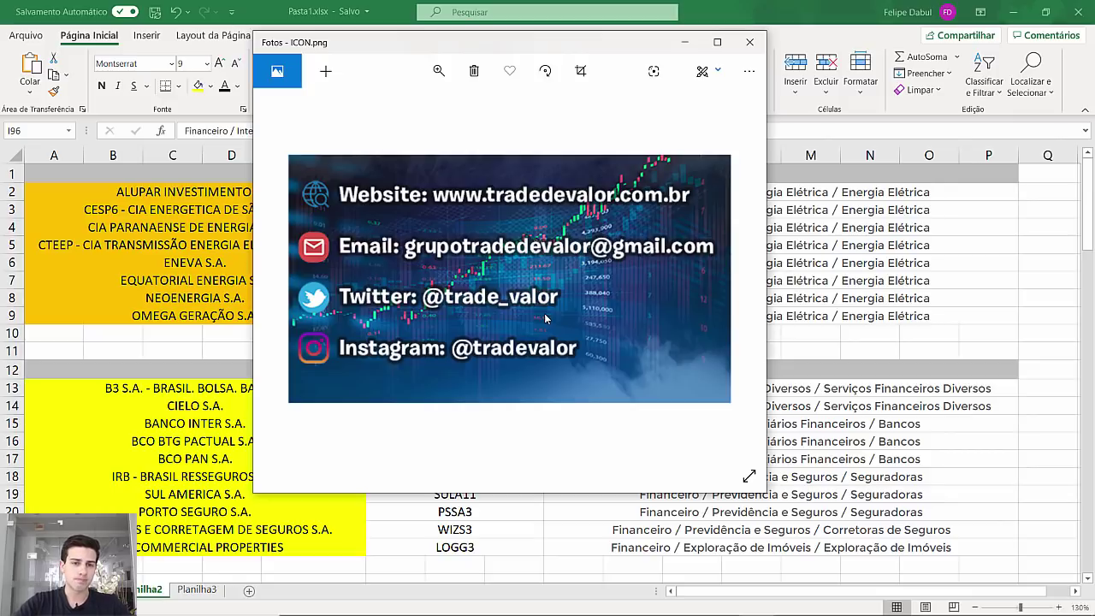
Minimize the picture viewer and look through the company list on the sheet classifying B3 assets by trend and liquidity.
click(684, 43)
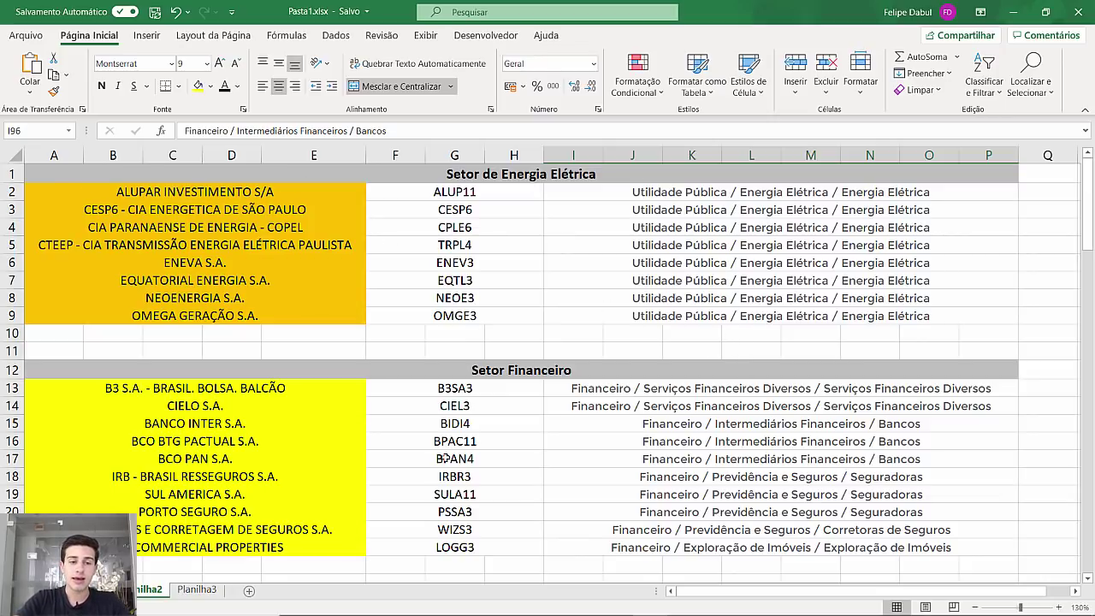
click(195, 587)
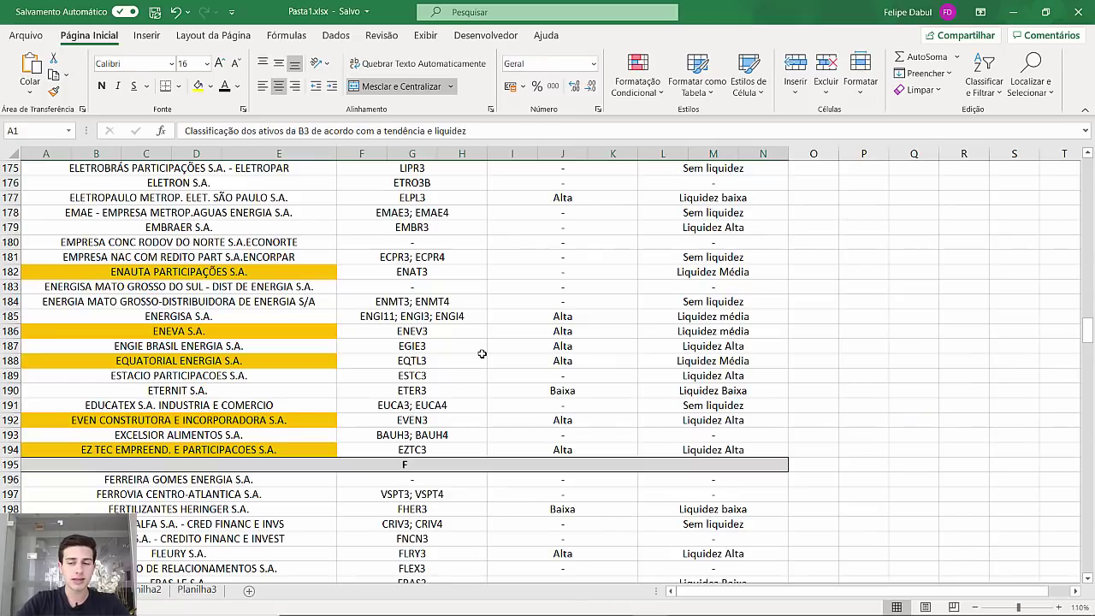
scroll(482, 352, up, 4)
scroll(481, 353, up, 8)
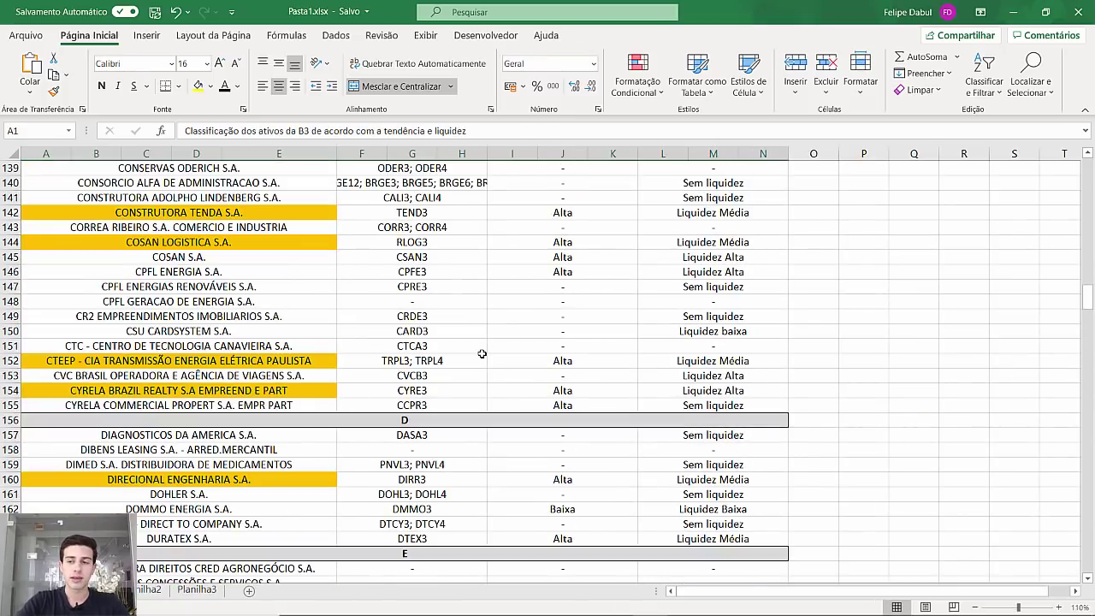
scroll(482, 353, up, 9)
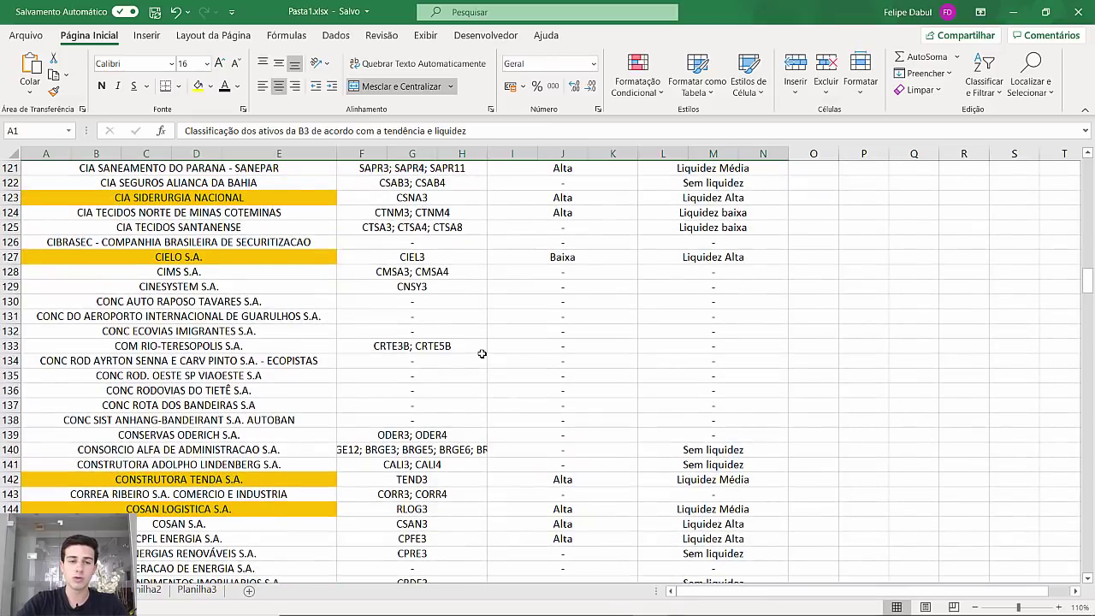
scroll(481, 353, up, 17)
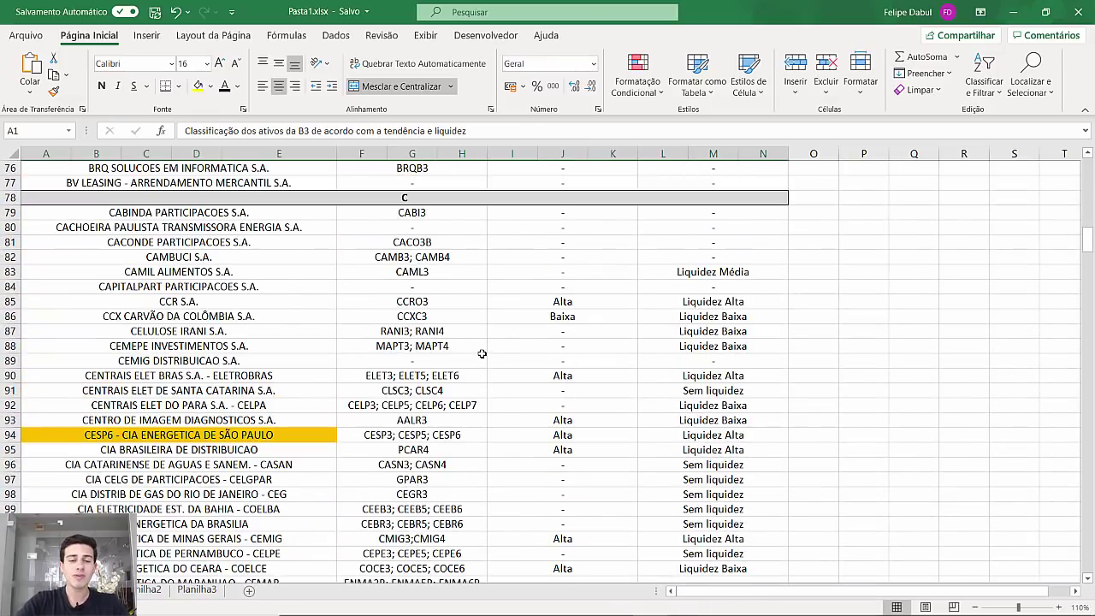
scroll(482, 354, up, 7)
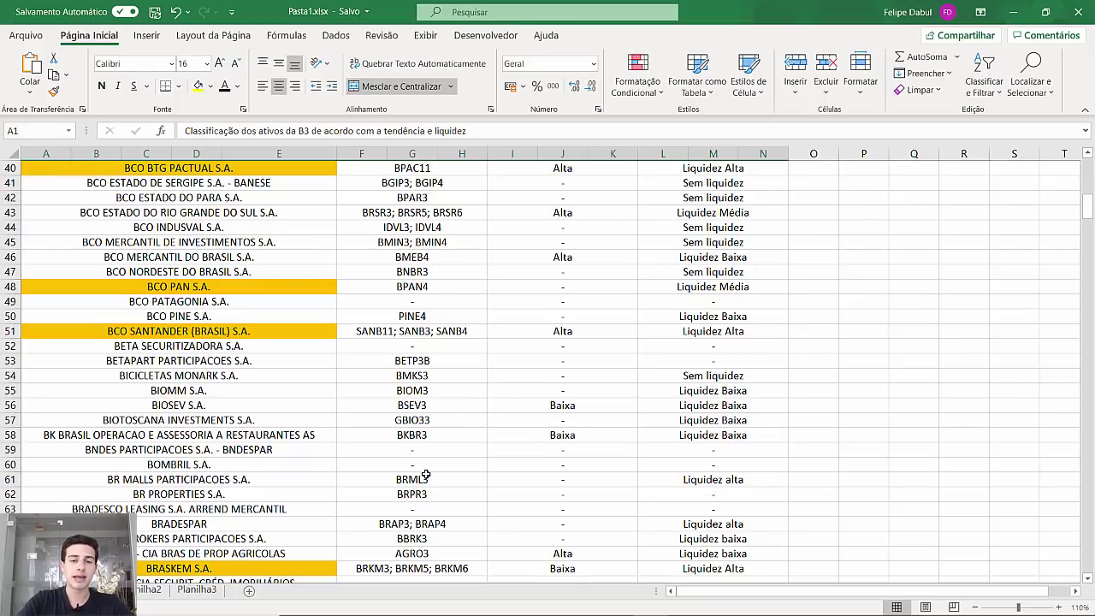
Switch to the Planilha2 sheet and examine its sector groups, from Setor de Energia Elétrica down to Setor de Petróleo, Gás e Biocombustíveis.
click(164, 589)
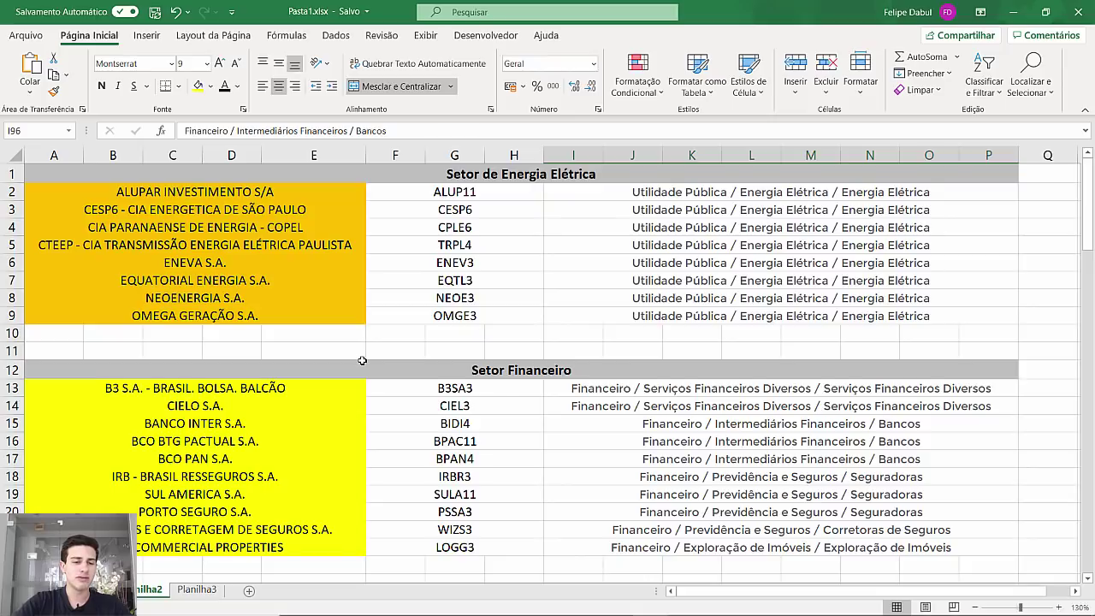
scroll(362, 360, down, 5)
scroll(362, 360, up, 5)
scroll(362, 360, down, 5)
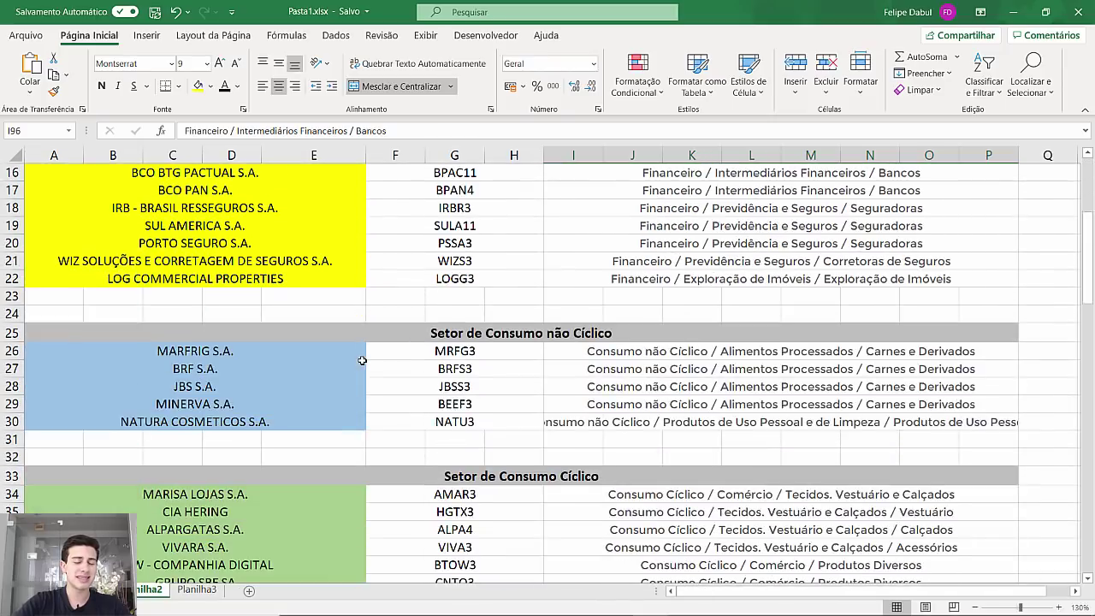
scroll(362, 360, up, 5)
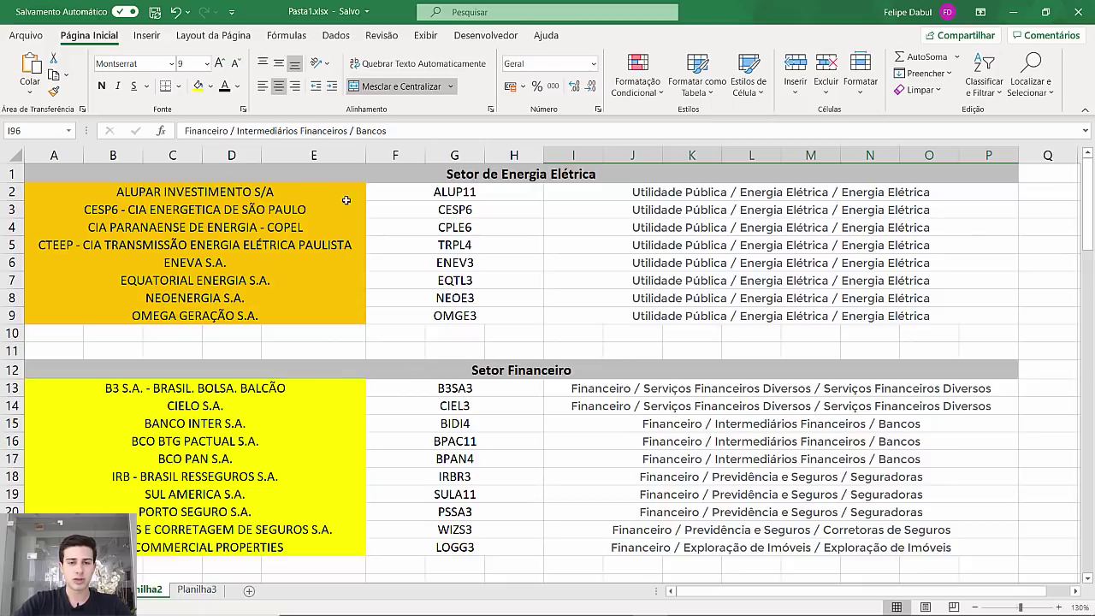
scroll(569, 303, down, 2)
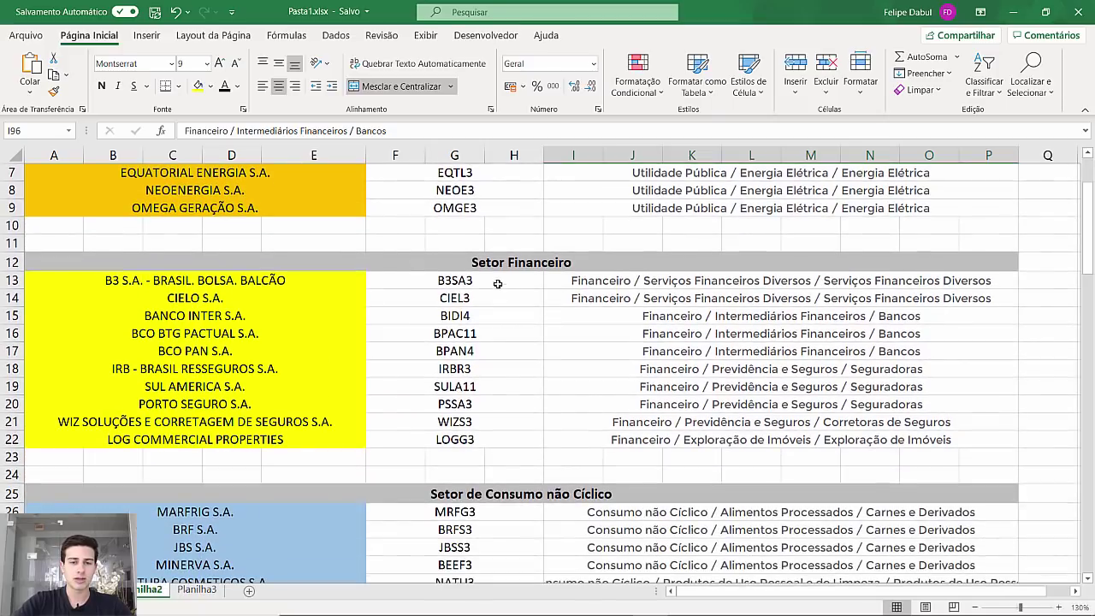
scroll(548, 366, down, 1)
scroll(554, 380, down, 1)
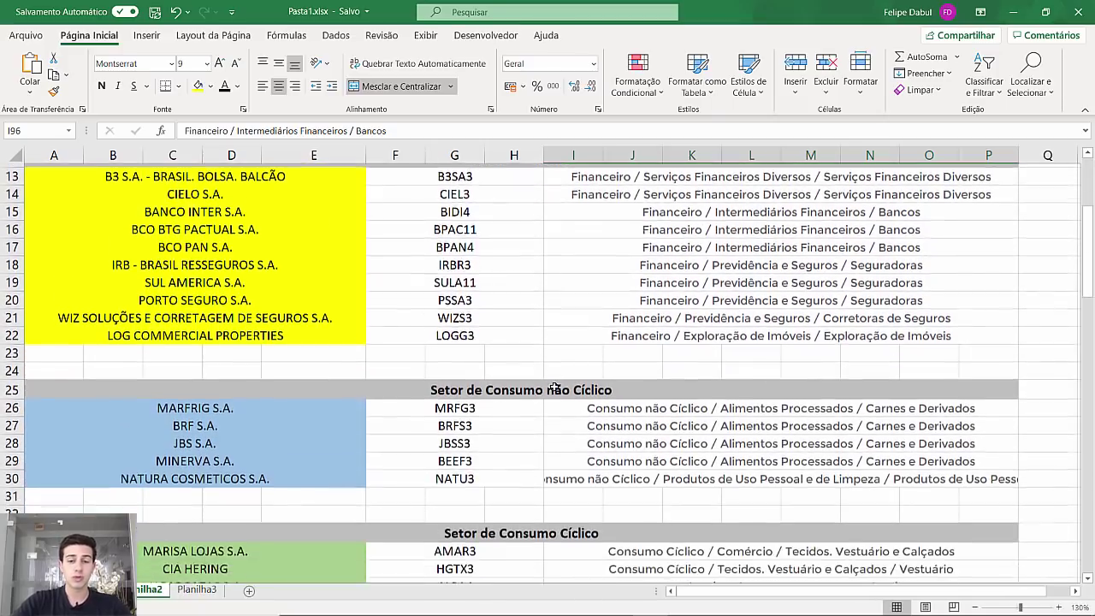
scroll(561, 464, down, 3)
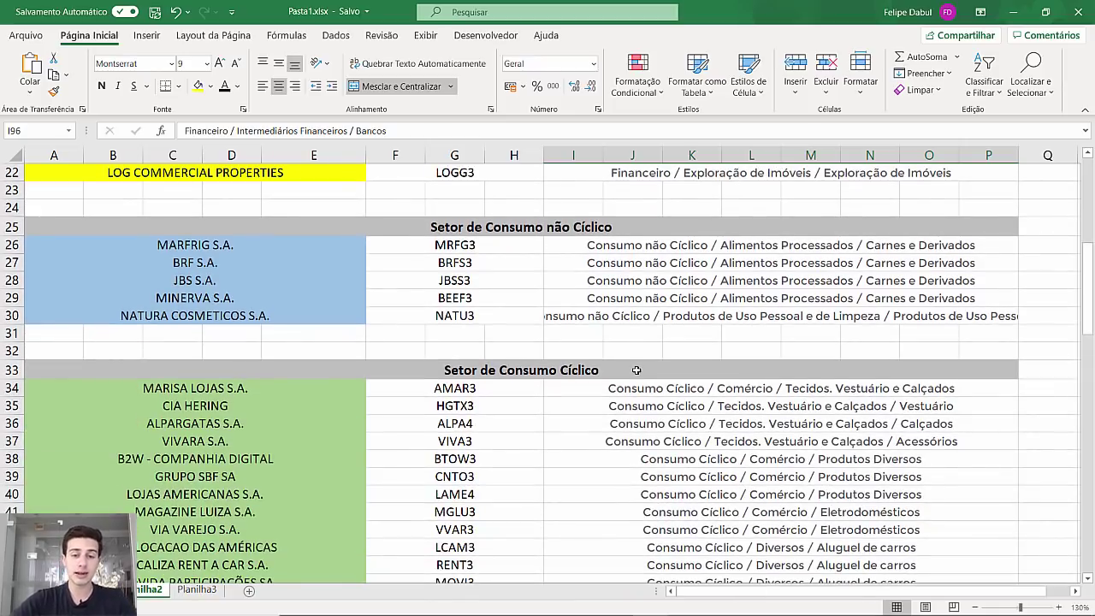
scroll(636, 369, down, 7)
scroll(635, 369, down, 2)
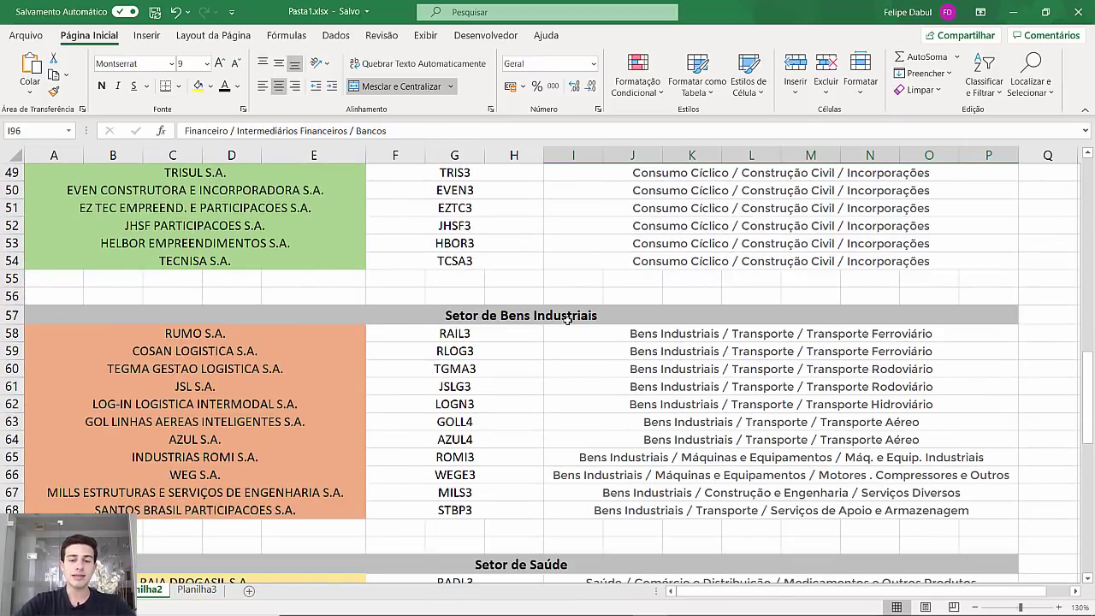
scroll(519, 331, down, 5)
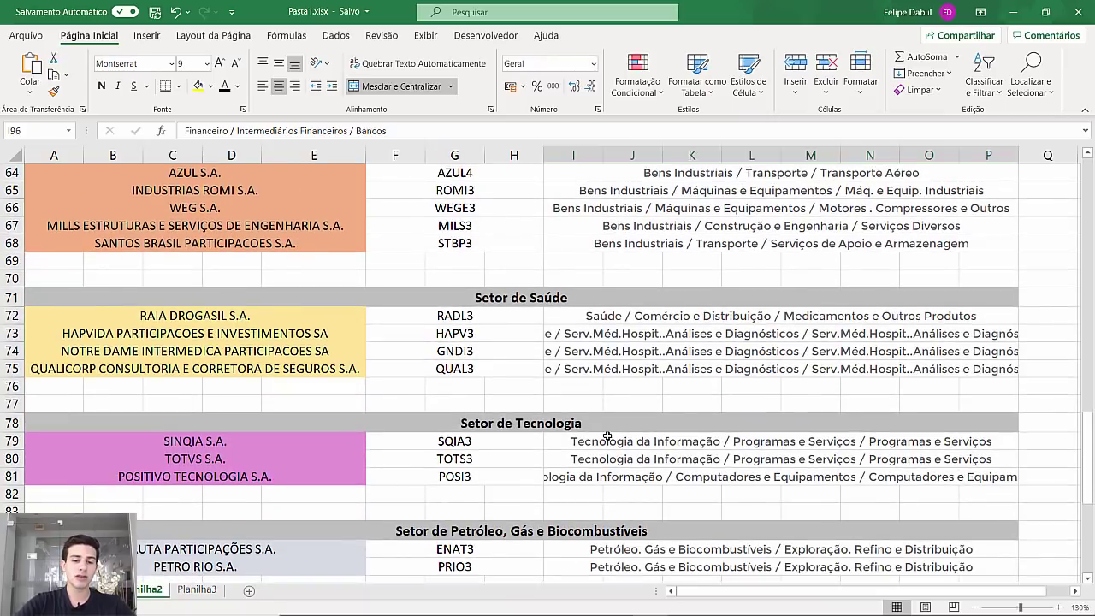
scroll(517, 419, down, 3)
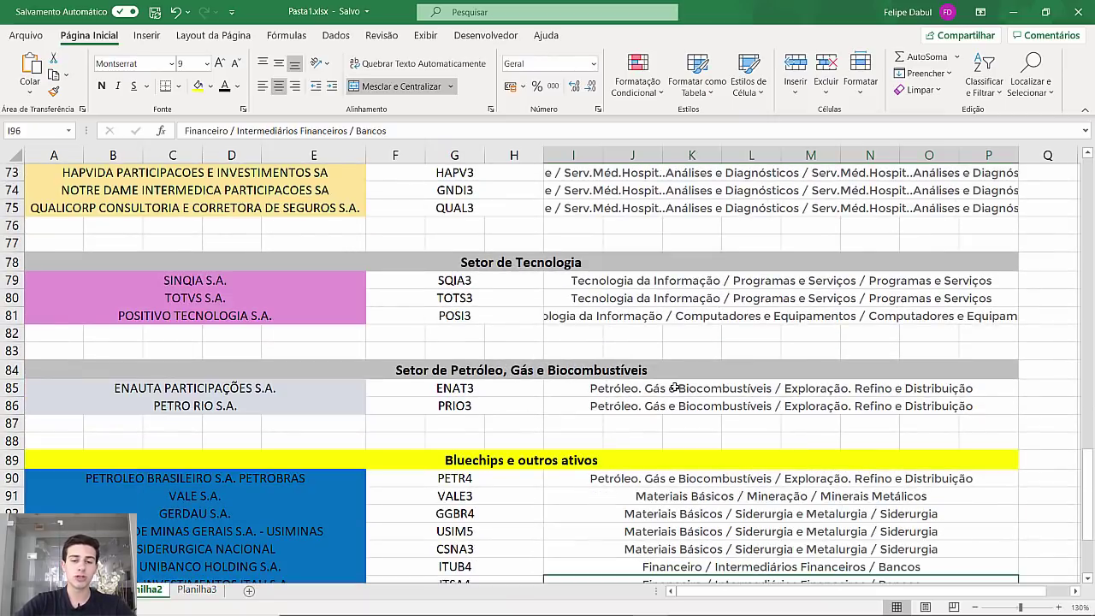
scroll(671, 387, down, 2)
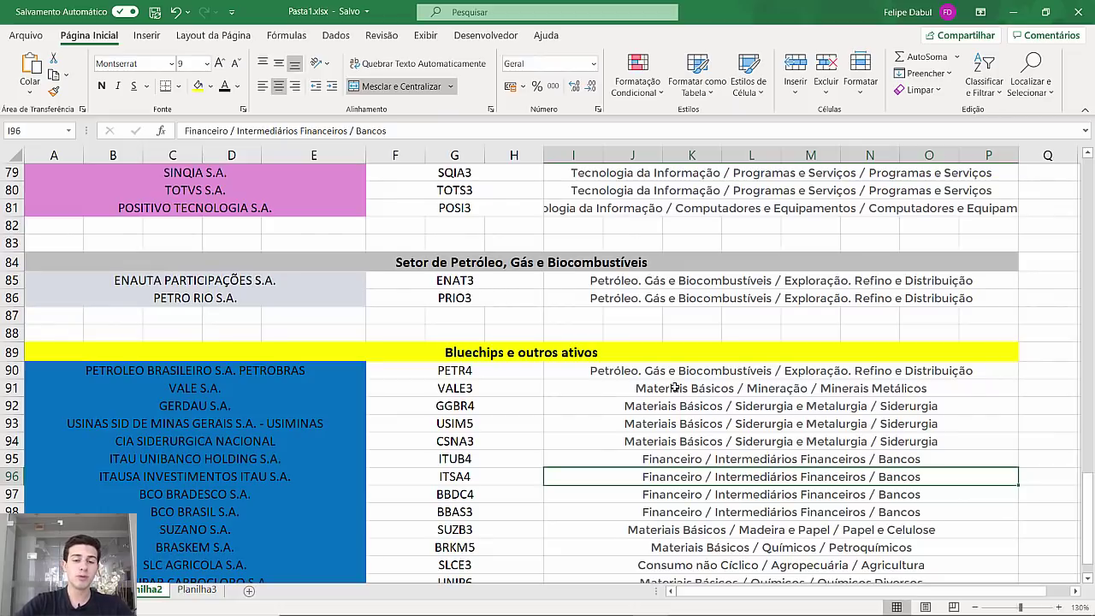
Examine the Bluechips e outros ativos group, including the SLCE3, UNIP6 and SUZB3 tickers, and return to the start of the sheet.
click(387, 354)
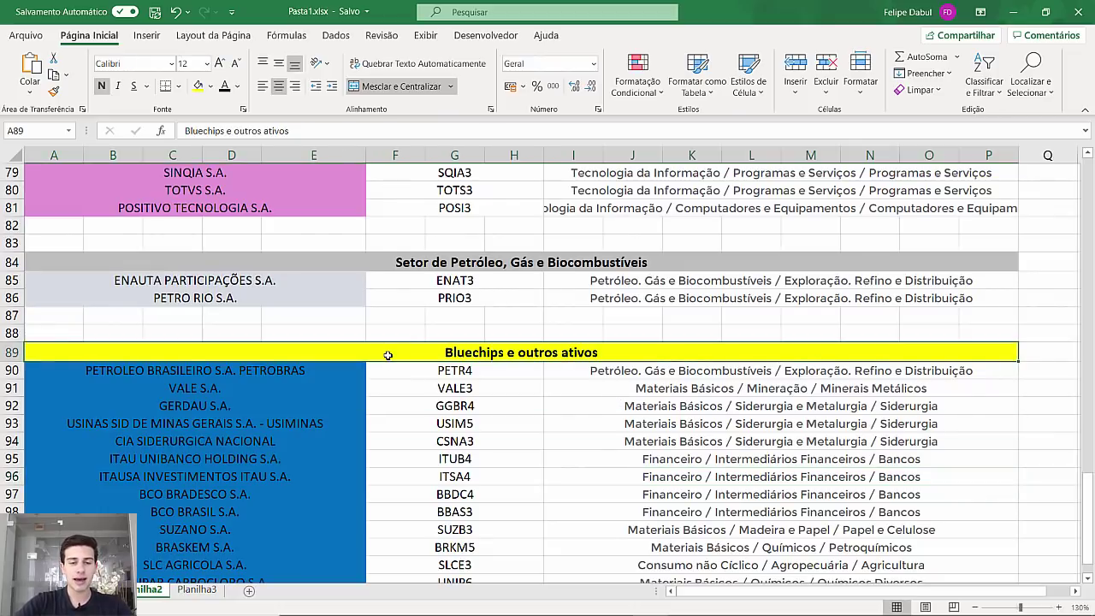
scroll(387, 354, up, 4)
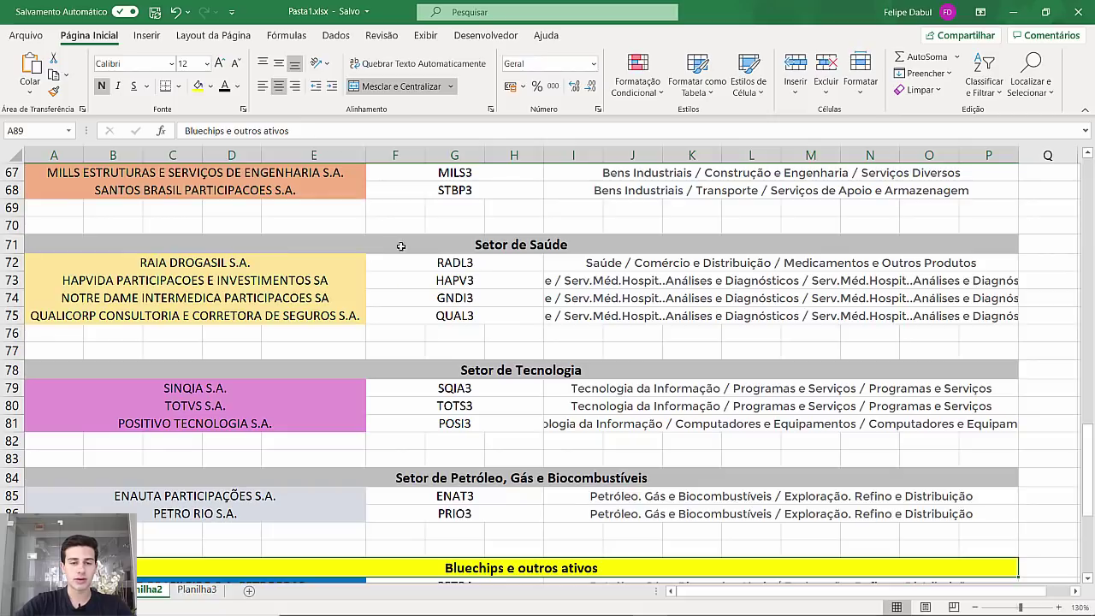
scroll(479, 347, down, 6)
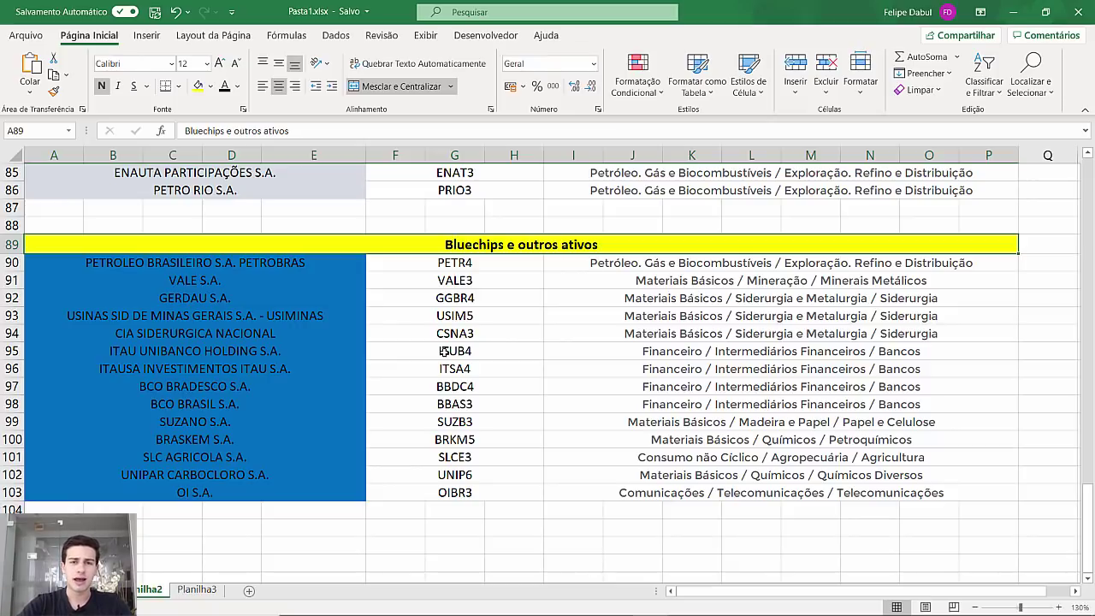
scroll(443, 351, up, 2)
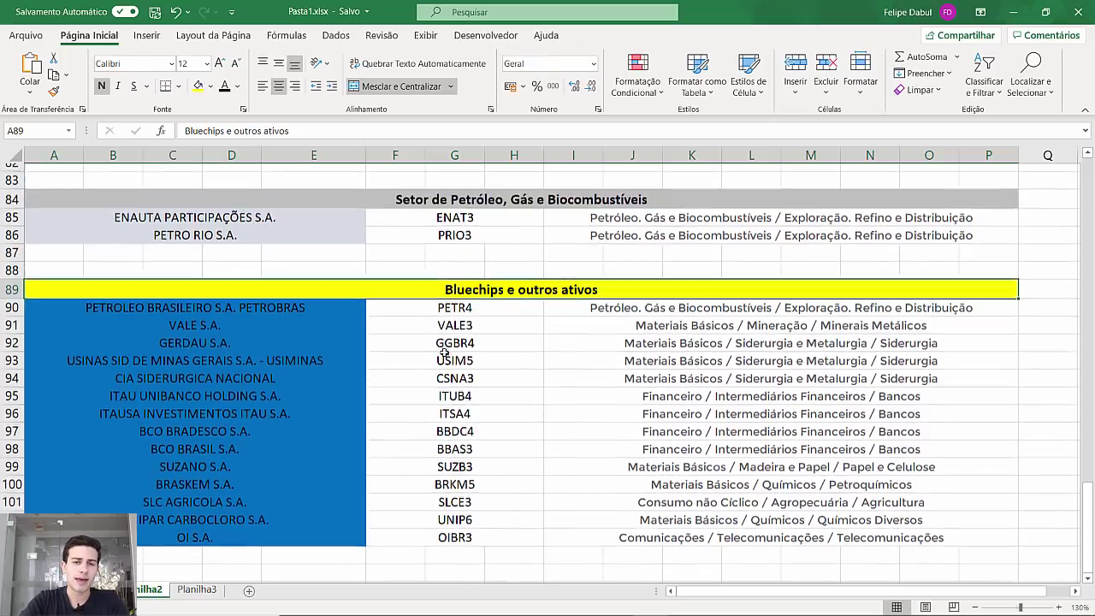
scroll(443, 352, down, 3)
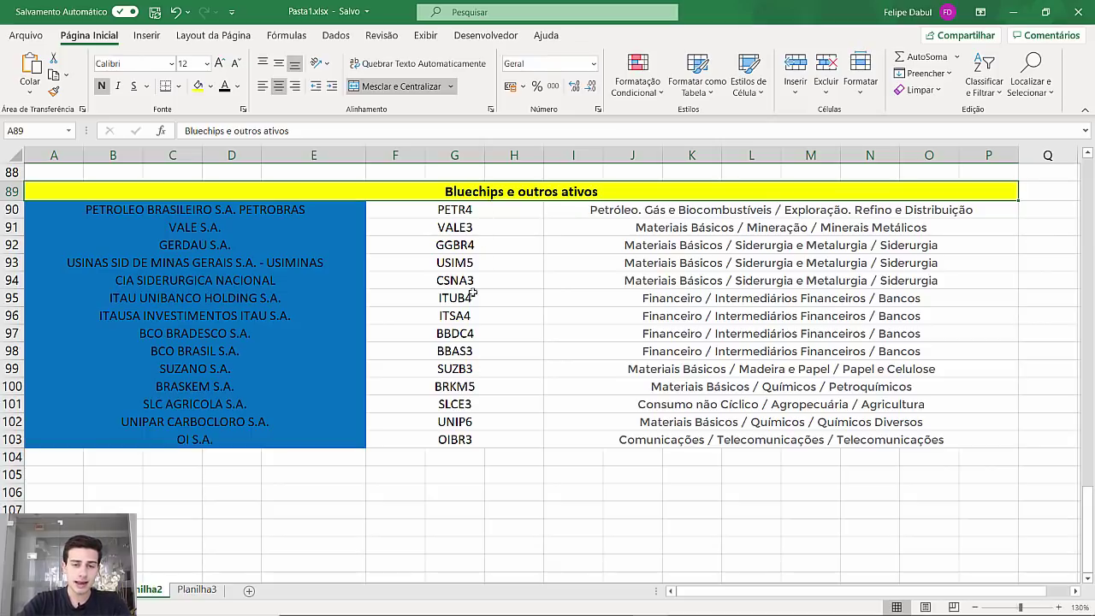
click(488, 407)
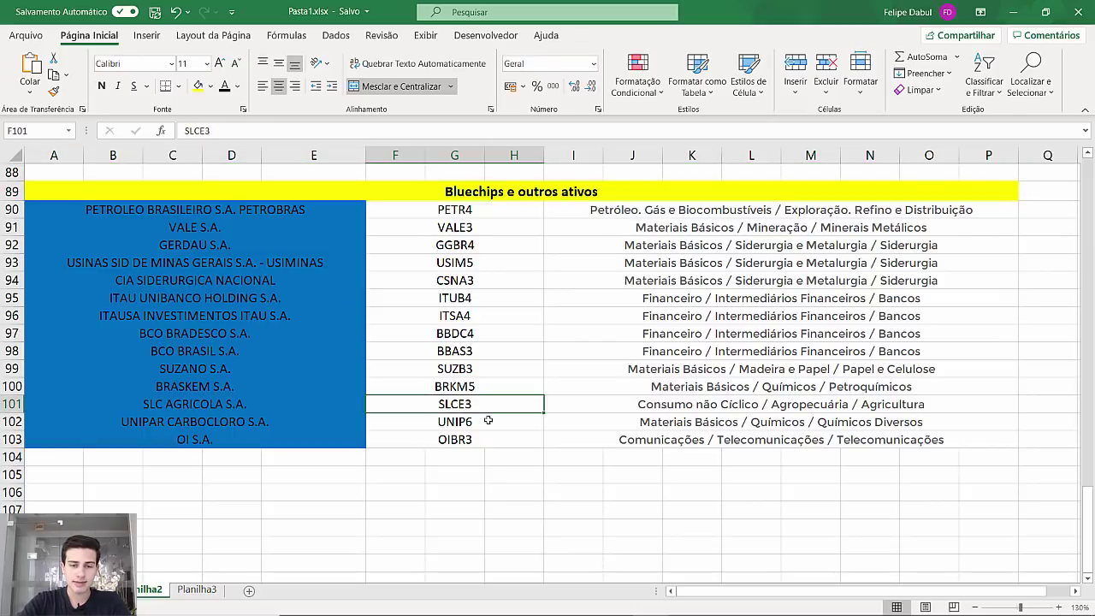
click(487, 420)
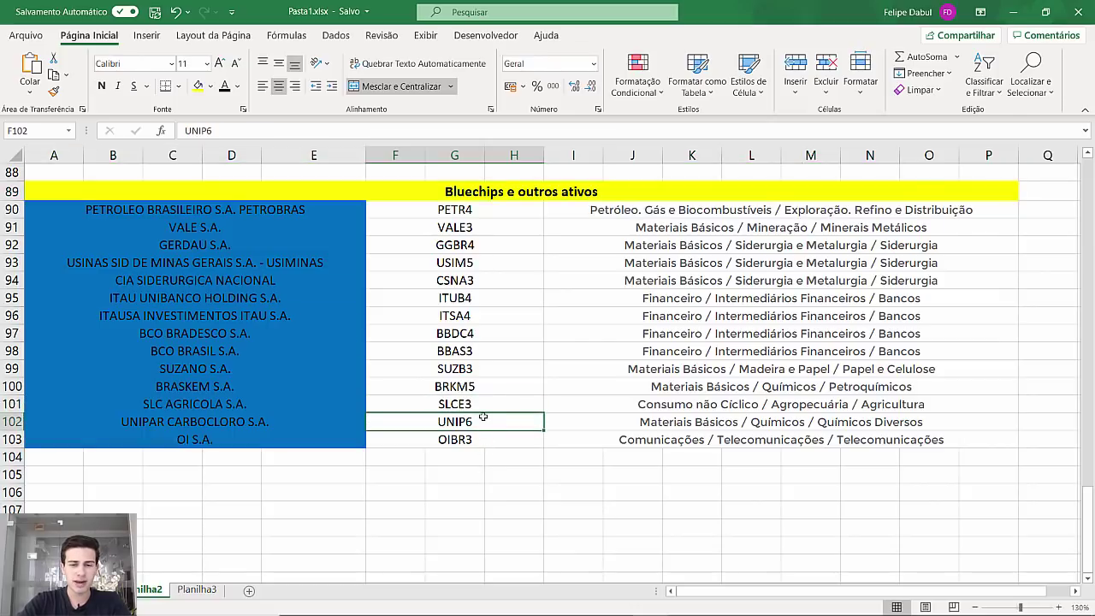
click(491, 376)
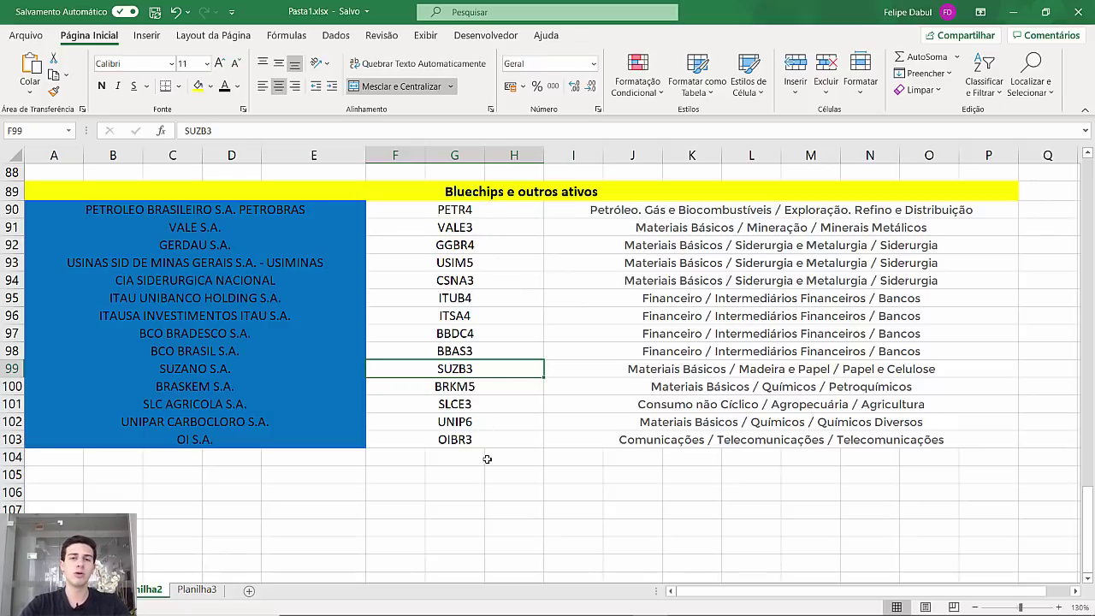
scroll(495, 437, up, 6)
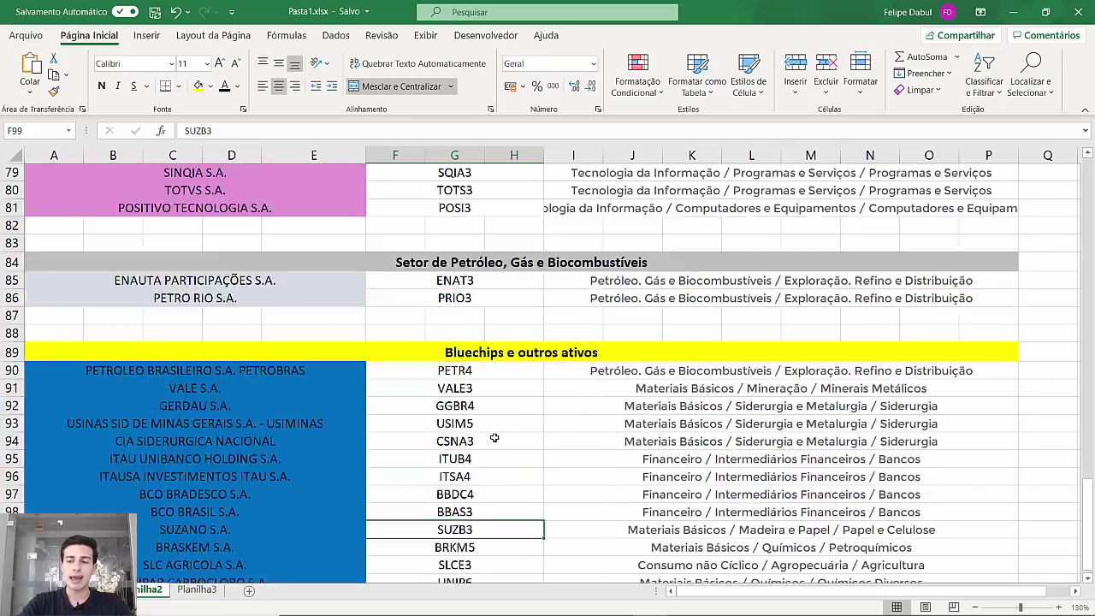
scroll(495, 438, up, 20)
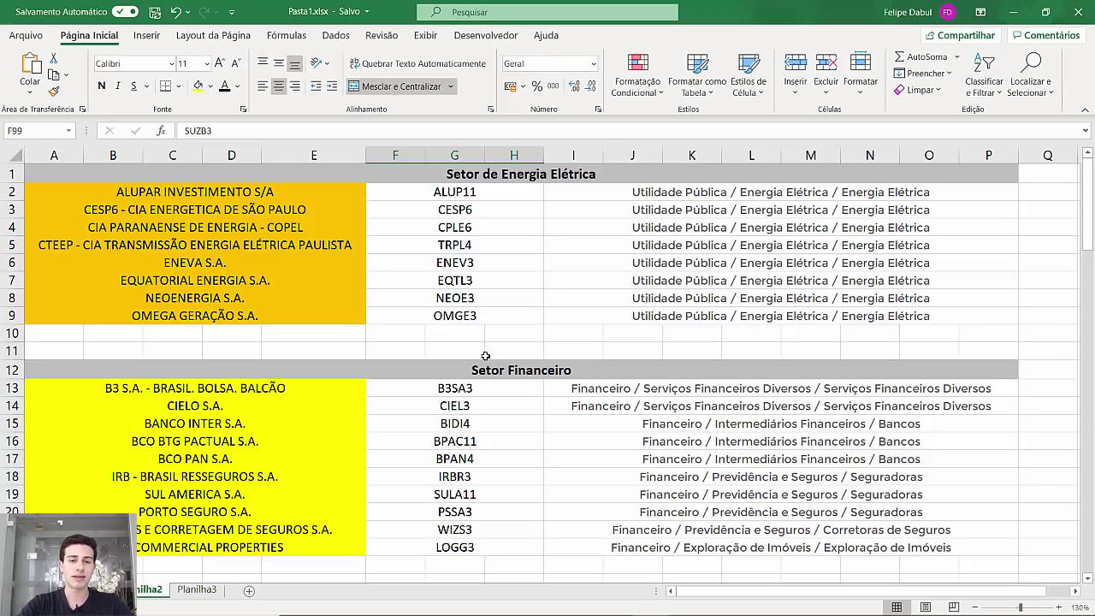
Switch to ProfitStarter and widen the weekly IBOV chart to cover the years 2016 to 2019.
mouse_move(641, 611)
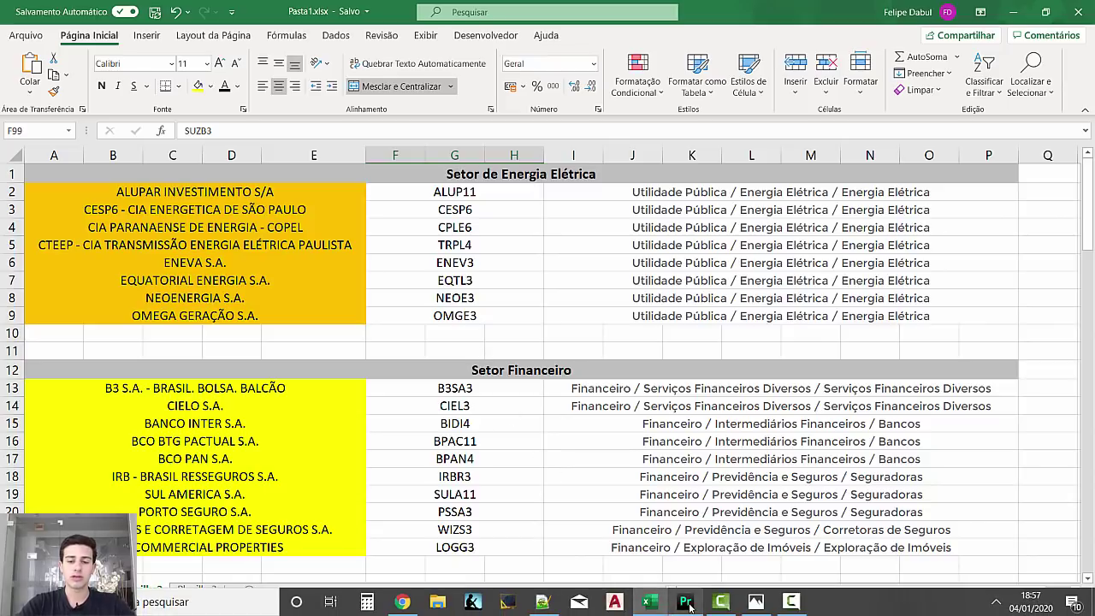
click(687, 603)
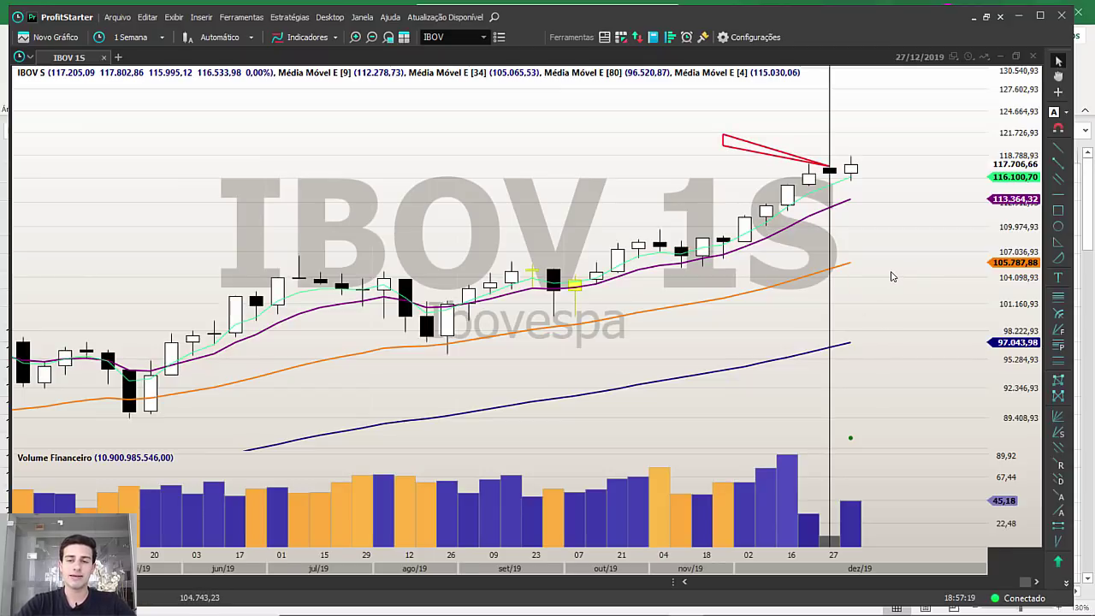
scroll(891, 276, down, 5)
scroll(892, 276, down, 2)
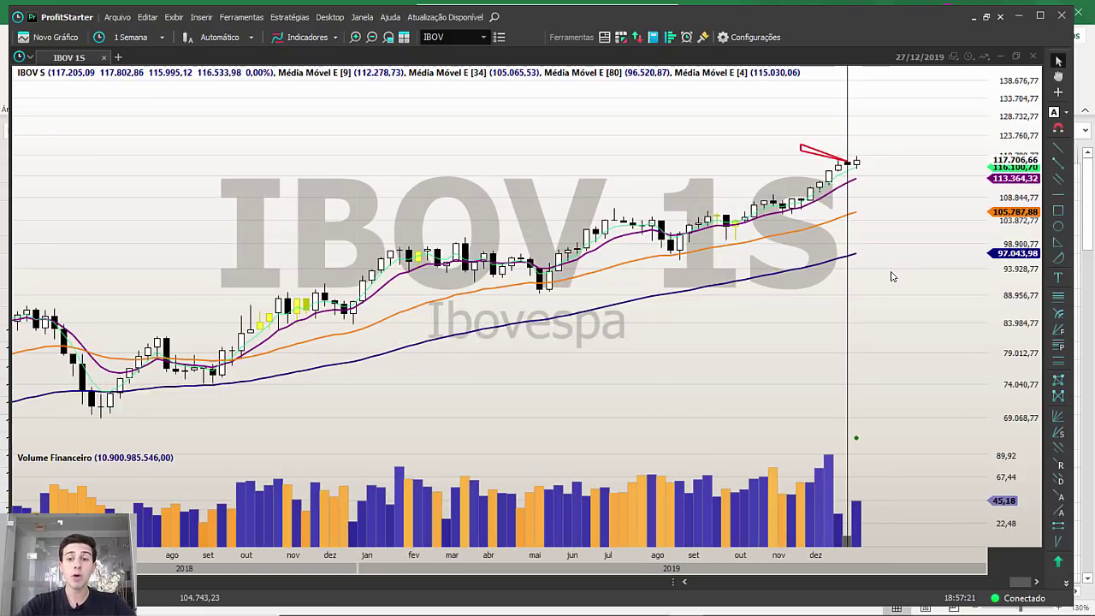
scroll(891, 276, down, 6)
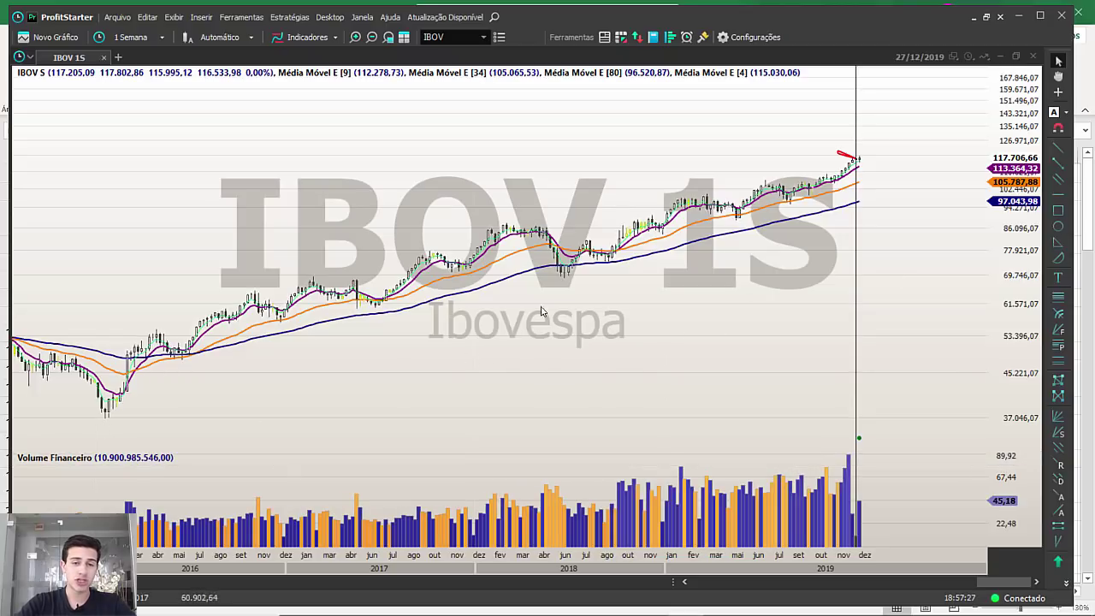
Draw a rising trend line, a short pullback and a second, higher rise as connected segments above the 2016 candles.
click(1058, 163)
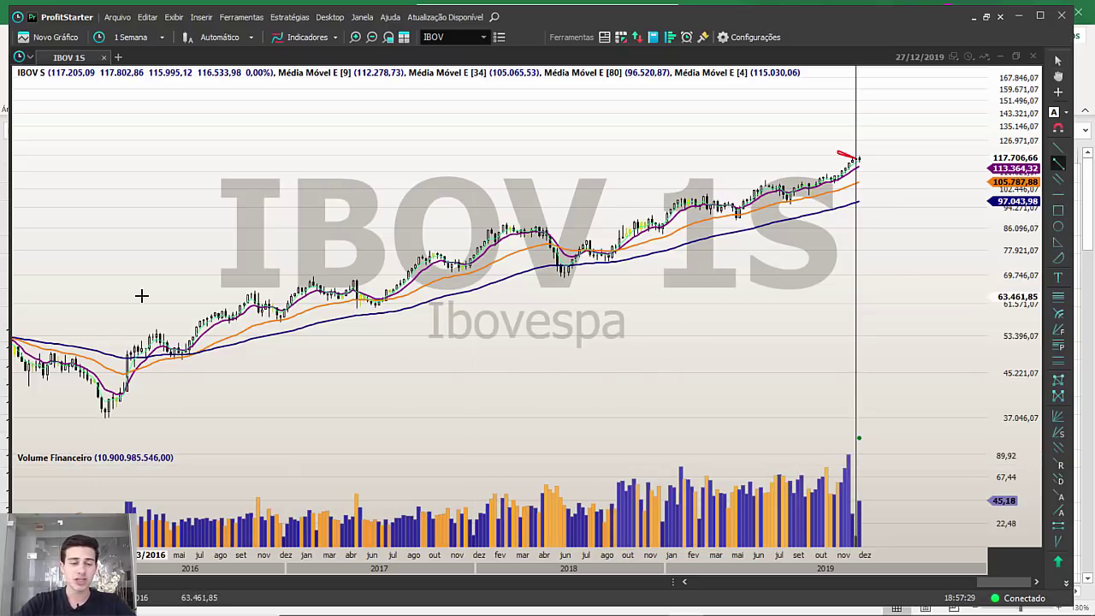
drag(43, 314, 141, 229)
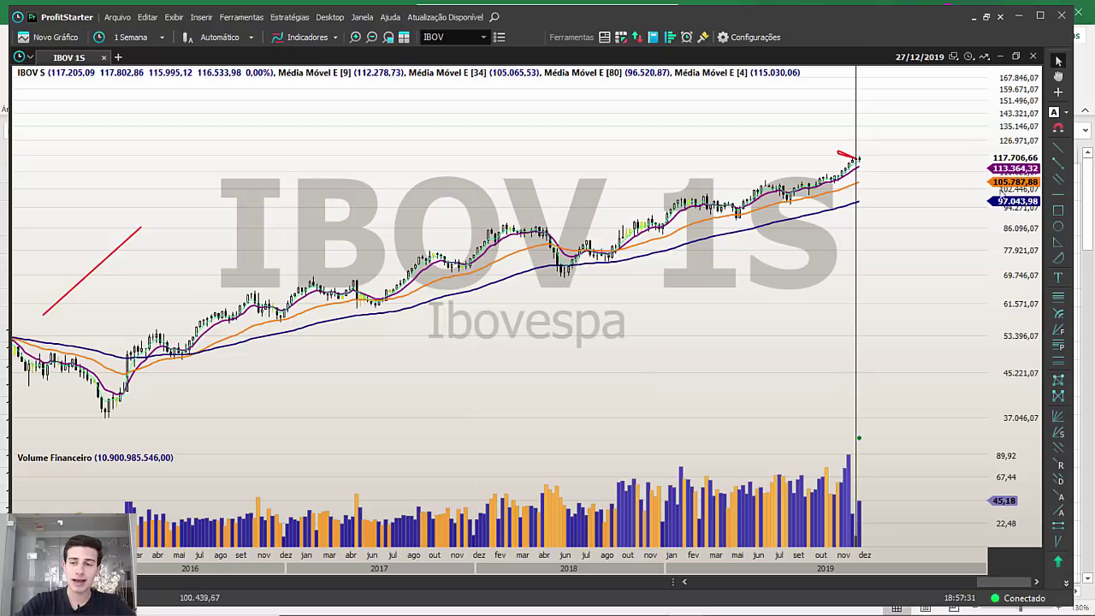
click(1058, 162)
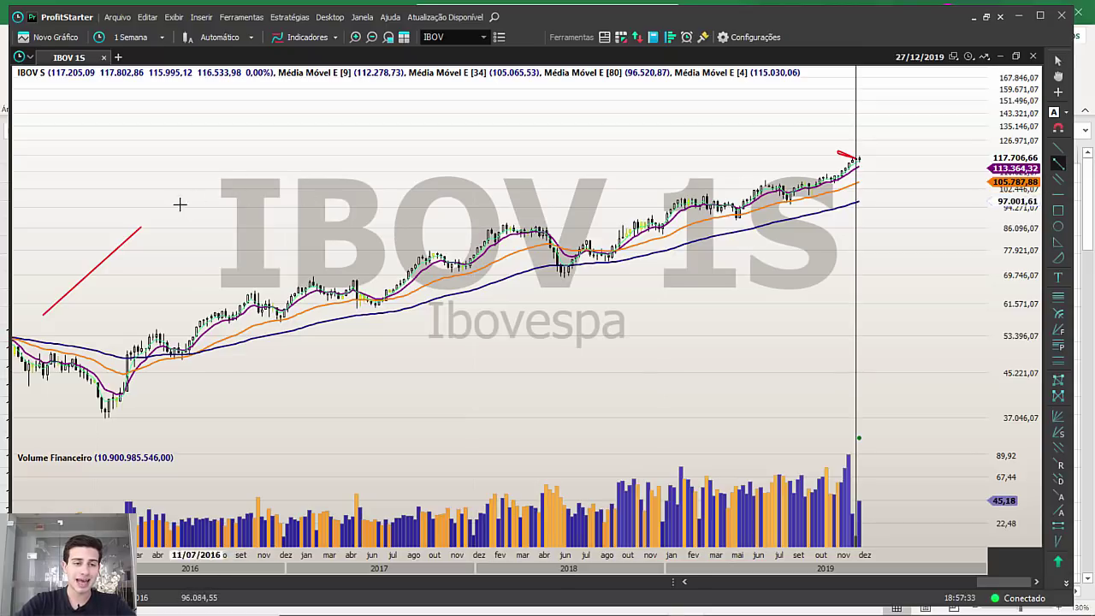
mouse_move(145, 226)
mouse_down()
mouse_move(170, 246)
mouse_move(151, 239)
mouse_up()
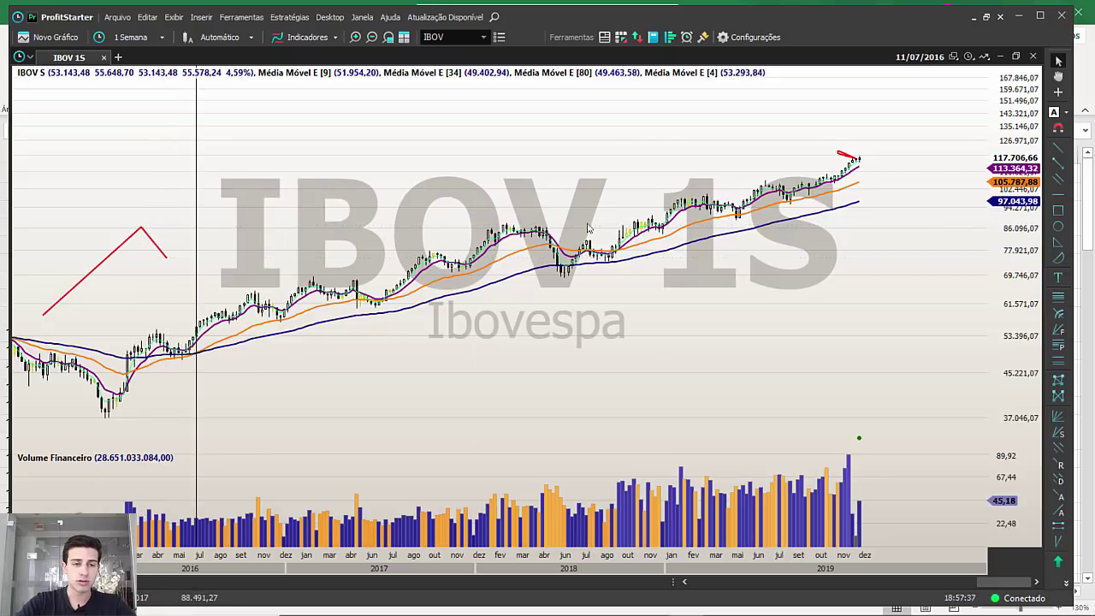
click(1058, 163)
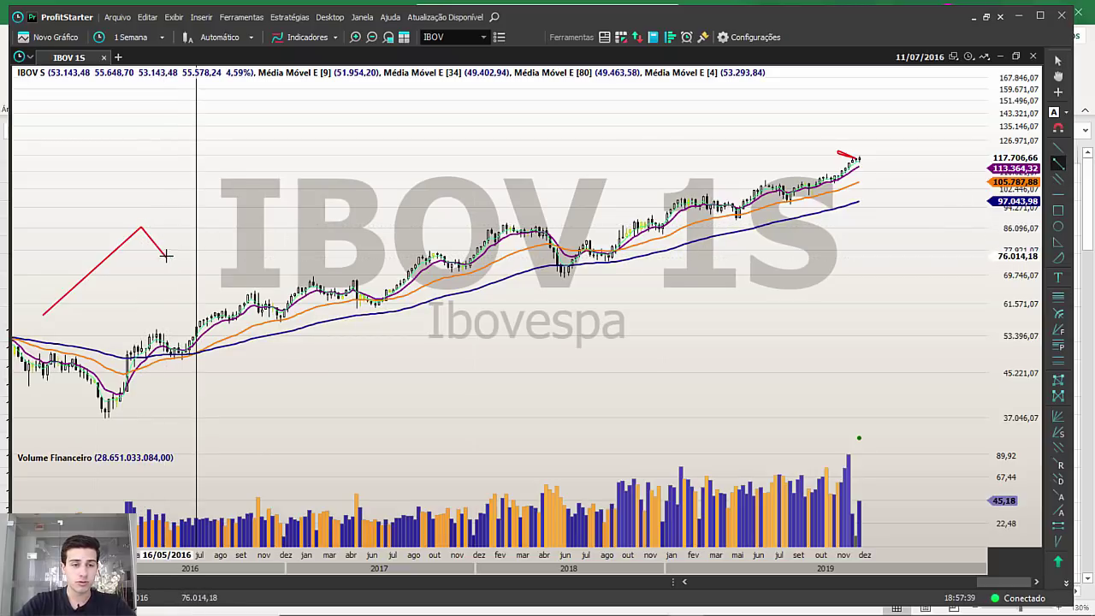
drag(166, 255, 250, 175)
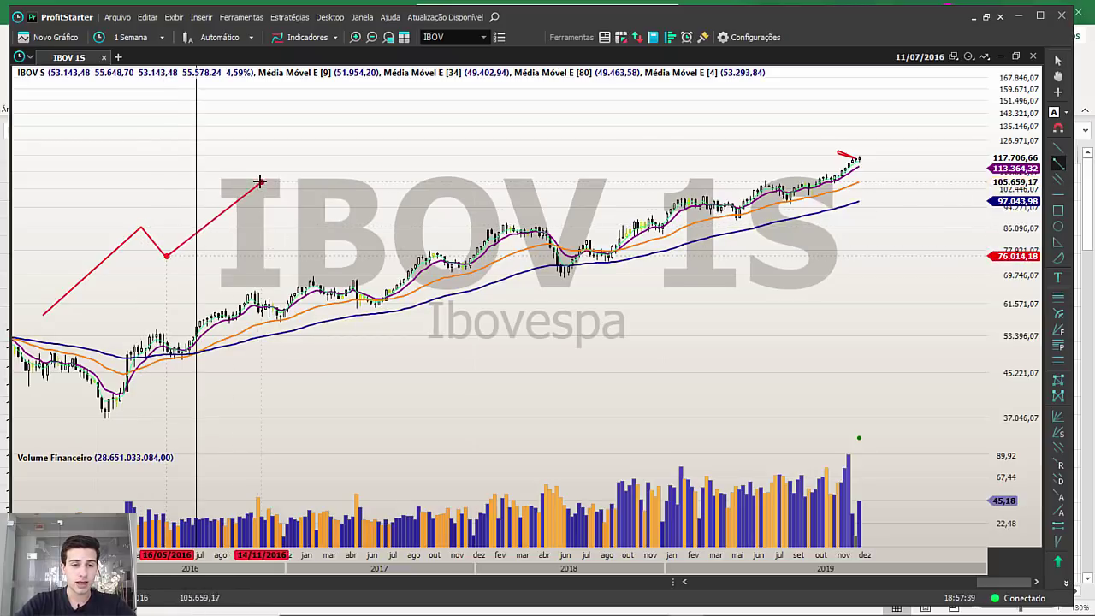
Extend the zigzag with a short pullback and a third rise to mid-2017, aligning the last line with the pullback's end.
click(1058, 162)
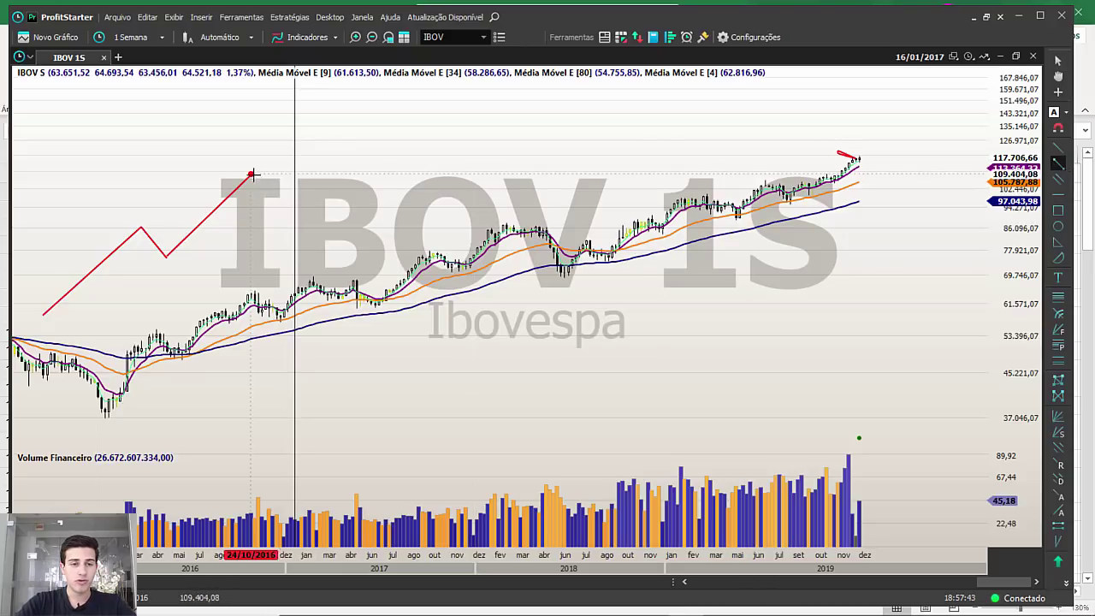
drag(251, 175, 276, 203)
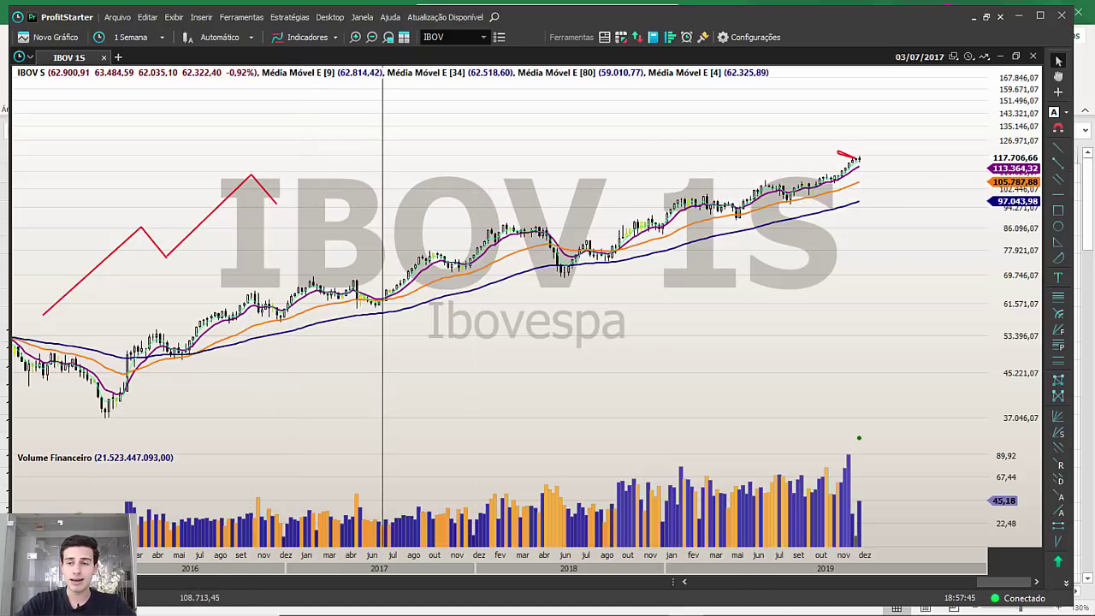
click(1058, 162)
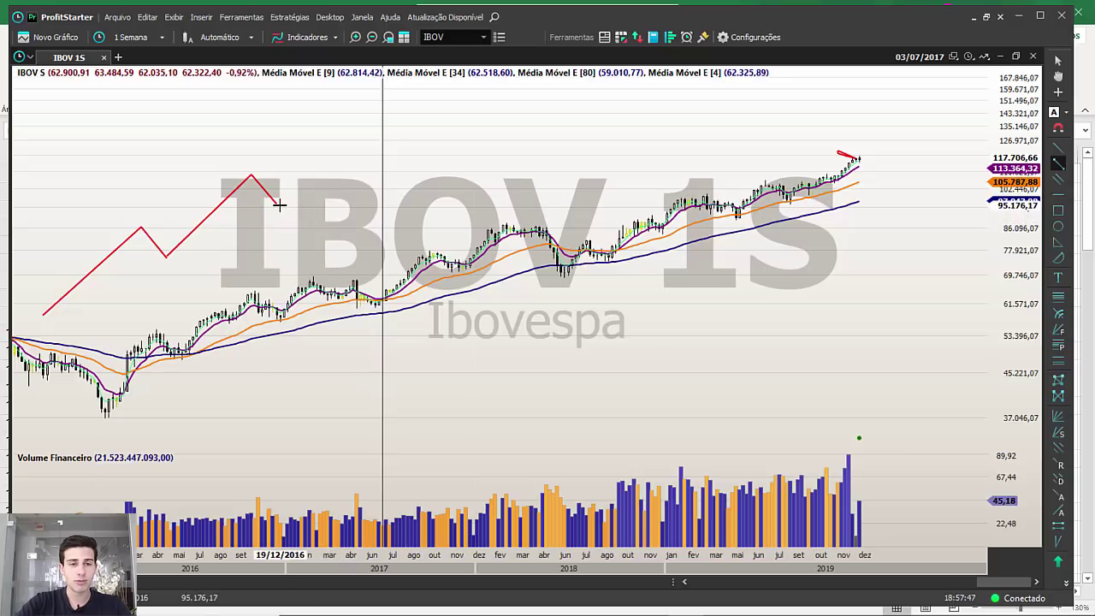
drag(279, 205, 371, 140)
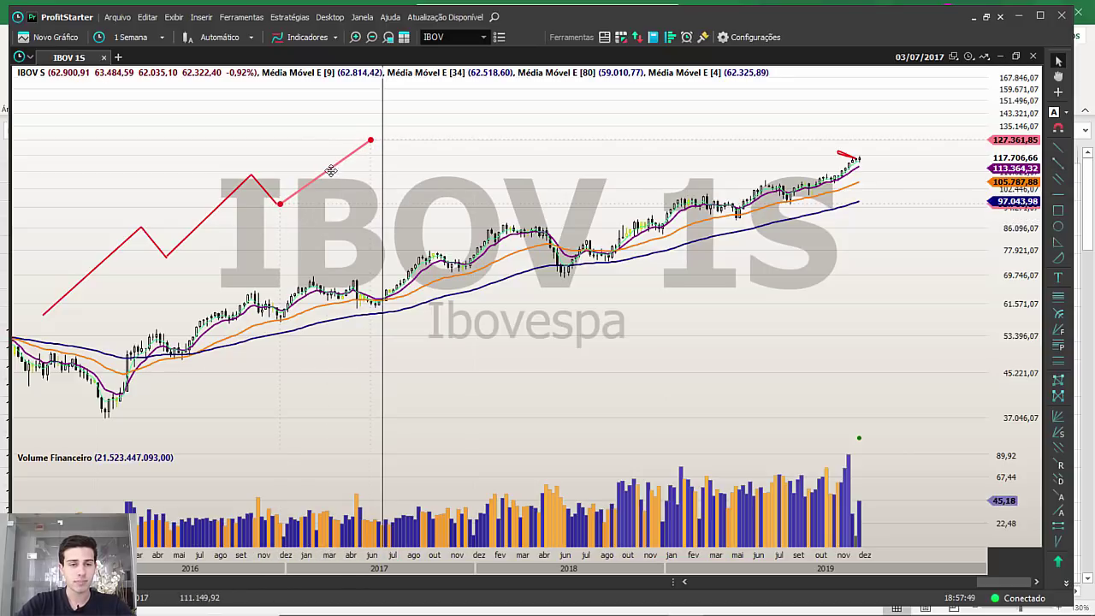
drag(330, 170, 327, 170)
click(308, 222)
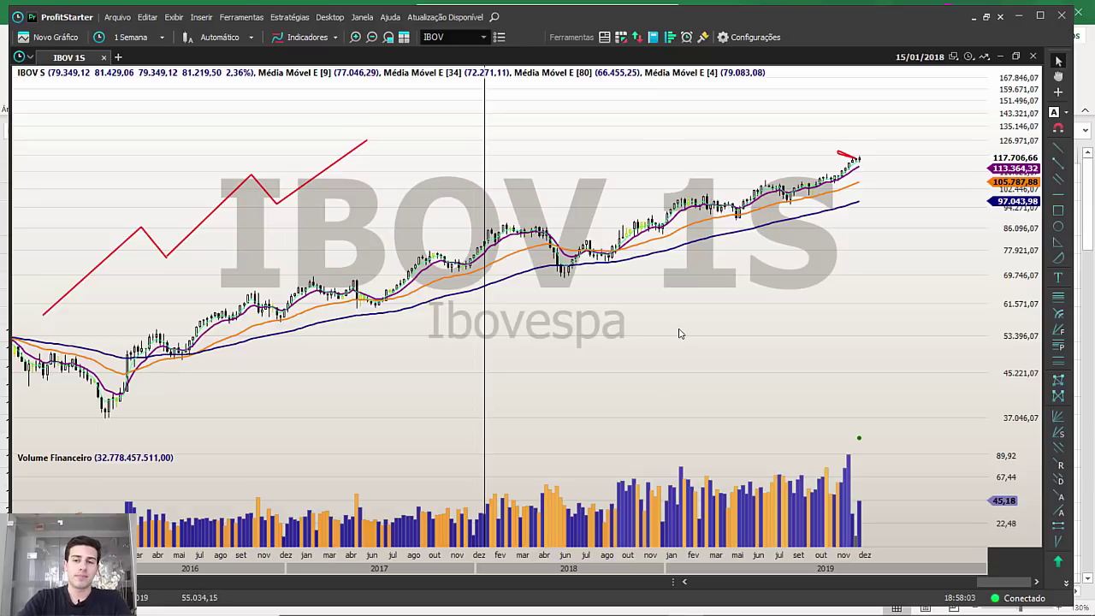
Compare the most recent 2019 weekly candles with the whole uptrend since 2016.
scroll(709, 356, up, 5)
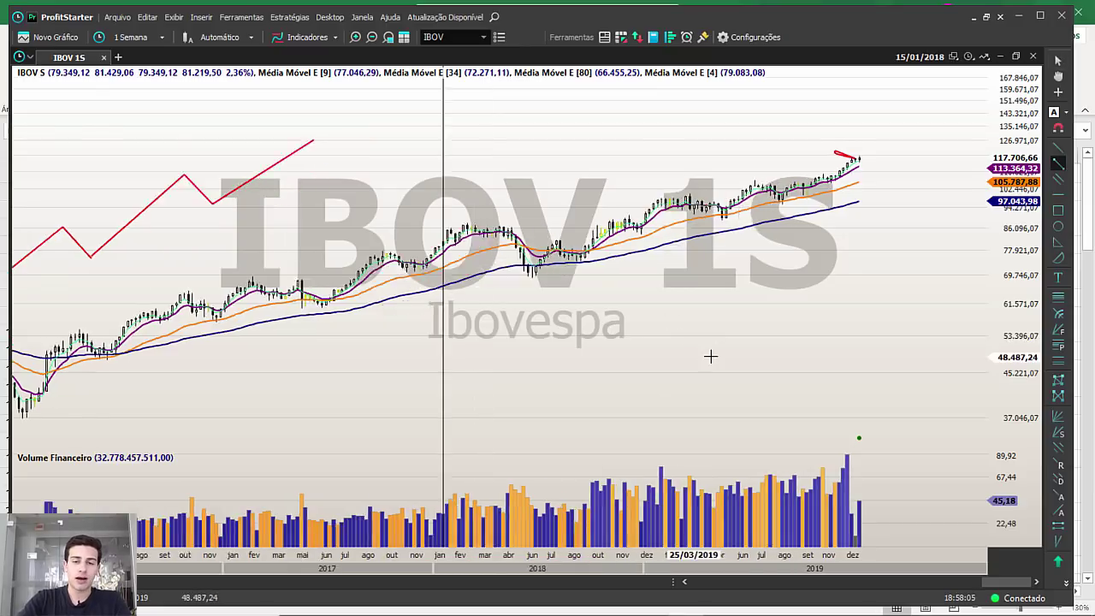
scroll(709, 356, up, 3)
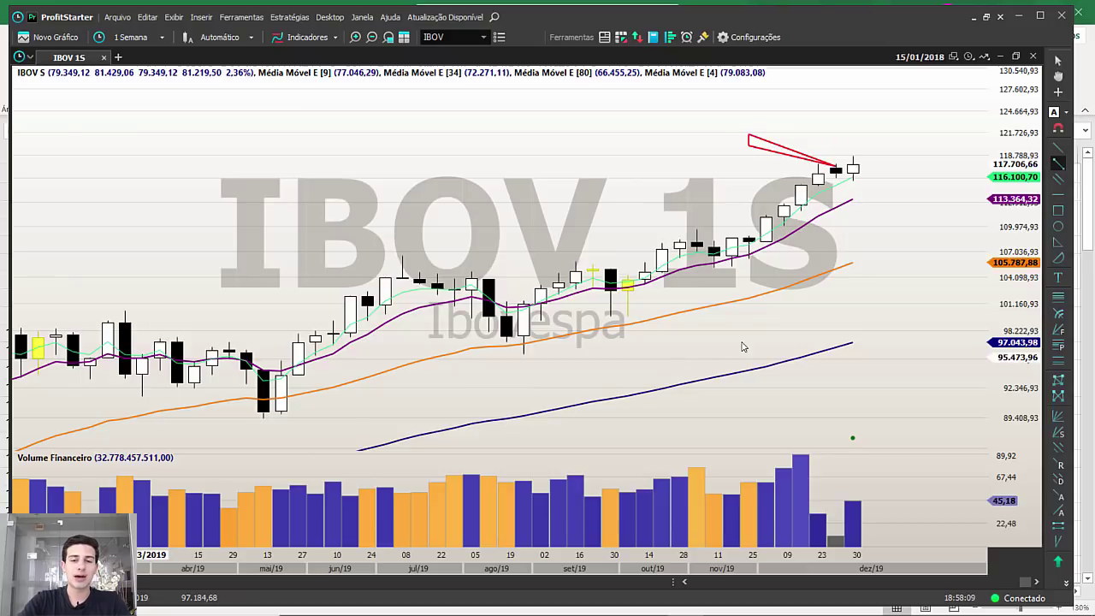
scroll(741, 343, down, 5)
scroll(740, 342, down, 4)
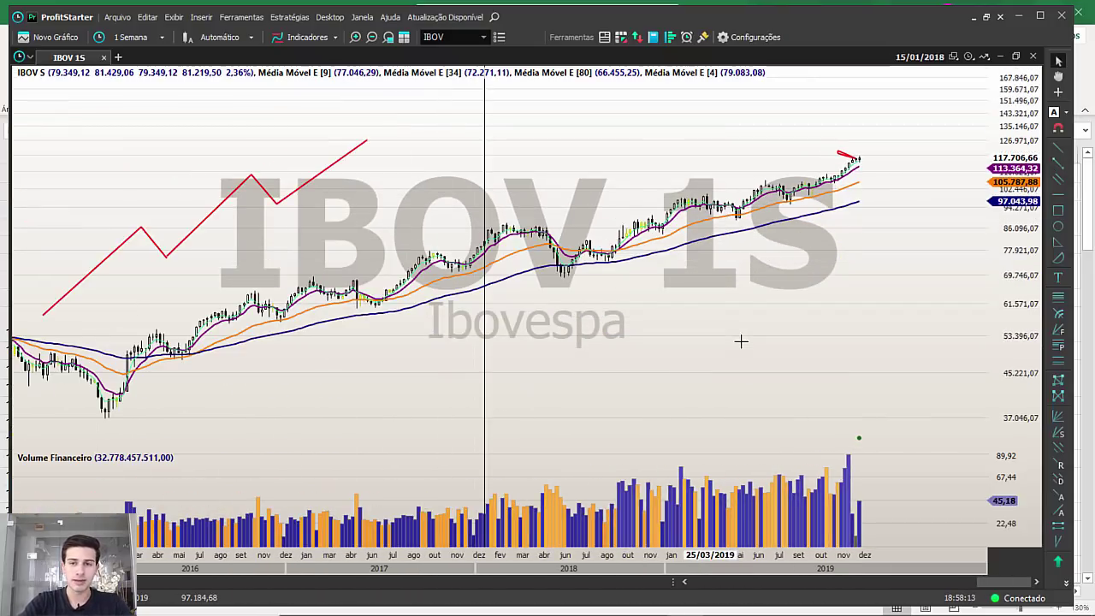
scroll(740, 341, up, 5)
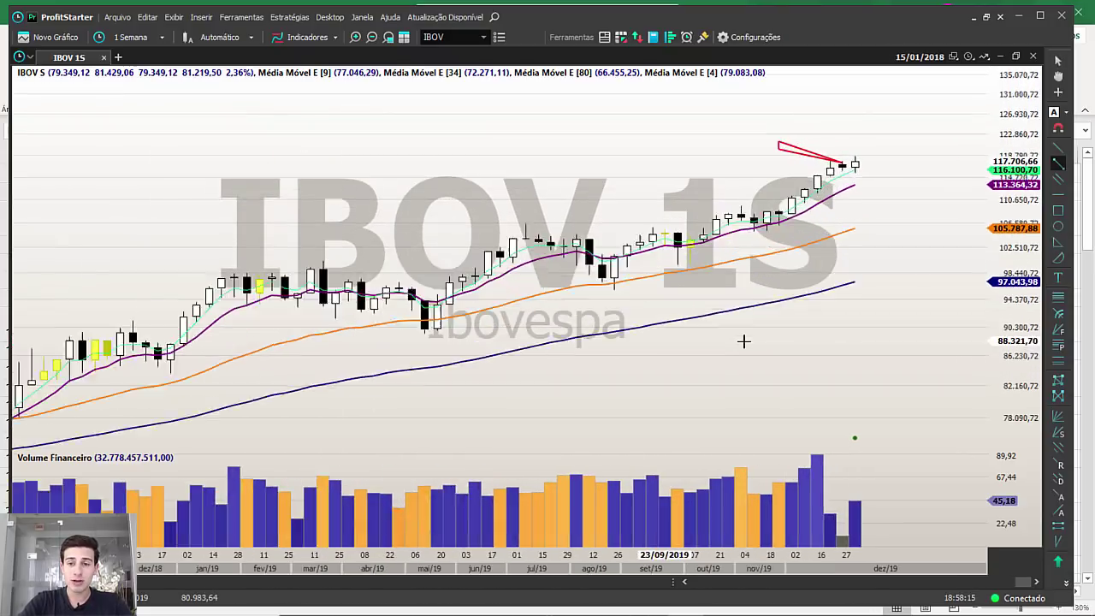
scroll(743, 341, up, 2)
scroll(744, 341, down, 6)
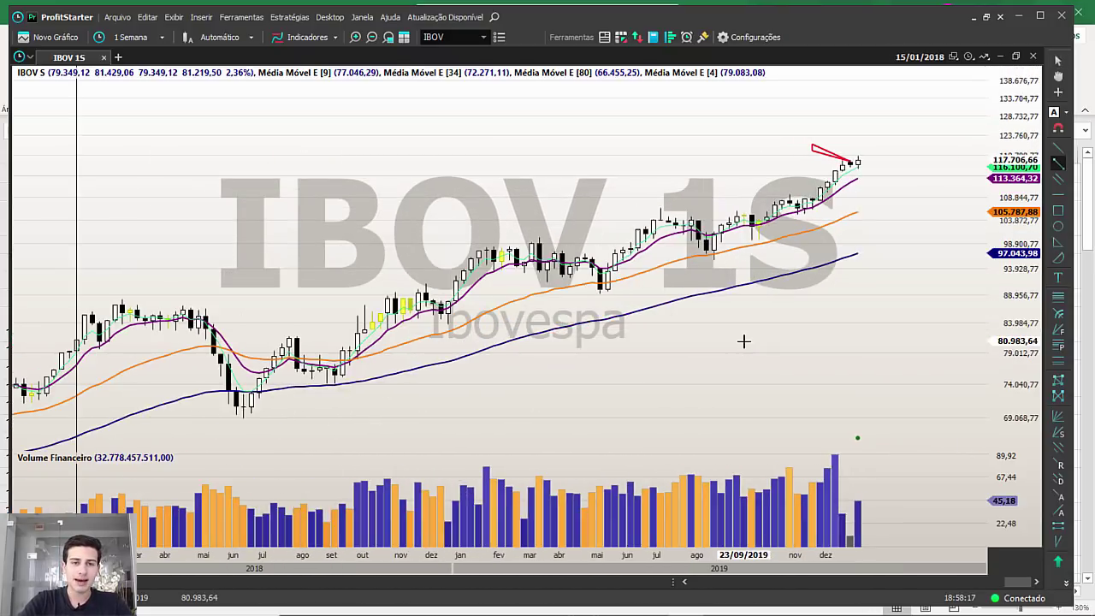
scroll(743, 341, down, 2)
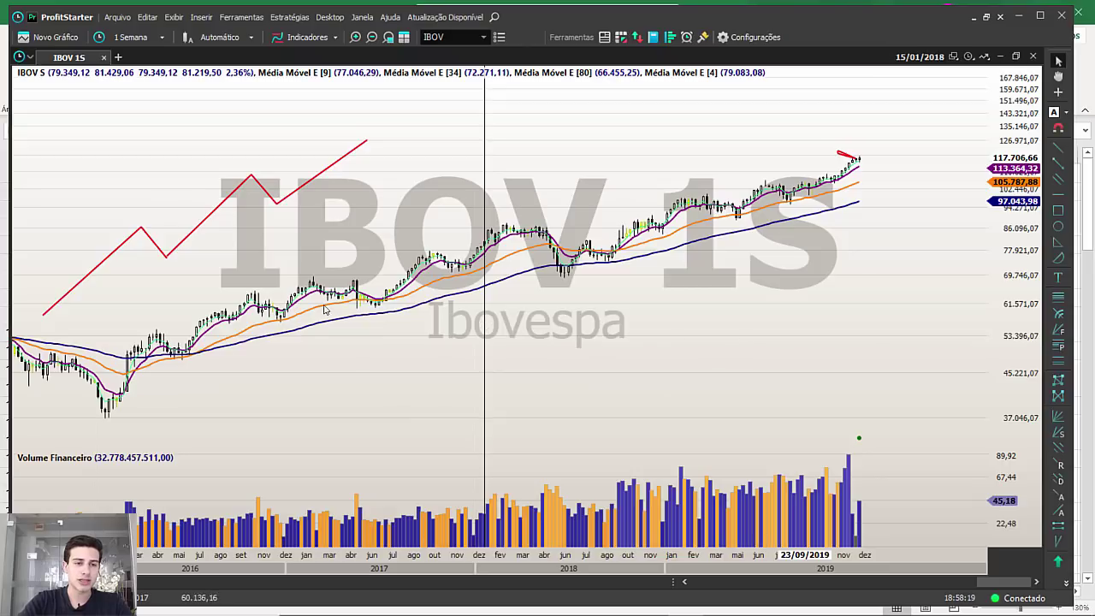
Draw an ellipse just past the zigzag's last peak and delete it.
click(1058, 226)
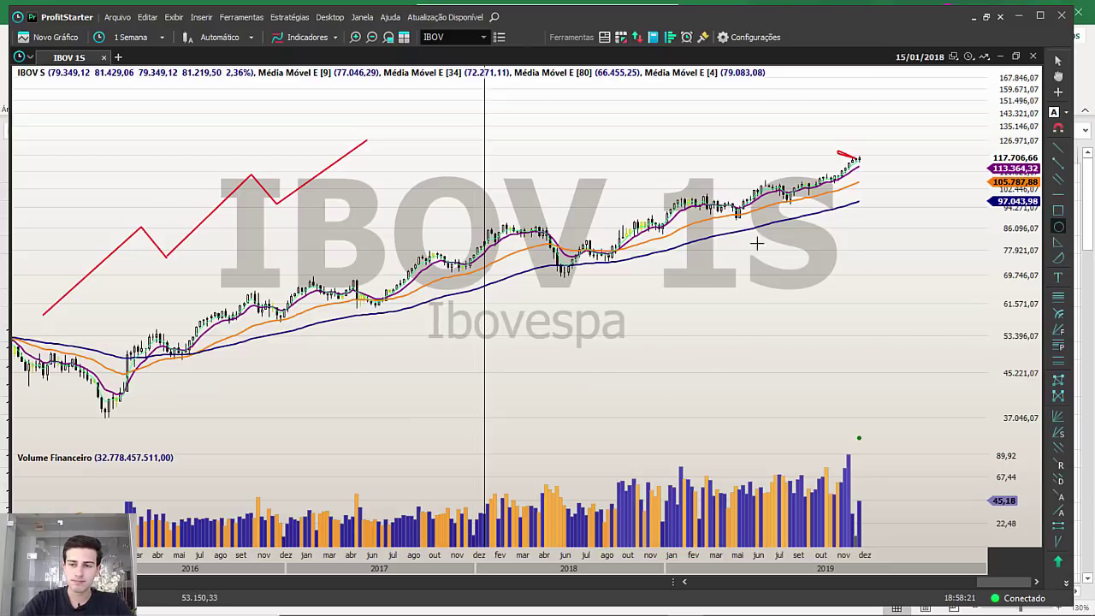
drag(89, 267, 133, 279)
drag(162, 256, 448, 190)
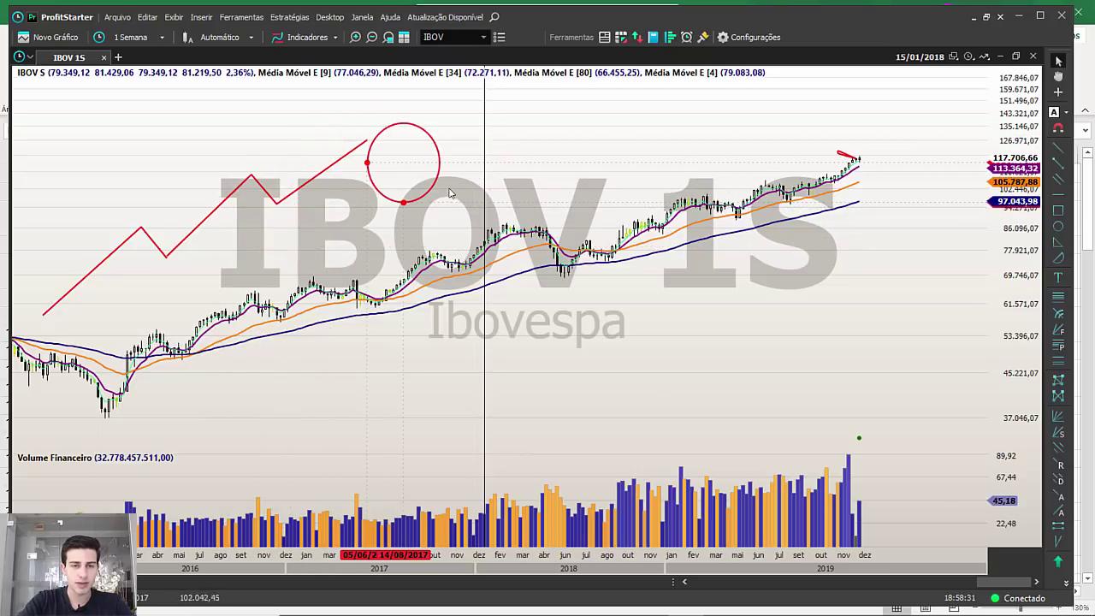
key(Delete)
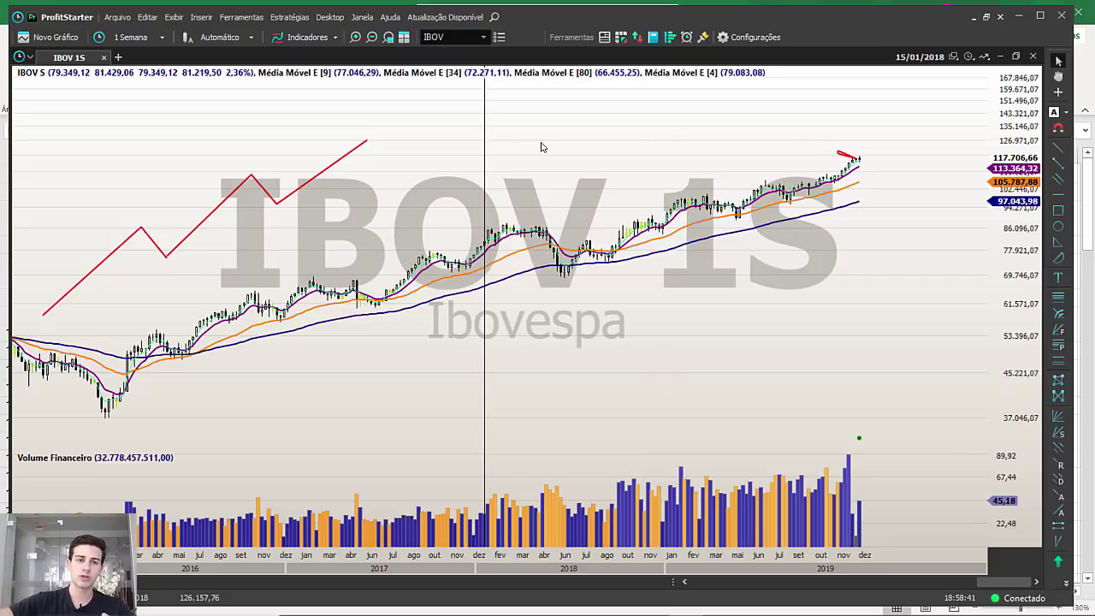
Delete the red triangle drawing that points at the latest weekly candles.
scroll(921, 357, up, 5)
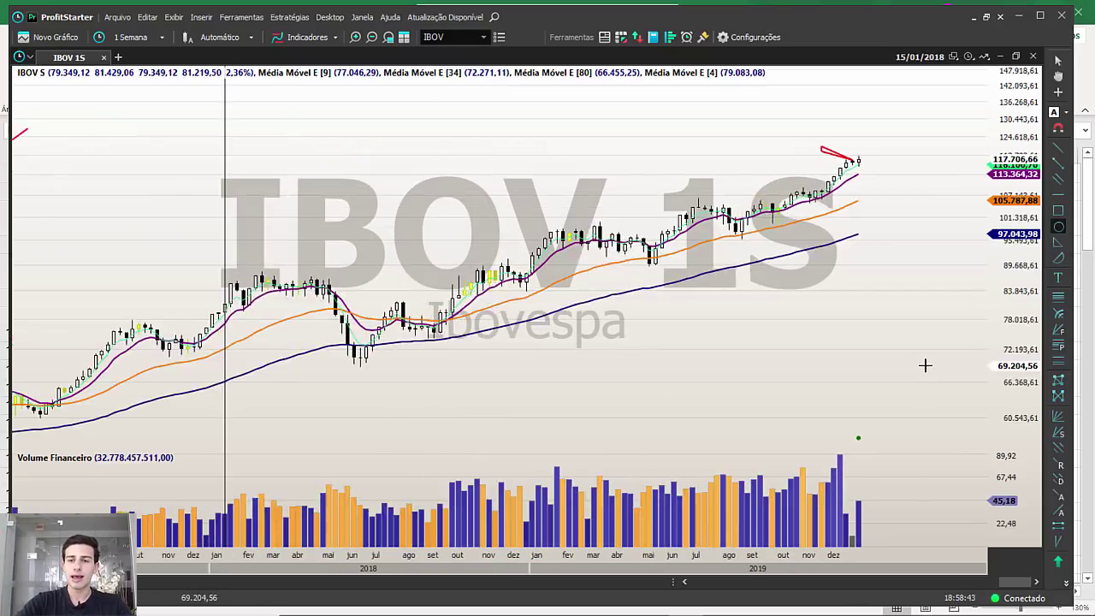
key(Escape)
click(780, 149)
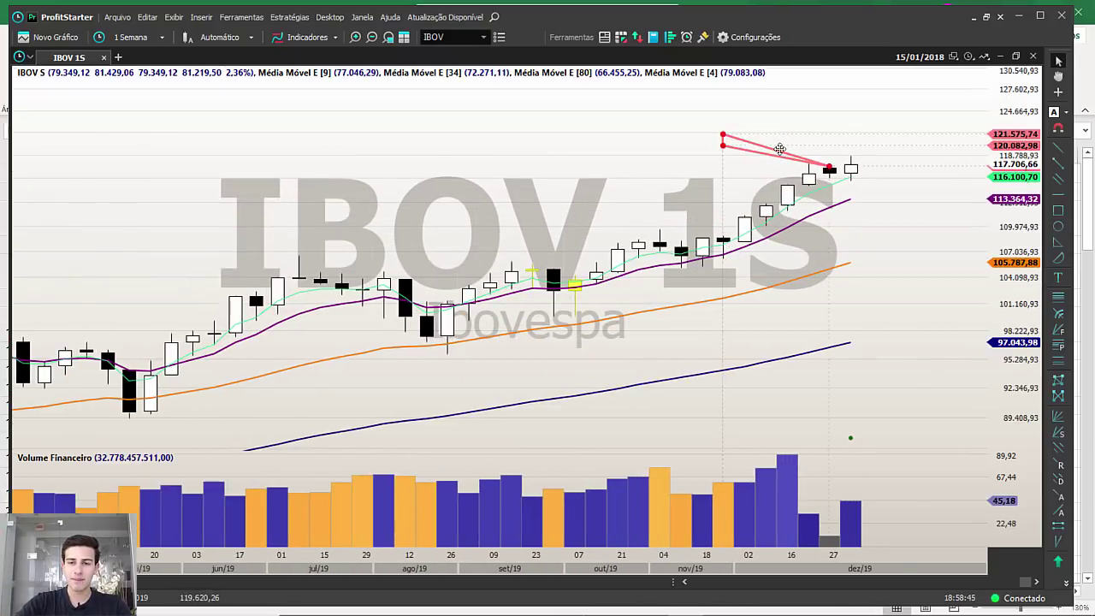
key(Delete)
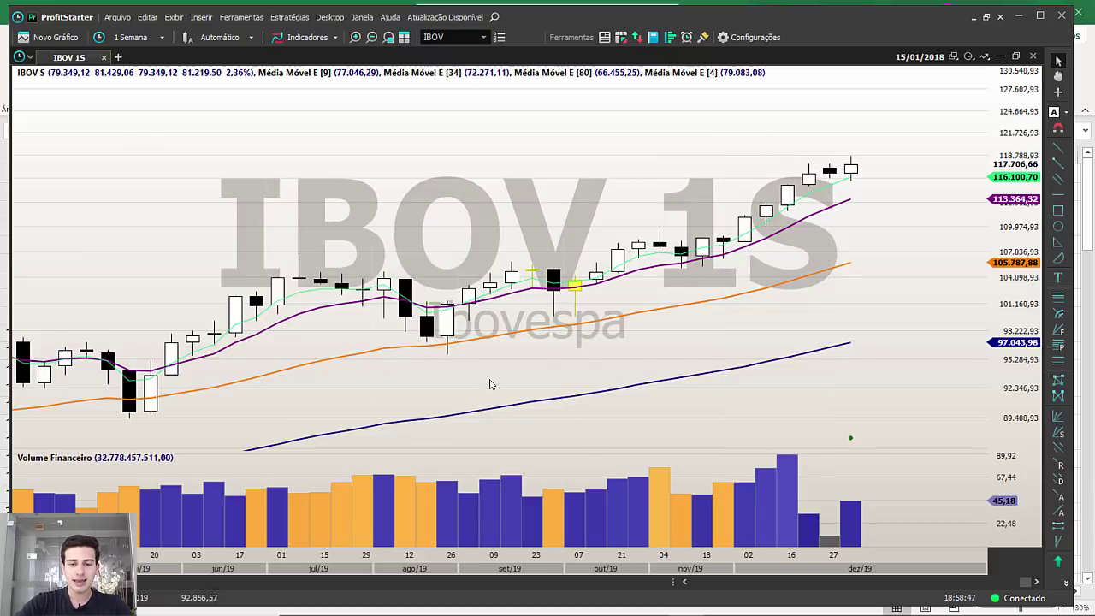
Measure the rises from the August 2019, May 2019 and December 2018 lows to their following highs.
drag(449, 356, 861, 162)
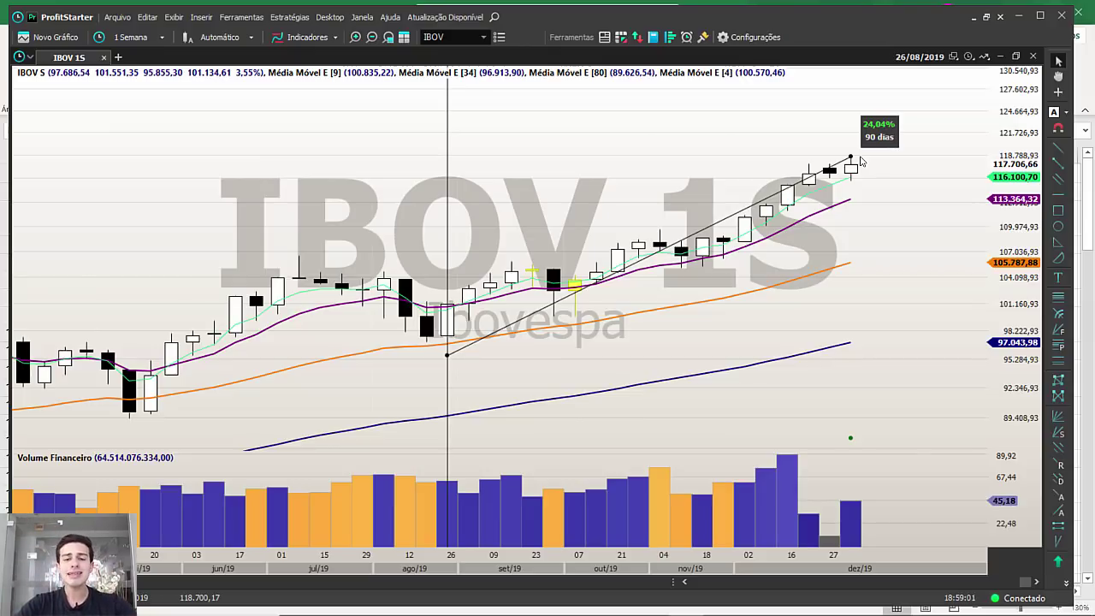
scroll(804, 335, down, 5)
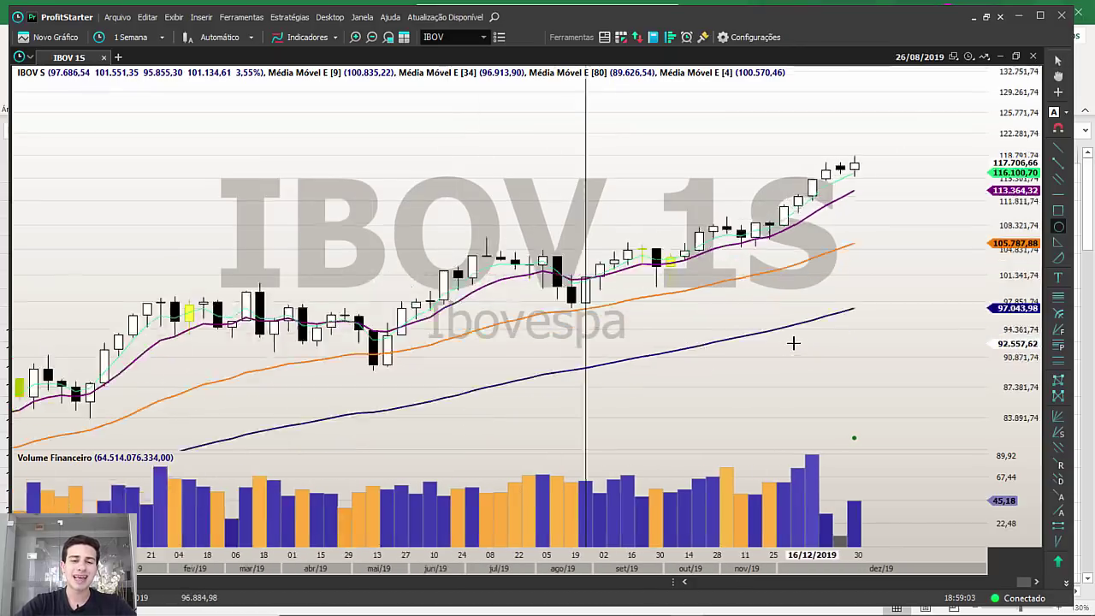
drag(572, 292, 641, 207)
scroll(649, 264, up, 3)
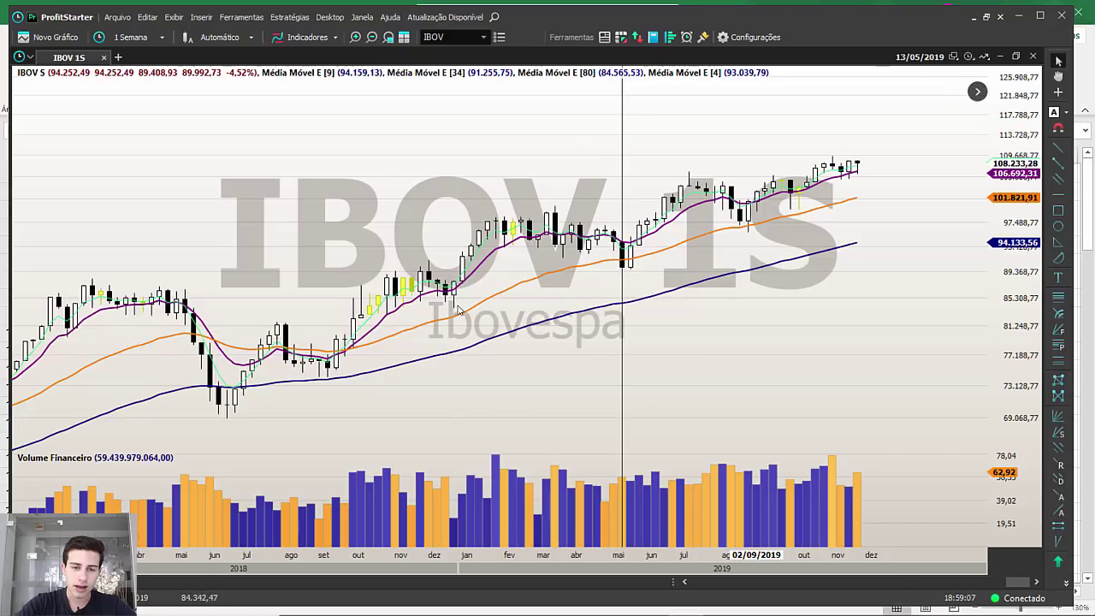
drag(453, 307, 504, 217)
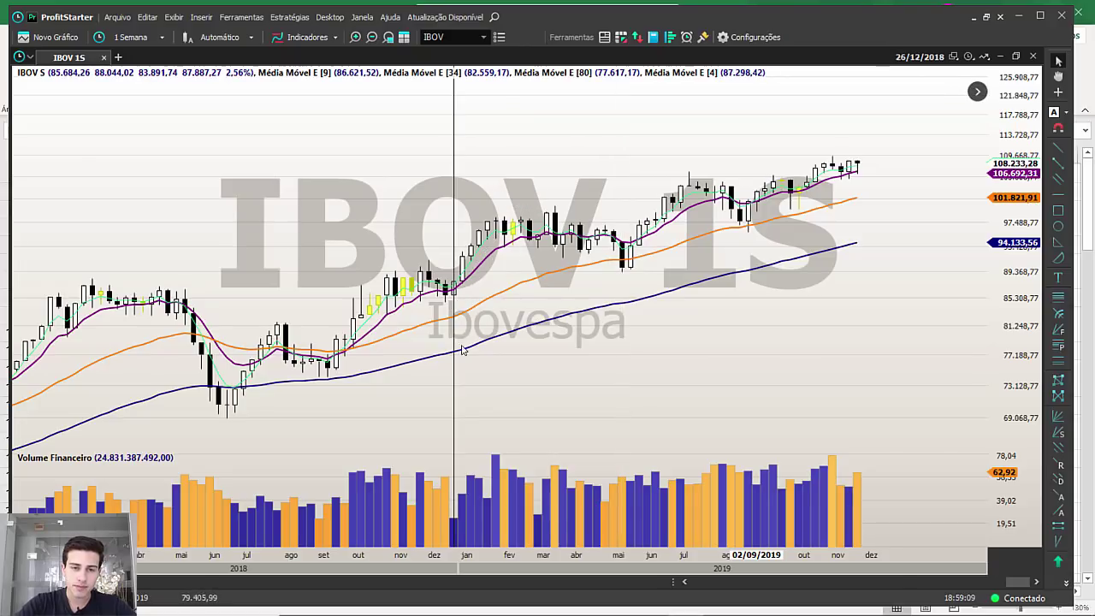
Measure the rises that start from the 2018 lows and from the mid-2017 low.
scroll(377, 379, up, 2)
drag(376, 379, 479, 244)
scroll(397, 382, up, 2)
drag(378, 412, 532, 183)
scroll(464, 332, up, 1)
scroll(465, 330, up, 4)
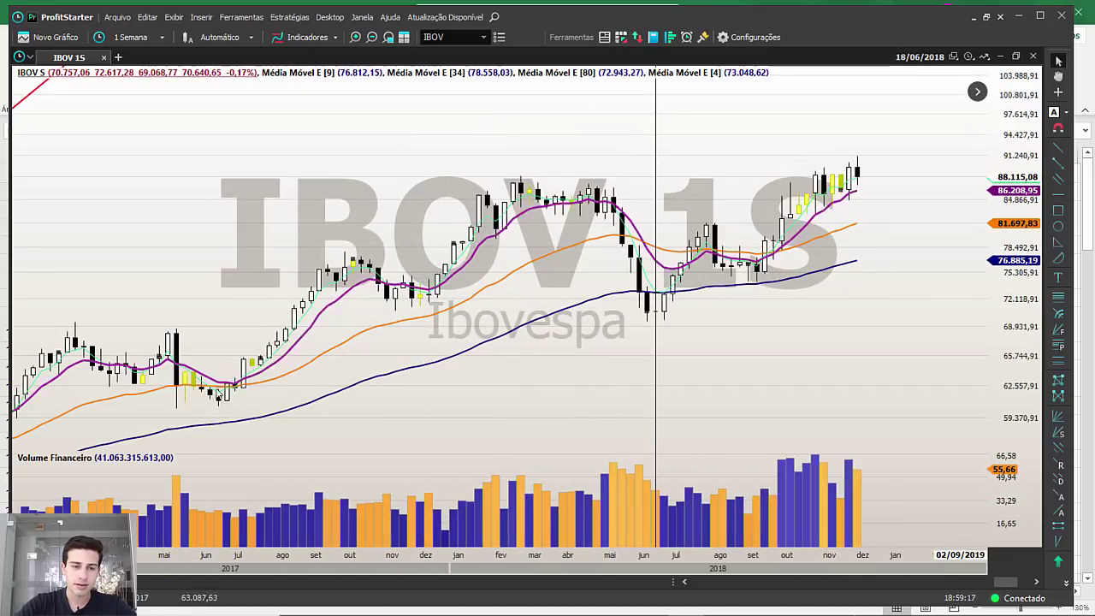
drag(219, 402, 351, 250)
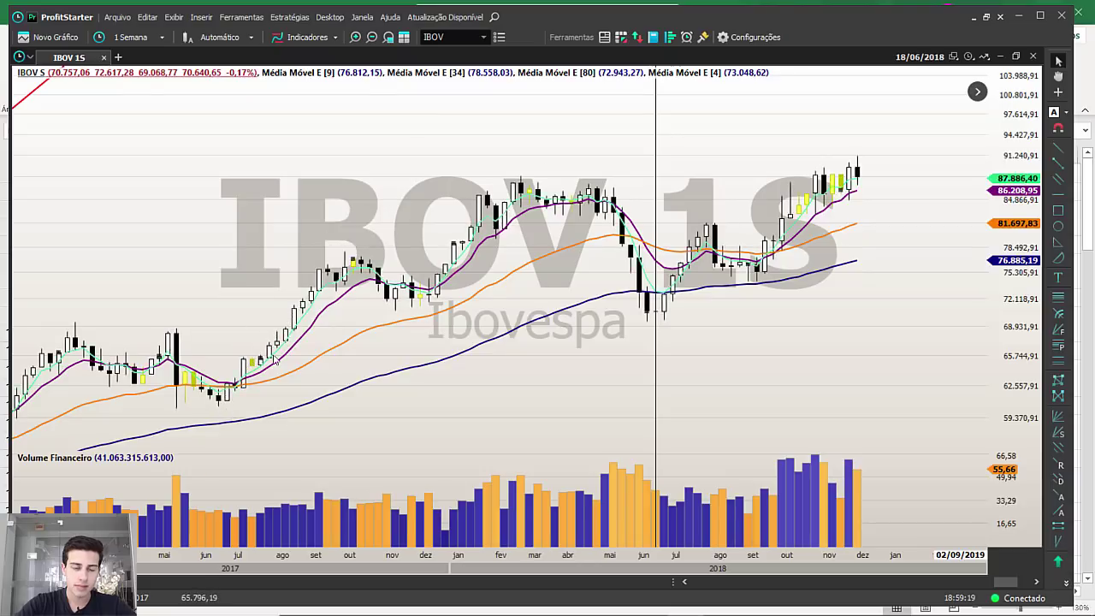
Measure the earlier upward legs back through 2016, ending with the rise from the January 2016 low.
scroll(331, 339, up, 5)
drag(330, 339, 402, 258)
scroll(261, 386, up, 3)
drag(226, 325, 381, 225)
scroll(356, 269, up, 2)
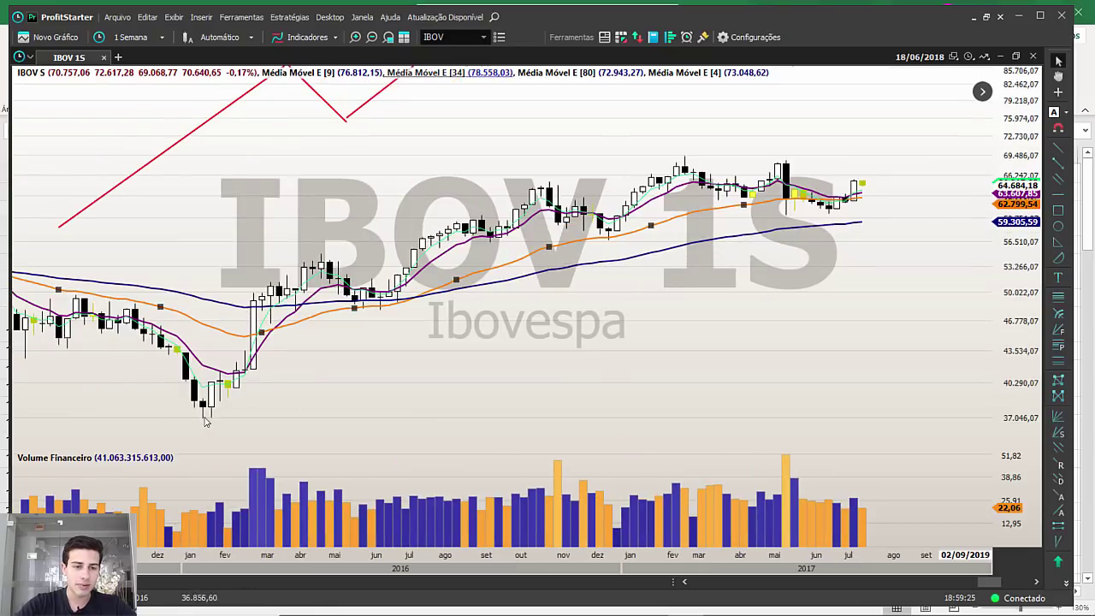
drag(211, 413, 325, 257)
Return to the latest candles and measure the rise from the August 2019 low to the late December 2019 high again.
scroll(676, 324, down, 5)
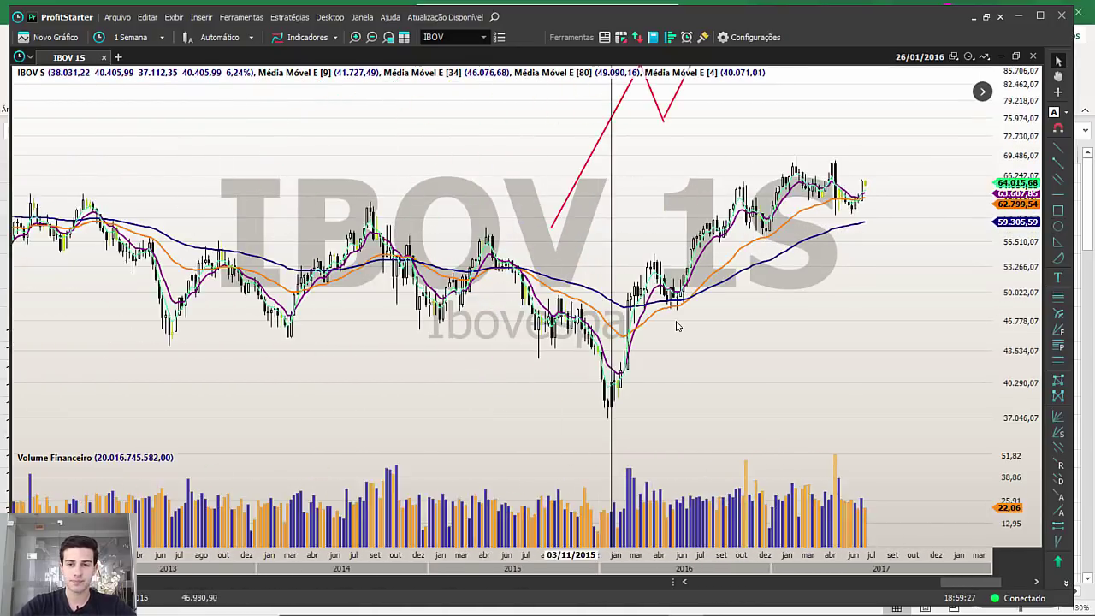
scroll(676, 325, down, 6)
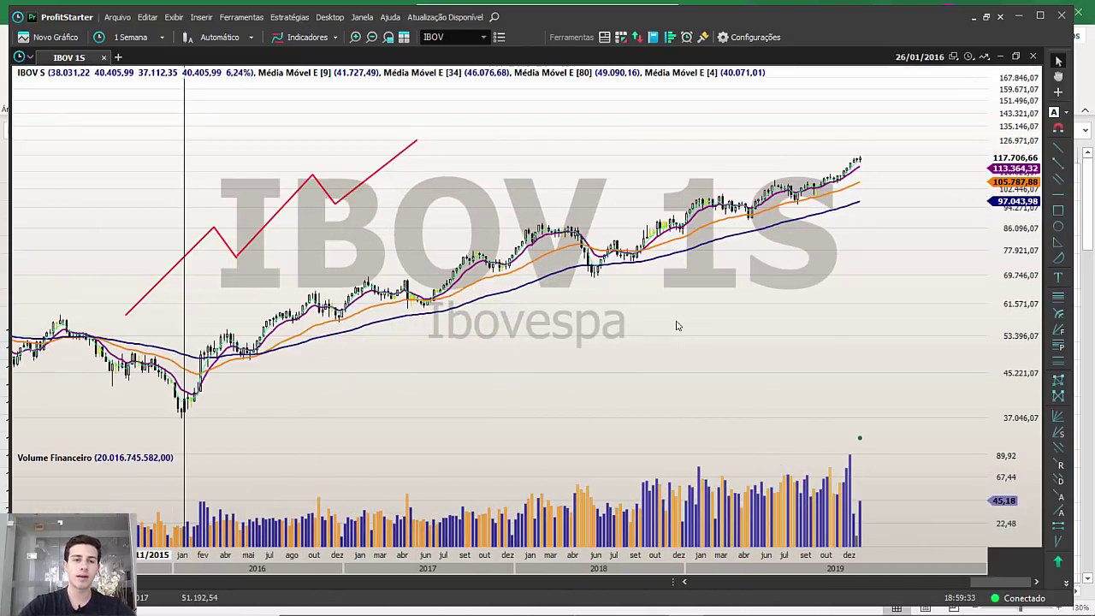
scroll(676, 325, up, 10)
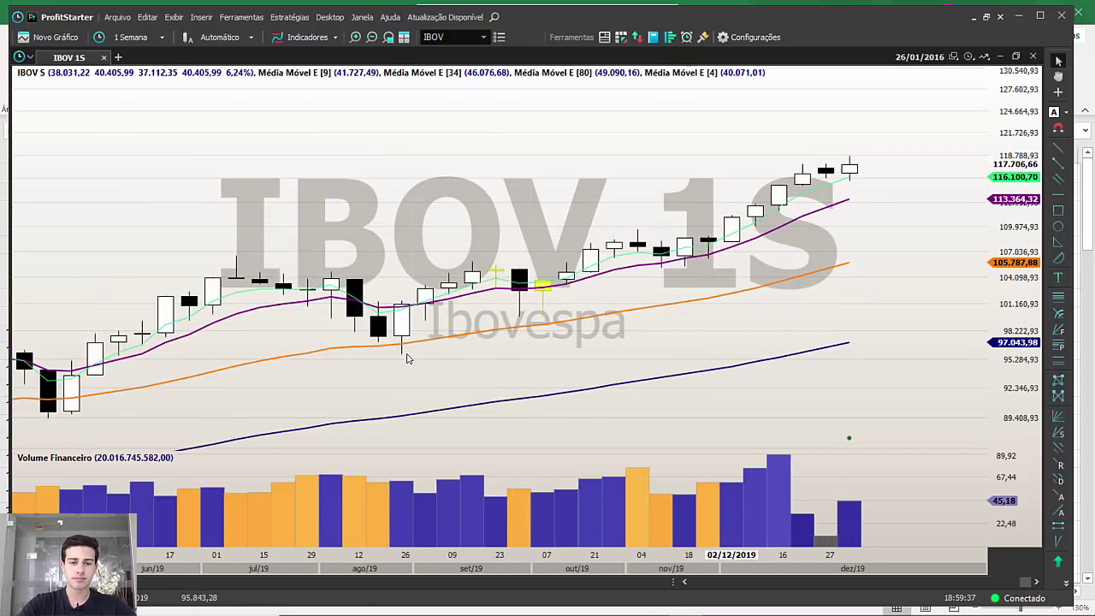
mouse_move(401, 353)
mouse_down()
mouse_move(658, 208)
mouse_move(847, 158)
mouse_up()
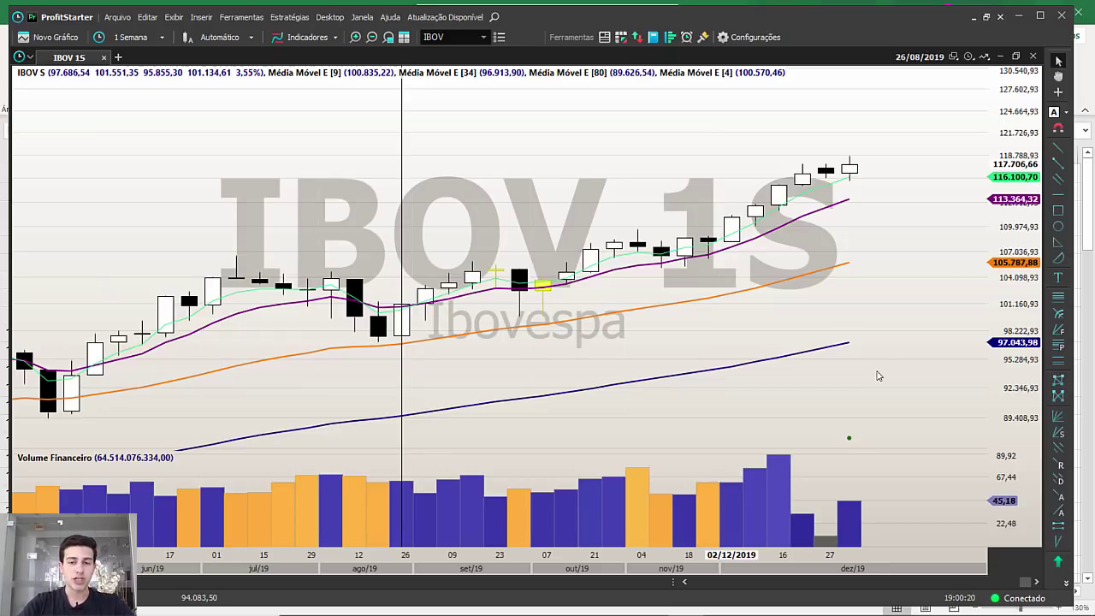
scroll(877, 376, down, 5)
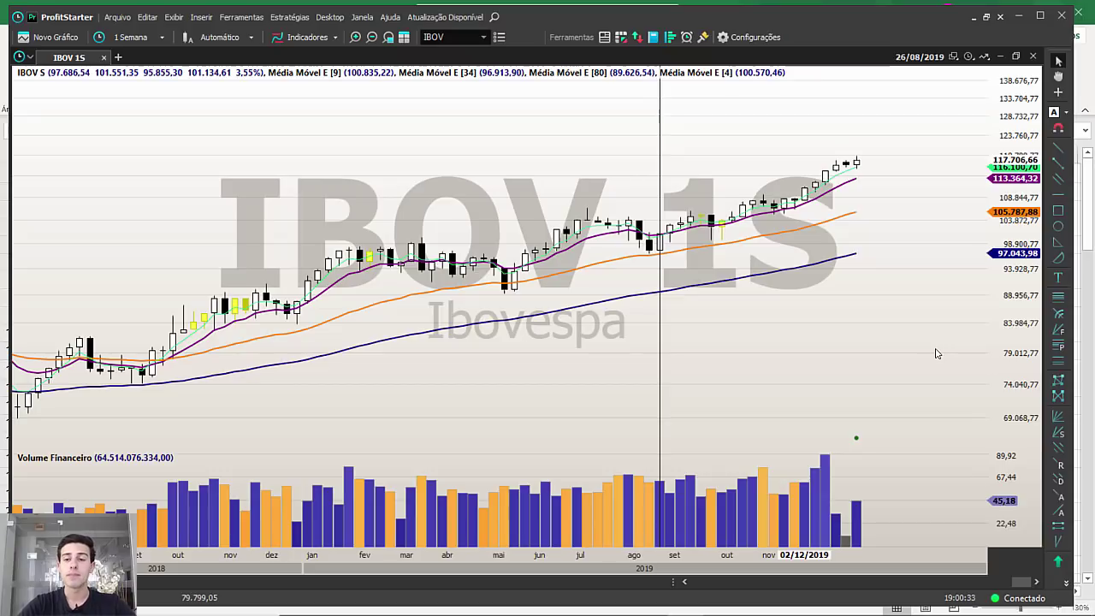
Focus on the latest weekly Ibovespa candles and check the current date in the system calendar.
mouse_move(1011, 608)
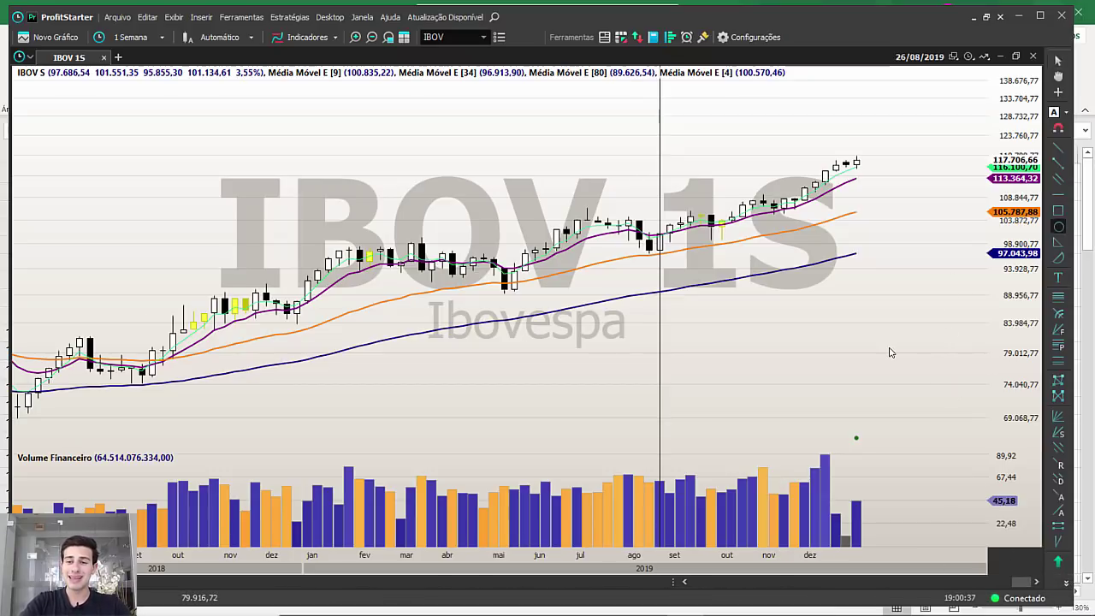
scroll(888, 346, up, 3)
scroll(888, 346, up, 2)
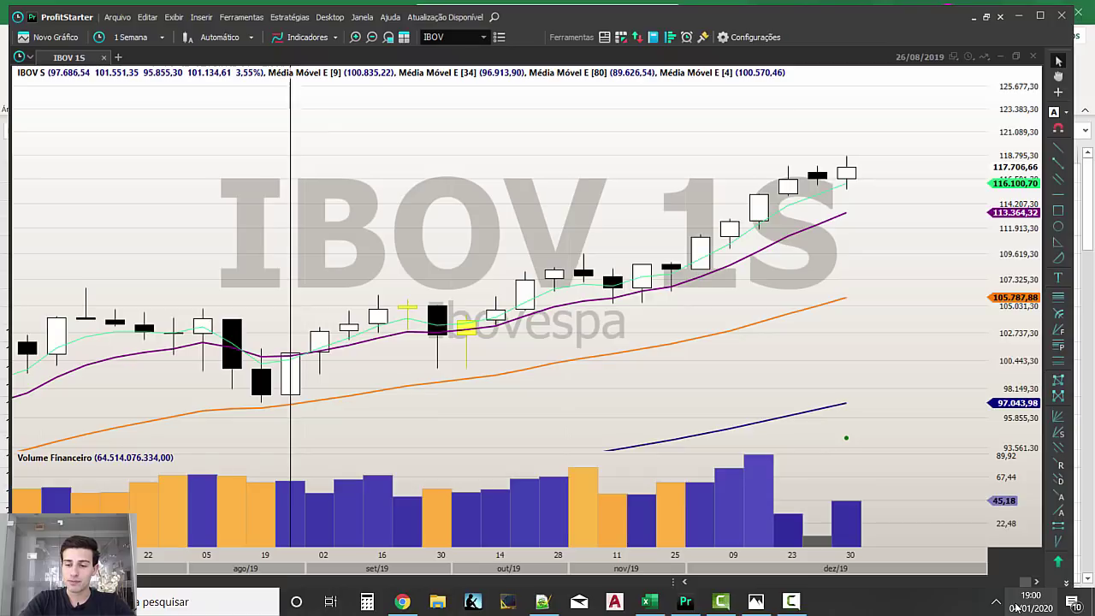
click(1016, 606)
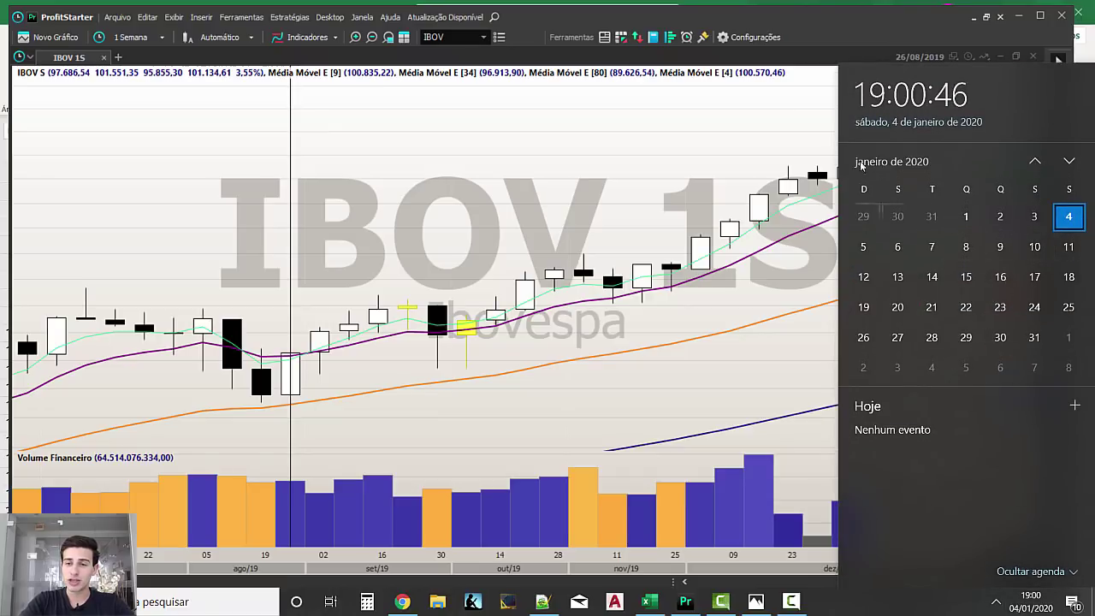
Inspect the weekly Ibovespa candles from 02/12/2019 to 30/12/2019 one by one, as well as the 18/11/2019 candle.
click(687, 199)
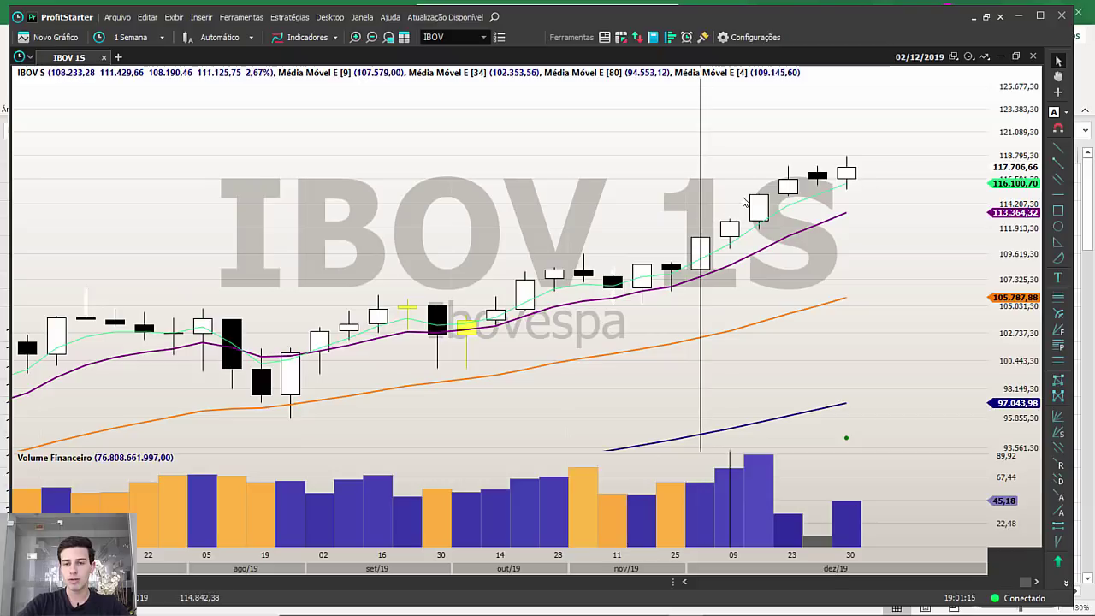
key(Right)
key(Right)
key(Right)
key(Right)
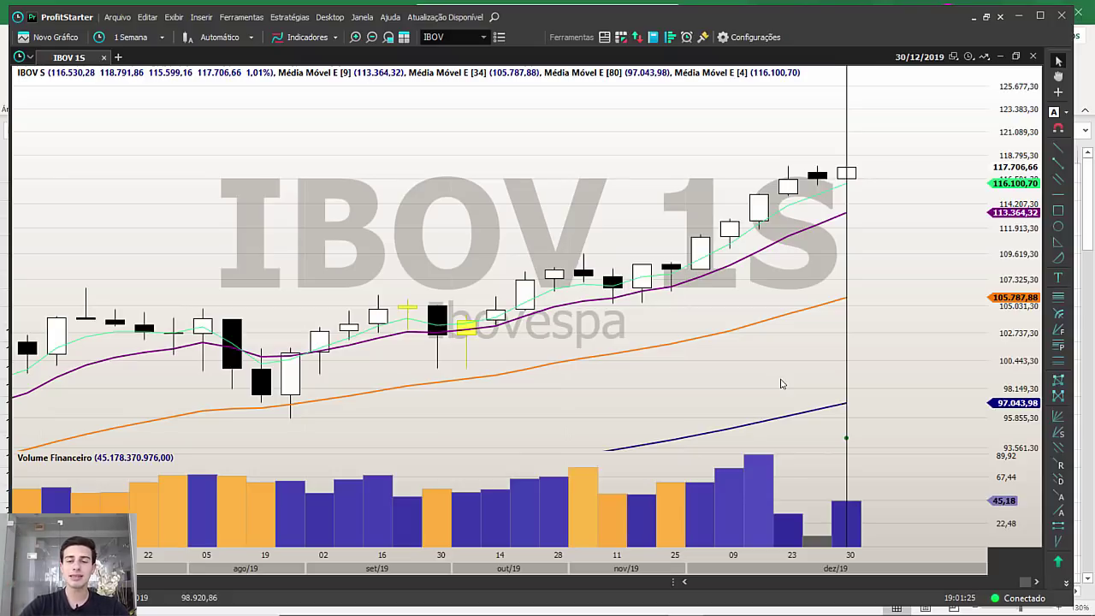
click(638, 210)
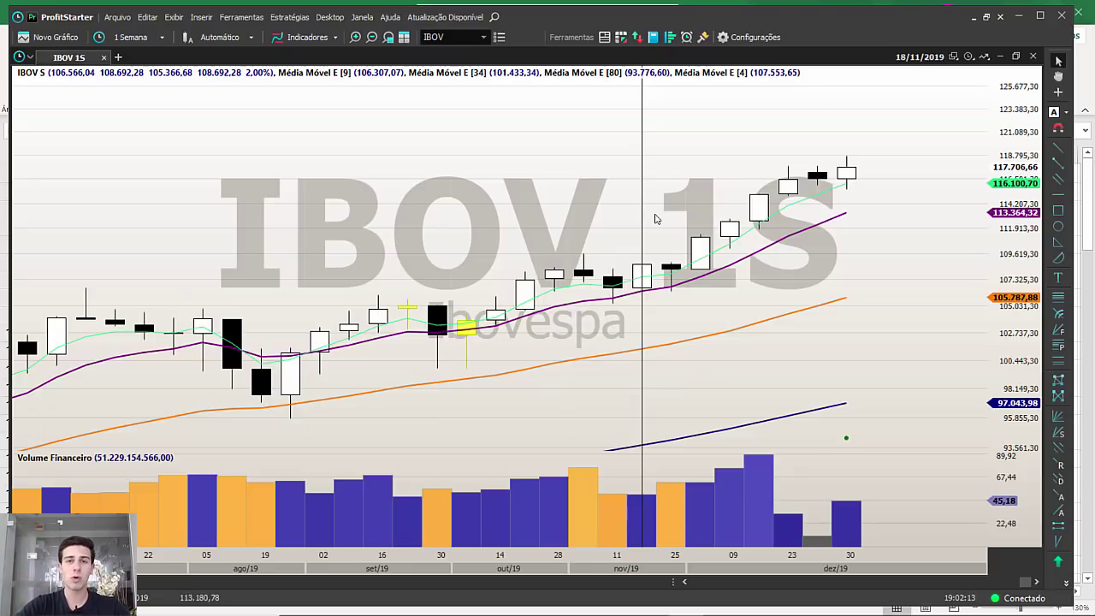
drag(655, 214, 628, 336)
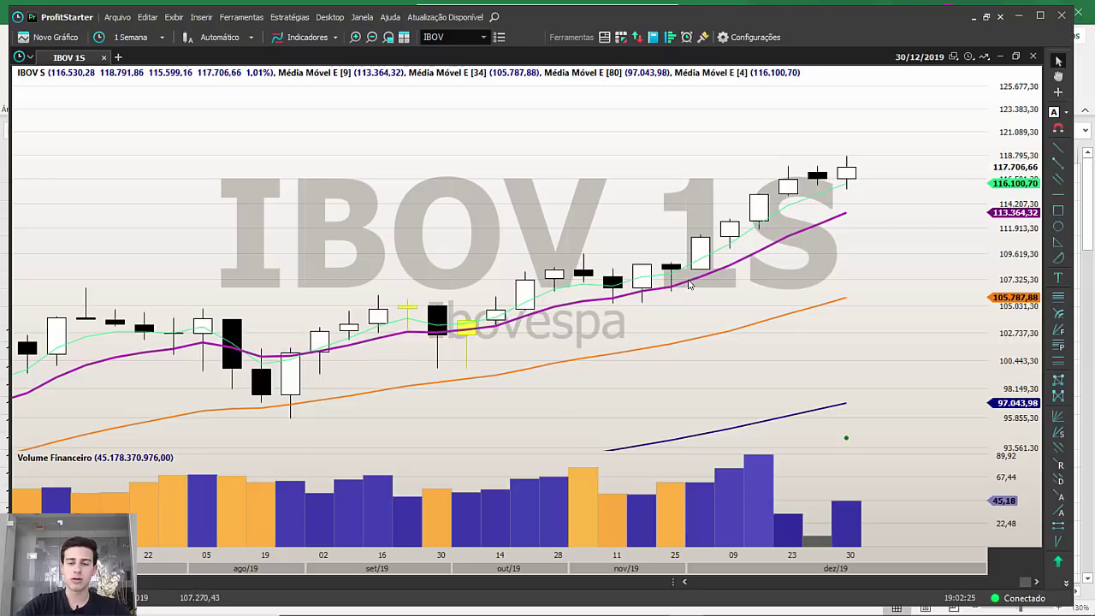
Look up the first electric-energy stock in the Excel watchlist and load ALUP11 on the ProfitStarter weekly chart.
mouse_move(720, 599)
click(650, 610)
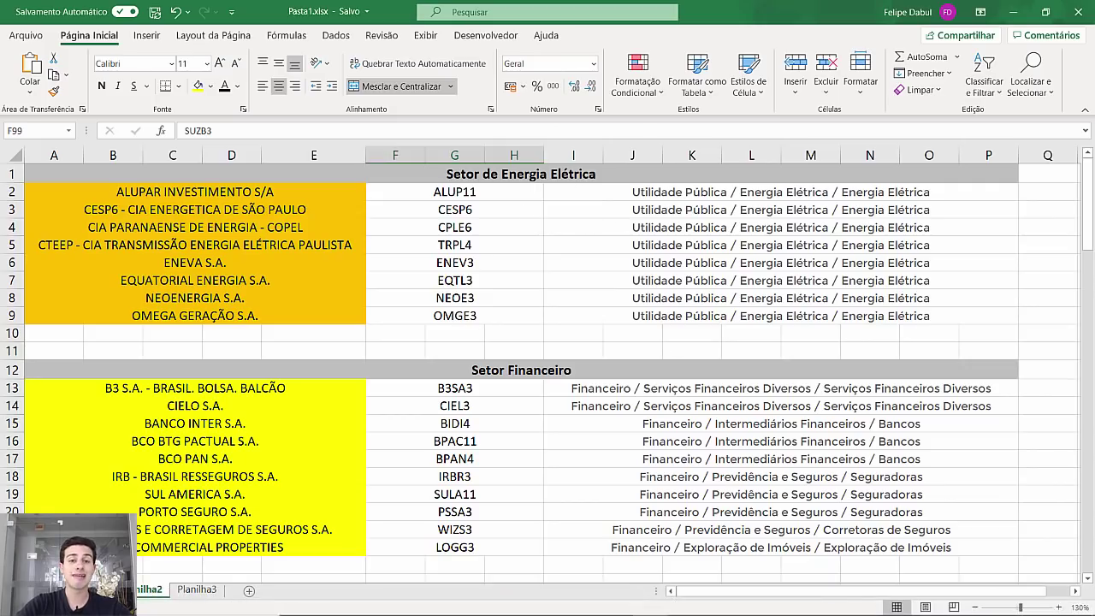
click(683, 604)
text(ALUP11)
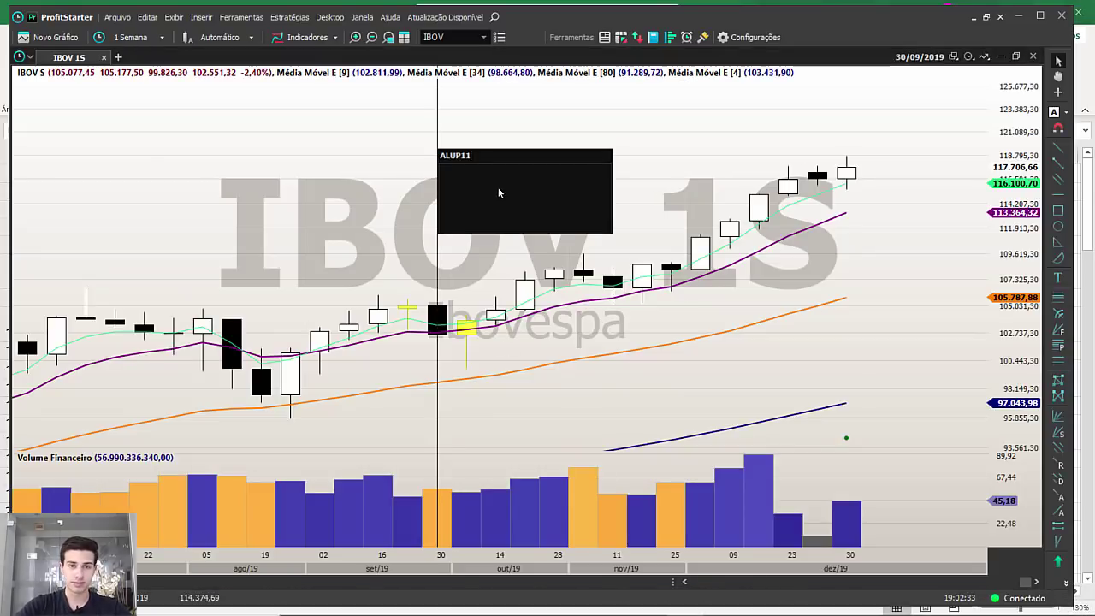
key(Return)
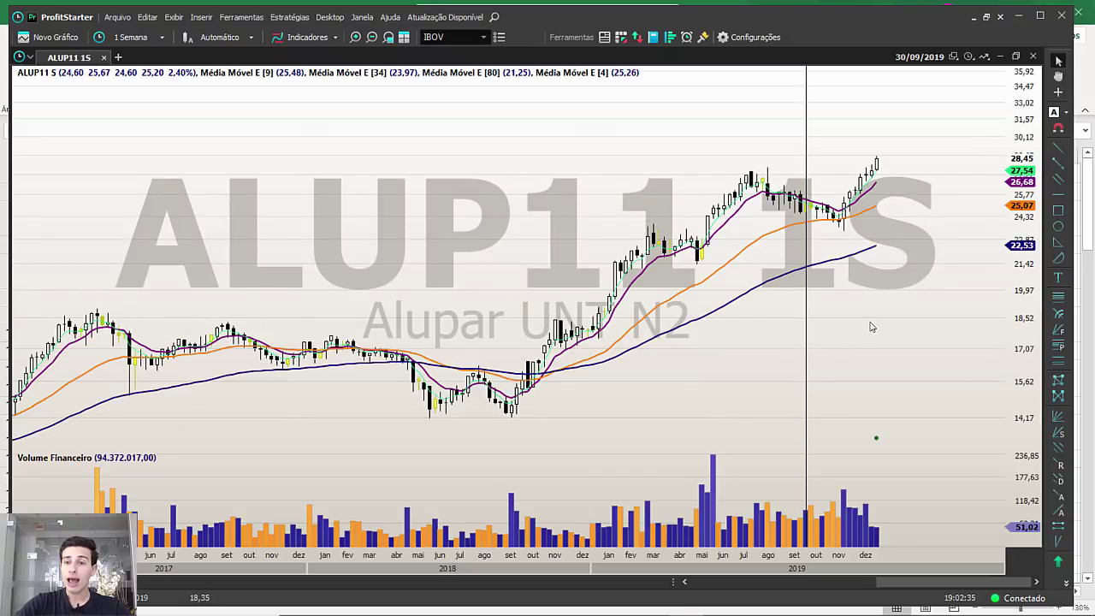
Examine the weekly ALUP11 trend over both the recent months and the longer history.
key(ctrl+e)
scroll(869, 320, up, 4)
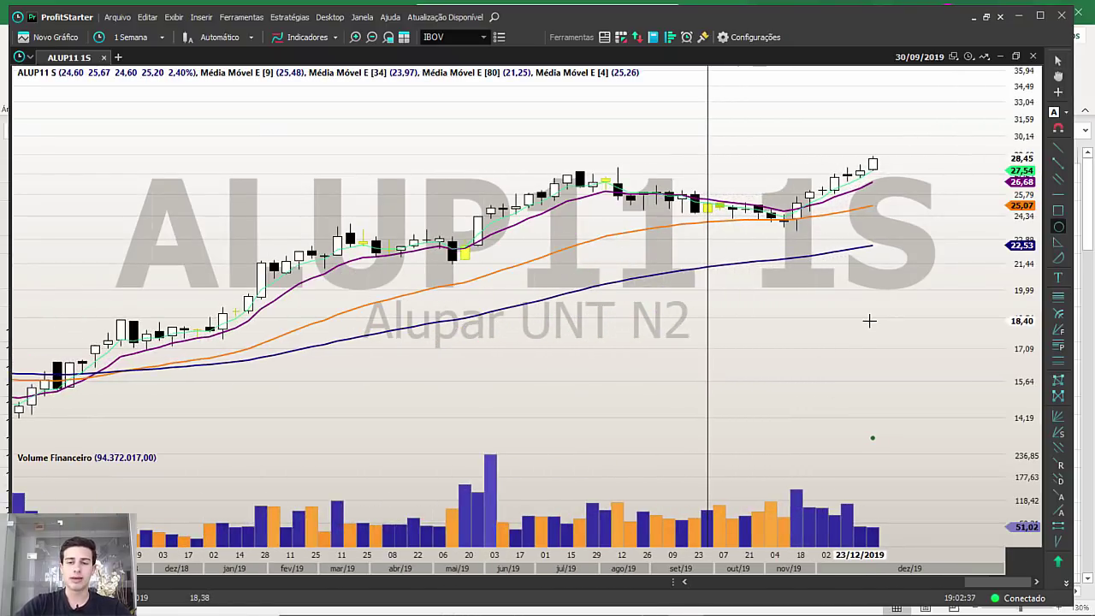
scroll(869, 321, up, 5)
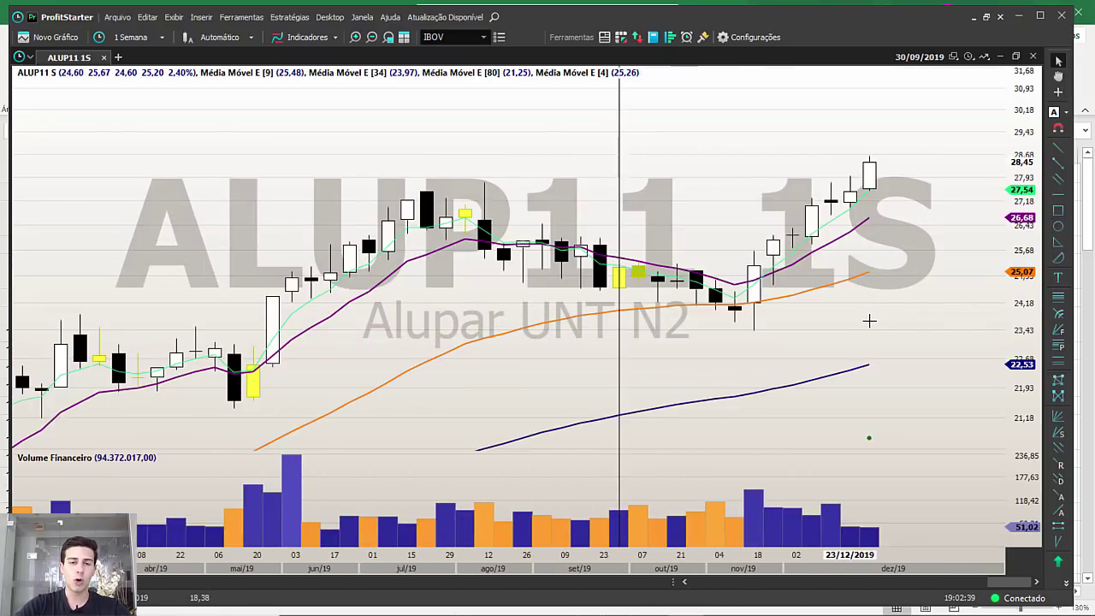
scroll(869, 321, down, 8)
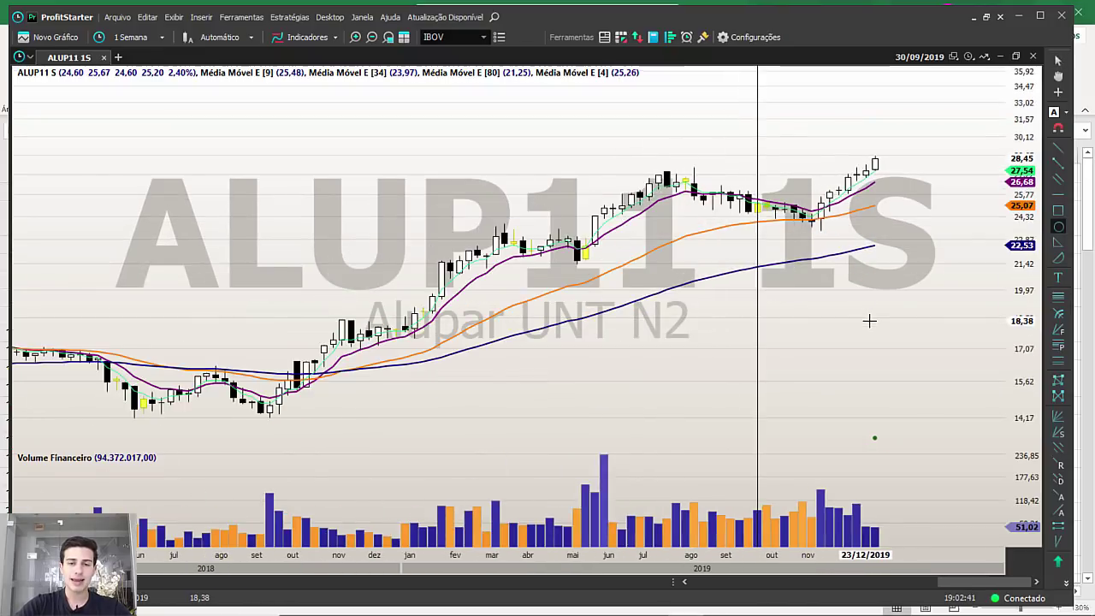
key(Escape)
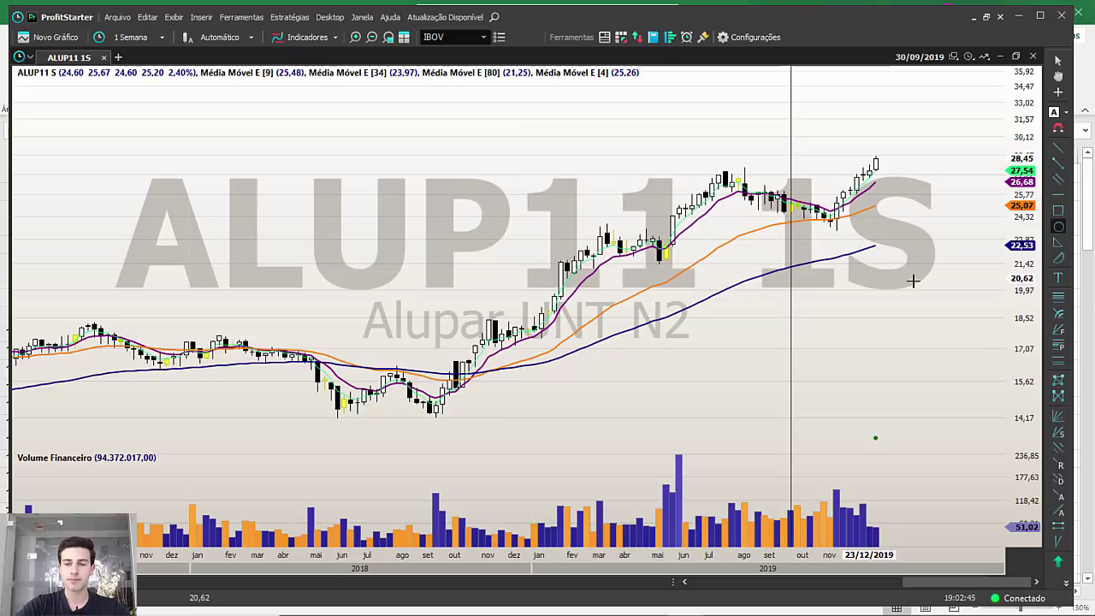
Draw a narrow triangle as an arrow pointing to the 18/11/2019 weekly candle on the ALUP11 chart.
scroll(912, 276, up, 5)
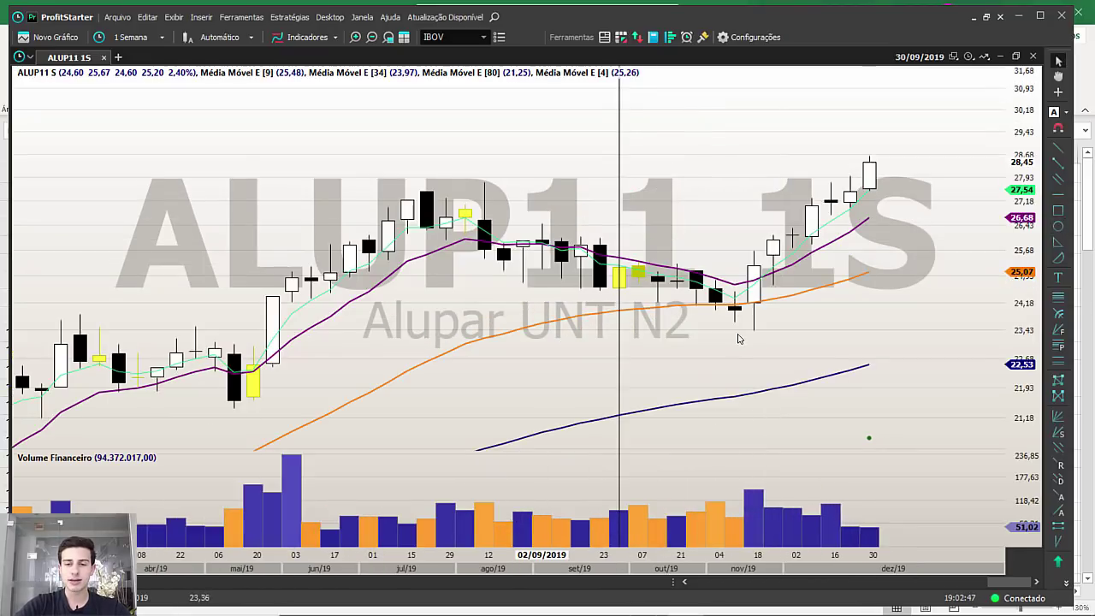
click(1058, 242)
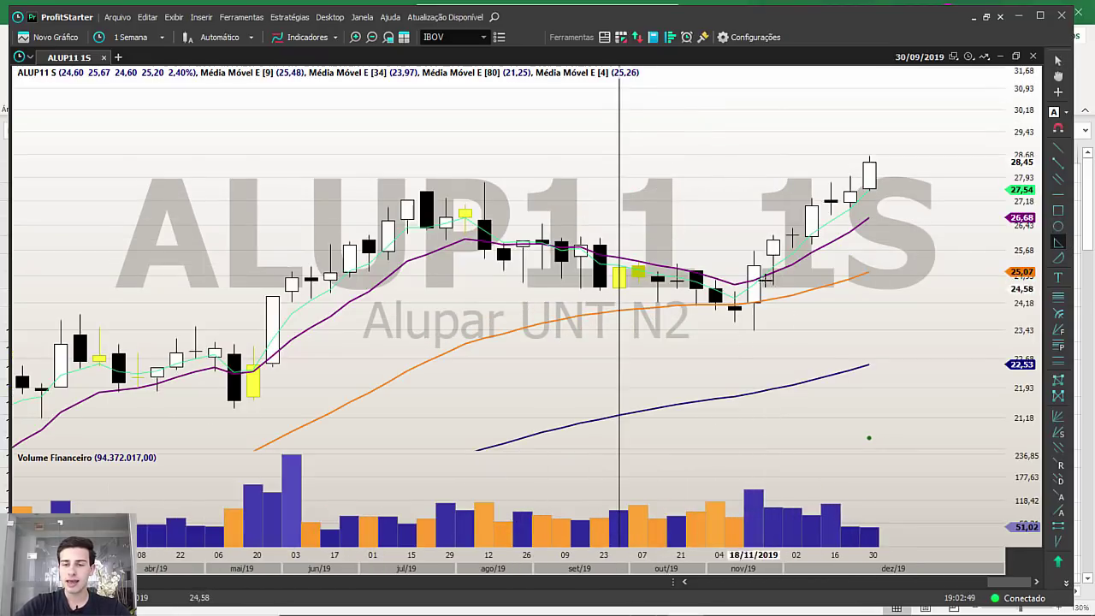
drag(734, 254, 753, 274)
click(638, 210)
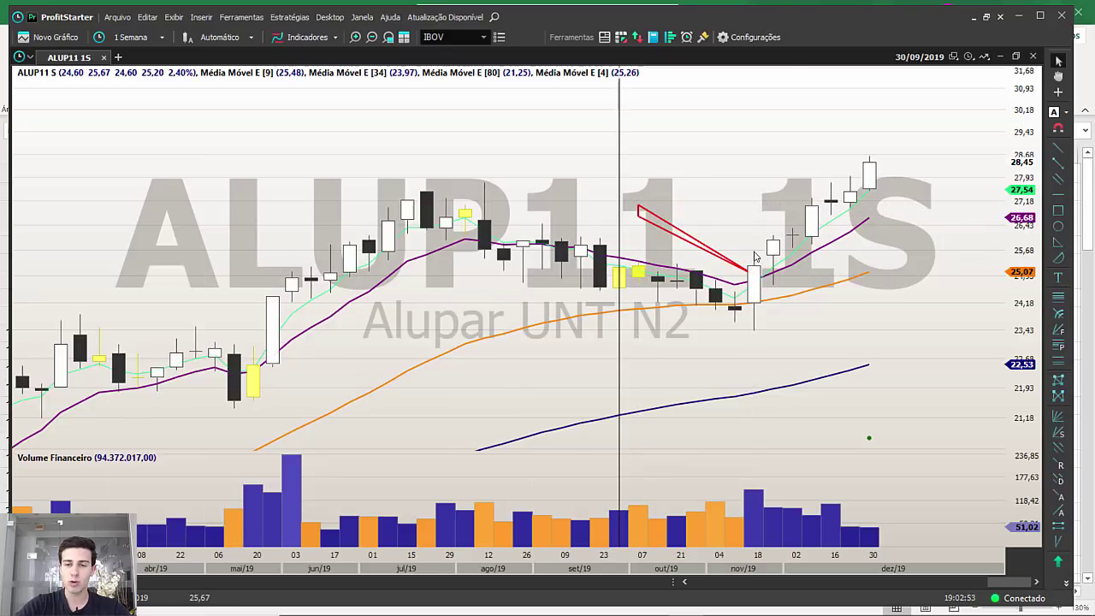
mouse_move(755, 257)
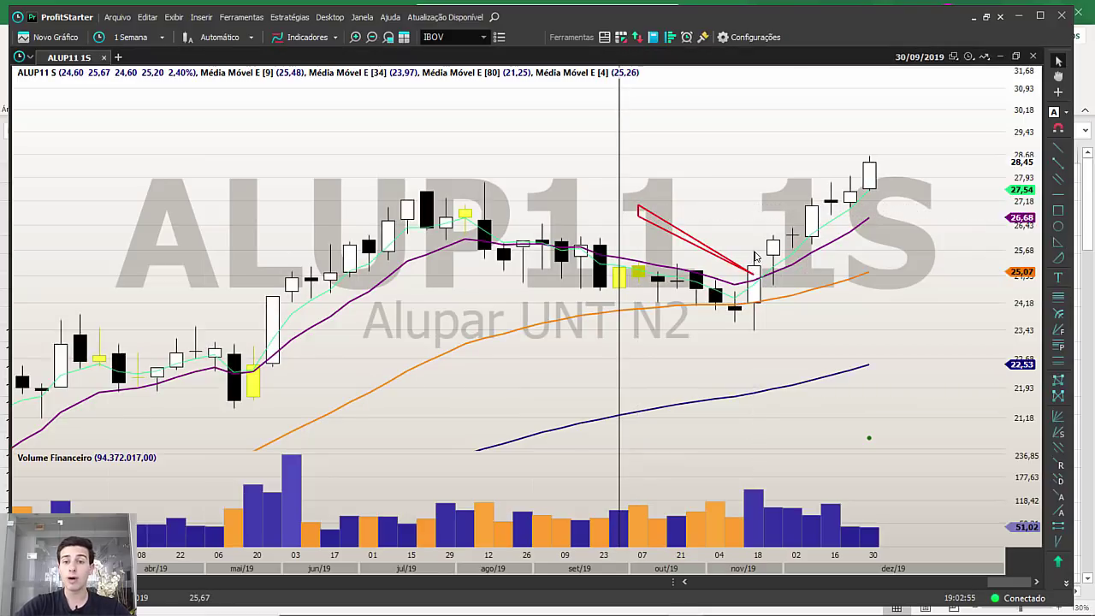
Switch the ALUP11 chart to the daily timeframe and move the triangle onto the late November 2019 candles.
text(D)
click(573, 171)
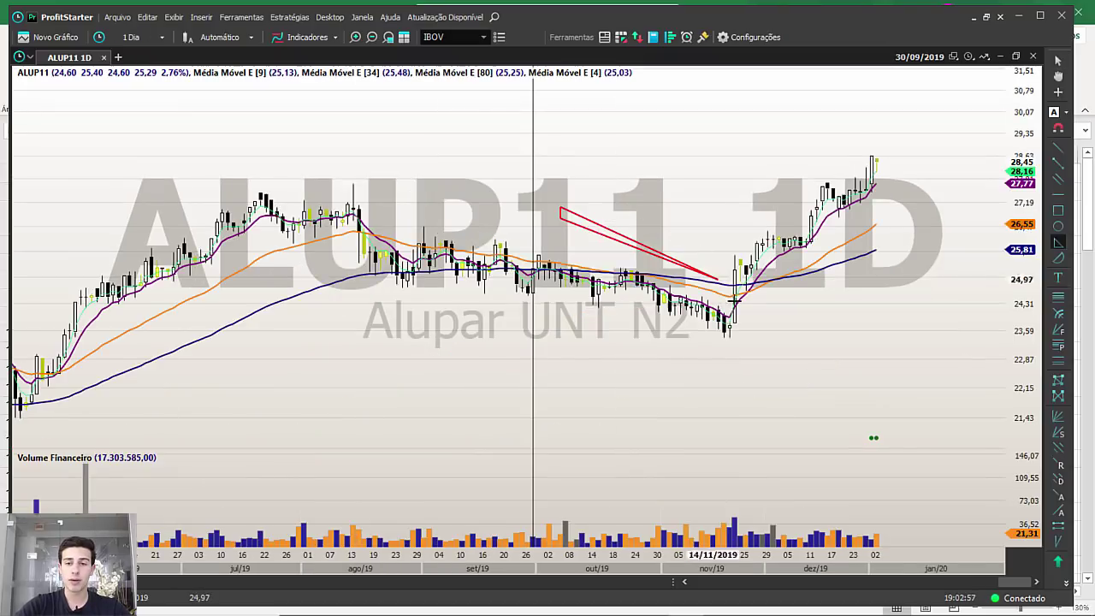
scroll(727, 299, up, 4)
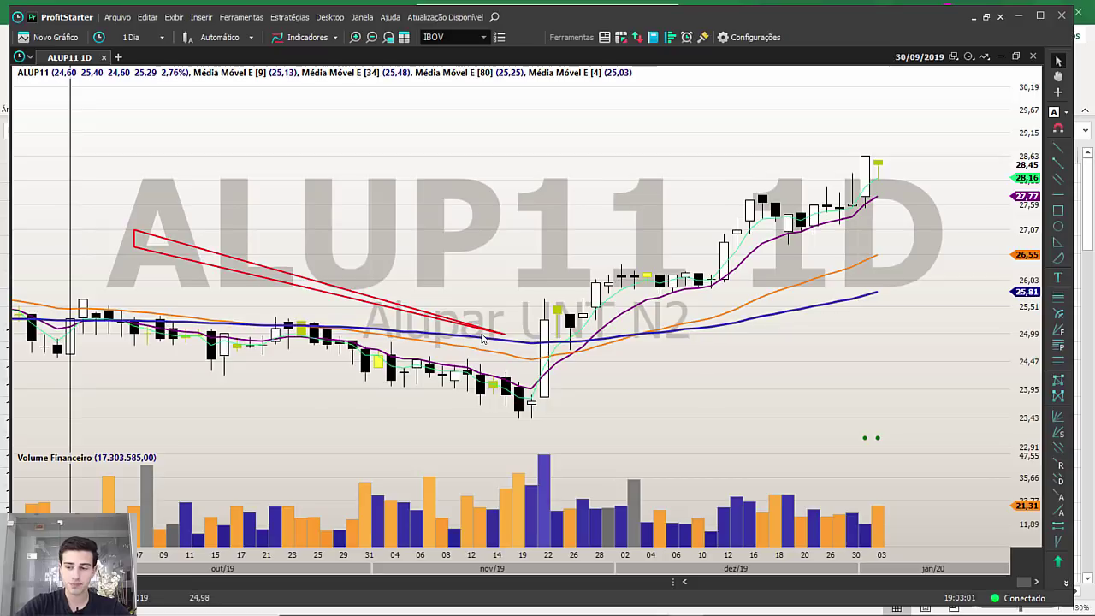
drag(457, 319, 522, 314)
Set the chart to the 1 Semana timeframe and move the triangle so its tip marks the 18/11/2019 candle at about 25,40.
text(S)
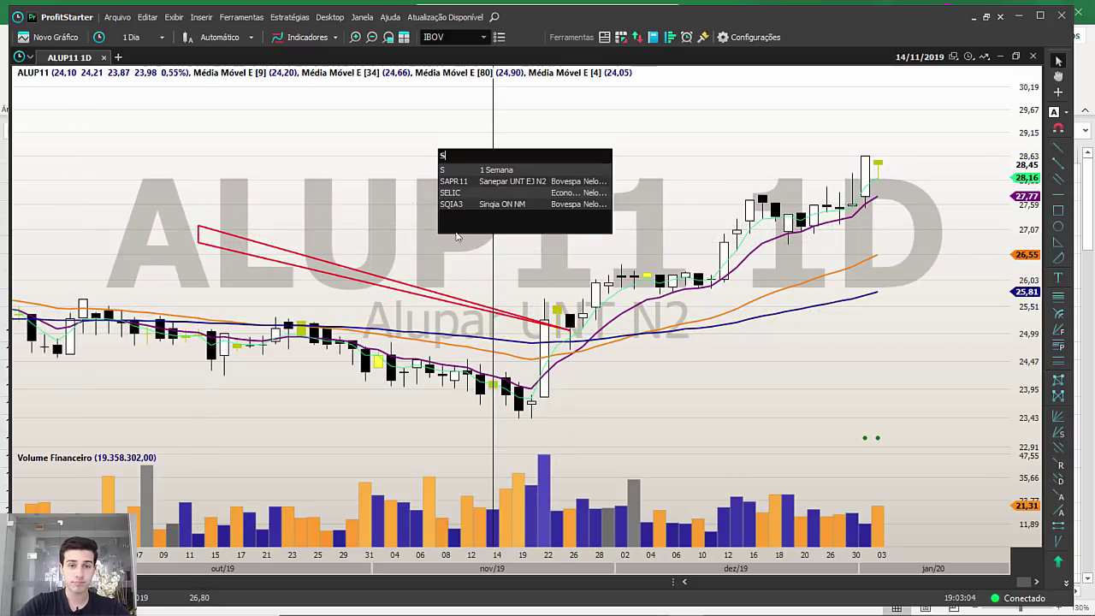
click(484, 170)
scroll(674, 308, up, 3)
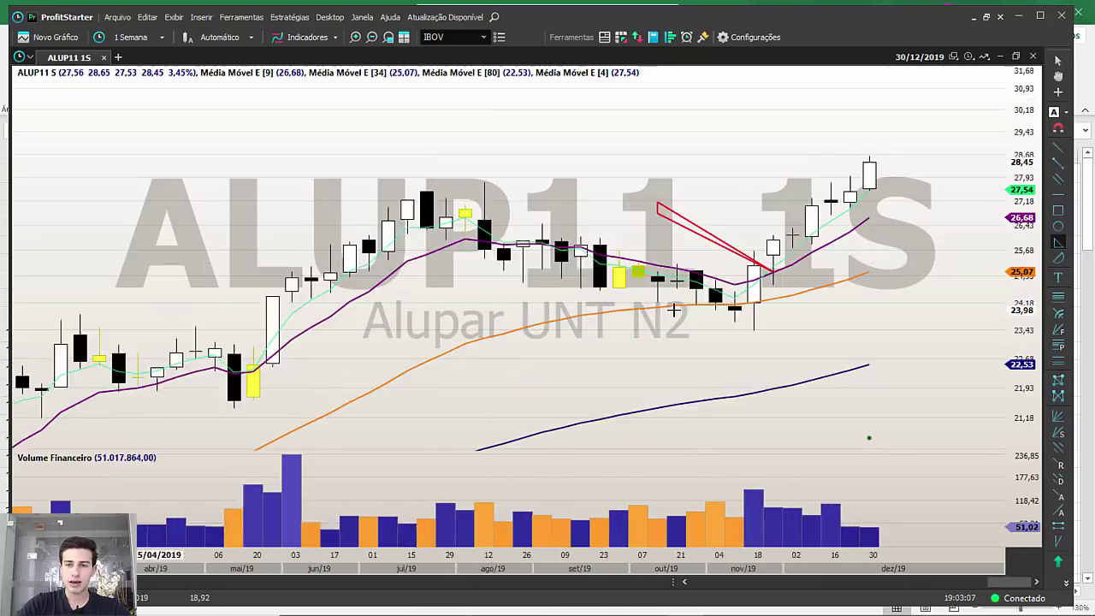
scroll(674, 310, up, 3)
key(Escape)
click(641, 303)
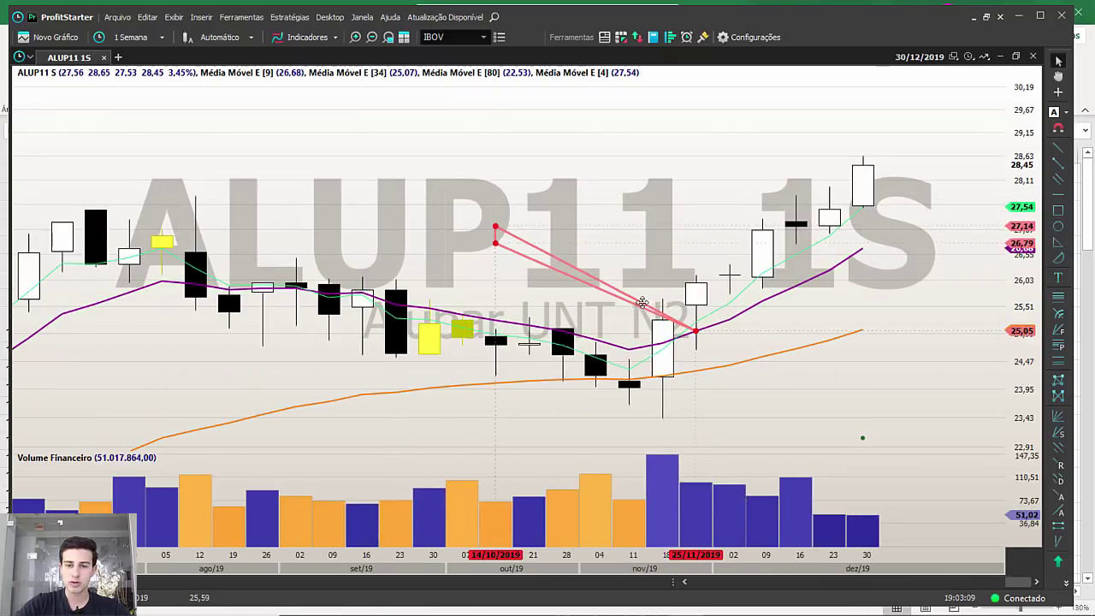
drag(642, 303, 608, 285)
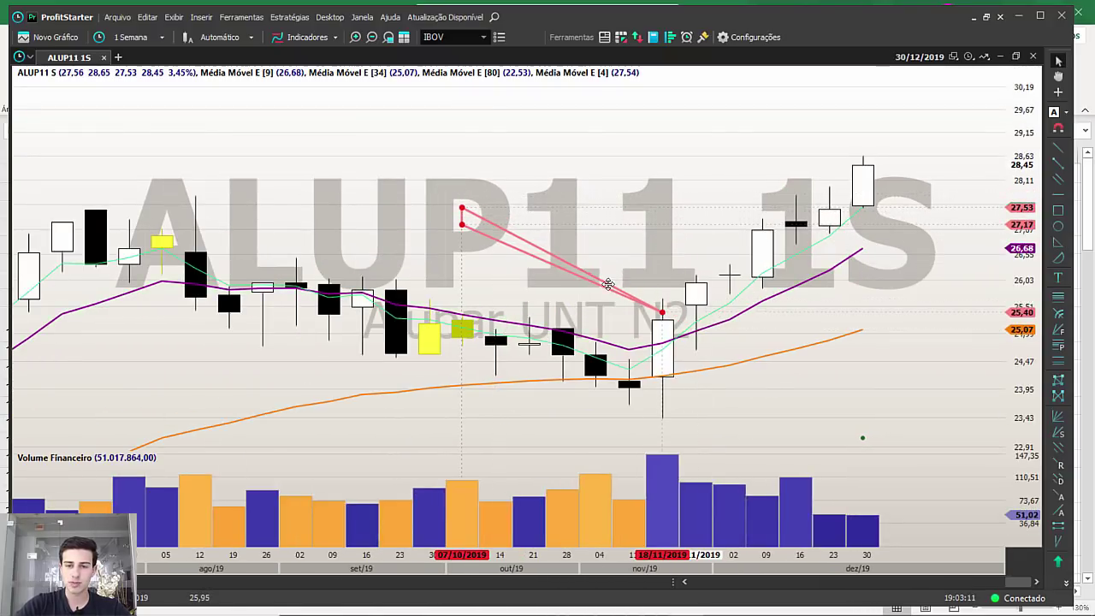
Examine the rise that follows the marked 18/11/2019 candle, in detail and within the longer weekly trend.
mouse_move(663, 306)
mouse_down()
mouse_move(716, 255)
mouse_move(909, 153)
mouse_move(908, 163)
mouse_up()
scroll(912, 323, down, 3)
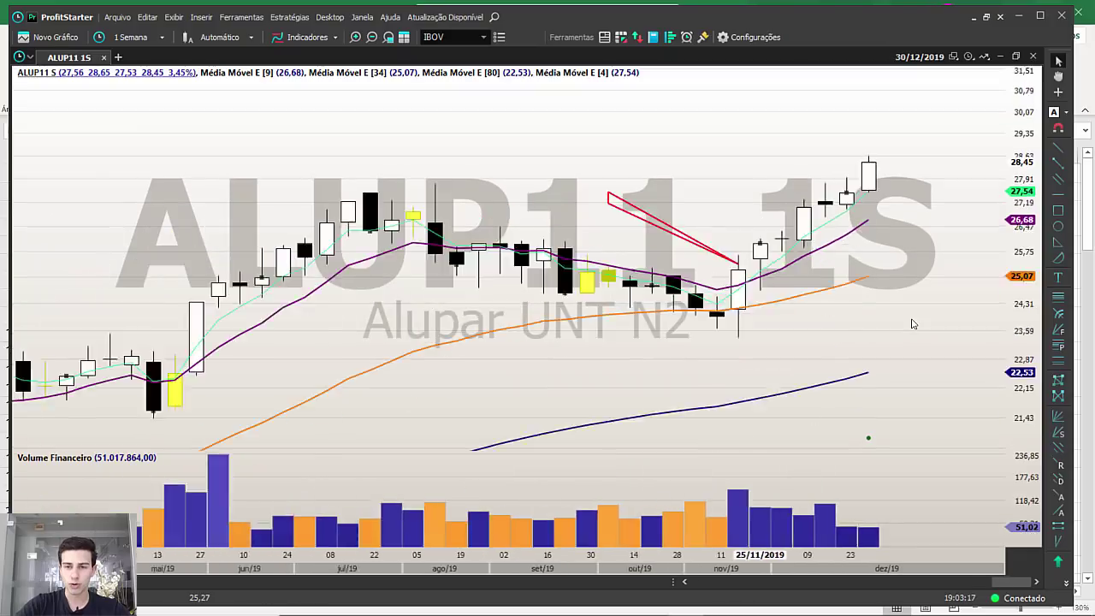
scroll(912, 323, down, 4)
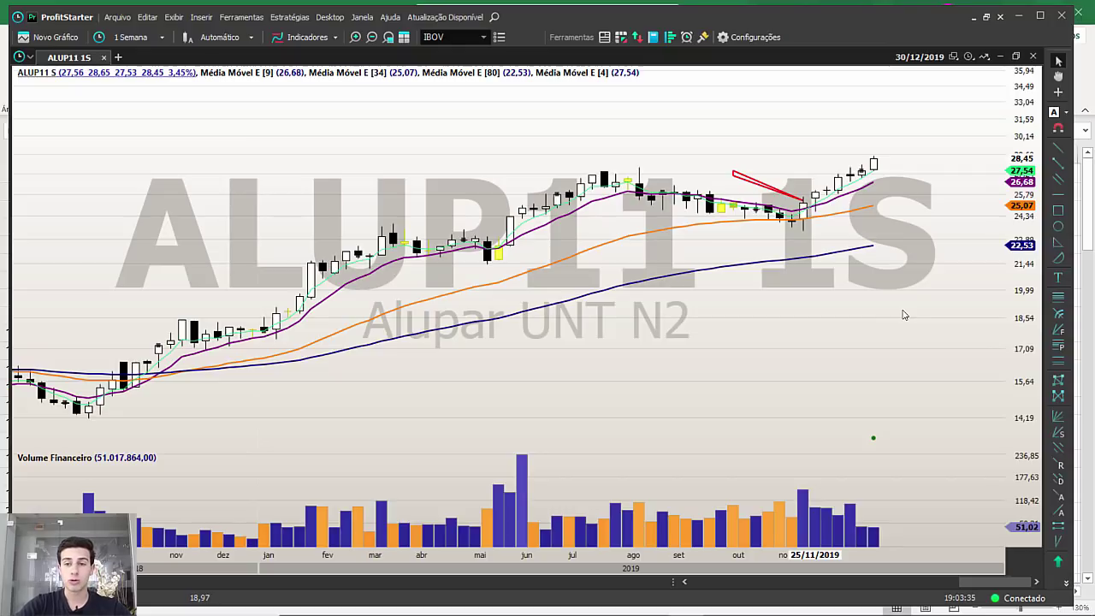
scroll(903, 315, up, 2)
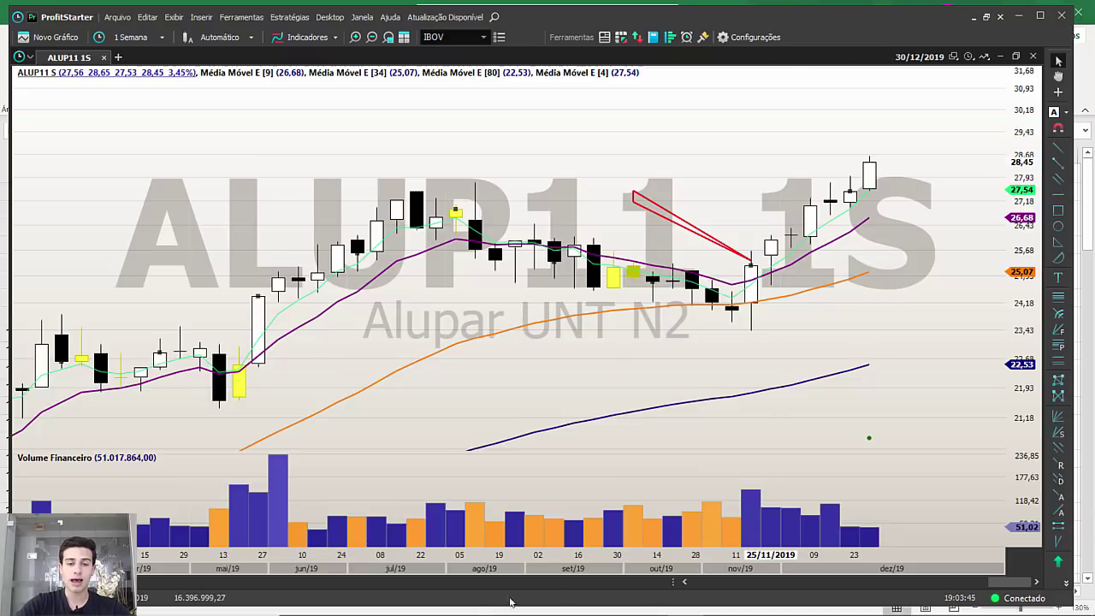
Switch to the Fundamentus site in the browser and open the details page of ALUP11.
click(403, 601)
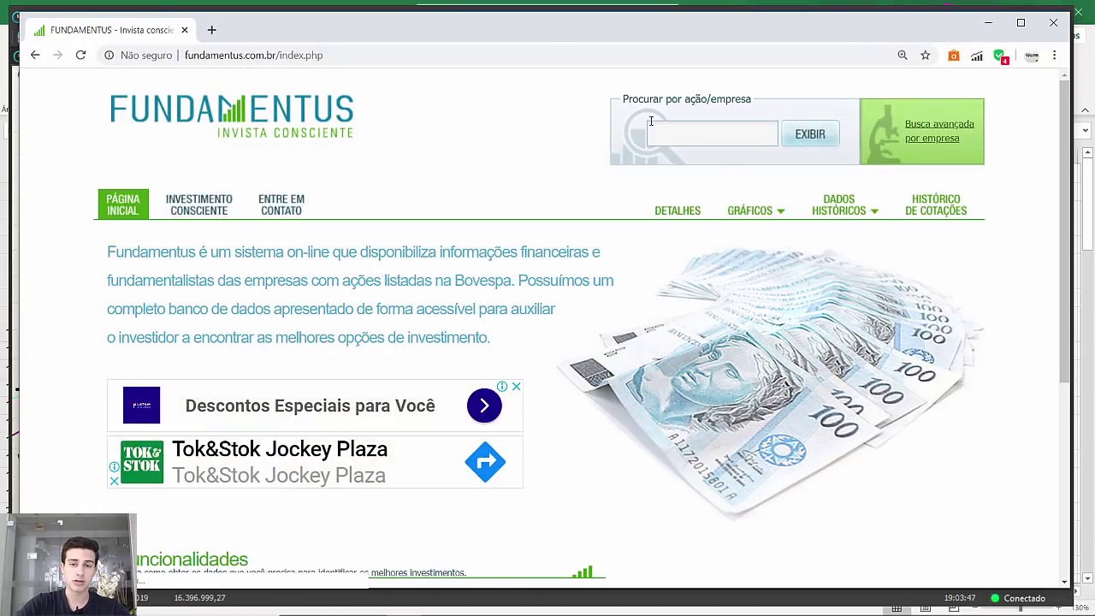
click(665, 130)
text(ALUP11)
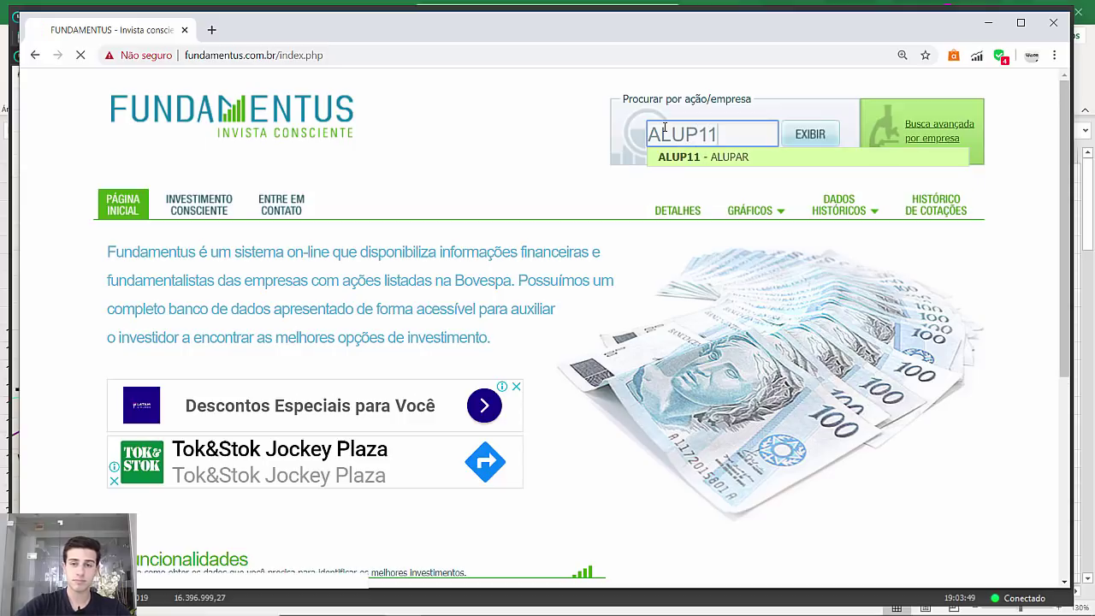
key(Return)
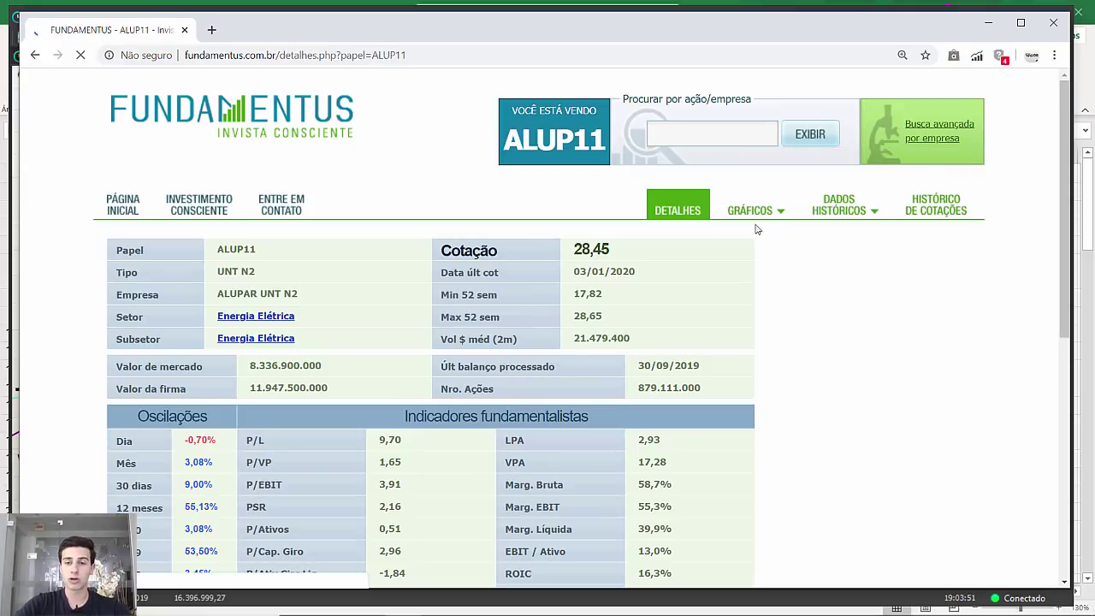
Examine the P/L and P/VP values among the fundamental indicators of ALUP11.
mouse_move(770, 237)
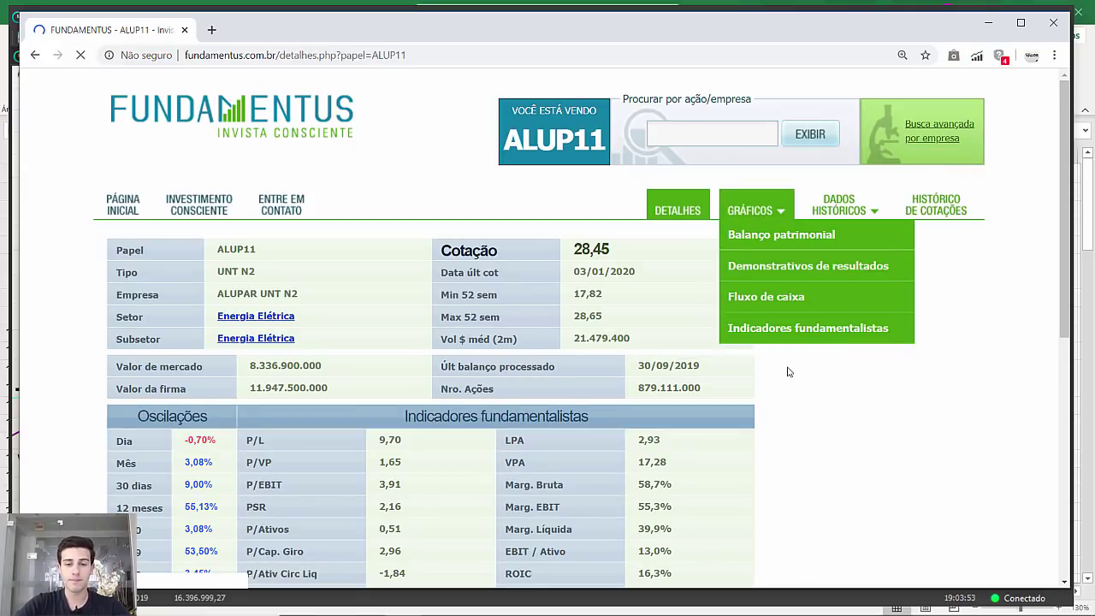
scroll(753, 370, down, 3)
drag(427, 231, 376, 227)
click(438, 255)
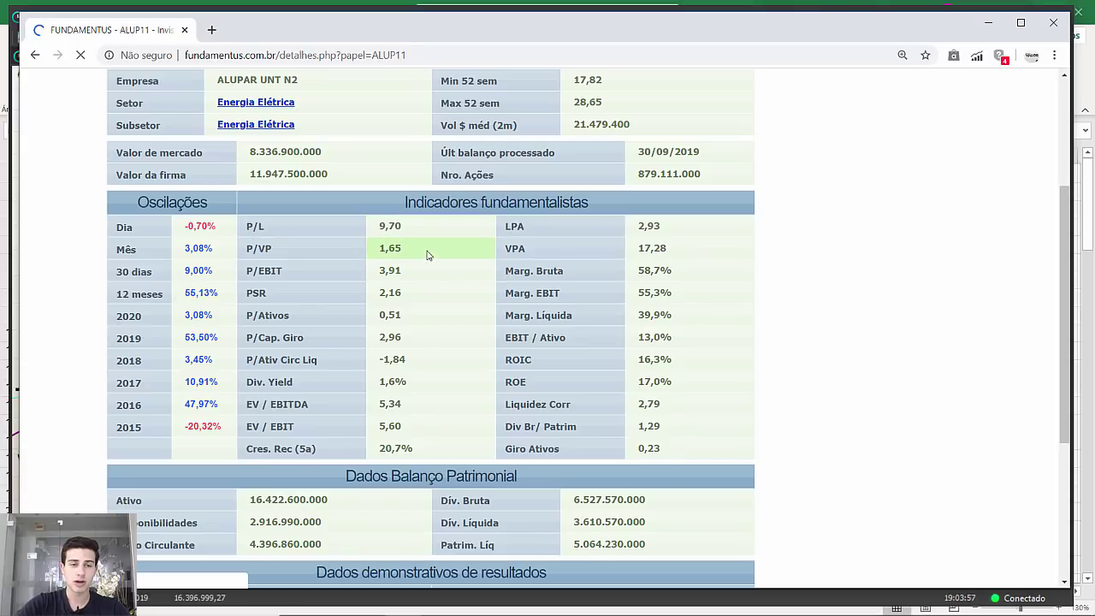
drag(428, 252, 374, 250)
click(407, 253)
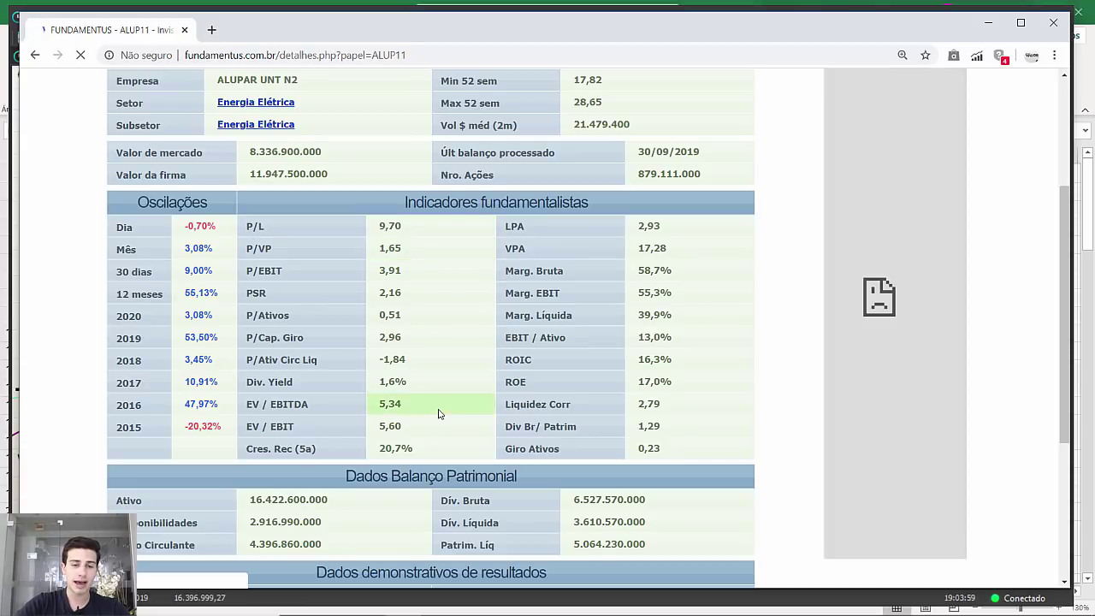
Examine the ROE, ROIC and VPA values of ALUP11.
drag(684, 385, 681, 361)
click(752, 366)
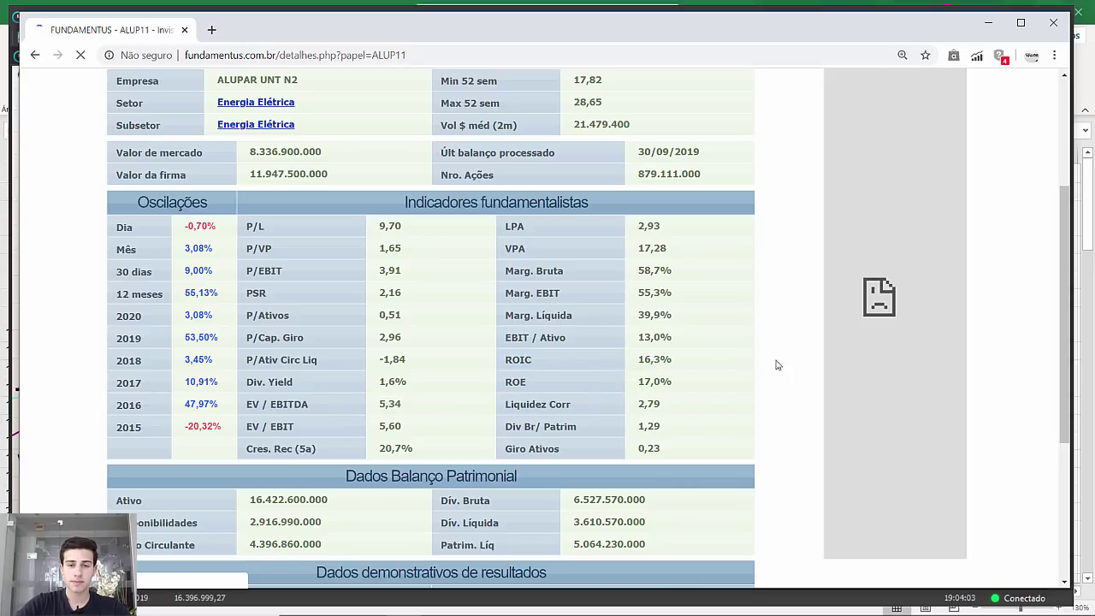
drag(682, 248, 630, 248)
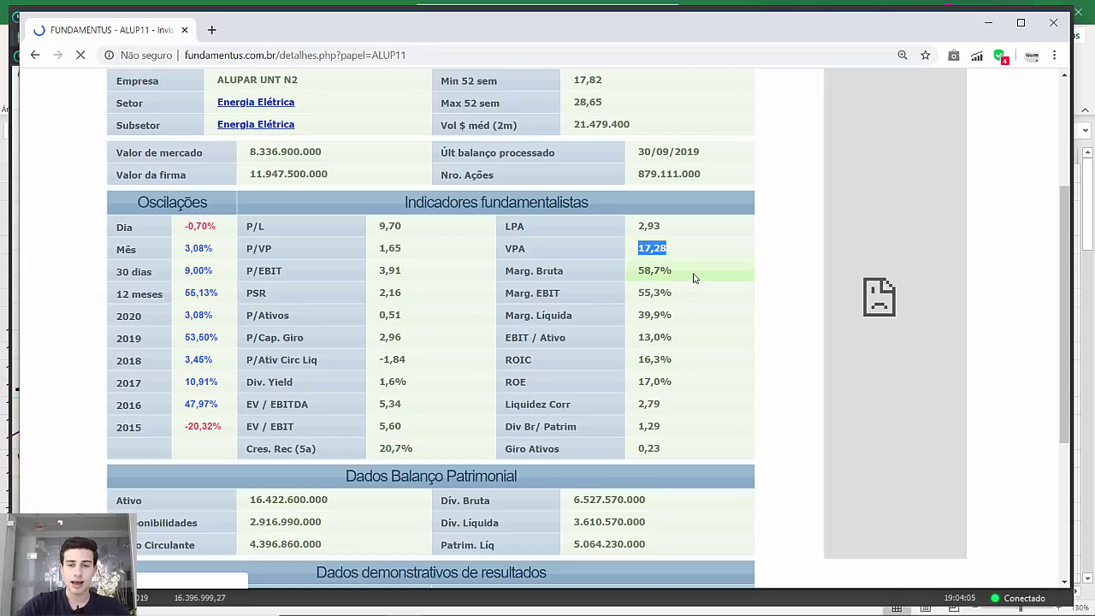
Open the Balanço patrimonial charts of ALUP11 and examine the evolution of assets, net debt and equity.
scroll(785, 333, up, 3)
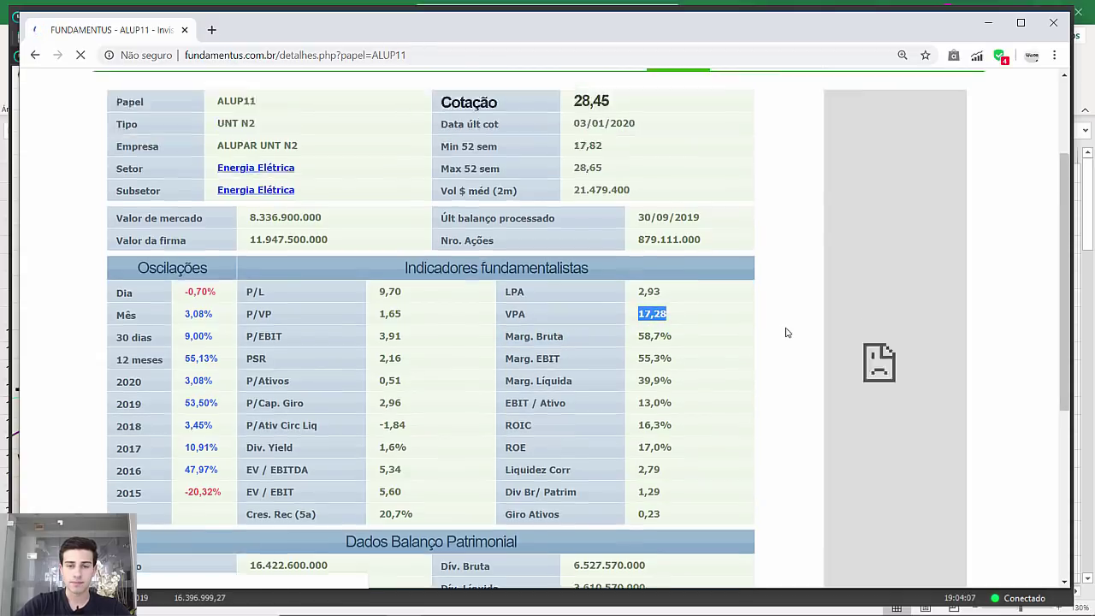
click(787, 333)
mouse_move(757, 210)
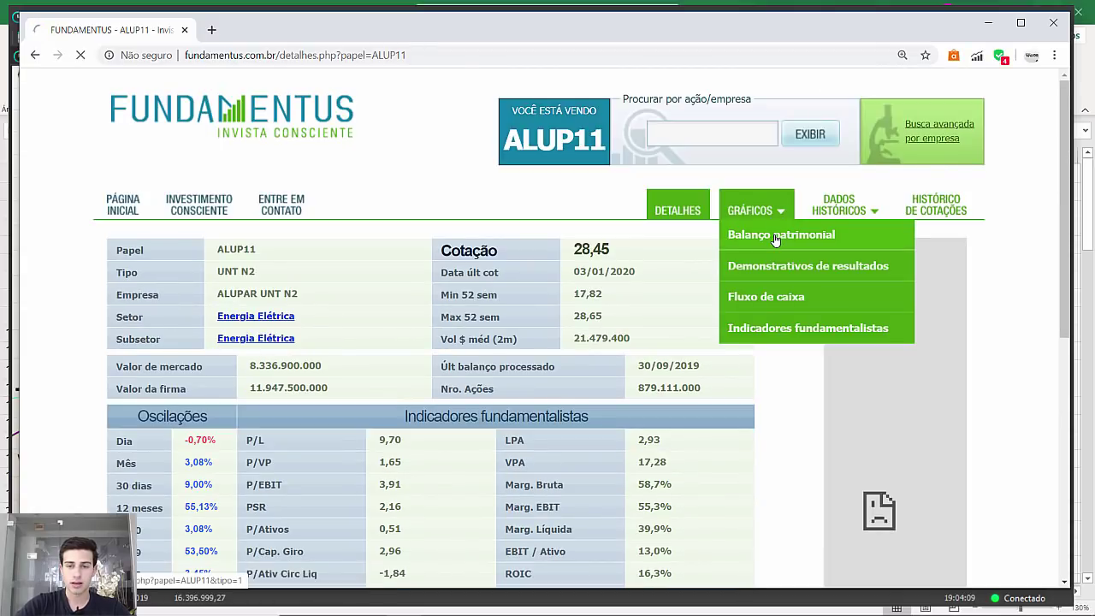
click(776, 237)
scroll(691, 376, down, 1)
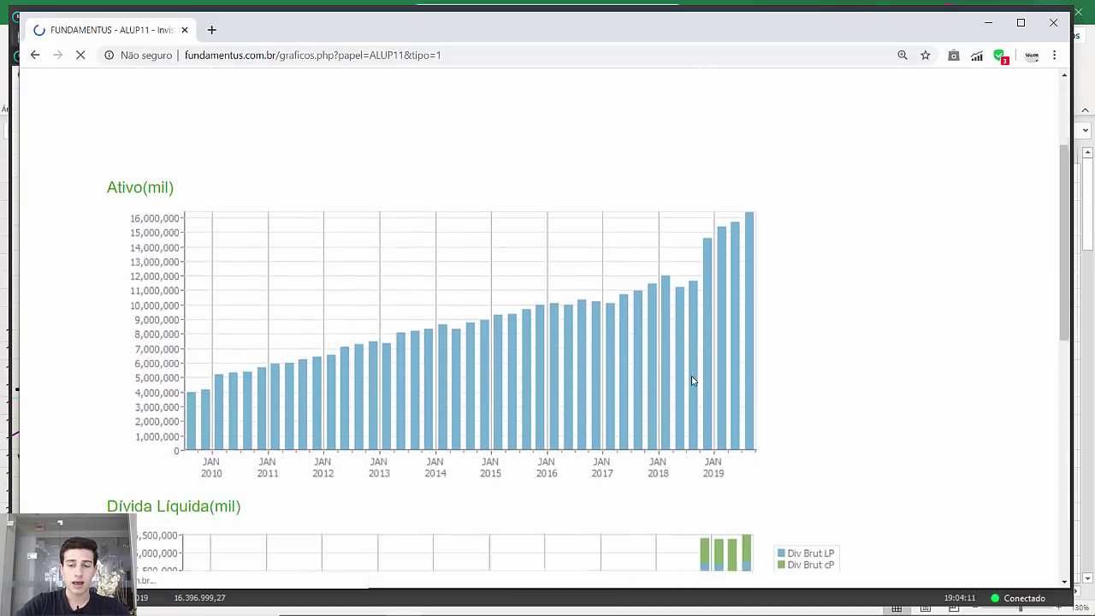
scroll(693, 381, down, 1)
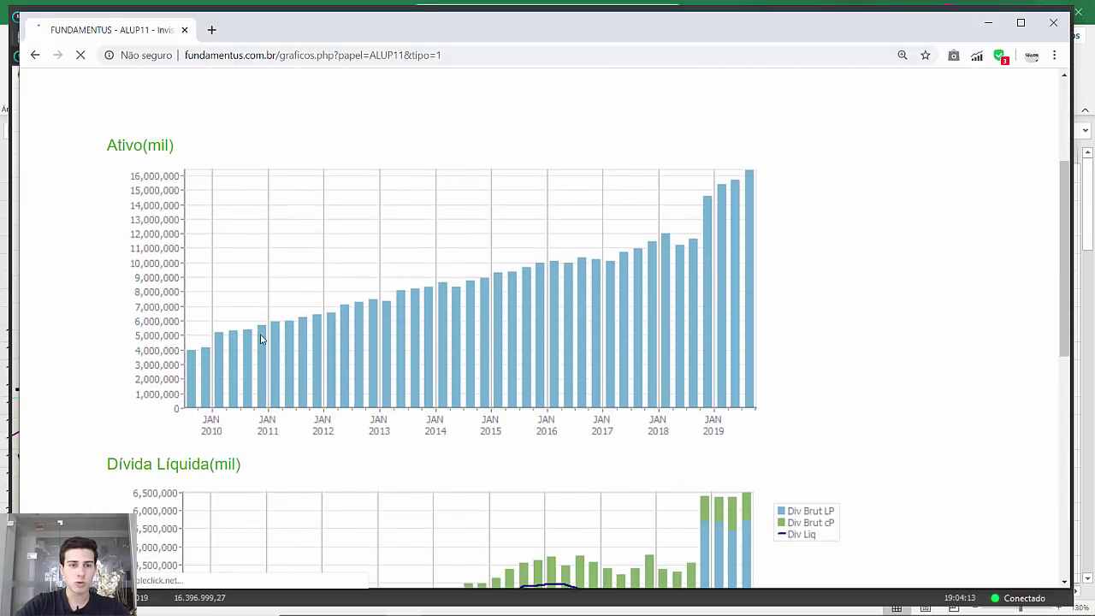
scroll(751, 291, down, 2)
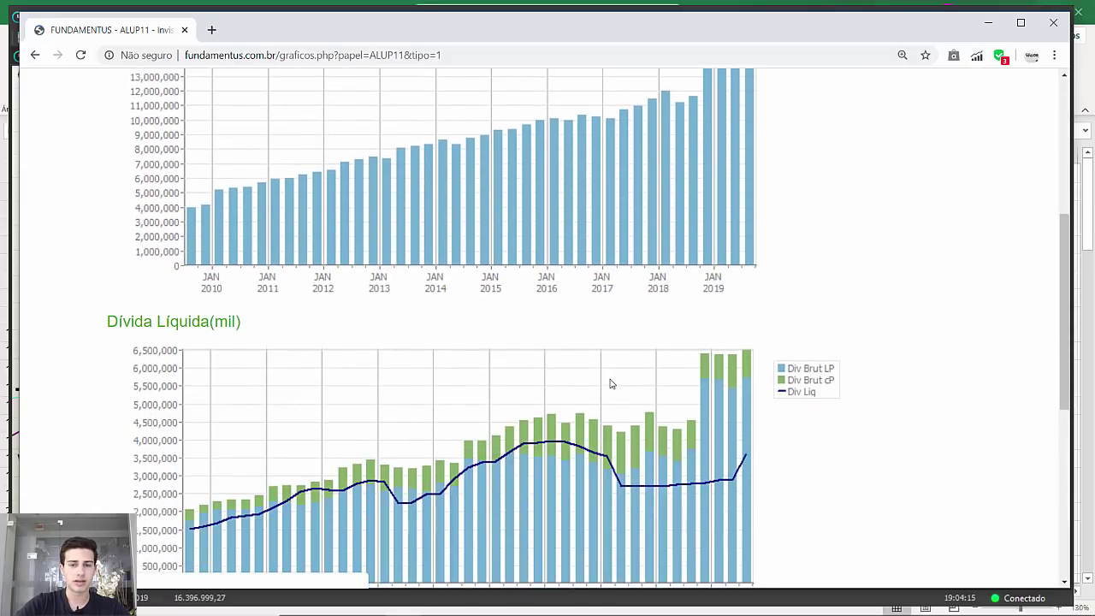
scroll(610, 384, down, 2)
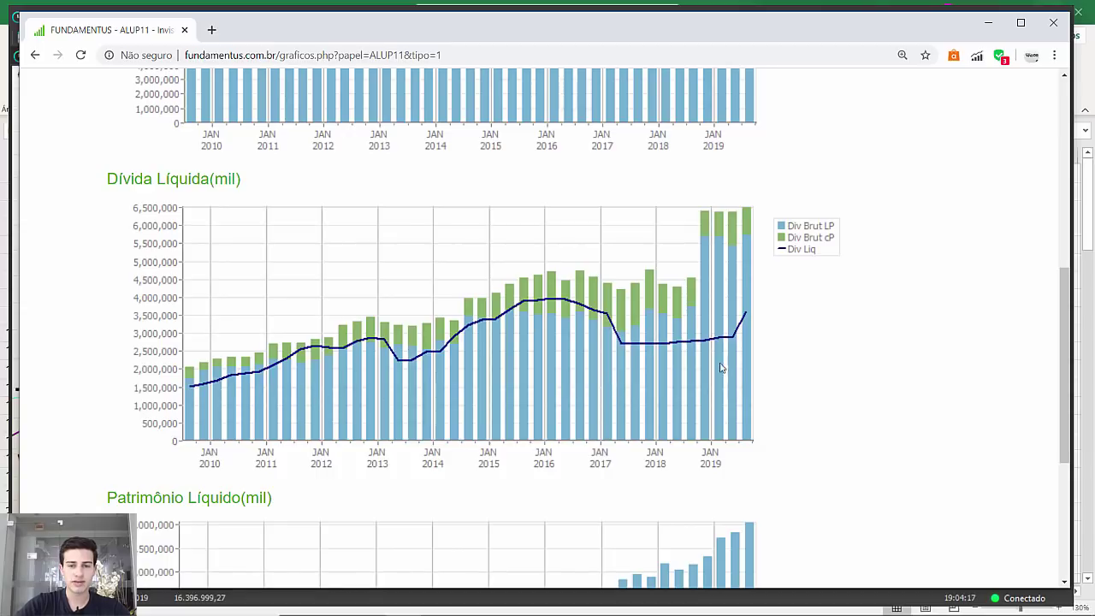
scroll(731, 370, down, 4)
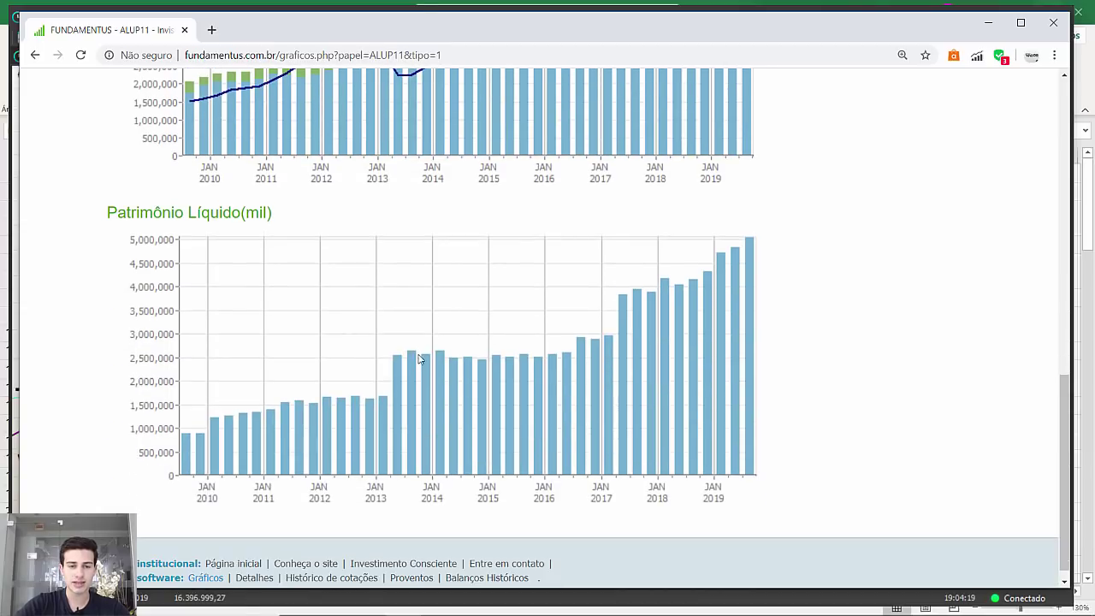
Open the Demonstrativos de resultados charts of ALUP11 and examine the annualized net revenue and net profit.
scroll(656, 408, up, 10)
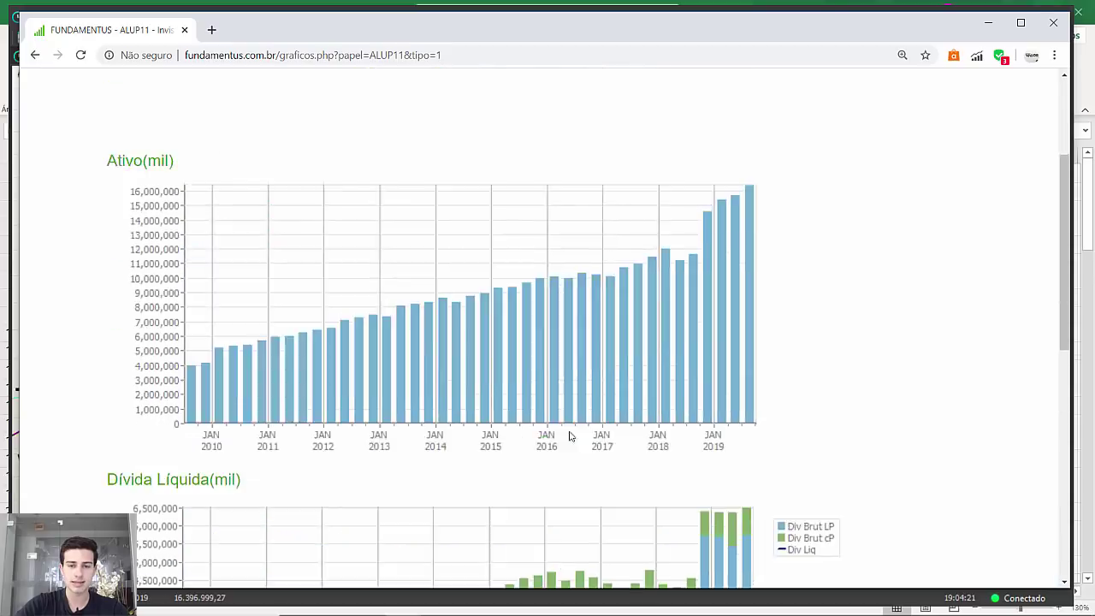
mouse_move(772, 137)
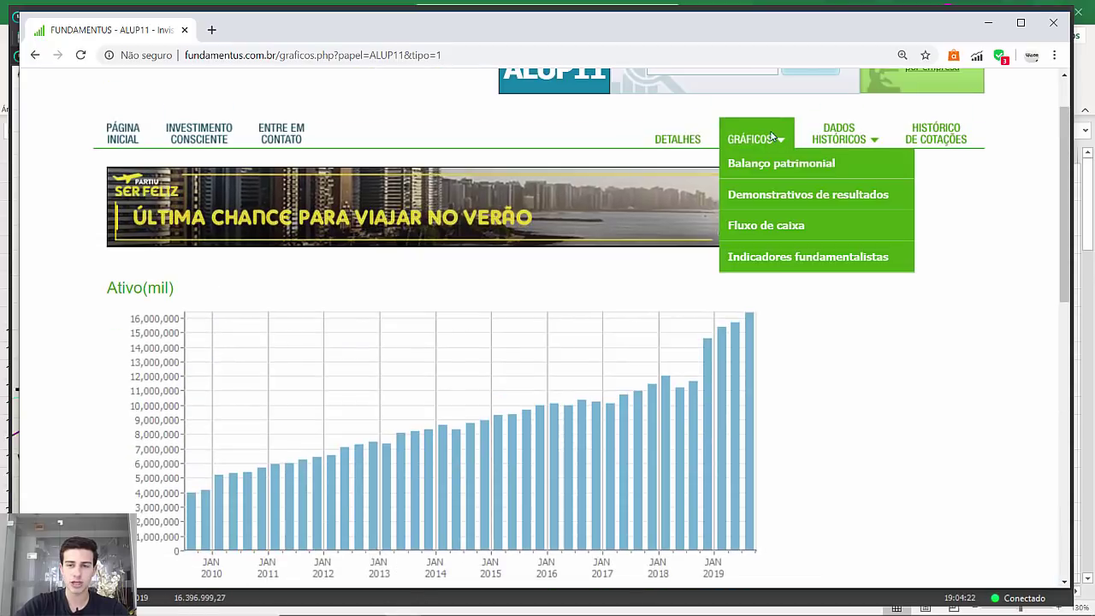
click(809, 195)
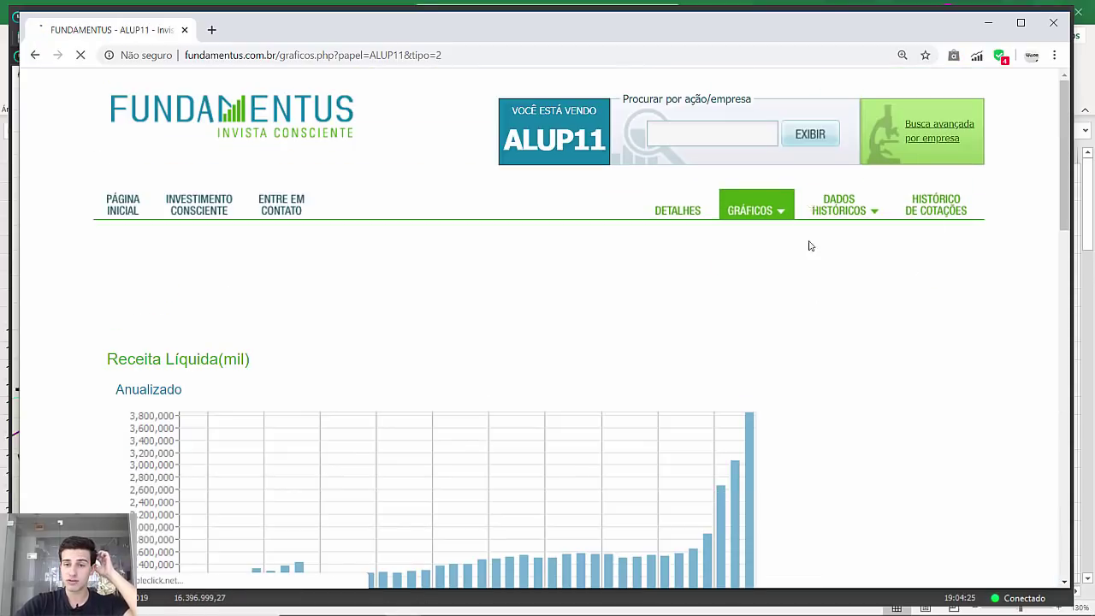
scroll(813, 313, down, 10)
scroll(813, 316, up, 7)
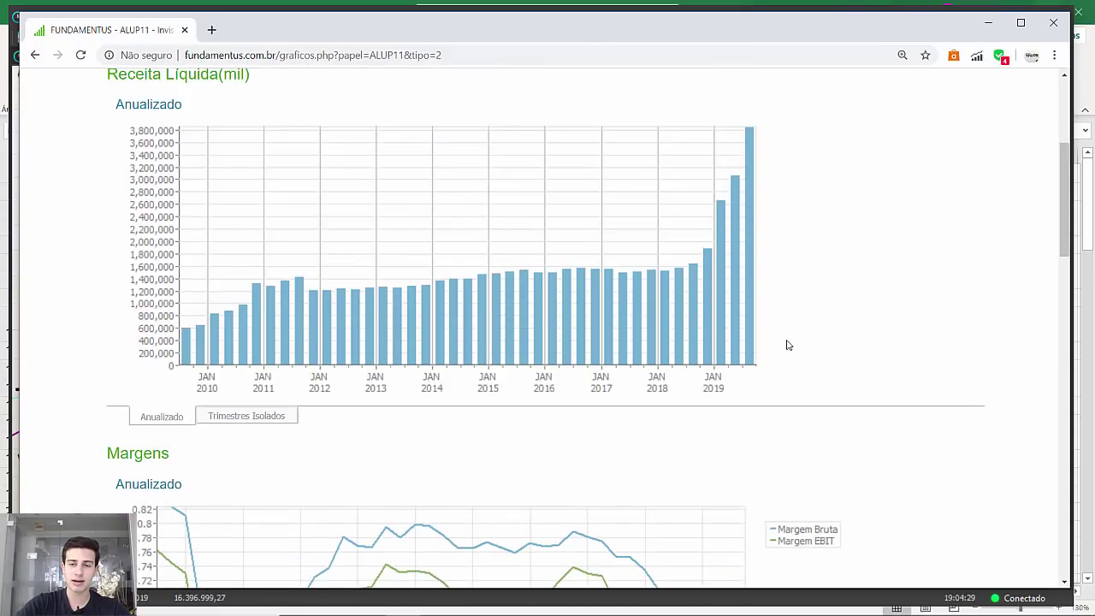
scroll(788, 345, down, 17)
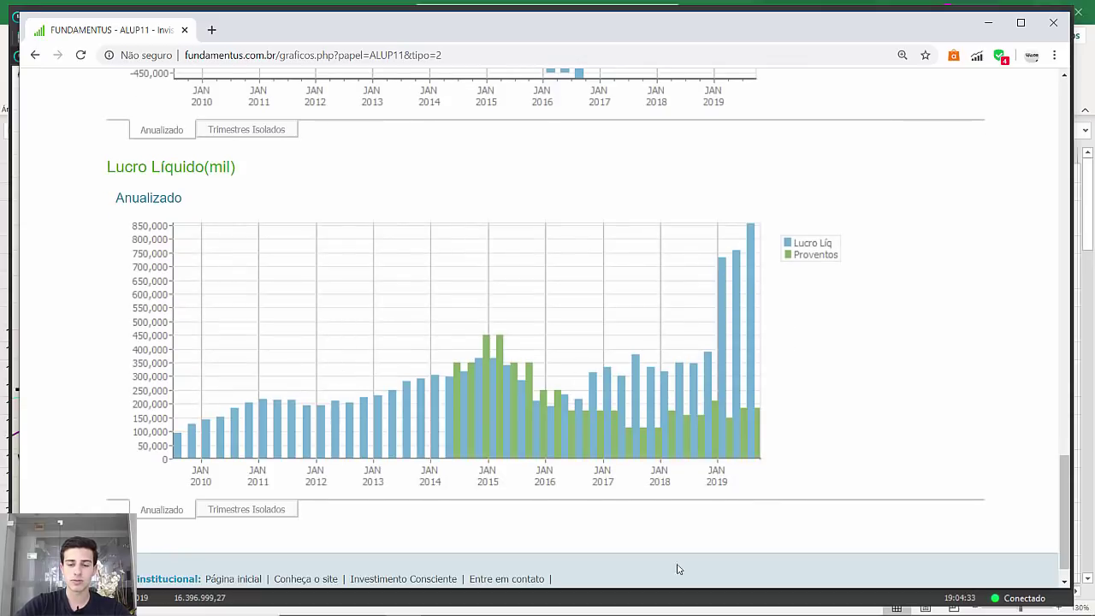
Switch to ProfitStarter and draw a Fibonacci projection on ALUP11 from the May 2019 low through the August high to 02/09/2019 at about 23,72.
mouse_move(687, 609)
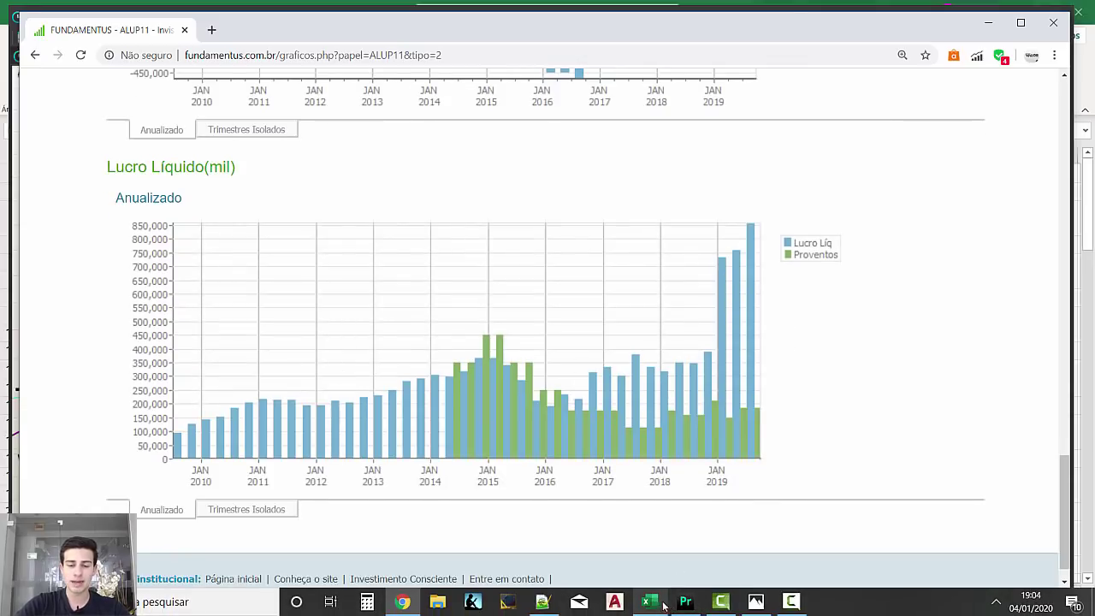
click(685, 602)
scroll(699, 344, down, 4)
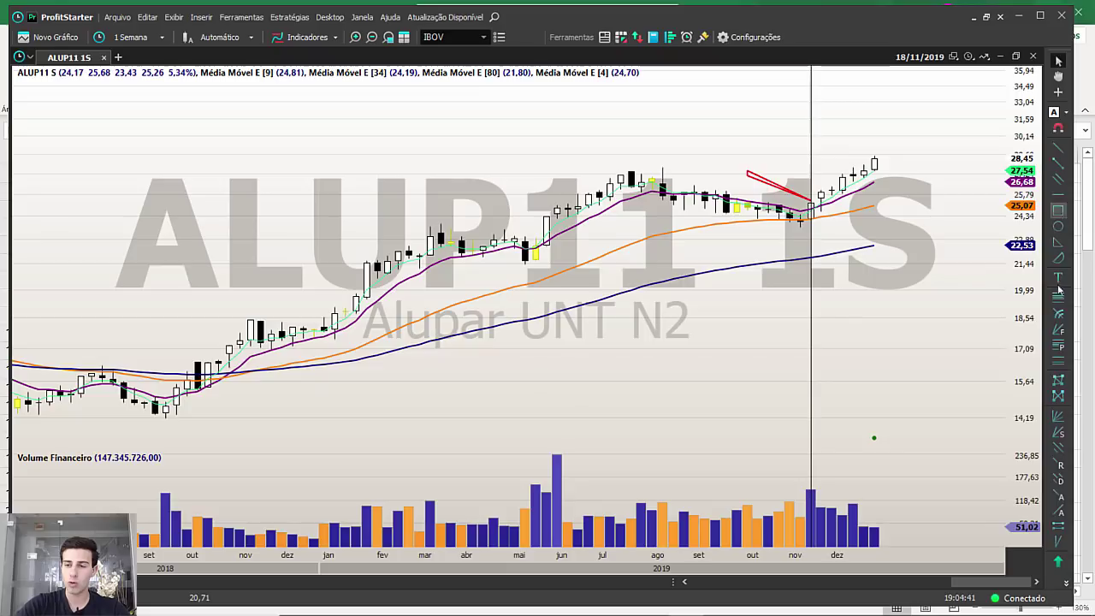
click(1057, 343)
click(525, 264)
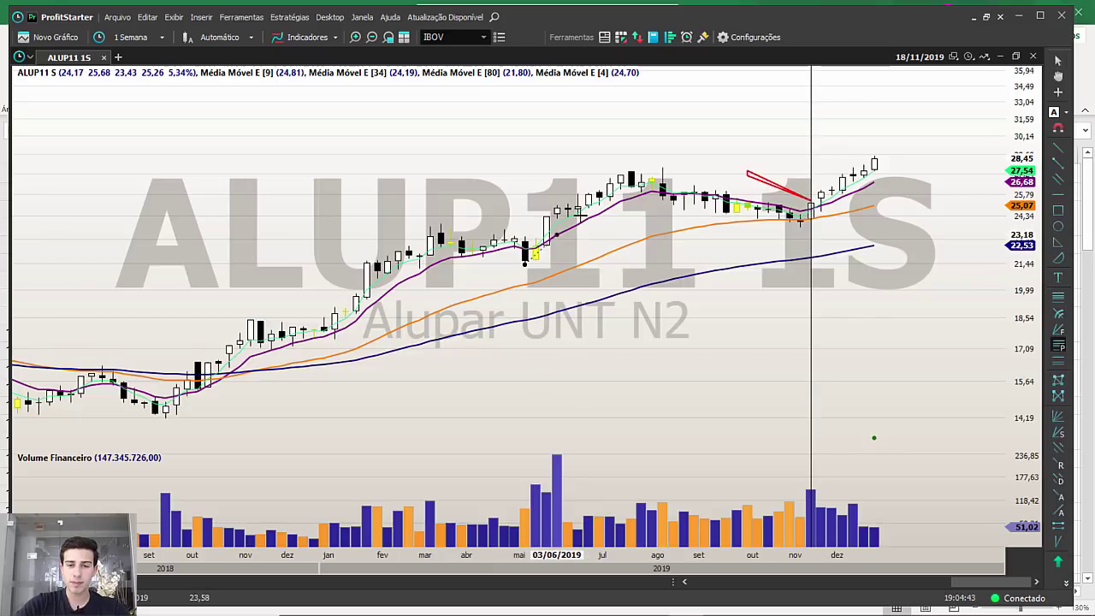
click(661, 165)
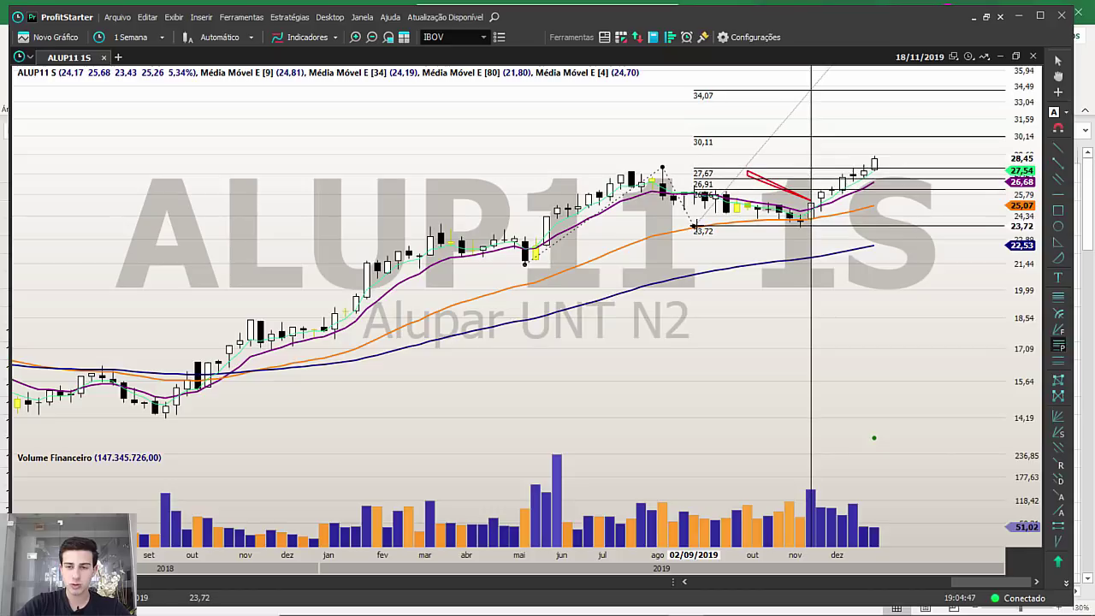
click(694, 226)
Measure the percentage distance from the latest ALUP11 candle to the 30,12 projection level and delete the Fibonacci projection.
scroll(660, 304, up, 2)
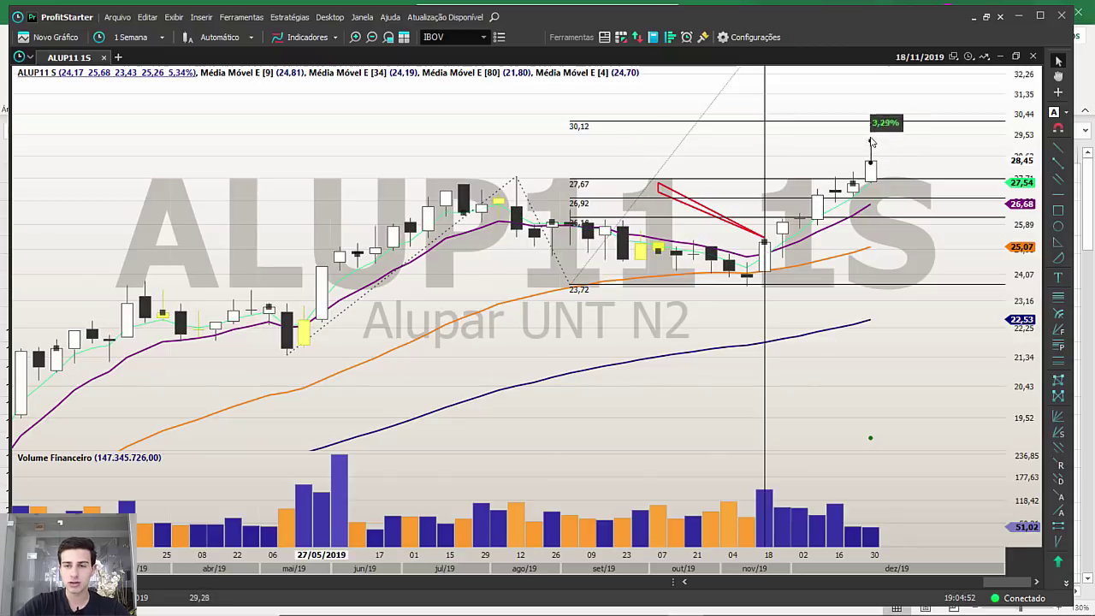
drag(870, 162, 870, 122)
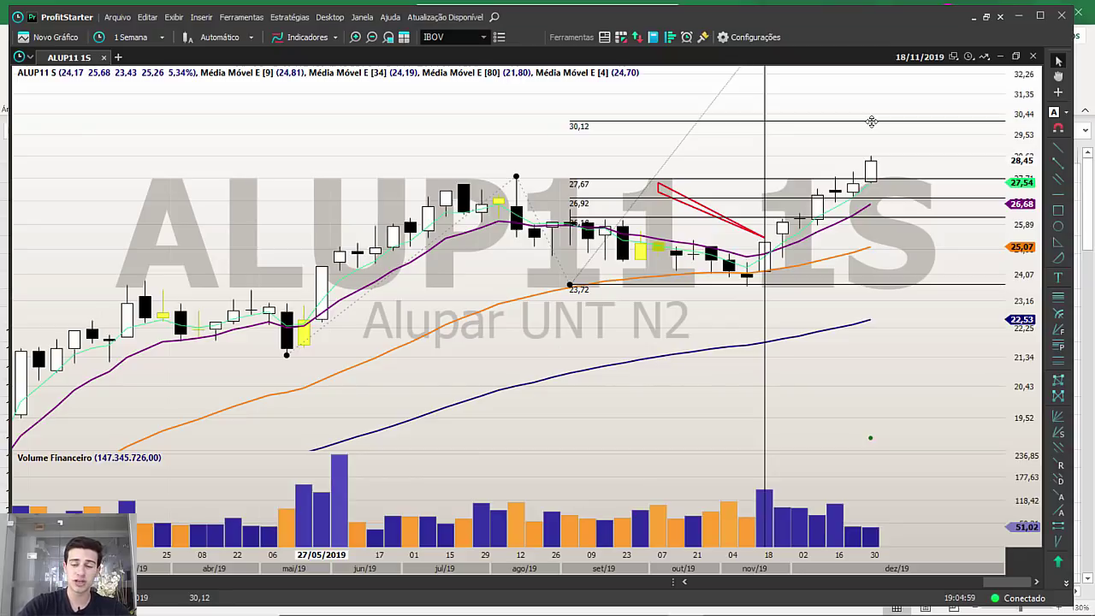
key(Delete)
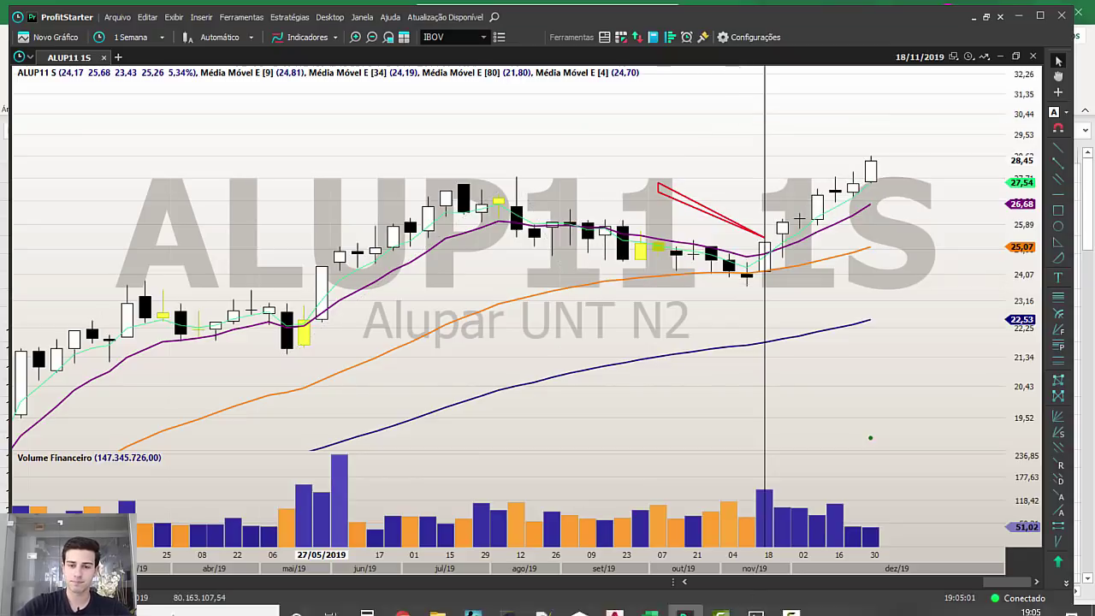
Check the next electric energy stock in the Excel watchlist and load the weekly chart of CESP6 in ProfitStarter.
click(659, 603)
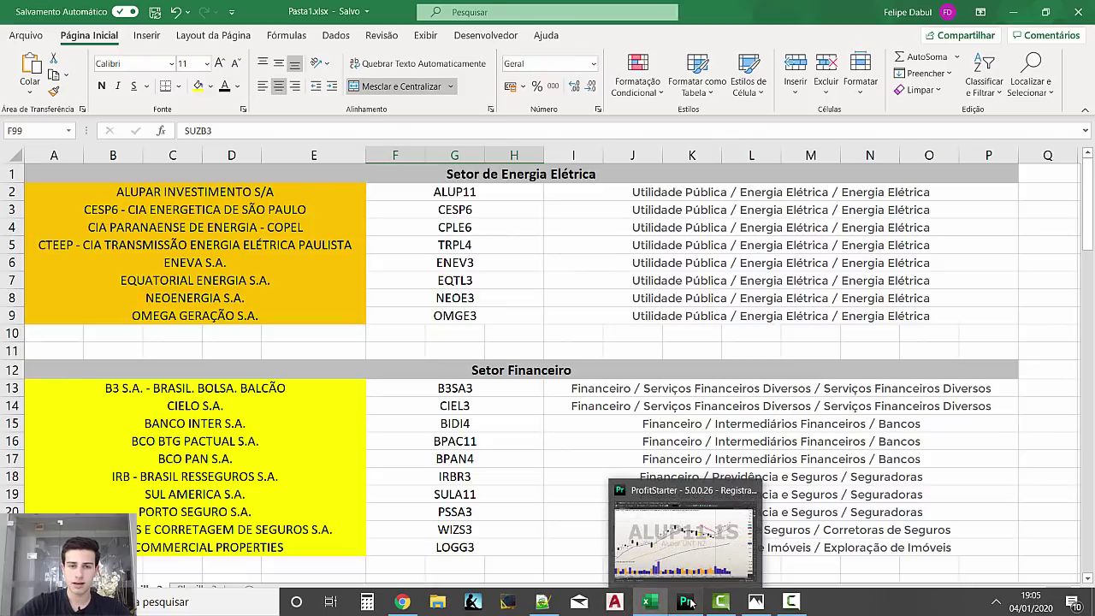
click(685, 602)
text(css)
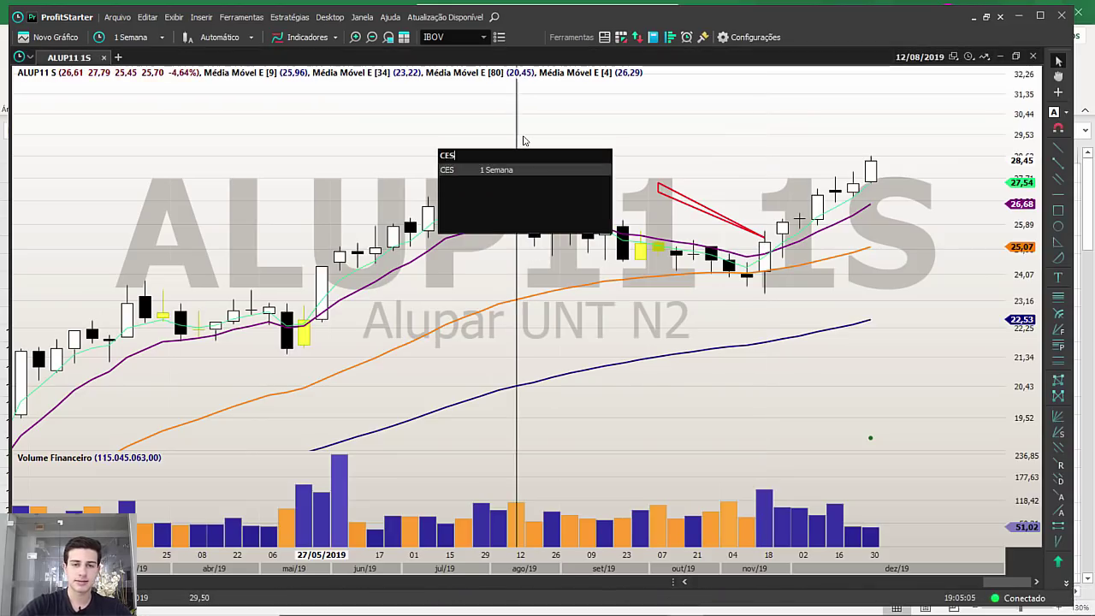
text(p)
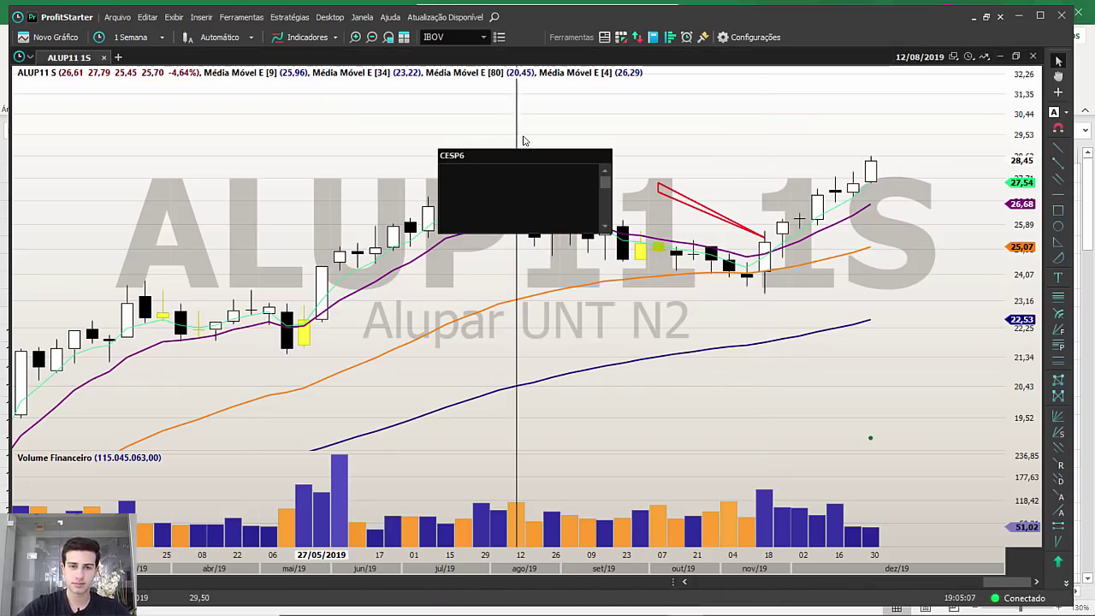
key(Return)
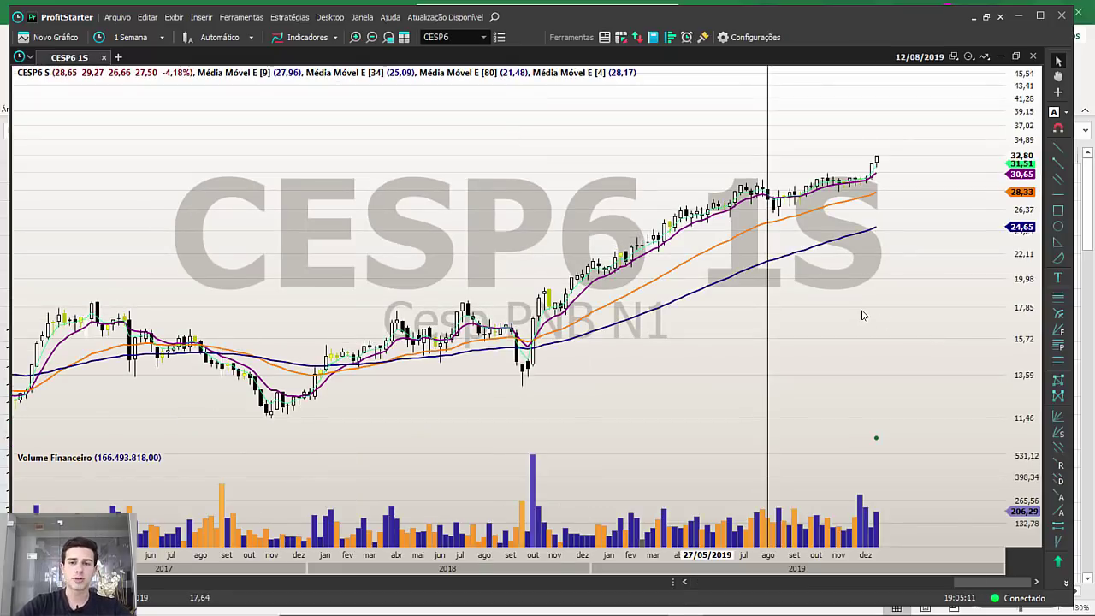
Draw a horizontal line on the CESP6 chart at the high of the 28/10/2019 candle, about 30,67.
scroll(881, 316, up, 5)
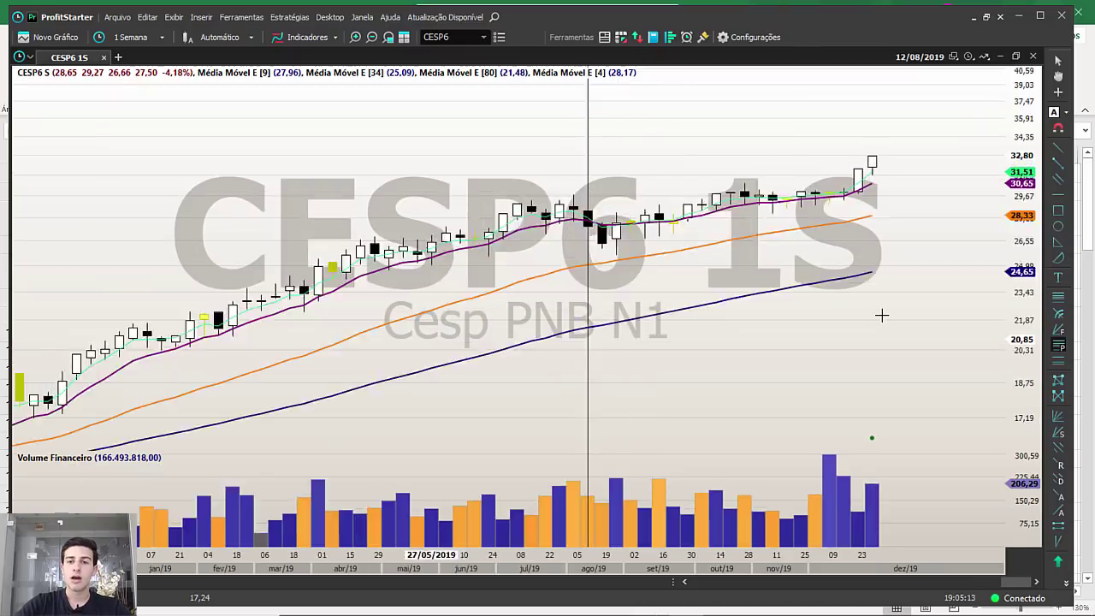
scroll(881, 317, down, 3)
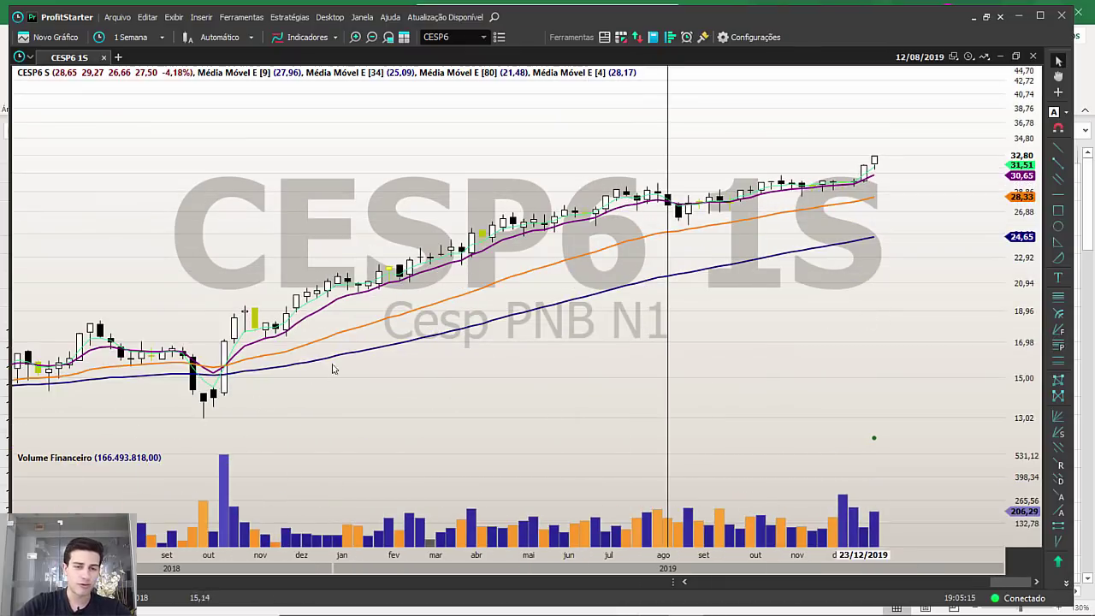
scroll(753, 349, up, 3)
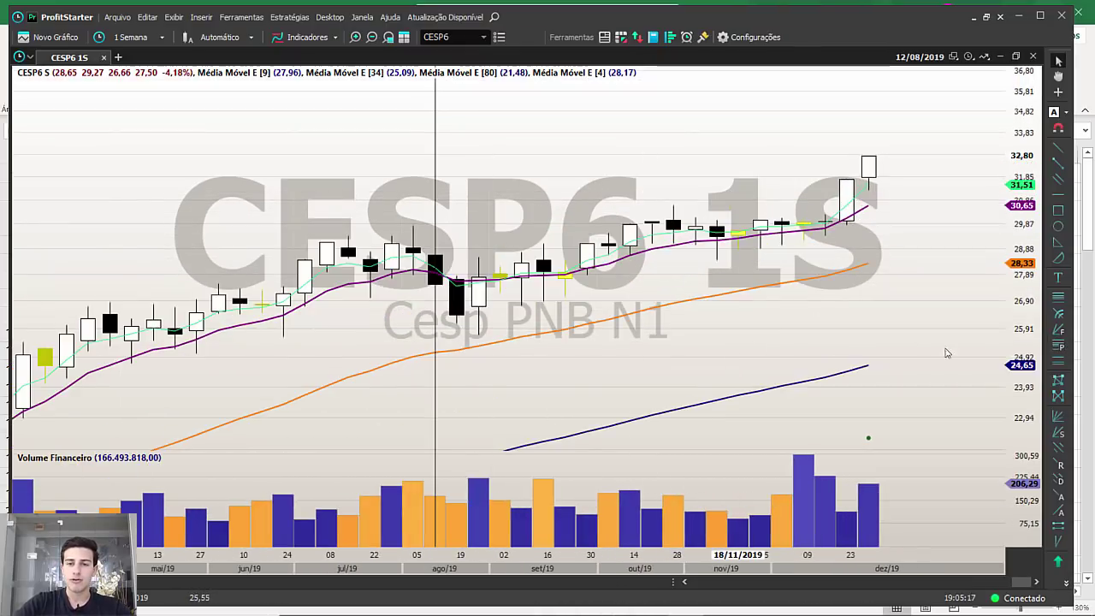
click(1058, 195)
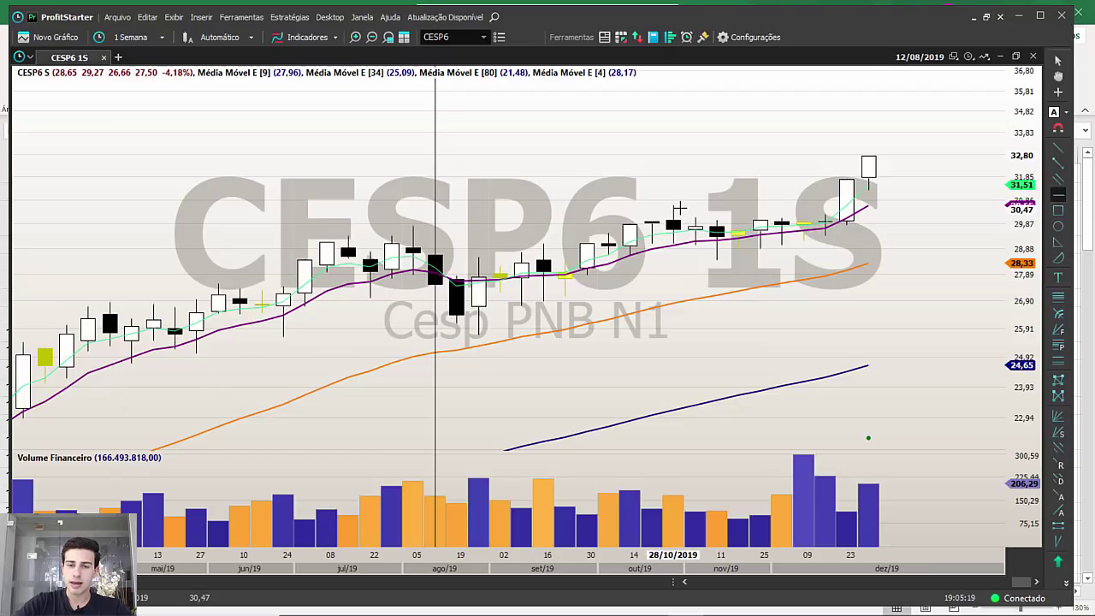
click(673, 203)
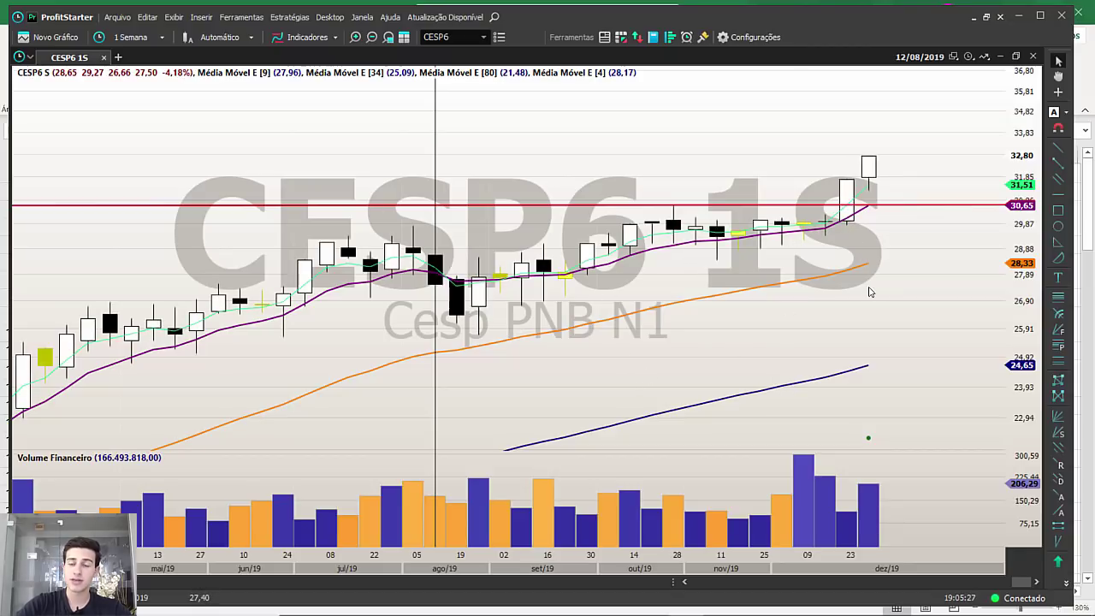
Examine the weekly CESP6 candles from 09/12/2019 to 30/12/2019 around the horizontal resistance line.
click(782, 249)
click(812, 248)
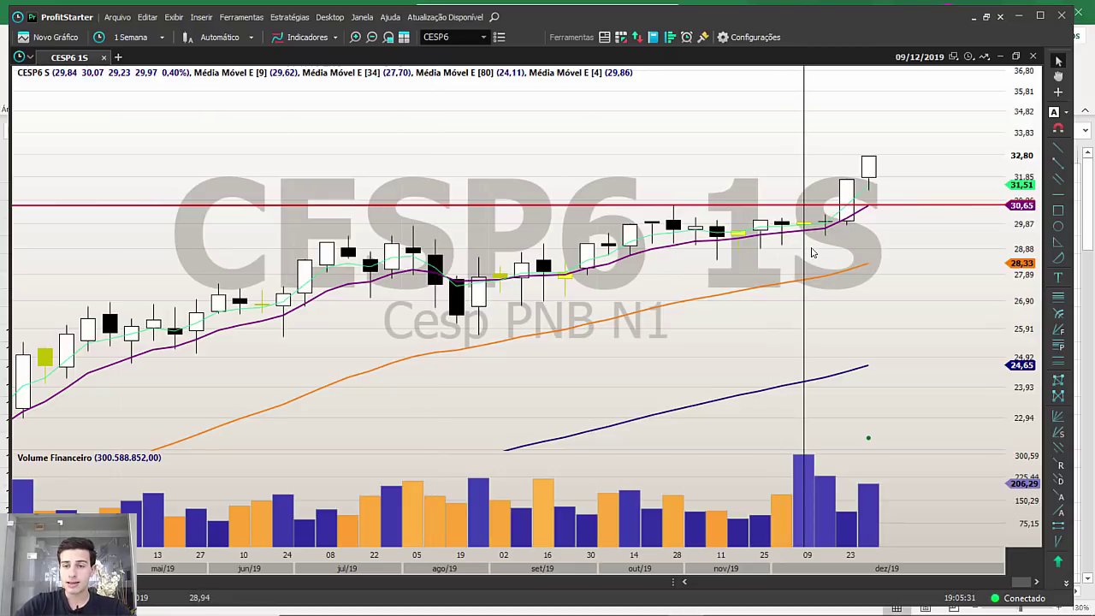
click(824, 250)
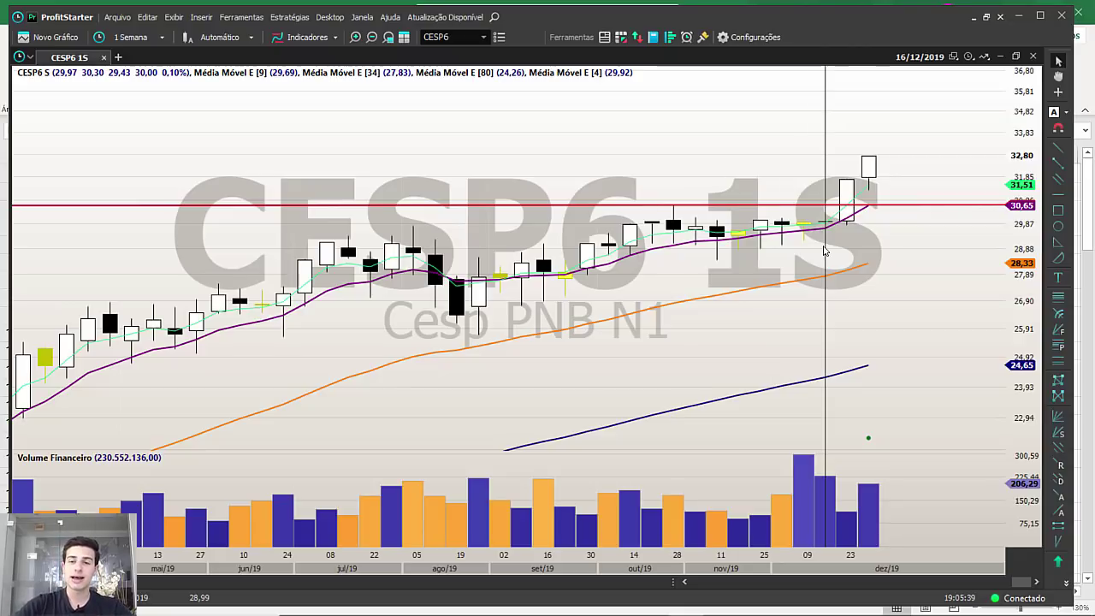
click(850, 174)
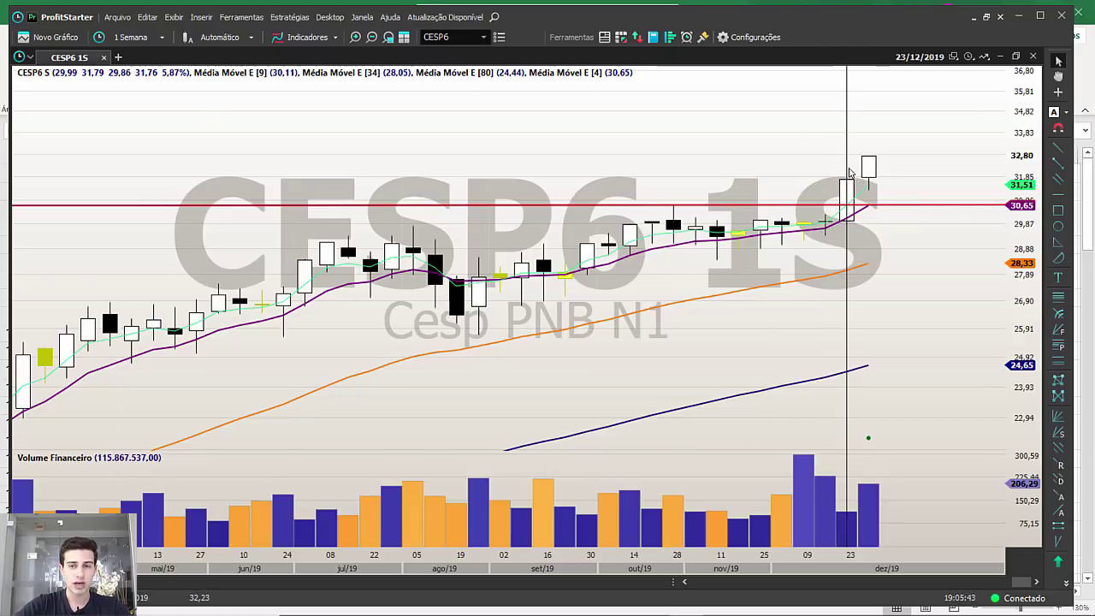
click(870, 151)
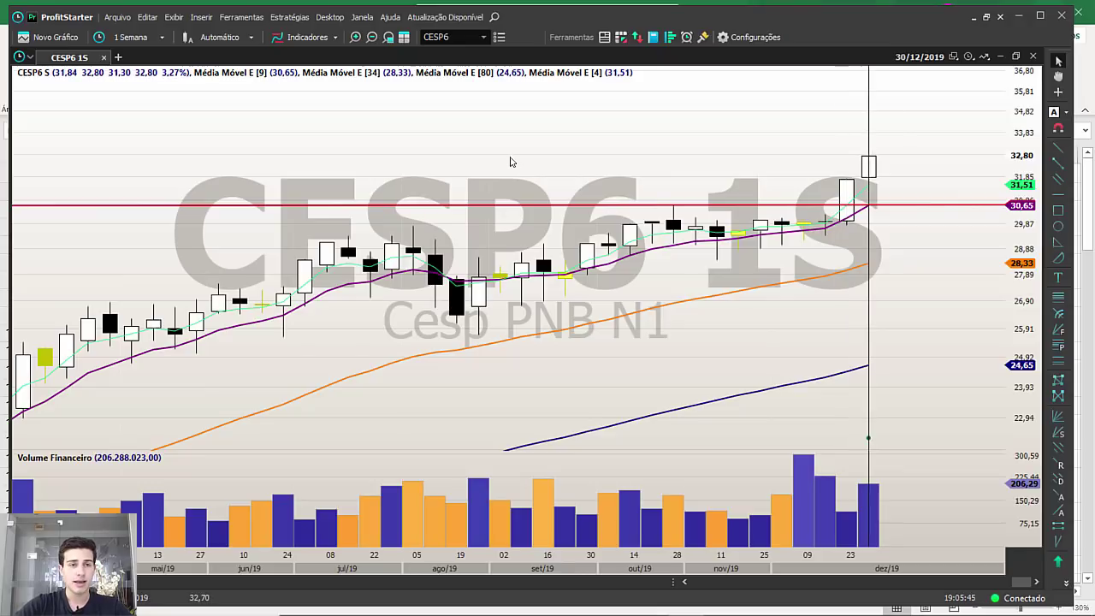
Measure the percentage rise of CESP6 from the 28/10/2019 high near the horizontal line to the latest candle's top.
click(609, 110)
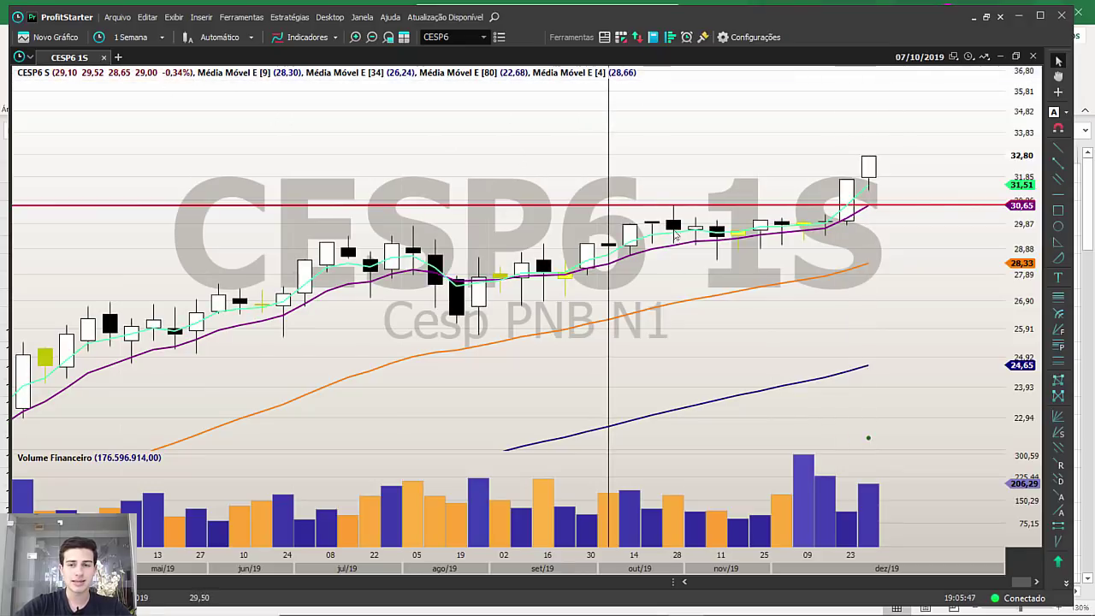
click(694, 191)
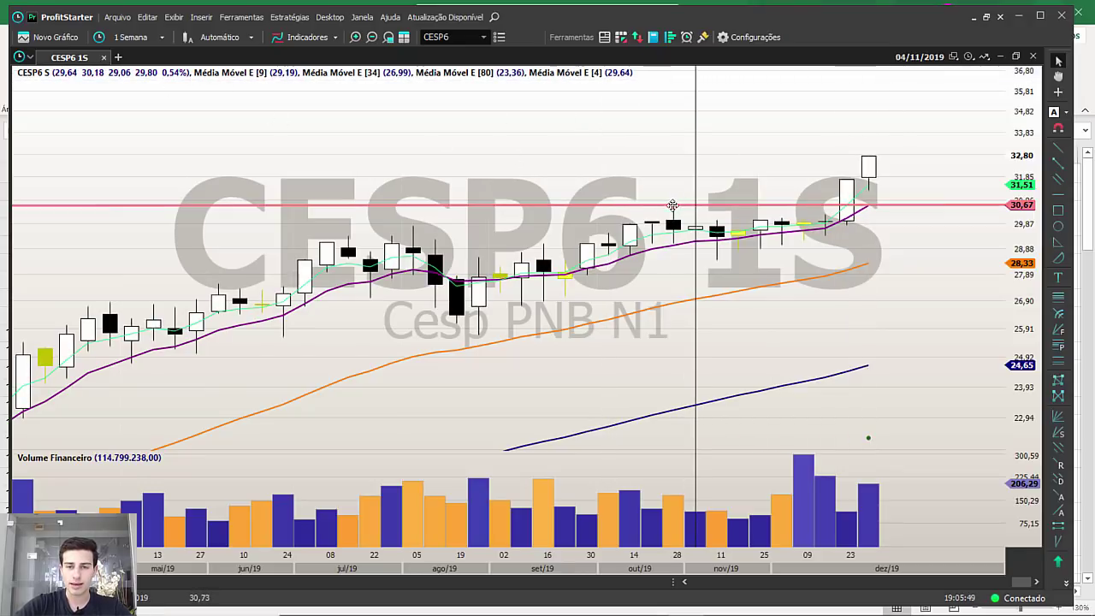
drag(672, 207, 877, 161)
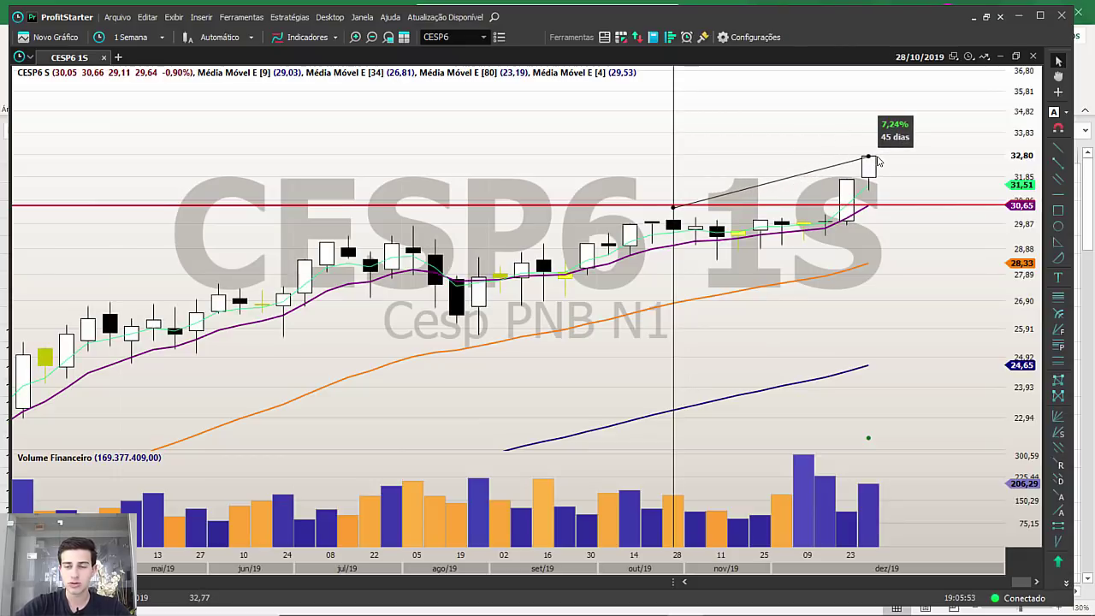
Switch the CESP6 chart to the daily timeframe and examine the candles of 02/01/2020 and 03/01/2020.
click(262, 137)
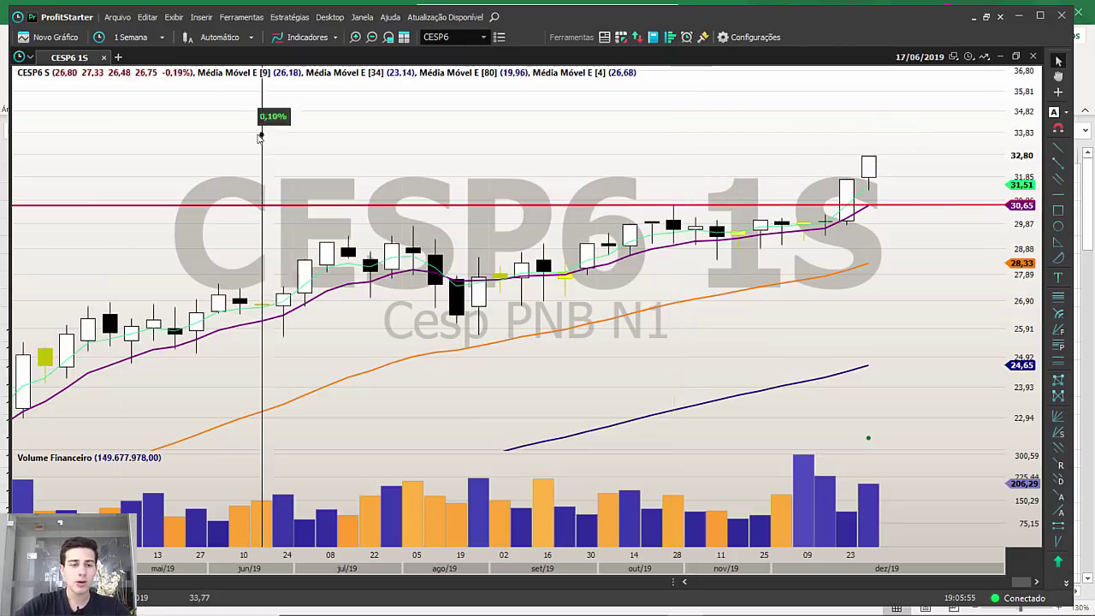
key(d)
key(Return)
scroll(735, 215, up, 5)
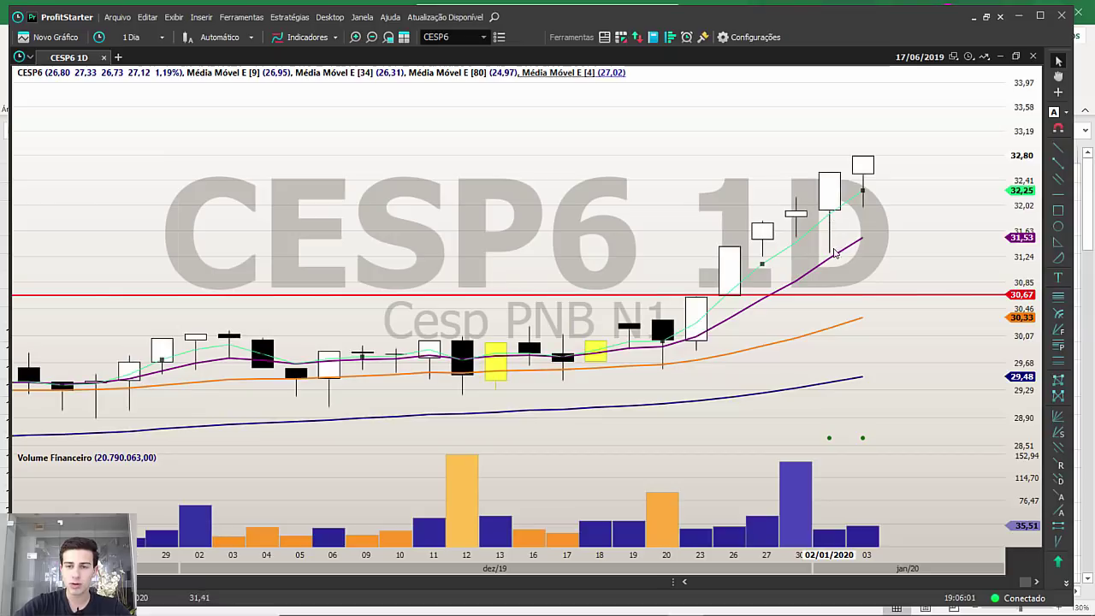
drag(829, 233, 870, 163)
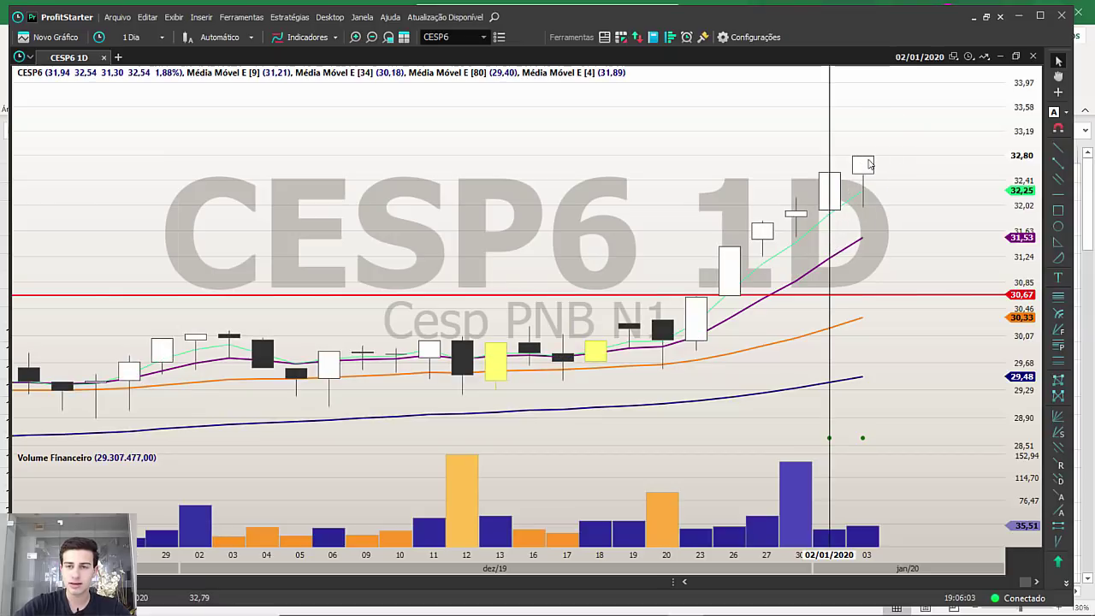
Return the CESP6 chart to the weekly timeframe and review the uptrend since late 2018.
click(135, 40)
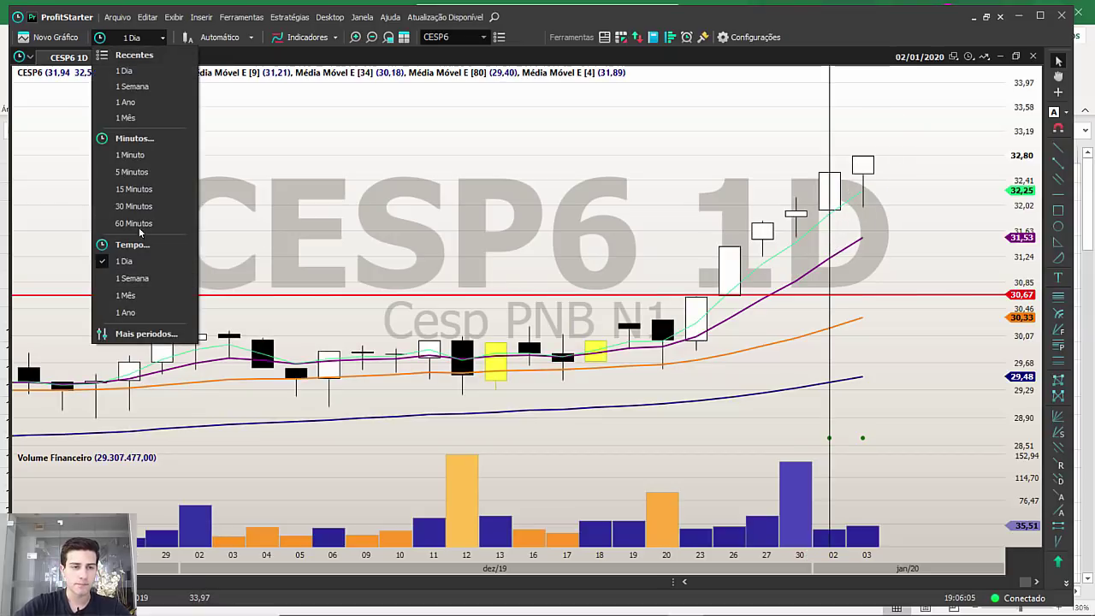
click(139, 278)
scroll(845, 245, up, 5)
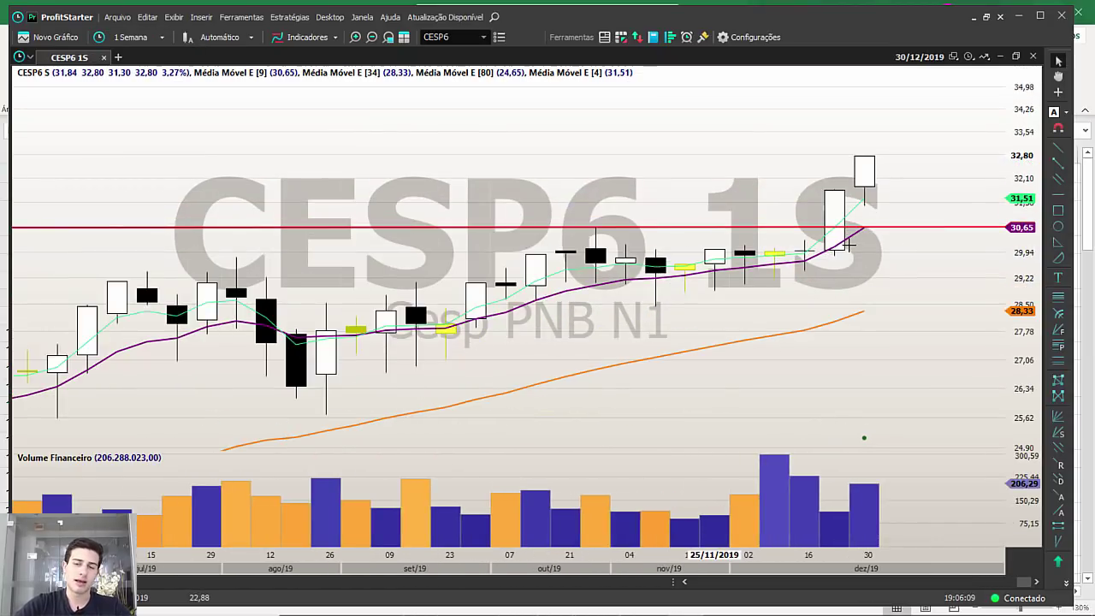
scroll(847, 245, down, 5)
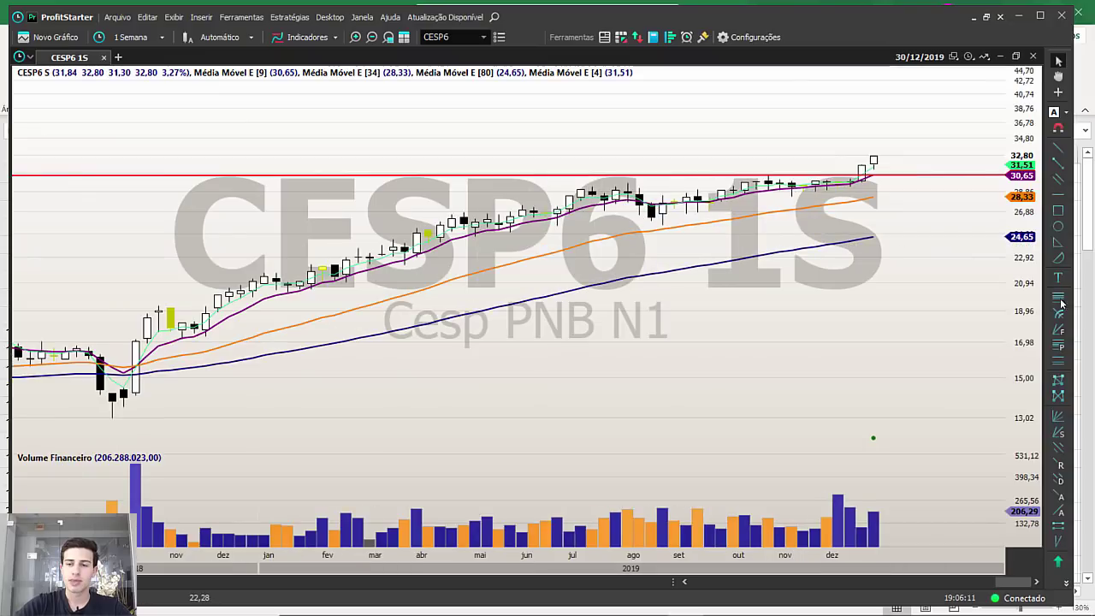
Switch CESP6 to the daily timeframe and draw a narrow triangle from the 02/01/2020 candle back over mid-December 2019.
click(769, 304)
text(d)
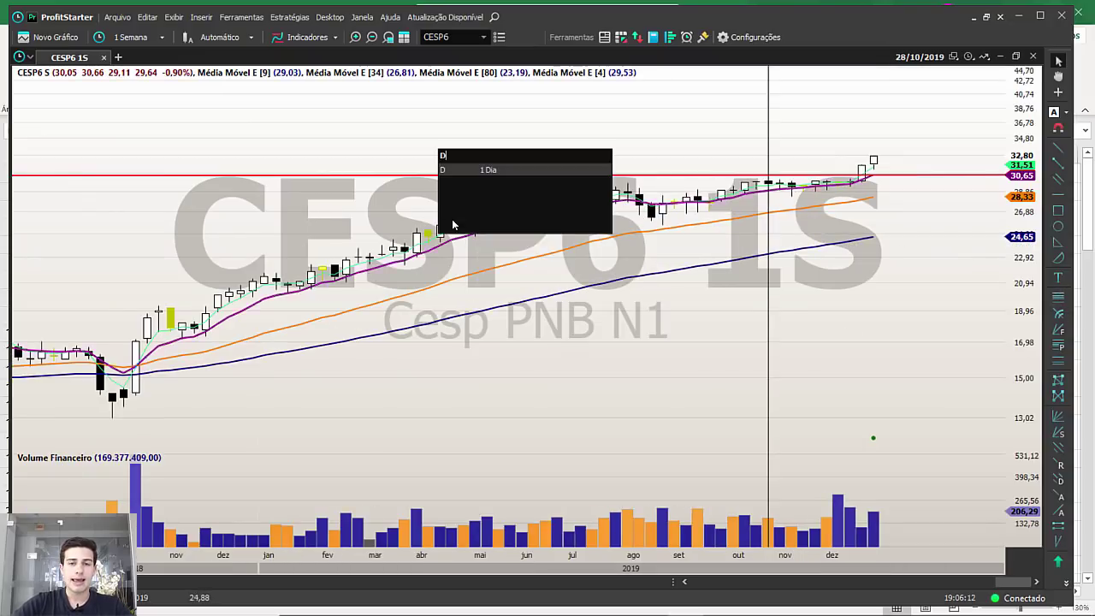
click(470, 167)
scroll(958, 312, up, 4)
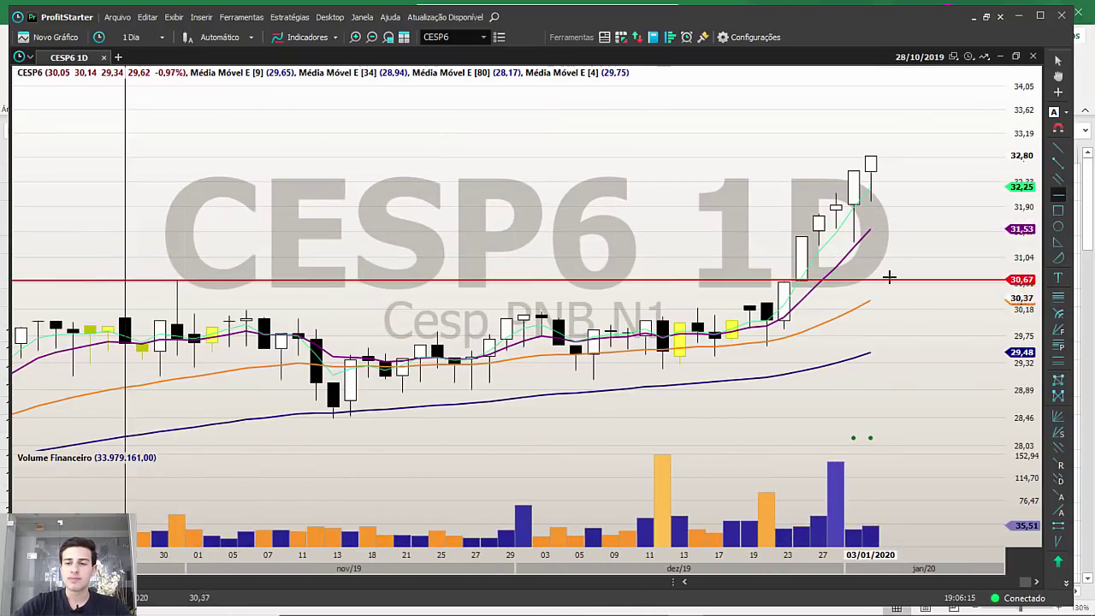
click(1058, 243)
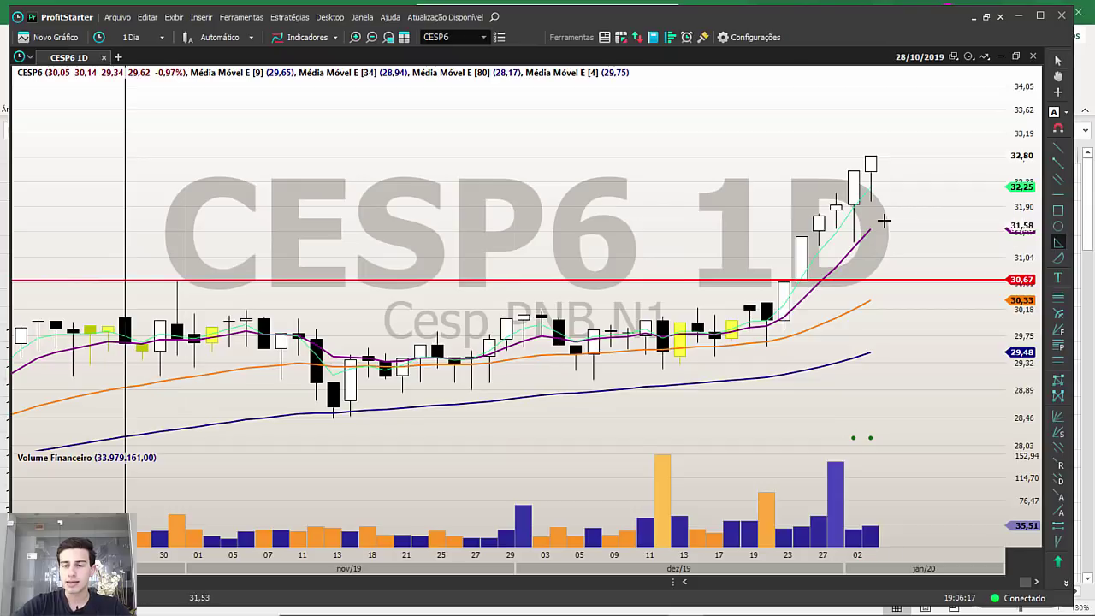
drag(853, 205, 662, 169)
click(645, 185)
click(677, 233)
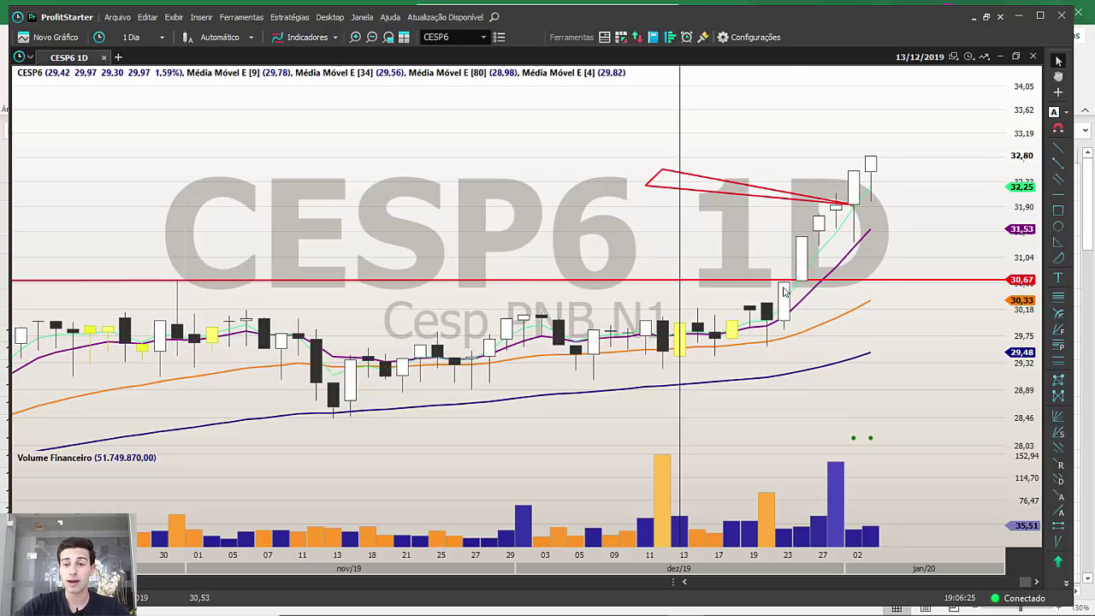
Examine the daily breakout candles up to 02/01/2020 and return the CESP6 chart to the weekly timeframe.
drag(785, 286, 798, 267)
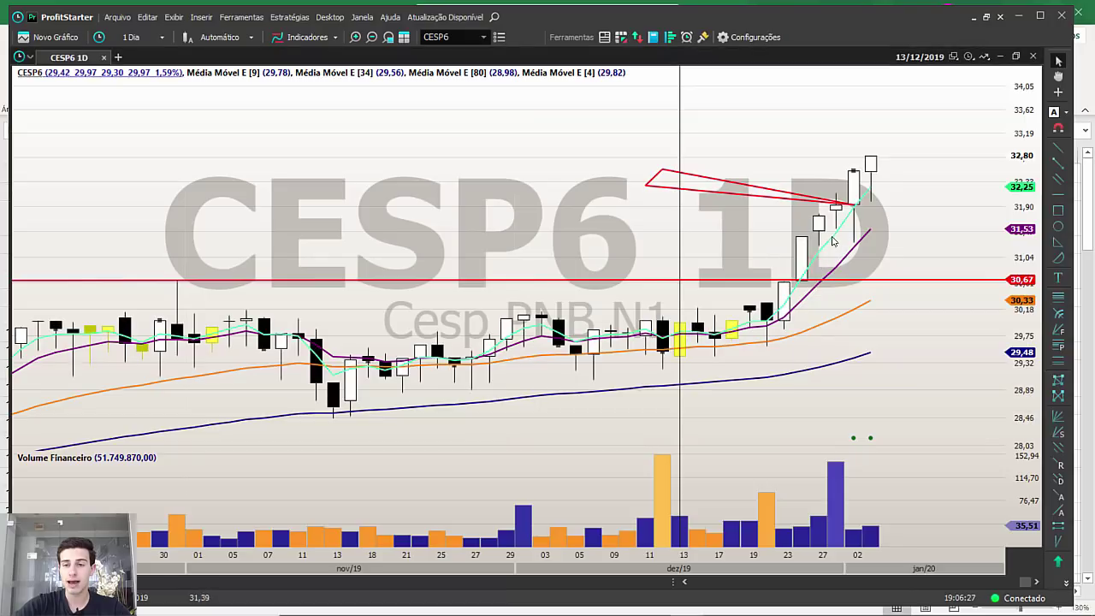
click(855, 248)
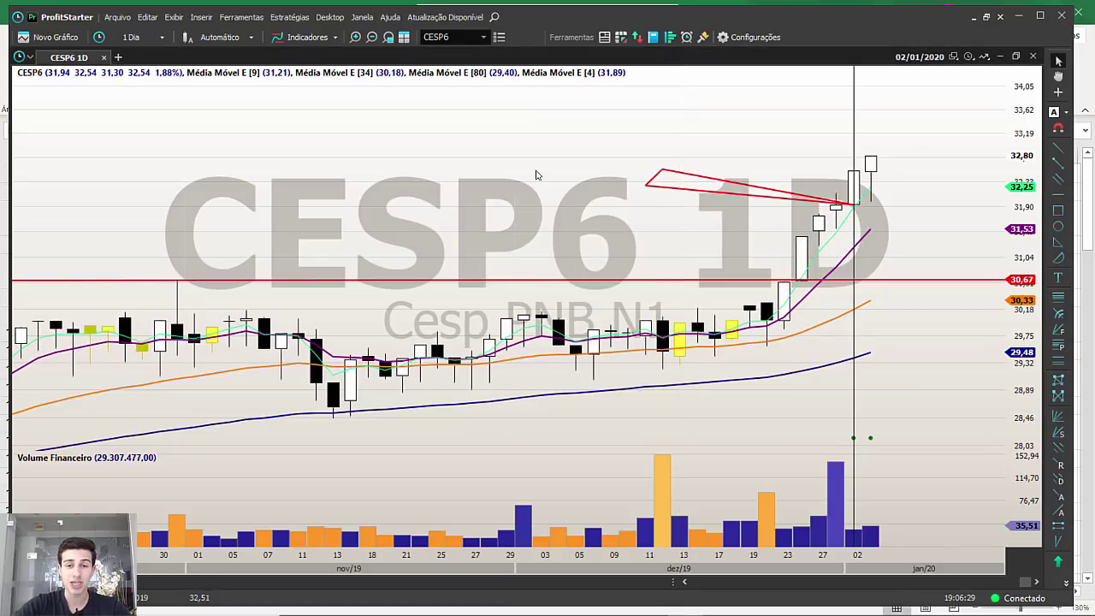
click(538, 175)
text(s)
click(466, 171)
middle_click(719, 278)
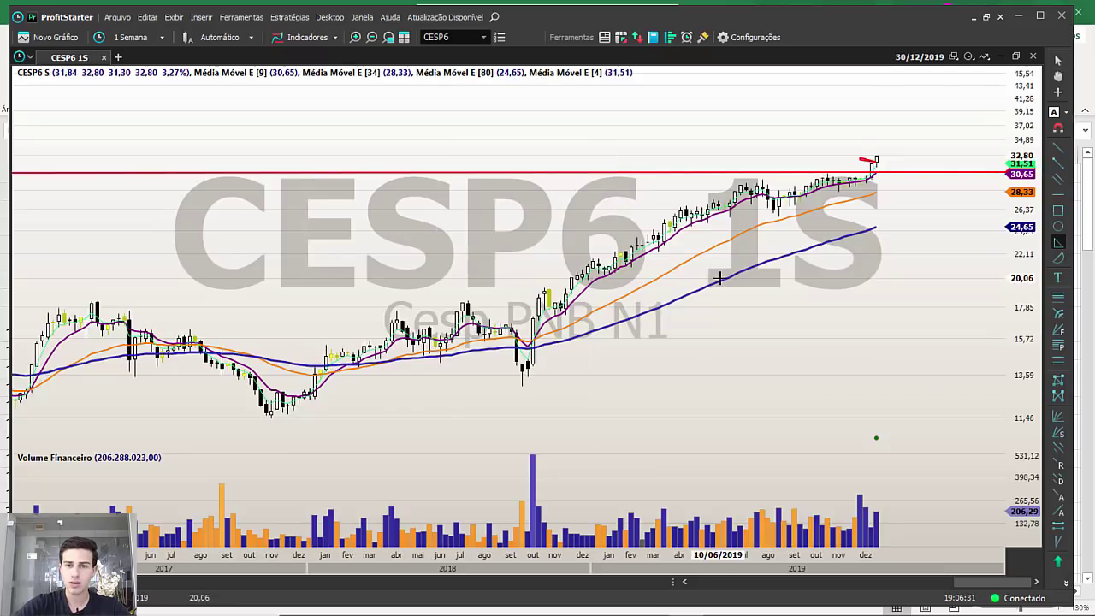
scroll(718, 278, up, 6)
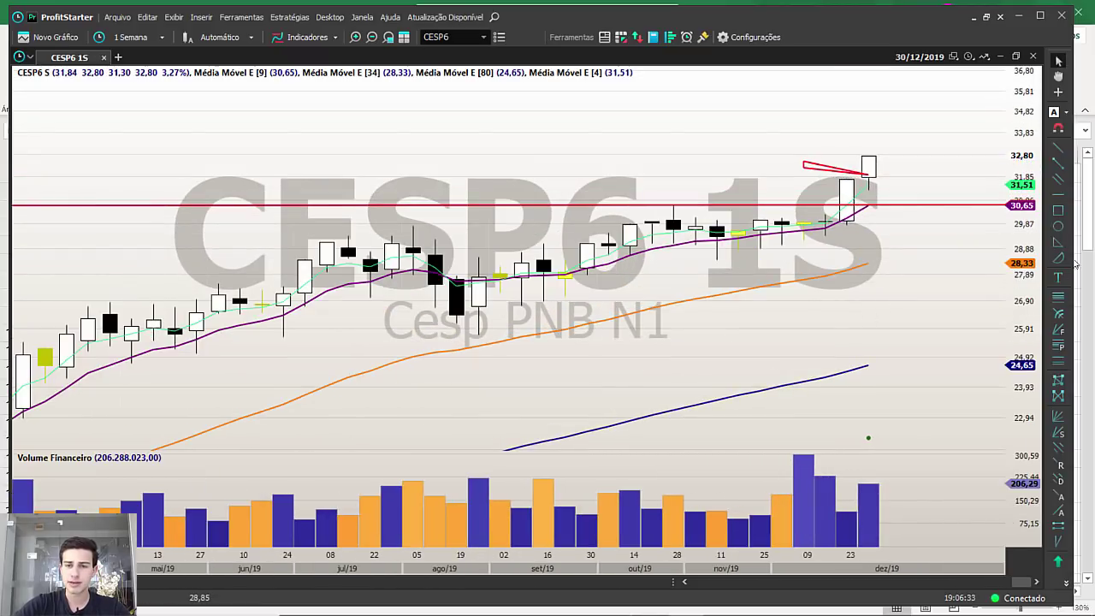
Project Fibonacci targets on weekly CESP6 from the 26/08/2019 low to the 28/10/2019 high, and delete the projection after checking its levels.
click(1059, 346)
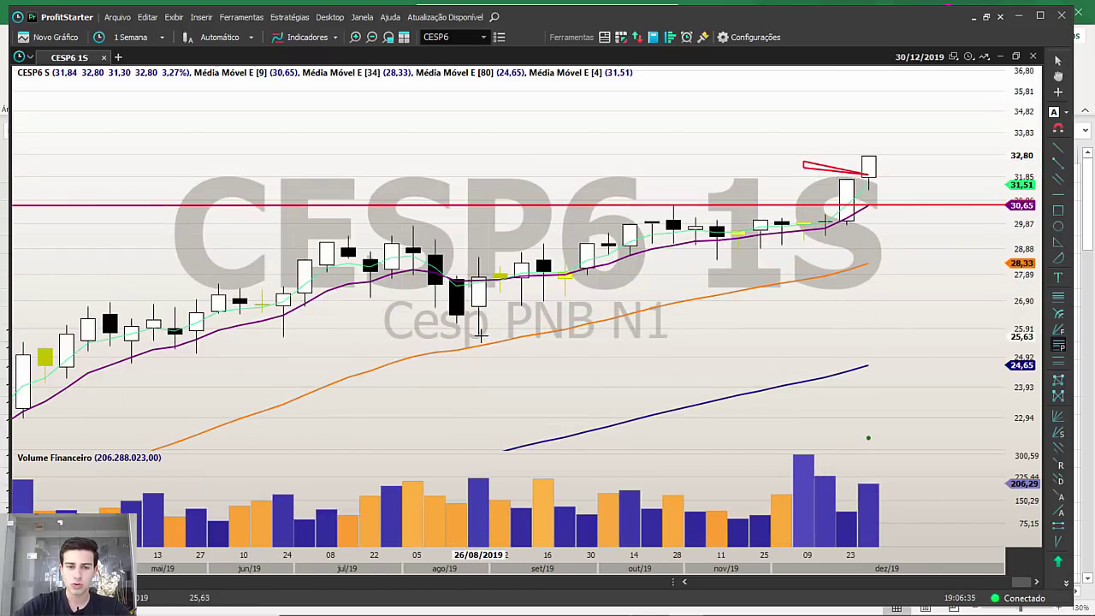
drag(479, 334, 672, 205)
click(672, 258)
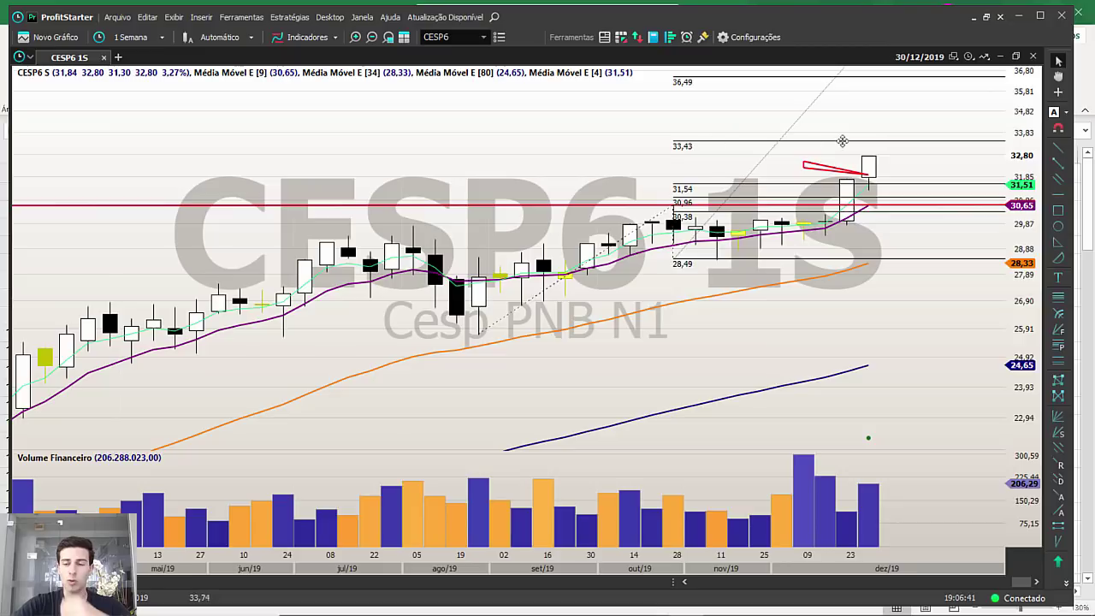
click(897, 142)
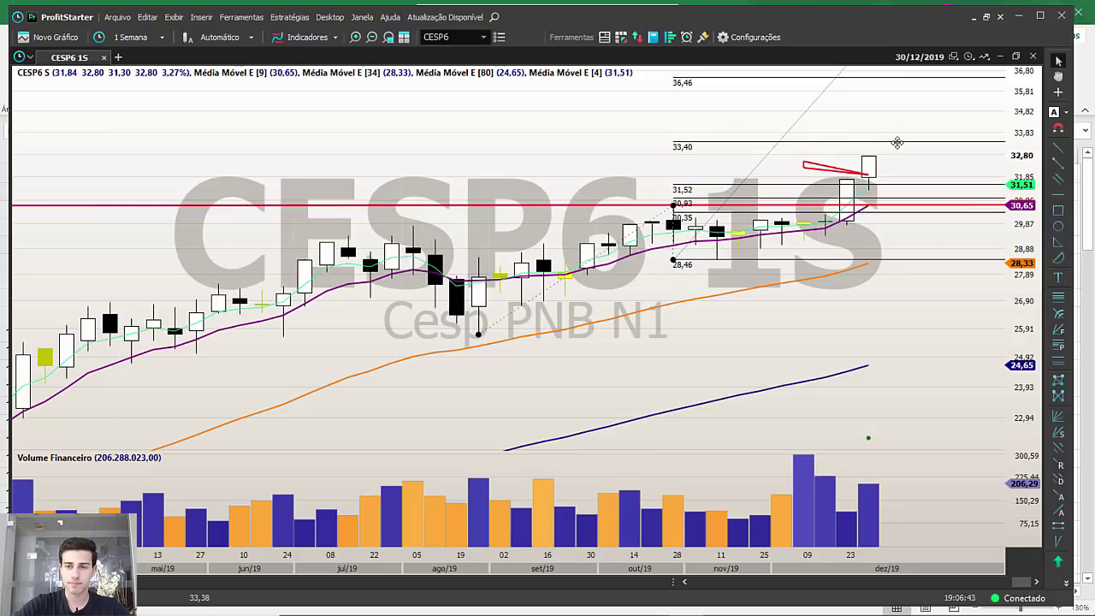
key(Delete)
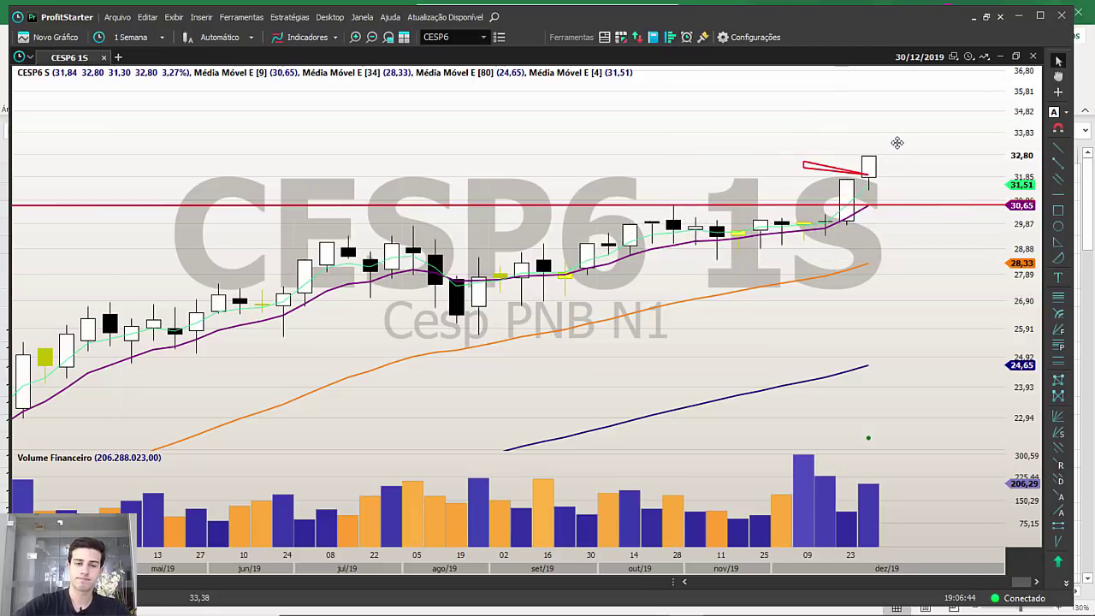
Check the next electric energy stock in the Excel watchlist and load the weekly chart of CPLE6 in ProfitStarter.
click(760, 354)
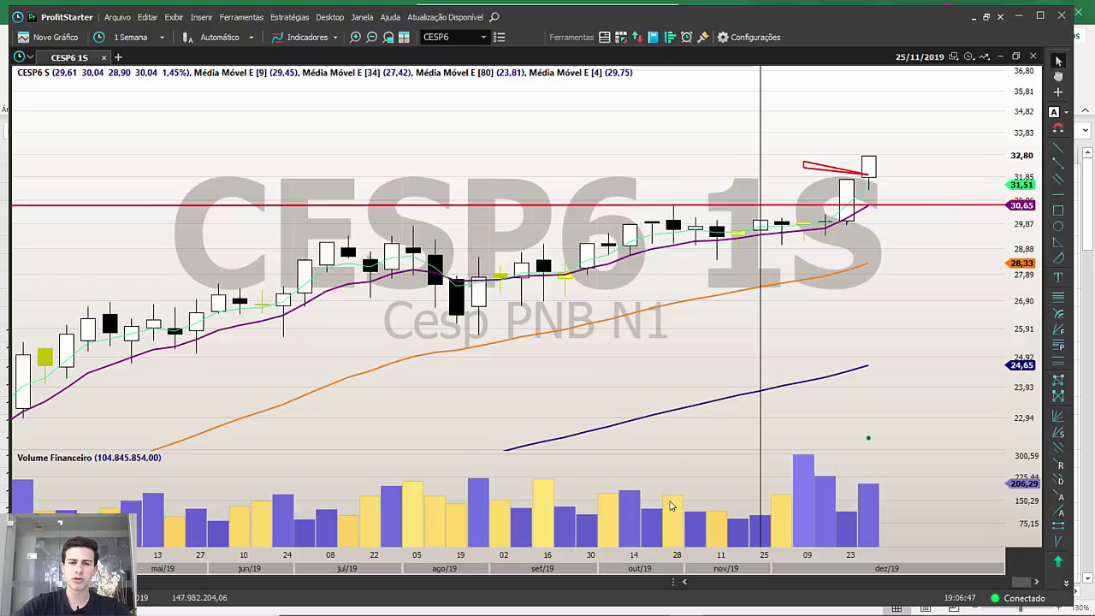
mouse_move(720, 612)
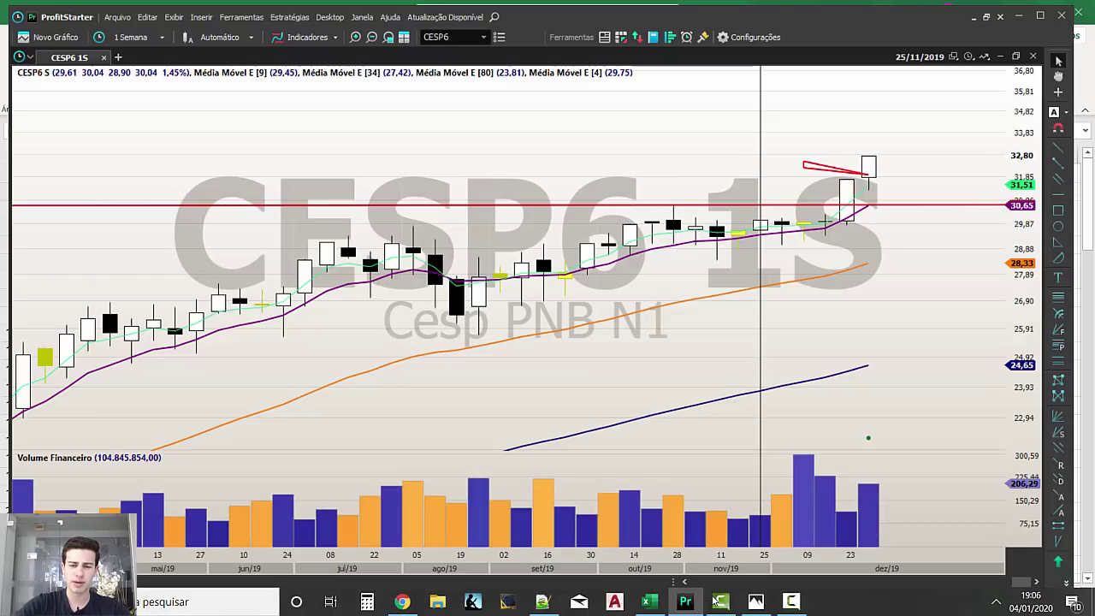
click(649, 601)
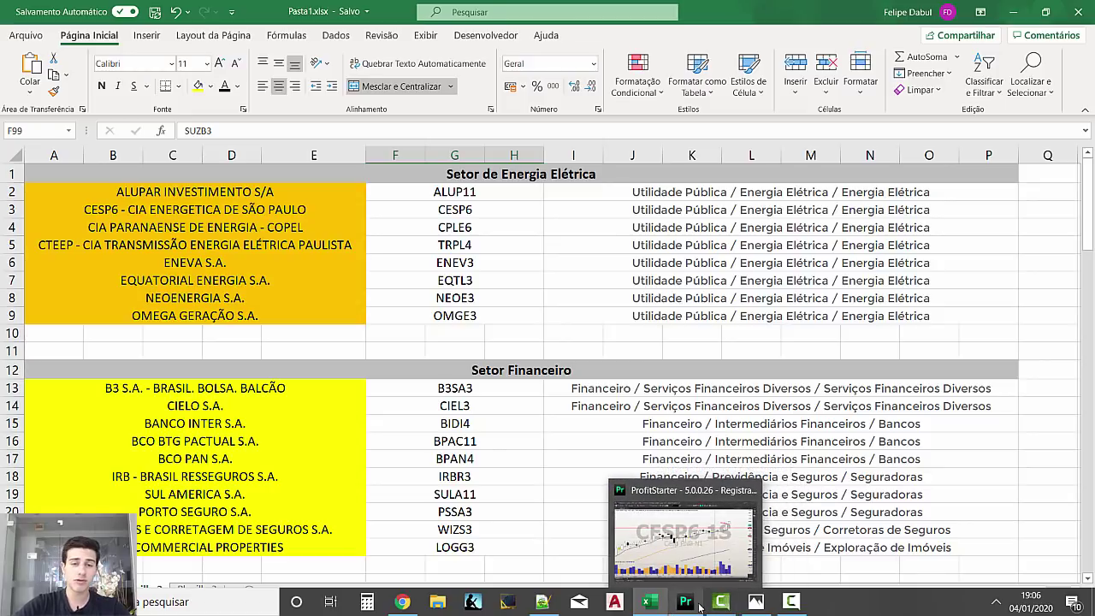
click(700, 607)
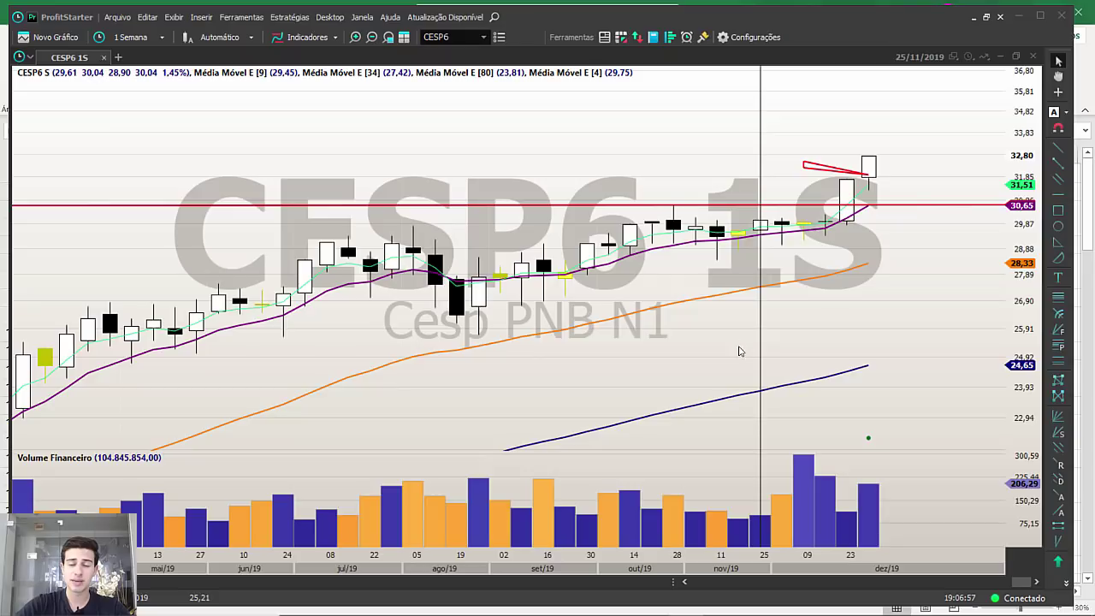
scroll(740, 351, down, 5)
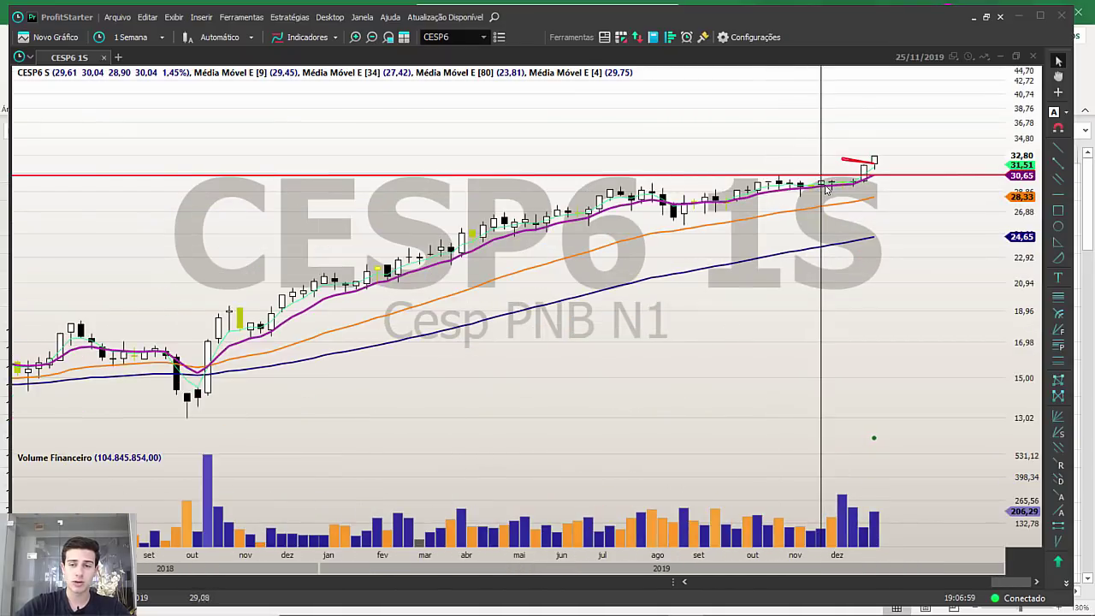
click(690, 604)
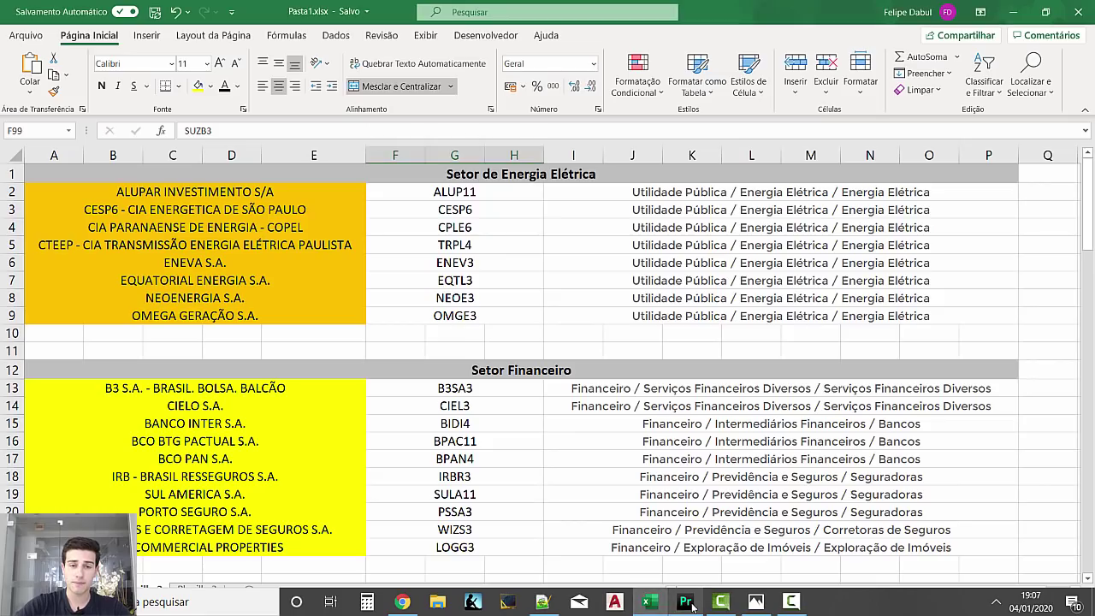
click(710, 522)
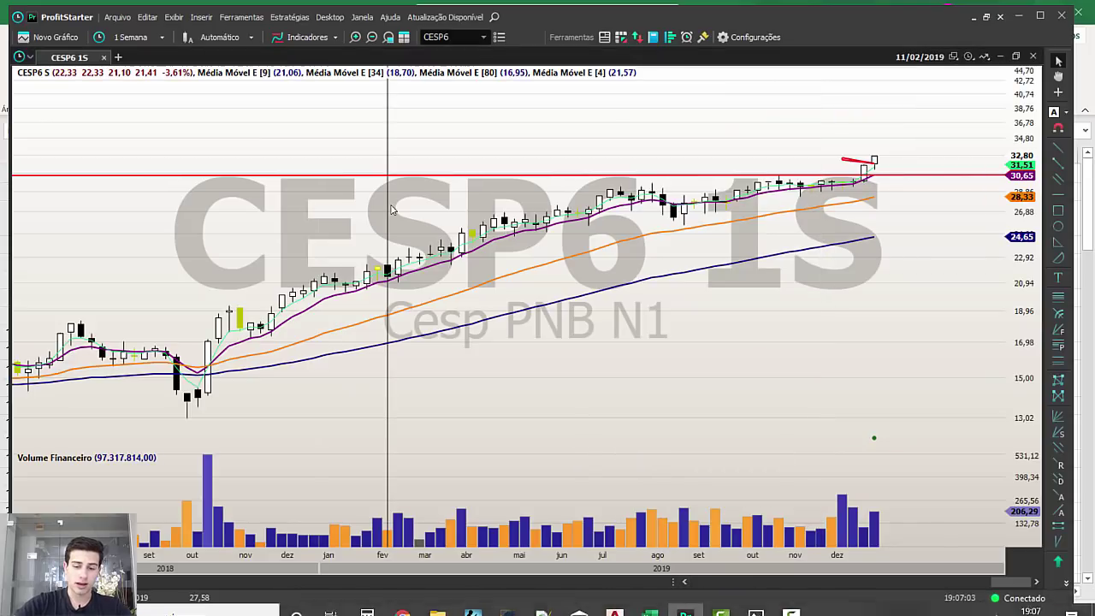
text(CPLE6)
key(Return)
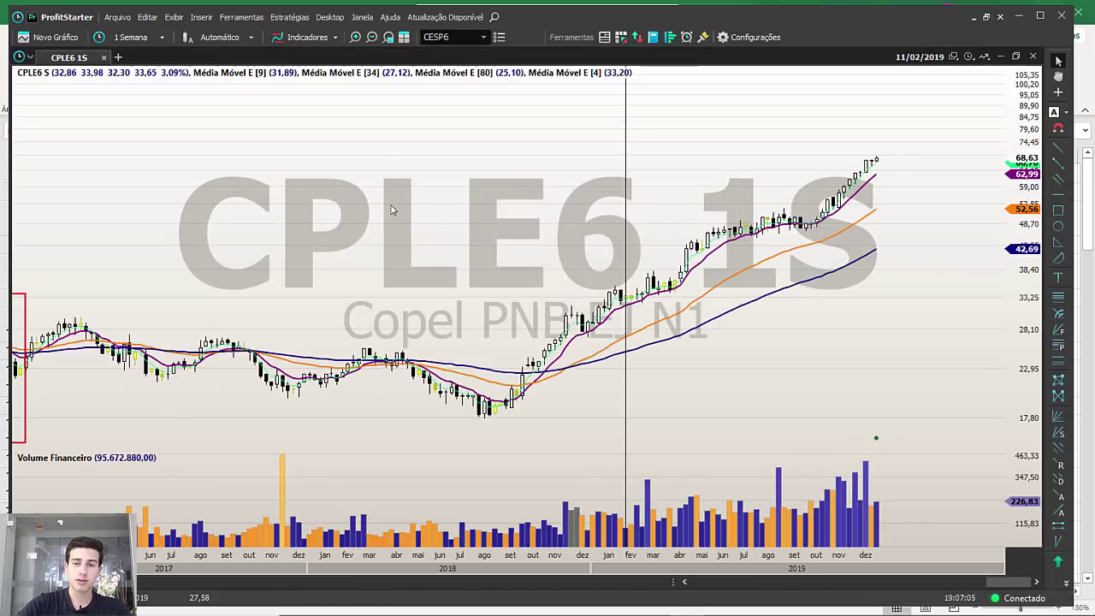
Draw a horizontal line on the weekly CPLE6 chart near the high of the 02/09/2019 candle.
scroll(804, 314, up, 3)
scroll(804, 314, down, 4)
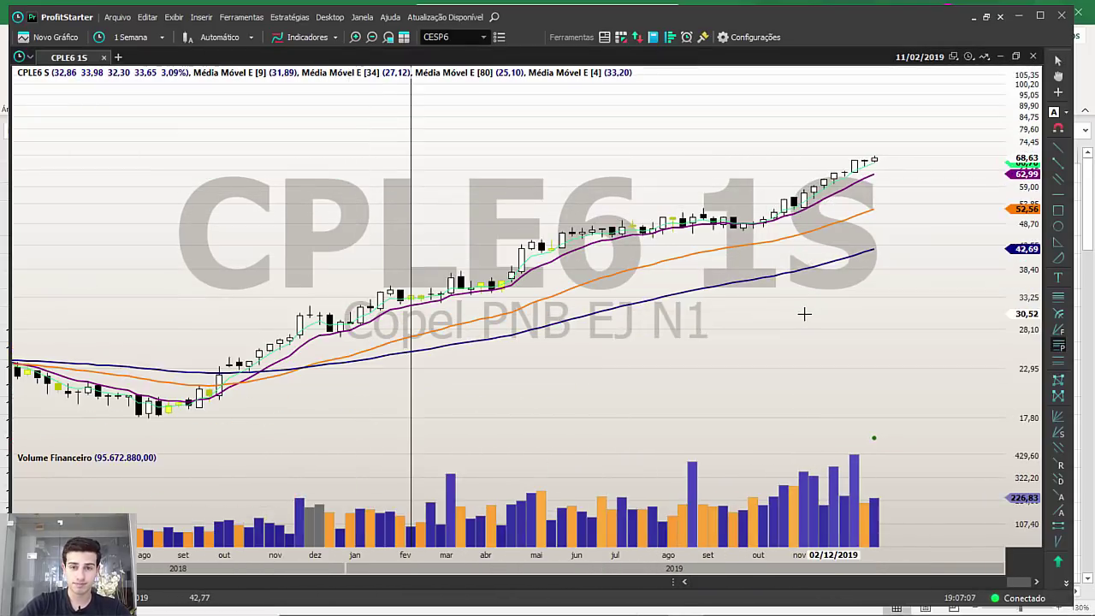
scroll(813, 282, up, 3)
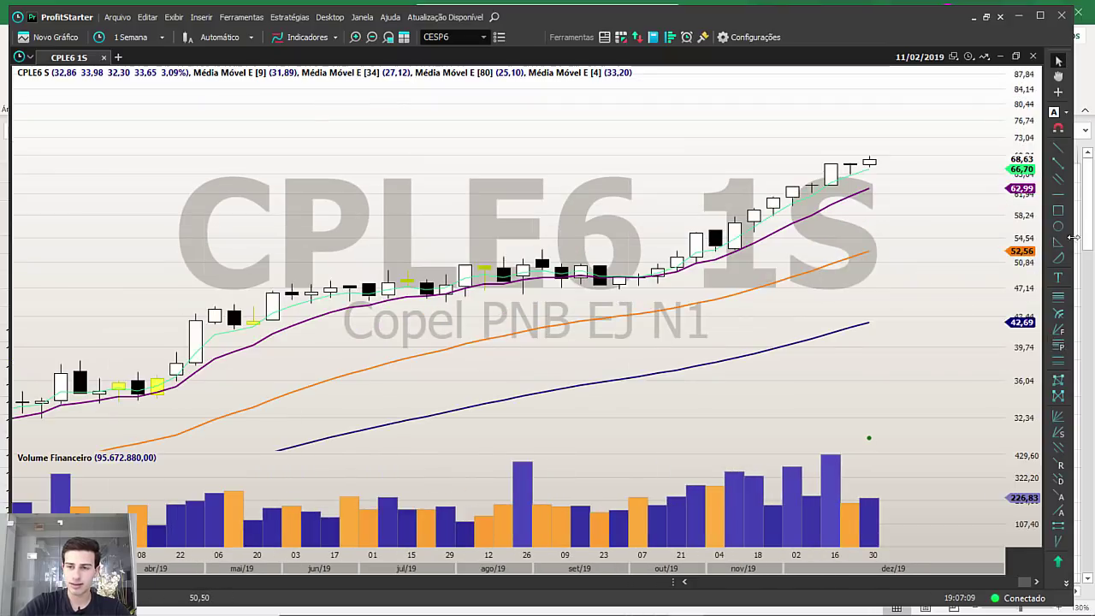
click(1062, 196)
click(522, 253)
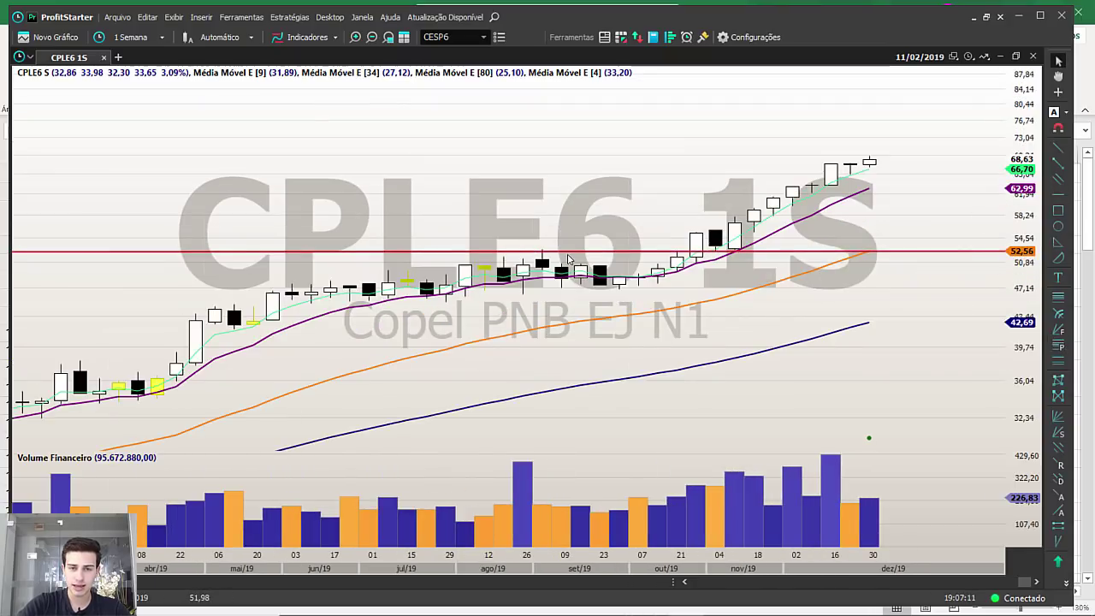
drag(572, 250, 574, 246)
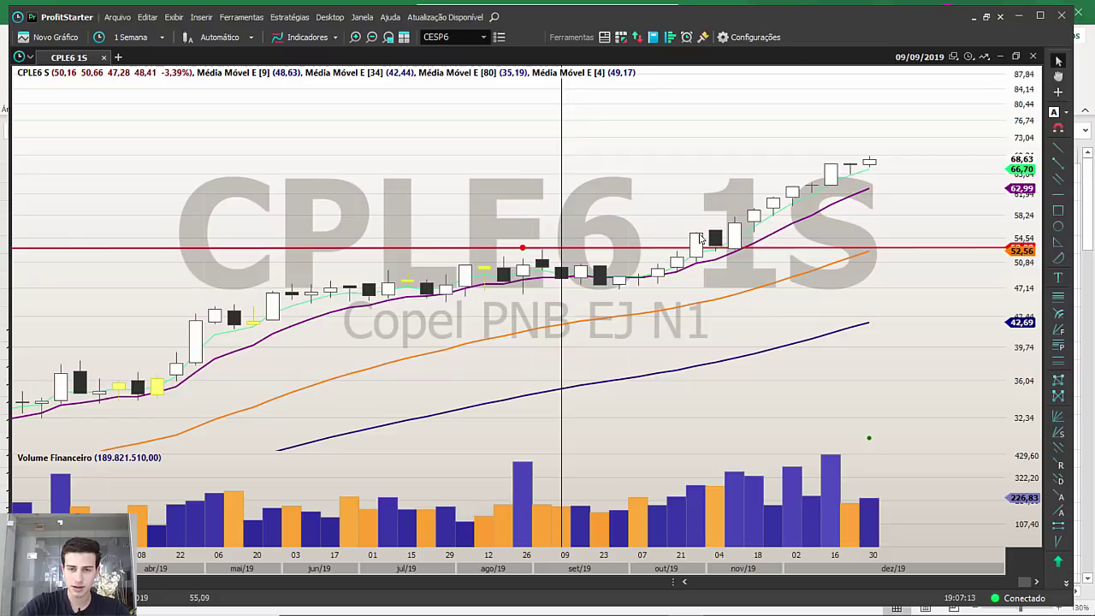
Measure the percentage rise of CPLE6 from the horizontal line at 14/10/2019 to the latest candle, and adjust the line to about 52,85.
mouse_move(678, 254)
mouse_down()
mouse_move(675, 216)
mouse_move(667, 254)
mouse_move(896, 160)
mouse_up()
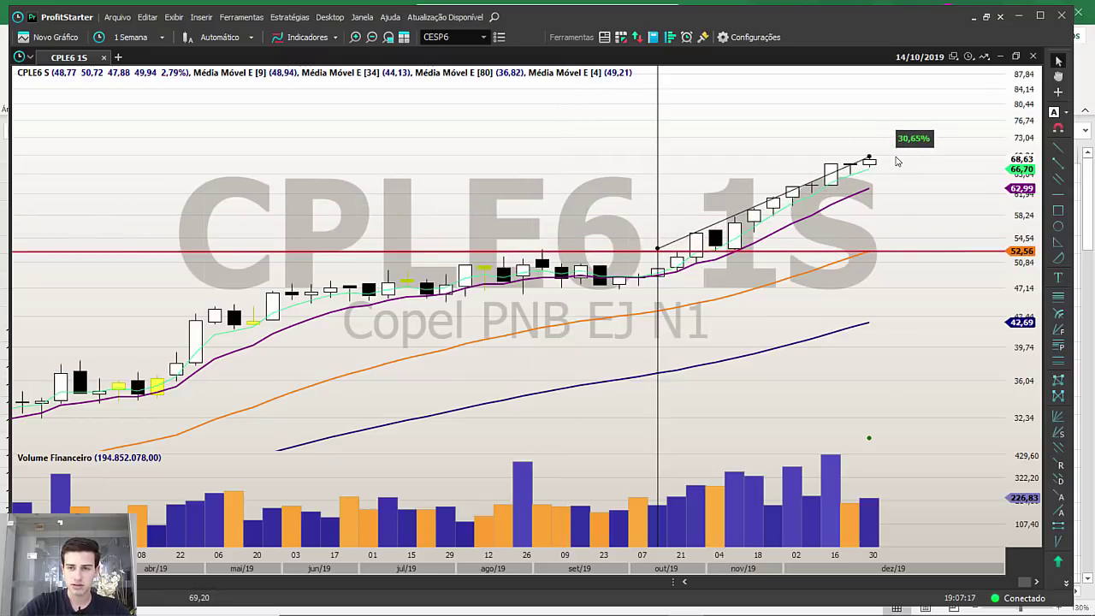
drag(620, 251, 621, 251)
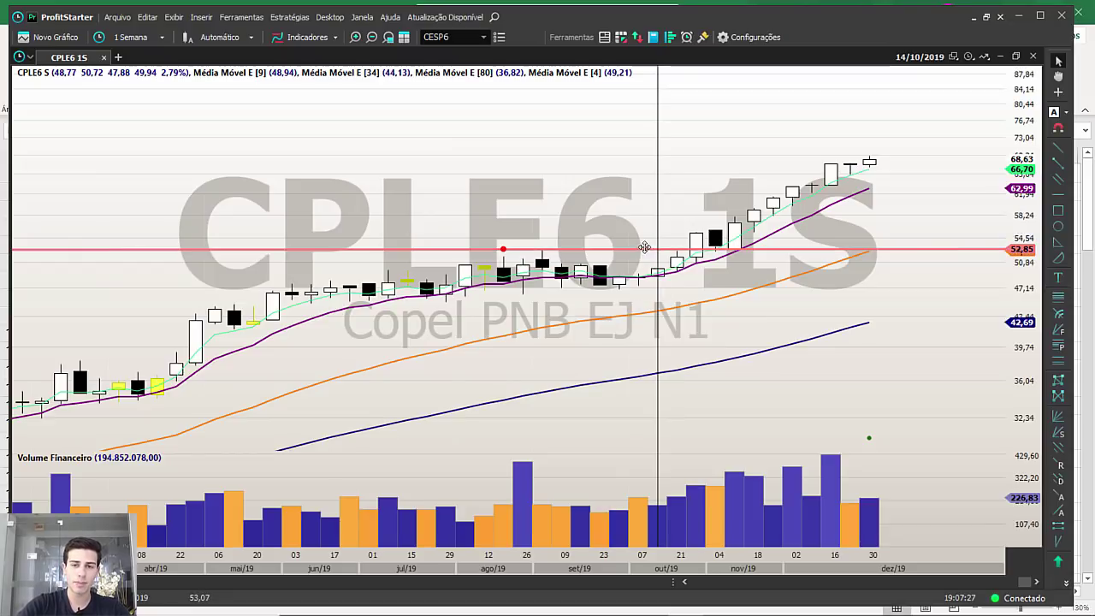
Switch to the Fundamentus page in the browser and look up the stock CPLE6.
click(403, 602)
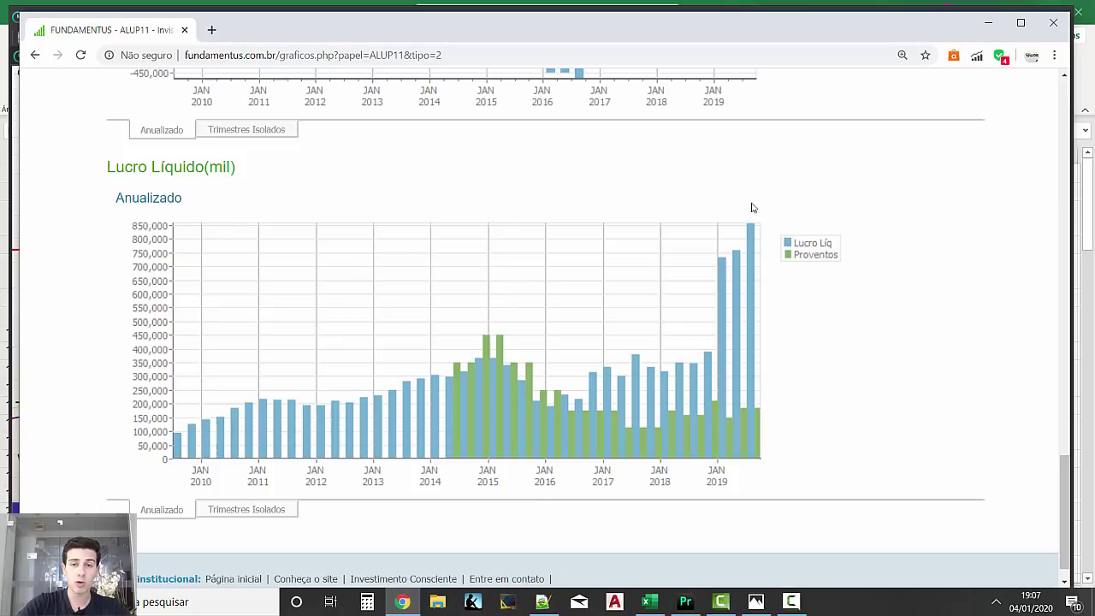
scroll(795, 313, up, 15)
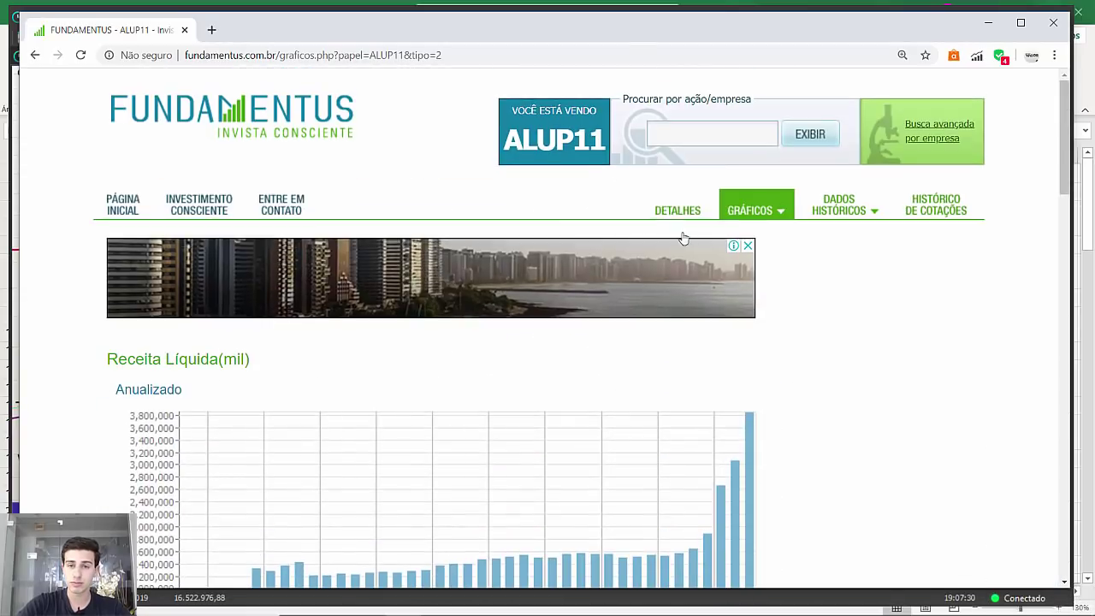
click(690, 129)
text(CPLE6)
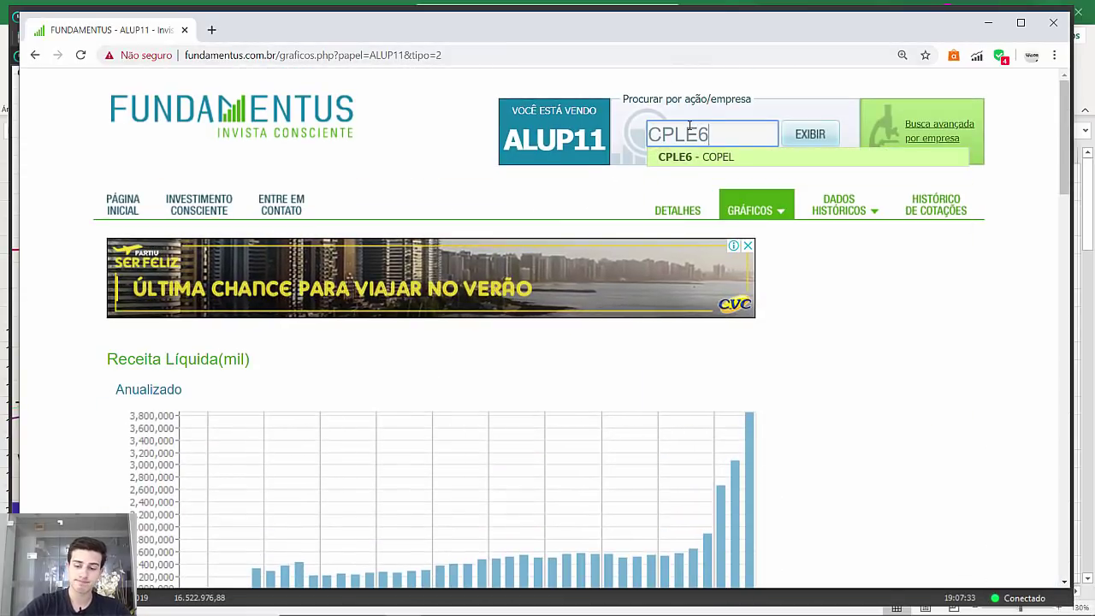
key(Return)
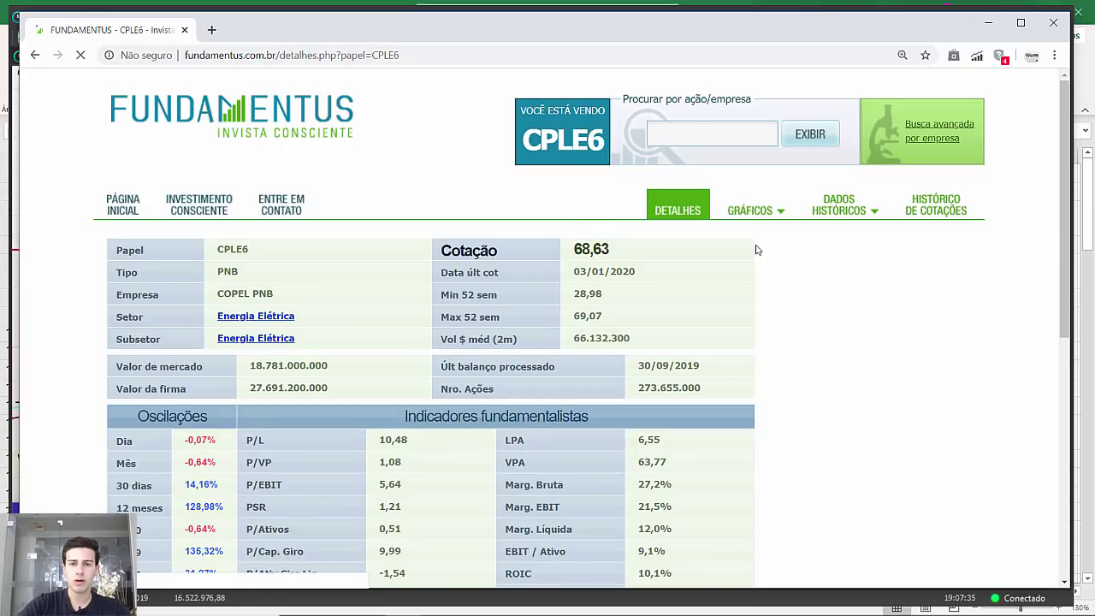
Examine the CPLE6 fundamental indicators, highlighting P/L, P/VP, ROE and ROIC.
scroll(471, 370, down, 3)
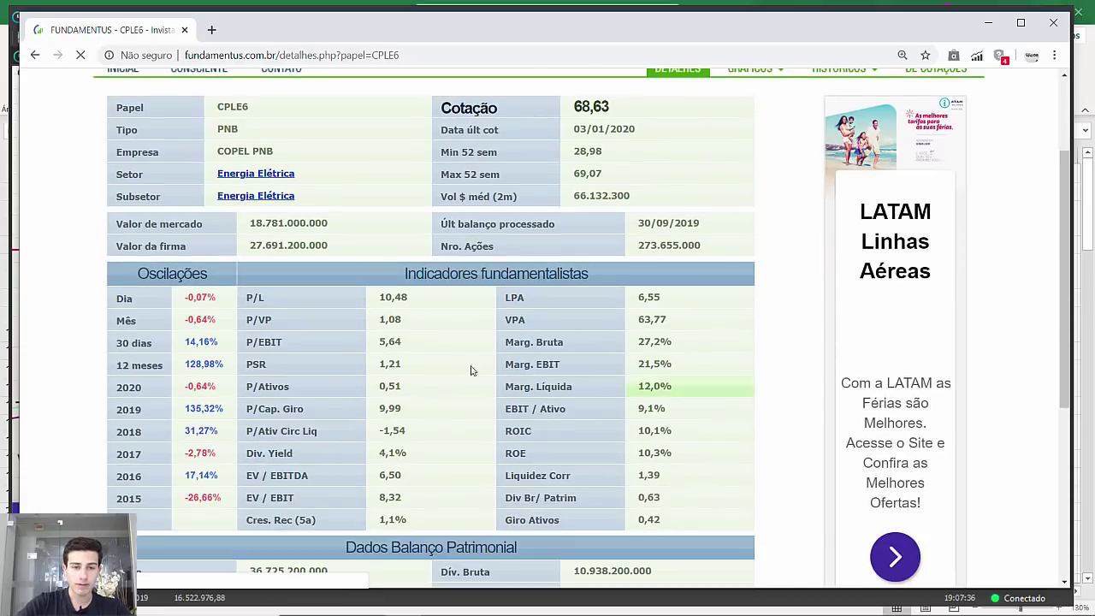
double_click(396, 296)
click(452, 322)
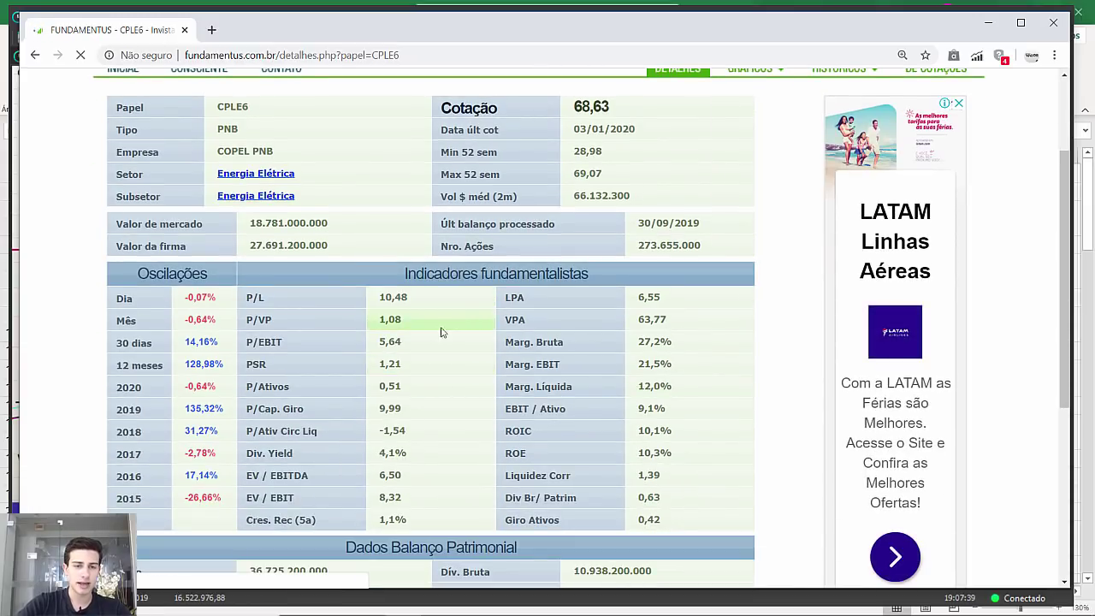
drag(420, 323, 371, 322)
click(426, 333)
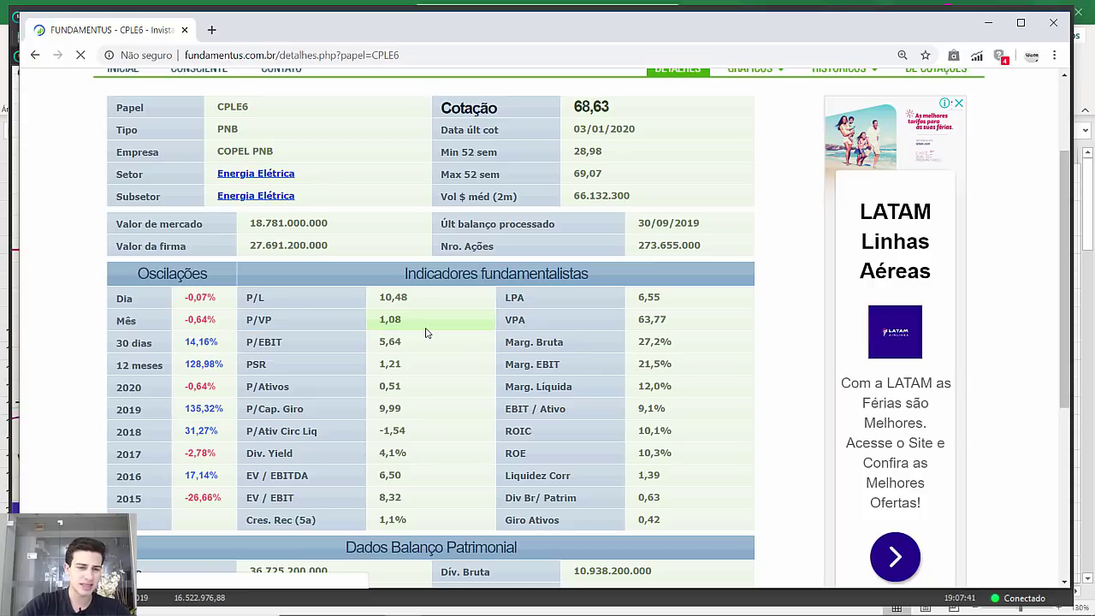
drag(690, 456, 628, 454)
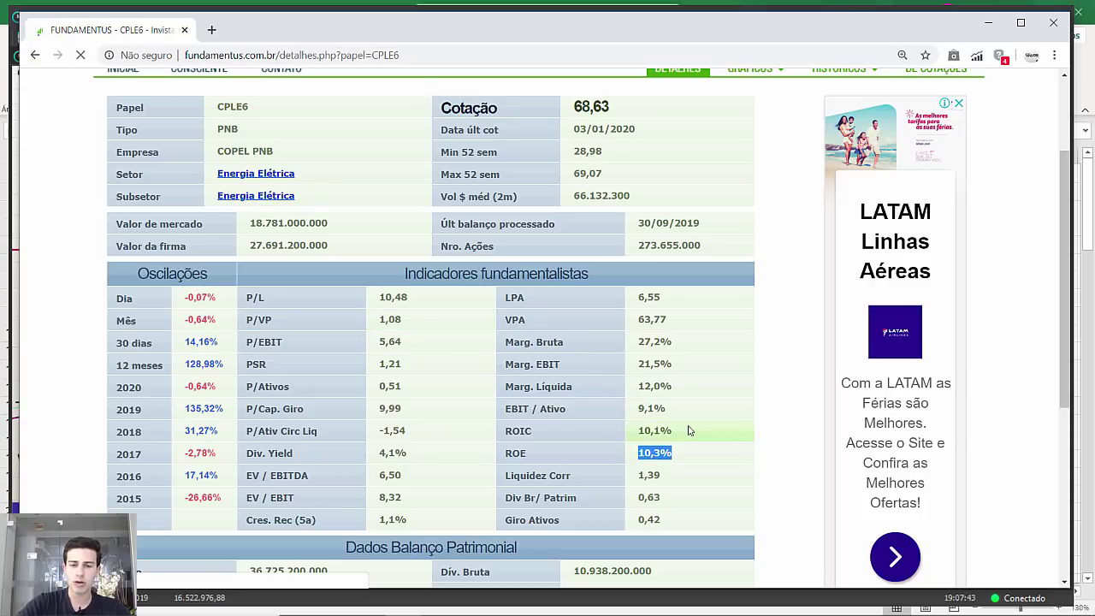
drag(684, 431, 628, 431)
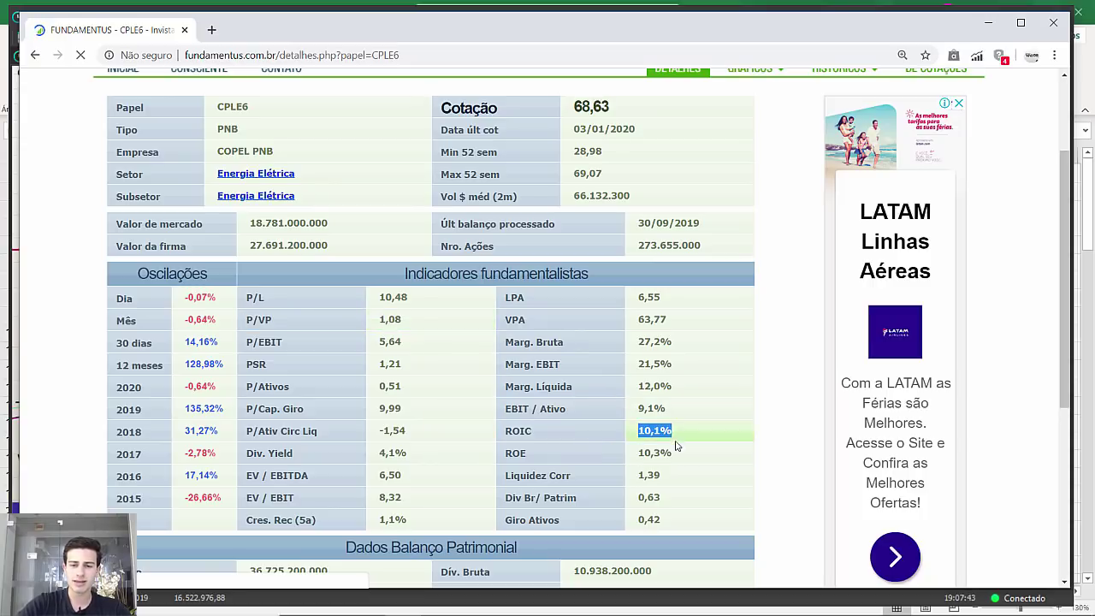
click(782, 402)
Open the Balanço patrimonial charts of CPLE6 and examine its assets, net debt and shareholders' equity.
scroll(832, 393, up, 2)
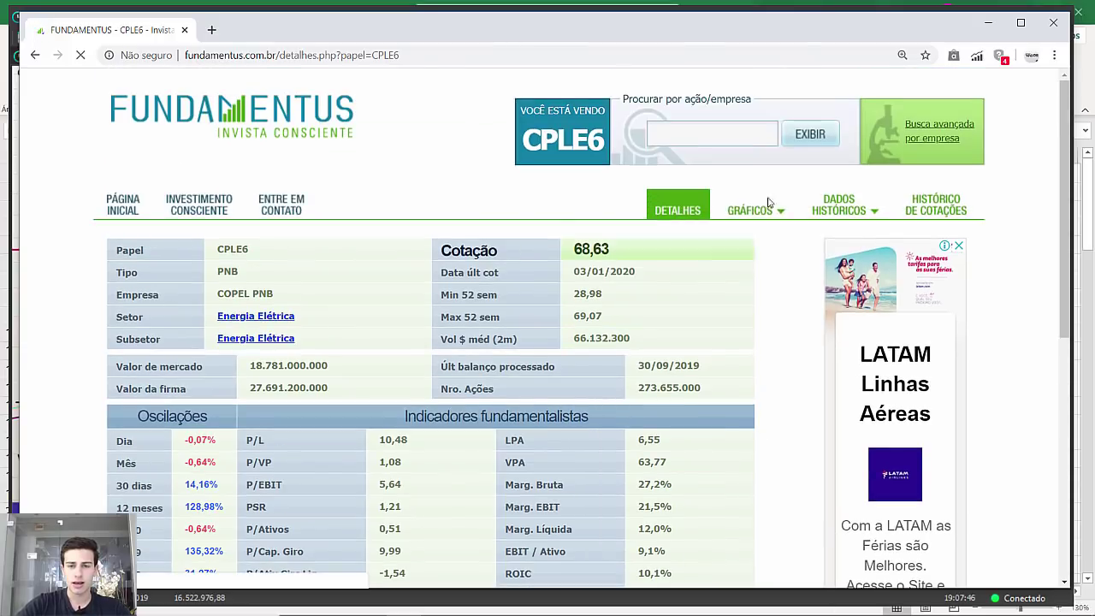
mouse_move(774, 212)
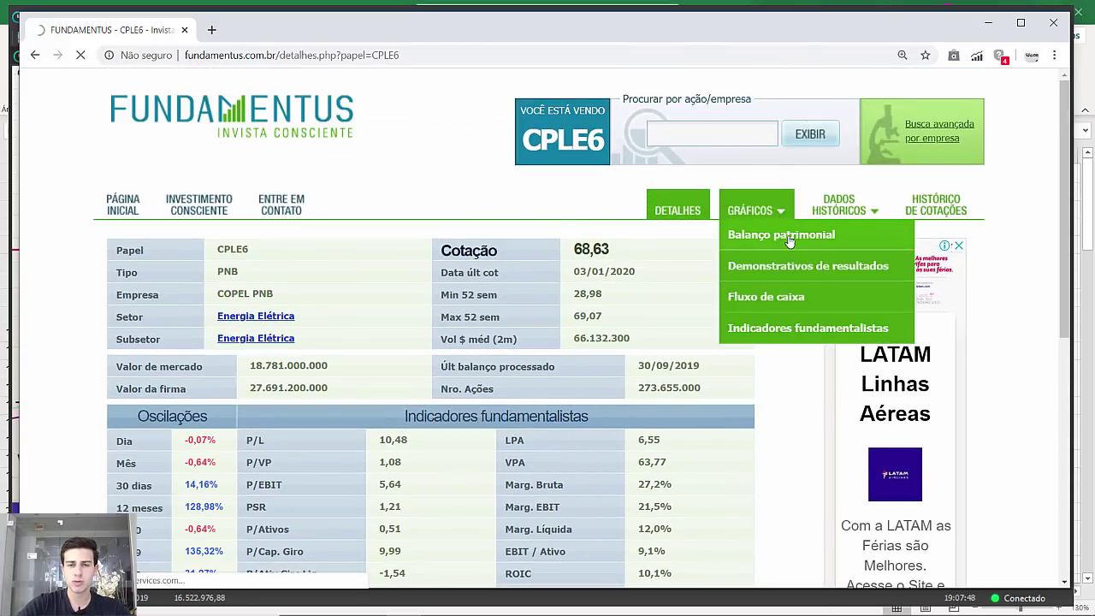
click(789, 242)
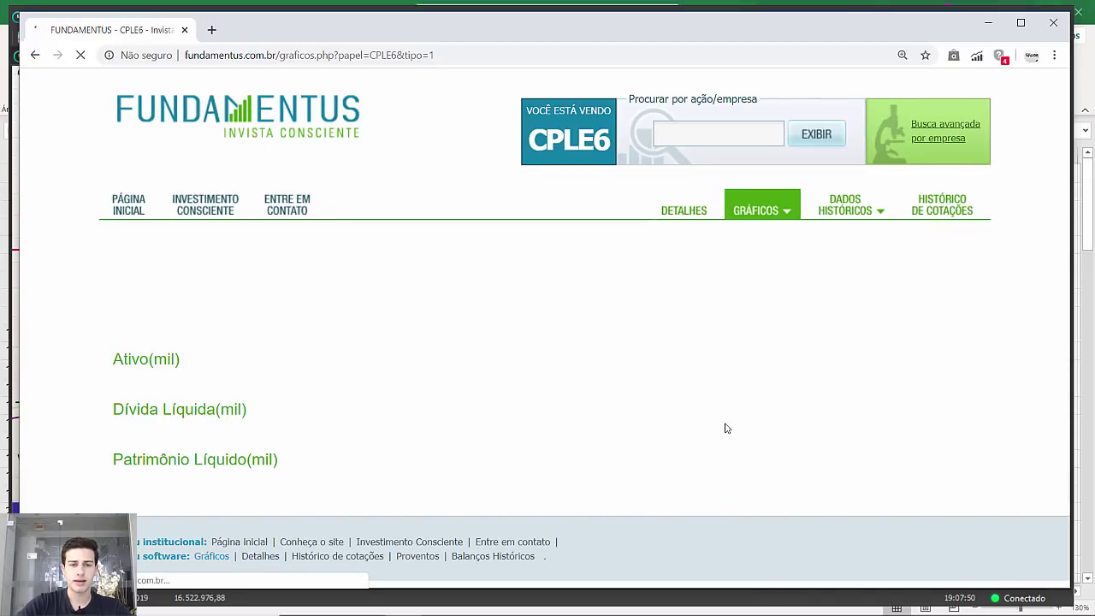
scroll(405, 406, down, 2)
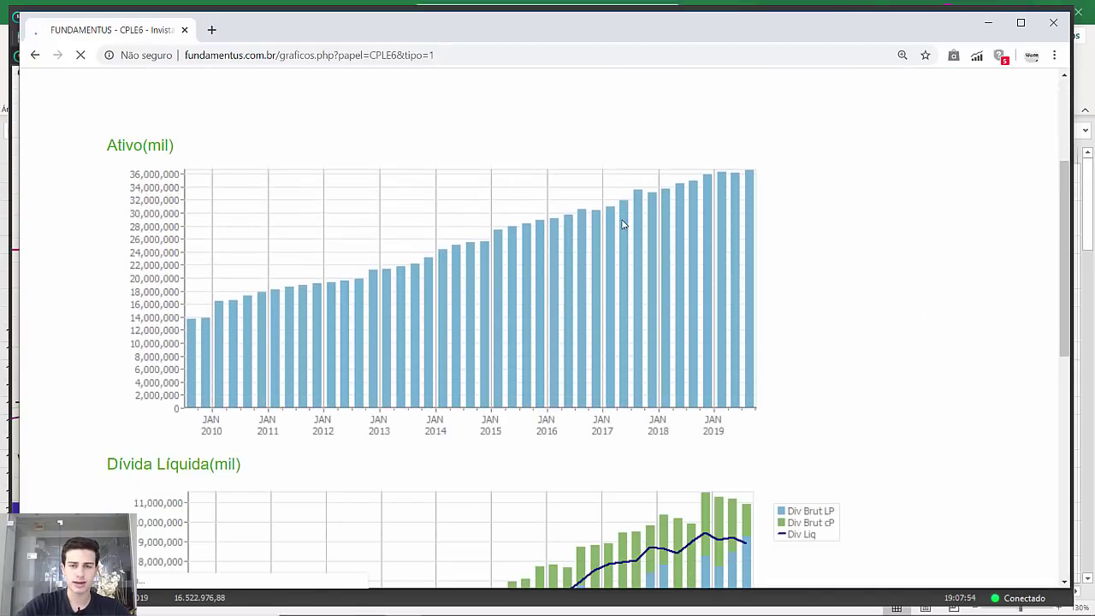
scroll(538, 349, down, 3)
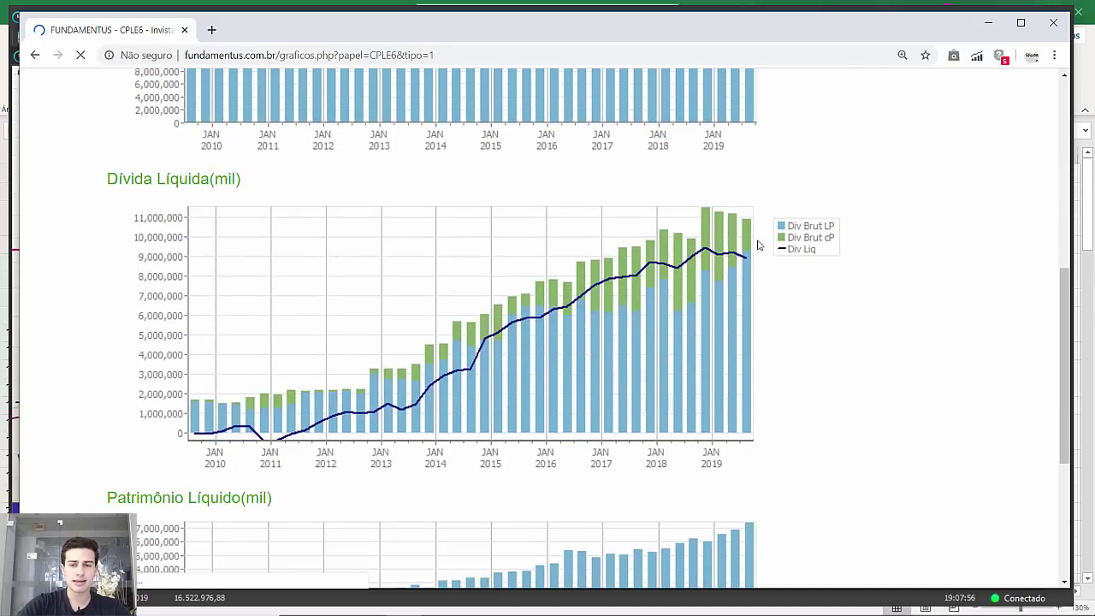
scroll(672, 355, down, 3)
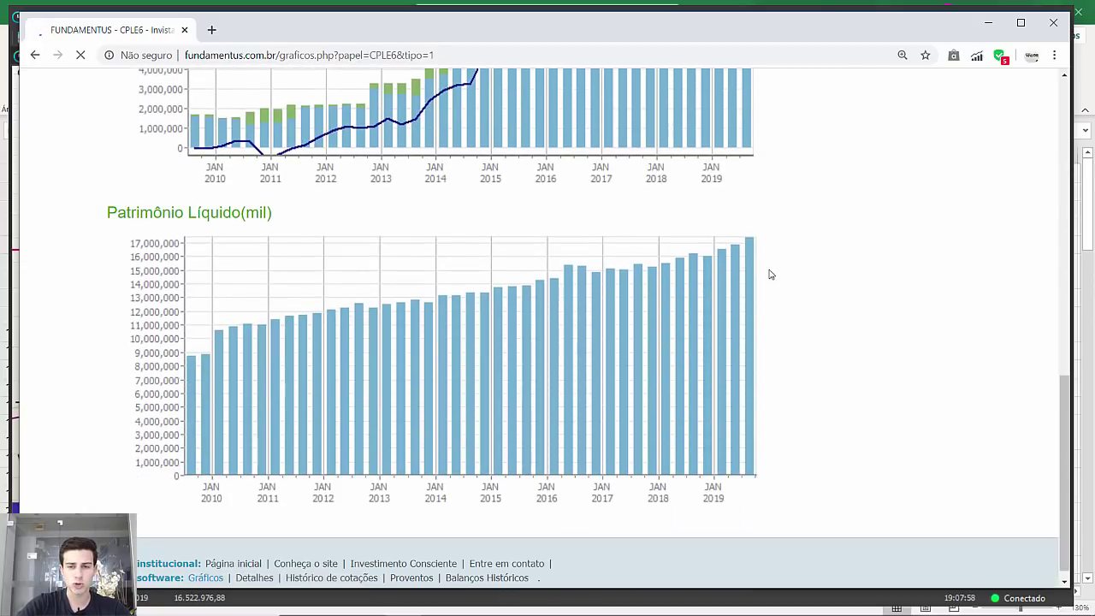
scroll(717, 344, up, 2)
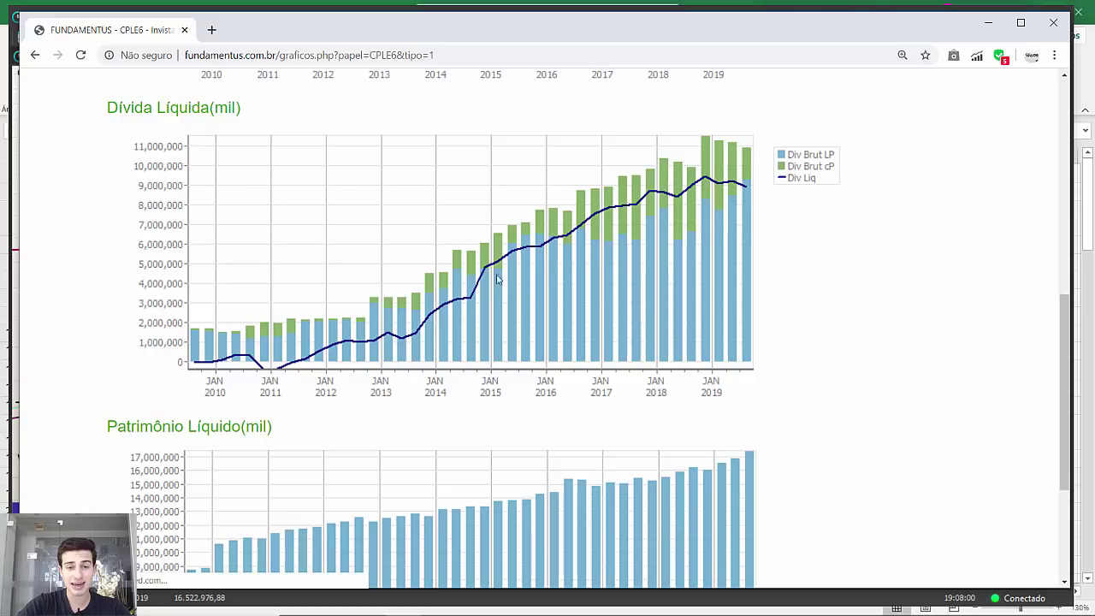
scroll(673, 283, down, 2)
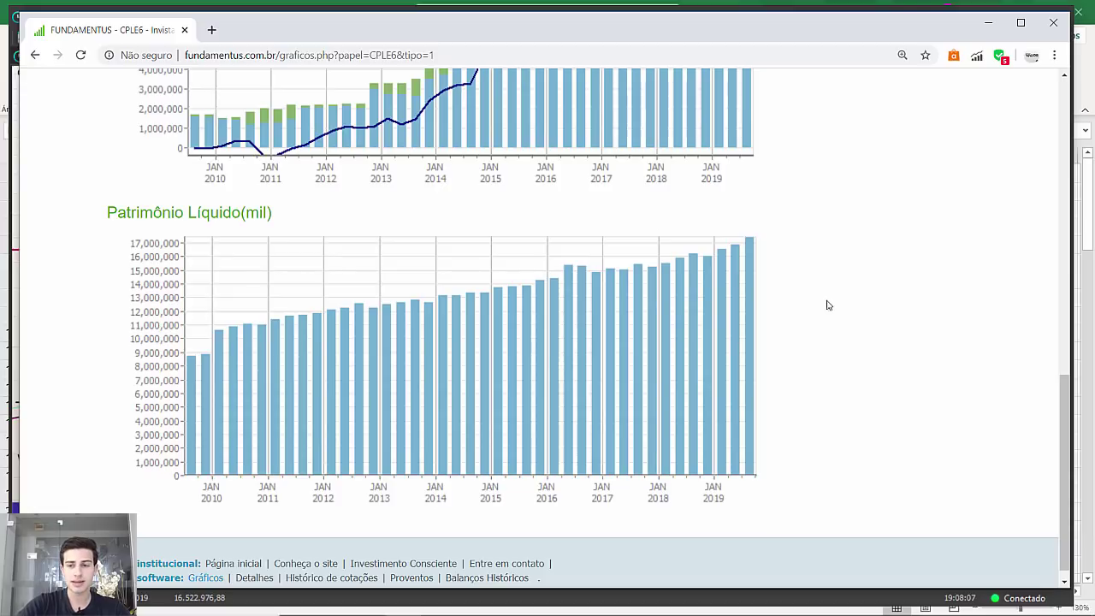
Examine net revenue, financial result and net profit in the Demonstrativos de resultados charts of CPLE6, and return to ProfitStarter.
scroll(797, 298, up, 8)
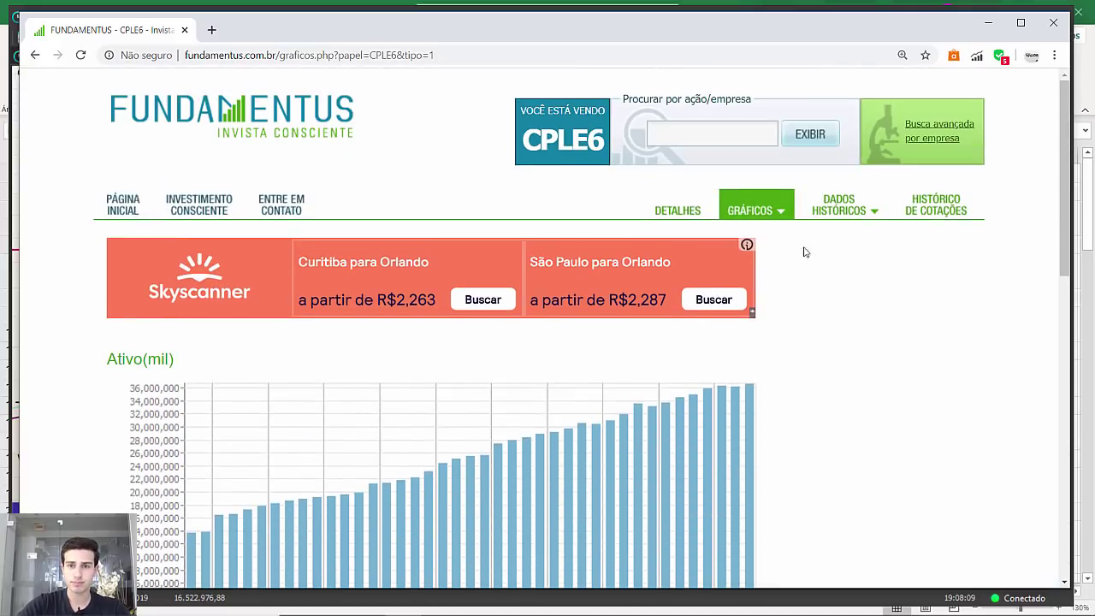
mouse_move(757, 210)
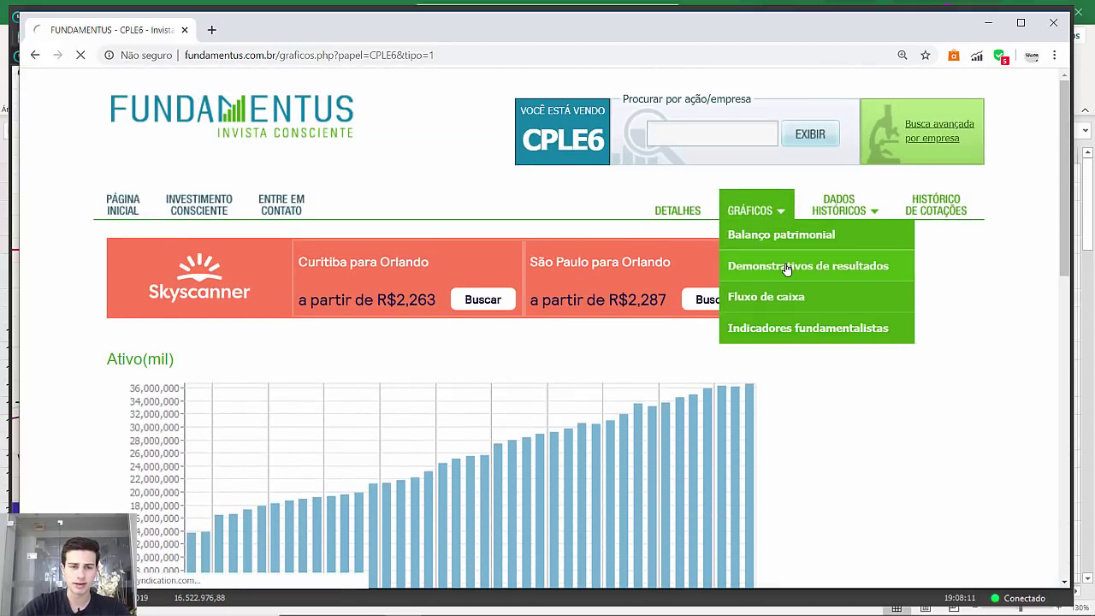
click(786, 267)
scroll(790, 295, down, 3)
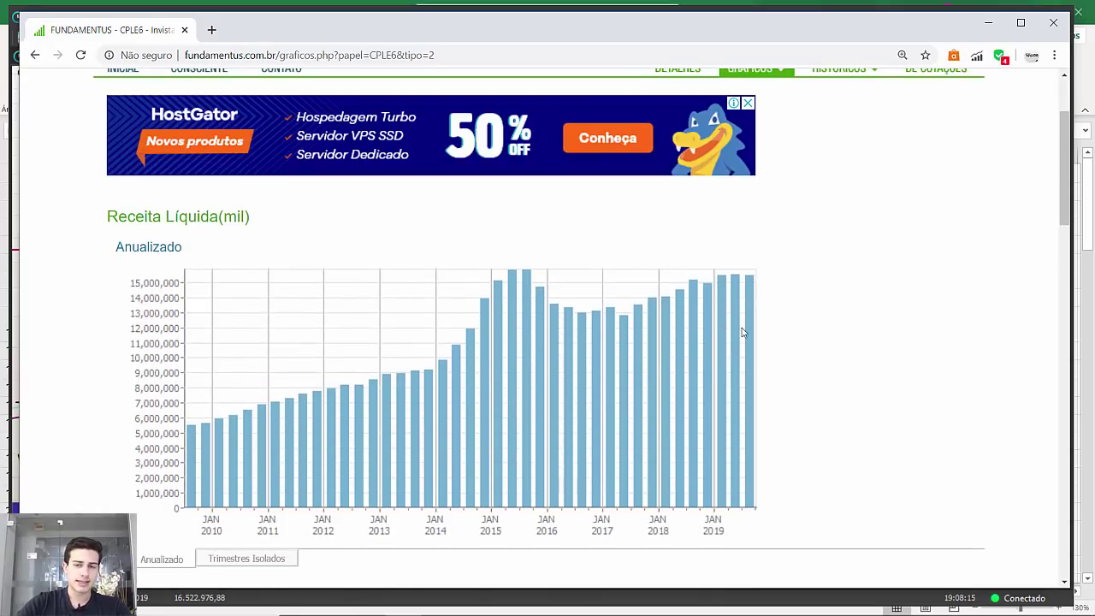
scroll(821, 413, down, 15)
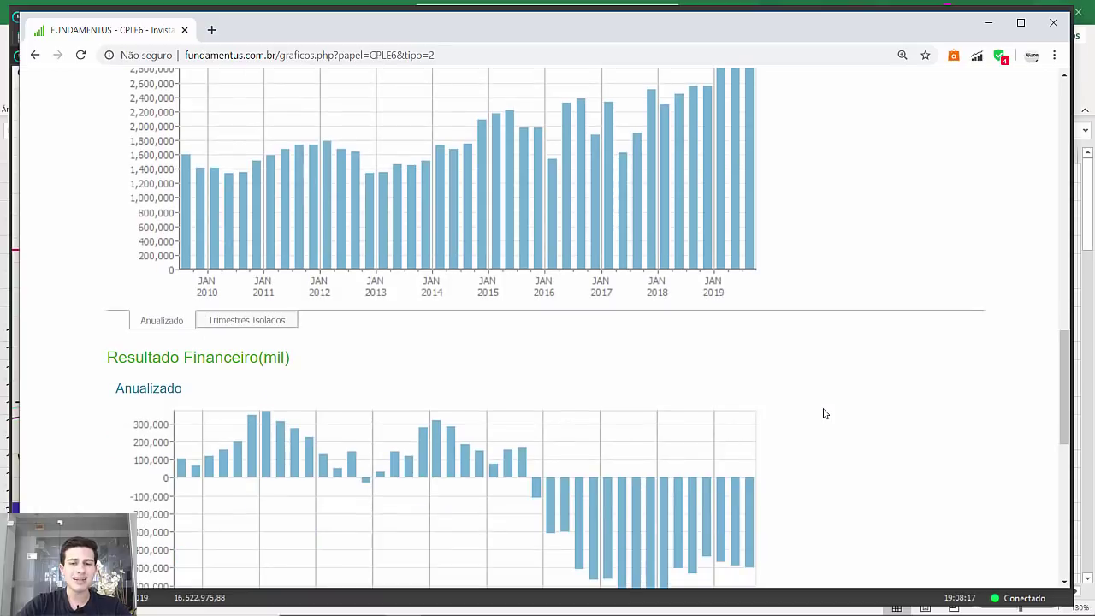
scroll(825, 413, down, 3)
scroll(821, 414, down, 3)
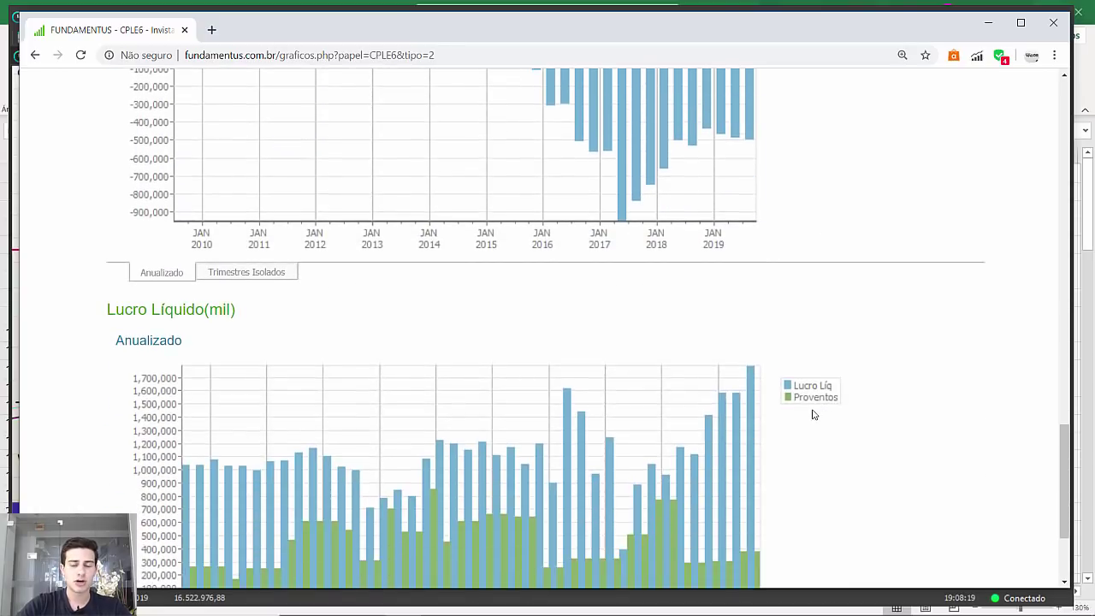
scroll(173, 253, down, 2)
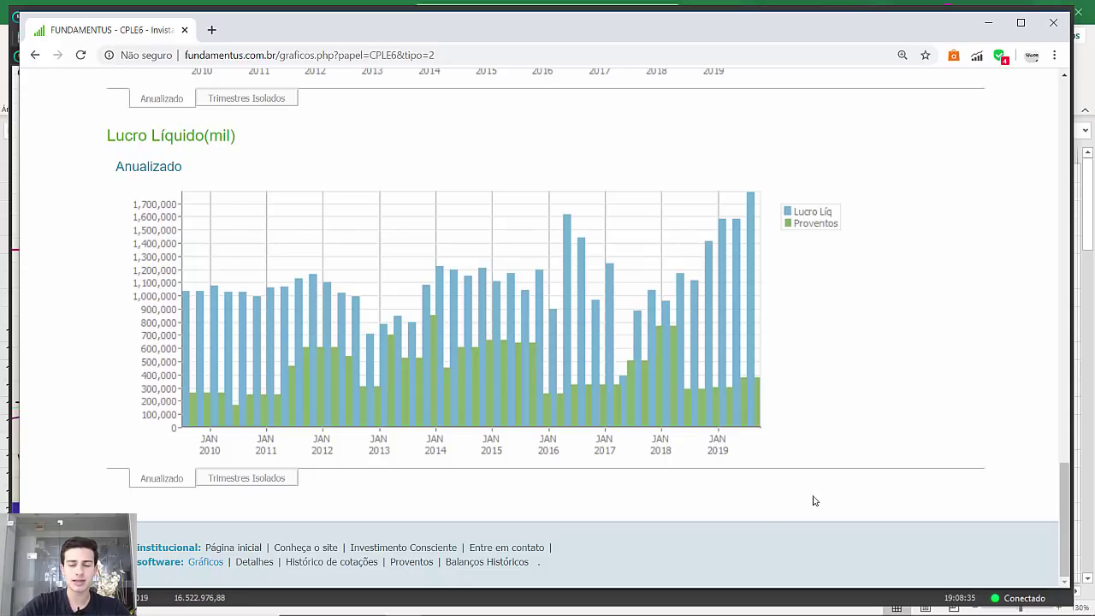
click(685, 605)
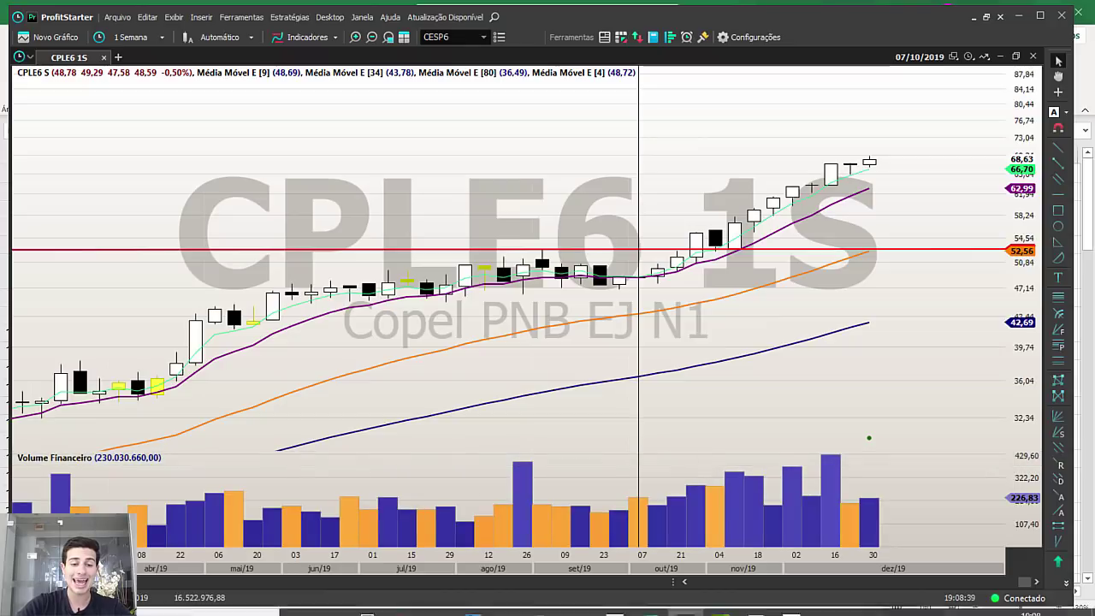
click(366, 602)
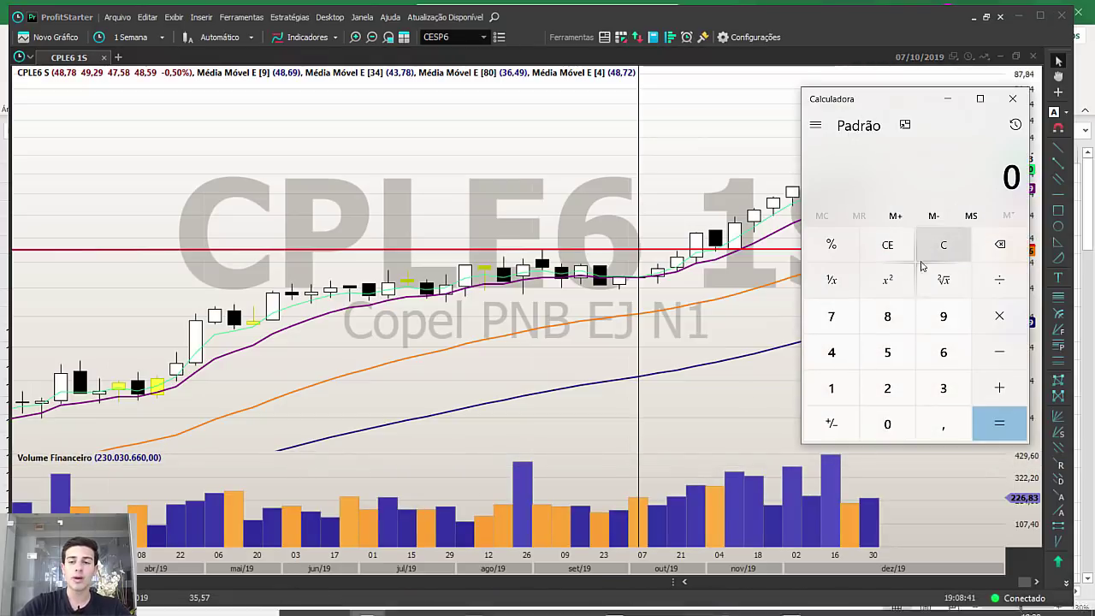
drag(886, 105, 206, 97)
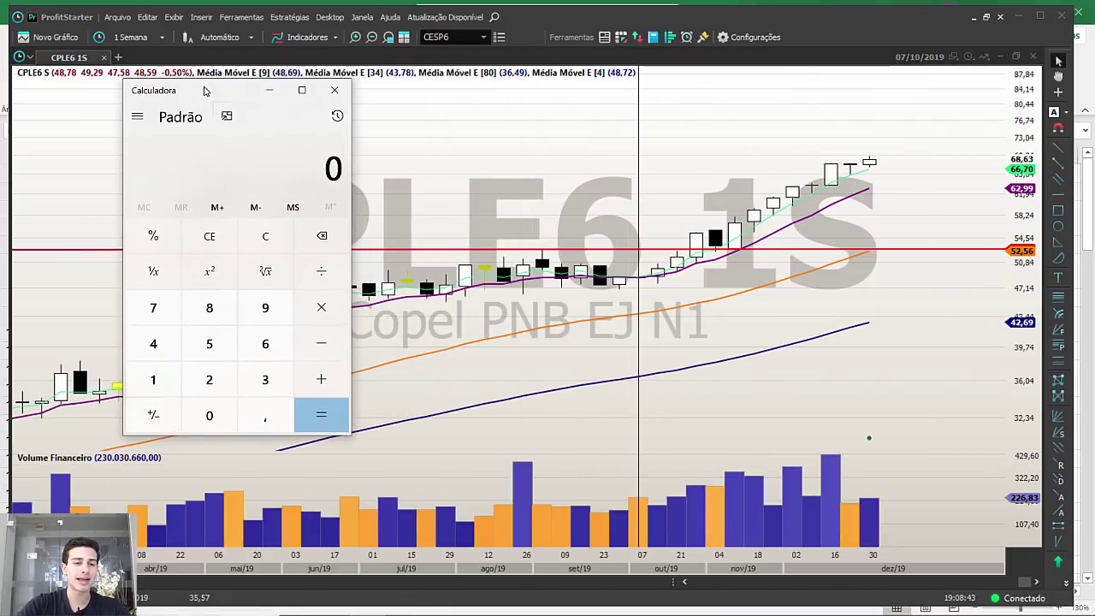
click(263, 247)
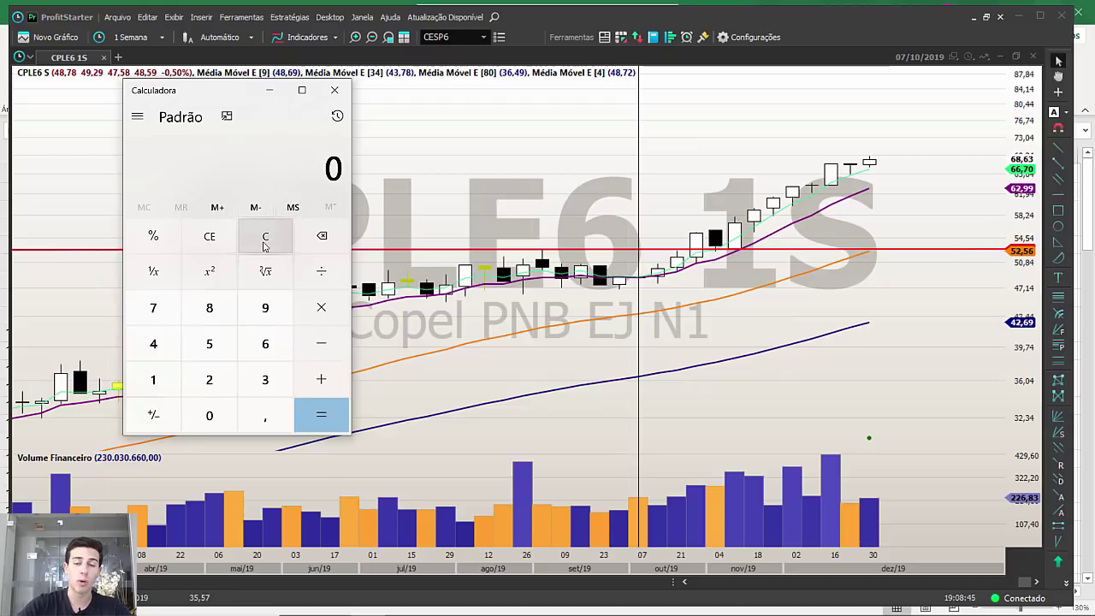
click(721, 210)
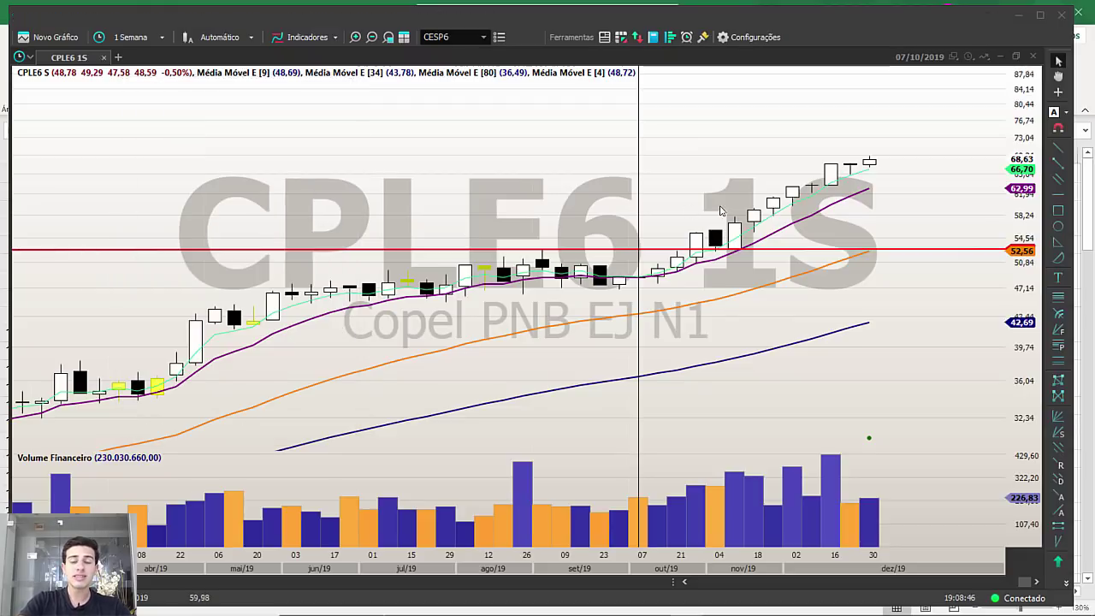
Add the text label "gatilho de entrada" in the empty area above the early CPLE6 candles and nudge it slightly upwards.
click(1059, 279)
click(213, 150)
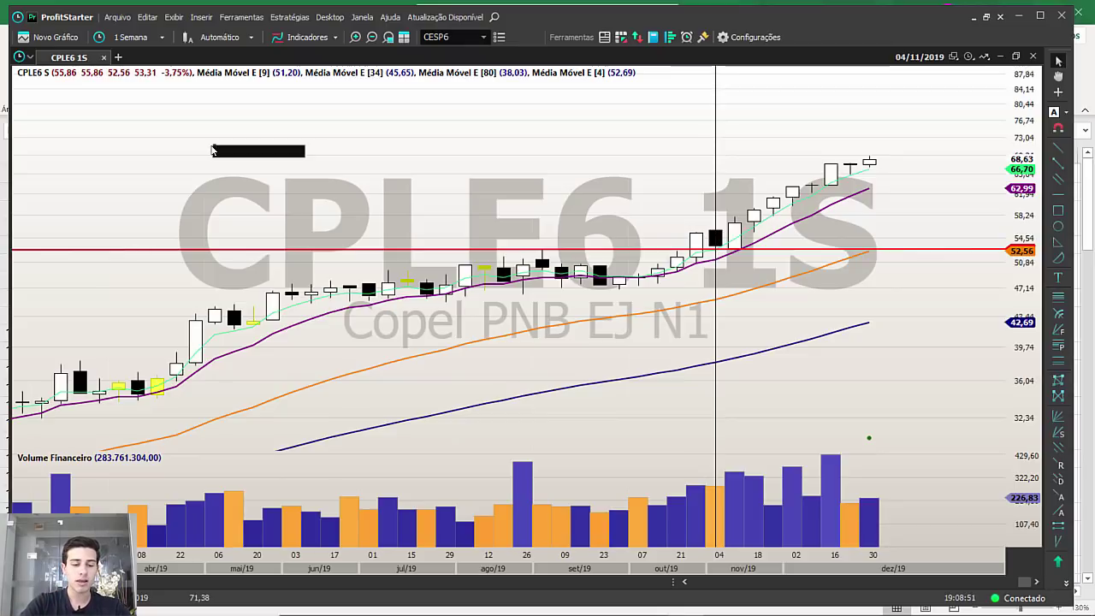
text(ga)
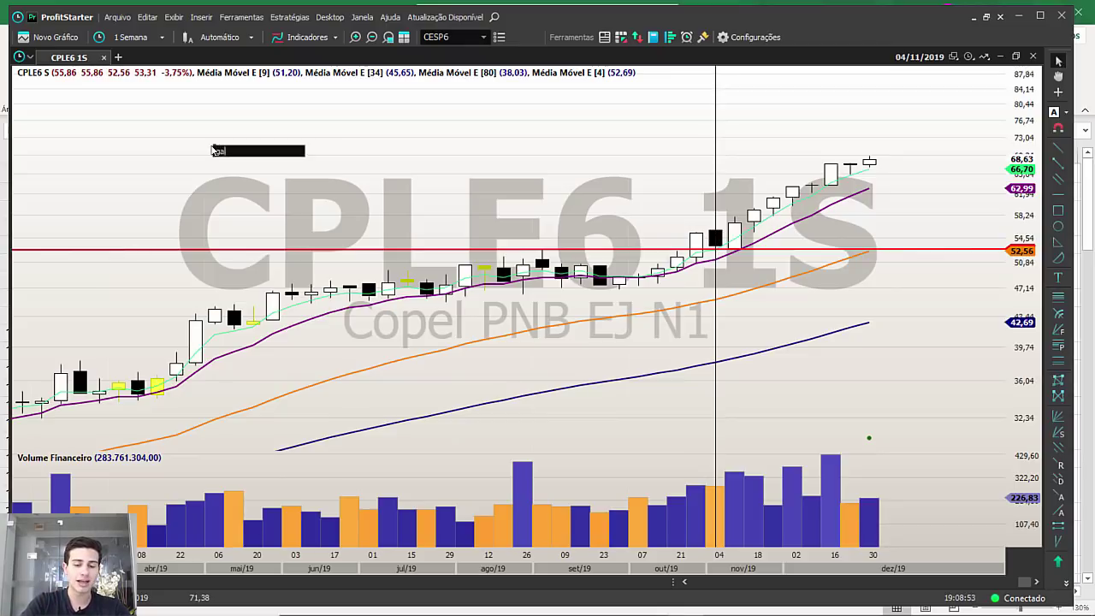
text(tilho de entrada)
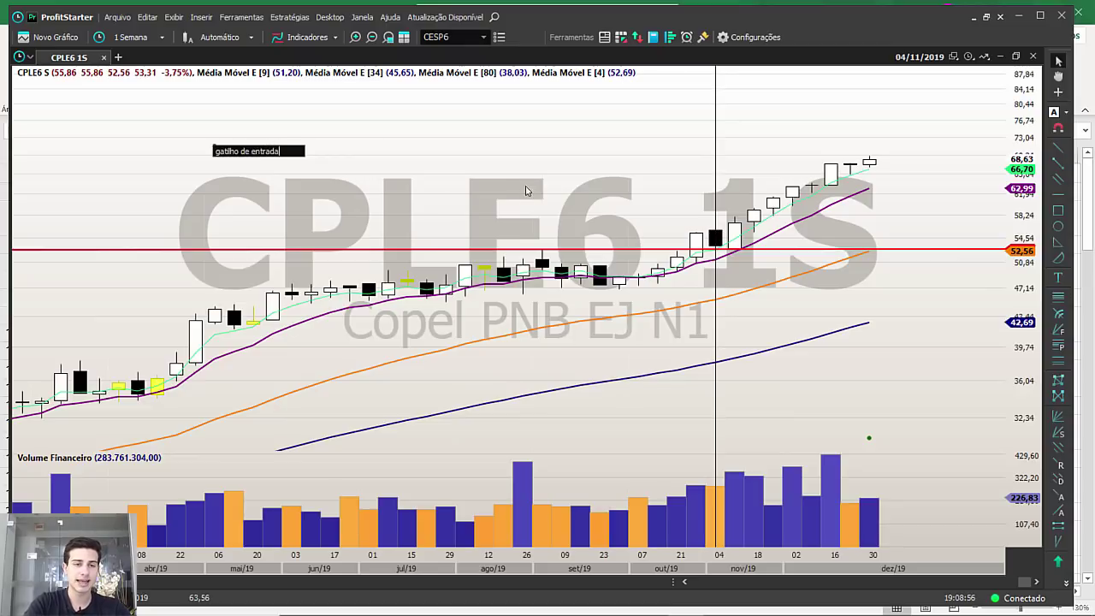
click(524, 190)
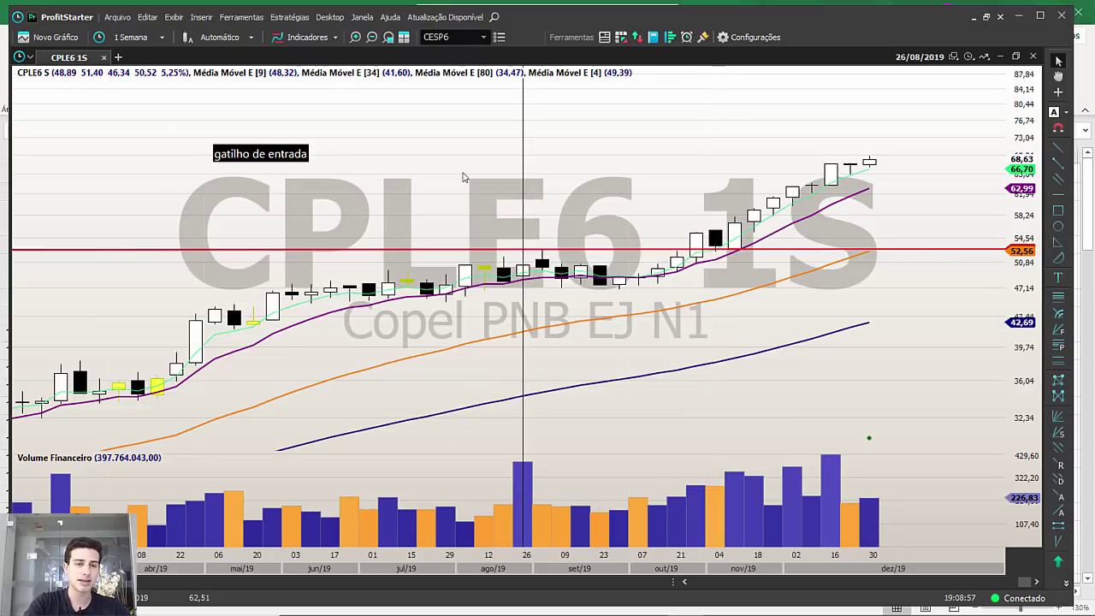
drag(291, 147, 286, 139)
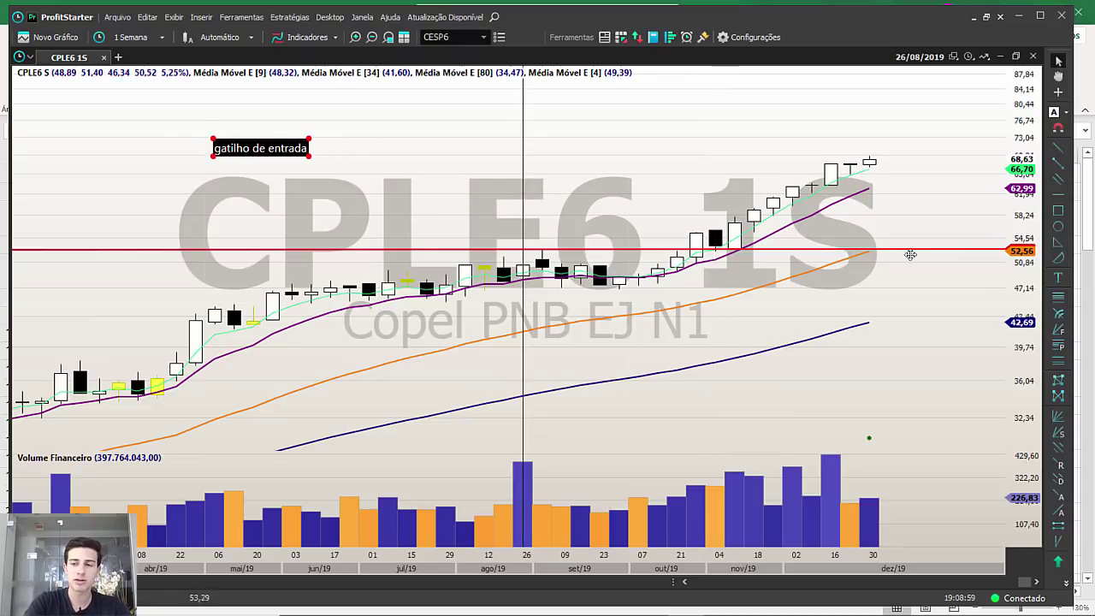
Add a second text label reading "stop" just below the "gatilho de entrada" label on the CPLE6 chart.
click(1054, 278)
click(216, 178)
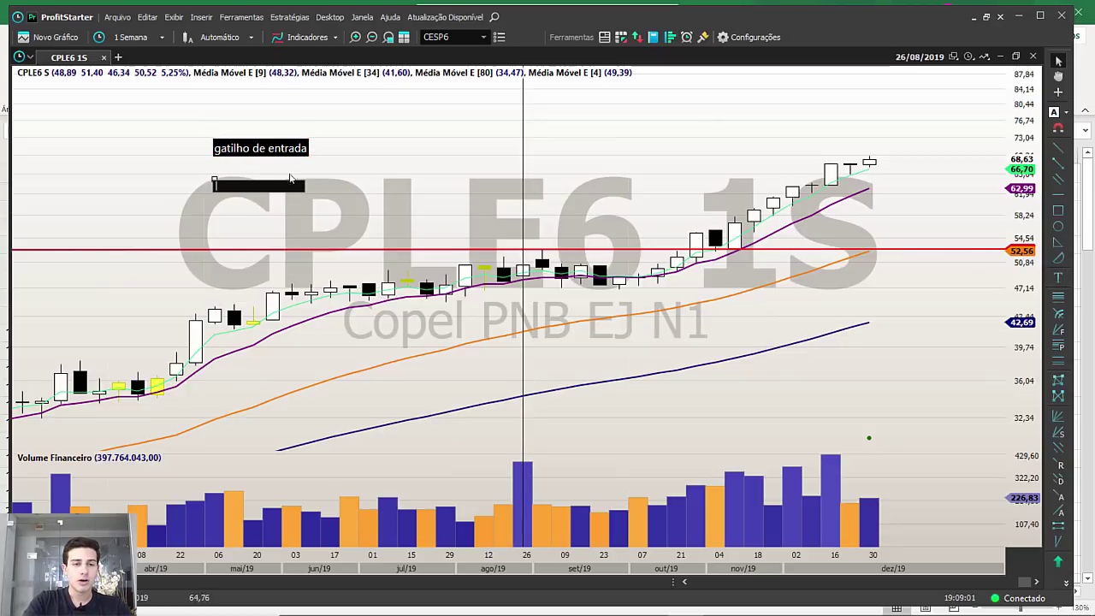
text(stop)
click(479, 194)
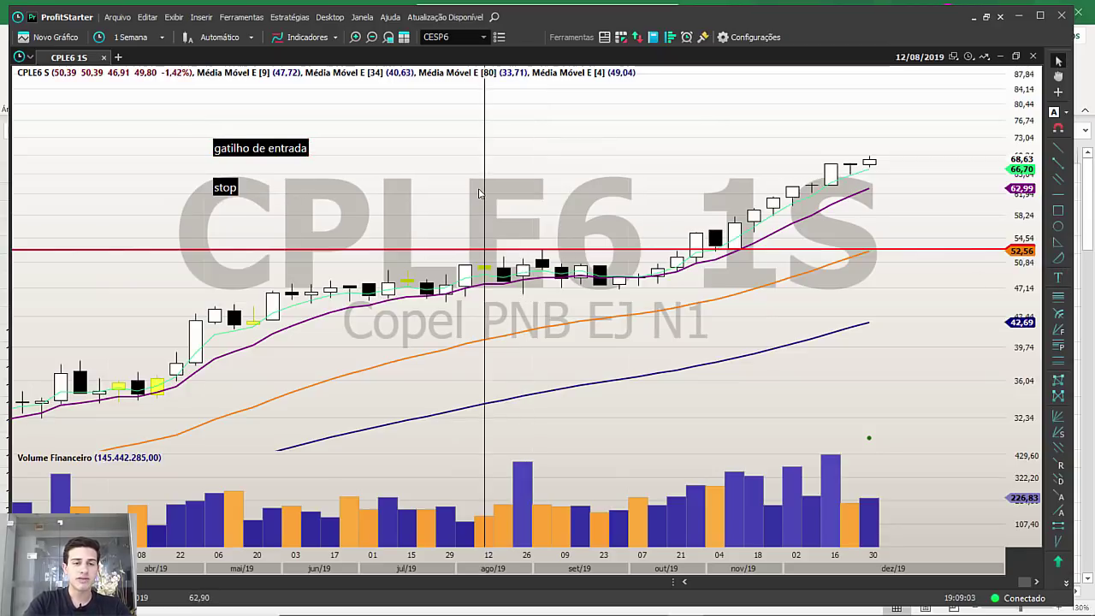
Nudge the "stop" label slightly upwards, add the text label "alvo" beneath it and align the new label closely below.
drag(232, 187, 230, 182)
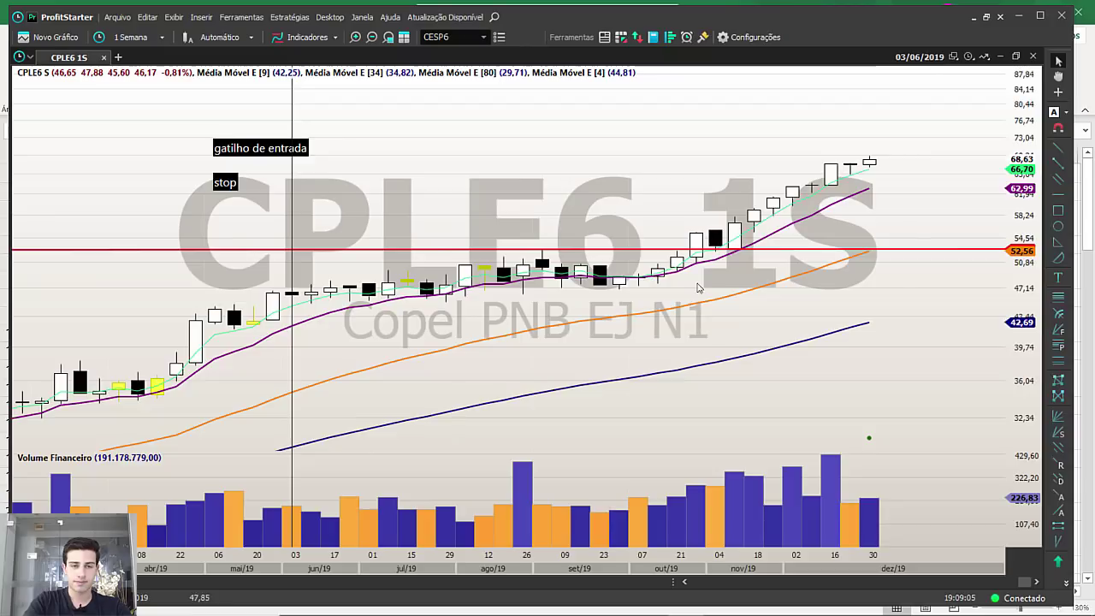
click(1058, 277)
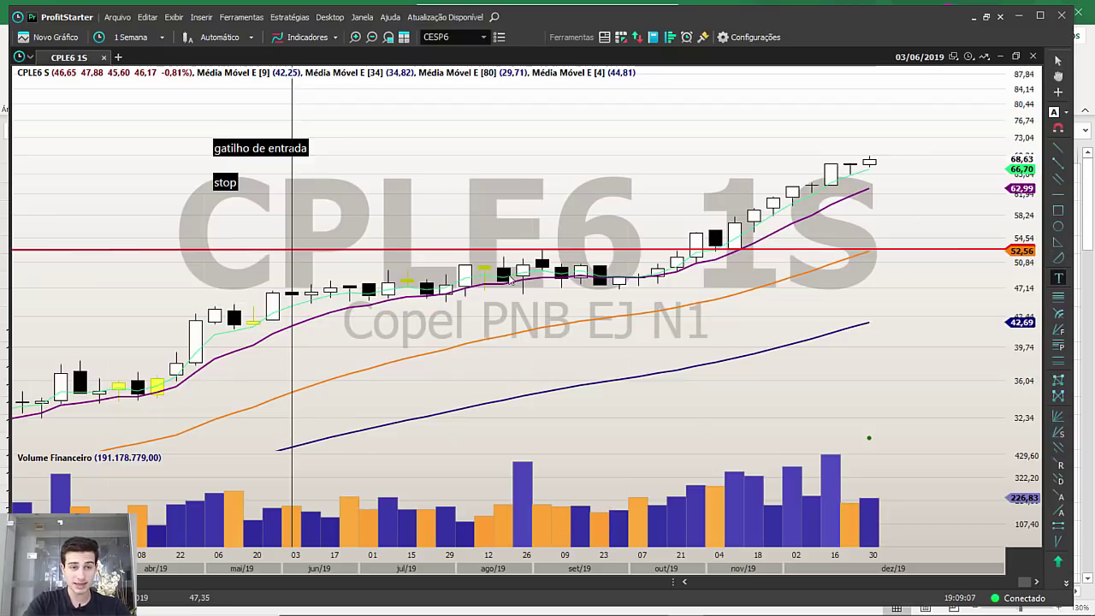
click(215, 221)
text(alvo)
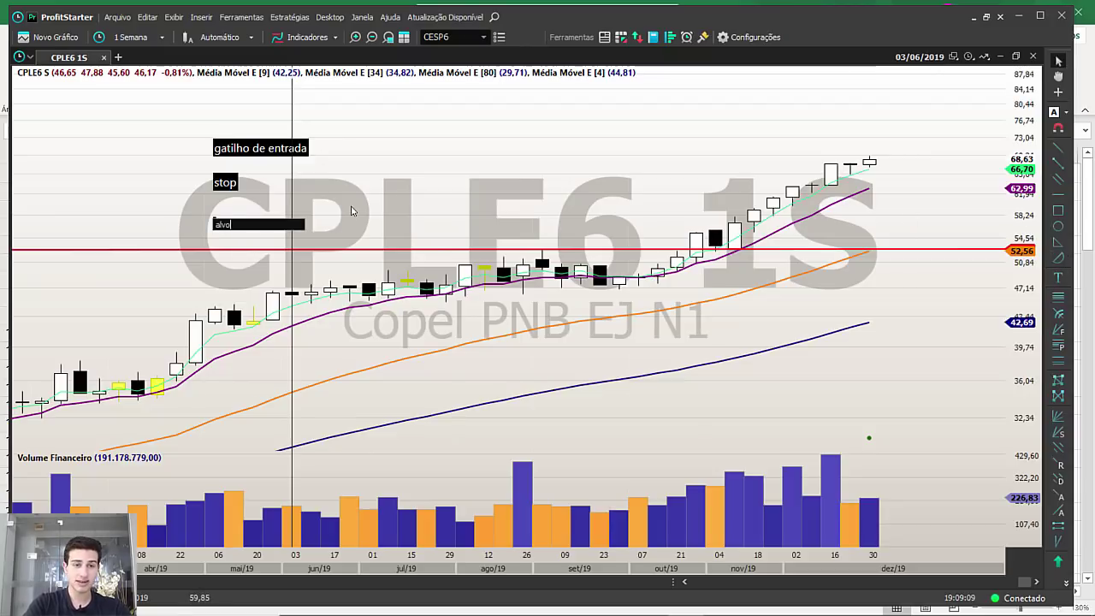
click(181, 214)
drag(226, 225, 227, 213)
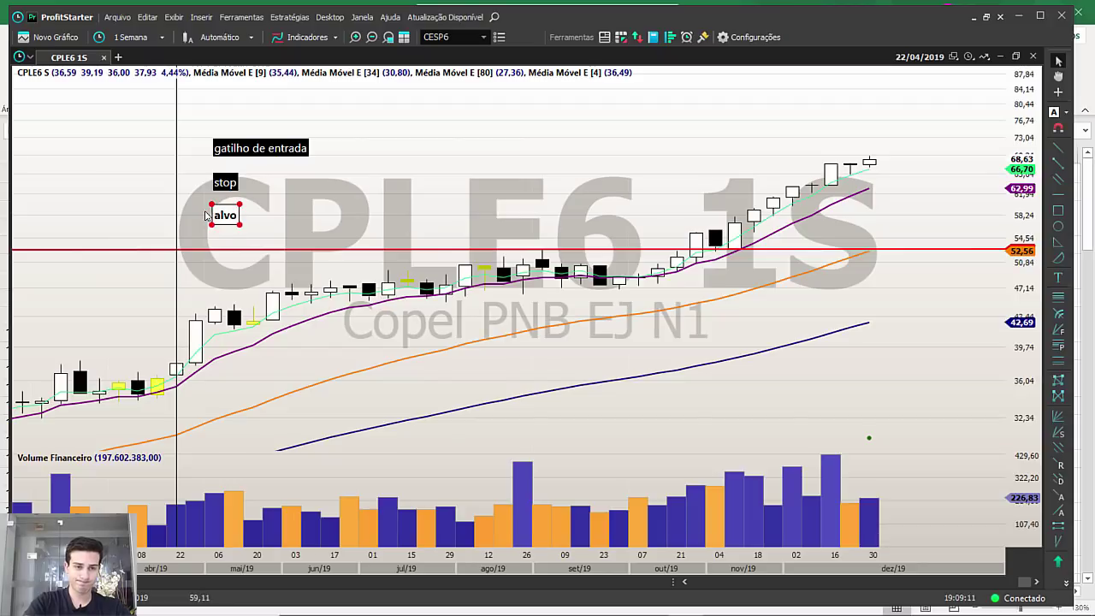
click(199, 212)
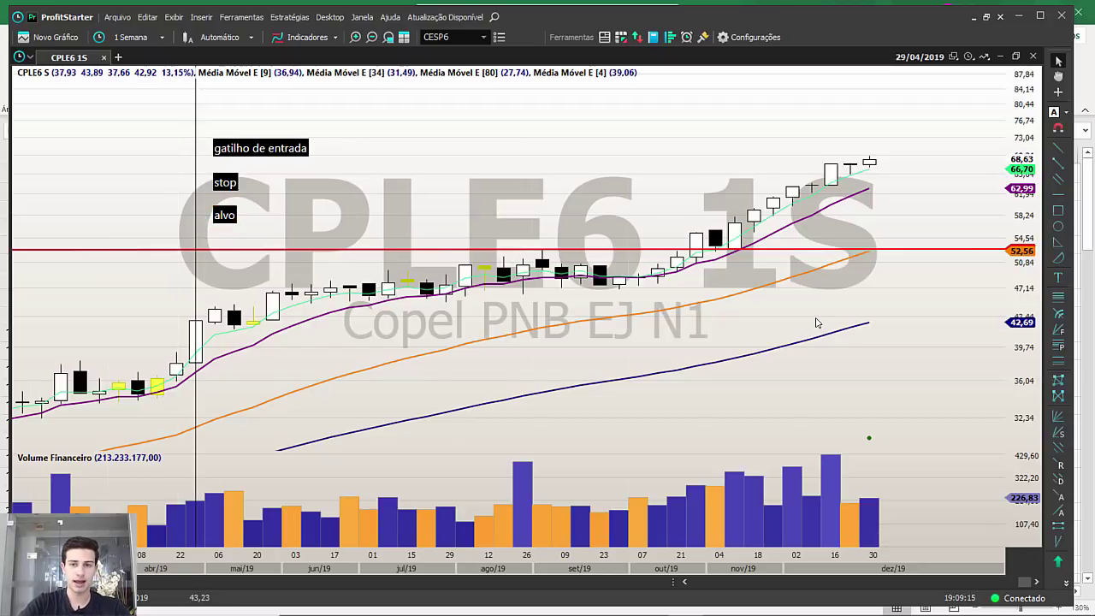
Draw a rectangle around the sideways range from late May to mid-November 2019, just beneath the red resistance line.
scroll(785, 340, up, 3)
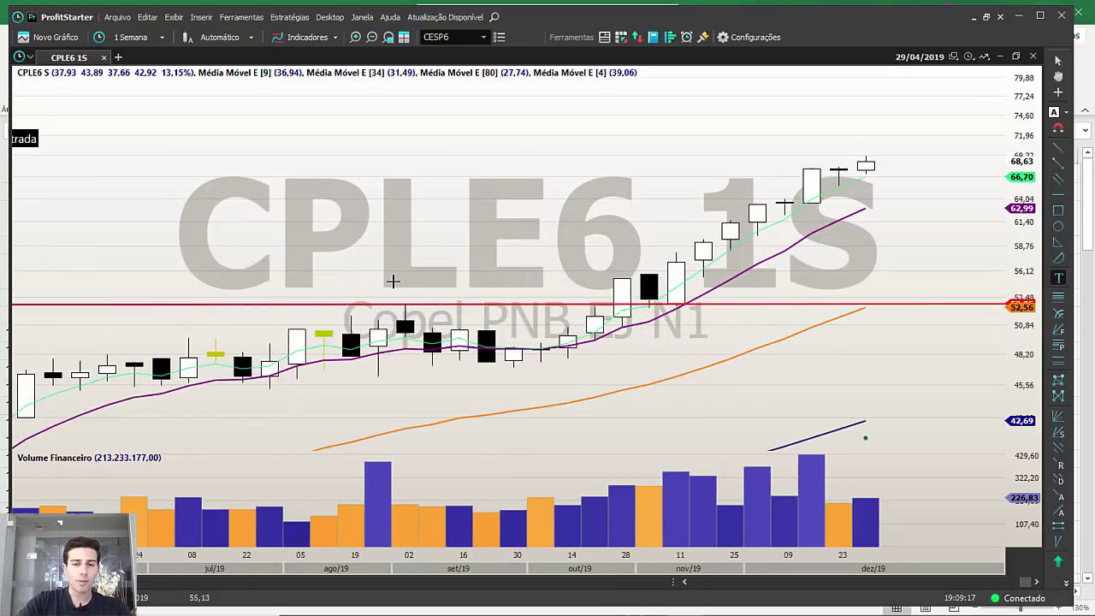
scroll(451, 323, down, 2)
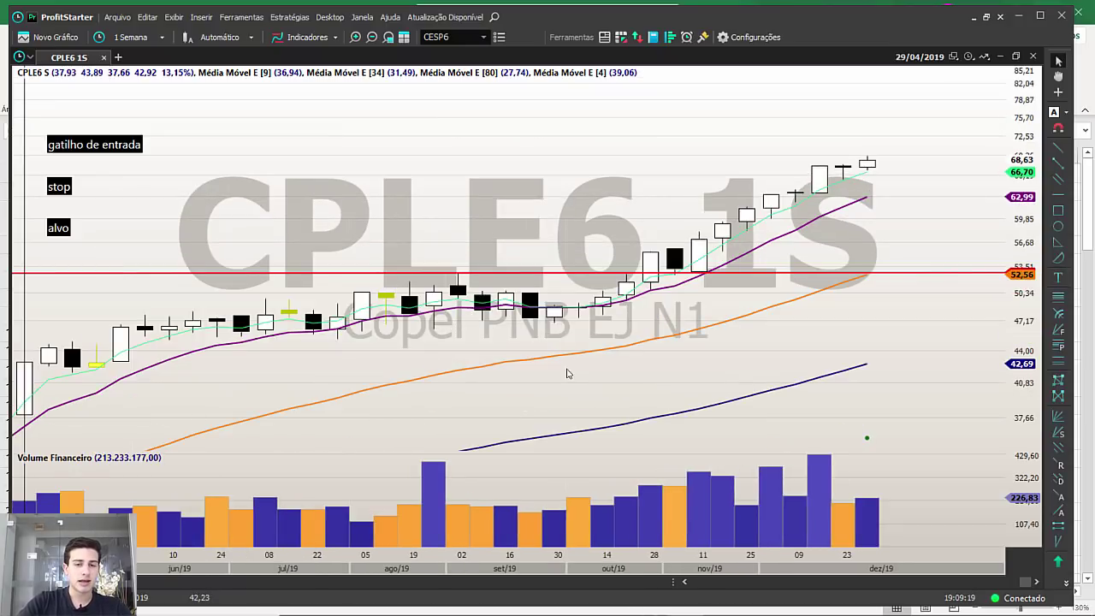
click(1058, 210)
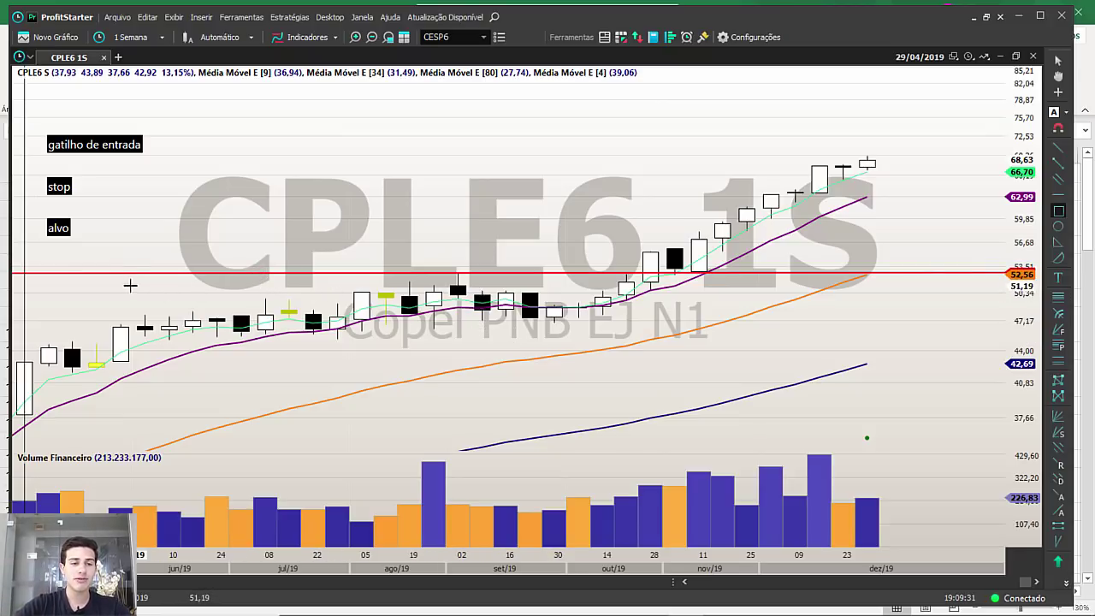
mouse_move(121, 272)
mouse_down()
mouse_move(220, 271)
mouse_move(723, 337)
mouse_up()
Draw a narrow triangle as an entry marker, its tip on the late-October candle that breaks above the red resistance line.
scroll(680, 419, up, 4)
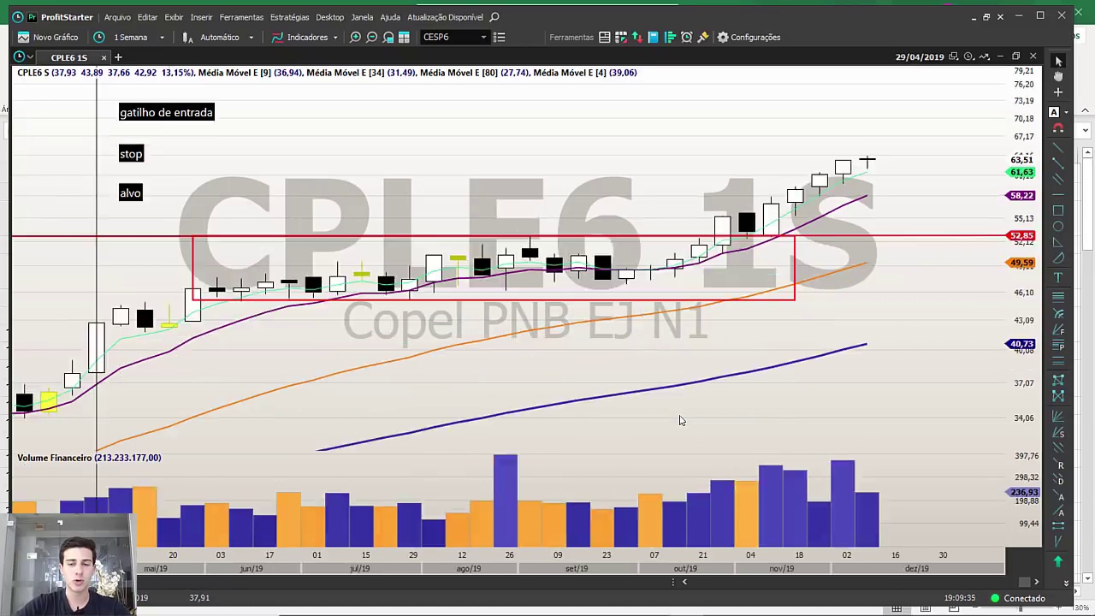
scroll(680, 419, up, 2)
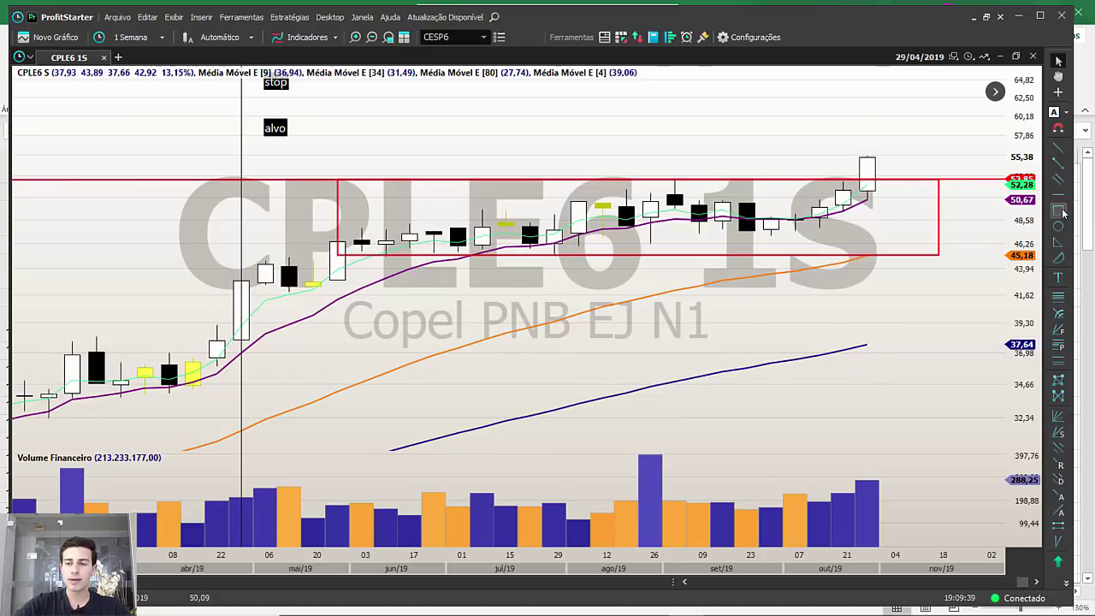
click(1058, 242)
drag(865, 168, 747, 153)
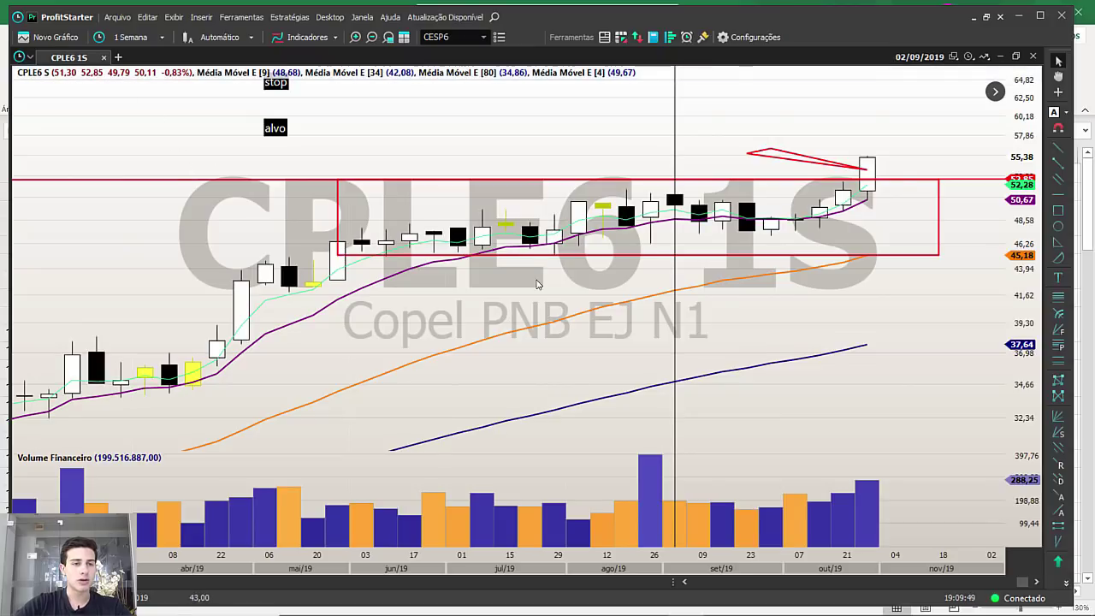
Switch to the Windows calculator and enter the entry price 52,86.
scroll(549, 279, down, 1)
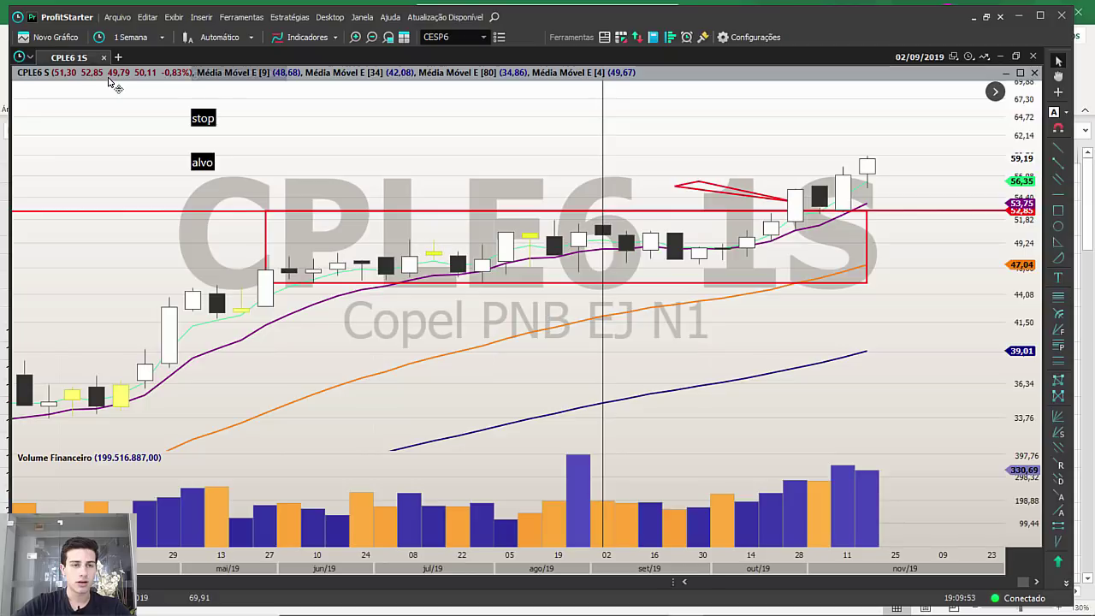
click(366, 601)
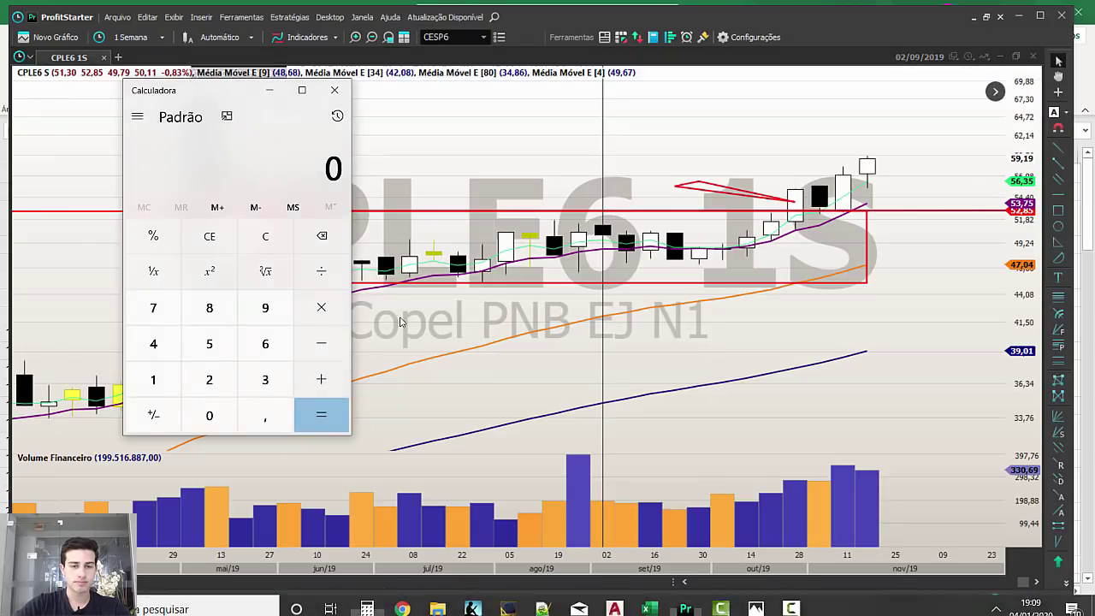
text(52,86)
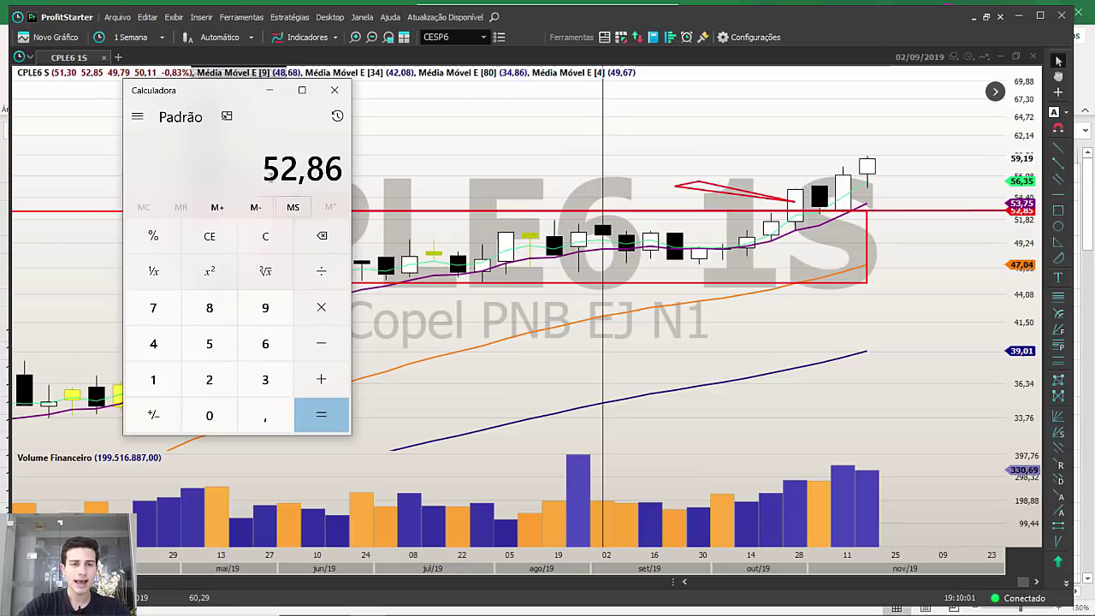
drag(264, 169, 342, 171)
right_click(342, 176)
click(366, 186)
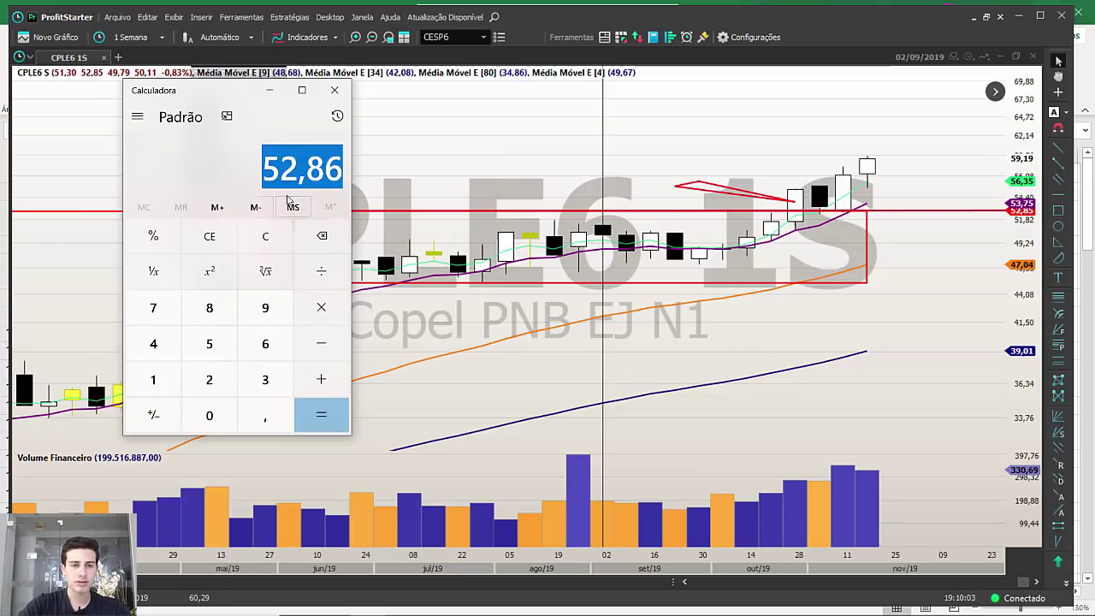
Clear the calculator and divide 50000 by the entry price 52,86.
click(278, 244)
text(50000 ÷ )
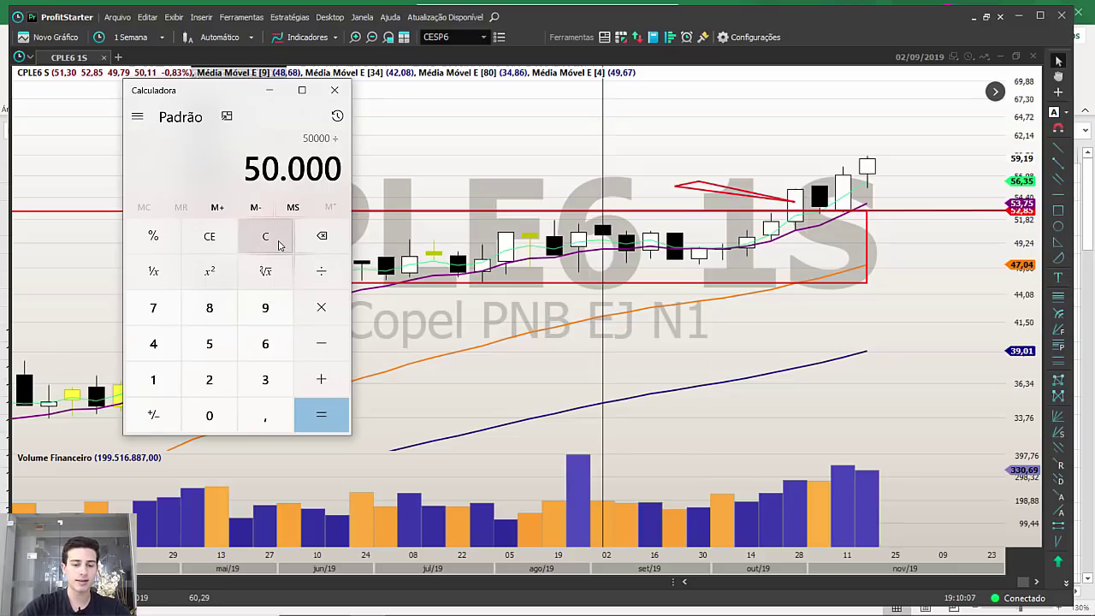
text(52,86)
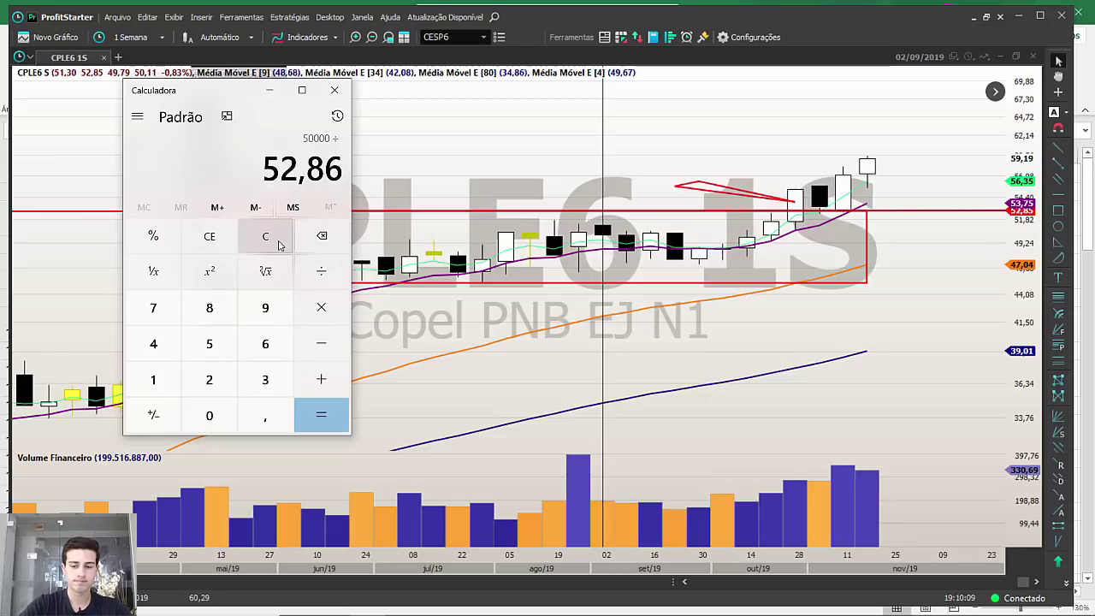
key(Return)
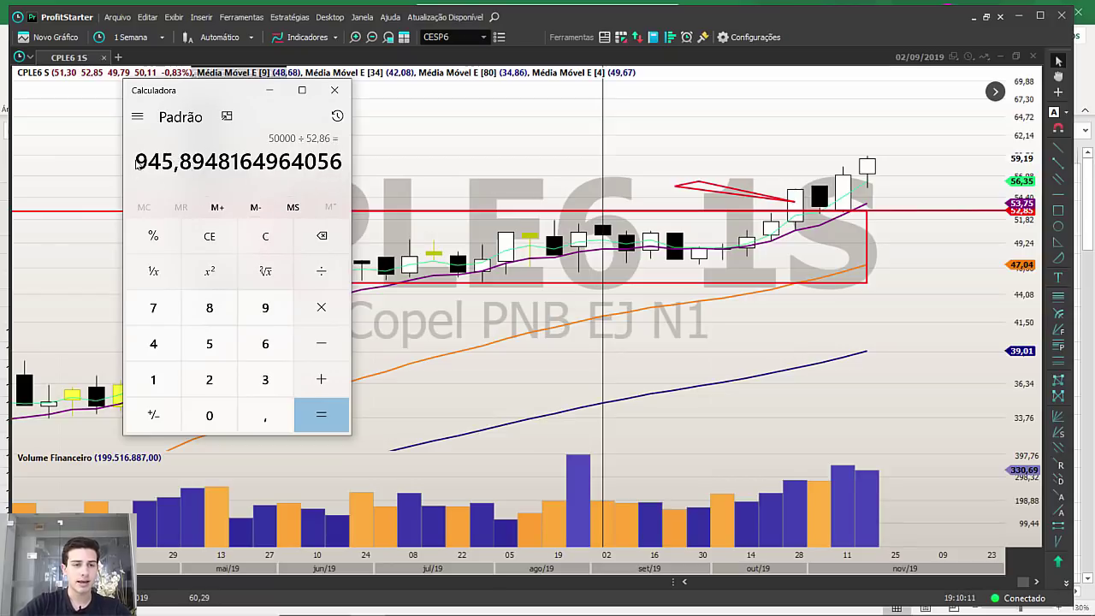
Replace the calculated quantity with the rounded value 900 and close the calculator.
drag(136, 165, 163, 164)
click(276, 240)
text(90)
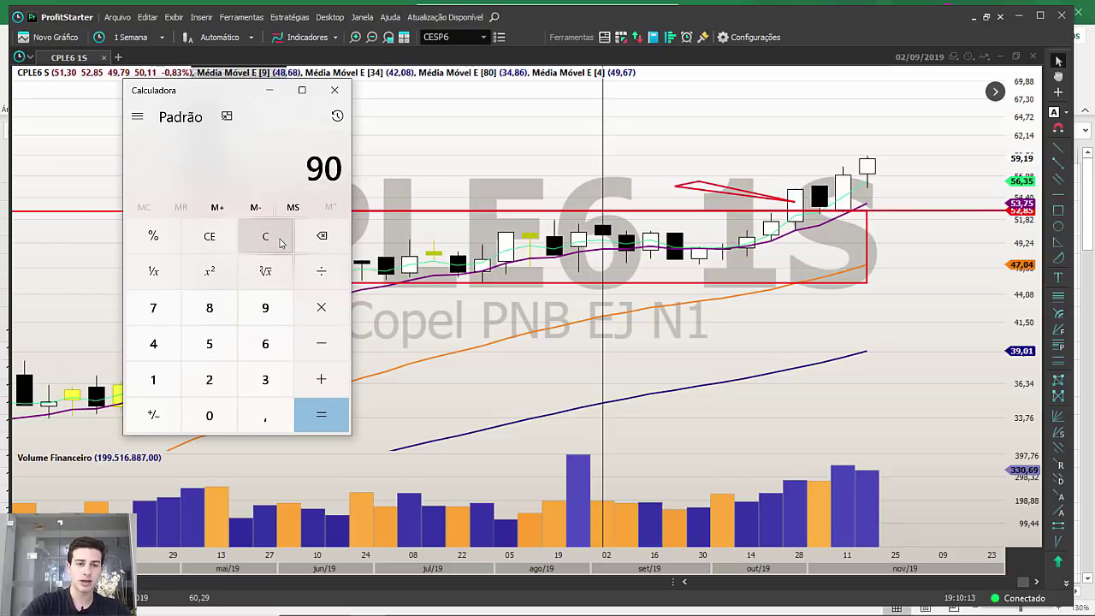
text(0)
drag(289, 167, 339, 167)
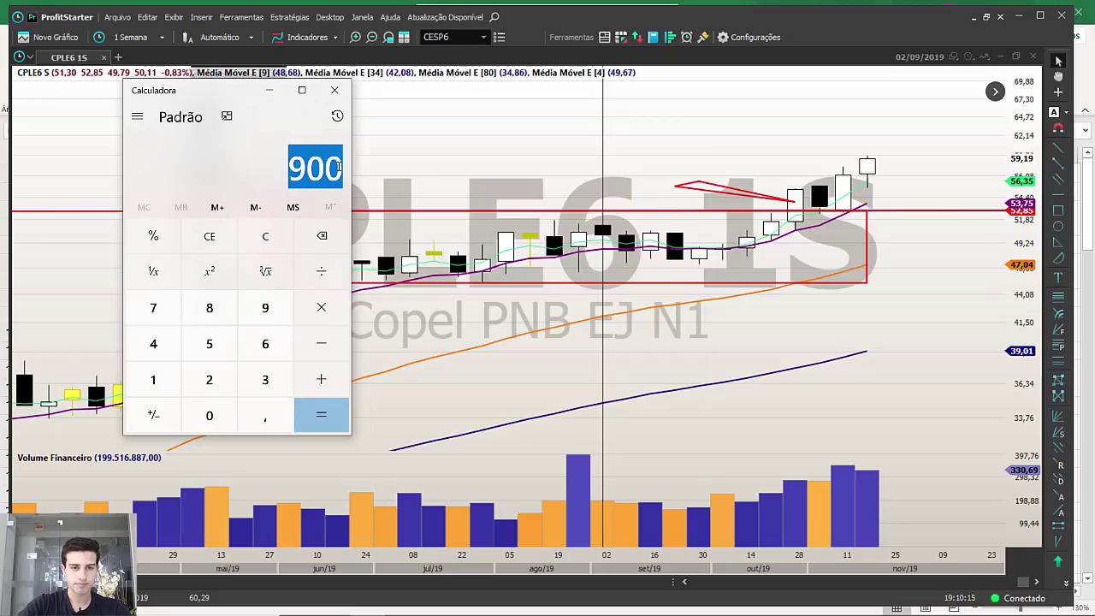
right_click(339, 167)
click(379, 179)
click(335, 89)
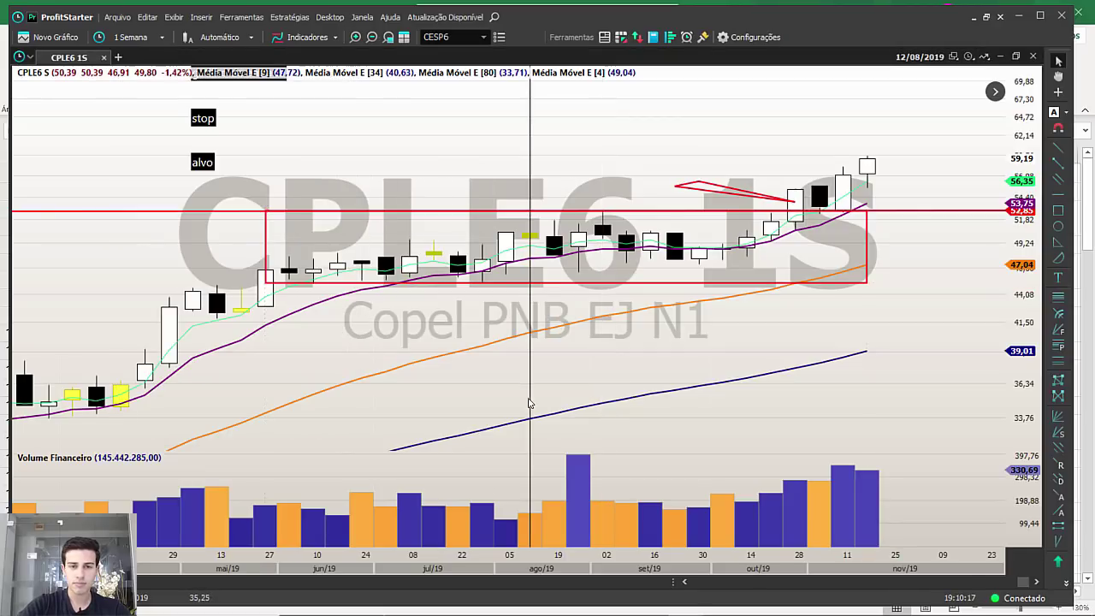
Draw a narrow triangle below the breakout candle as a stop marker, from about 50,51 on 28/10/2019 to about 49,11 and 48,06 on 02/12/2019.
scroll(712, 360, down, 6)
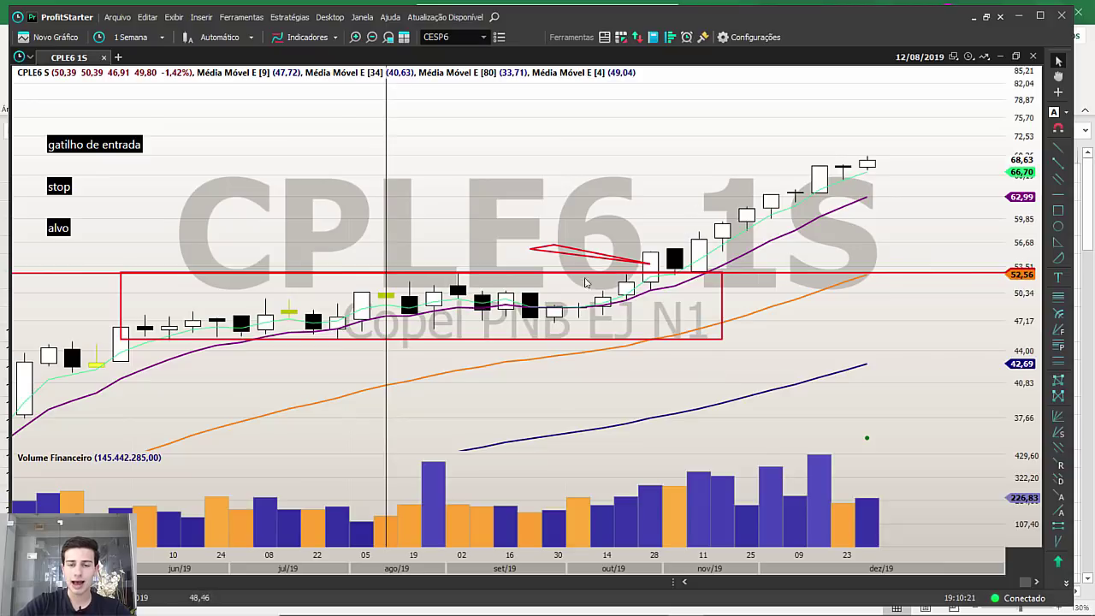
click(1065, 170)
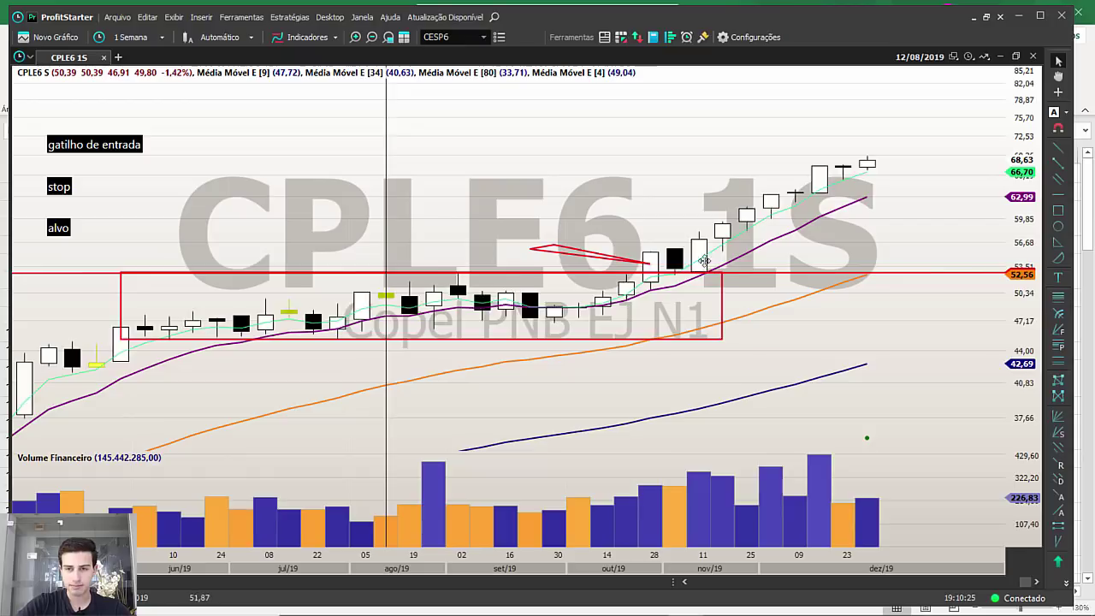
click(1058, 240)
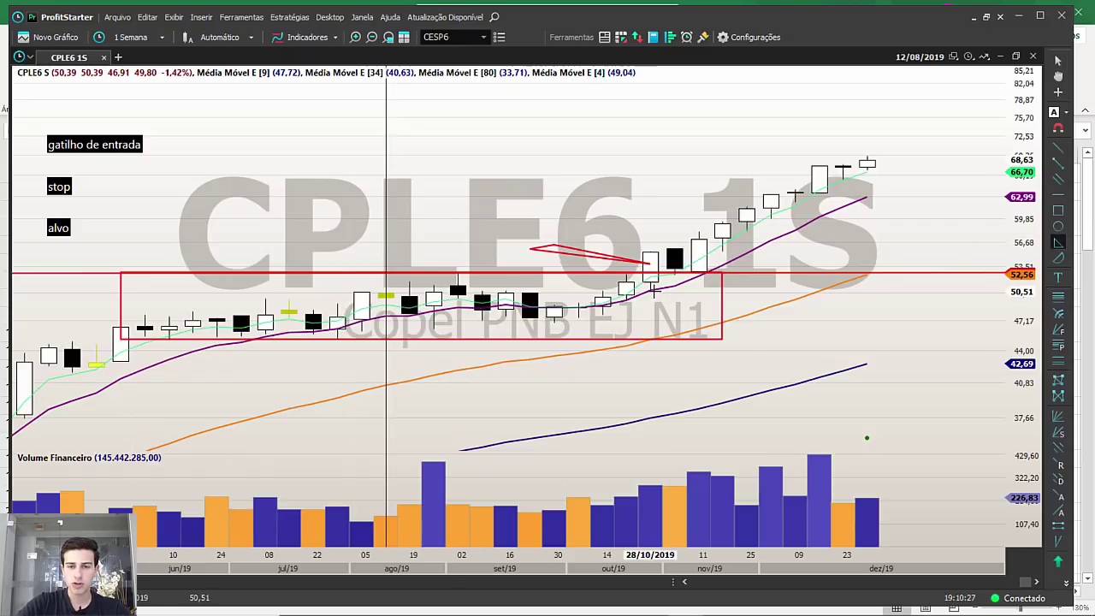
click(651, 292)
click(770, 304)
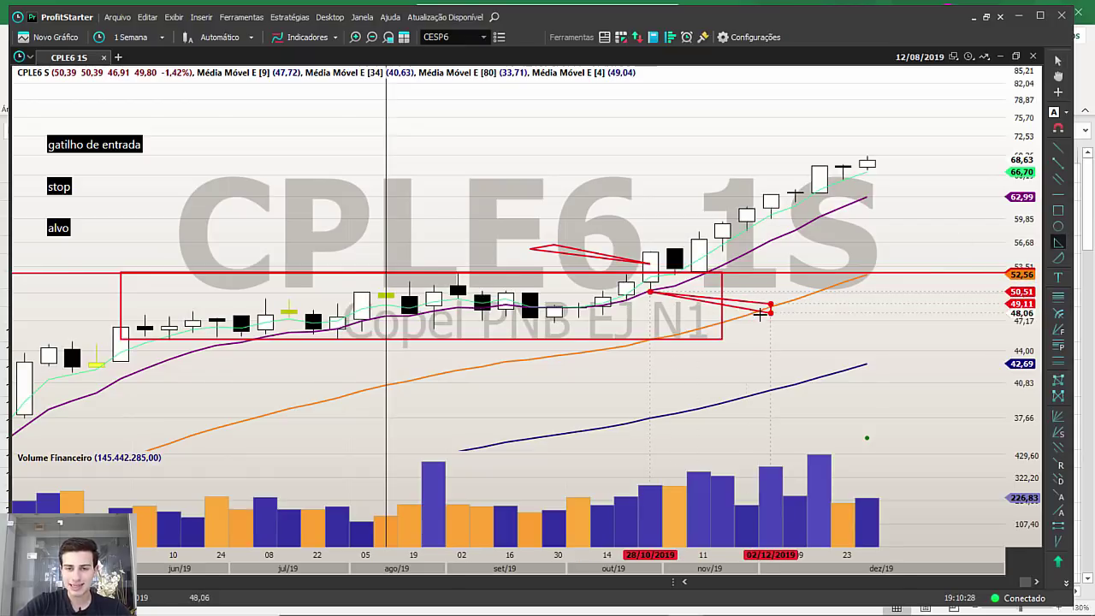
click(760, 314)
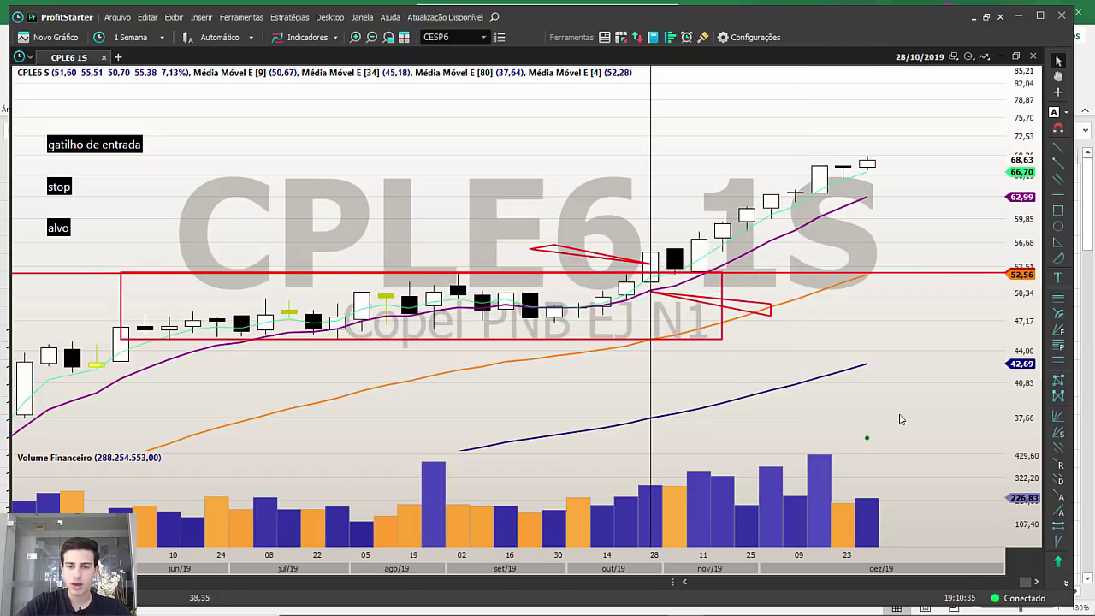
Draw a Fibonacci projection from the late-March 2019 low to about 52,84, projected from about 45,42 on 27/05/2019, and inspect its target levels.
scroll(782, 342, down, 2)
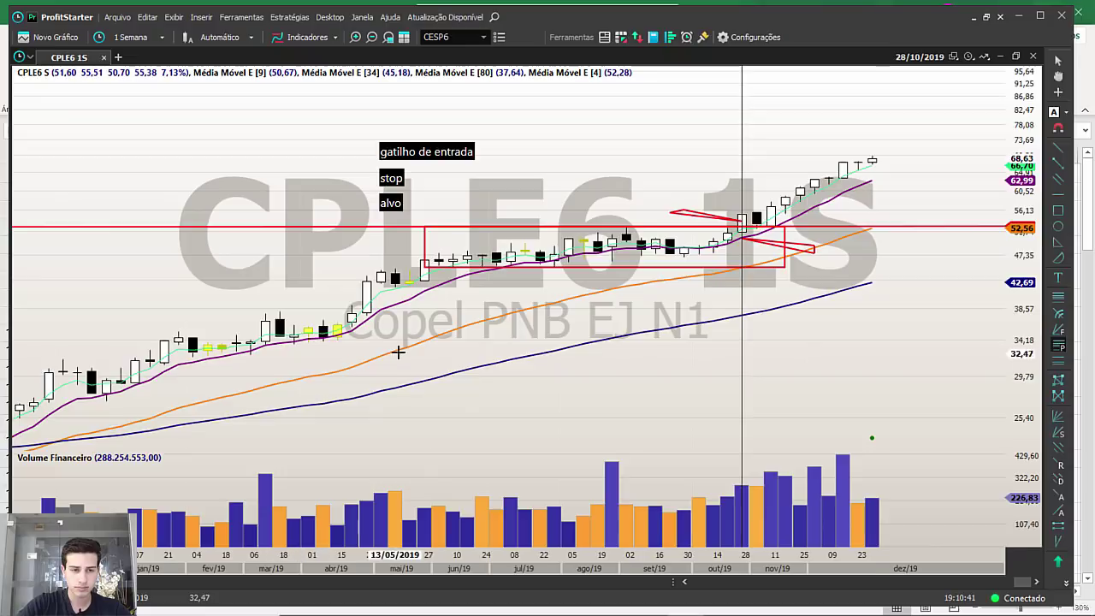
scroll(406, 351, down, 1)
scroll(408, 350, up, 2)
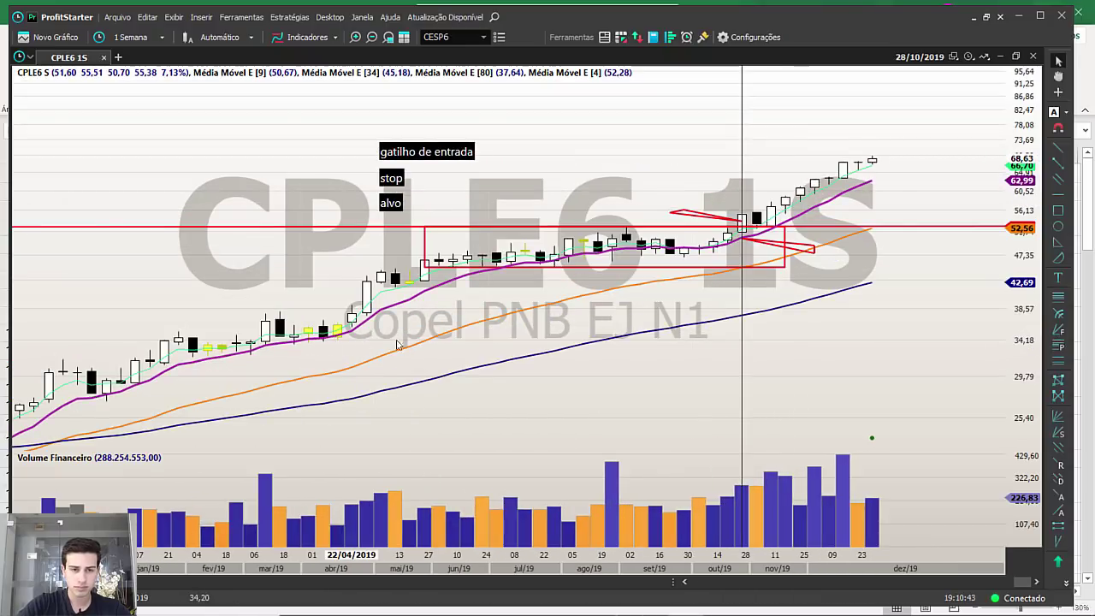
click(1058, 345)
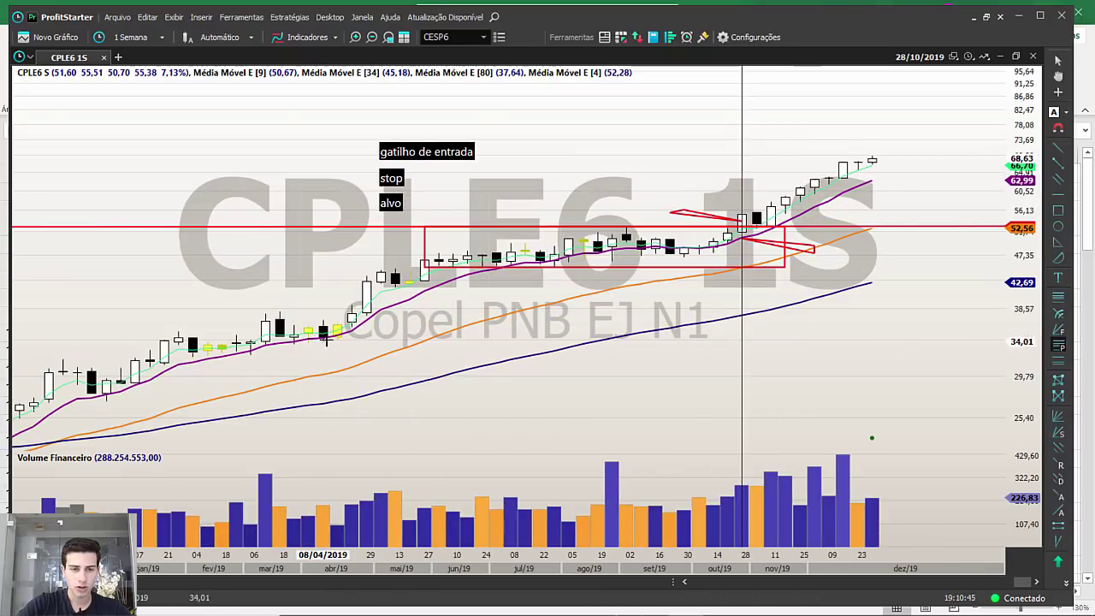
click(294, 343)
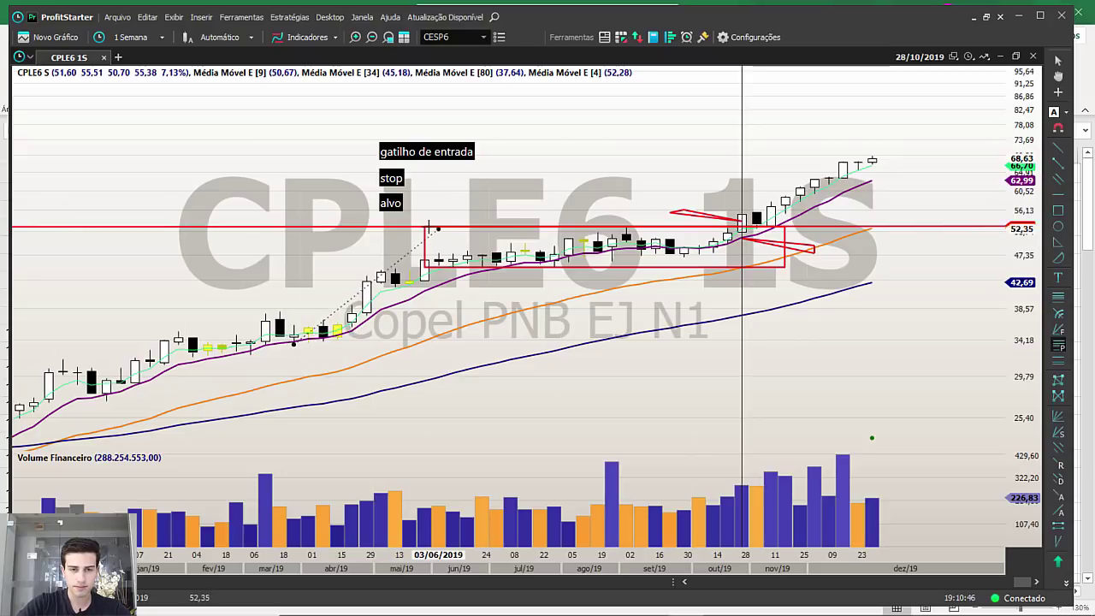
click(425, 225)
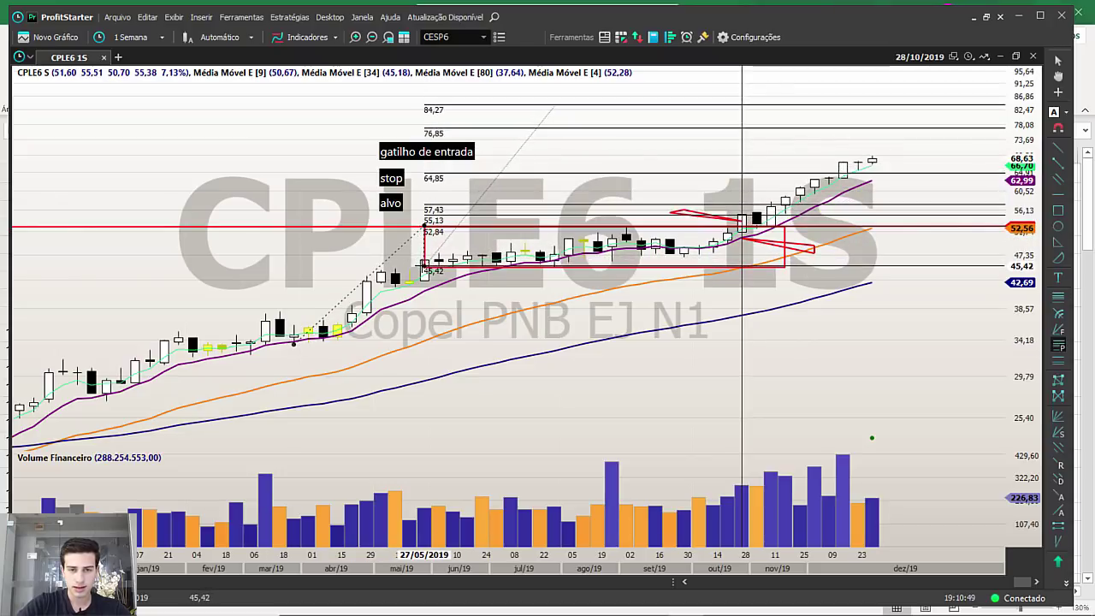
click(425, 270)
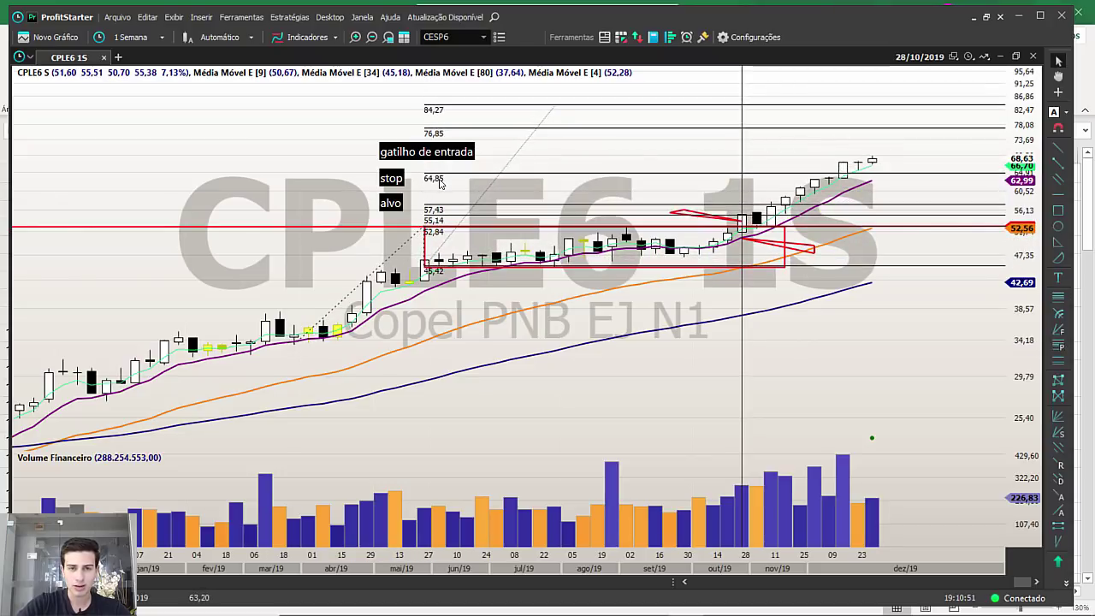
scroll(557, 297, up, 5)
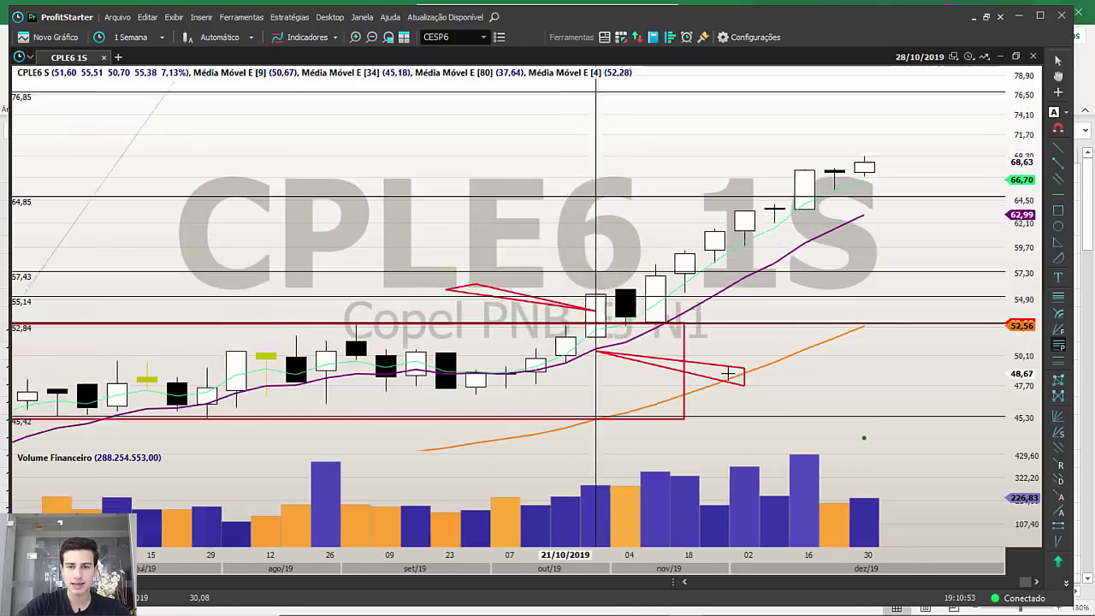
drag(559, 295, 799, 199)
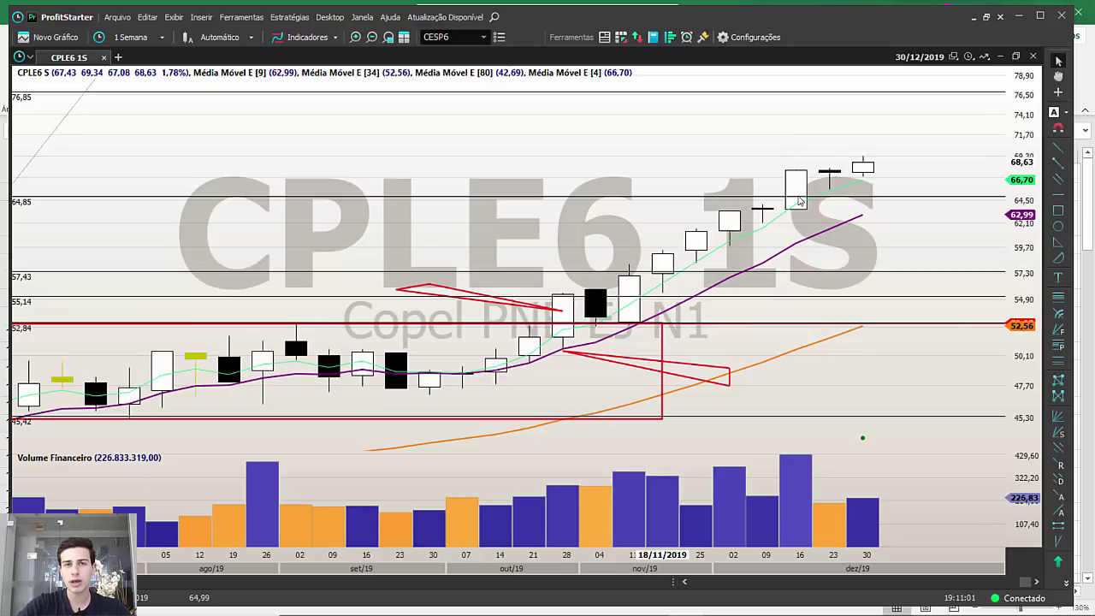
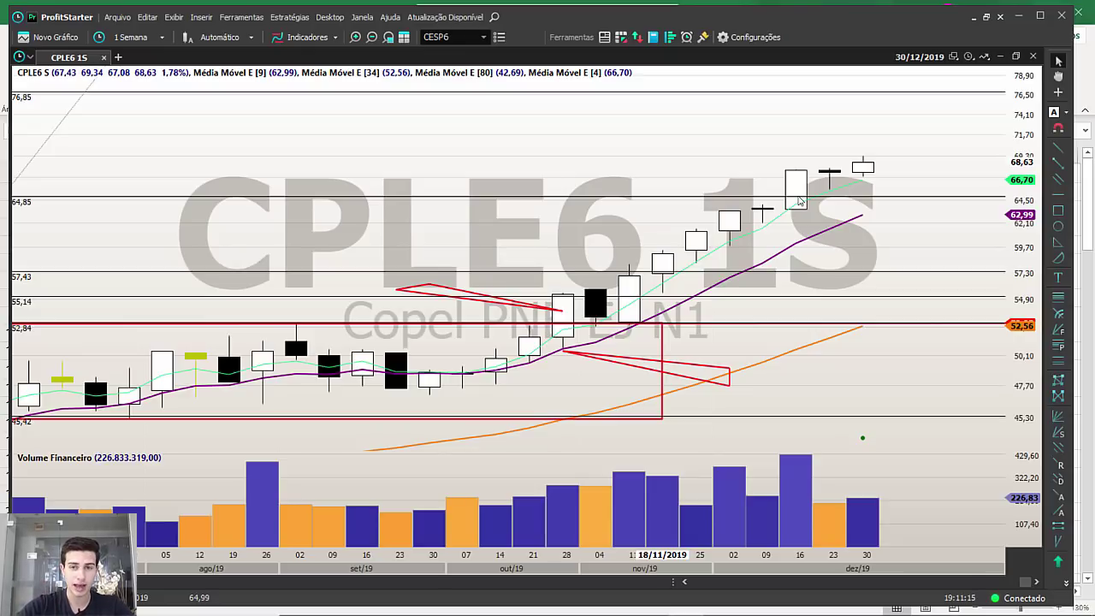
Multiply the 900 shares by the entry price 52,86 in the calculator and copy the product.
scroll(712, 173, down, 4)
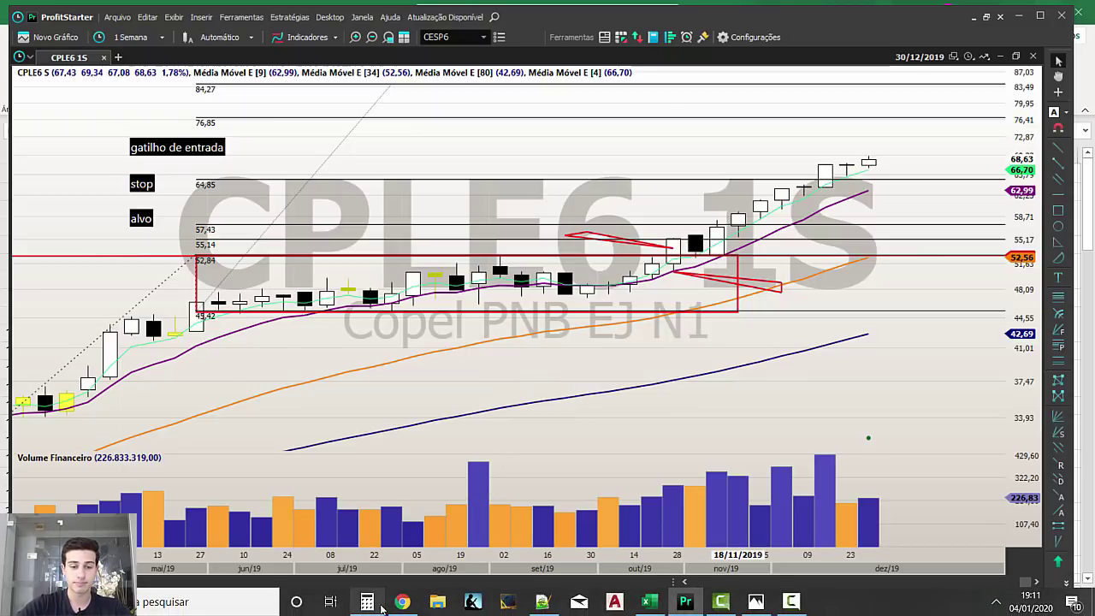
click(367, 602)
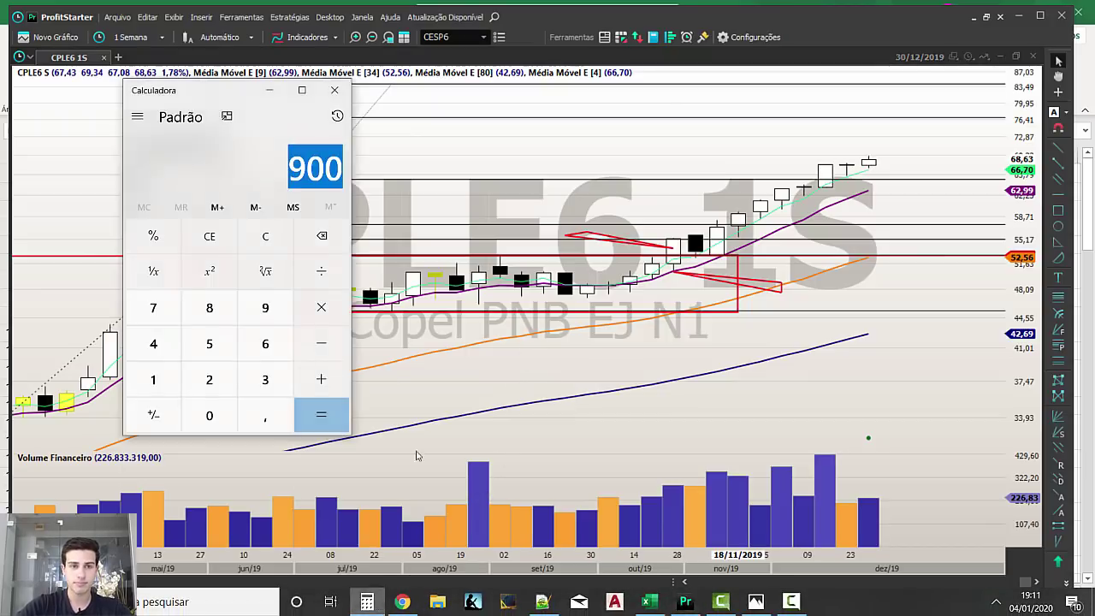
click(294, 167)
key(KP_Multiply)
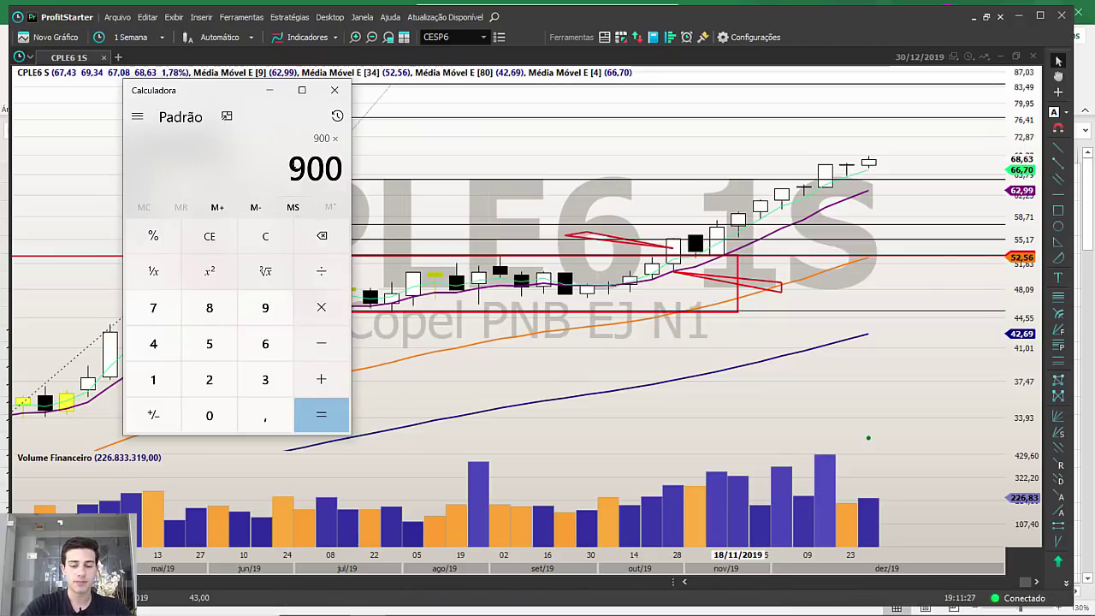
text(52,86)
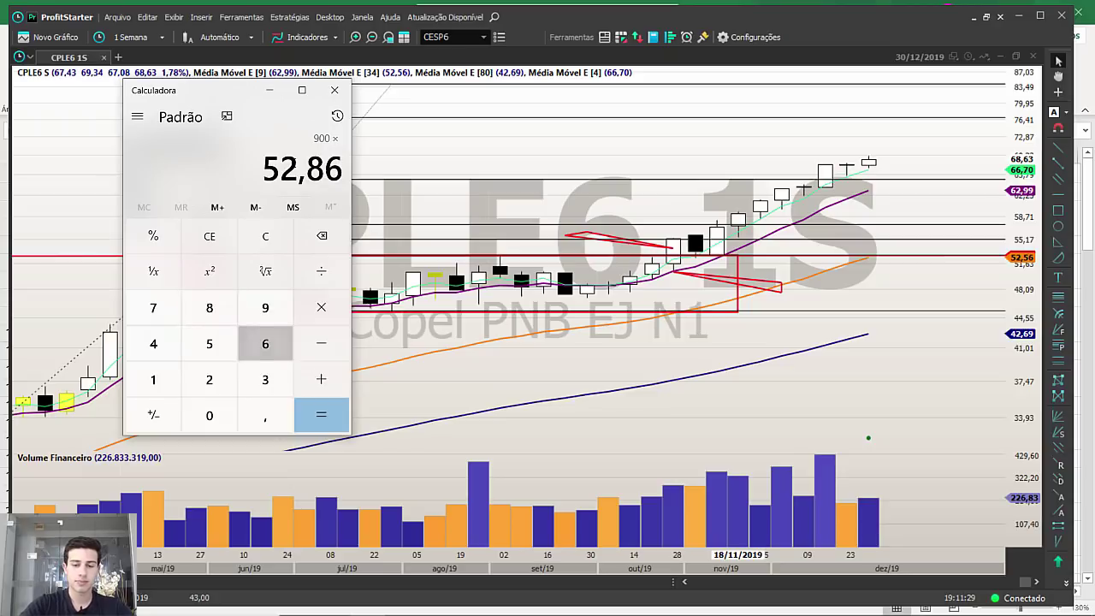
key(Return)
drag(243, 168, 356, 168)
right_click(299, 180)
click(359, 190)
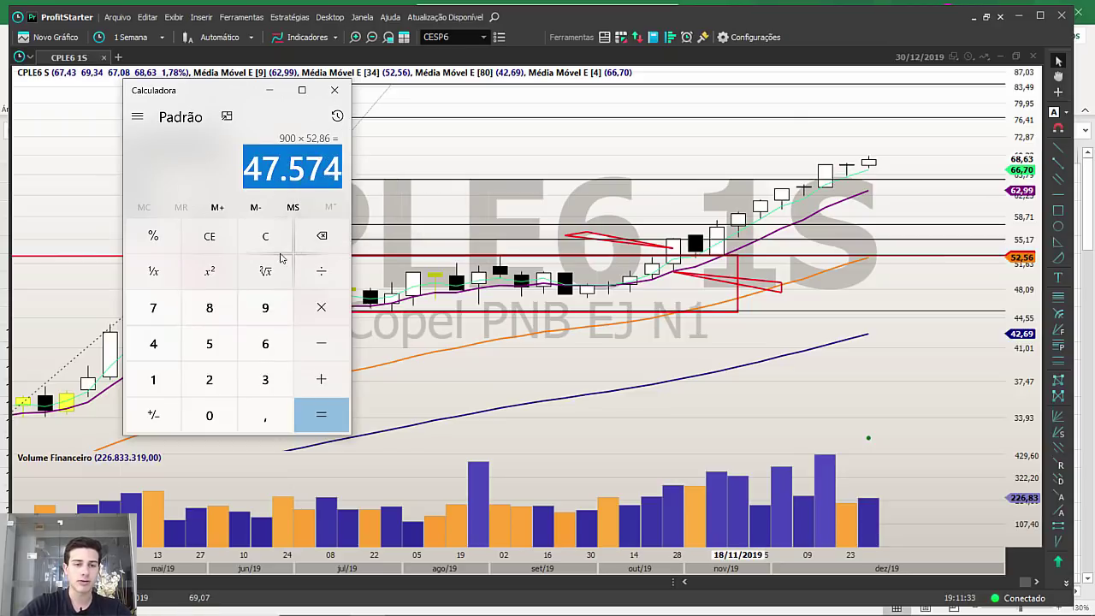
Clear the calculator and multiply 900 shares by the target price 64,85.
click(273, 243)
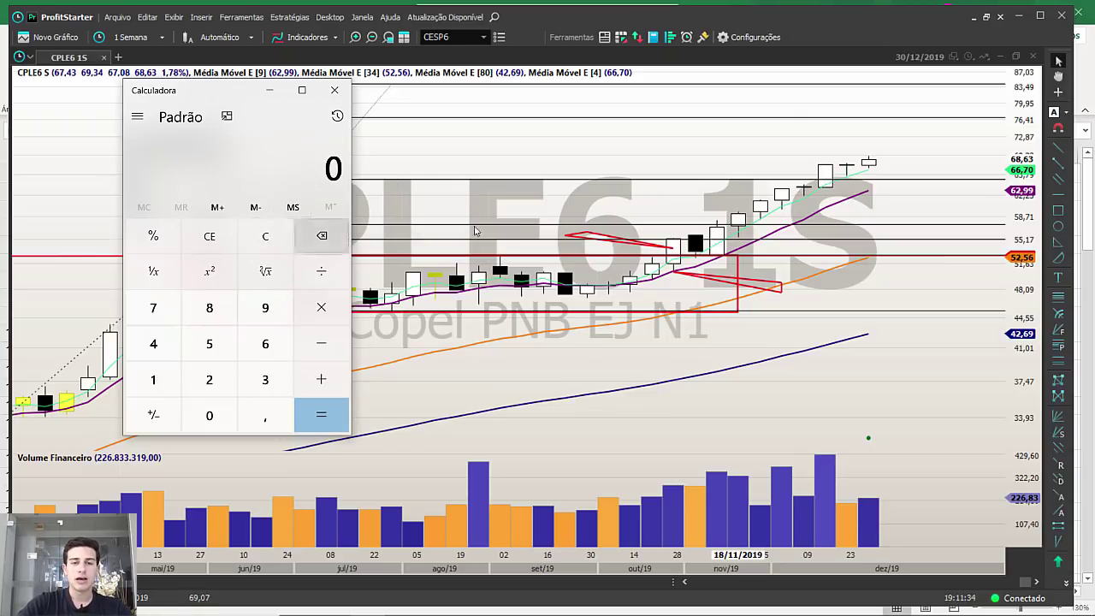
click(826, 160)
click(357, 606)
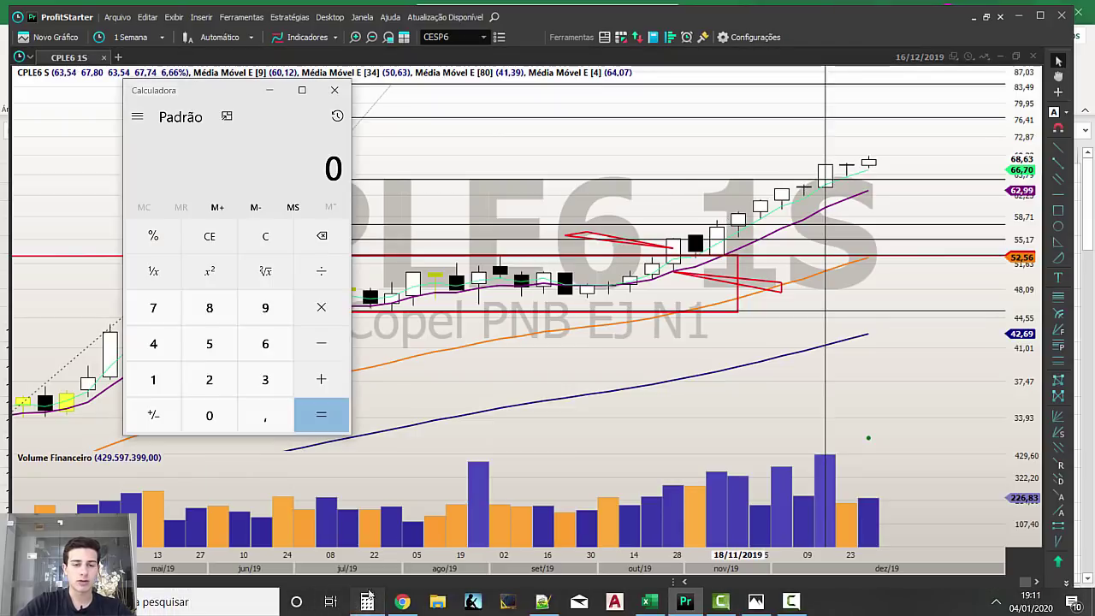
text(900)
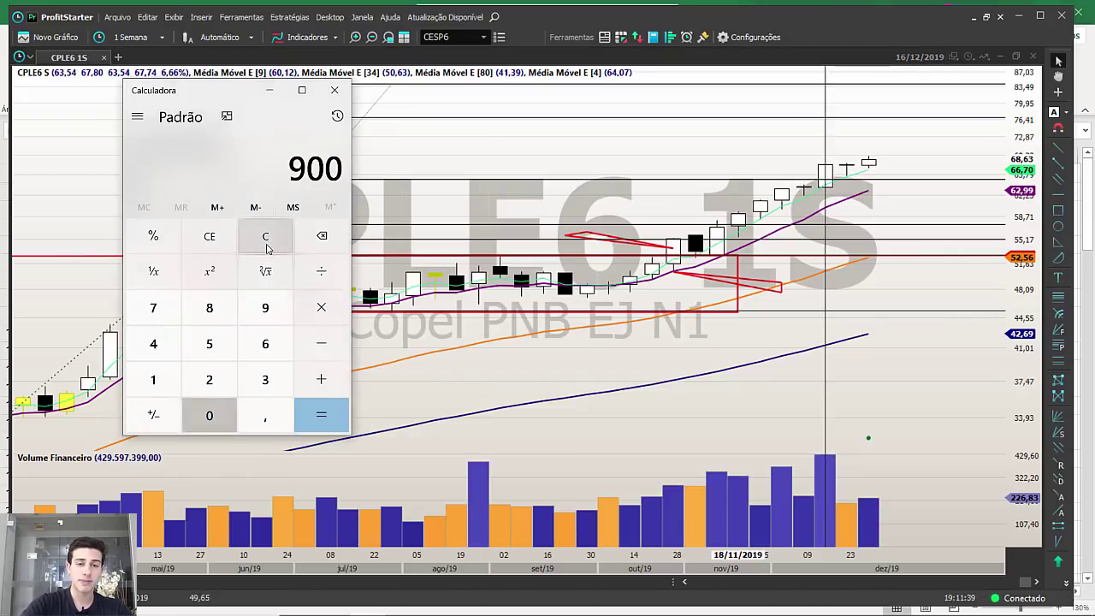
text(*)
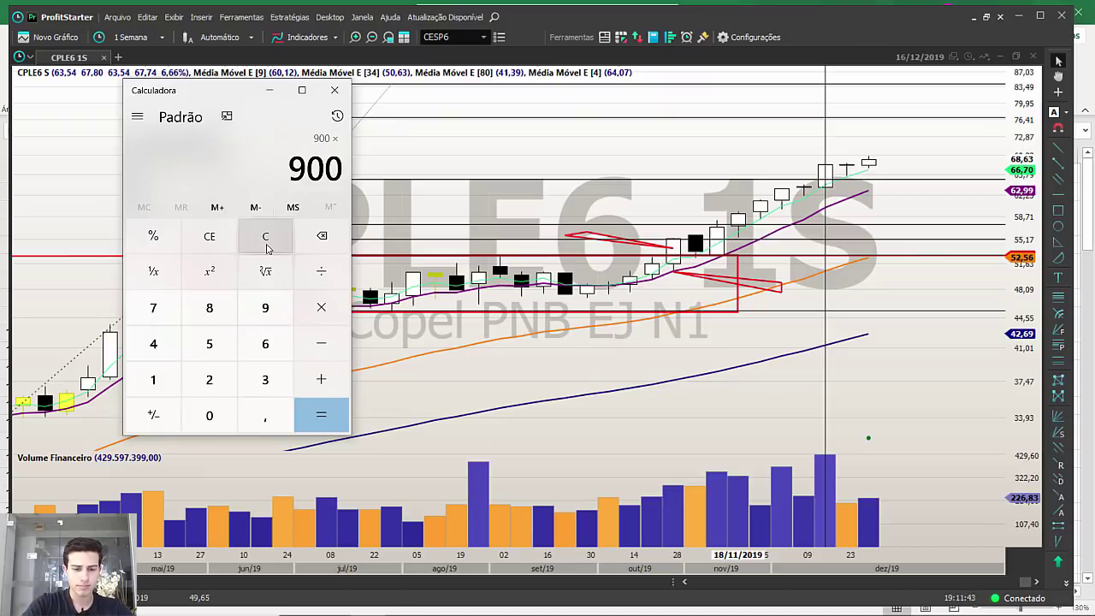
text(65)
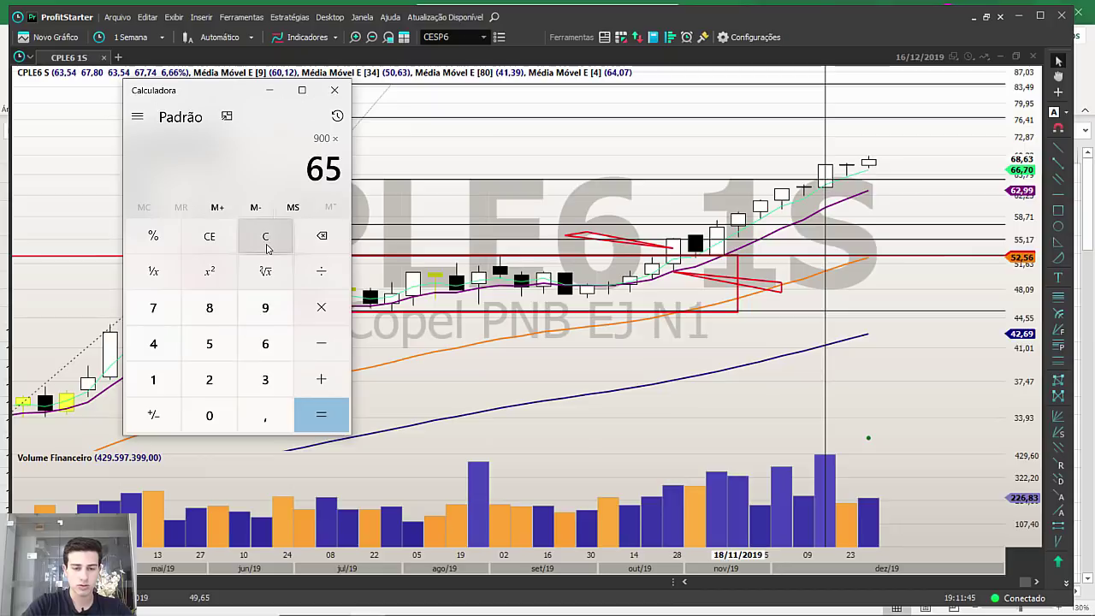
key(BackSpace)
text(4,8)
key(Return)
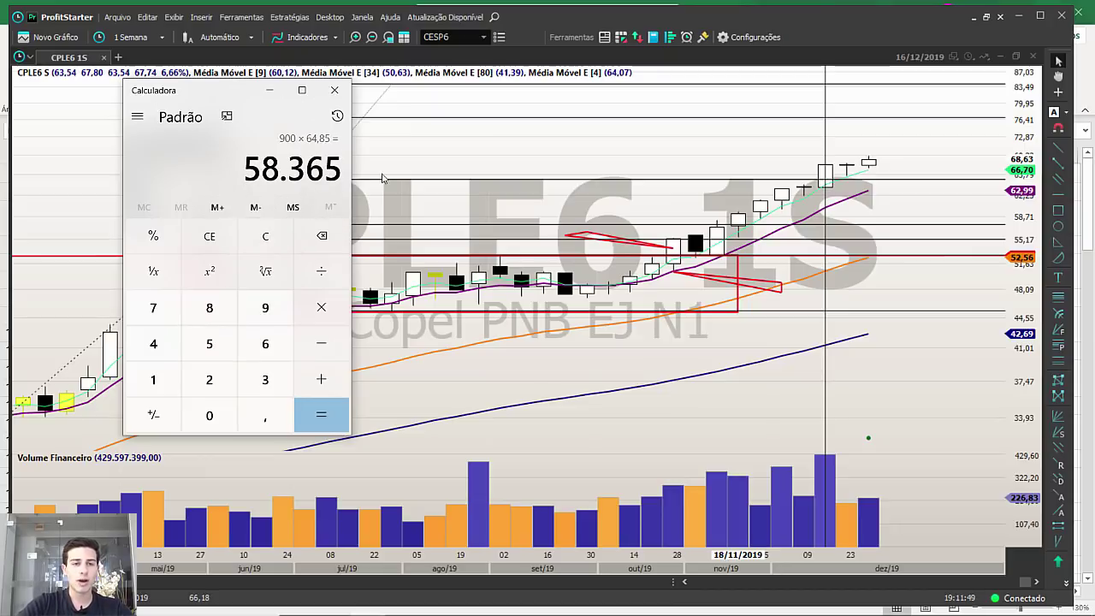
Subtract the 47574 invested from the position's value at target, copy the difference and return to the chart.
key(minus)
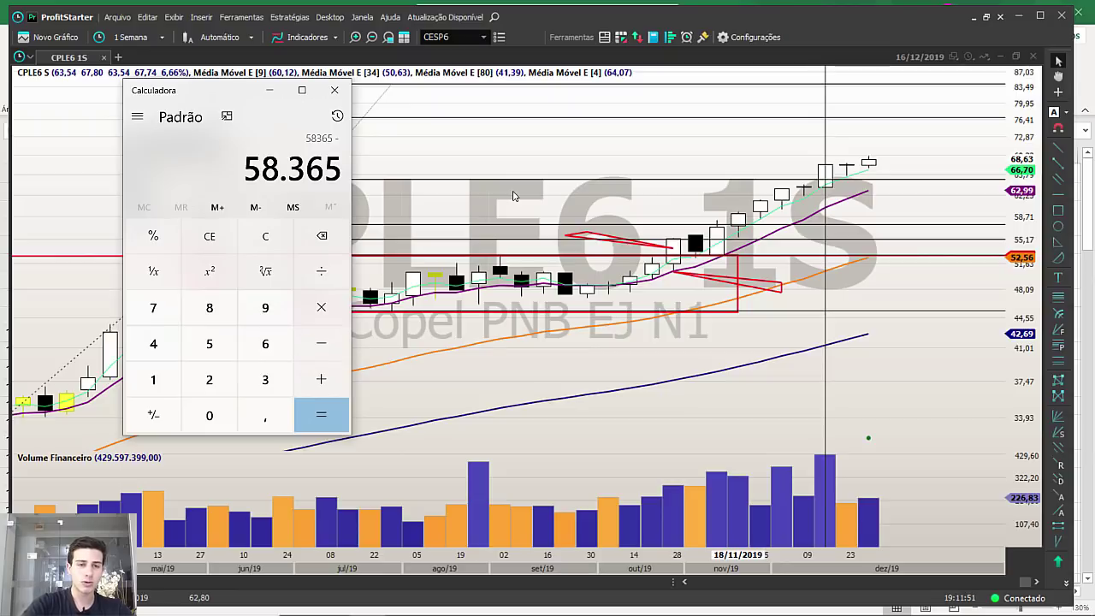
text(47574)
key(Return)
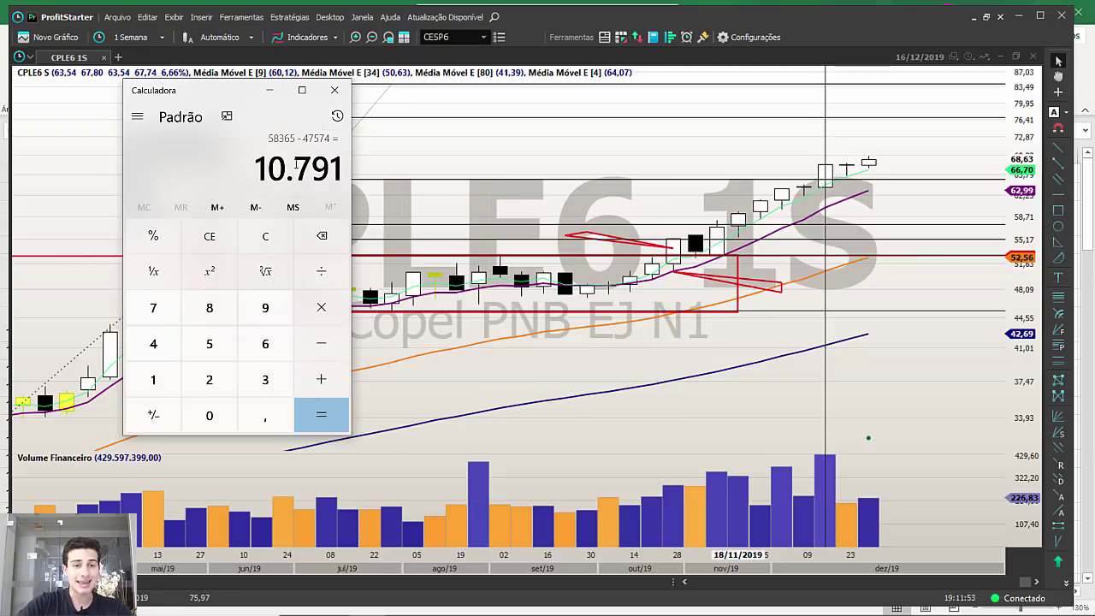
drag(269, 167, 354, 165)
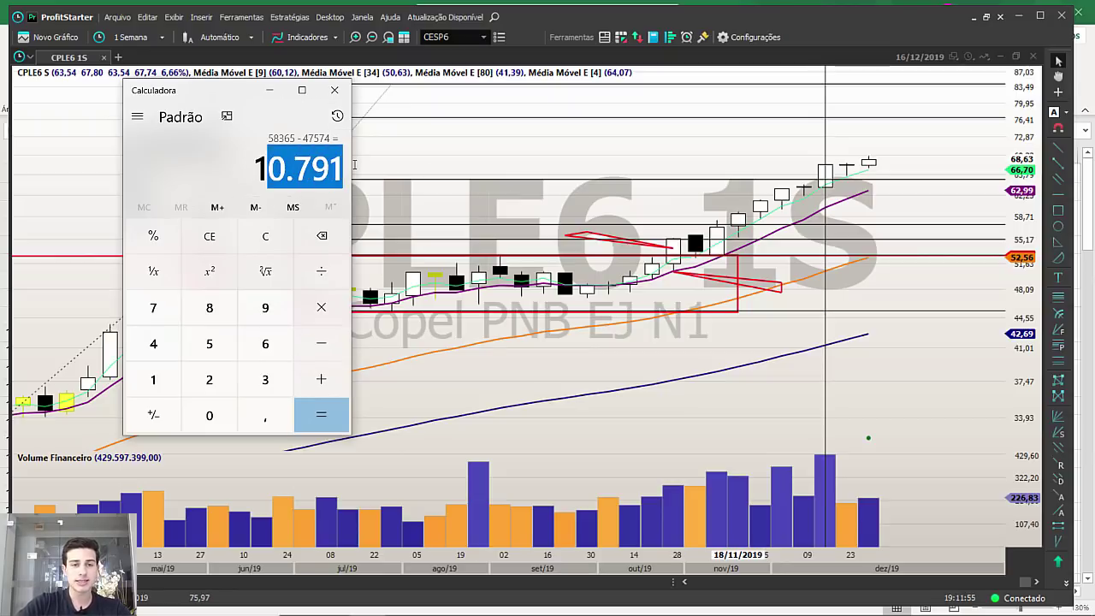
click(286, 168)
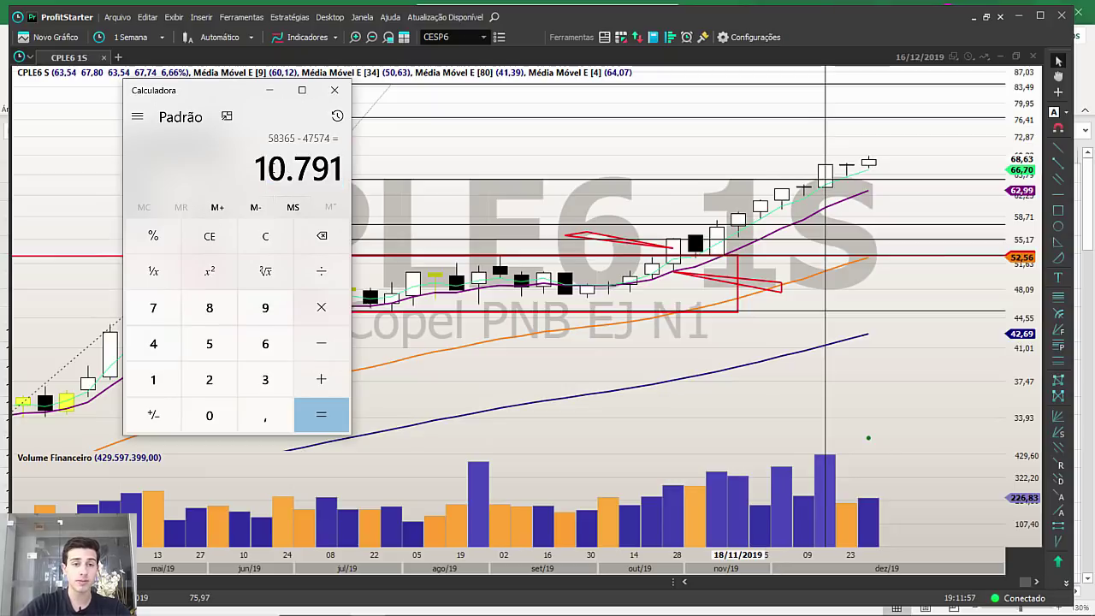
drag(267, 168, 367, 171)
click(263, 175)
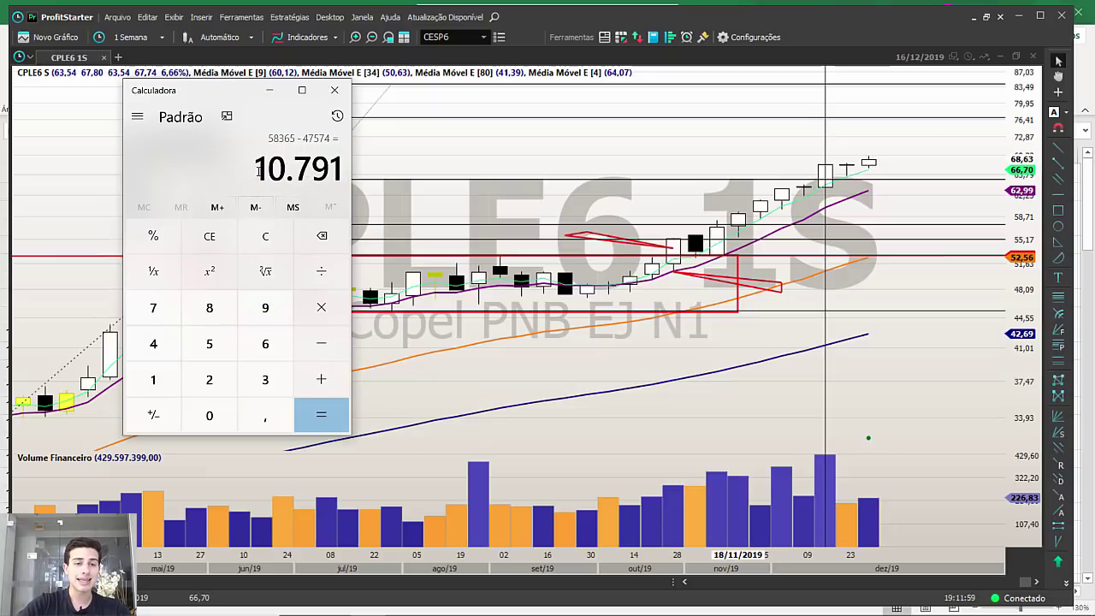
drag(255, 171, 344, 168)
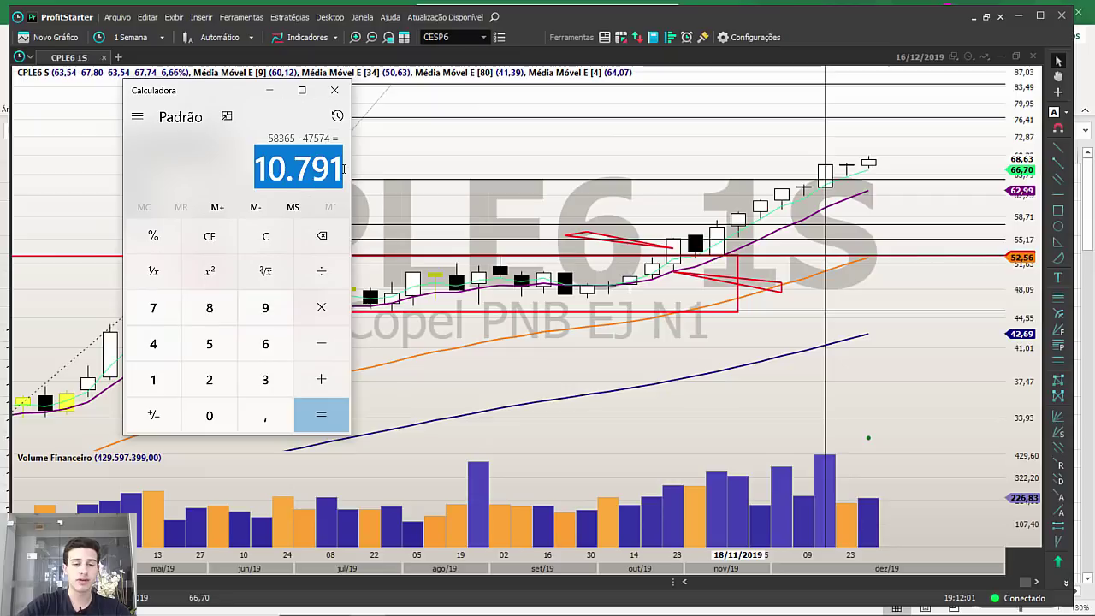
right_click(303, 169)
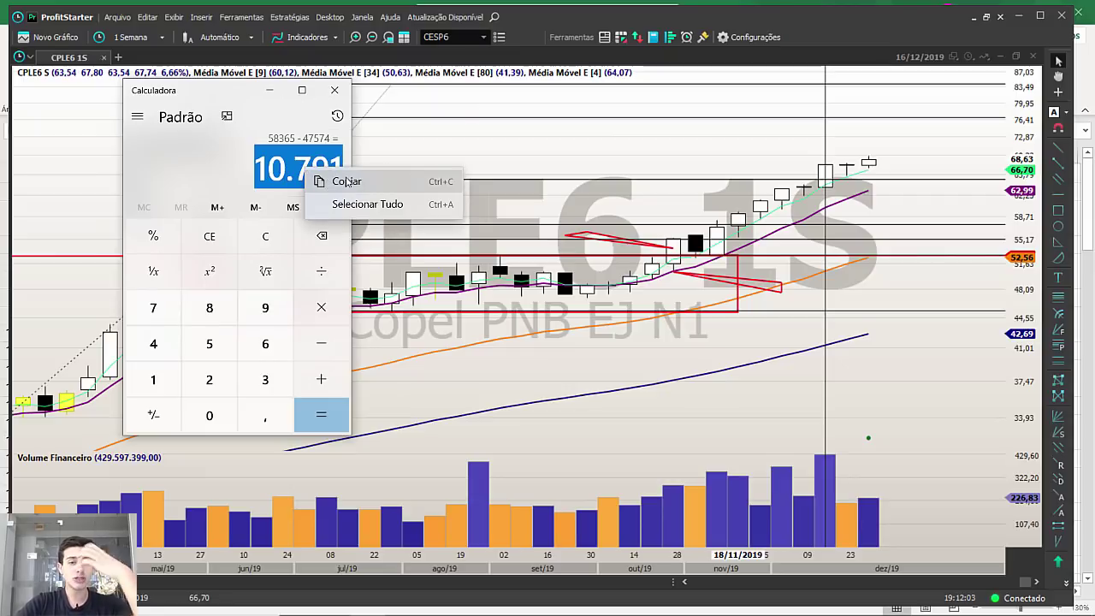
click(342, 180)
click(469, 152)
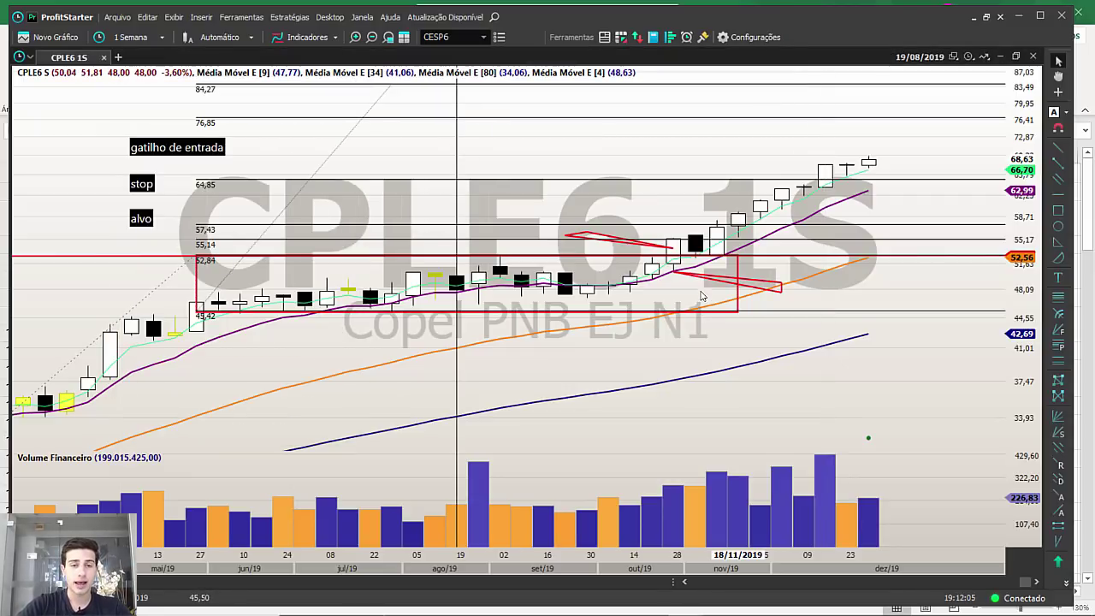
Switch to Chrome to examine CPLE6's fundamental indicators on the Fundamentus details page, and return to the ProfitStarter chart.
scroll(792, 336, down, 1)
scroll(792, 336, down, 1)
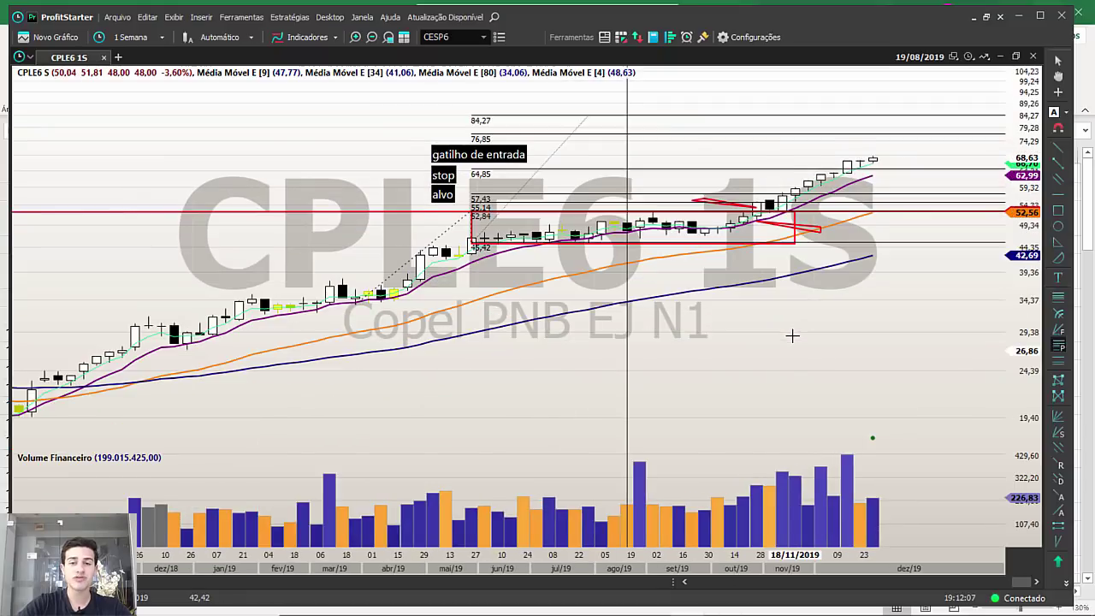
scroll(792, 336, up, 2)
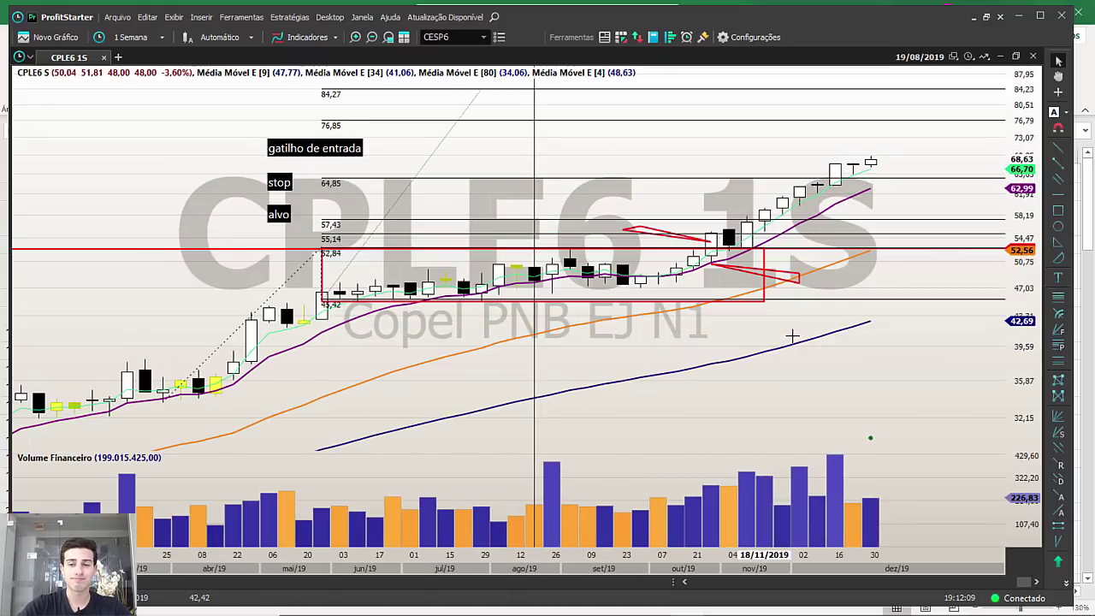
scroll(792, 336, down, 2)
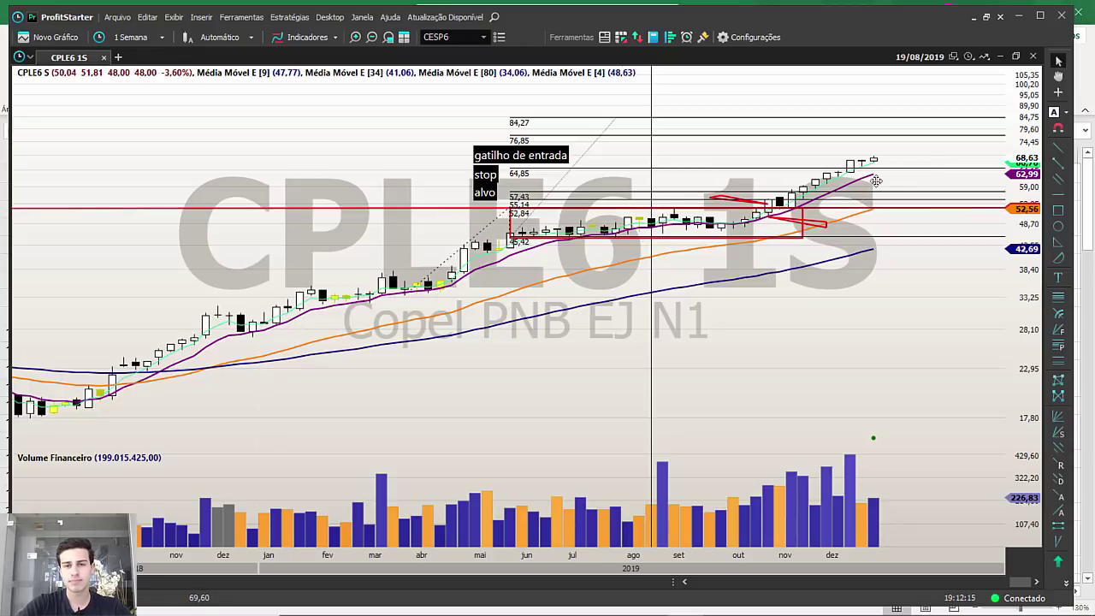
click(402, 601)
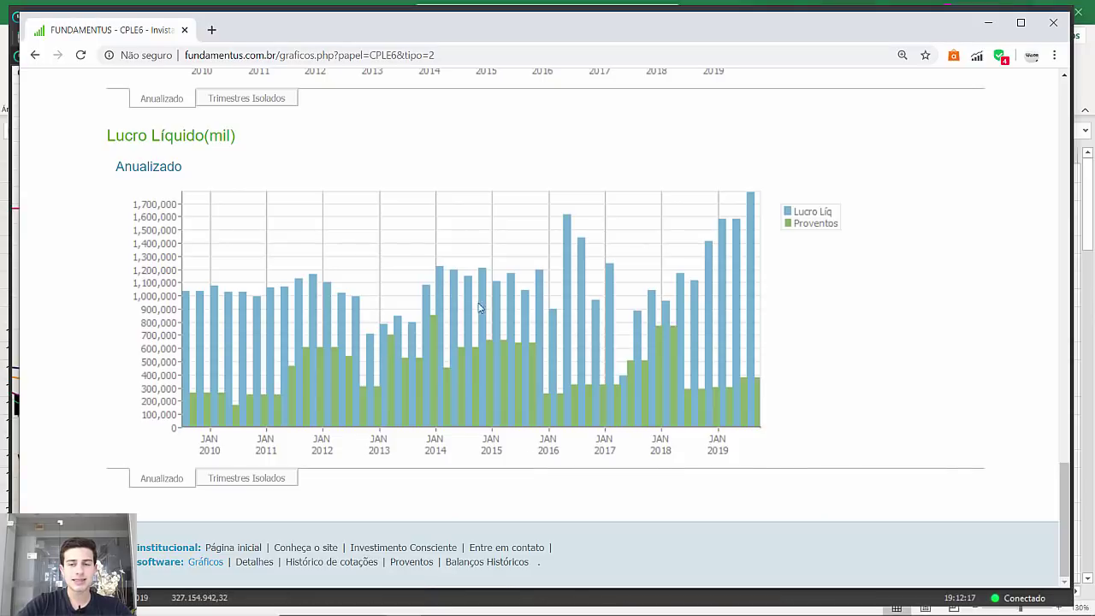
scroll(480, 308, up, 20)
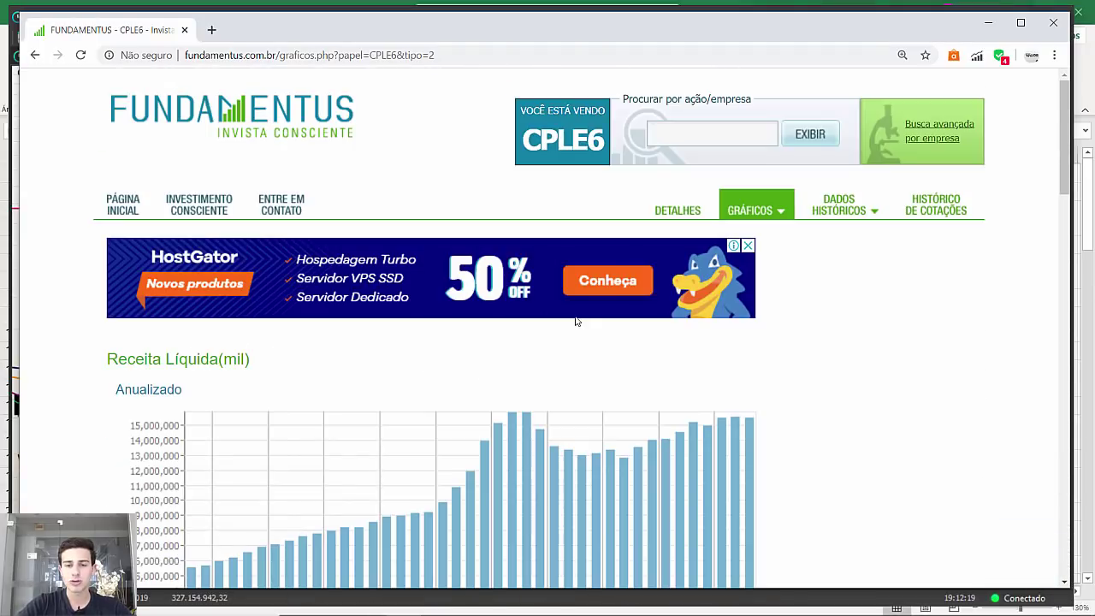
click(678, 210)
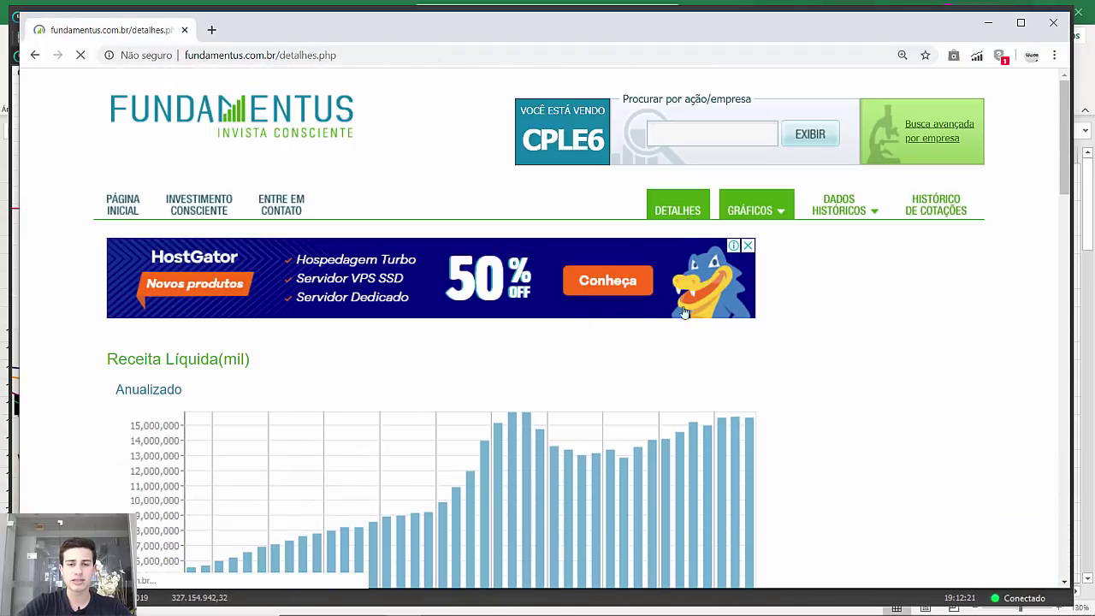
scroll(442, 276, down, 3)
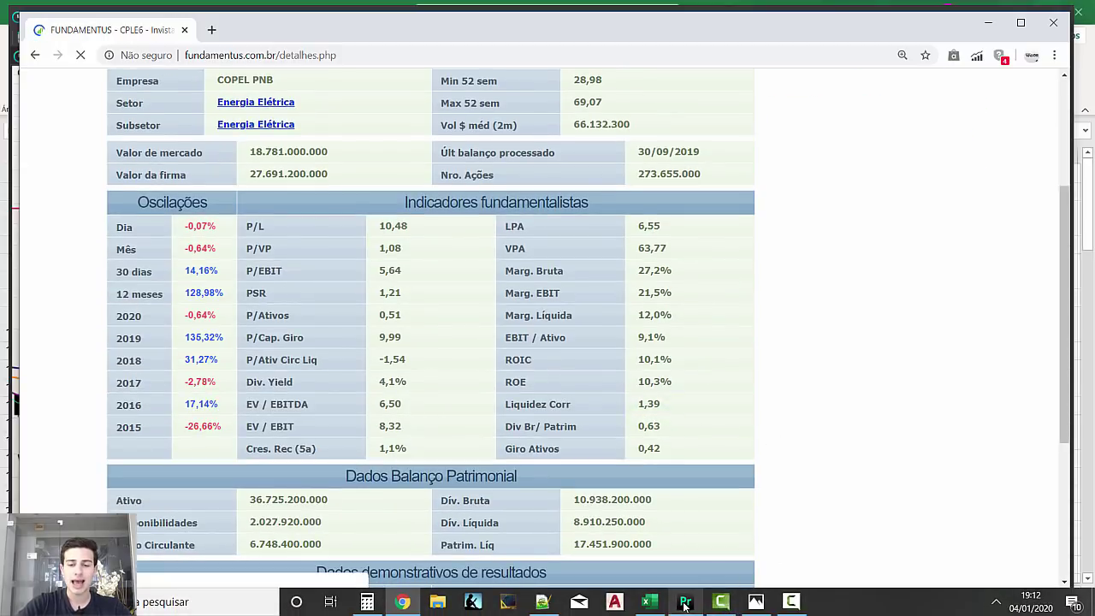
click(685, 602)
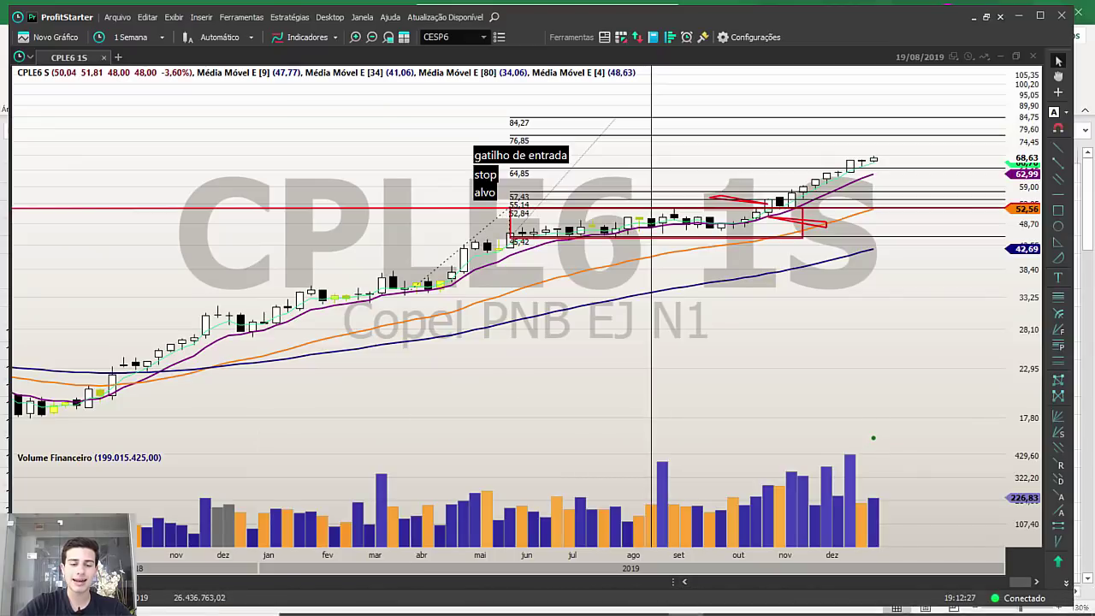
Divide the 10791 profit by the target price 64,85 in the calculator and copy the whole-number part of the quotient.
click(366, 603)
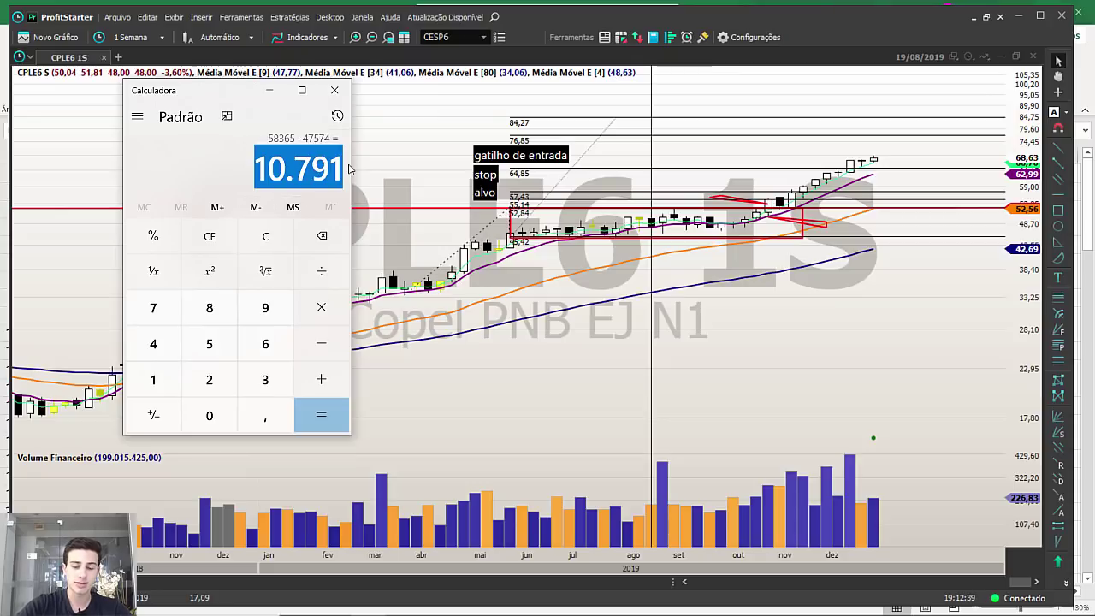
key(slash)
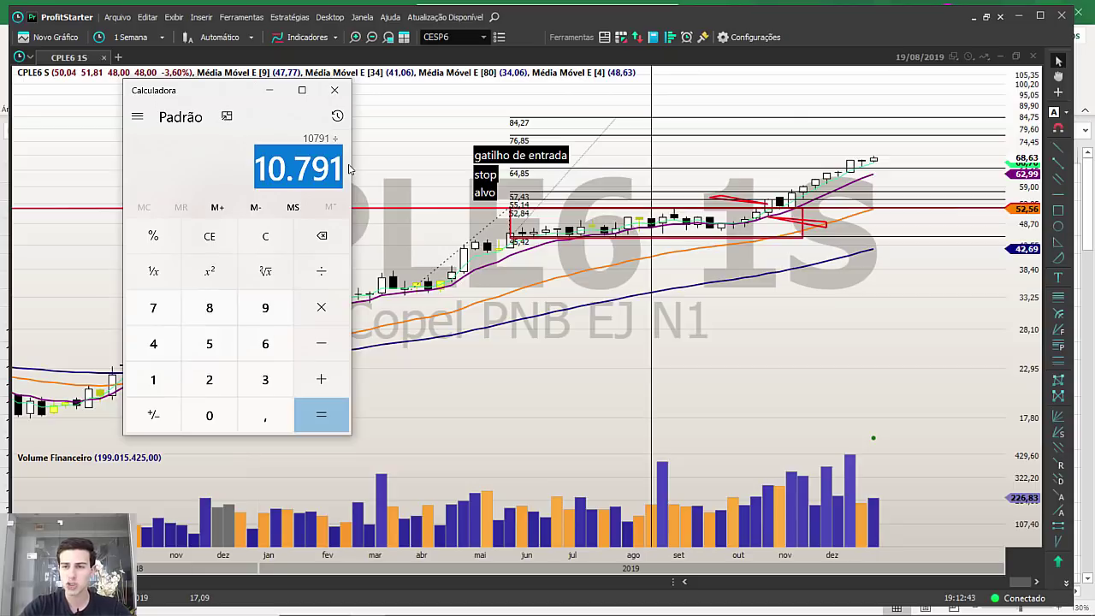
key(6)
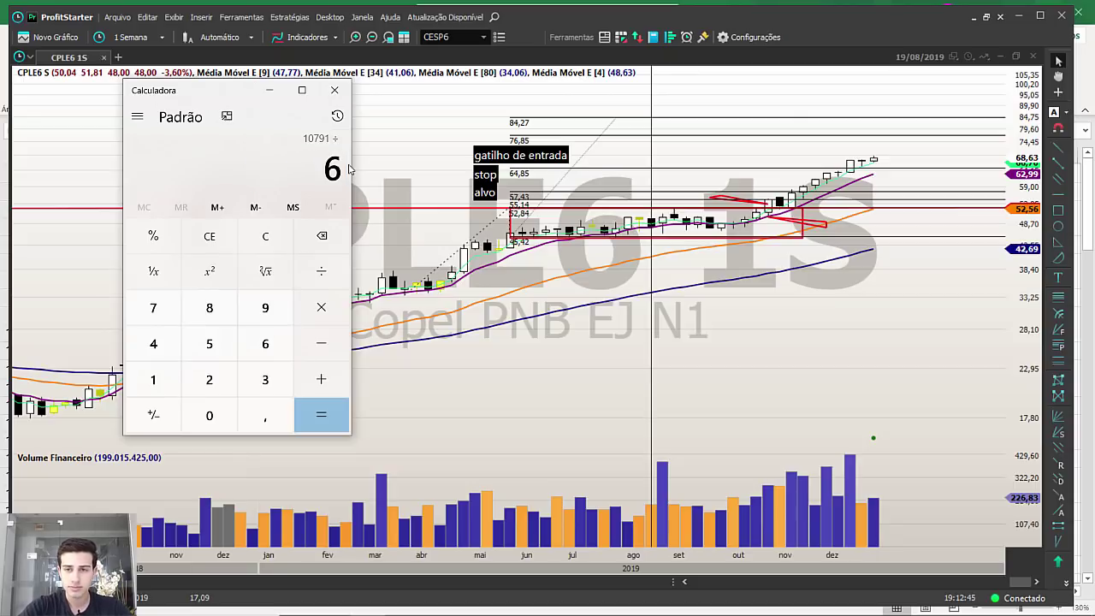
text(4,85)
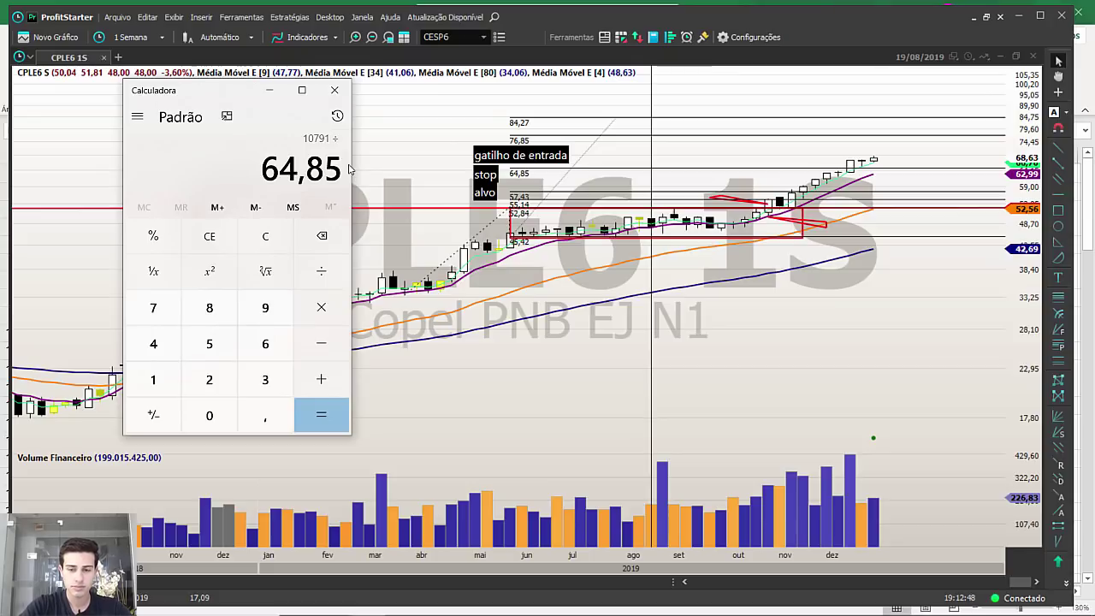
key(Return)
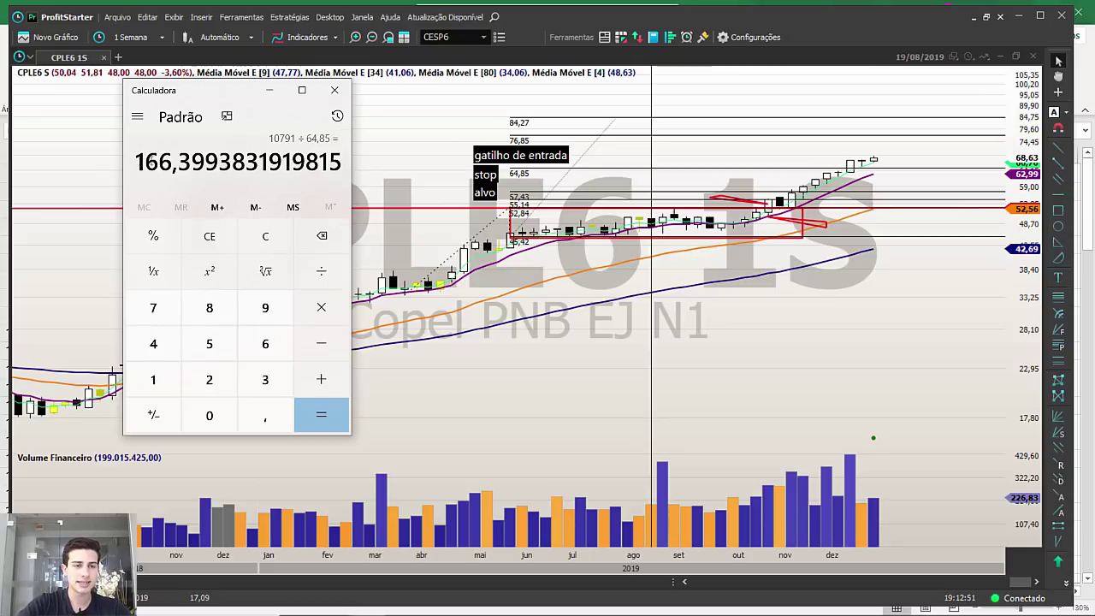
drag(171, 161, 132, 161)
right_click(132, 161)
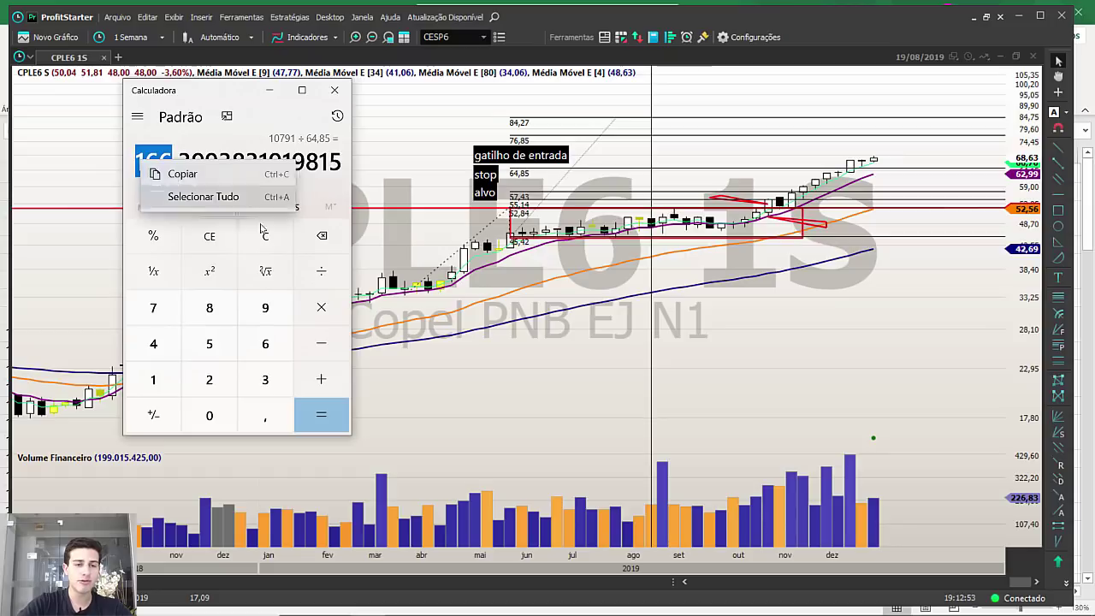
click(179, 171)
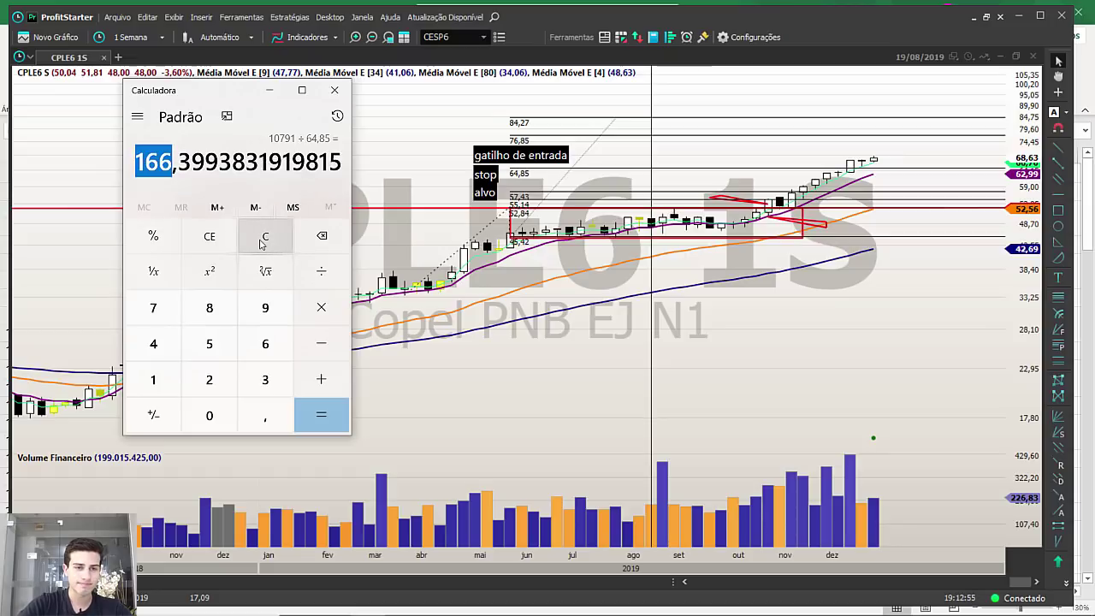
Clear the calculator, subtract the copied 166 shares from 900 and copy the difference.
click(260, 243)
text(900-)
key(ctrl+v)
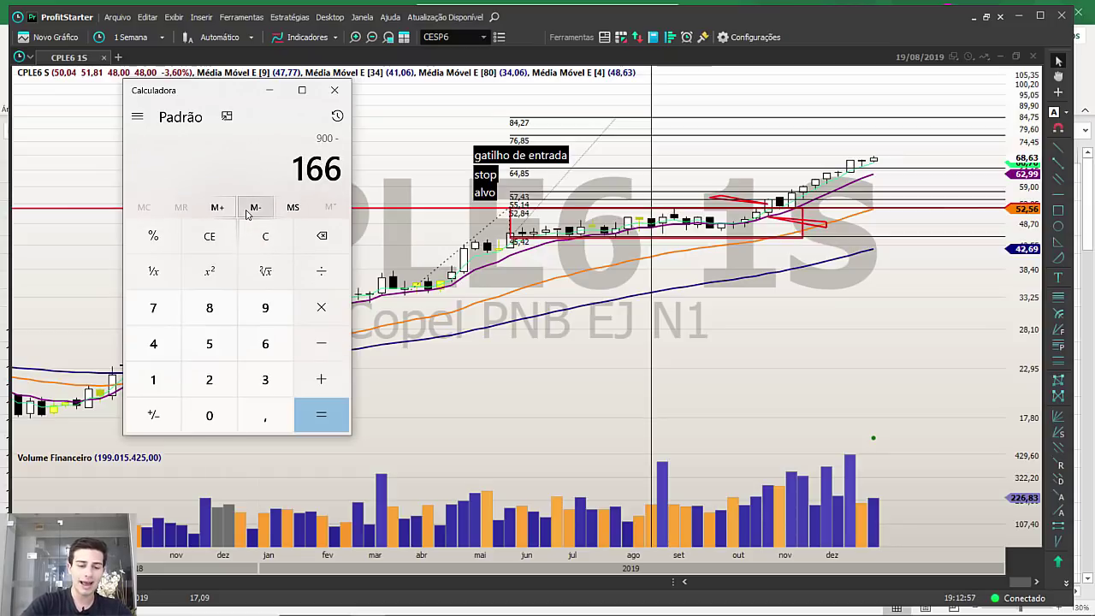
key(Return)
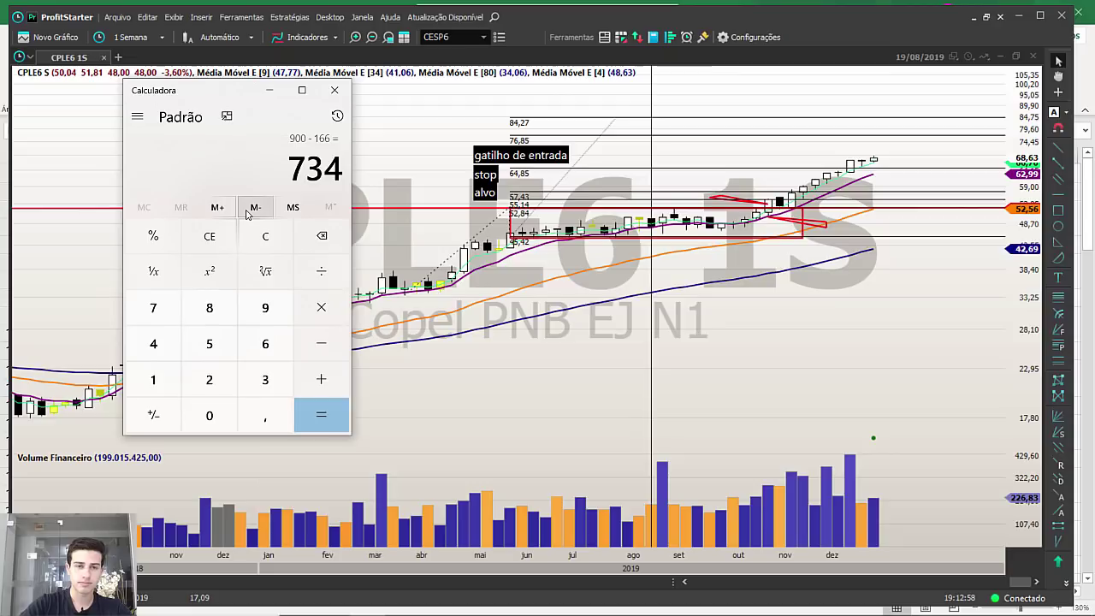
drag(289, 168, 345, 169)
right_click(312, 180)
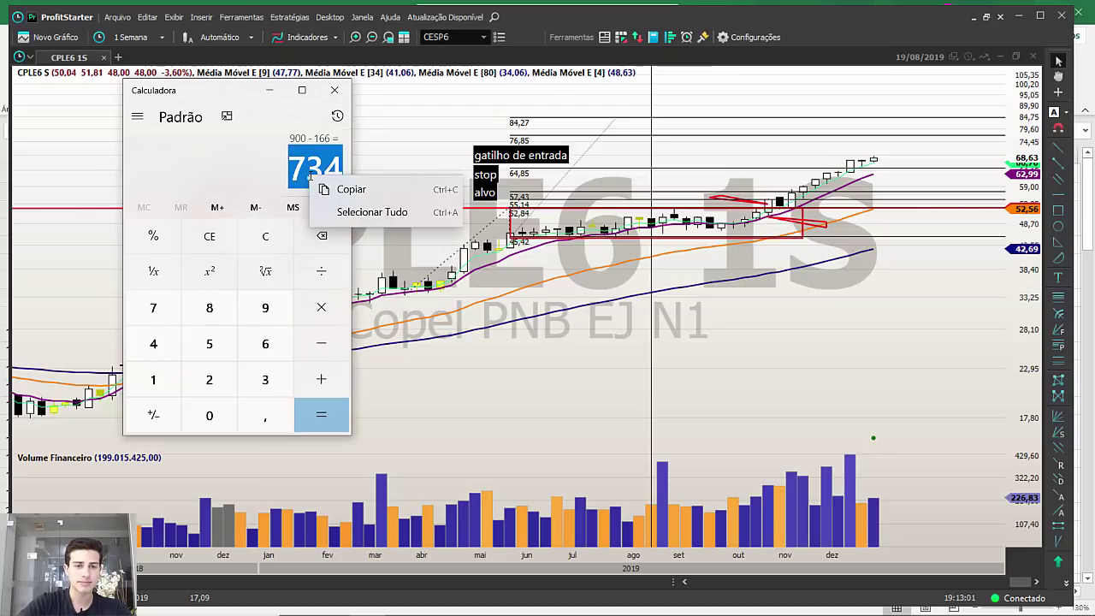
click(351, 189)
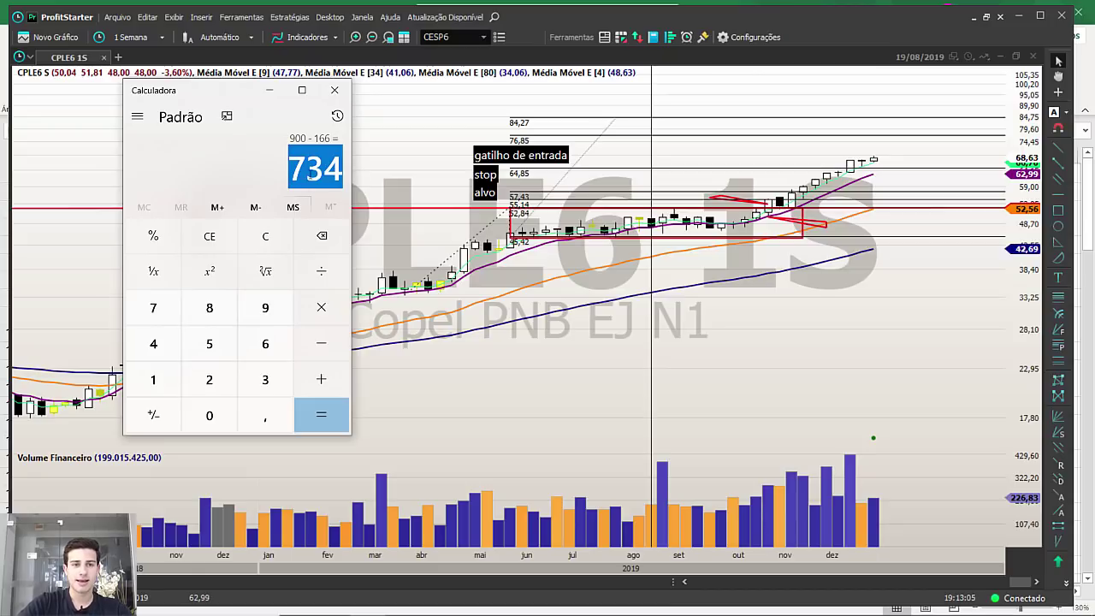
Clear the calculator, multiply 734 shares by the target price 64,85 and copy the product.
click(268, 243)
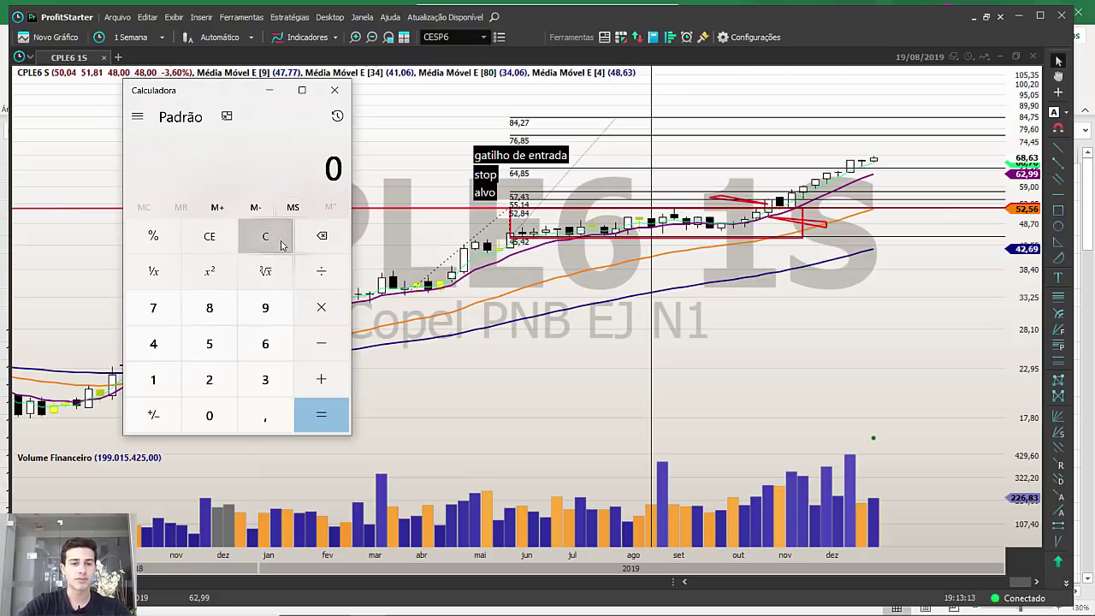
text(734)
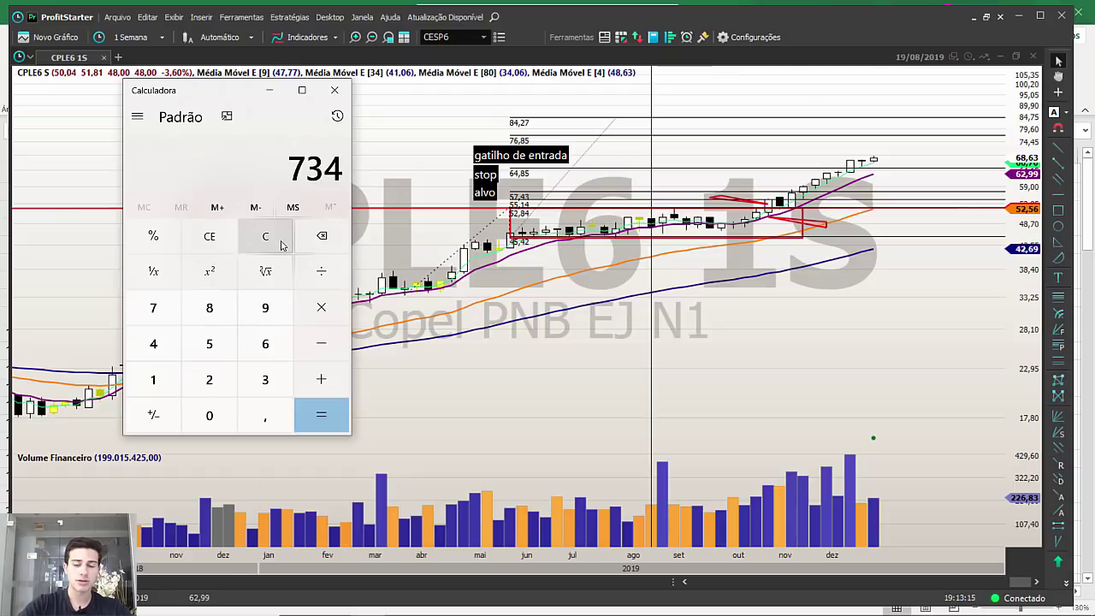
drag(291, 169, 345, 168)
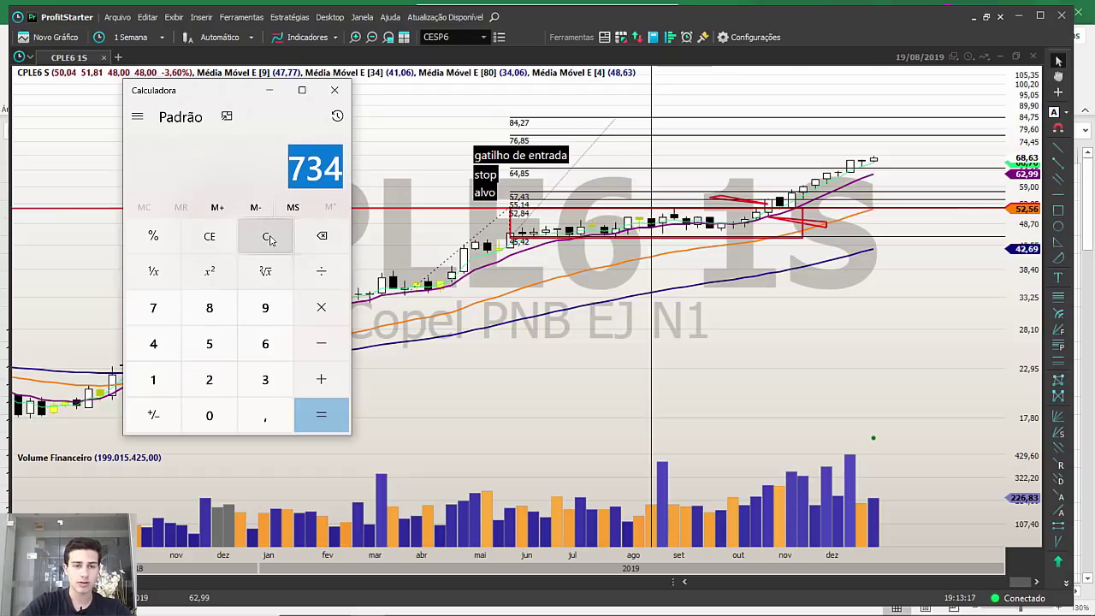
click(307, 178)
key(asterisk)
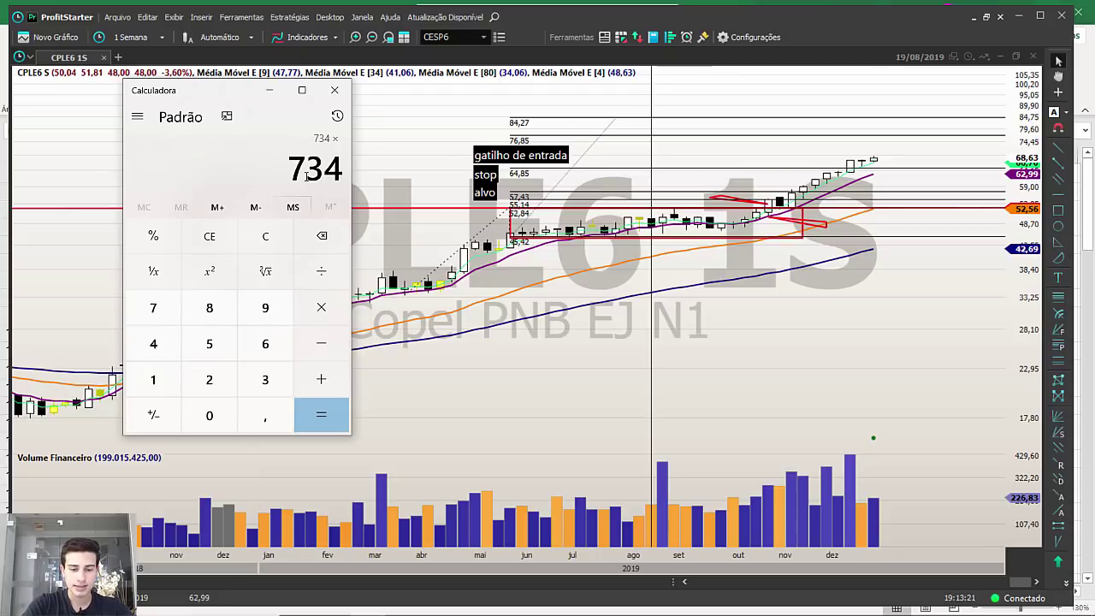
text(64,85)
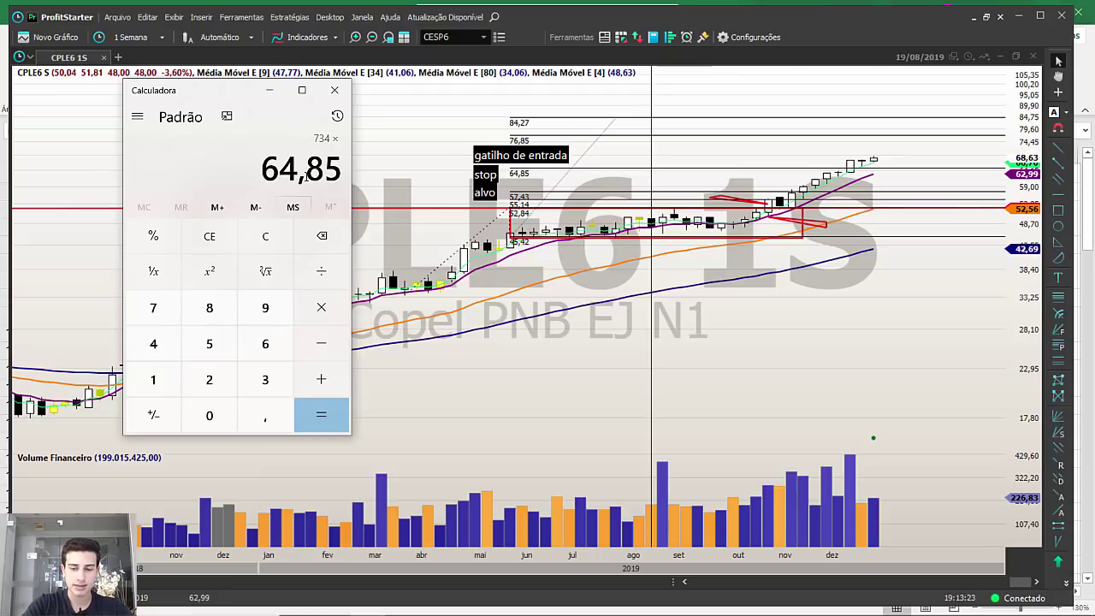
key(Return)
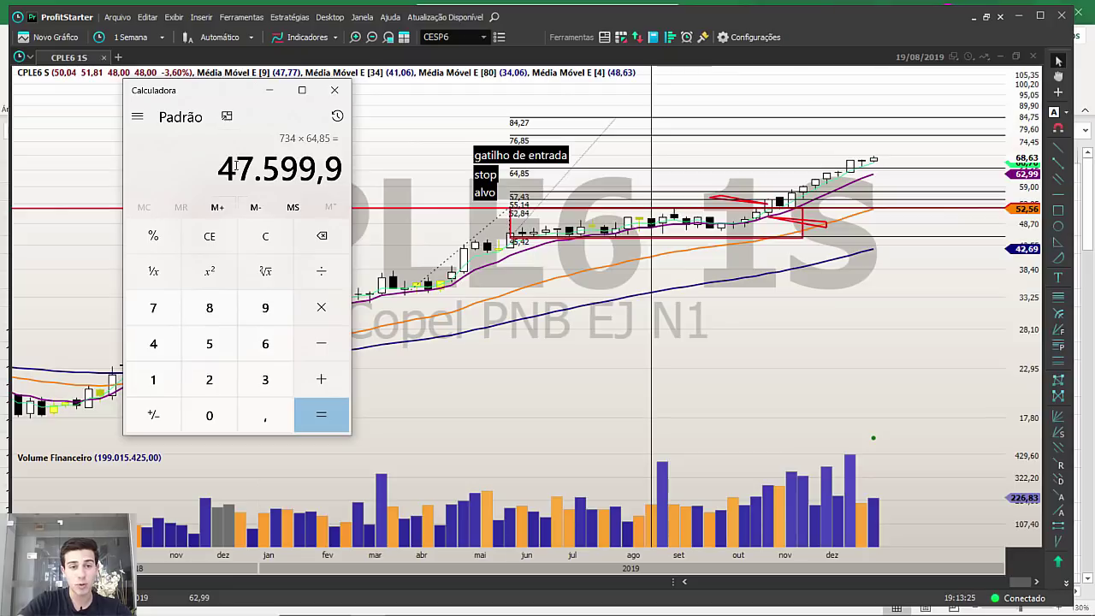
drag(236, 164, 340, 163)
right_click(304, 167)
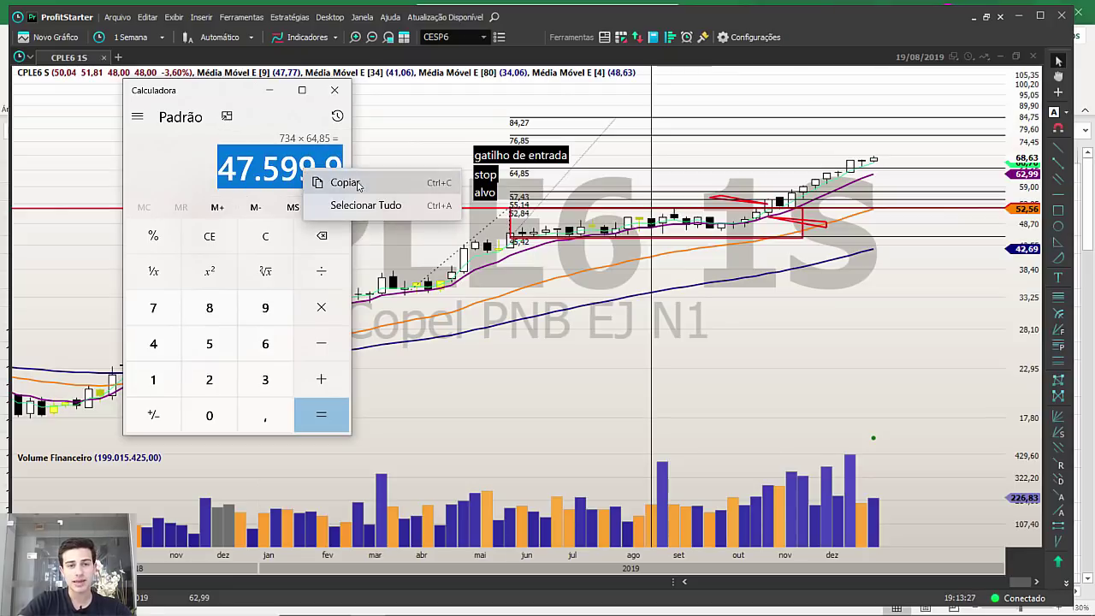
click(330, 180)
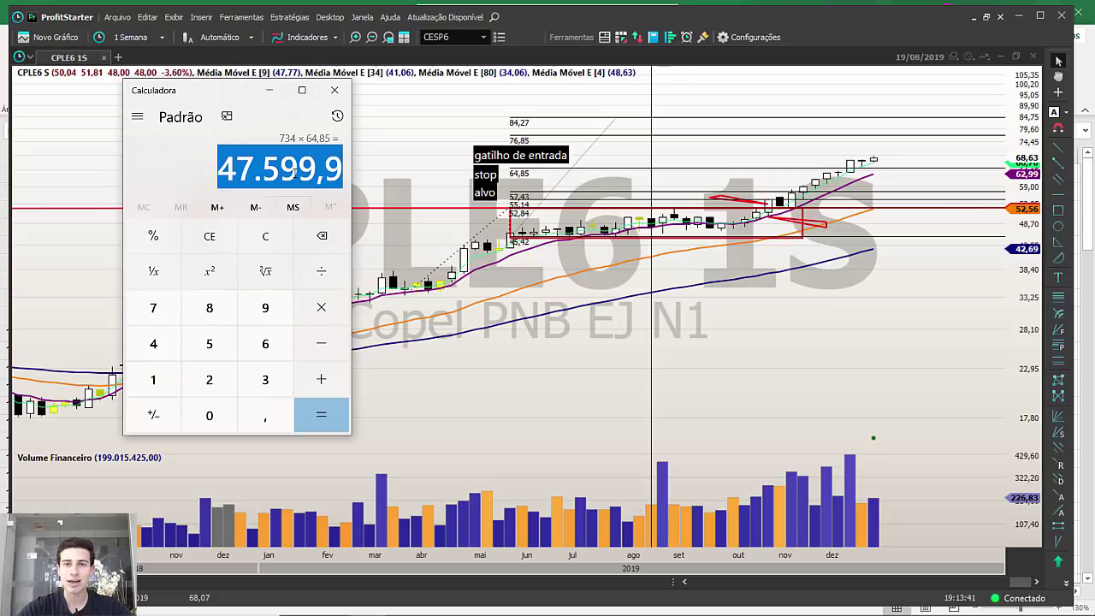
click(275, 246)
text(10)
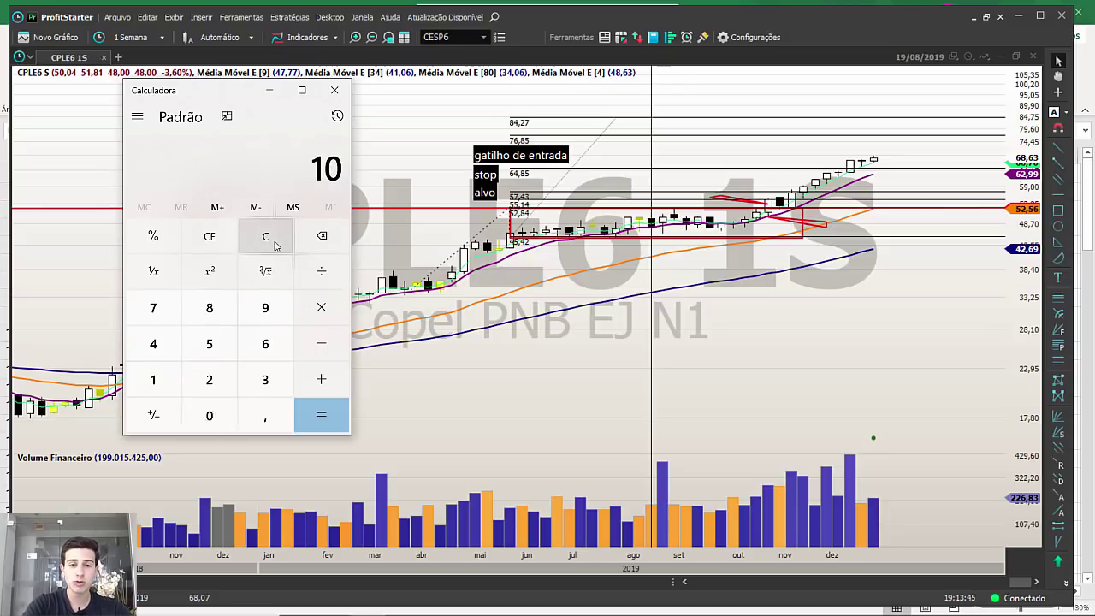
text(00)
key(BackSpace)
key(BackSpace)
key(BackSpace)
key(BackSpace)
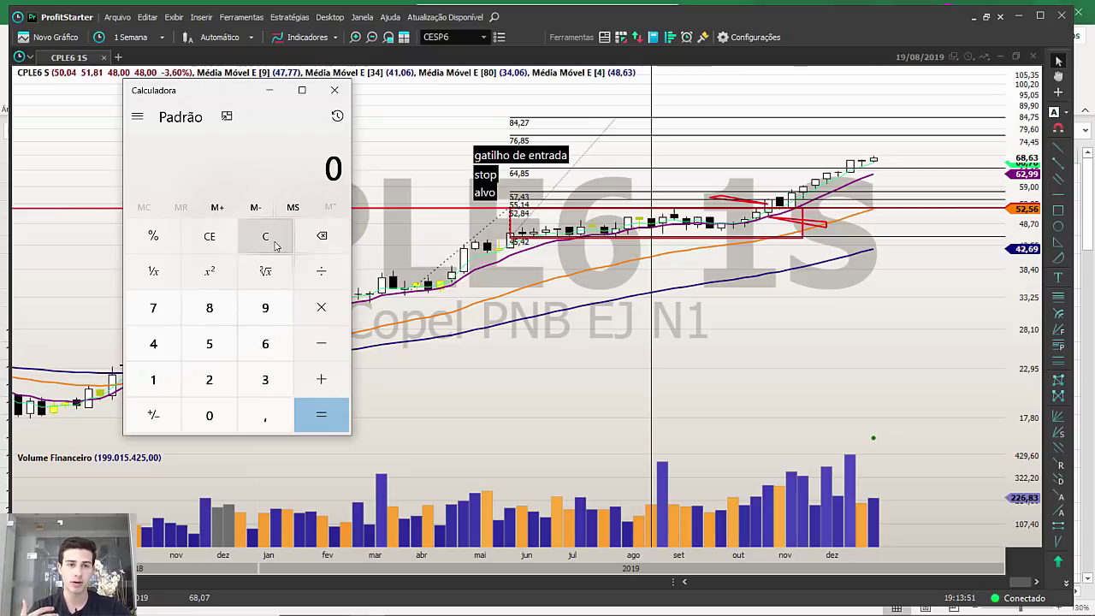
text(10000)
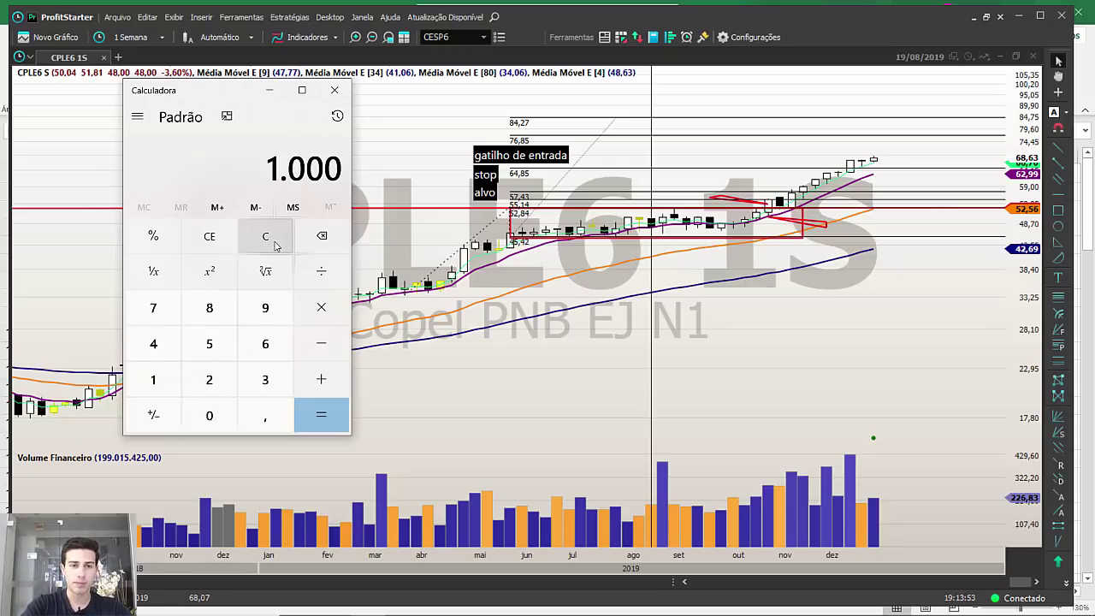
key(BackSpace)
key(BackSpace)
key(BackSpace)
key(BackSpace)
key(BackSpace)
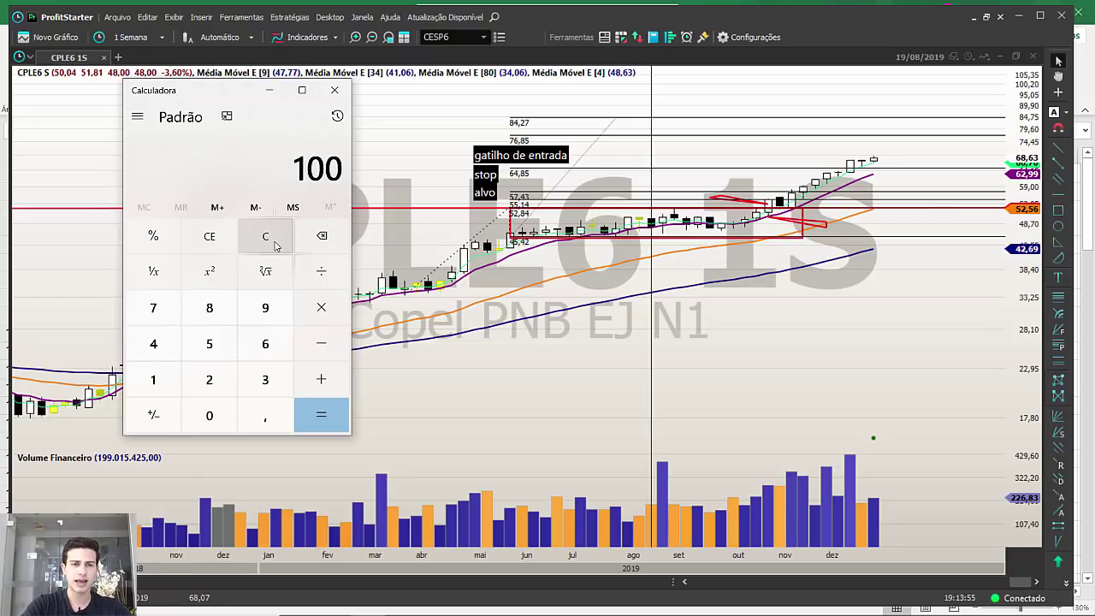
Multiply 166 shares by the target price 64,85, copy the product and return to the chart.
text(166*64,85)
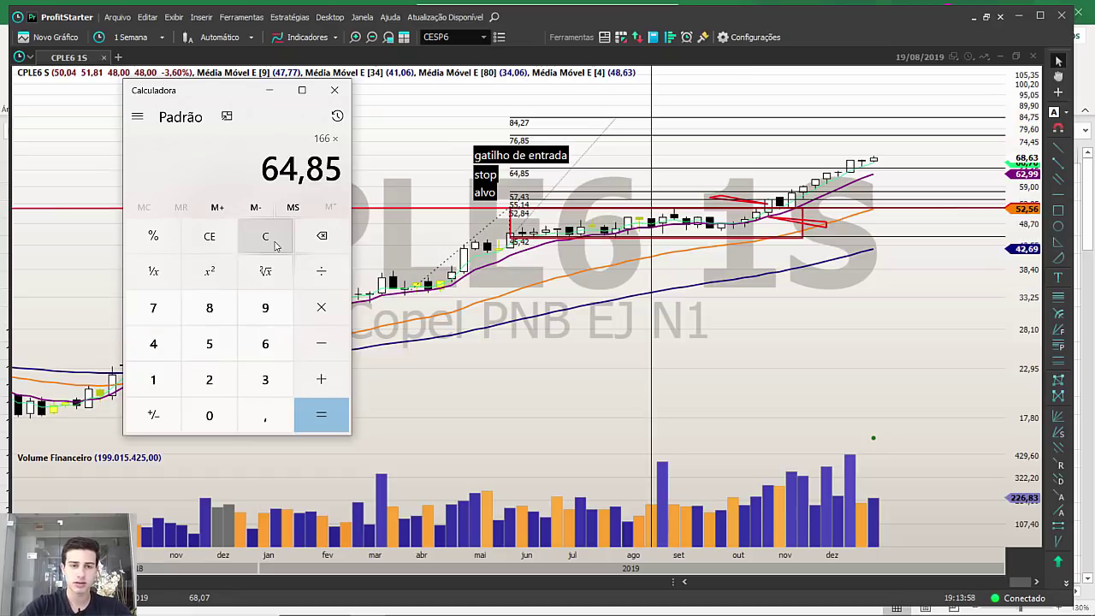
key(Return)
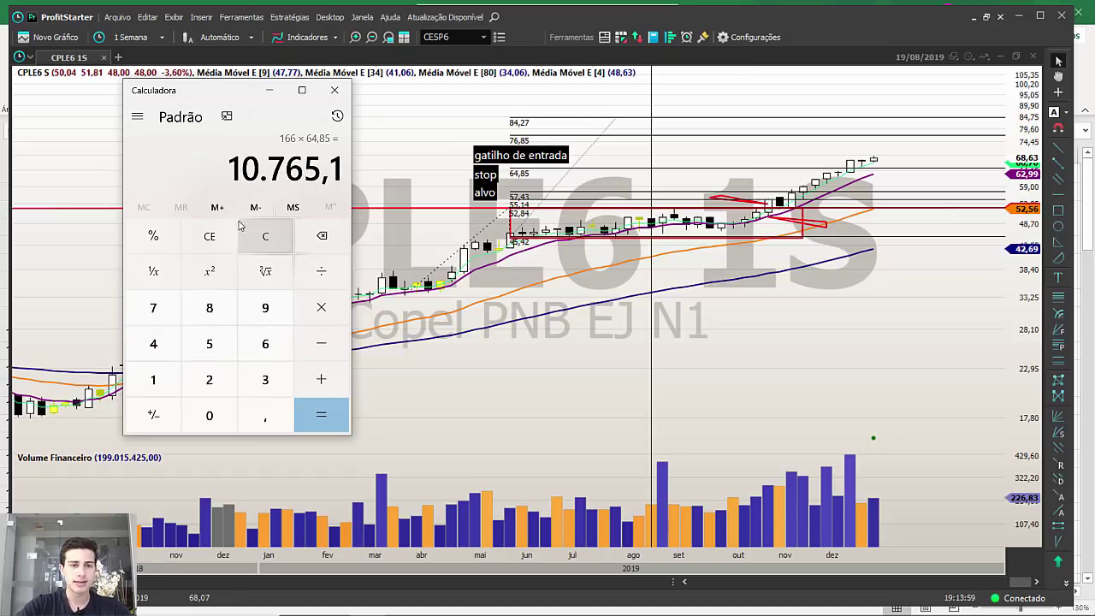
click(289, 169)
right_click(289, 169)
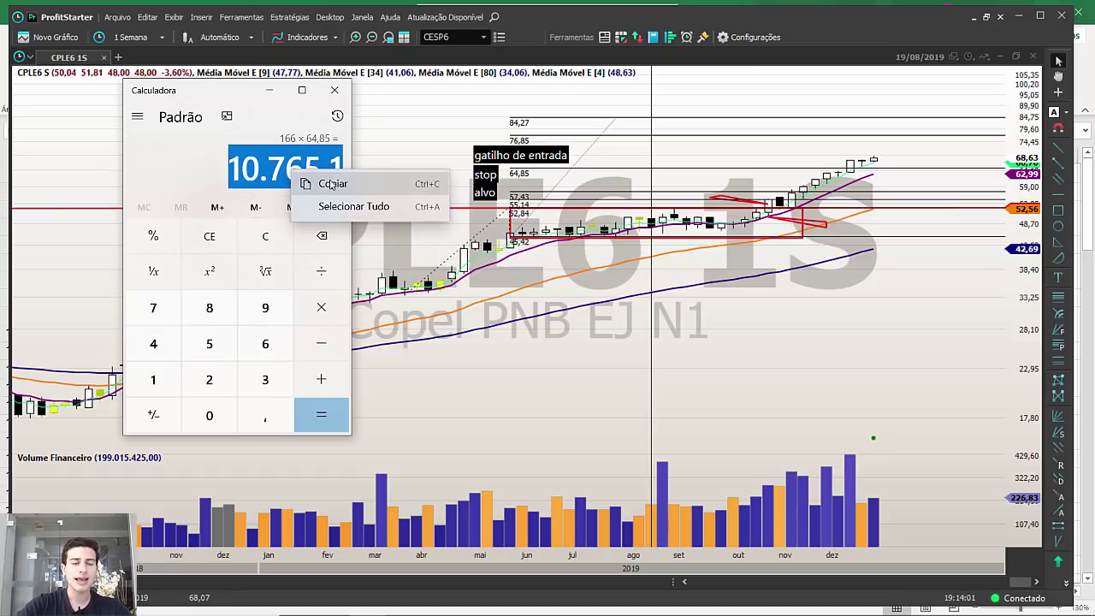
click(317, 180)
click(103, 176)
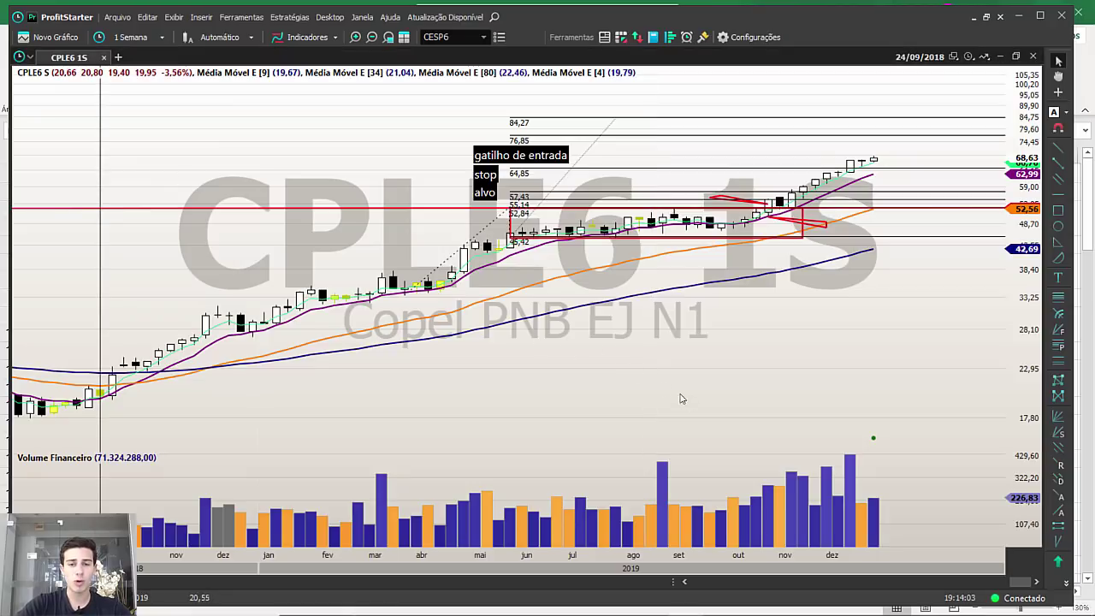
Change the CPLE6 chart's period from weekly to 1 Ano.
scroll(689, 354, down, 5)
scroll(690, 354, down, 2)
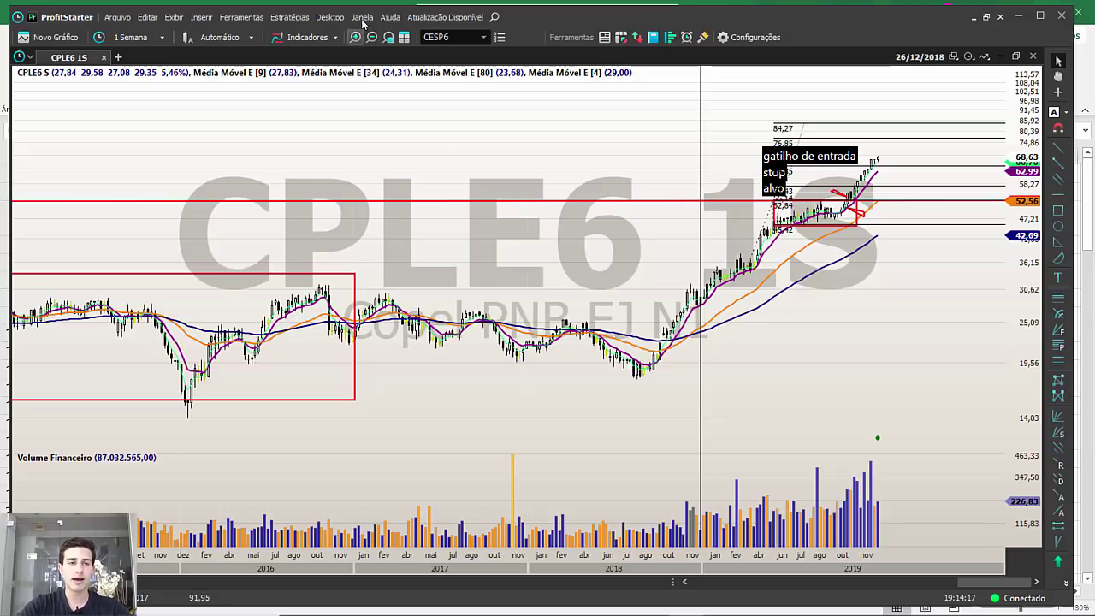
click(149, 37)
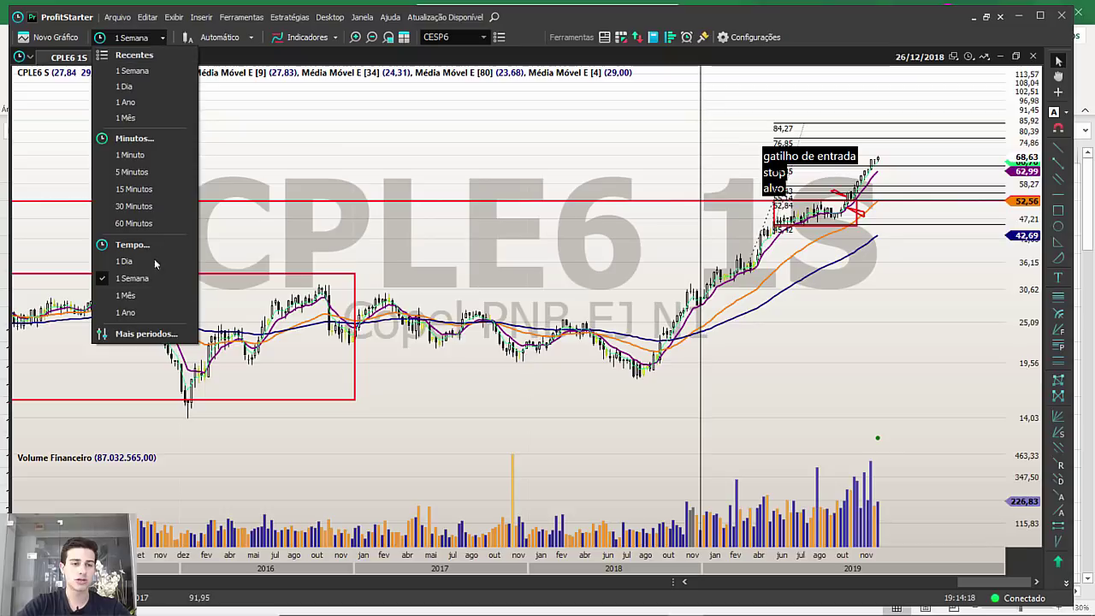
click(128, 313)
Delete the red rectangle around the 2009–2016 candles, and remove all remaining studies from the CPLE6 chart.
click(730, 206)
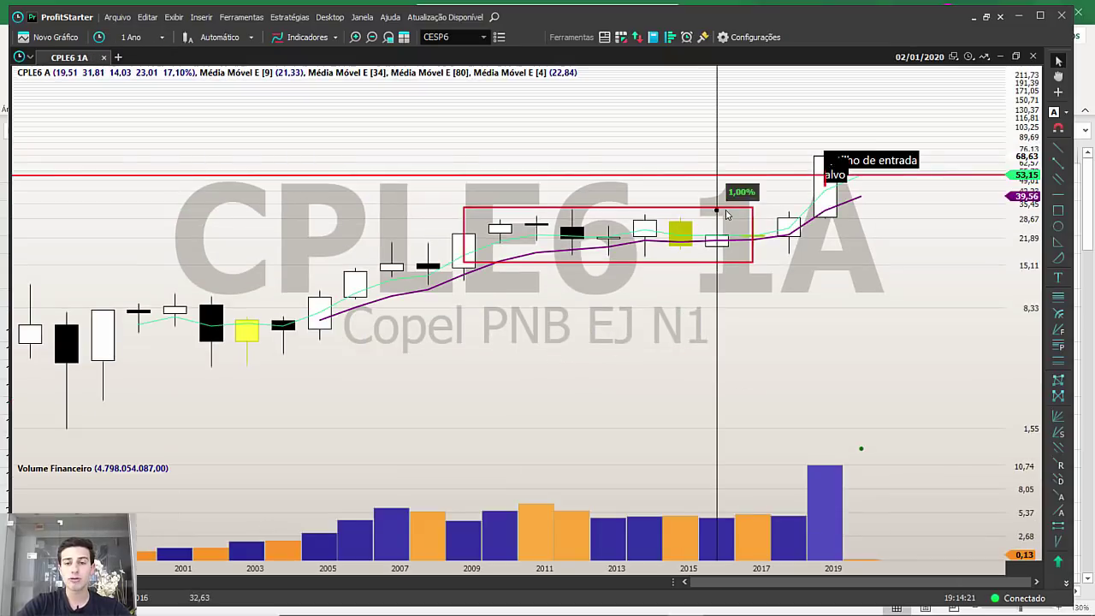
key(Delete)
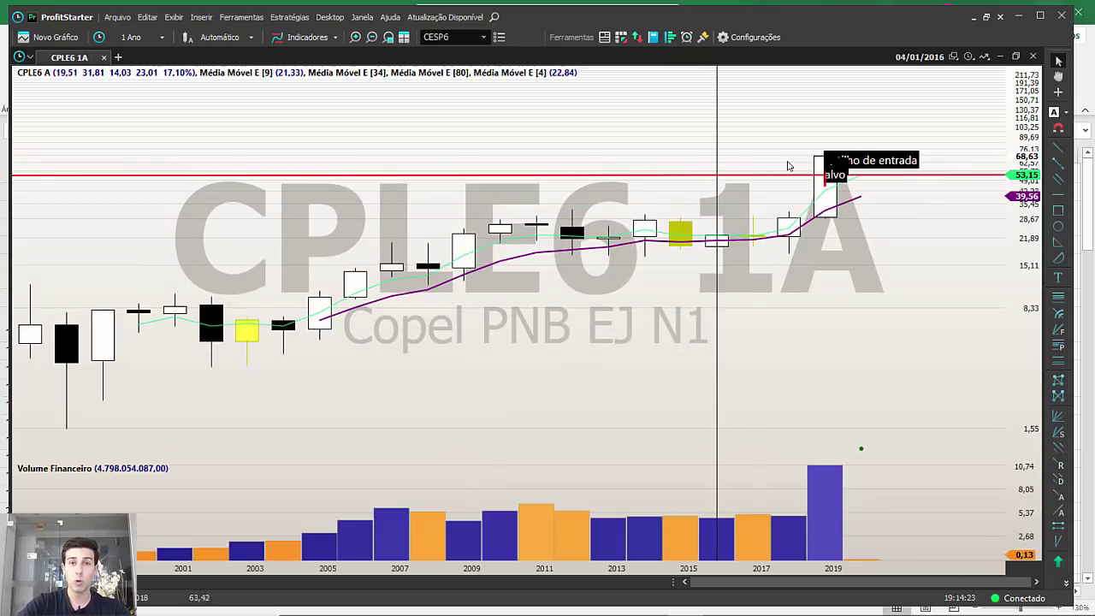
right_click(850, 112)
mouse_move(908, 425)
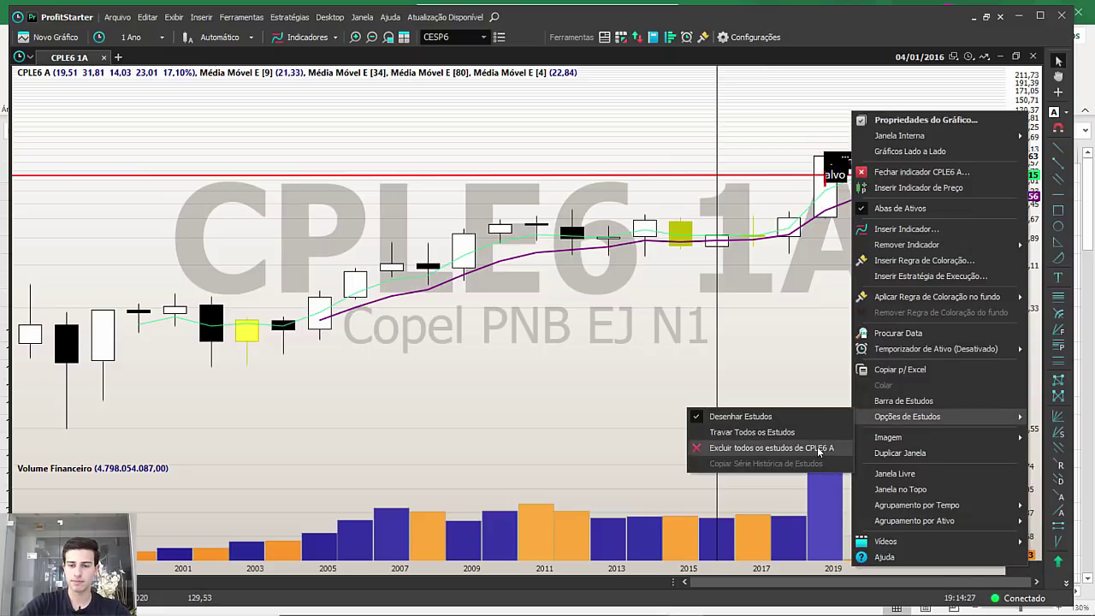
click(752, 447)
click(564, 366)
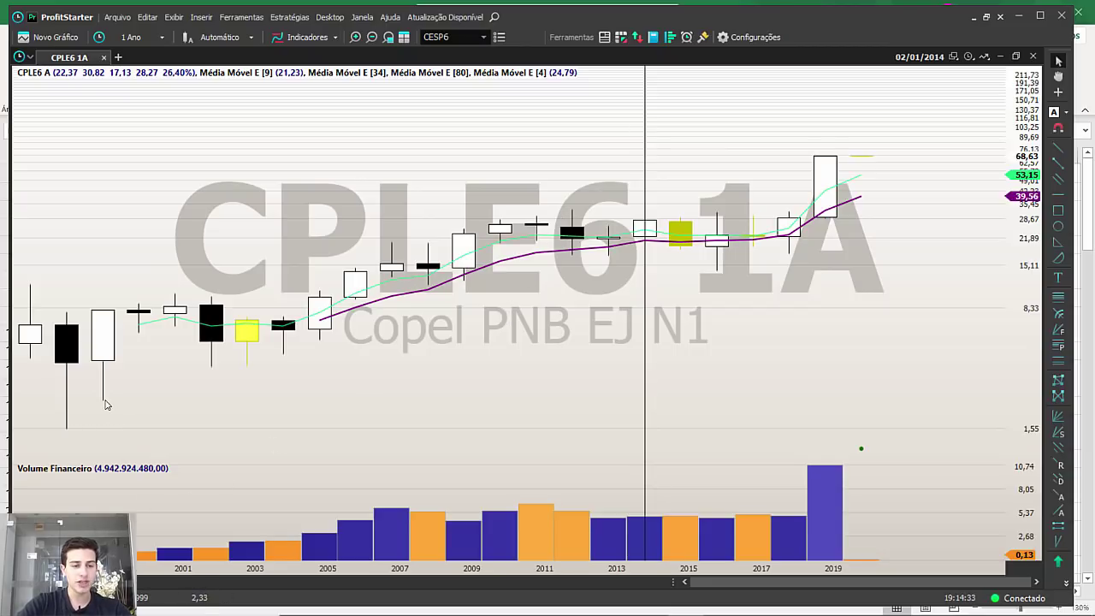
Measure CPLE6's percentage gain from the low of the 1999 candle to the top of the 2019 candle.
mouse_move(103, 399)
mouse_down()
mouse_move(807, 183)
mouse_move(841, 160)
mouse_up()
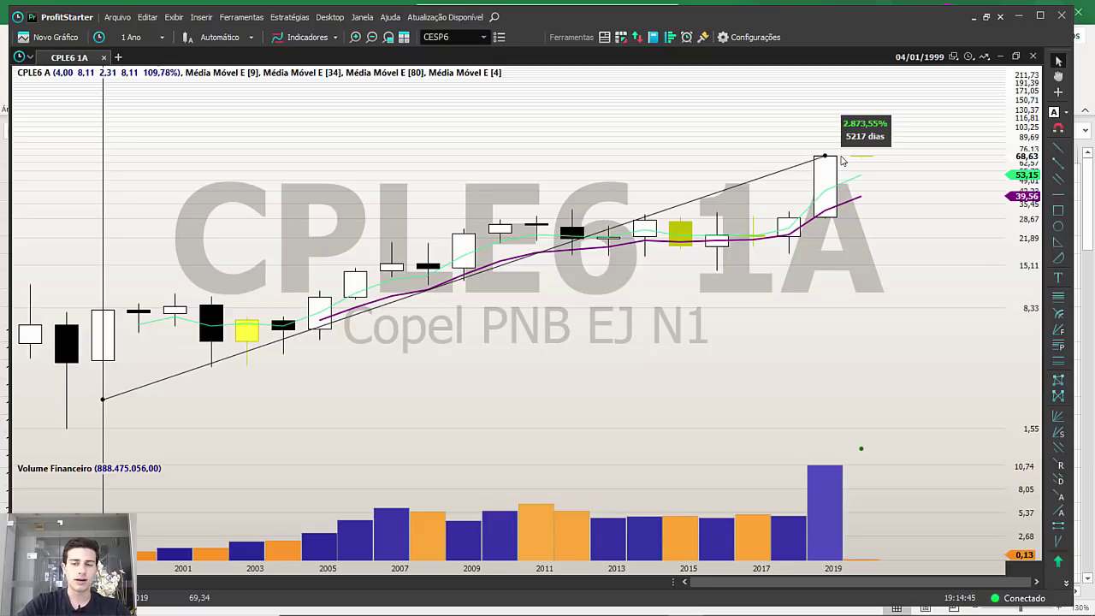
key(Escape)
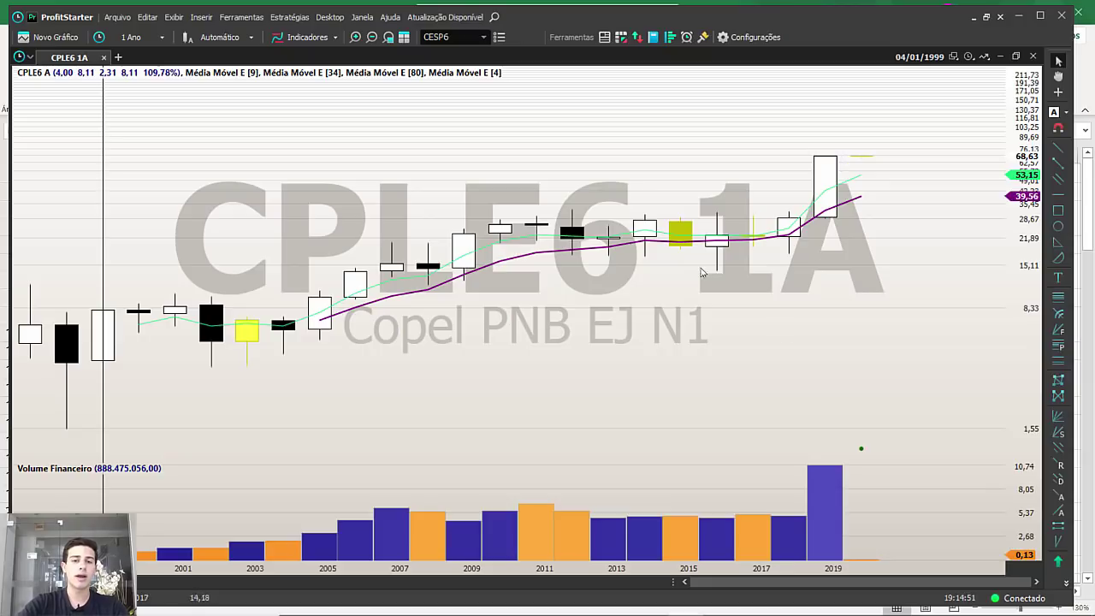
Switch back to the calculator, clear it and multiply 1000 by 23.
click(371, 604)
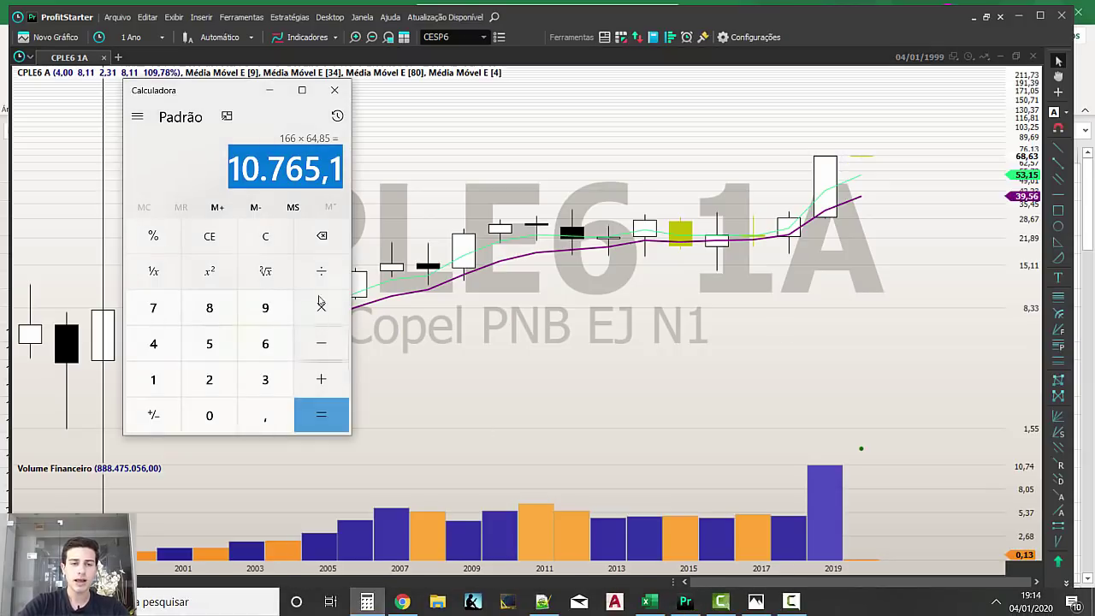
click(271, 244)
text(1000)
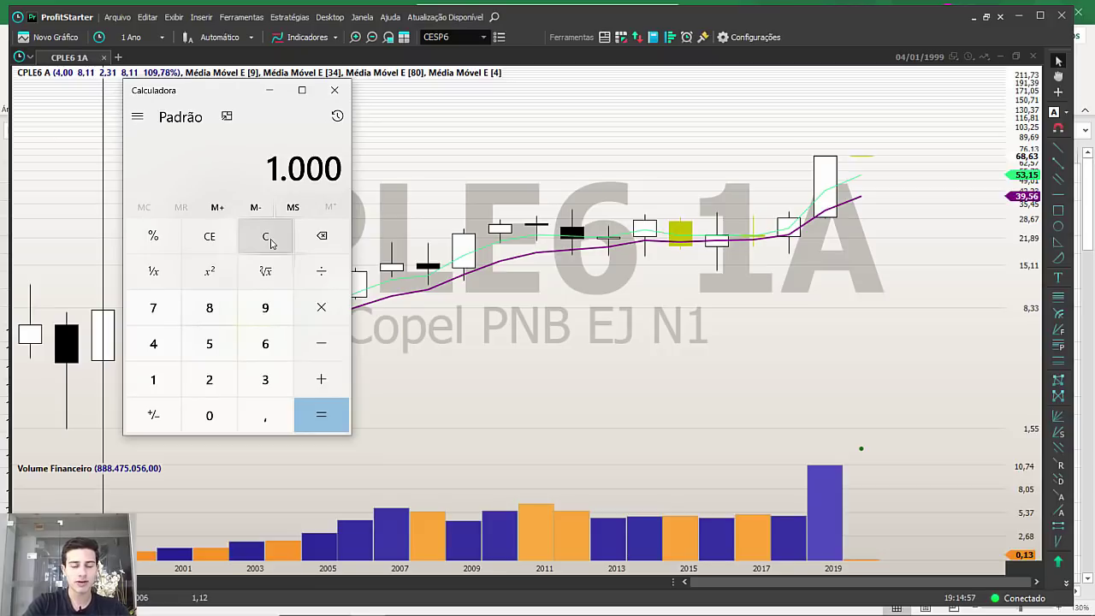
key(asterisk)
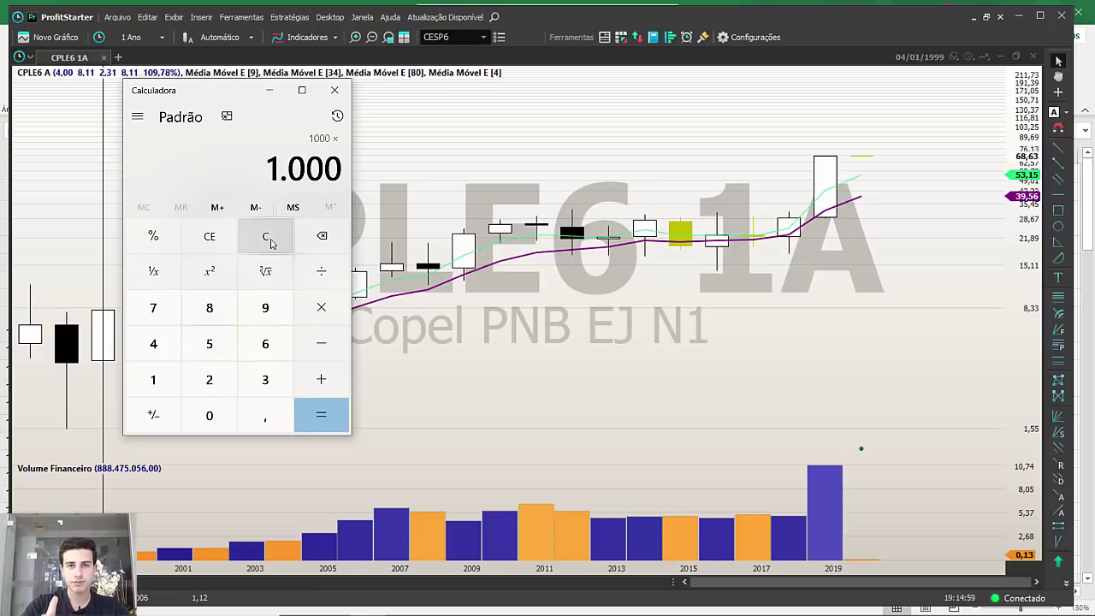
text(23)
key(Return)
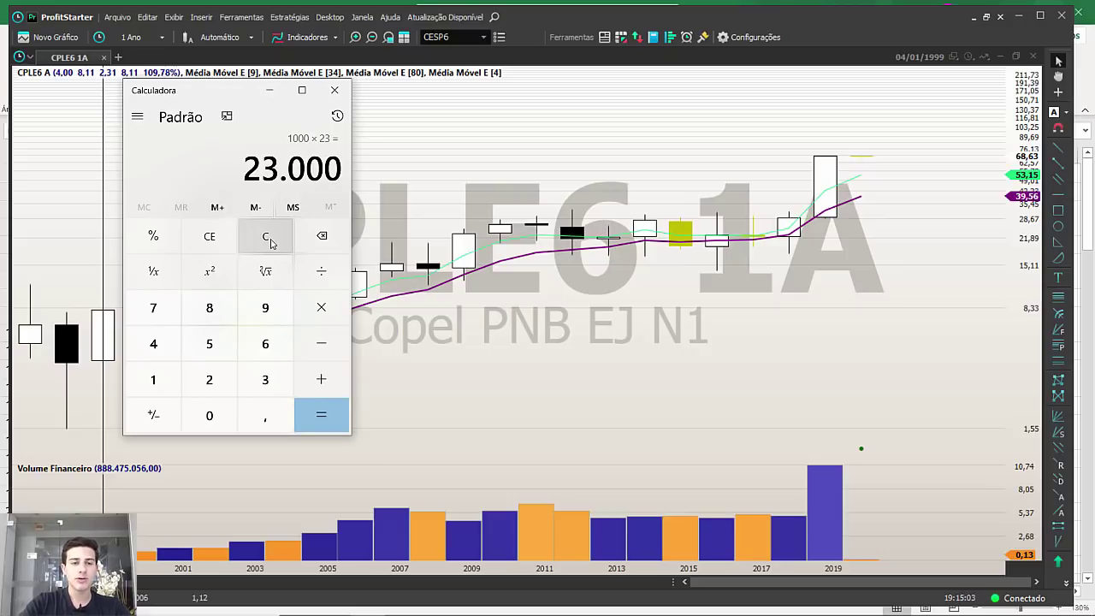
Clear the calculator and multiply 10000 by 10.
click(271, 244)
text(1000)
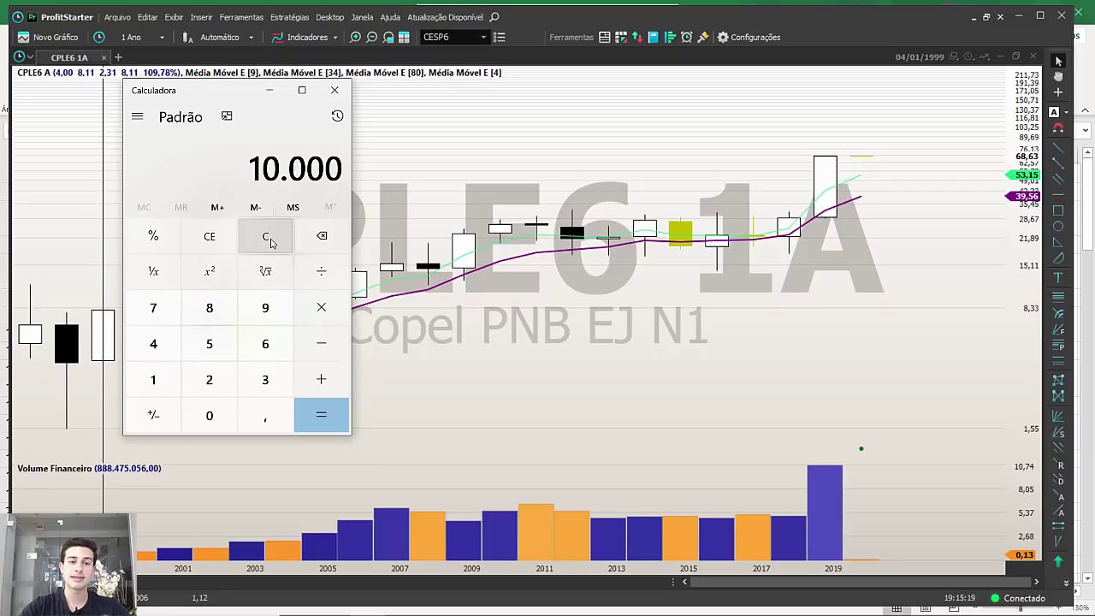
text(*10)
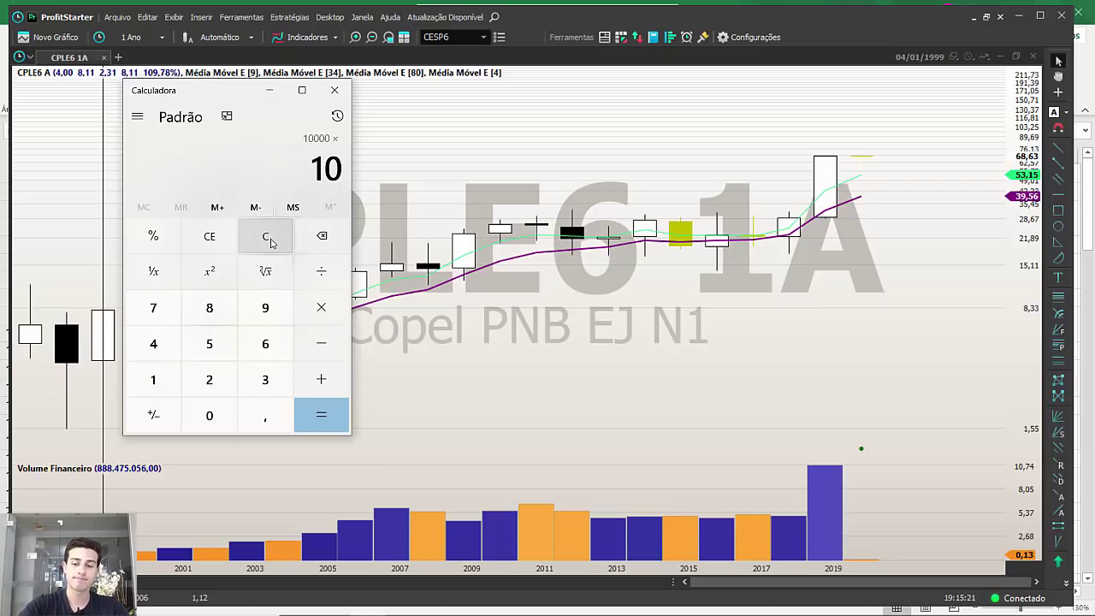
key(Return)
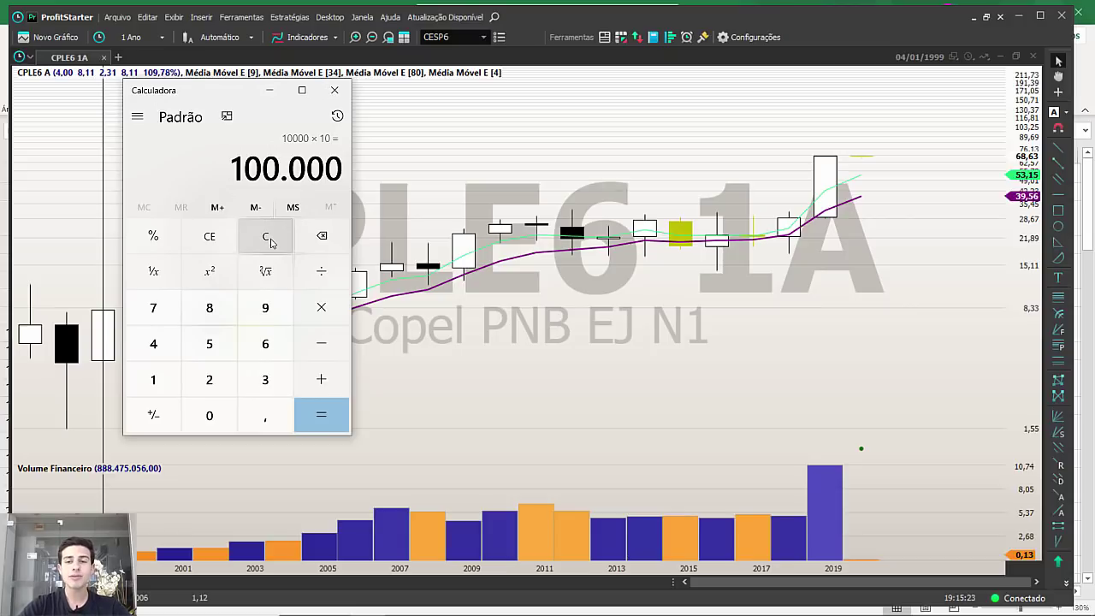
Leave the calculator, look up the next ticker in the Excel watchlist, and load TRPL4 in the ProfitStarter yearly chart.
click(271, 243)
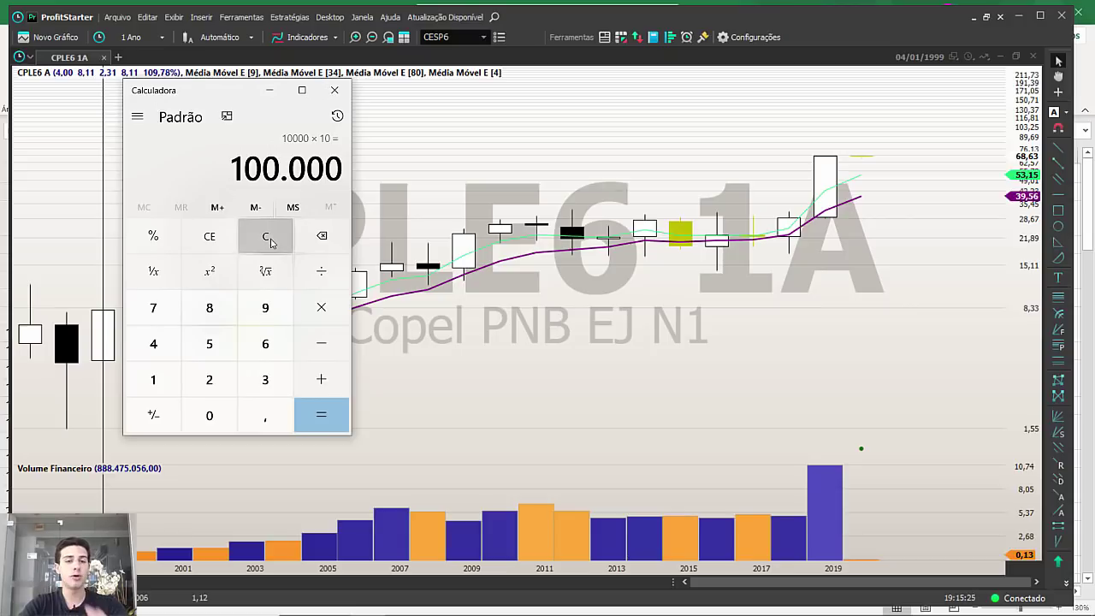
click(392, 163)
mouse_move(777, 603)
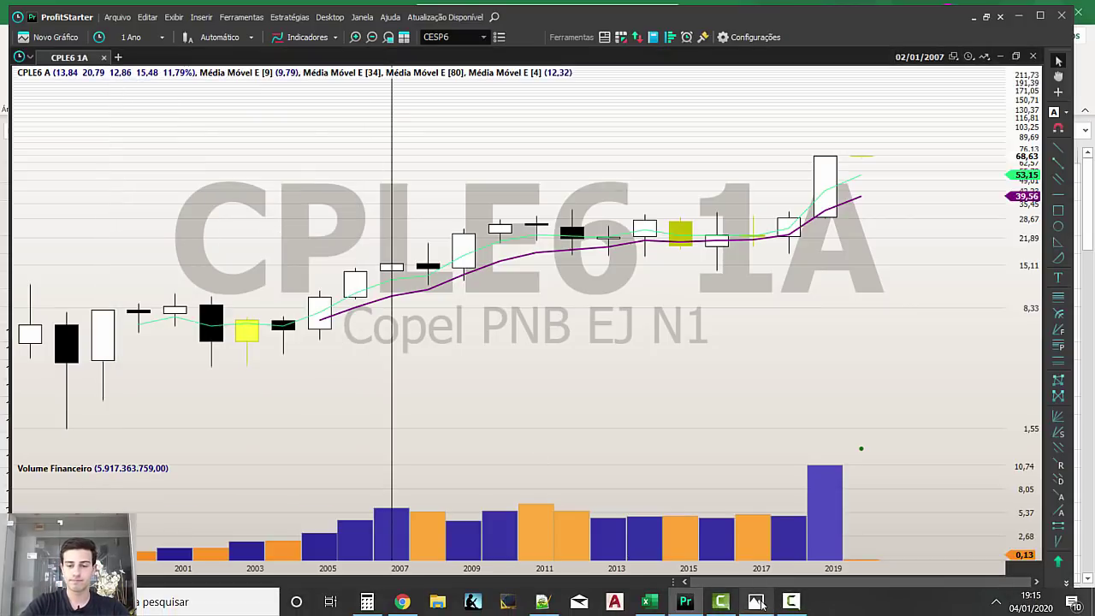
click(649, 601)
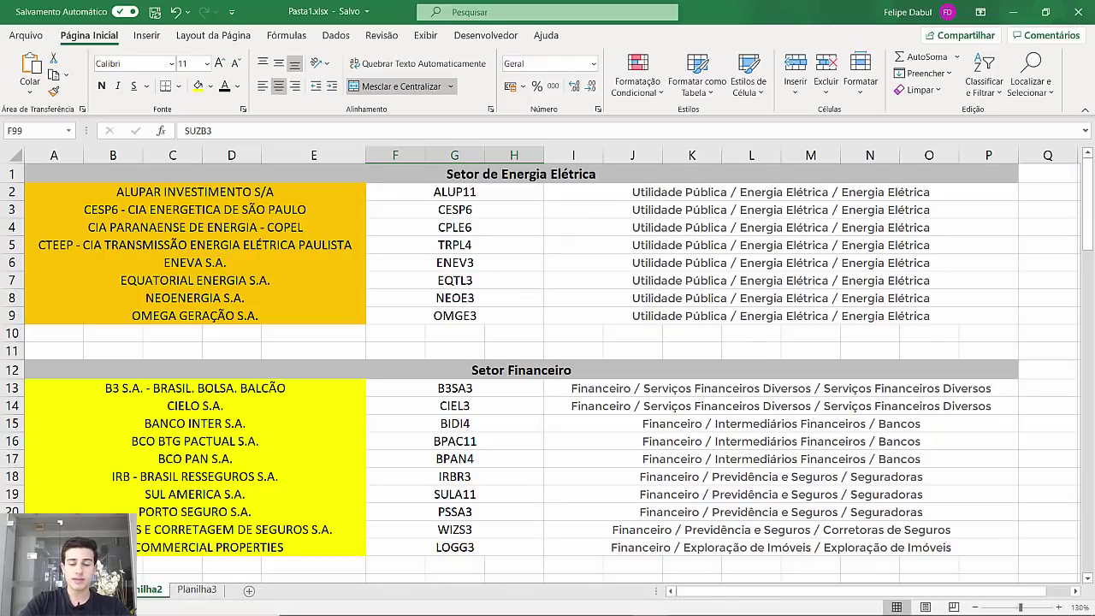
click(685, 601)
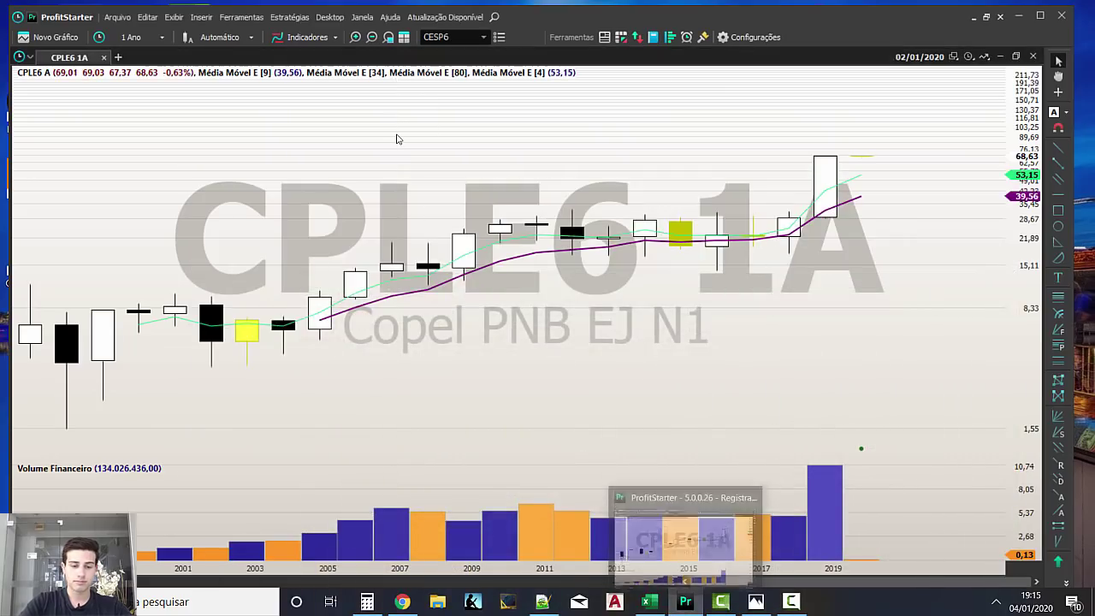
text(TRPL4)
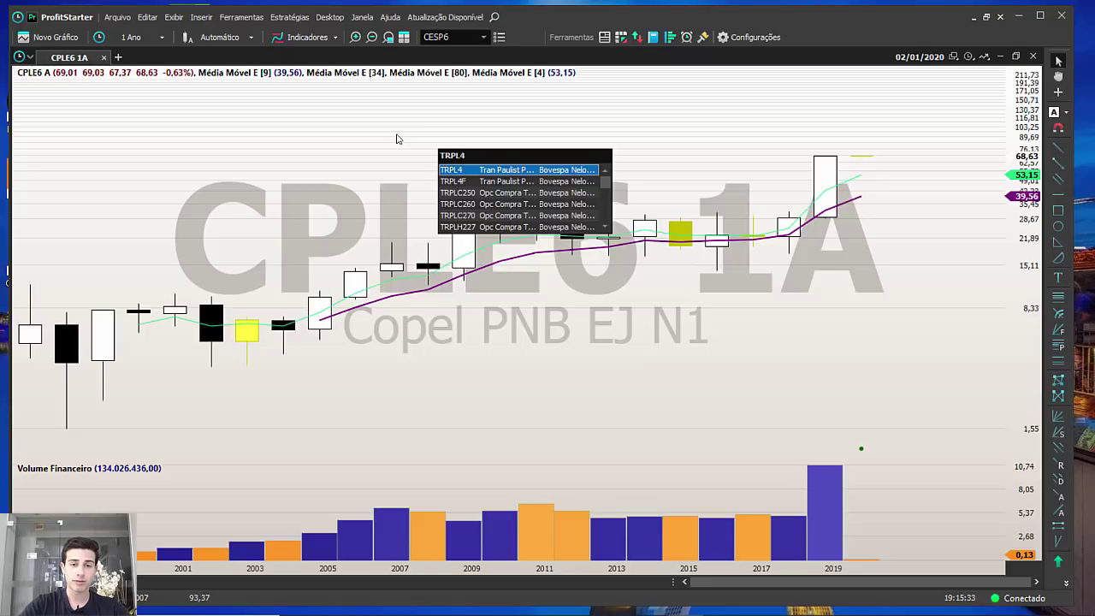
key(Return)
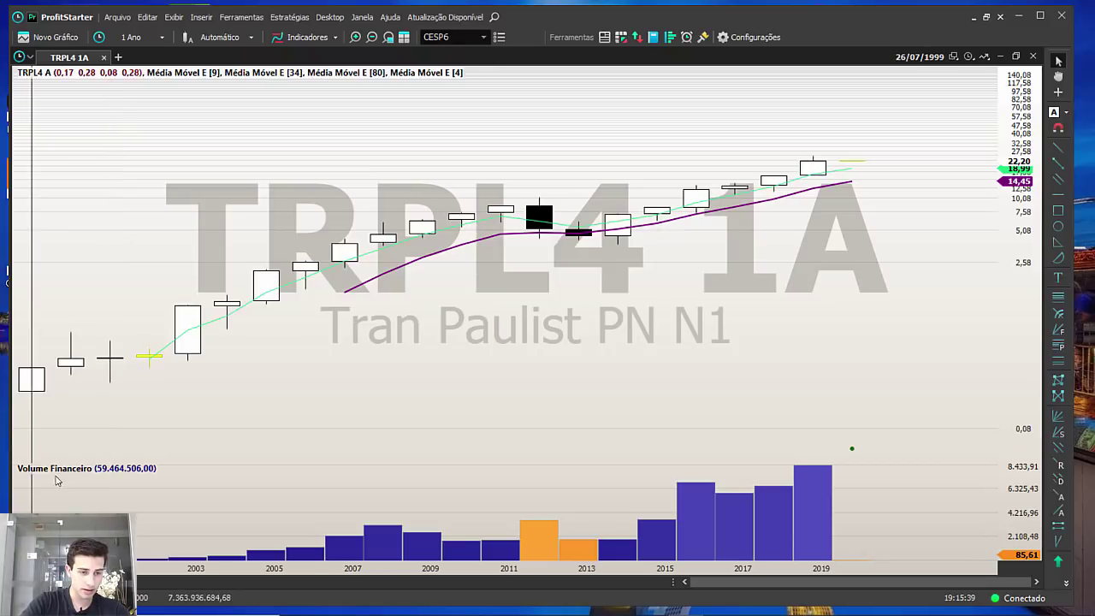
Measure TRPL4's percentage gain from the 1999 candle's opening level to the most recent yearly candle.
click(34, 395)
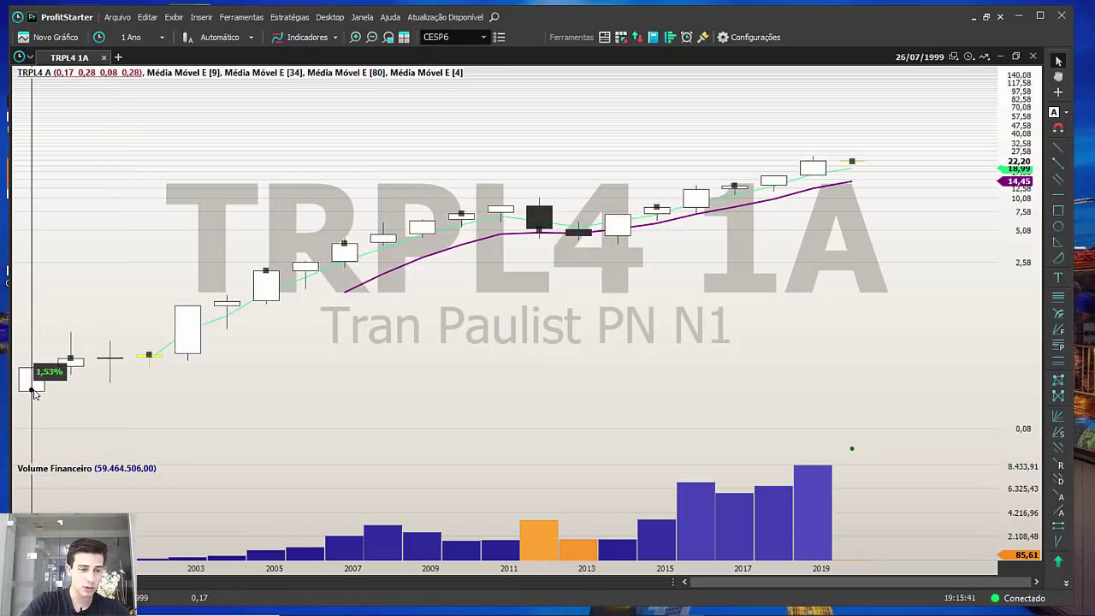
drag(33, 390, 853, 162)
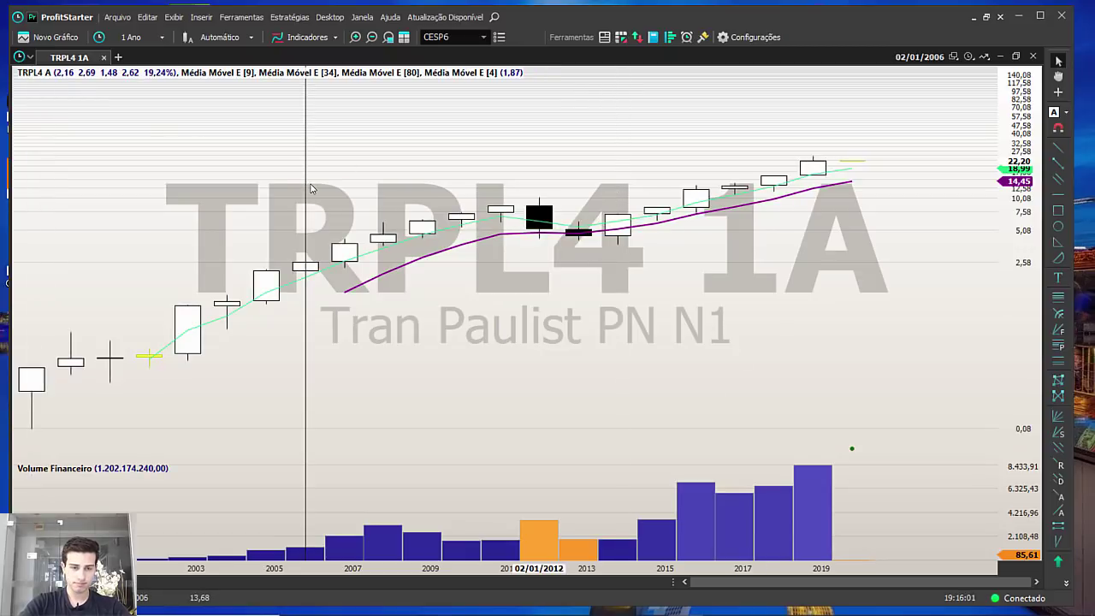
Switch the TRPL4 chart to the weekly timeframe and show the candles from July to December 2019.
text(s)
click(453, 169)
click(1058, 345)
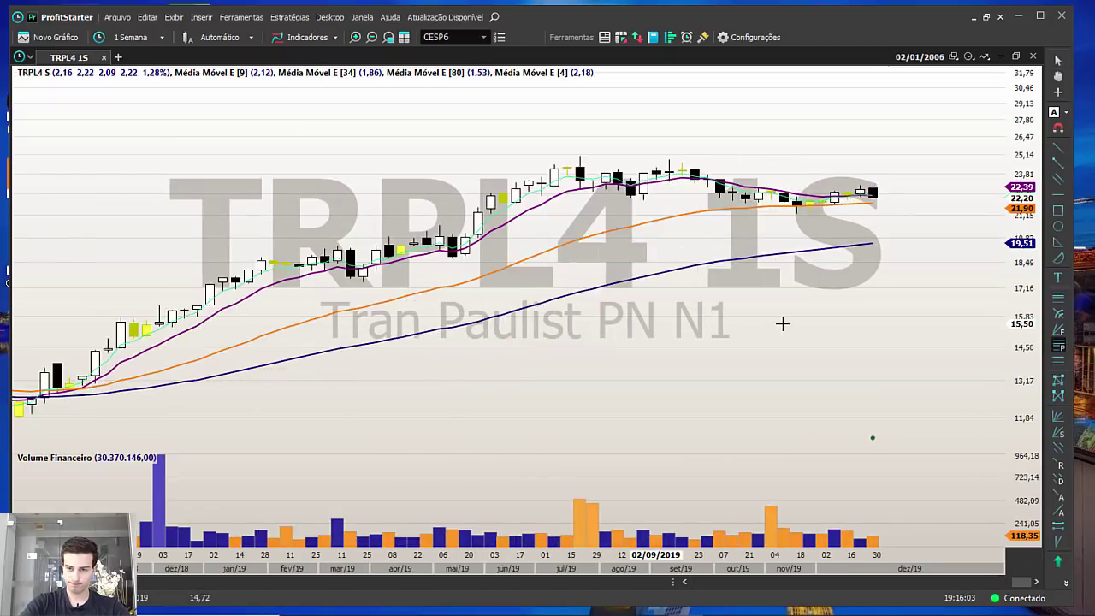
scroll(782, 324, up, 5)
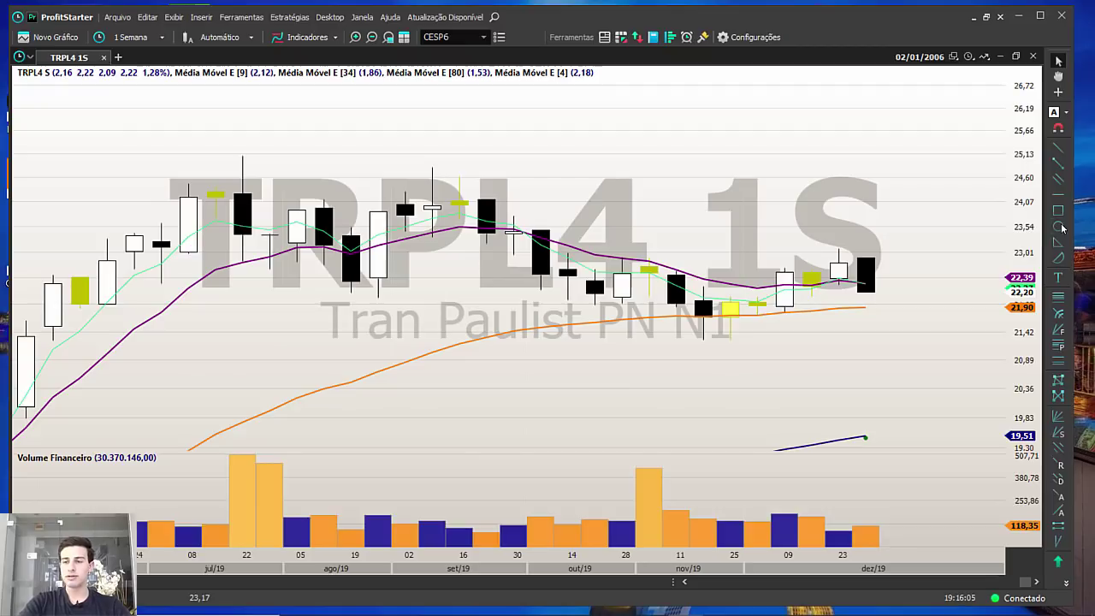
Draw a narrow red triangle pointing at the 30/12/2019 candle, and shift it so its tip sits on the 23/12/2019 candle.
click(1058, 242)
drag(866, 263, 756, 141)
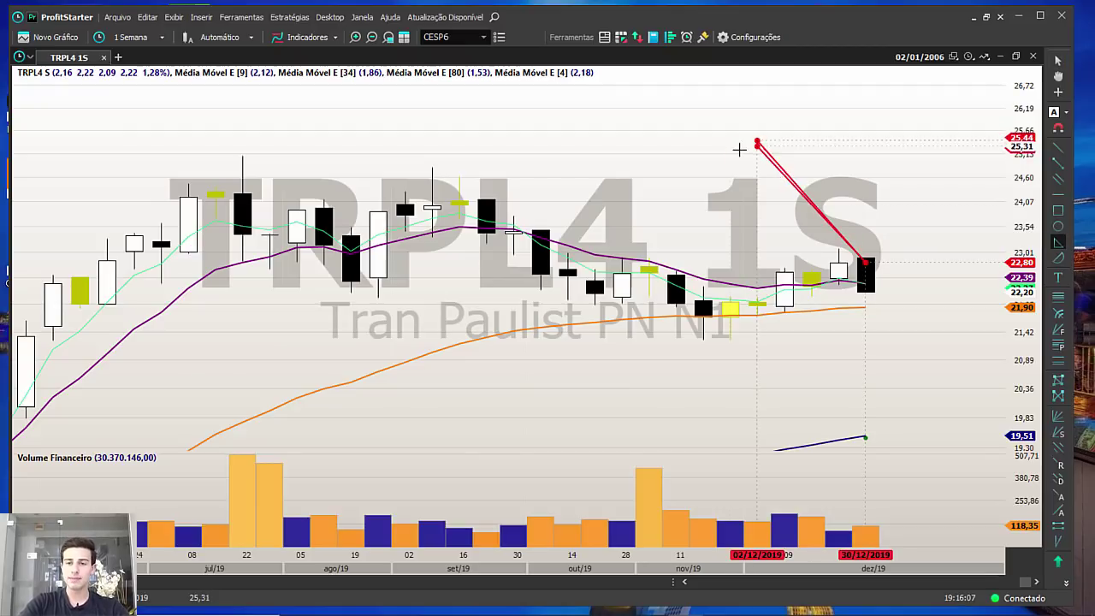
click(757, 148)
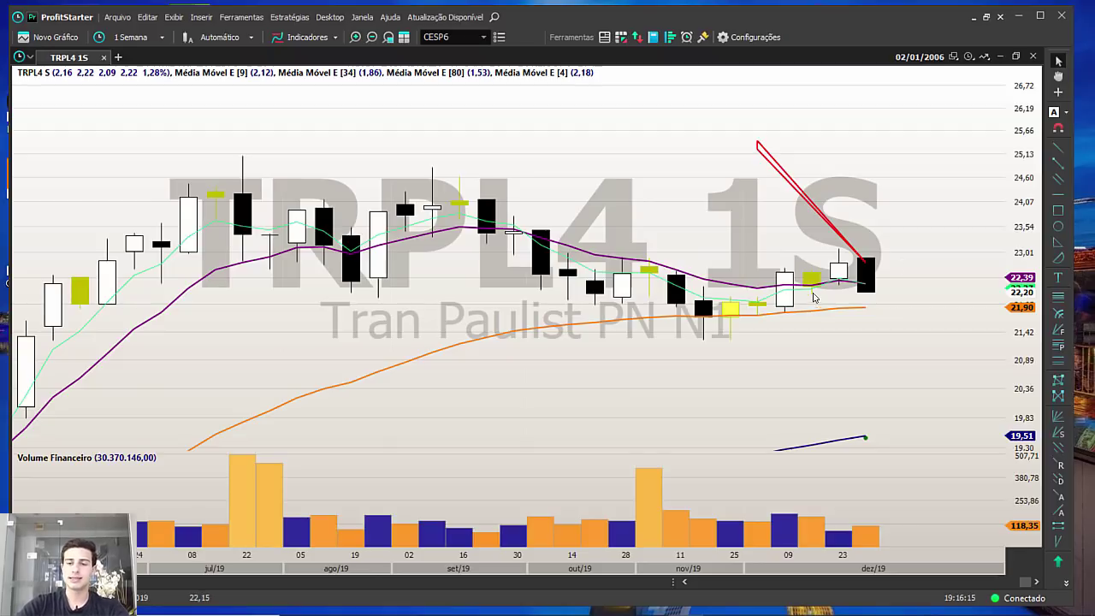
mouse_move(820, 221)
mouse_down()
mouse_move(755, 241)
mouse_move(807, 236)
mouse_up()
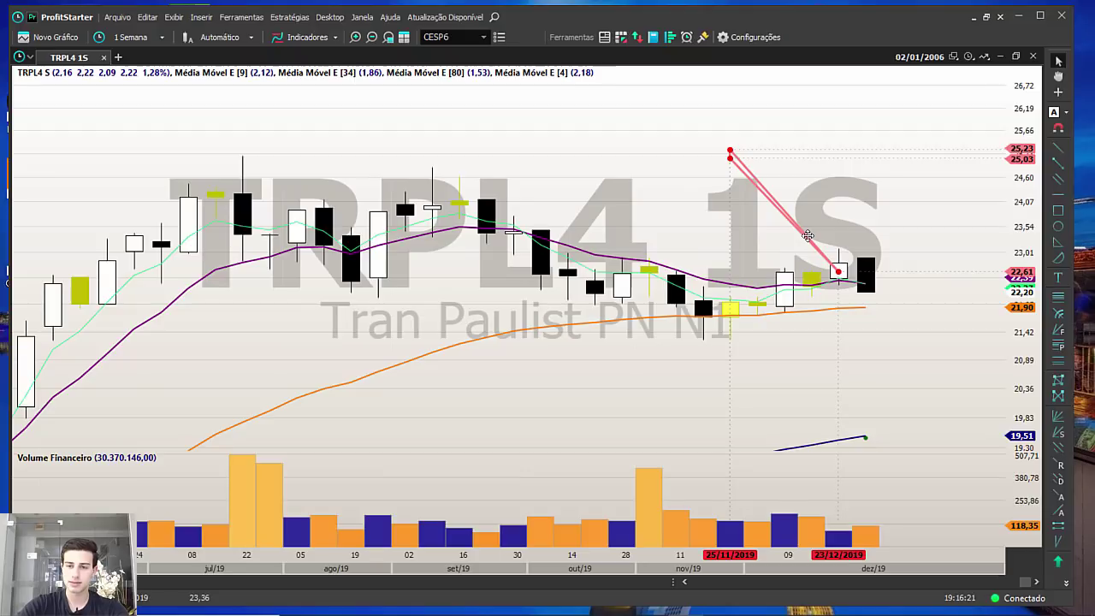
Step the chart back to end at the 23/12/2019 candle and measure the move from the 09/09/2019 high to the late-November low.
double_click(683, 583)
click(1037, 583)
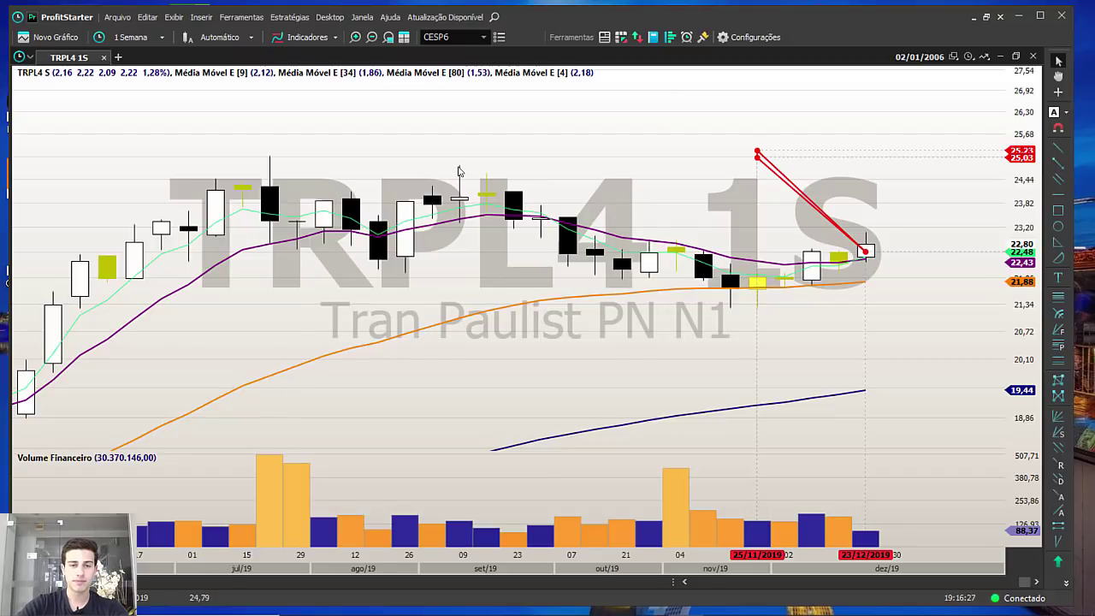
drag(460, 167, 767, 299)
key(Escape)
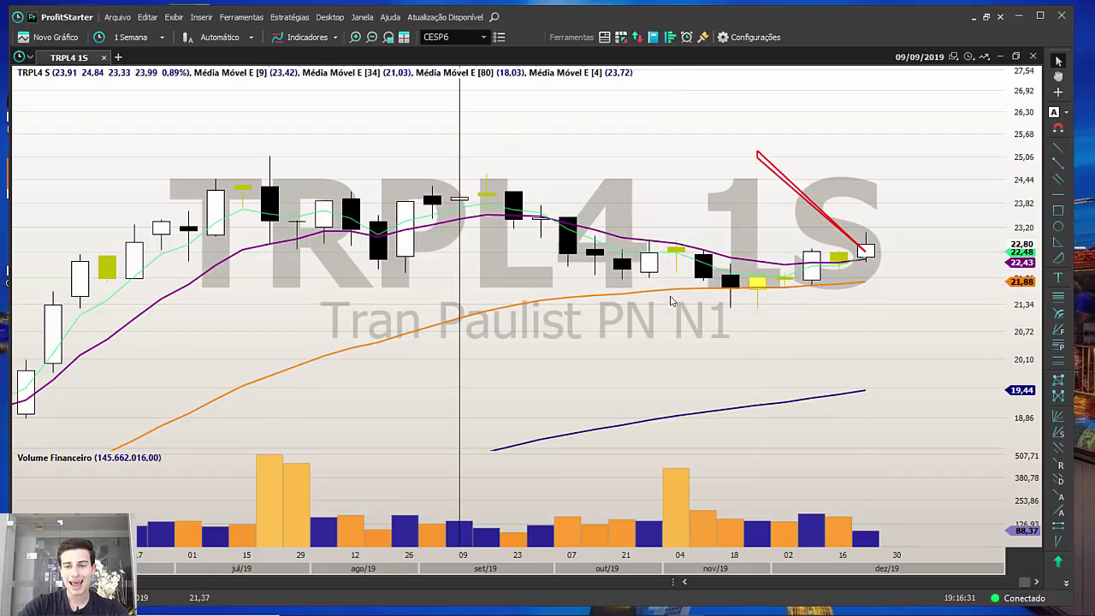
Draw a red rectangle around the November and December lows, and position it from 28/10/2019 to 30/12/2019 with its base at about 20,74.
click(1058, 210)
drag(621, 254, 874, 319)
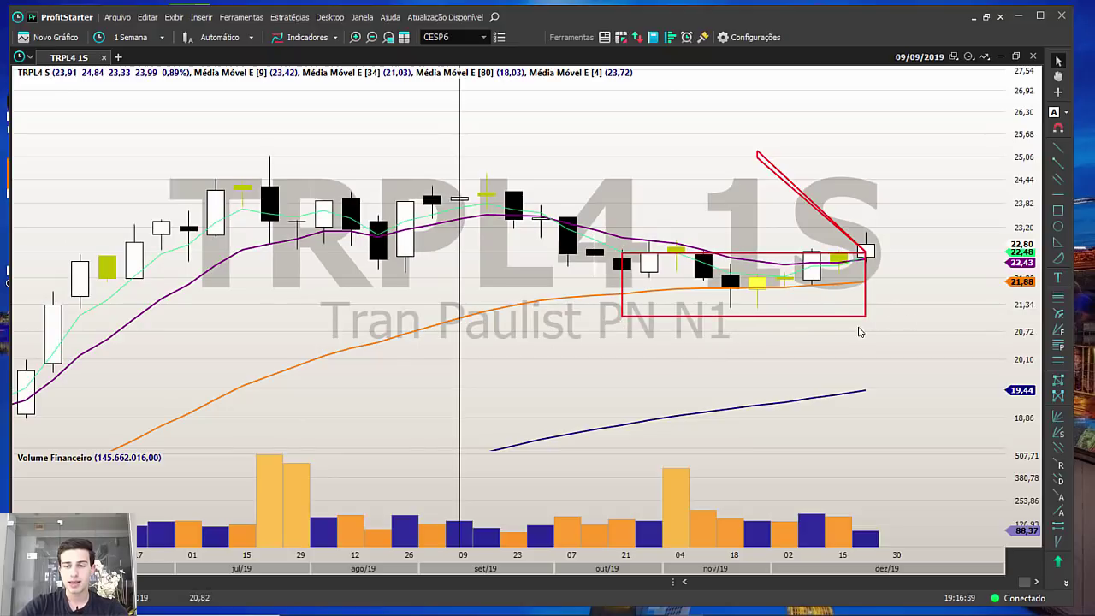
drag(858, 316, 891, 331)
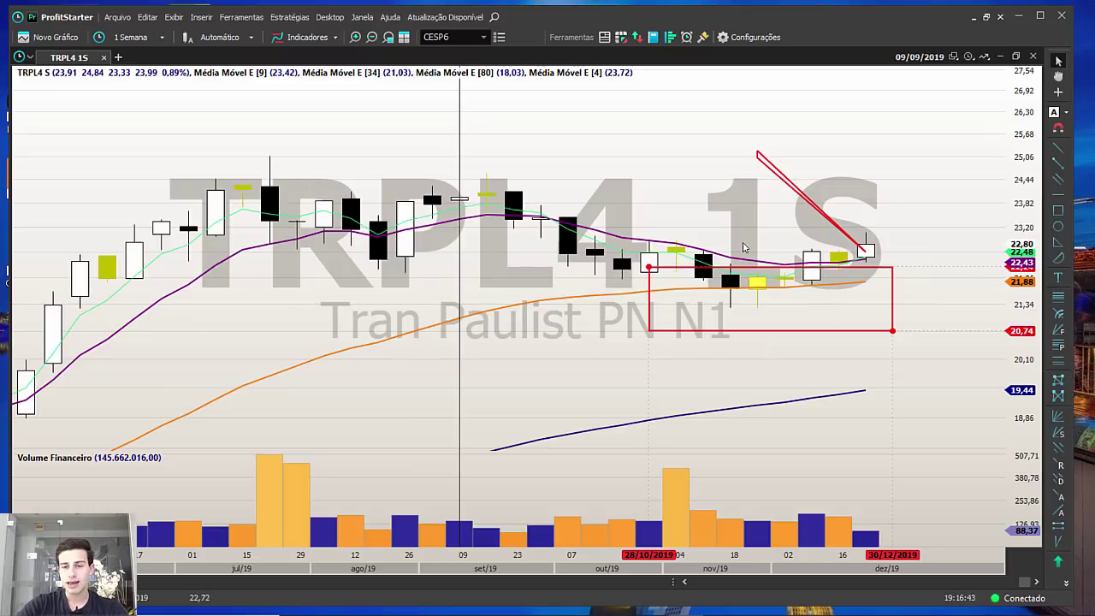
Move the red triangle so its tip points at the 09/12/2019 candle, and widen its open end slightly.
click(753, 237)
drag(806, 193, 708, 148)
click(812, 139)
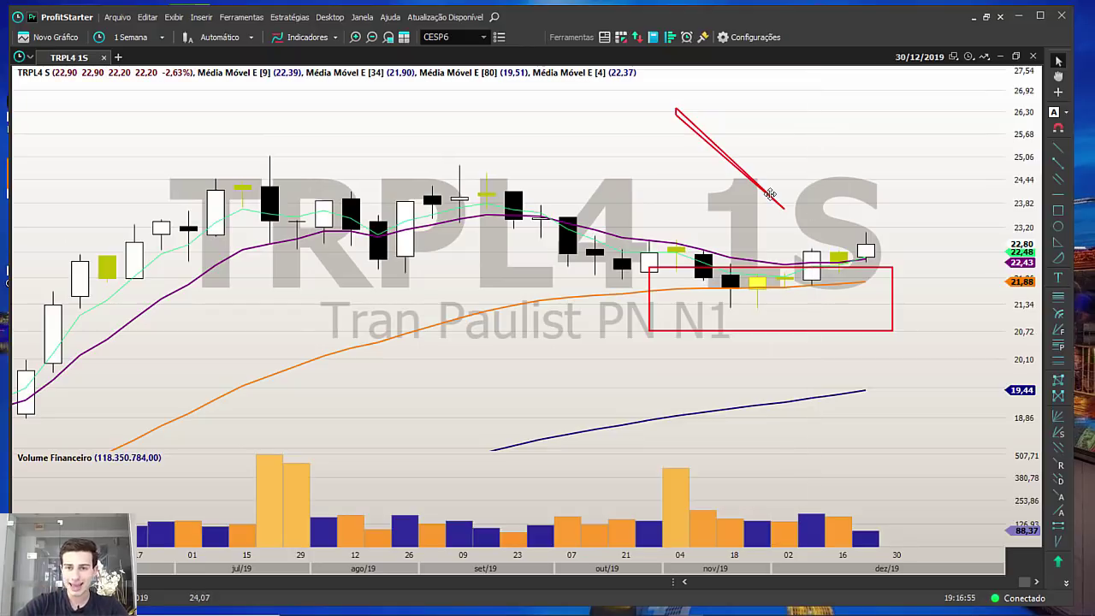
click(784, 236)
drag(784, 236, 793, 243)
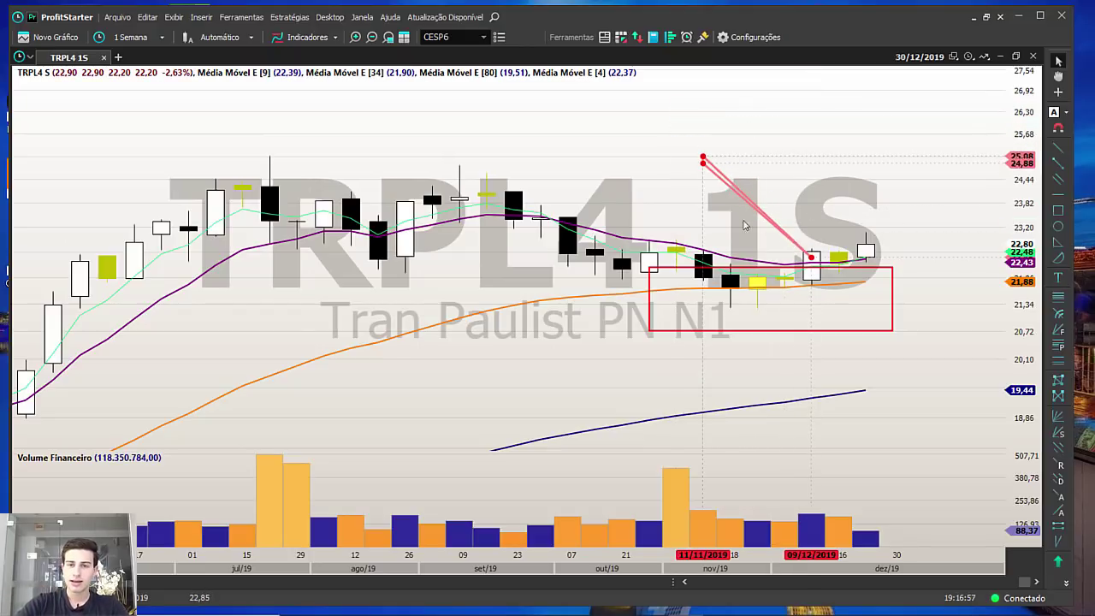
drag(703, 163, 700, 170)
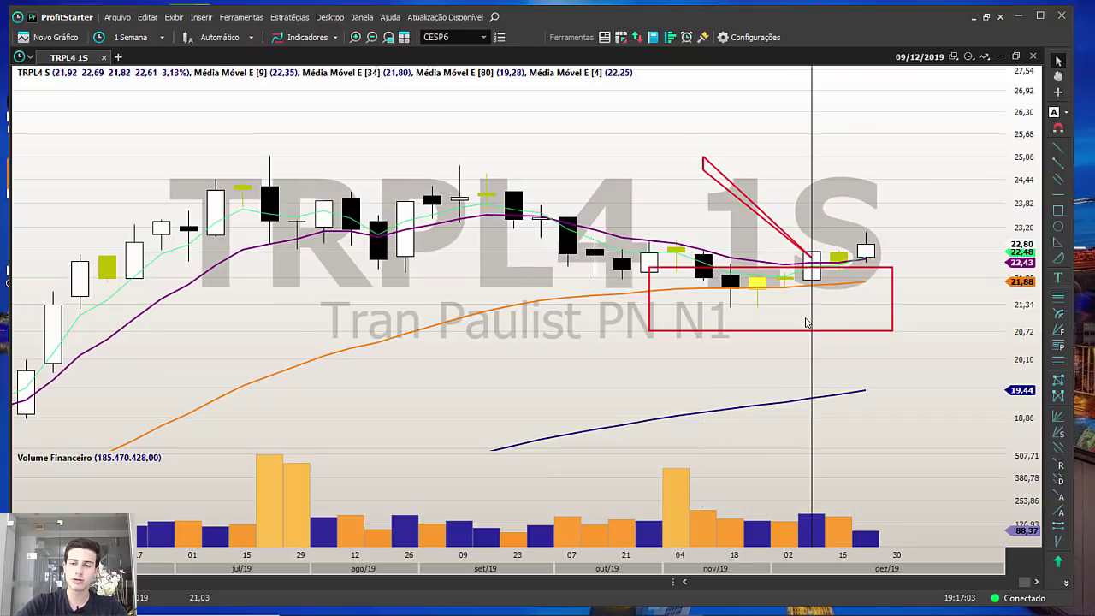
Shift the red triangle to the 16/12/2019 candle, then advance the chart one week and place its tip at about 22,92 on the 30/12/2019 candle.
click(802, 219)
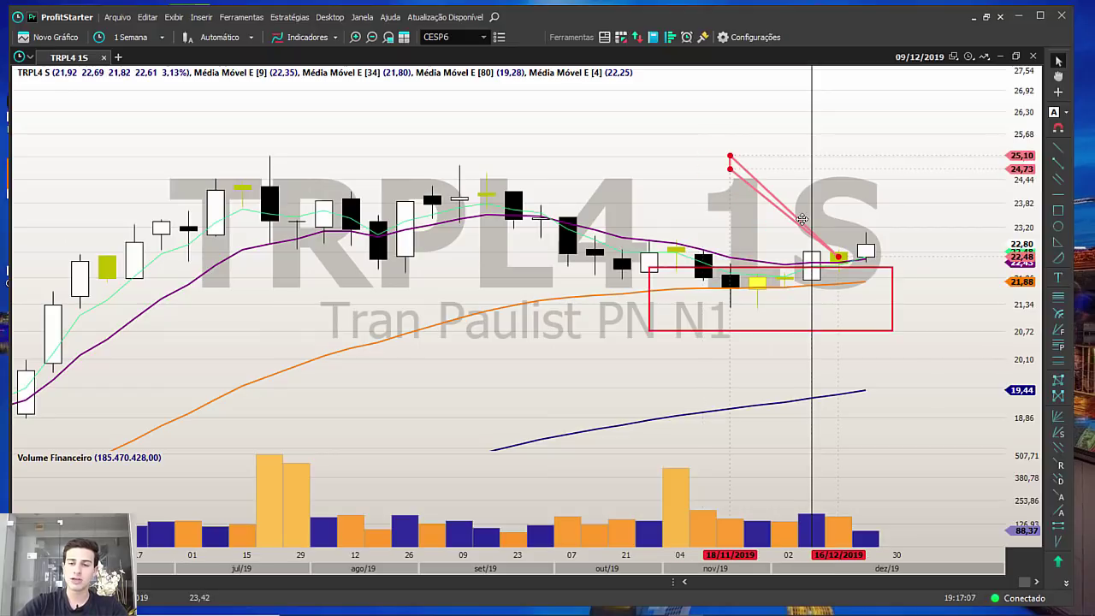
mouse_move(802, 219)
mouse_down()
mouse_move(801, 205)
mouse_move(821, 218)
mouse_move(797, 211)
mouse_move(797, 235)
mouse_move(812, 214)
mouse_move(781, 214)
mouse_move(816, 212)
mouse_move(779, 213)
mouse_up()
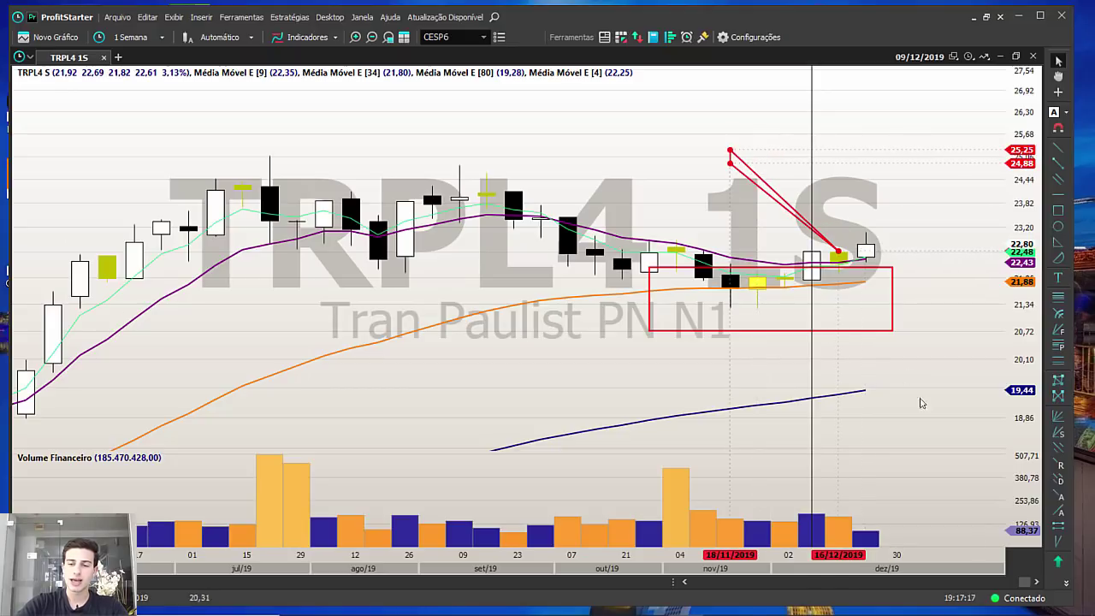
click(1036, 583)
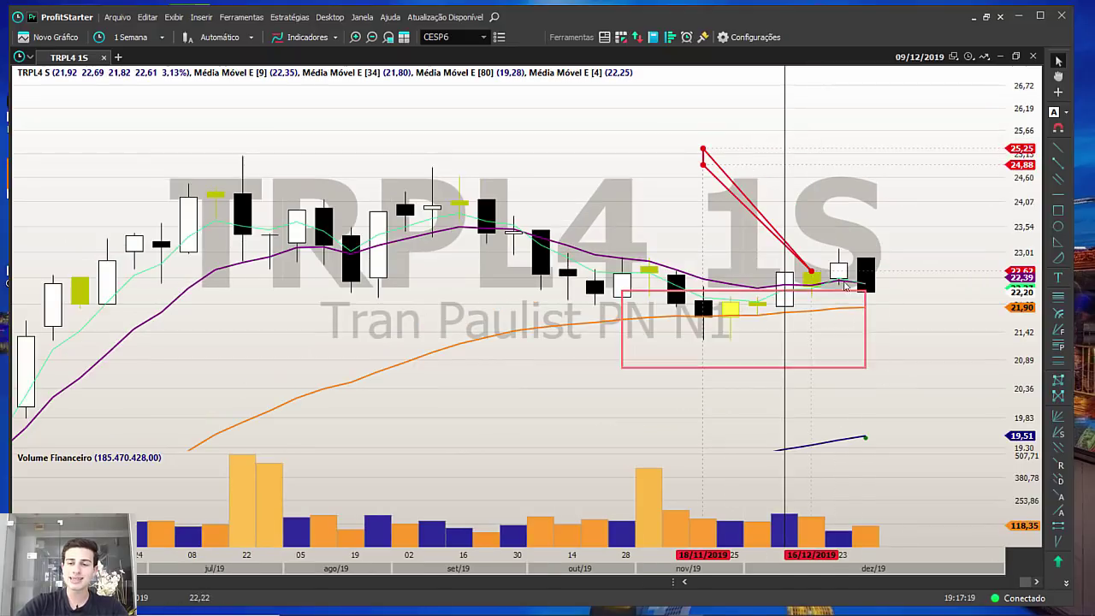
drag(780, 240, 835, 226)
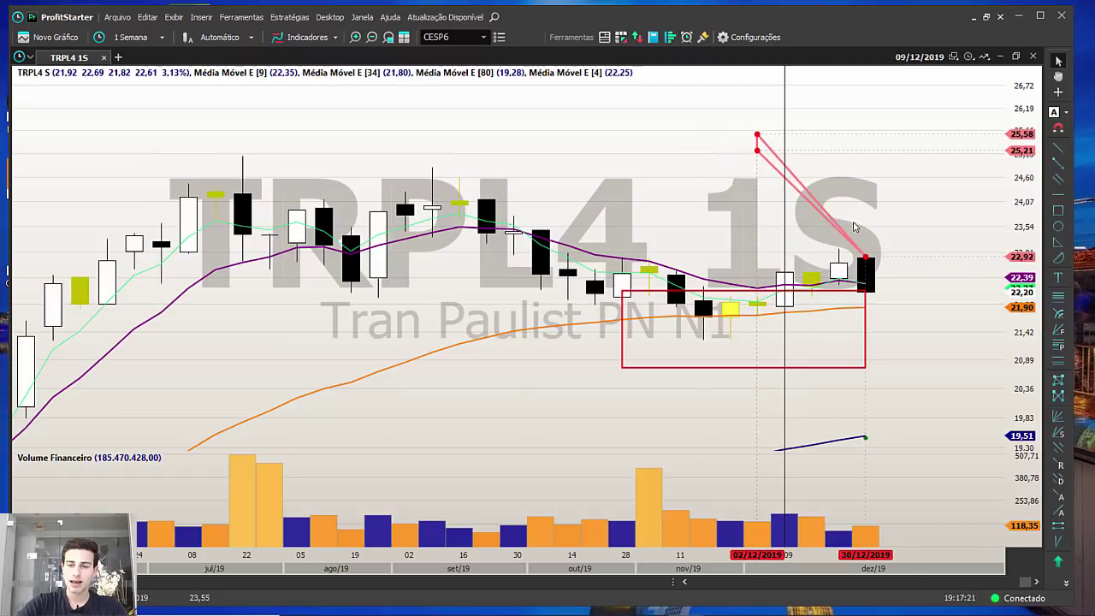
Remove the red rectangle around the November and December candles and inspect the latest weekly candles closely.
click(756, 222)
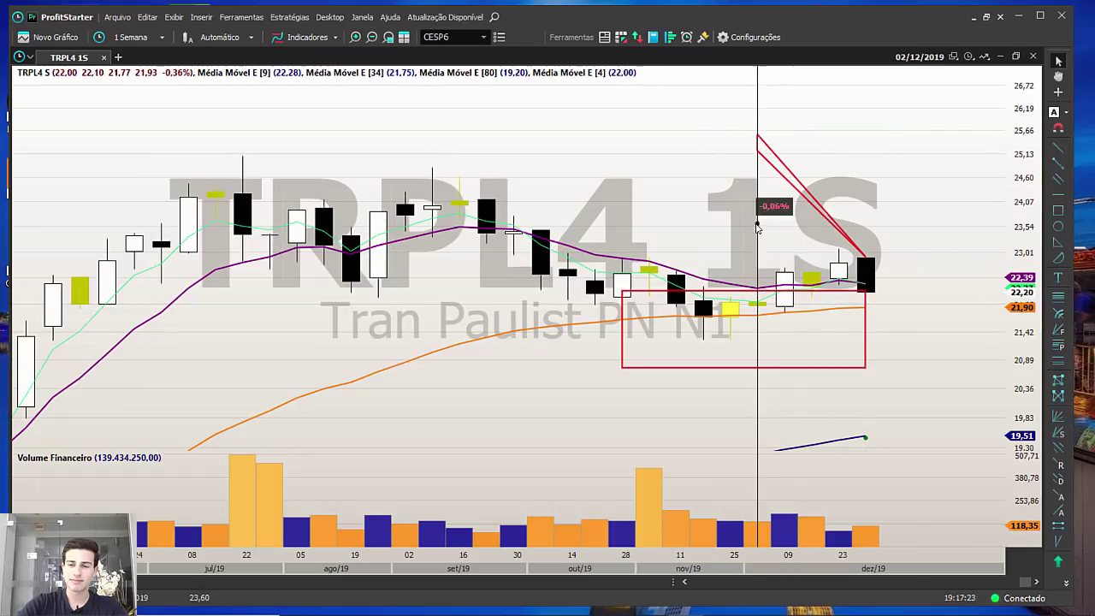
scroll(880, 317, up, 3)
key(r)
scroll(880, 318, up, 2)
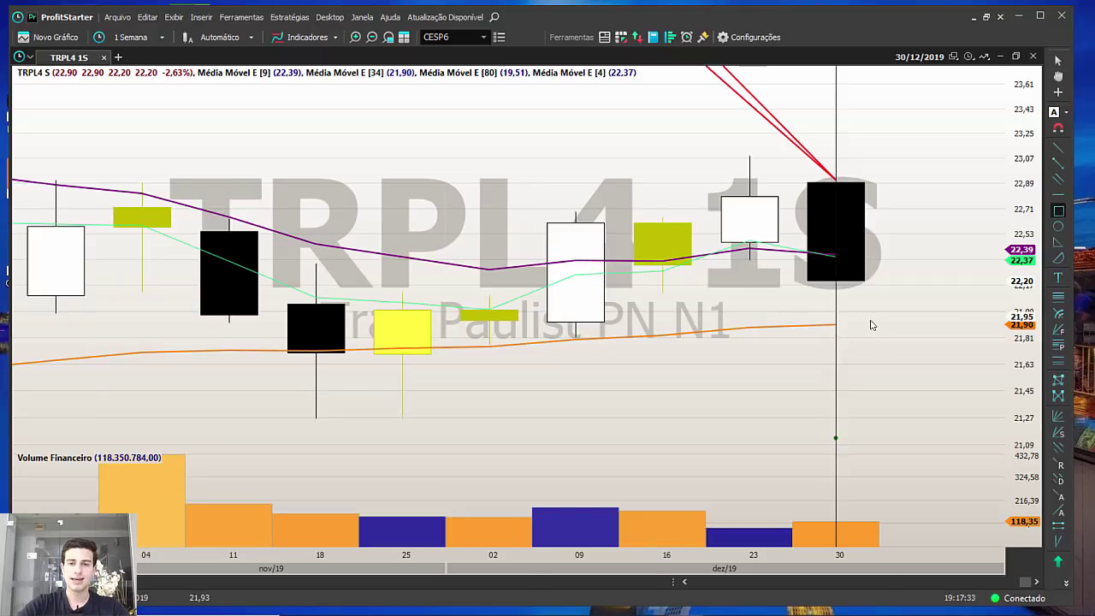
scroll(872, 321, down, 3)
scroll(872, 320, down, 5)
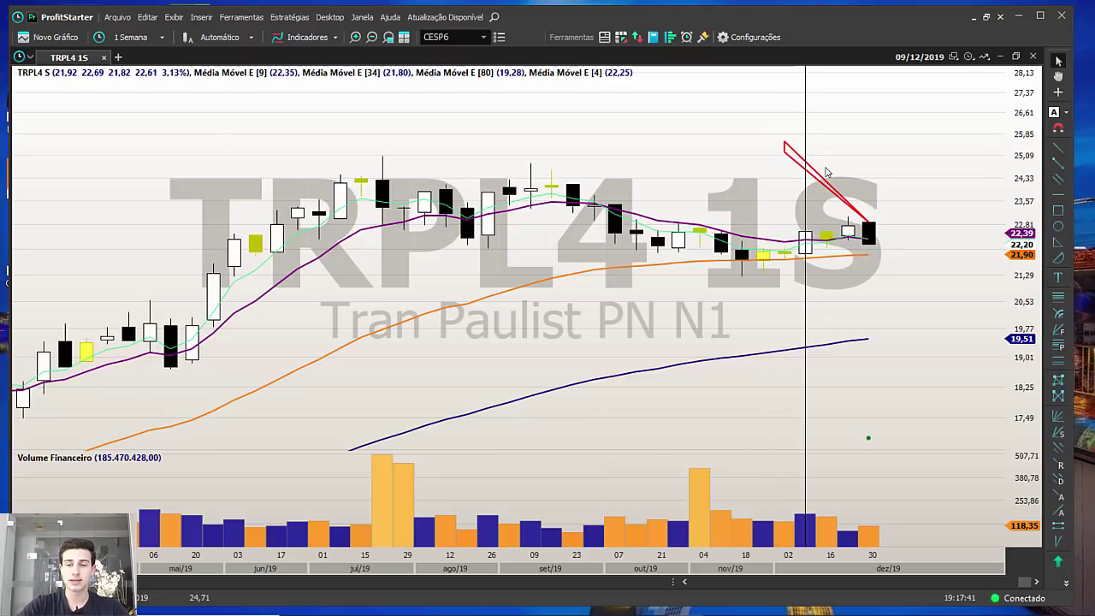
scroll(894, 325, up, 4)
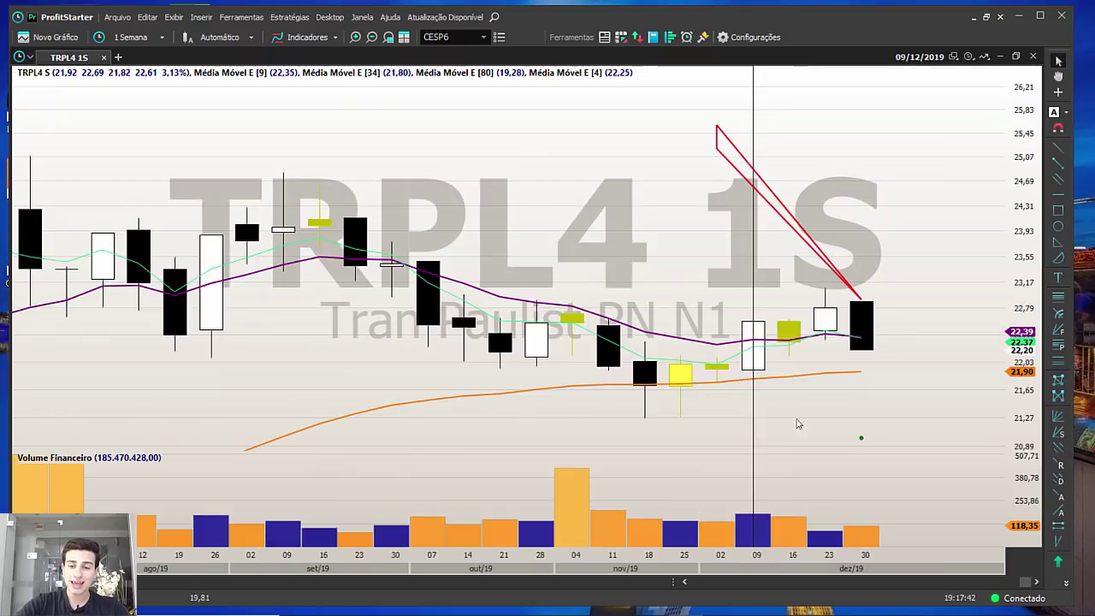
Step the chart back one week and forward again, and lower the red triangle so its tip lies within the 30/12/2019 candle.
click(685, 581)
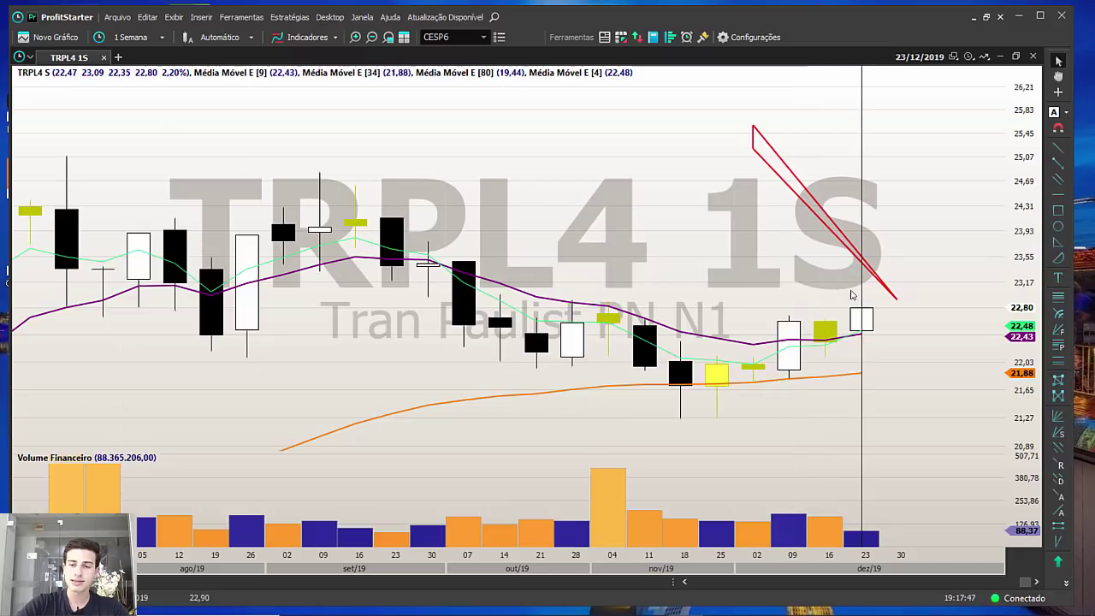
click(1037, 581)
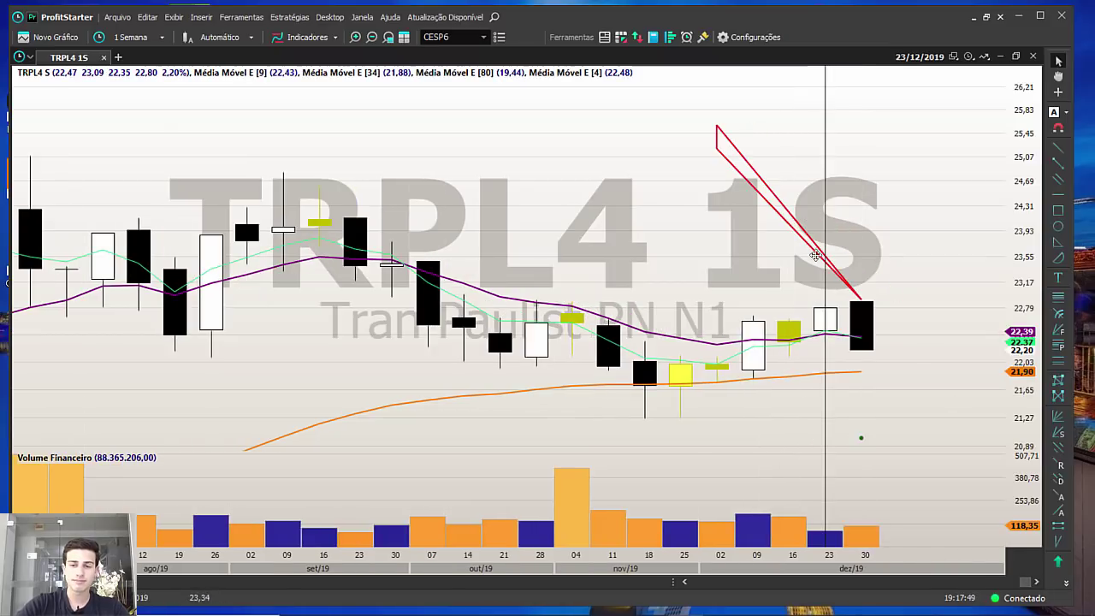
drag(819, 255, 828, 294)
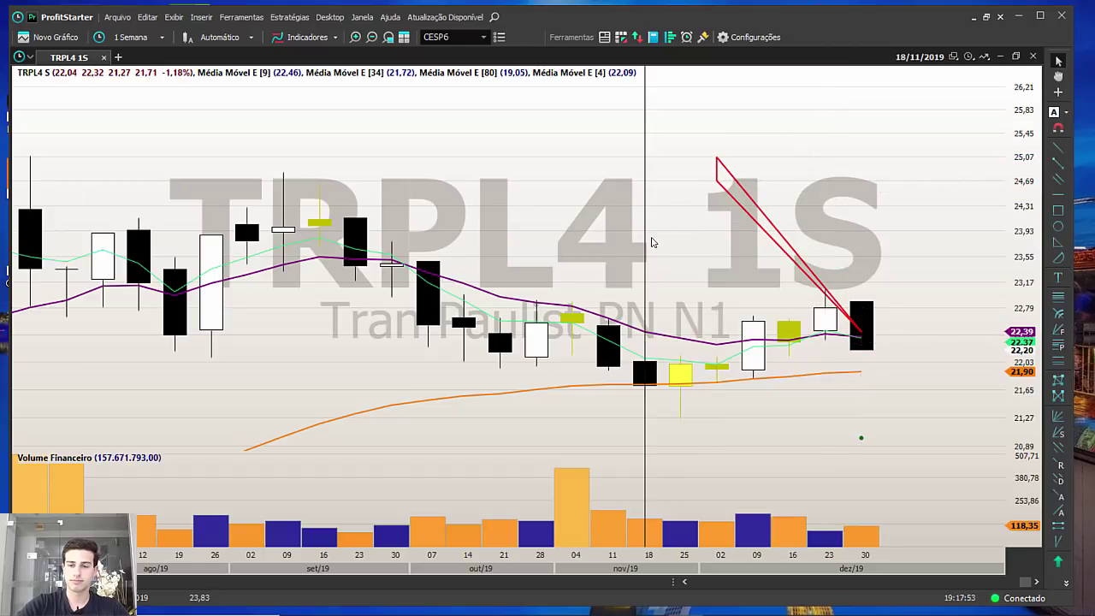
Delete the red triangle pointing at the 30/12/2019 candle.
scroll(856, 410, up, 3)
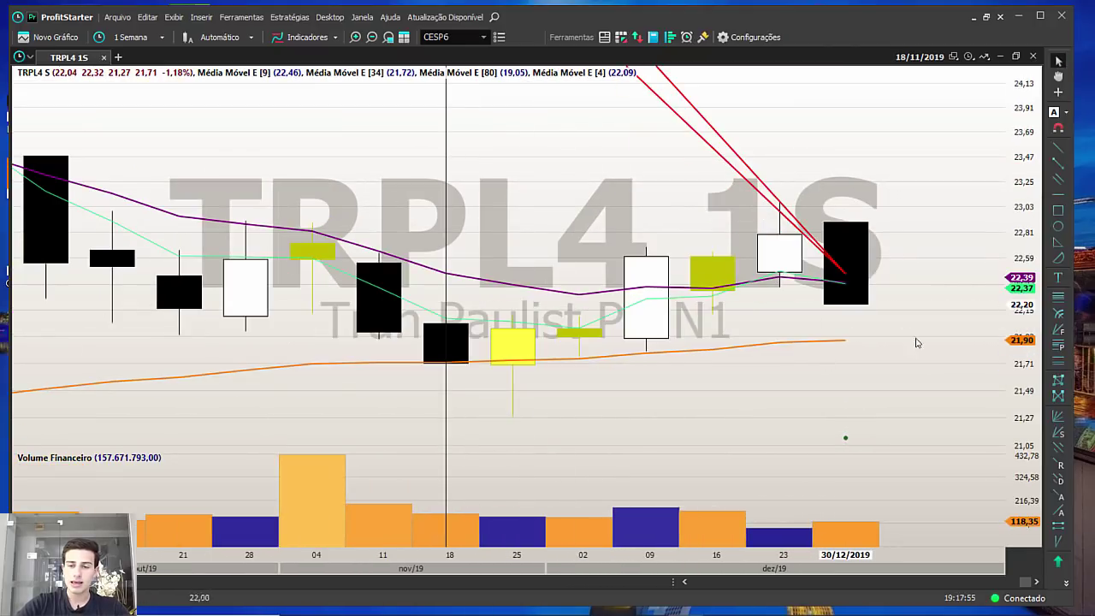
click(785, 207)
key(Delete)
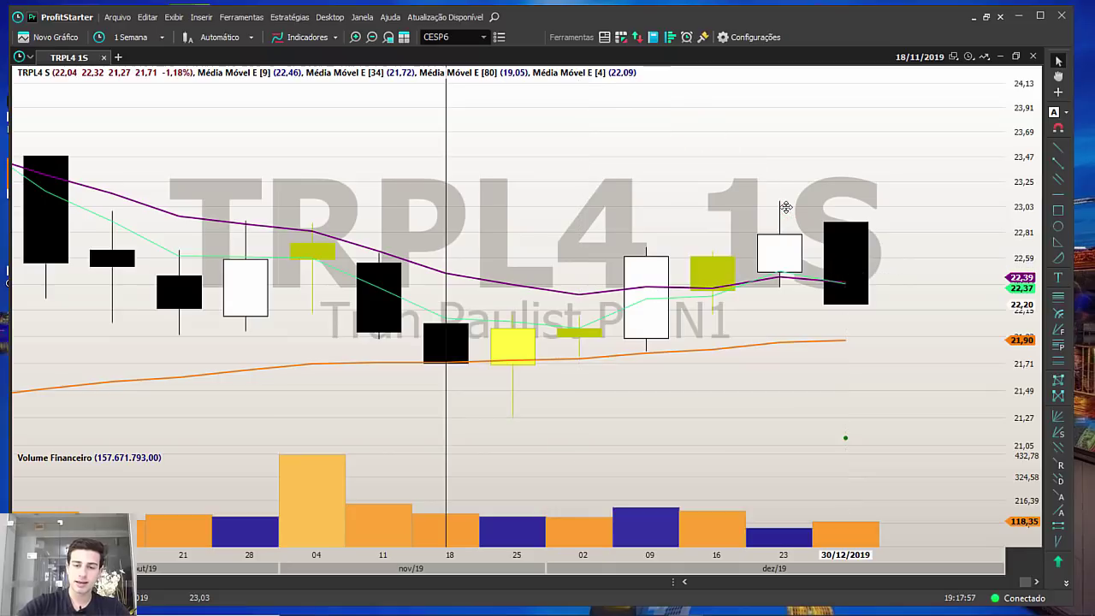
Add a red horizontal line at about 21,81, at the low of the 09/12/2019 candle.
click(1058, 193)
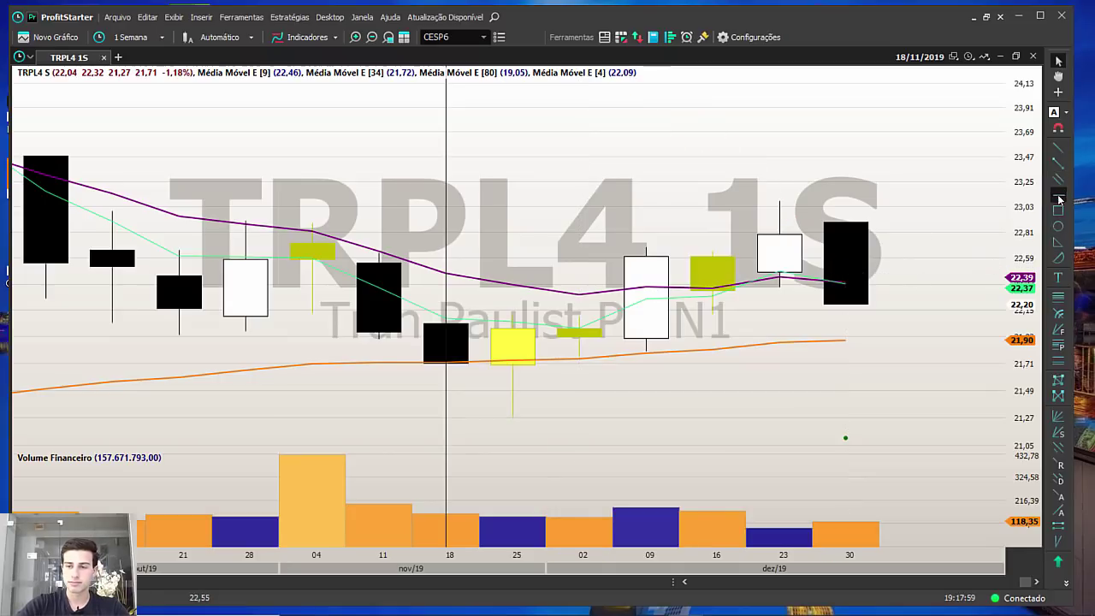
click(643, 351)
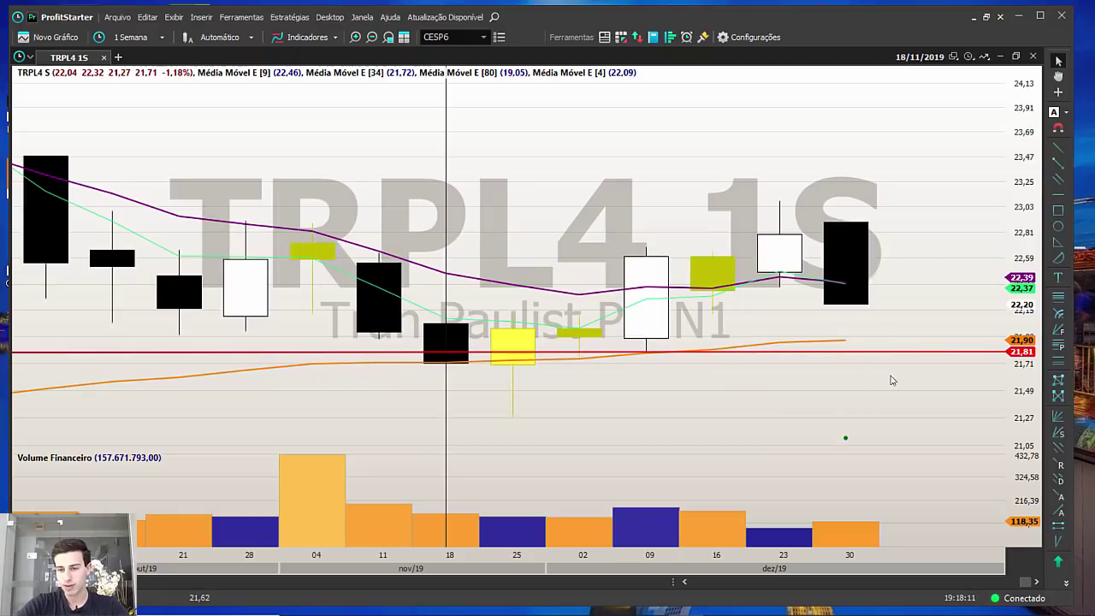
Add a second red horizontal line at about 22,11, just below the 30/12/2019 candle, and inspect the 09/12/2019 and 18/11/2019 candles.
scroll(814, 350, down, 4)
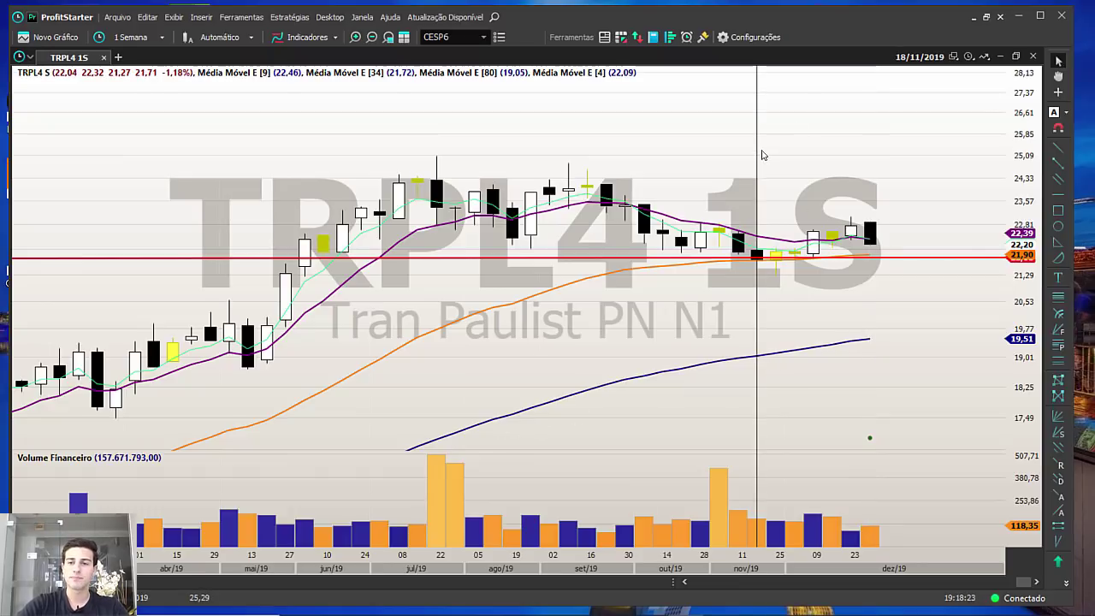
scroll(899, 373, up, 2)
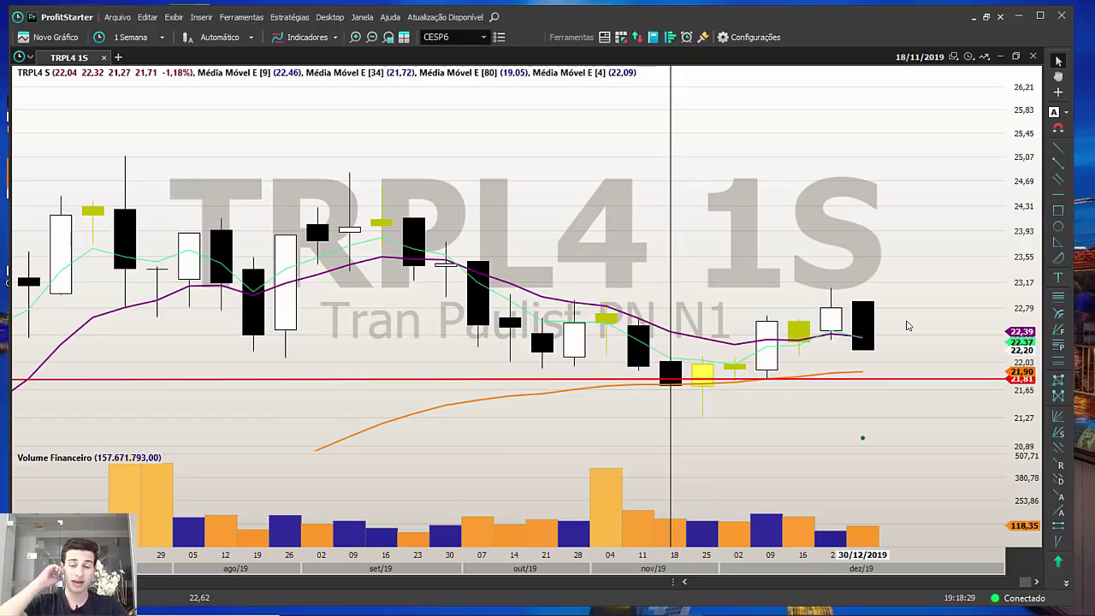
scroll(907, 323, down, 6)
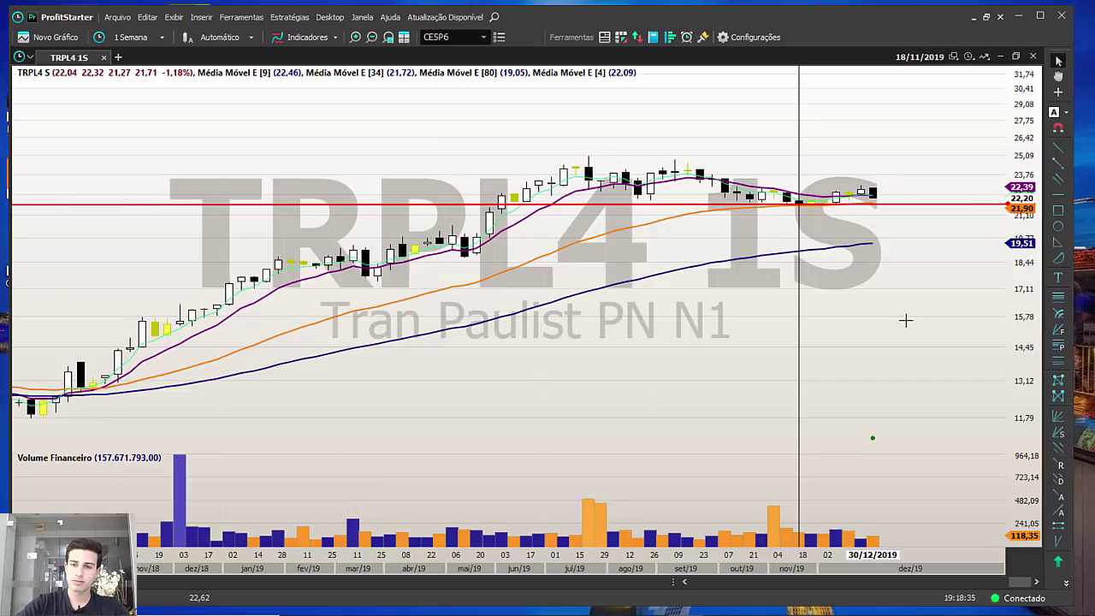
scroll(906, 320, up, 6)
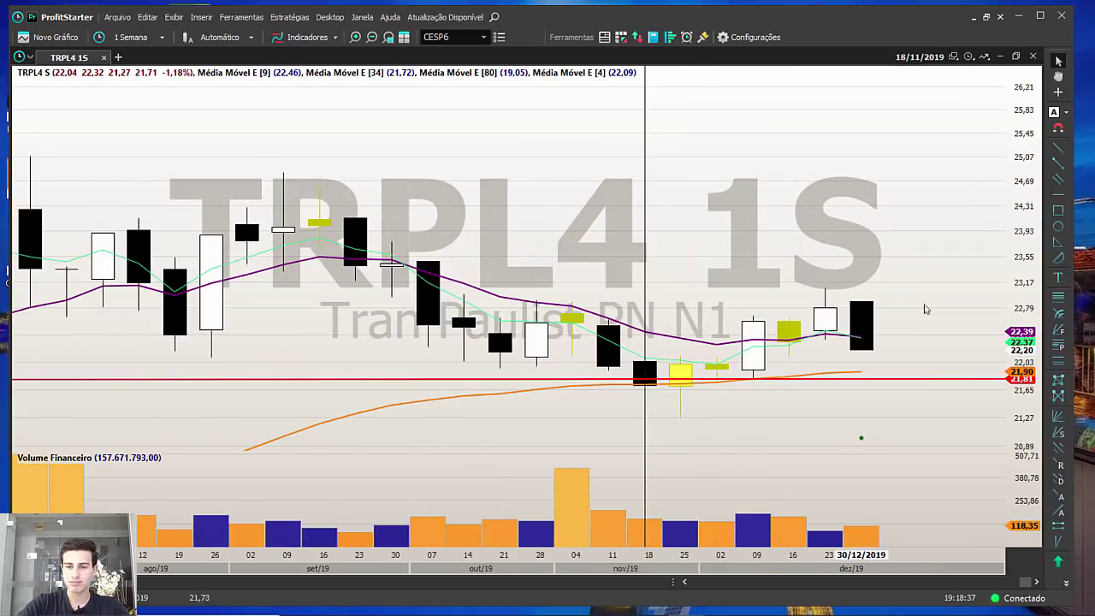
click(1059, 194)
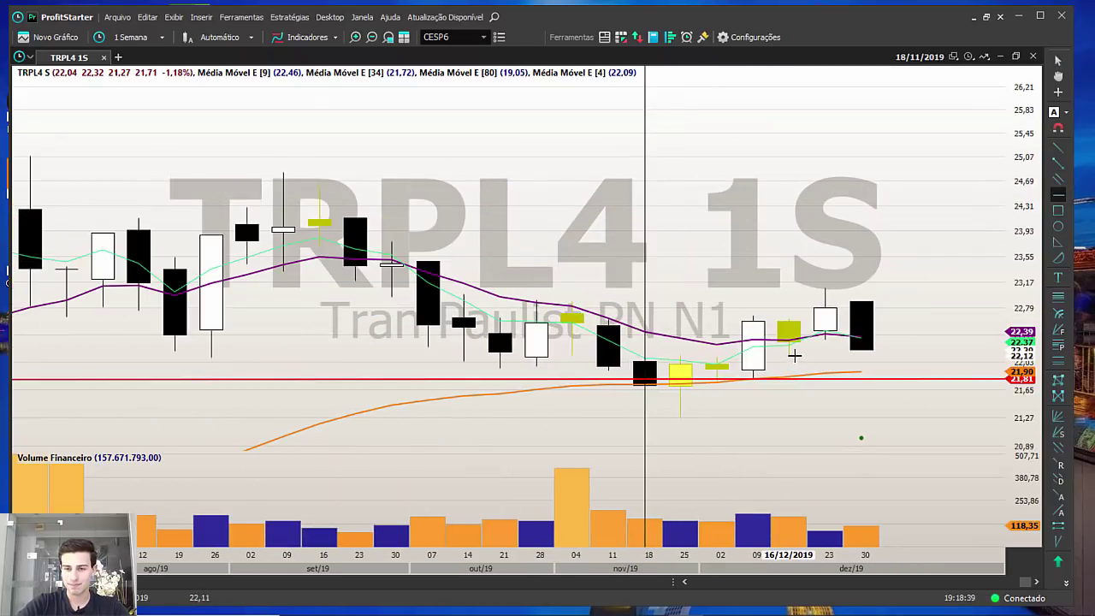
click(795, 353)
drag(921, 353, 921, 357)
click(753, 280)
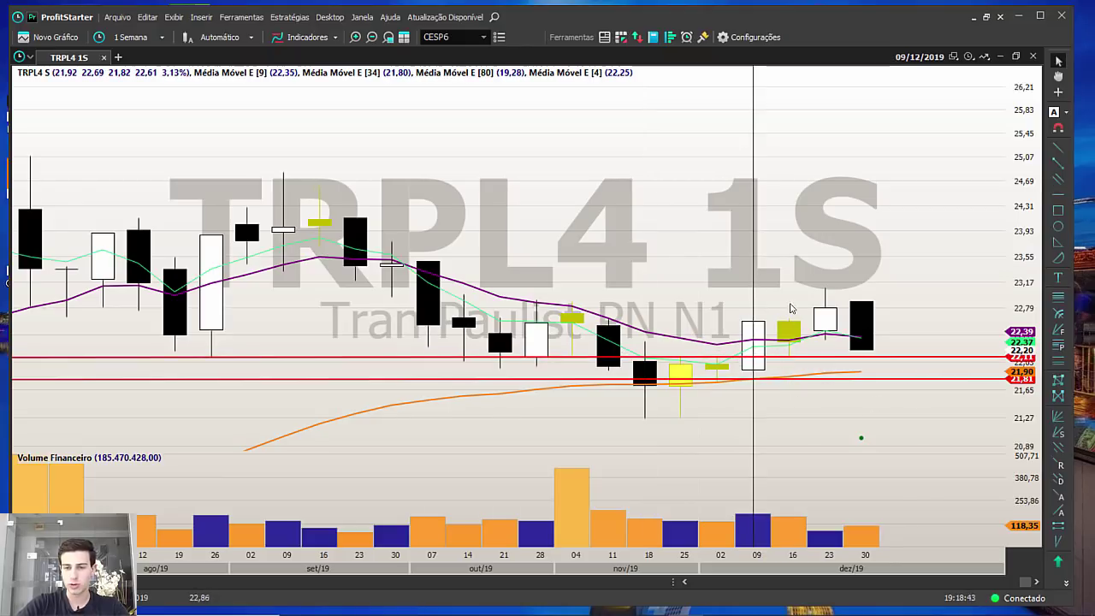
click(641, 292)
Check the electric energy tickers in the Excel watchlist, return to ProfitStarter and load the weekly chart of ENEV3.
mouse_move(721, 611)
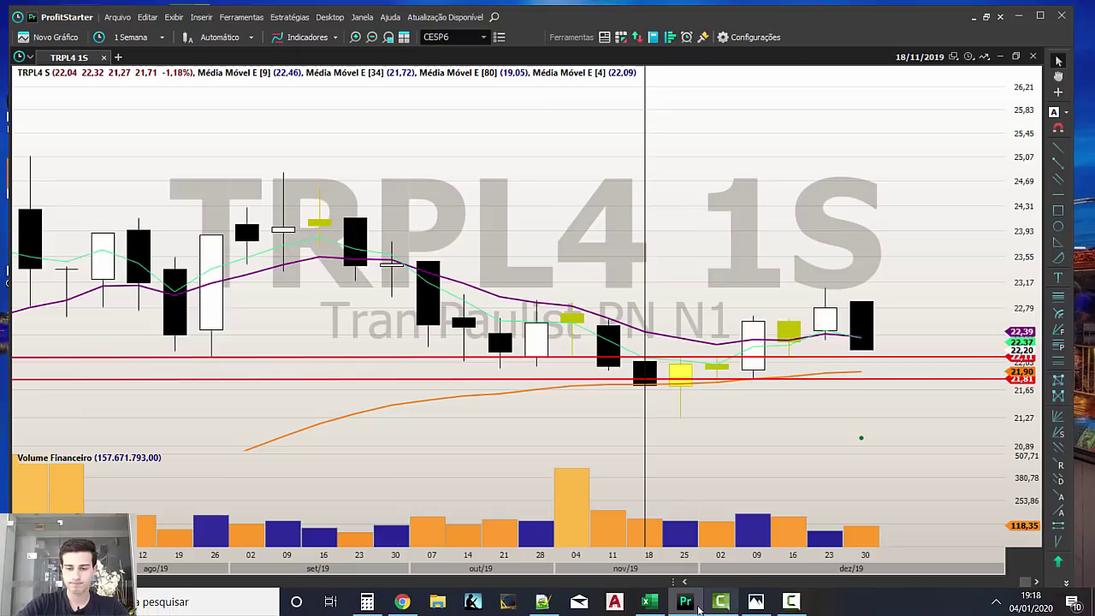
click(652, 603)
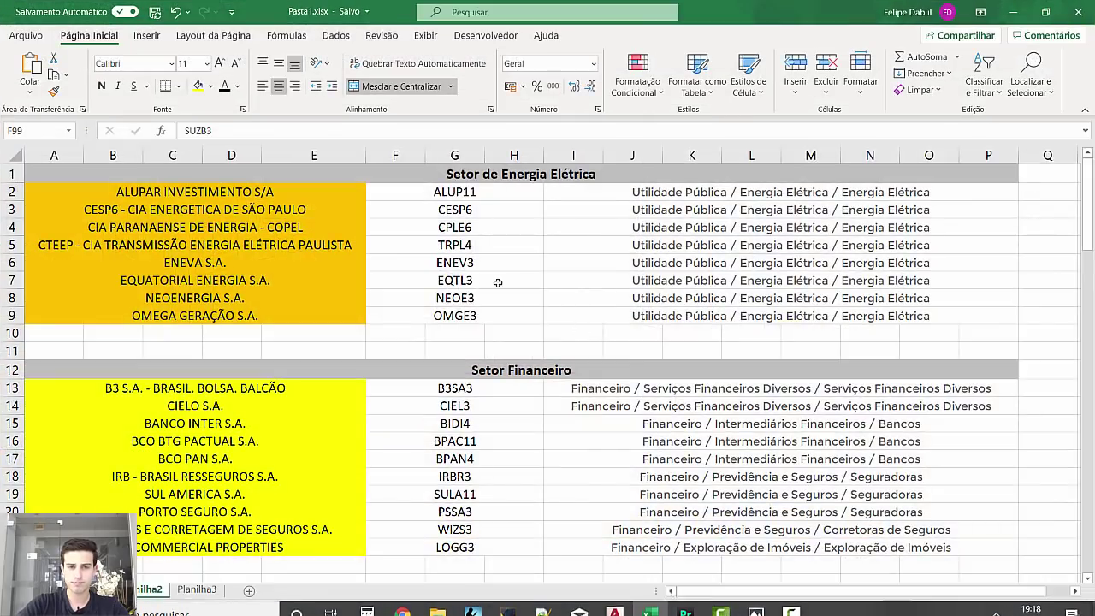
click(688, 603)
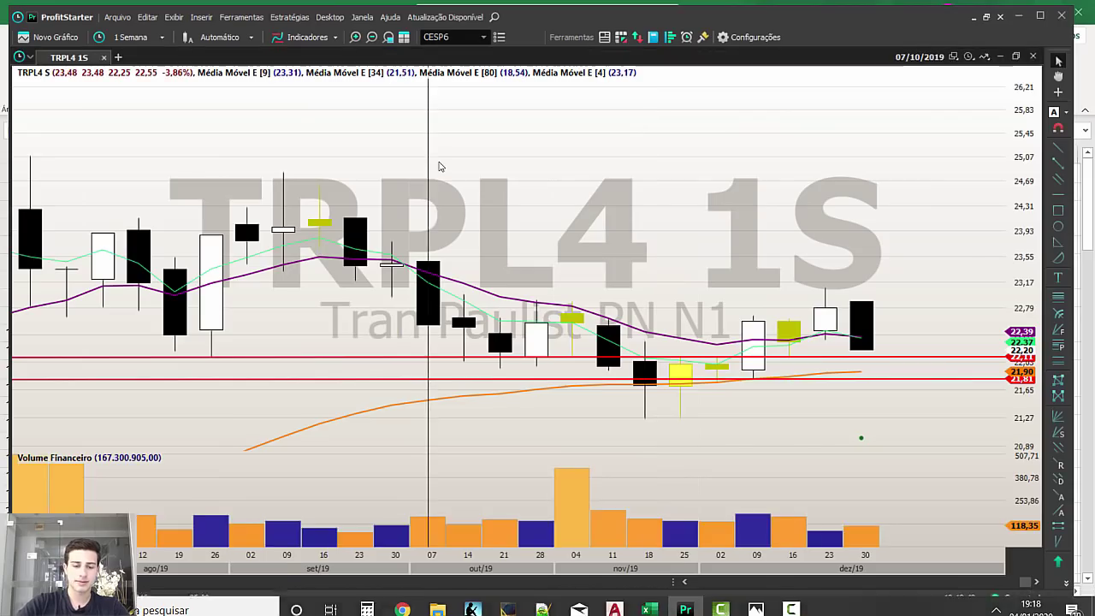
text(ENEV3)
key(Return)
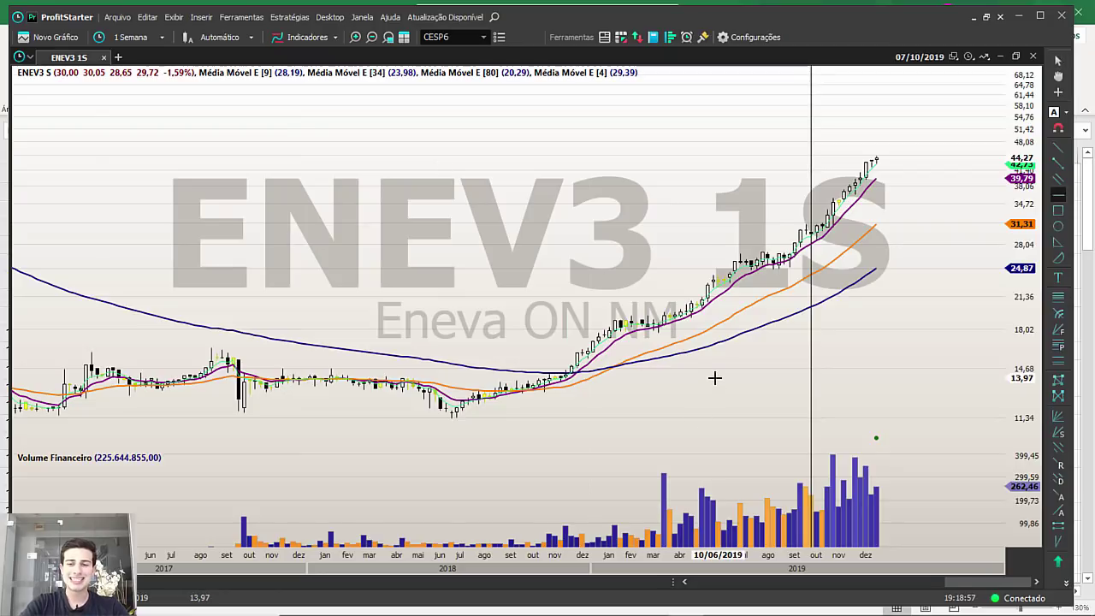
scroll(714, 376, up, 3)
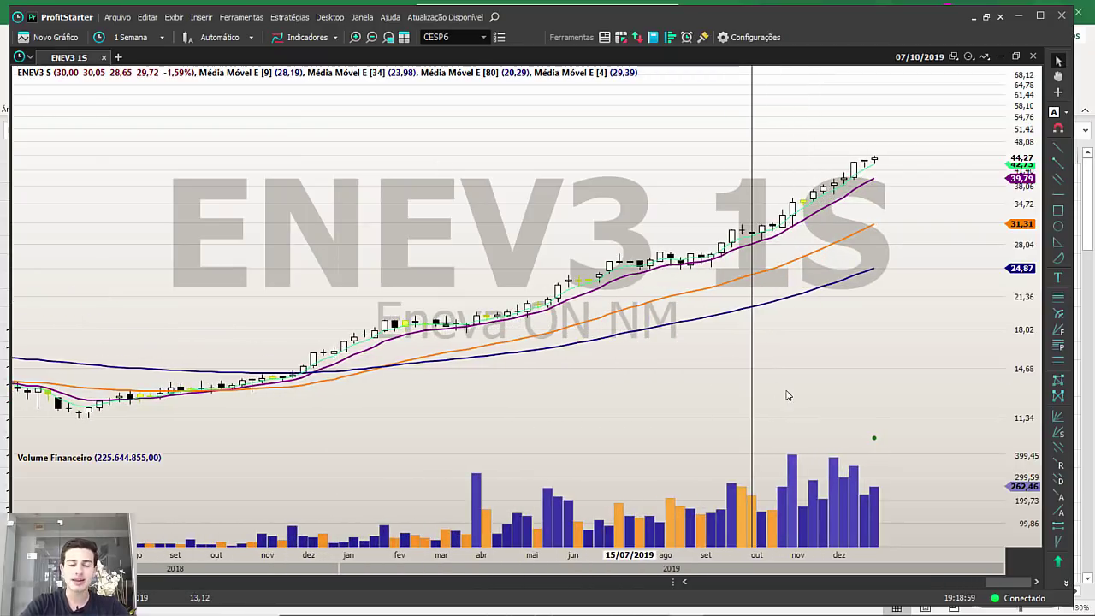
Switch to the Fundamentus page in Chrome and look up the details of ENEV3.
click(419, 602)
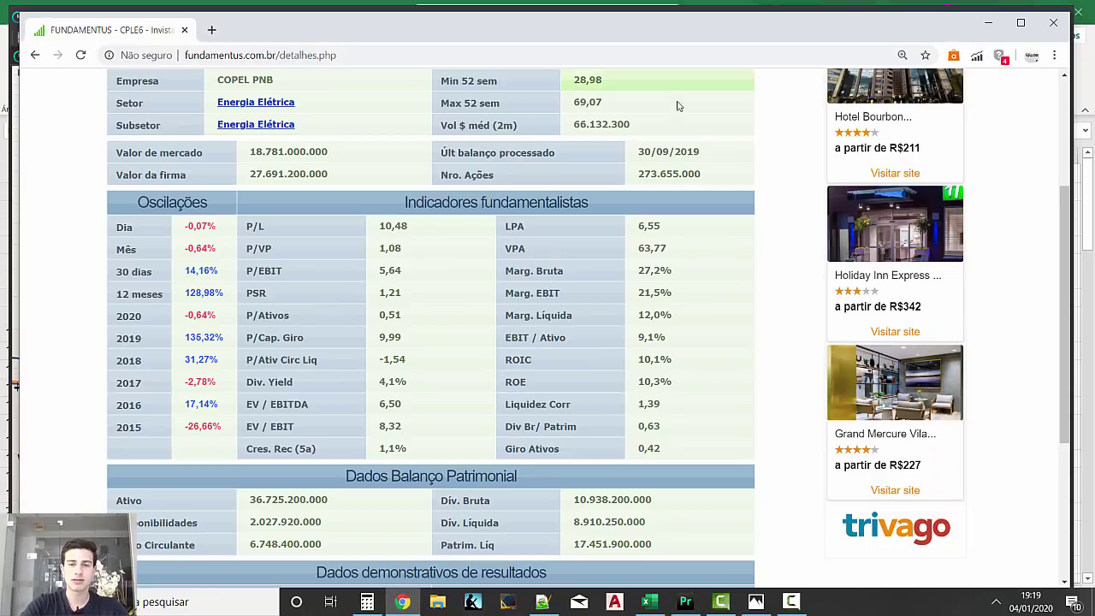
scroll(684, 171, up, 3)
click(689, 134)
text(ENEV3)
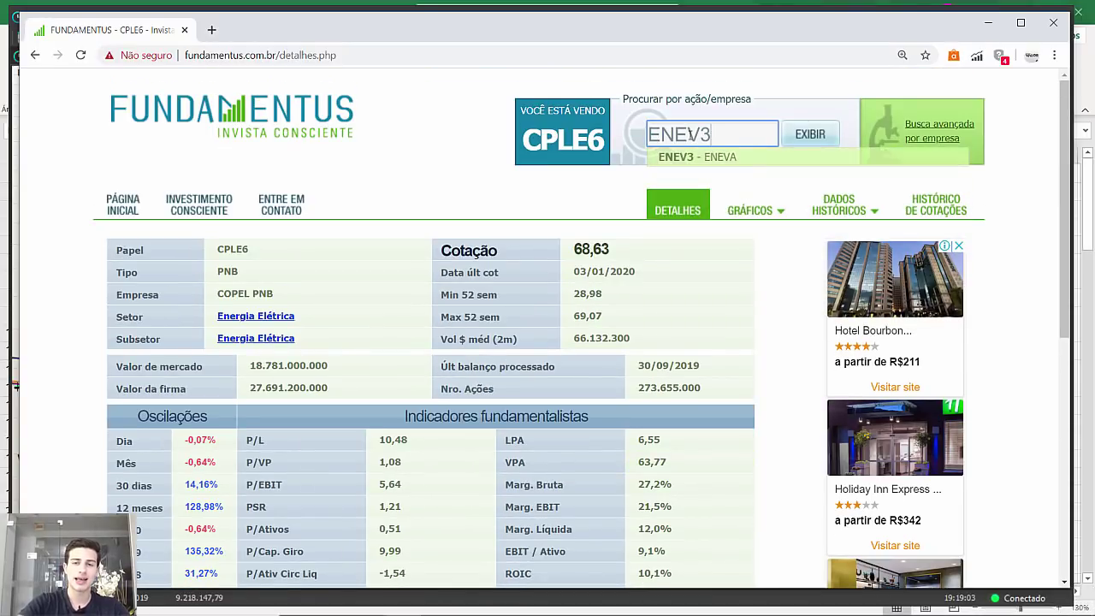
key(Return)
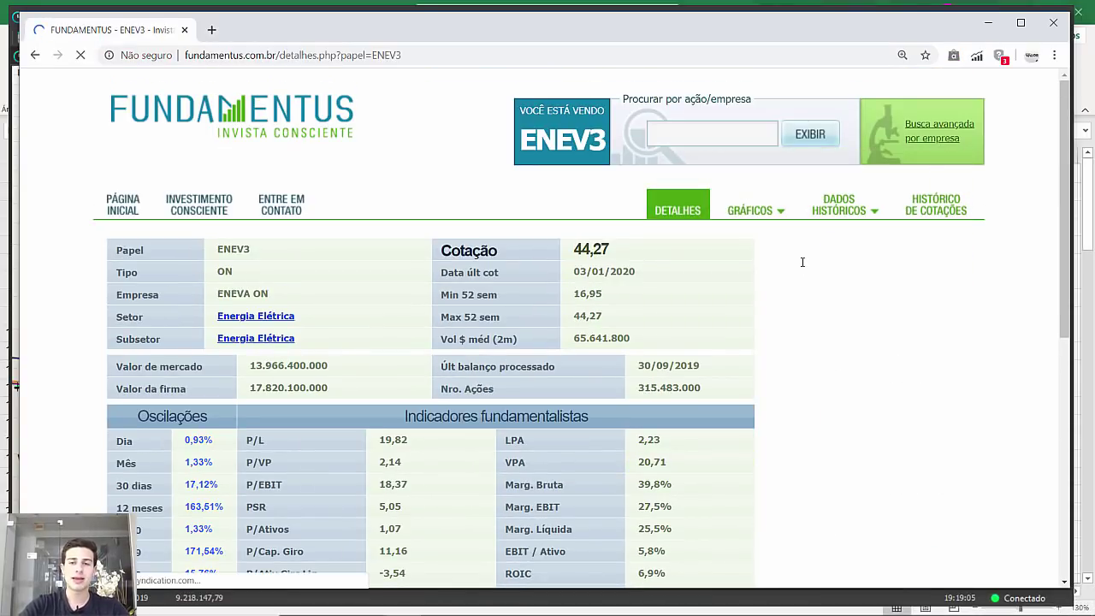
Open ENEV3's Balanço patrimonial charts and examine its assets, net debt and equity history.
mouse_move(752, 210)
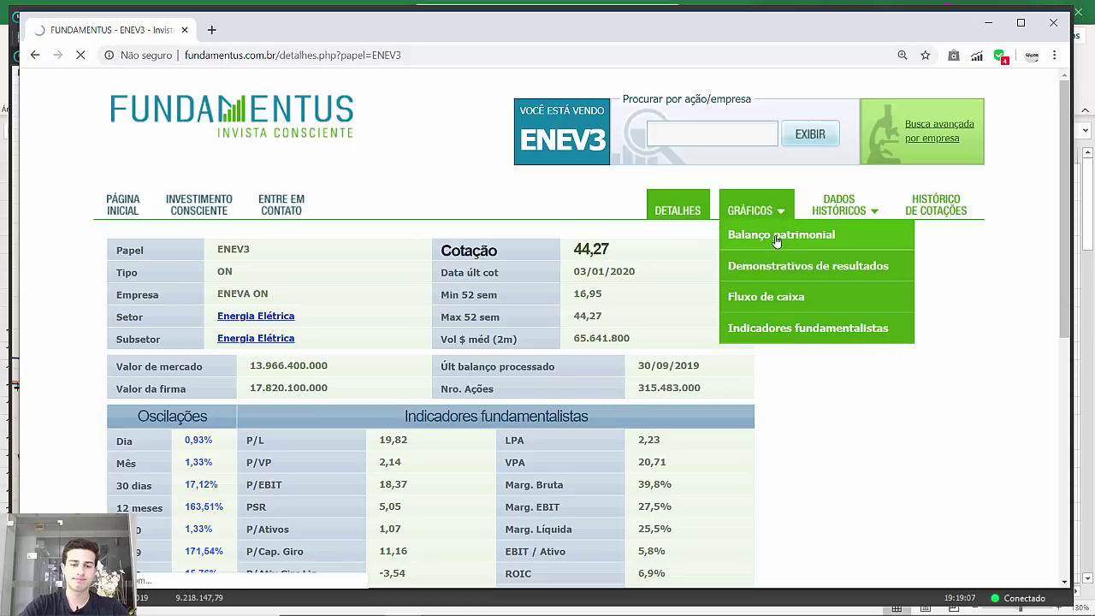
click(777, 242)
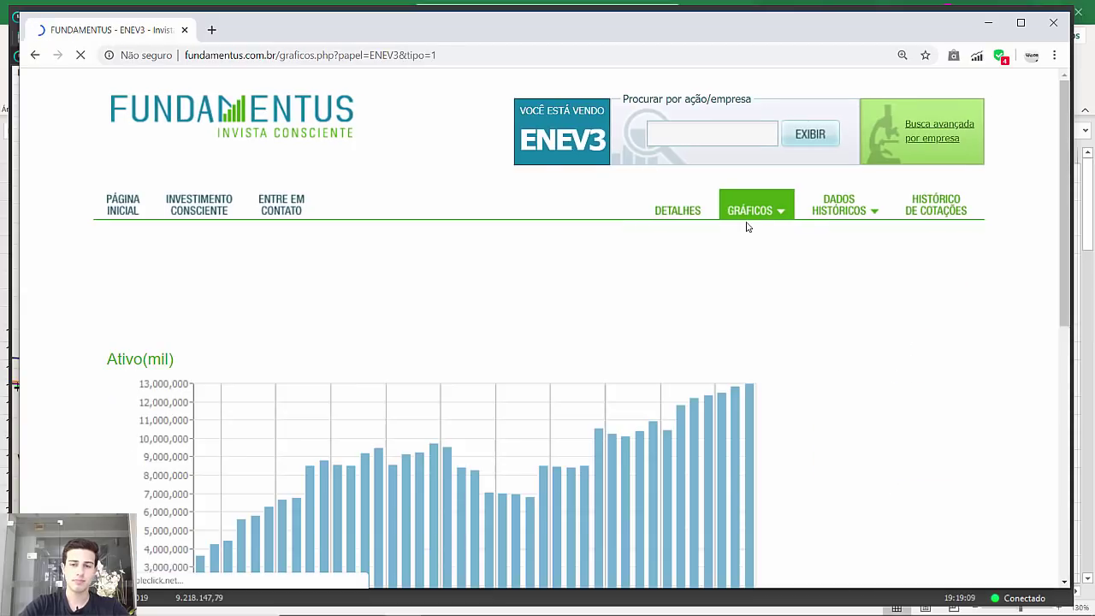
scroll(816, 298, down, 3)
scroll(811, 295, down, 2)
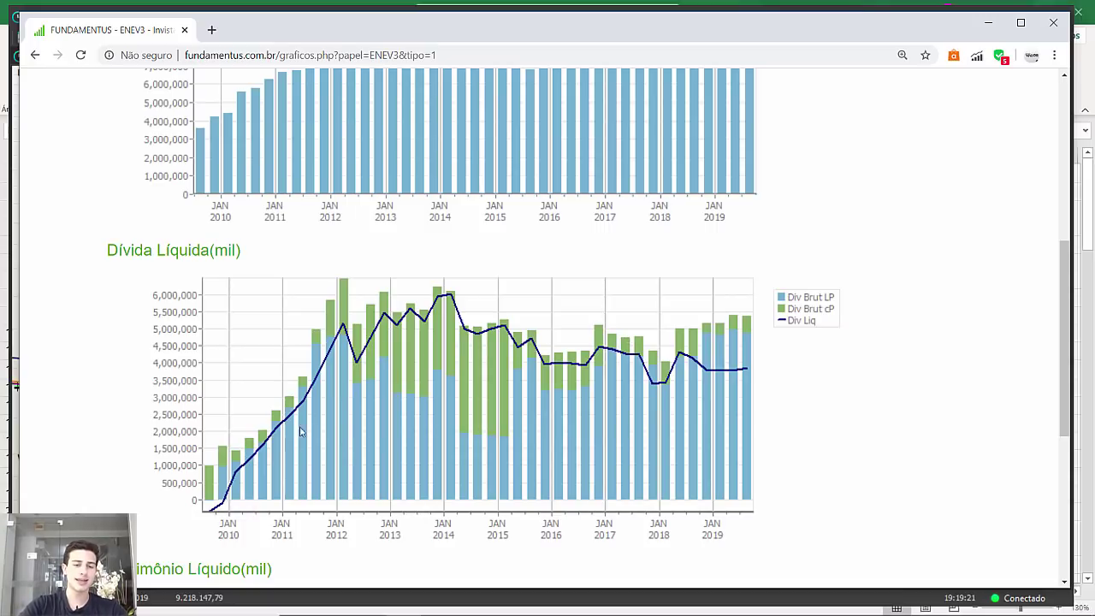
scroll(432, 434, down, 4)
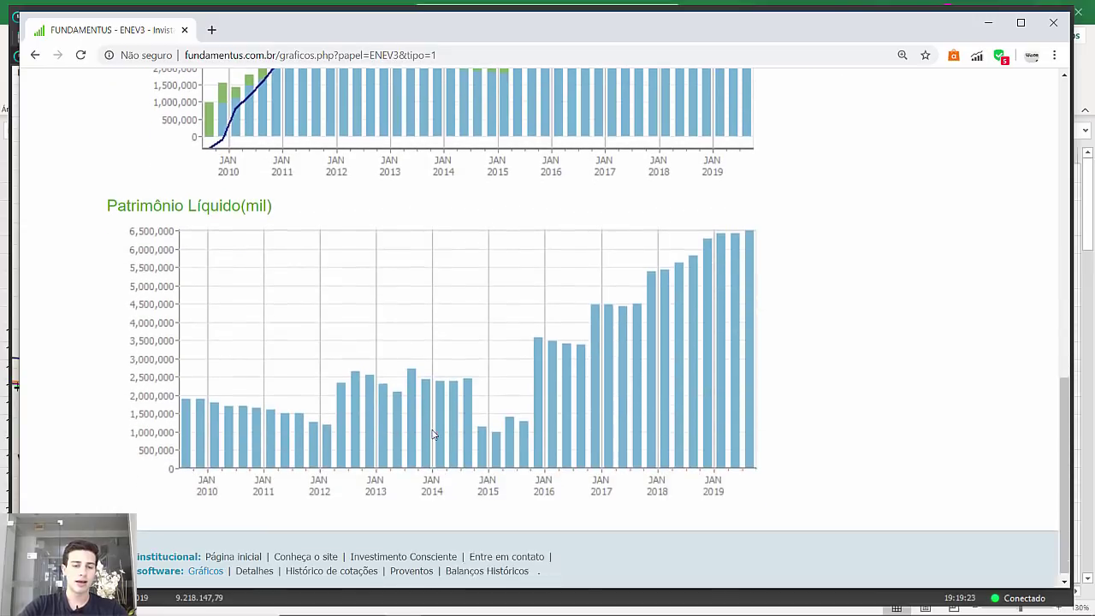
scroll(723, 319, up, 15)
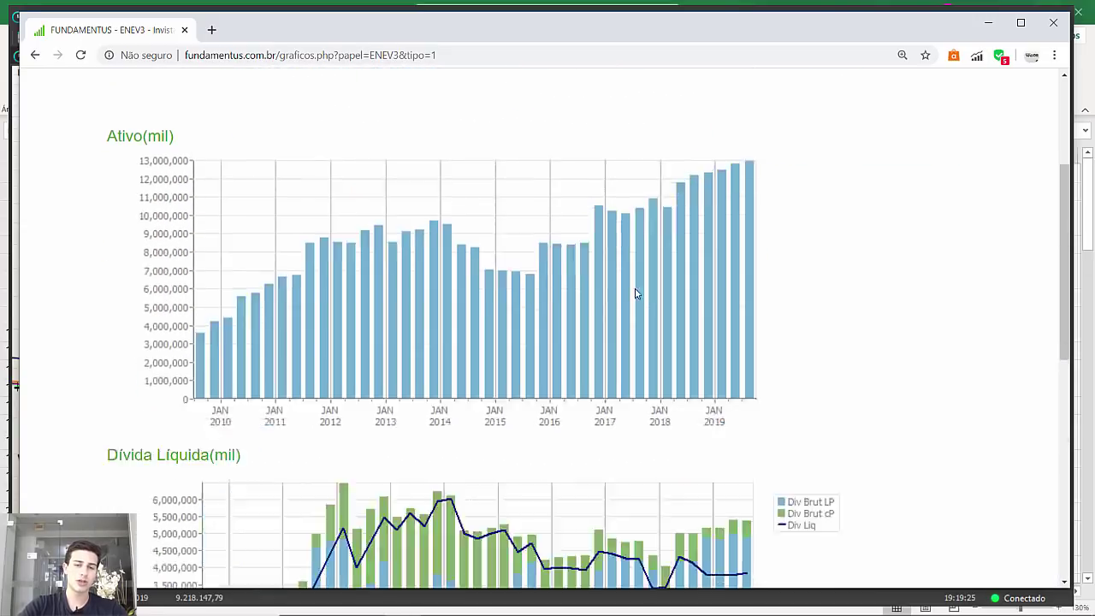
Open ENEV3's Demonstrativos de resultados charts and examine the margins, EBIT and Lucro Líquido history.
mouse_move(768, 205)
click(786, 257)
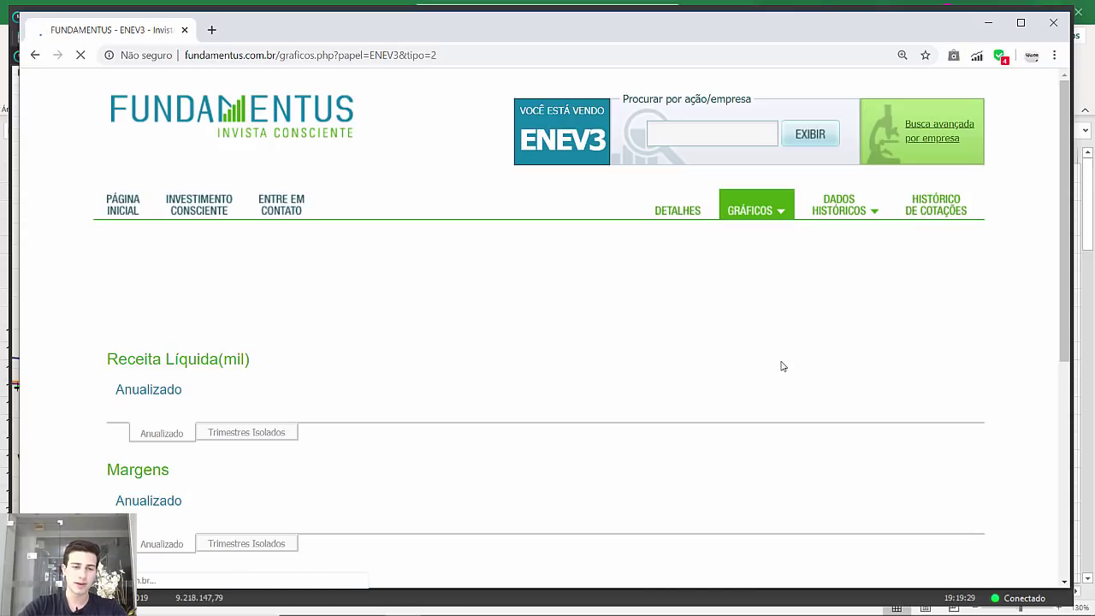
scroll(741, 362, down, 3)
scroll(599, 376, down, 17)
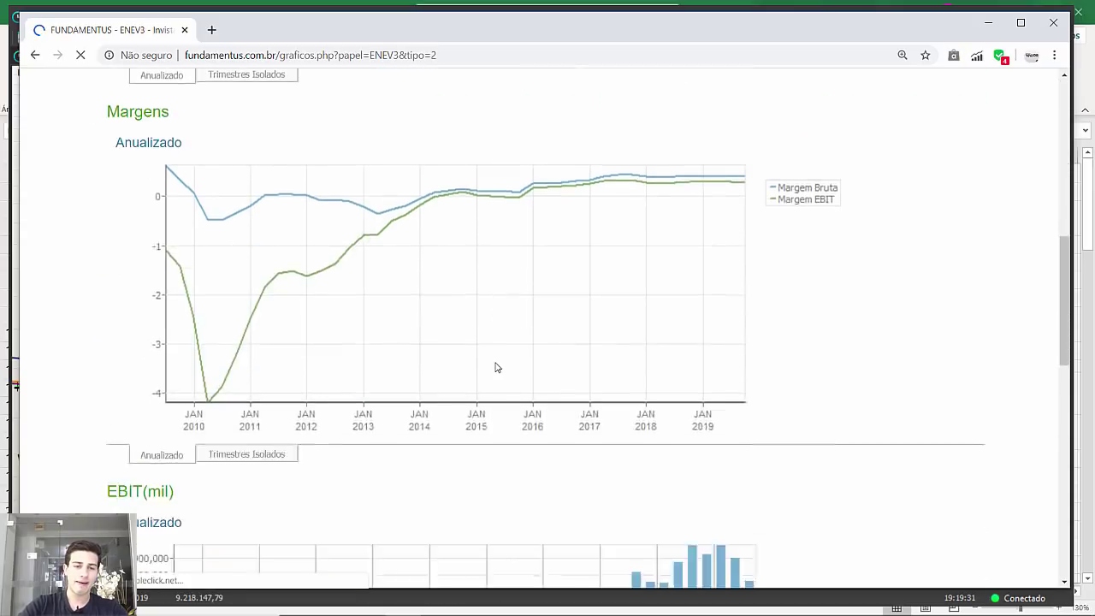
scroll(573, 391, up, 1)
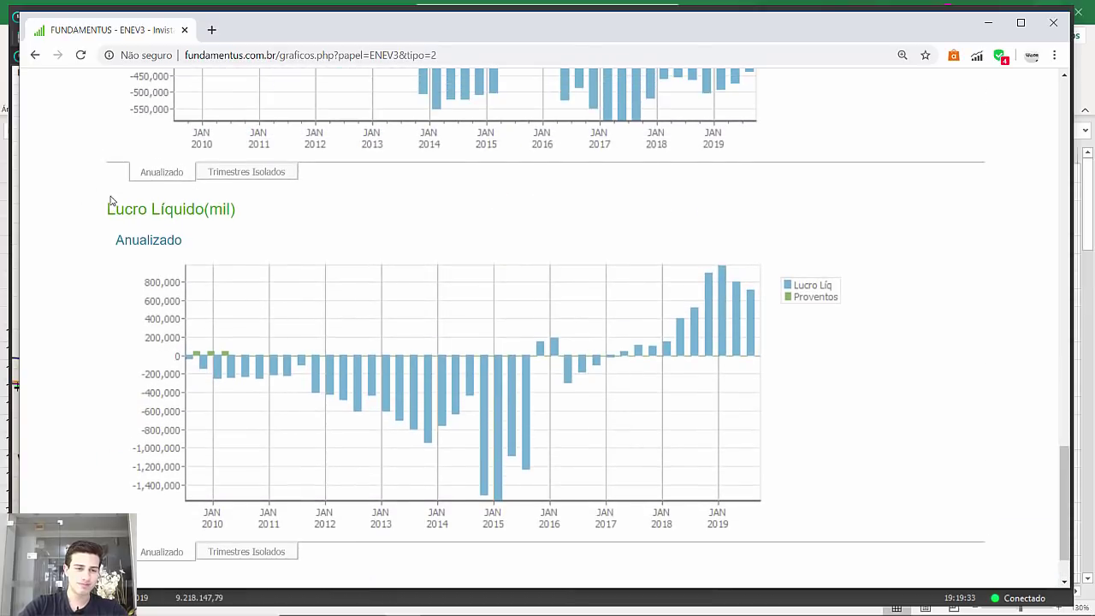
Review the annualized Lucro Líquido chart, then switch to ProfitStarter and examine ENEV3's weekly decline from its 2012 peak to the 2016 low.
drag(108, 209, 275, 217)
click(275, 219)
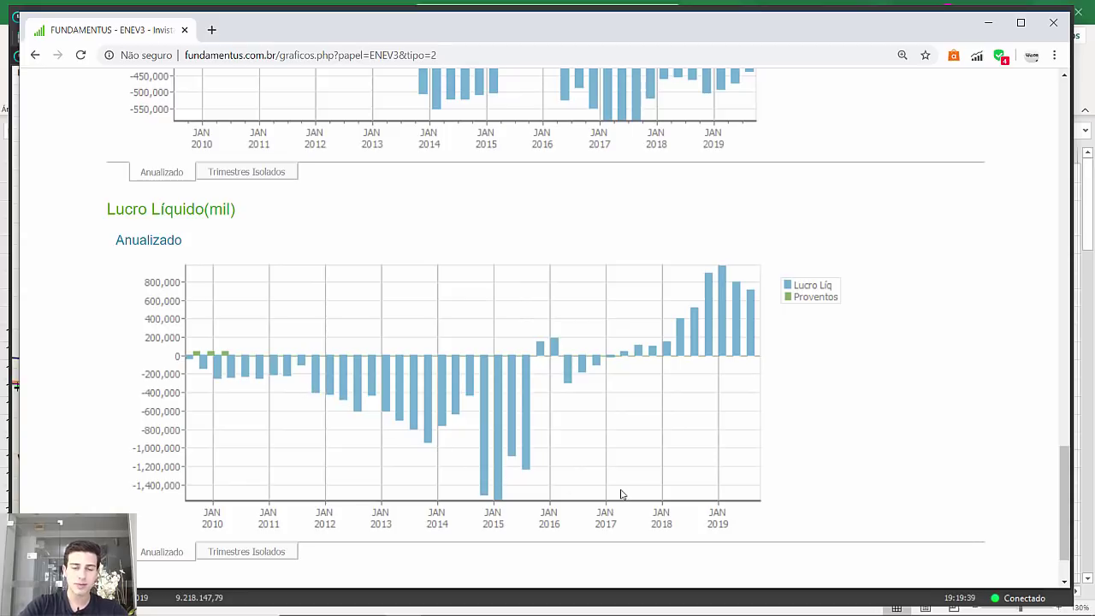
click(737, 601)
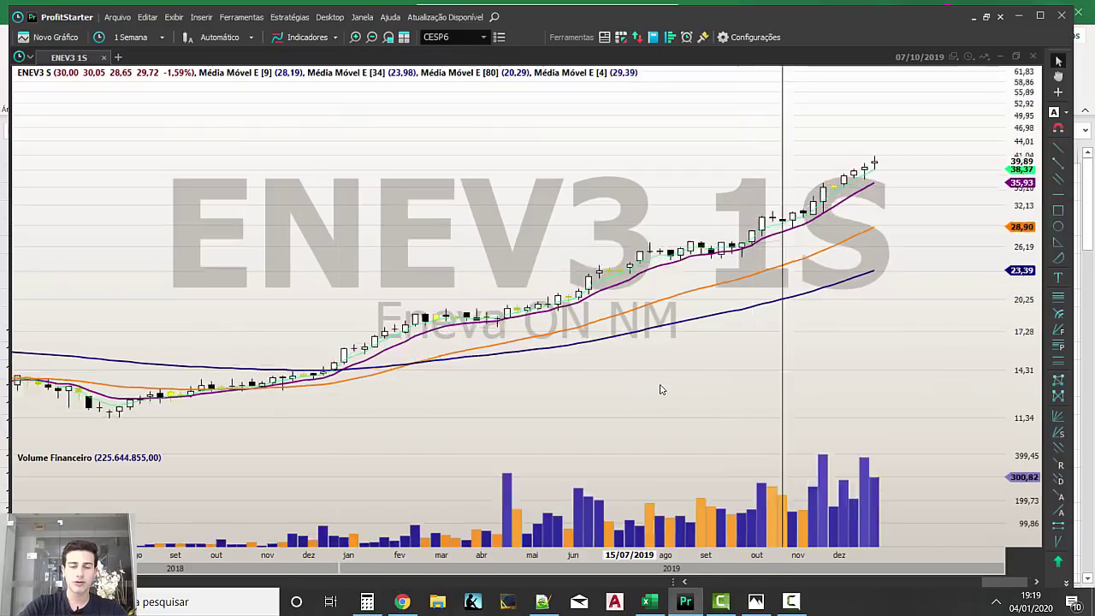
scroll(659, 389, down, 5)
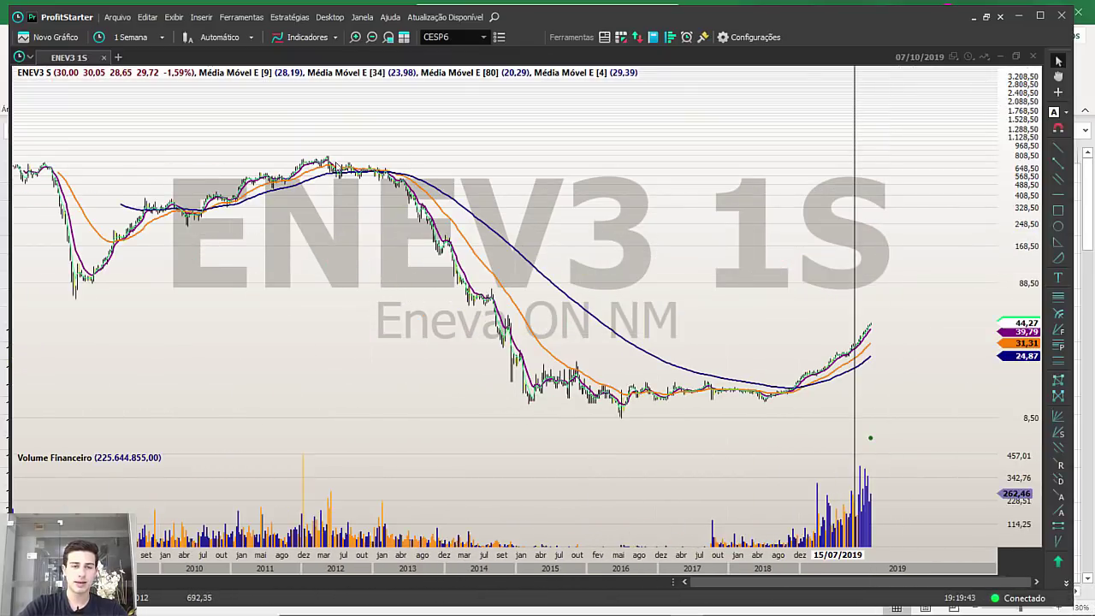
drag(327, 160, 623, 421)
click(653, 281)
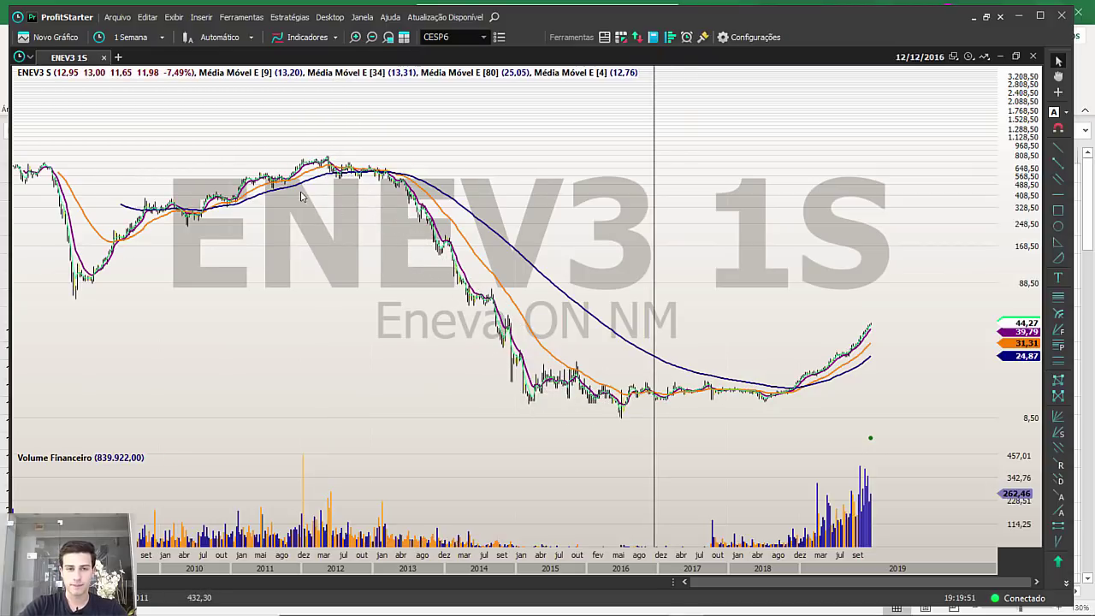
drag(327, 157, 622, 418)
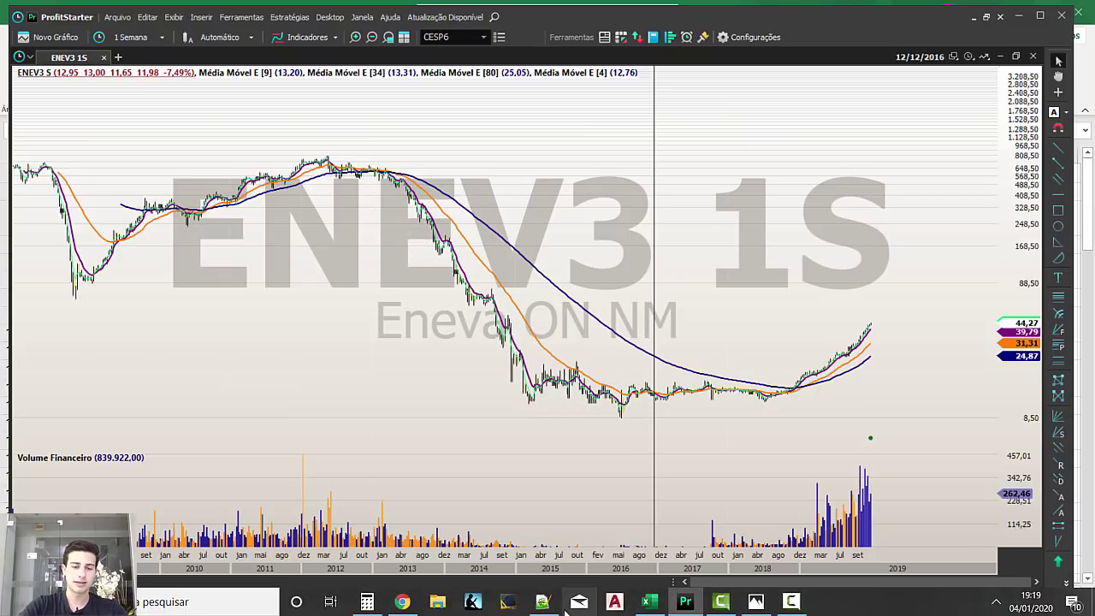
Switch to the browser and review ENEV3's annualized income charts, from Resultado Financeiro and EBIT back to Receita Líquida.
click(403, 607)
scroll(670, 425, up, 20)
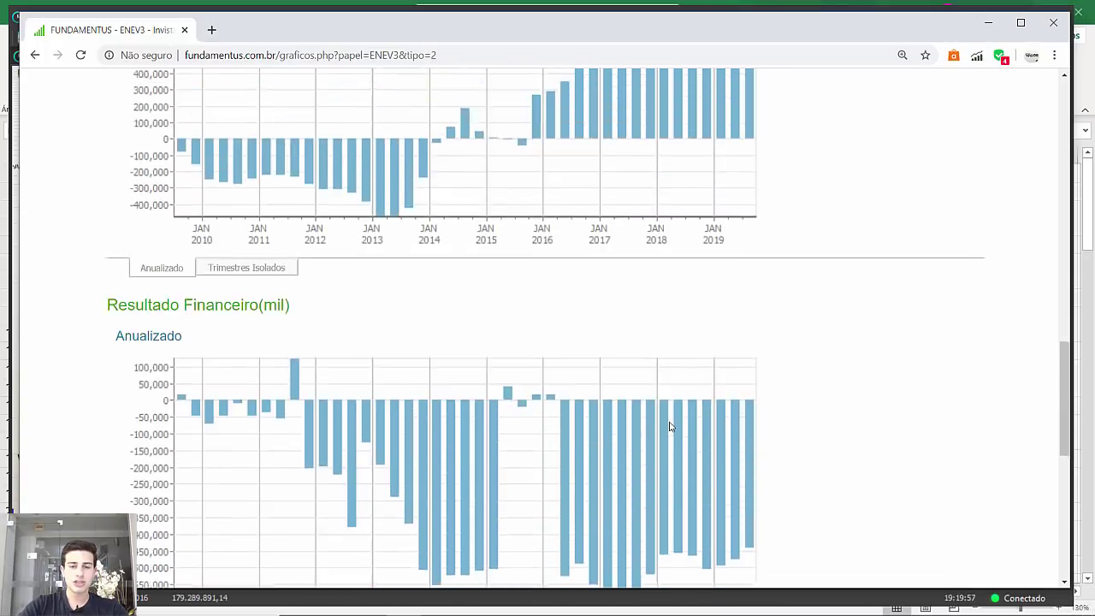
scroll(738, 429, down, 2)
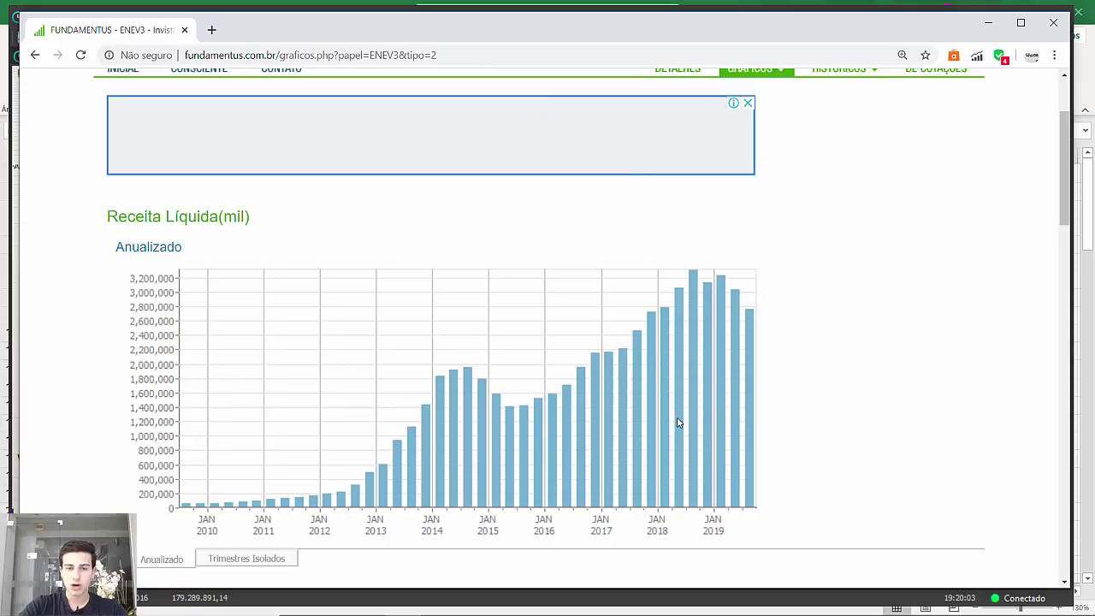
scroll(770, 256, up, 2)
Open ENEV3's Balanço patrimonial charts and compare the evolution of Ativo, Dívida Líquida and Patrimônio Líquido.
mouse_move(744, 212)
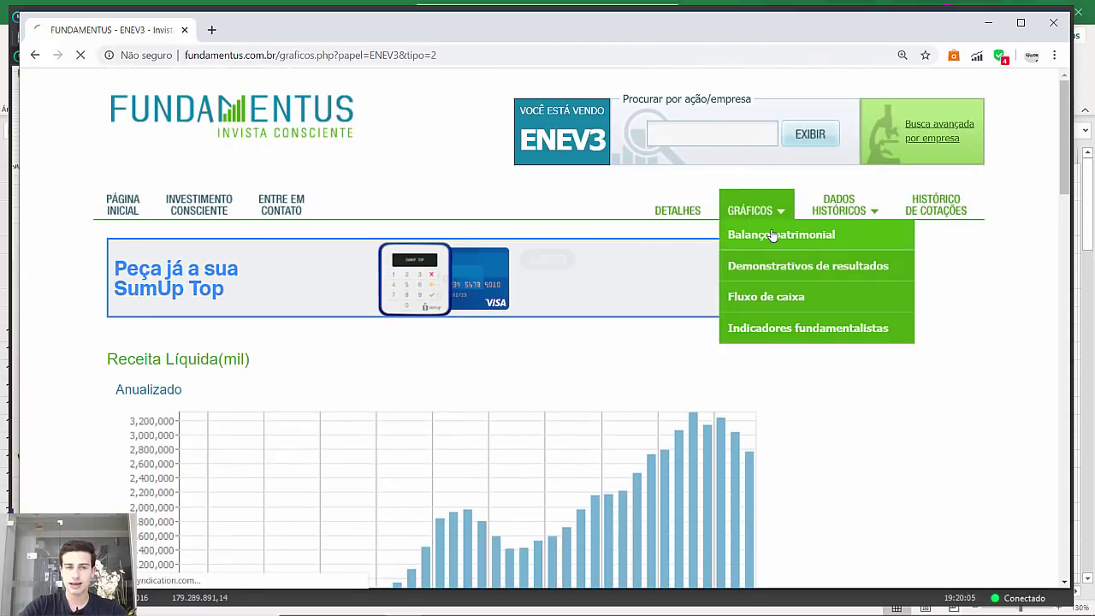
click(772, 234)
scroll(809, 450, down, 10)
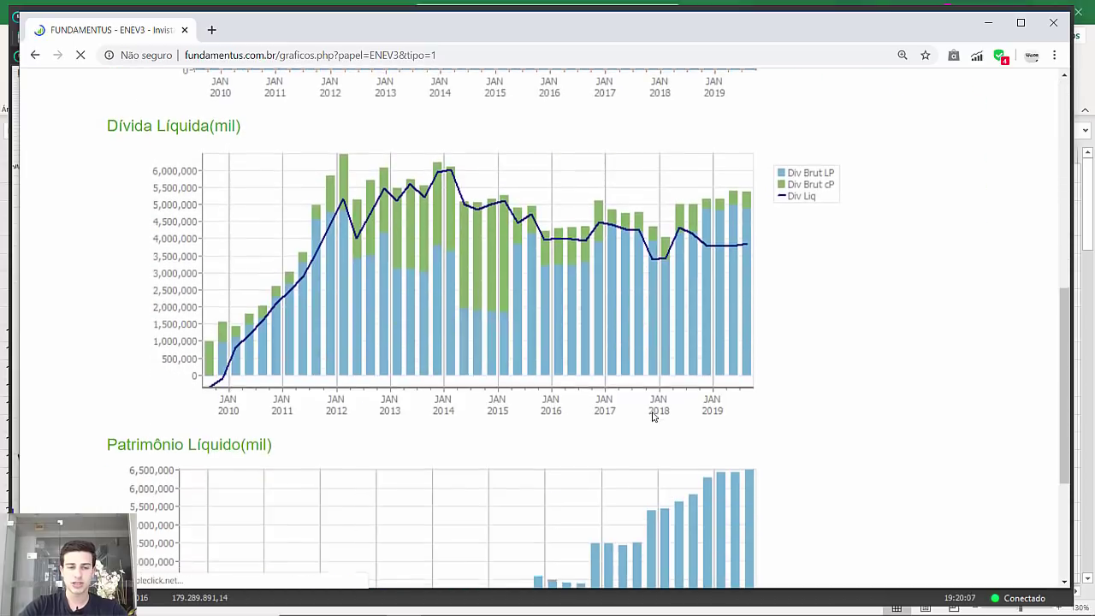
scroll(470, 342, up, 1)
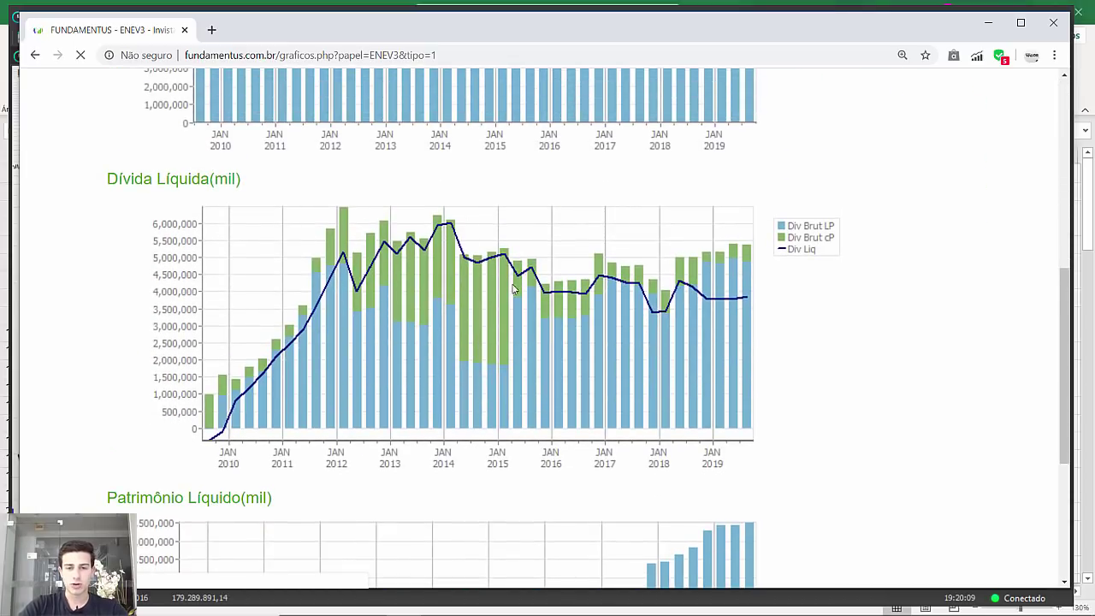
scroll(723, 325, up, 3)
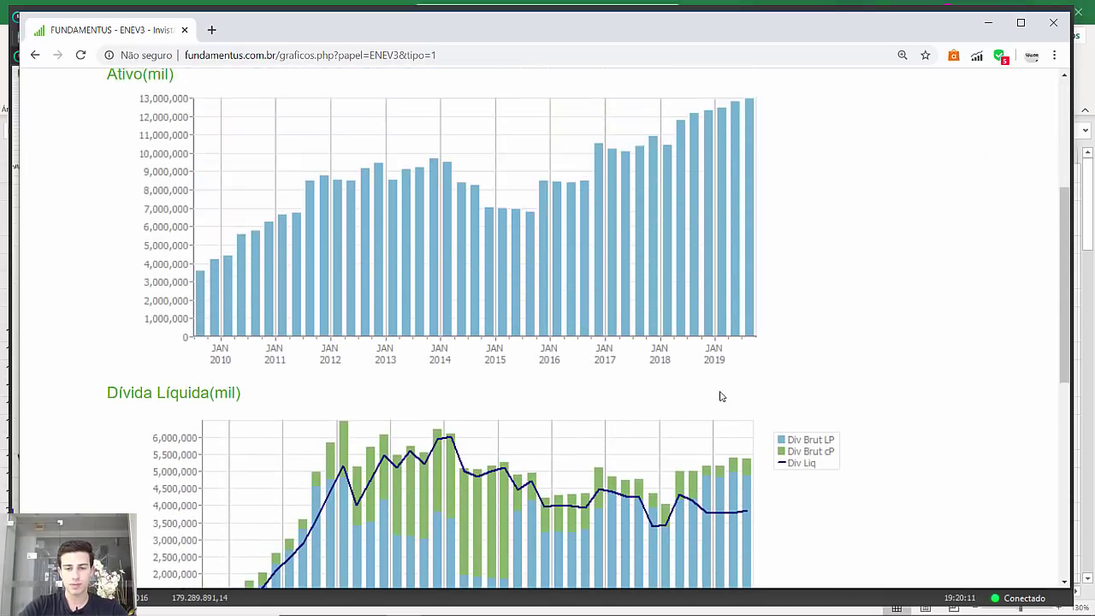
scroll(720, 396, down, 5)
scroll(694, 406, up, 4)
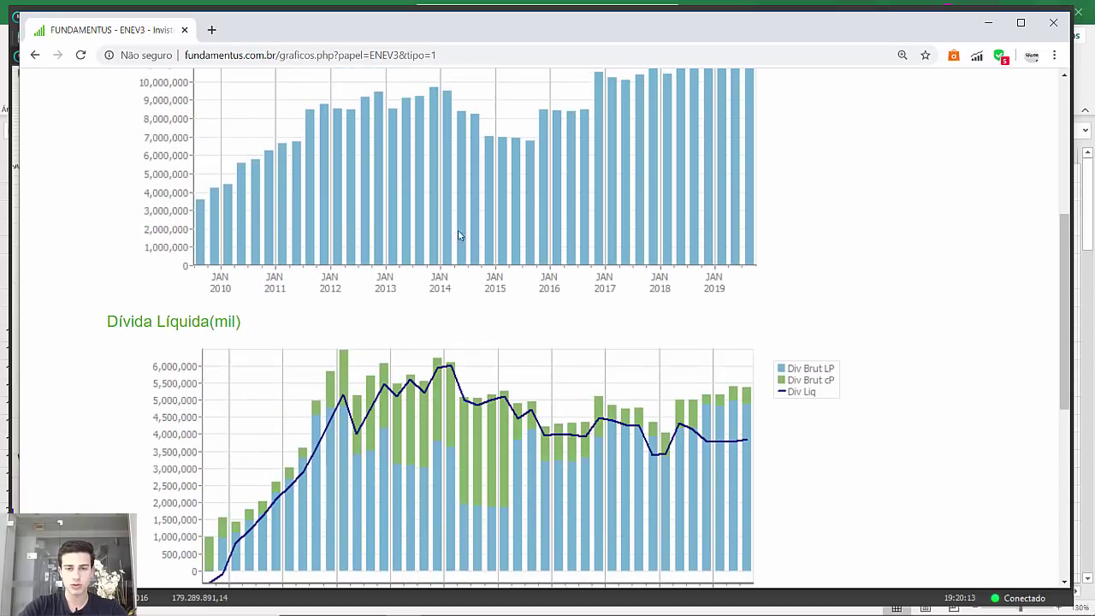
scroll(731, 105, up, 3)
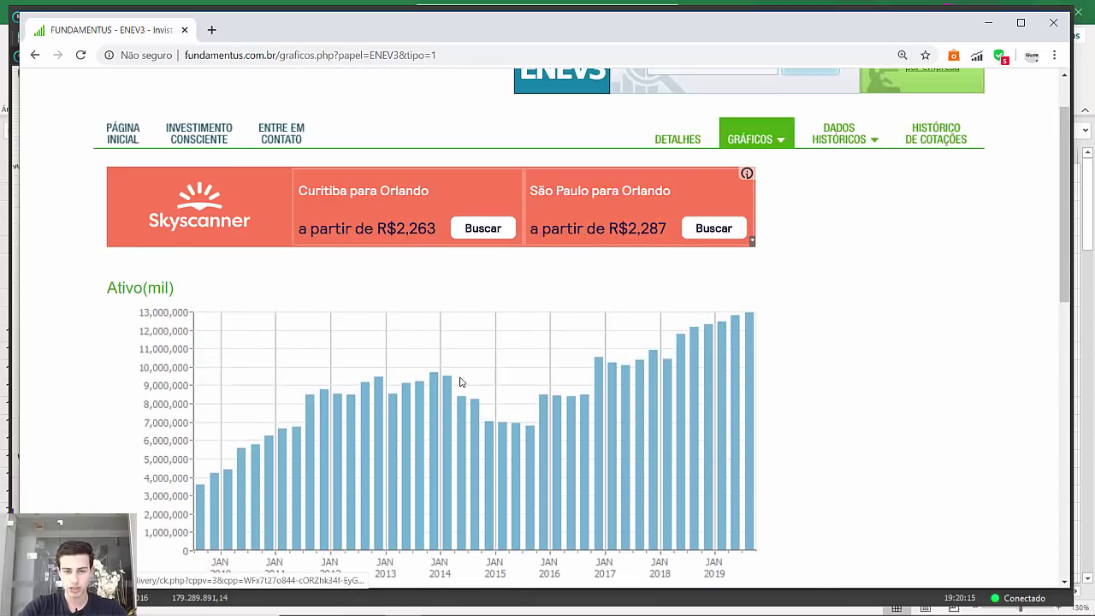
scroll(479, 359, down, 2)
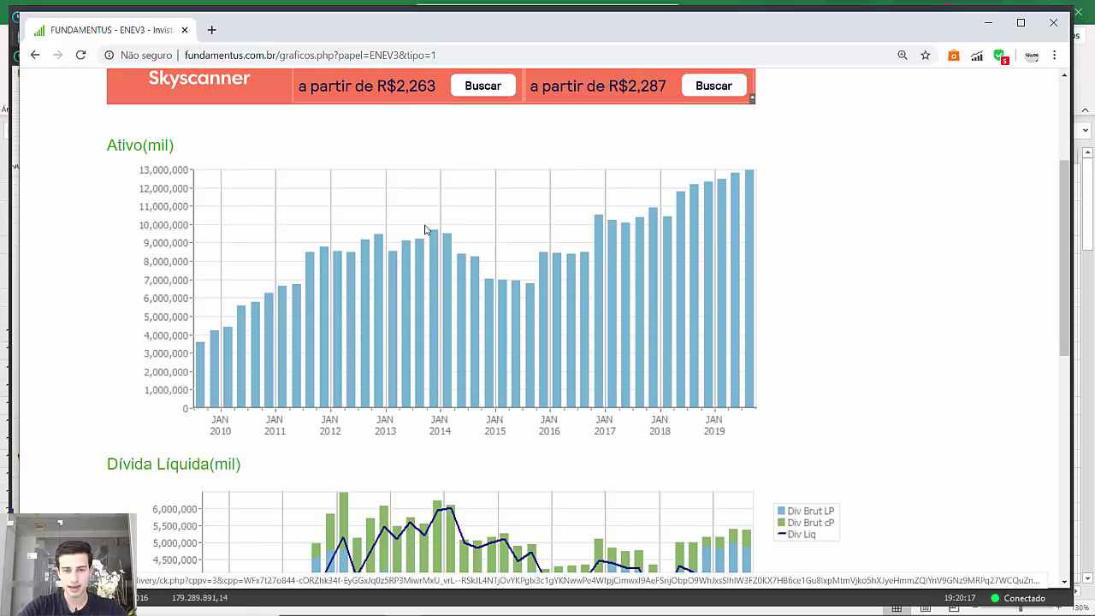
scroll(517, 288, down, 4)
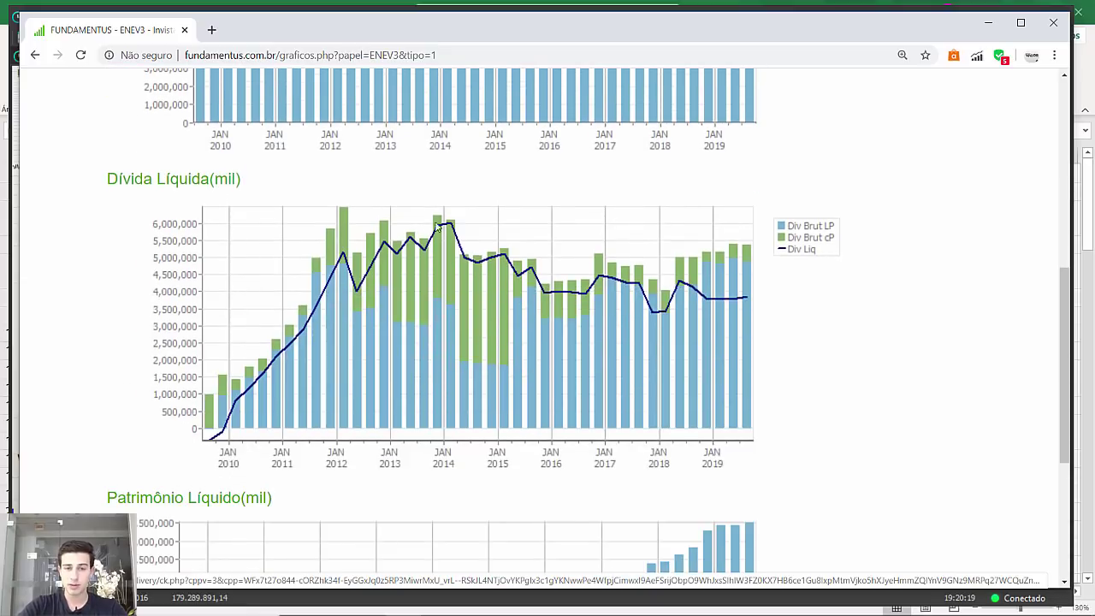
scroll(702, 337, up, 7)
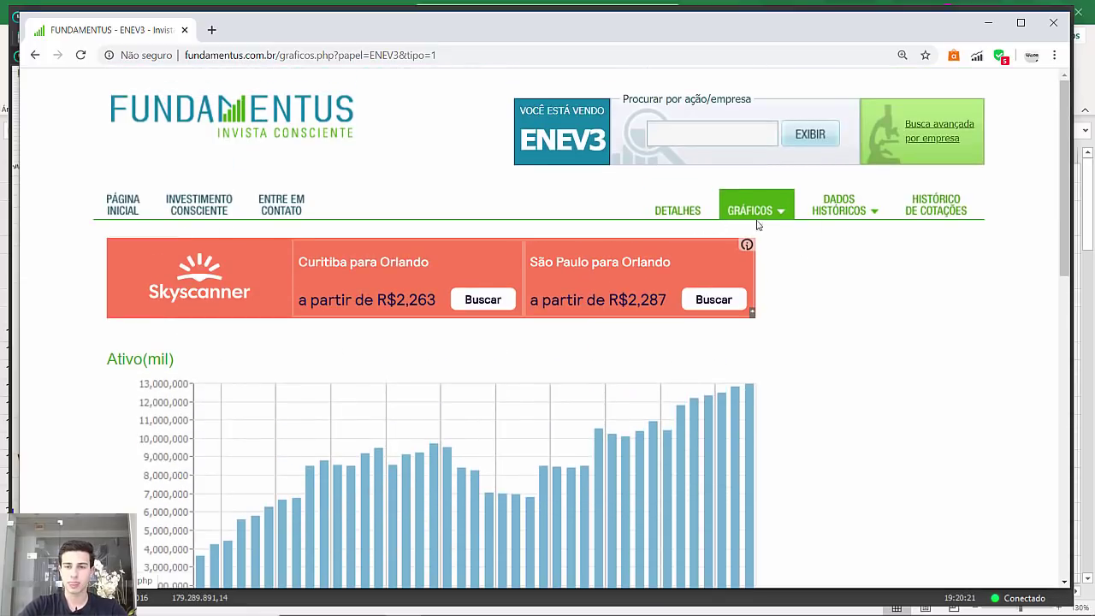
Open ENEV3's Demonstrativos de resultados charts and view the annualized EBIT and Lucro Líquido.
mouse_move(759, 224)
click(798, 268)
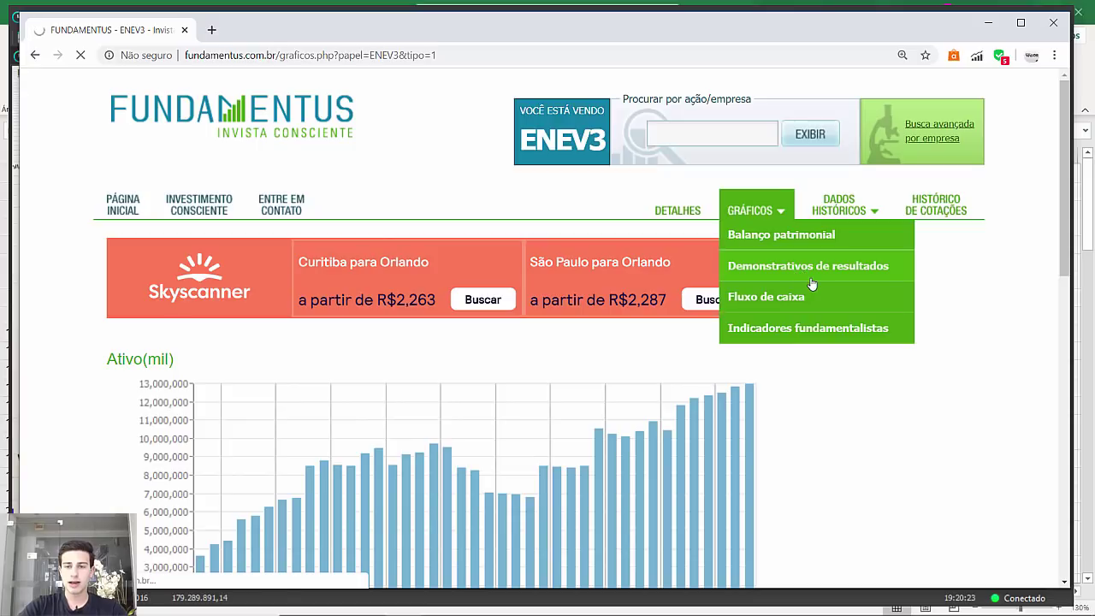
scroll(806, 328, down, 10)
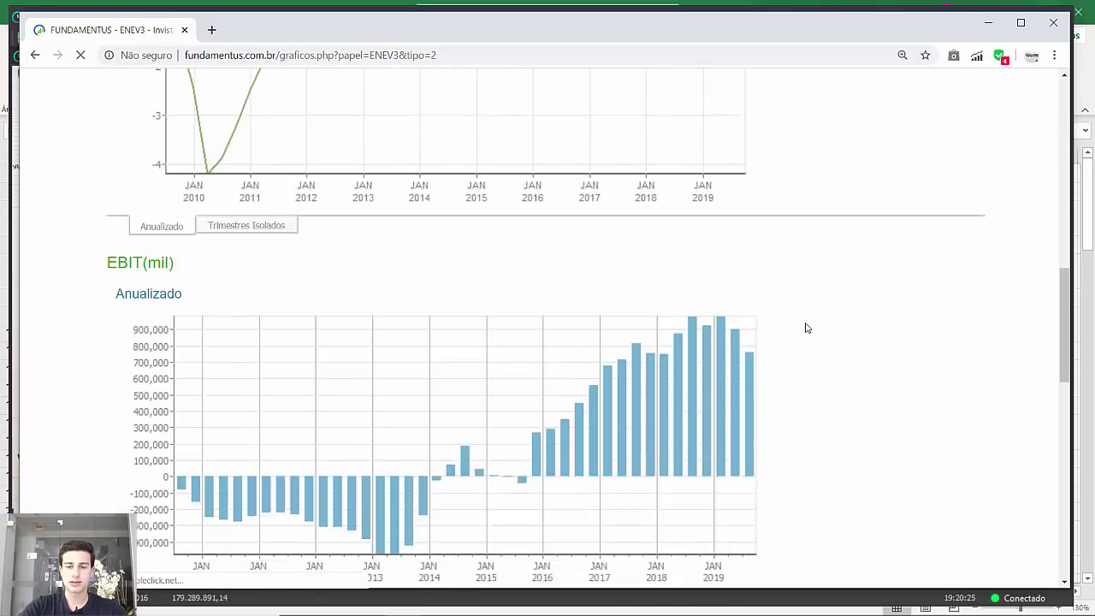
scroll(804, 325, down, 6)
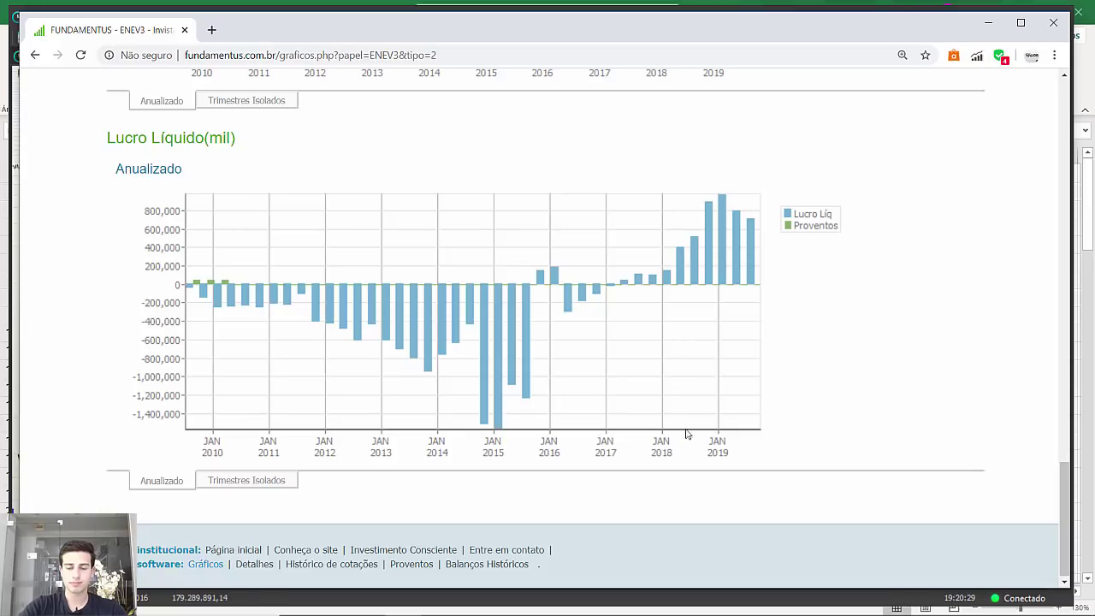
Switch to ProfitStarter and examine the 2019 ENEV3 uptrend against the 9-period moving average on the weekly chart.
click(686, 604)
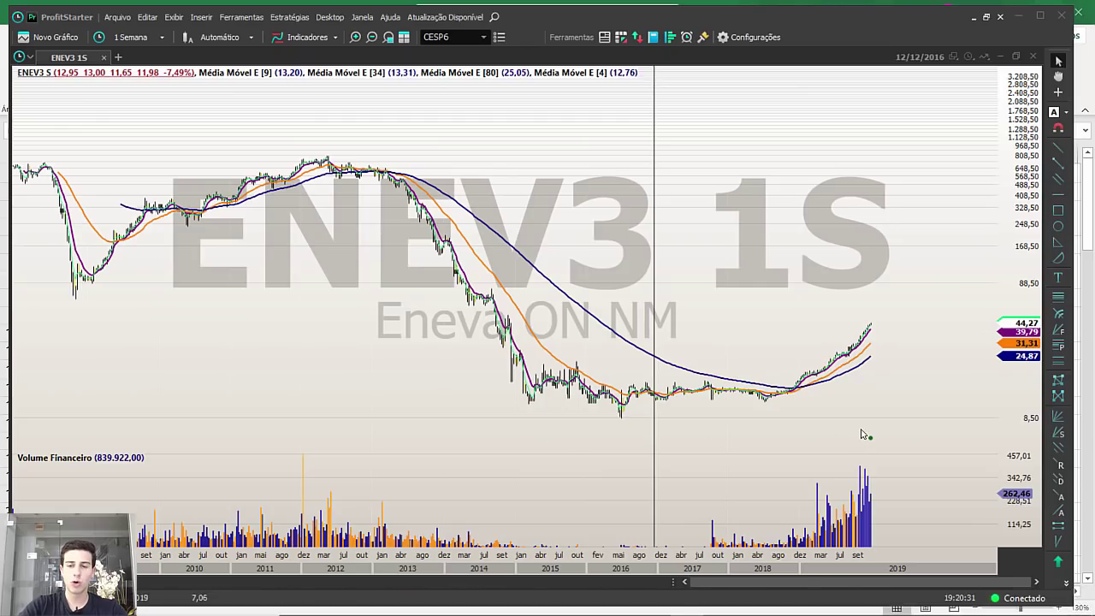
scroll(757, 391, up, 5)
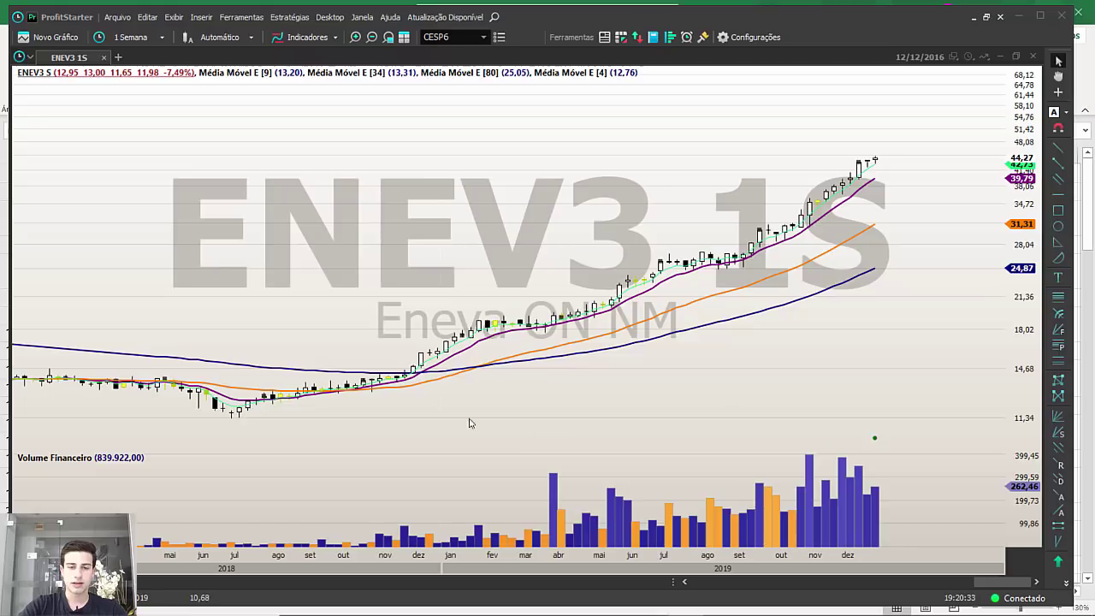
click(462, 338)
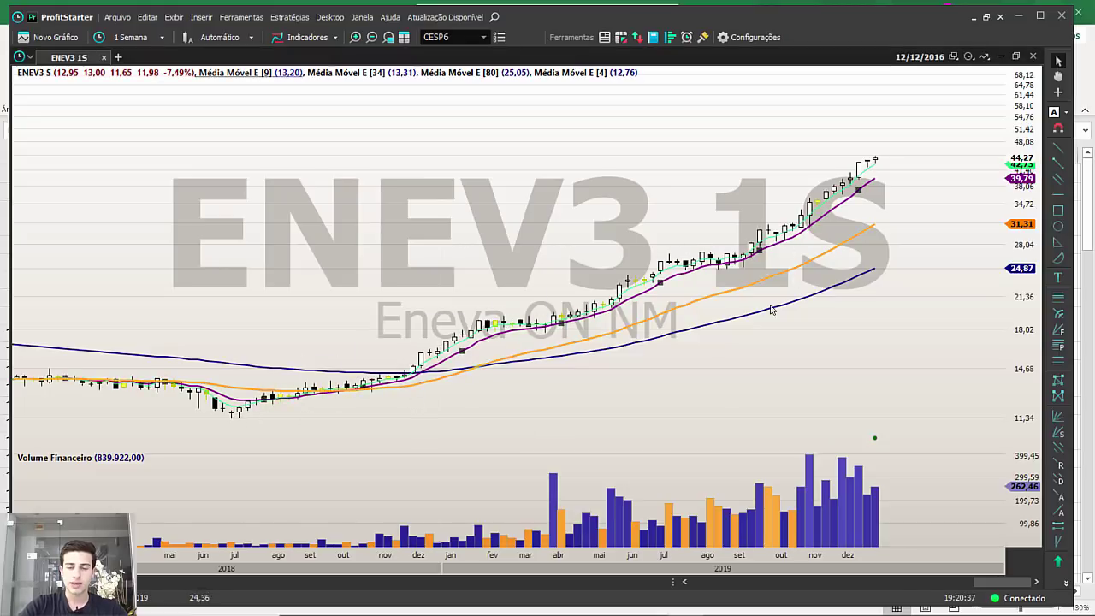
scroll(732, 346, up, 5)
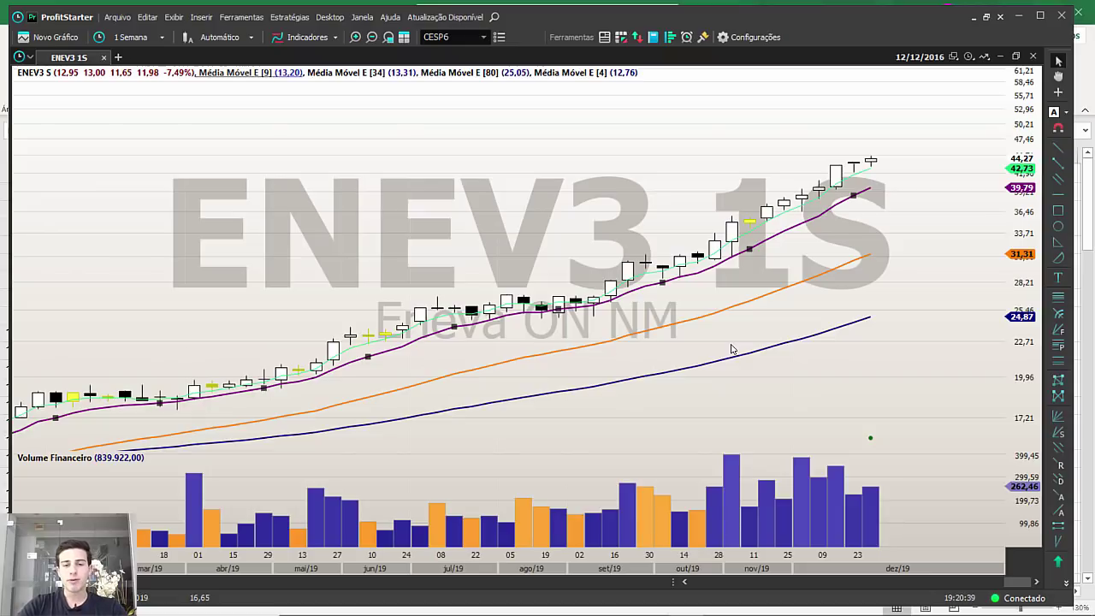
click(545, 248)
Add a text note above the candles: "TENDÊNCIAS EM QUE A MÉDIA MÓVEL DE 9 PERÍODOS GUIA COMPLETAMENTE A MOVIMENTAÇÃO DOS PREÇOS, SÃO TENDÊNCIAS FORTÍSSIMAS DE ALTA.".
click(1061, 278)
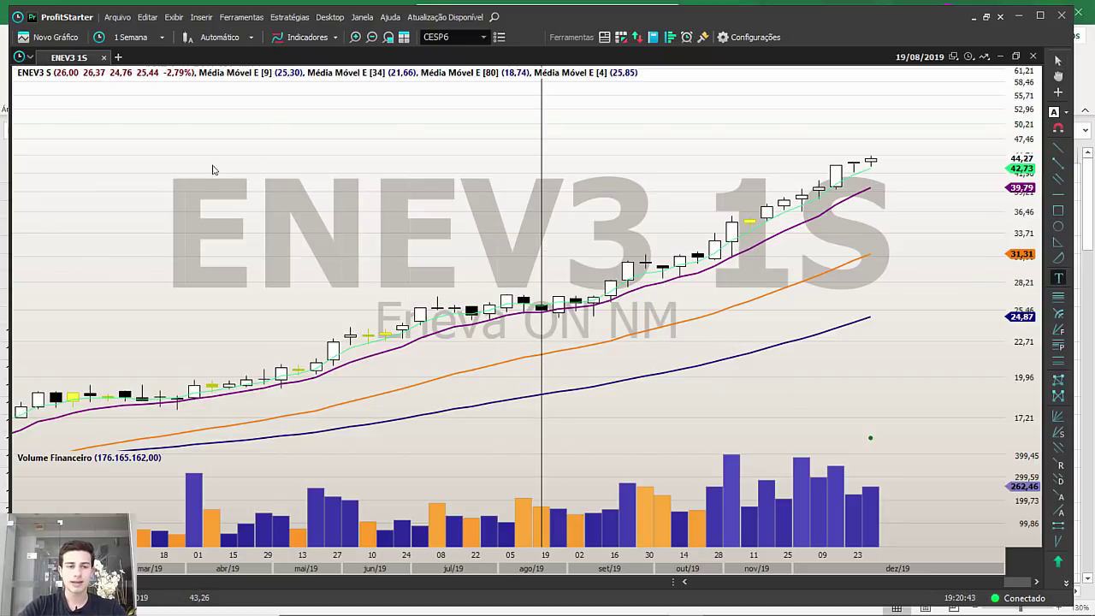
click(214, 168)
text(ENDÊNC)
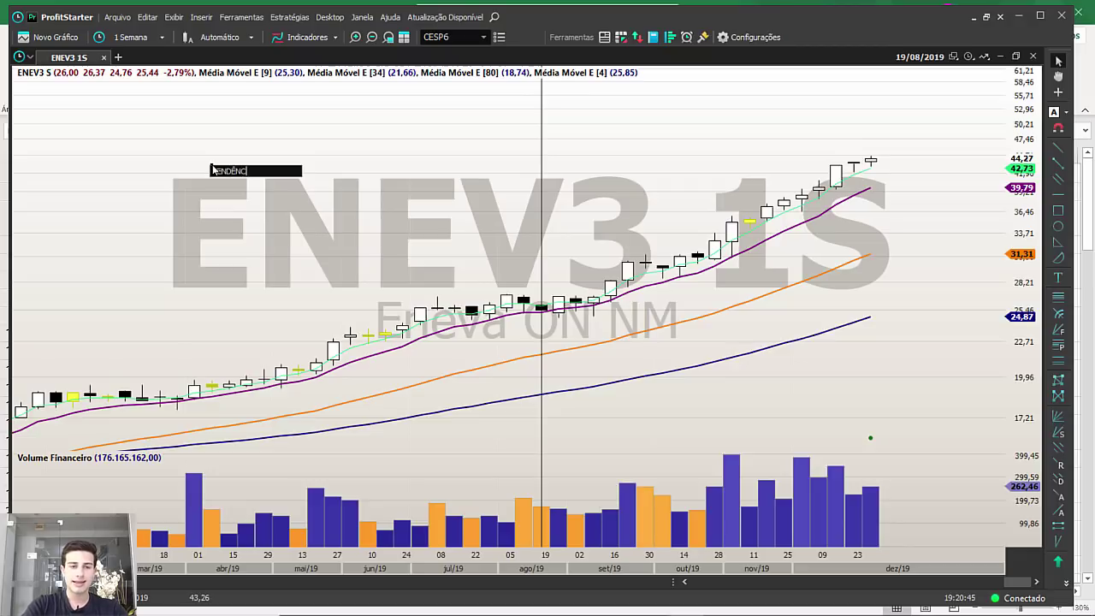
text(IAS EM QUE A MÉDIA MÓVEL DE 9)
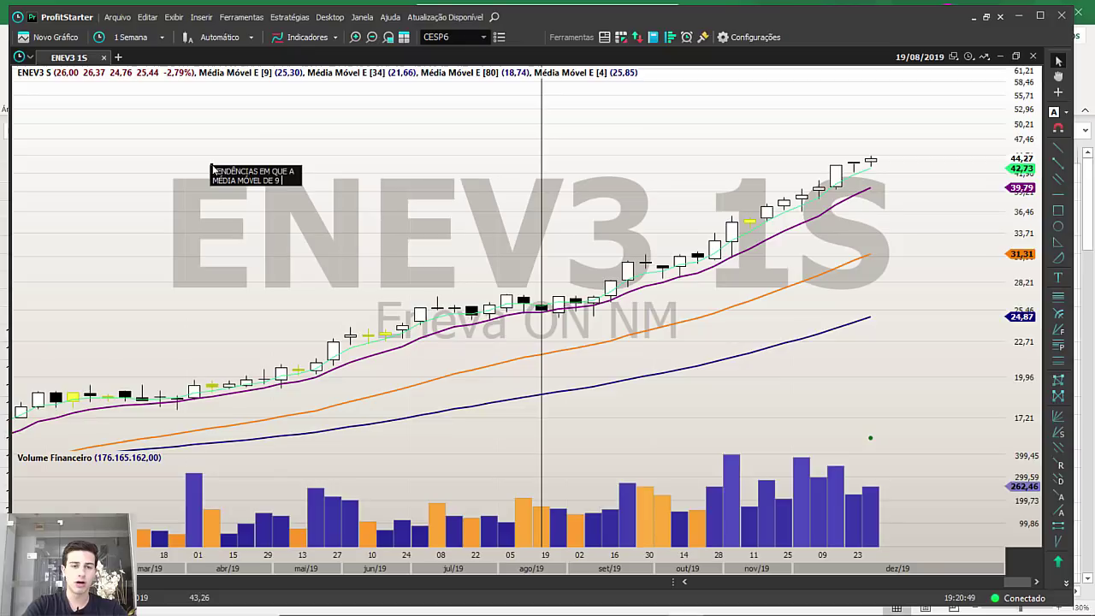
text( PERÍODOS GUIA C)
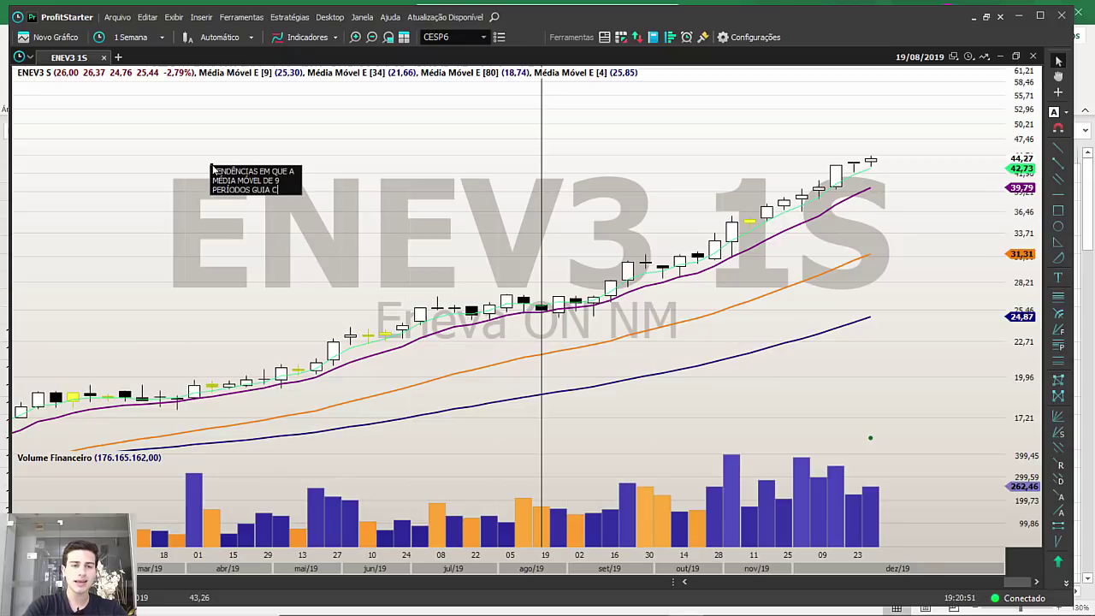
text(OMPLETAMR)
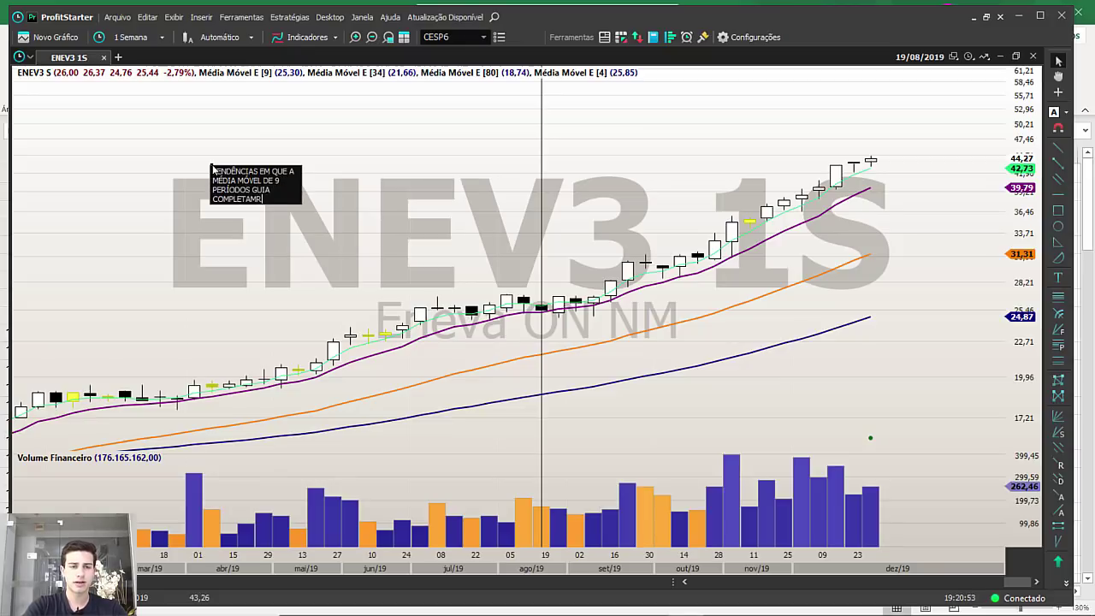
key(BackSpace)
text(ENTE A MO)
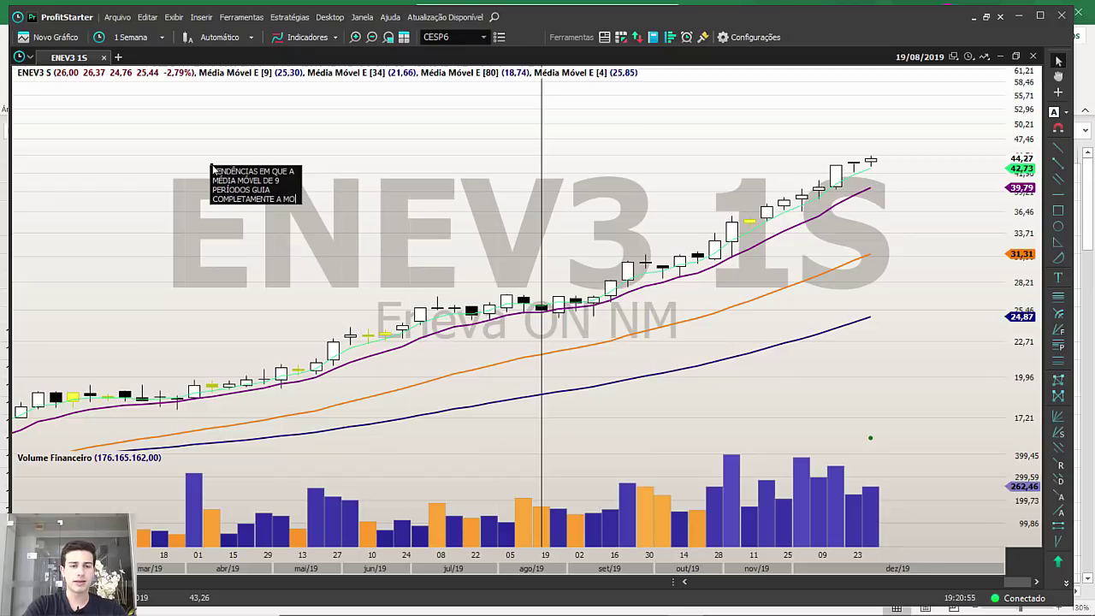
text(VIMENTAÇÃO DOS PREÇOS)
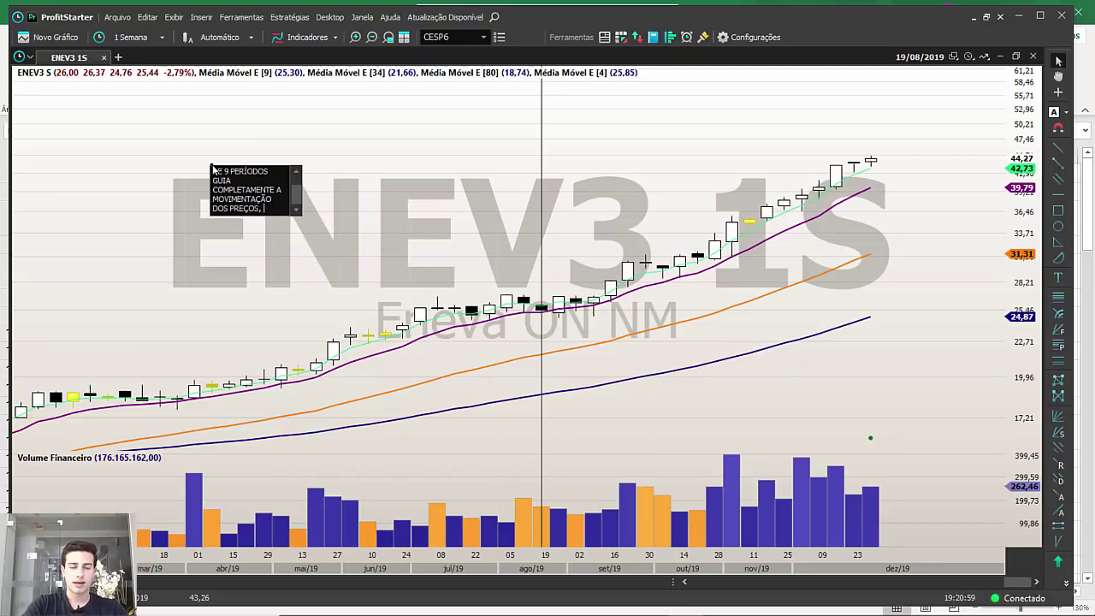
text(, SÃO TENDÊNCIAS FOR)
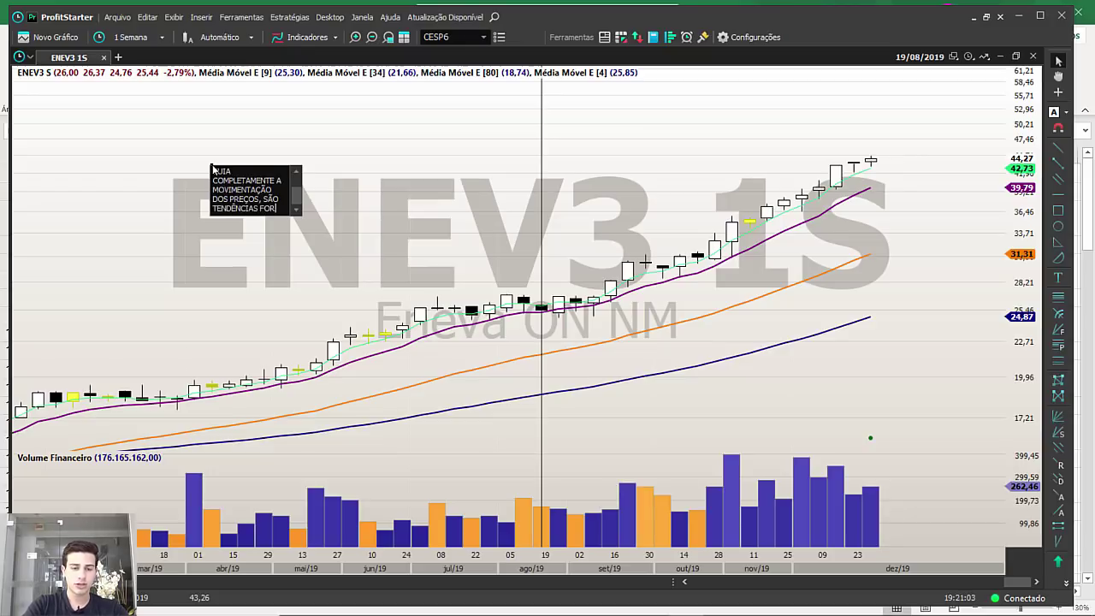
text(TÍSSI)
text(MAS DE )
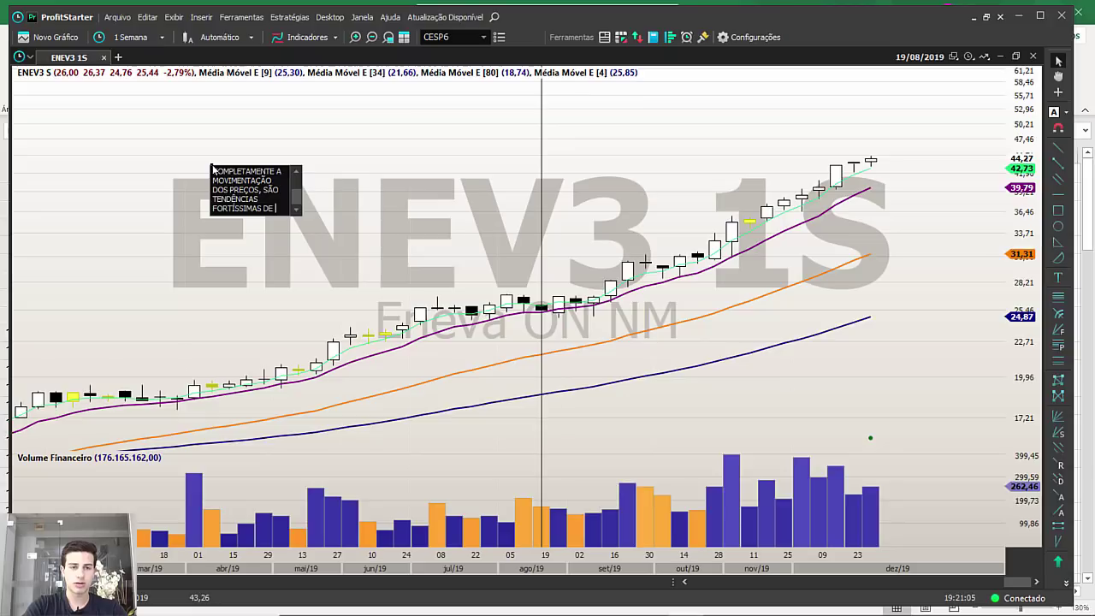
text(ALTA.)
click(475, 174)
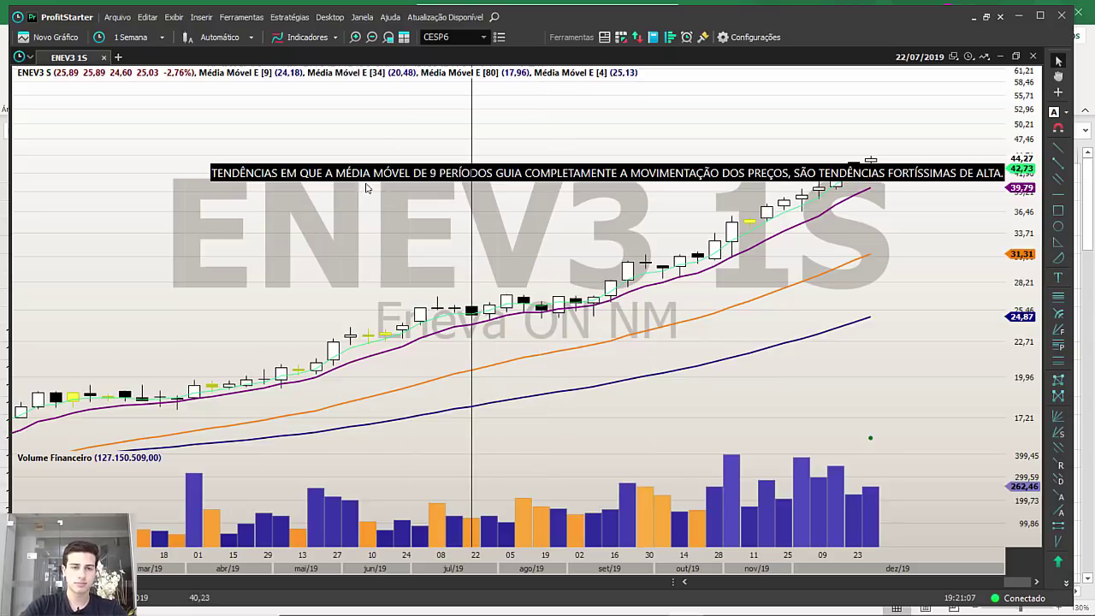
Wrap the one-line note into a narrow multi-line text block by applying its text properties.
click(369, 174)
double_click(369, 175)
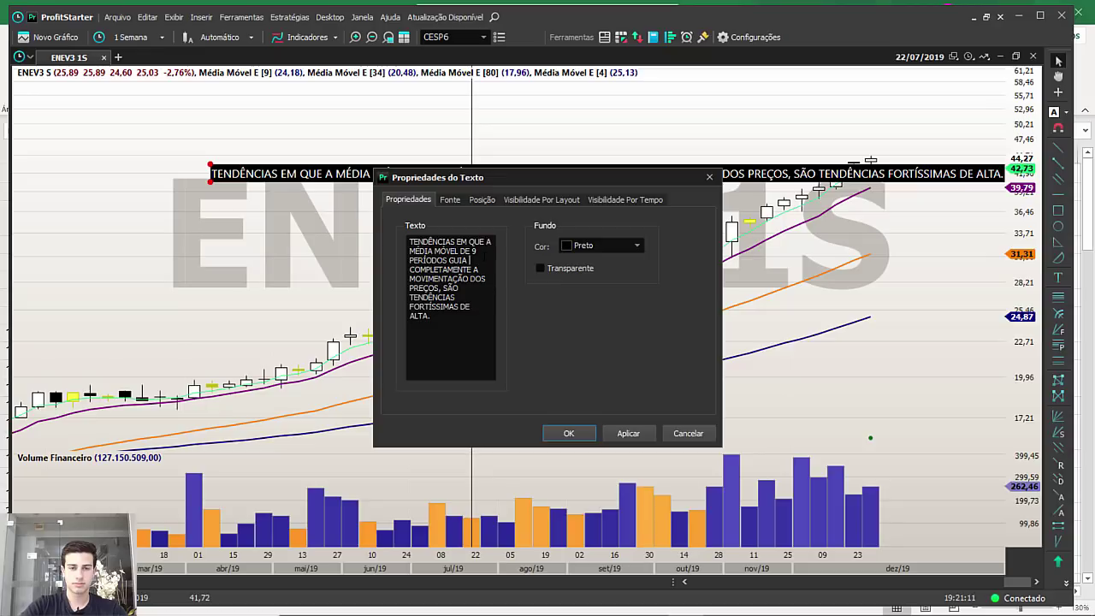
click(627, 433)
click(569, 433)
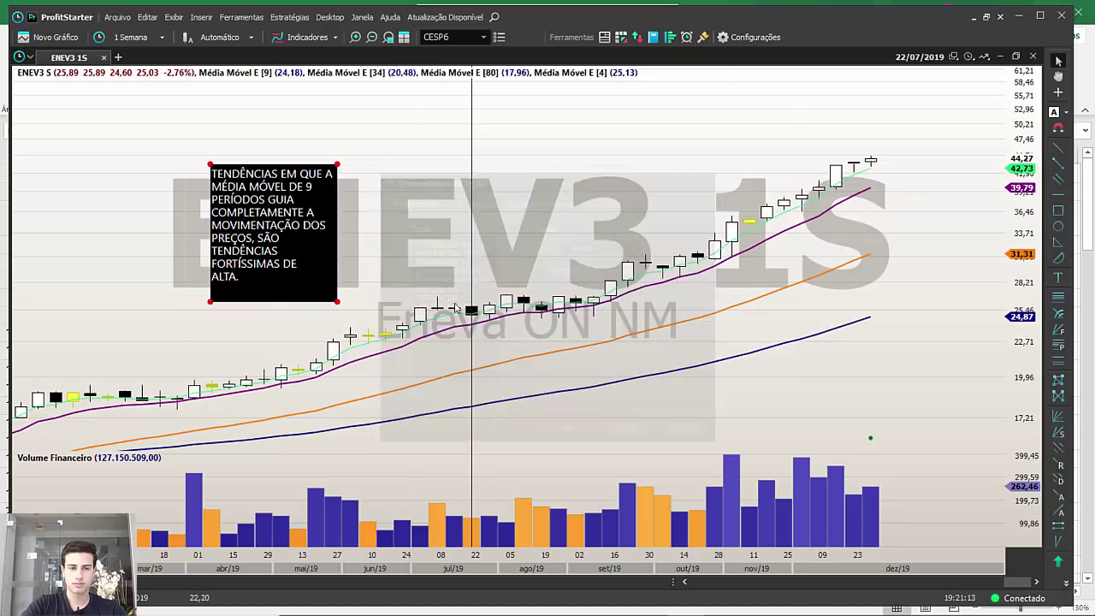
Move the text note about the 9-period moving average up and back, clear of the candles.
click(420, 248)
mouse_move(277, 191)
mouse_down()
mouse_move(276, 161)
mouse_move(243, 161)
mouse_up()
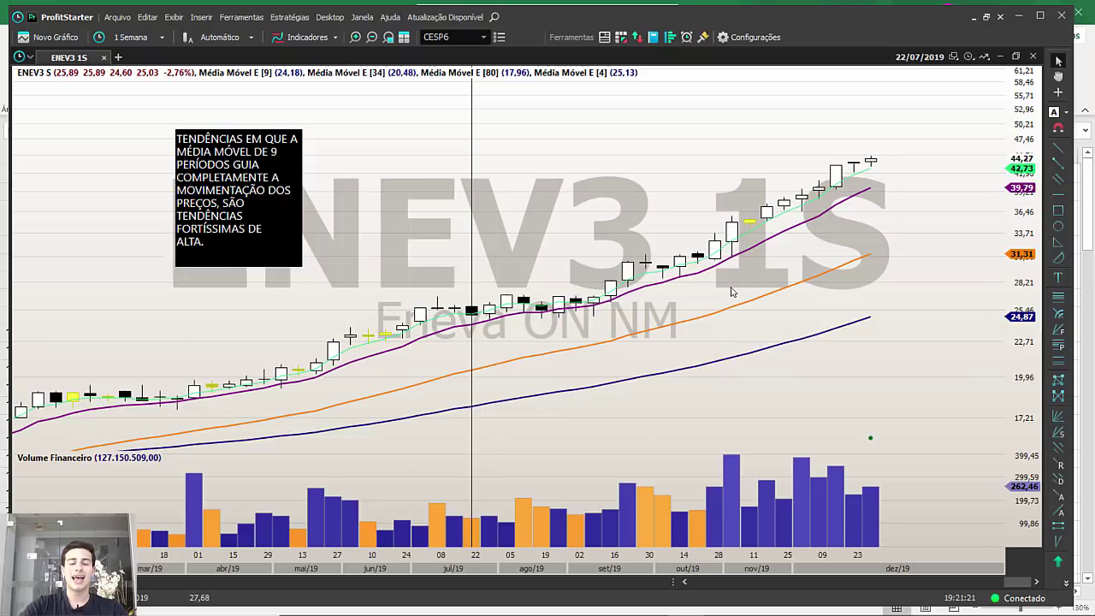
scroll(800, 287, down, 3)
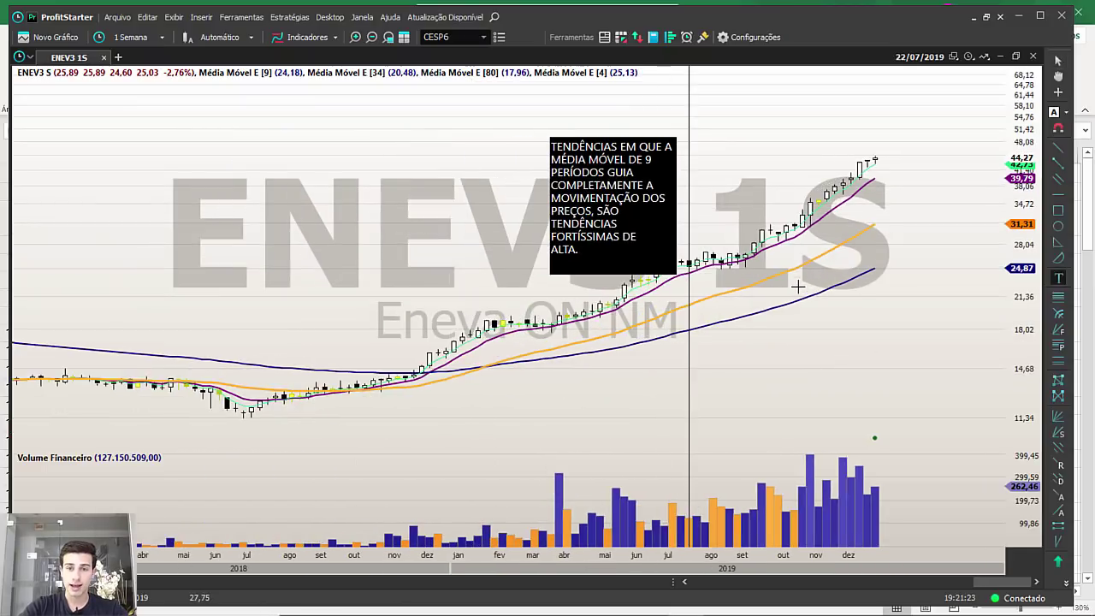
drag(634, 239, 509, 207)
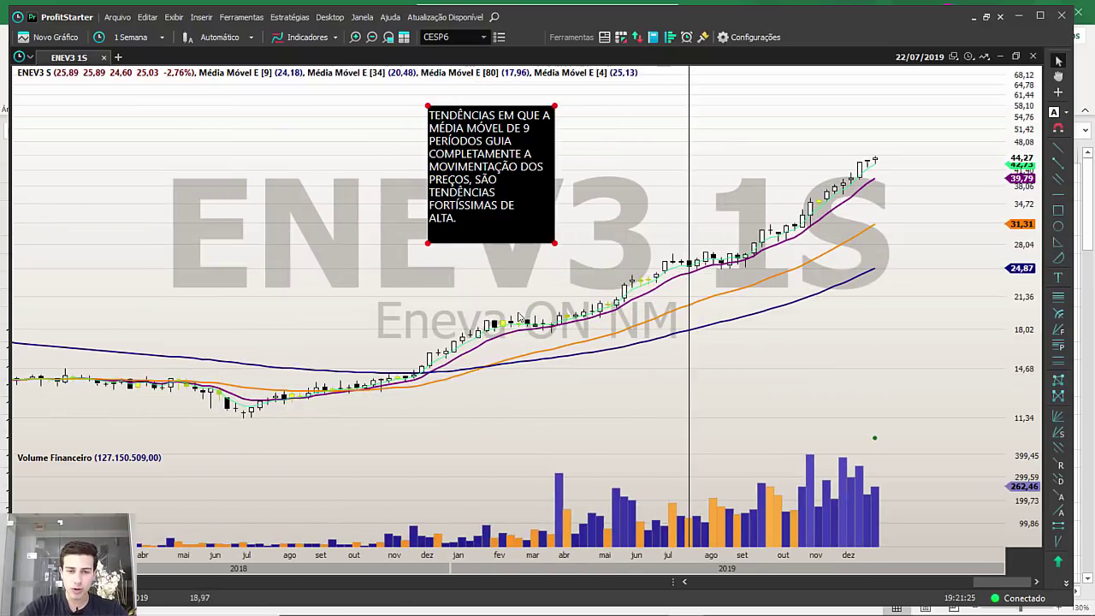
Draw a horizontal line at about 27,16 along the highs of the July to September 2019 consolidation.
scroll(676, 271, up, 5)
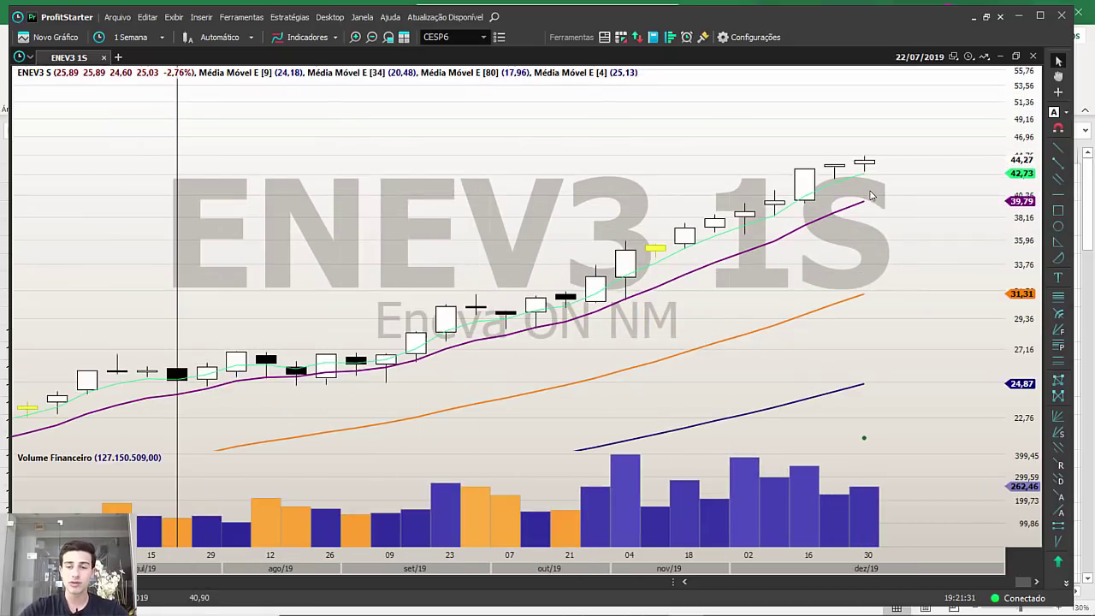
scroll(871, 196, down, 5)
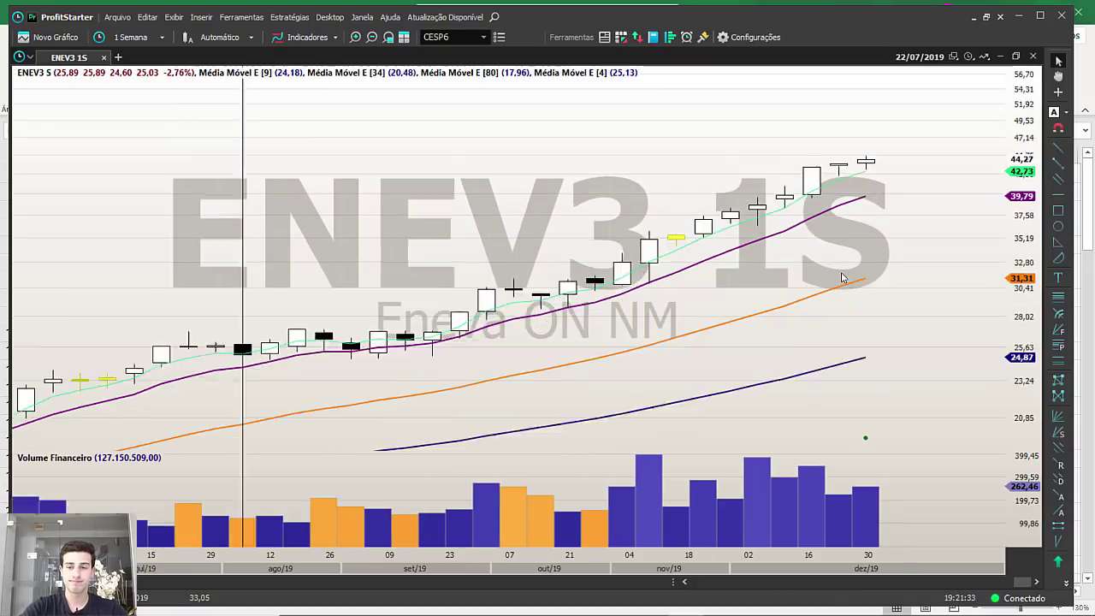
scroll(841, 277, up, 5)
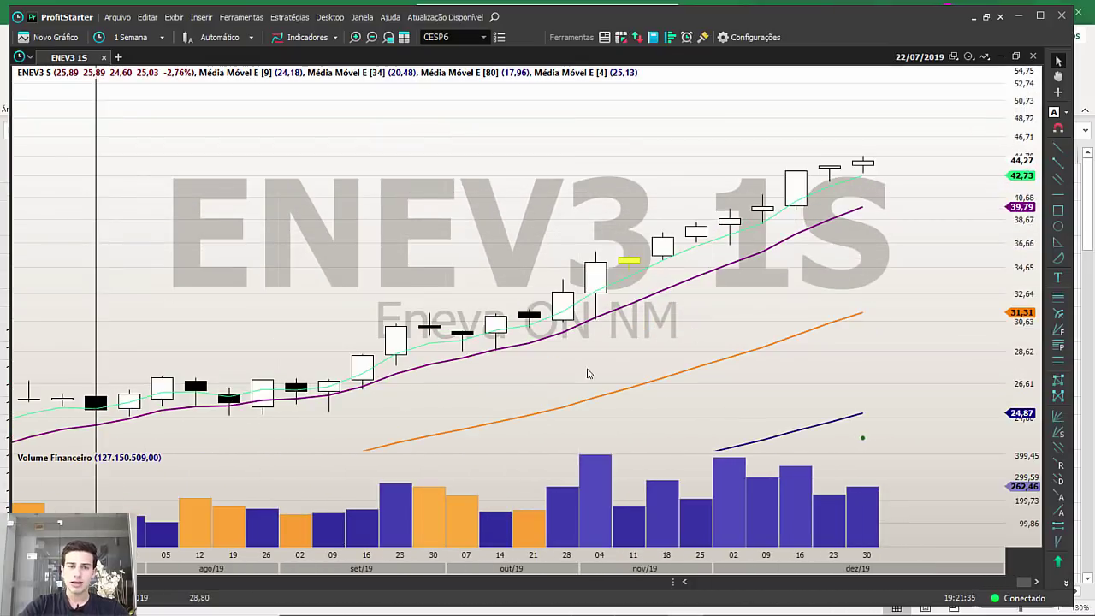
scroll(858, 325, down, 3)
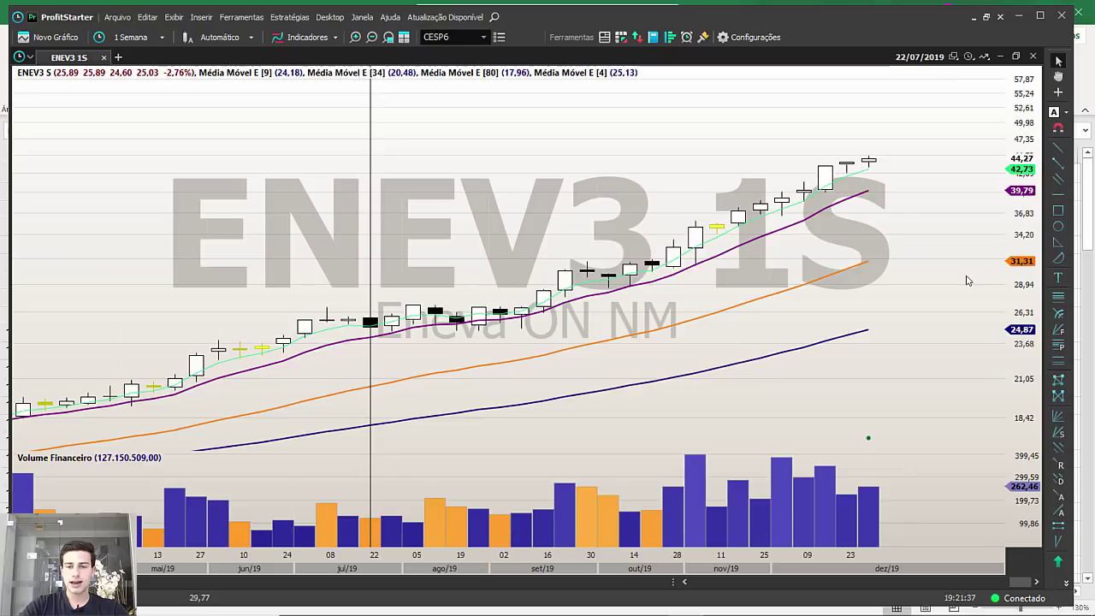
click(1058, 194)
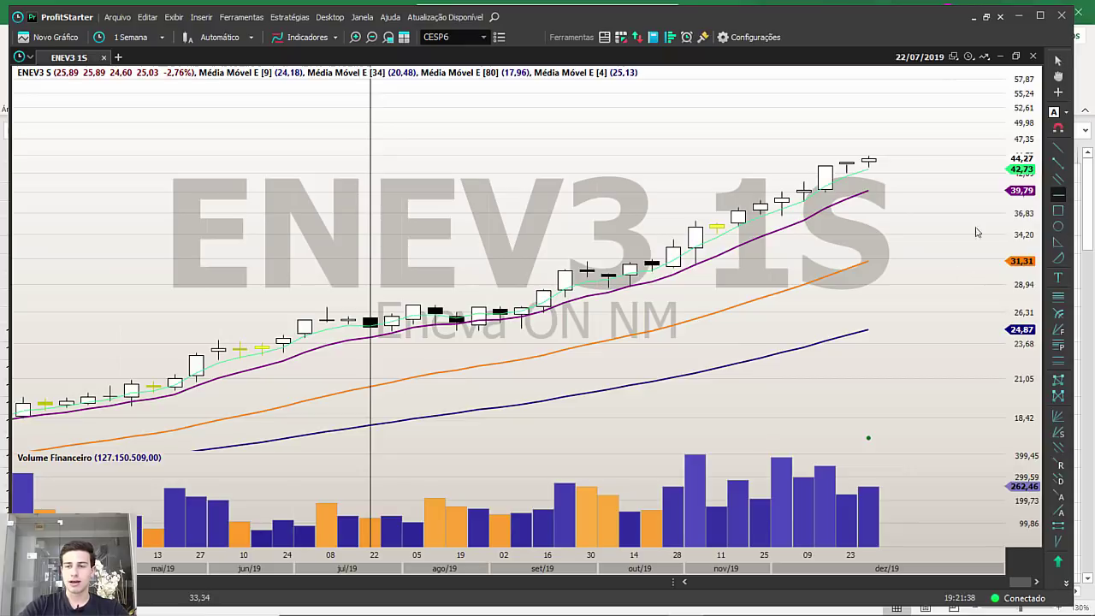
click(436, 304)
Draw a thin triangle as a pointer to the 16/09/2019 candle that breaks above the horizontal line.
click(1058, 242)
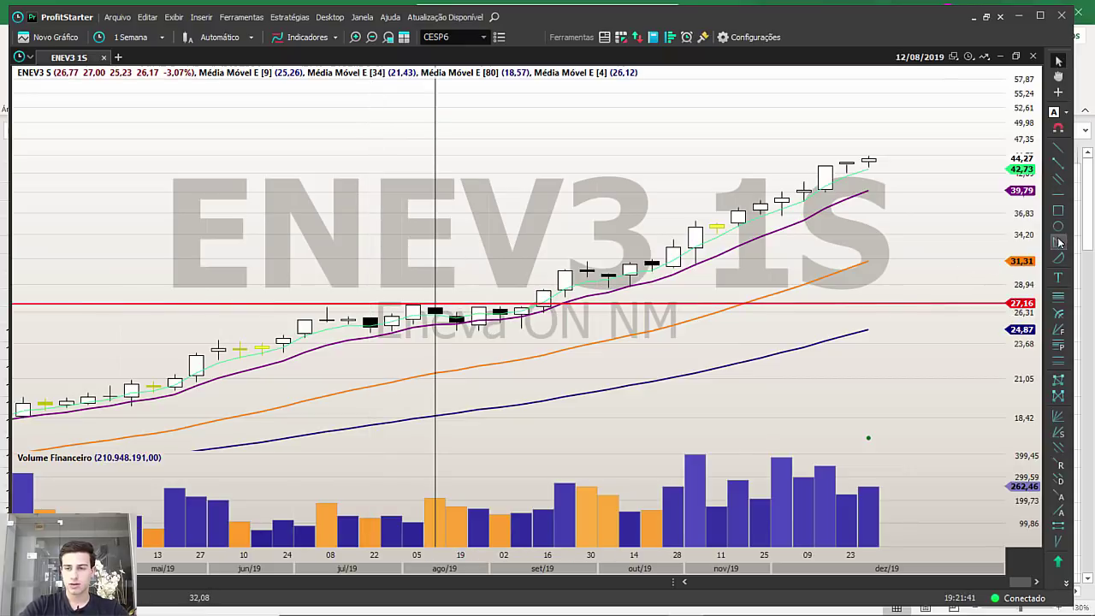
click(542, 295)
click(392, 244)
click(543, 296)
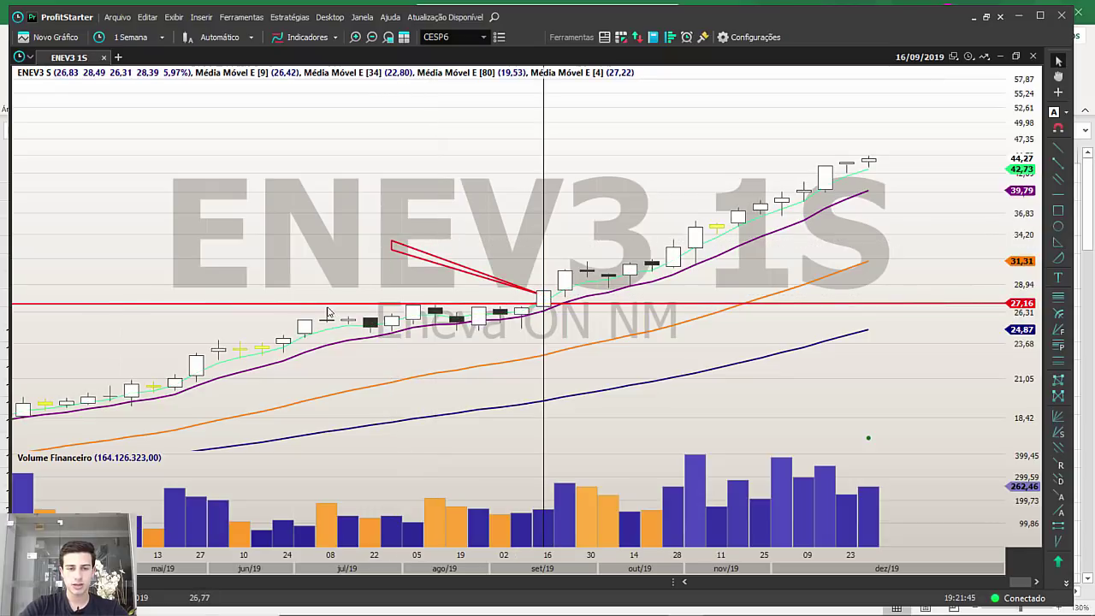
Measure the percentage gain from the July 2019 high and from the September breakout area to the latest candle.
drag(328, 307, 880, 156)
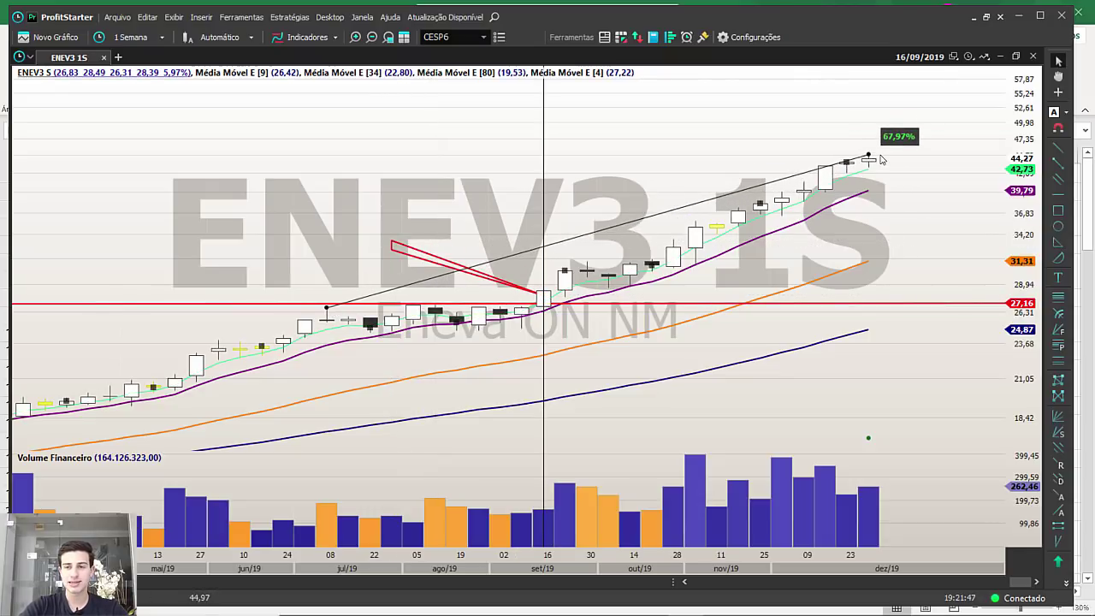
drag(880, 155, 880, 156)
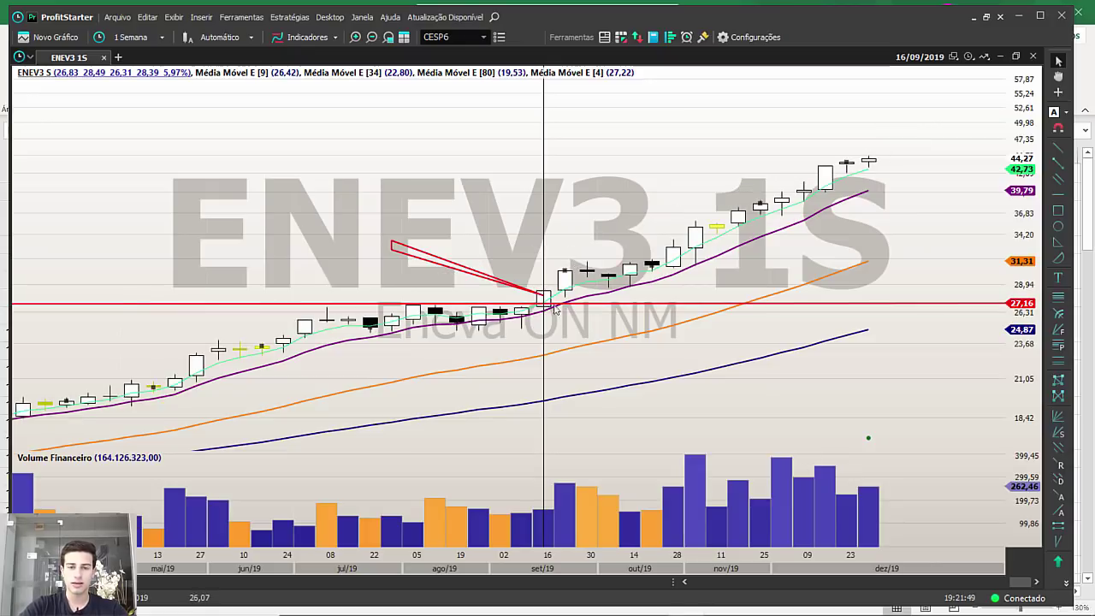
mouse_move(545, 297)
mouse_down()
mouse_move(545, 245)
mouse_move(523, 287)
mouse_move(545, 290)
mouse_up()
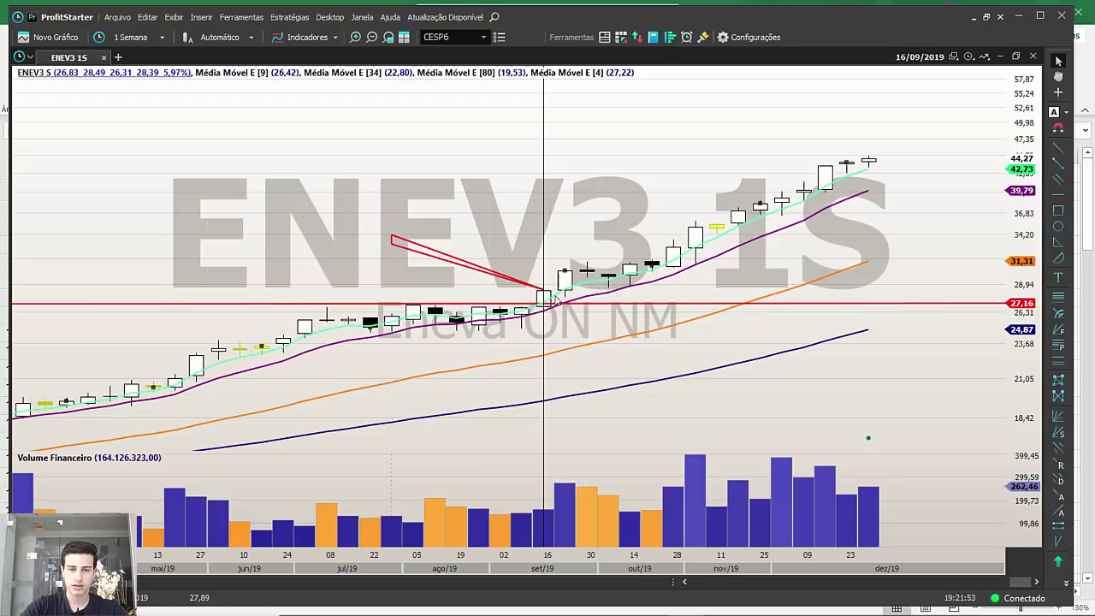
click(556, 297)
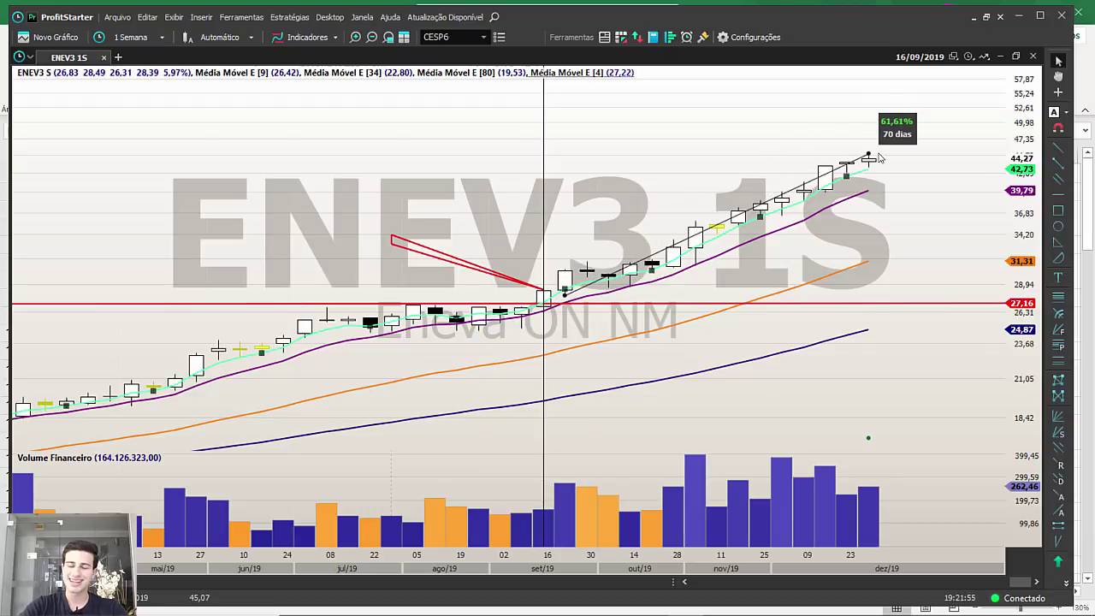
drag(879, 154, 878, 154)
drag(505, 274, 506, 280)
click(517, 209)
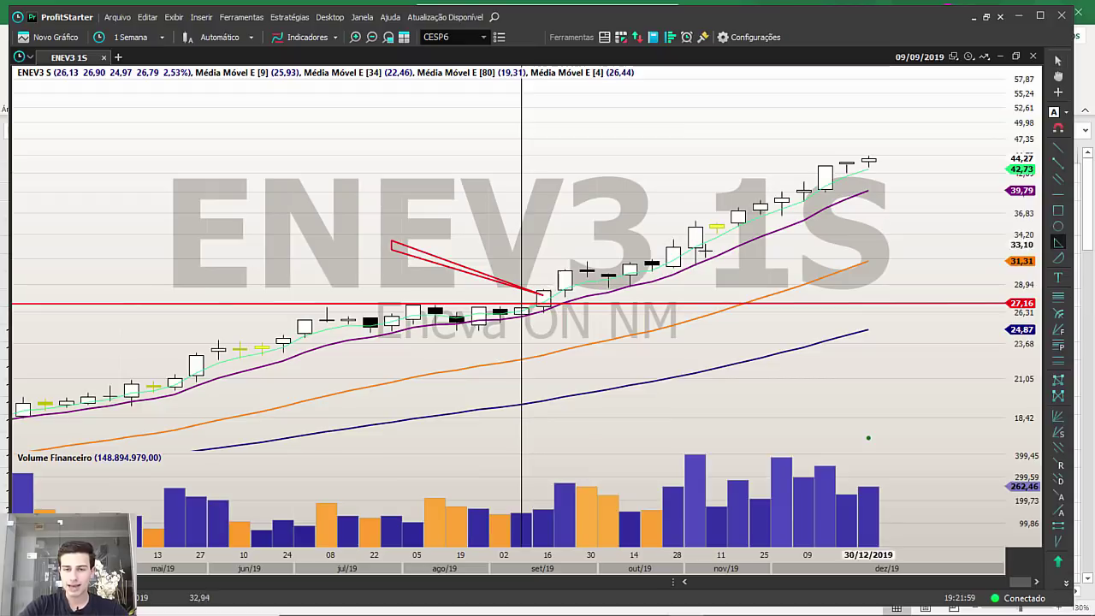
Draw a second thin pointer triangle to the early October 2019 black candle and measure the gain from there to the latest candle.
click(1058, 242)
click(607, 270)
click(500, 203)
click(501, 210)
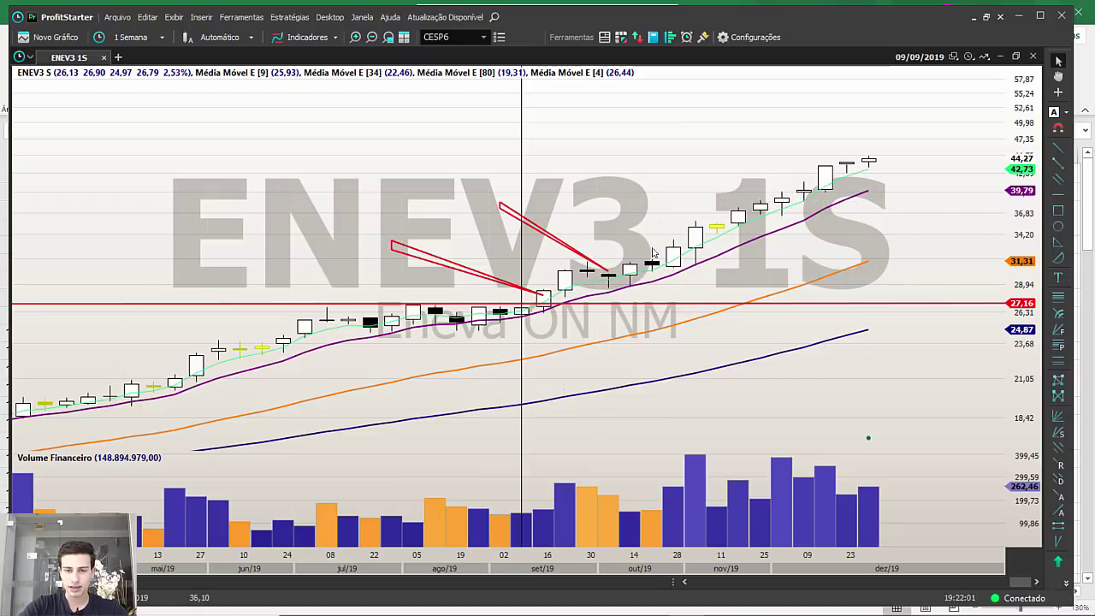
drag(609, 275, 900, 152)
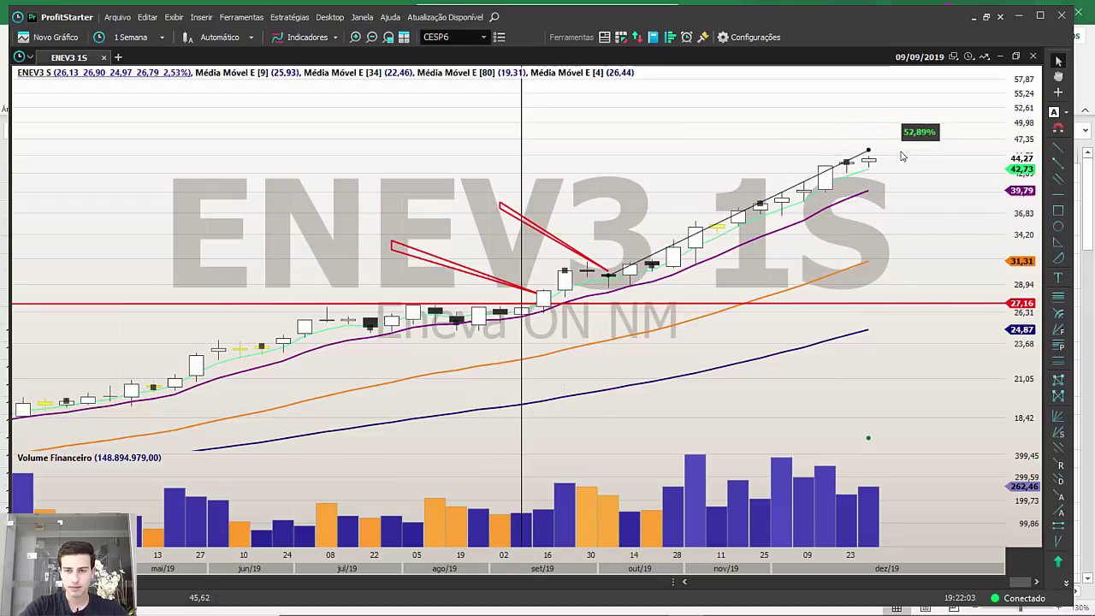
key(Delete)
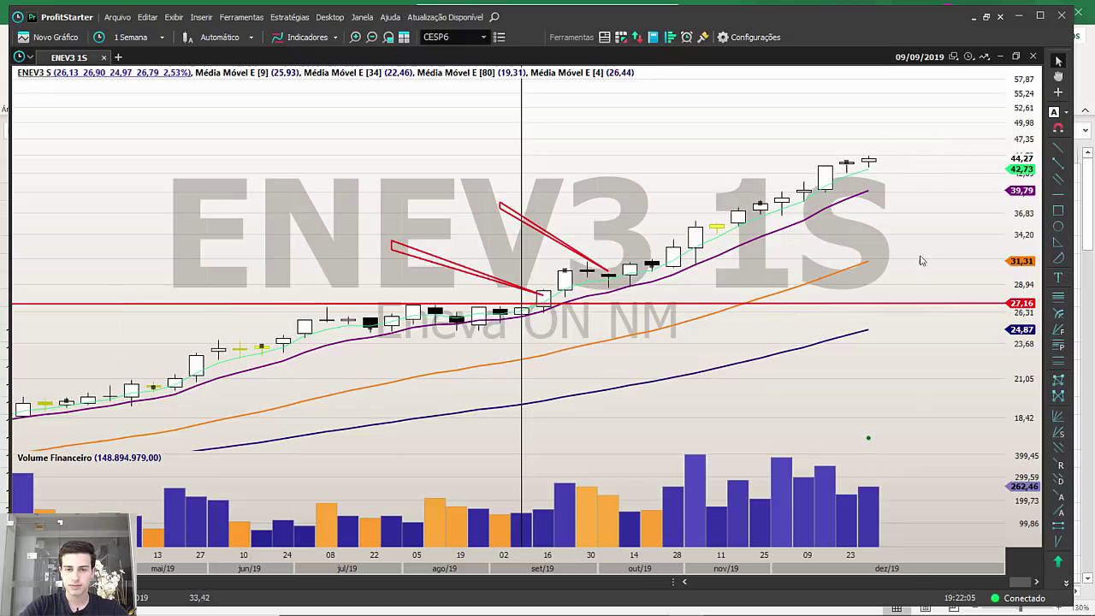
Draw a third thin pointer triangle to the yellow candle of 11/11/2019.
click(1058, 242)
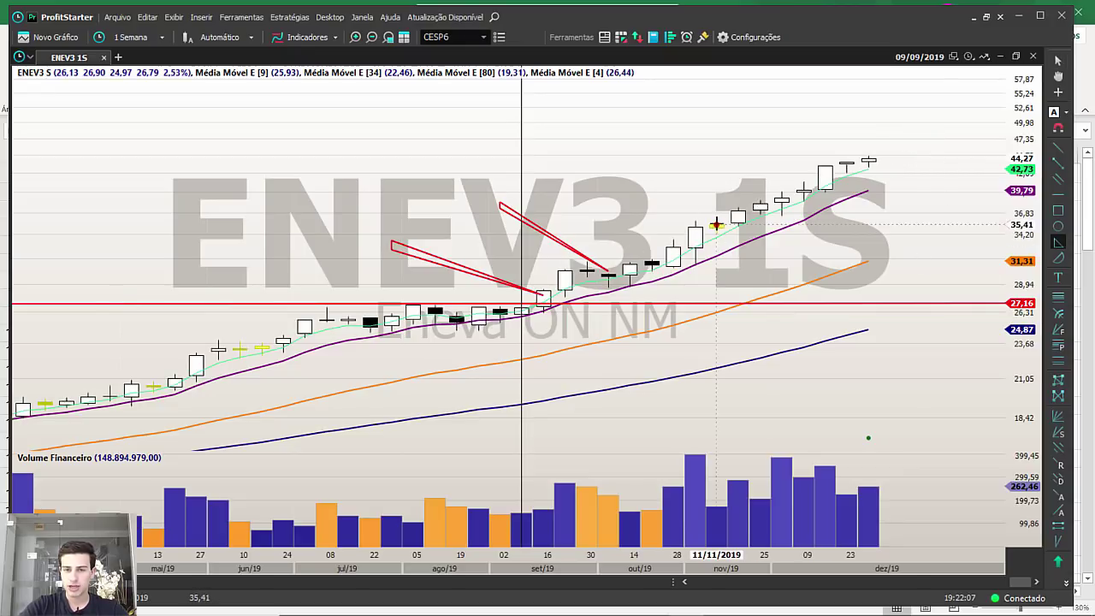
click(587, 181)
click(720, 208)
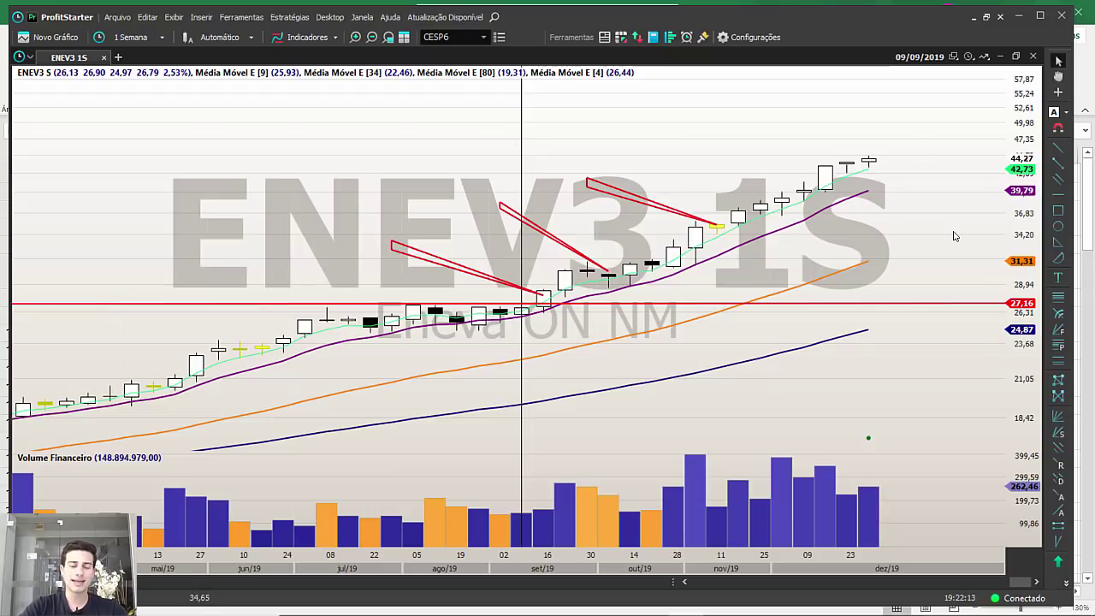
Draw a horizontal line at about 44,72 on the high of the 30/12/2019 candle.
scroll(866, 254, down, 4)
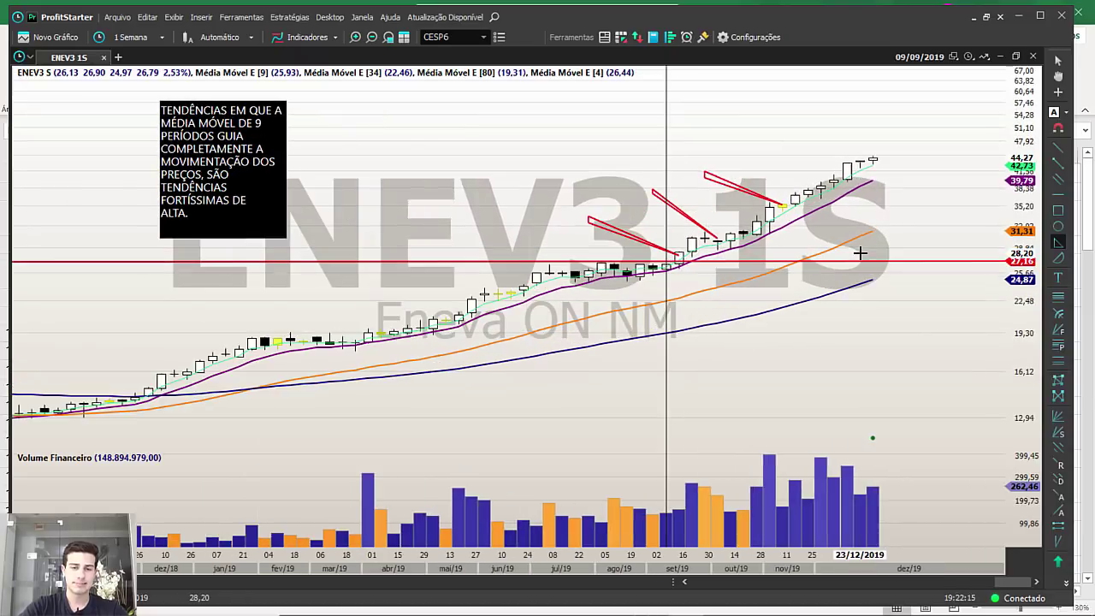
scroll(1023, 252, up, 2)
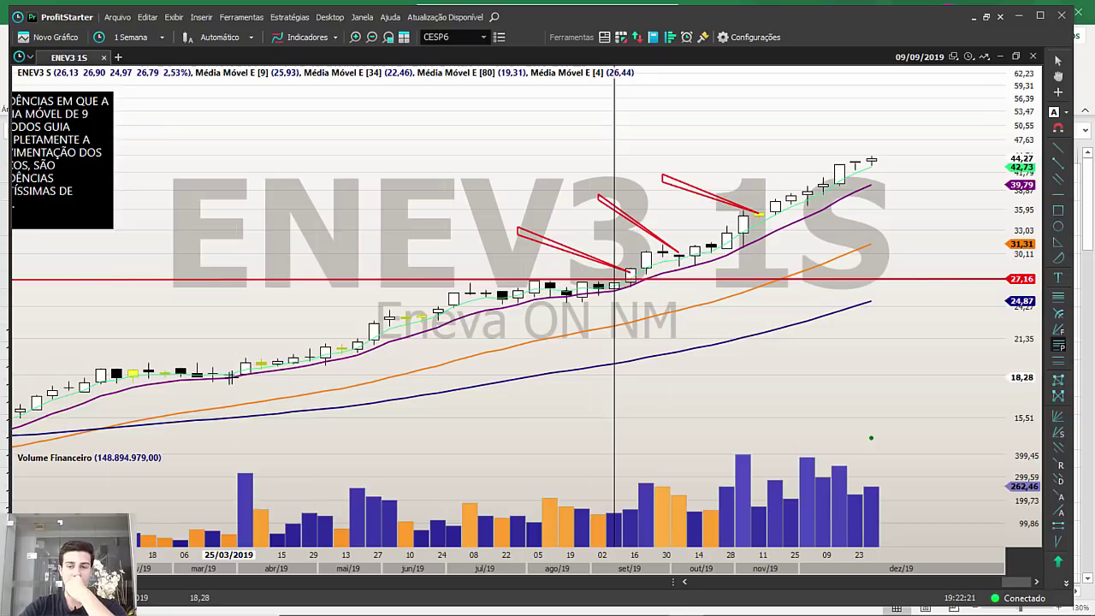
click(1058, 60)
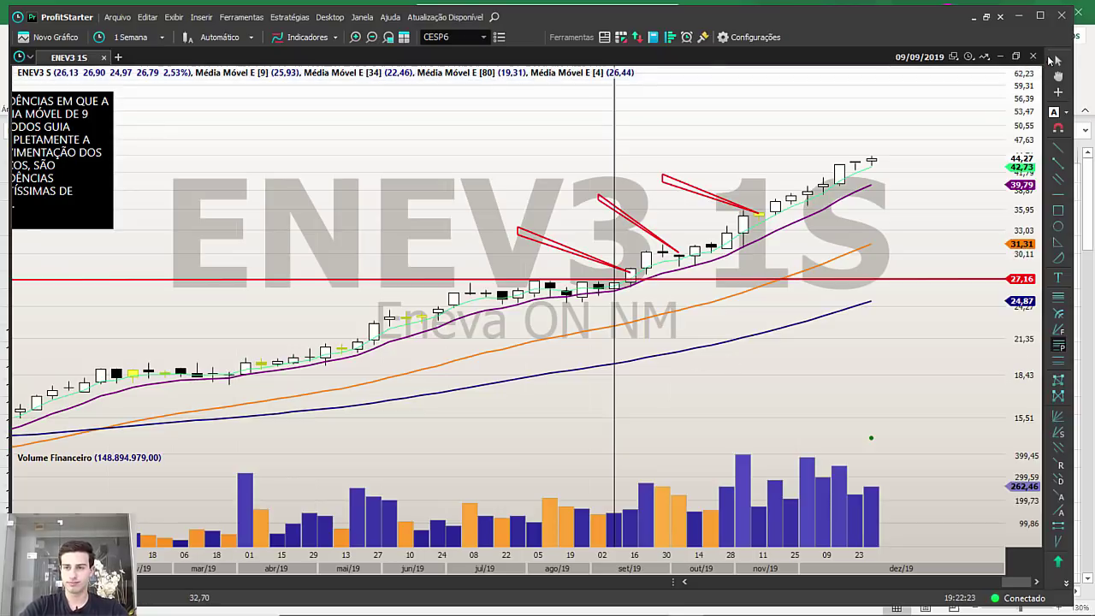
scroll(881, 349, up, 6)
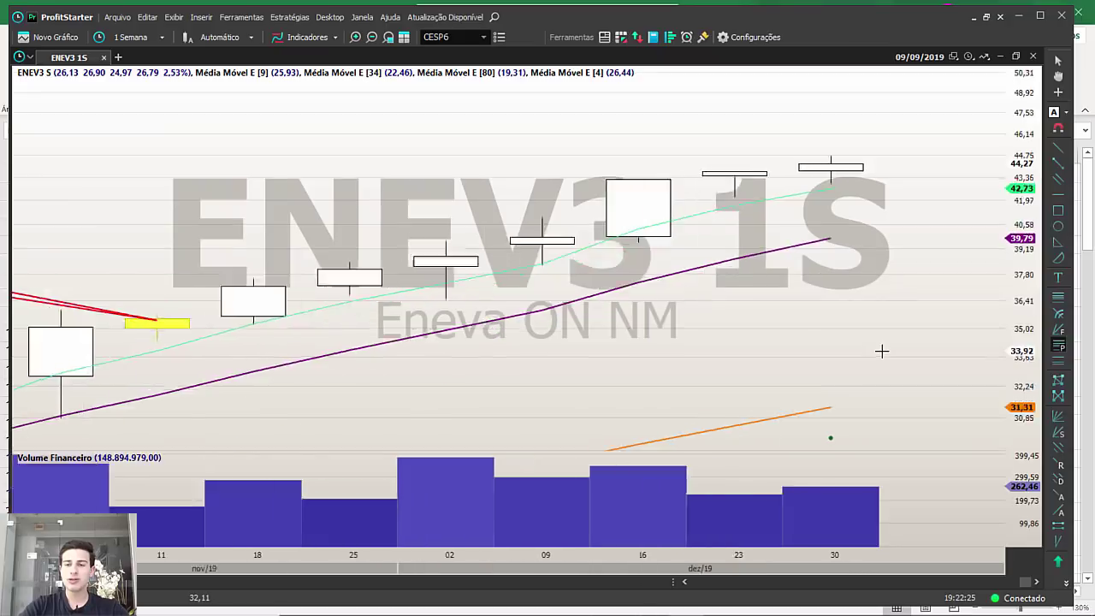
click(1058, 194)
click(856, 154)
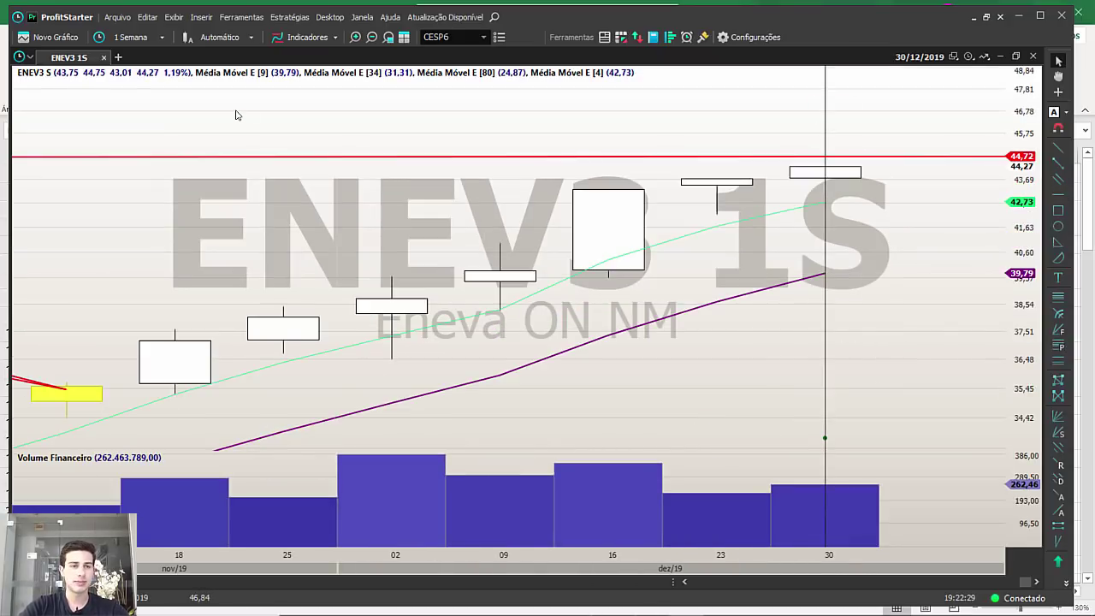
Draw a second horizontal line at the low of the 30/12/2019 candle.
mouse_move(102, 81)
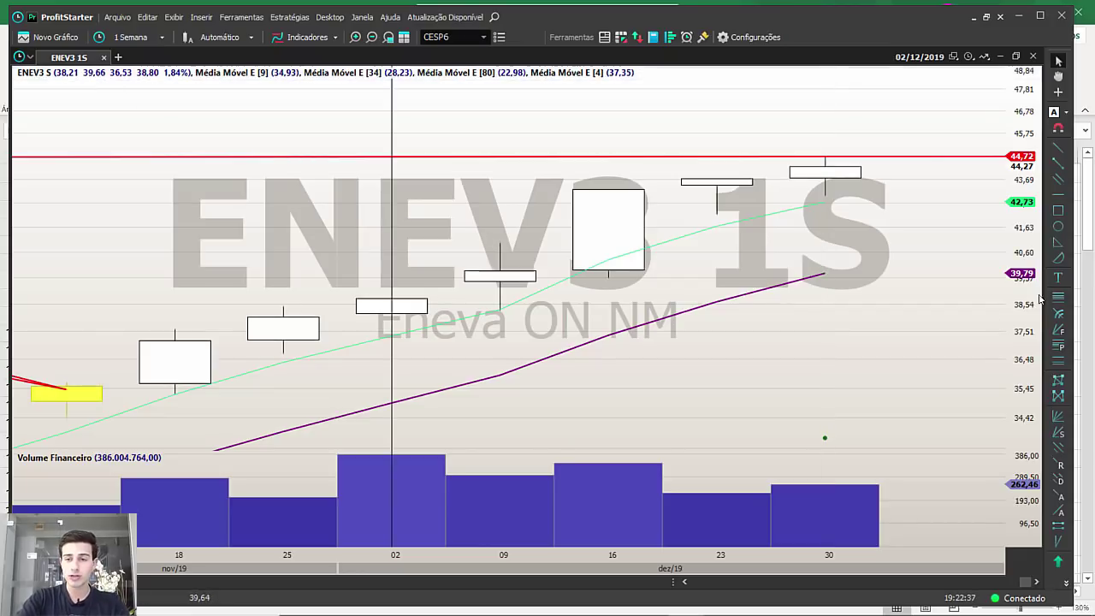
scroll(1040, 298, up, 3)
click(1060, 194)
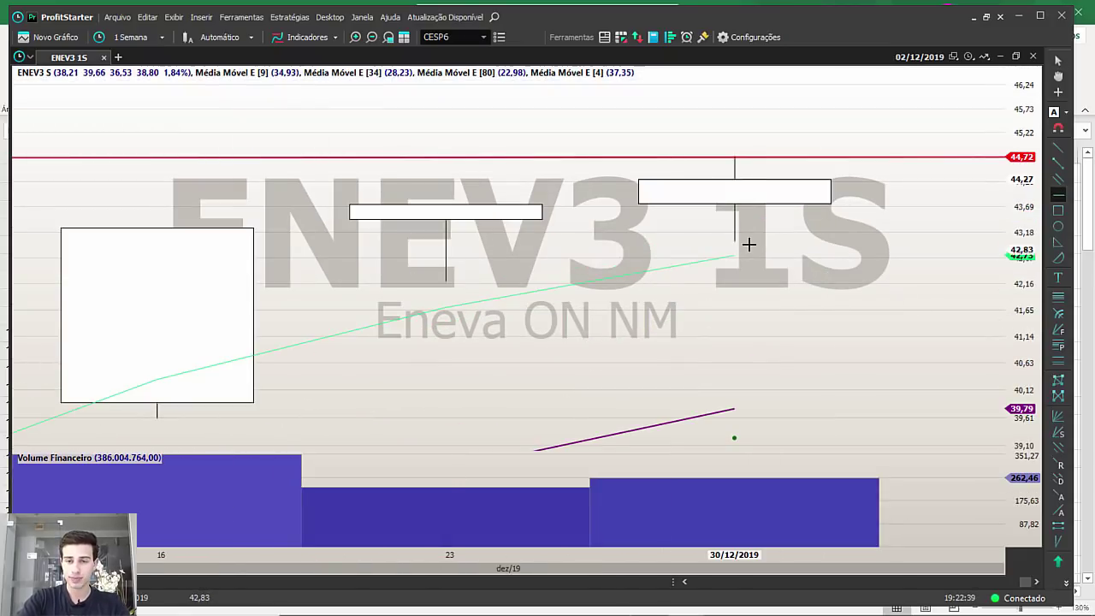
click(743, 244)
scroll(819, 298, down, 4)
scroll(760, 305, down, 1)
key(Escape)
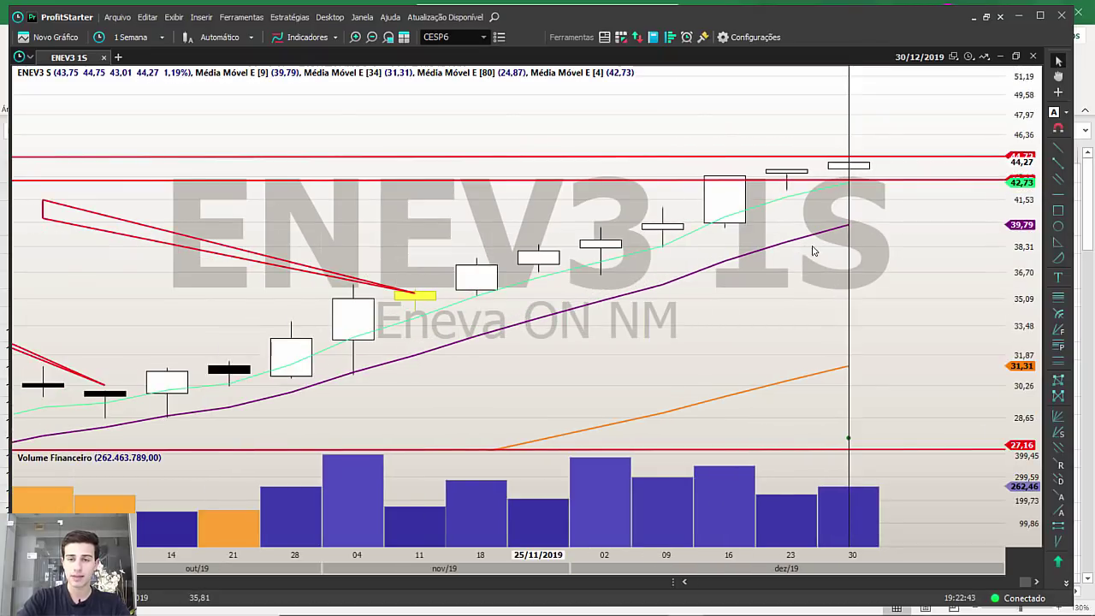
Examine how the November and December 2019 candle lows sit against the 4- and 9-period moving averages.
click(369, 369)
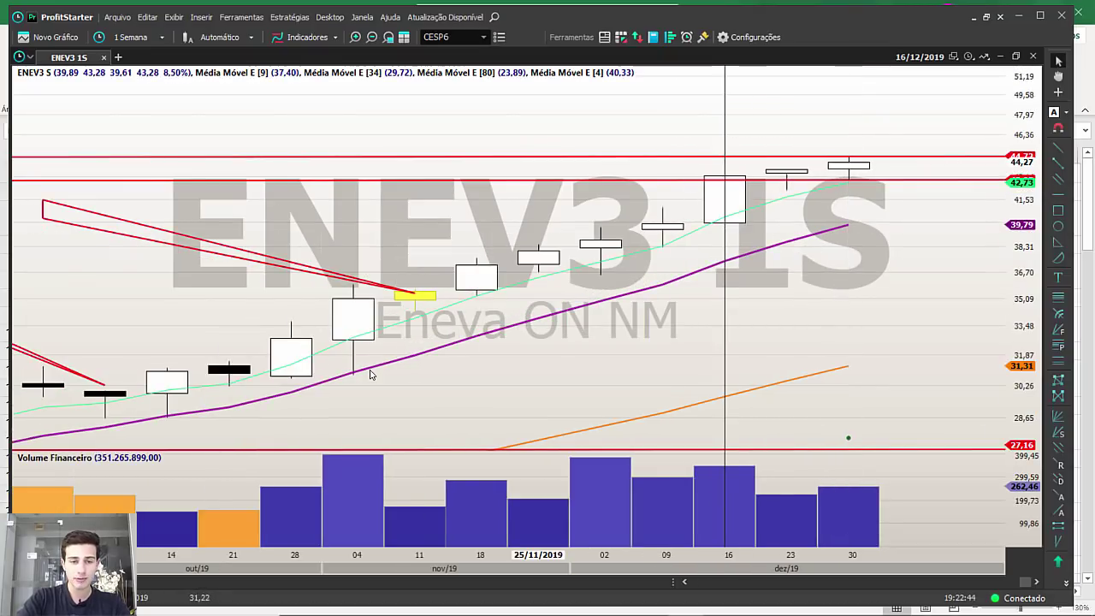
click(415, 317)
click(543, 274)
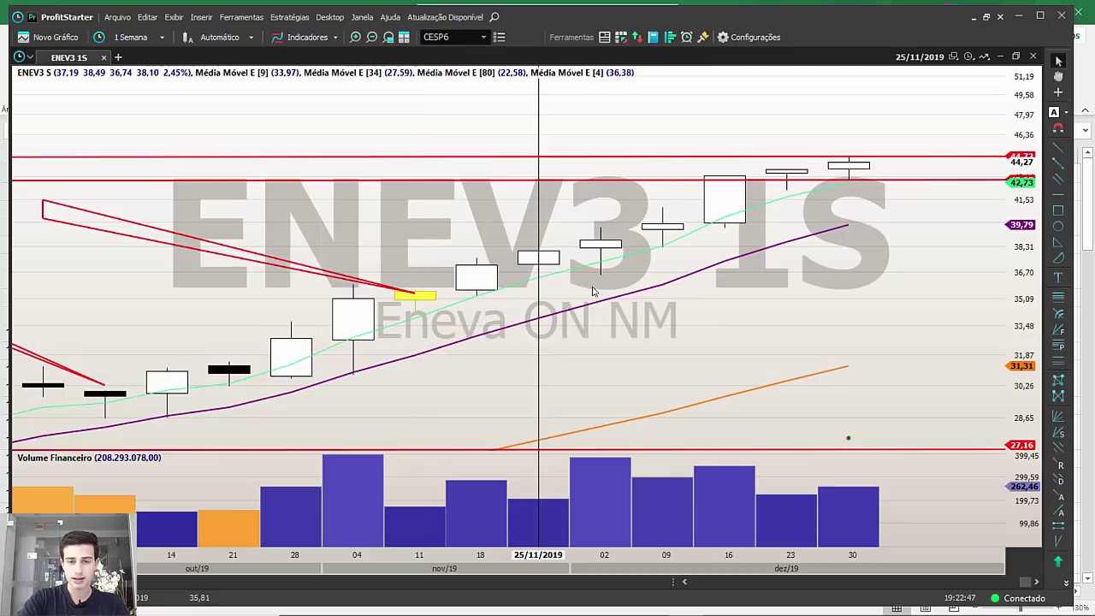
click(605, 276)
click(675, 229)
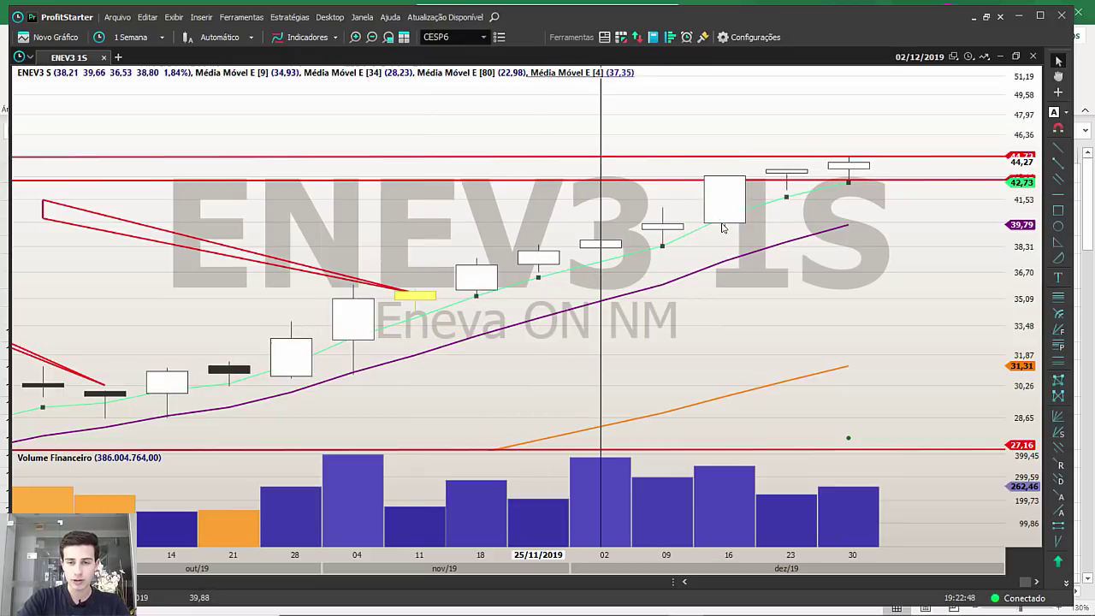
click(789, 193)
click(857, 195)
click(731, 151)
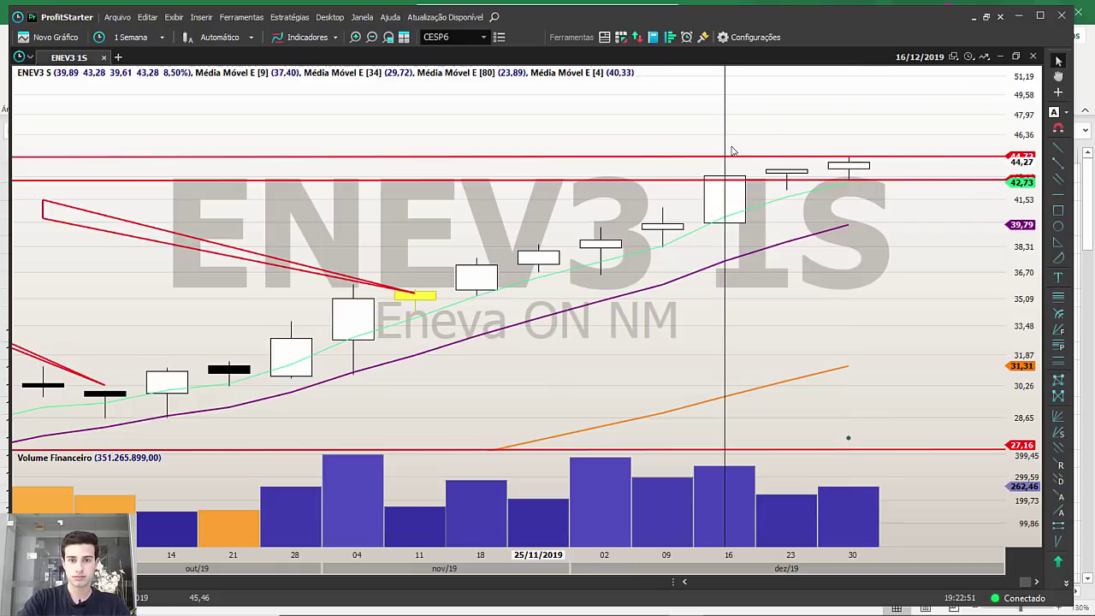
Draw a trial horizontal line at about 36,77 on the 25/11/2019 candle's low, and delete it.
click(1058, 194)
click(538, 270)
drag(634, 269, 636, 272)
click(526, 234)
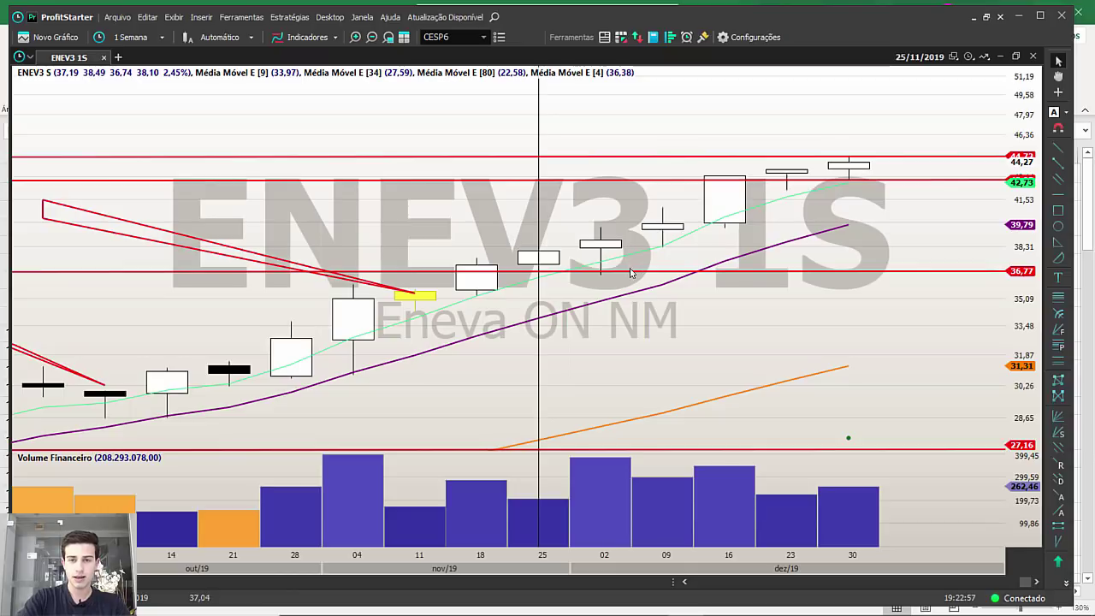
click(629, 271)
key(Delete)
click(1058, 194)
scroll(882, 234, up, 4)
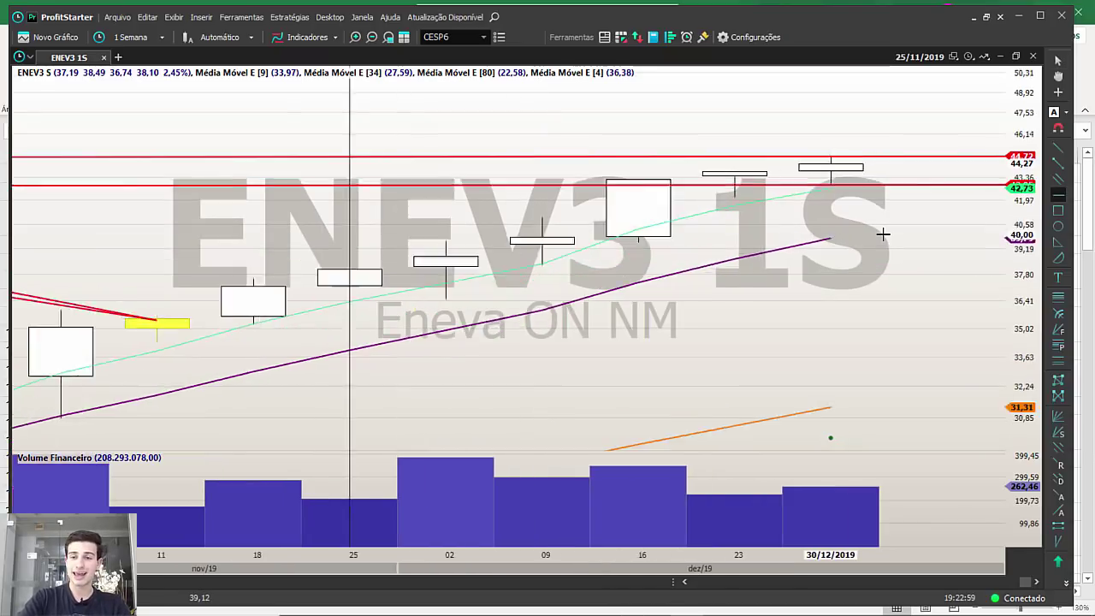
scroll(882, 235, down, 6)
scroll(882, 232, down, 2)
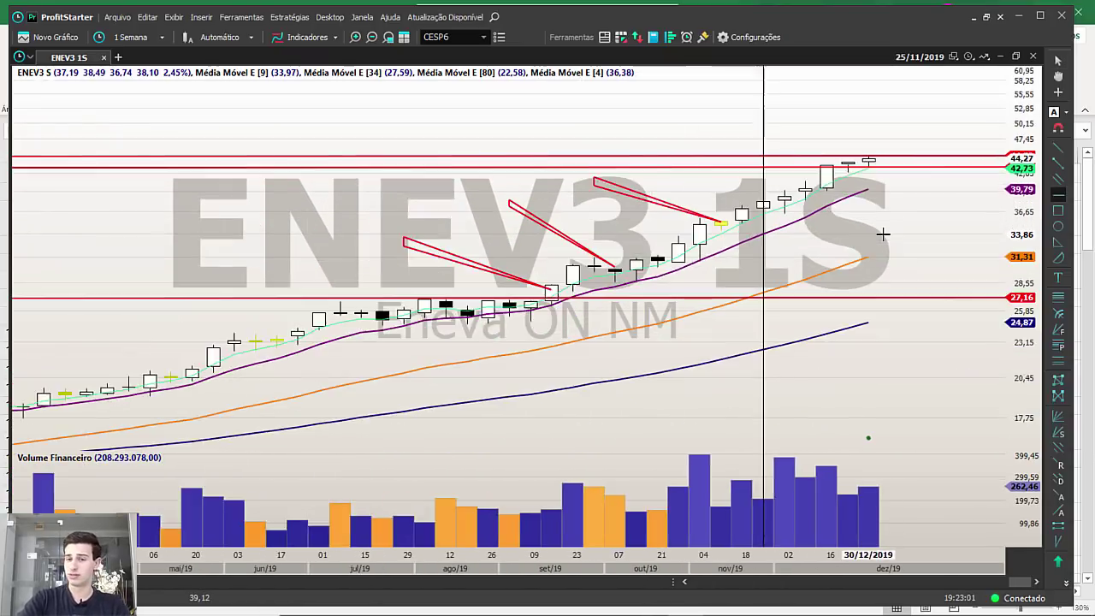
scroll(882, 233, up, 3)
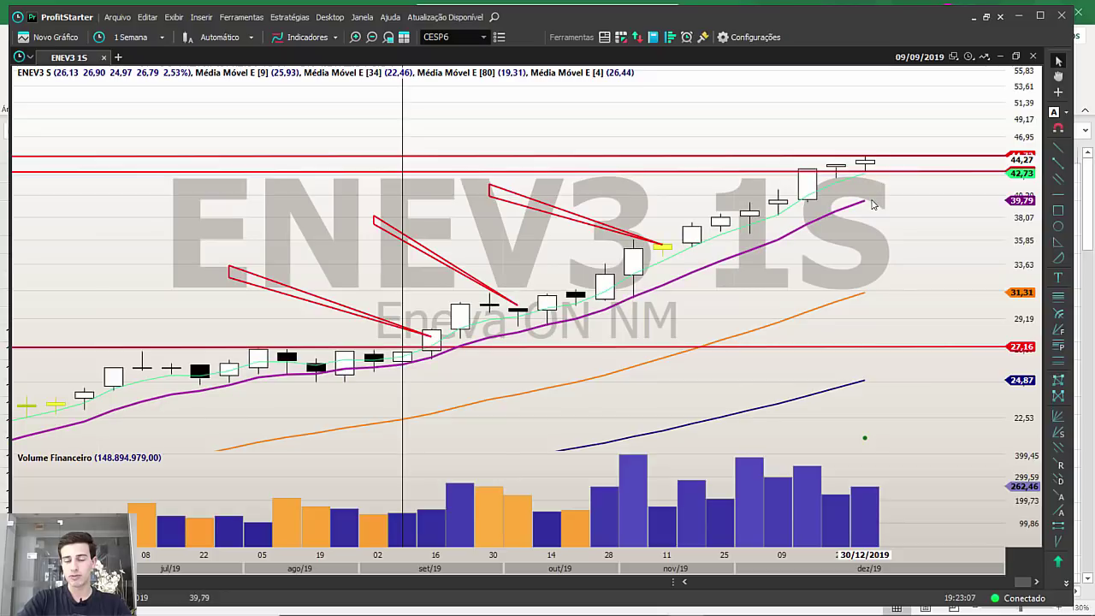
mouse_move(873, 203)
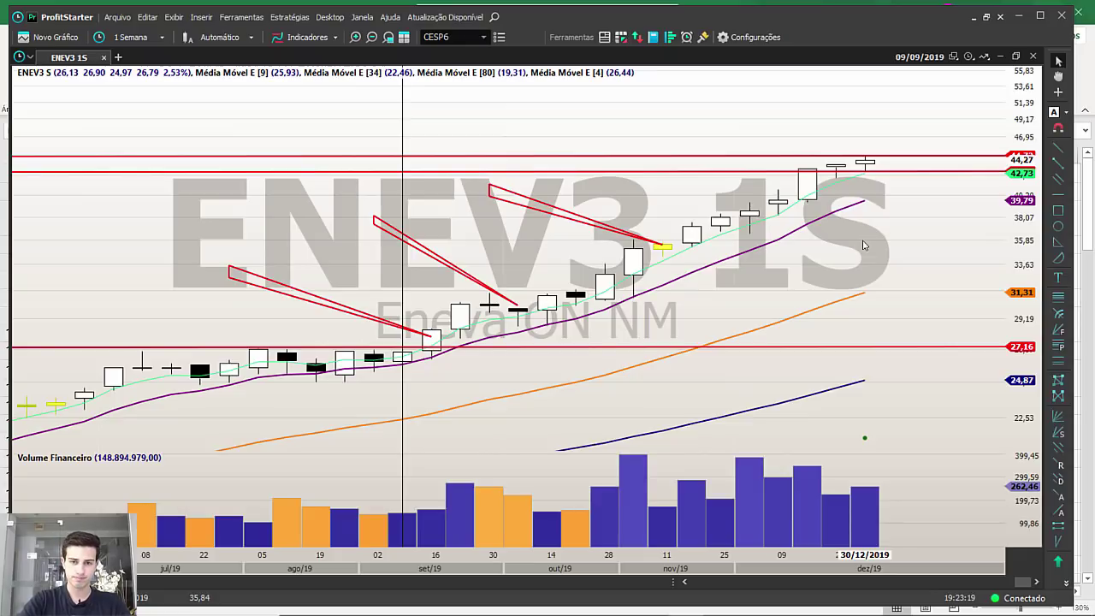
Draw a projected candle right after the 30/12/2019 candle, with a thin rectangular body near 44 and a lower wick down to about 38,8.
scroll(881, 172, up, 2)
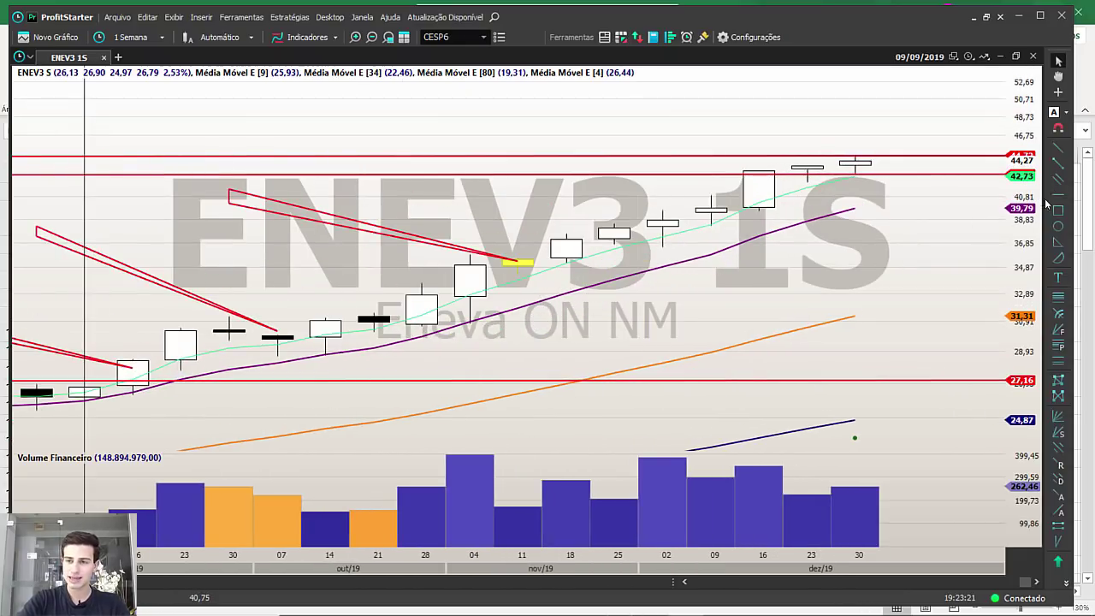
drag(903, 159, 950, 170)
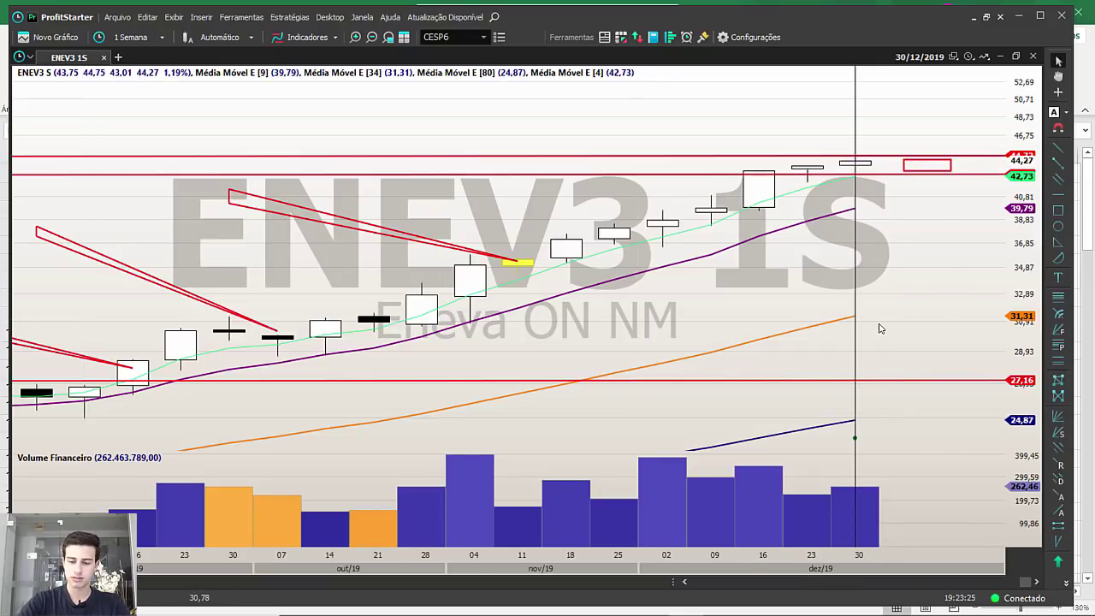
scroll(880, 329, down, 2)
scroll(880, 329, down, 3)
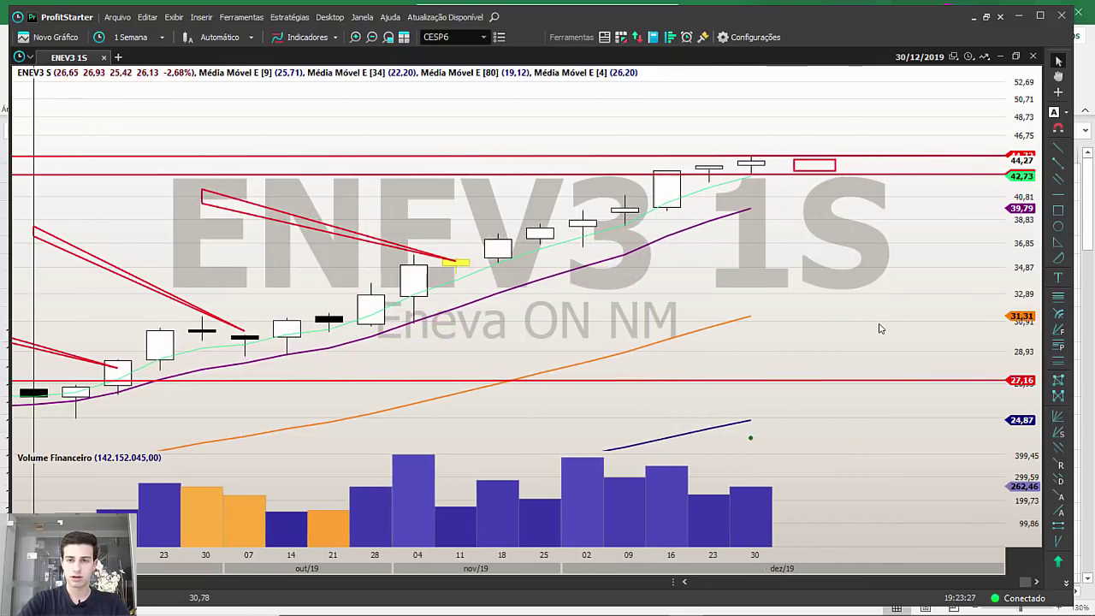
click(1058, 163)
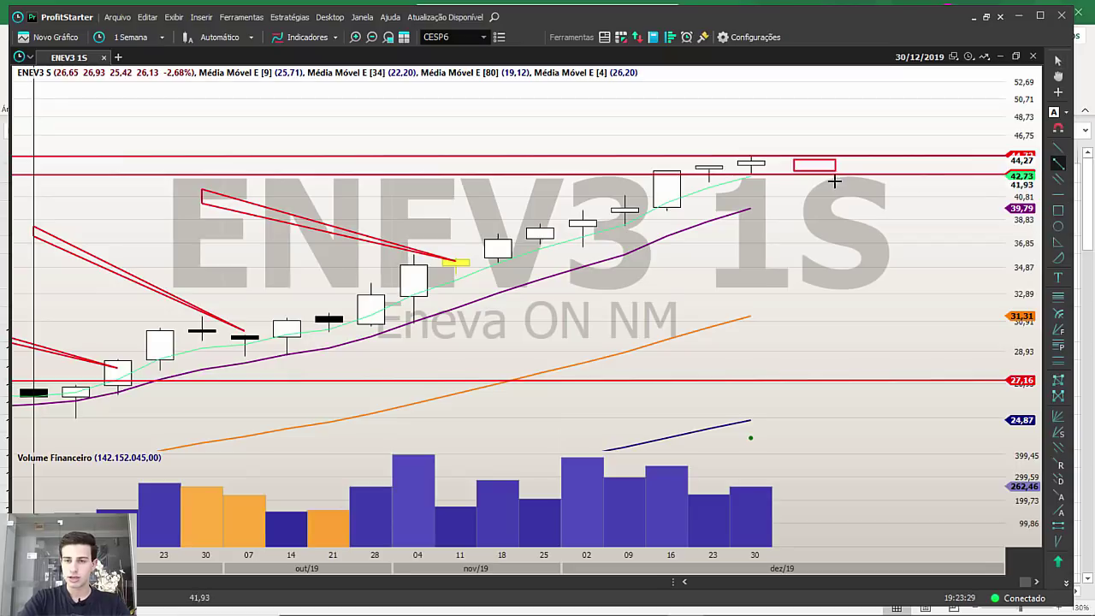
mouse_move(794, 174)
mouse_down()
mouse_move(815, 196)
mouse_move(802, 220)
mouse_up()
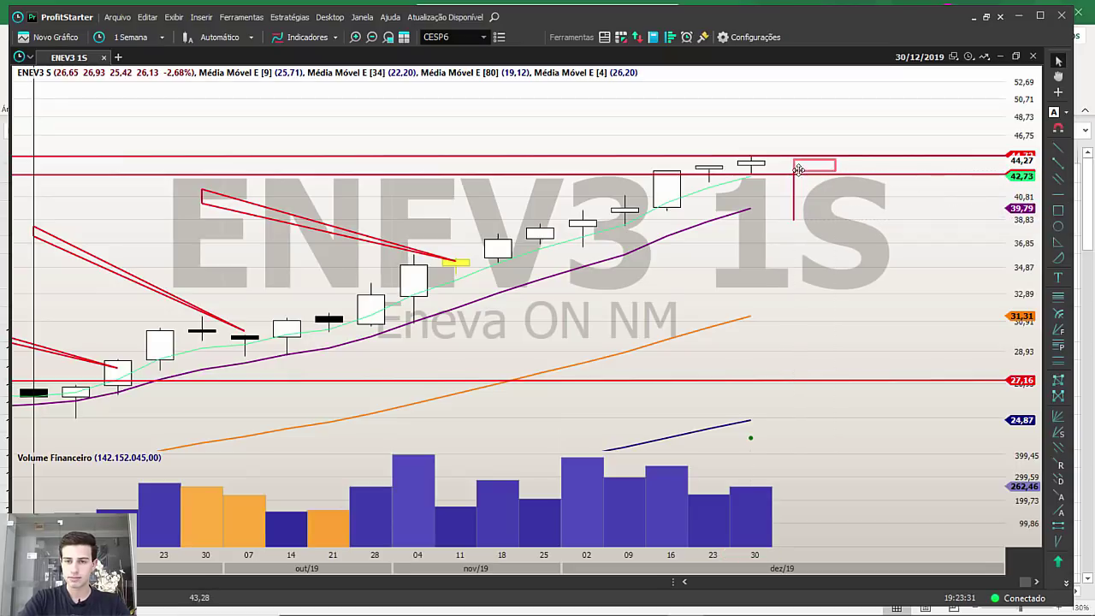
drag(793, 170, 751, 169)
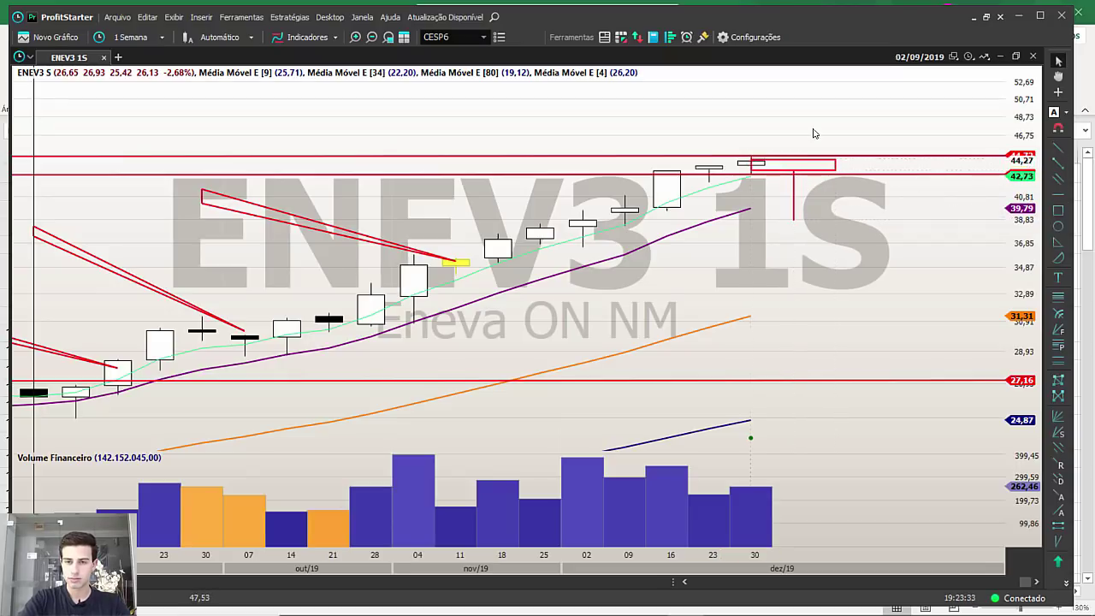
Draw a second projected candle beside the first, and circle the end of the 9-period moving average with an ellipse reaching down to about 38,01.
click(1058, 210)
mouse_move(836, 159)
mouse_down()
mouse_move(920, 167)
mouse_move(876, 168)
mouse_move(877, 225)
mouse_up()
click(1058, 163)
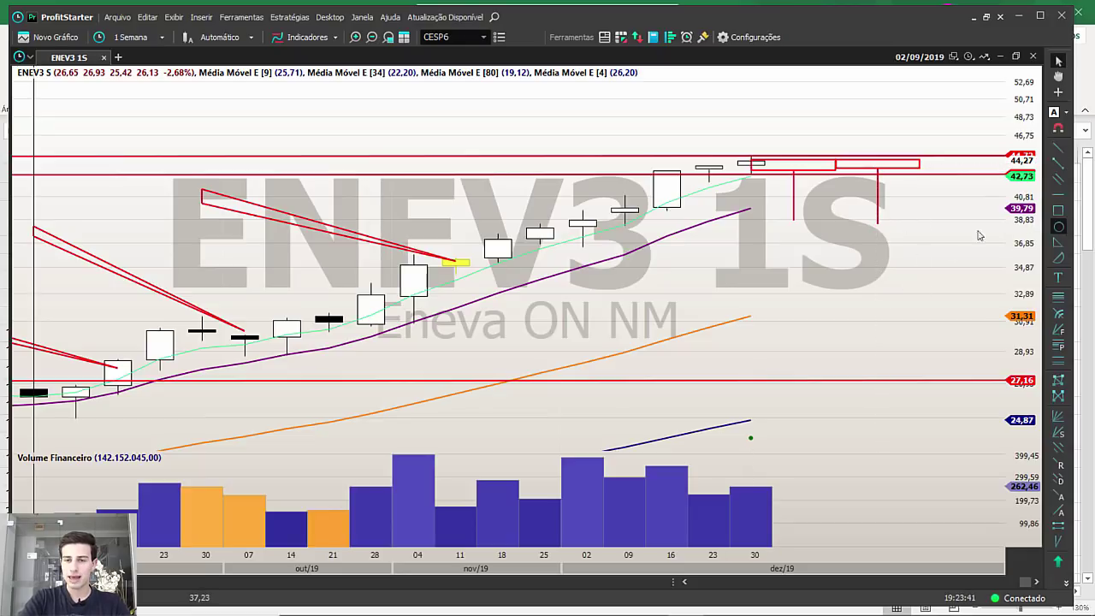
drag(709, 191, 793, 227)
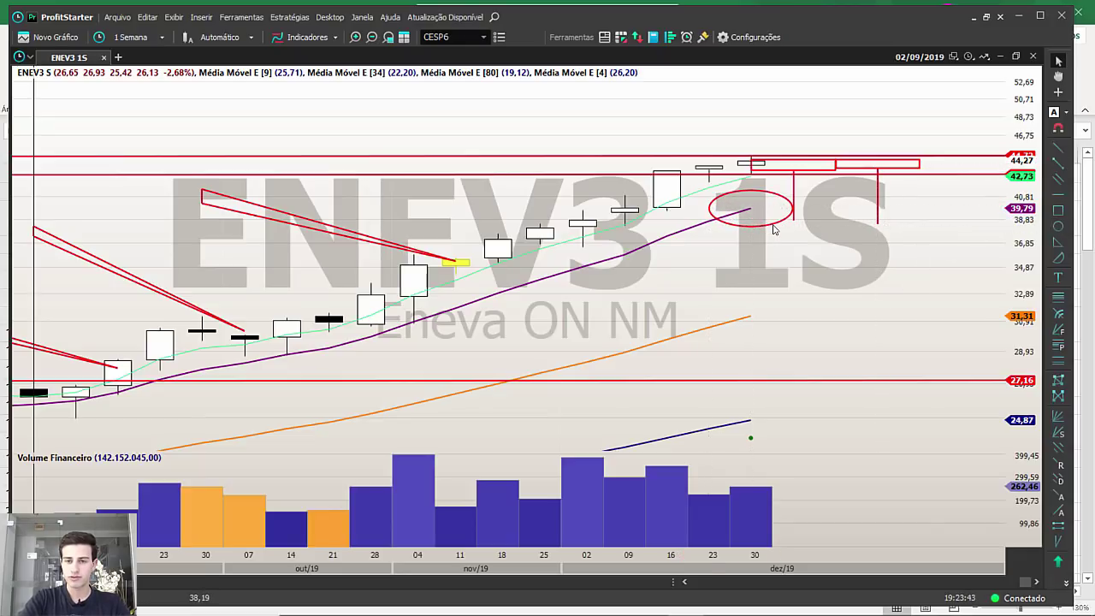
click(773, 225)
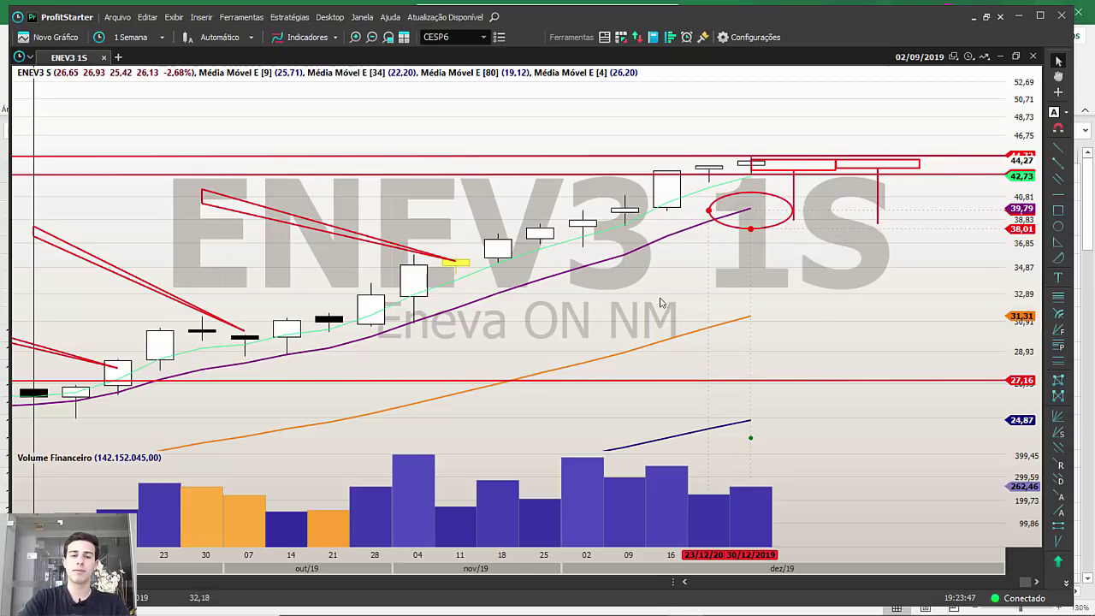
Draw a rectangle around the July to September 2019 consolidation, from the 27,16 line down to about 24,4.
scroll(633, 285, up, 5)
scroll(632, 285, down, 2)
scroll(578, 343, up, 1)
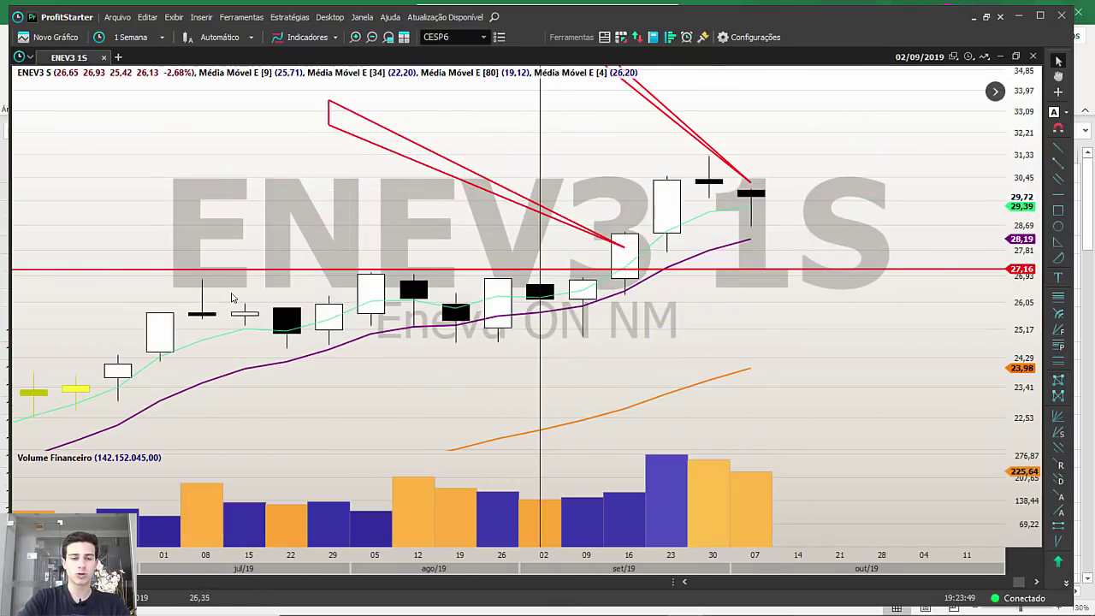
click(1056, 210)
mouse_move(159, 270)
mouse_down()
mouse_move(498, 354)
mouse_move(626, 354)
mouse_up()
Draw a rectangle around the consolidation from late January to early April 2019, between about 19,2 and 17,7.
scroll(689, 352, down, 5)
key(Escape)
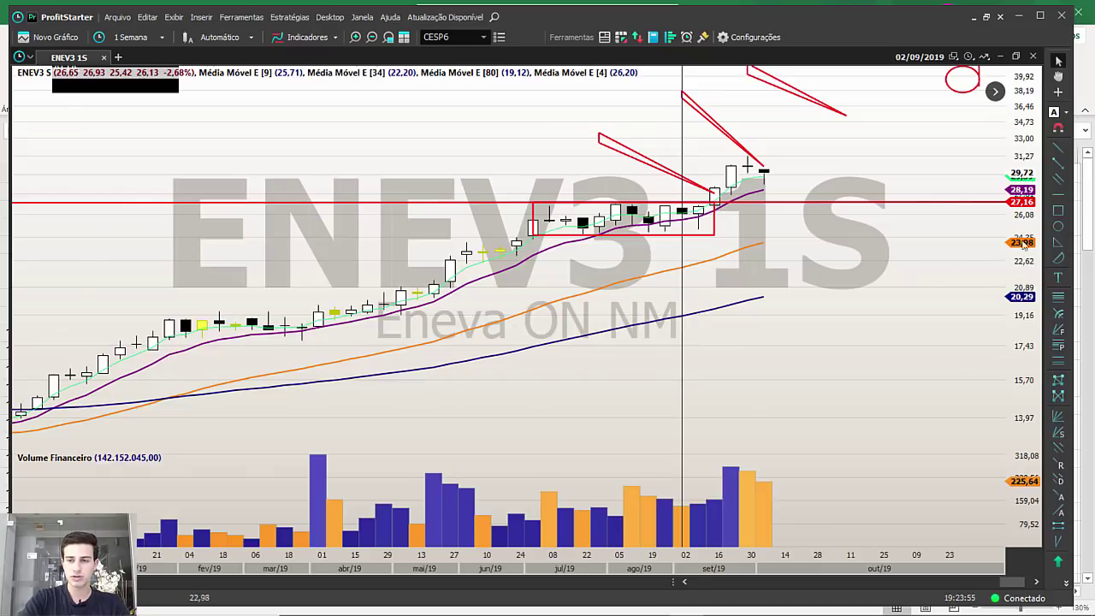
click(1058, 211)
mouse_move(169, 315)
mouse_down()
mouse_move(200, 339)
mouse_move(334, 341)
mouse_up()
Examine ENEV3's whole weekly uptrend from mid-2018 to December 2019, tracing the advance out of both boxed consolidations.
scroll(506, 346, down, 3)
scroll(504, 345, down, 6)
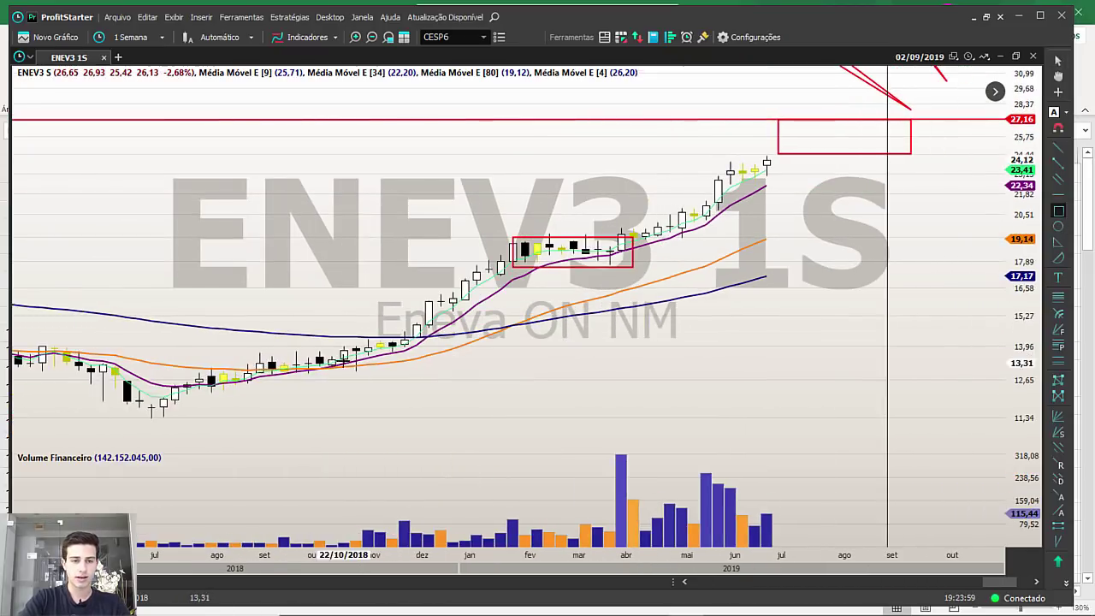
drag(284, 423, 560, 237)
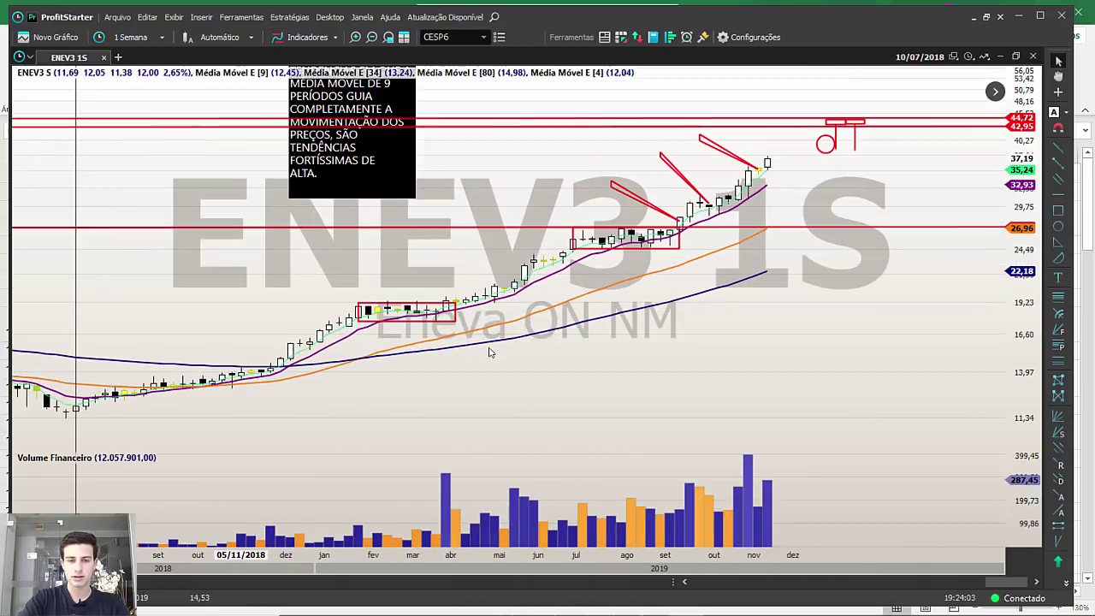
drag(425, 328, 652, 228)
scroll(721, 319, down, 2)
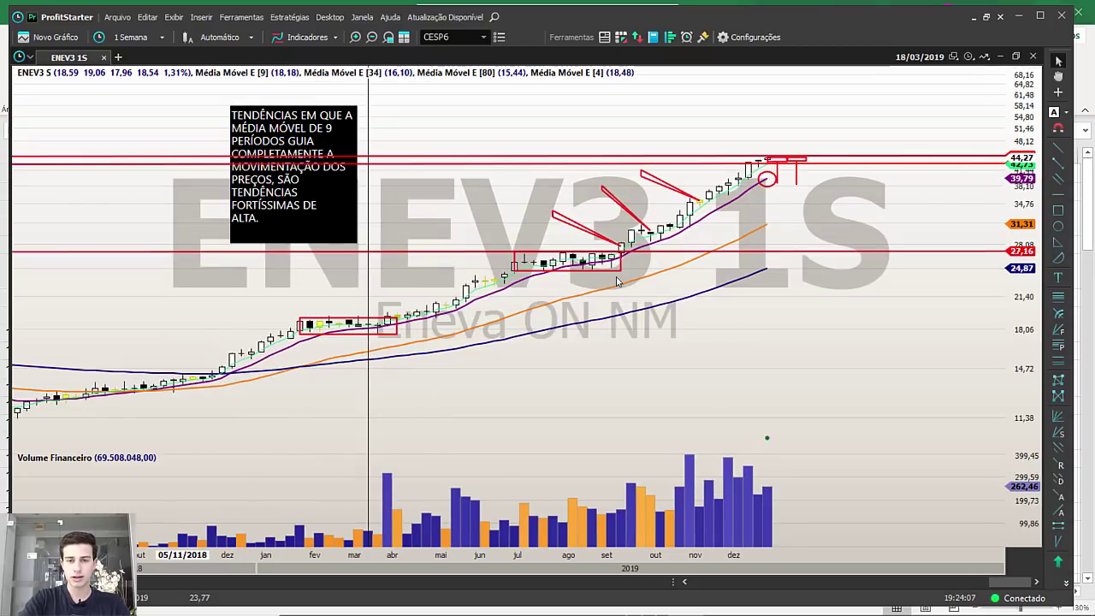
drag(615, 266, 765, 162)
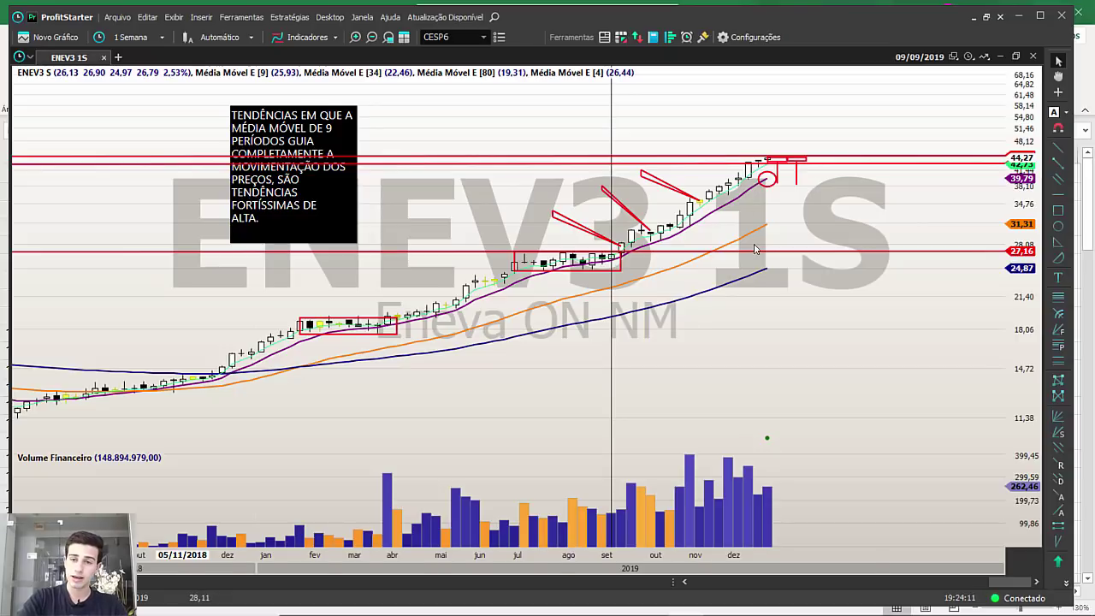
scroll(754, 249, up, 5)
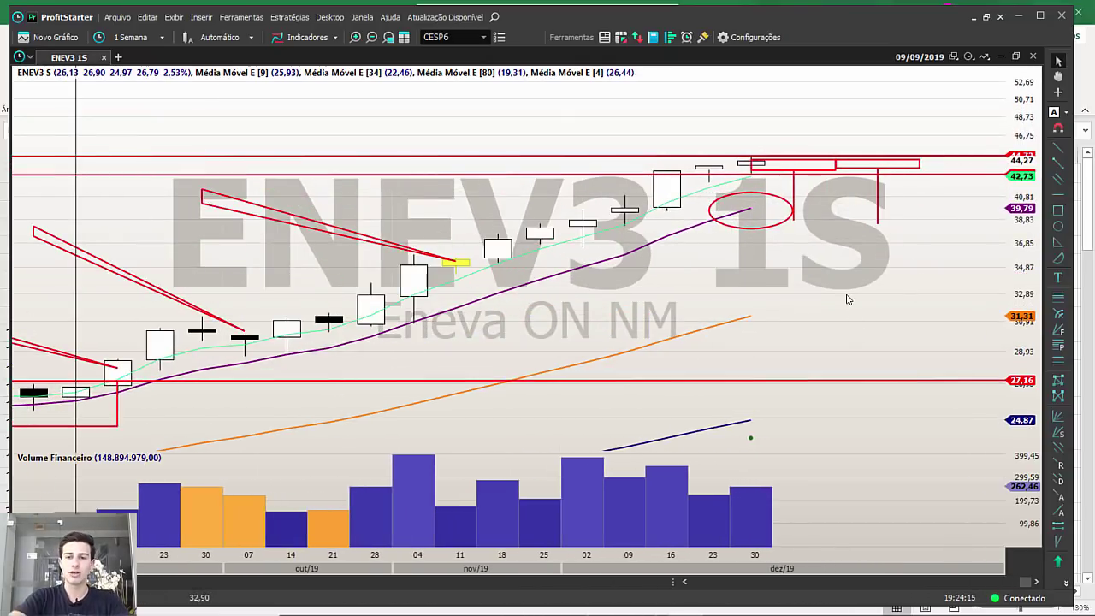
Check the Excel stock list for the next electricity company, and load EQTL3 in ProfitStarter's weekly chart.
click(650, 601)
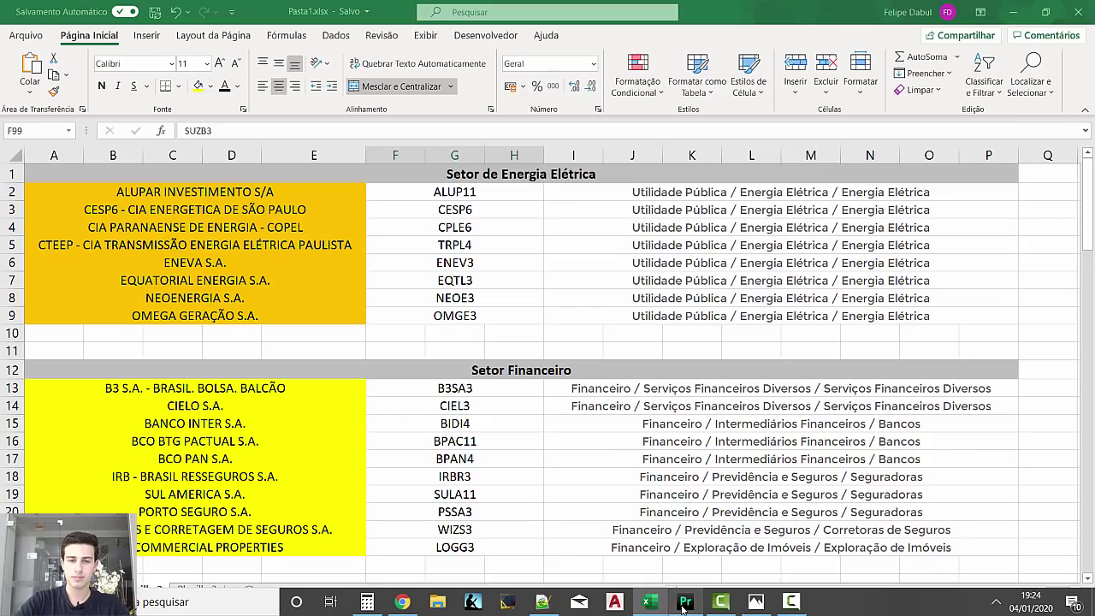
click(684, 604)
text(EQTL3)
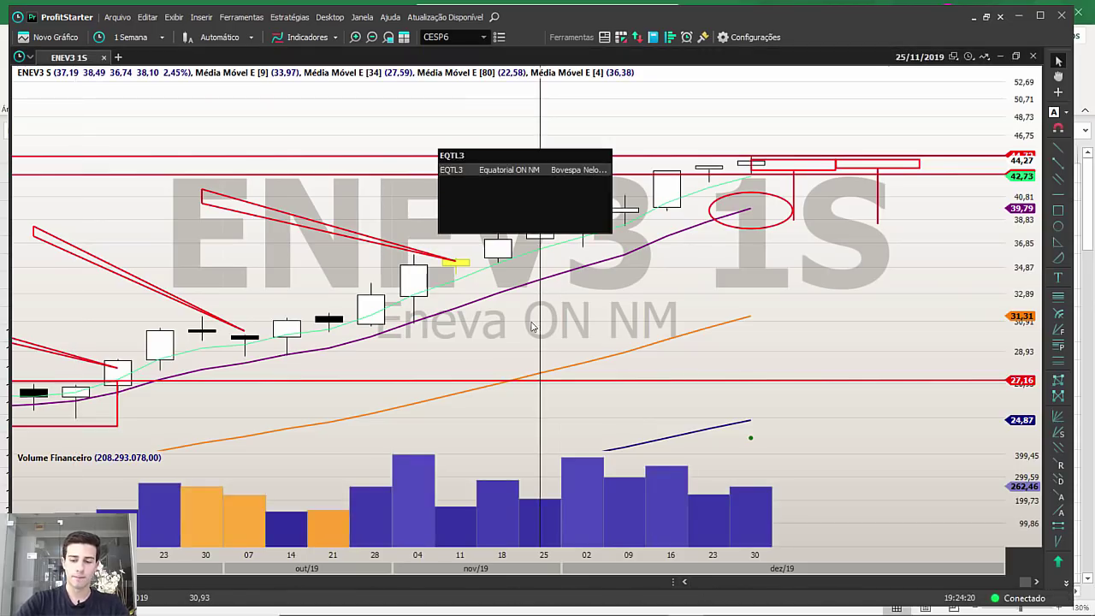
key(Return)
key(ctrl+r)
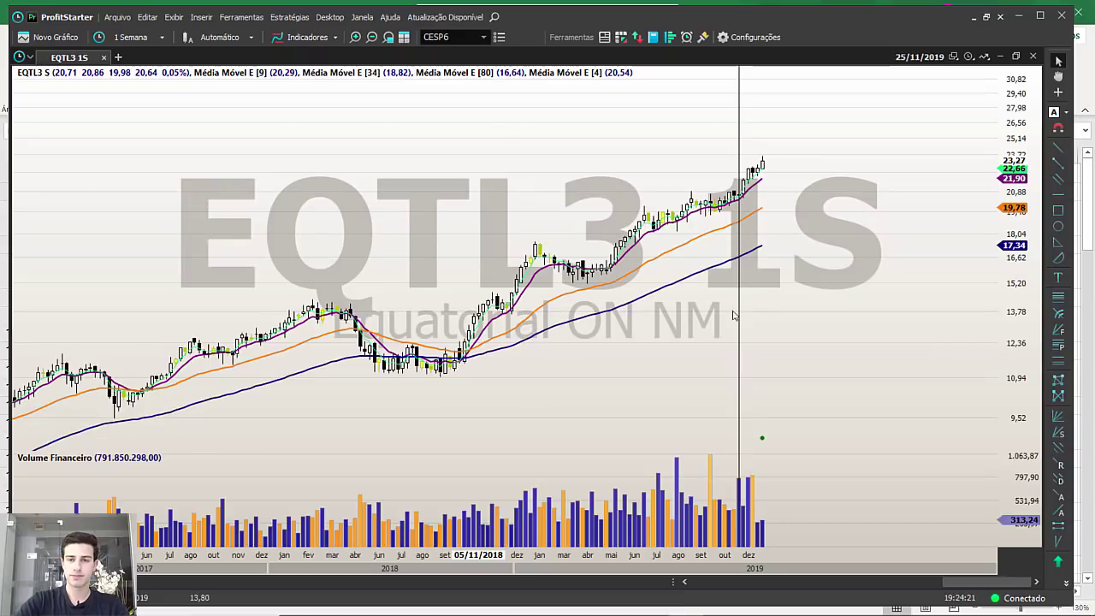
Examine EQTL3's long-term weekly uptrend and its recent candles against the moving averages.
scroll(745, 309, up, 4)
scroll(745, 308, down, 10)
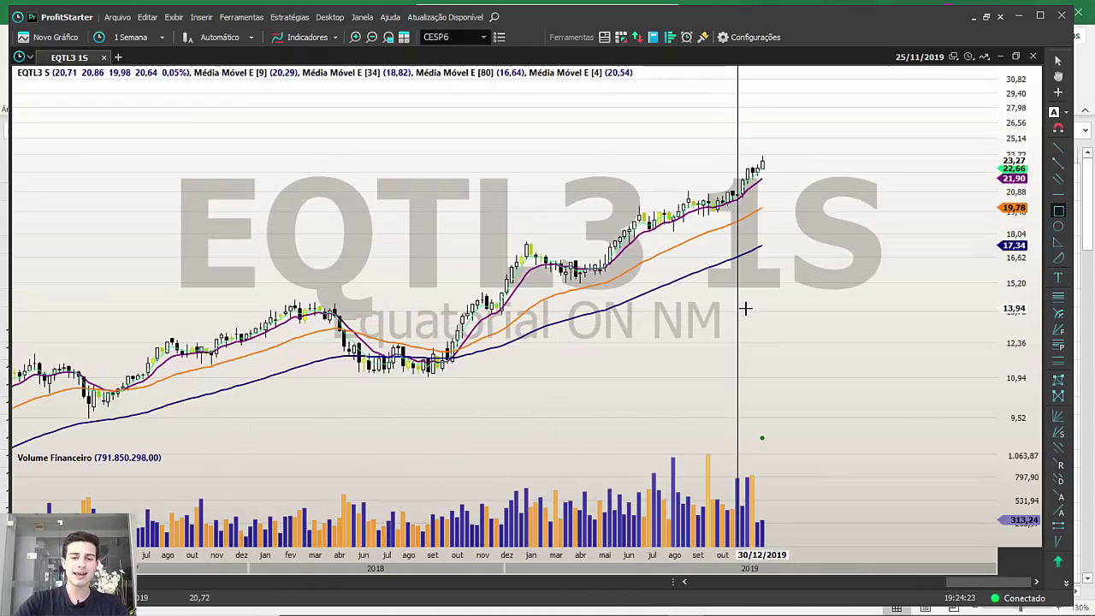
scroll(745, 308, down, 2)
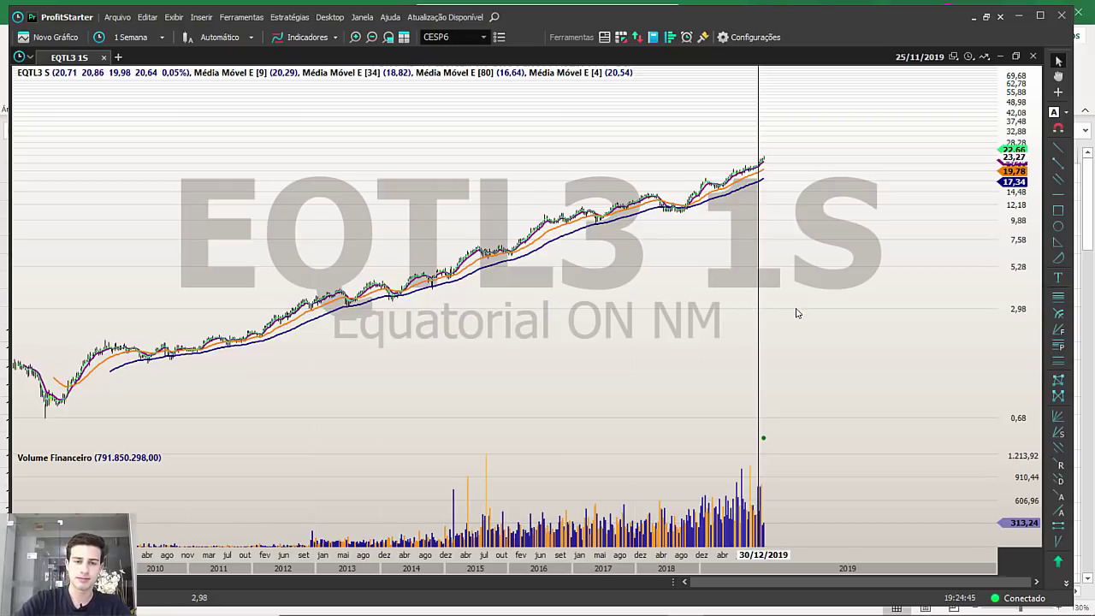
scroll(794, 324, up, 10)
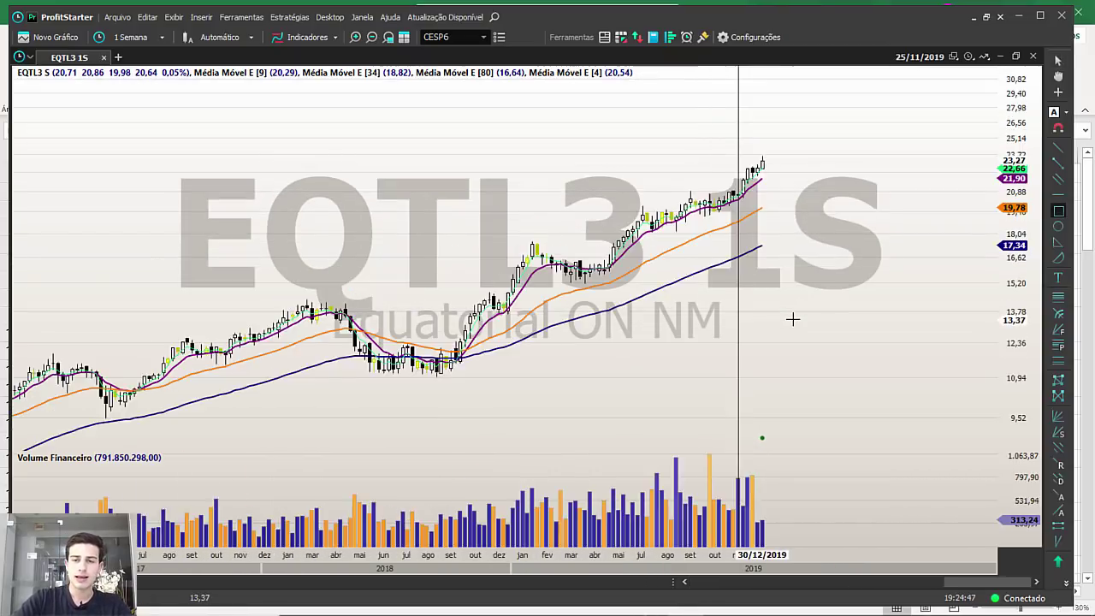
scroll(793, 320, down, 8)
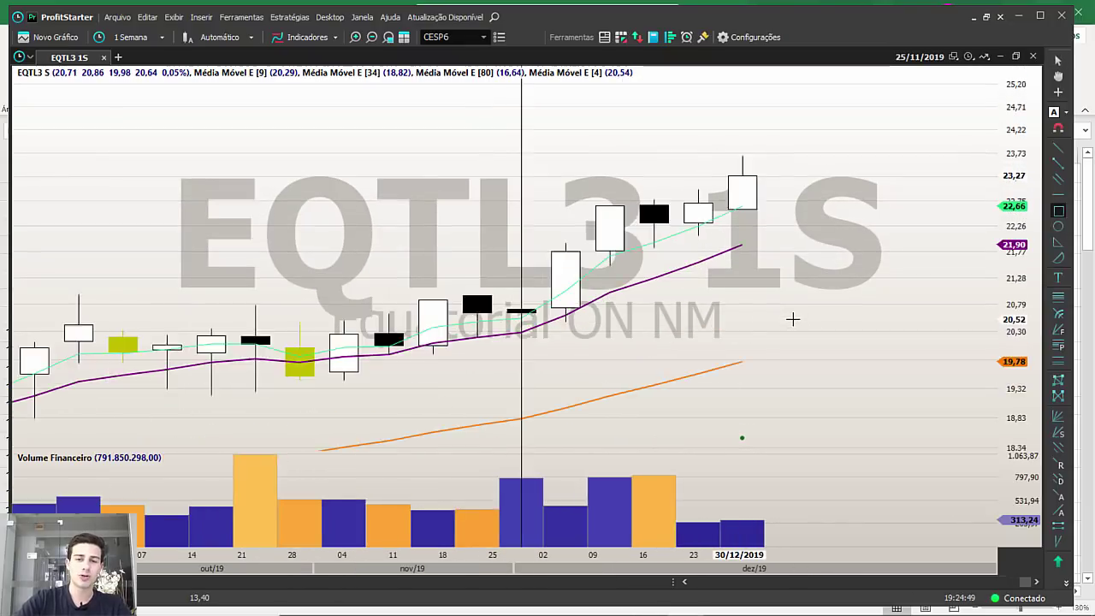
scroll(644, 361, down, 2)
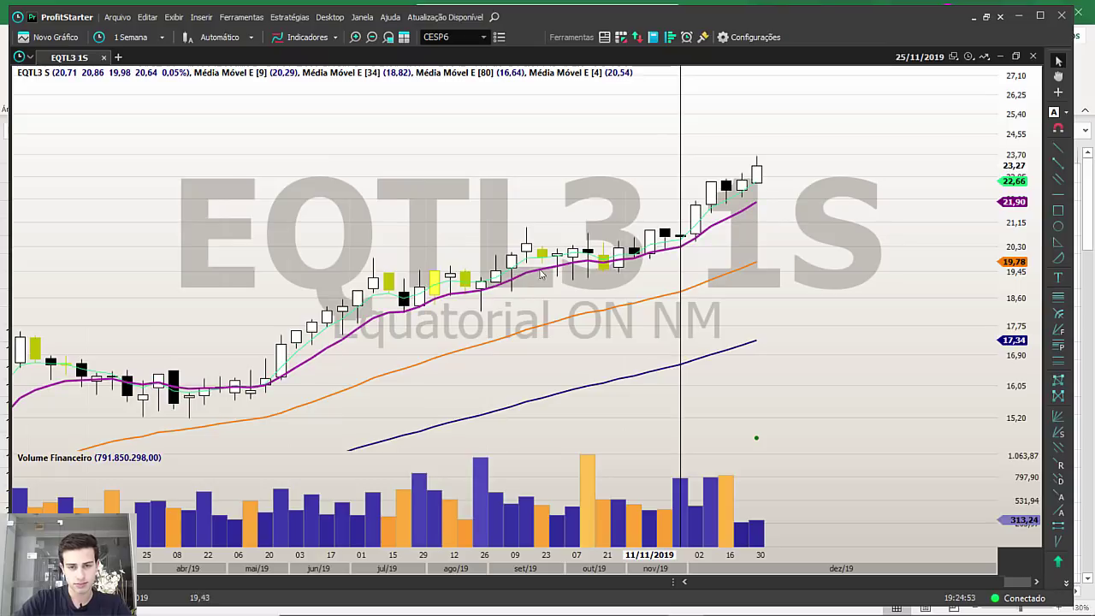
Draw a horizontal line at about 20,98 on the high of EQTL3's 16/09/2019 candle.
scroll(816, 324, up, 1)
scroll(815, 324, up, 2)
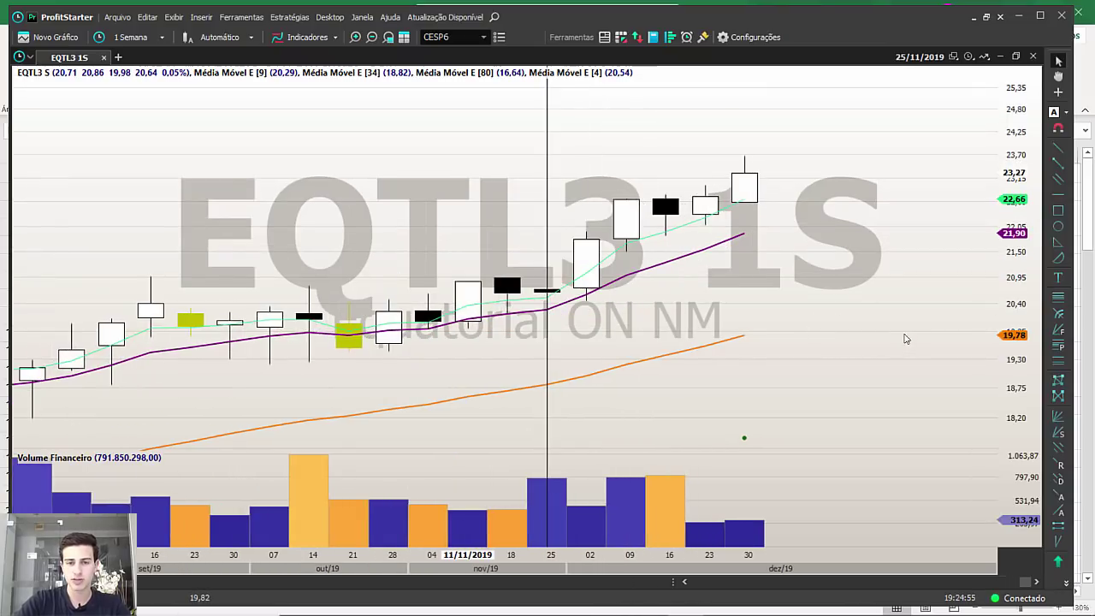
click(1053, 198)
click(962, 276)
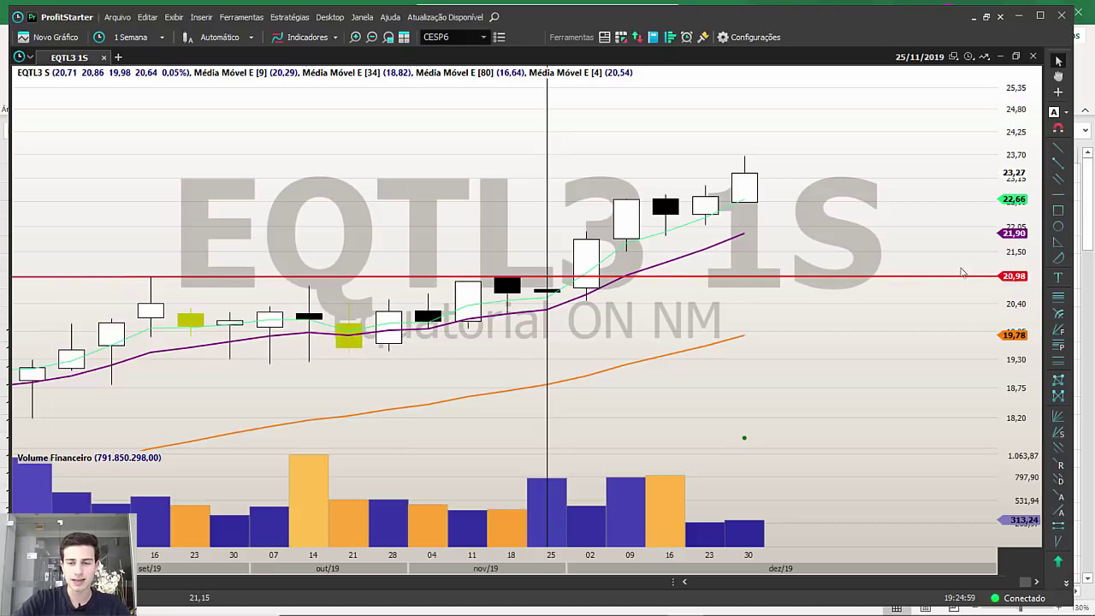
Draw a thin triangular pointer from about 23,48 above the 07/10/2019 candle to the 02/12/2019 breakout candle at about 21,52.
click(1058, 243)
drag(586, 251, 269, 166)
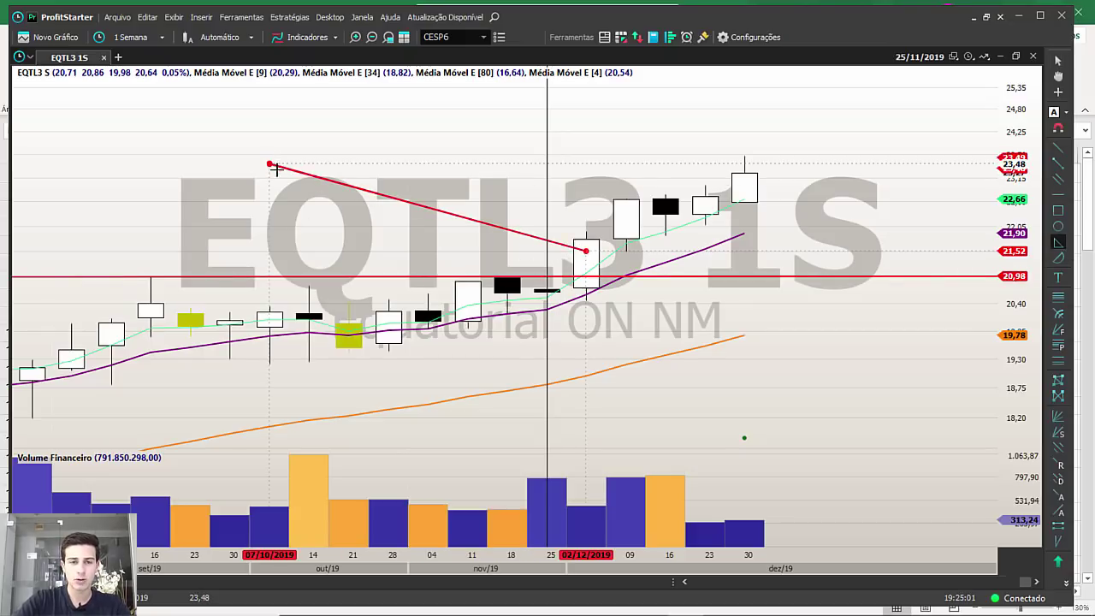
click(488, 125)
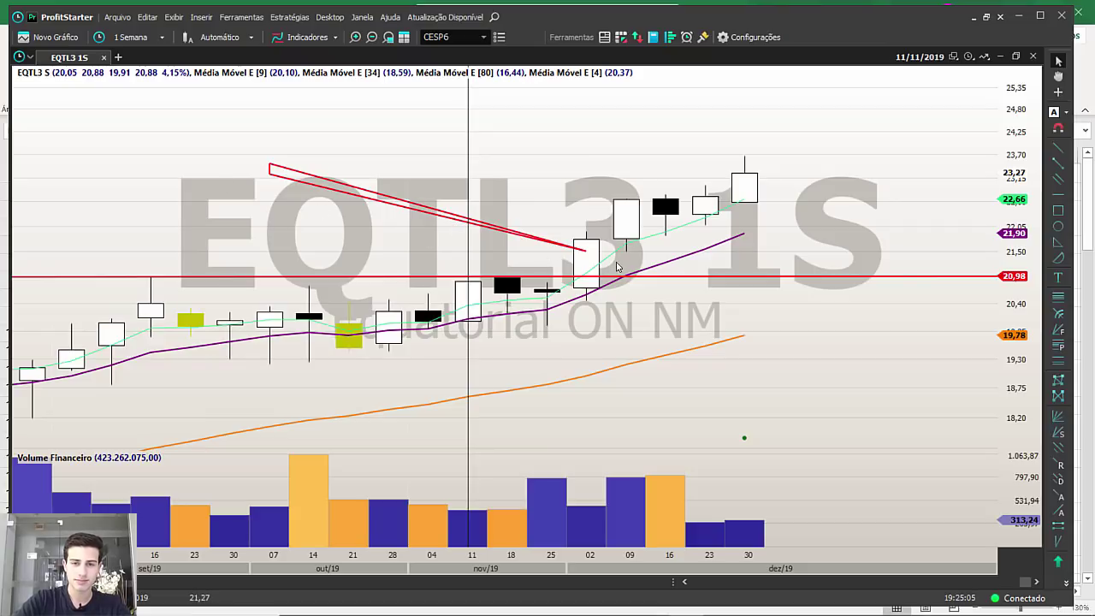
drag(506, 289, 767, 161)
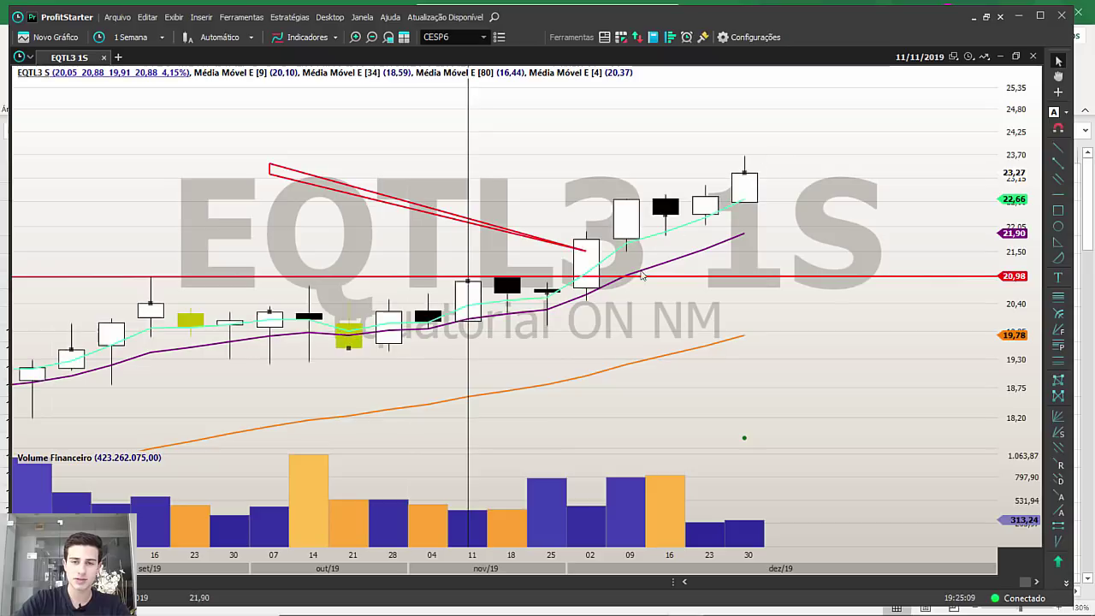
scroll(721, 312, down, 10)
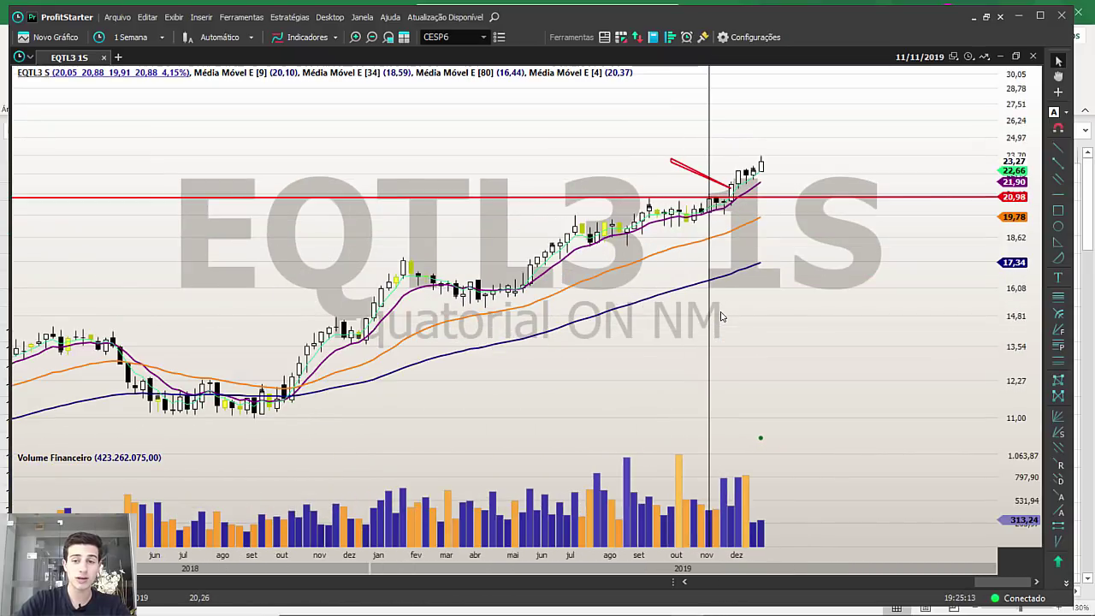
scroll(721, 316, up, 10)
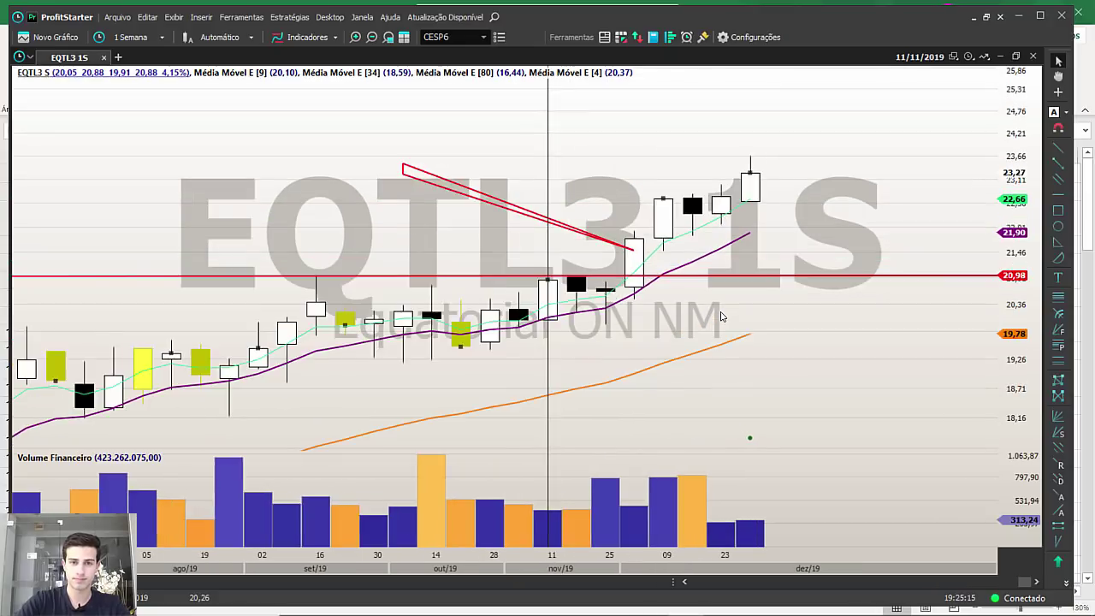
Draw a Fibonacci projection on EQTL3 from the 15/04/2019 low at about 15,20 up to about 20,98, based at 19,22 on 26/08/2019.
click(731, 257)
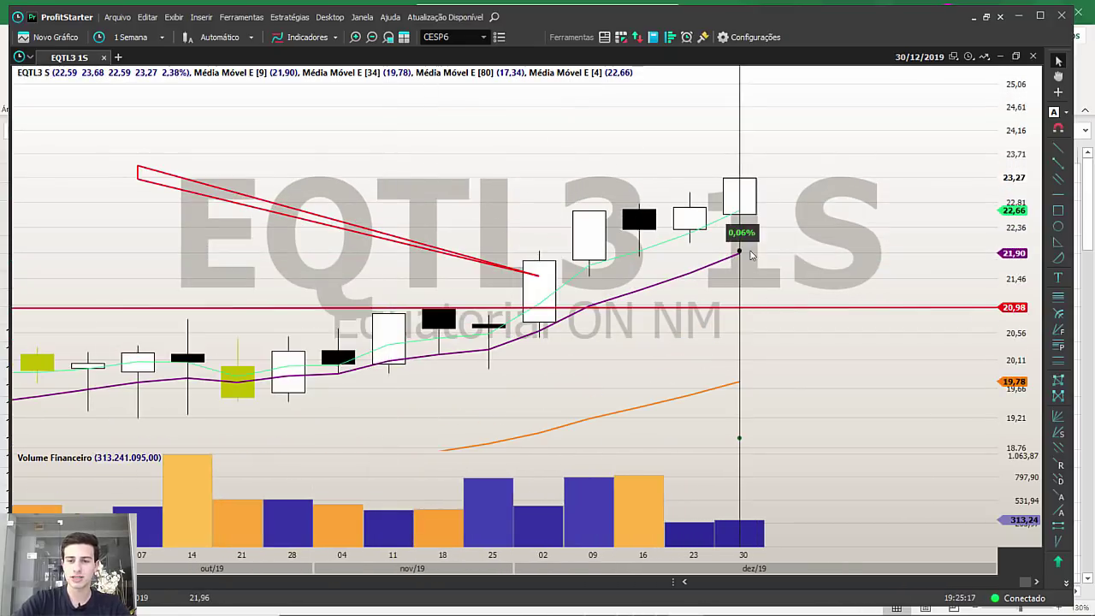
click(729, 384)
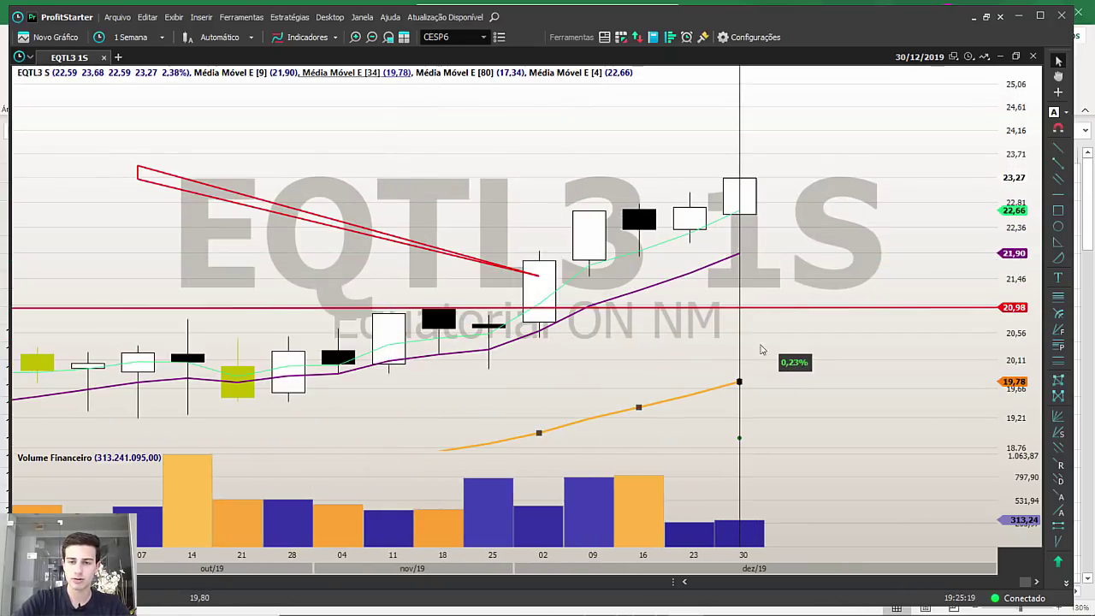
click(733, 244)
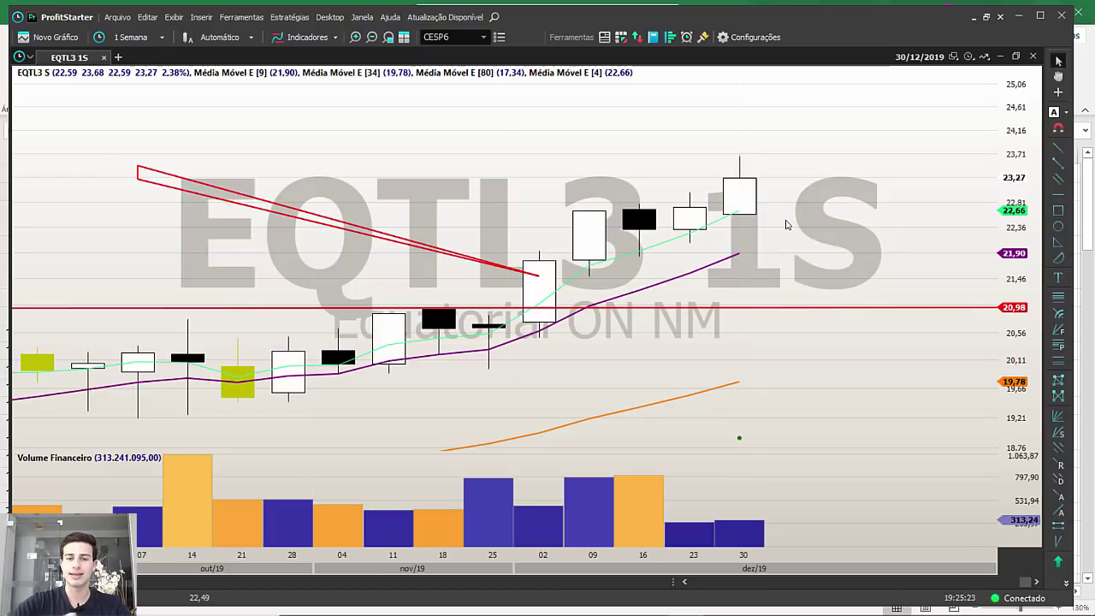
scroll(765, 236, down, 3)
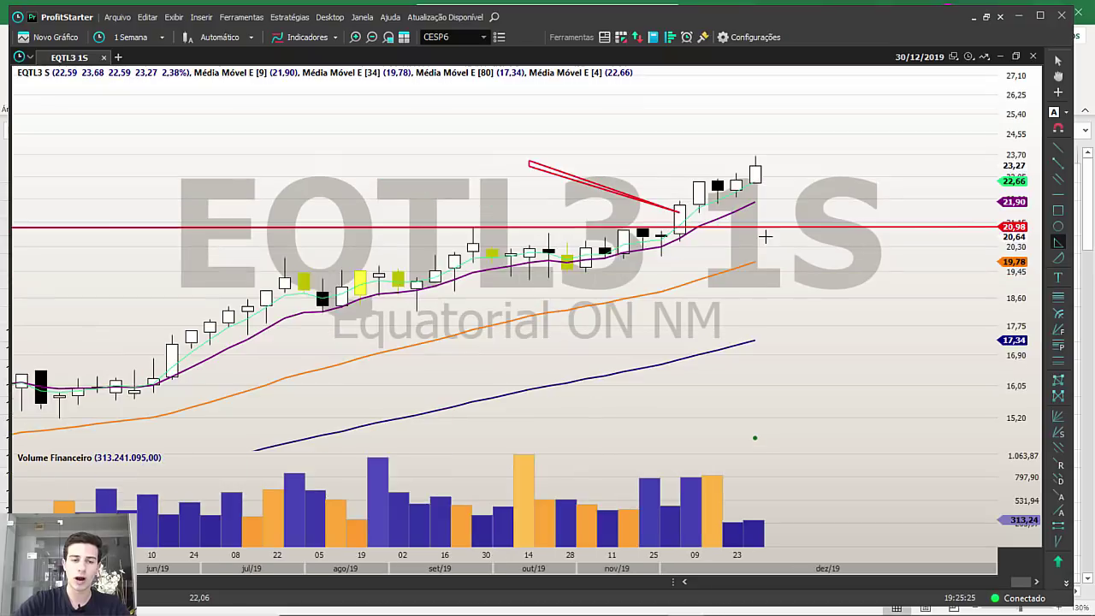
scroll(764, 236, down, 2)
key(Escape)
click(1058, 345)
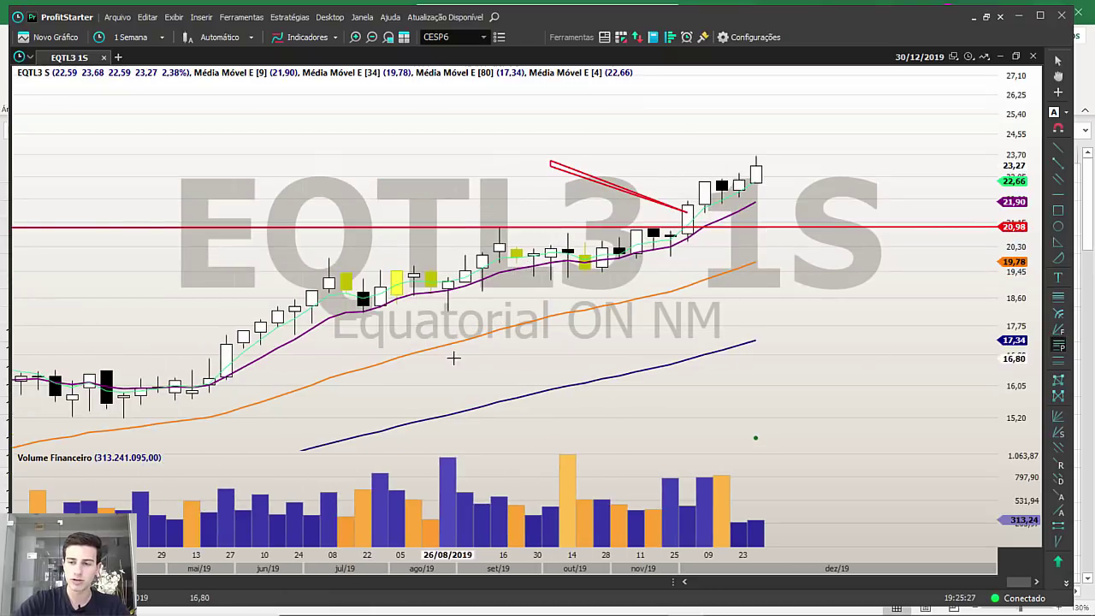
mouse_move(125, 416)
mouse_down()
mouse_move(451, 227)
mouse_move(460, 278)
mouse_up()
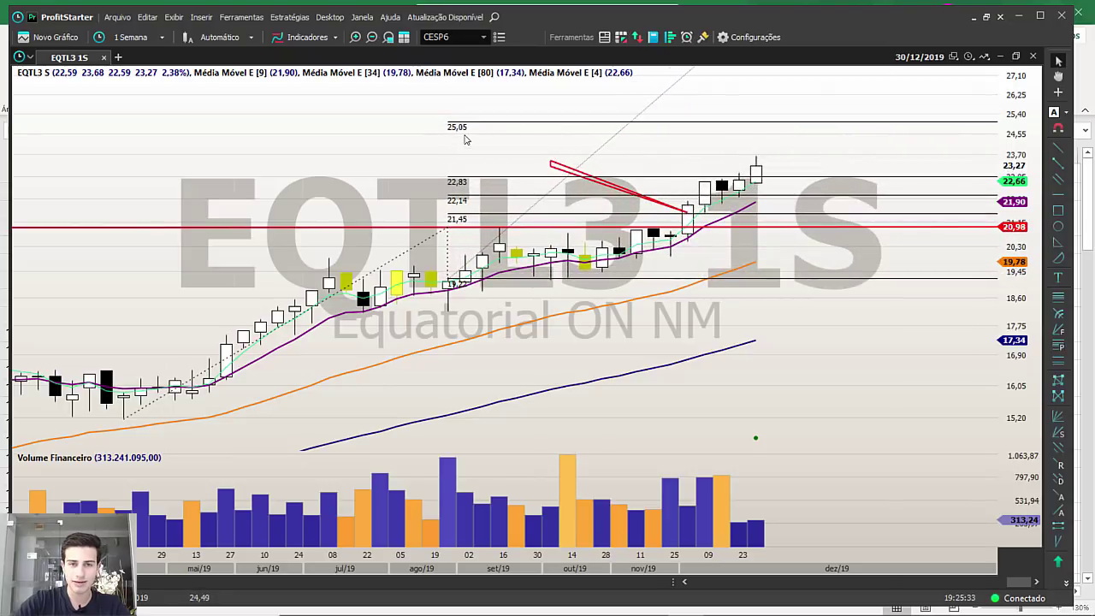
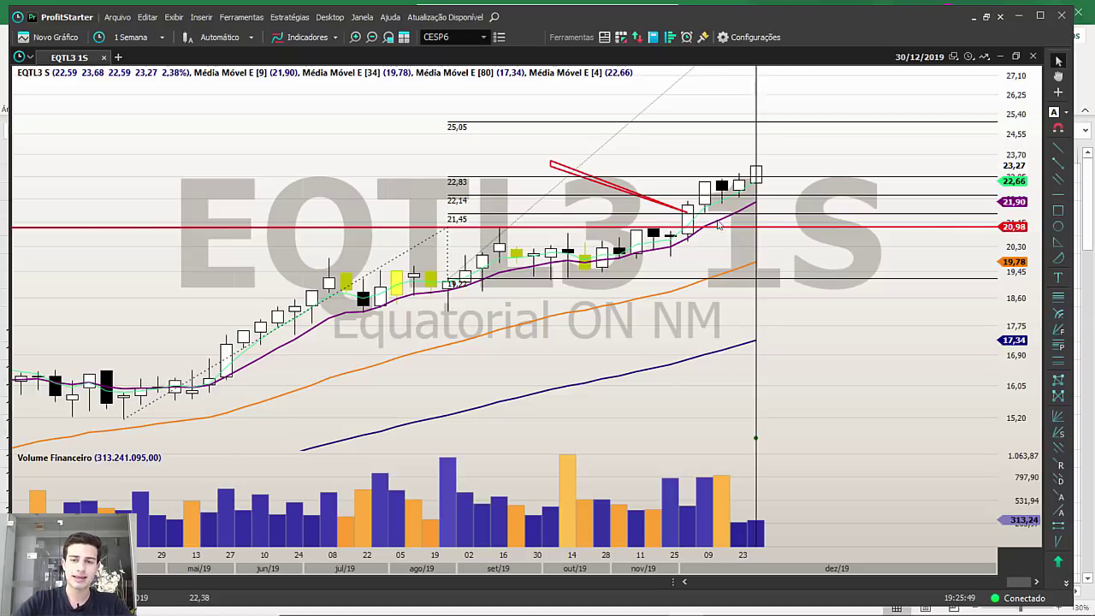
Examine EQTL3's 30/12/2019 candle against the Fibonacci projection levels and the moving averages.
drag(756, 155, 768, 127)
click(391, 164)
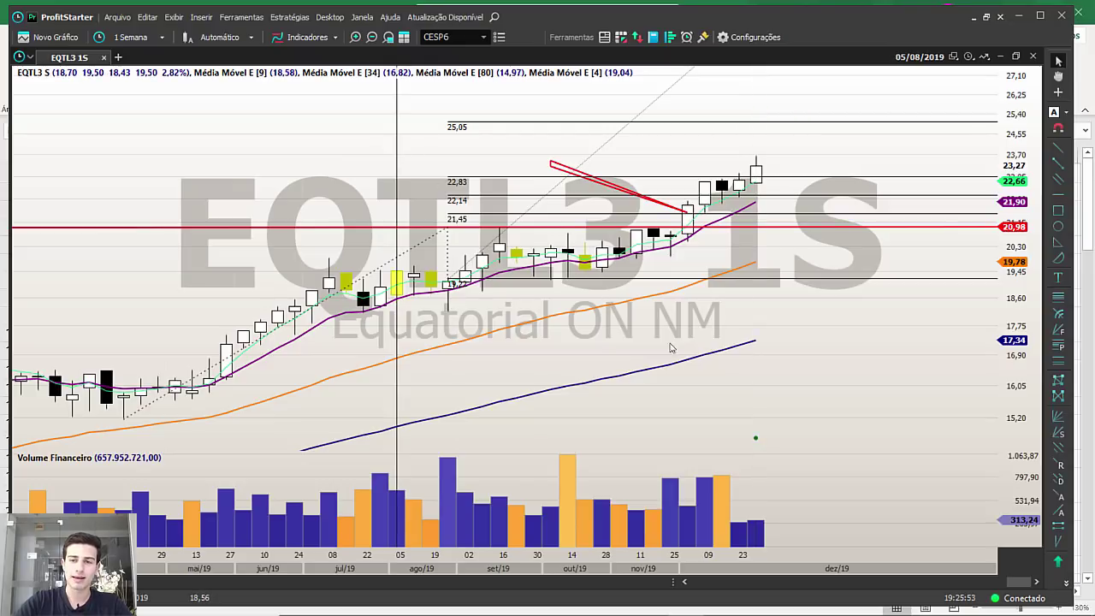
mouse_move(693, 362)
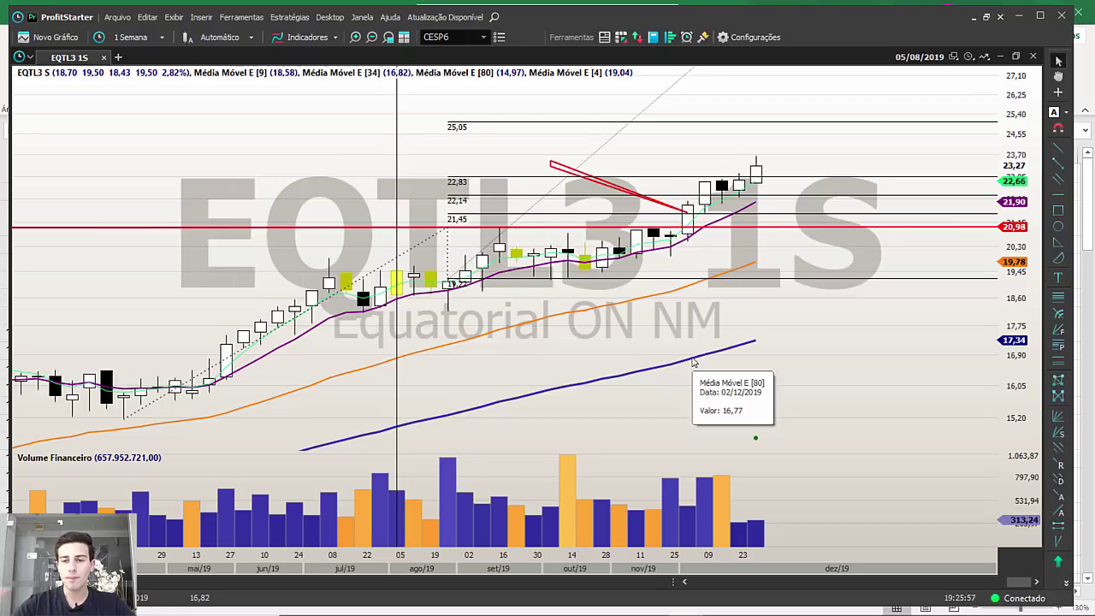
scroll(795, 371, up, 4)
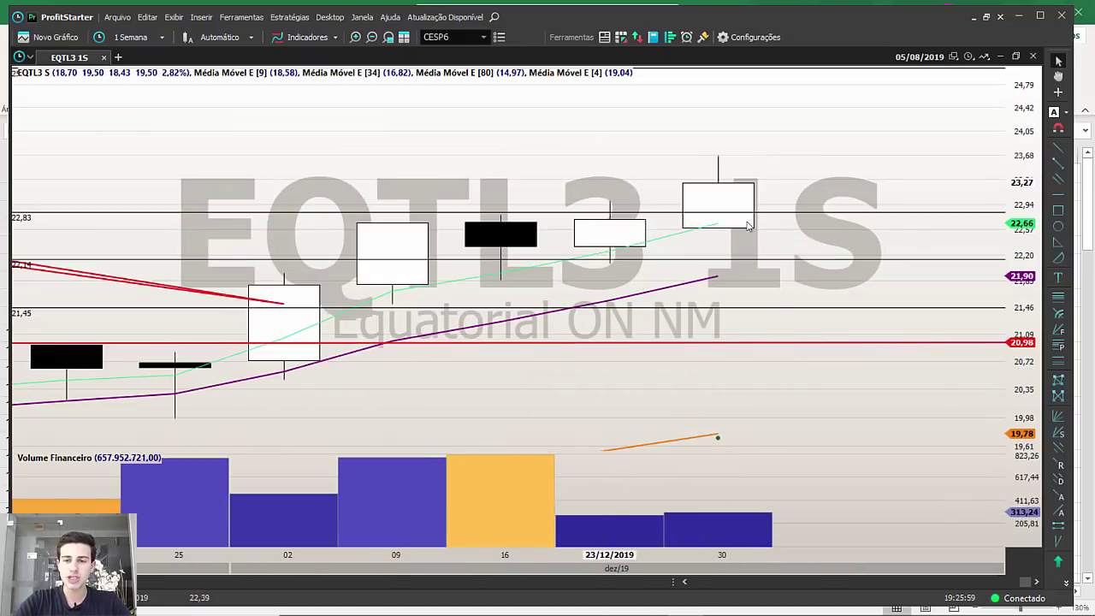
drag(718, 154, 737, 234)
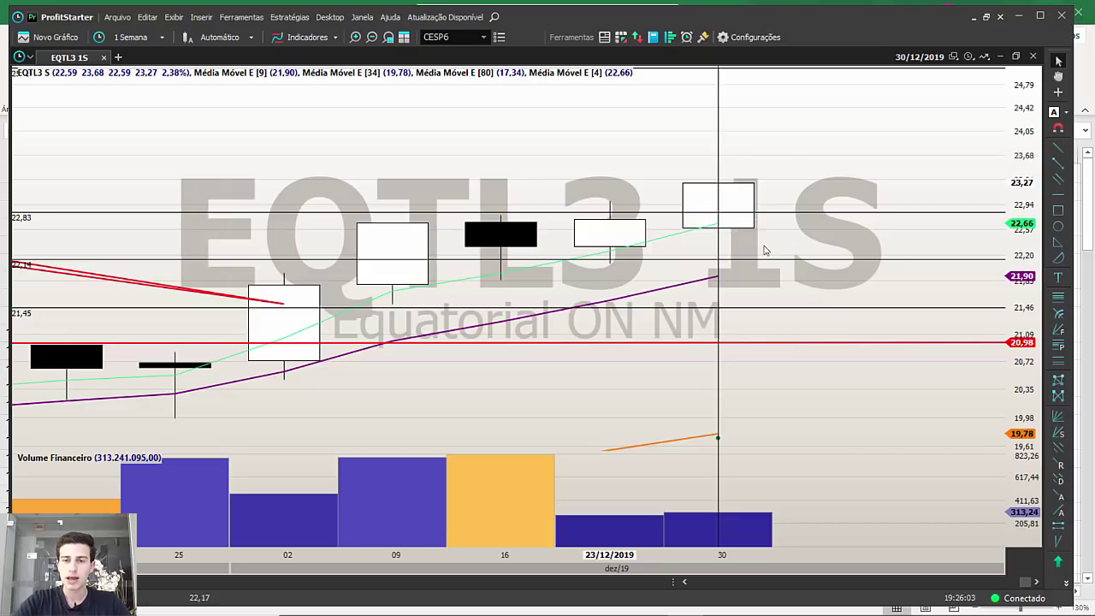
scroll(734, 215, down, 3)
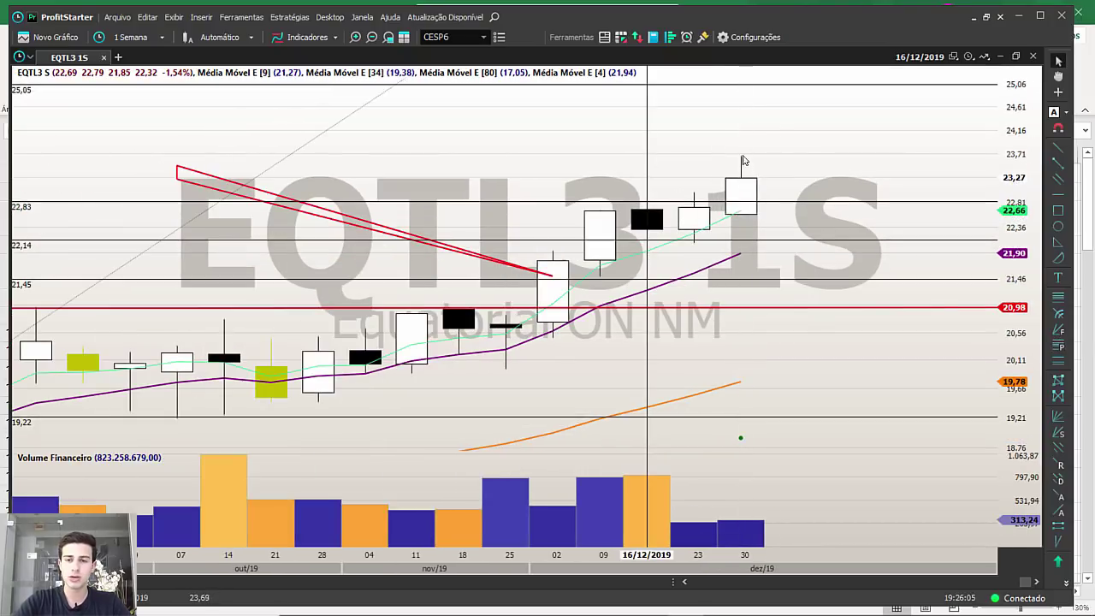
drag(743, 157, 752, 87)
scroll(766, 212, down, 1)
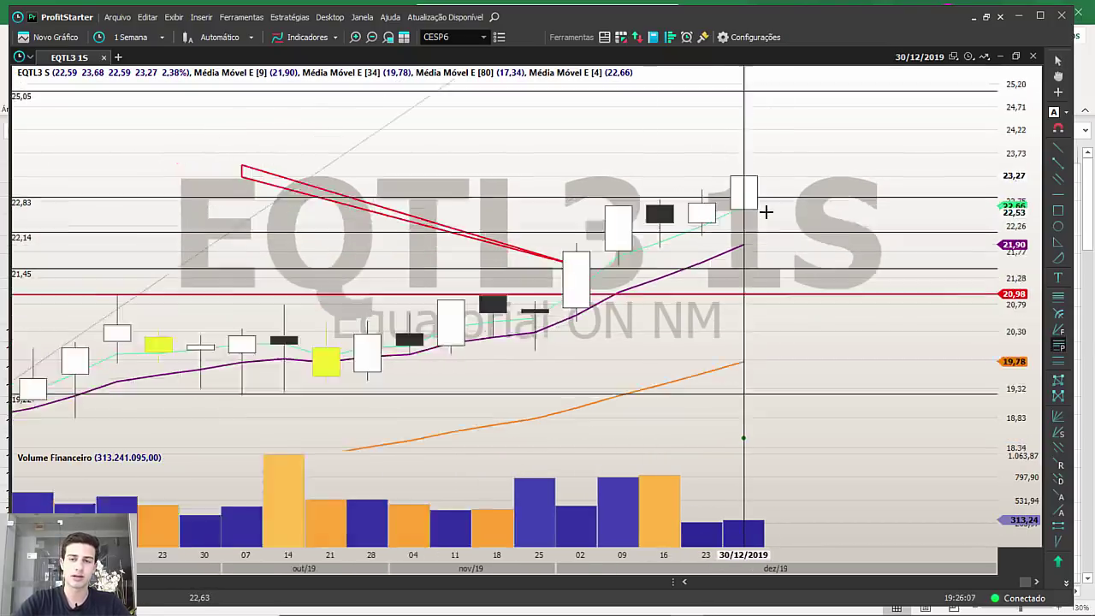
scroll(765, 212, down, 2)
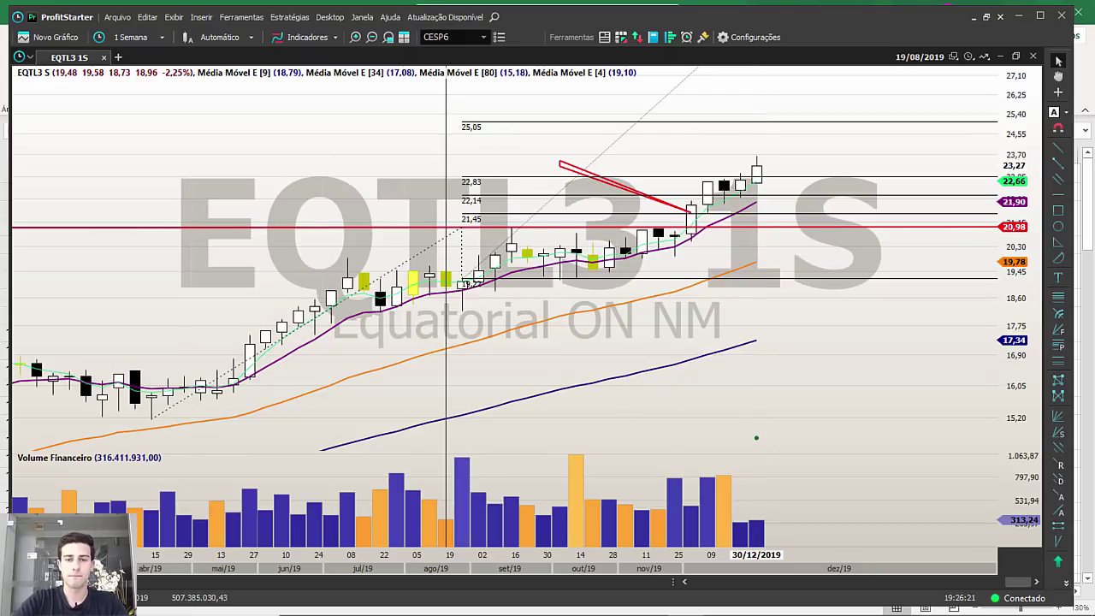
Check the Excel stock list for the next electricity company, and load NEOE3 in ProfitStarter's weekly chart.
mouse_move(697, 597)
click(650, 601)
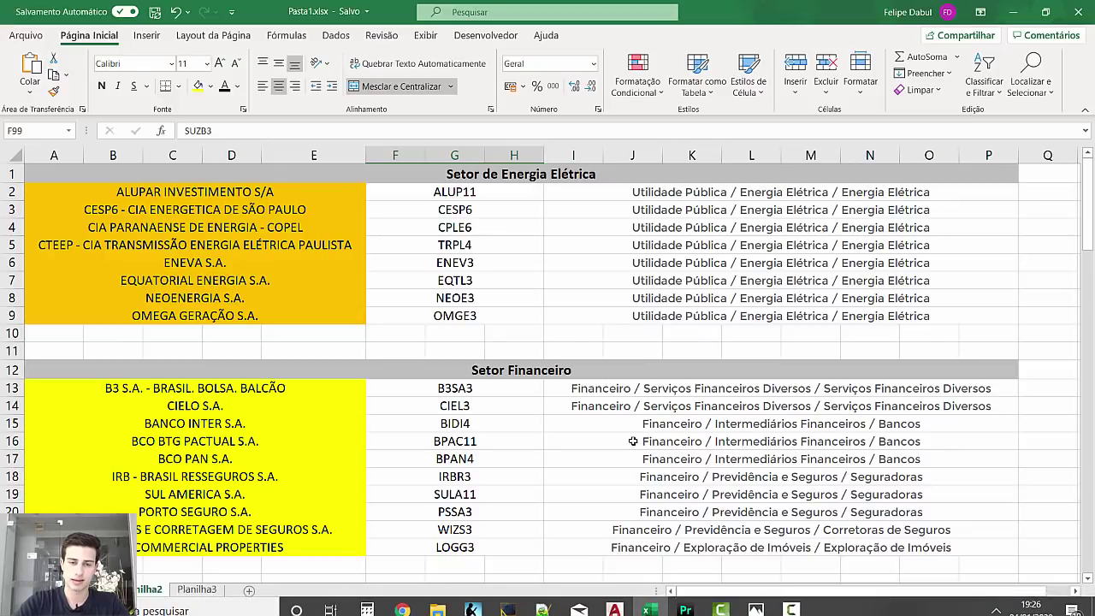
scroll(574, 416, down, 1)
scroll(574, 416, up, 1)
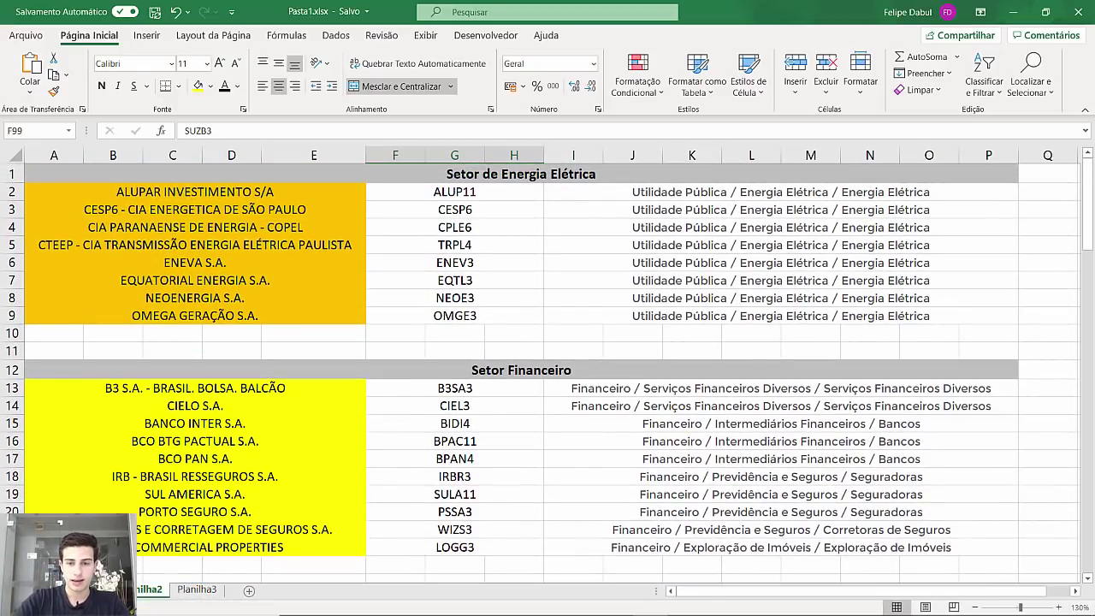
mouse_move(739, 609)
click(690, 601)
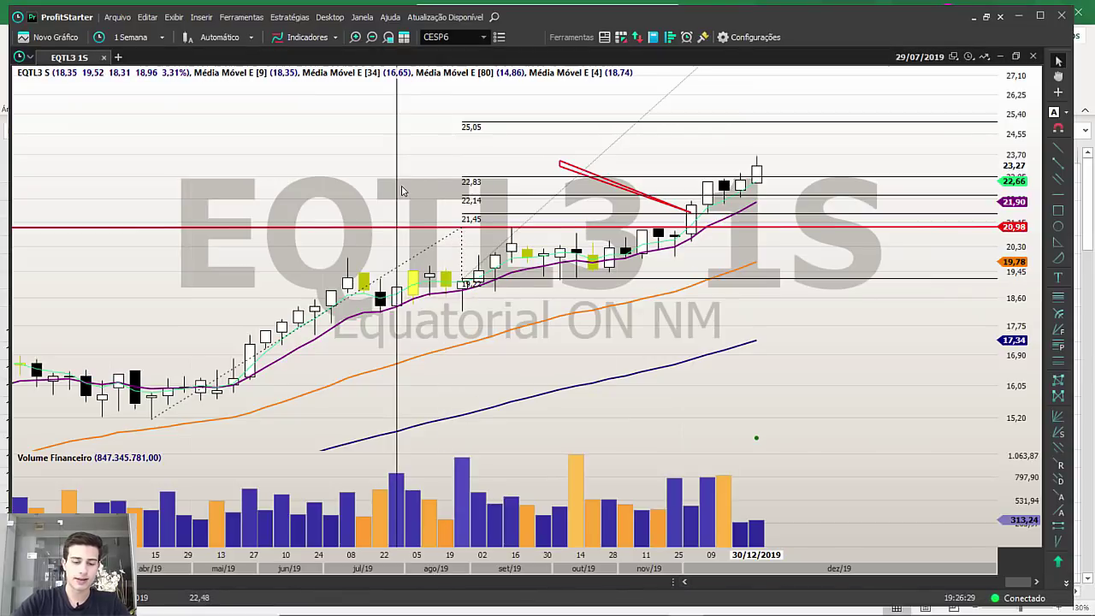
text(NEOE)
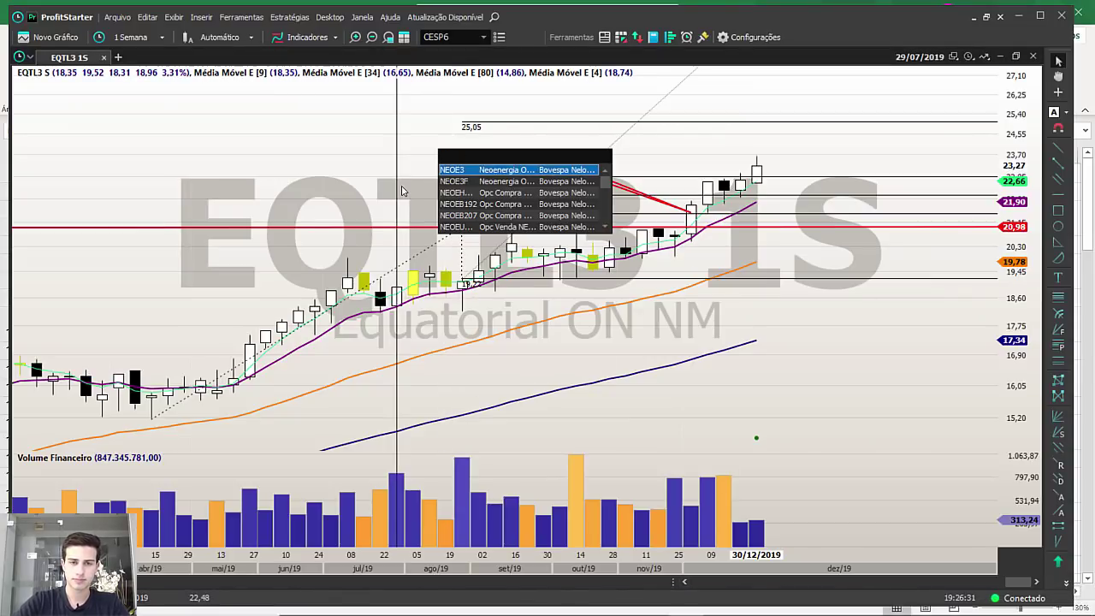
key(Return)
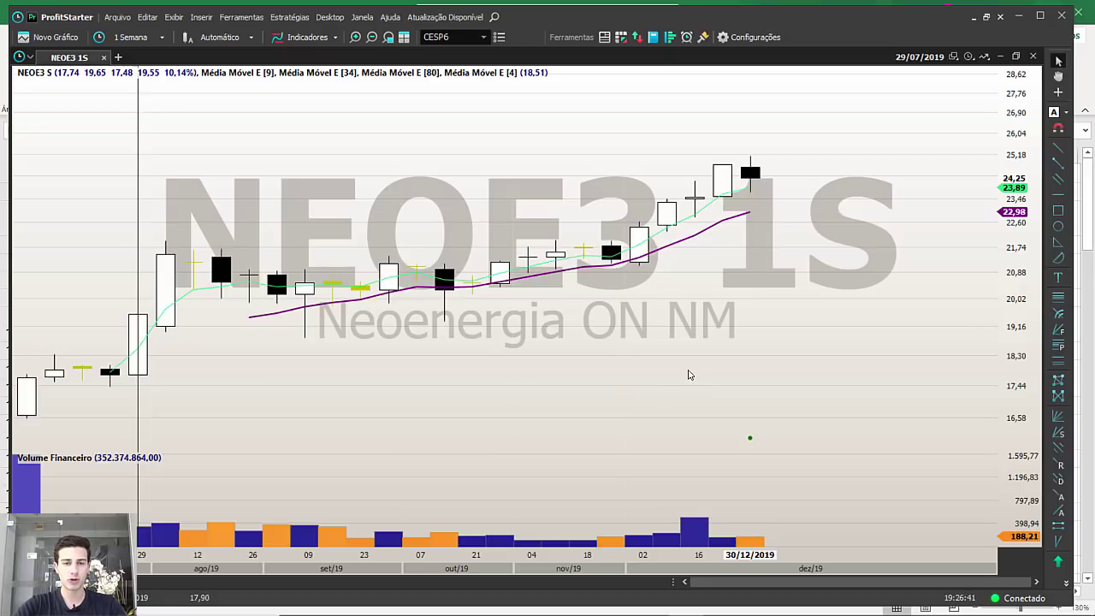
Sketch a three-segment zigzag below NEOE3's candles from about 16,30 up to 19,25, down to 18,10 and up to about 21,30.
click(417, 373)
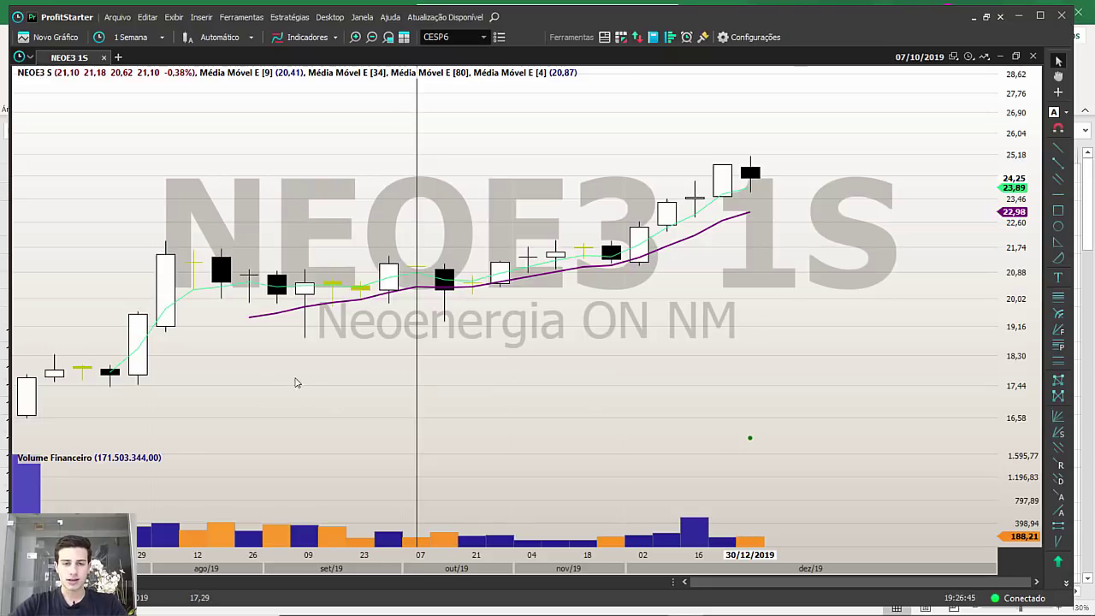
click(1058, 163)
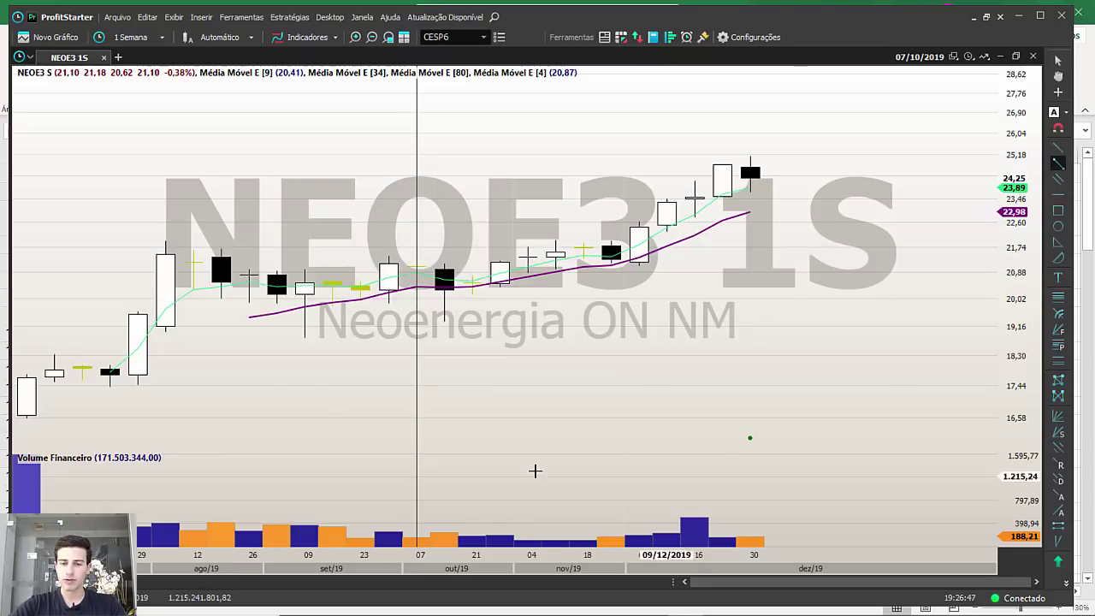
drag(444, 428, 611, 323)
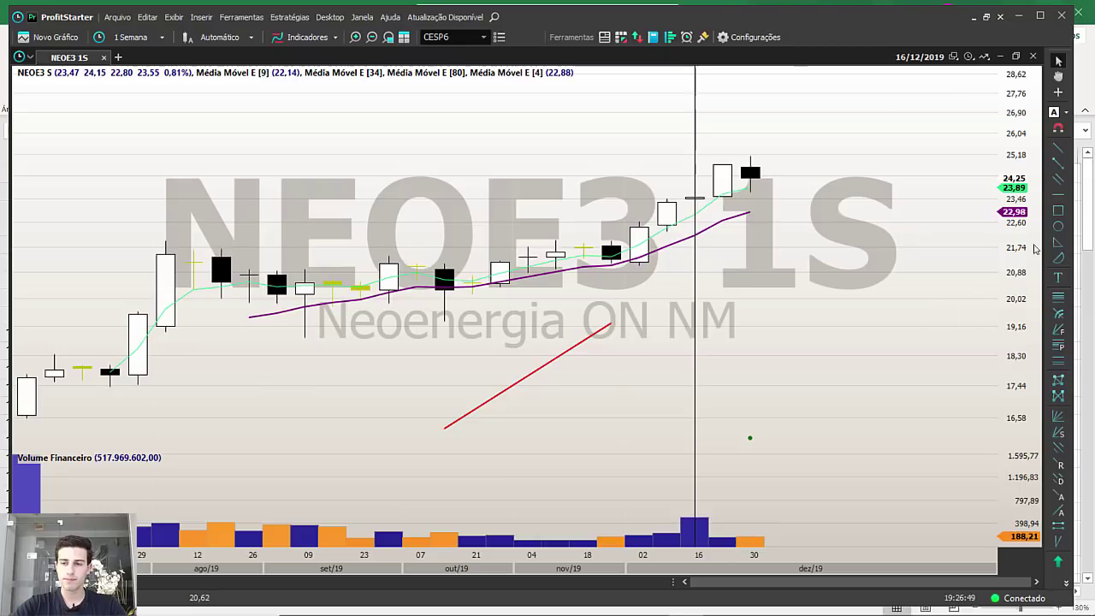
click(1058, 163)
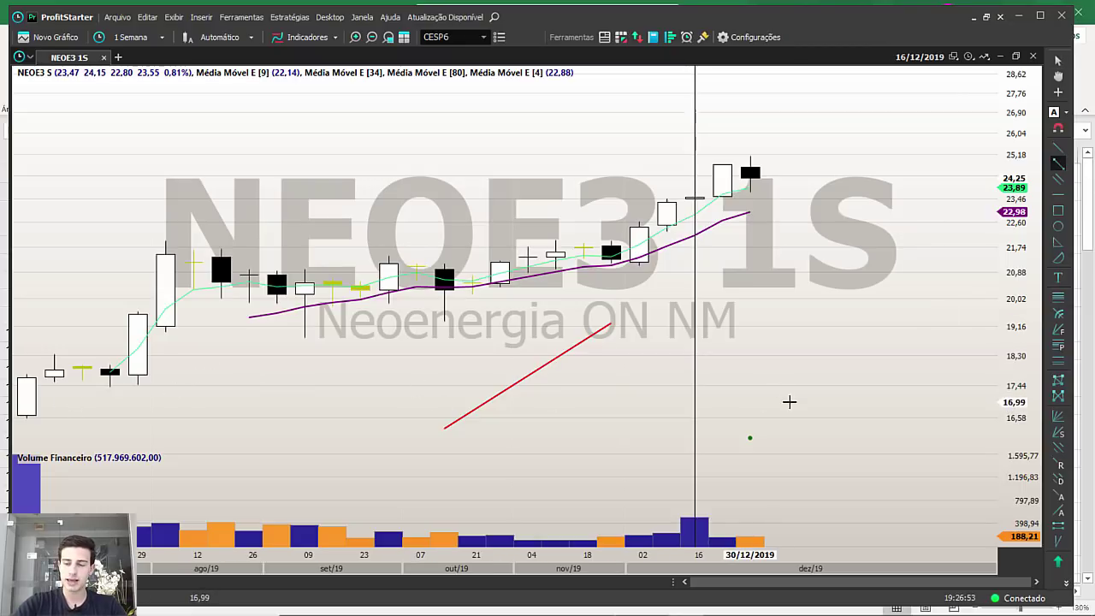
mouse_move(609, 323)
mouse_down()
mouse_move(728, 354)
mouse_move(723, 364)
mouse_up()
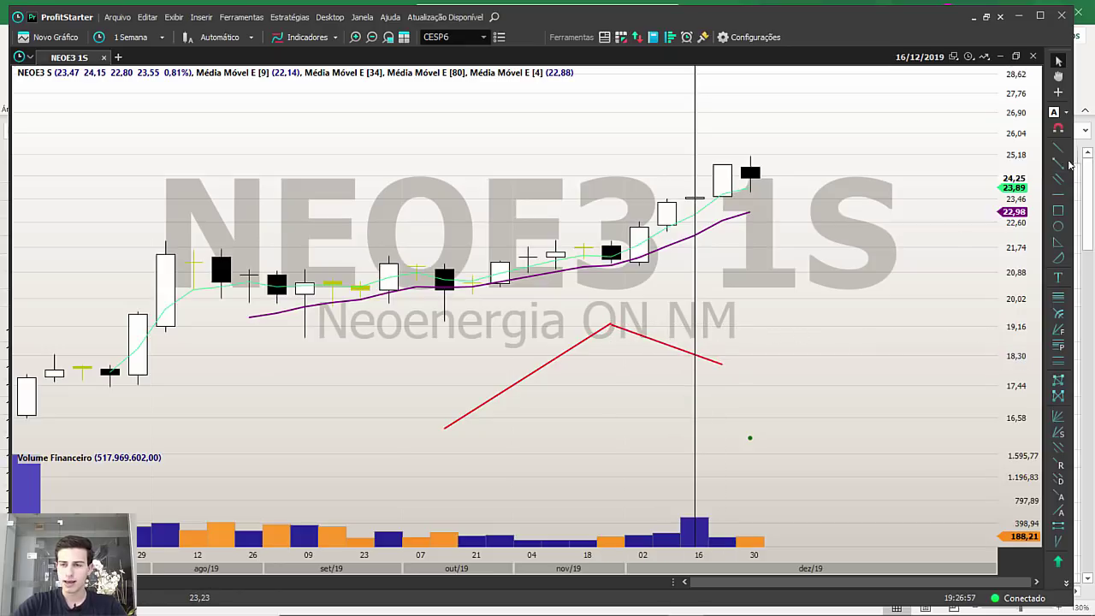
click(1060, 163)
mouse_move(723, 364)
mouse_down()
mouse_move(816, 259)
mouse_move(834, 261)
mouse_up()
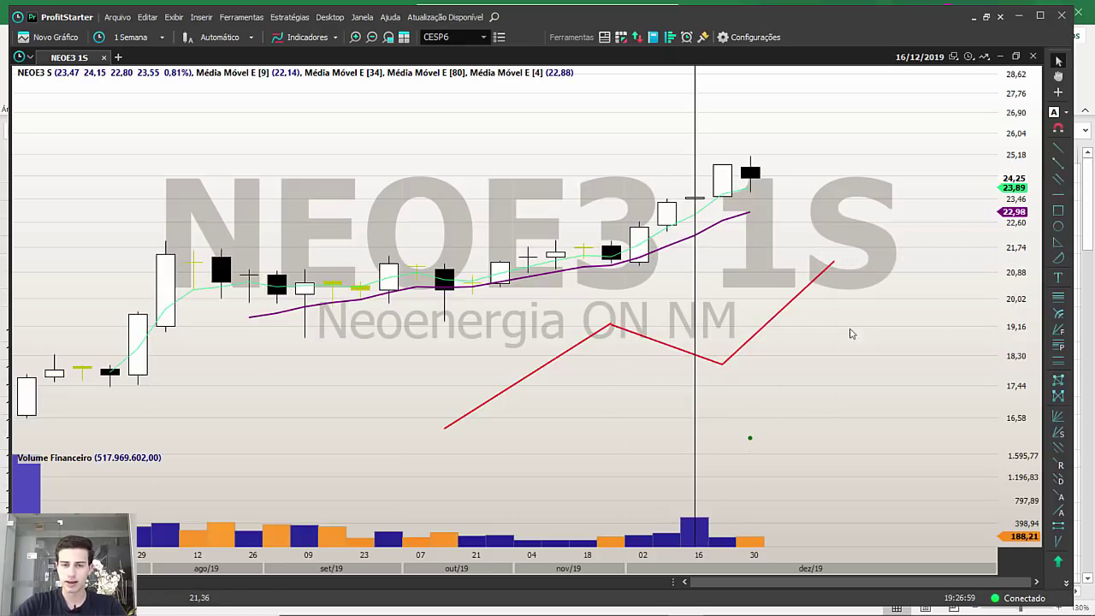
Draw a thin triangular pointer at NEOE3's 30/09/2019 candle and move its tip to about 18,86 on 02/09/2019.
click(1058, 242)
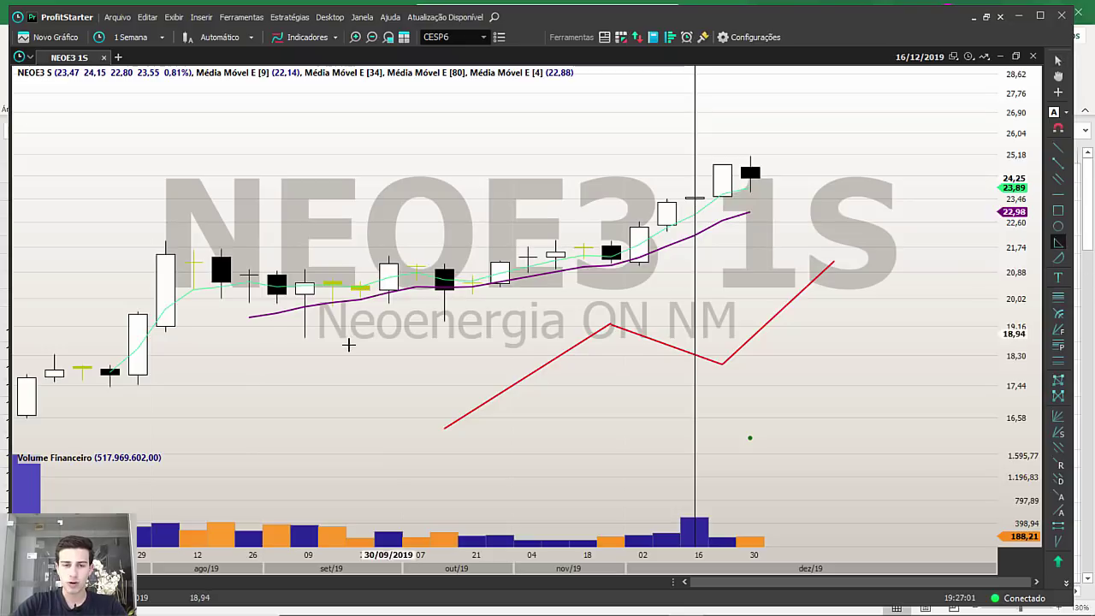
drag(389, 273, 304, 239)
click(248, 246)
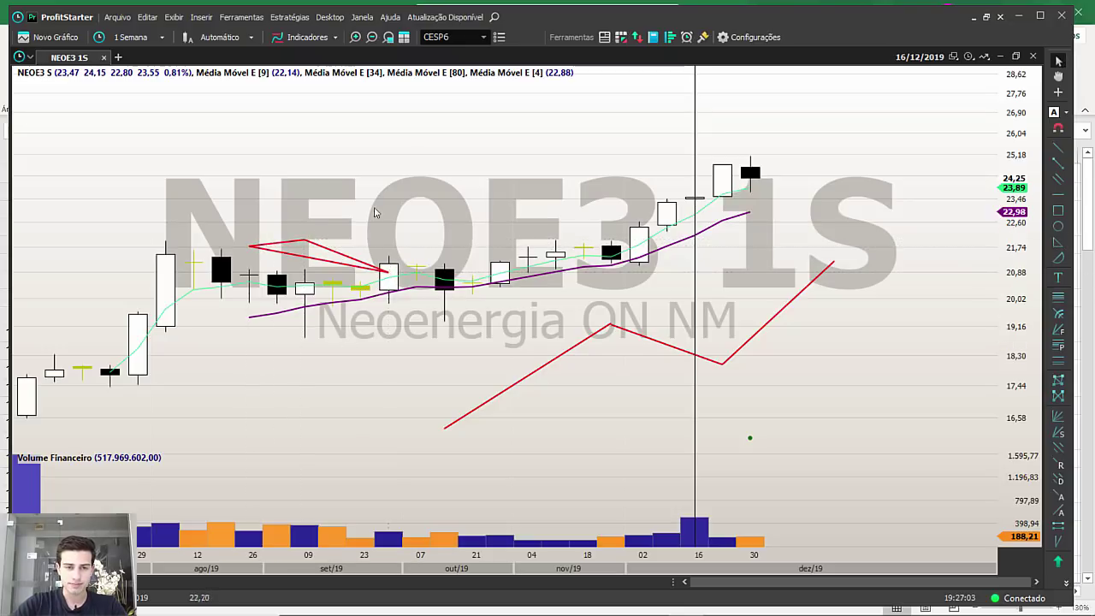
drag(366, 281, 246, 327)
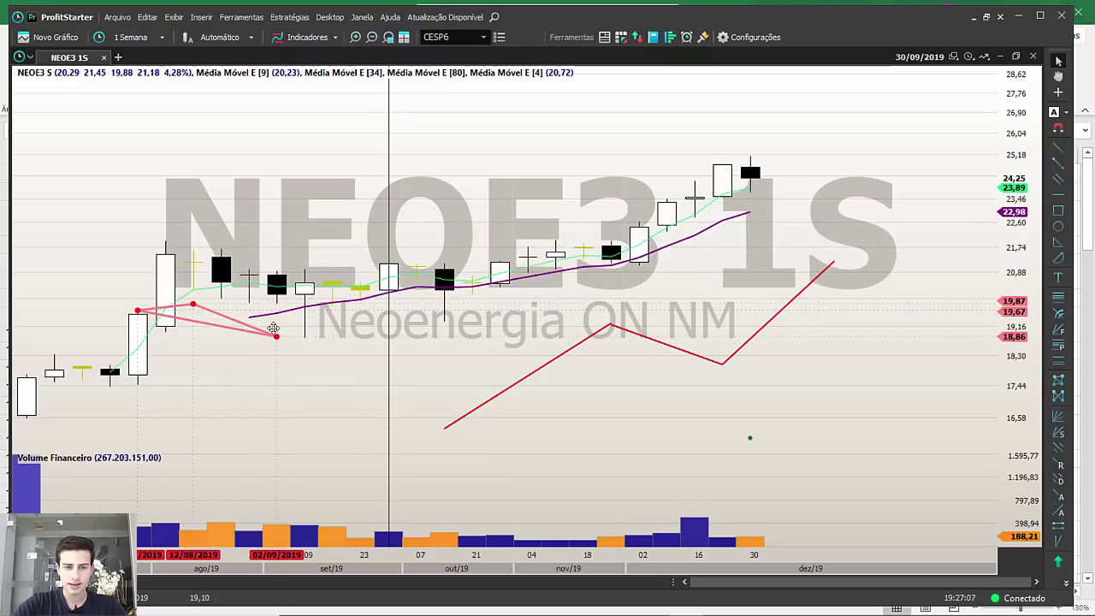
Draw a horizontal line at about 18,84 on the low of NEOE3's 09/09/2019 candle.
click(1058, 195)
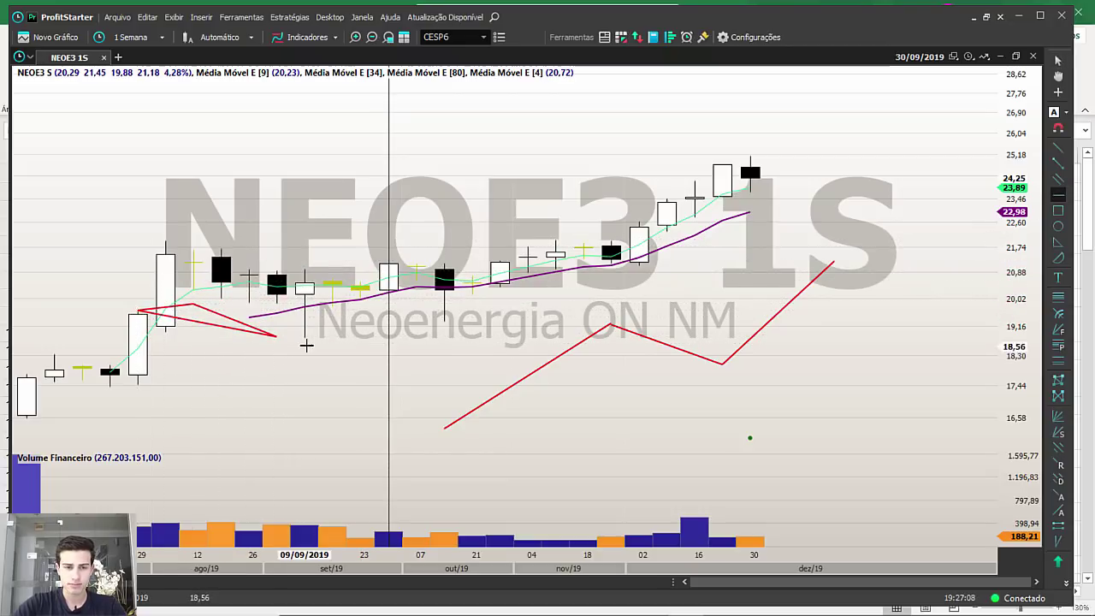
click(304, 335)
drag(253, 334, 253, 337)
drag(363, 283, 792, 160)
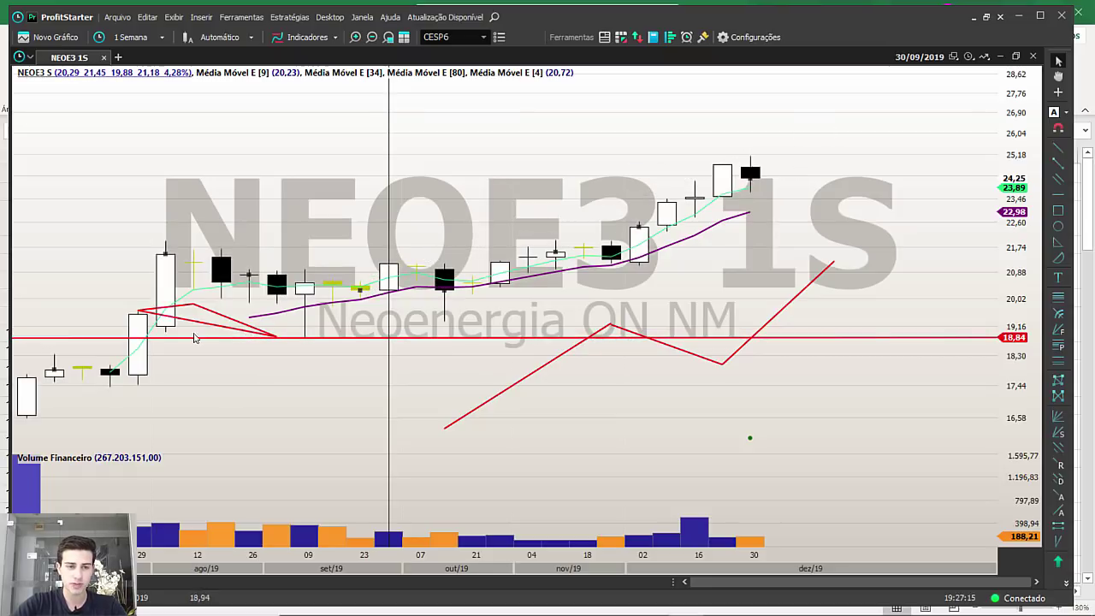
Move the triangular pointer's tip to the high of NEOE3's 30/12/2019 candle, and delete the pointer.
mouse_move(195, 304)
mouse_down()
mouse_move(675, 143)
mouse_move(689, 129)
mouse_up()
drag(541, 142, 672, 136)
key(h)
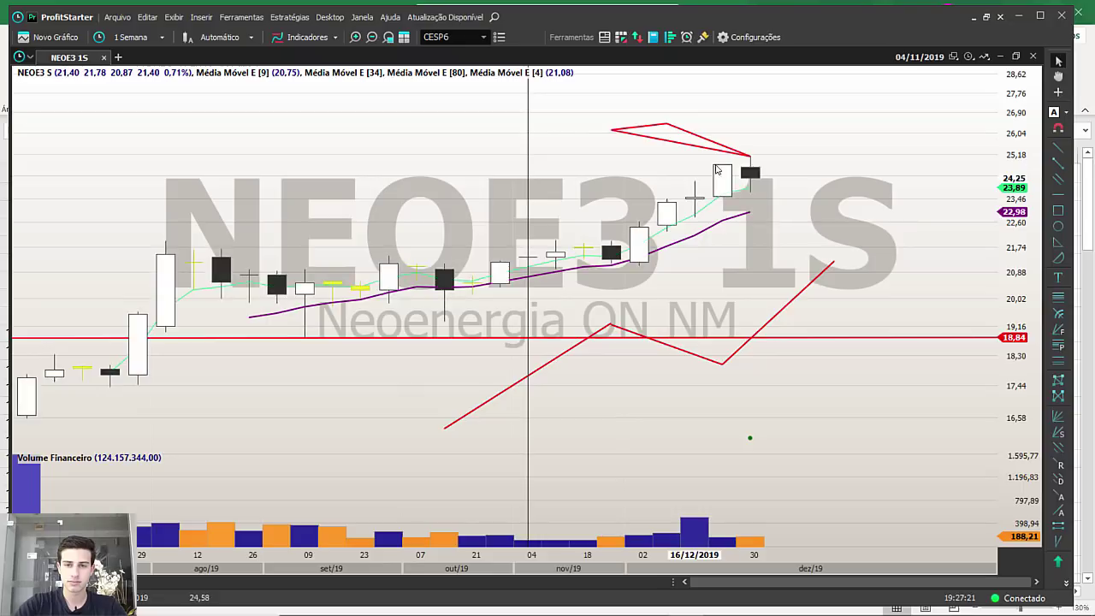
click(719, 151)
key(Delete)
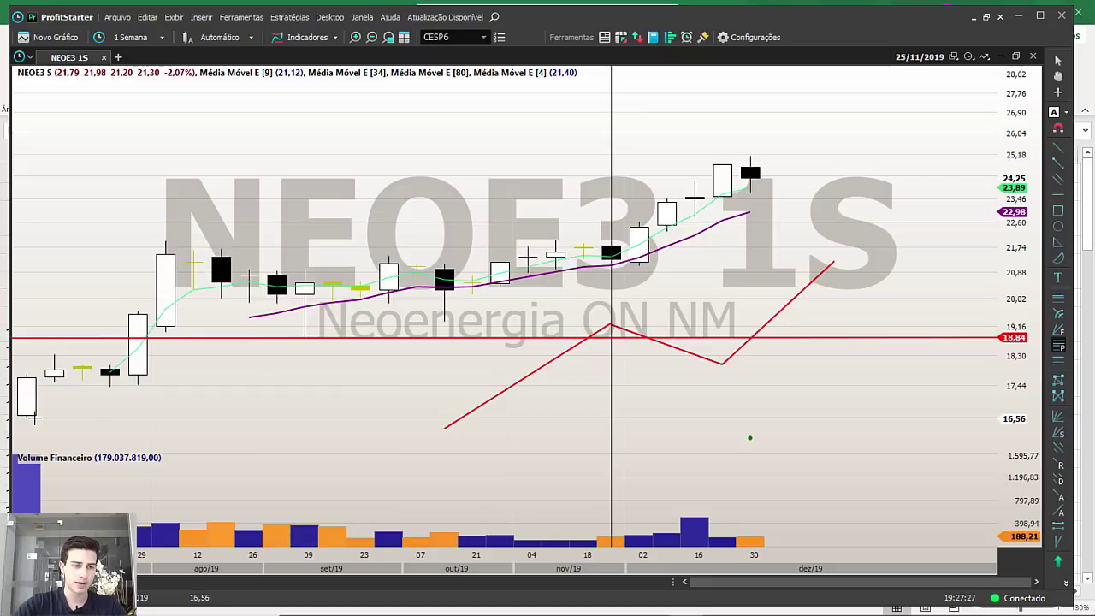
Draw a Fibonacci projection on NEOE3 from the 01/07/2019 low to the 05/08/2019 high at about 22,0, based at 18,86 on 12/08/2019.
click(26, 418)
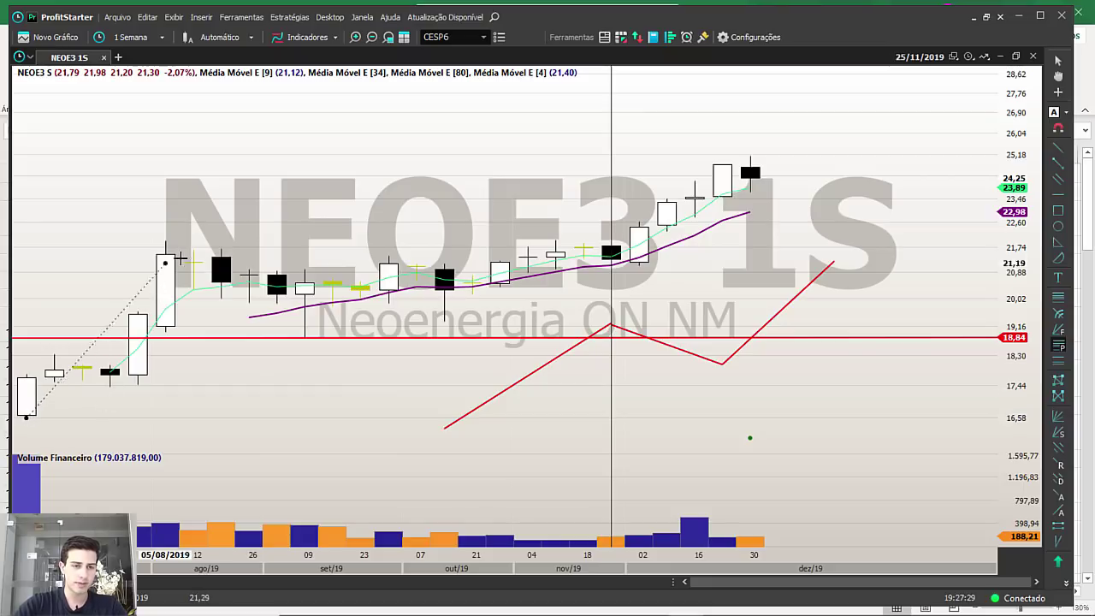
click(166, 240)
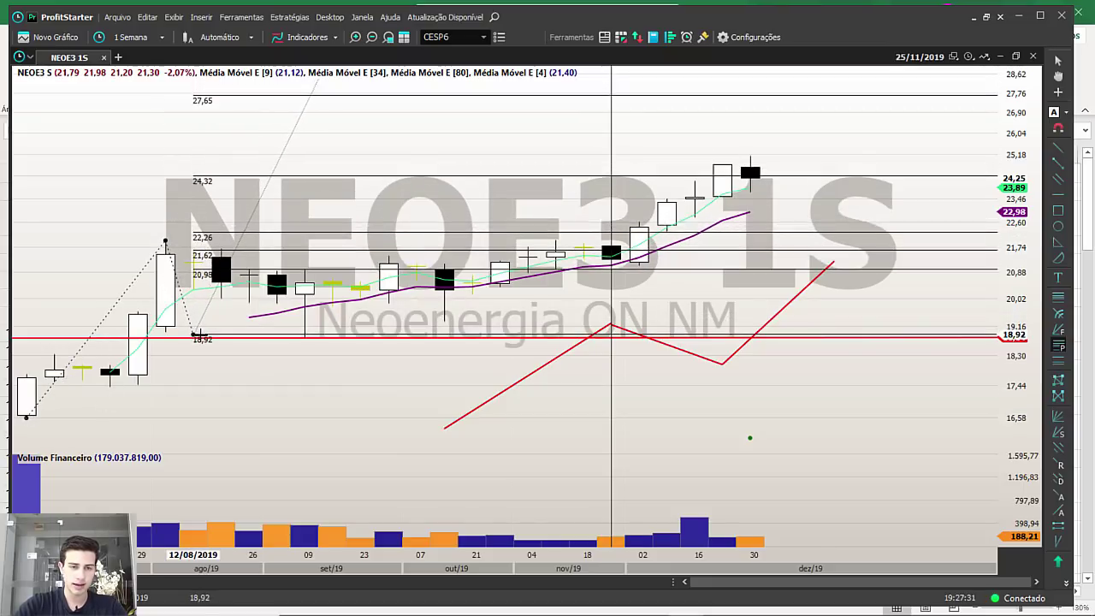
click(197, 335)
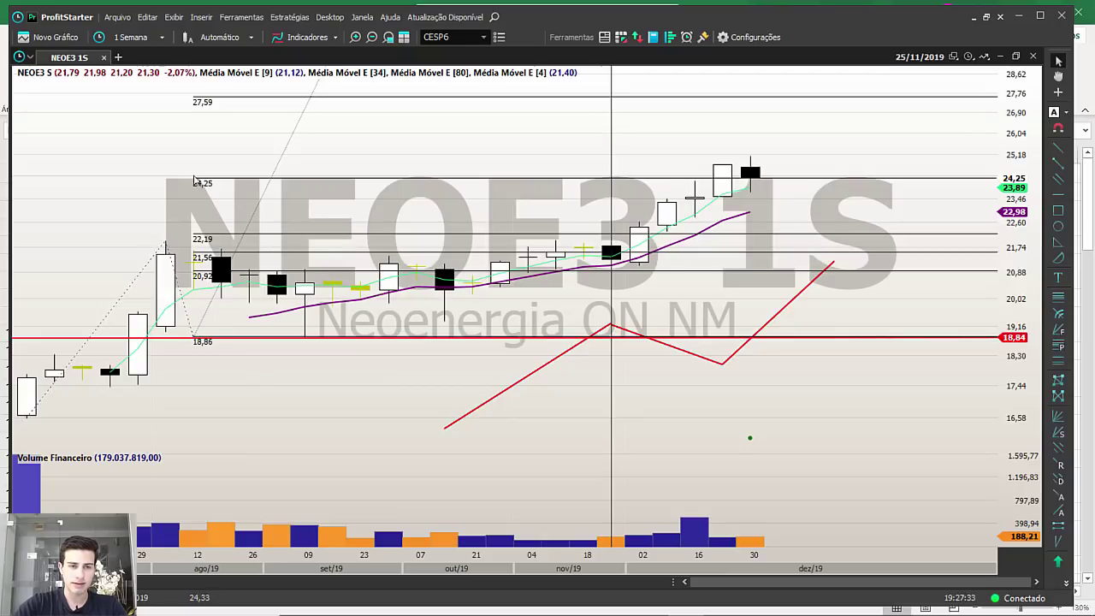
Delete the Fibonacci projection based at 18,86 from the NEOE3 chart.
click(296, 271)
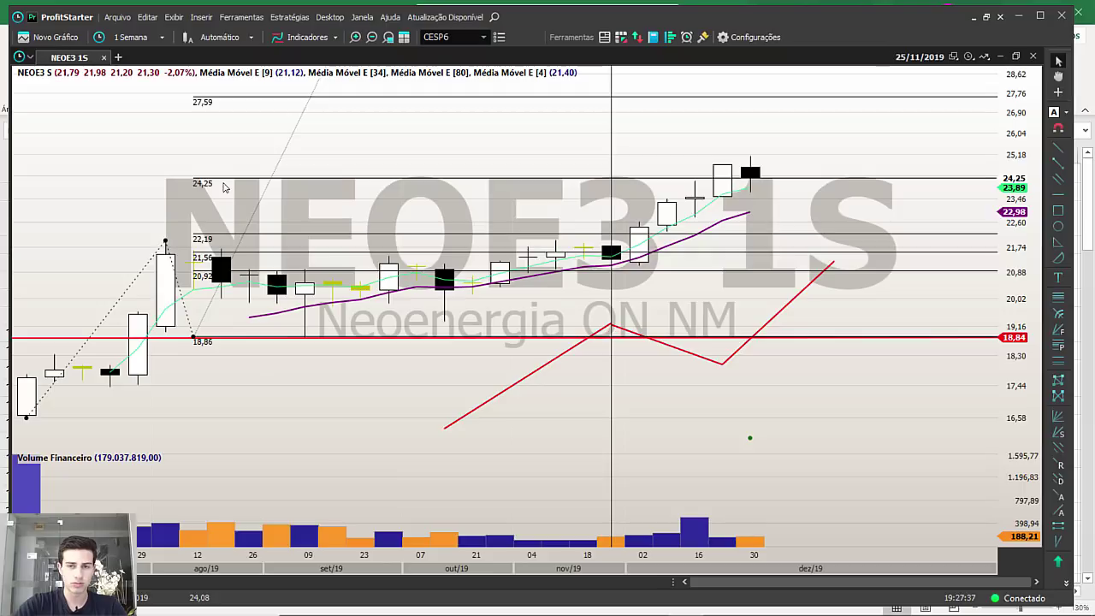
drag(264, 180, 265, 178)
key(Delete)
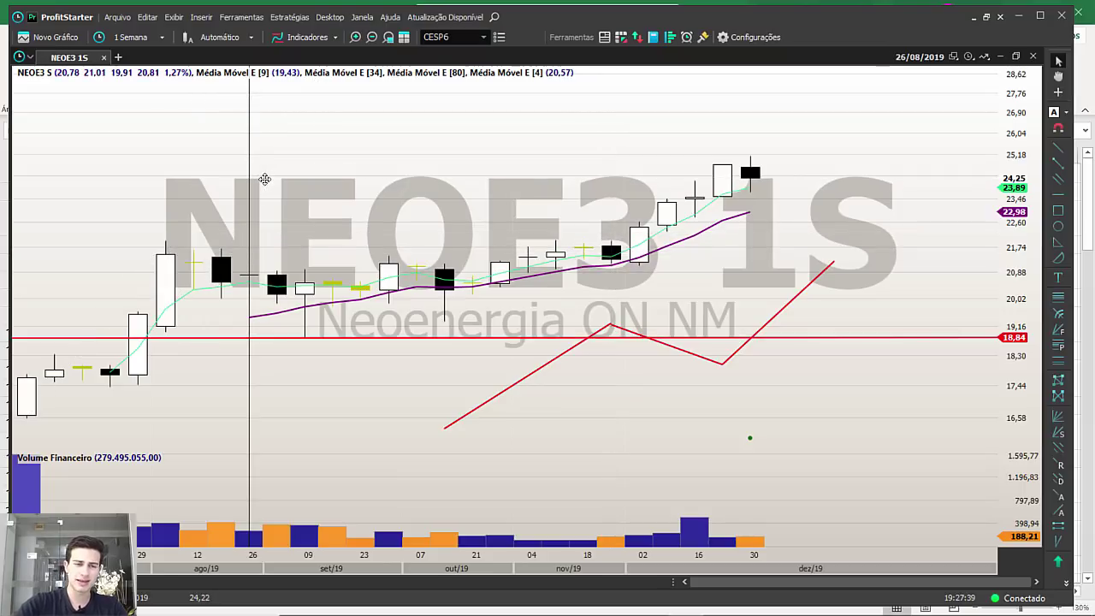
Draw a Fibonacci projection on NEOE3 from the 01/07/2019 low to the 05/08/2019 high, based at about 19,84 on 19/08/2019, and delete it.
click(1057, 347)
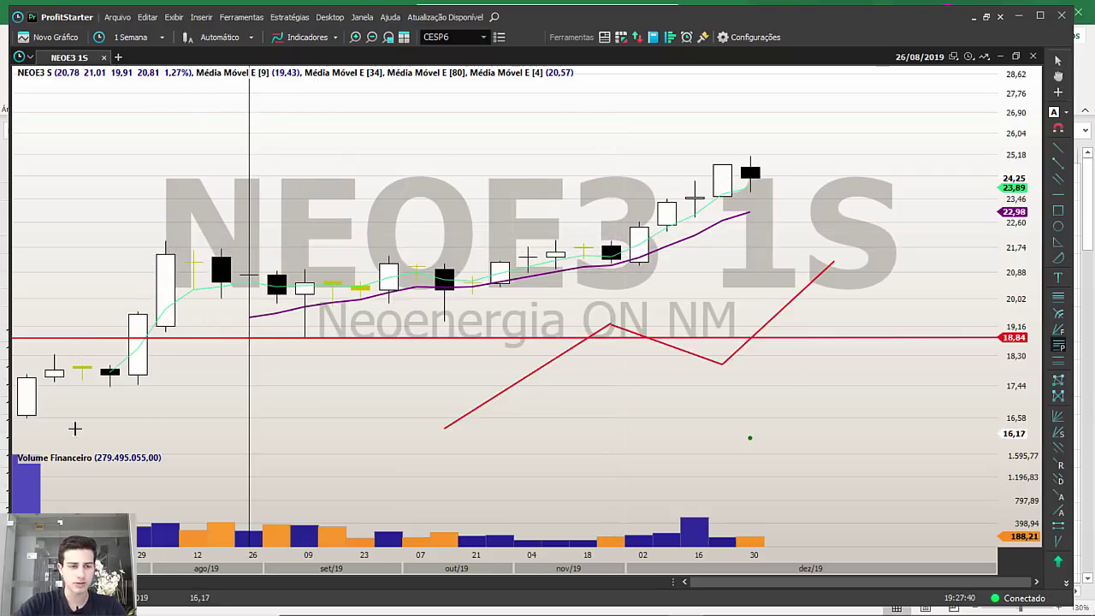
click(26, 418)
click(165, 239)
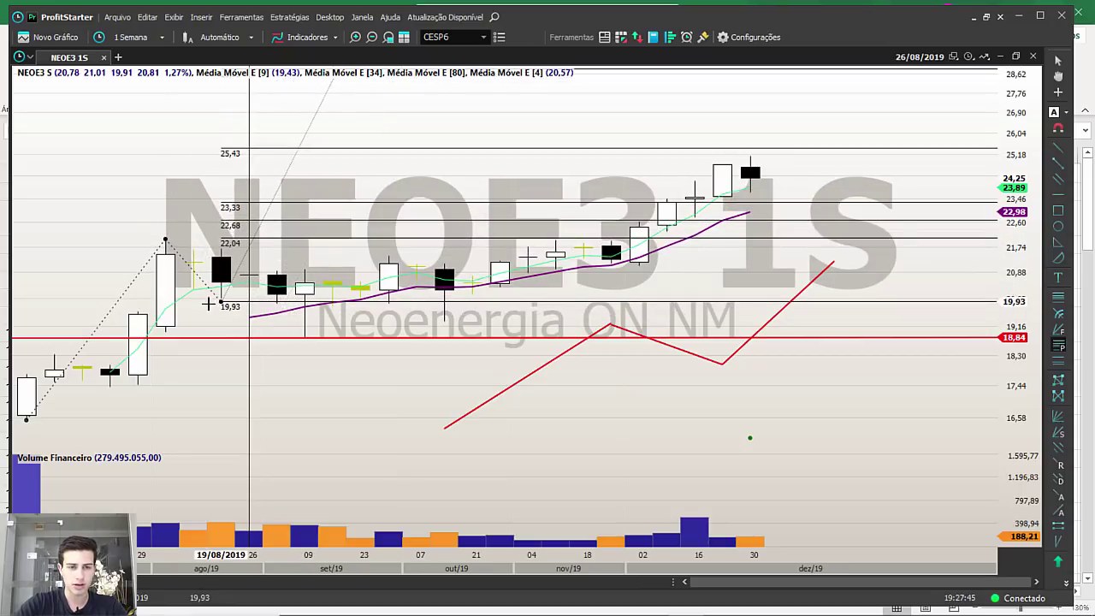
click(221, 304)
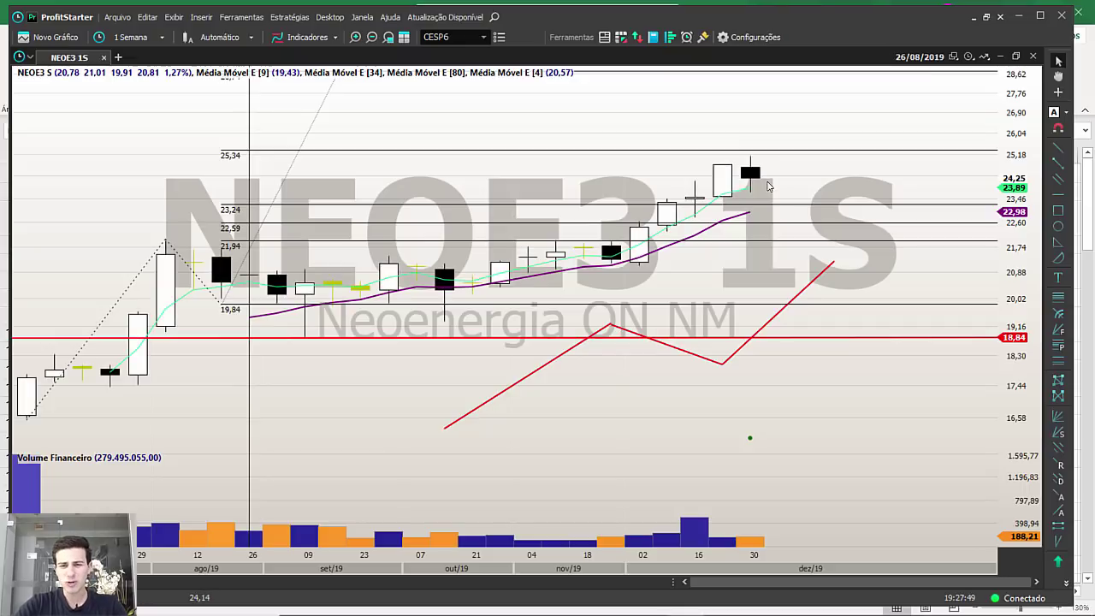
click(750, 151)
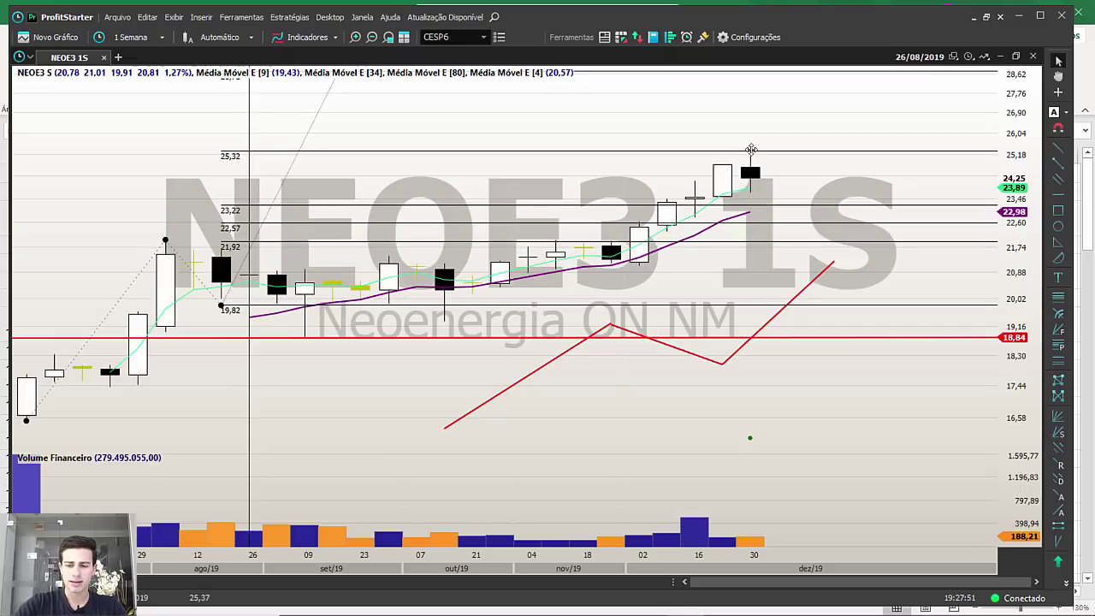
key(Delete)
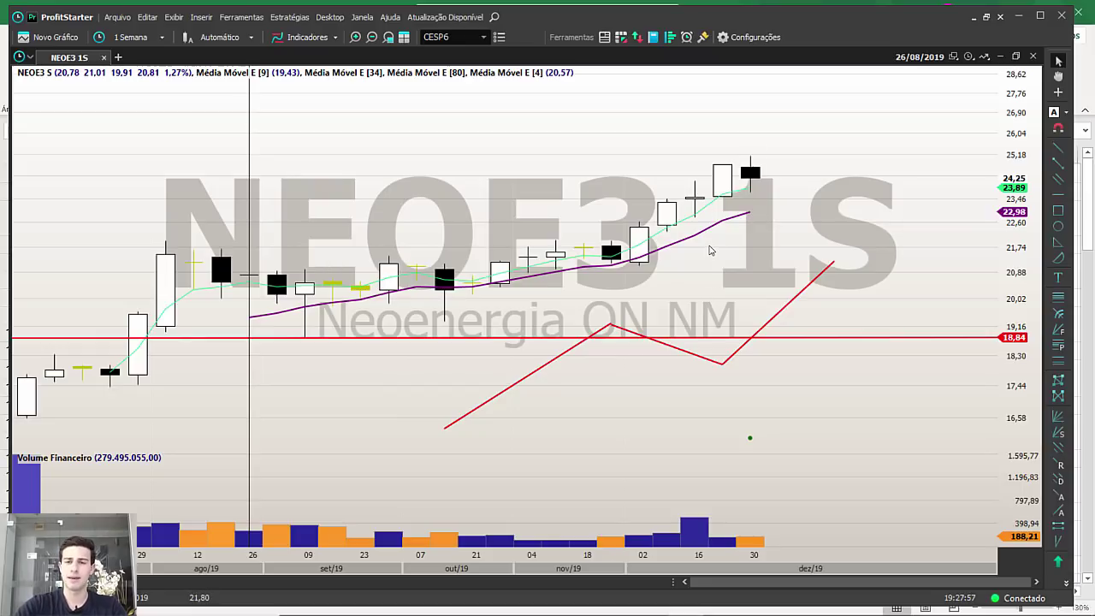
Check the electricity-sector ticker list in the Excel workbook, and load OMGE3 in the ProfitStarter chart.
scroll(789, 233, up, 5)
scroll(789, 234, down, 6)
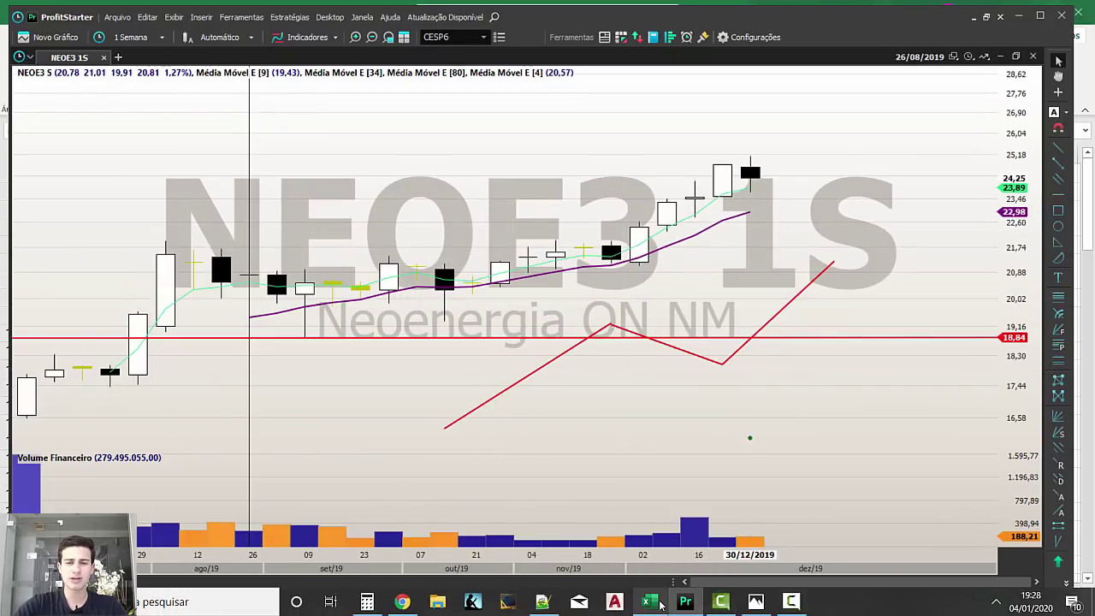
click(666, 603)
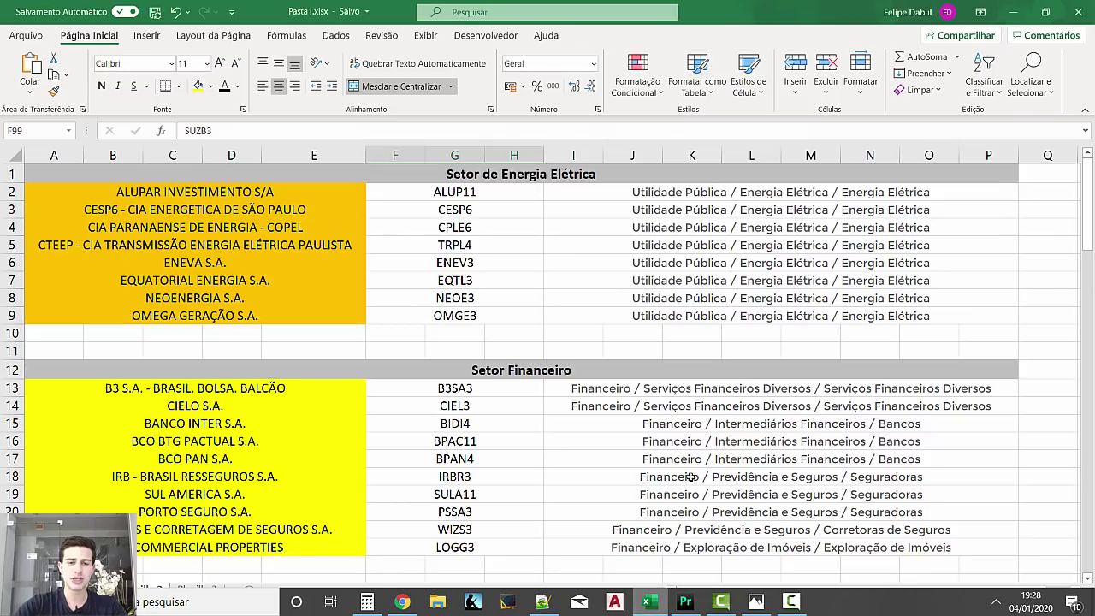
click(687, 602)
text(OMGE3)
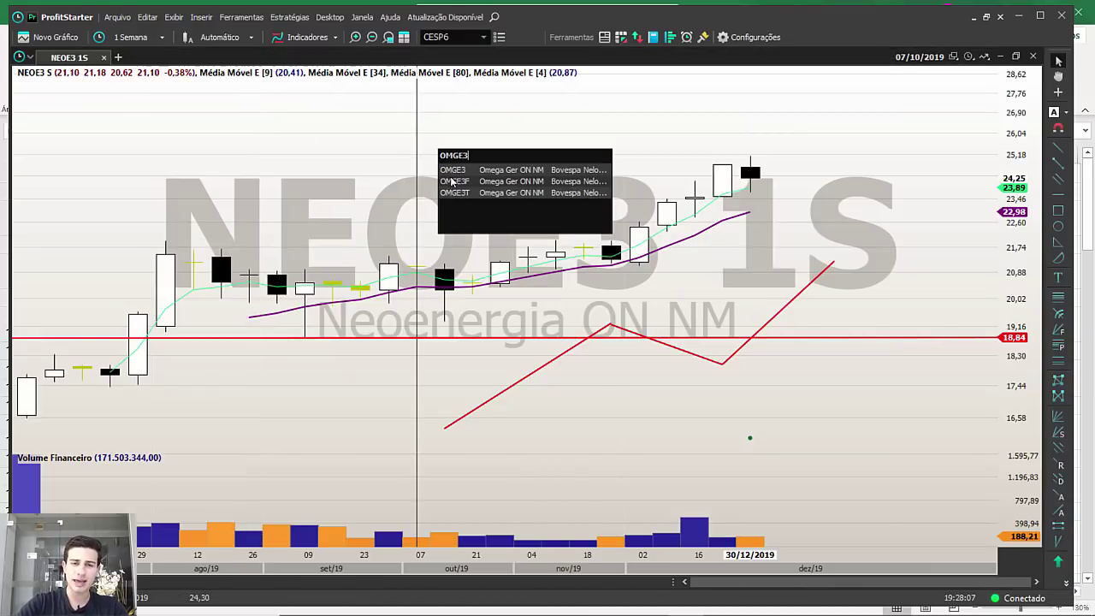
key(Return)
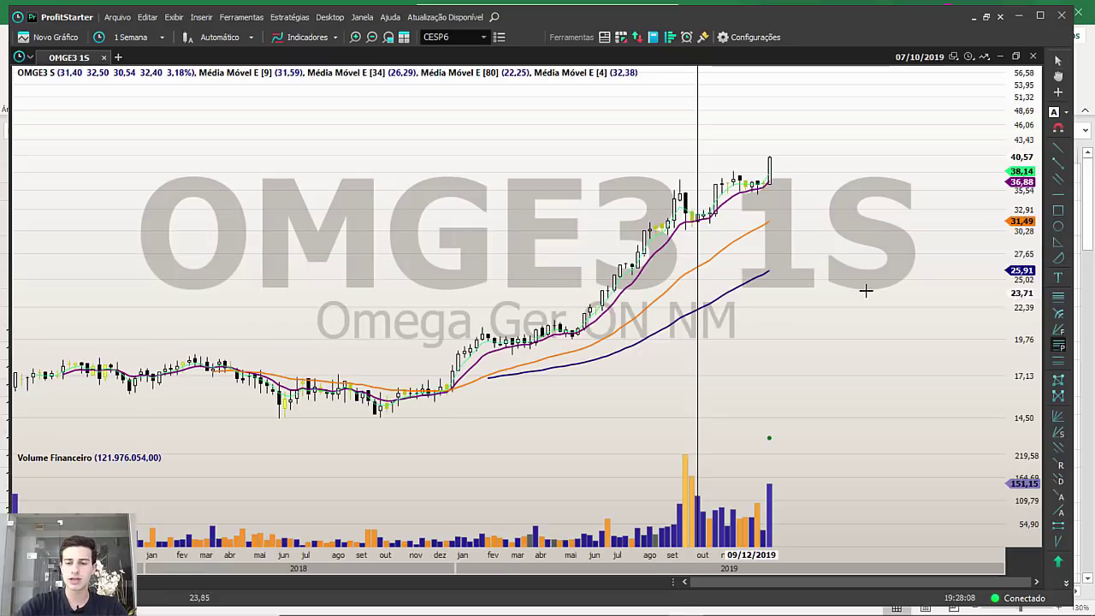
Draw a rectangle around OMGE3's sideways range from 04/11/2019 at about 37,94 to 30/12/2019 at about 35,2.
scroll(867, 286, up, 4)
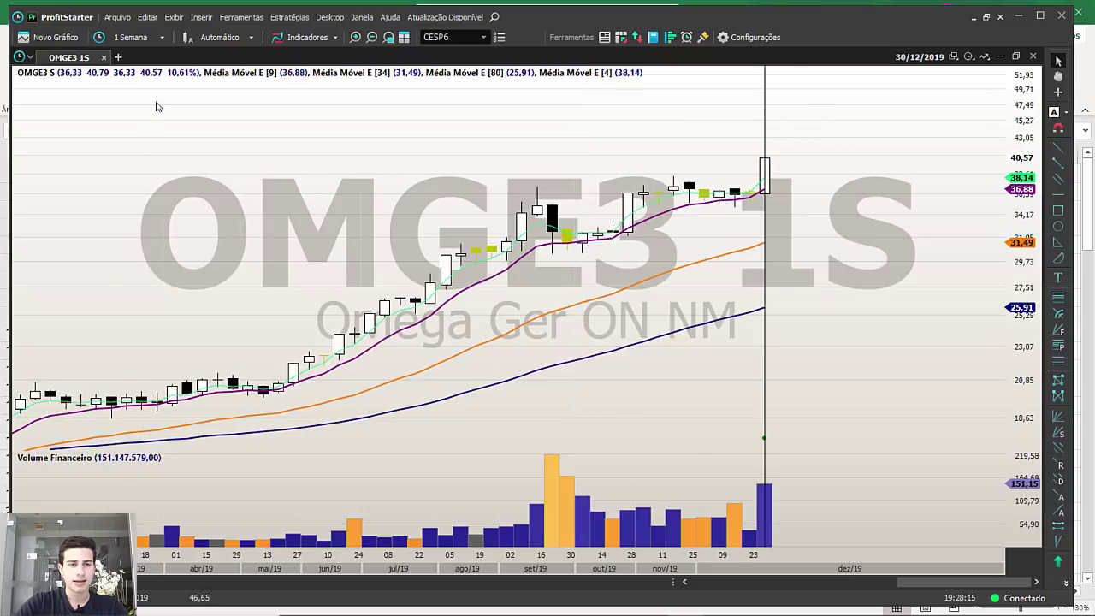
scroll(699, 272, up, 4)
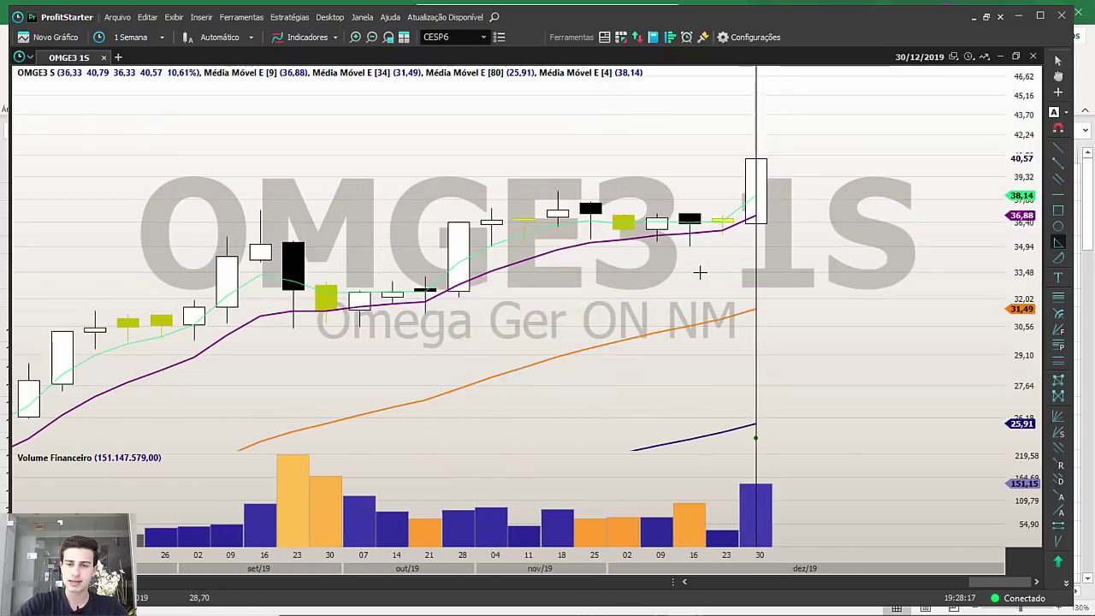
key(Escape)
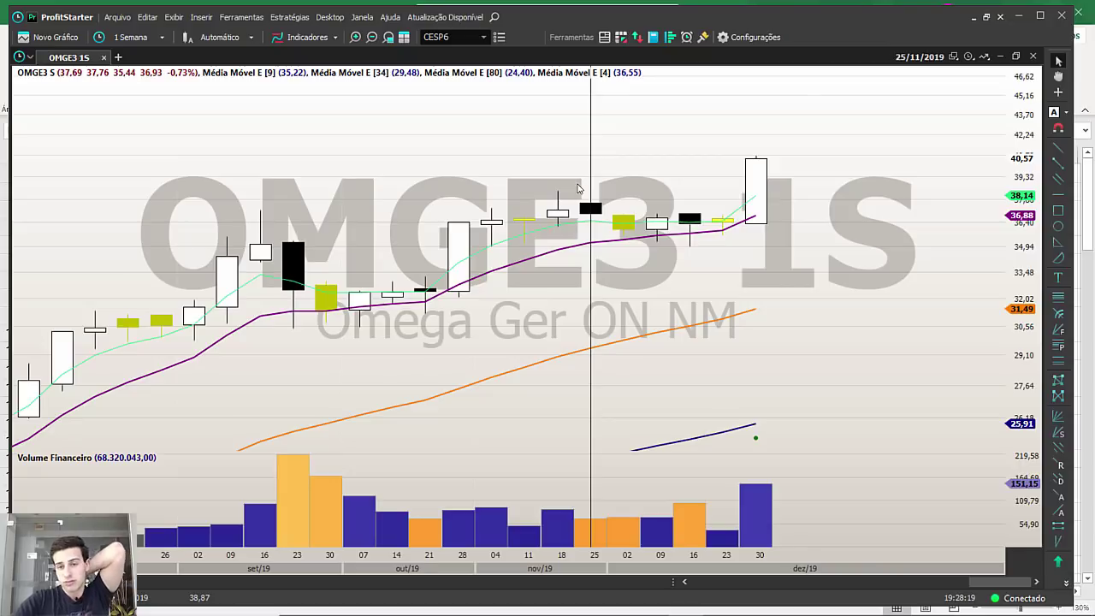
click(1058, 211)
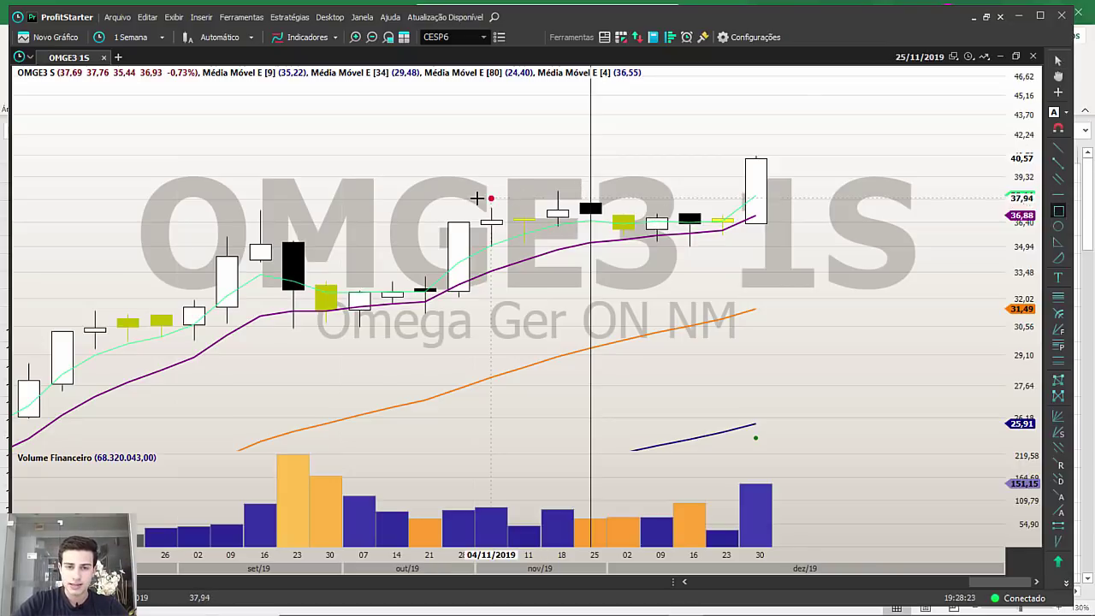
drag(491, 199, 756, 243)
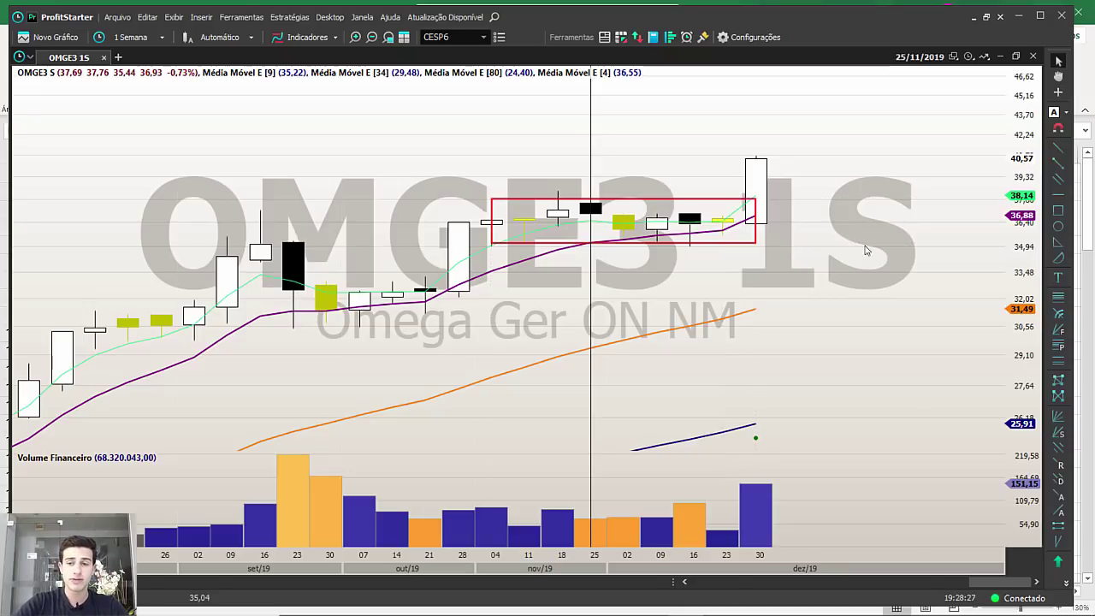
Draw a thin triangular pointer with its tip at about 35,68 on OMGE3's 28/10/2019 candle.
click(1058, 242)
click(458, 234)
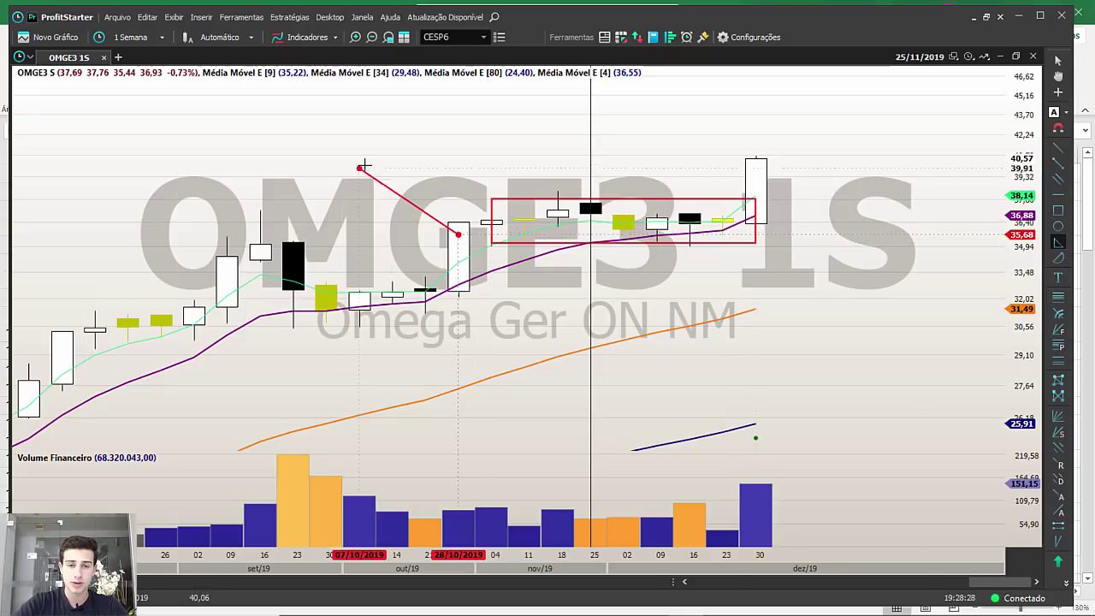
click(359, 164)
click(326, 169)
Draw a Fibonacci projection on OMGE3 from the 13/05/2019 low to the 16/09/2019 high, based at about 30,44 on 16/09/2019.
scroll(736, 319, down, 5)
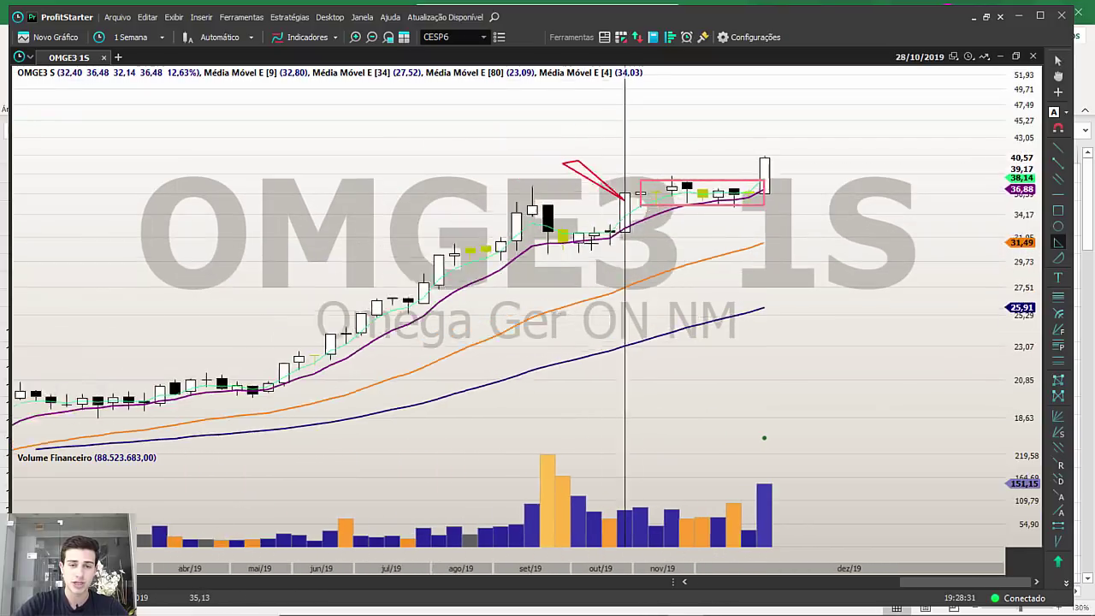
click(1058, 346)
drag(301, 356, 554, 180)
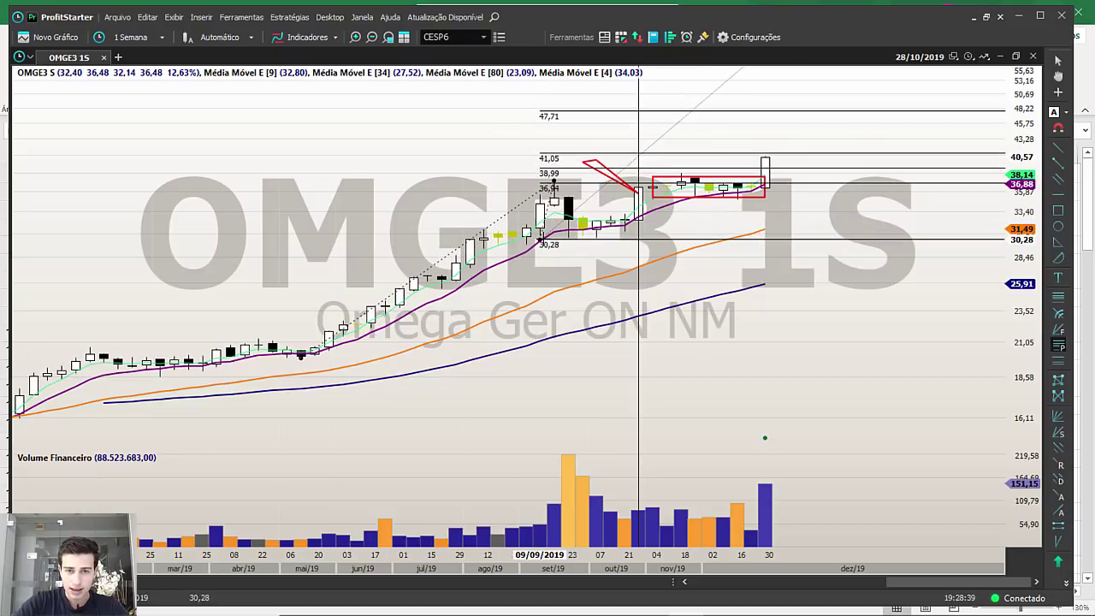
click(553, 237)
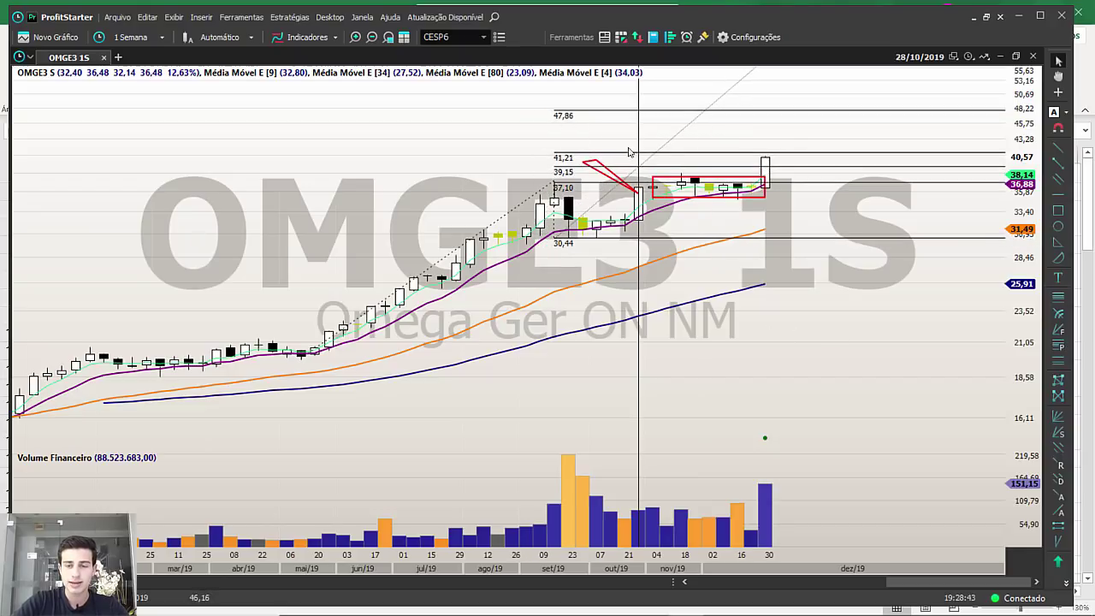
Examine OMGE3's 28/10/2019 candle, the boxed sideways range and the 30/12/2019 breakout candle against the projection levels.
scroll(629, 151, up, 3)
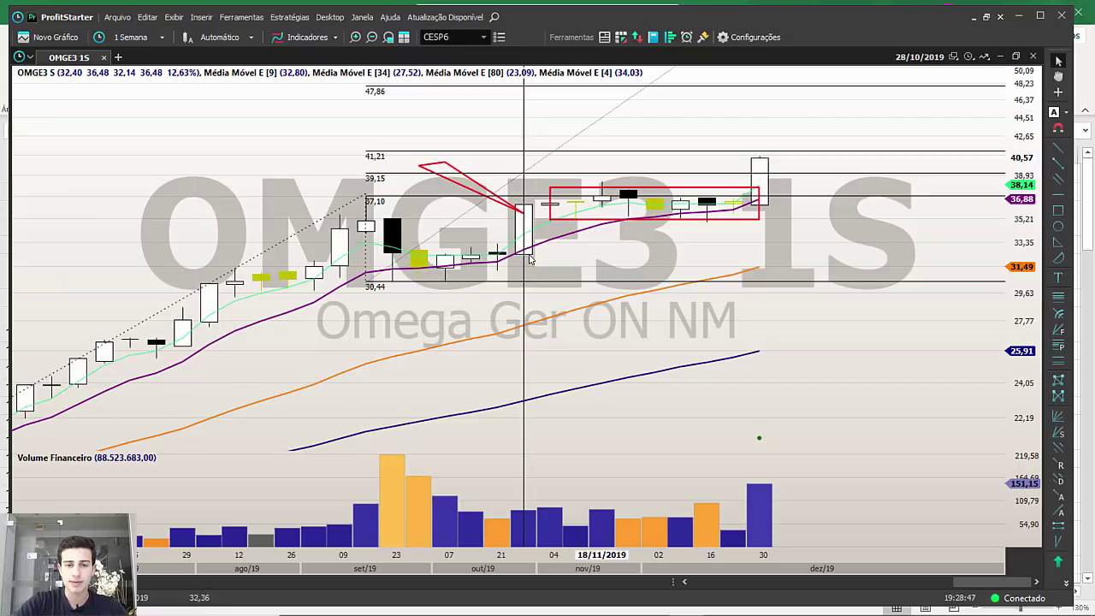
mouse_move(530, 259)
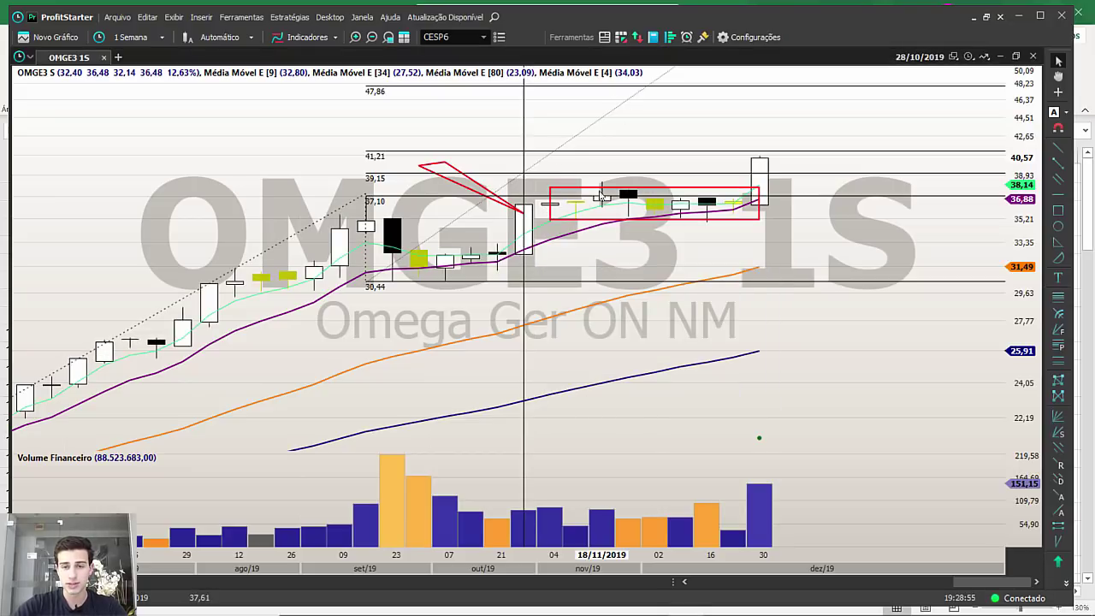
mouse_move(748, 202)
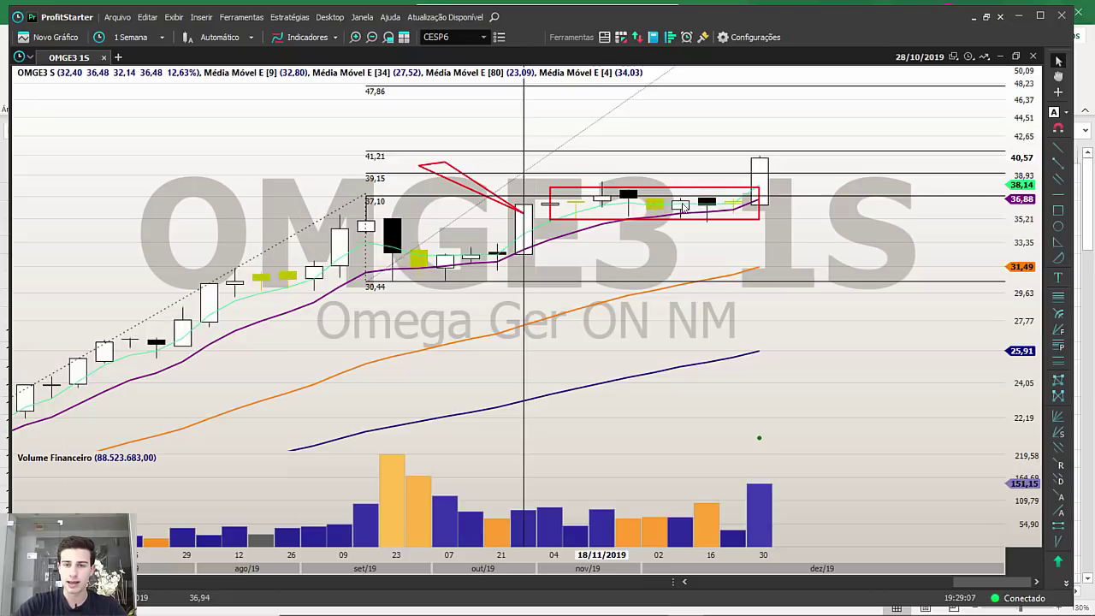
scroll(734, 261, up, 5)
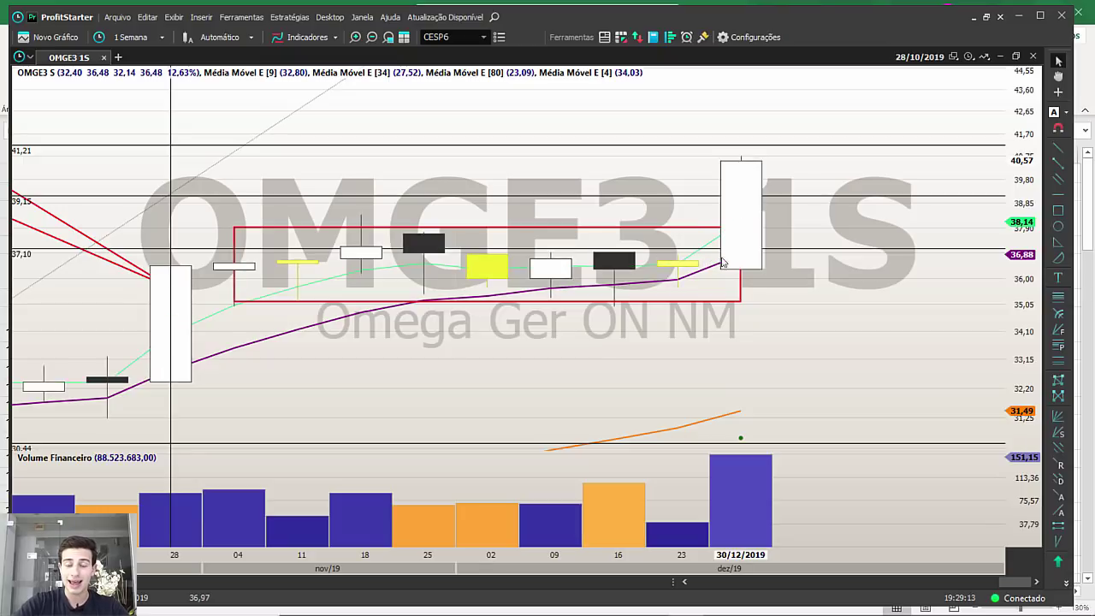
scroll(802, 261, down, 5)
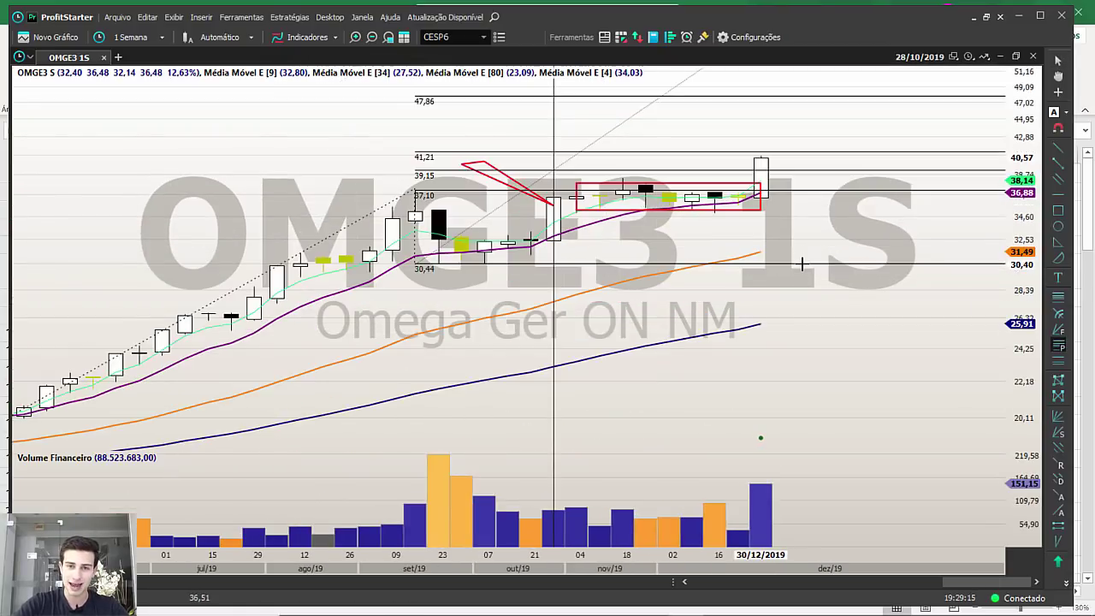
scroll(802, 264, down, 1)
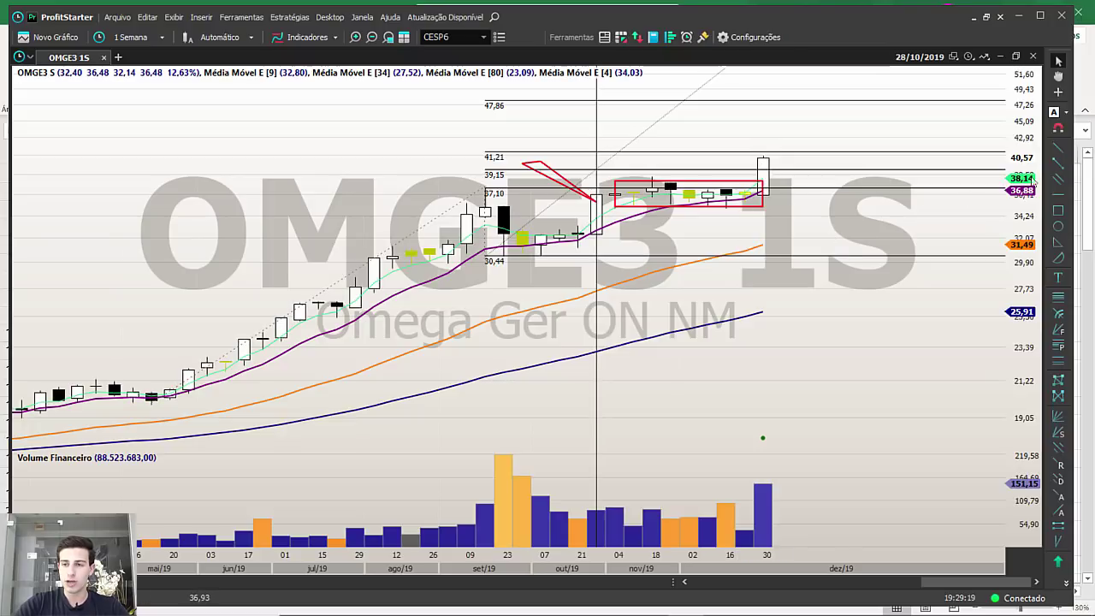
Draw a thin triangular pointer with its tip at about 39,8 on OMGE3's 30/12/2019 candle.
scroll(847, 254, up, 4)
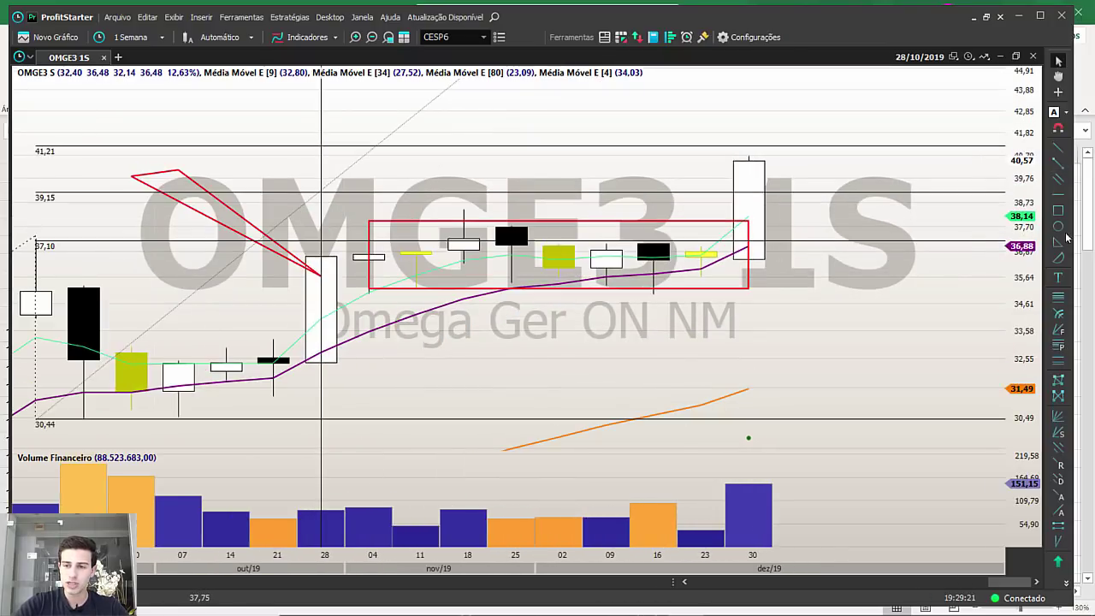
click(1058, 242)
mouse_move(748, 177)
mouse_down()
mouse_move(861, 112)
mouse_move(917, 103)
mouse_up()
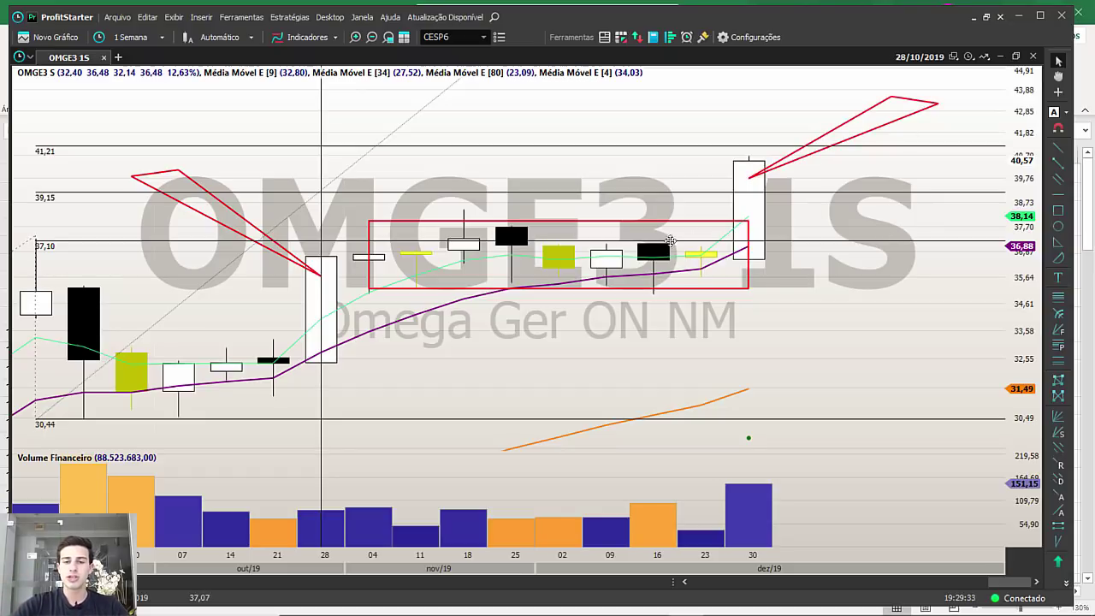
Draw a row of three small adjoining rectangles after OMGE3's 30/12/2019 candle, spanning about 40,0 to 39,3.
click(1058, 210)
drag(796, 172, 843, 187)
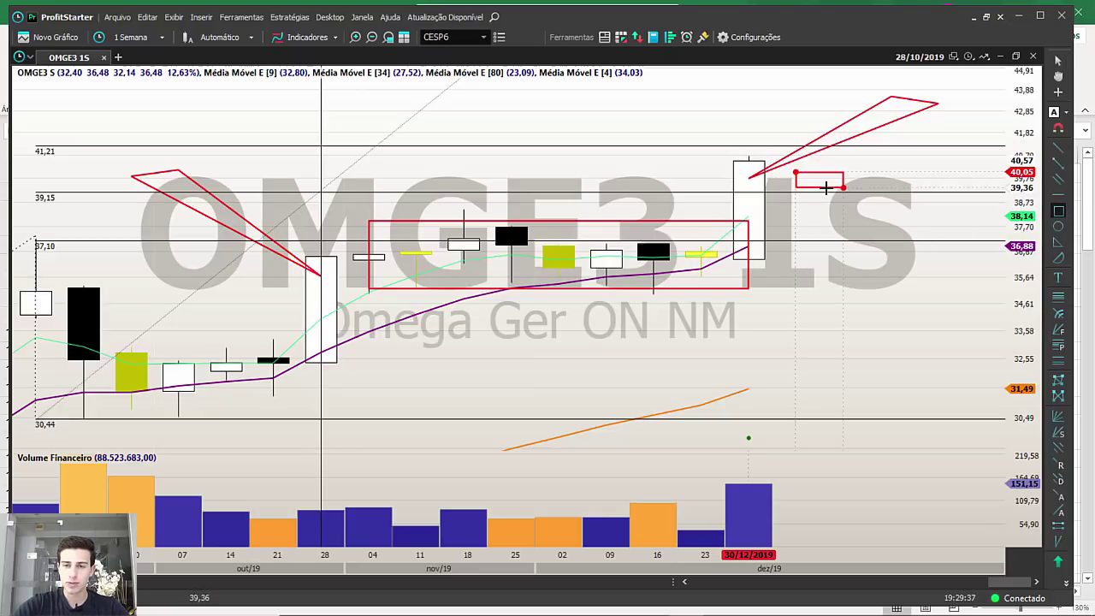
click(1058, 195)
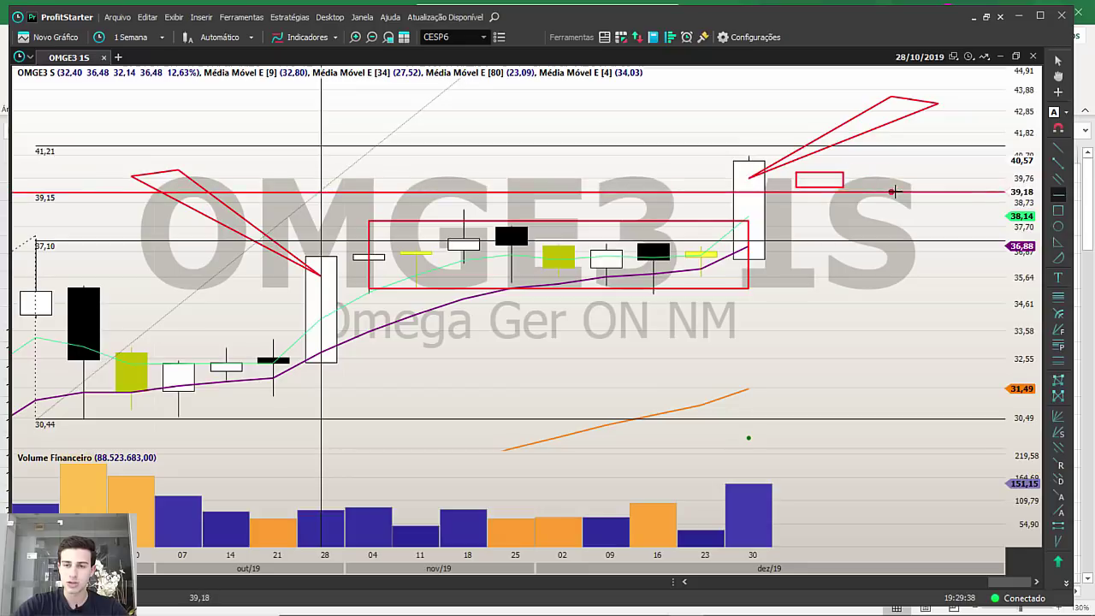
key(Escape)
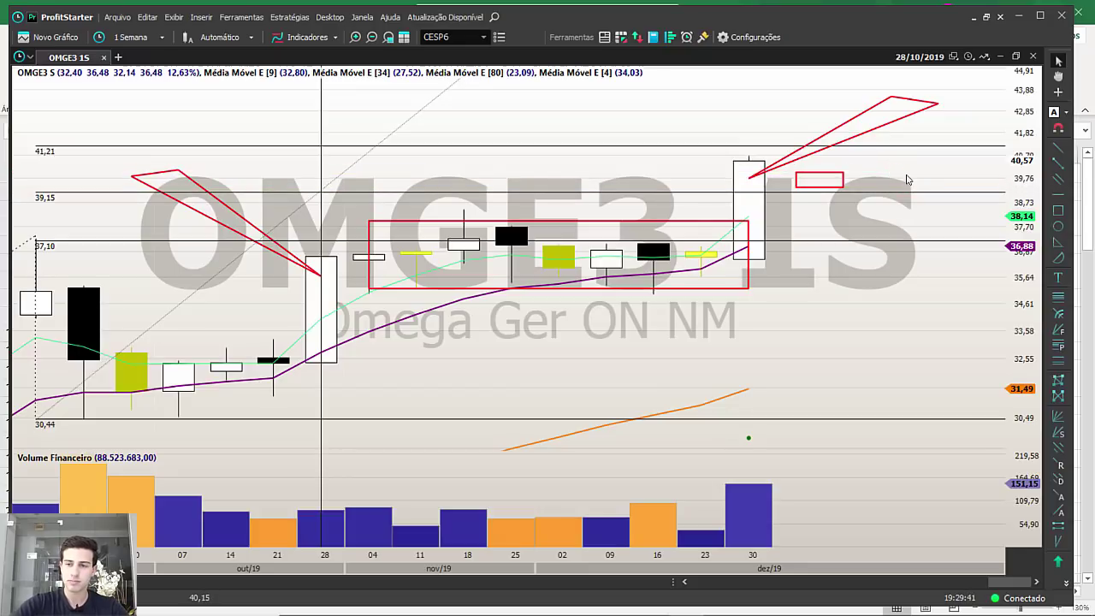
click(1058, 210)
drag(843, 174, 942, 189)
click(1055, 211)
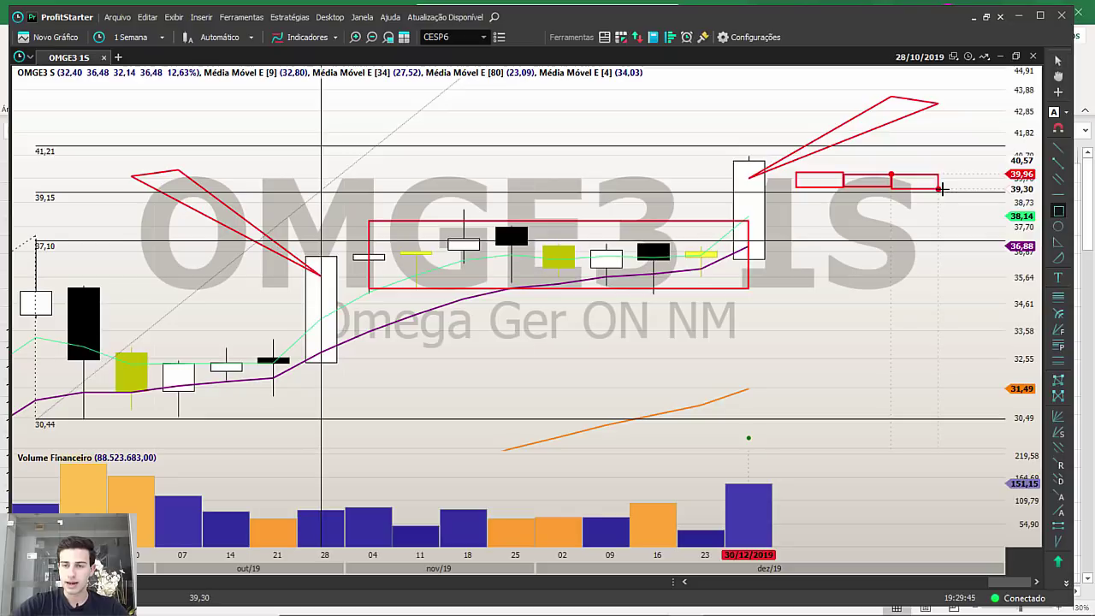
Draw a tall rectangle from about 43,5 to 39,2 following the row of small rectangles, and review OMGE3's longer uptrend.
click(1058, 210)
drag(939, 97, 986, 193)
scroll(906, 331, down, 8)
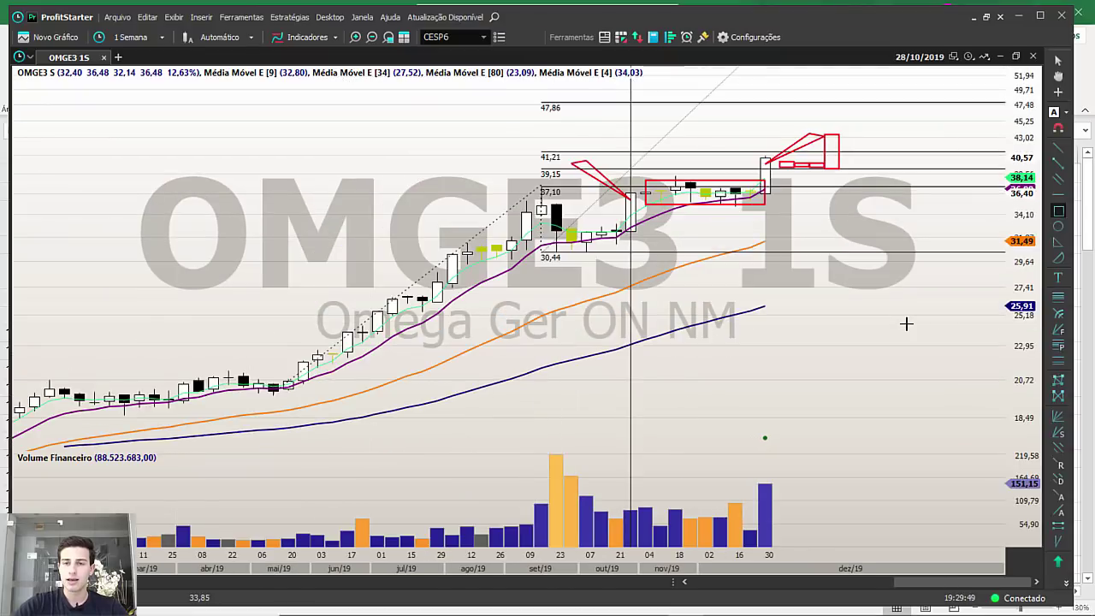
scroll(535, 359, up, 5)
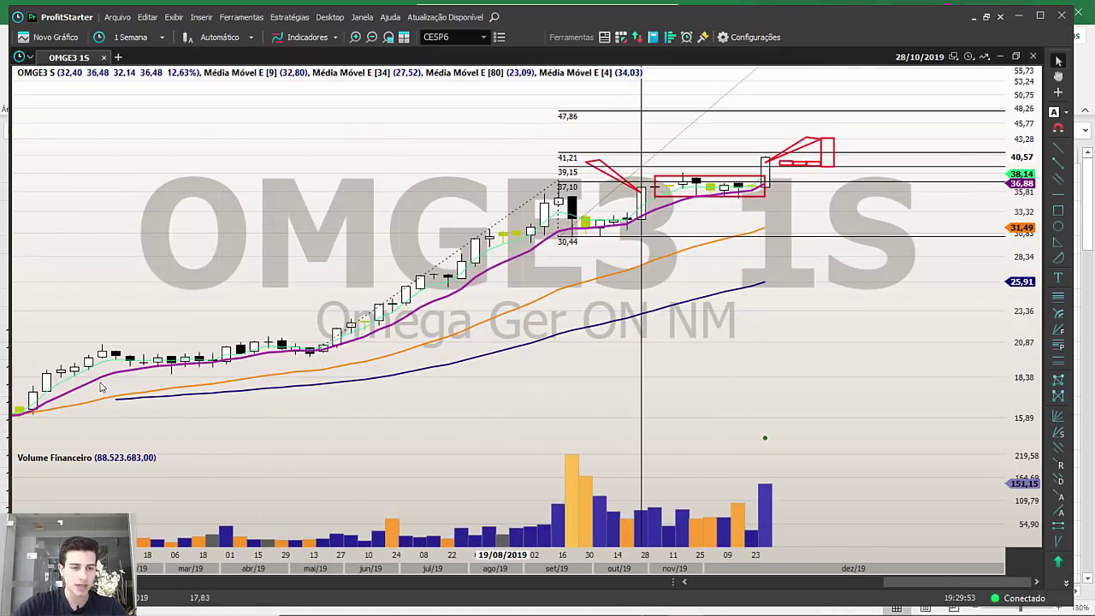
mouse_move(196, 367)
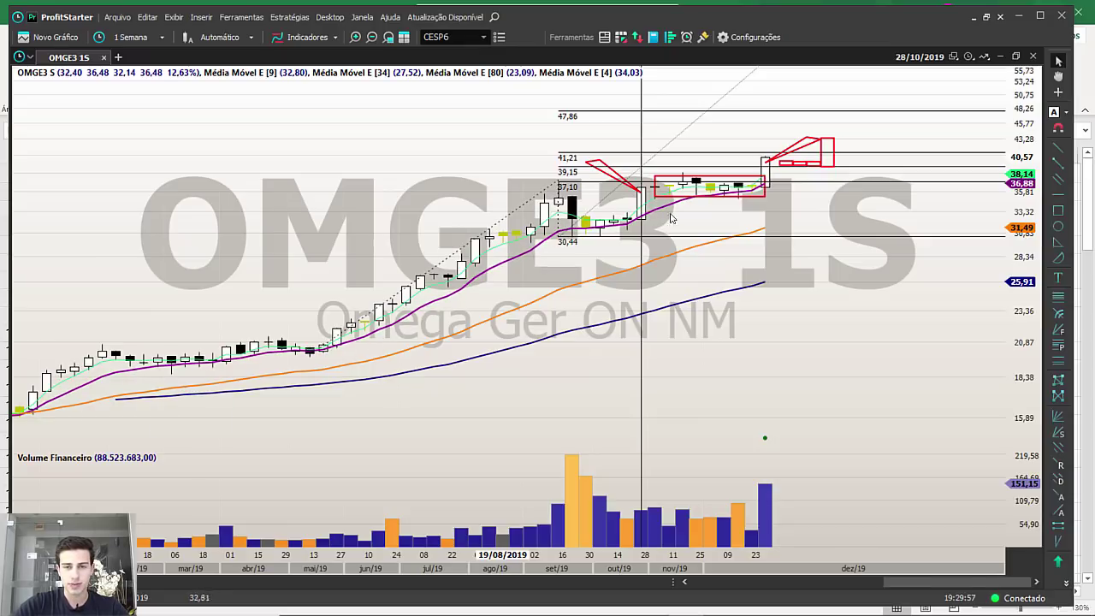
mouse_move(373, 609)
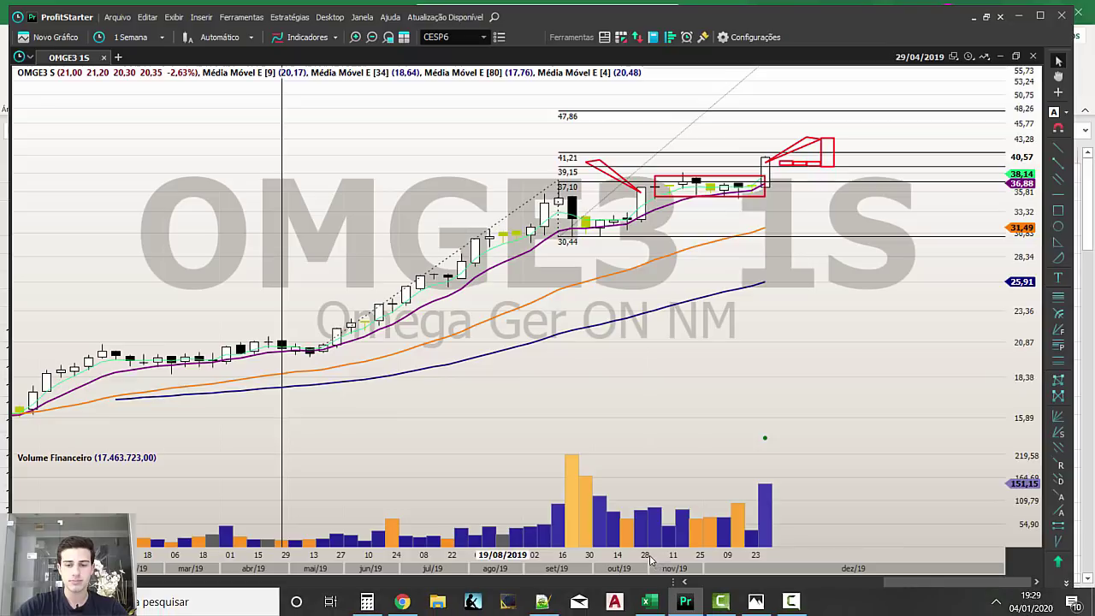
click(367, 603)
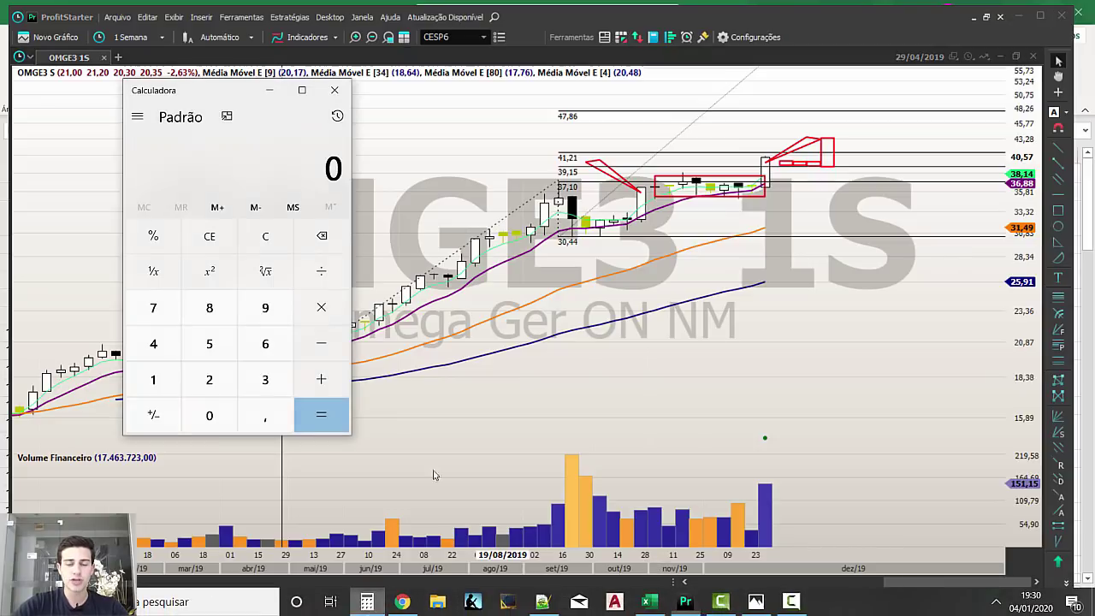
click(747, 380)
Examine OMGE3's uptrend through 2019 and the candles from the September correction to the late-December breakout.
scroll(481, 391, up, 3)
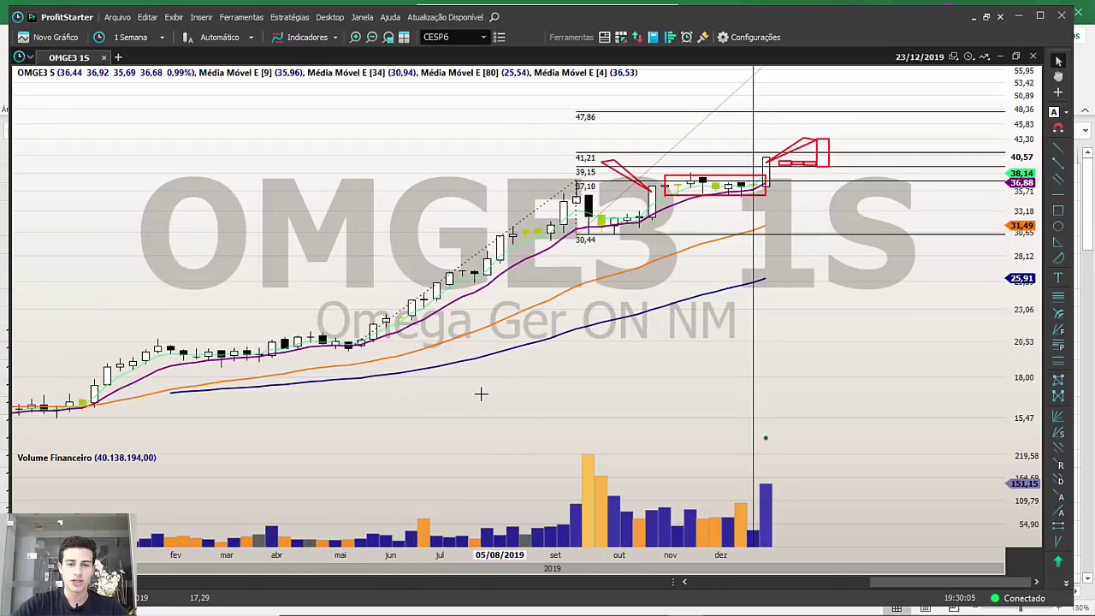
scroll(482, 393, up, 5)
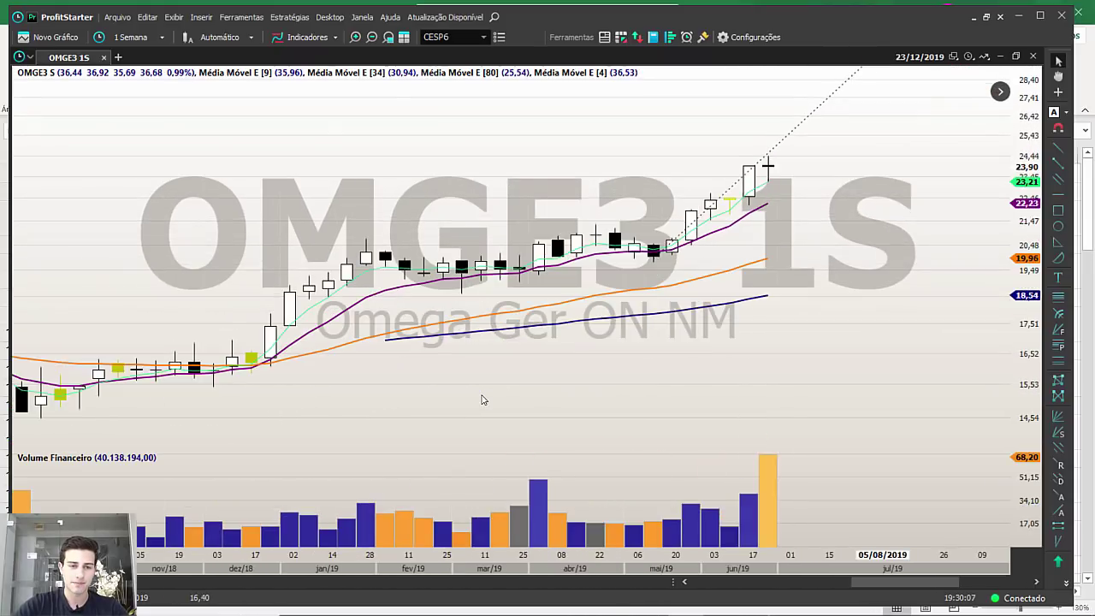
scroll(482, 398, down, 5)
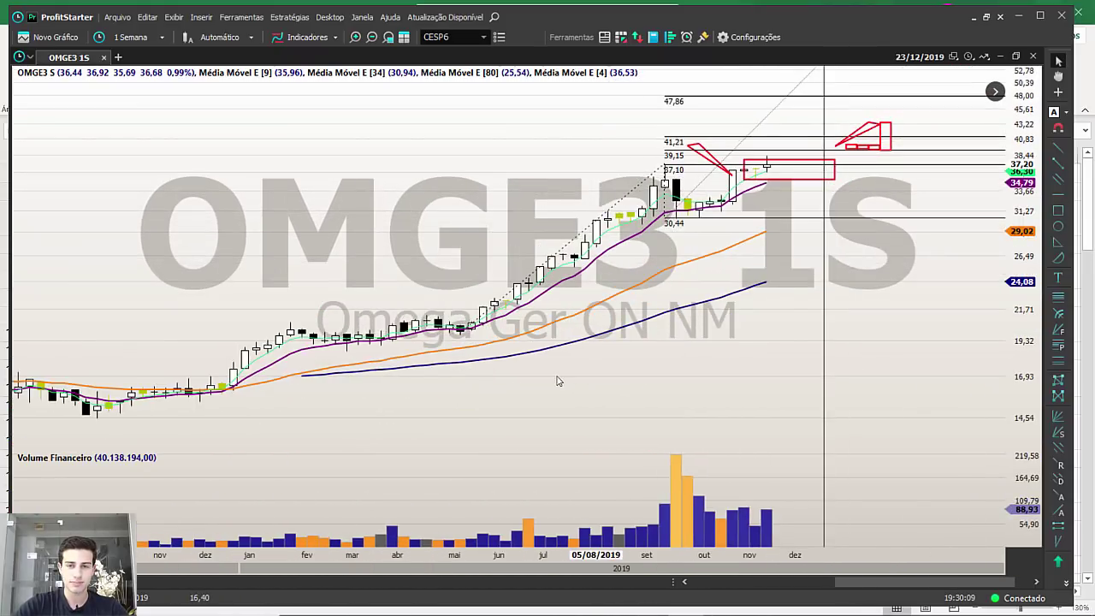
scroll(557, 381, down, 2)
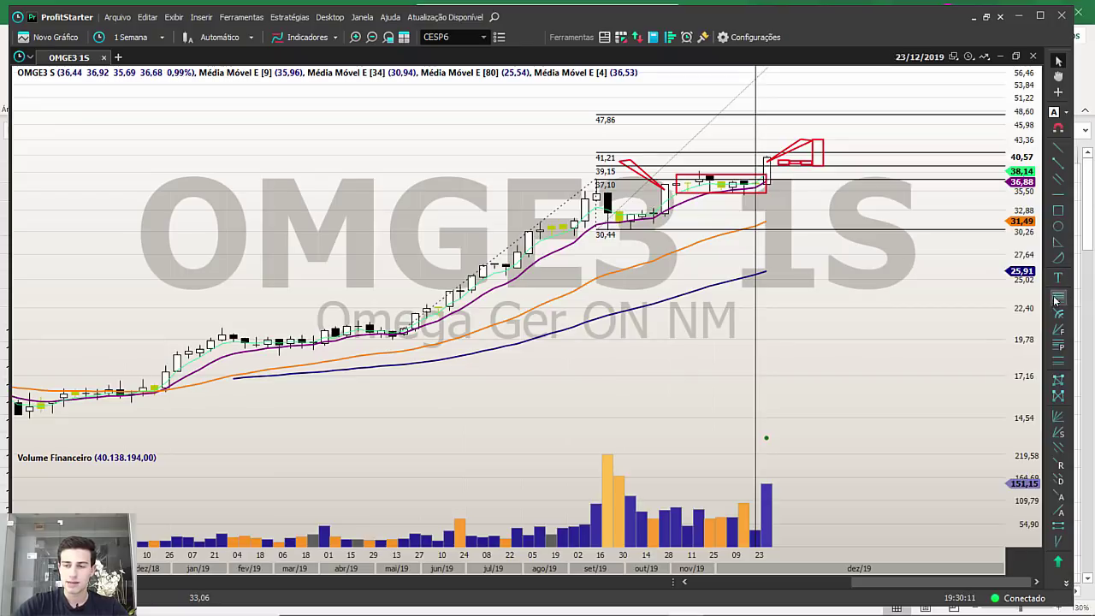
click(1058, 345)
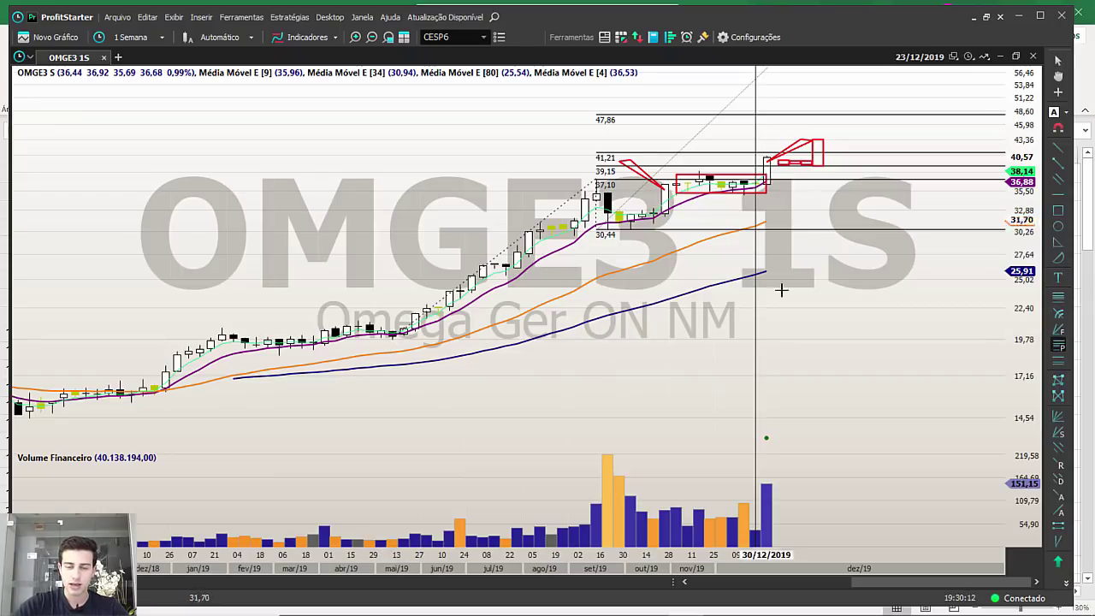
scroll(757, 291, up, 2)
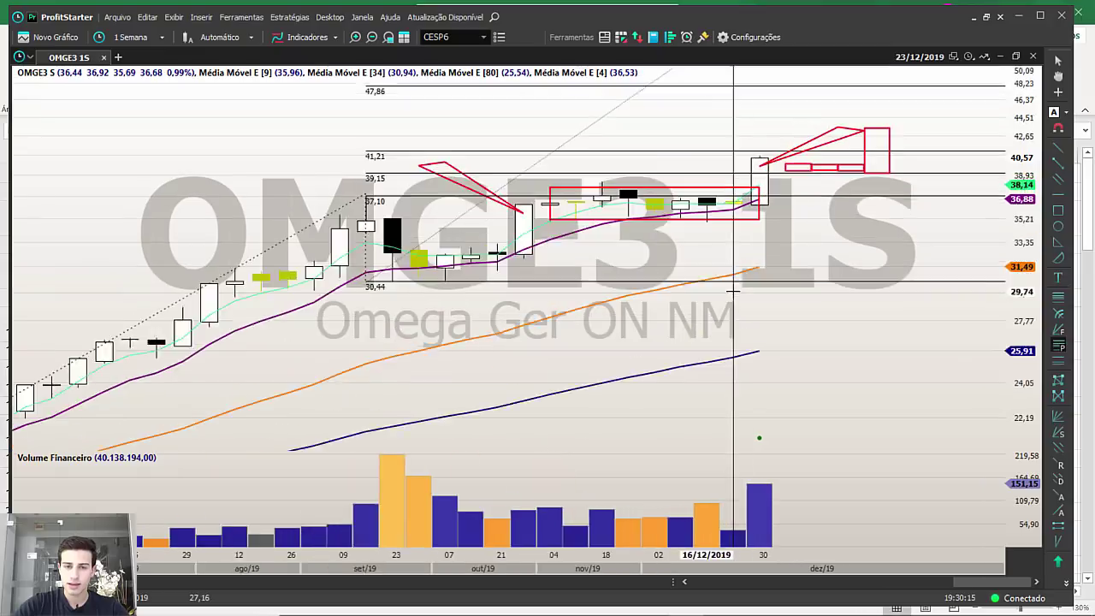
scroll(733, 291, up, 1)
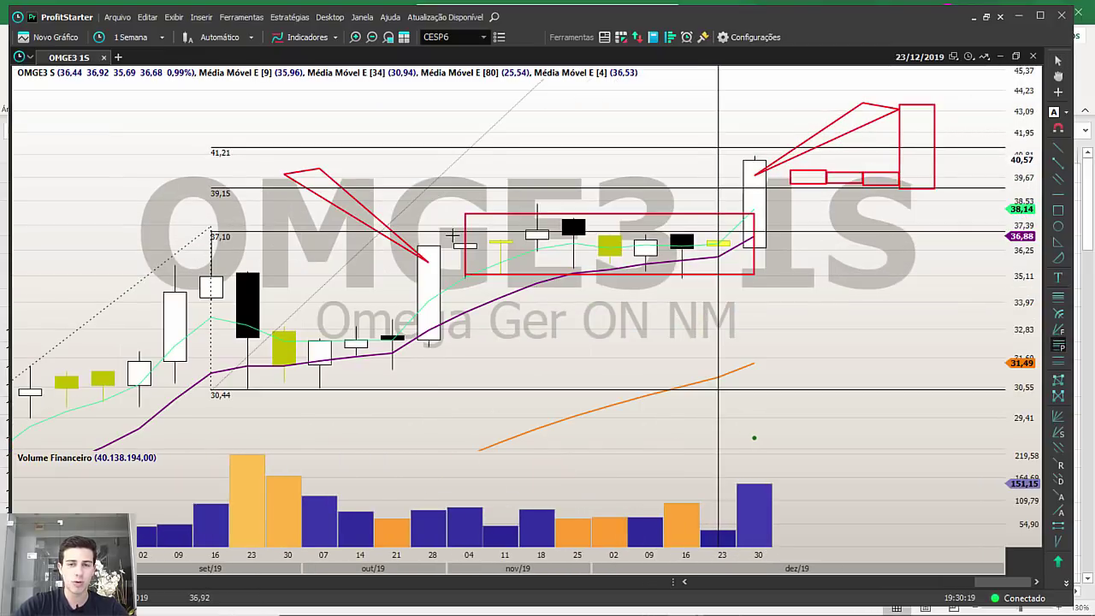
scroll(331, 197, down, 2)
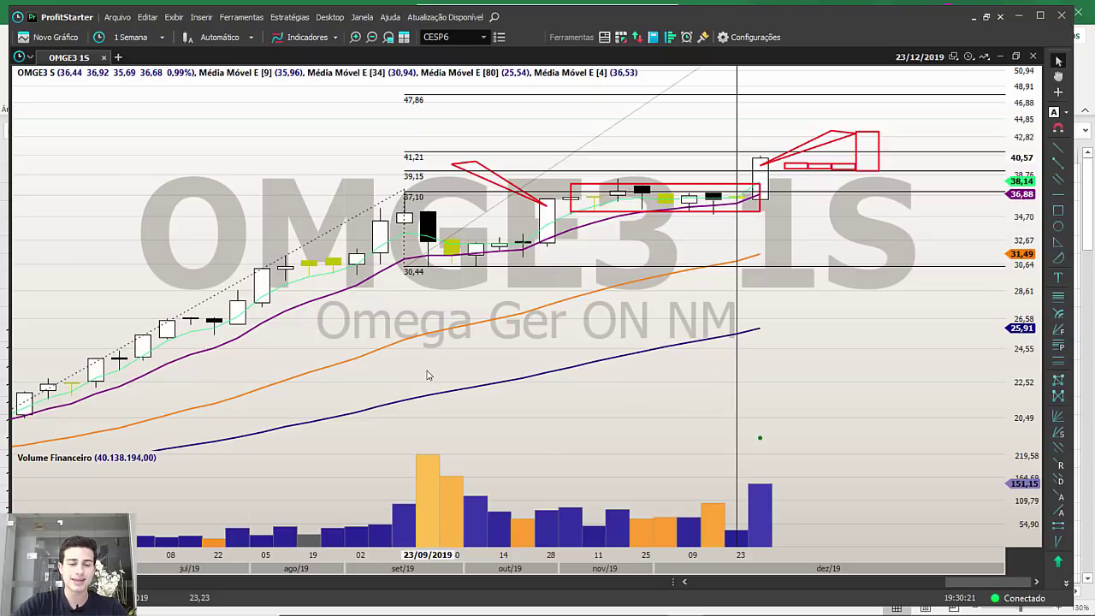
scroll(493, 347, up, 2)
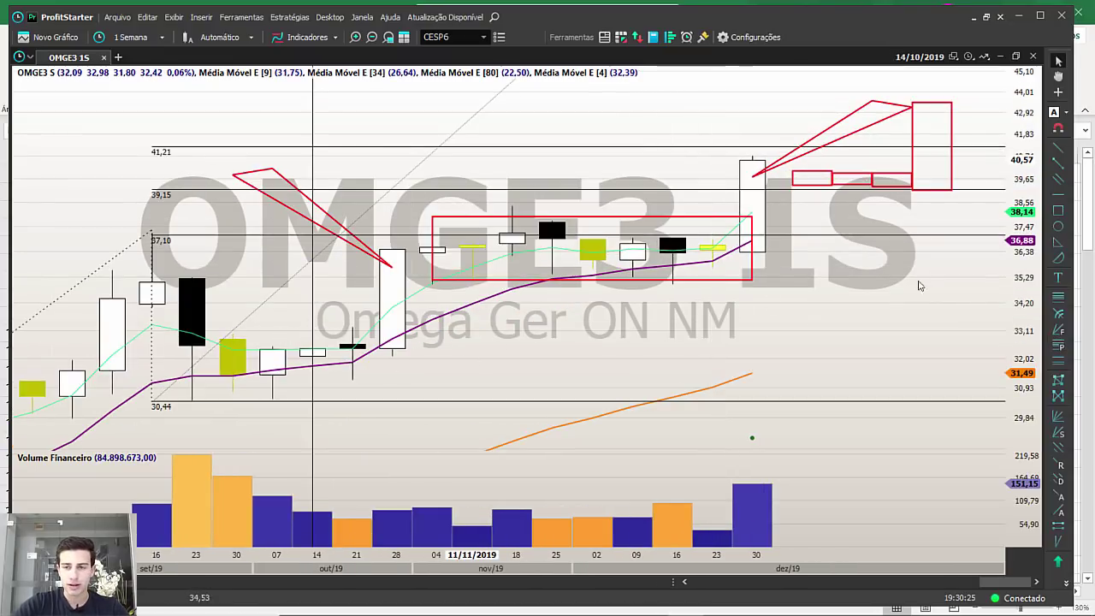
Draw a small triangular pointer with its tip at about 32,9 on OMGE3's 14/10/2019 candle.
click(1058, 242)
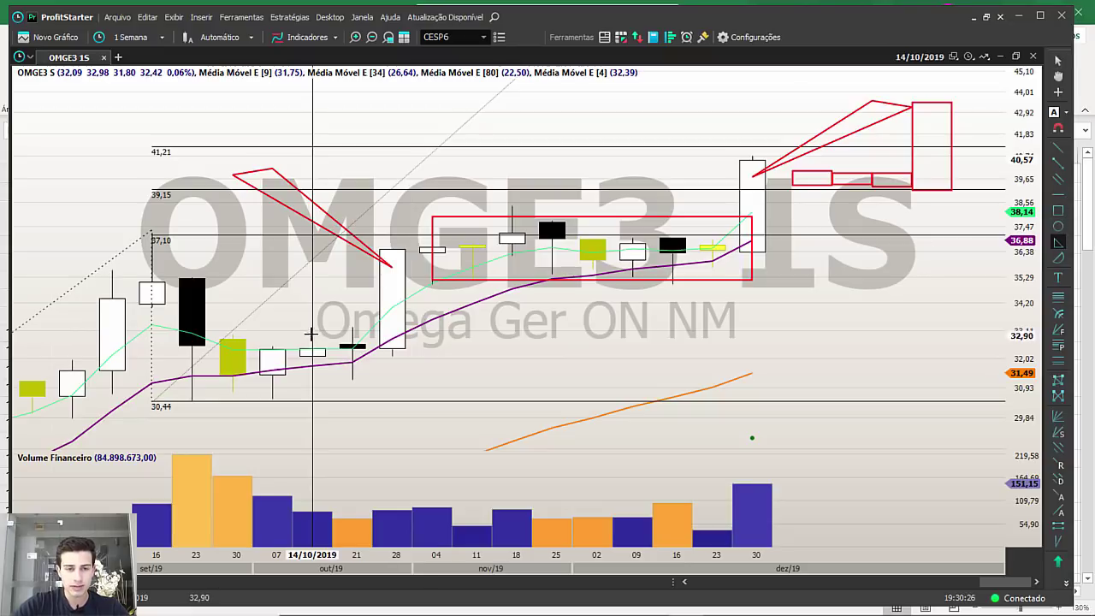
drag(269, 311, 312, 333)
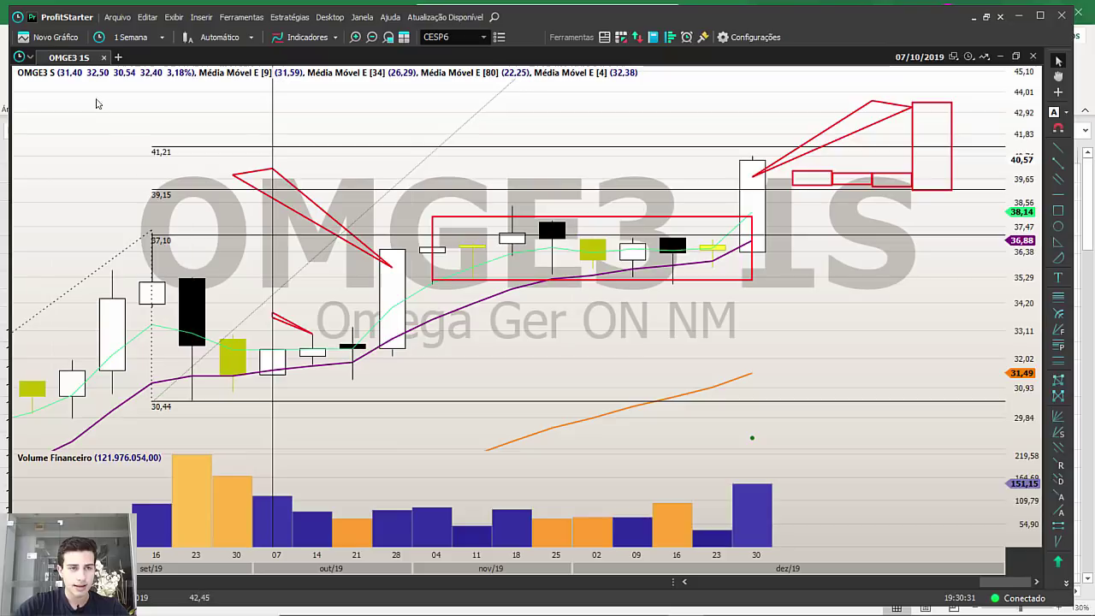
Switch to the calculator and divide 50000 by 32,50 for the number of shares.
click(367, 607)
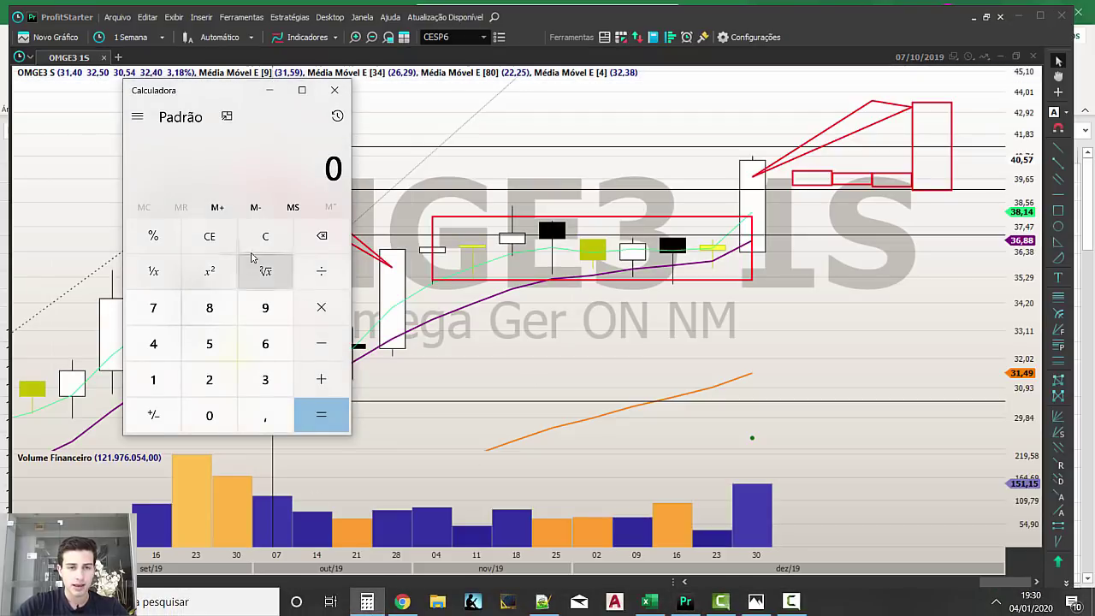
text(500000)
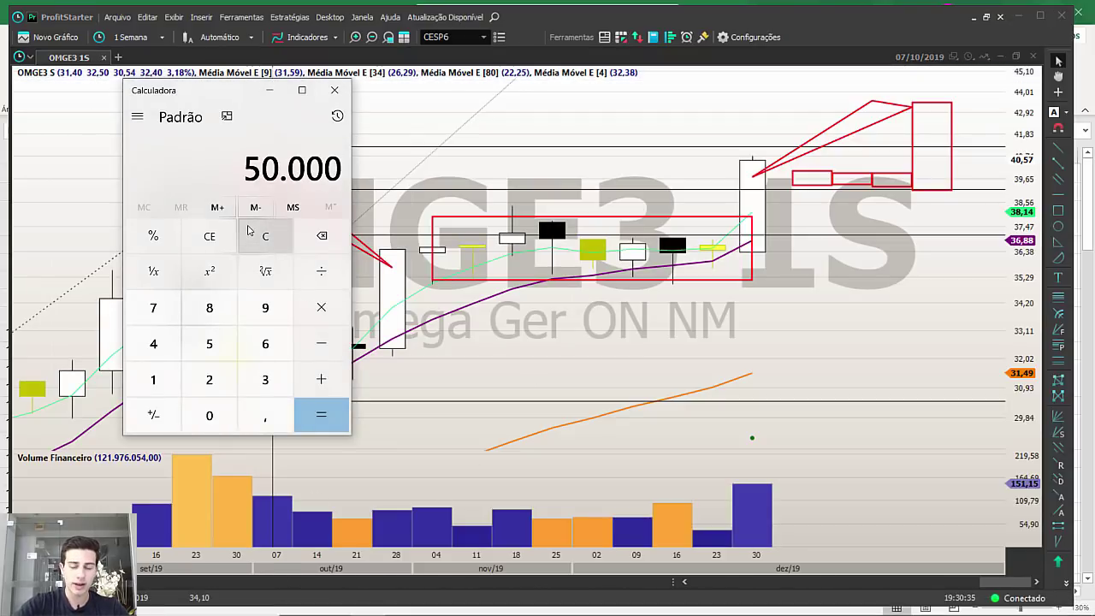
text(/32,50)
key(Return)
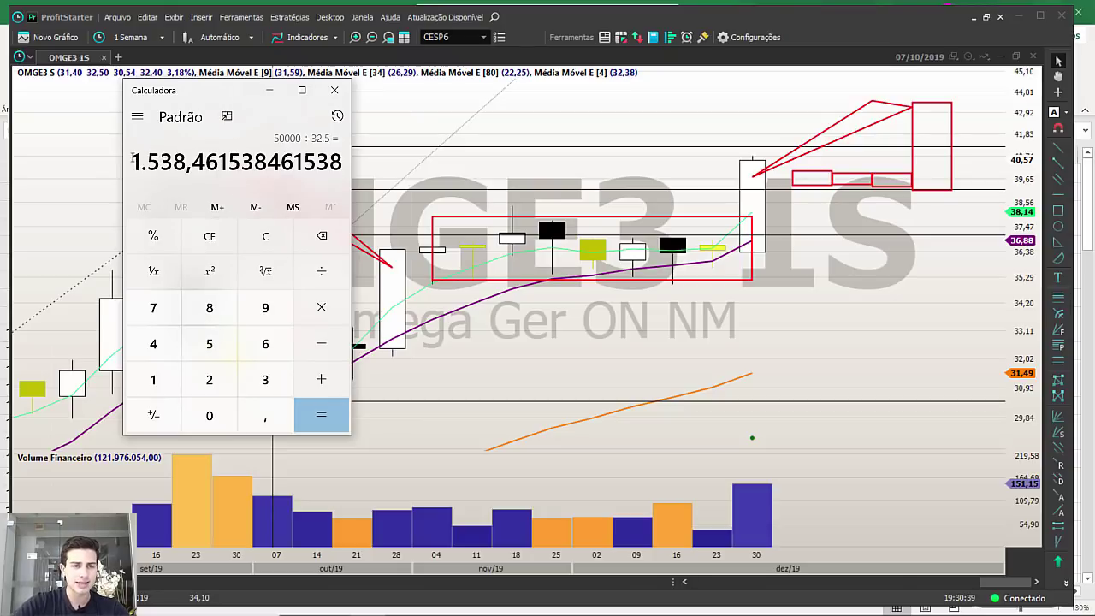
Clear the calculator and multiply 1500 by 32,51 for the cost of the position.
click(265, 238)
text(1500)
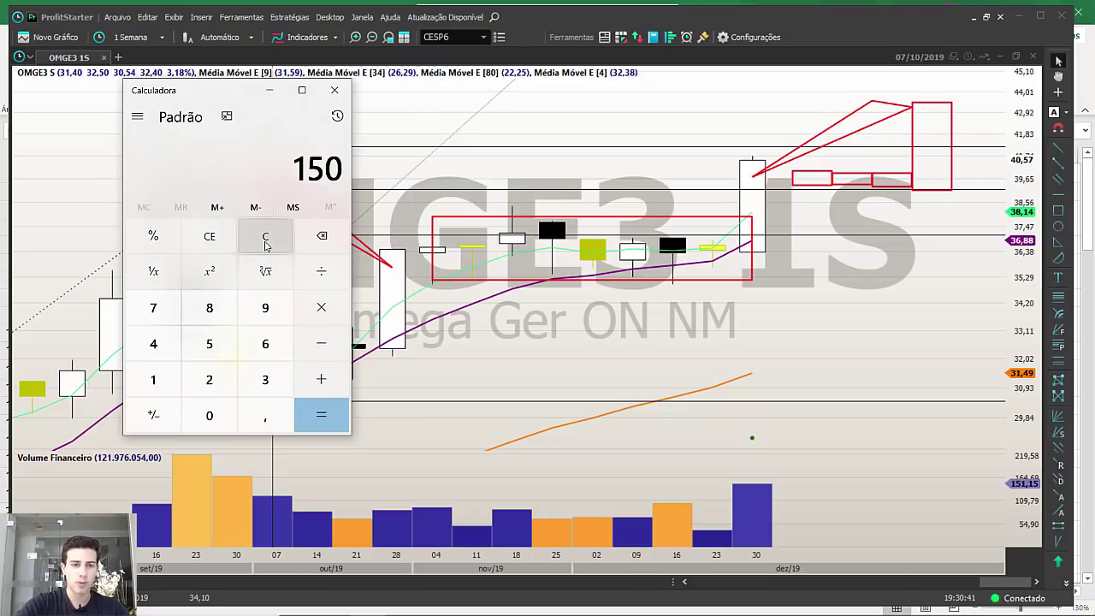
right_click(338, 168)
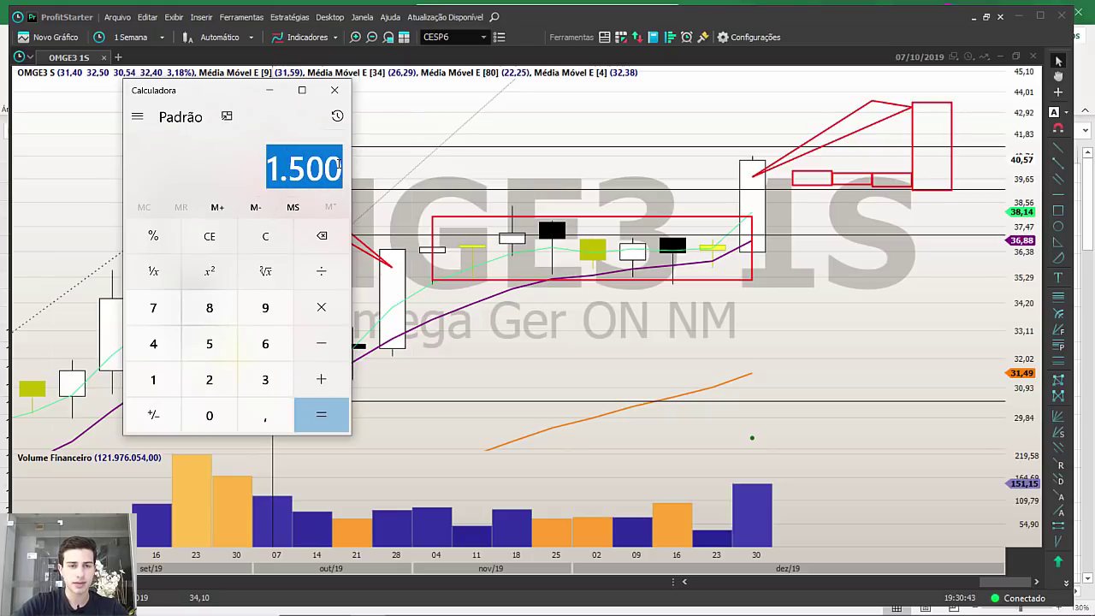
click(379, 176)
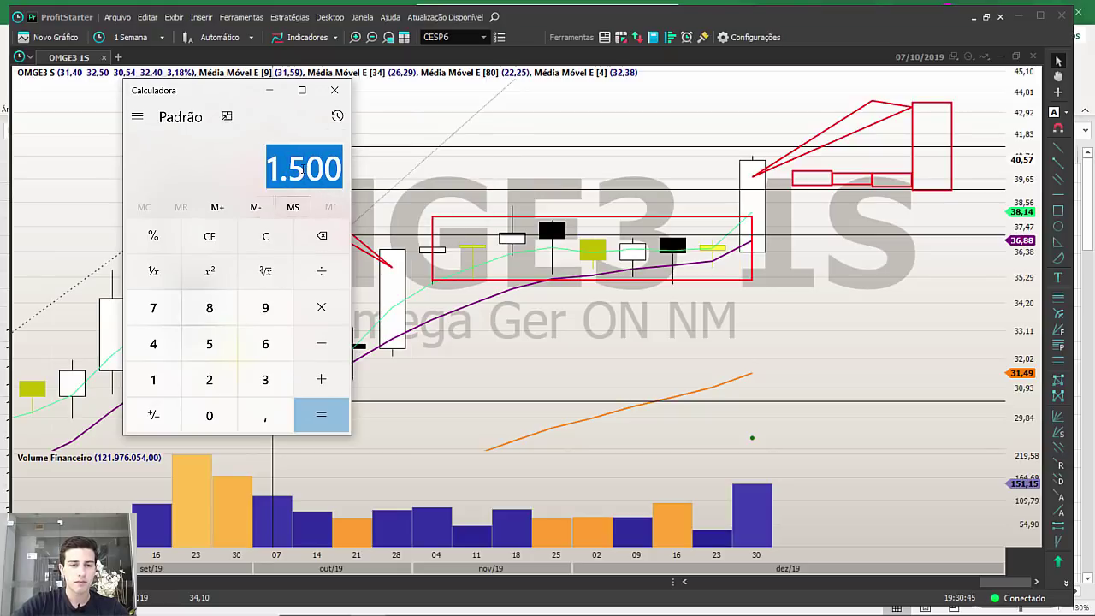
click(303, 165)
key(asterisk)
text(32,51)
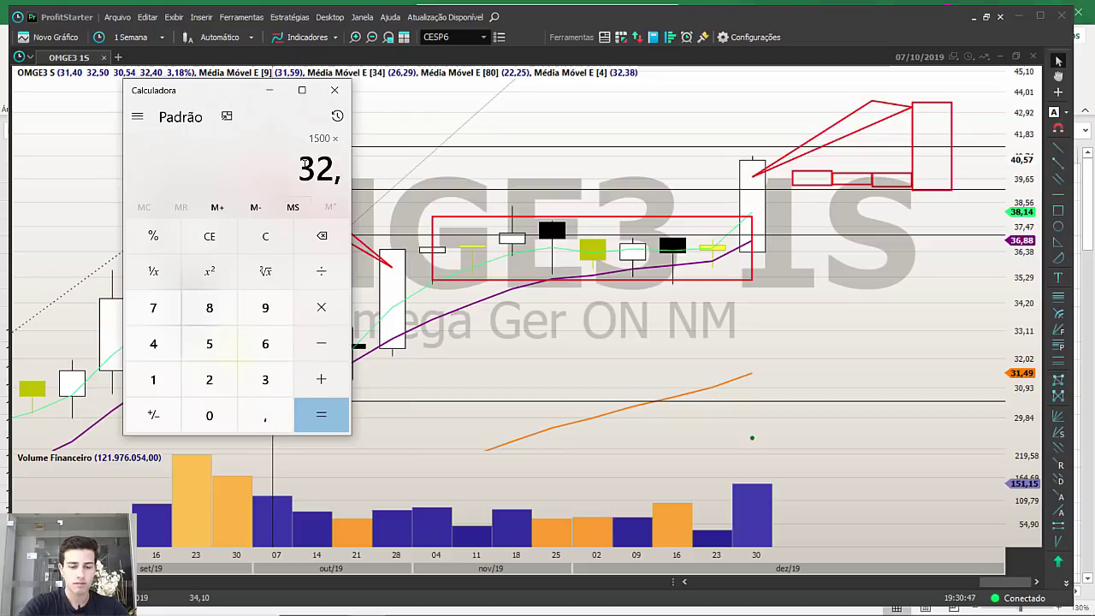
key(Return)
Highlight the whole position-cost result in the calculator, then return to the OMGE3 chart.
drag(260, 174, 369, 157)
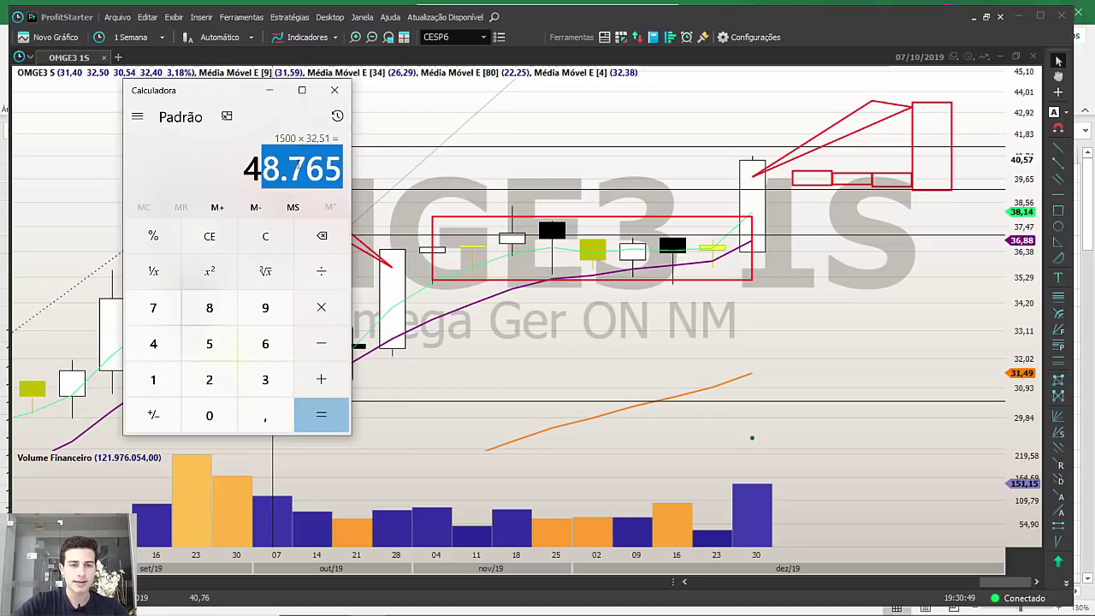
click(244, 179)
drag(244, 170, 342, 175)
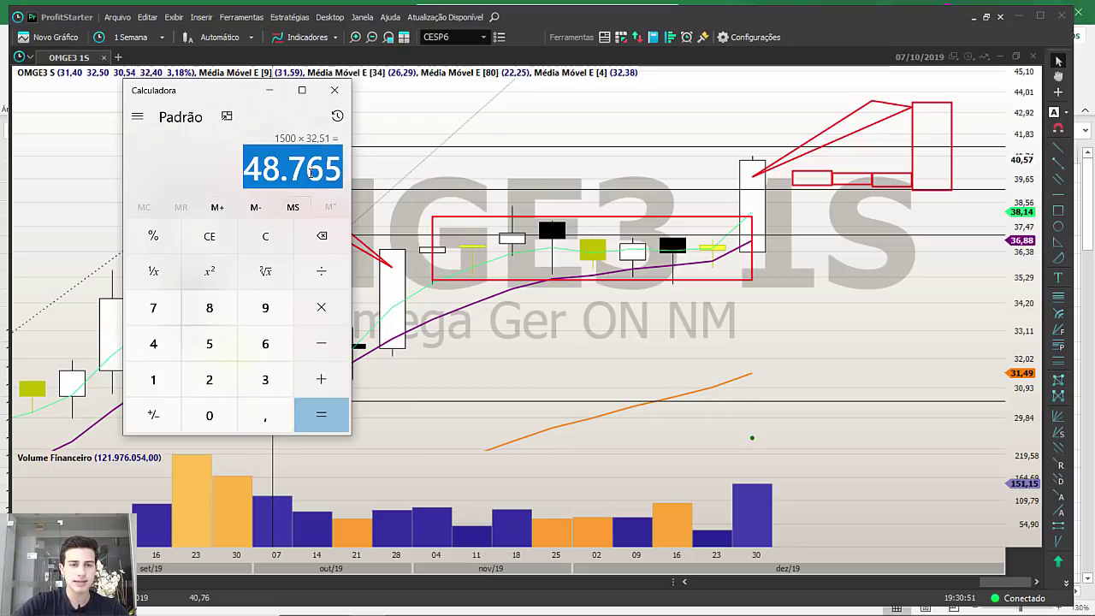
right_click(329, 175)
click(342, 184)
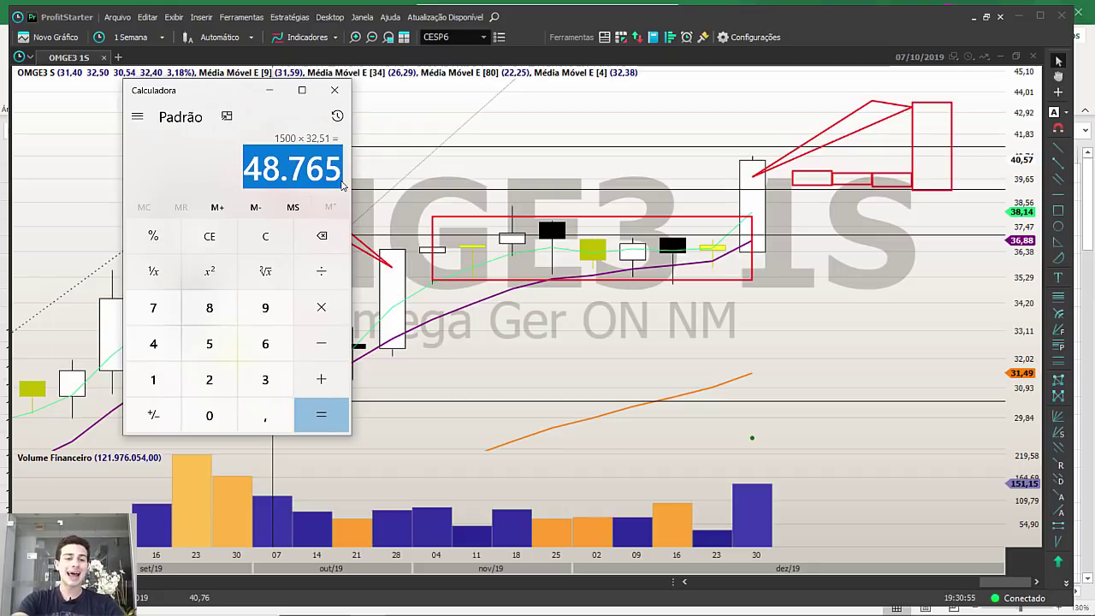
click(390, 174)
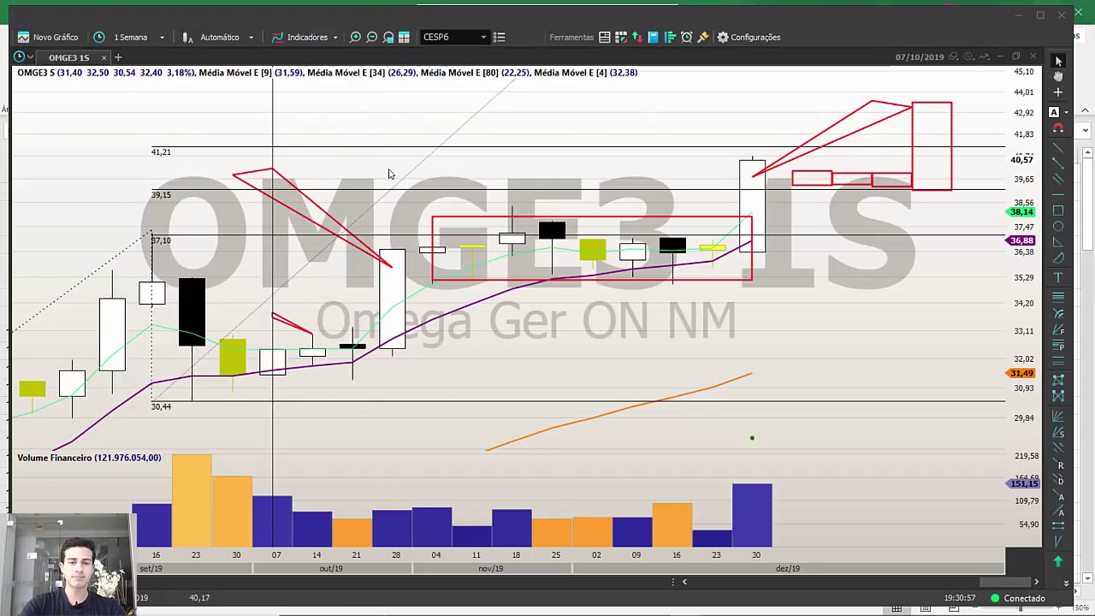
Measure the percentage distance from the 07/10/2019 candle's high down to the projection's base and up to its 47,79 level.
scroll(505, 309, down, 2)
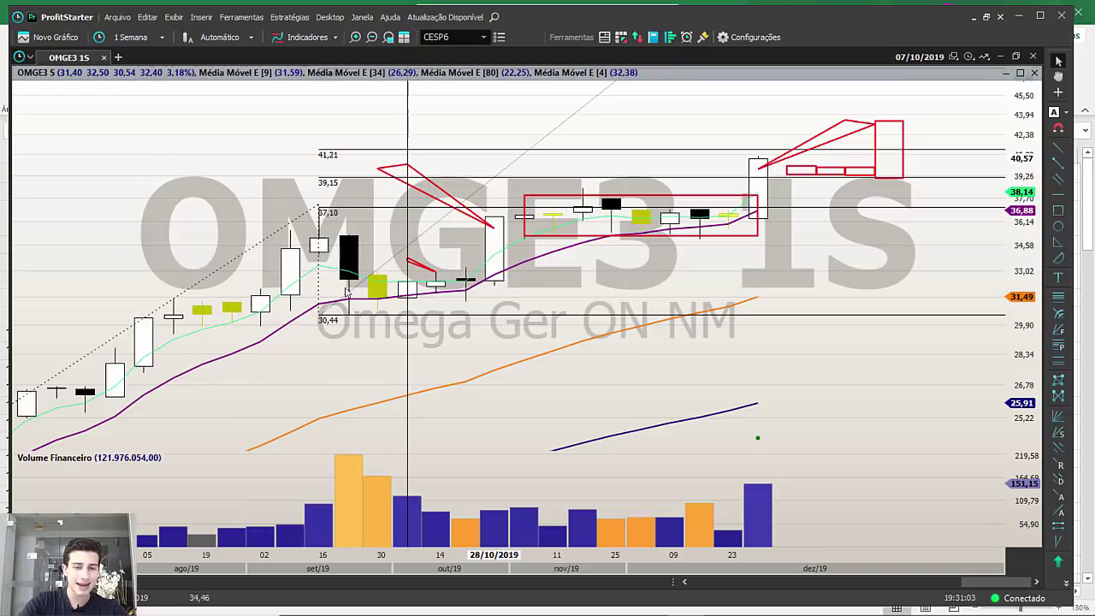
drag(419, 289, 416, 319)
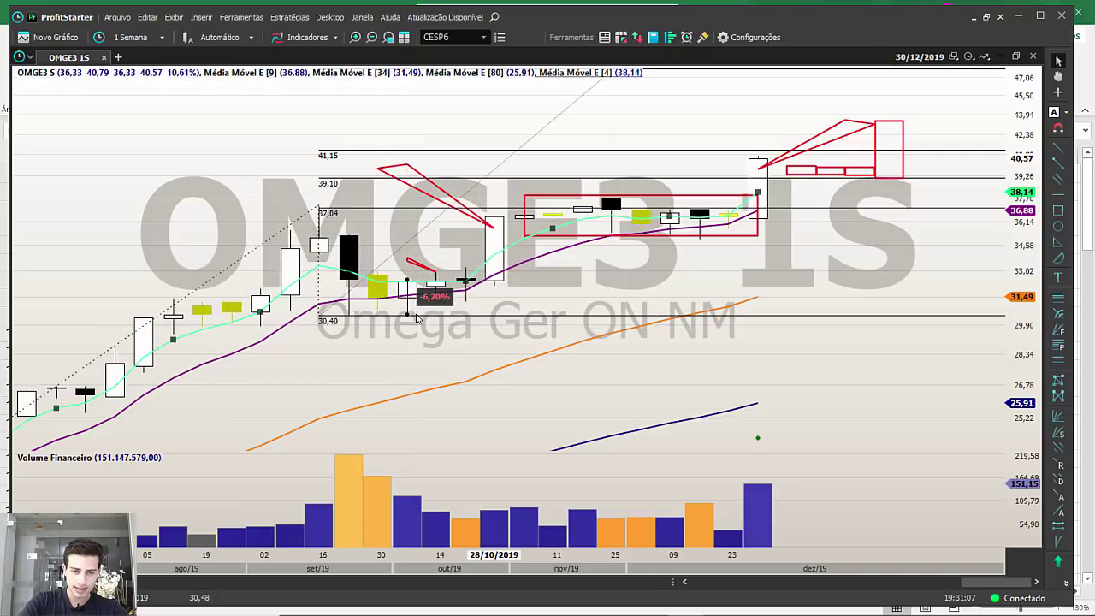
scroll(417, 319, down, 3)
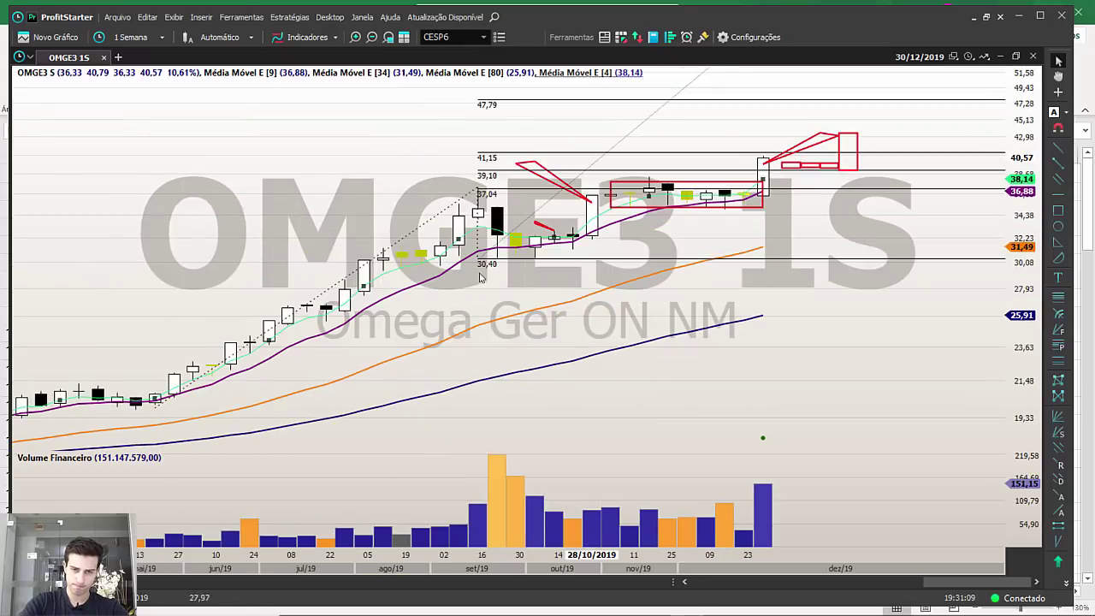
drag(534, 236, 539, 104)
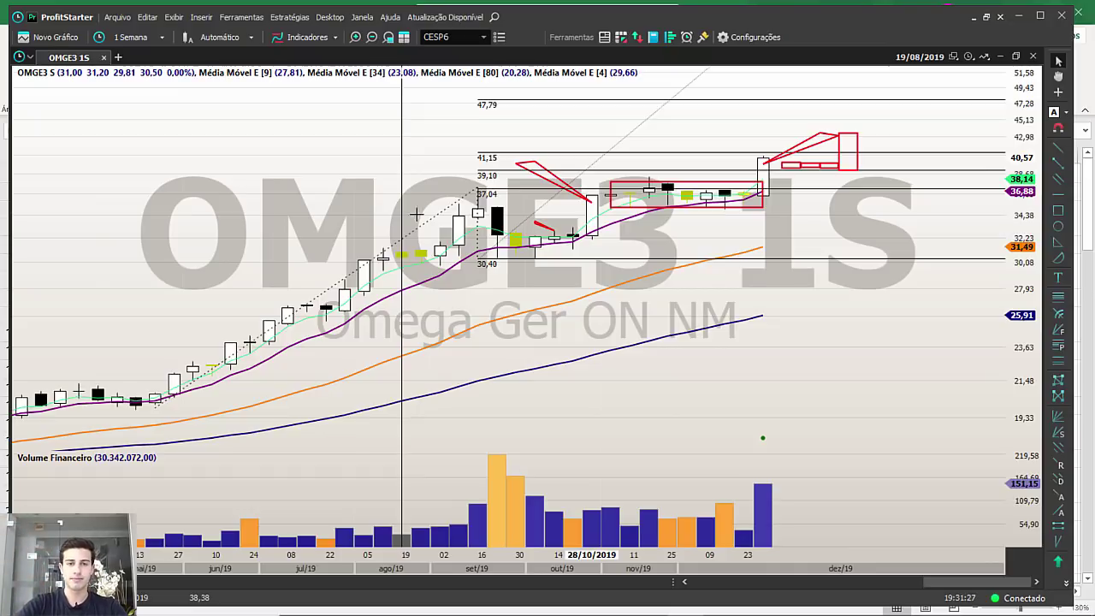
Move the calculator clear of the projection labels and multiply 1500 by the 47,79 target level.
scroll(452, 257, up, 2)
scroll(453, 257, down, 1)
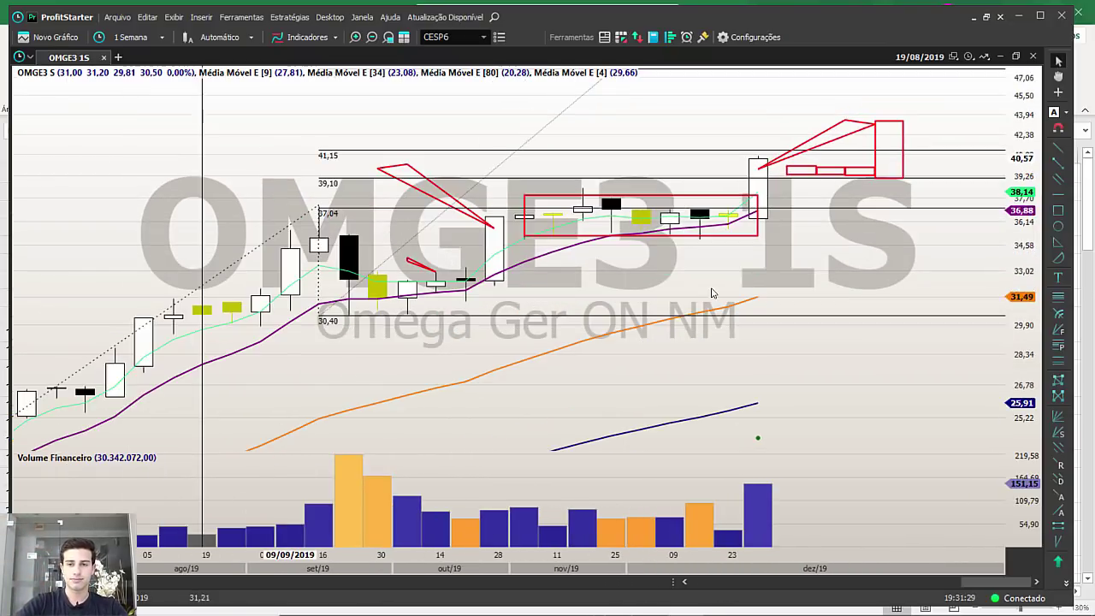
key(Up)
key(Up)
key(Up)
key(Up)
key(Up)
key(Up)
key(Up)
key(Up)
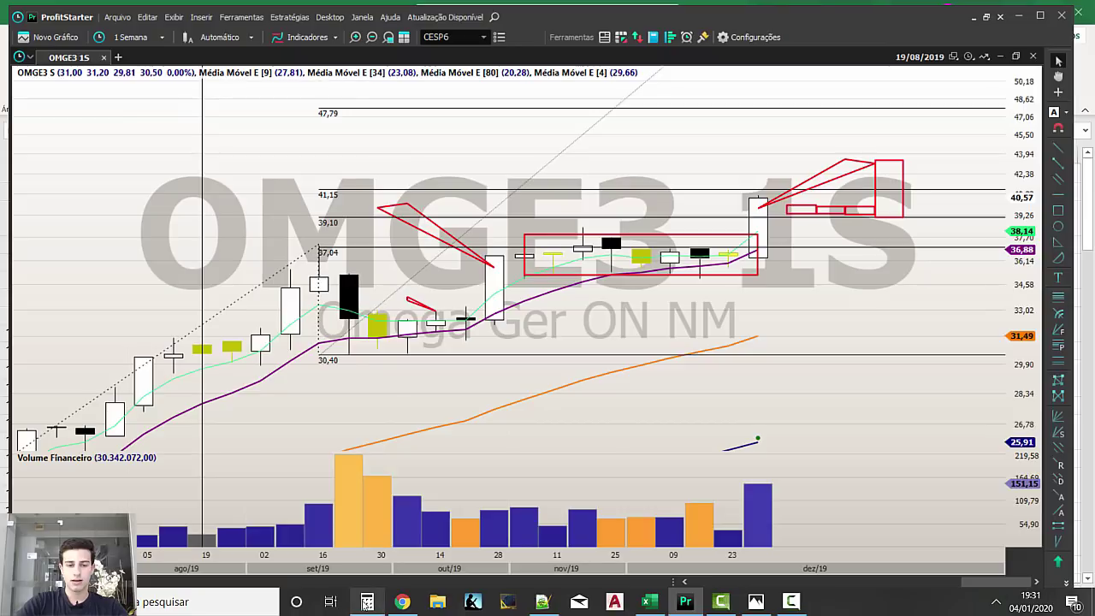
click(368, 613)
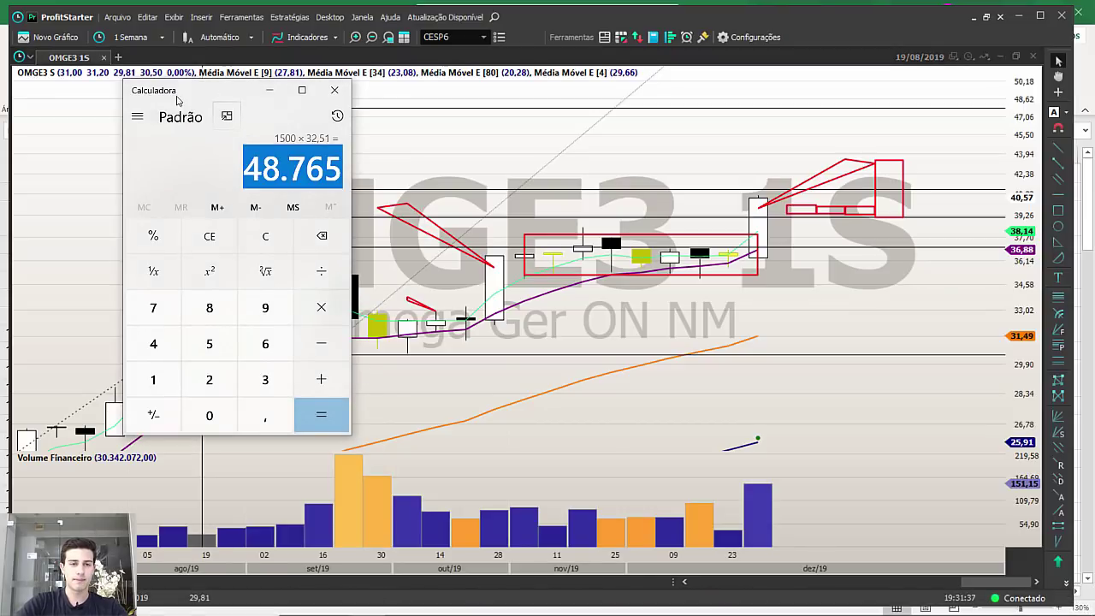
drag(177, 100, 85, 104)
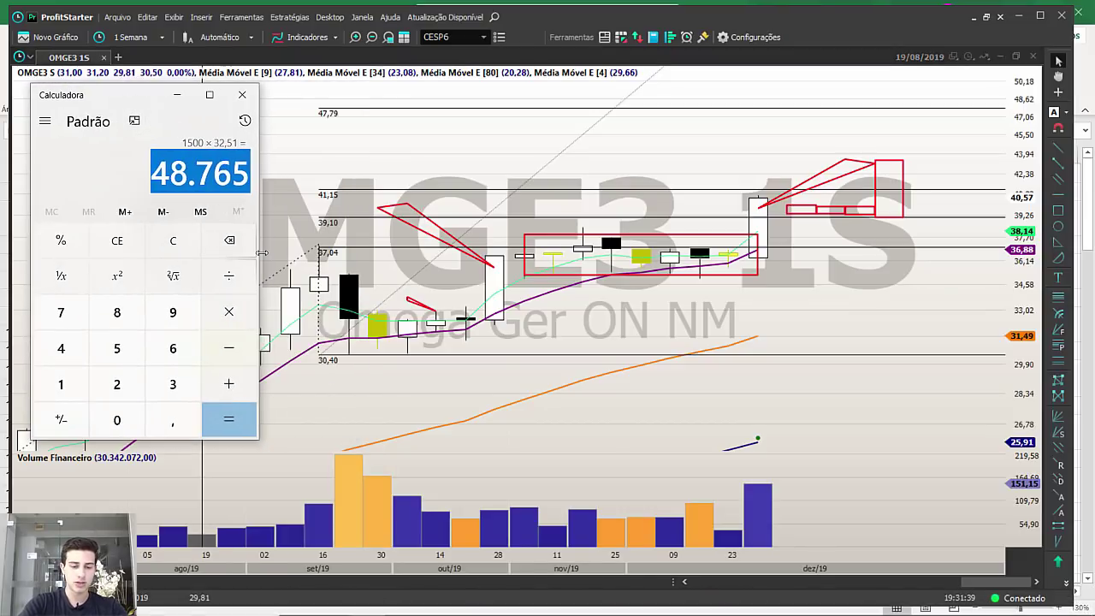
text(1500*)
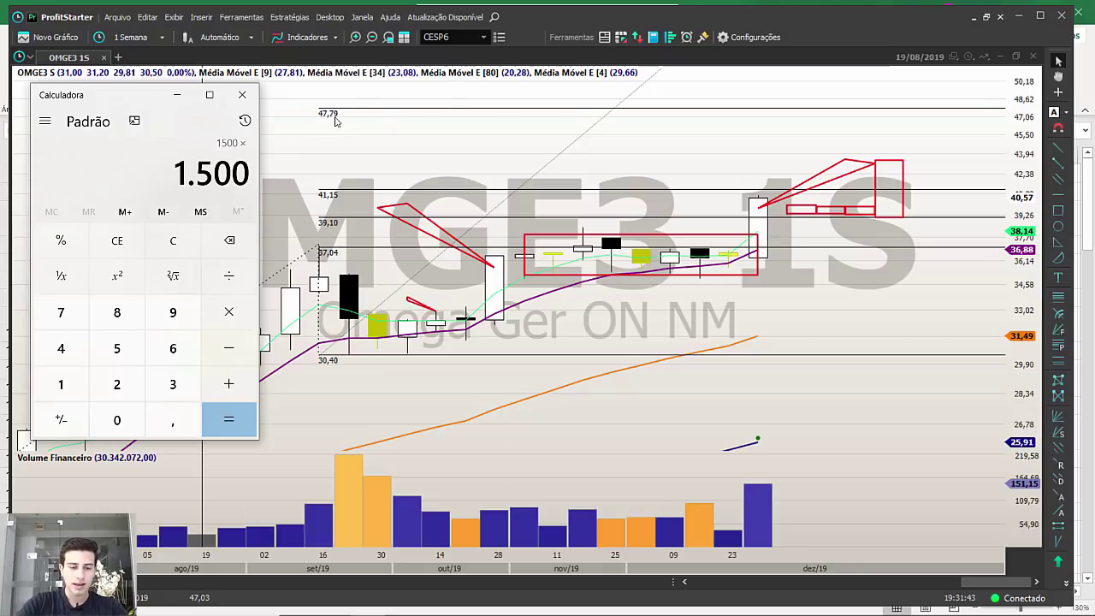
text(47,79)
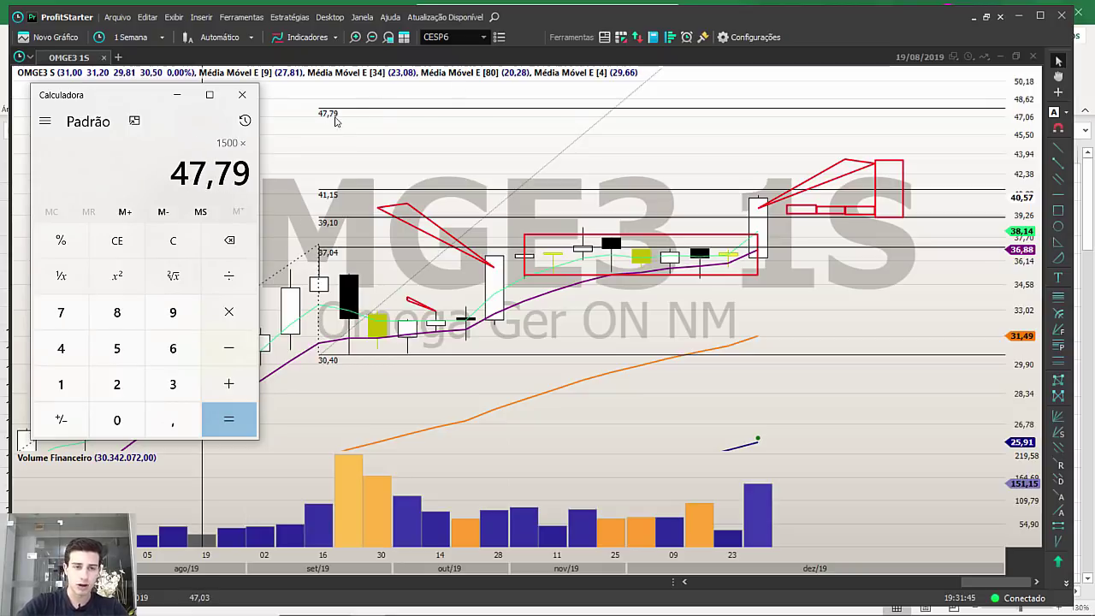
key(Return)
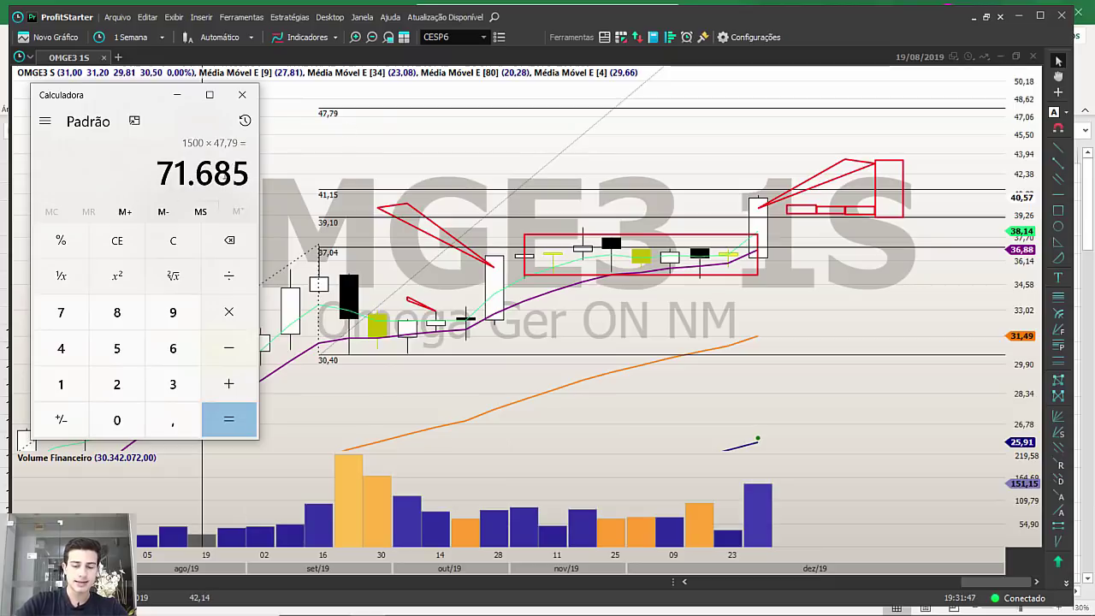
Subtract the position cost of 48765 from the target value and highlight the resulting profit in the calculator.
text(-48765)
key(Return)
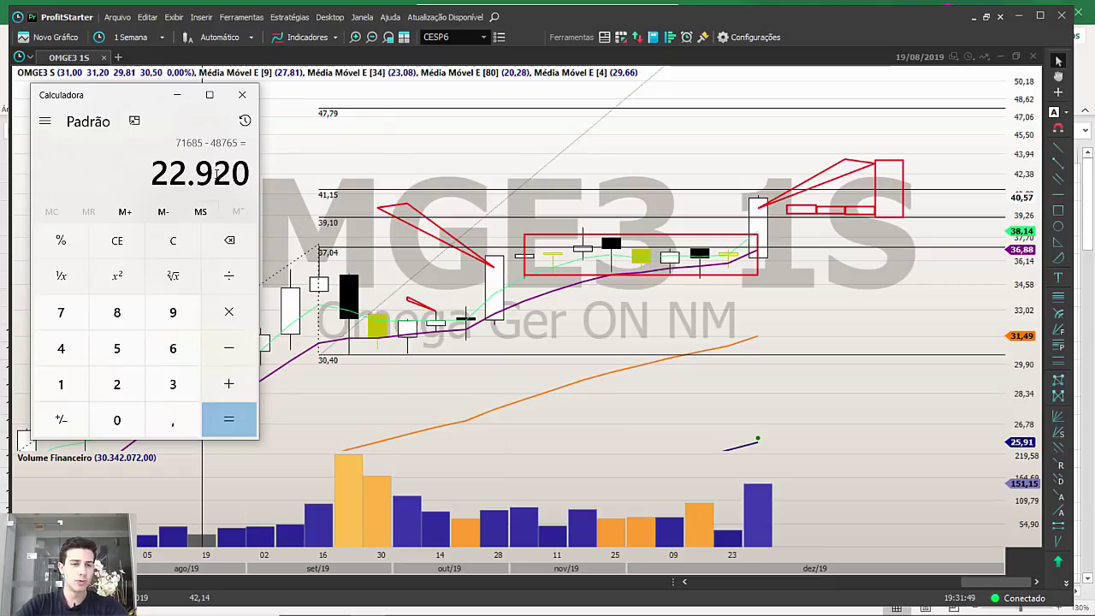
drag(152, 175, 255, 179)
click(244, 177)
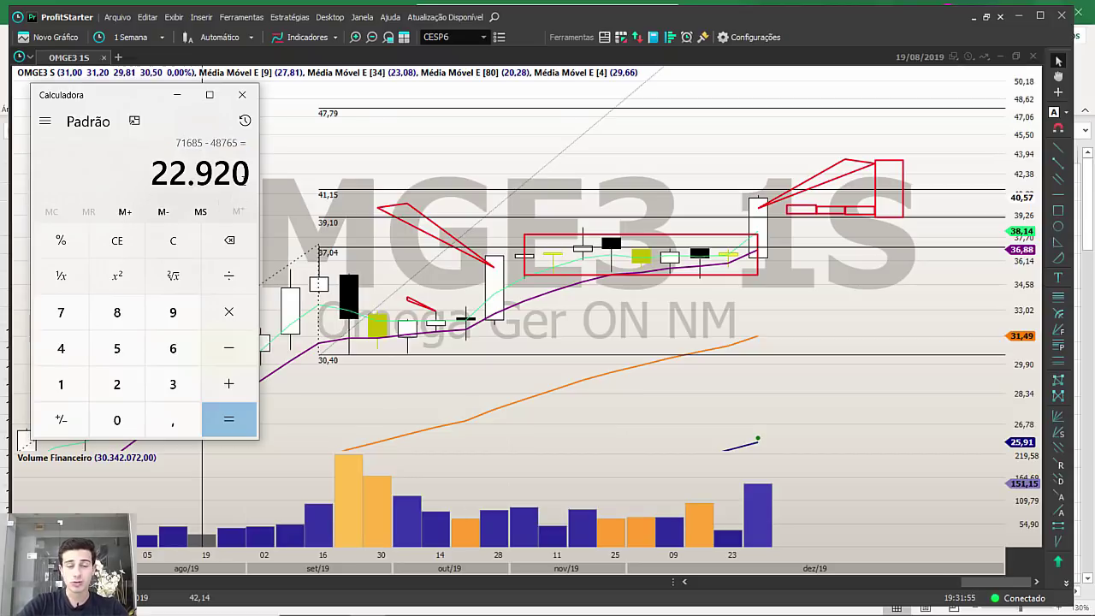
Divide the calculated profit by the 47,79 target price and highlight the whole-number part of the result.
key(slash)
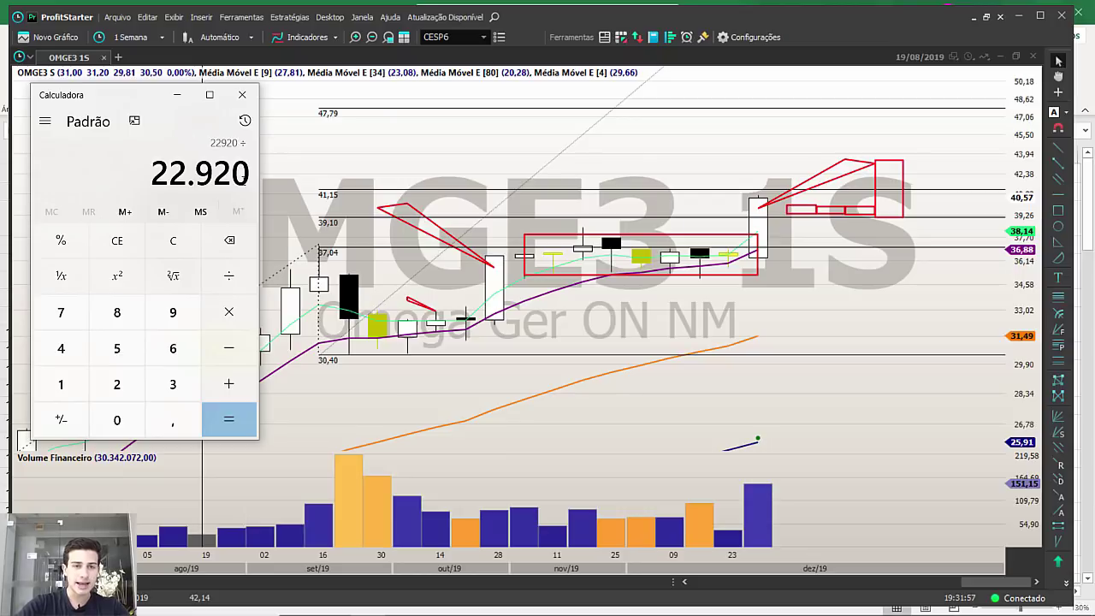
text(47,79)
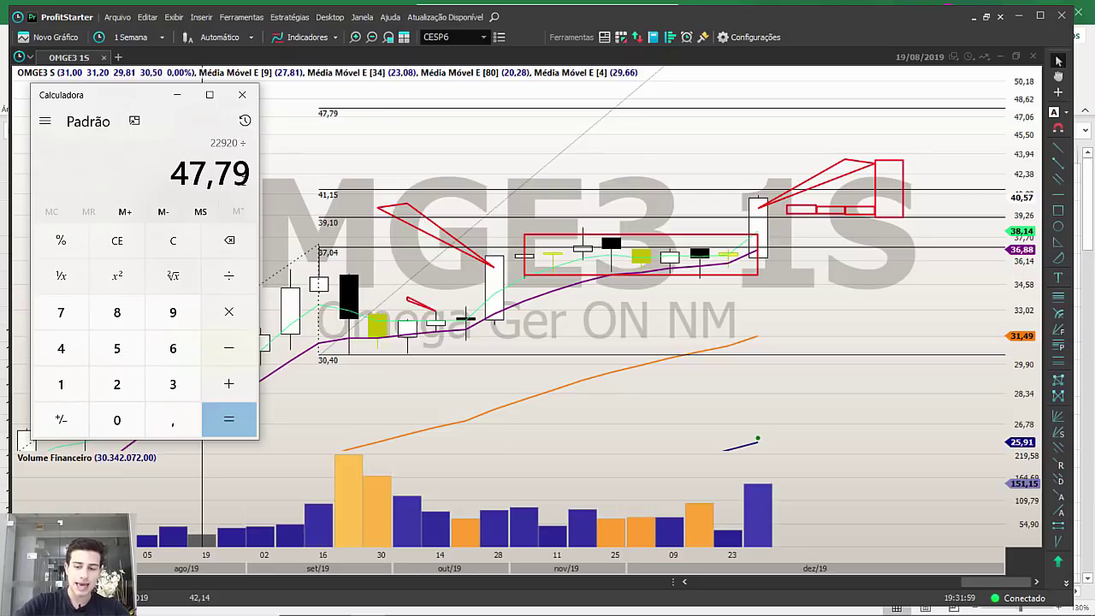
key(Return)
drag(64, 168, 90, 168)
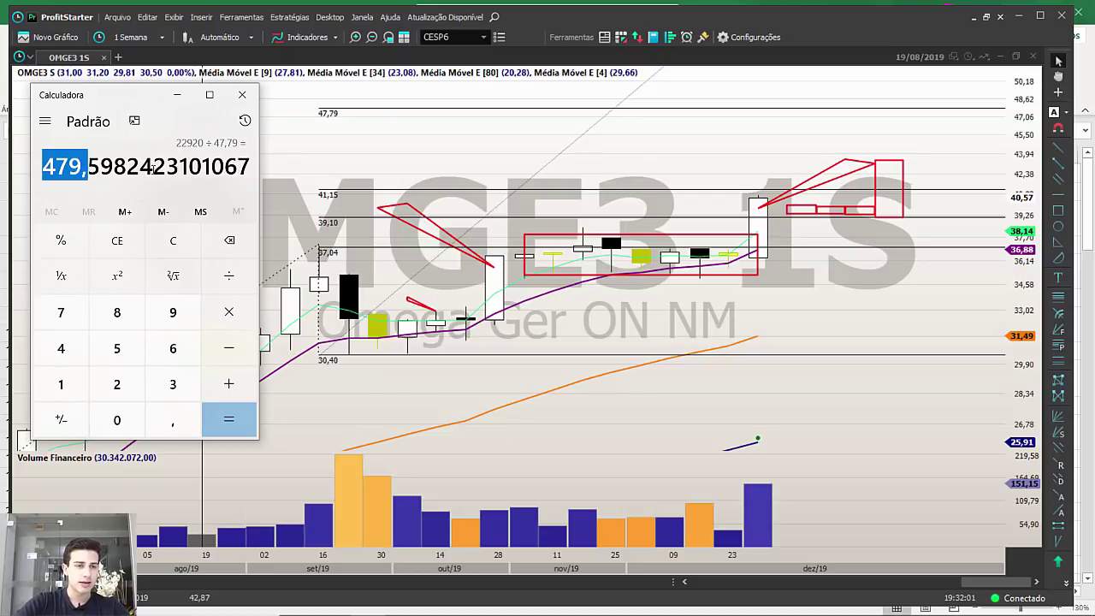
Clear the calculator, enter 500 as the example number of shares sold and highlight it.
click(174, 237)
text(500)
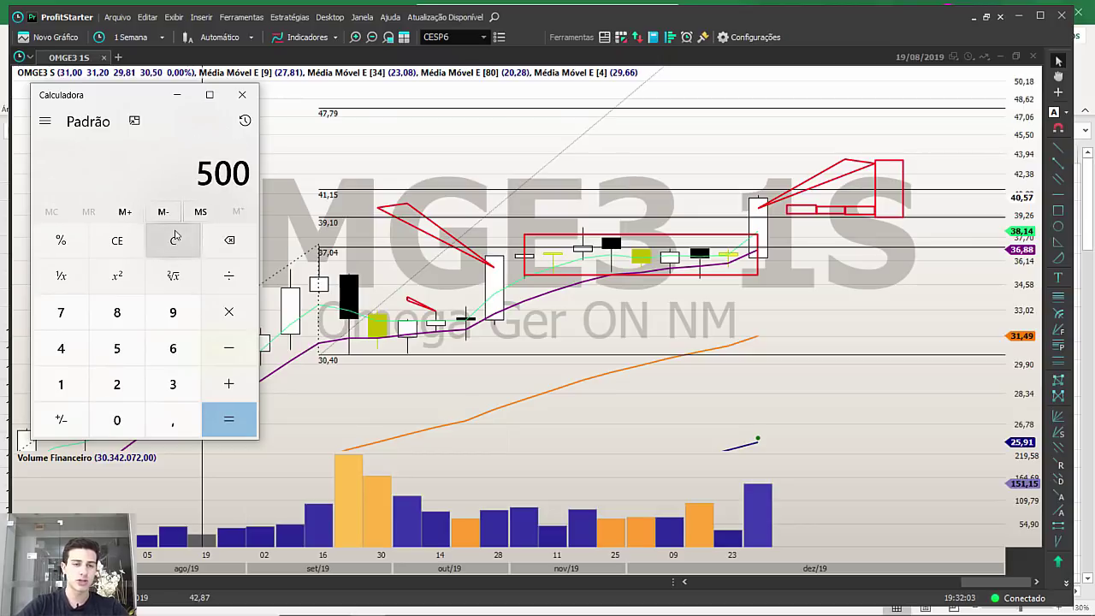
drag(195, 171, 251, 171)
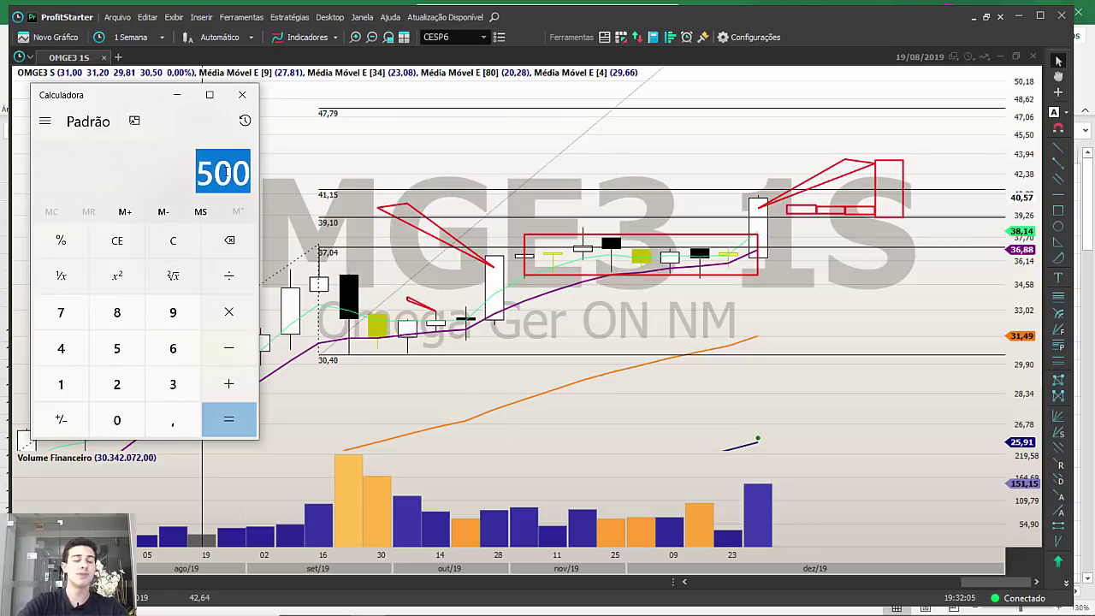
Clear the calculator, multiply 1000 shares by the 47,79 target price and copy the result.
click(167, 246)
text(1000)
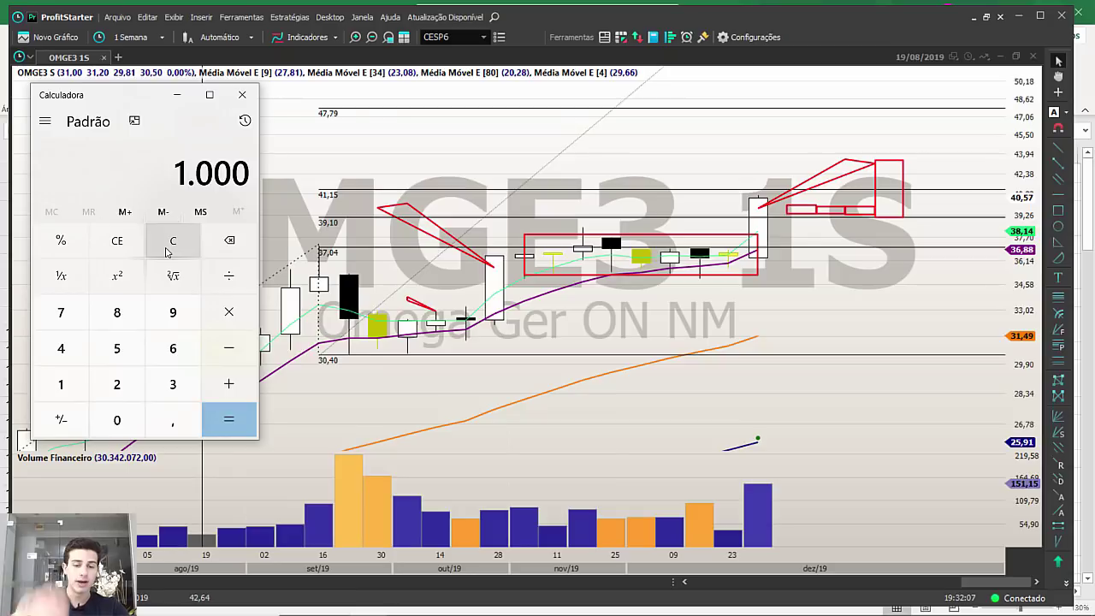
key(asterisk)
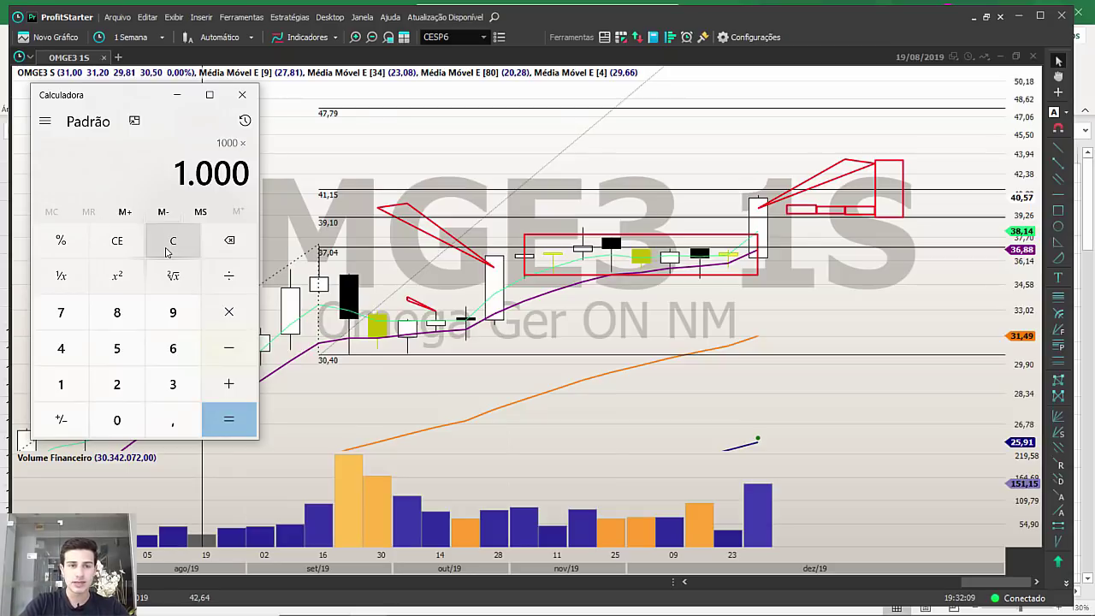
text(47,79)
key(Return)
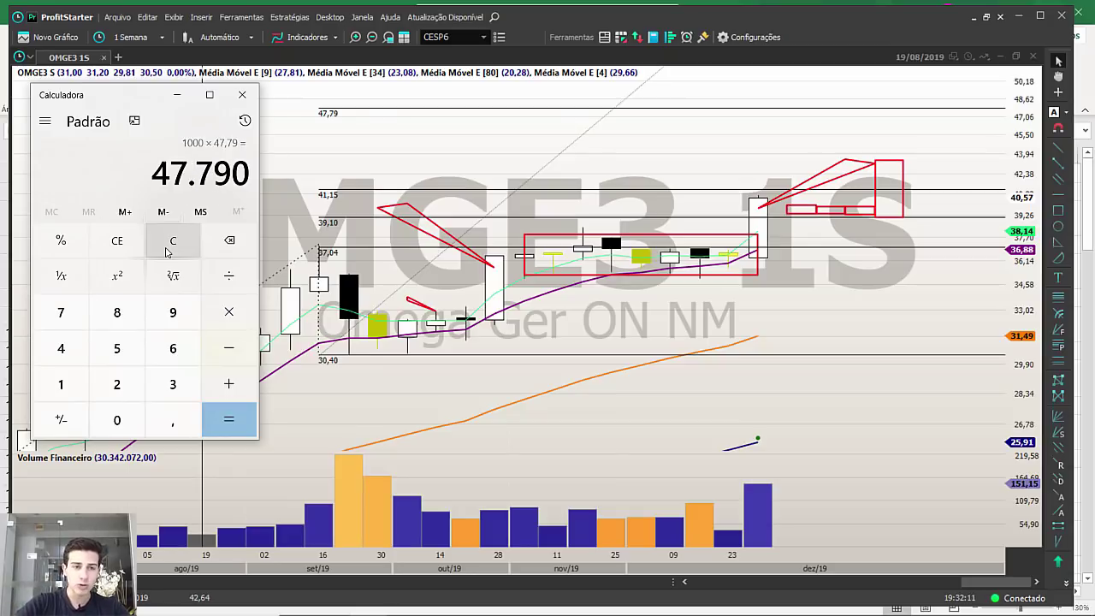
right_click(226, 178)
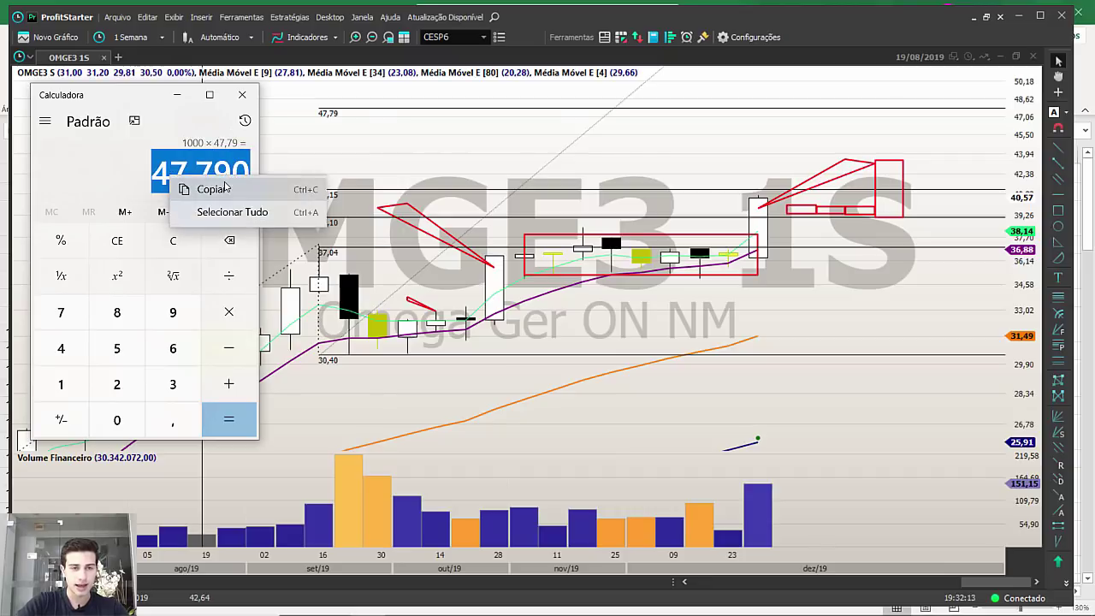
click(227, 186)
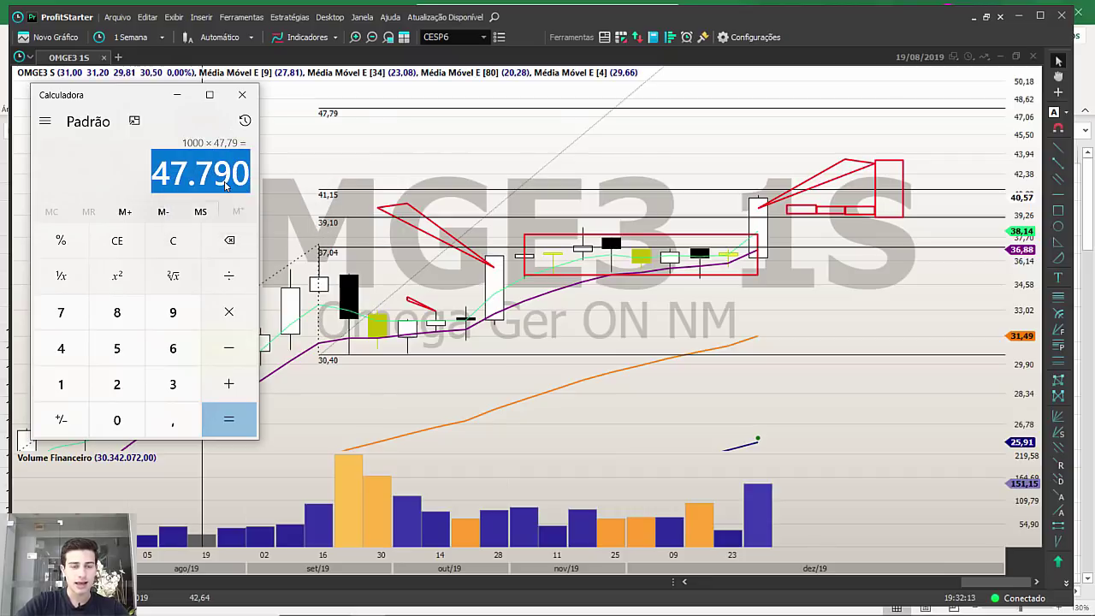
Clear the calculator, enter 22000, and return to the OMGE3 weekly chart to view its longer price history.
click(187, 253)
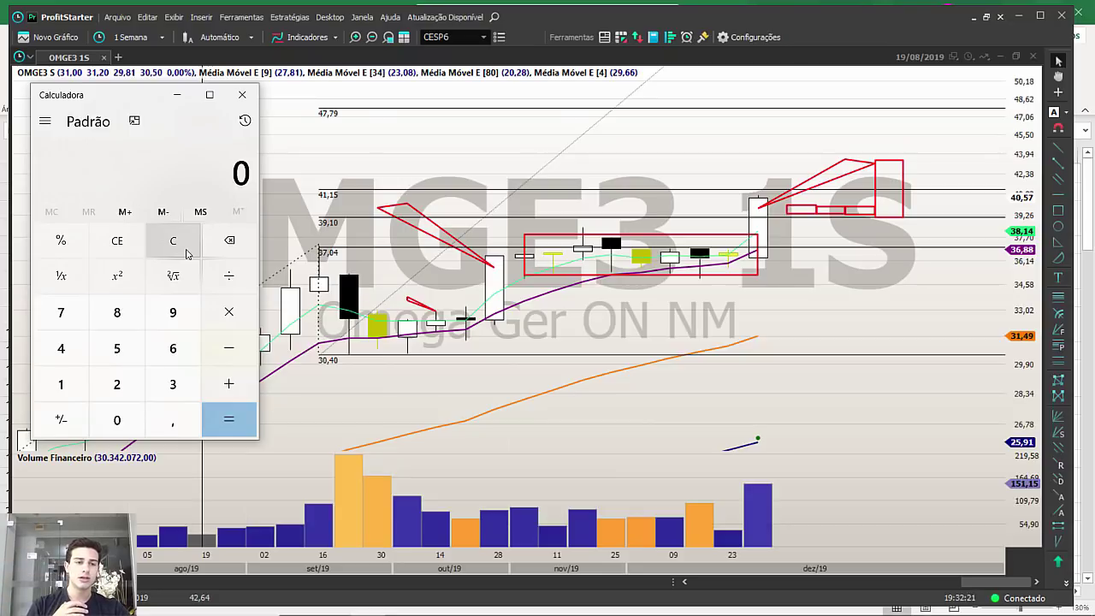
text(220000)
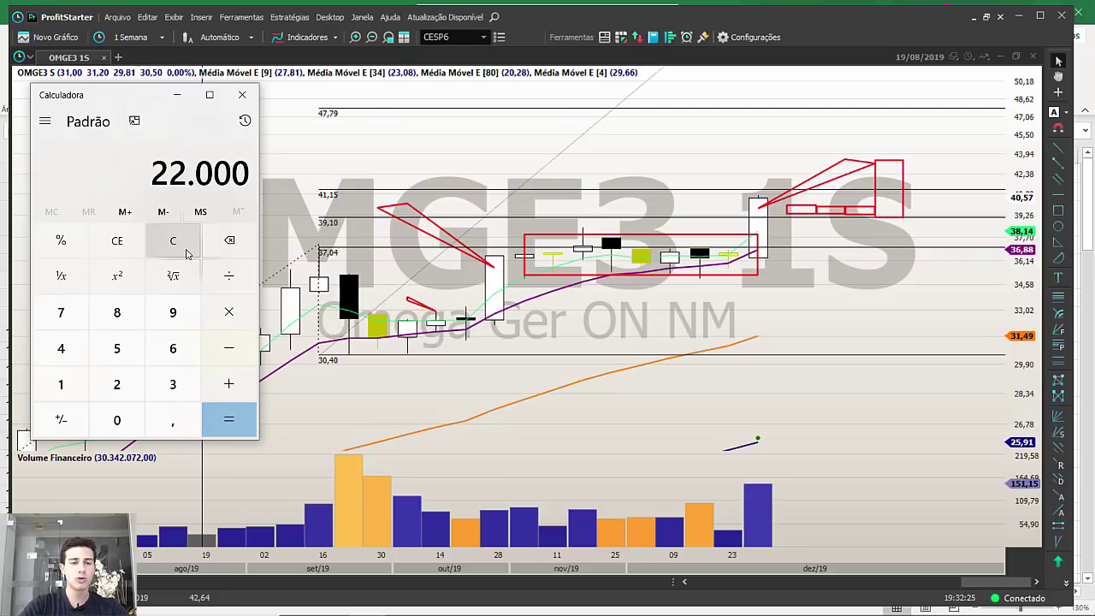
click(318, 188)
scroll(638, 291, down, 5)
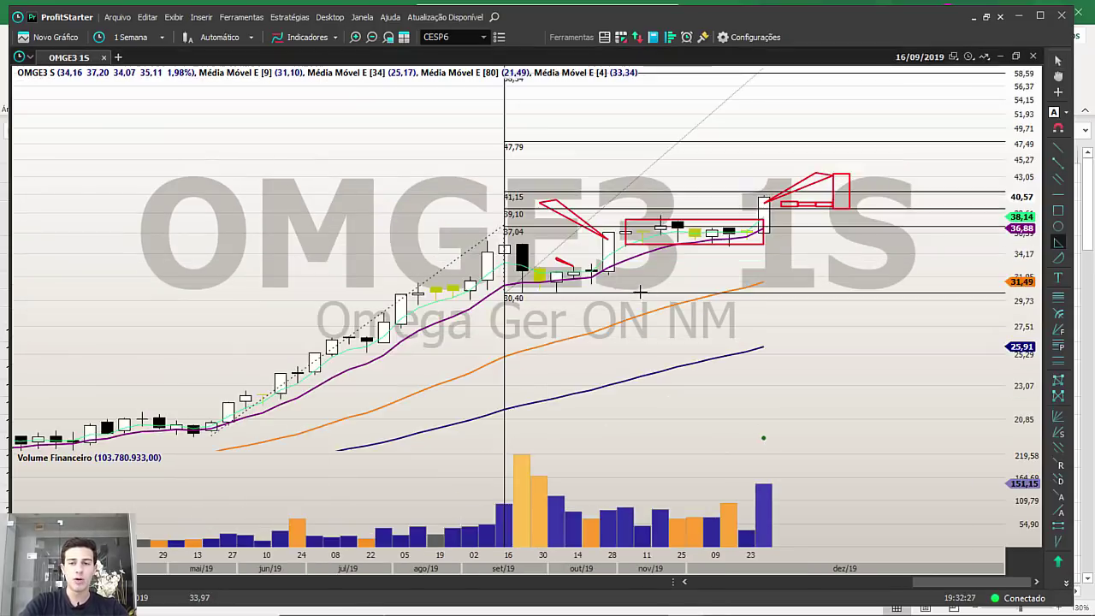
scroll(640, 286, down, 2)
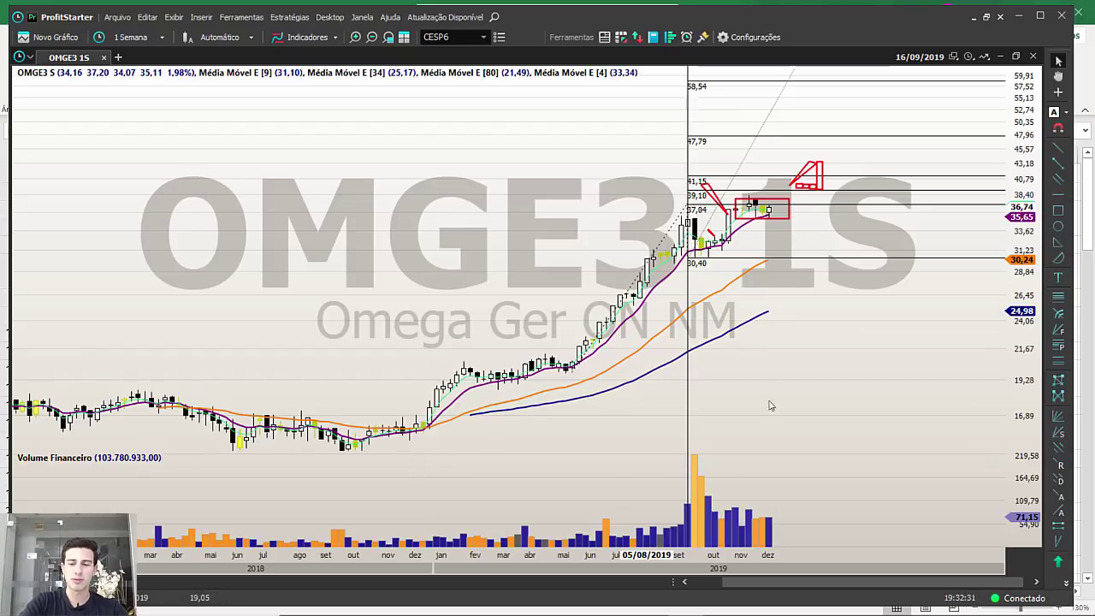
Switch to the Fundamentus site in the browser and search for the stock OMGE3.
mouse_move(694, 614)
click(402, 609)
scroll(659, 196, up, 20)
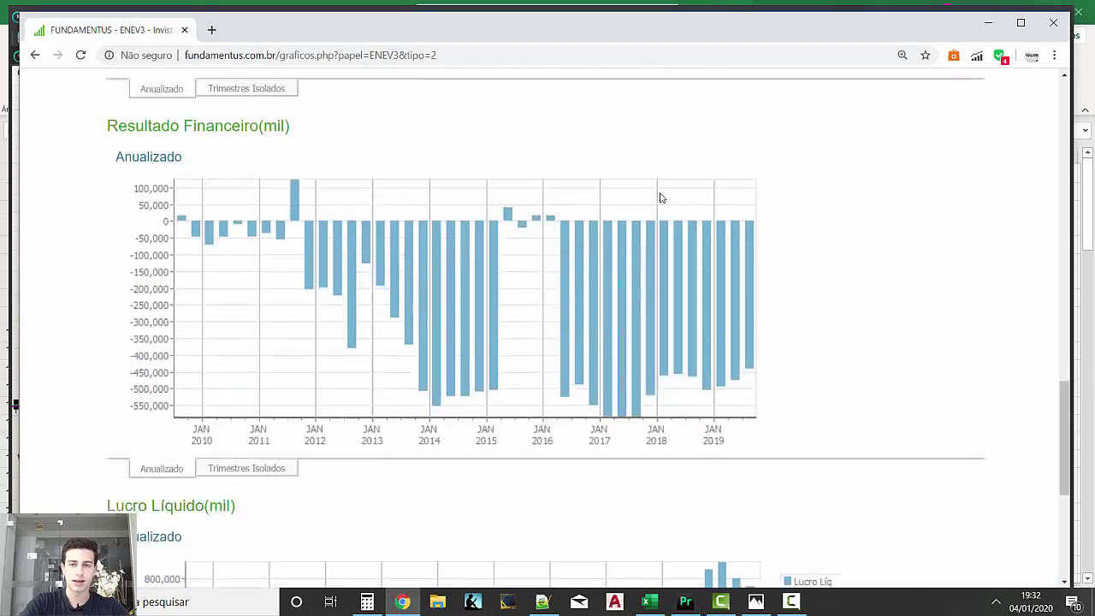
click(769, 142)
text(OMGE3)
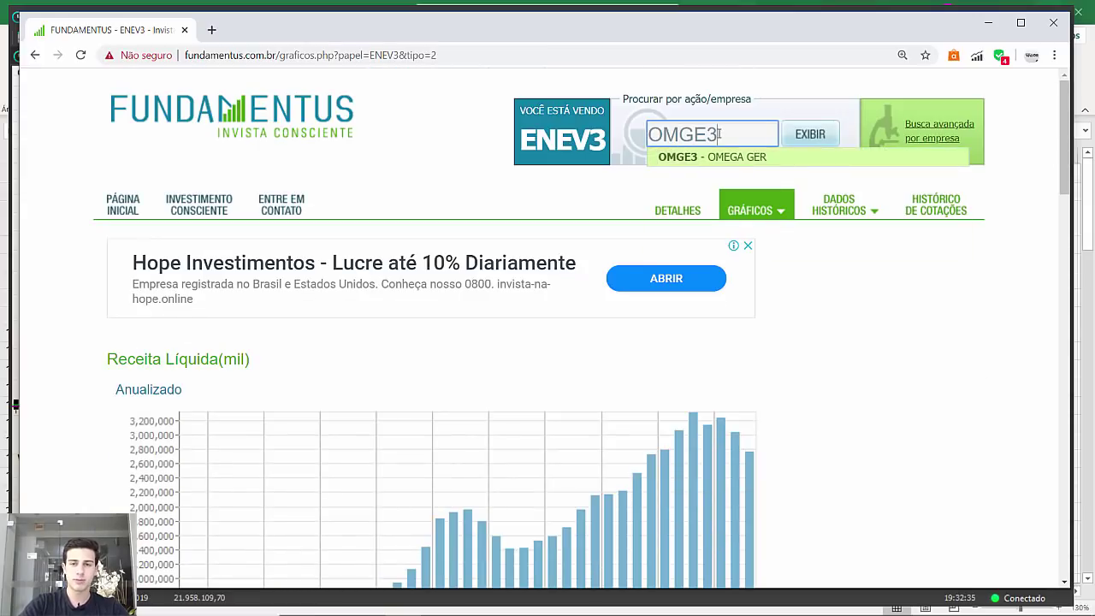
key(Return)
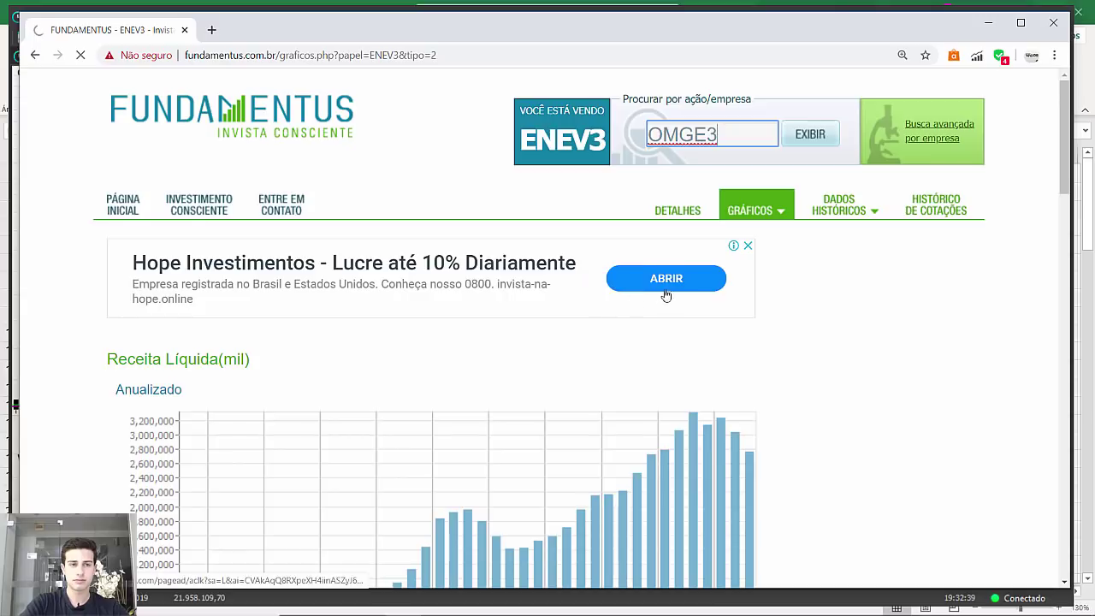
Check the computer's Wi-Fi connection and reload the OMGE3 details page until it loads.
scroll(691, 296, down, 2)
scroll(692, 296, up, 2)
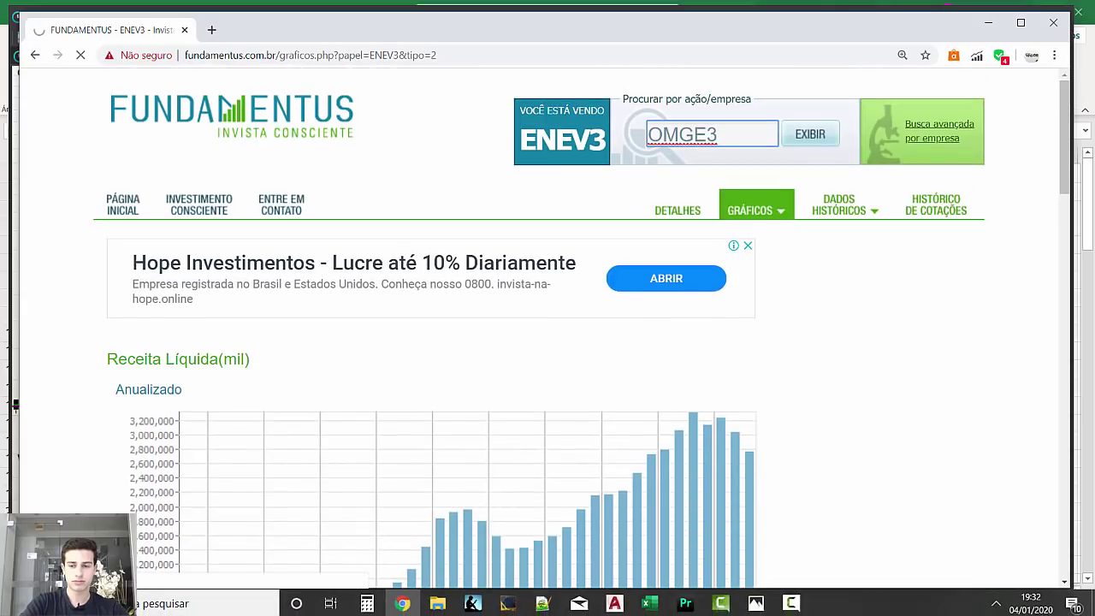
click(996, 603)
click(1040, 517)
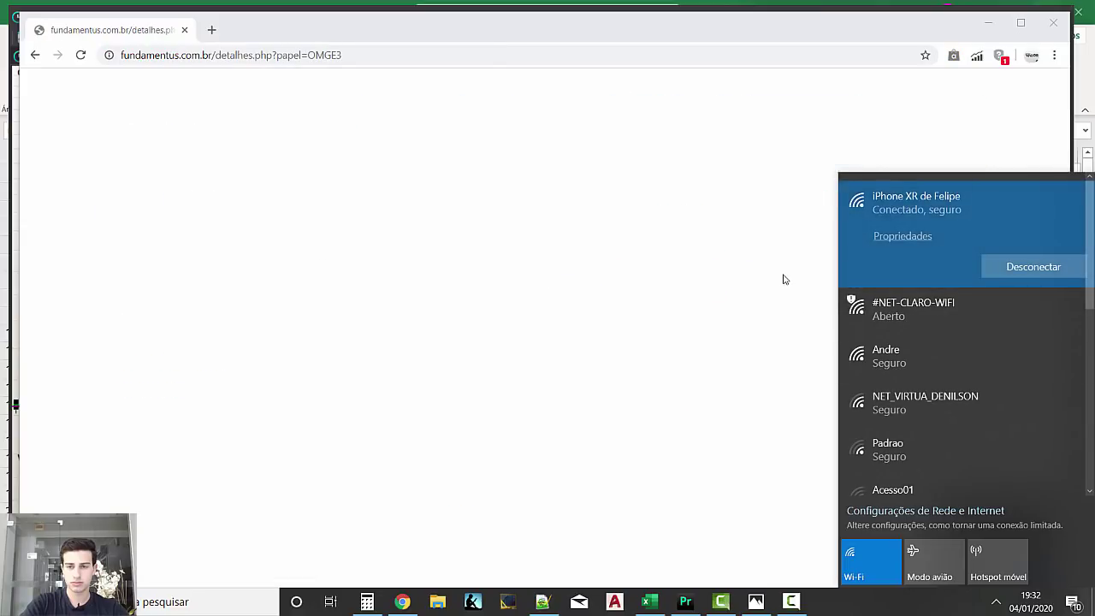
click(780, 276)
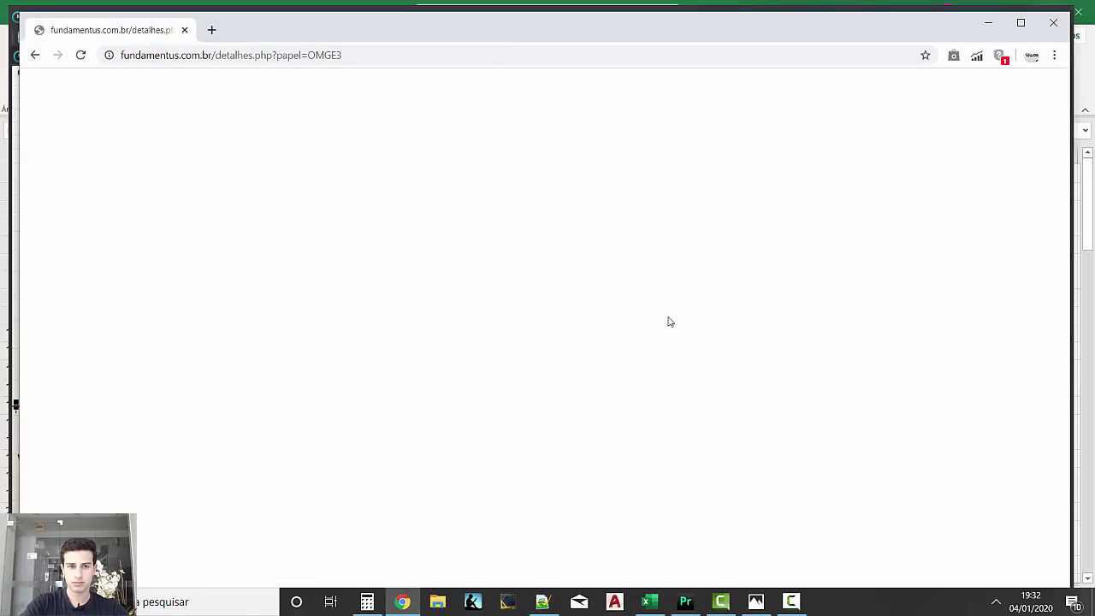
click(81, 58)
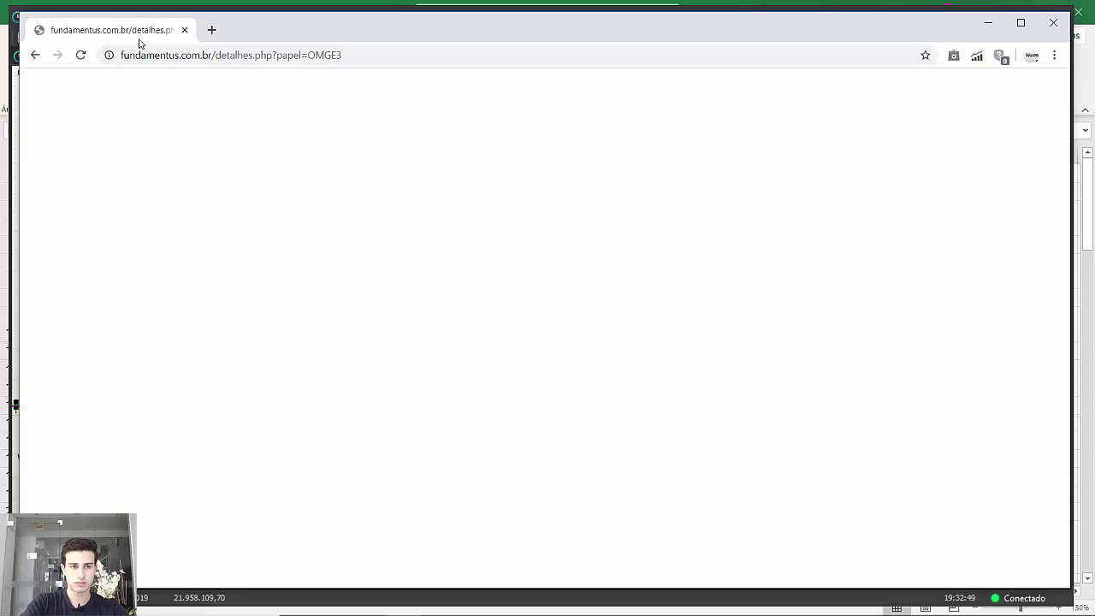
click(80, 55)
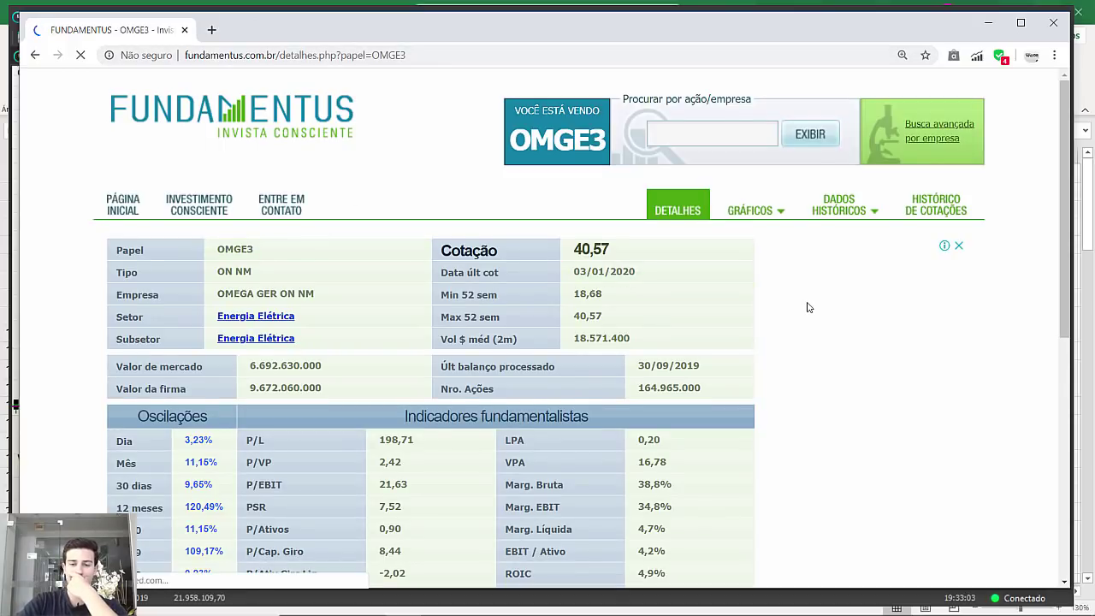
Examine OMGE3's quote, price oscillations, fundamental indicators and balance-sheet data on the details page.
scroll(808, 307, down, 3)
scroll(809, 307, down, 1)
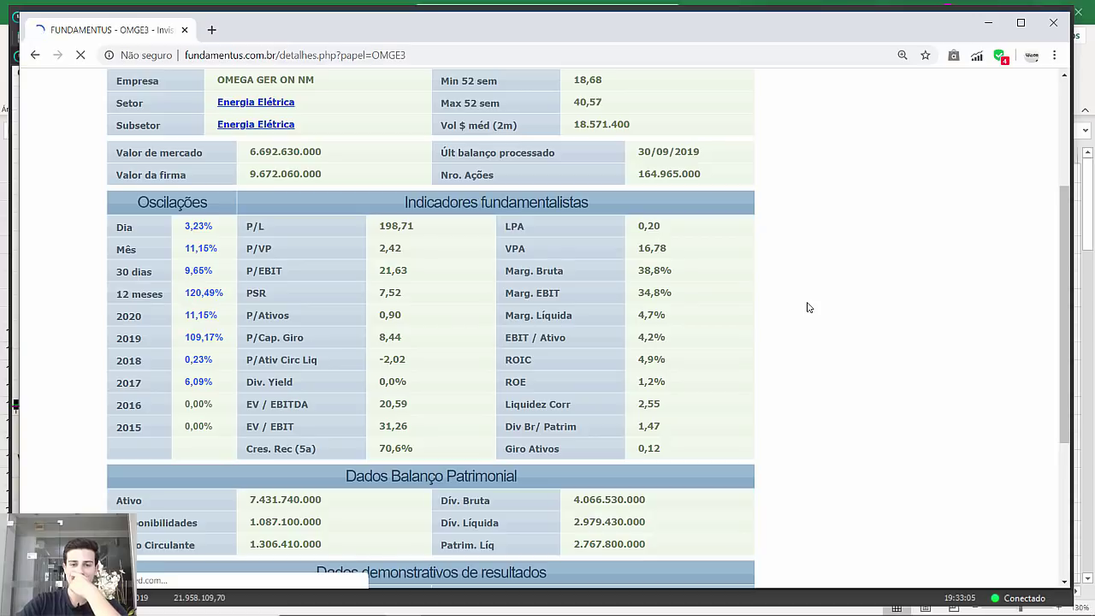
scroll(806, 306, up, 3)
Open OMGE3's Balanço patrimonial charts and examine its assets, net debt and equity over the years.
mouse_move(773, 214)
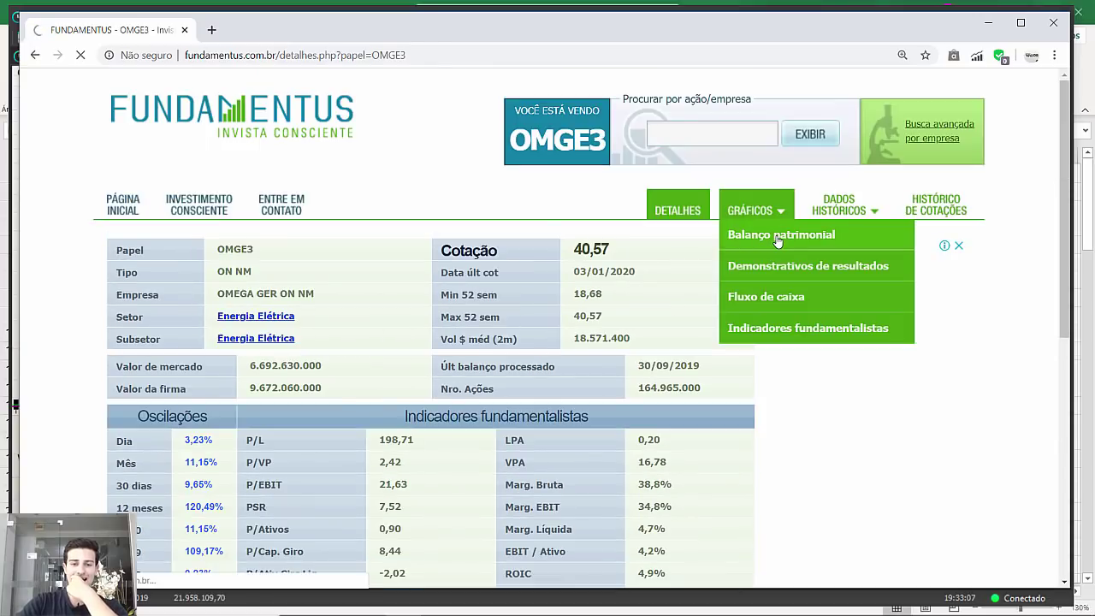
click(777, 236)
scroll(801, 315, down, 5)
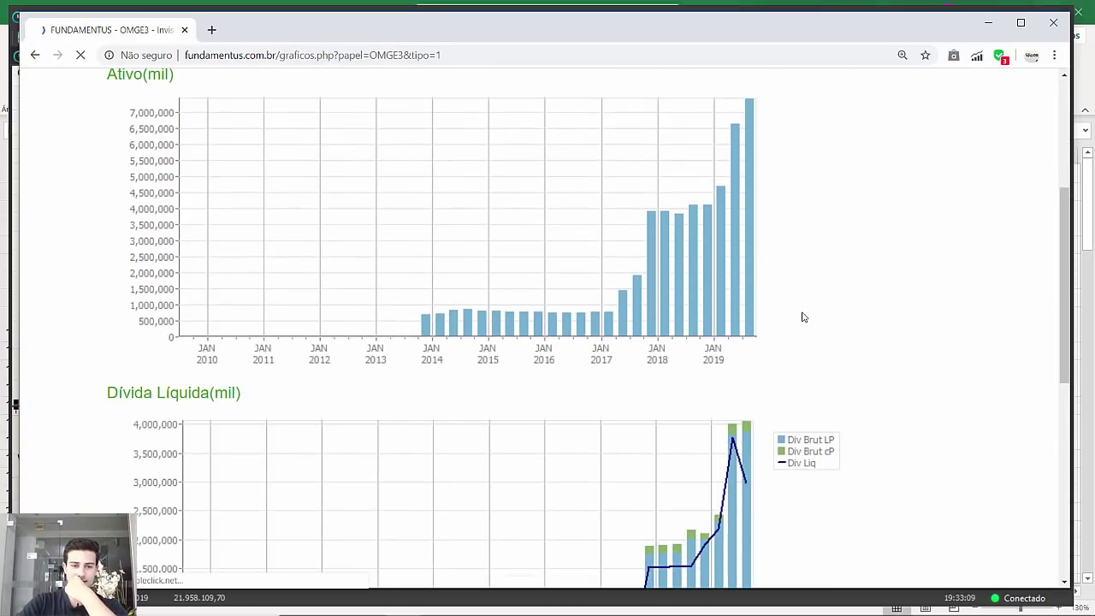
scroll(803, 318, down, 3)
scroll(803, 317, down, 4)
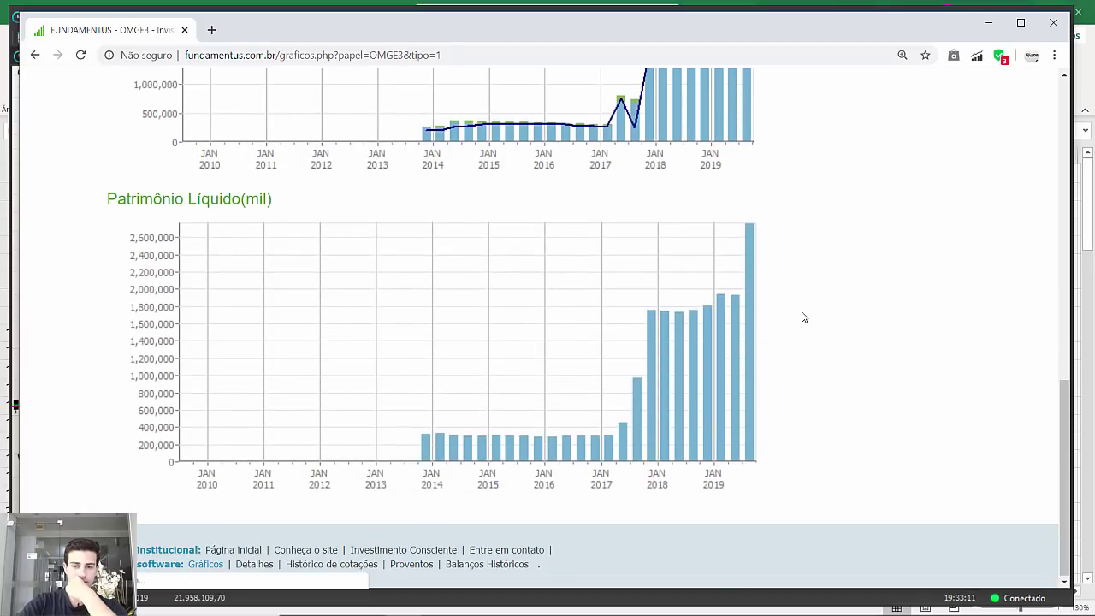
Open OMGE3's Demonstrativos de resultados charts and examine revenue, margins, EBIT, financial result and net profit.
scroll(782, 357, up, 10)
mouse_move(756, 210)
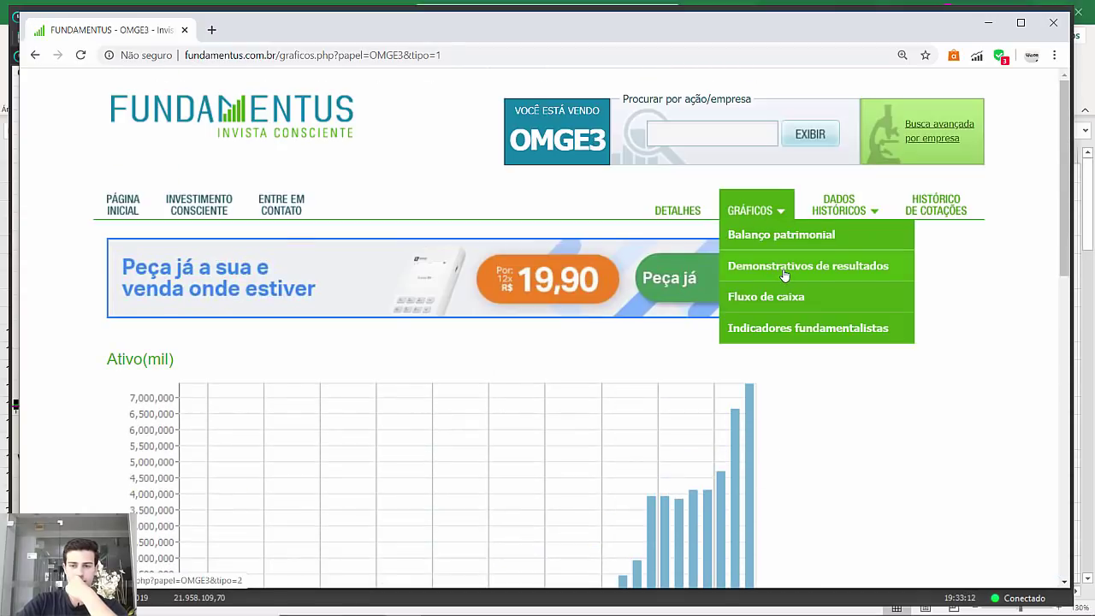
click(785, 267)
scroll(759, 352, down, 5)
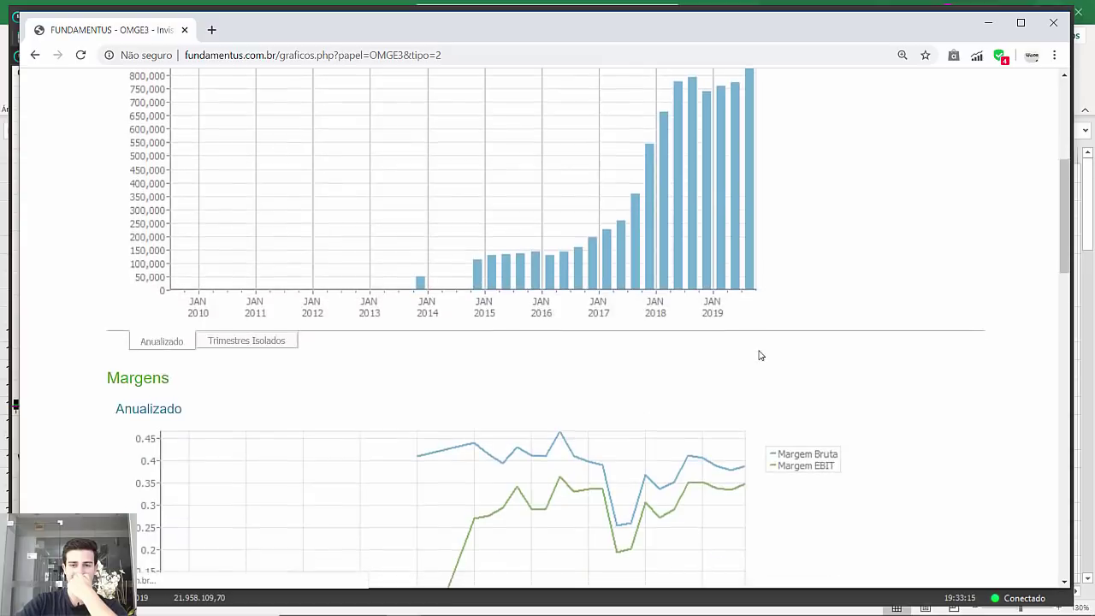
scroll(761, 355, down, 7)
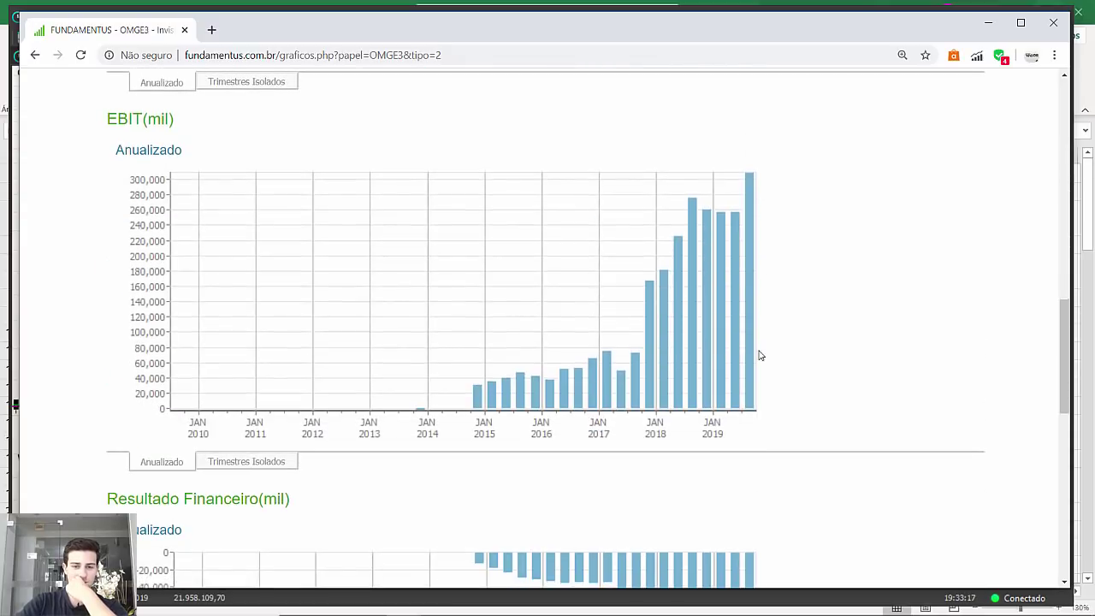
scroll(760, 355, down, 4)
scroll(760, 355, down, 4)
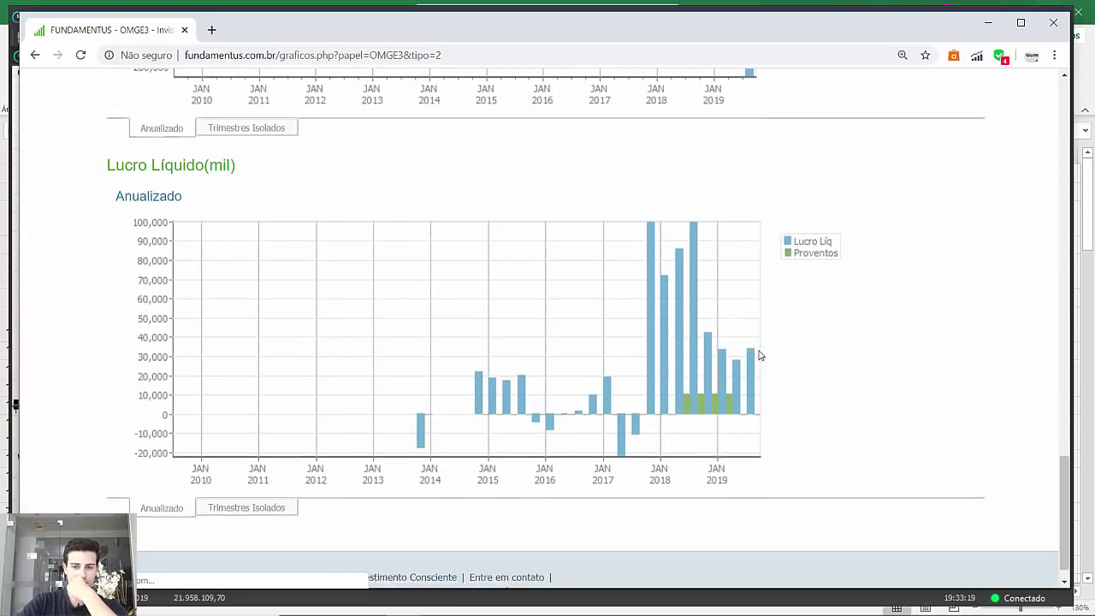
scroll(760, 355, down, 1)
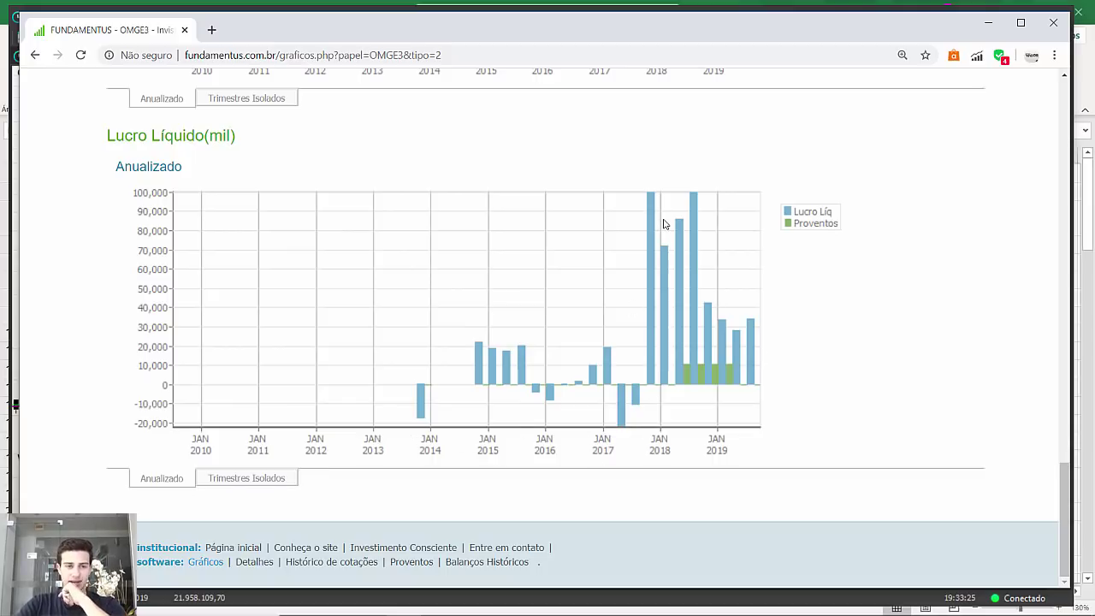
Switch back to ProfitStarter and view the upper Fibonacci projection levels on the OMGE3 weekly chart.
click(687, 604)
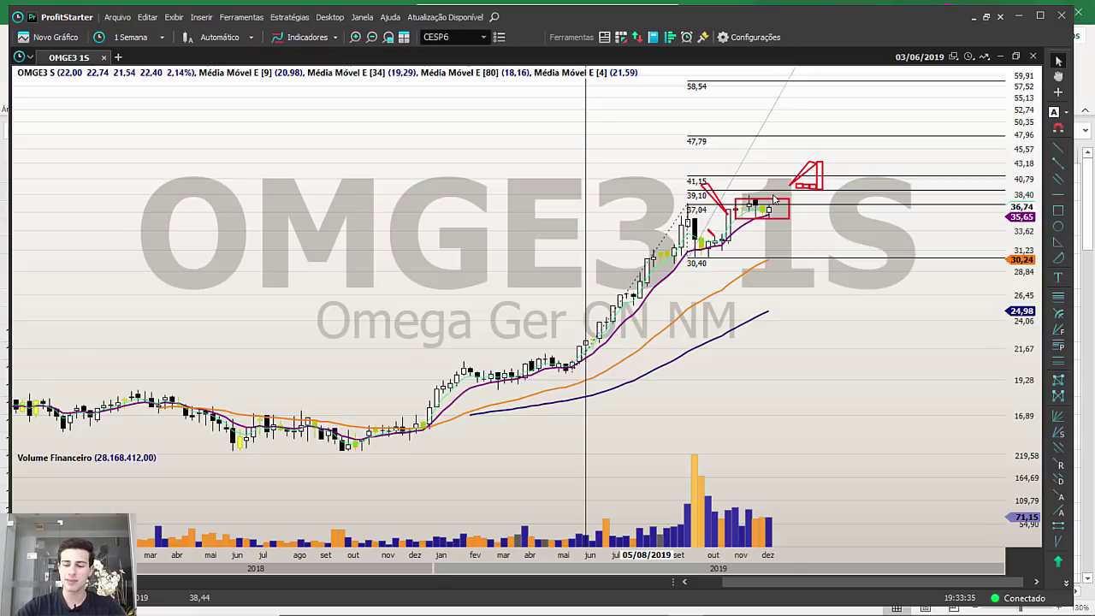
scroll(774, 199, up, 6)
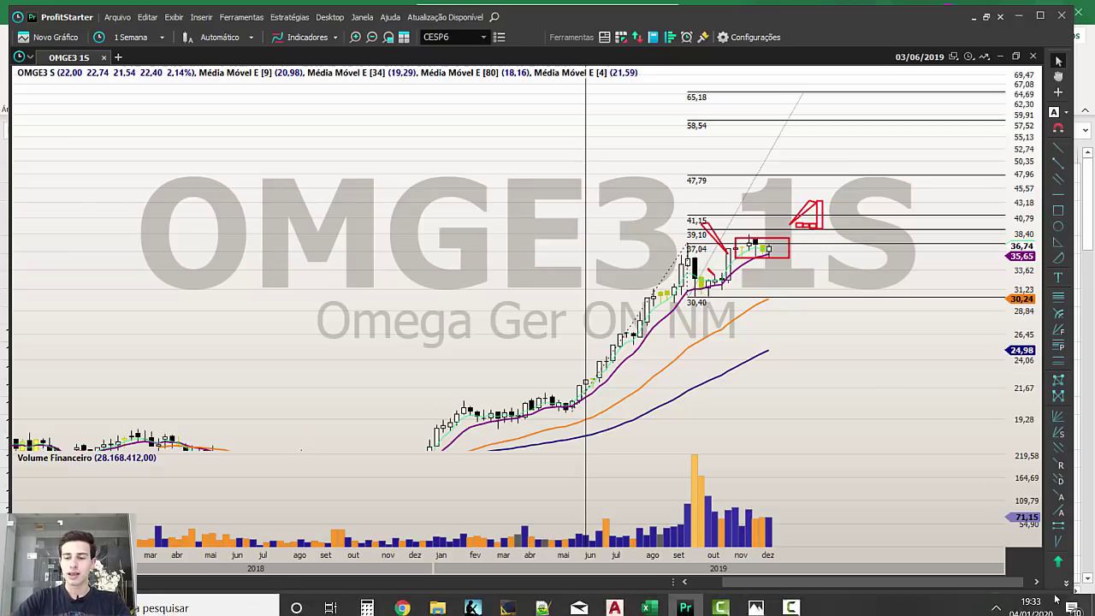
Bring the OMGE3 weekly chart to its most recent candle and delete all the studies drawn on it.
click(1036, 582)
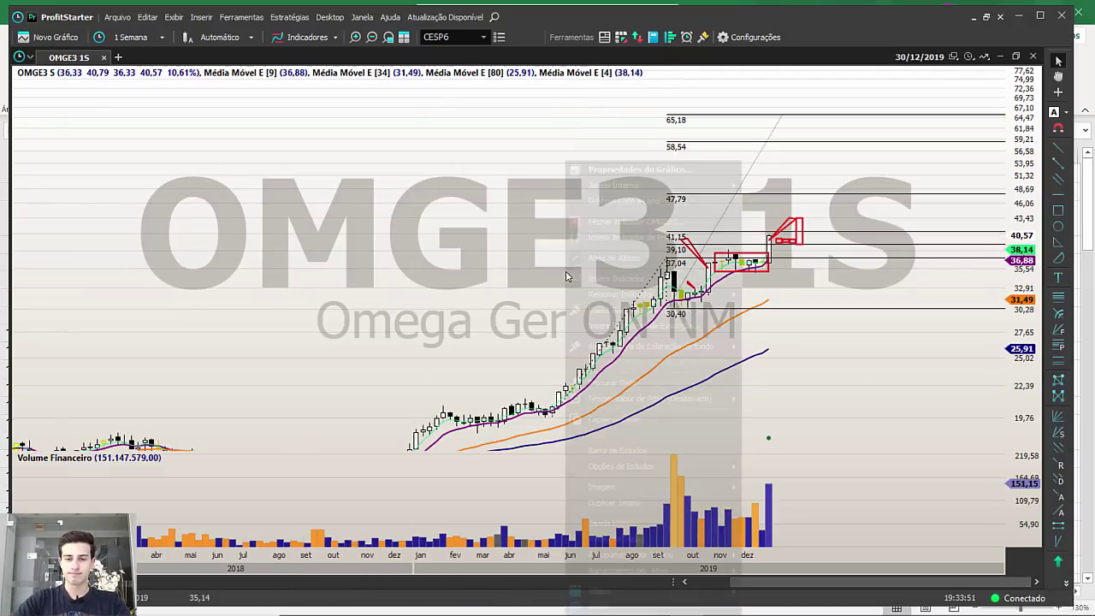
right_click(566, 161)
mouse_move(635, 473)
click(808, 499)
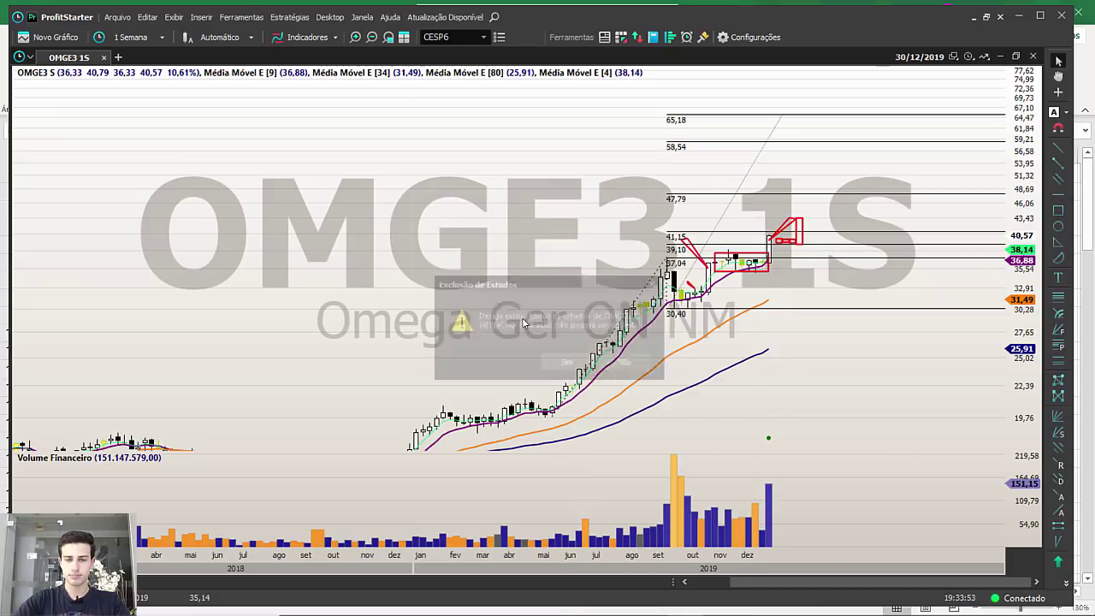
click(568, 364)
scroll(819, 353, up, 4)
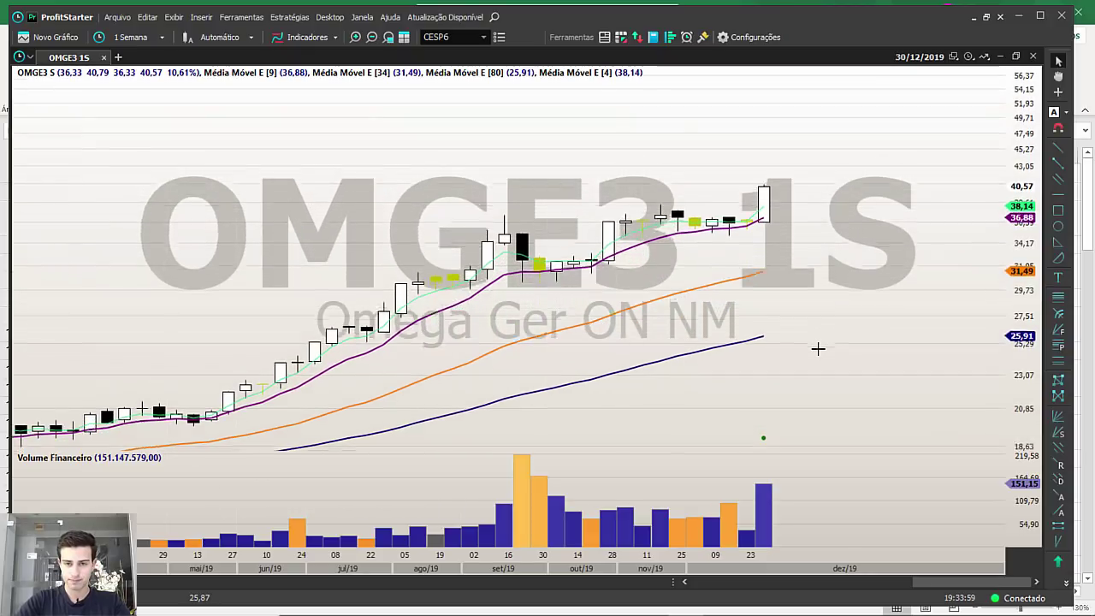
Switch to the Excel stock list and look up the tickers of the Setor Financeiro section.
mouse_move(730, 608)
click(649, 602)
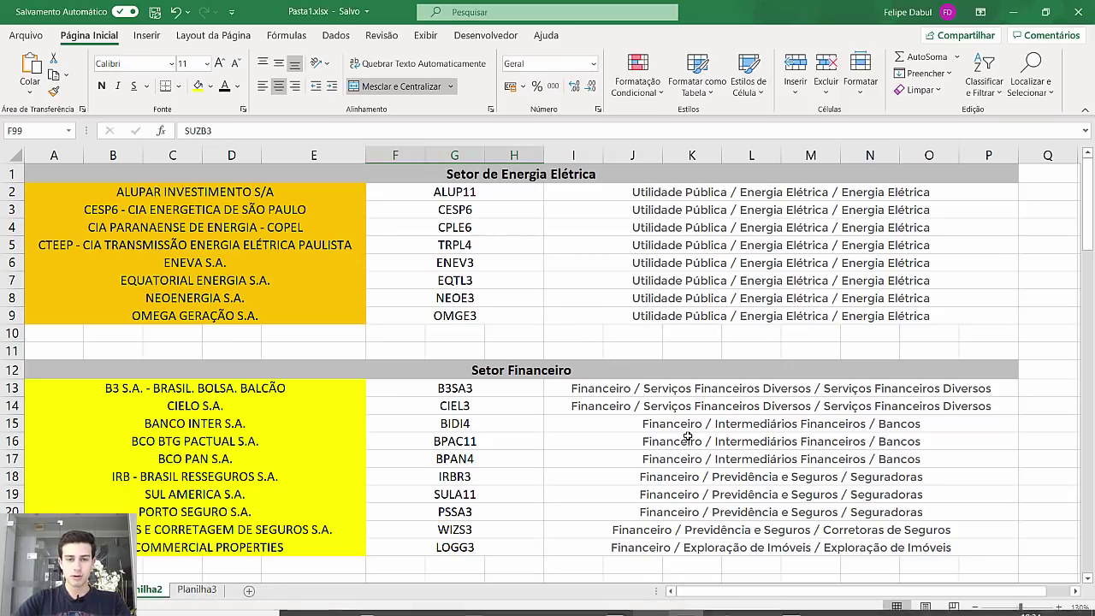
scroll(583, 402, down, 1)
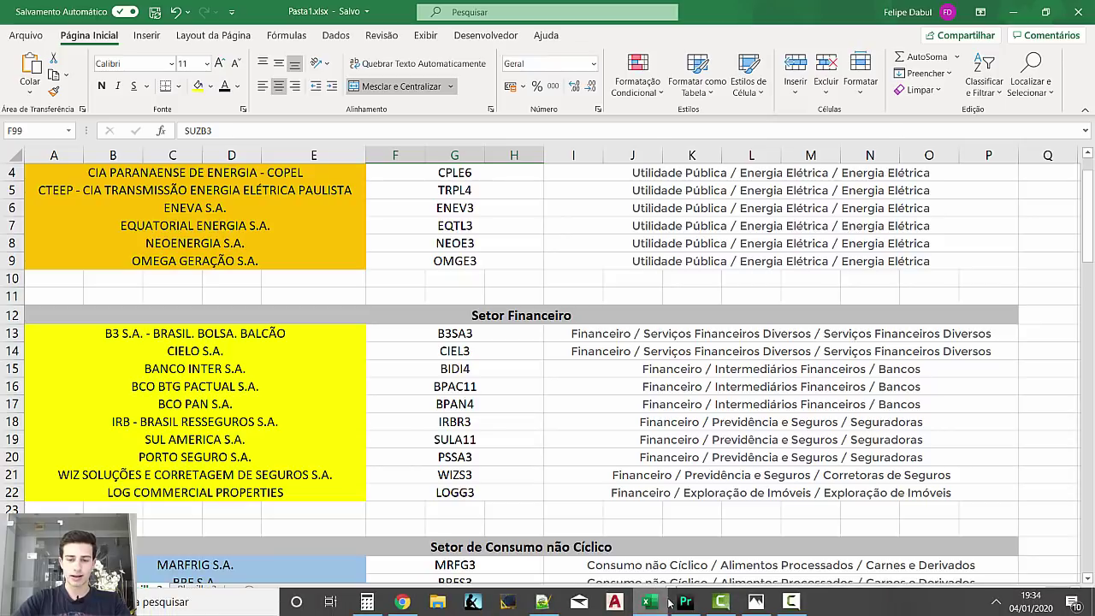
Switch back to ProfitStarter and load the B3SA3 weekly chart, focused on the 2019 candles.
click(684, 602)
text(B3SA3)
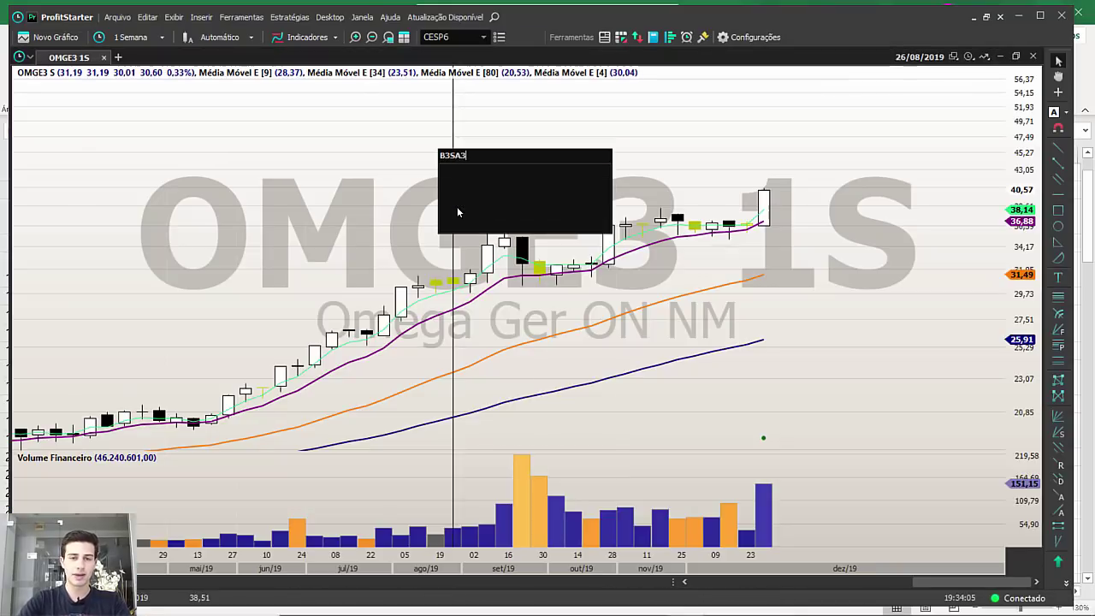
key(Return)
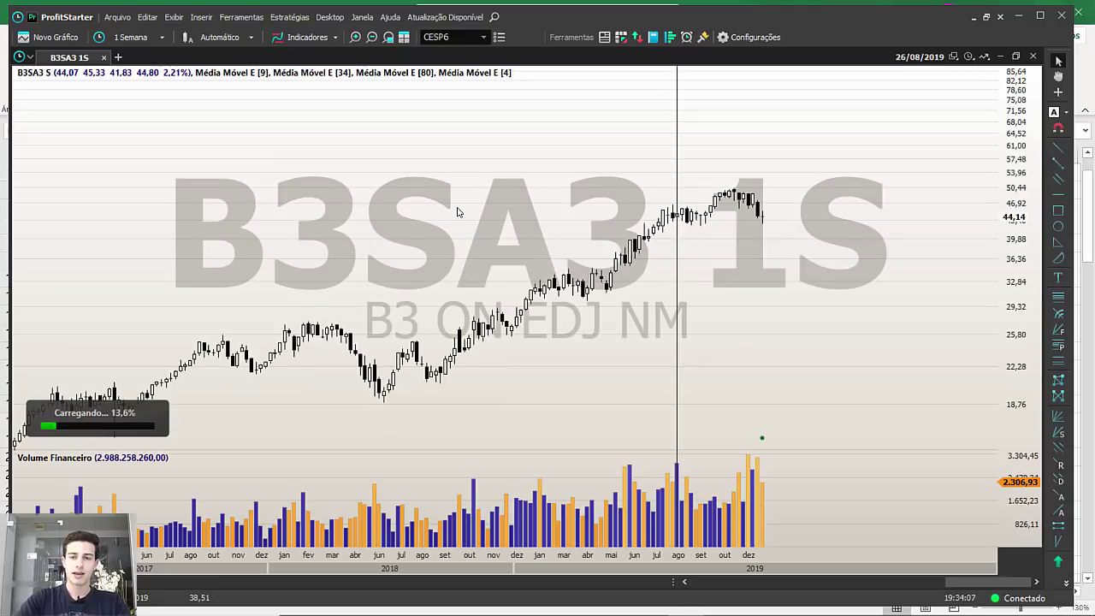
scroll(788, 269, up, 5)
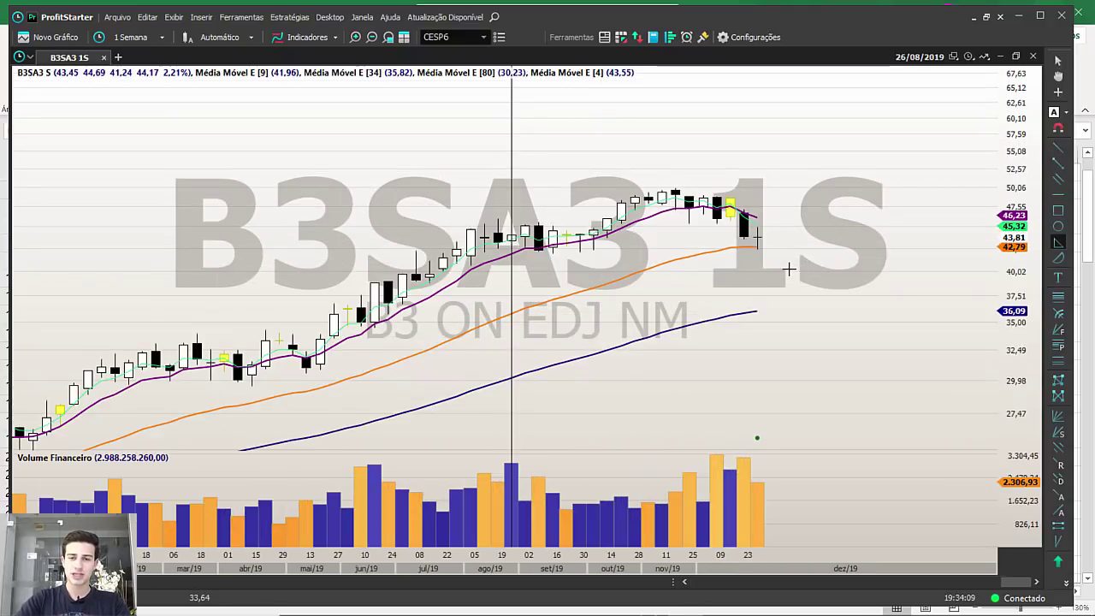
Draw a horizontal line at the August 2019 high on the B3SA3 chart and compare the latest candles with it.
scroll(788, 269, up, 2)
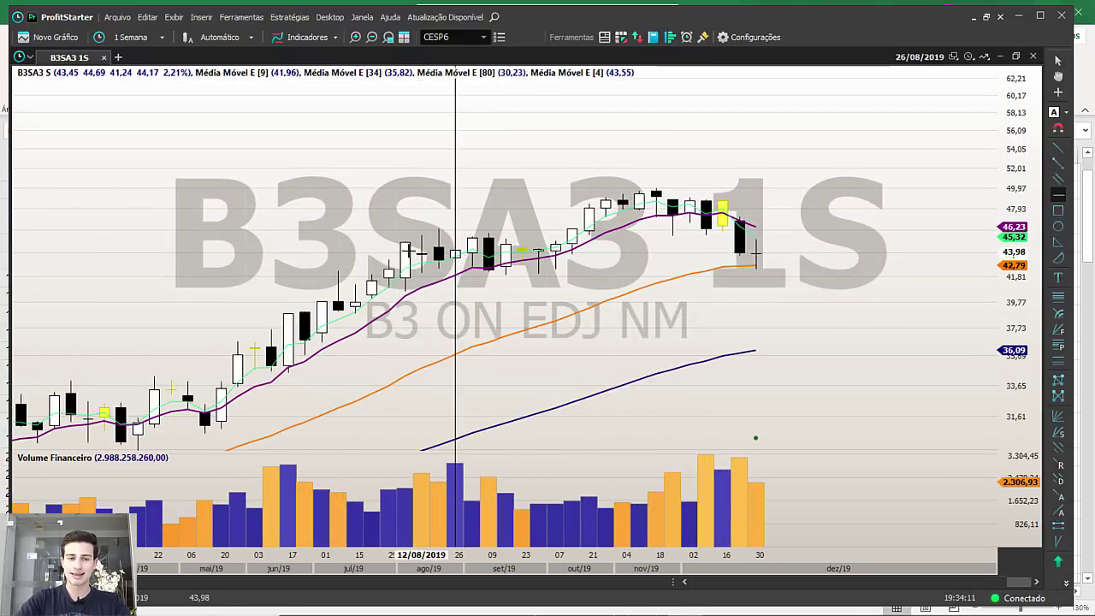
click(457, 226)
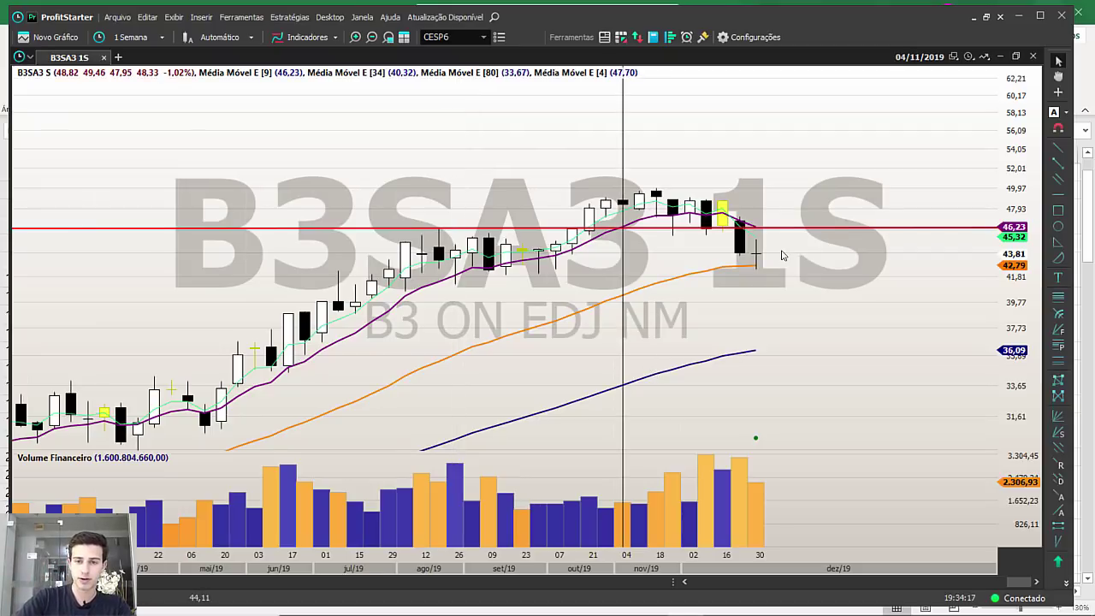
scroll(711, 295, up, 3)
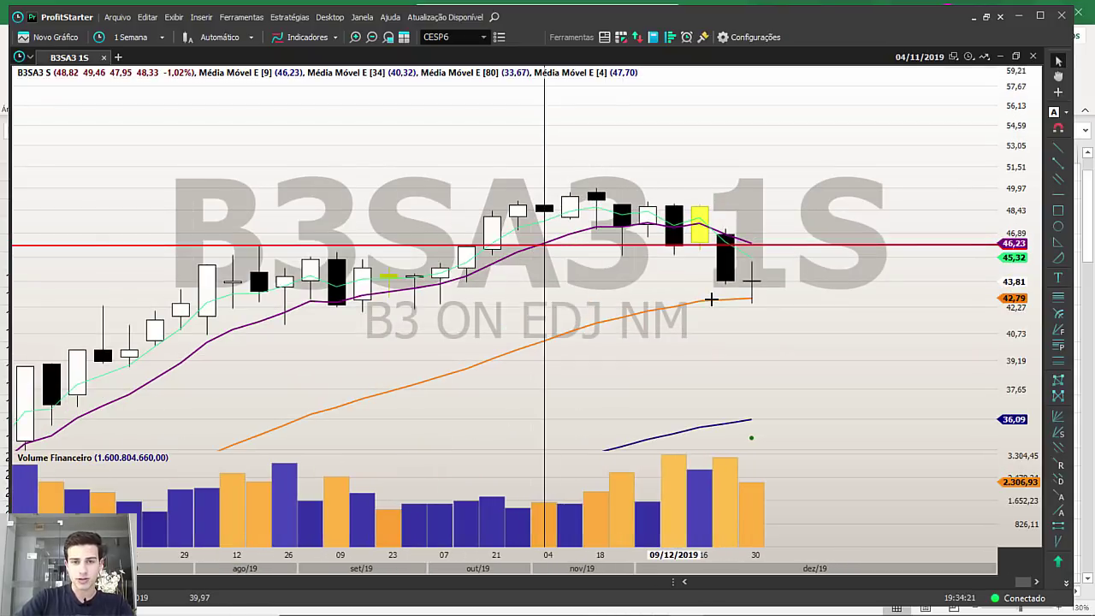
scroll(711, 298, down, 5)
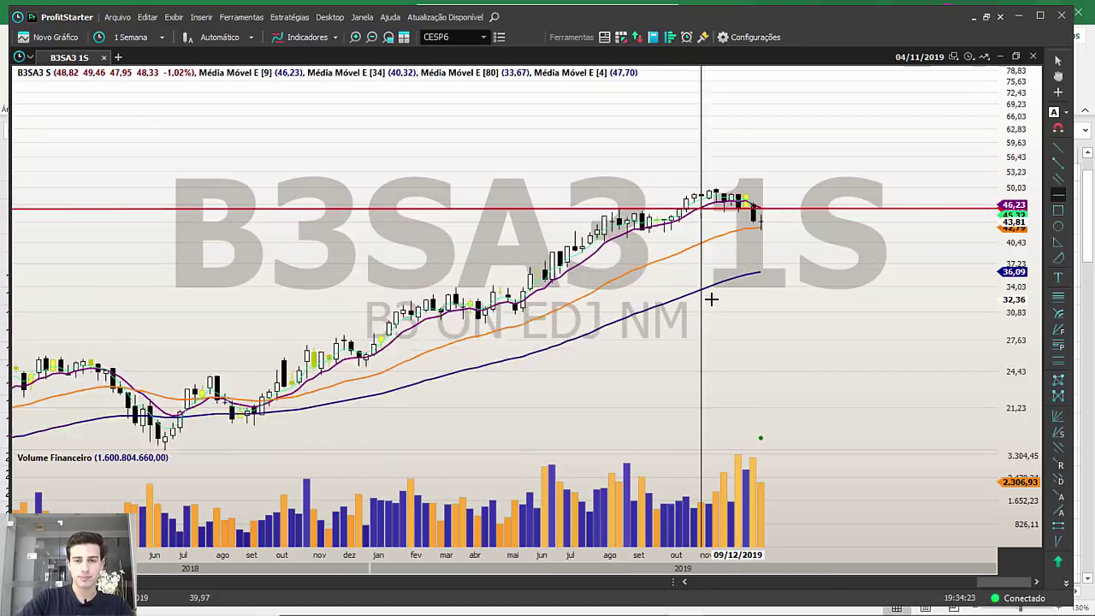
scroll(710, 299, up, 4)
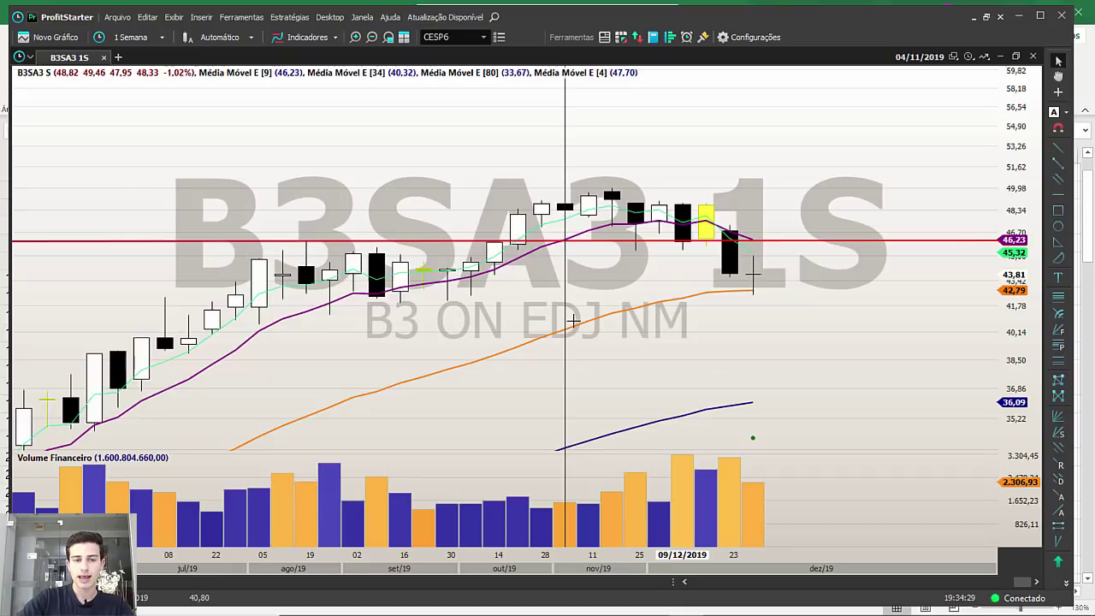
Draw a Fibonacci projection on B3SA3 from the May 2019 low to the August high, with its third point at about 41,03.
scroll(573, 319, down, 5)
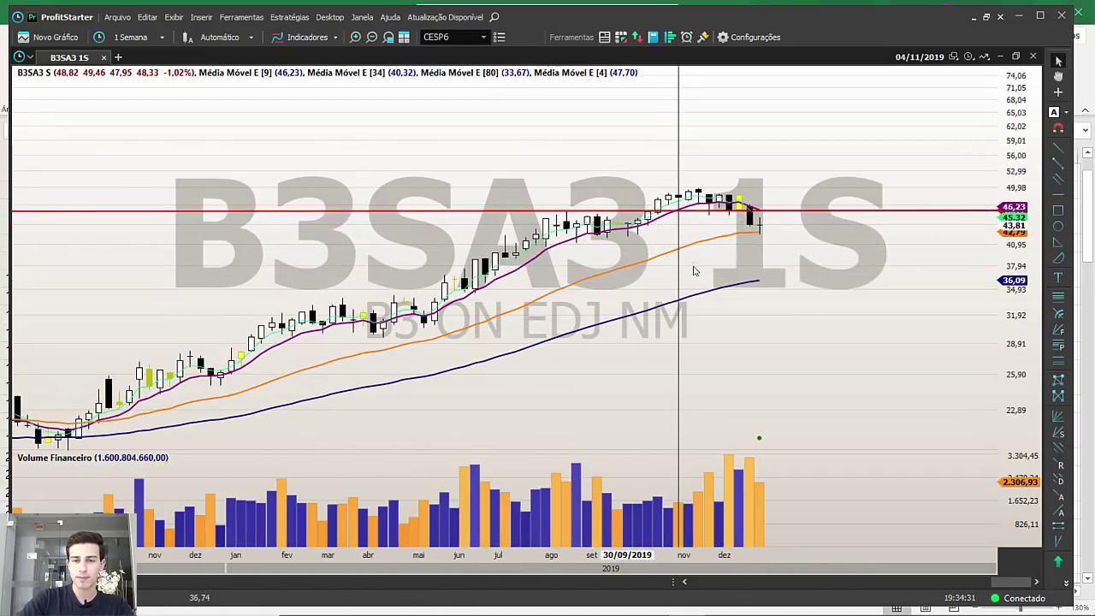
click(423, 326)
click(556, 209)
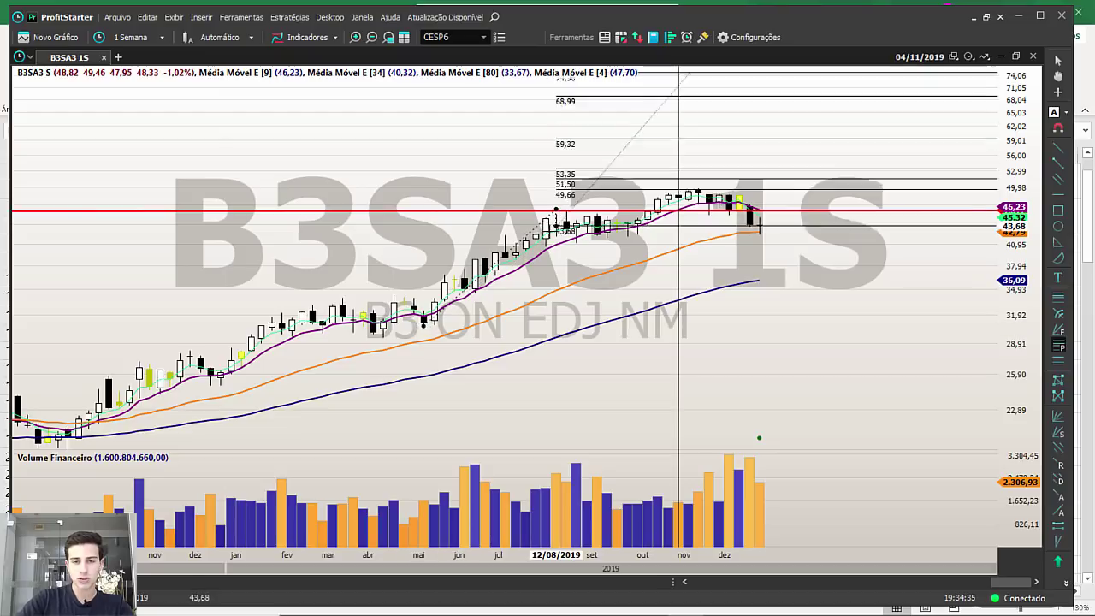
drag(544, 242, 545, 245)
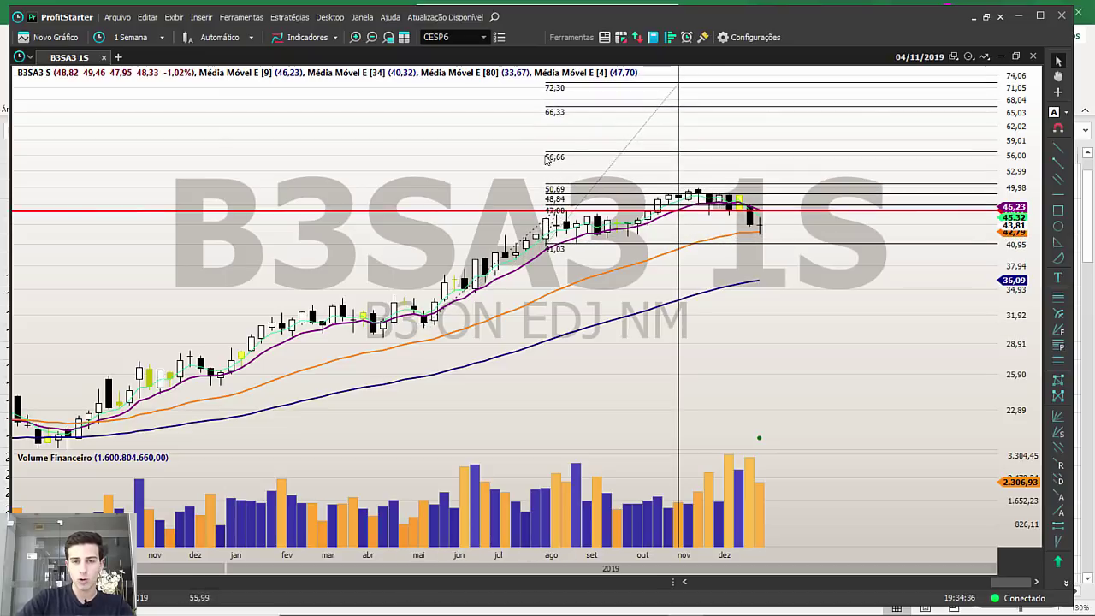
mouse_move(596, 236)
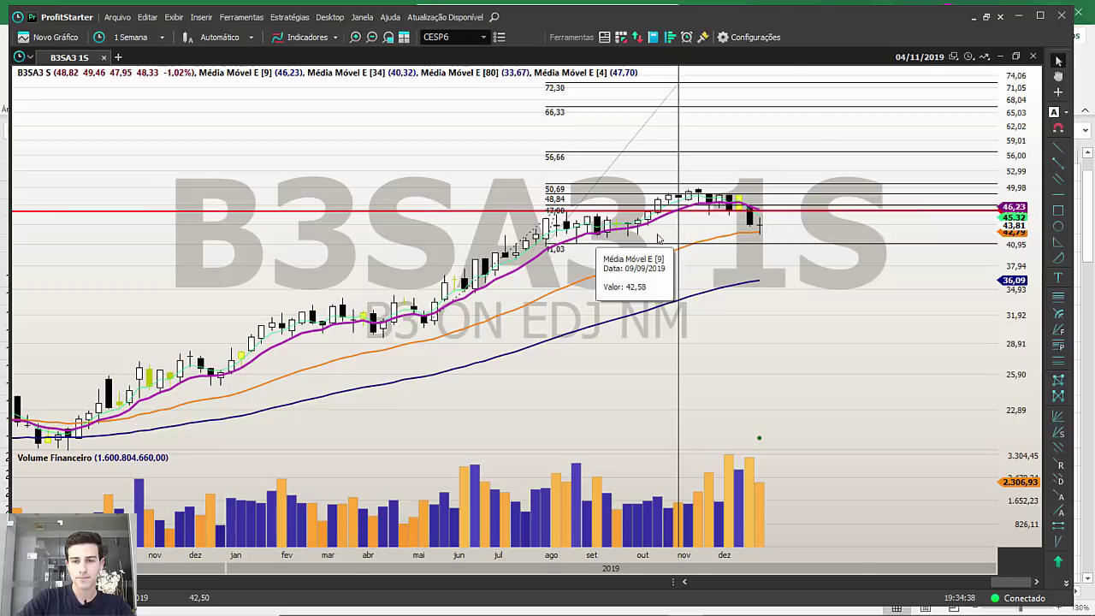
Check the latest B3SA3 candles against the Fibonacci projection levels and delete the projection.
scroll(776, 296, up, 3)
key(Escape)
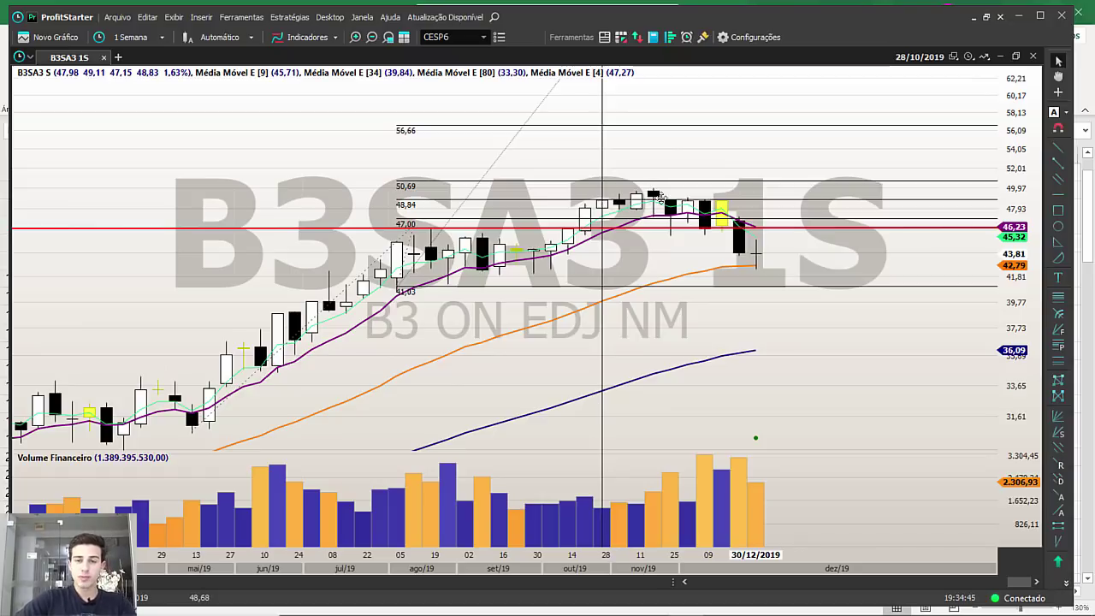
click(531, 180)
key(Delete)
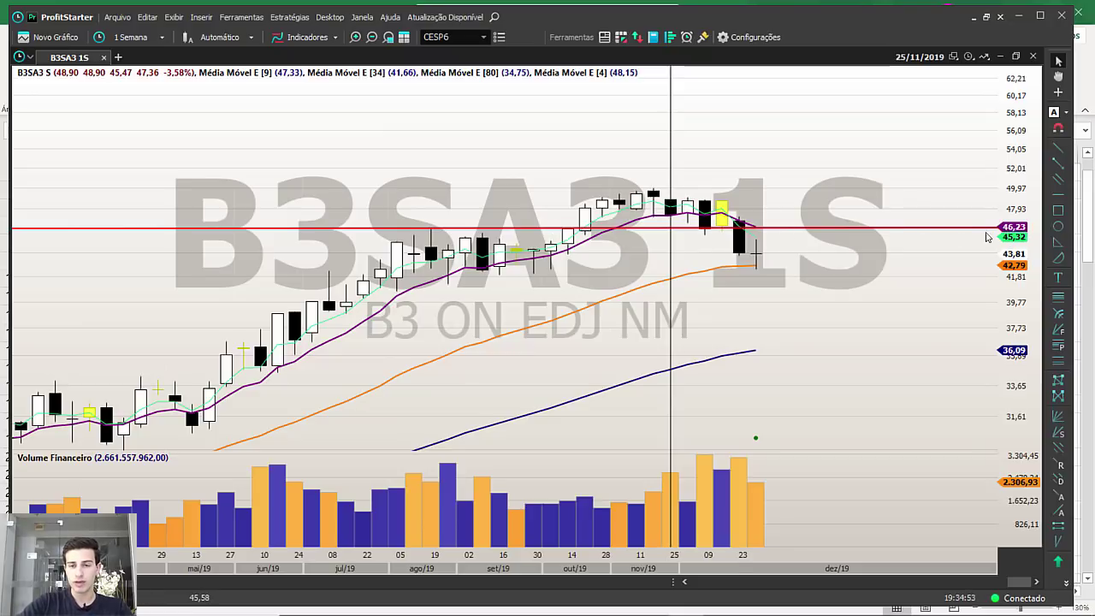
Draw a narrow red triangle pointing at the yellow 16/12/2019 candle, from about 48,09 up to about 51,67.
scroll(838, 228, up, 5)
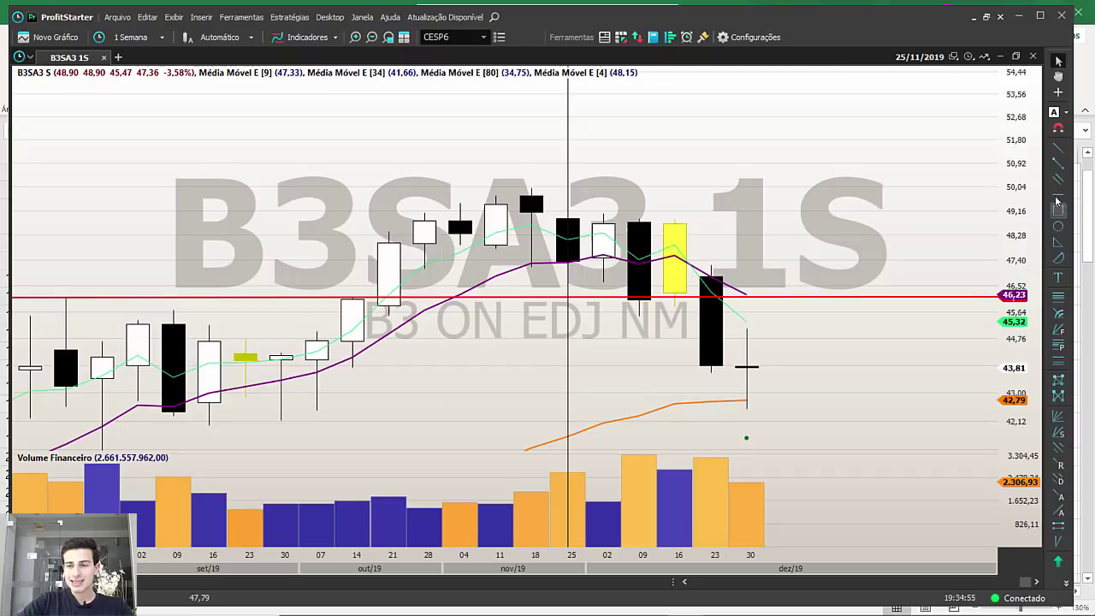
click(1058, 242)
click(674, 241)
click(781, 133)
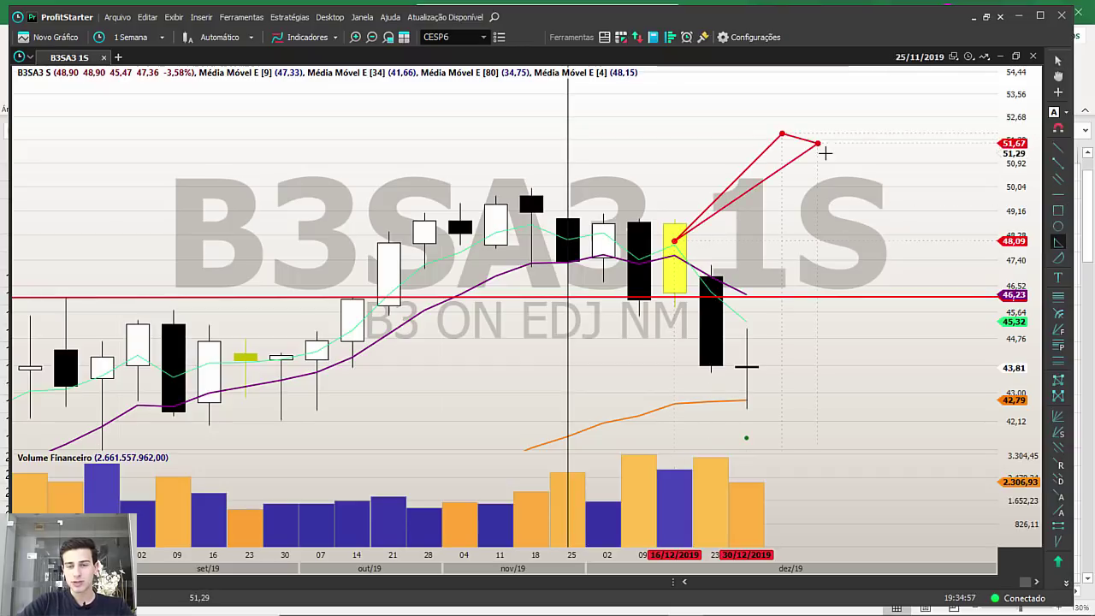
click(817, 143)
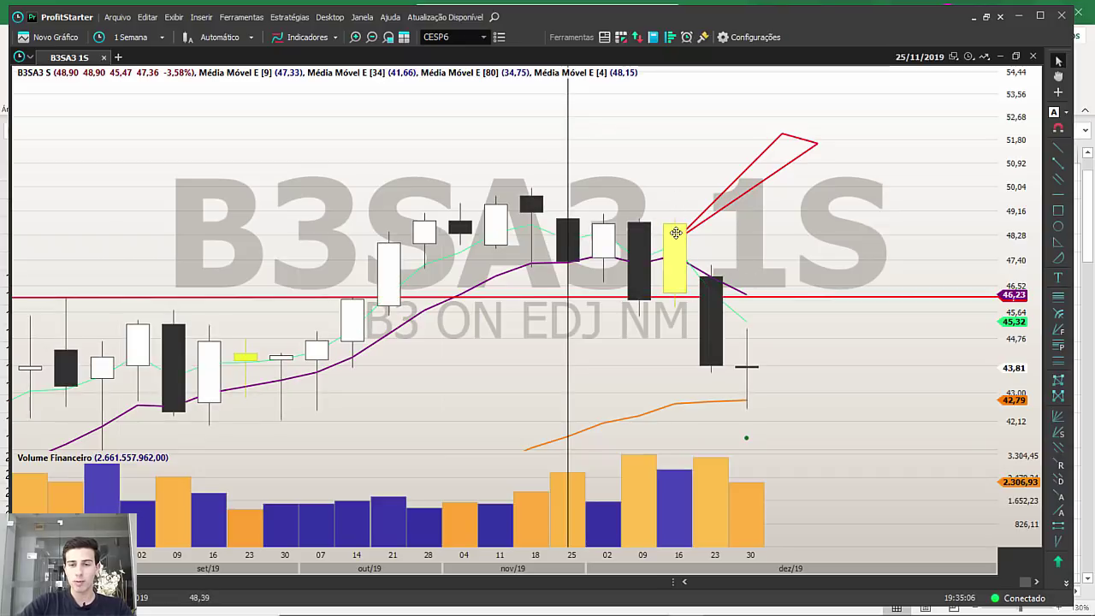
Examine the 16, 23 and 30 December 2019 candles against the horizontal line and the moving averages.
drag(674, 220, 741, 225)
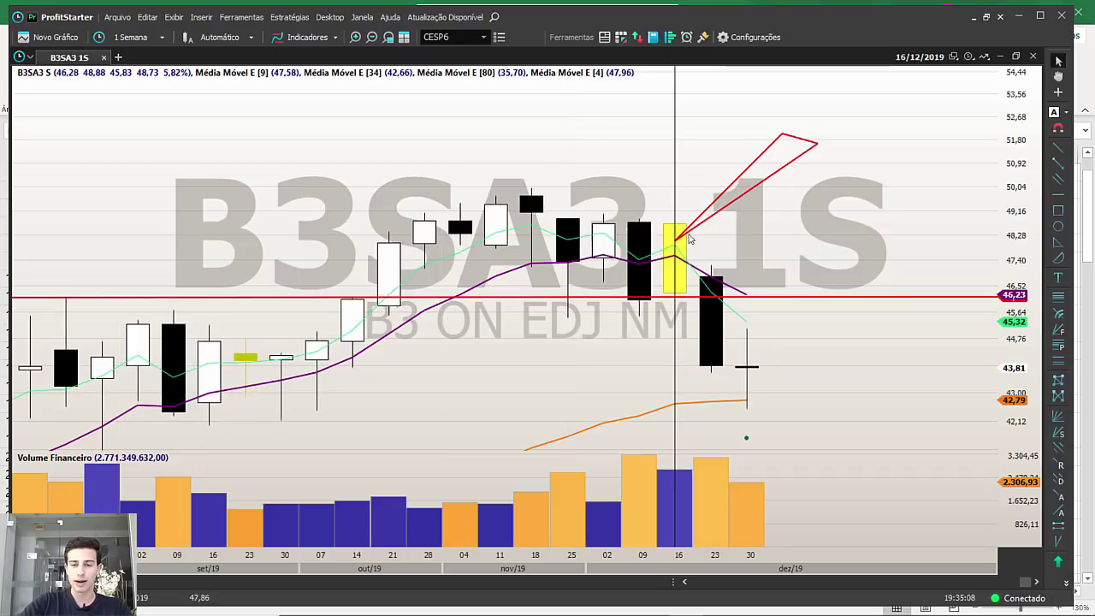
drag(711, 266, 713, 368)
scroll(715, 373, down, 2)
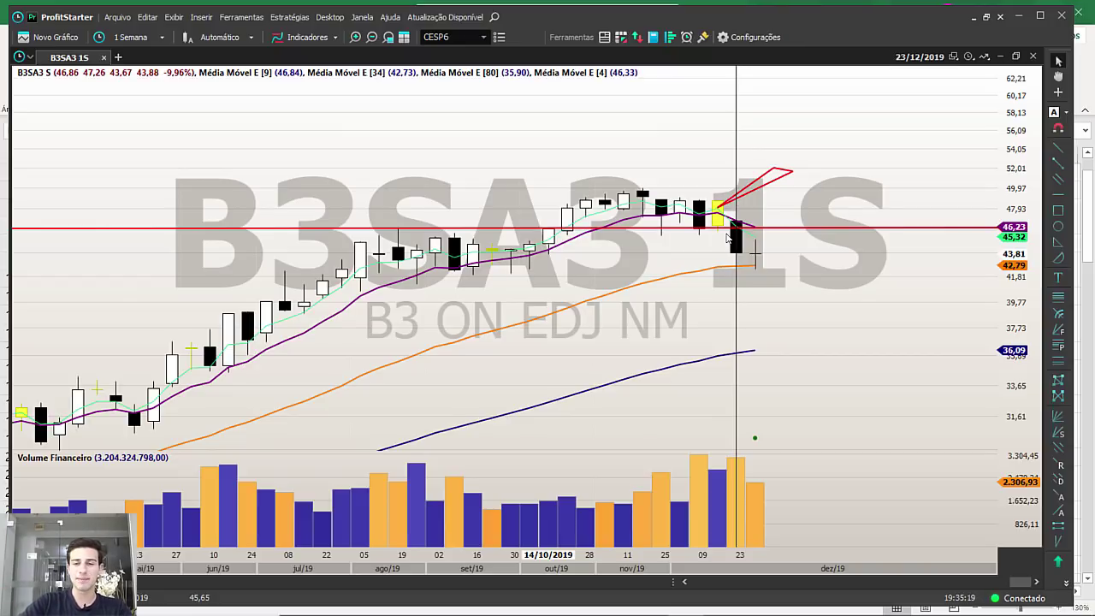
scroll(751, 241, down, 3)
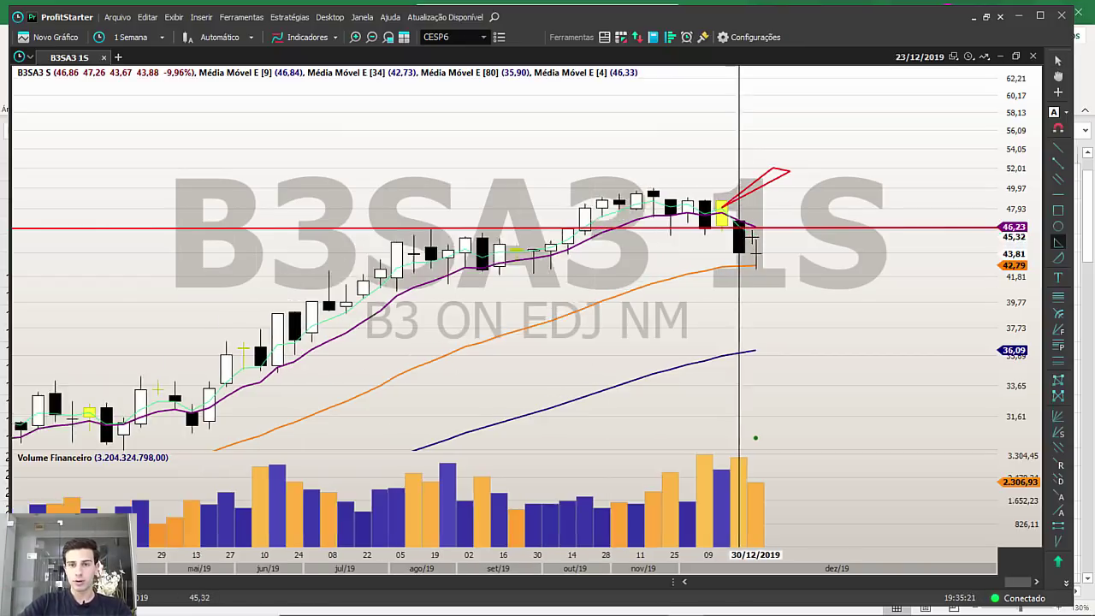
scroll(825, 290, up, 2)
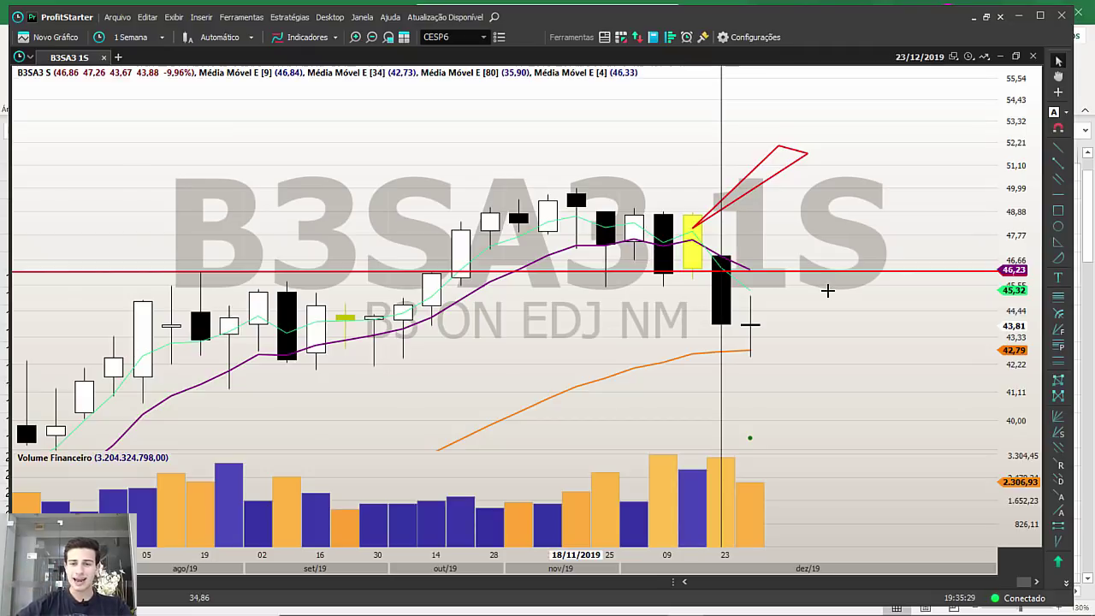
scroll(827, 291, up, 2)
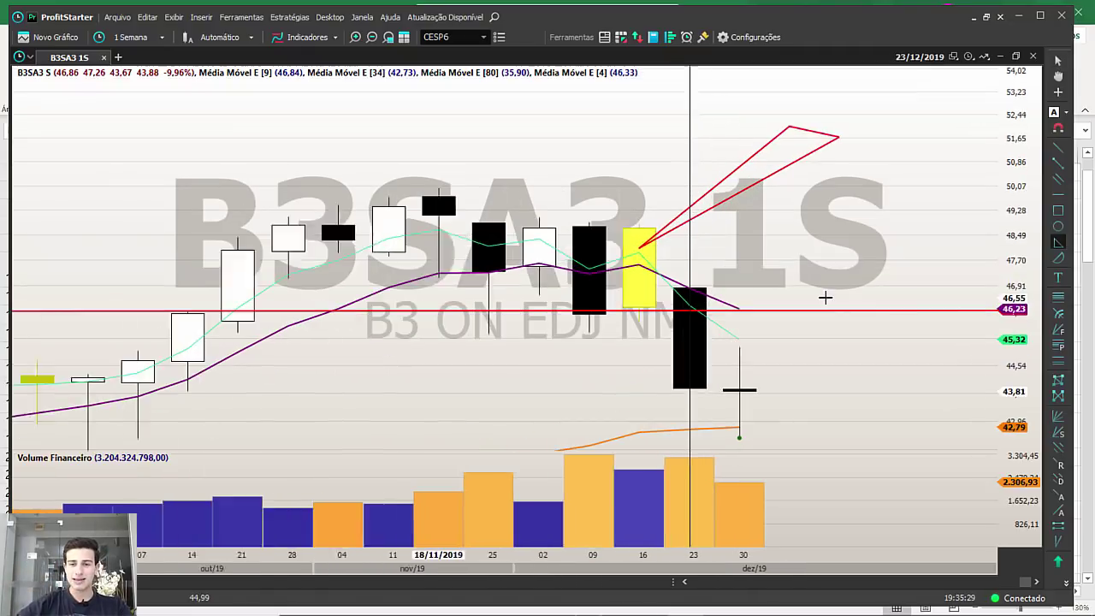
Draw a short trend line extending forward from the high of the 30/12/2019 candle.
click(1060, 161)
drag(719, 342, 916, 350)
scroll(901, 288, down, 2)
scroll(901, 289, down, 2)
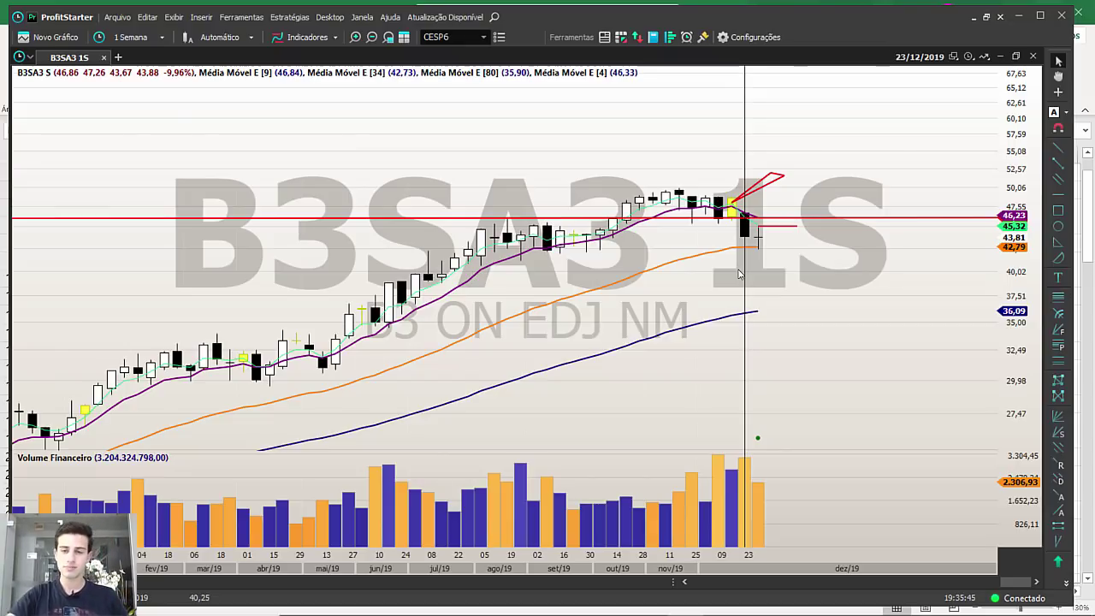
Adjust the short trend line's end point so it runs level with the 30/12/2019 candle's high.
scroll(740, 274, up, 5)
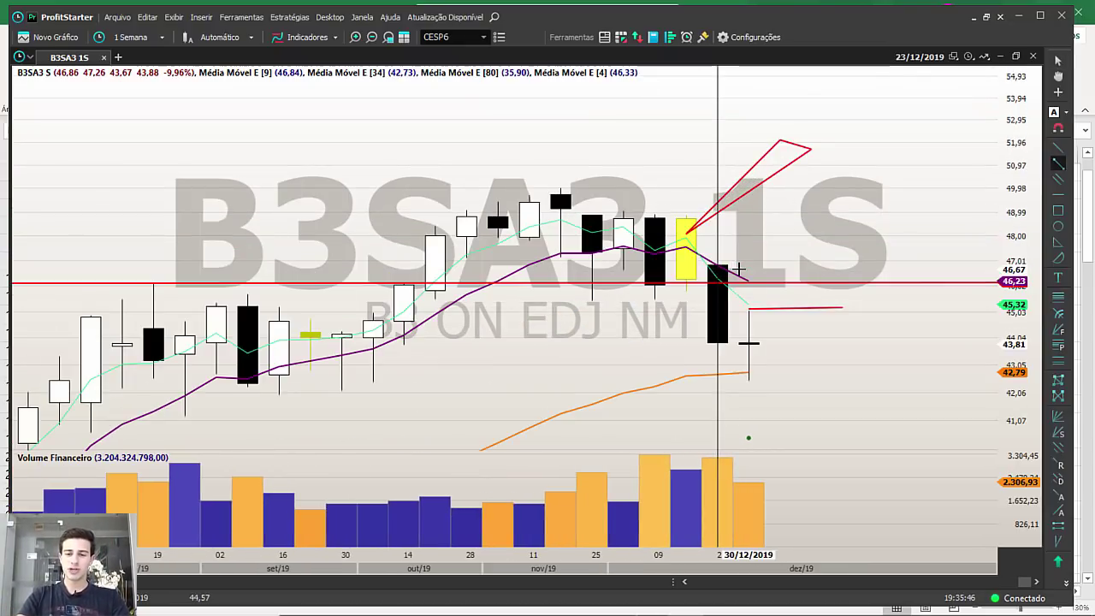
click(786, 308)
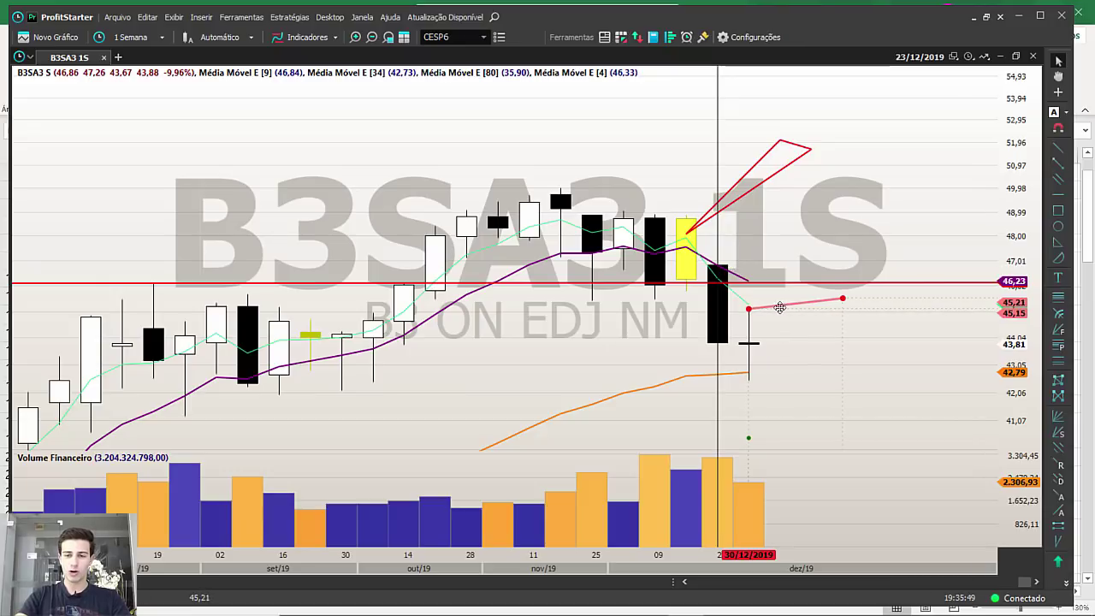
drag(842, 304, 843, 314)
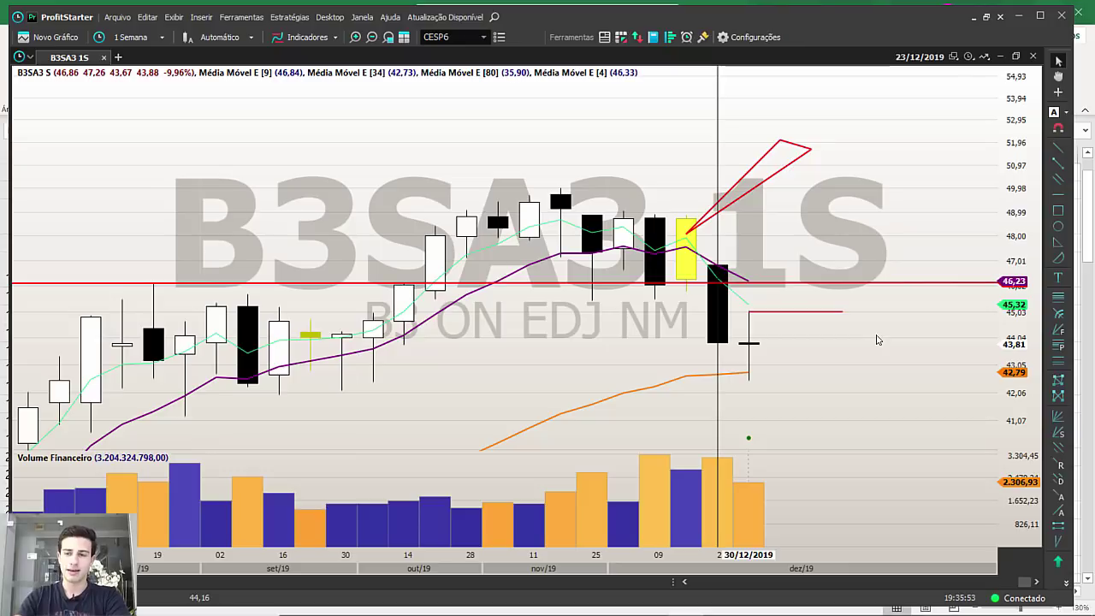
mouse_move(842, 313)
mouse_down()
mouse_move(829, 309)
mouse_move(845, 308)
mouse_move(843, 326)
mouse_up()
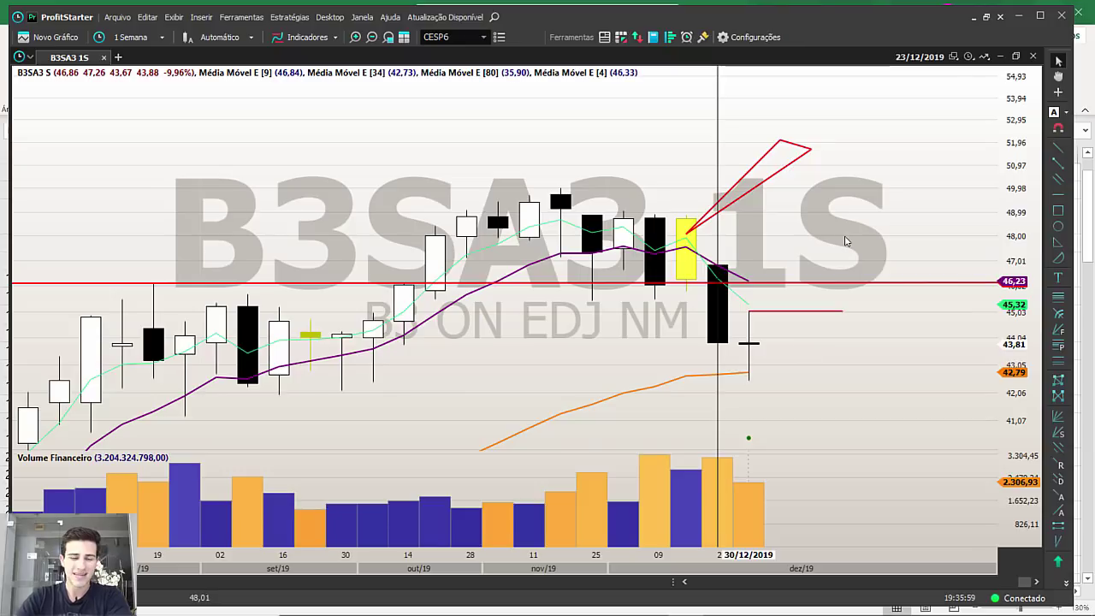
Review the B3SA3 weekly trend around the horizontal line and mark the 28/10/2019 candle with the date cursor.
scroll(845, 241, down, 6)
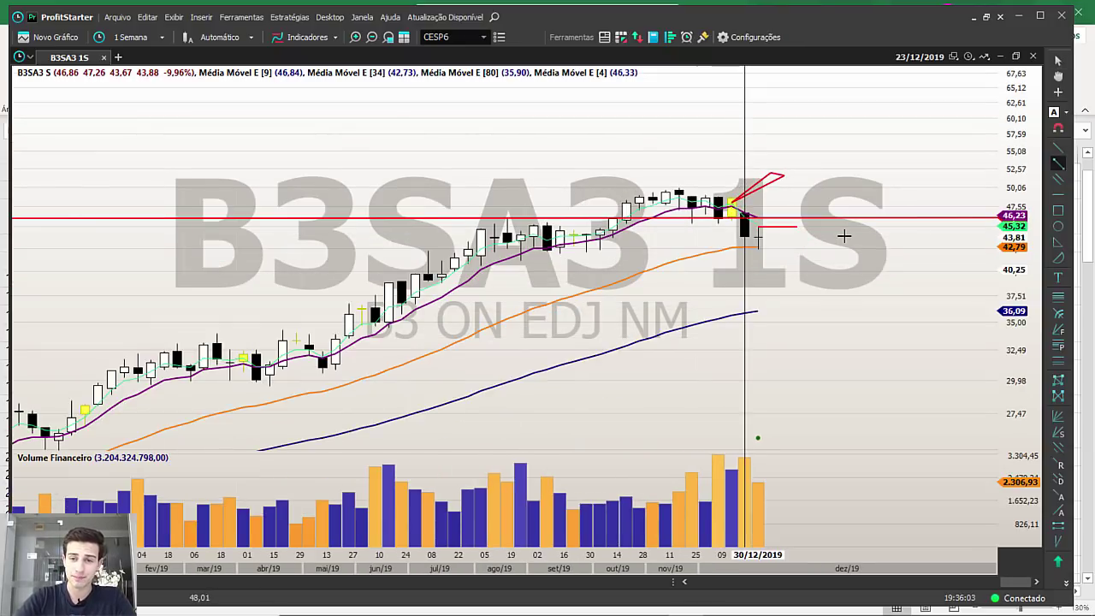
key(Escape)
drag(862, 218, 863, 219)
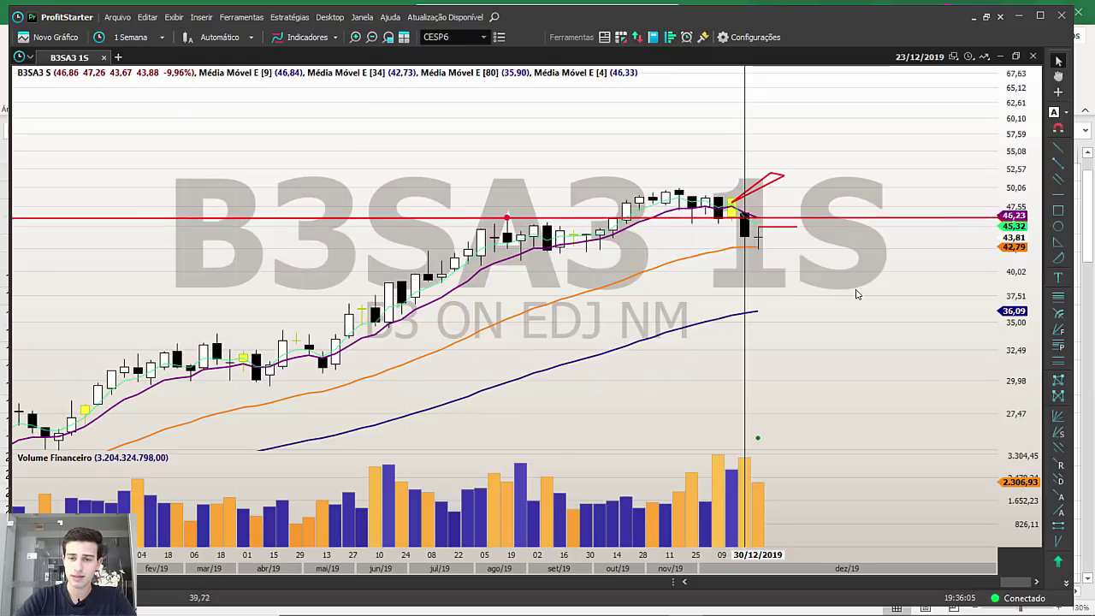
scroll(855, 282, up, 3)
click(532, 284)
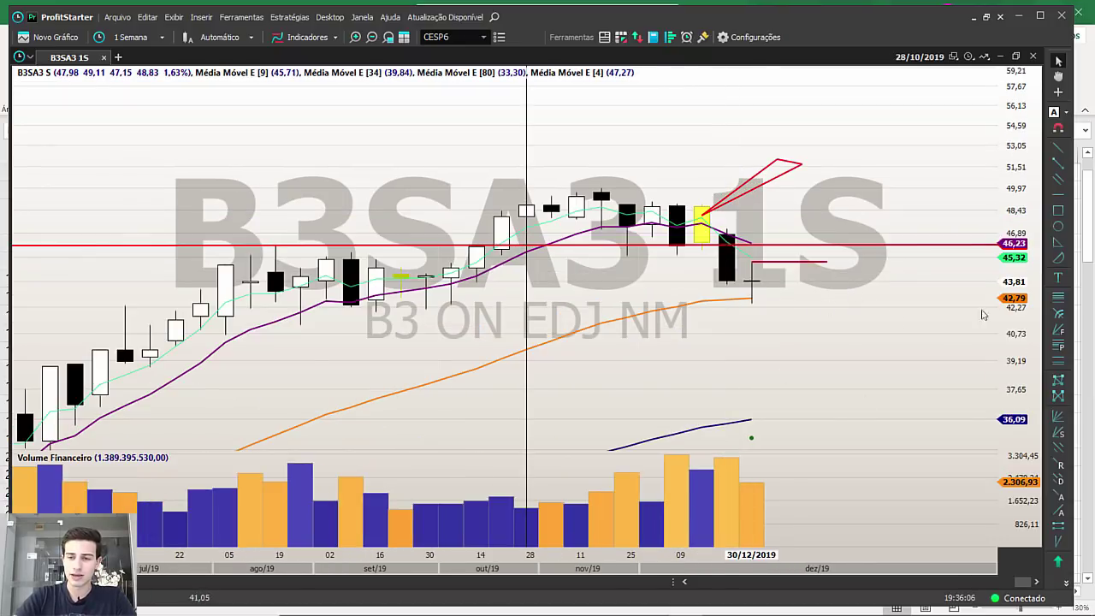
Draw a short horizontal trend line at the 30/12/2019 candle's low and frame the end of the 80-period moving average with a small rectangle.
click(1064, 170)
drag(727, 303, 851, 303)
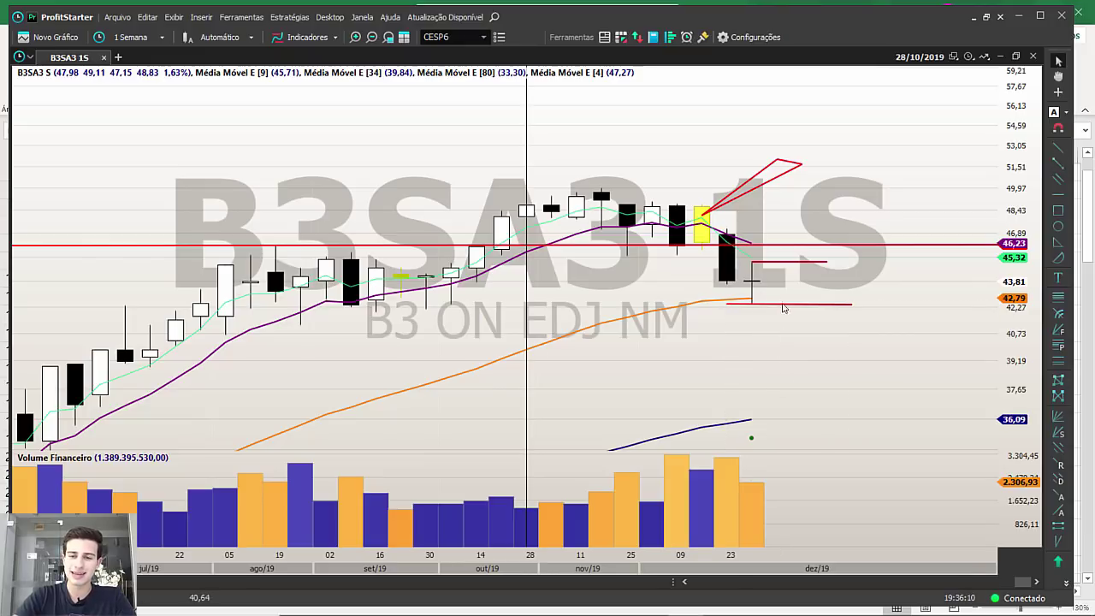
scroll(855, 331, down, 5)
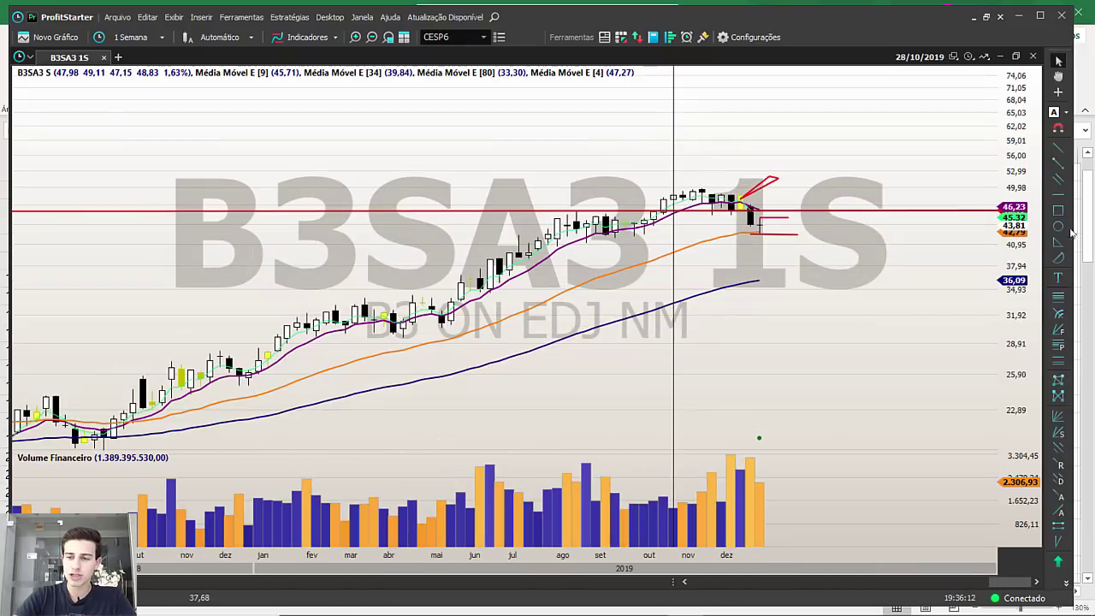
click(1059, 212)
drag(750, 273, 779, 287)
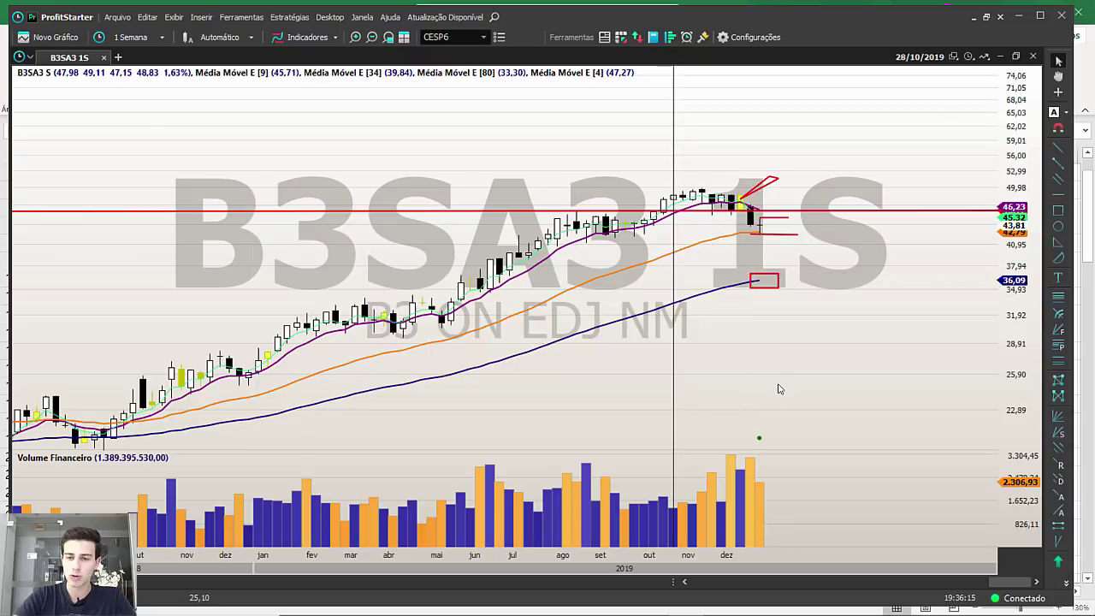
scroll(817, 350, down, 5)
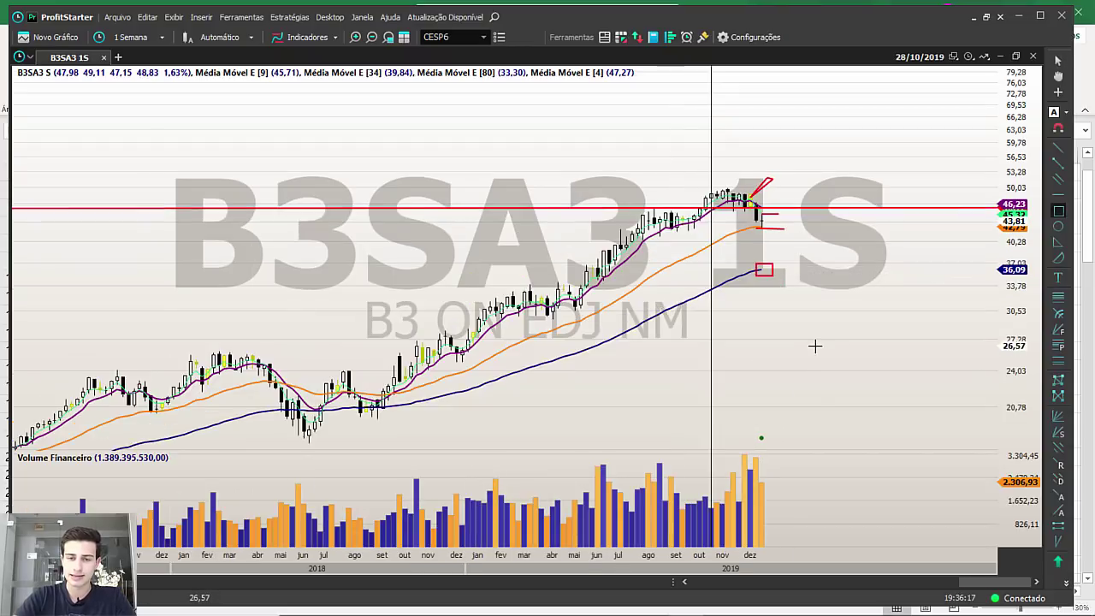
scroll(779, 344, up, 8)
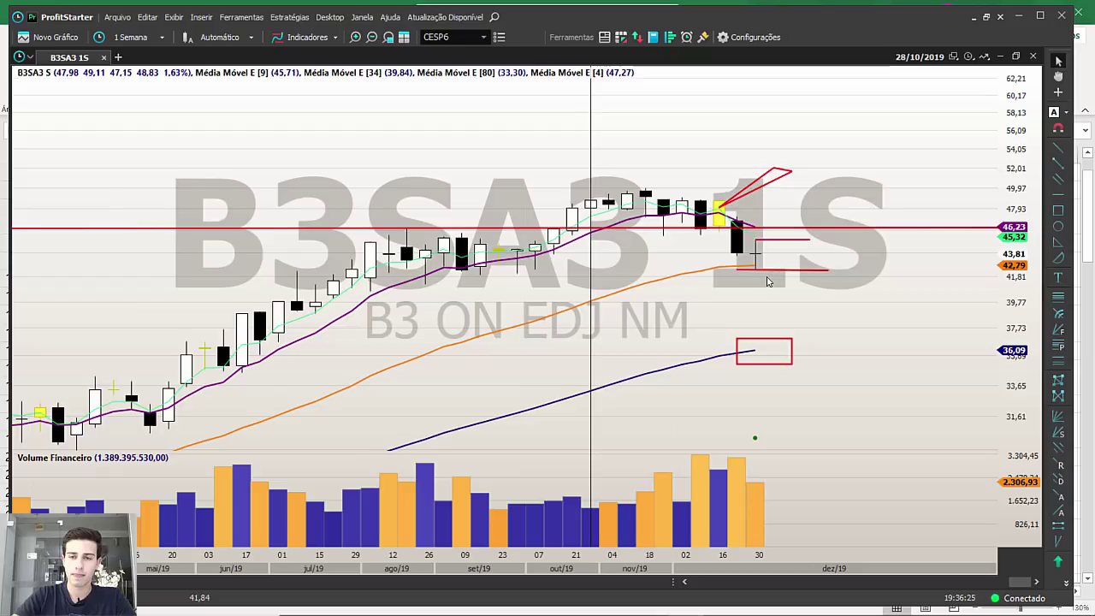
scroll(824, 308, down, 8)
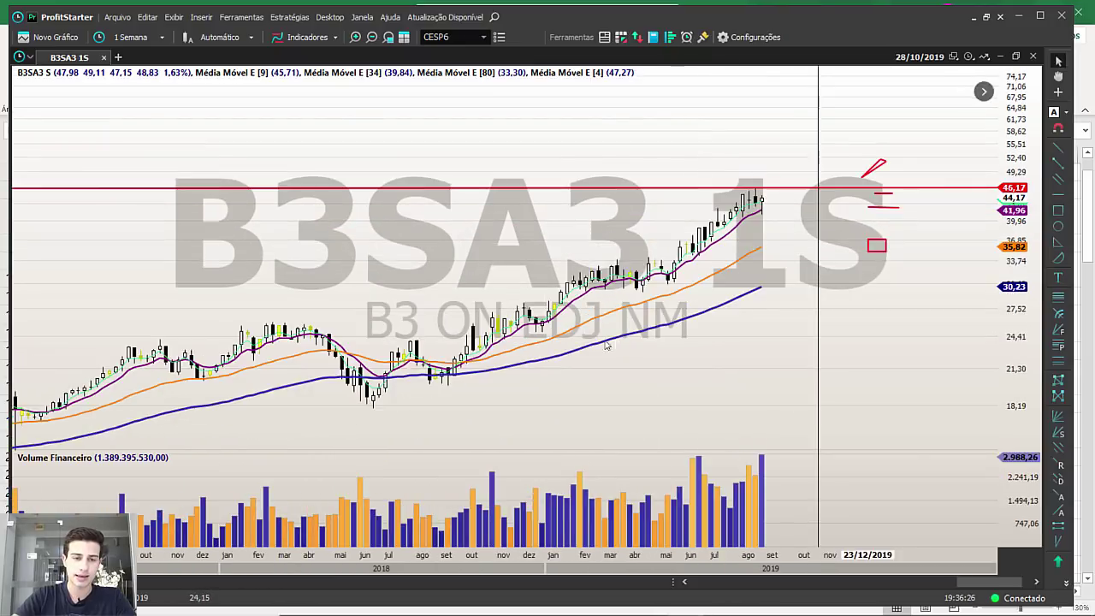
scroll(824, 311, up, 4)
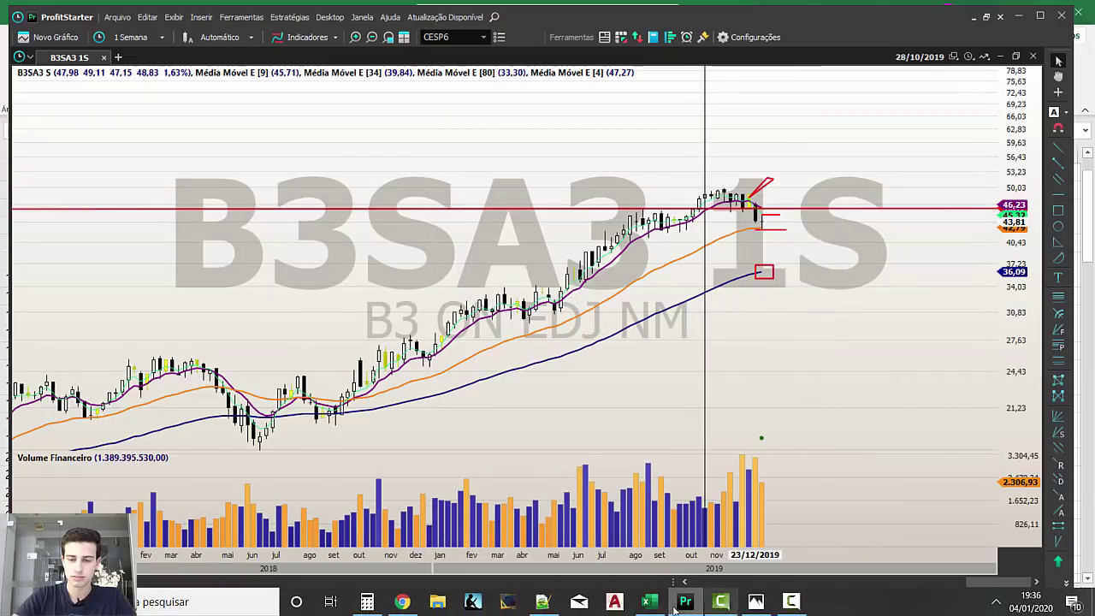
Check the next financial-sector ticker in the Excel list, then return to ProfitStarter and load the CIEL3 weekly chart.
click(650, 603)
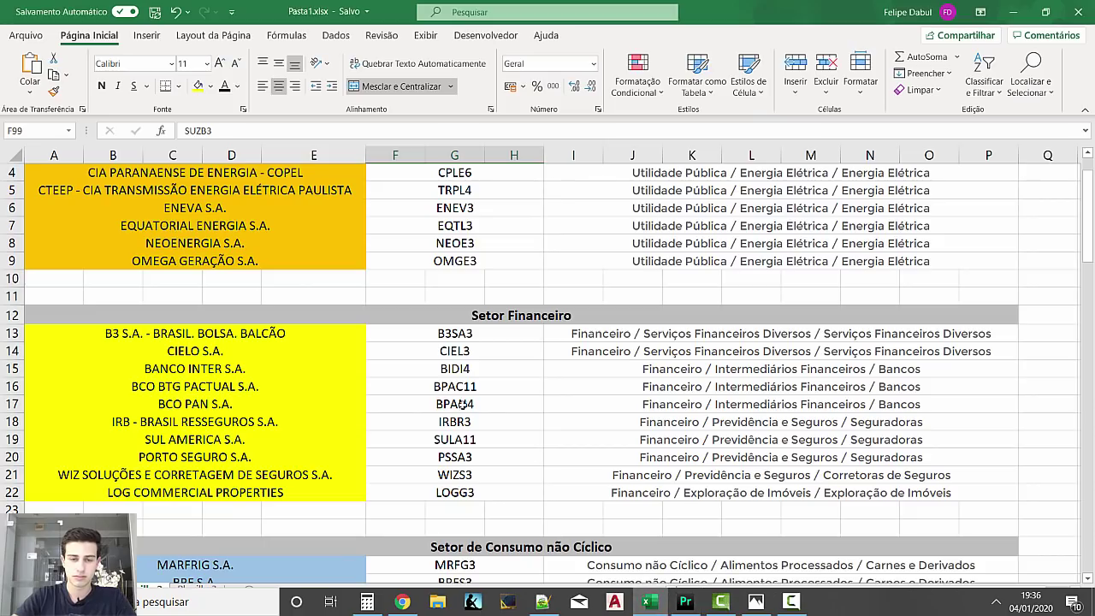
mouse_move(695, 609)
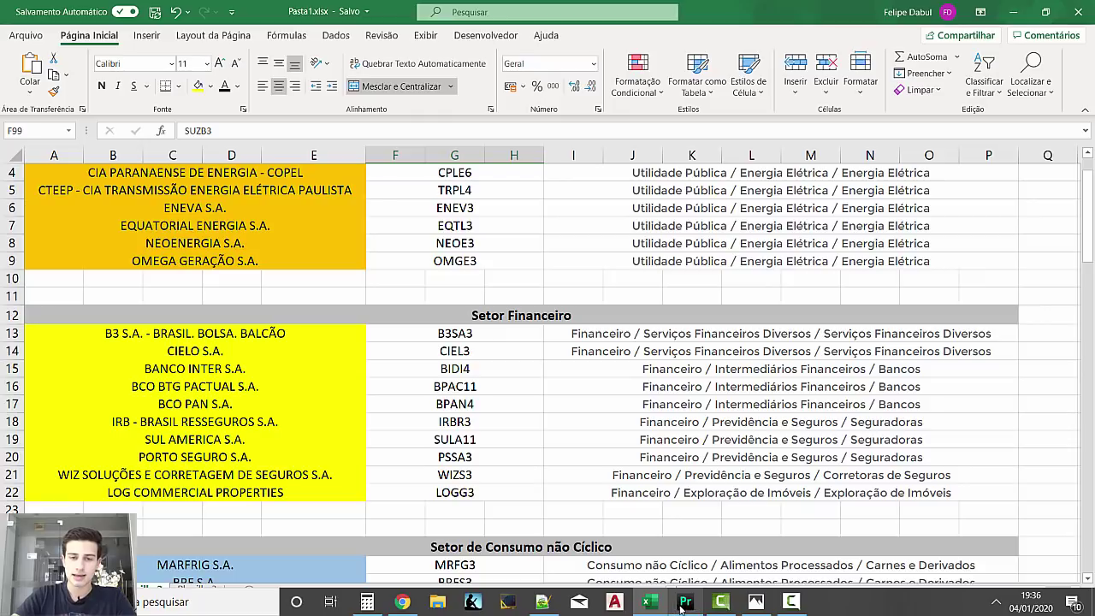
click(684, 604)
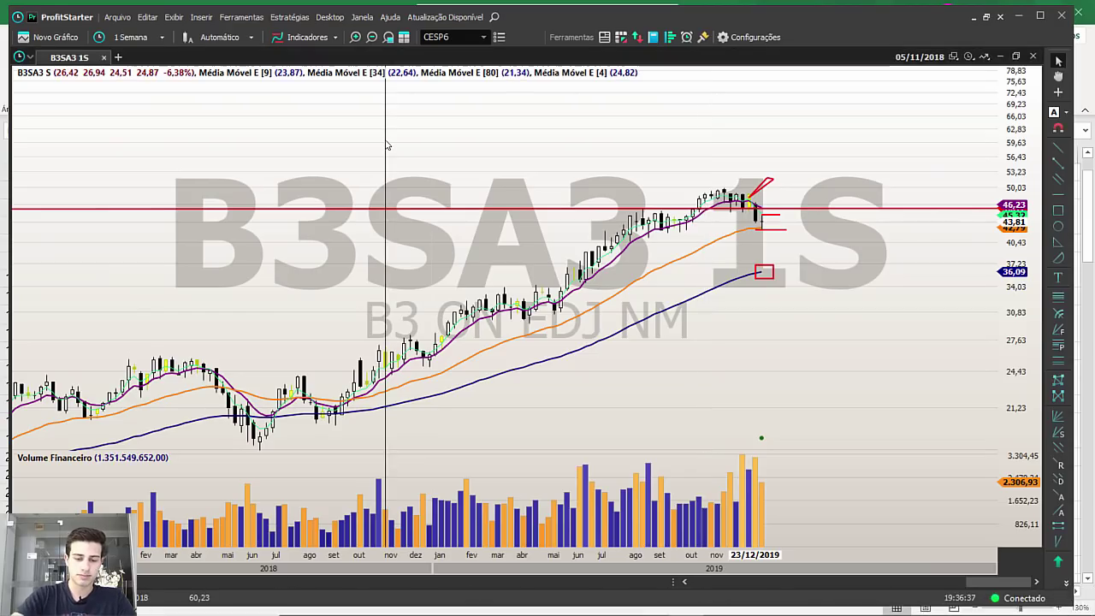
text(CIEL3)
key(Return)
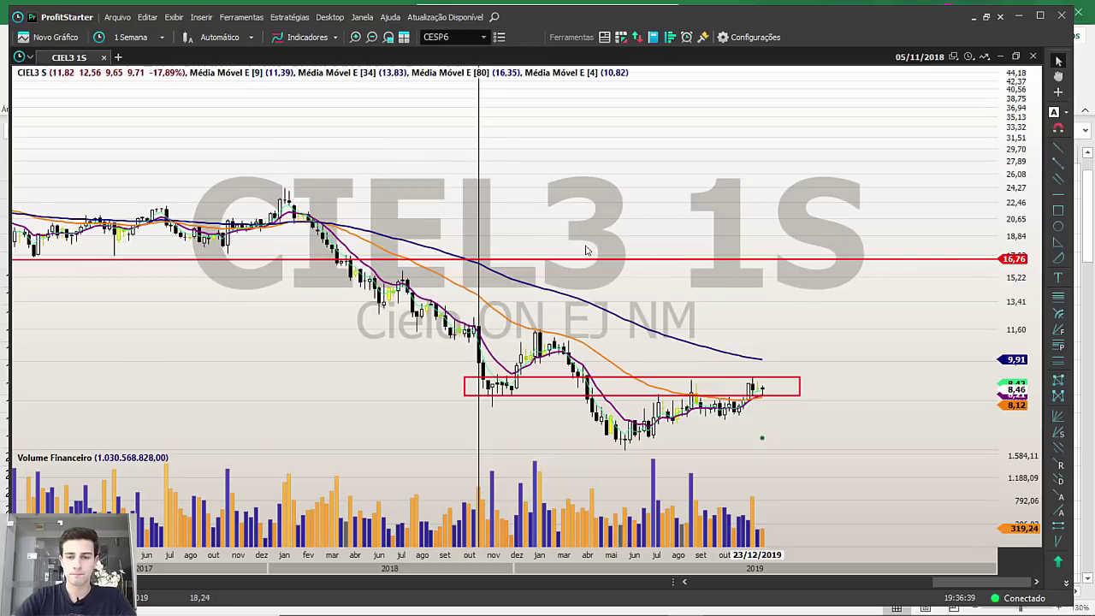
Examine CIEL3's recent weekly candles within the marked resistance rectangle and their relation to the moving averages and the longer trend.
scroll(689, 319, up, 5)
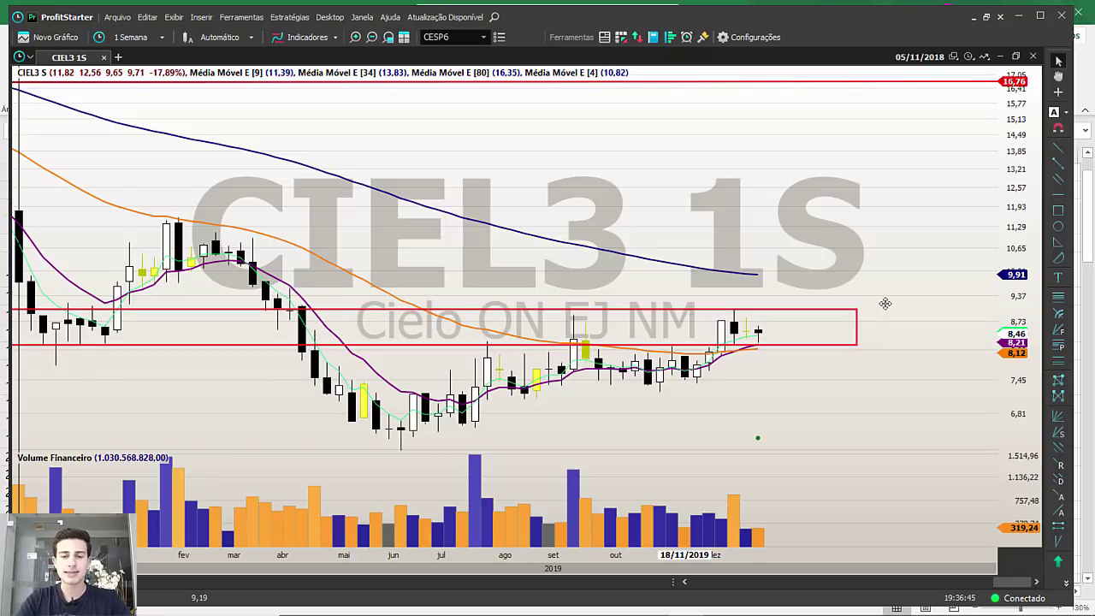
scroll(887, 291, down, 3)
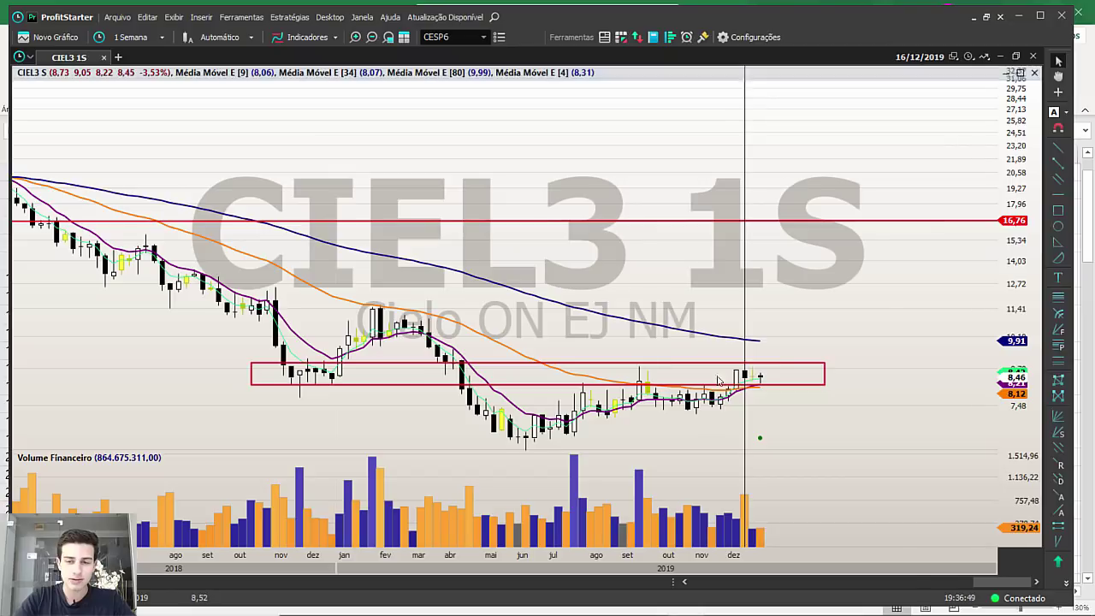
scroll(765, 384, up, 4)
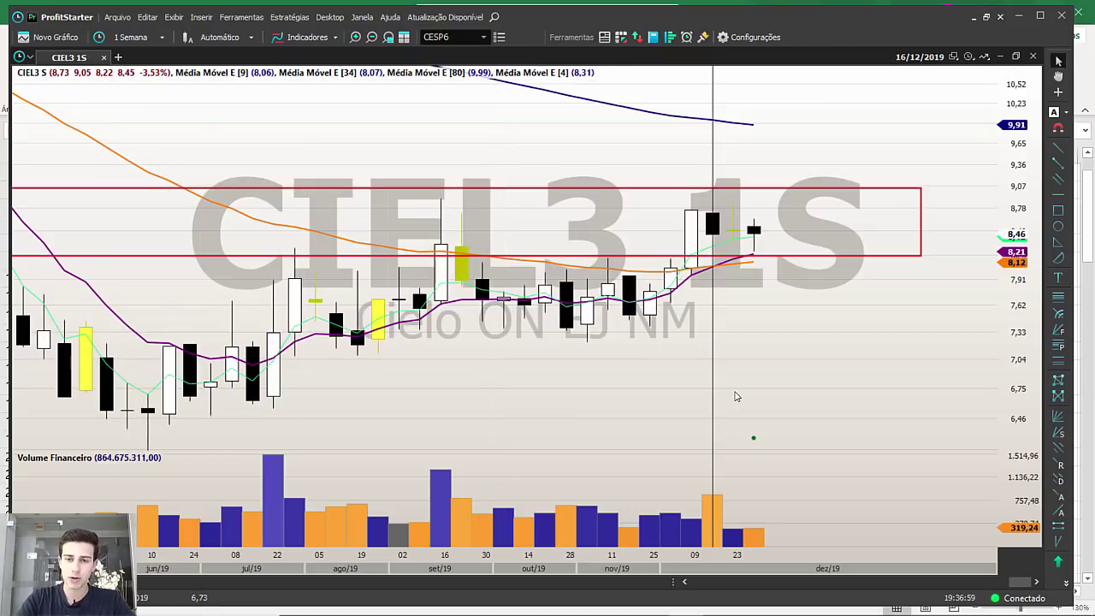
scroll(734, 396, down, 5)
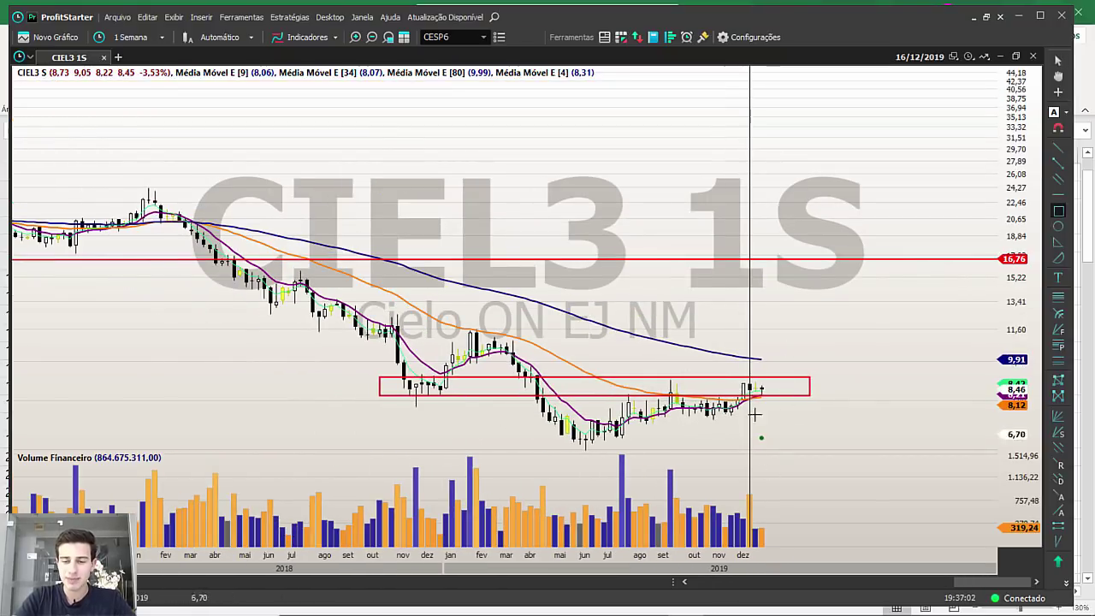
scroll(755, 402, up, 3)
scroll(754, 402, down, 1)
scroll(772, 408, down, 1)
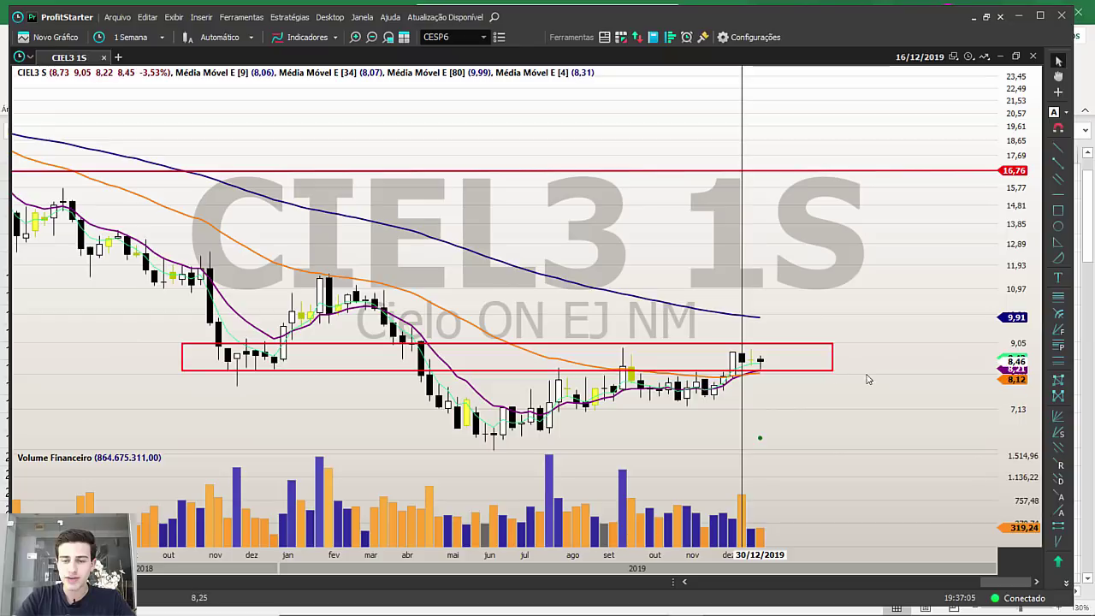
Draw a narrow upright rectangle just after CIEL3's last candle, reaching from the candle towards the 80-period moving average, and trim its width.
click(1058, 210)
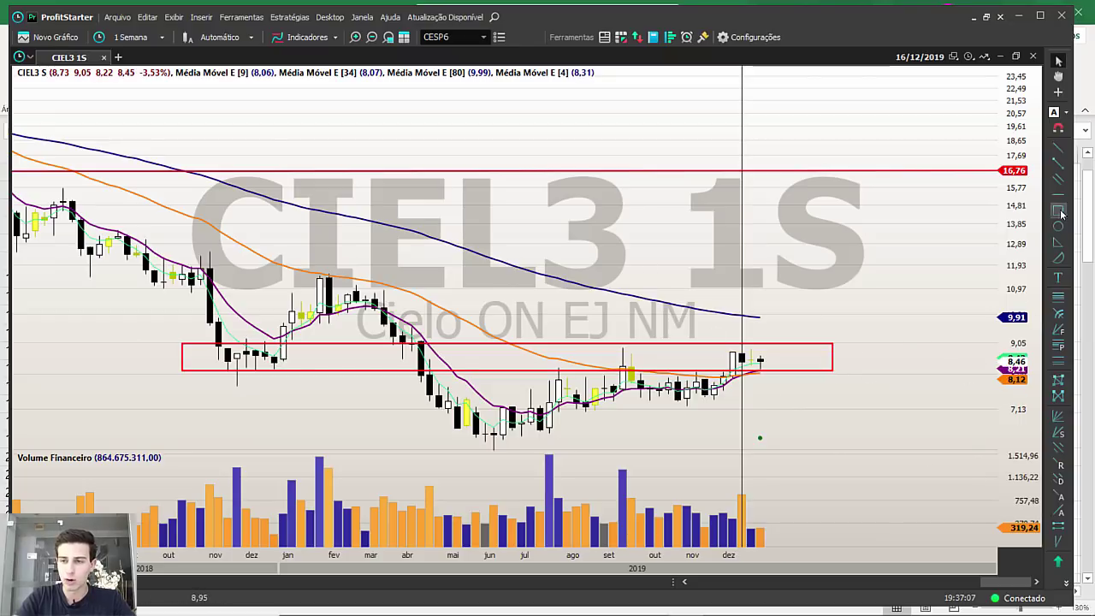
drag(759, 324, 787, 368)
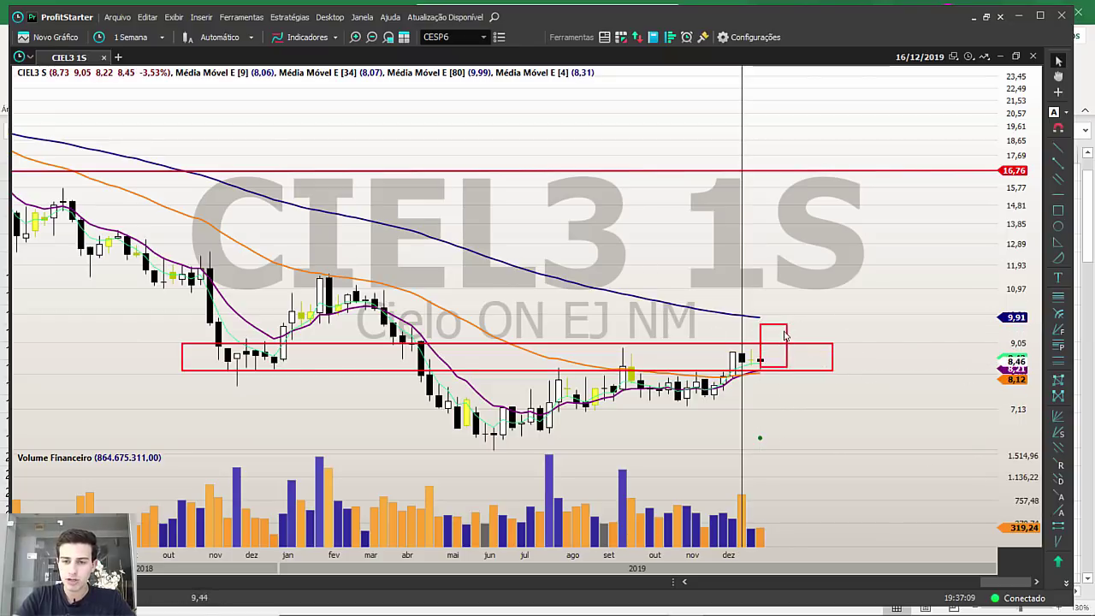
drag(759, 324, 779, 322)
click(751, 318)
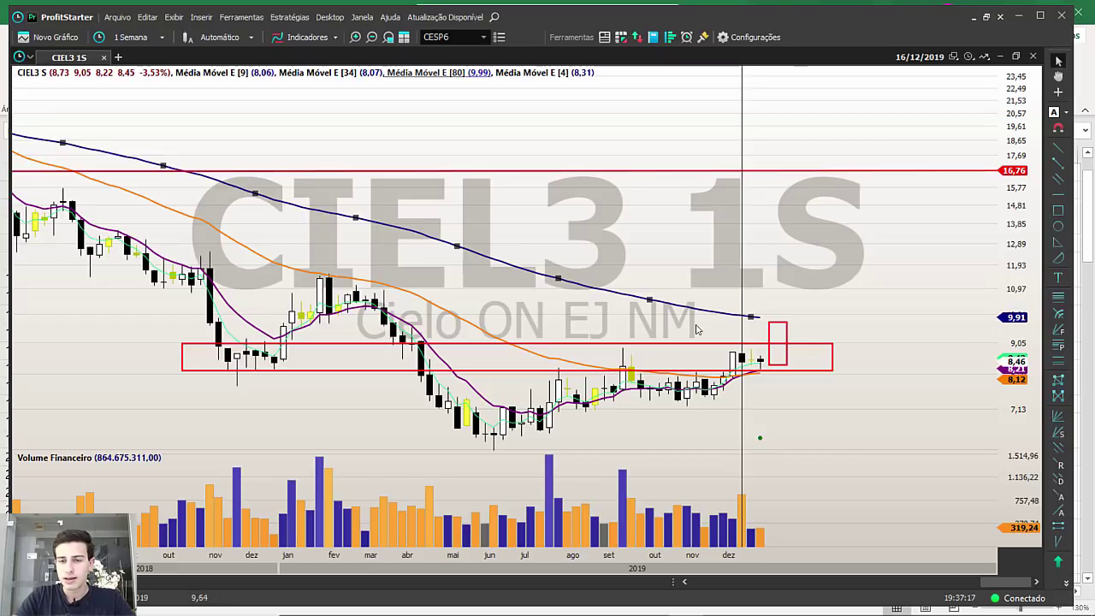
scroll(853, 383, down, 3)
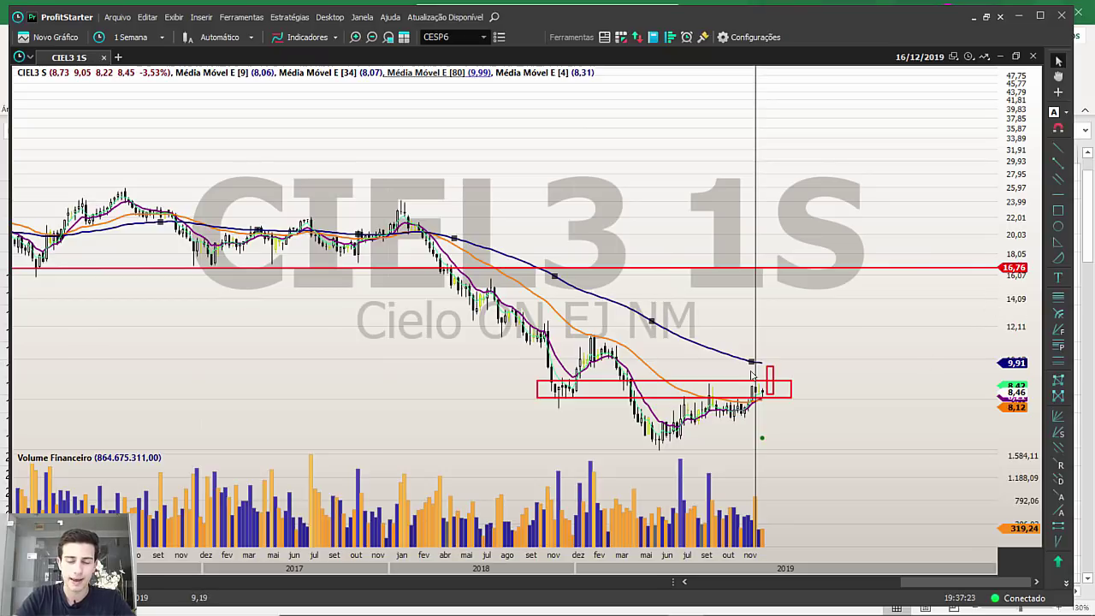
scroll(806, 410, up, 4)
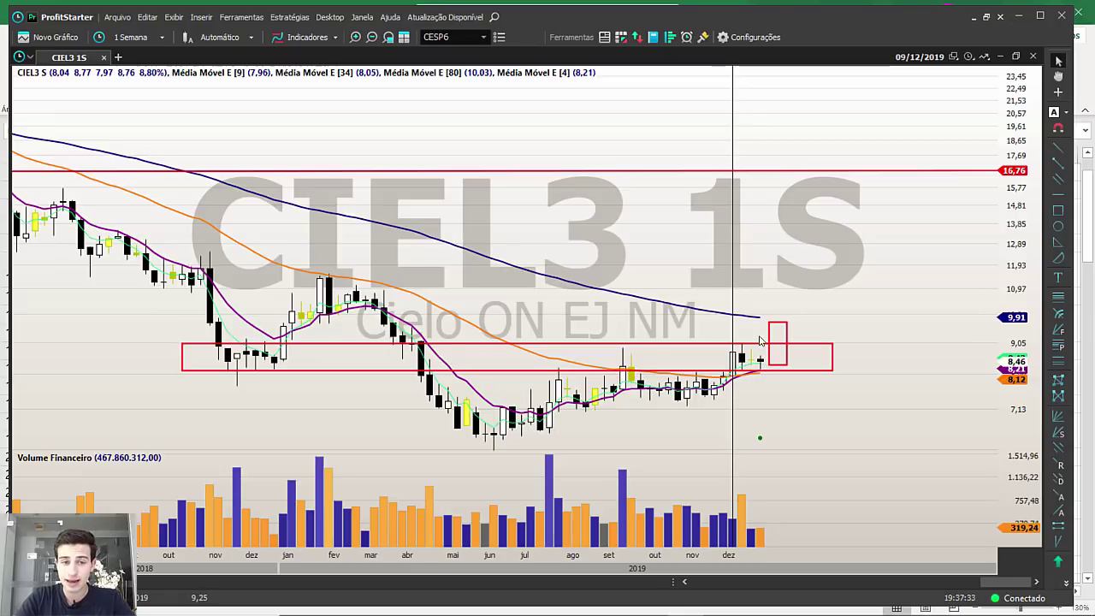
scroll(752, 359, up, 5)
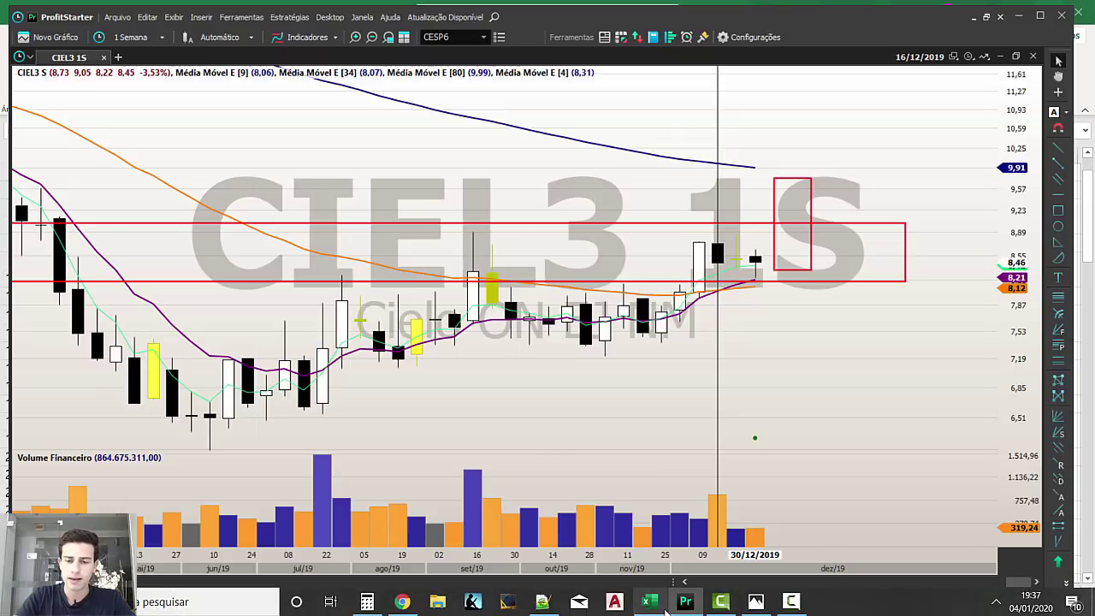
Switch to the Excel ticker list, fill the CIEL3 cell with standard red, and return to the CIEL3 chart in ProfitStarter.
click(652, 603)
click(454, 351)
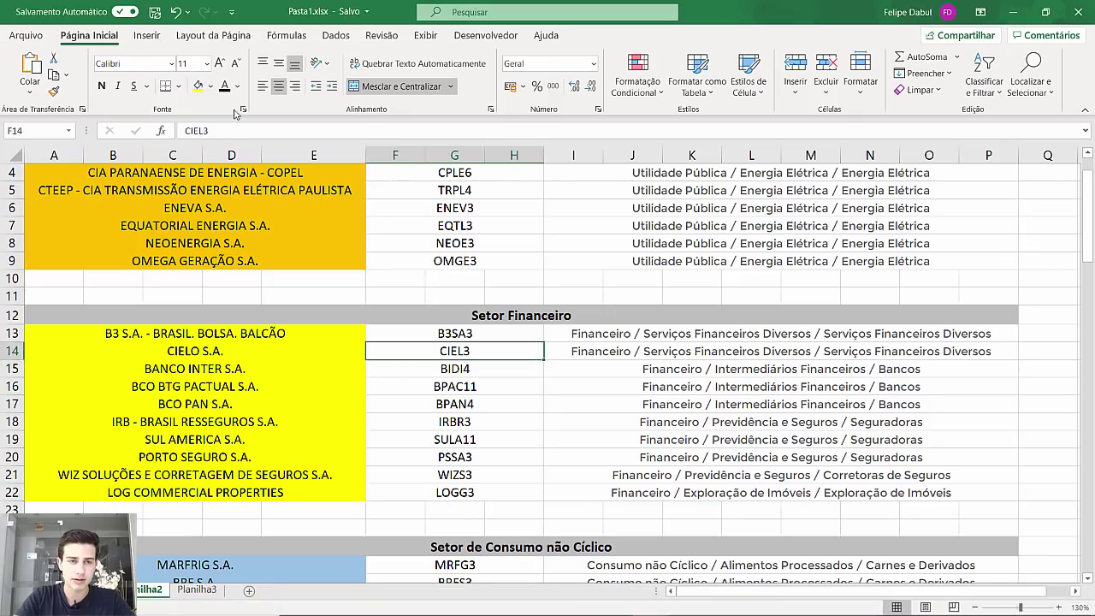
click(209, 86)
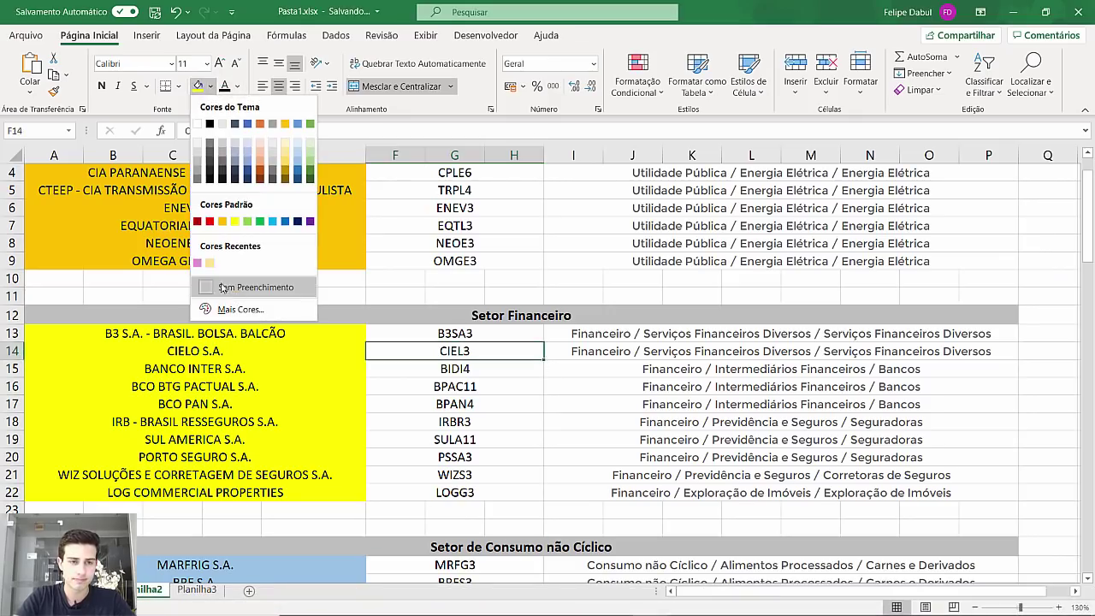
click(209, 222)
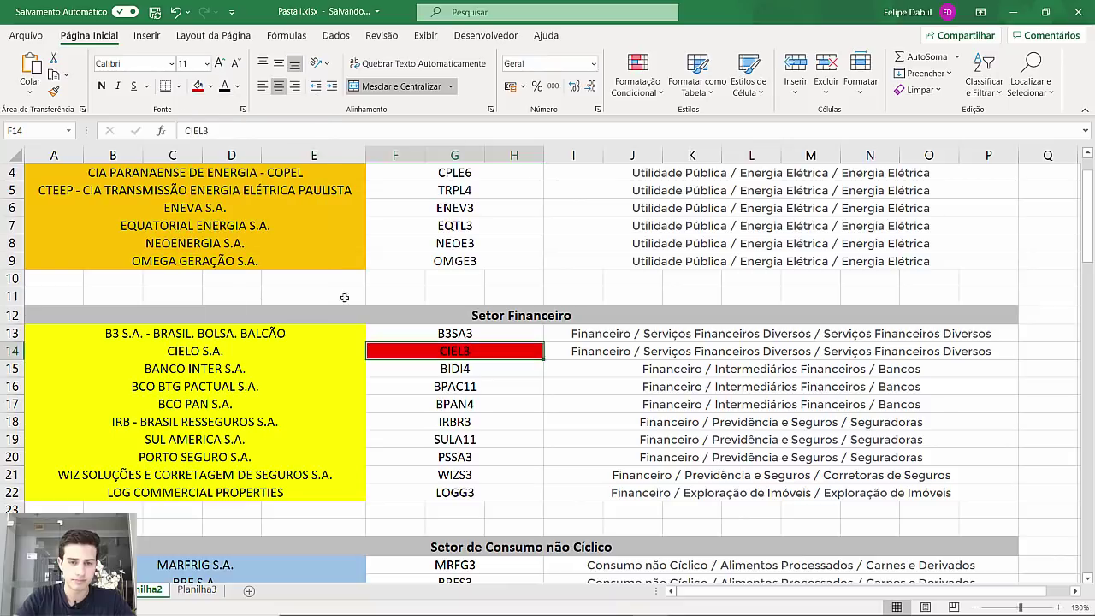
click(699, 606)
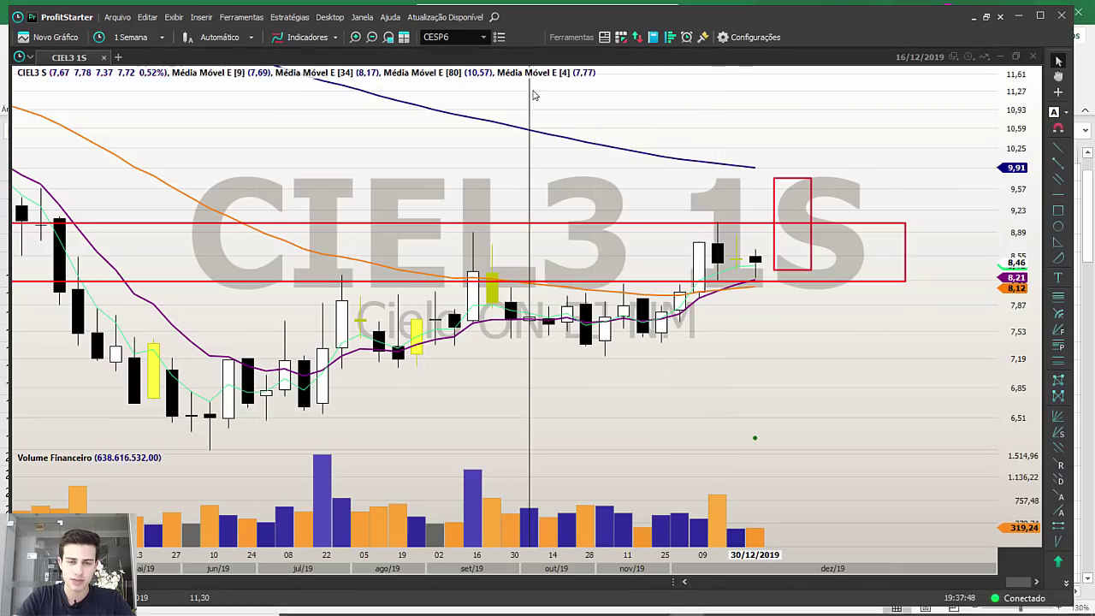
scroll(743, 306, down, 5)
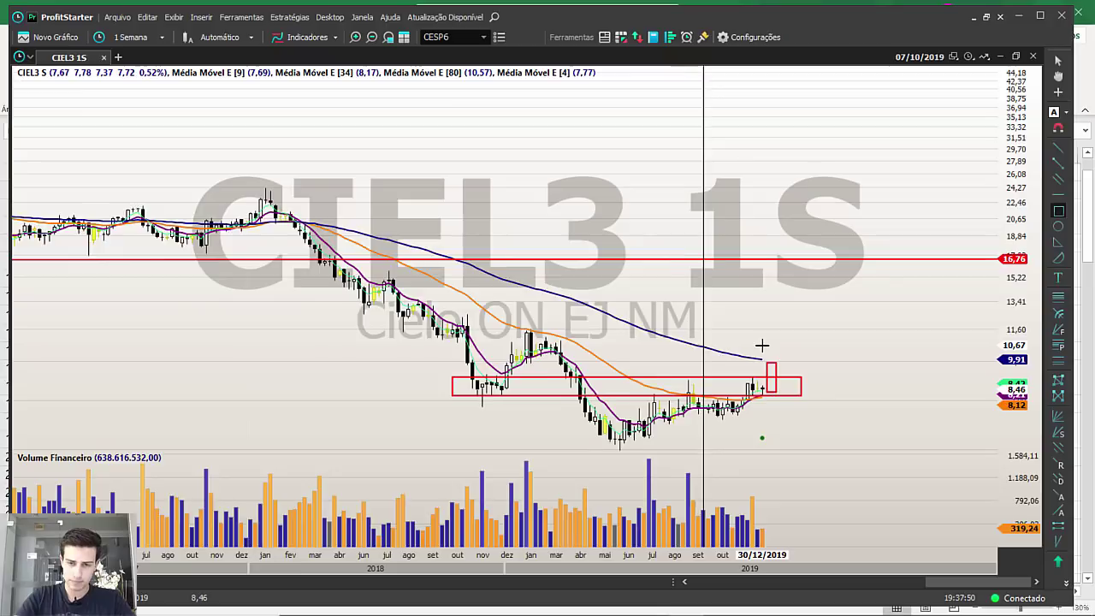
Switch to the Fundamentus page in Chrome and look up the stock CIEL3.
mouse_move(456, 599)
click(405, 611)
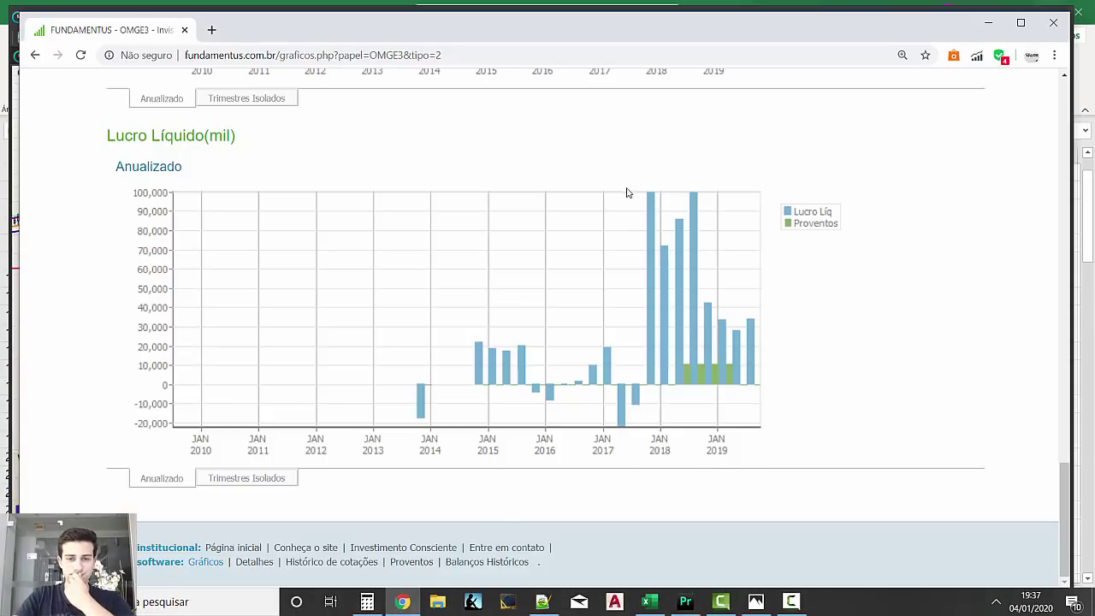
scroll(830, 370, up, 11)
scroll(831, 368, up, 10)
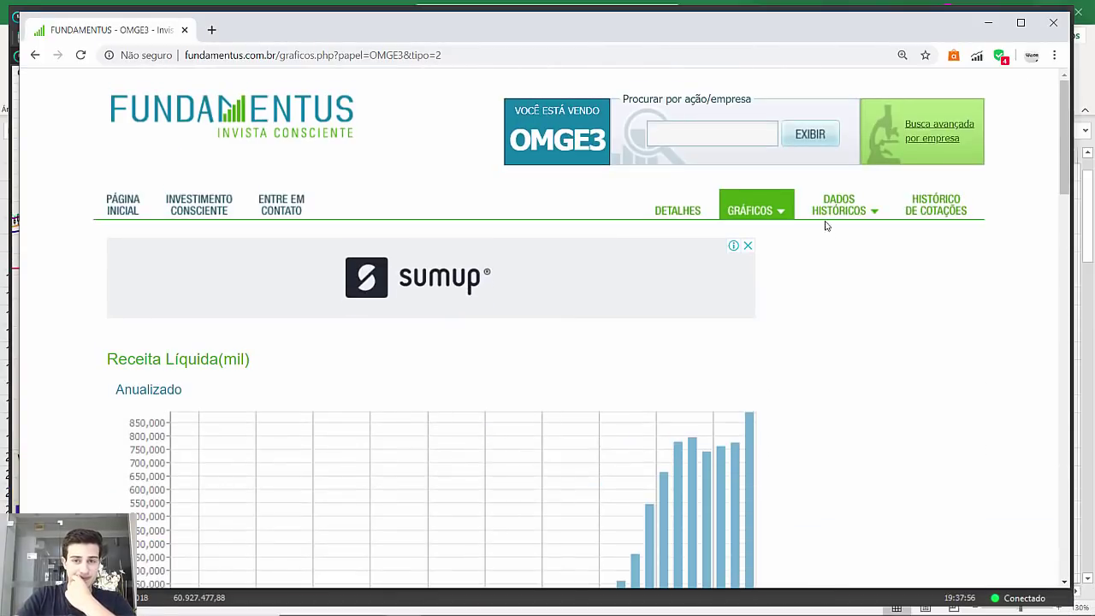
click(762, 137)
text(CIEL3)
key(Return)
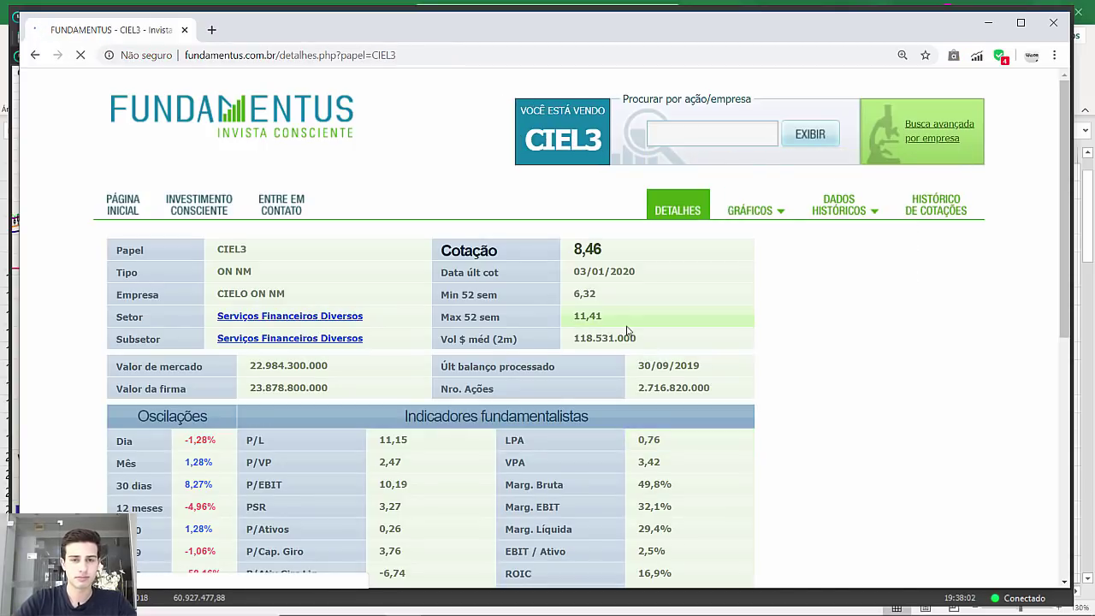
Open CIEL3's balance sheet charts (Balanço patrimonial) and examine the assets and net debt history.
mouse_move(753, 214)
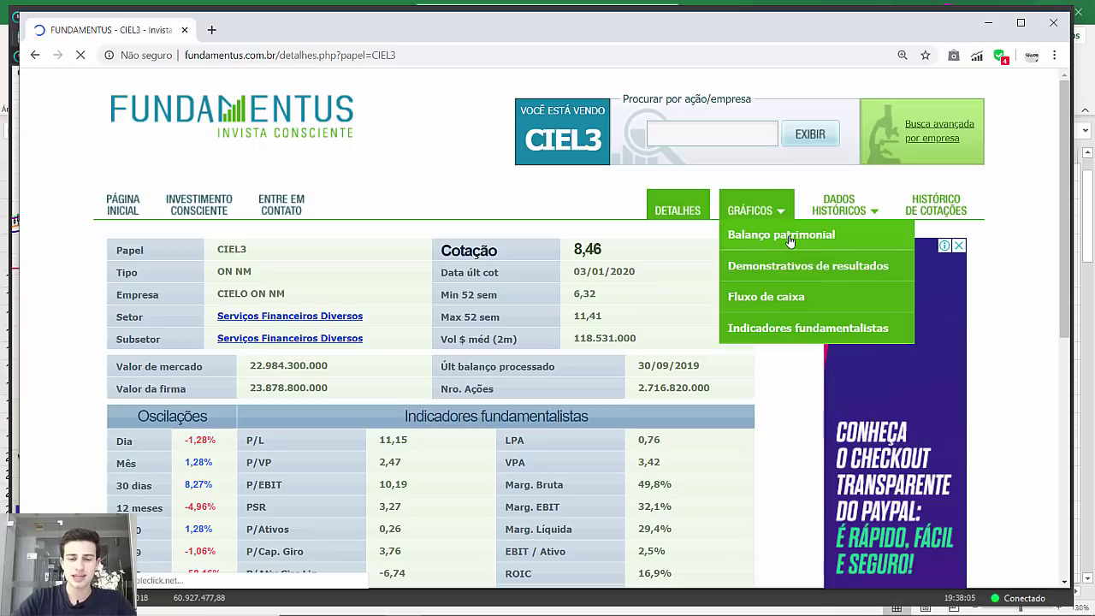
click(791, 241)
scroll(742, 440, down, 3)
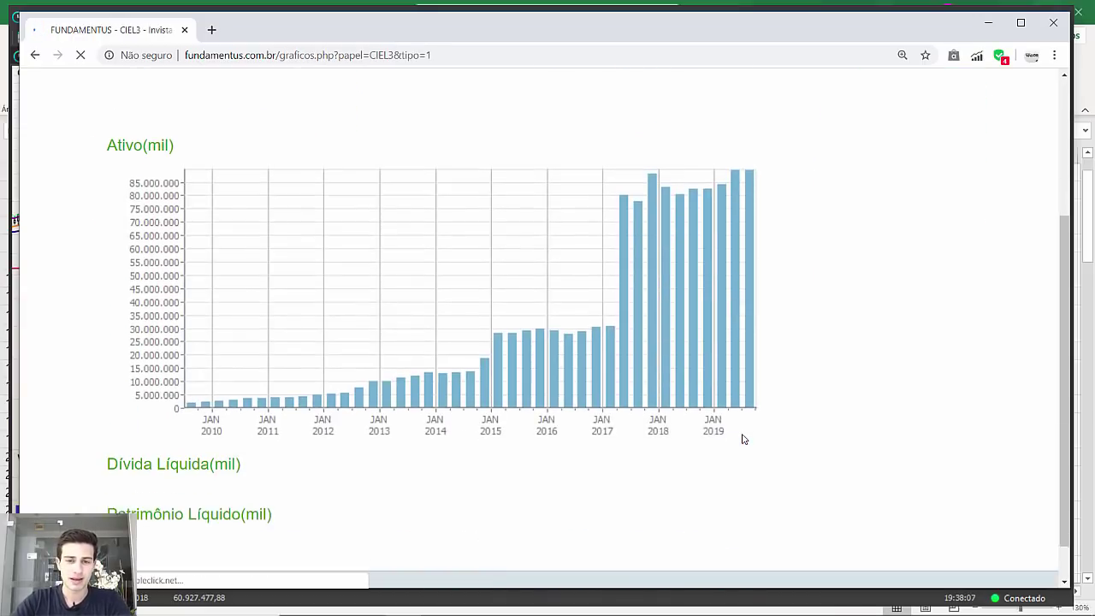
scroll(742, 439, down, 5)
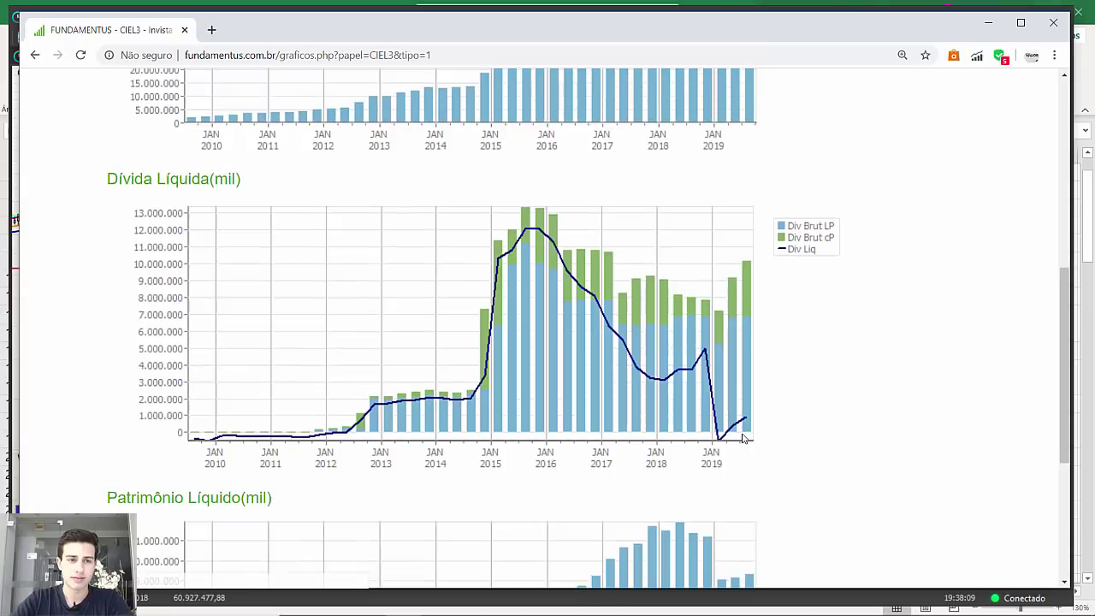
Open CIEL3's income statement charts (Demonstrativos de resultados).
scroll(741, 427, up, 8)
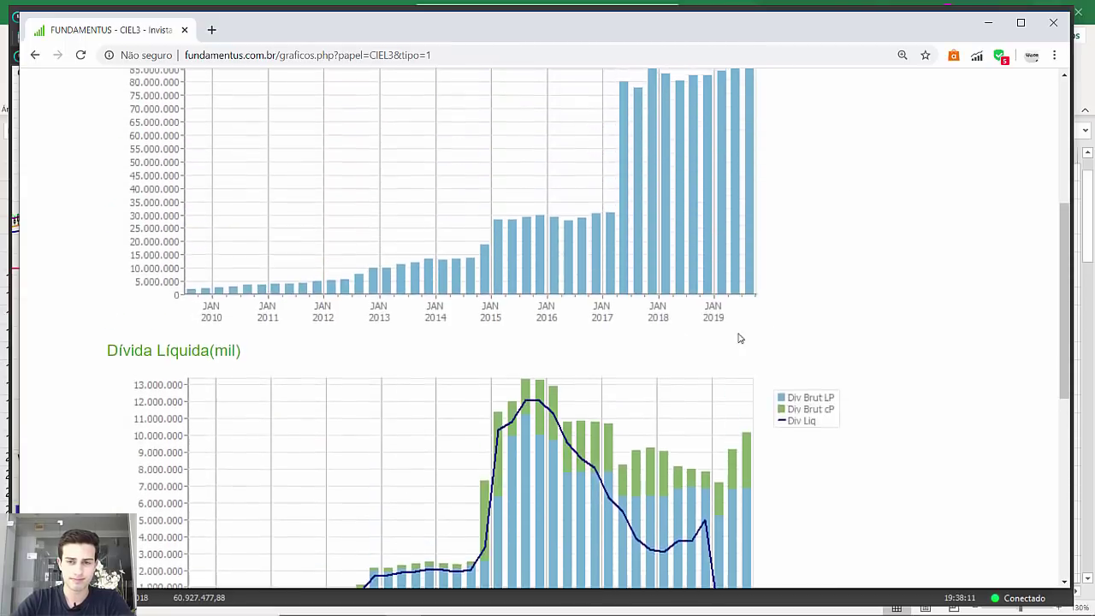
mouse_move(751, 211)
click(780, 265)
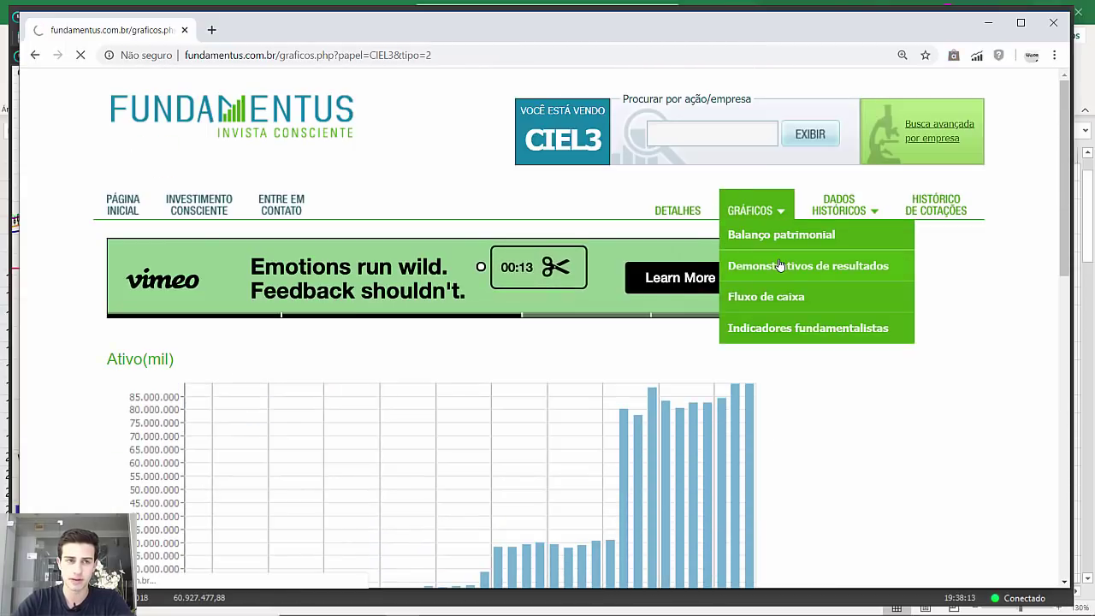
Examine CIEL3's annualised income statement charts for net revenue, margins, financial result and net profit versus dividends.
scroll(818, 430, down, 4)
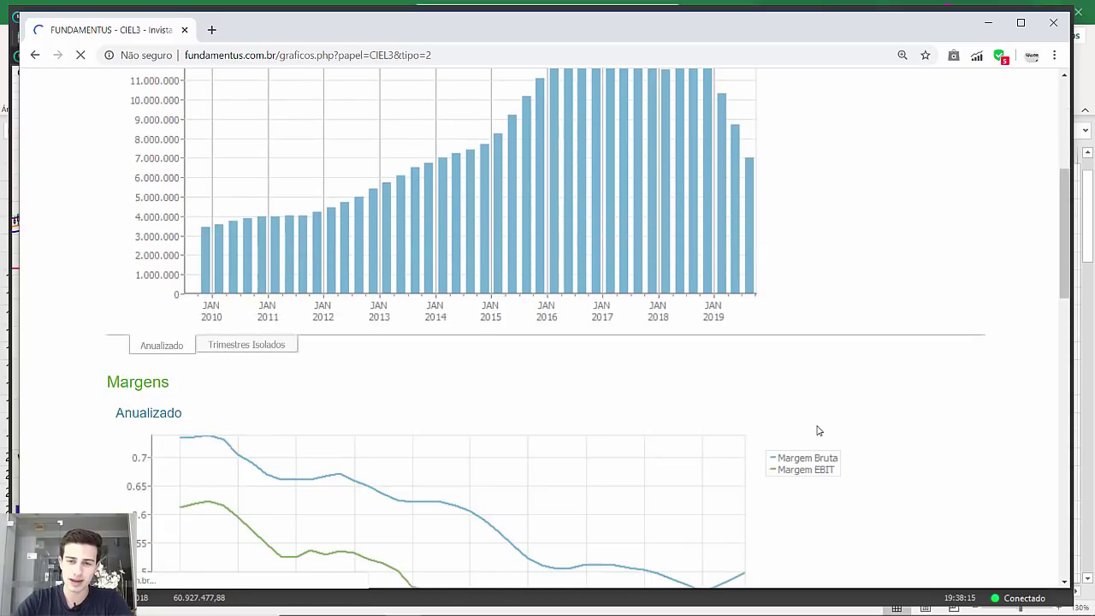
scroll(818, 431, up, 2)
scroll(818, 430, down, 2)
scroll(819, 430, up, 1)
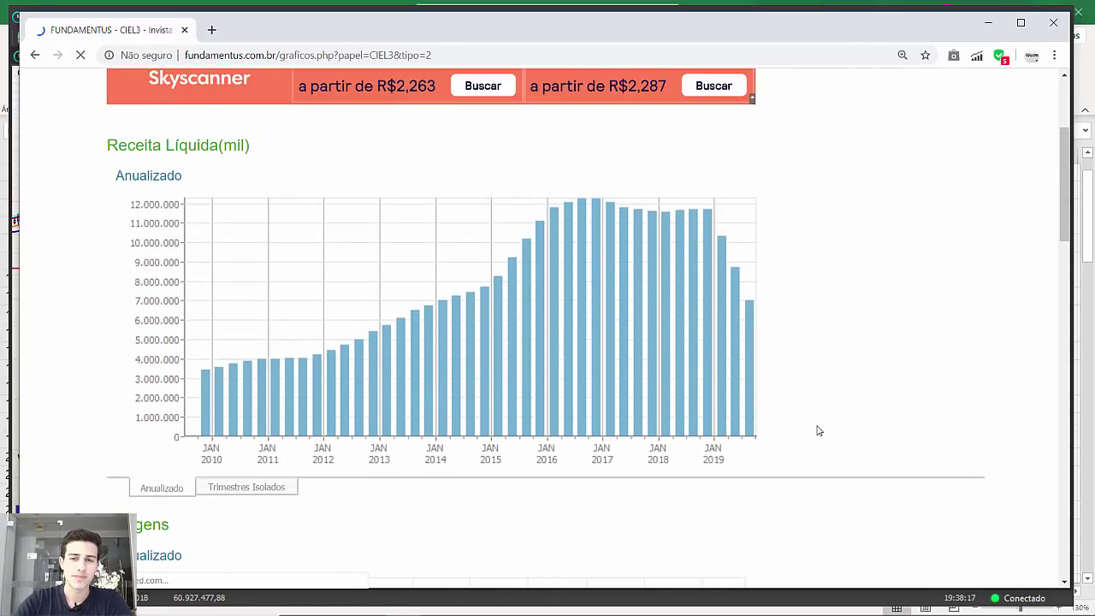
scroll(867, 377, down, 10)
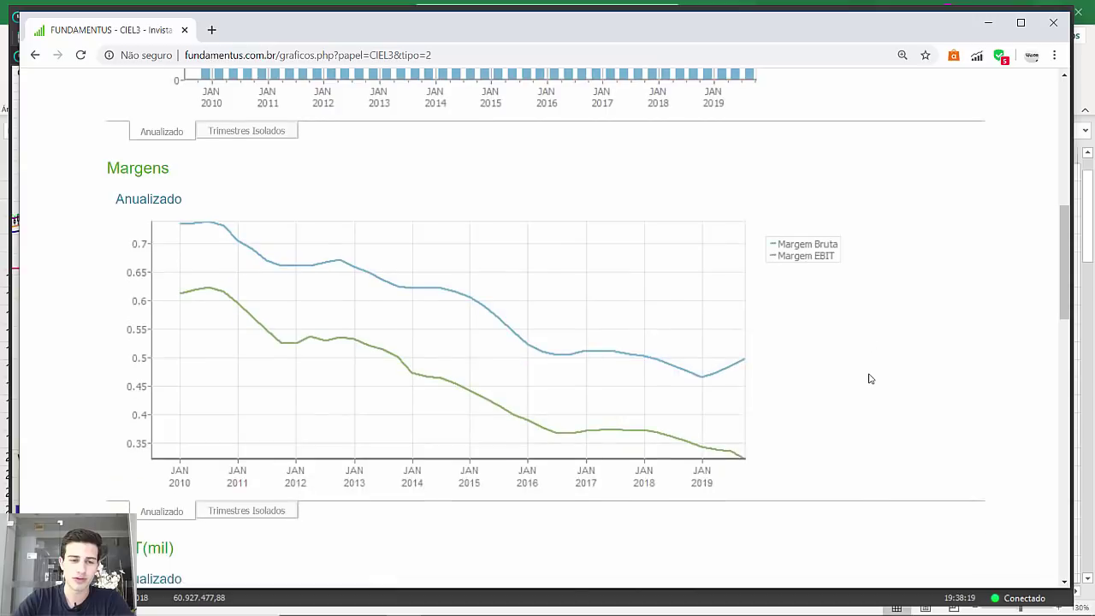
scroll(709, 317, down, 4)
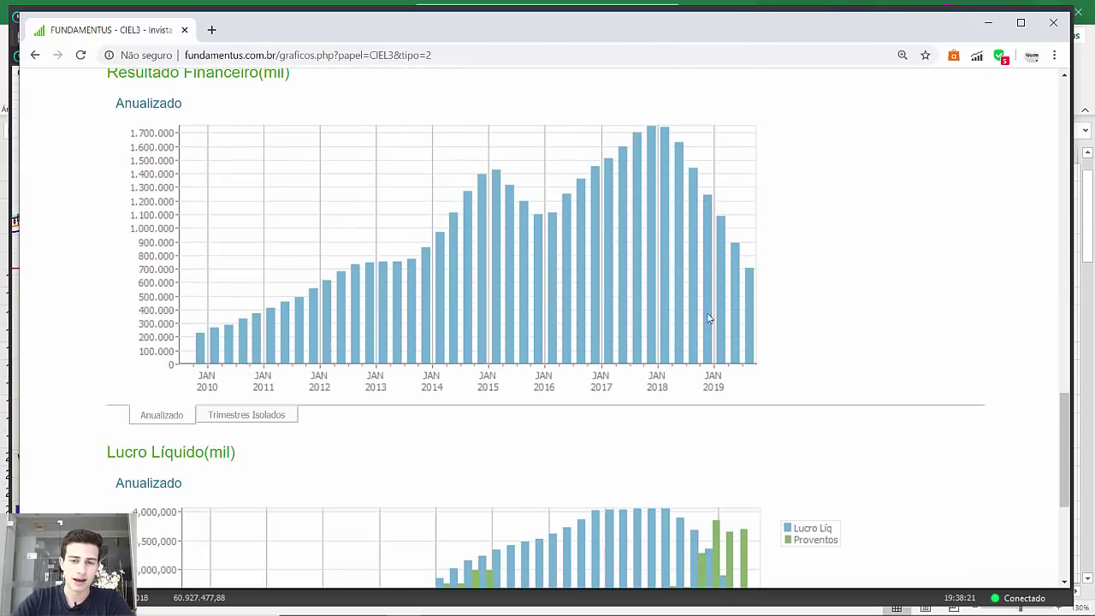
scroll(692, 330, down, 3)
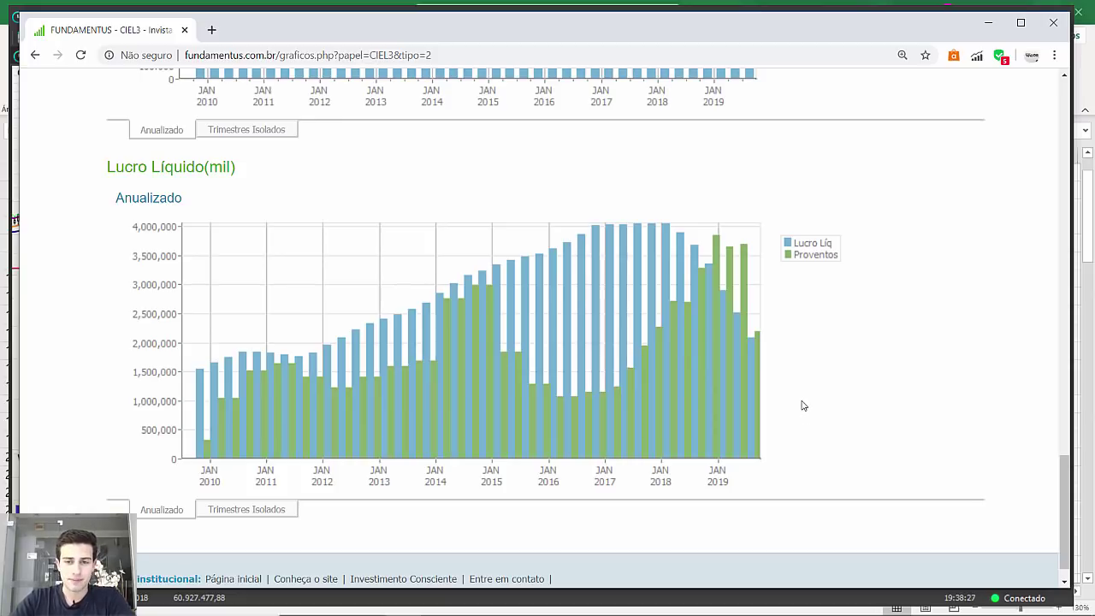
Switch back to ProfitStarter and review CIEL3's recent weekly candles around the marked red price zone.
click(685, 601)
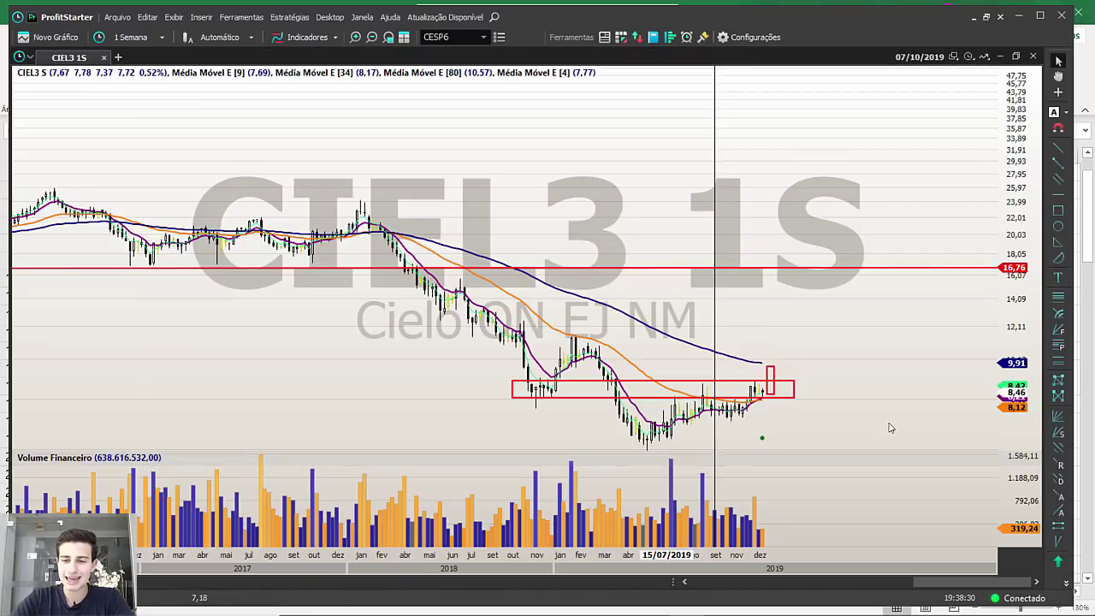
scroll(769, 407, up, 2)
scroll(770, 407, up, 1)
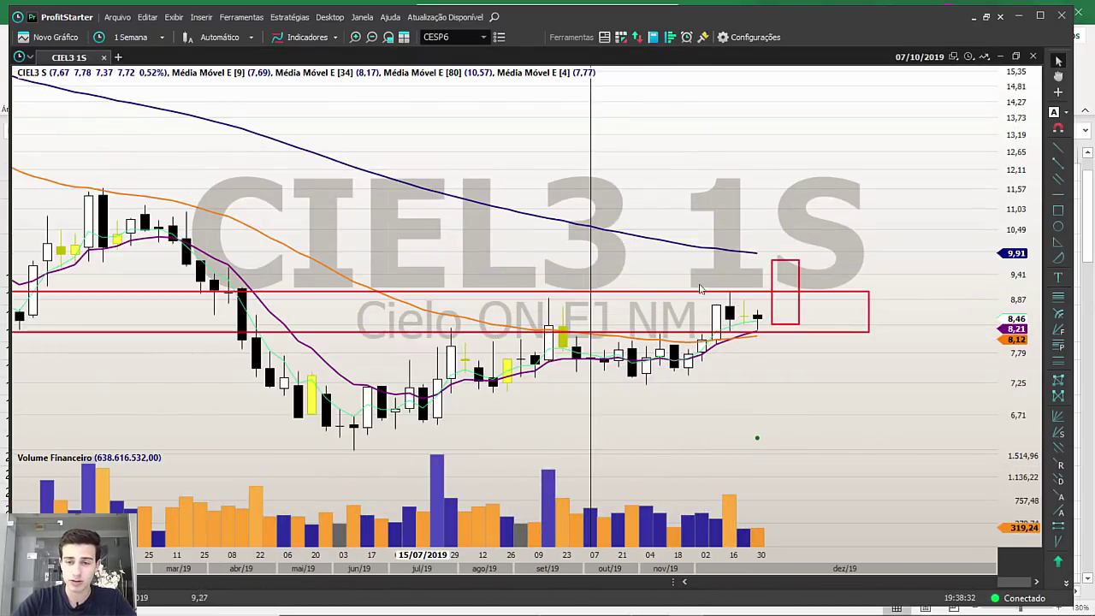
scroll(828, 295, up, 1)
scroll(828, 295, down, 3)
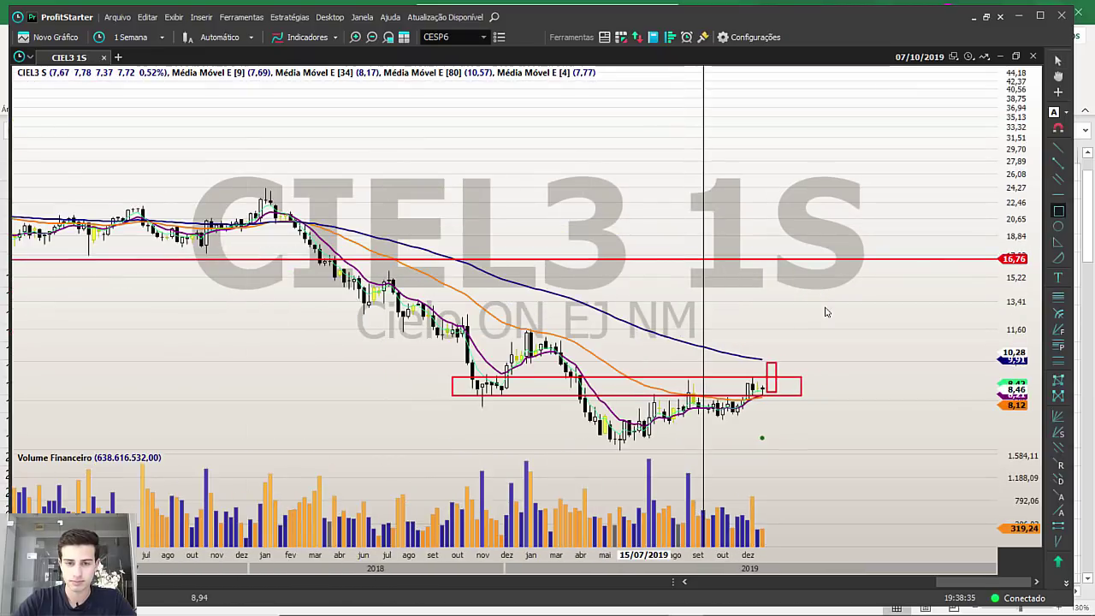
Load the BIDI4 weekly chart and focus on its most recent candles.
mouse_move(665, 606)
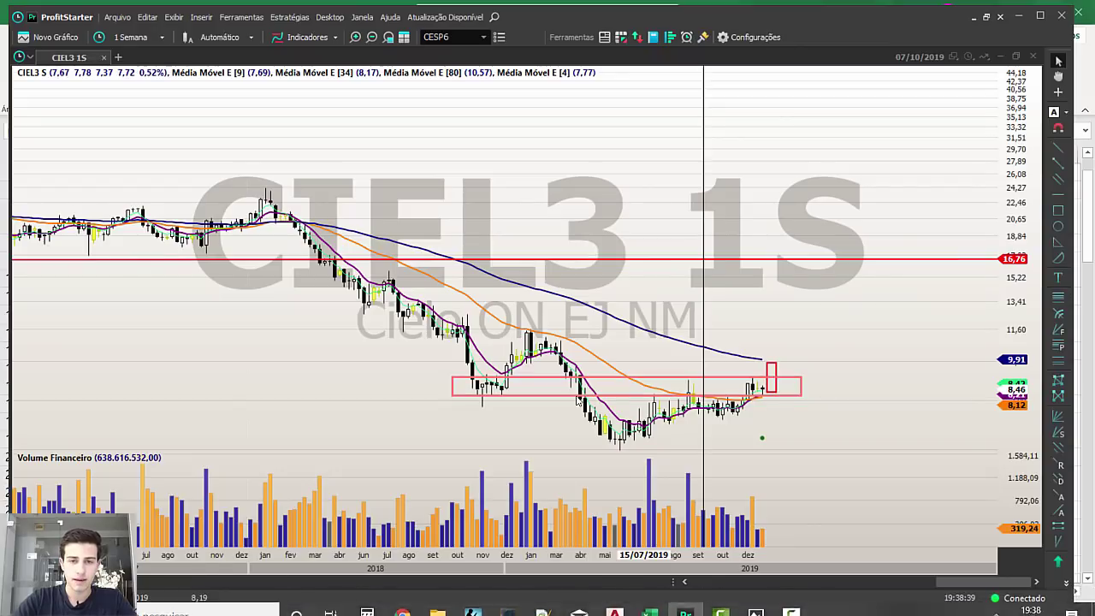
text(BIDI4)
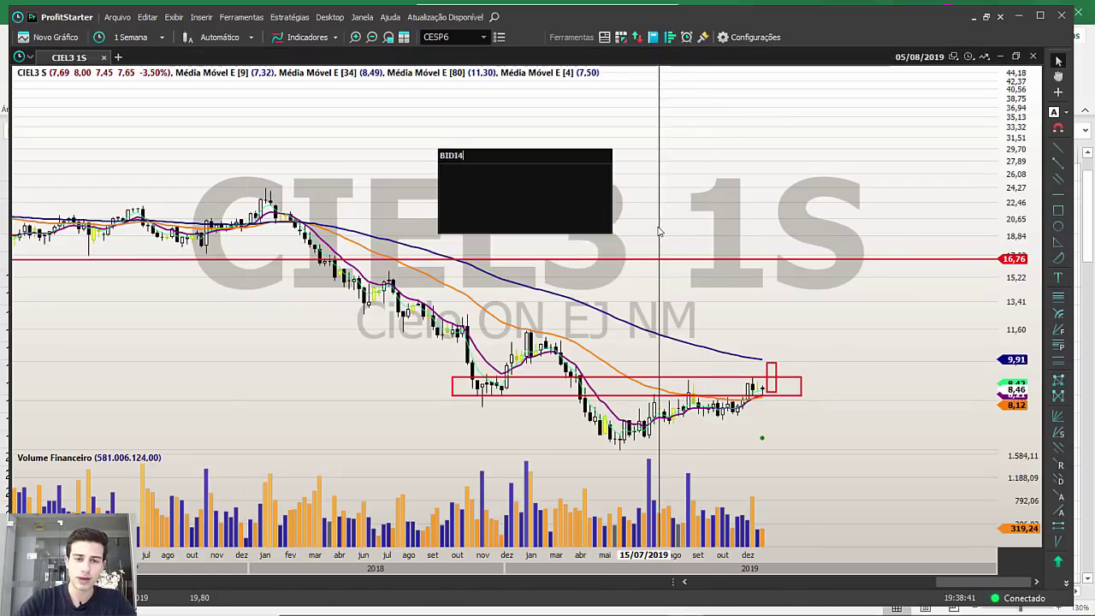
key(Return)
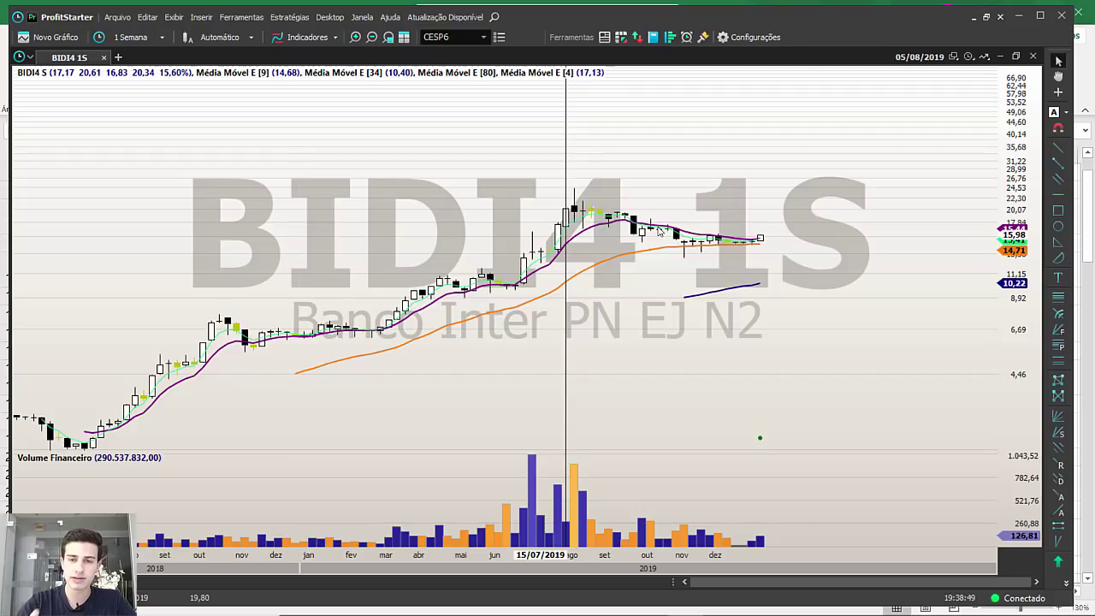
scroll(804, 310, up, 5)
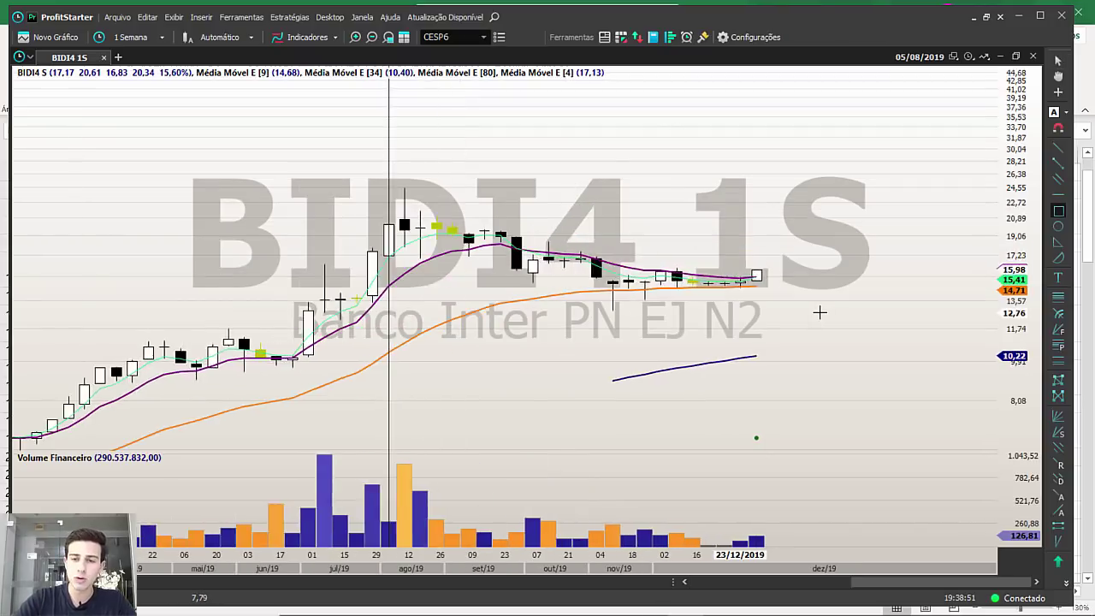
scroll(734, 391, up, 3)
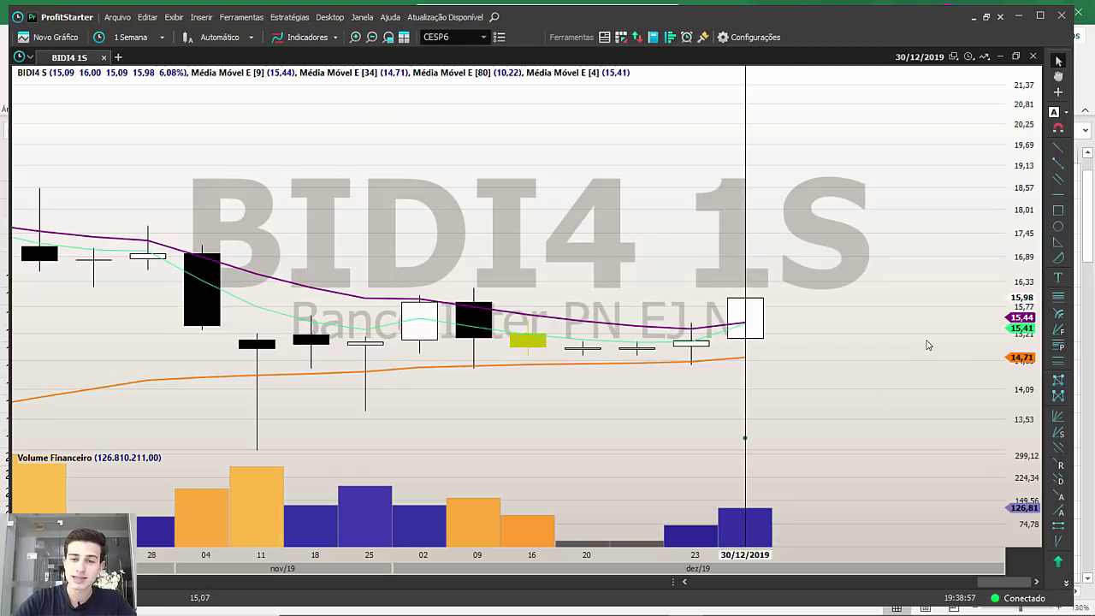
Draw a triangle from the 30/12/2019 BIDI4 candle at about 15.94, with its other corners near 18.5 to 18.7 in mid-December.
click(1058, 242)
drag(745, 299, 636, 181)
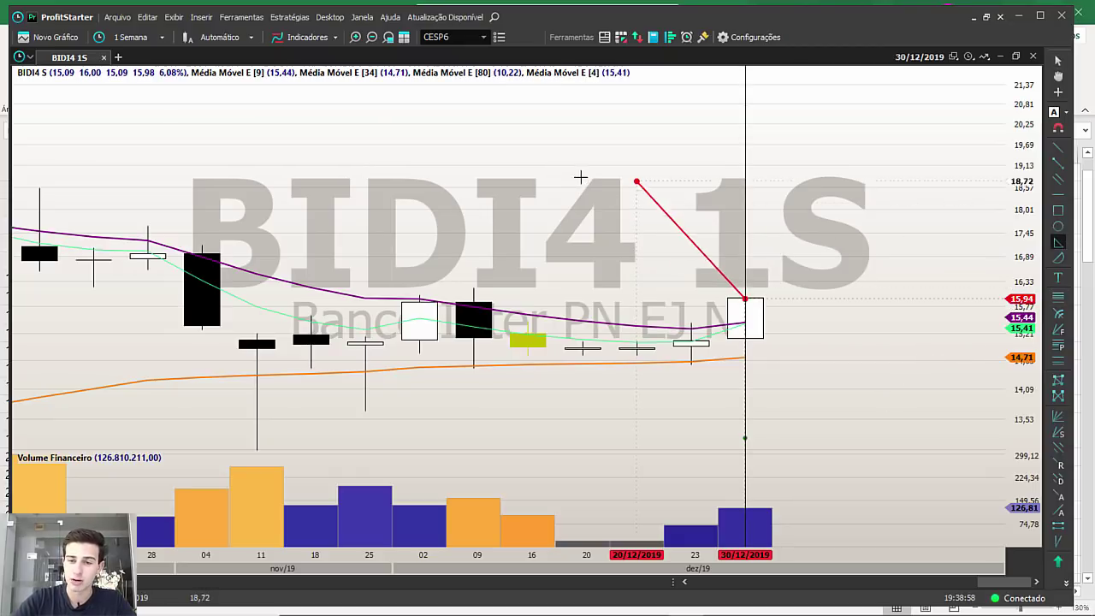
click(529, 191)
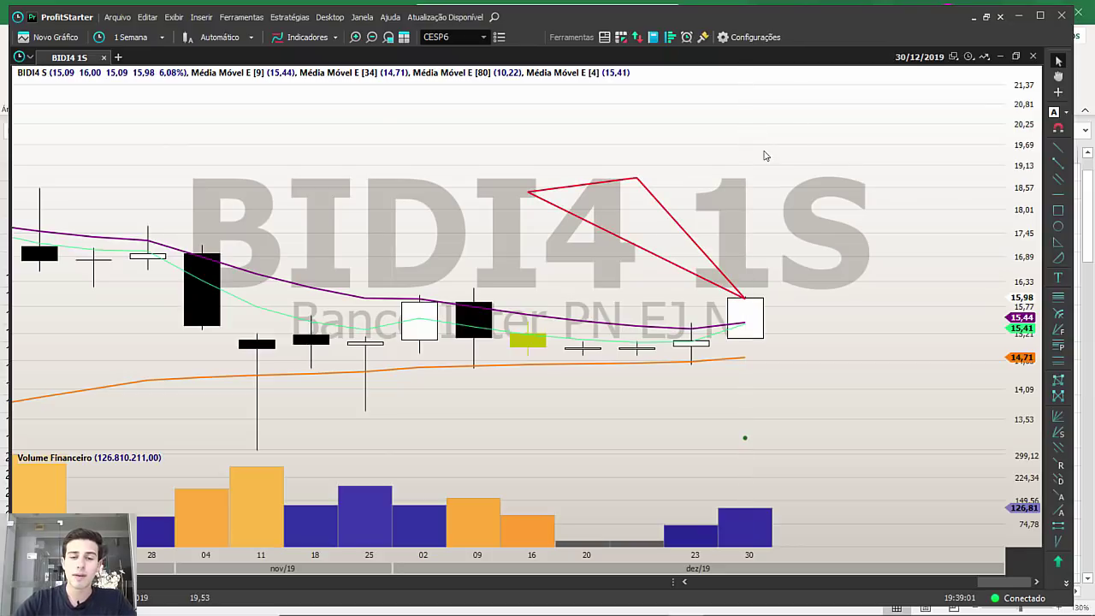
Try a Fibonacci projection of BIDI4's rise from the March 2019 base to the August 2019 peak, and delete it.
scroll(764, 154, down, 6)
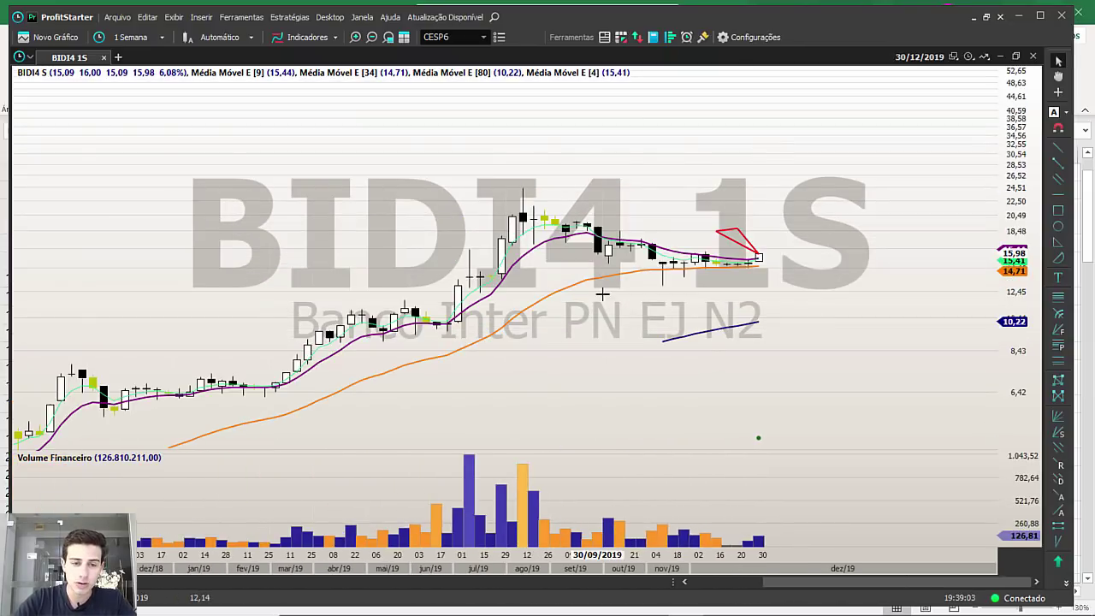
scroll(602, 294, down, 2)
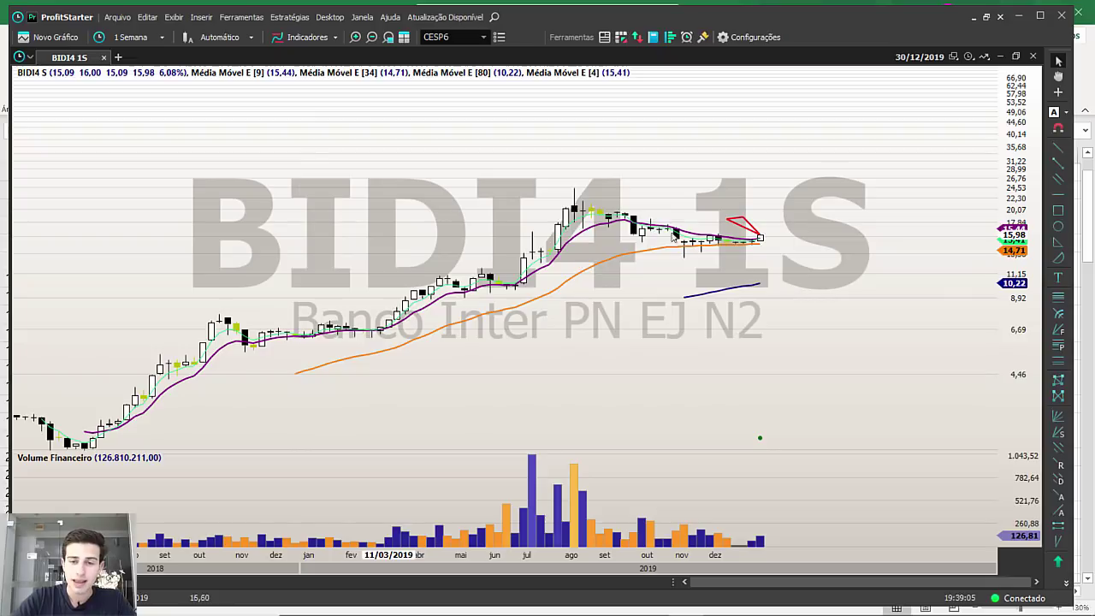
drag(89, 443, 219, 320)
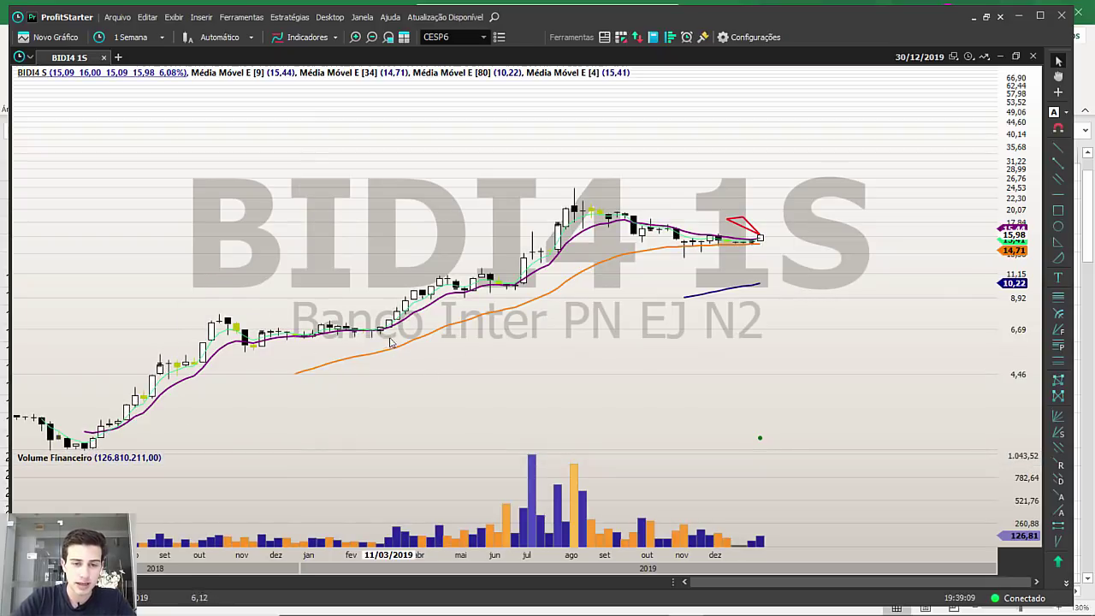
drag(370, 334, 575, 193)
drag(760, 242, 798, 283)
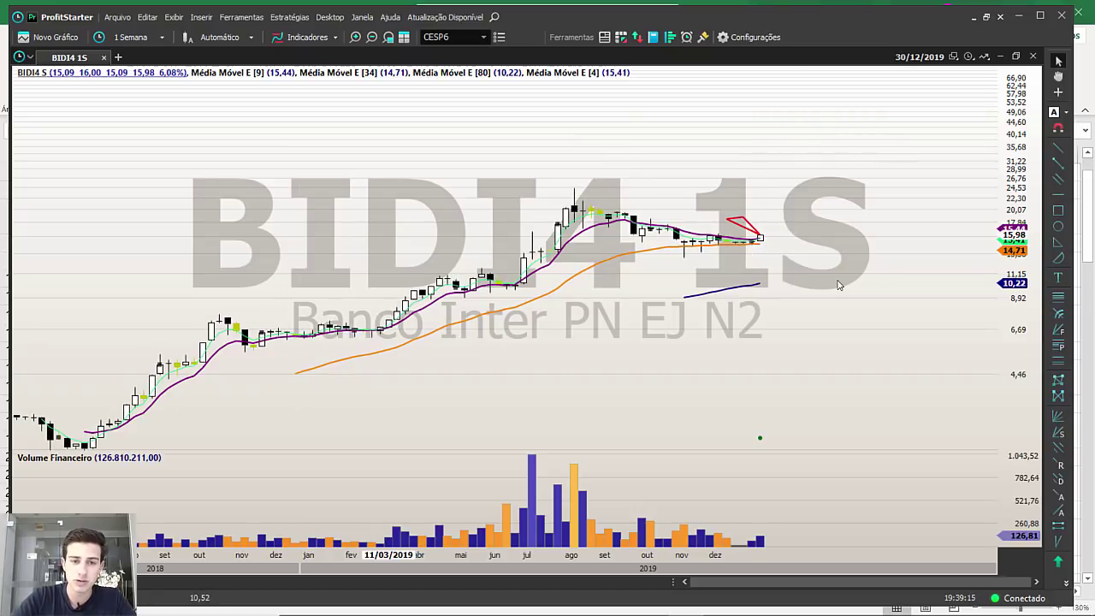
click(1058, 346)
mouse_move(372, 336)
mouse_down()
mouse_move(577, 214)
mouse_move(574, 182)
mouse_move(574, 194)
mouse_up()
click(590, 257)
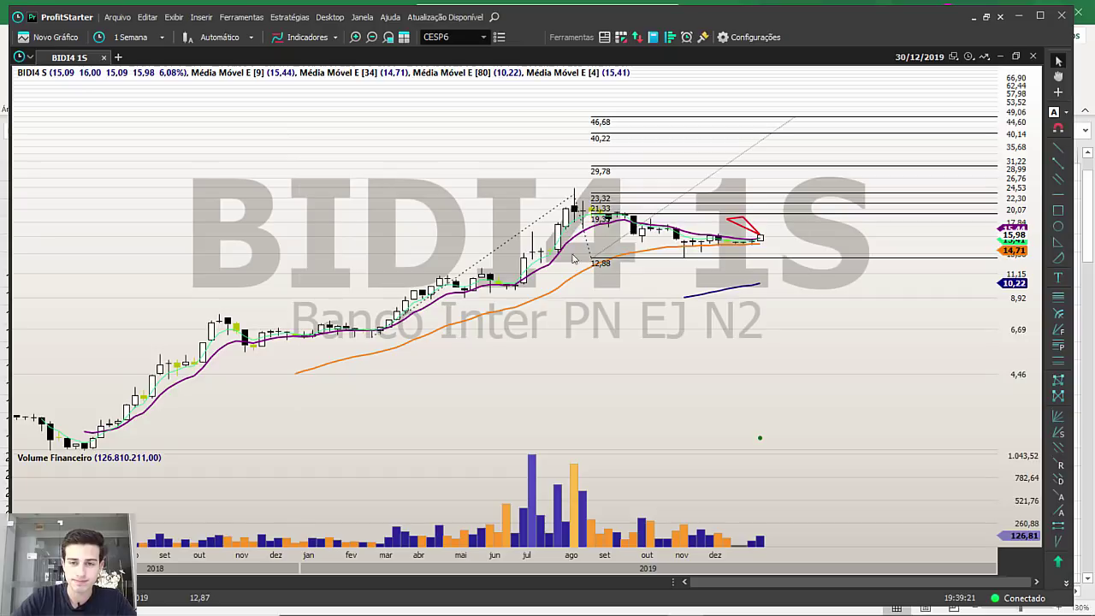
scroll(690, 313, up, 3)
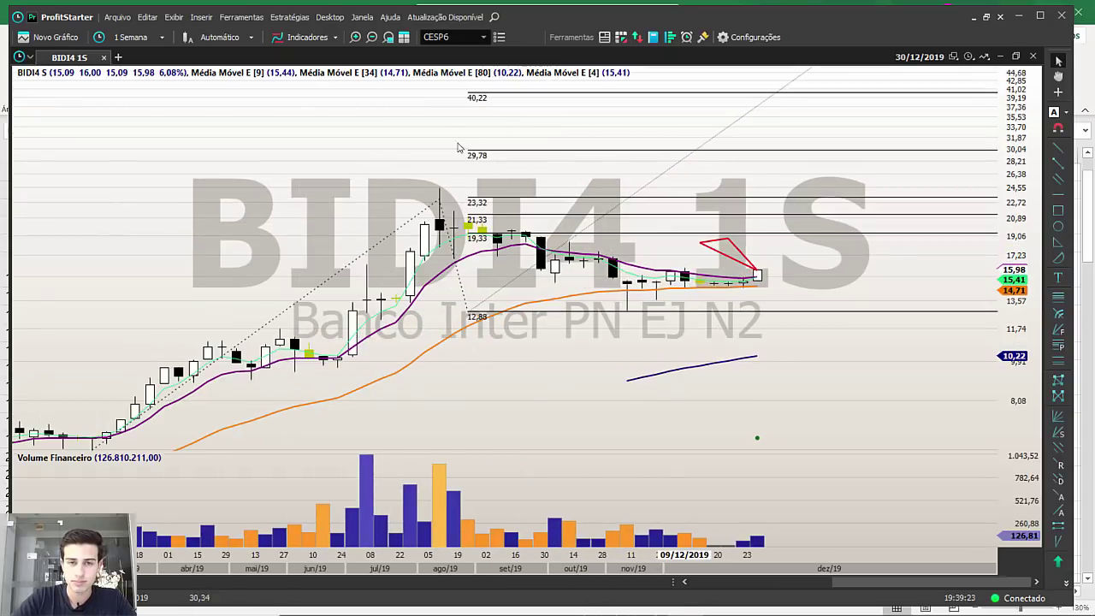
click(512, 151)
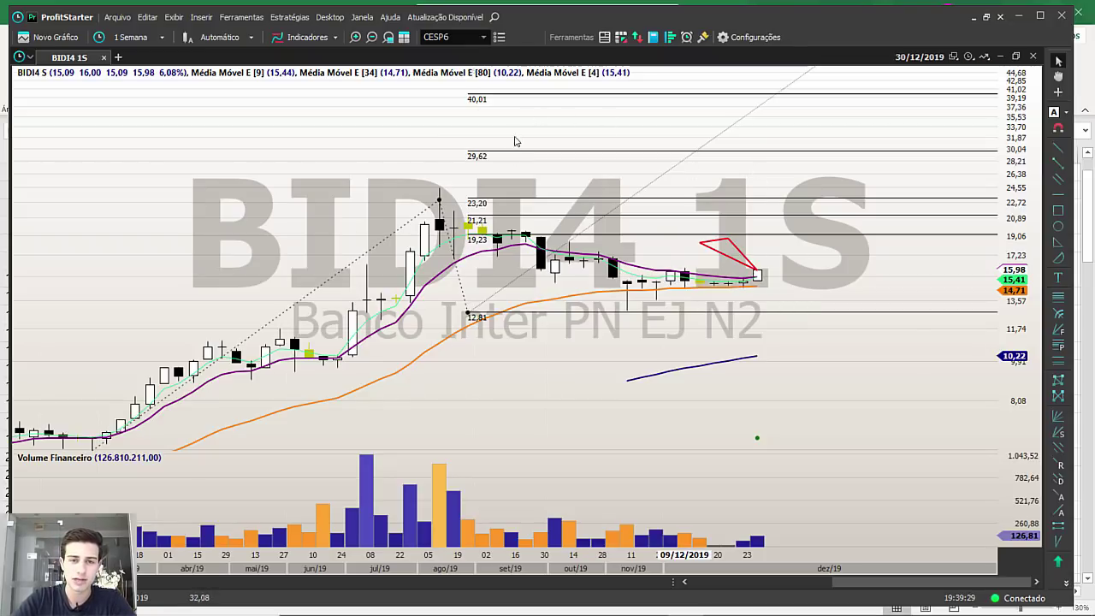
key(Delete)
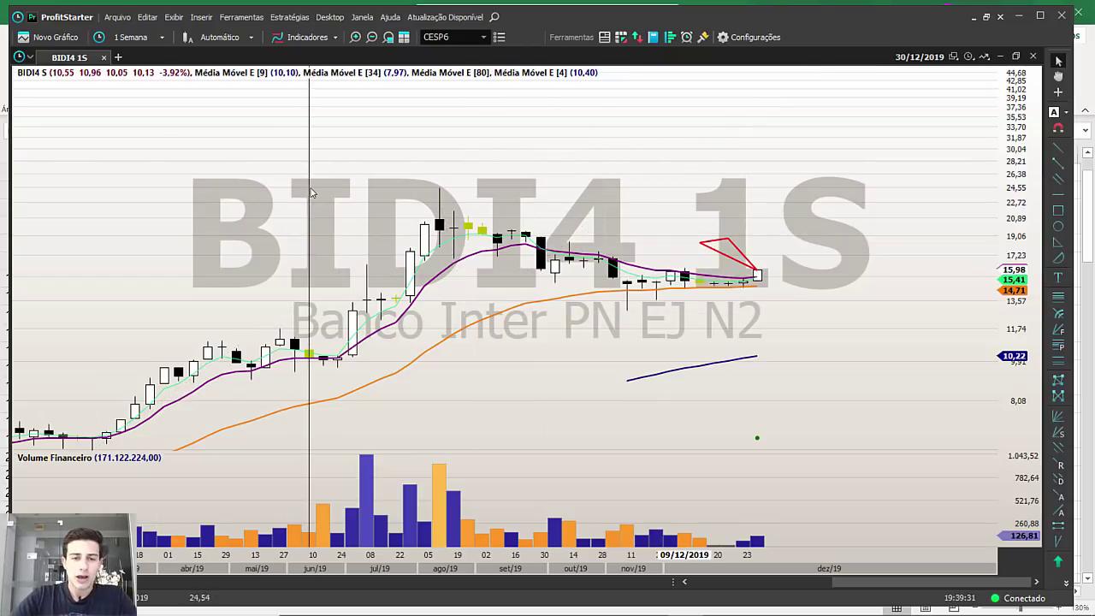
Draw a rectangle around BIDI4's consolidation from 15/10/2018 to 18/03/2019, spanning about 4.80 to 8.28.
scroll(529, 282, down, 5)
scroll(529, 282, up, 5)
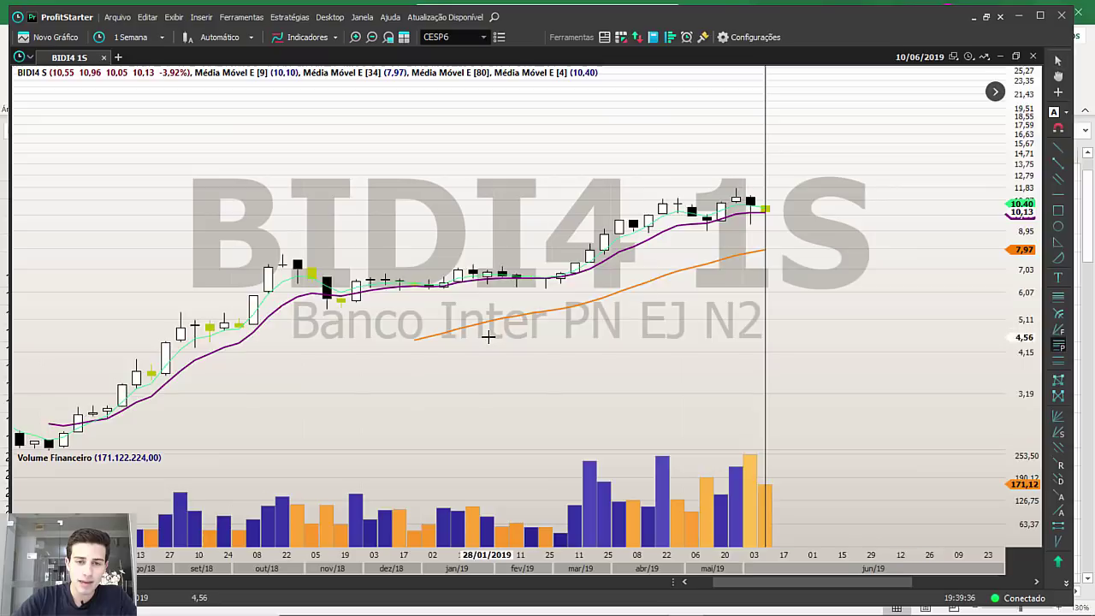
scroll(492, 329, up, 2)
click(1058, 211)
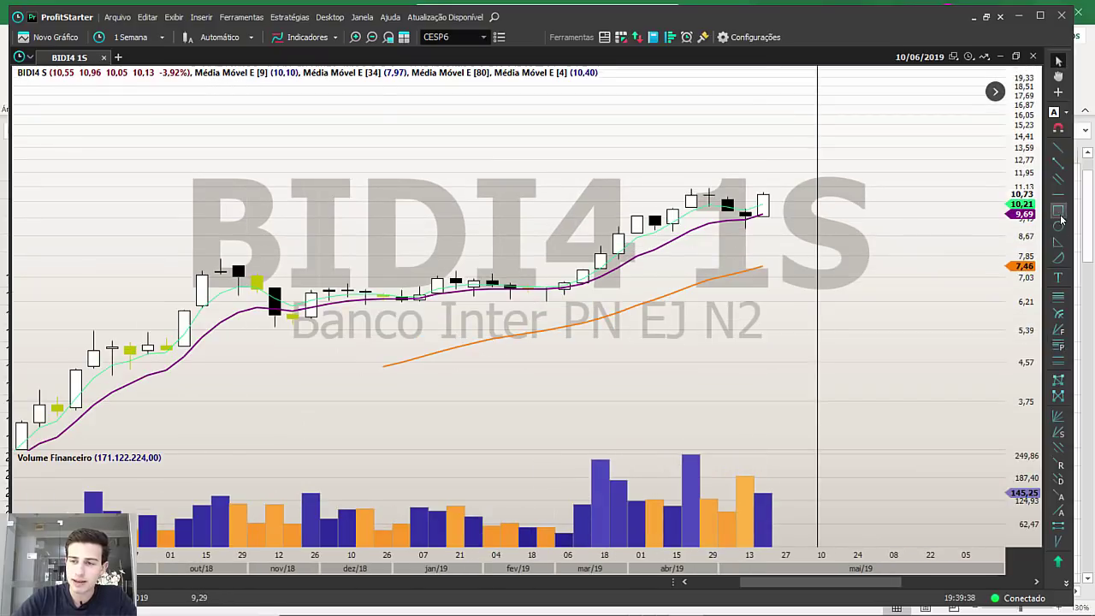
mouse_move(220, 245)
mouse_down()
mouse_move(564, 354)
mouse_move(620, 352)
mouse_up()
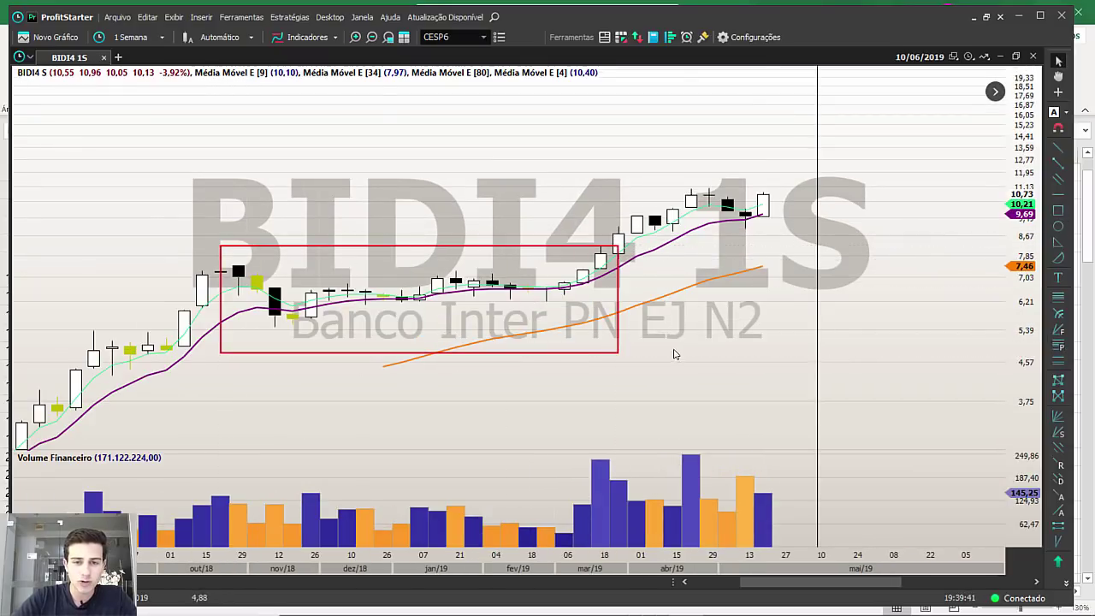
drag(264, 246, 246, 246)
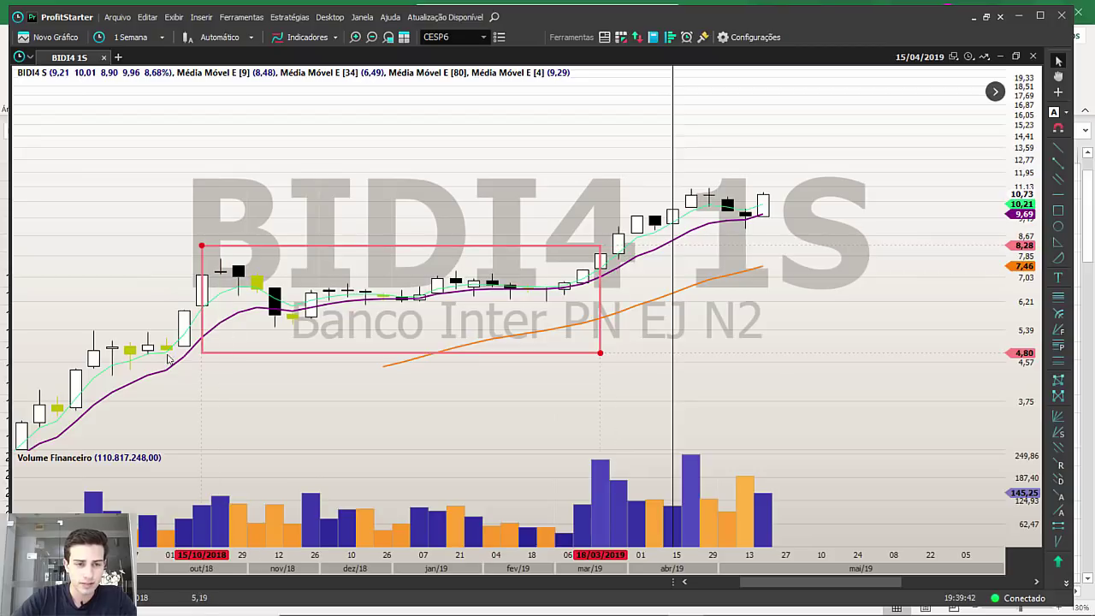
Examine the boxed consolidation and compare it with BIDI4's latest weekly candles beneath the triangle.
click(221, 252)
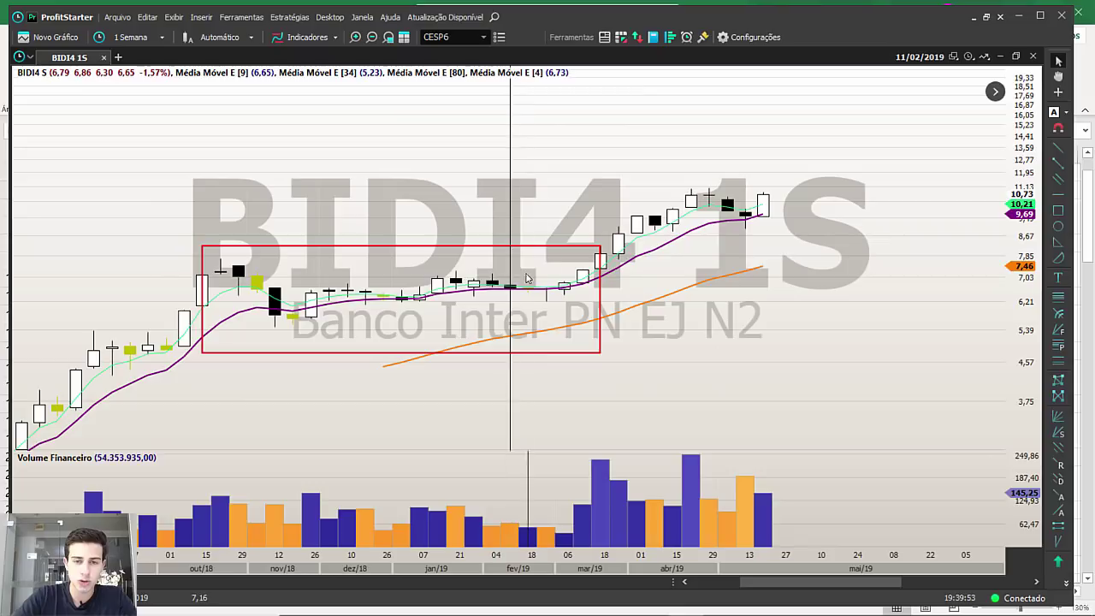
click(600, 257)
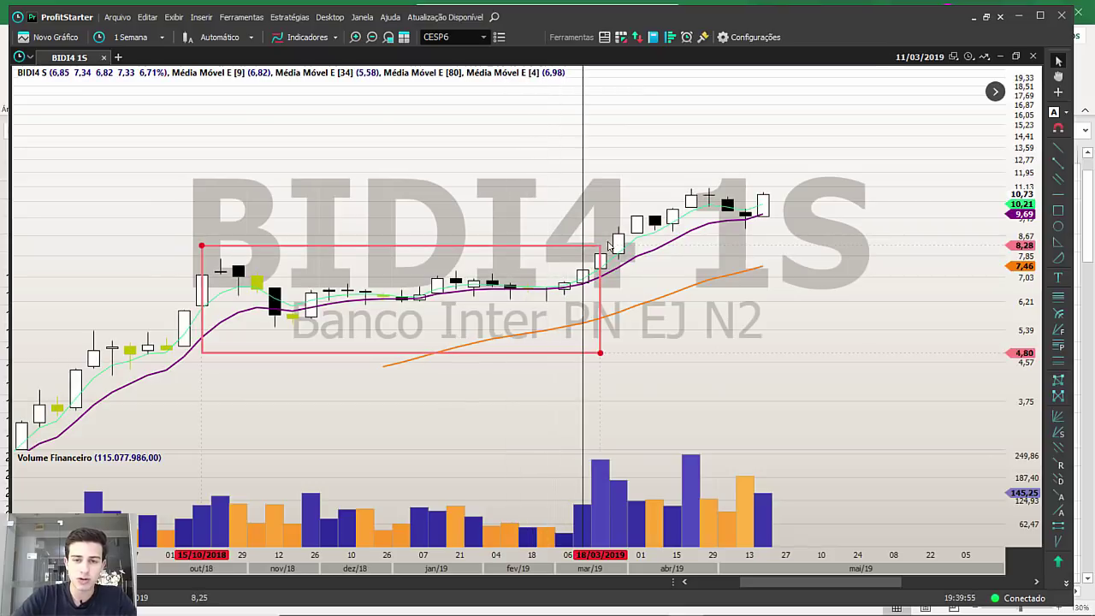
drag(188, 251, 242, 251)
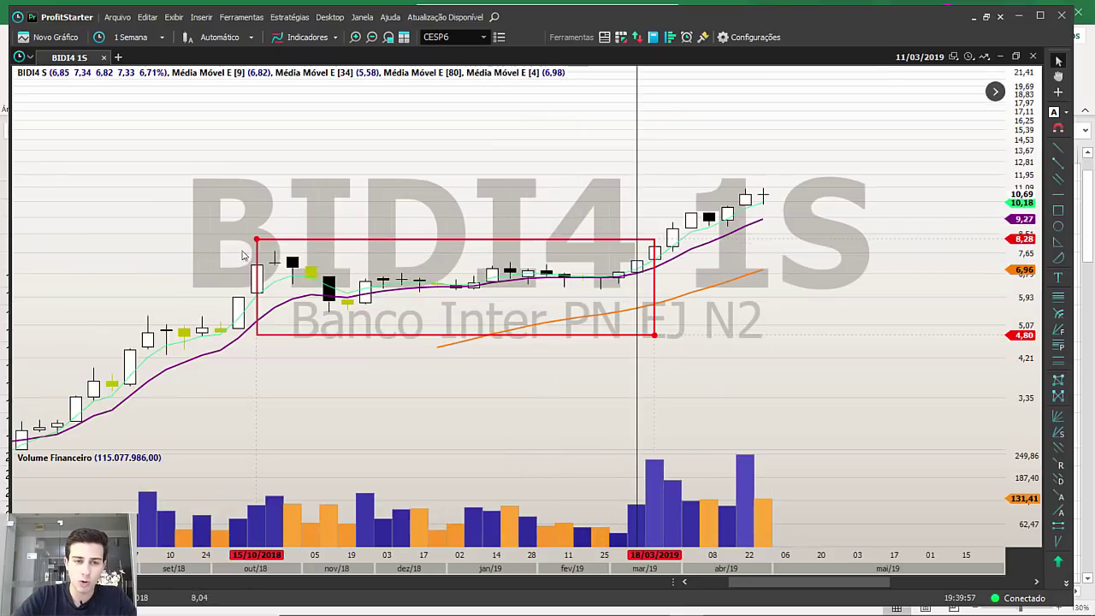
scroll(672, 363, down, 10)
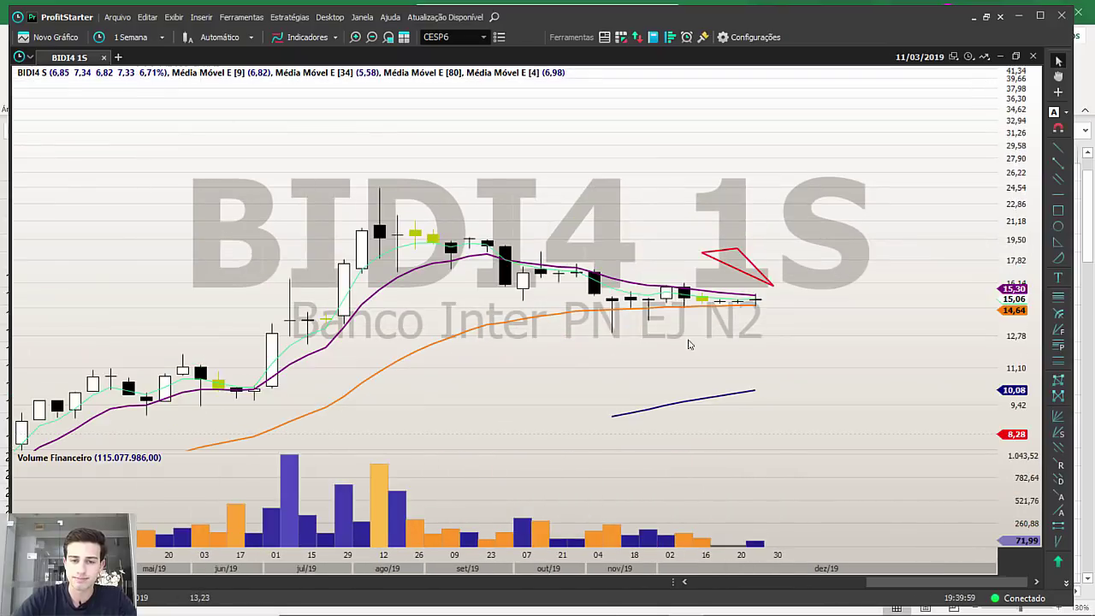
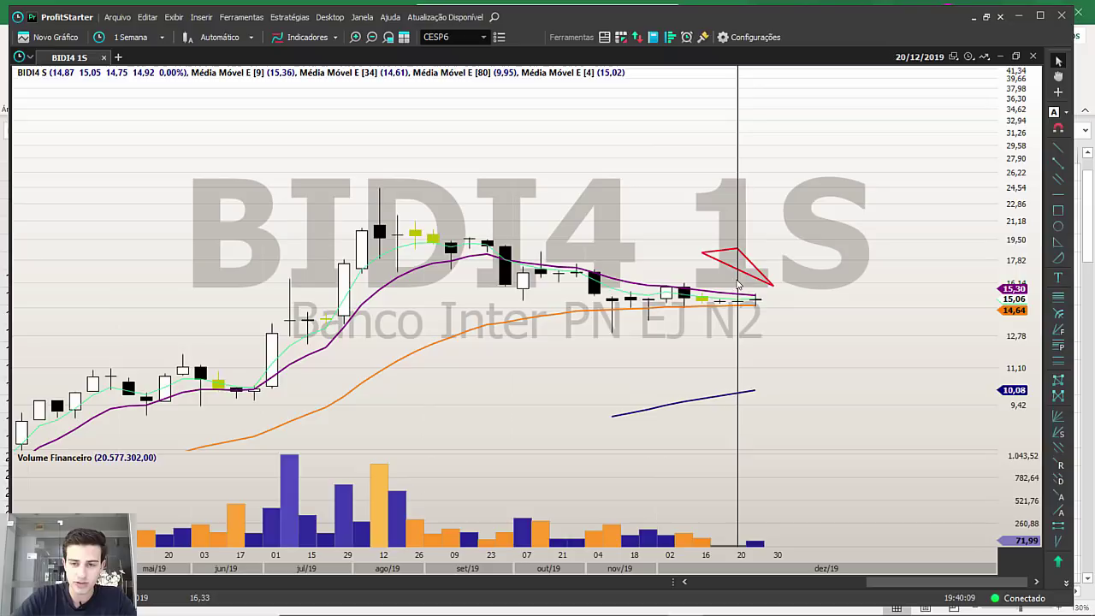
click(739, 269)
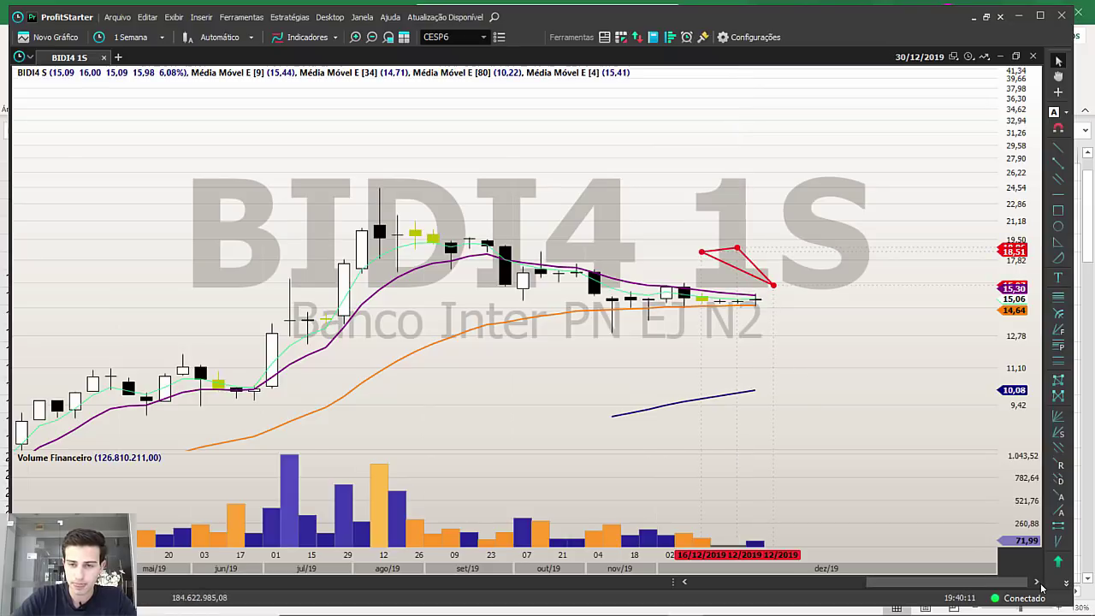
click(1038, 583)
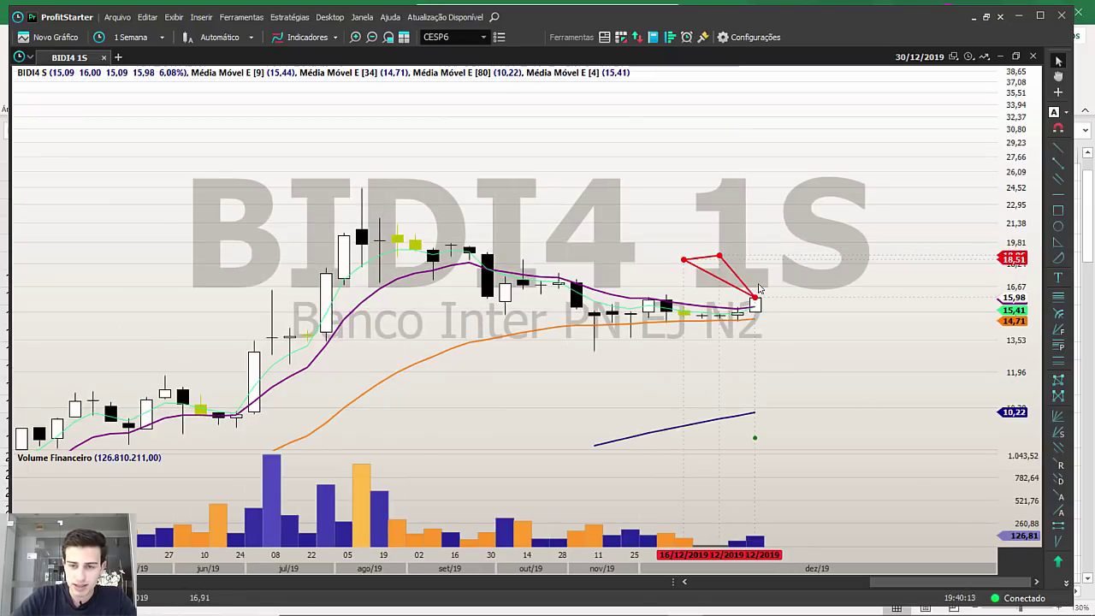
click(797, 320)
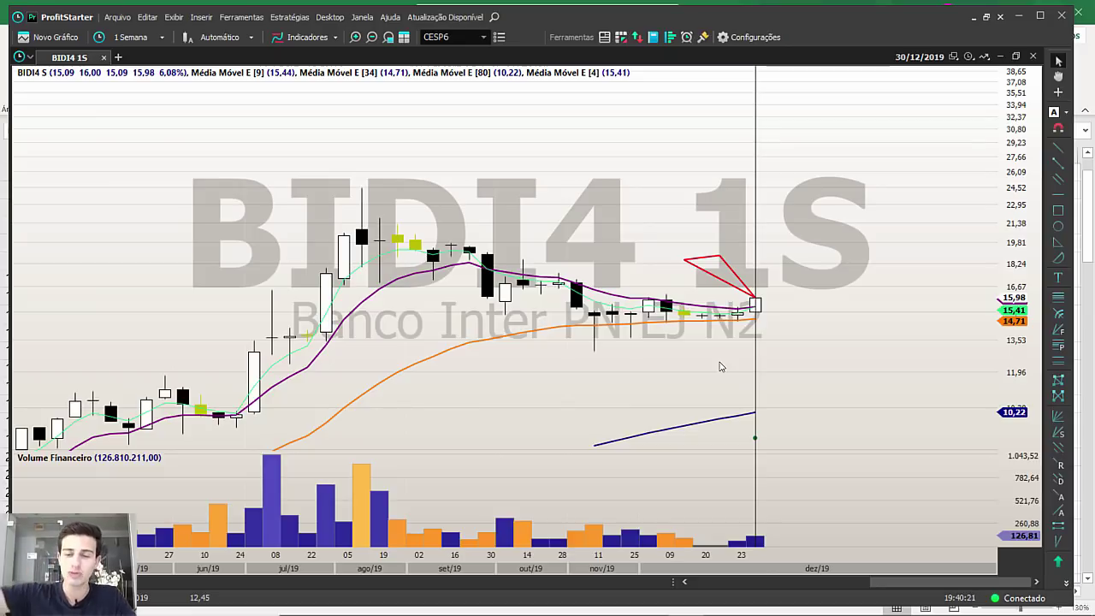
Examine BIDI4's weekly advance from the boxed 2018–2019 consolidation through the mid-2019 rally to the latest candles.
scroll(719, 362, down, 4)
key(ctrl+r)
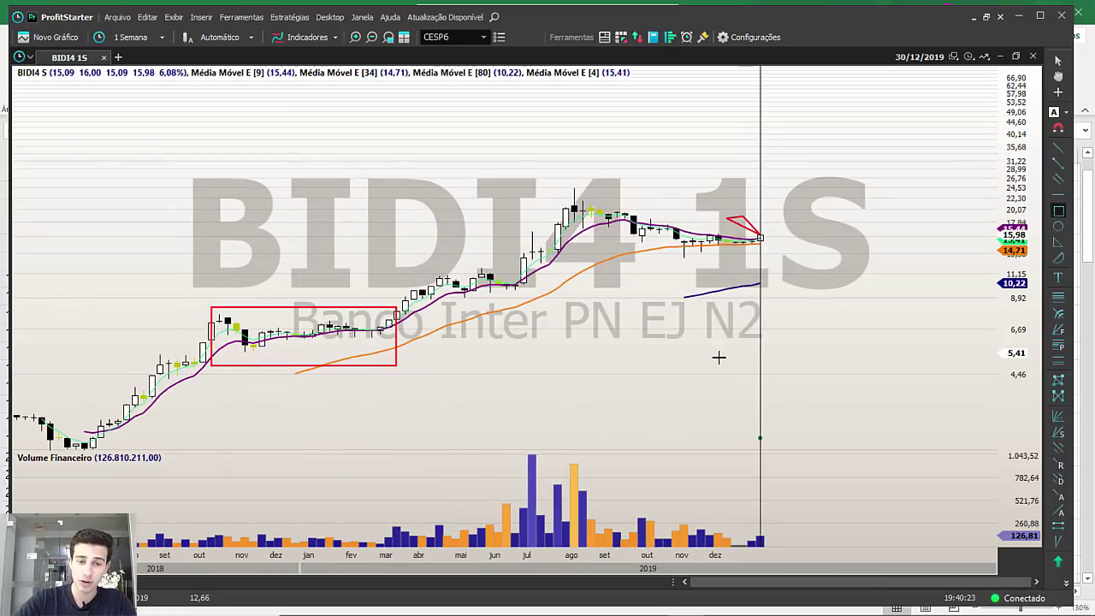
key(Escape)
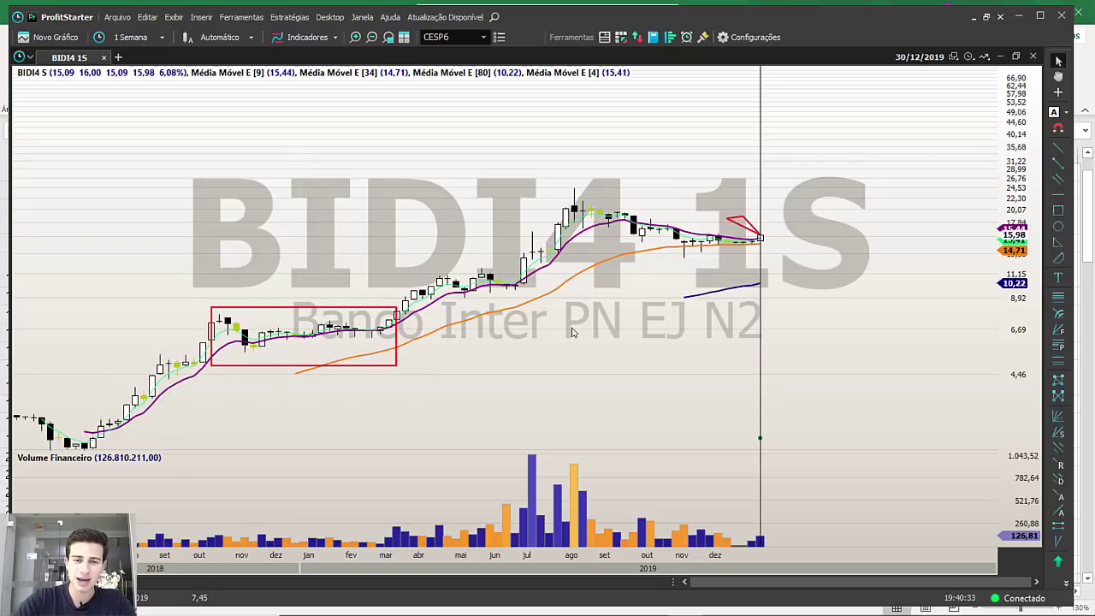
scroll(571, 331, up, 2)
key(r)
key(Escape)
scroll(571, 331, down, 2)
scroll(649, 335, up, 1)
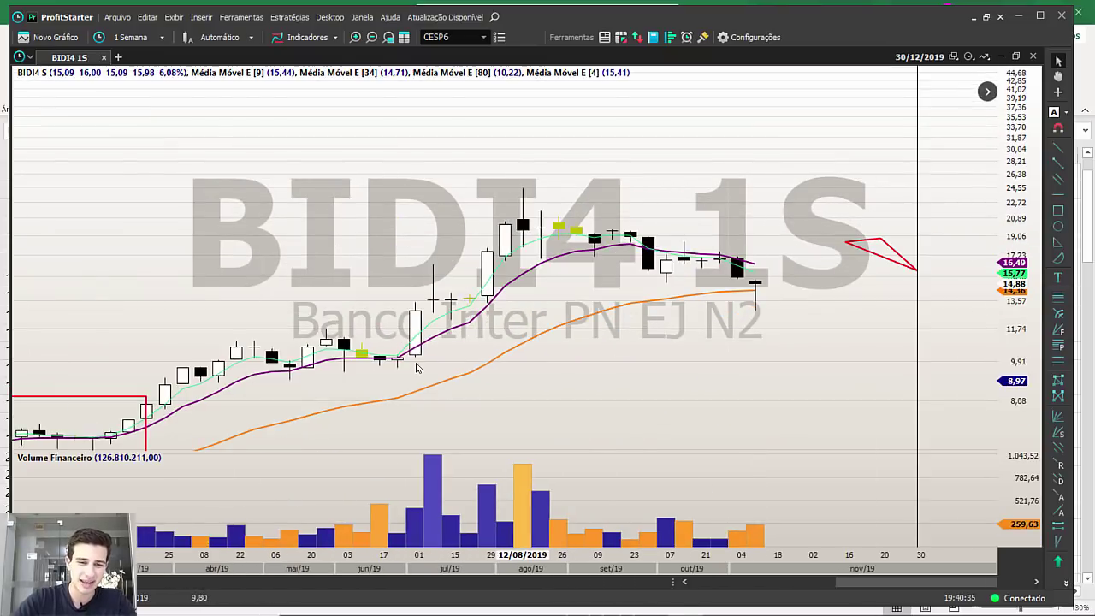
drag(396, 366, 537, 188)
scroll(613, 351, down, 5)
key(r)
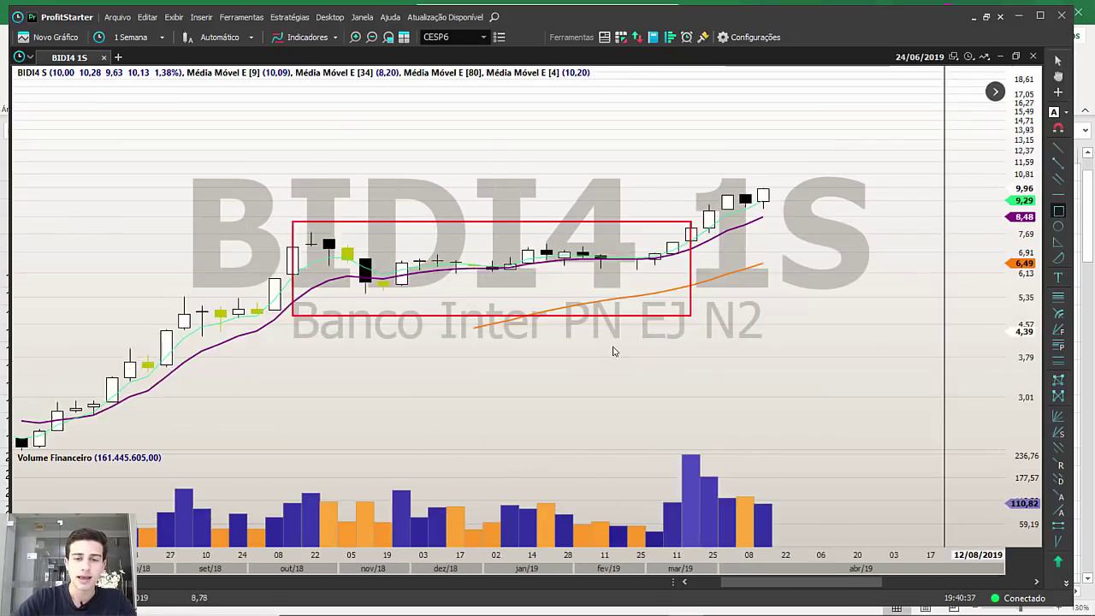
scroll(612, 351, down, 5)
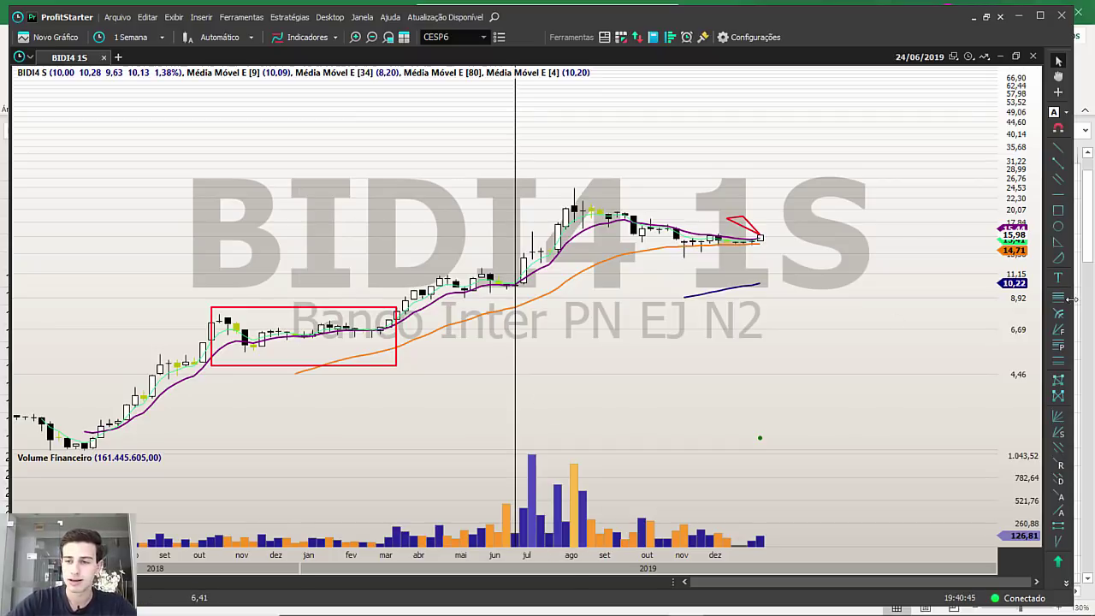
Try a triangle pointing at BIDI4's 08/10/2018 candle, moved above the September–December 2019 candles at about 22.70 to 29.46, and delete it.
click(1058, 242)
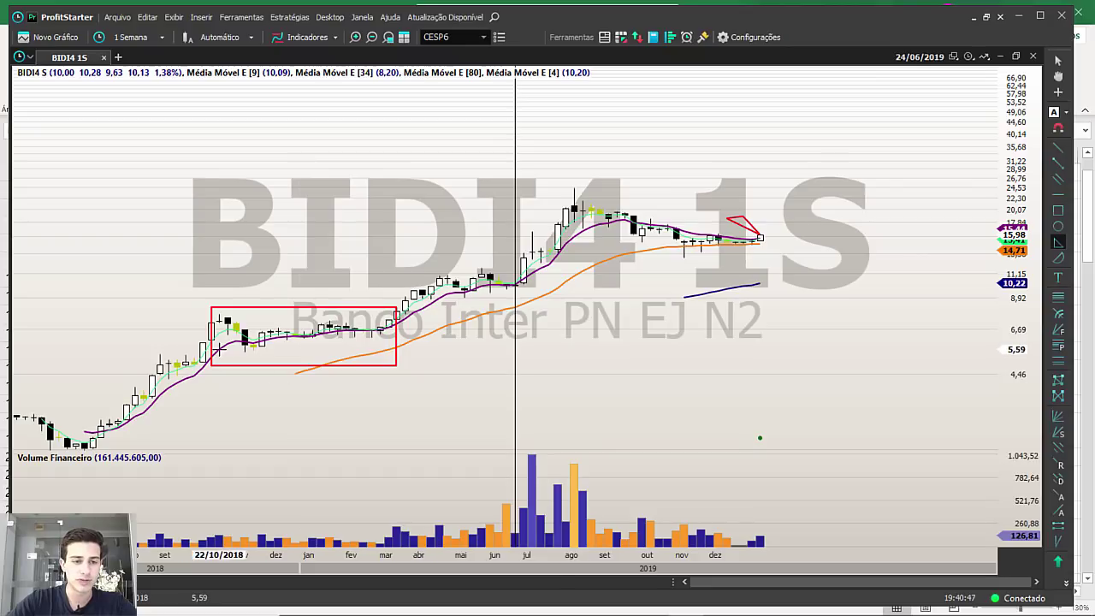
drag(201, 347, 75, 328)
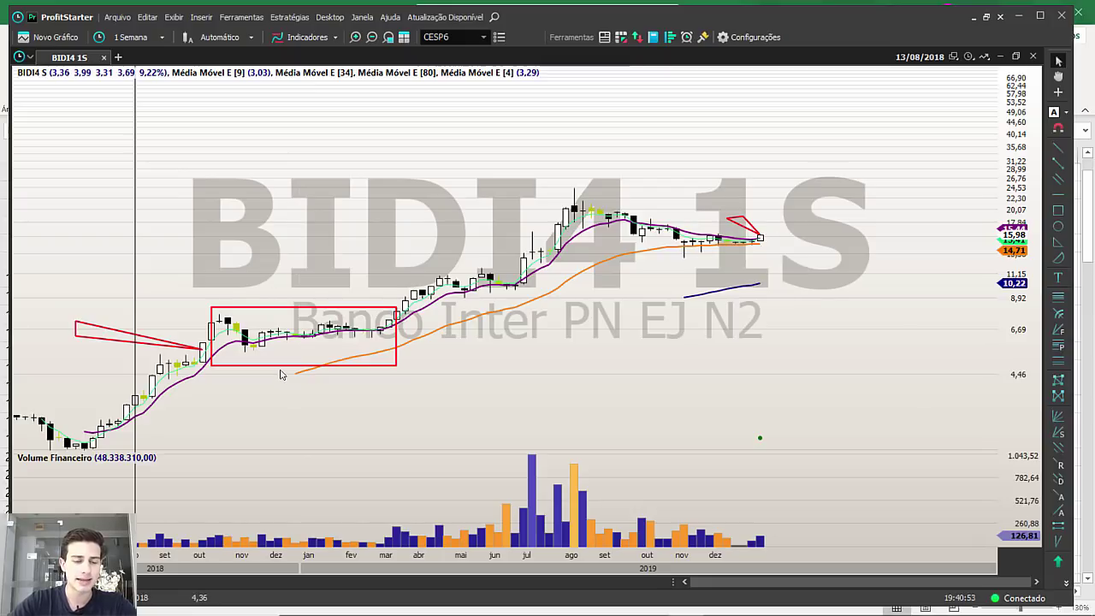
click(144, 336)
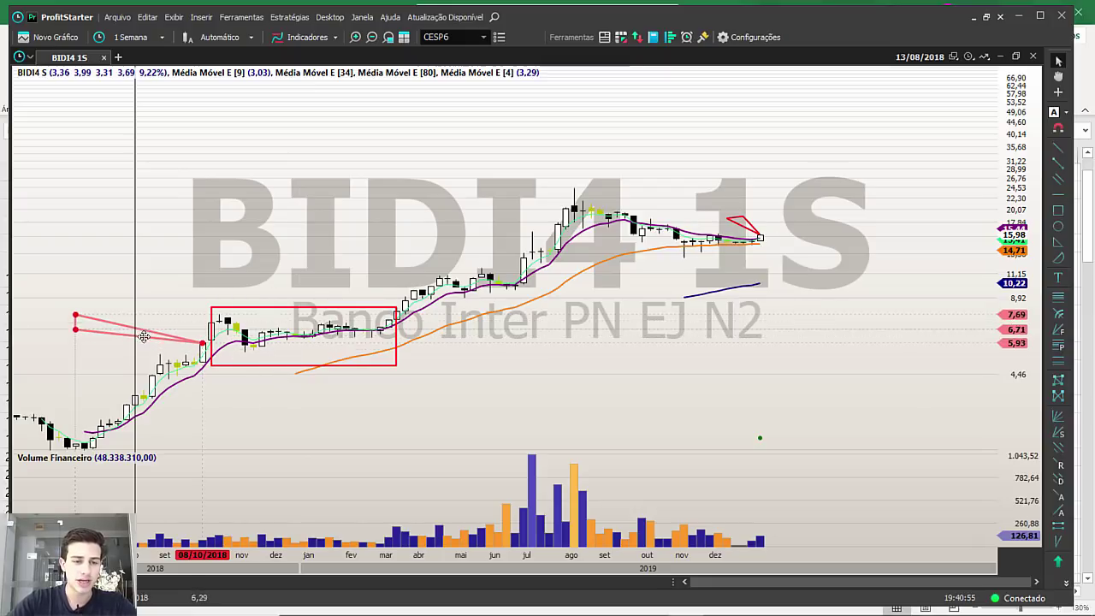
drag(144, 336, 696, 190)
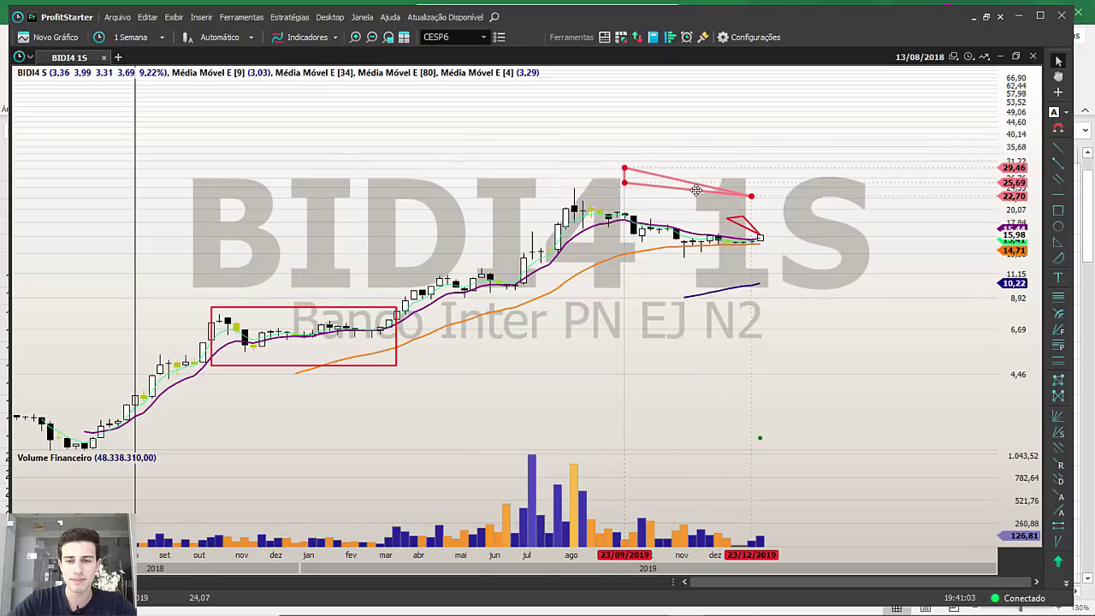
key(Delete)
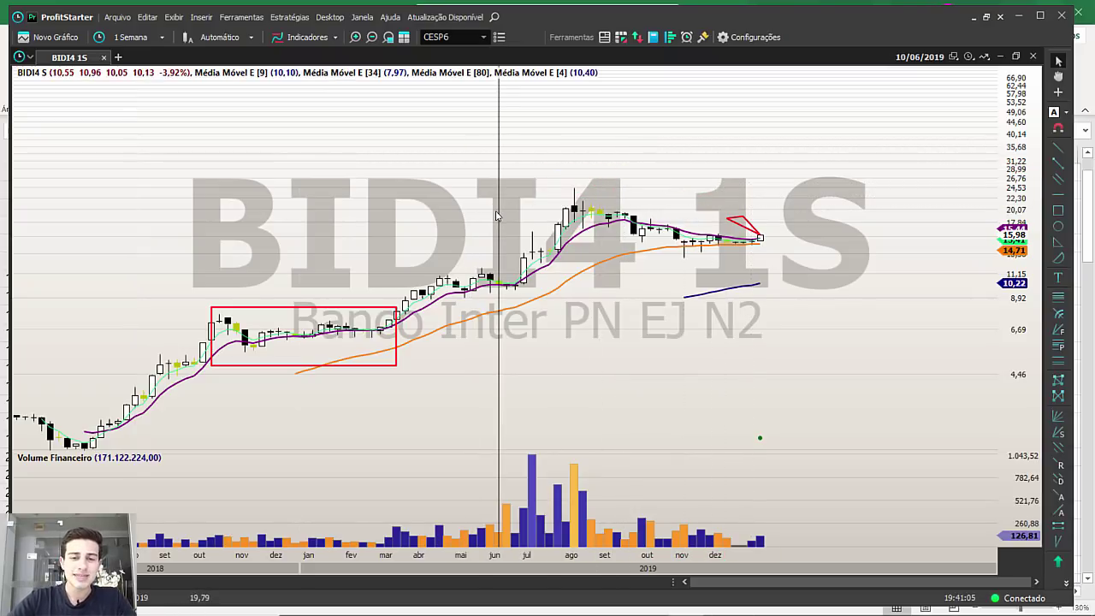
Draw a horizontal support line at BIDI4's November 2019 low and adjust it to 12.98.
scroll(742, 374, up, 3)
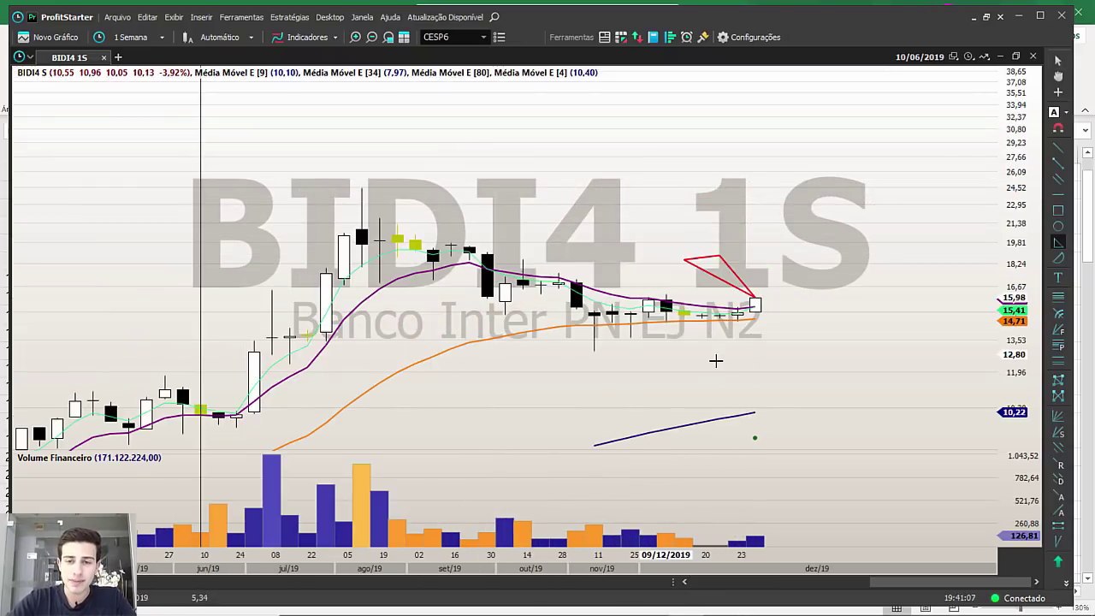
click(1058, 195)
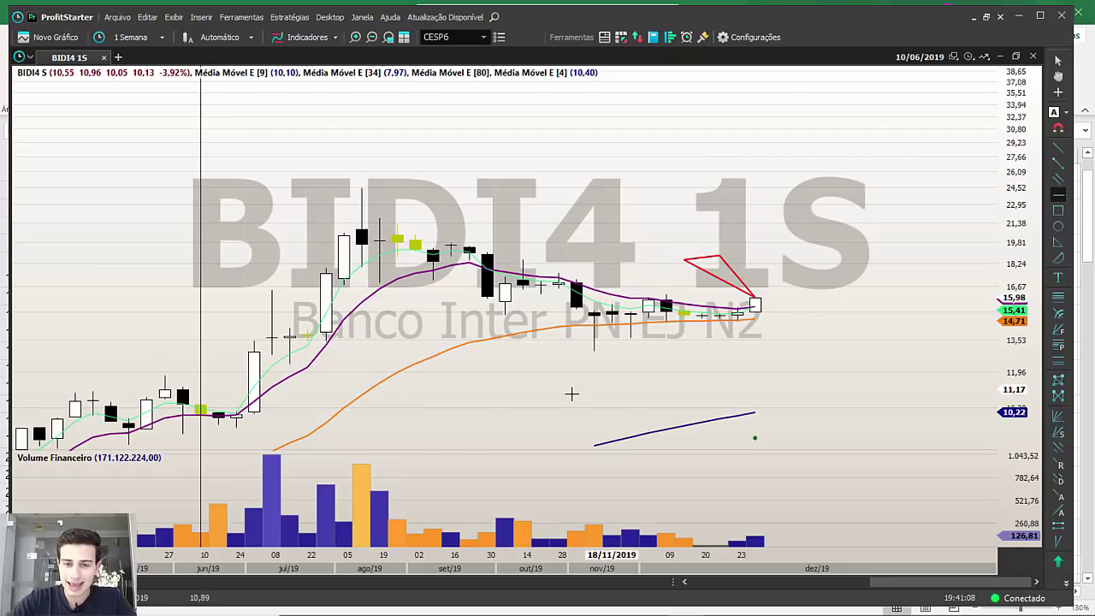
click(604, 350)
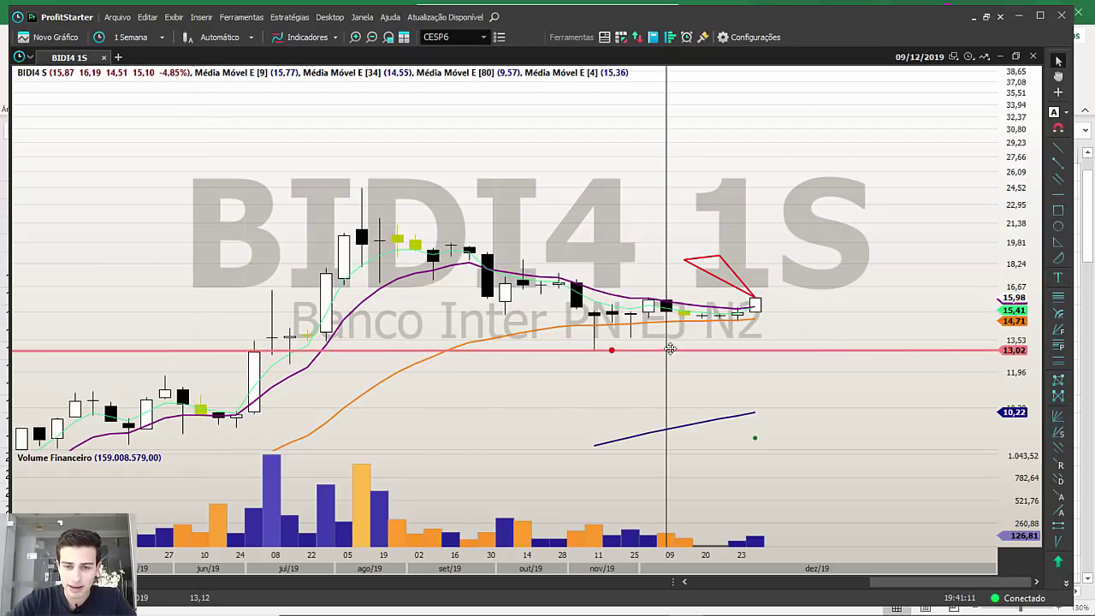
drag(669, 350, 670, 351)
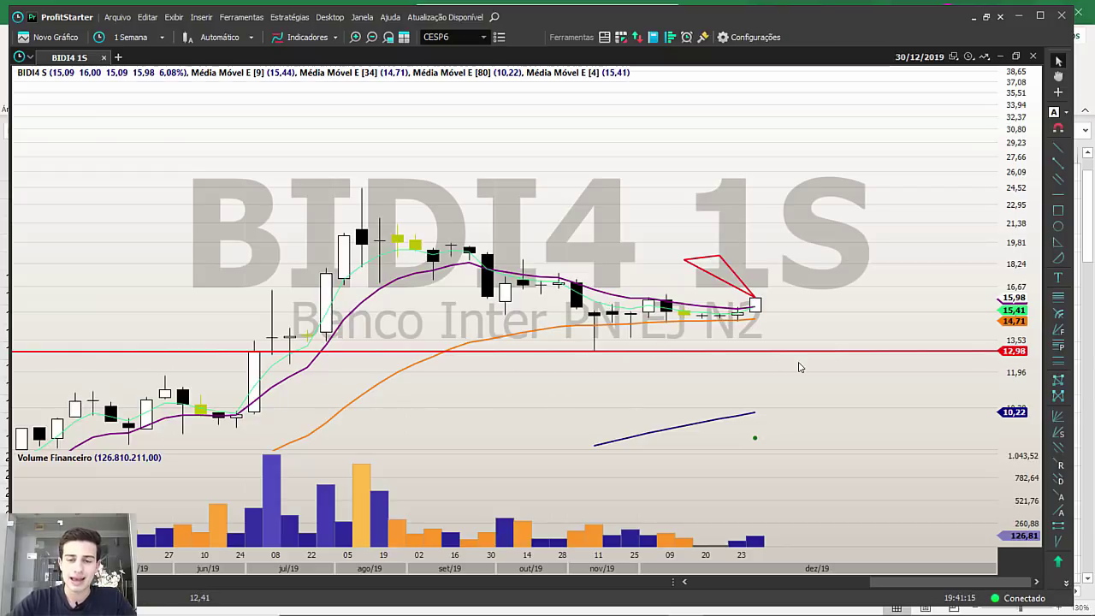
scroll(753, 295, down, 2)
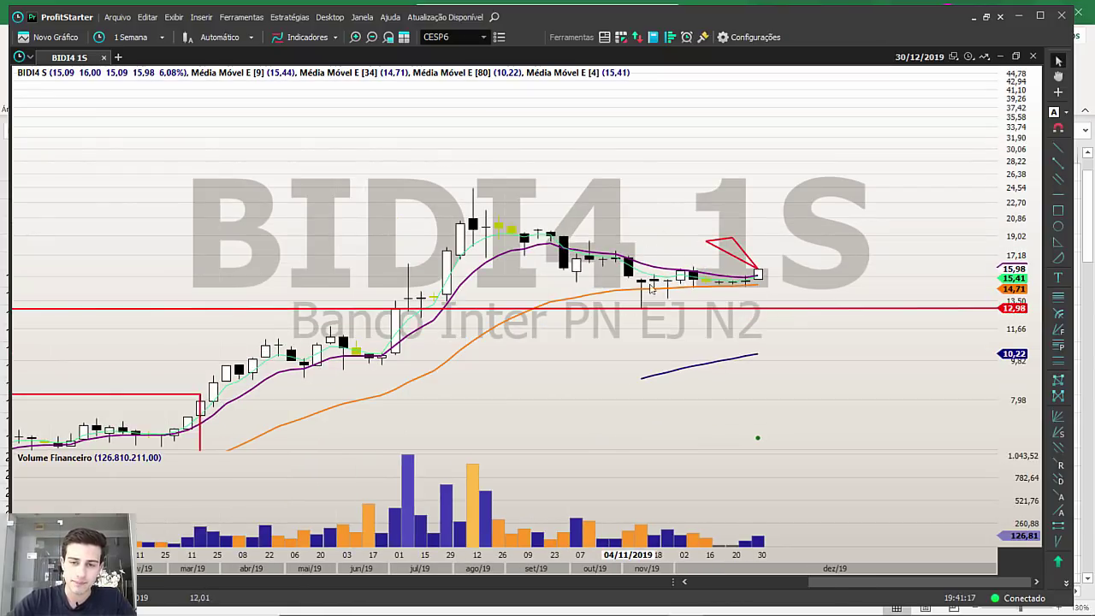
Draw a rectangle around the sideways BIDI4 weekly candles from 11/11/2019 to the latest candle, with its upper edge at about 16,50.
scroll(650, 288, down, 2)
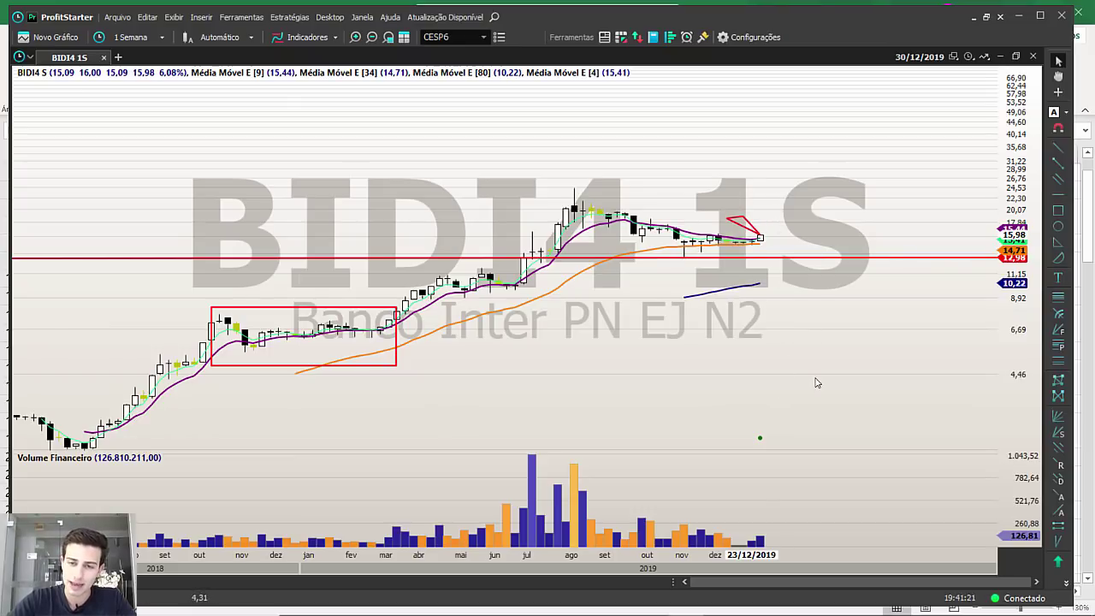
scroll(811, 382, up, 4)
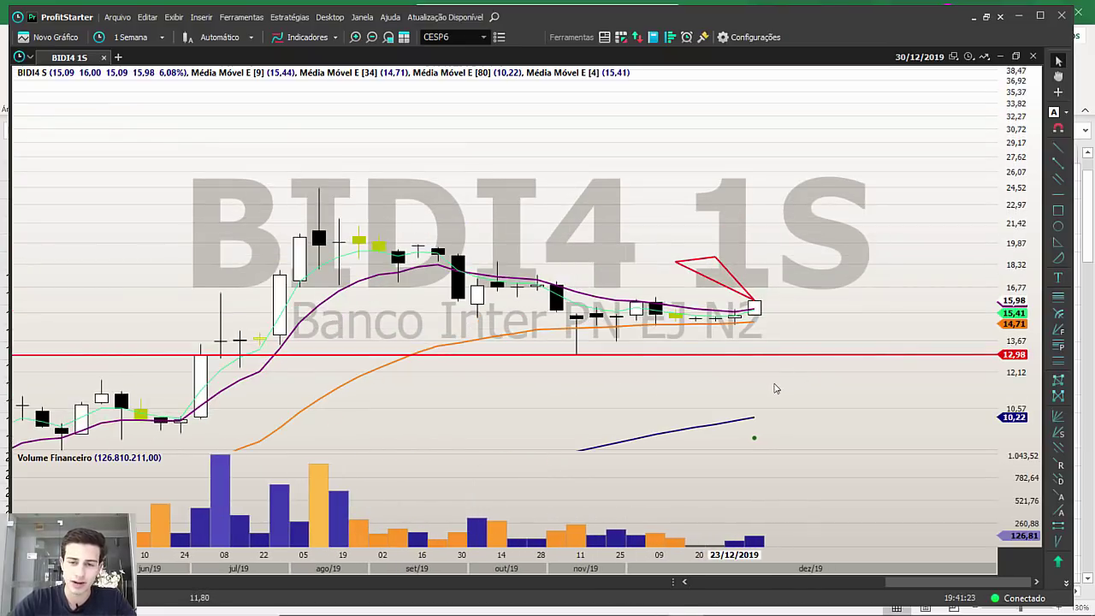
click(1058, 211)
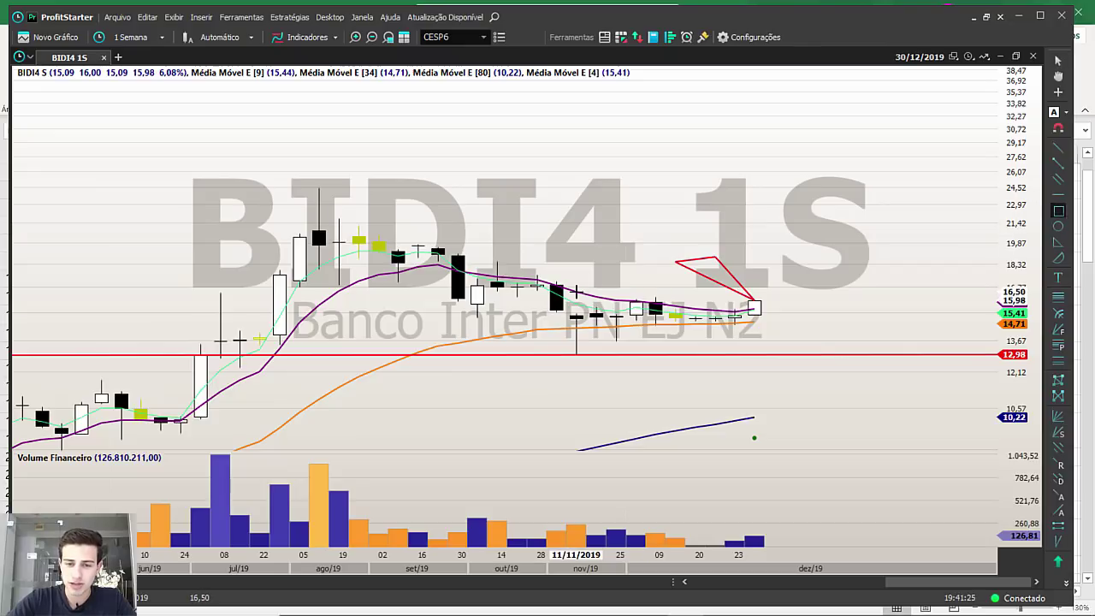
mouse_move(576, 292)
mouse_down()
mouse_move(615, 335)
mouse_move(754, 346)
mouse_up()
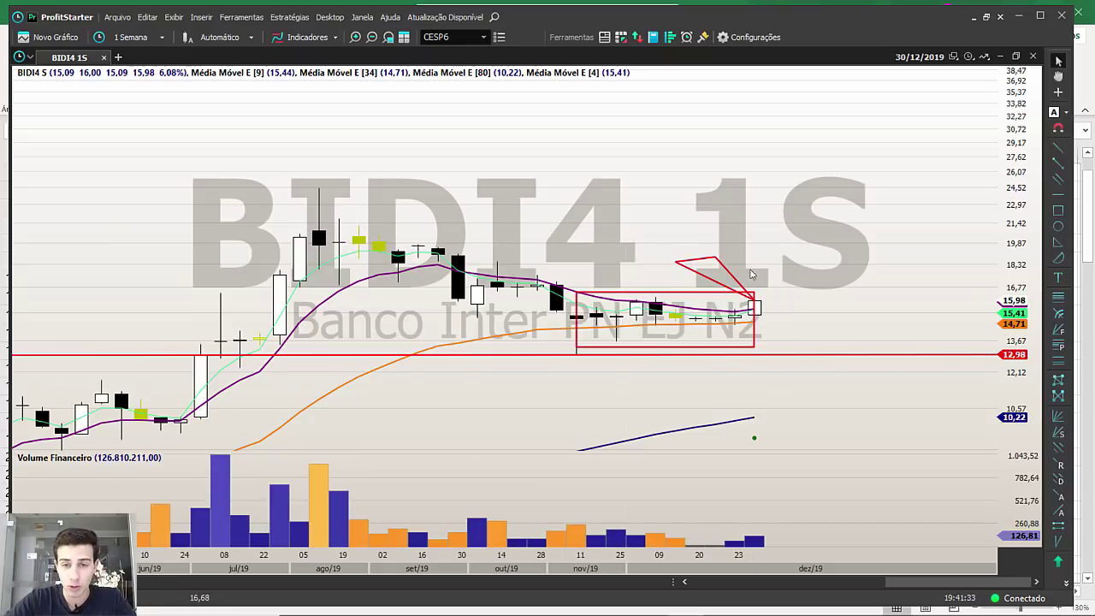
Inspect the price data of the weekly BIDI4 candles of 09/12/2019, 25/11/2019 and 02/12/2019.
click(657, 254)
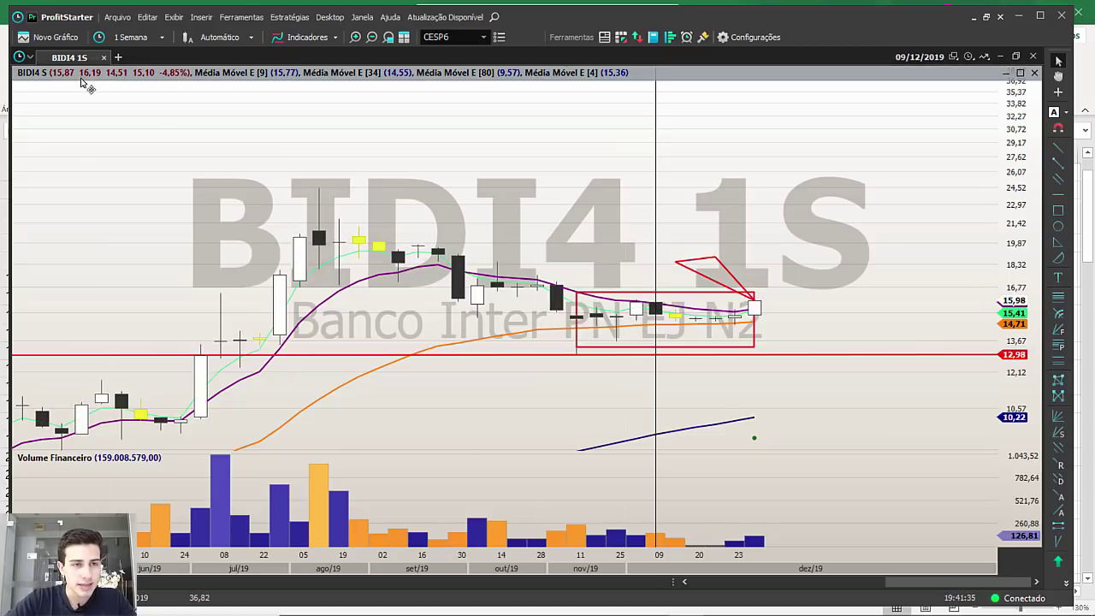
click(610, 255)
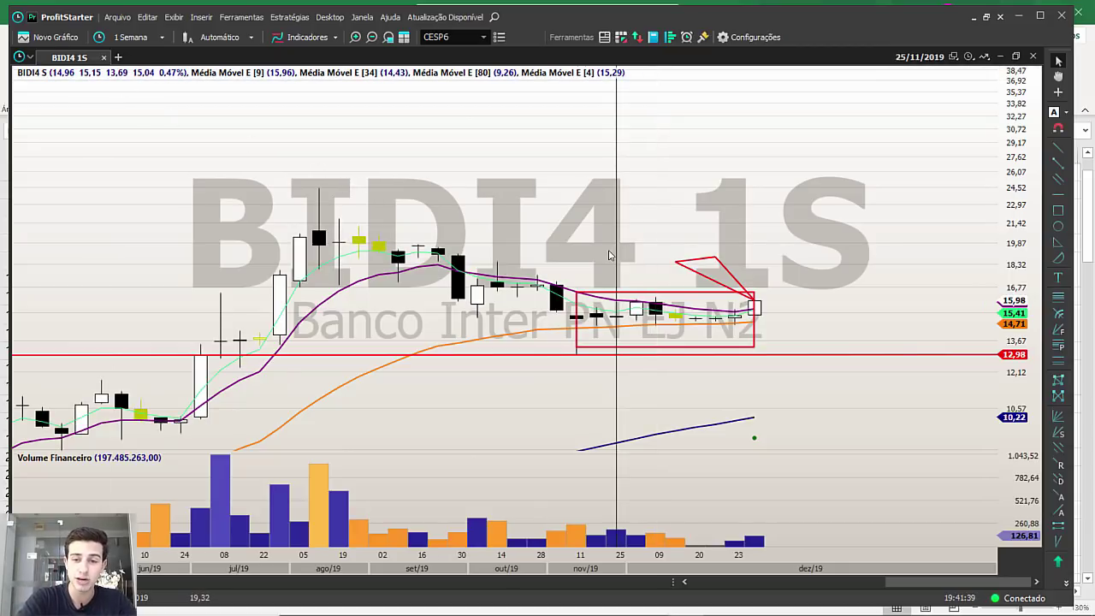
click(633, 258)
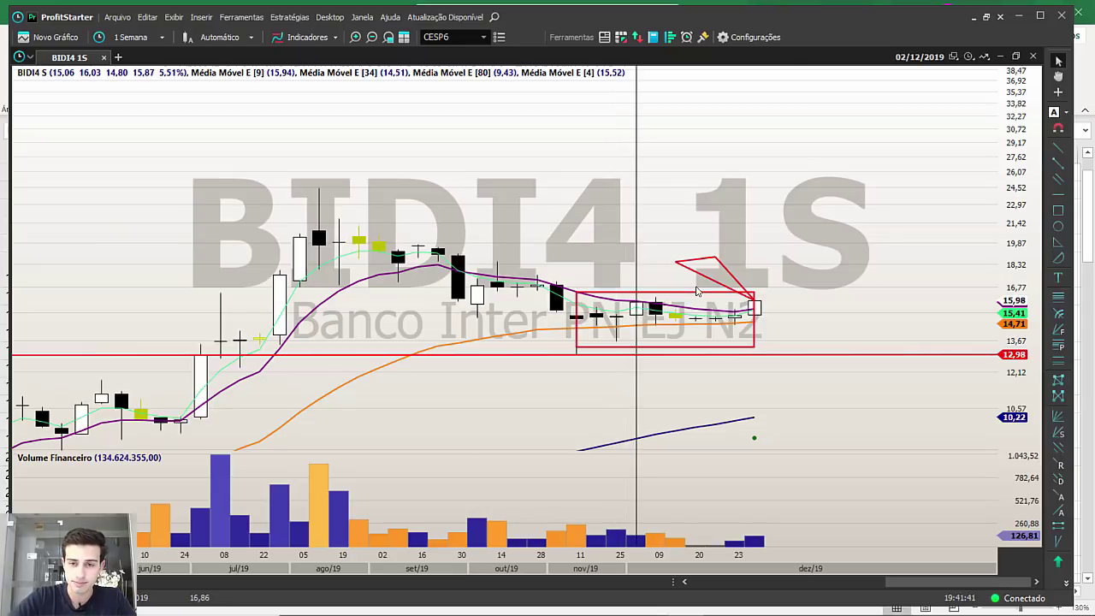
Delete the red triangle and the rectangle drawn around the latest BIDI4 candles.
click(708, 276)
key(Delete)
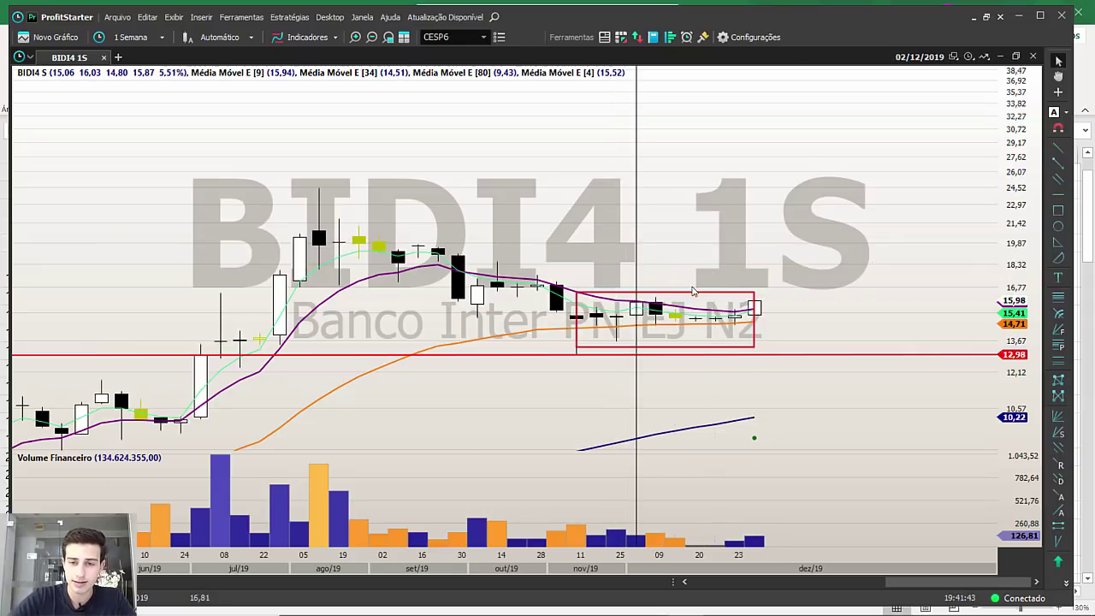
click(694, 292)
key(Delete)
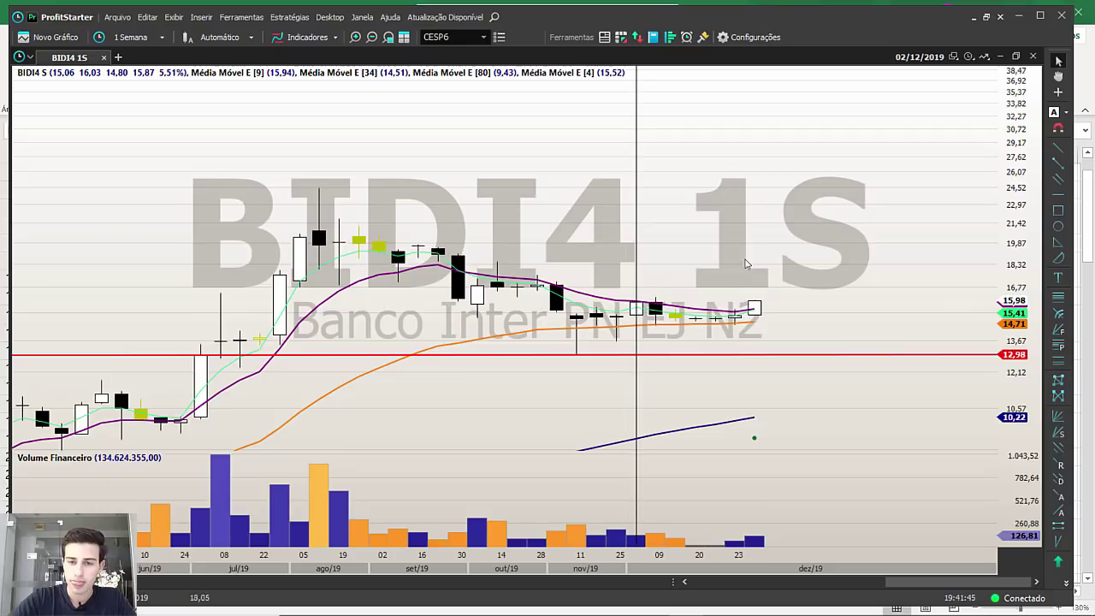
Draw a horizontal resistance line along the high of the December 2019 BIDI4 candles.
click(759, 294)
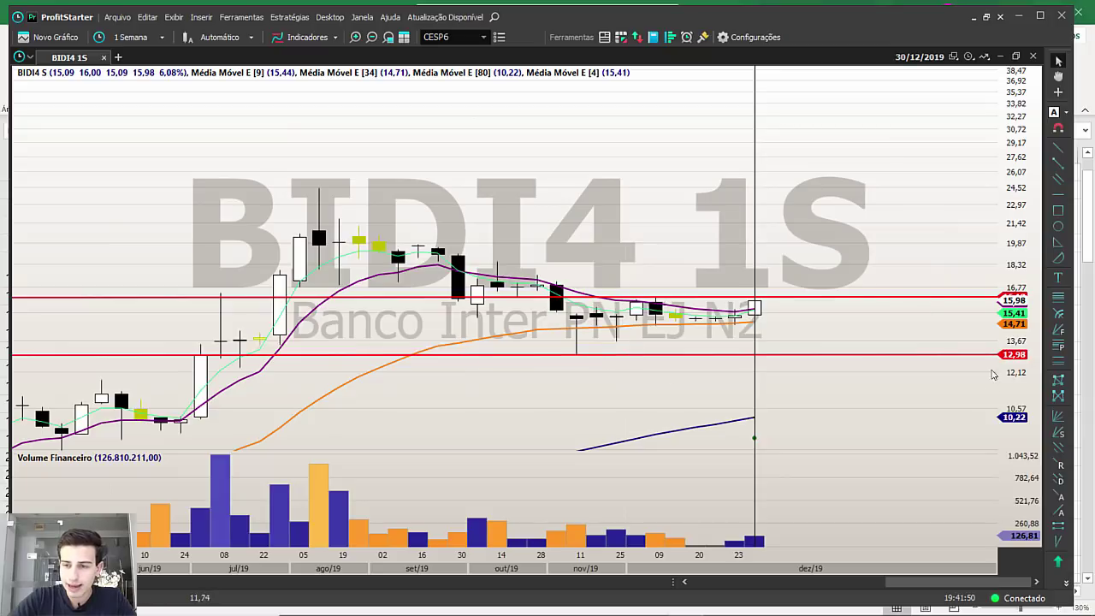
drag(653, 298, 585, 357)
Draw a Fibonacci projection on BIDI4 from the 25/02/2019 low to the August 2019 top and back down to about 12,88.
scroll(737, 249, down, 3)
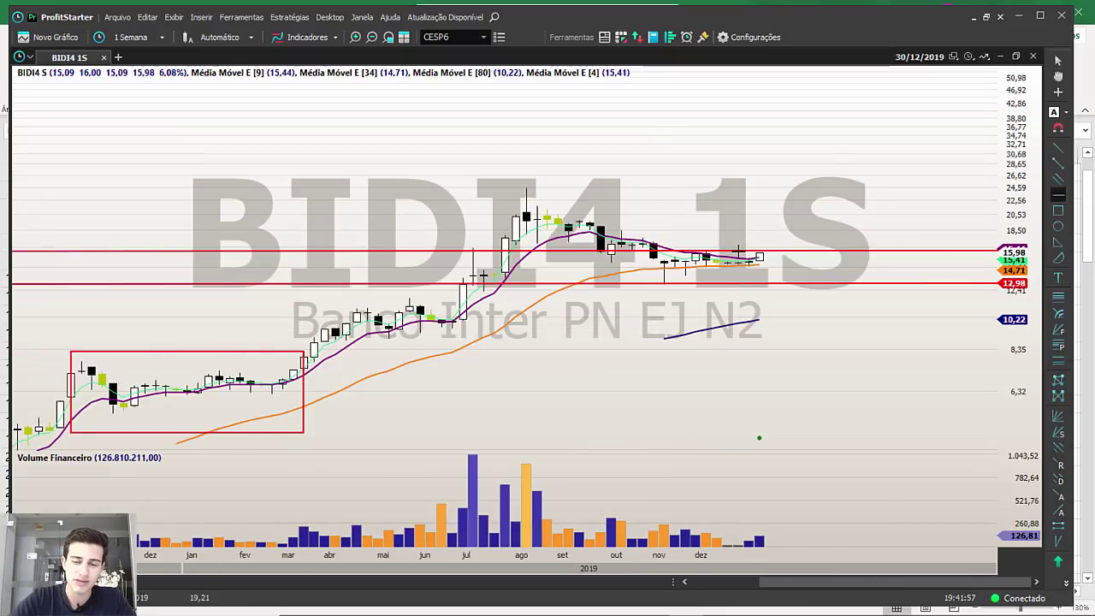
scroll(754, 262, down, 2)
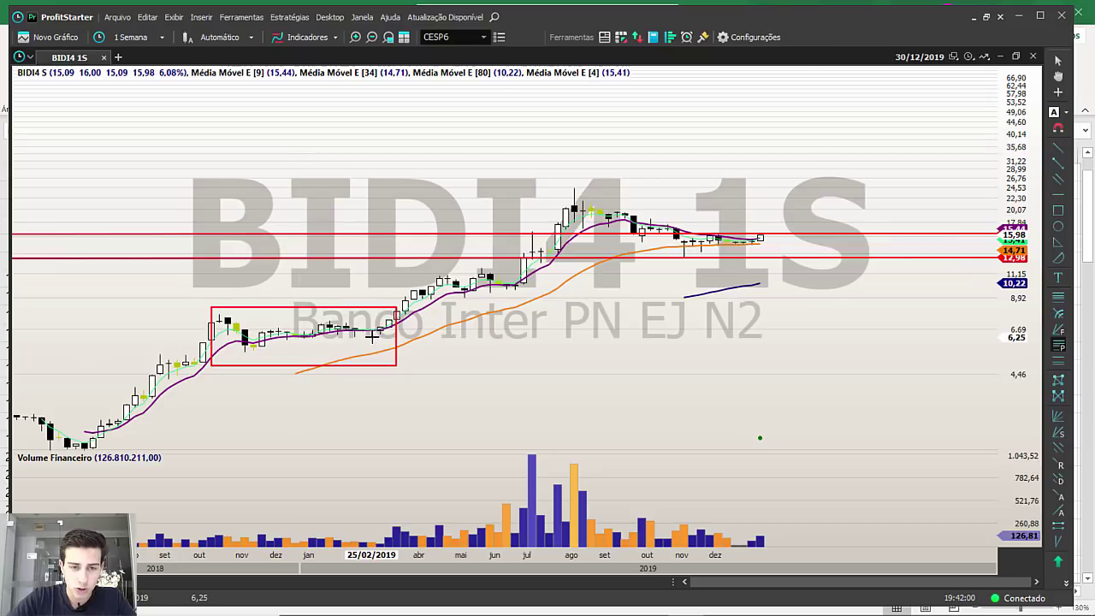
drag(371, 337, 565, 187)
click(565, 188)
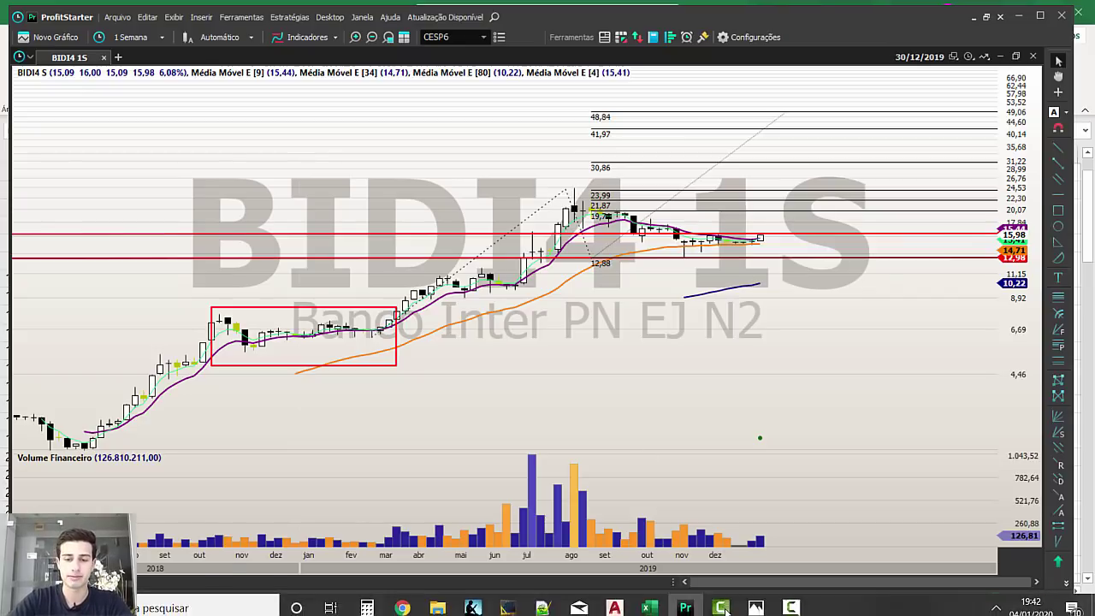
Check the ticker list in Excel, return to ProfitStarter and load the BPAC11 chart.
click(657, 604)
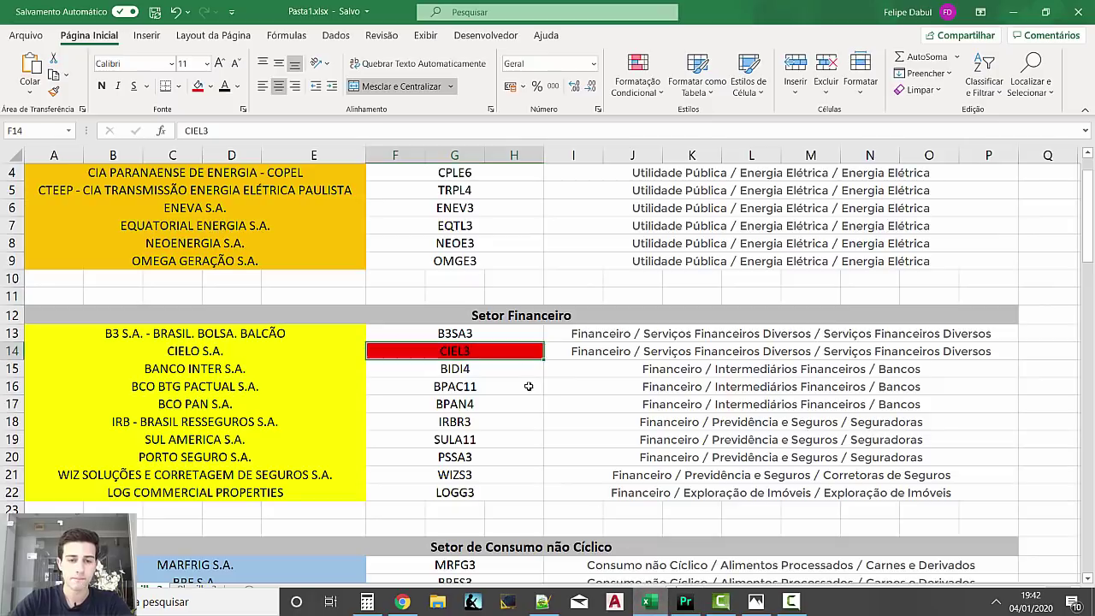
click(688, 604)
text(BPAC1)
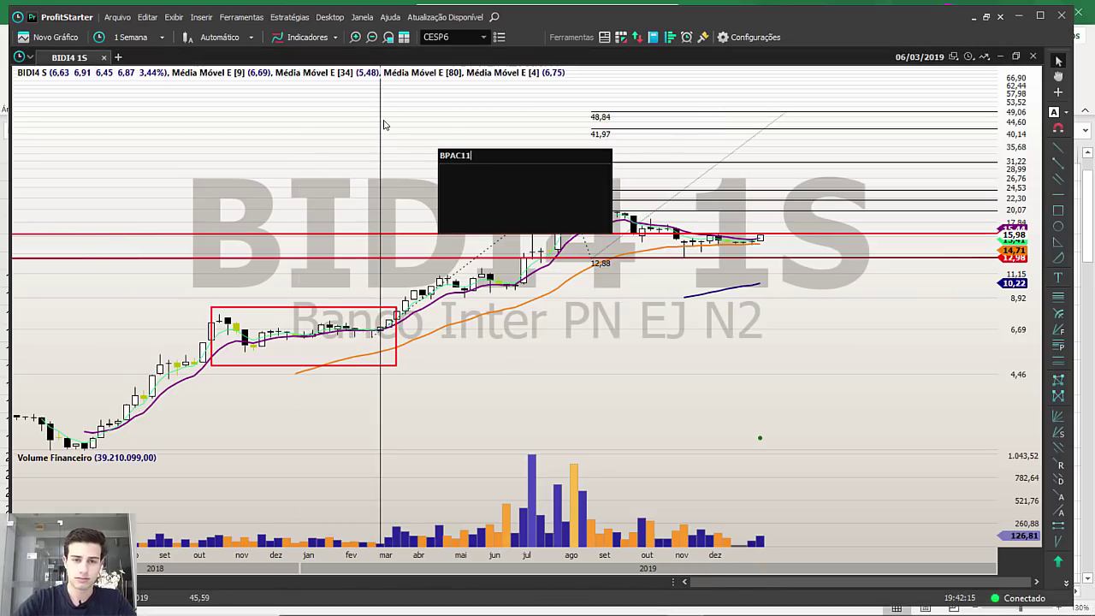
text(1)
key(Return)
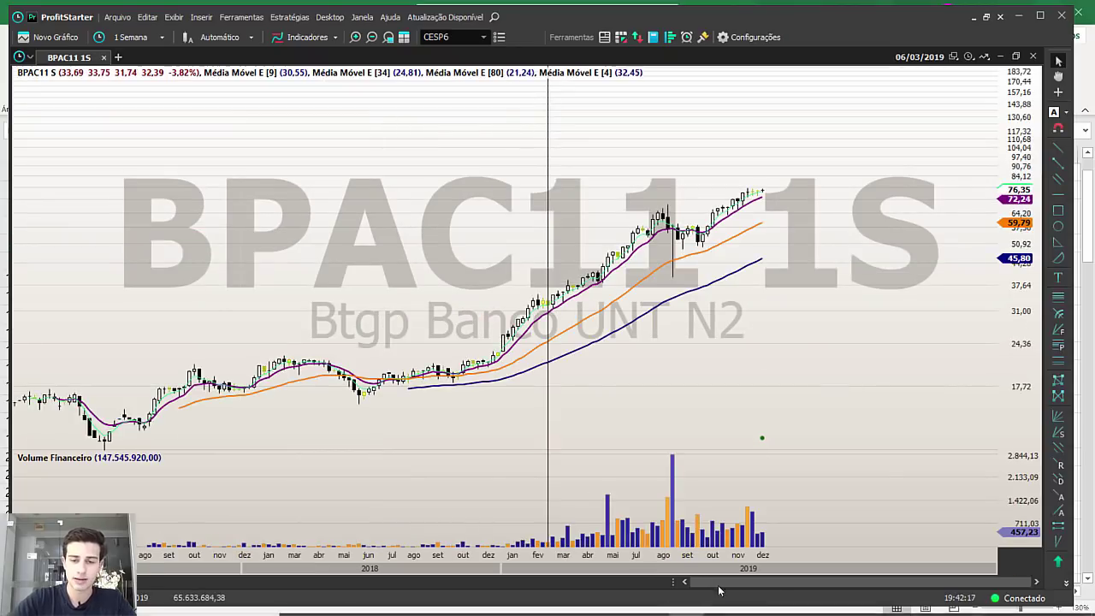
Fill the BIDI4 cell in the Excel list with red, and return to the BPAC11 weekly chart in ProfitStarter.
click(653, 603)
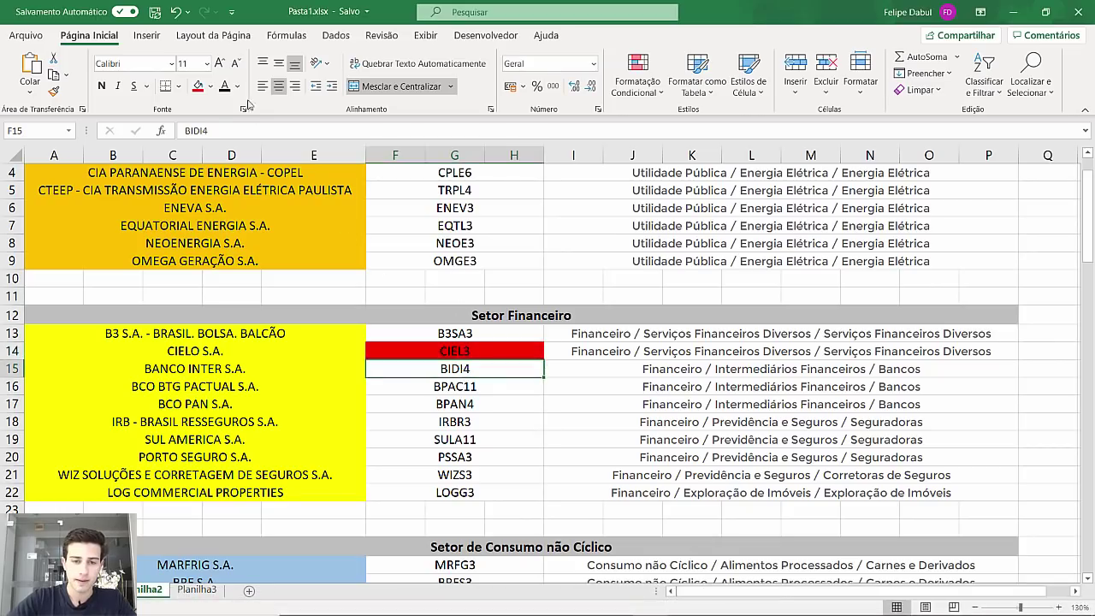
click(198, 88)
click(685, 602)
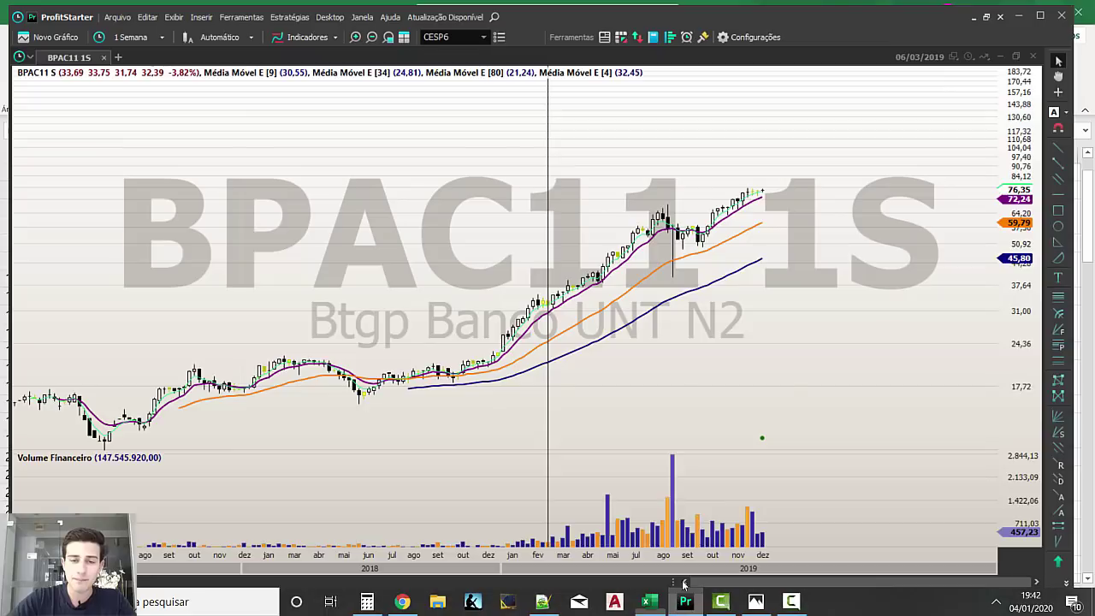
scroll(833, 332, up, 5)
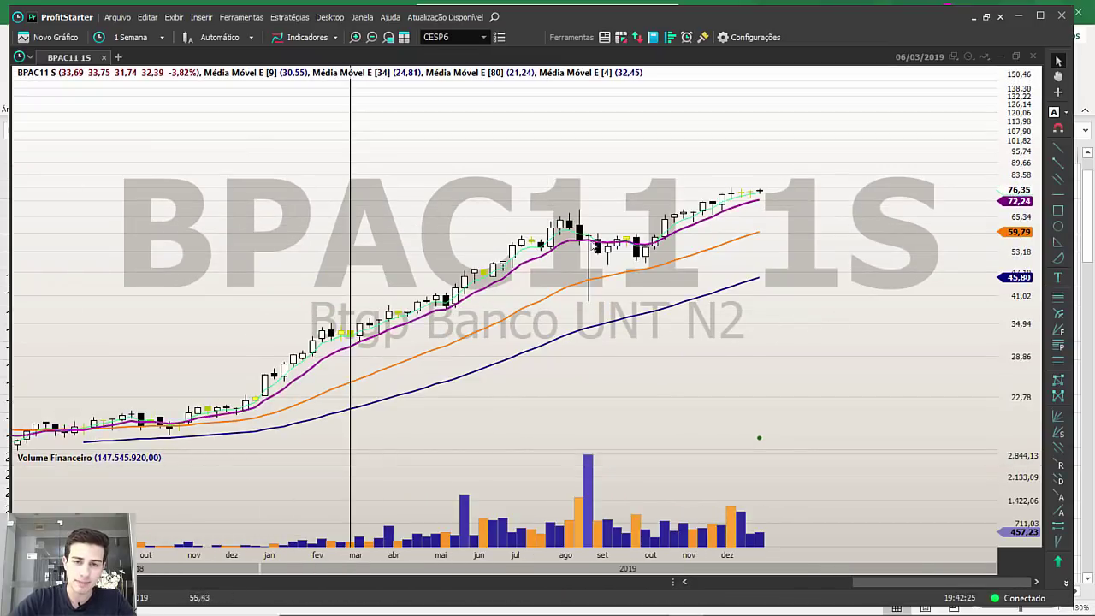
Switch to the Fundamentus site in Chrome and look up BPAC11.
click(398, 603)
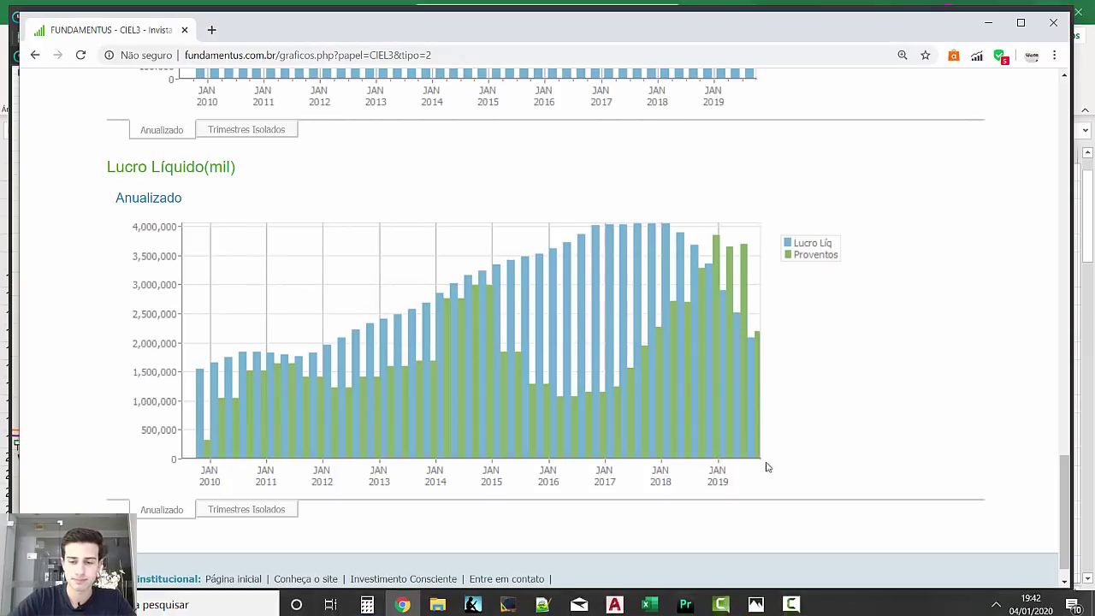
scroll(655, 278, up, 20)
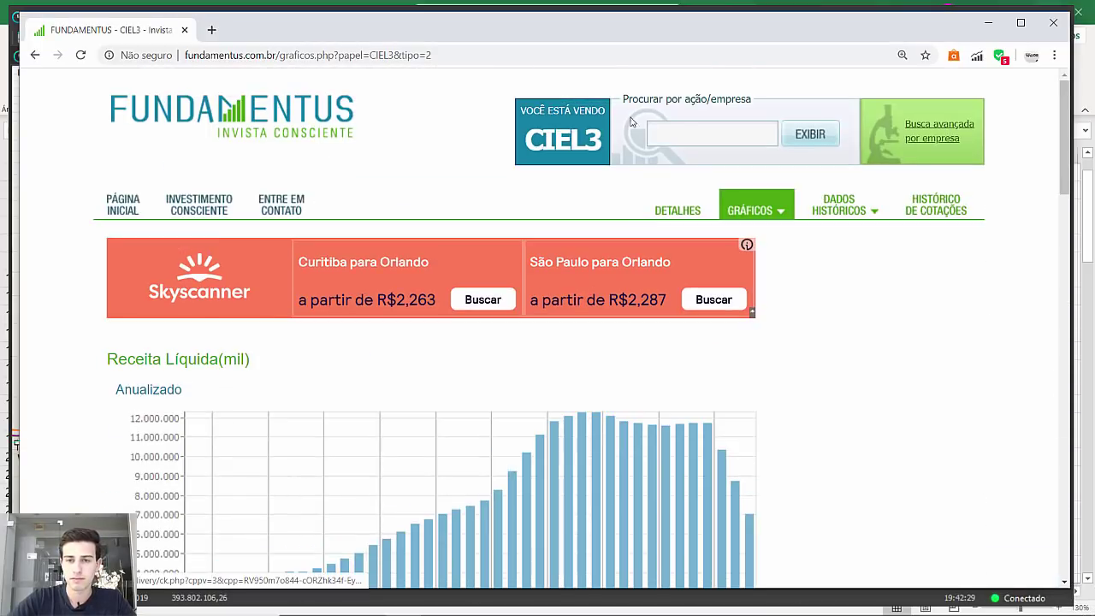
click(678, 129)
text(BPAC11)
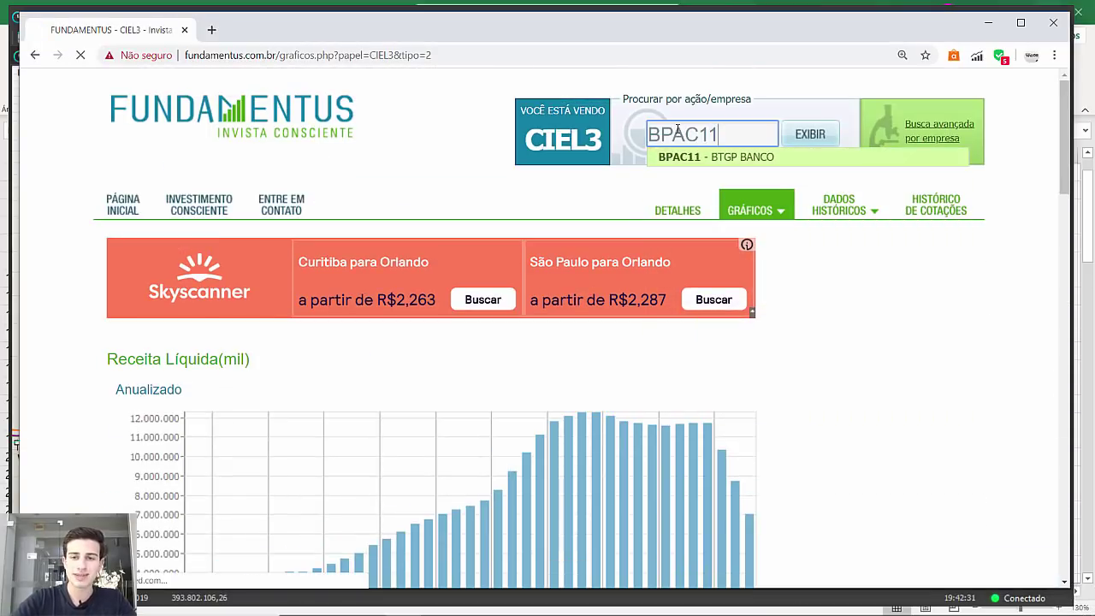
key(Return)
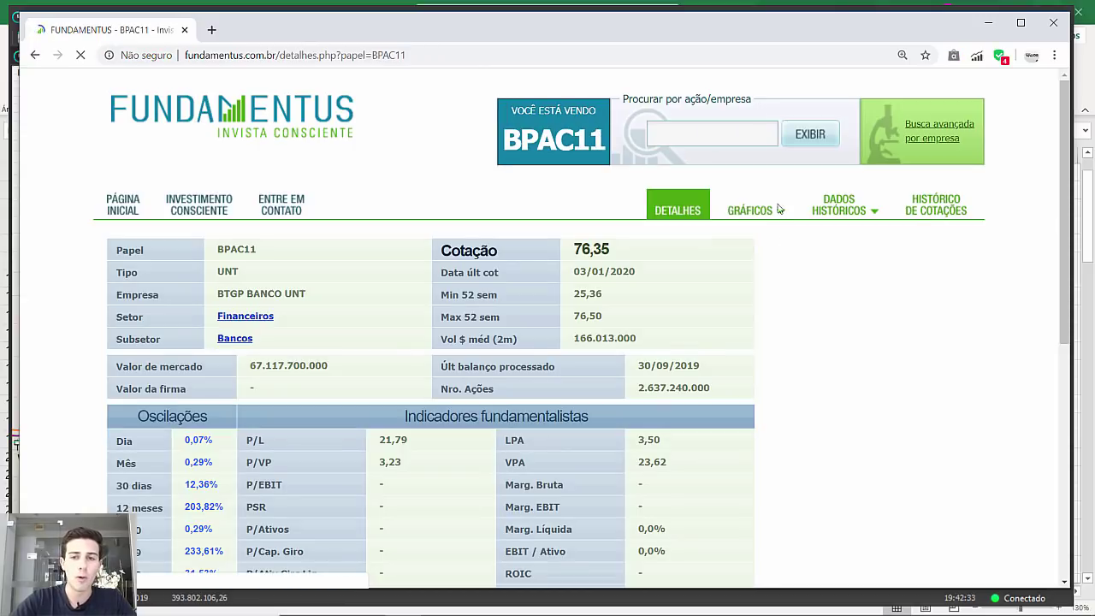
Open the Balanço patrimonial charts of BPAC11 and examine its assets, credit operations, deposits and net equity.
mouse_move(774, 214)
click(784, 234)
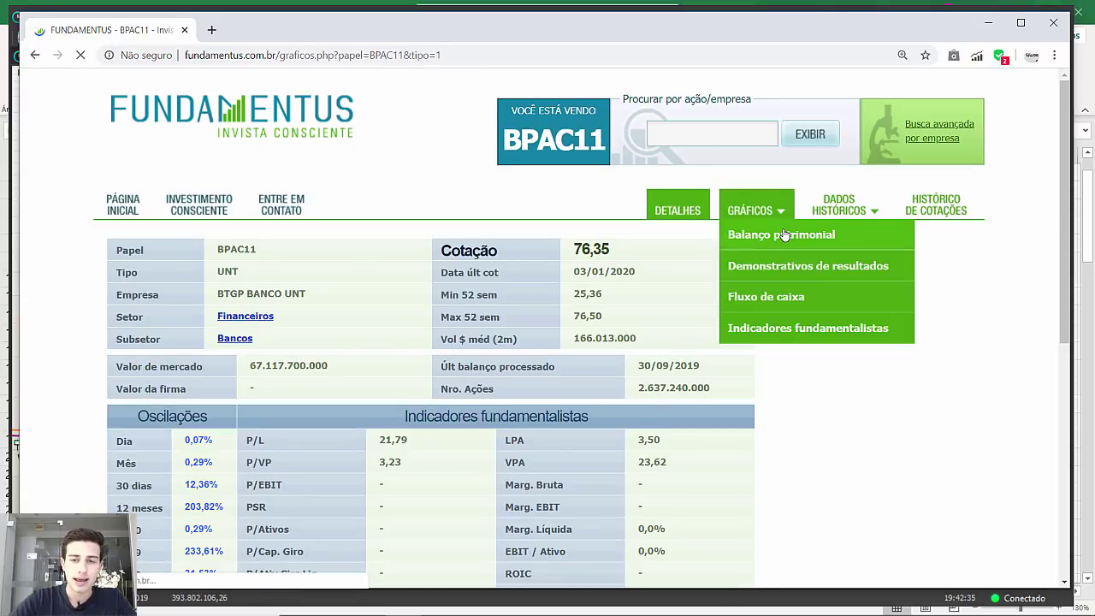
scroll(795, 323, down, 3)
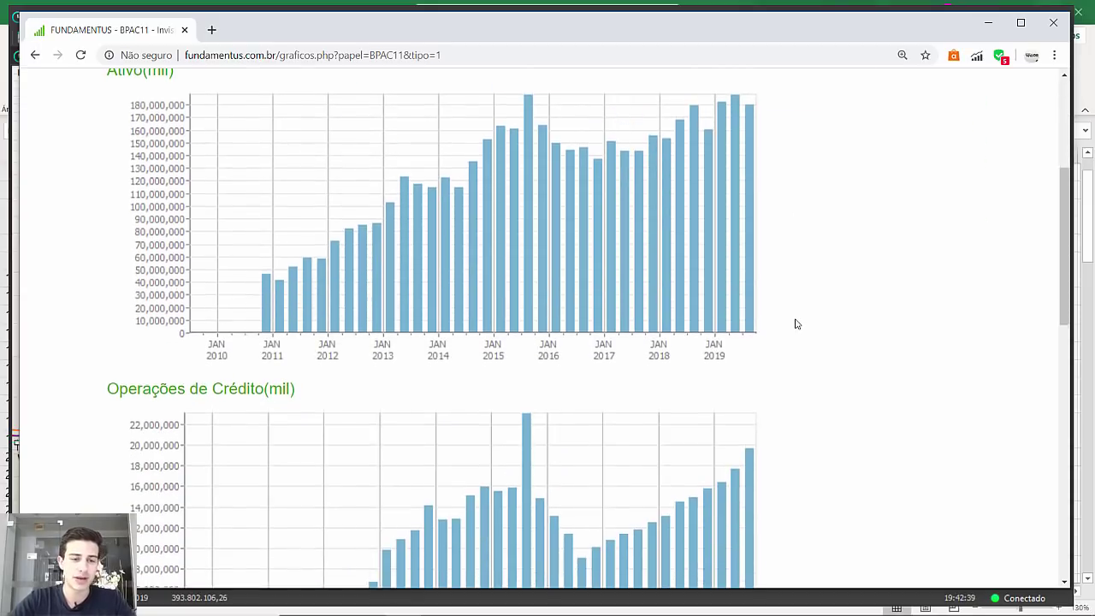
scroll(794, 312, down, 2)
scroll(795, 301, down, 2)
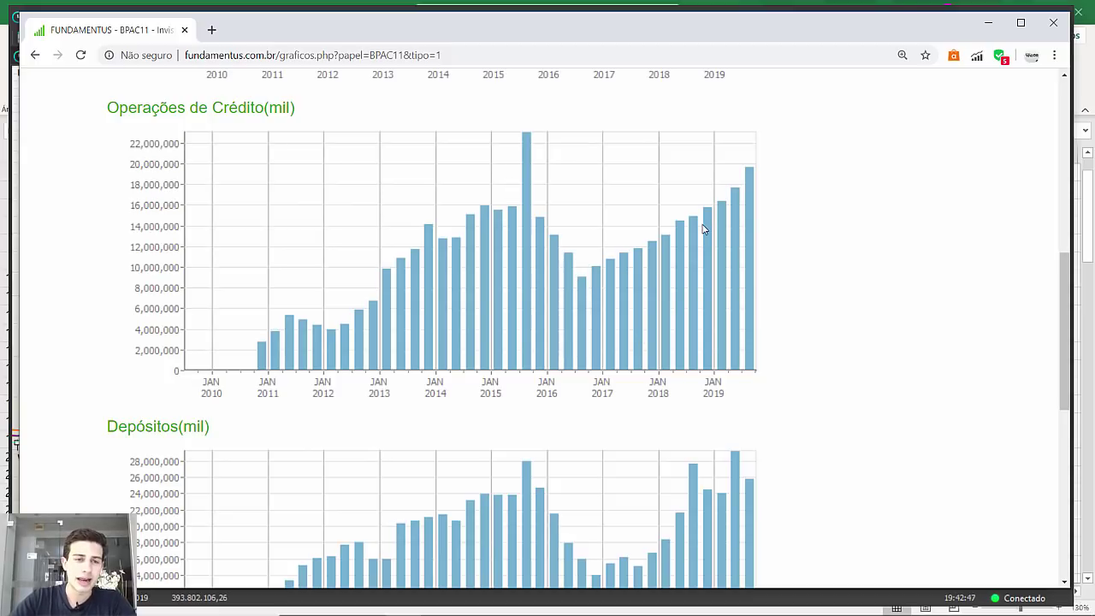
scroll(704, 229, down, 3)
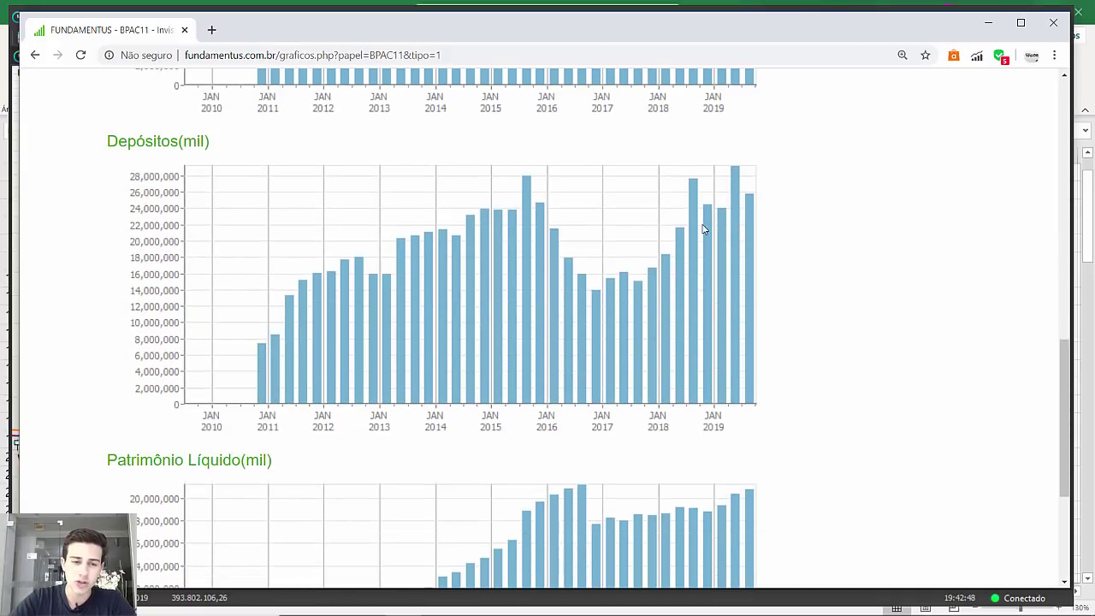
scroll(704, 229, down, 2)
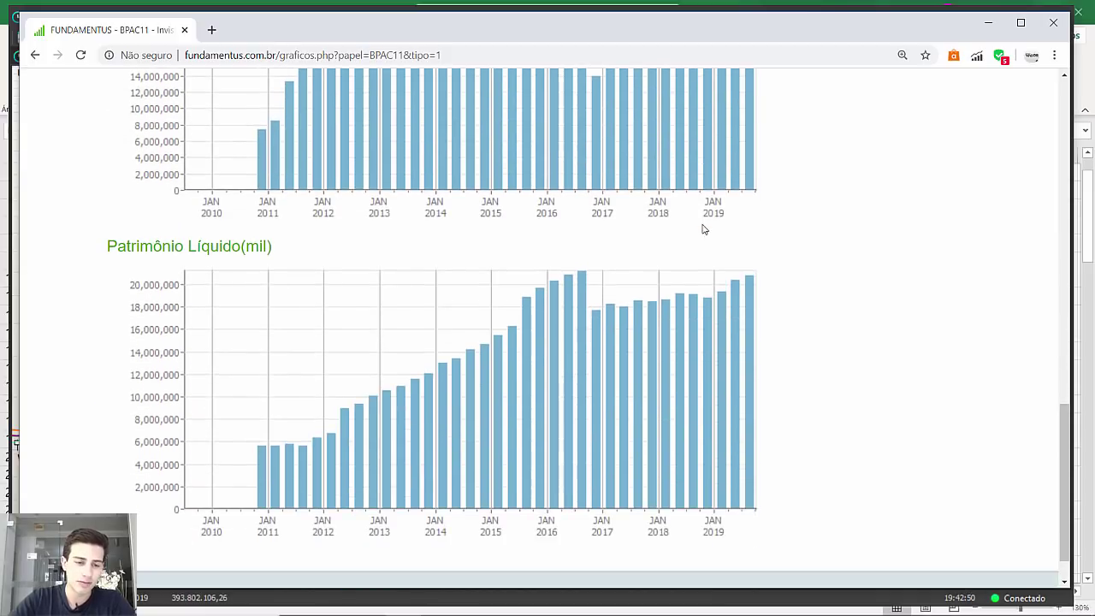
scroll(703, 230, up, 11)
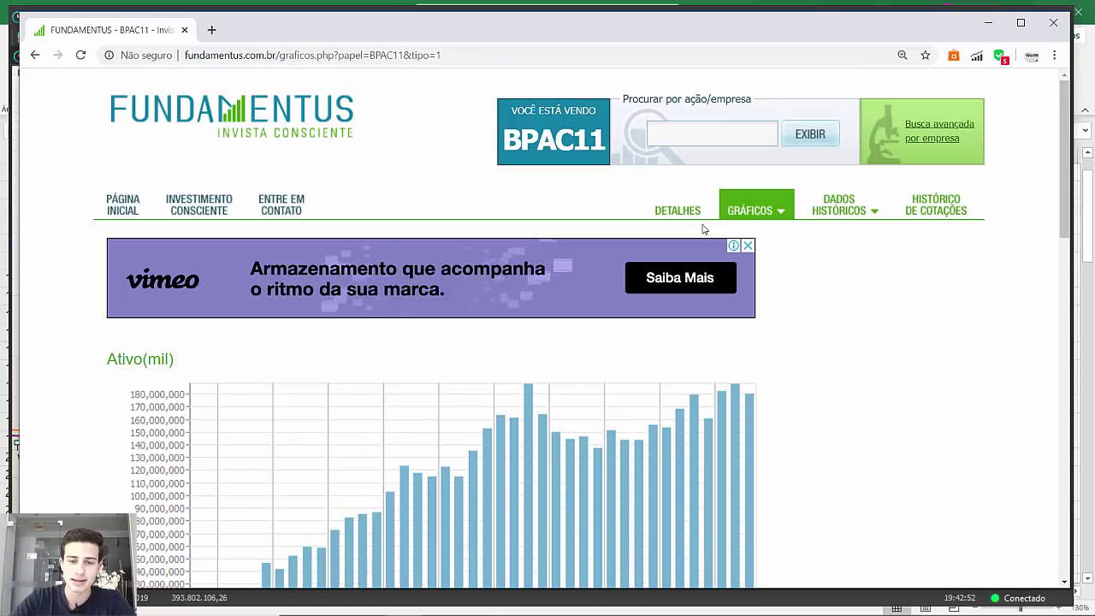
scroll(704, 229, down, 2)
Open the Demonstrativos de resultados charts of BPAC11 and examine its net profit, service revenue and gross margin.
scroll(703, 229, up, 2)
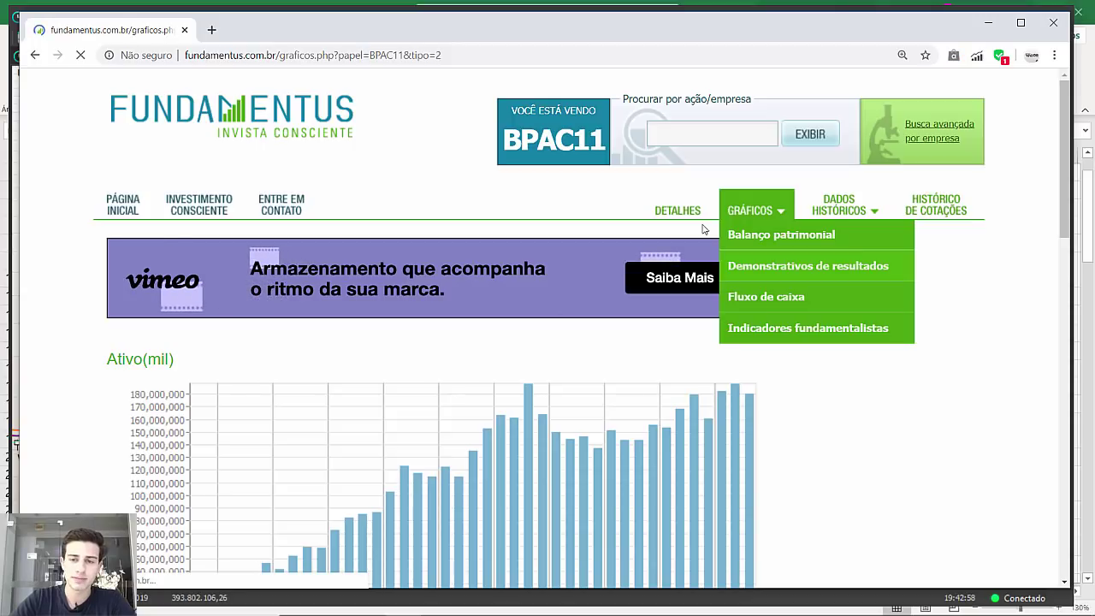
scroll(704, 229, down, 10)
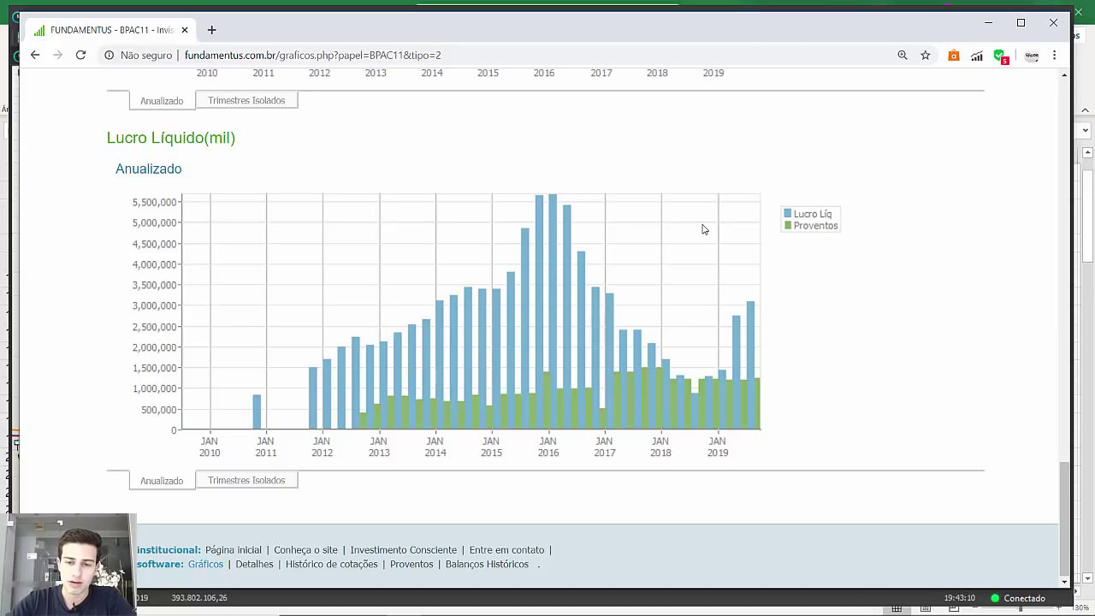
scroll(703, 229, up, 1)
scroll(702, 229, down, 1)
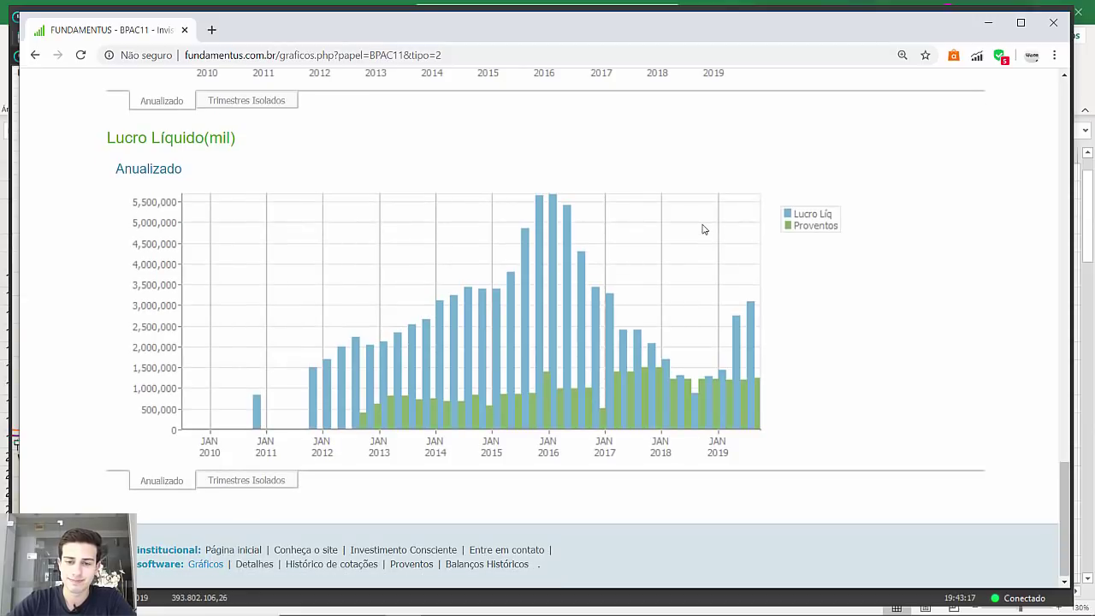
scroll(703, 229, up, 6)
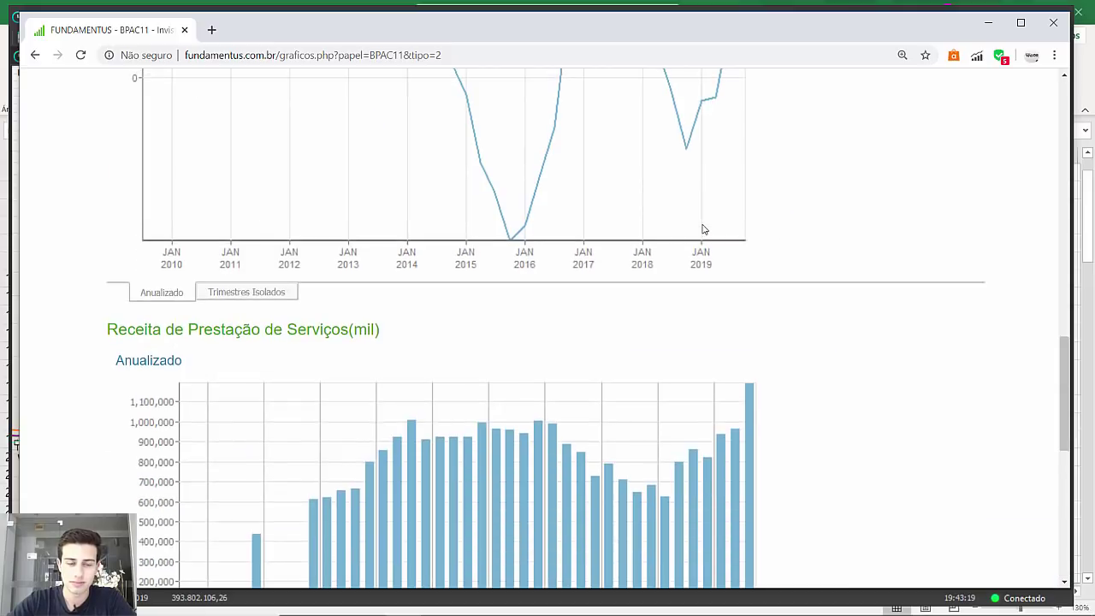
scroll(703, 229, down, 3)
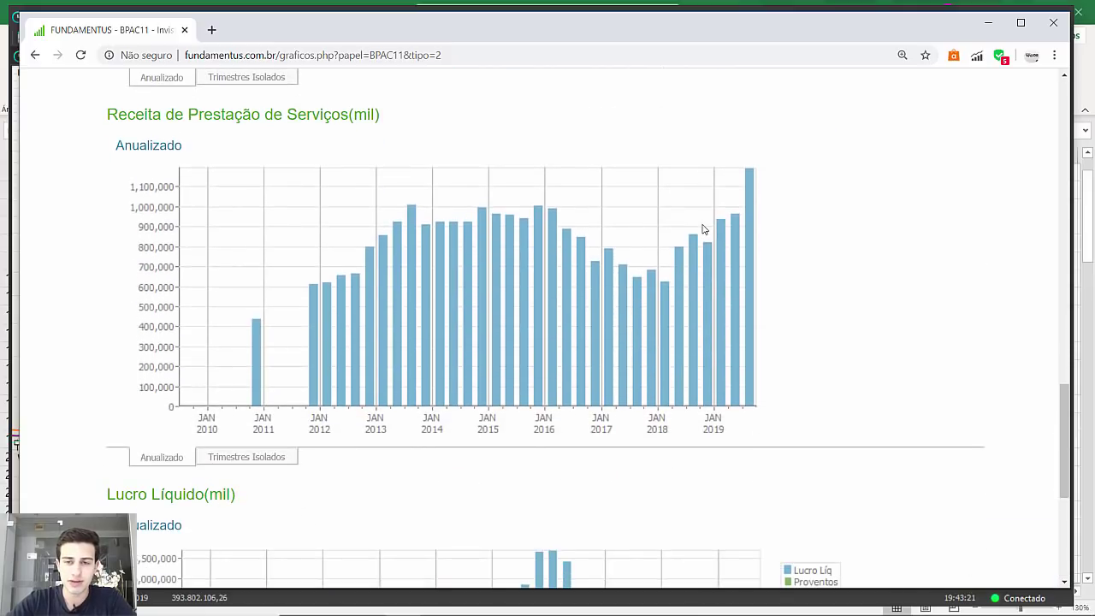
scroll(703, 229, up, 6)
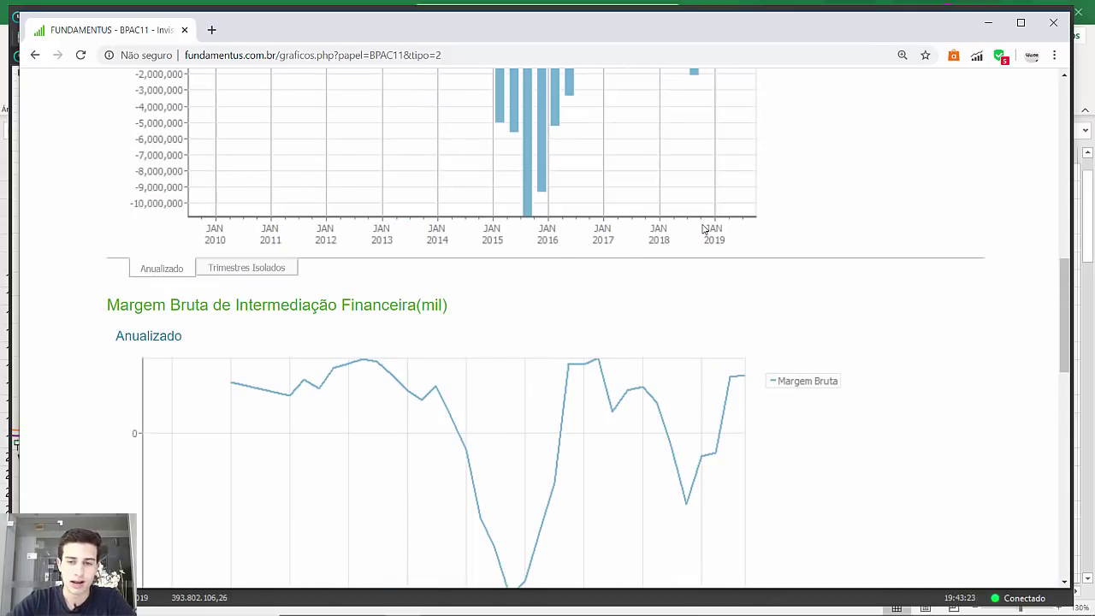
Open the Detalhes page of BPAC11 and examine its P/L, P/VP, ROE and net equity.
scroll(703, 229, up, 4)
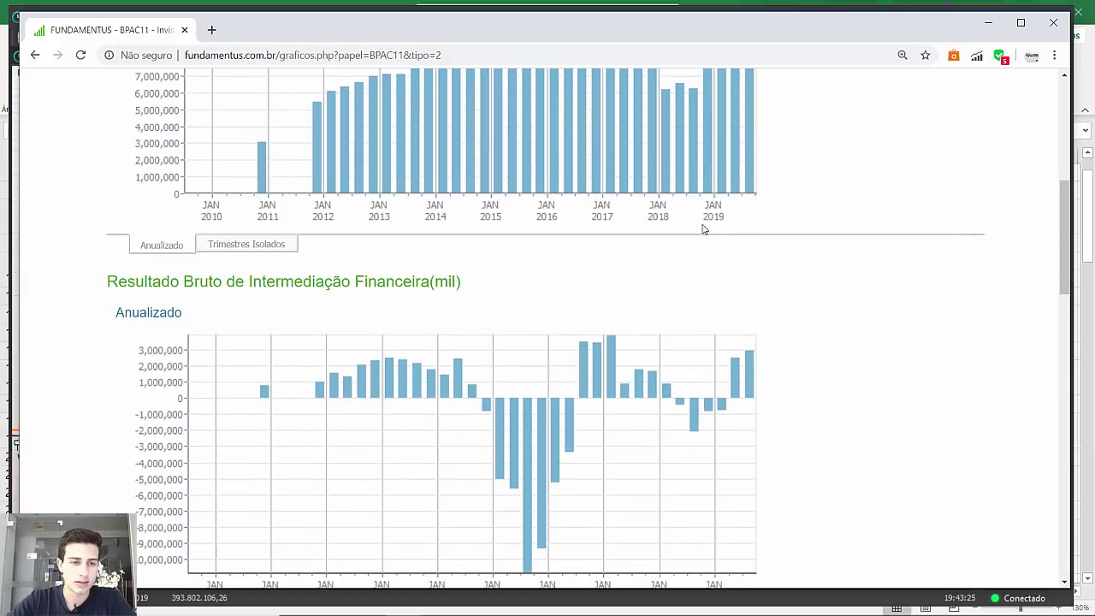
scroll(703, 229, down, 1)
scroll(703, 230, up, 6)
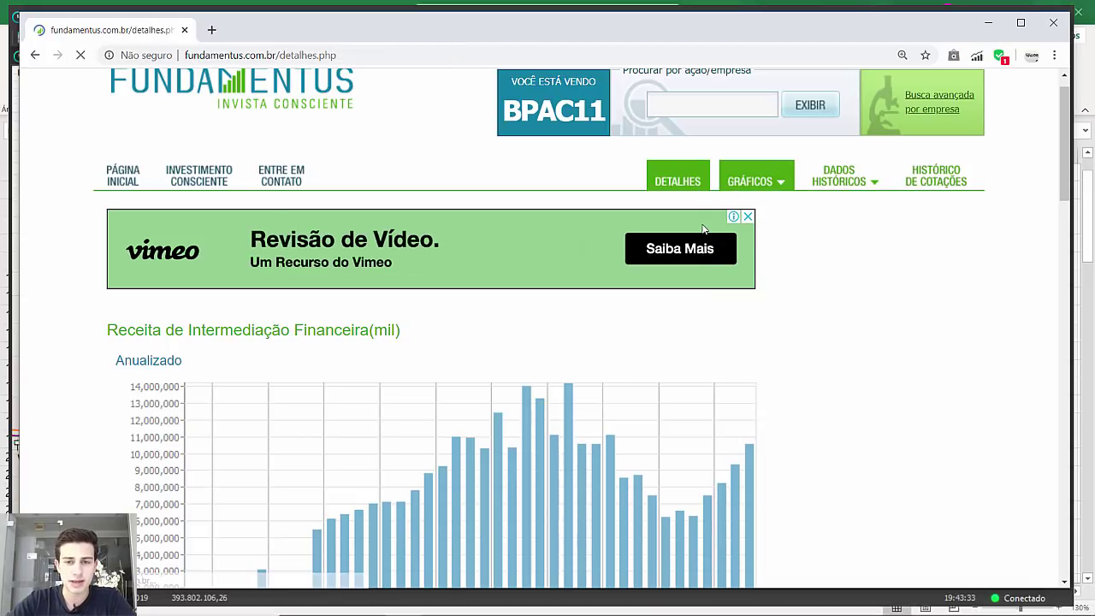
scroll(703, 229, down, 3)
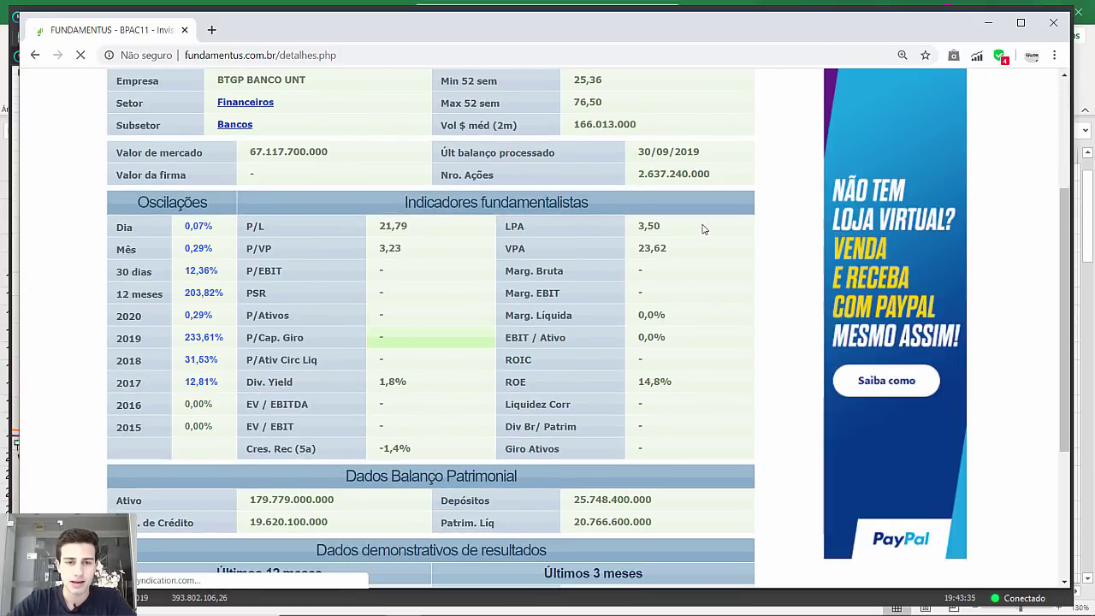
drag(408, 226, 363, 226)
drag(672, 381, 624, 381)
click(684, 385)
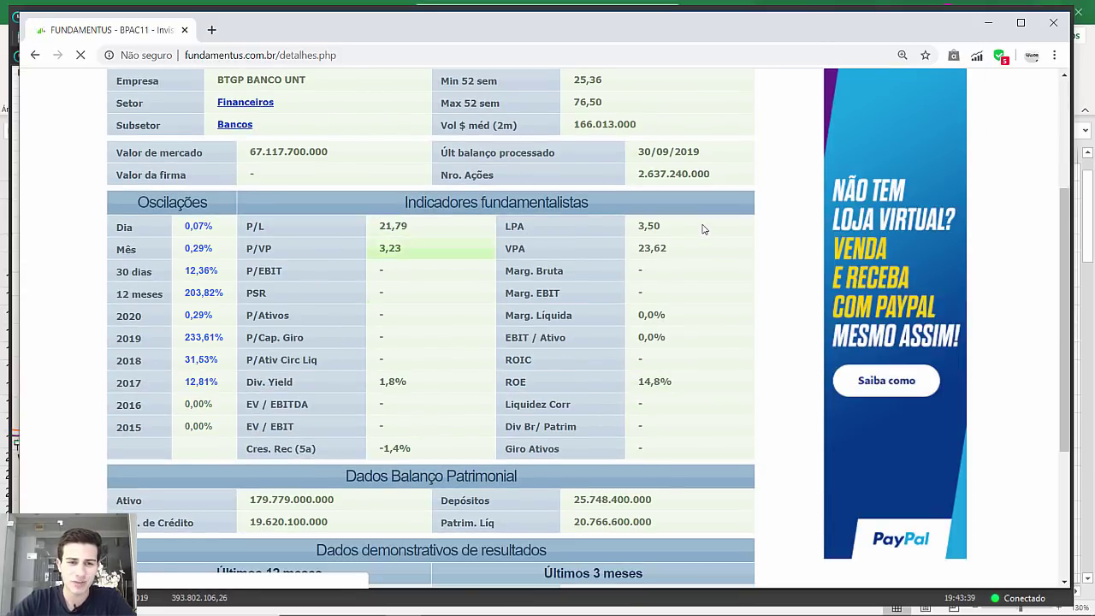
double_click(390, 248)
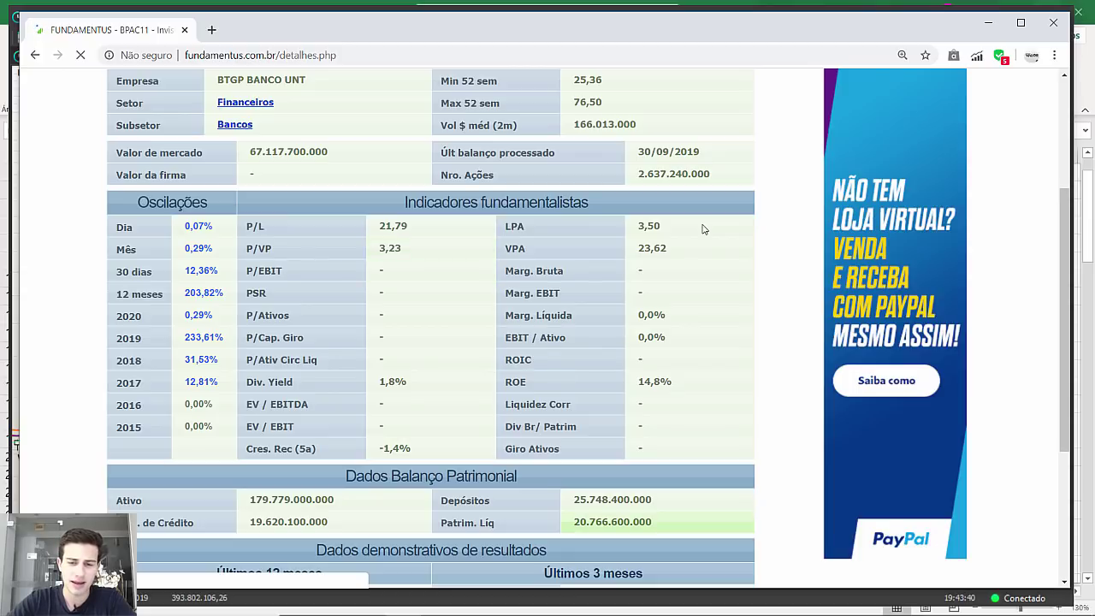
Switch to the BPAC11 weekly chart in ProfitStarter and measure the rise from the 07/10/2019 low to the 09/12/2019 high.
mouse_move(685, 601)
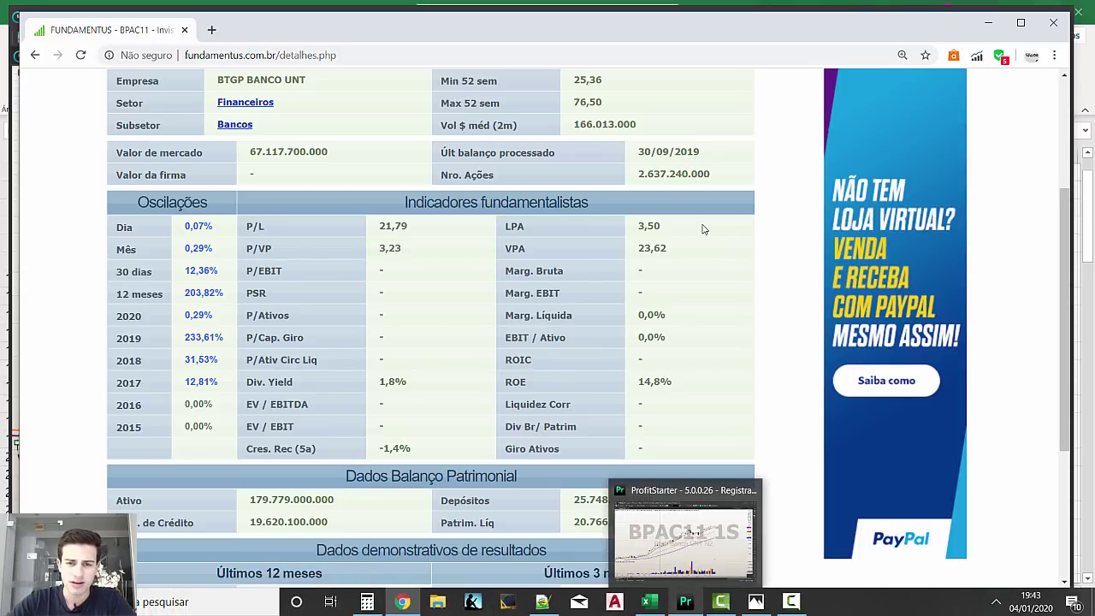
key(alt+Tab)
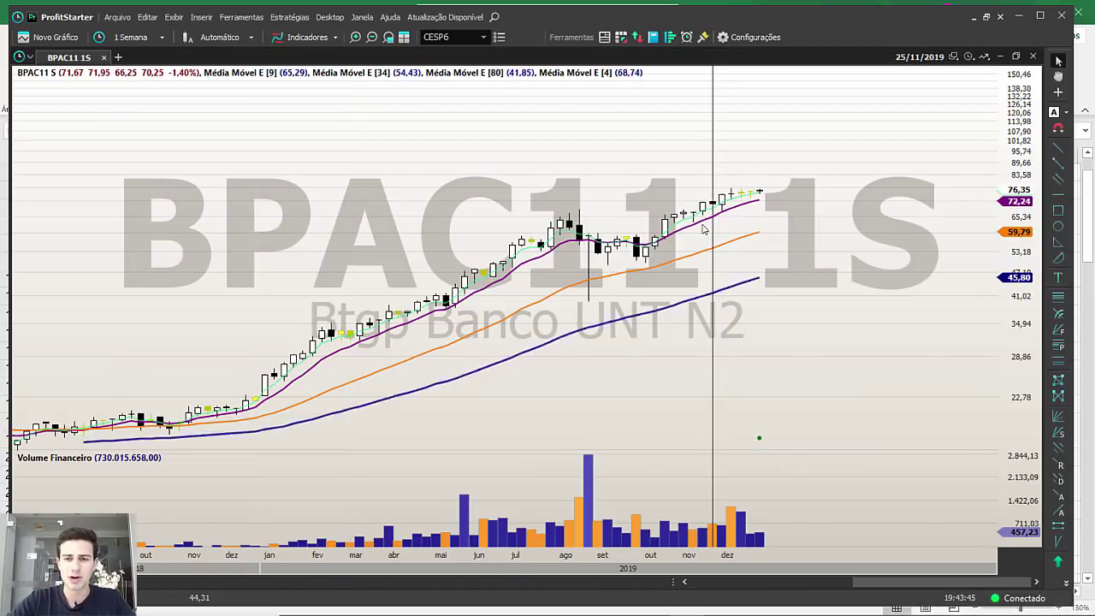
scroll(703, 229, up, 5)
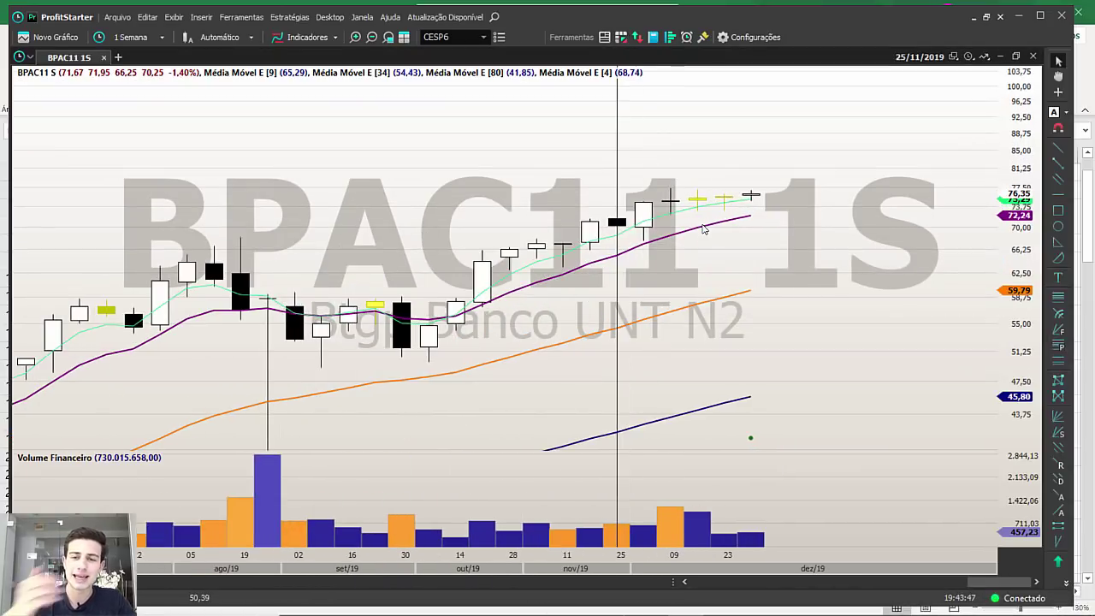
scroll(704, 228, up, 3)
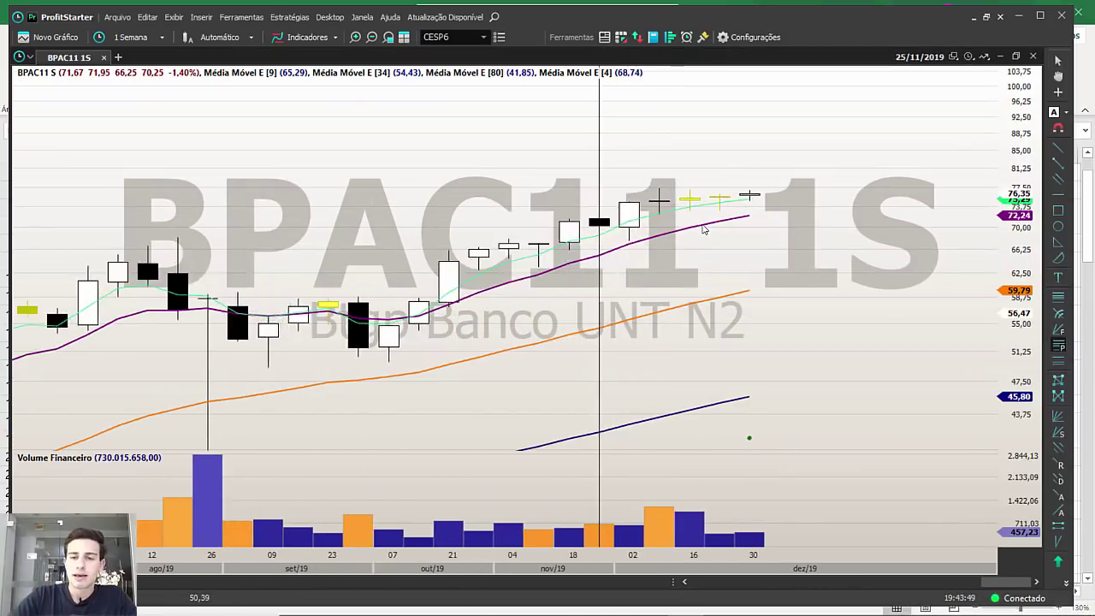
scroll(703, 228, up, 2)
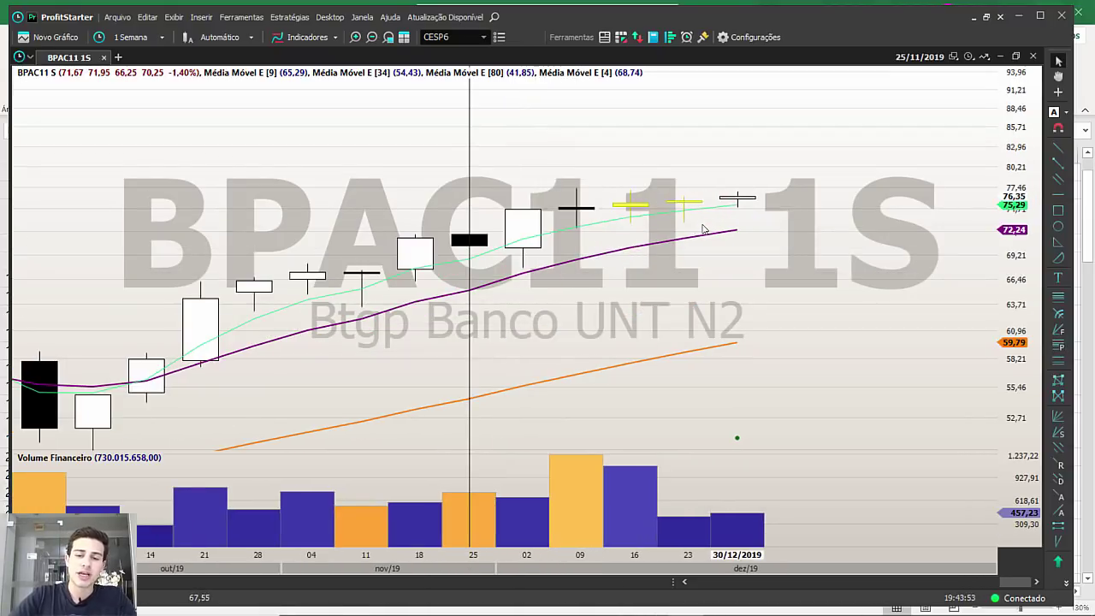
scroll(703, 228, down, 2)
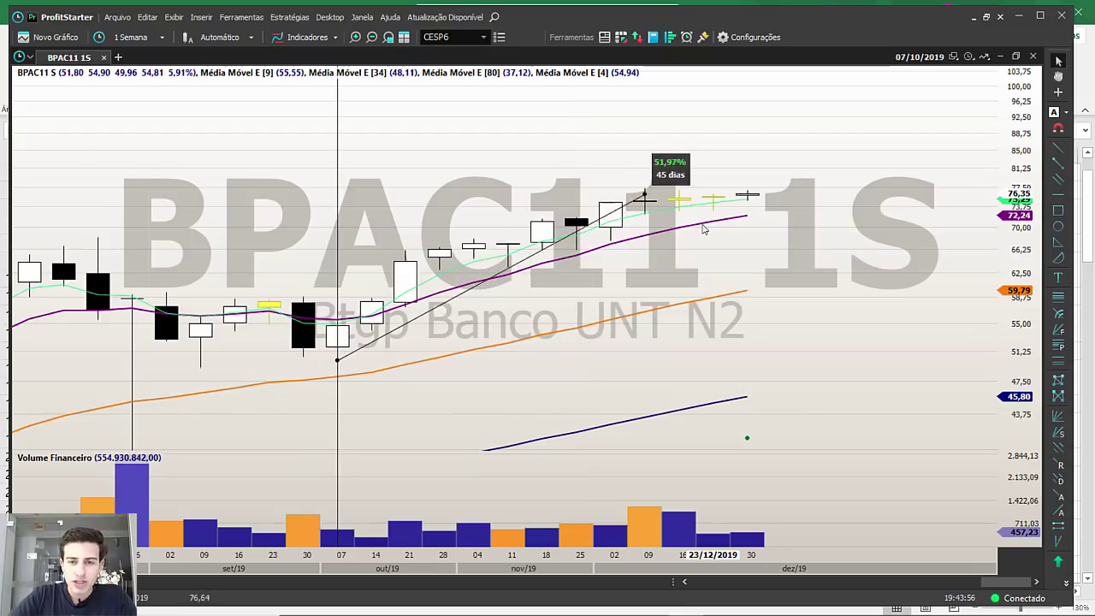
Draw a rectangle around the December 2019 candles, from 02/12 to just past 30/12, between about 71 and 78.
scroll(703, 229, up, 3)
key(r)
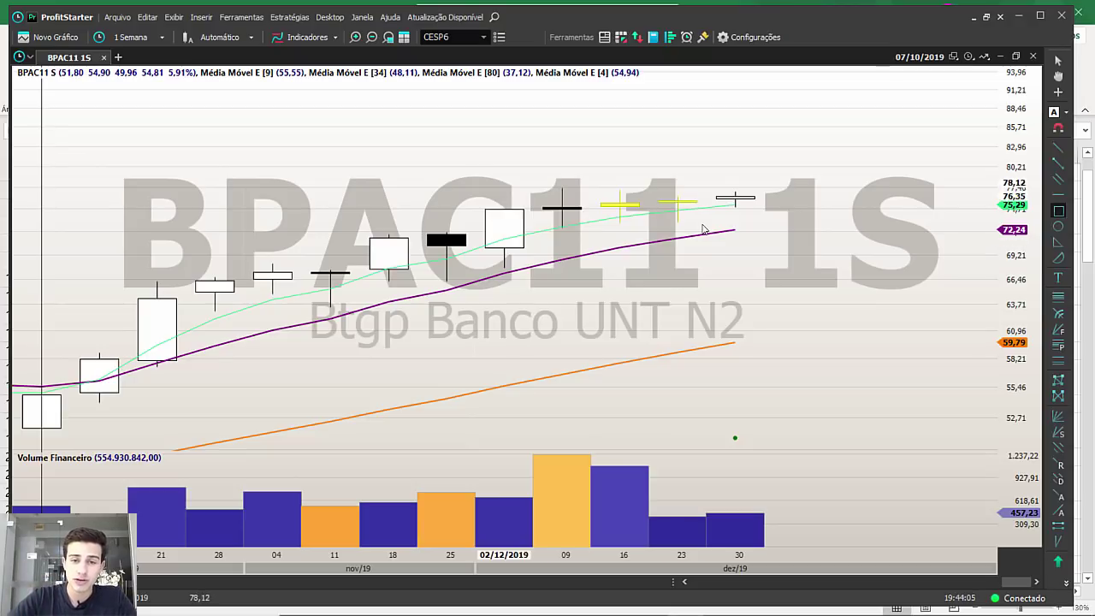
mouse_move(503, 182)
mouse_down()
mouse_move(562, 224)
mouse_move(793, 237)
mouse_up()
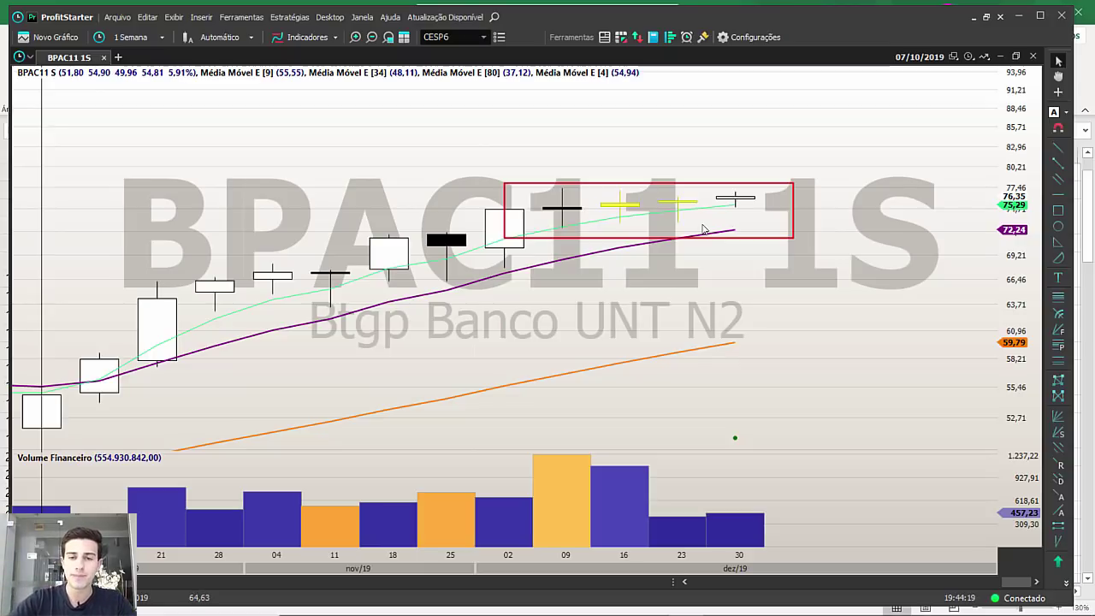
click(1058, 242)
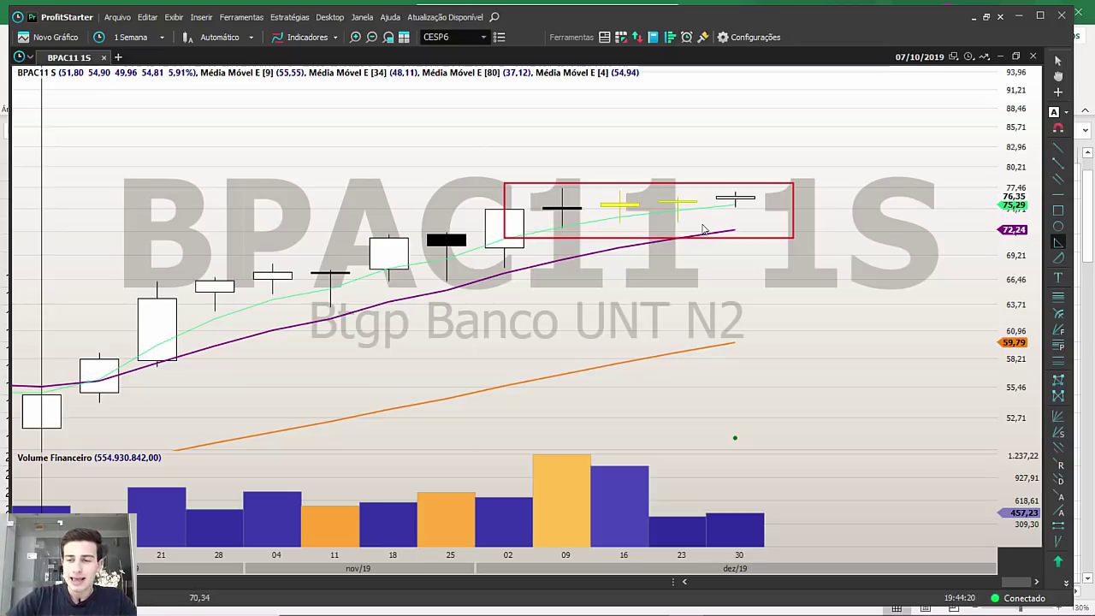
click(1058, 211)
mouse_move(794, 140)
mouse_down()
mouse_move(794, 217)
mouse_move(851, 233)
mouse_up()
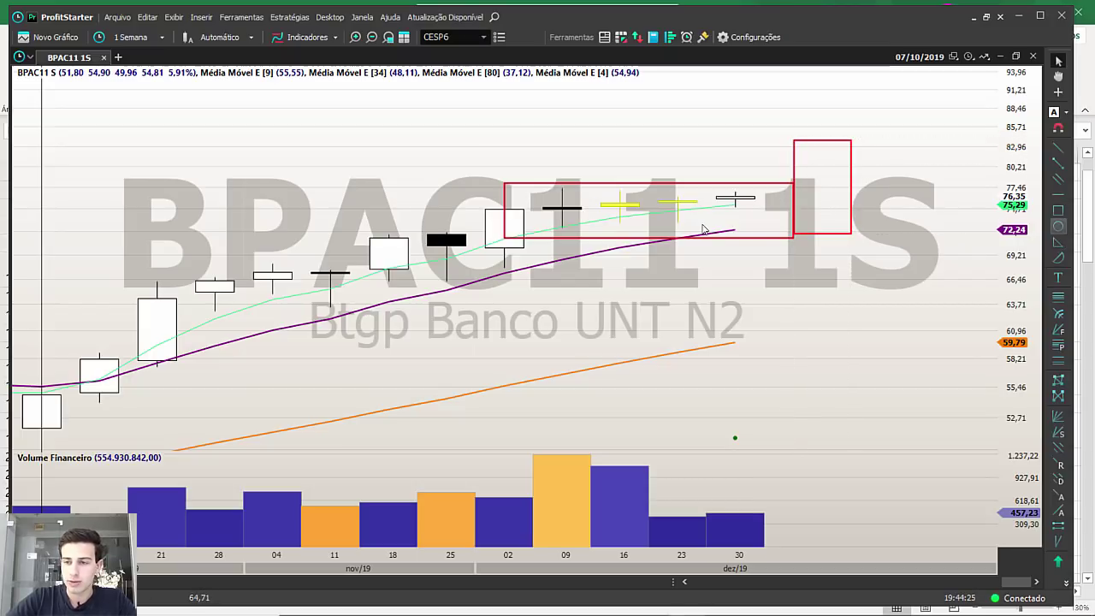
click(1058, 242)
mouse_move(389, 243)
mouse_down()
mouse_move(272, 182)
mouse_move(306, 207)
mouse_move(75, 273)
mouse_move(330, 226)
mouse_move(330, 254)
mouse_move(330, 187)
mouse_move(330, 248)
mouse_move(446, 154)
mouse_move(446, 196)
mouse_move(736, 173)
mouse_move(793, 122)
mouse_move(736, 132)
mouse_move(792, 145)
mouse_move(792, 210)
mouse_move(792, 144)
mouse_move(794, 162)
mouse_up()
click(272, 187)
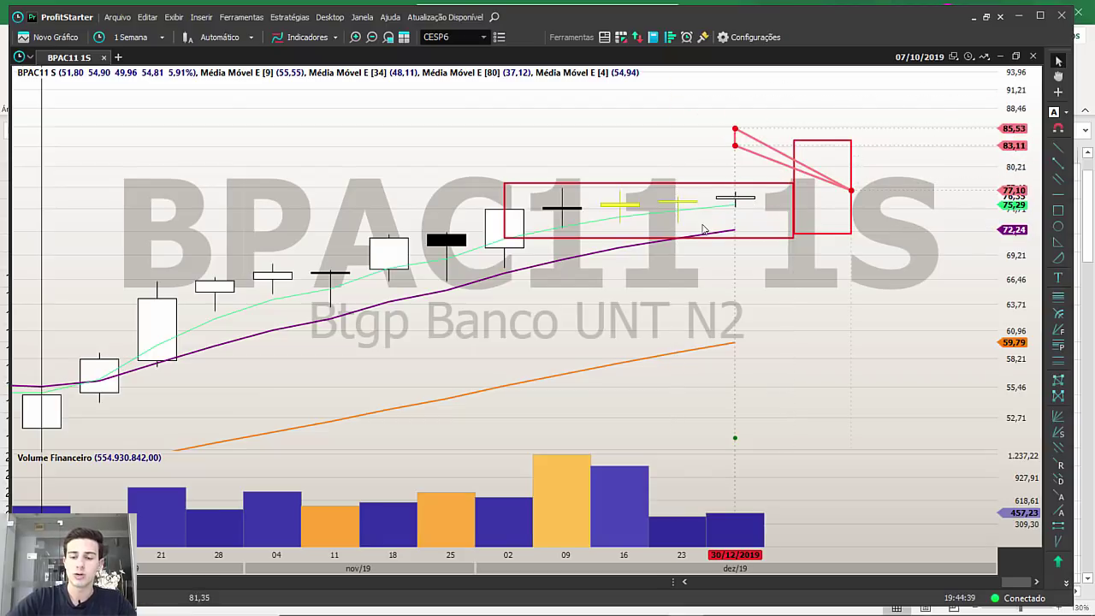
key(Delete)
scroll(702, 229, up, 3)
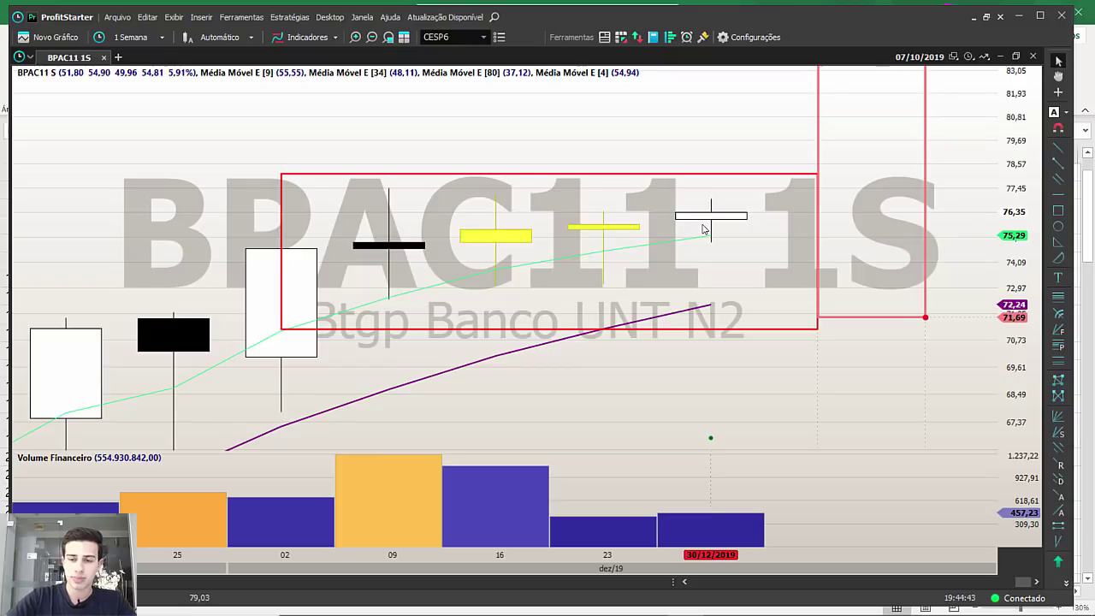
key(Delete)
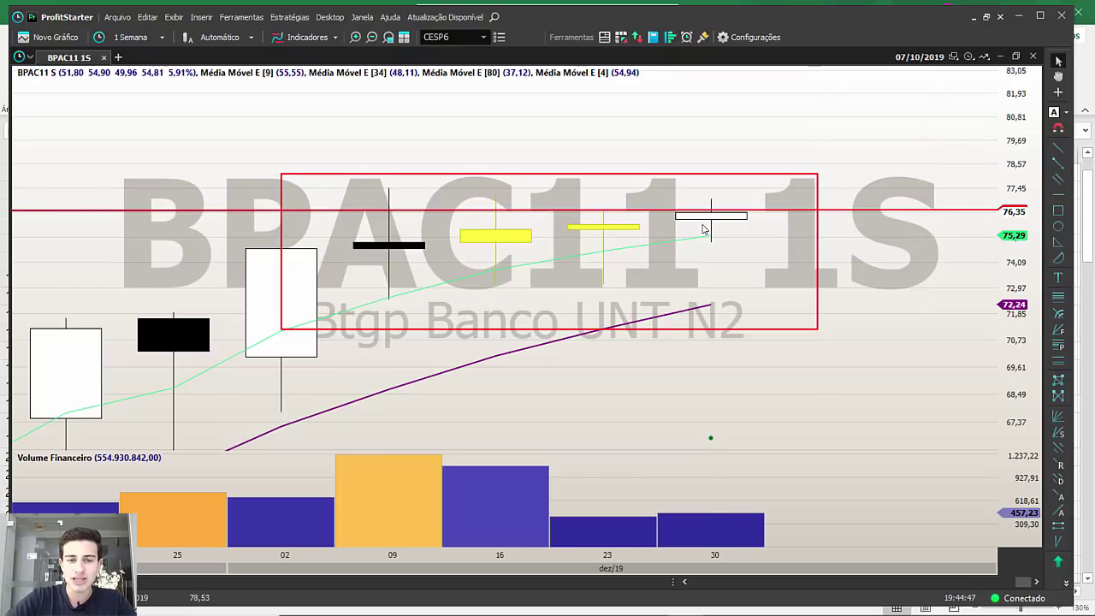
Draw a horizontal line at 77,44, across the high of the 09/12 candle.
click(1057, 195)
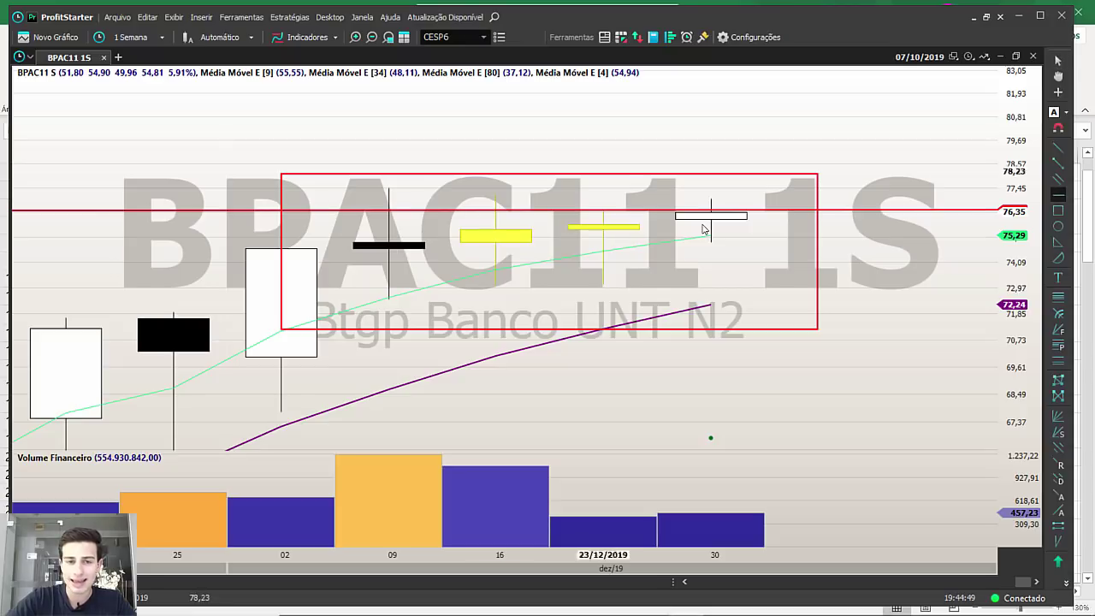
click(390, 188)
click(390, 90)
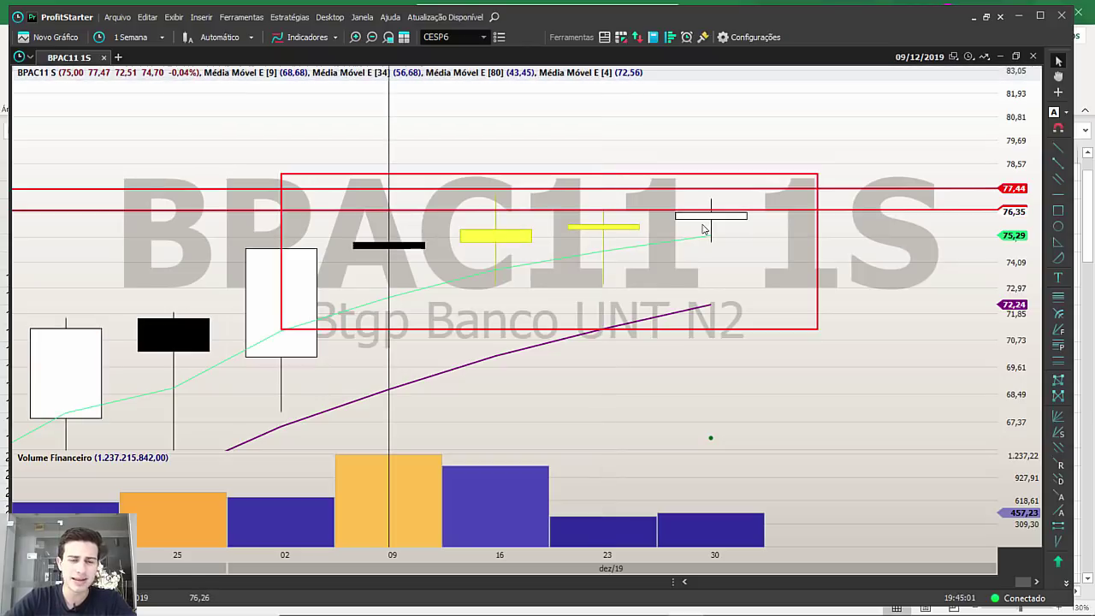
Draw a horizontal line at 73,09, across the low of the 16/12 candle.
scroll(703, 229, down, 2)
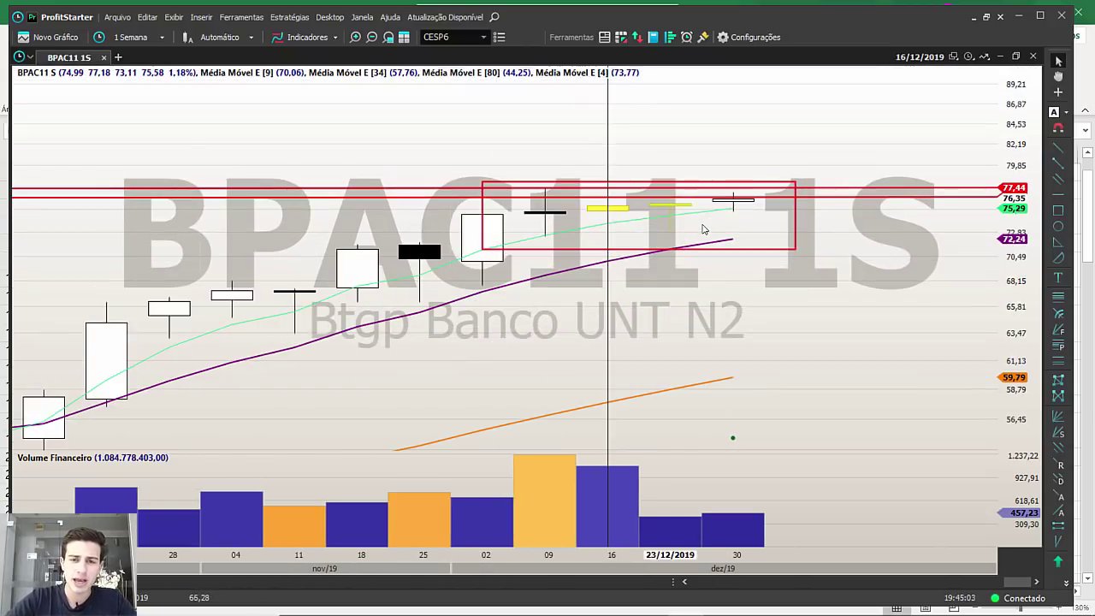
key(Right)
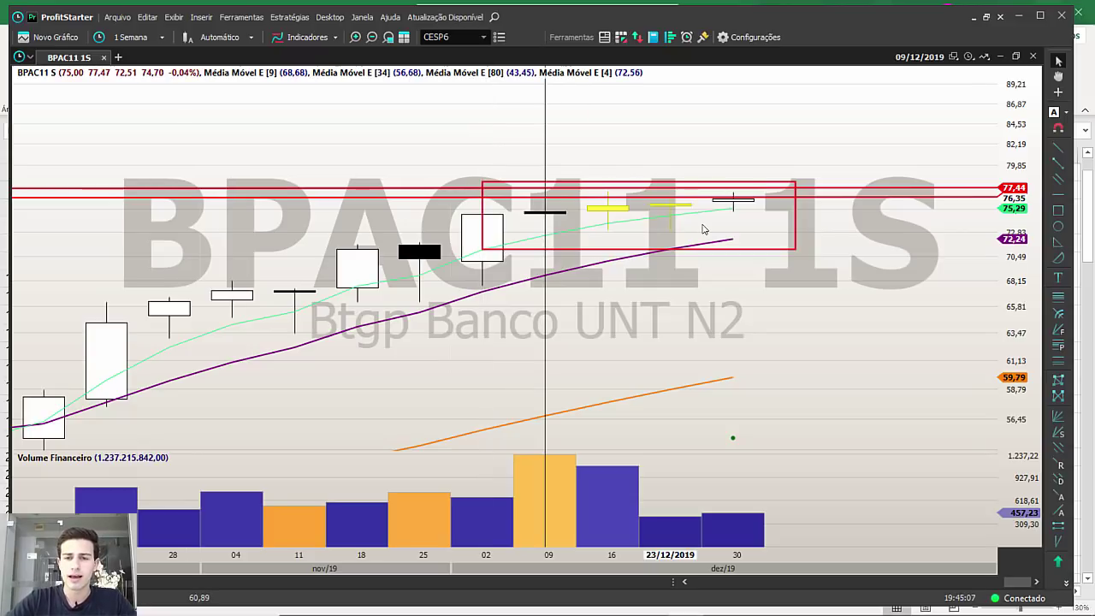
scroll(703, 228, down, 8)
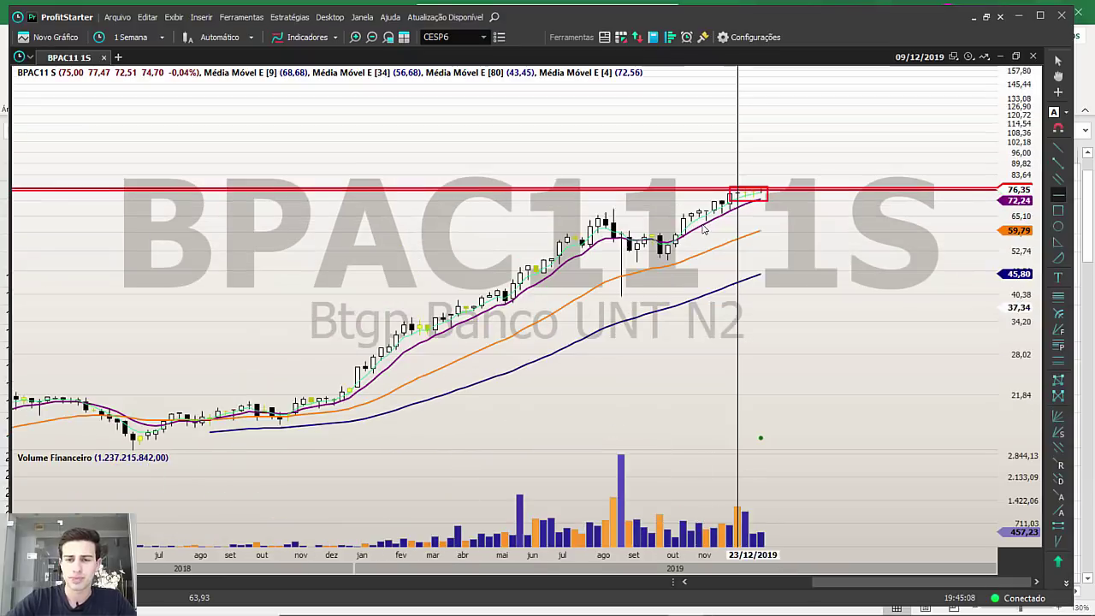
scroll(703, 228, up, 10)
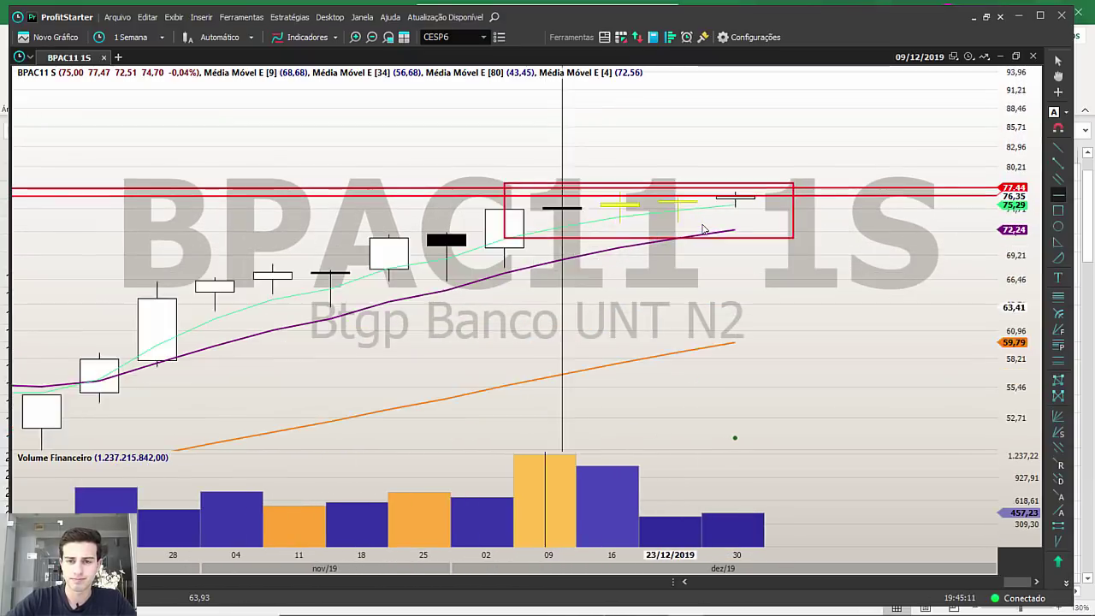
scroll(703, 229, down, 4)
scroll(703, 228, up, 8)
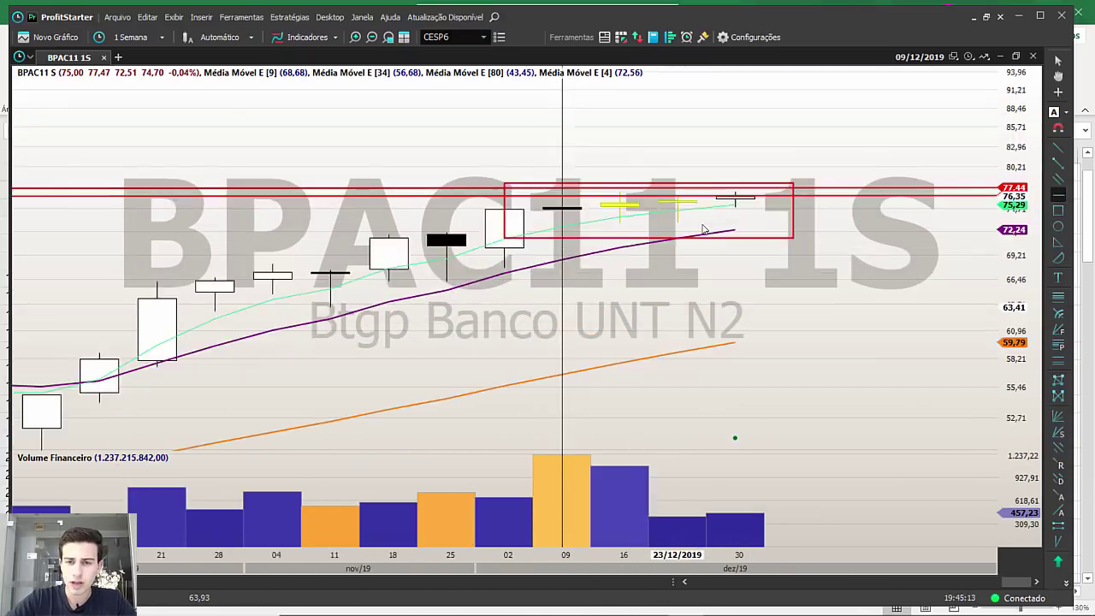
click(1058, 195)
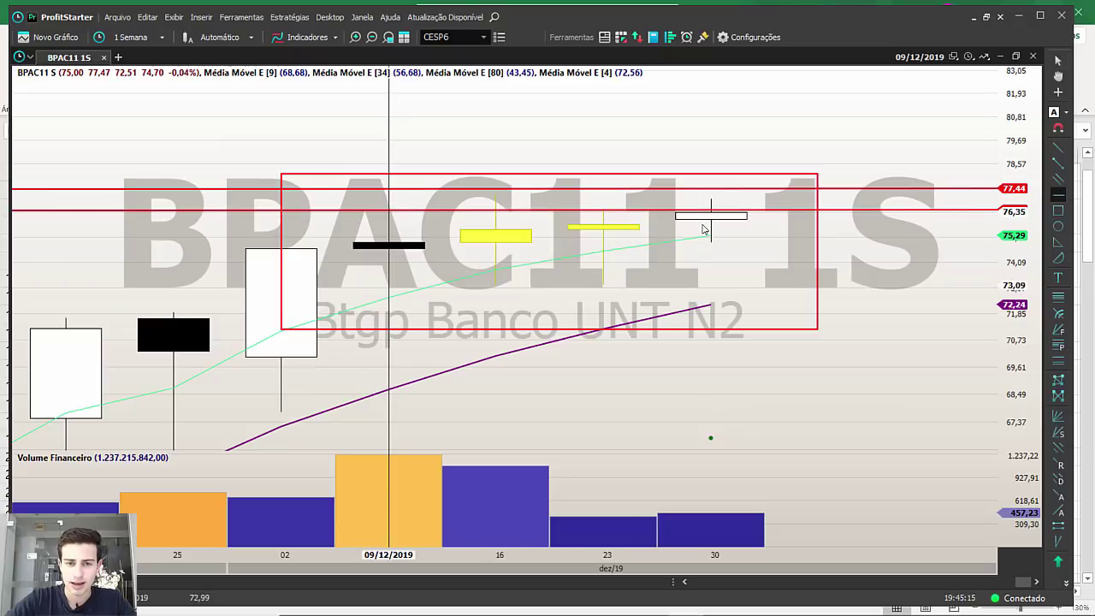
click(496, 285)
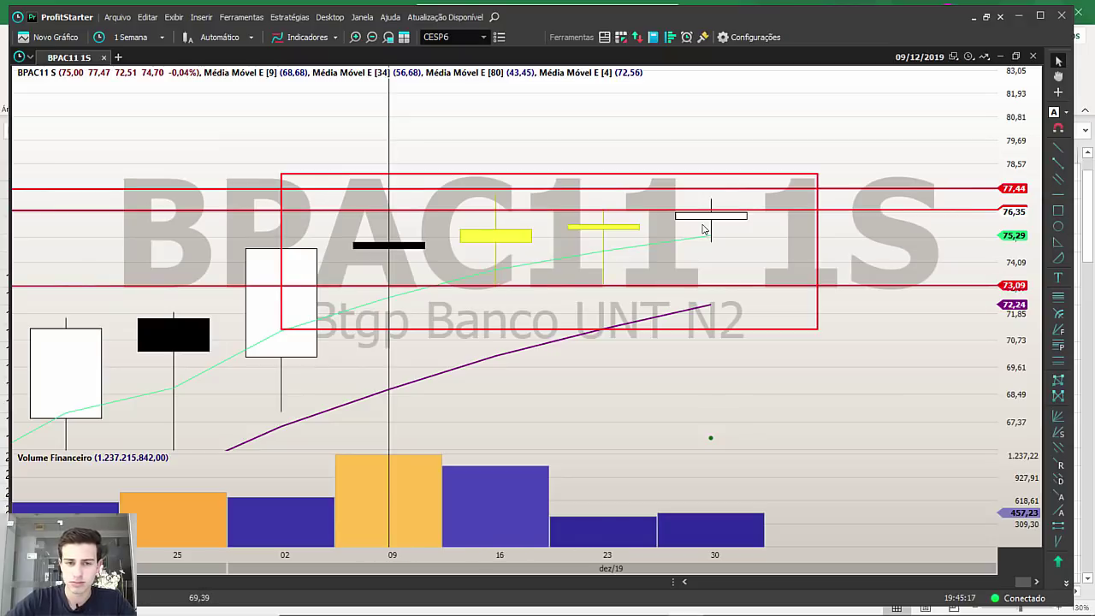
Draw a Fibonacci price projection from the low to the high of the 09/12 candle and adjust its upper anchor to 77,40.
key(Left)
key(Left)
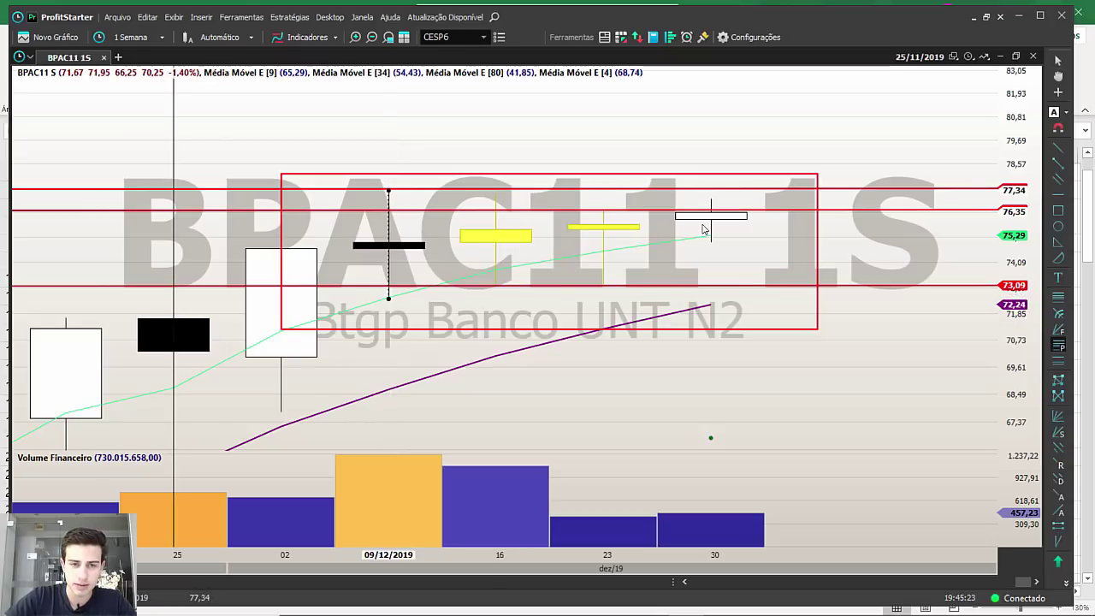
key(Right)
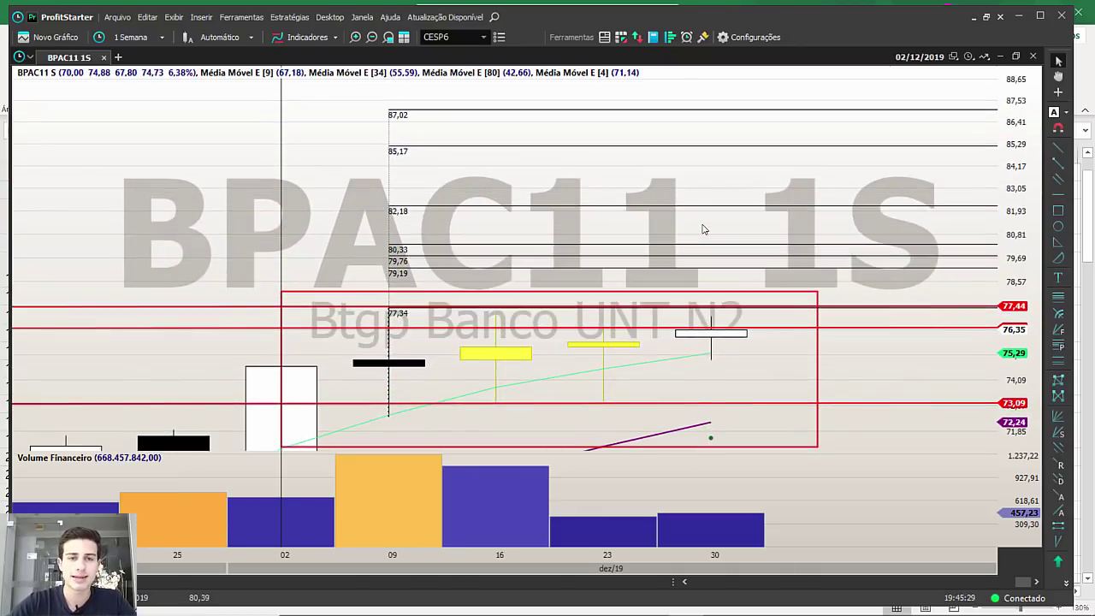
right_click(346, 273)
key(Escape)
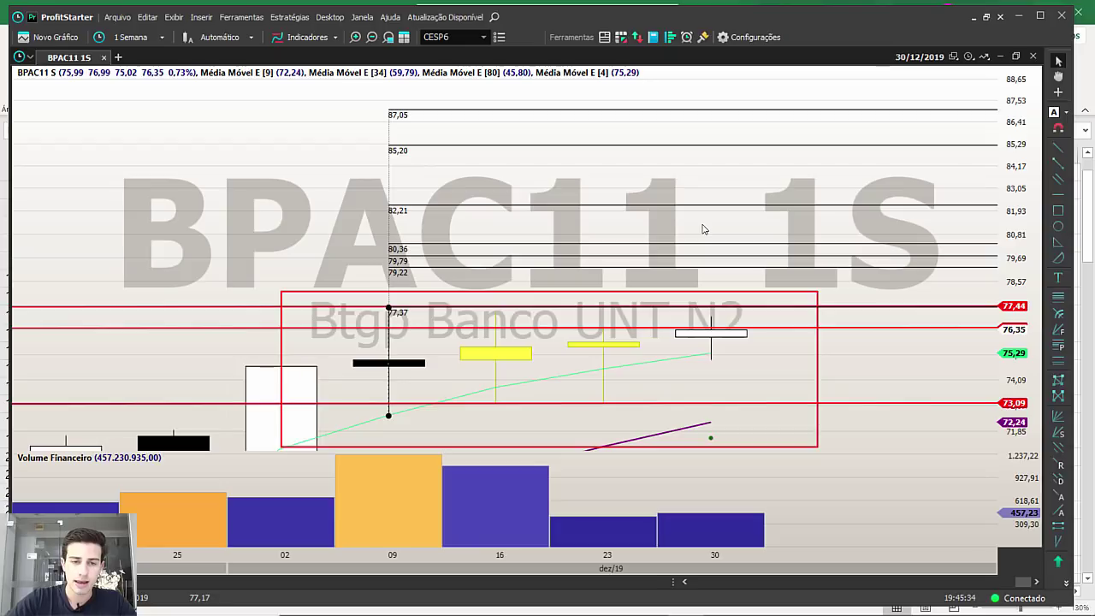
drag(389, 310, 389, 108)
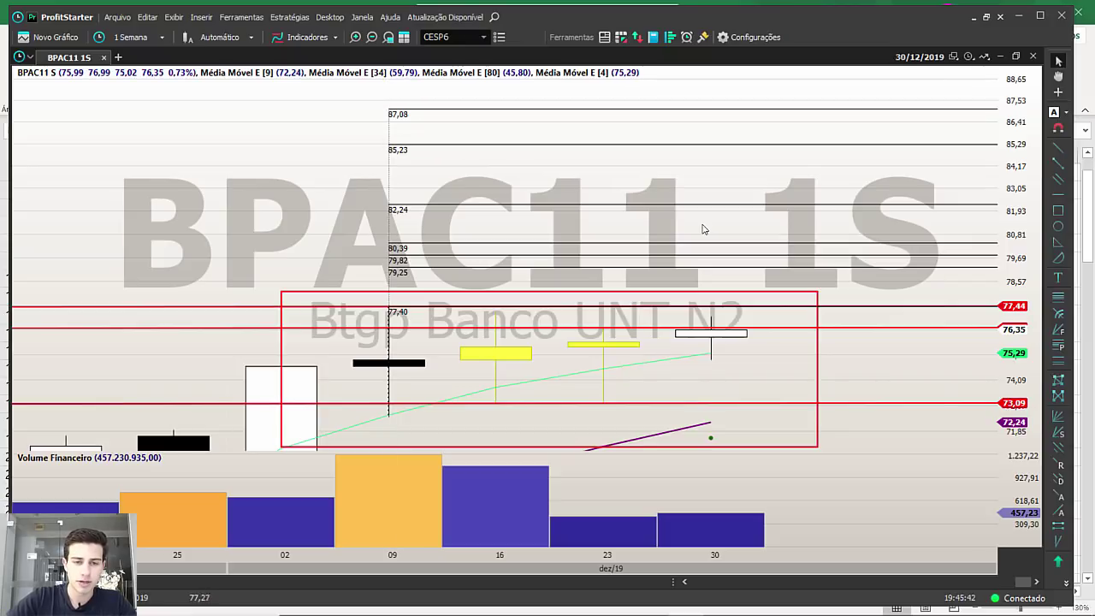
drag(389, 310, 389, 408)
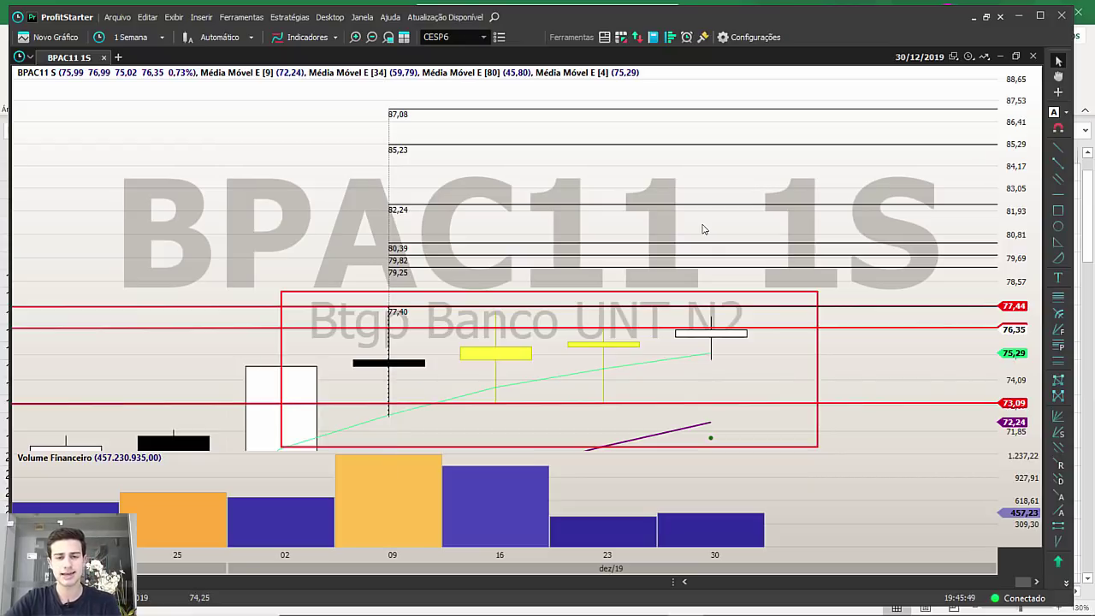
Switch to the Excel list and fill the BPAC11 cell with red.
mouse_move(498, 355)
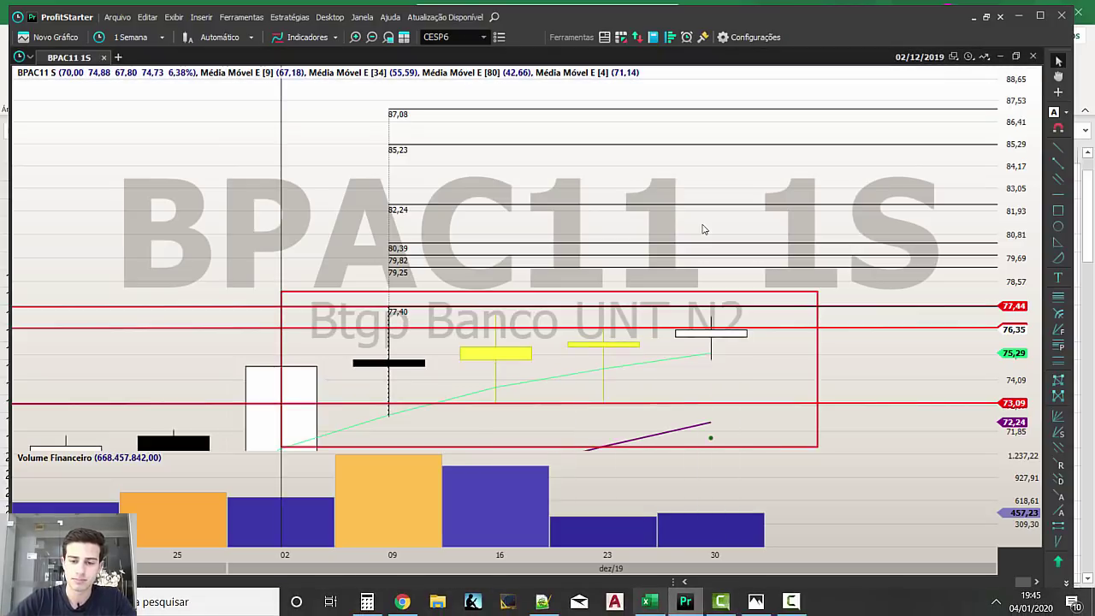
key(alt+Tab)
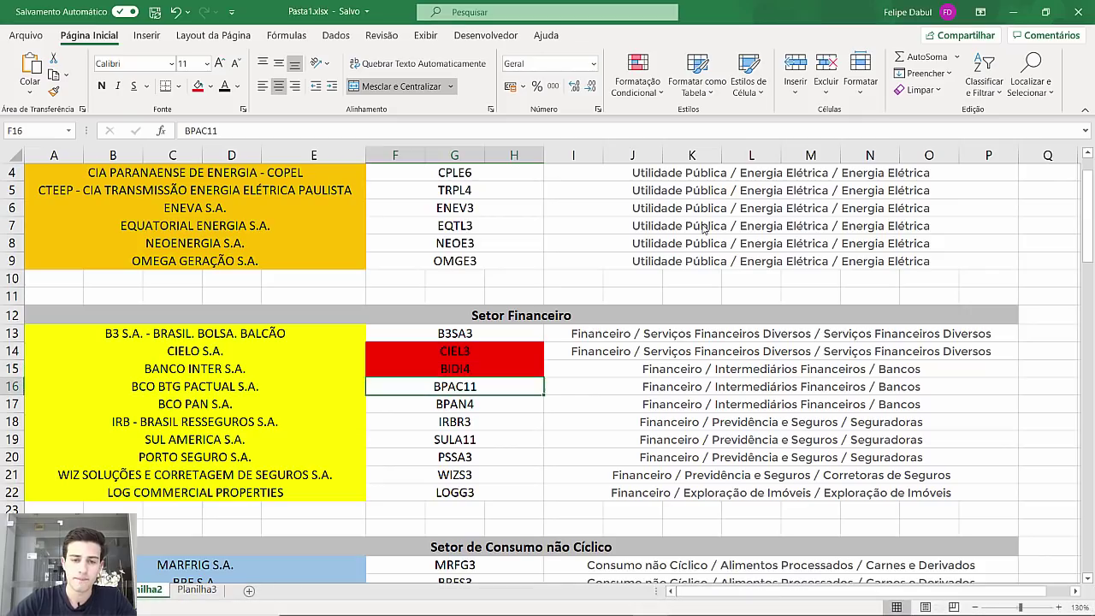
key(F4)
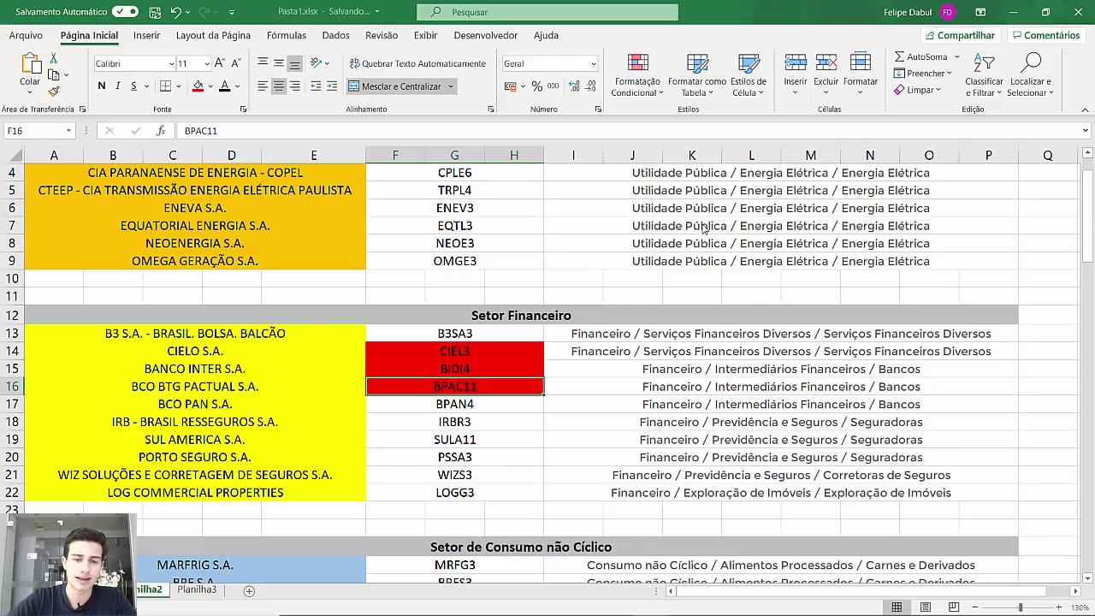
Switch to ProfitStarter and load the BPAN4 chart.
key(alt+Tab)
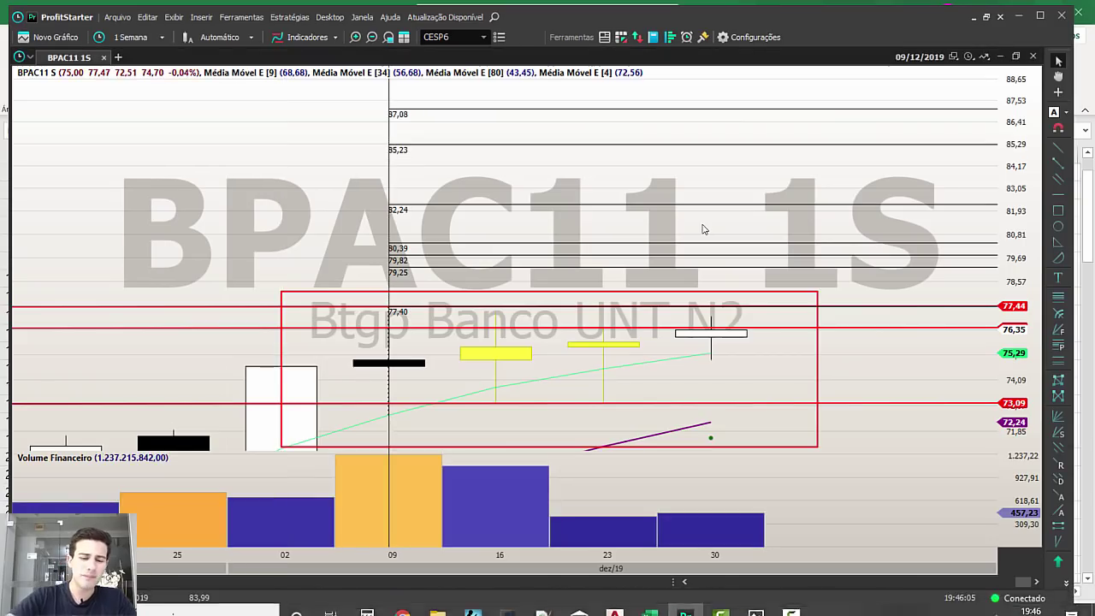
text(BPAN4)
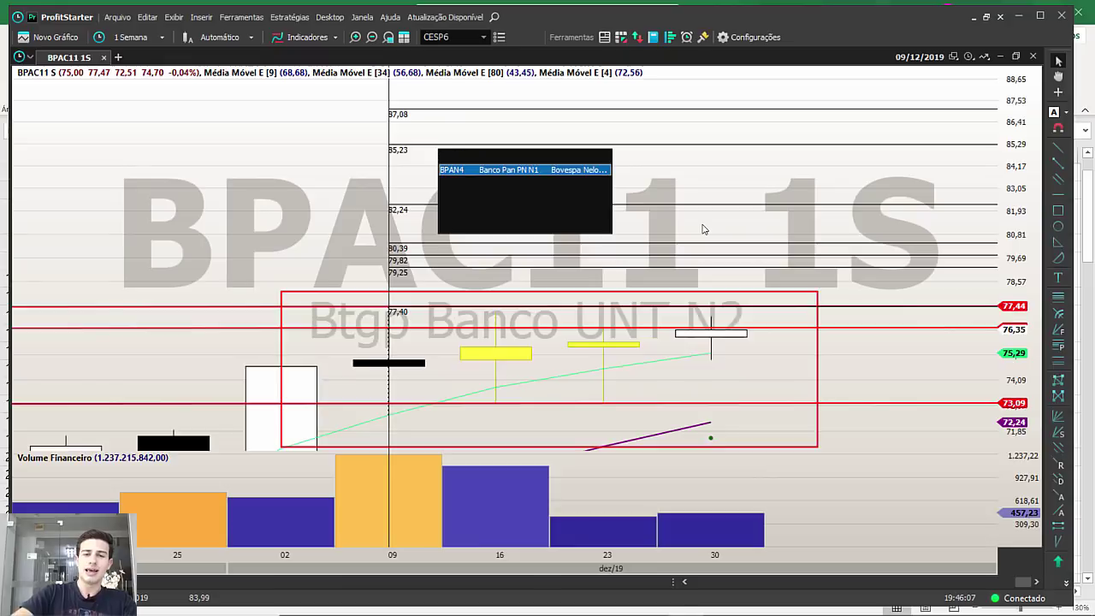
key(Return)
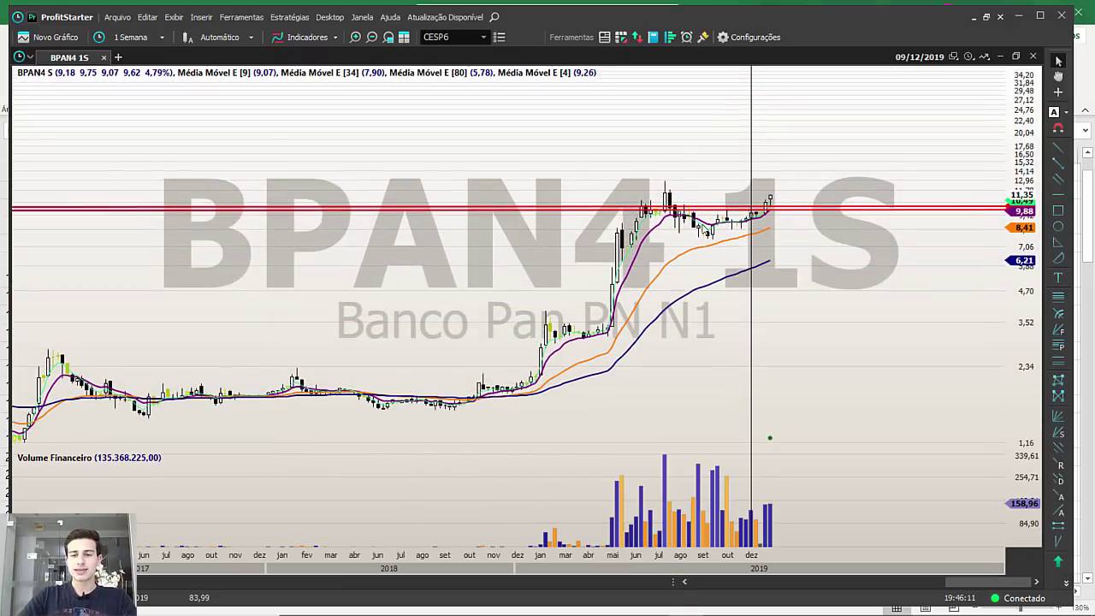
Delete all existing studies from the BPAN4 chart and confirm the deletion.
right_click(704, 227)
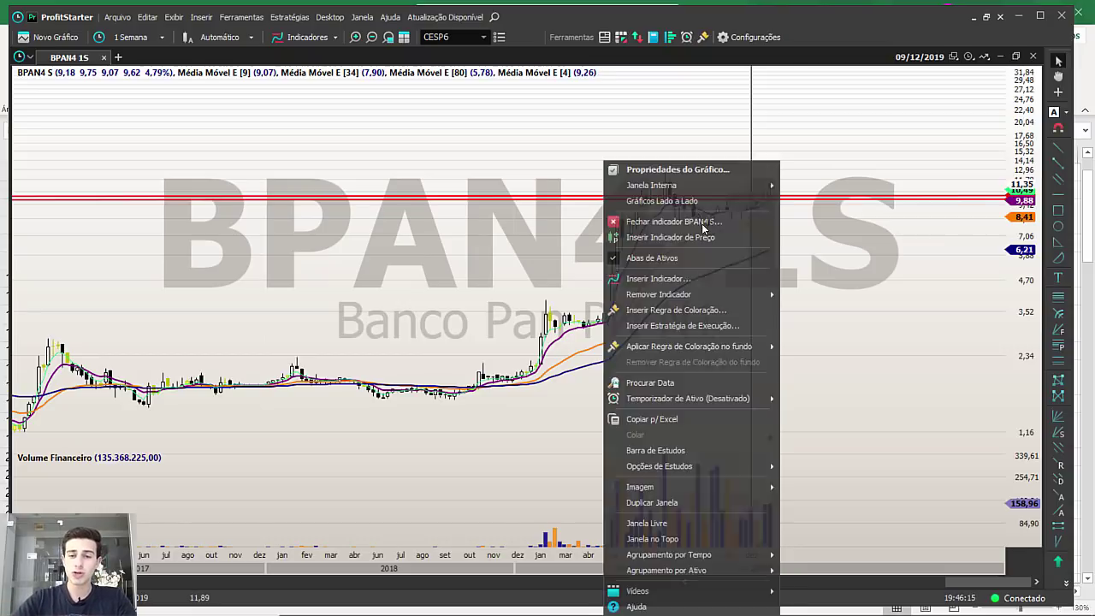
mouse_move(658, 466)
click(862, 496)
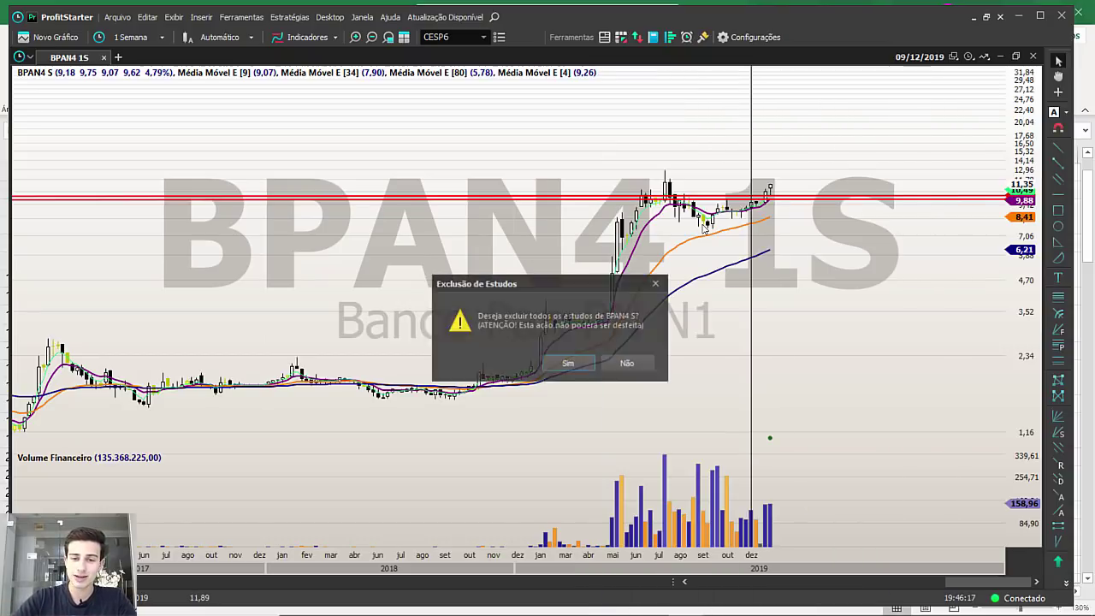
click(569, 362)
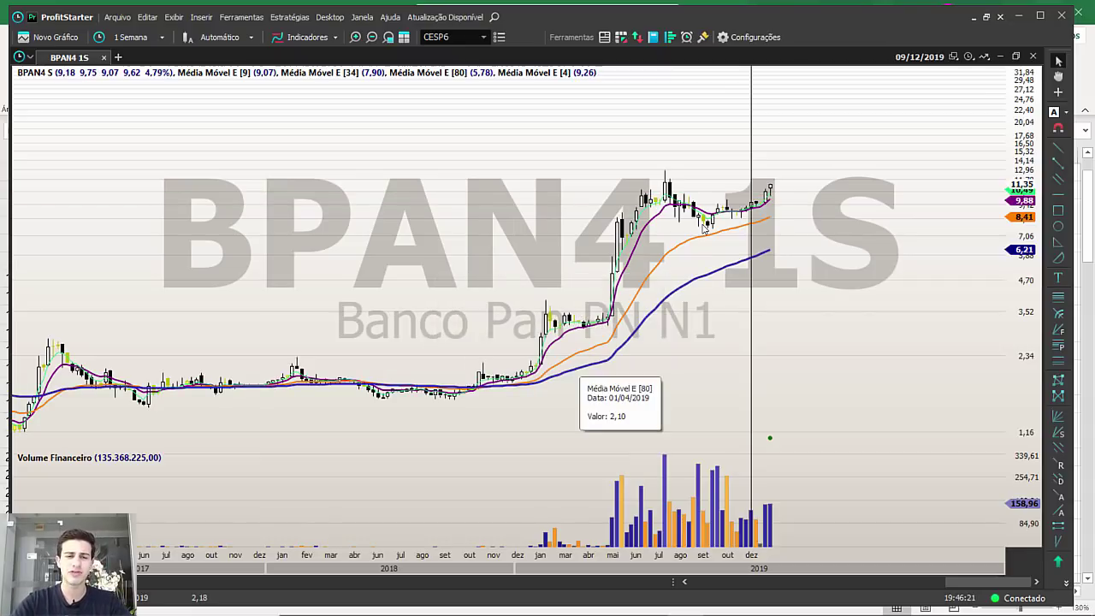
Draw a horizontal line at 10,88 near the high of the 23/12 candle and delete it.
scroll(705, 227, up, 8)
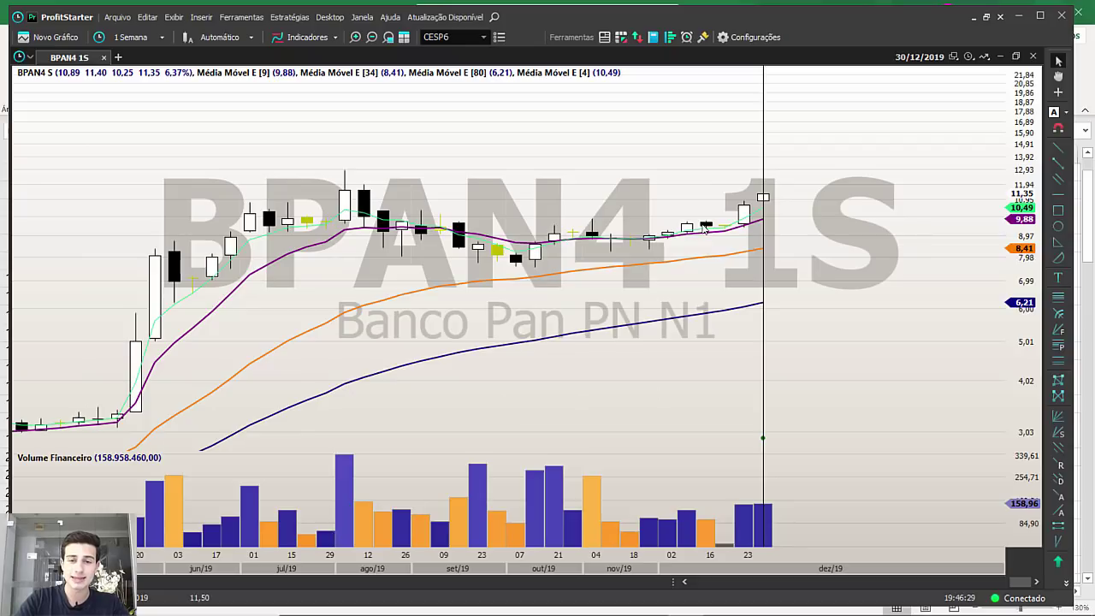
scroll(703, 227, up, 2)
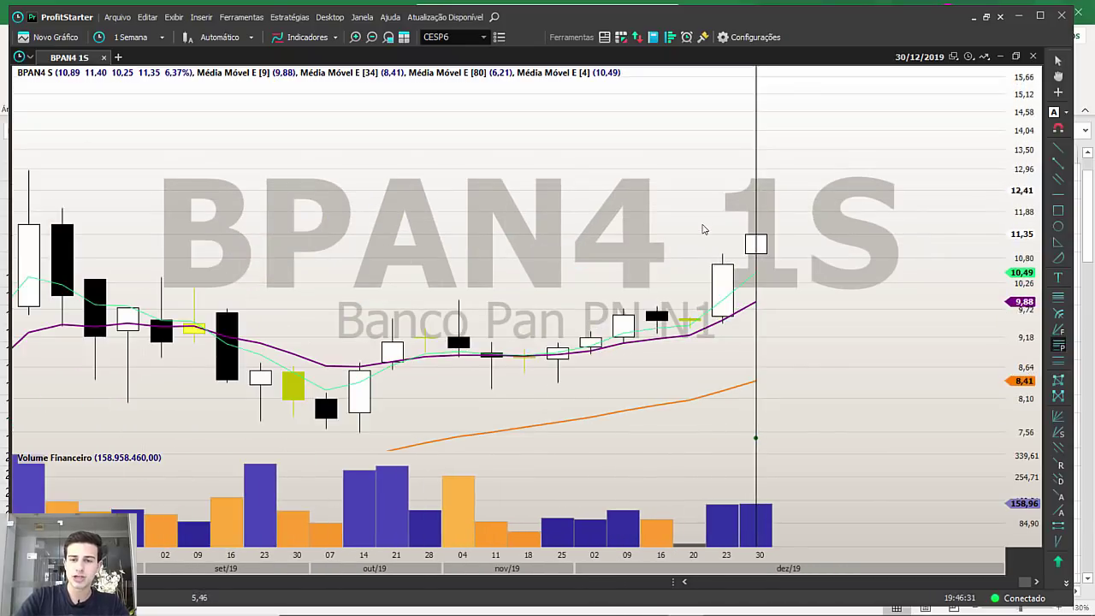
key(t)
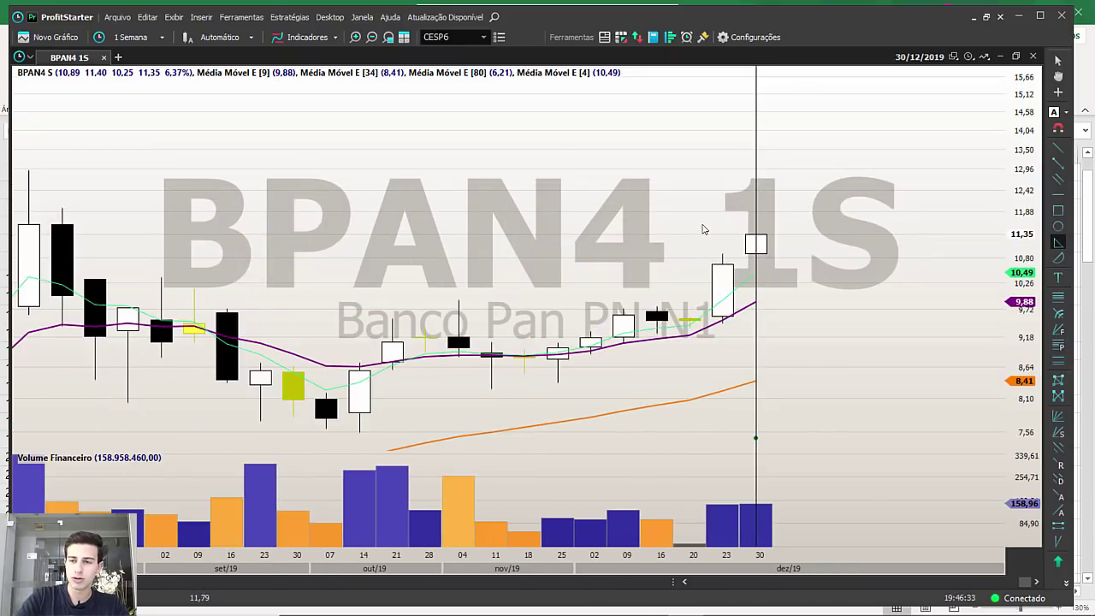
click(703, 229)
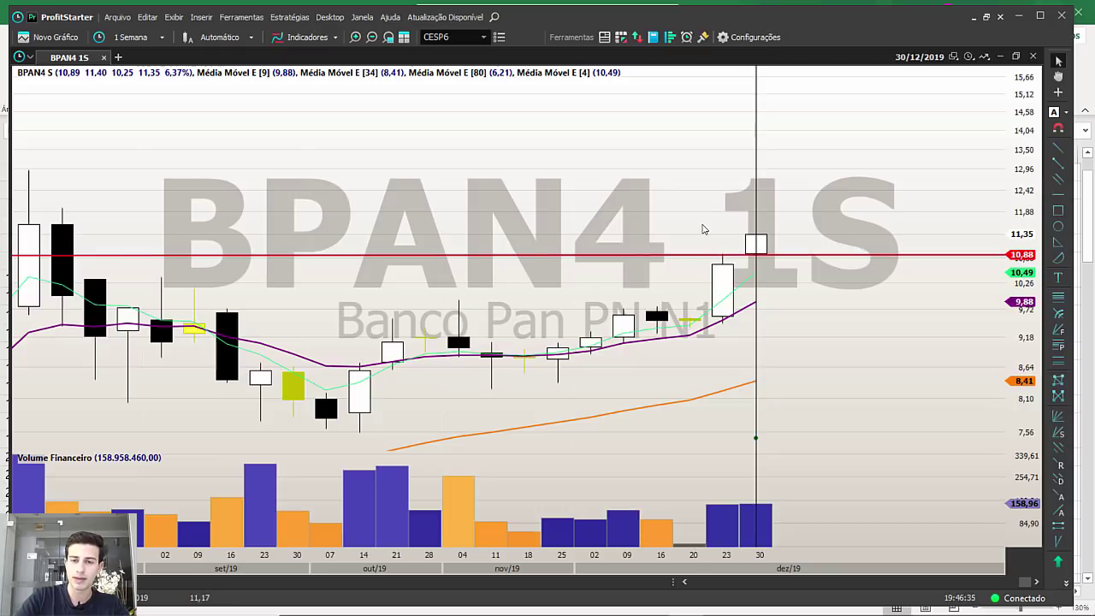
mouse_move(723, 255)
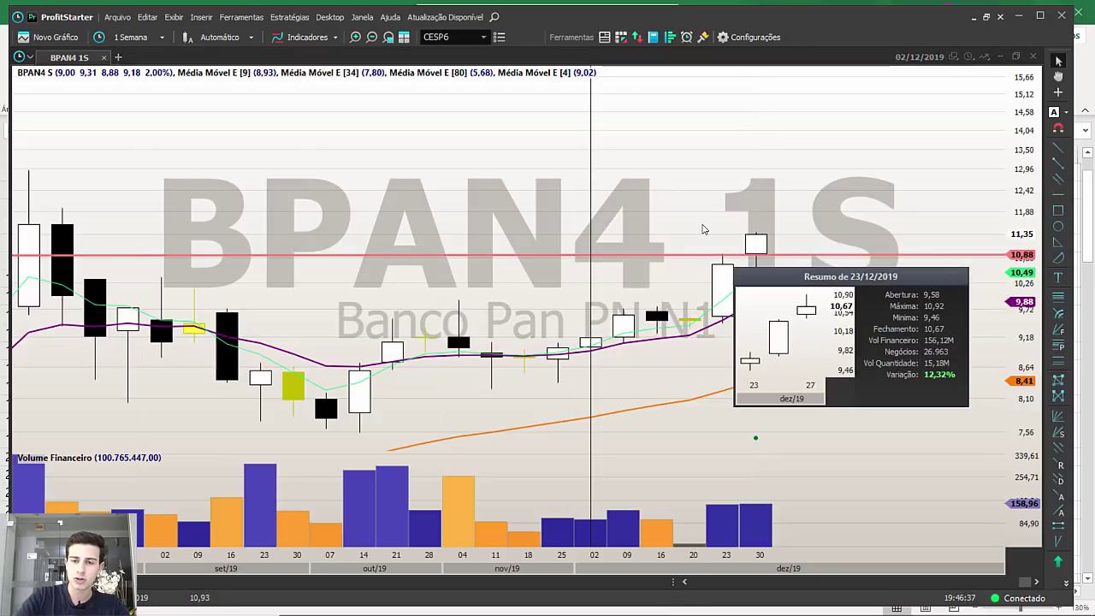
key(Delete)
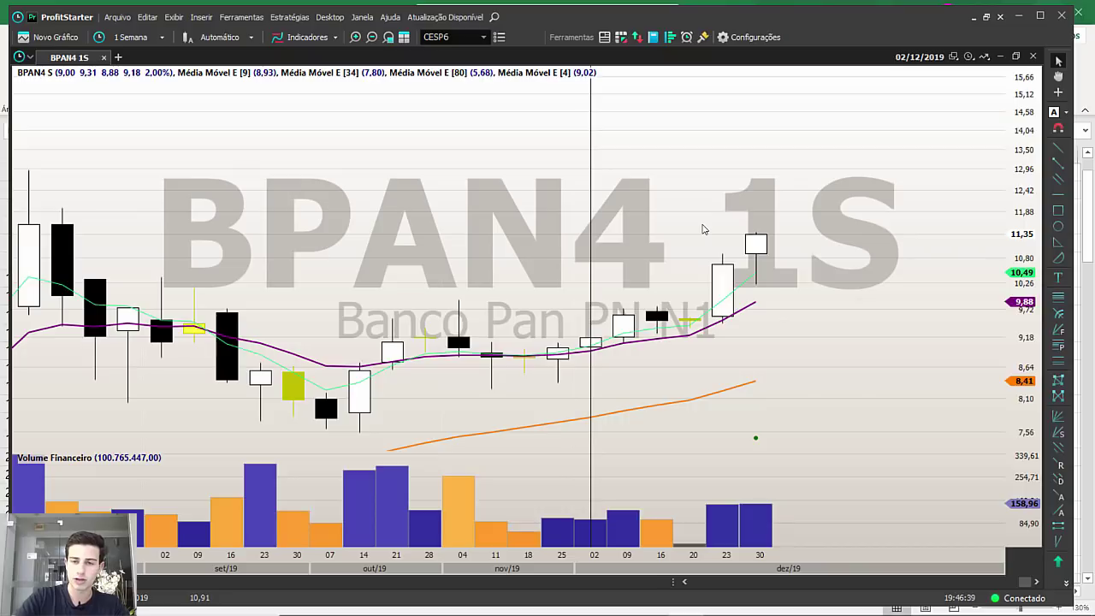
Measure the change between the 23/12 and 30/12 highs and place a horizontal line at 10,96 at the 23/12 candle's high.
drag(722, 253, 755, 233)
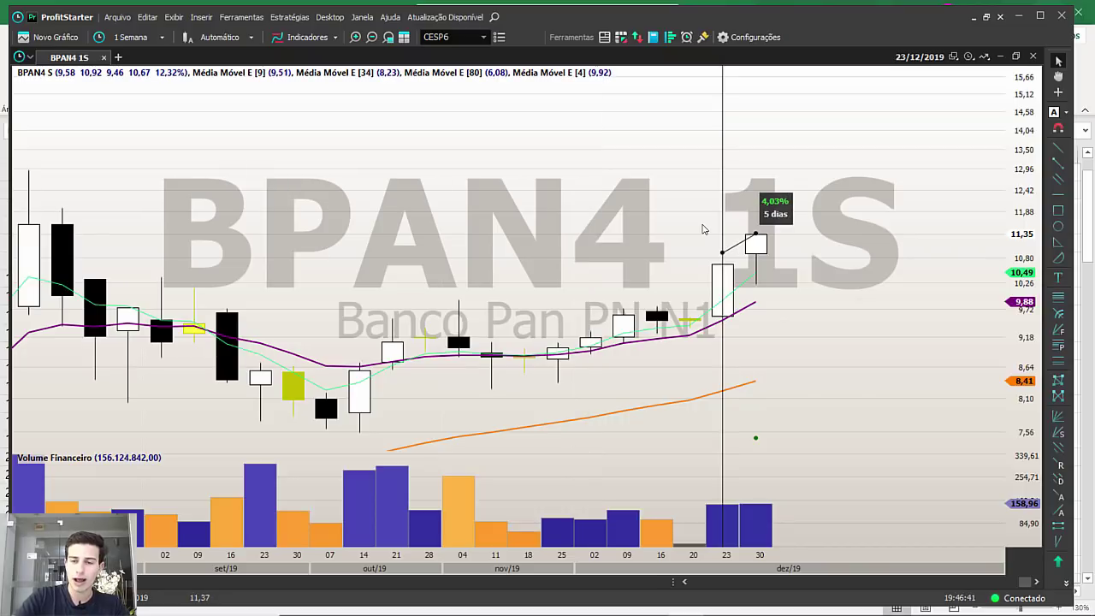
click(1058, 194)
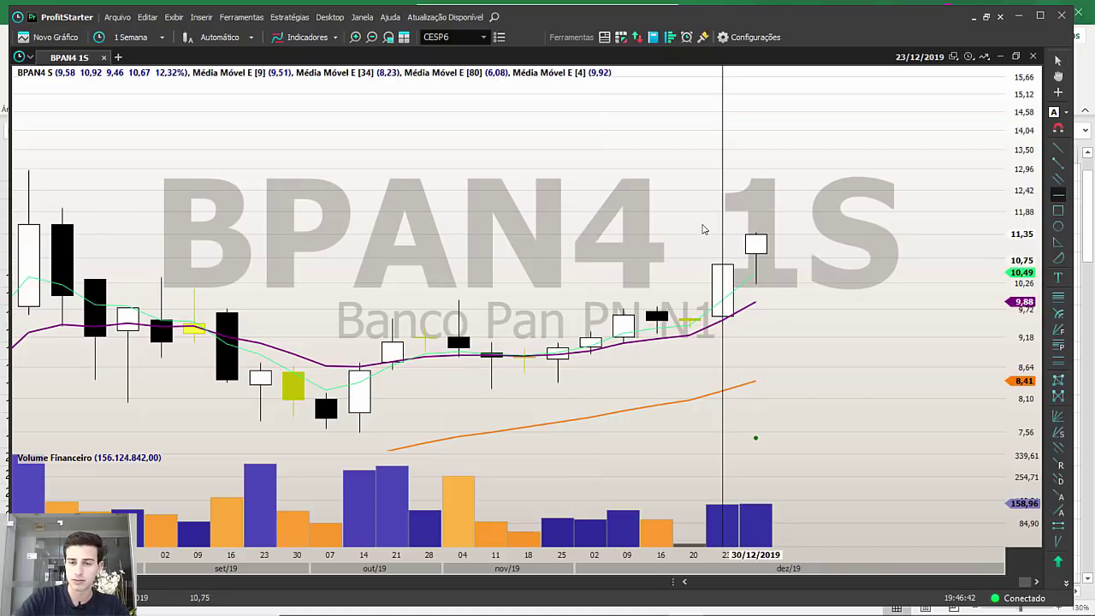
click(722, 259)
drag(523, 227, 525, 227)
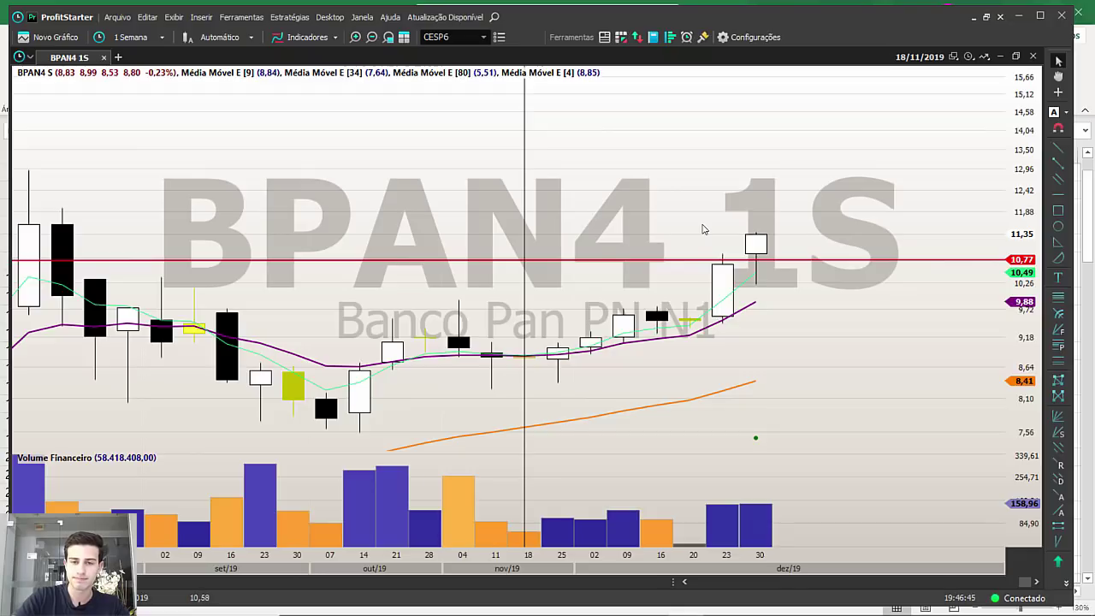
drag(721, 259, 721, 250)
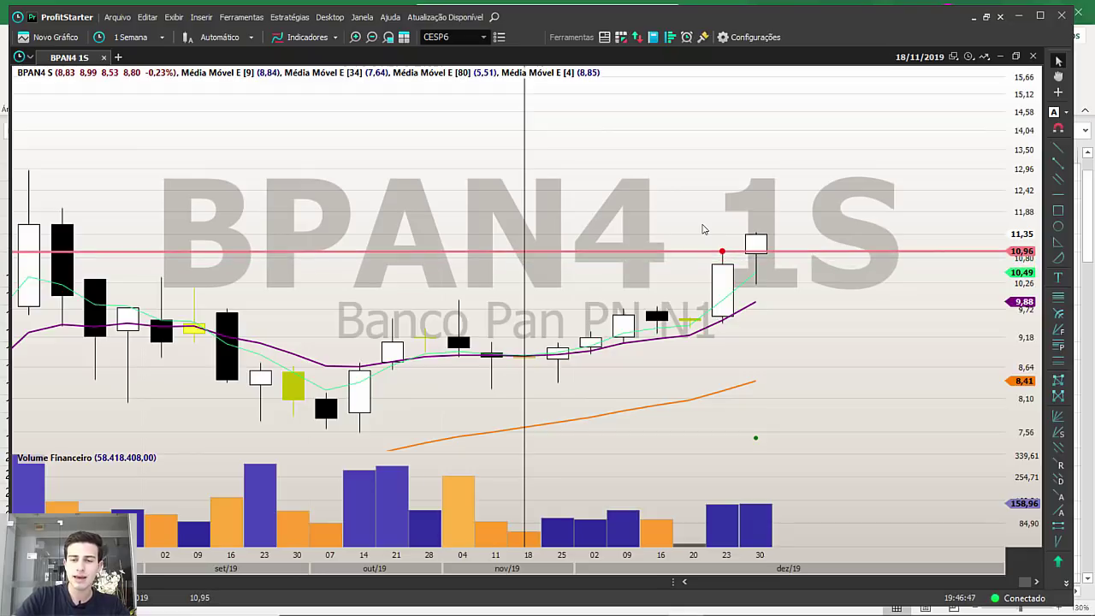
Change the BPAN4 chart to the daily timeframe and examine the latest candles around the 10,96 line.
text(d)
key(Down)
key(Return)
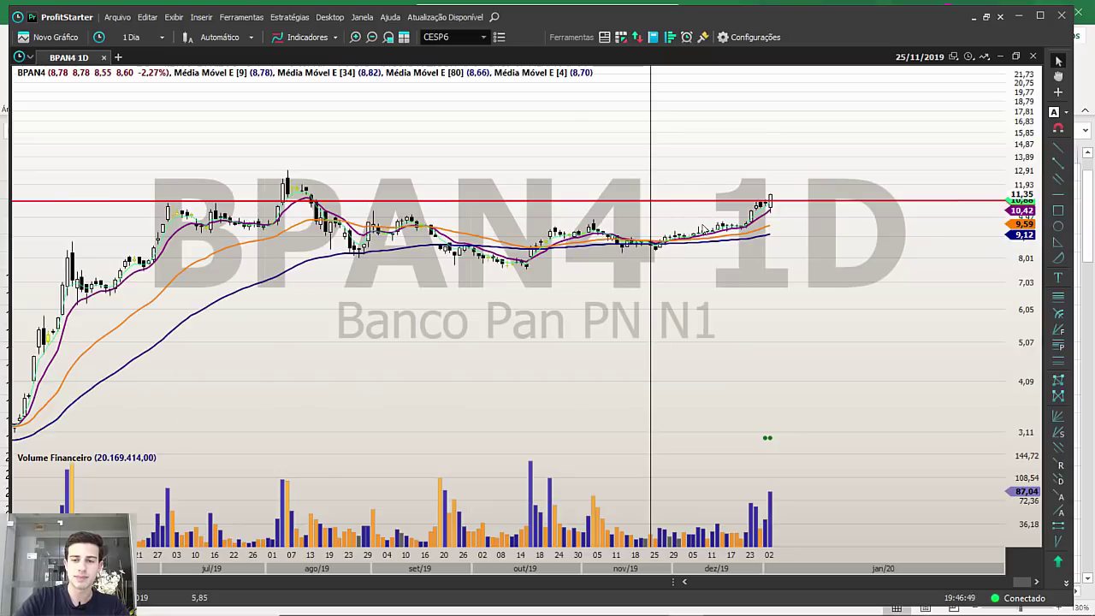
scroll(703, 227, up, 8)
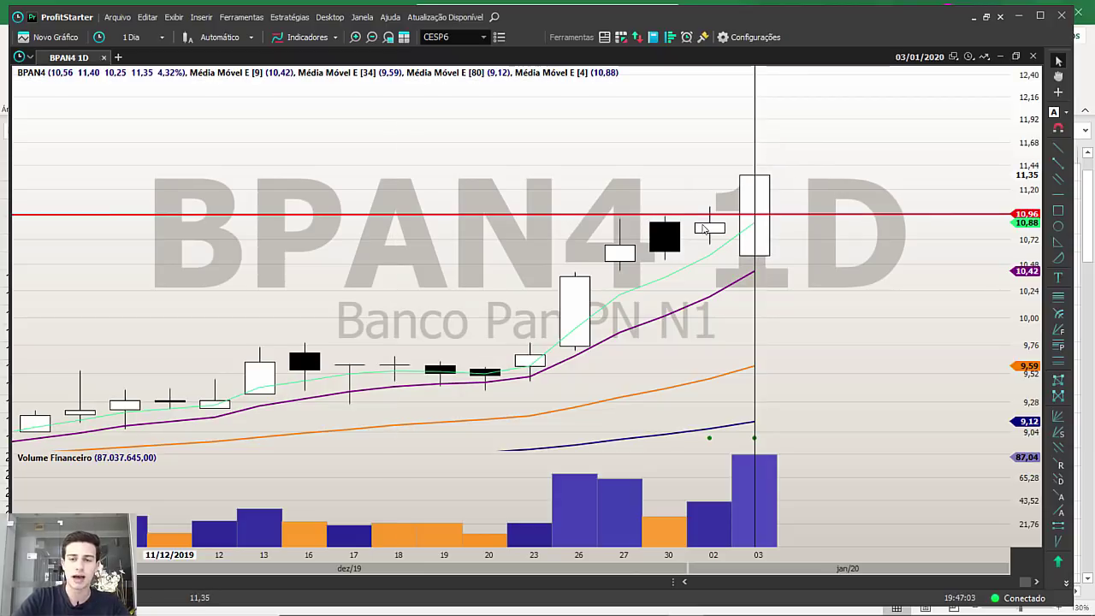
scroll(703, 230, down, 3)
scroll(702, 225, down, 3)
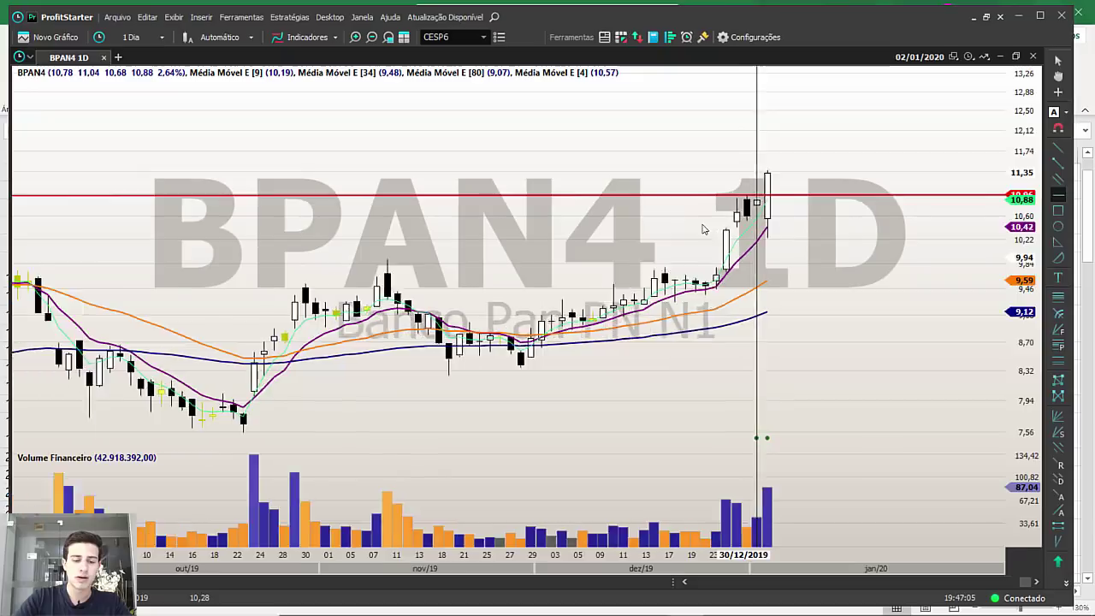
Return to the weekly timeframe, project prices from the April 2019 low to the 05/08/2019 high with the retracement at 7,64, and remove the projection.
text(s)
key(Return)
scroll(703, 229, up, 3)
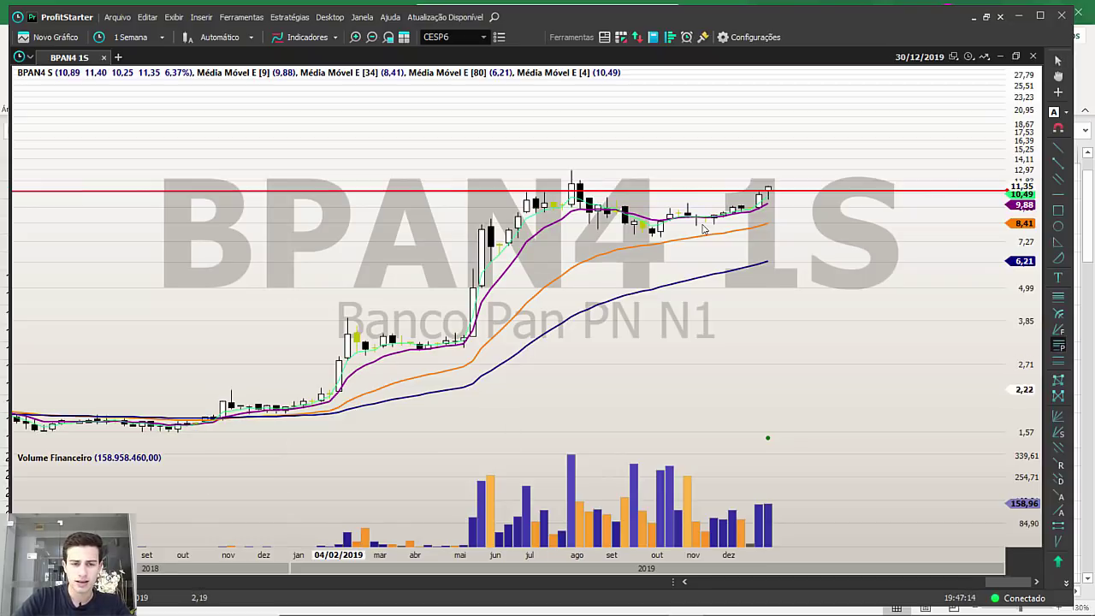
click(419, 351)
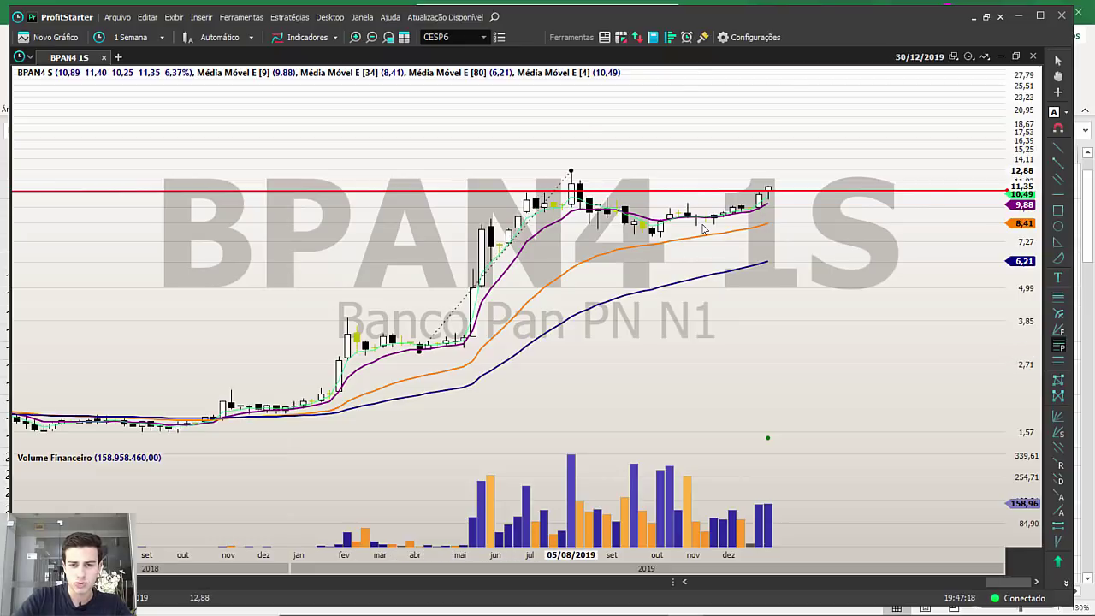
click(572, 171)
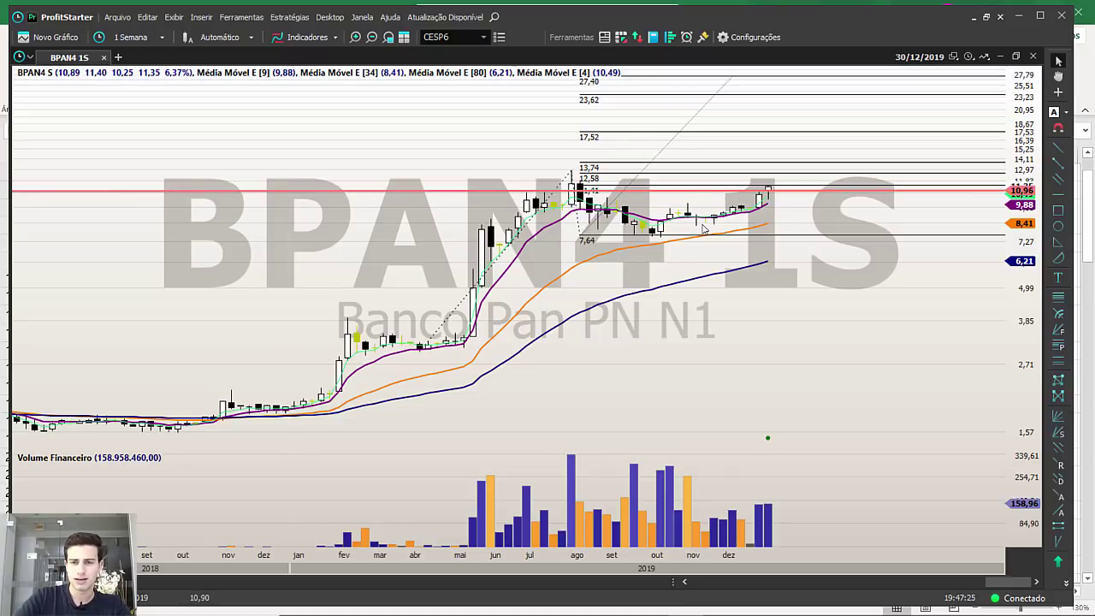
mouse_move(768, 189)
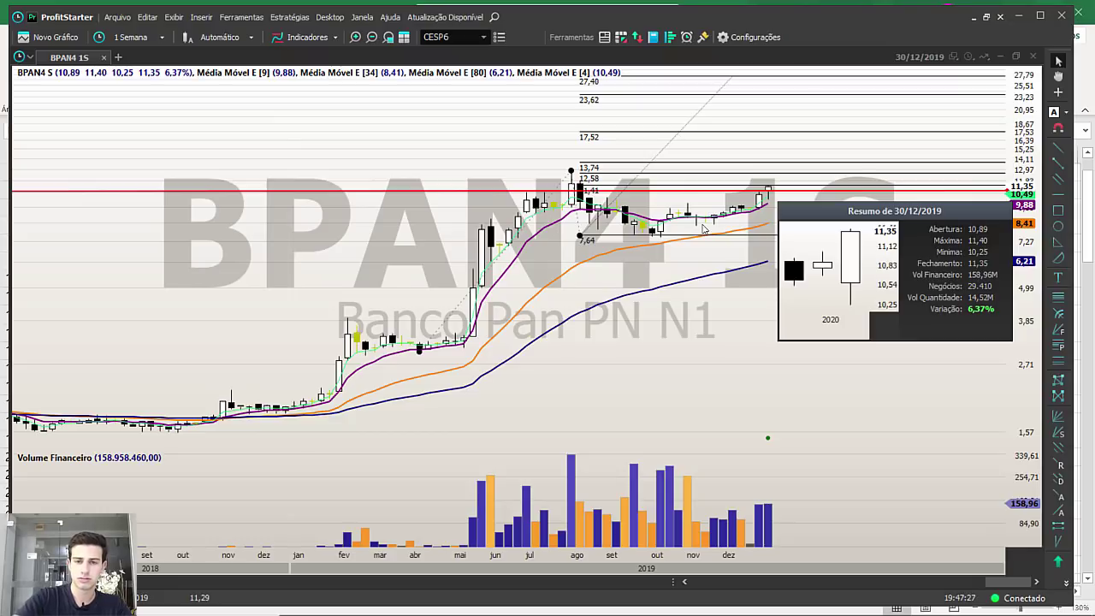
key(Delete)
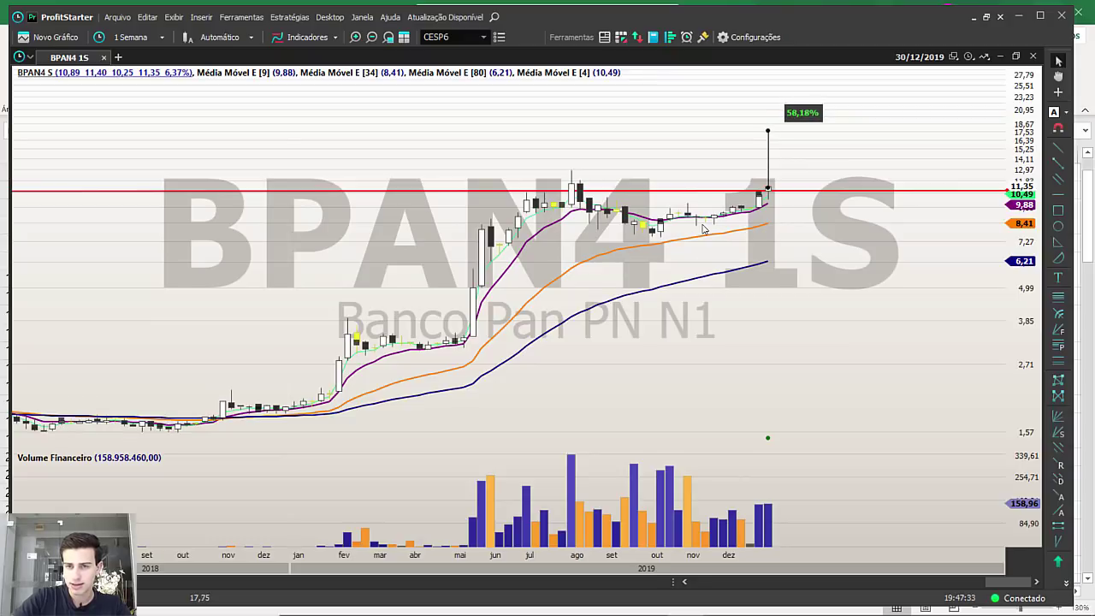
Draw a short, nearly horizontal trend line extending forward from the high of the 30/12 candle.
key(Left)
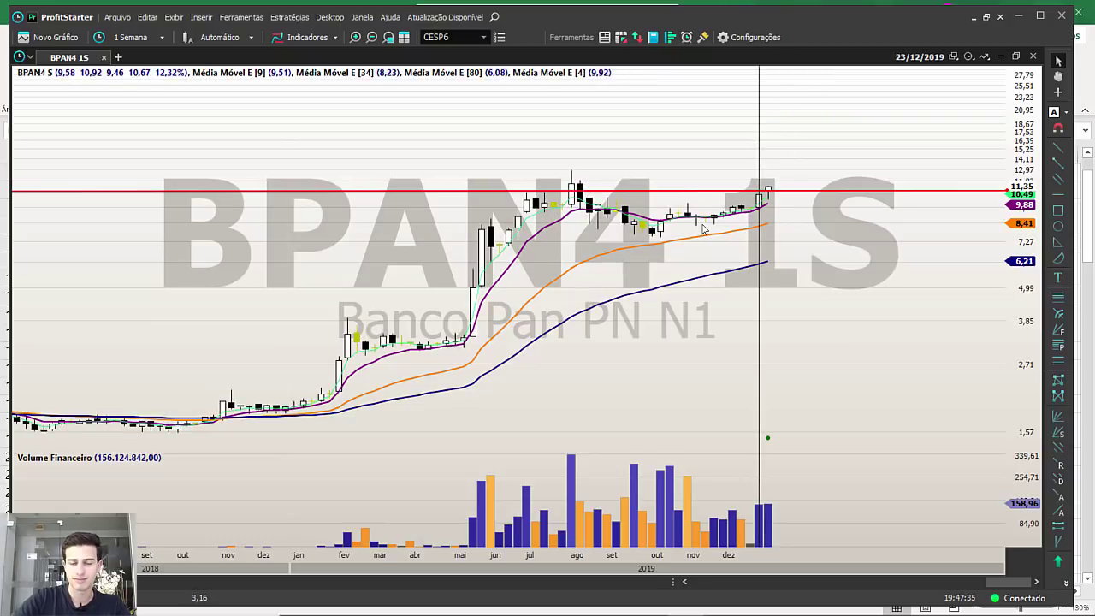
key(Up)
key(Up)
key(Up)
key(Up)
key(Up)
key(Up)
scroll(703, 230, up, 4)
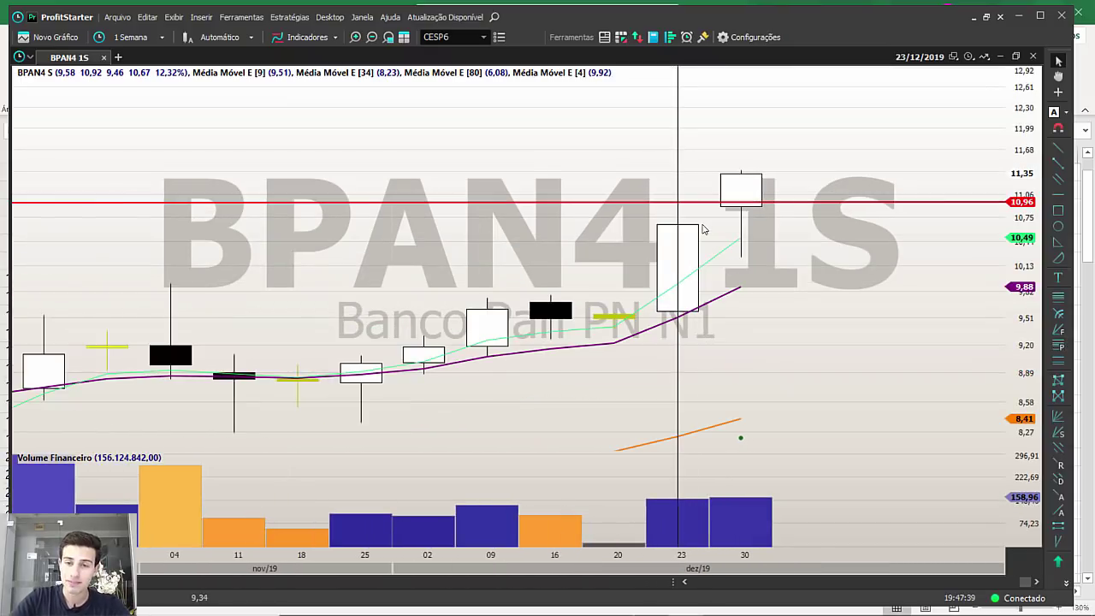
key(Left)
scroll(703, 229, up, 2)
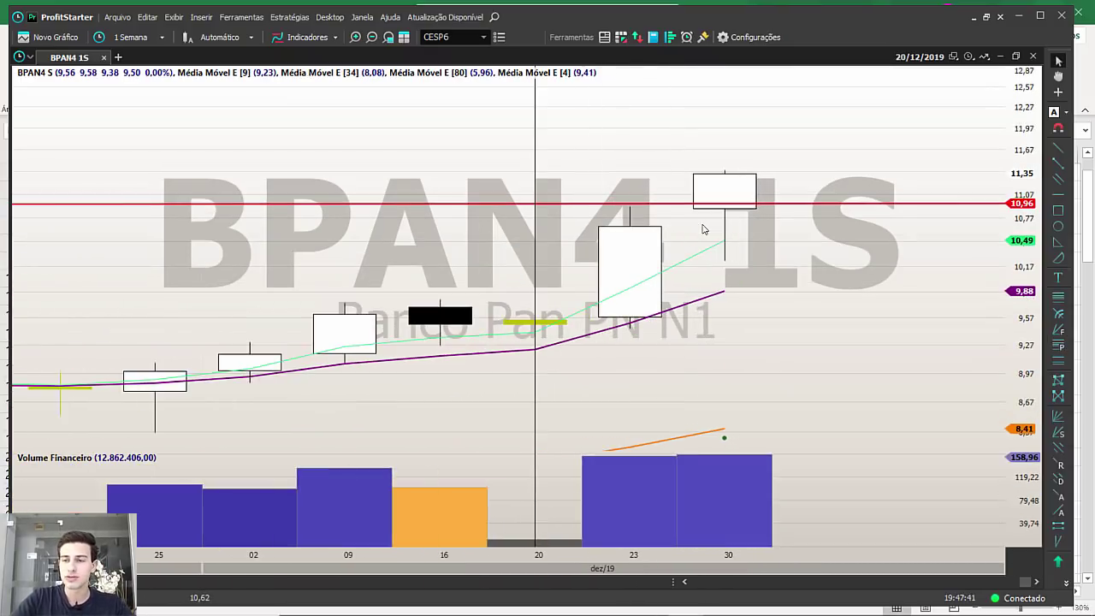
click(1058, 164)
drag(725, 169, 914, 167)
drag(630, 208, 630, 209)
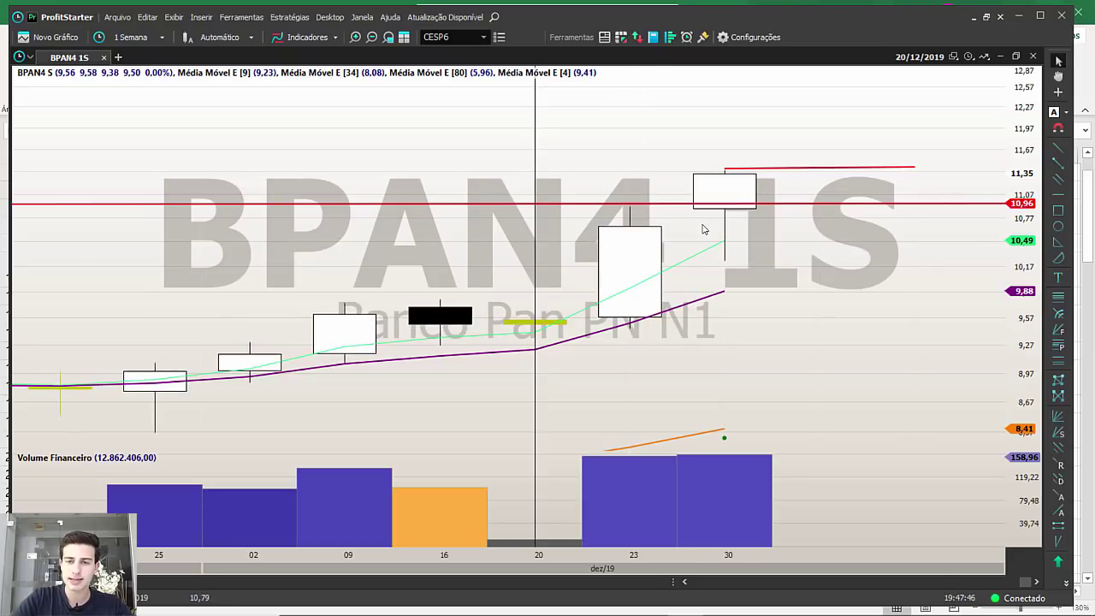
Draw a horizontal line at 10,24 across the low of the 30/12 candle.
scroll(703, 229, up, 2)
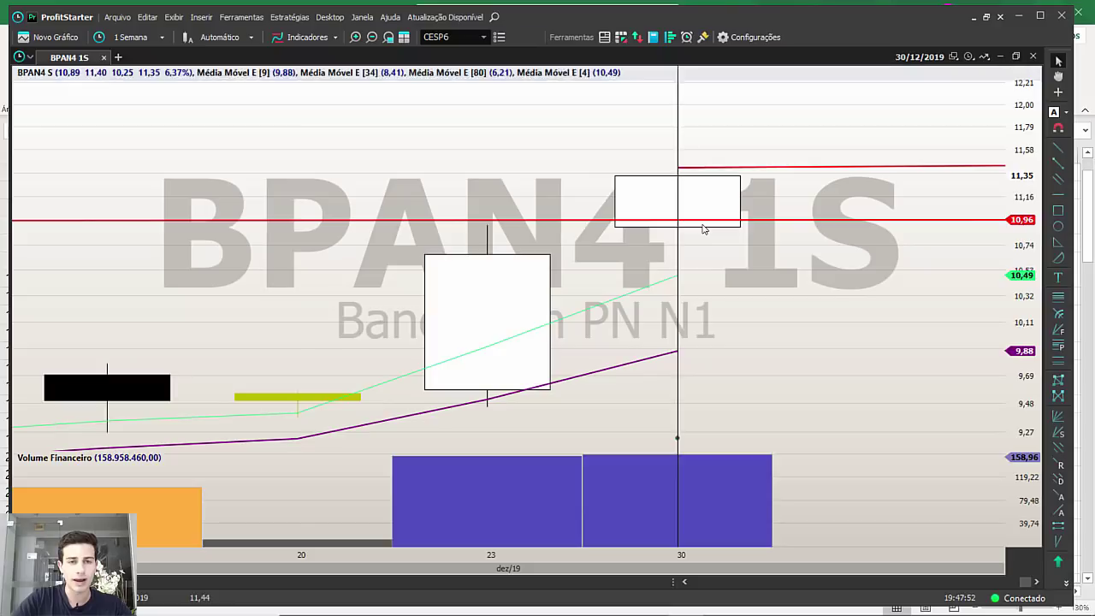
click(1058, 195)
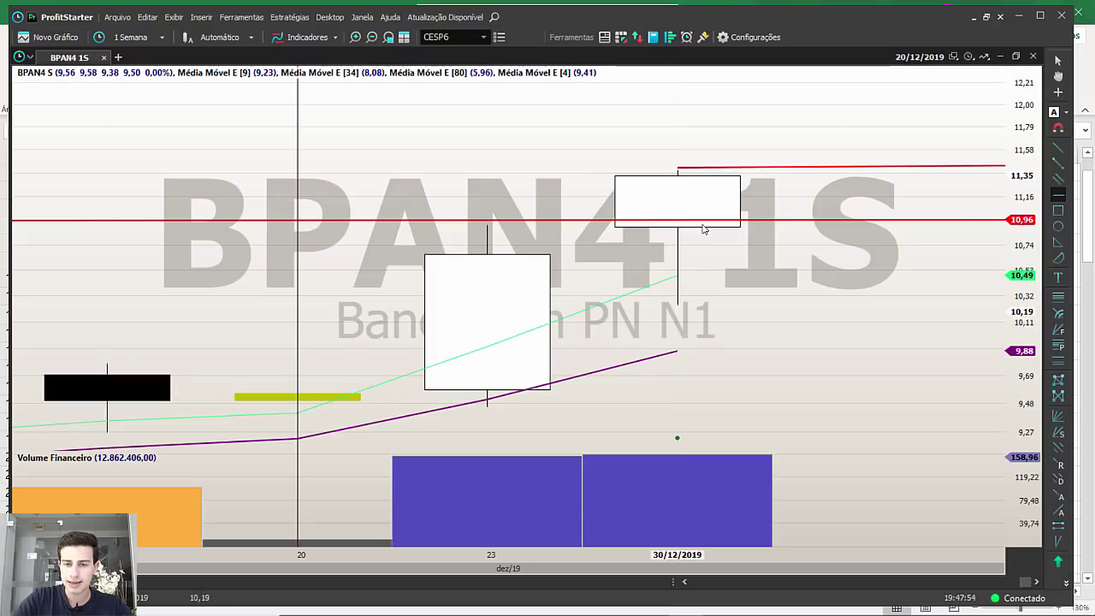
click(678, 305)
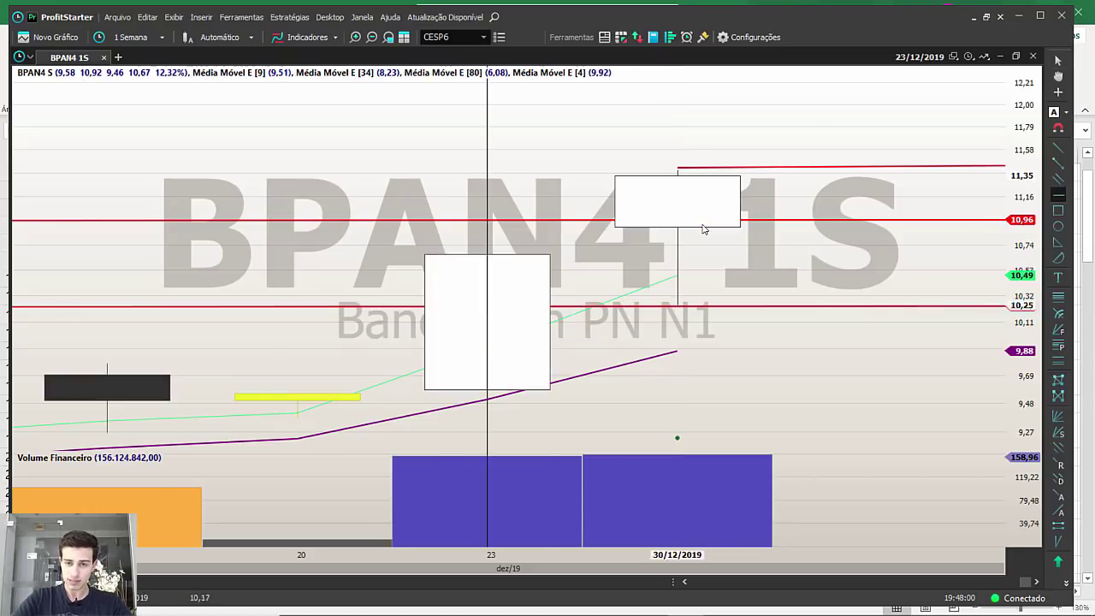
scroll(703, 228, down, 3)
scroll(703, 229, down, 2)
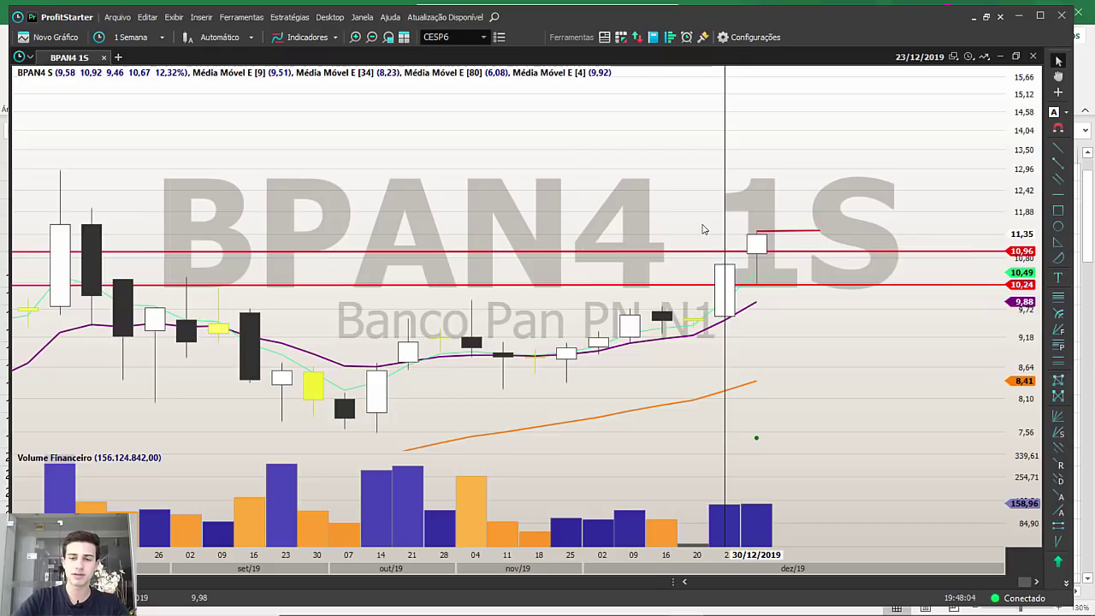
scroll(703, 228, down, 2)
scroll(703, 229, down, 2)
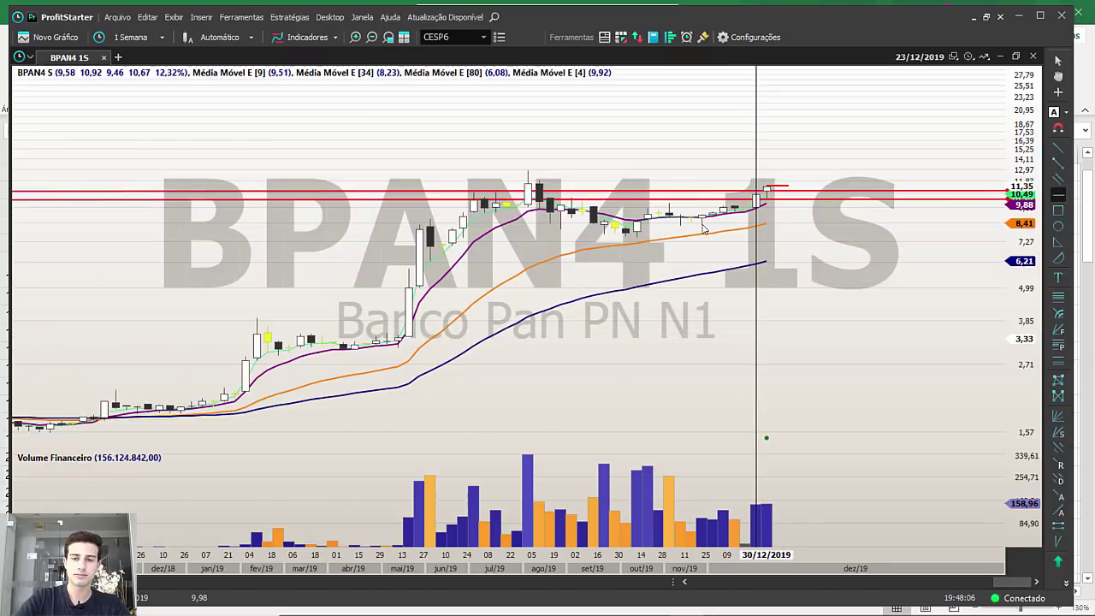
Switch to the Excel list and fill the BPAN4 cell with red.
key(alt+Tab)
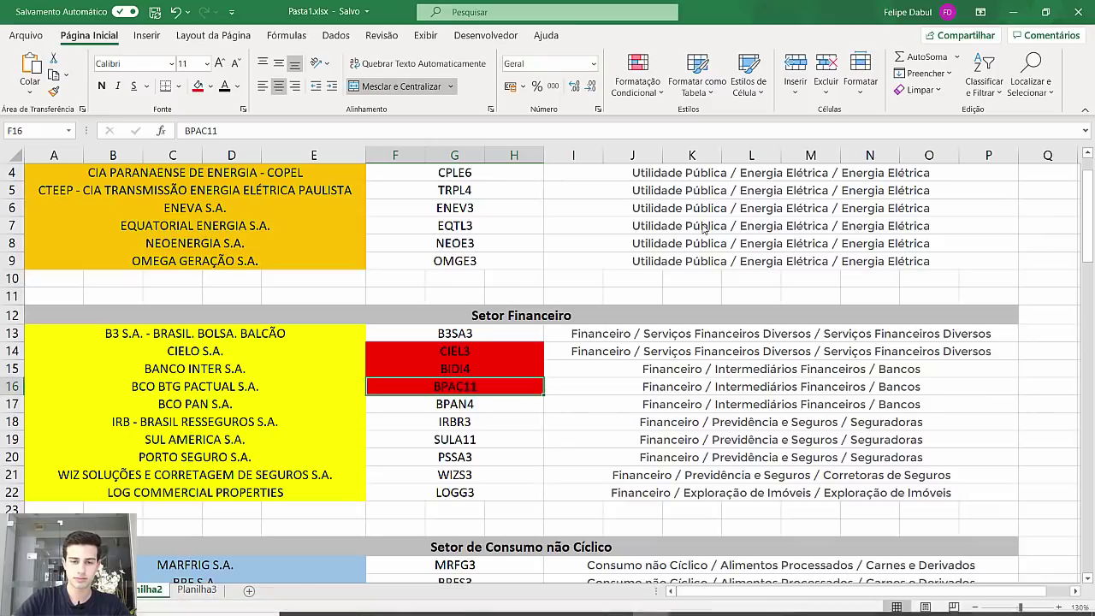
key(Down)
key(F4)
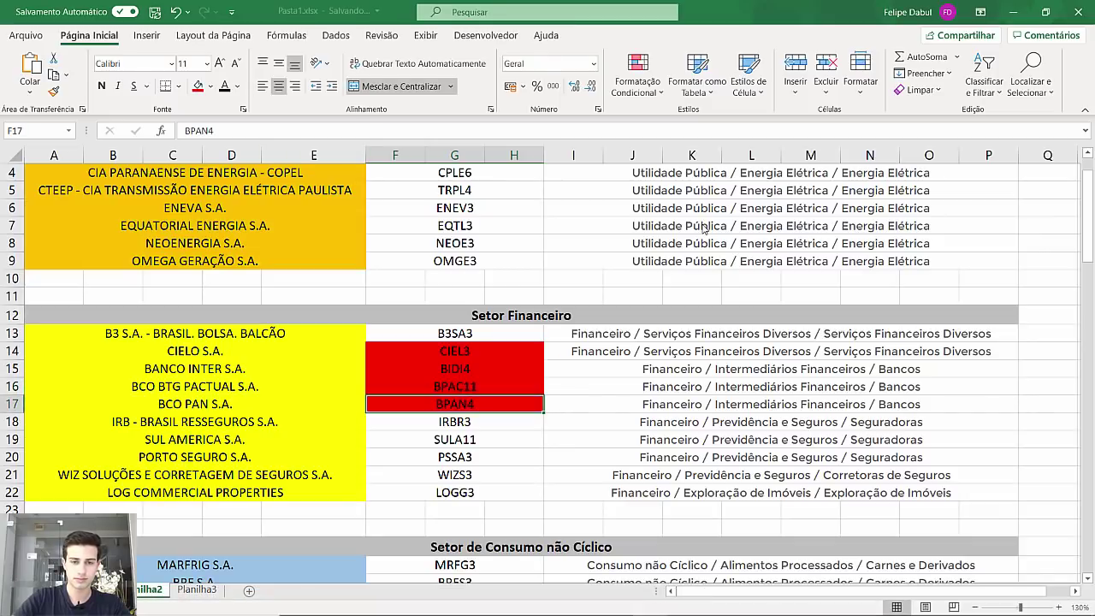
Switch to ProfitStarter and load the IRBR3 chart in the weekly timeframe.
key(alt+Tab)
text(IRBR3)
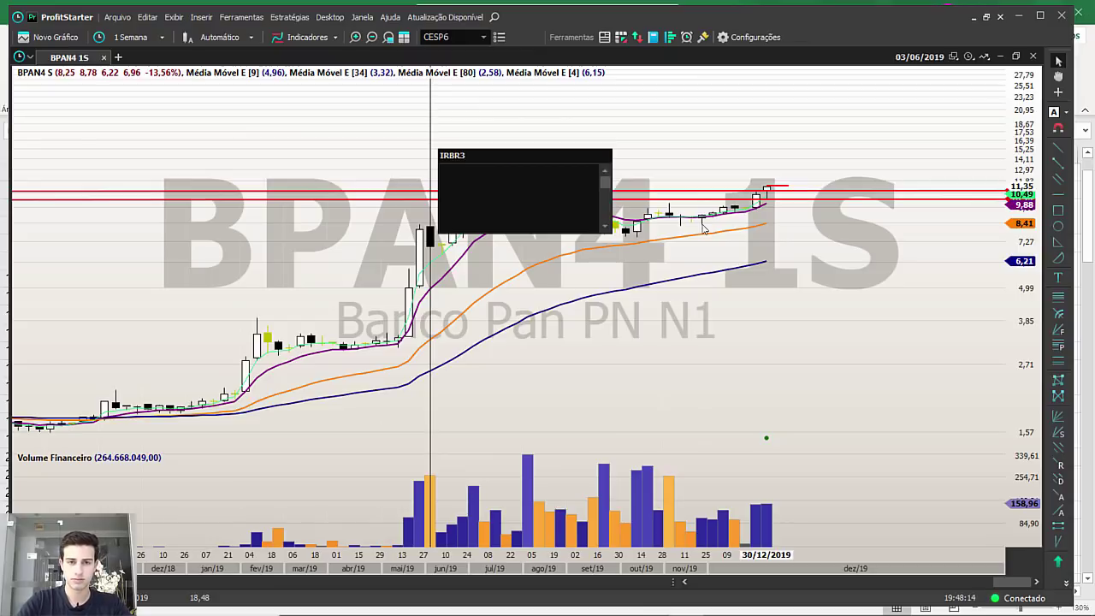
key(Return)
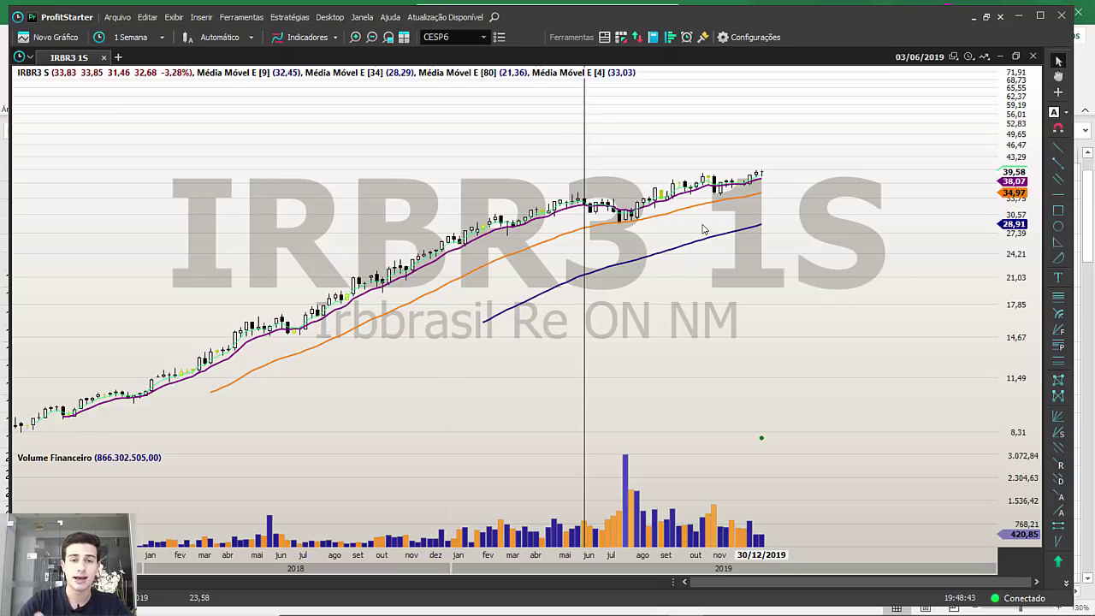
Examine the full IRBR3 weekly trend and measure the percentage rise from the first candle to the 30/12/2019 high.
scroll(703, 229, up, 5)
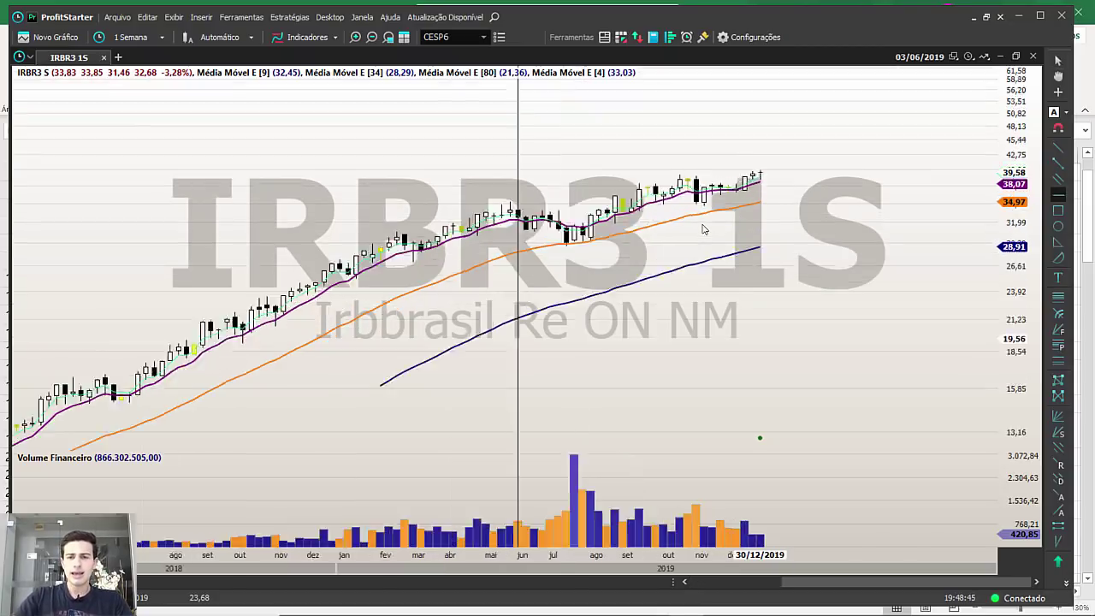
scroll(703, 229, down, 8)
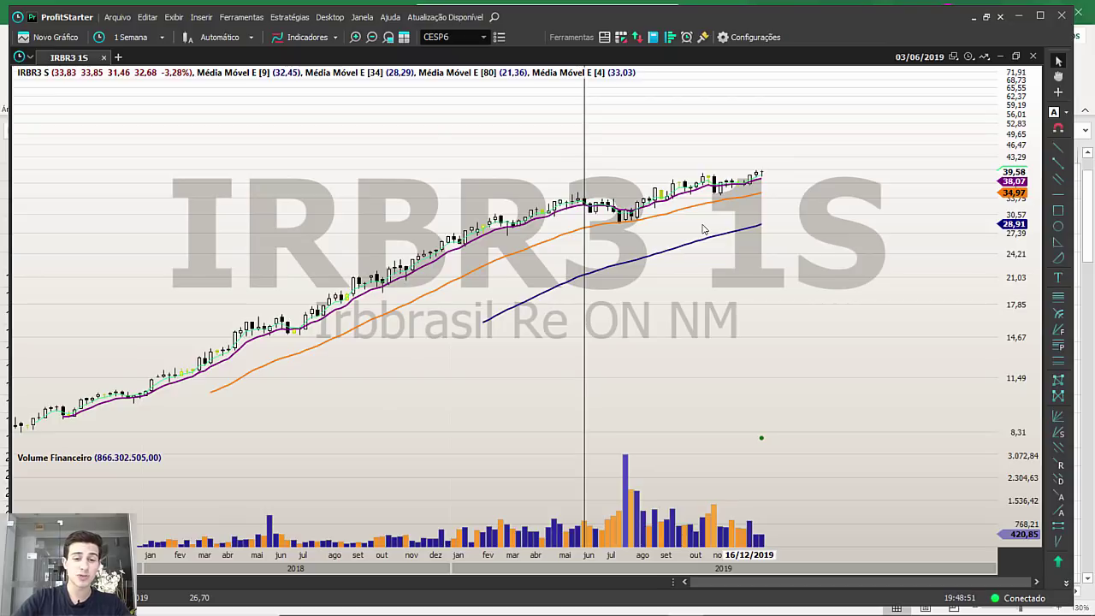
scroll(703, 230, up, 2)
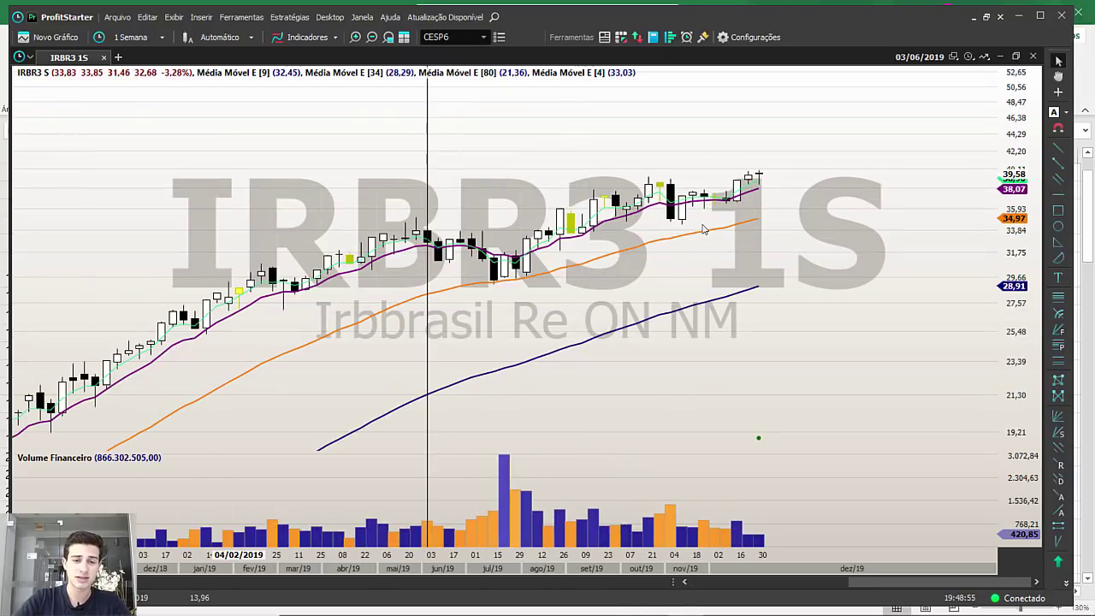
scroll(703, 229, down, 2)
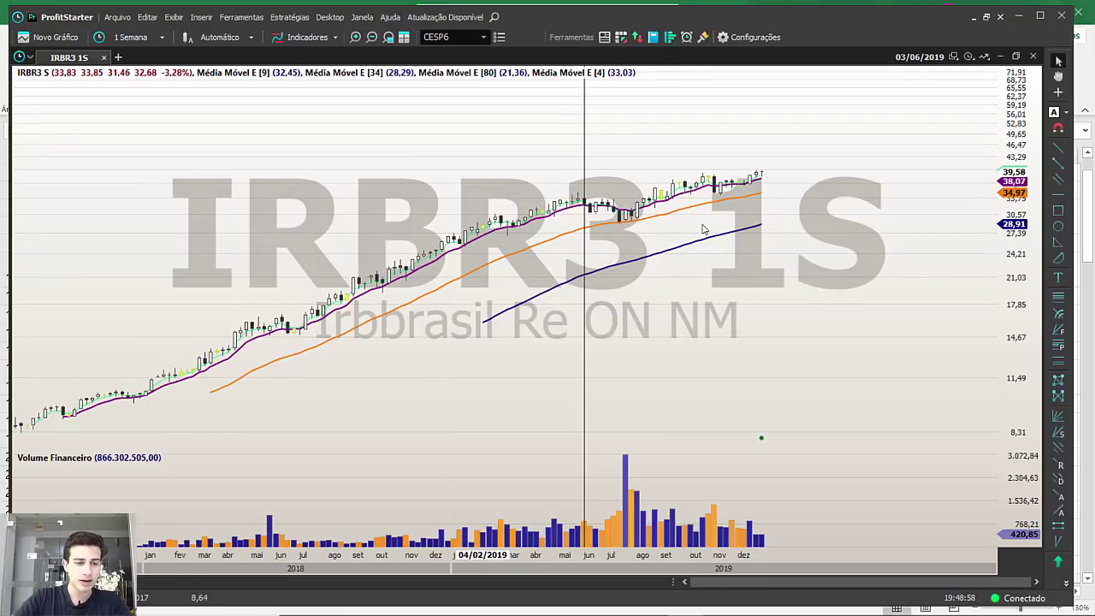
drag(15, 425, 761, 170)
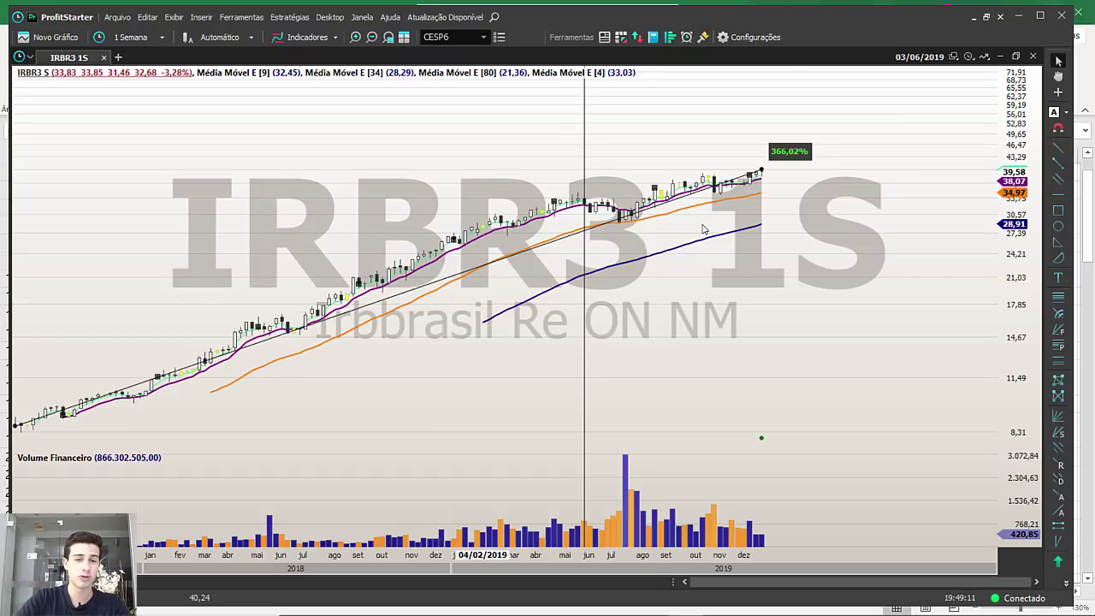
Draw a short, nearly horizontal trend line extending forward from the high of the 30/12 candle.
scroll(703, 229, up, 5)
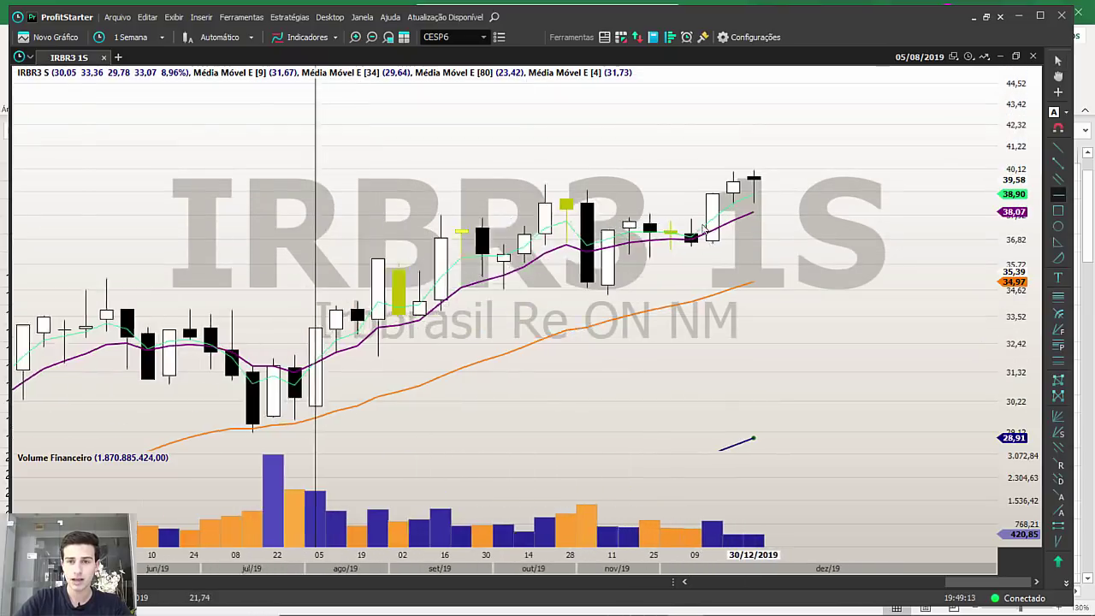
scroll(703, 228, up, 3)
scroll(703, 230, up, 2)
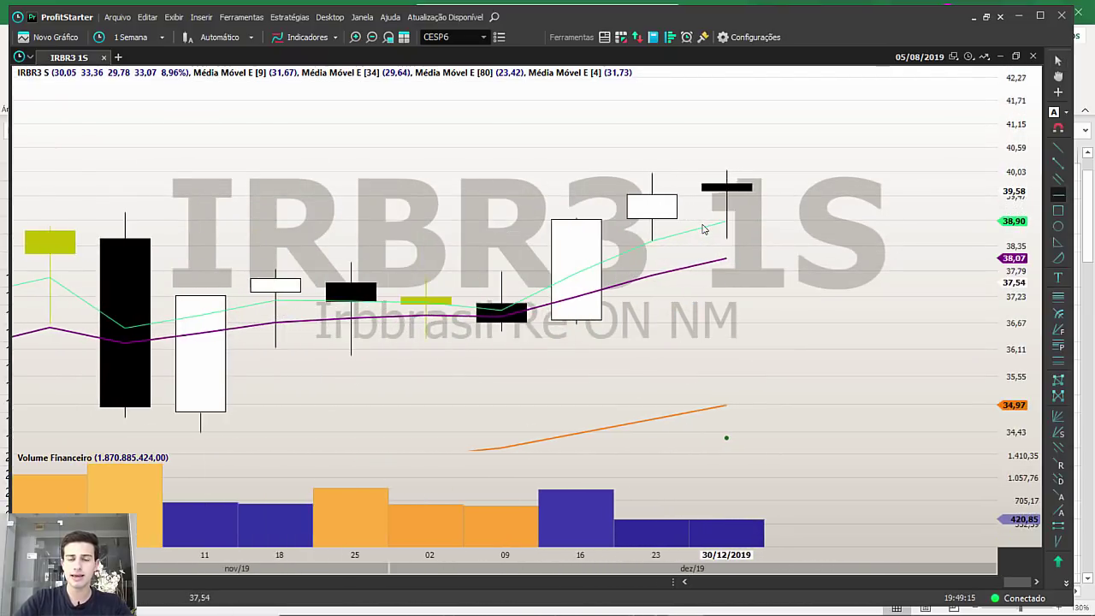
scroll(703, 229, up, 2)
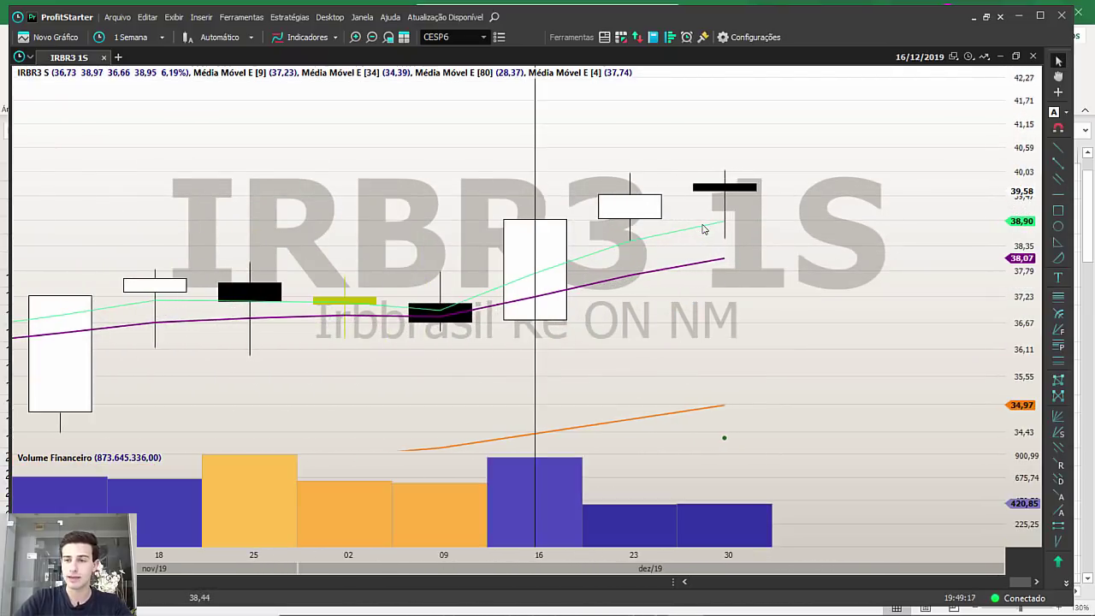
click(1058, 164)
drag(724, 171, 915, 171)
Draw a narrow triangle from the 30/12 candle's body back to two points above the 16/12 candle, at about 41,05 and 40,67.
click(1058, 242)
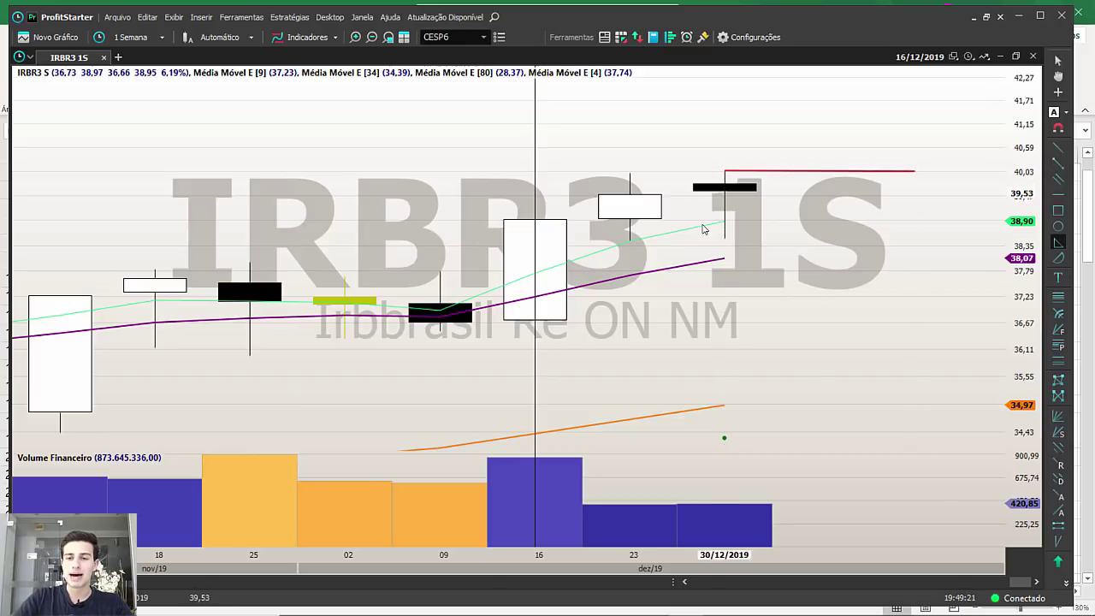
click(724, 193)
click(534, 129)
click(534, 144)
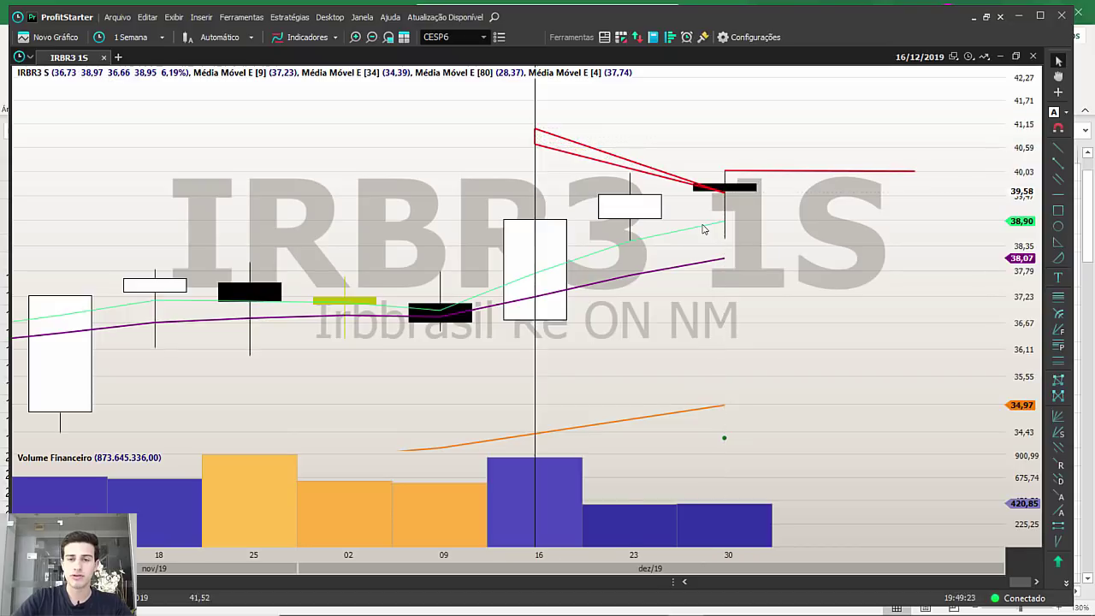
Examine the recent IRBR3 weekly candles against the moving averages and the longer uptrend.
key(Right)
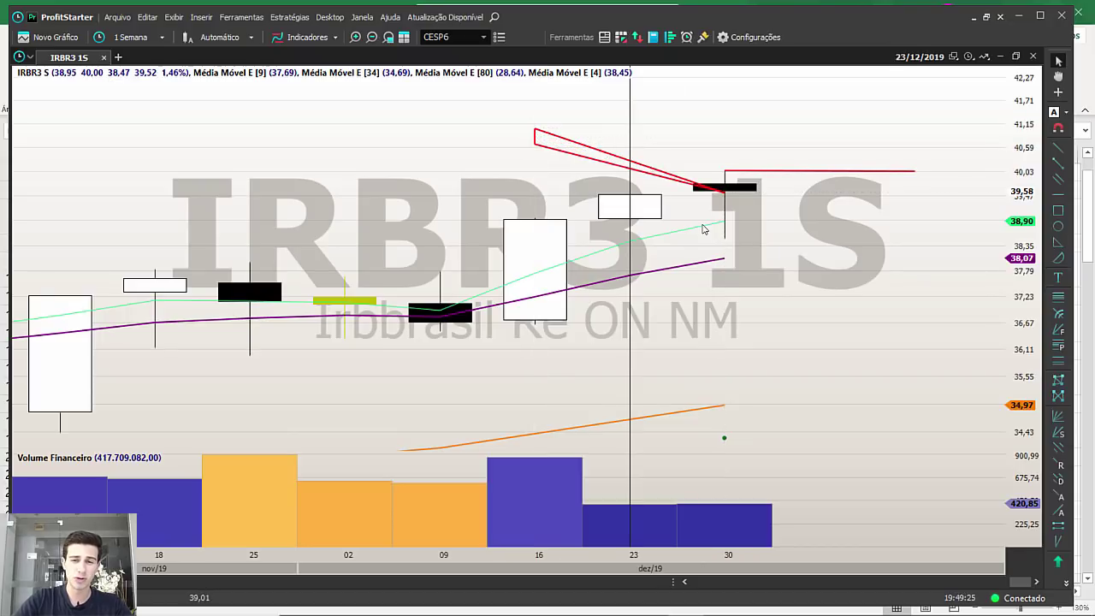
key(Left)
key(Left)
key(Down)
key(Down)
key(Down)
key(Down)
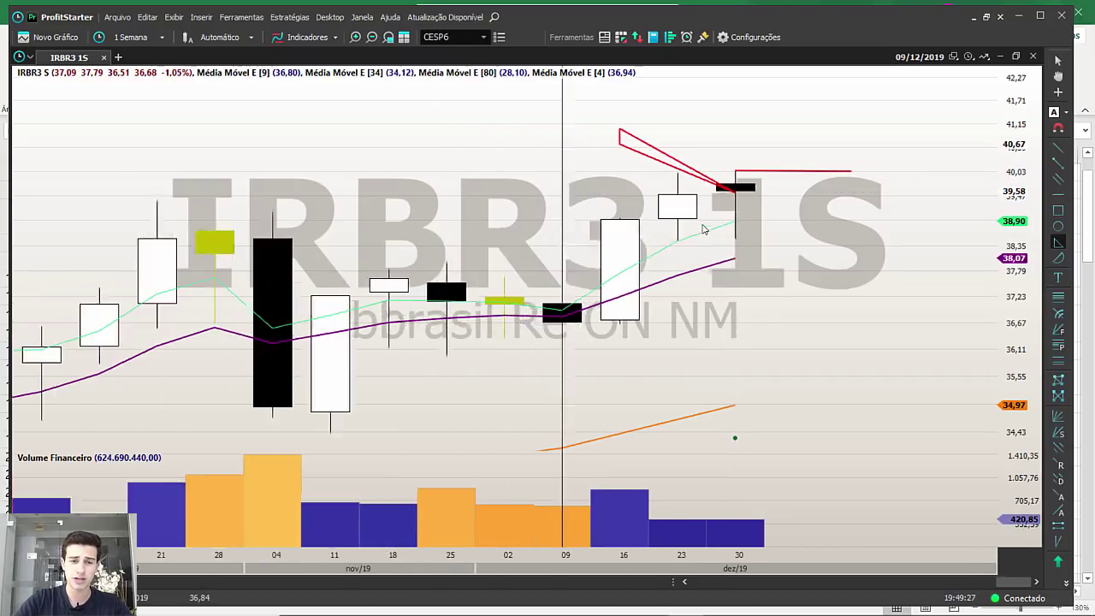
key(Up)
key(Up)
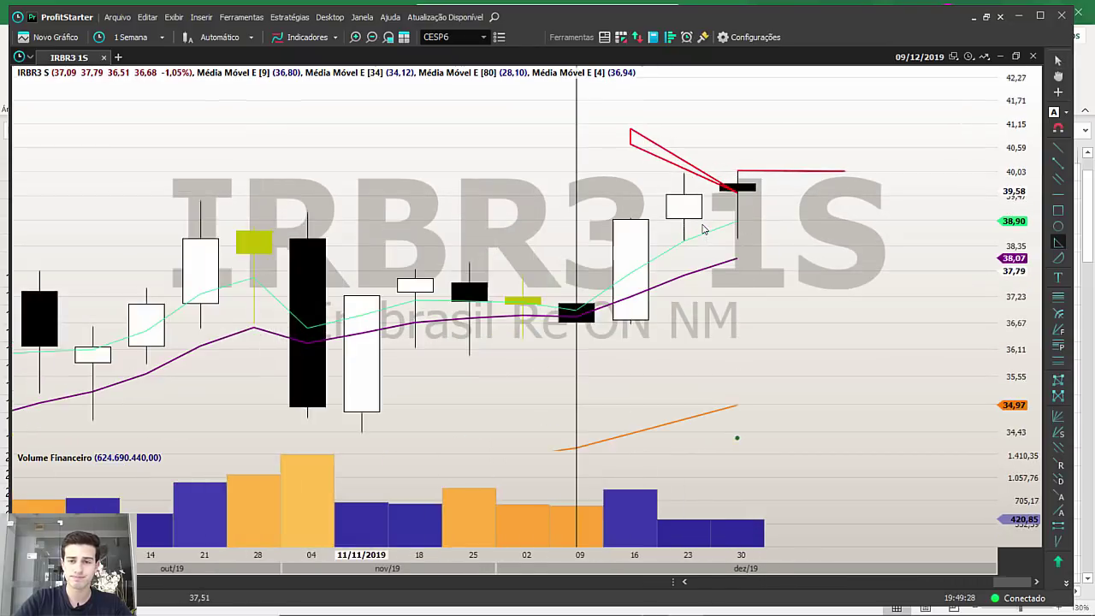
key(Down)
key(Down)
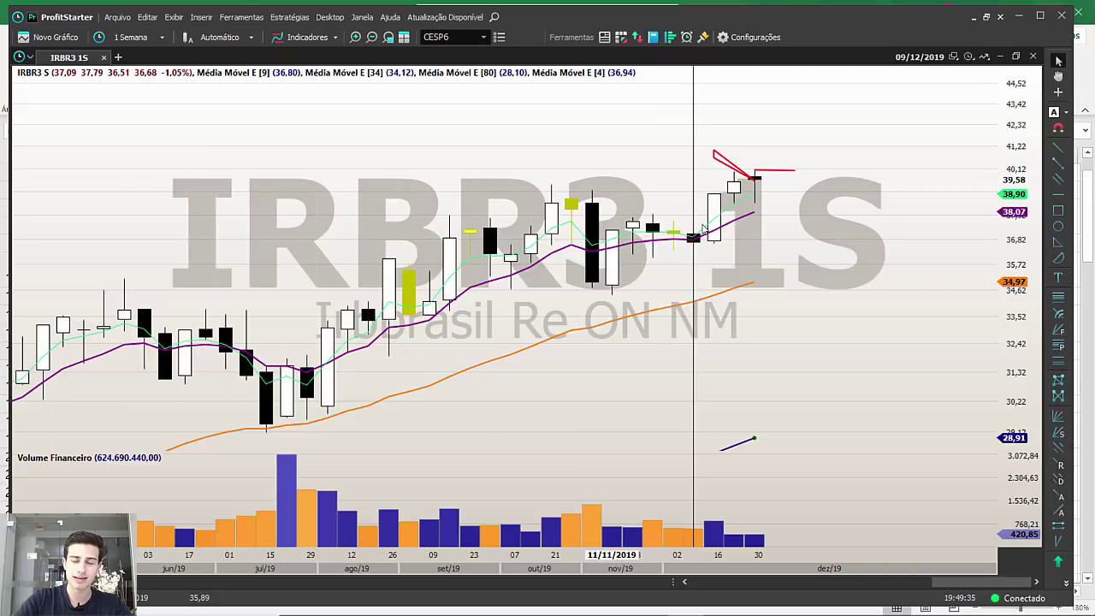
key(Down)
key(Down)
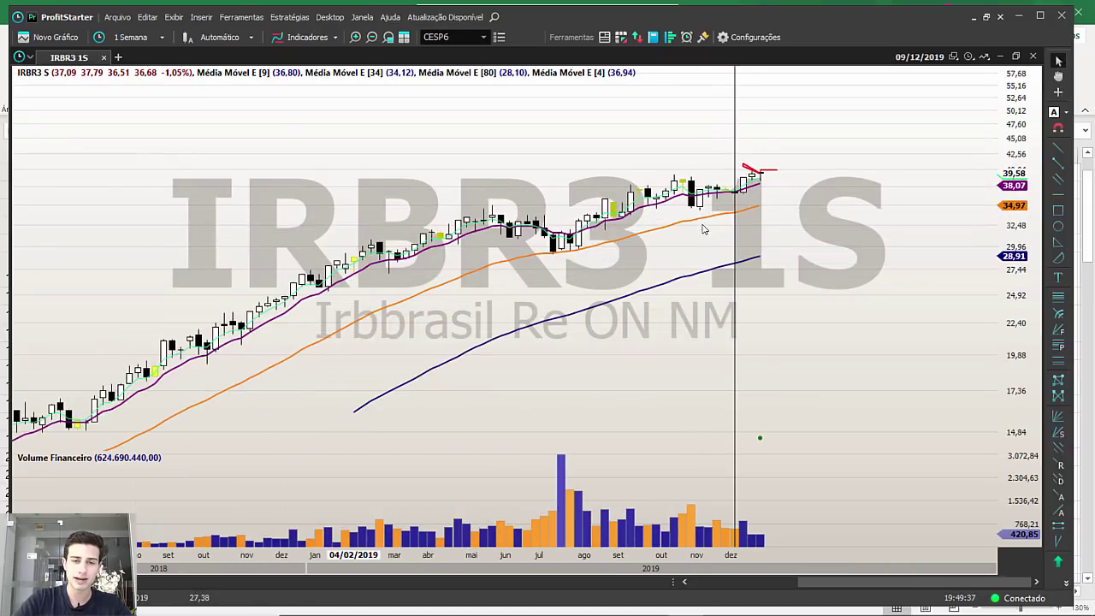
key(Up)
key(Up)
key(Up)
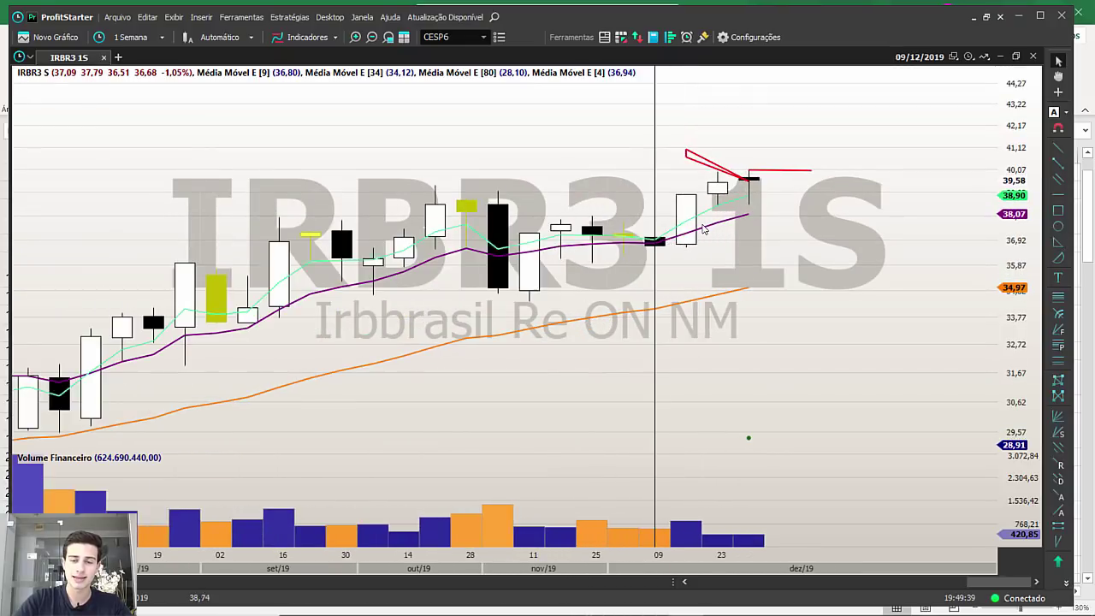
Draw a horizontal line at 38,52 across the low of the 30/12 candle.
key(Up)
key(Up)
key(Up)
key(Up)
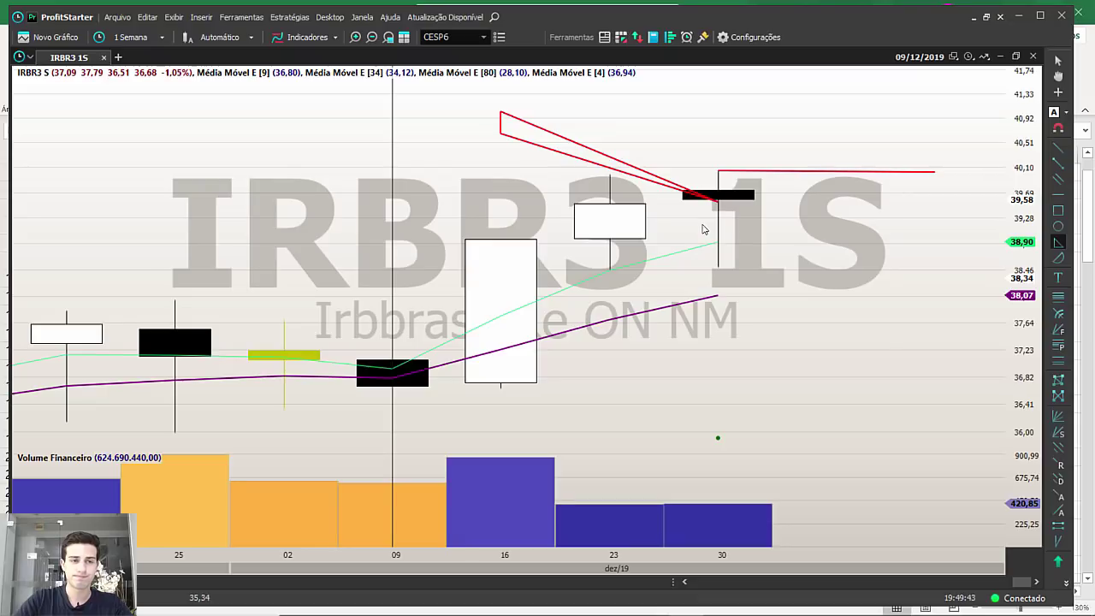
key(Up)
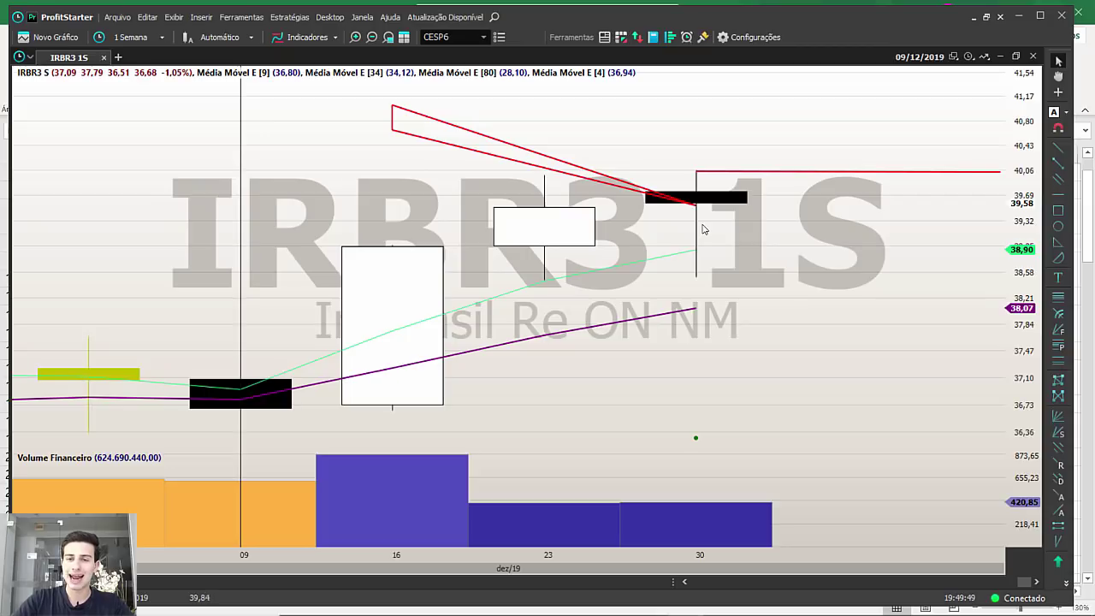
click(703, 229)
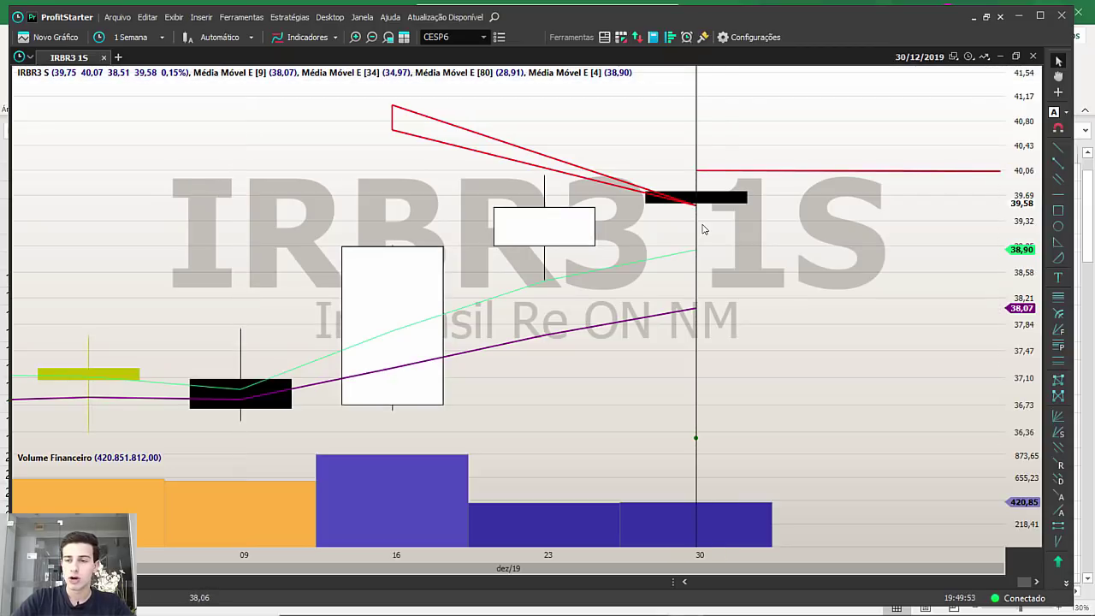
click(696, 283)
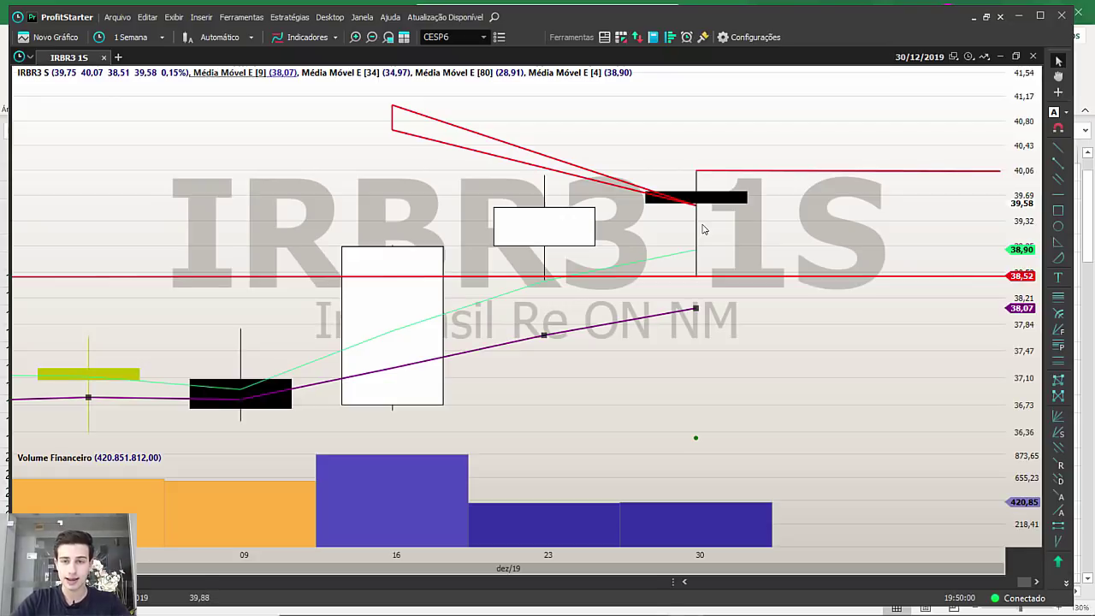
Project prices from the 30/12 candle's low to its 40,07 high and measure the percentage gain up to the 43,16 and 42,57 levels.
mouse_move(695, 170)
mouse_down()
mouse_move(695, 279)
mouse_move(696, 187)
mouse_up()
click(1058, 345)
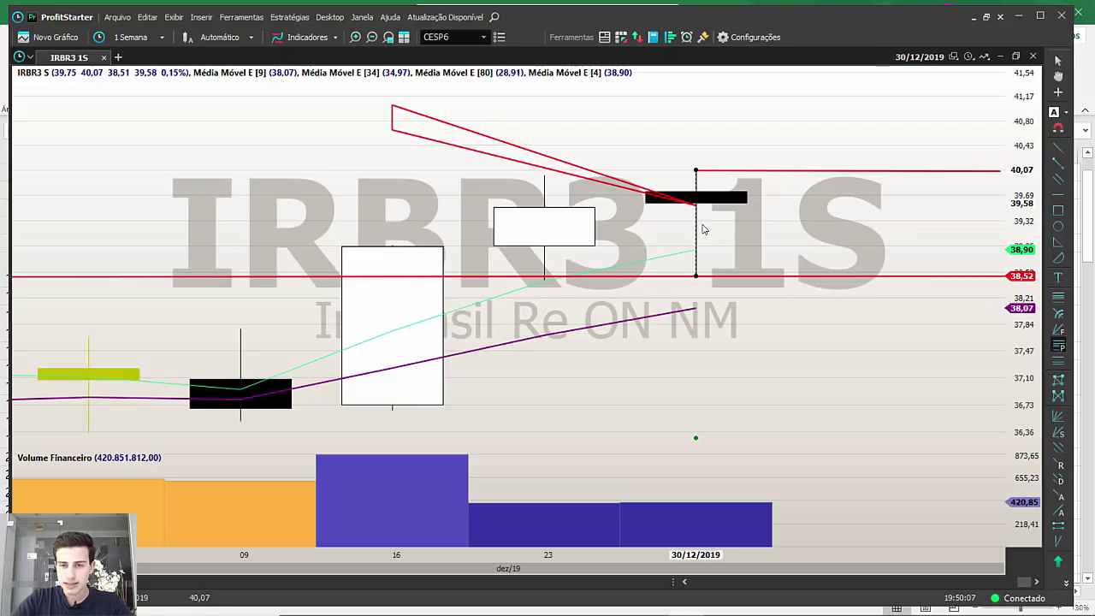
click(702, 230)
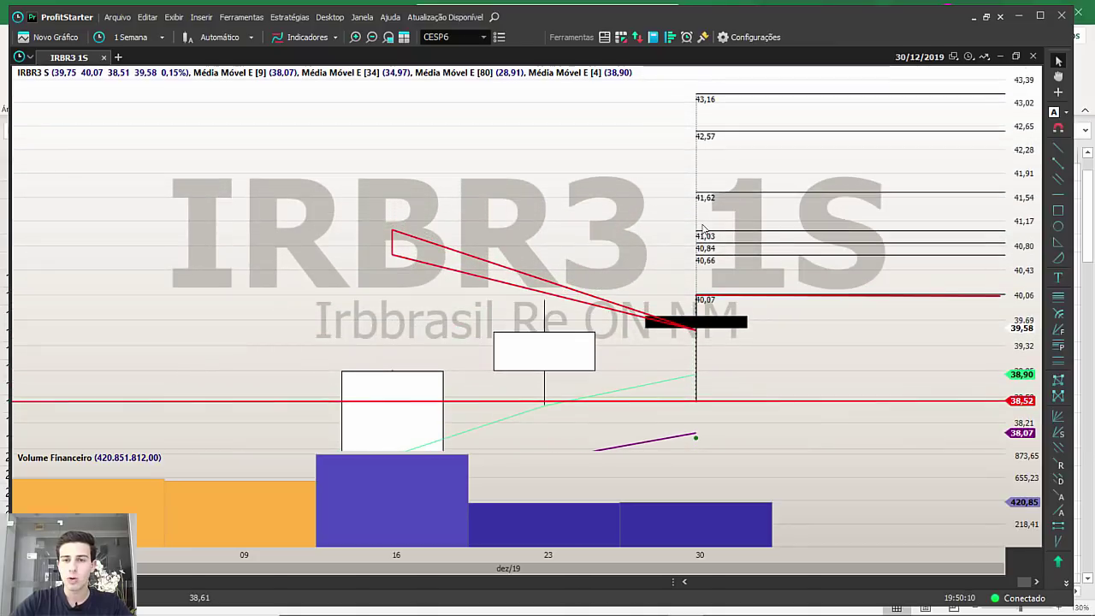
drag(695, 315, 695, 111)
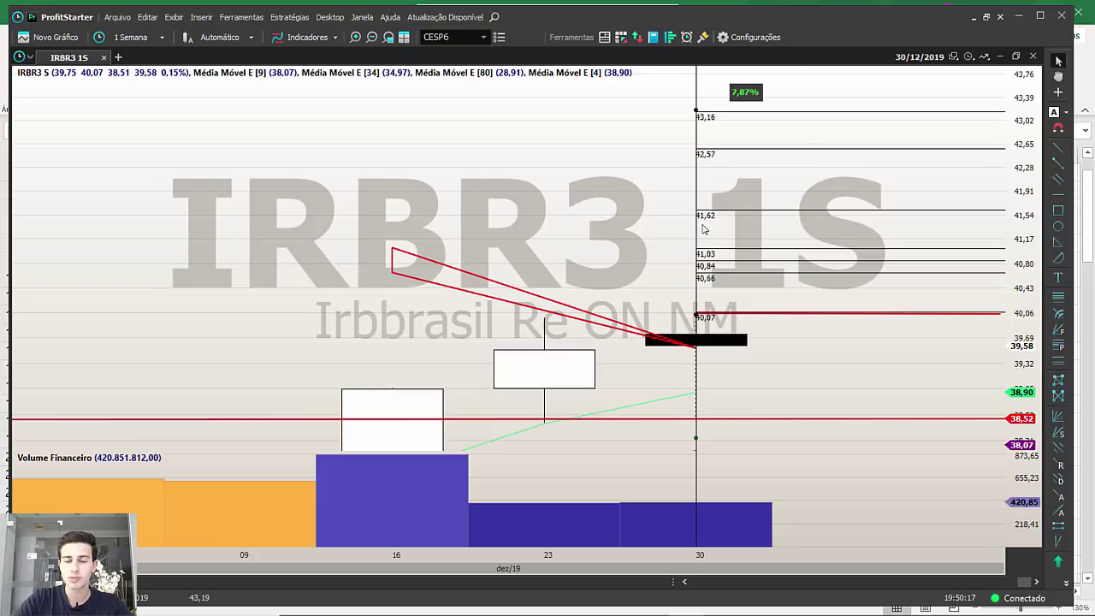
drag(695, 110, 695, 110)
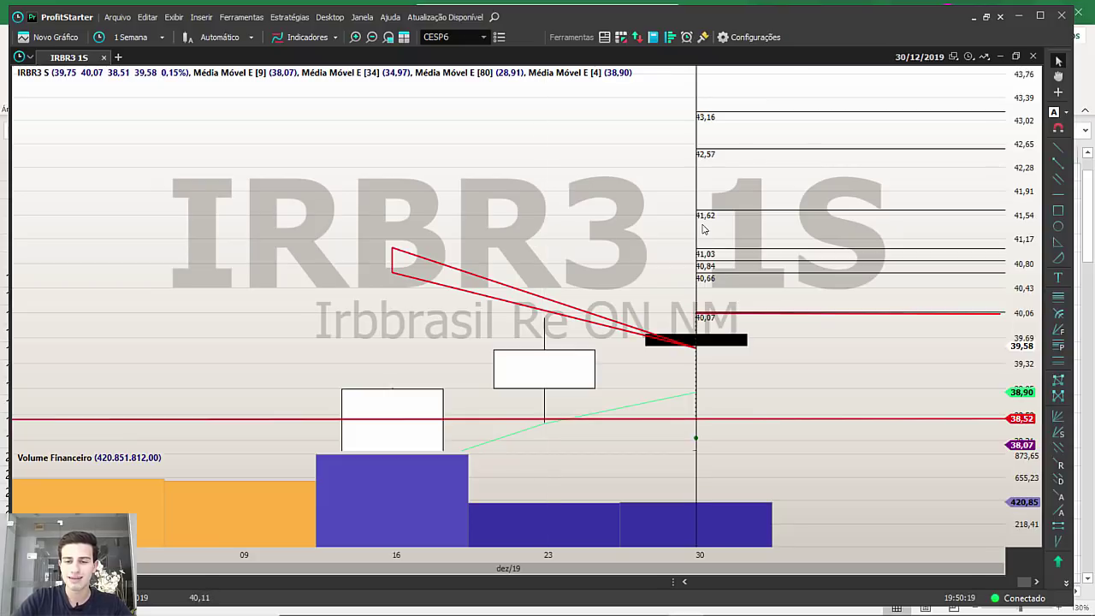
mouse_move(695, 310)
mouse_down()
mouse_move(696, 110)
mouse_move(696, 152)
mouse_up()
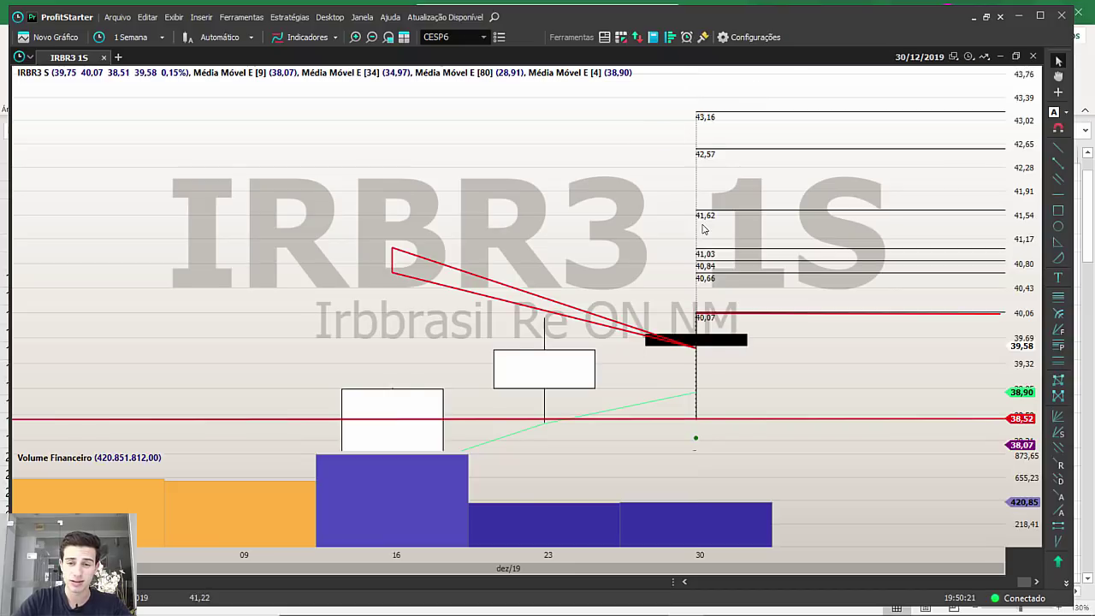
Delete the price projection and the short trend line at the high of the 30/12 candle.
scroll(702, 229, down, 6)
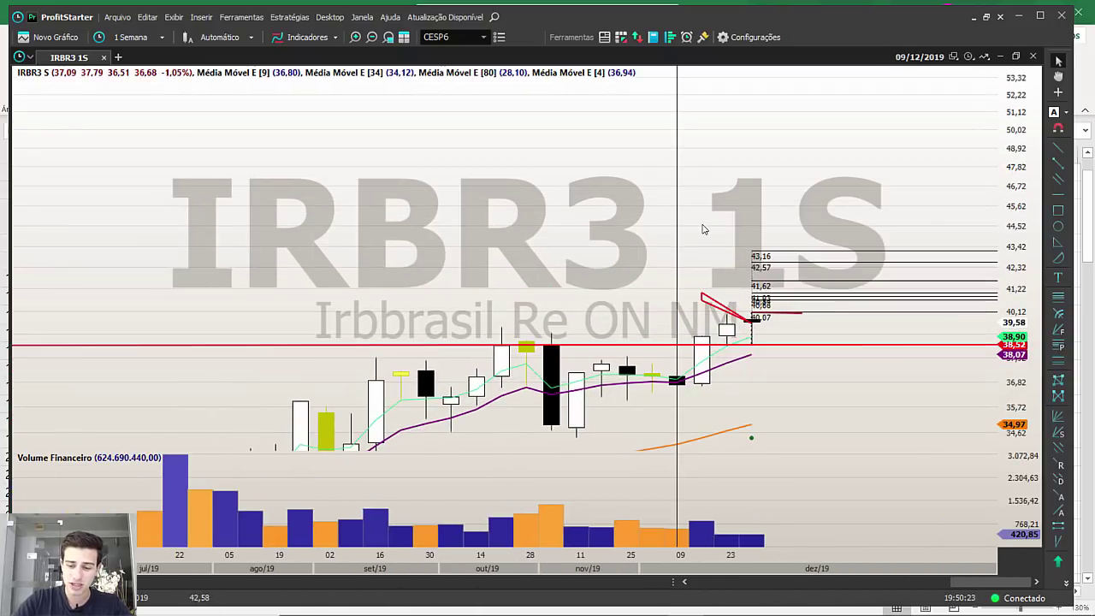
scroll(703, 230, down, 5)
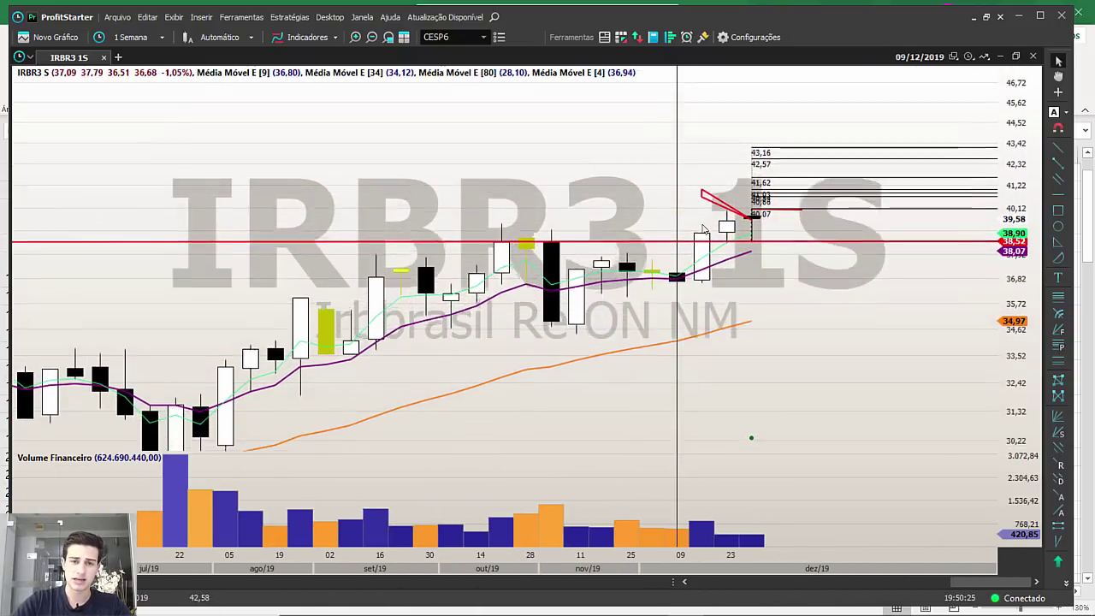
scroll(703, 230, down, 3)
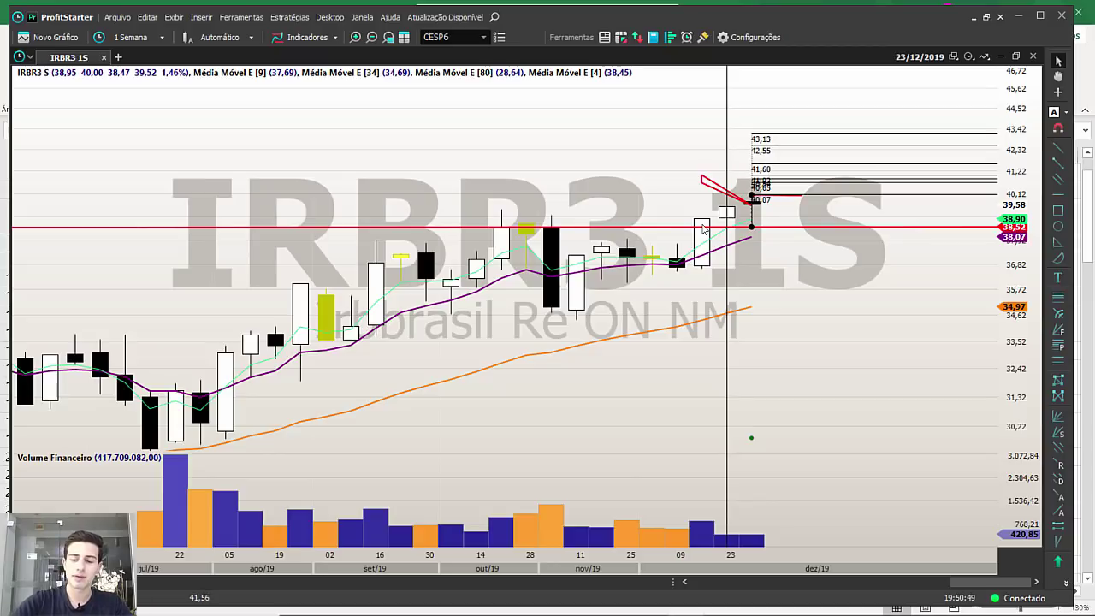
key(Delete)
key(Delete)
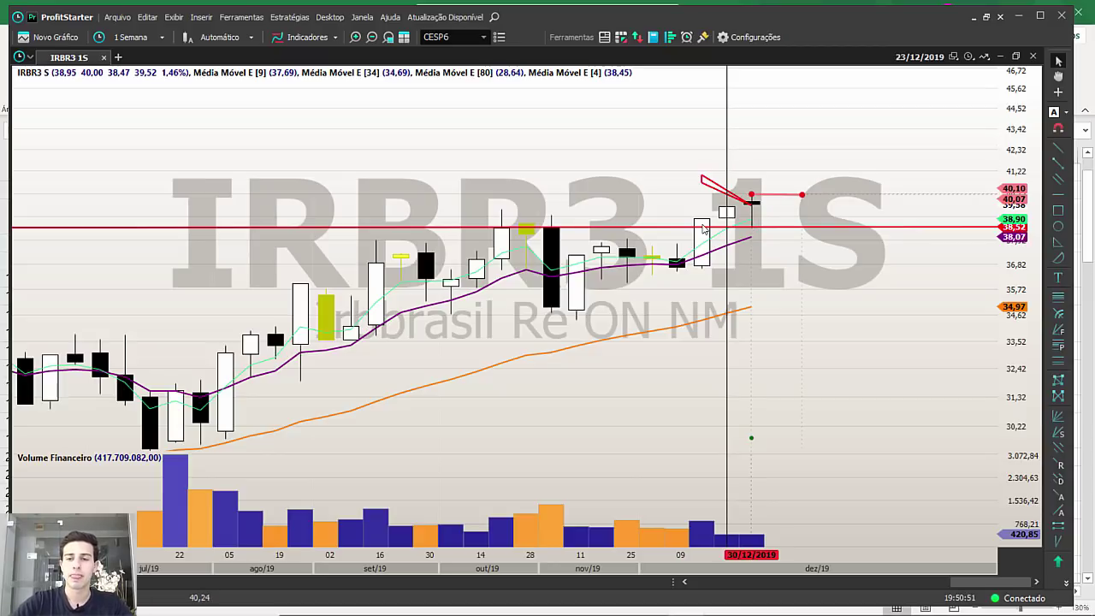
scroll(703, 228, down, 5)
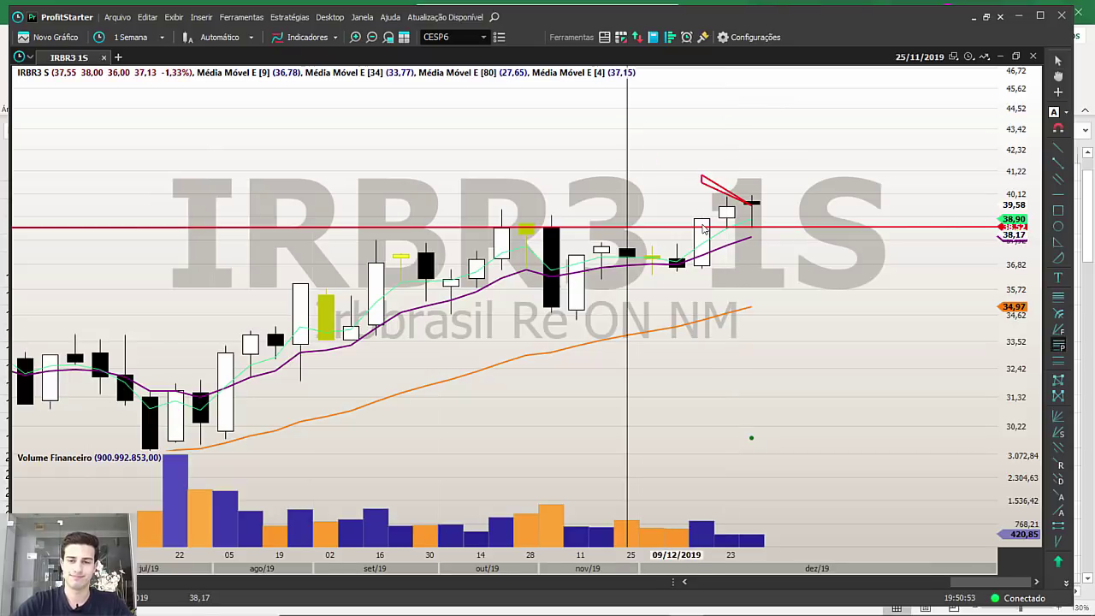
Switch to the Excel list and fill the IRBR3 cell in the Setor Financeiro block with red.
scroll(703, 228, up, 3)
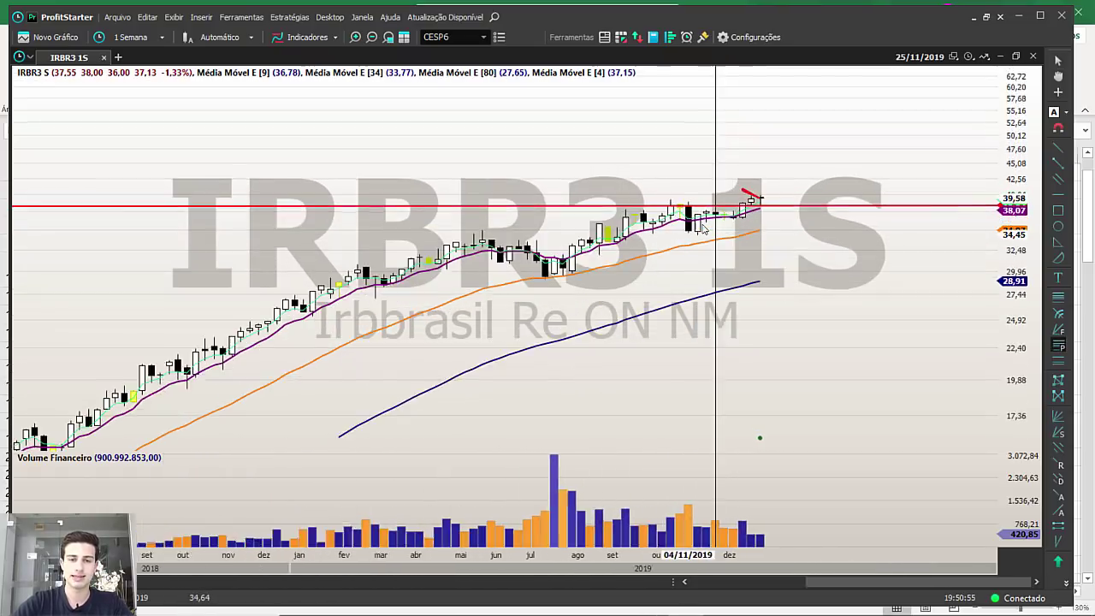
scroll(703, 228, down, 3)
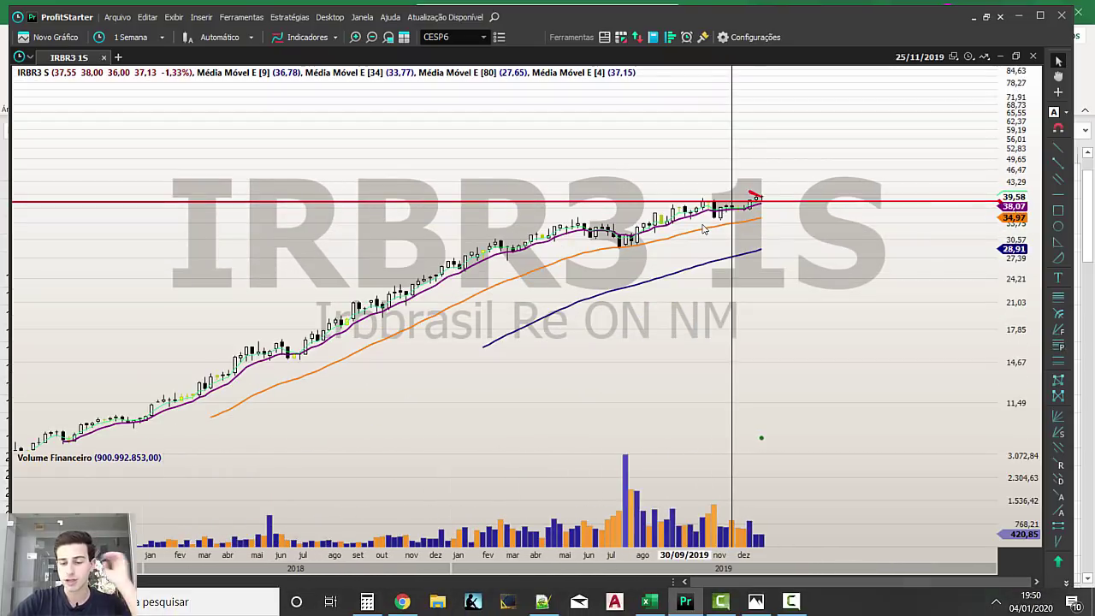
key(alt+Tab)
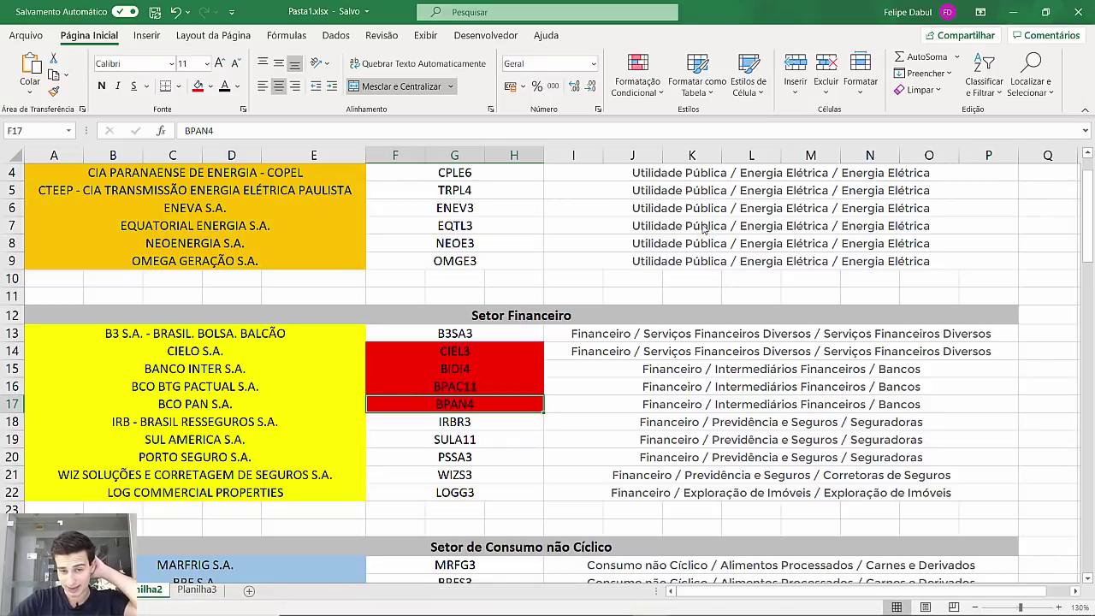
key(Down)
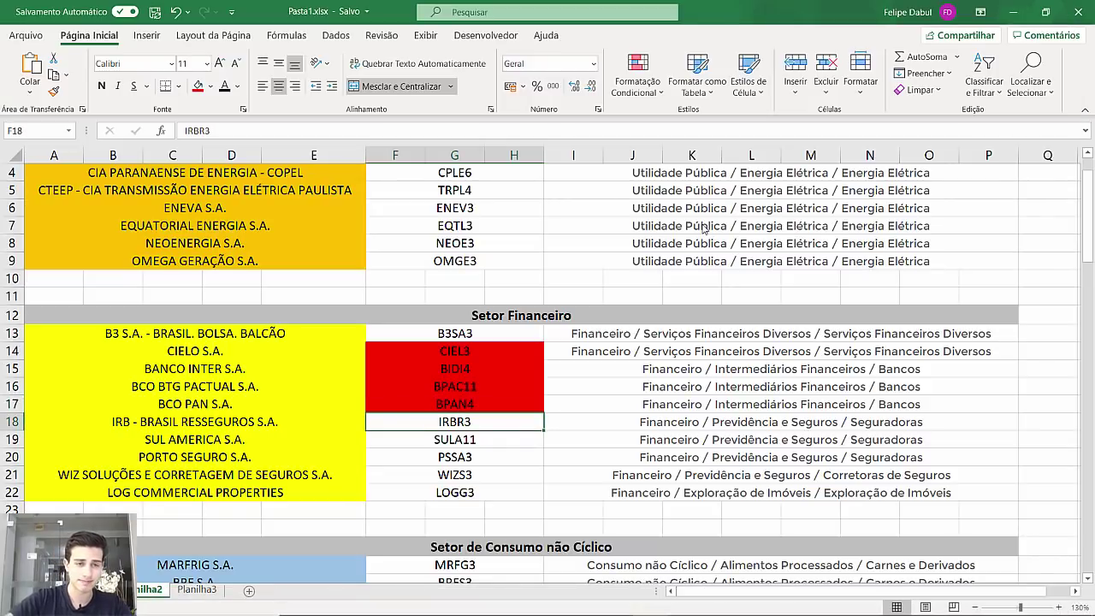
key(ctrl+c)
key(alt+Tab)
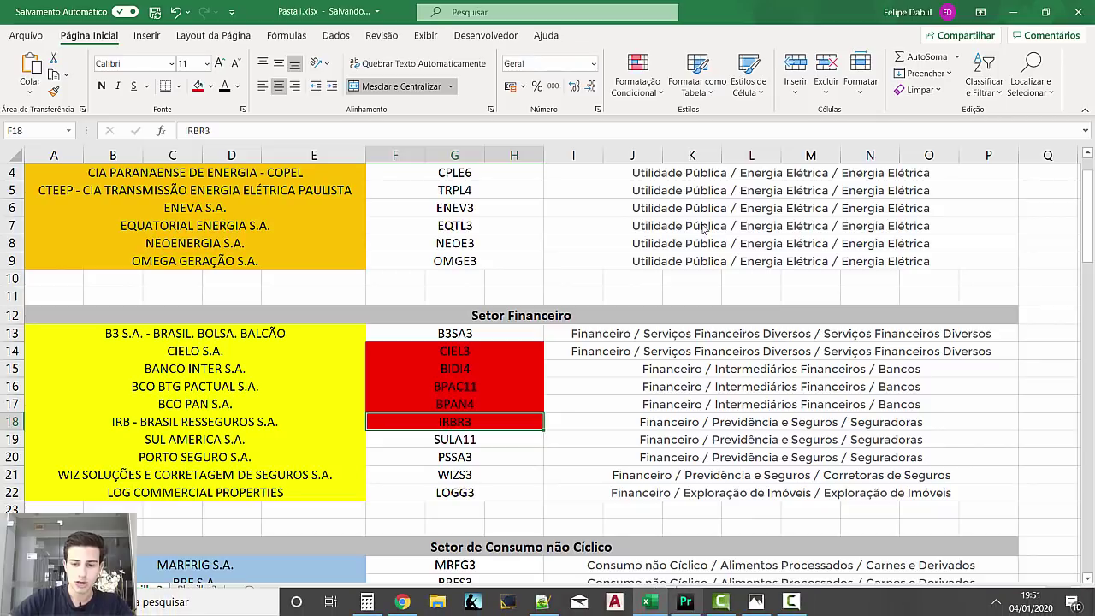
Load the SULA11 weekly chart in ProfitStarter and inspect the candles from 30/12 back to 25/11/2019.
text(SULA11)
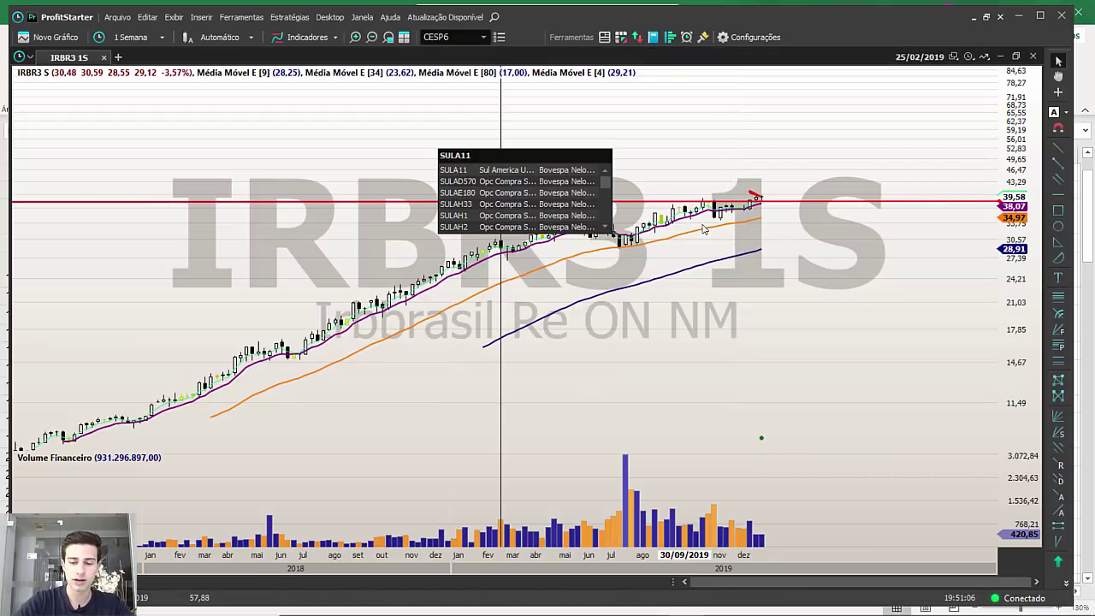
key(Return)
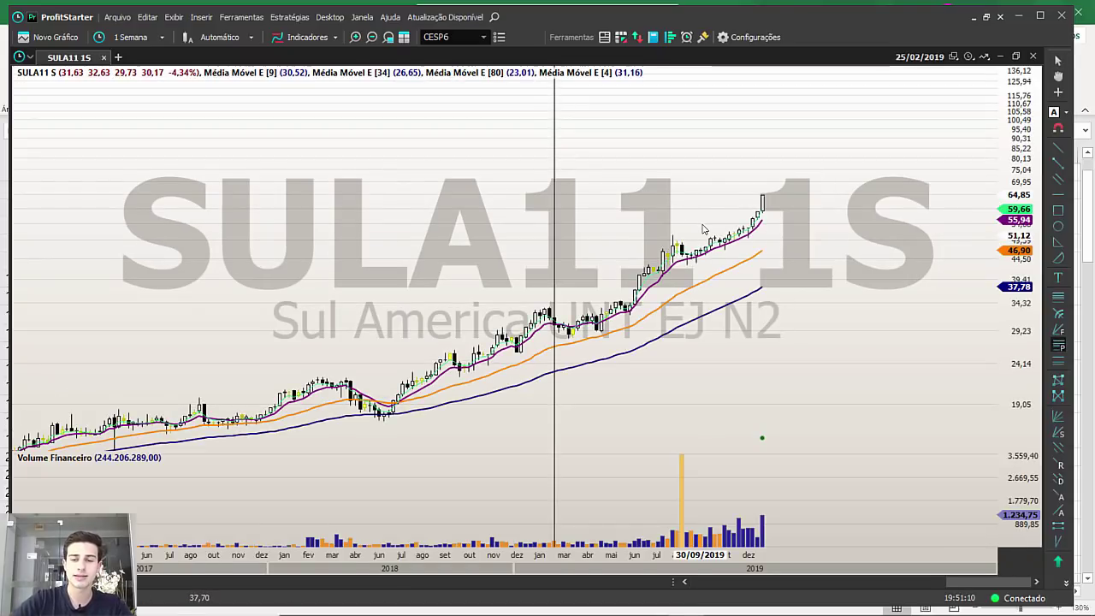
scroll(703, 229, up, 5)
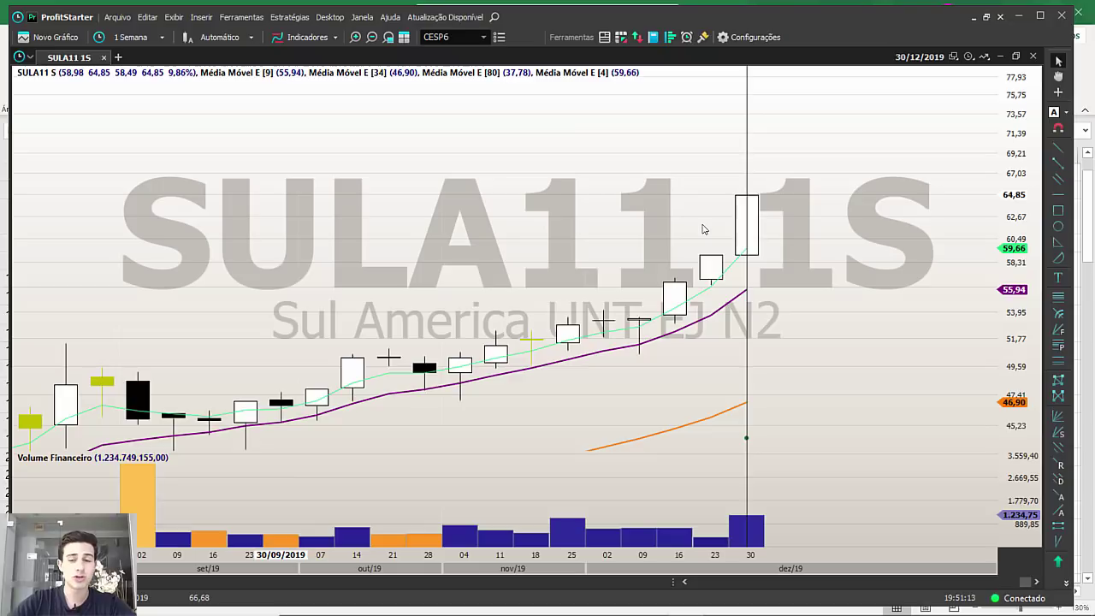
key(Left)
key(Left)
key(Left)
key(Left)
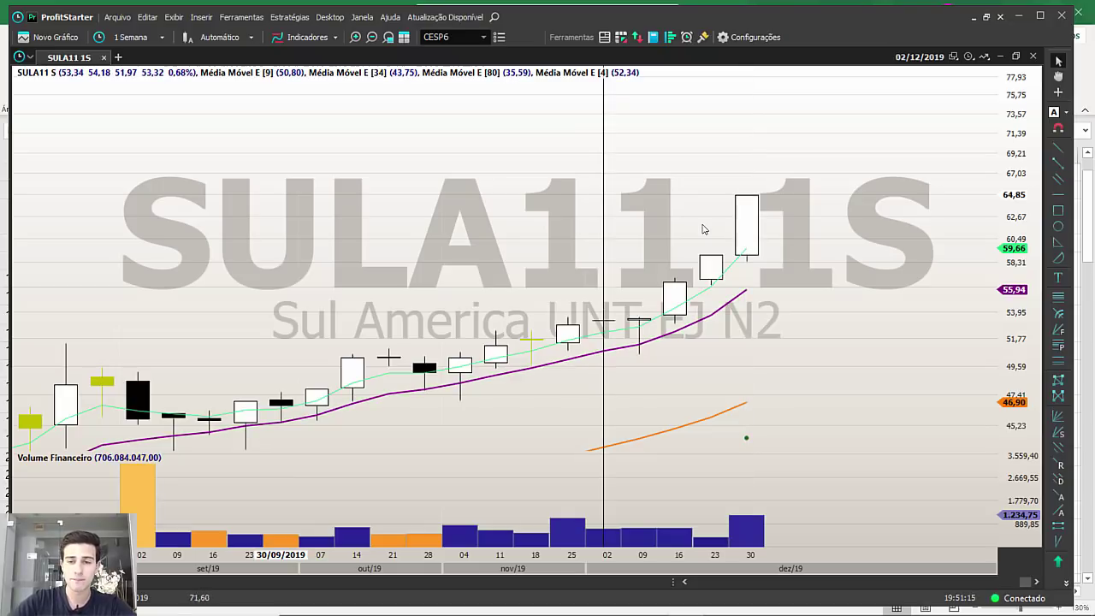
scroll(703, 229, down, 3)
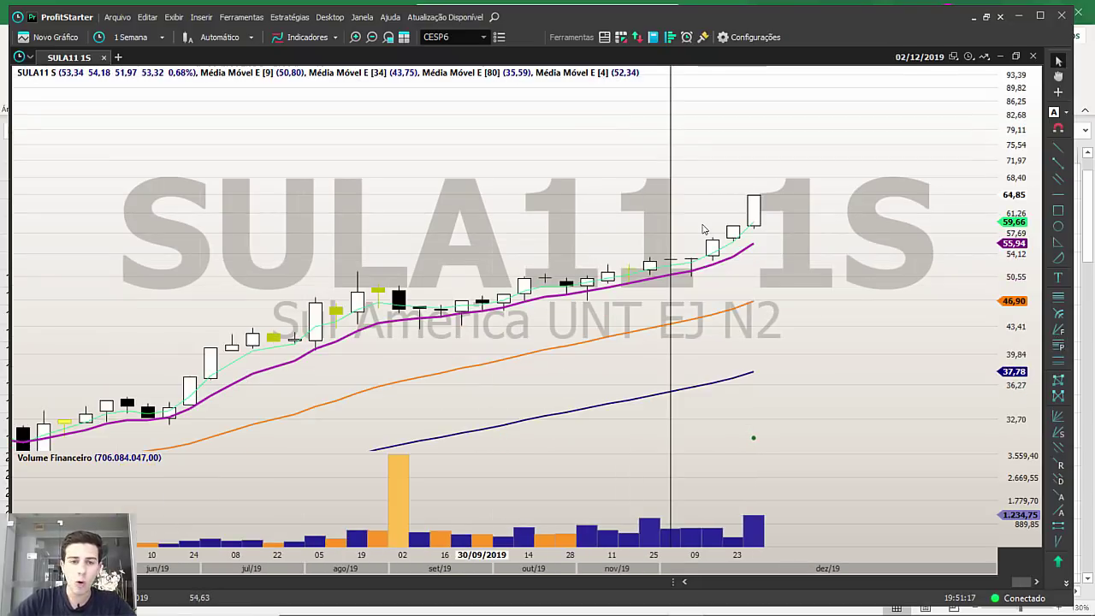
scroll(703, 229, up, 1)
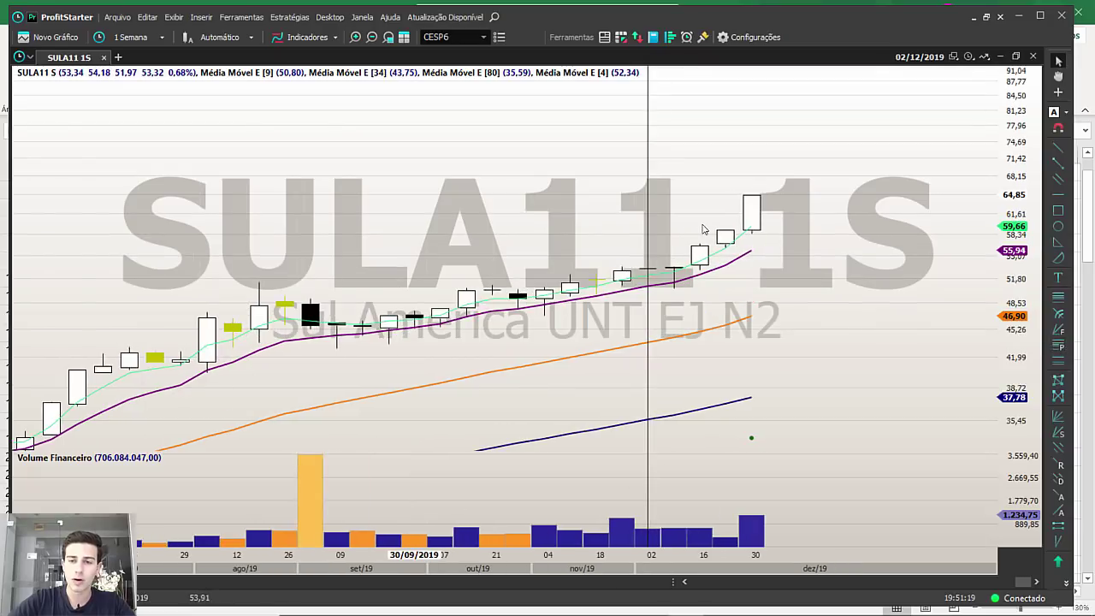
key(Left)
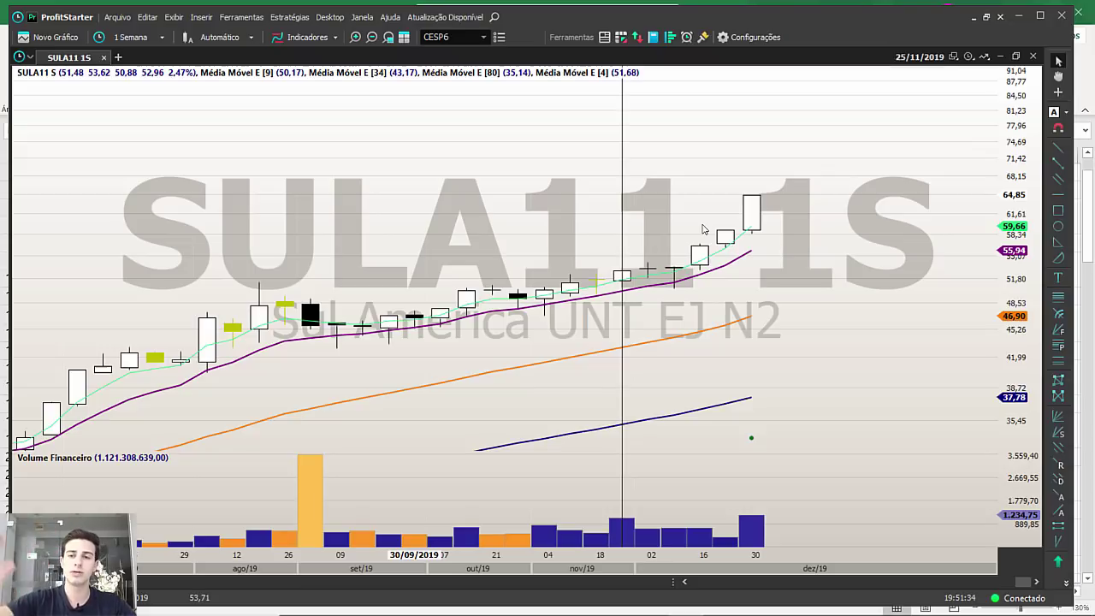
Draw rectangles around the SULA11 consolidations of September 2019 and March to May 2019, plus an earlier pullback.
scroll(703, 228, down, 6)
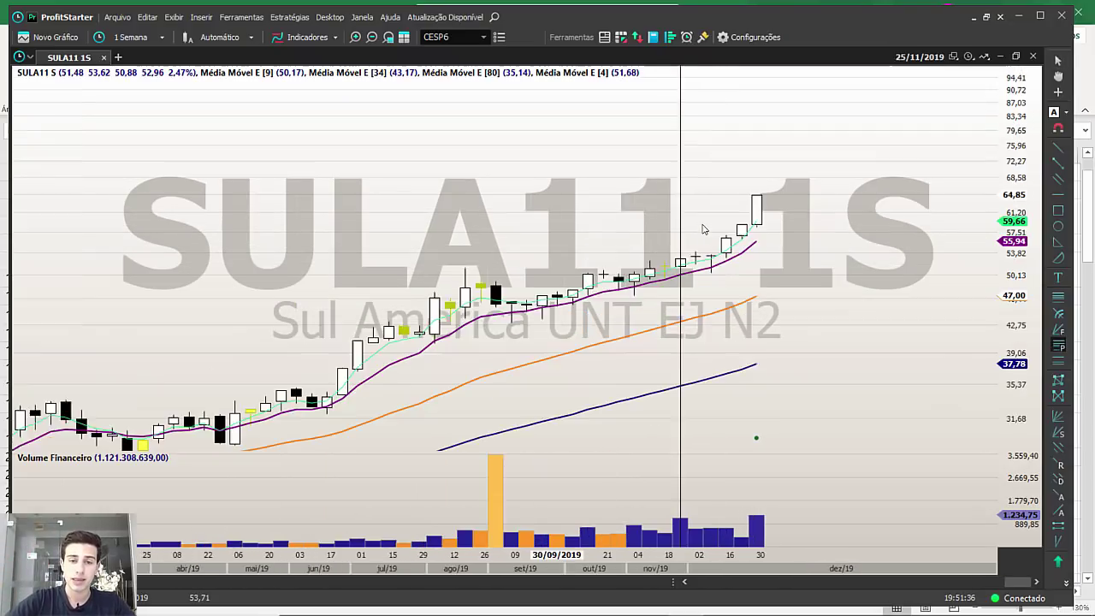
click(1058, 210)
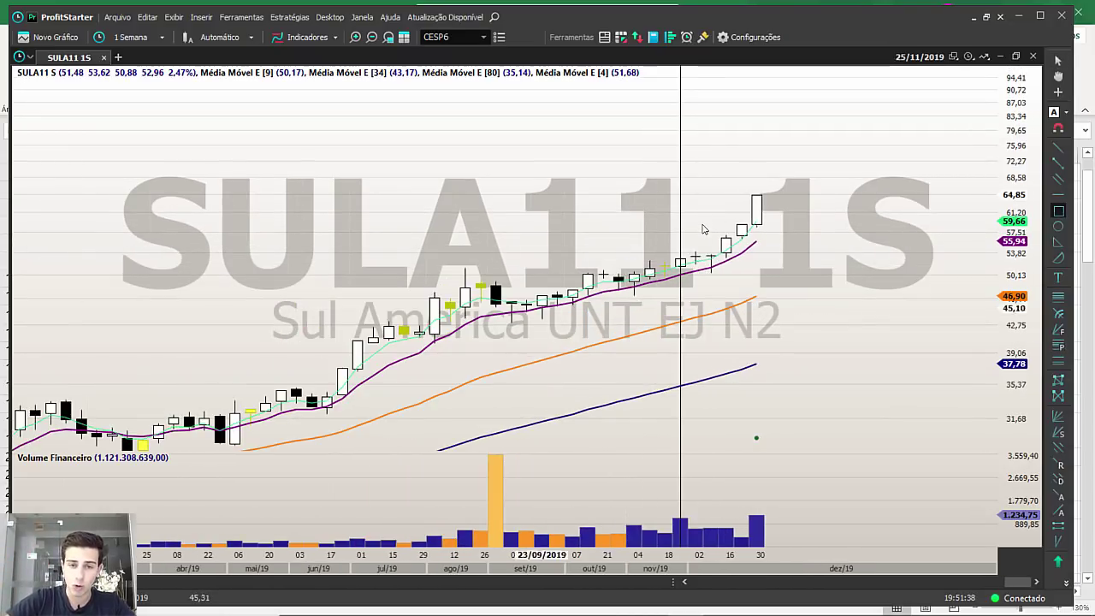
mouse_move(495, 291)
mouse_down()
mouse_move(557, 329)
mouse_move(573, 326)
mouse_up()
scroll(702, 228, down, 3)
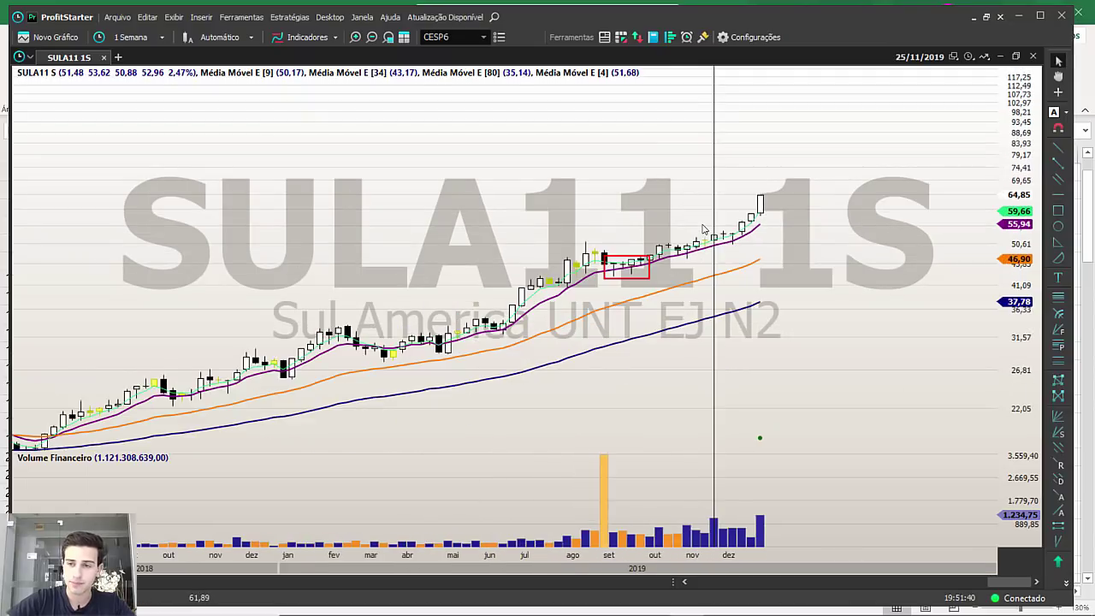
drag(363, 330, 472, 379)
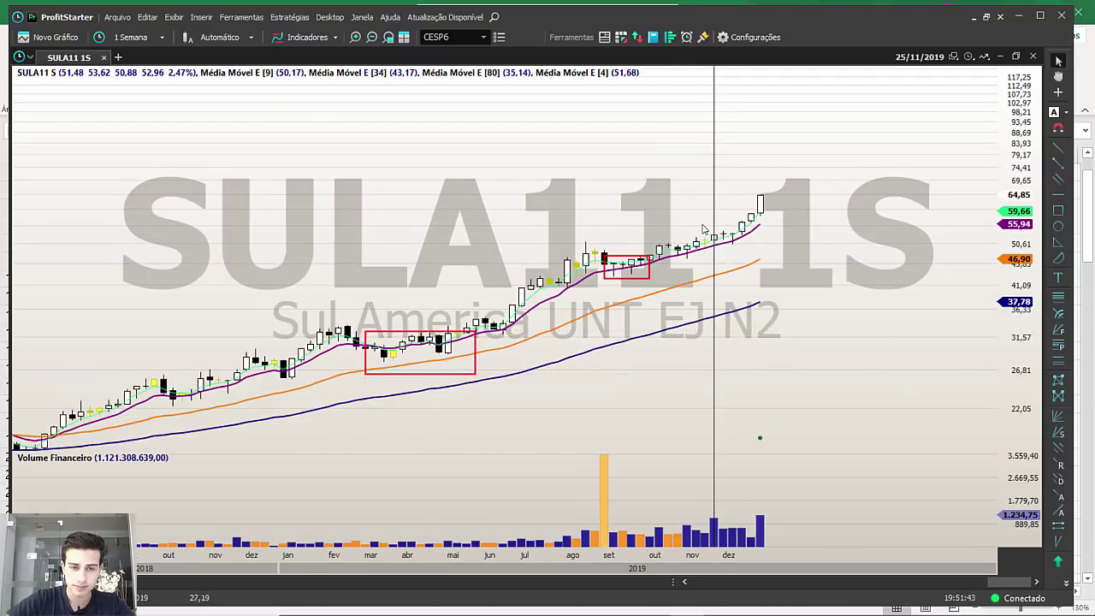
scroll(547, 354, down, 2)
click(1058, 211)
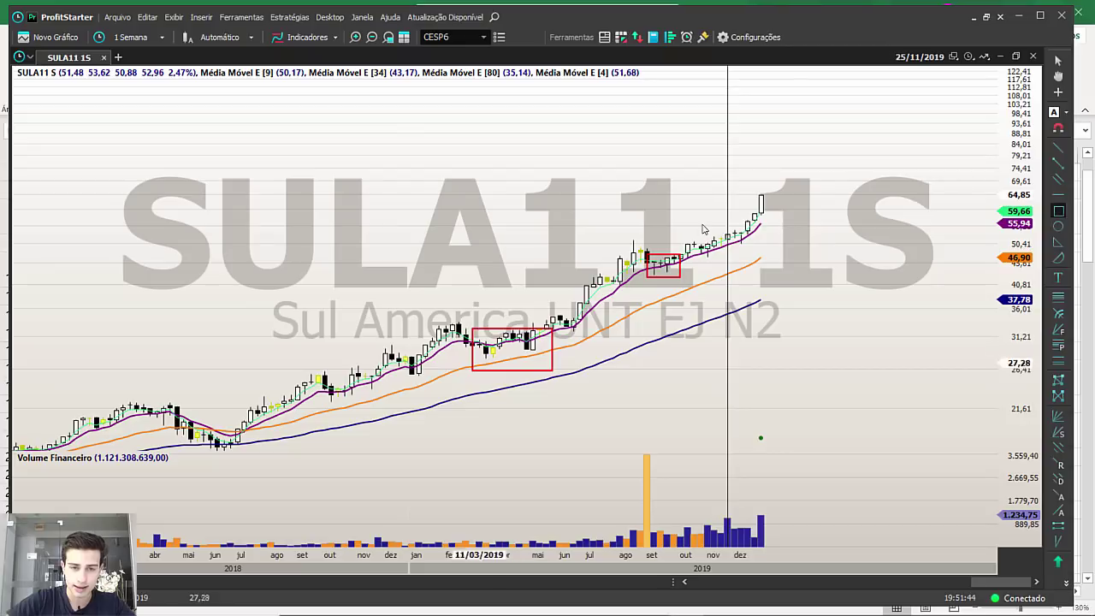
drag(398, 357, 445, 382)
Draw a narrow triangle above the September 2019 rectangle with its tip on the 23/09 candle.
scroll(703, 229, up, 2)
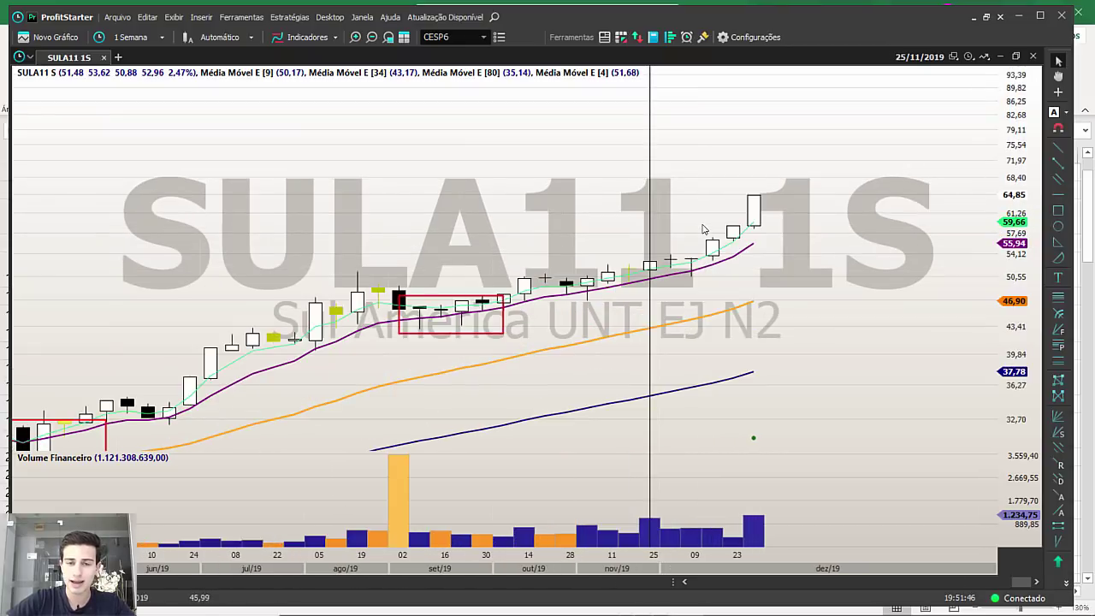
scroll(703, 229, up, 2)
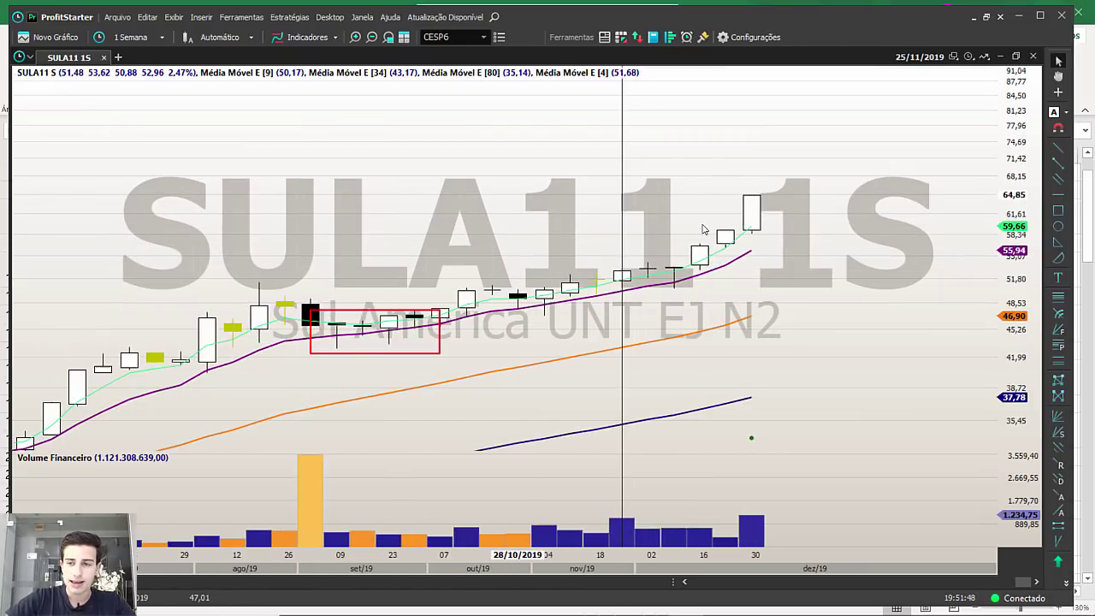
click(1058, 243)
mouse_move(362, 234)
mouse_down()
mouse_move(389, 318)
mouse_move(751, 192)
mouse_up()
click(336, 223)
click(311, 218)
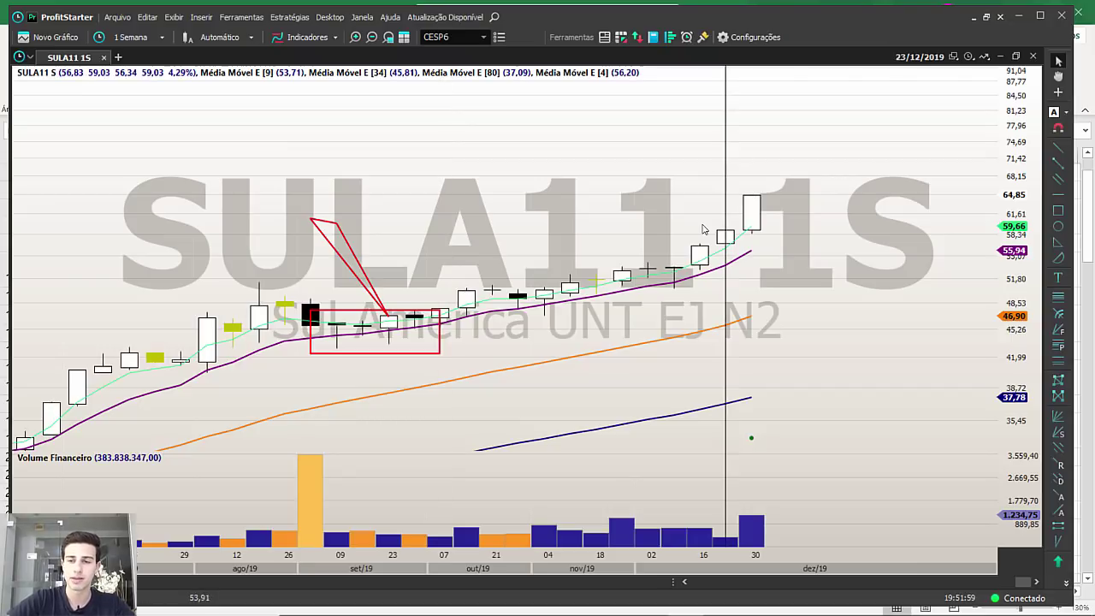
Sketch three rectangles as hypothetical candles after the 30/12 candle and a line rising to them from the purple moving average.
click(1058, 210)
mouse_move(776, 188)
mouse_down()
mouse_move(777, 202)
mouse_move(803, 195)
mouse_move(854, 226)
mouse_up()
click(1058, 210)
click(1058, 210)
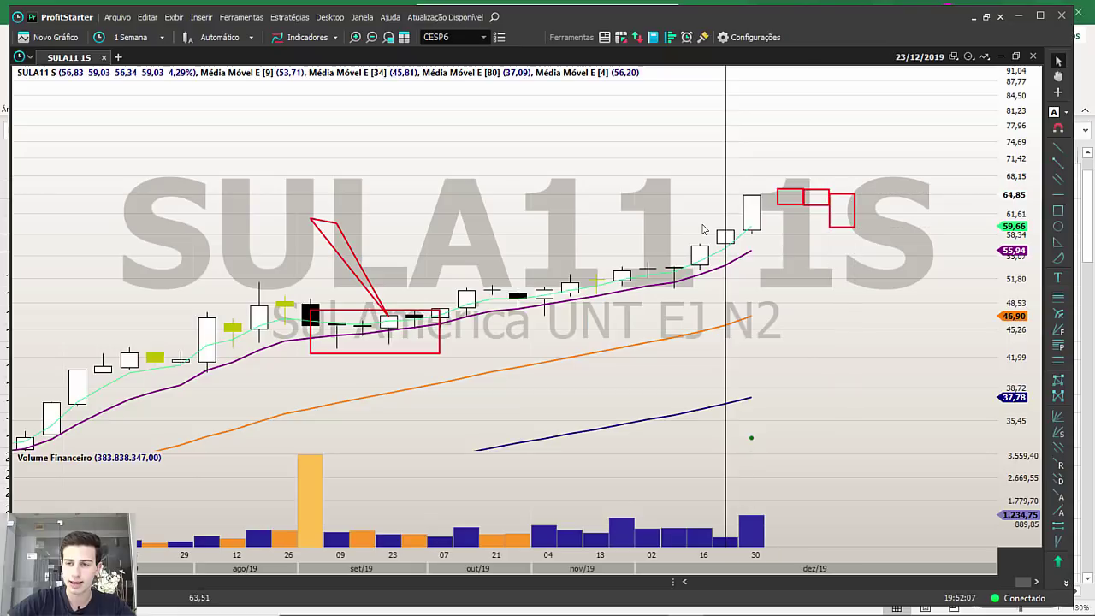
drag(751, 252, 853, 203)
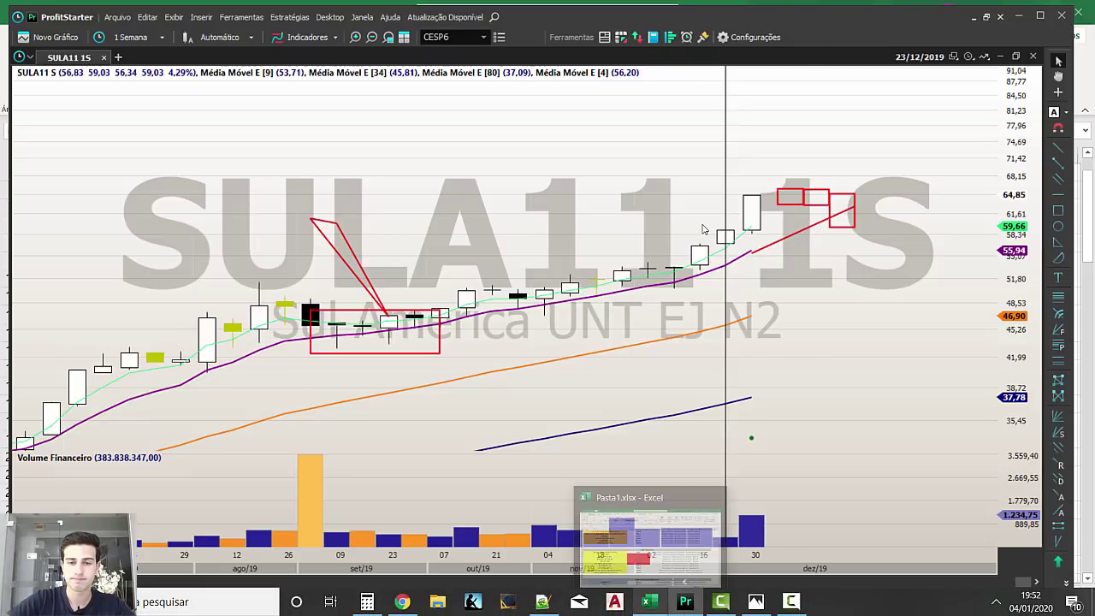
Check the next ticker in the Excel list, load the PSSA3 weekly chart in ProfitStarter, and switch to Fundamentus in the browser.
key(alt+Tab)
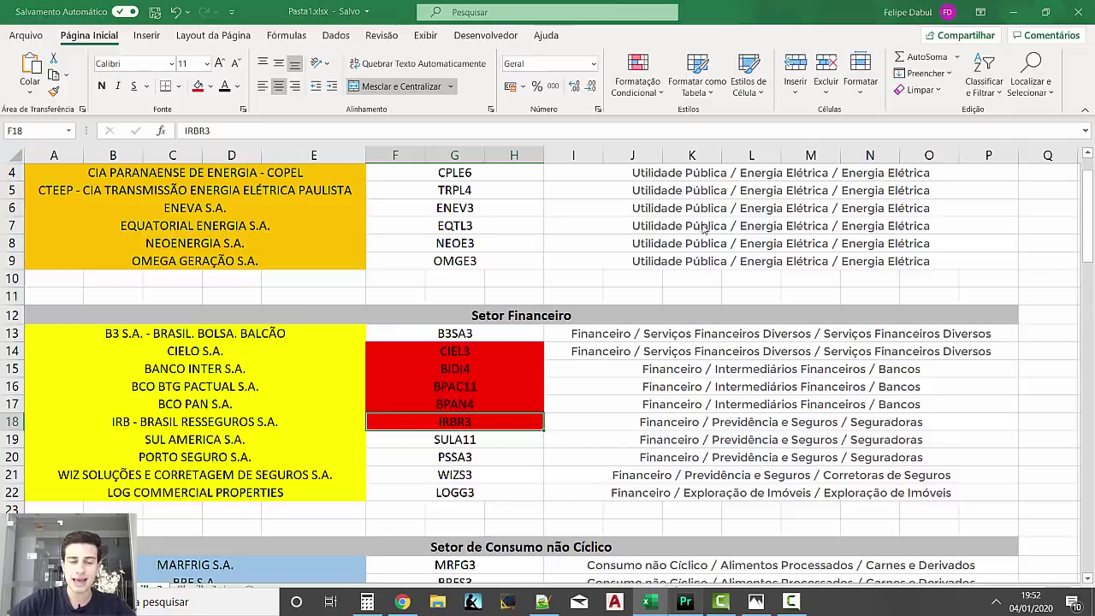
key(super+0)
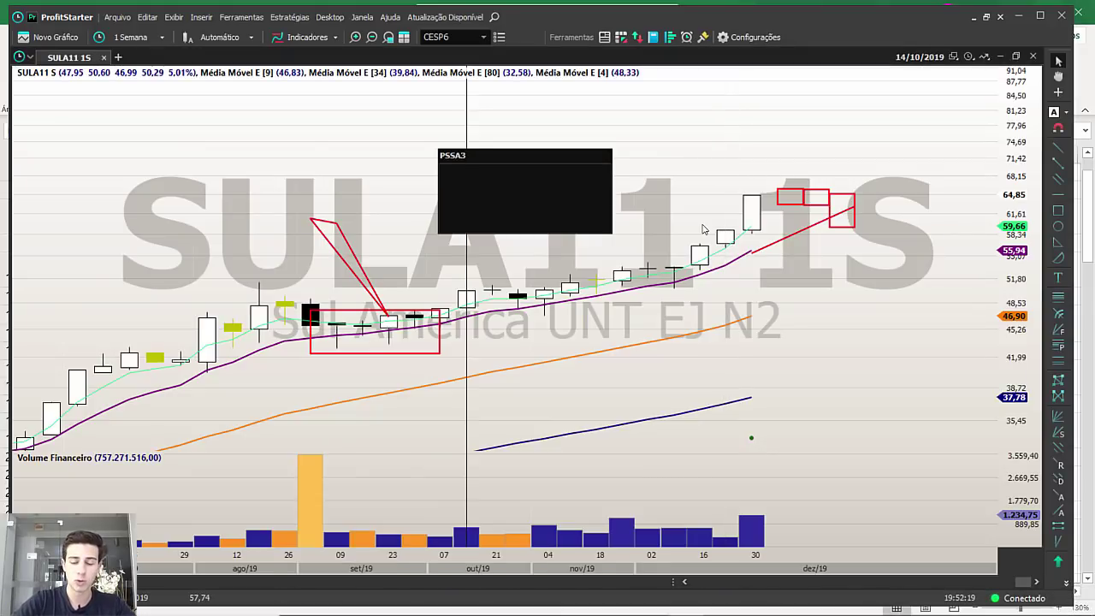
key(Return)
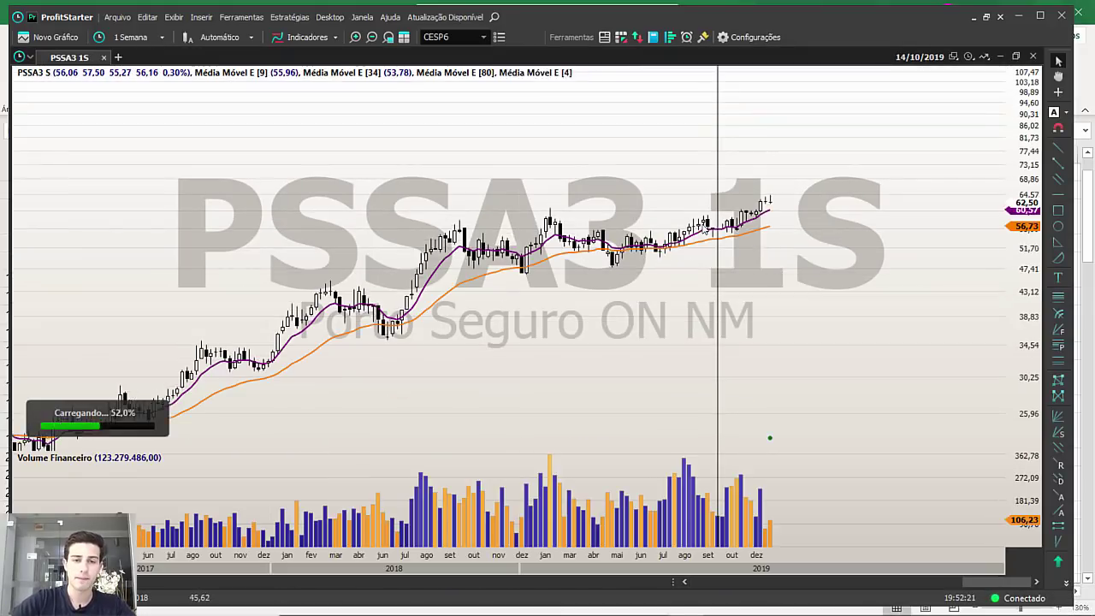
key(super+2)
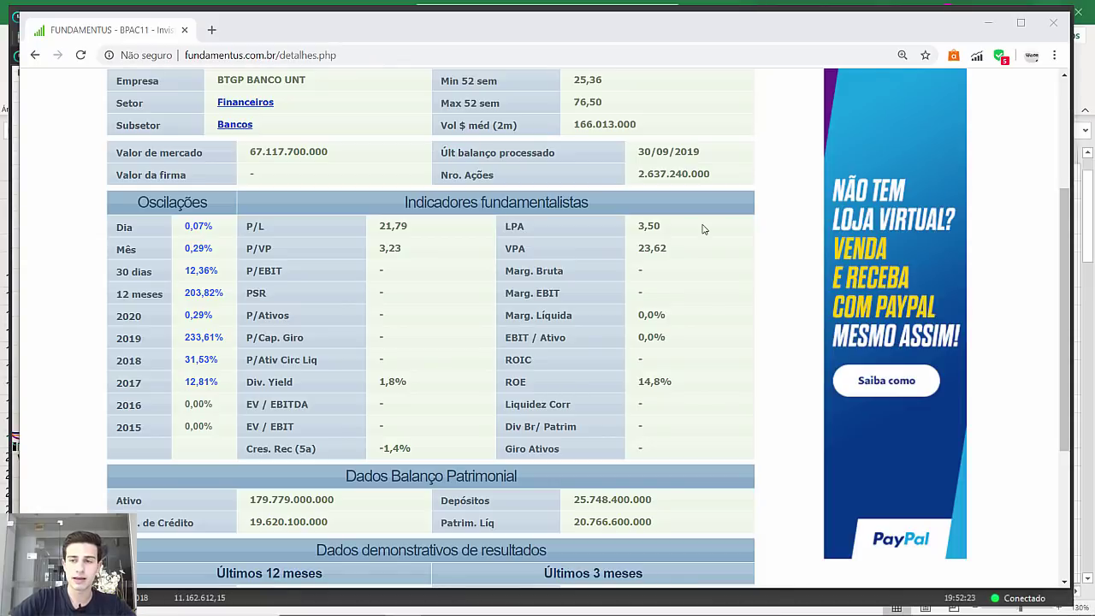
scroll(703, 229, up, 3)
text(SULA)
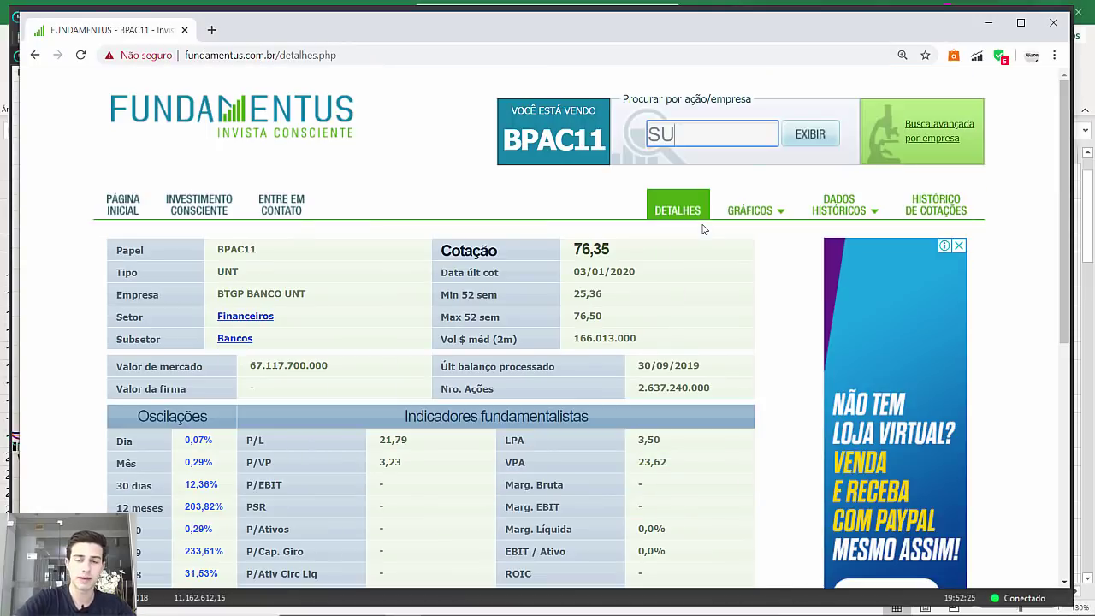
key(BackSpace)
key(BackSpace)
key(BackSpace)
key(BackSpace)
Look up PSSA3 and examine its balance-sheet charts for assets, net debt and equity.
text(PSSA3)
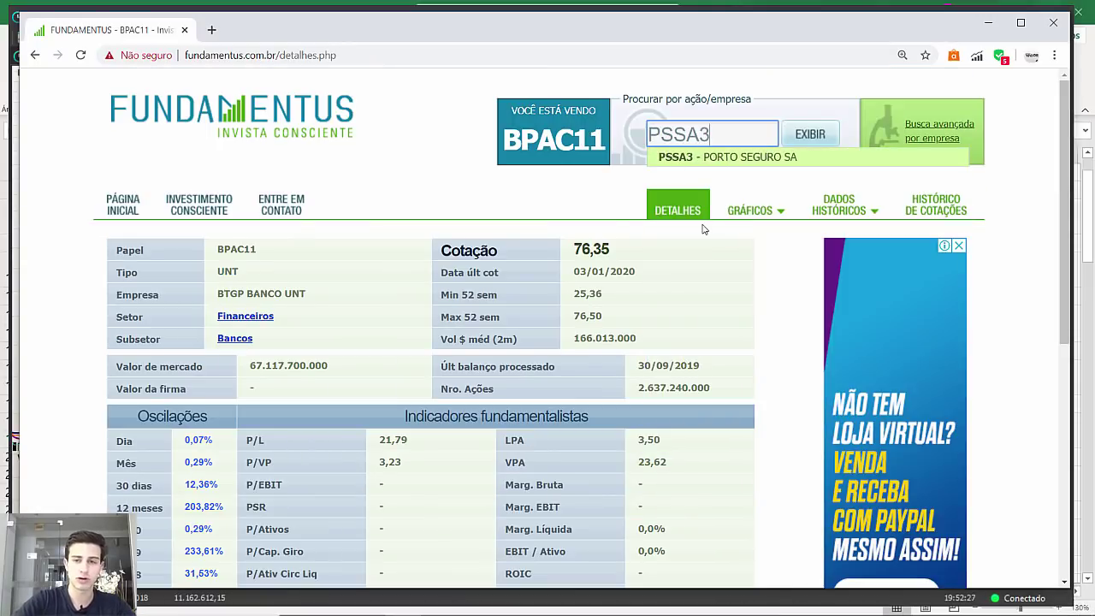
key(Return)
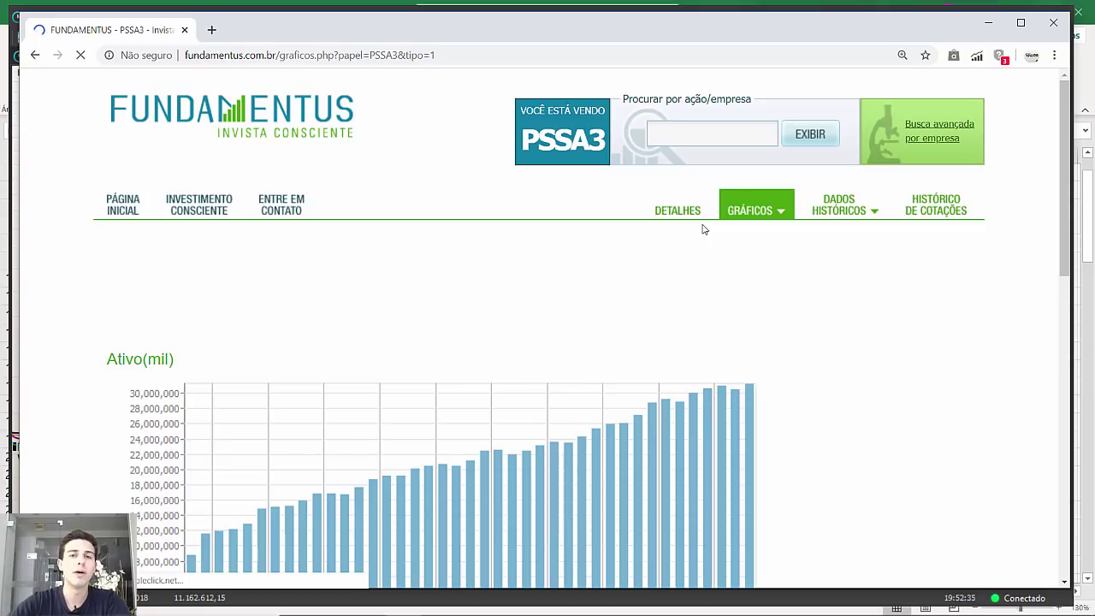
scroll(703, 229, down, 4)
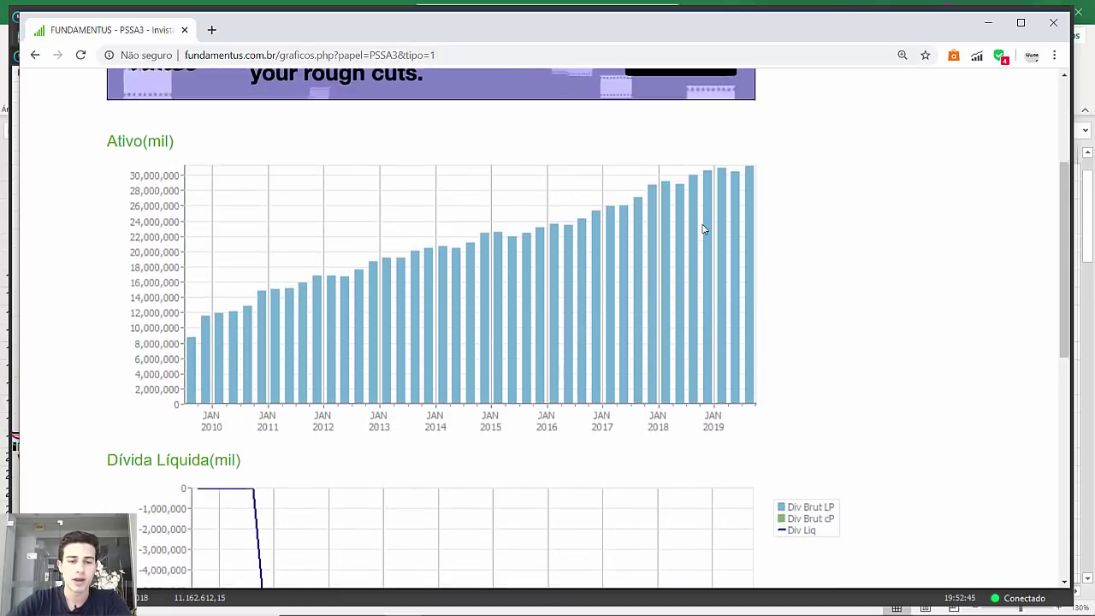
scroll(703, 230, down, 5)
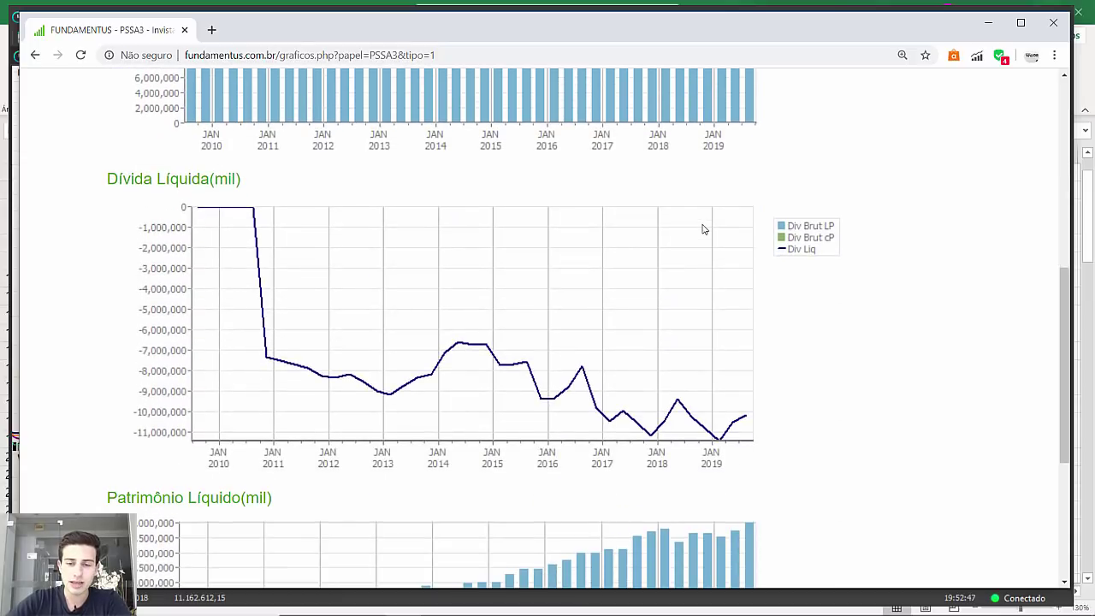
scroll(703, 229, down, 5)
Open the PSSA3 income-statement charts and examine net revenue, margins and EBIT.
scroll(704, 230, up, 15)
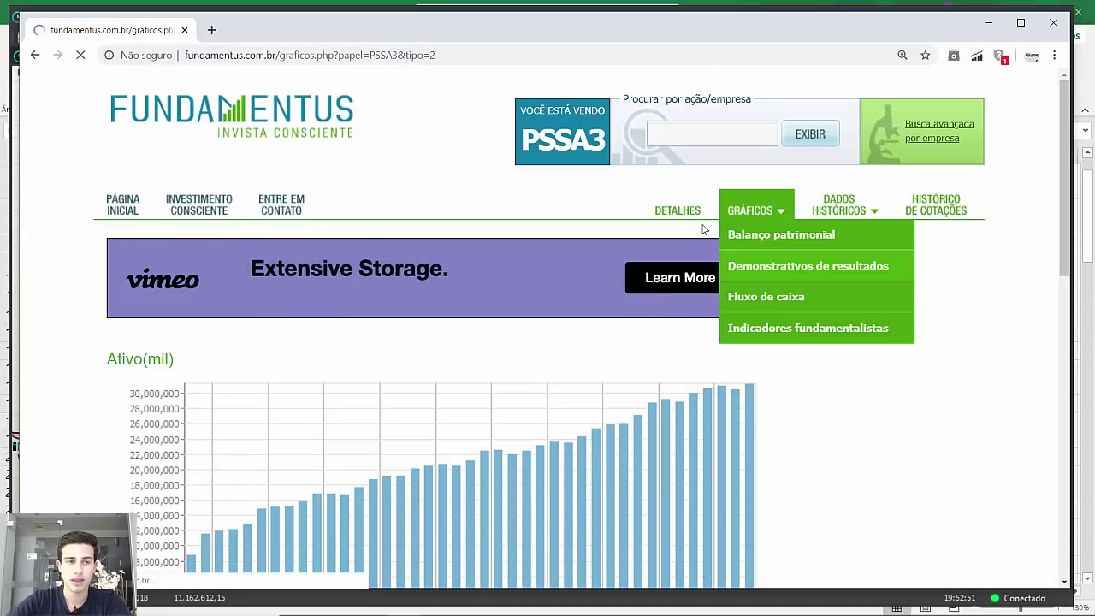
scroll(703, 230, down, 1)
scroll(703, 229, down, 2)
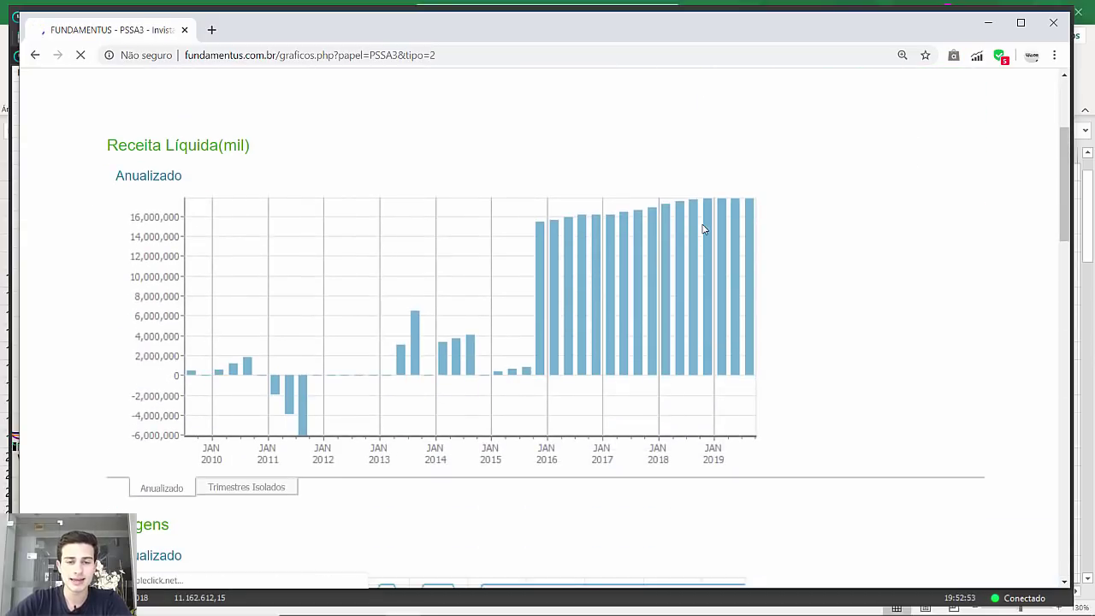
scroll(703, 230, down, 5)
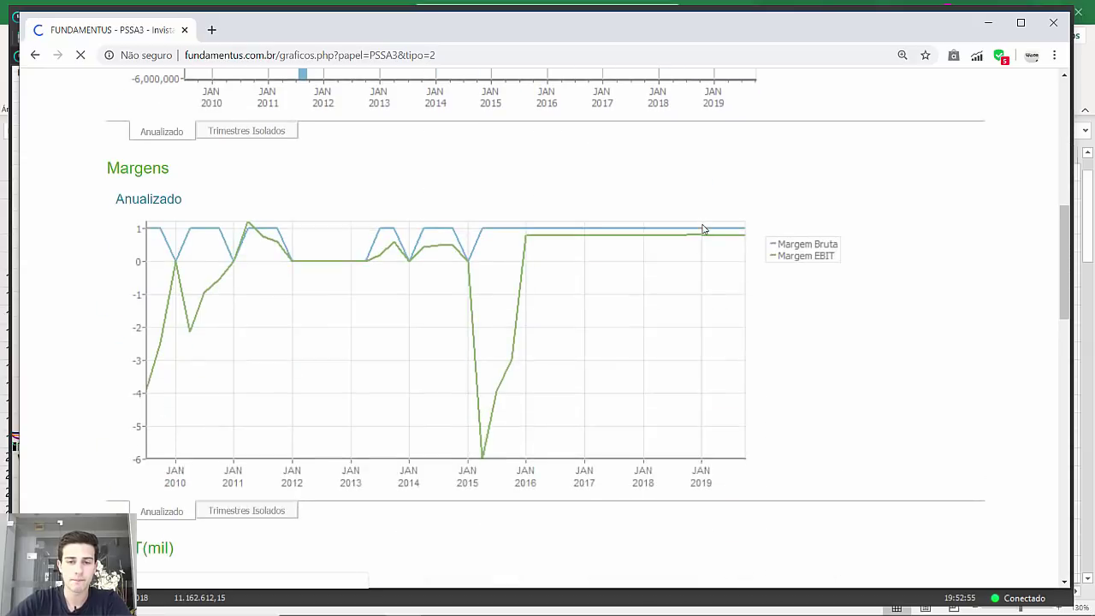
scroll(703, 230, down, 10)
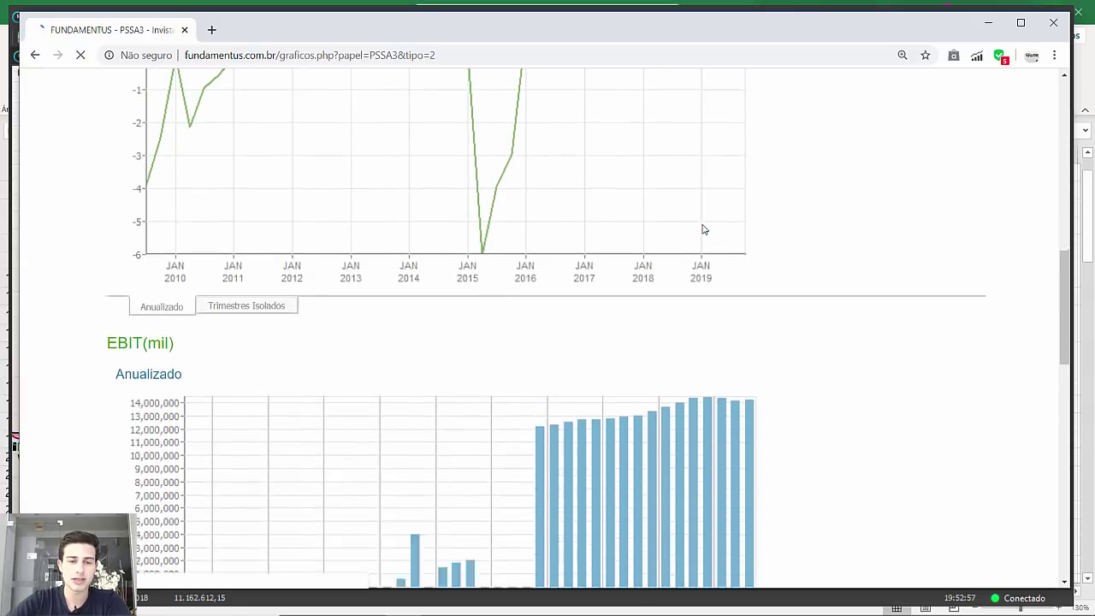
Examine the PSSA3 EBIT and net profit charts on Fundamentus, then switch back to ProfitStarter.
scroll(703, 230, down, 2)
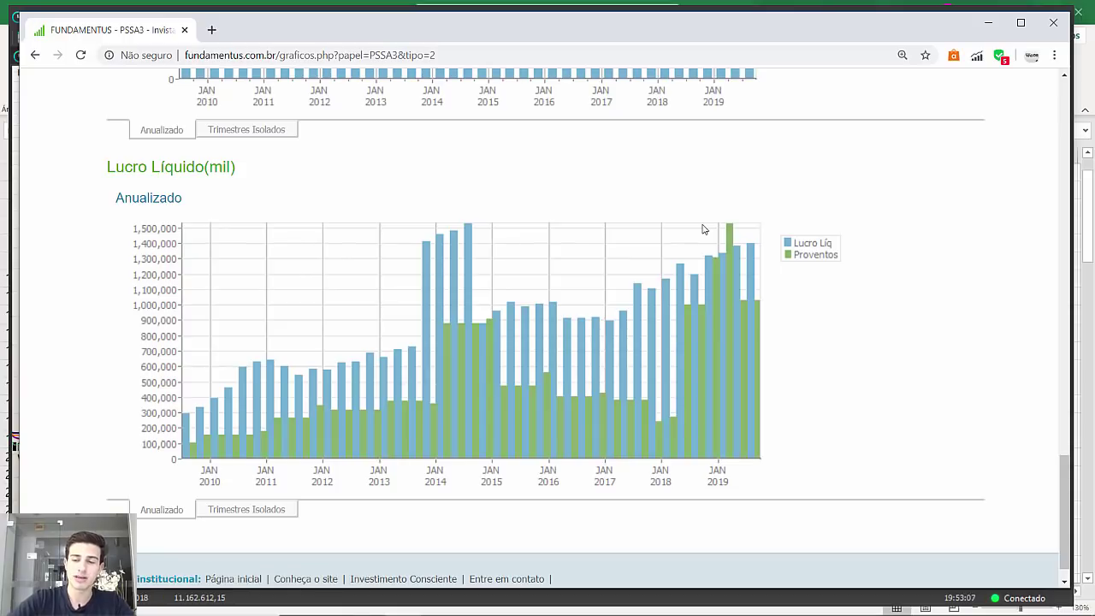
scroll(704, 229, up, 15)
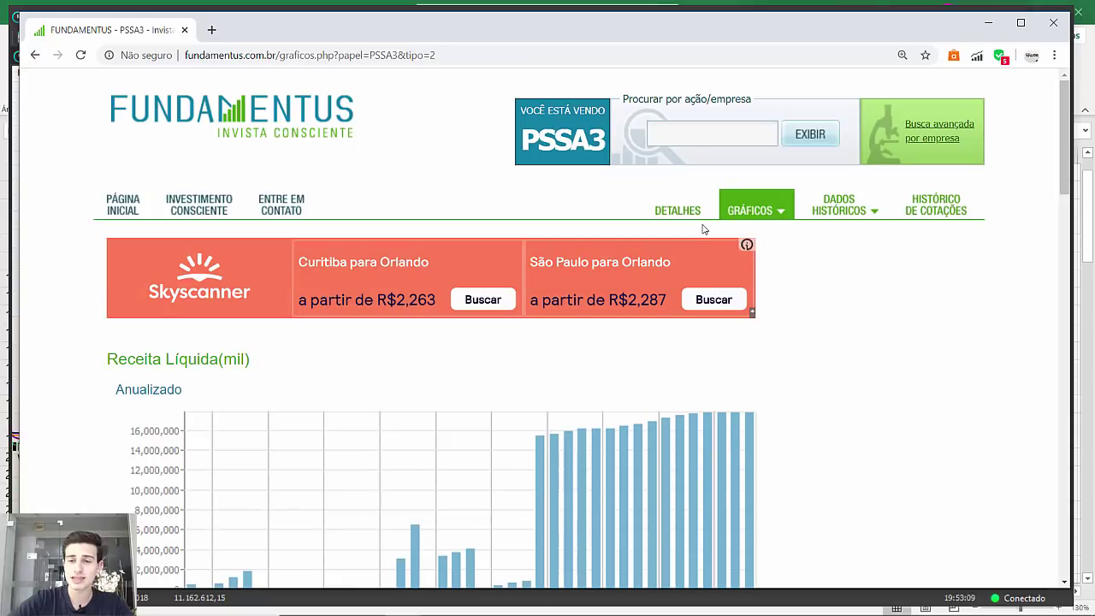
click(685, 601)
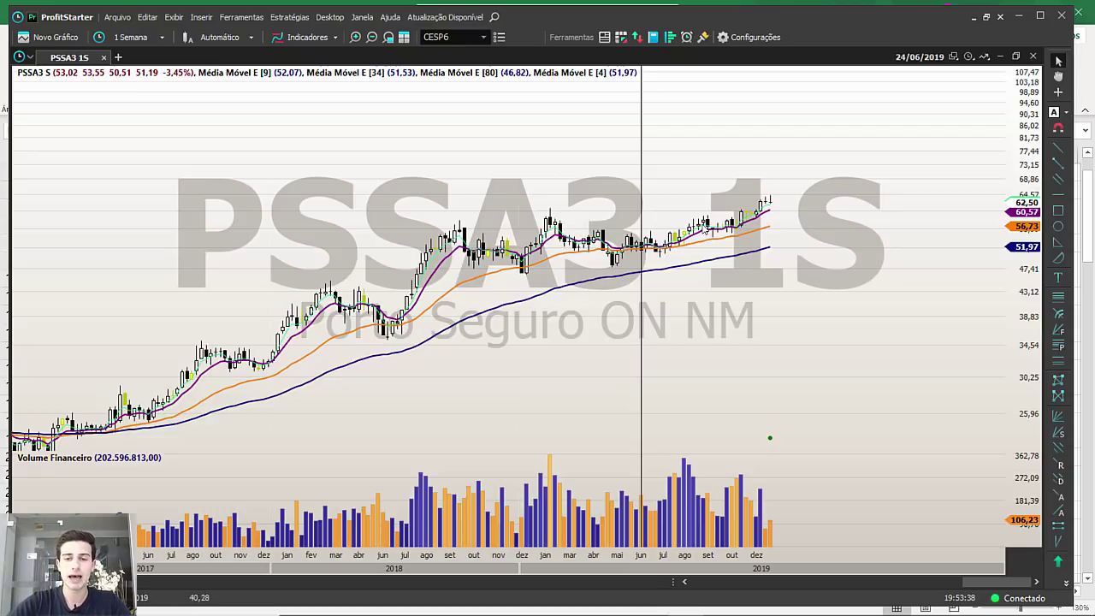
Check the Excel list and return to the PSSA3 weekly chart, placing a horizontal line at about 61,36 on the early-2019 high.
click(648, 601)
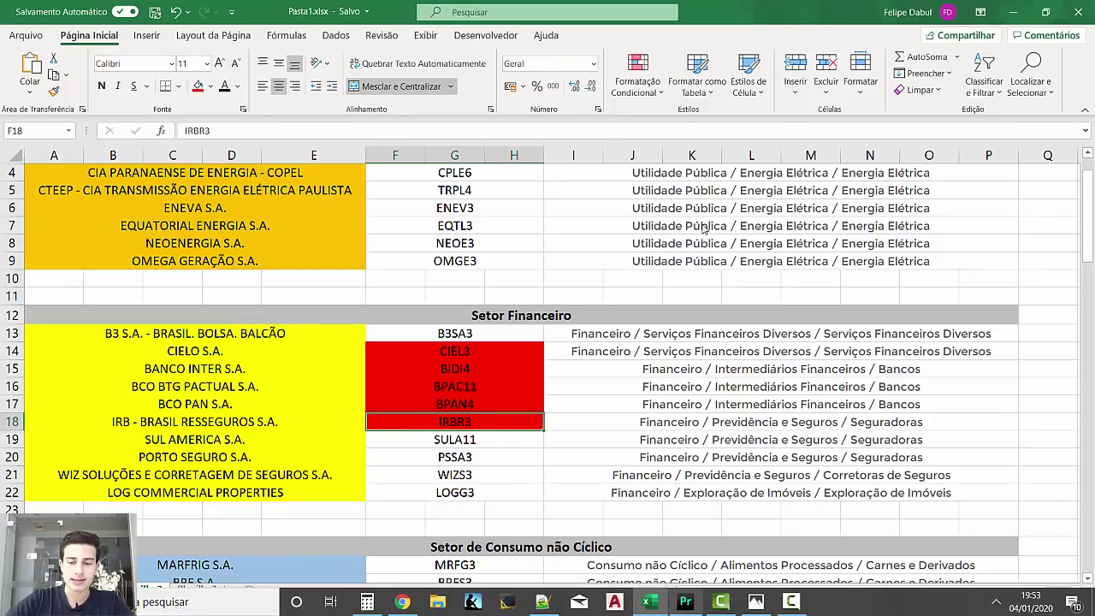
key(alt+Tab)
scroll(702, 227, up, 3)
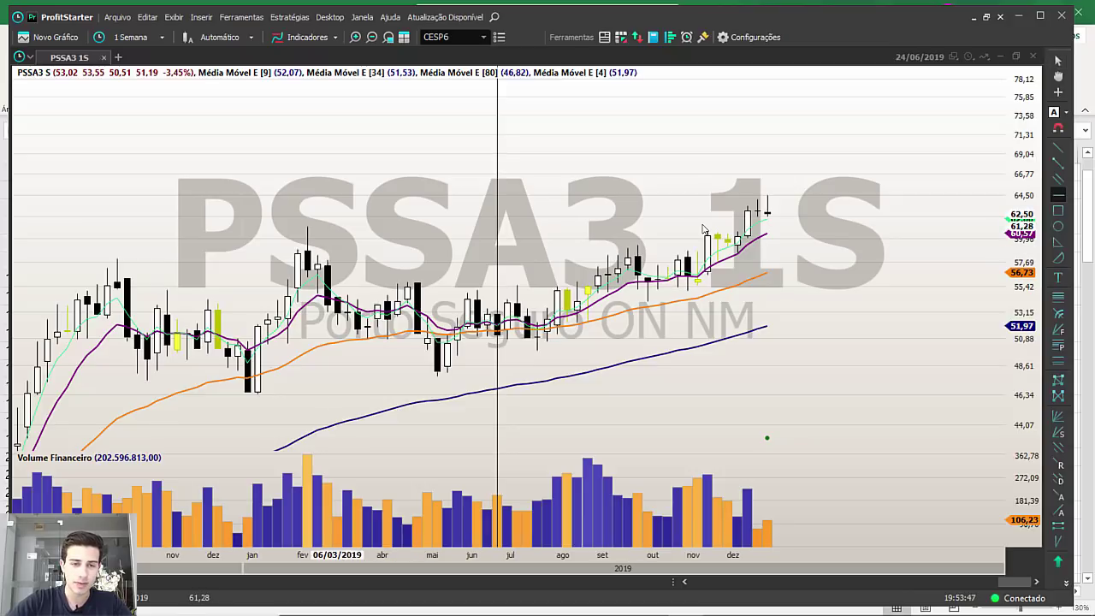
click(702, 226)
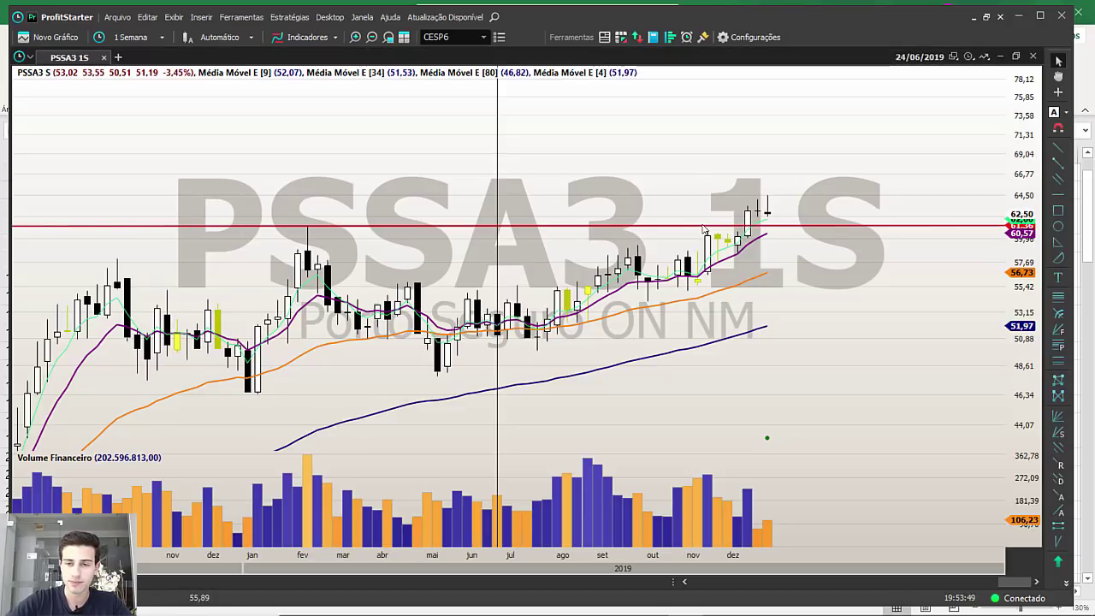
Draw a short, nearly level trend line forward from the high of the 30/12 candle.
scroll(702, 227, up, 6)
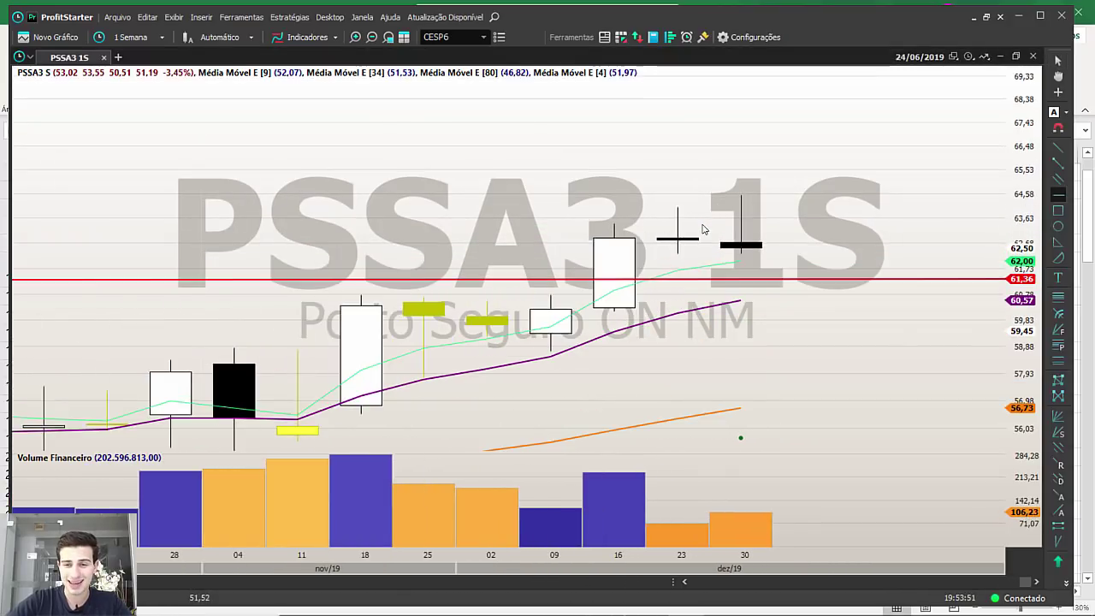
scroll(702, 228, up, 2)
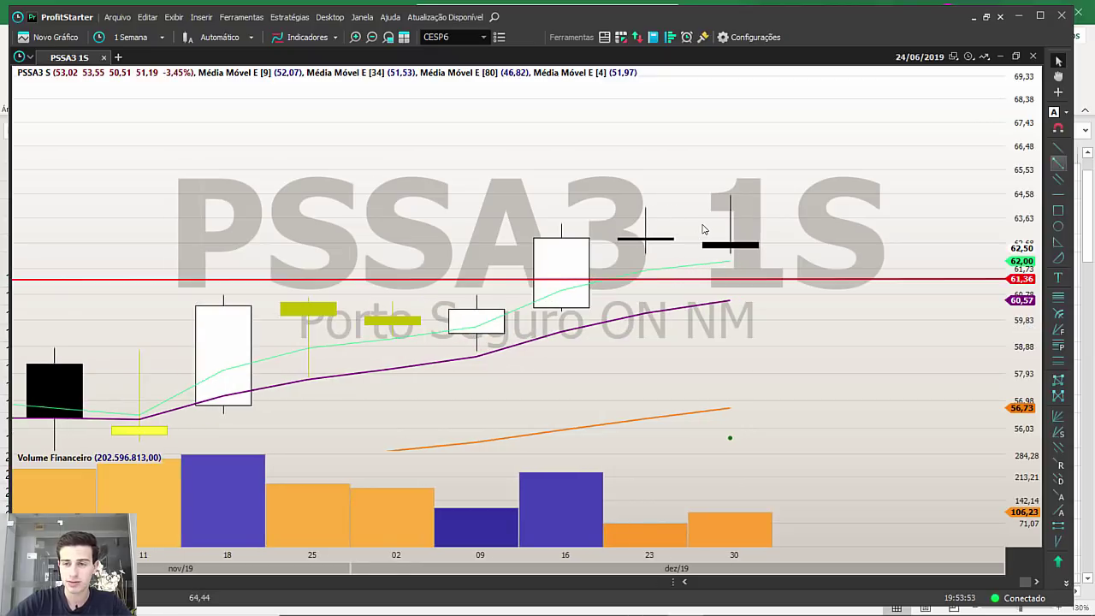
click(1058, 163)
click(730, 195)
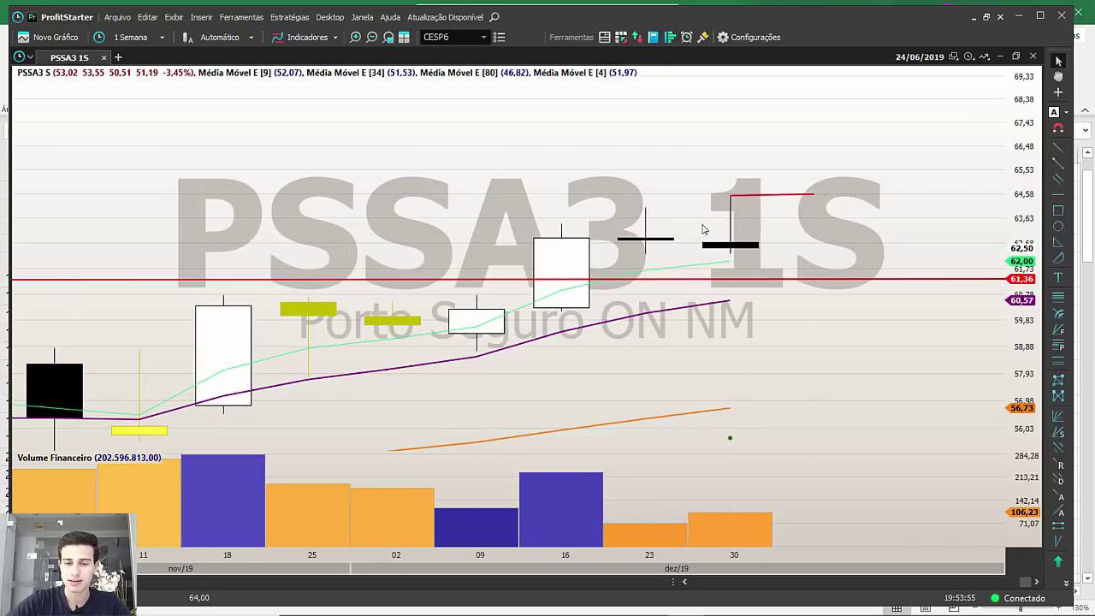
Draw a narrow triangle with its tip at the 16/12/2019 candle and its short side back above the September candles.
scroll(702, 227, down, 5)
scroll(702, 228, down, 3)
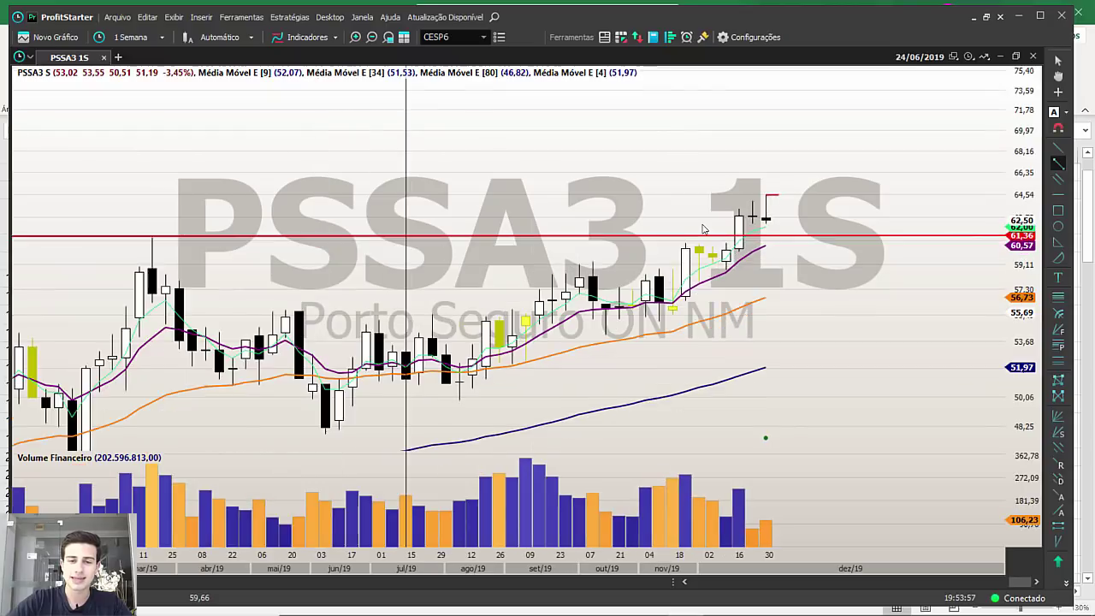
click(1058, 242)
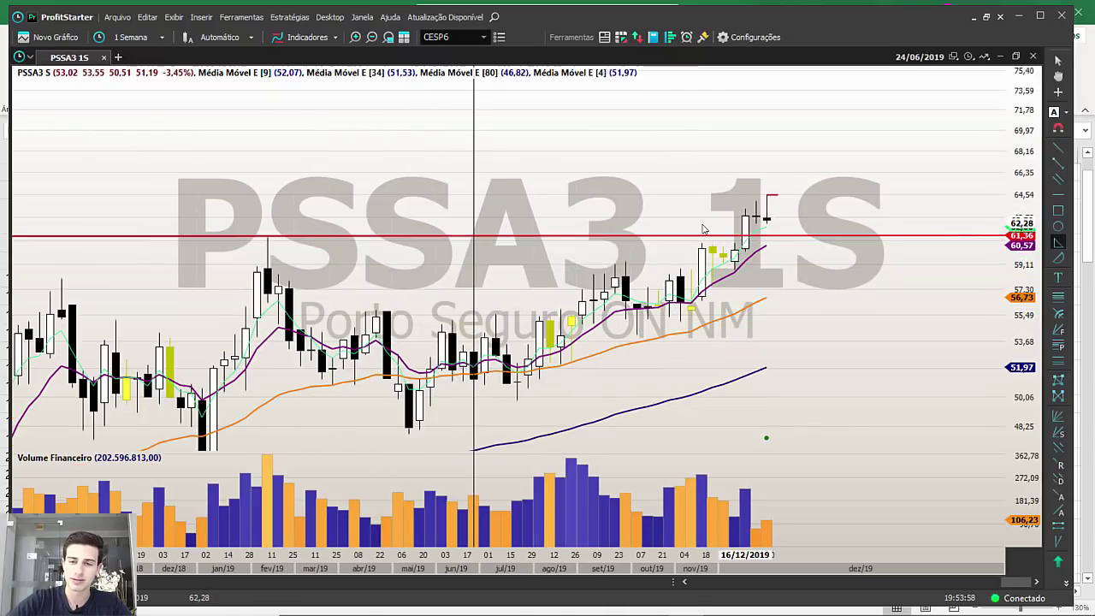
click(745, 224)
click(593, 193)
click(593, 206)
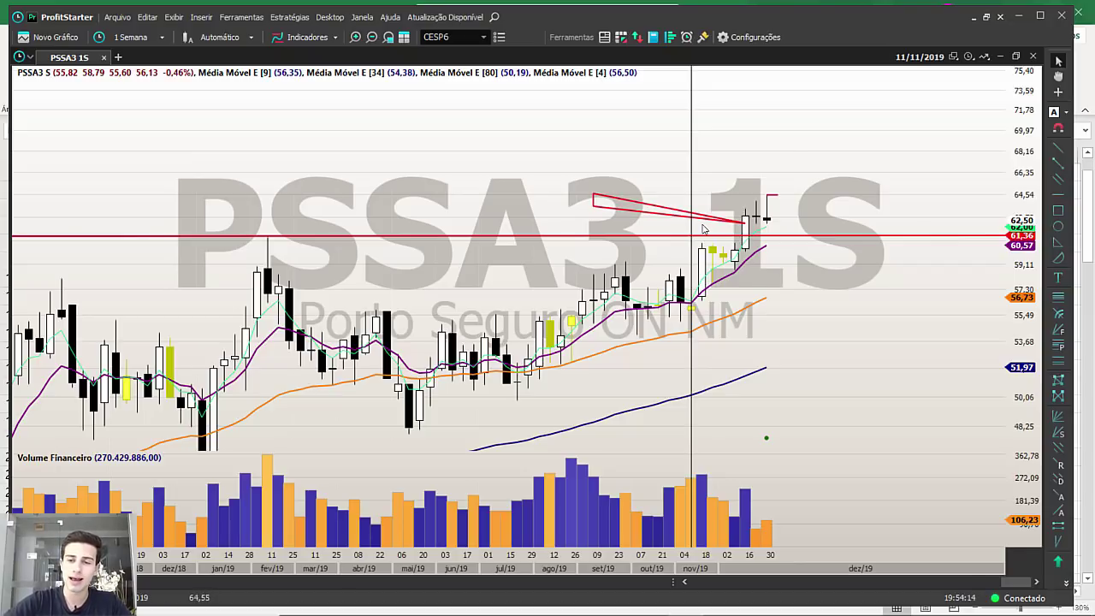
Sketch a rectangle from about 66,2 to 62,3 as a hypothetical candle after 30/12, with a horizontal line at its base.
scroll(703, 230, up, 4)
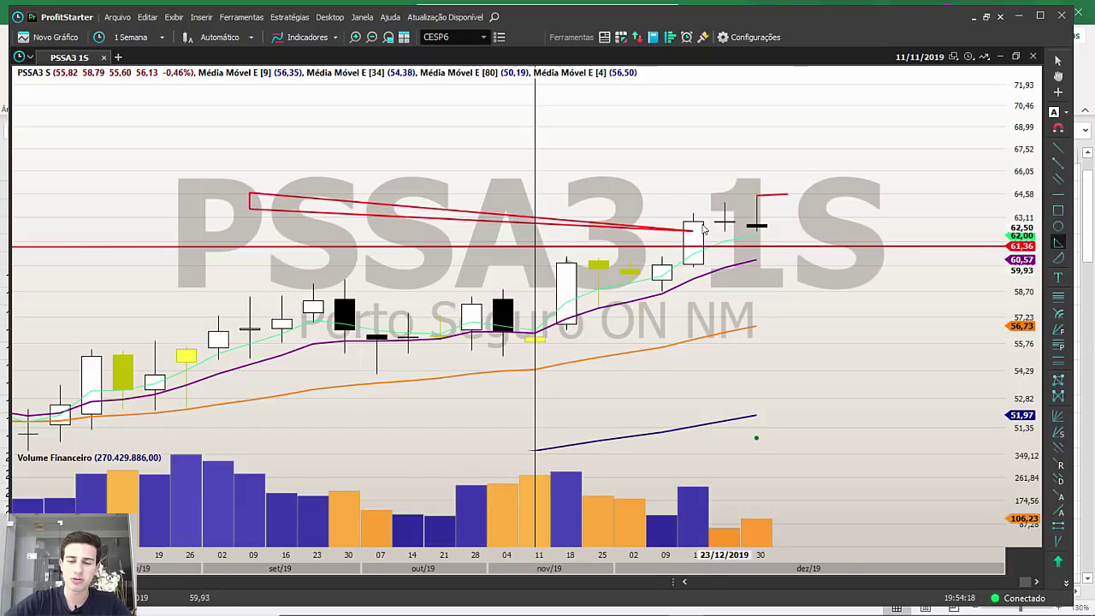
scroll(703, 229, down, 6)
scroll(703, 230, up, 3)
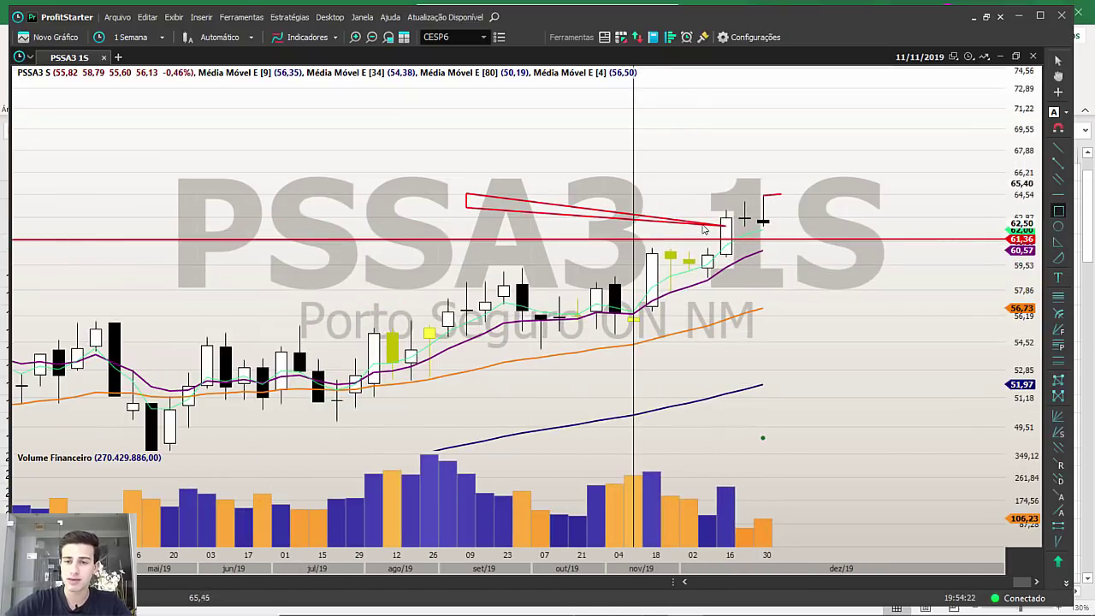
mouse_move(780, 173)
mouse_down()
mouse_move(781, 218)
mouse_move(800, 227)
mouse_up()
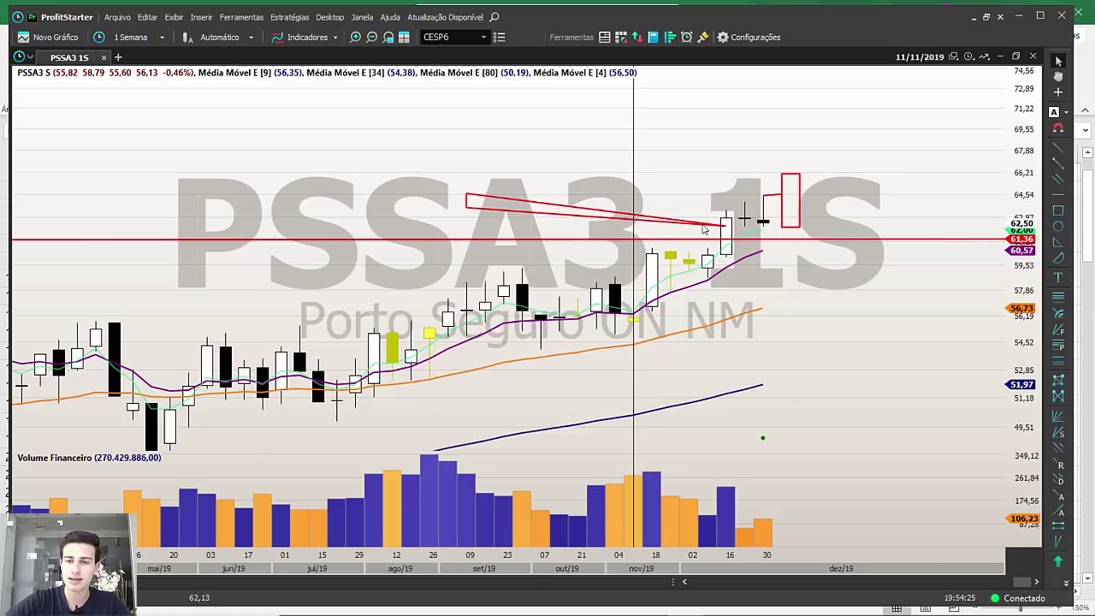
scroll(703, 230, up, 4)
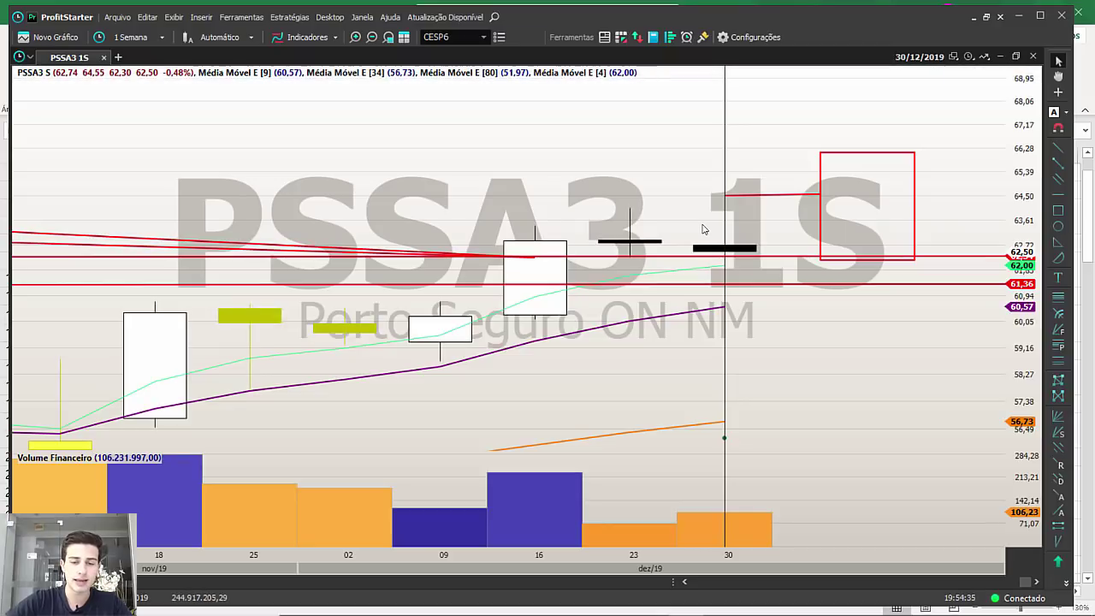
Mark the PSSA3 cell red in the Excel list and return to its chart in ProfitStarter.
key(alt+Tab)
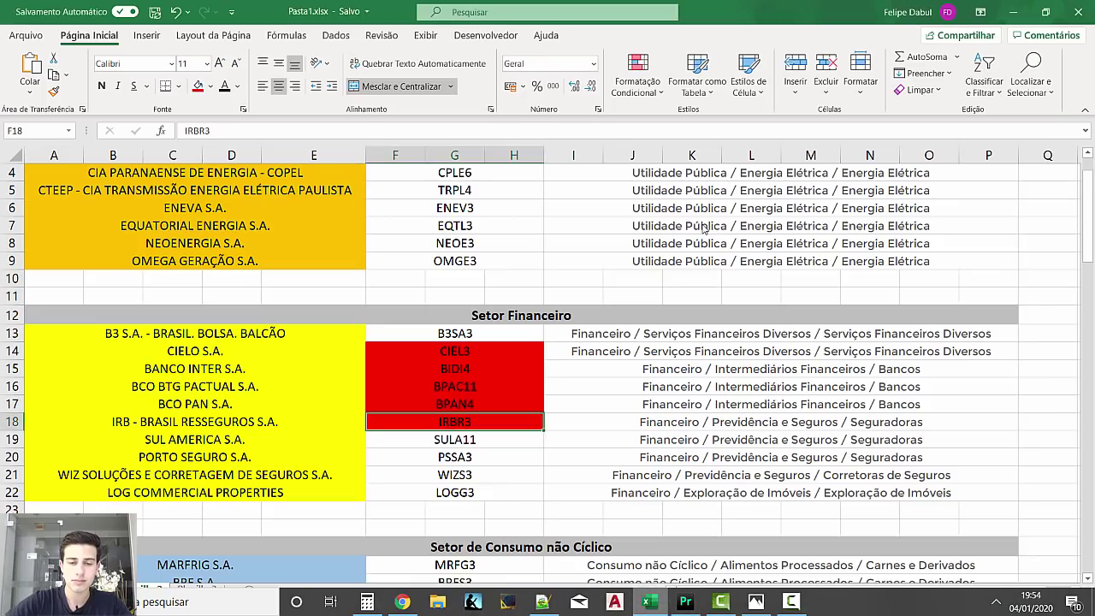
key(Down)
key(Down)
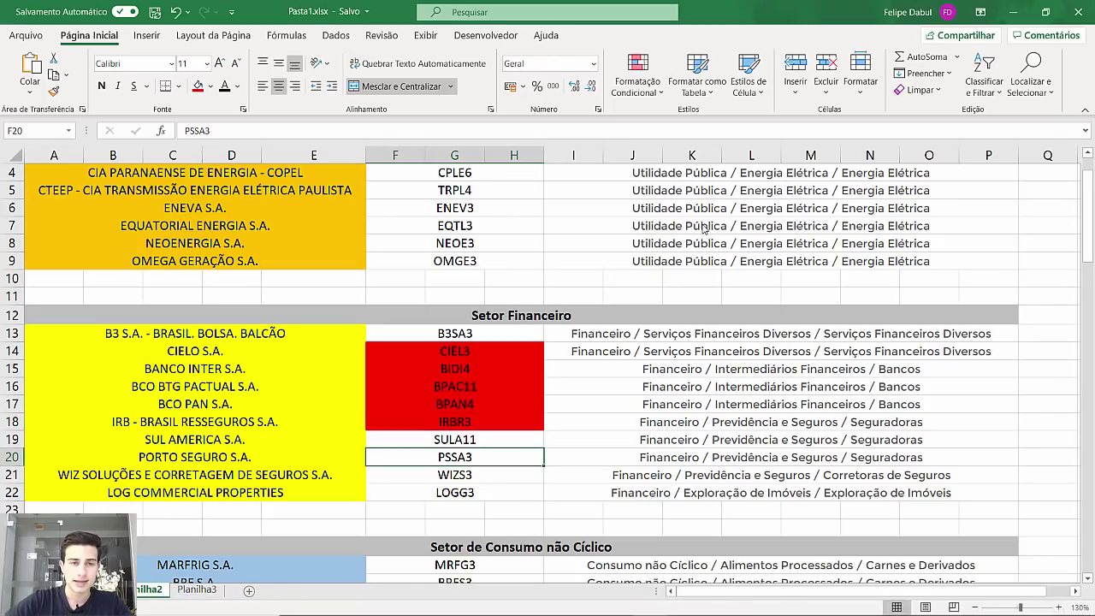
key(ctrl+c)
key(alt+Tab)
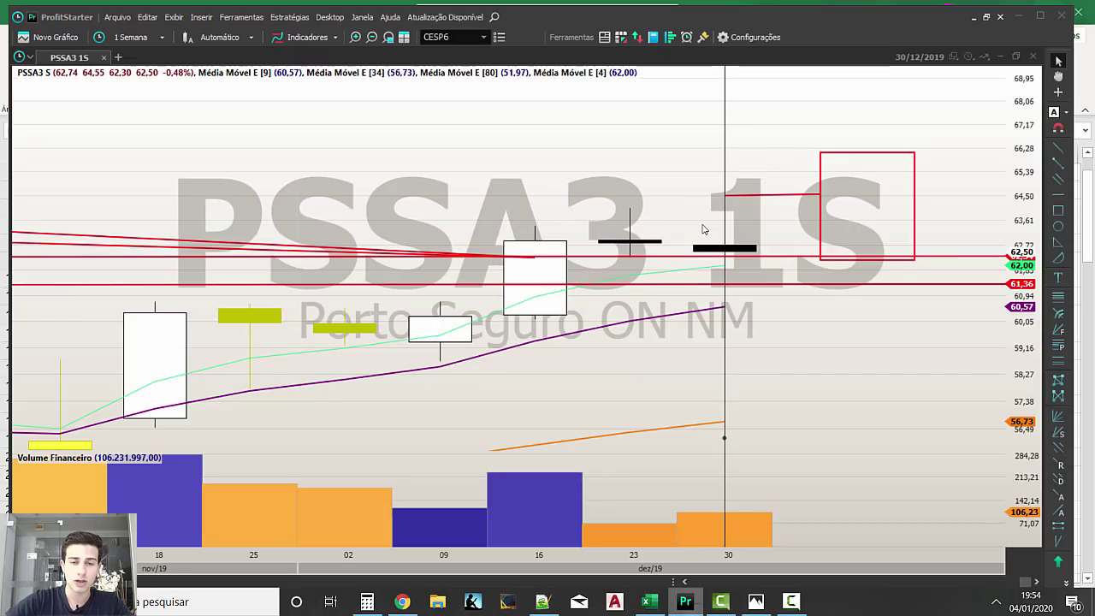
Draw a price projection on the PSSA3 chart from the January 2019 low to the early-2019 high.
scroll(703, 229, down, 3)
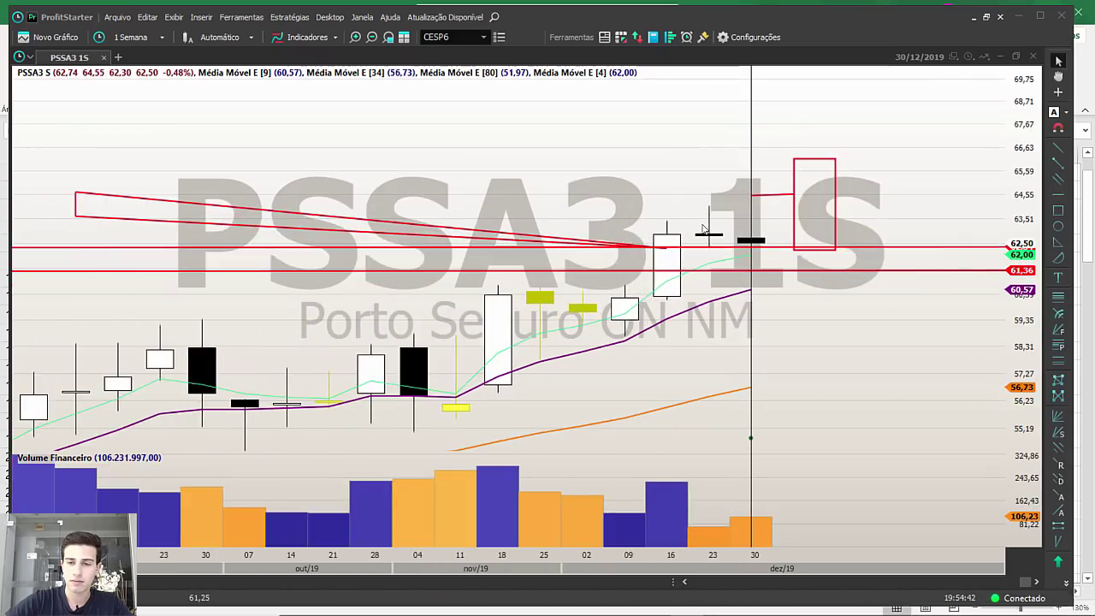
scroll(703, 229, down, 5)
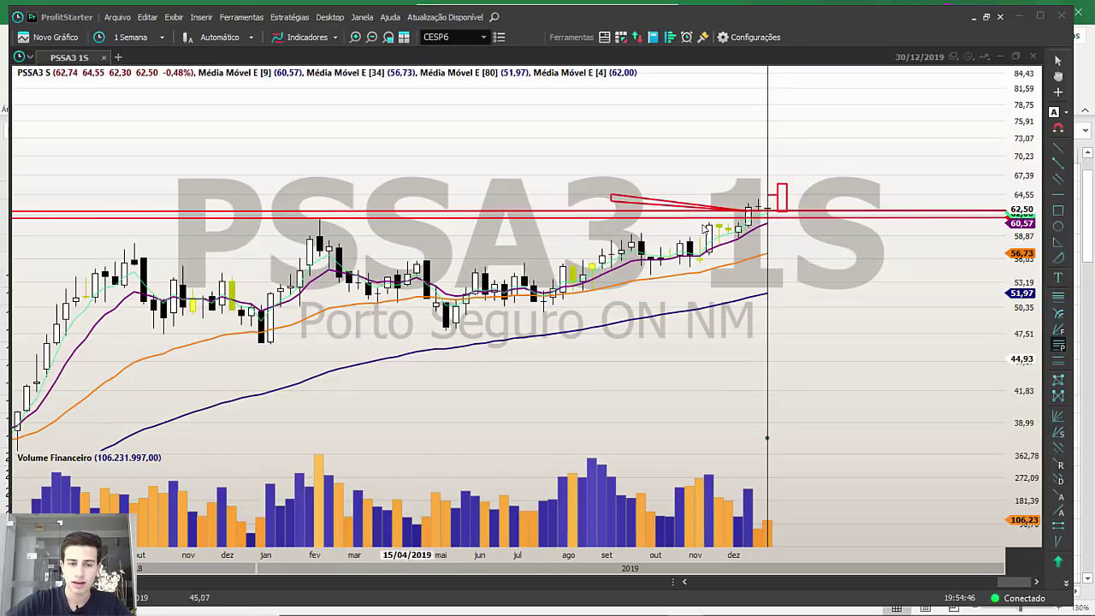
drag(270, 312, 319, 219)
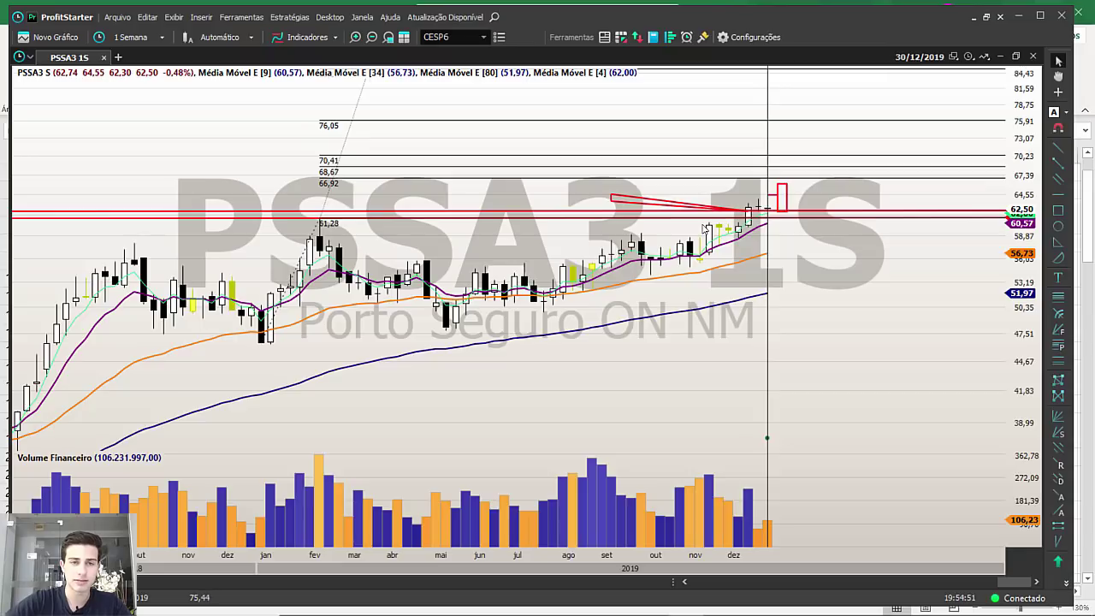
Check the next ticker in the Excel list and load the WIZS3 weekly chart in ProfitStarter.
key(alt+Tab)
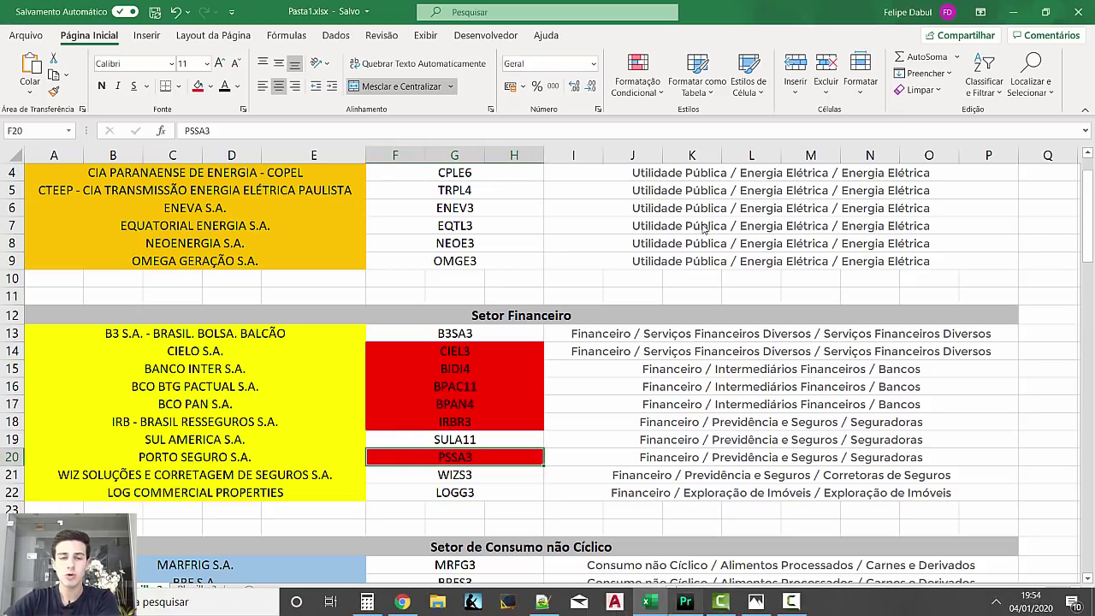
key(alt+Tab)
text(WIZ)
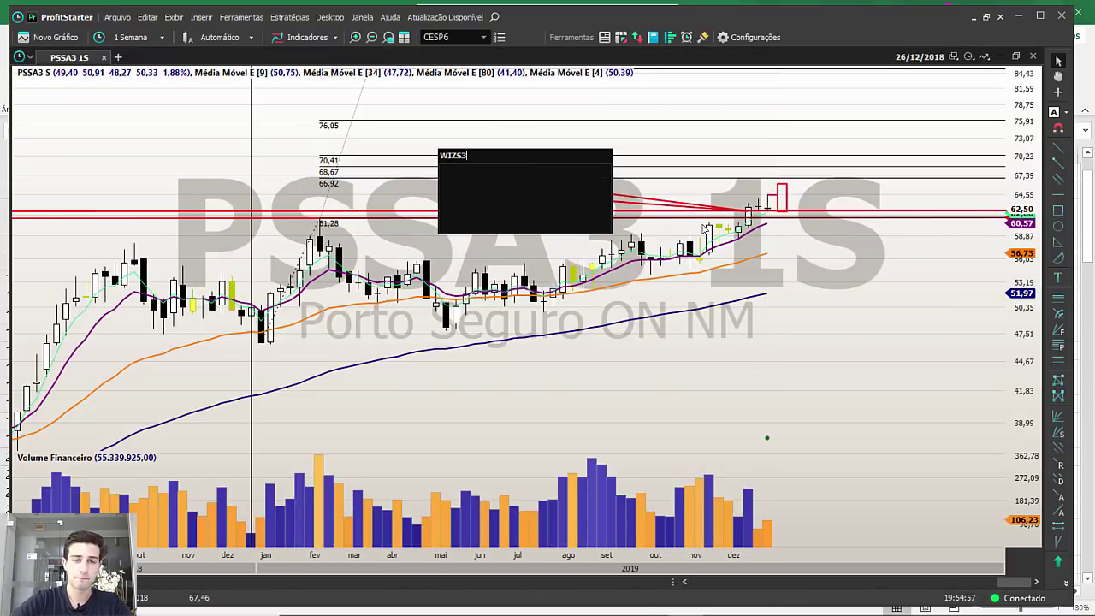
key(Return)
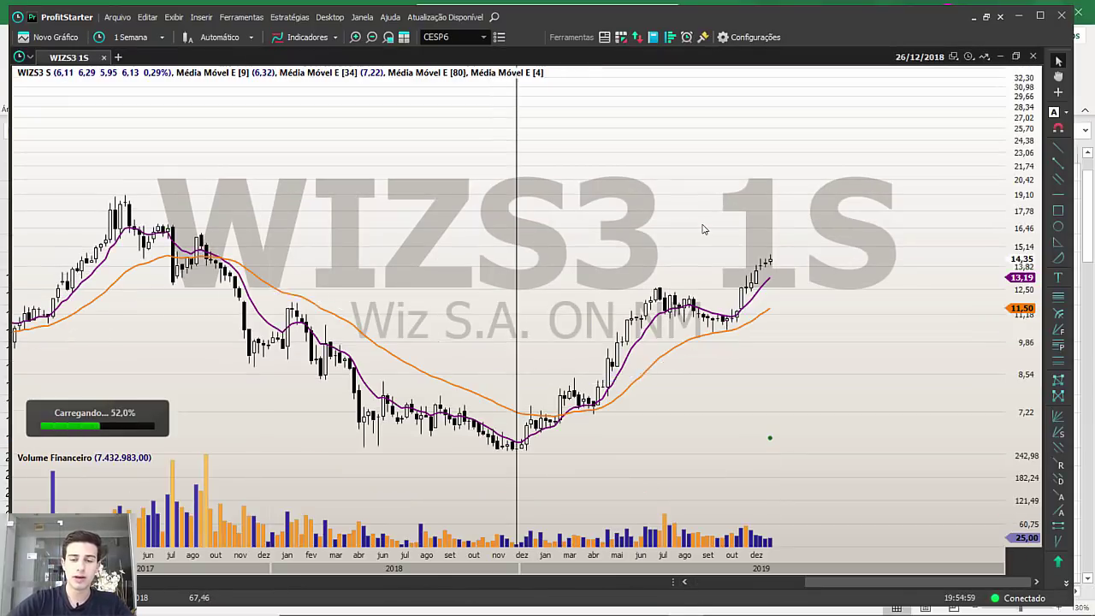
Box the sideways WIZS3 candles with a rectangle from 16/09/2019 to 25/11/2019, between about 12,03 and 10,33.
scroll(703, 230, up, 5)
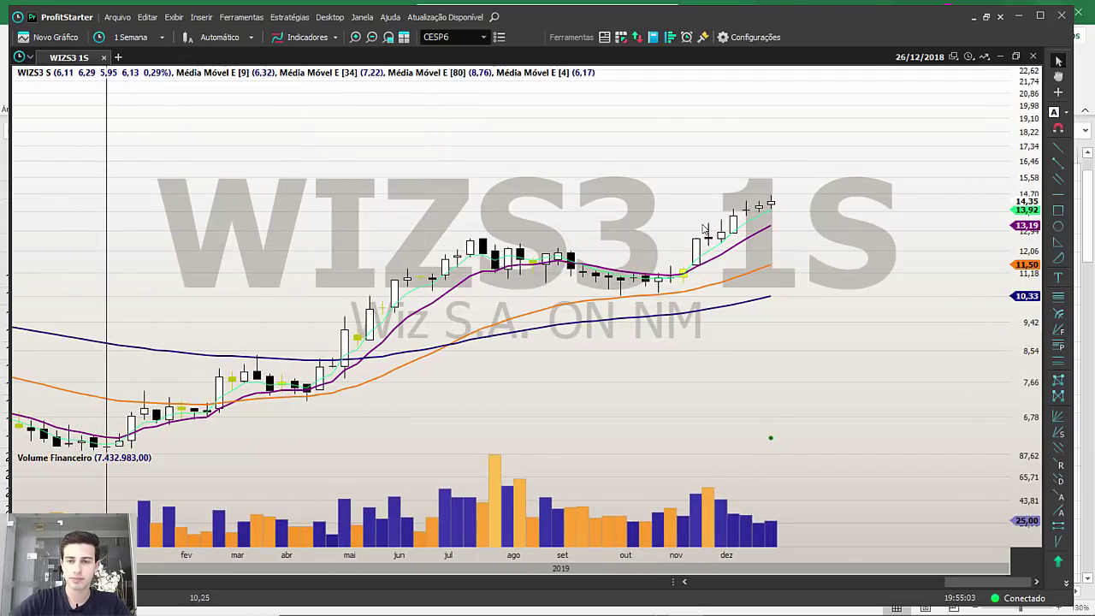
click(1058, 211)
mouse_move(582, 254)
mouse_down()
mouse_move(670, 297)
mouse_move(695, 297)
mouse_up()
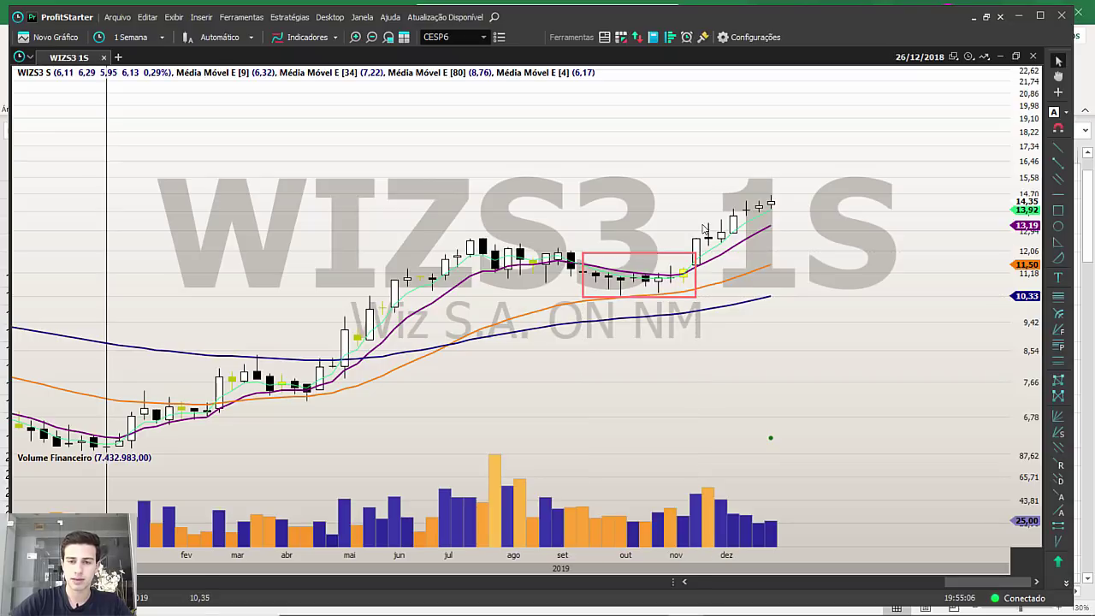
click(695, 296)
click(698, 286)
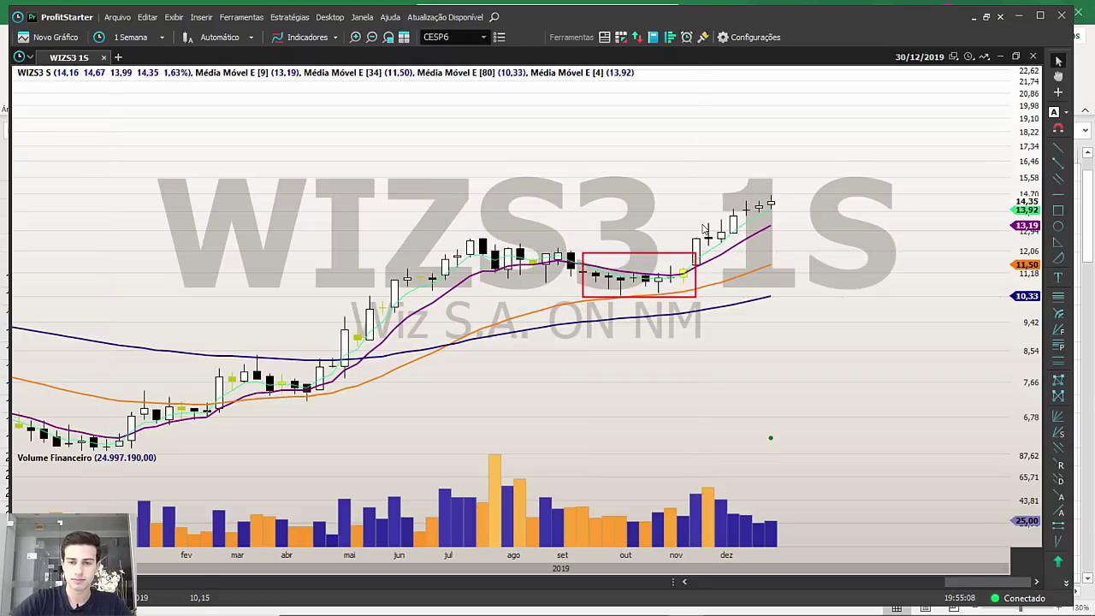
drag(696, 297, 707, 296)
click(703, 229)
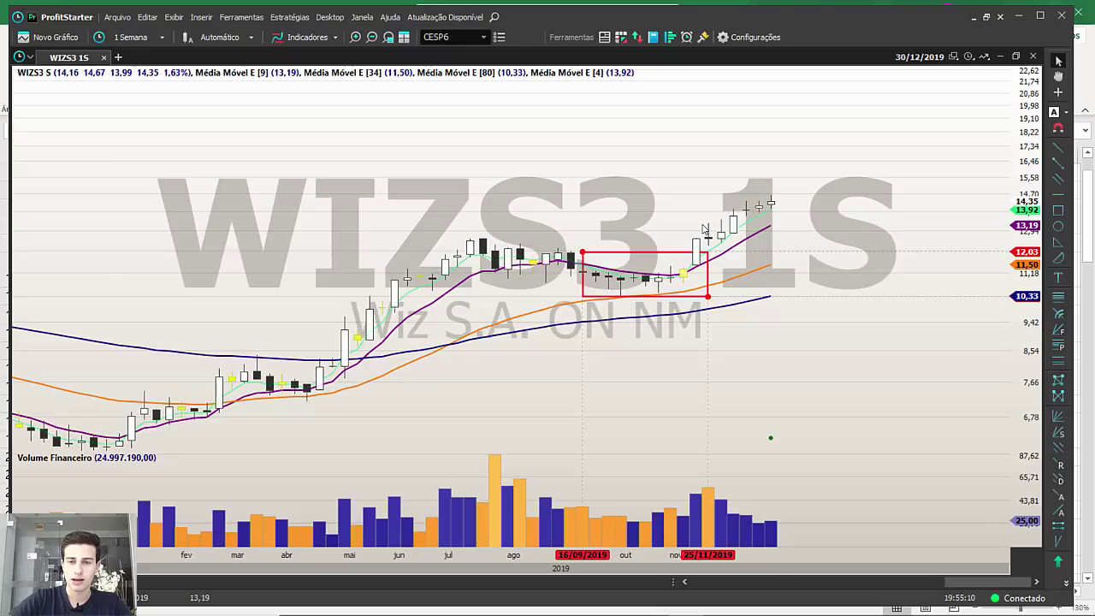
Draw a WIZS3 price projection from the April 2019 low to the July high, anchored at about 10,35 on 16/09/2019.
scroll(703, 229, up, 3)
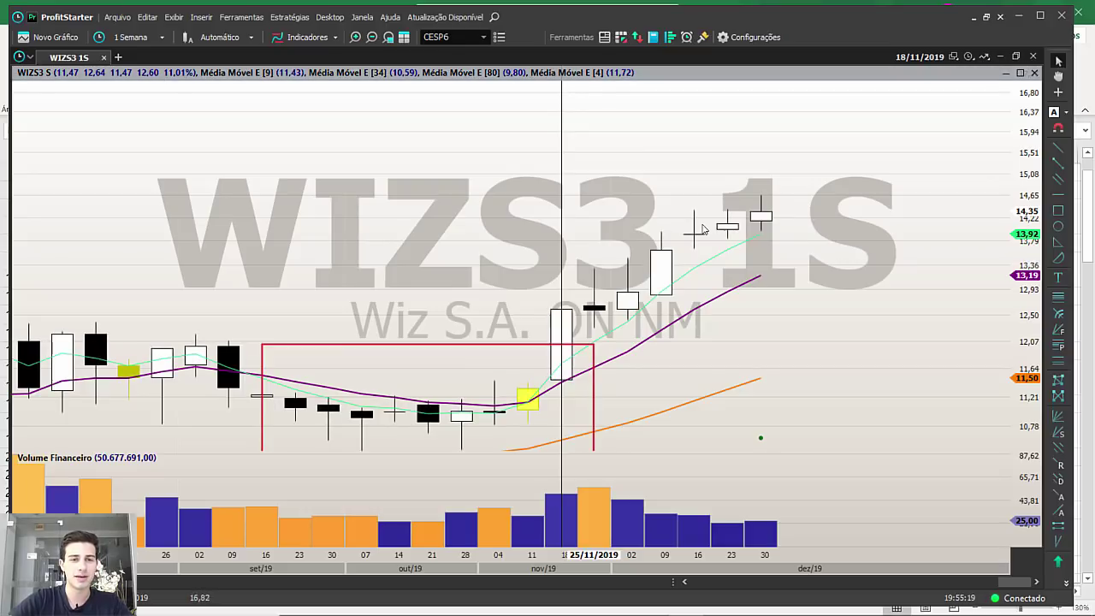
scroll(702, 230, down, 5)
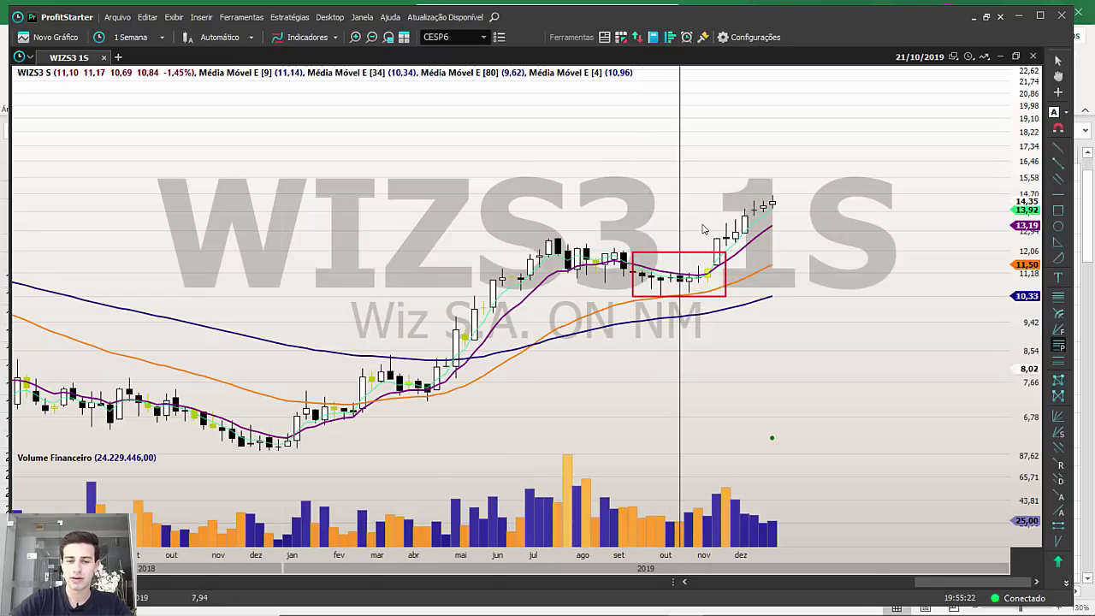
mouse_move(427, 402)
mouse_down()
mouse_move(479, 349)
mouse_move(548, 234)
mouse_up()
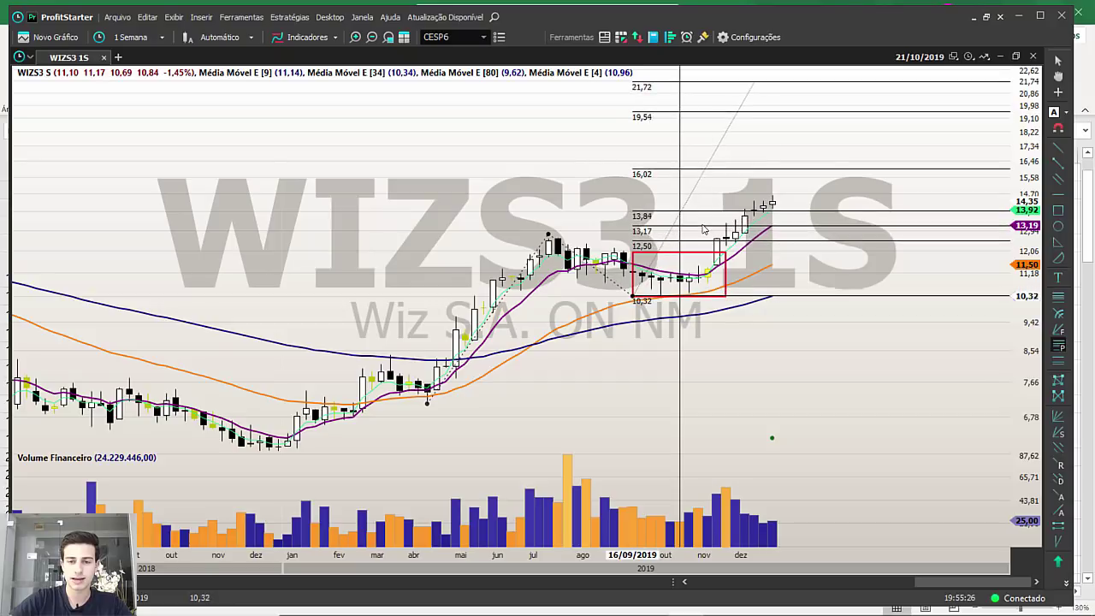
click(632, 295)
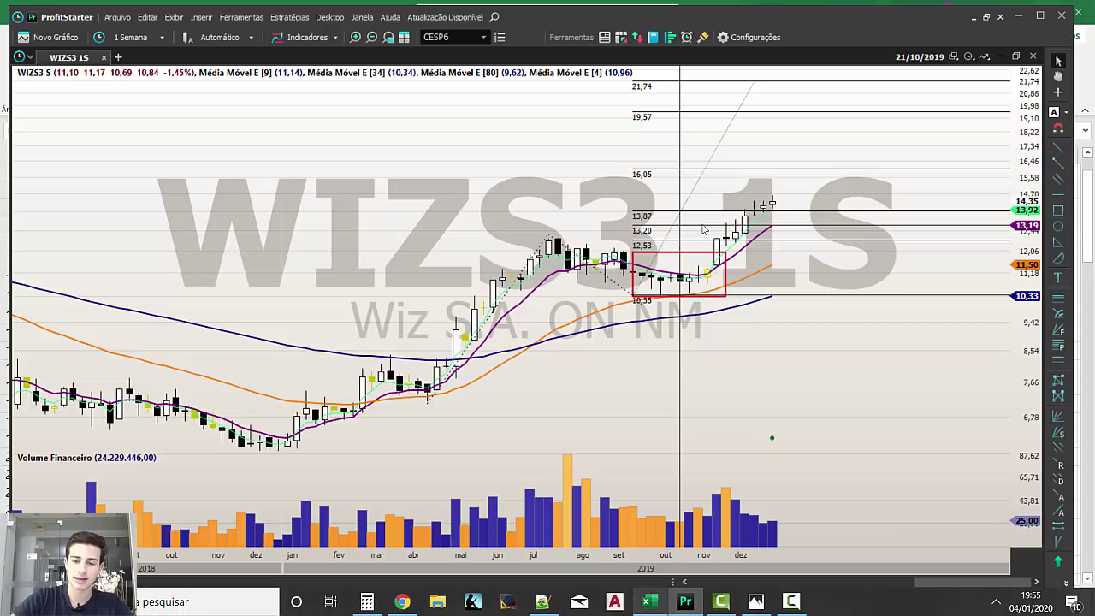
Check the next ticker in the Excel list and load the LOGG3 weekly chart in ProfitStarter.
mouse_move(650, 601)
key(alt+Tab)
key(alt+Tab)
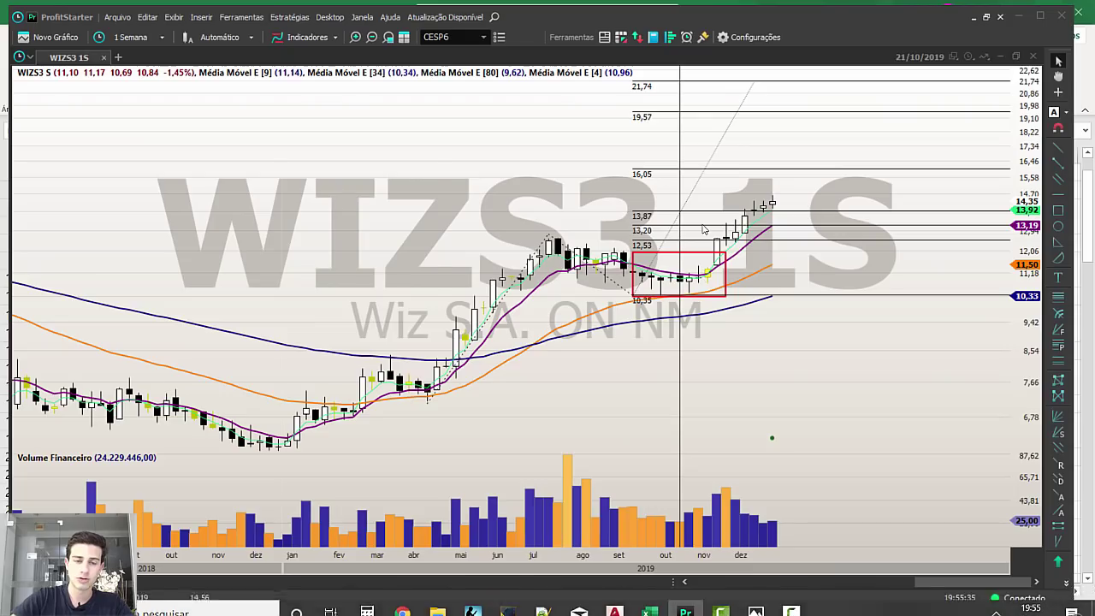
text(LOGG3)
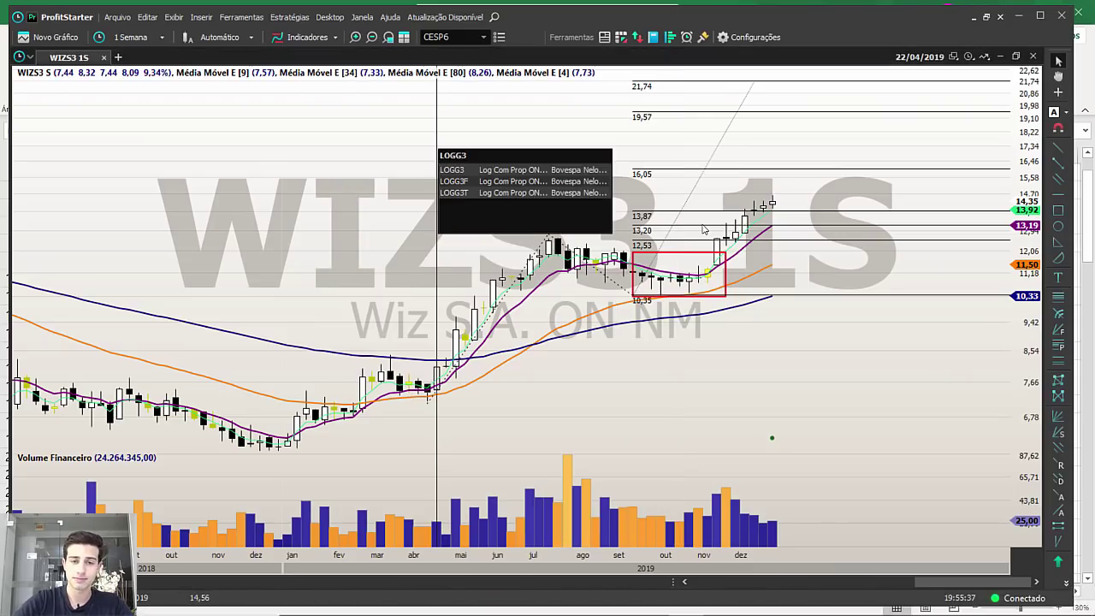
key(Return)
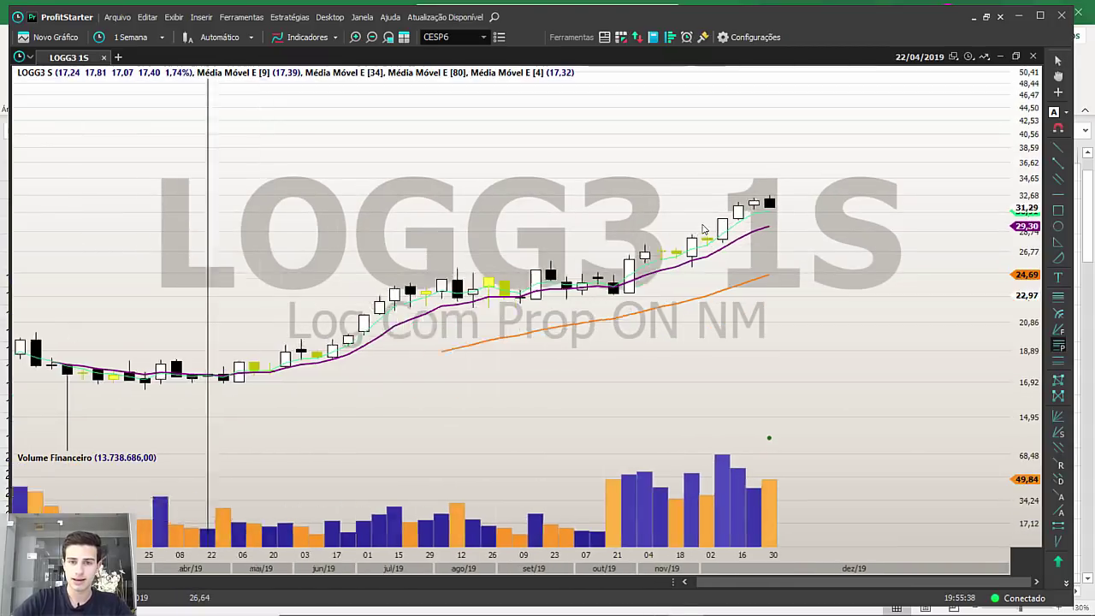
Draw a horizontal line on the LOGG3 chart at 25,72, near the September 2019 highs.
click(1058, 194)
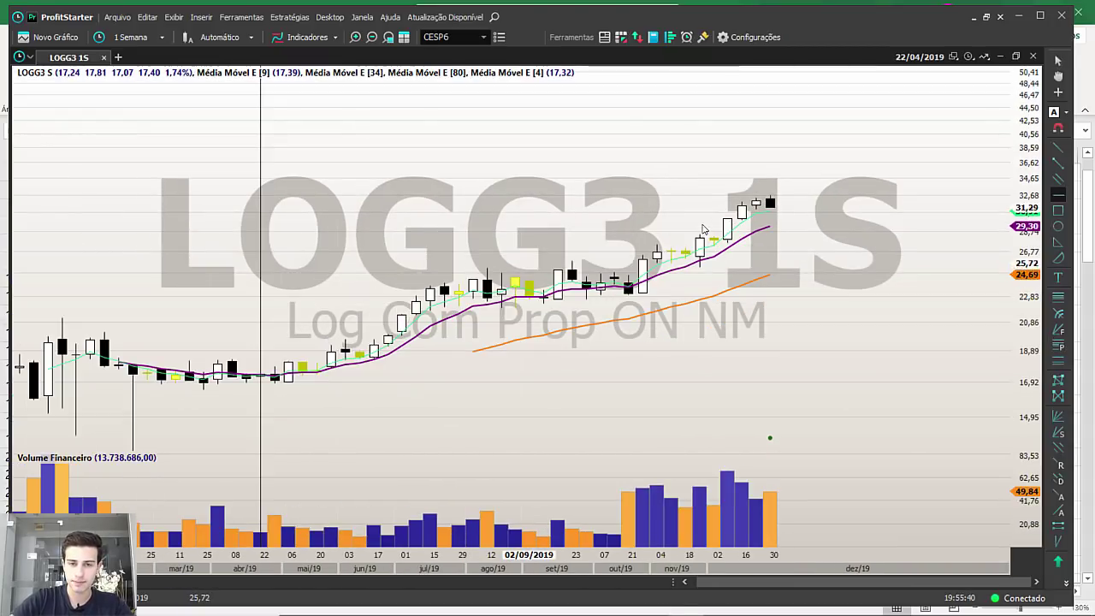
click(528, 264)
scroll(682, 336, up, 3)
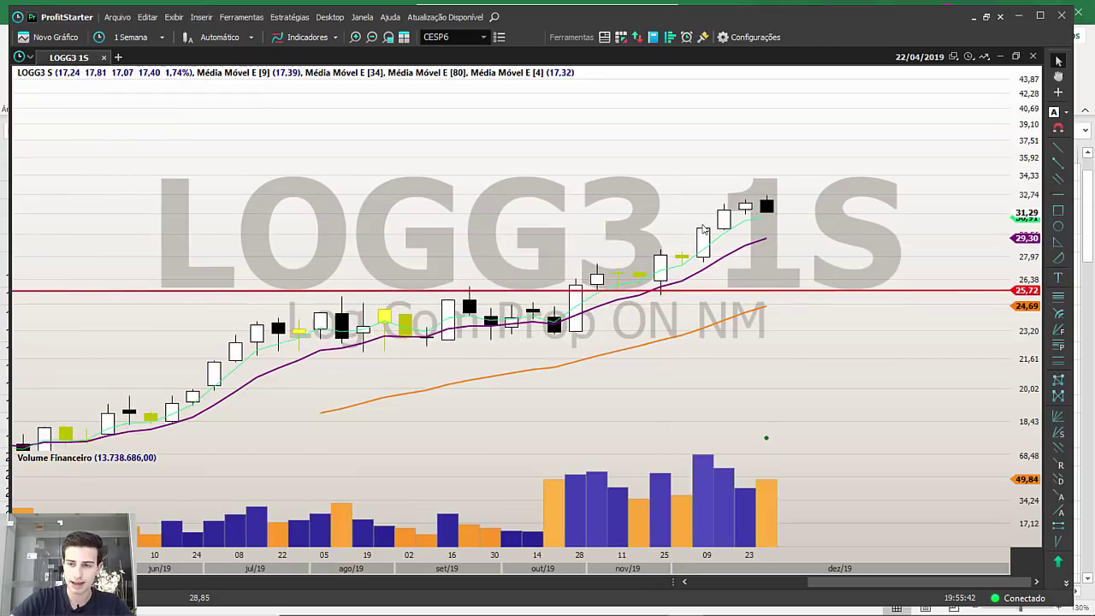
Draw a narrow triangle on the LOGG3 chart from above the September candles down to the top of the 28/10/2019 candle.
click(1058, 242)
drag(554, 263, 575, 280)
click(469, 189)
click(448, 194)
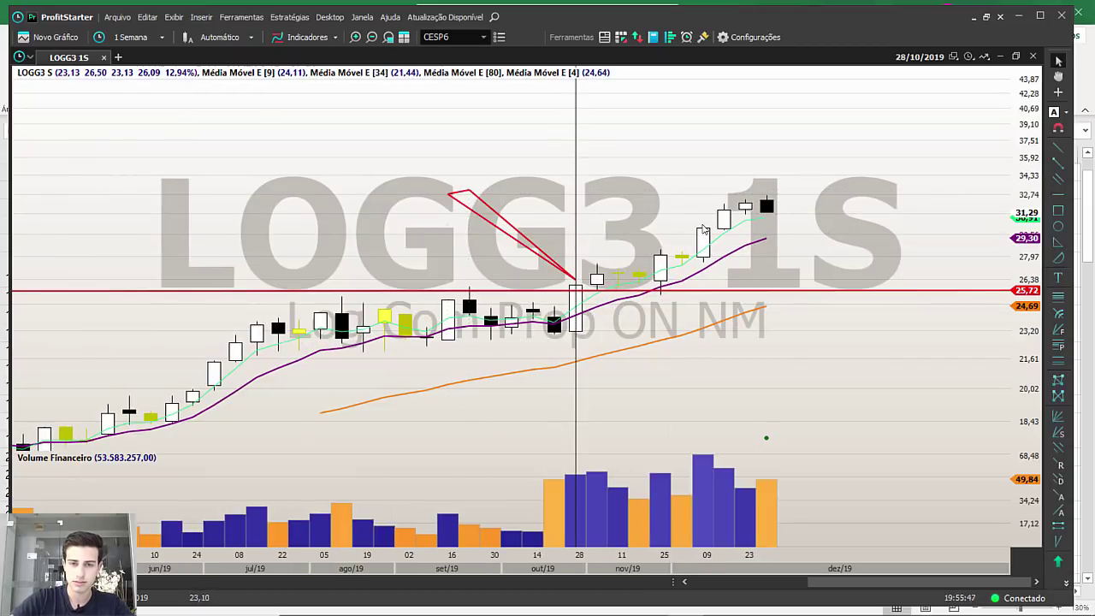
Move the LOGG3 horizontal line up to 26,02, level with the September 2019 high.
drag(576, 291, 575, 285)
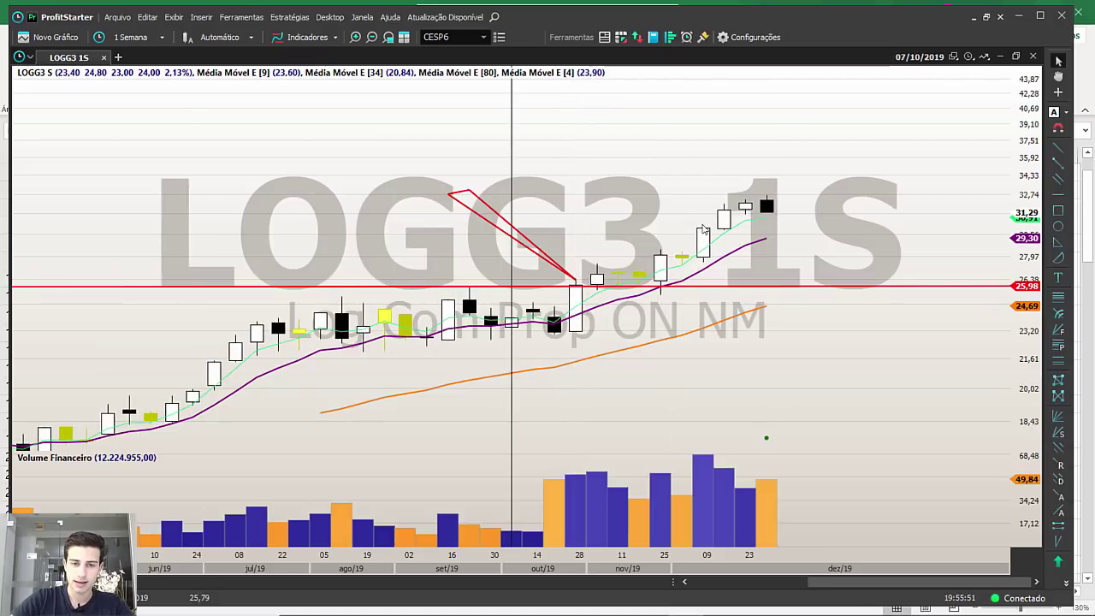
drag(470, 286, 767, 197)
key(Delete)
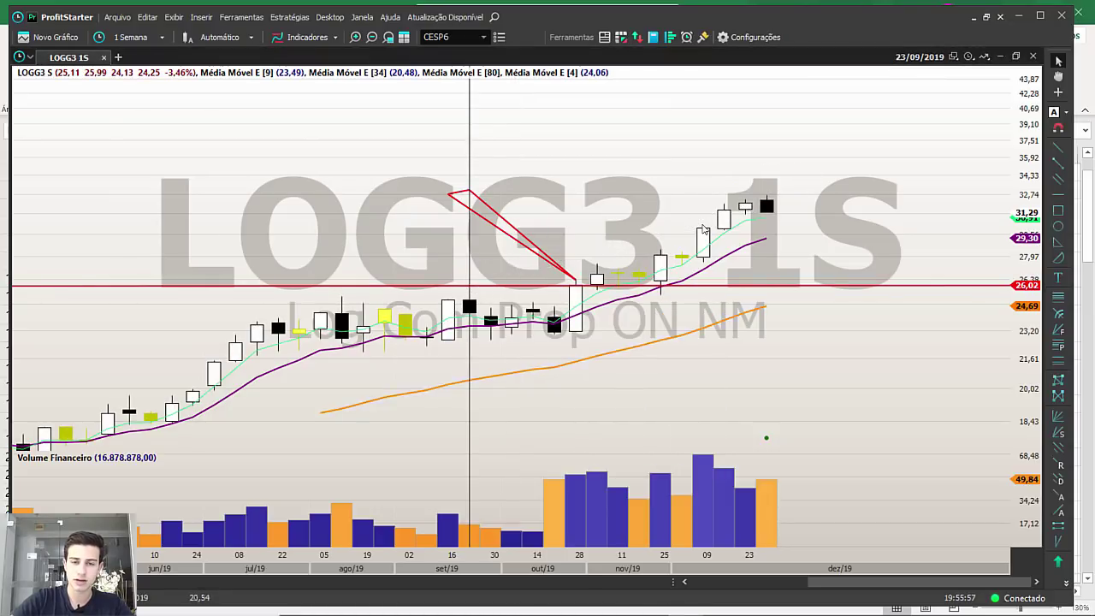
key(Right)
key(Right)
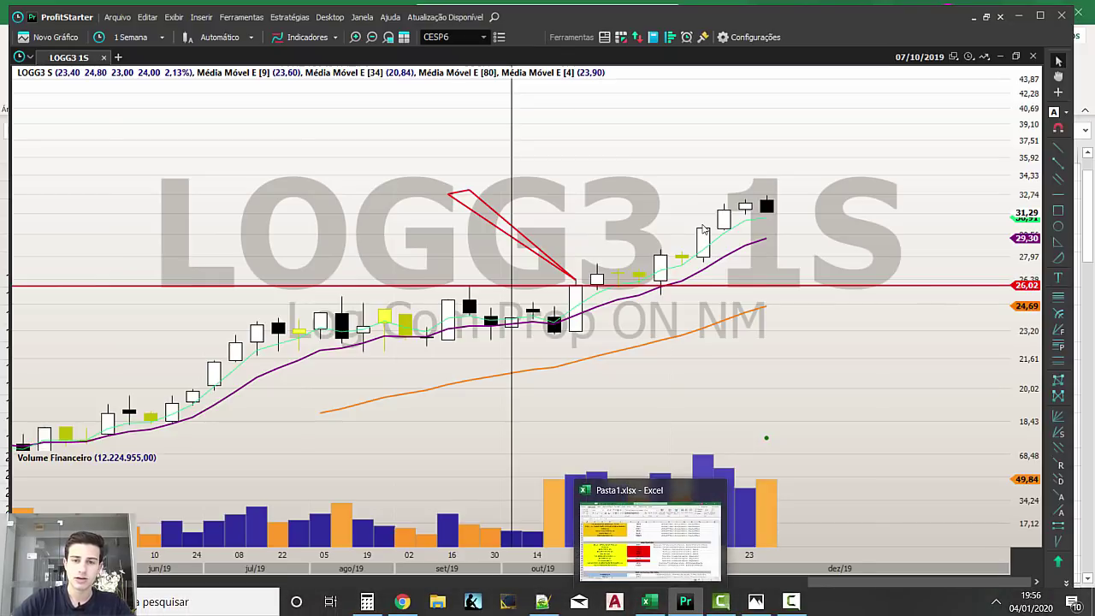
Draw a small rectangle just past the last LOGG3 candle and a horizontal line along its upper edge at 31,86.
scroll(703, 230, down, 4)
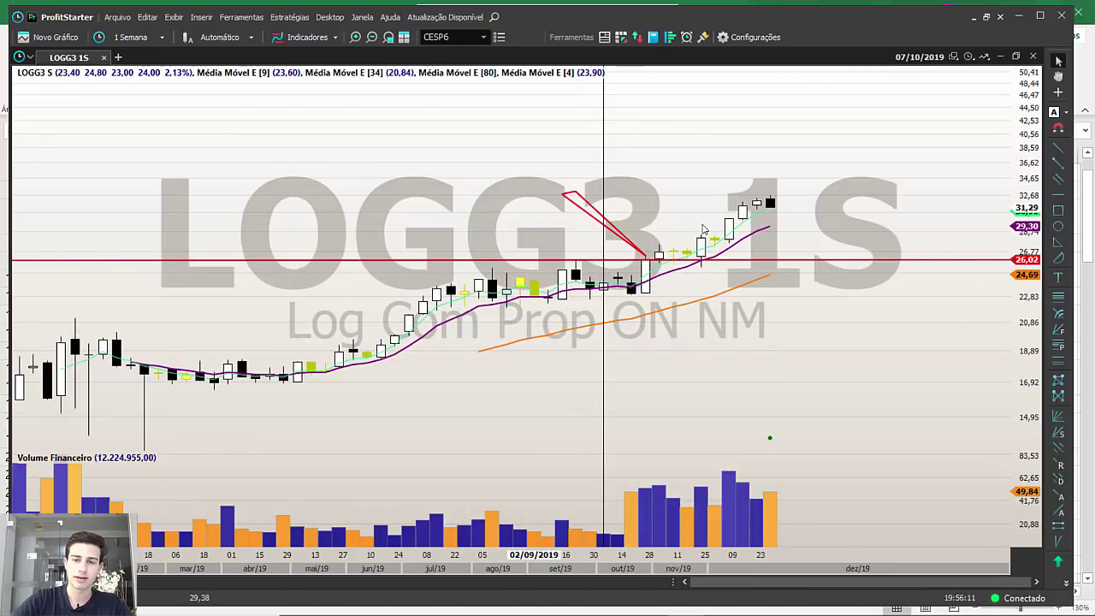
scroll(703, 230, up, 4)
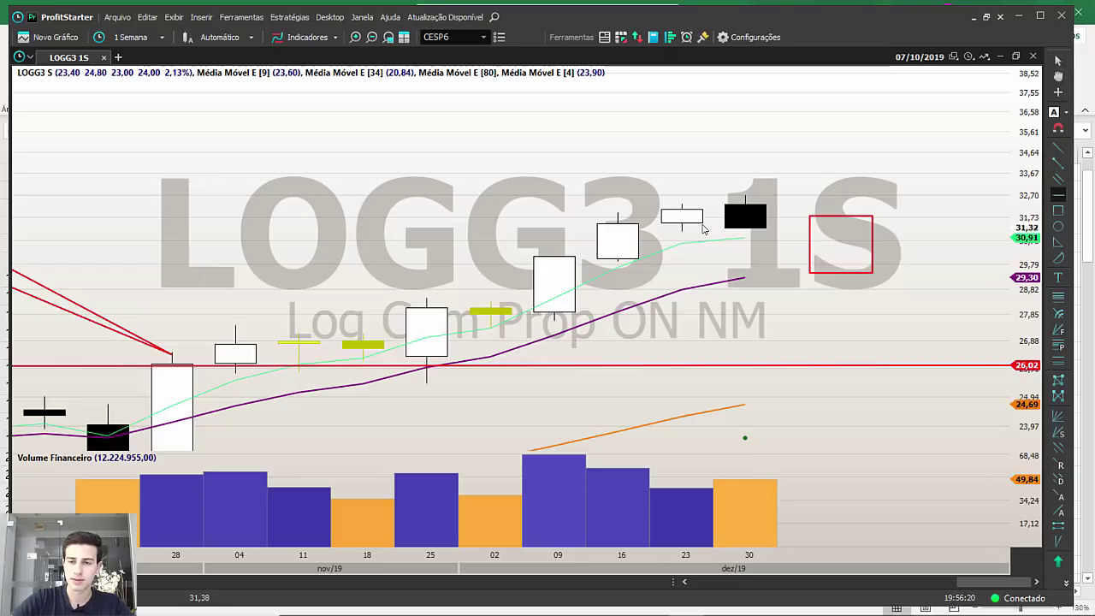
drag(809, 219, 936, 214)
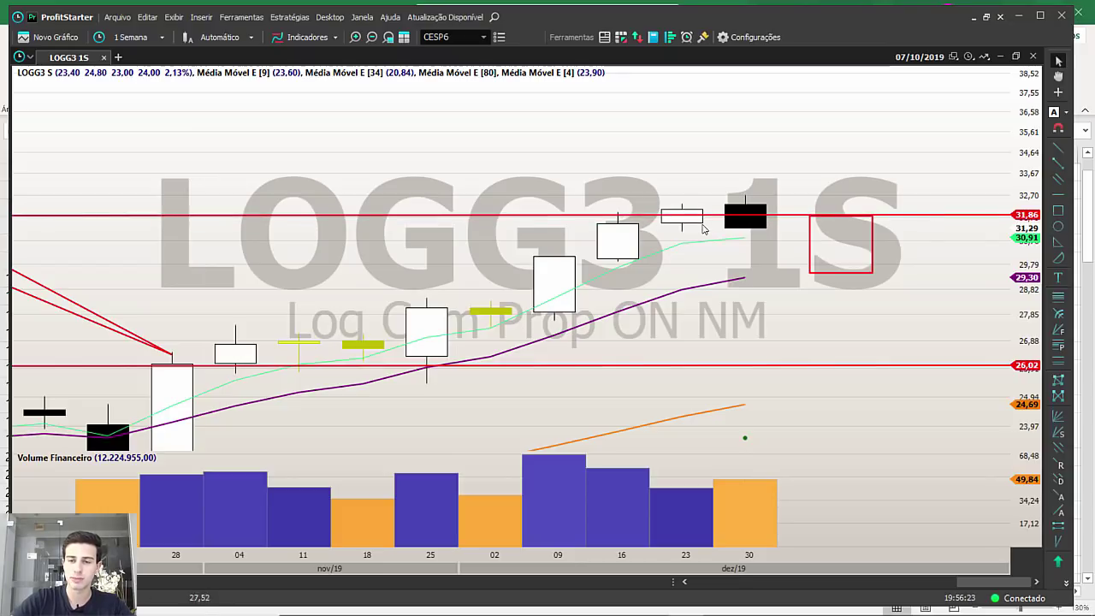
Check the first non-cyclical consumer ticker in the Excel list and load the MRFG3 weekly chart in ProfitStarter.
key(alt+Tab)
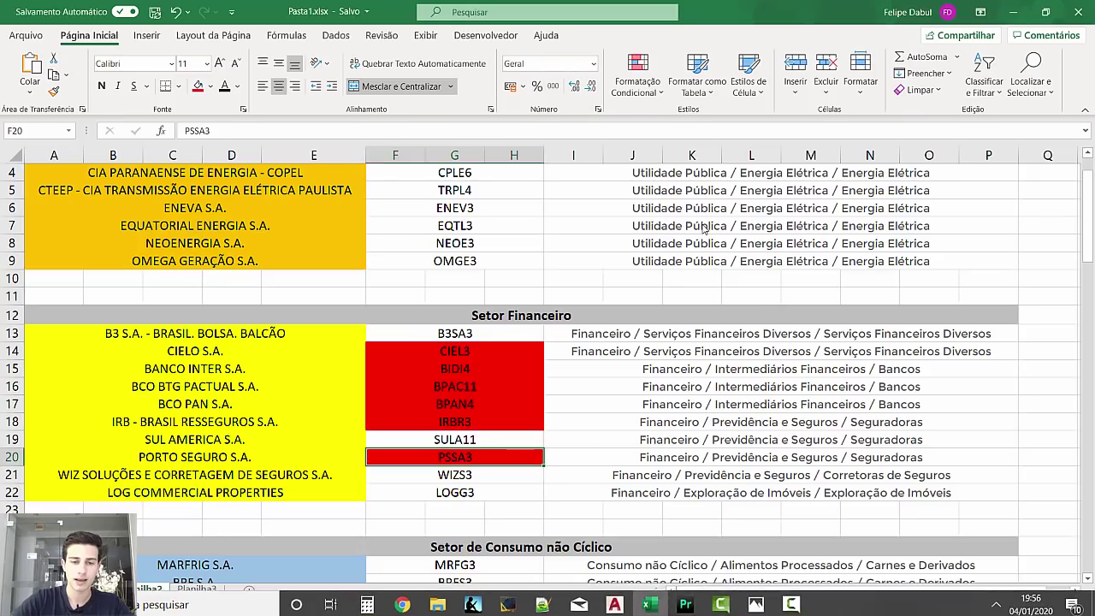
scroll(703, 229, down, 2)
key(alt+Tab)
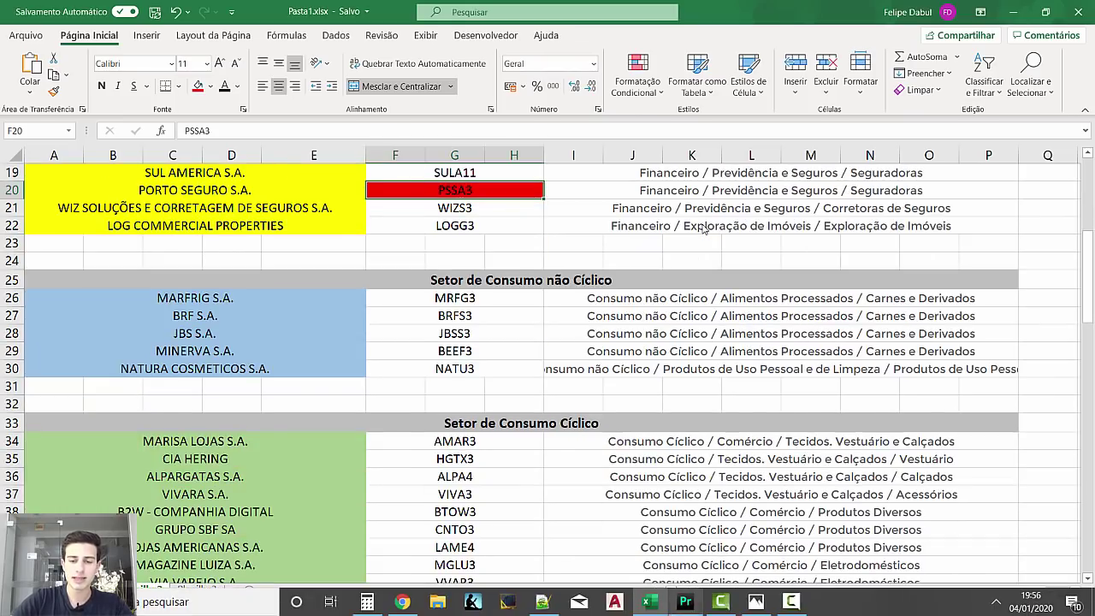
text(MRF)
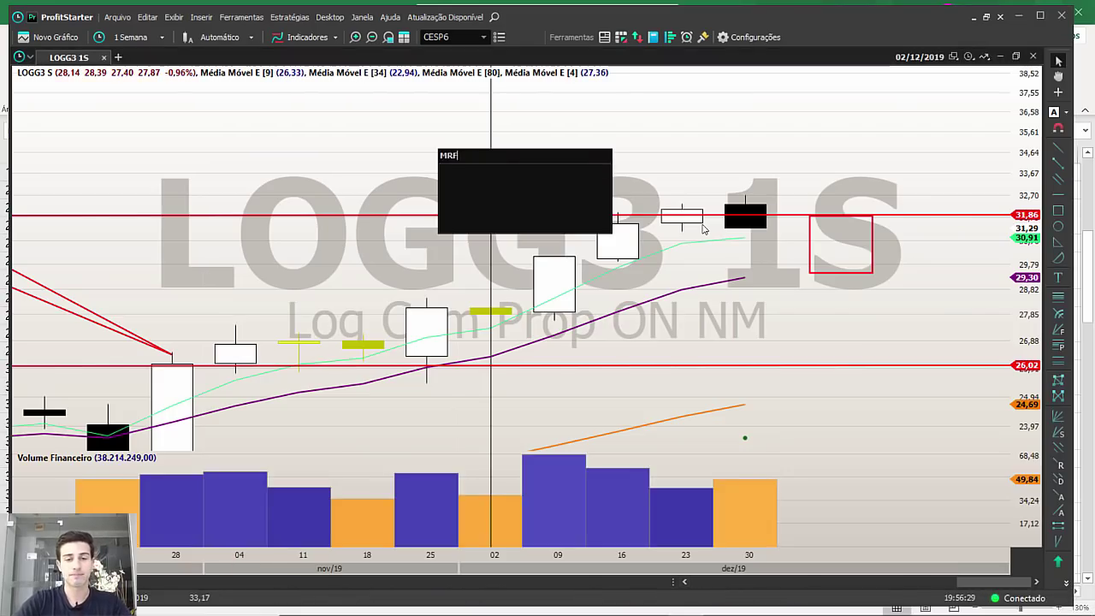
text(G3)
key(Return)
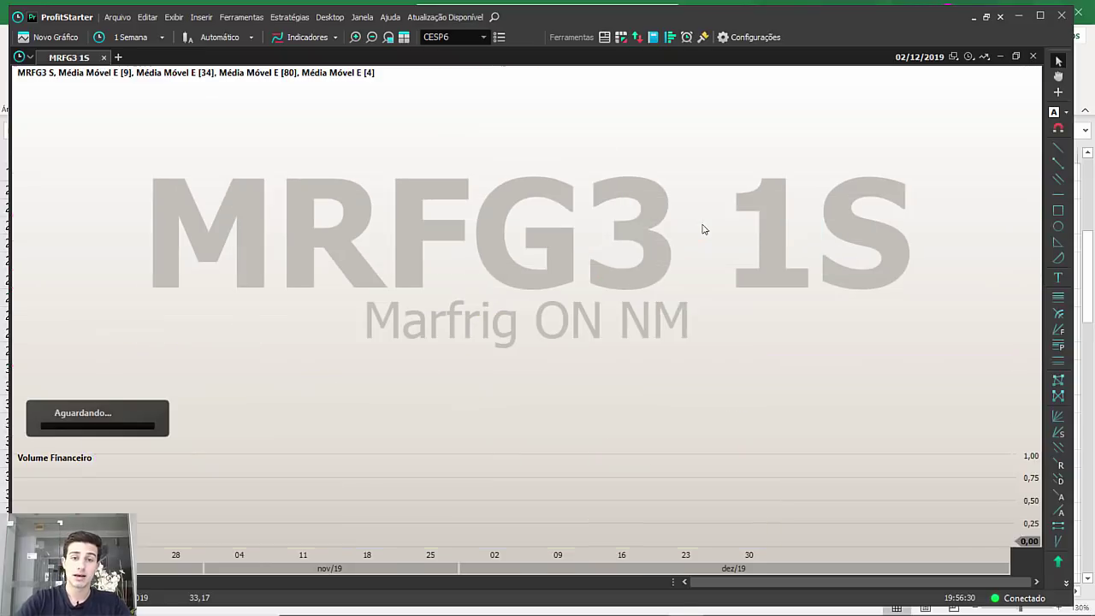
Draw a horizontal line at the high of the 23/12/2019 MRFG3 candle and adjust it to 9,93.
scroll(703, 228, up, 5)
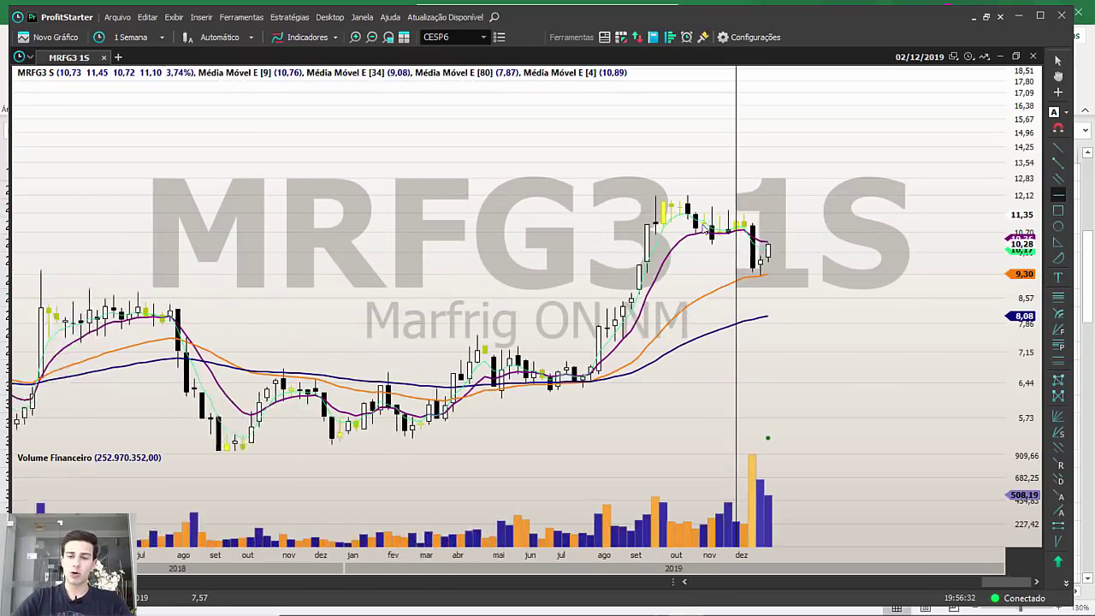
scroll(703, 227, up, 4)
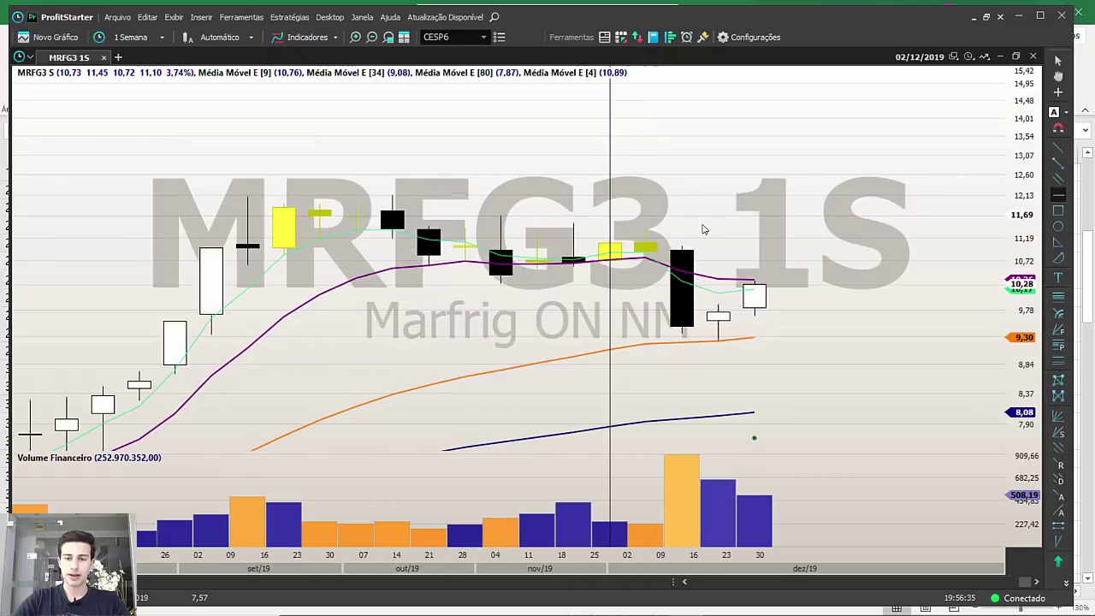
click(1057, 194)
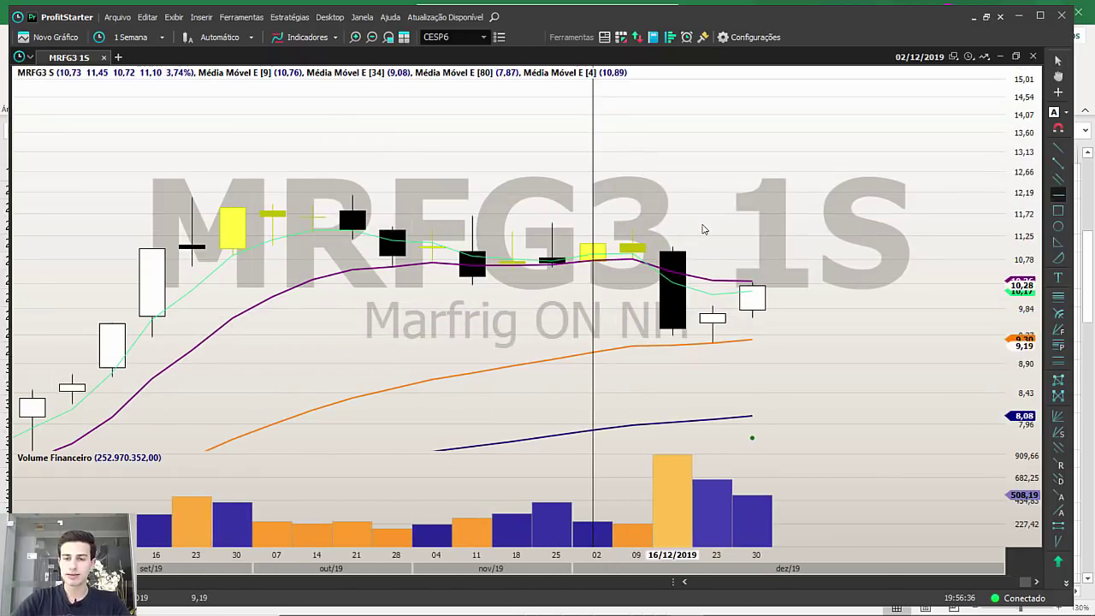
click(713, 307)
drag(713, 307, 713, 306)
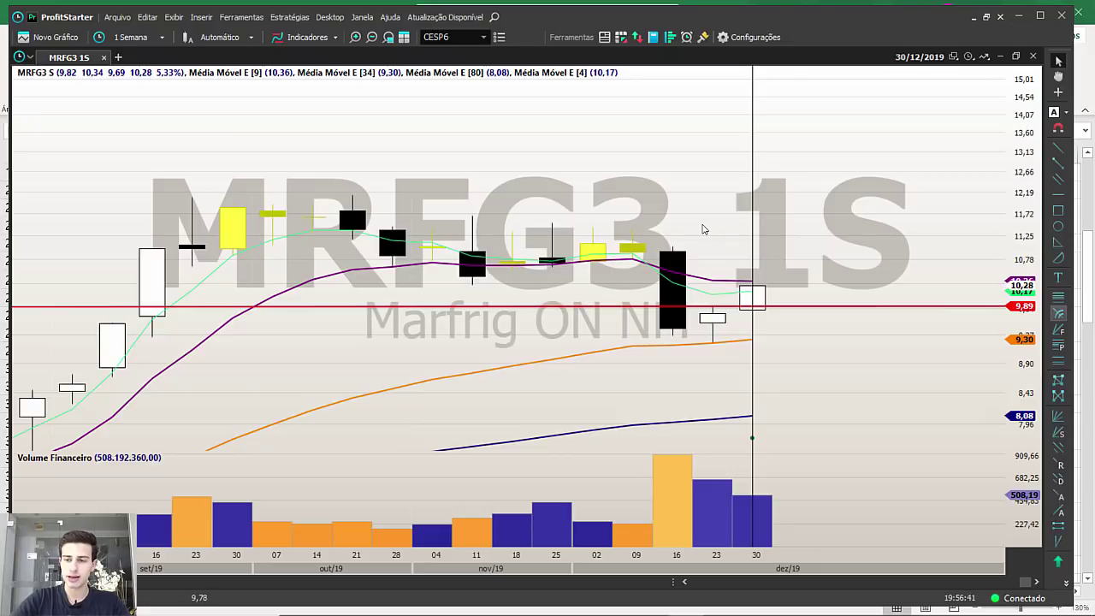
click(711, 305)
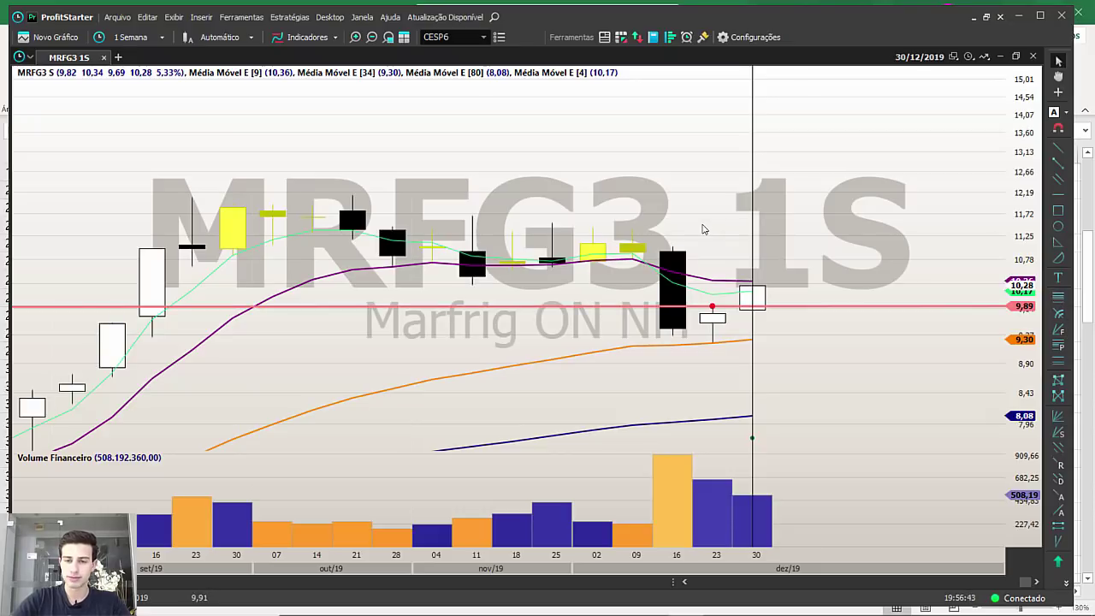
drag(712, 306, 712, 337)
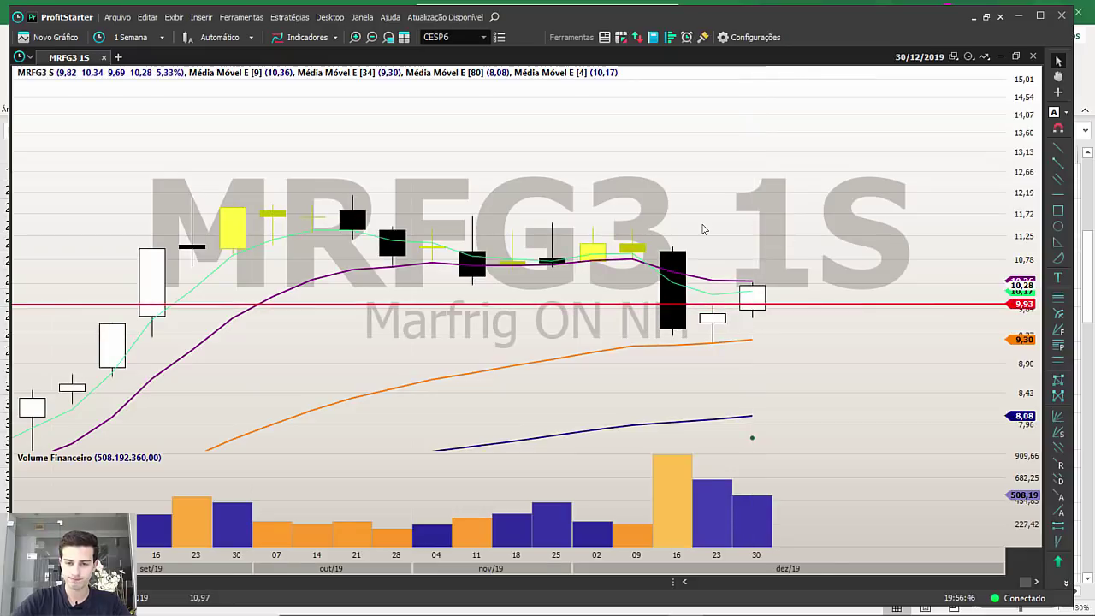
Draw an MRFG3 price projection from the July 2019 low to the September high, anchored at about 9,20 on 04/11/2019.
scroll(703, 229, down, 2)
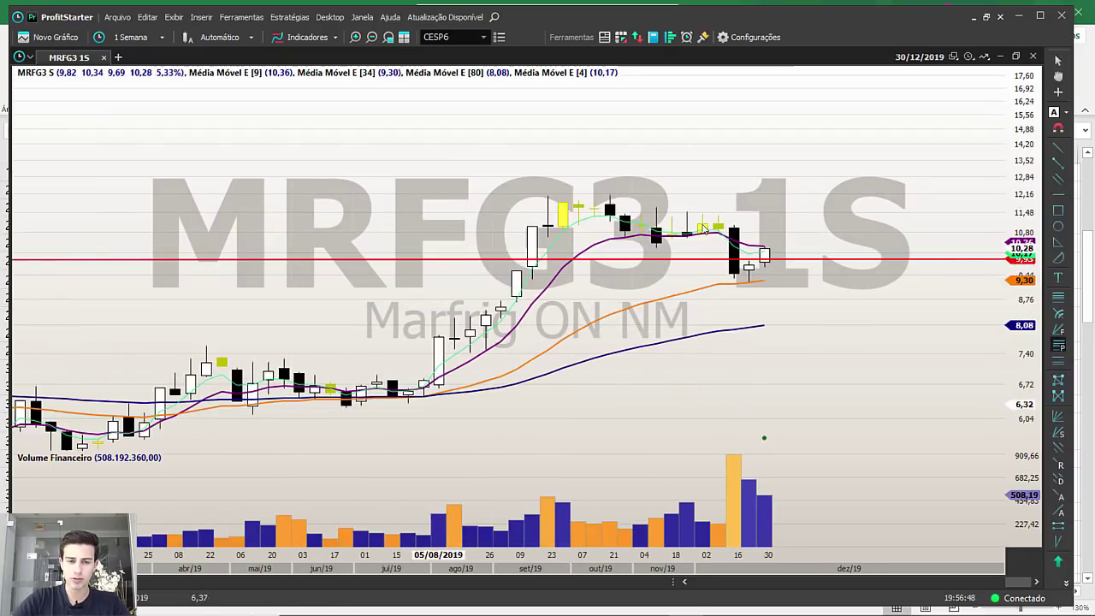
click(407, 400)
click(548, 197)
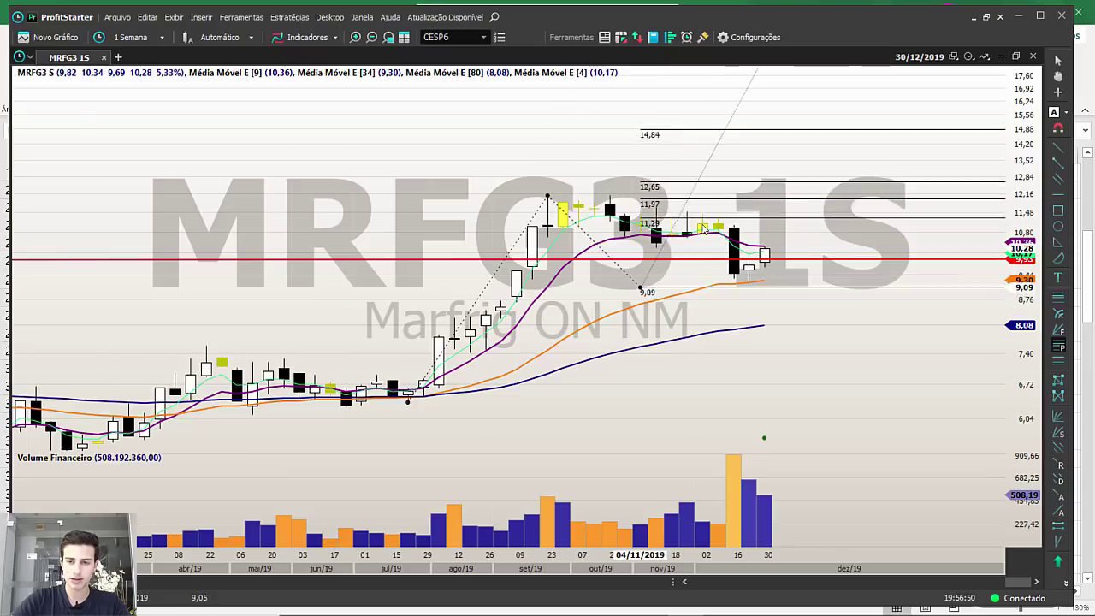
click(639, 284)
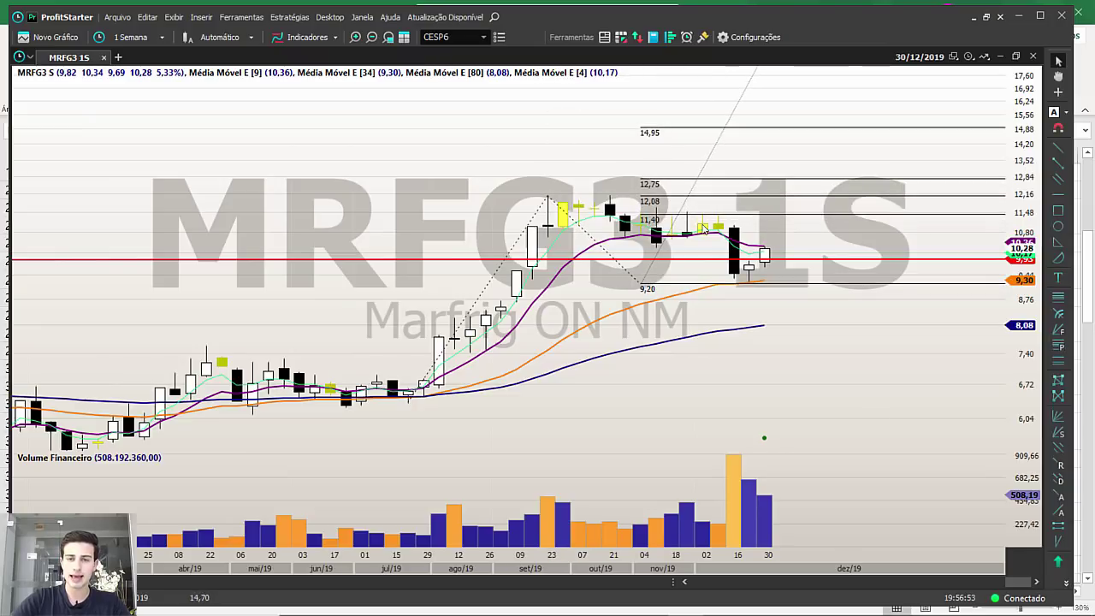
Examine the MRFG3 projection targets against the recent candles and the stock's long-term weekly price history.
drag(748, 264, 763, 126)
click(703, 229)
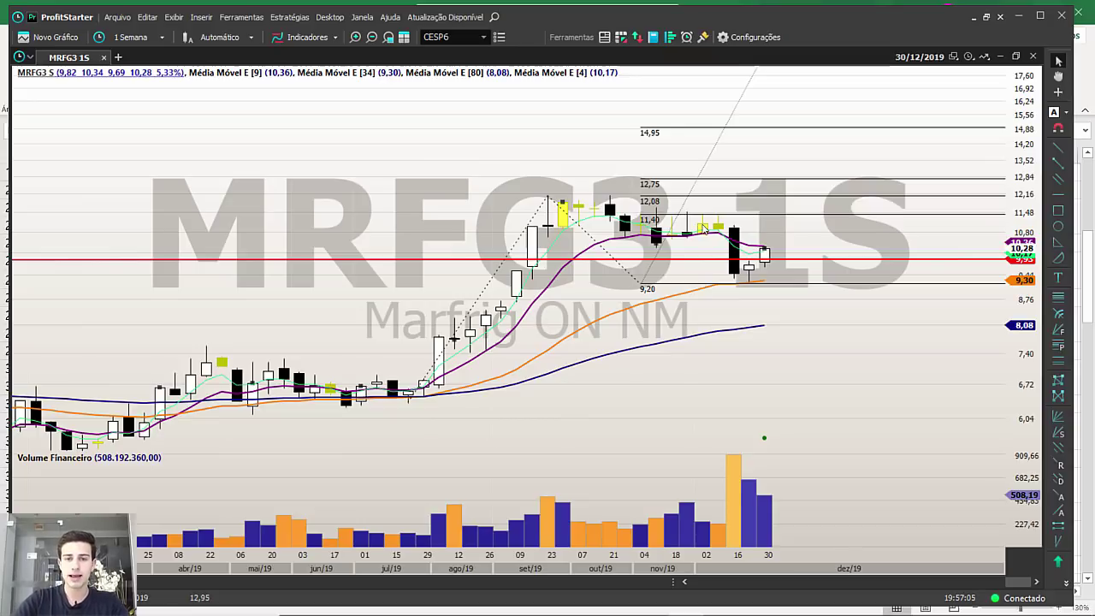
scroll(703, 230, down, 10)
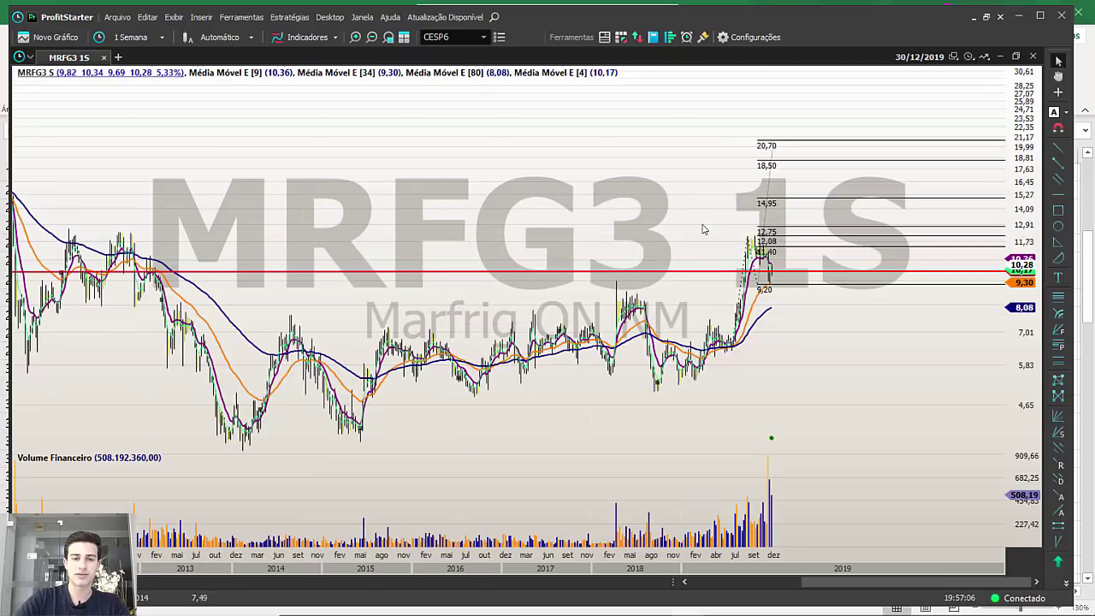
scroll(703, 230, down, 2)
scroll(703, 229, down, 3)
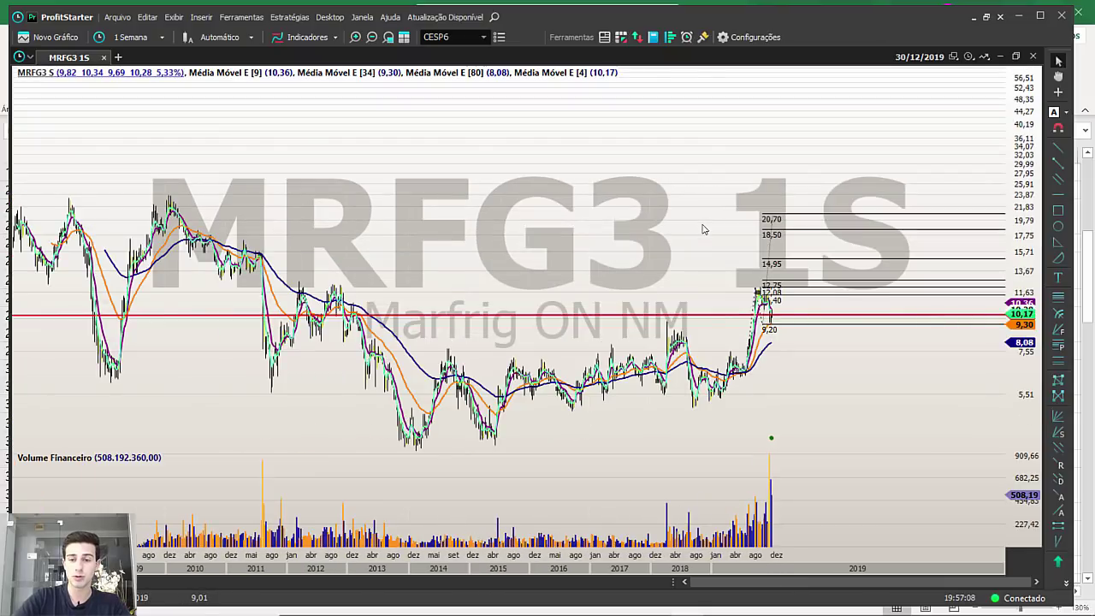
scroll(703, 230, up, 8)
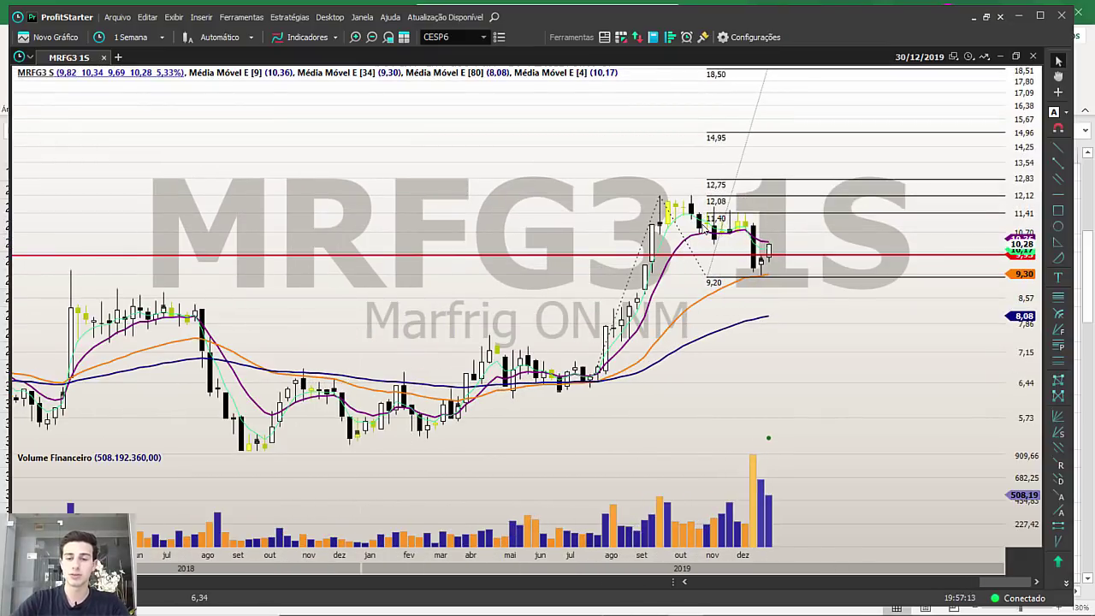
scroll(703, 229, up, 3)
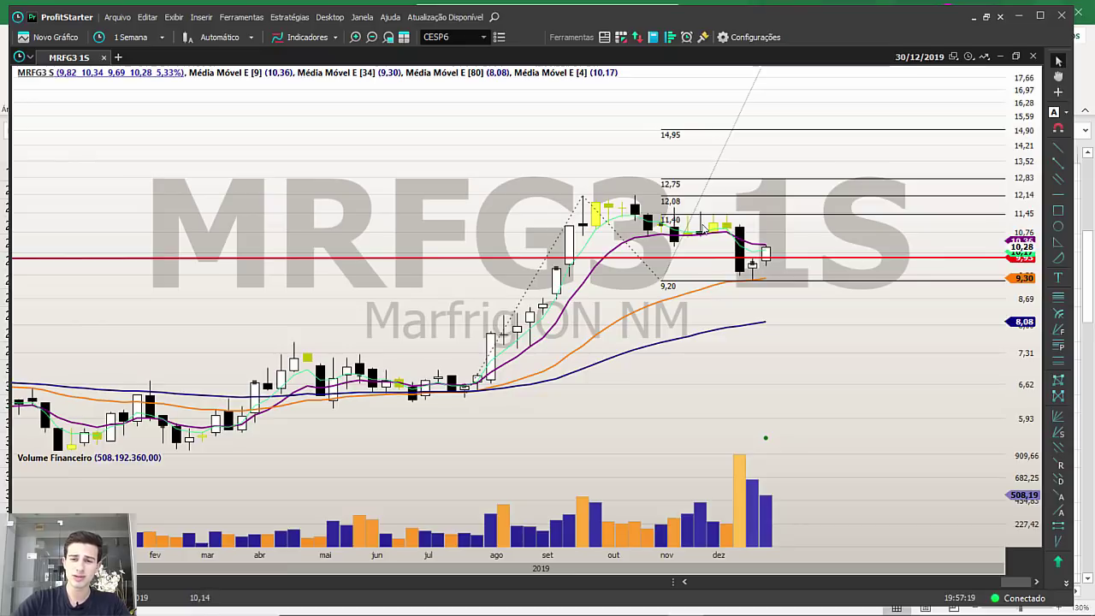
Delete the price projection from the MRFG3 chart.
scroll(703, 228, up, 1)
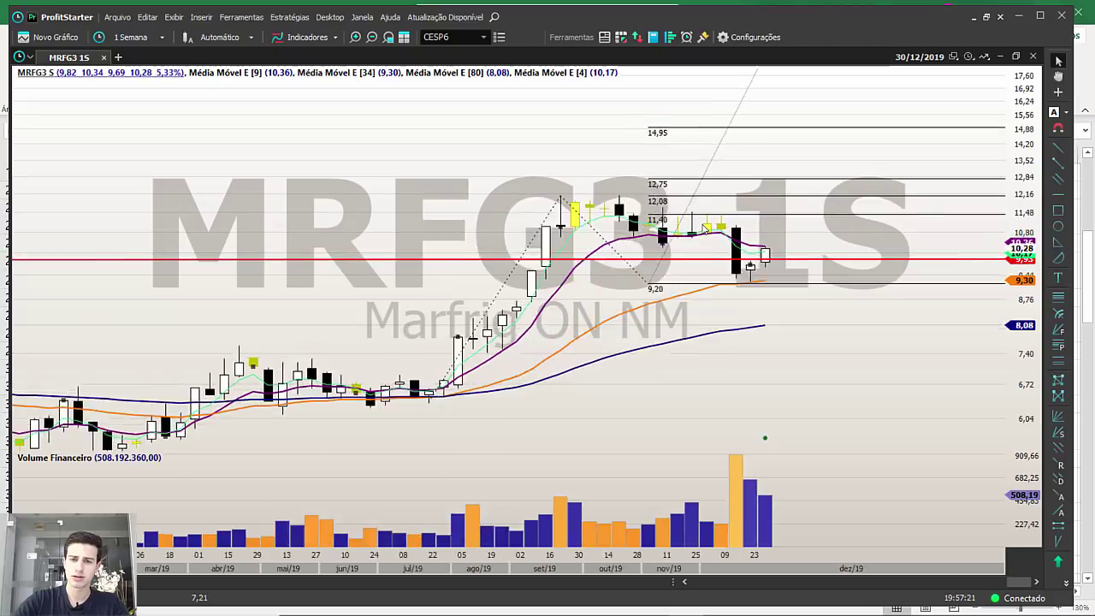
scroll(704, 228, up, 1)
click(703, 226)
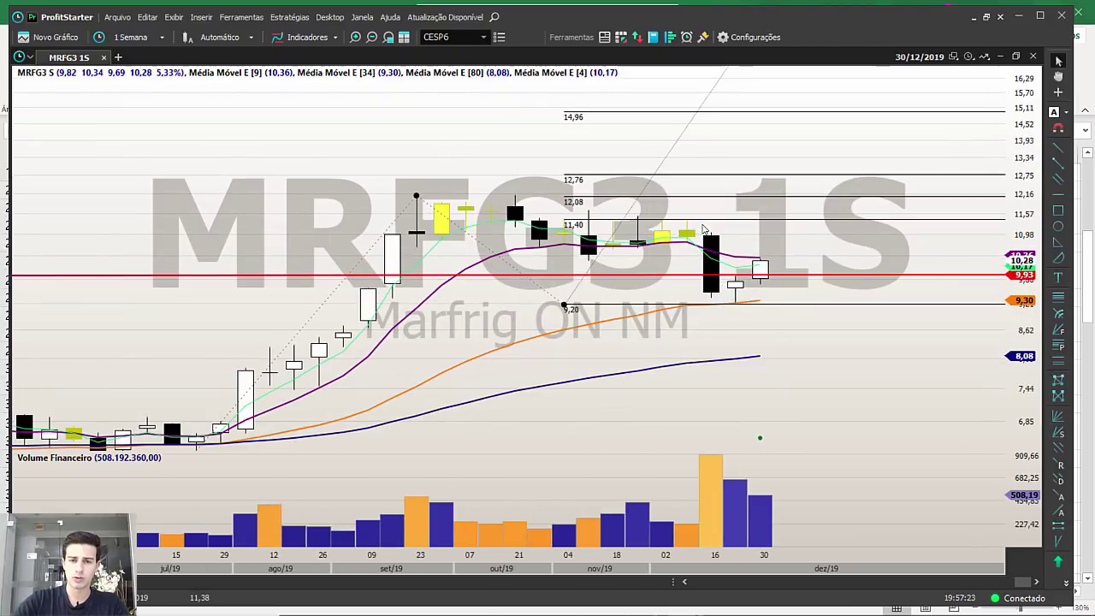
key(Delete)
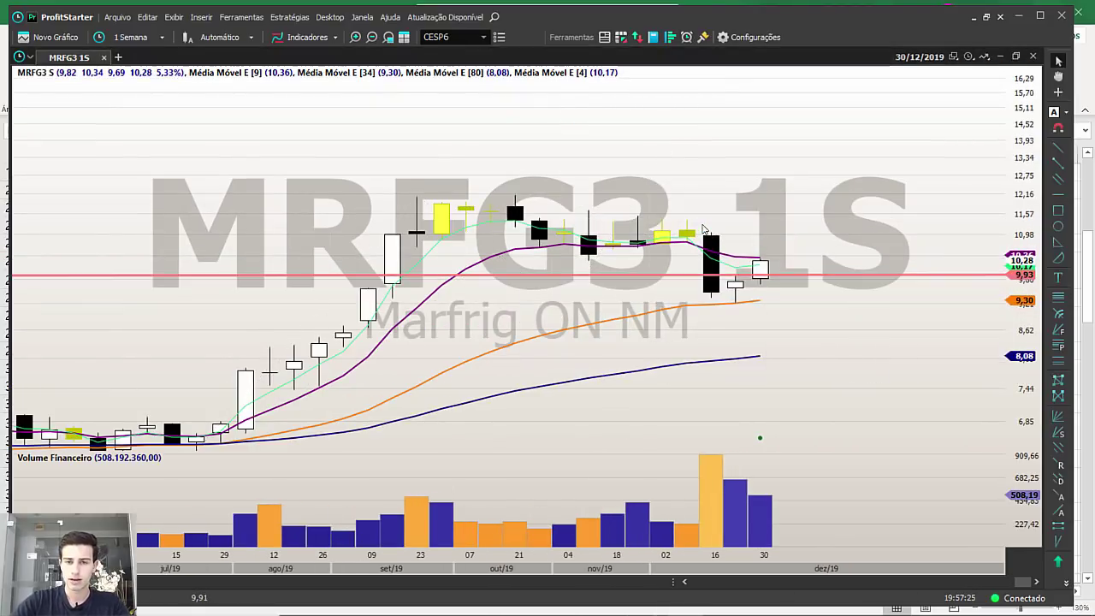
Draw a narrow triangle on the MRFG3 chart from above the late-September candles down to about 11,32 on 04/11/2019.
click(1058, 242)
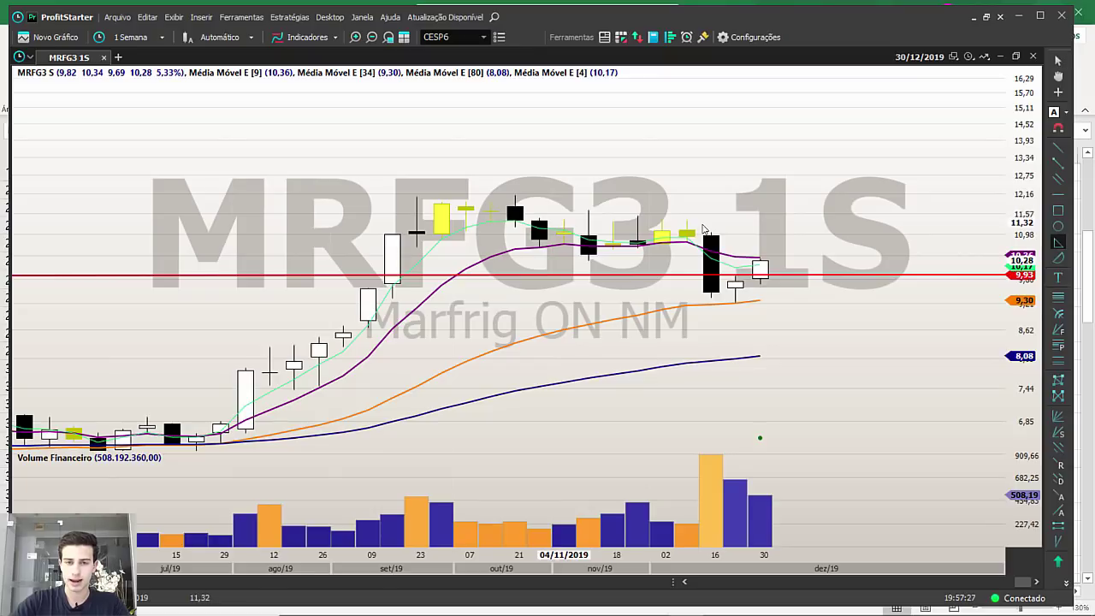
click(564, 221)
click(441, 149)
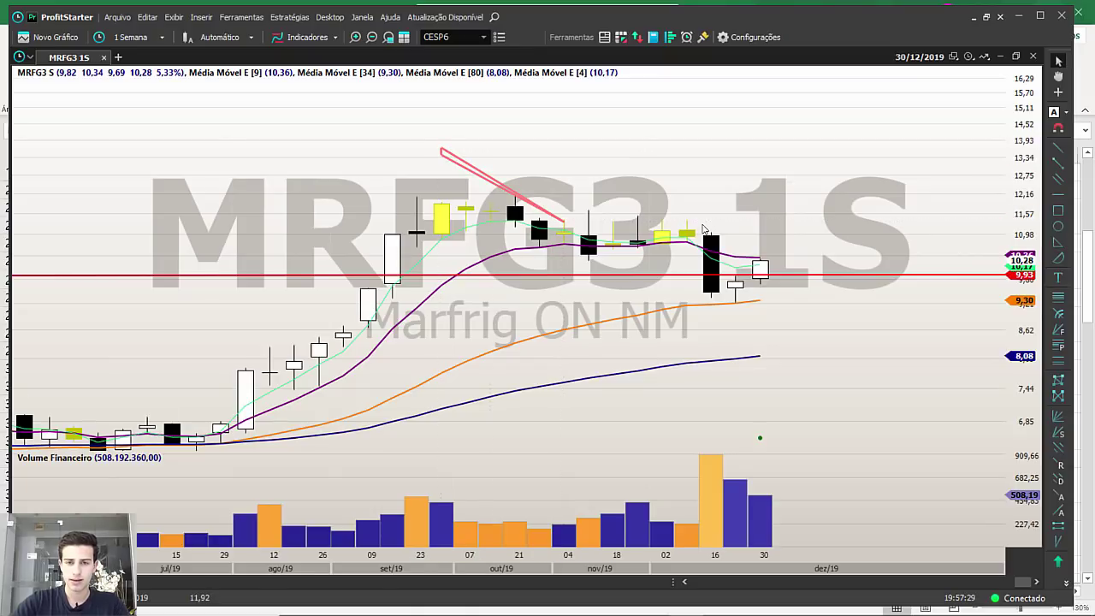
Move the narrow triangle over the November to mid-December 2019 candles, then delete it from the MRFG3 chart.
mouse_move(528, 202)
mouse_down()
mouse_move(577, 200)
mouse_move(576, 231)
mouse_up()
drag(703, 229, 703, 229)
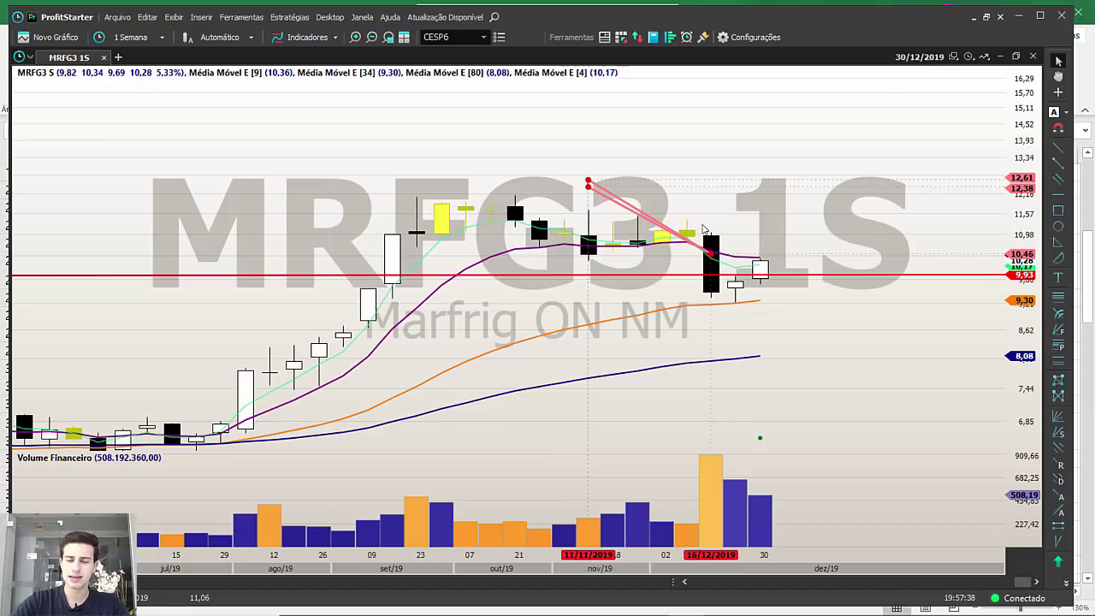
drag(703, 229, 703, 268)
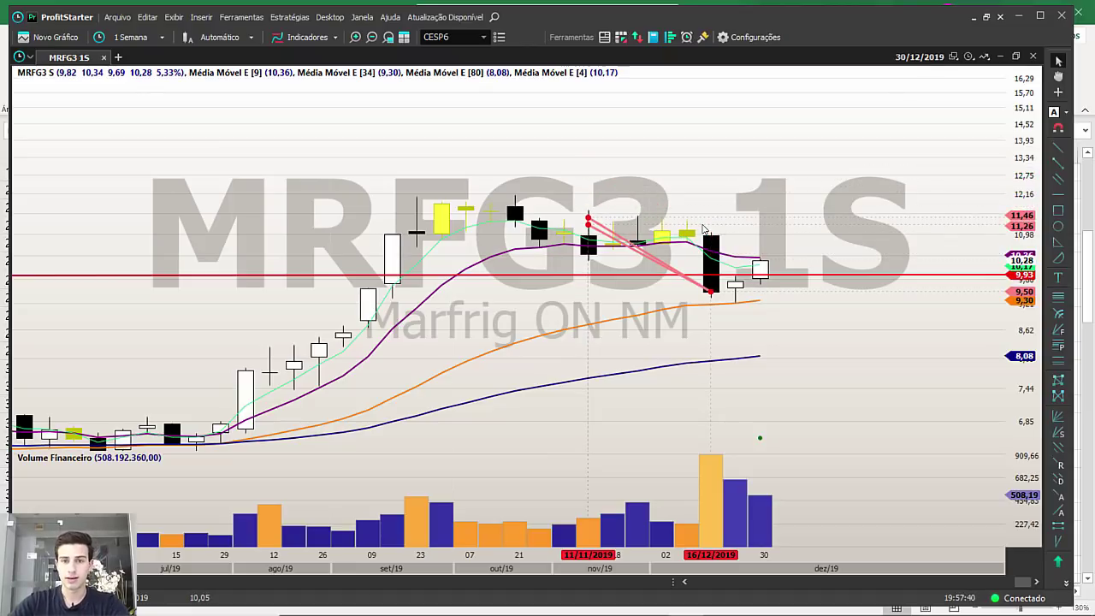
drag(703, 229, 703, 228)
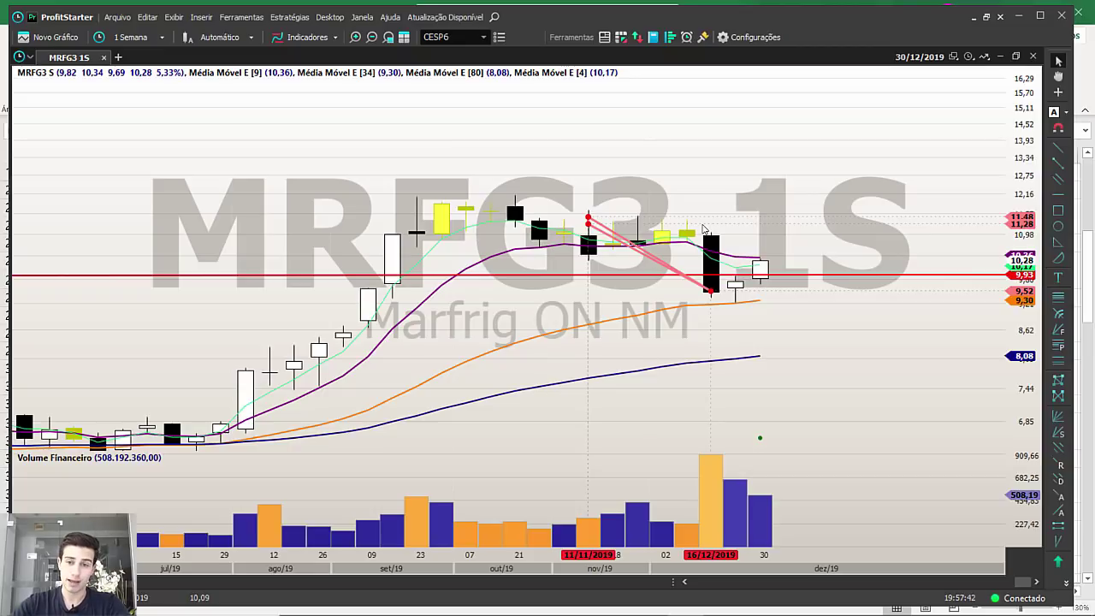
key(Delete)
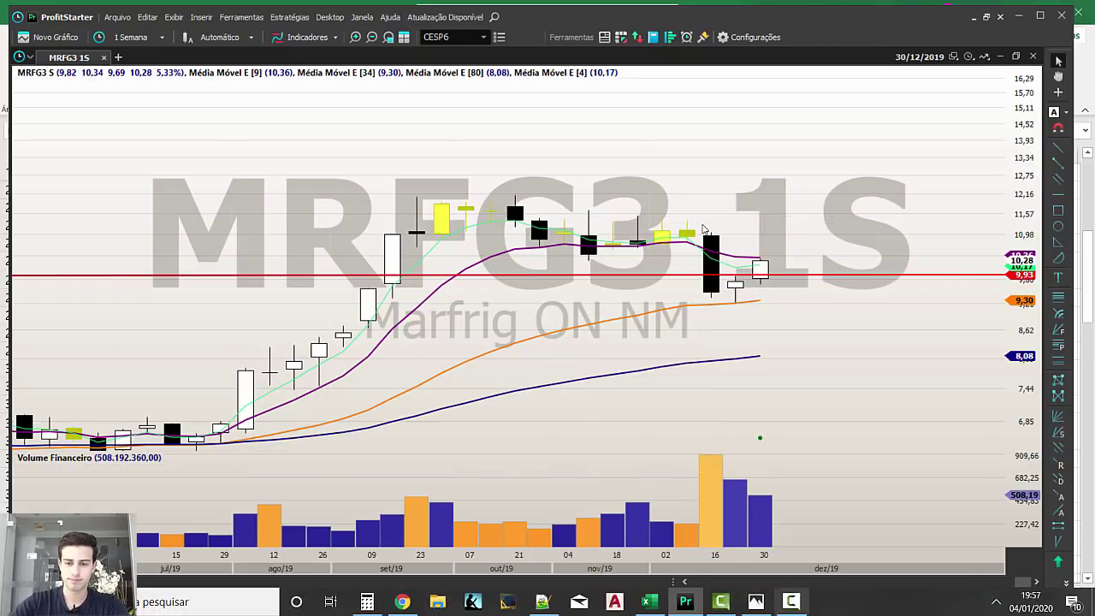
Measure the percentage change from the latest MRFG3 weekly candle's high to the previous week's low.
key(alt+Tab)
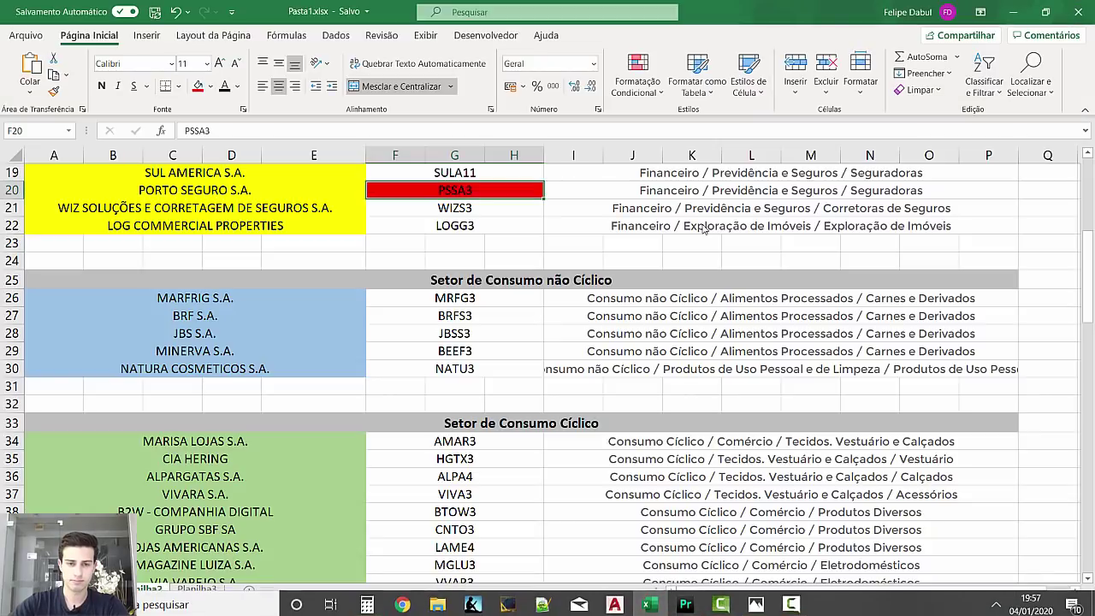
key(alt+Tab)
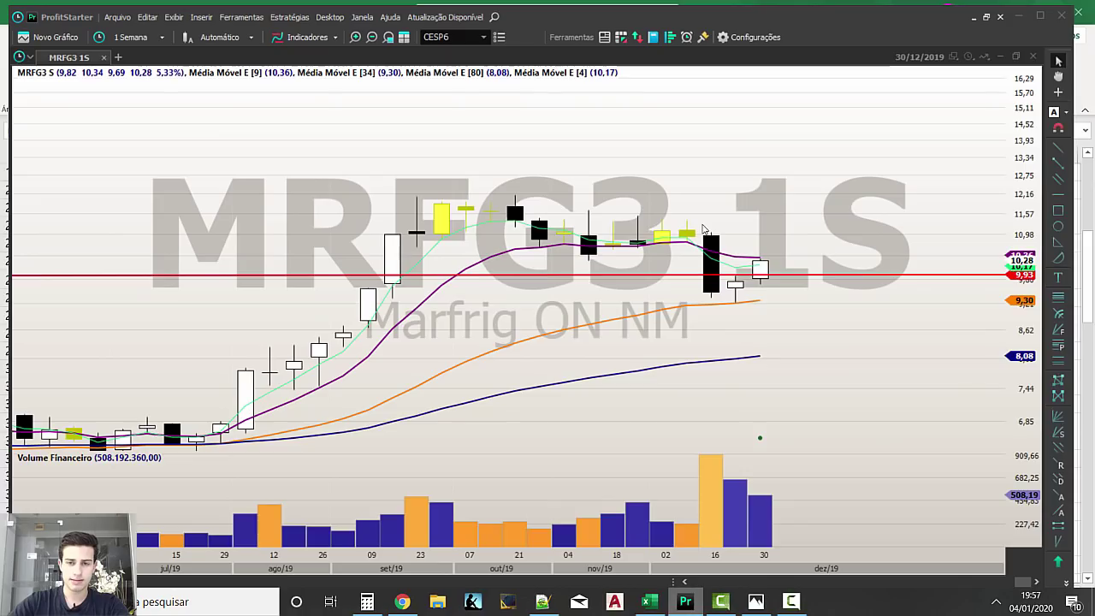
scroll(702, 228, up, 3)
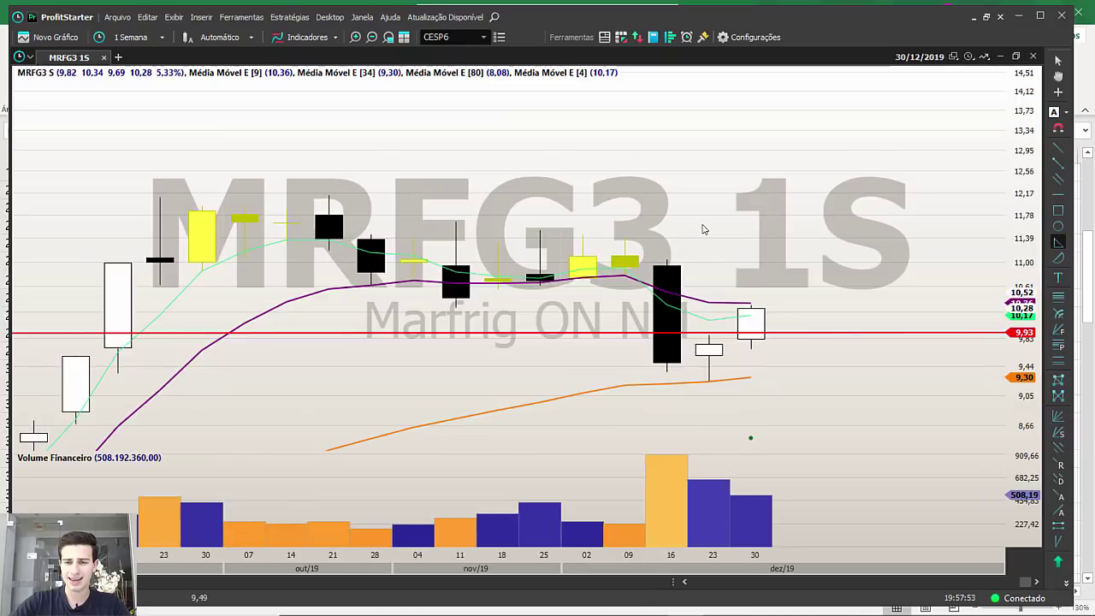
drag(751, 303, 710, 383)
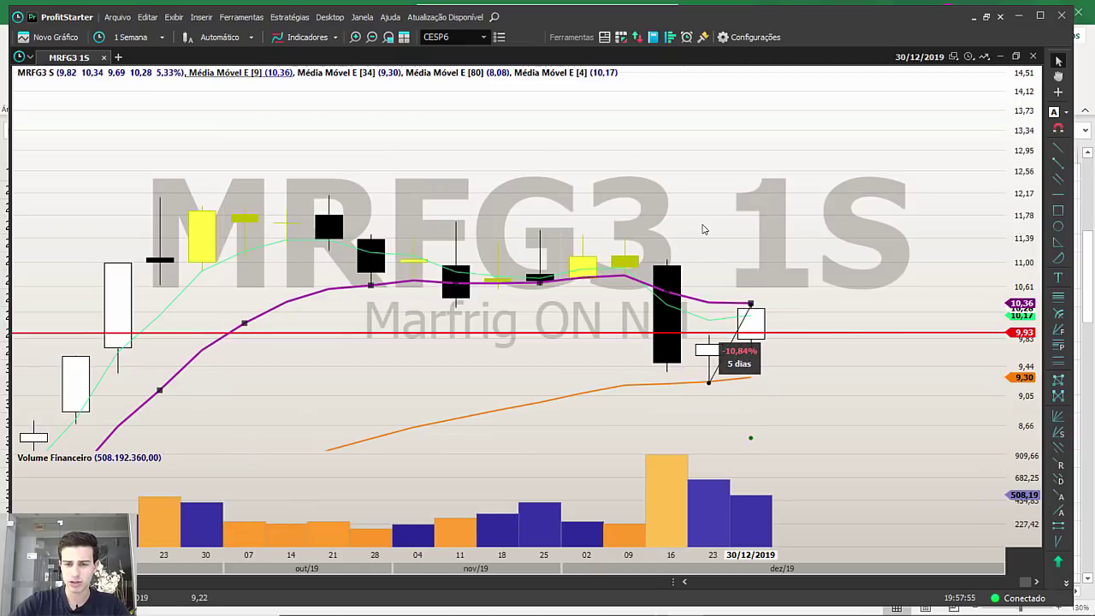
scroll(704, 229, down, 2)
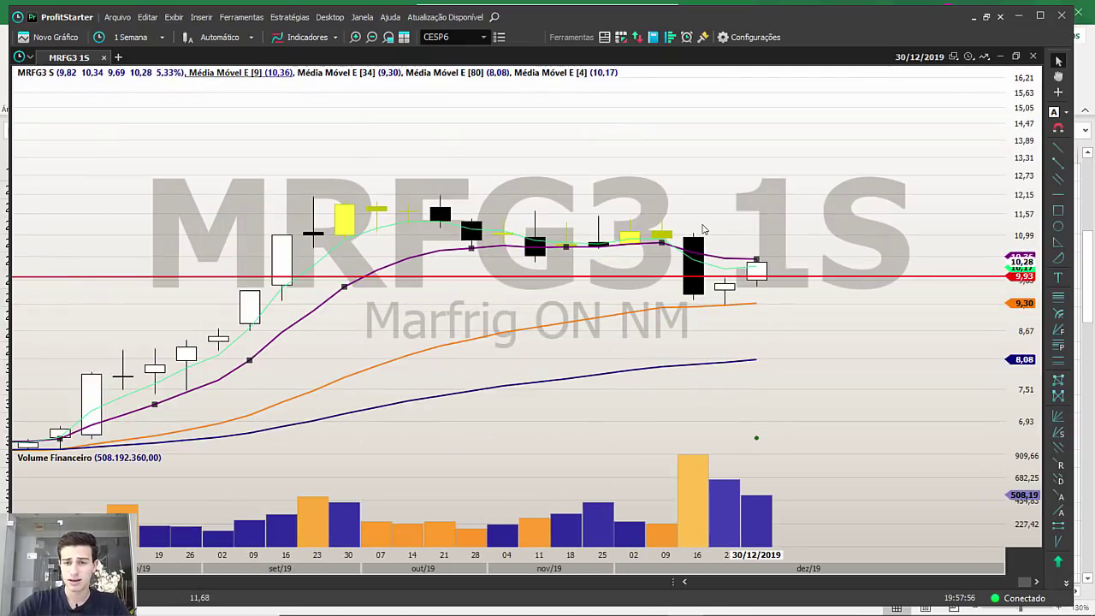
scroll(703, 229, down, 3)
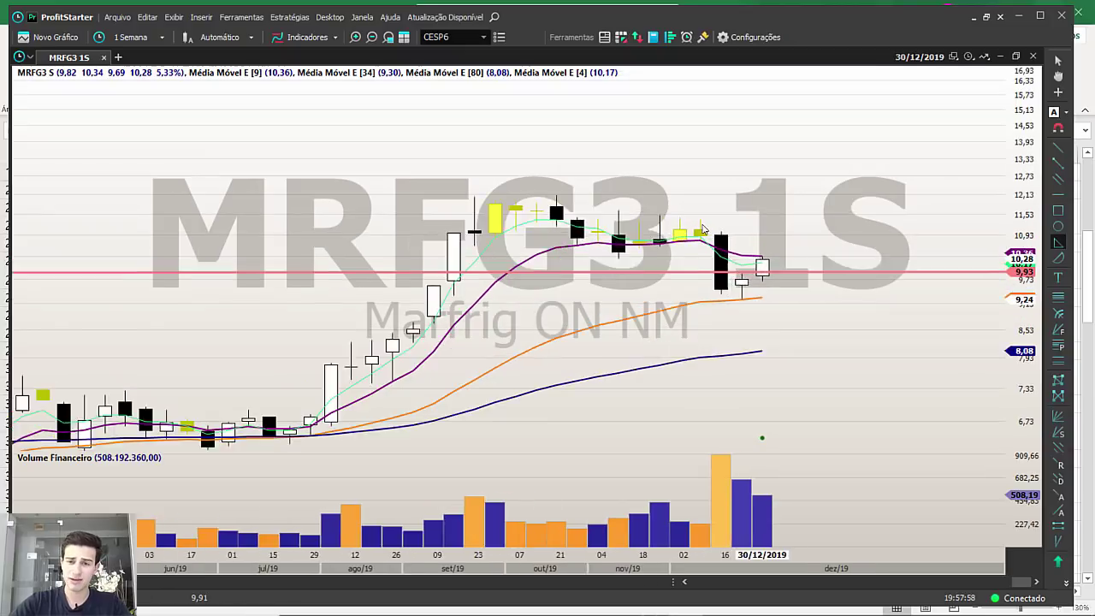
scroll(703, 230, up, 1)
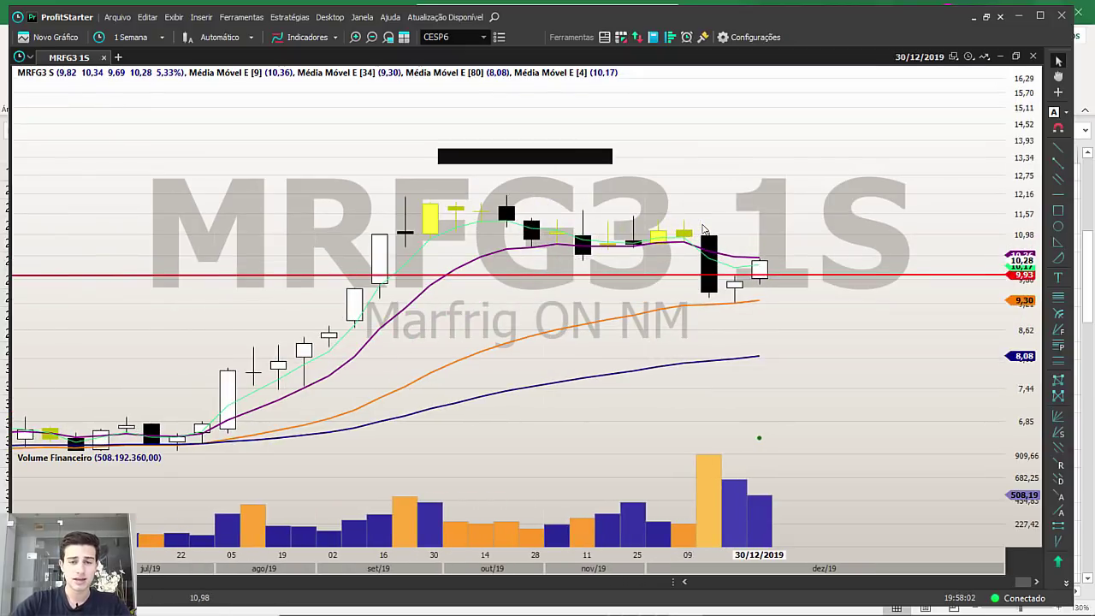
Examine MRFG3's recent candles and moving averages on the 1 Dia interval, and return the chart to 1 Semana.
text(D)
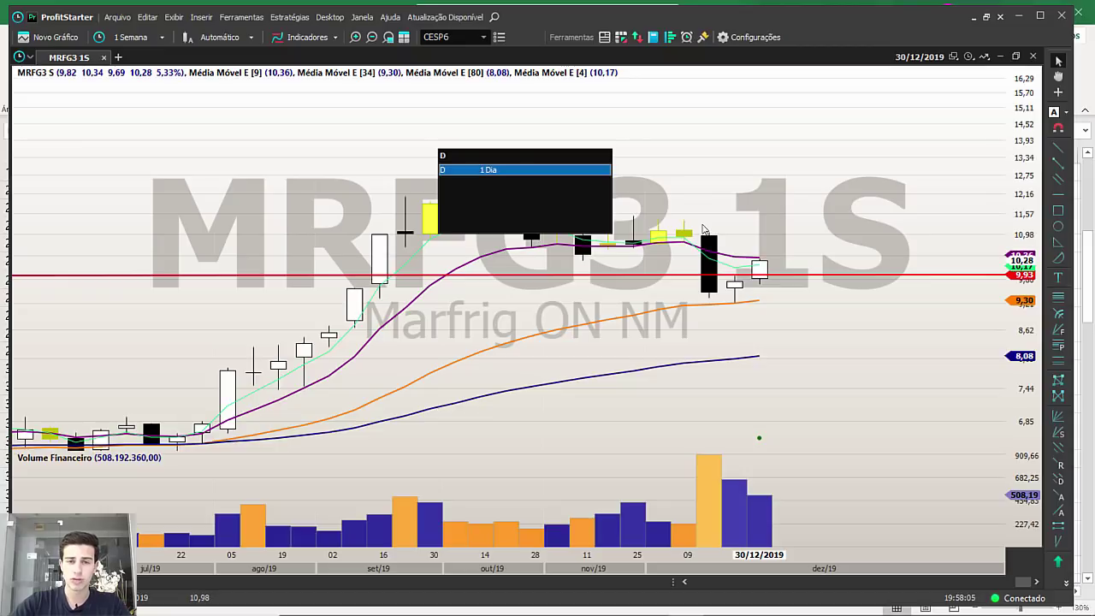
key(Return)
scroll(703, 229, up, 5)
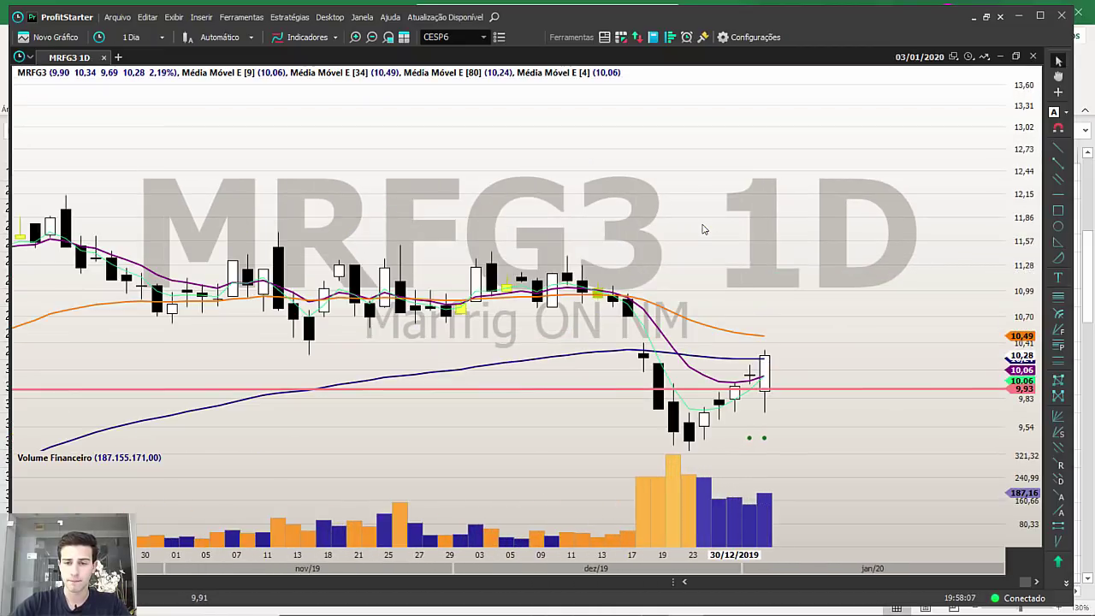
scroll(703, 229, down, 5)
scroll(703, 229, up, 5)
middle_click(703, 230)
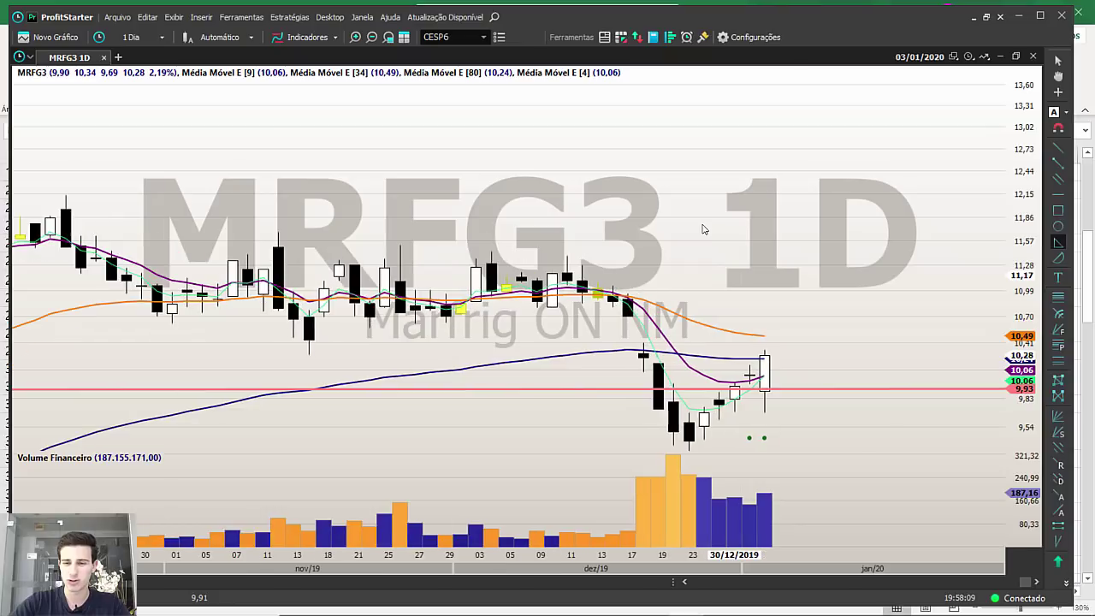
scroll(703, 229, up, 2)
scroll(703, 230, down, 5)
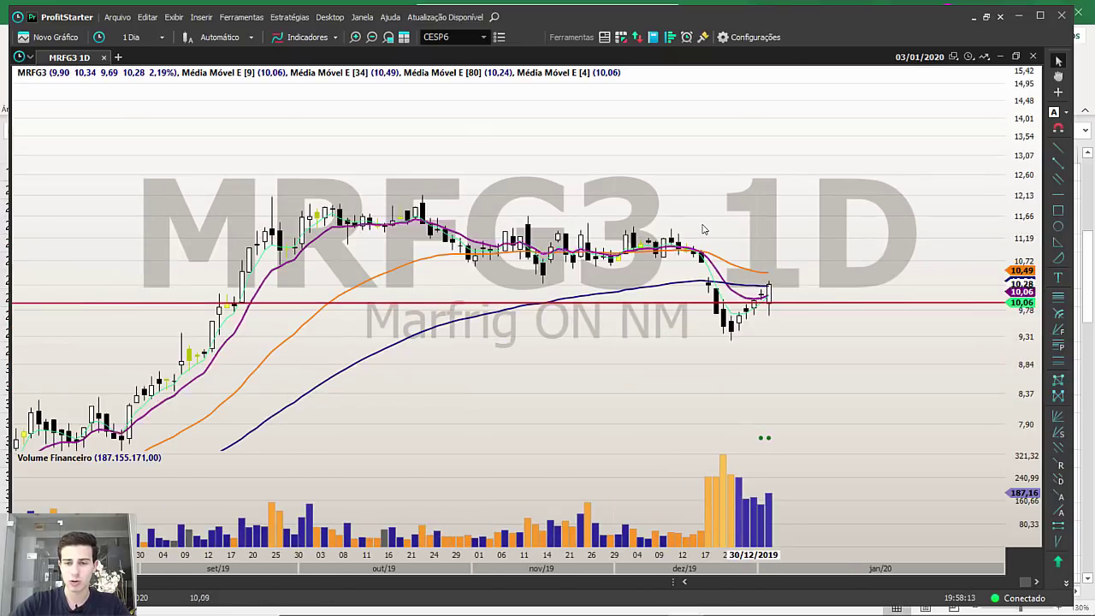
text(S)
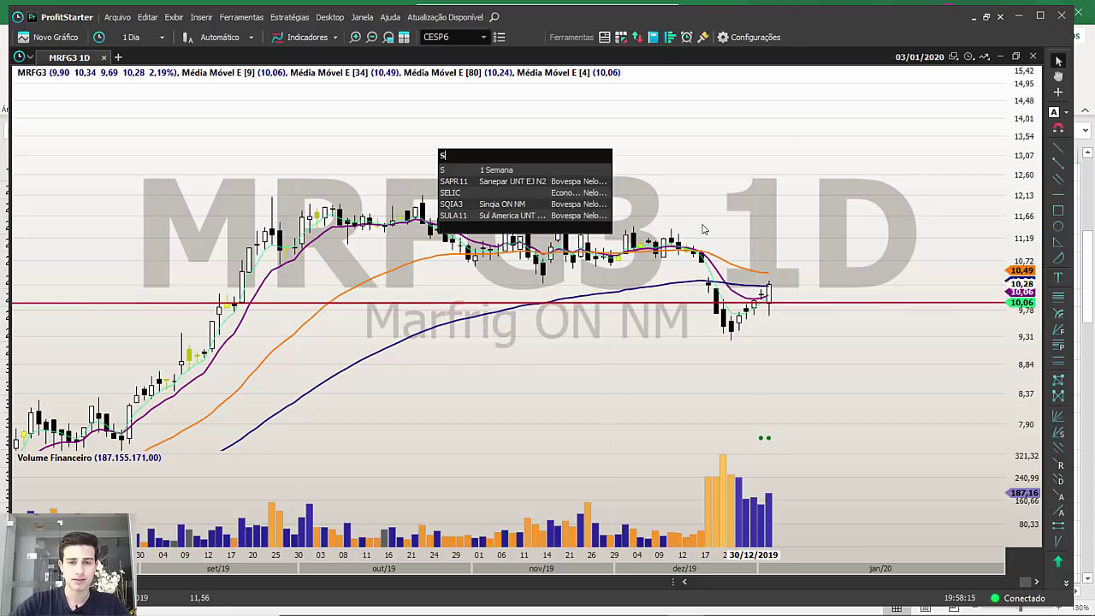
key(Return)
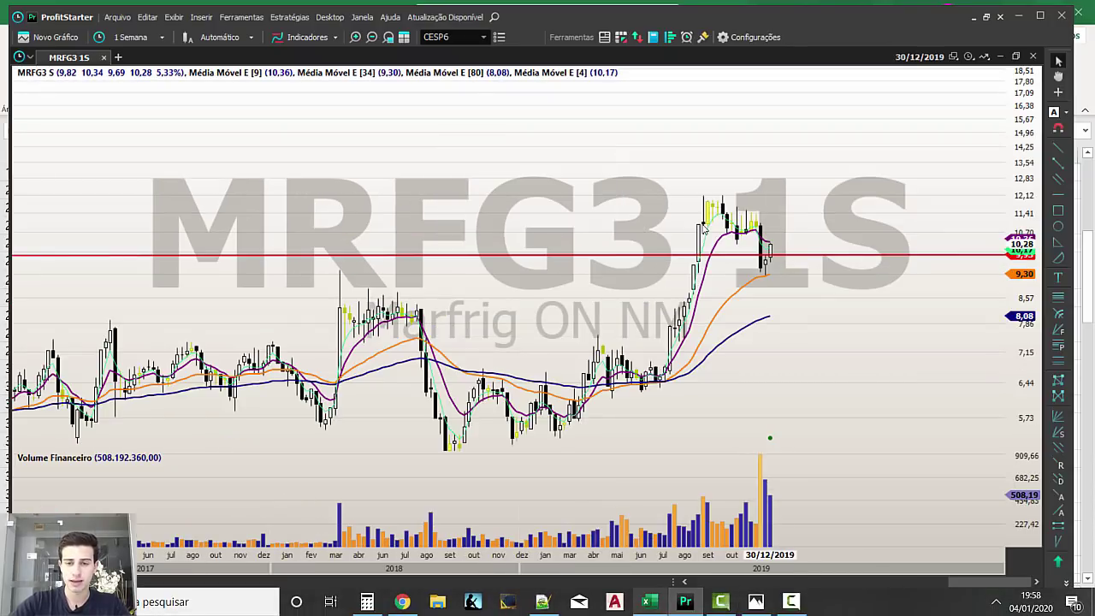
Frame the MRFG3 rally from late July to September 2019 with a rectangle and add a horizontal line at 8,28.
click(1058, 211)
drag(706, 202, 659, 388)
scroll(703, 227, up, 5)
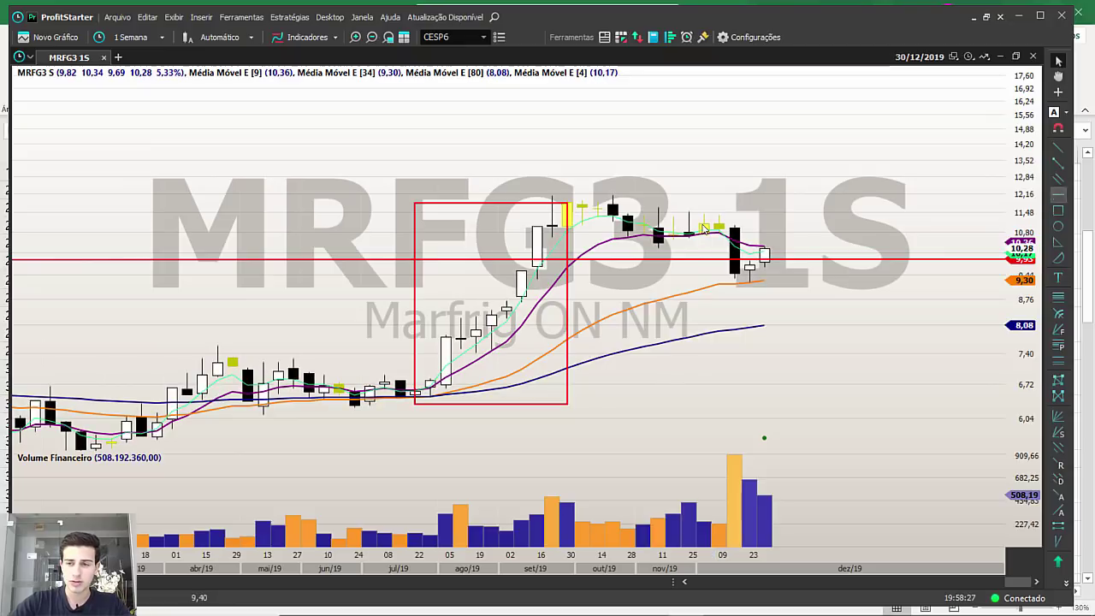
click(1058, 194)
click(460, 318)
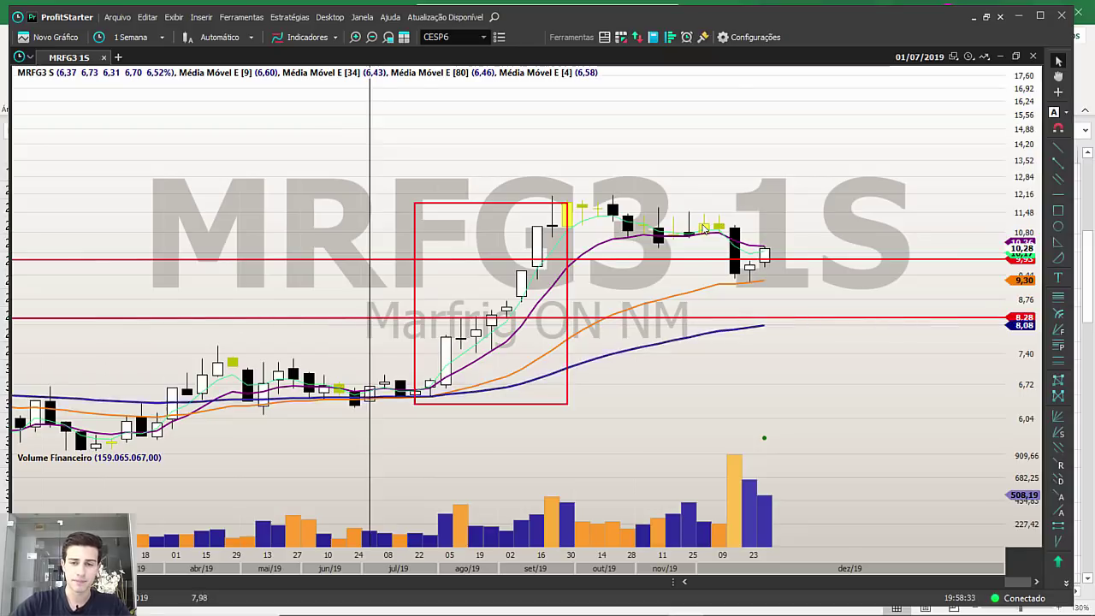
Check the next ticker in the Excel watchlist and load the BRFS3 weekly chart, focused on the candles since July 2019.
key(alt+Tab)
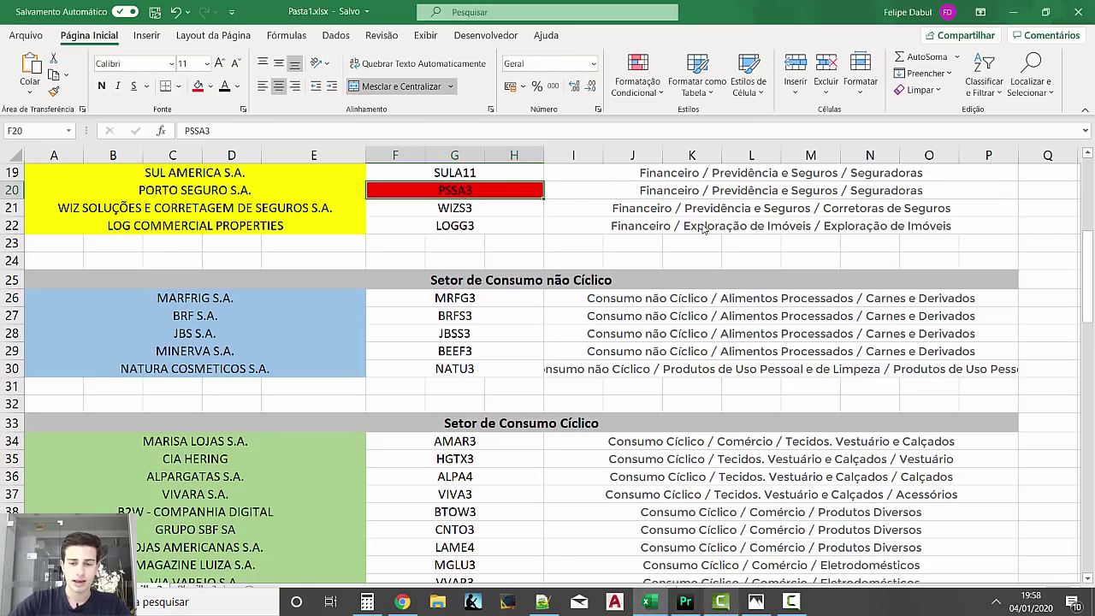
key(alt+Tab)
text(BRFS3)
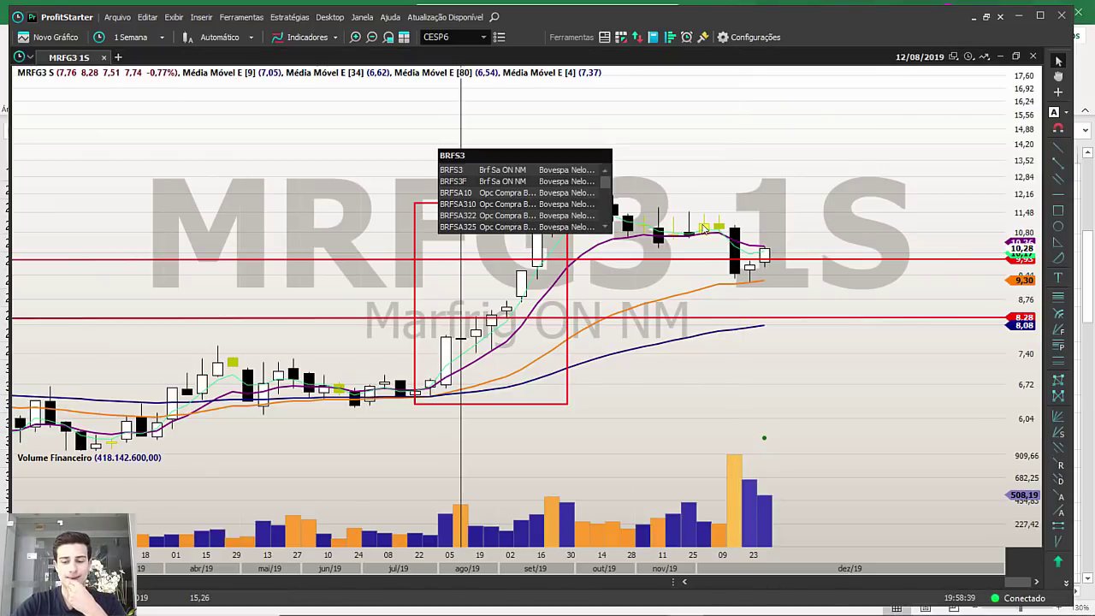
key(Return)
scroll(703, 229, up, 10)
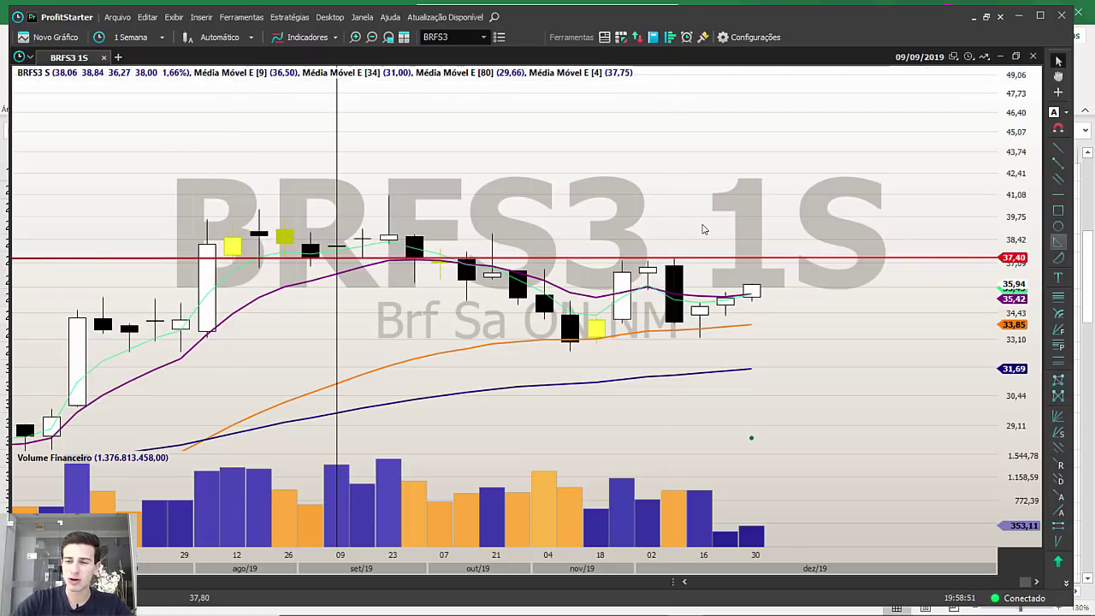
Draw a triangle on the BRFS3 chart from 35,80 on 25/11/2019 up to just above 42,41 over the December candles.
click(1058, 243)
click(621, 286)
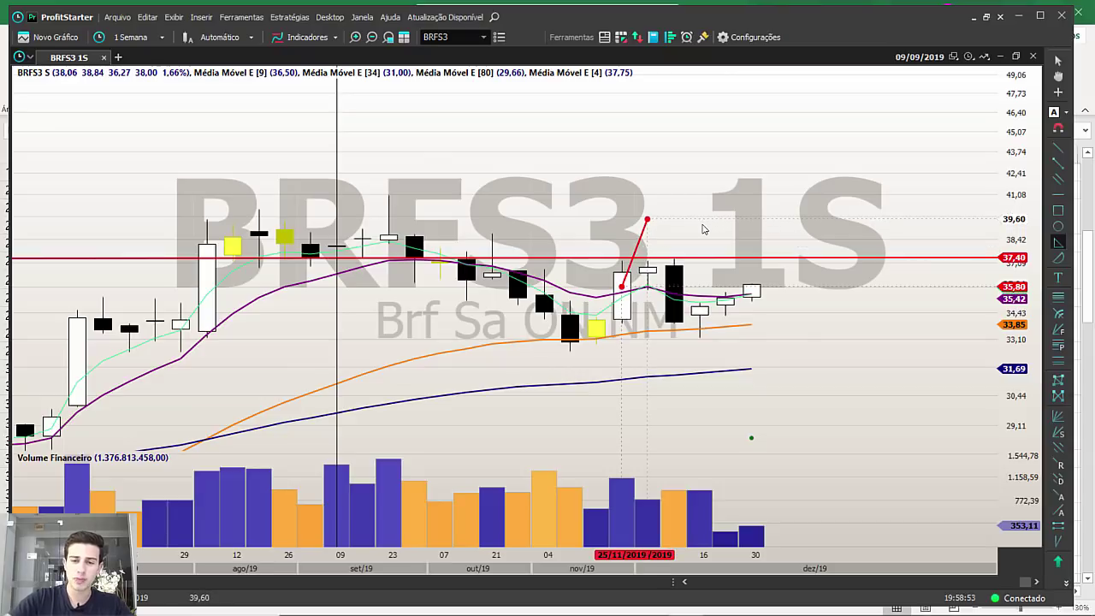
click(647, 166)
click(700, 167)
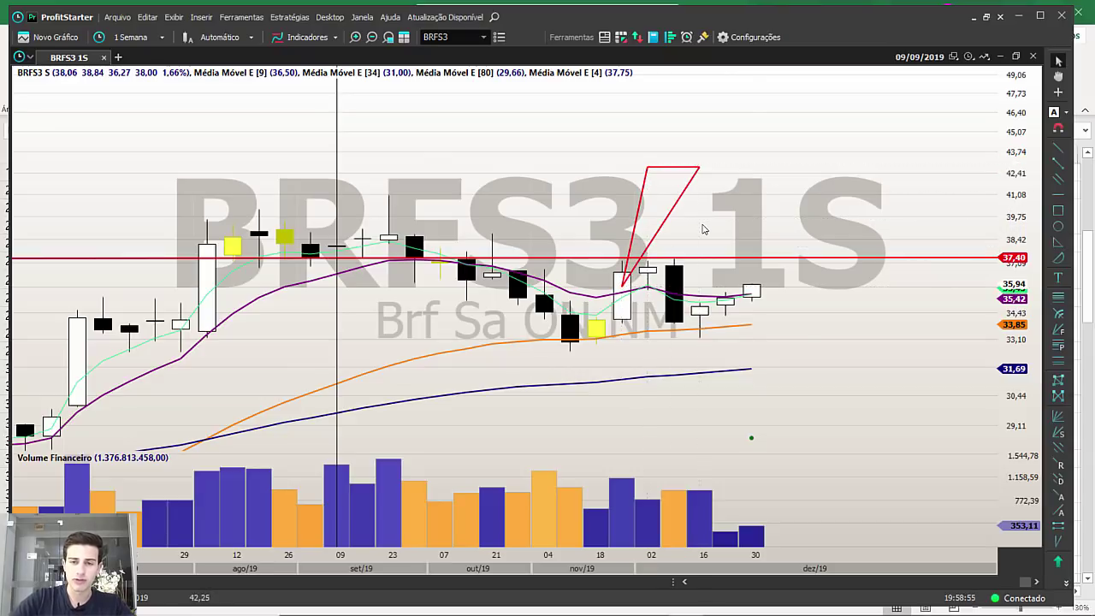
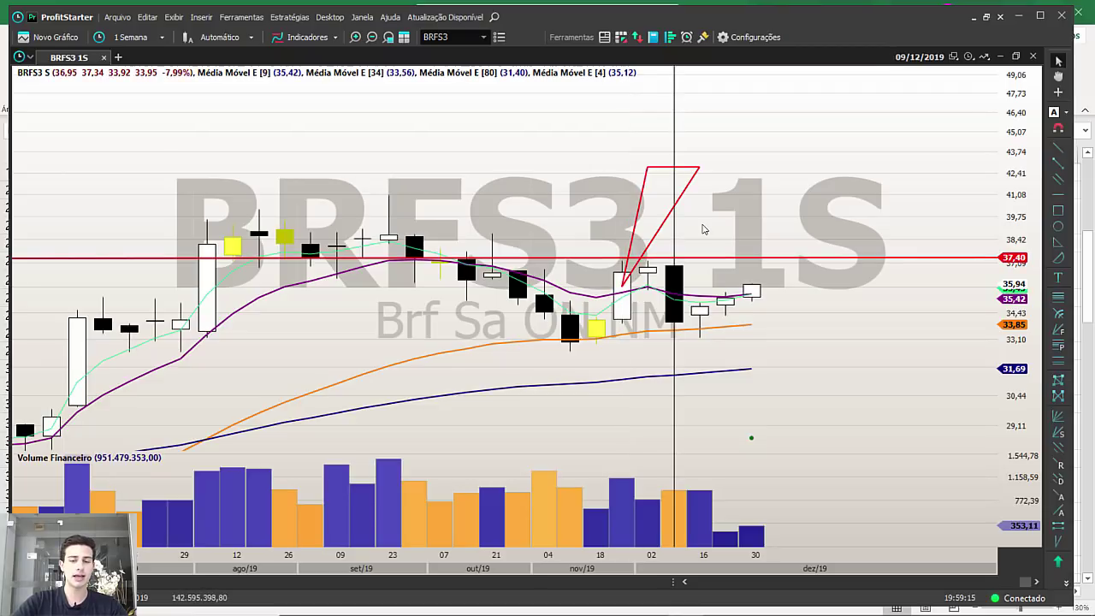
Check the next ticker in the Excel watchlist and load the JBSS3 weekly chart, focused on the candles since August 2019.
key(alt+Tab)
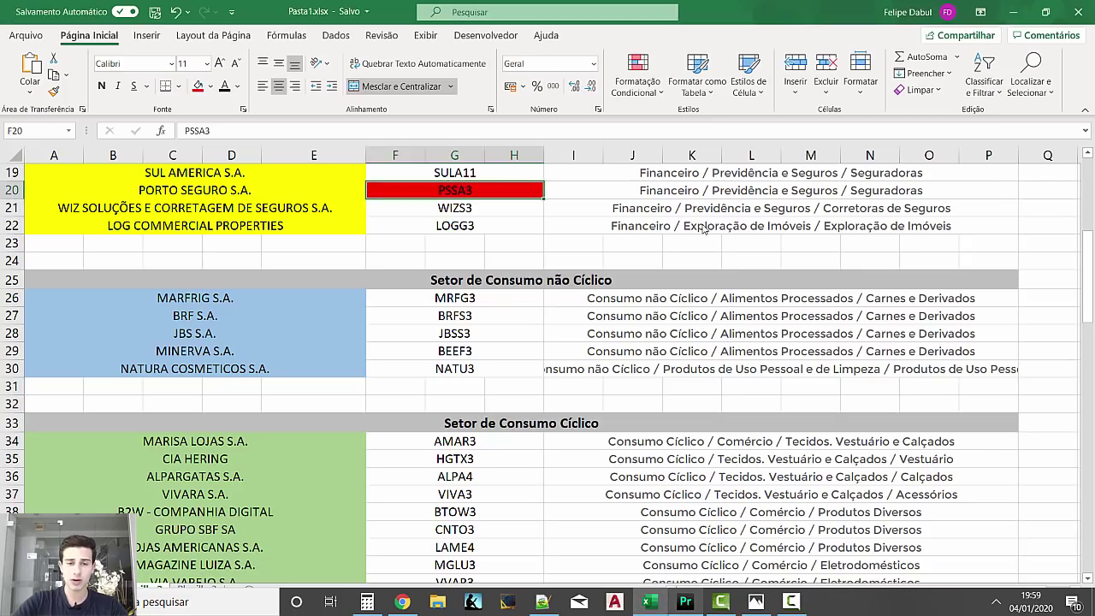
key(alt+Tab)
text(JBSS3)
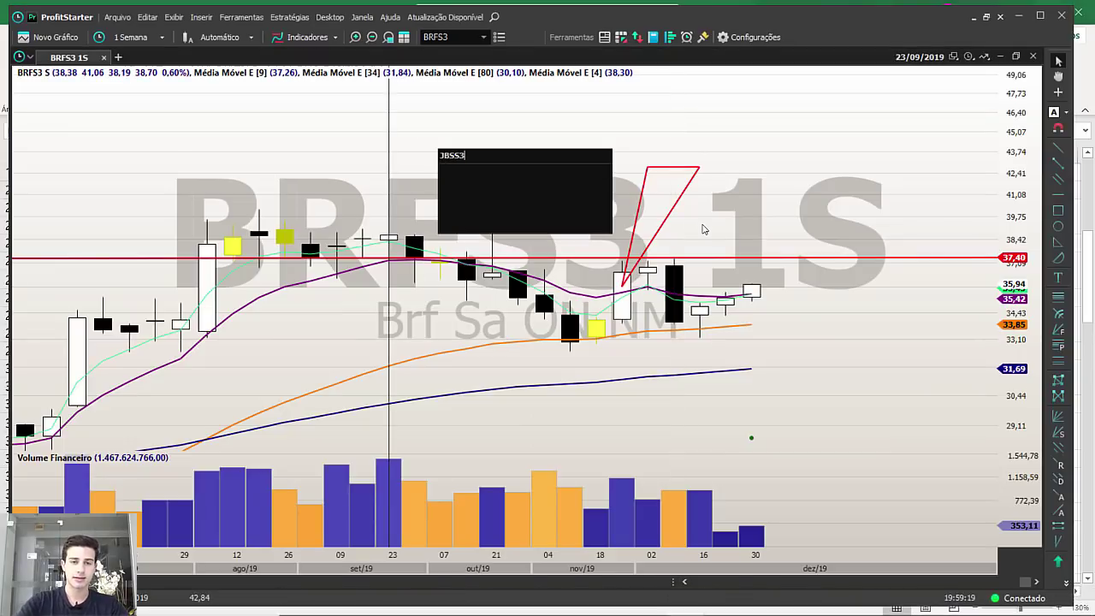
key(Return)
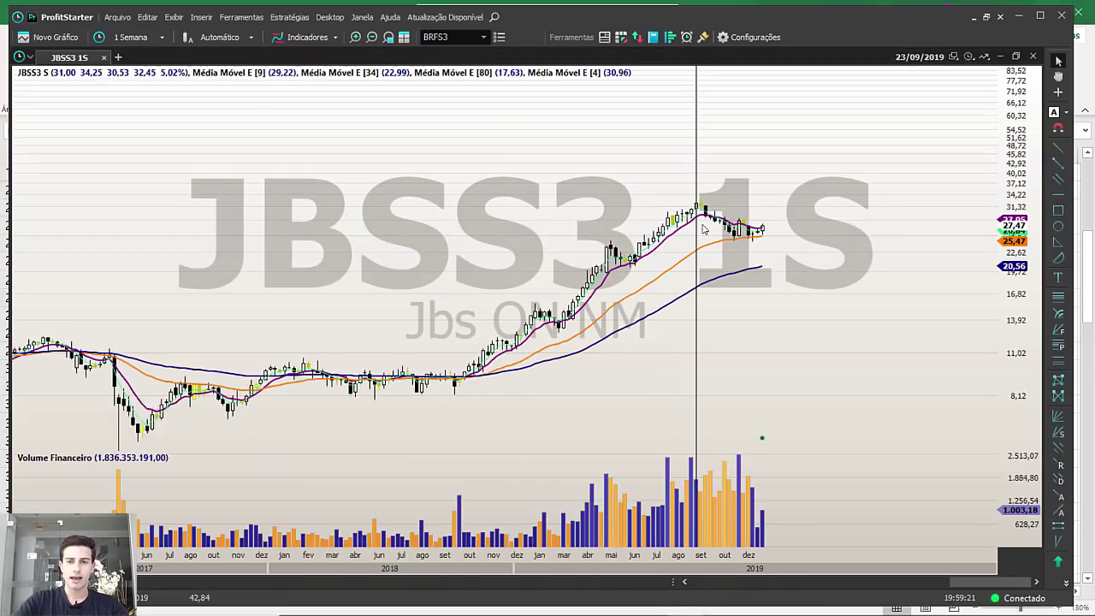
scroll(703, 229, up, 2)
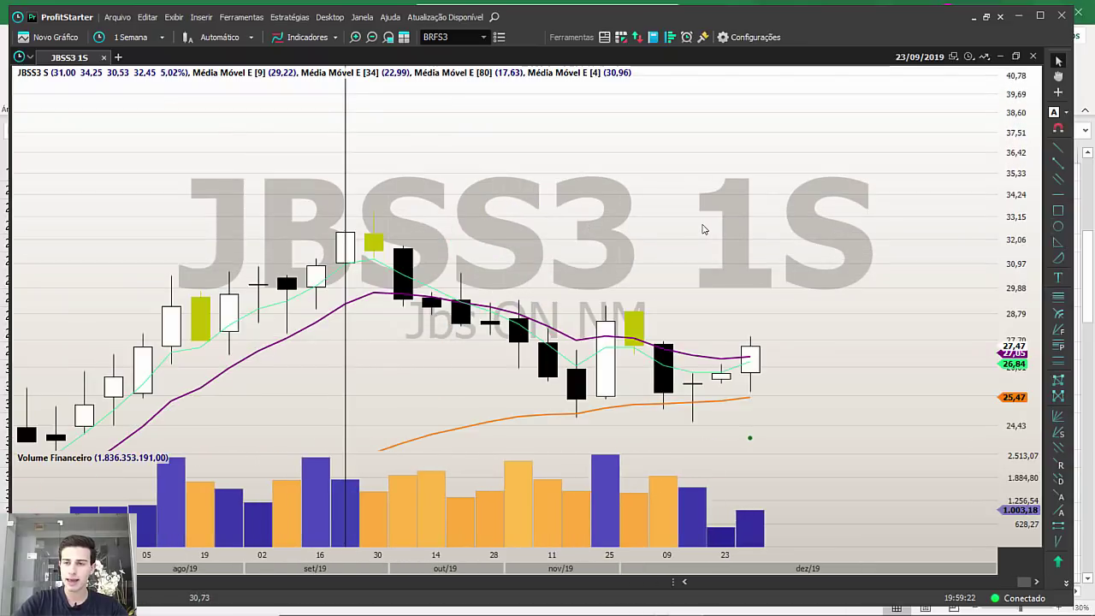
Place a horizontal resistance line at 29,17 on the JBSS3 chart, at the late-November candle's high.
click(1058, 195)
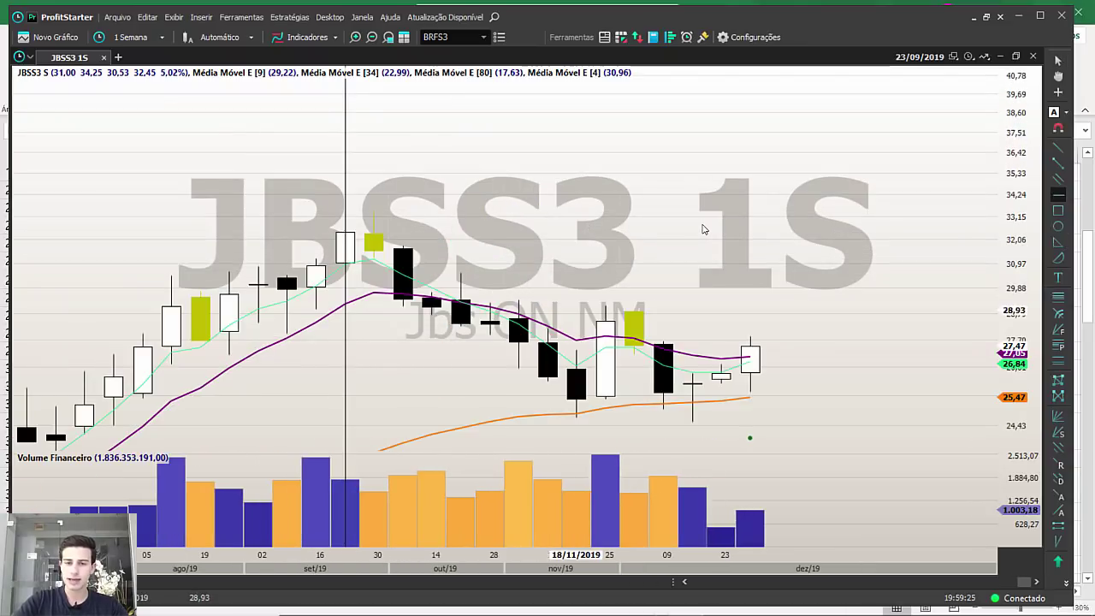
click(605, 305)
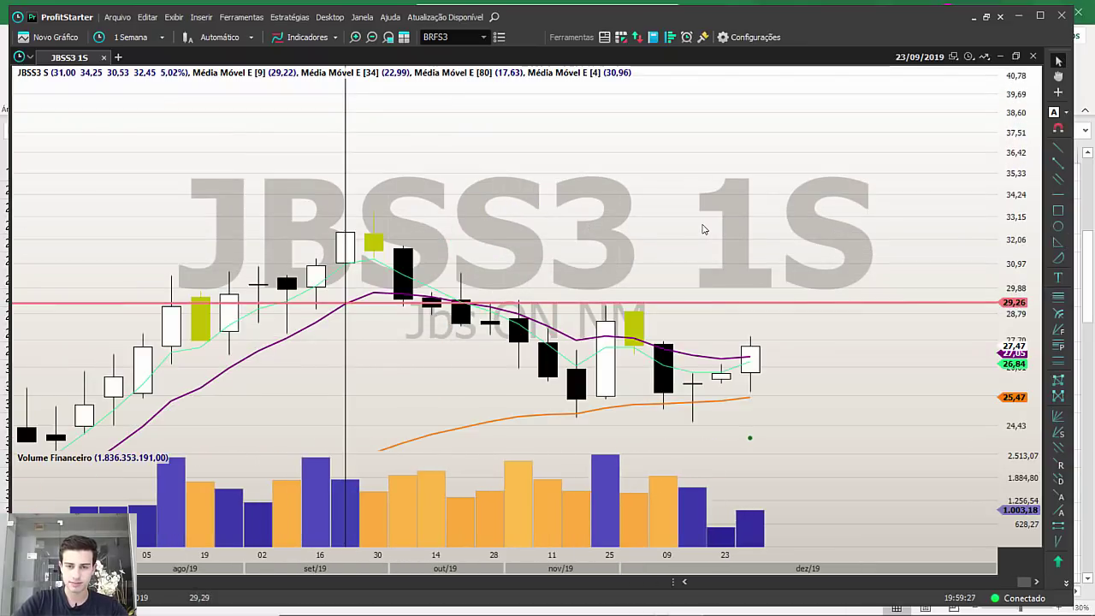
click(702, 229)
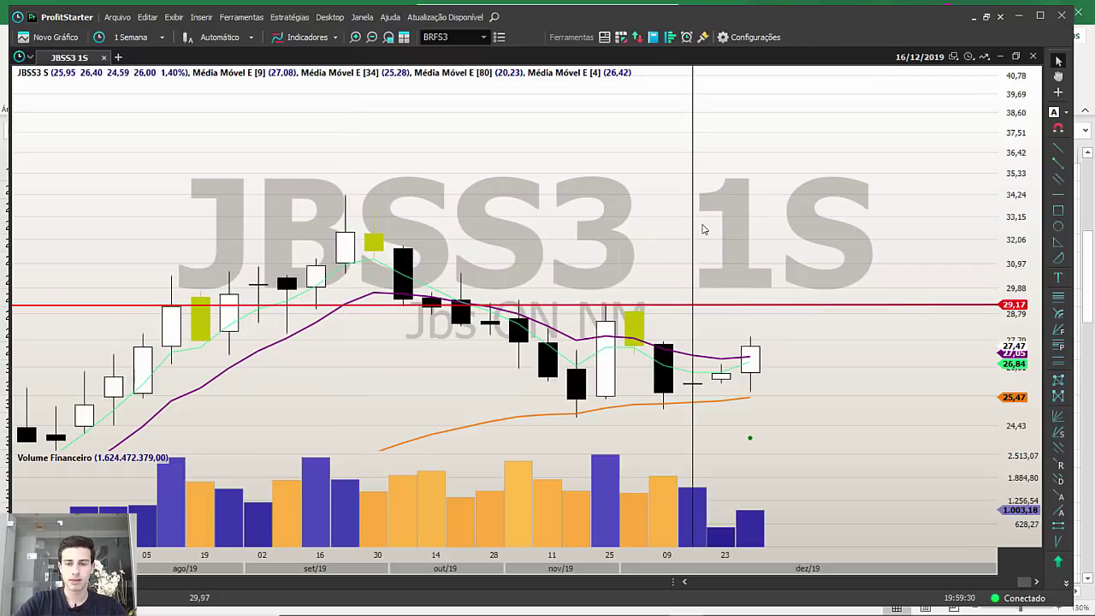
Check the next ticker in the Excel watchlist and load the BEEF3 weekly chart.
key(alt+Tab)
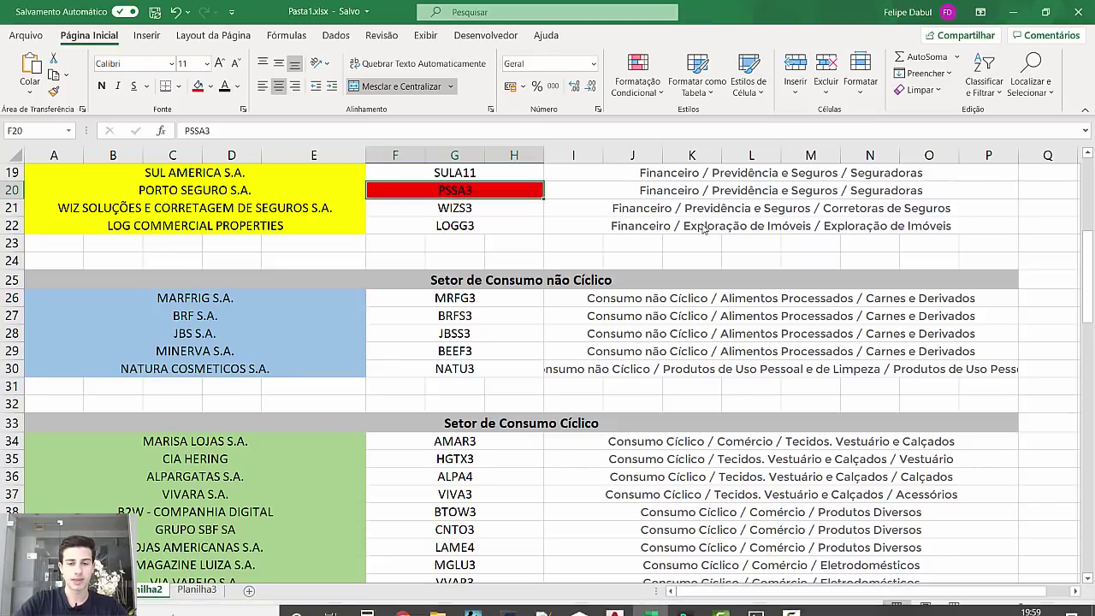
key(alt+Tab)
text(BEEF3)
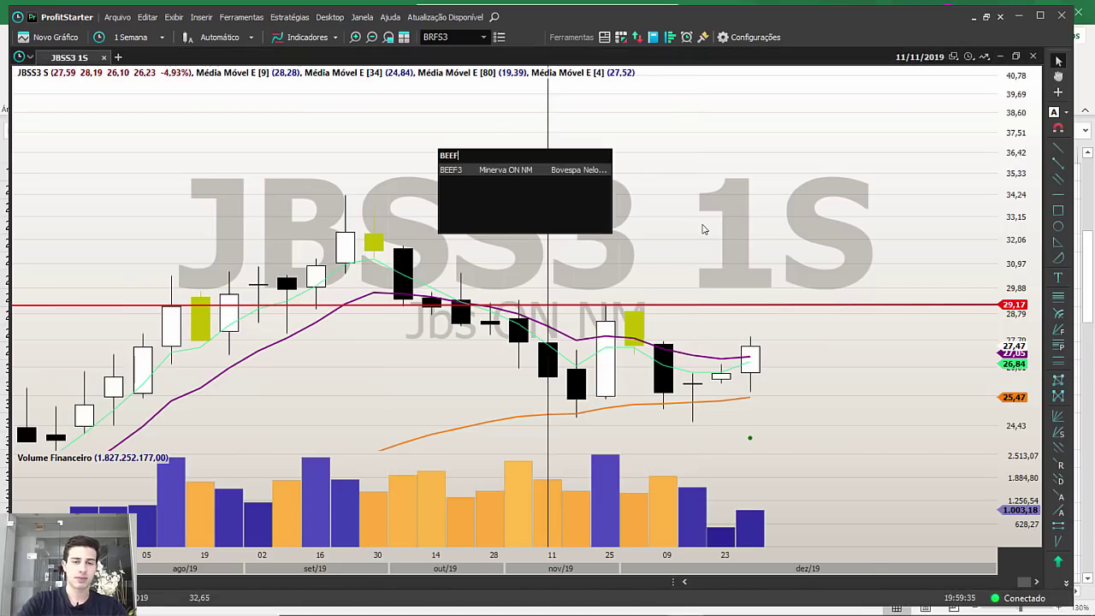
key(Return)
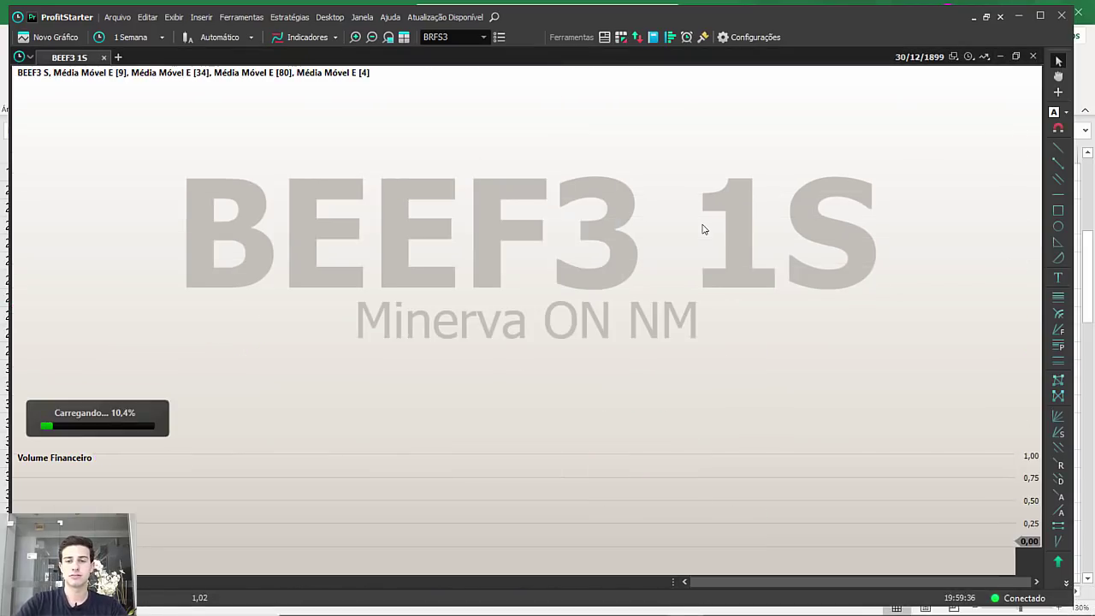
Check the BEEF3 weekly chart, then look up BEEF3 on the Fundamentus site and examine its fundamental indicators, starting with P/L.
scroll(703, 229, up, 5)
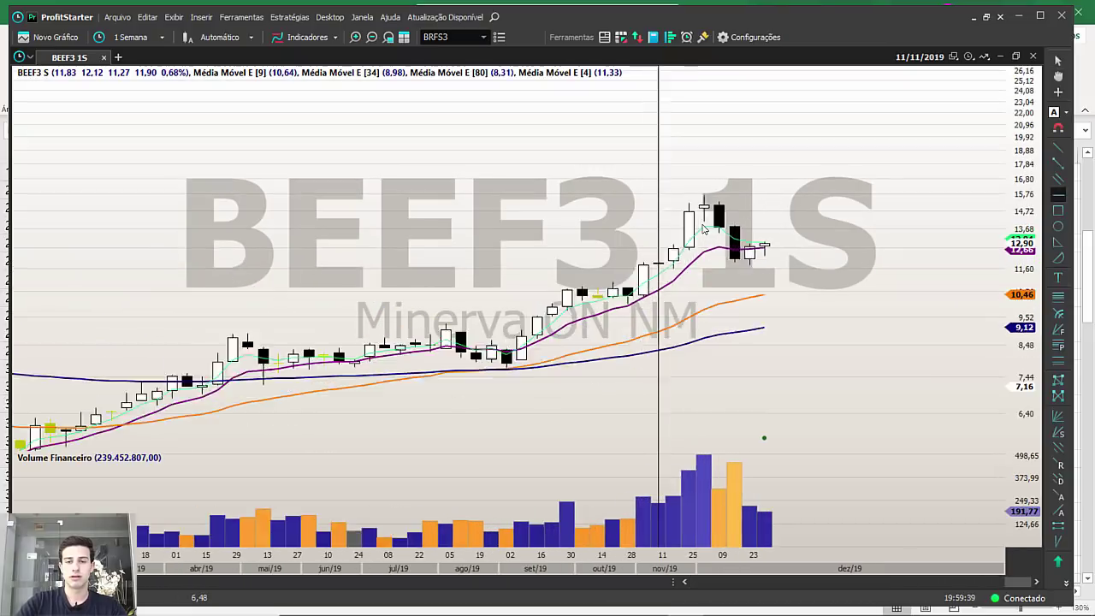
scroll(703, 229, down, 3)
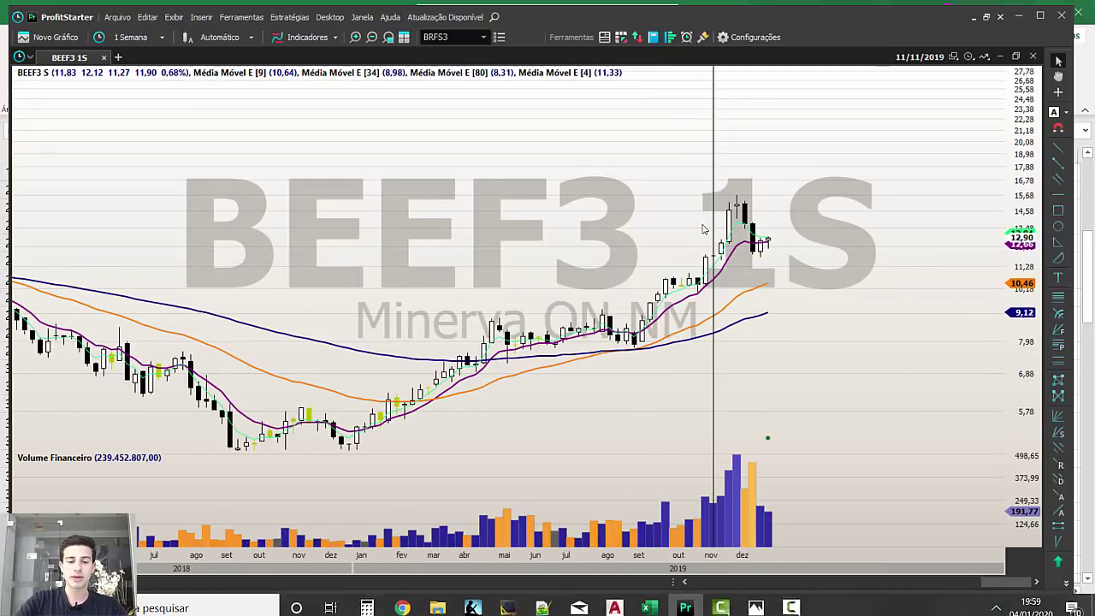
key(alt+Tab)
text(BEEF3)
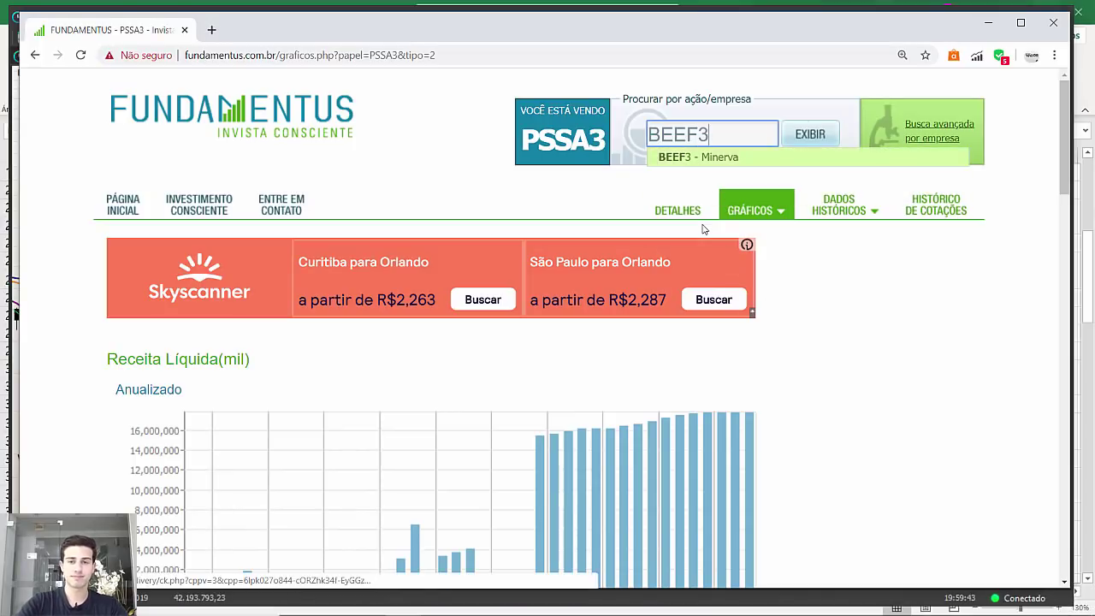
key(Return)
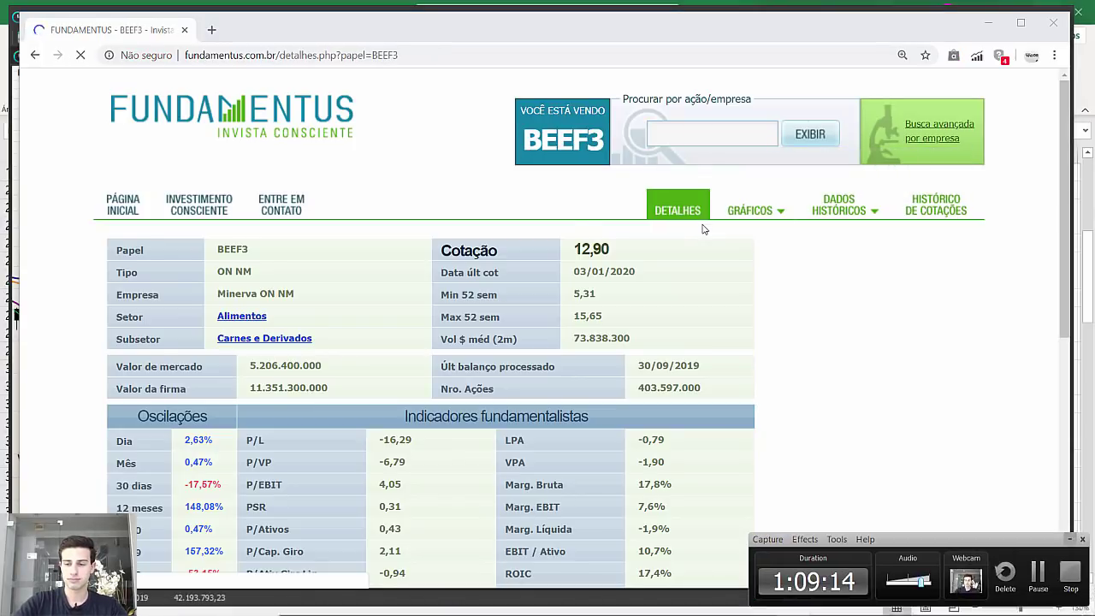
scroll(703, 229, down, 3)
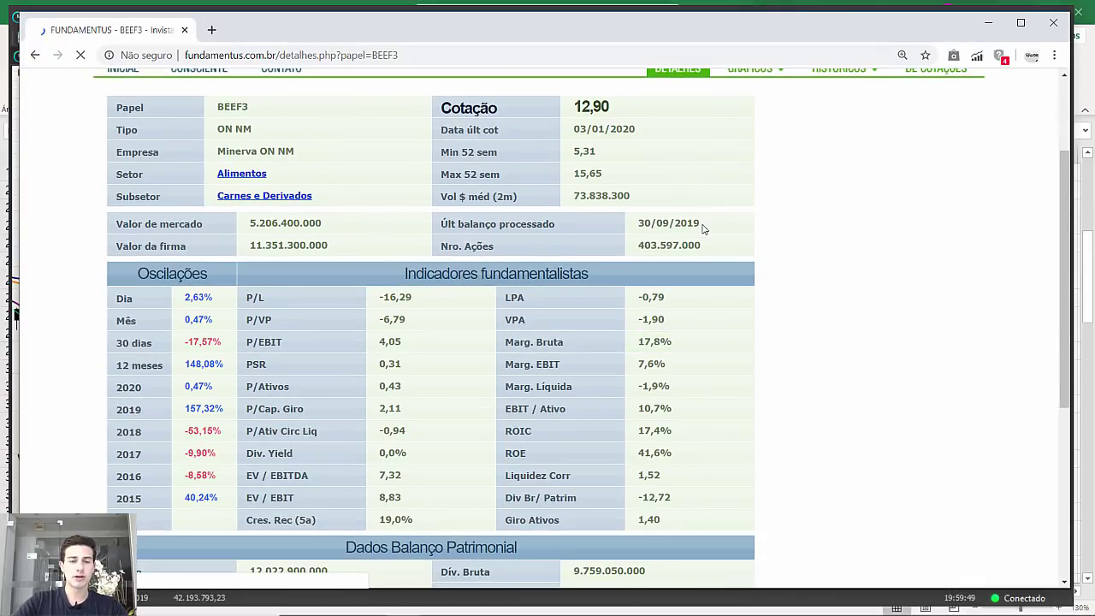
drag(379, 296, 412, 297)
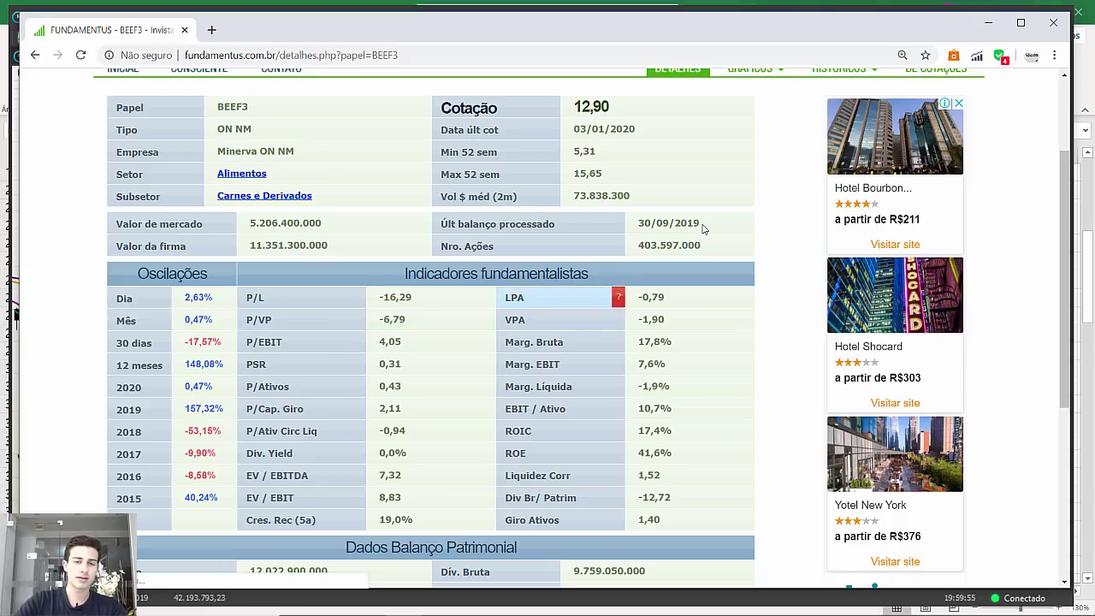
Open BEEF3's balance sheet charts (Balanço patrimonial) and examine the debt and net equity (Patrimônio Líquido) history.
scroll(702, 228, up, 2)
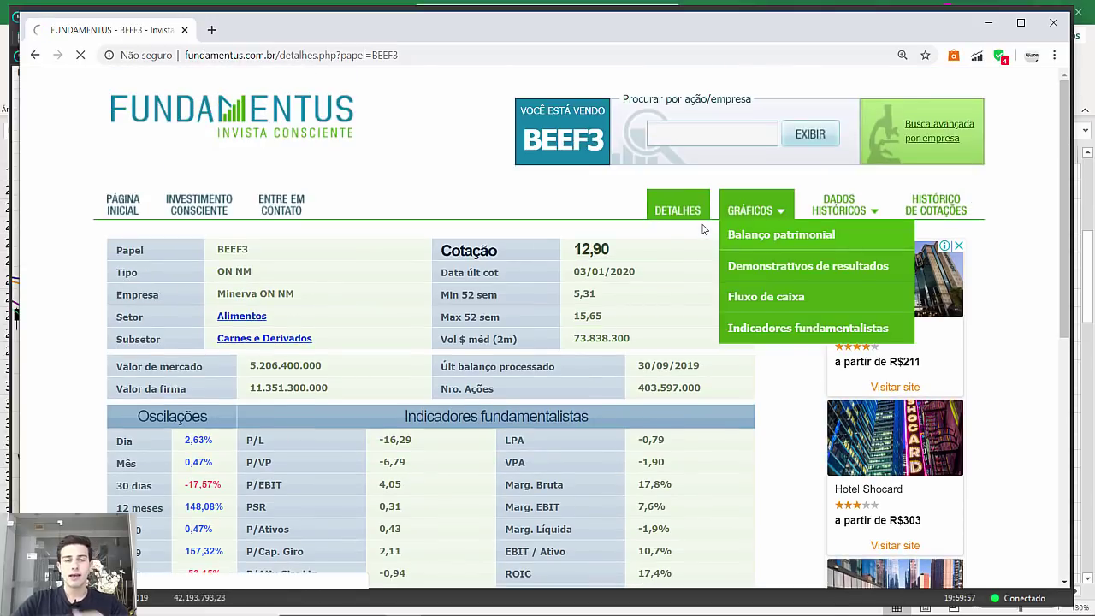
scroll(704, 228, down, 8)
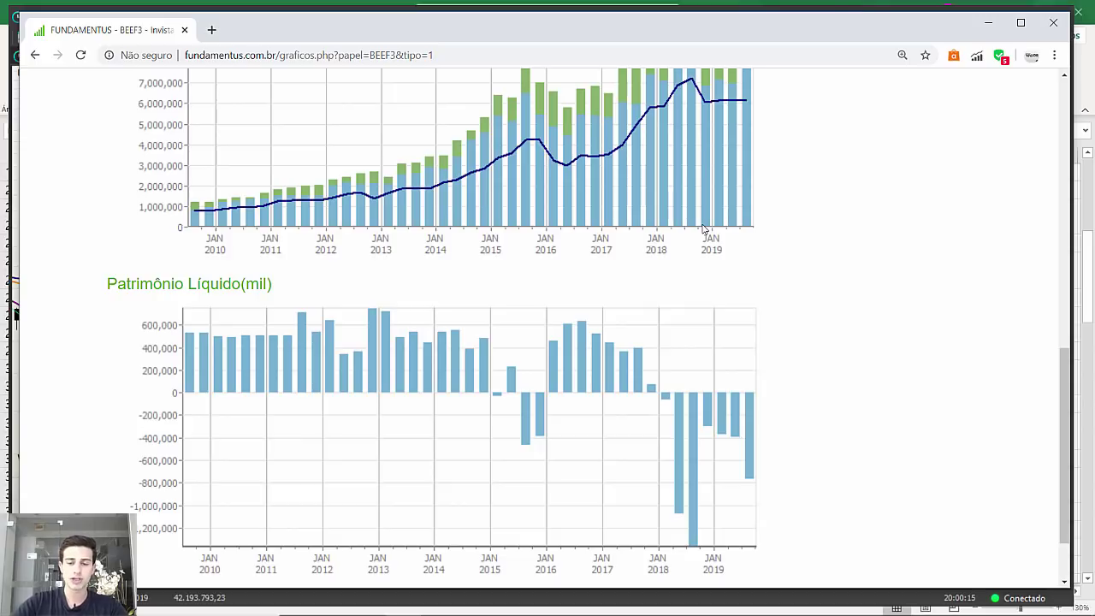
Switch back to ProfitStarter and place a horizontal line at 5,91 on the BEEF3 weekly chart.
key(alt+Tab)
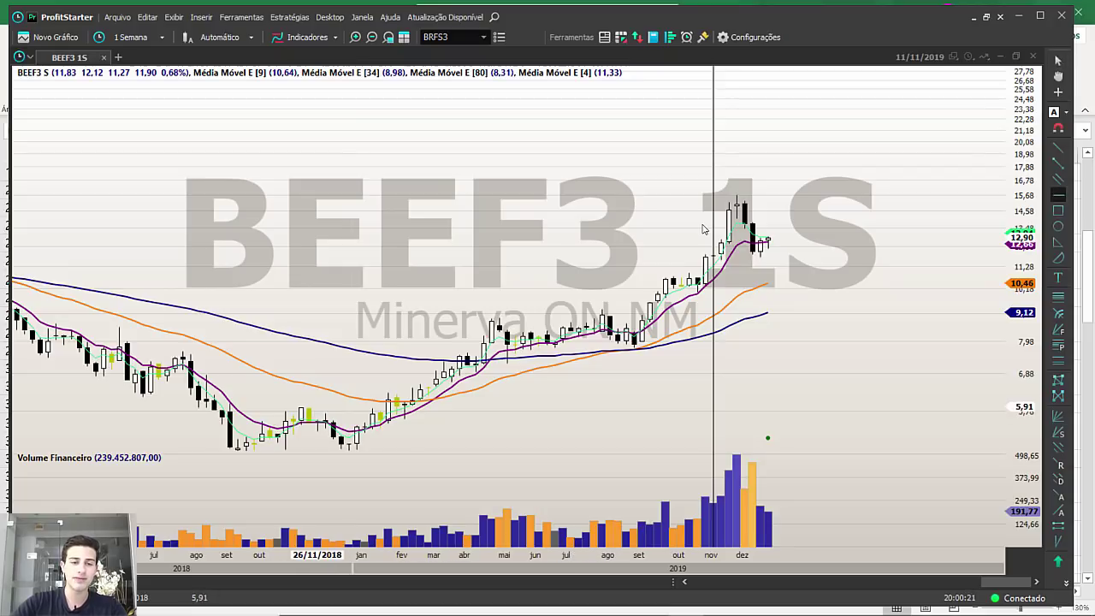
click(713, 407)
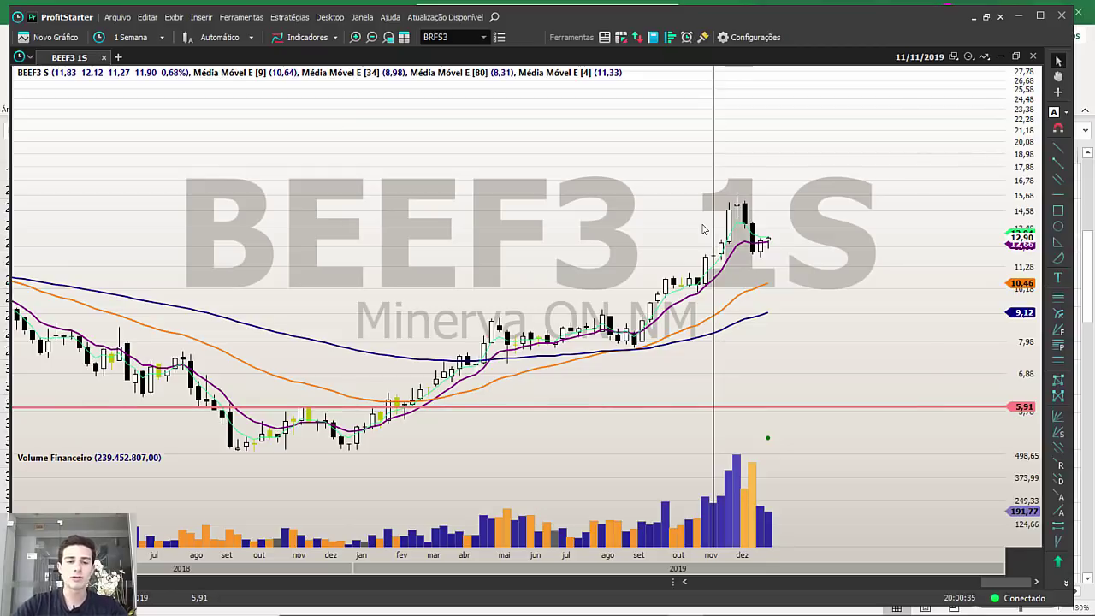
drag(768, 324, 768, 306)
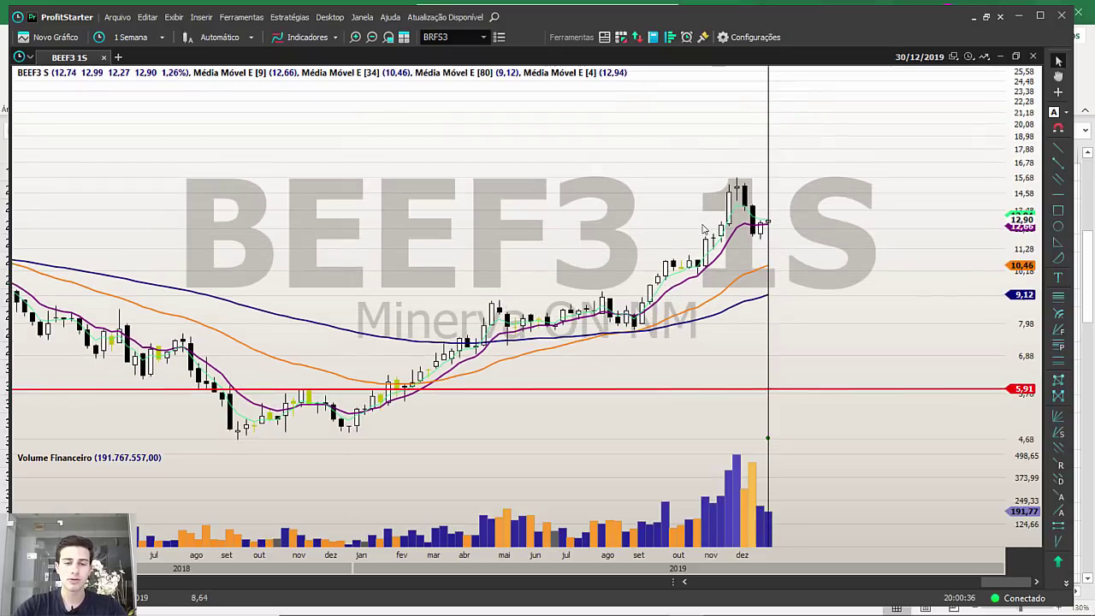
Draw a narrow triangle on the BEEF3 chart from 8,41 on 08/07/2019 up to about 11,69 above the early-2019 candles.
scroll(703, 229, up, 5)
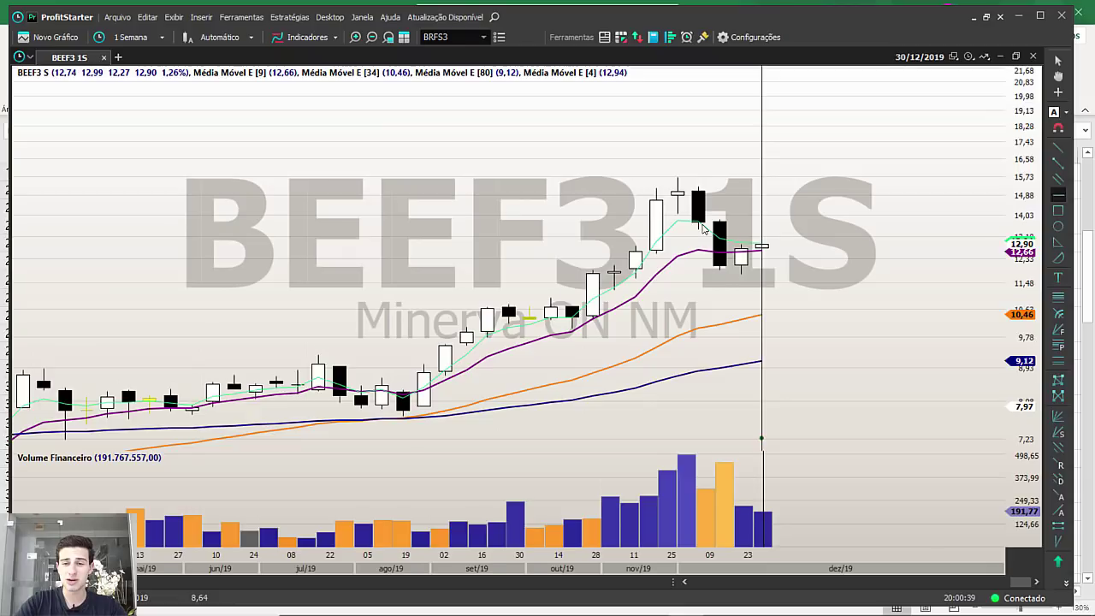
scroll(703, 229, up, 1)
scroll(703, 230, up, 1)
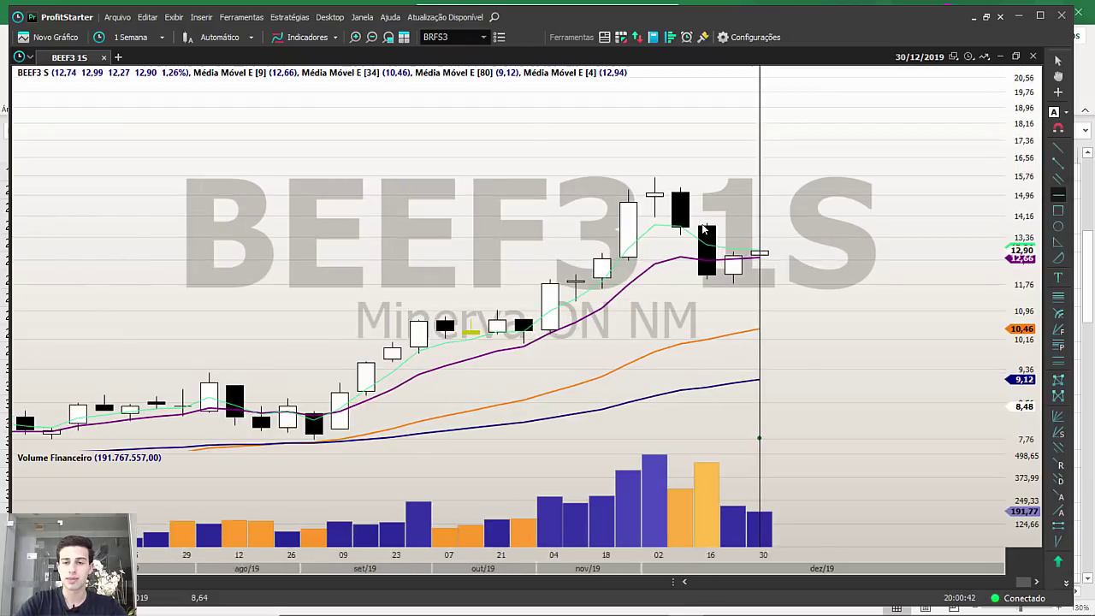
scroll(703, 229, up, 1)
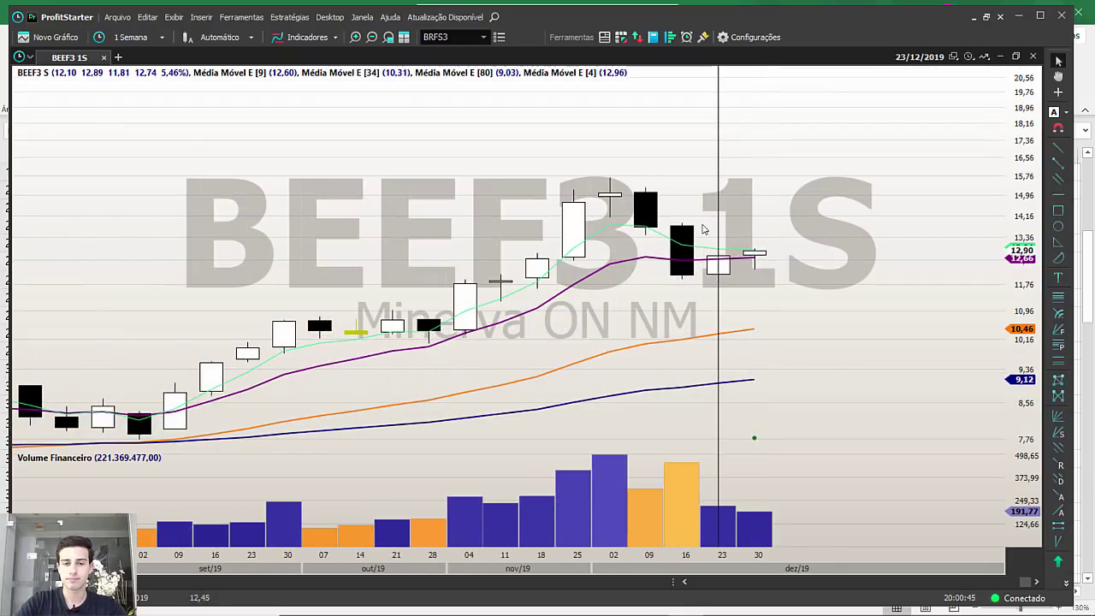
scroll(703, 228, down, 5)
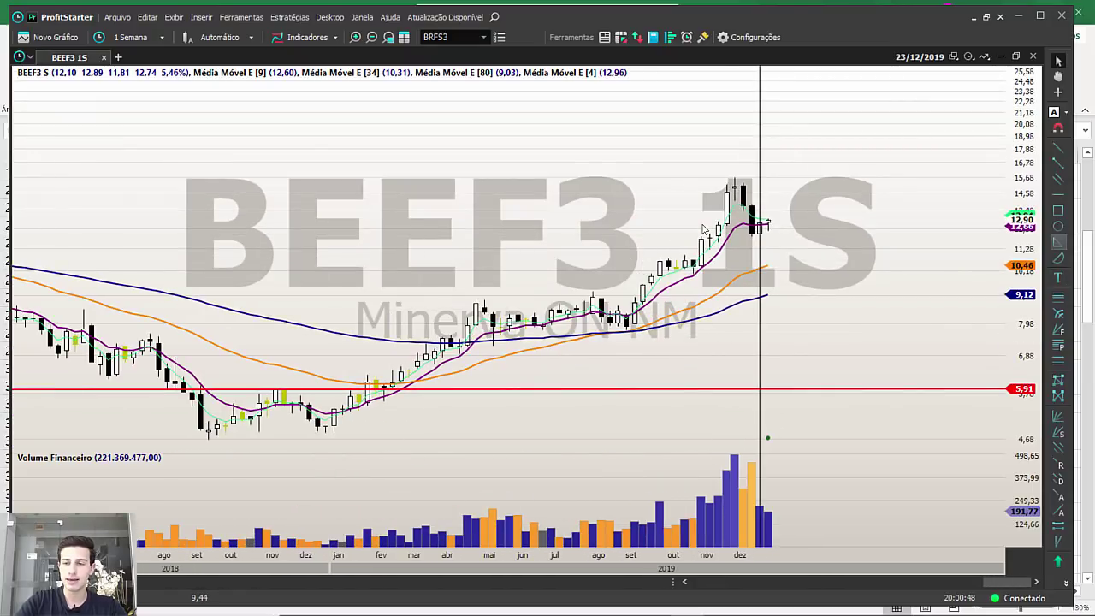
click(557, 311)
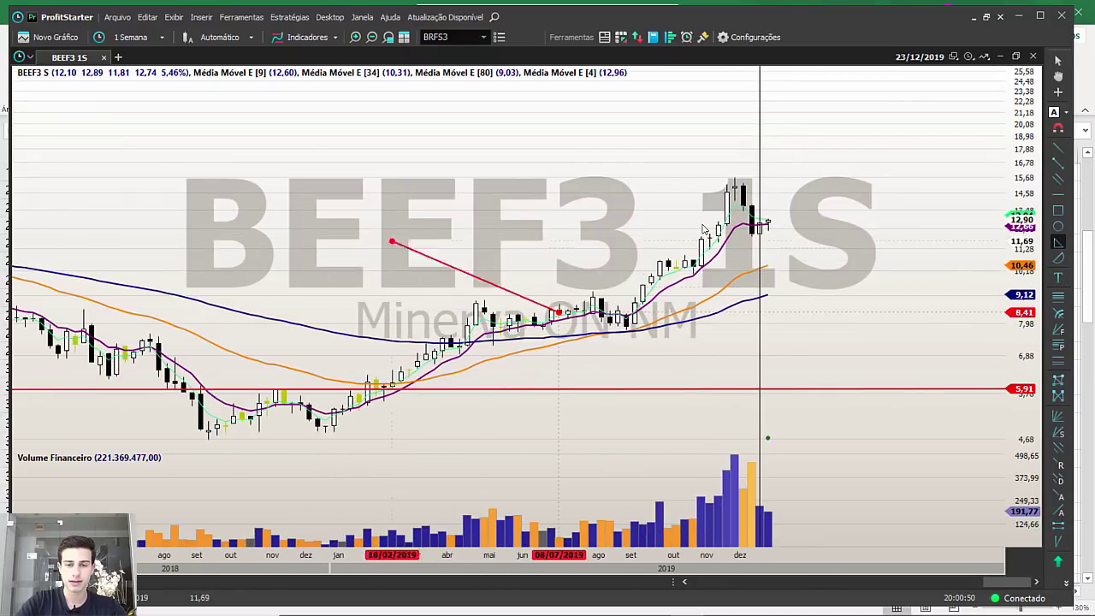
click(367, 230)
click(342, 242)
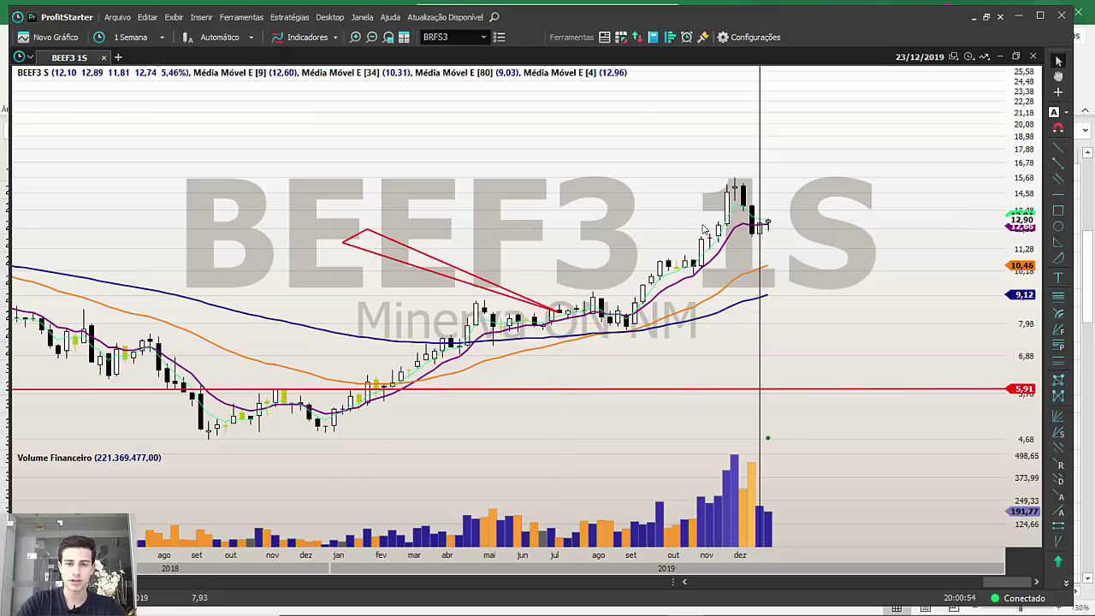
Measure BEEF3's rises to the December 2019 high from the September 2019 low and from the 05/11/2018 candle.
drag(634, 325, 743, 171)
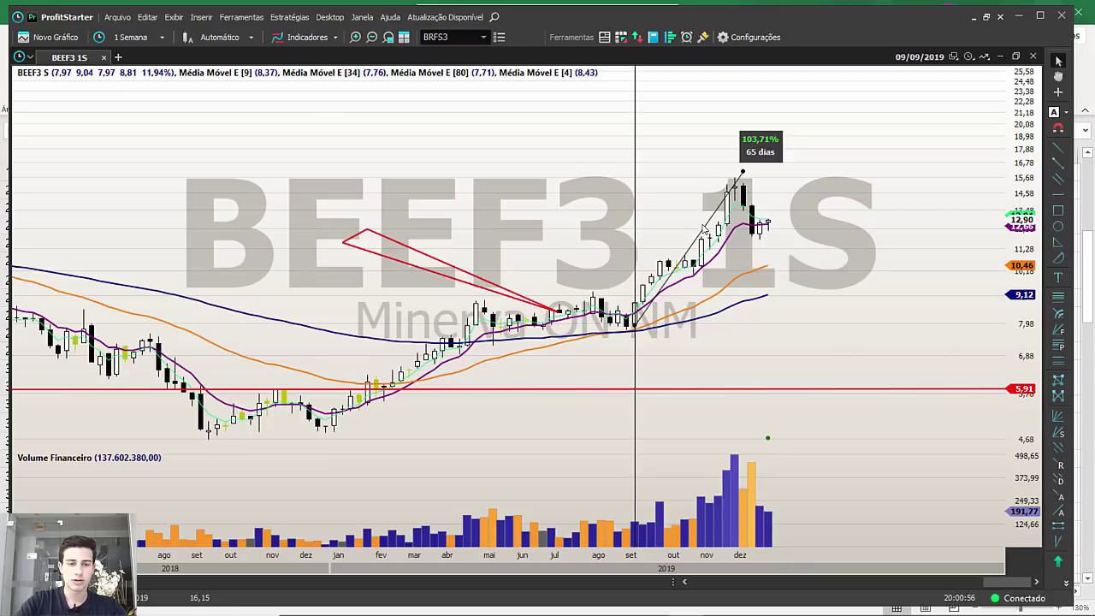
drag(635, 325, 267, 393)
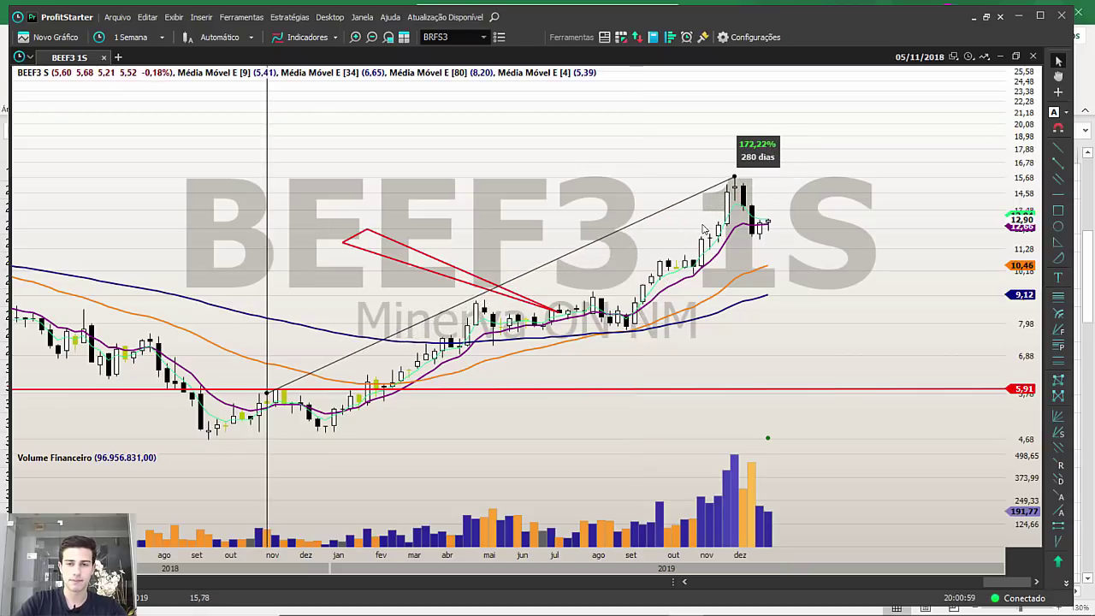
drag(734, 176, 734, 173)
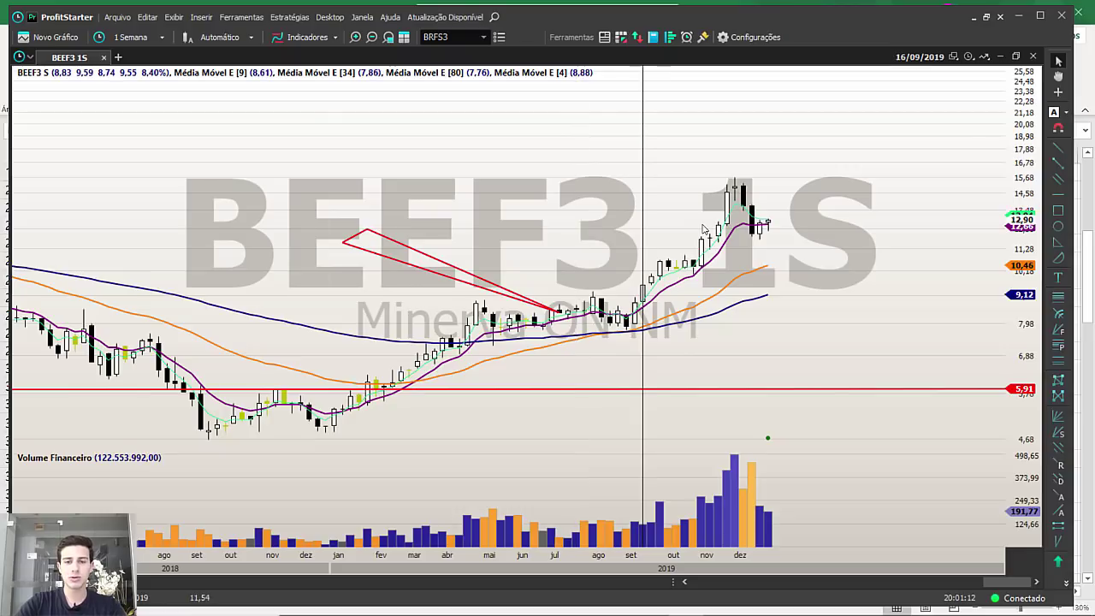
Draw a triangle on the BEEF3 chart from 12,98 on 23/12/2019 up to 15,37 on 30/12/2019 and 15,28 one week further.
scroll(702, 225, up, 1)
scroll(702, 229, up, 5)
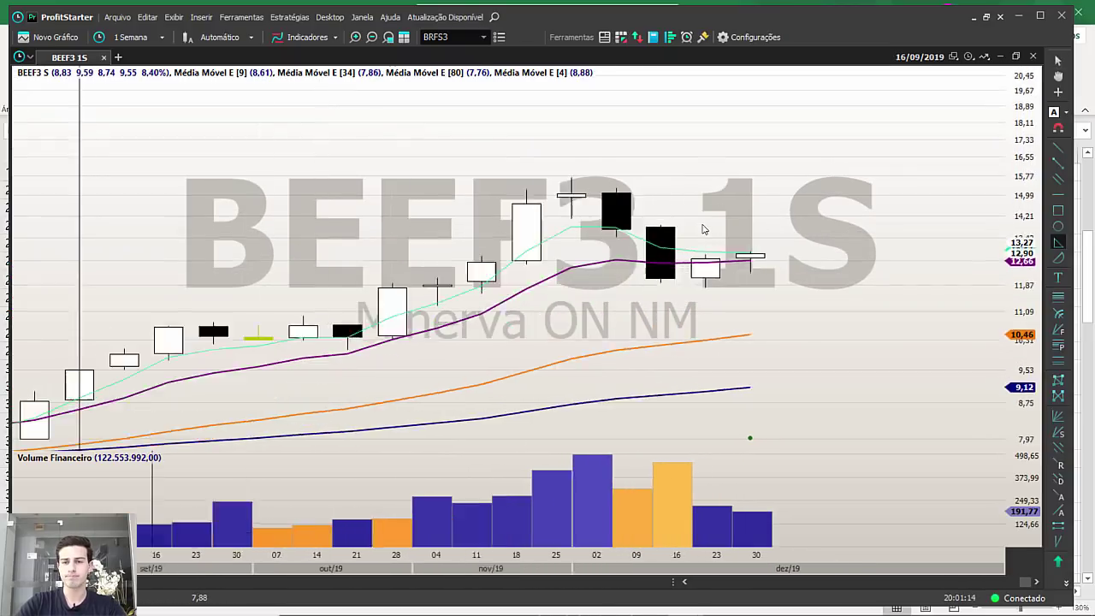
key(Escape)
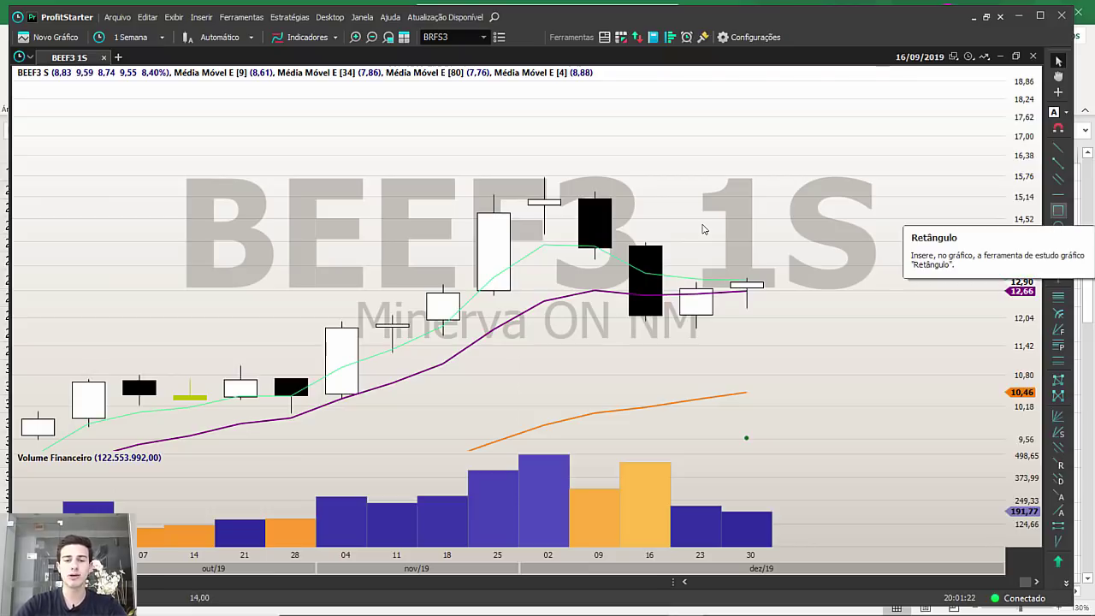
scroll(703, 229, down, 8)
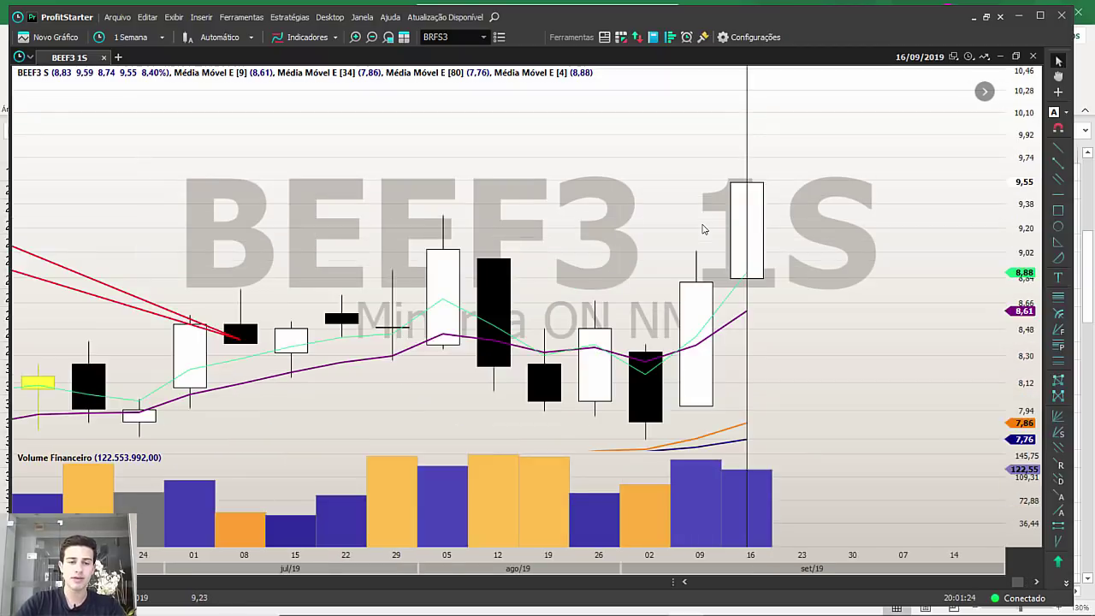
scroll(703, 229, up, 2)
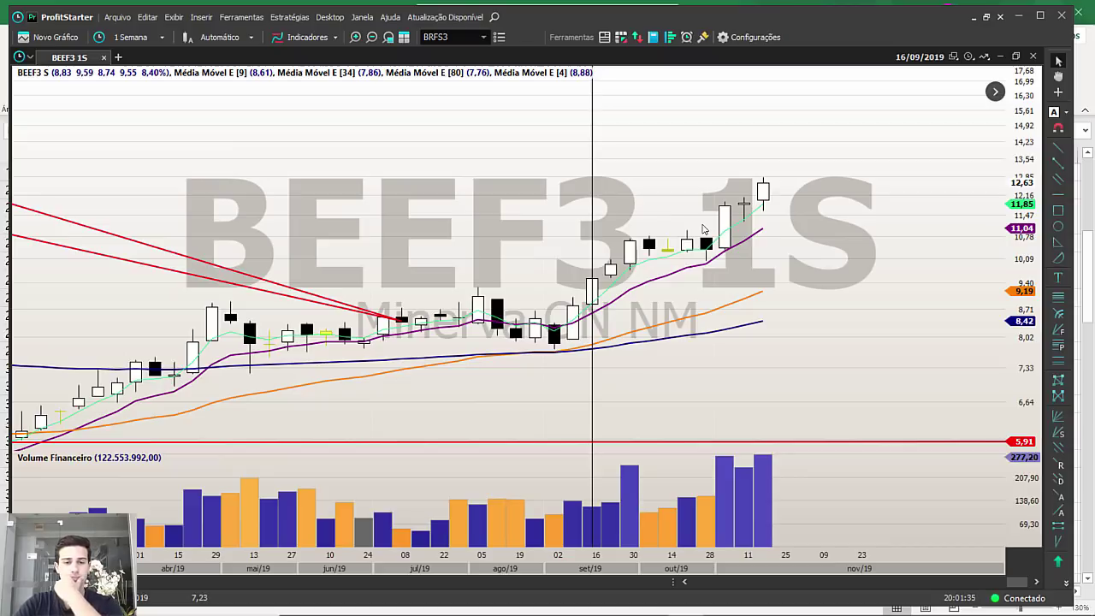
scroll(703, 230, down, 2)
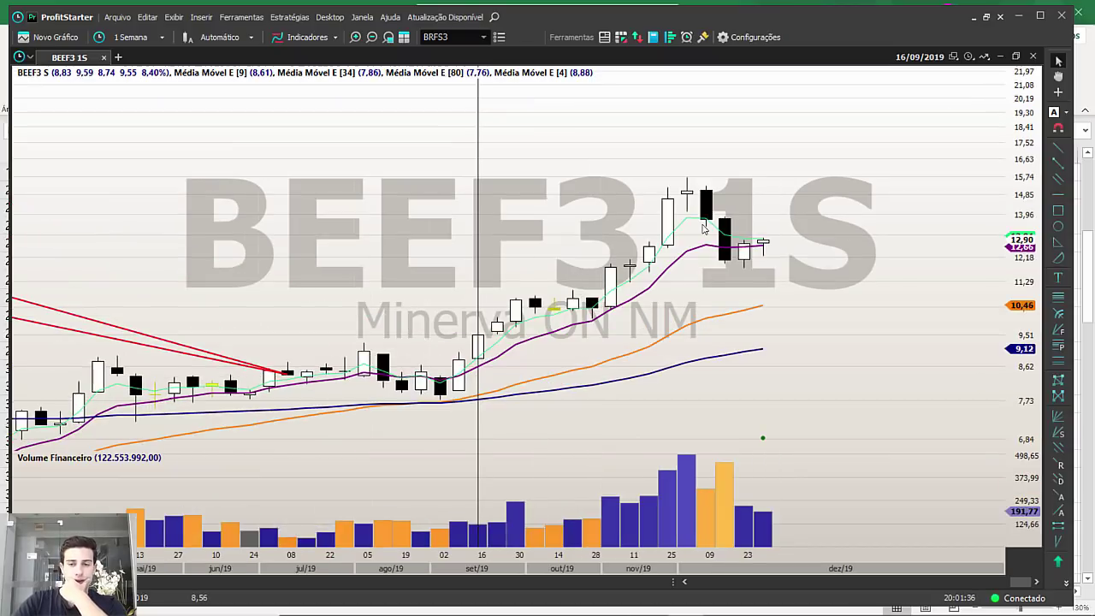
scroll(703, 227, up, 8)
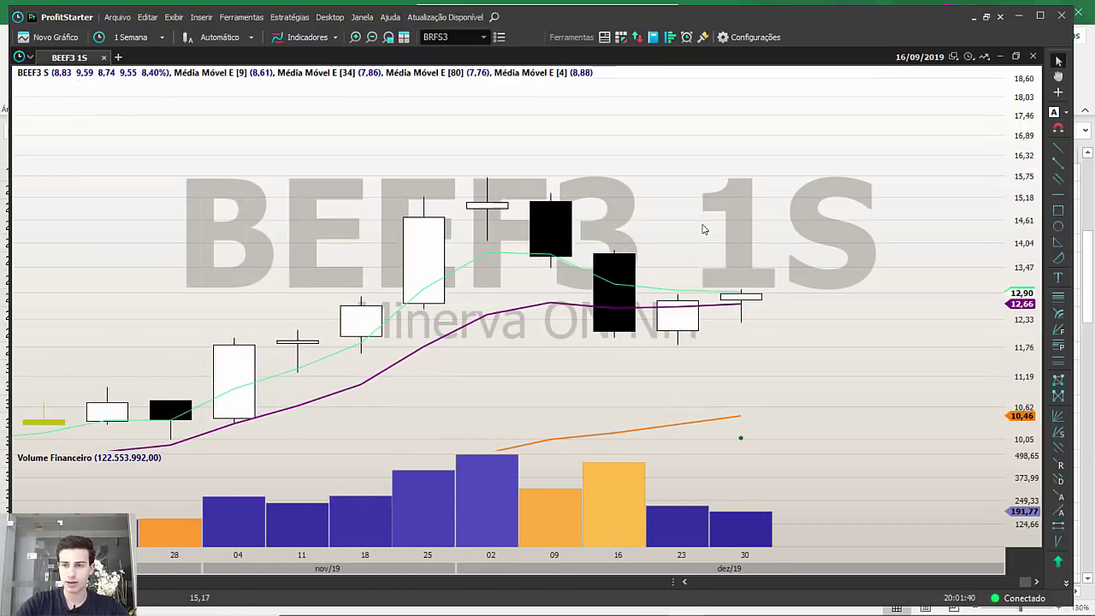
click(1058, 242)
click(677, 289)
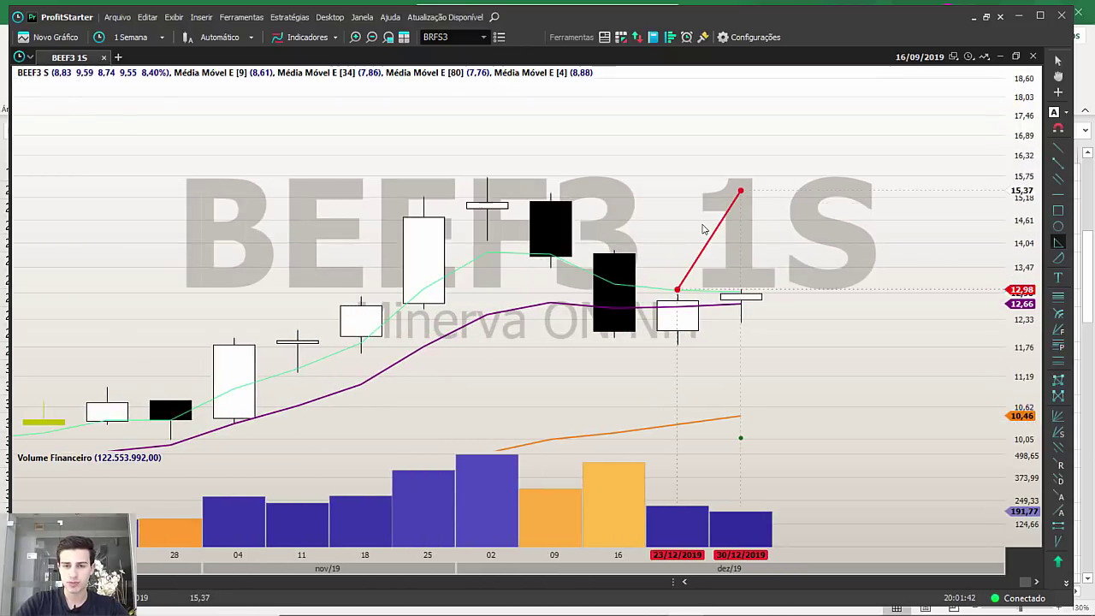
click(741, 190)
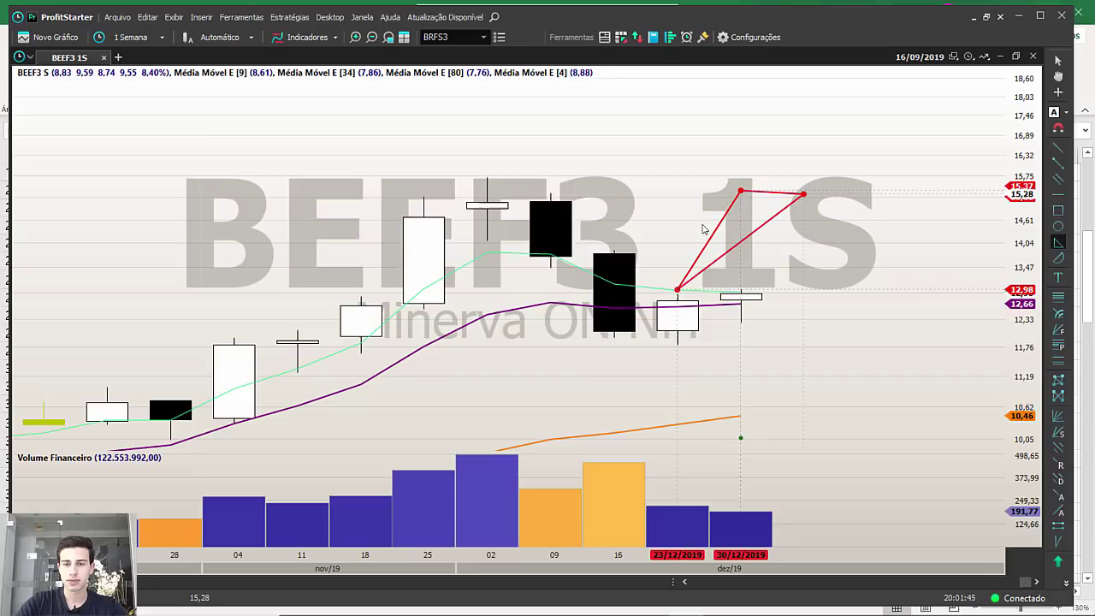
click(804, 194)
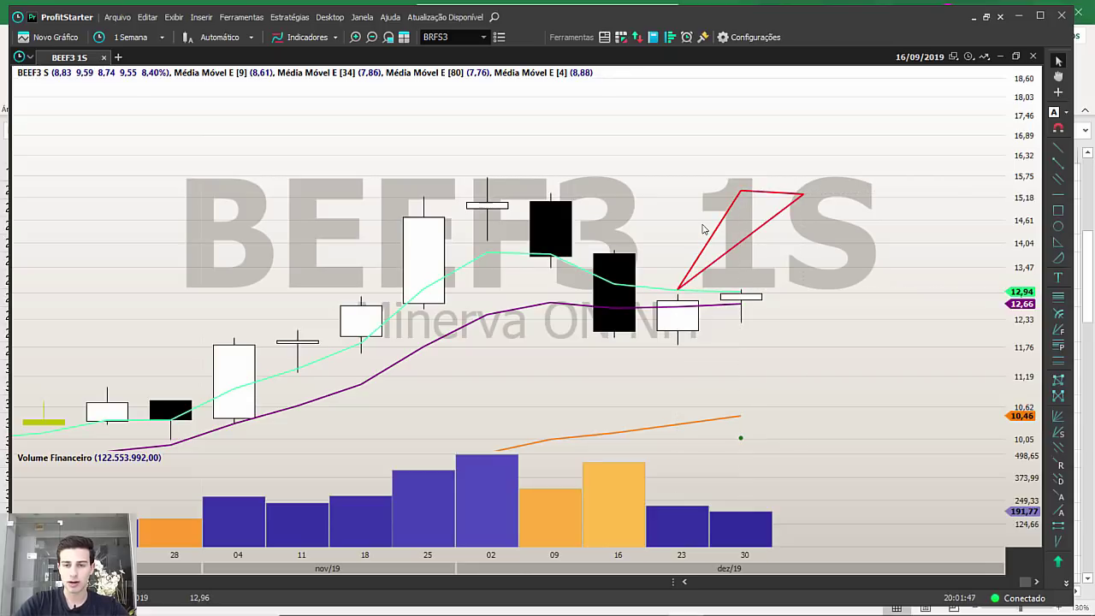
Measure the percentage drop from the high of the 30/12/2019 candle to the low of the 23/12/2019 candle.
drag(741, 291, 677, 344)
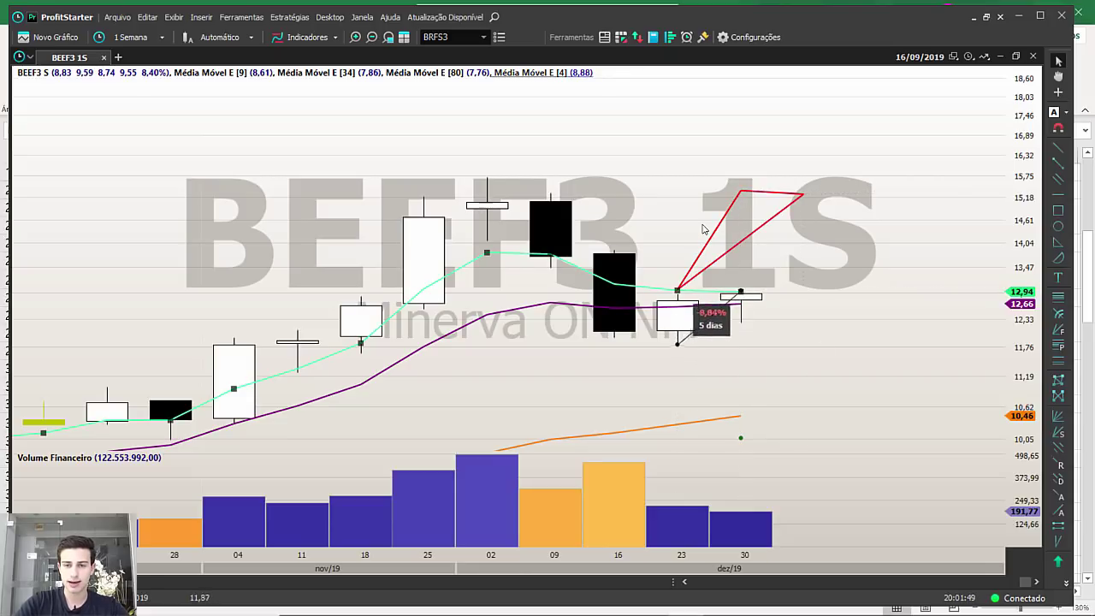
drag(741, 290, 678, 343)
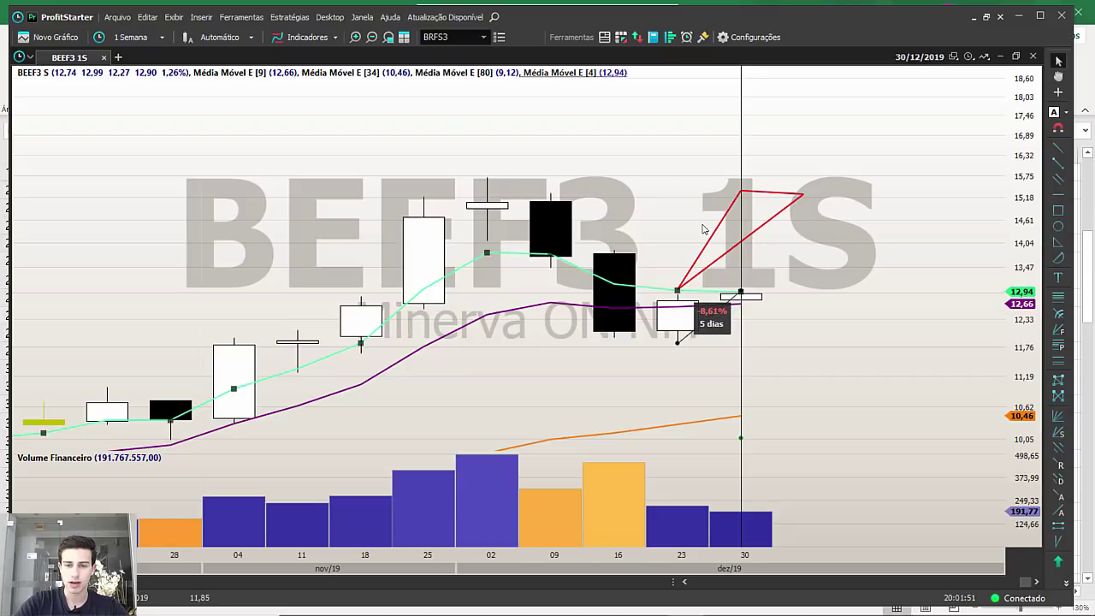
Add a price projection from the September 2019 low through the December high, based at 11,82, and measure from the last candle to the 19,71 level.
scroll(703, 229, down, 5)
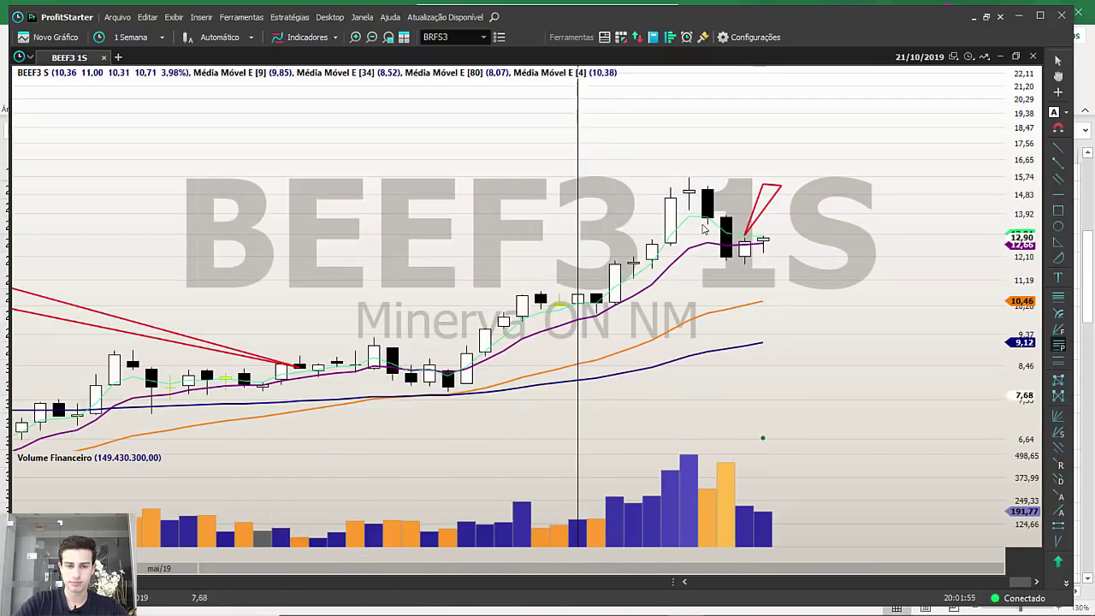
click(689, 178)
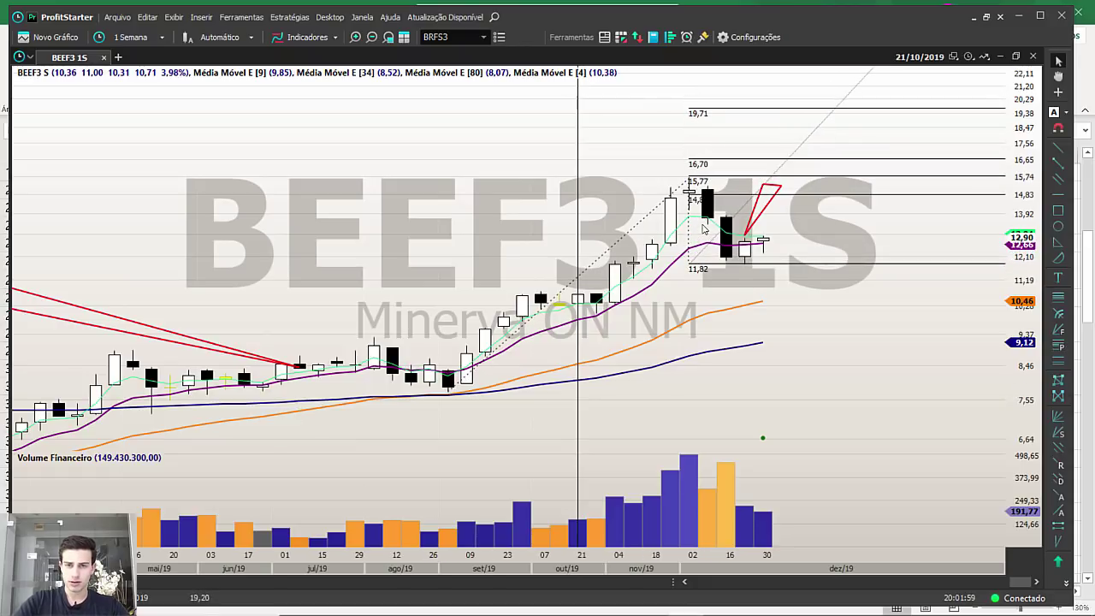
drag(762, 235, 762, 108)
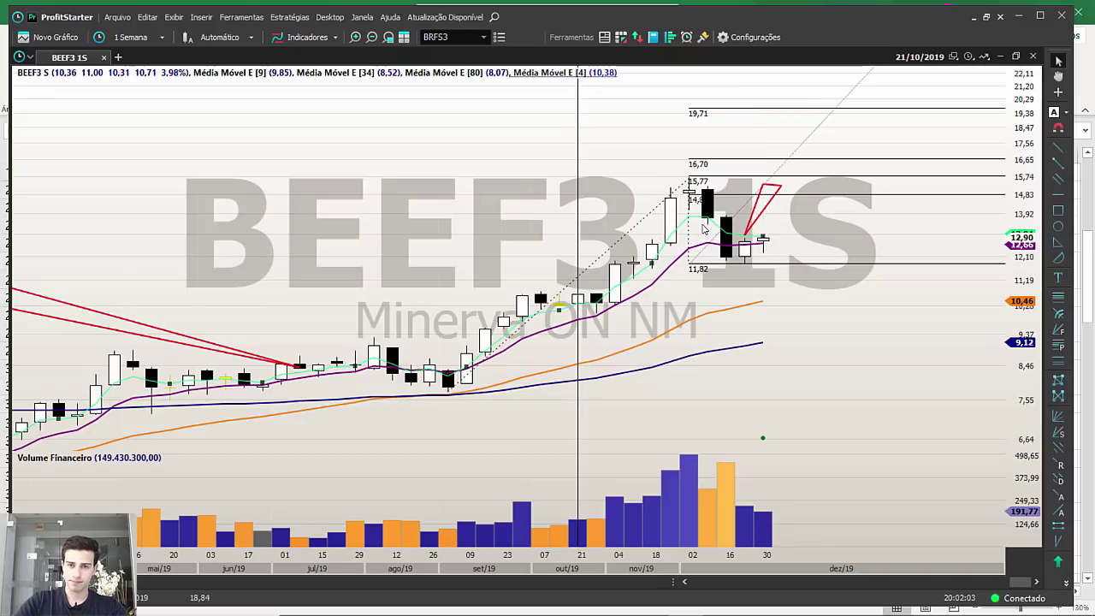
Advance the chart's vertical cursor four candles to 18/11/2019 and examine that week's values.
key(Right)
key(Right)
key(Right)
key(Right)
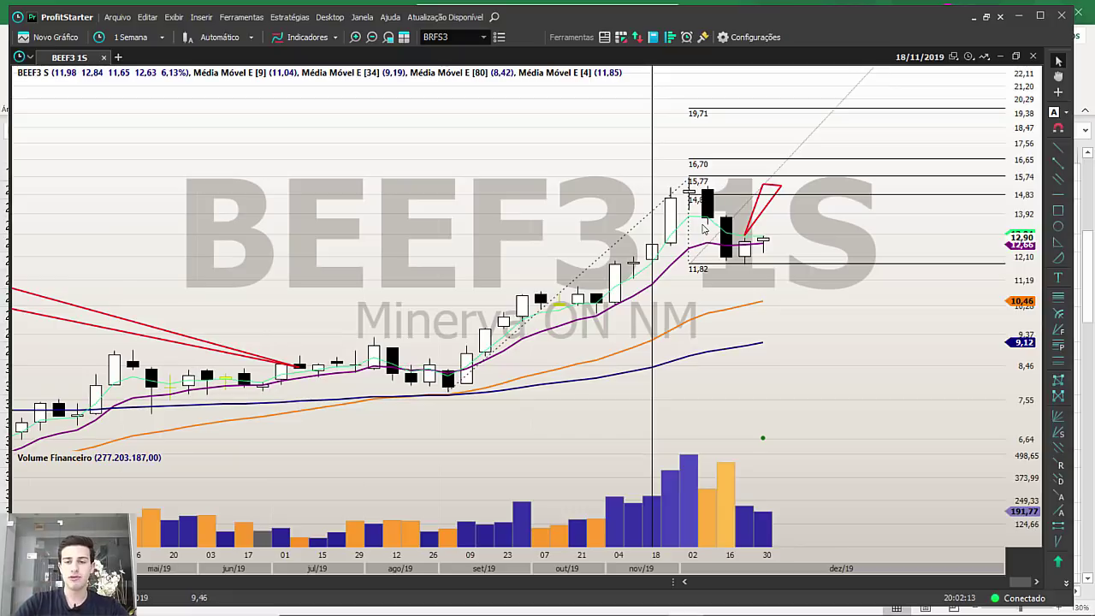
Draw rectangles on the BEEF3 chart around the late-April to September 2019 range and from 02/12/2019 onward between about 15,7 and 11,7.
scroll(703, 228, up, 3)
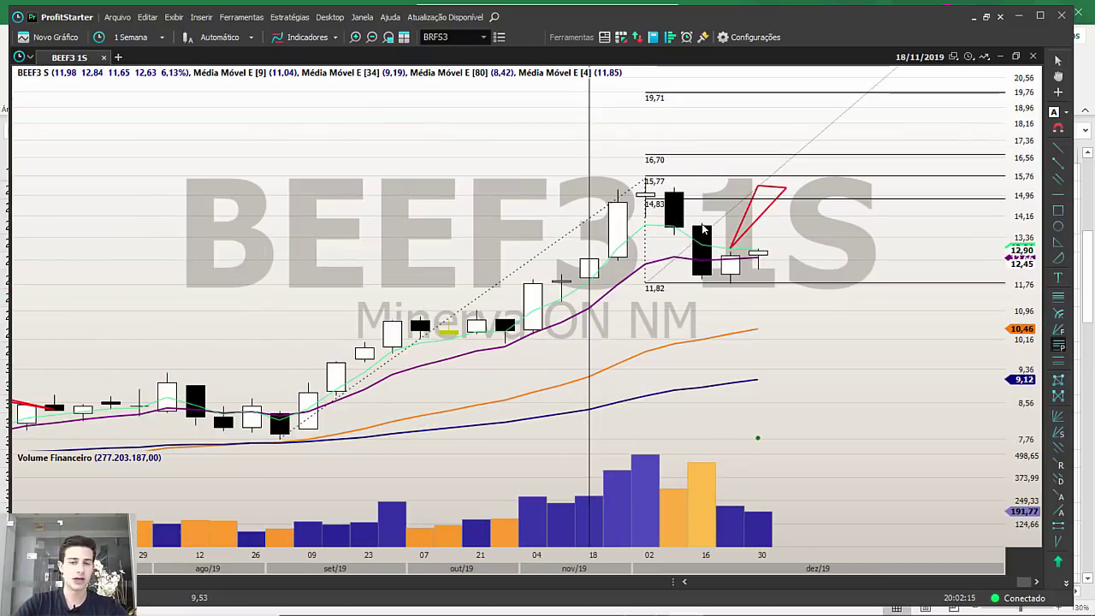
scroll(703, 228, down, 5)
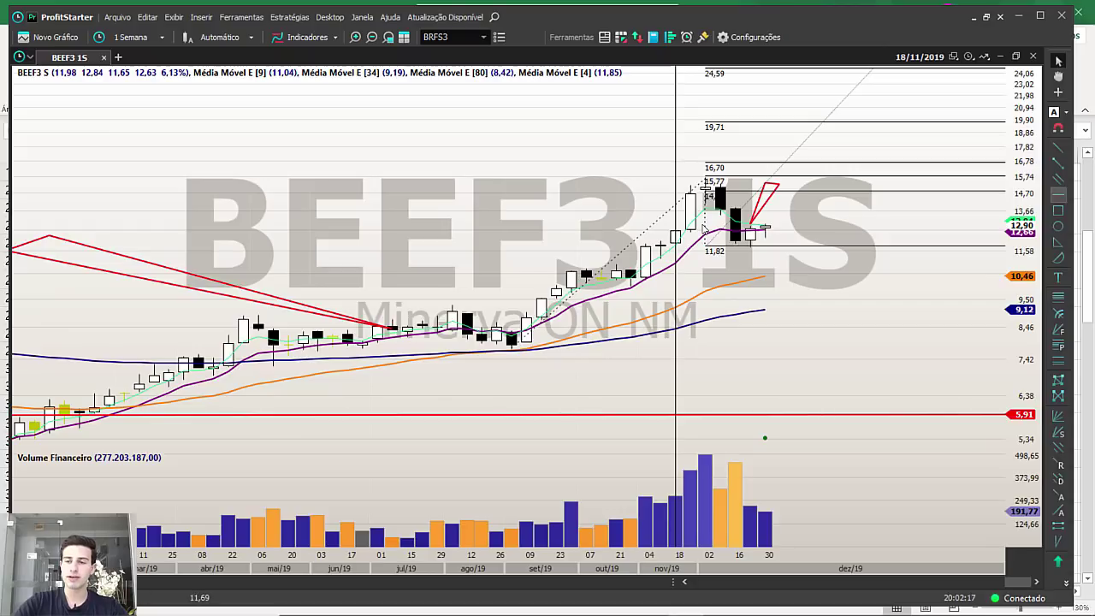
click(1058, 210)
mouse_move(227, 311)
mouse_down()
mouse_move(316, 365)
mouse_move(525, 361)
mouse_up()
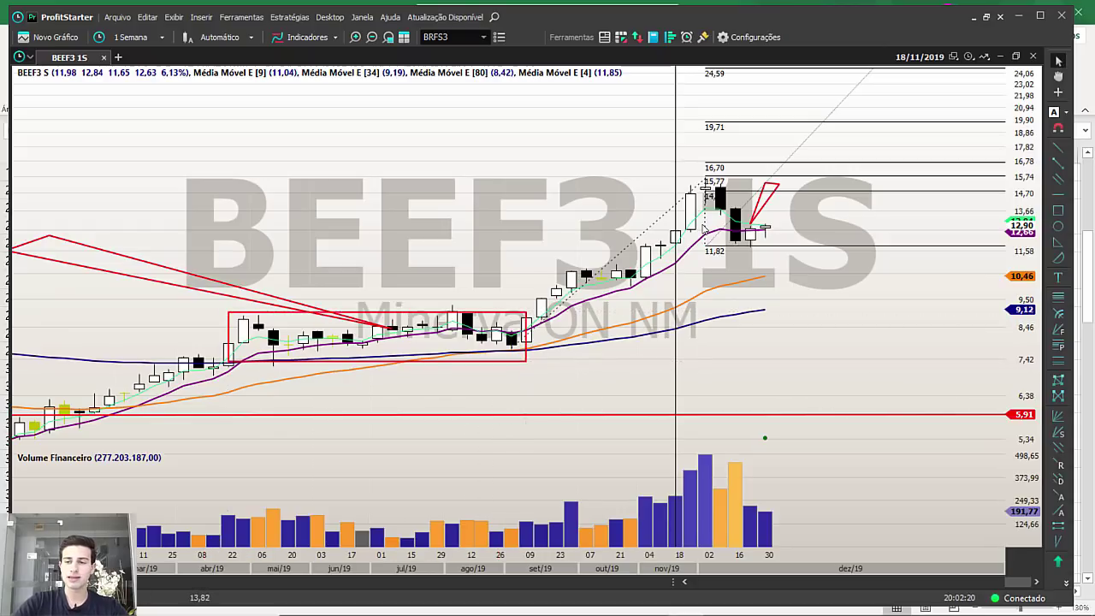
click(1058, 211)
drag(704, 178, 988, 248)
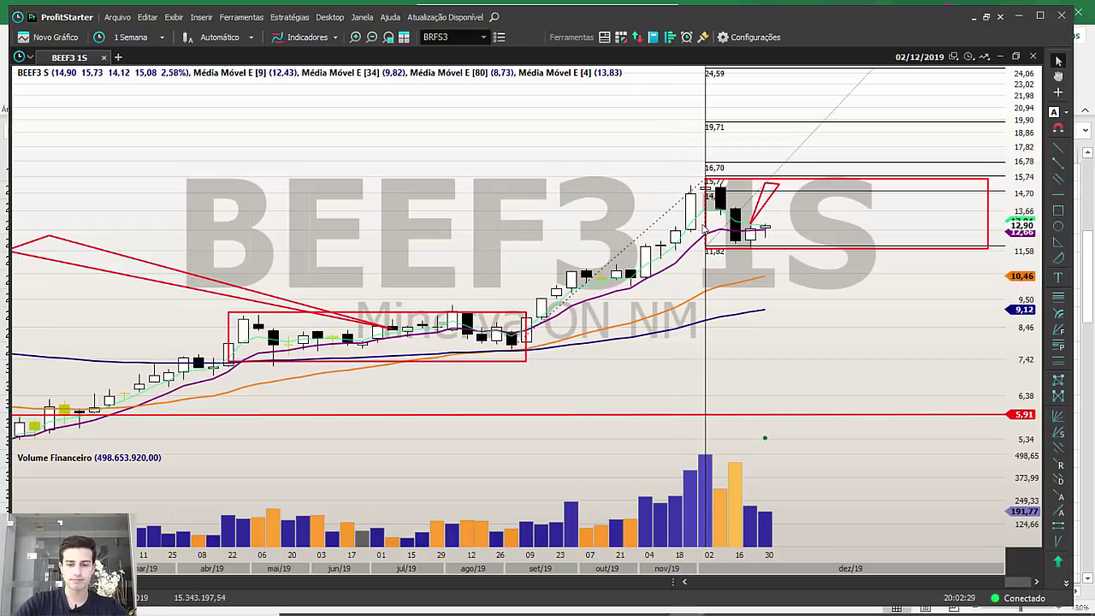
Check the next non-cyclical consumer ticker in the Excel watchlist, return to ProfitStarter and load the NATU3 weekly chart.
key(alt+Tab)
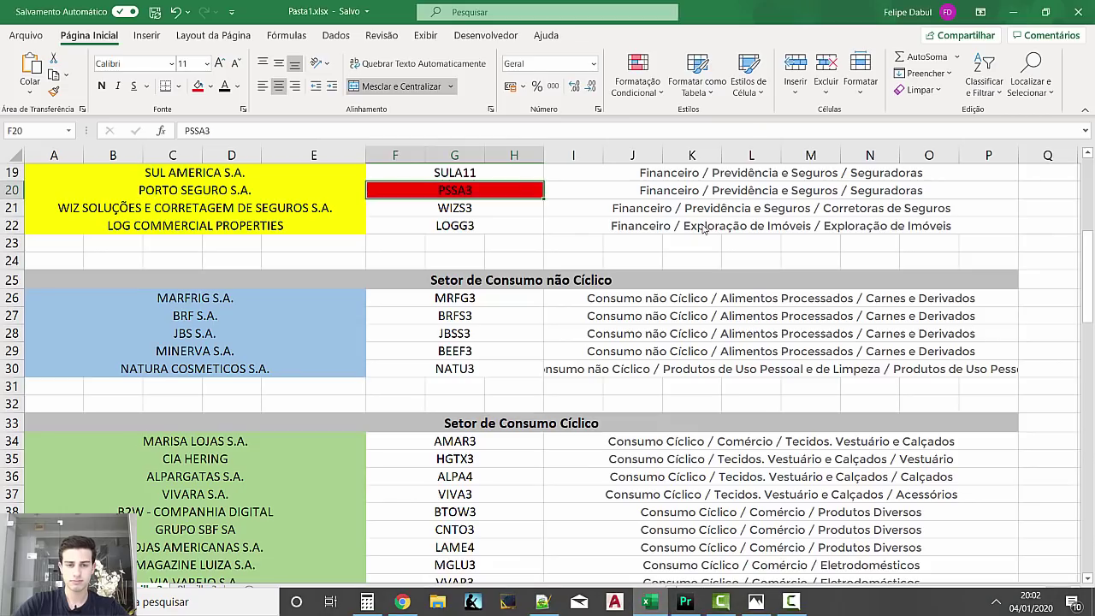
key(alt+Tab)
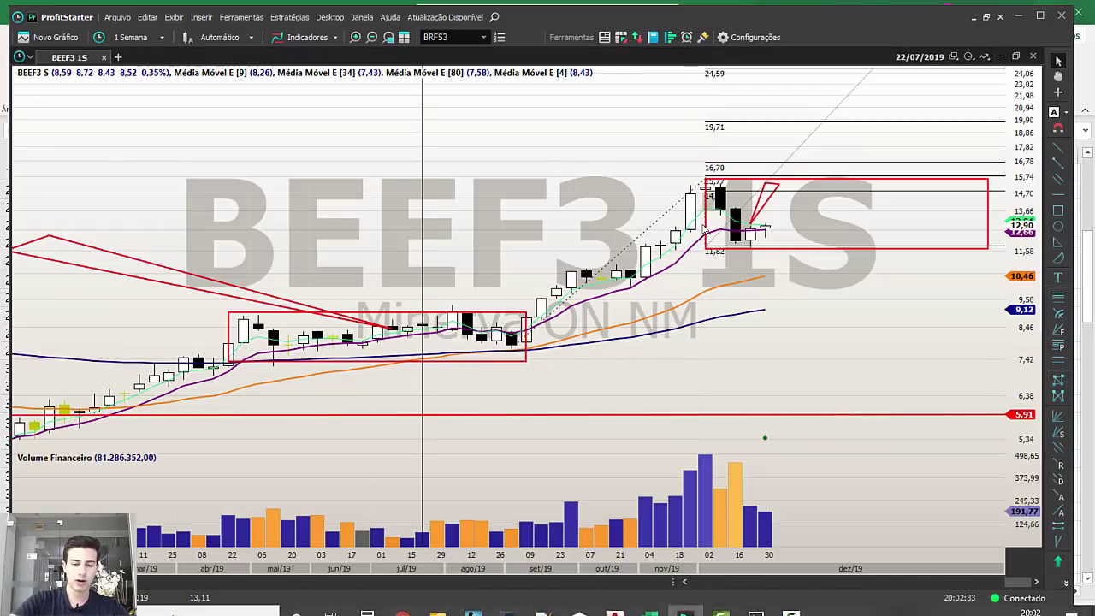
text(NATU)
key(Return)
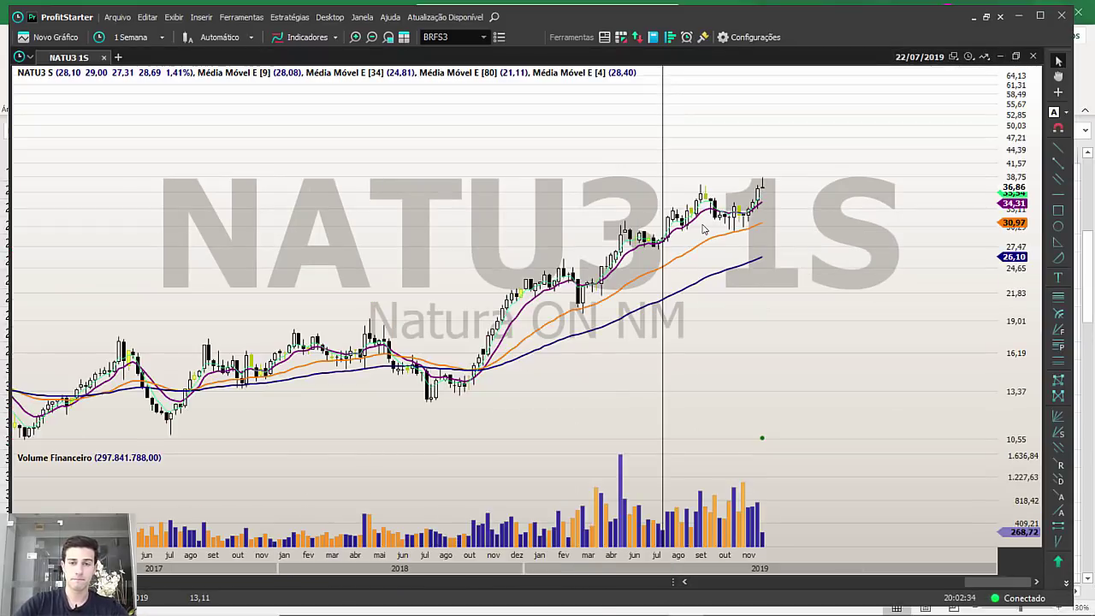
Draw a triangle on the NATU3 chart from 38,28 on 16/12/2019 up to 41,04 and 40,77 in the empty area ahead.
scroll(703, 229, up, 5)
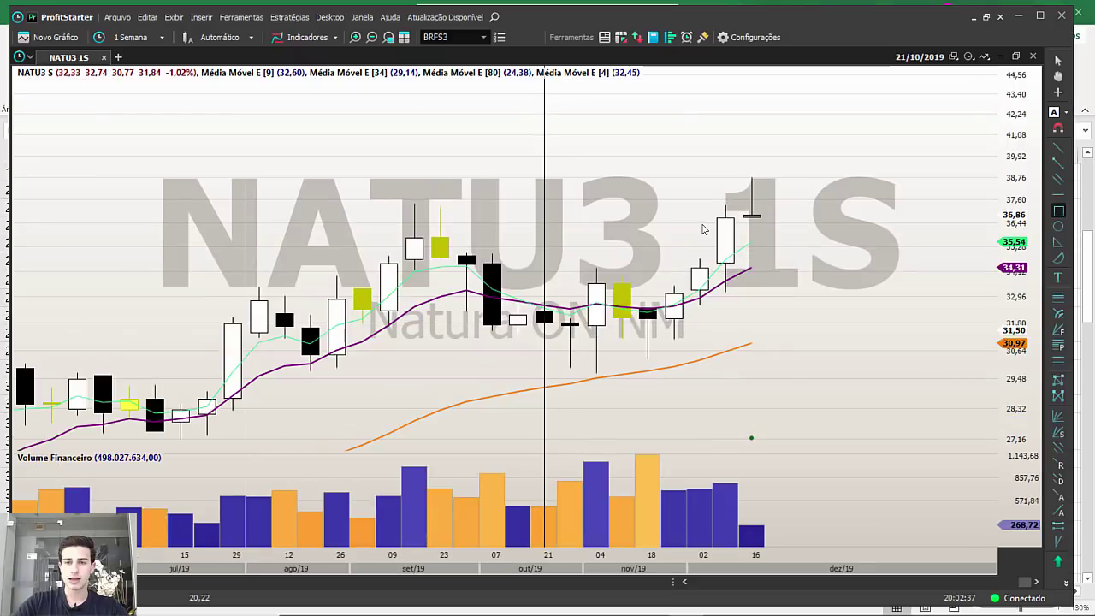
click(1058, 242)
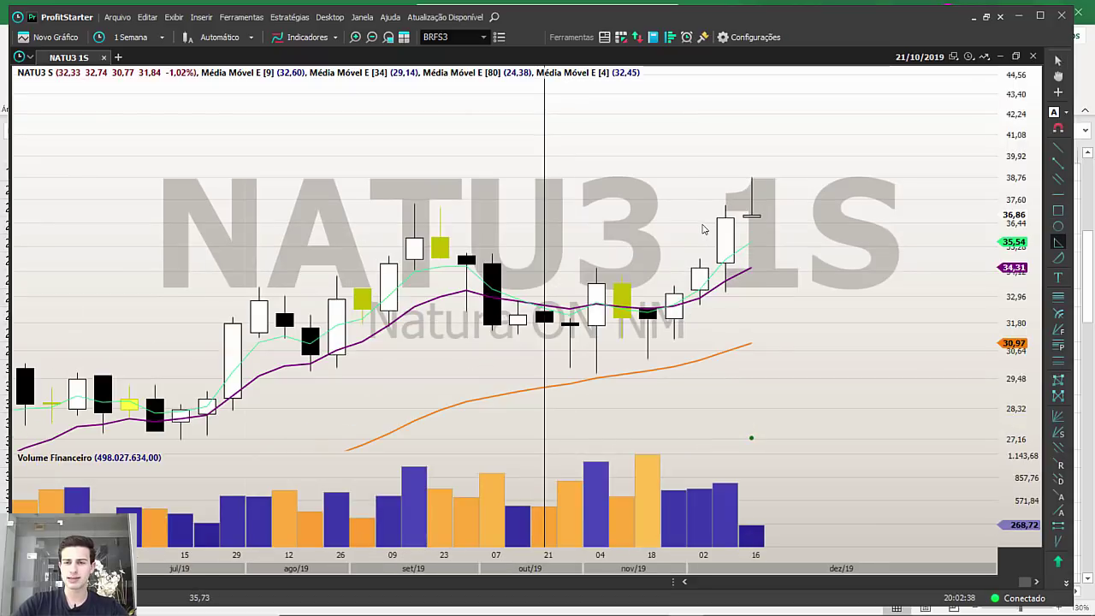
click(751, 186)
click(881, 135)
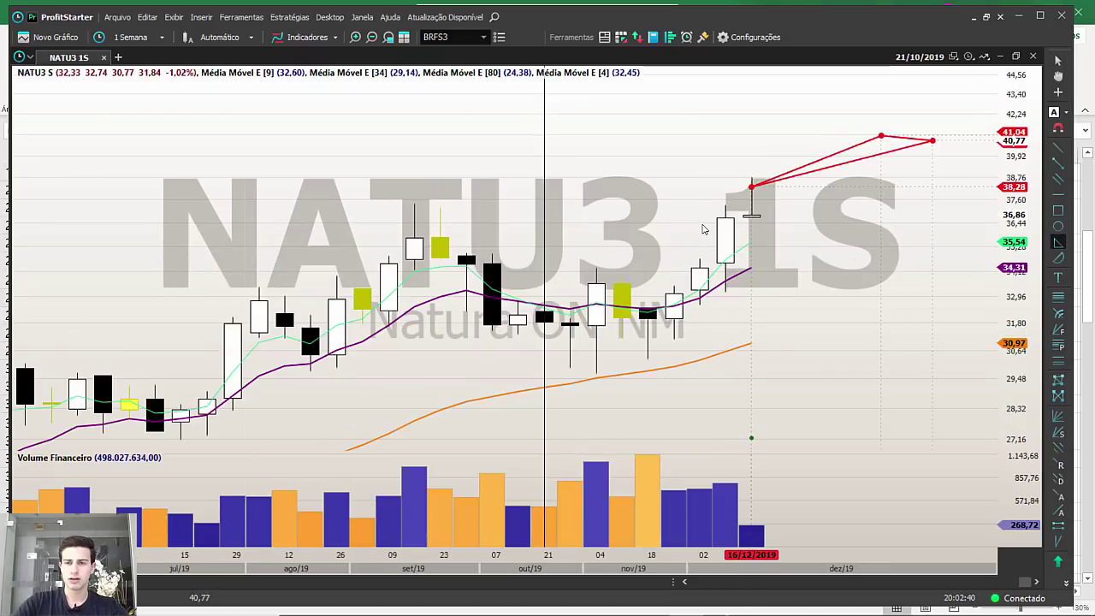
click(931, 140)
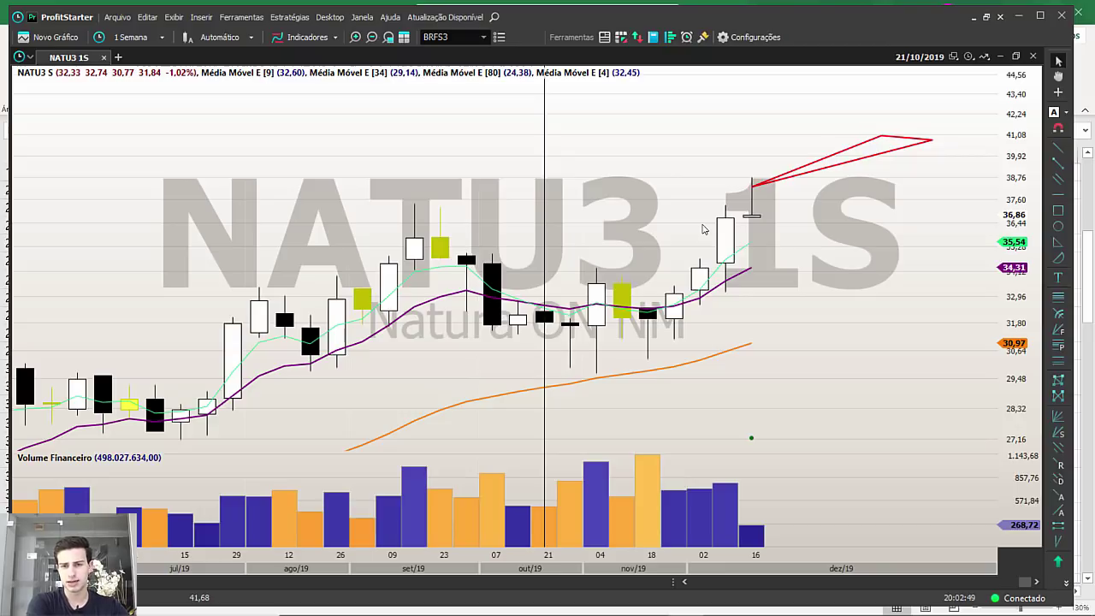
scroll(702, 229, down, 5)
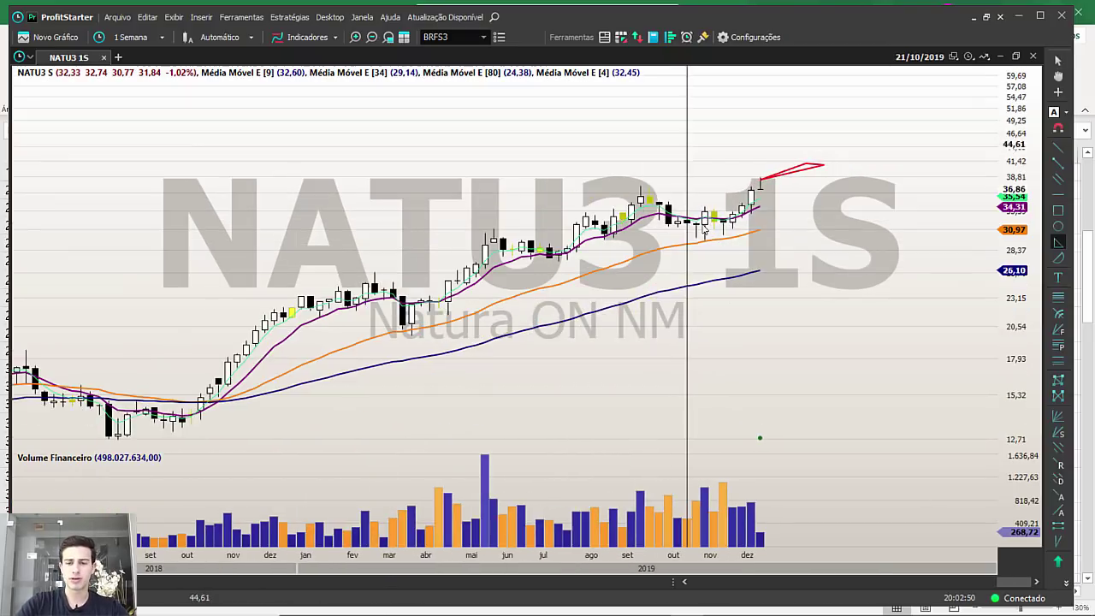
scroll(702, 230, up, 5)
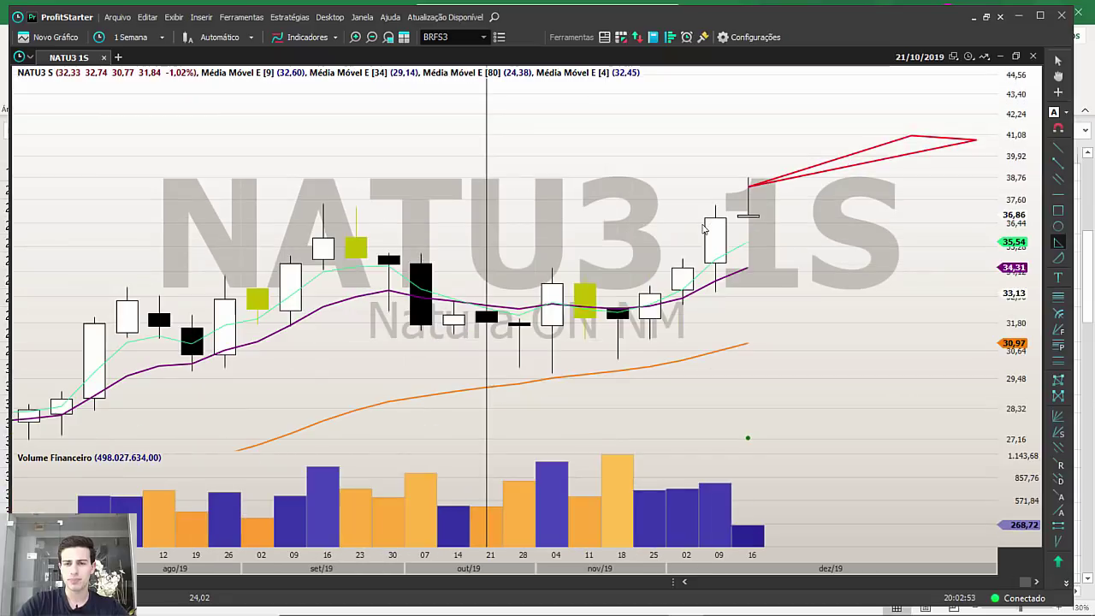
scroll(702, 229, down, 1)
scroll(703, 229, down, 1)
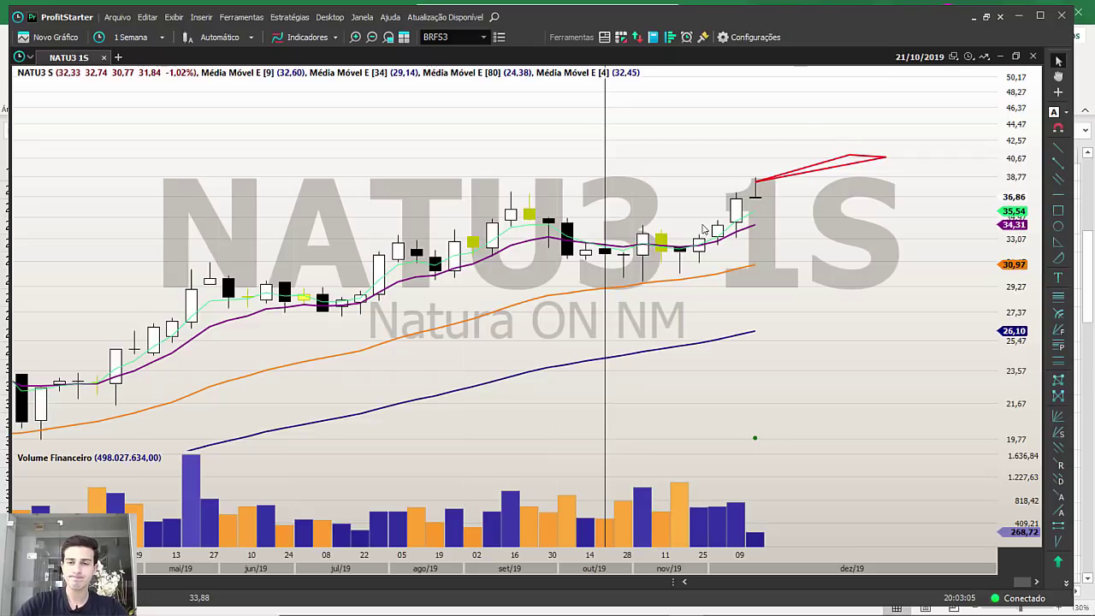
scroll(703, 229, up, 2)
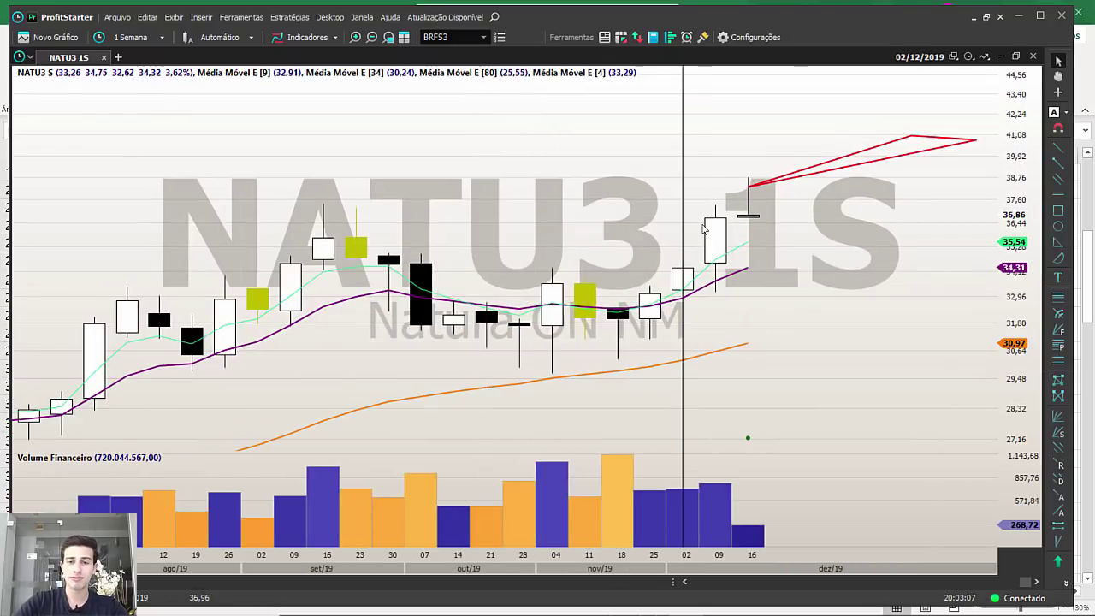
Load the JHSF3 weekly chart and bring its August to early October 2019 sideways candles into view.
text(JHSF)
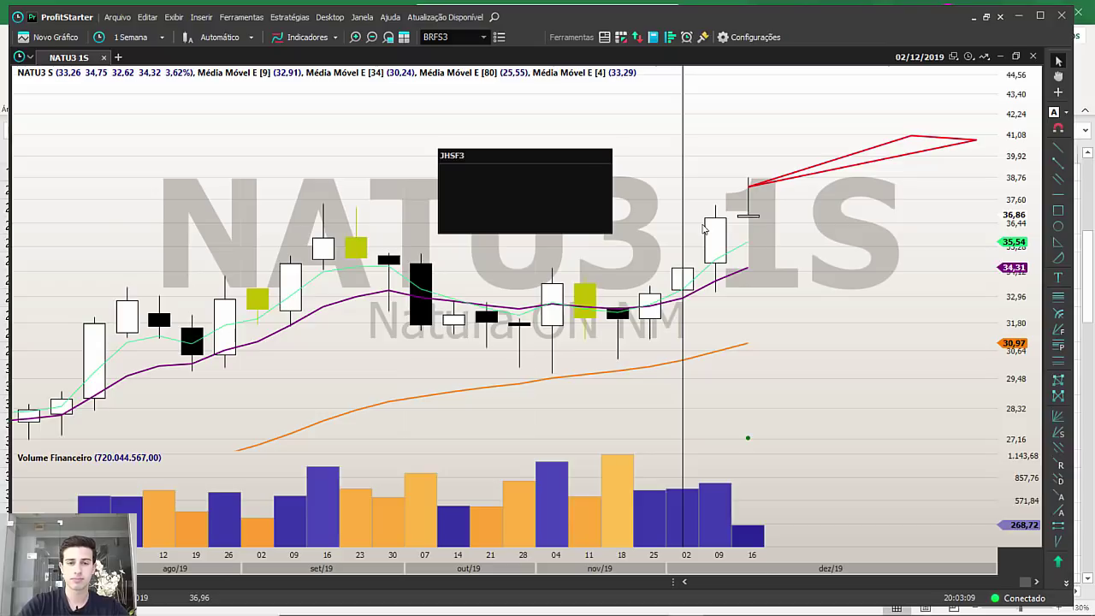
text(3)
key(Return)
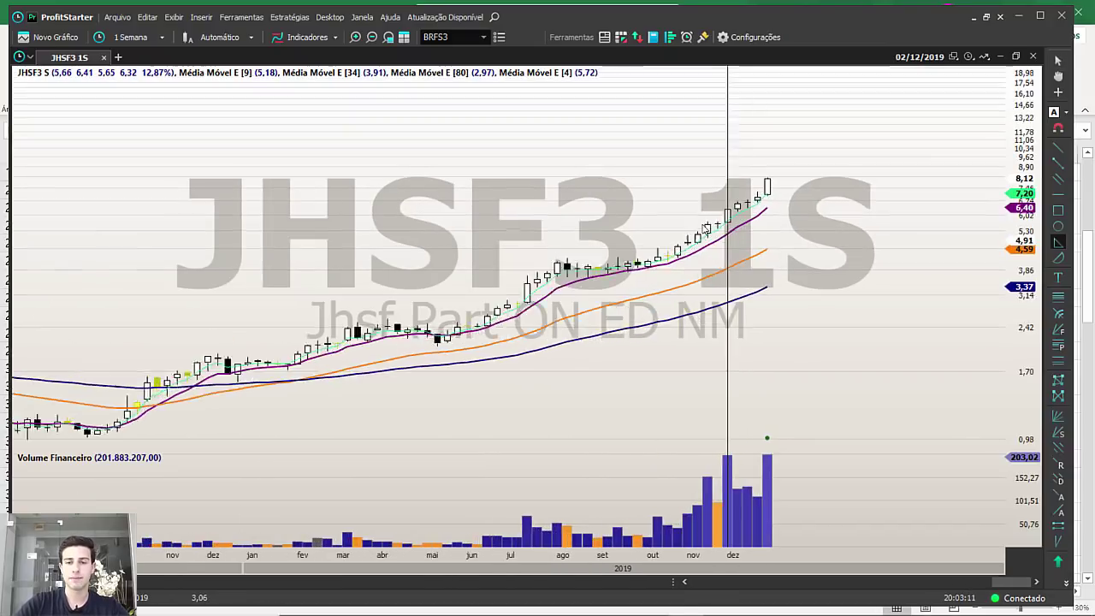
scroll(704, 230, up, 5)
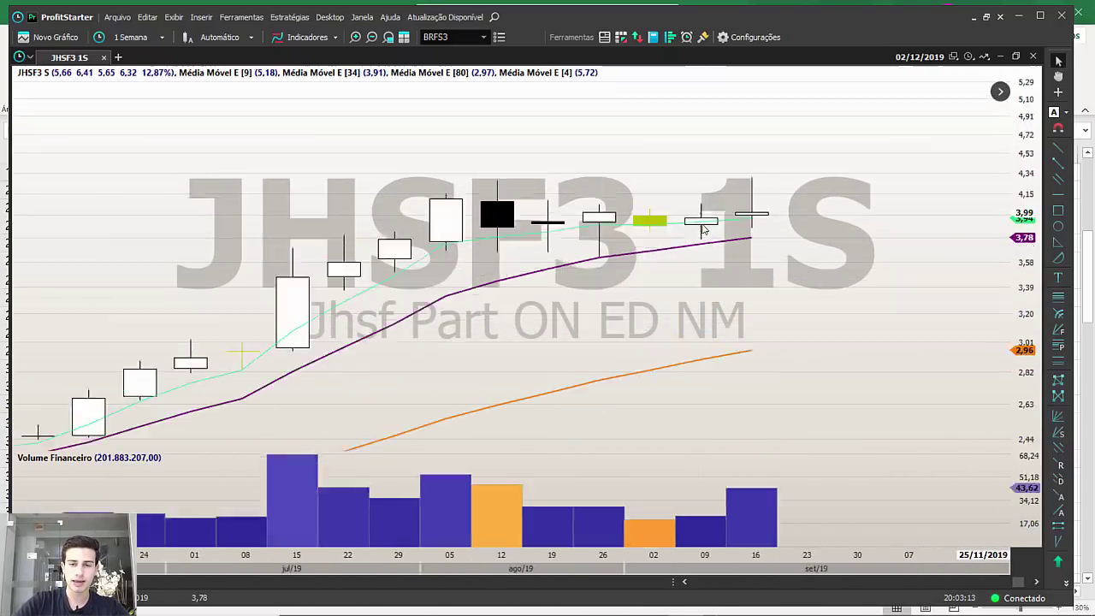
key(Right)
key(Right)
key(Right)
scroll(704, 229, down, 2)
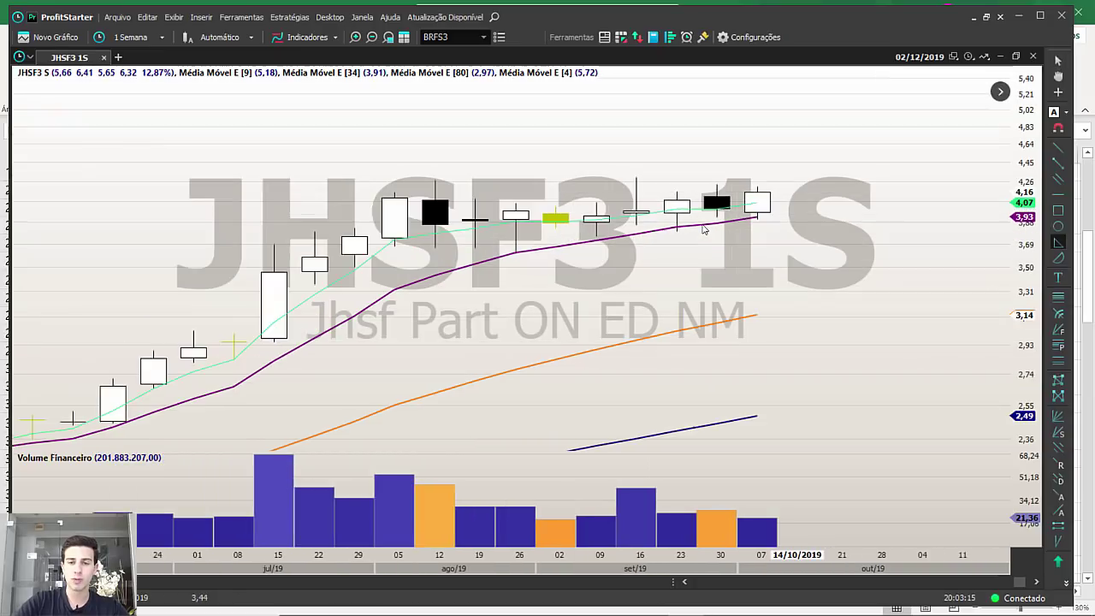
Draw a rectangle around JHSF3's sideways range from 05/08/2019 between about 4,30 and 3,58, extending its end one week to 21/10/2019.
mouse_move(394, 177)
mouse_down()
mouse_move(723, 249)
mouse_move(840, 260)
mouse_move(796, 256)
mouse_up()
scroll(704, 229, down, 3)
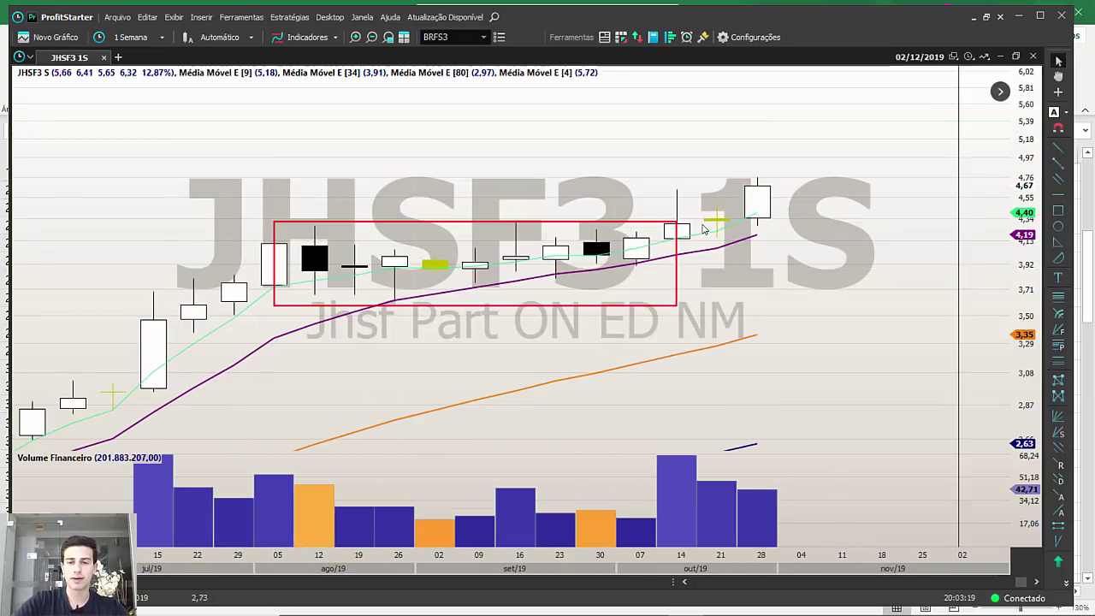
scroll(703, 228, up, 2)
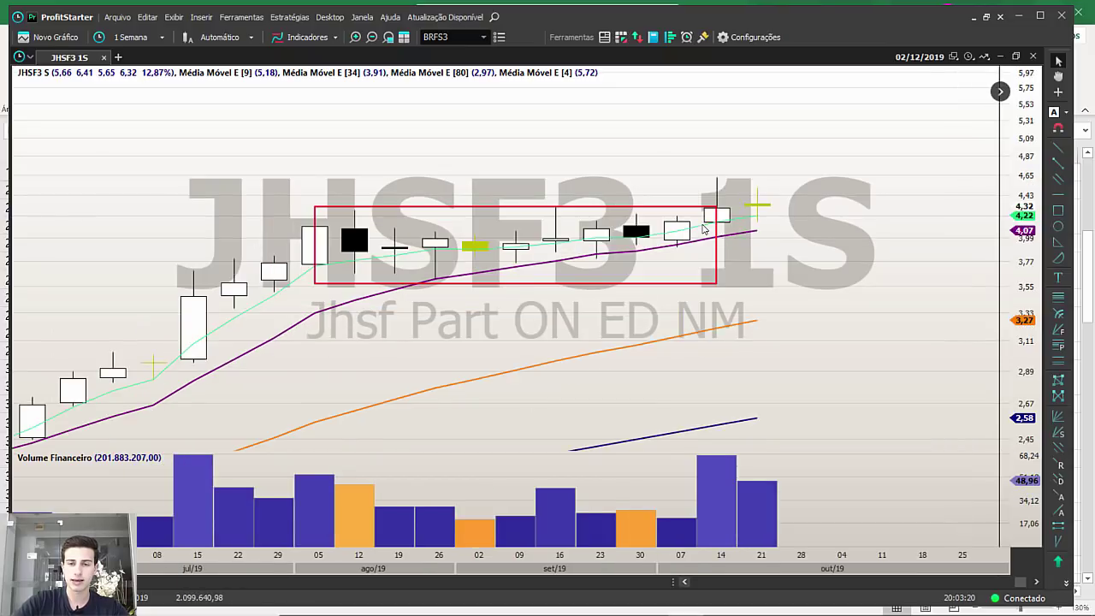
click(704, 229)
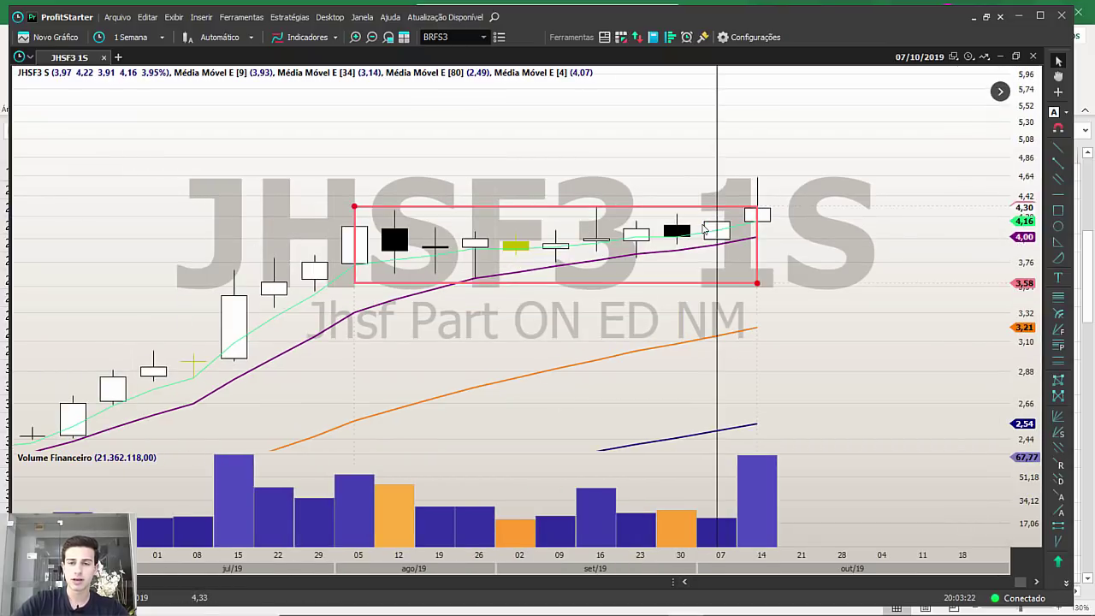
drag(757, 283, 796, 283)
click(636, 154)
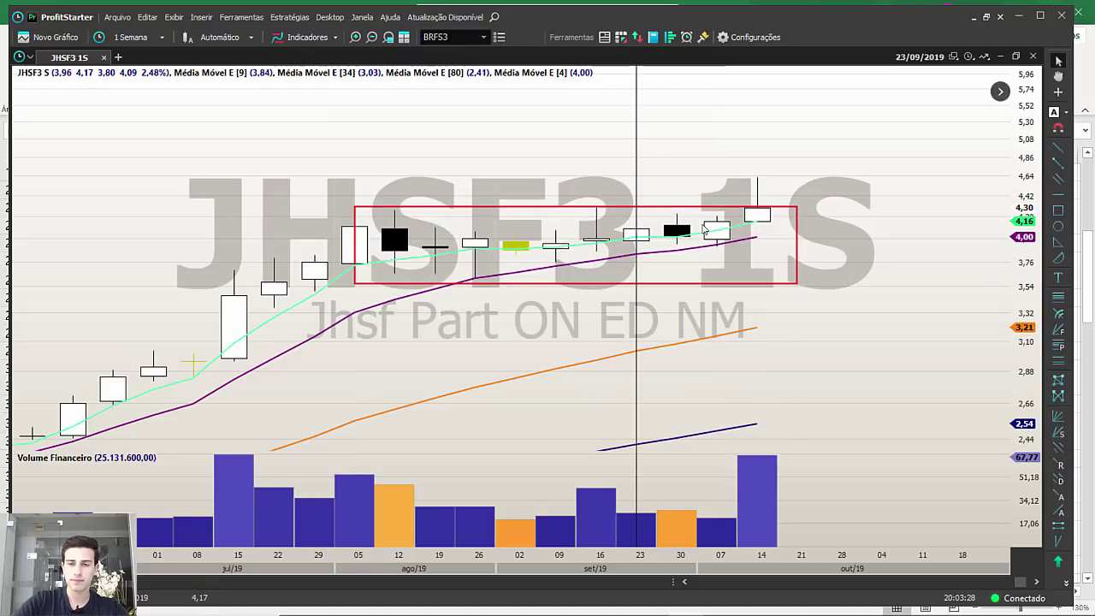
Examine the JHSF3 candle of 14/10/2019 and the price movement from the rectangle through the end of December.
click(757, 155)
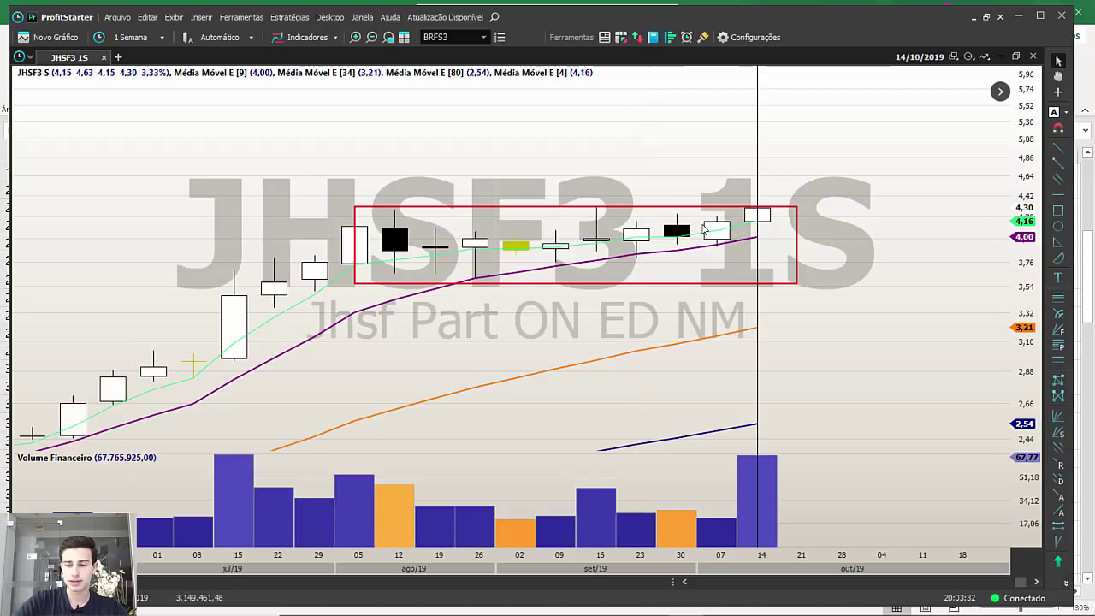
key(Right)
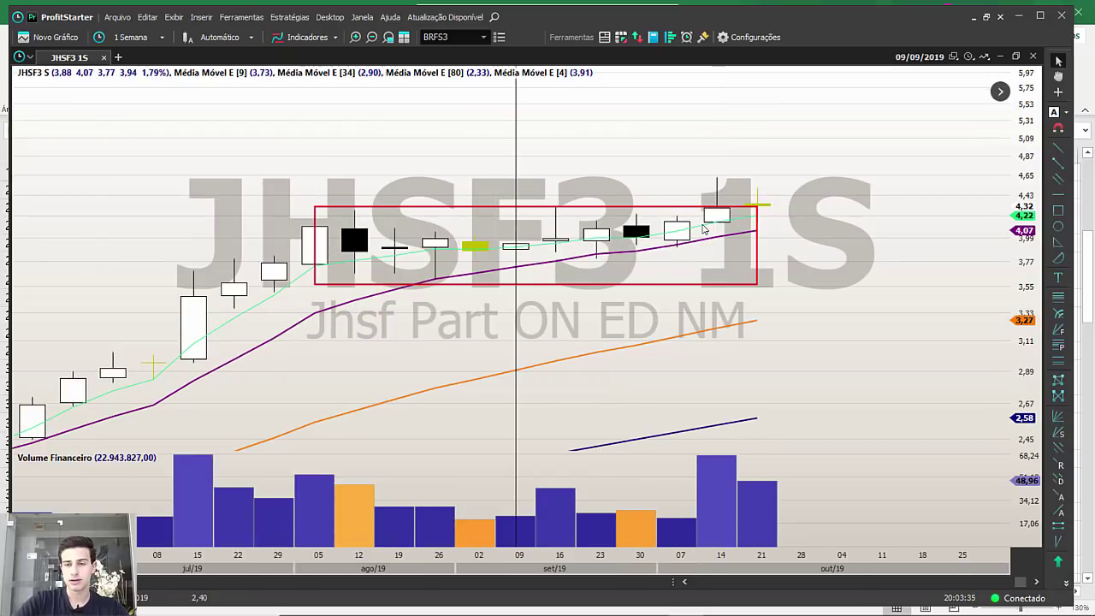
scroll(703, 227, down, 1)
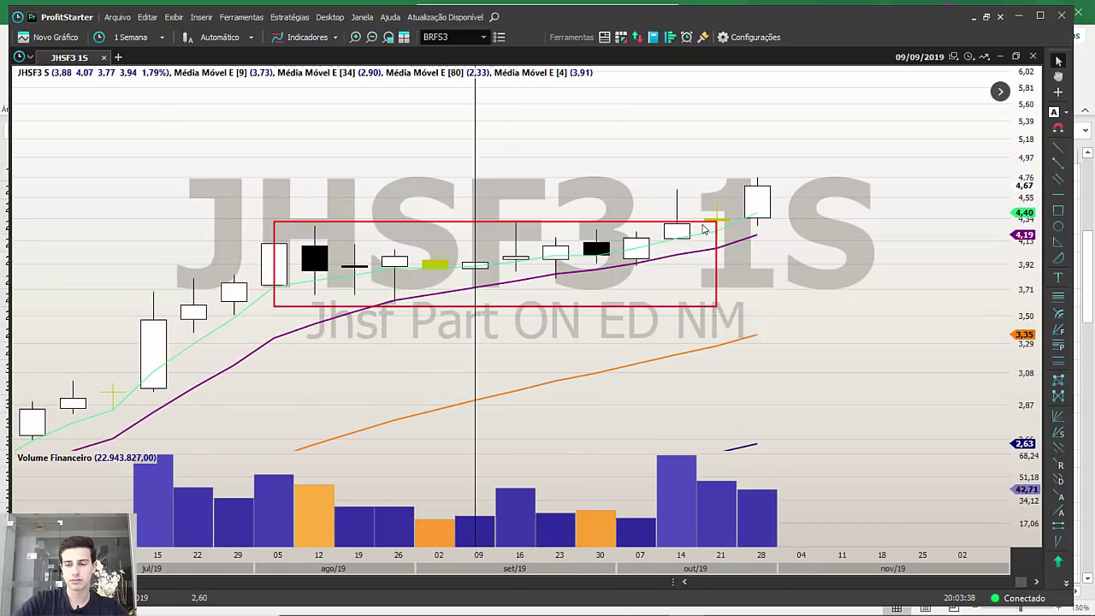
scroll(703, 227, down, 4)
scroll(704, 227, down, 5)
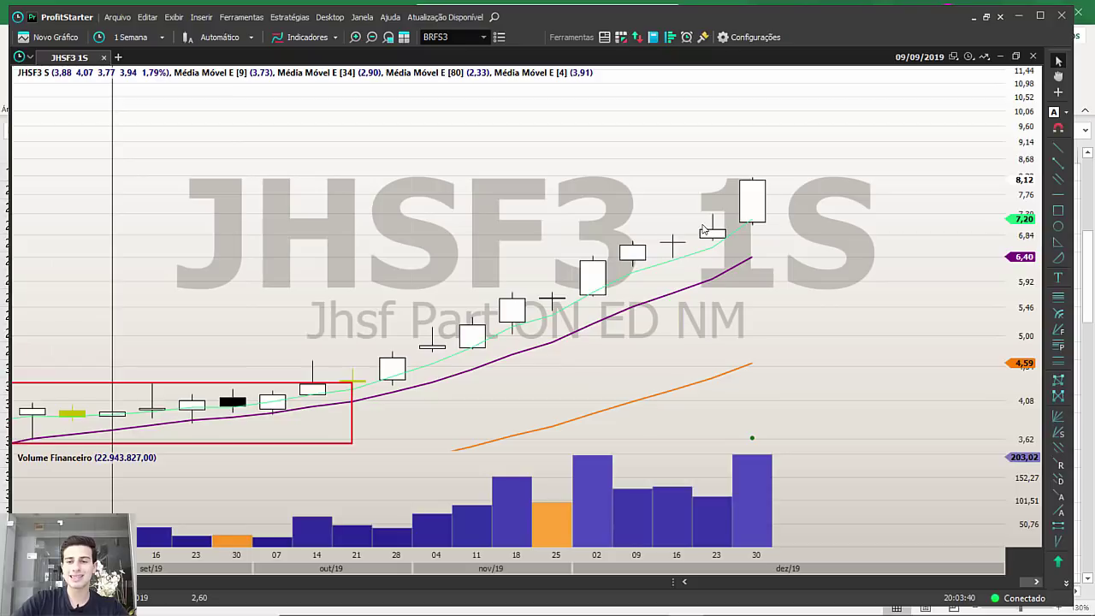
Reload the NATU3 chart and place a horizontal line at 33,22, the low of the 09/12/2019 candle.
text(NATU3)
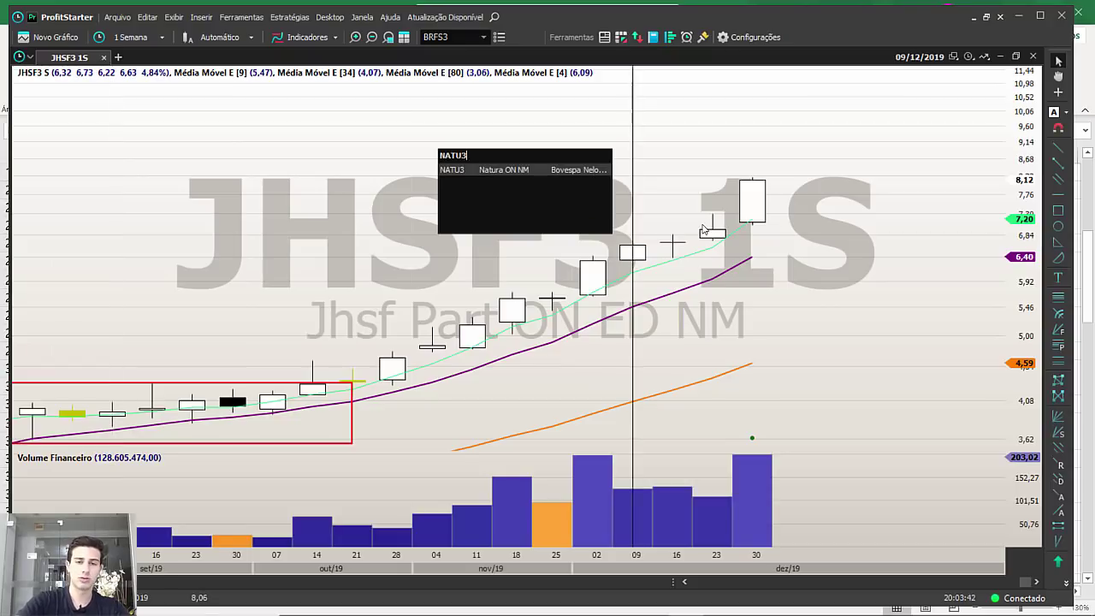
key(Return)
scroll(703, 227, up, 5)
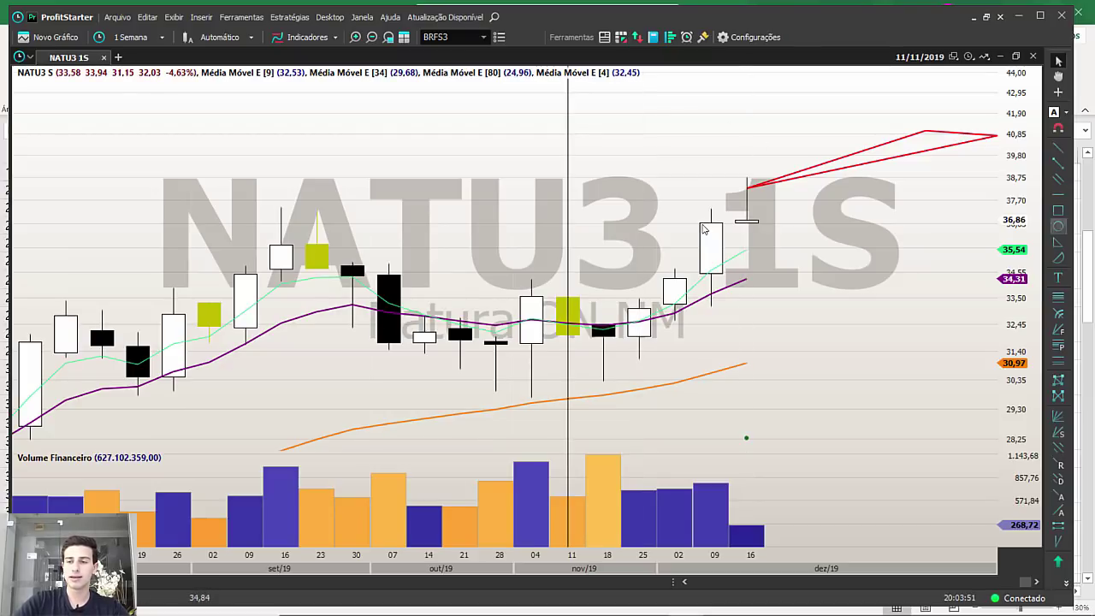
click(1058, 194)
click(742, 305)
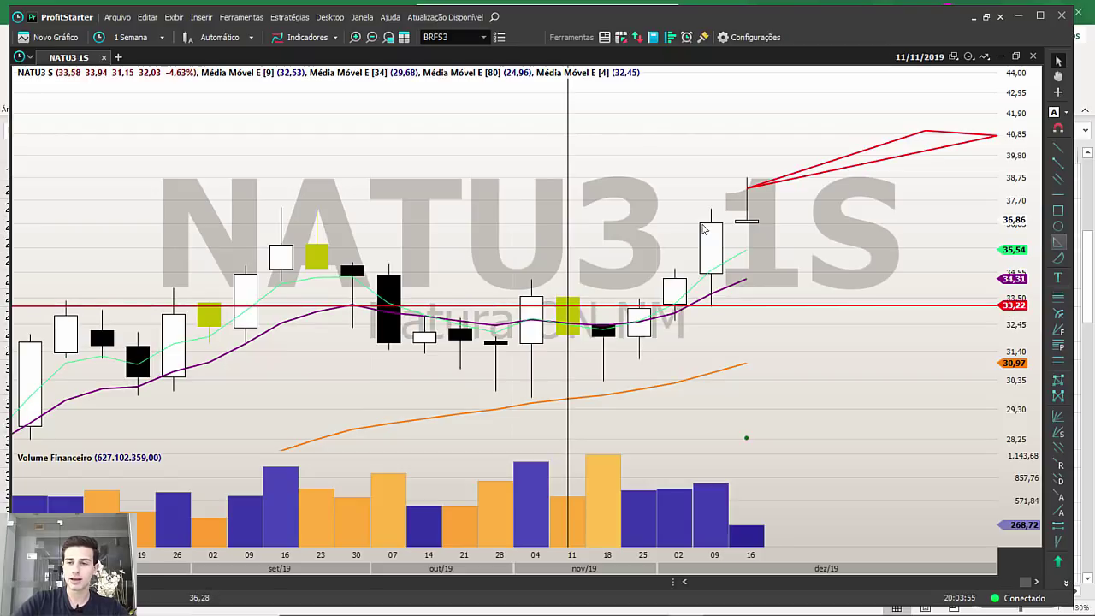
Draw a triangle on the NATU3 chart from 32,01 on 28/10/2019 down to 30,27 on 23/09/2019 and about 29,6 on 30/09/2019.
click(1058, 242)
click(495, 335)
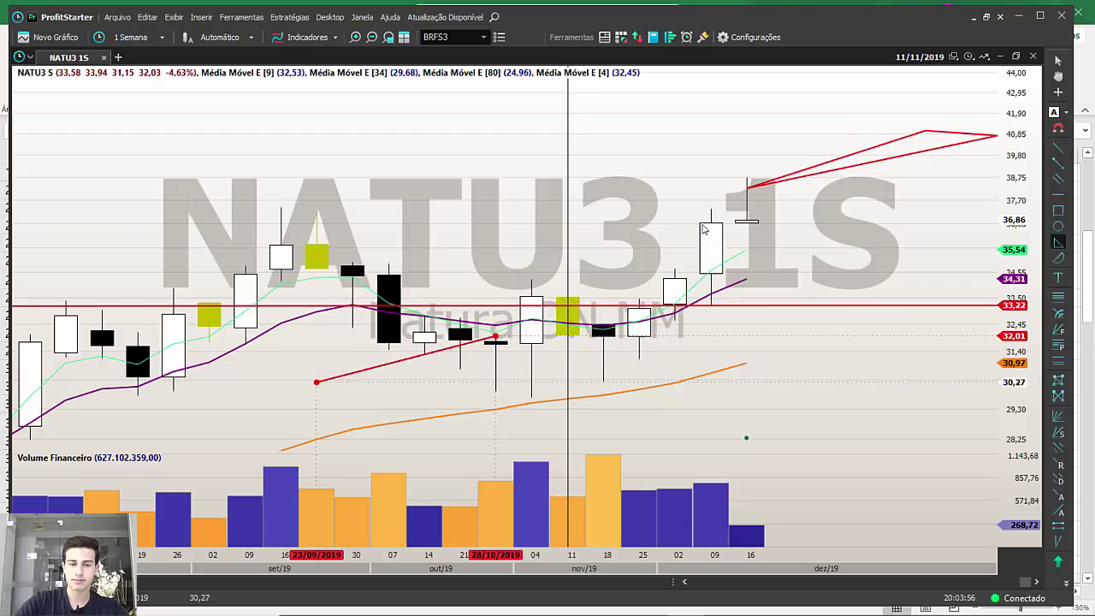
click(351, 401)
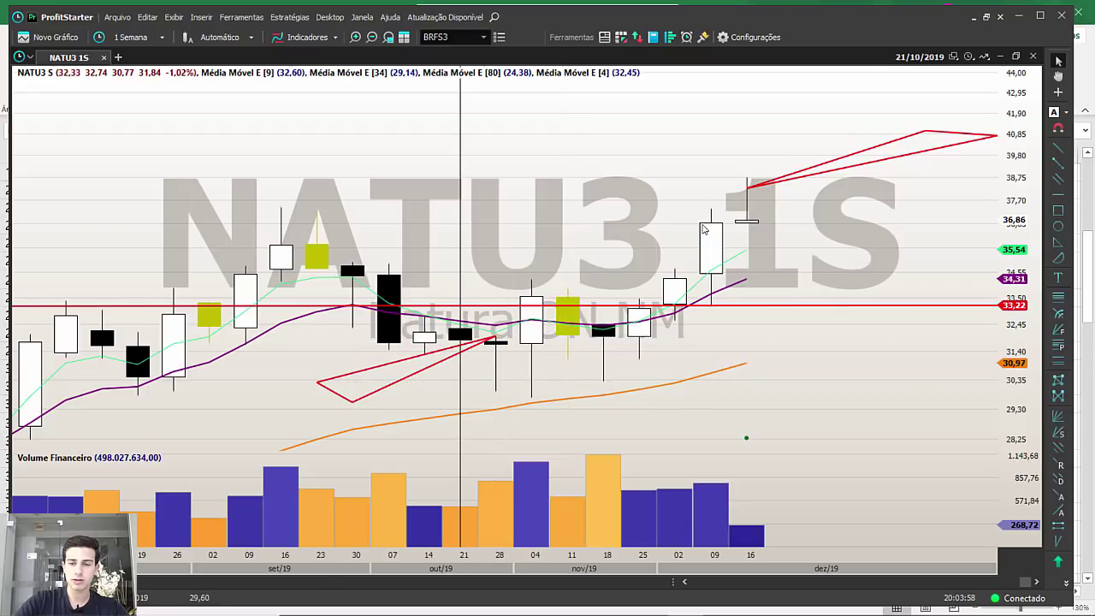
Add a horizontal line at 29,96 under the 28/10/2019 candle, shift it to 29,68, and move it up to about 33,22.
click(1058, 194)
click(495, 391)
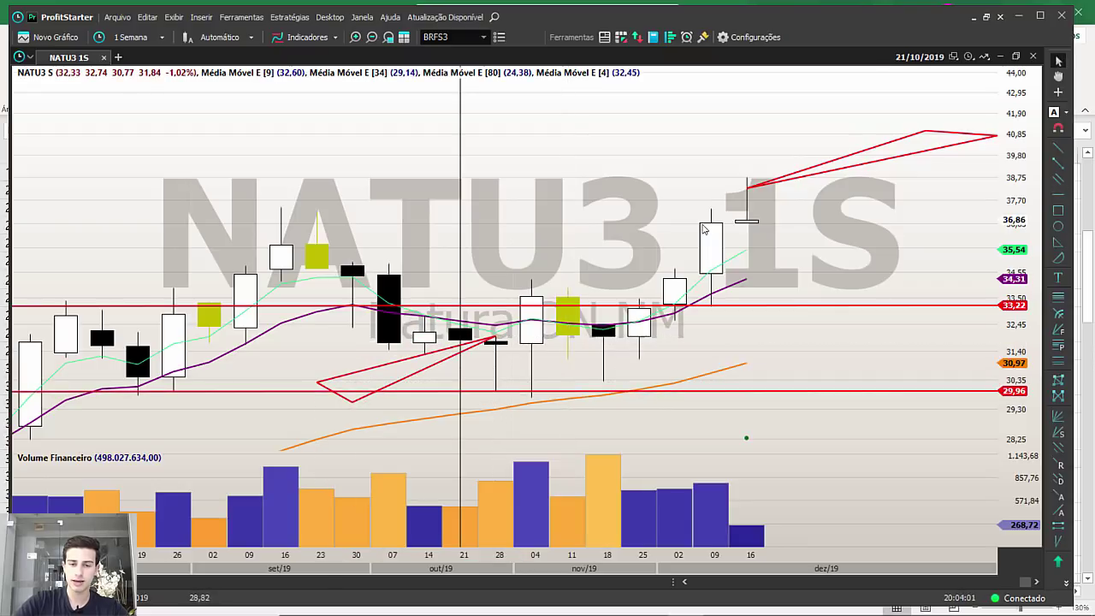
drag(495, 391, 495, 399)
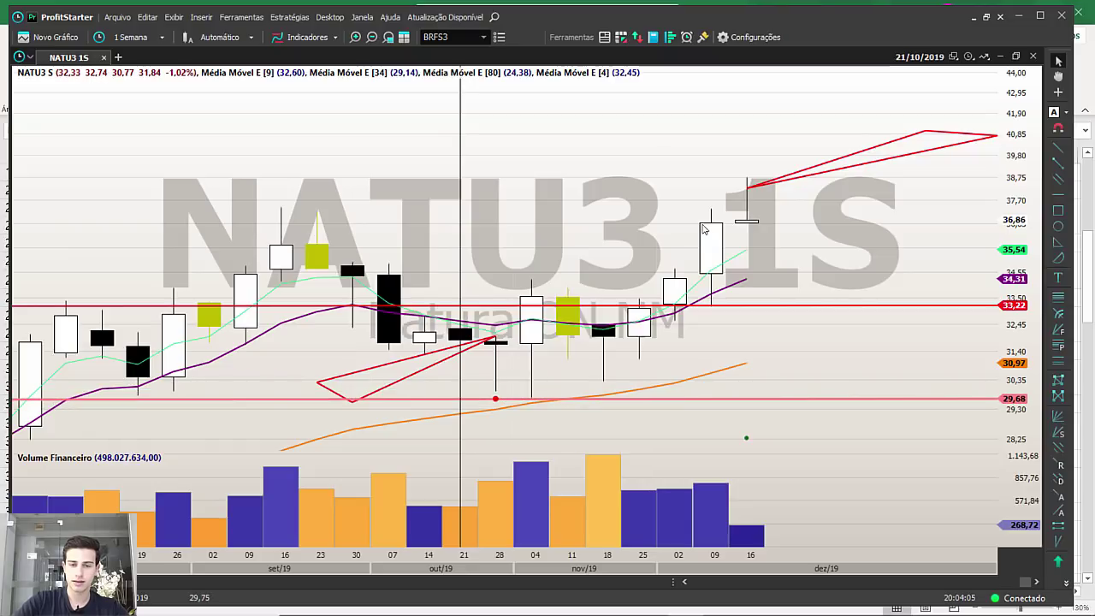
drag(495, 398, 674, 305)
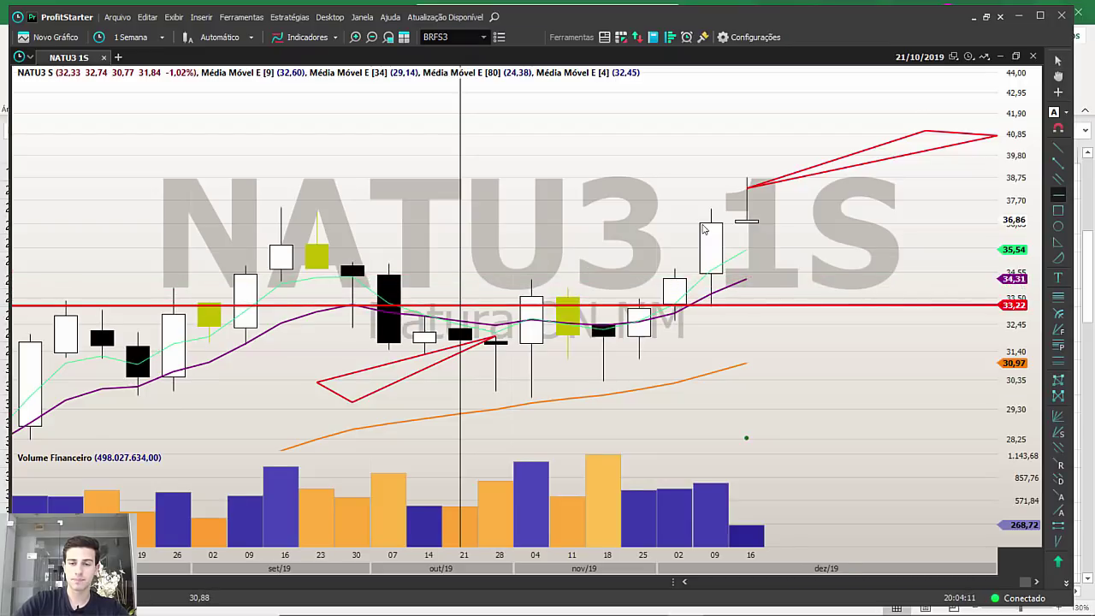
Draw a narrow rectangle just after the 16/12/2019 candle on the NATU3 chart, from about 41,3 down to about 36,6.
scroll(703, 229, down, 5)
key(Escape)
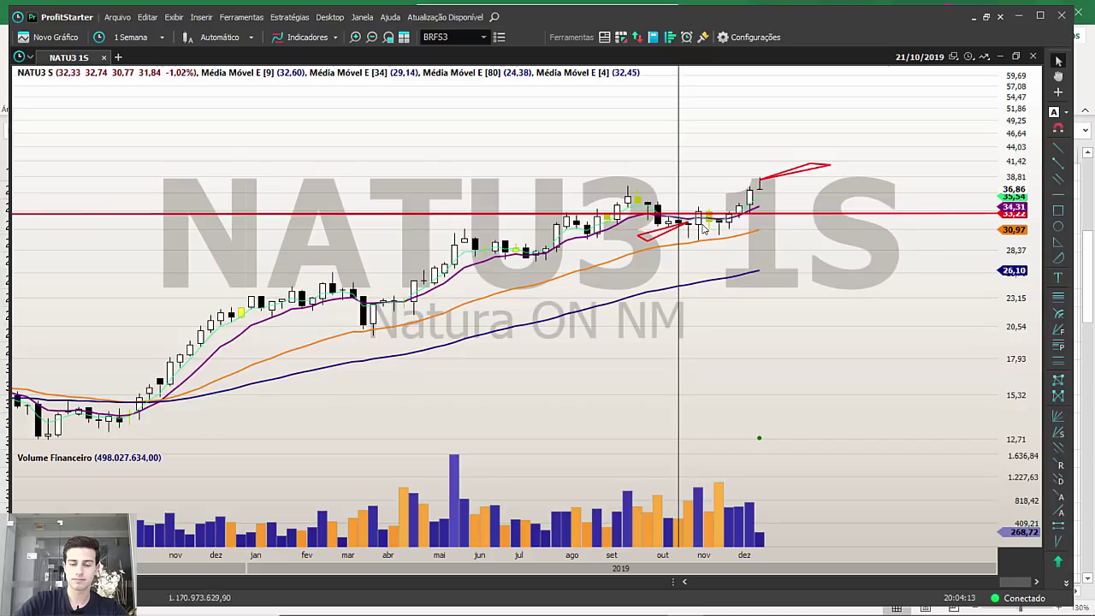
scroll(703, 229, up, 5)
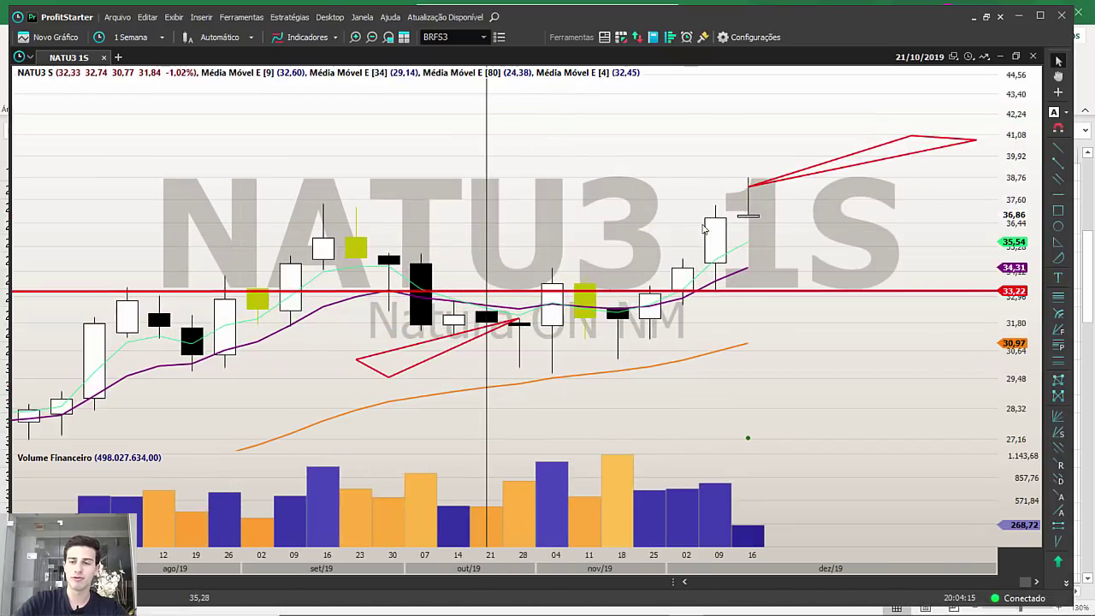
drag(781, 210, 813, 299)
drag(797, 210, 797, 131)
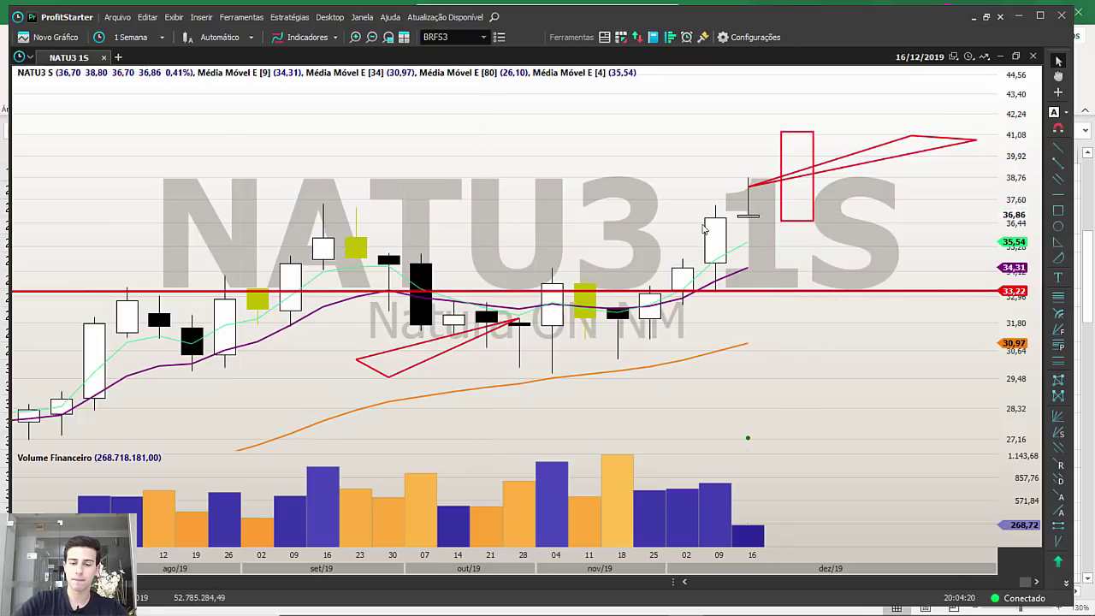
Look up the first ticker of the cyclical consumer sector in the Excel watchlist and load the AMAR3 chart in ProfitStarter.
key(alt+Tab)
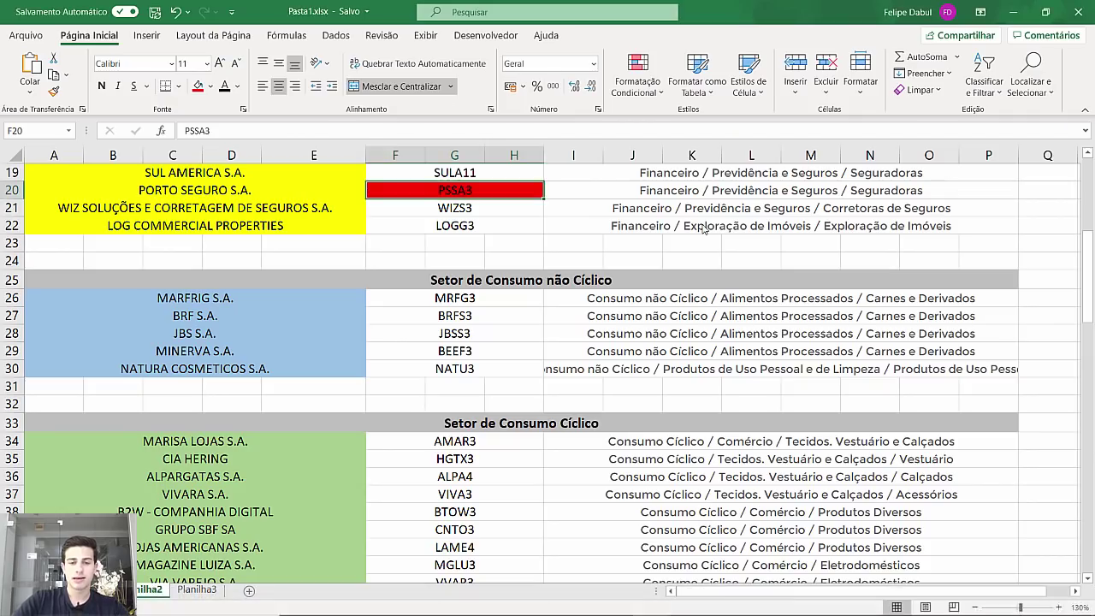
scroll(703, 228, down, 3)
scroll(704, 228, down, 1)
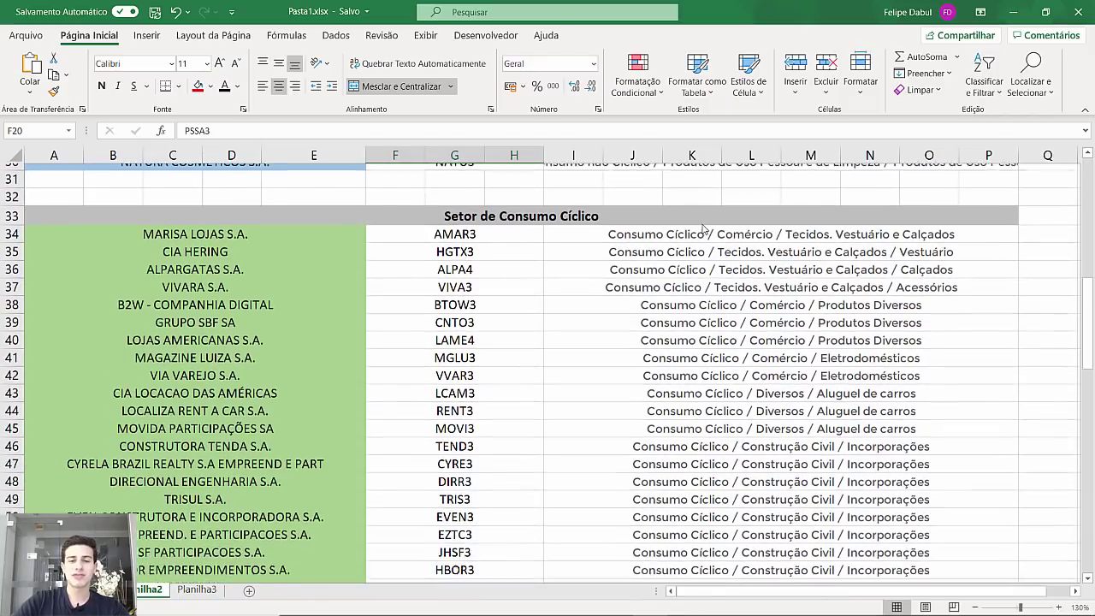
key(alt+Tab)
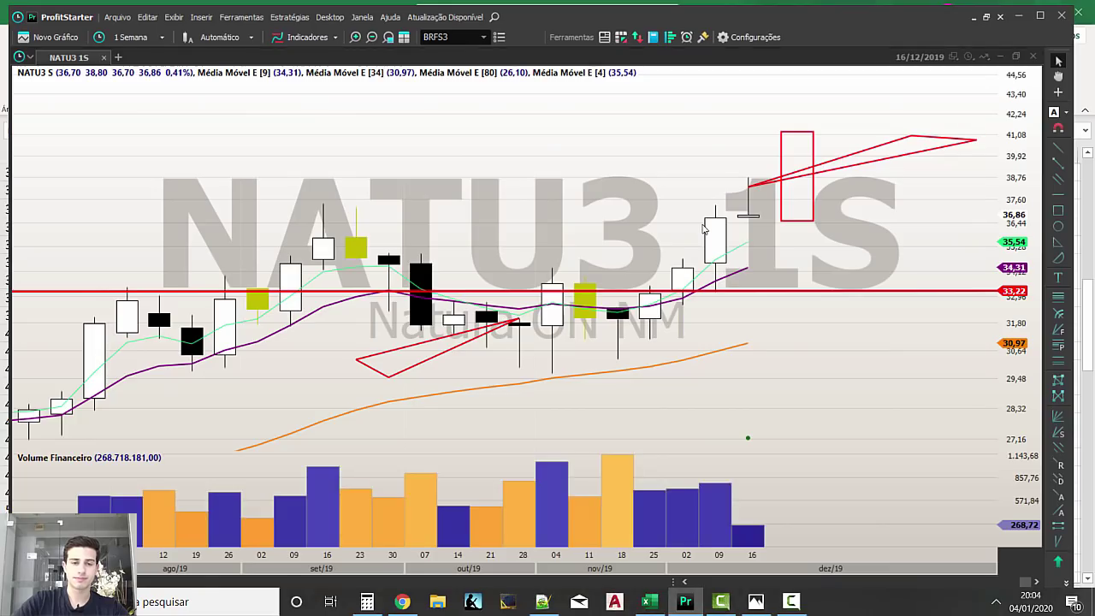
text(AMAR3)
key(Return)
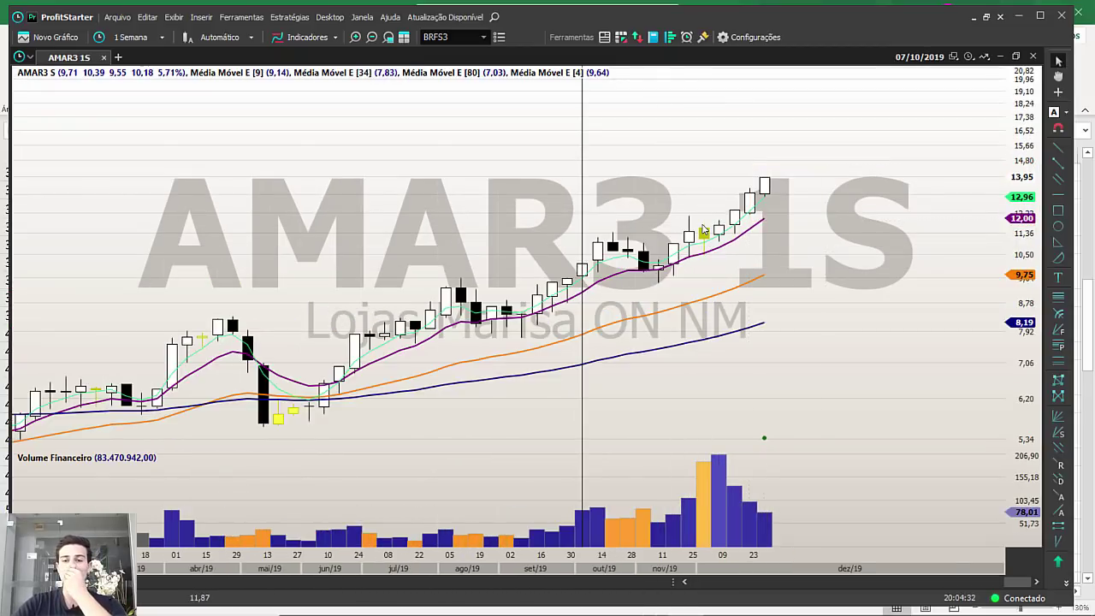
Examine the AMAR3 weekly candles from 07/10/2019 through 18/11/2019 and the latest candles at the end of December.
scroll(703, 231, up, 2)
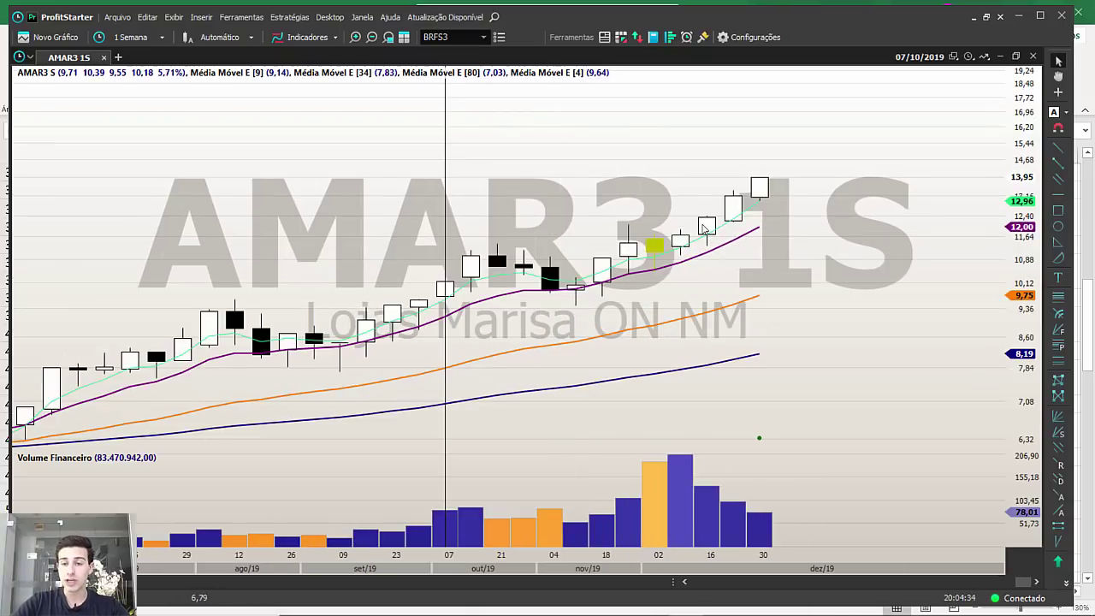
key(Right)
key(Right)
key(Right)
key(Right)
key(Right)
key(Right)
key(Right)
key(Right)
key(Right)
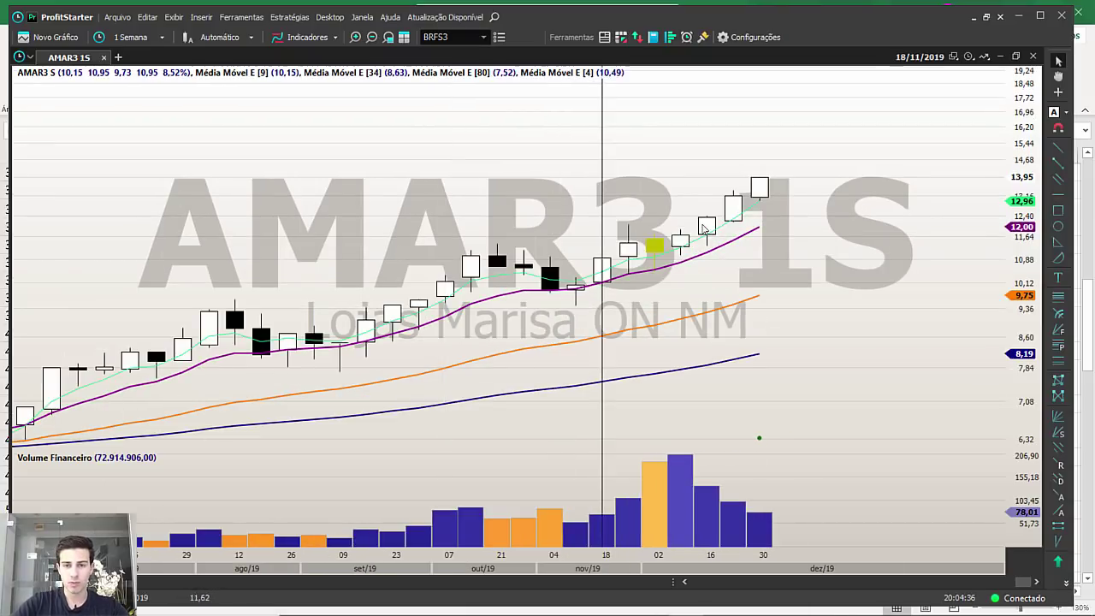
click(733, 178)
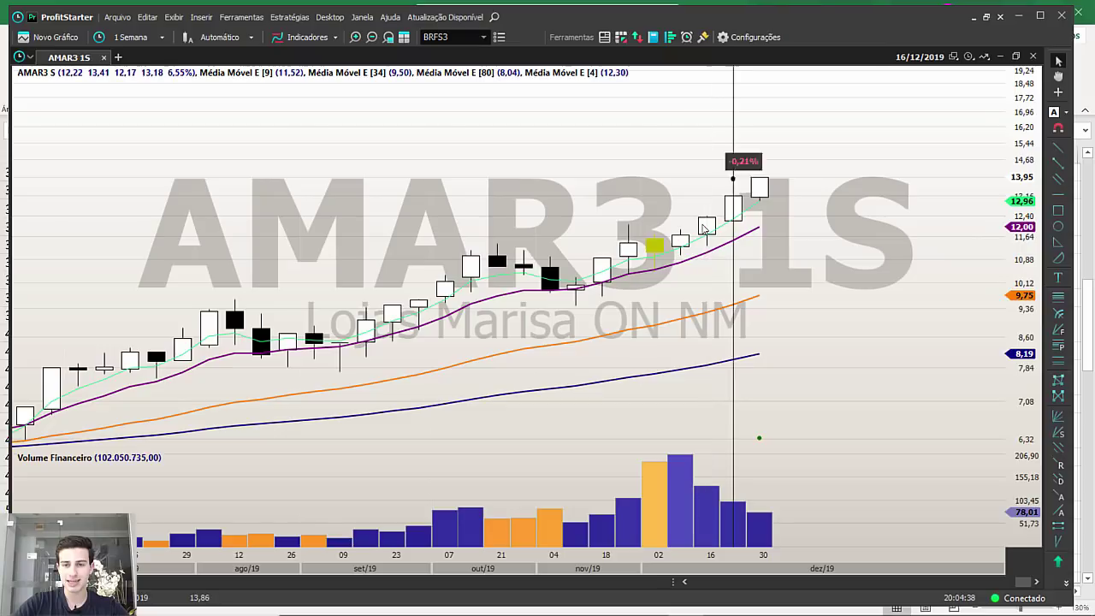
click(759, 160)
Measure the AMAR3 rises from the 11/11/2019 low into early December and from the 09/09/2019 low to the 21/10/2019 high.
drag(576, 301, 680, 252)
key(Right)
key(Right)
key(Right)
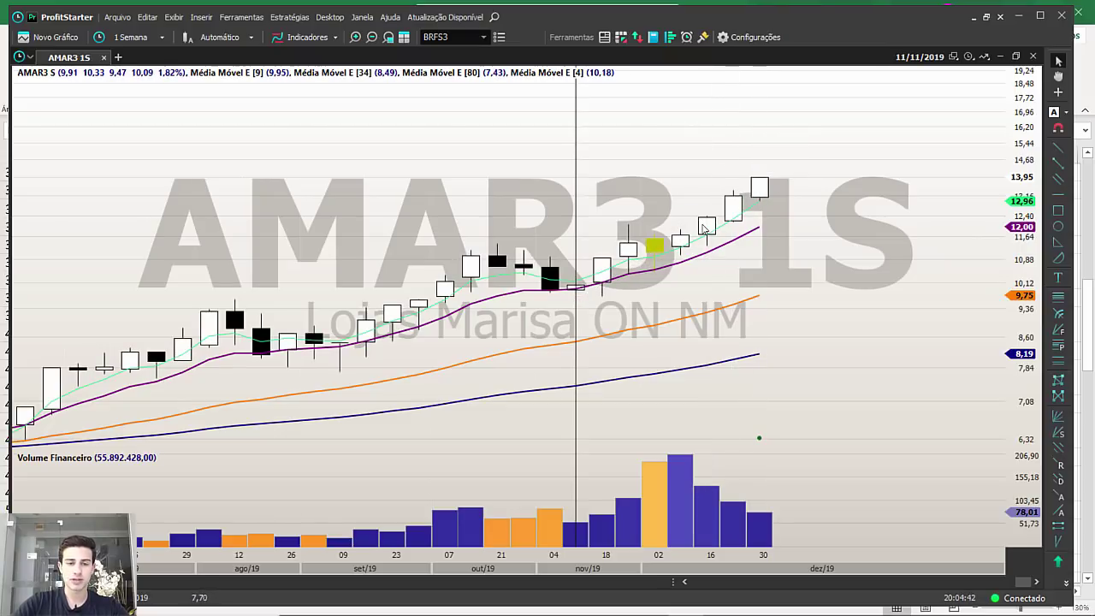
mouse_move(340, 370)
mouse_down()
mouse_move(470, 293)
mouse_move(497, 244)
mouse_up()
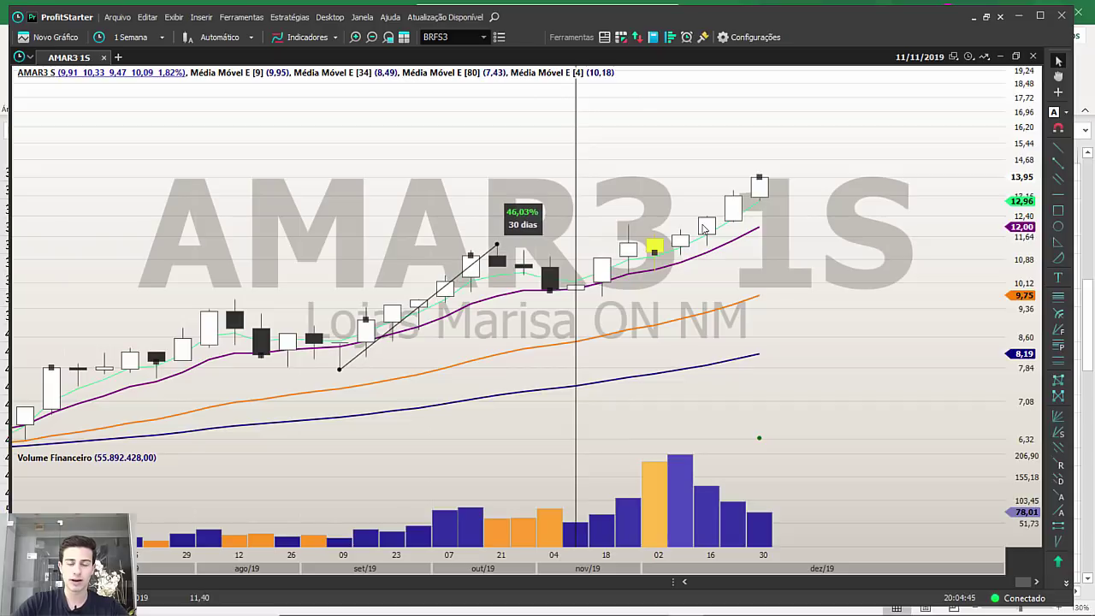
click(575, 244)
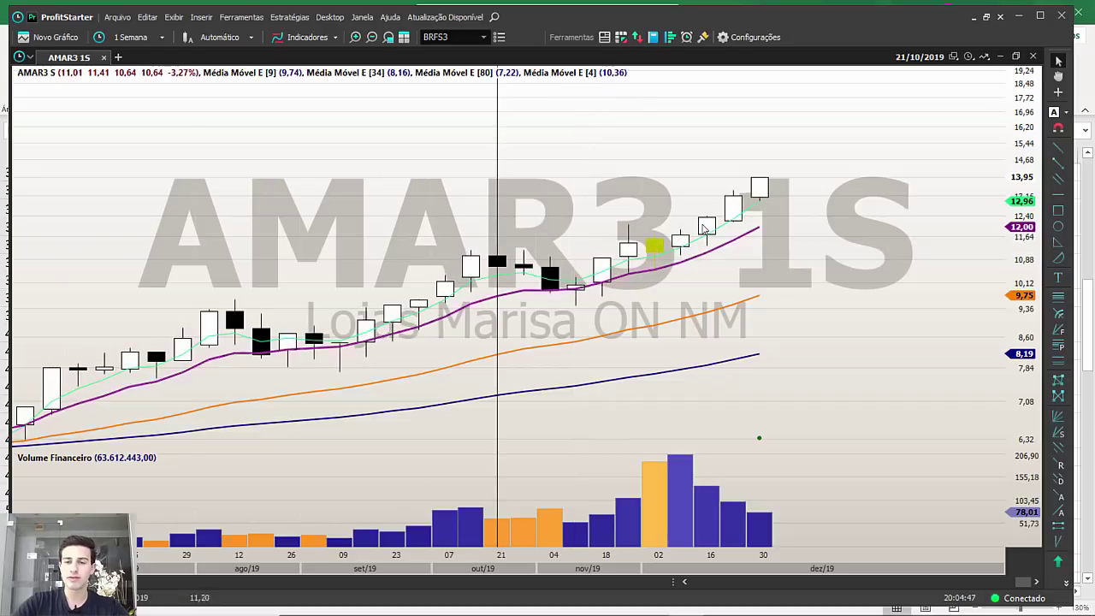
Draw a rectangle around the last AMAR3 candles, from 14,82 at 23/12/2019 down to 11,62 beyond the final candle.
click(1058, 211)
mouse_move(445, 231)
mouse_down()
mouse_move(601, 312)
mouse_move(705, 291)
mouse_move(863, 237)
mouse_up()
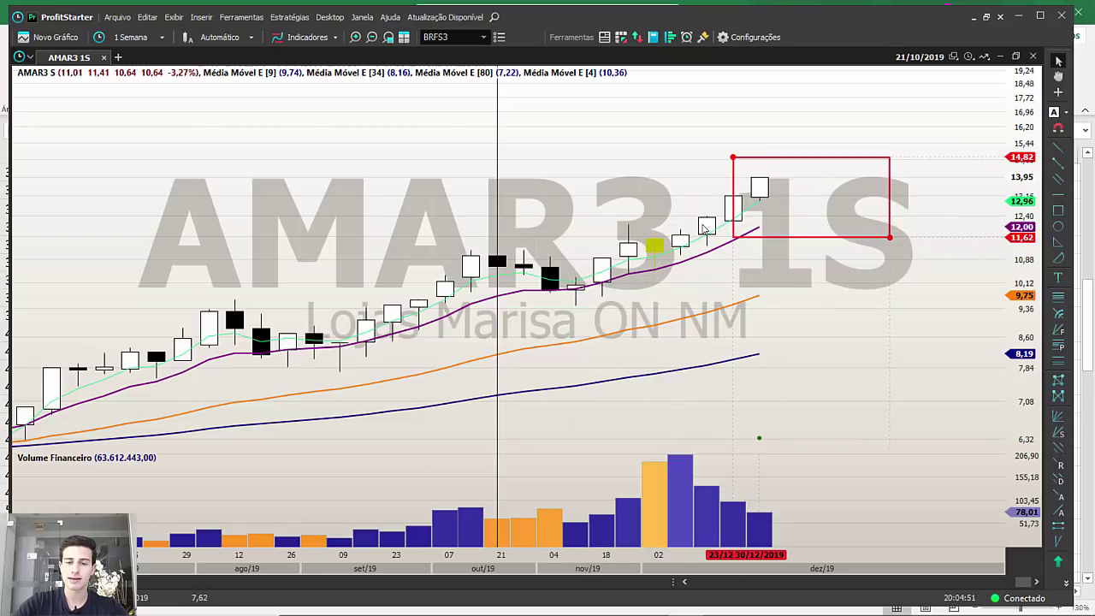
key(Escape)
Place a horizontal line at 10,12 along the 2016 and 2017 highs of AMAR3 and switch the chart to the monthly timeframe.
key(Left)
scroll(703, 226, down, 8)
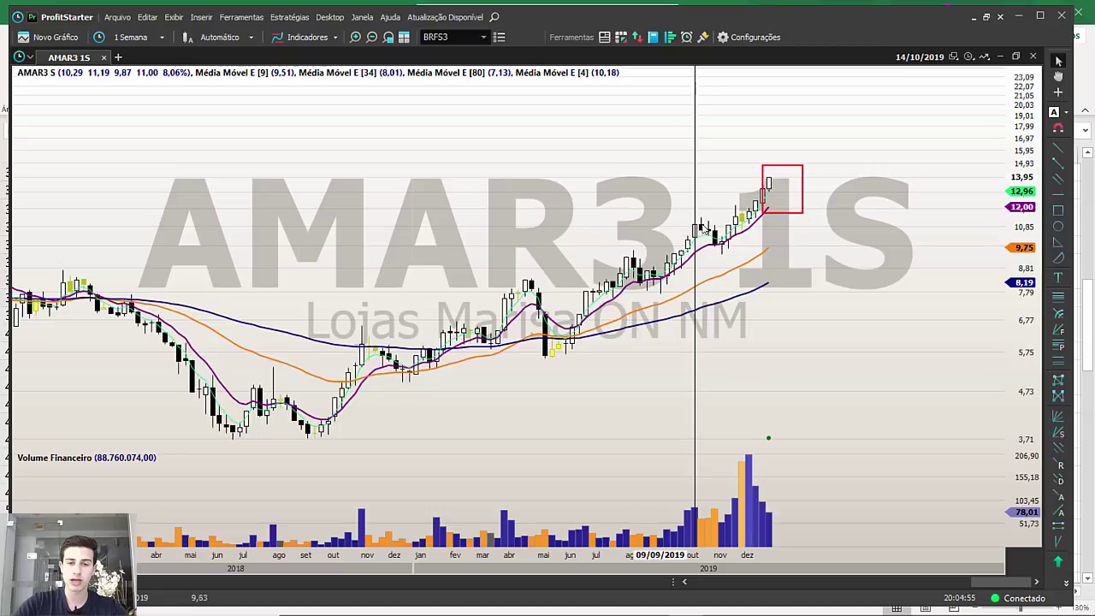
scroll(703, 227, down, 4)
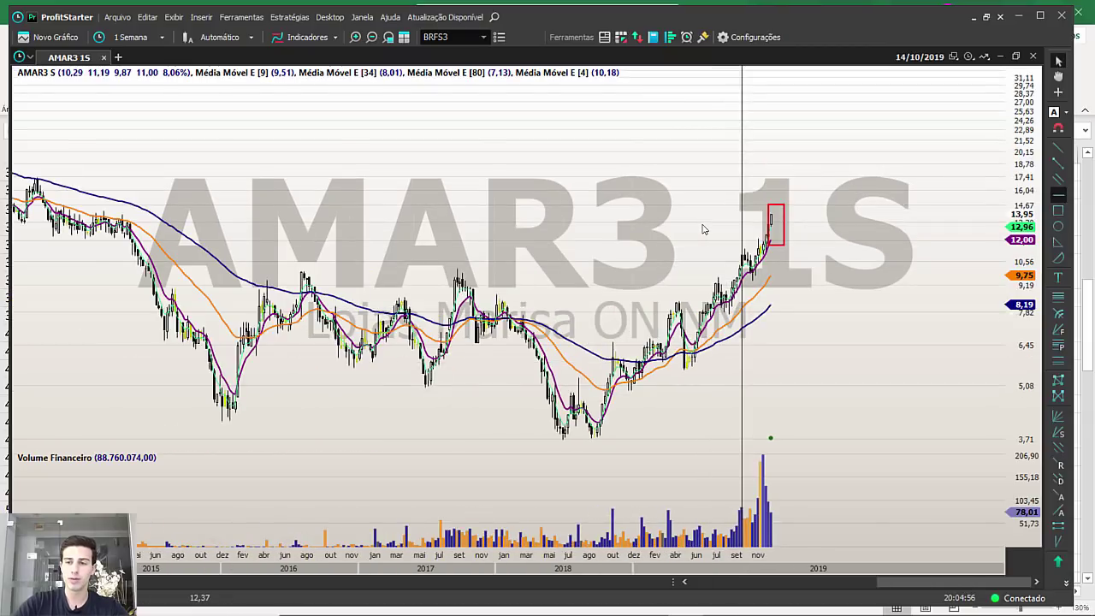
text(M)
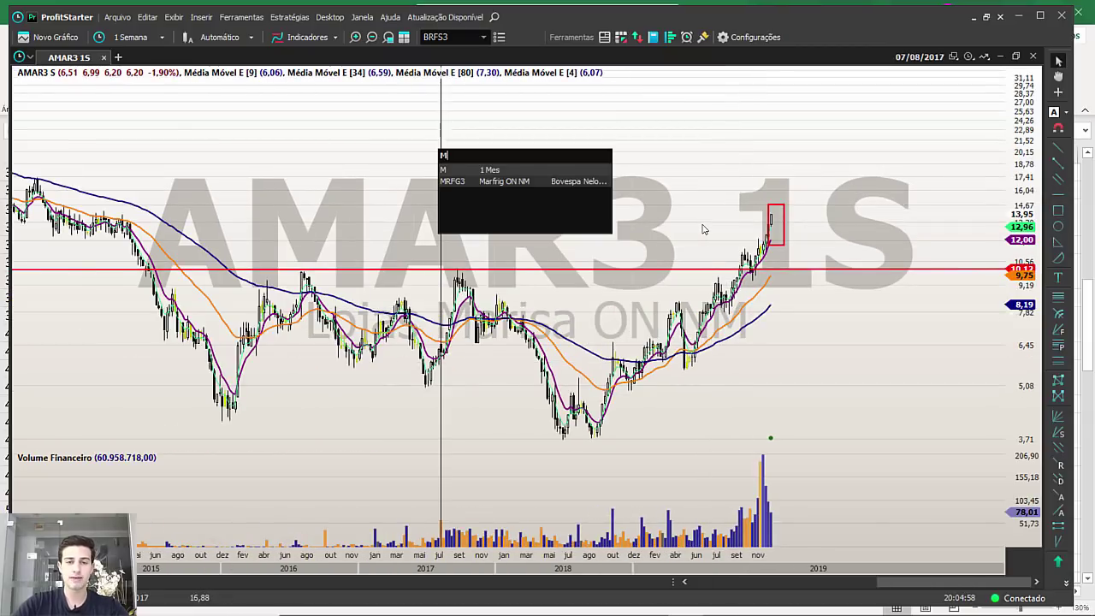
key(Return)
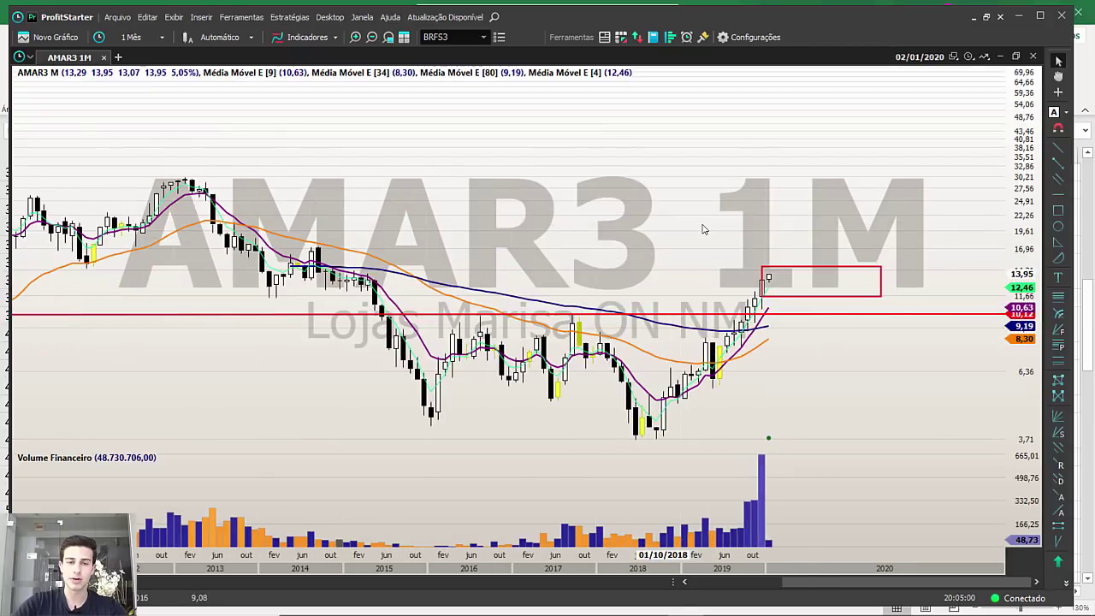
Add a horizontal line at about 30,22 across the highest peak of the monthly AMAR3 chart.
scroll(703, 228, down, 3)
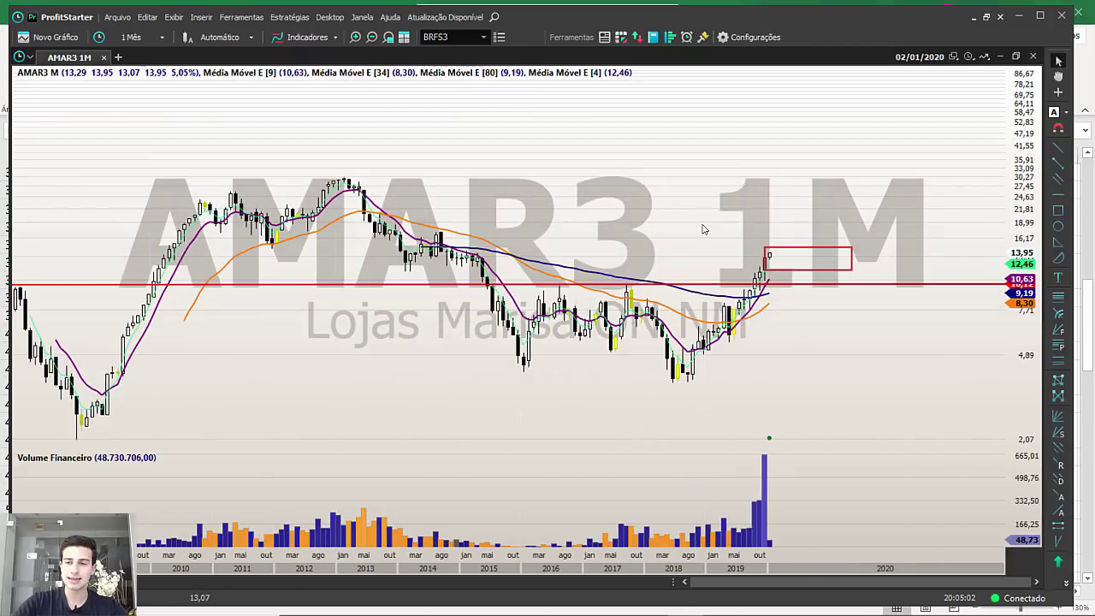
click(343, 177)
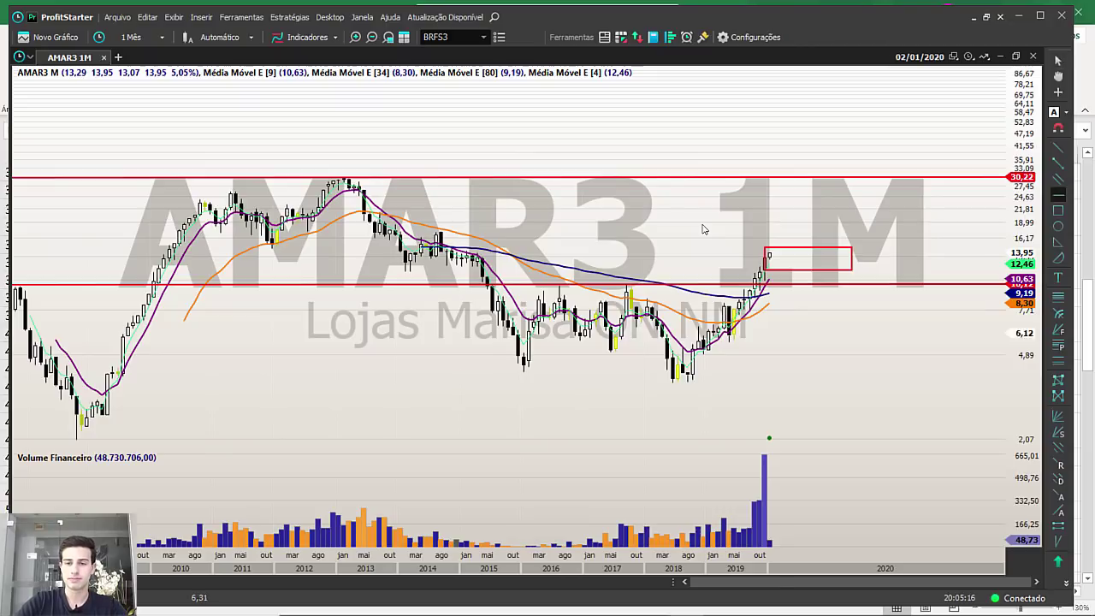
Switch the AMAR3 chart to the weekly (1 Semana) timeframe.
scroll(704, 229, up, 5)
text(s)
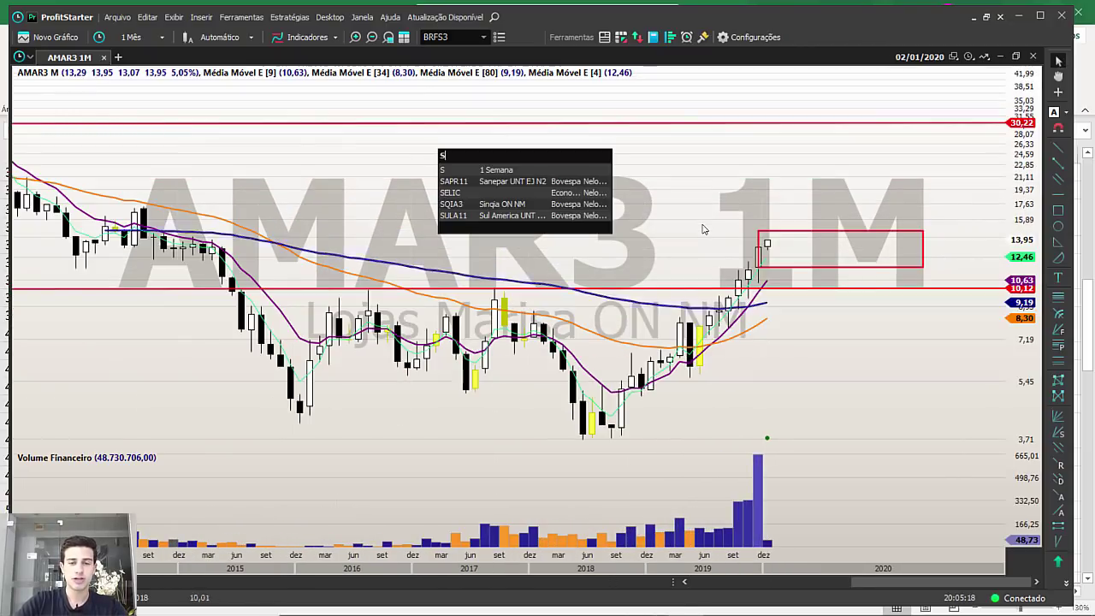
key(Down)
key(Return)
scroll(703, 229, up, 3)
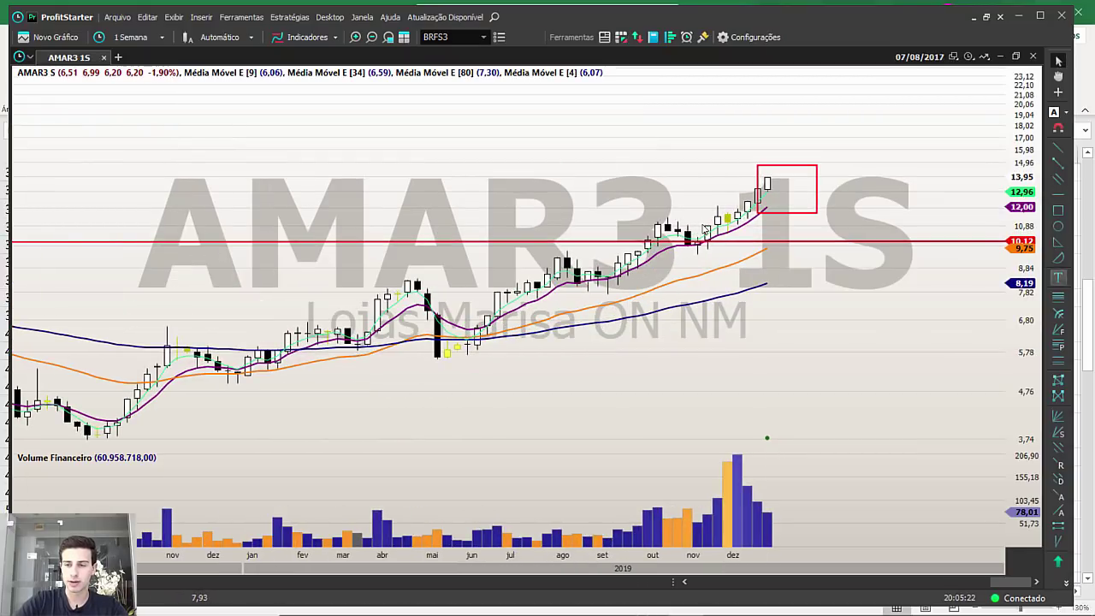
Draw a thin triangle pointing at the 02/12/2019 candle of the weekly AMAR3 chart, and delete it.
click(1058, 242)
mouse_move(557, 195)
mouse_down()
mouse_move(648, 238)
mouse_move(626, 210)
mouse_move(649, 211)
mouse_move(679, 188)
mouse_up()
click(548, 191)
click(528, 193)
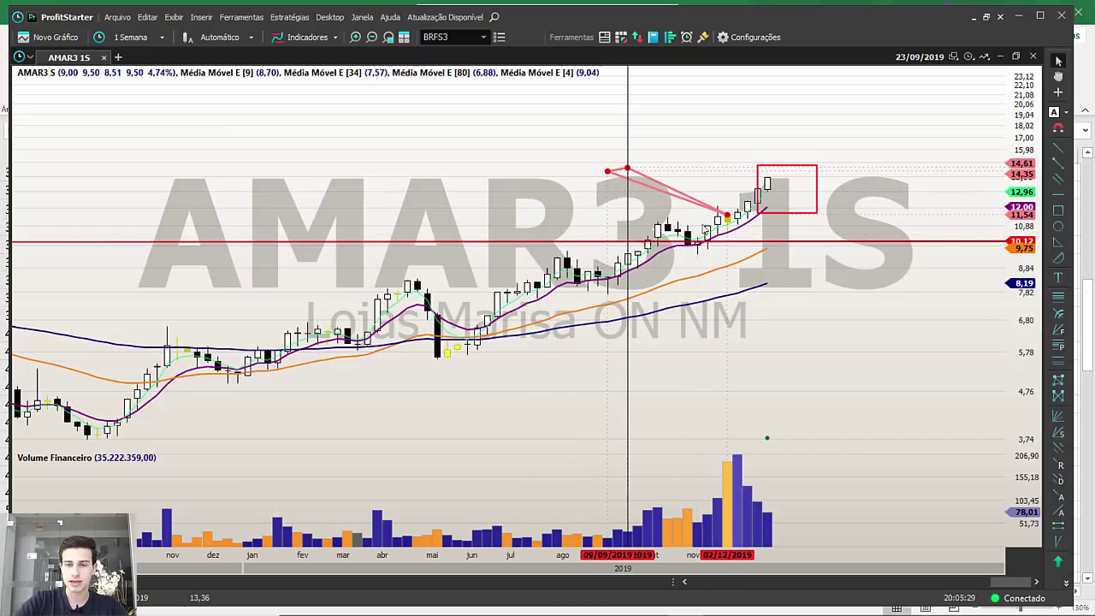
drag(705, 228, 580, 166)
key(Delete)
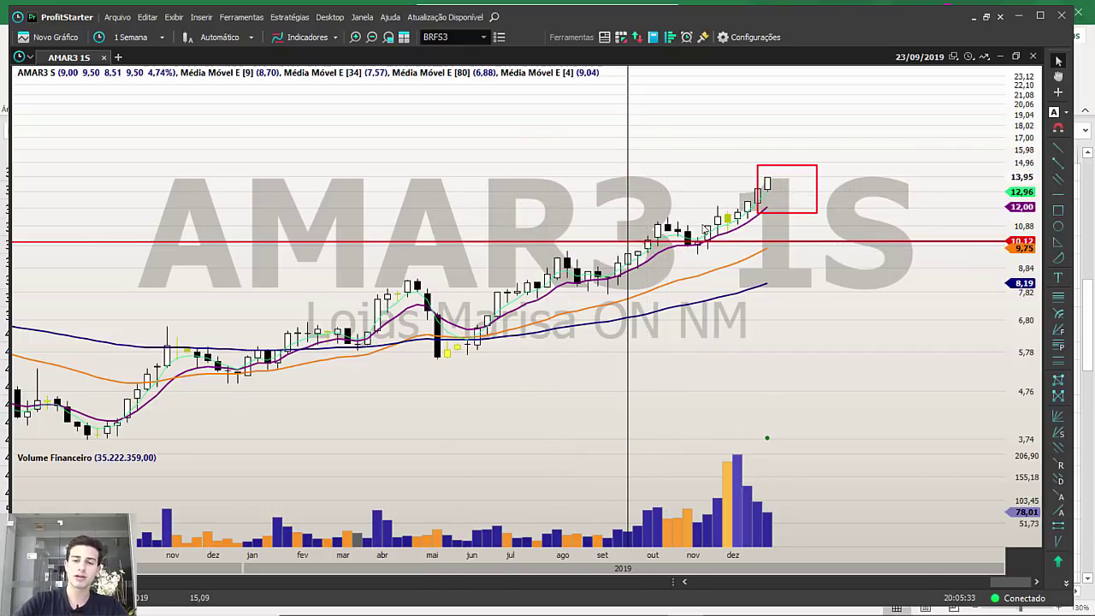
Draw small descending rectangles after the last AMAR3 candle, inside the large red rectangle, to sketch a possible pullback.
scroll(703, 227, up, 5)
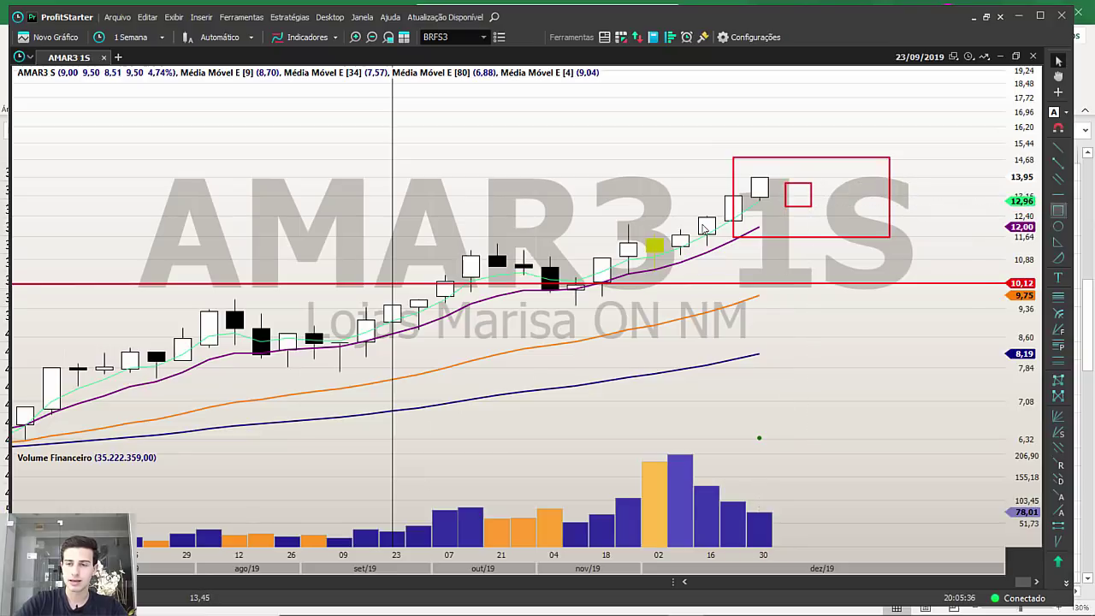
click(1058, 210)
drag(811, 190, 864, 218)
click(1058, 210)
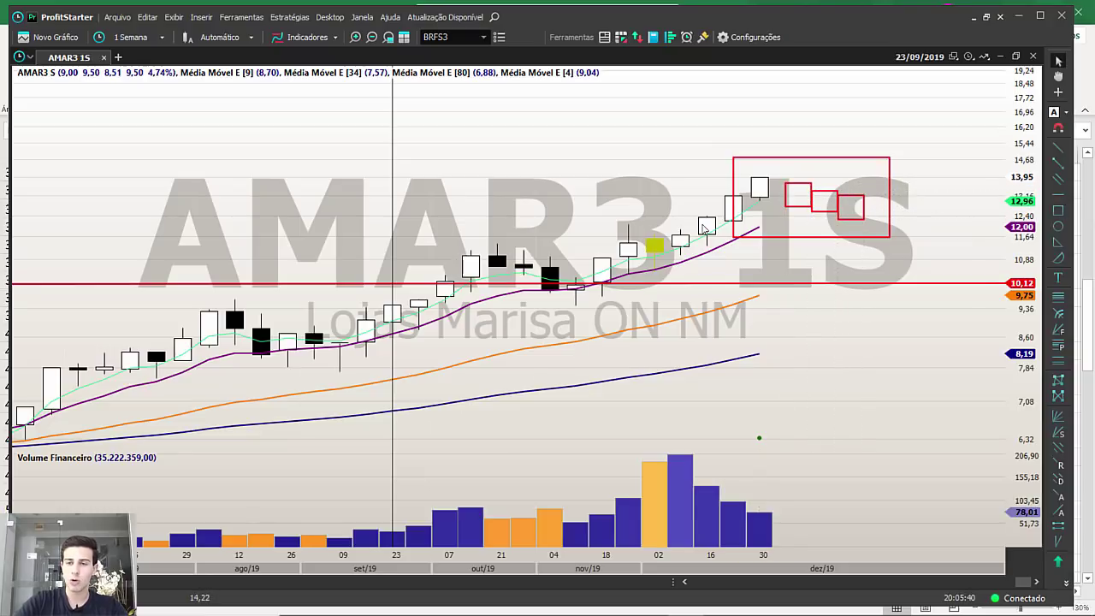
Add a horizontal line at about 13,25 through the last AMAR3 candle and the small rectangles.
click(1058, 195)
click(760, 194)
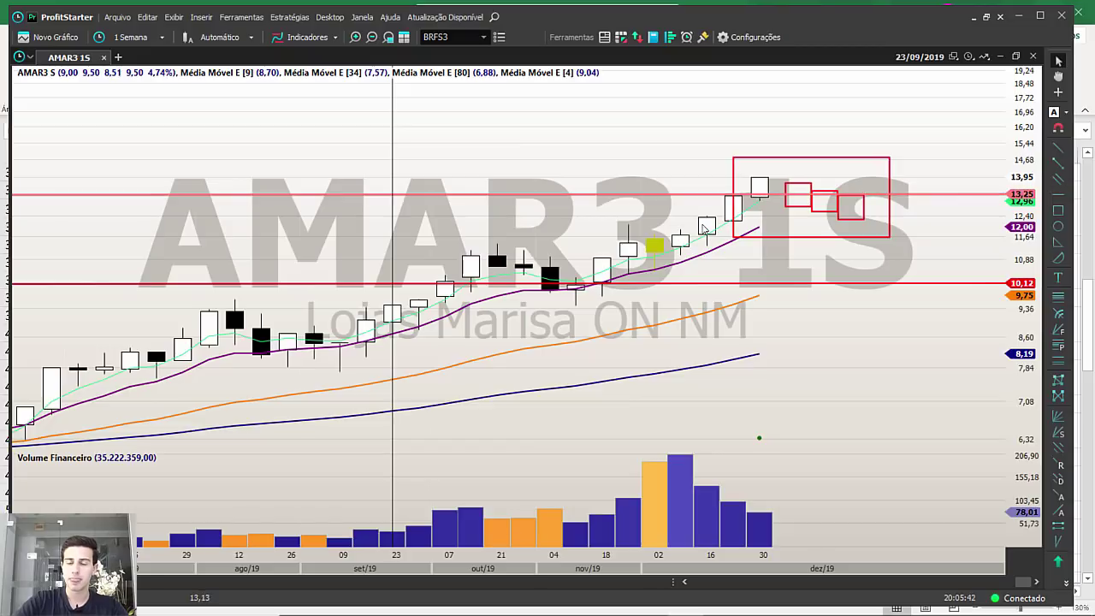
scroll(747, 289, down, 3)
drag(643, 287, 763, 166)
Check the next ticker in the Excel sector list, return to ProfitStarter and load the HGTX3 chart.
click(650, 601)
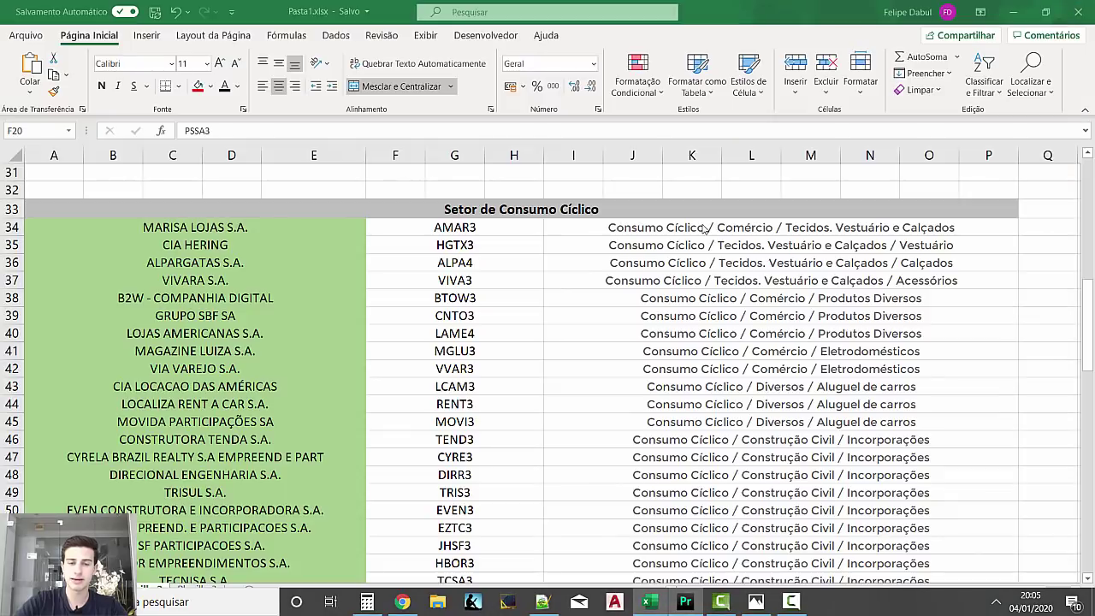
click(685, 601)
text(HGTX3)
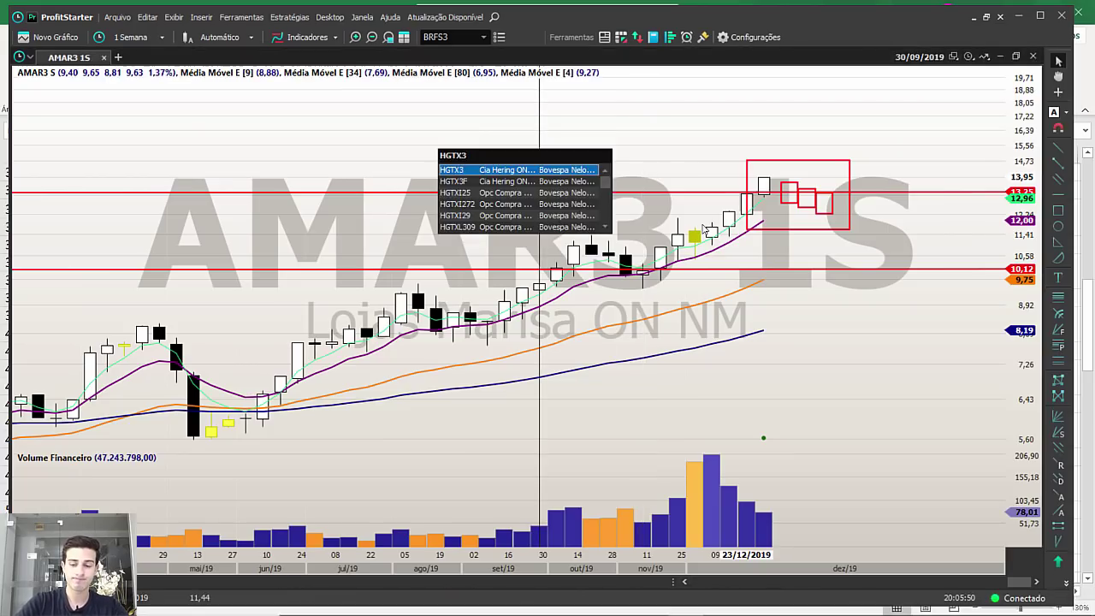
key(Return)
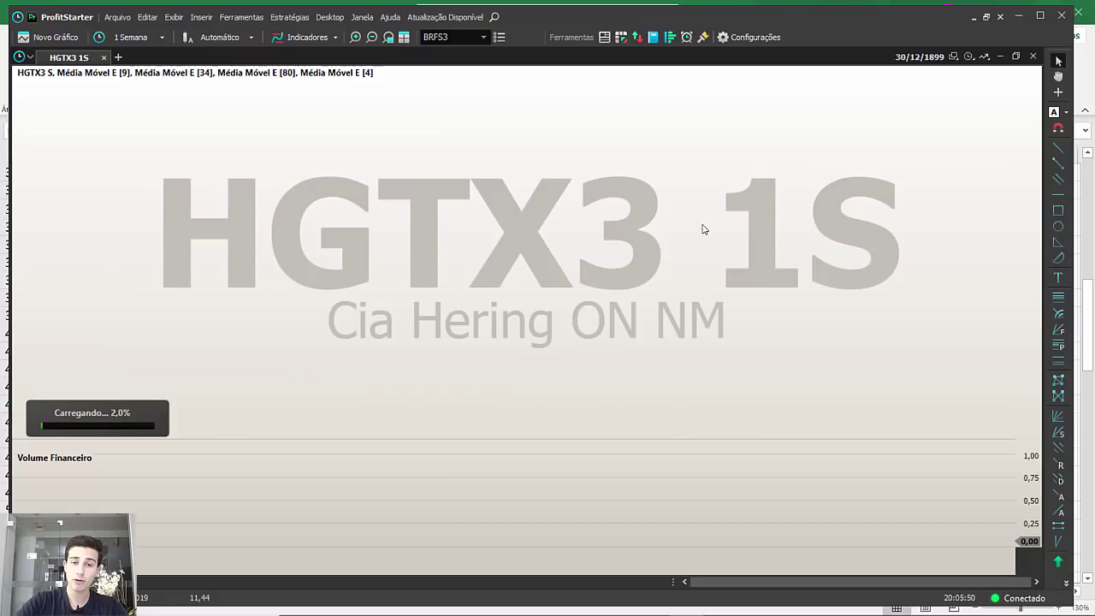
Draw a thin triangle with its tip on the tall 29/07/2019 candle of the weekly HGTX3 chart.
scroll(703, 229, up, 2)
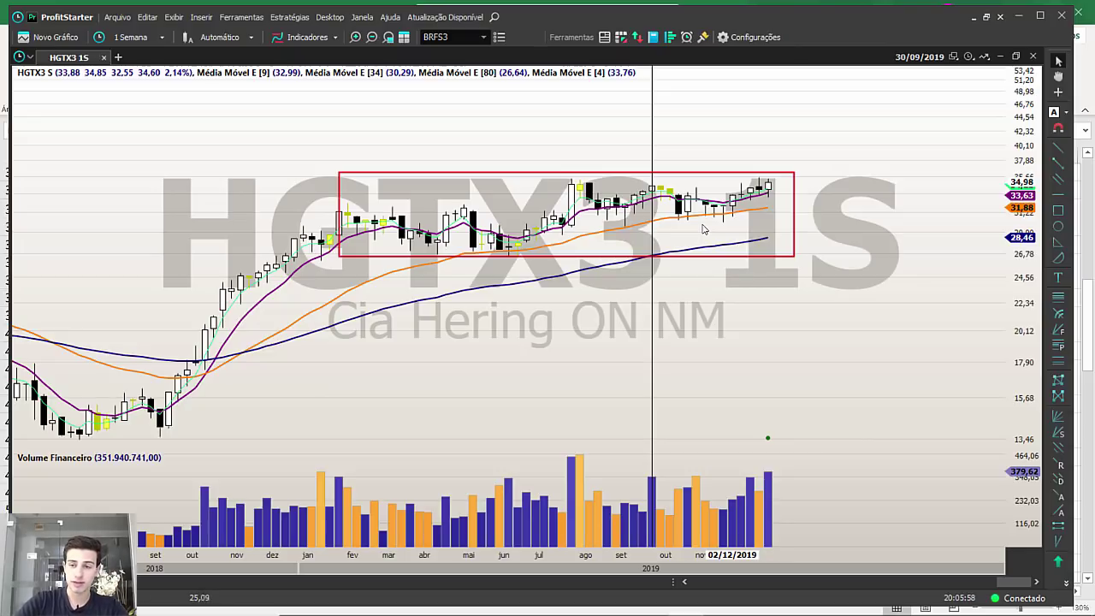
click(1057, 242)
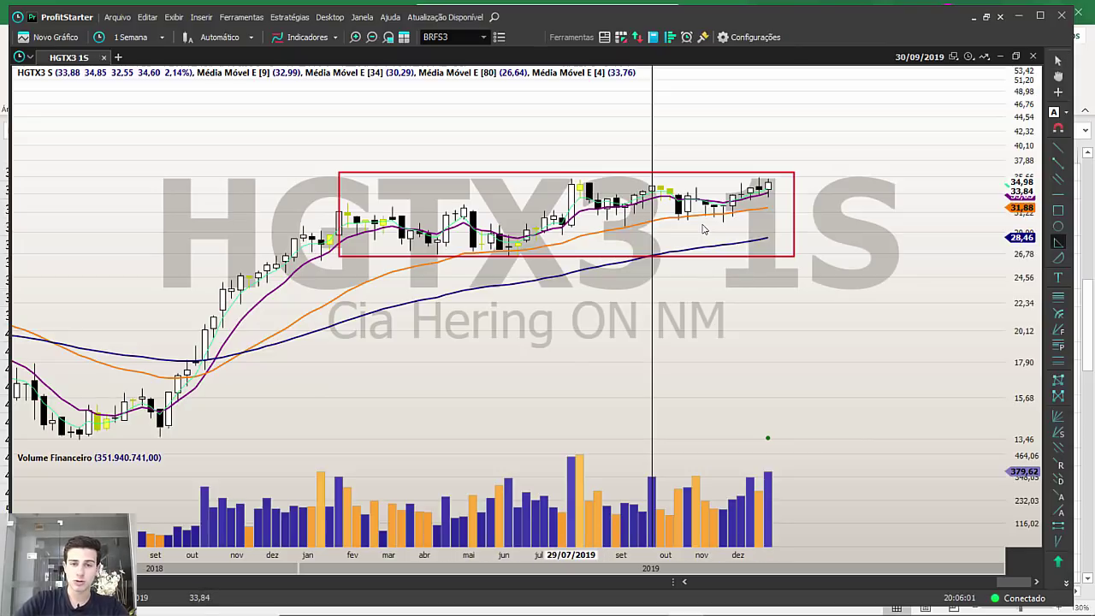
drag(570, 186, 376, 114)
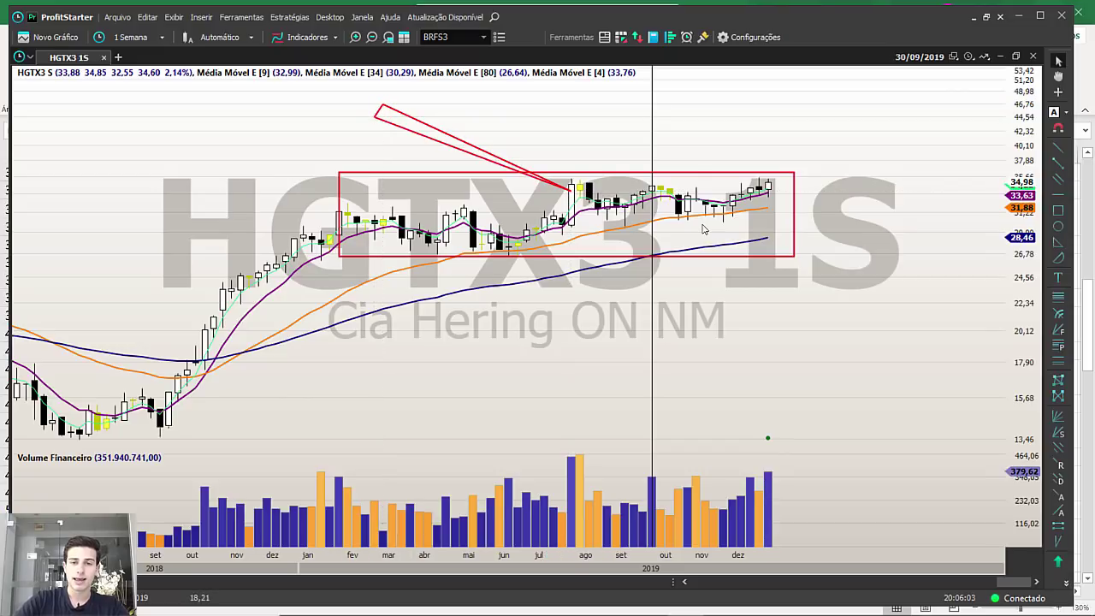
Draw a Fibonacci projection from the September 2018 low to the late-January 2019 high, with its base at about 26,73.
scroll(703, 230, down, 8)
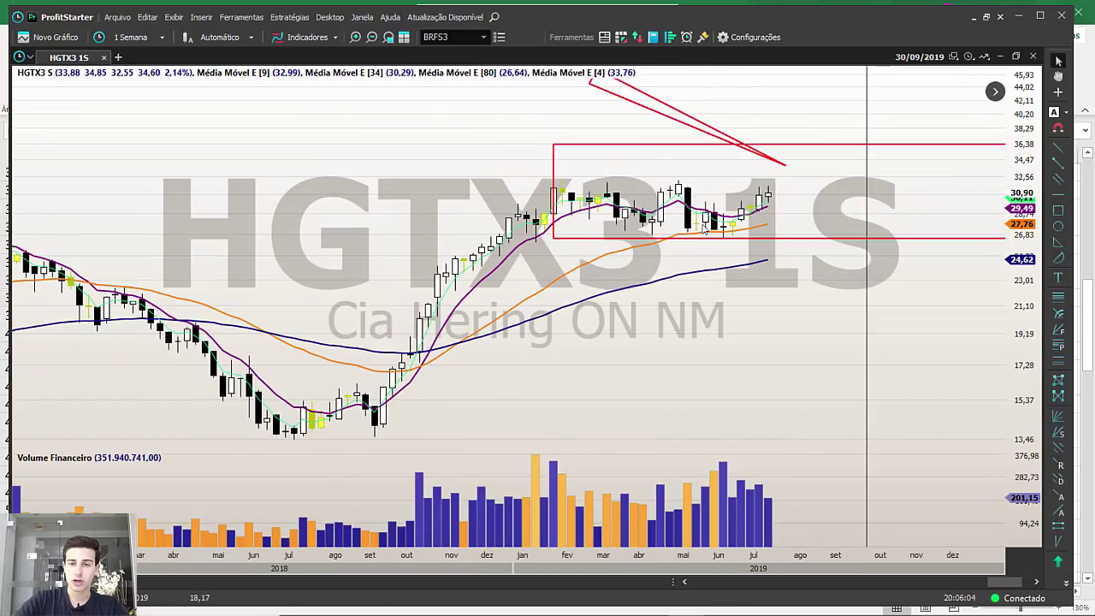
scroll(703, 229, down, 1)
click(1058, 345)
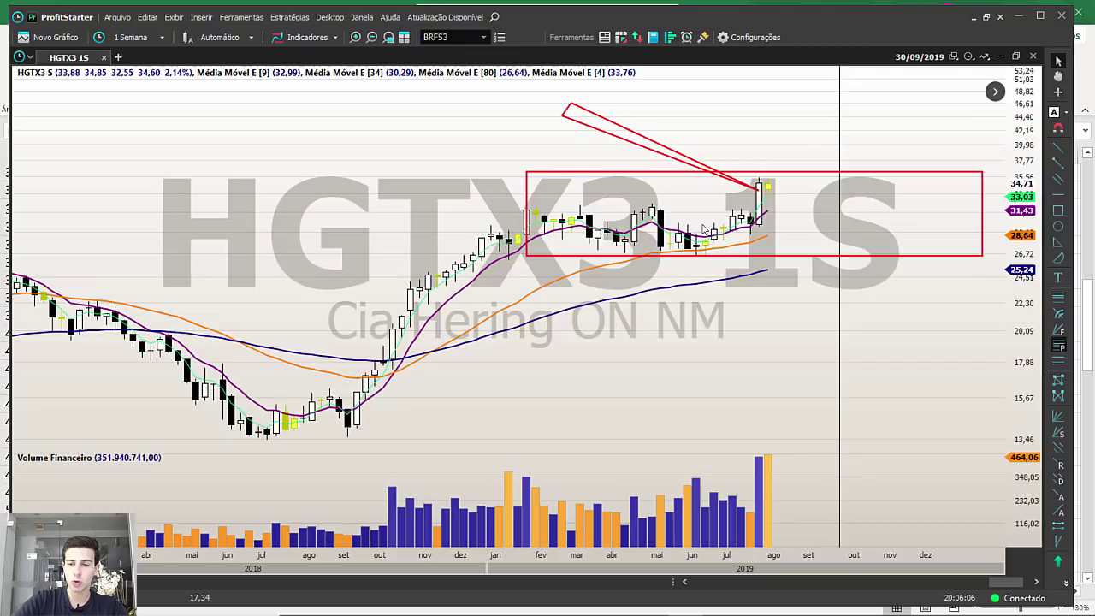
drag(346, 431, 526, 203)
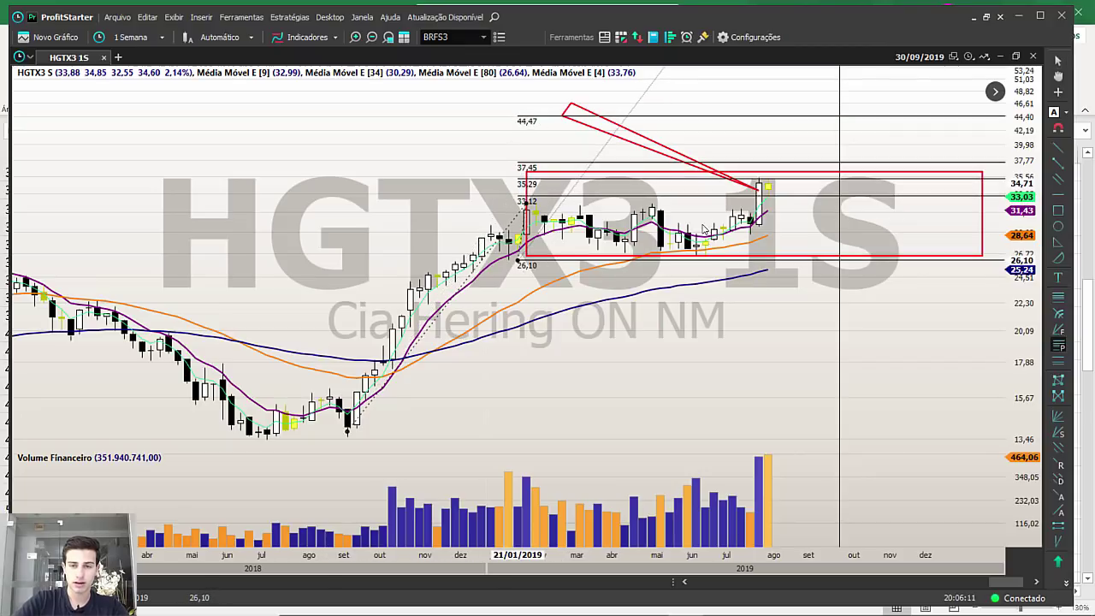
click(516, 254)
key(Escape)
Draw two narrow rectangles after the last HGTX3 candle, one crossing the consolidation box's upper edge and one crossing its lower edge.
scroll(704, 229, down, 5)
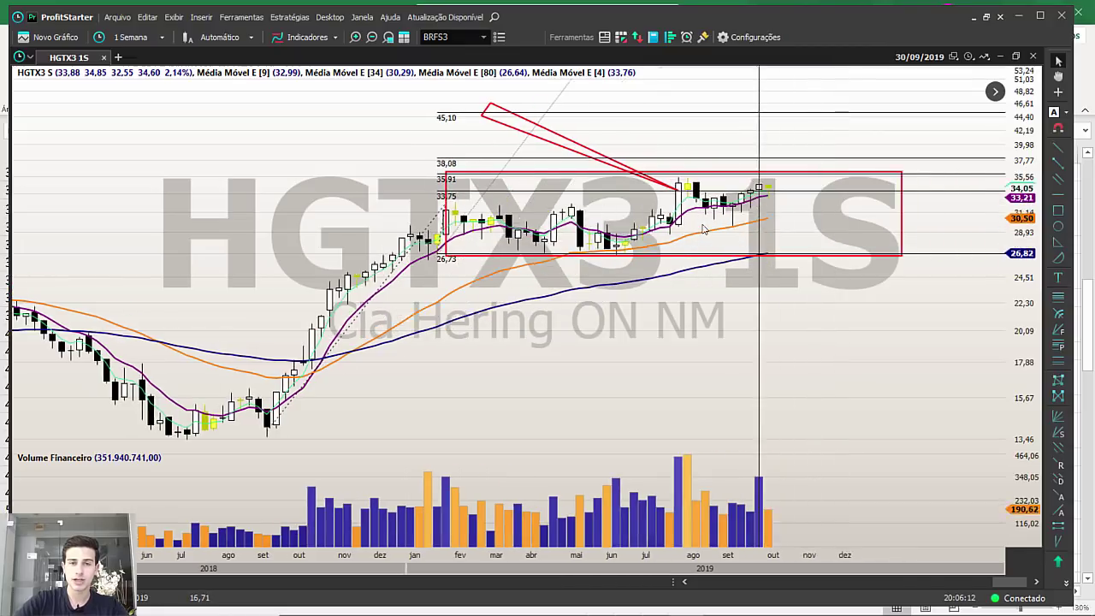
scroll(703, 229, down, 4)
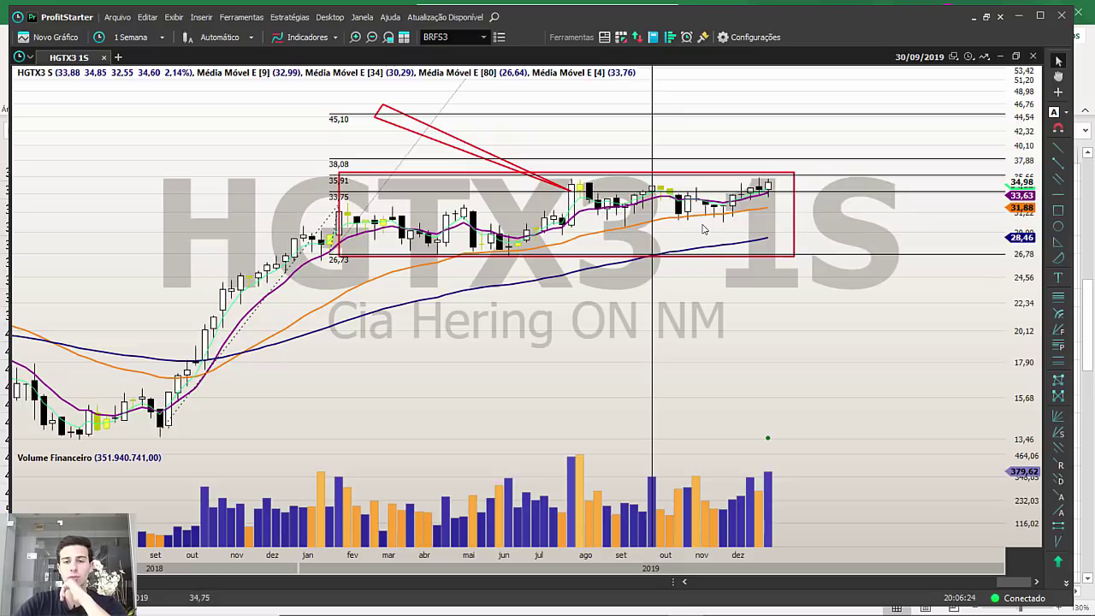
scroll(703, 228, up, 3)
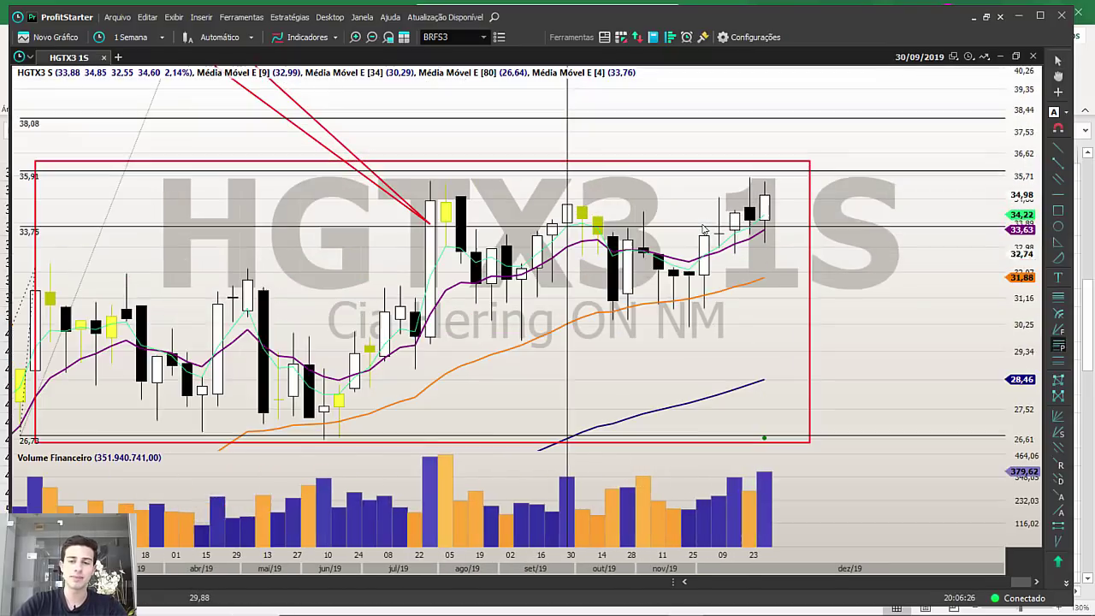
scroll(703, 229, down, 2)
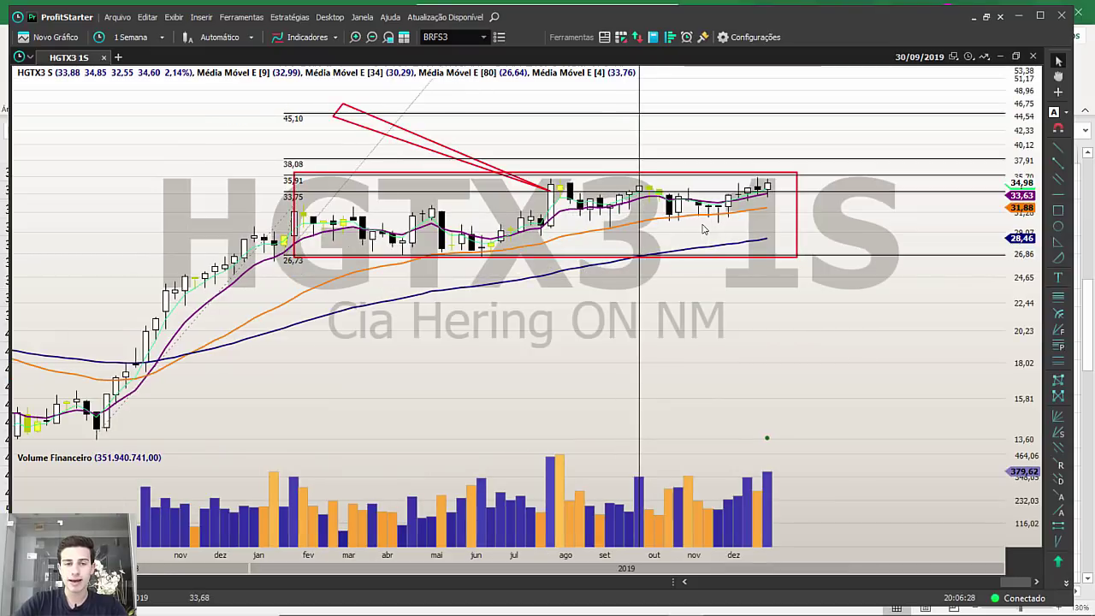
click(1058, 210)
drag(777, 151, 787, 189)
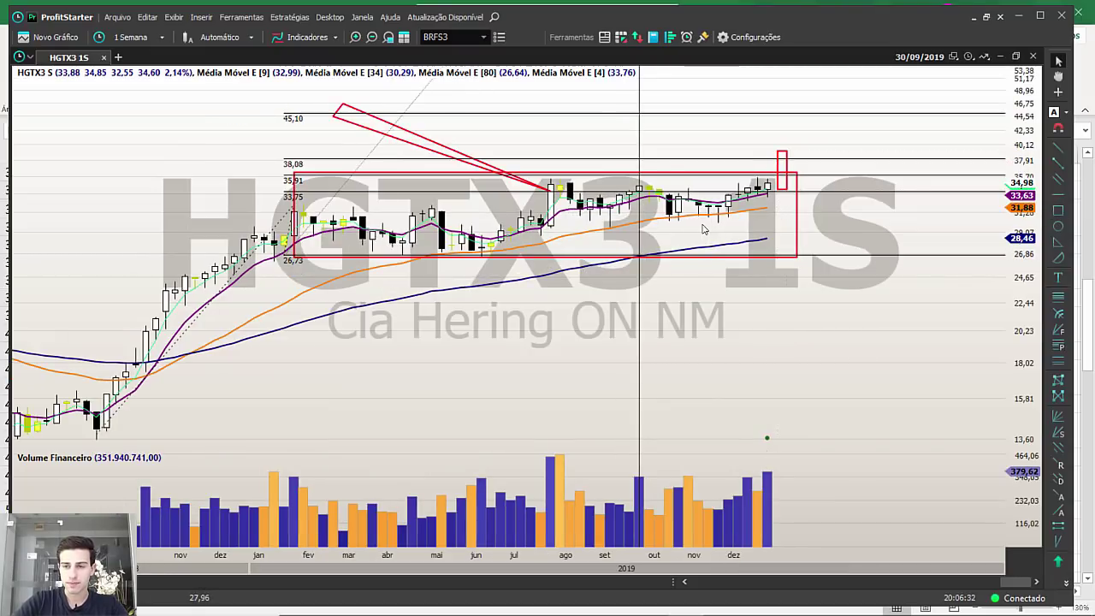
key(r)
drag(776, 248, 786, 283)
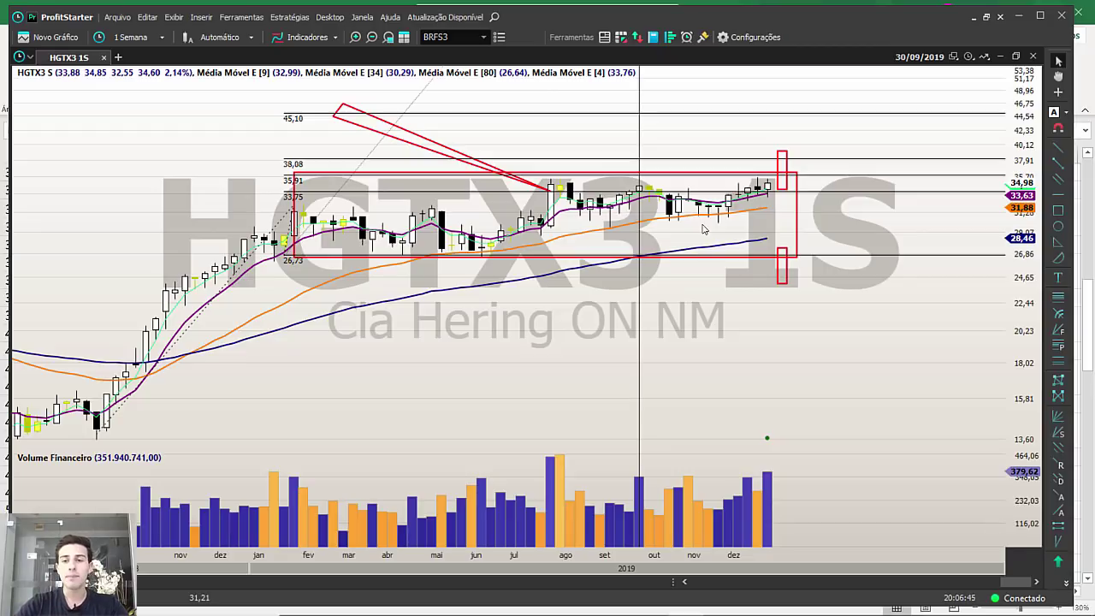
key(r)
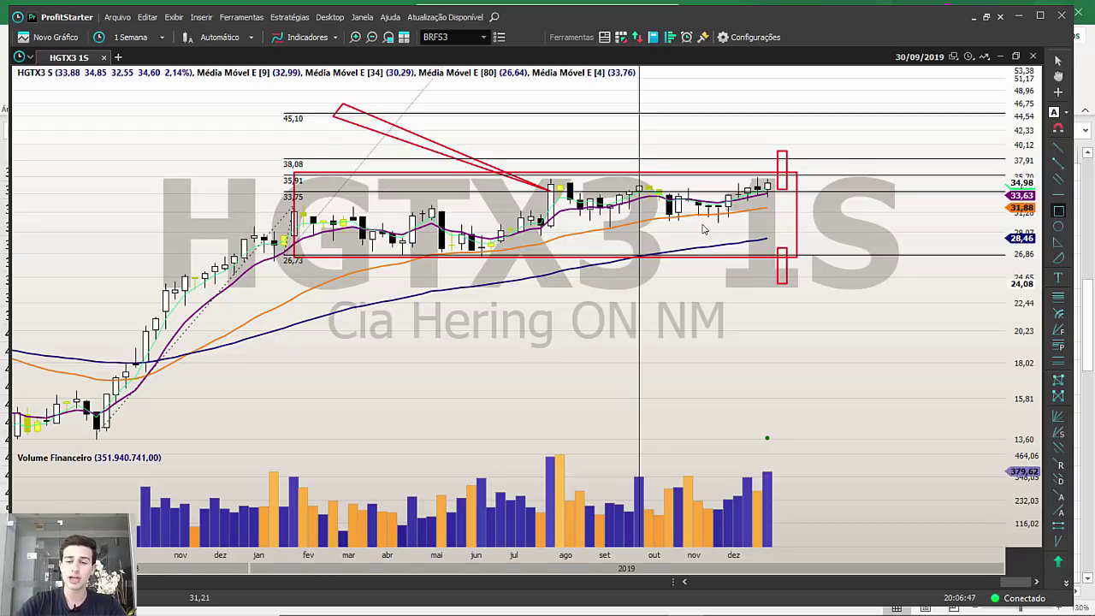
scroll(702, 229, up, 3)
scroll(702, 228, down, 1)
key(Escape)
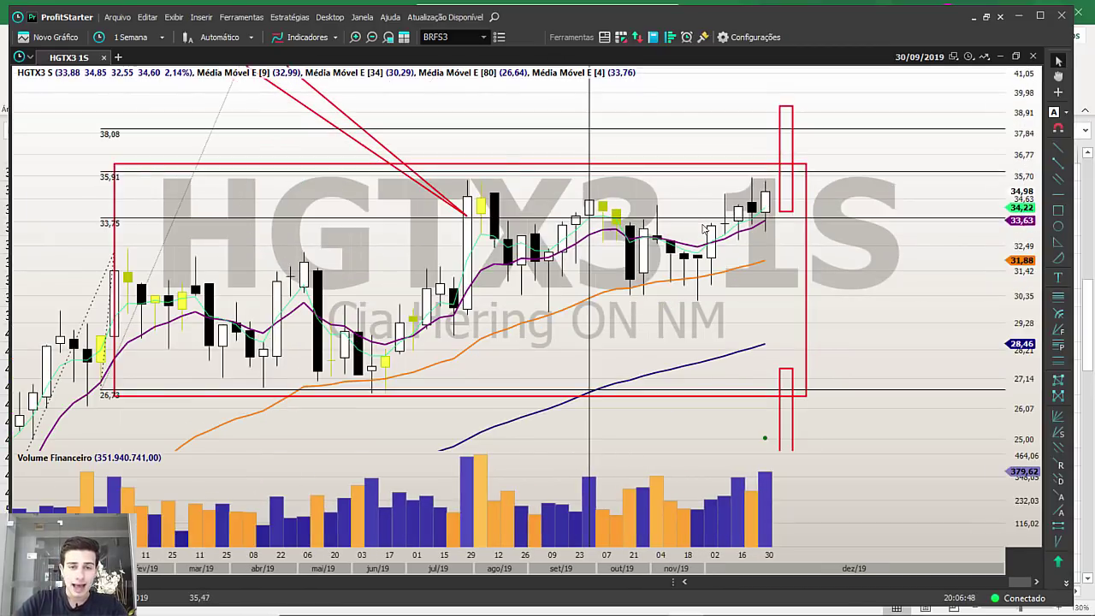
Delete all drawing studies from the weekly HGTX3 chart.
right_click(470, 161)
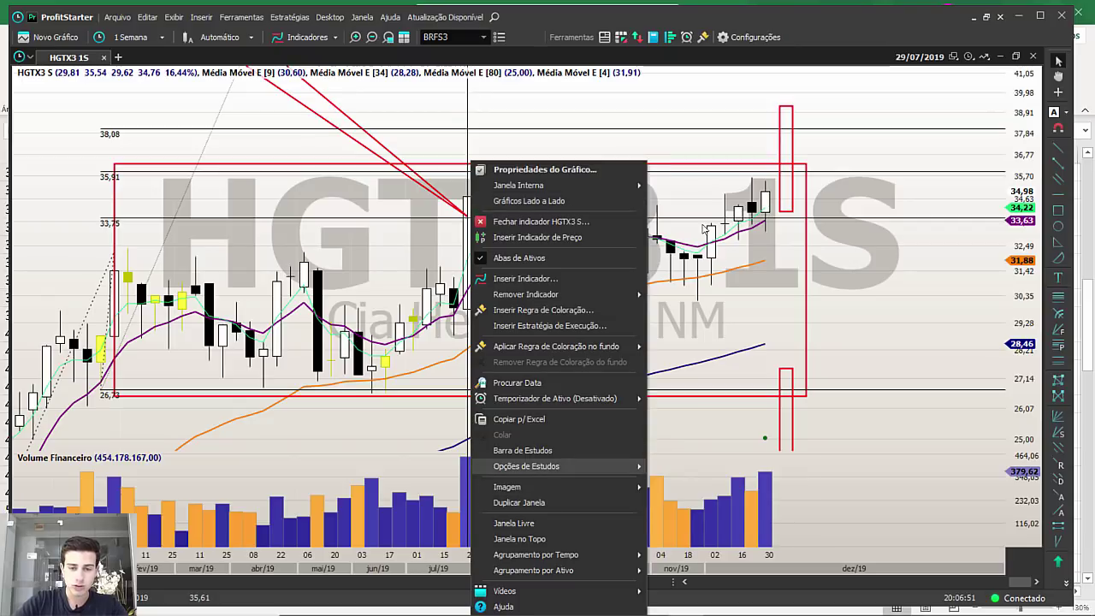
mouse_move(556, 466)
click(727, 498)
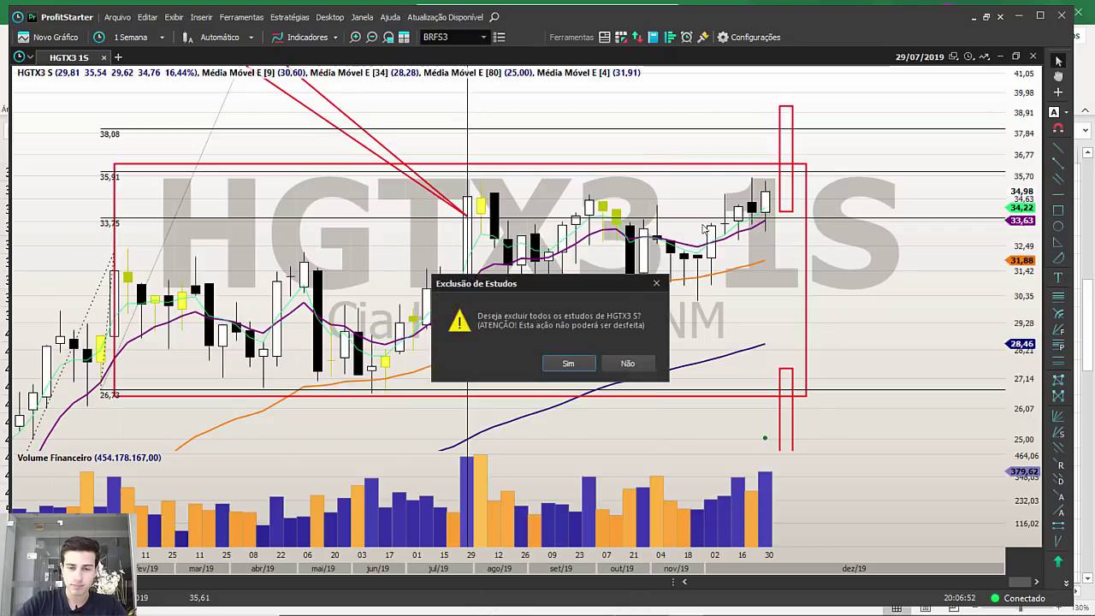
key(Return)
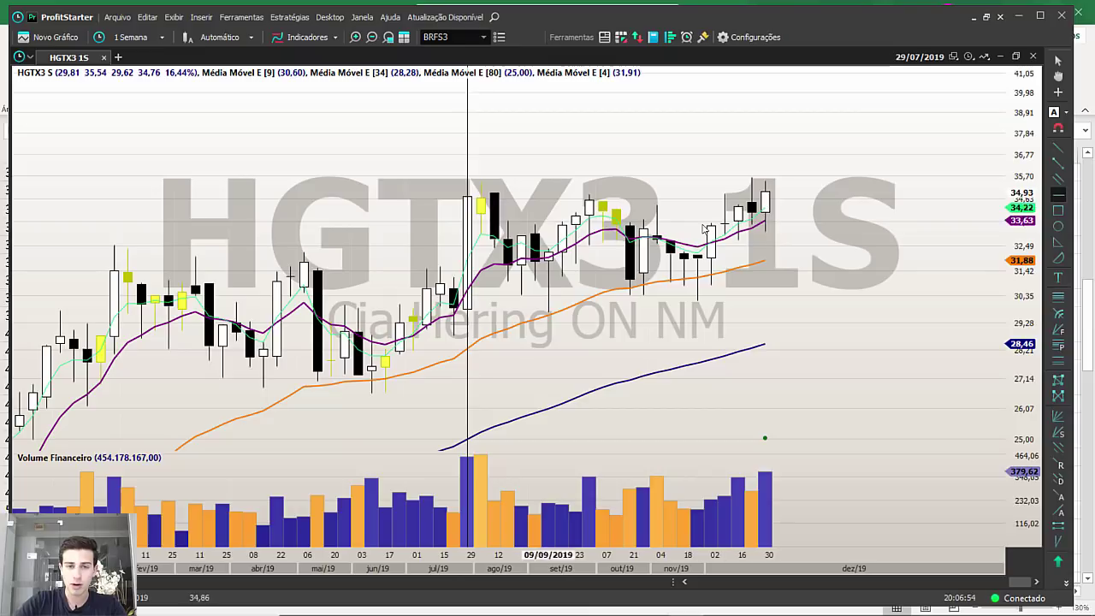
Add a horizontal line at about 35,51 on the July 2019 high and a narrow rectangle crossing it after the last candle.
click(467, 180)
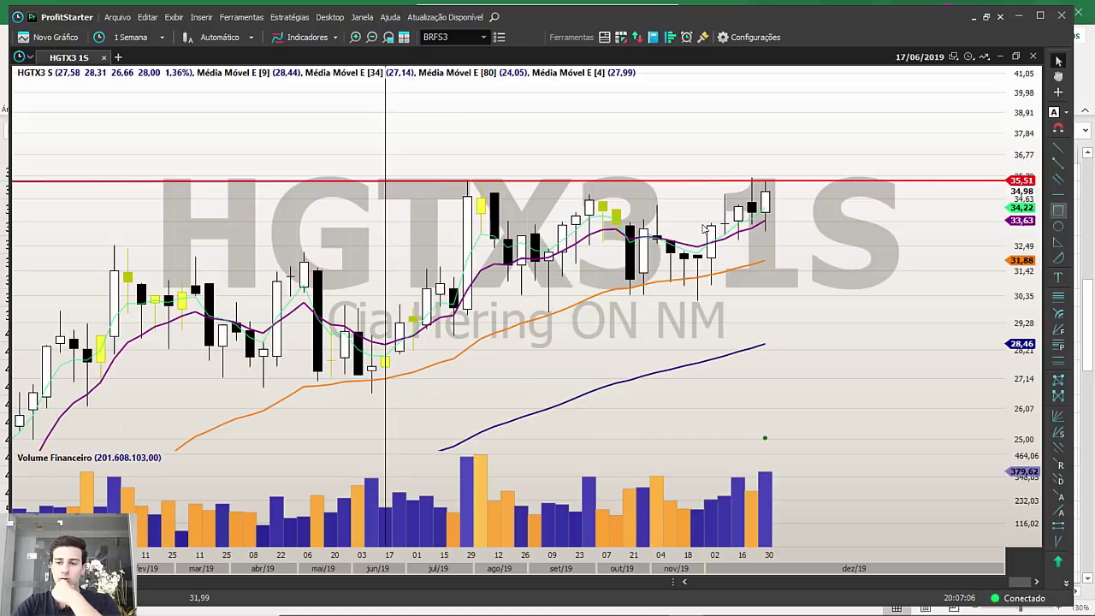
click(1058, 211)
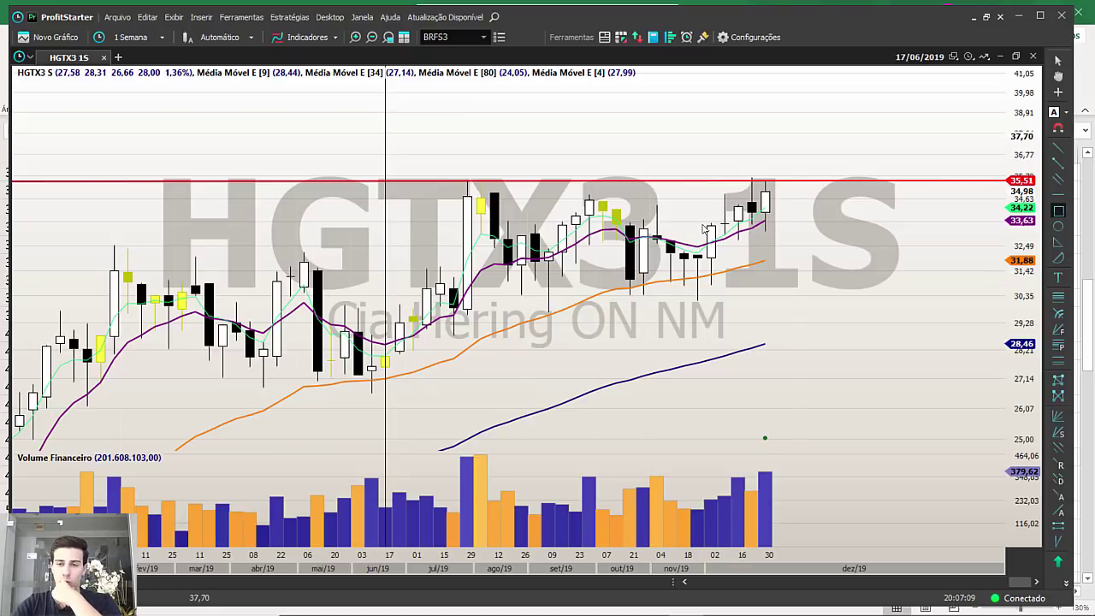
drag(793, 136, 806, 206)
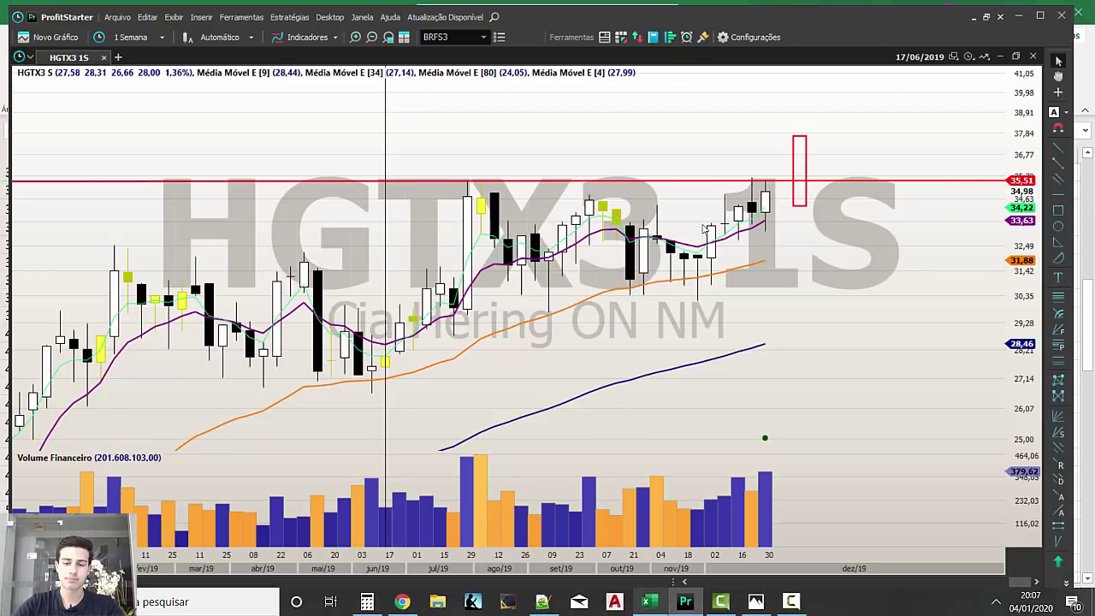
Check the next ticker in the Excel sector list, return to ProfitStarter and load the ALPA4 chart.
key(alt+Tab)
key(alt+Tab)
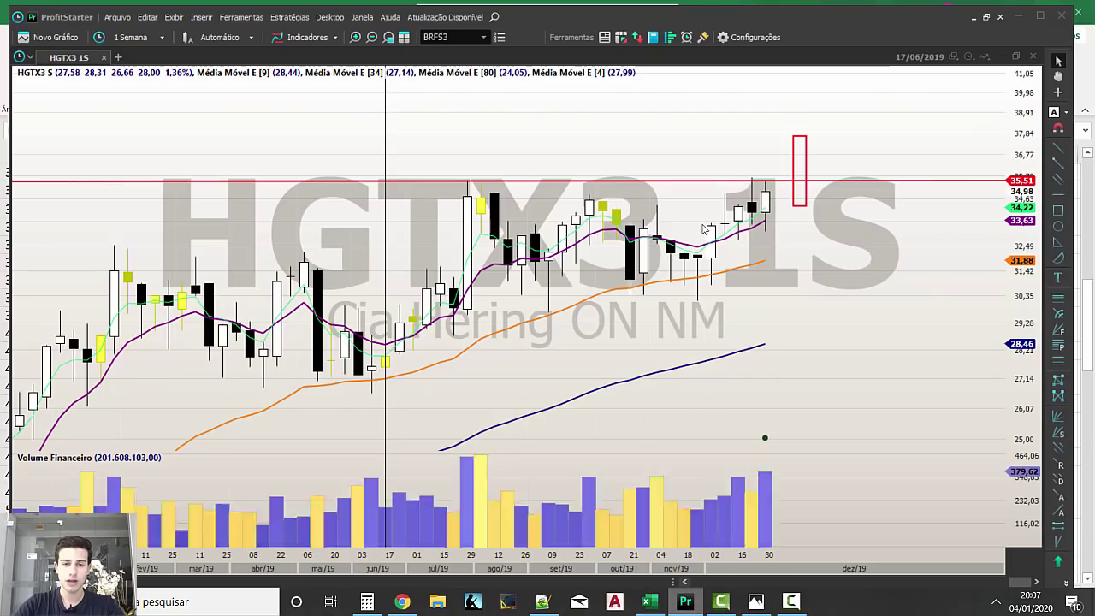
text(ALPA4)
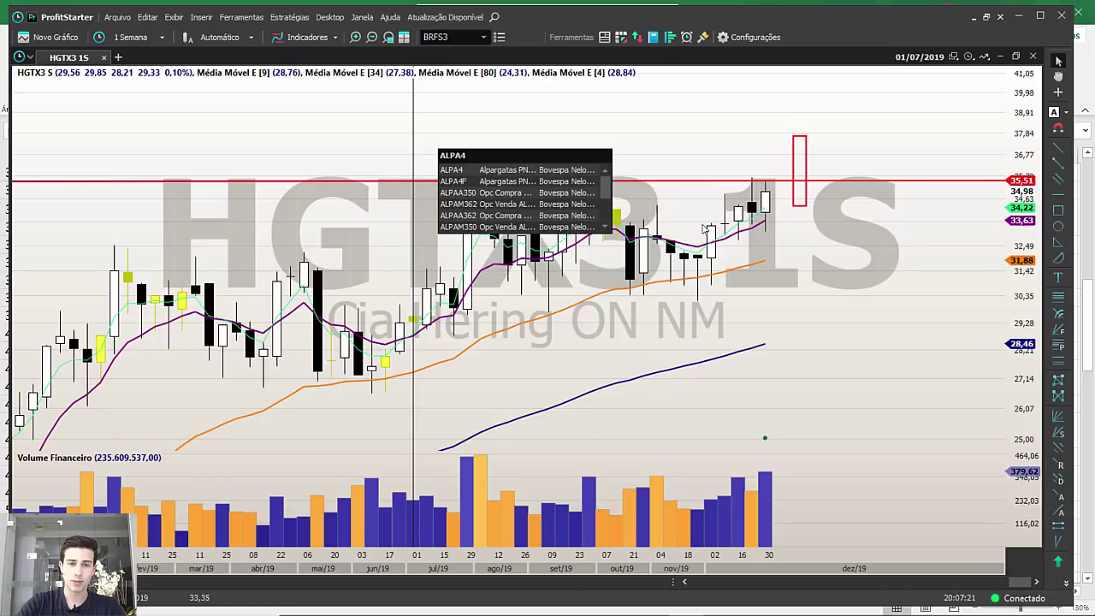
key(Return)
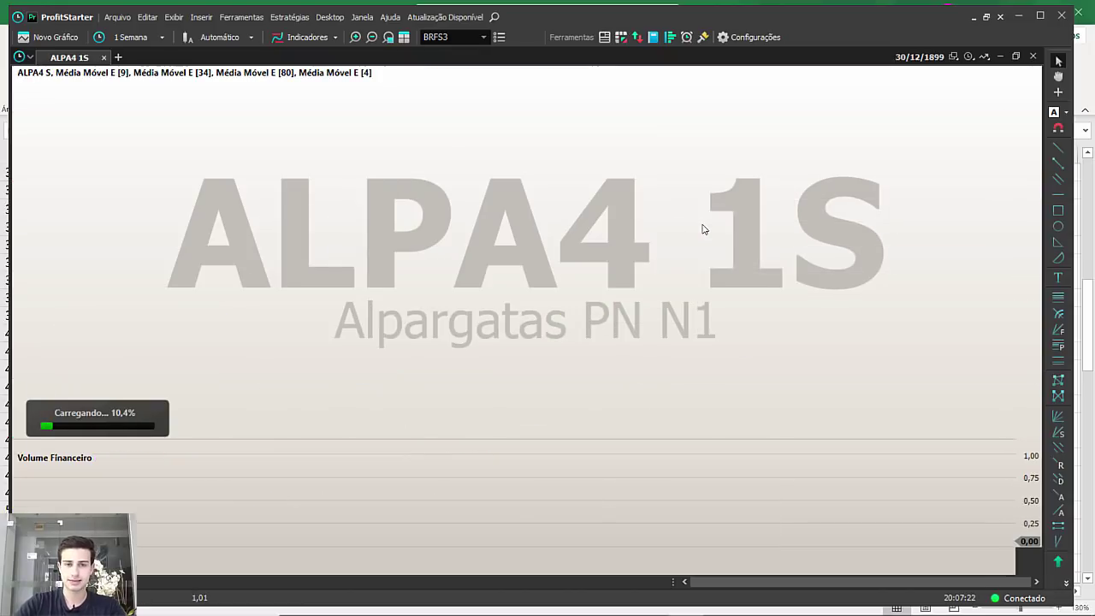
Add the chart text "QUANDO NÓS IDENTIFICAMOS UM PAPEL CUJA MM9 GUIE TODA A MOVIMENTAÇÃO DE ALTA, ESSE É O PAPEL PARA SE OPERAR".
scroll(705, 231, up, 5)
scroll(704, 228, down, 4)
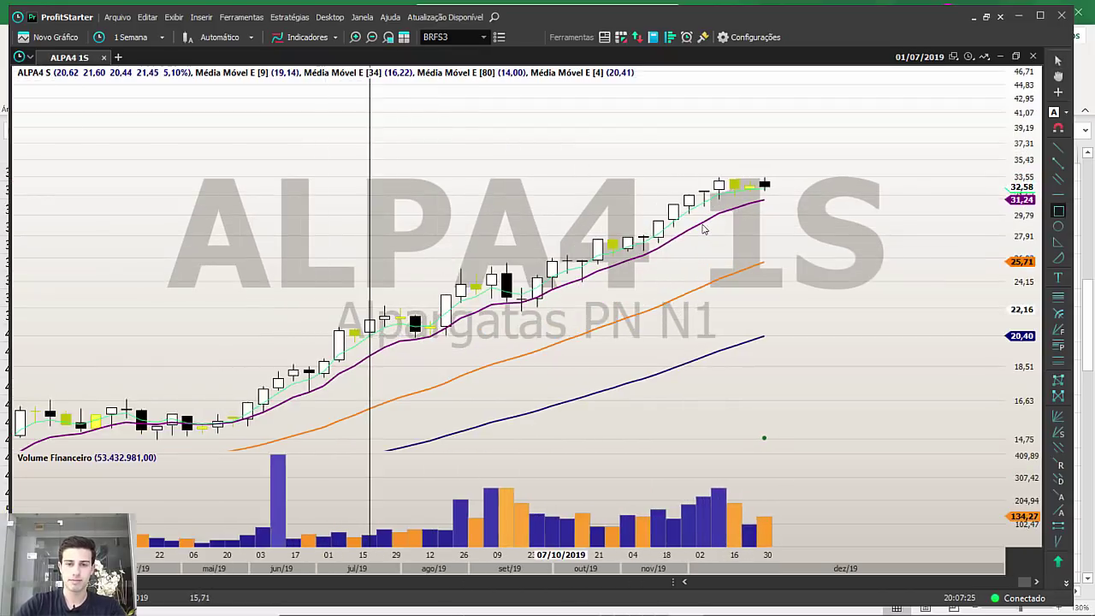
key(Escape)
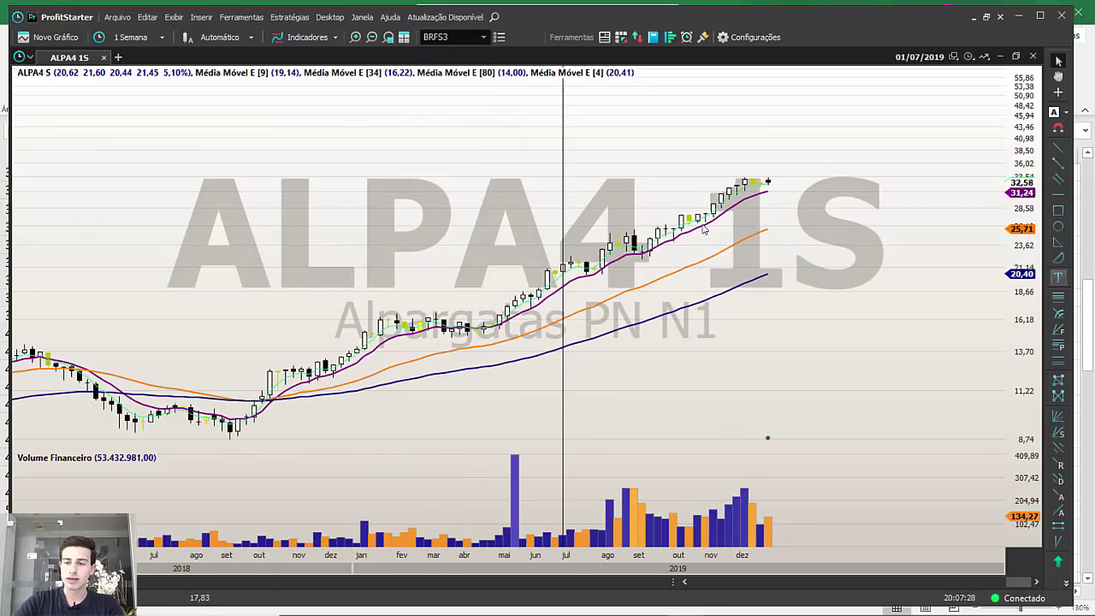
text(QUANDO NÓS)
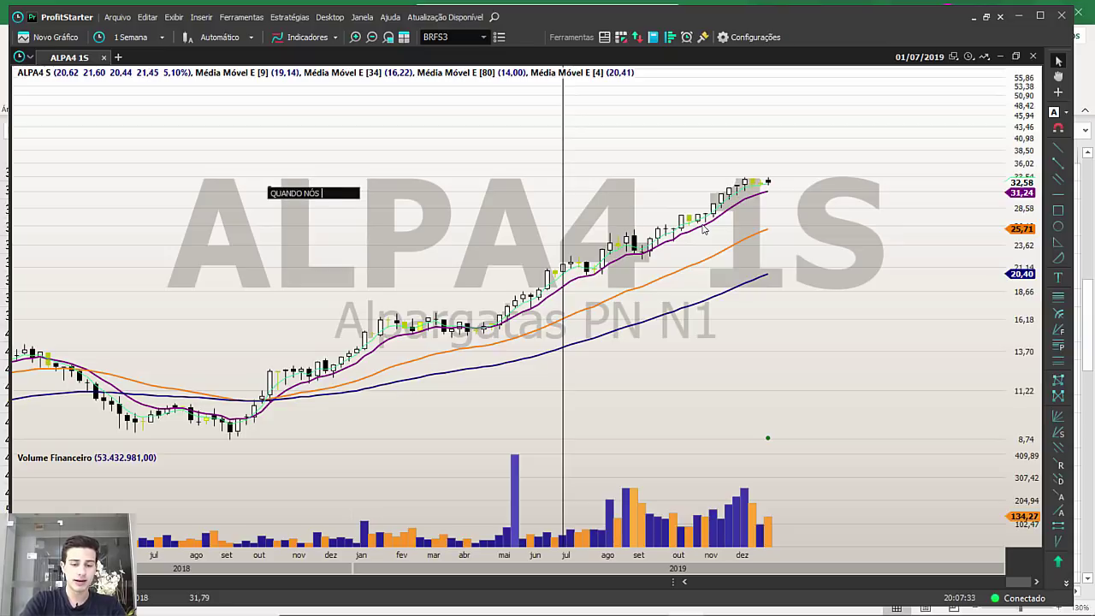
text( IDENTIFICAMOS U)
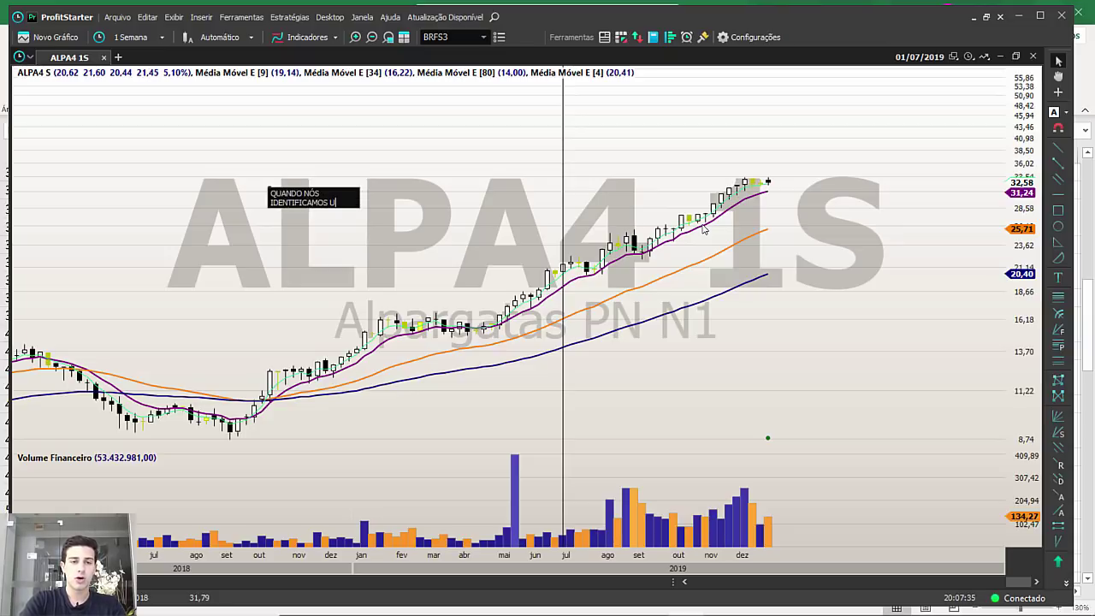
text(M PAPEL CUJA MM9)
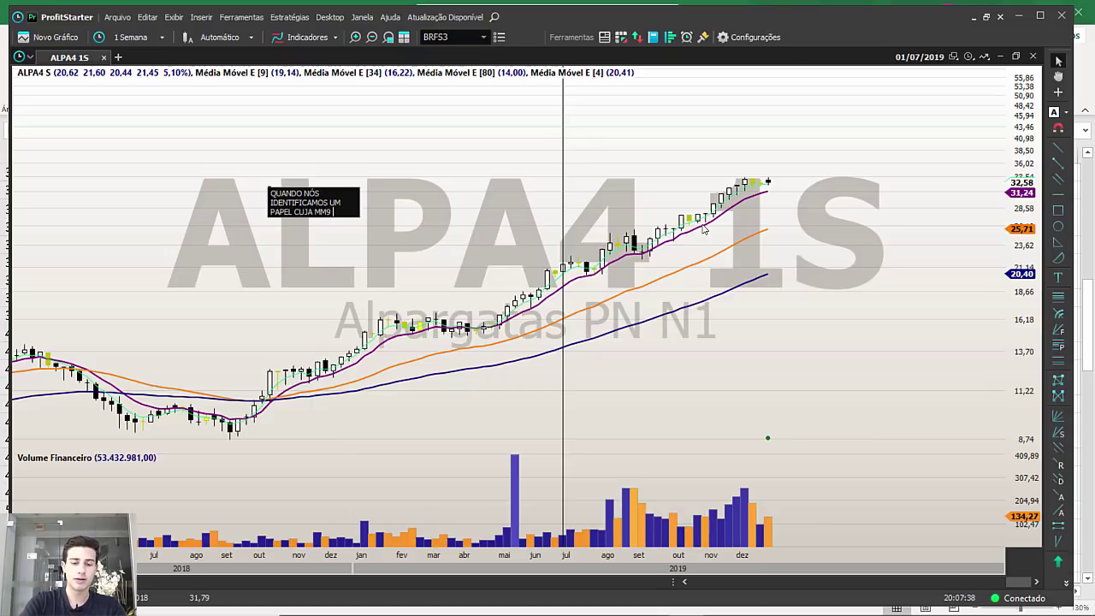
text( GUIE TODA)
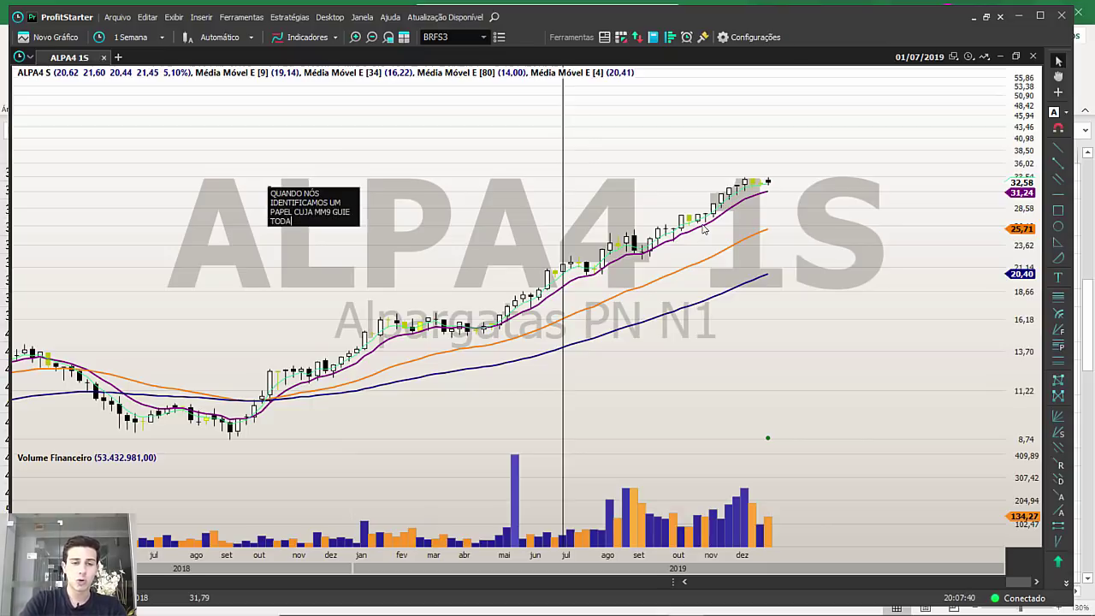
text( A MOVIMETAÇÃ)
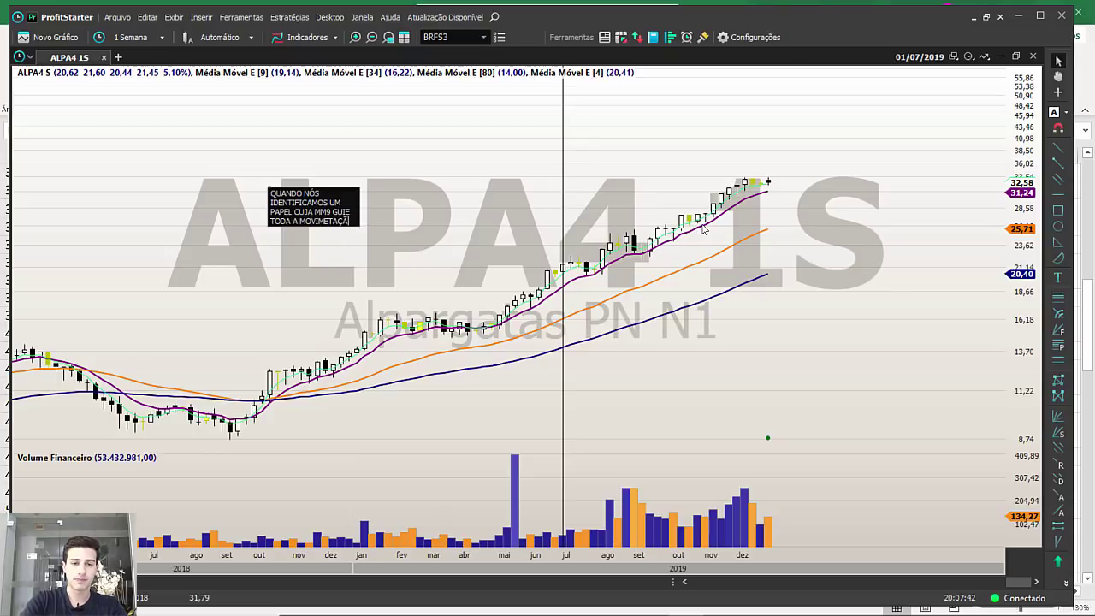
text(O DE A)
key(BackSpace)
key(BackSpace)
key(BackSpace)
key(BackSpace)
key(BackSpace)
key(BackSpace)
key(BackSpace)
key(BackSpace)
key(BackSpace)
key(BackSpace)
key(BackSpace)
key(BackSpace)
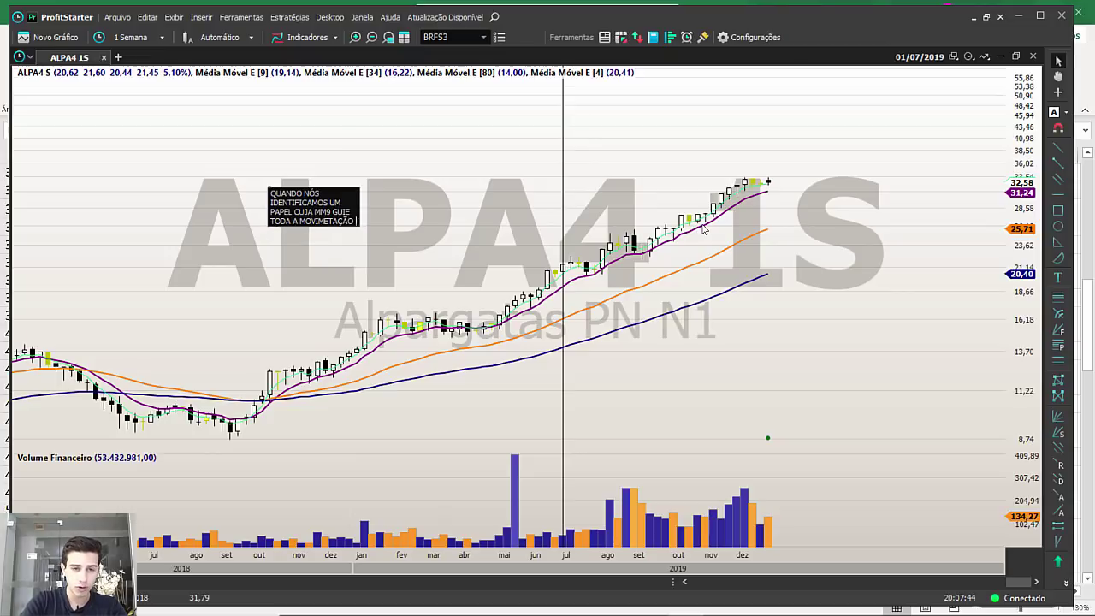
text(ENTAÇÃO DE ALTA, ESSE)
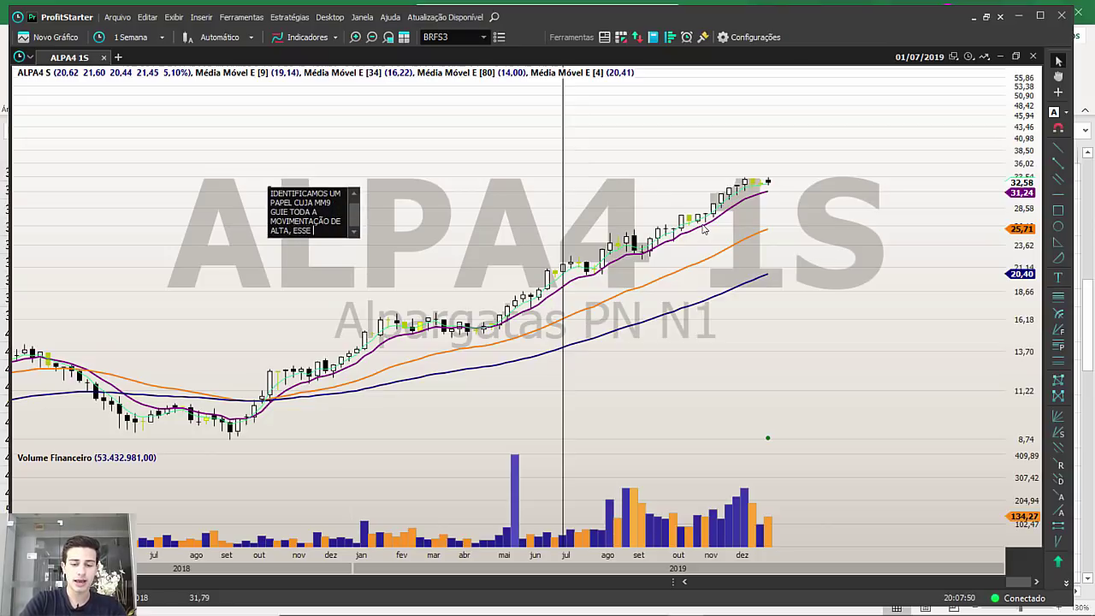
text( É O PAPEL PARA SE)
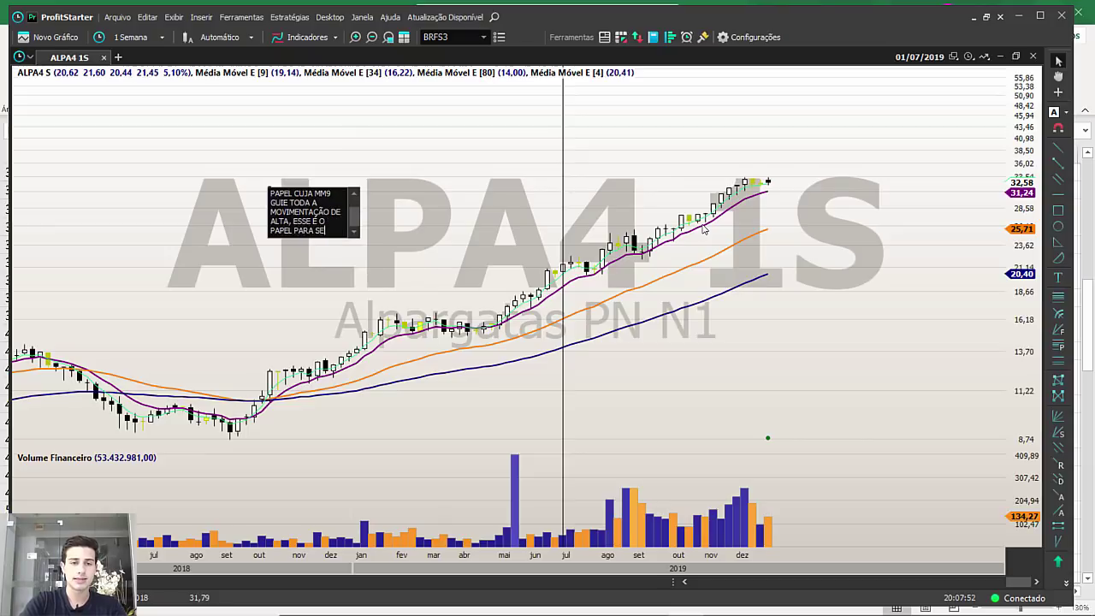
text( OPERAR)
key(Return)
Move the text note upward into the empty area above the ALPA4 candles, keeping its text properties as they are.
click(460, 162)
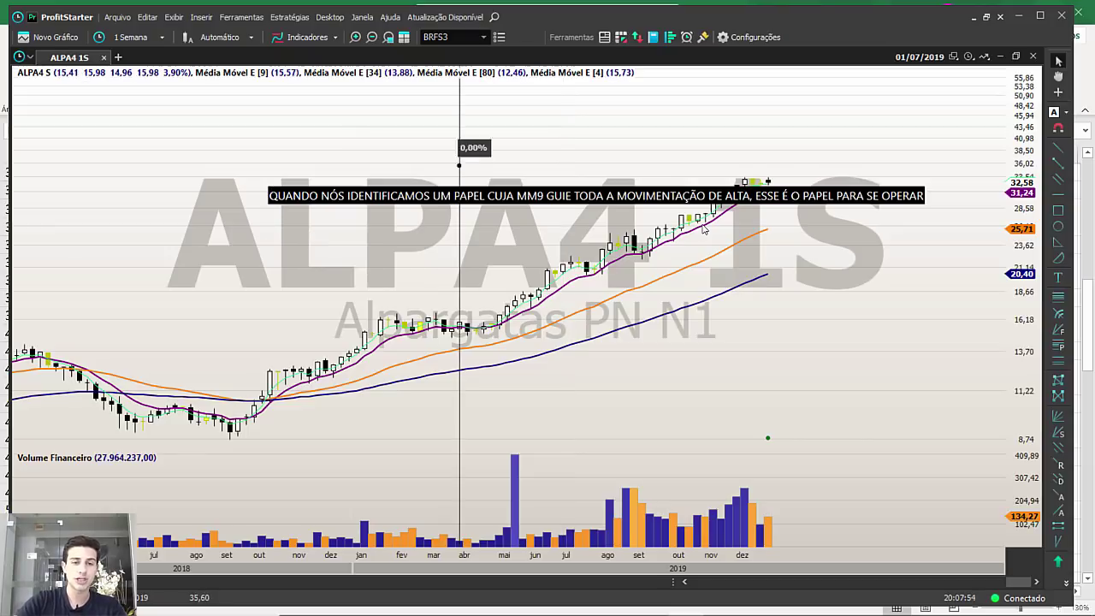
click(459, 201)
double_click(460, 201)
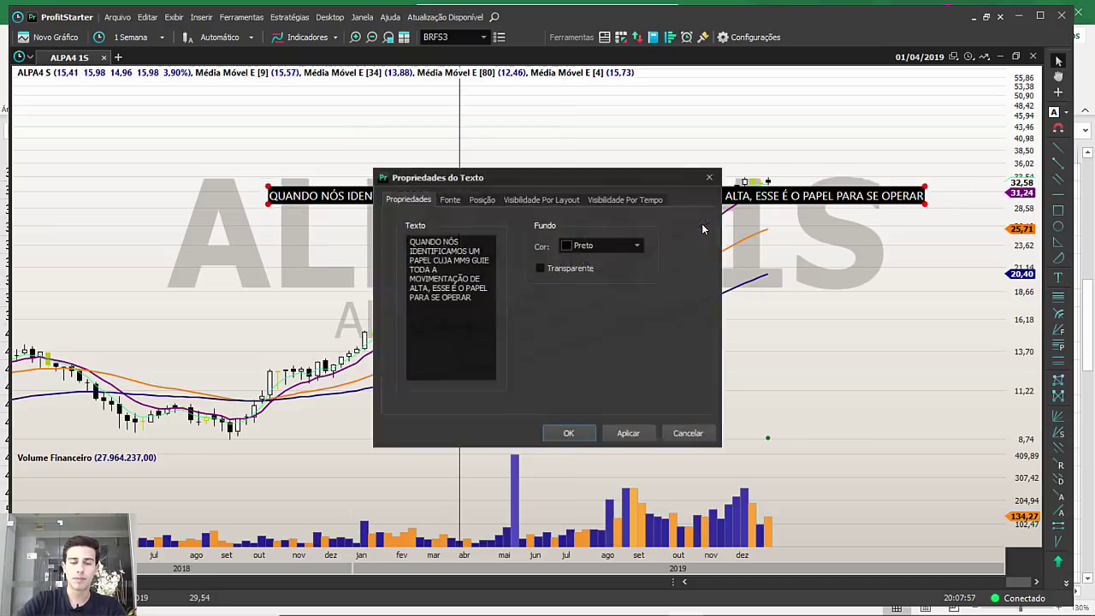
click(567, 433)
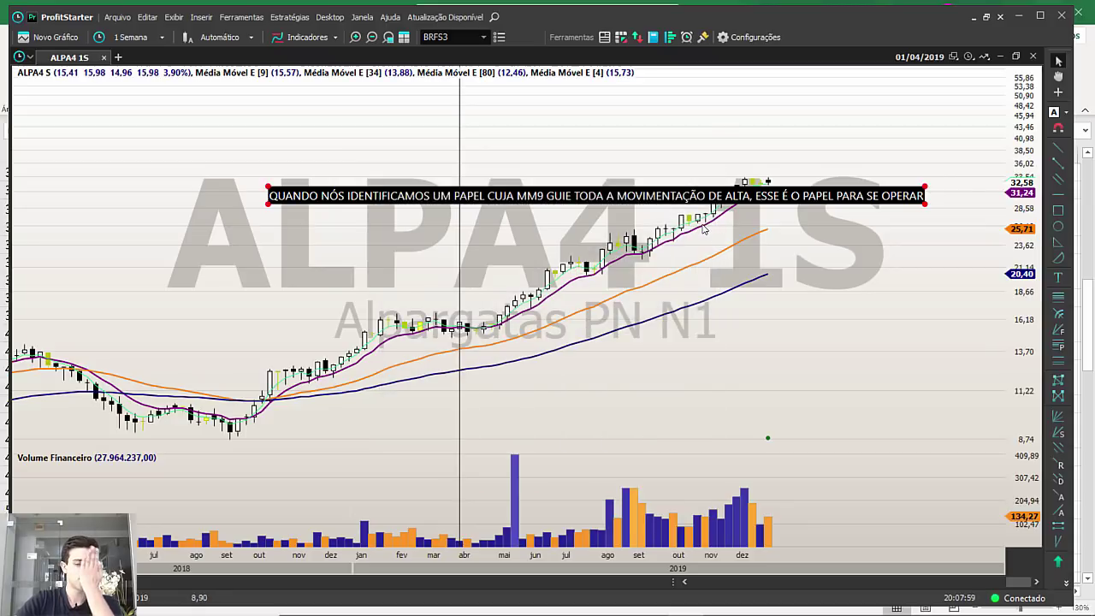
drag(599, 197, 525, 139)
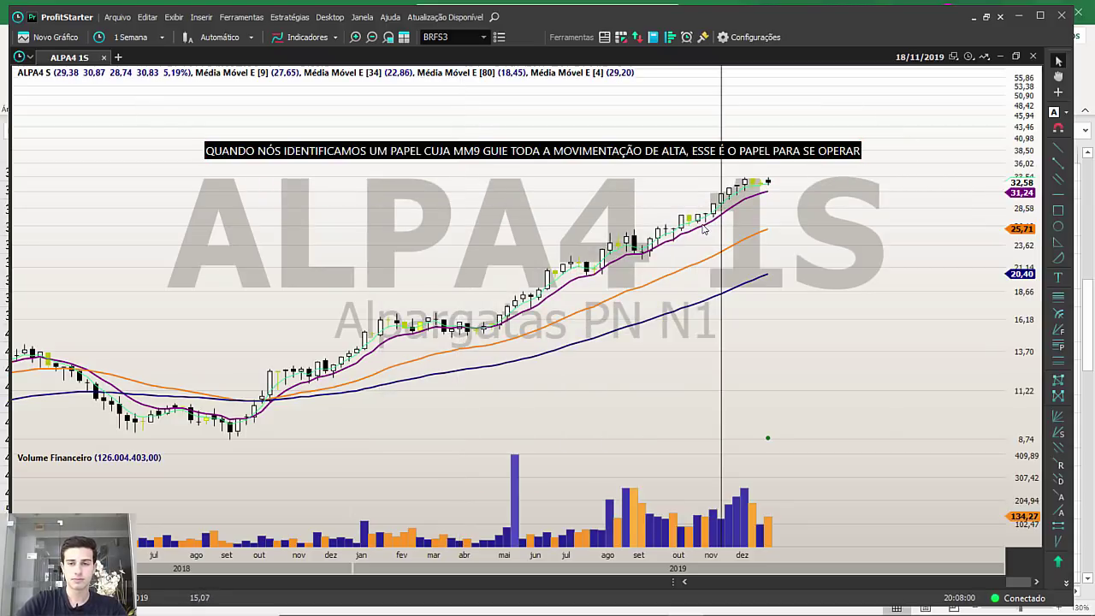
Add a horizontal line at 33,58 on the December 2019 high of the weekly ALPA4 chart.
scroll(703, 229, up, 5)
scroll(704, 229, up, 5)
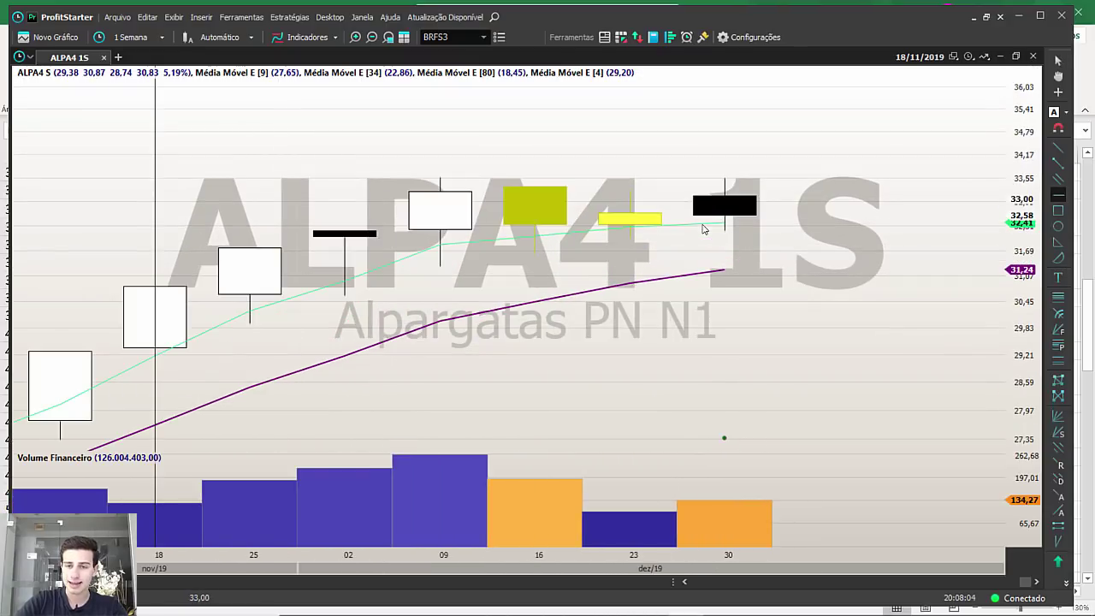
scroll(703, 229, down, 2)
scroll(703, 229, down, 3)
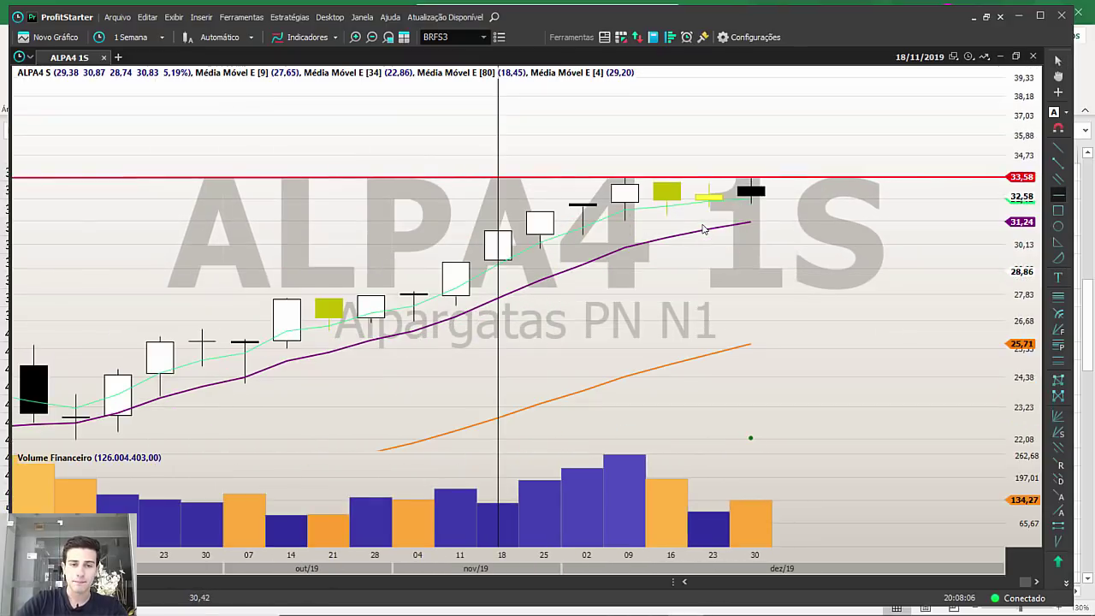
Examine the weekly candles from 9 to 30 December 2019 against the horizontal line and the short moving averages.
drag(478, 294, 651, 183)
key(Right)
key(Right)
key(Right)
key(Right)
key(Right)
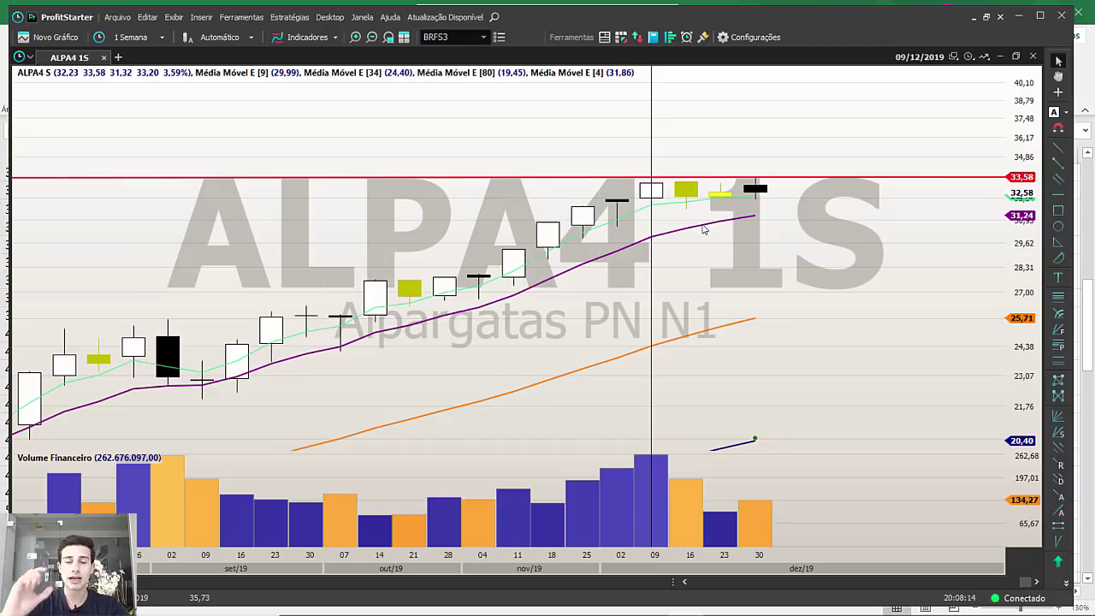
key(ctrl+h)
scroll(703, 229, up, 3)
key(Right)
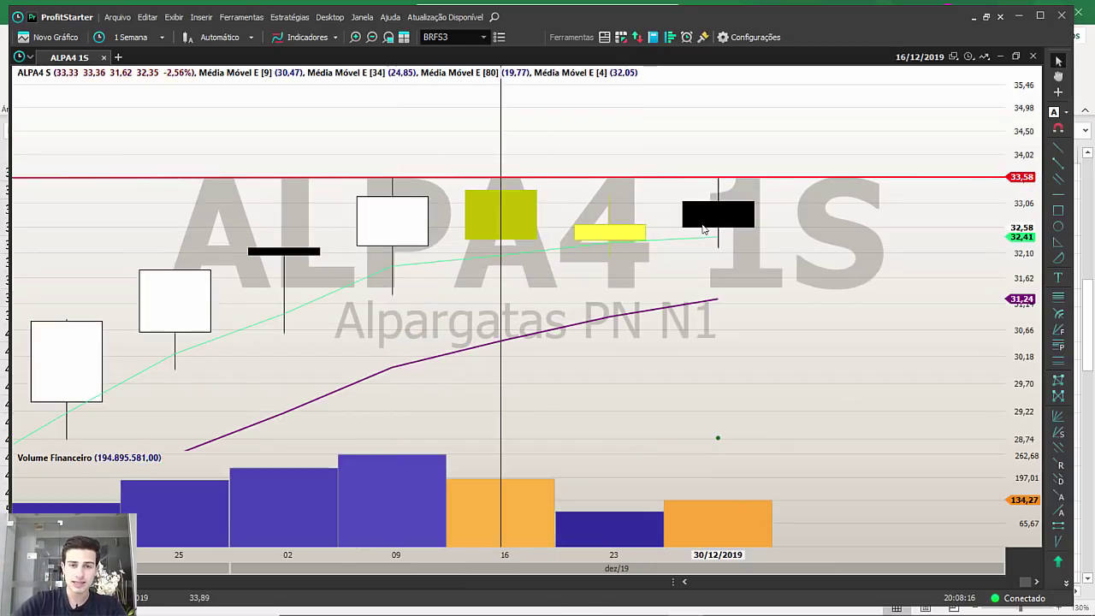
key(Right)
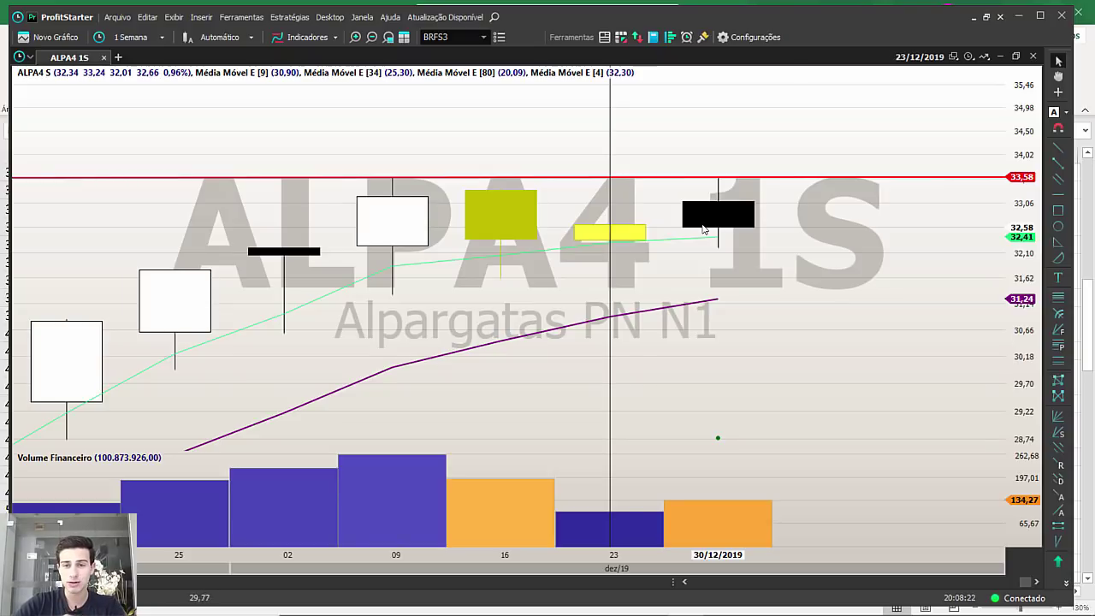
scroll(703, 229, down, 3)
key(Left)
key(Left)
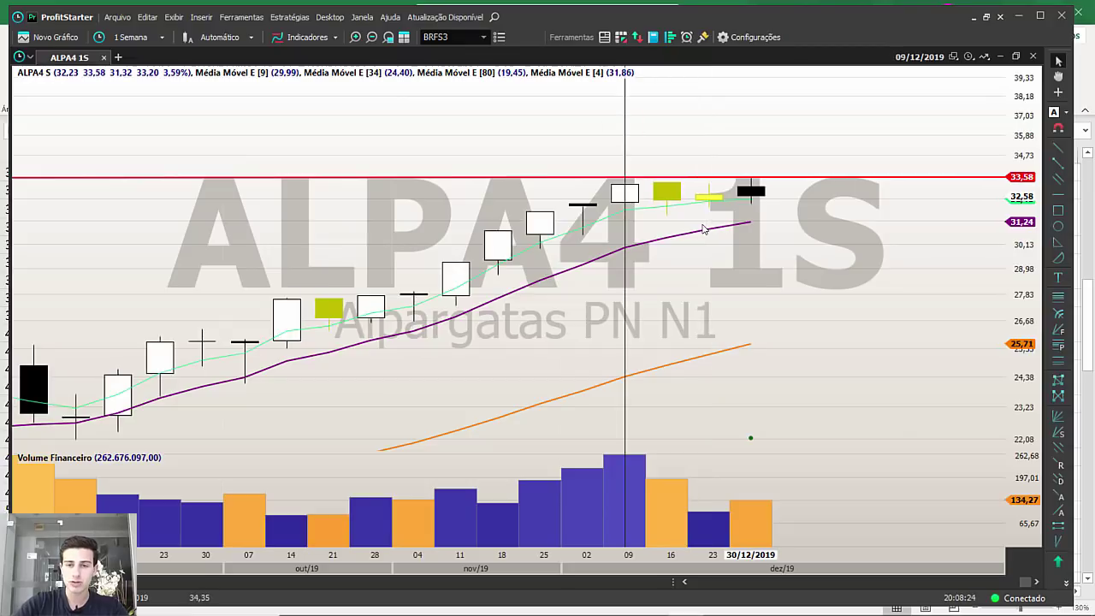
Try a horizontal line at 33,23 on the high of the 23 December candle and delete it.
scroll(703, 229, up, 4)
click(1058, 194)
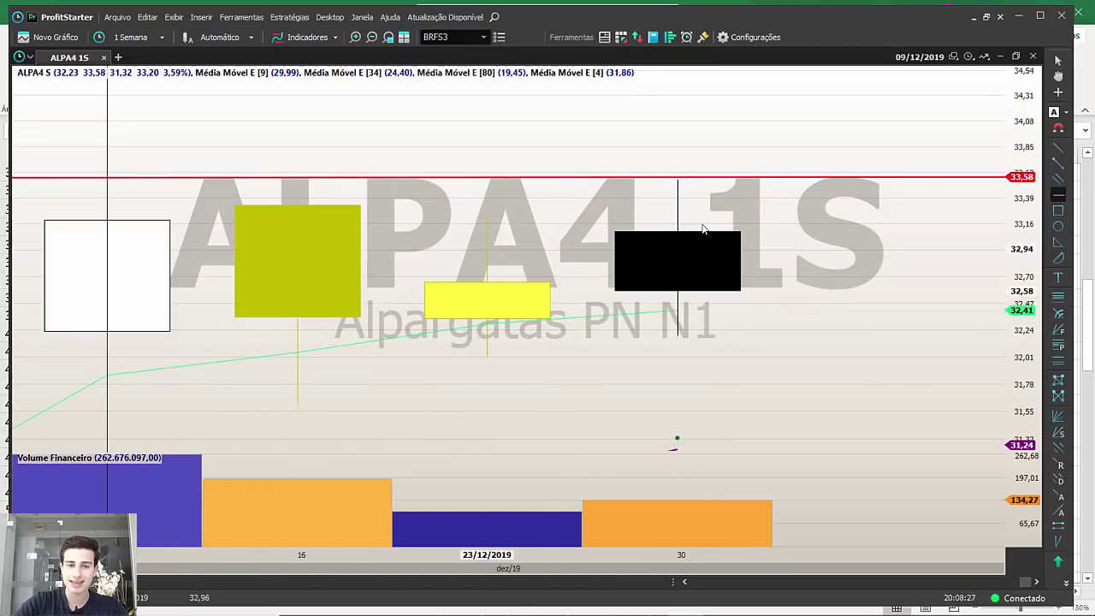
click(487, 215)
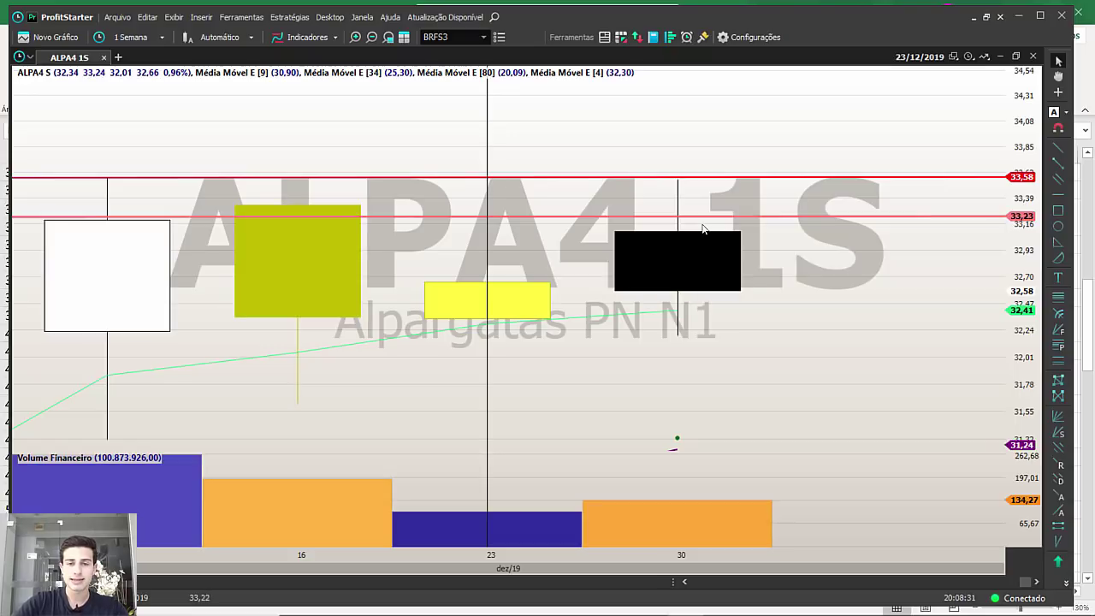
key(Delete)
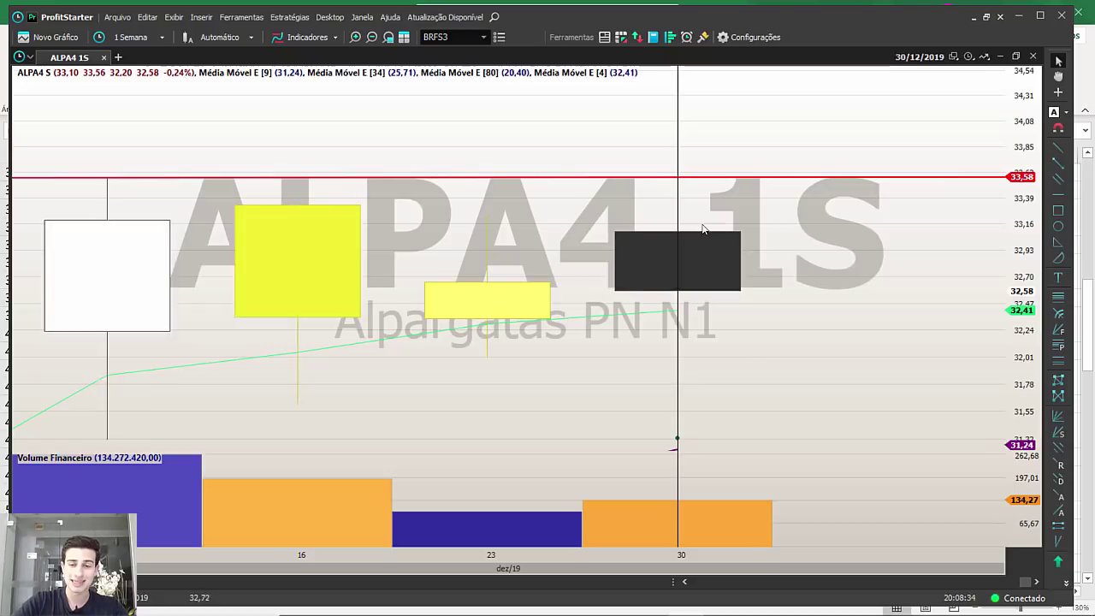
Switch the ALPA4 chart to the daily timeframe, framing the candles from November 2019 to January 2020.
key(h)
scroll(702, 225, down, 3)
scroll(703, 230, down, 1)
key(Left)
key(Left)
key(Left)
key(Left)
key(Left)
key(Left)
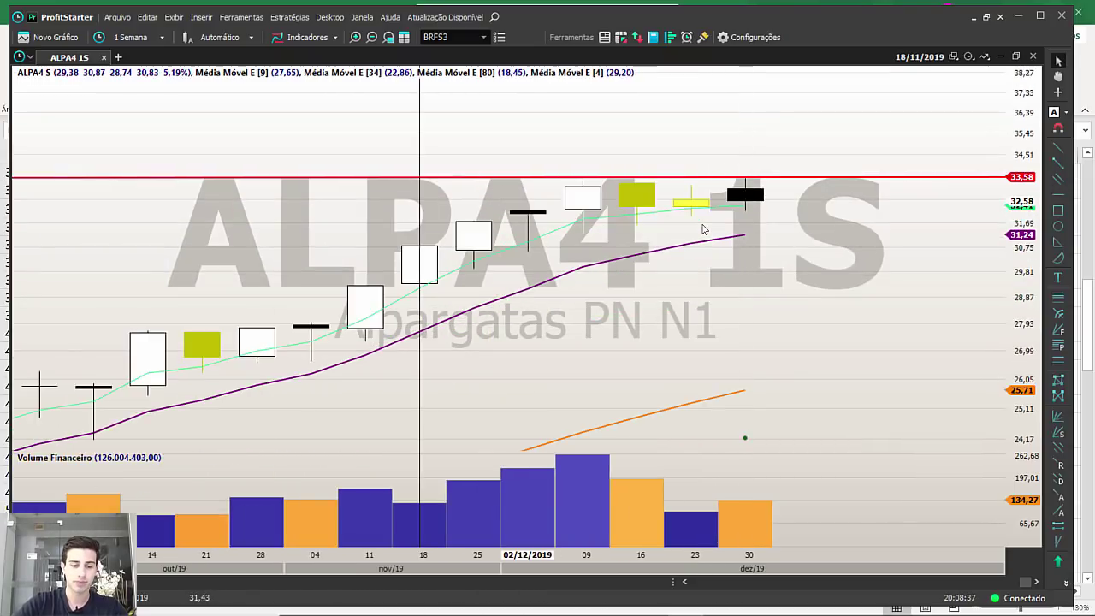
text(D)
key(Return)
scroll(703, 230, up, 3)
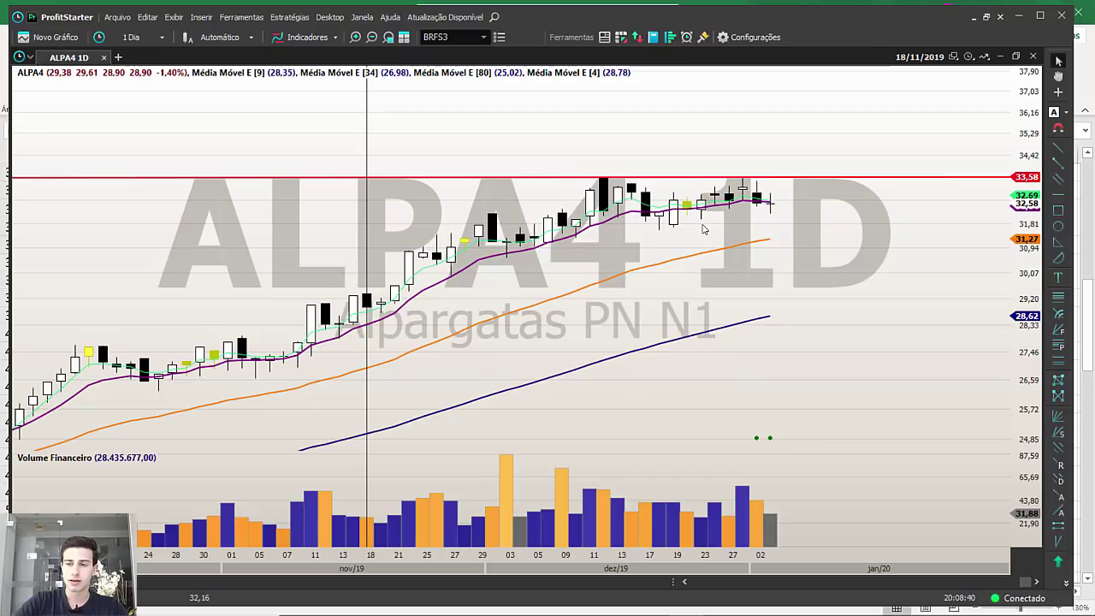
Draw a rectangle around the December consolidation, starting at 09/12/2019 and spanning about 33,58 down to 31,50 past the last candle.
click(1058, 210)
mouse_move(562, 177)
mouse_down()
mouse_move(701, 232)
mouse_move(840, 233)
mouse_up()
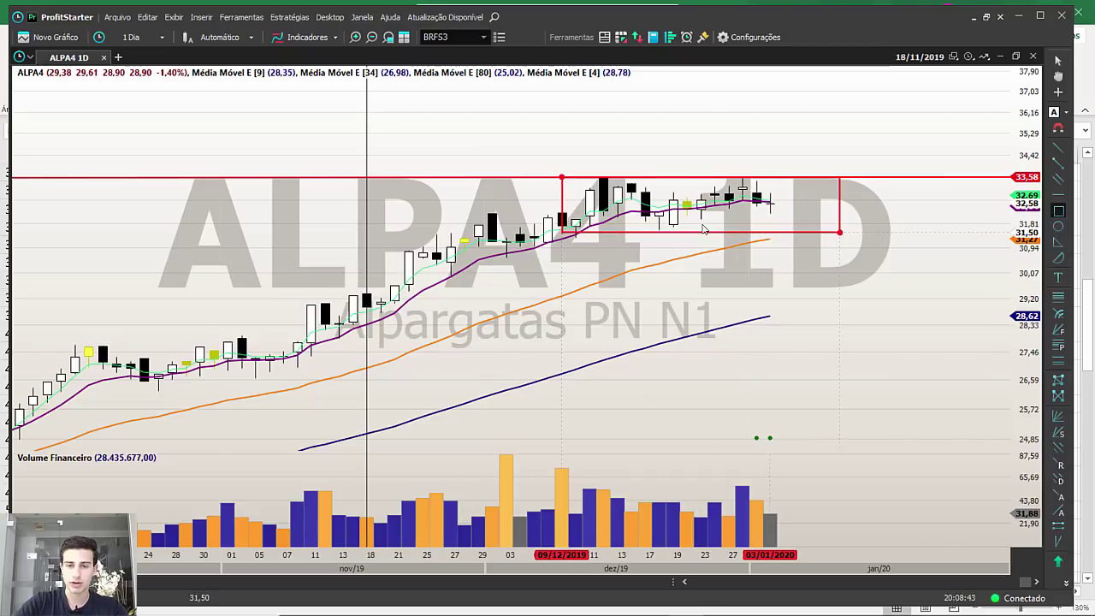
scroll(703, 229, down, 4)
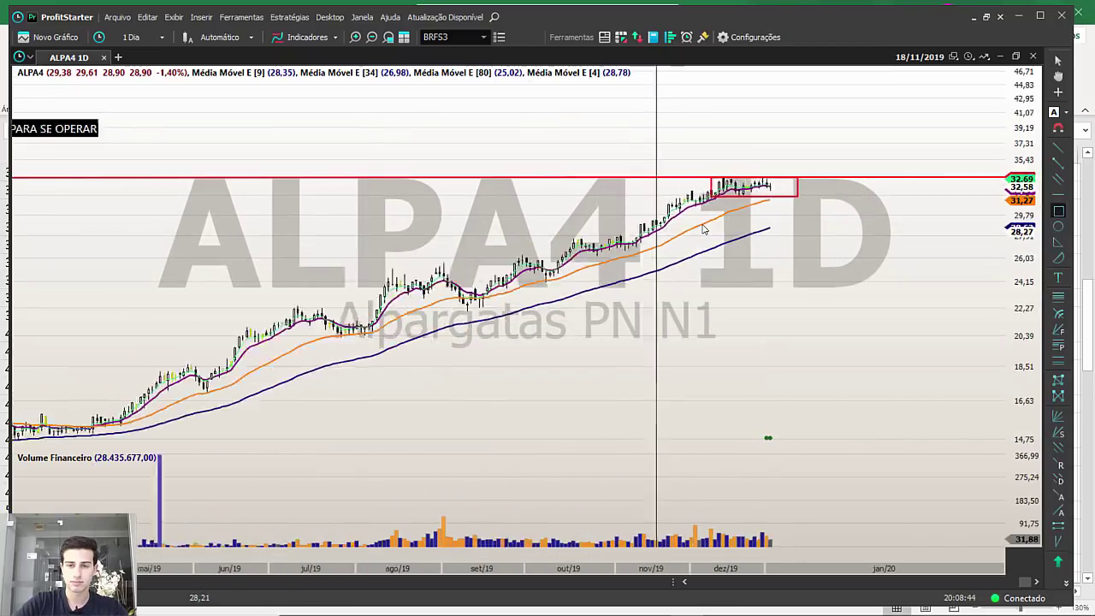
scroll(703, 229, down, 2)
key(Escape)
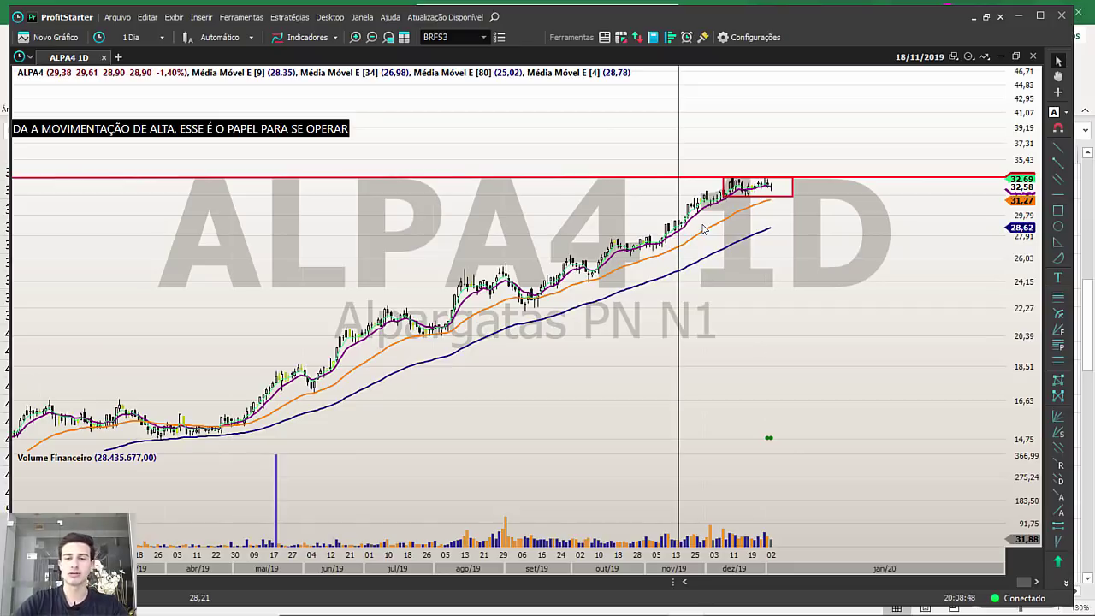
Switch the ALPA4 chart back to the weekly timeframe with the consolidation rectangle in view.
text(s)
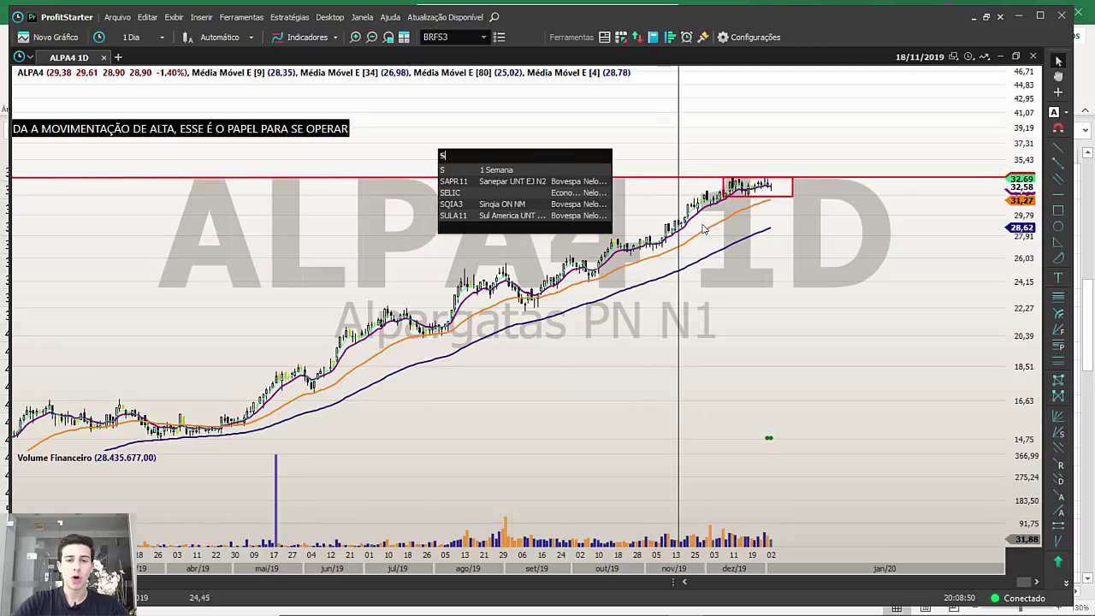
key(Down)
key(Return)
scroll(703, 229, up, 2)
key(alt+r)
scroll(703, 229, up, 3)
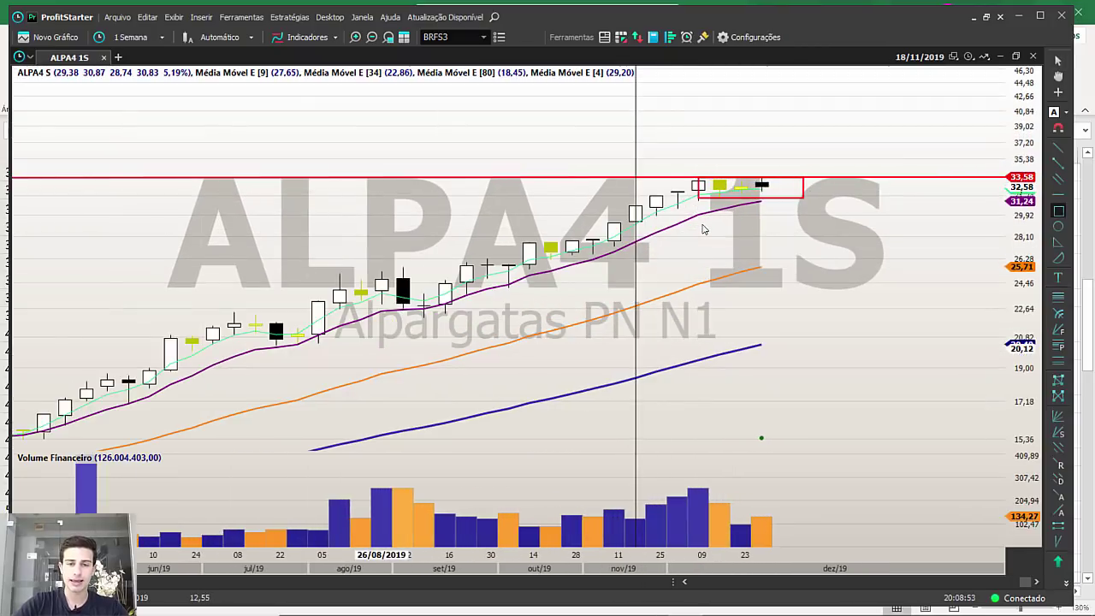
scroll(703, 229, up, 1)
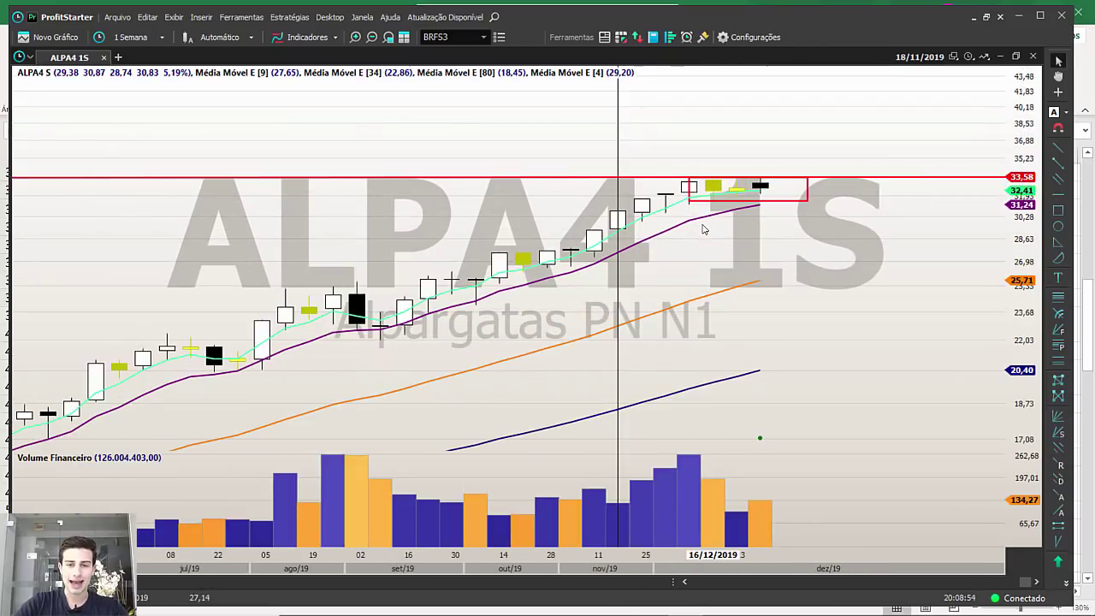
Examine the weekly consolidation box beneath the 33,58 line, and switch to the Excel sector list to check the next ticker.
drag(523, 254, 688, 176)
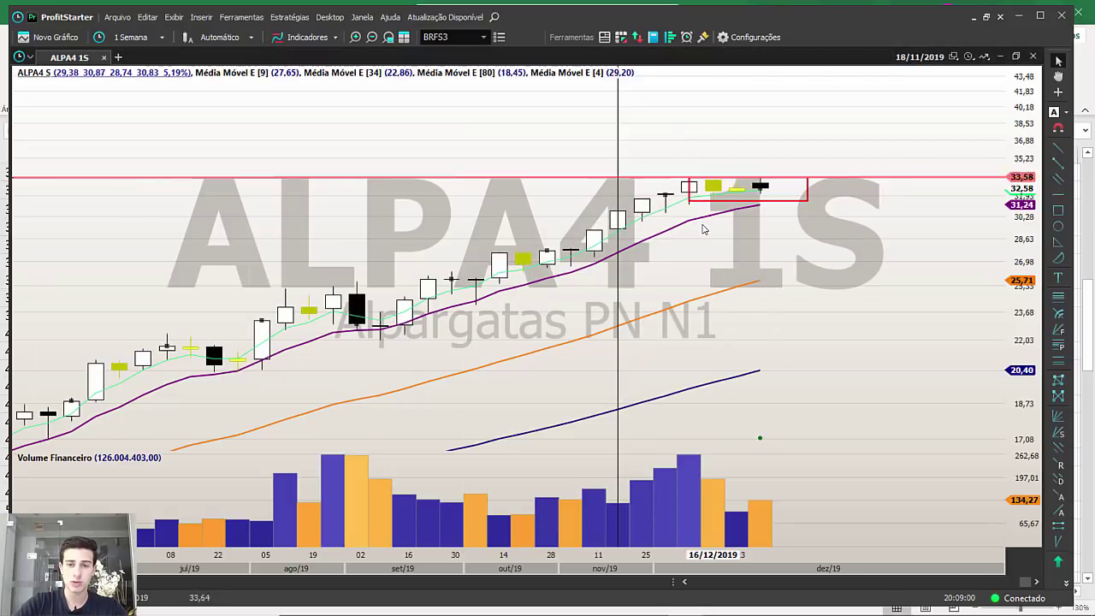
scroll(703, 229, down, 3)
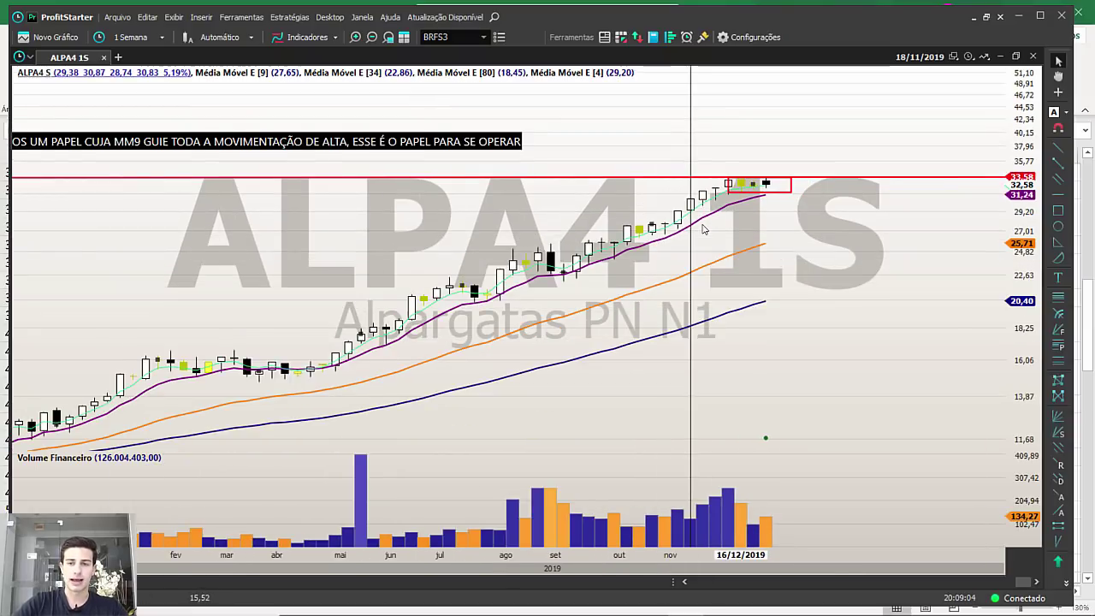
scroll(703, 230, up, 5)
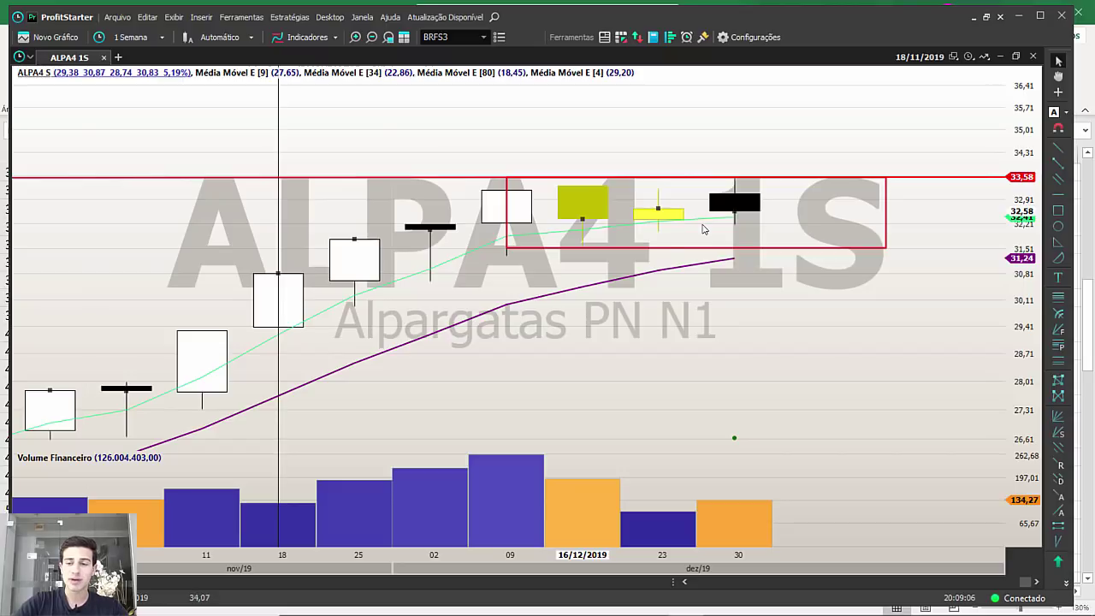
key(alt+Tab)
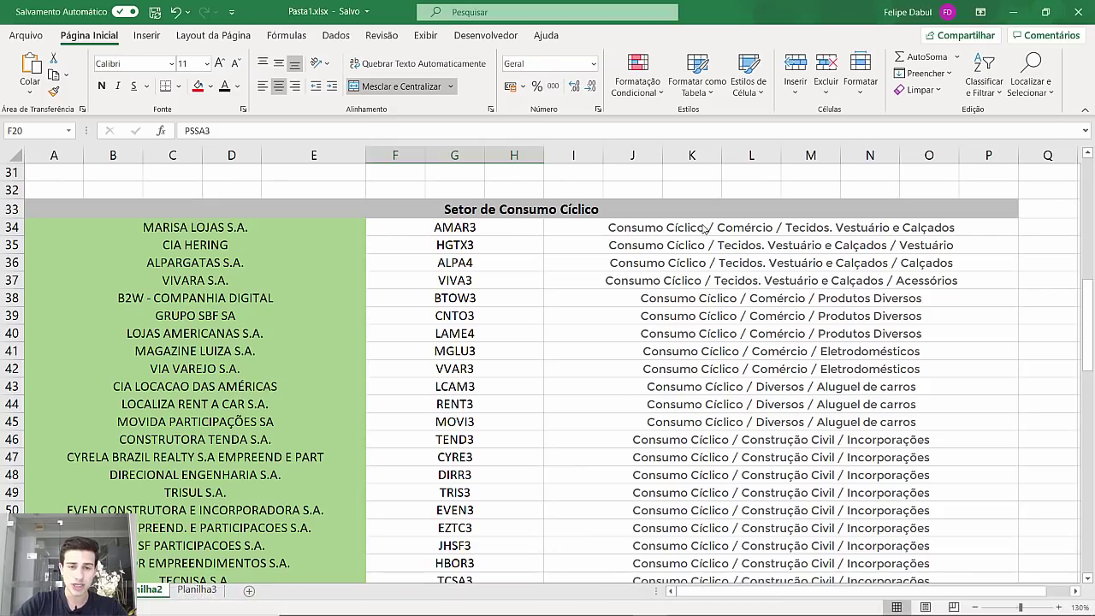
Fill the ALPA4 cell in the cyclical-consumption list with red and switch back to ProfitStarter.
click(454, 263)
click(197, 86)
click(685, 601)
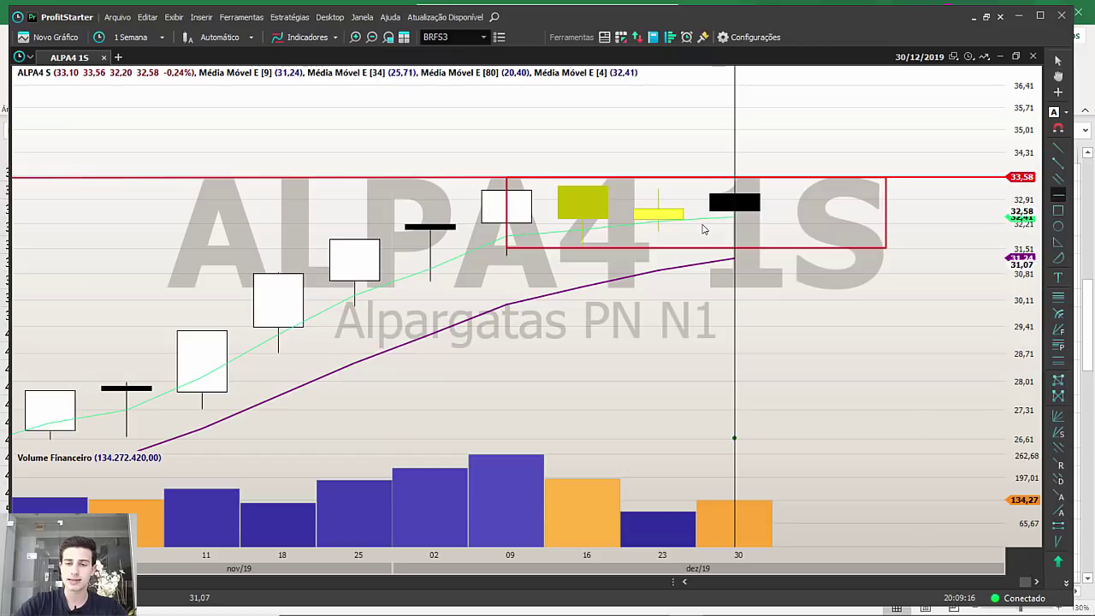
Draw a horizontal line at 31,56 along the base of the ALPA4 consolidation and review the December weekly candles.
click(734, 247)
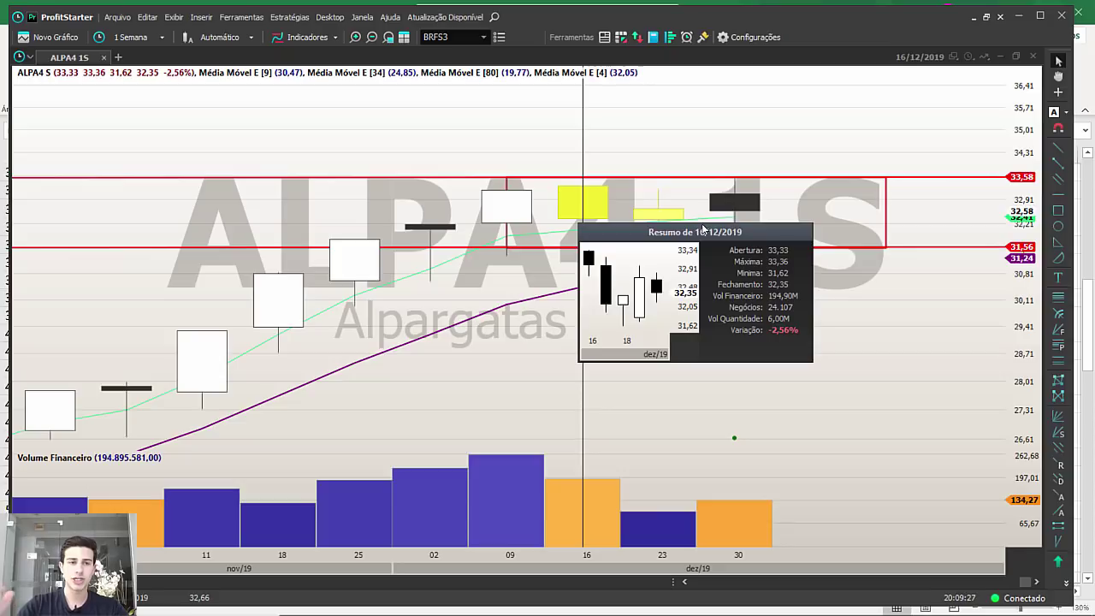
key(Right)
key(Right)
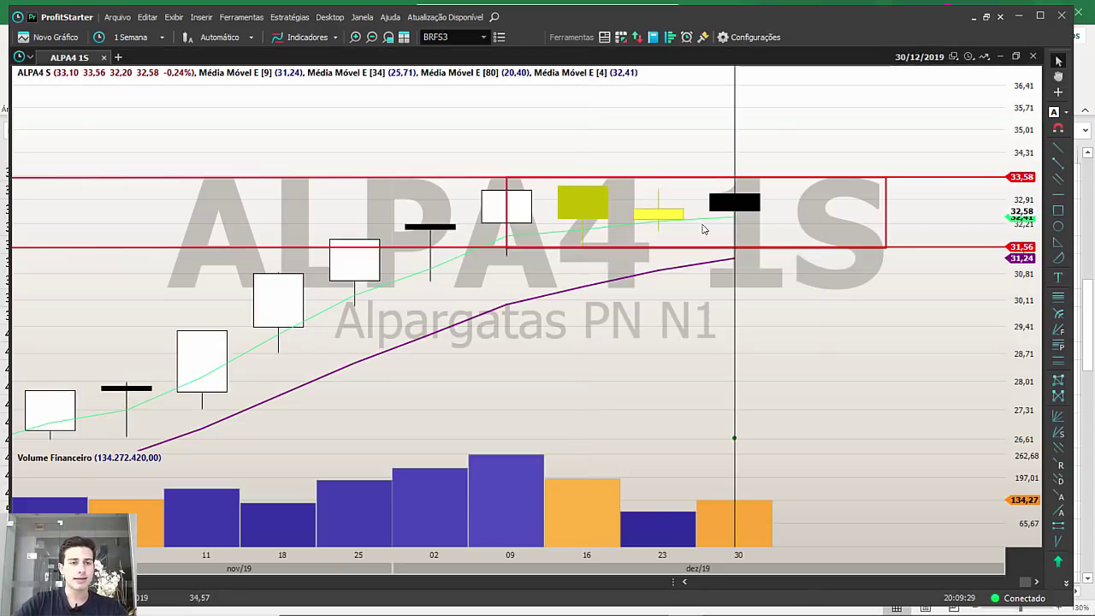
key(Left)
key(Left)
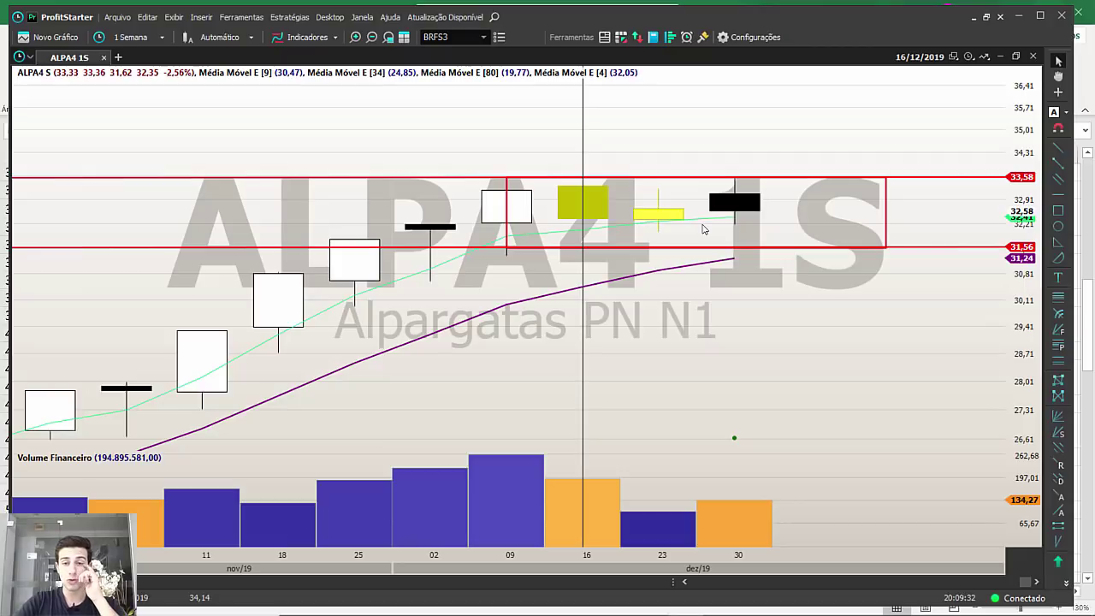
Project price targets from the 31,56 line to the 33,58 line at the 16/12/2019 candle, and measure the percentage rise to 37,57.
click(1058, 345)
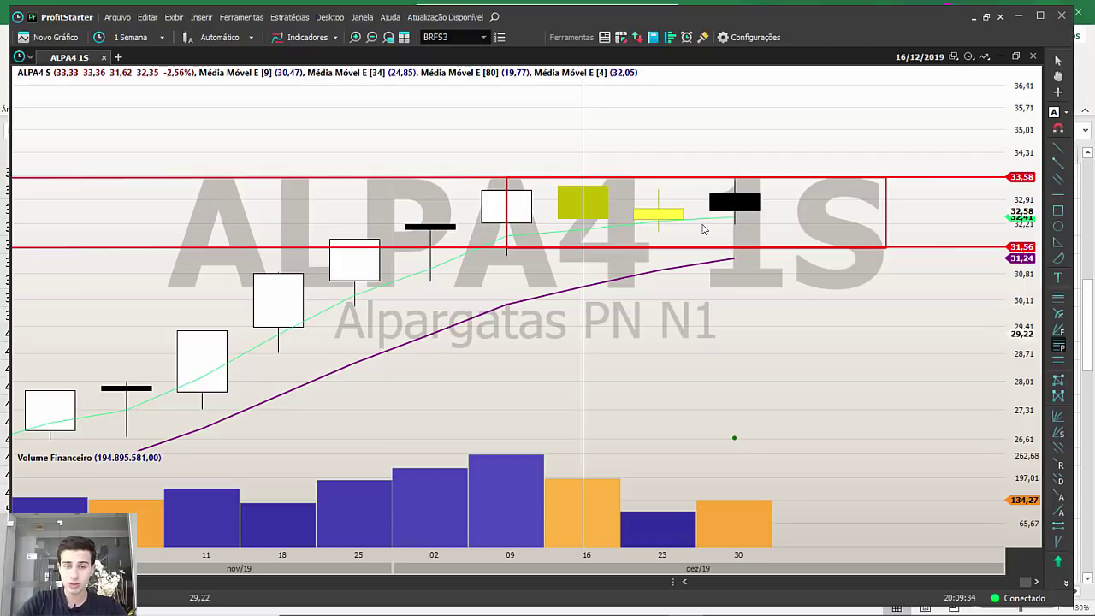
drag(583, 245, 583, 176)
key(Left)
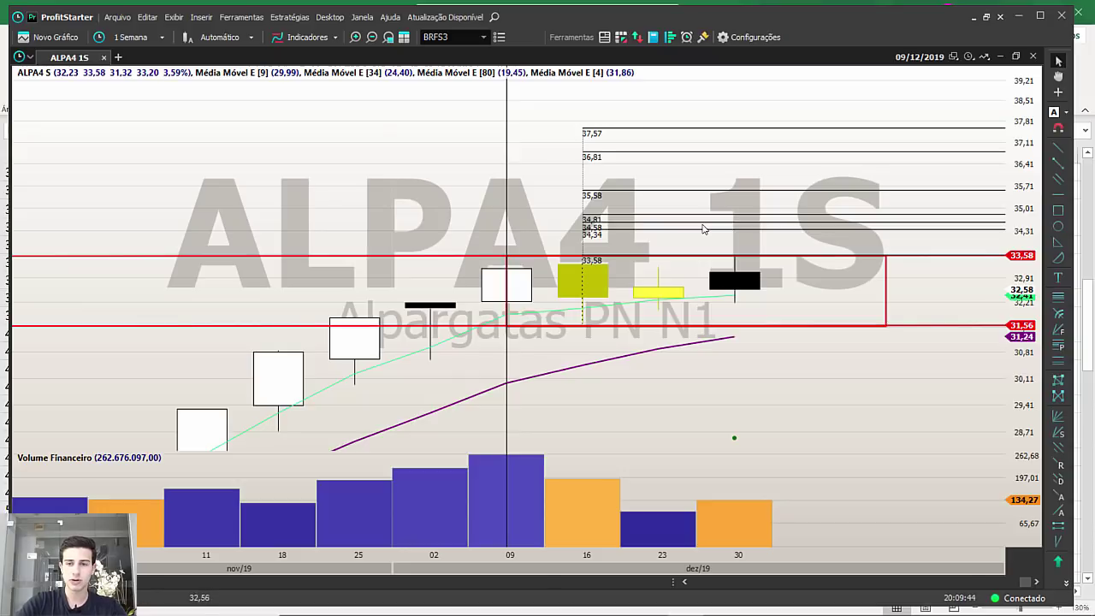
key(End)
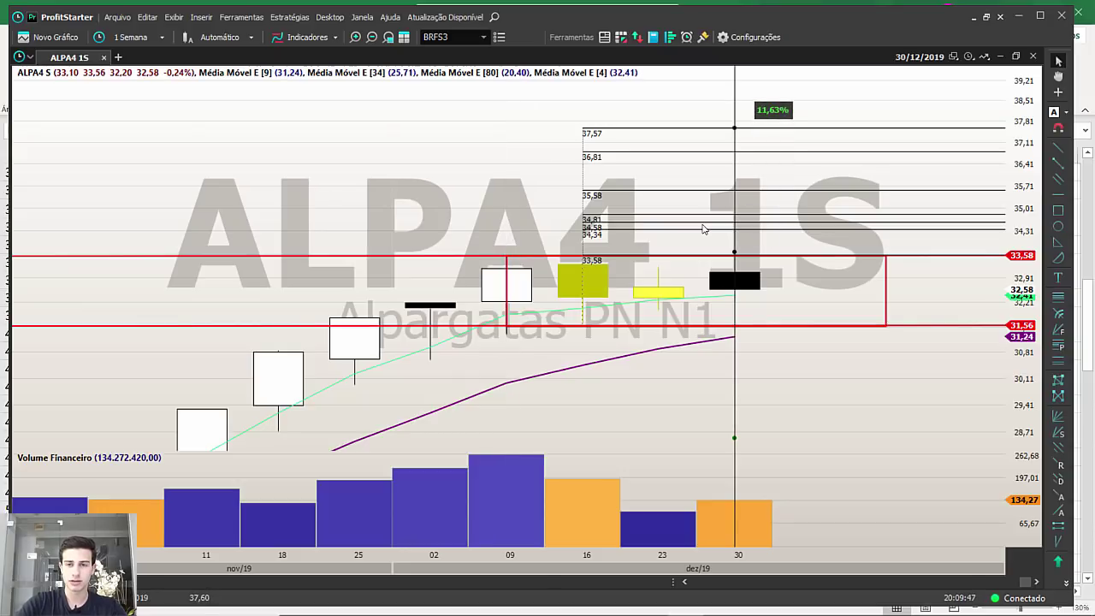
Check the next ticker in the Excel sector list and open the VIVA3 weekly chart in ProfitStarter.
key(alt+Tab)
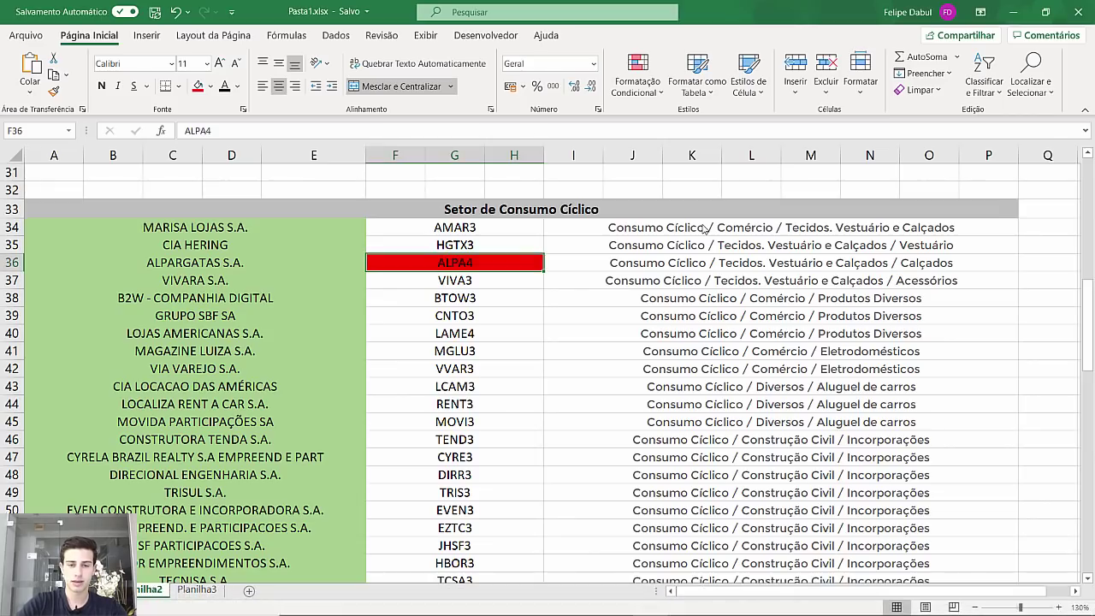
key(alt+Tab)
text(VIV)
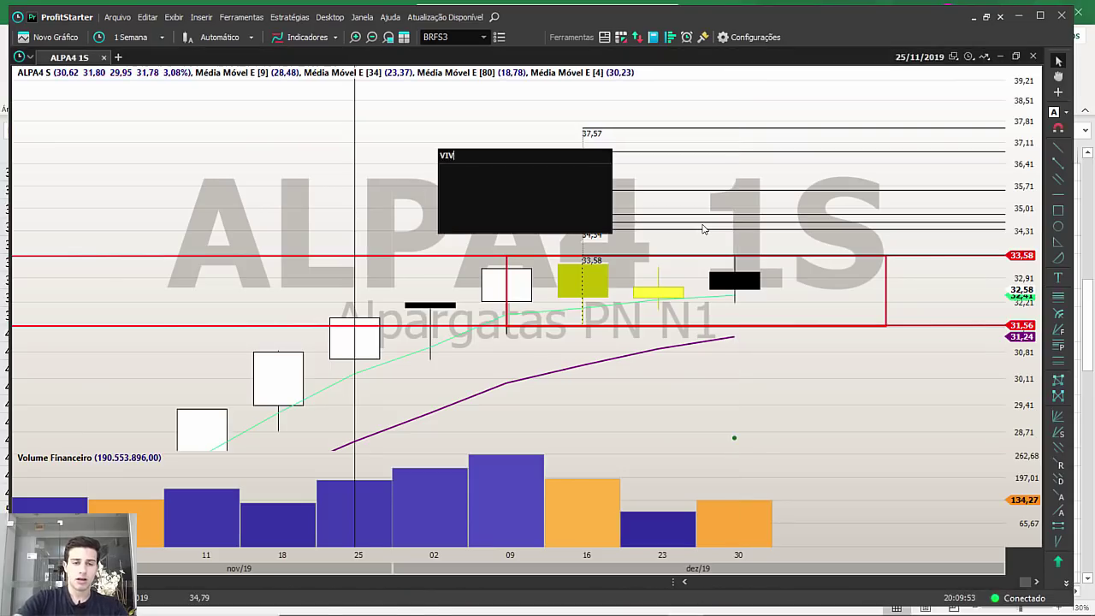
key(Down)
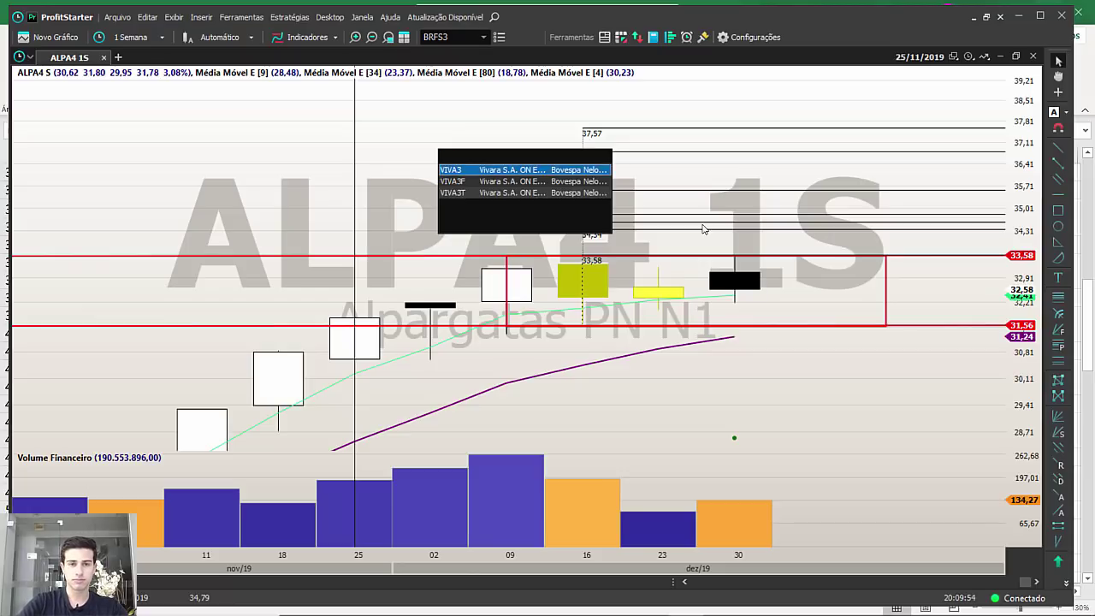
key(Return)
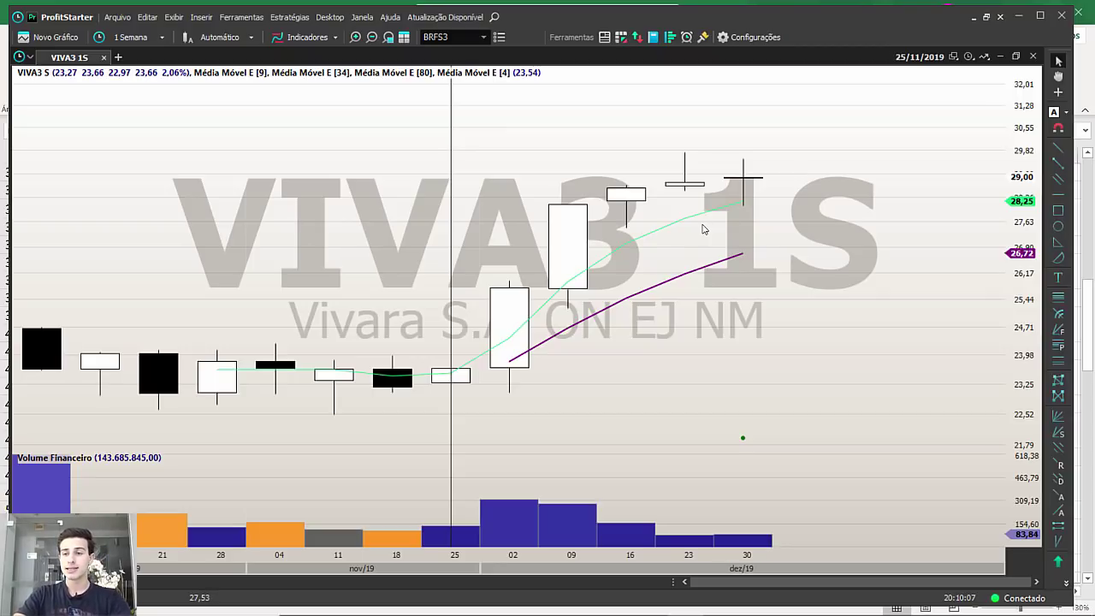
Draw a horizontal line above the October 2019 high on the VIVA3 chart and adjust it to 24,76.
click(1058, 195)
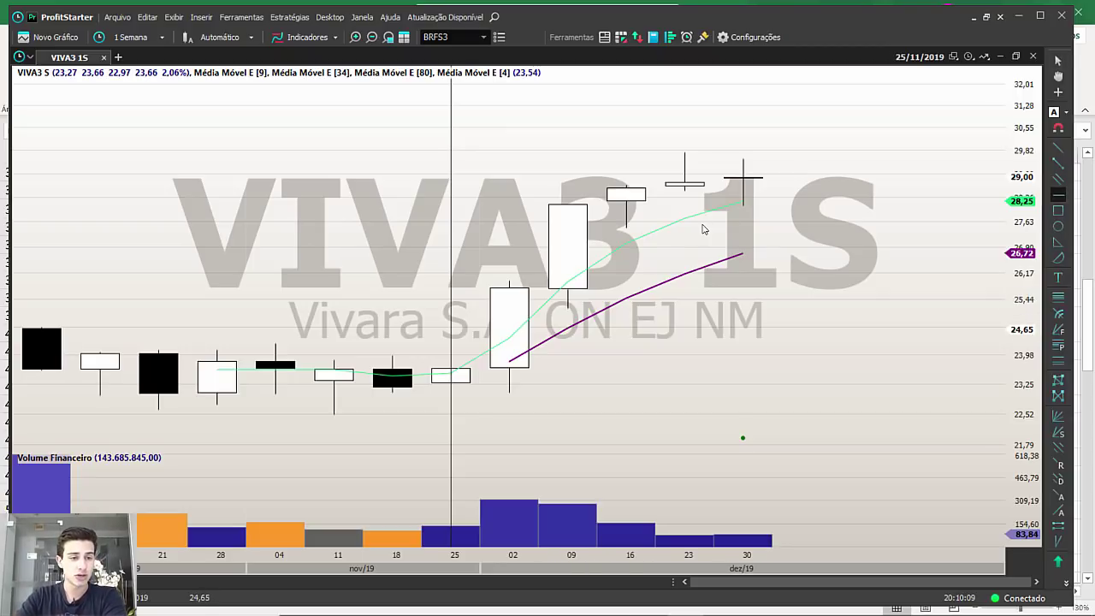
click(41, 328)
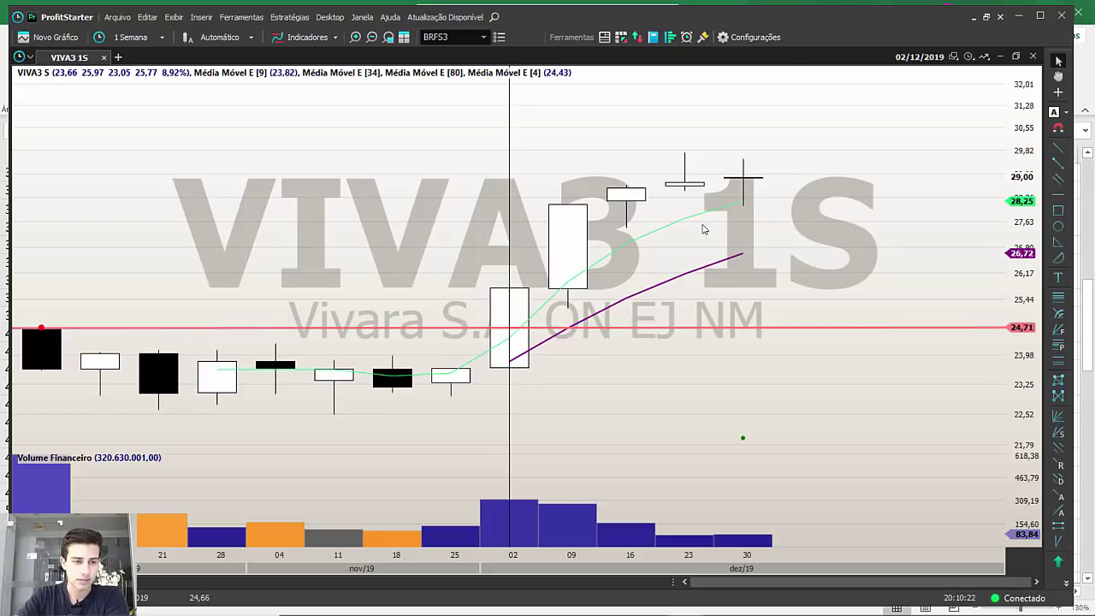
drag(41, 328, 158, 306)
drag(41, 330, 684, 150)
drag(159, 306, 158, 328)
drag(509, 327, 509, 325)
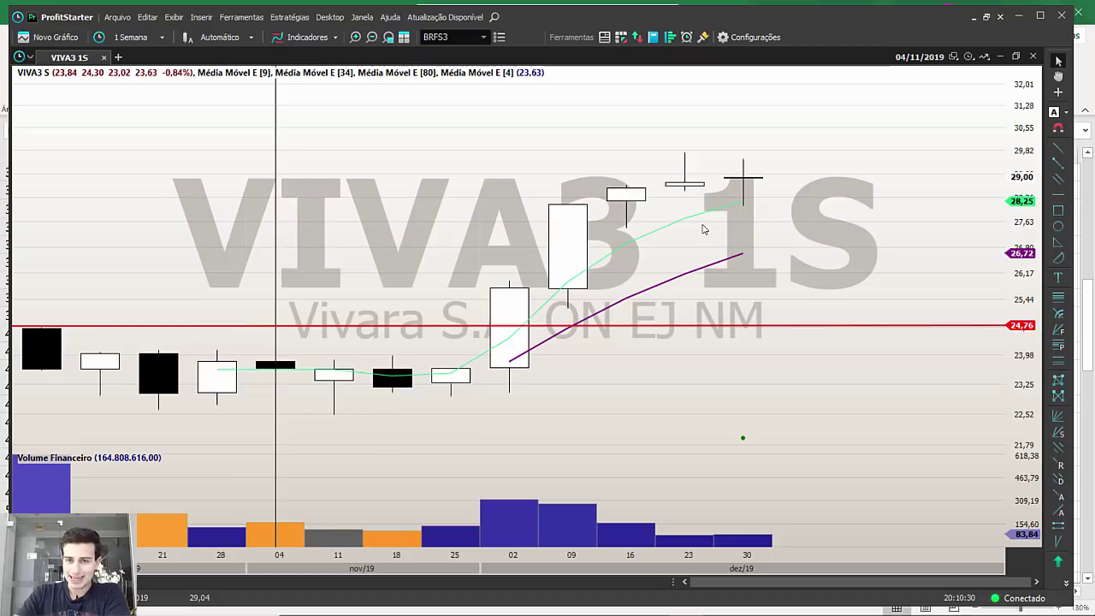
Examine the VIVA3 weekly candles from November through 30/12/2019, looking closely at the last two.
key(Right)
key(Right)
key(Right)
key(Right)
key(Right)
key(Right)
key(Right)
key(Right)
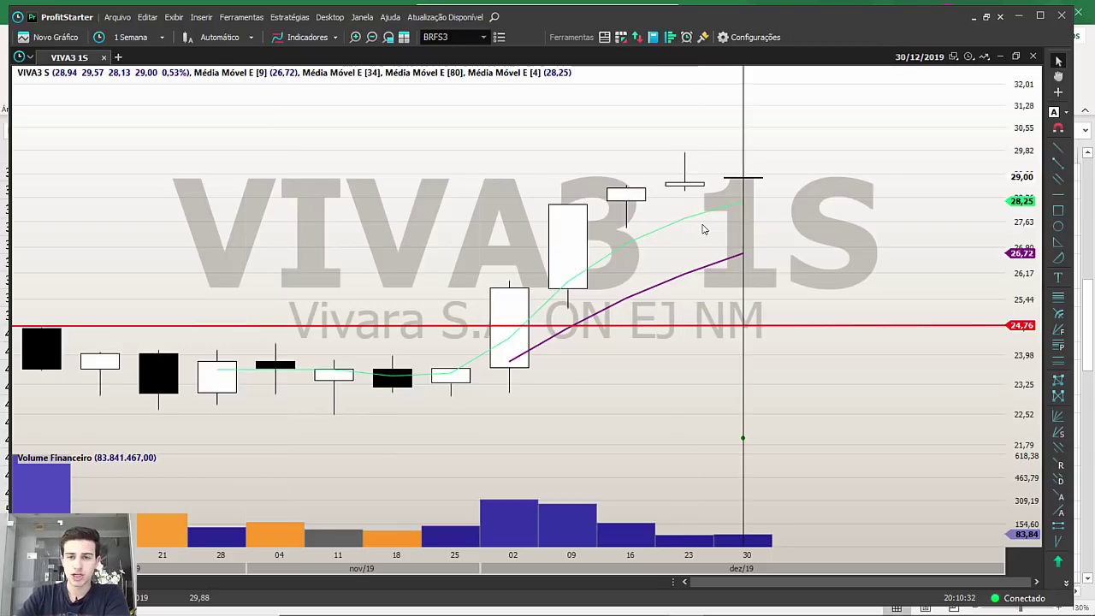
scroll(702, 229, up, 5)
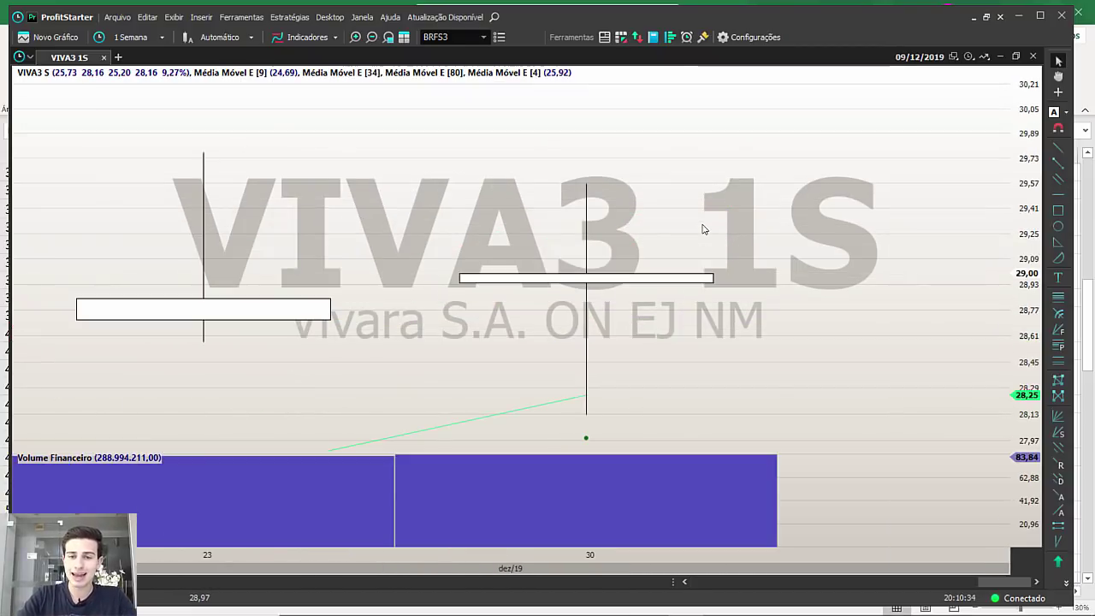
key(Down)
key(Down)
key(Down)
key(Down)
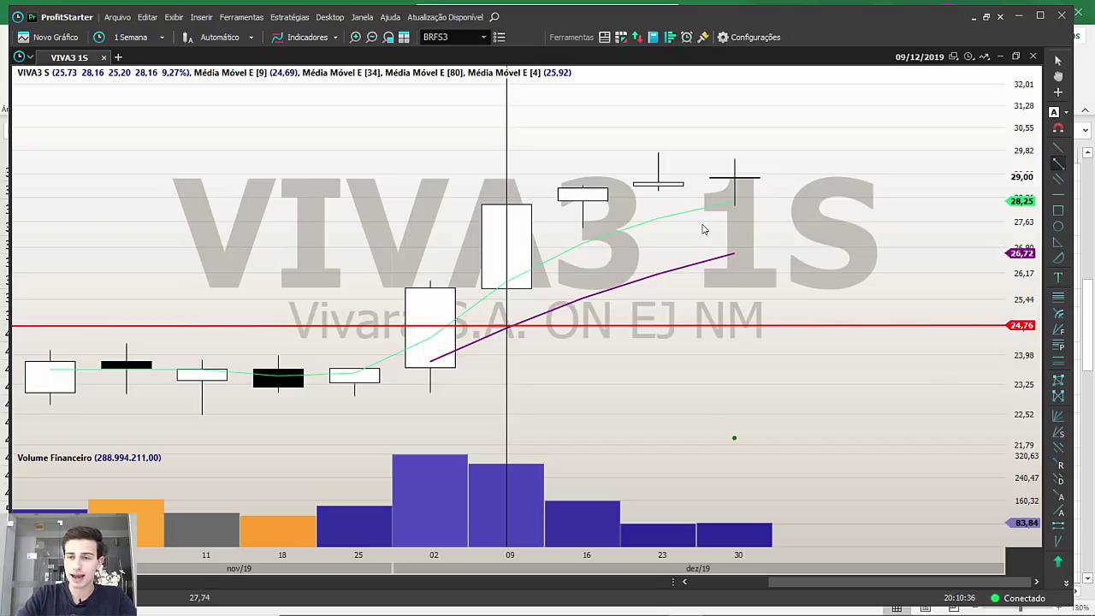
Draw a short trend line across the late-December highs, from the 23/12/2019 candle to past the last candle.
click(1058, 162)
drag(658, 158, 886, 159)
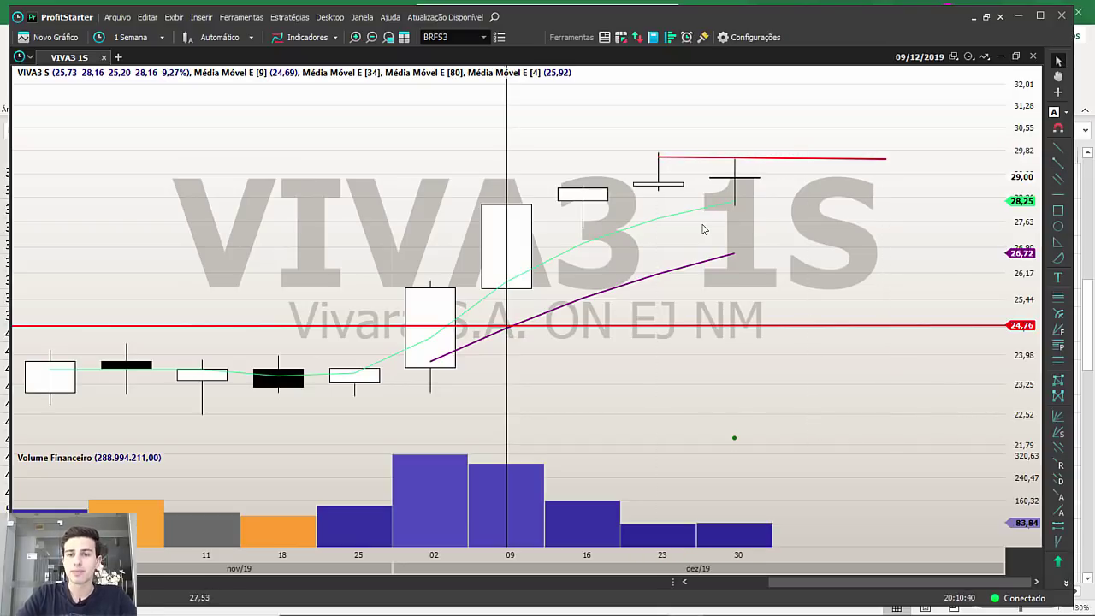
key(Down)
key(Down)
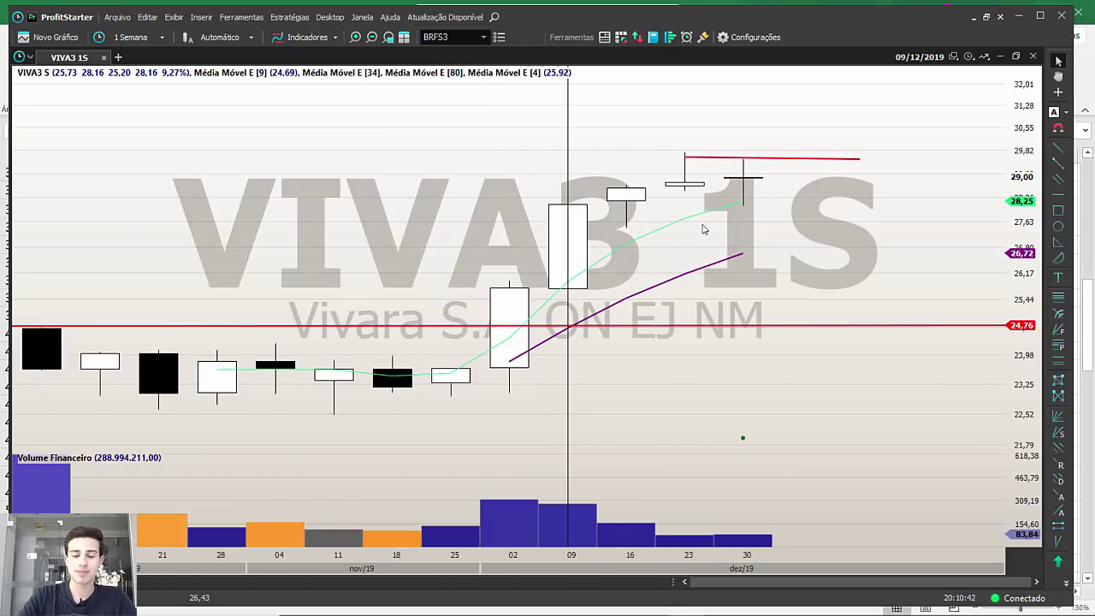
Open the CNTO3 weekly chart and box the candles from 08/07/2019 to 22/07/2019 between about 16,90 and 13,66.
text(CNTO3)
key(Return)
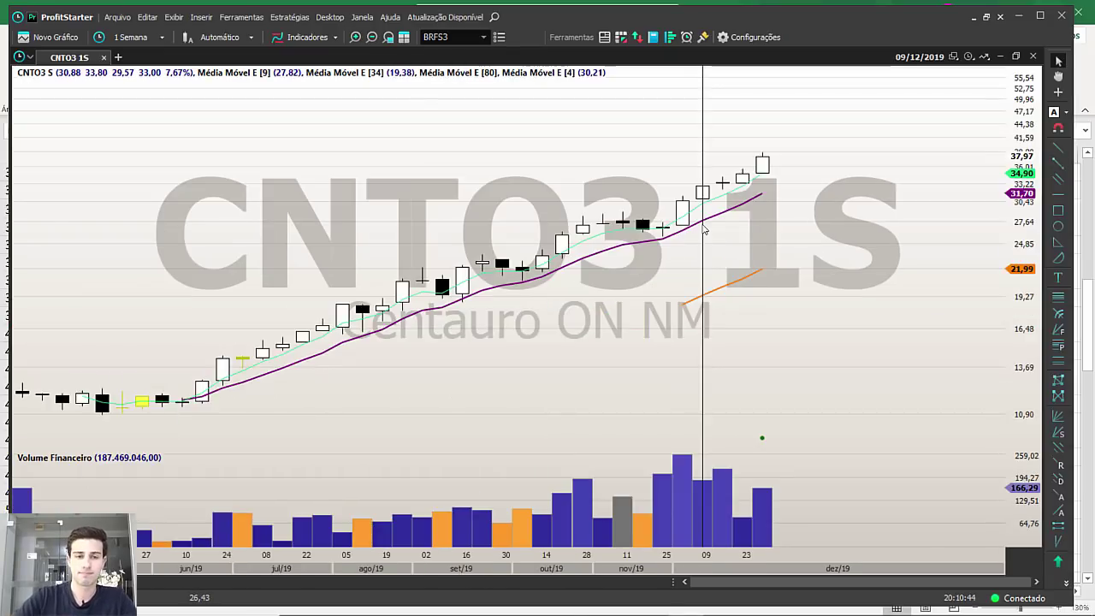
scroll(703, 230, up, 5)
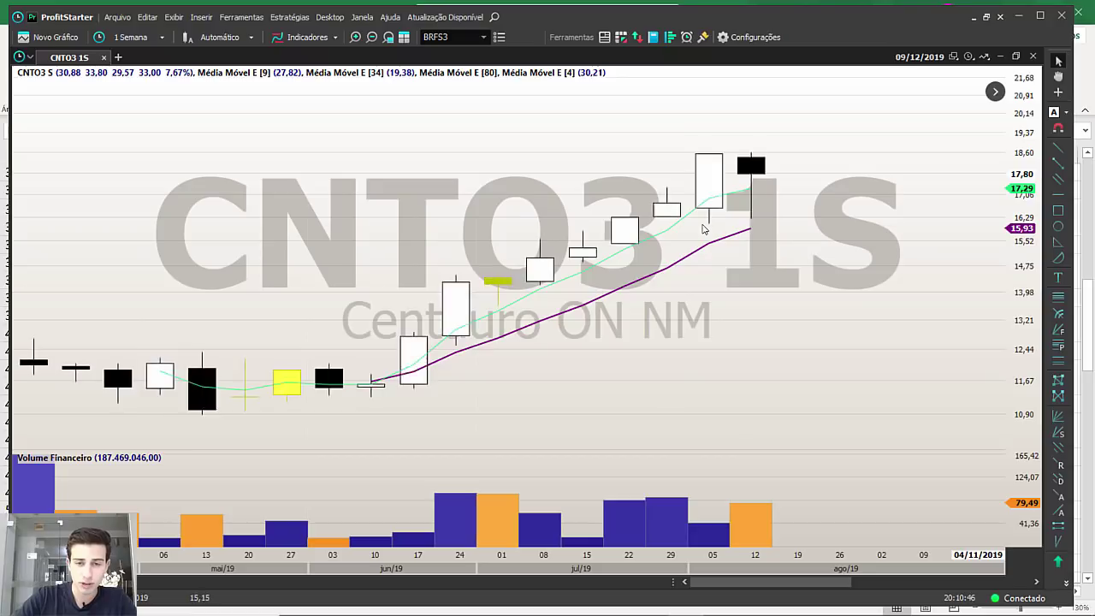
click(1058, 210)
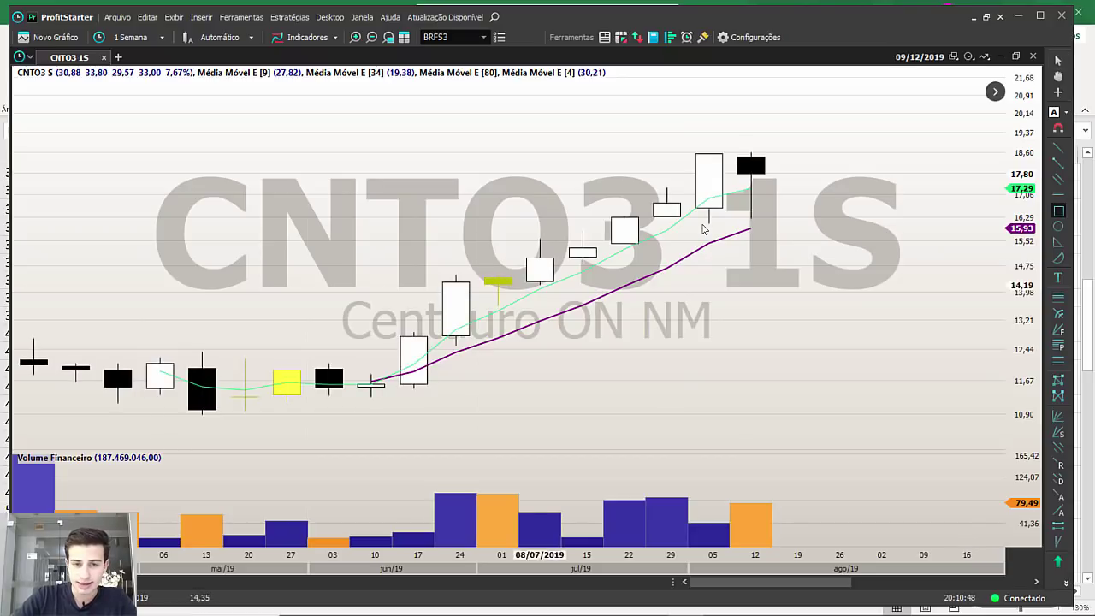
drag(455, 232, 538, 336)
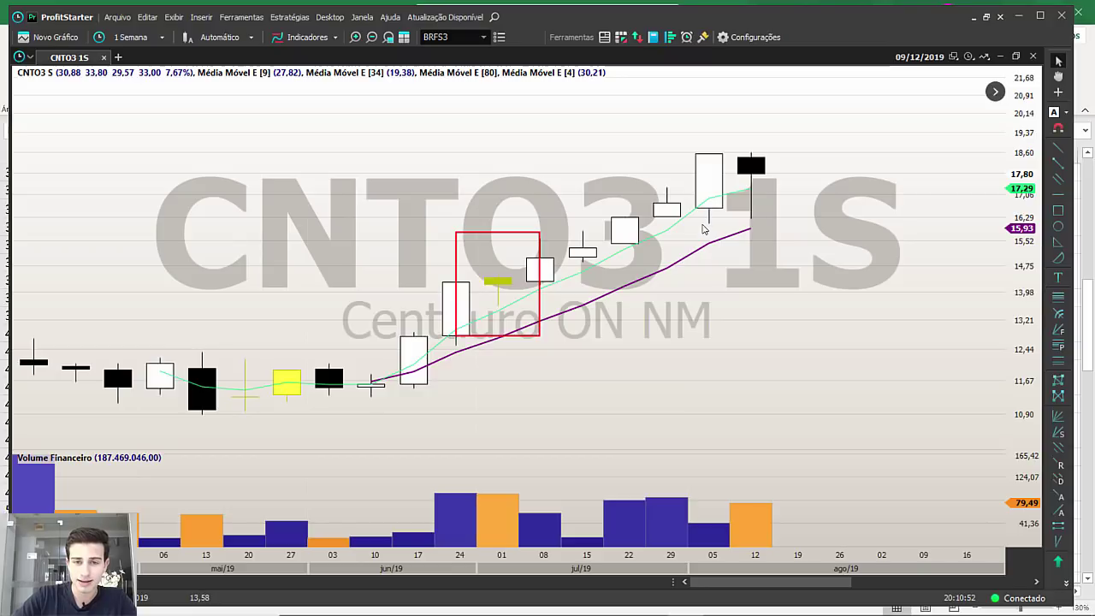
mouse_move(539, 317)
mouse_down()
mouse_move(624, 315)
mouse_move(624, 285)
mouse_up()
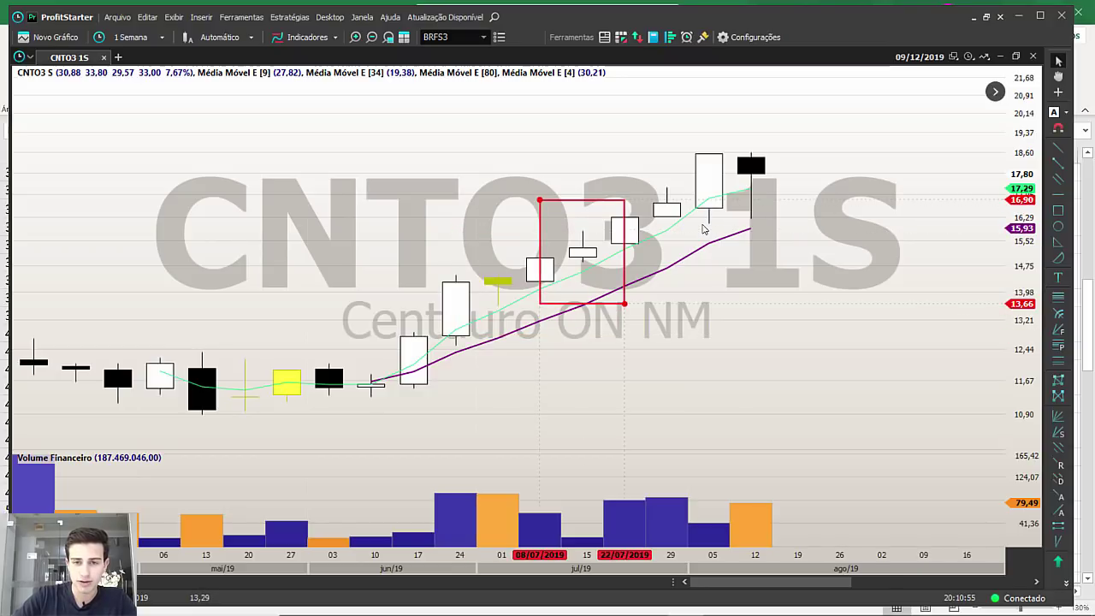
Return to the VIVA3 weekly chart and level the short line across the late-December highs at about 29,52.
text(VIVA3)
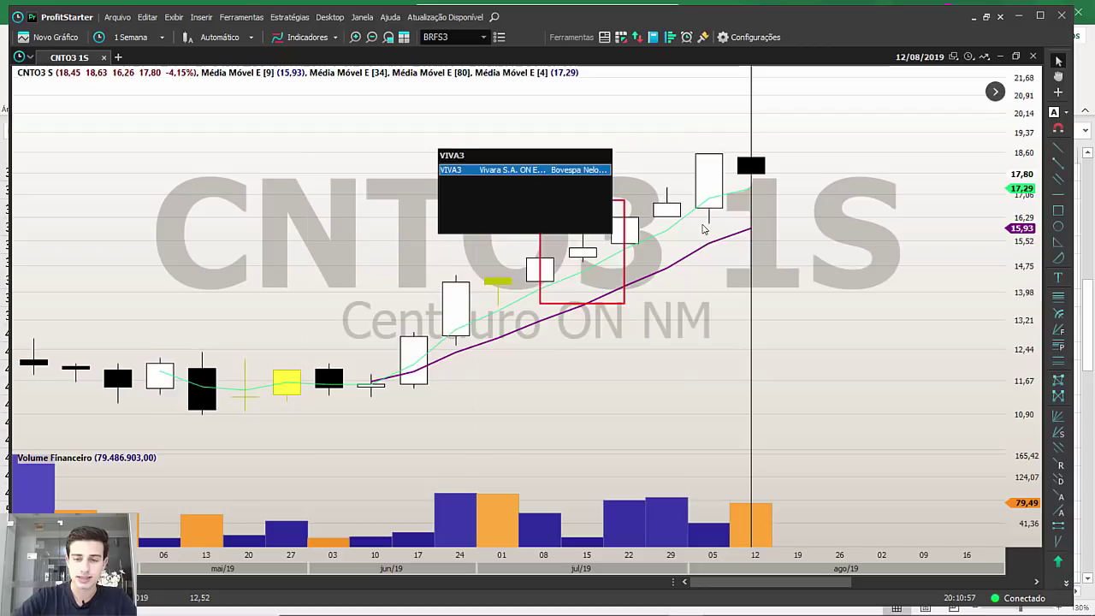
key(Return)
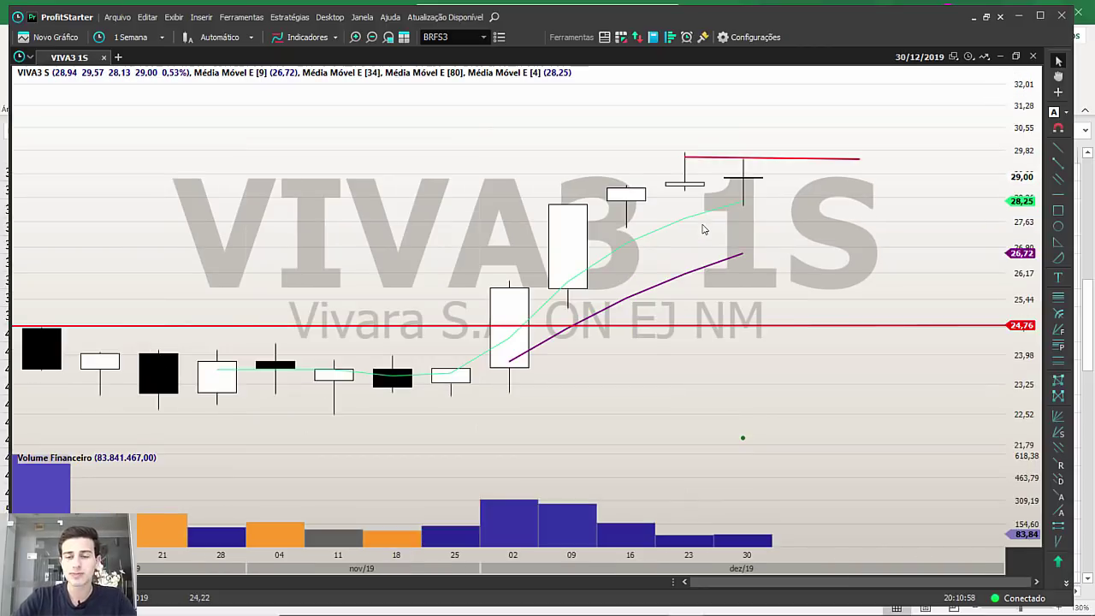
scroll(703, 229, up, 3)
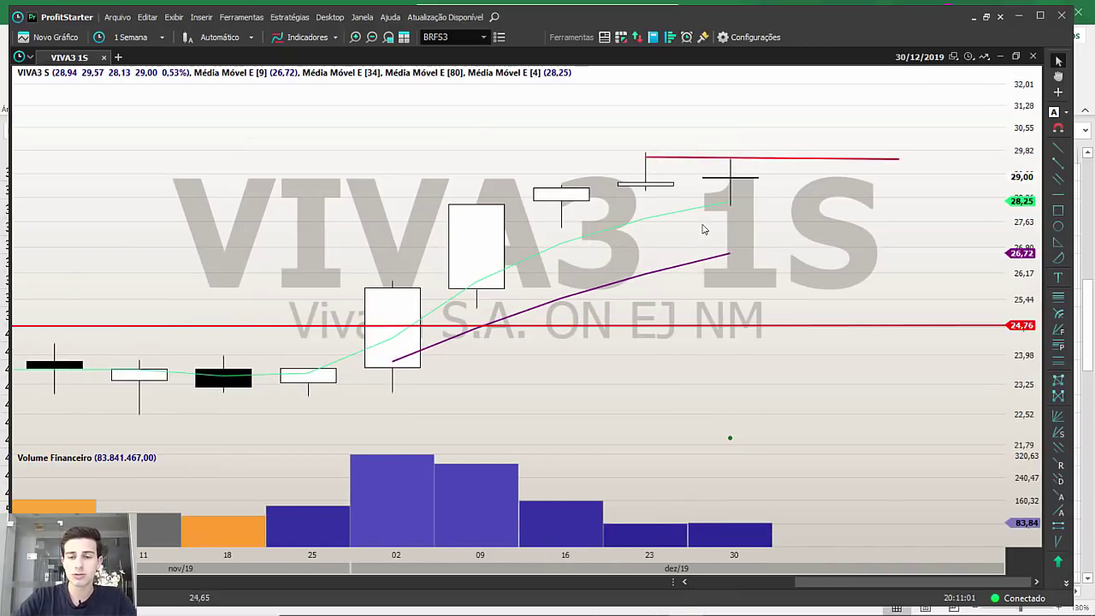
scroll(703, 229, up, 5)
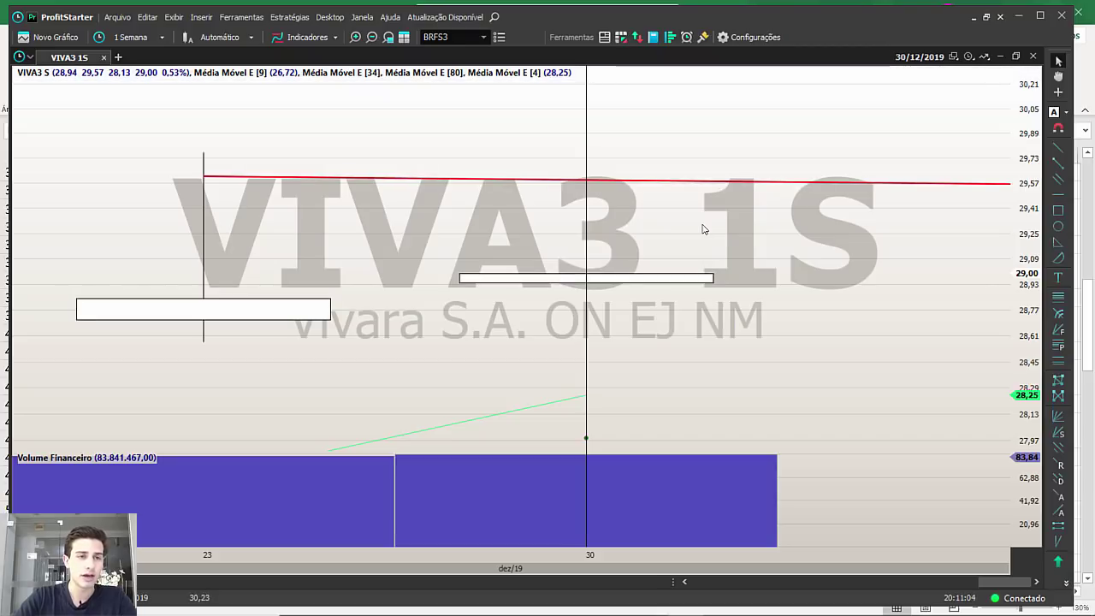
scroll(703, 229, down, 3)
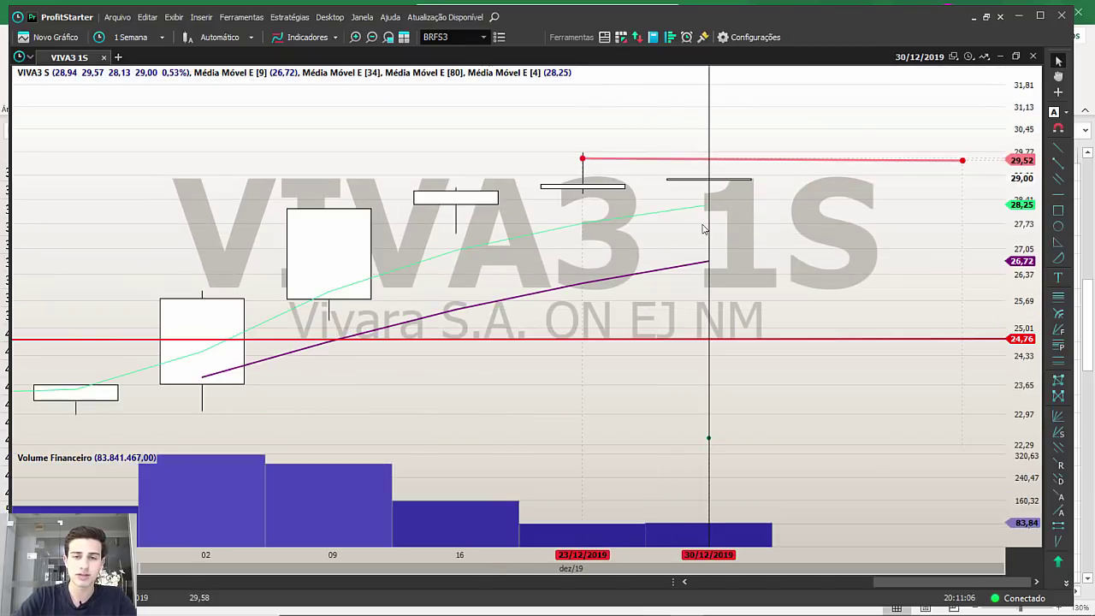
key(Left)
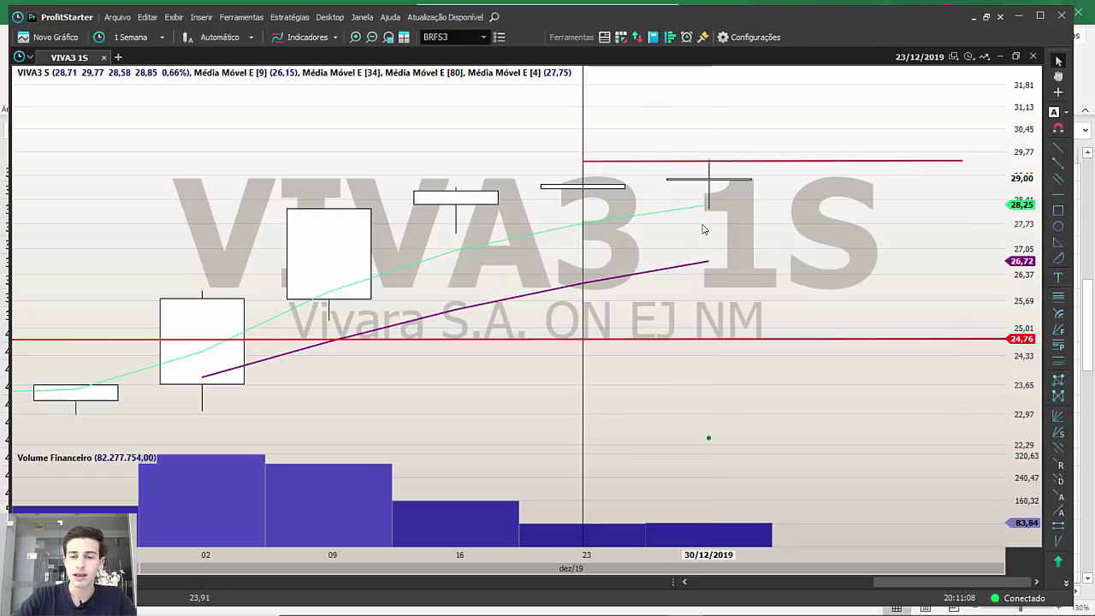
Draw a short line from the low of the 30/12/2019 candle, at about 28,13, extending past the last candle.
click(1058, 163)
drag(709, 211, 836, 208)
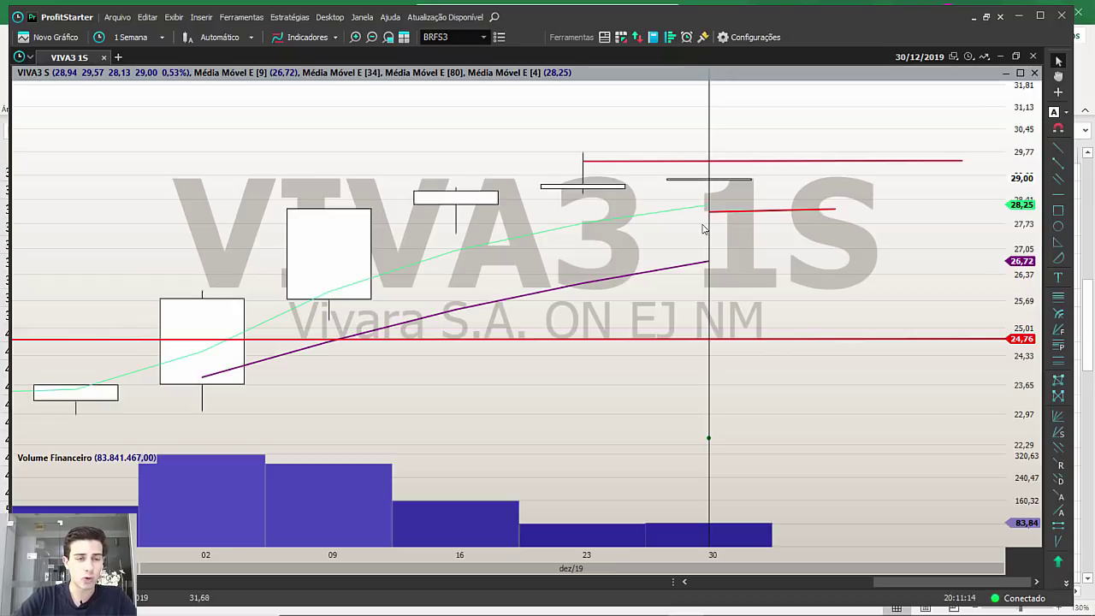
key(Left)
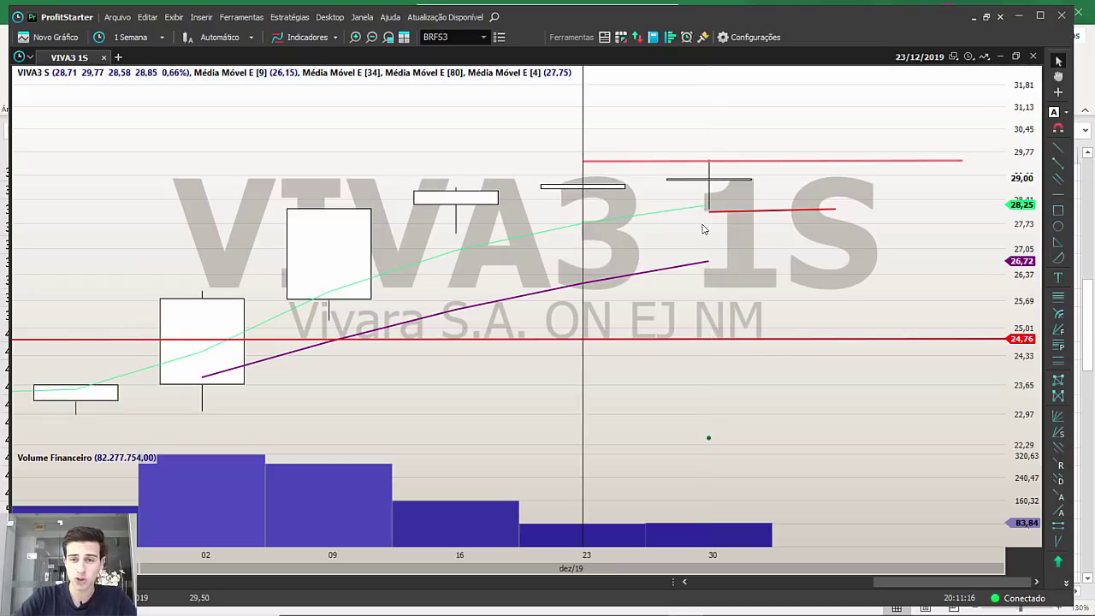
Replace the short line across the late-December highs with a horizontal line at 29,60.
click(614, 160)
key(Delete)
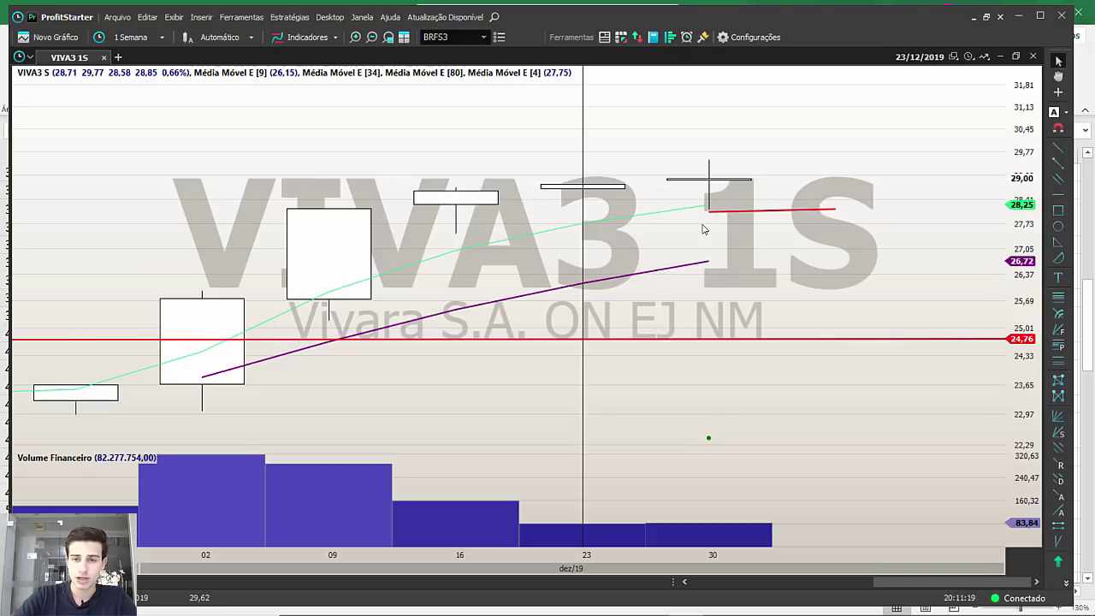
key(Right)
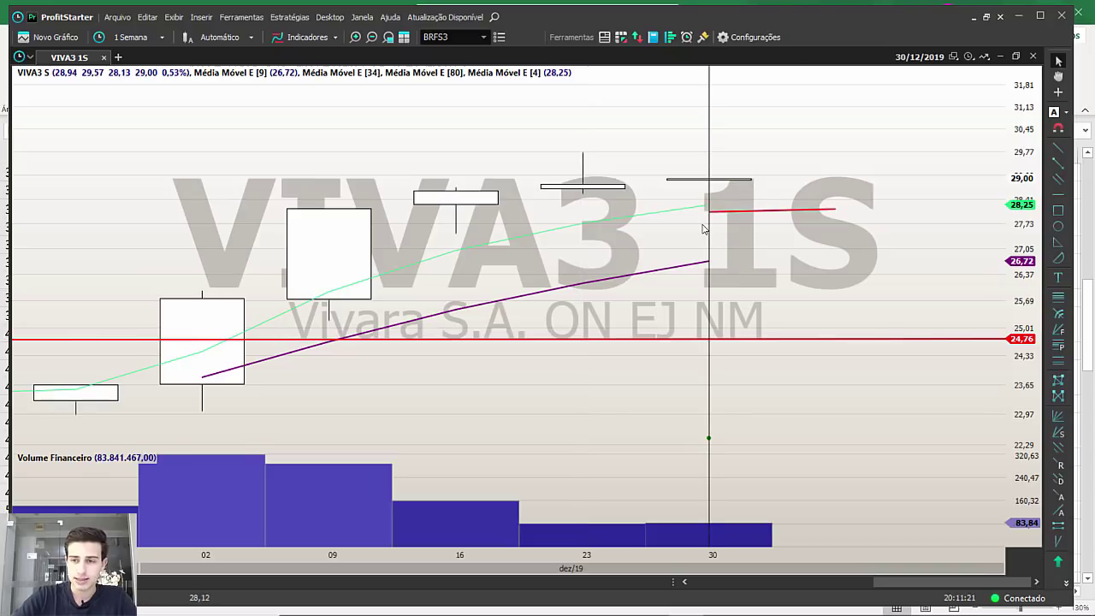
key(ctrl+z)
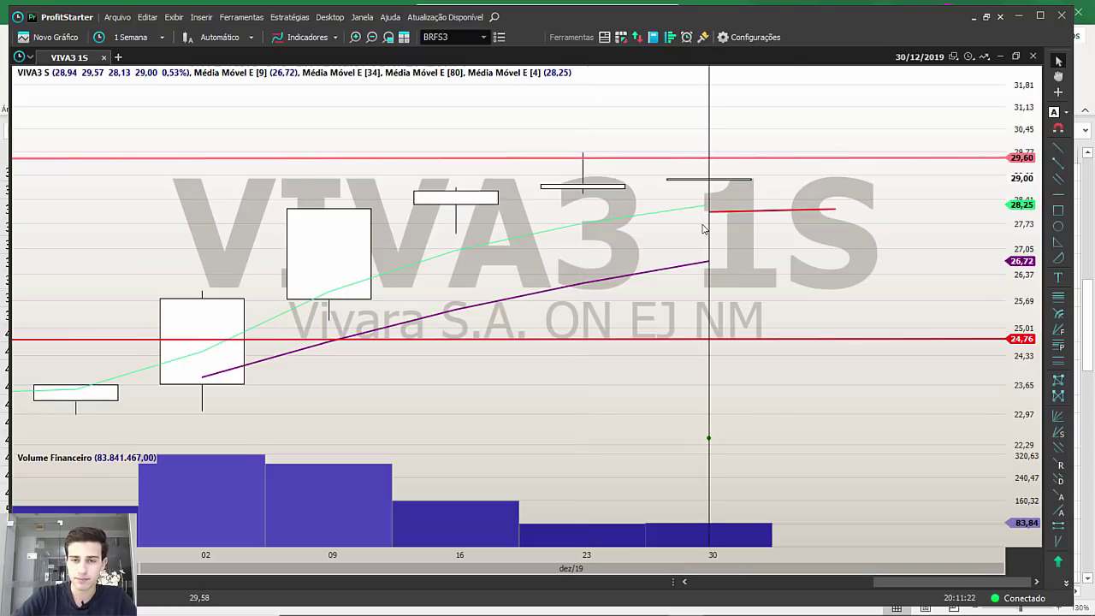
Undo the last horizontal line and position the one across the late-December highs of VIVA3 at 29,58.
key(ctrl+z)
key(Escape)
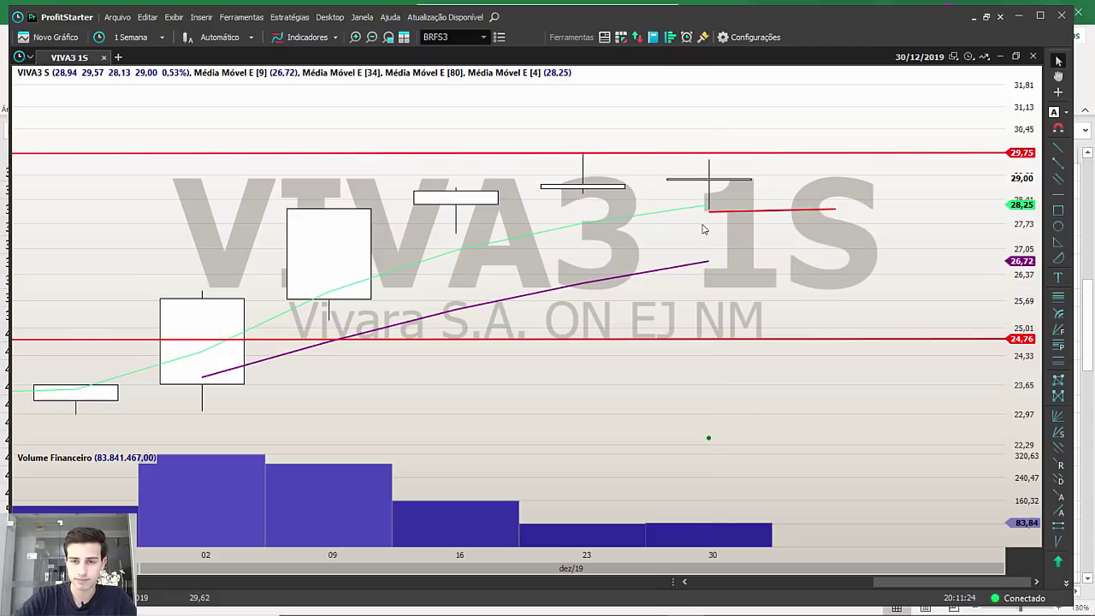
drag(834, 153, 834, 159)
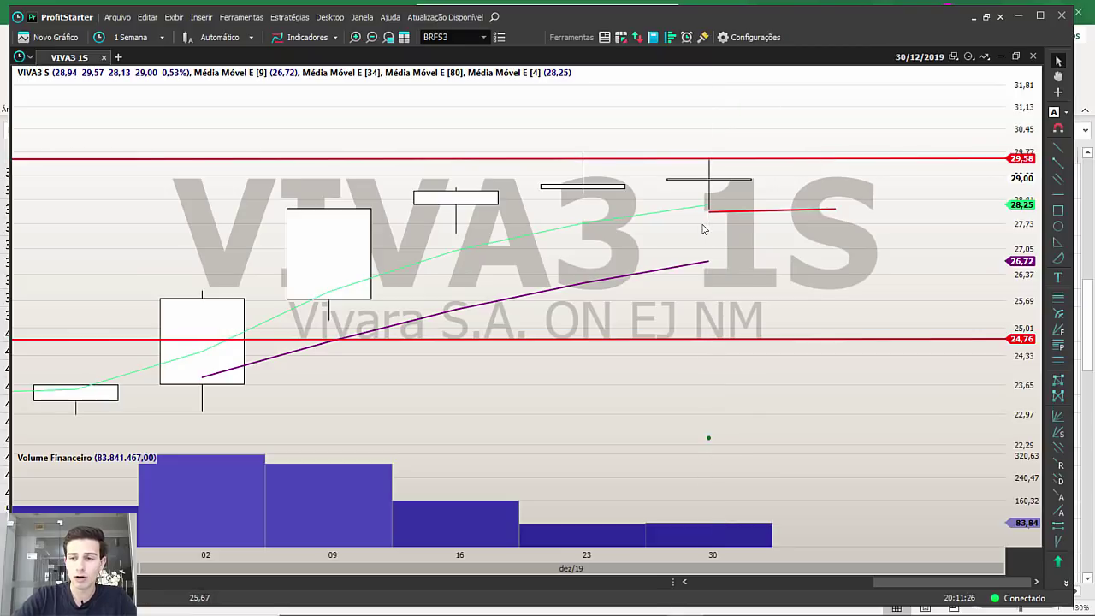
Project Fibonacci levels from the low of the 30/12/2019 candle up to its high at about 29,60.
click(1058, 344)
drag(709, 210, 709, 157)
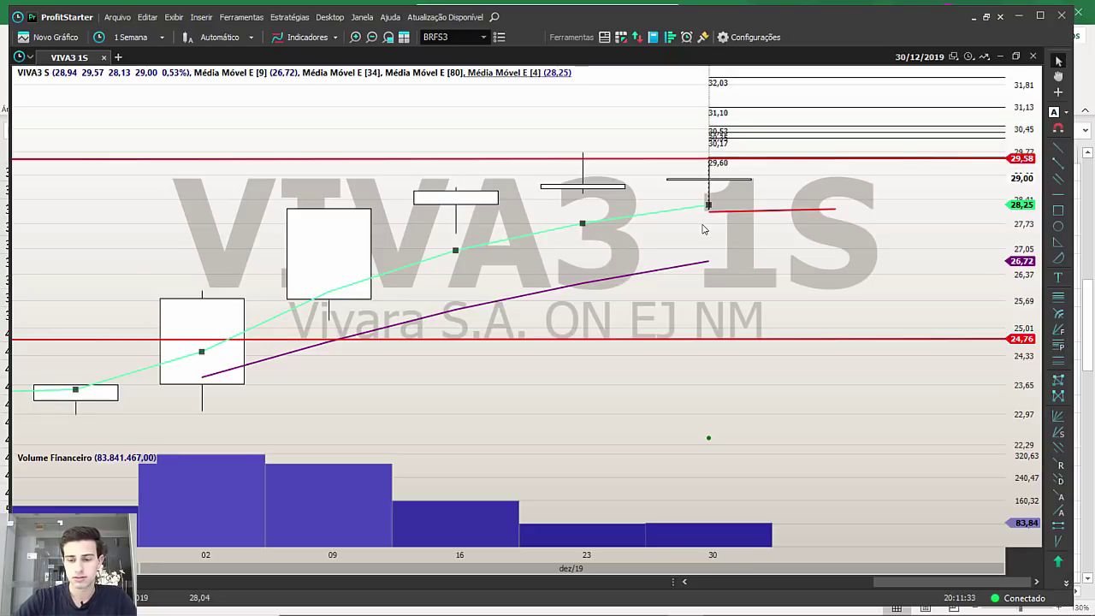
drag(703, 236, 703, 291)
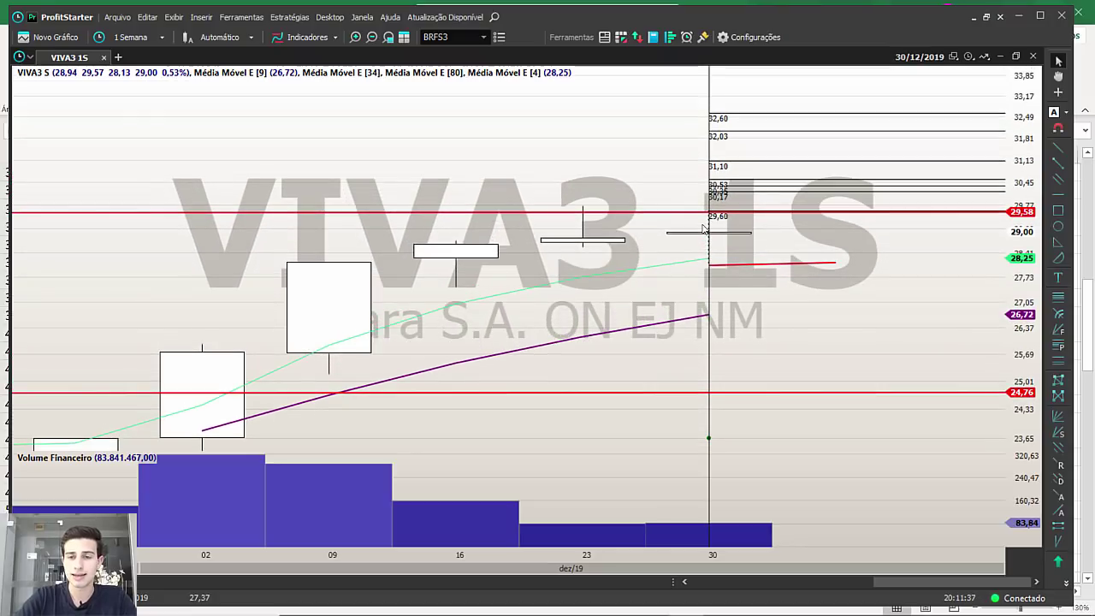
key(Left)
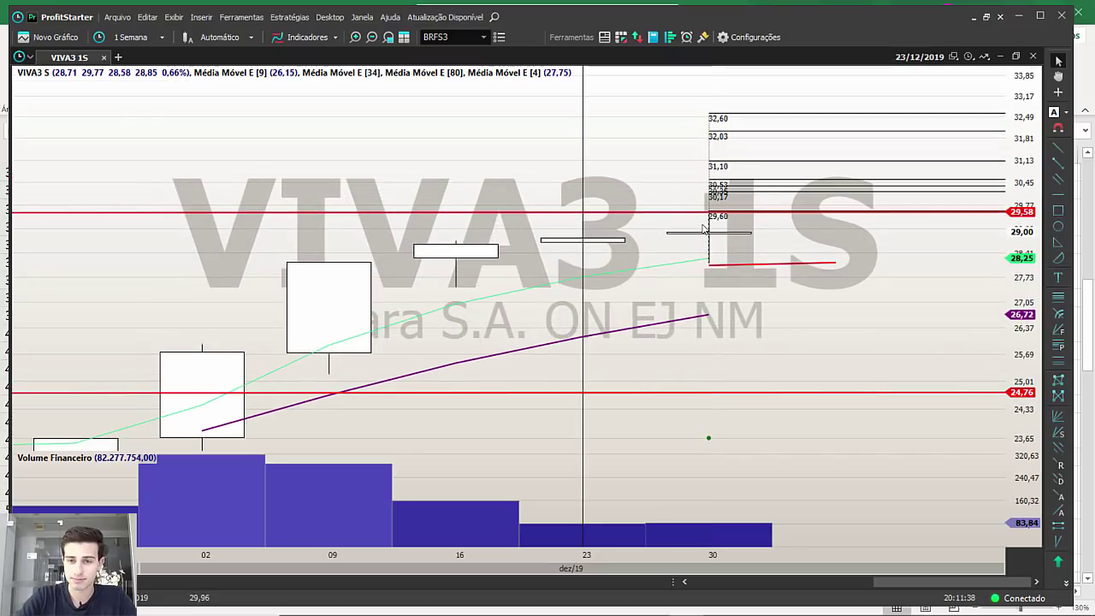
key(Right)
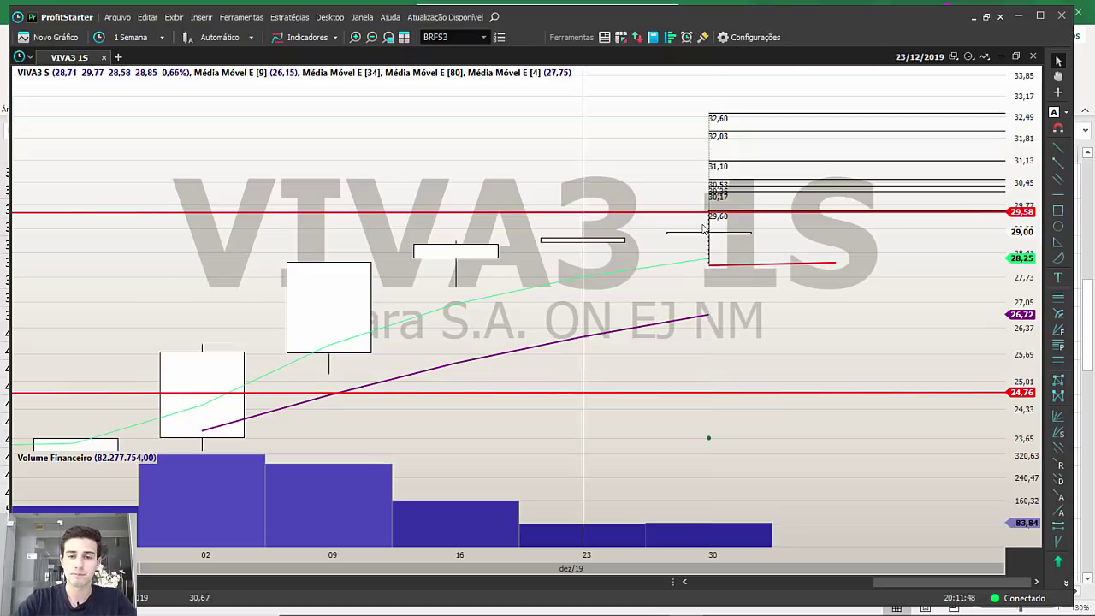
Switch to Excel and repeat the red fill used on ALPA4 on the VIVA3 cell.
click(647, 601)
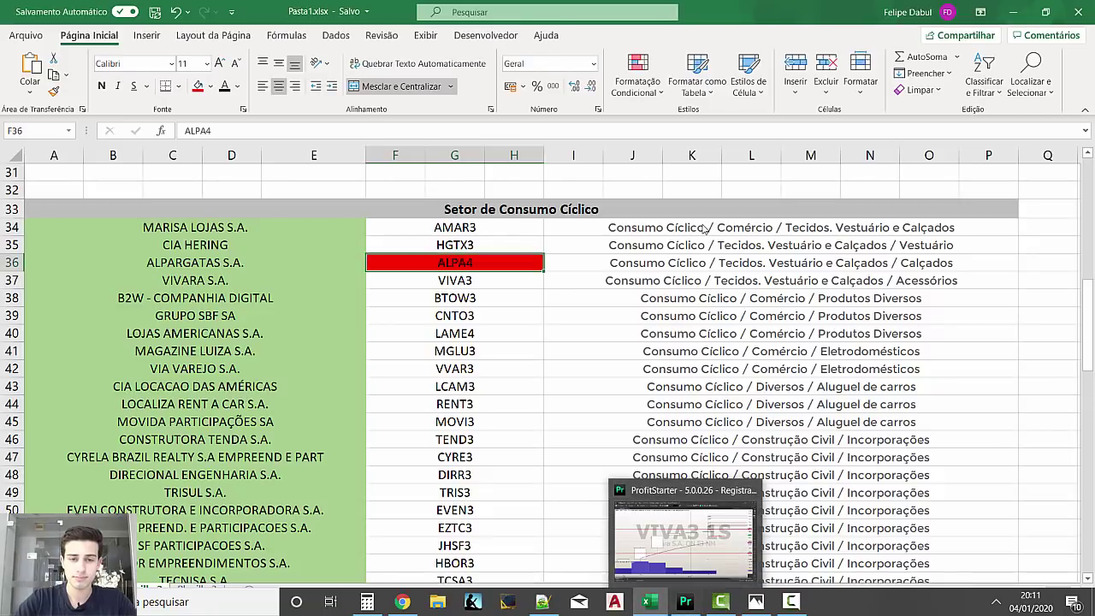
key(Down)
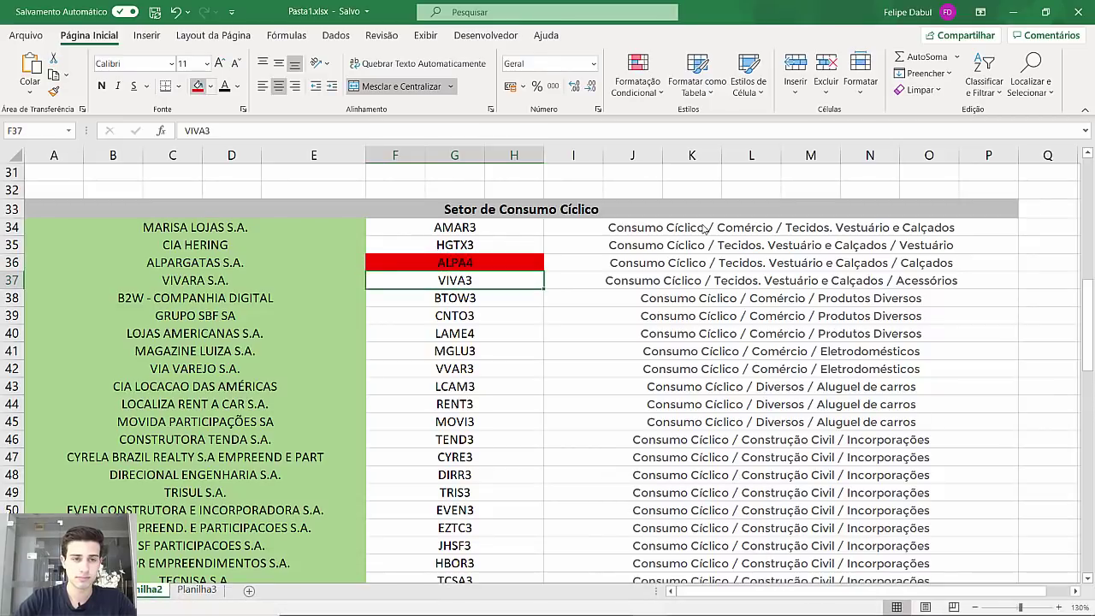
key(F4)
Switch to ProfitStarter, open the BTOW3 weekly chart and review its price history against the 81,03 line.
key(alt+Tab)
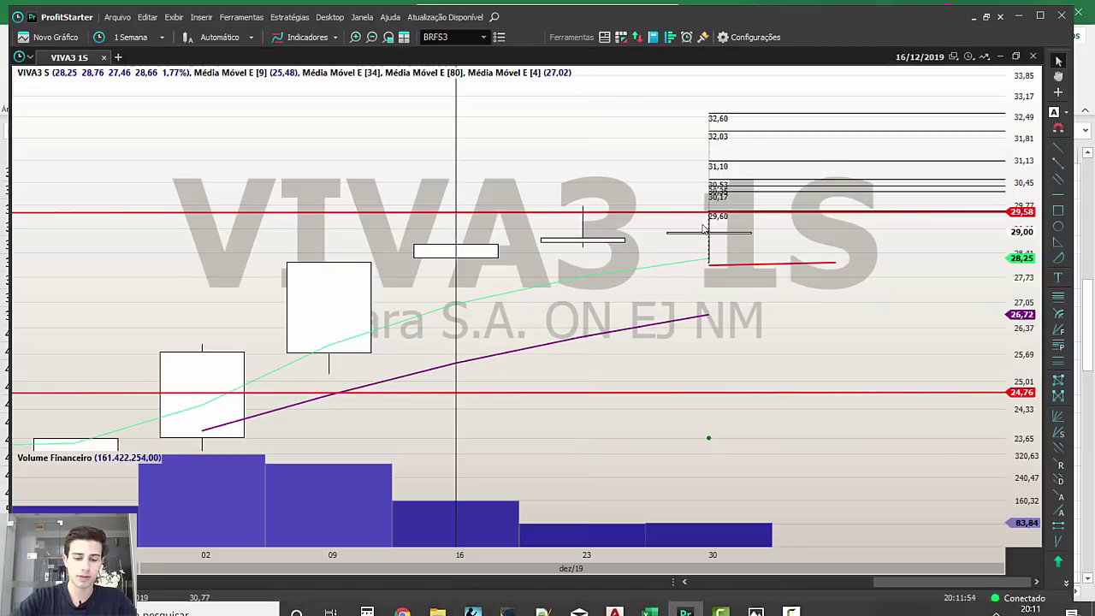
text(BTOW3)
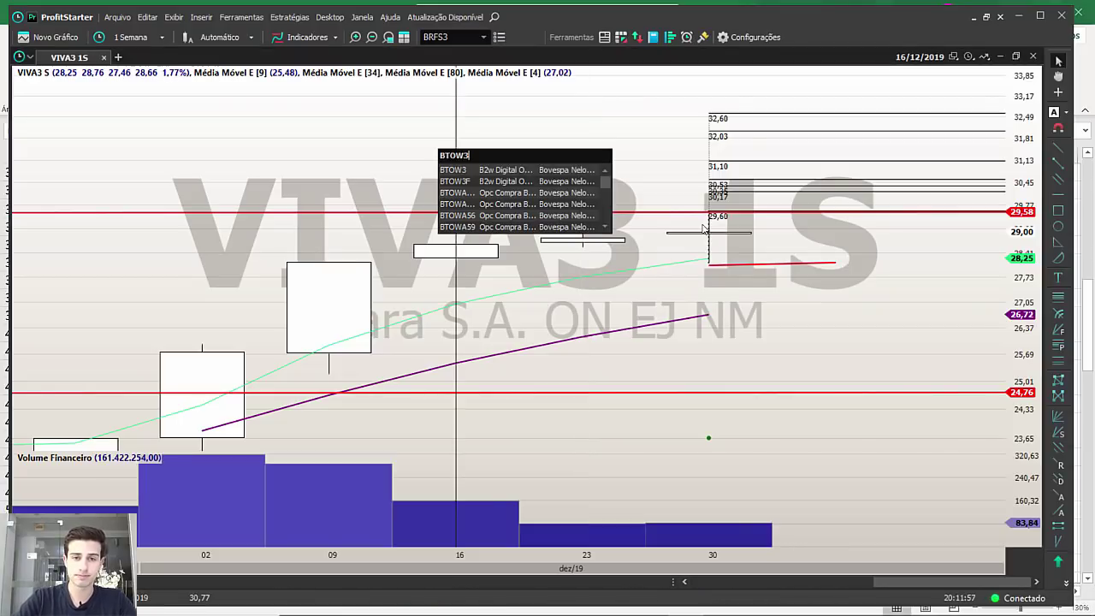
key(Return)
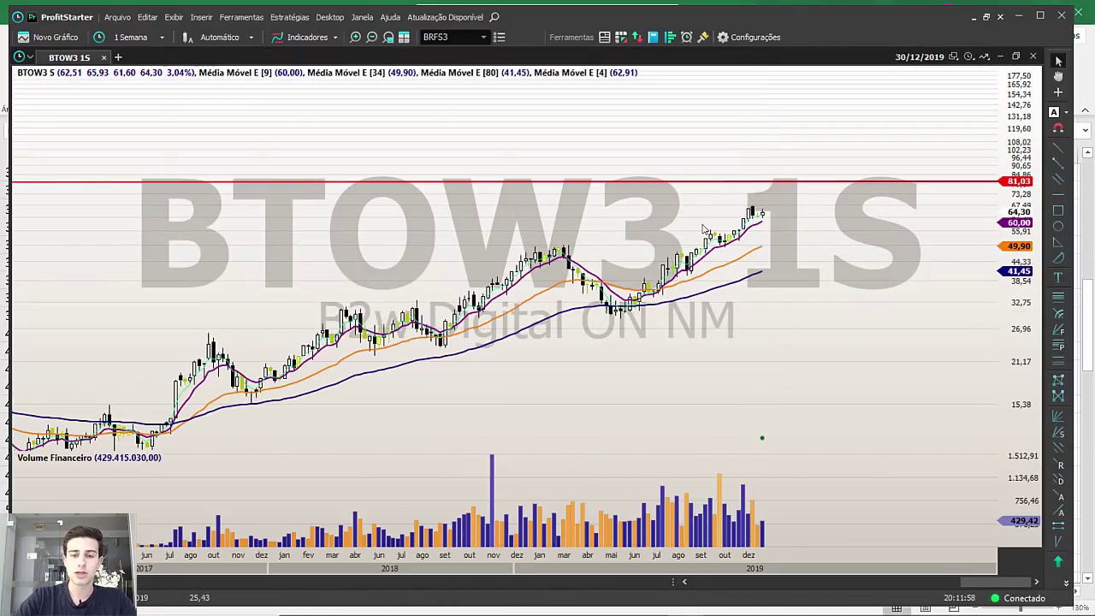
scroll(703, 228, down, 2)
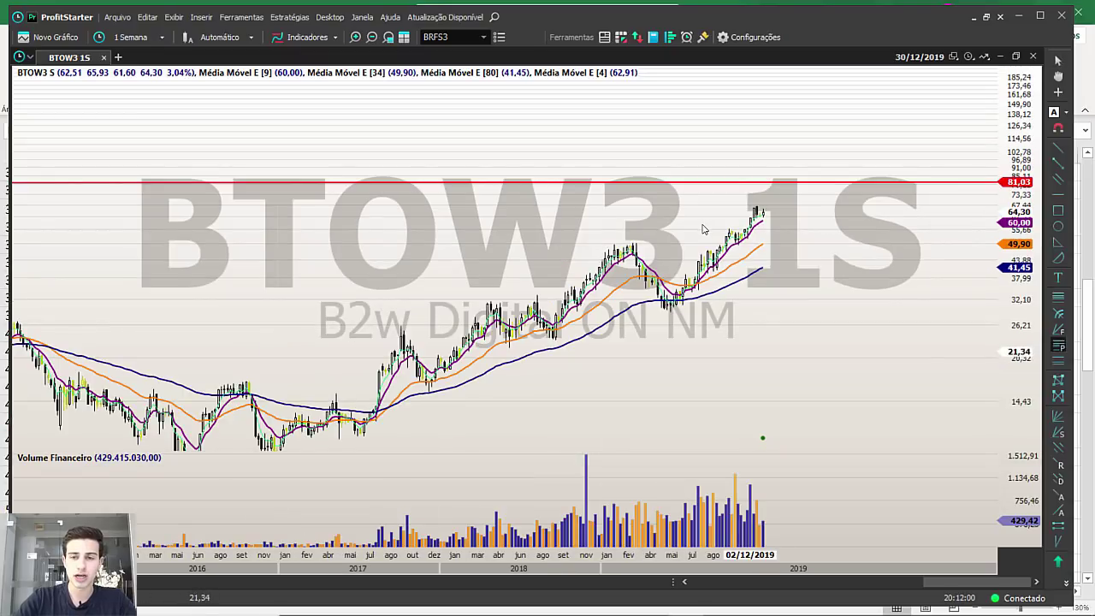
scroll(703, 229, down, 4)
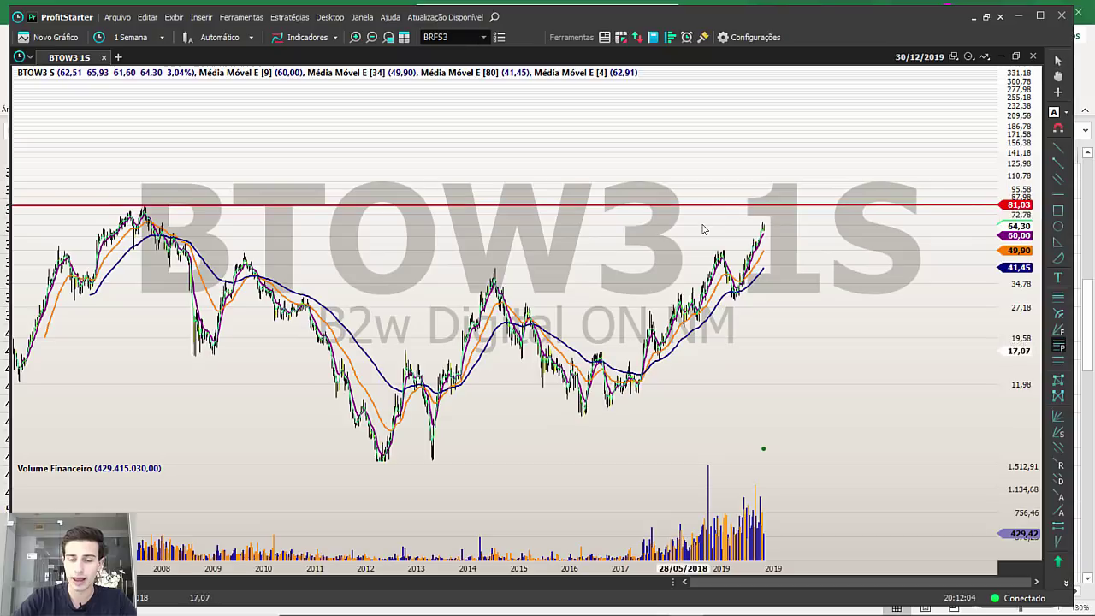
scroll(703, 229, up, 5)
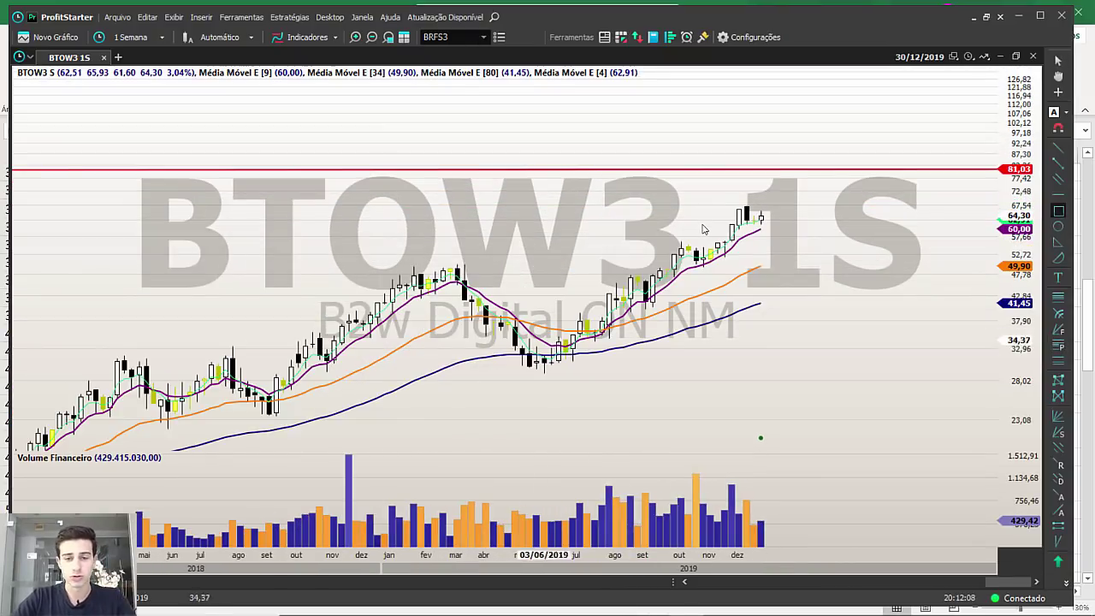
mouse_move(494, 342)
mouse_down()
mouse_move(637, 386)
mouse_move(608, 379)
mouse_up()
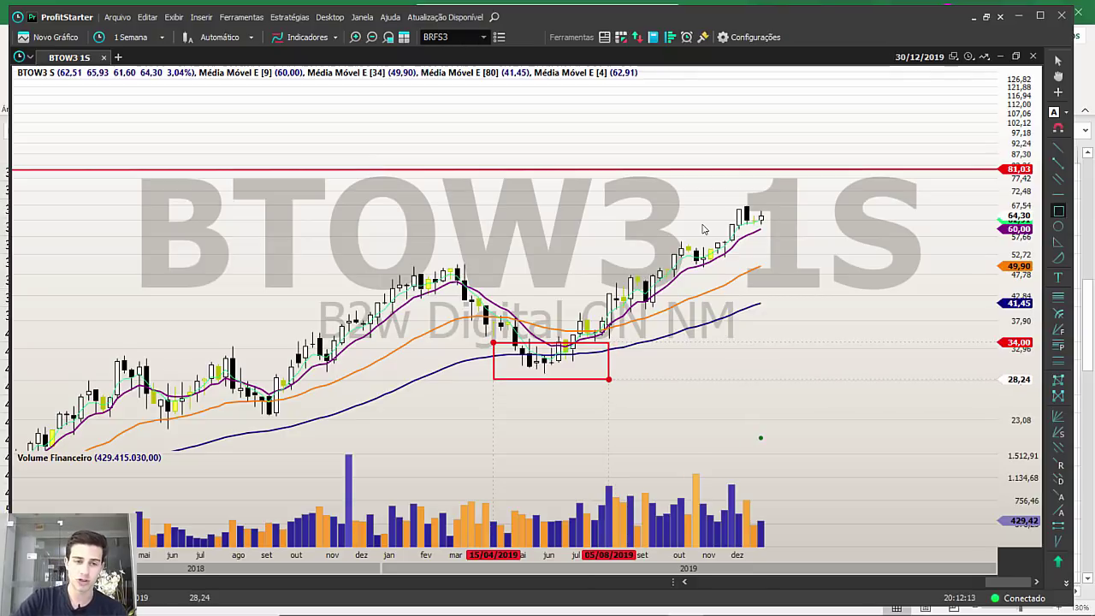
right_click(608, 379)
click(641, 439)
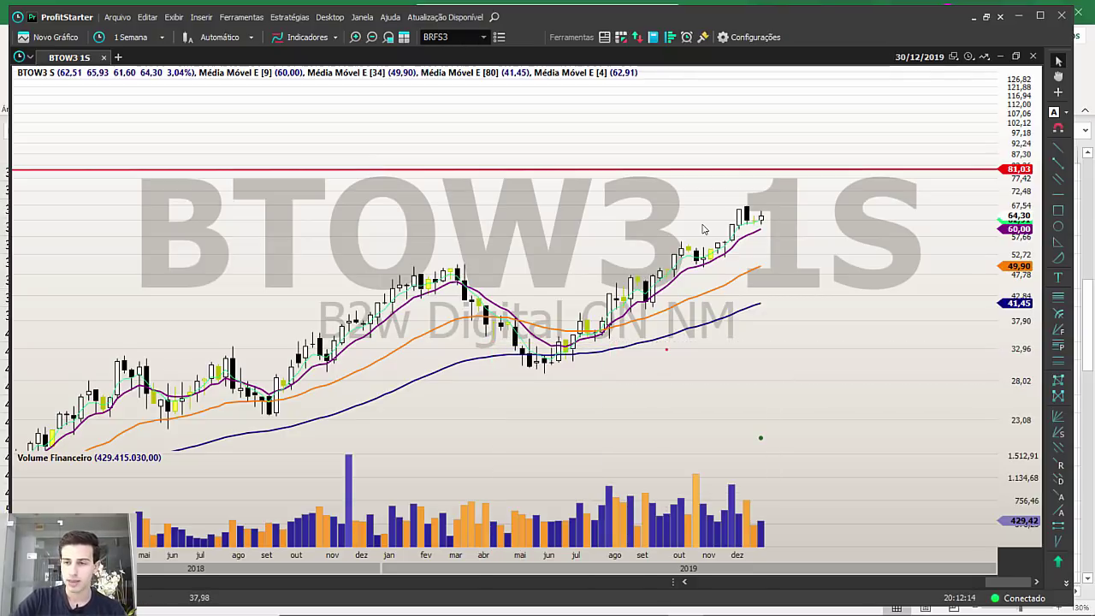
Draw a rectangle around the mid-2019 lows from late April to late August, between about 34 and 29.
click(1058, 210)
drag(500, 340, 630, 375)
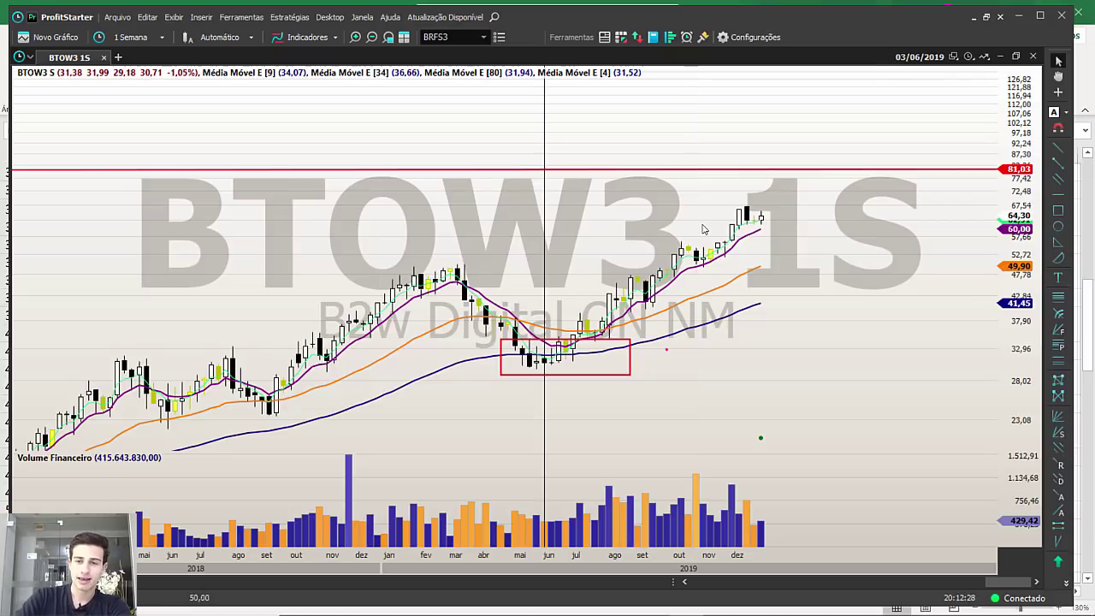
Draw a narrow triangle rising from the high of the 23/12/2019 candle at about 64,15 to about 72,5 beyond the last candle.
scroll(703, 229, up, 5)
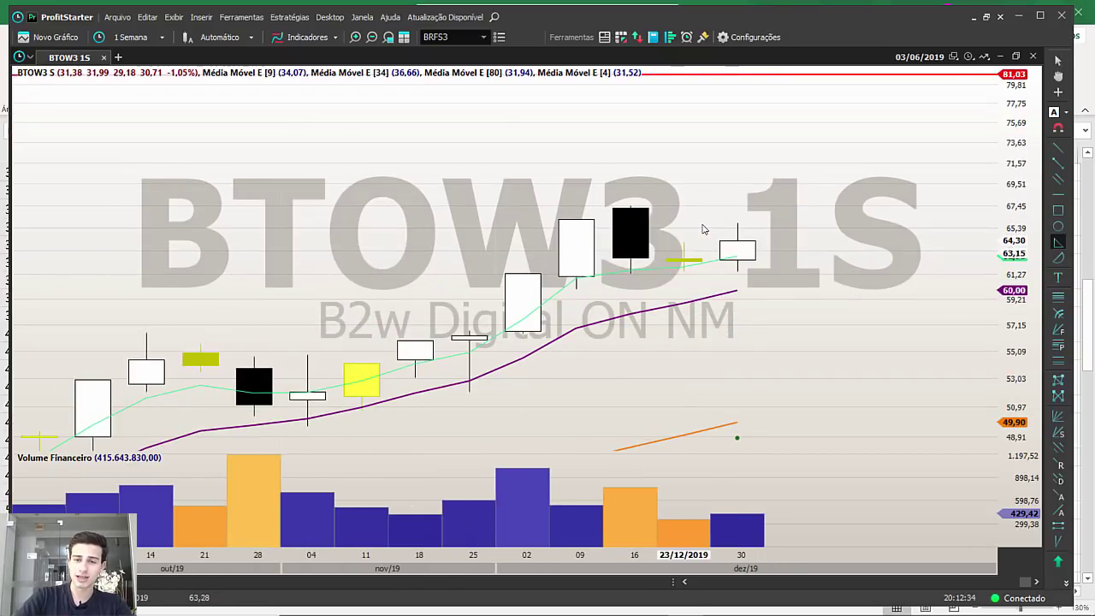
click(685, 243)
click(845, 153)
click(898, 155)
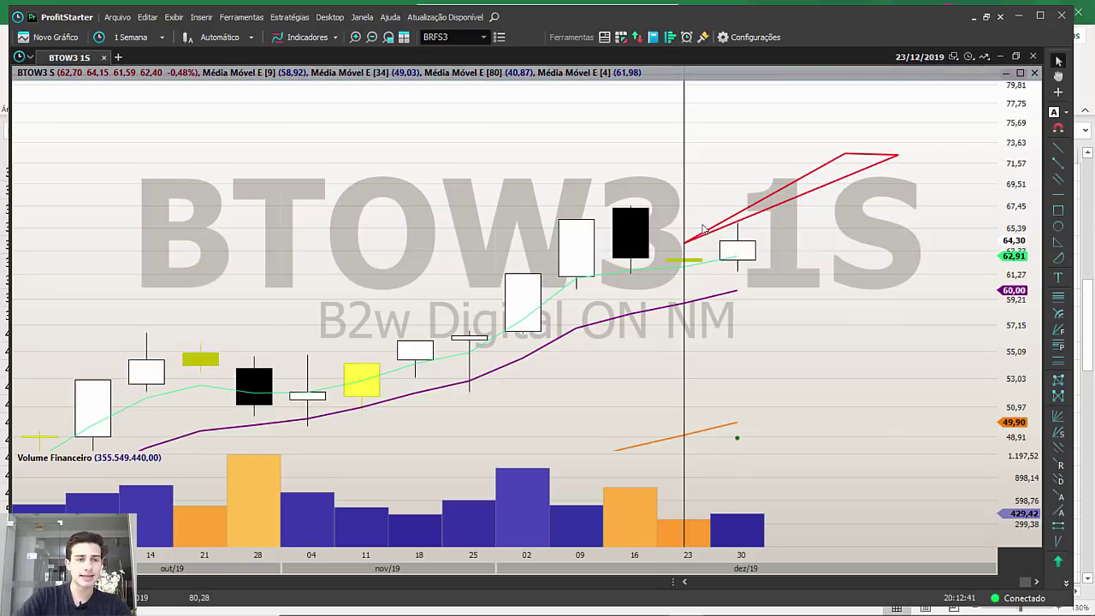
Examine the 23/12/2019 and 30/12/2019 candles of BTOW3 against the drawn triangle and the moving averages.
scroll(703, 229, up, 1)
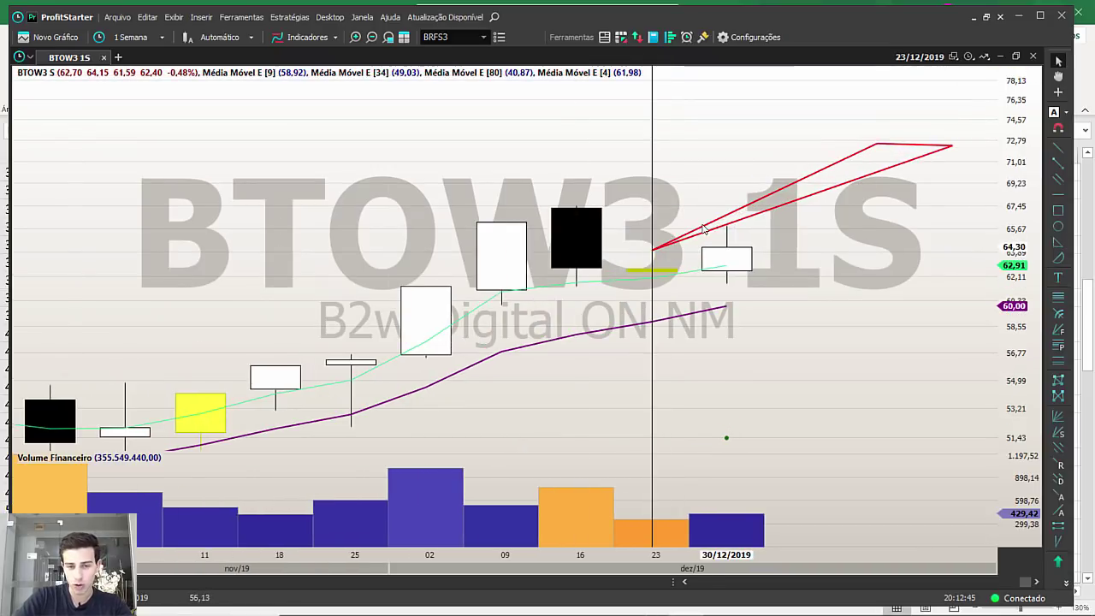
scroll(703, 229, down, 2)
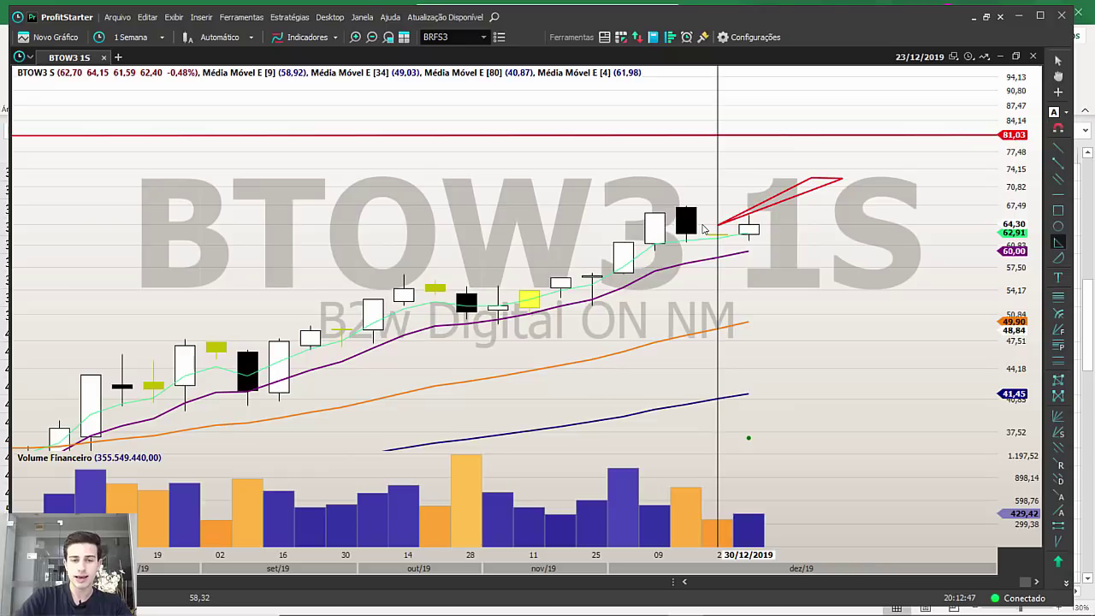
key(Escape)
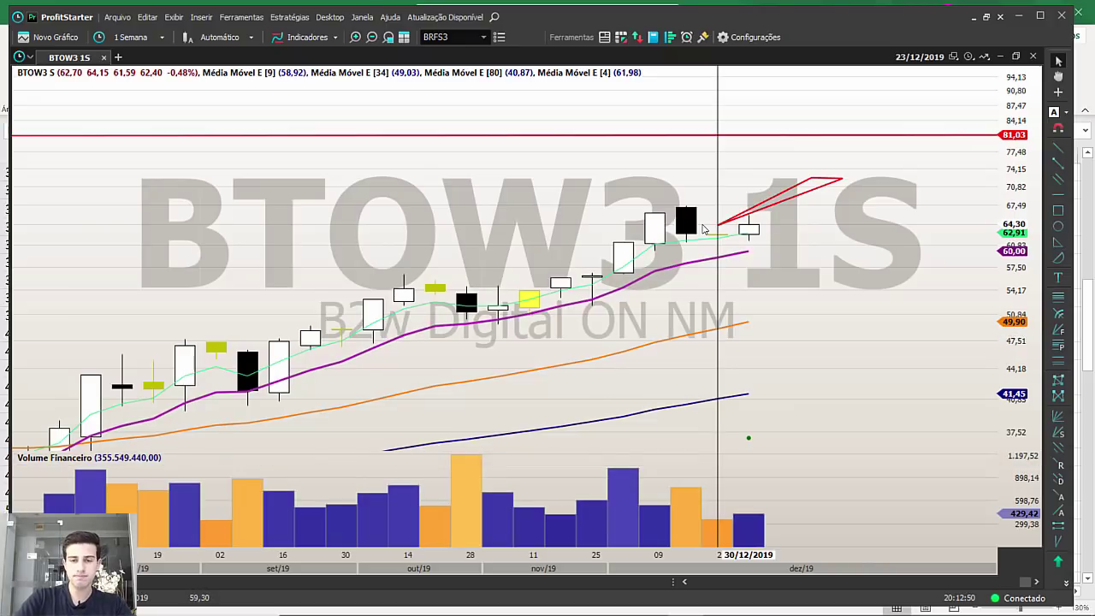
scroll(703, 229, up, 2)
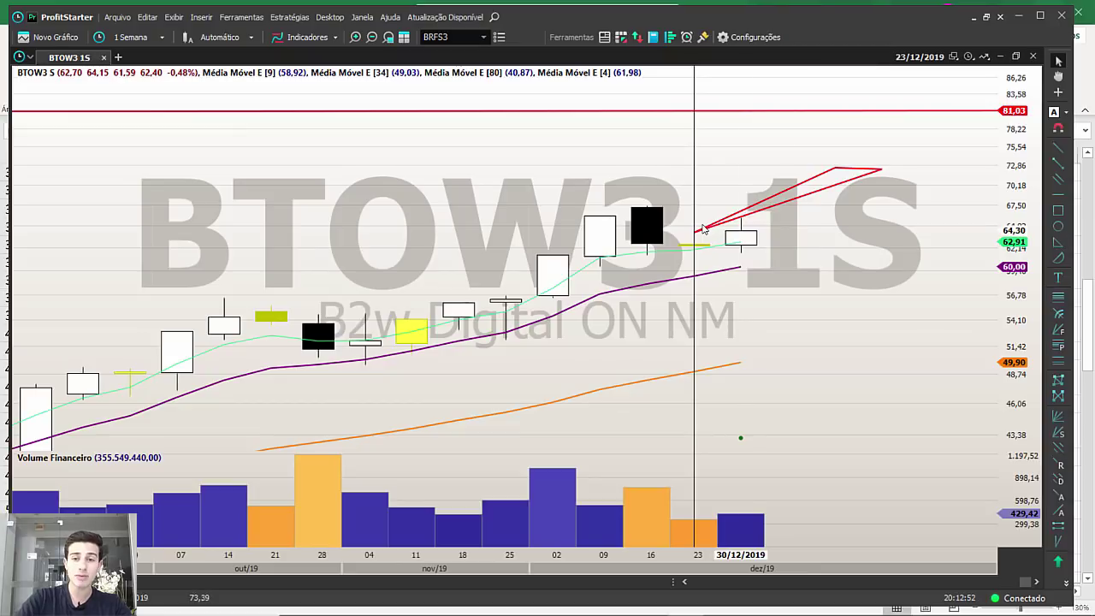
key(Right)
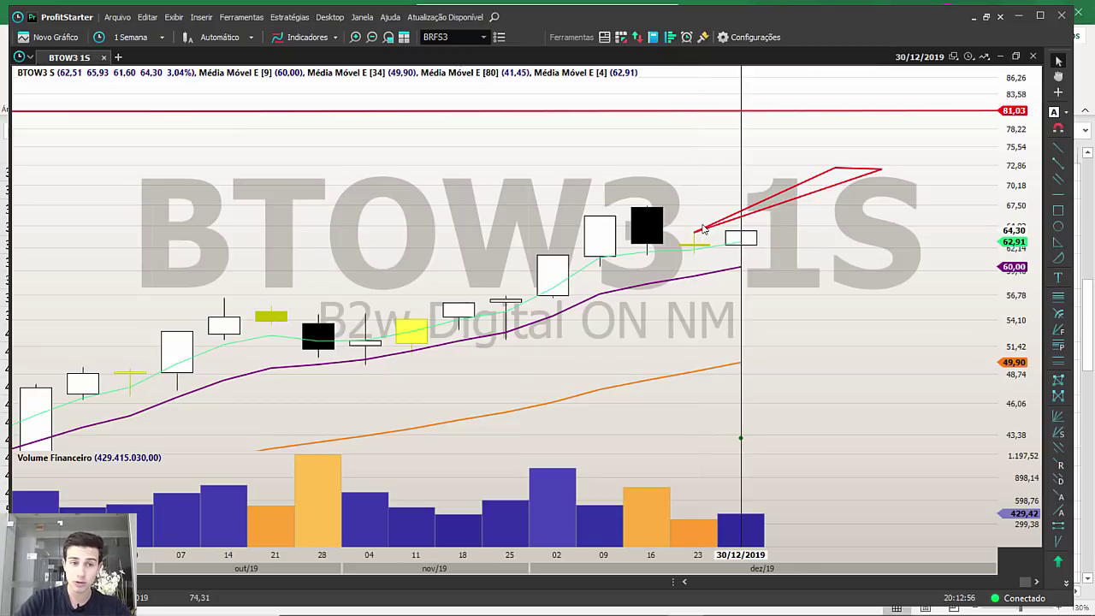
key(Left)
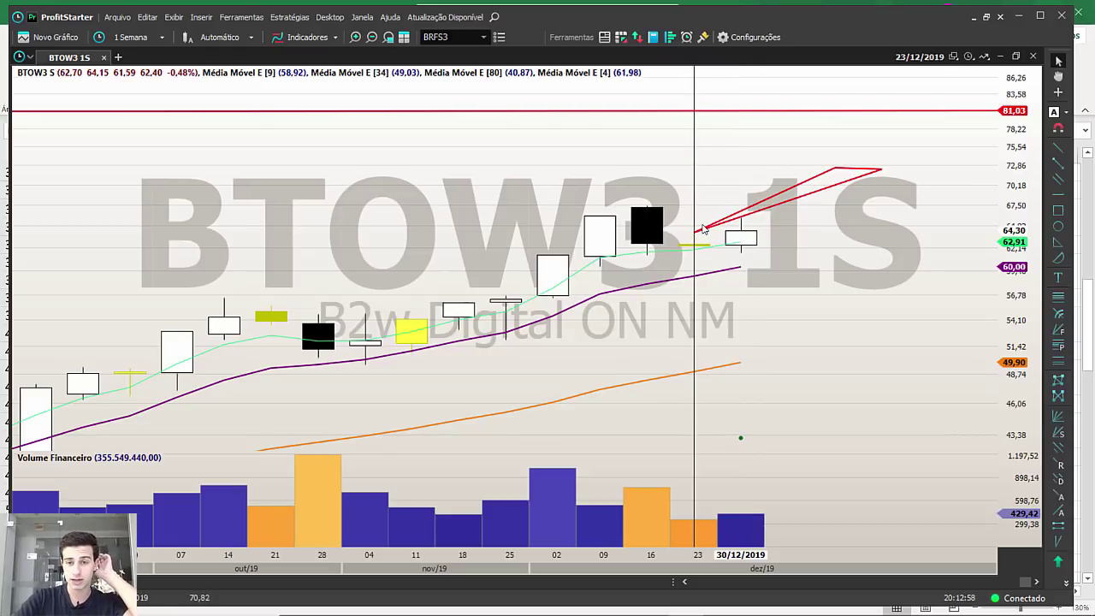
key(Right)
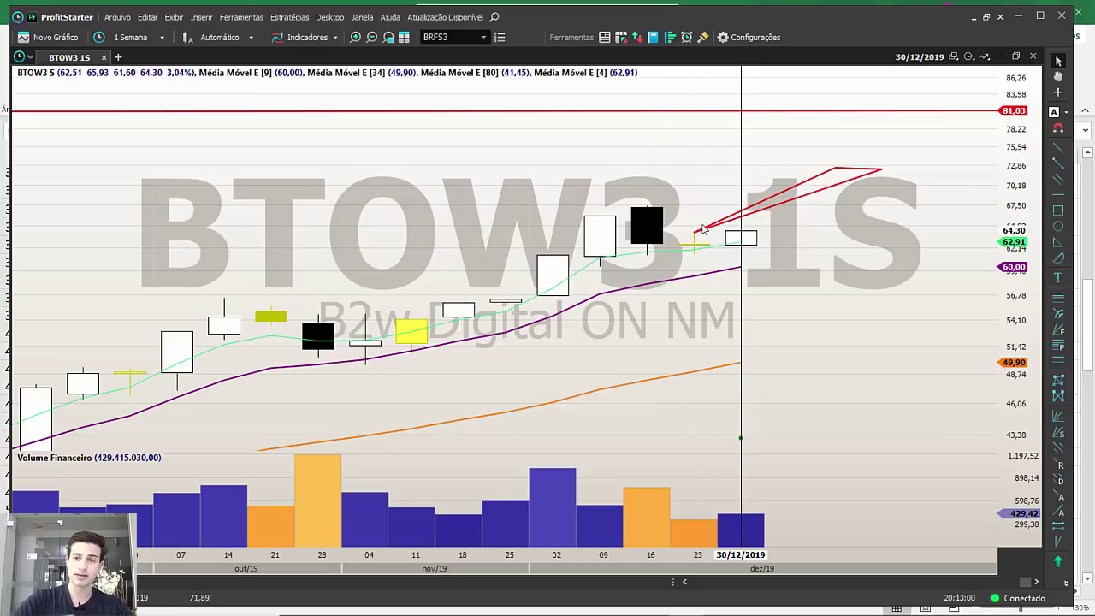
key(ctrl+t)
scroll(703, 229, up, 3)
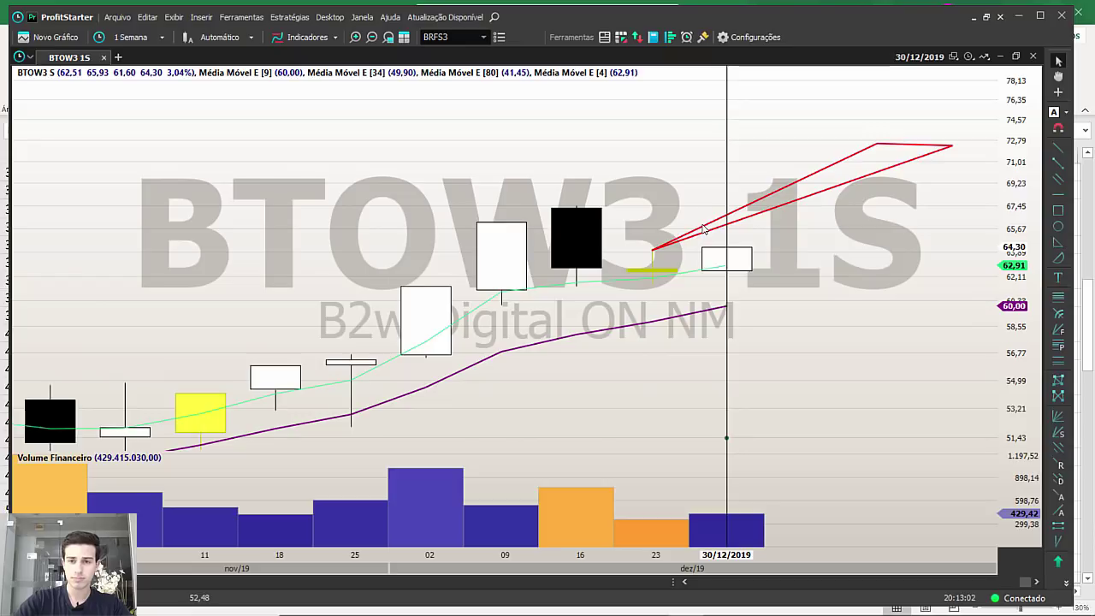
Place a horizontal line across the late-December lows of BTOW3 at 61,62.
key(Right)
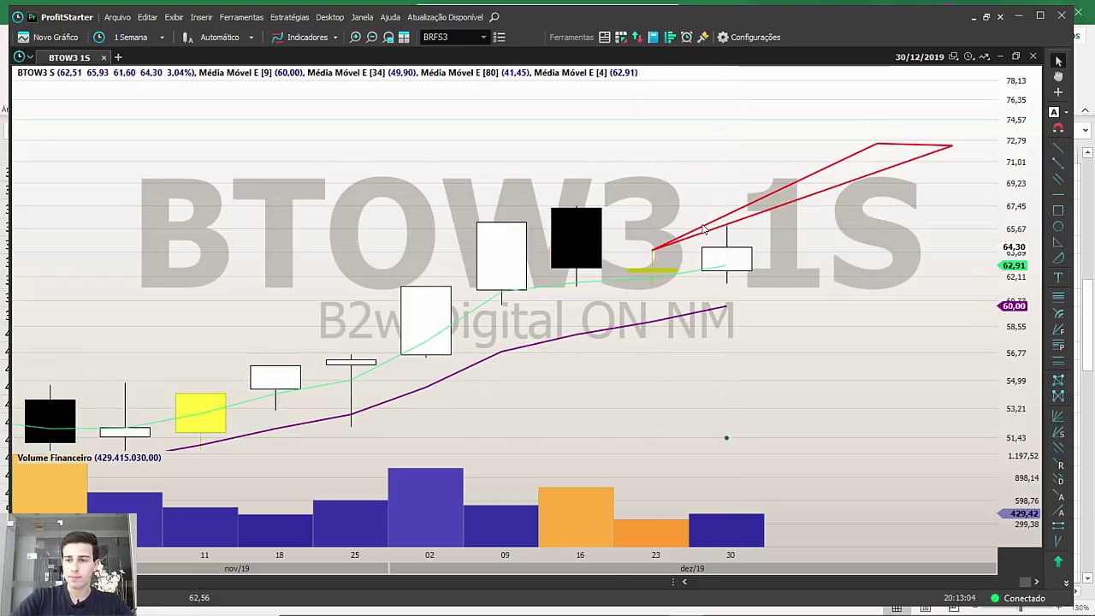
click(652, 280)
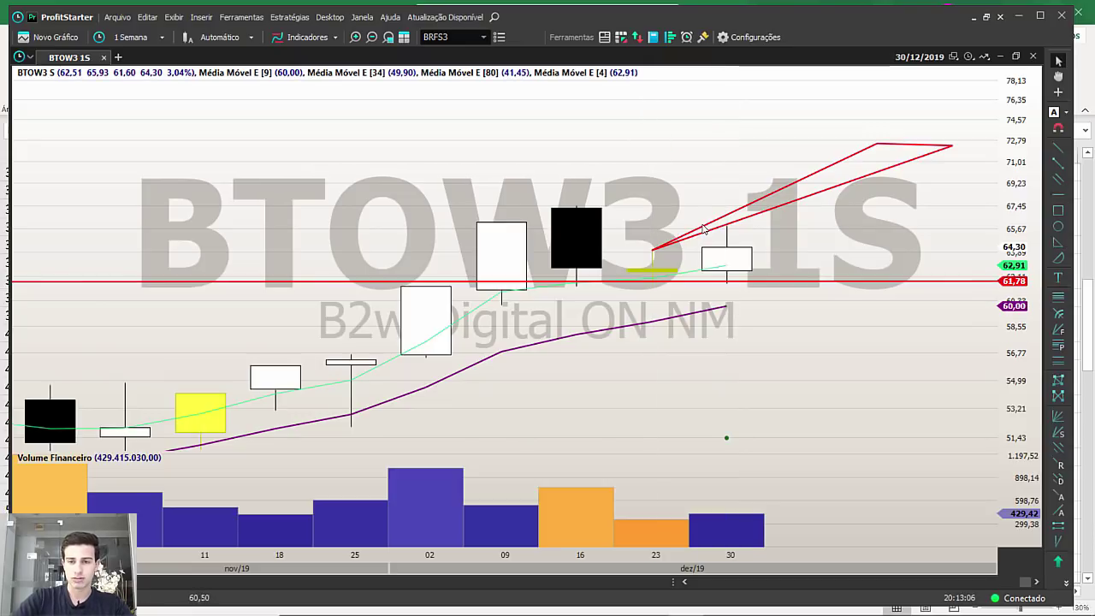
key(Left)
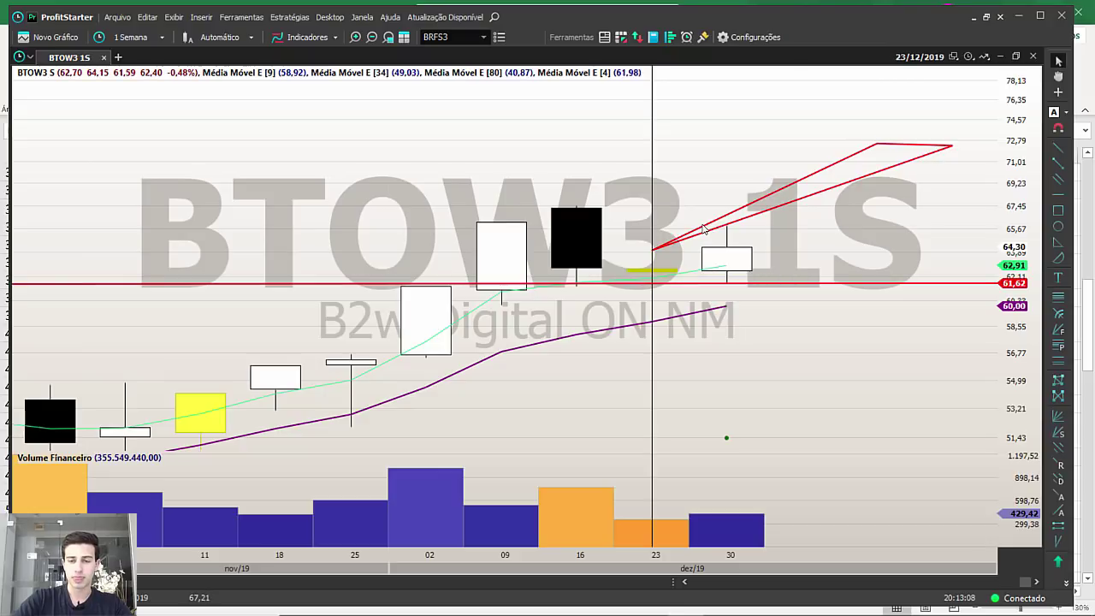
key(Right)
Try a Fibonacci projection from the early-November low at about 49,52 through the 16/12/2019 high, anchored at that candle's low near 61,46.
key(Down)
key(Down)
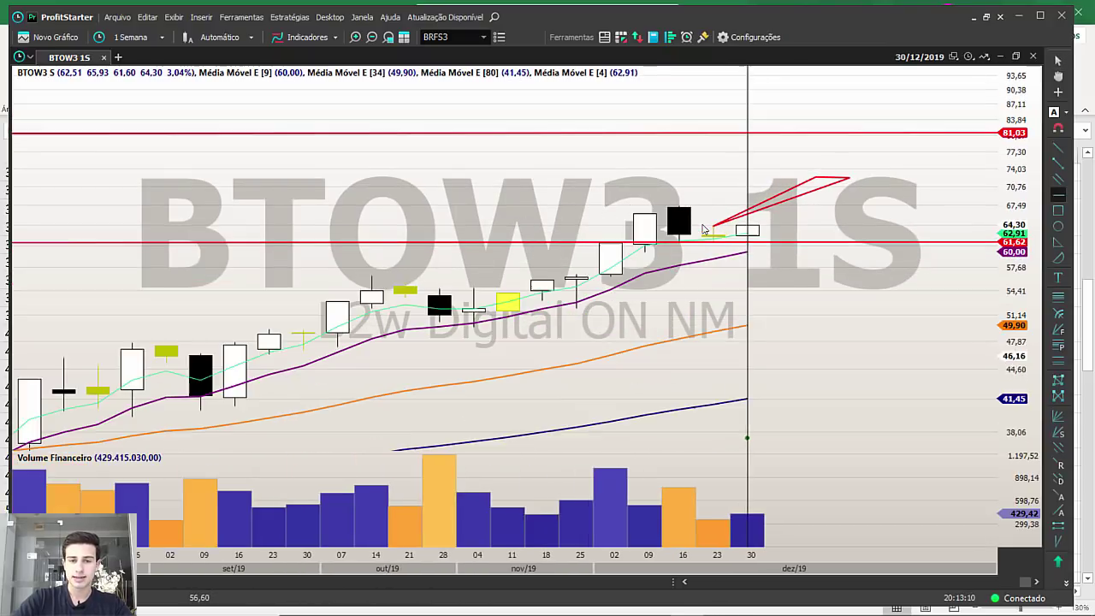
click(1058, 345)
click(473, 327)
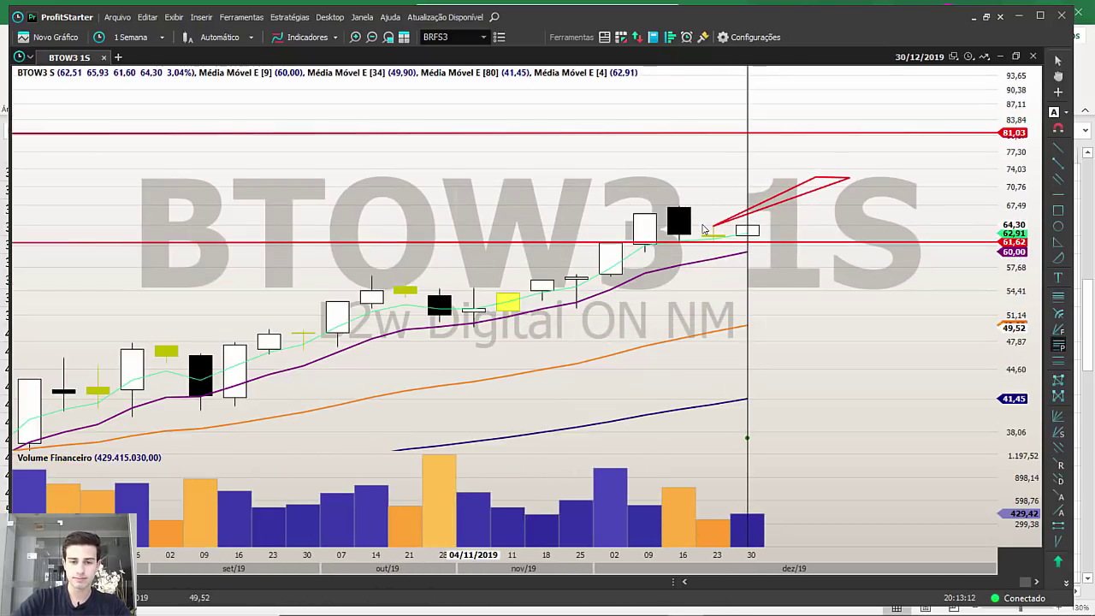
click(679, 207)
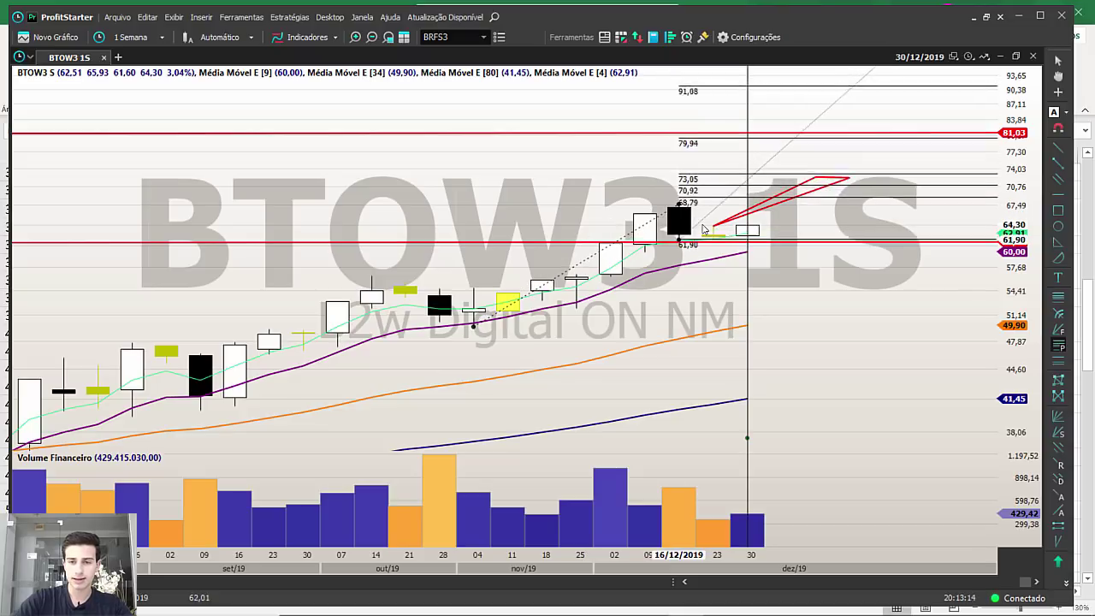
click(678, 243)
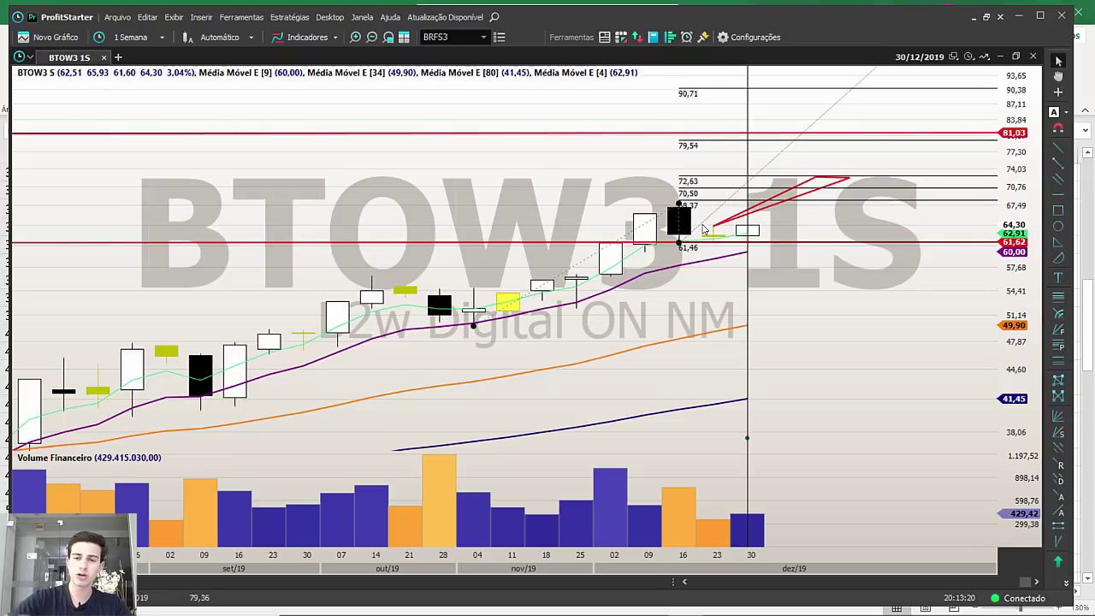
key(Escape)
scroll(703, 229, down, 10)
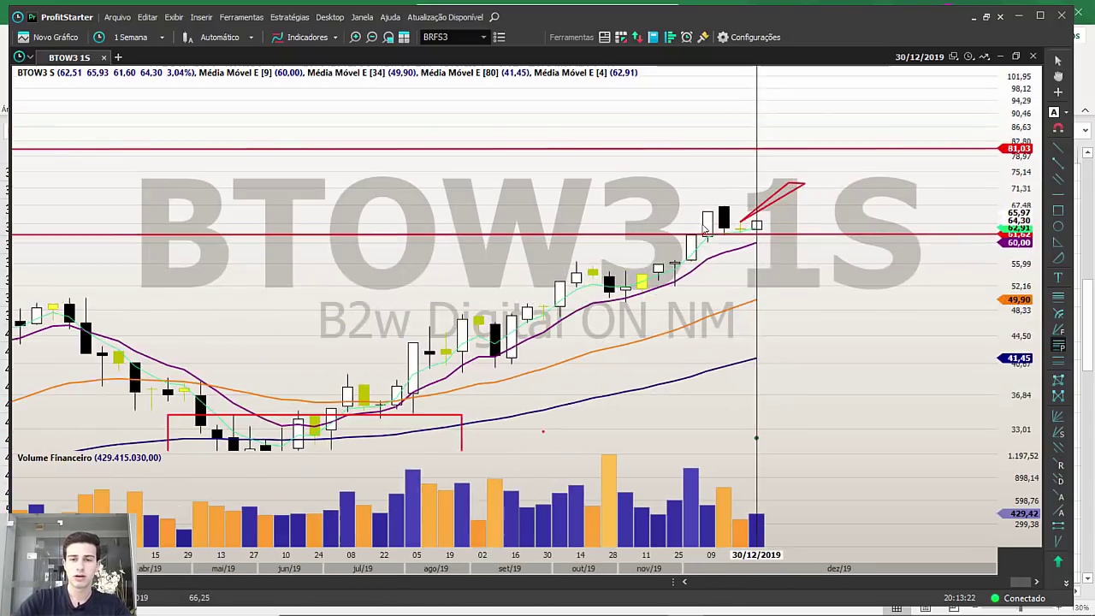
Switch to Excel, fill the BTOW3 cell red to match the flagged tickers, and return to the BTOW3 chart in ProfitStarter.
scroll(703, 229, down, 3)
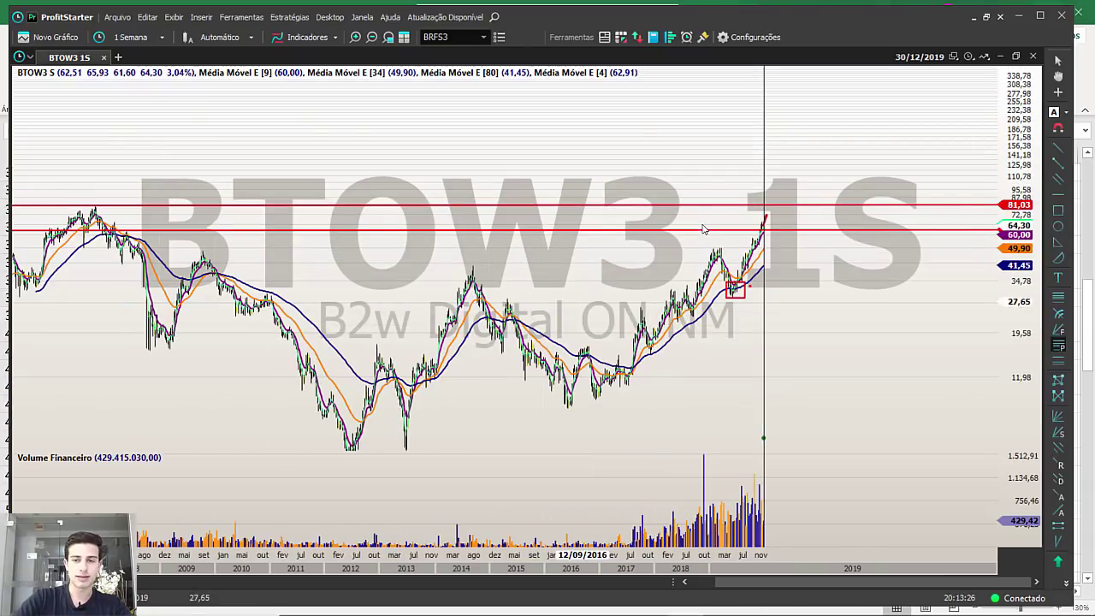
scroll(703, 230, up, 10)
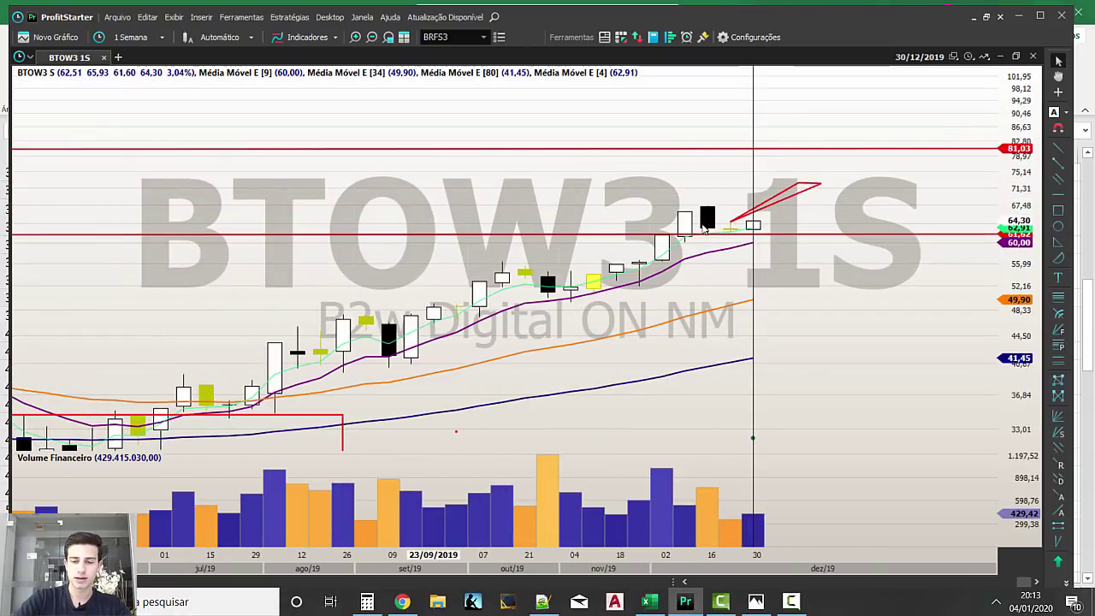
key(alt+Tab)
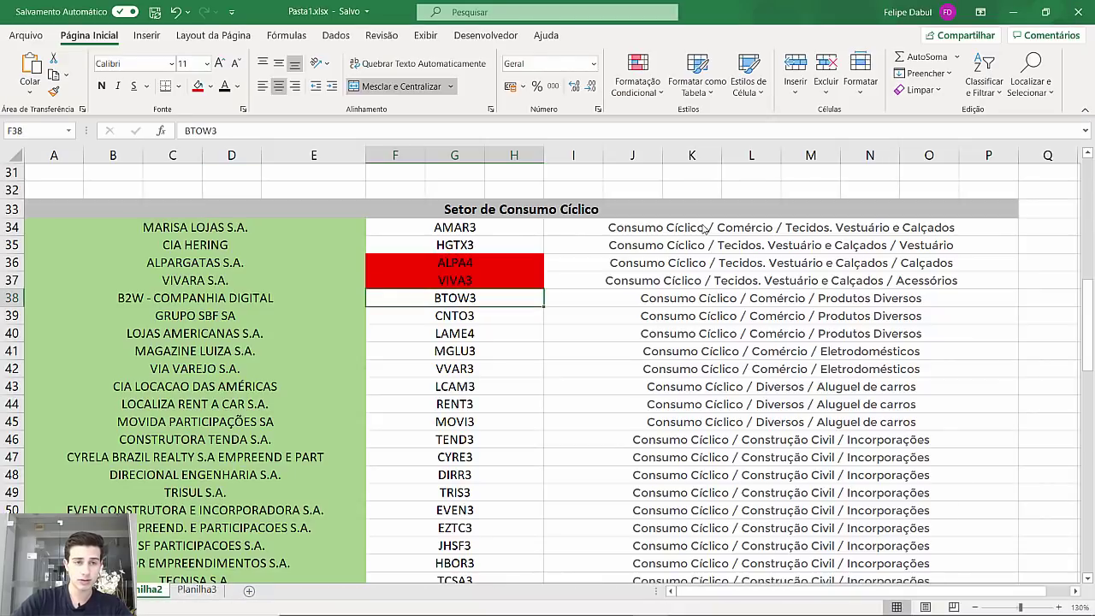
key(F4)
key(alt+Tab)
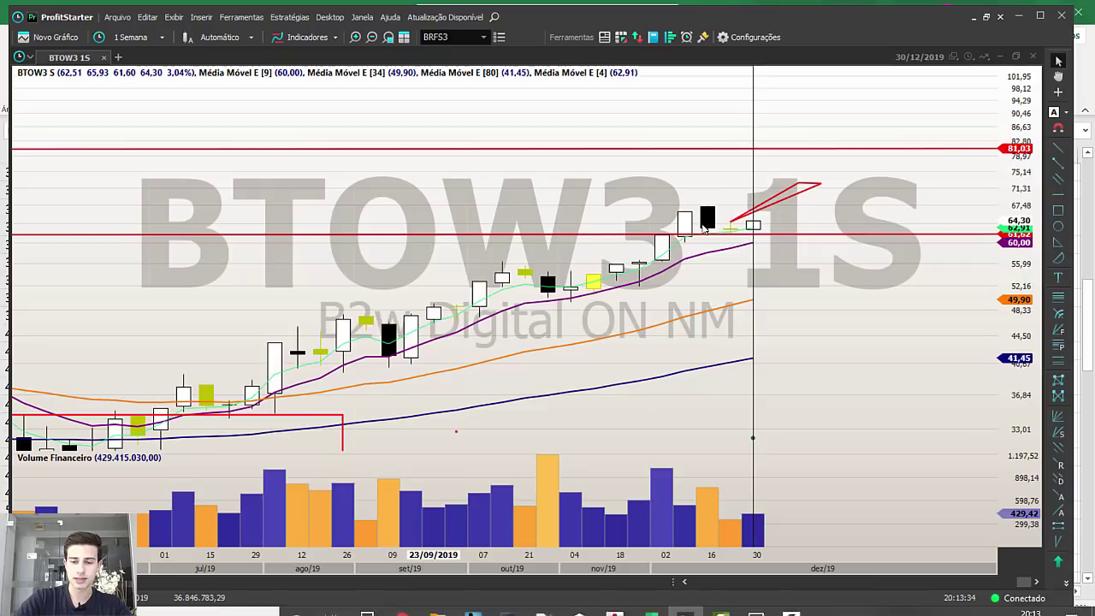
key(Left)
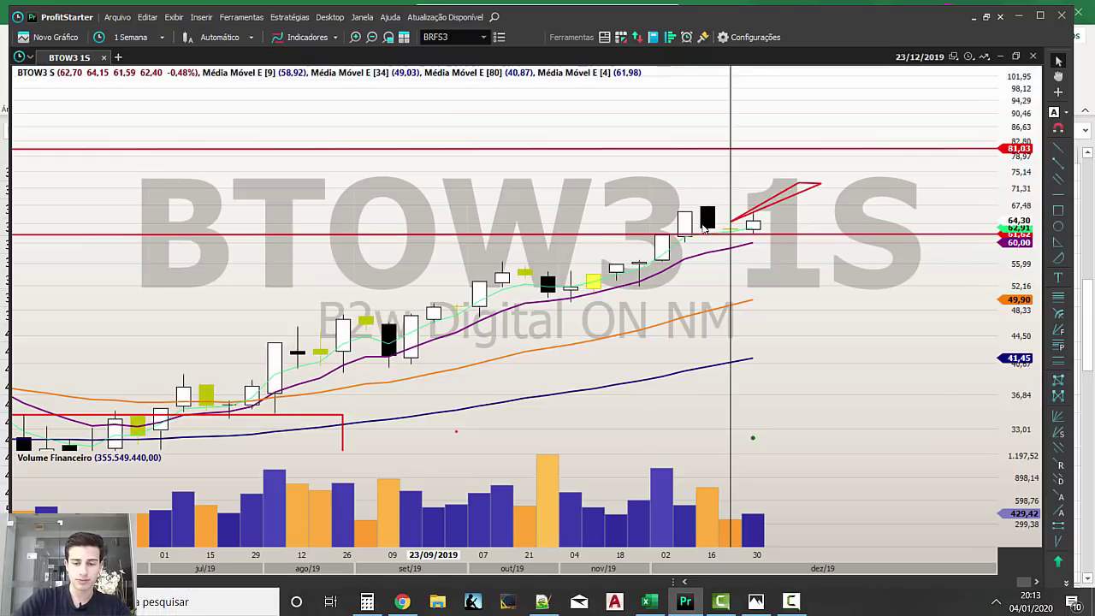
Check the ticker after BTOW3 in the Excel list and open the CNTO3 chart in ProfitStarter.
key(alt+Tab)
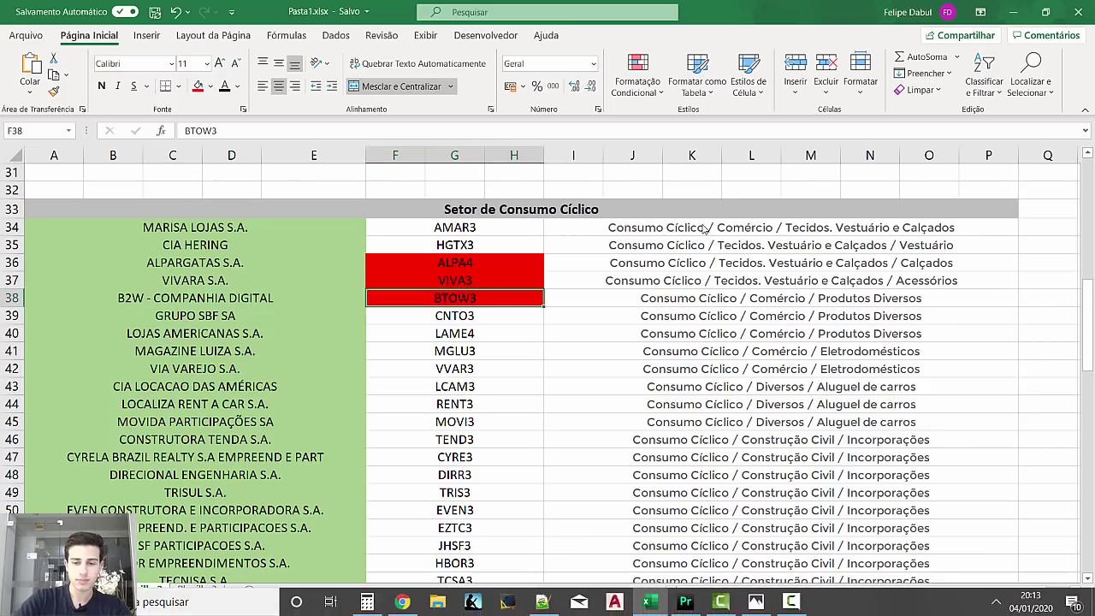
key(alt+Tab)
text(CNTO3)
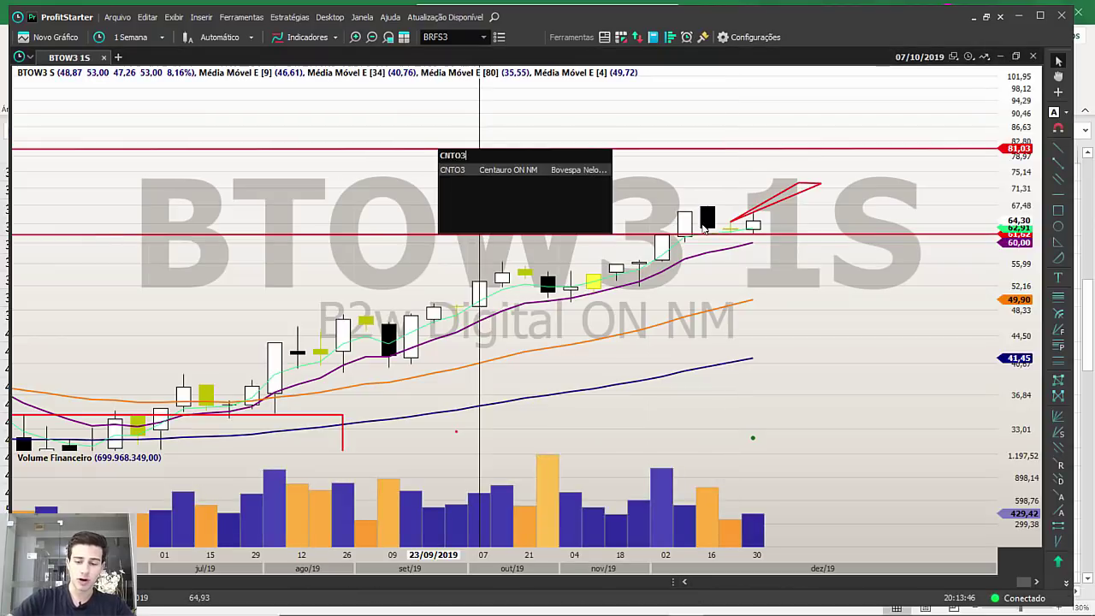
key(Return)
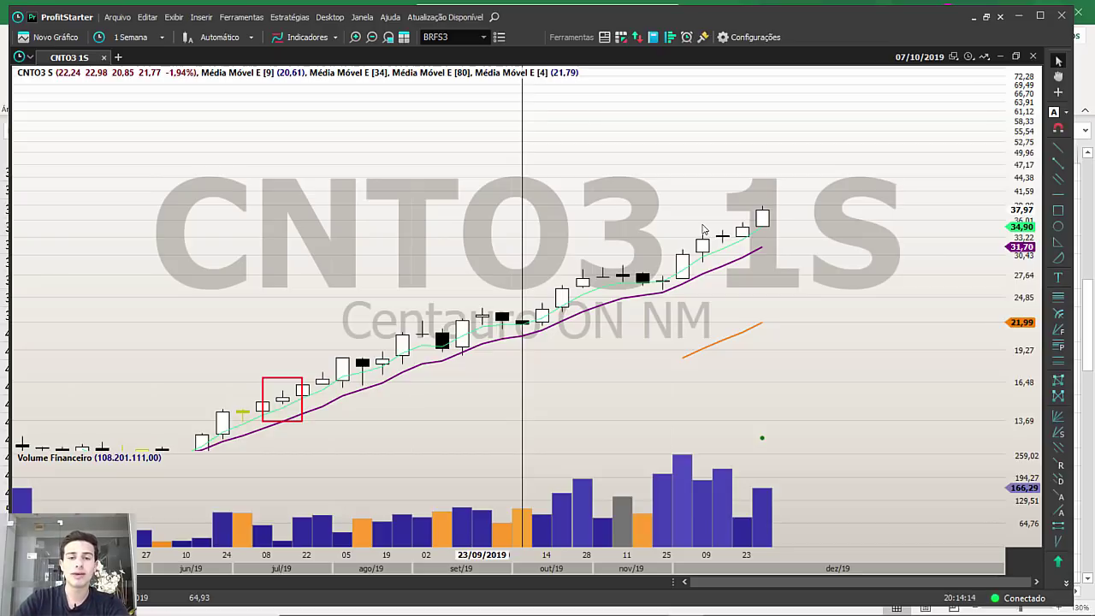
key(Left)
key(Left)
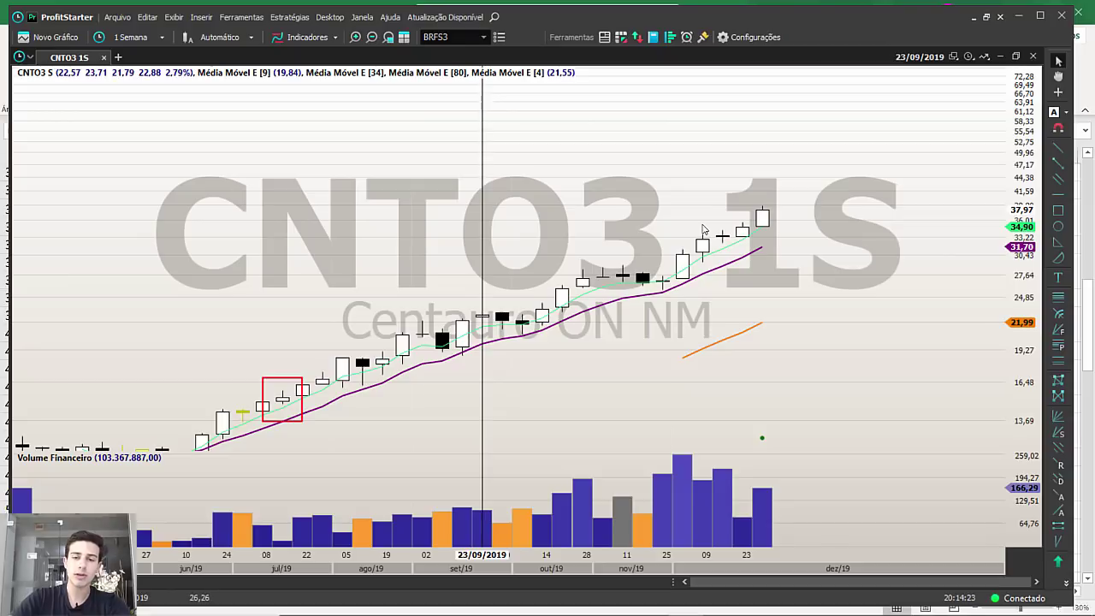
Try a horizontal line at about 22,90 across the late-September and October candles of CNTO3, and delete it.
click(702, 228)
scroll(702, 229, up, 3)
scroll(702, 228, down, 3)
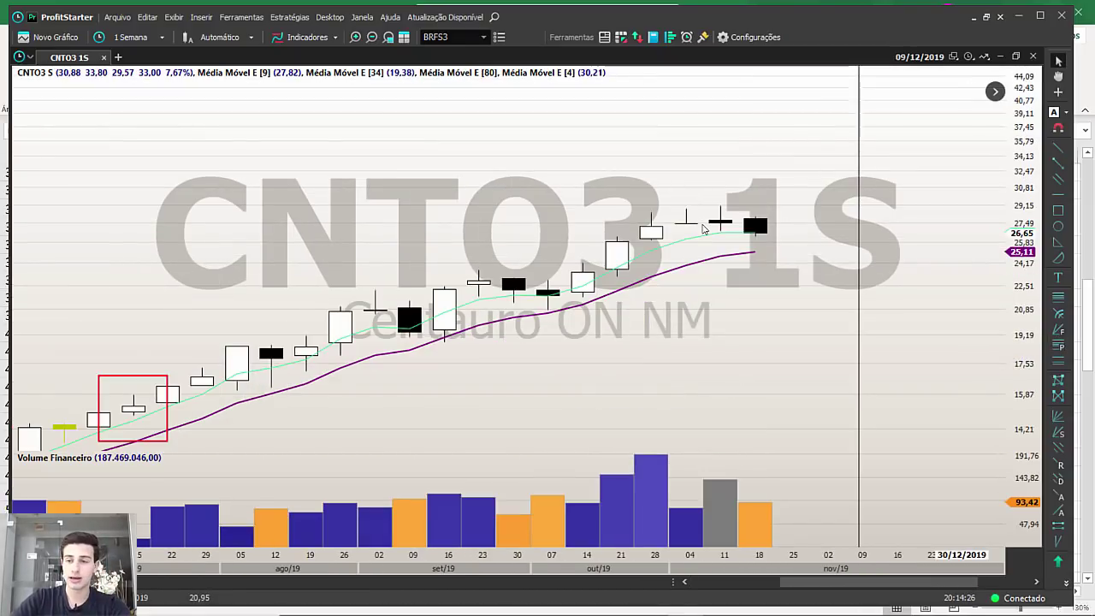
click(1058, 195)
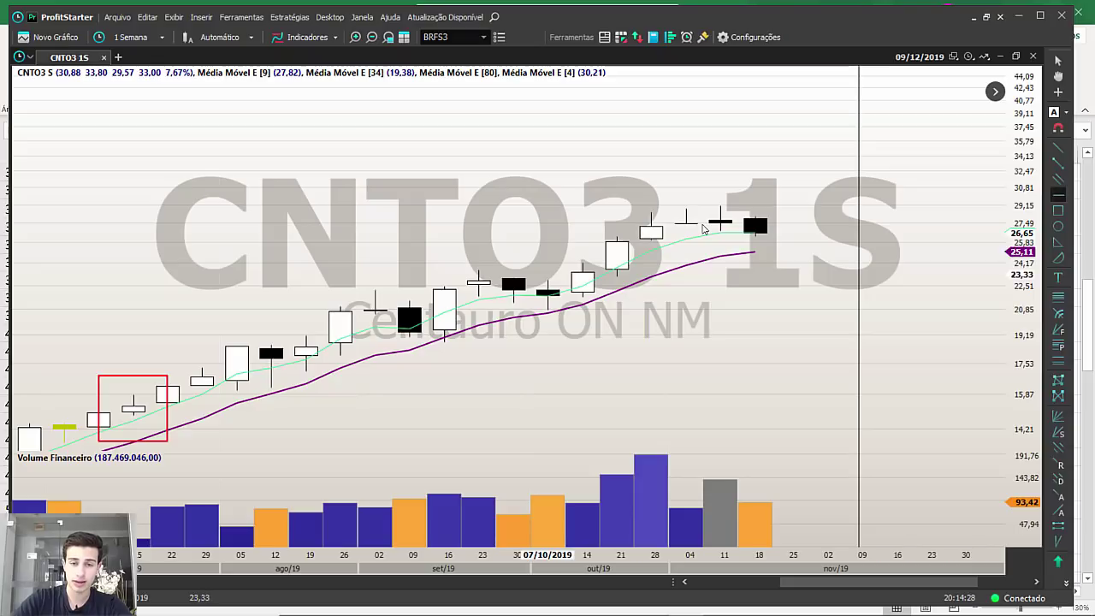
click(860, 281)
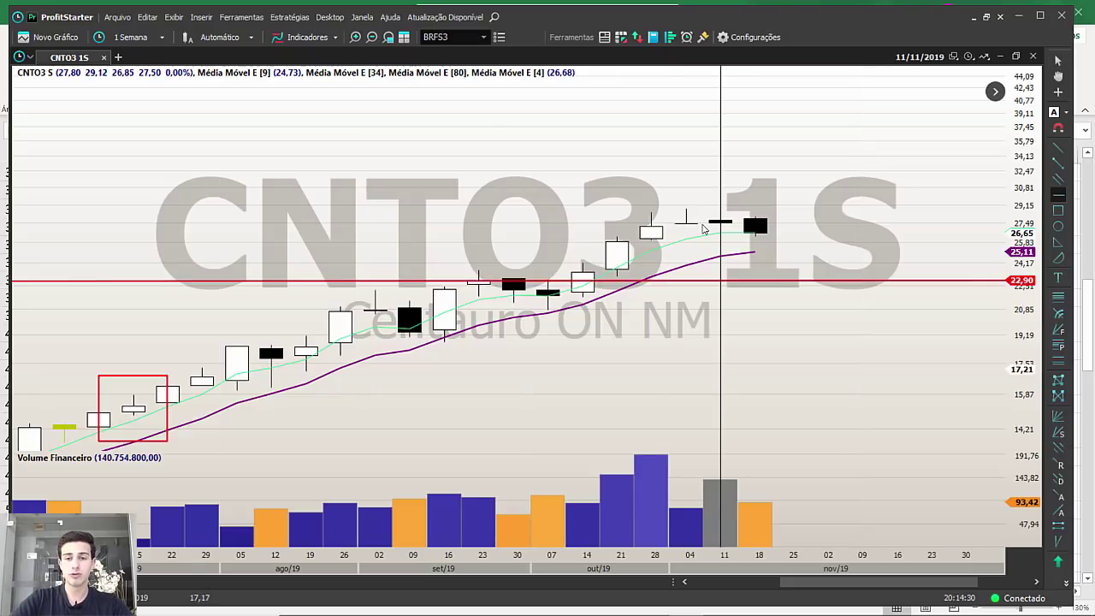
scroll(703, 230, down, 5)
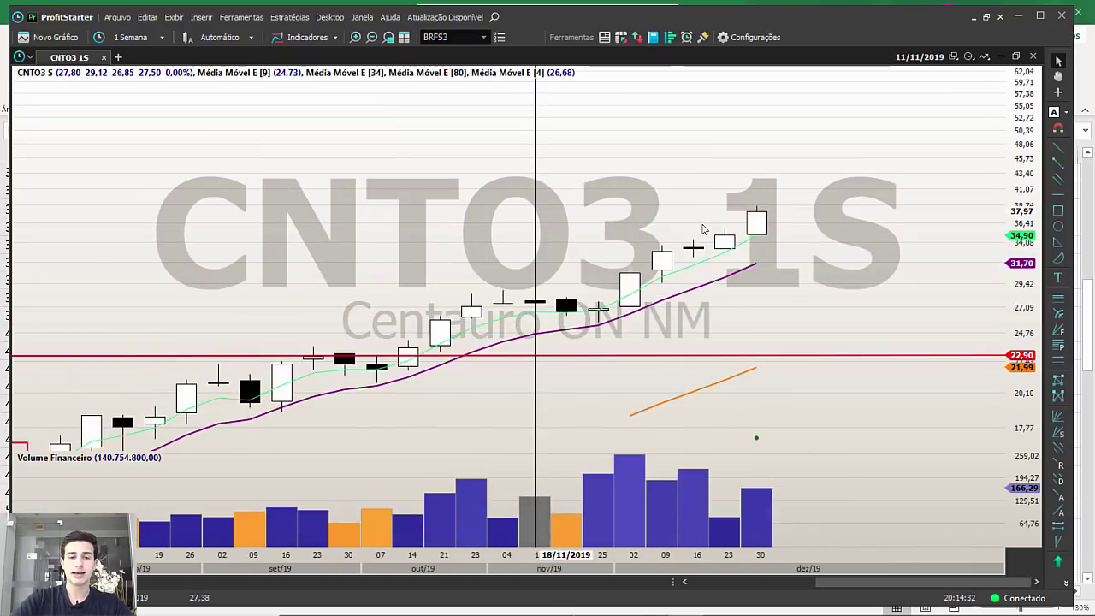
drag(439, 287, 681, 282)
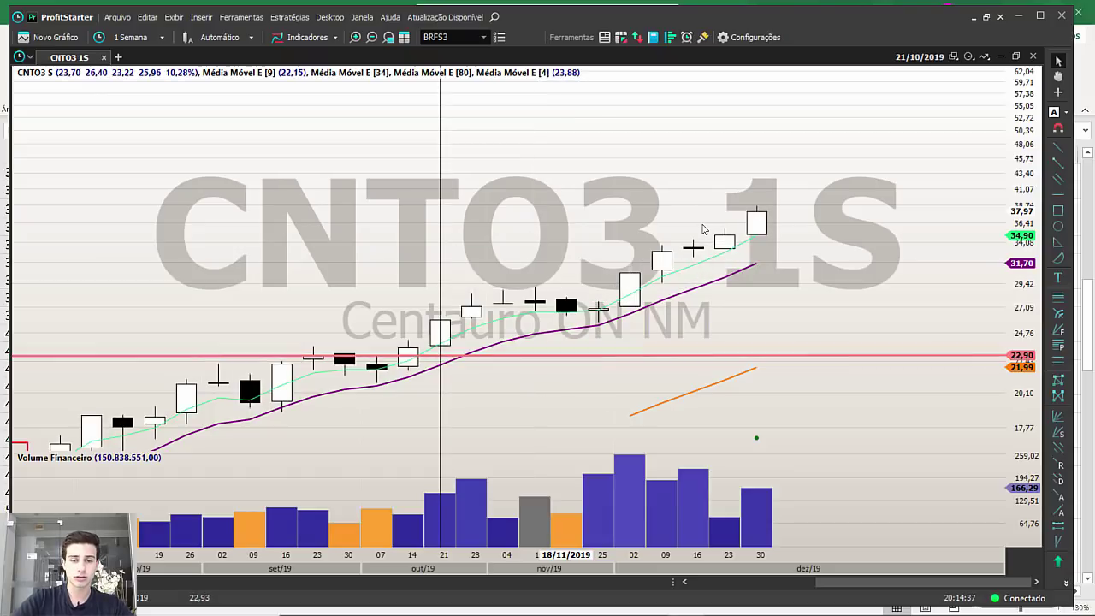
click(629, 352)
click(567, 354)
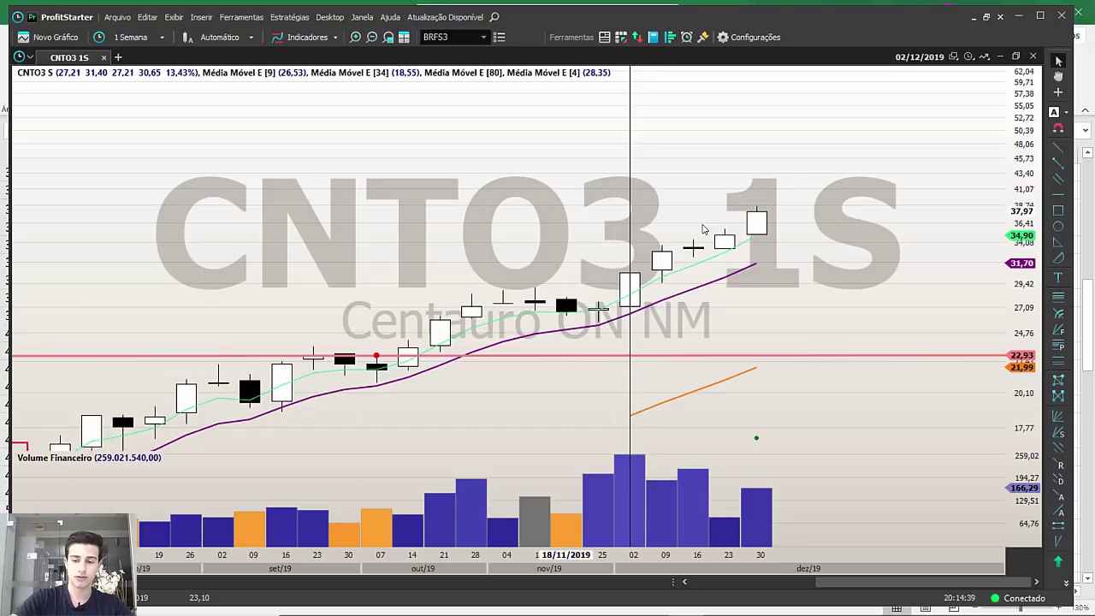
key(Delete)
Place a horizontal line at 27,71 on the high of the 25/11/2019 candle of CNTO3.
scroll(703, 229, up, 2)
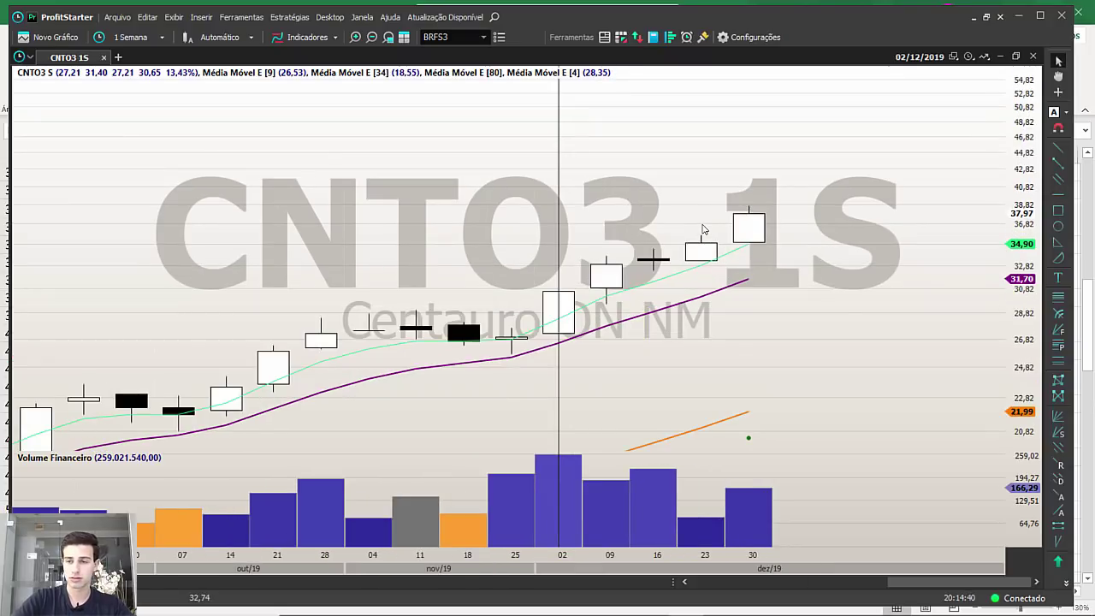
click(510, 327)
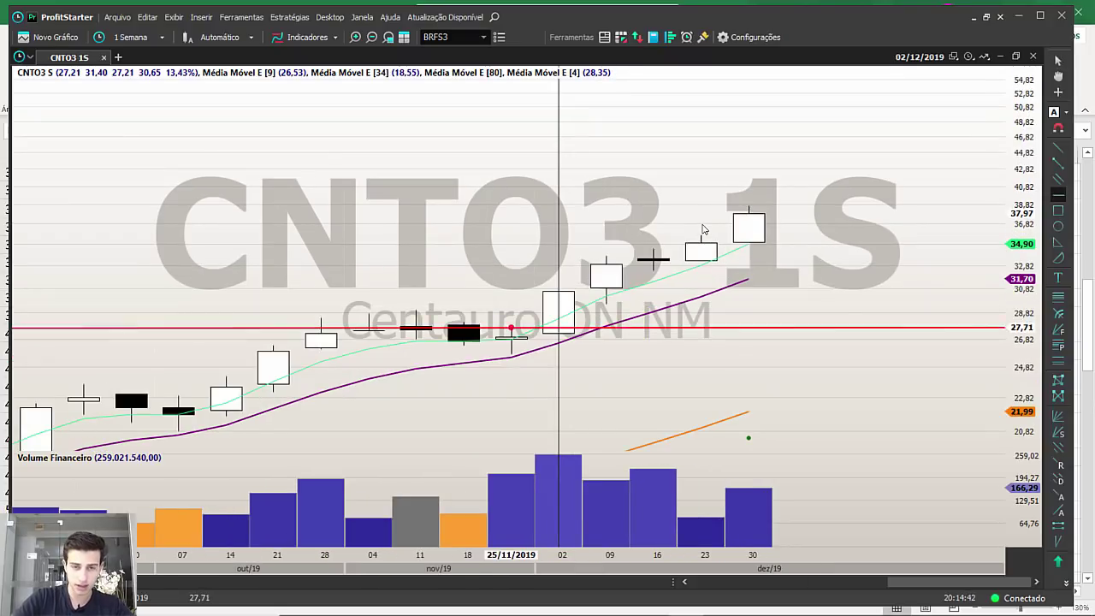
key(Escape)
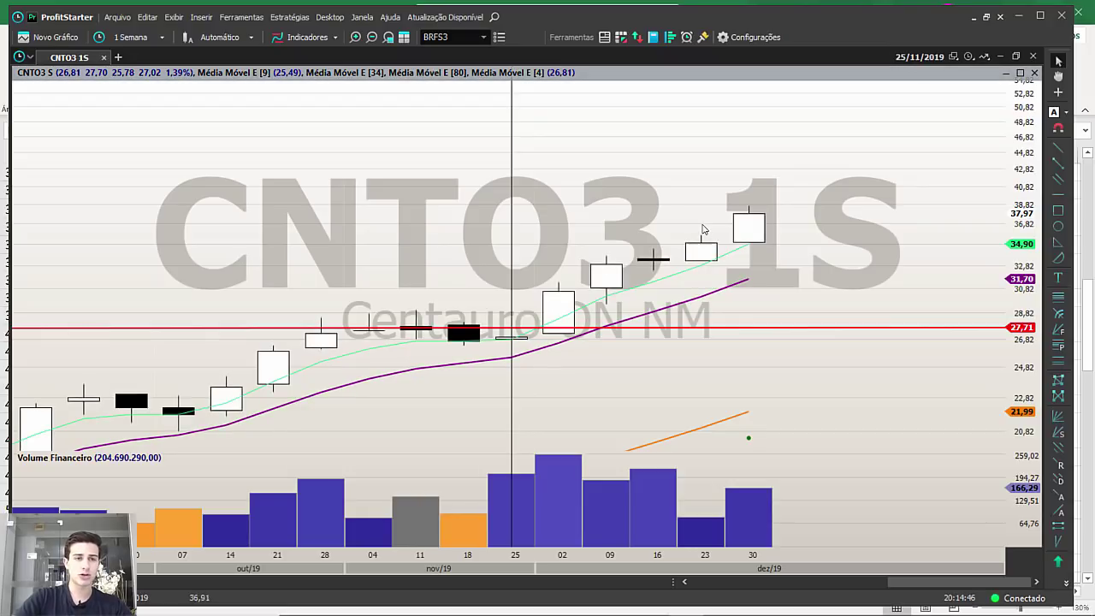
Try a horizontal line at 34,39 near the high of the 16/12/2019 candle of CNTO3, and delete it.
click(1058, 195)
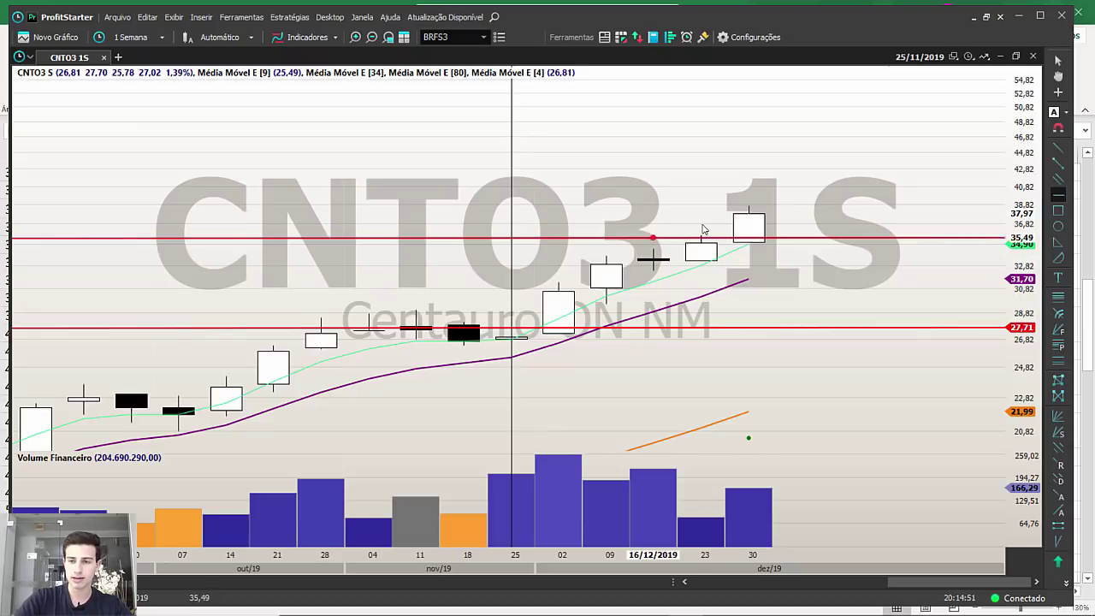
click(652, 244)
drag(653, 244, 653, 247)
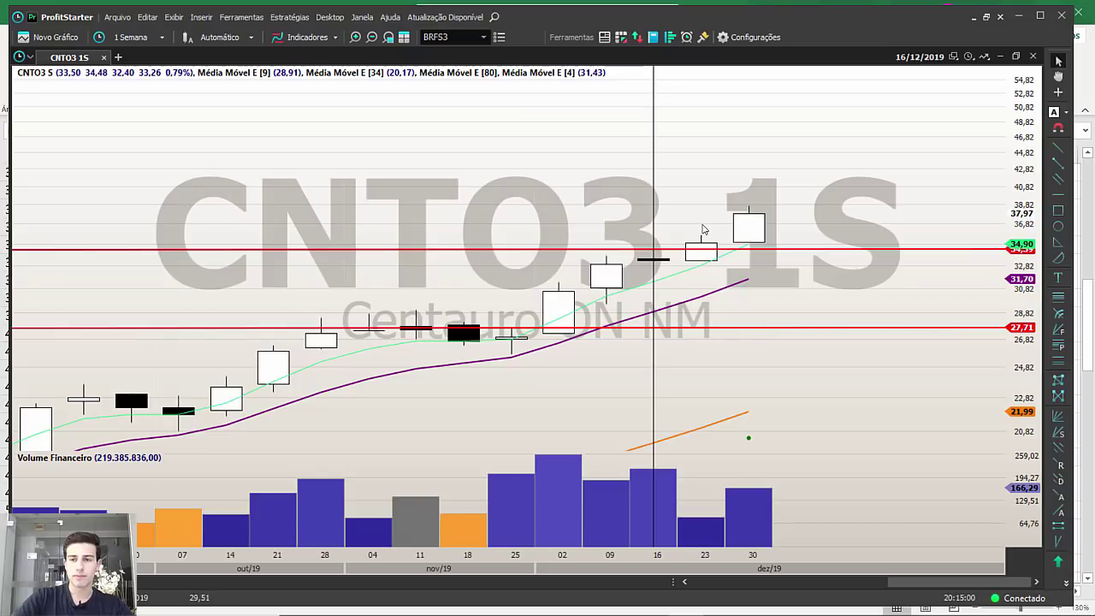
mouse_move(693, 299)
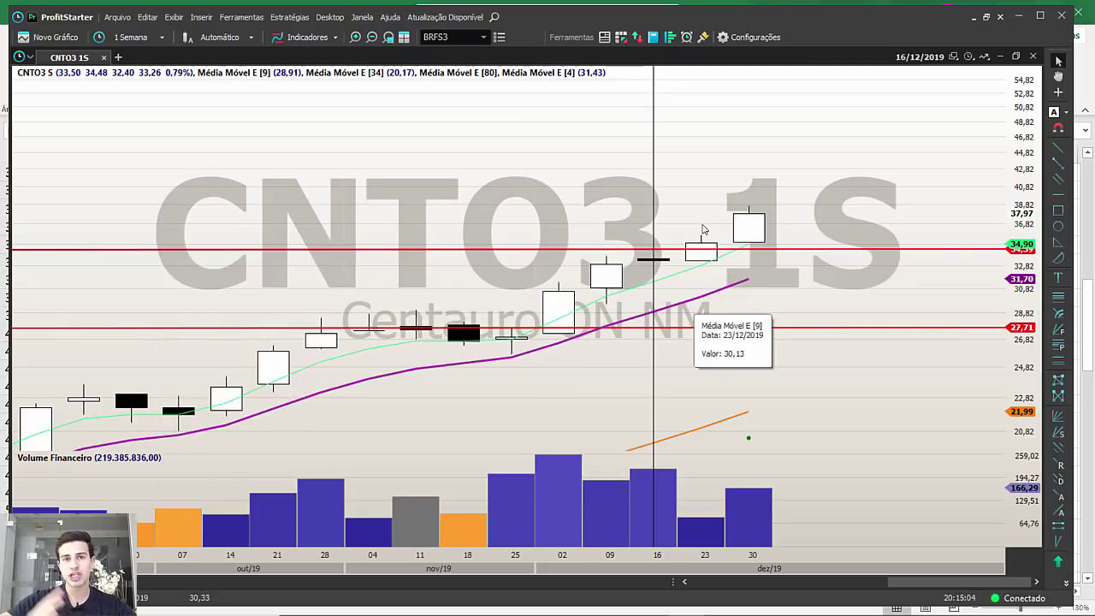
click(702, 248)
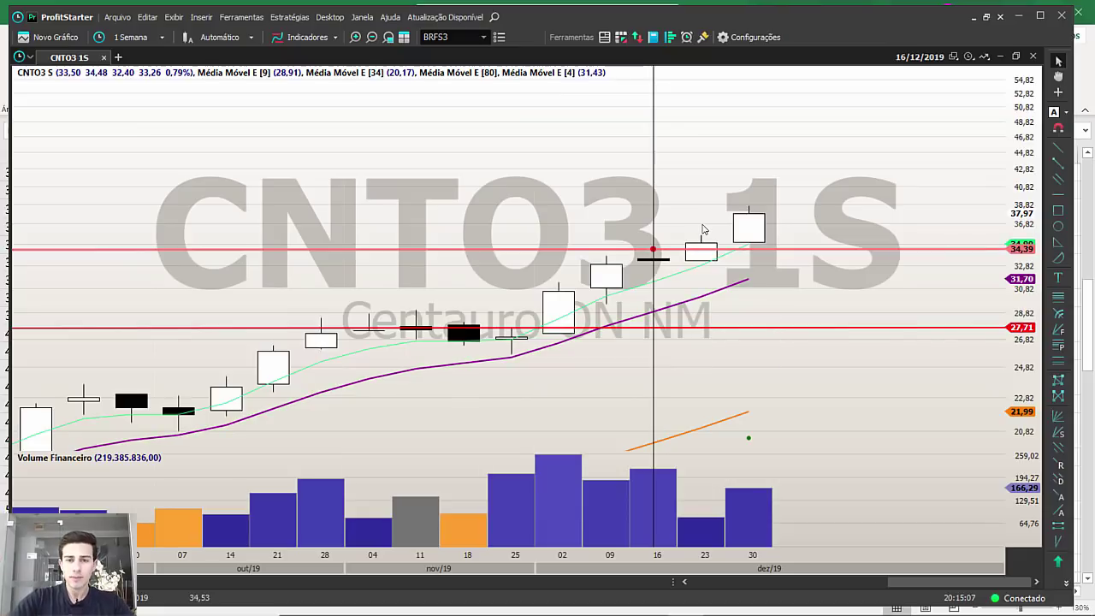
key(Delete)
Draw four rectangles stepping upward beyond the last CNTO3 candle, from about 38 up to about 69.
scroll(703, 230, down, 5)
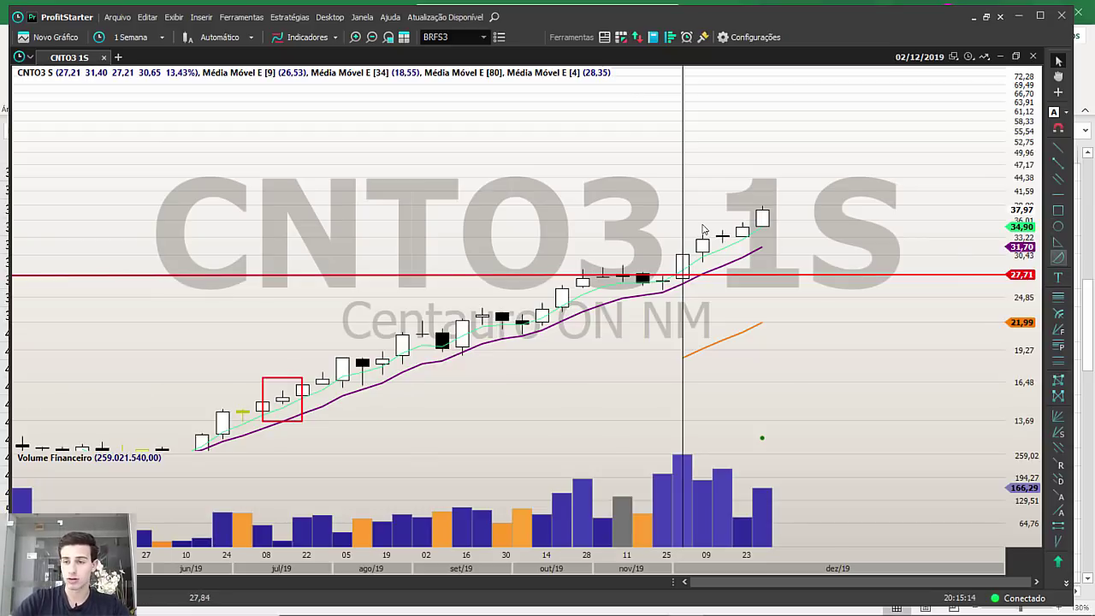
click(1058, 210)
drag(762, 176, 782, 208)
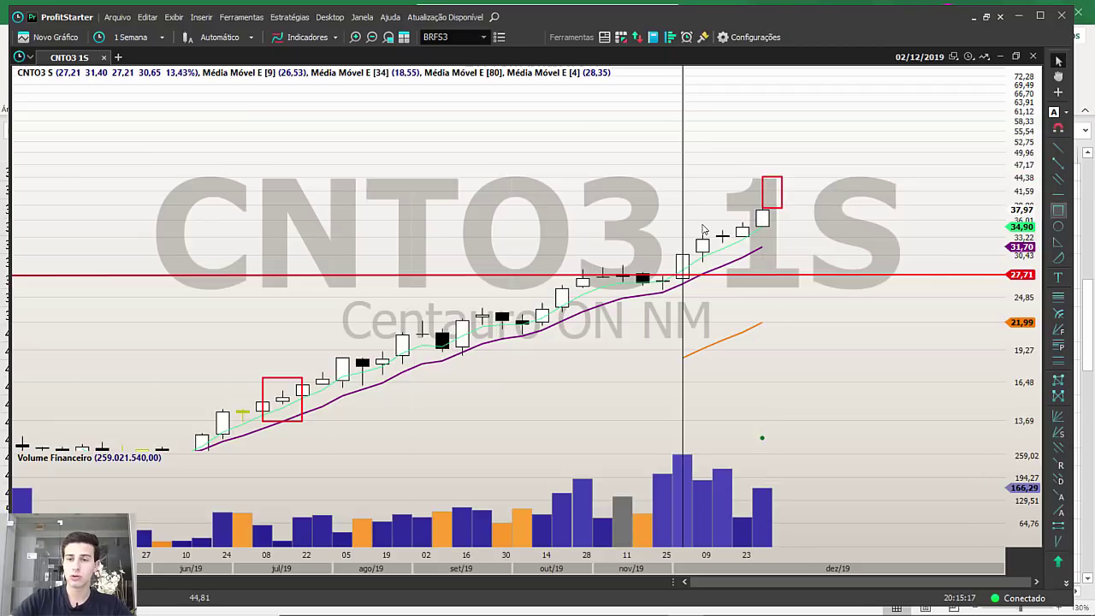
click(1058, 211)
drag(781, 145, 822, 182)
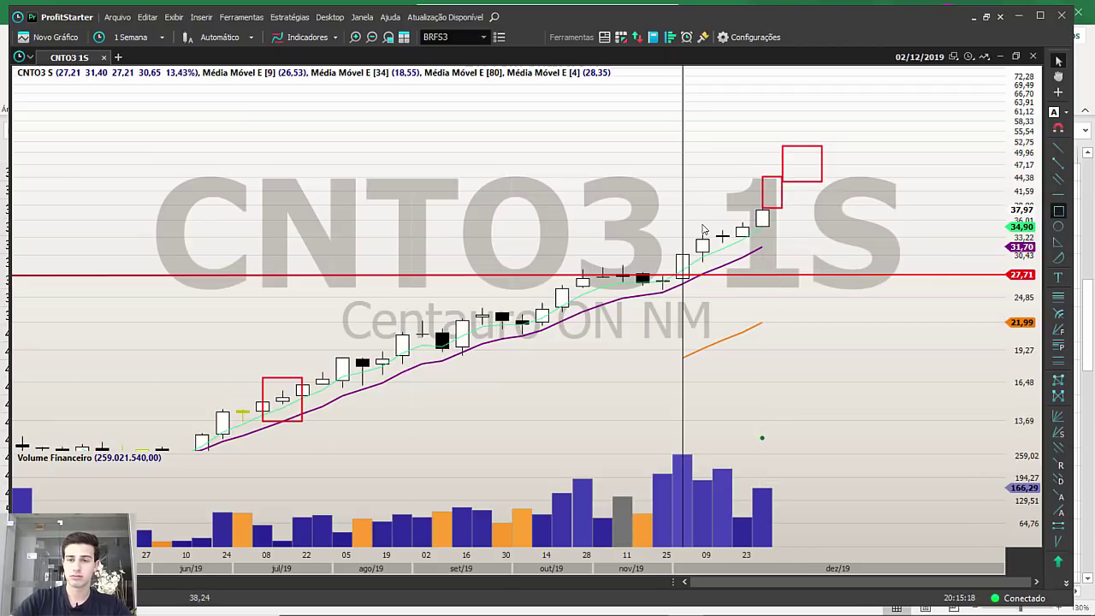
drag(821, 109, 842, 163)
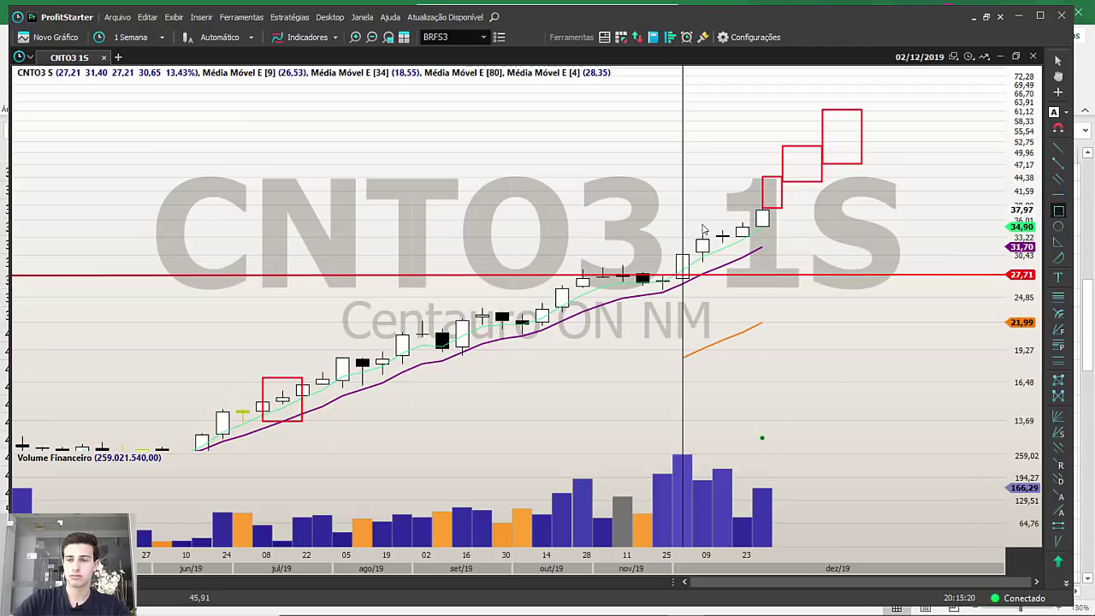
drag(881, 86, 901, 138)
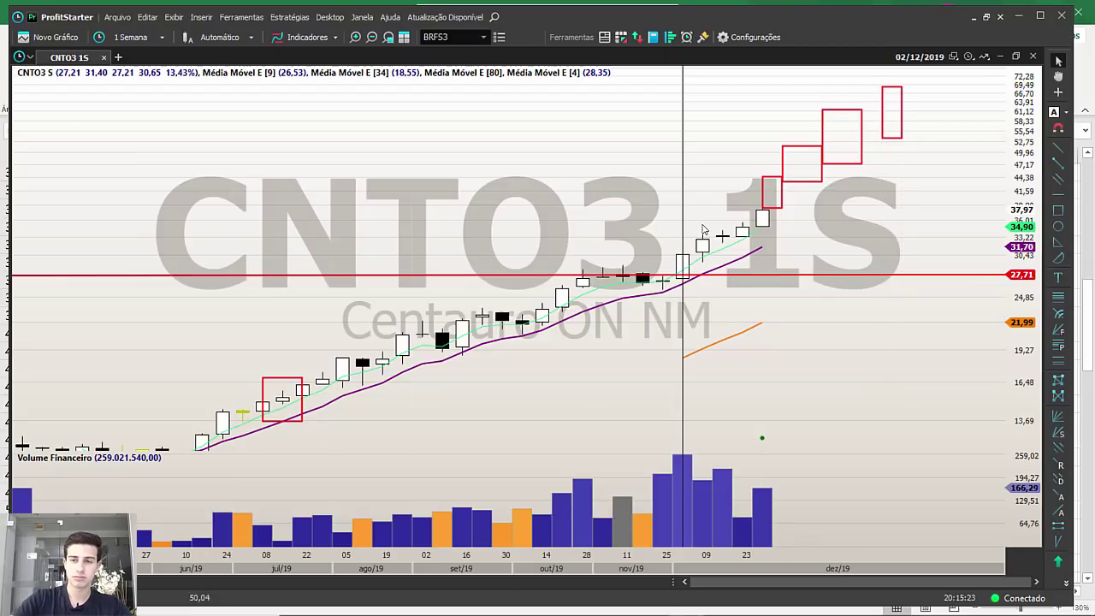
Open the MGLU3 chart and examine its weekly price history from 2016 through the end of 2019 against the moving averages.
text(MGLU3)
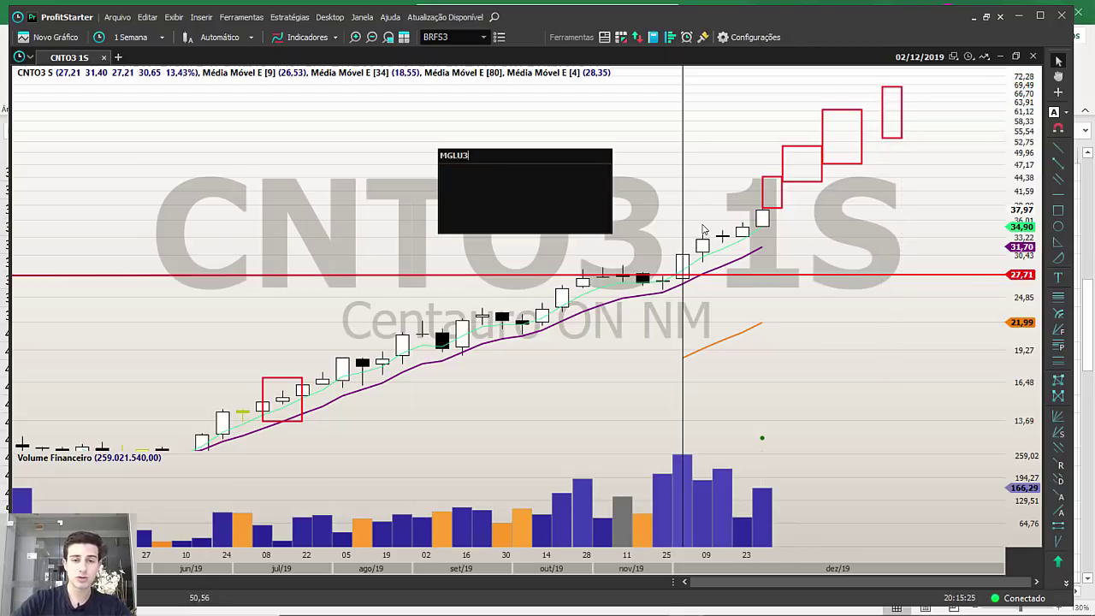
key(Return)
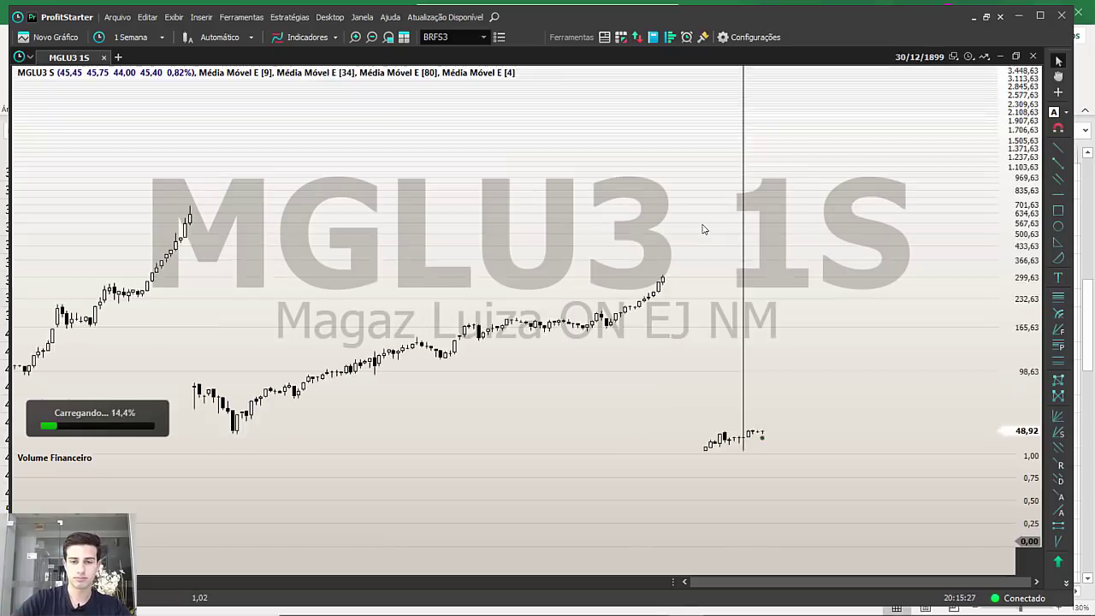
scroll(703, 228, up, 8)
key(Up)
key(Up)
key(Up)
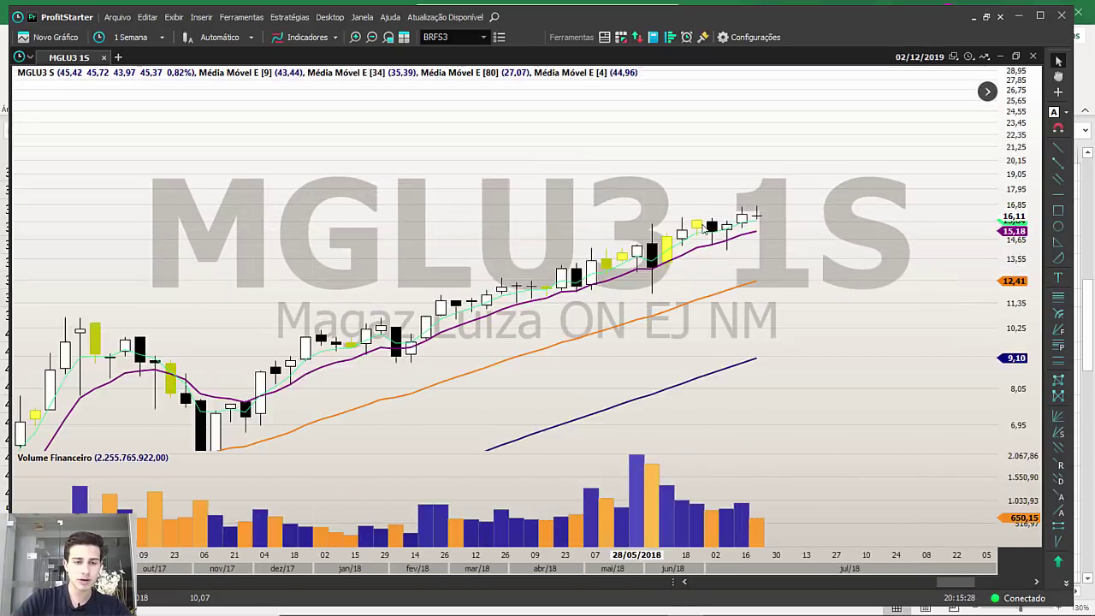
scroll(703, 228, up, 10)
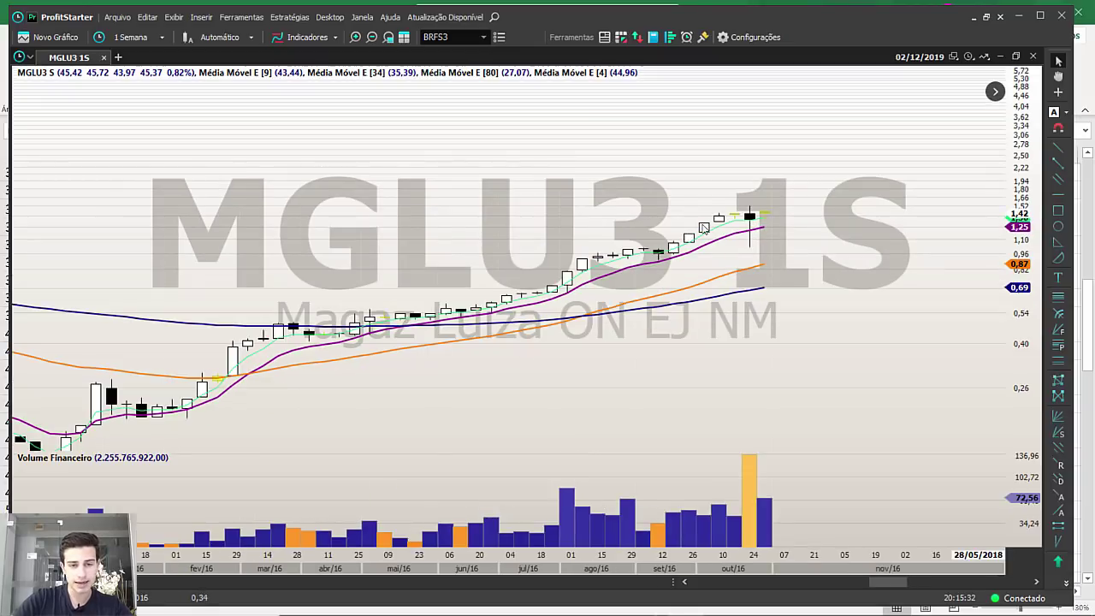
scroll(703, 228, down, 4)
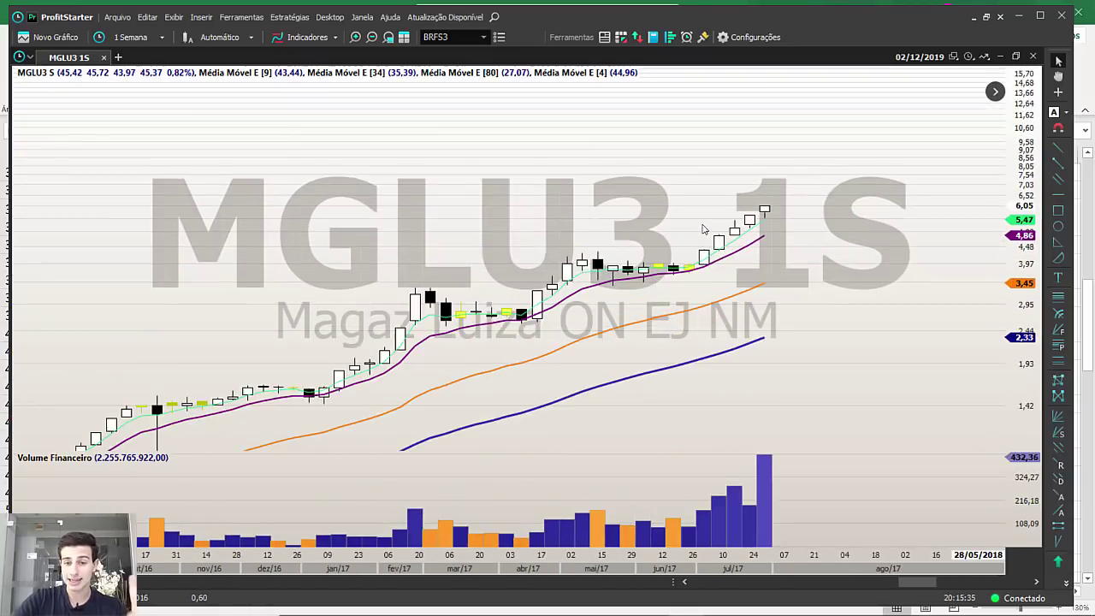
scroll(703, 228, down, 8)
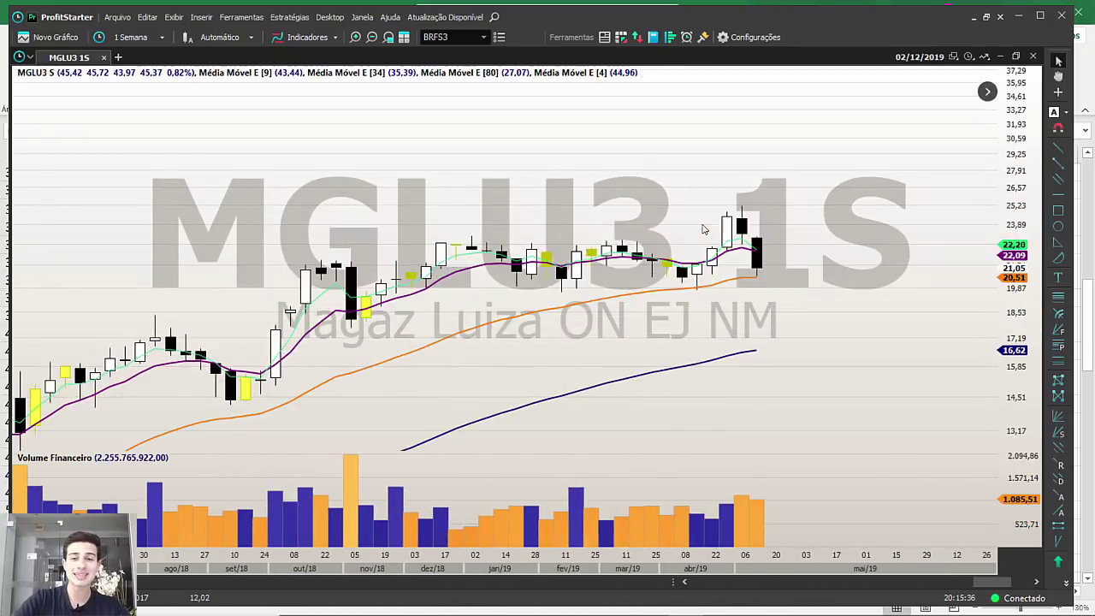
scroll(703, 228, down, 4)
Reopen the CNTO3 chart in place of MGLU3.
text(CNTO)
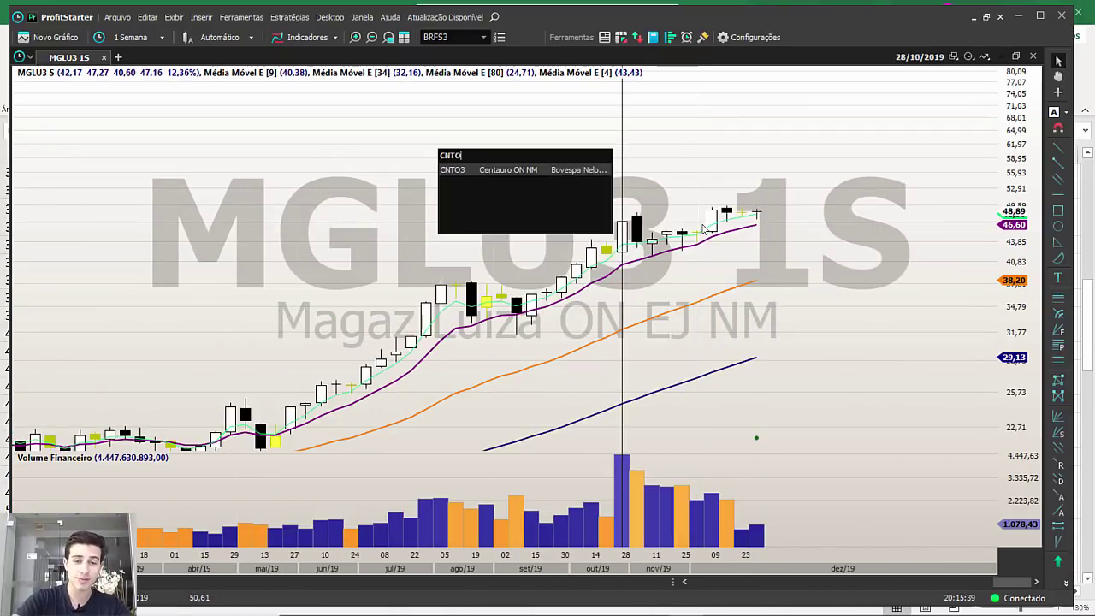
text(3)
key(Return)
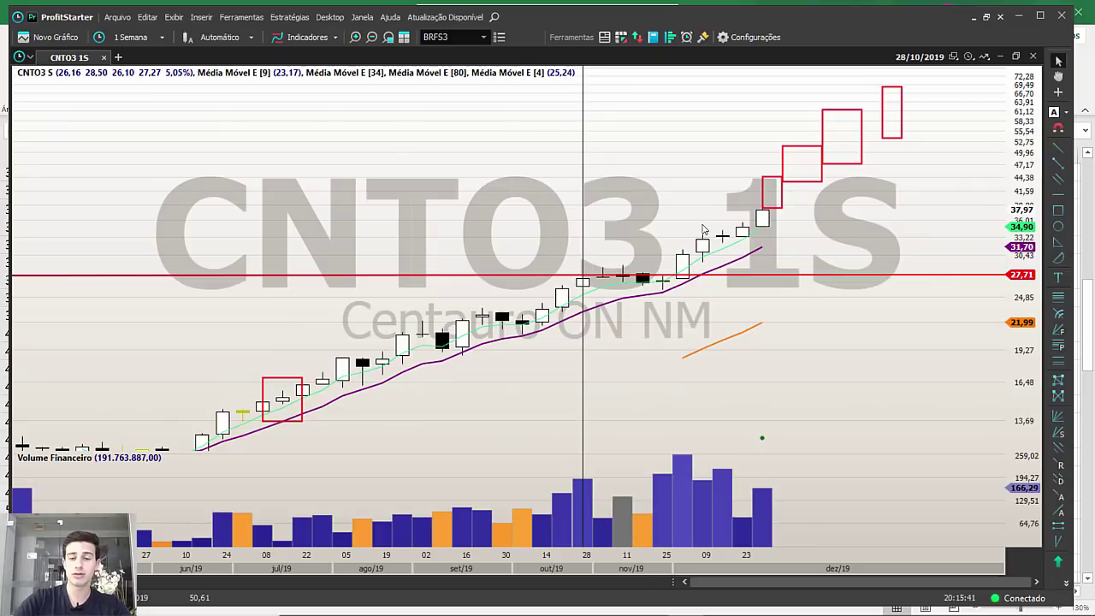
Delete all drawn studies from the CNTO3 chart.
right_click(703, 229)
mouse_move(684, 467)
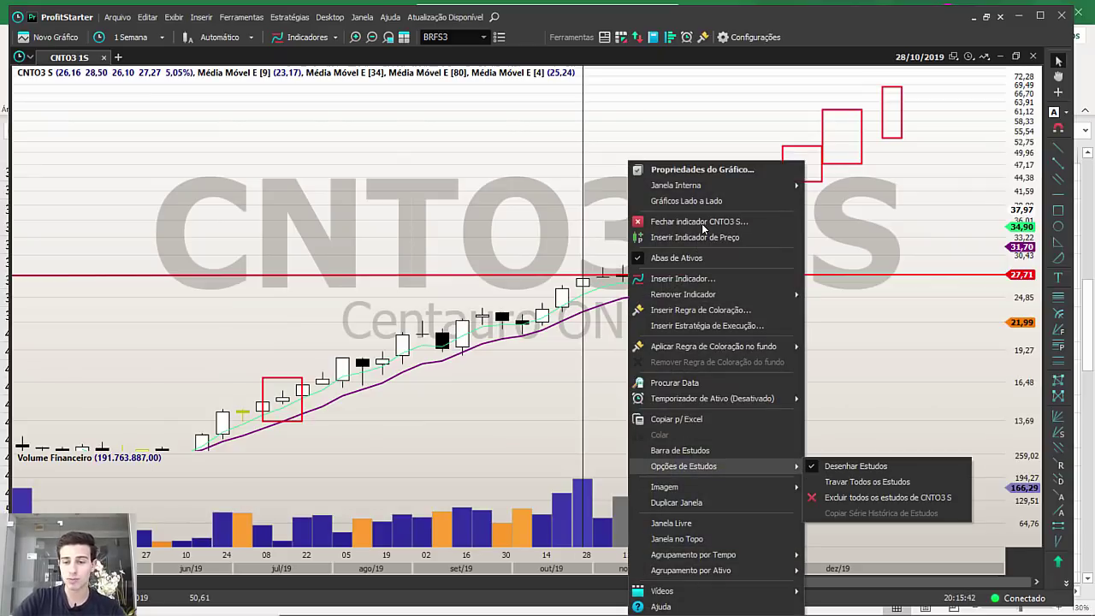
click(855, 497)
click(568, 363)
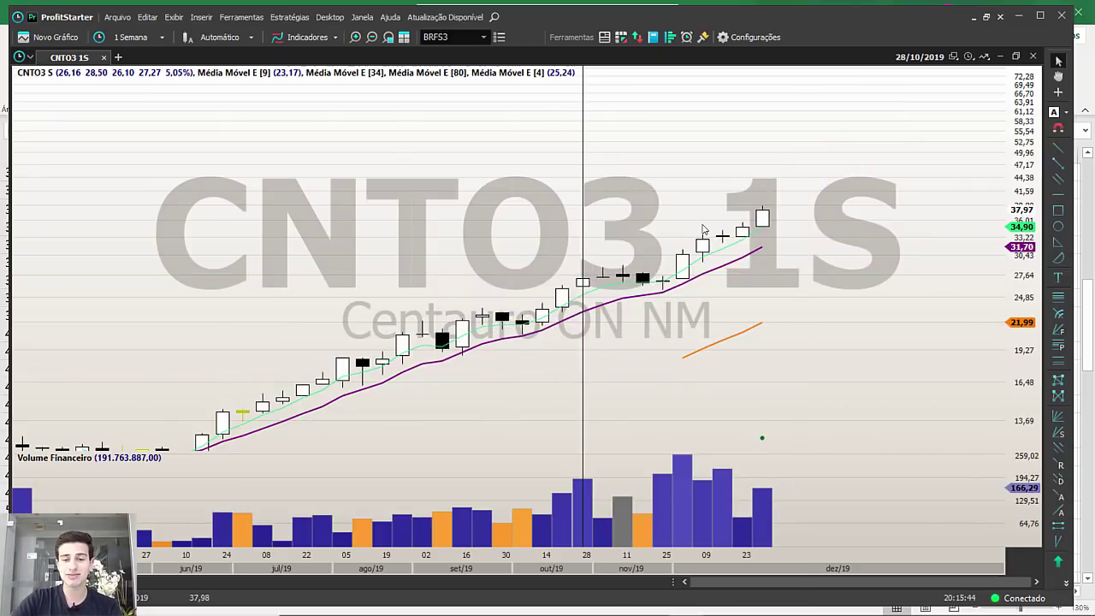
Examine the CNTO3 weekly uptrend from mid-2019 to the last candle of December against the short moving averages.
key(Left)
key(Left)
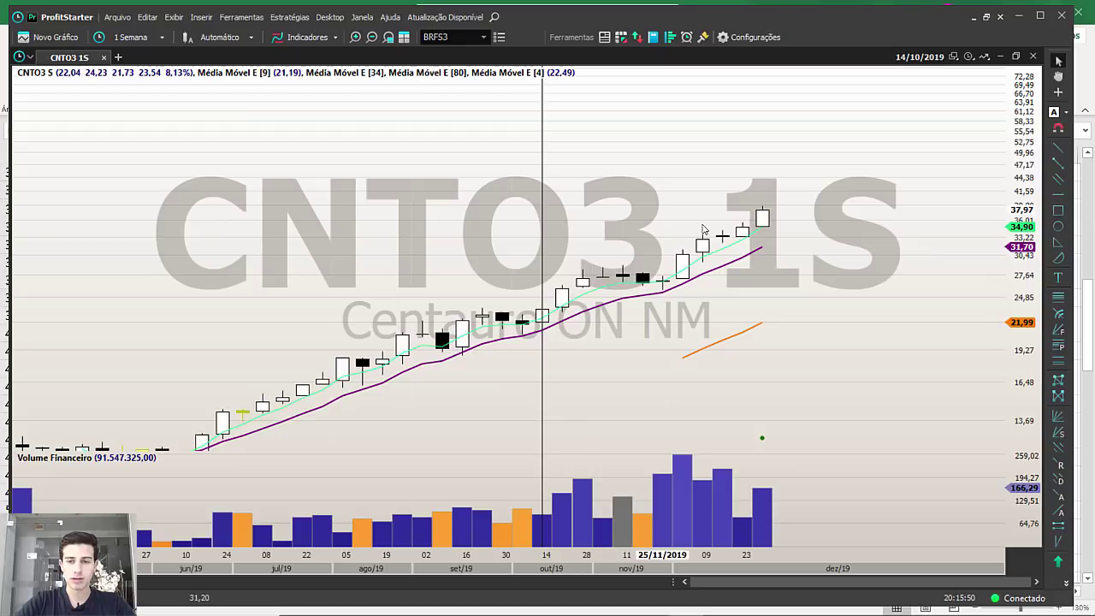
drag(702, 228, 702, 225)
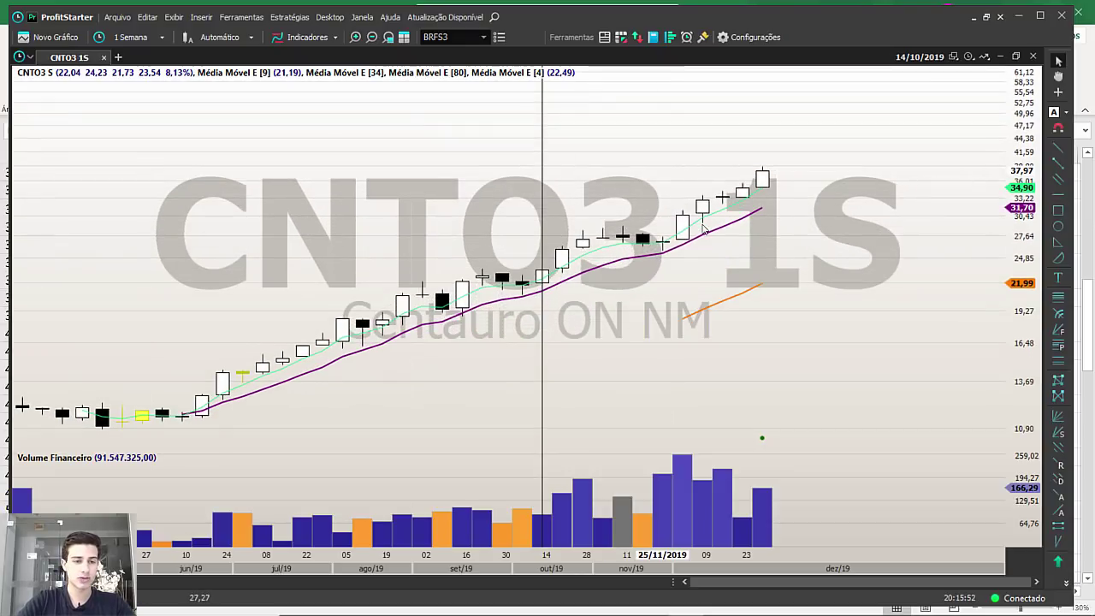
mouse_move(21, 398)
mouse_down()
mouse_move(269, 346)
mouse_move(728, 199)
mouse_move(762, 166)
mouse_up()
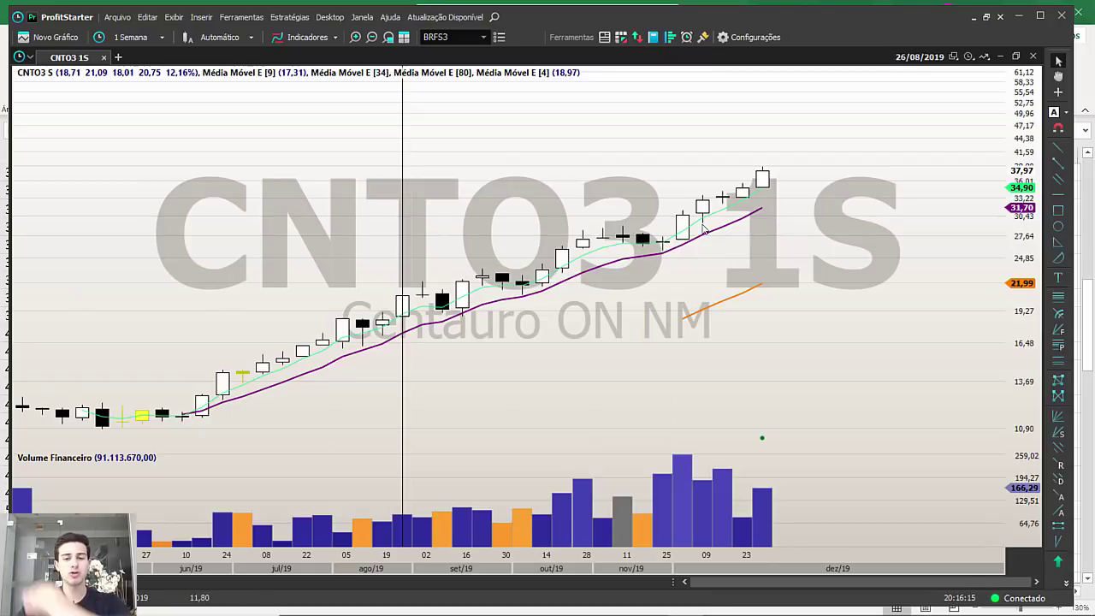
mouse_move(703, 229)
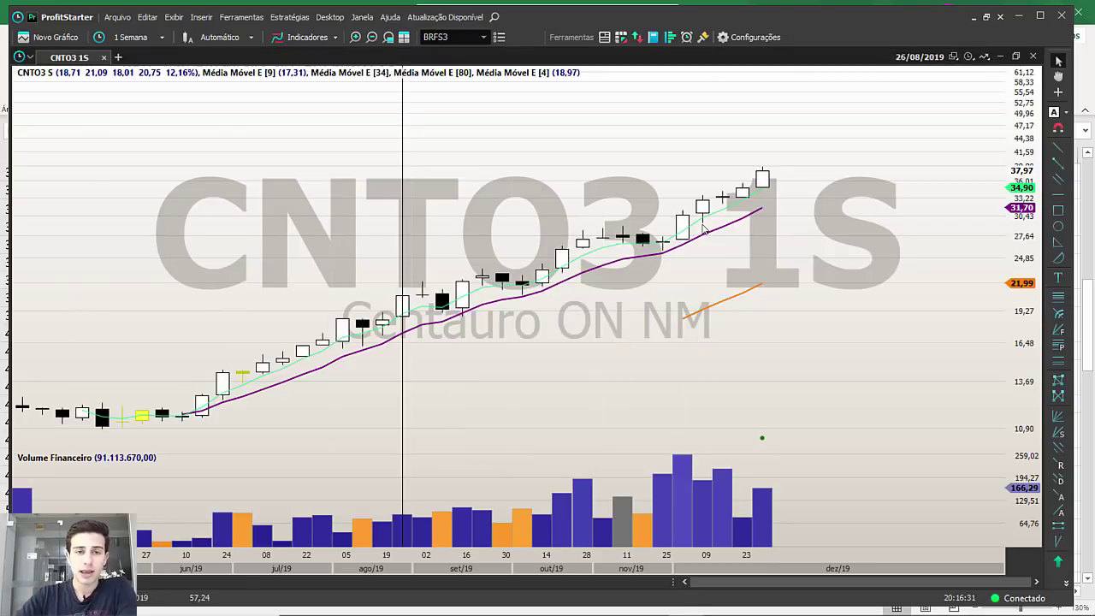
scroll(703, 229, up, 4)
scroll(703, 229, up, 1)
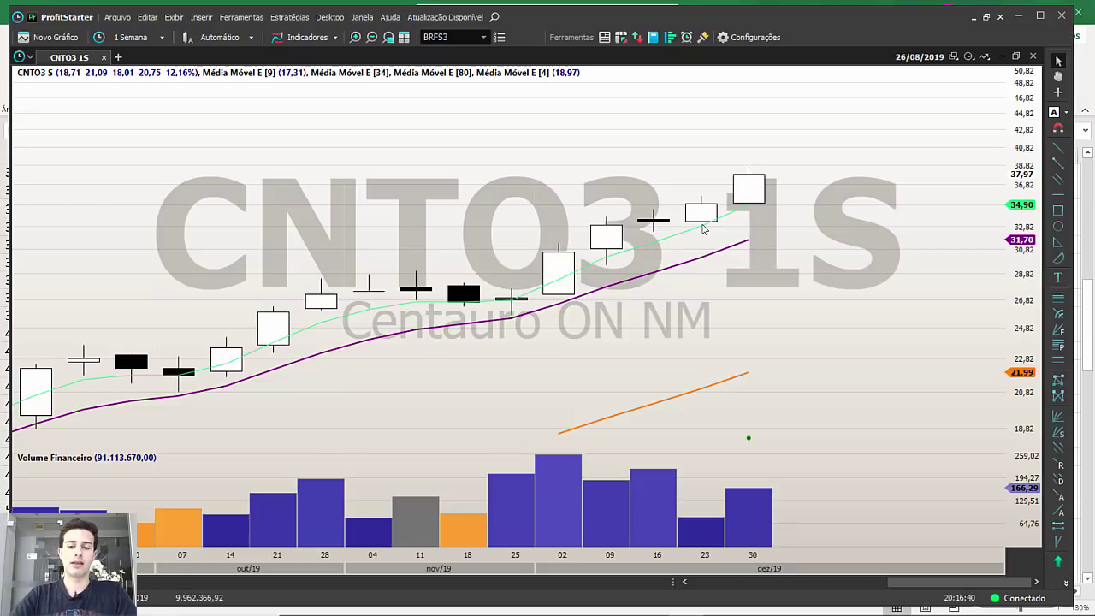
Check the cyclical-consumption ticker list in Excel, and open the MGLU3 chart in ProfitStarter.
mouse_move(614, 602)
key(alt+Tab)
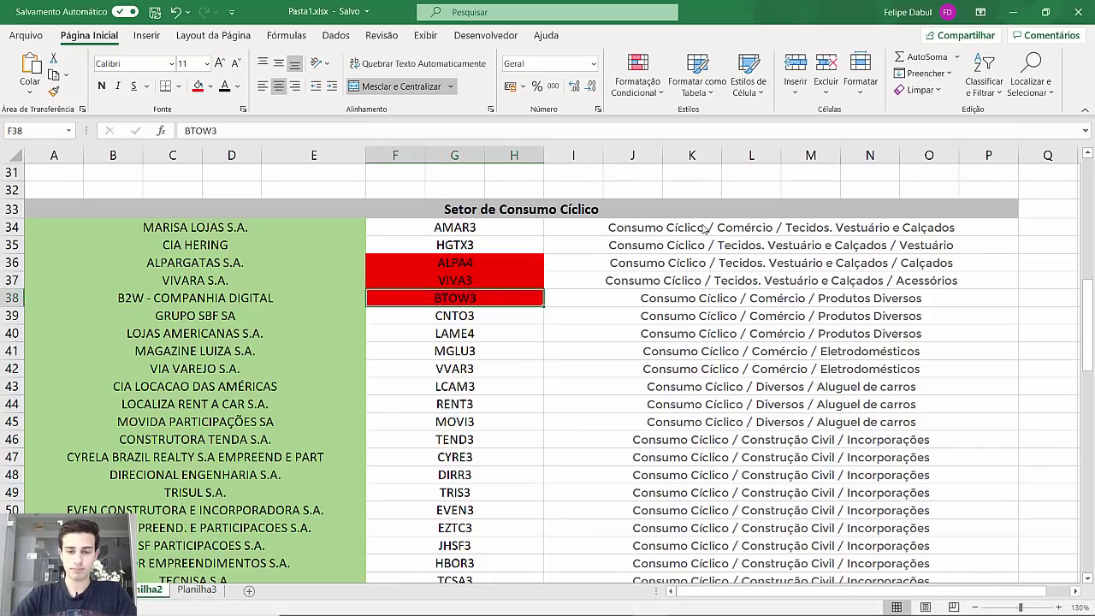
key(alt+Tab)
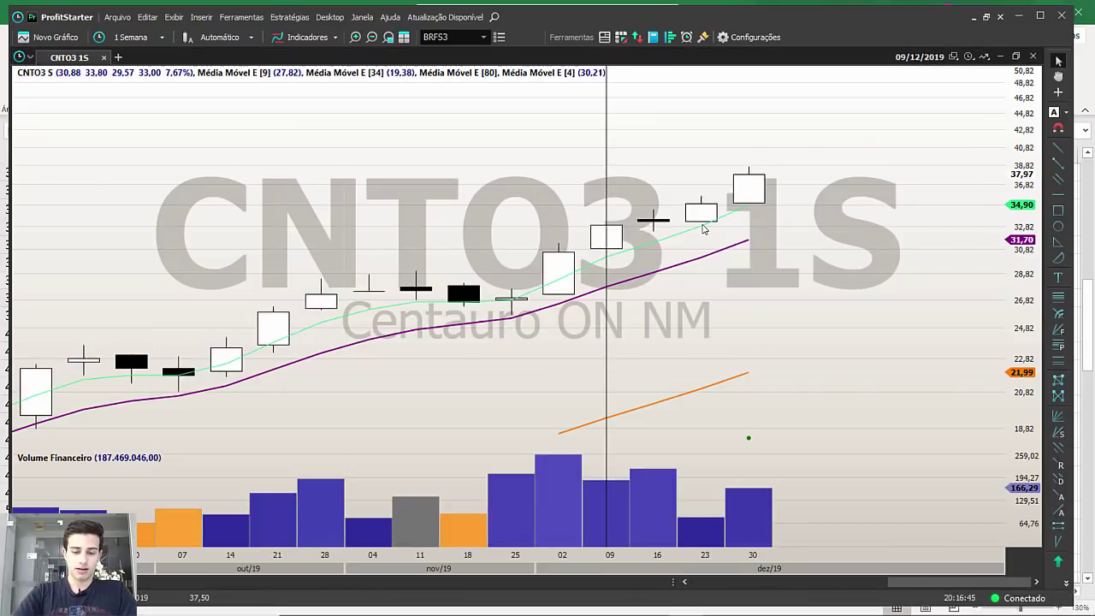
text(MGLU3)
key(Return)
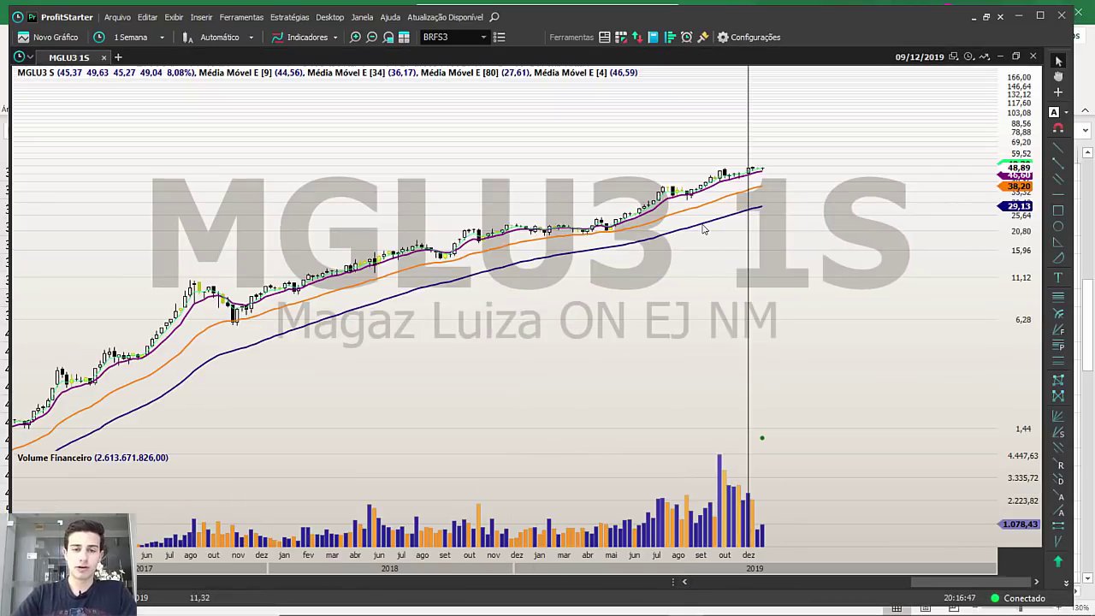
Draw a horizontal line at 4,38 along the May 2017 highs of the MGLU3 chart.
scroll(703, 228, up, 3)
scroll(703, 228, up, 10)
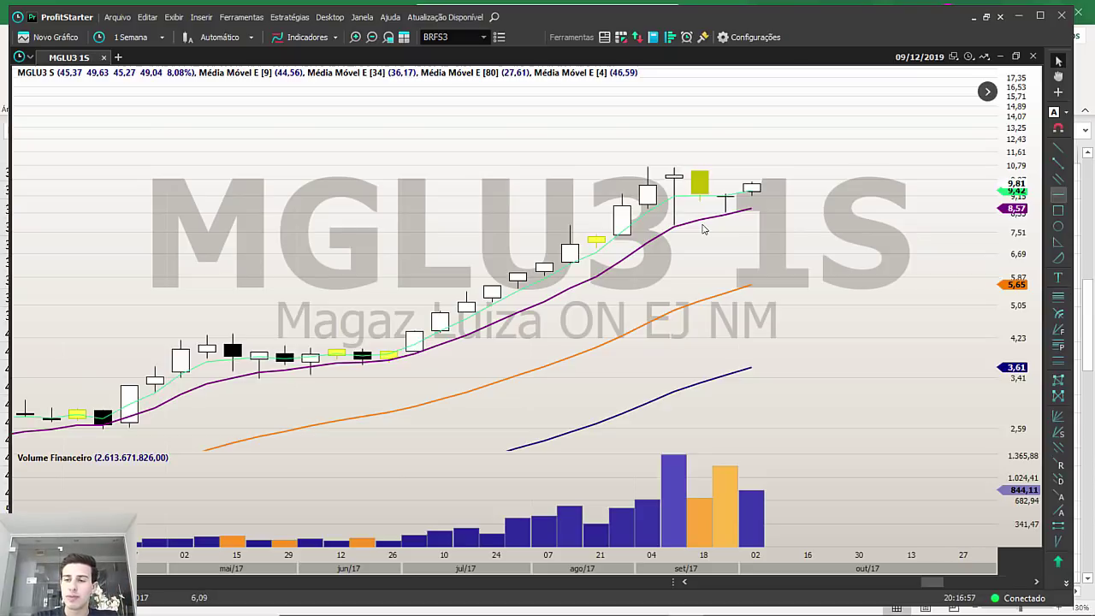
click(1058, 195)
click(258, 331)
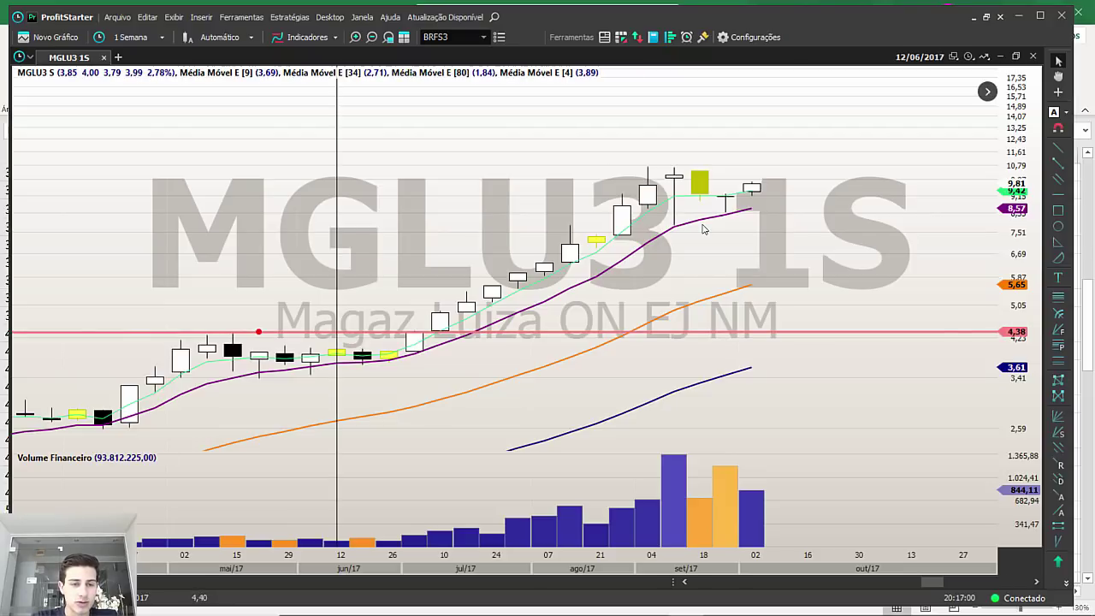
Examine the MGLU3 weekly candles from May to July 2017 around the 4,38 line, from the consolidation to the breakout.
drag(181, 338, 404, 347)
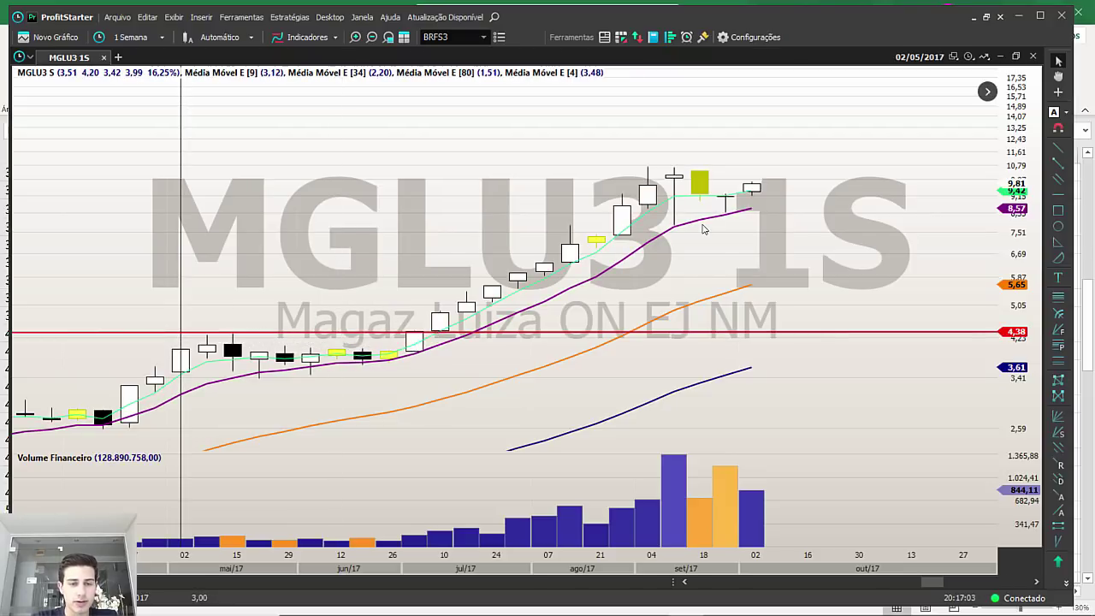
mouse_move(932, 581)
mouse_down()
mouse_move(873, 581)
mouse_move(929, 582)
mouse_up()
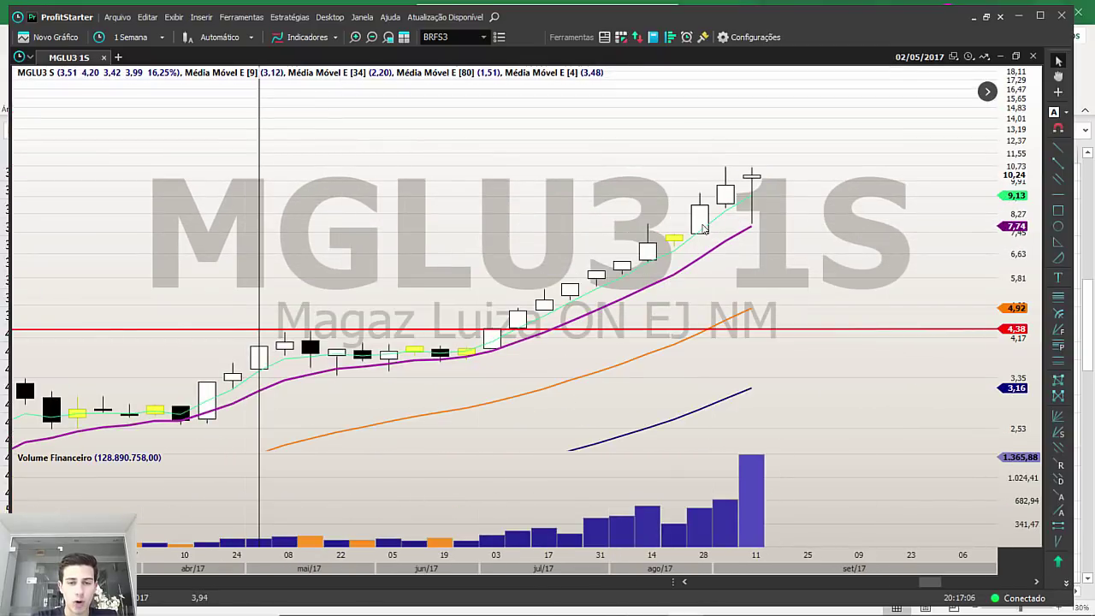
drag(491, 304, 492, 304)
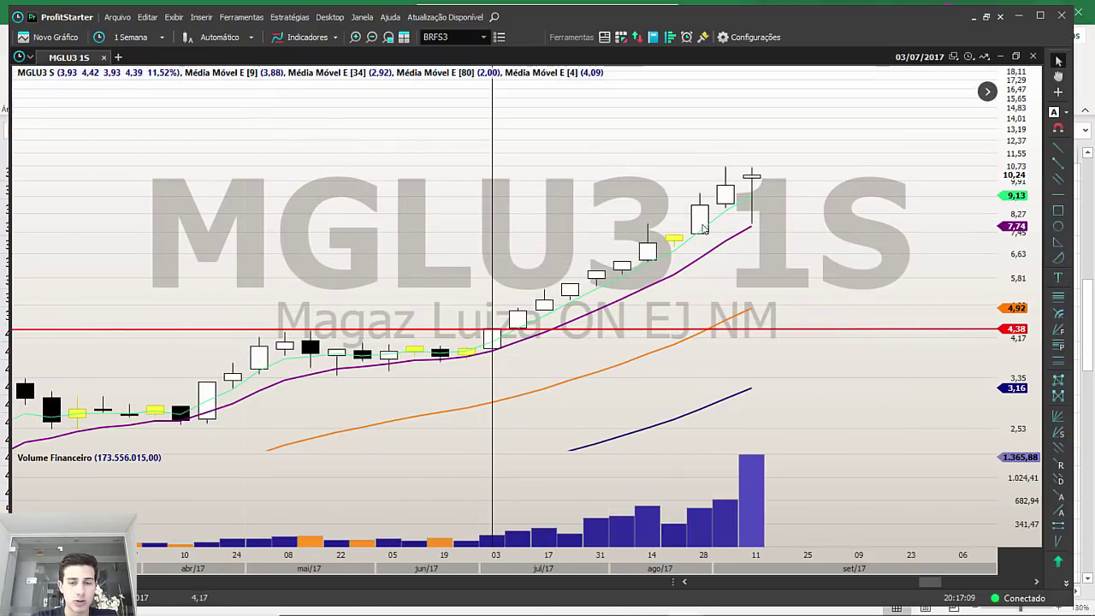
key(Left)
key(Left)
key(Left)
key(Left)
key(Left)
key(Left)
key(Left)
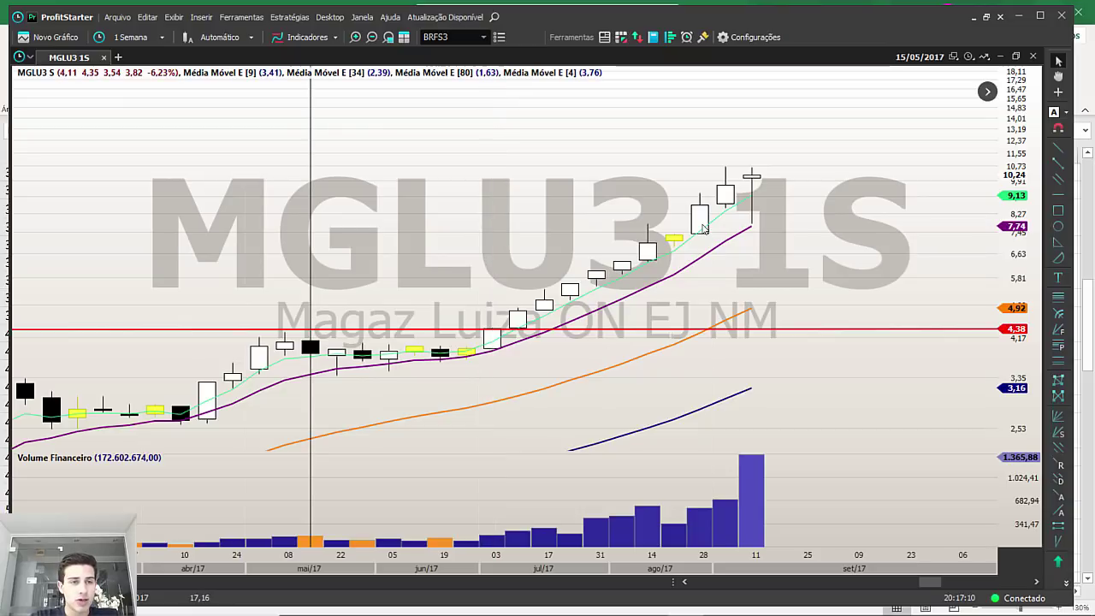
key(Left)
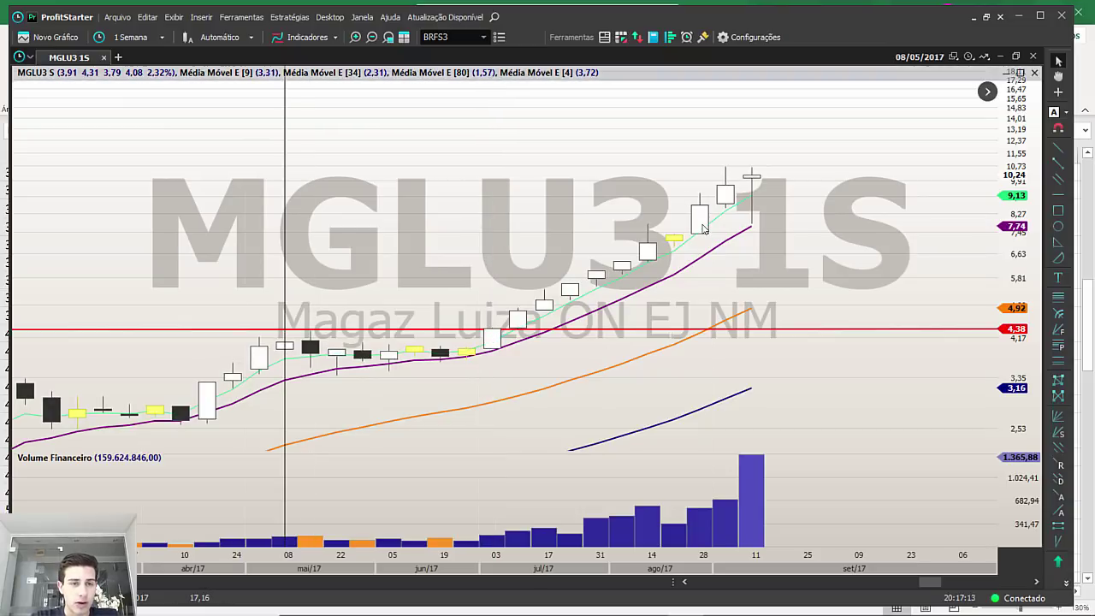
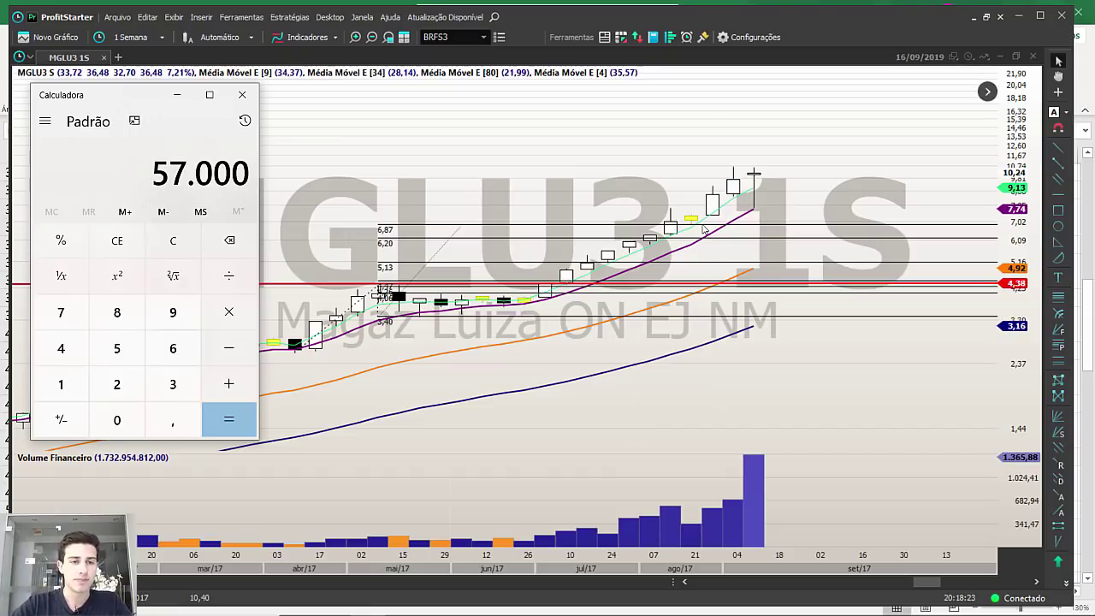
click(173, 240)
click(61, 384)
double_click(118, 420)
double_click(117, 420)
click(117, 420)
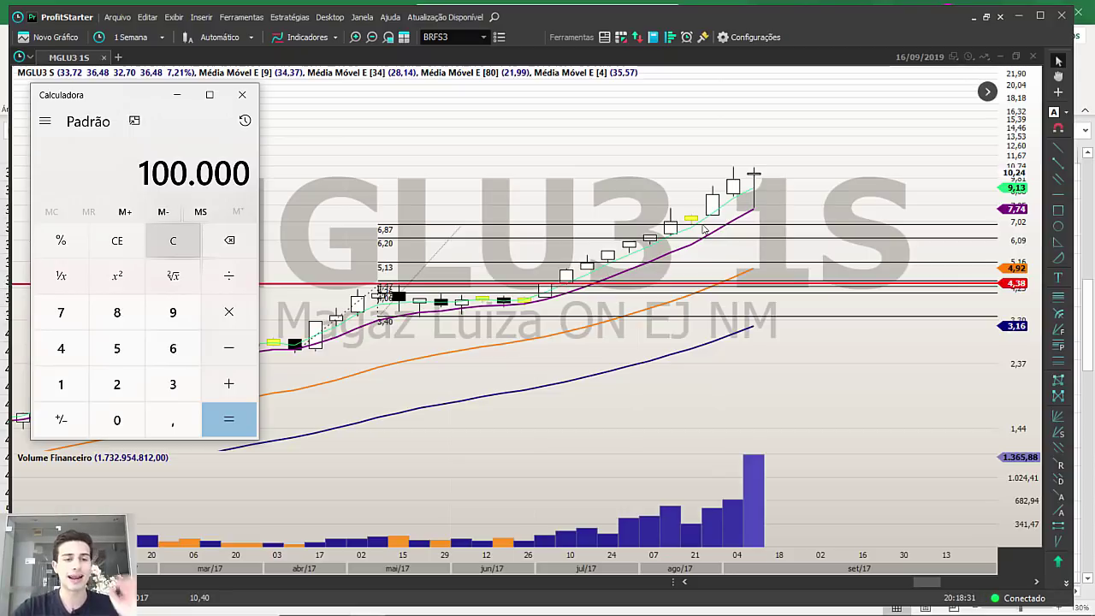
click(173, 241)
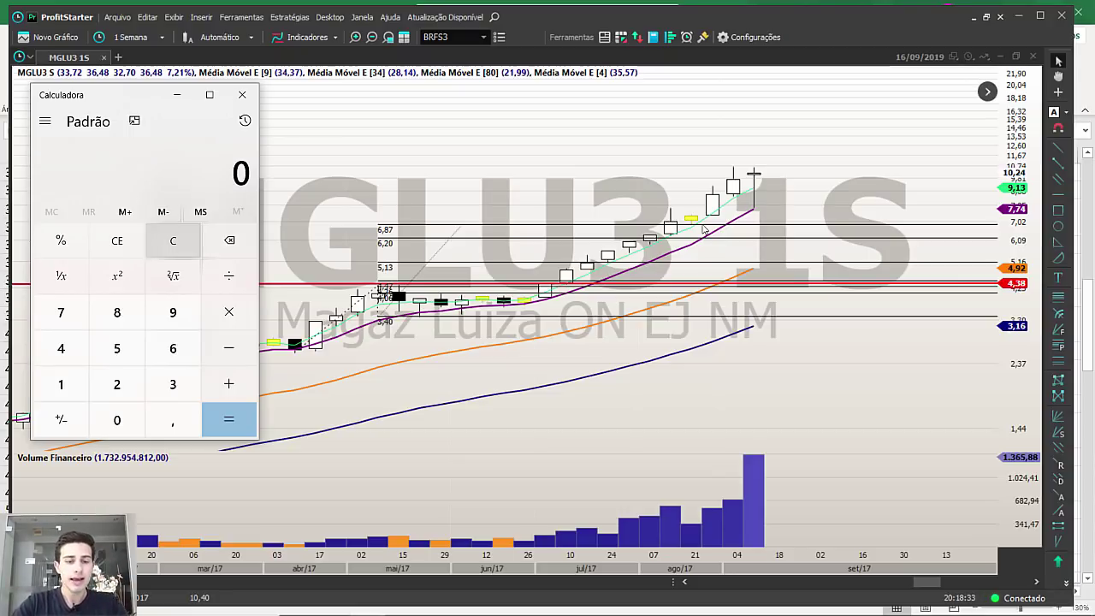
Divide 57000 by the 6,87 target price in the calculator.
text(570000)
key(BackSpace)
key(slash)
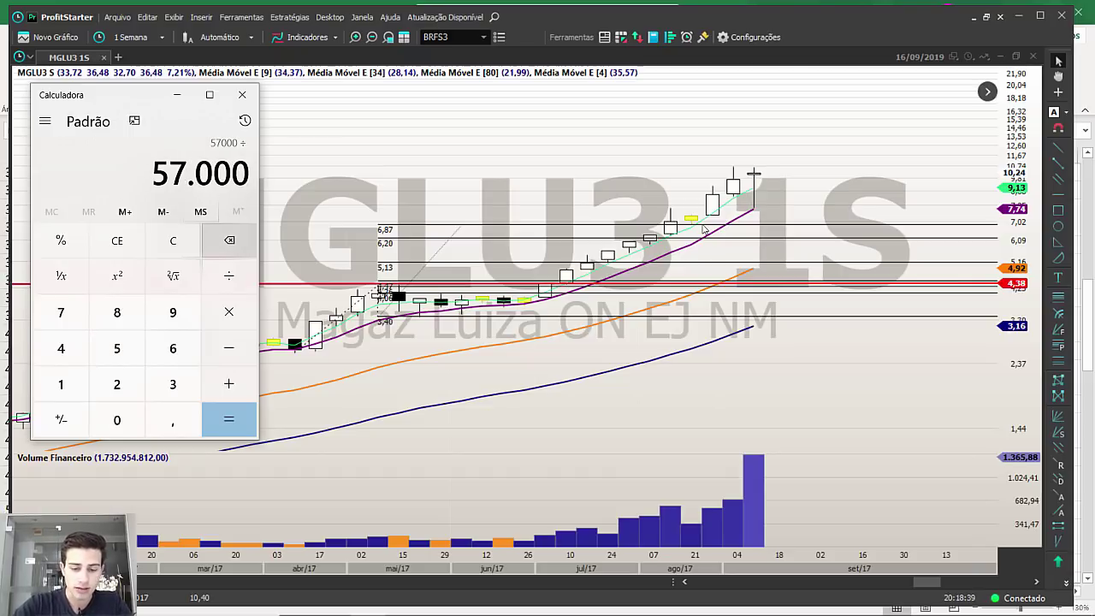
text(6,87)
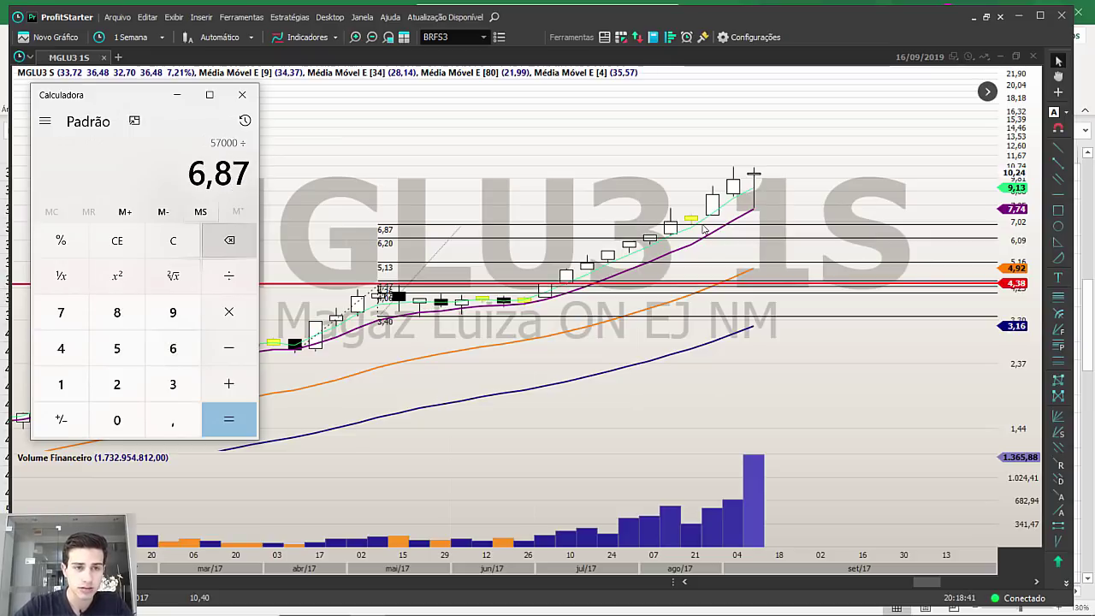
key(Return)
Multiply 8200 by the latest MGLU3 price of 48,89 in the calculator, clear it and return to the chart.
key(Escape)
text(8200)
key(Return)
click(704, 229)
scroll(704, 229, down, 4)
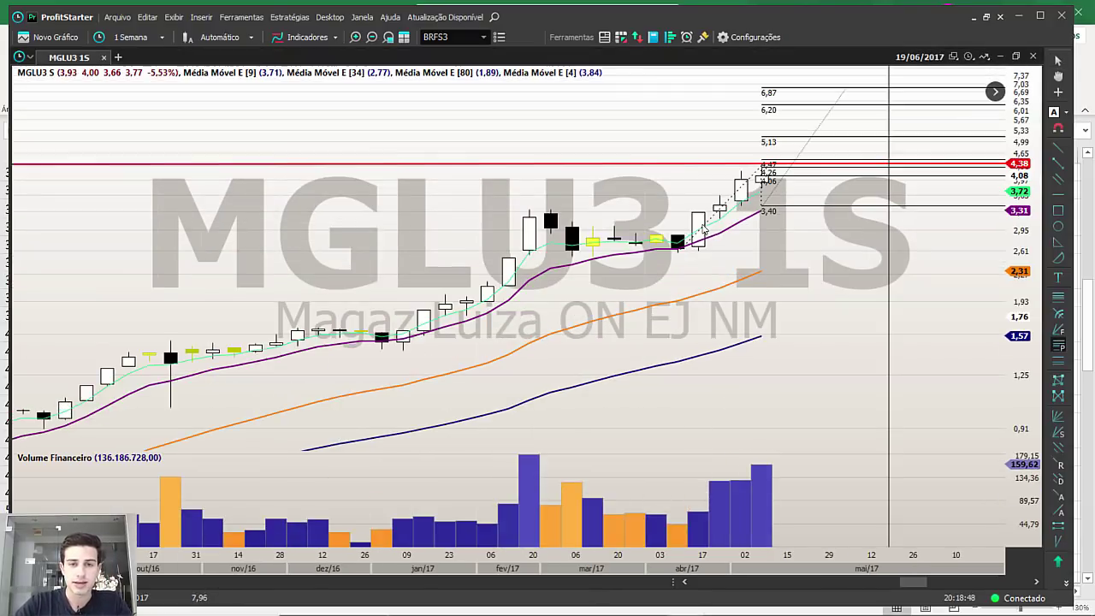
scroll(703, 229, down, 5)
scroll(703, 229, down, 8)
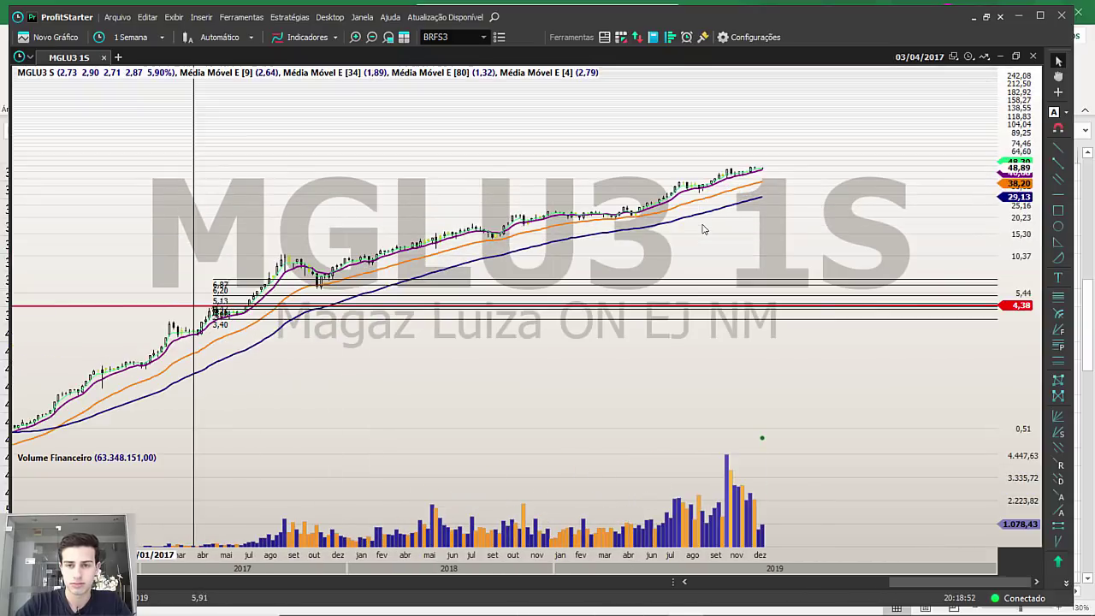
click(367, 601)
key(super+1)
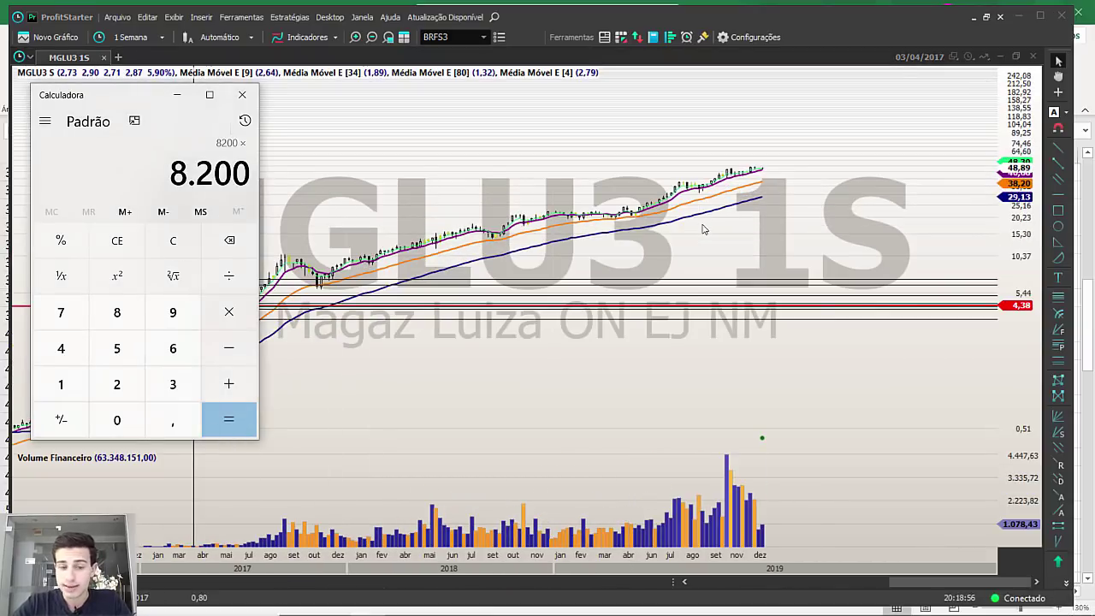
text(48,)
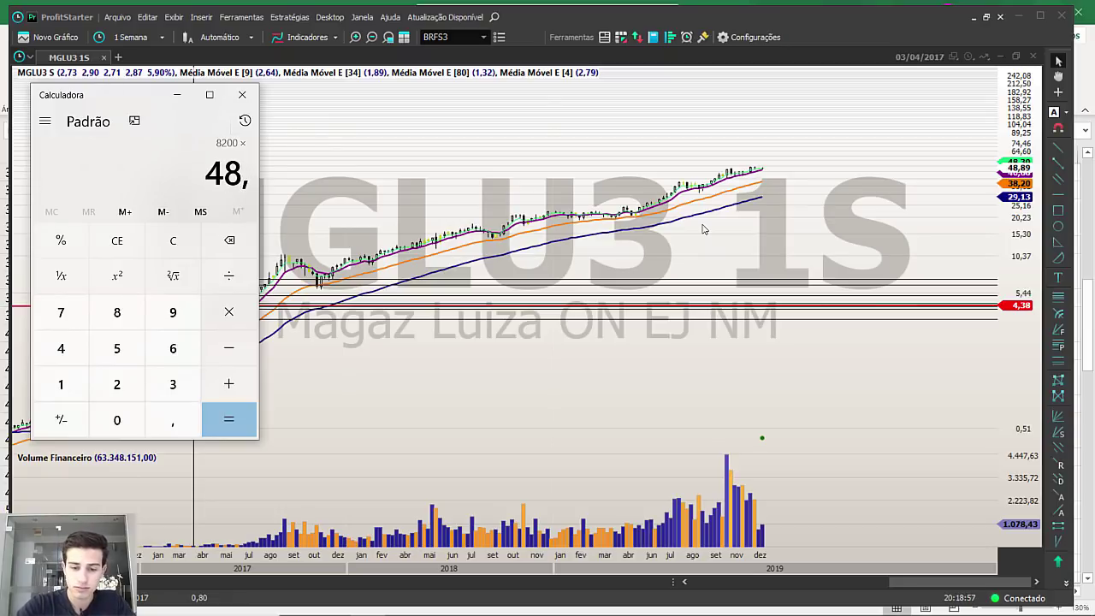
text(89)
key(Return)
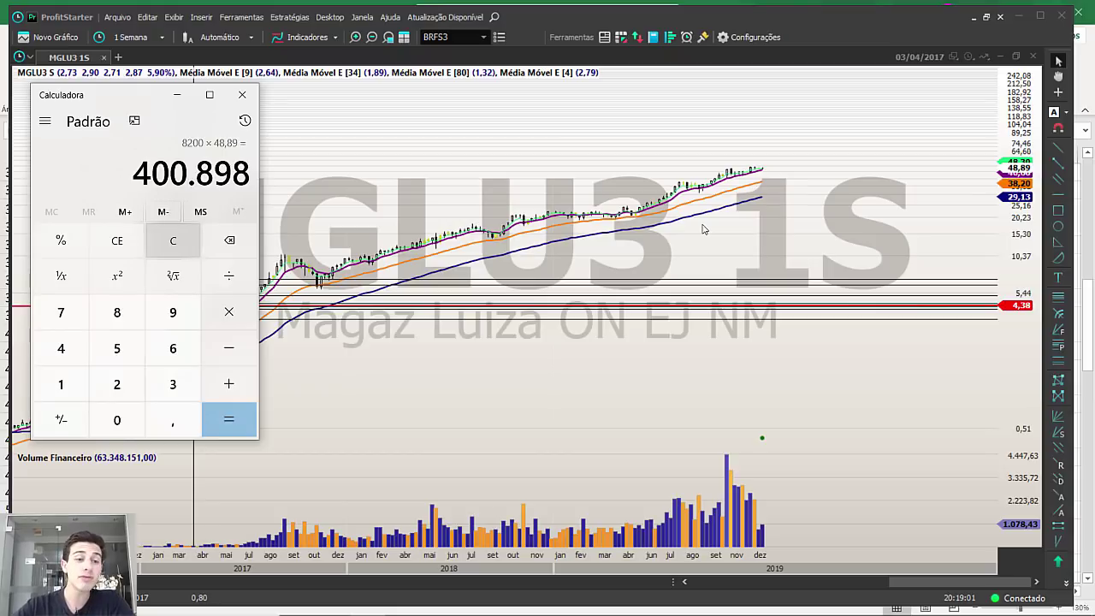
key(Escape)
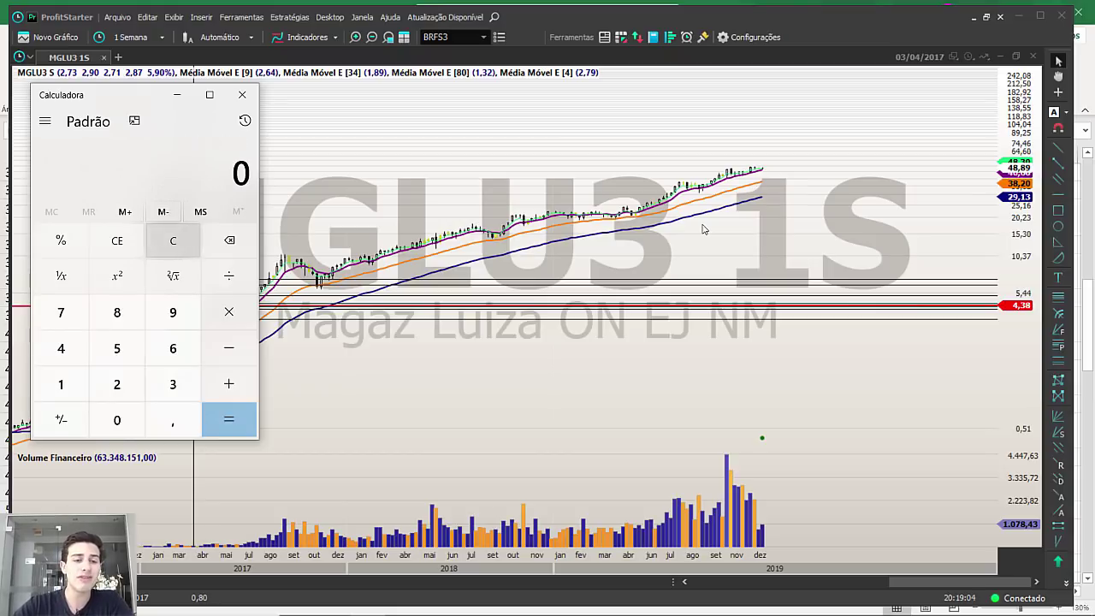
click(702, 228)
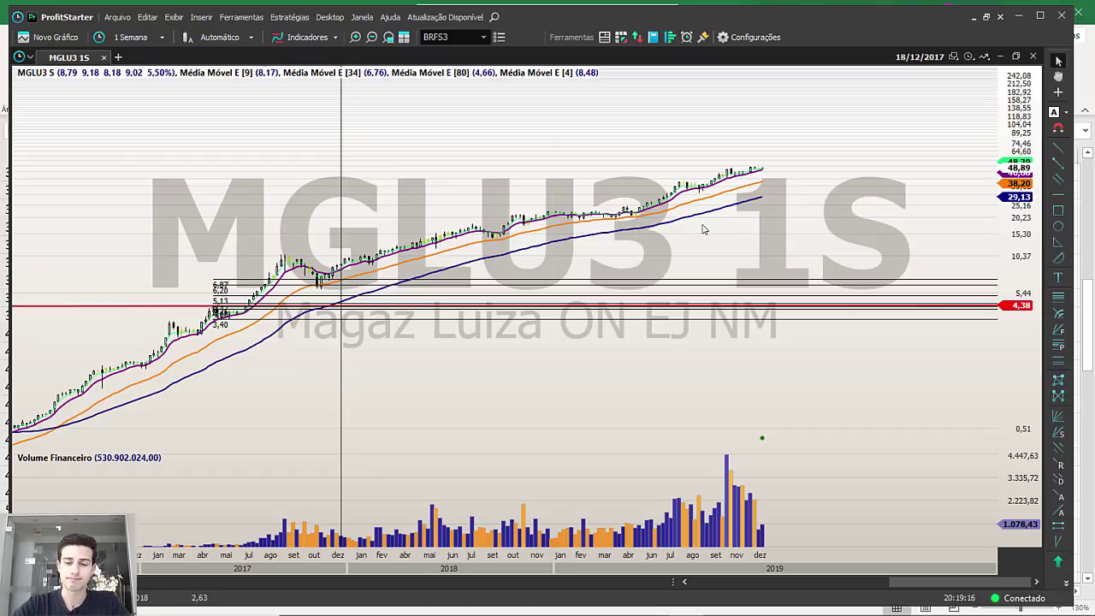
Check the ticker list in Excel, and reopen the CNTO3 chart in ProfitStarter.
key(alt+Tab)
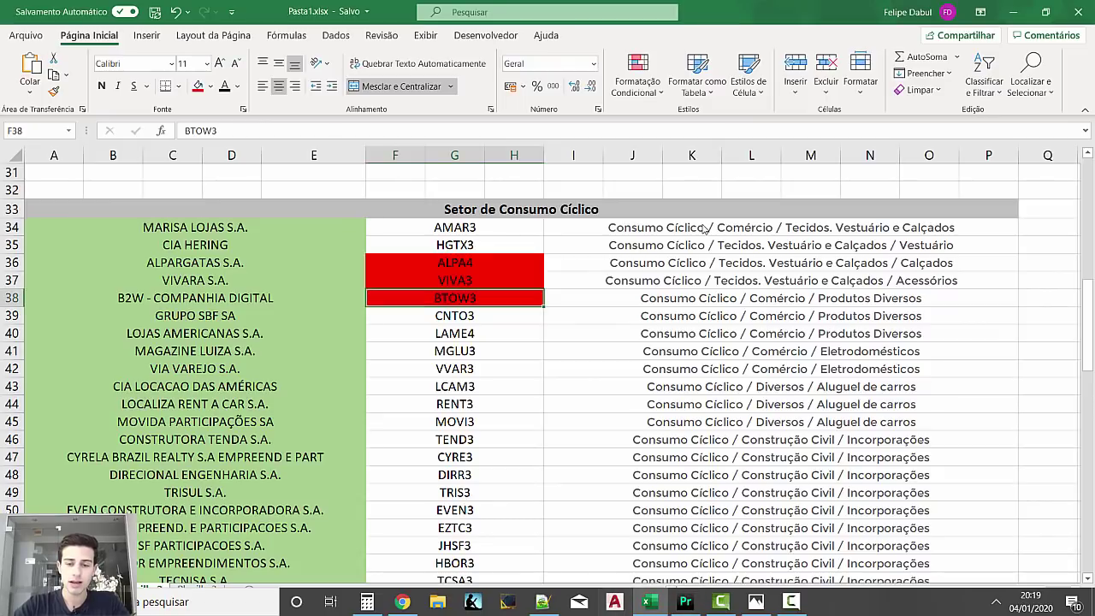
key(alt+Tab)
text(CNT3)
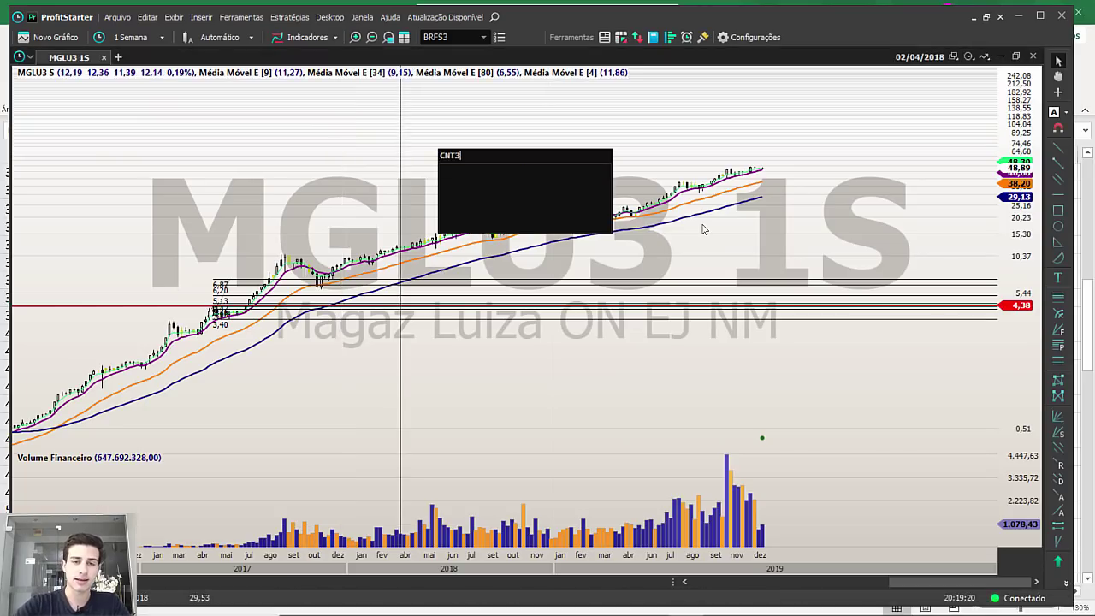
key(BackSpace)
text(O3)
key(Return)
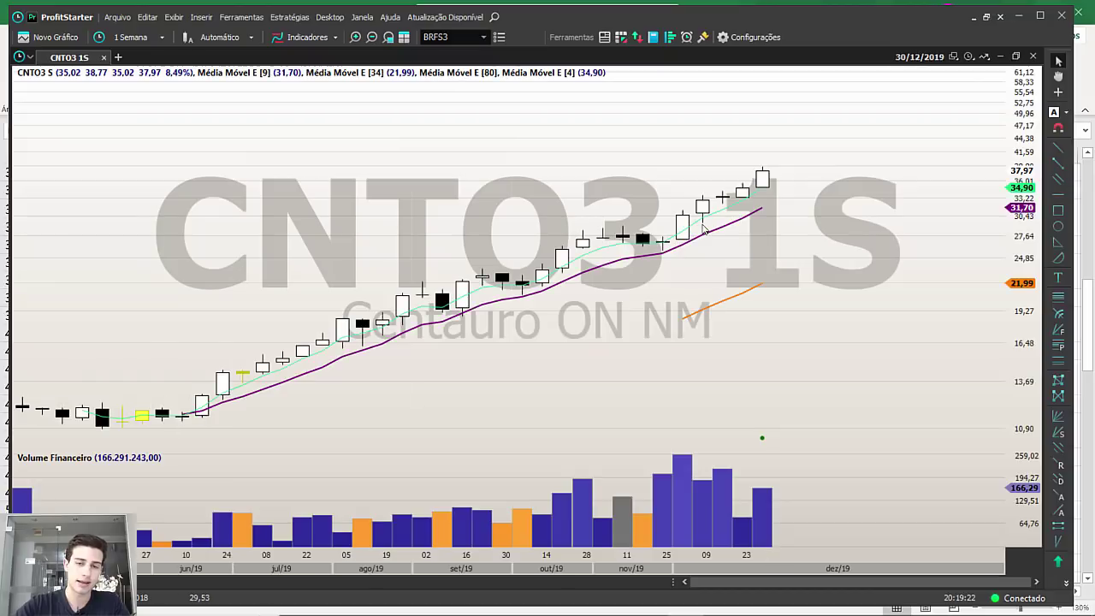
Open the LAME4 chart, framed on its weekly candles from October to December 2019.
text(LAME4)
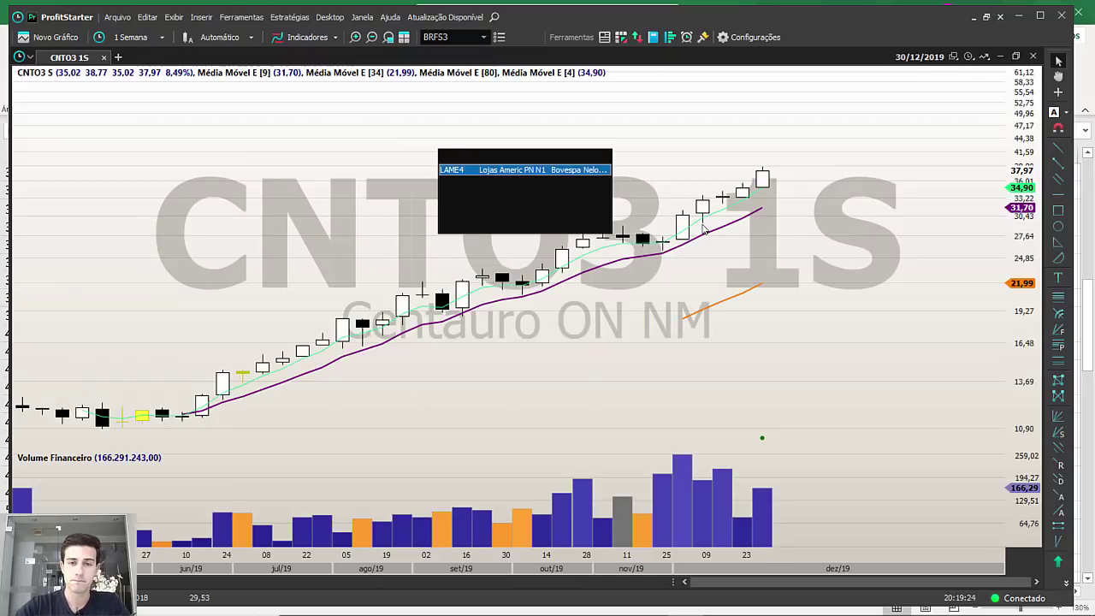
key(Return)
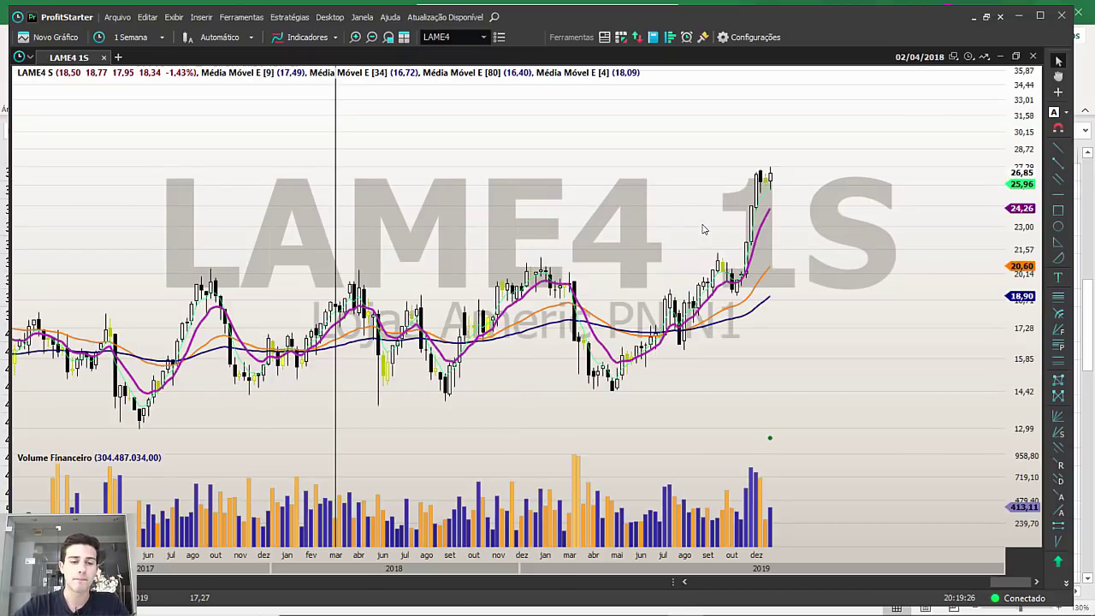
scroll(703, 229, up, 5)
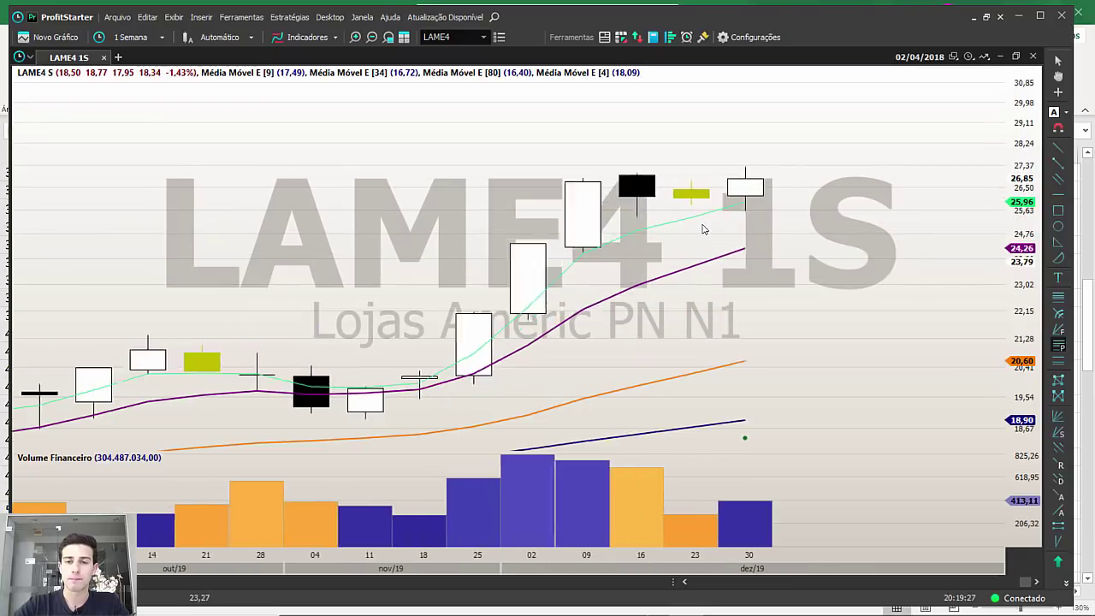
Draw a narrow triangle on the LAME4 chart with its tip at the top of the 23/12/2019 candle.
click(1058, 242)
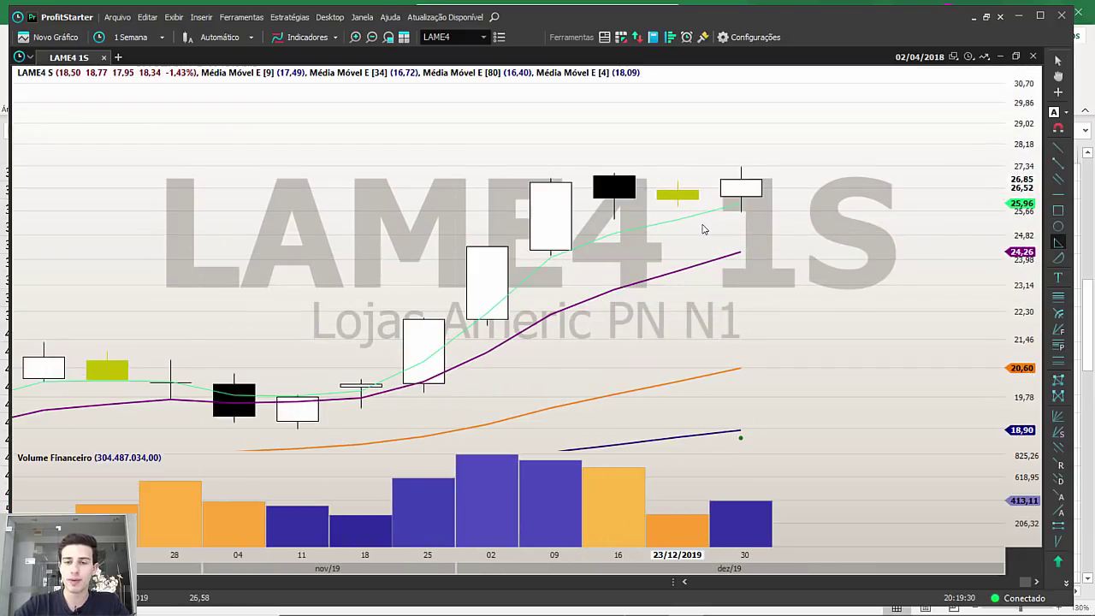
click(678, 179)
click(487, 129)
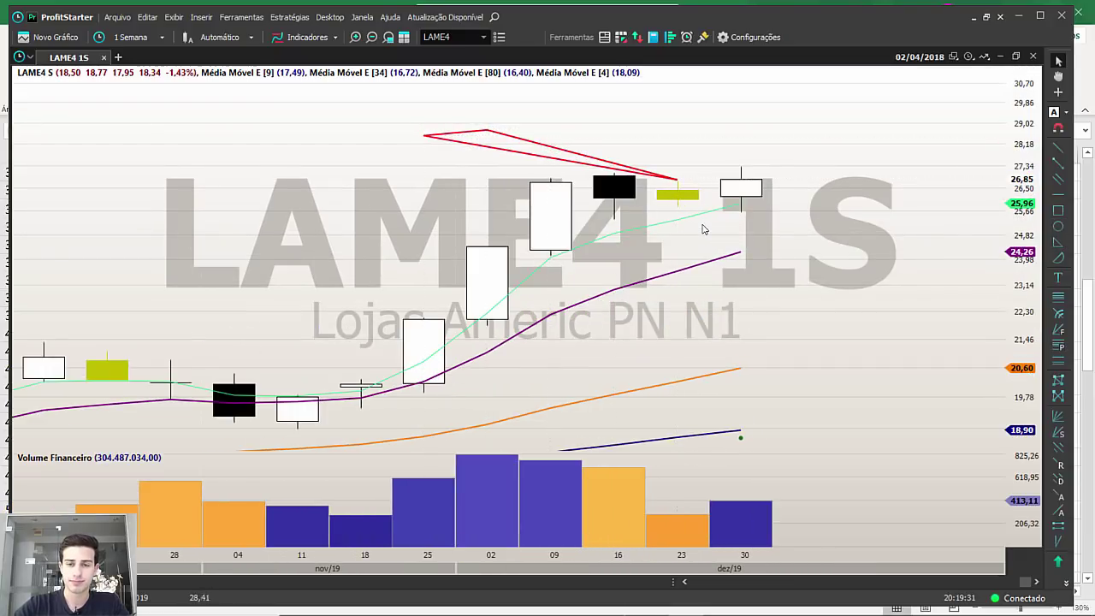
Draw a rectangle around LAME4's sideways range from 2016 to the end of 2019, between about 13,15 and 21,05.
scroll(703, 229, down, 5)
scroll(703, 230, down, 5)
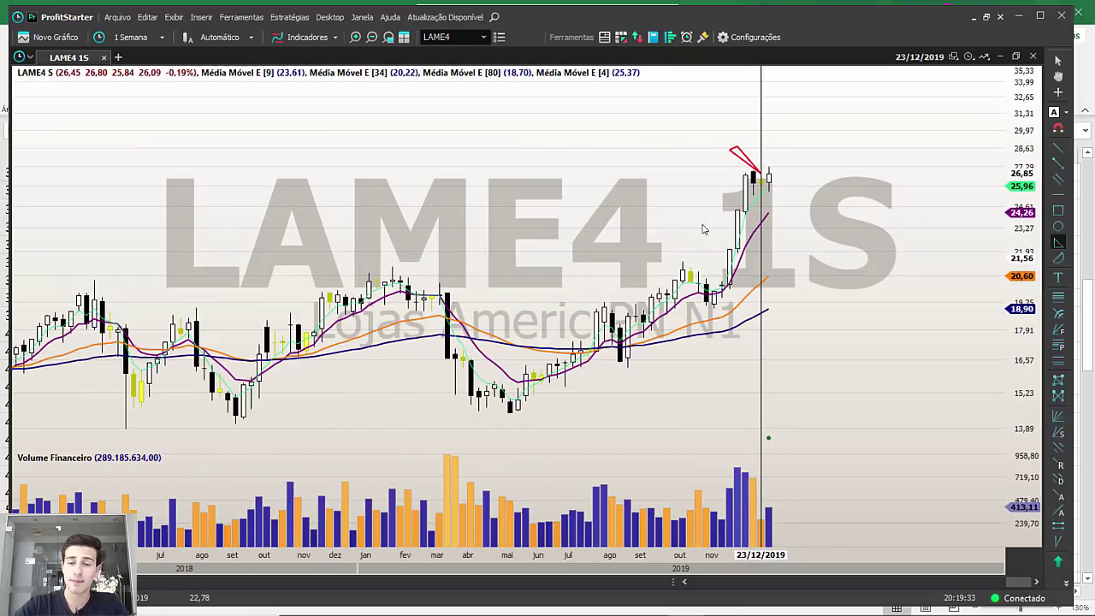
click(1058, 210)
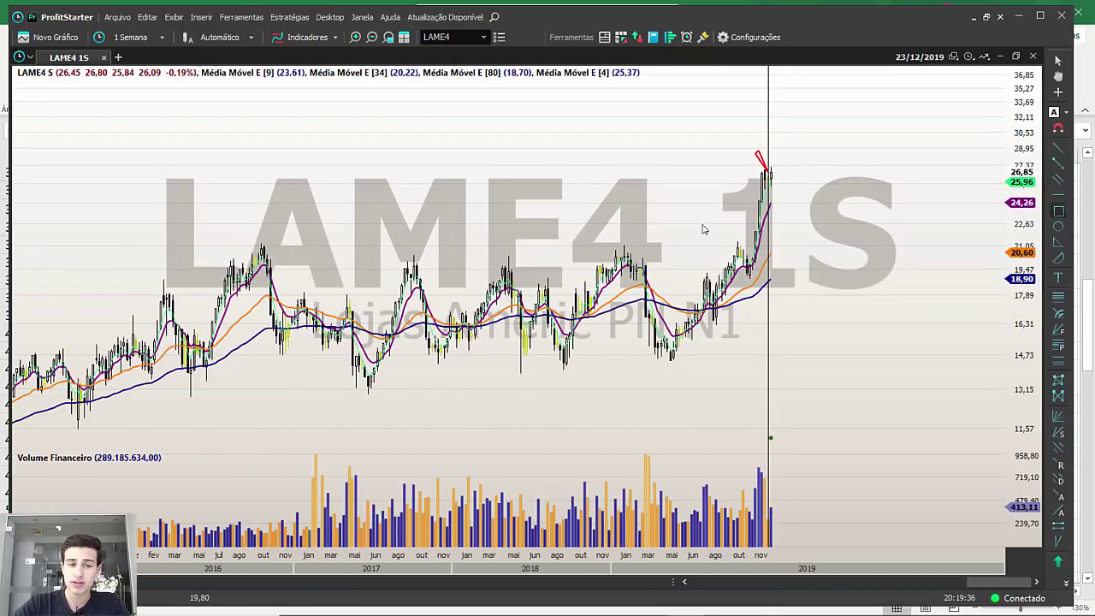
click(194, 244)
drag(349, 374, 770, 390)
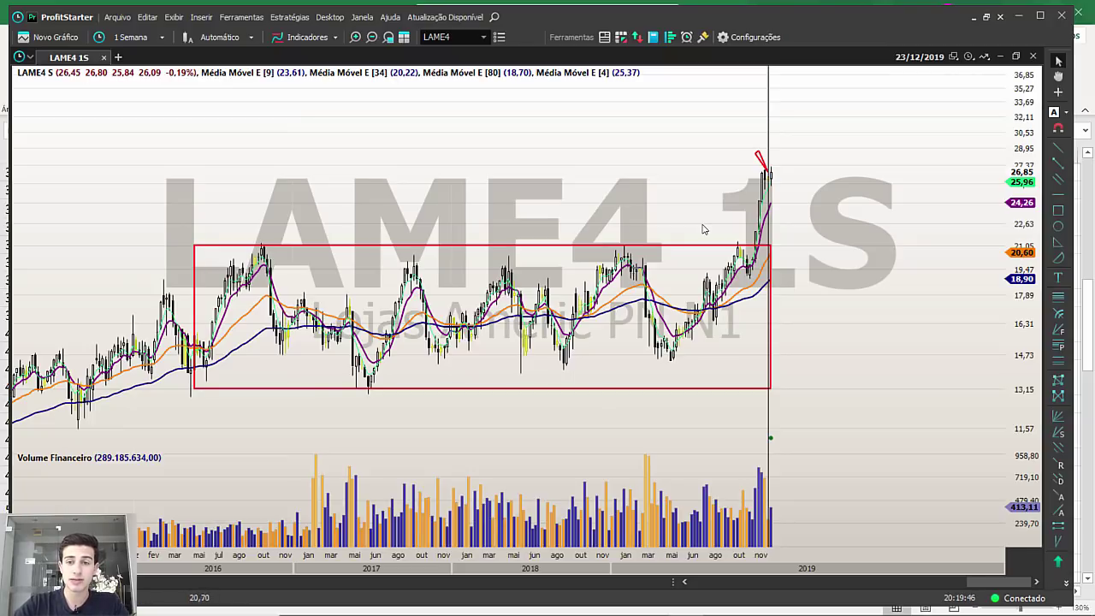
Examine LAME4's weekly candles from September to December 2019, tracing back through the breakout above the rectangle.
scroll(704, 229, up, 5)
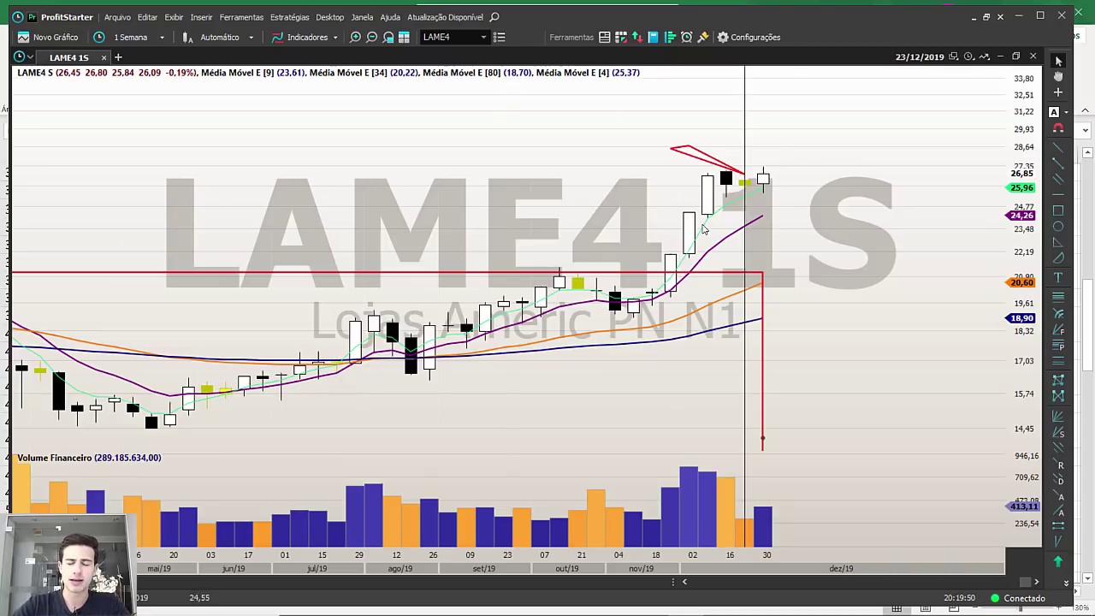
key(Left)
key(Left)
key(Left)
key(Left)
key(Left)
key(Left)
key(Left)
key(Left)
key(Left)
key(Left)
key(Left)
key(Left)
key(Left)
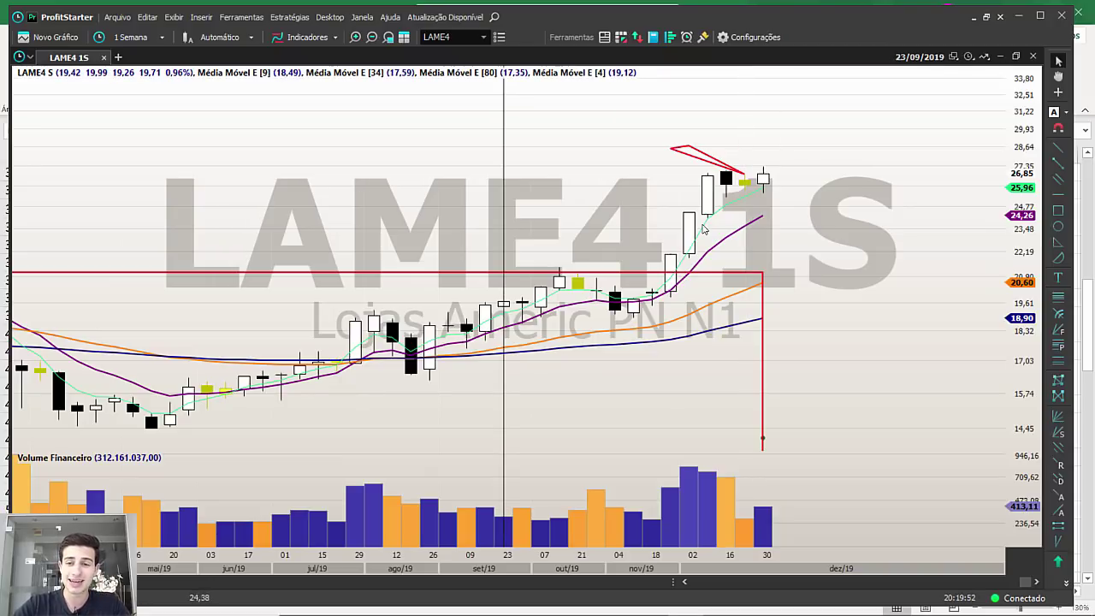
scroll(703, 229, up, 3)
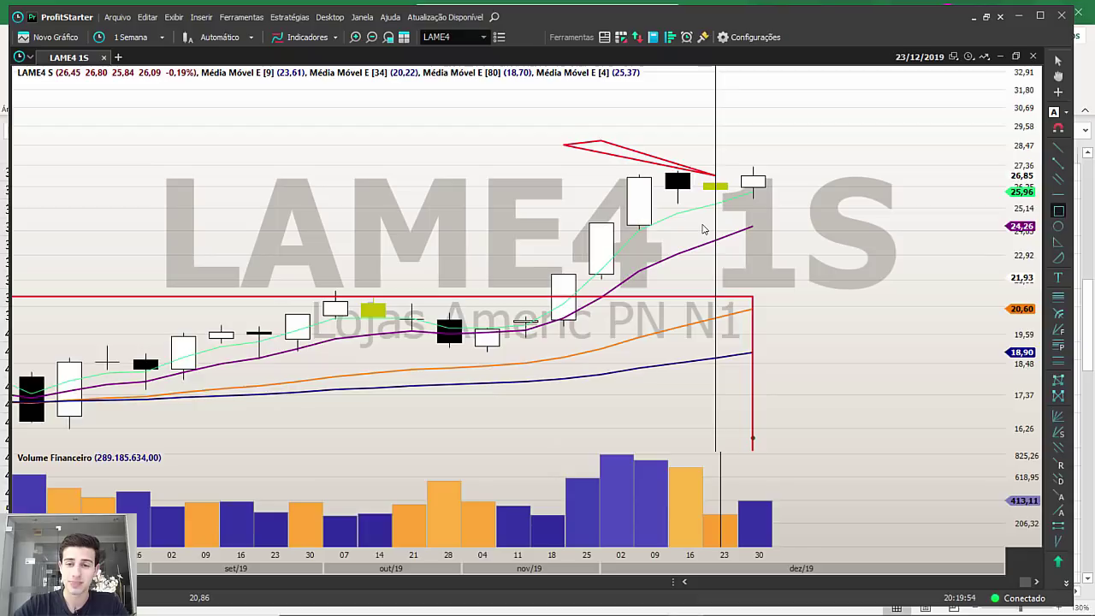
key(Right)
key(Left)
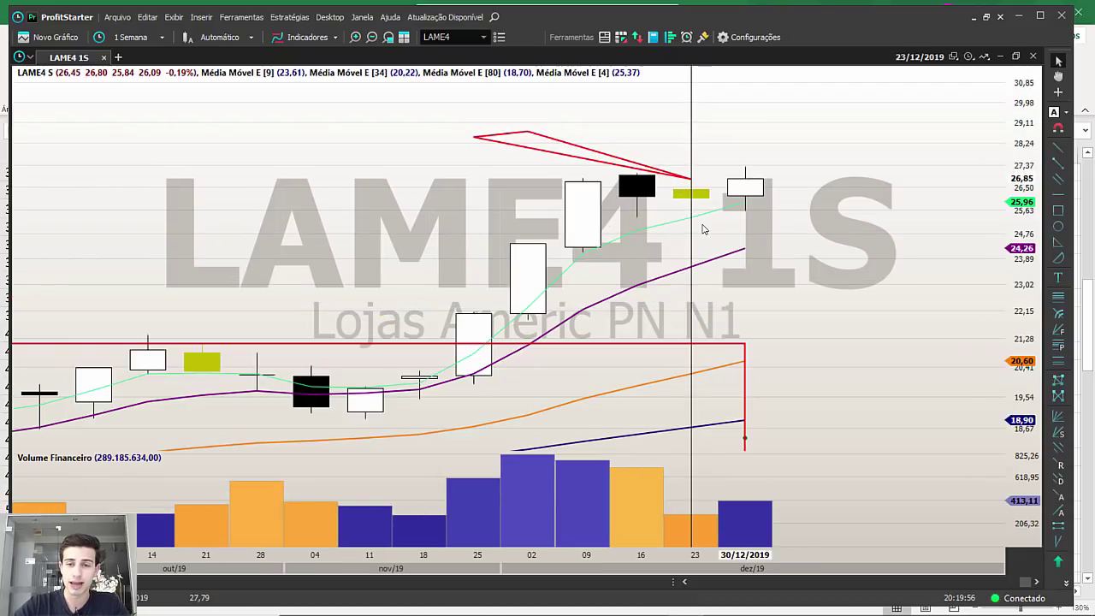
key(Left)
key(Left)
key(Left)
key(Left)
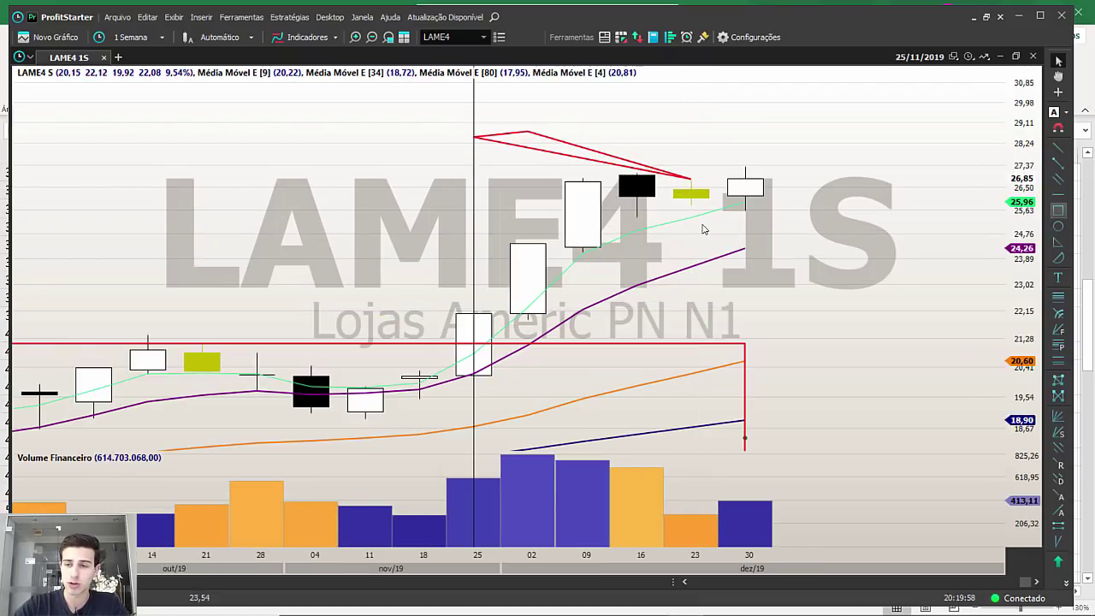
Draw two short, nearly horizontal trend lines bounding the last two LAME4 candles, at about 25,6 and 27,3.
click(1058, 163)
drag(691, 215, 853, 218)
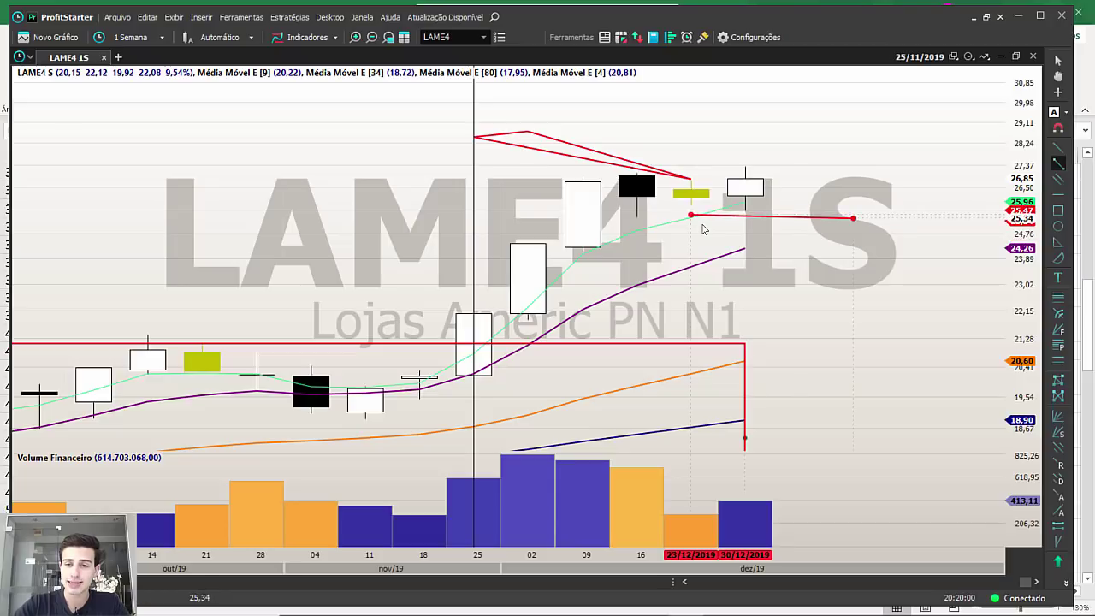
drag(773, 217, 772, 212)
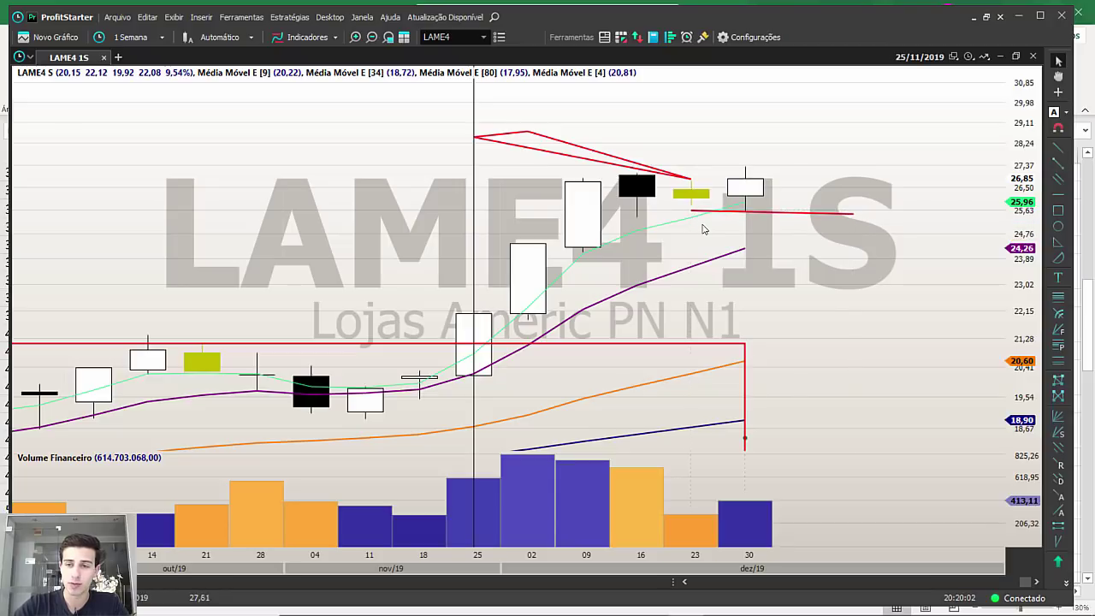
drag(691, 169, 853, 168)
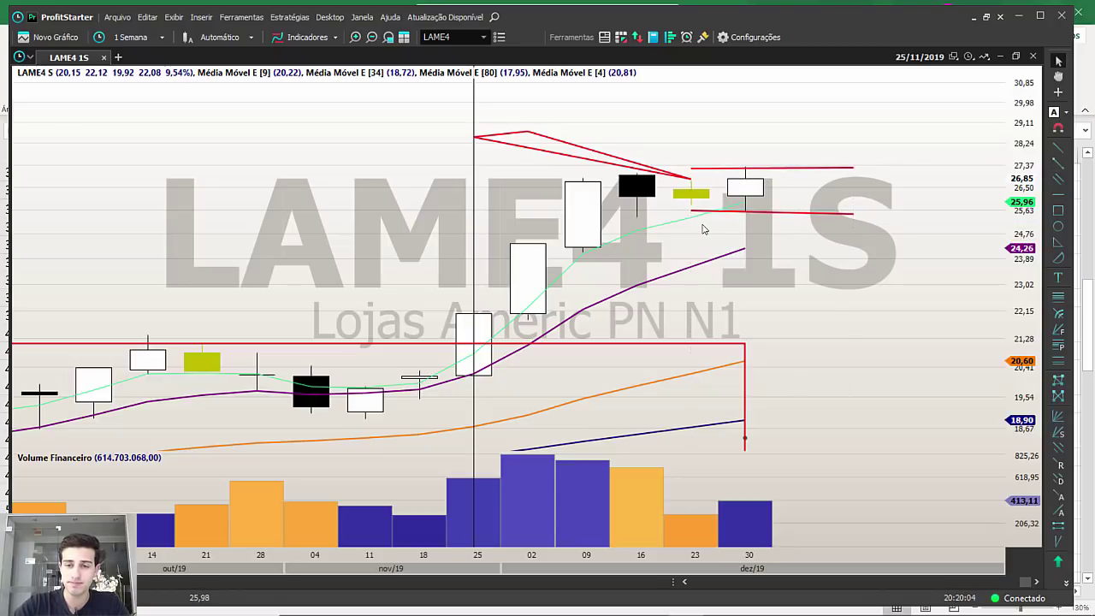
Check the ticker list in Excel, and open the MGLU3 chart in ProfitStarter framed on October to December 2019.
key(alt+Tab)
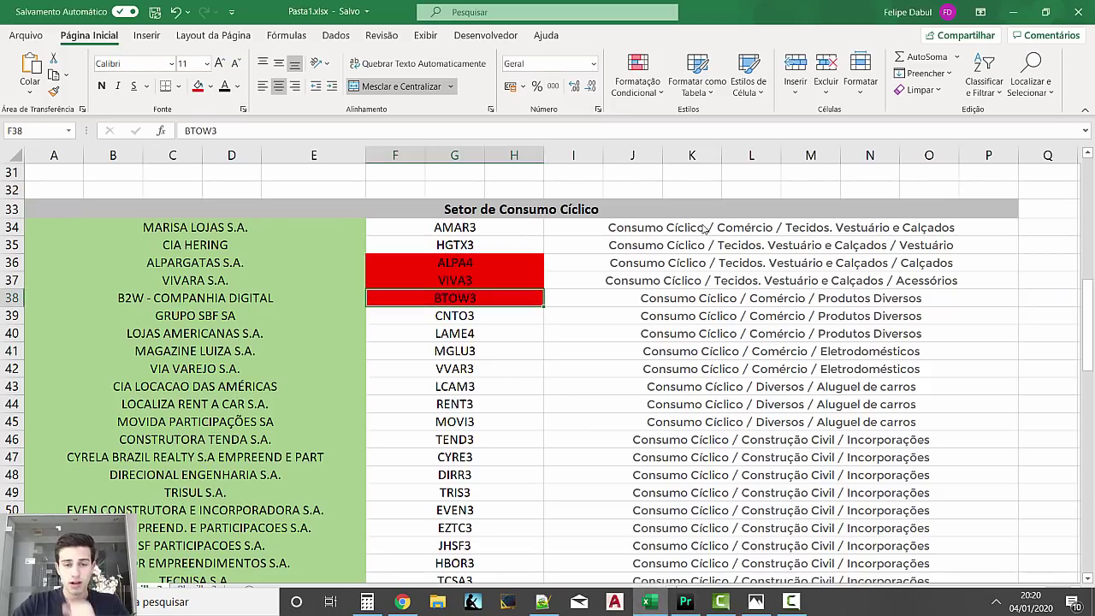
key(alt+Tab)
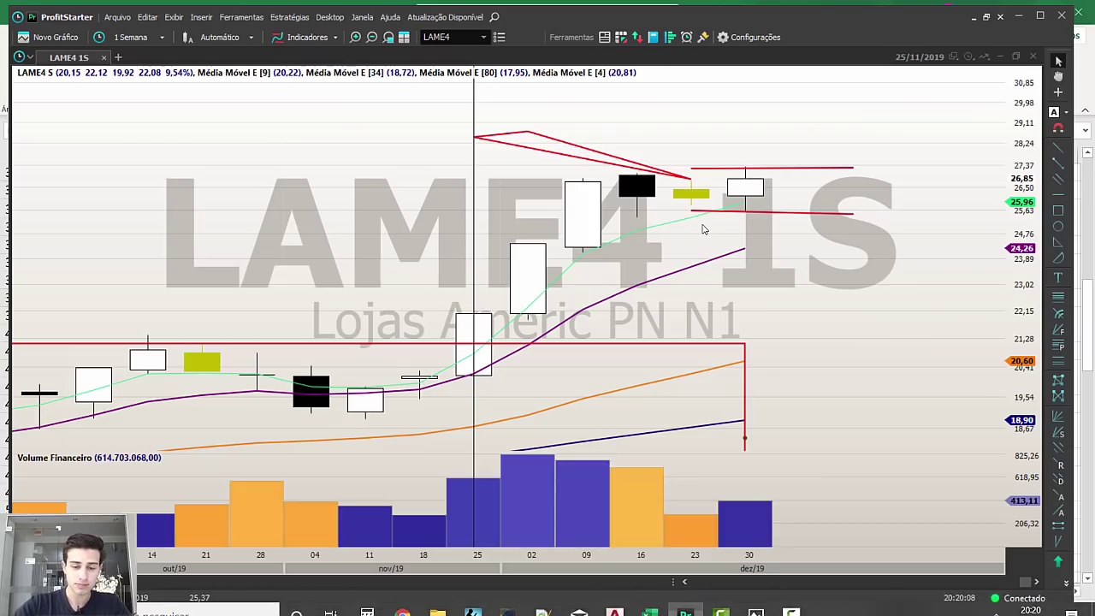
text(MGLU3)
key(Return)
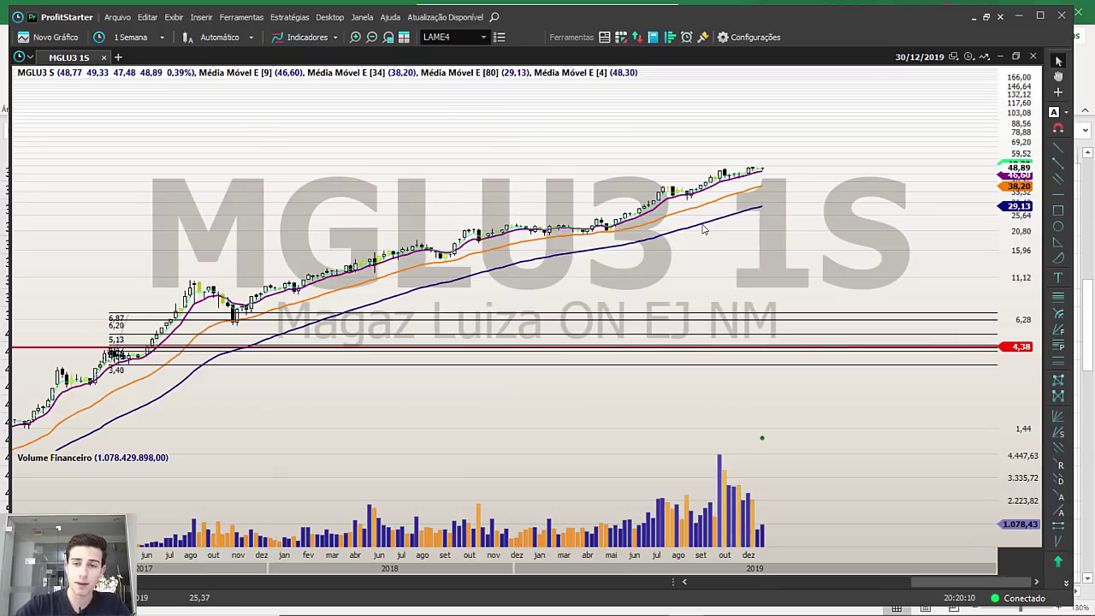
scroll(703, 229, up, 5)
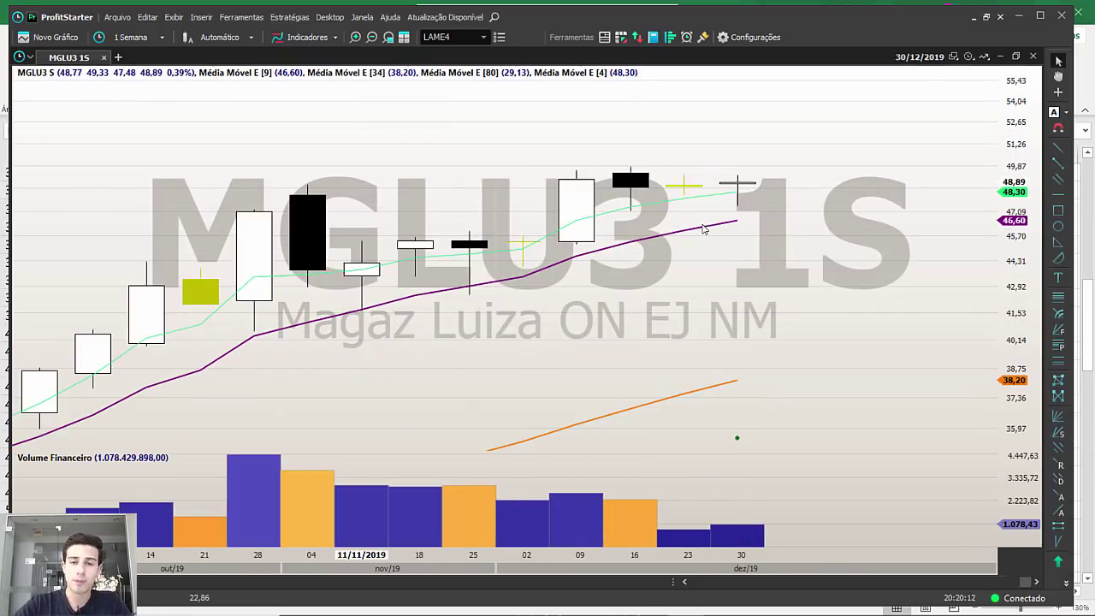
Draw a narrow triangle on the MGLU3 chart with its tip on the 09/12/2019 candle.
click(1058, 241)
click(576, 197)
click(307, 105)
click(307, 130)
click(469, 310)
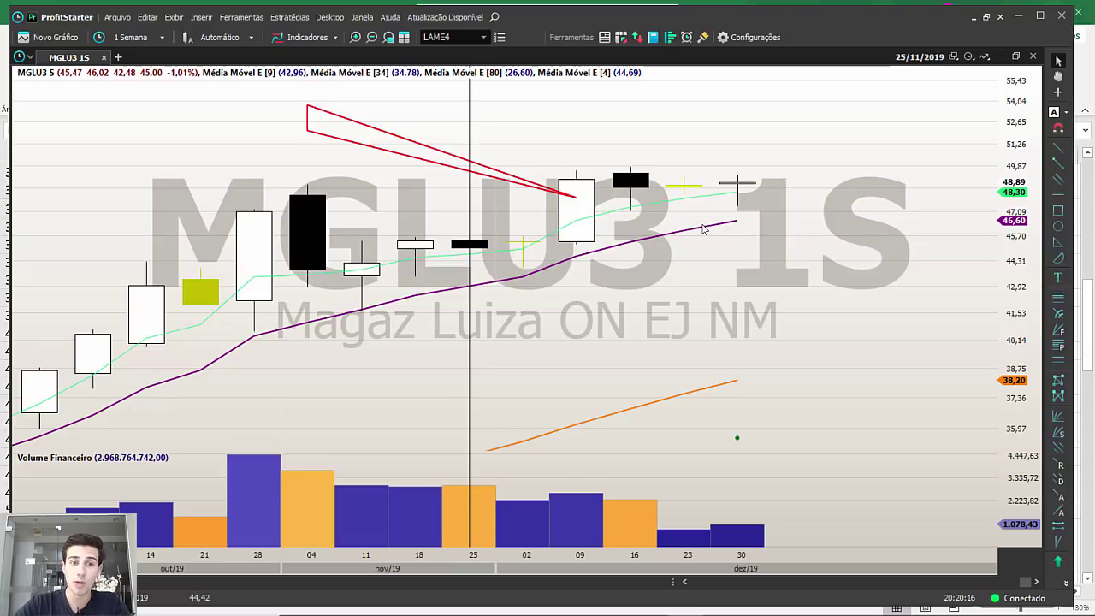
Move the triangle so its tip sits just above the 30/12/2019 candle, at 49,72.
drag(362, 237, 632, 244)
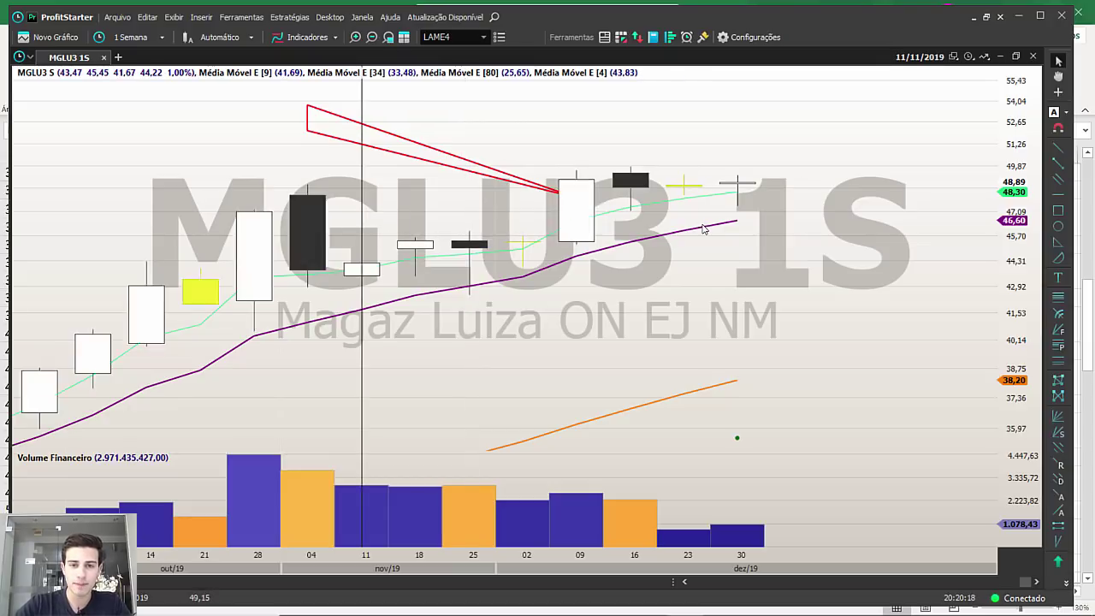
mouse_move(516, 177)
mouse_down()
mouse_move(839, 185)
mouse_move(516, 171)
mouse_up()
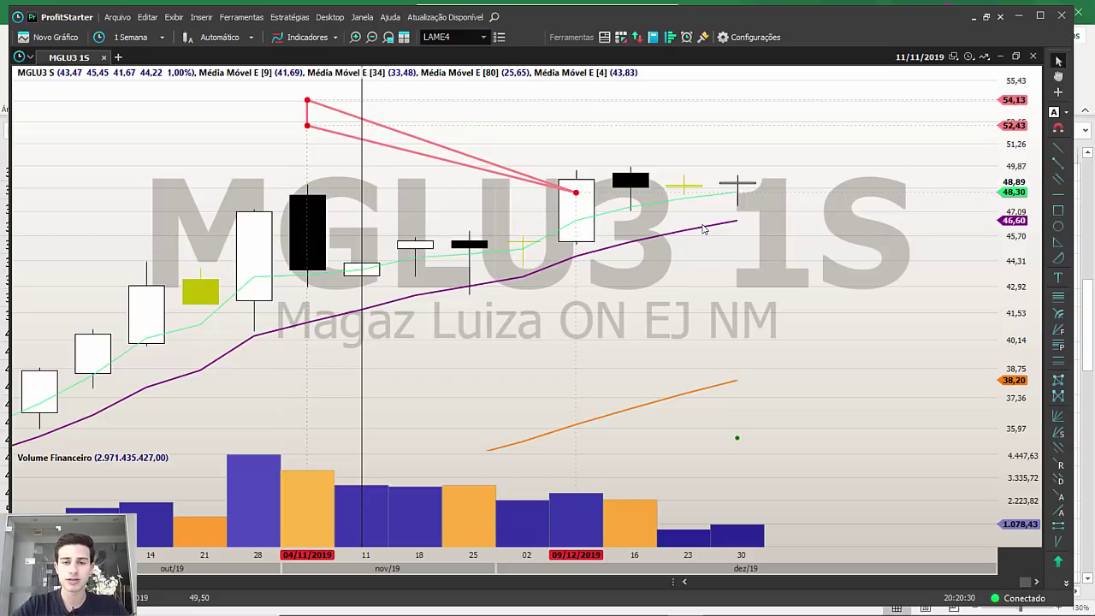
drag(531, 179, 585, 152)
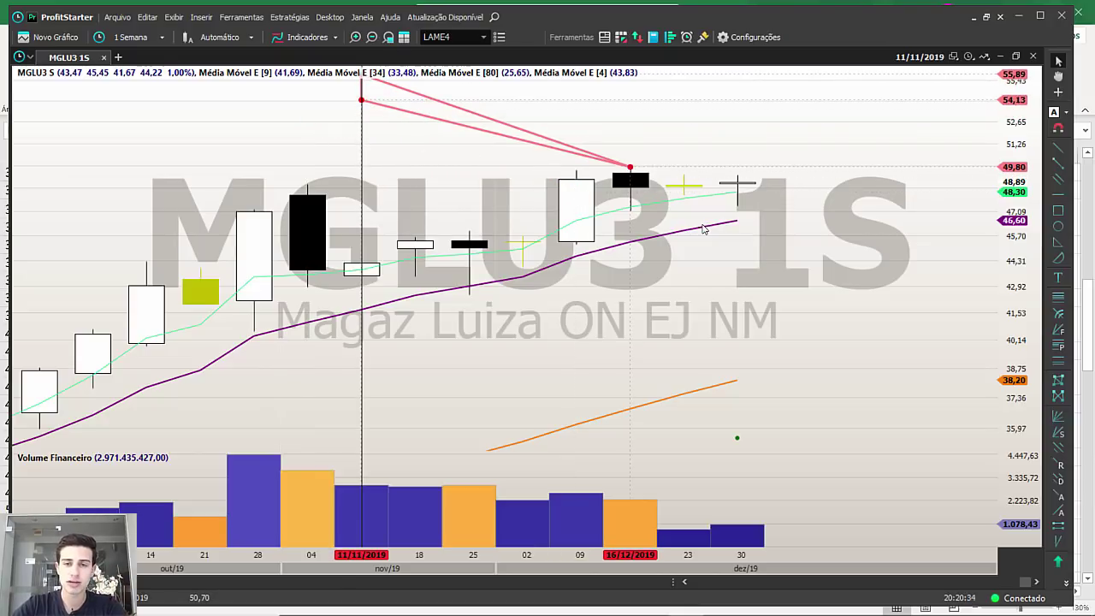
key(Right)
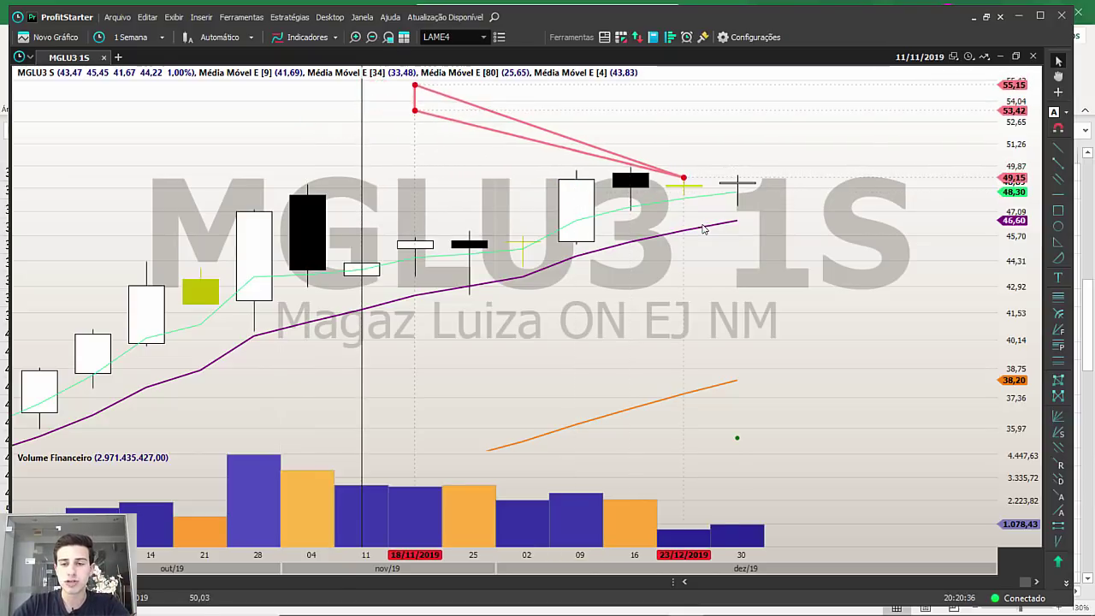
key(Right)
key(Left)
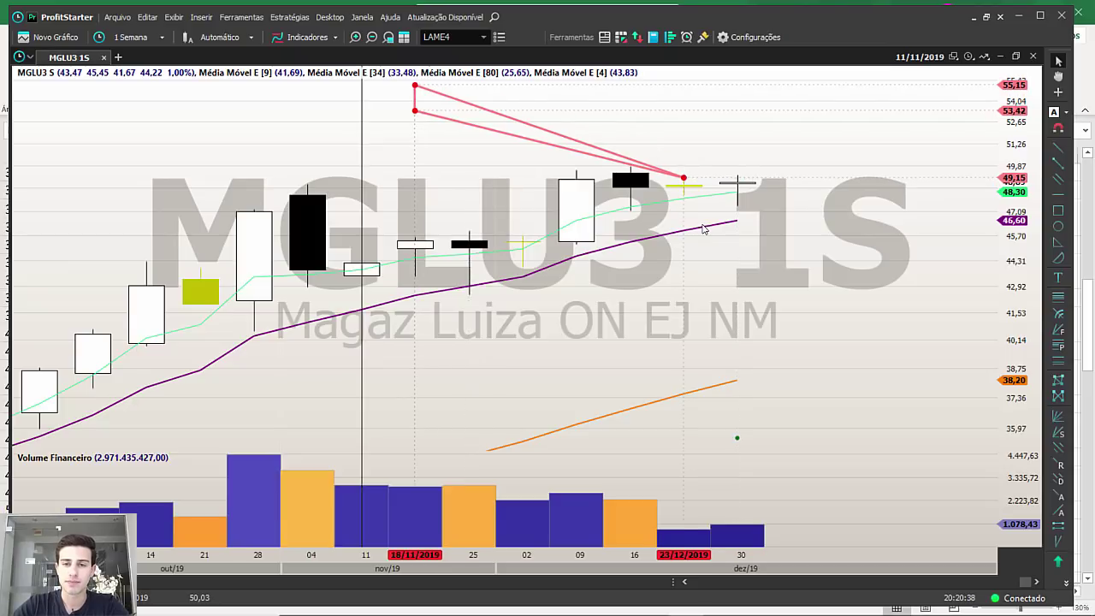
key(Left)
key(Right)
key(Right)
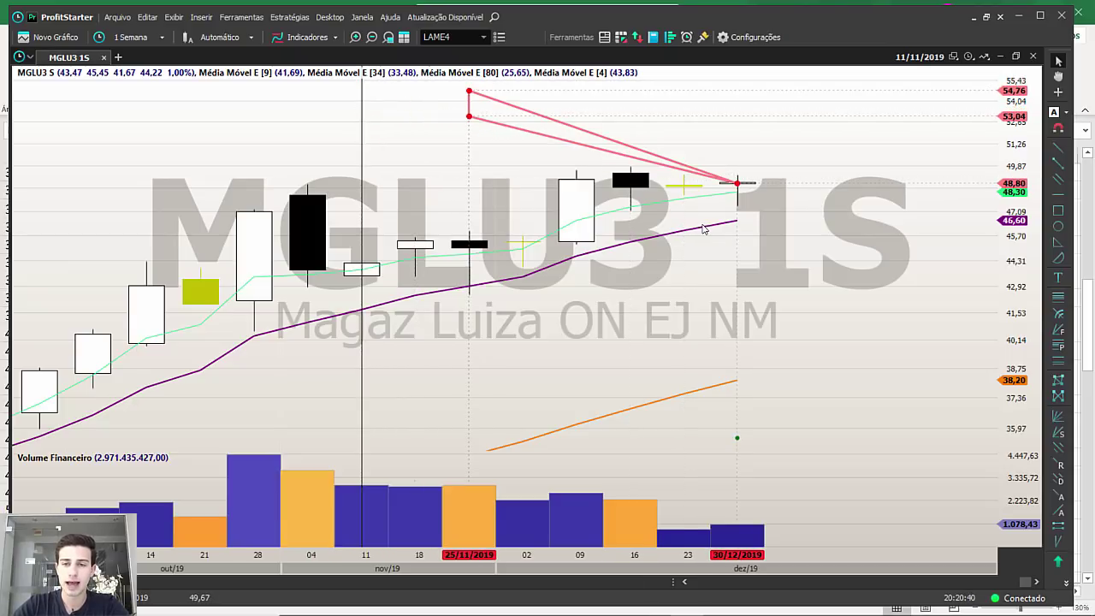
key(Up)
key(Up)
key(Up)
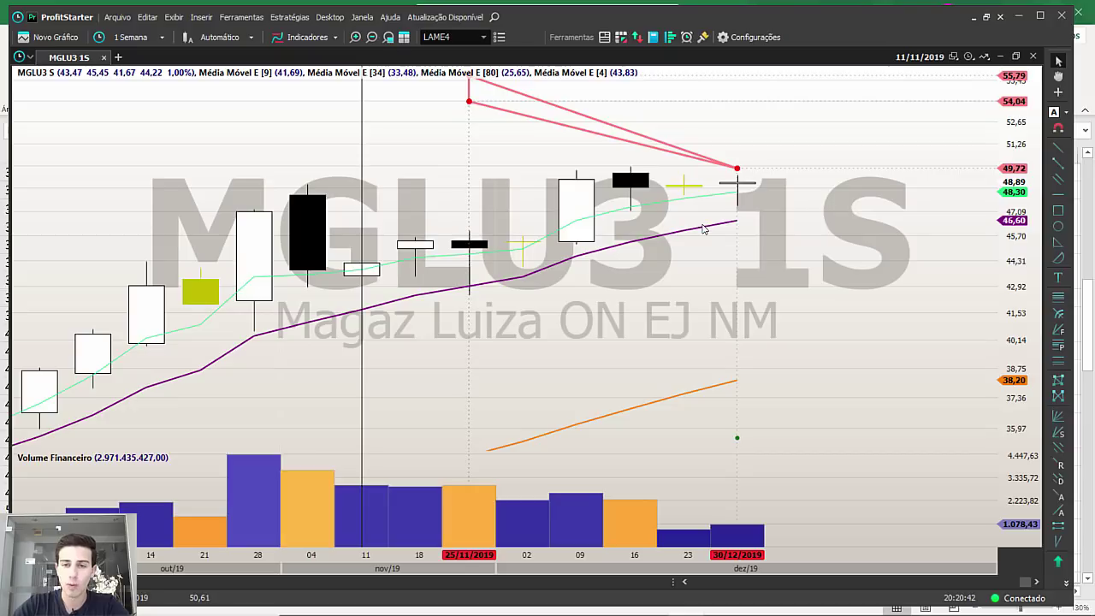
key(Escape)
Mark MGLU3's recent trading range with horizontal lines at 49,89 and 47,22.
click(630, 165)
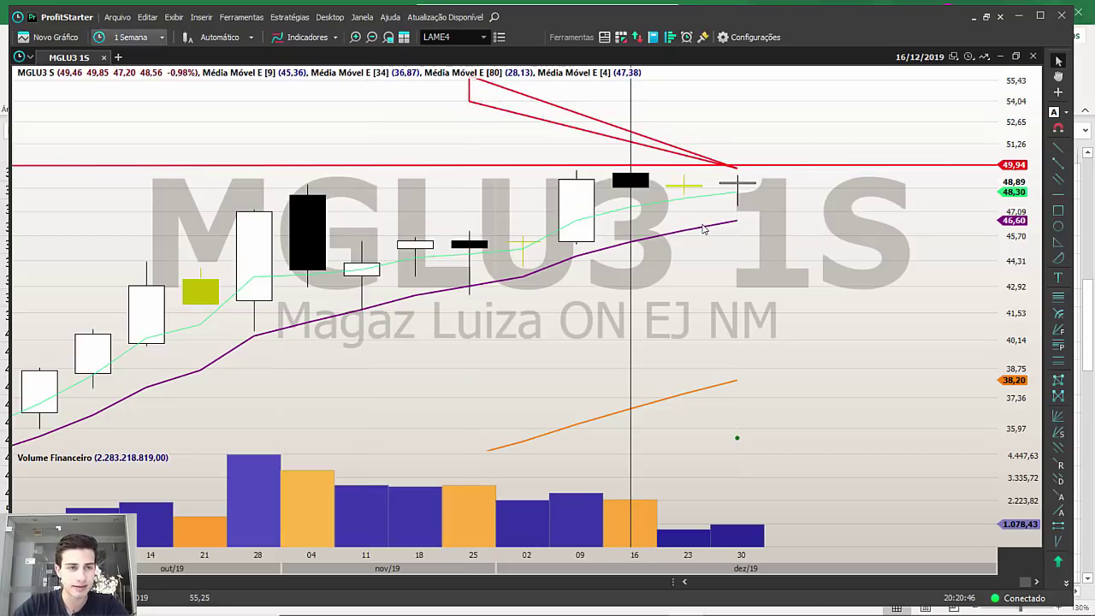
drag(630, 166, 631, 166)
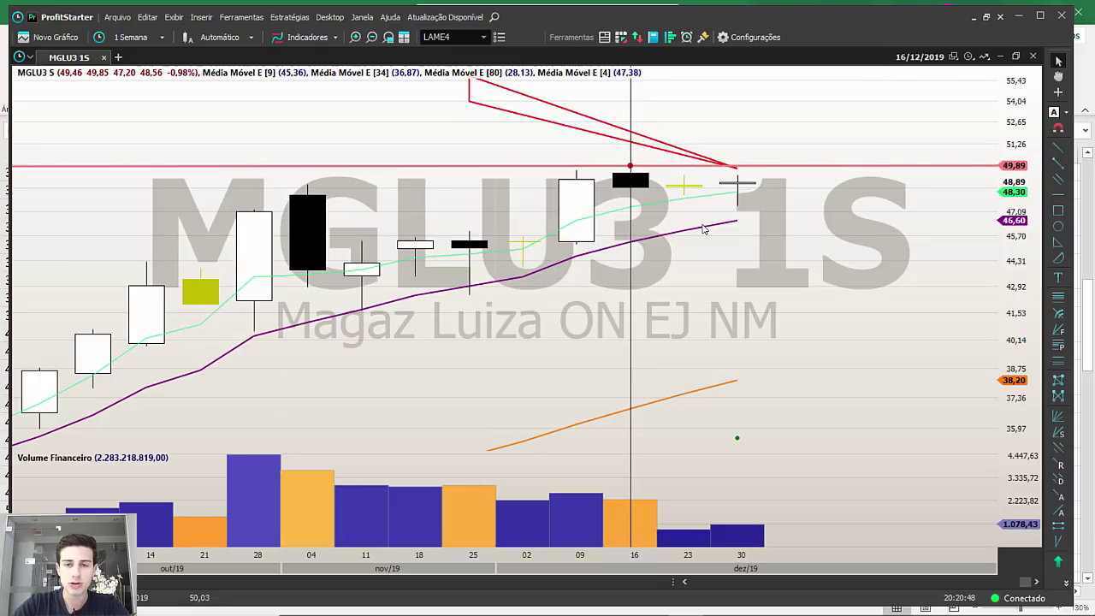
click(415, 146)
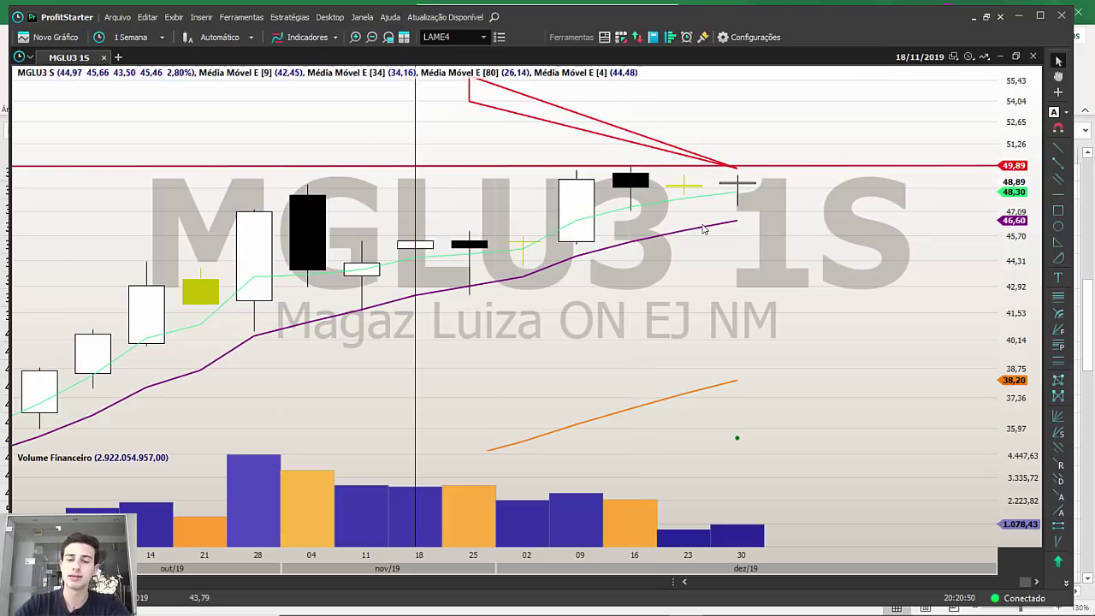
click(1058, 194)
click(631, 210)
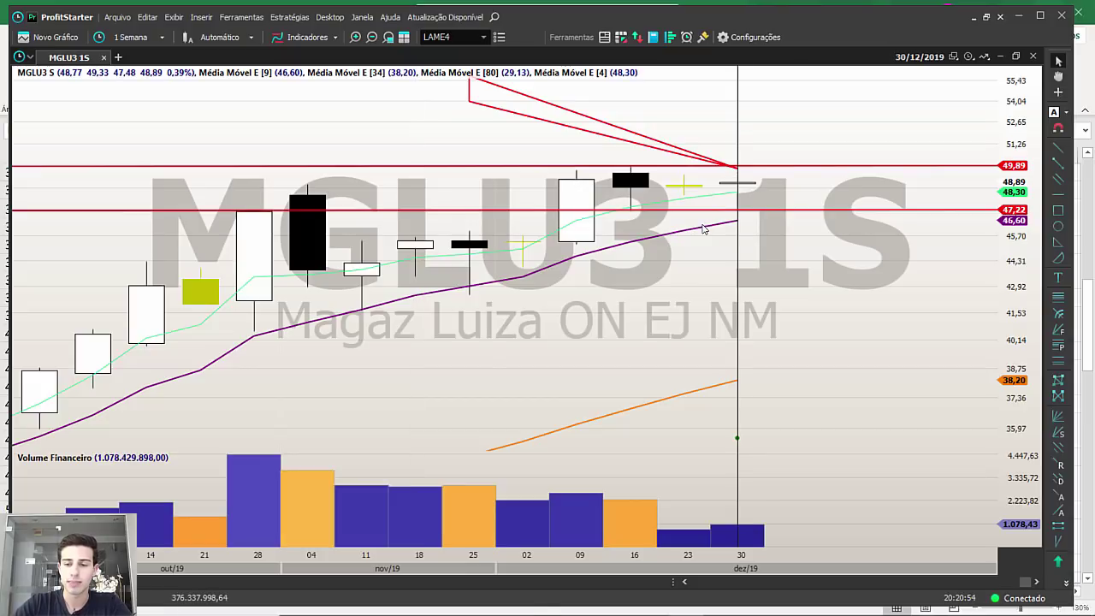
Switch to the Excel ticker list and fill the MGLU3 cell with red.
click(790, 602)
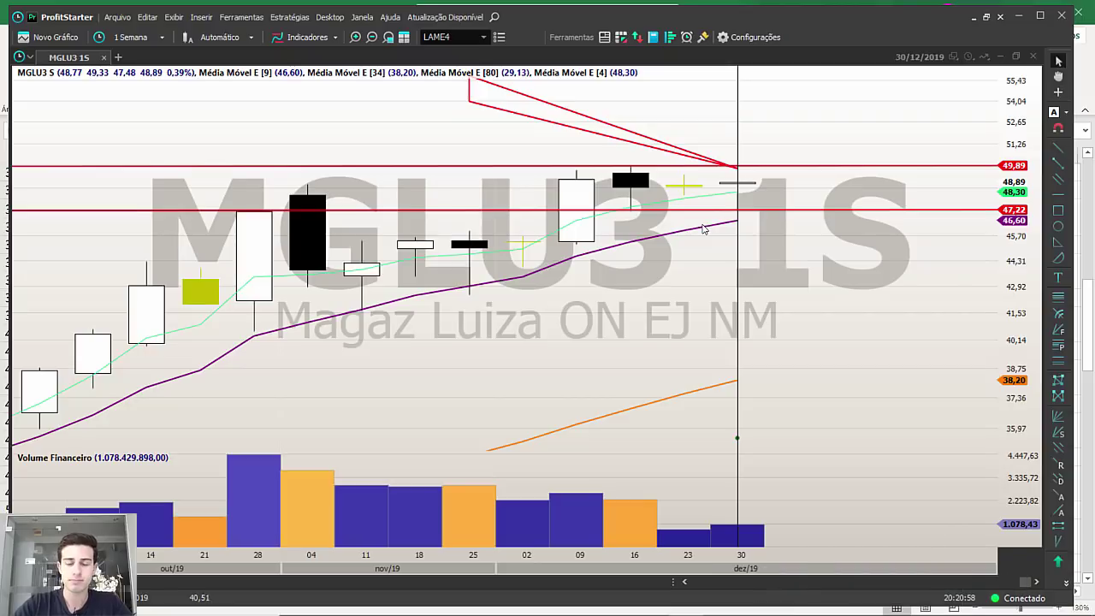
key(alt+Tab)
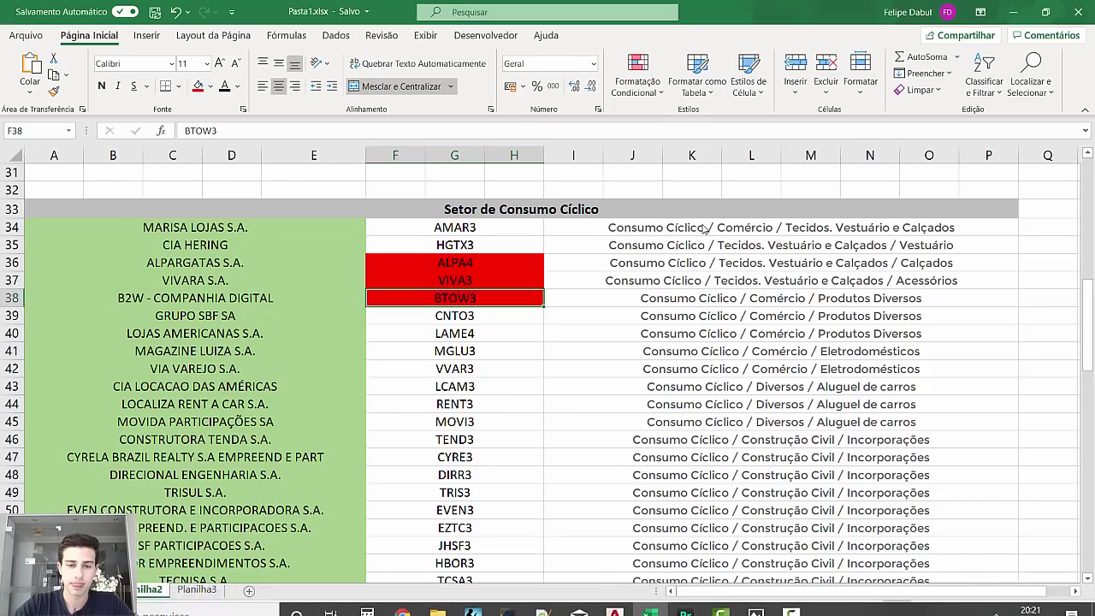
key(Down)
key(Down)
key(Down)
key(alt+h)
key(h)
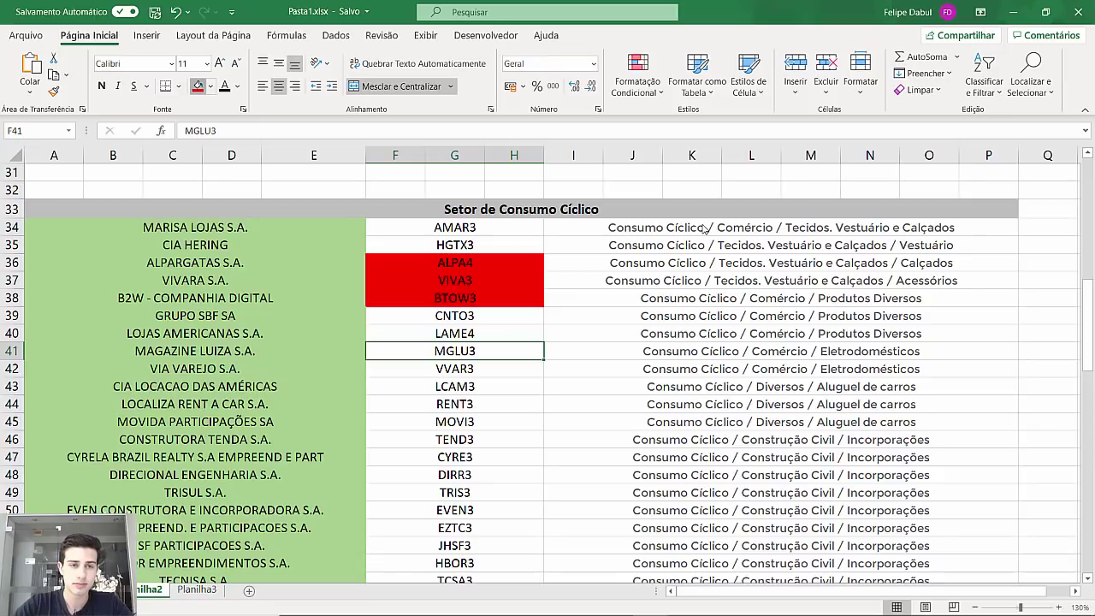
key(F4)
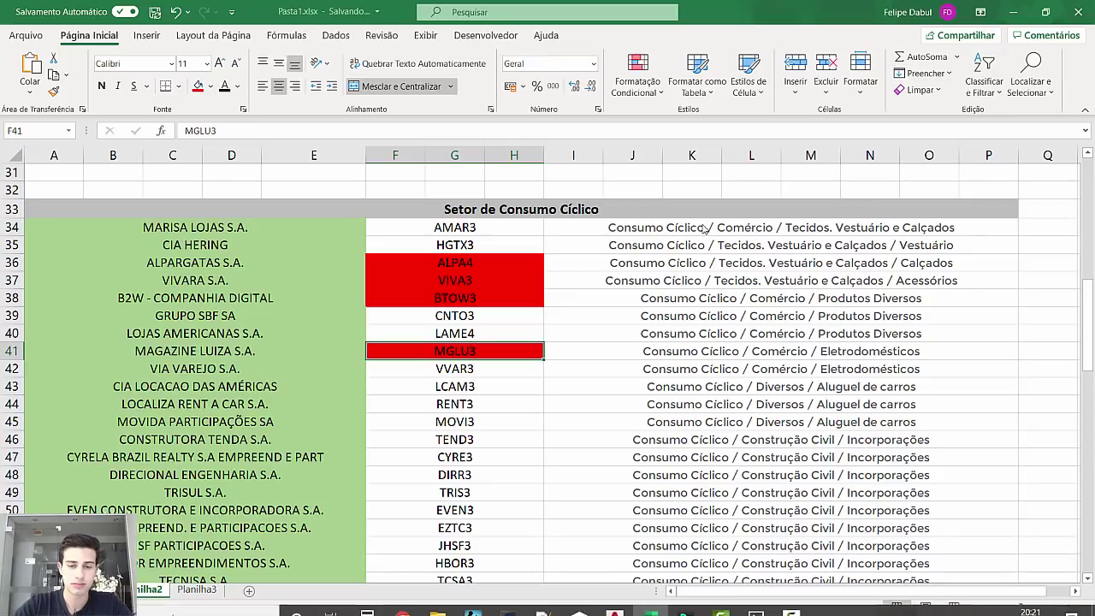
Switch to ProfitStarter and load the VVAR3 chart.
key(alt+Tab)
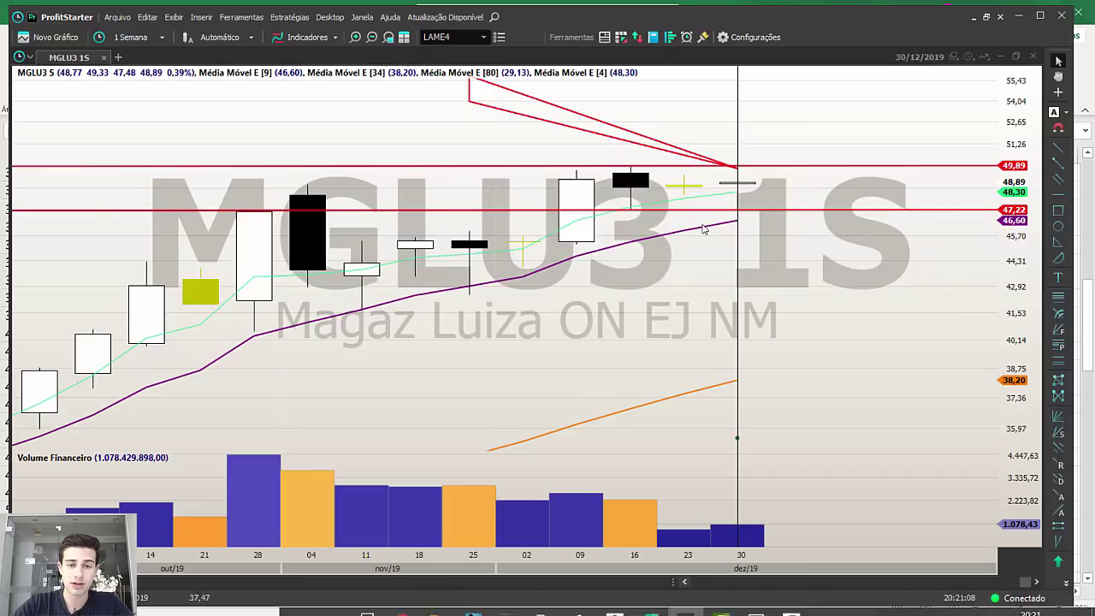
text(VVAR3)
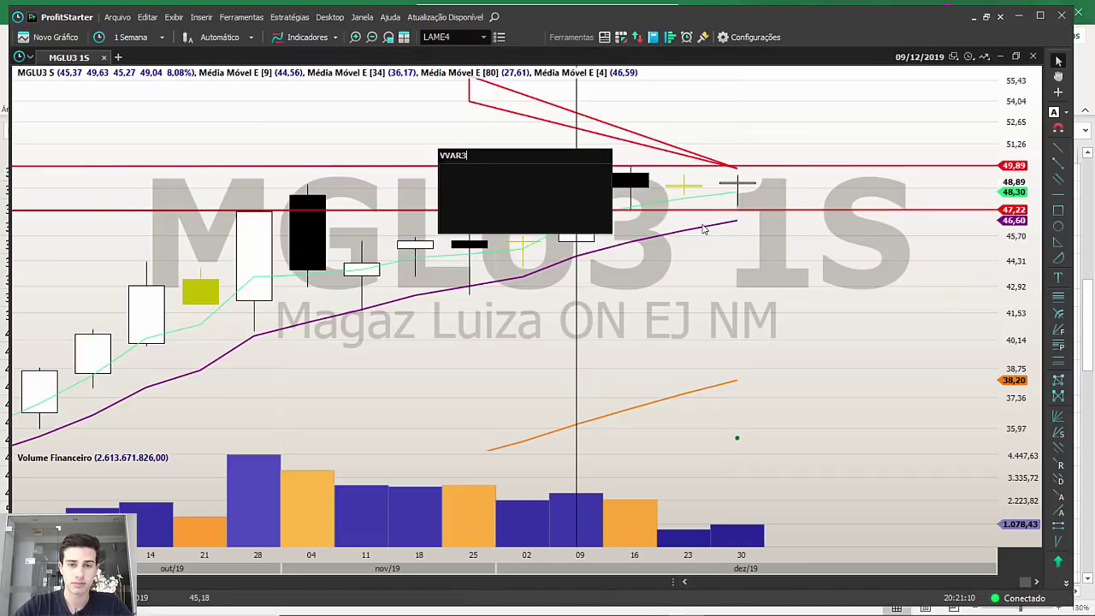
key(Return)
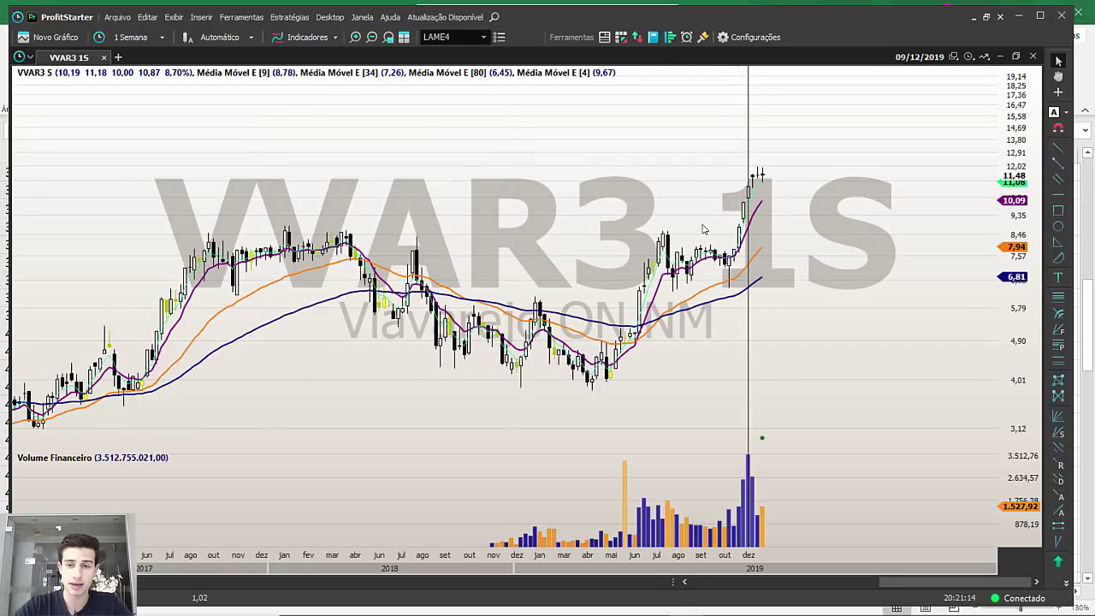
Mark the resistance above VVAR3's latest candles with a horizontal line at 12,09.
key(Left)
key(Left)
key(Left)
key(Left)
key(Left)
key(Left)
key(Left)
key(Left)
key(Left)
key(Left)
key(Left)
key(Left)
key(Left)
key(Left)
key(ctrl+h)
scroll(703, 229, up, 5)
key(Up)
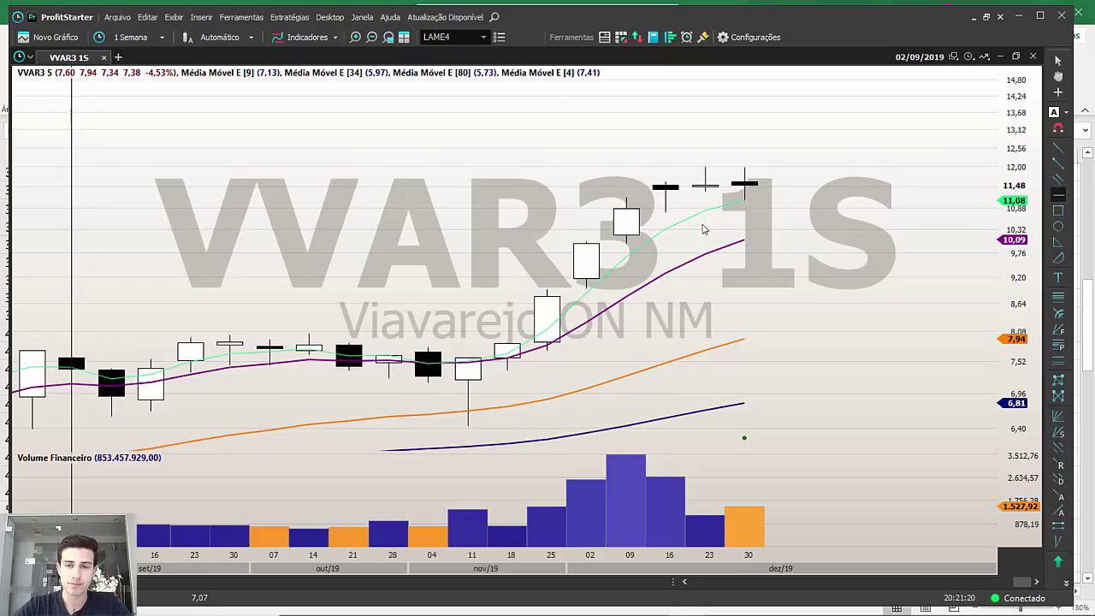
key(Up)
key(Up)
key(Up)
key(Down)
key(Down)
key(Down)
key(Down)
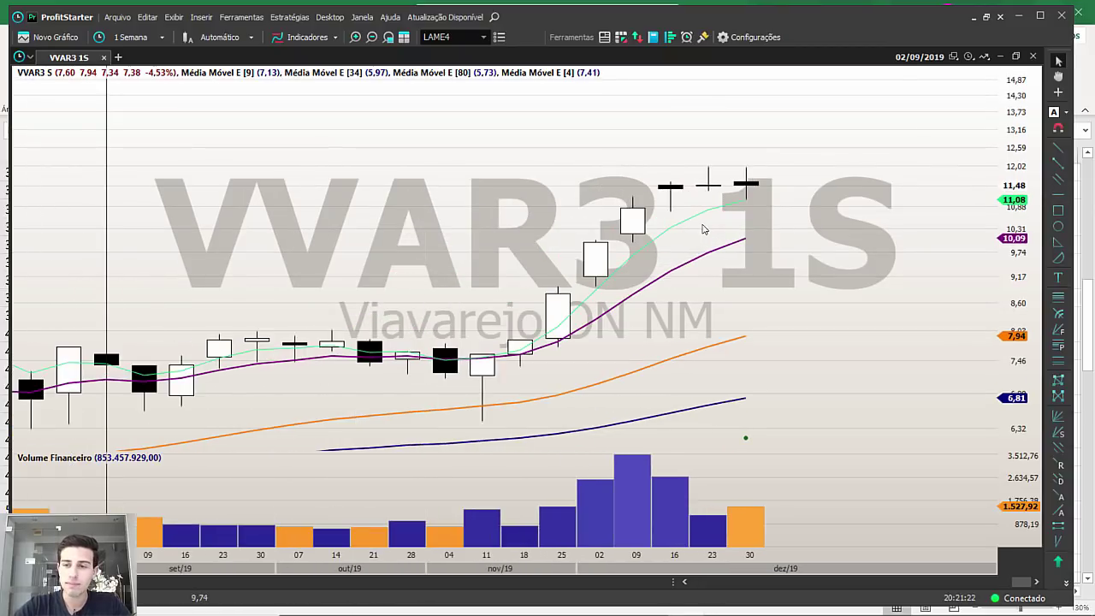
click(1058, 194)
click(746, 165)
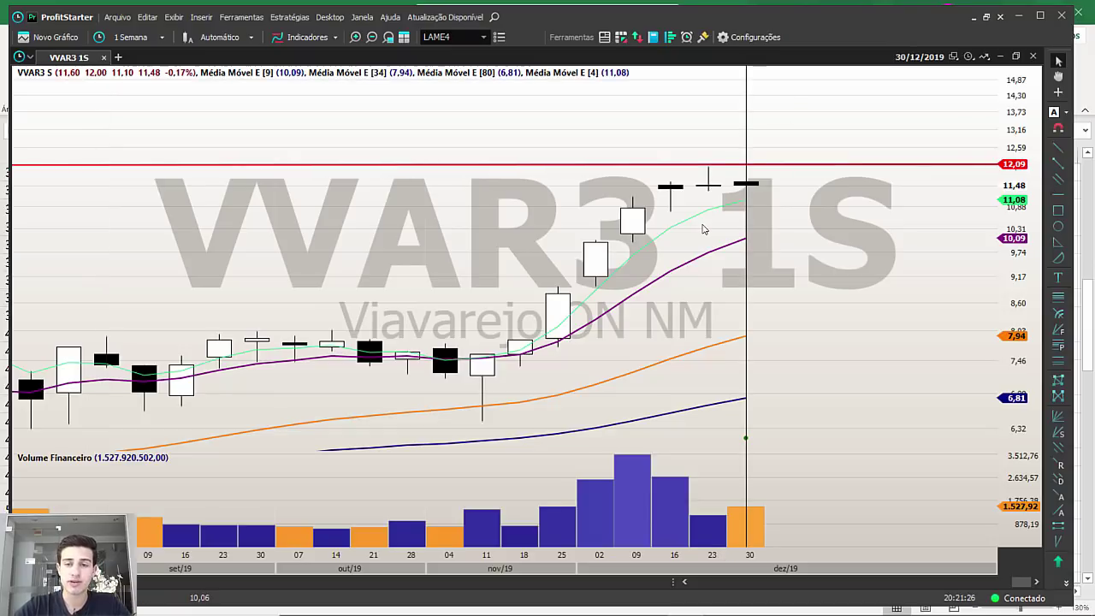
Draw a rectangle around VVAR3's sideways range from 05/08/2019 to 02/12/2019, between 8,77 and 6,39.
key(Down)
key(Down)
click(1058, 211)
mouse_move(481, 238)
mouse_down()
mouse_move(546, 315)
mouse_move(705, 309)
mouse_up()
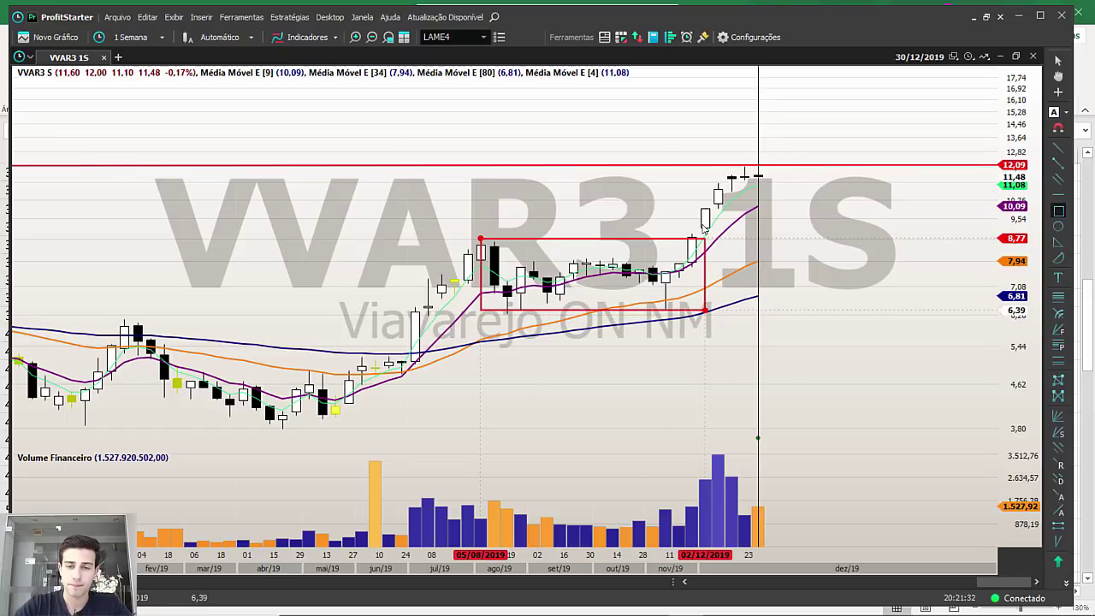
click(703, 229)
scroll(703, 228, up, 3)
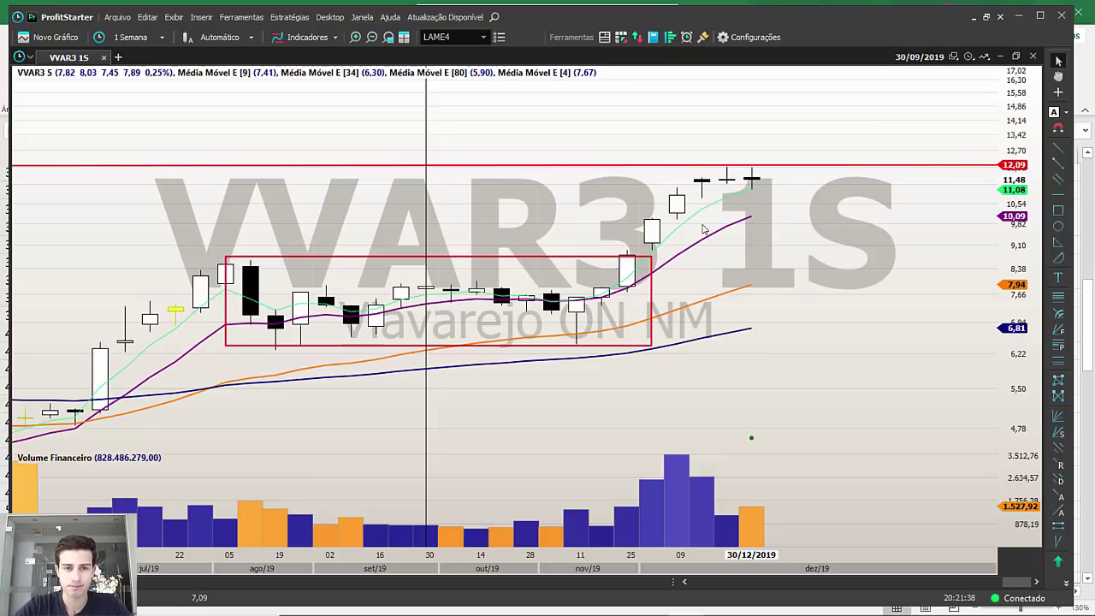
Check the next ticker in the Excel list and load the LCAM3 chart in ProfitStarter.
key(alt+Tab)
key(alt+Tab)
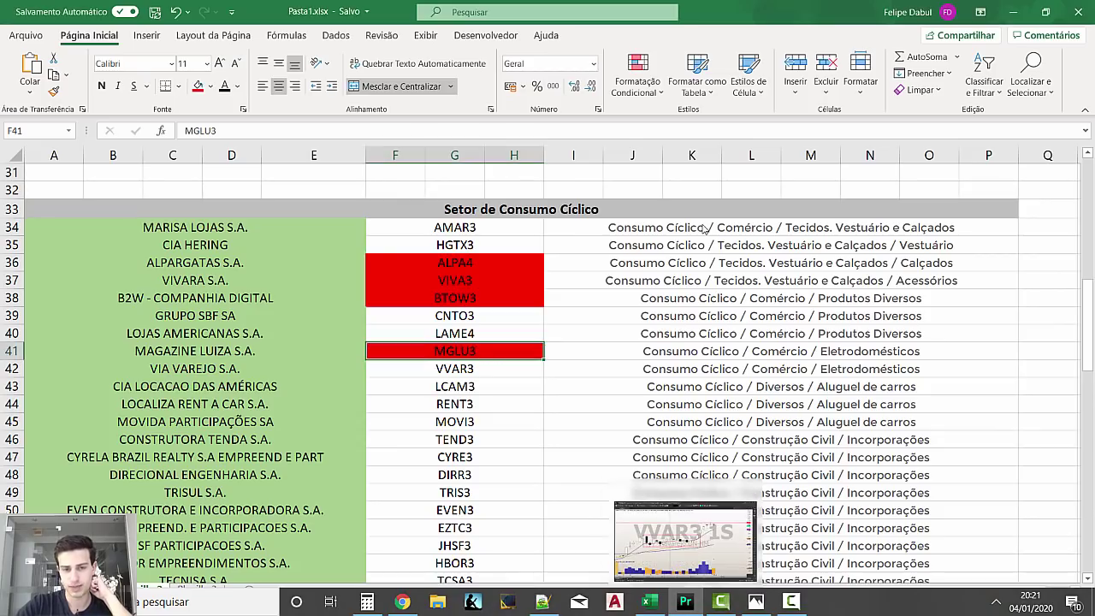
text(LCAM)
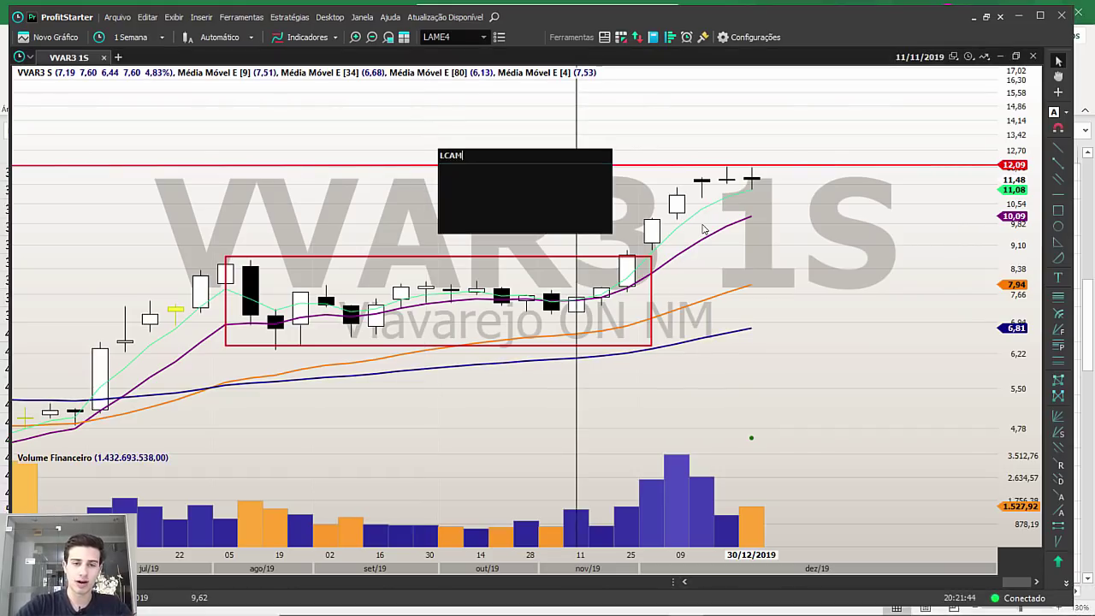
key(Return)
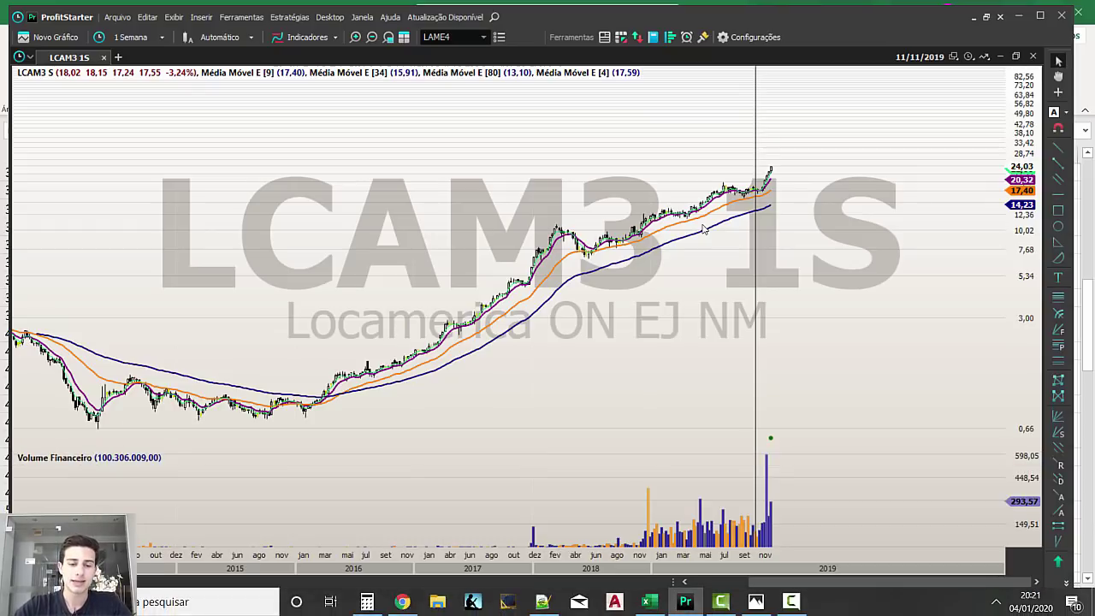
Switch to the Fundamentus page in the browser and review BEEF3's assets, net debt and equity charts.
key(alt+Tab)
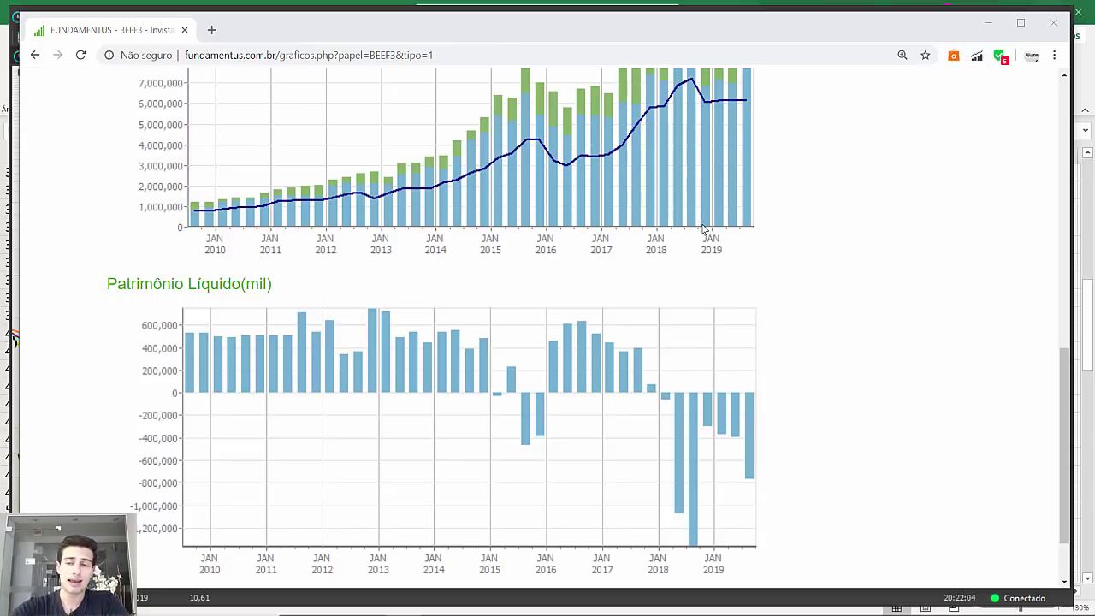
scroll(704, 229, up, 8)
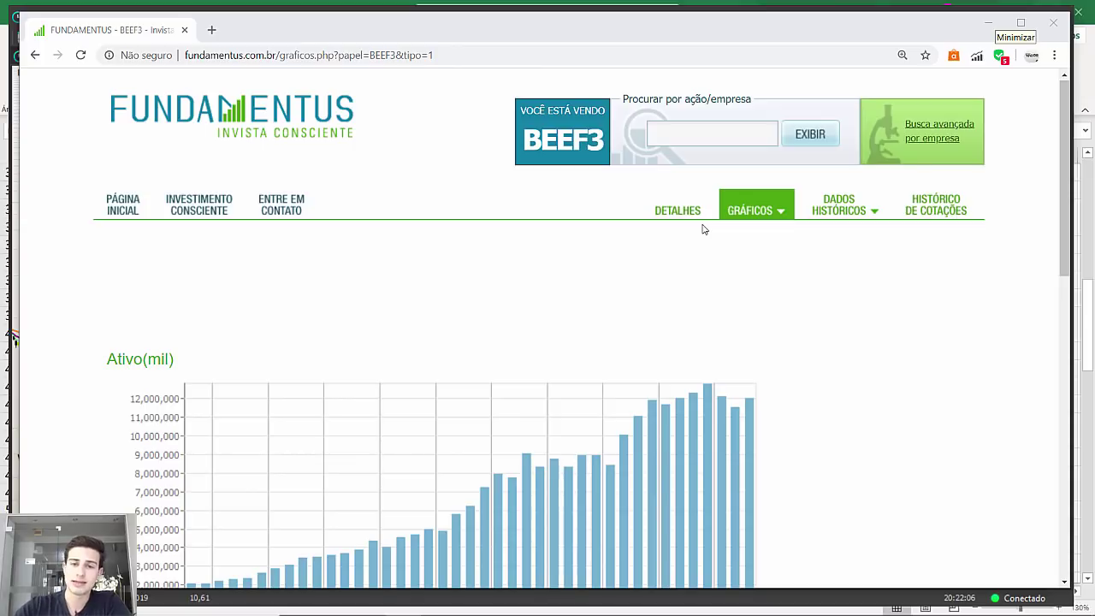
key(Page_Down)
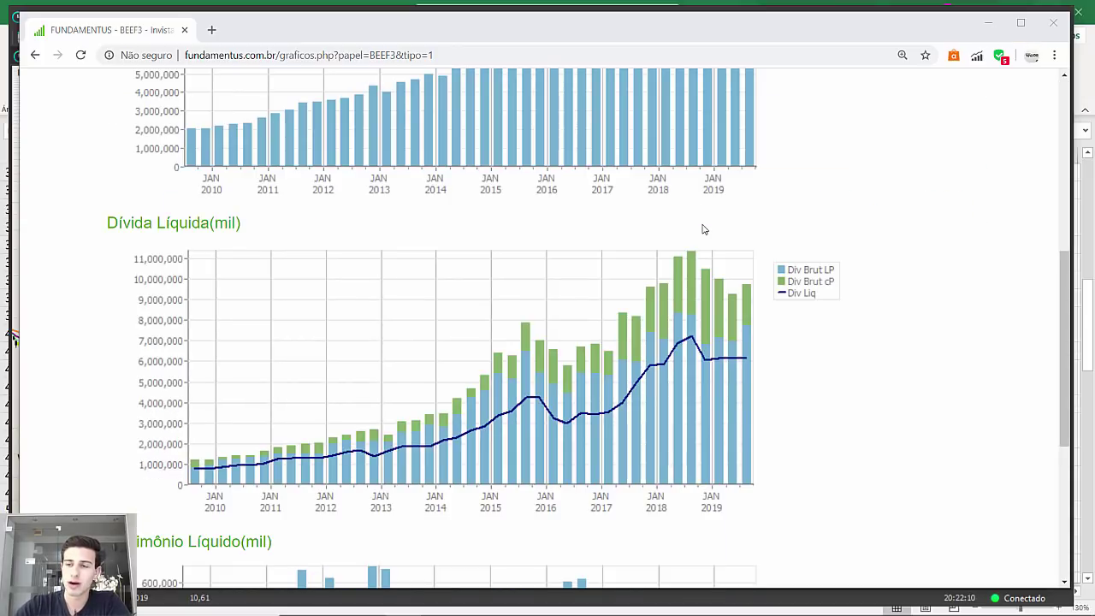
key(Home)
key(Page_Down)
scroll(702, 228, up, 1)
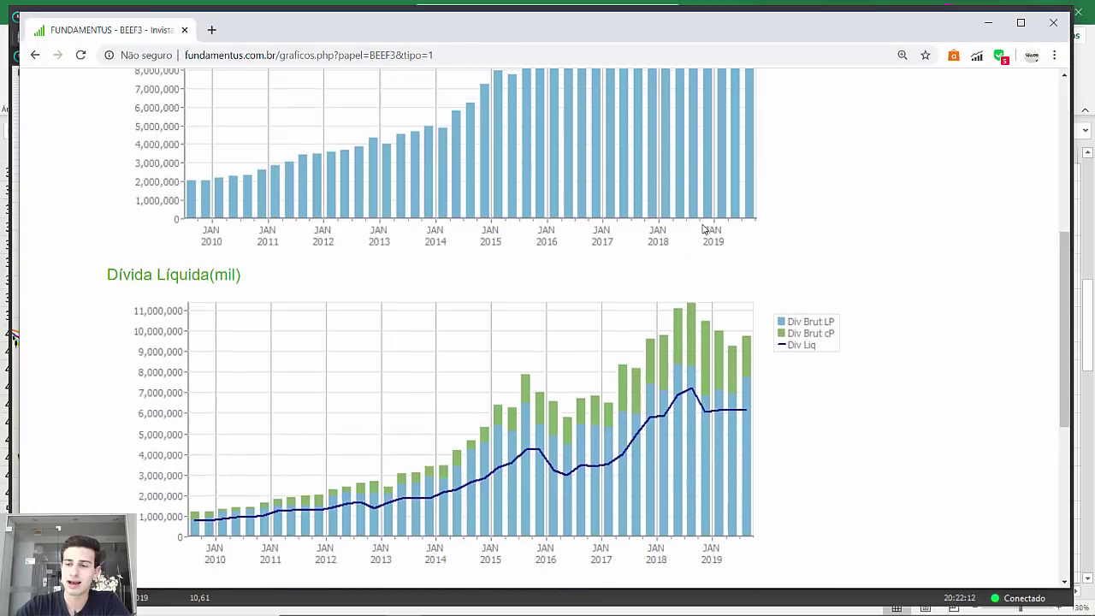
Search Fundamentus for LCAM3 and open its balance-sheet (Balanço patrimonial) charts.
key(Home)
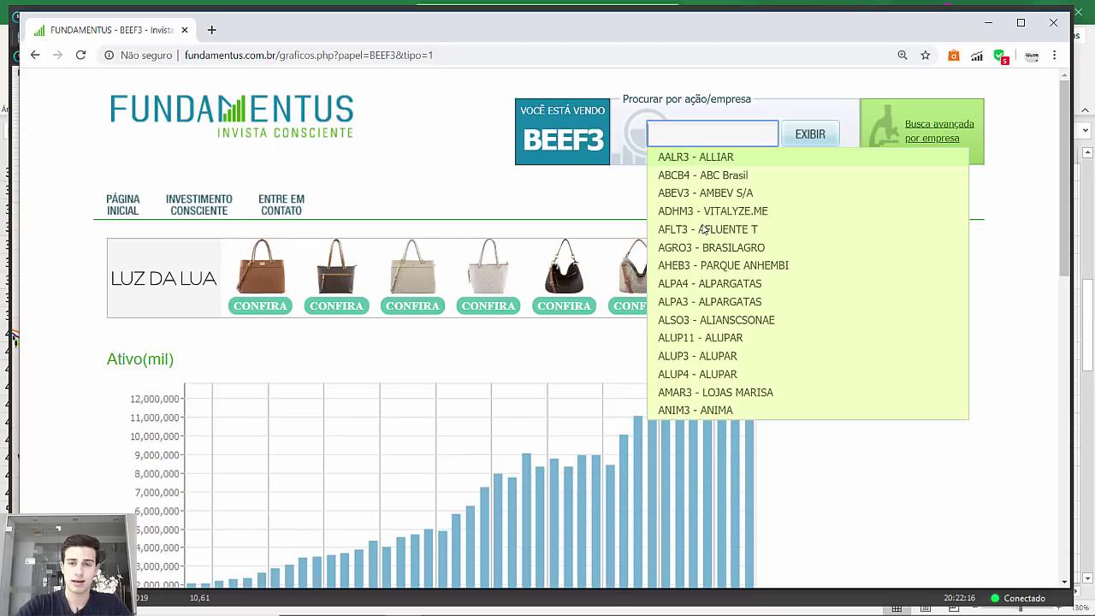
text(LCAM3)
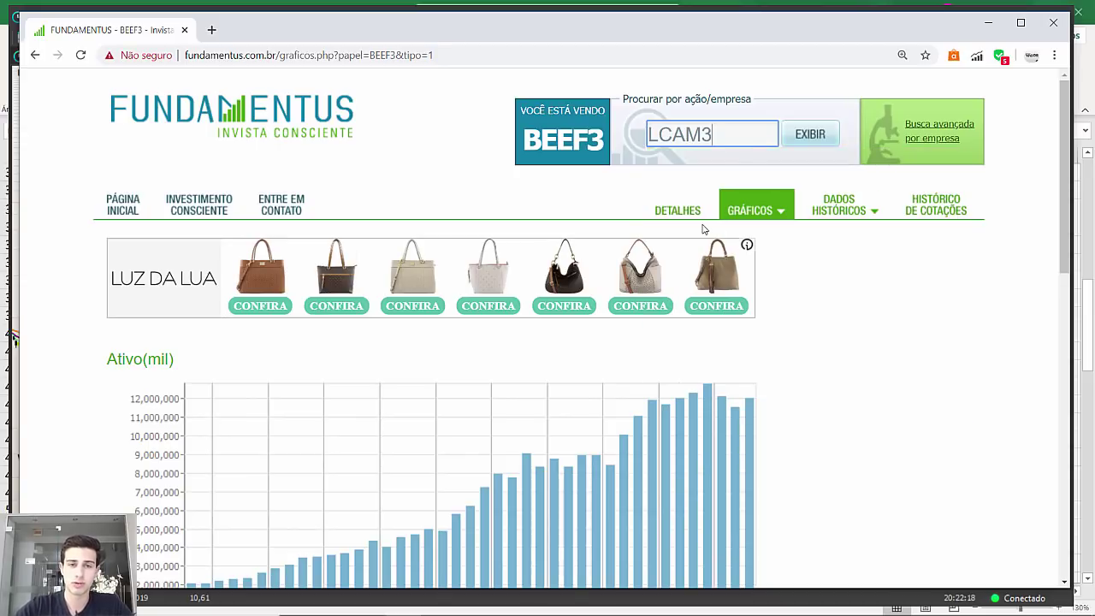
key(Return)
mouse_move(704, 229)
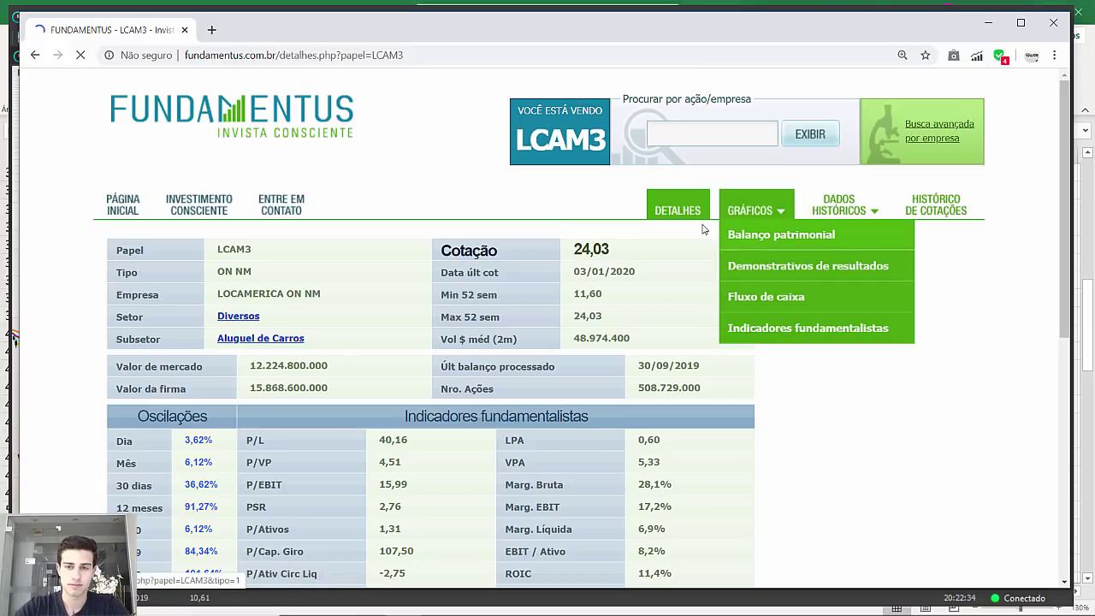
click(703, 229)
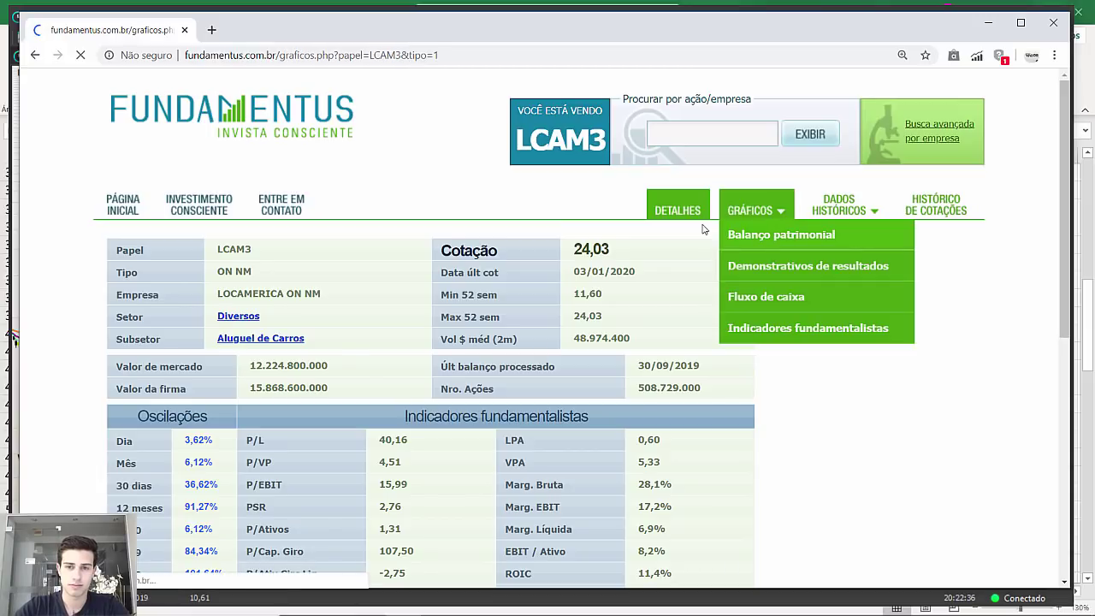
Examine how LCAM3's assets, net debt and equity have evolved over the years.
scroll(703, 228, down, 3)
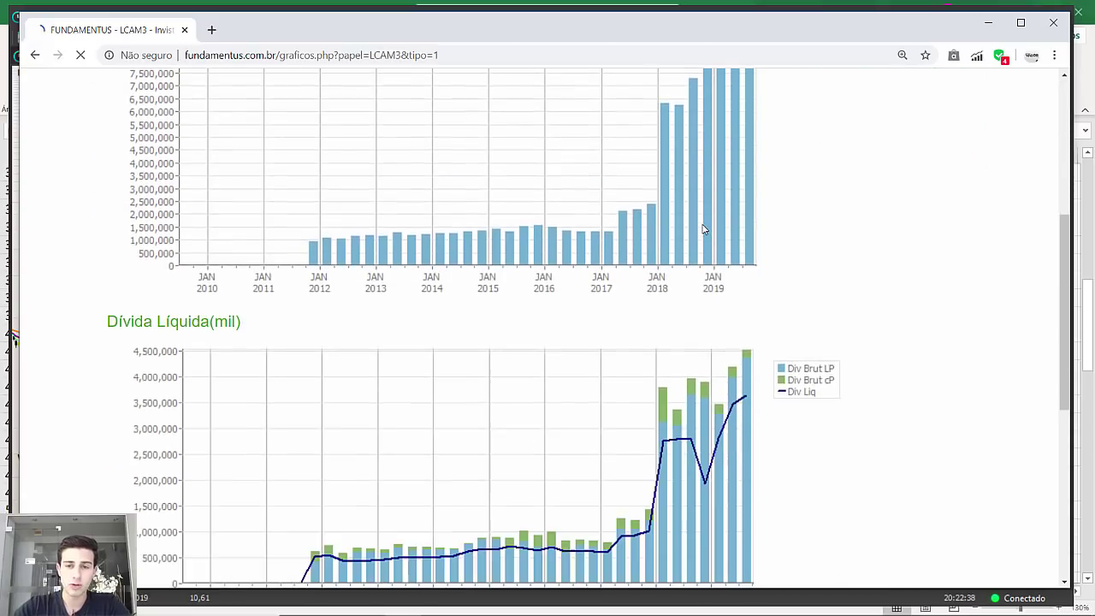
scroll(703, 228, up, 1)
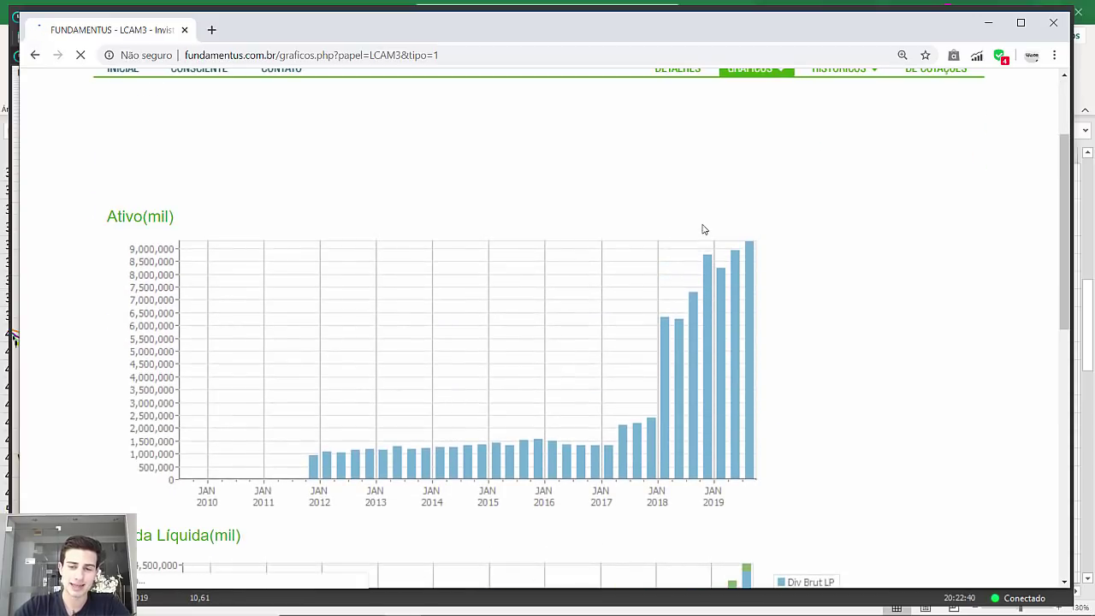
scroll(703, 229, down, 3)
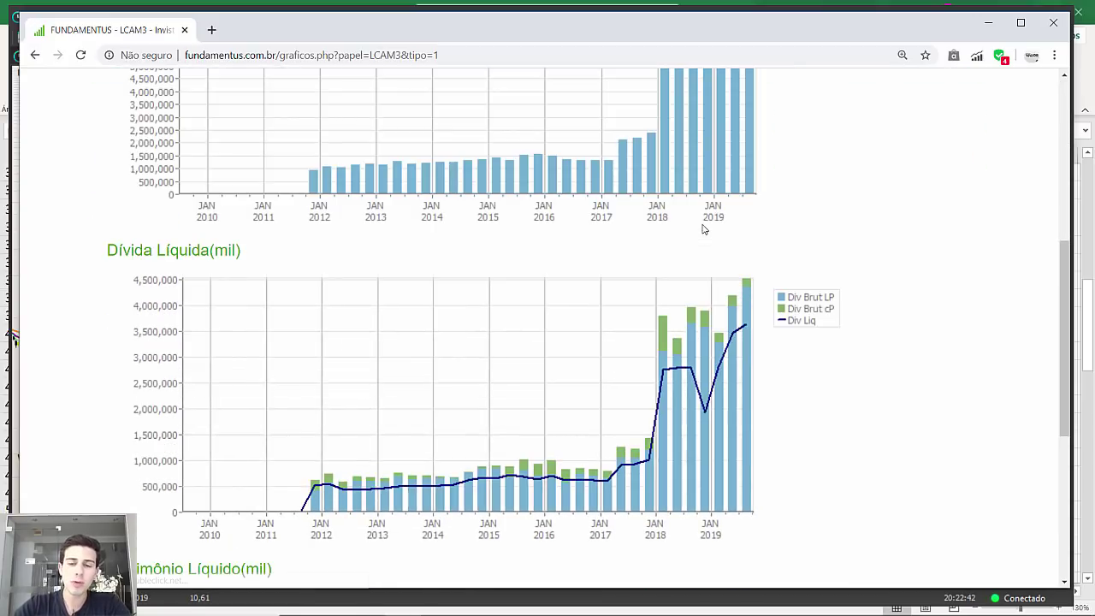
scroll(703, 228, down, 3)
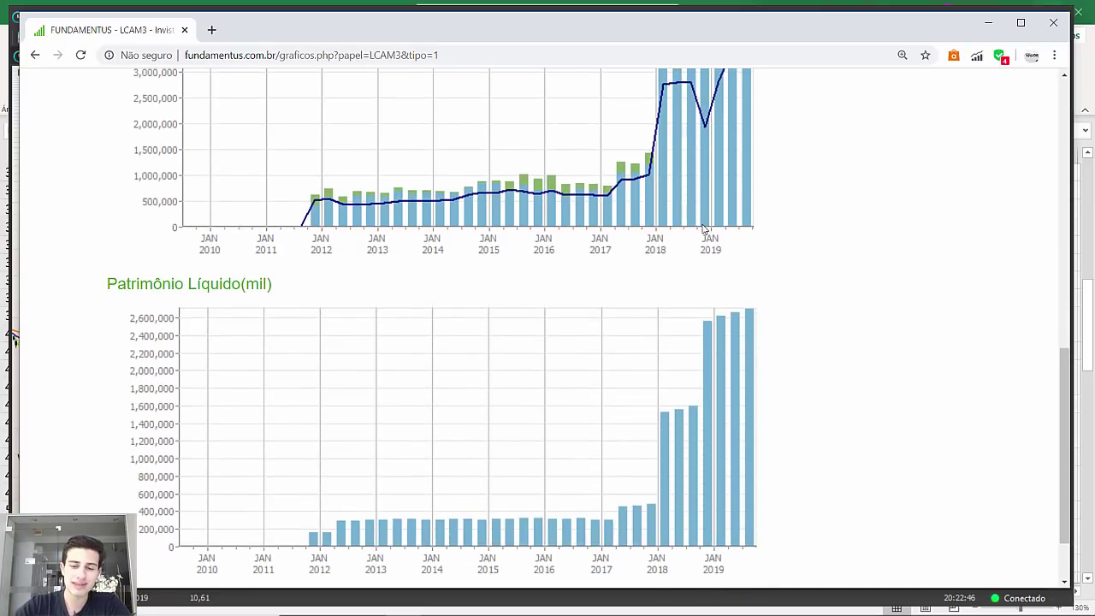
Open LCAM3's income-statement charts (Demonstrativos de resultados) and examine net revenue, margins and net profit.
scroll(703, 228, up, 8)
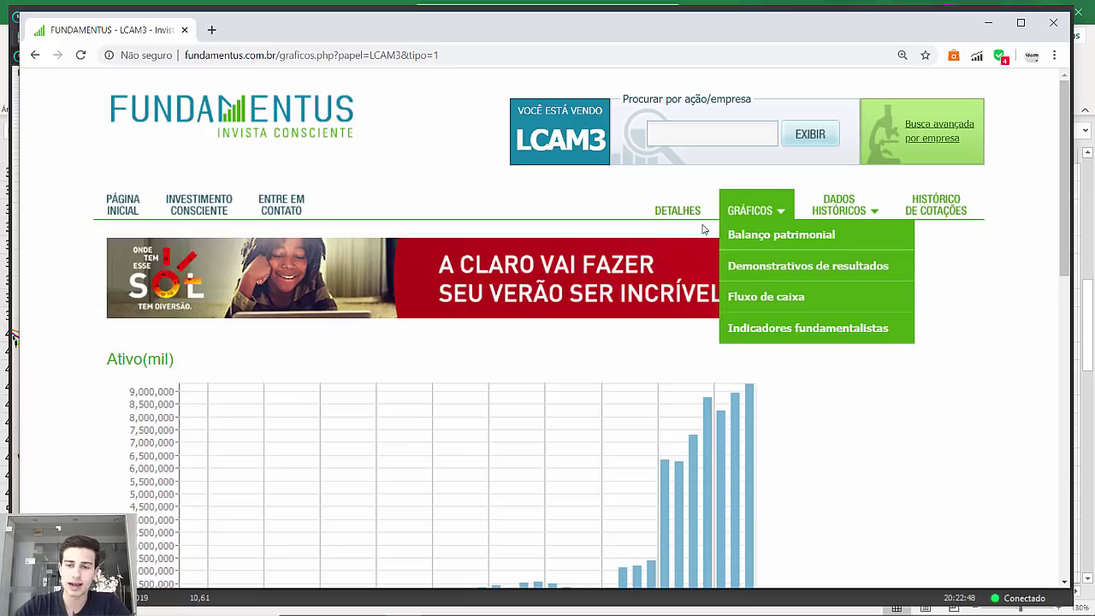
click(703, 228)
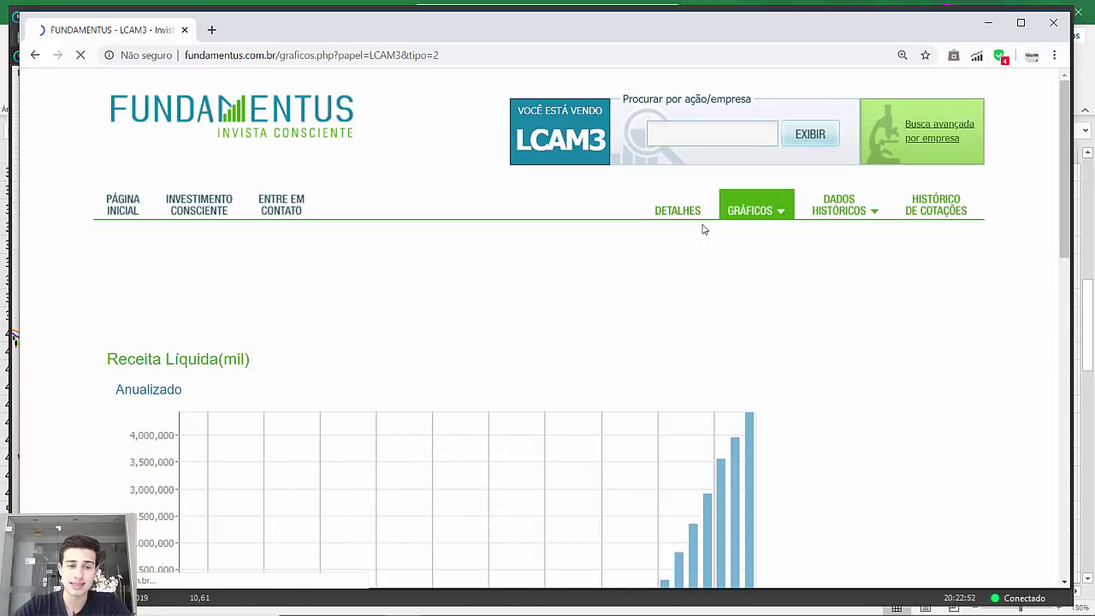
scroll(703, 229, down, 3)
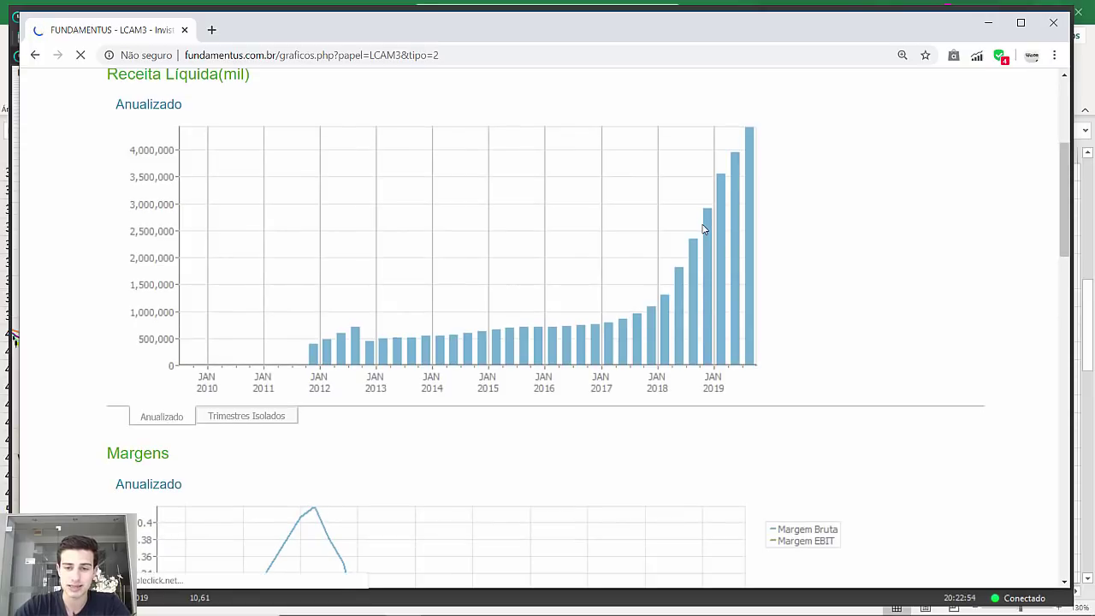
scroll(703, 228, down, 5)
scroll(703, 228, down, 13)
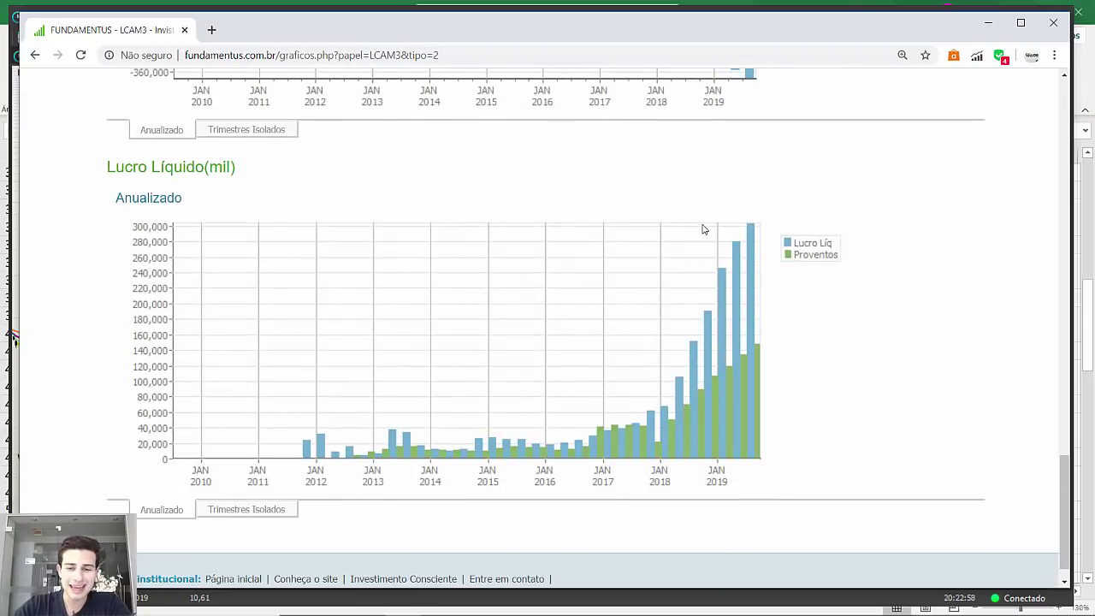
scroll(703, 228, up, 1)
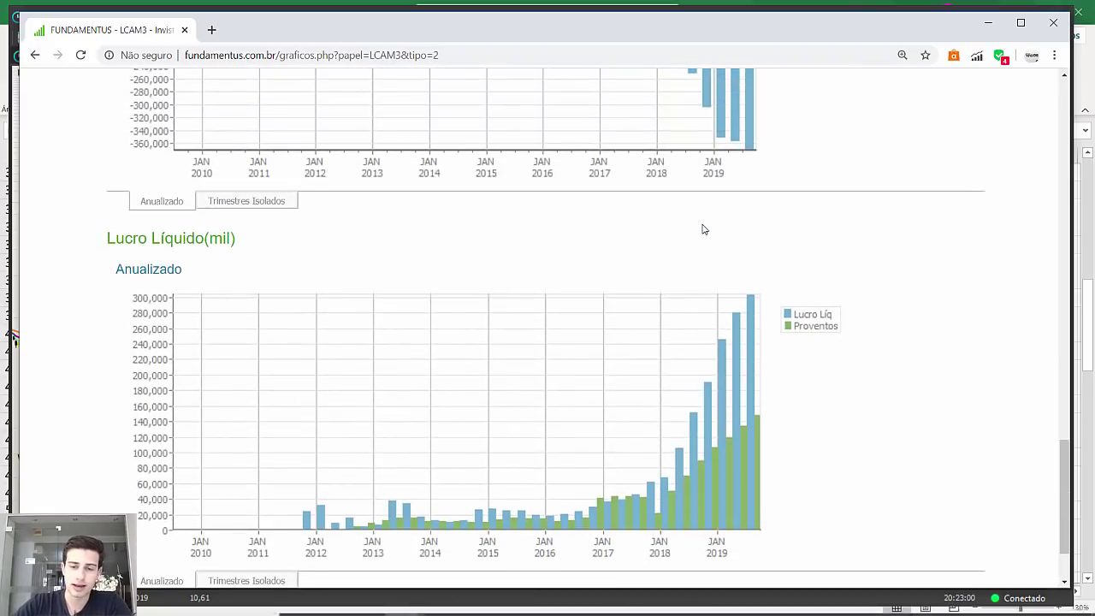
scroll(703, 228, down, 2)
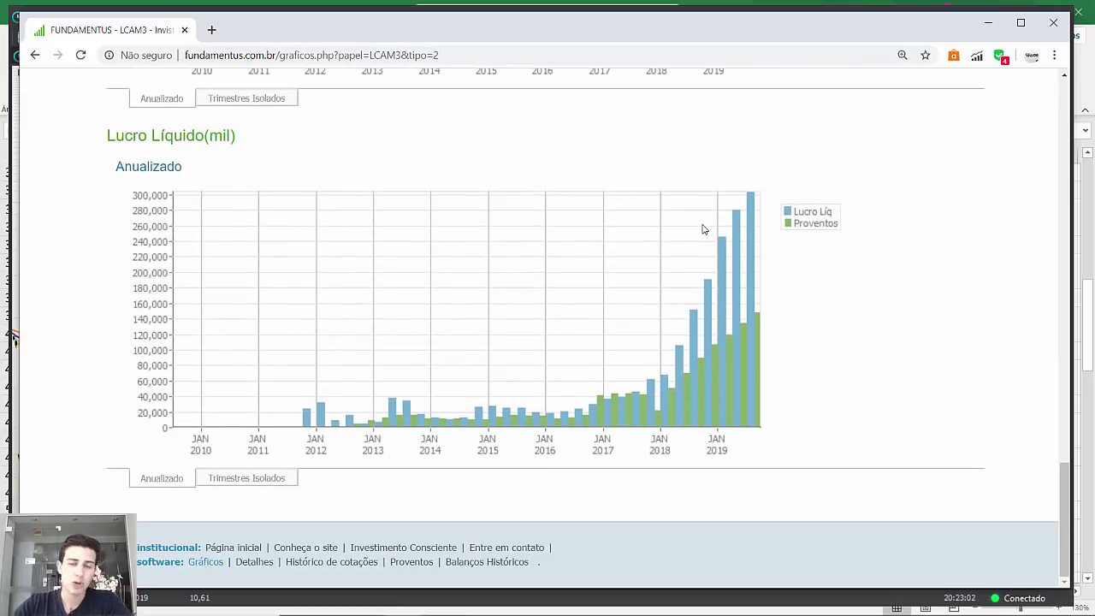
Switch back to ProfitStarter and measure LCAM3's percentage rise from late 2015 to its mid-2019 peak.
key(alt+Tab)
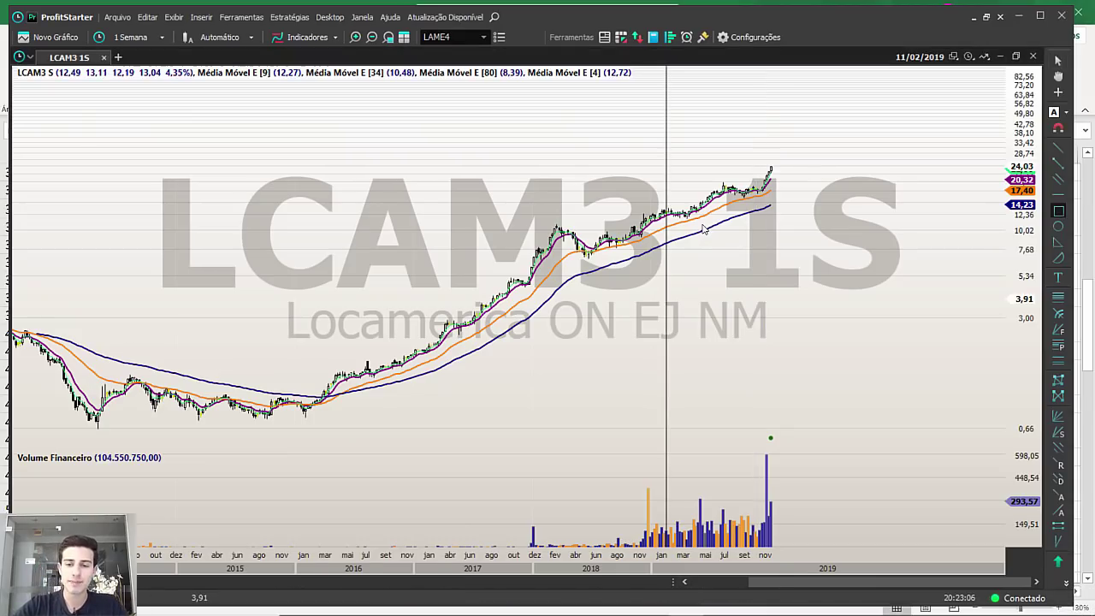
scroll(703, 229, up, 2)
scroll(703, 228, up, 2)
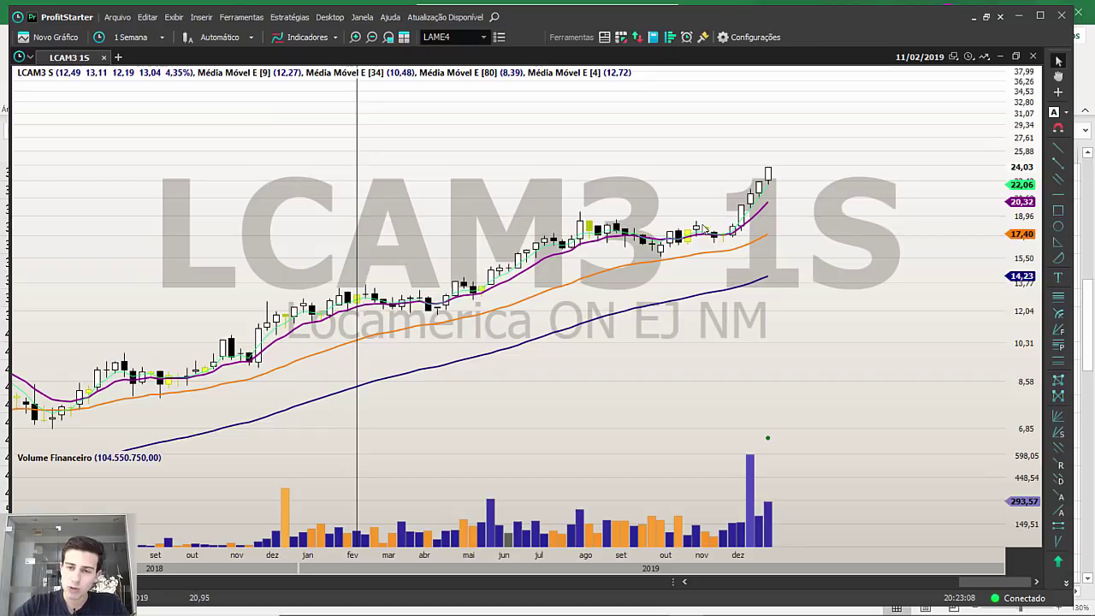
scroll(703, 228, down, 4)
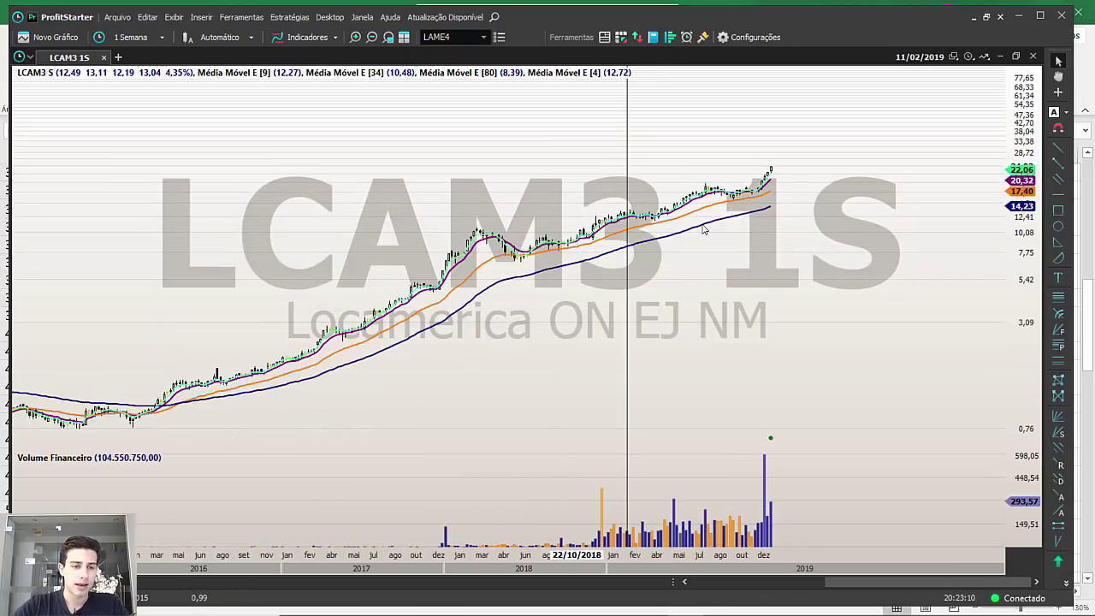
drag(511, 269, 707, 182)
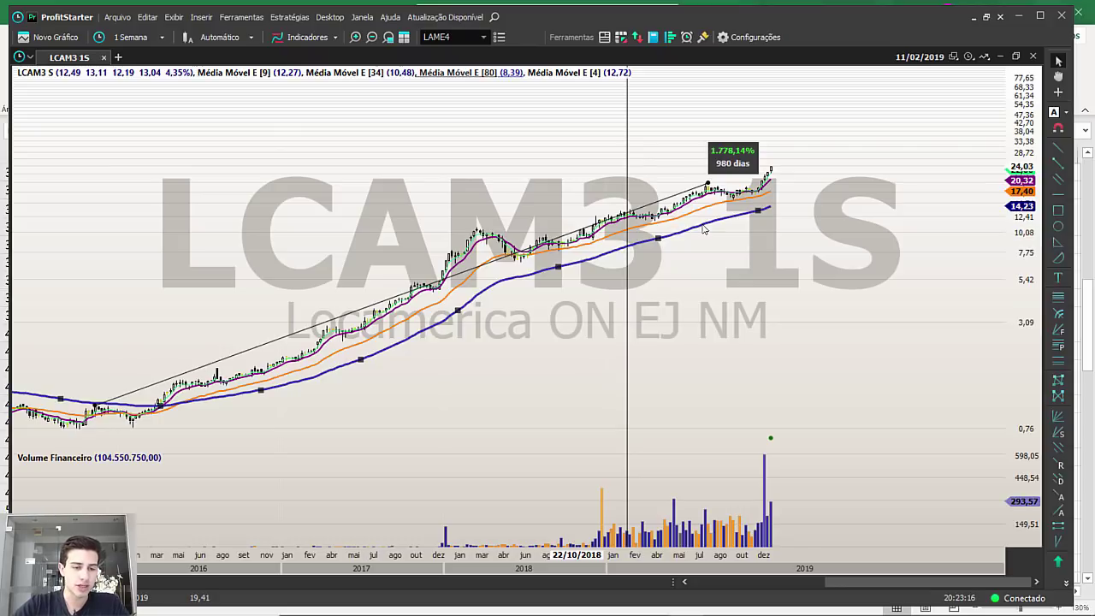
drag(707, 182, 707, 182)
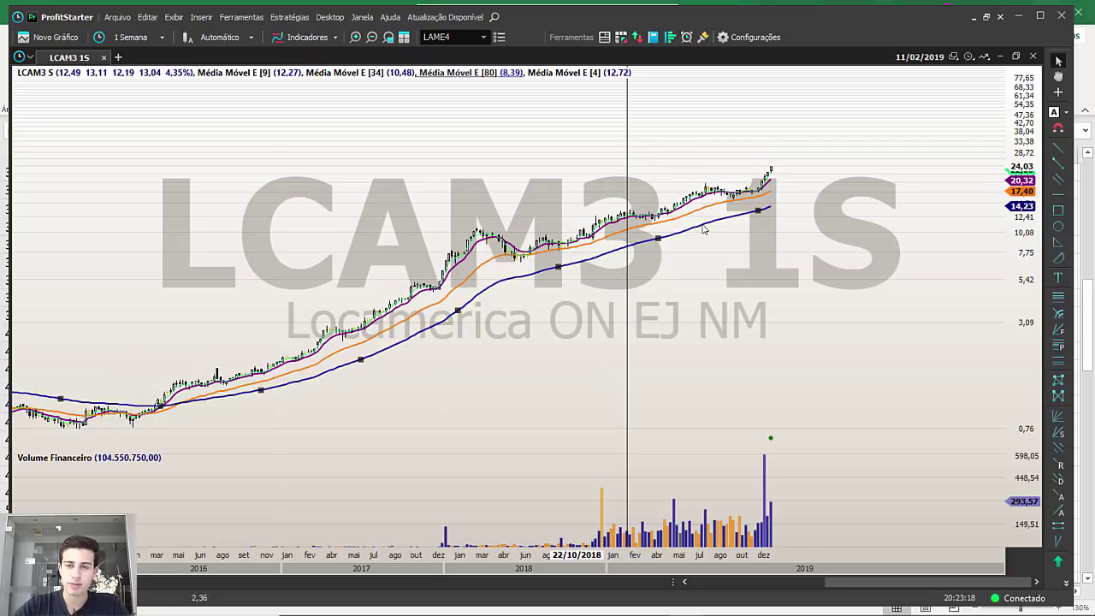
scroll(703, 228, up, 5)
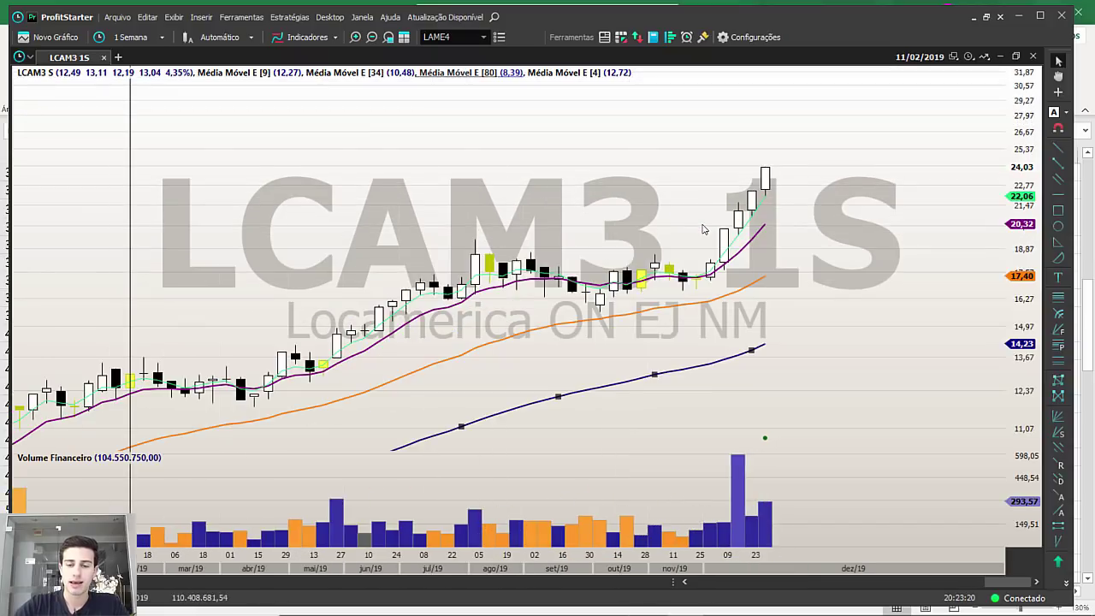
Check the next ticker in the Excel list, then load the RENT3 weekly chart in ProfitStarter.
mouse_move(649, 601)
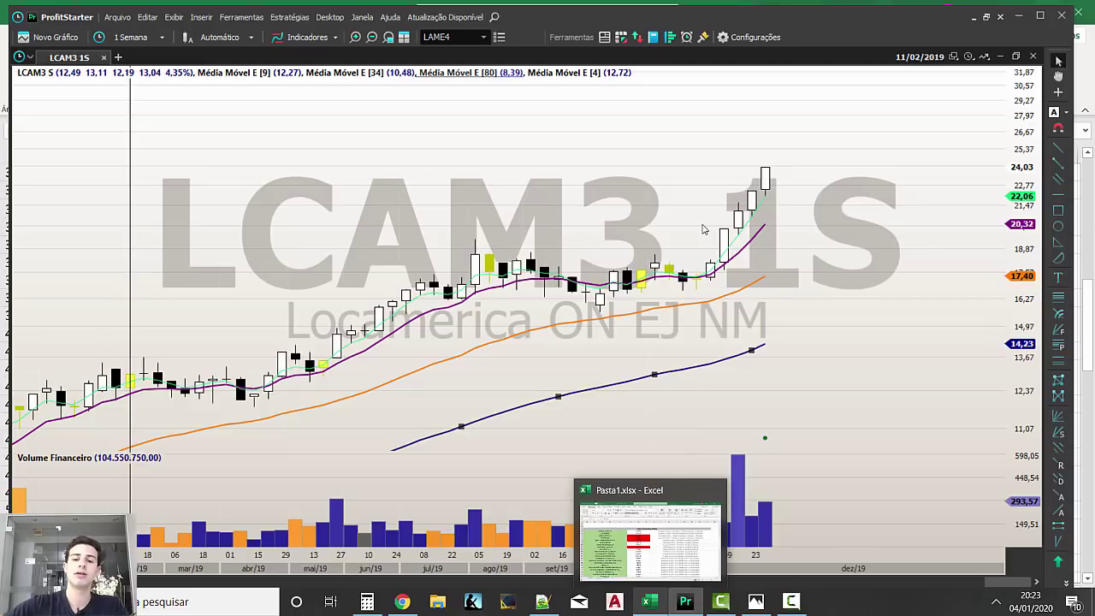
key(alt+Tab)
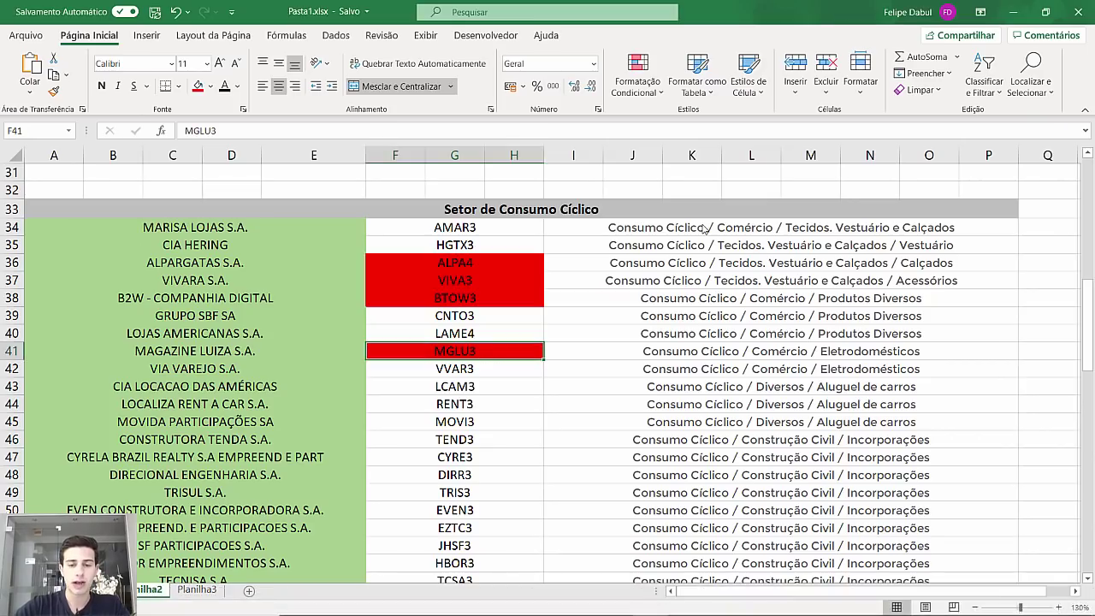
key(alt+Tab)
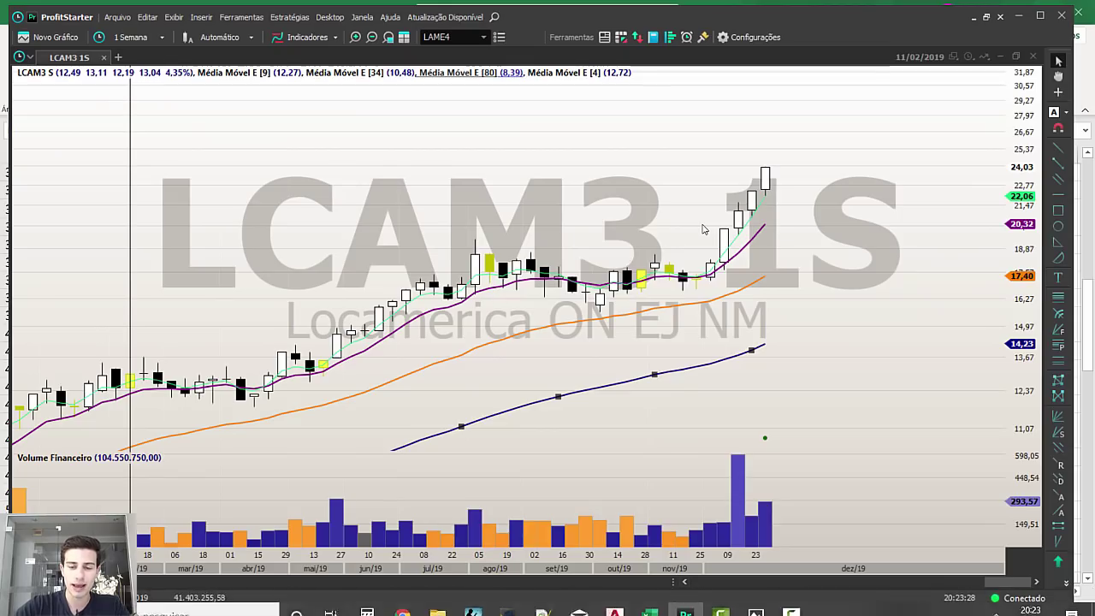
key(alt+Tab)
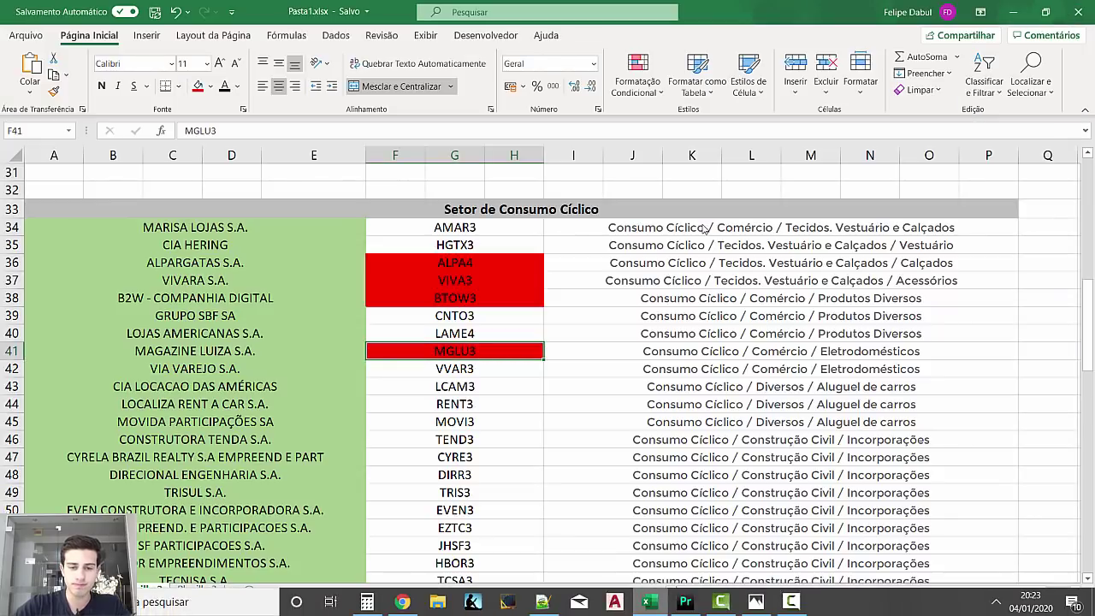
key(alt+Tab)
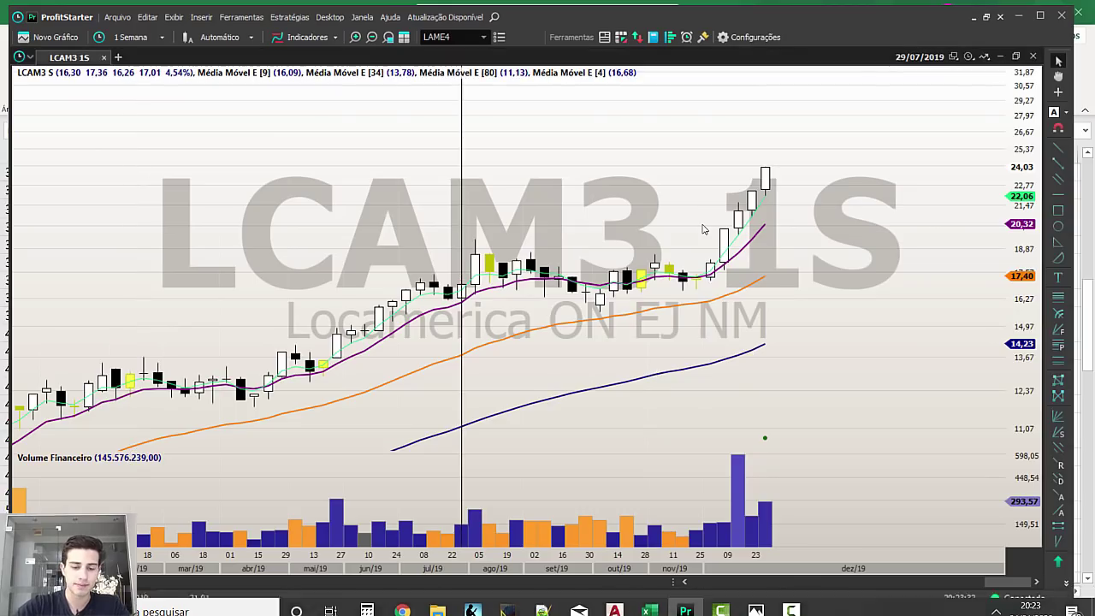
text(RENT3)
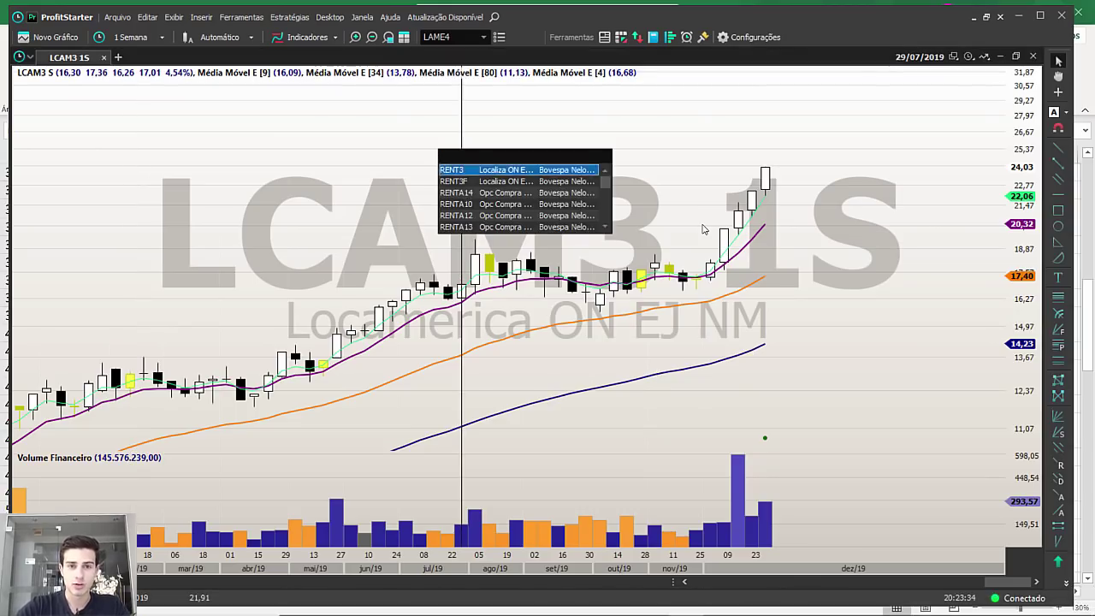
key(Return)
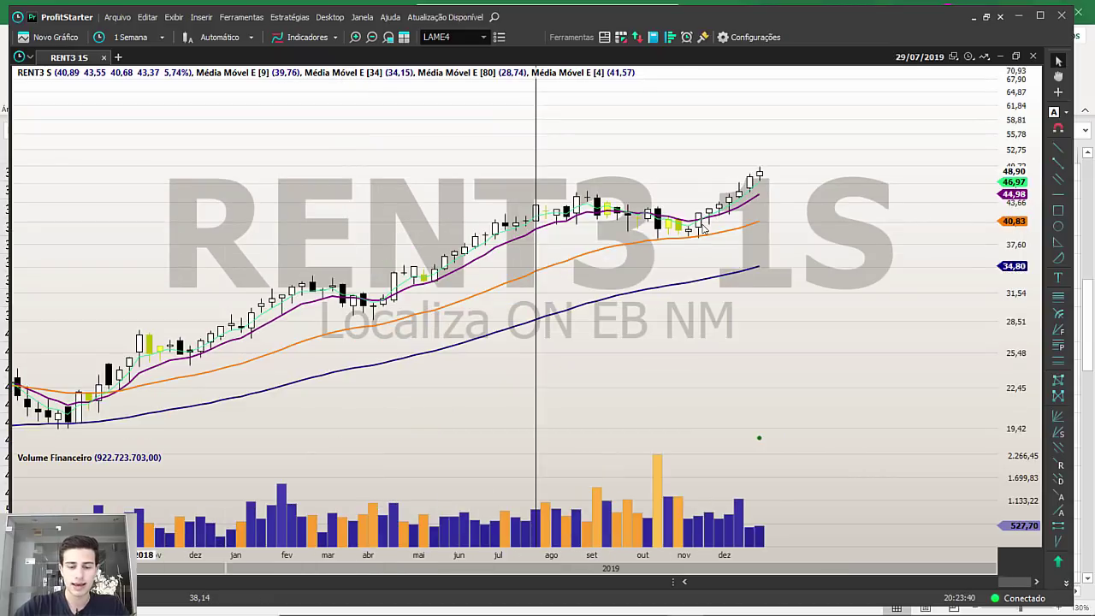
Load the MOVI3 weekly chart and examine its recent candles.
text(MOVI3)
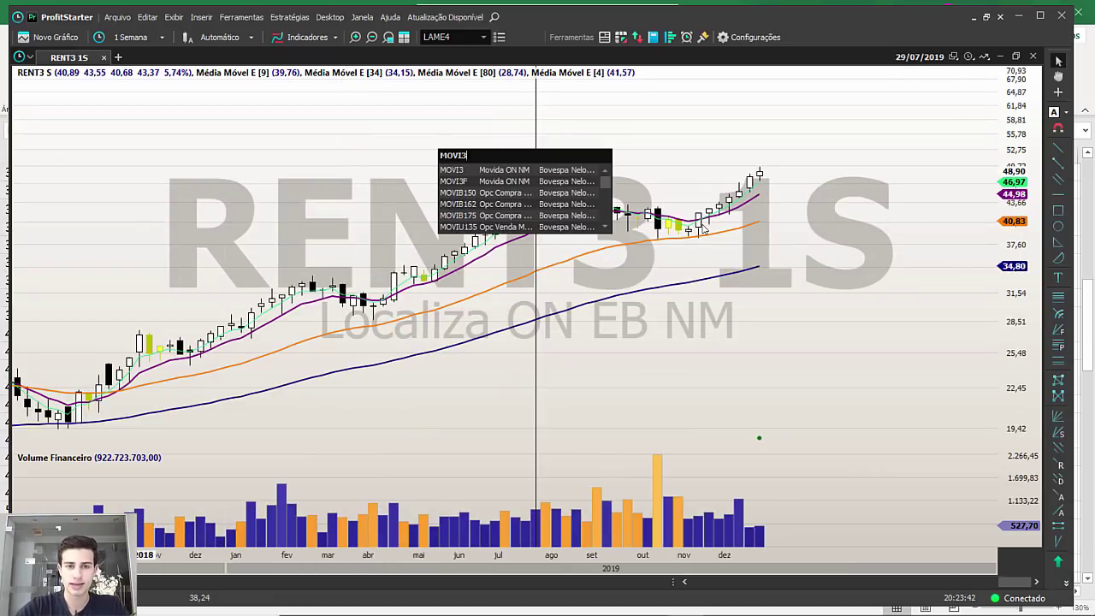
key(Return)
scroll(703, 228, up, 4)
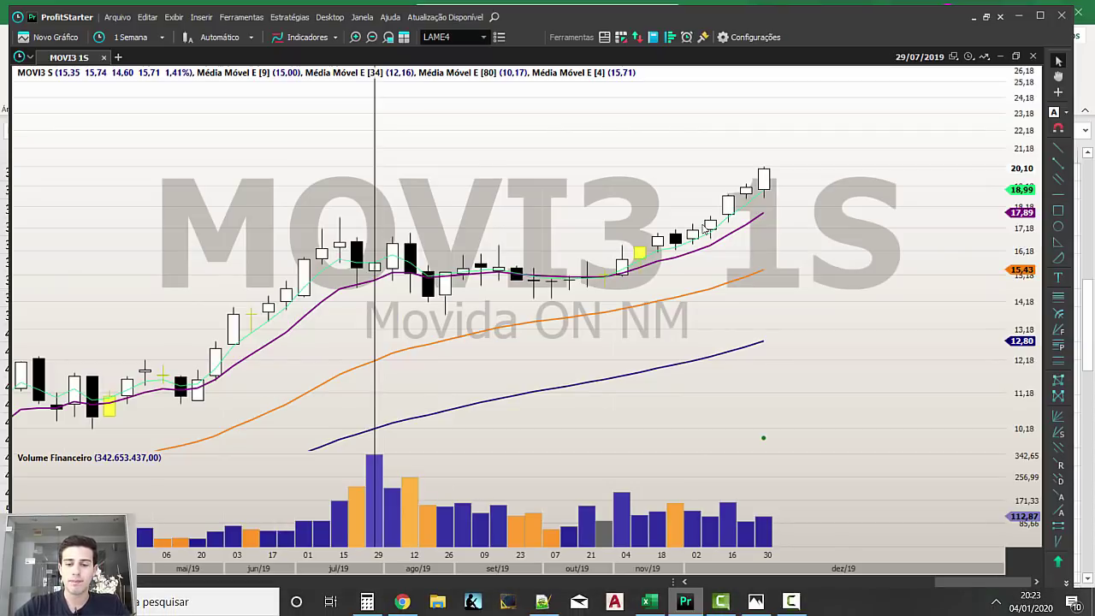
Consult the construction companies in the Excel list and load the TEND3 weekly chart in ProfitStarter.
click(649, 601)
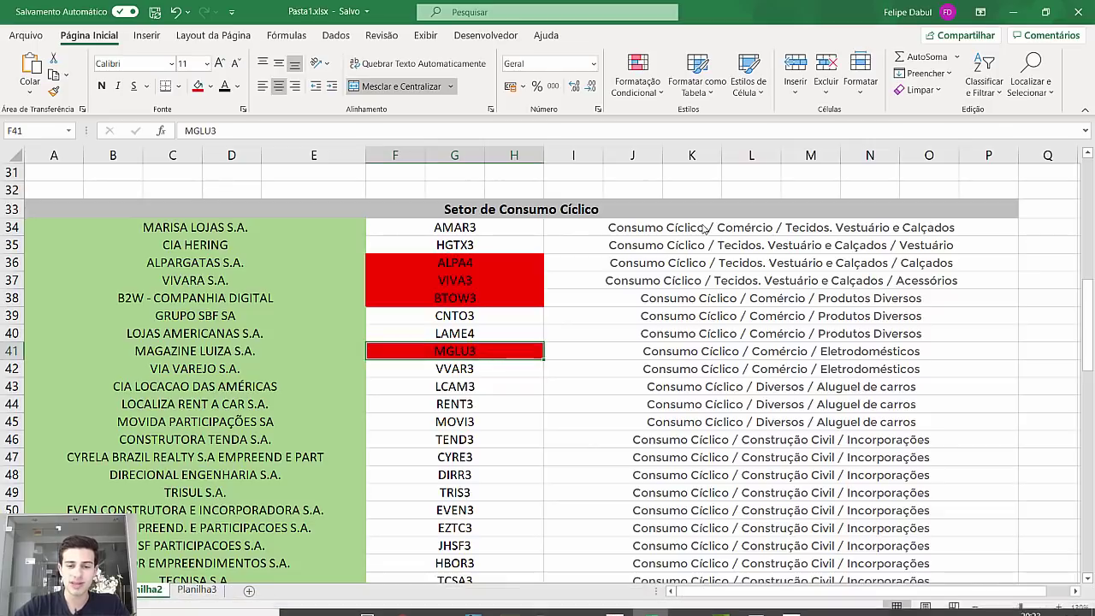
scroll(703, 227, down, 1)
key(alt+Tab)
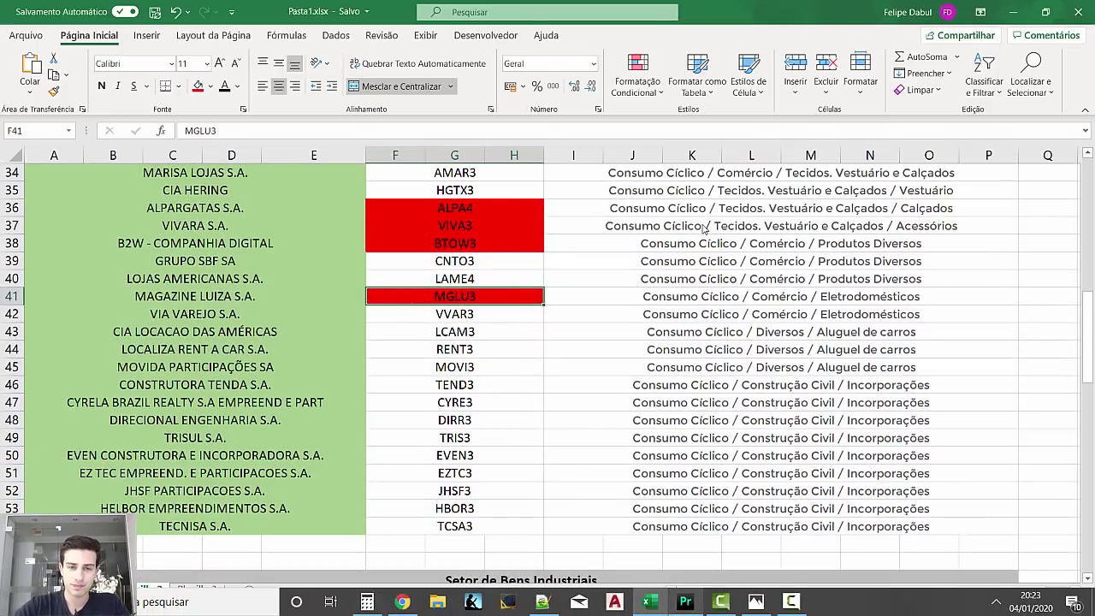
text(TEND3)
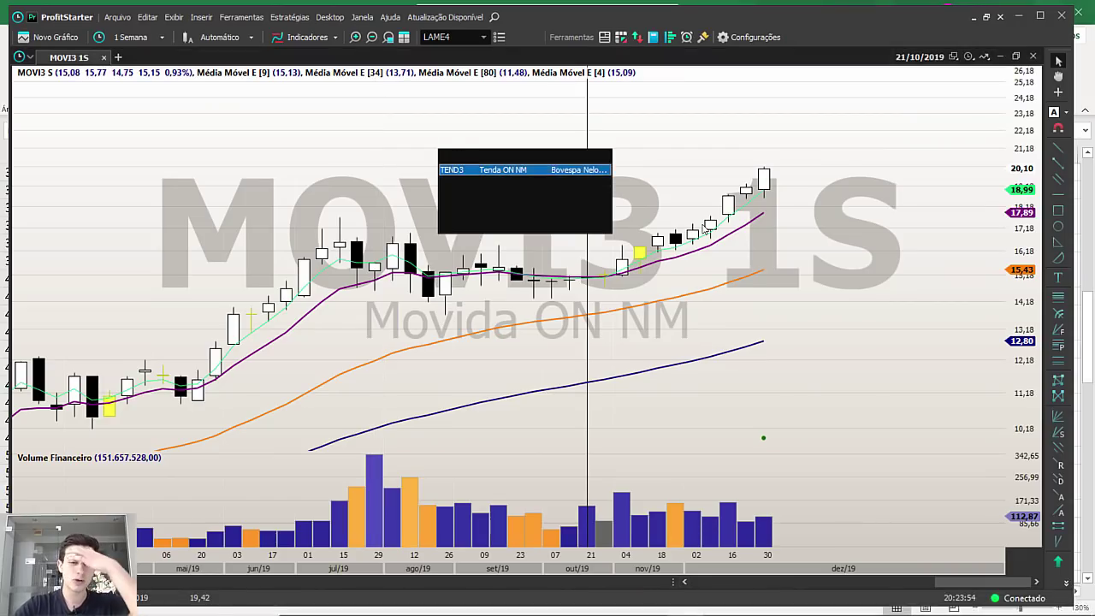
key(Return)
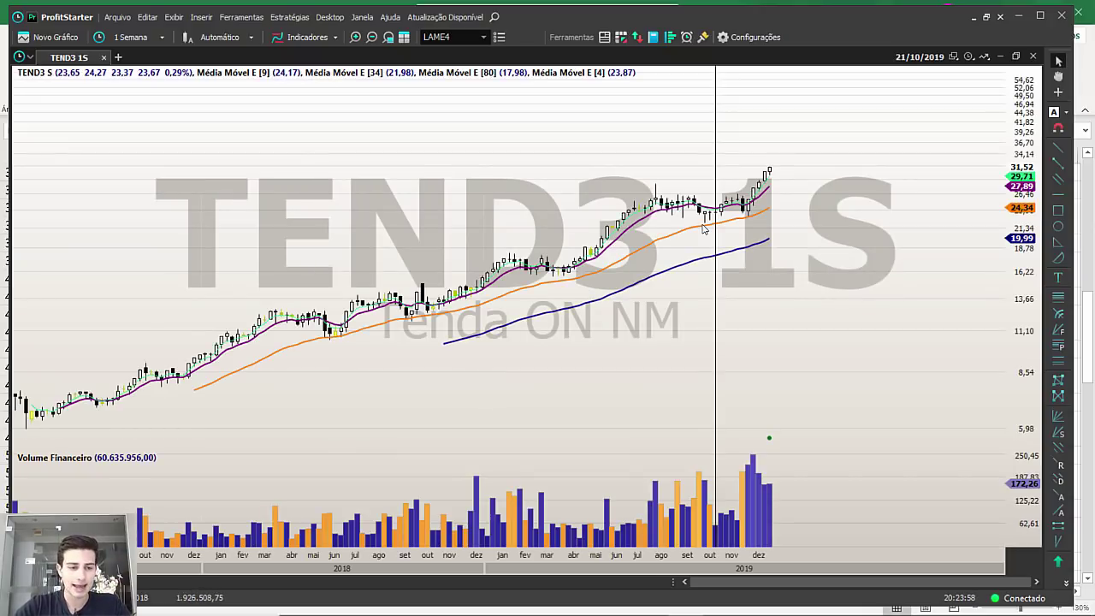
Remove the moving averages and volume from the TEND3 chart and draw a rising trend line along its lows, starting at the 2017 low.
key(ctrl+z)
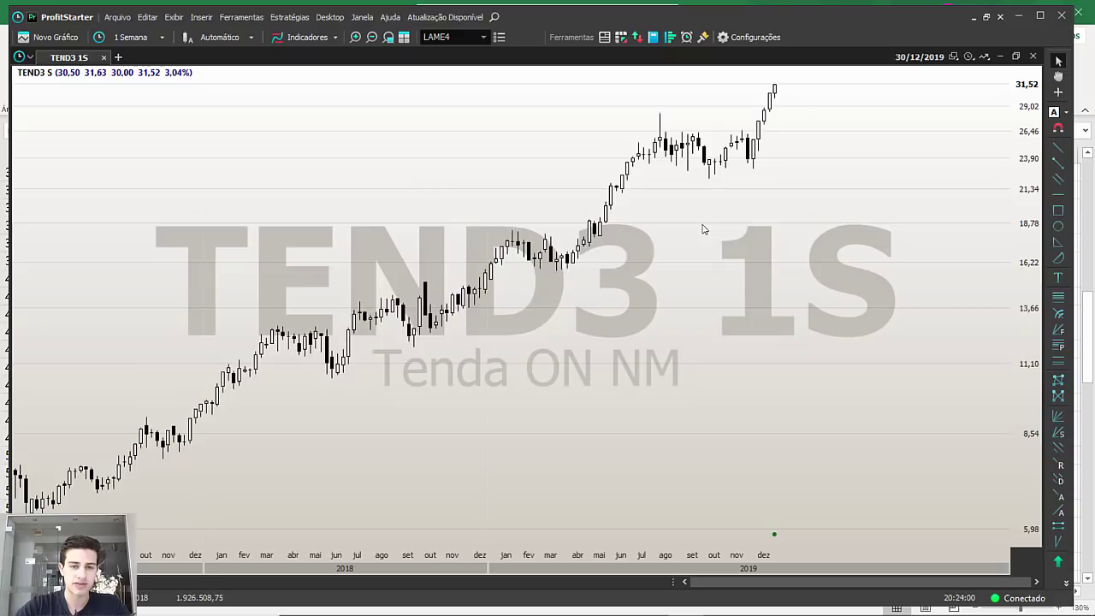
scroll(703, 229, down, 3)
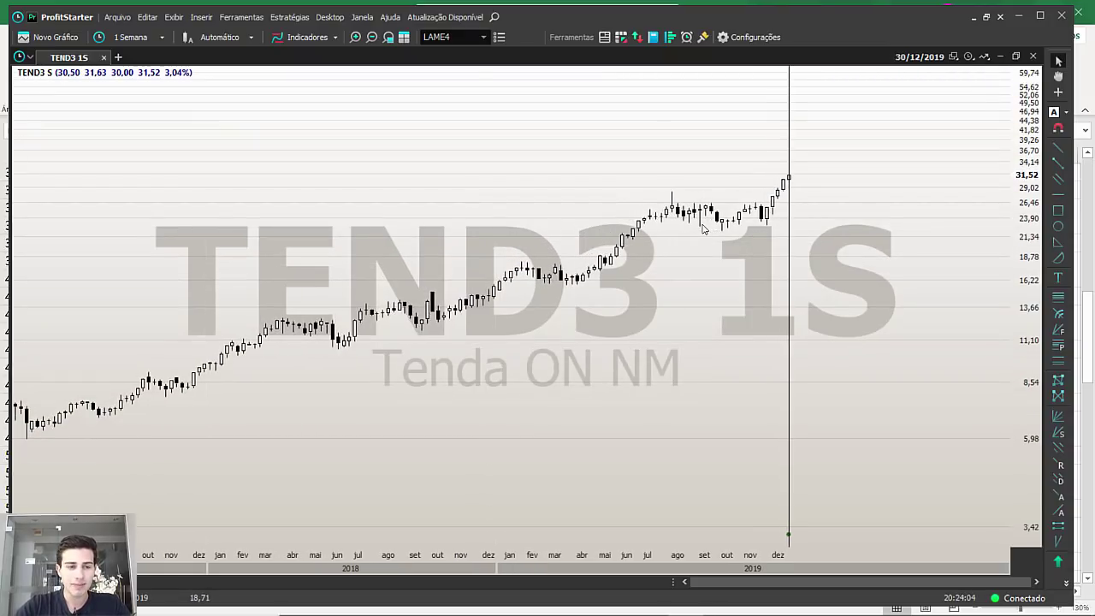
click(1058, 163)
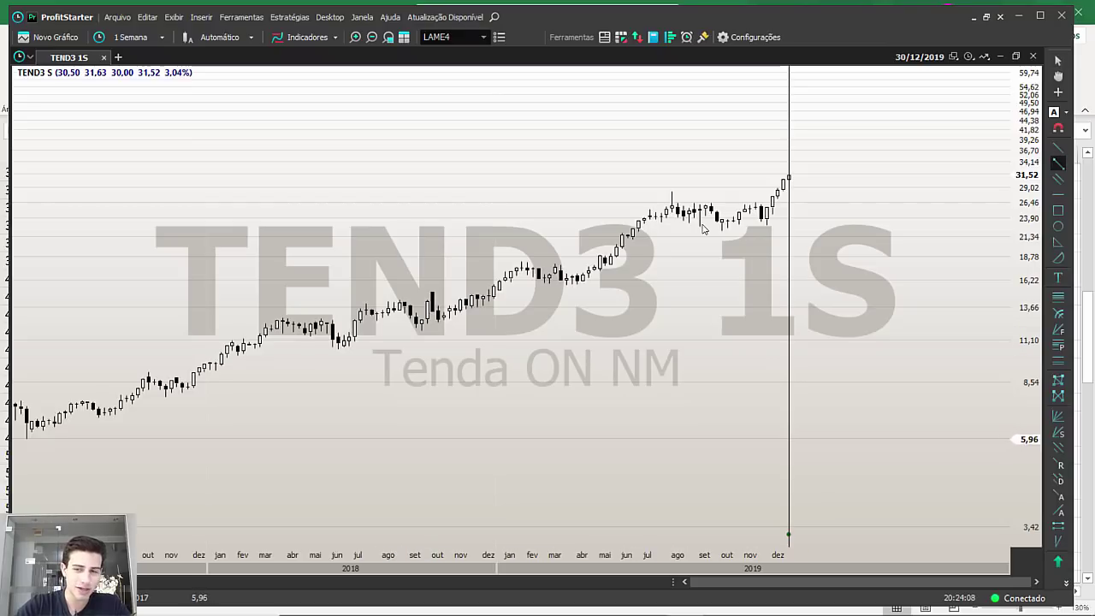
click(1058, 147)
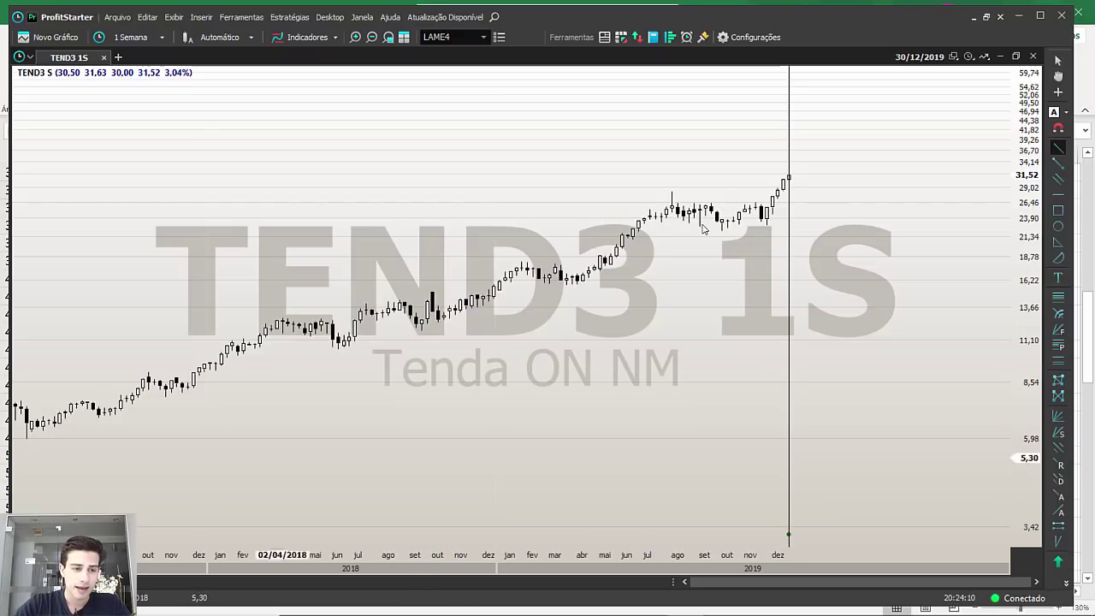
click(26, 439)
drag(25, 440, 93, 420)
click(92, 421)
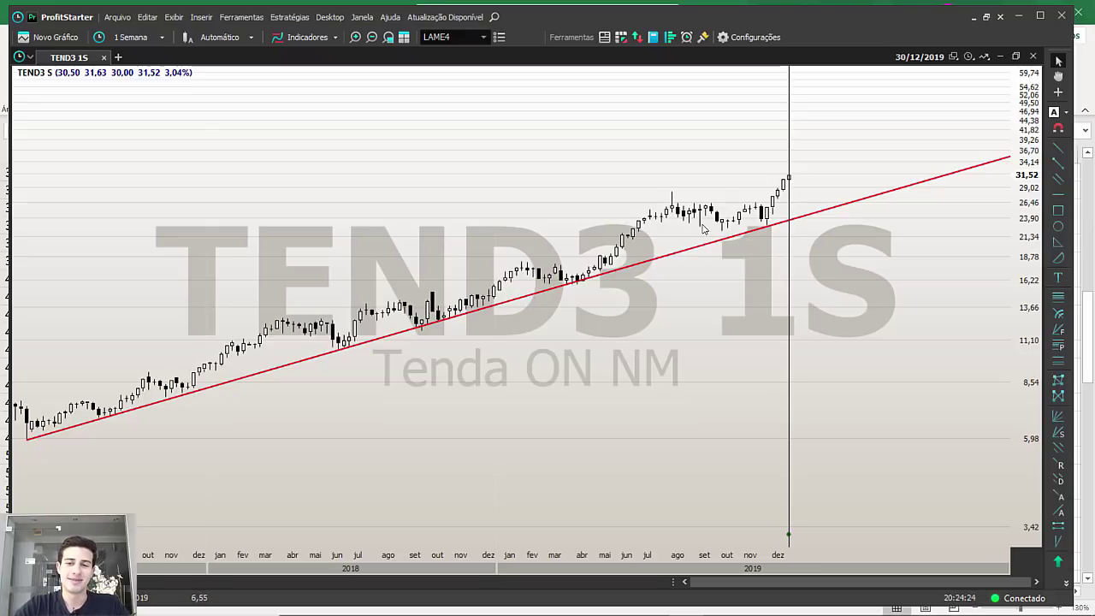
scroll(702, 229, up, 2)
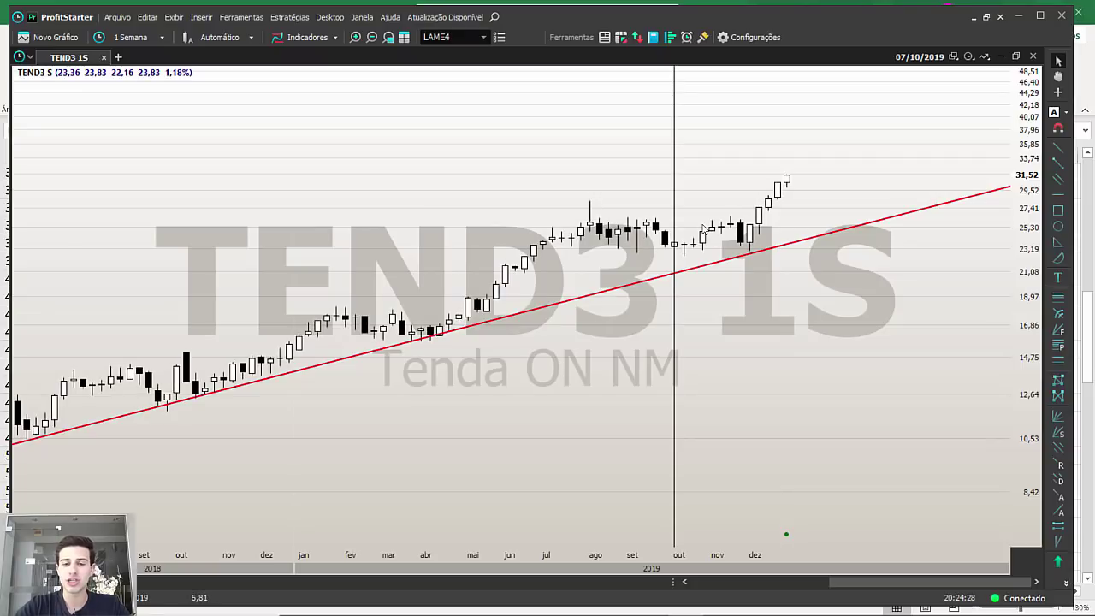
Check the next ticker in Excel, load the CYRE3 weekly chart in ProfitStarter and examine its recent candles.
key(alt+Tab)
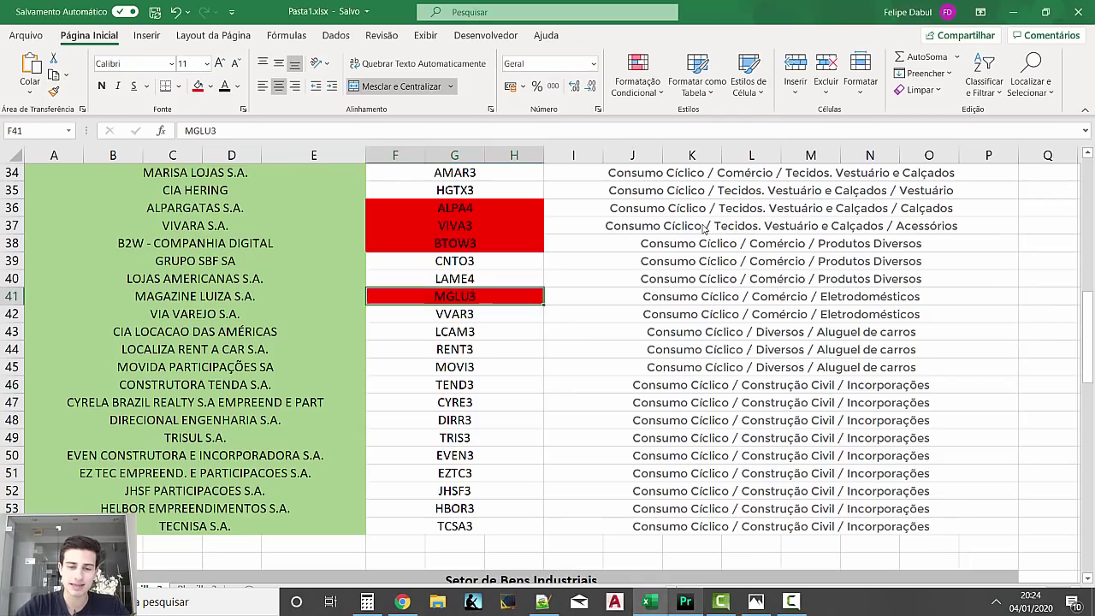
key(alt+Tab)
text(CYRE)
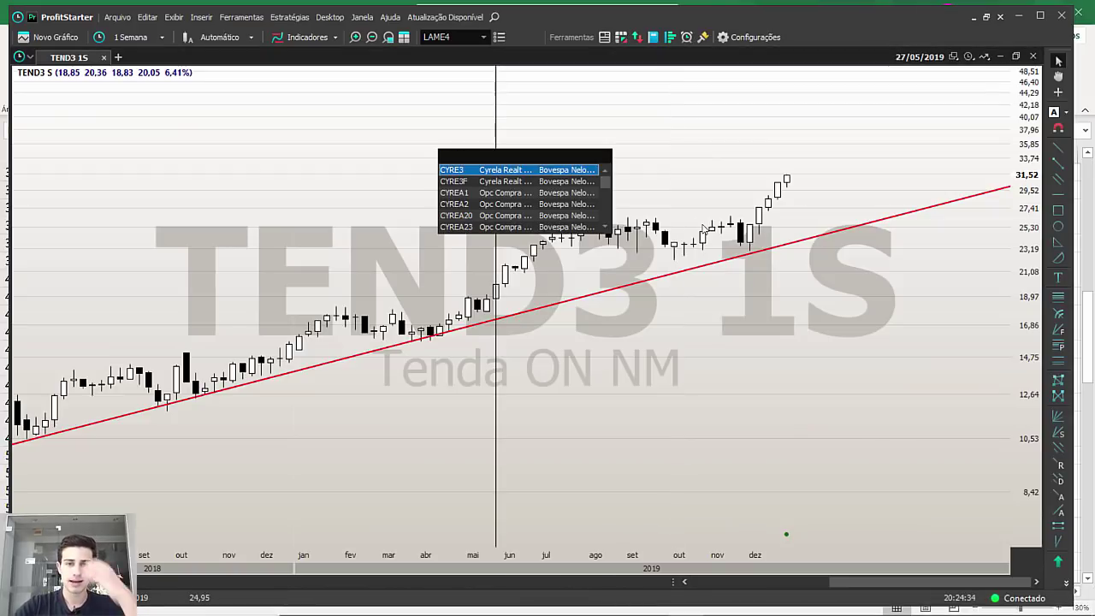
key(Return)
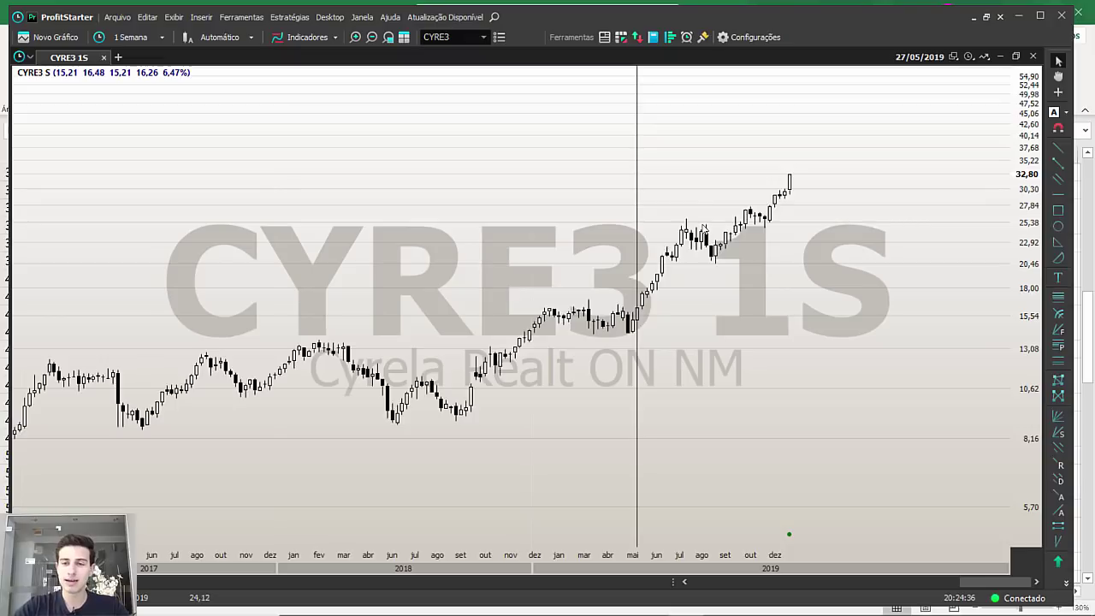
scroll(704, 229, up, 3)
scroll(703, 229, up, 2)
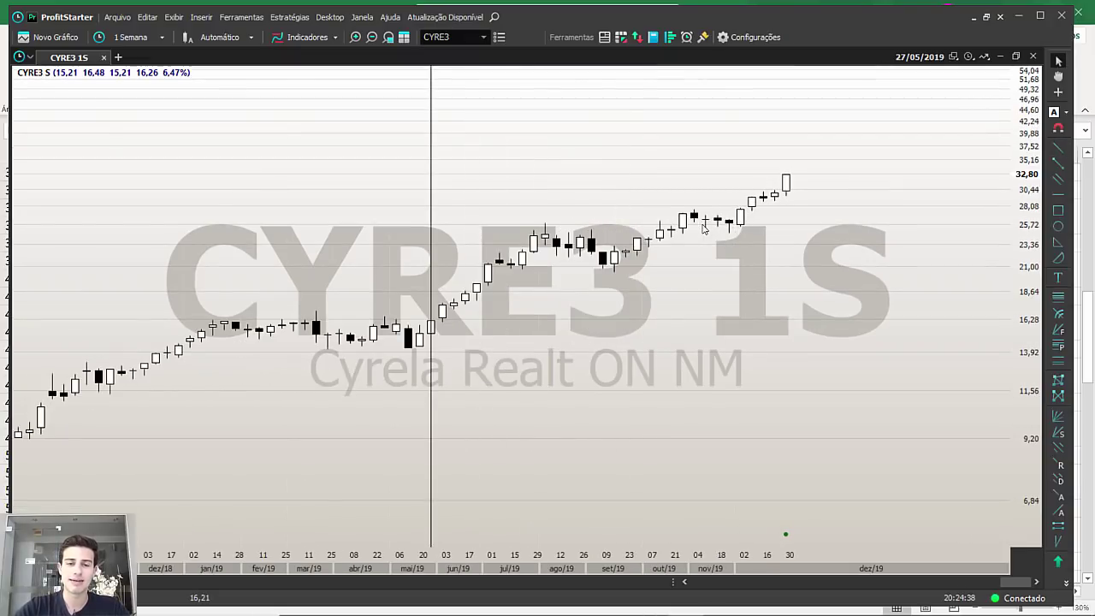
Restore the moving averages and volume on the CYRE3 chart and compress its price scale.
scroll(703, 229, down, 3)
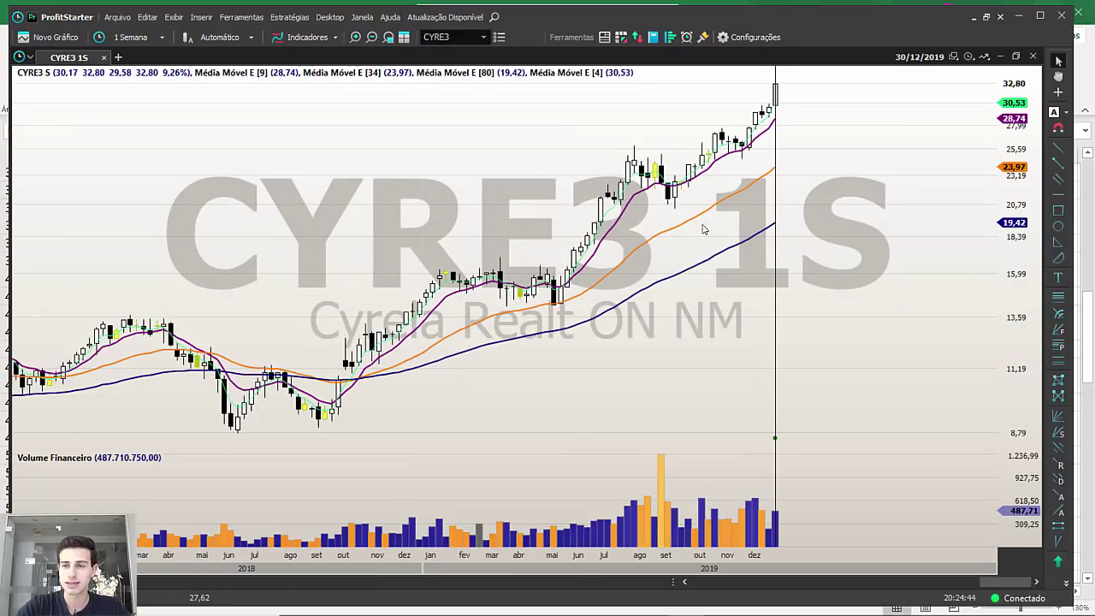
key(Down)
key(Down)
key(Down)
key(Down)
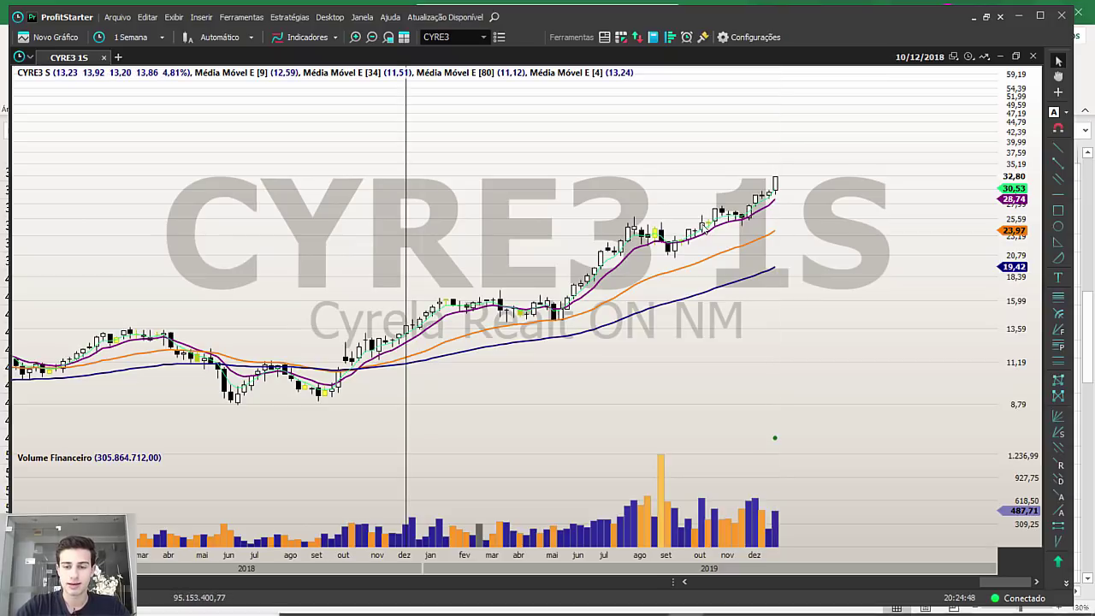
Look up the ticker after CYRE3 in the Excel list and load the DIRR3 weekly chart in ProfitStarter.
click(650, 602)
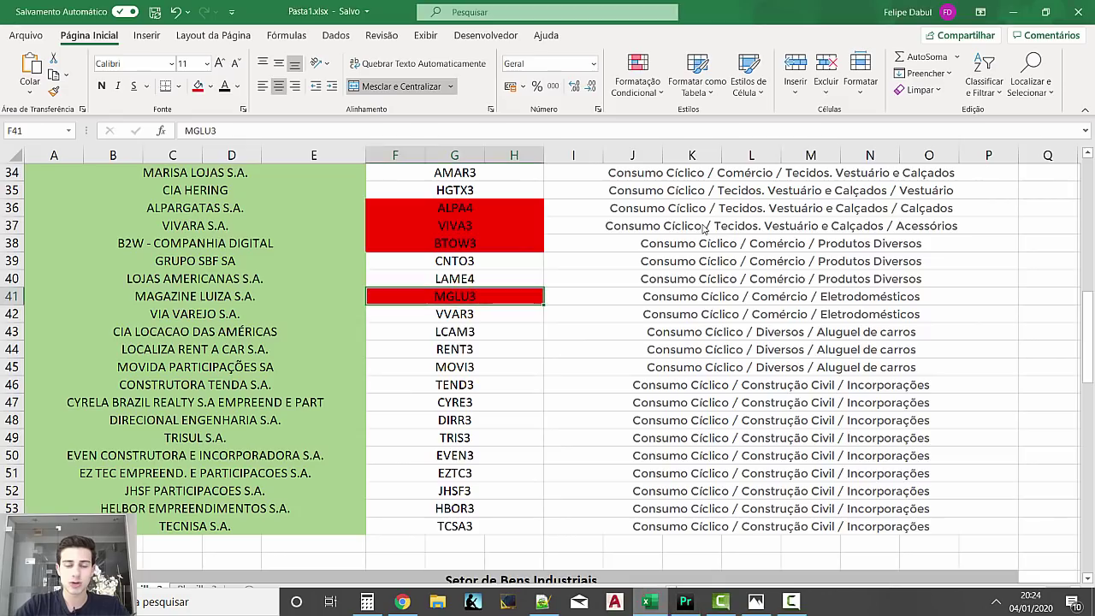
mouse_move(685, 602)
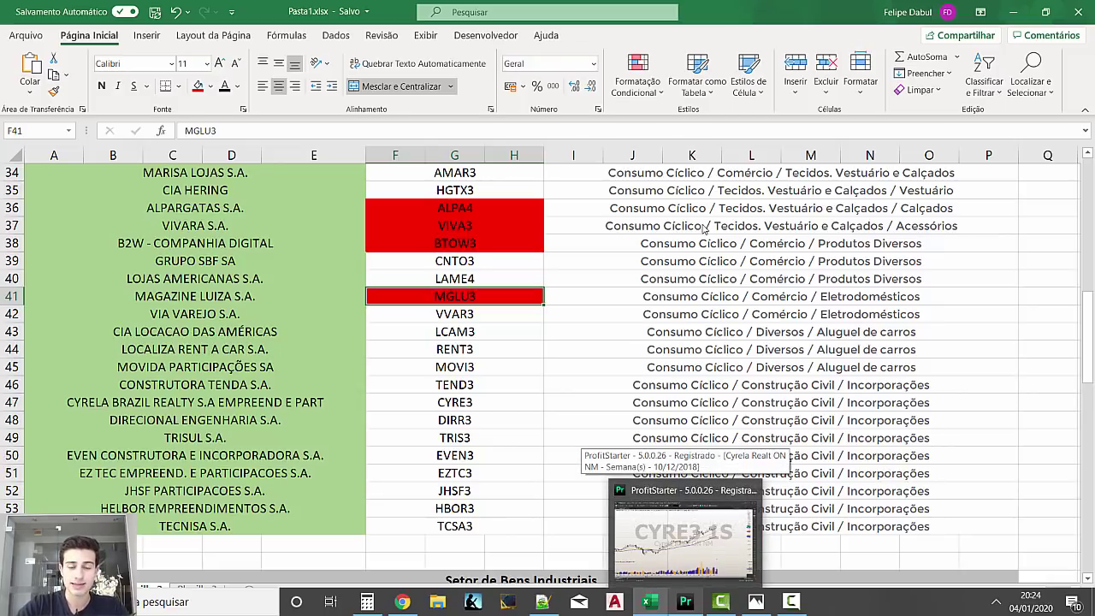
click(685, 539)
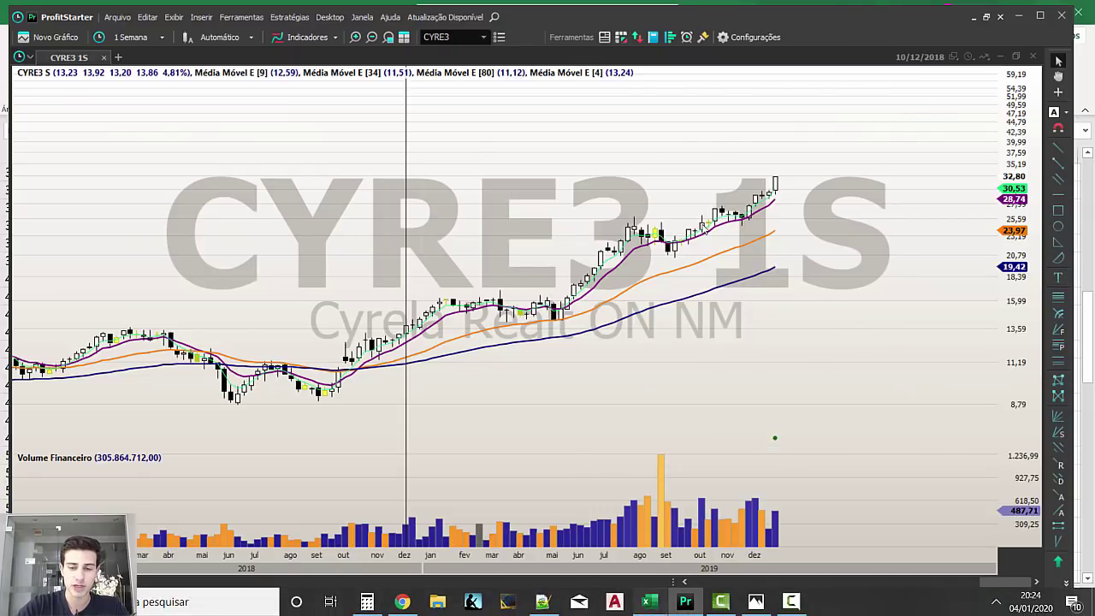
key(alt+Tab)
key(alt+Tab)
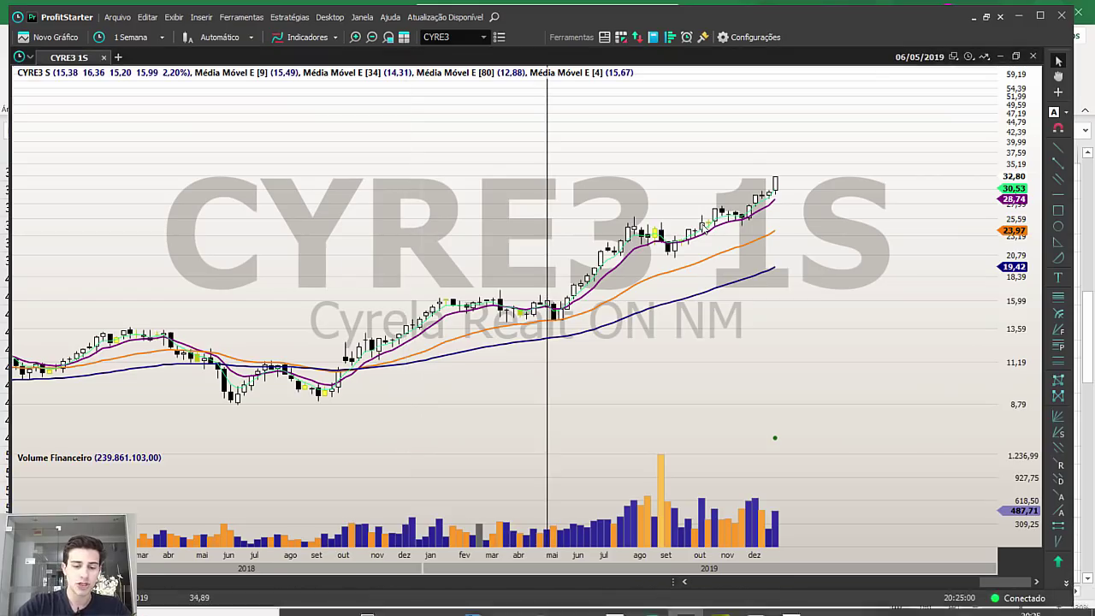
text(DIRR3)
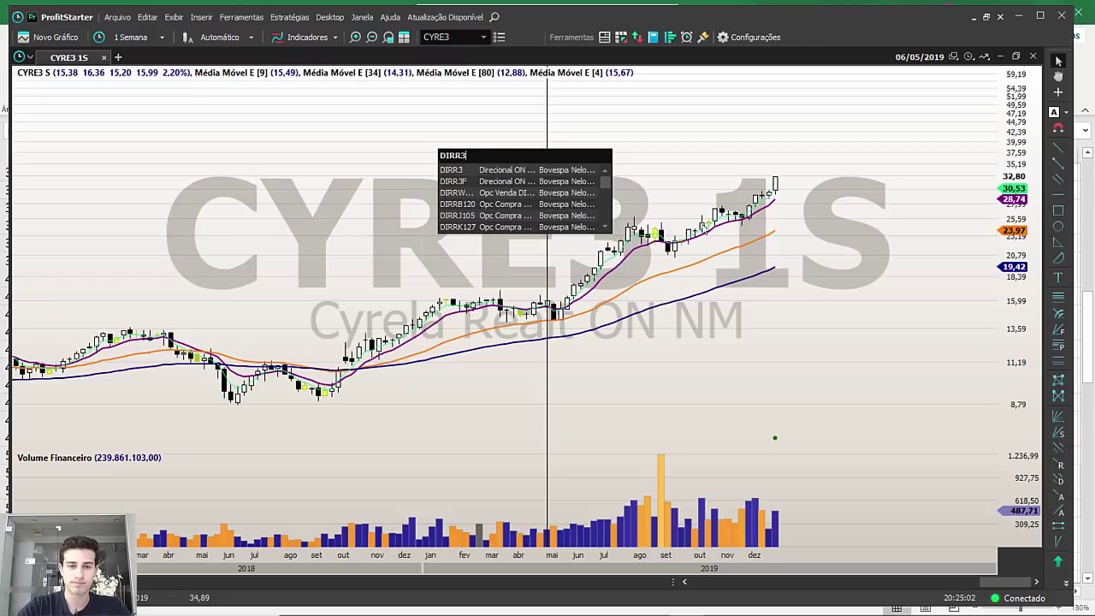
key(Return)
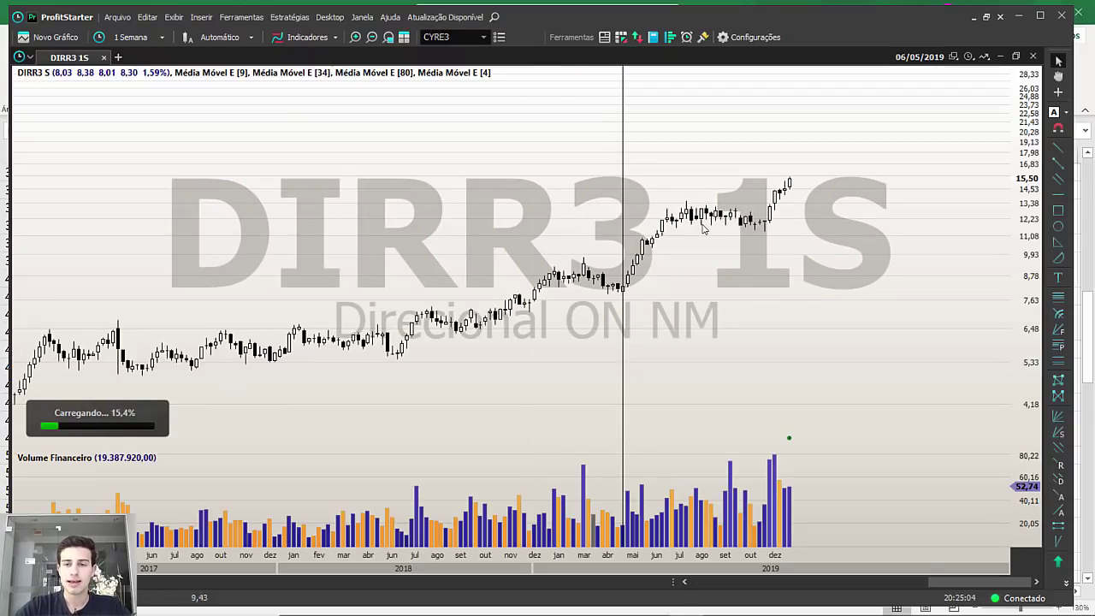
Draw a horizontal line at 13,00 on the DIRR3 chart, along the top of the mid-2019 sideways range.
scroll(702, 229, up, 6)
key(alt+h)
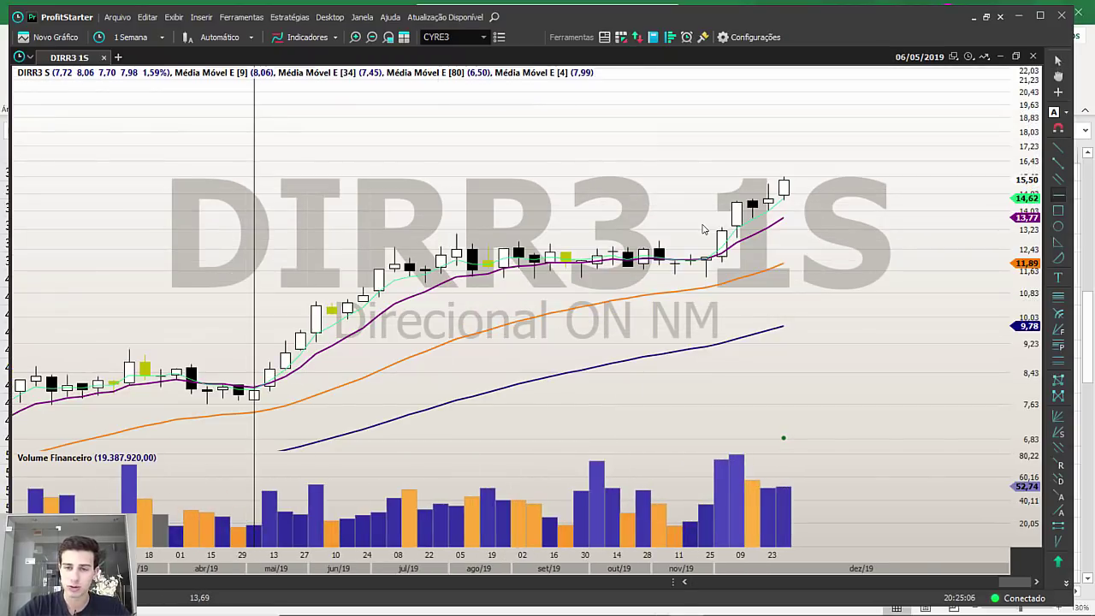
click(702, 228)
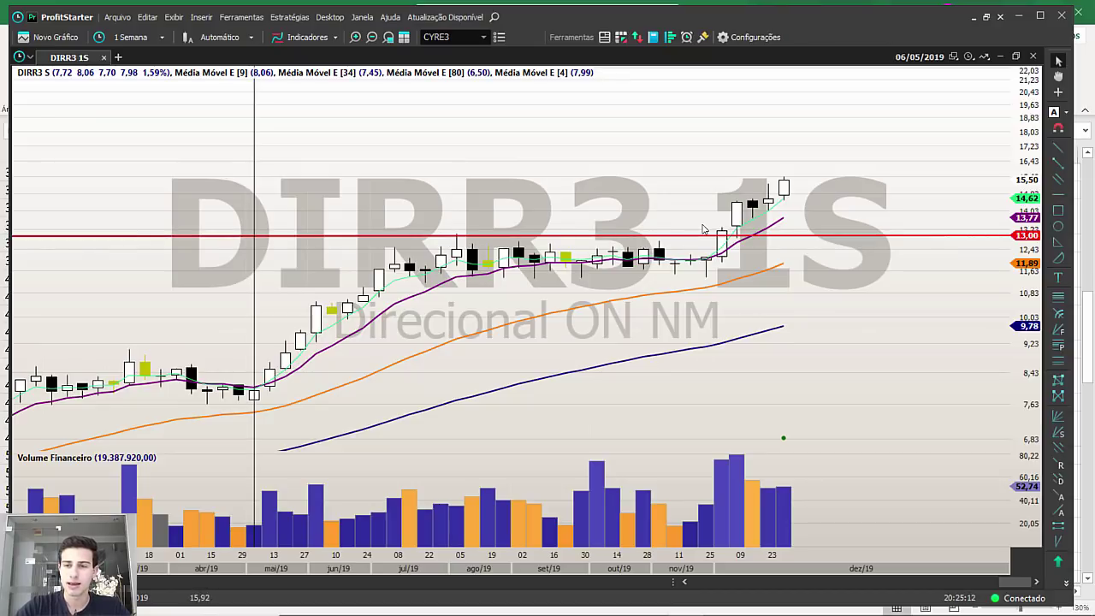
Measure the percentage distance above DIRR3's latest candle and inspect the candles back to mid-November 2019.
key(End)
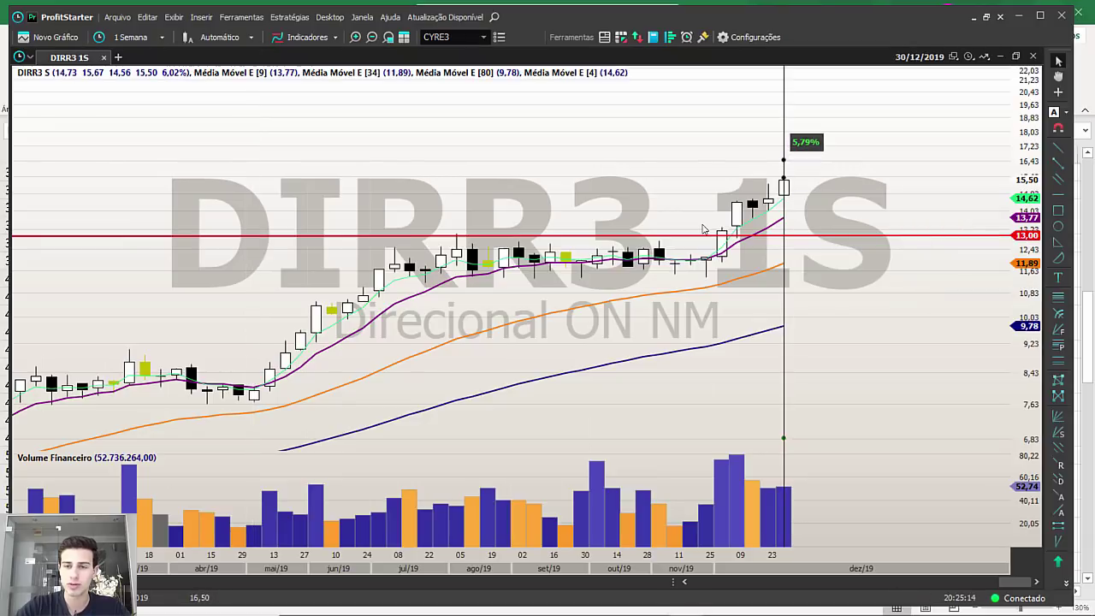
key(Left)
key(Left)
key(Left)
key(Left)
key(Left)
key(Left)
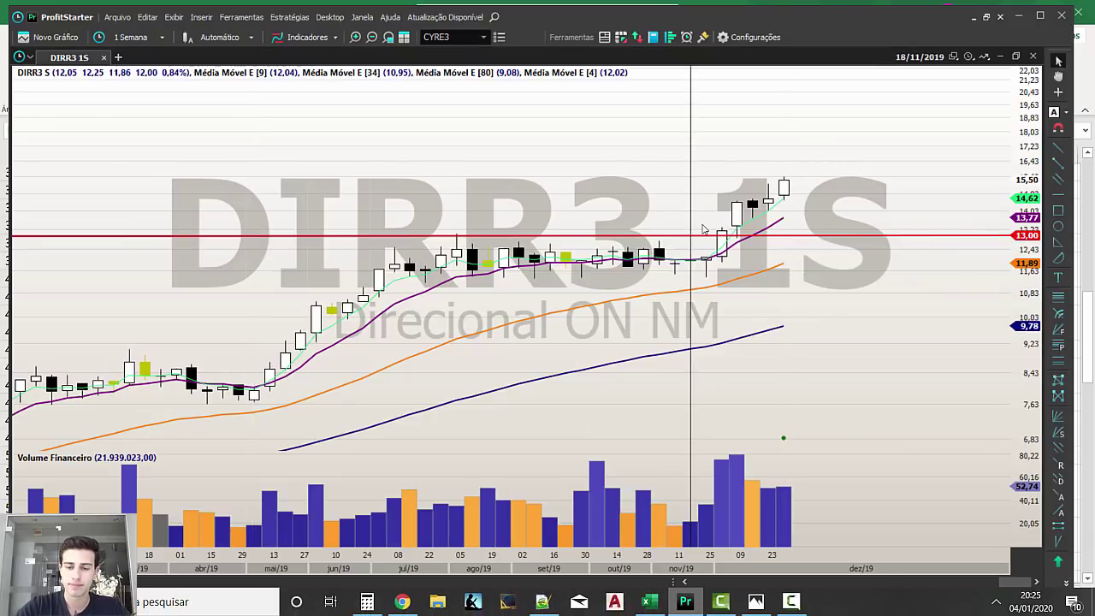
Look up the ticker after DIRR3 in the Excel list and load the TRIS3 weekly chart in ProfitStarter.
key(alt+Tab)
key(alt+Tab)
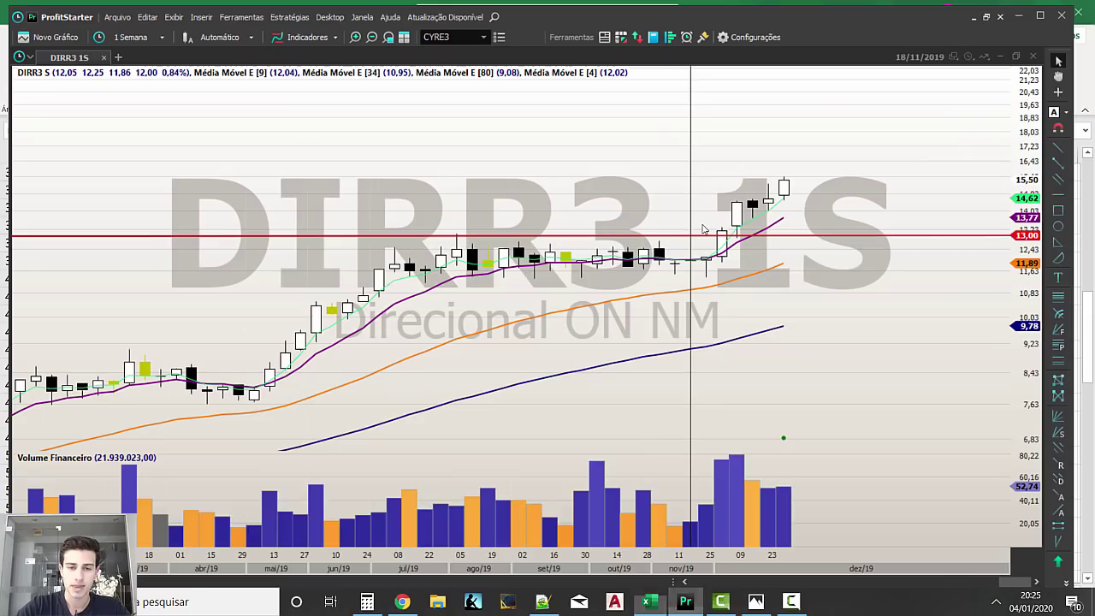
key(Left)
key(Left)
key(Left)
key(Left)
key(Left)
text(TRIS3)
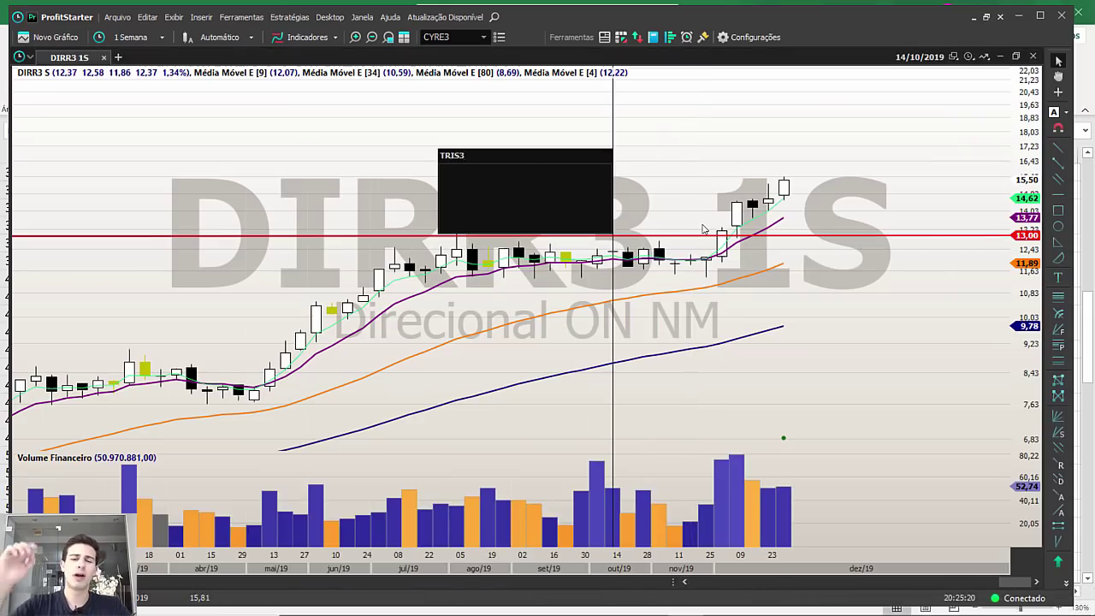
key(Return)
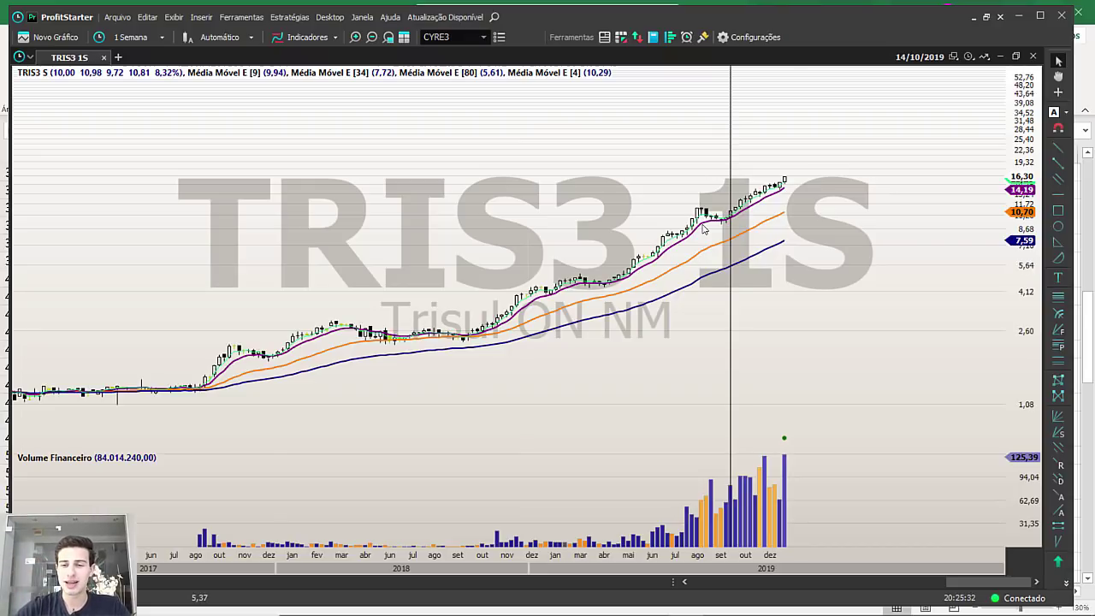
Examine the TRIS3 weekly uptrend at several zoom levels, temporarily hiding the moving averages and volume.
scroll(703, 227, up, 5)
scroll(703, 228, down, 4)
key(Escape)
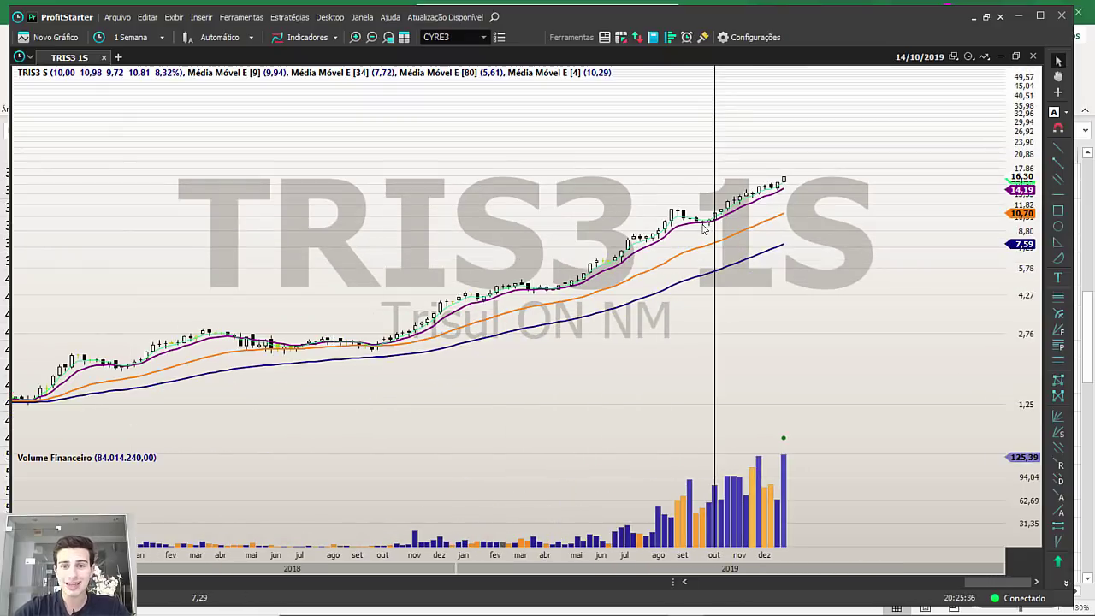
scroll(703, 228, up, 3)
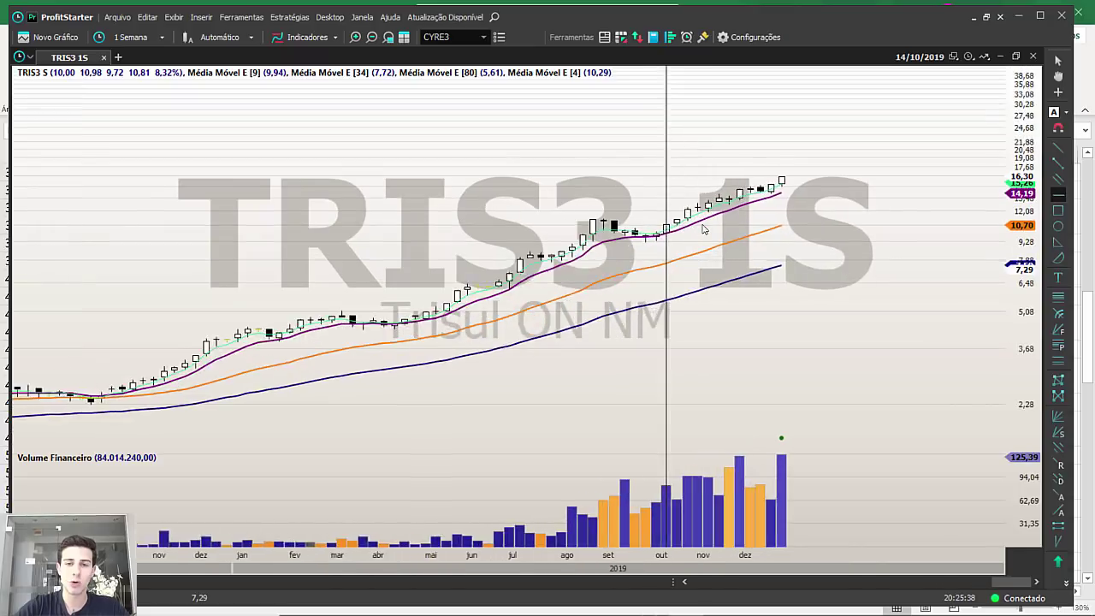
scroll(703, 228, up, 4)
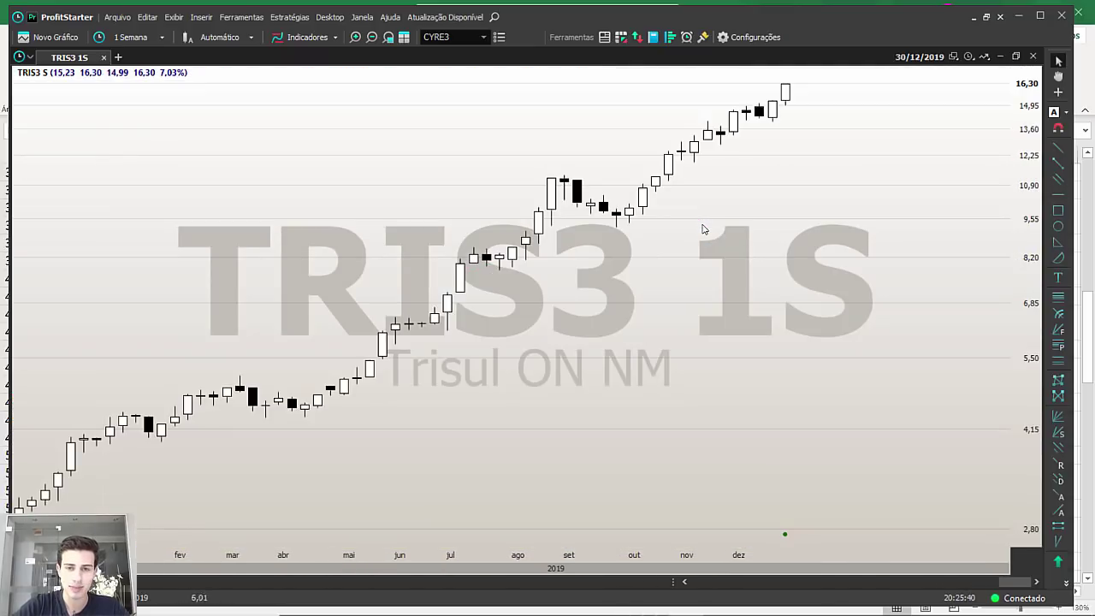
scroll(703, 228, down, 3)
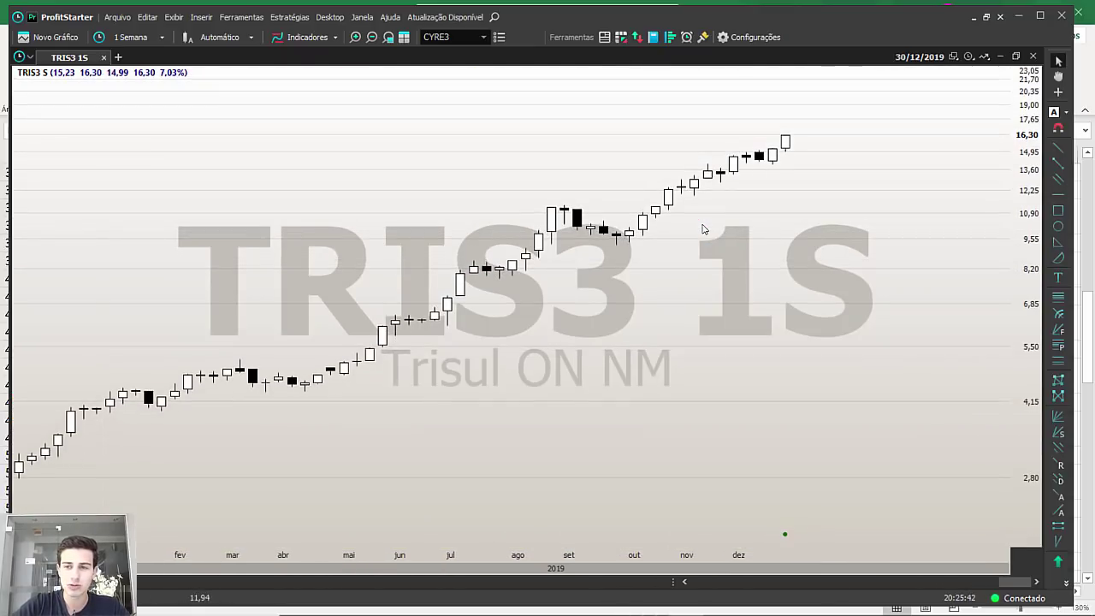
scroll(703, 229, down, 3)
scroll(703, 229, down, 4)
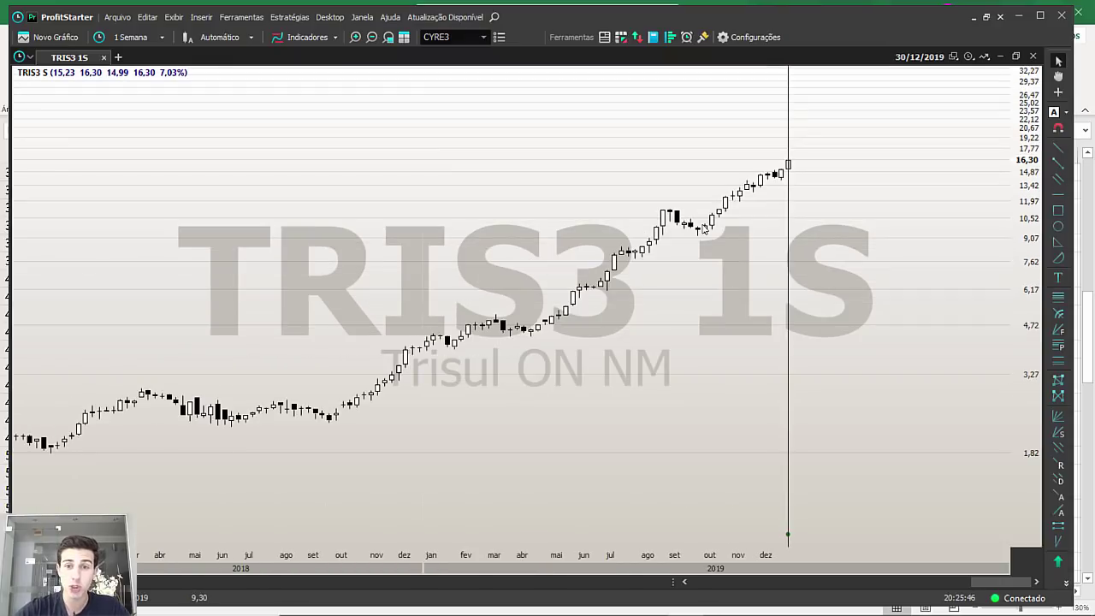
scroll(703, 228, up, 2)
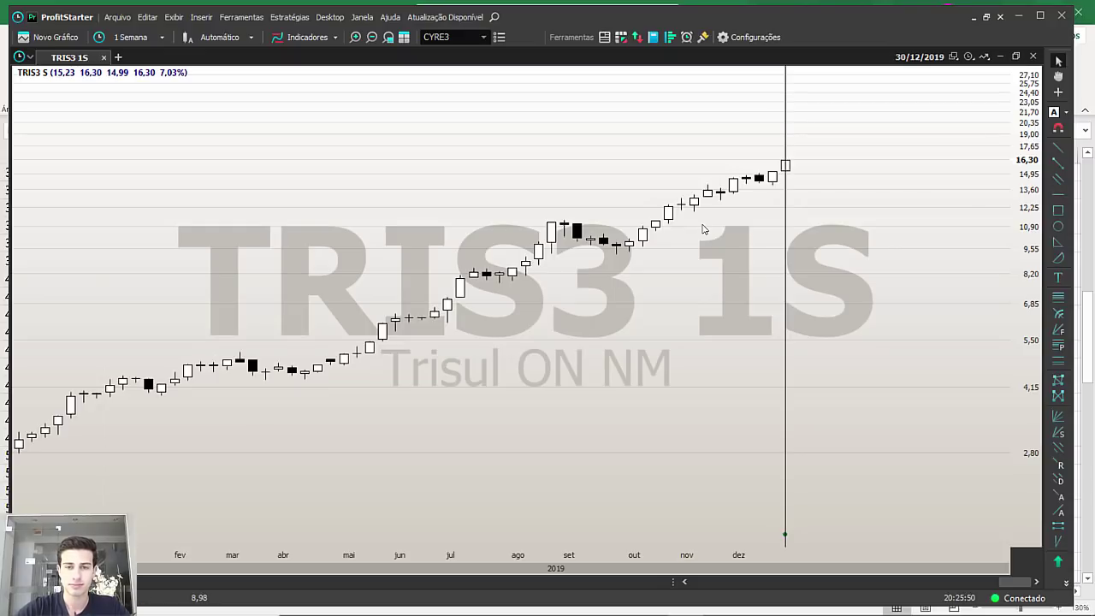
key(ctrl+z)
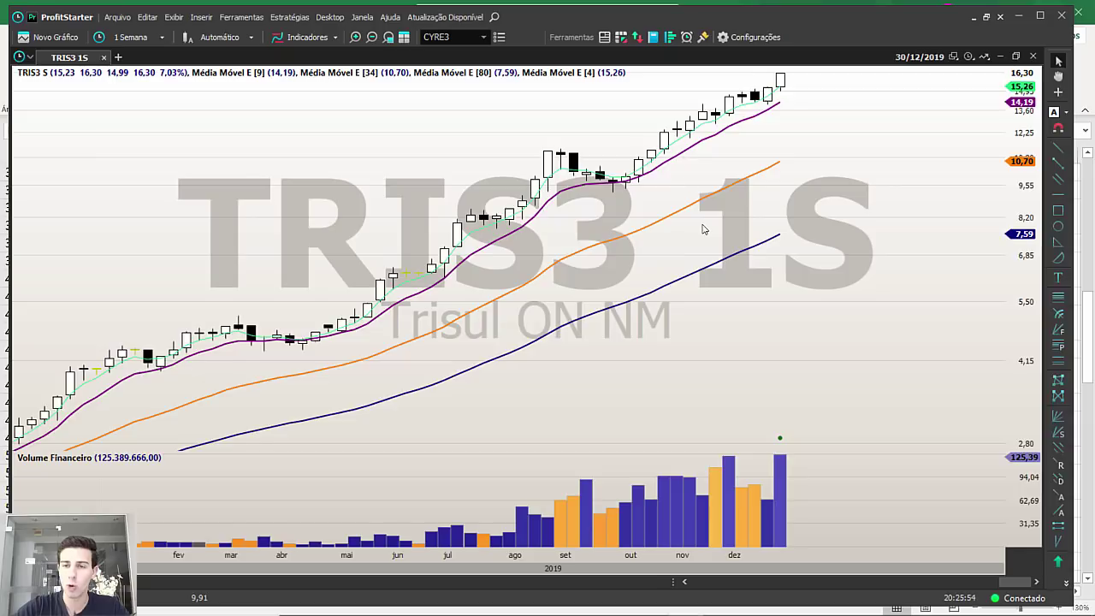
Draw horizontal lines at 9,96, 12,97, 13,80 and 15,10 on the TRIS3 chart, marking the late-2019 stepping levels.
scroll(703, 228, up, 3)
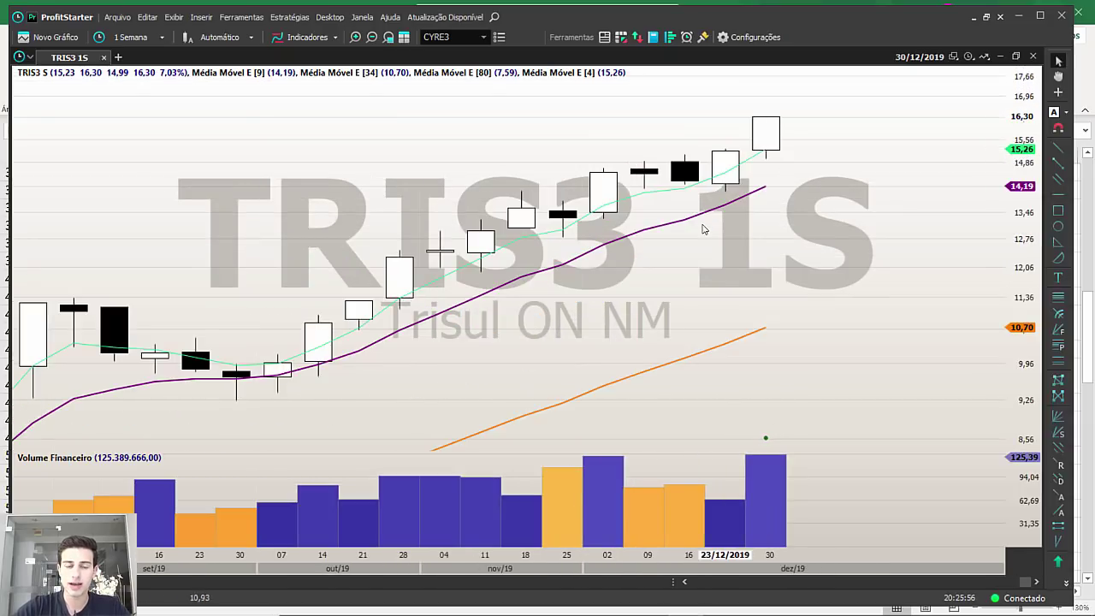
click(236, 364)
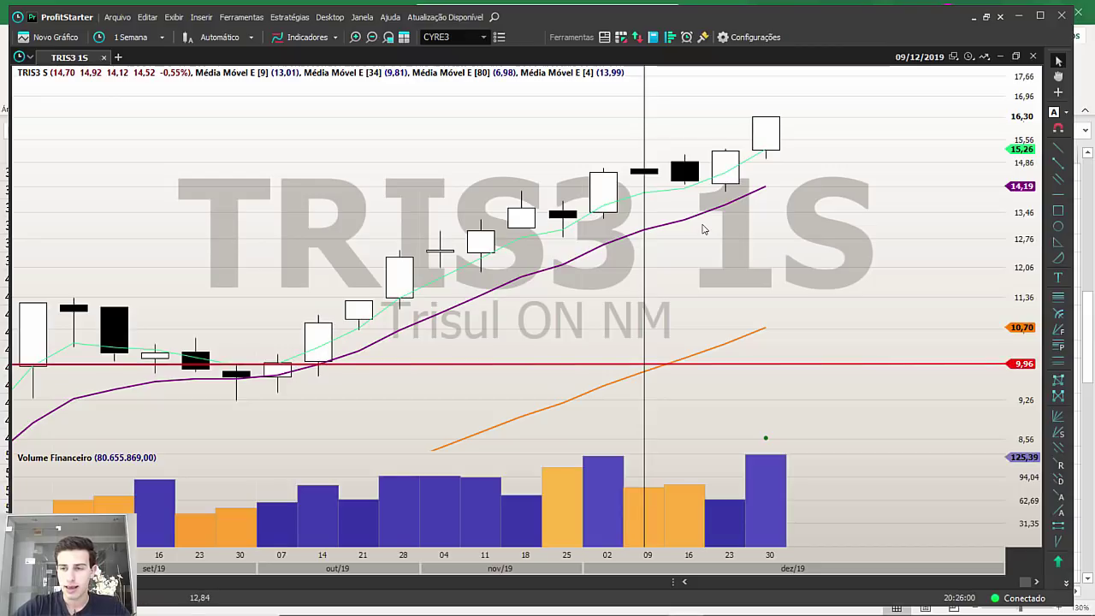
click(703, 229)
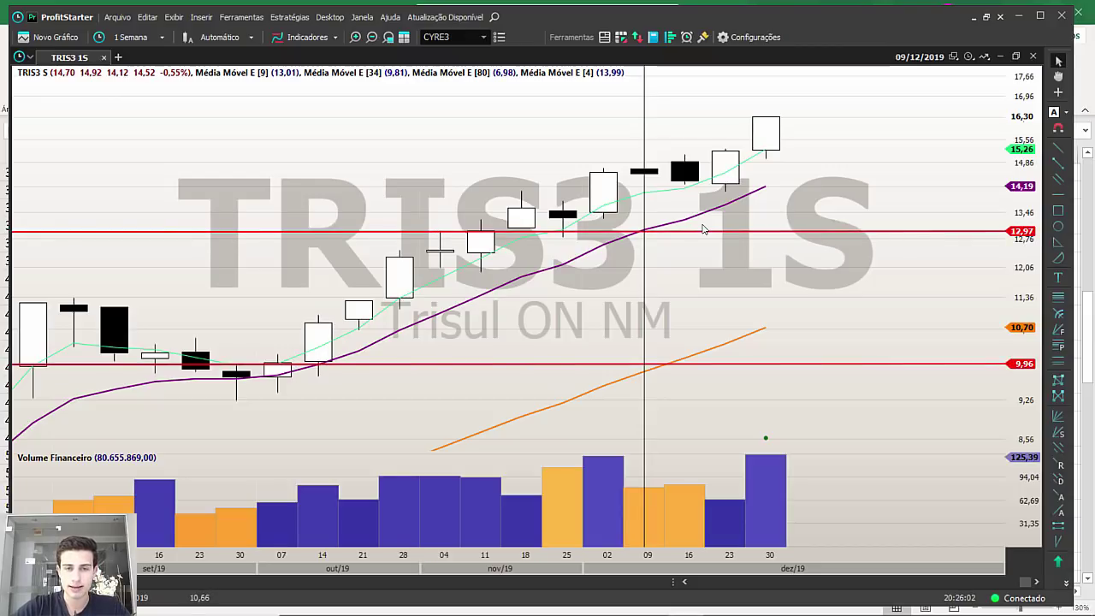
click(1058, 195)
click(563, 200)
click(1058, 195)
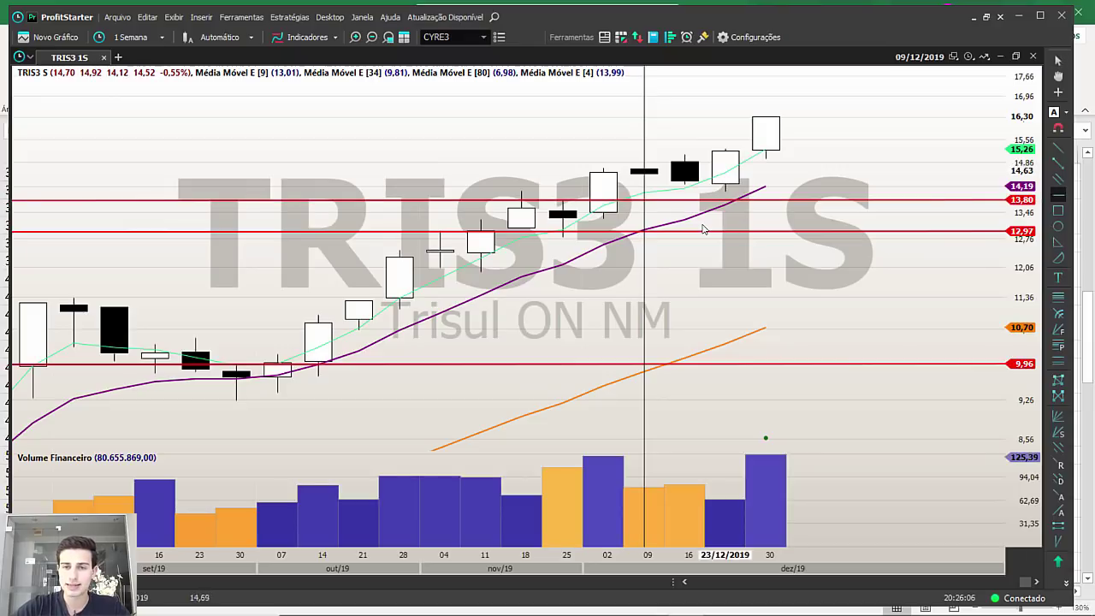
click(685, 154)
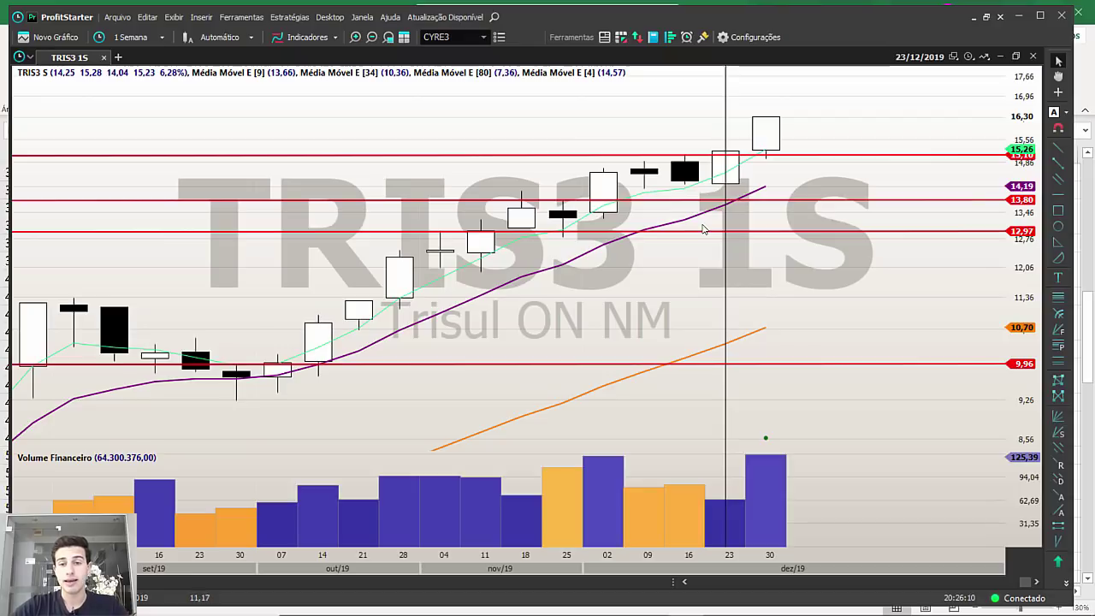
scroll(703, 230, down, 3)
scroll(703, 229, down, 3)
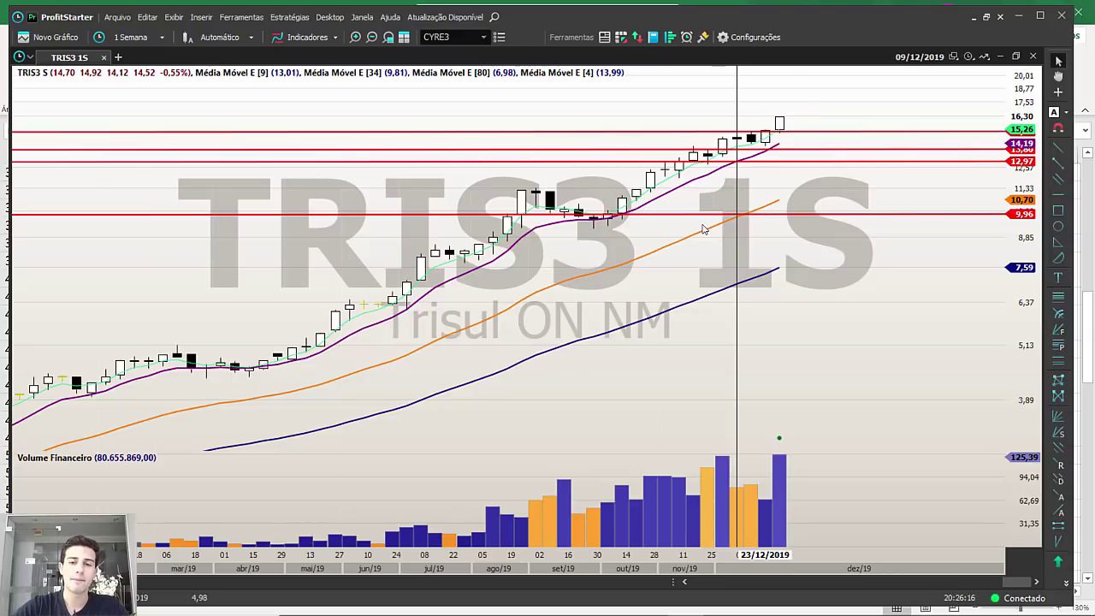
scroll(703, 230, down, 8)
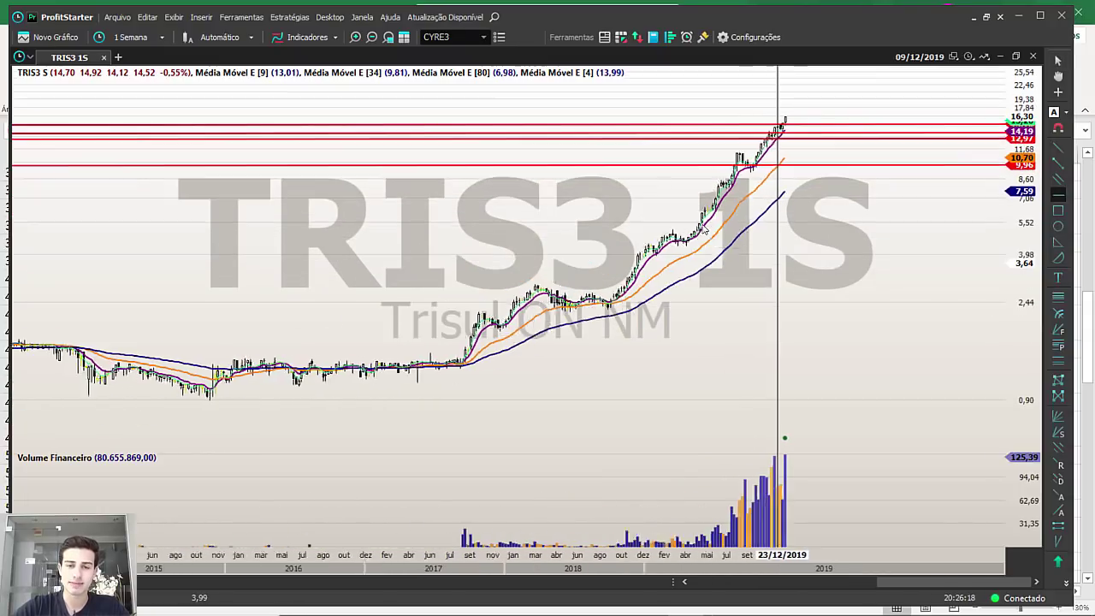
scroll(703, 229, down, 3)
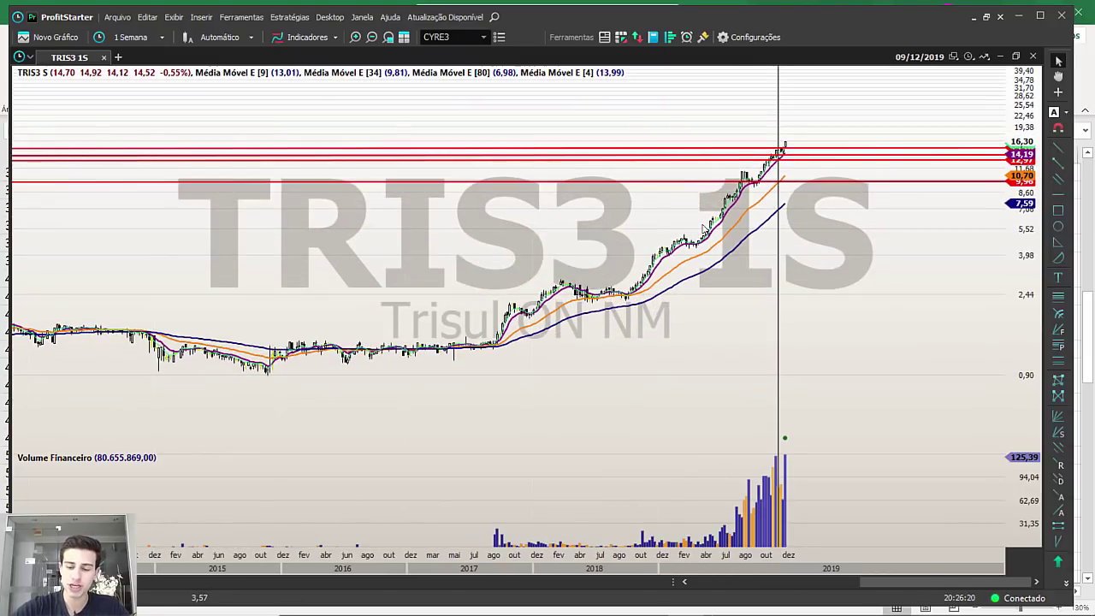
scroll(703, 229, down, 3)
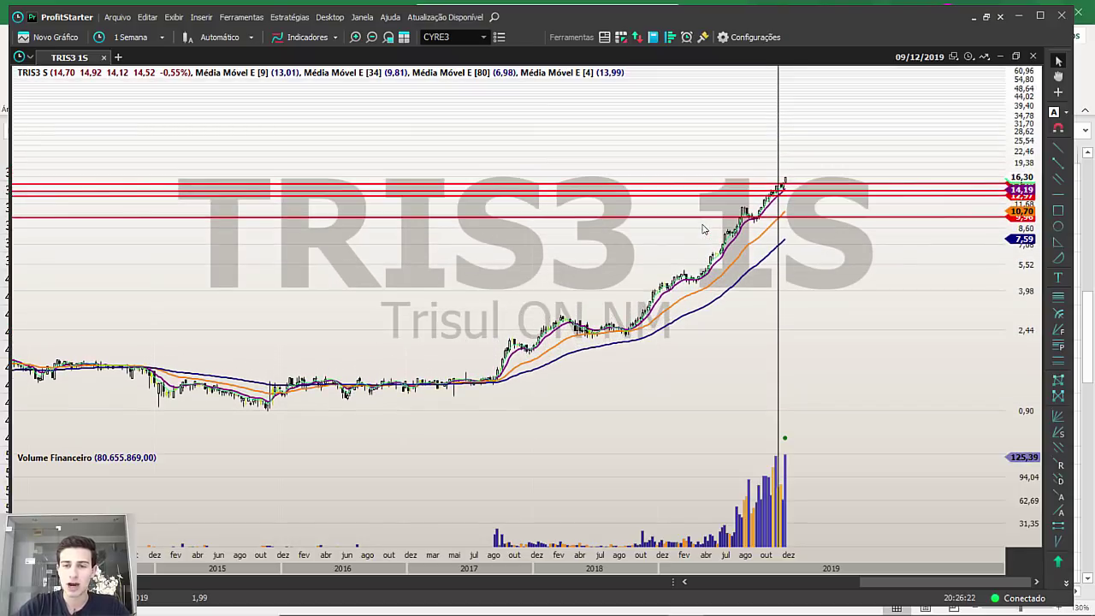
Switch to Fundamentus in the browser and search for TRIS3.
key(super+2)
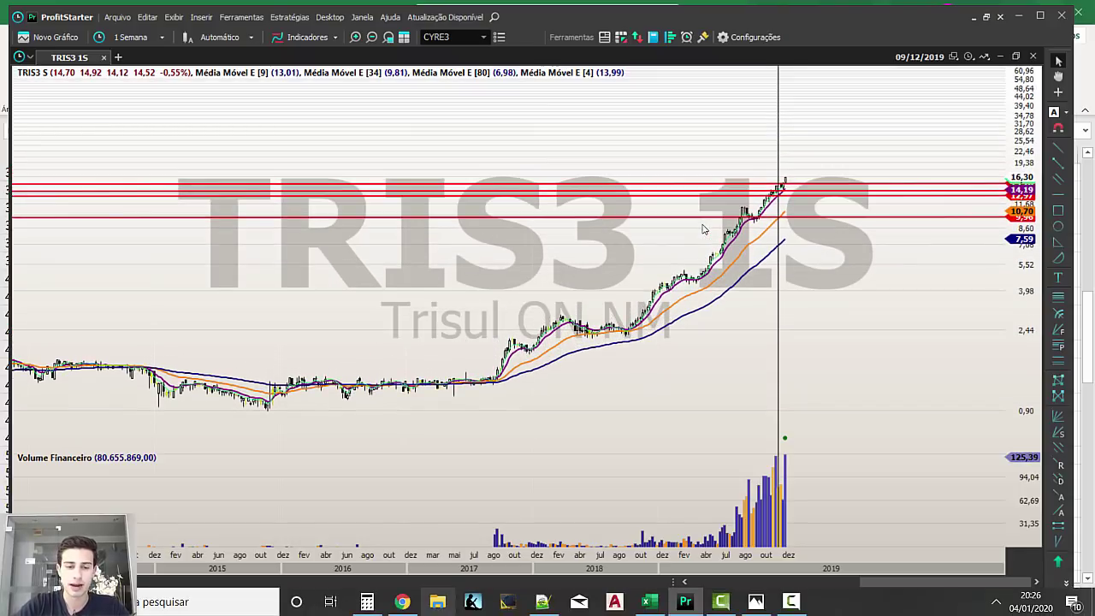
key(alt+Tab)
scroll(703, 229, up, 15)
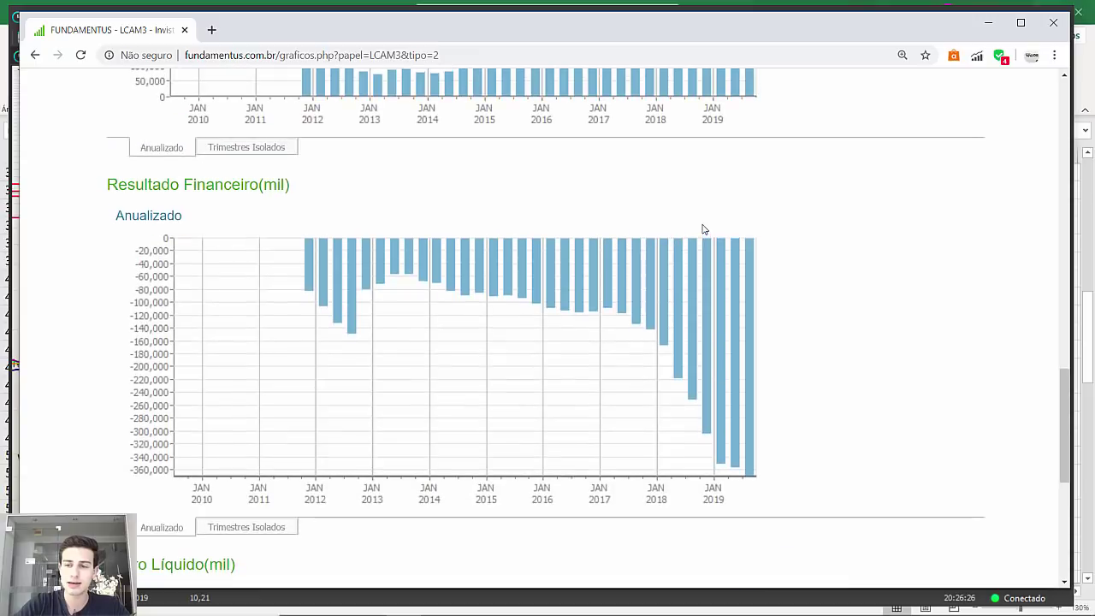
scroll(703, 229, up, 6)
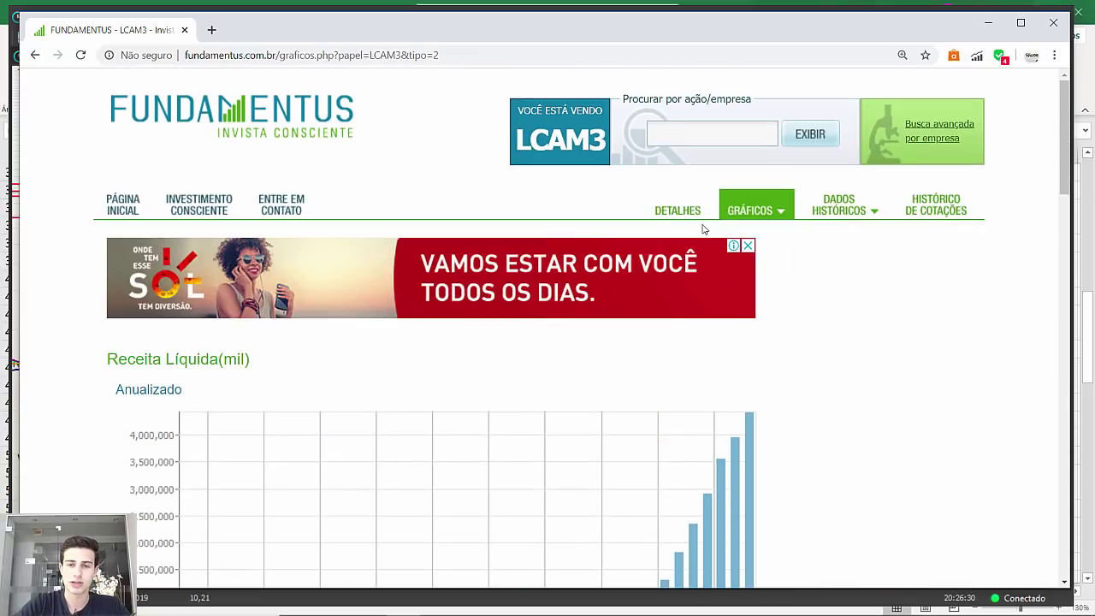
key(Tab)
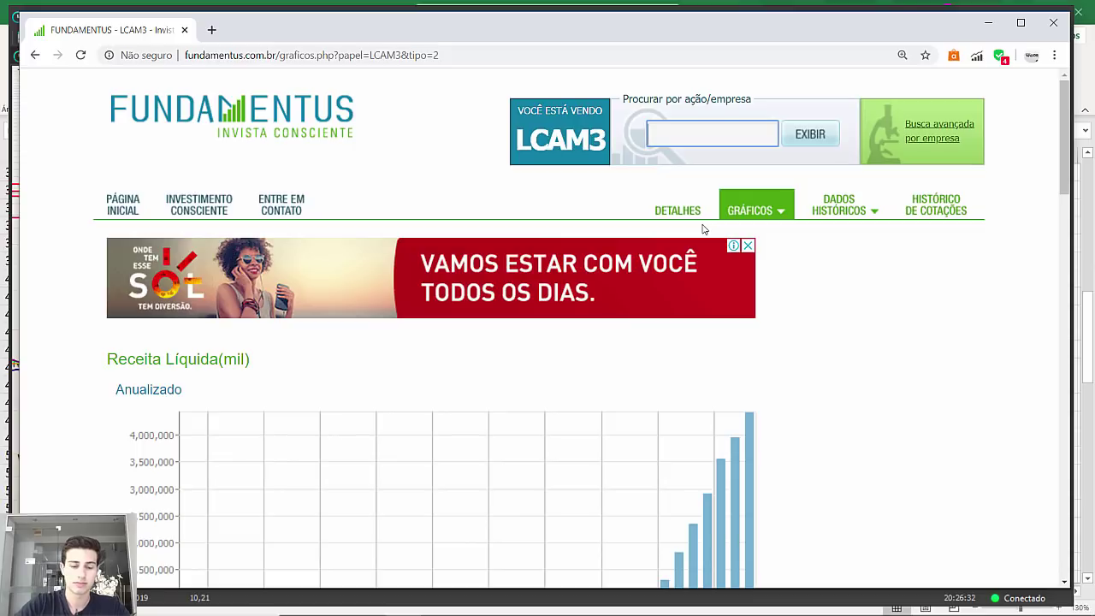
text(TRIS3)
key(Return)
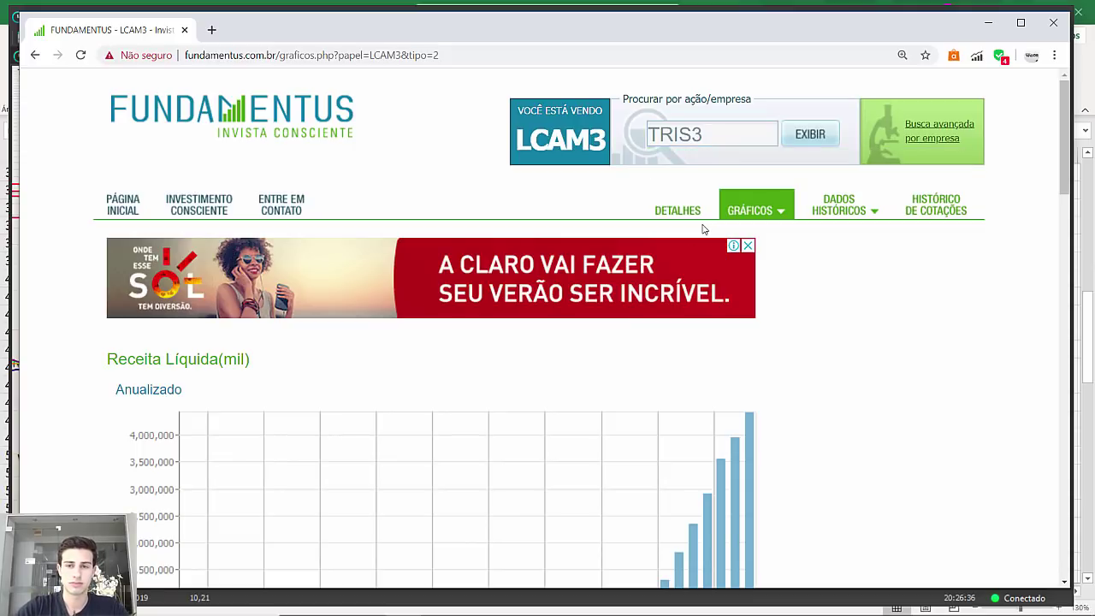
key(Return)
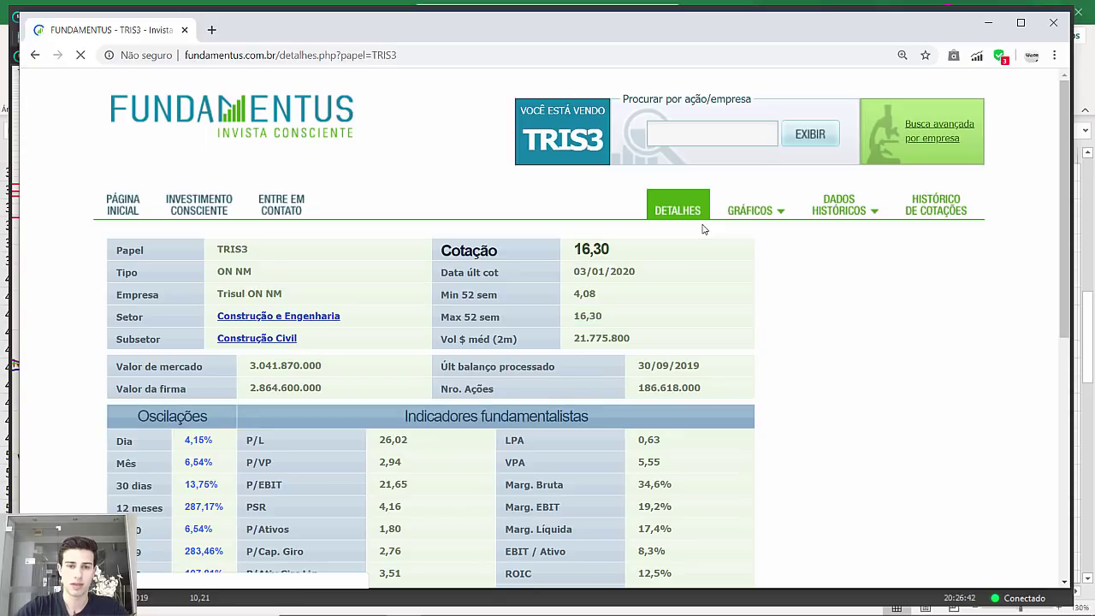
Review TRIS3's fundamental indicators on its details page, focusing on P/VP, ROIC and ROE.
scroll(703, 229, down, 3)
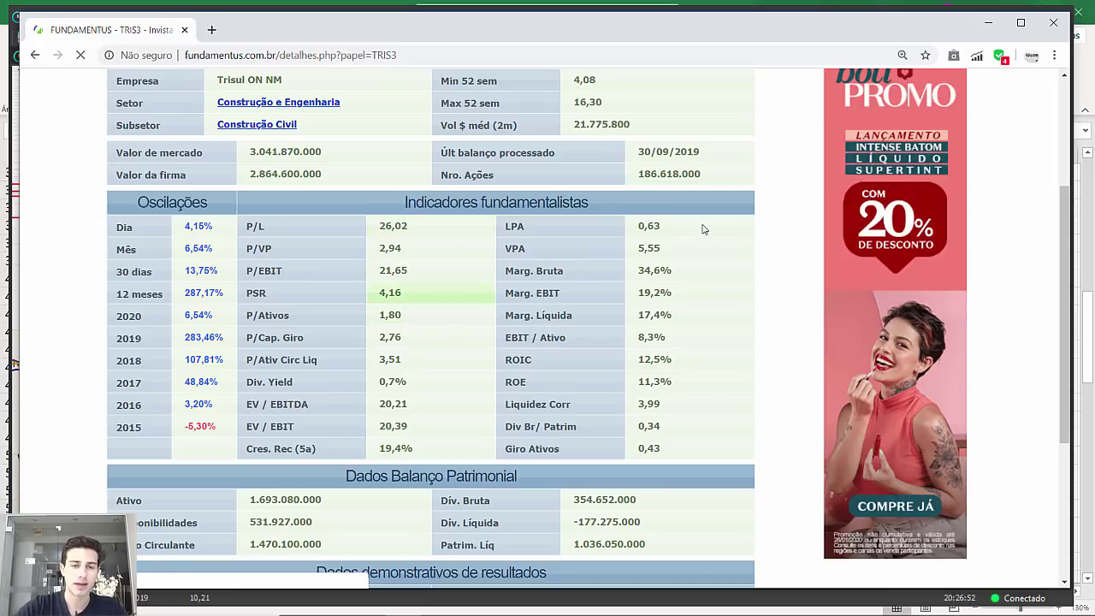
drag(401, 248, 378, 248)
click(378, 248)
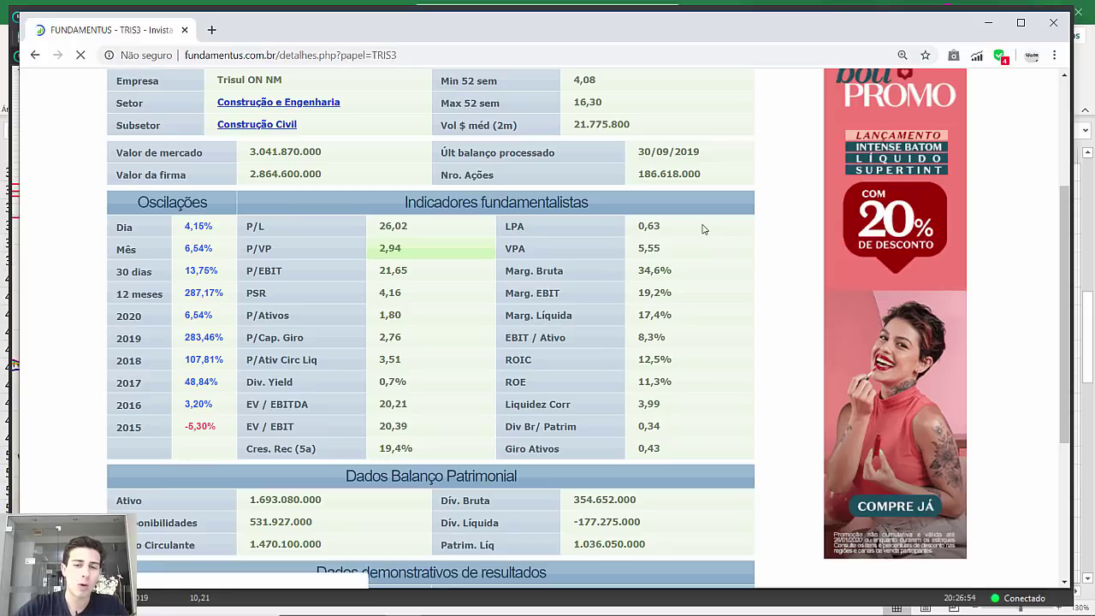
drag(673, 381, 505, 359)
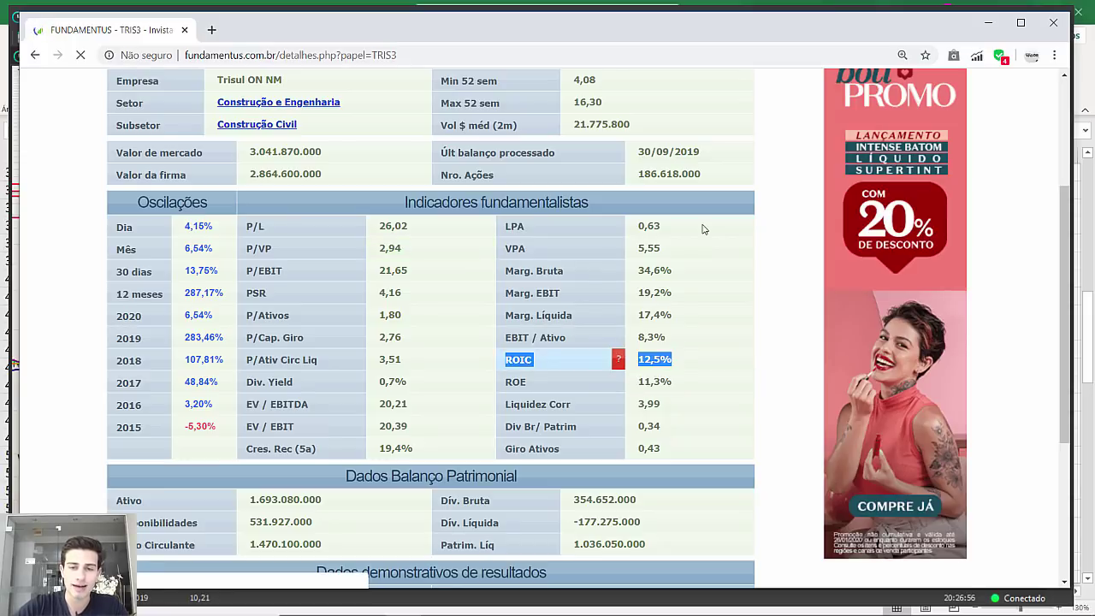
click(684, 359)
drag(672, 382, 506, 381)
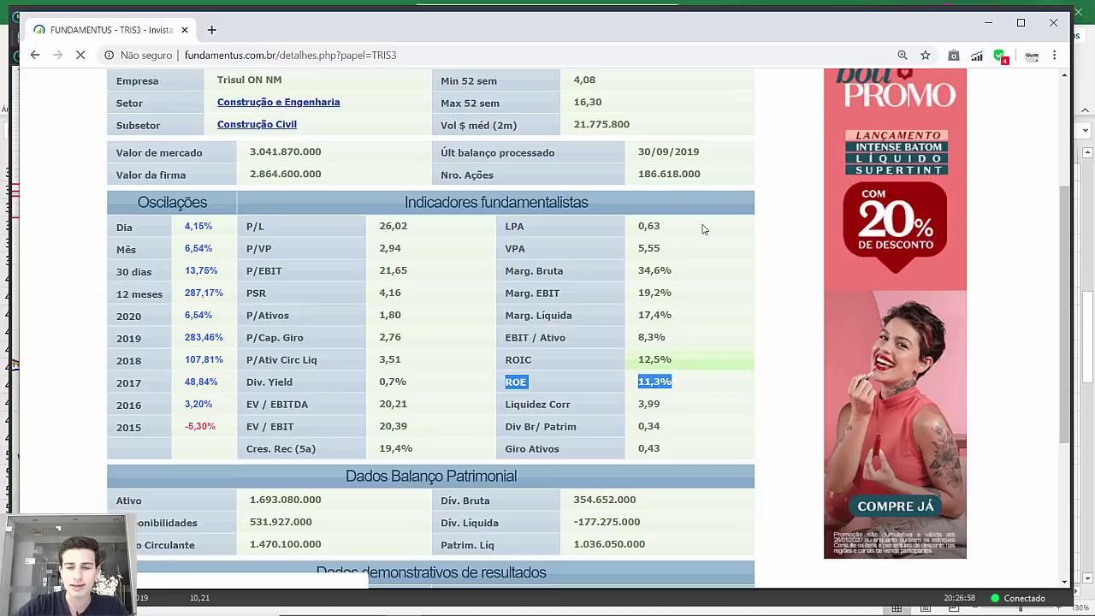
drag(672, 359, 506, 360)
click(703, 229)
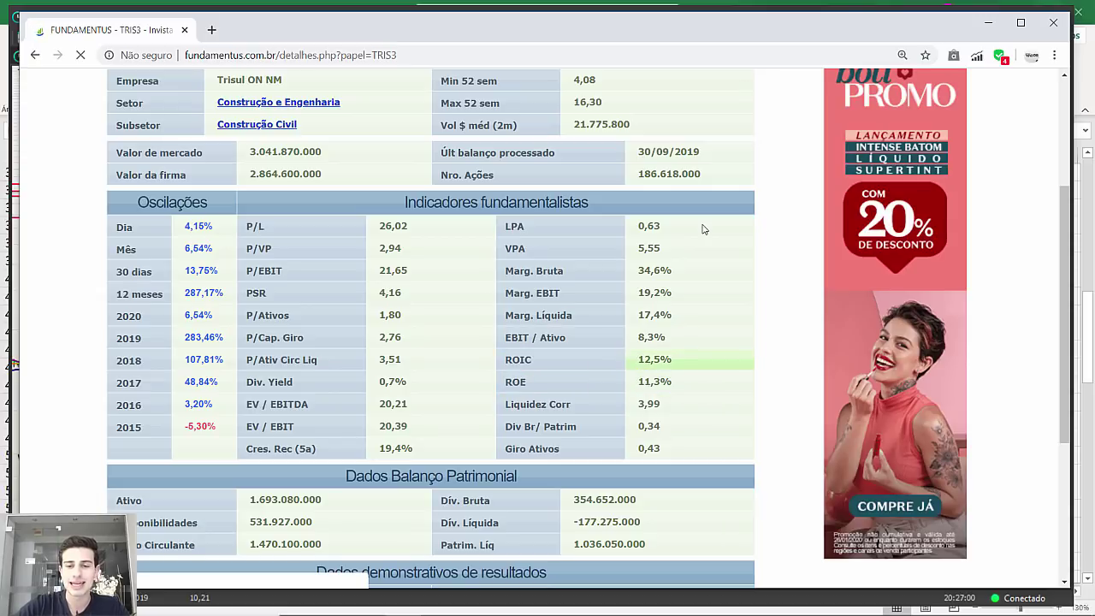
Open TRIS3's balance-sheet charts and examine the Dívida Líquida and Patrimônio Líquido history.
scroll(703, 230, up, 3)
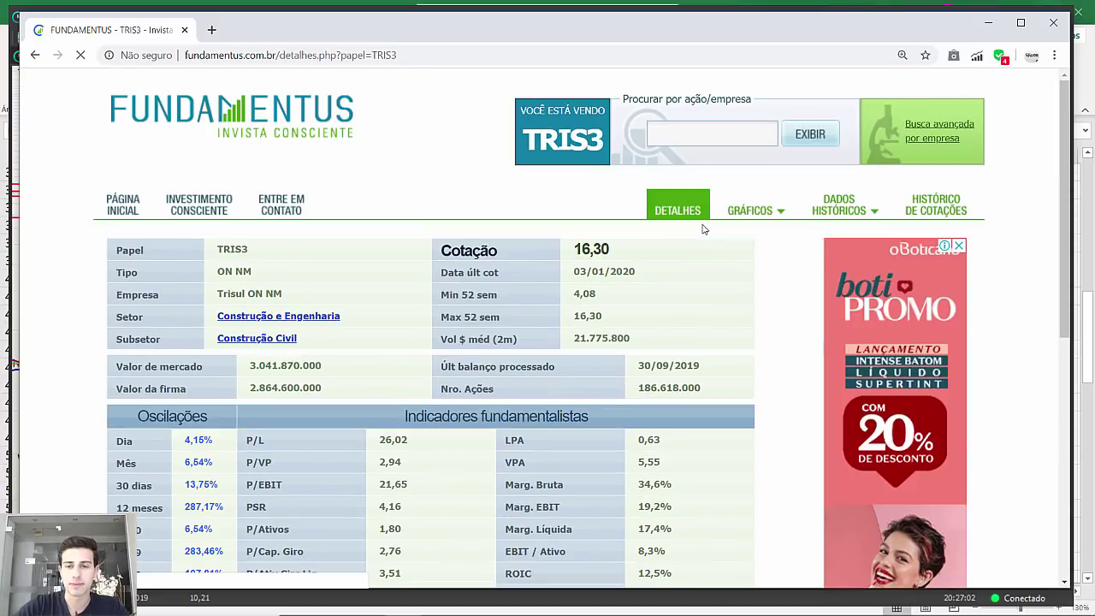
mouse_move(756, 210)
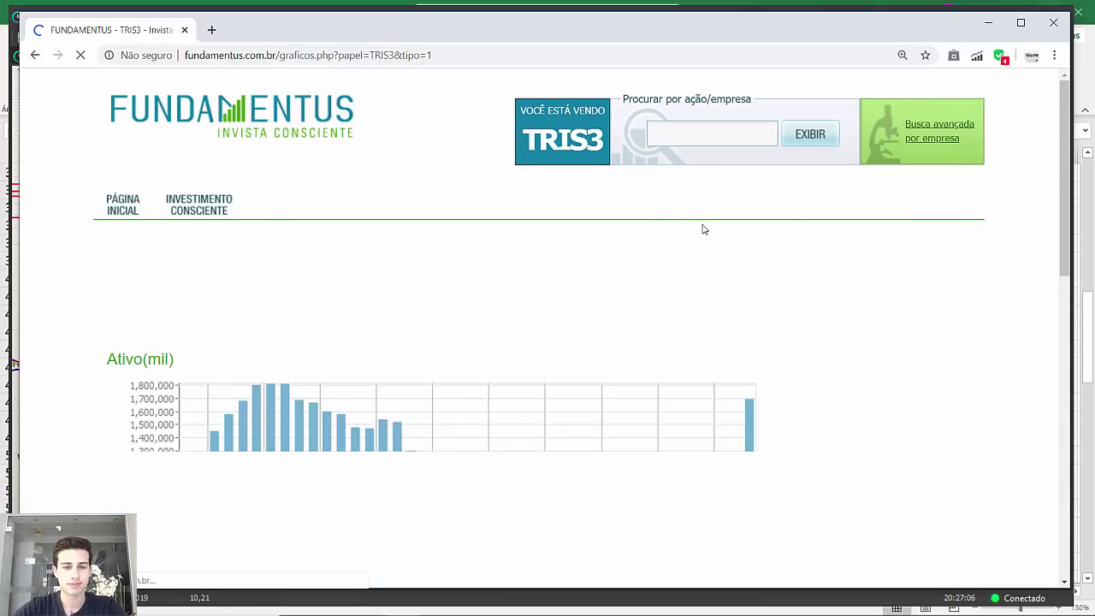
scroll(704, 229, down, 2)
scroll(704, 229, down, 5)
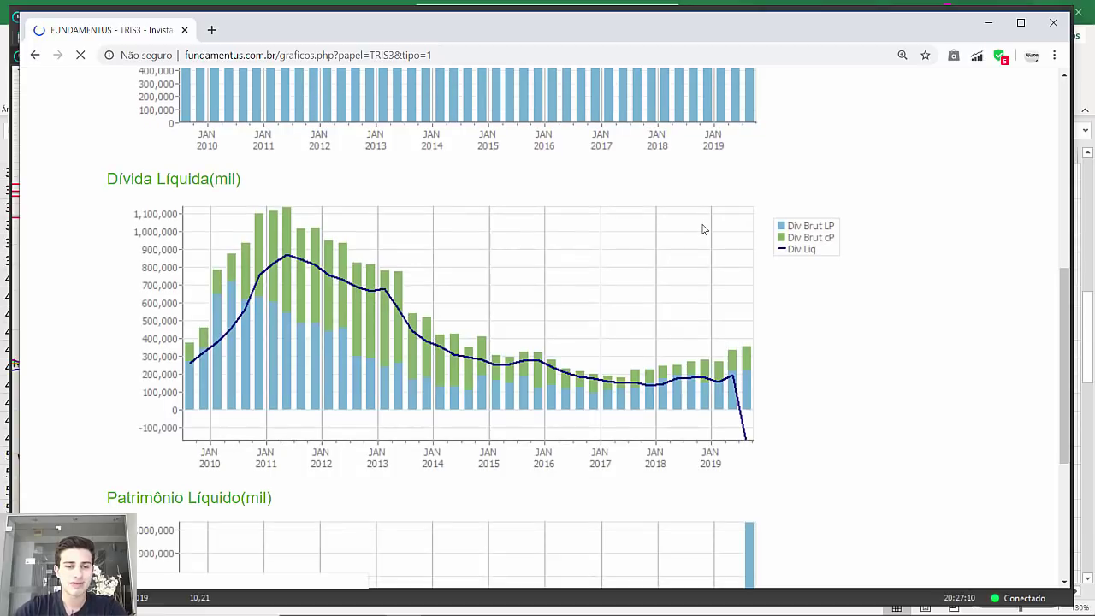
scroll(704, 229, down, 3)
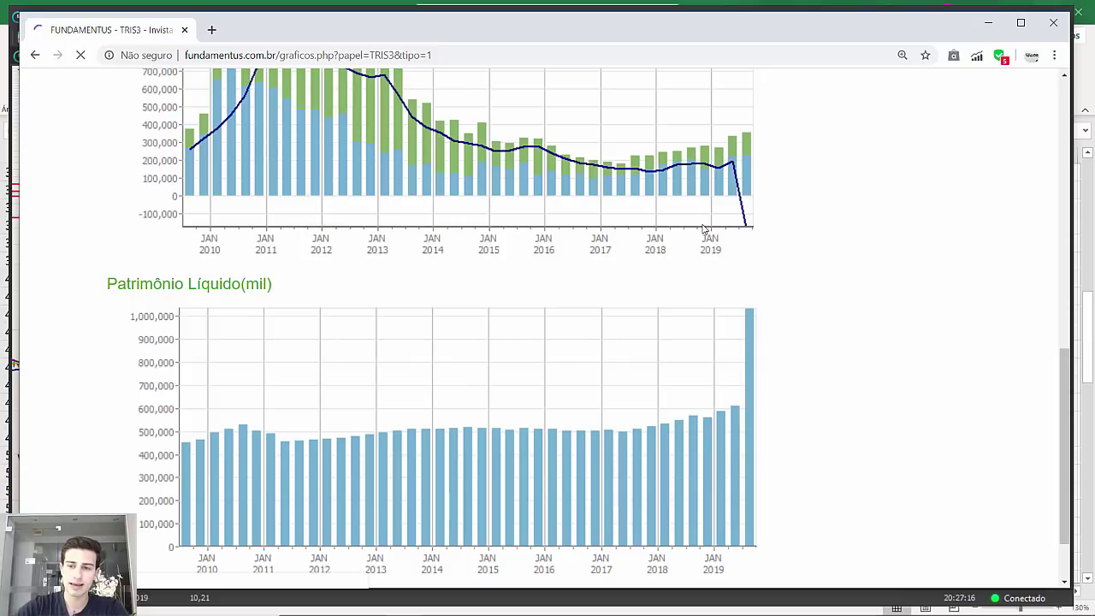
scroll(704, 229, up, 10)
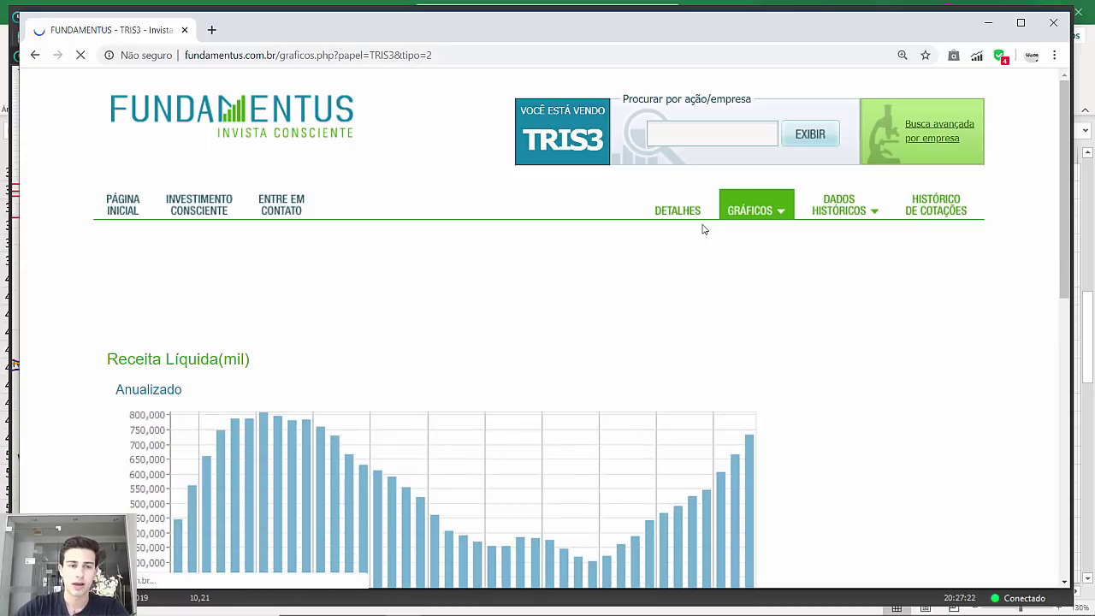
Examine TRIS3's Receita Líquida, Margens and Lucro Líquido history on its Fundamentus results charts.
scroll(703, 229, down, 3)
scroll(704, 229, down, 12)
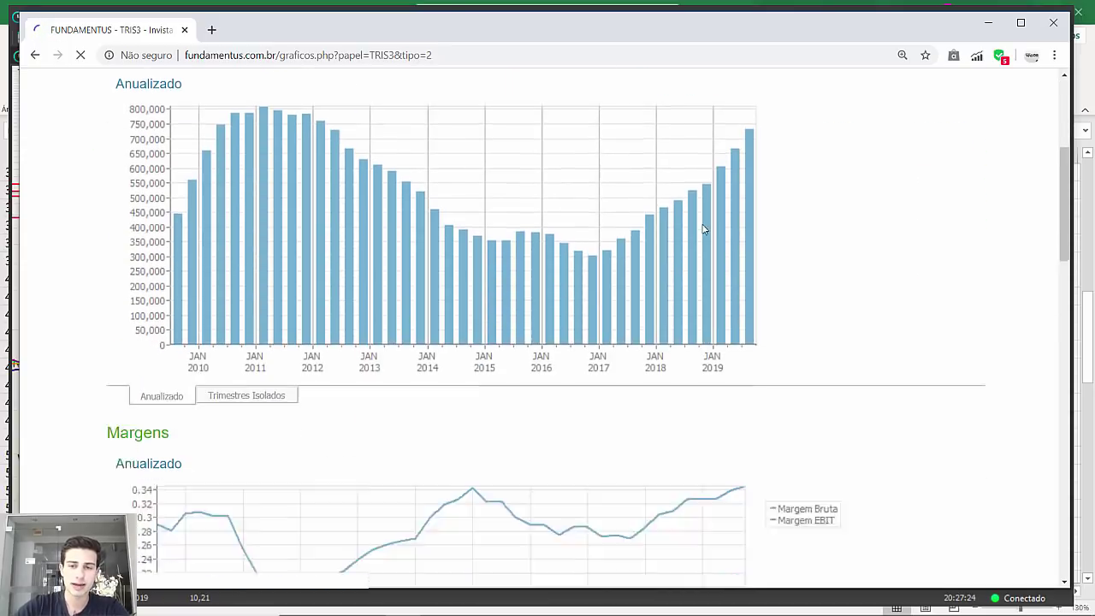
scroll(704, 229, down, 6)
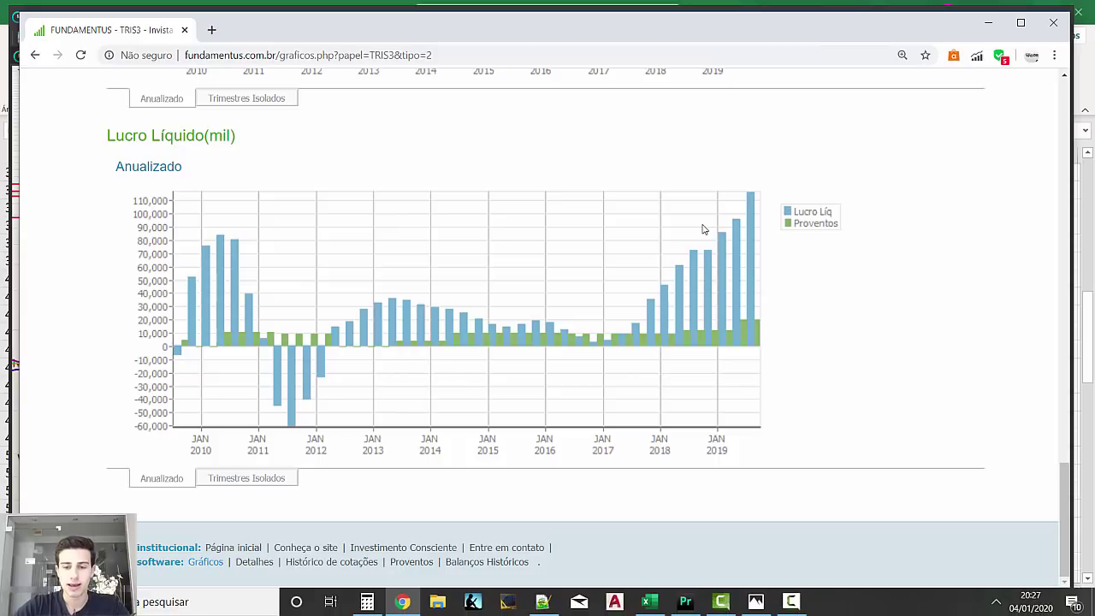
Check the next ticker in the Excel list, switch to ProfitStarter and view EVEN3's recent weekly candles.
click(685, 601)
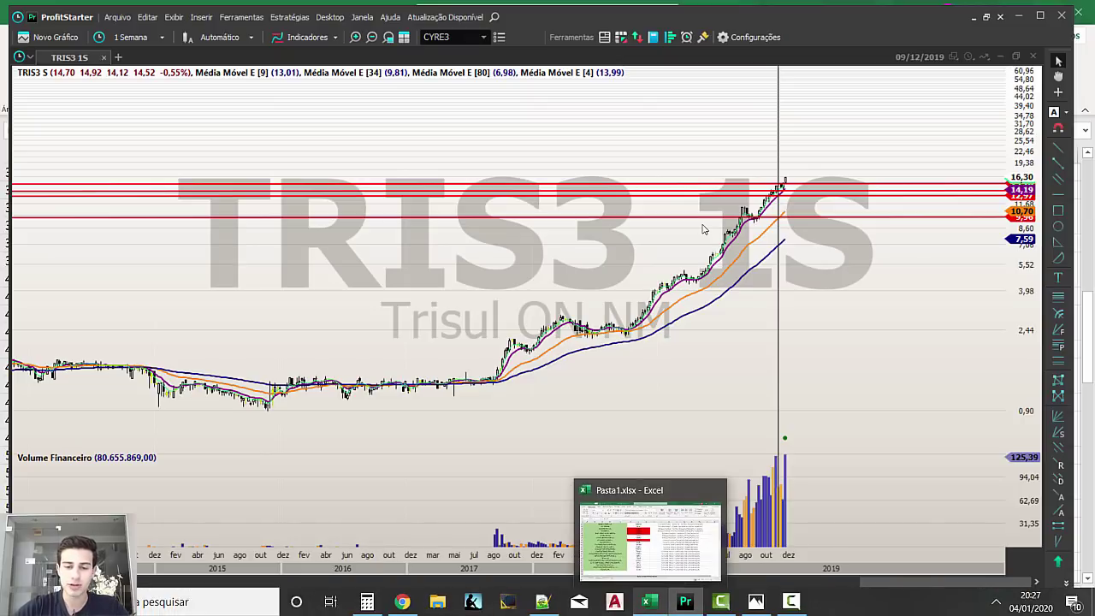
click(649, 601)
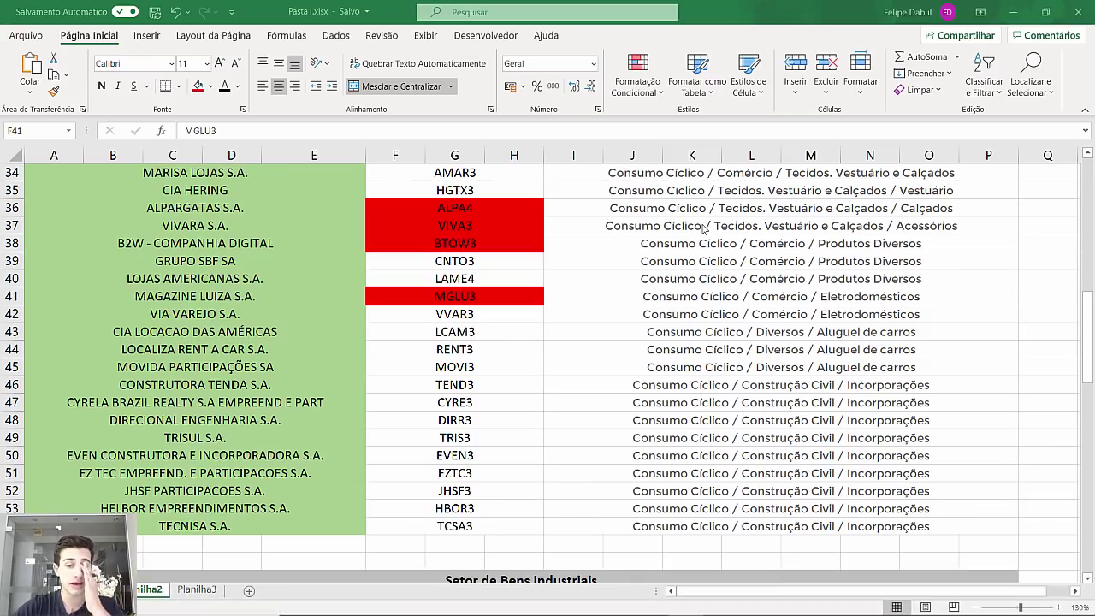
key(alt+Tab)
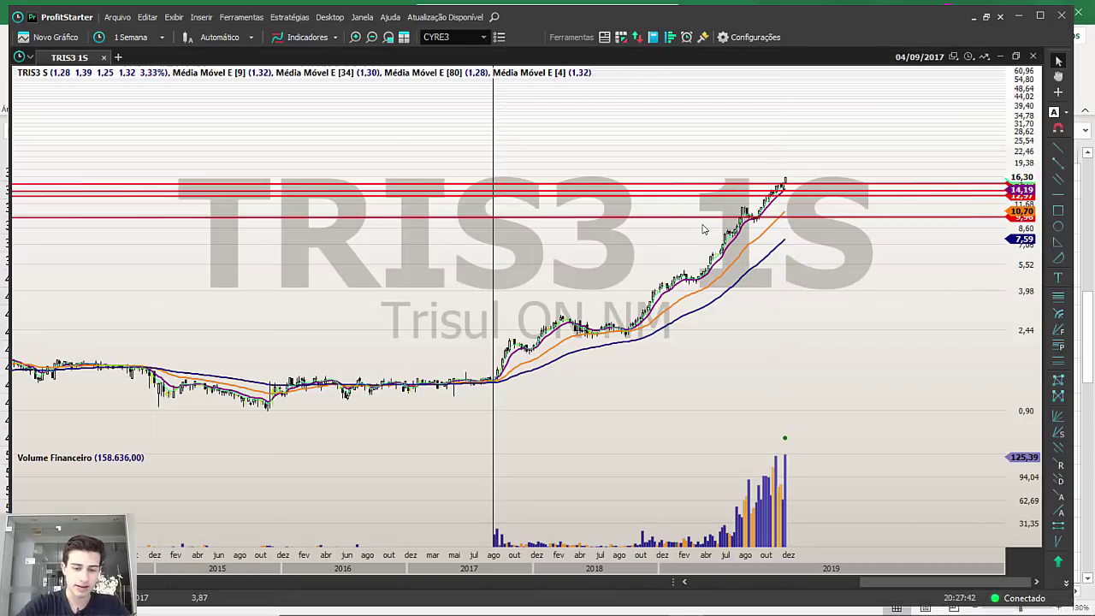
text(EVEN3)
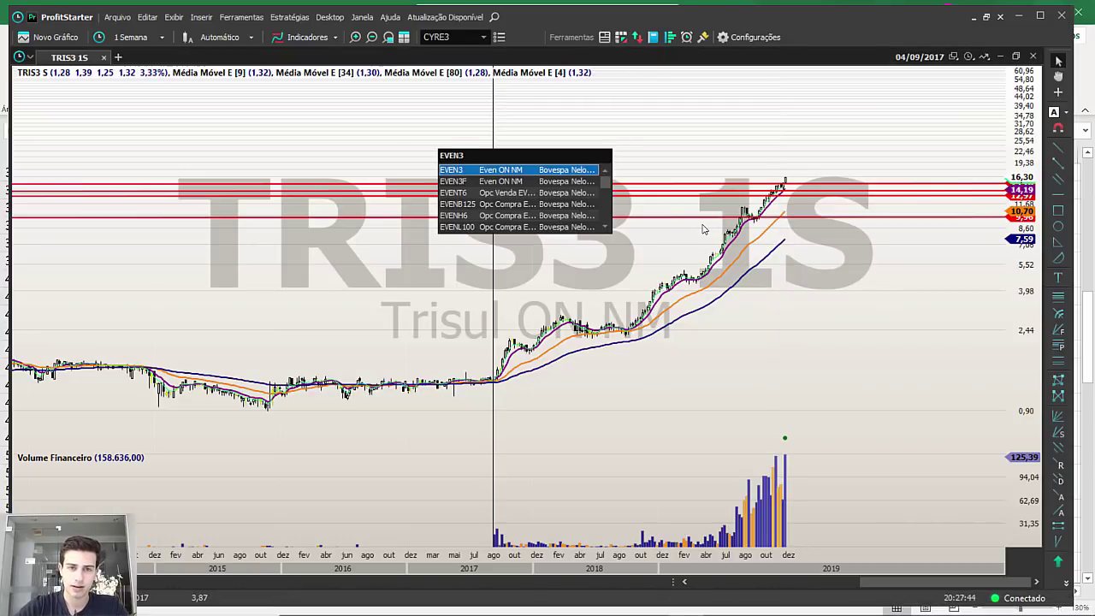
key(Return)
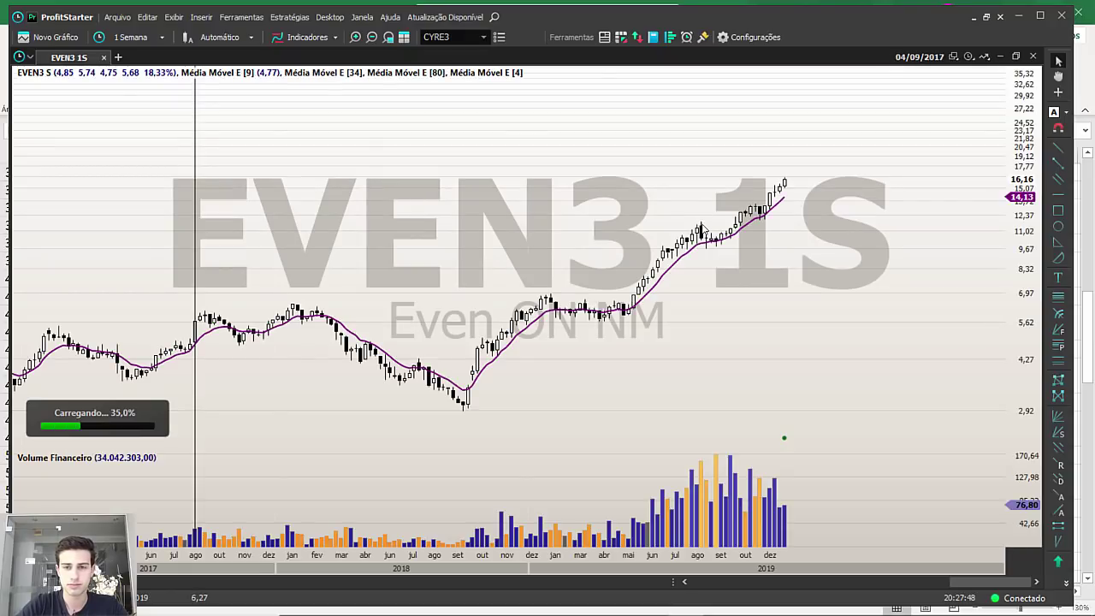
scroll(702, 228, up, 5)
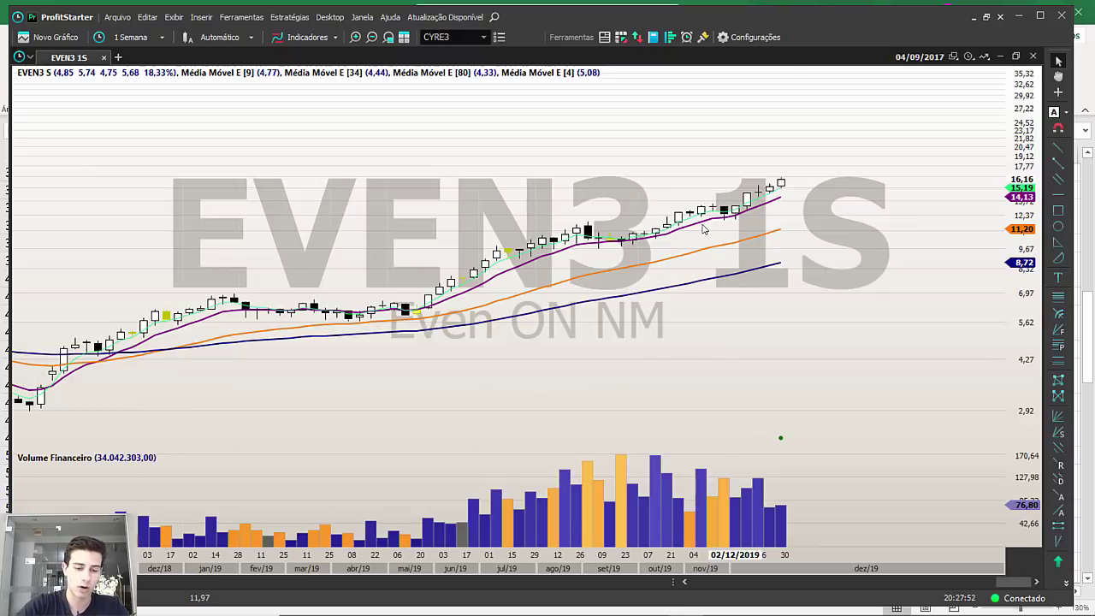
Load the EZTC3 weekly chart and examine its 2019 uptrend against the moving averages.
text(EZTC3)
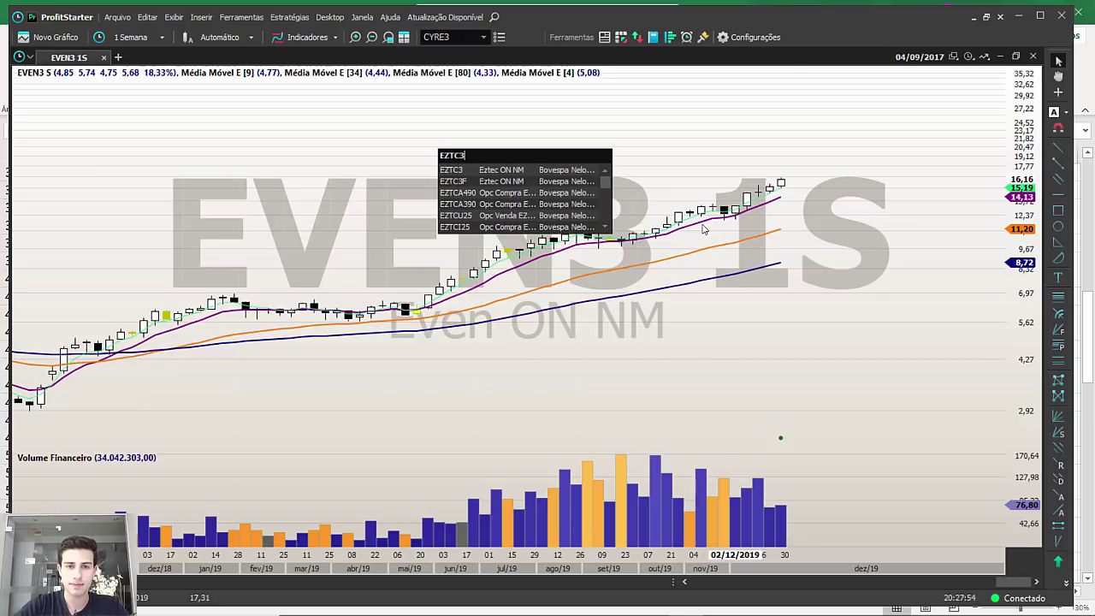
key(Return)
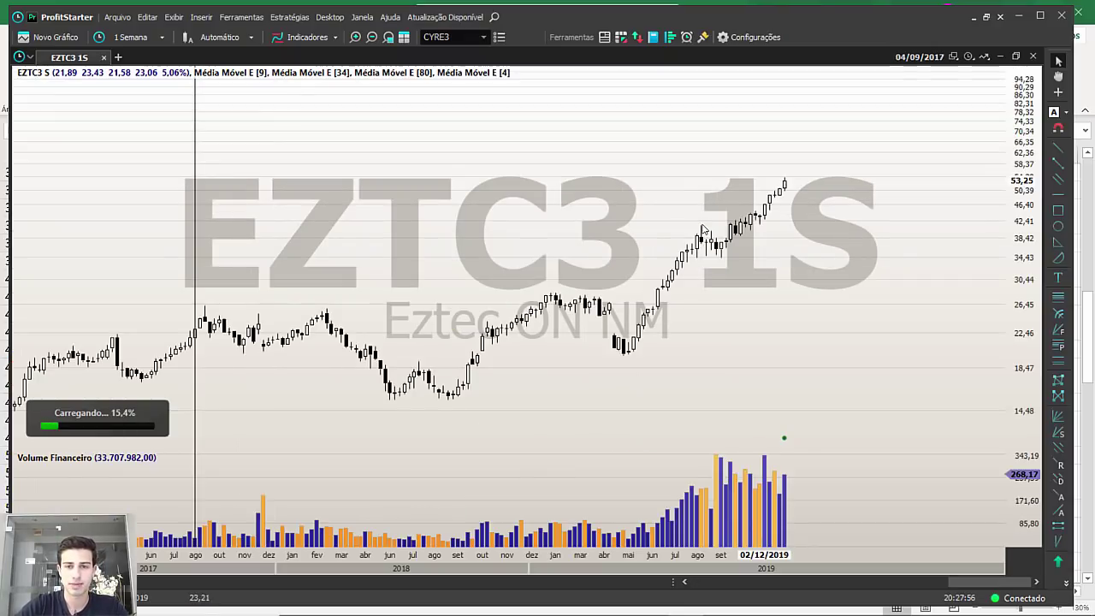
scroll(703, 227, up, 3)
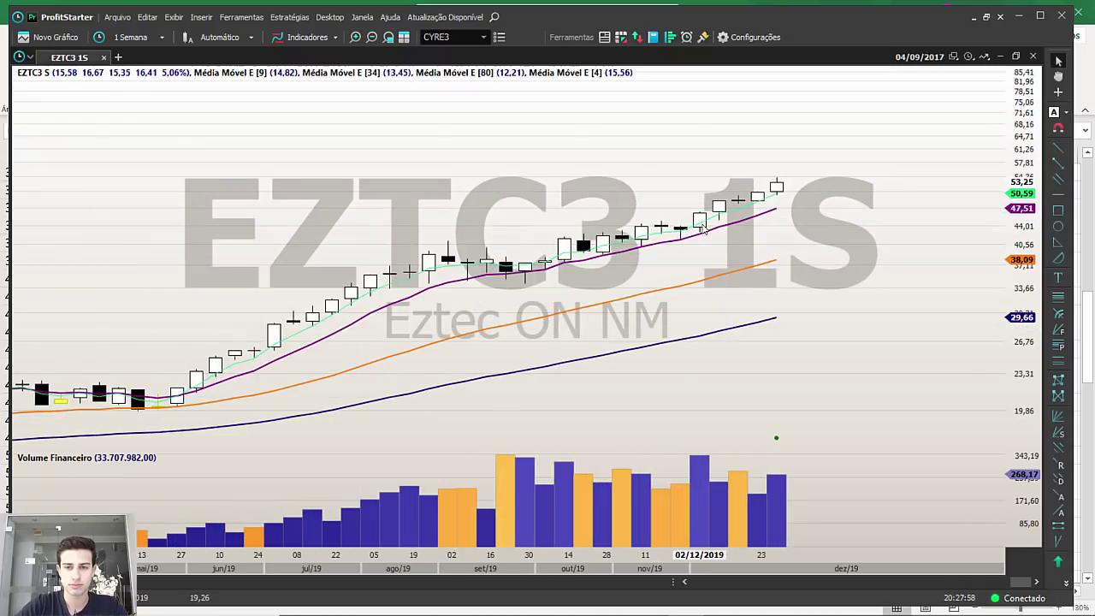
scroll(703, 228, down, 5)
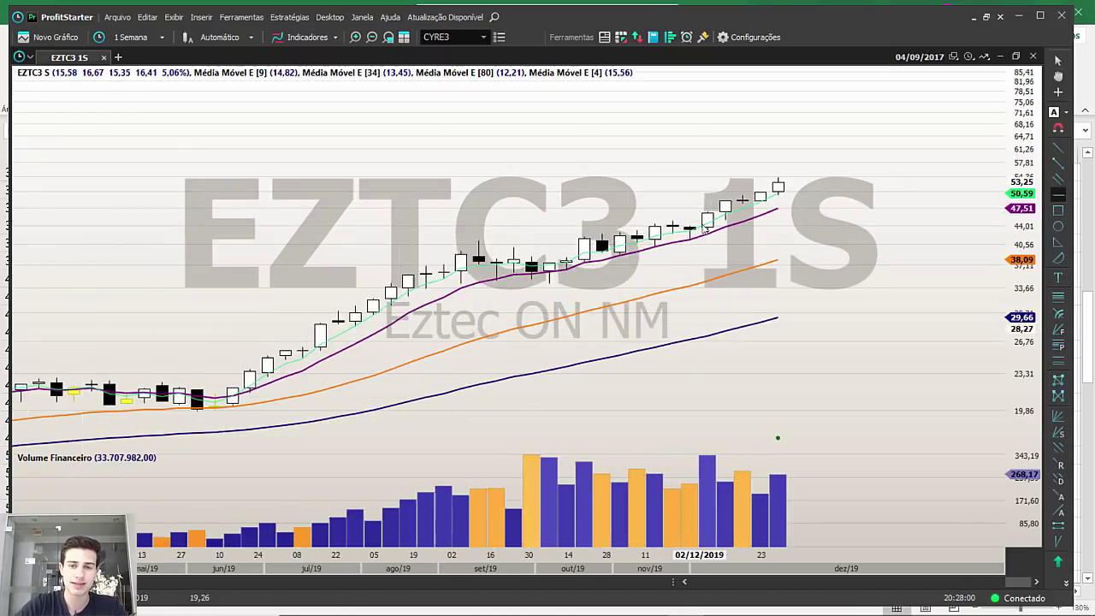
key(Escape)
Load the JHSF3 weekly chart and examine the candles from the marked mid-2019 consolidation onward.
text(JHSF3)
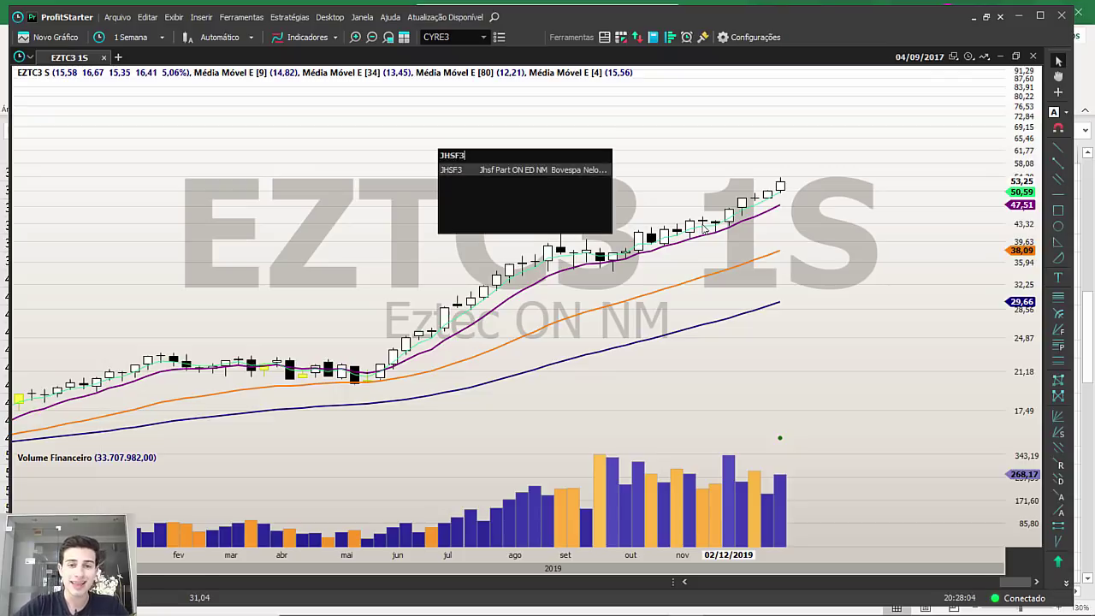
key(Return)
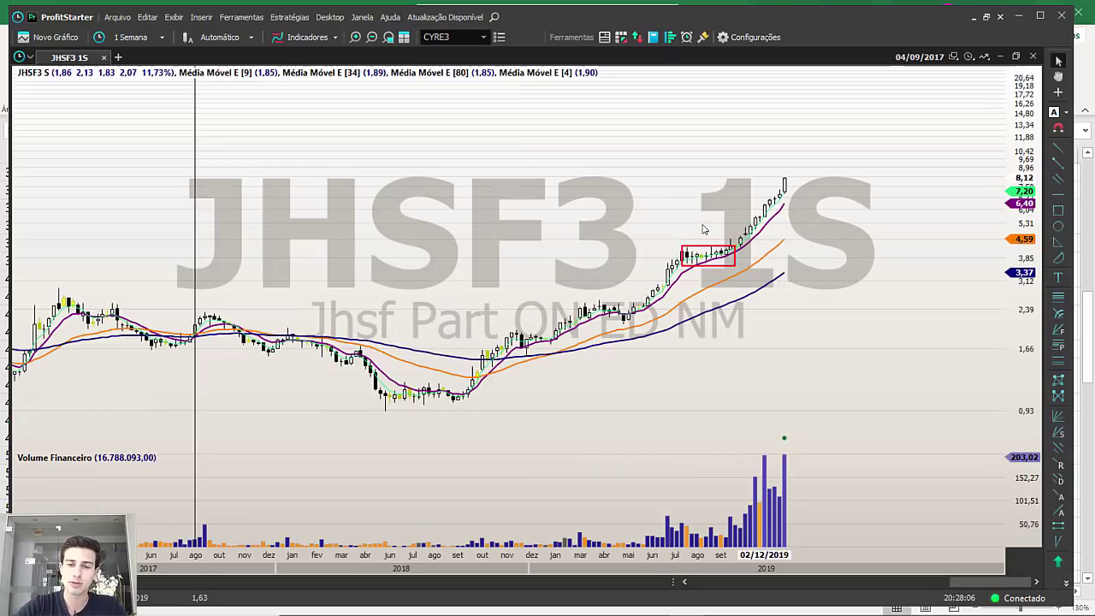
scroll(703, 229, up, 3)
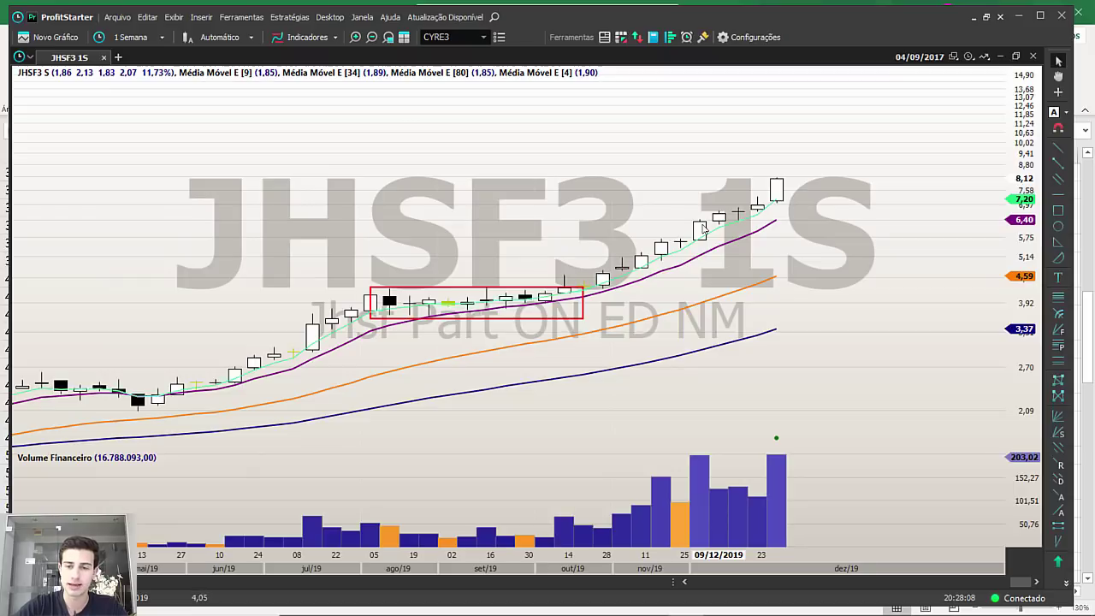
Mark the mid-October 2019 breakout candle with a triangle pointing at it and switch the JHSF3 chart to the daily timeframe.
click(1058, 242)
drag(564, 278, 486, 224)
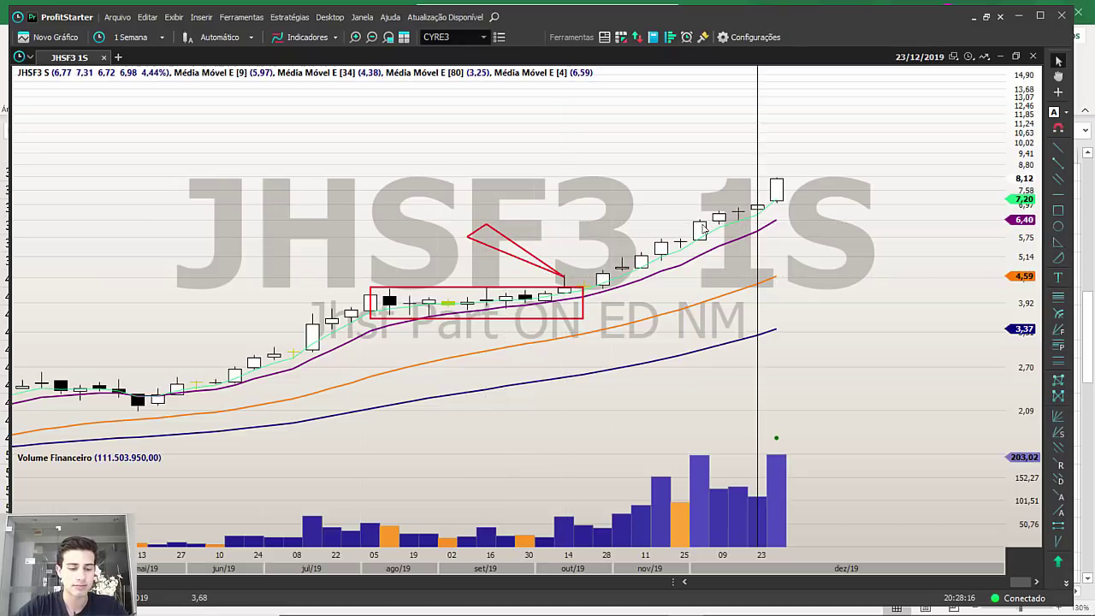
text(D)
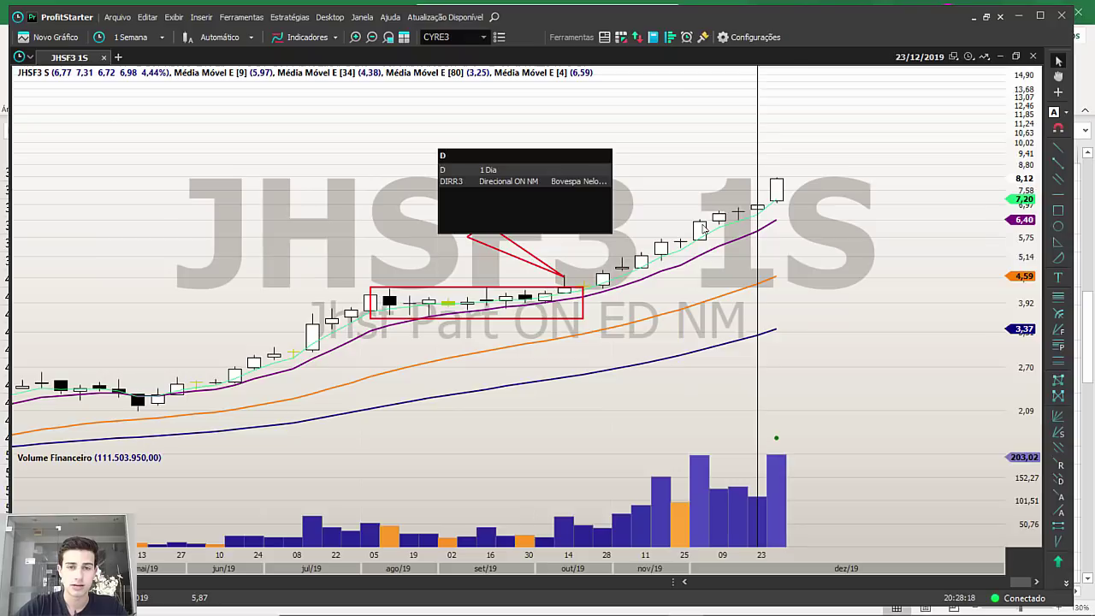
key(Return)
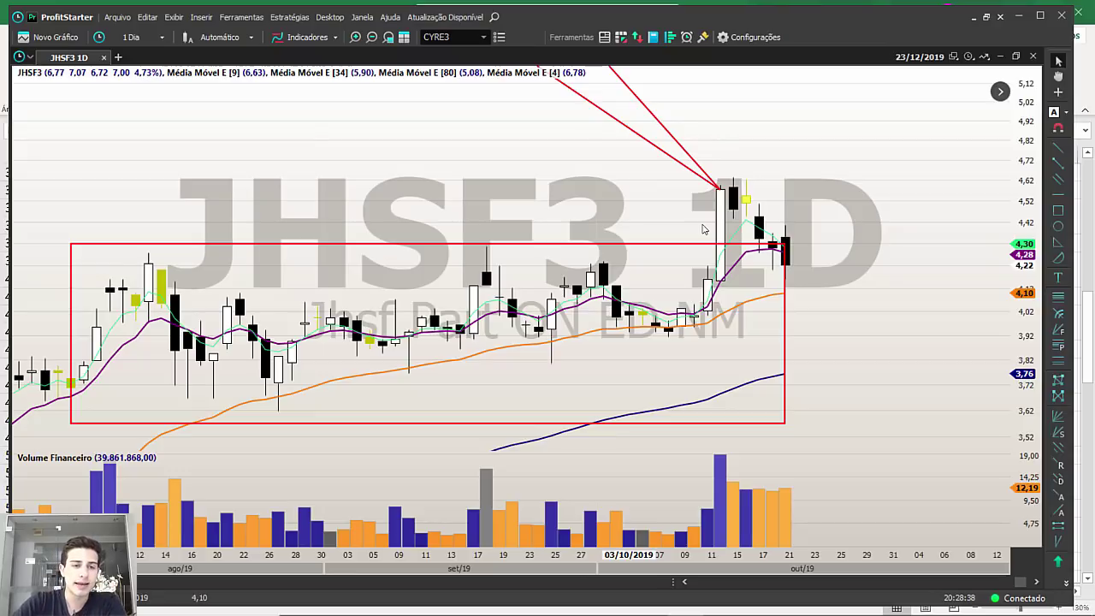
Examine the JHSF3 daily candles within the consolidation rectangle, from 13/08/2019 up to the 14/10/2019 breakout.
key(Left)
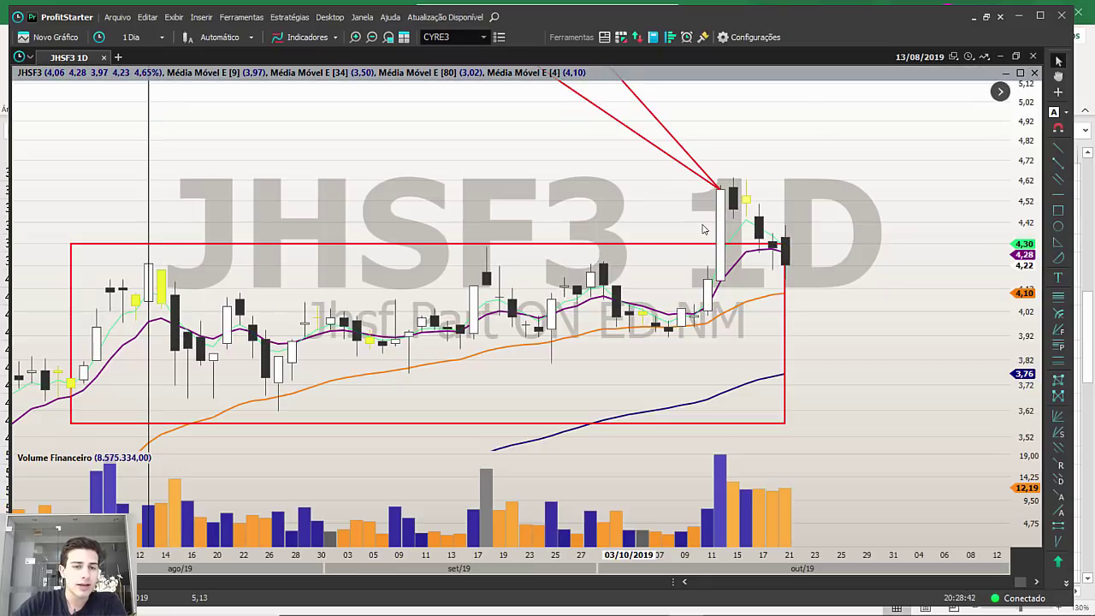
key(Right)
key(Right)
key(Right)
key(Right)
key(Right)
key(Right)
key(Right)
key(Right)
key(Right)
key(Right)
key(Right)
key(Right)
key(Right)
key(Right)
key(Right)
key(Right)
key(Right)
key(Right)
key(Right)
key(Right)
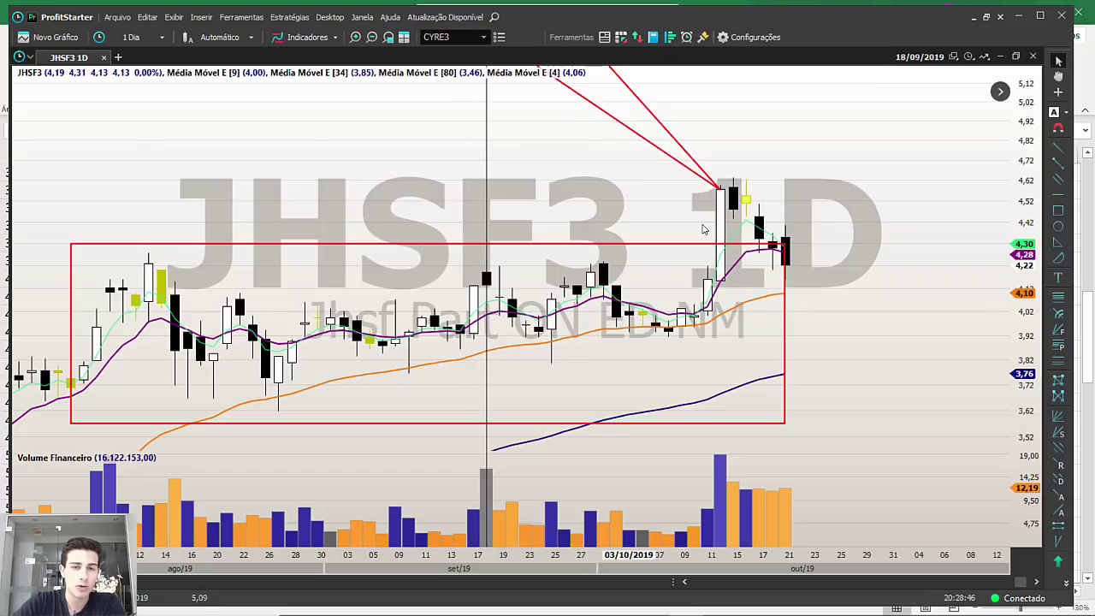
key(Right)
key(Right)
key(Right)
key(Right)
key(Right)
key(Right)
key(Right)
key(Right)
key(Right)
key(Right)
key(Right)
key(Right)
key(Right)
key(Right)
key(Right)
key(Right)
key(Right)
key(Right)
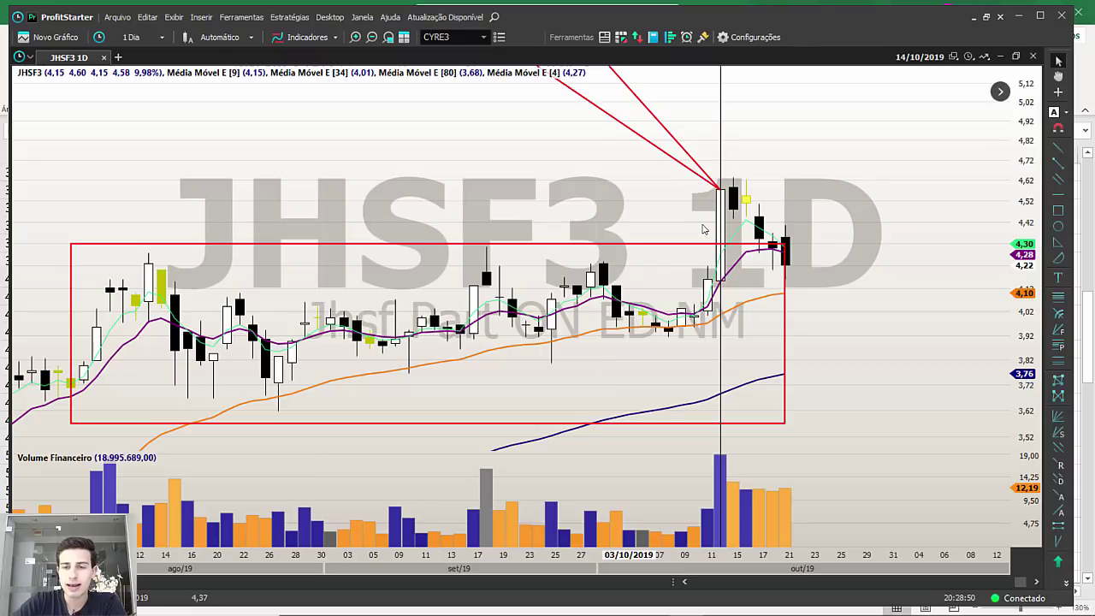
Examine the daily candles leading into the 14/10/2019 breakout and the pullback that runs to 21/10/2019.
scroll(702, 229, down, 7)
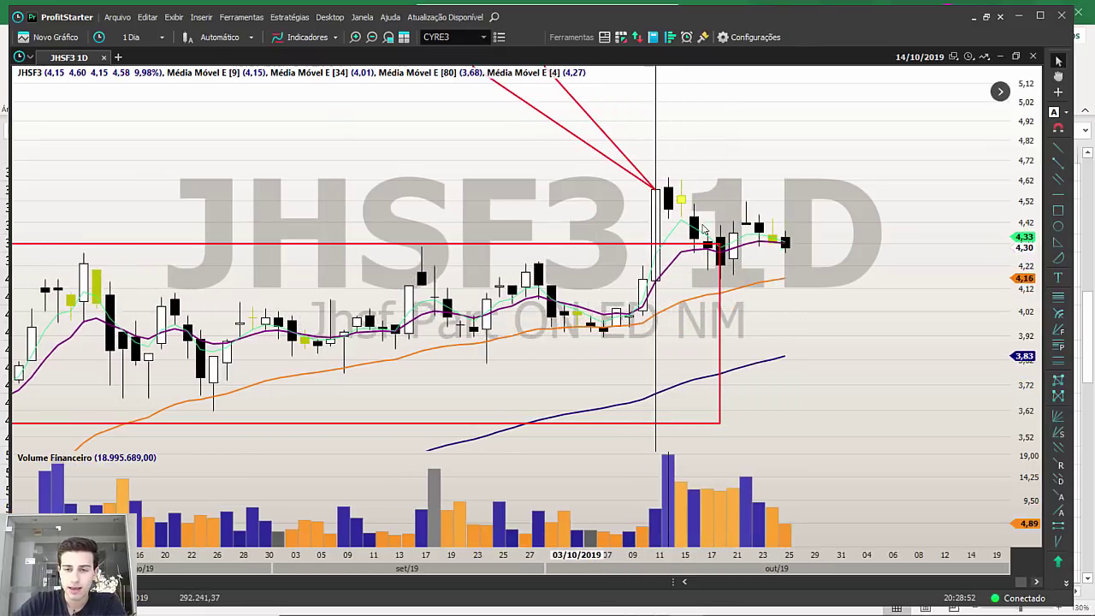
key(Left)
key(Left)
key(Left)
key(Left)
key(Left)
key(Right)
key(Right)
key(Right)
key(Right)
key(Right)
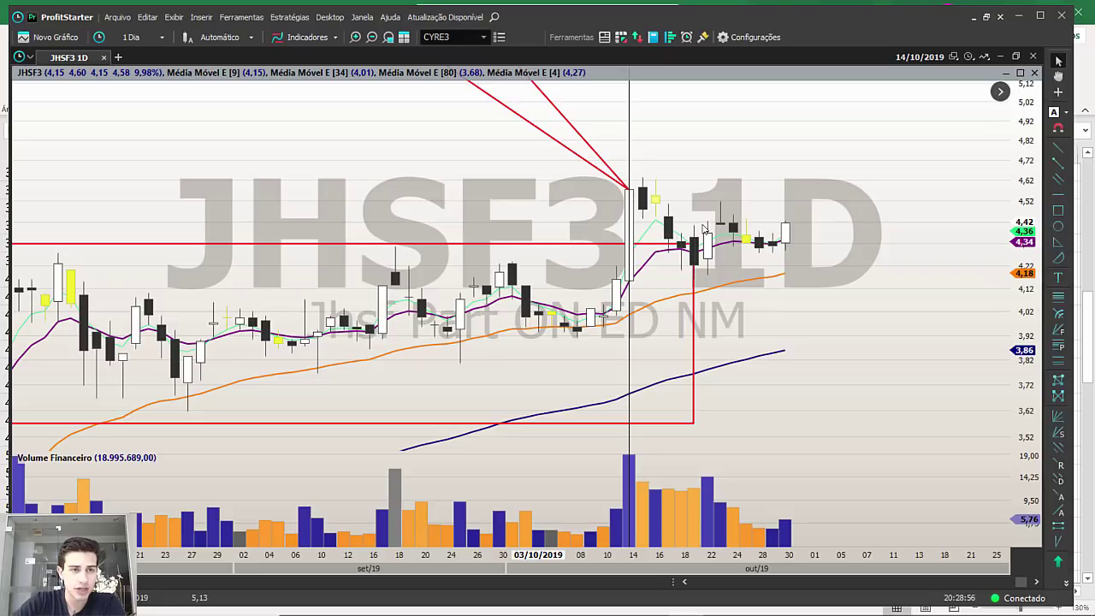
key(Right)
key(Right)
key(Right)
key(Right)
key(Right)
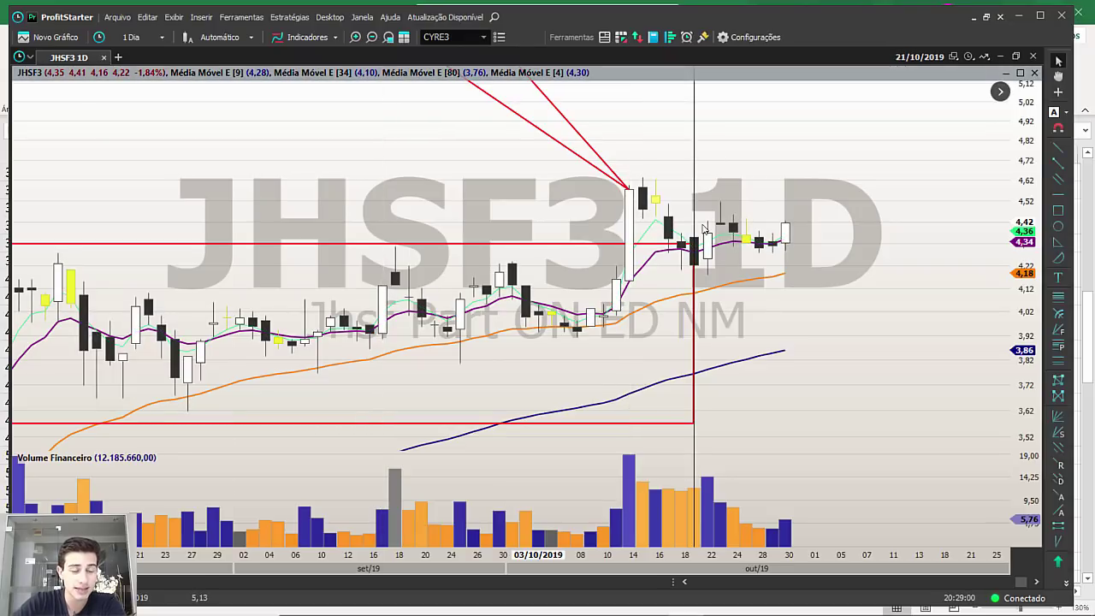
Review the JHSF3 daily uptrend through 30/12/2019 and return the chart to the weekly timeframe.
key(Page_Up)
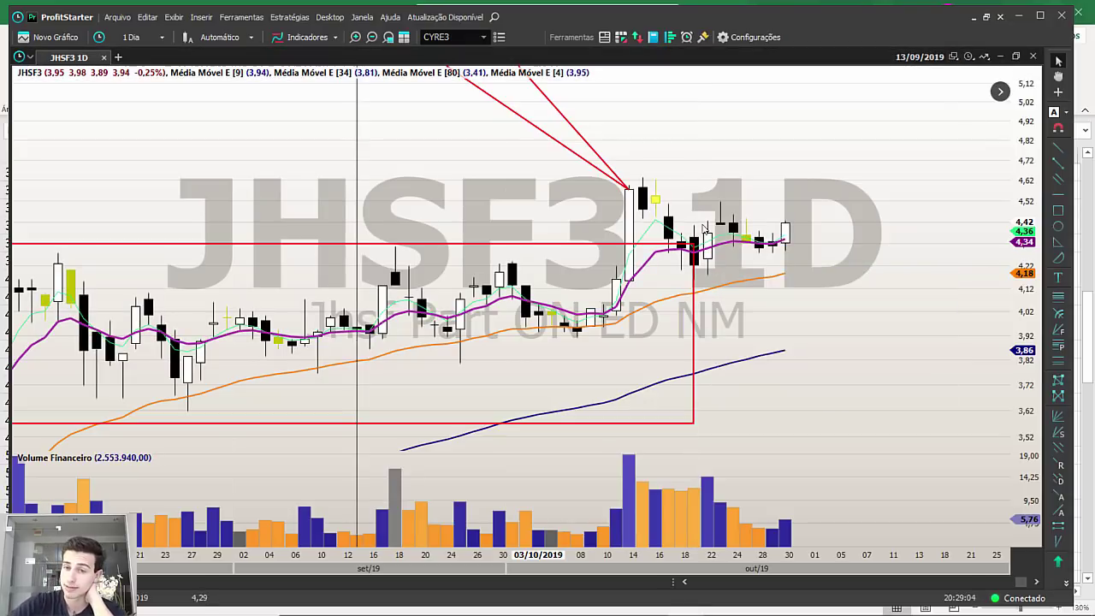
scroll(704, 228, down, 7)
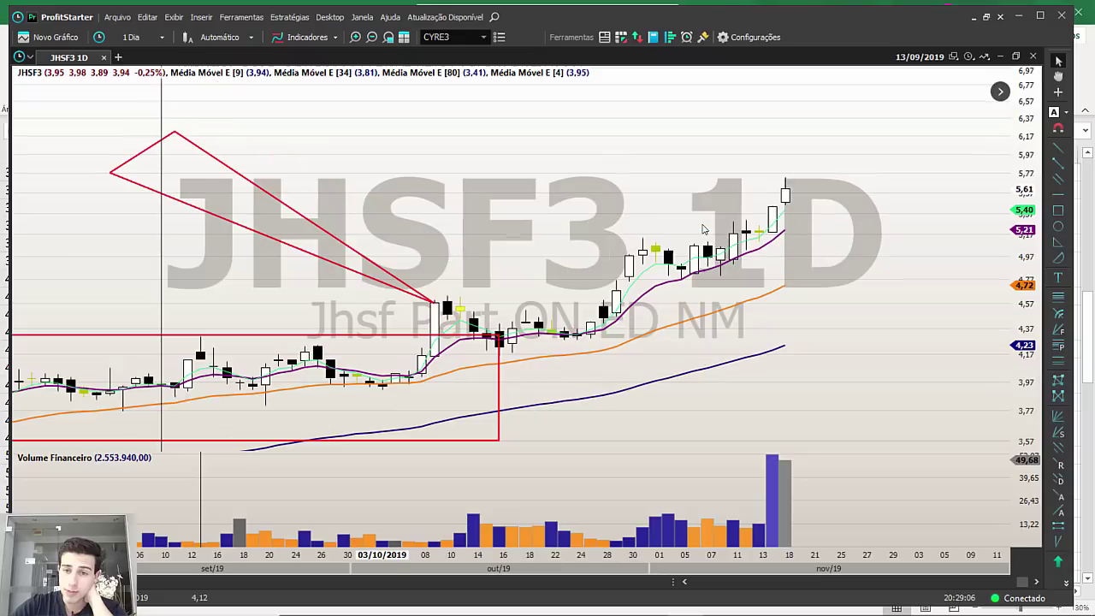
scroll(703, 227, down, 4)
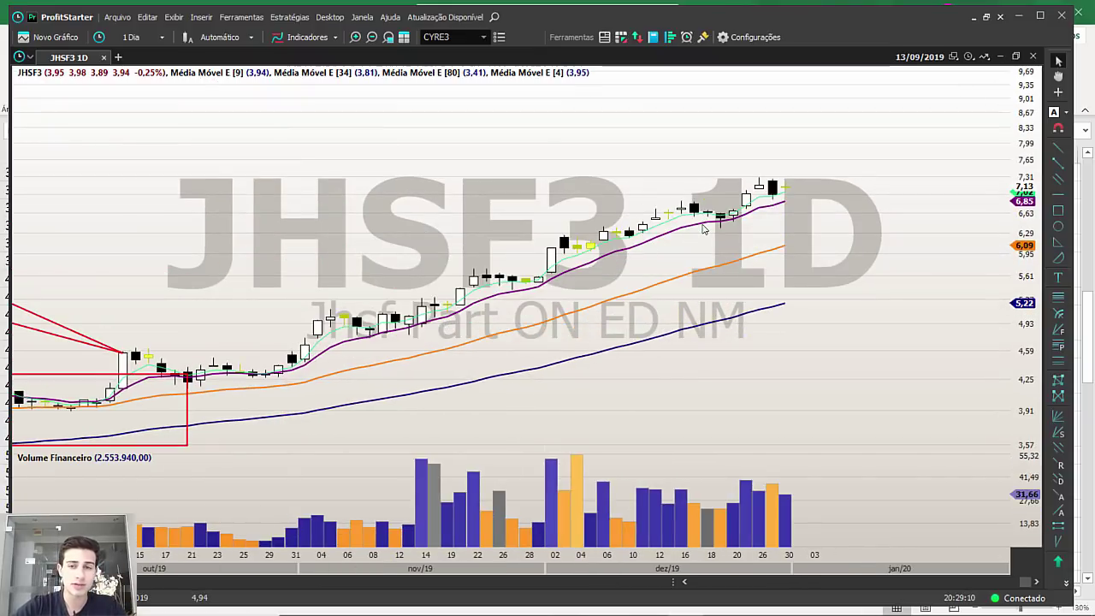
text(s)
key(Return)
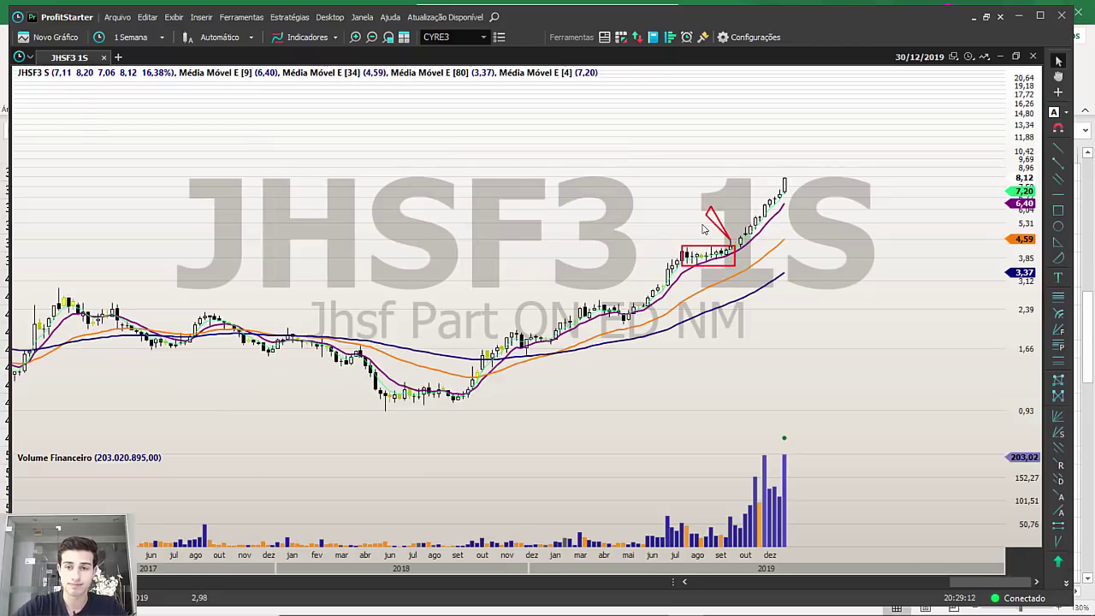
scroll(703, 227, up, 5)
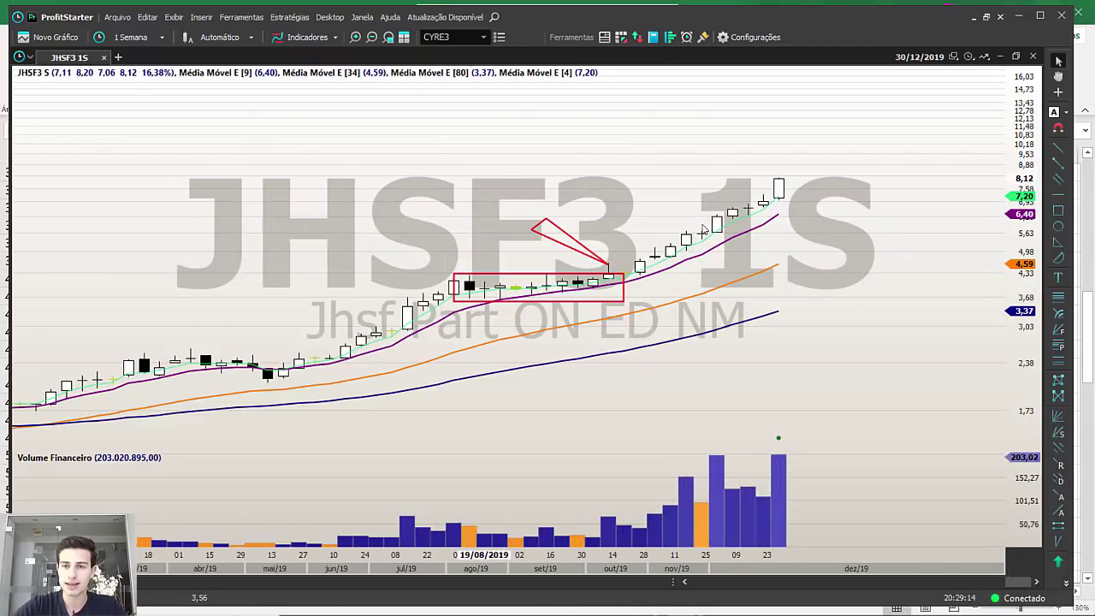
scroll(703, 229, up, 3)
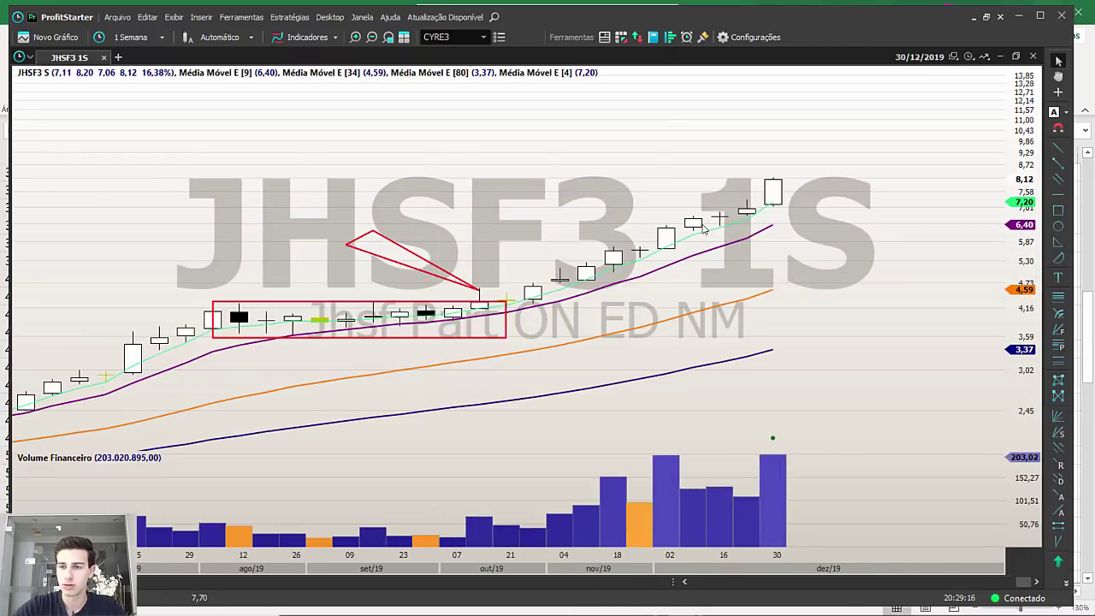
key(Right)
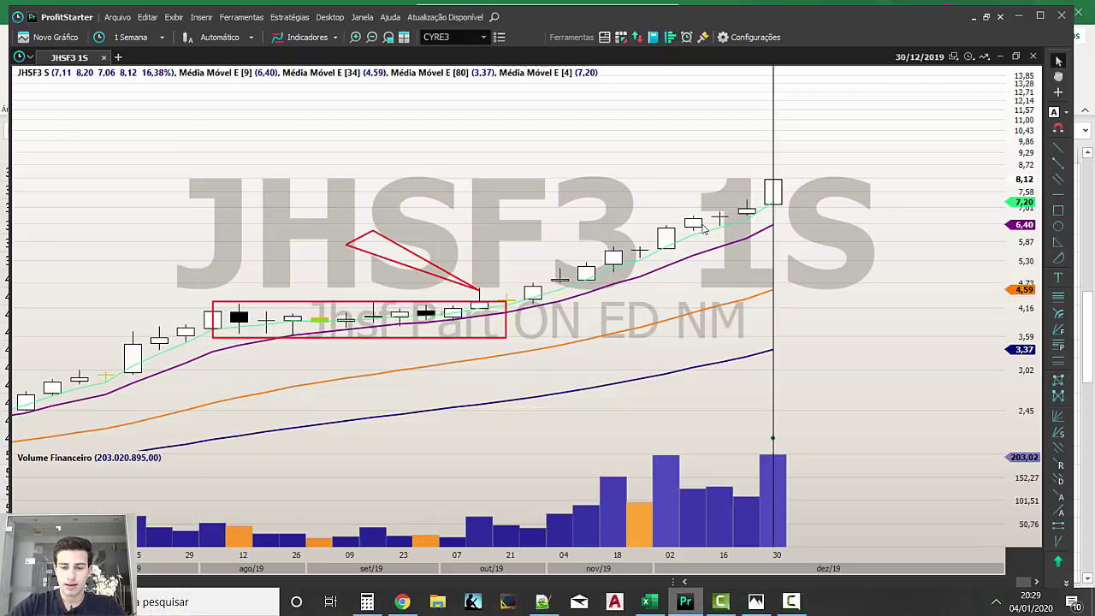
Check the stock list in Excel and, back on the JHSF3 weekly chart in ProfitStarter, draw a rectangle projecting forward from the latest candle.
key(alt+Tab)
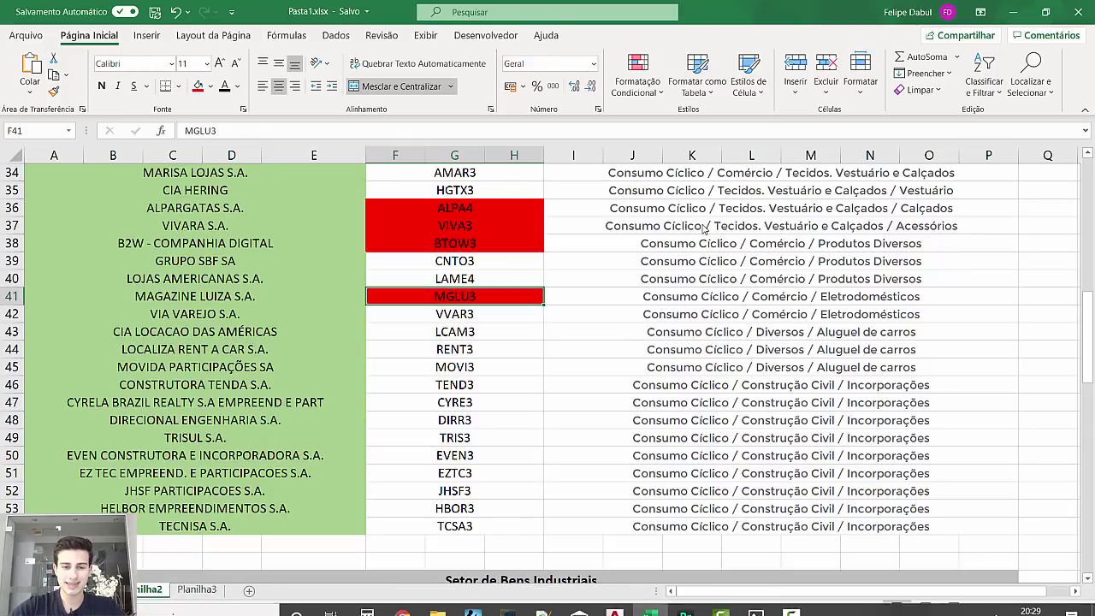
key(alt+Tab)
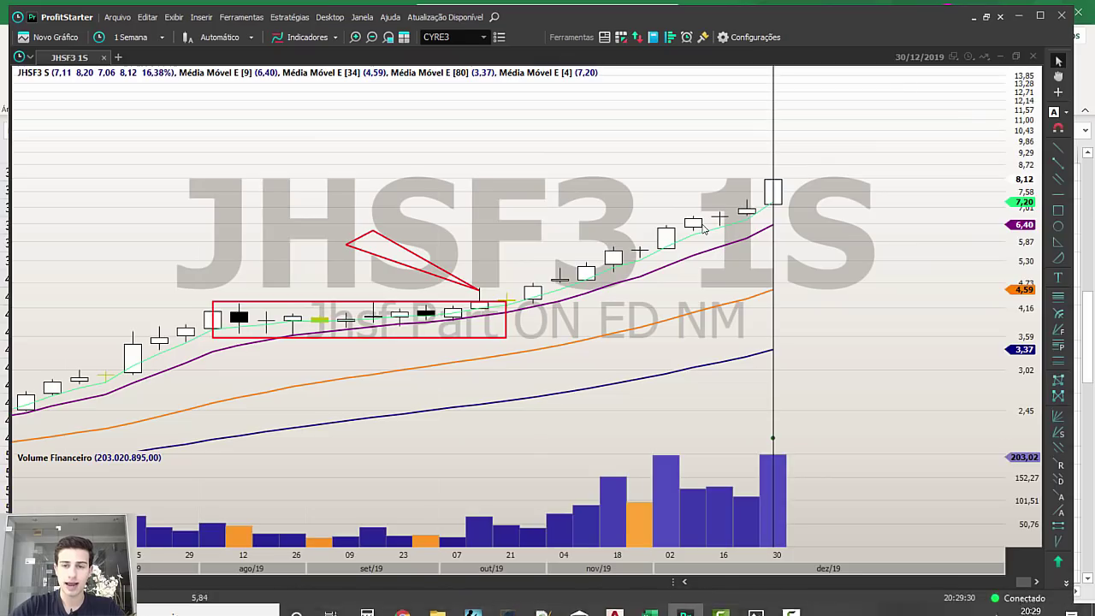
scroll(703, 230, down, 5)
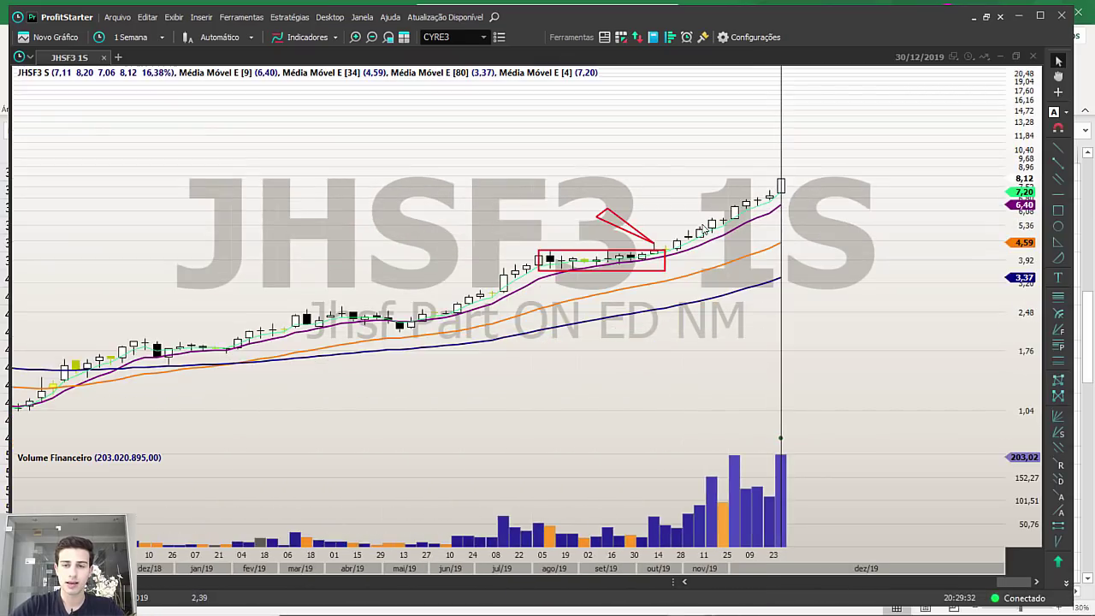
click(1058, 211)
drag(780, 177, 906, 197)
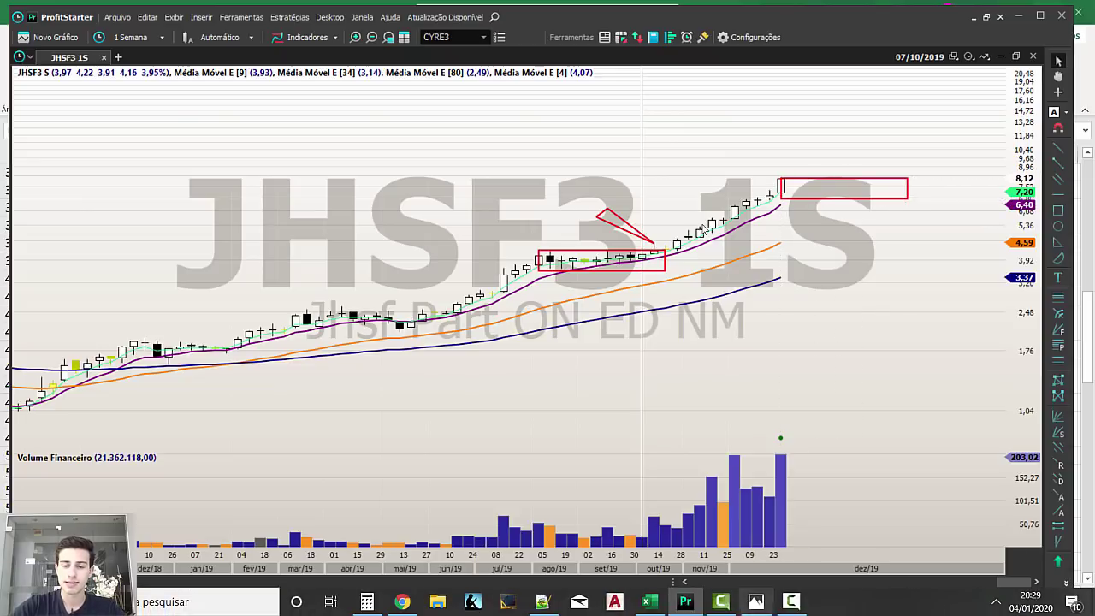
Check the Excel stock list for the next ticker and load HBOR3 in the ProfitStarter weekly chart.
click(650, 602)
mouse_move(685, 602)
key(alt+Tab)
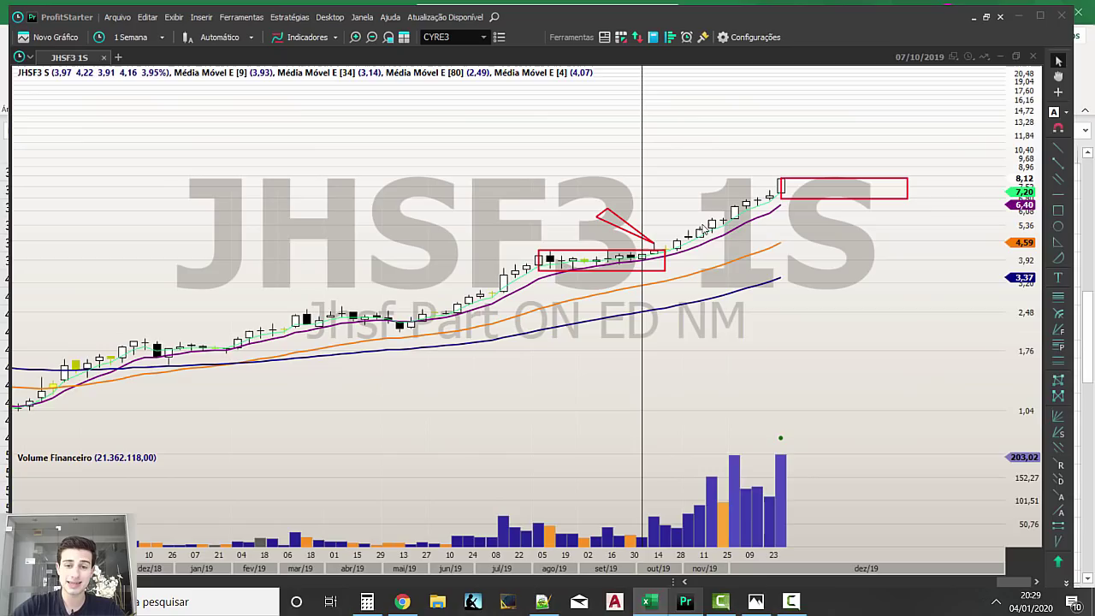
text(HBOR3)
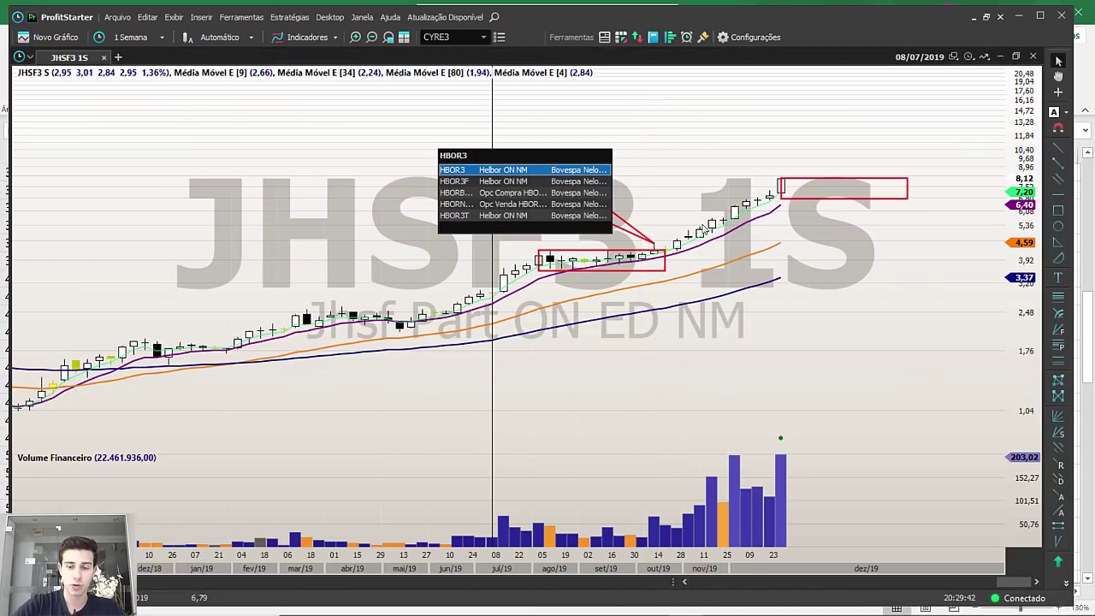
key(Return)
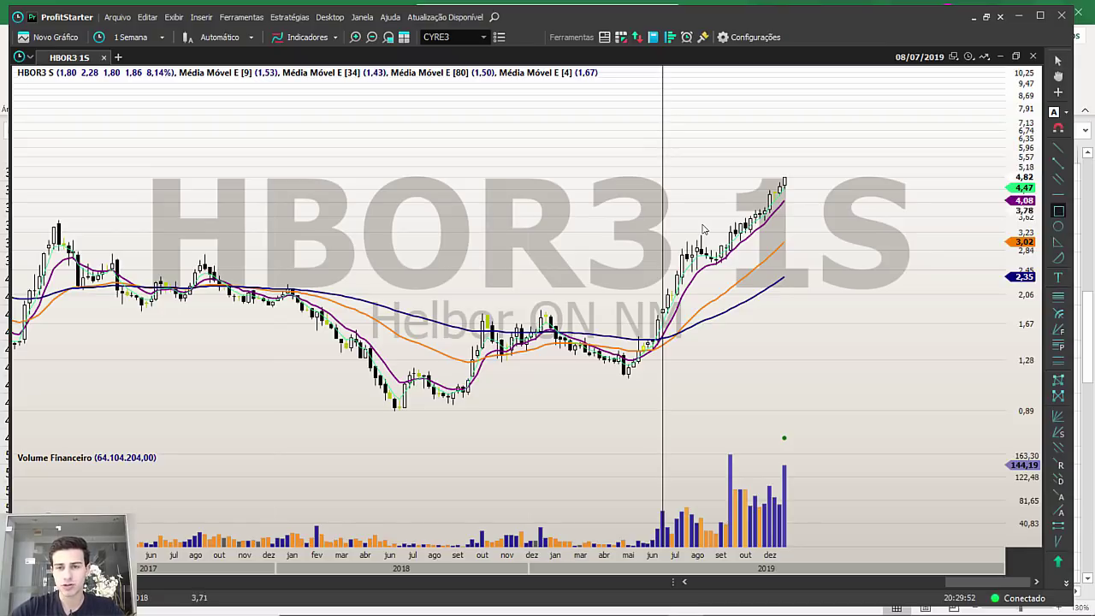
scroll(703, 229, up, 6)
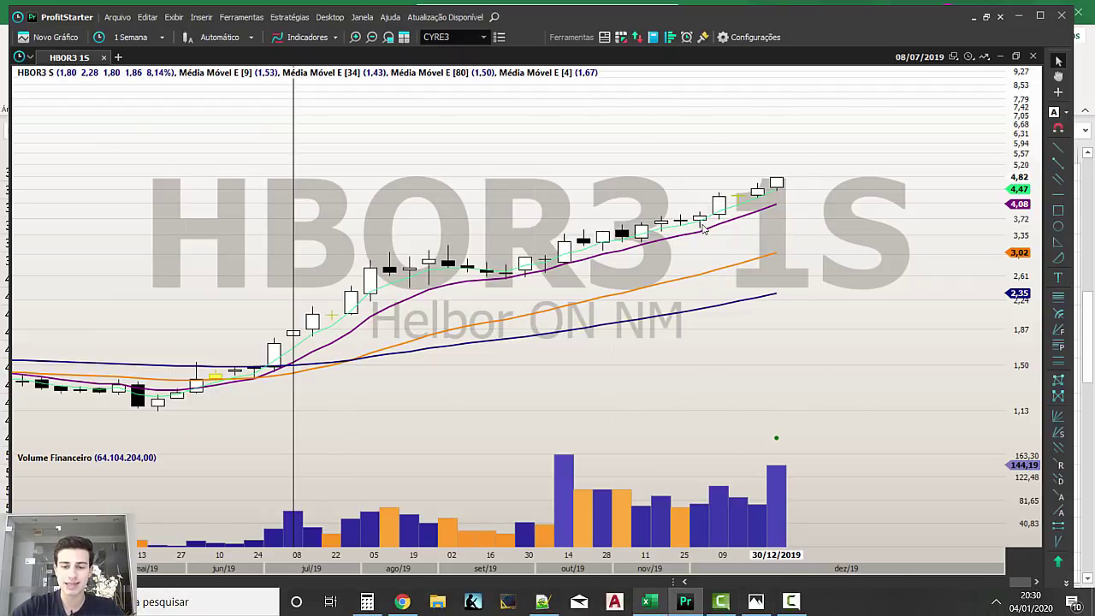
Look up the ticker after HBOR3 in the Excel stock list and load TCSA3 in the ProfitStarter weekly chart.
key(alt+Tab)
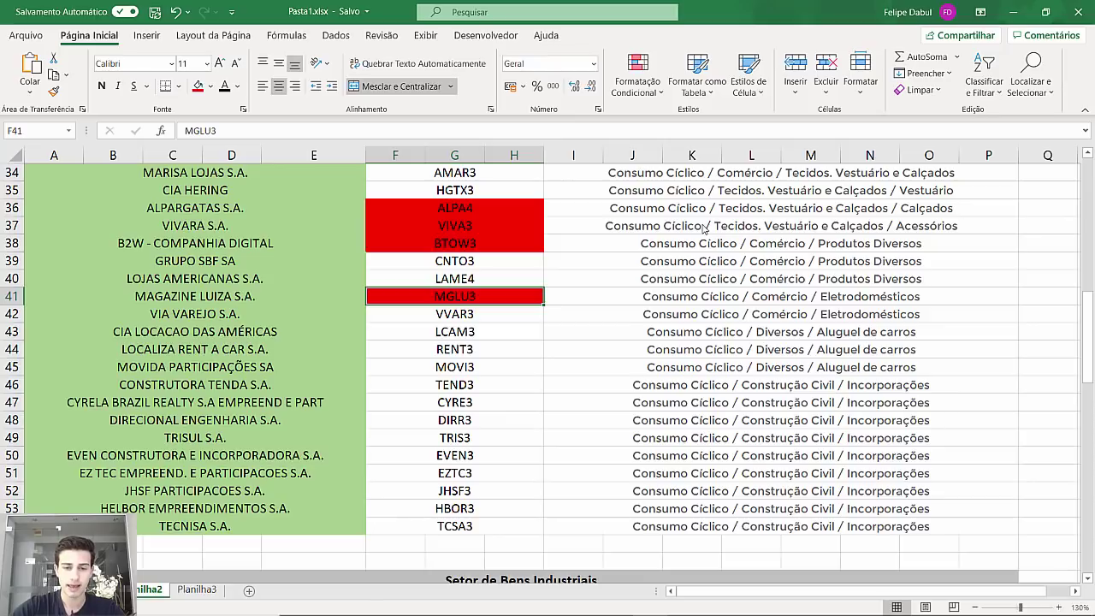
key(alt+Tab)
text(TCSA3)
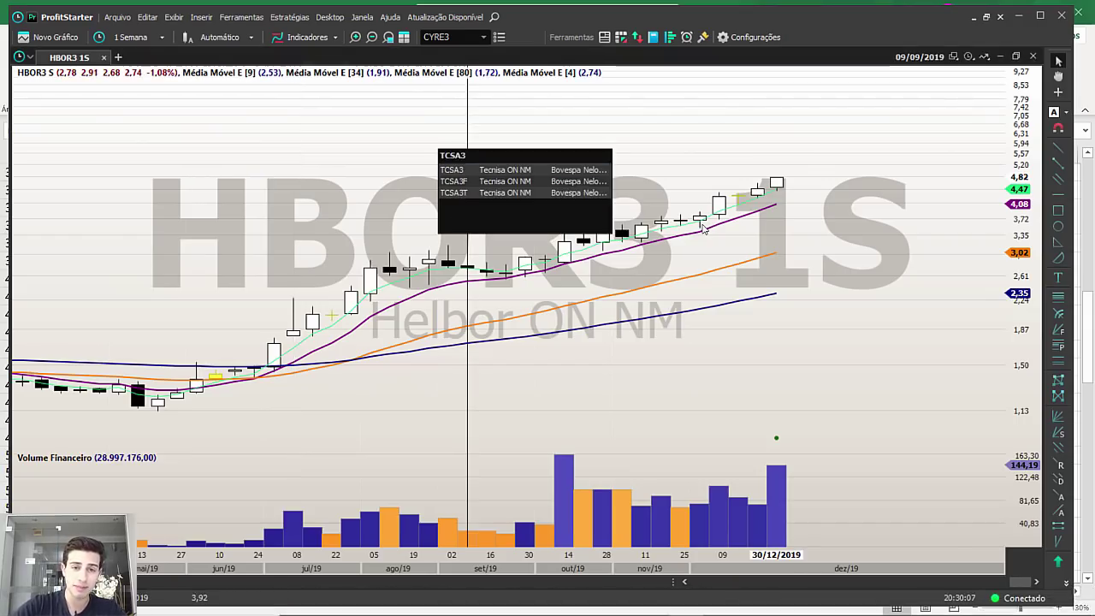
key(Return)
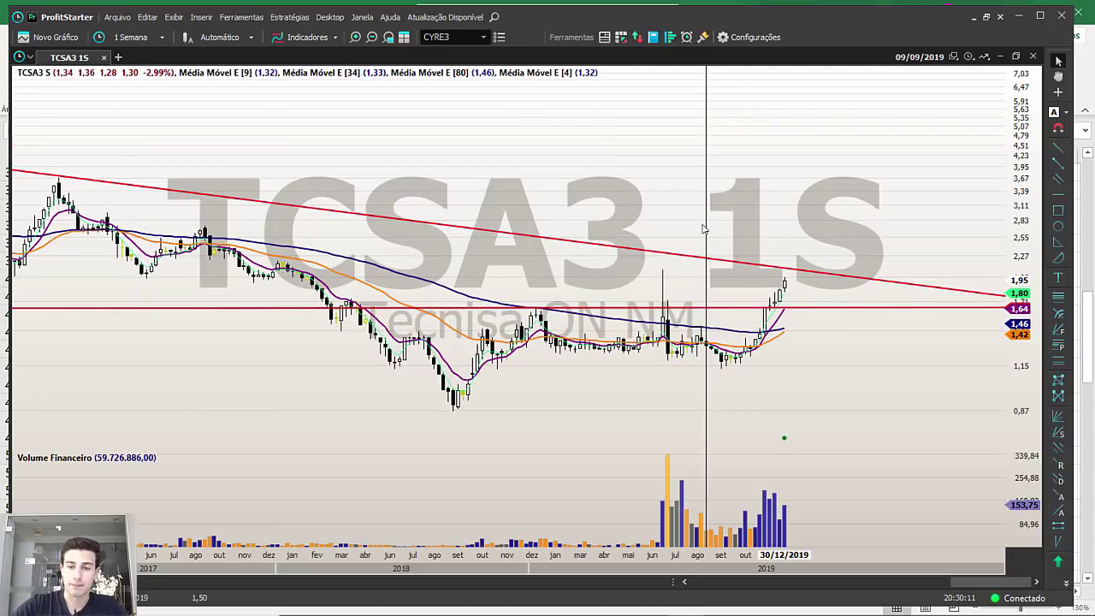
Examine TCSA3's weekly price history against its descending trendline and horizontal line.
scroll(703, 229, up, 2)
scroll(703, 230, up, 2)
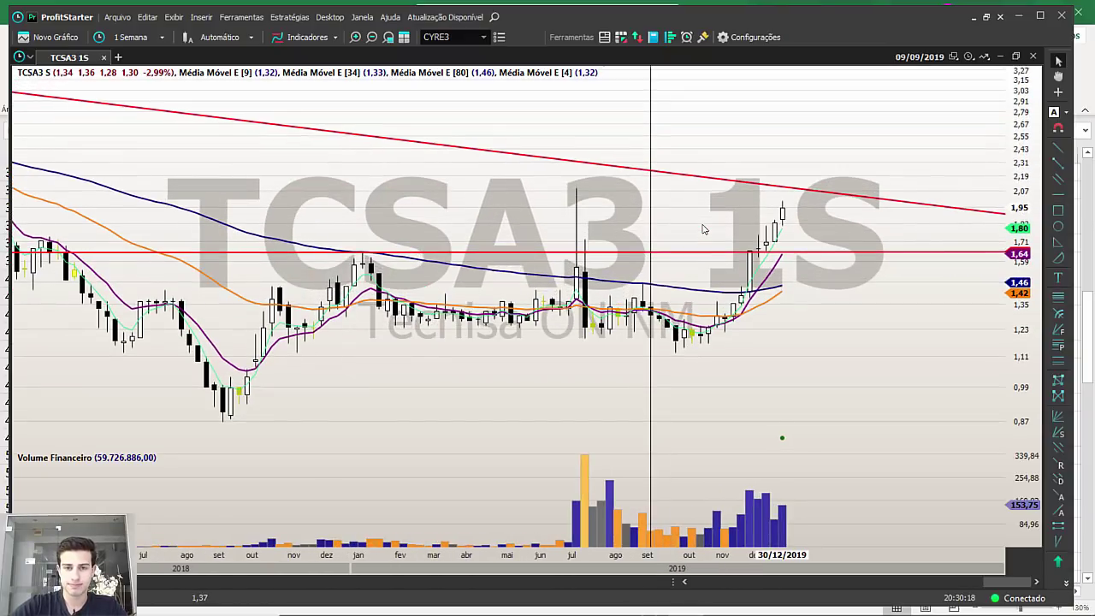
scroll(704, 229, down, 5)
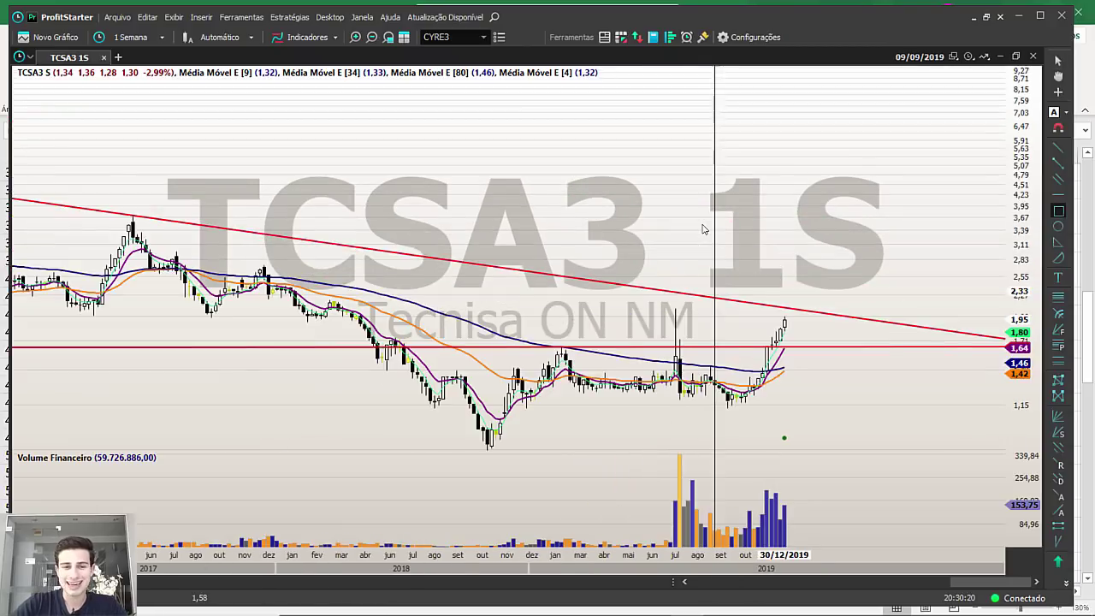
scroll(703, 230, up, 4)
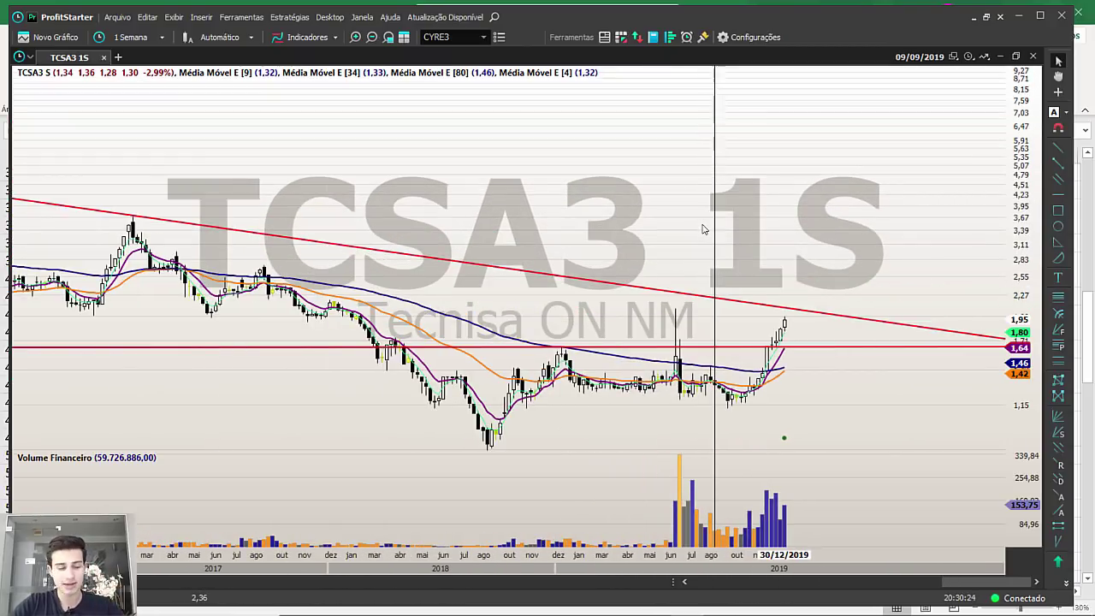
scroll(703, 229, down, 2)
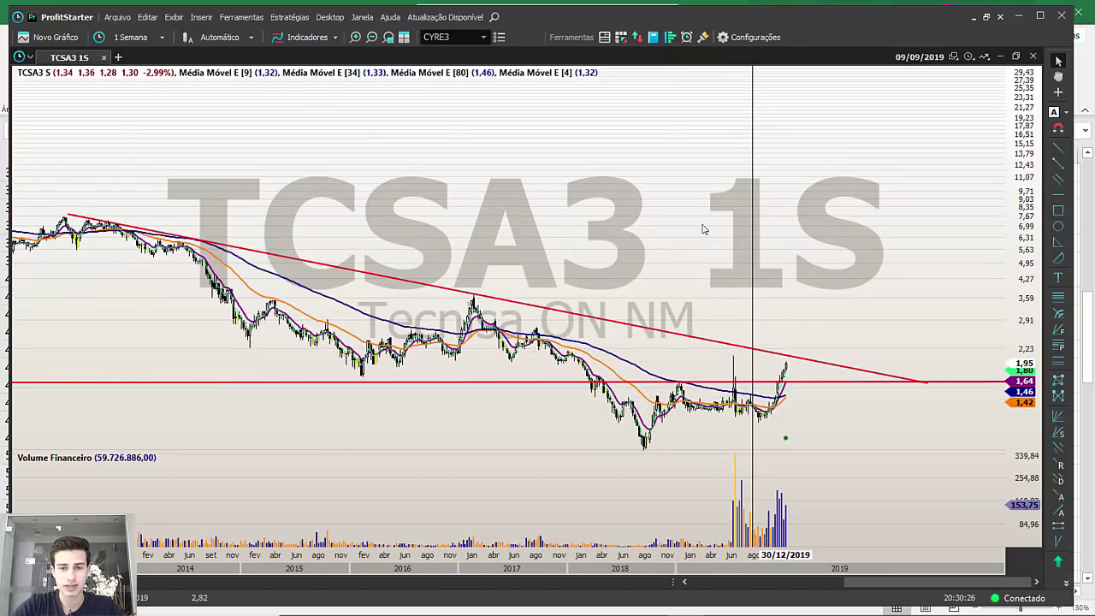
scroll(703, 229, up, 4)
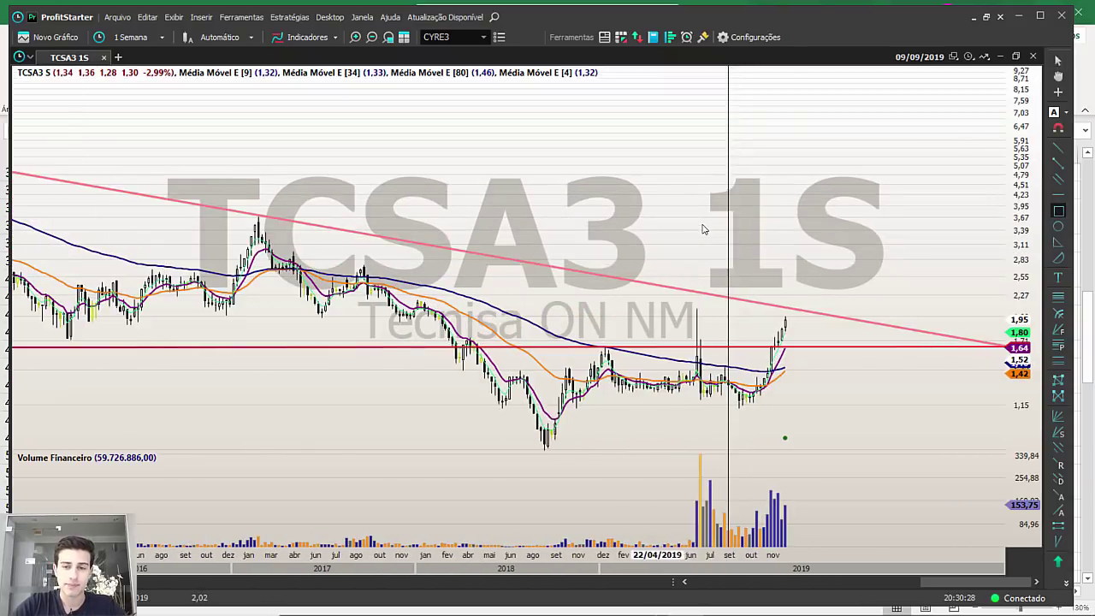
scroll(704, 230, up, 3)
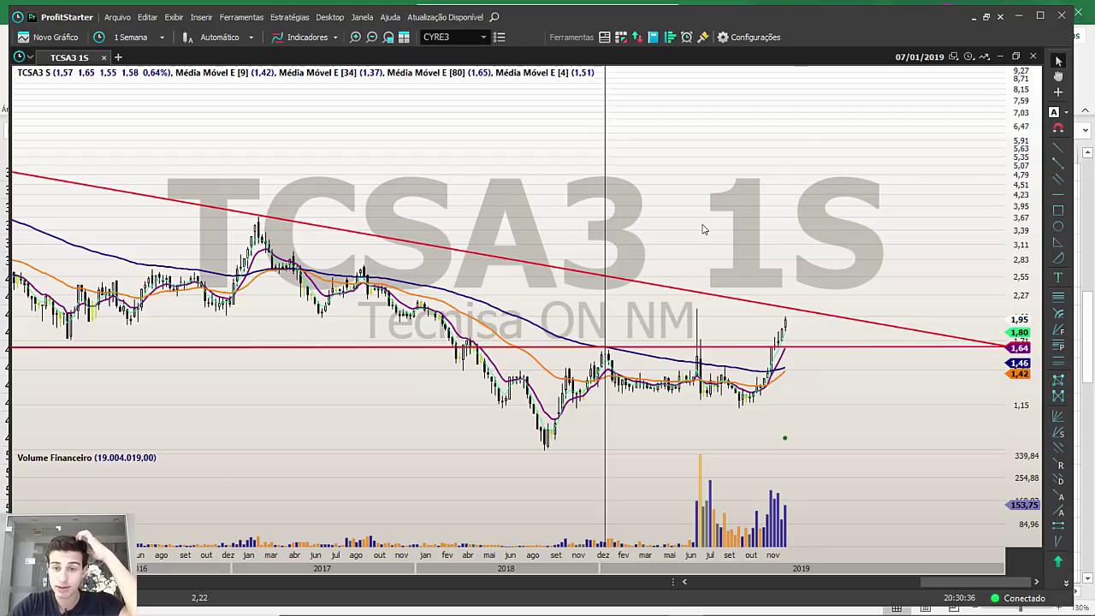
Draw a thin triangle on the TCSA3 chart with vertices at about 1.73, 2.04 and 2.07 near the latest candles.
click(1058, 242)
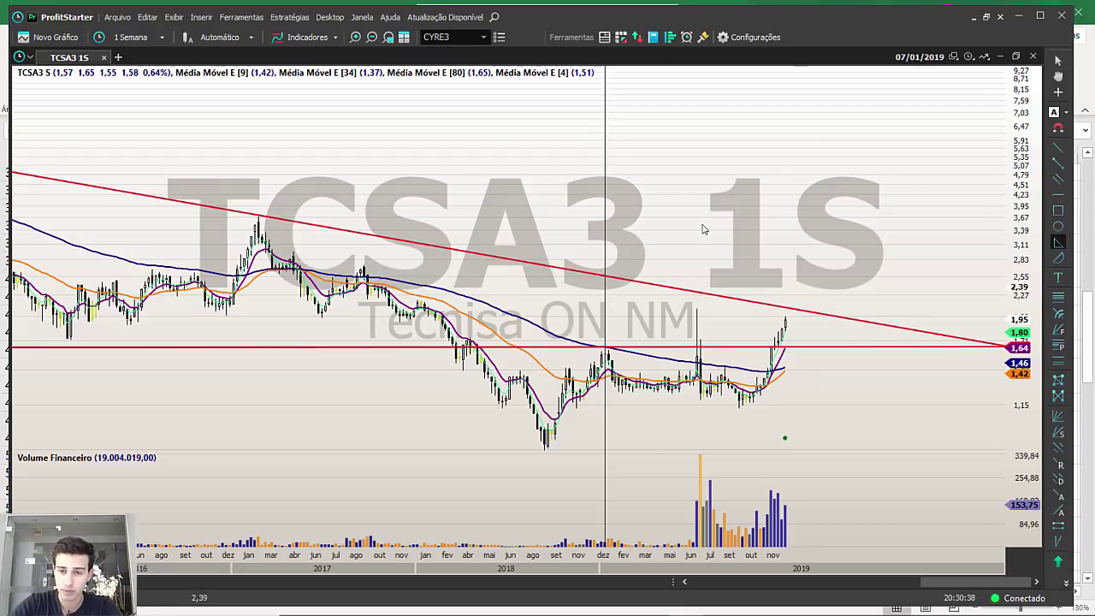
click(774, 339)
click(714, 312)
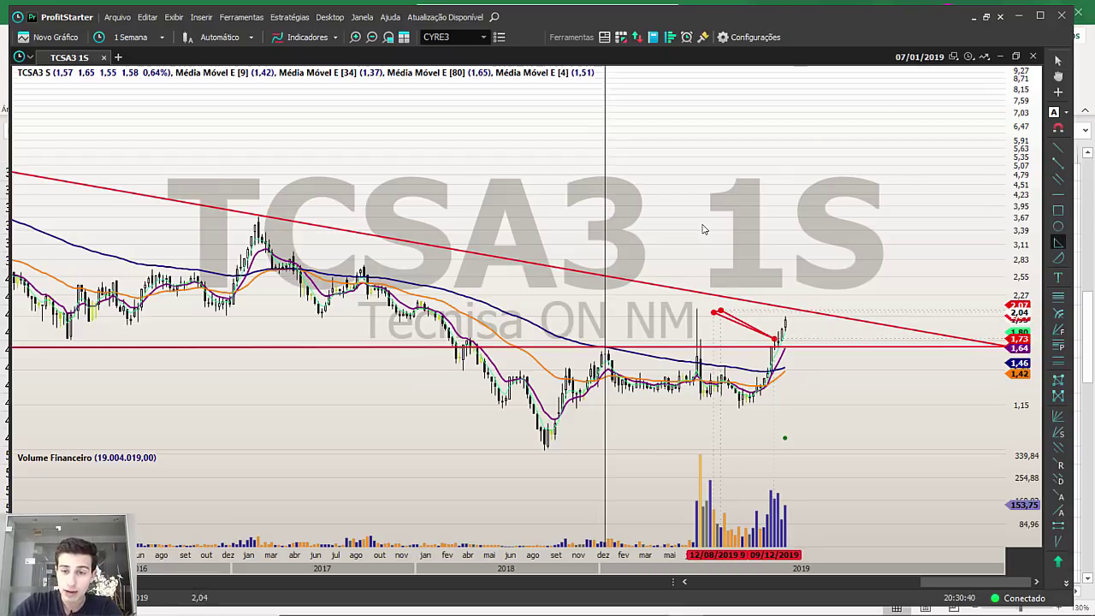
click(721, 310)
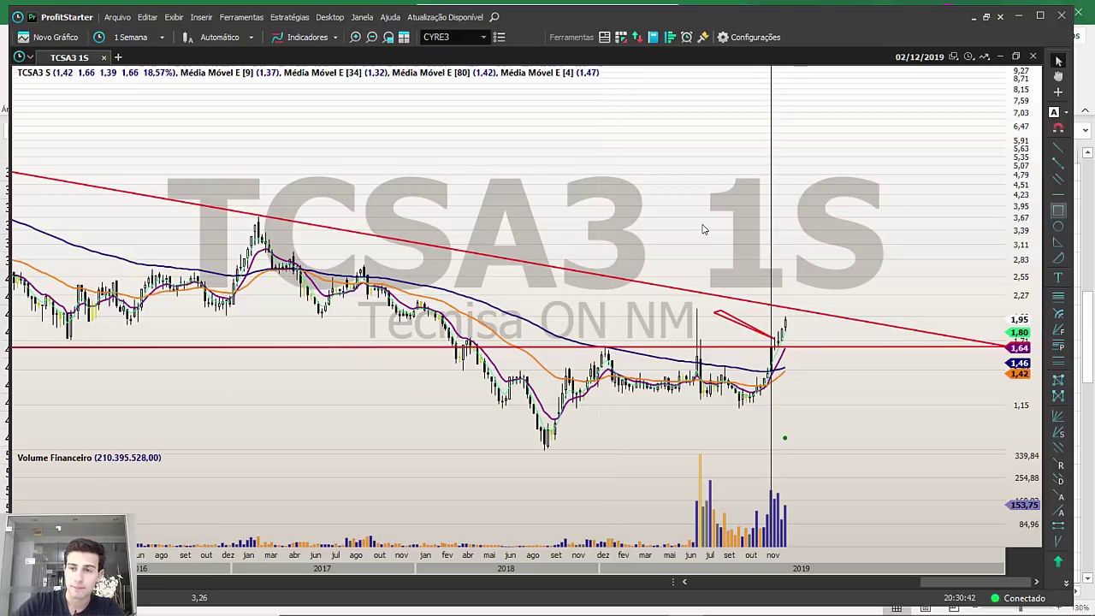
Draw a horizontal line at 2.59 across the 2016 tops and delete the descending trendline.
click(1058, 194)
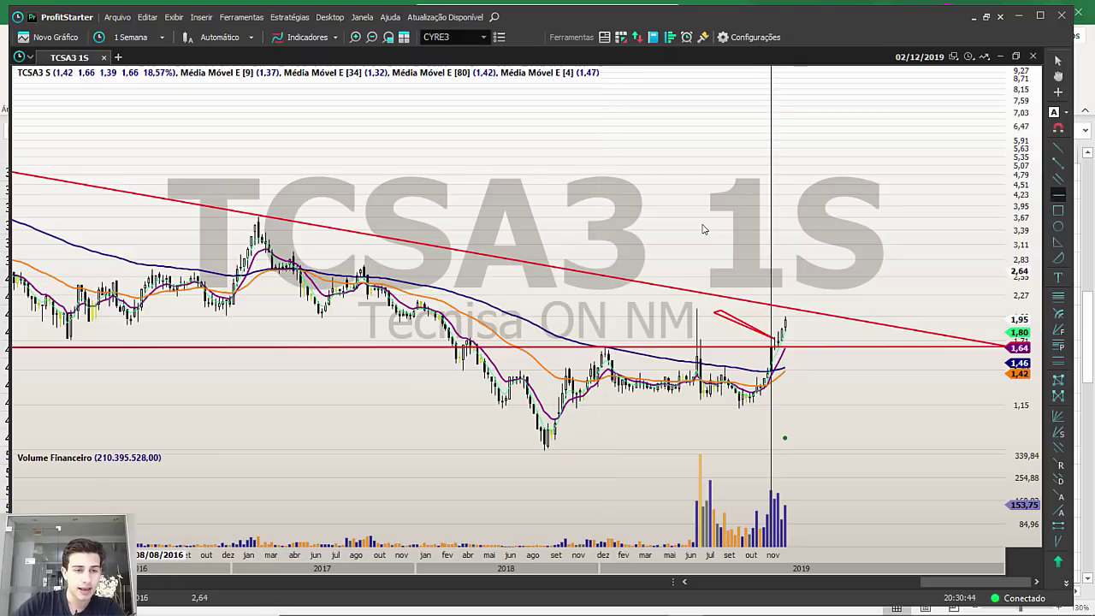
click(192, 274)
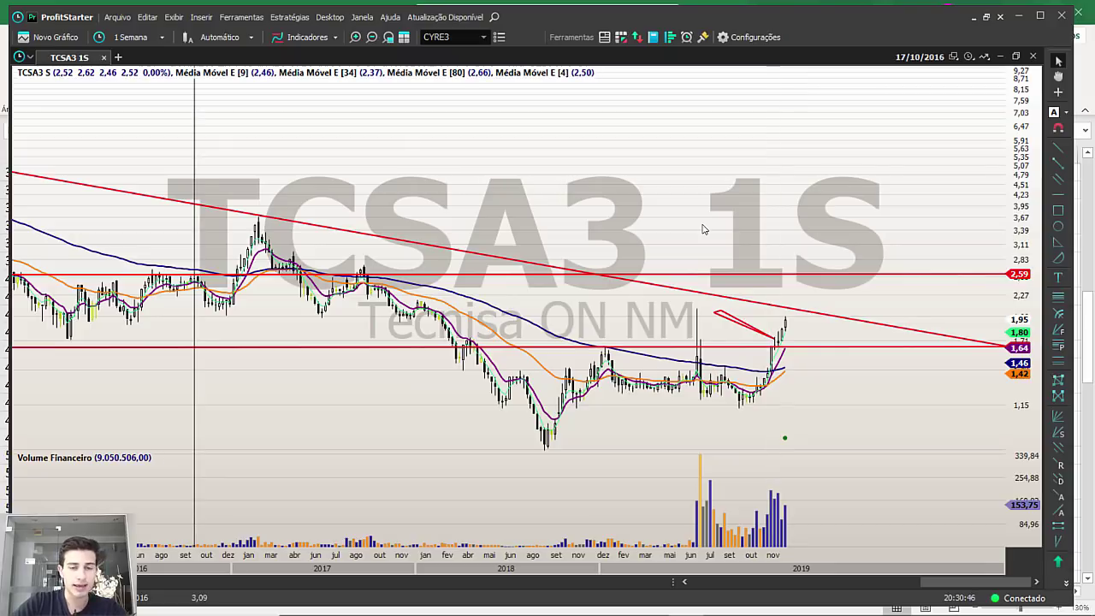
key(Delete)
scroll(702, 228, down, 10)
key(alt+h)
scroll(701, 229, up, 10)
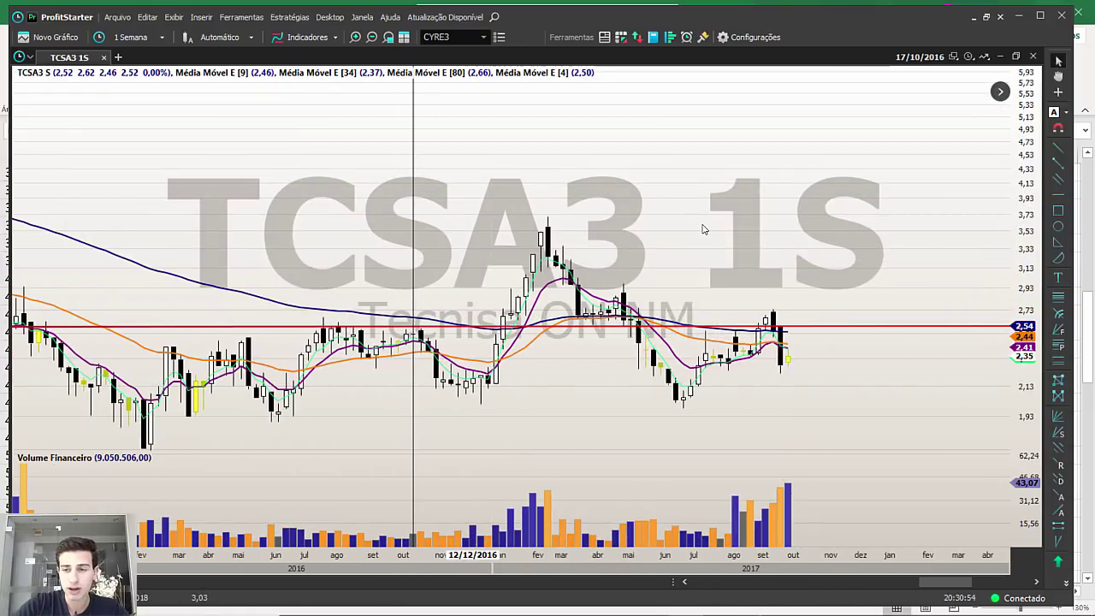
Draw a rectangle around TCSA3's January–February 2017 rally above the 2.59 line.
click(1058, 210)
drag(502, 223, 547, 400)
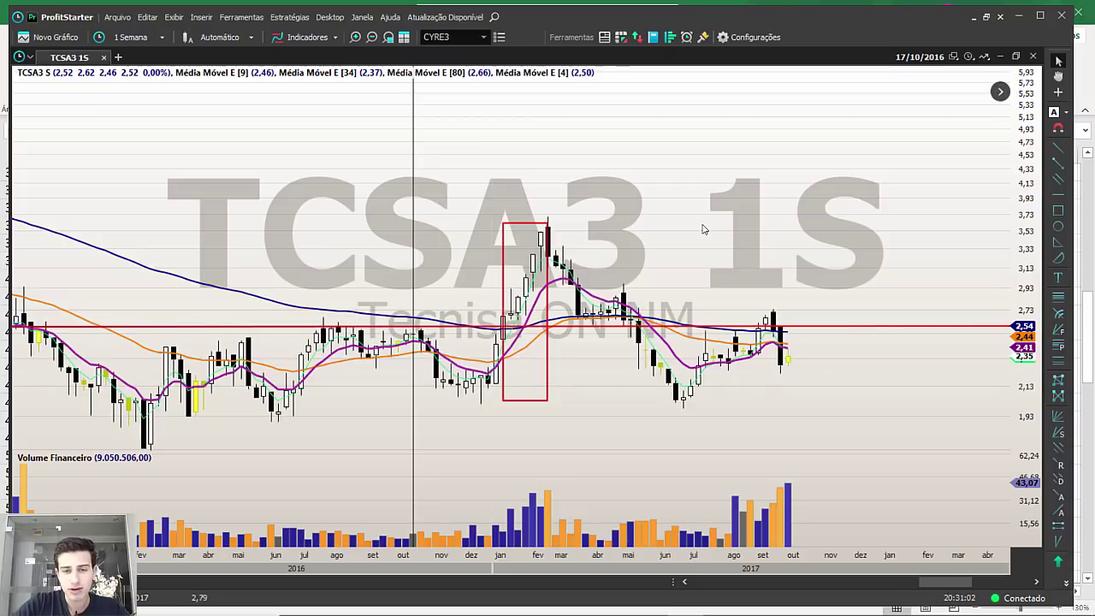
scroll(703, 228, down, 5)
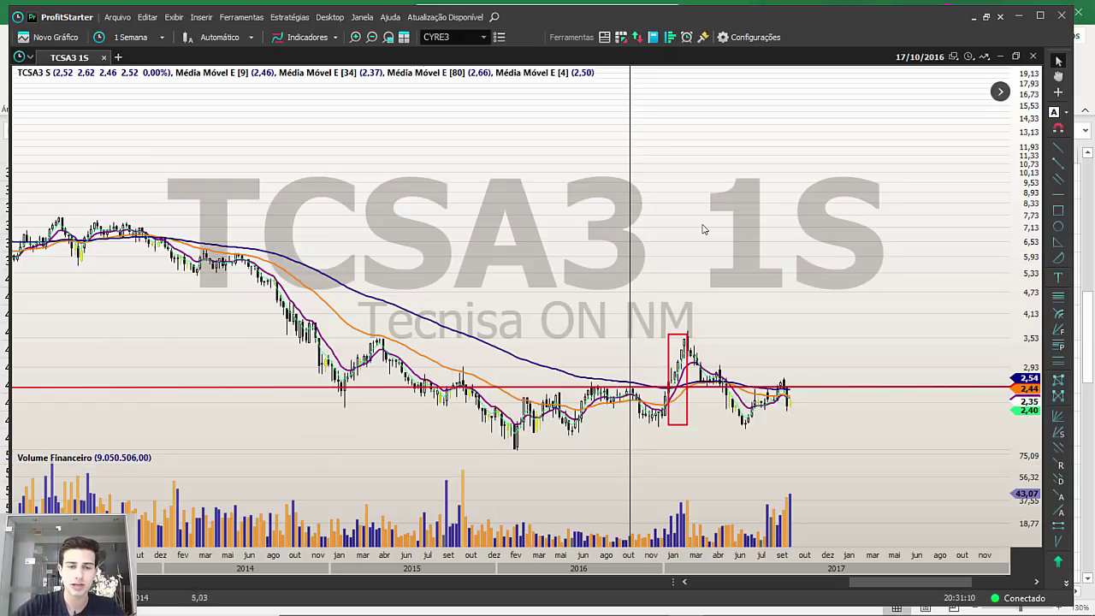
scroll(703, 229, up, 3)
key(Escape)
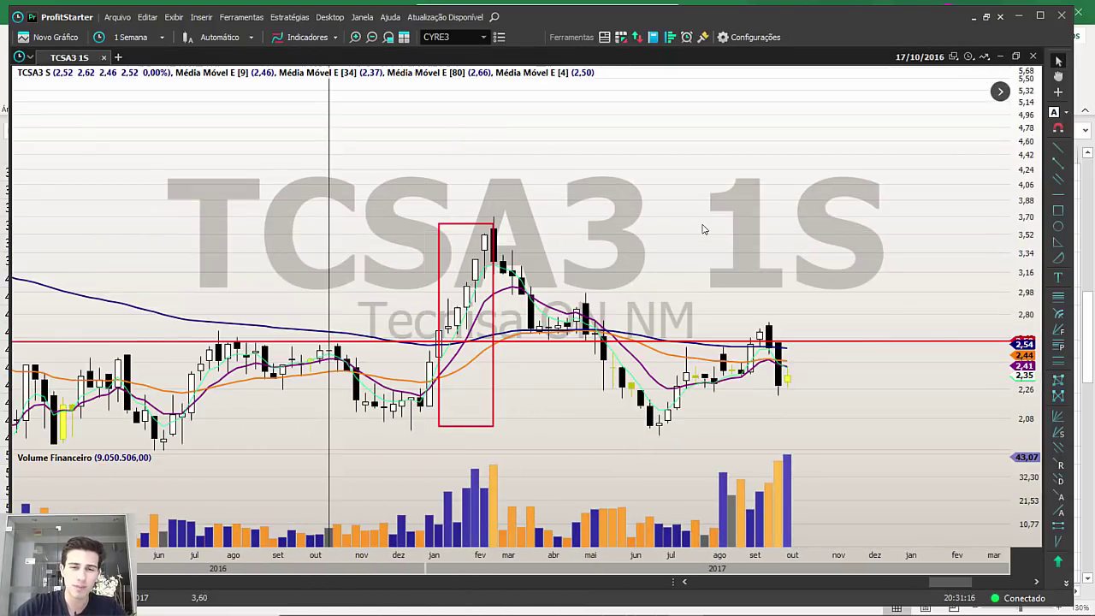
Draw a rectangle around TCSA3's latest rally, from the October 2019 lows to just above the newest candle.
scroll(703, 230, down, 10)
key(Right)
key(Right)
key(Right)
key(Right)
key(Right)
key(Right)
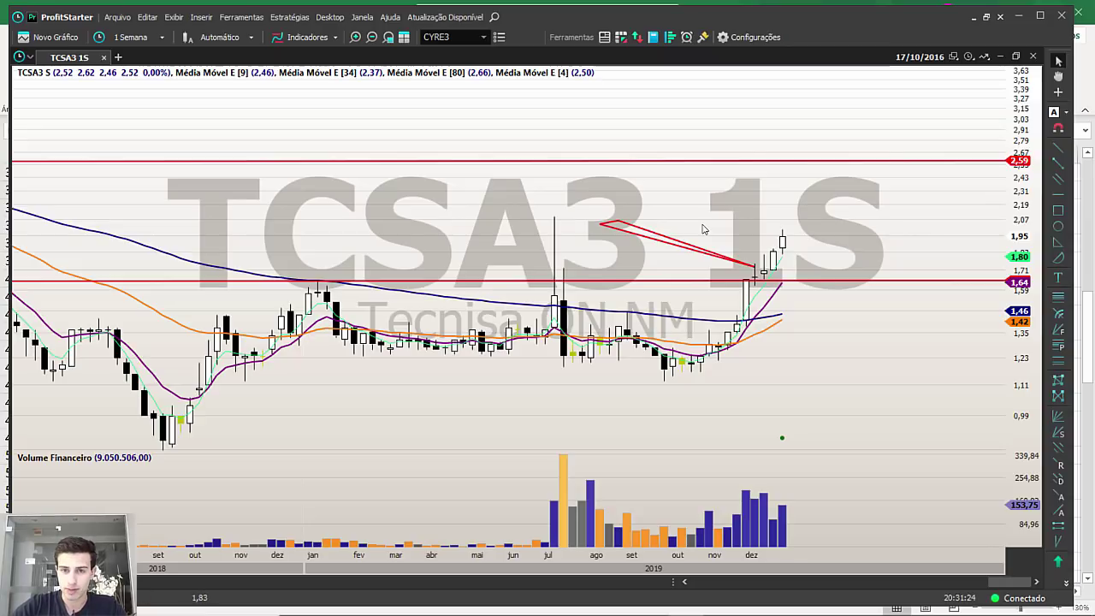
key(Up)
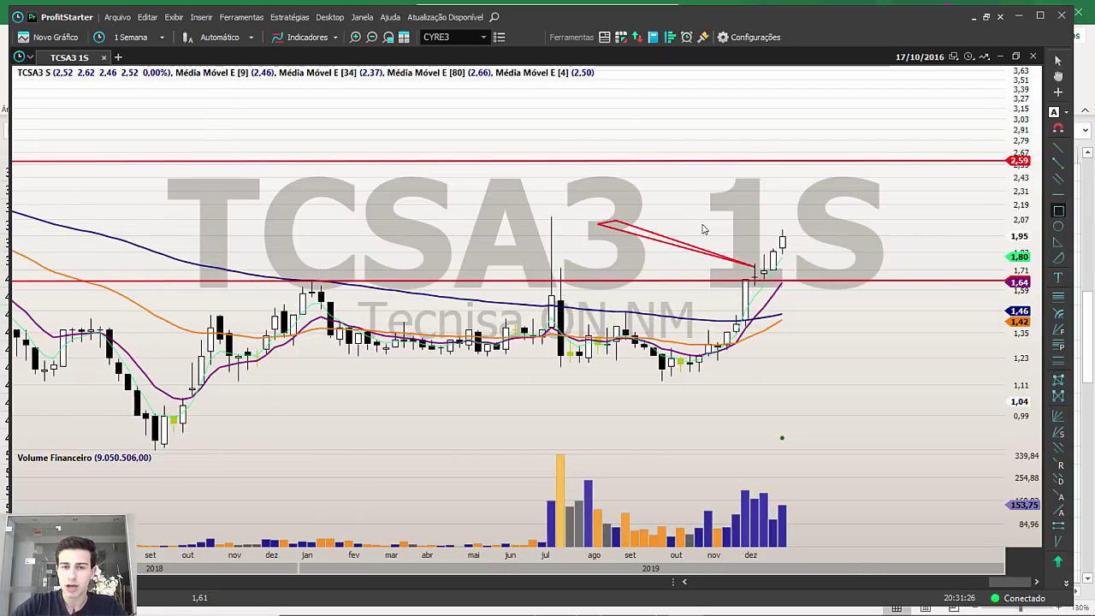
click(1058, 211)
mouse_move(690, 370)
mouse_down()
mouse_move(818, 182)
mouse_move(826, 188)
mouse_move(765, 214)
mouse_move(791, 215)
mouse_up()
Move the 2.59 horizontal line down to 2.05, near the high of the July 2019 spike.
scroll(702, 229, down, 5)
drag(702, 272, 702, 291)
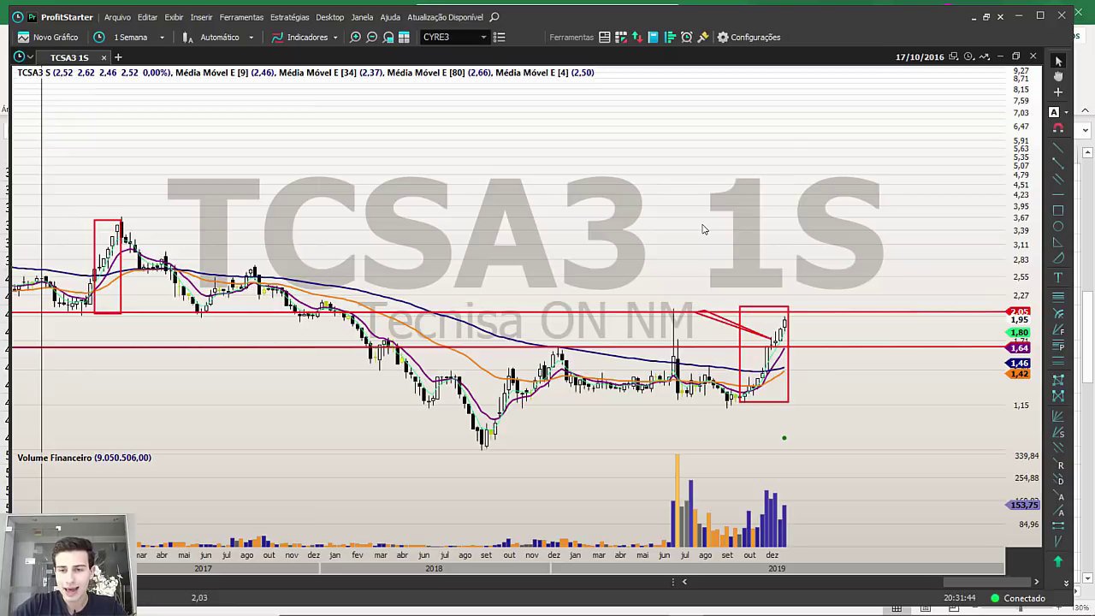
scroll(702, 229, up, 5)
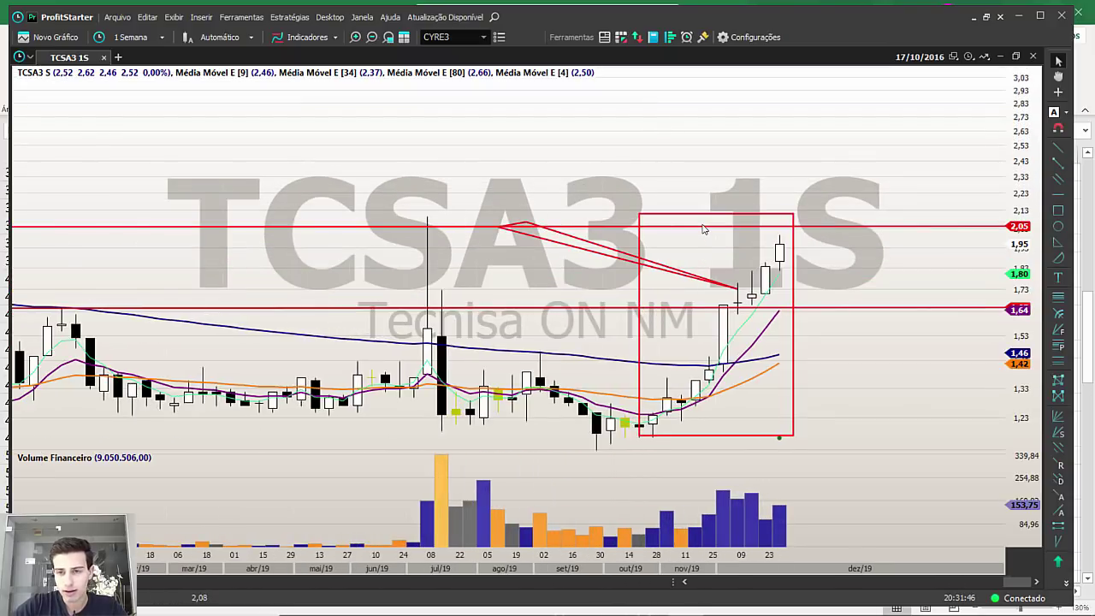
scroll(703, 228, up, 3)
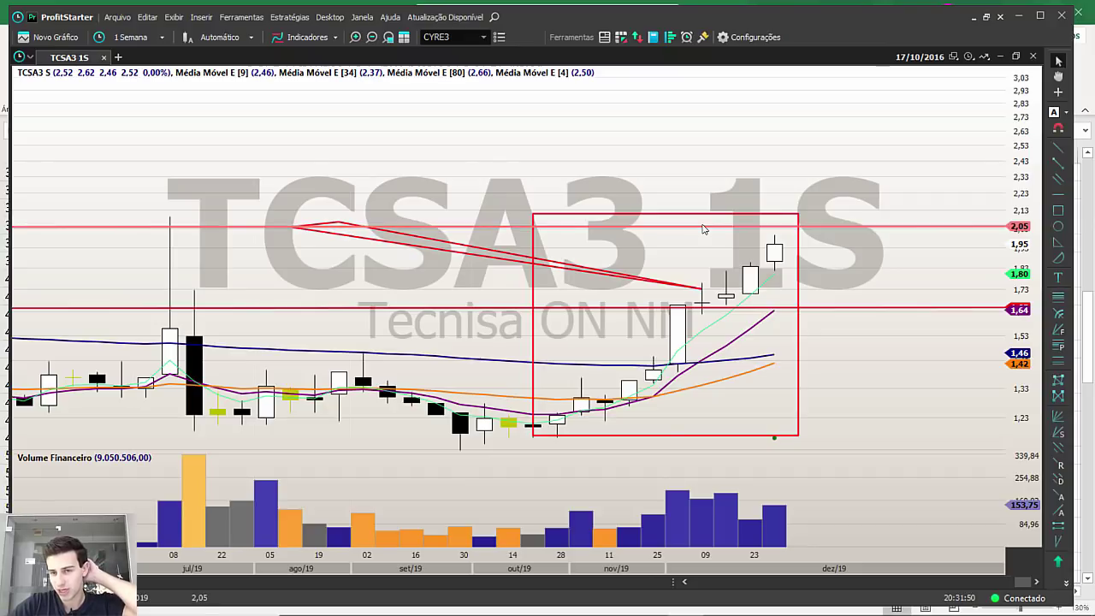
Draw three small descending rectangles projecting a pullback after the latest TCSA3 candle, with a rising line beneath them from the 9-period moving average.
click(1058, 211)
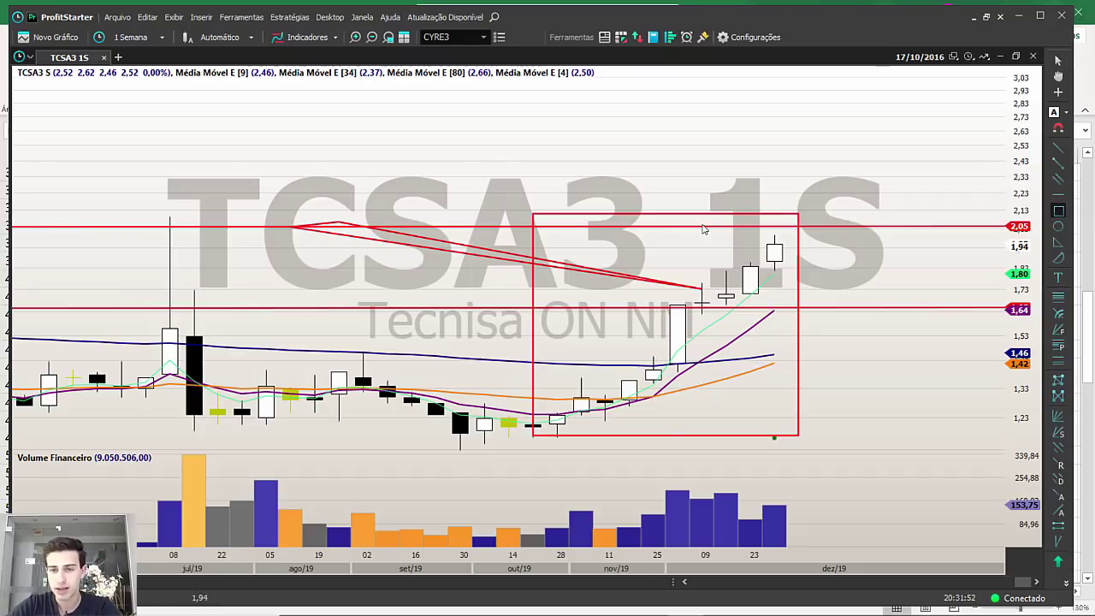
mouse_move(798, 230)
mouse_down()
mouse_move(824, 270)
mouse_move(822, 256)
mouse_move(870, 276)
mouse_up()
click(1058, 211)
drag(750, 324, 870, 270)
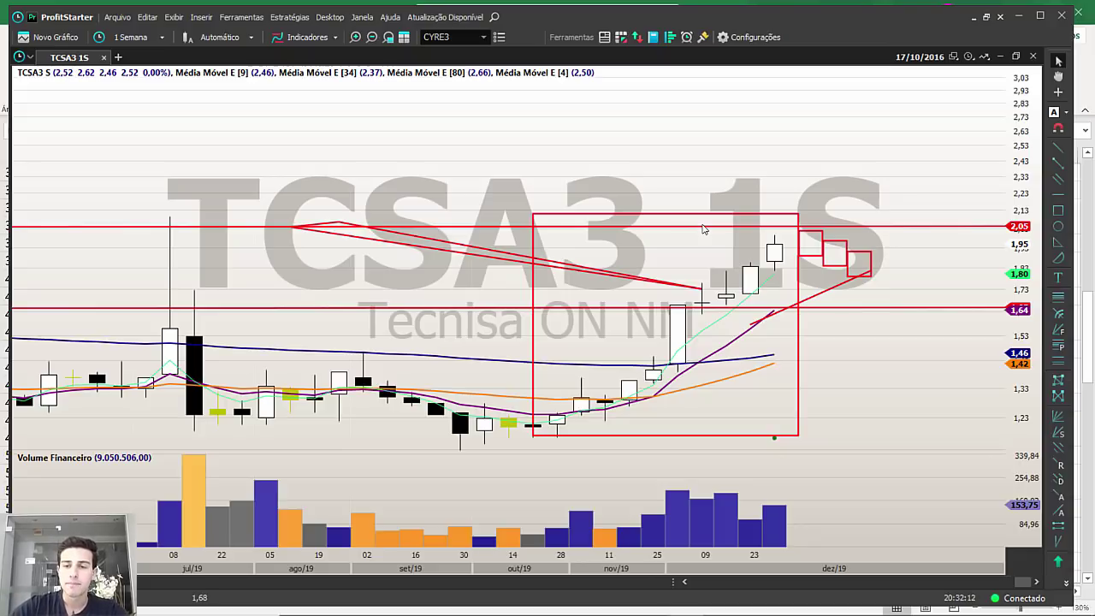
scroll(703, 230, down, 5)
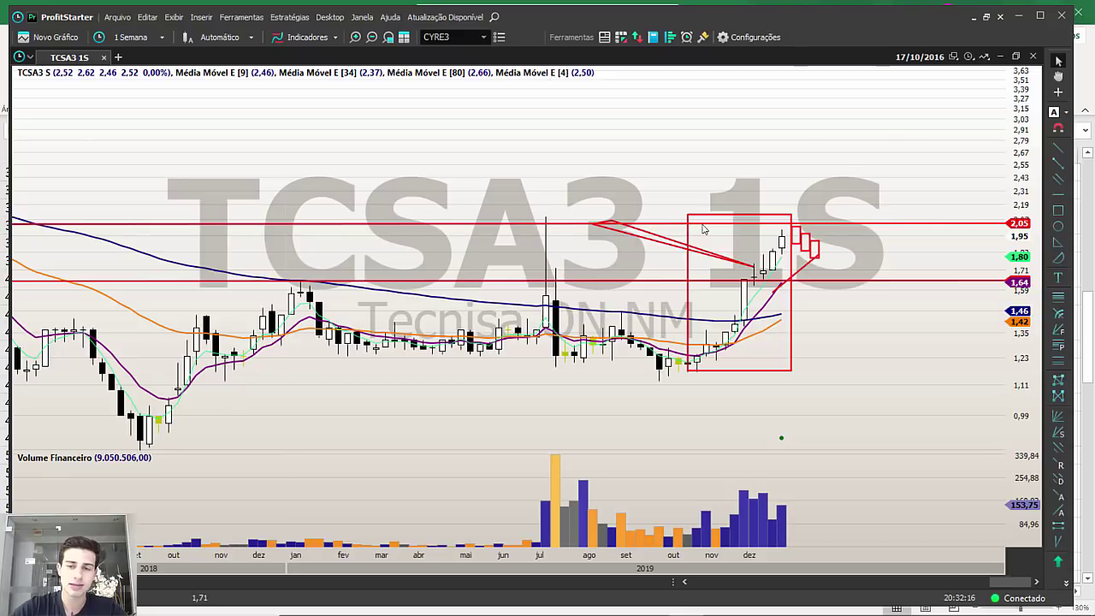
scroll(703, 229, down, 3)
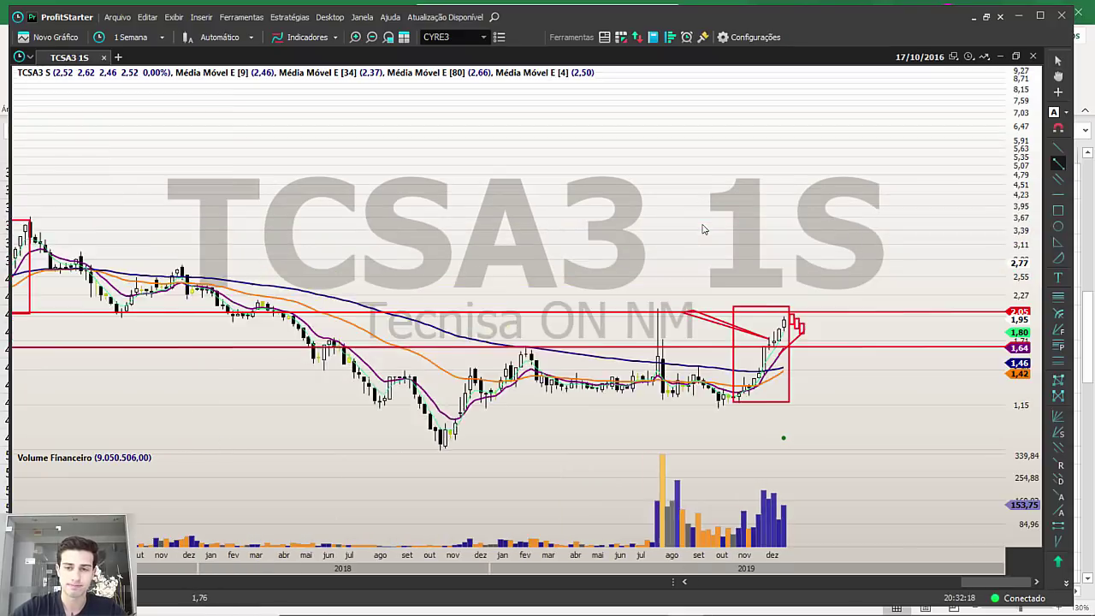
scroll(703, 229, up, 6)
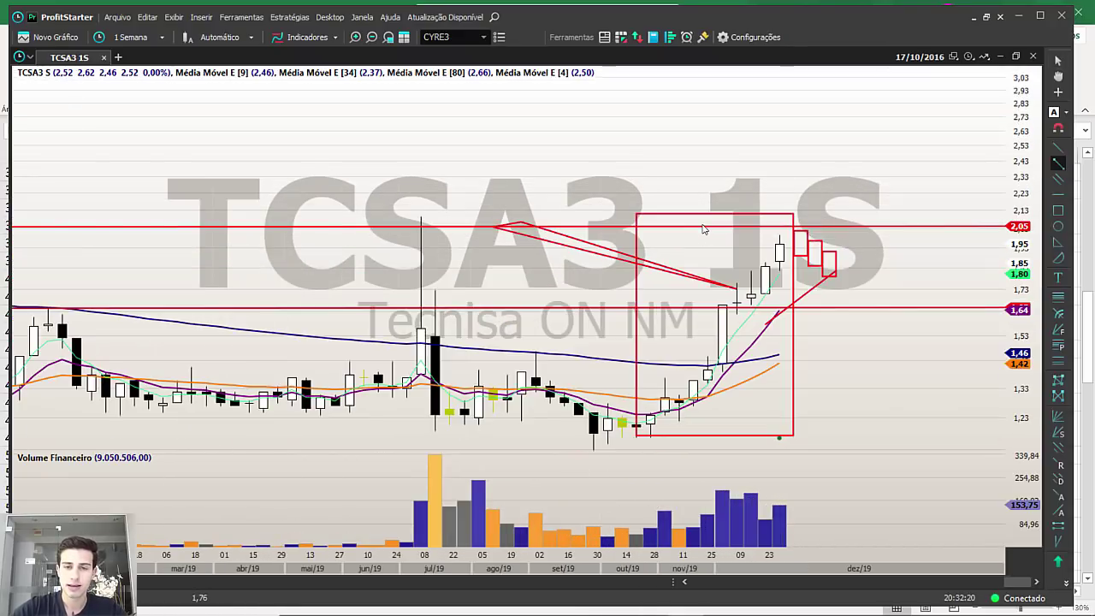
key(Escape)
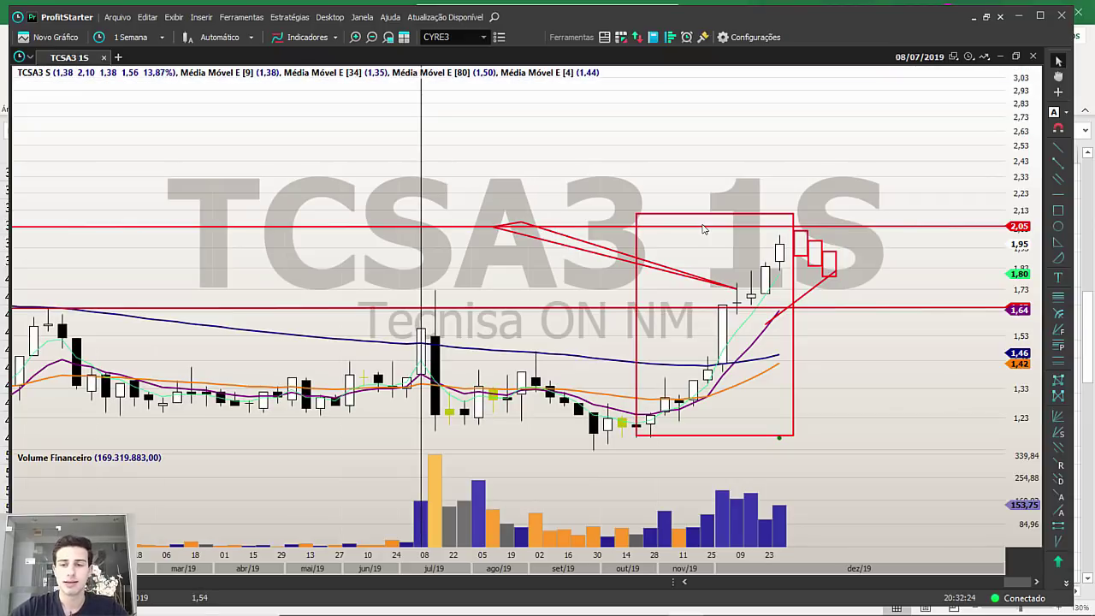
Look up the first ticker of the Setor de Bens Industriais in the Excel list and load RAIL3 in the ProfitStarter weekly chart.
key(alt+Tab)
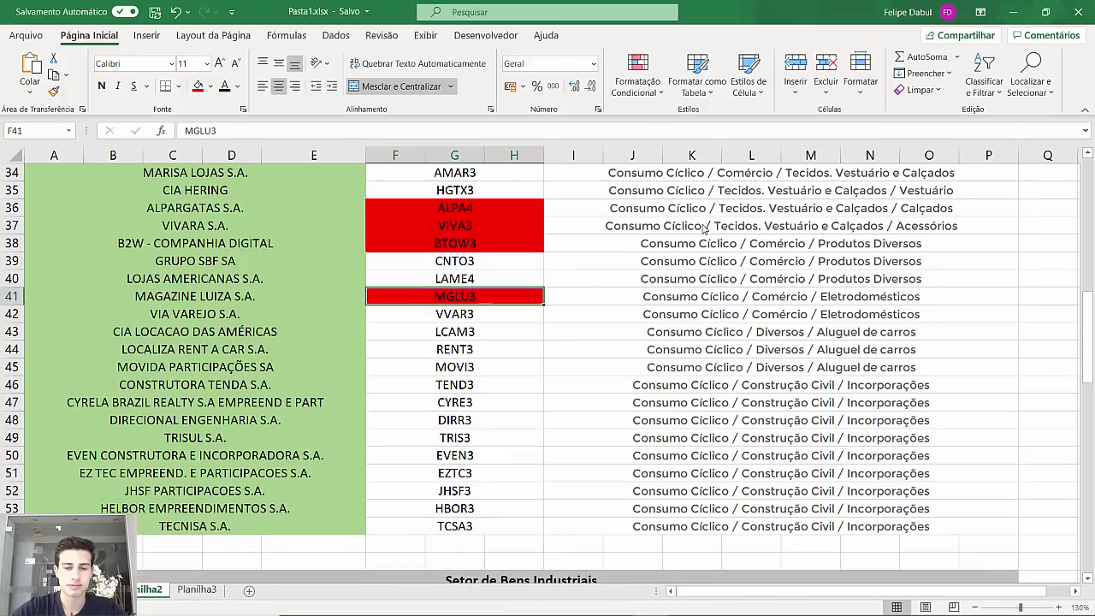
scroll(703, 227, down, 6)
scroll(703, 228, down, 1)
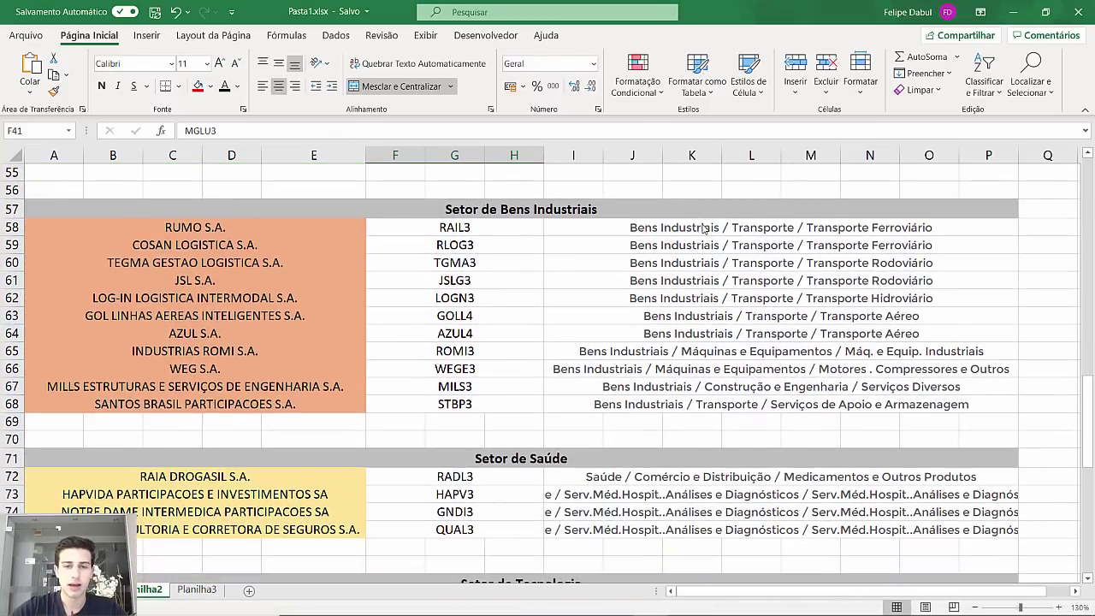
key(alt+Tab)
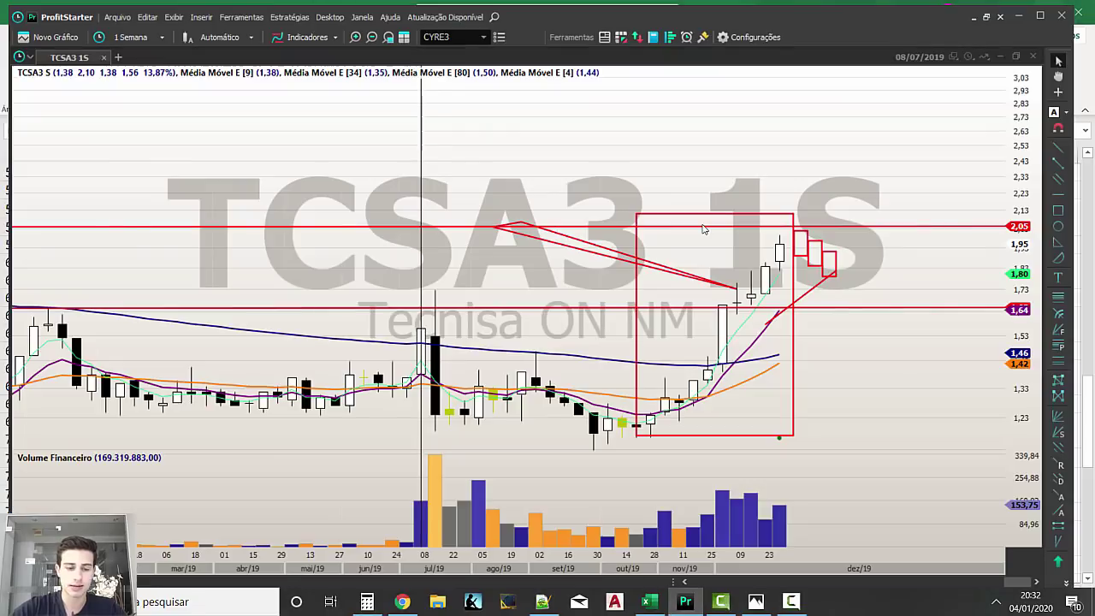
text(RAIL3)
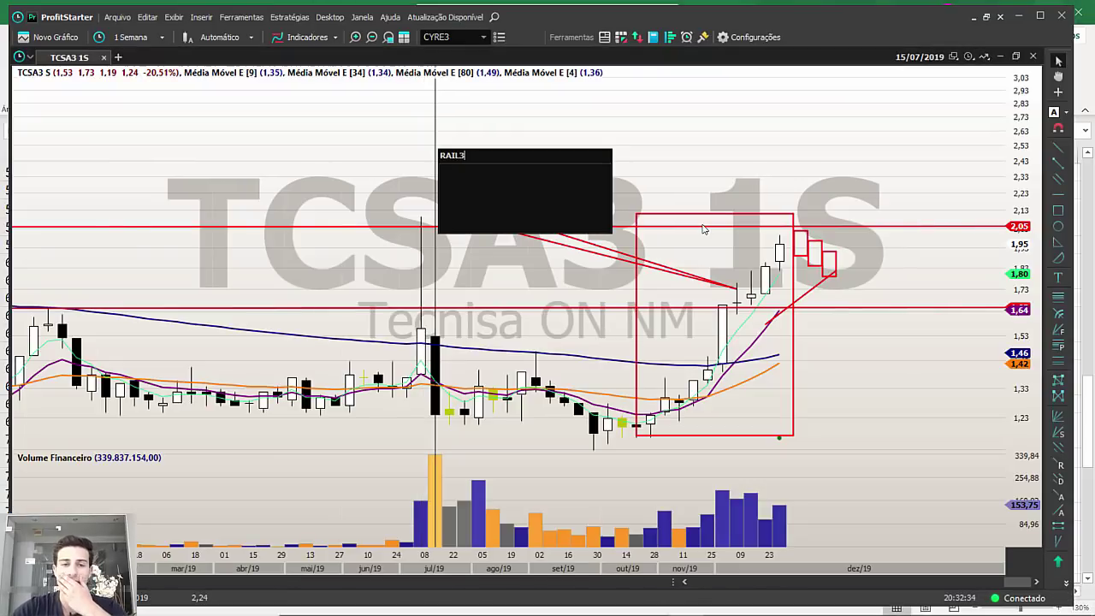
key(Return)
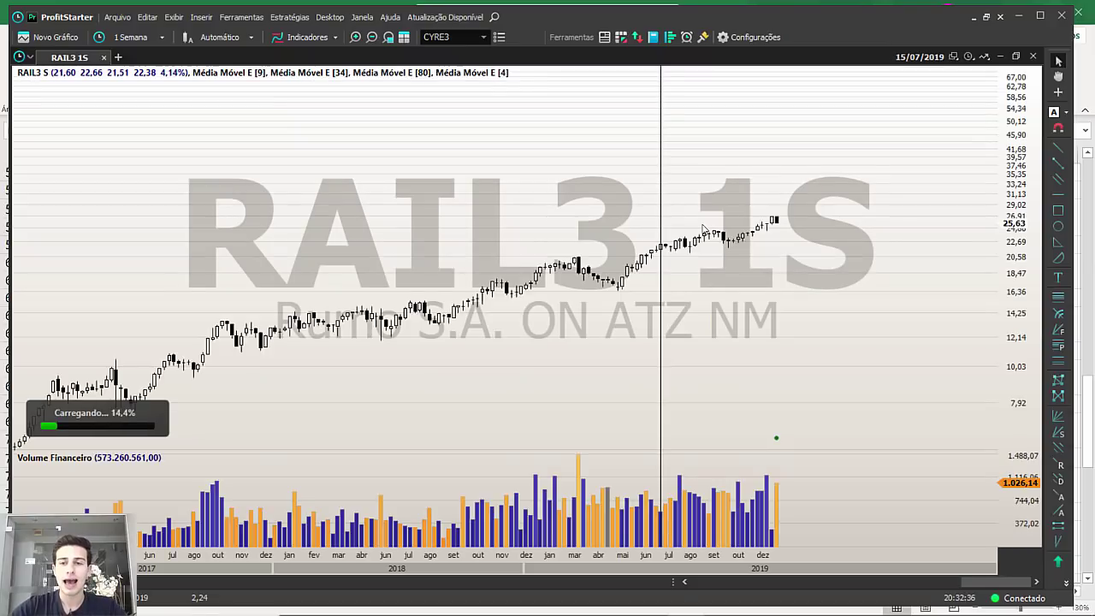
Draw four small rectangles projecting a sideways move after RAIL3's latest candle and another on the orange moving average at about 22.90.
scroll(703, 228, up, 6)
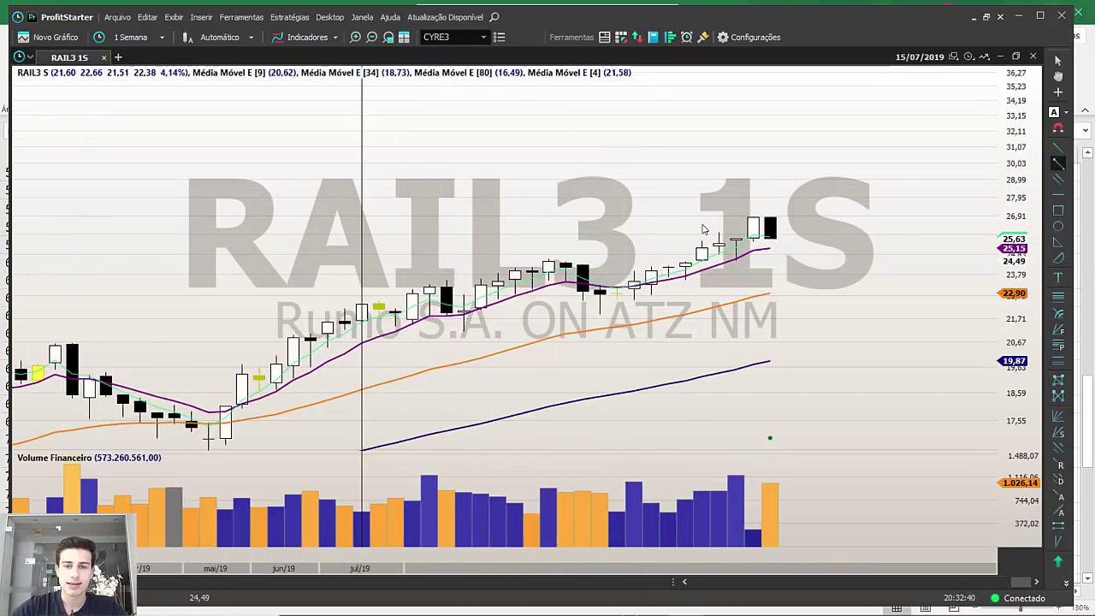
scroll(703, 229, down, 5)
scroll(703, 228, up, 1)
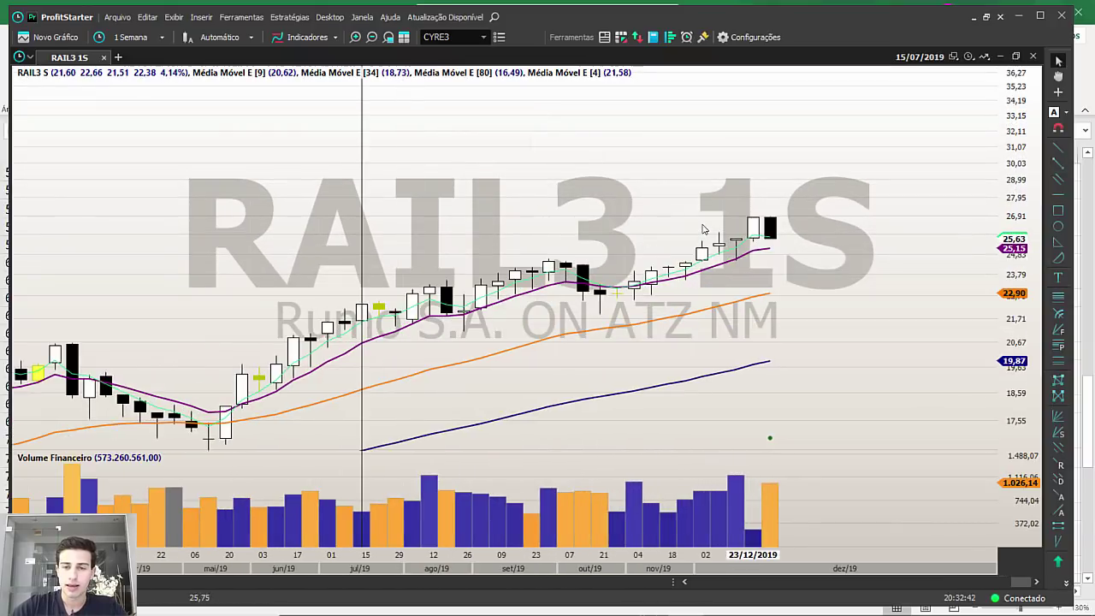
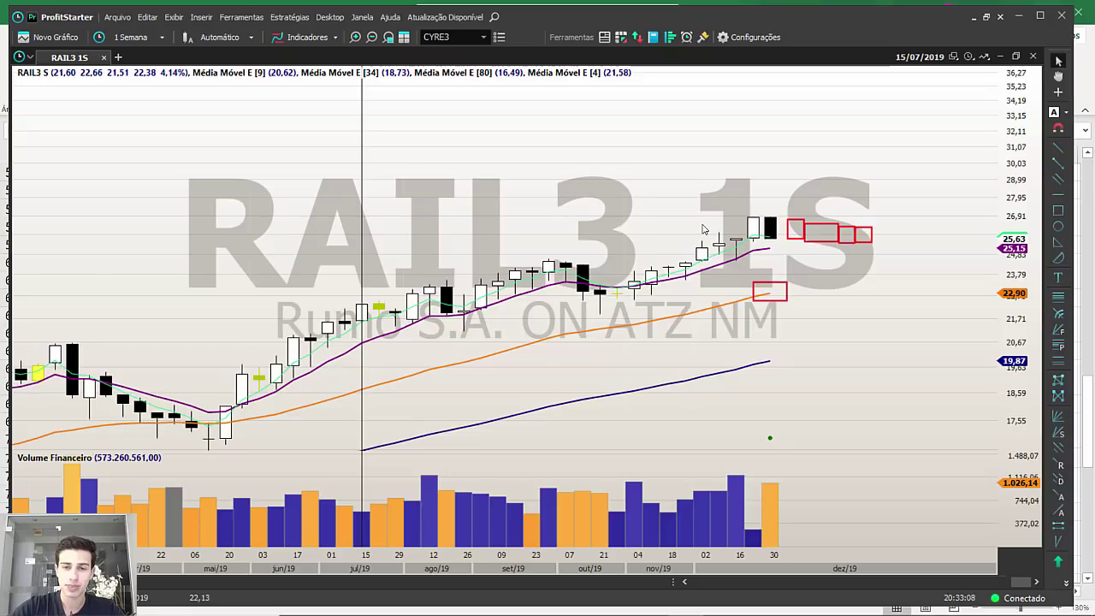
scroll(703, 229, down, 6)
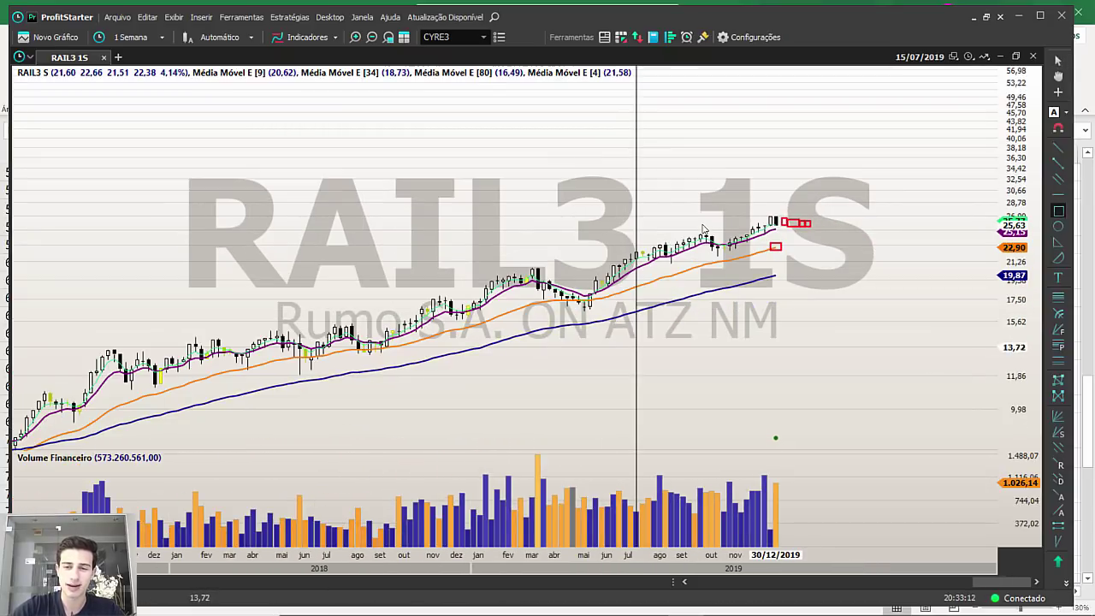
scroll(703, 229, up, 5)
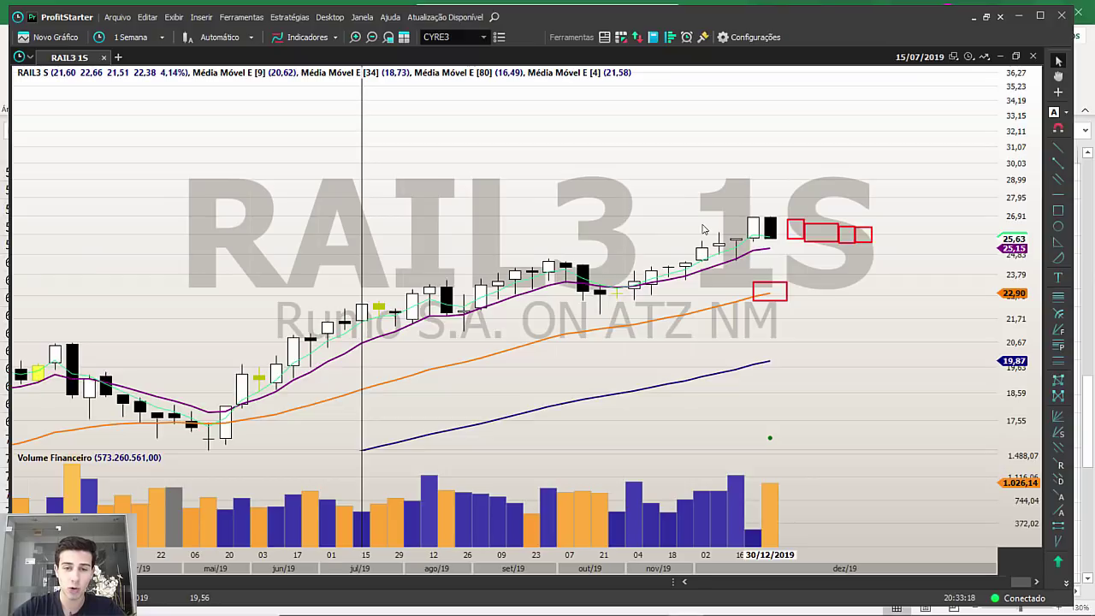
Draw a rising trendline beneath RAIL3's lows from about 4.90 in late 2016 to about 29.83 beyond the latest candle.
scroll(703, 229, down, 8)
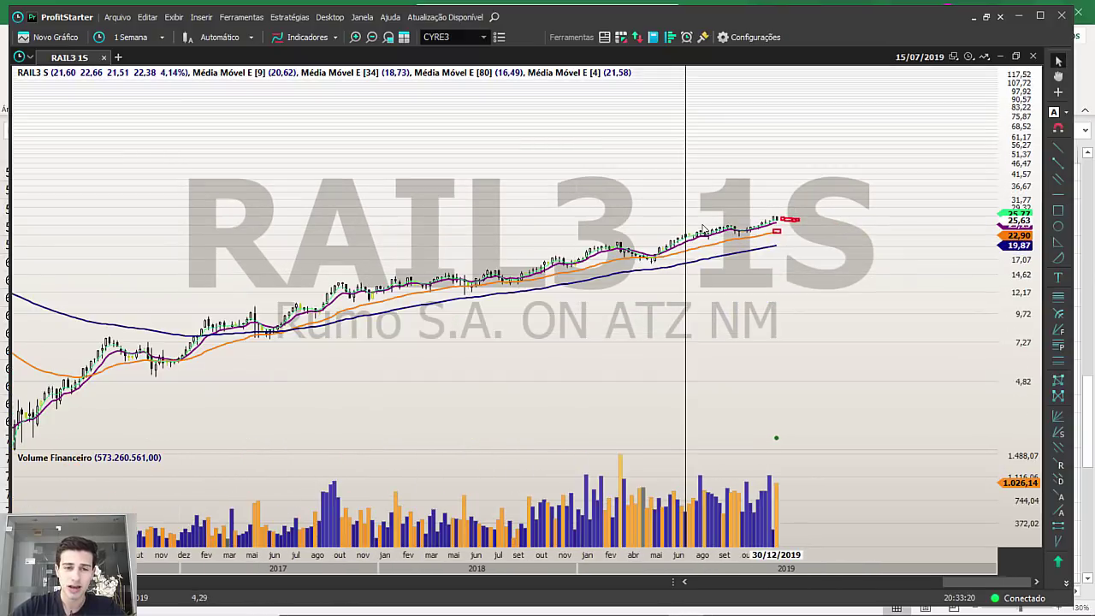
click(1058, 162)
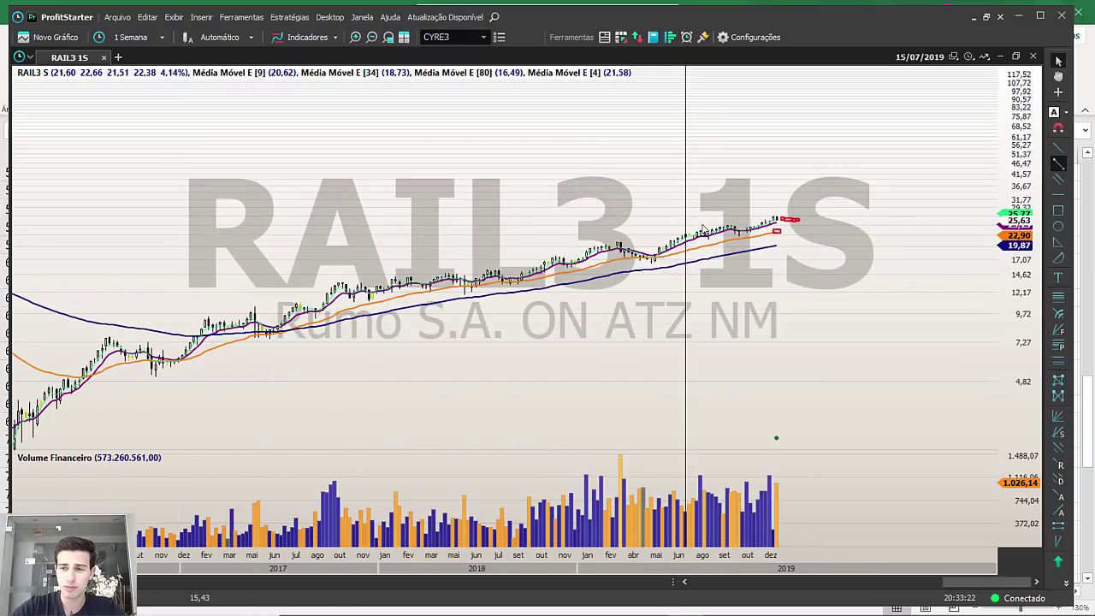
mouse_move(140, 379)
mouse_down()
mouse_move(666, 295)
mouse_move(901, 206)
mouse_up()
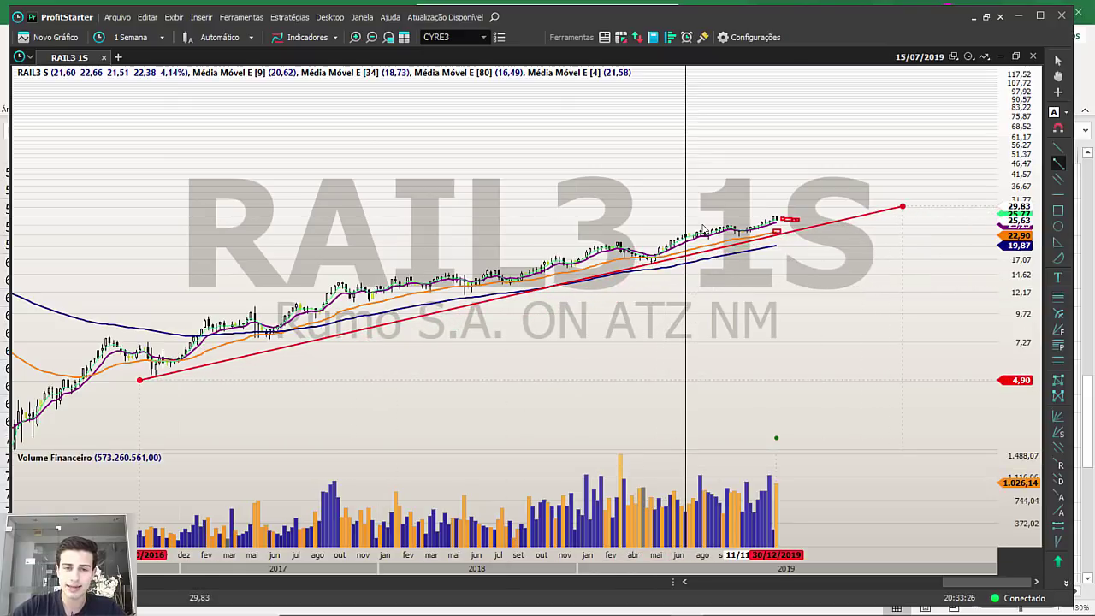
scroll(703, 229, up, 2)
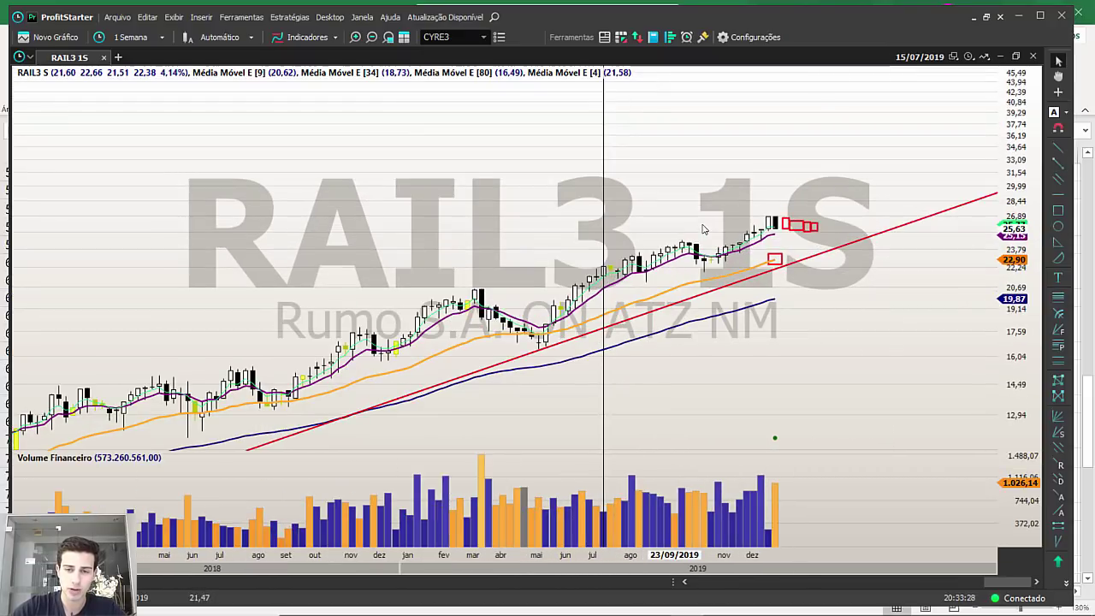
Draw a roughly parallel rising trendline along RAIL3's tops, from the late-2016 high to beyond the latest candle.
scroll(703, 230, down, 2)
click(1058, 194)
click(1058, 163)
drag(35, 396, 885, 158)
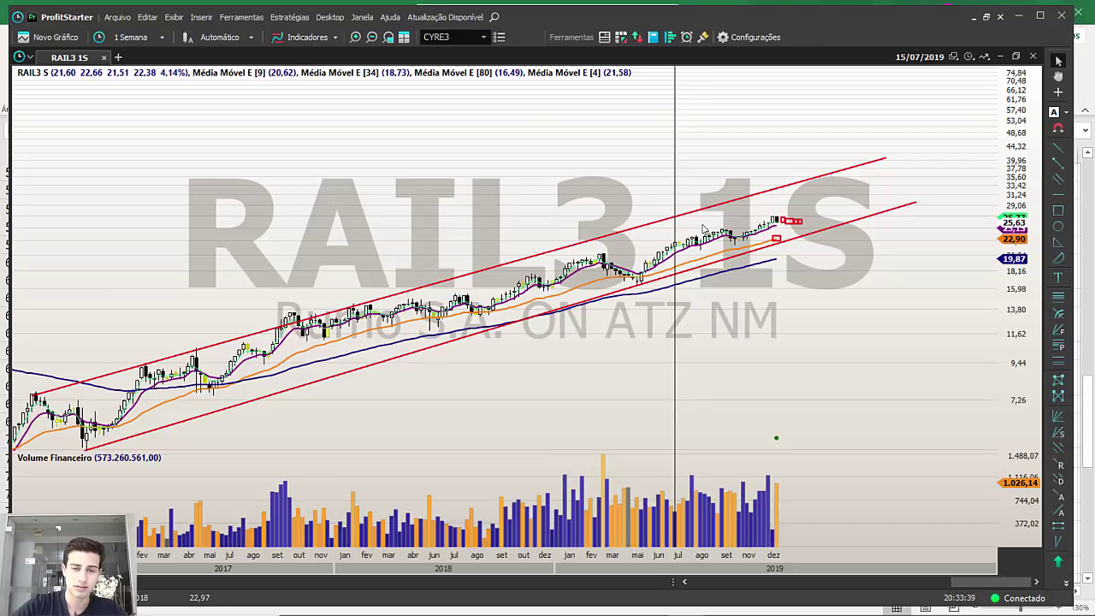
Delete all the studies drawn on the RAIL3 weekly chart.
key(Delete)
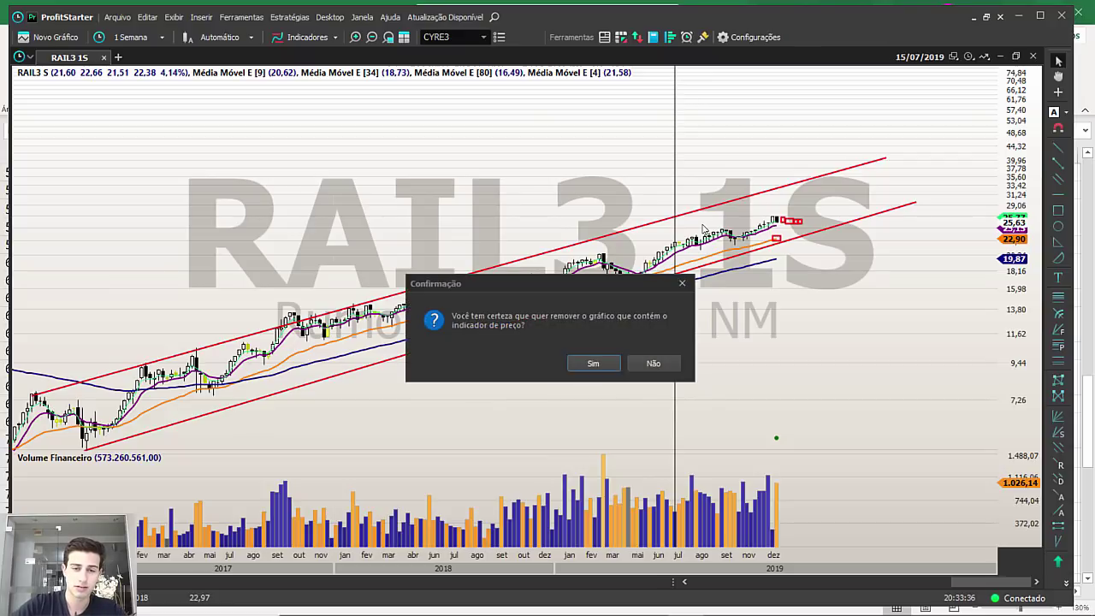
click(653, 363)
right_click(377, 160)
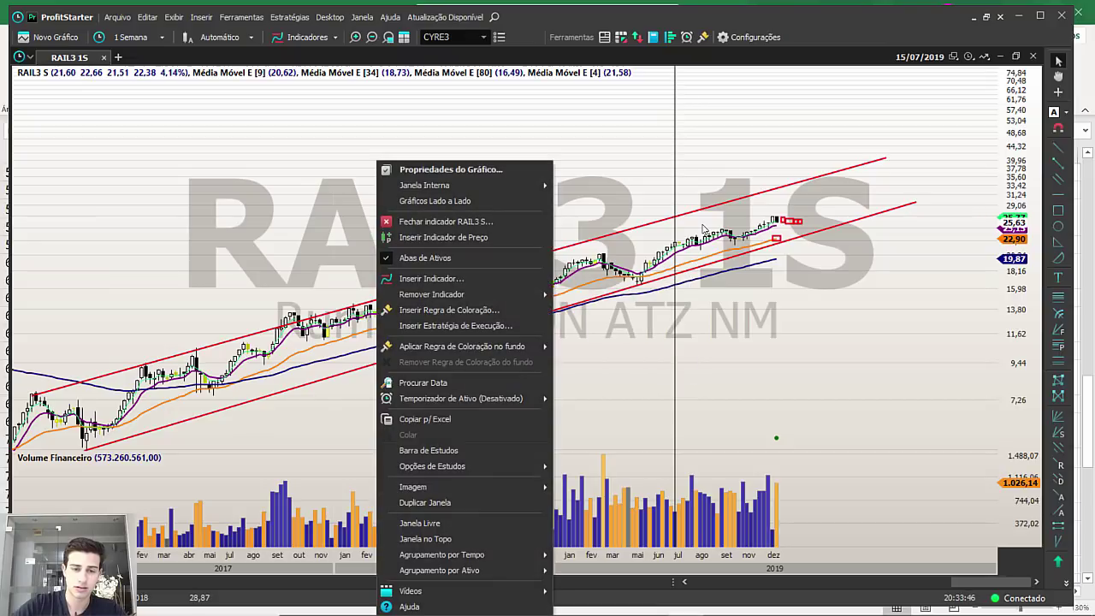
mouse_move(462, 466)
click(634, 497)
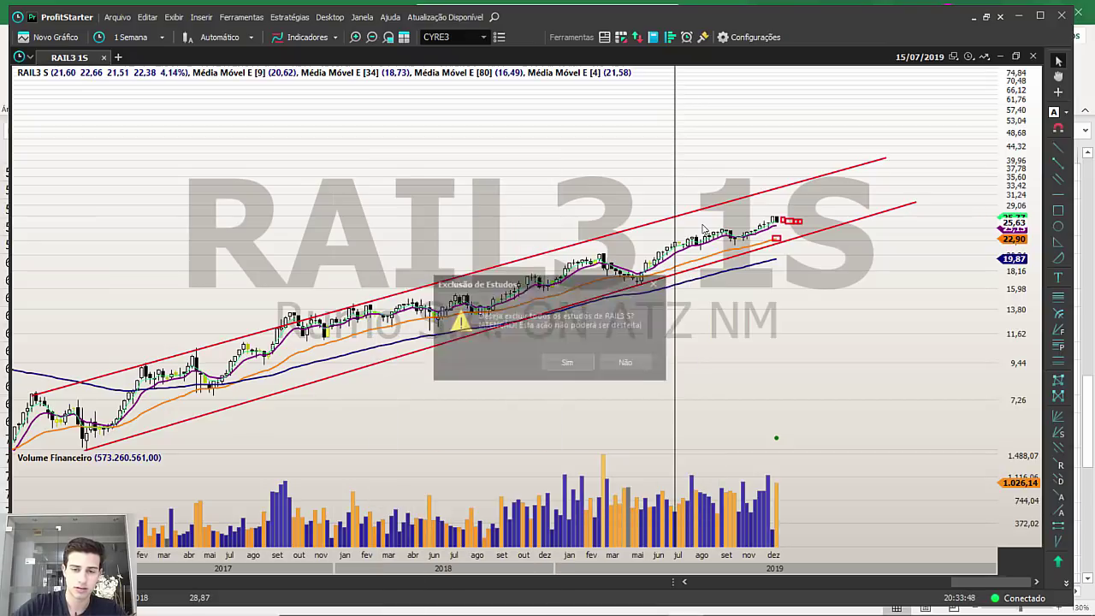
click(569, 363)
scroll(612, 381, up, 3)
middle_click(612, 382)
scroll(703, 228, up, 3)
key(Escape)
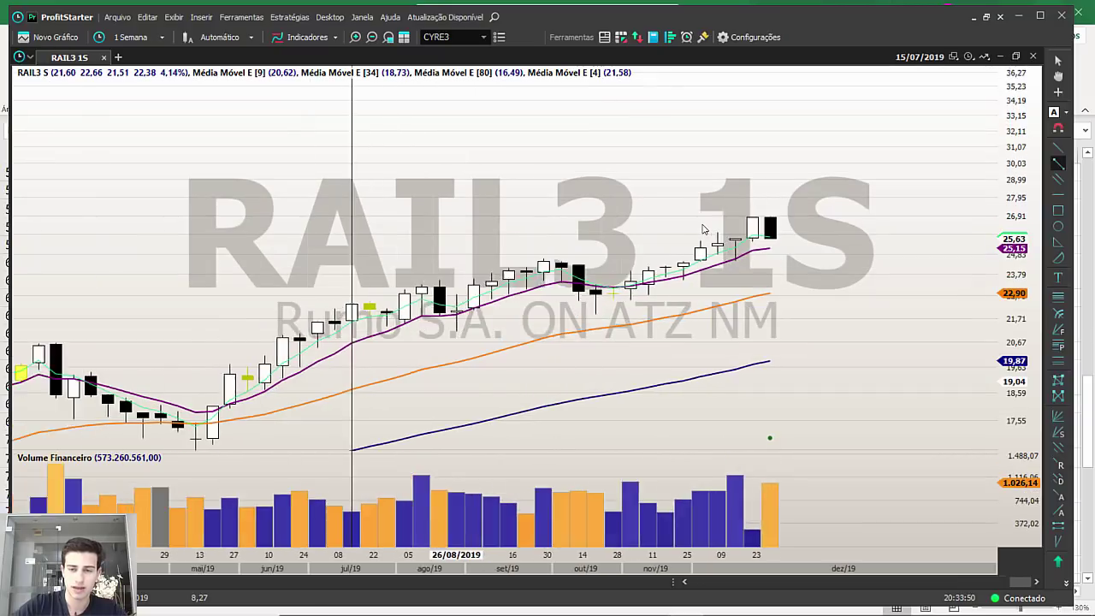
Load RLOG3 in the weekly chart and examine its recent candles.
scroll(702, 228, down, 3)
text(RLOG3)
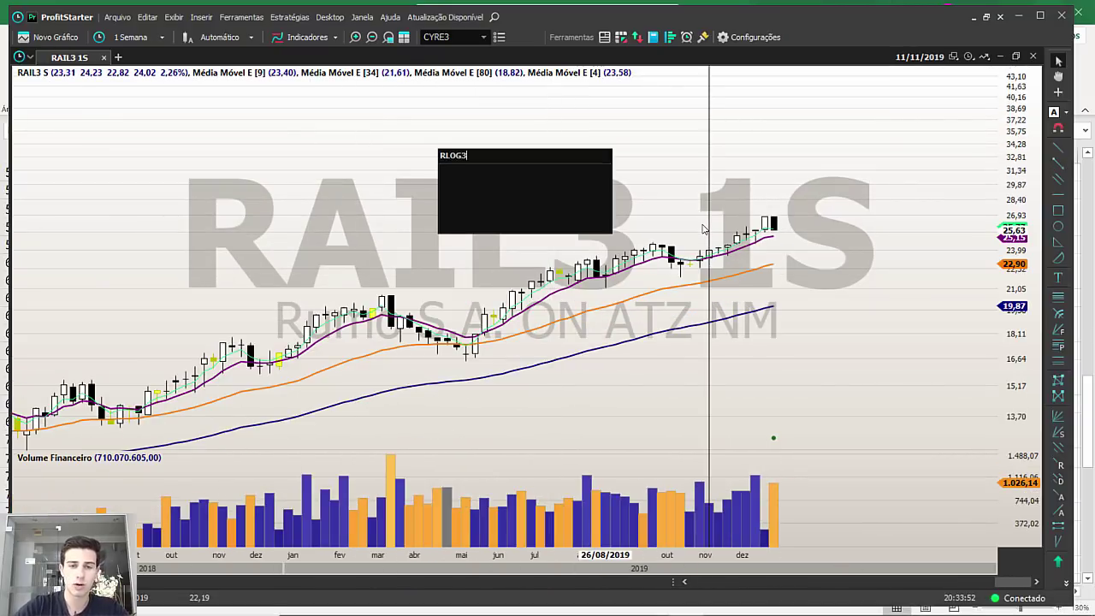
key(Return)
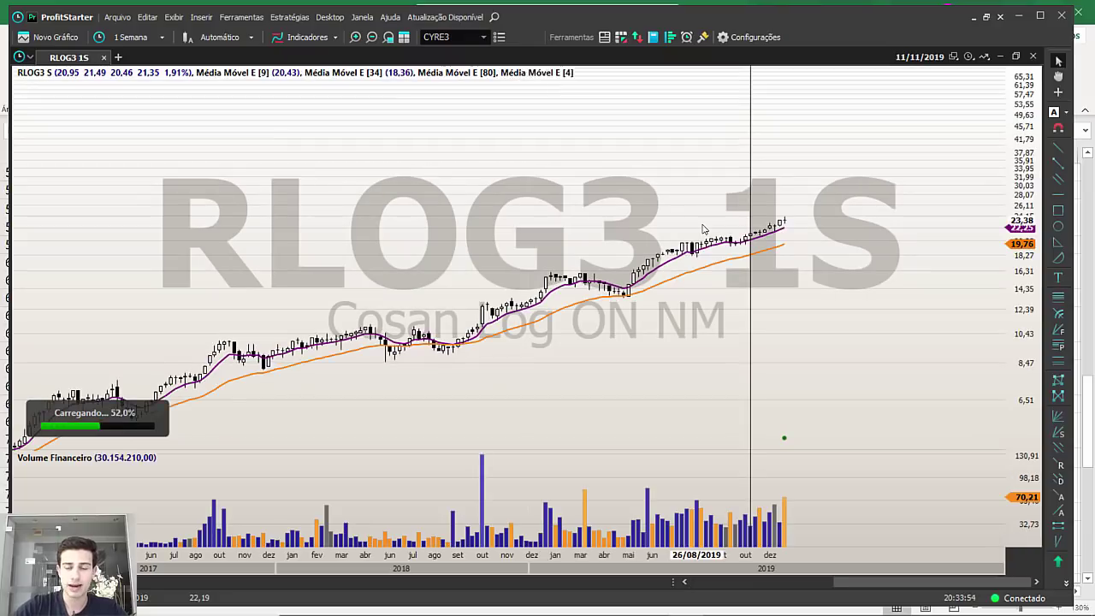
scroll(702, 229, up, 3)
key(Escape)
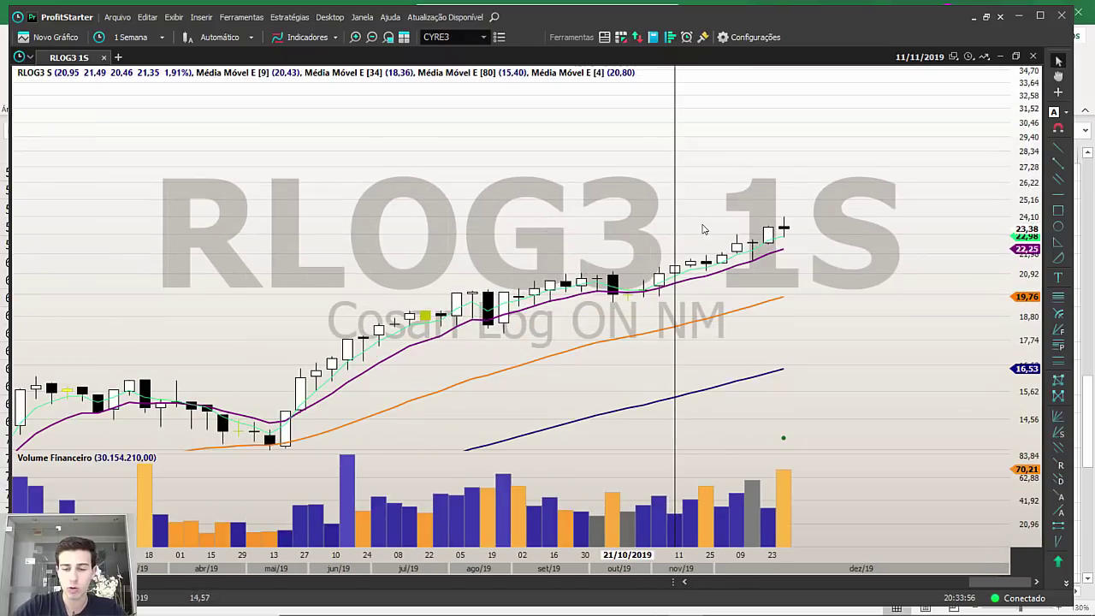
Look up the third ticker of the Setor de Bens Industriais in the Excel list and load TGMA3 in the ProfitStarter weekly chart.
key(alt+Tab)
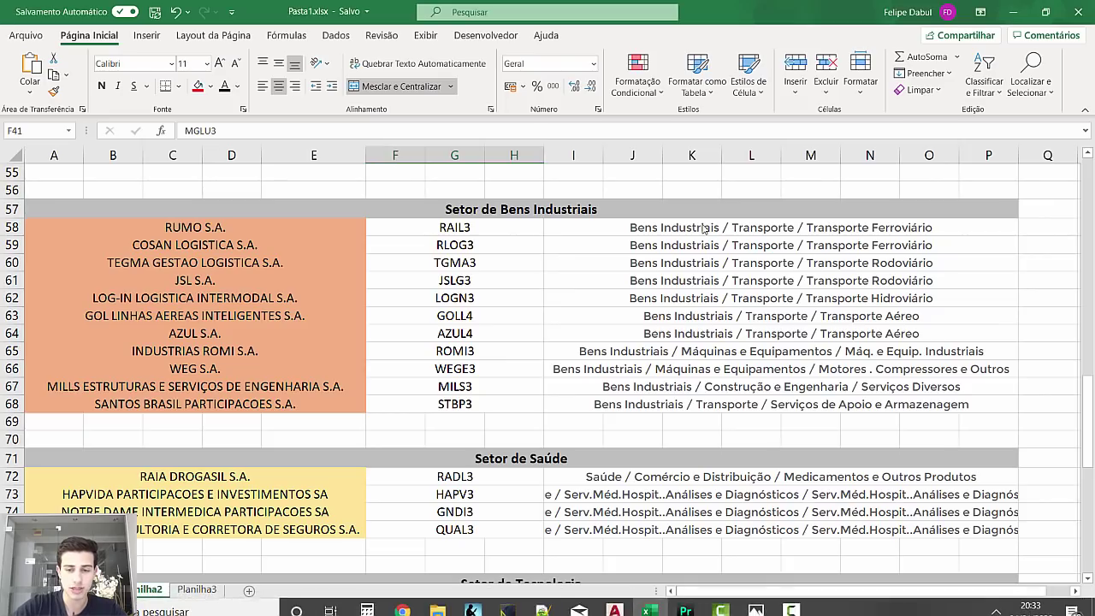
key(alt+Tab)
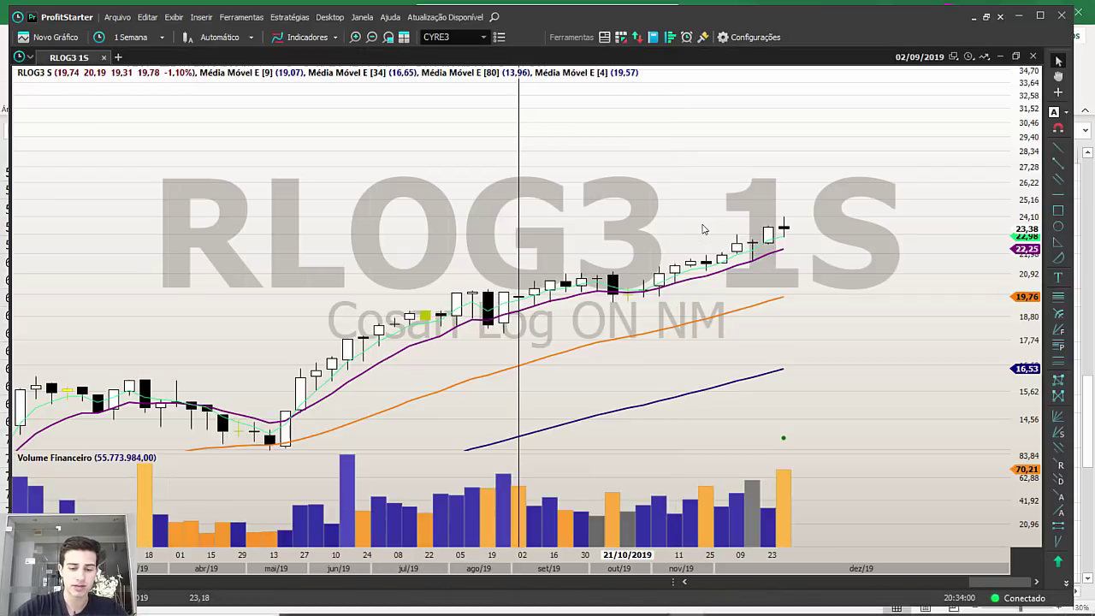
text(TGMA3)
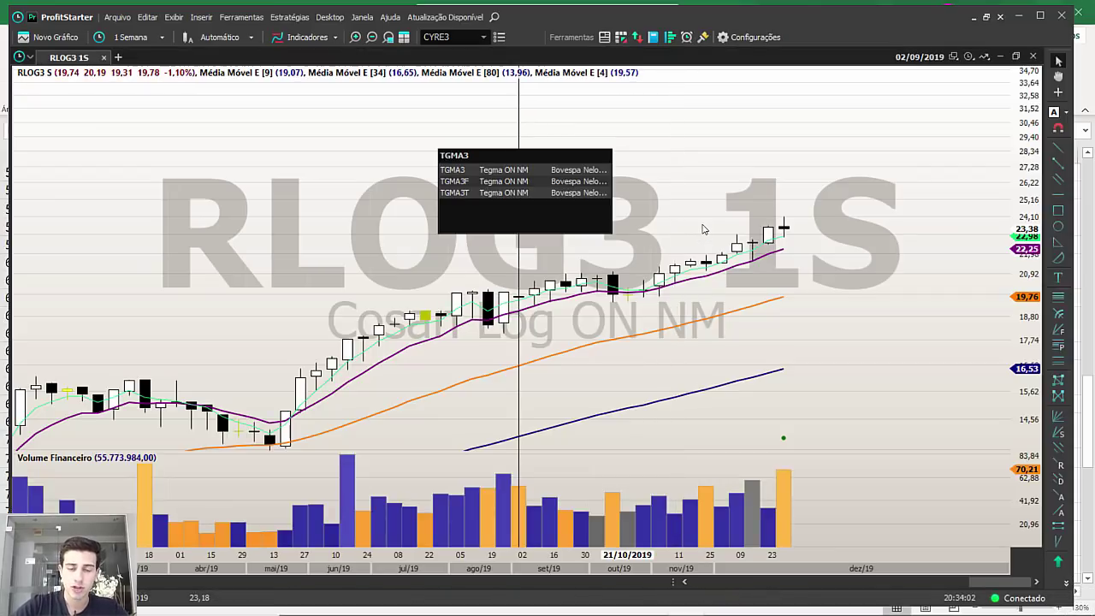
key(Return)
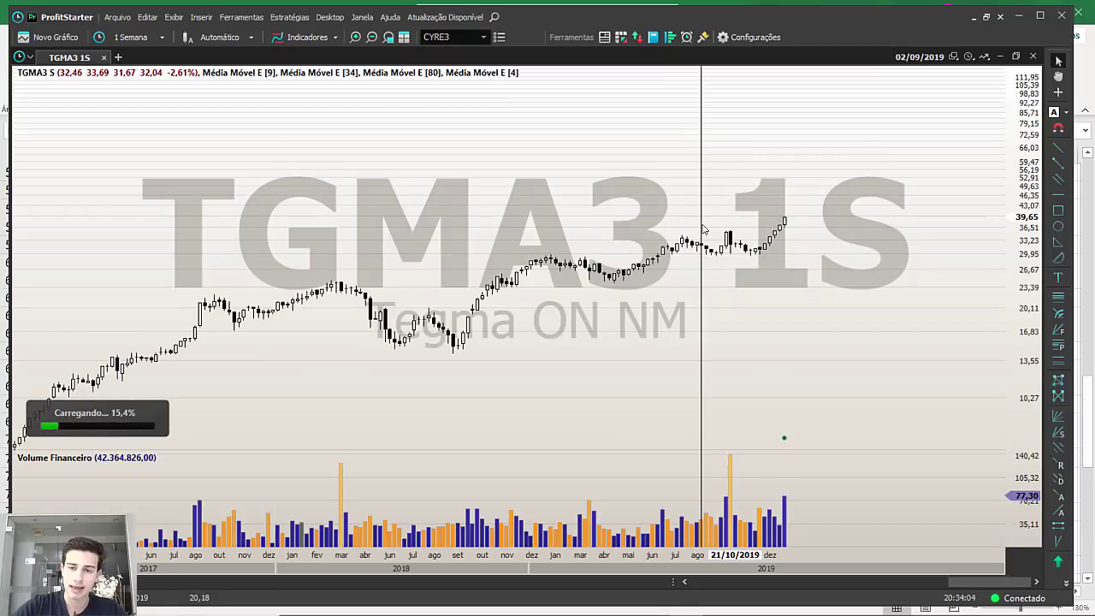
Draw a horizontal line at TGMA3's October 2019 high near 35 and a narrow triangle from the mid-November candles to beyond the latest candle.
click(1058, 194)
click(545, 271)
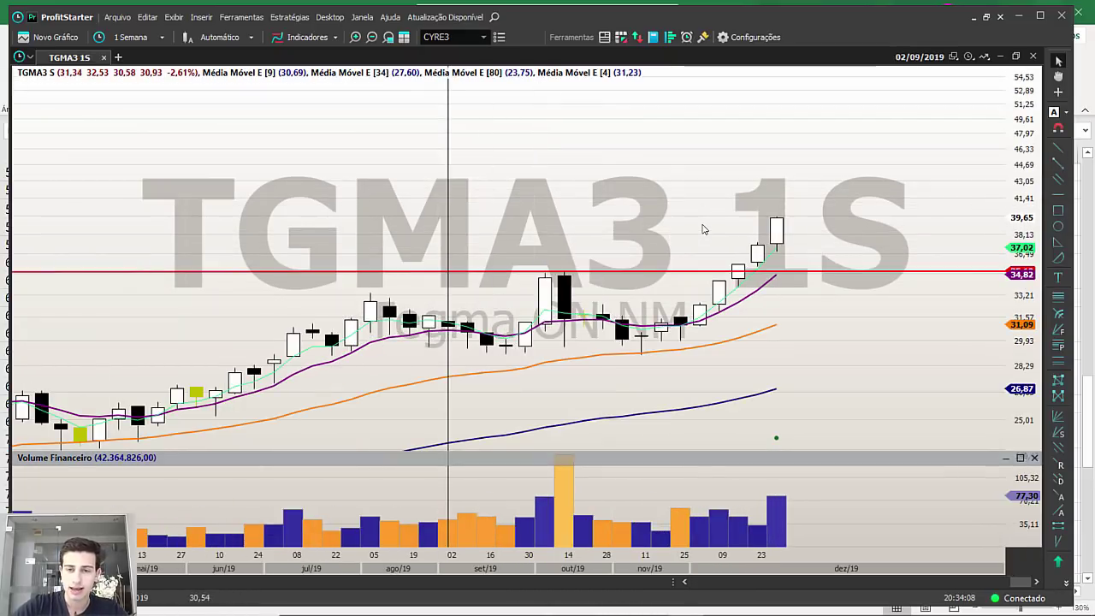
click(1058, 242)
click(661, 322)
click(815, 284)
click(853, 296)
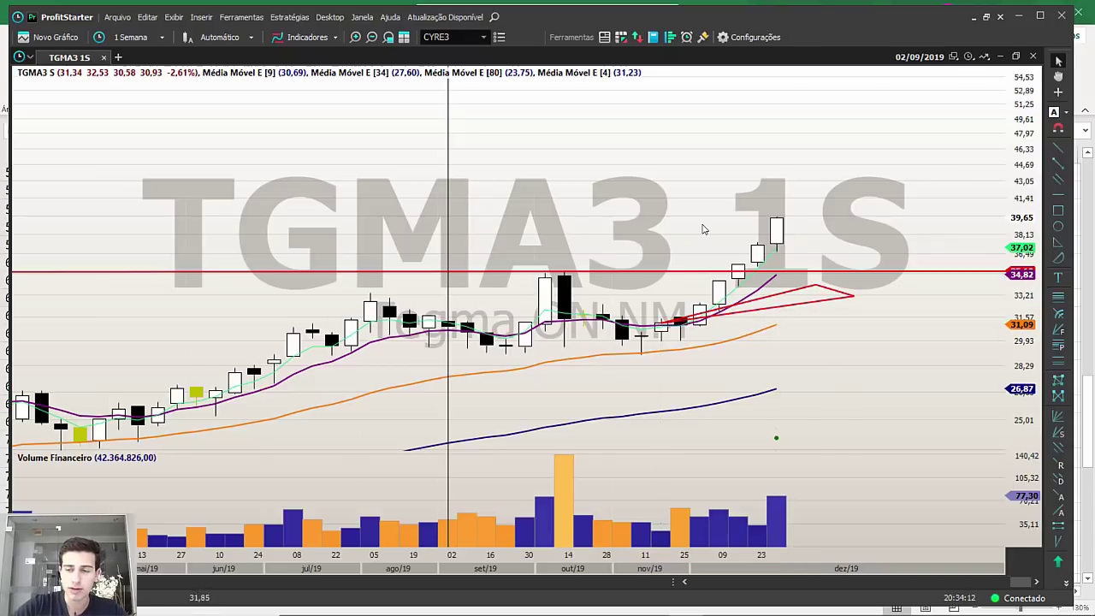
Draw a rectangle around TGMA3's July–December range between about 29 and 35, and project the rally from the May low up to about 52.57.
click(1058, 211)
drag(332, 272, 719, 356)
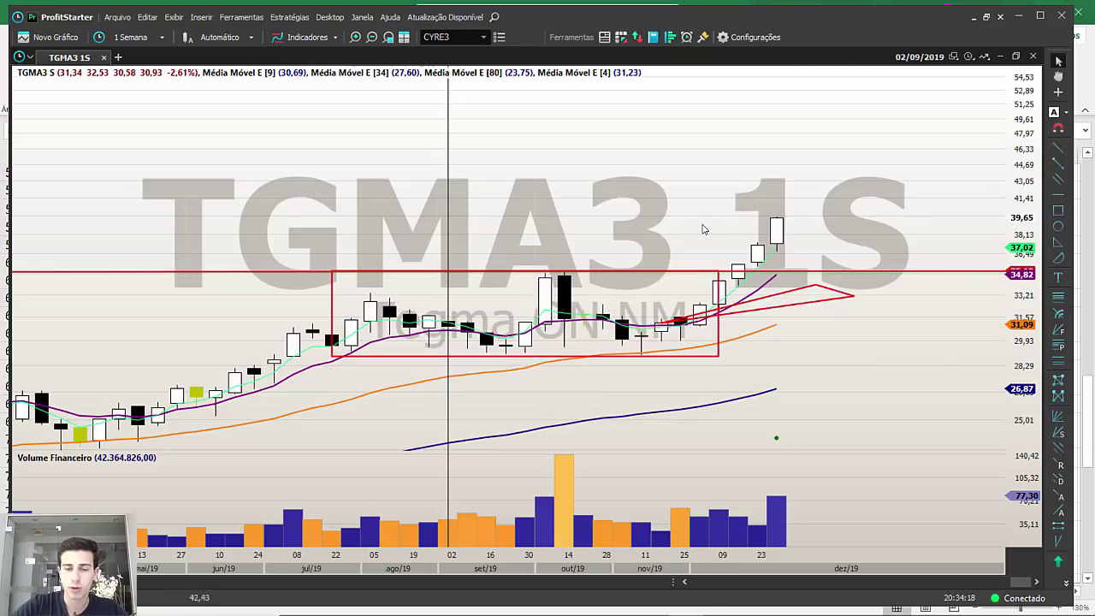
scroll(703, 230, down, 2)
click(1058, 345)
mouse_move(353, 332)
mouse_down()
mouse_move(409, 306)
mouse_move(547, 128)
mouse_move(676, 154)
mouse_up()
click(703, 228)
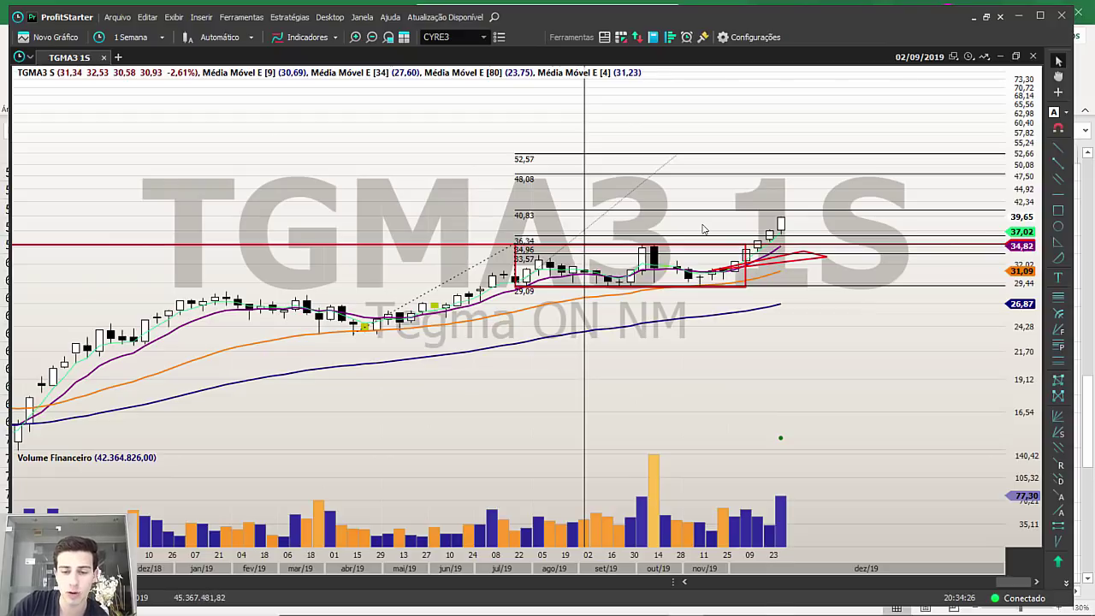
Look up the ticker after TGMA3 in the Excel list and load JSLG3 in the ProfitStarter weekly chart.
key(alt+Tab)
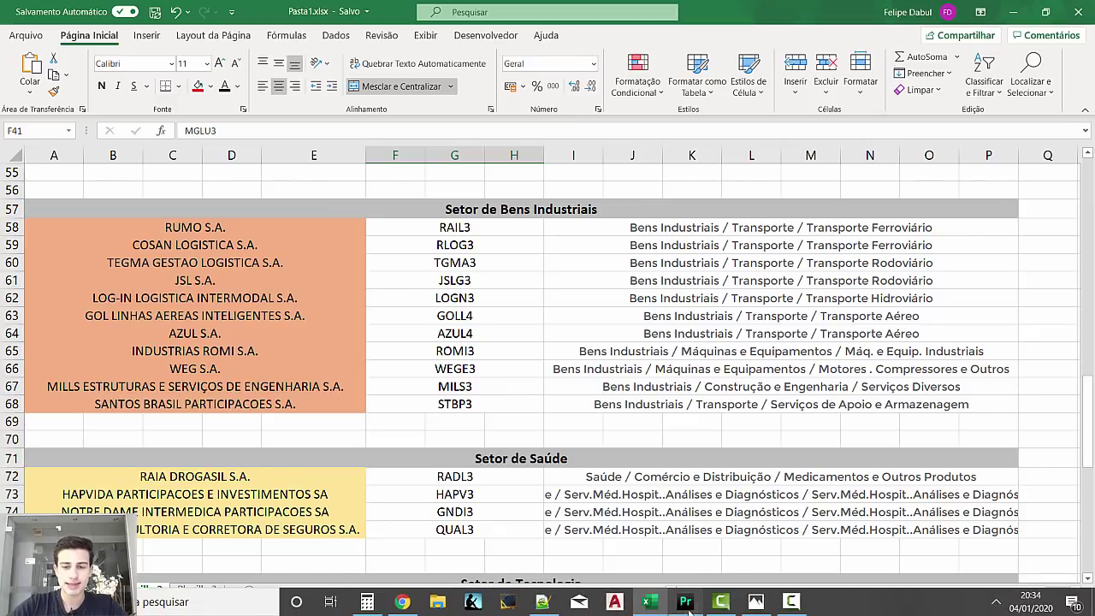
click(686, 601)
text(JSLG3)
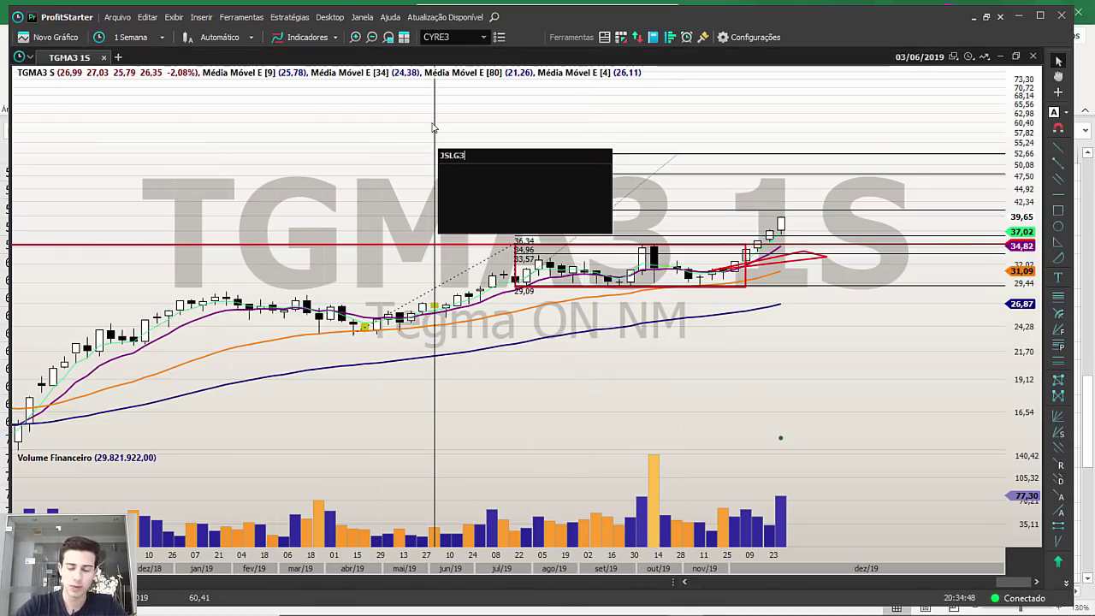
key(Return)
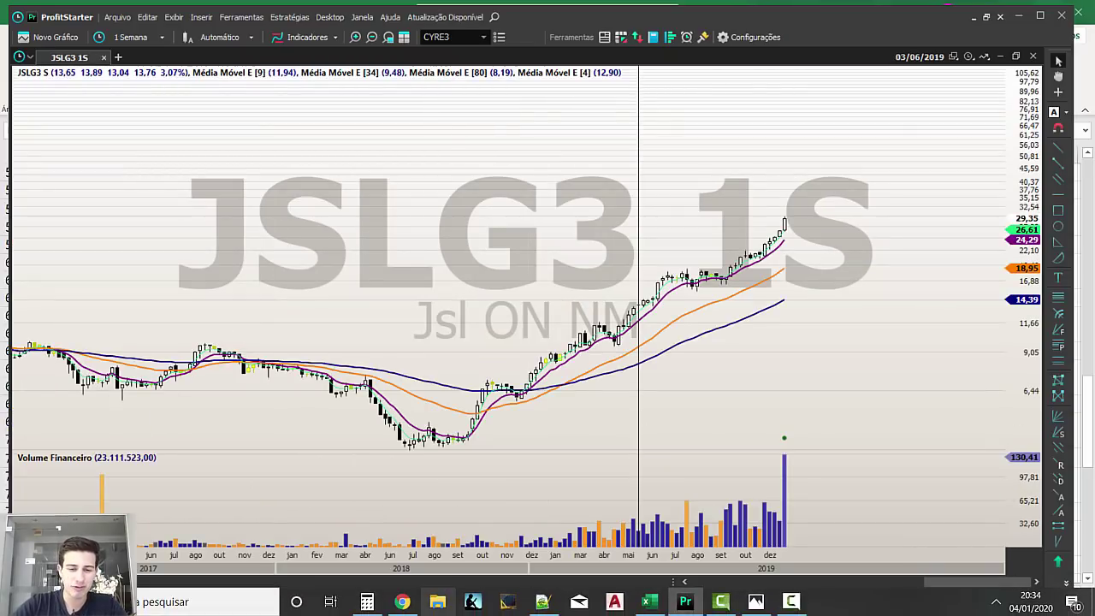
Switch to the Fundamentus page in Chrome, search for JSLG3 and examine its fundamental indicators and balance data.
click(420, 604)
scroll(755, 303, down, 8)
scroll(752, 300, up, 10)
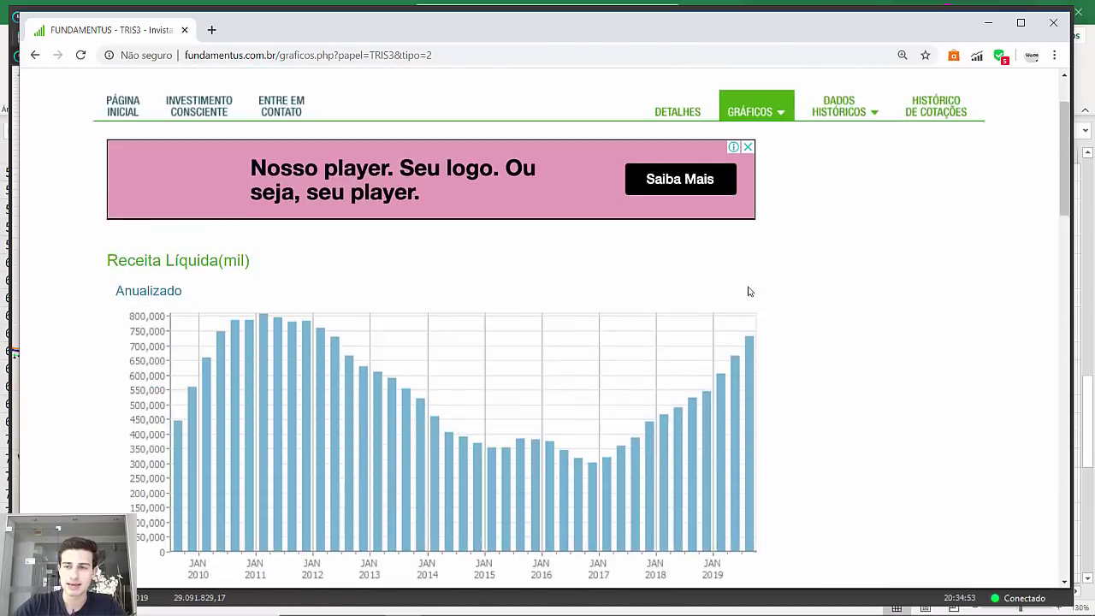
click(717, 128)
text(JSLG3)
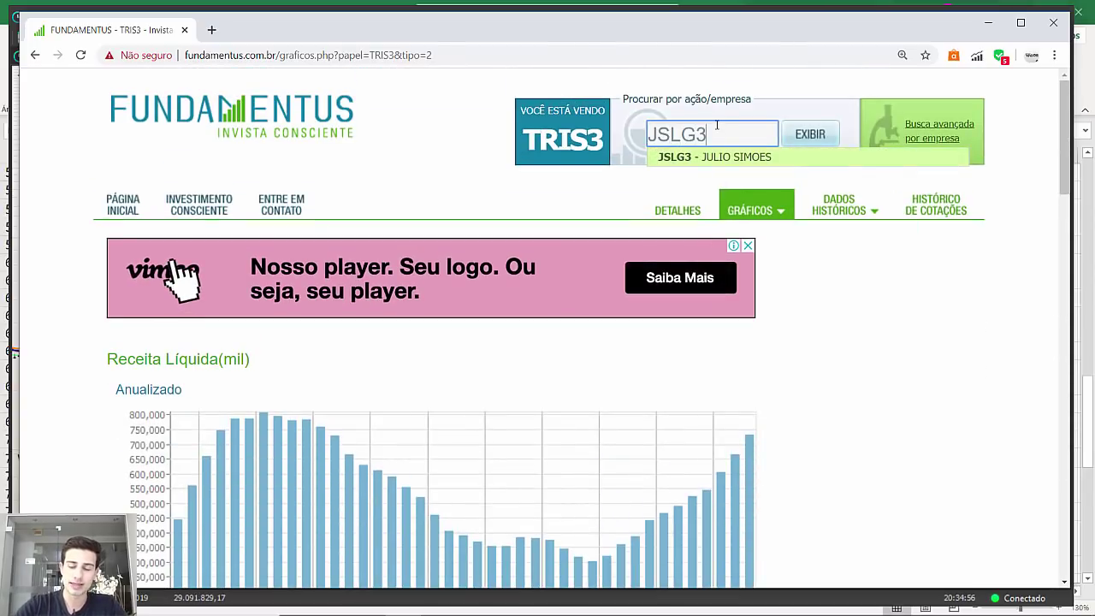
key(Return)
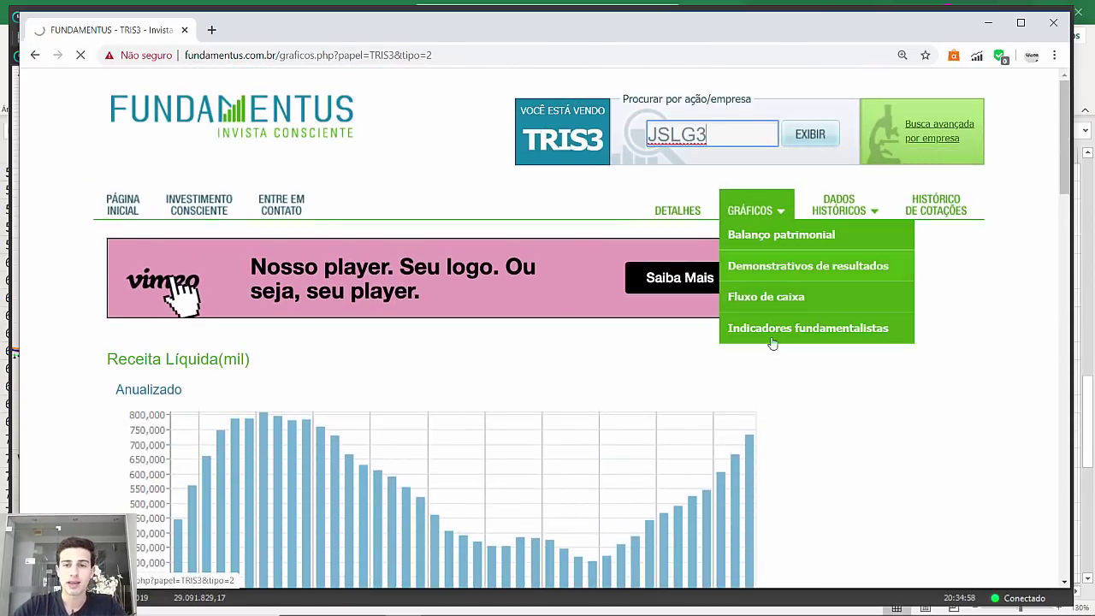
scroll(765, 347, down, 3)
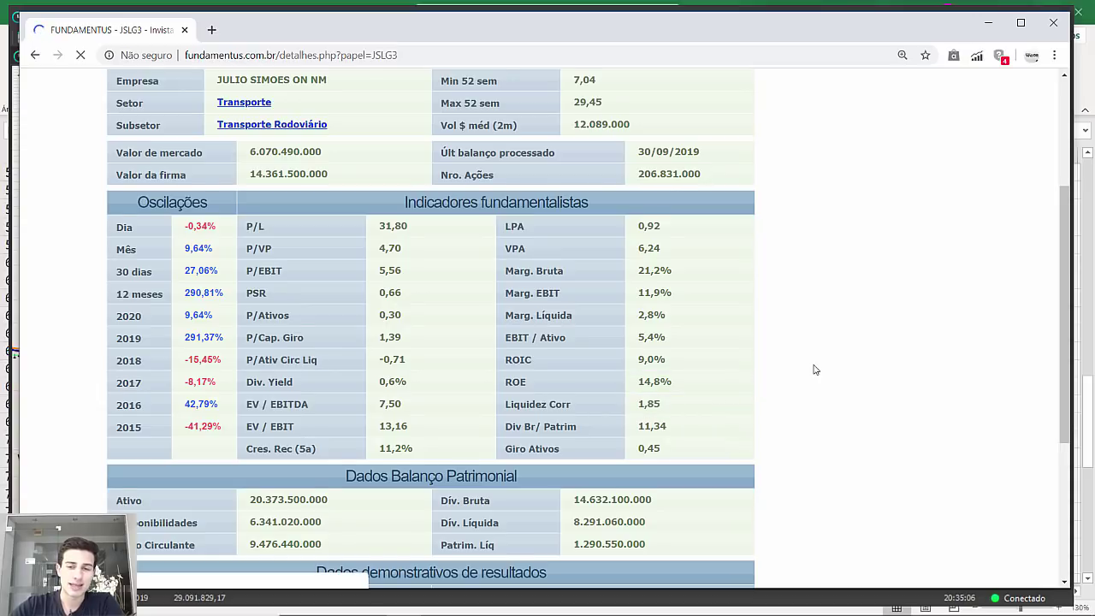
scroll(795, 334, up, 3)
Open JSLG3's Balanço patrimonial charts and examine its assets, debt and net equity over the years.
mouse_move(756, 212)
click(786, 243)
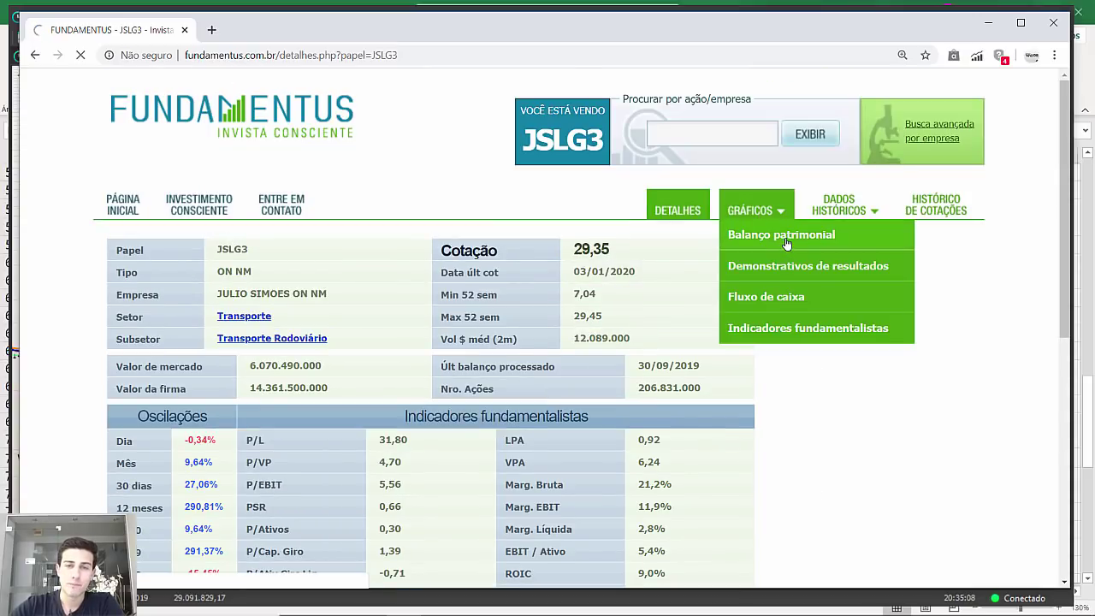
scroll(783, 343, down, 5)
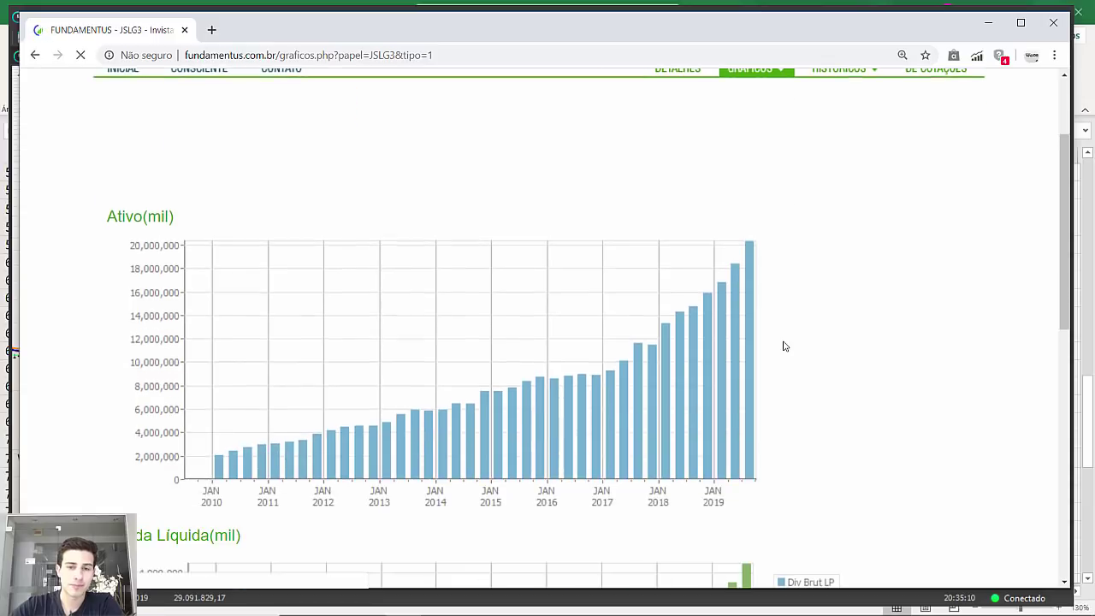
scroll(782, 344, down, 3)
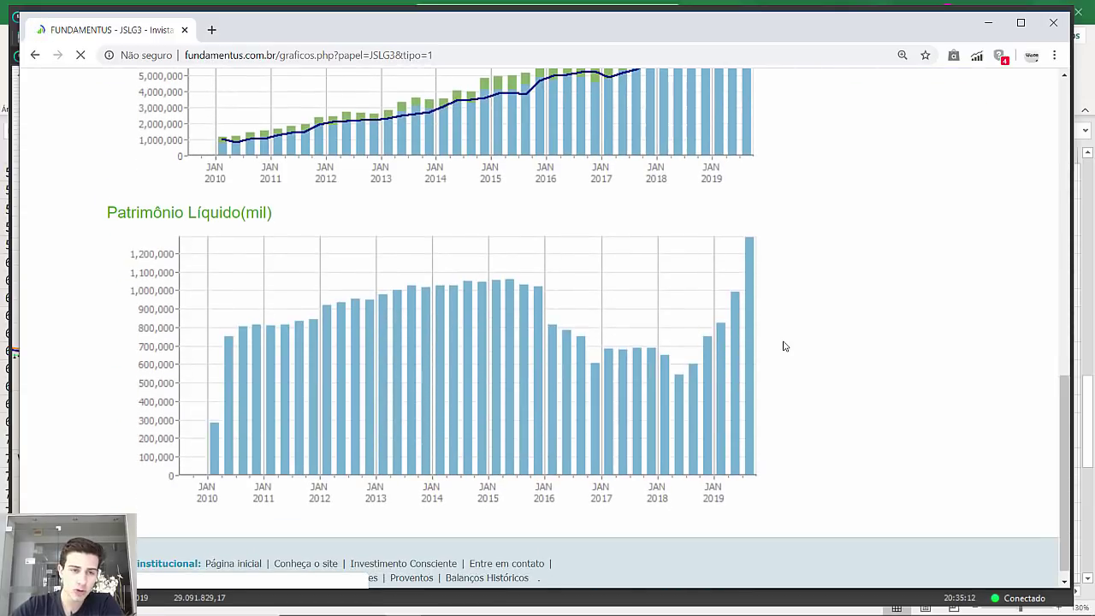
scroll(767, 286, up, 5)
scroll(767, 286, up, 3)
Open JSLG3's Demonstrativos de resultados charts and examine its revenue, EBIT and net profit history.
mouse_move(746, 208)
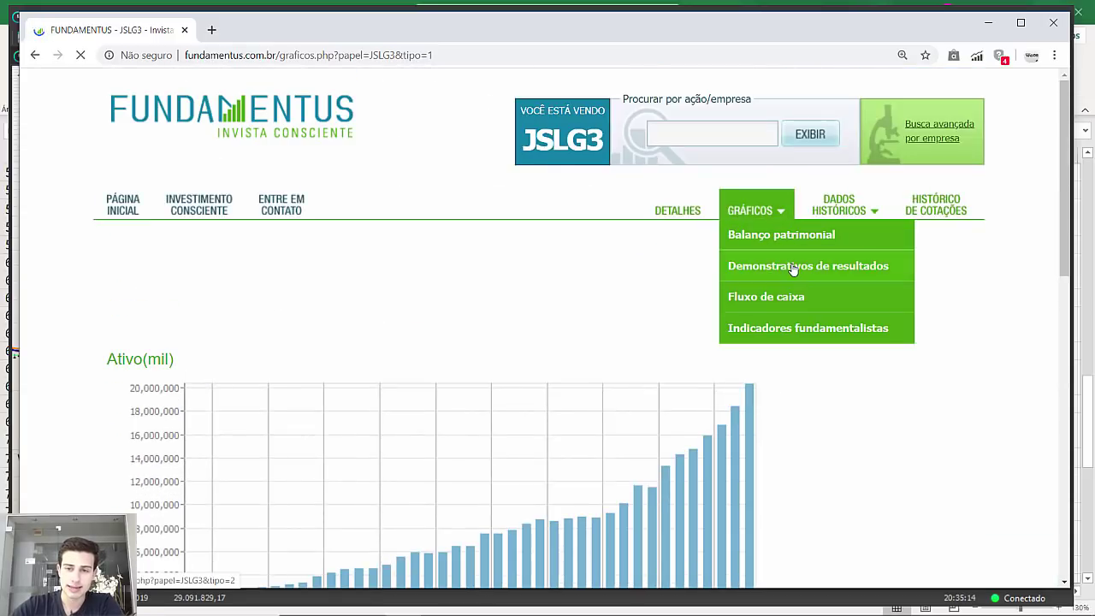
click(793, 266)
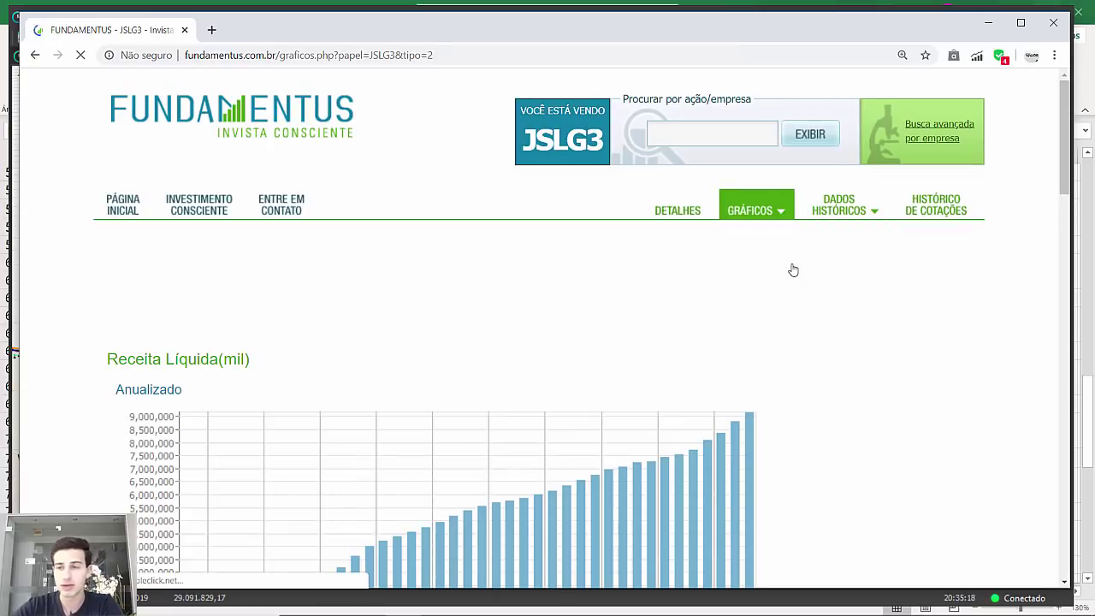
scroll(858, 298, down, 15)
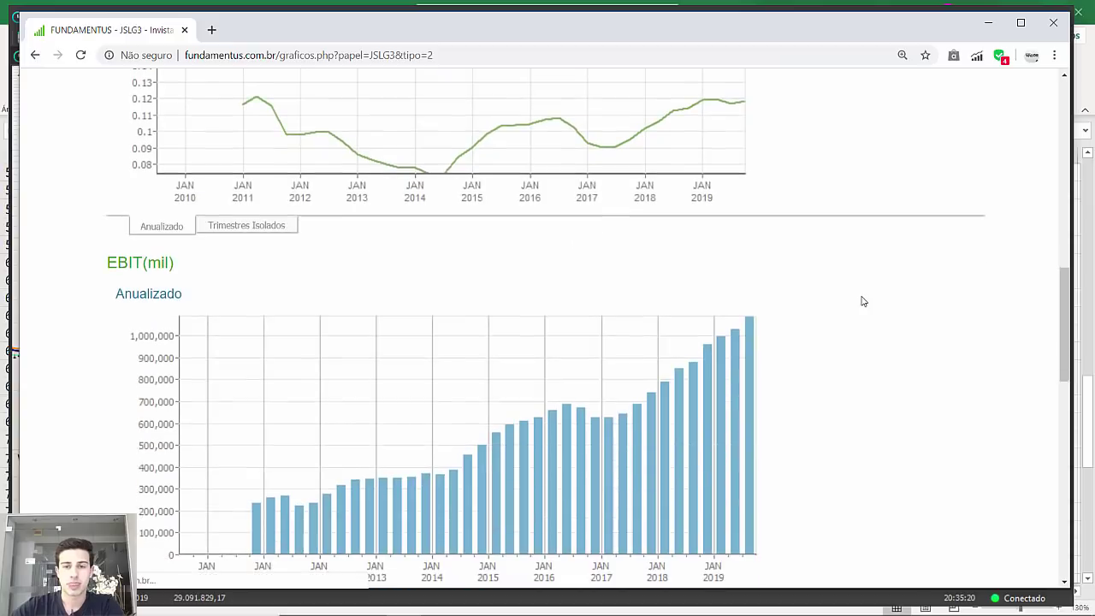
scroll(863, 301, down, 7)
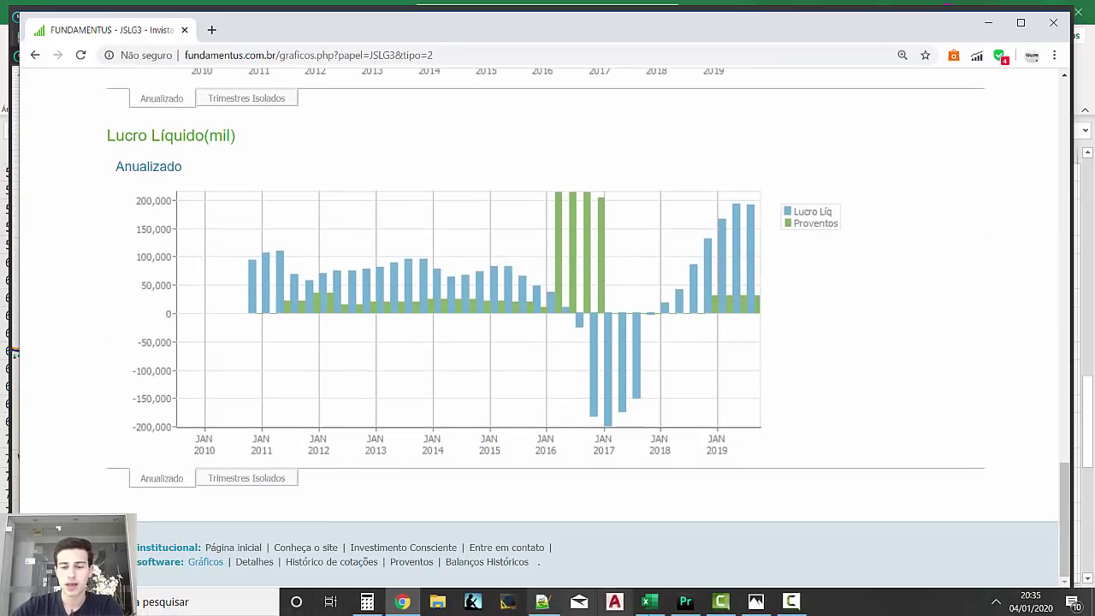
Look up the ticker after JSLG3 in the Excel list, return to ProfitStarter and load LOGN3 in the weekly chart.
click(678, 602)
click(649, 602)
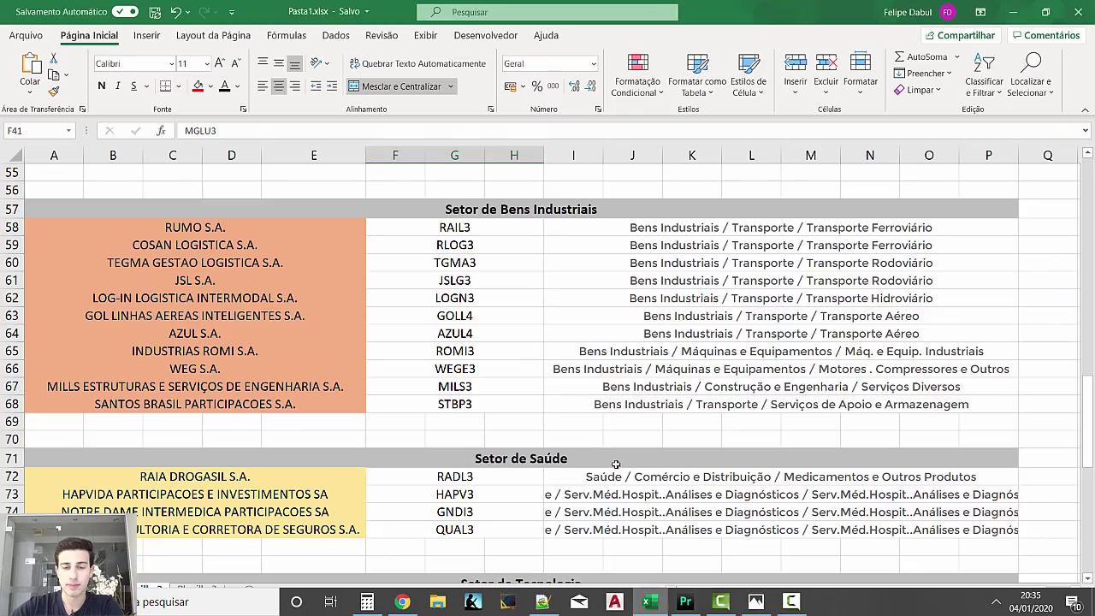
click(684, 609)
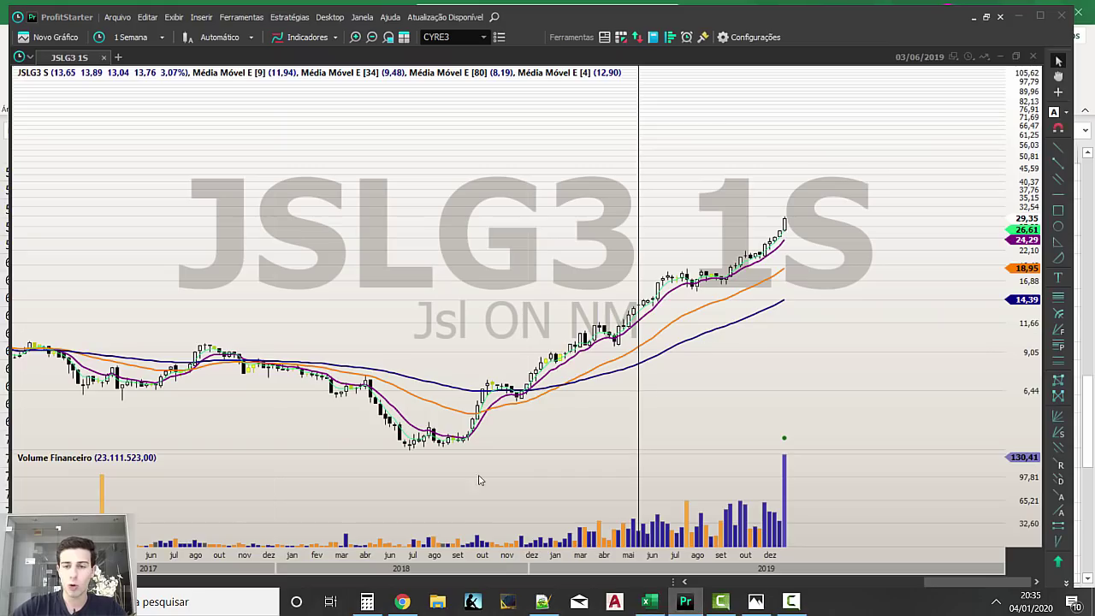
scroll(673, 325, up, 3)
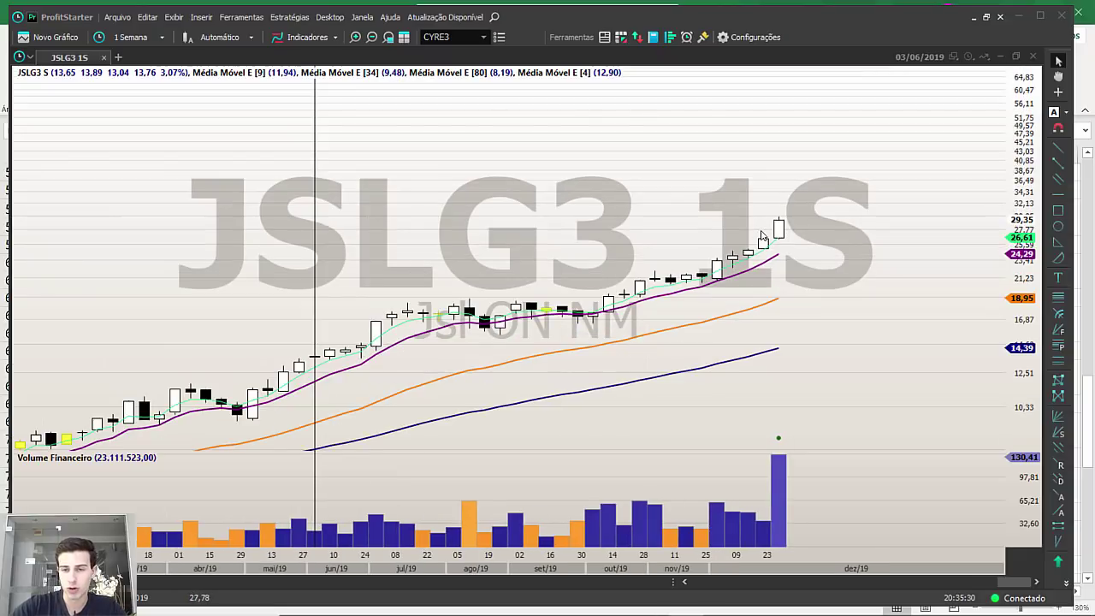
mouse_move(781, 261)
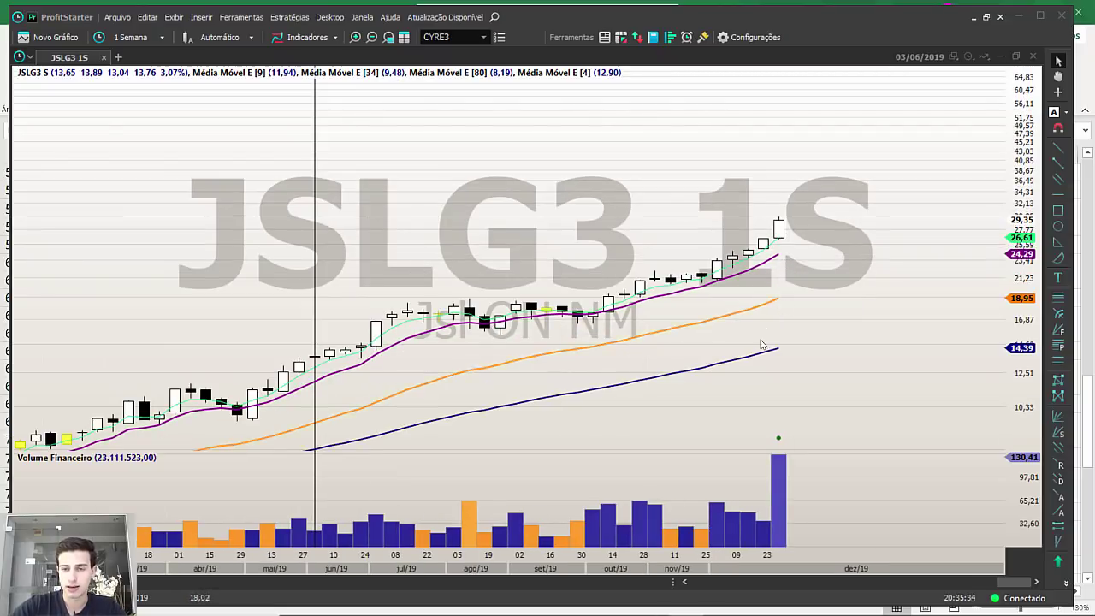
click(606, 193)
text(LOGN3)
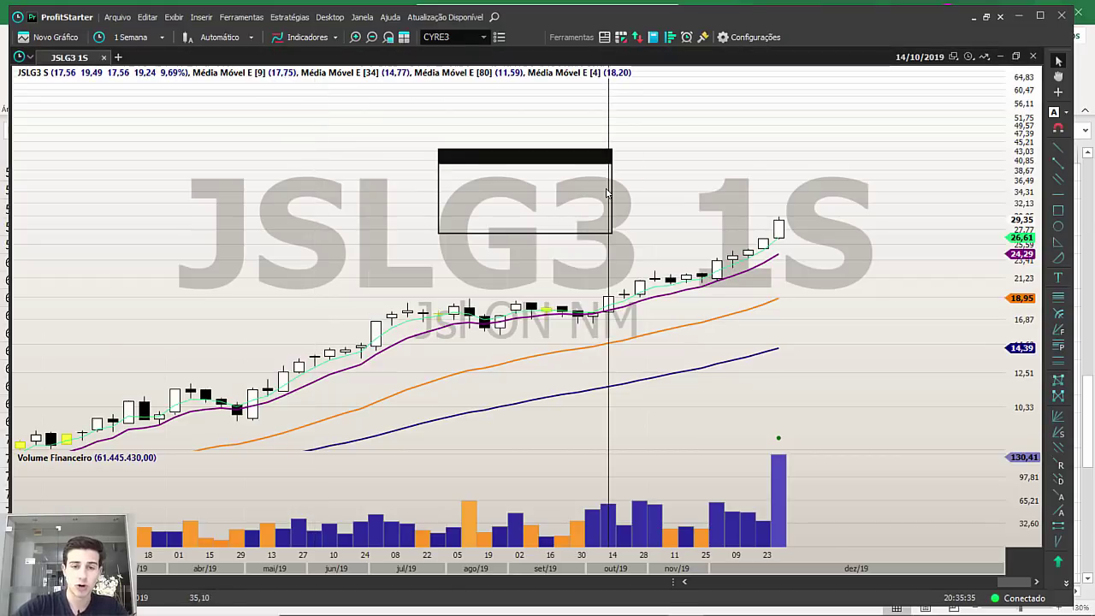
key(Return)
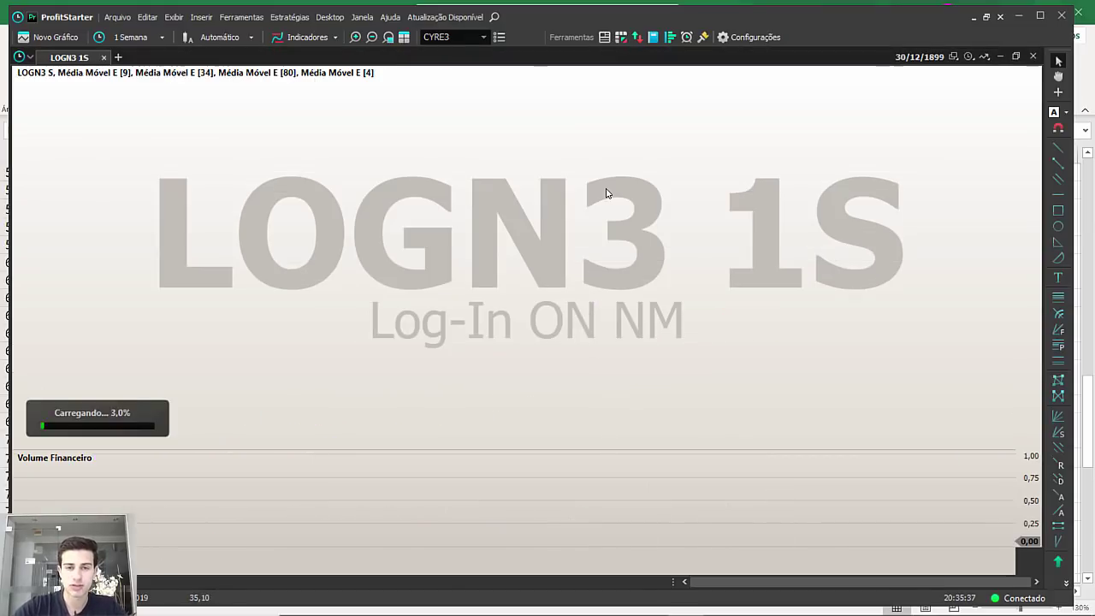
Draw a narrow triangle pointing down at the December candles on LOGN3's weekly chart.
click(1052, 245)
click(718, 289)
click(718, 224)
click(698, 221)
drag(746, 218, 749, 194)
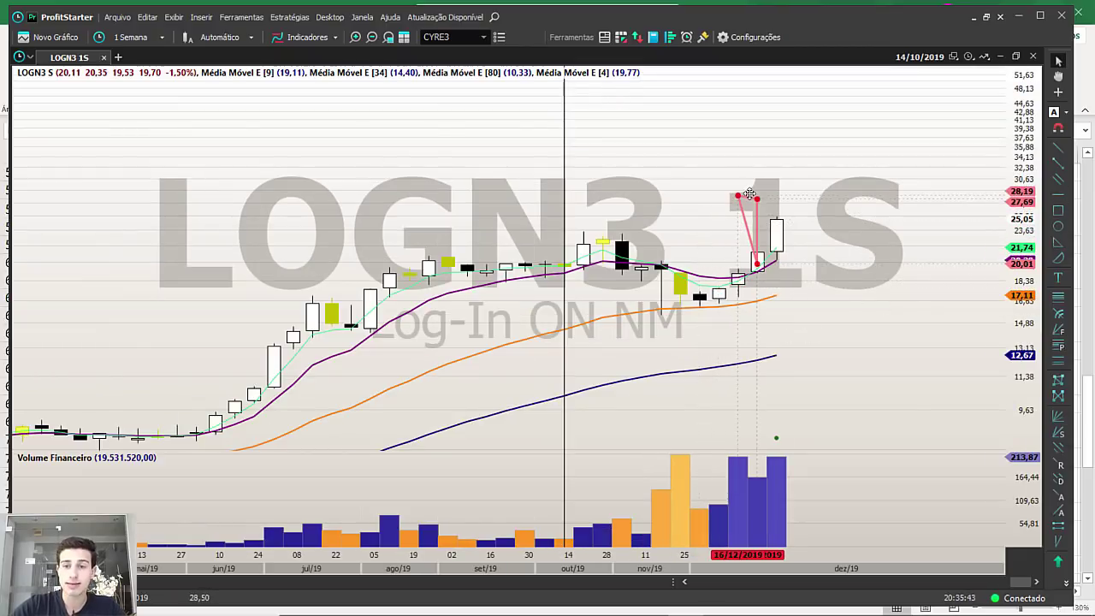
mouse_move(710, 227)
mouse_down()
mouse_move(741, 213)
mouse_move(710, 227)
mouse_up()
Project Fibonacci levels from LOGN3's May low, October high and November pullback low, and delete the projection.
scroll(878, 274, down, 2)
click(1060, 346)
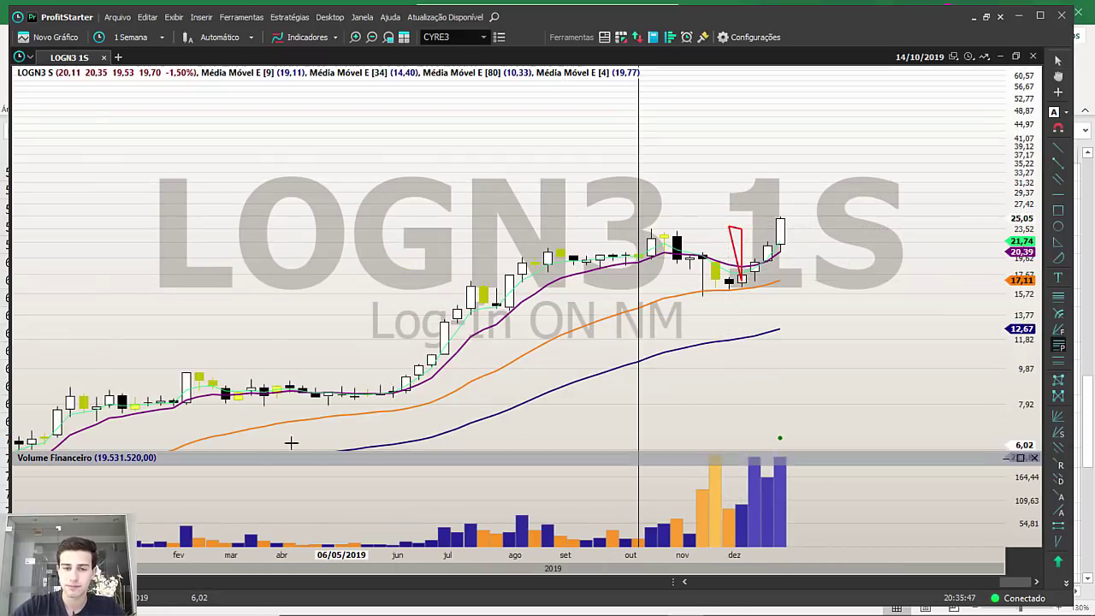
click(327, 402)
click(655, 232)
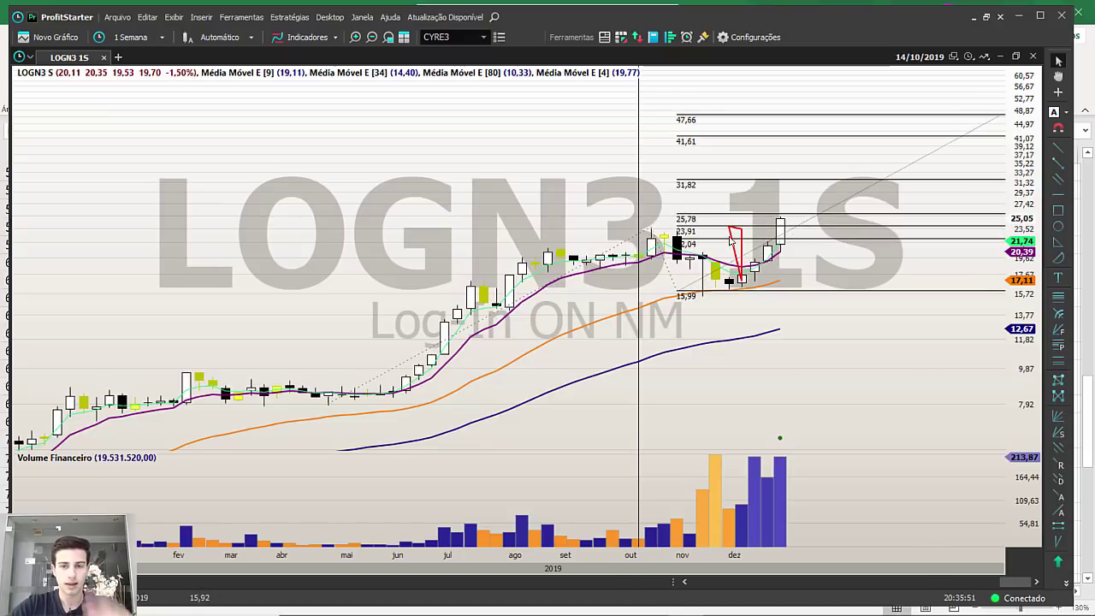
click(736, 180)
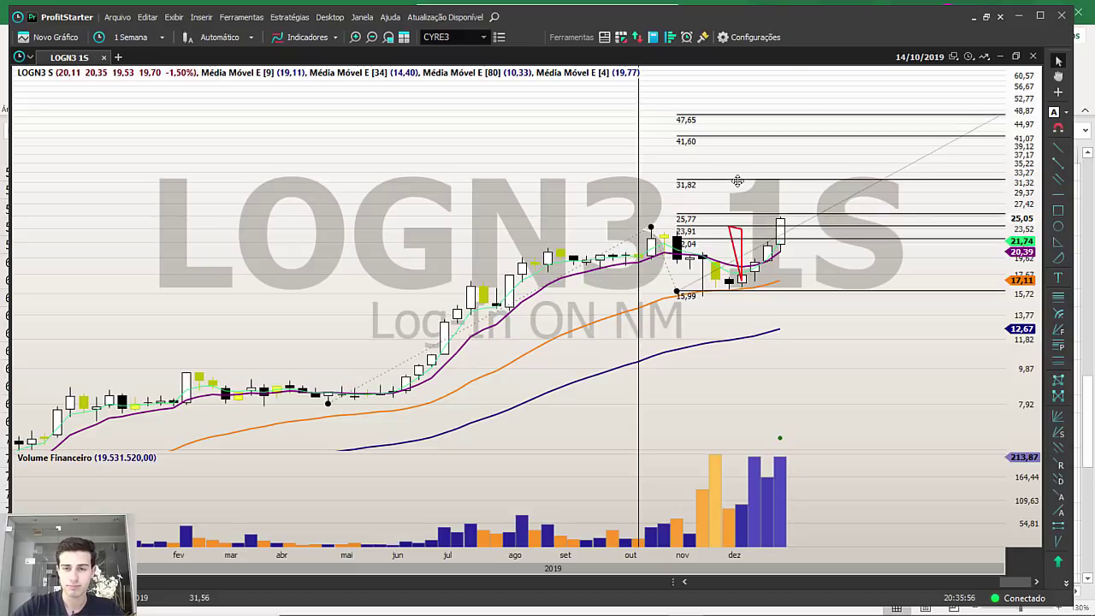
key(Delete)
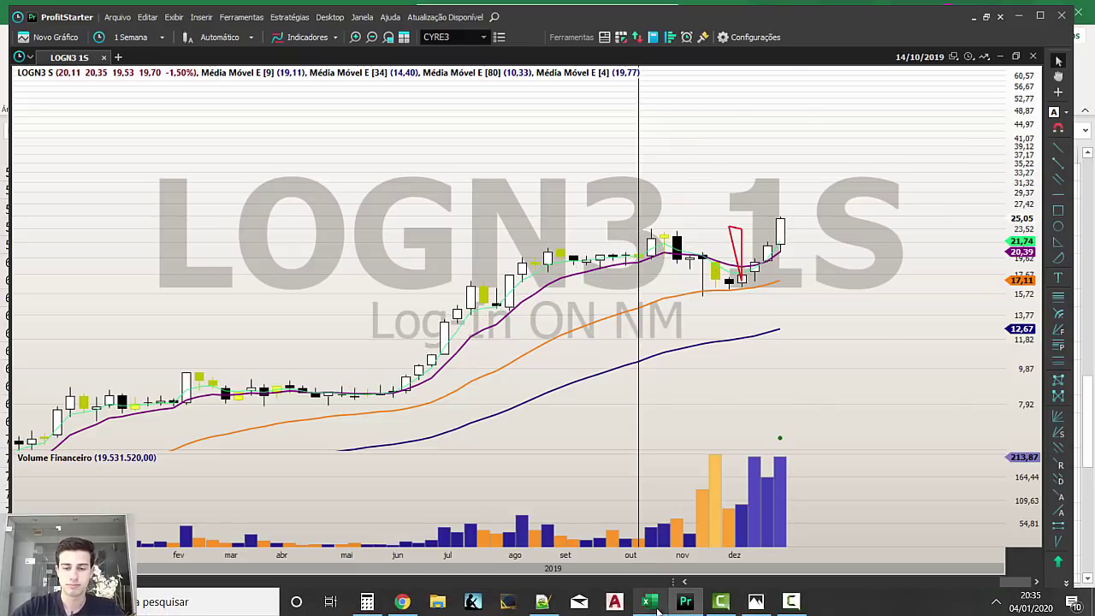
Look up the ticker after LOGN3 in the Excel list, return to ProfitStarter and load GOLL4 in the weekly chart.
click(650, 601)
click(689, 604)
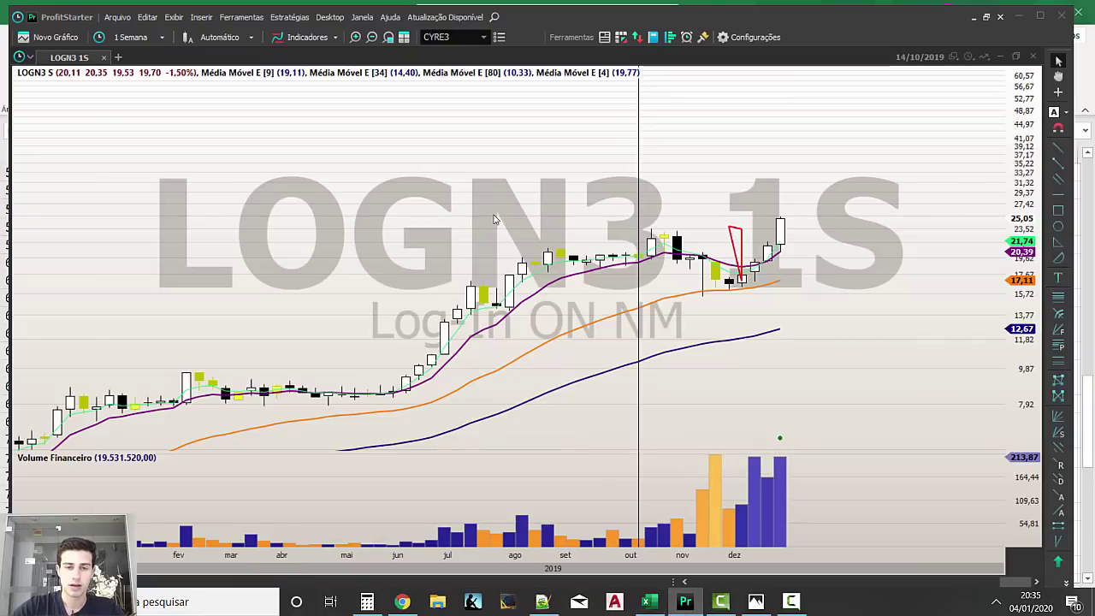
text(GOLL4)
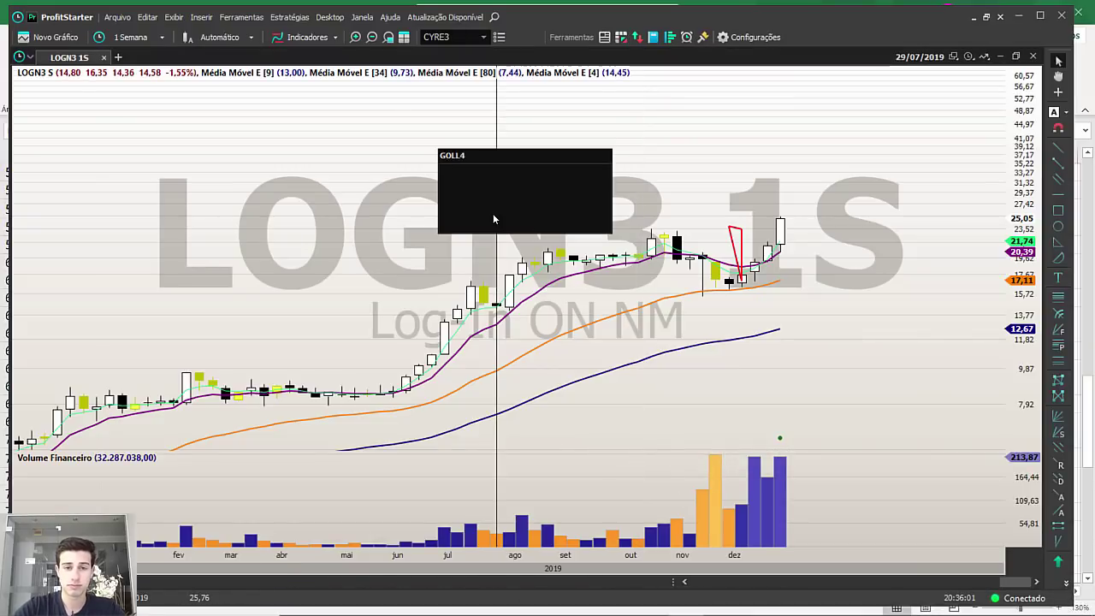
key(Return)
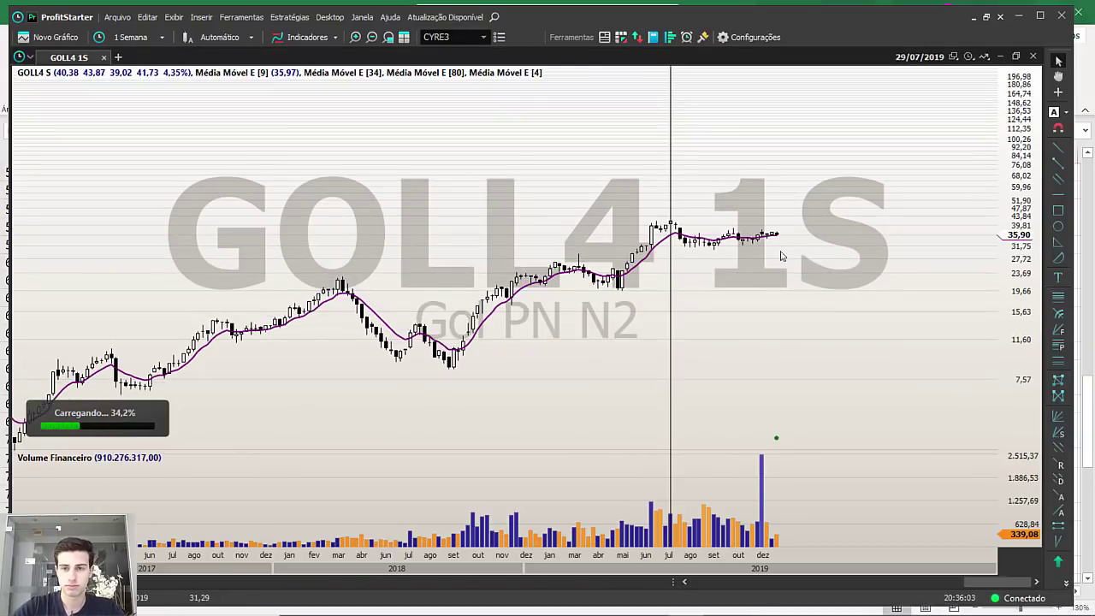
scroll(798, 266, up, 1)
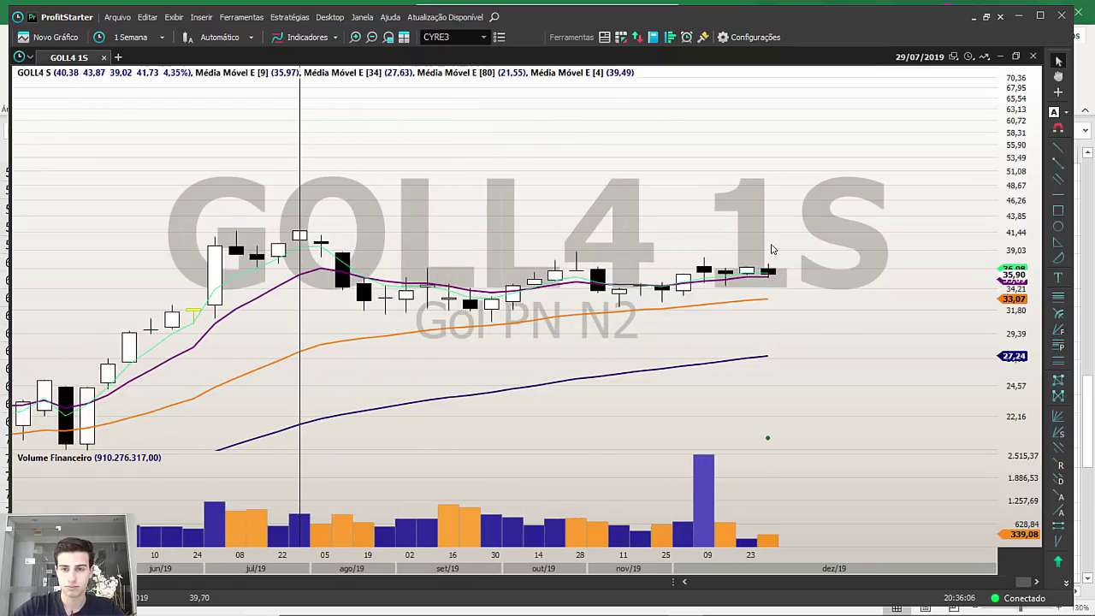
click(771, 248)
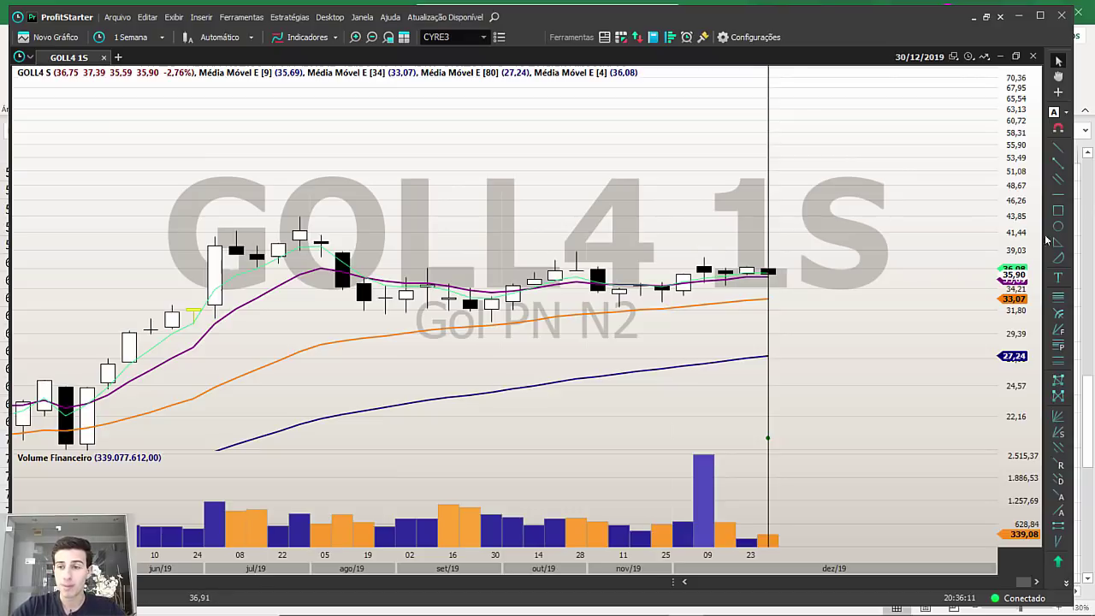
Add a horizontal line at 38,94 on GOLL4's chart and draw a small rectangle across it just past the last candle.
click(1061, 195)
click(589, 250)
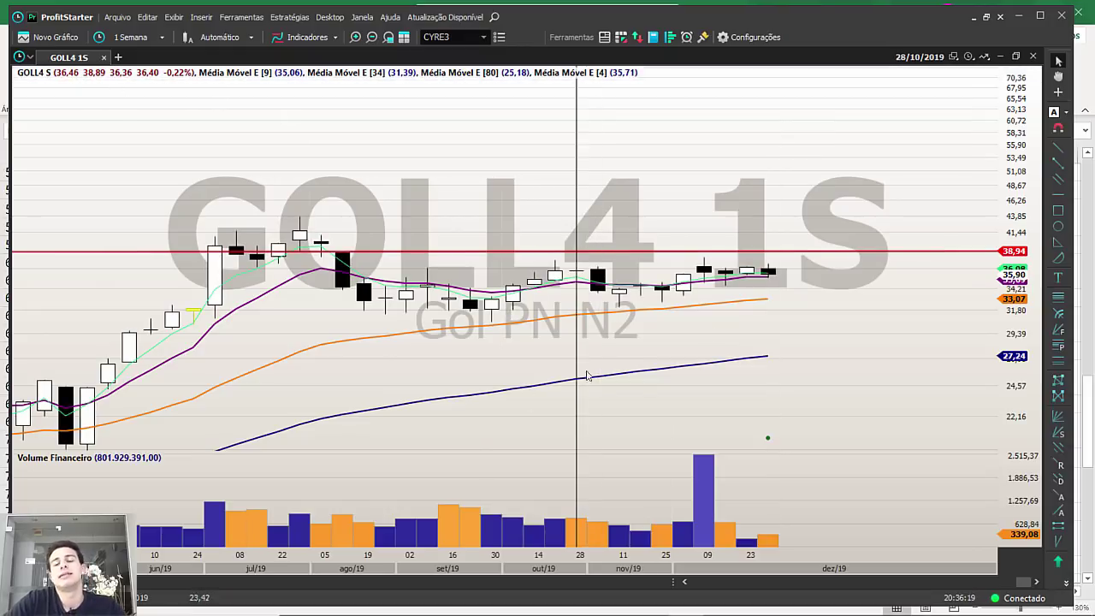
mouse_move(789, 232)
mouse_down()
mouse_move(790, 287)
mouse_move(810, 281)
mouse_up()
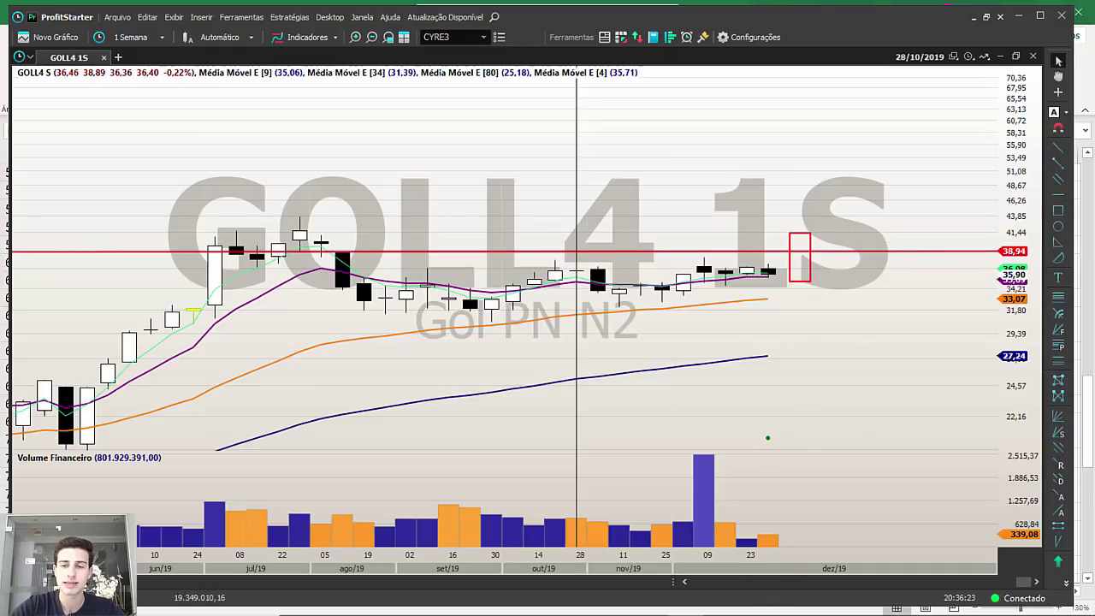
Look up the ticker after GOLL4 in the Excel list, return to ProfitStarter and load AZUL4 in the weekly chart.
click(650, 601)
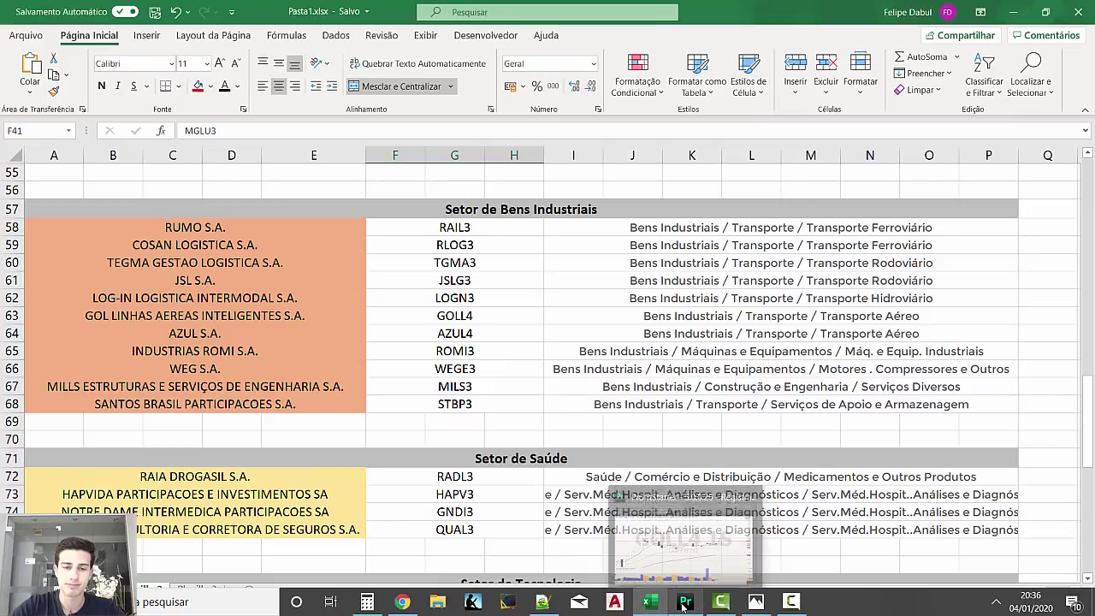
click(684, 602)
text(AZUL4)
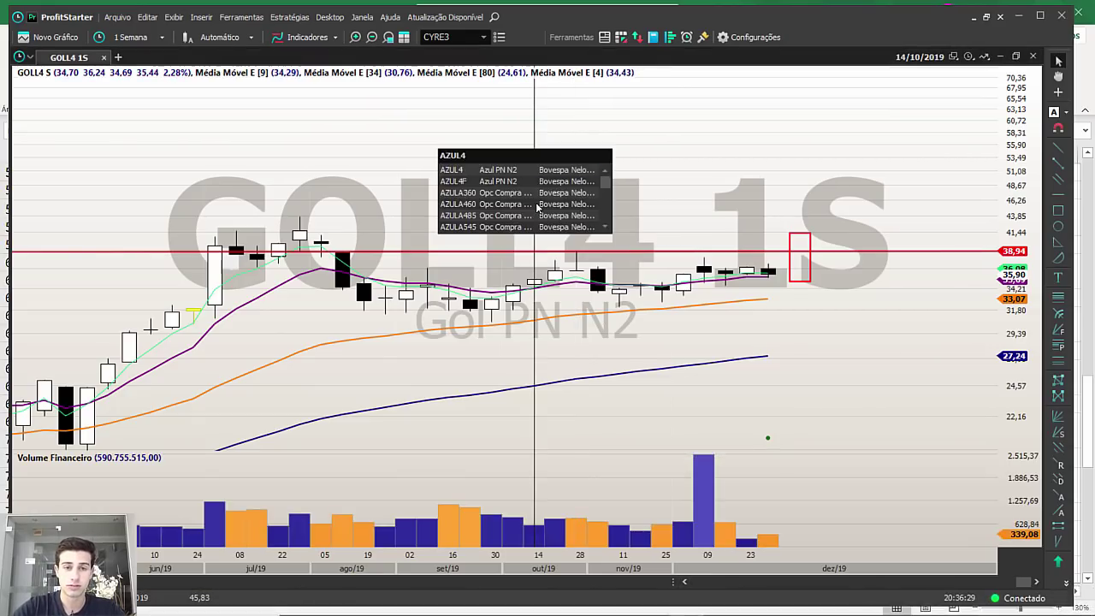
key(Return)
scroll(819, 298, up, 3)
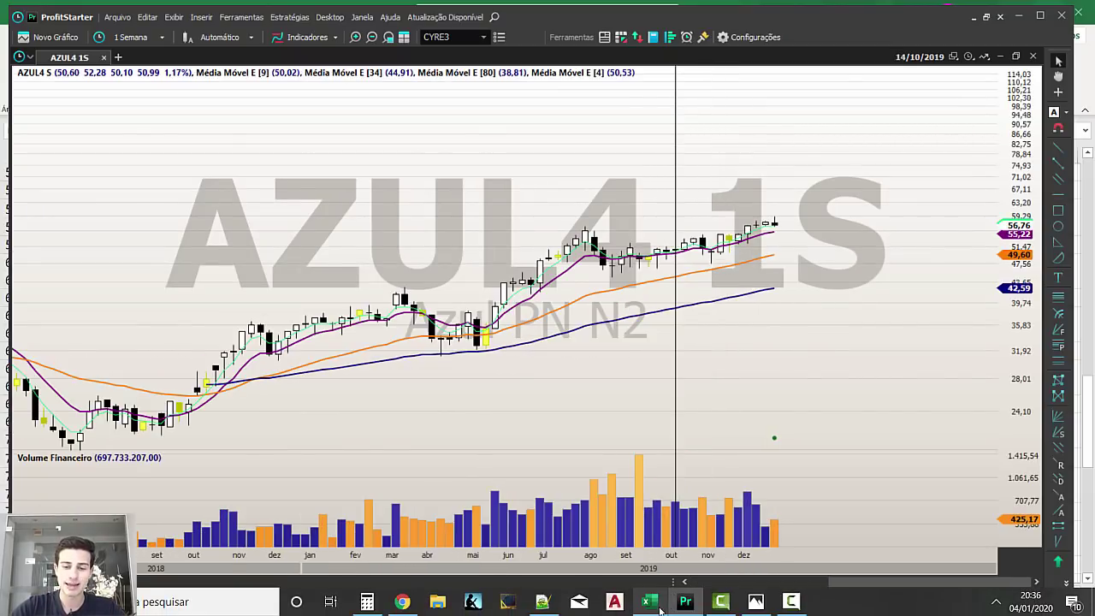
Look up the ticker after AZUL4 in the Excel list, return to ProfitStarter and load ROMI3 to examine its latest weekly candles.
click(649, 601)
mouse_move(685, 601)
click(671, 517)
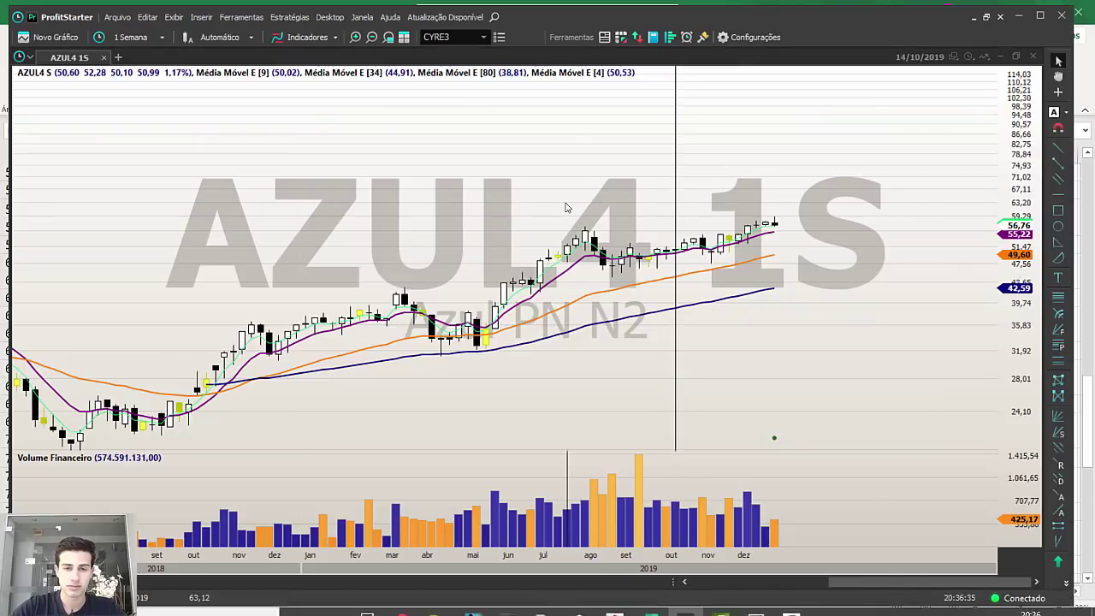
text(ROMI3)
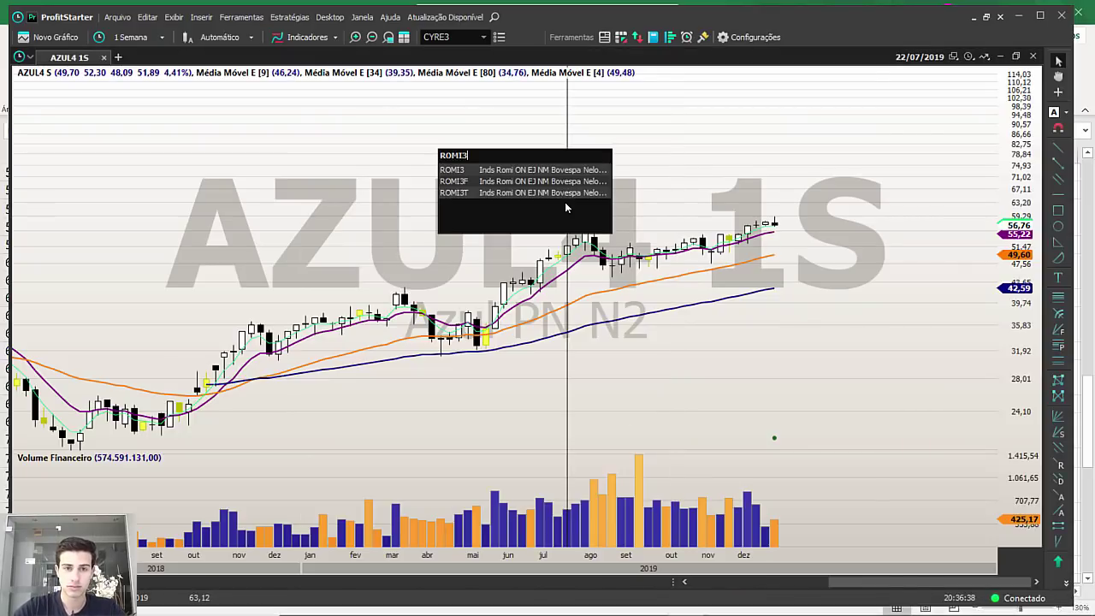
key(Return)
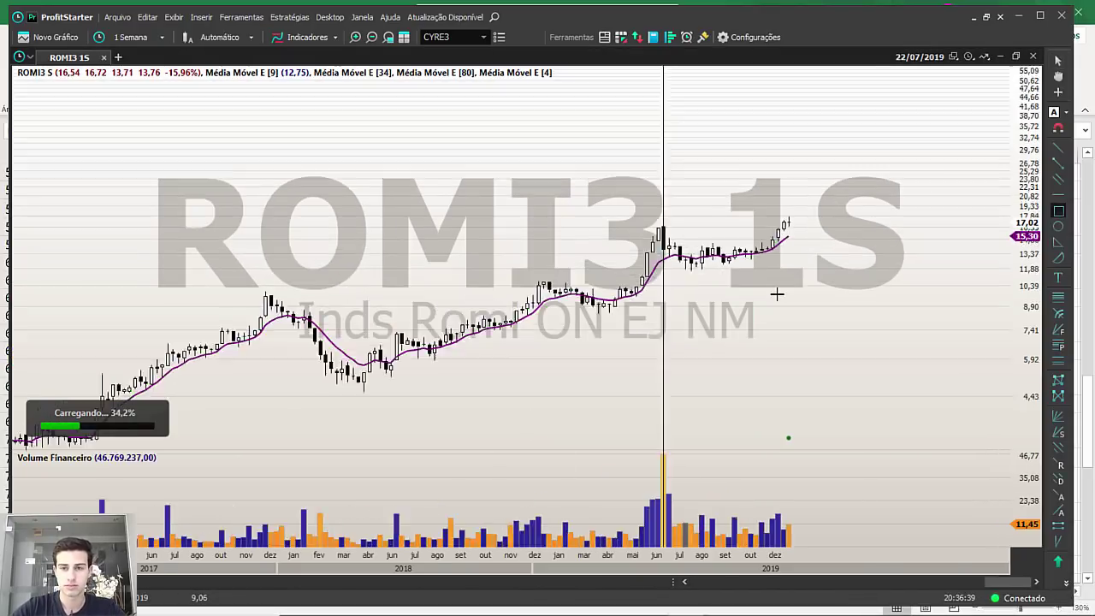
scroll(776, 294, up, 1)
scroll(776, 294, down, 3)
scroll(858, 311, up, 3)
scroll(947, 315, up, 2)
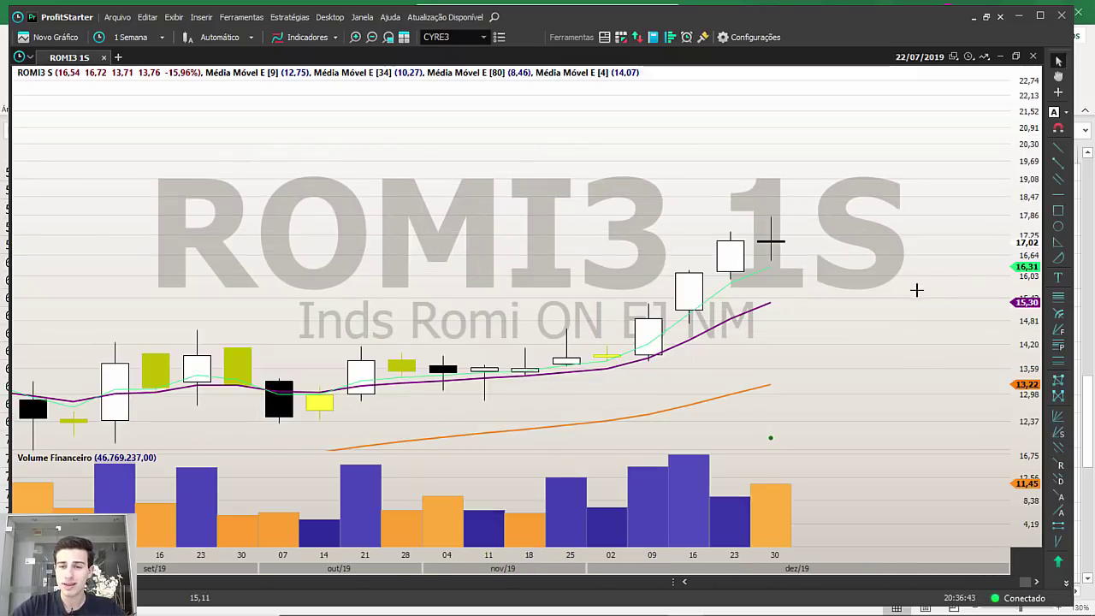
Mark the last weekly candle's high and low on ROMI3 with horizontal lines at 17,87 and 16,48.
click(785, 215)
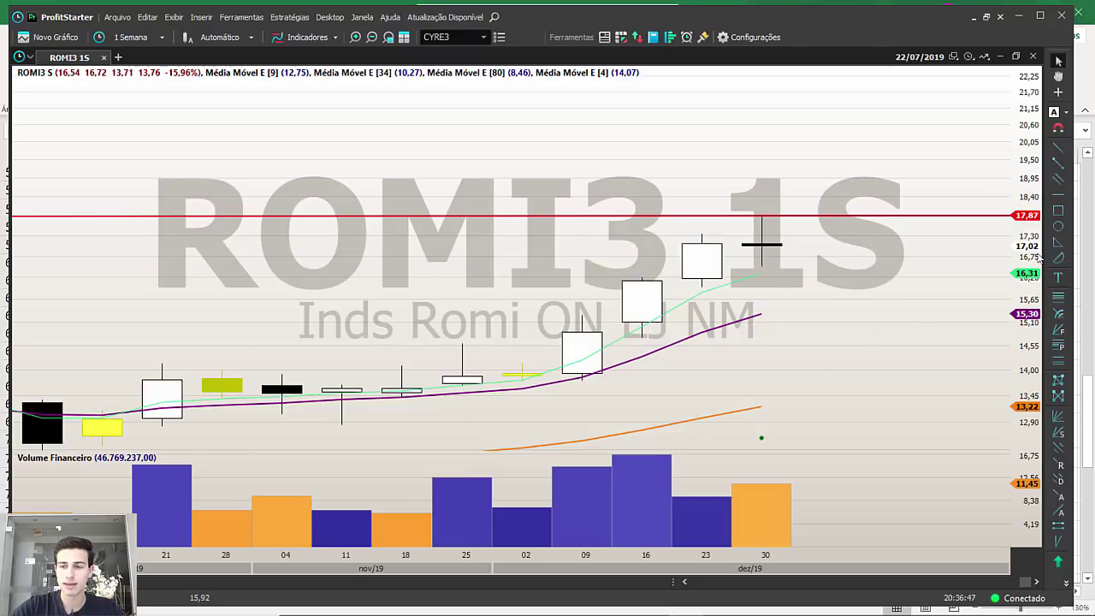
click(1058, 196)
click(777, 267)
click(754, 182)
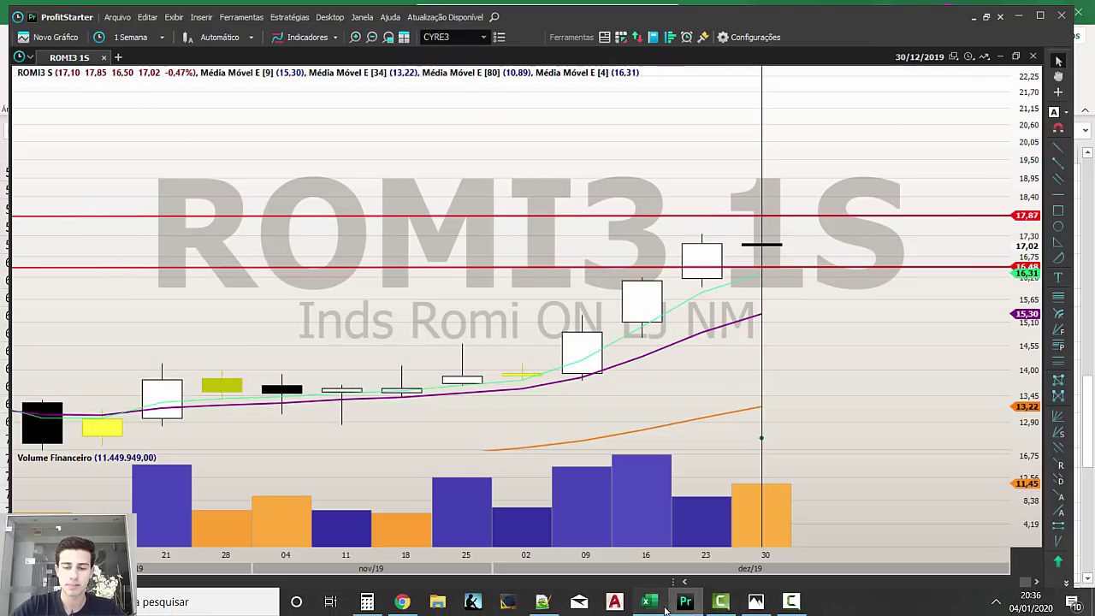
Switch to the Excel list and fill the ROMI3 cell (F65) with red.
click(684, 602)
click(454, 350)
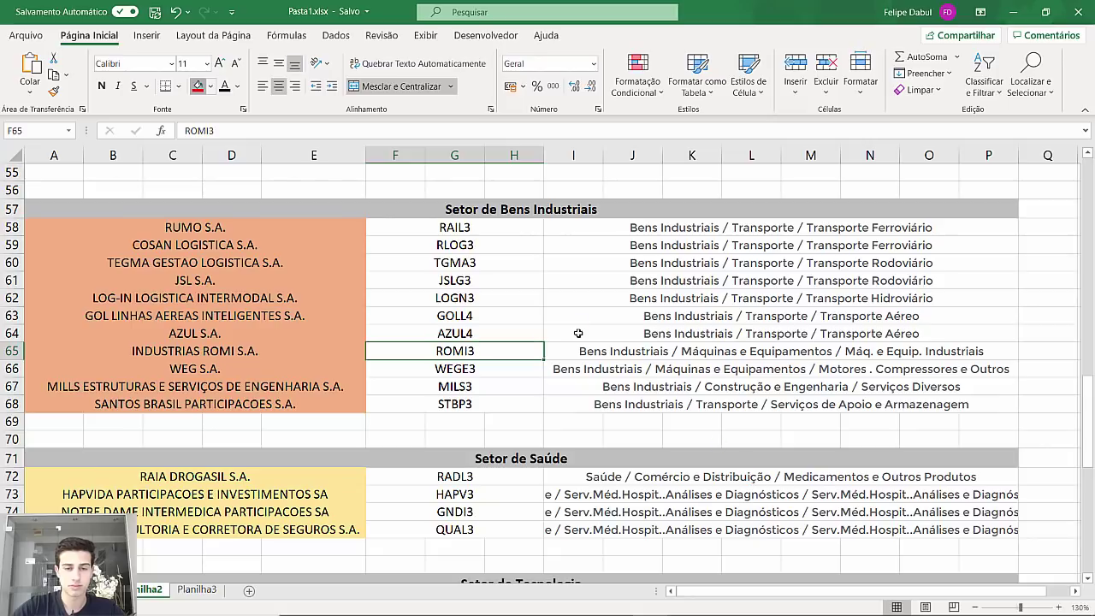
key(F4)
Return to ProfitStarter and load WEGE3 in the weekly chart.
click(684, 605)
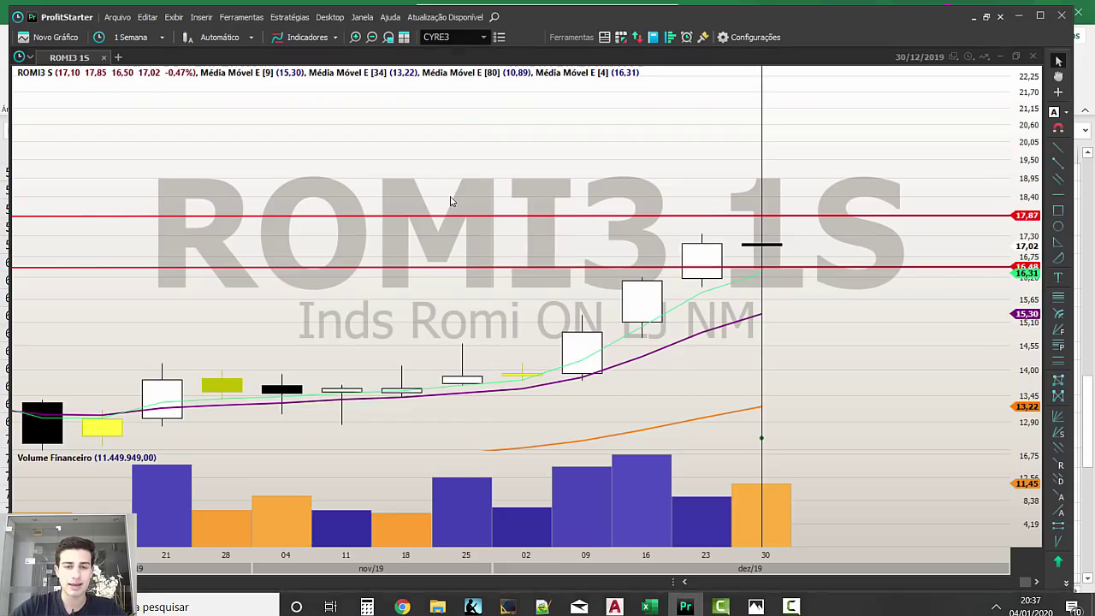
text(WEGE3)
key(Return)
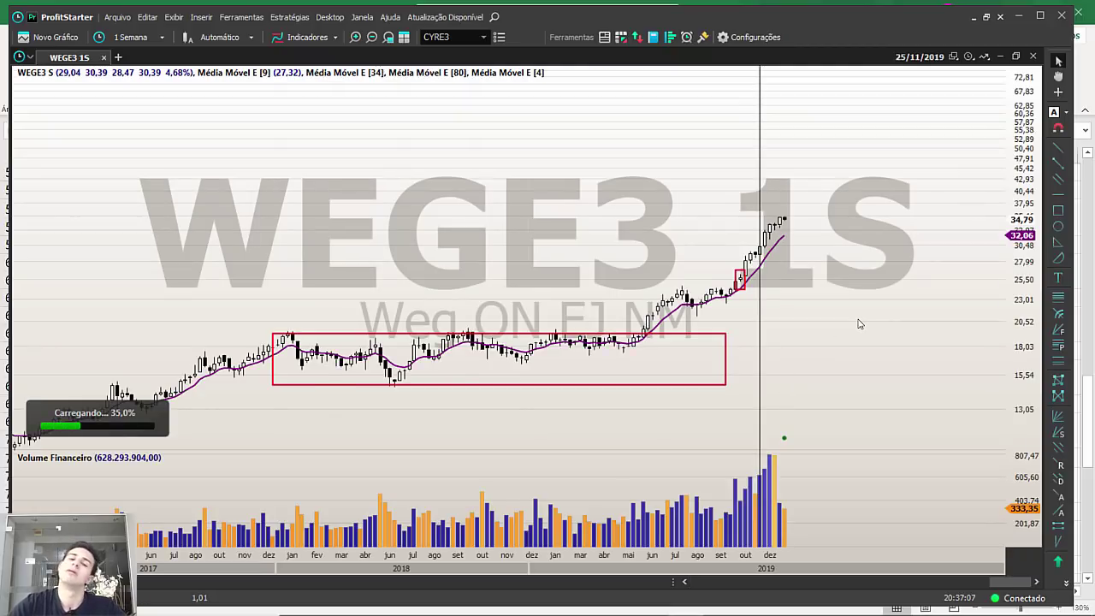
scroll(849, 296, up, 8)
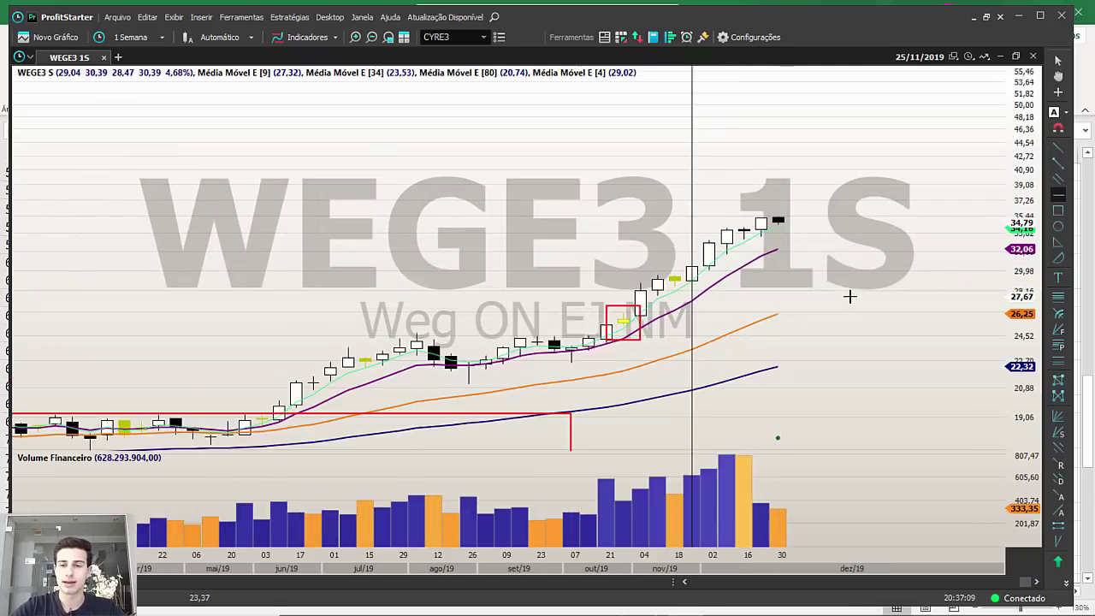
Draw a rectangle around the yellow mid-November candle and its neighbours on WEGE3's weekly chart.
scroll(849, 296, down, 8)
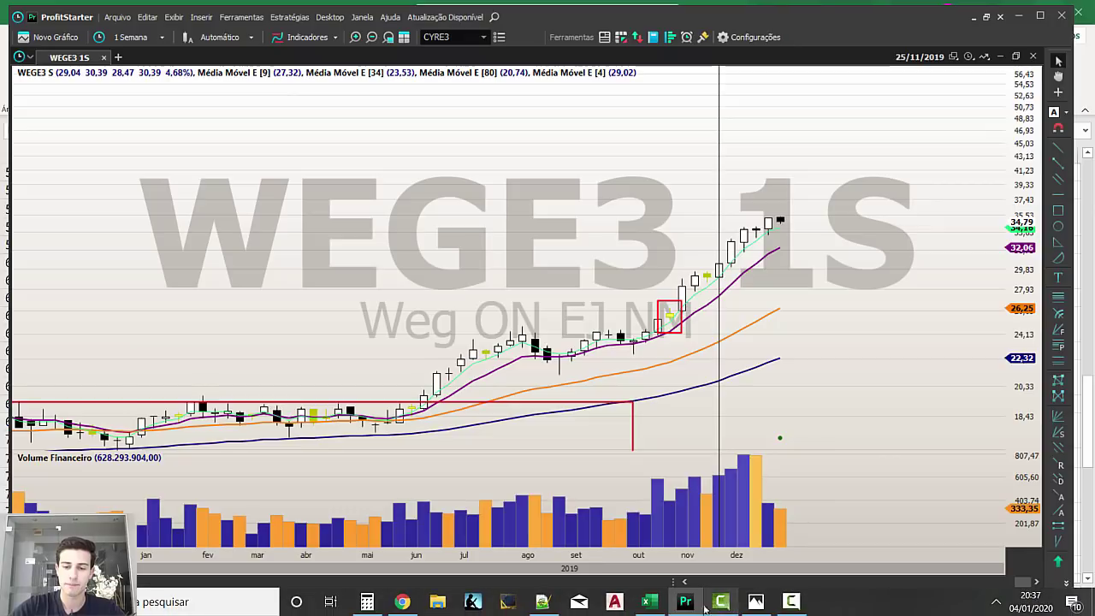
scroll(847, 330, up, 3)
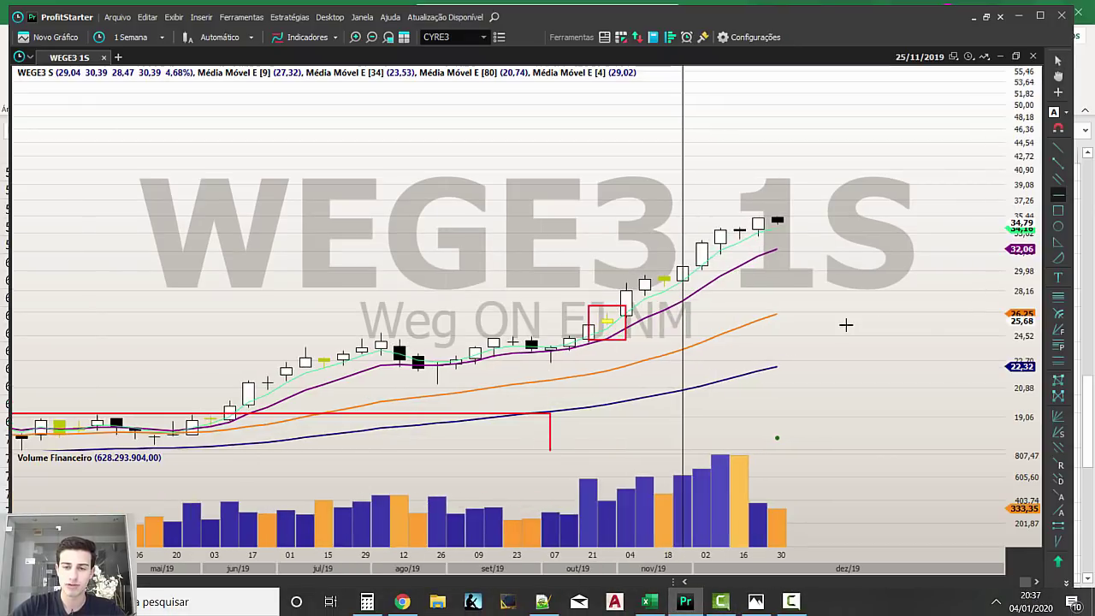
drag(682, 262, 645, 292)
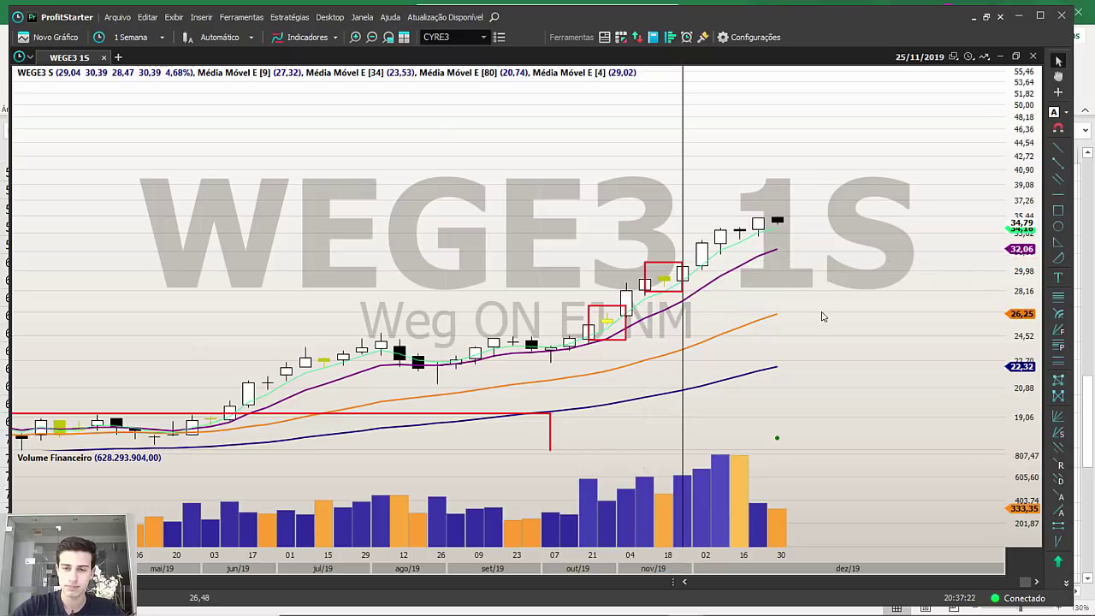
Look up the ticker after WEGE3 in the Excel list, return to ProfitStarter and load MILS3 in the weekly chart.
click(650, 602)
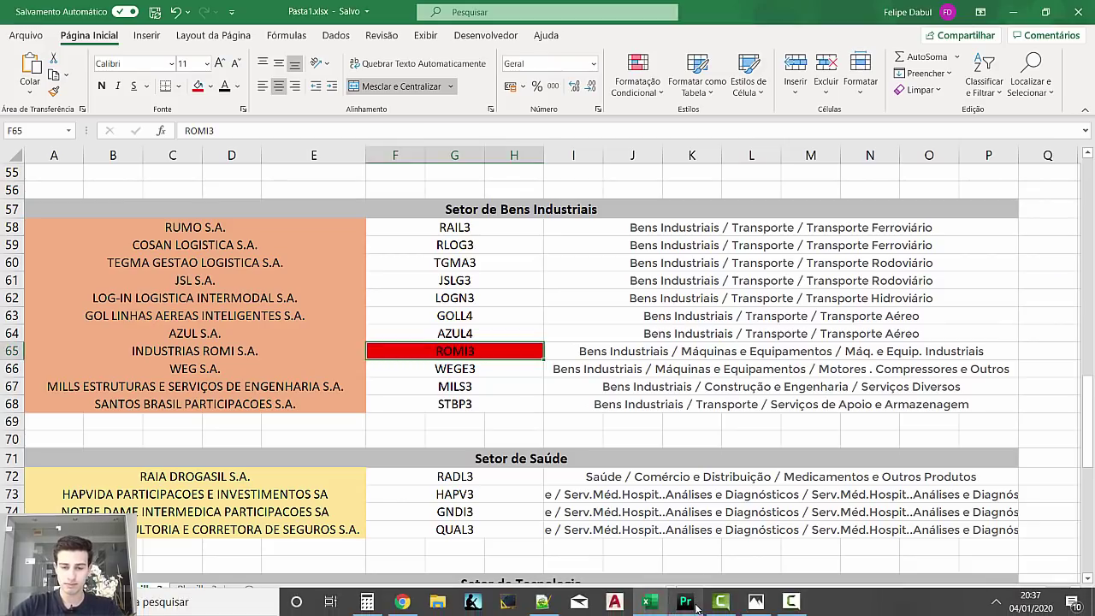
click(685, 602)
text(MILS3)
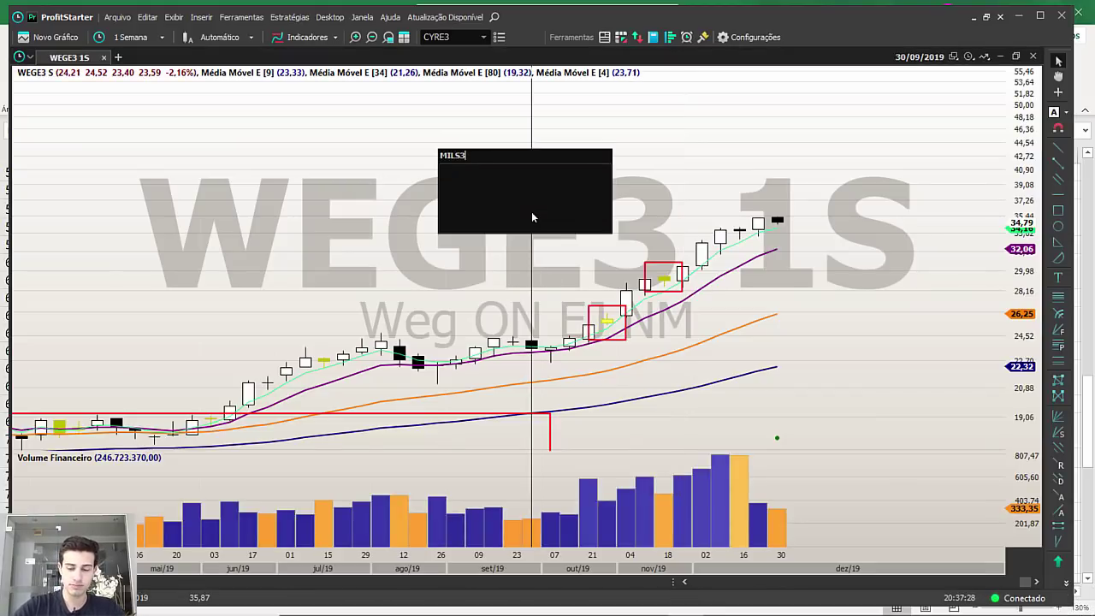
key(Return)
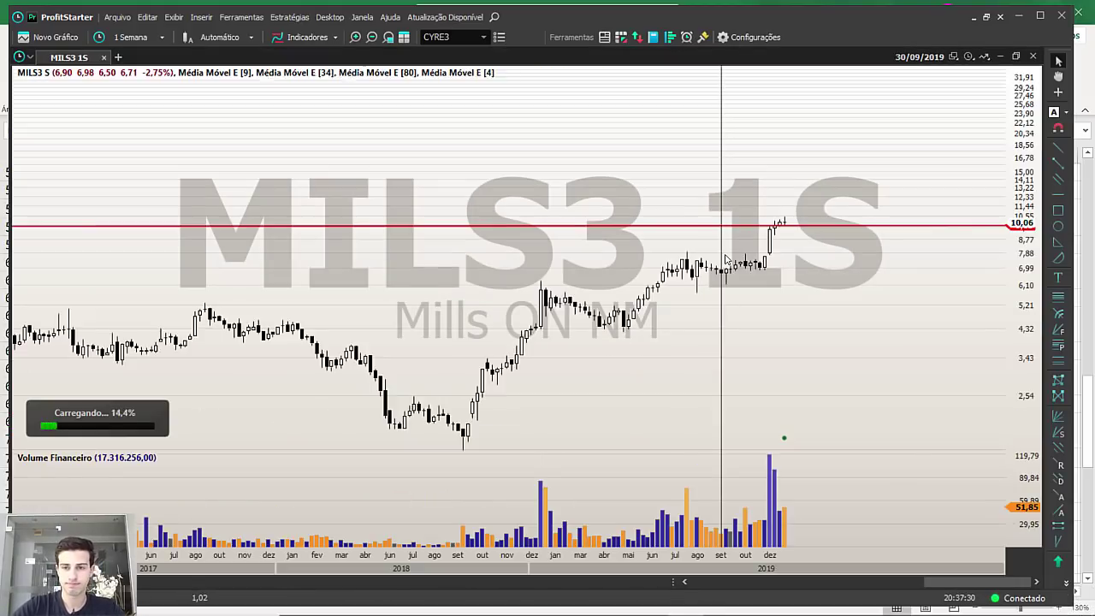
scroll(727, 268, up, 3)
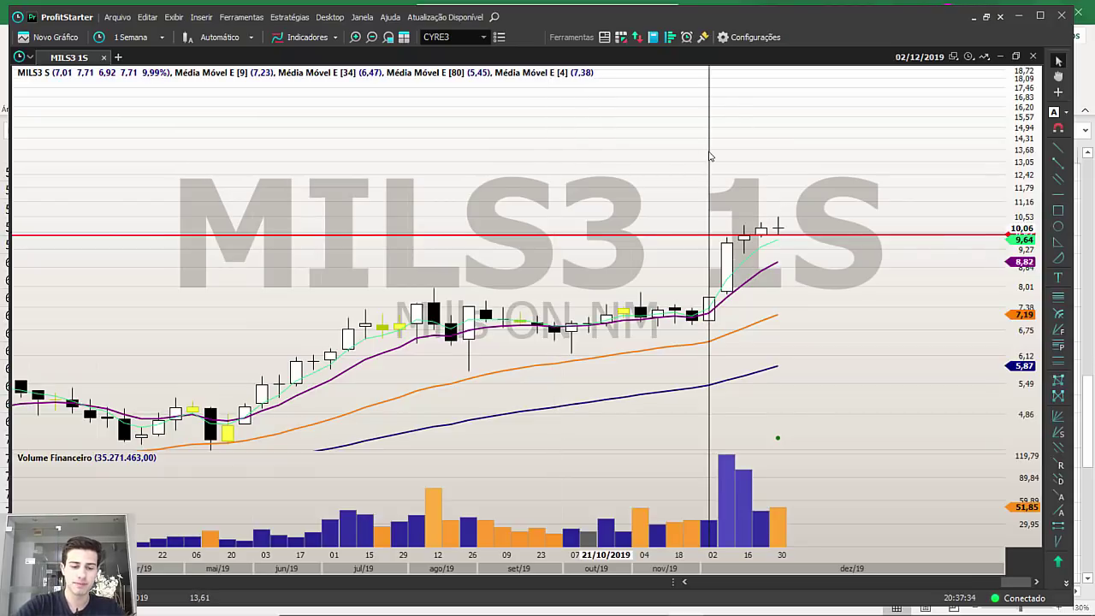
Load STBP3 in the weekly chart.
text(STB)
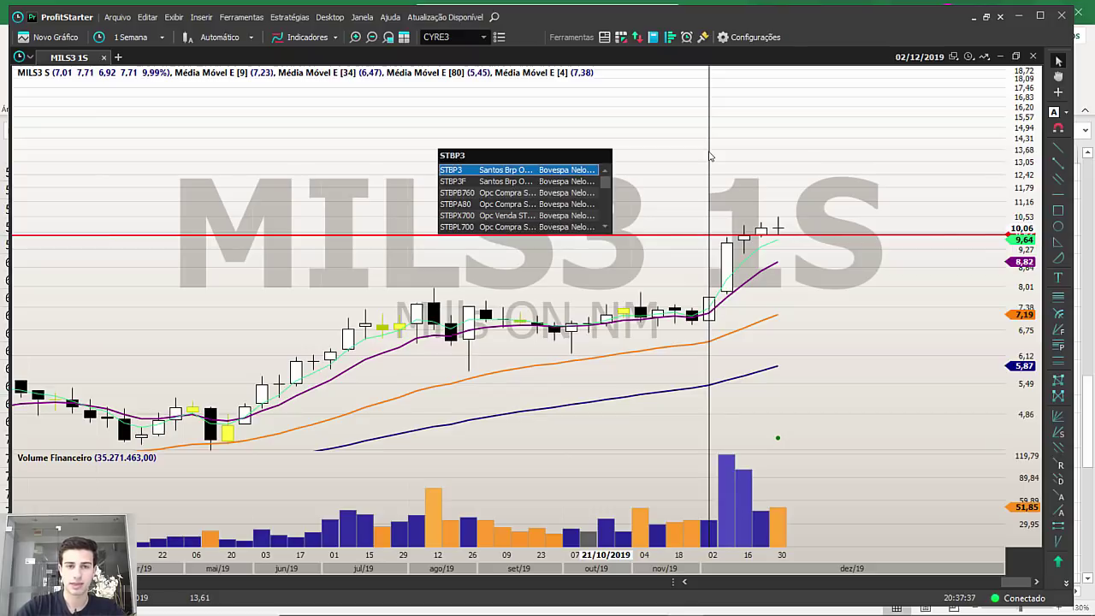
text(P3)
key(Return)
scroll(826, 278, up, 5)
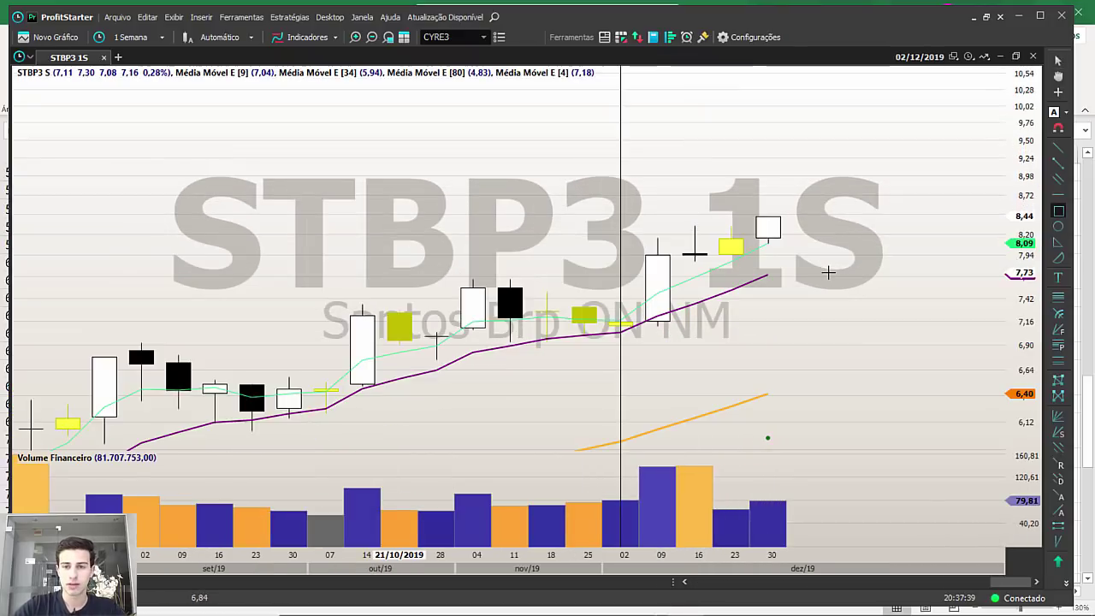
Switch the STBP3 chart to the daily timeframe.
scroll(828, 272, down, 5)
text(1D)
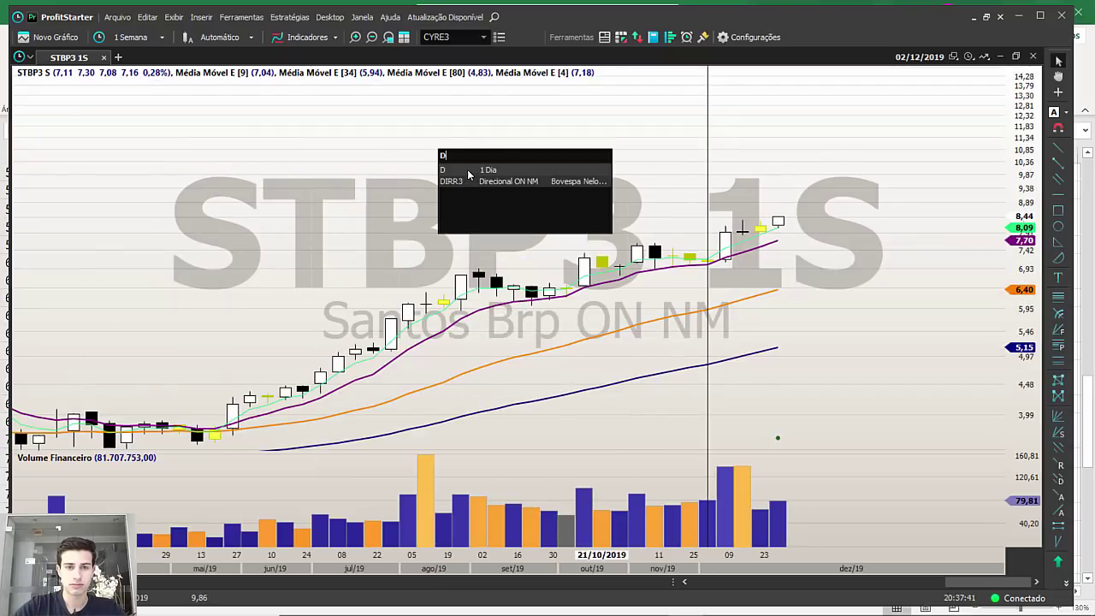
key(Return)
scroll(736, 326, up, 4)
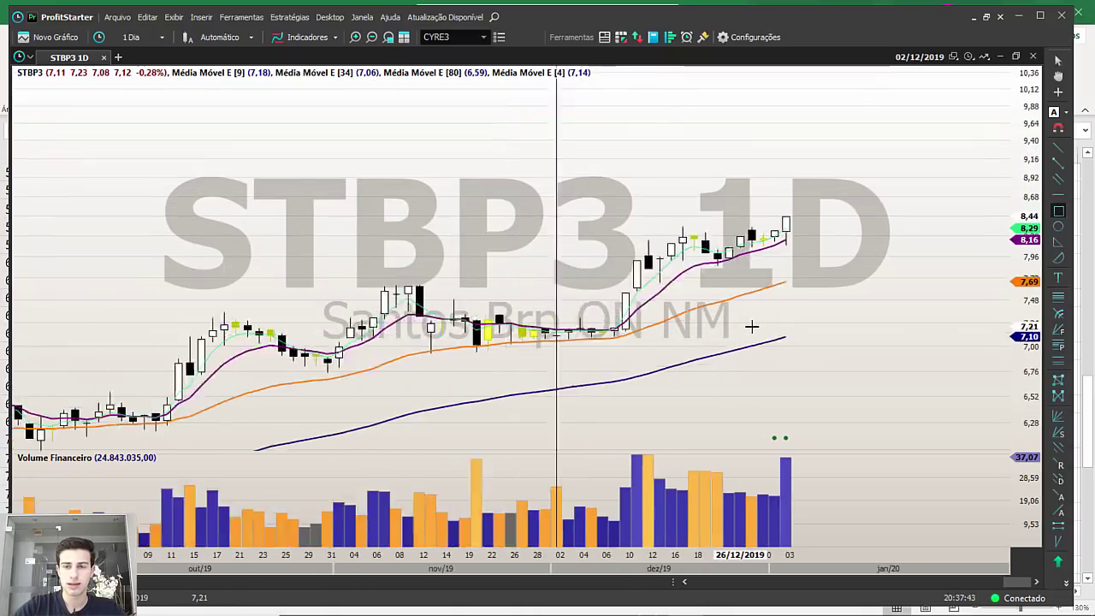
Draw a horizontal line at about 8.32 along the mid-December highs on STBP3's daily chart.
scroll(751, 325, up, 5)
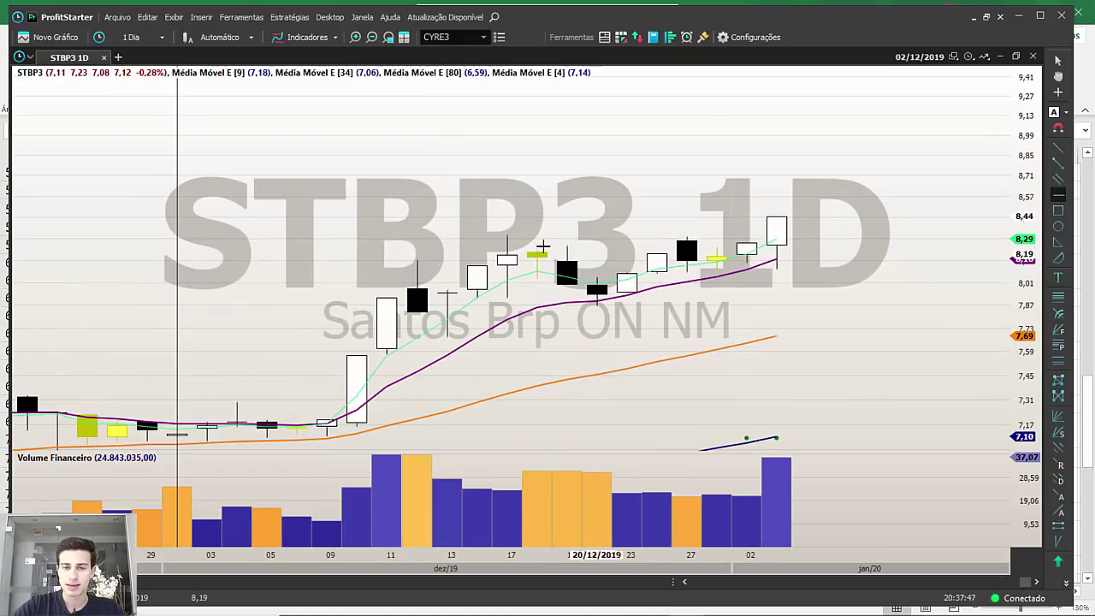
click(536, 231)
drag(548, 232, 550, 236)
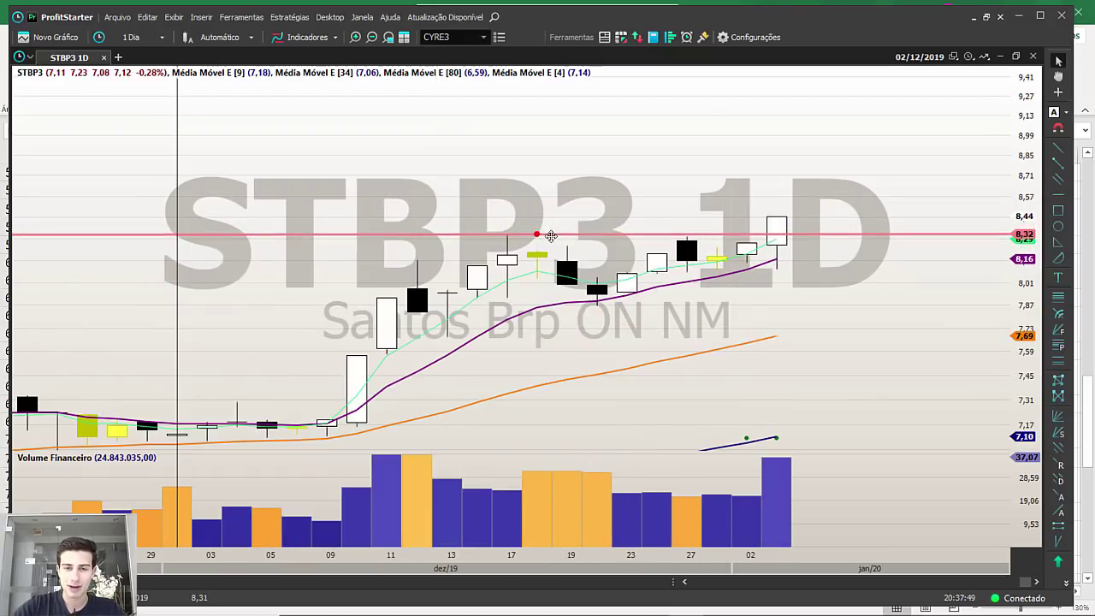
click(625, 217)
Draw short horizontal trend lines at the high and low of STBP3's last daily candle (3 January).
scroll(751, 325, up, 3)
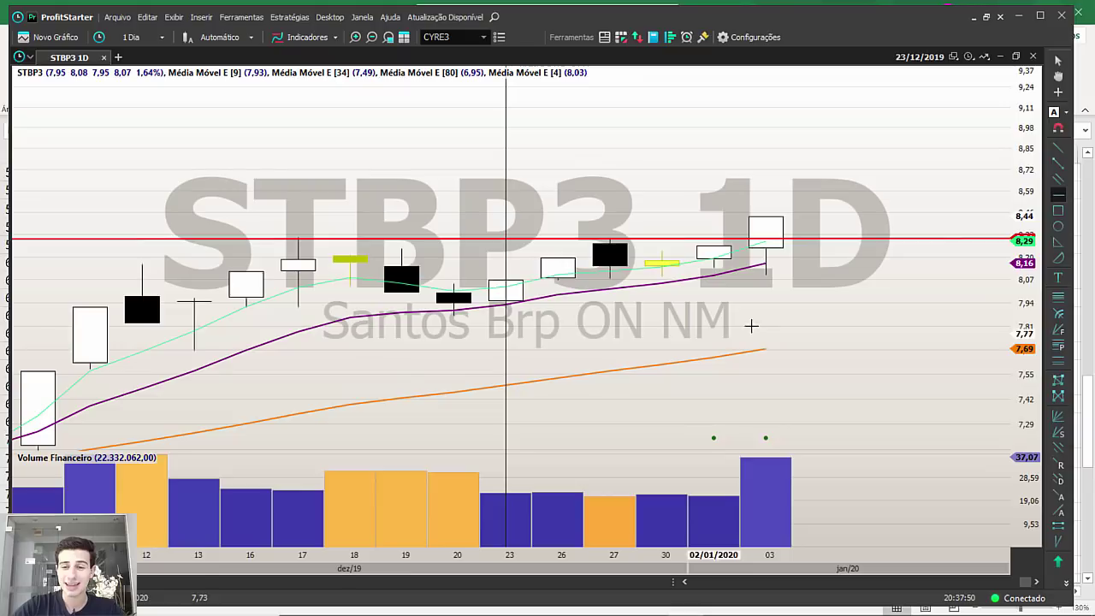
drag(714, 217, 921, 216)
click(1058, 162)
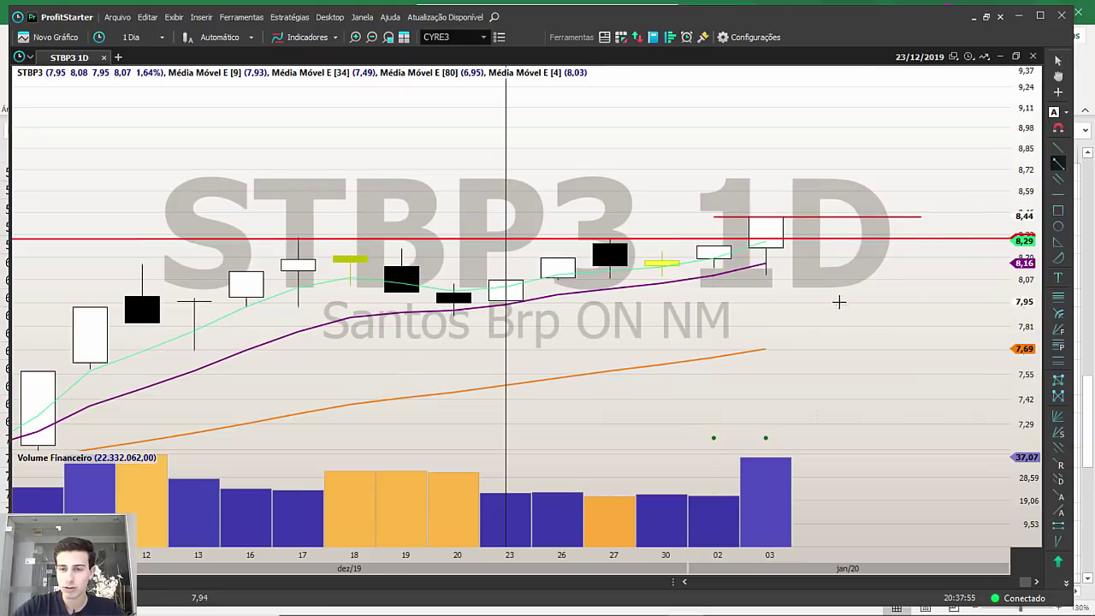
drag(766, 276, 862, 275)
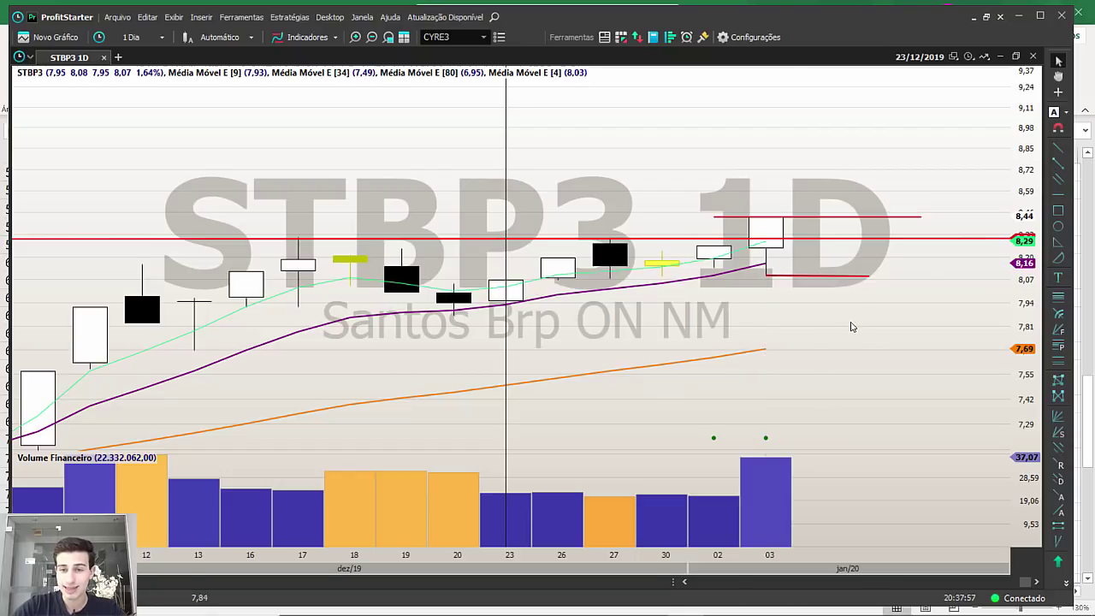
Switch the STBP3 chart back to the weekly timeframe.
click(145, 36)
click(454, 222)
scroll(536, 269, down, 3)
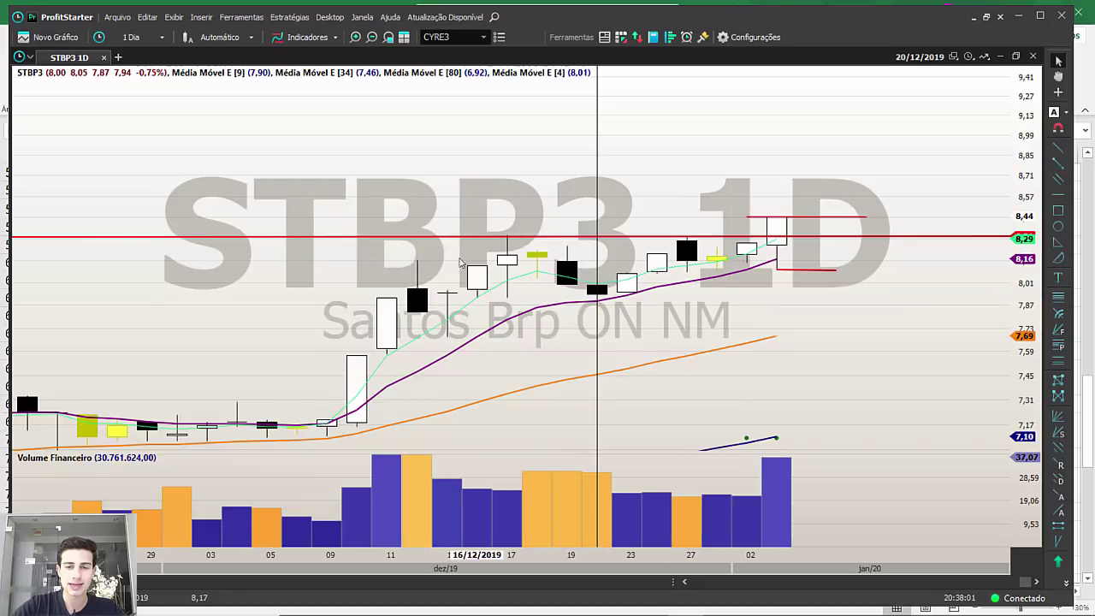
click(140, 33)
click(192, 283)
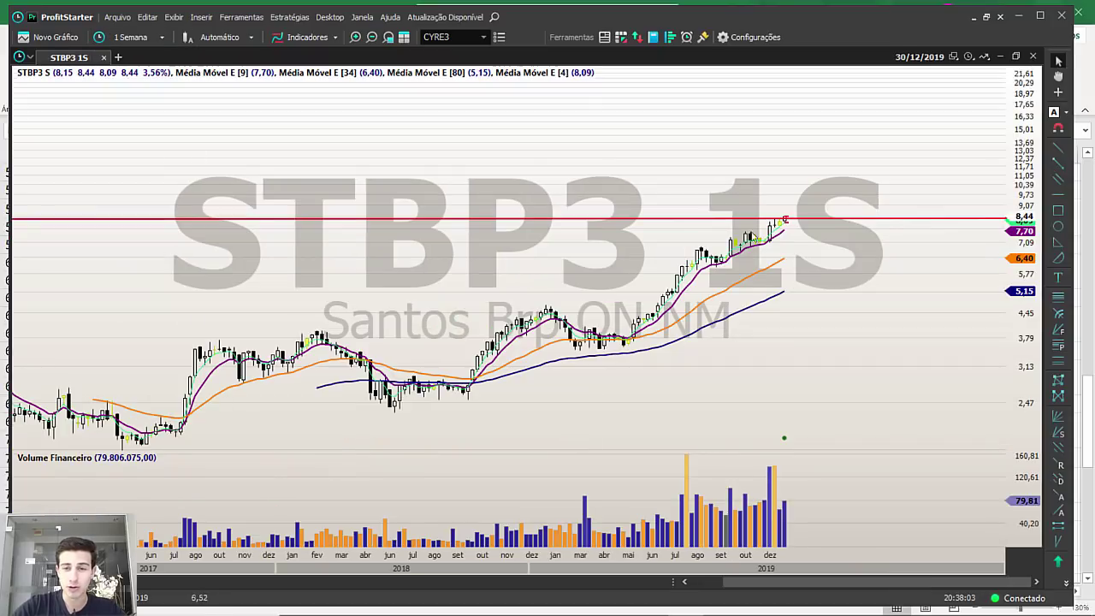
Draw a triangle from the 23 December candle up to points above the 9 and 2 December candles on STBP3's weekly chart.
scroll(700, 255, up, 5)
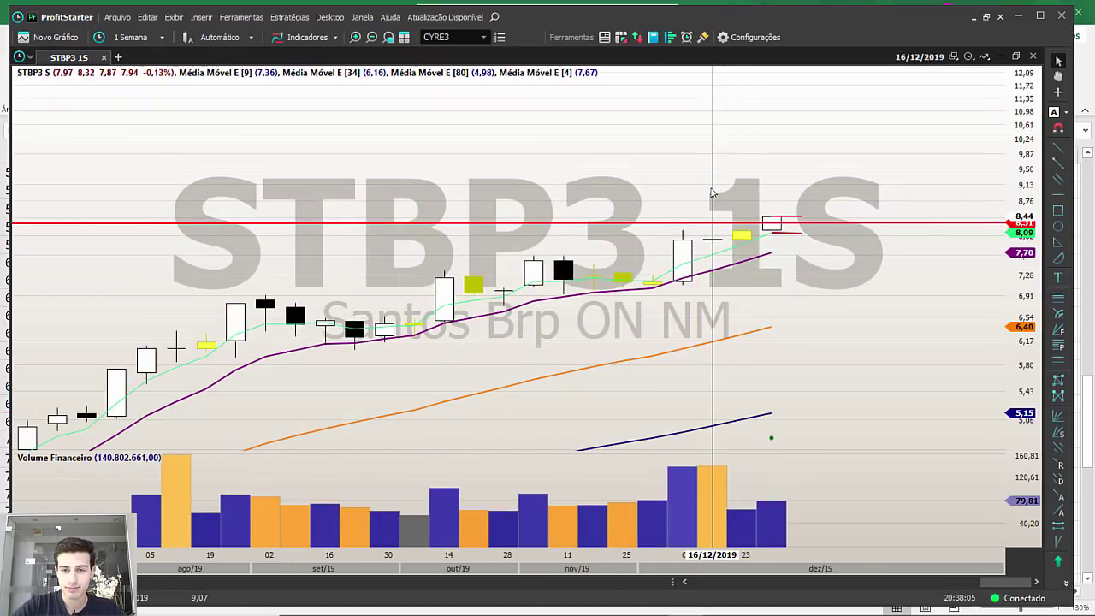
scroll(746, 195, up, 4)
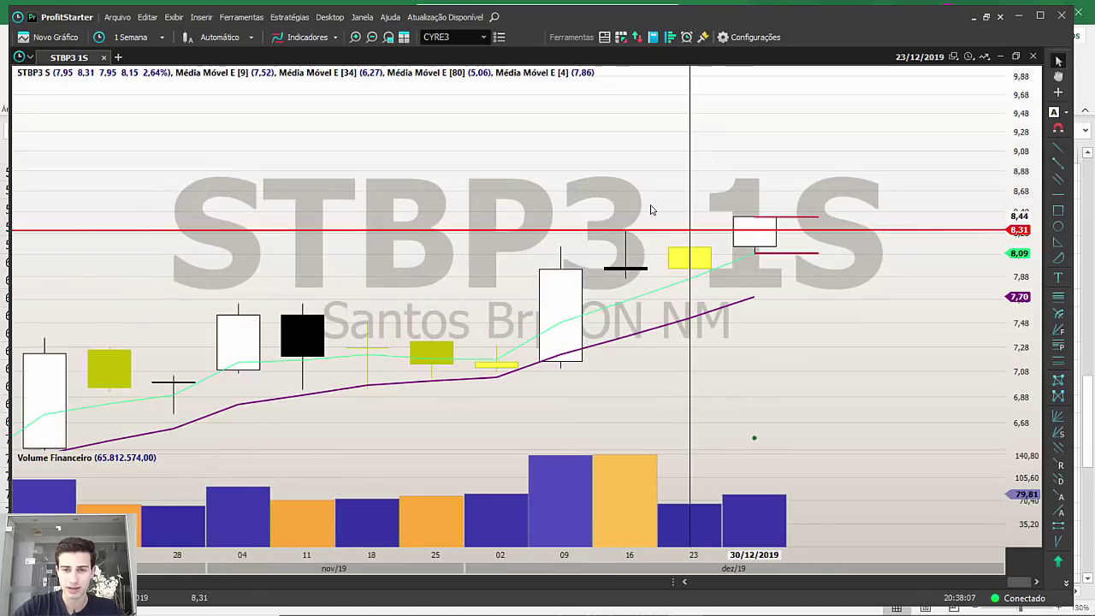
click(1058, 242)
click(689, 248)
click(556, 137)
click(498, 152)
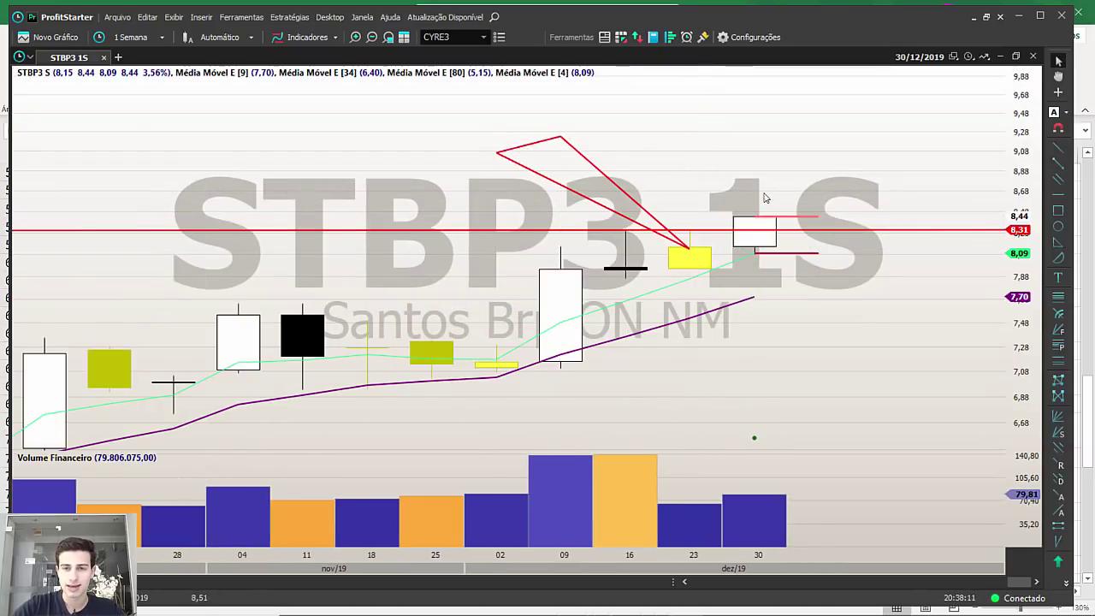
Switch to the Excel list and fill the STBP3 cell (F68) with red.
click(652, 604)
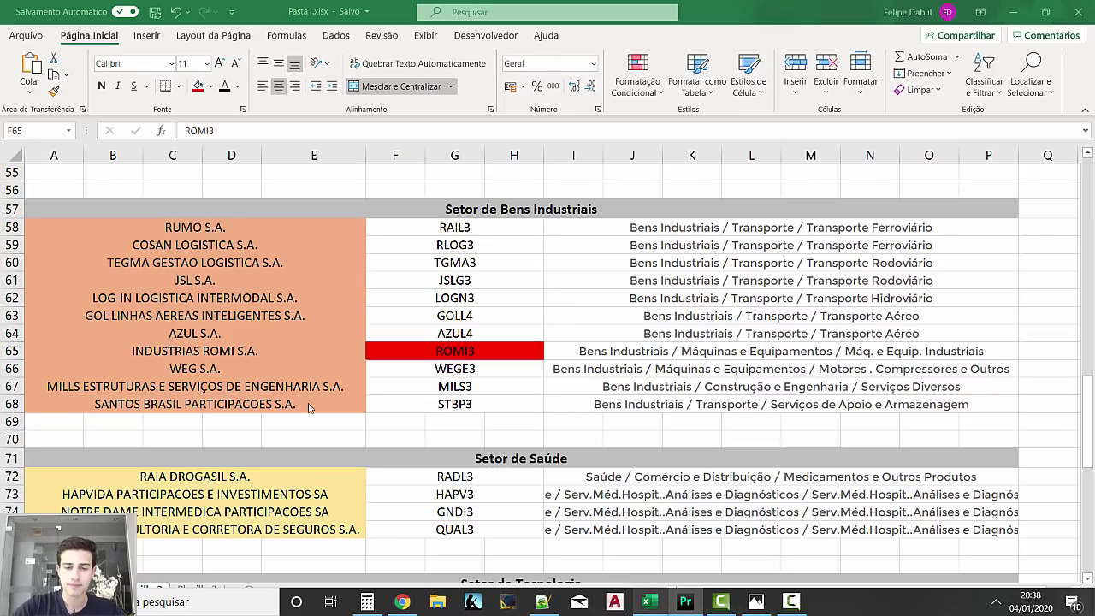
click(198, 86)
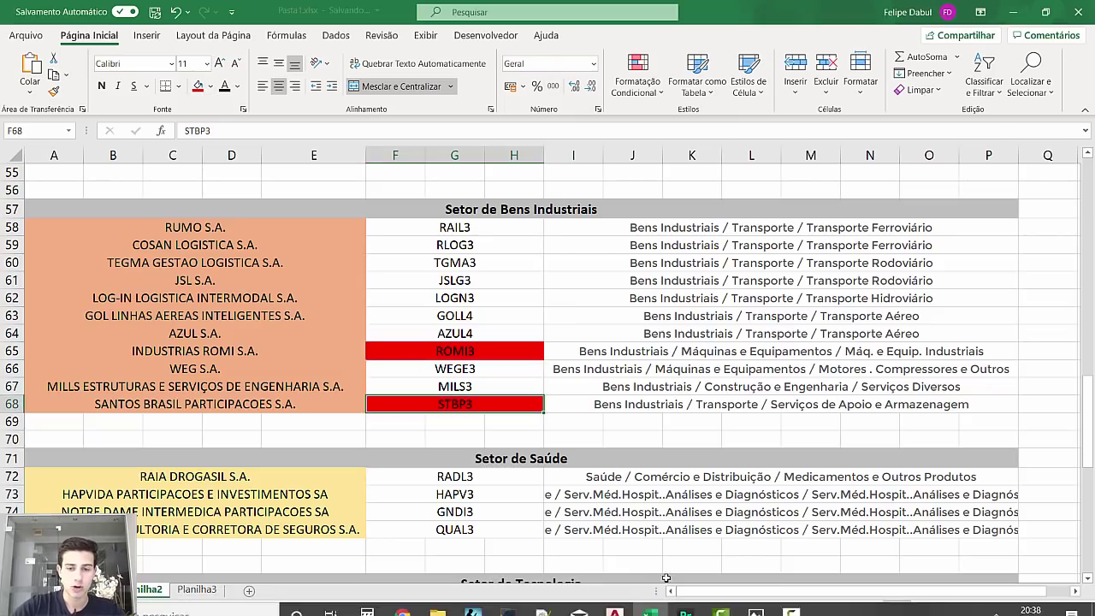
Find the first health-sector ticker in the Excel list, return to ProfitStarter and load RADL3 in the weekly chart.
scroll(680, 435, down, 1)
scroll(680, 436, down, 3)
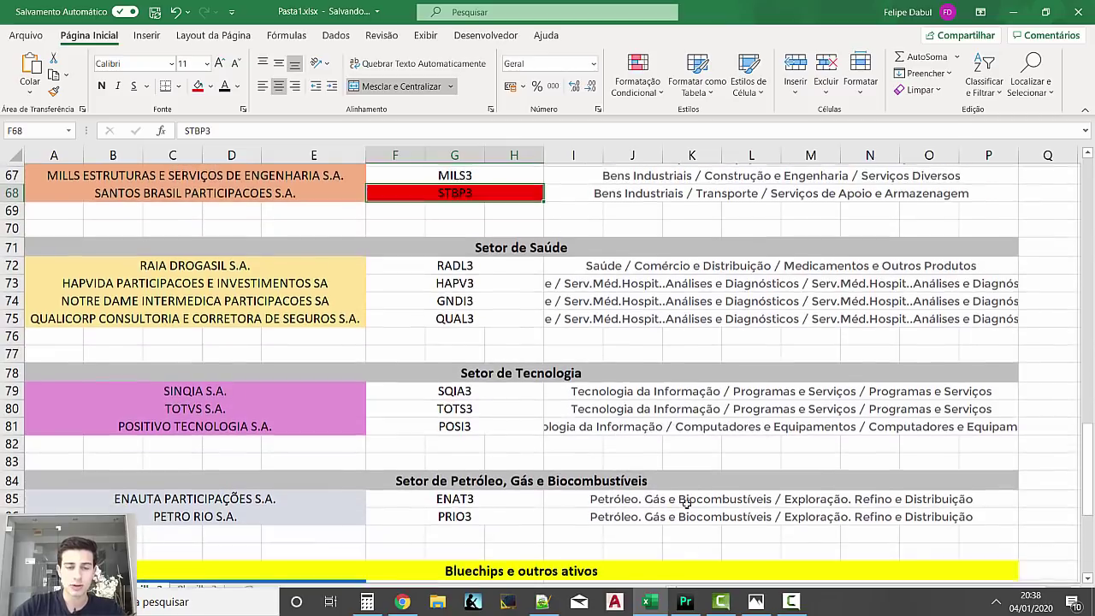
click(685, 601)
text(RADL3)
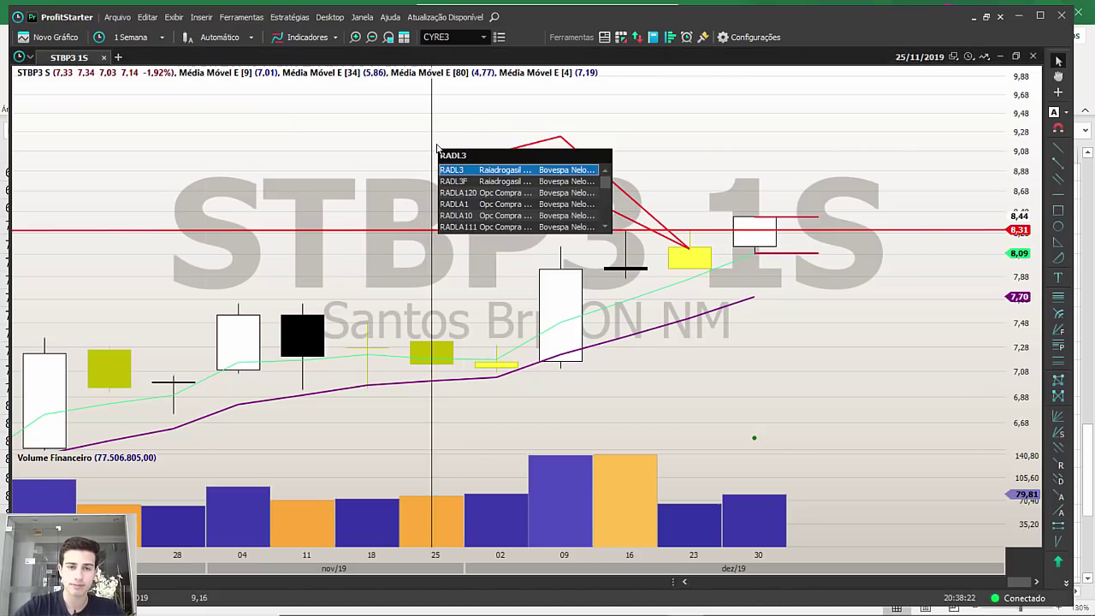
key(Return)
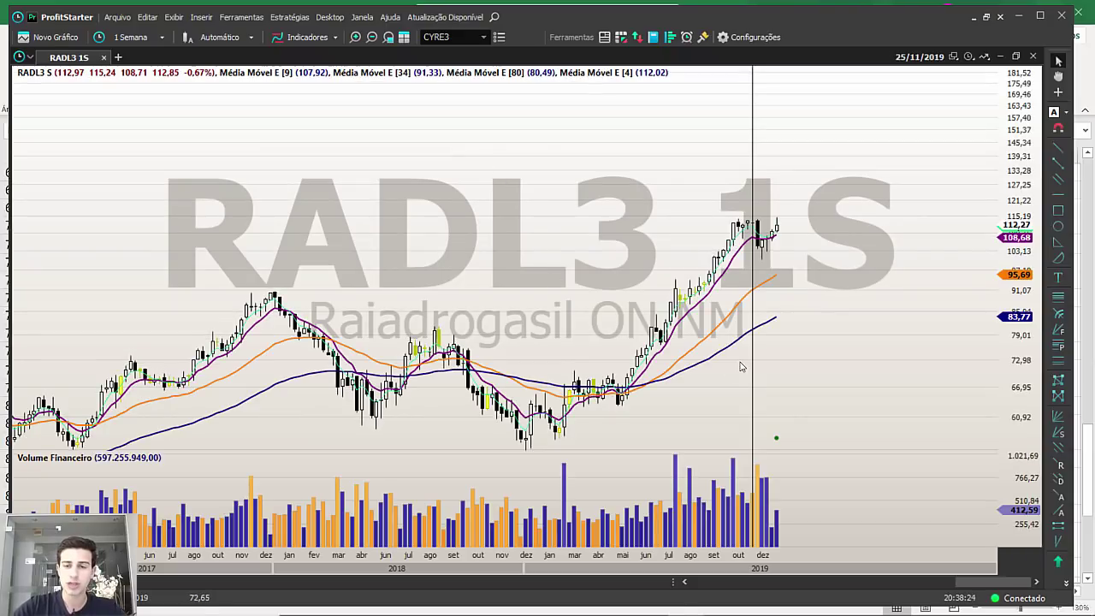
Draw a horizontal line at about 107.03 across the December candles on RADL3's weekly chart.
scroll(774, 304, up, 3)
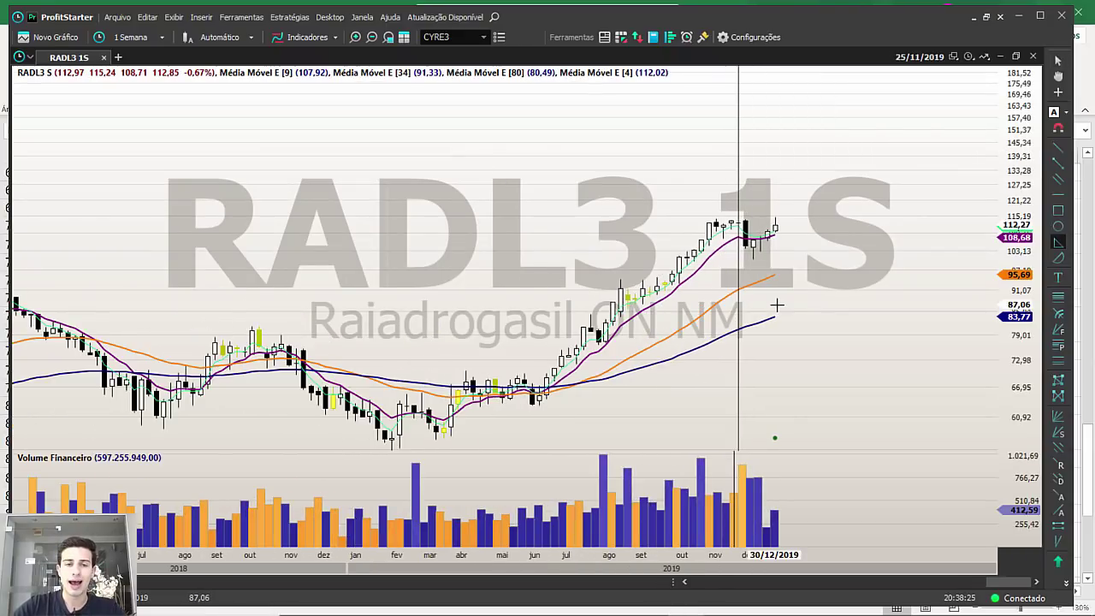
scroll(776, 305, up, 4)
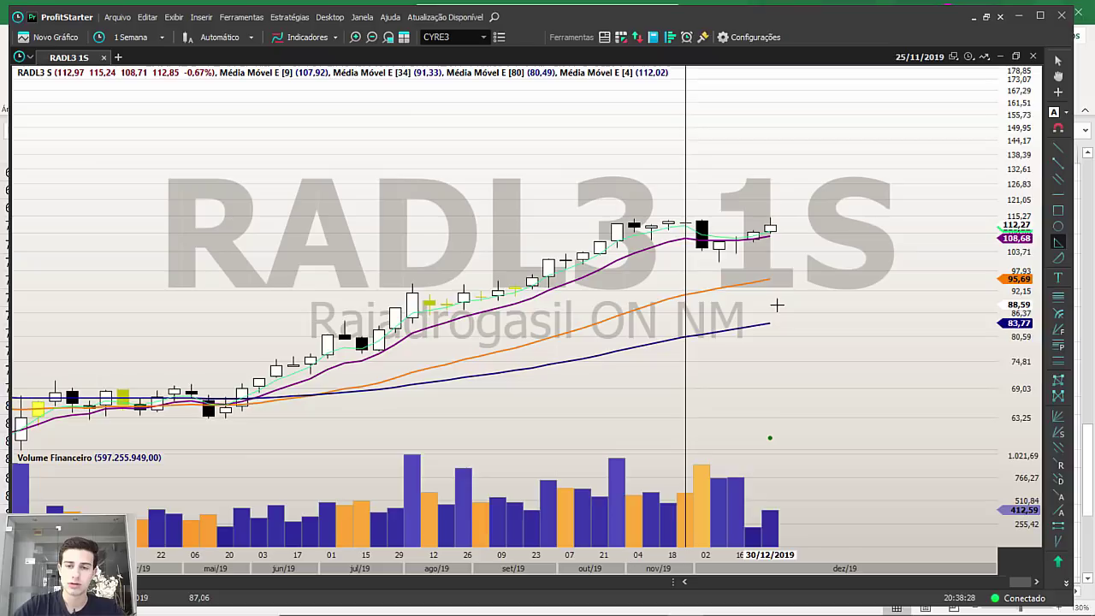
scroll(834, 316, up, 3)
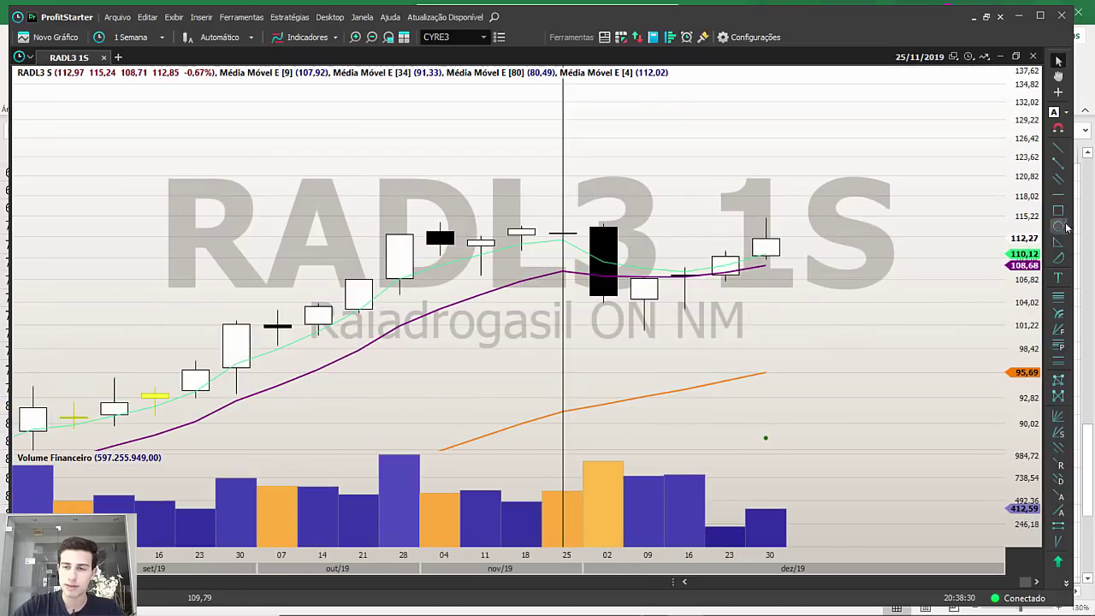
click(905, 278)
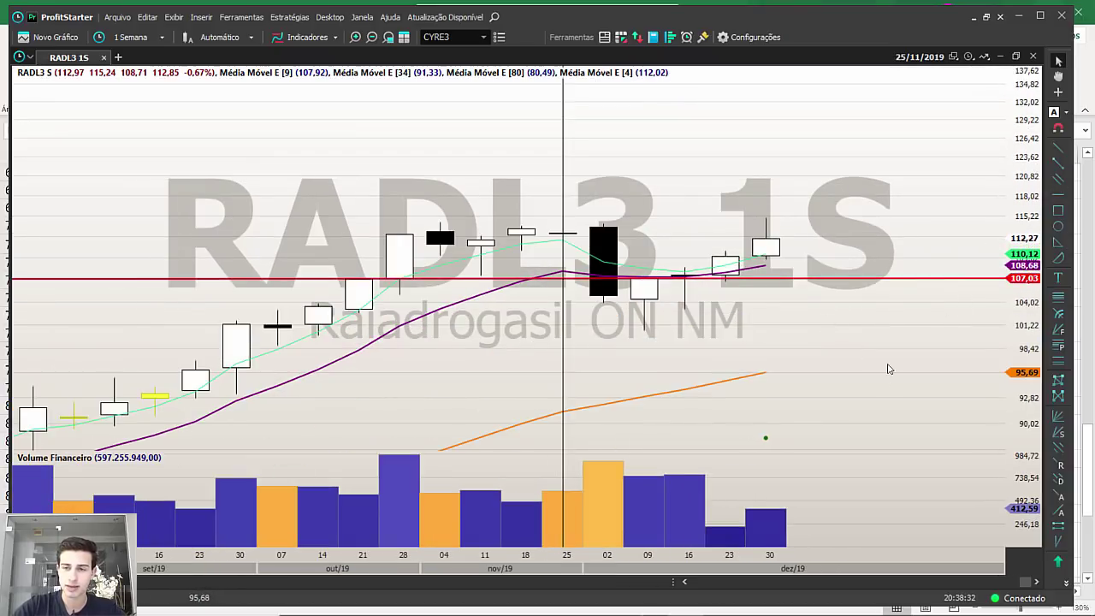
Draw a triangle from the 9 December candle up to about 118.6 above the 23 and 30 December candles on RADL3's weekly chart.
click(1055, 242)
click(644, 290)
click(726, 192)
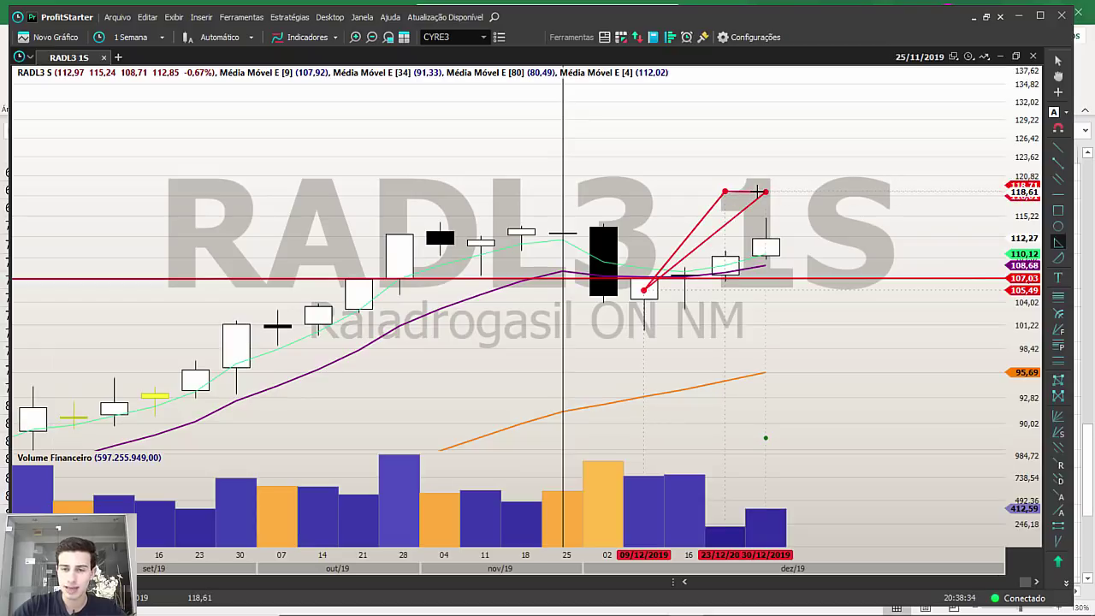
click(765, 192)
scroll(840, 318, down, 4)
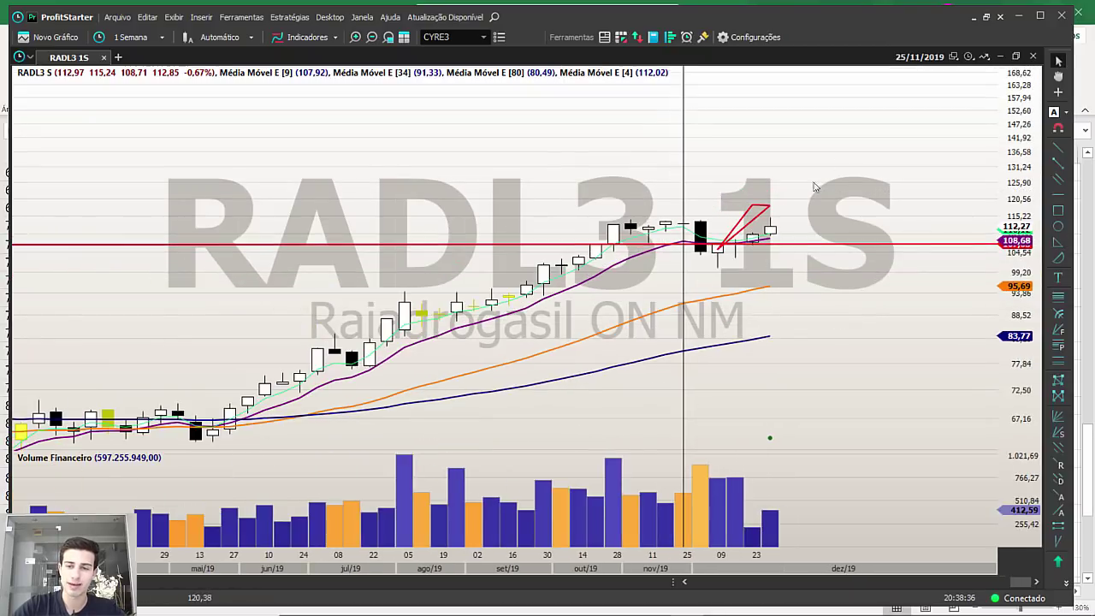
Check the health-sector tickers in the Excel list, return to ProfitStarter and load GNDI3 in the weekly chart.
click(649, 601)
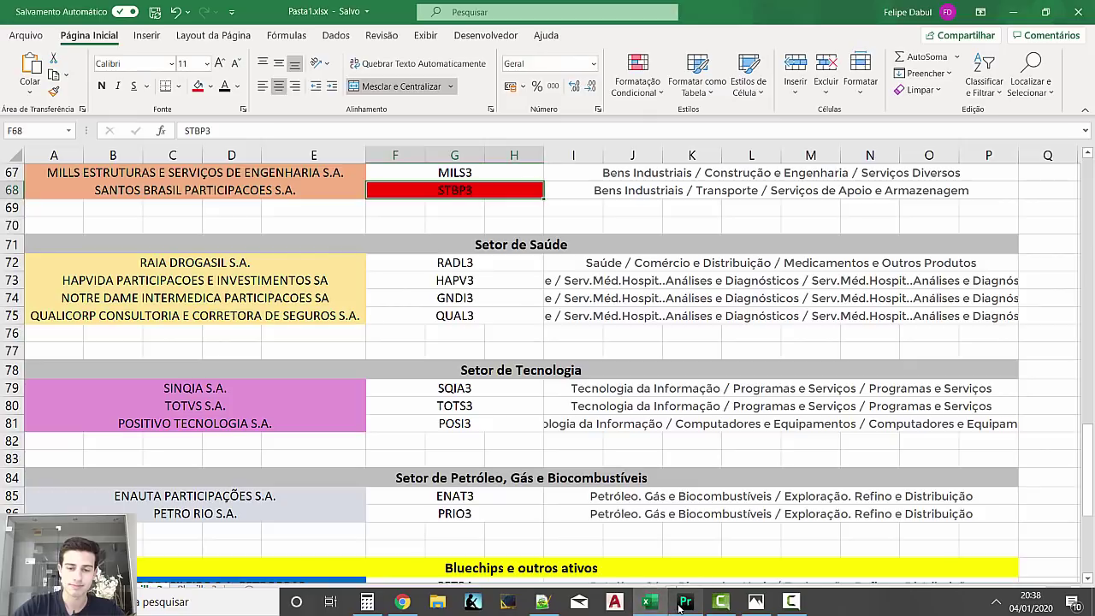
click(681, 603)
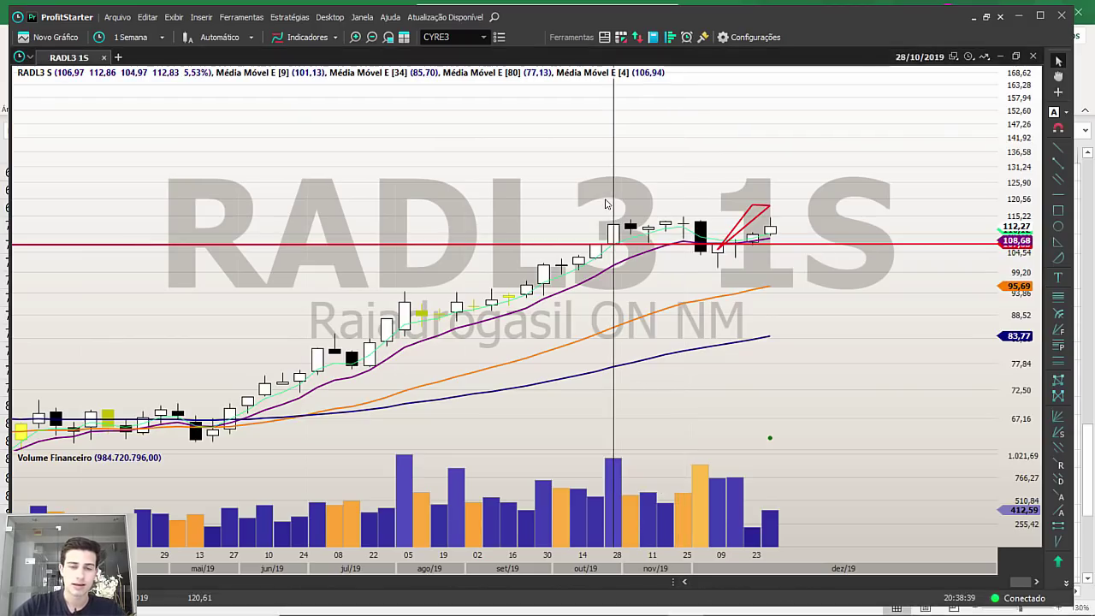
text(qua)
key(BackSpace)
key(BackSpace)
key(BackSpace)
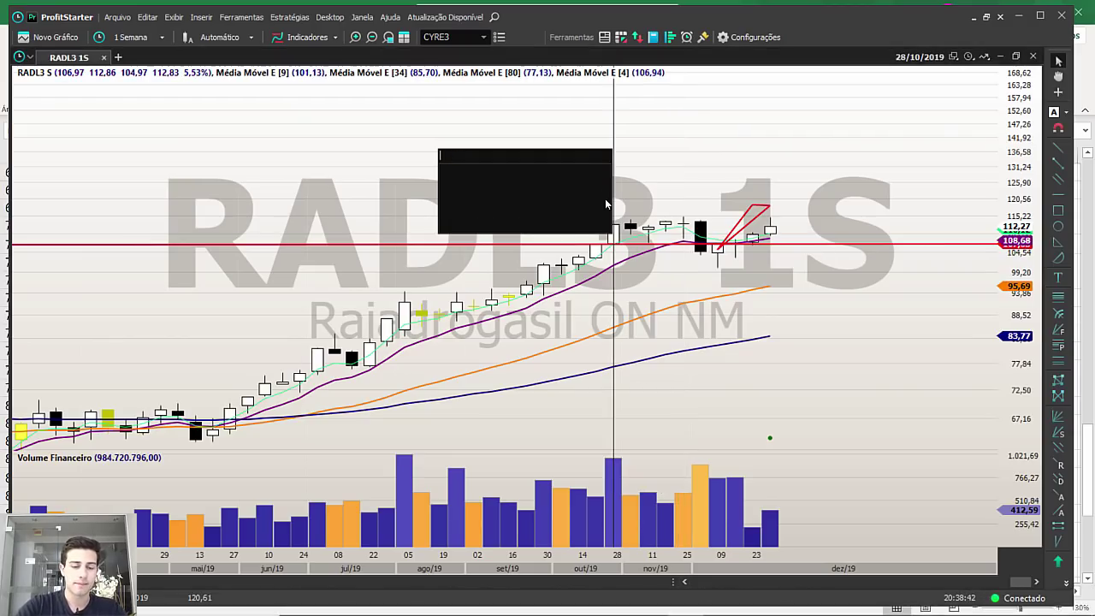
text(GNID)
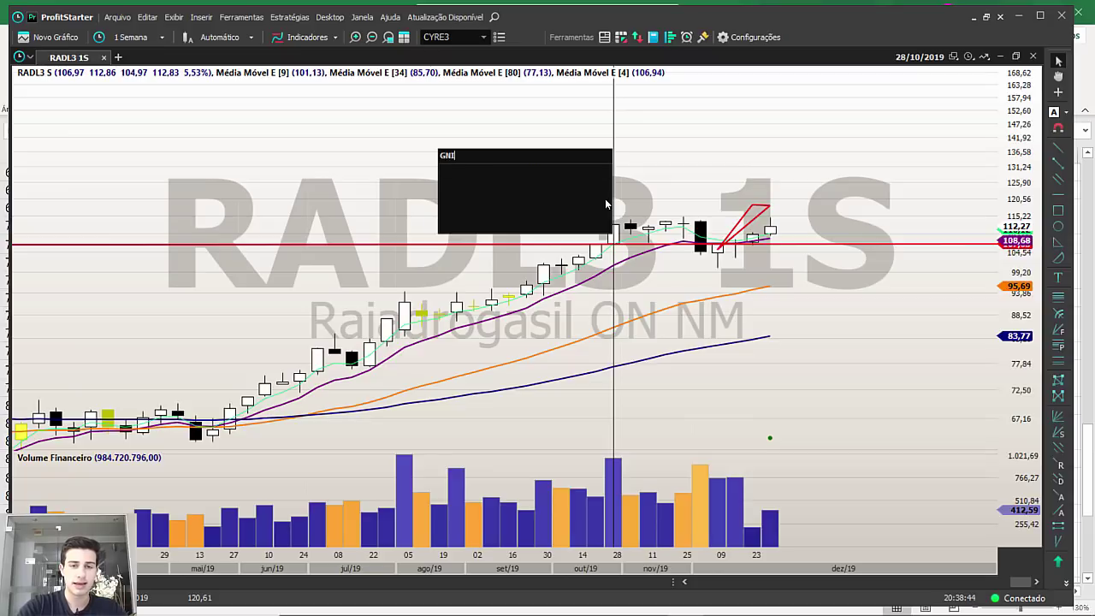
key(BackSpace)
key(BackSpace)
text(DI3)
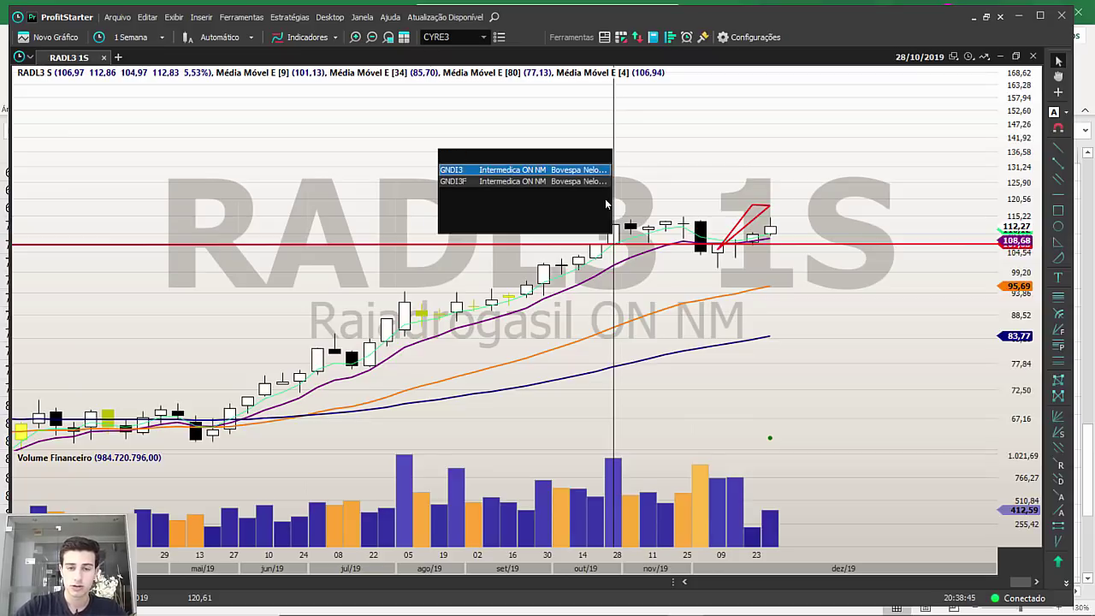
key(Return)
Draw a triangle from the tall mid-December candle up to two points above the mid-November candles on GNDI3's weekly chart.
scroll(786, 270, up, 2)
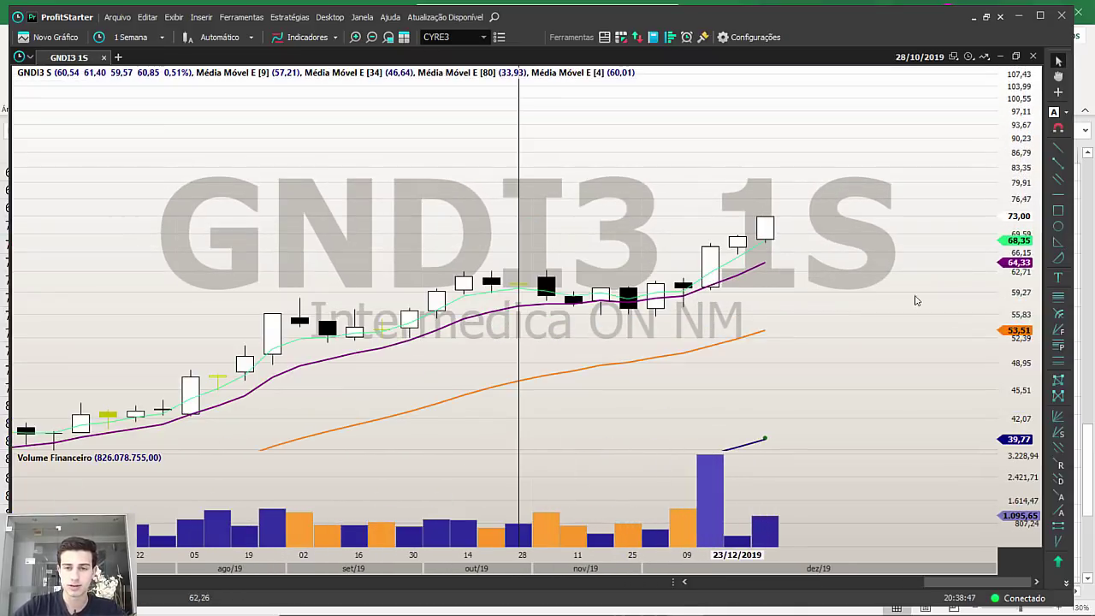
click(1058, 242)
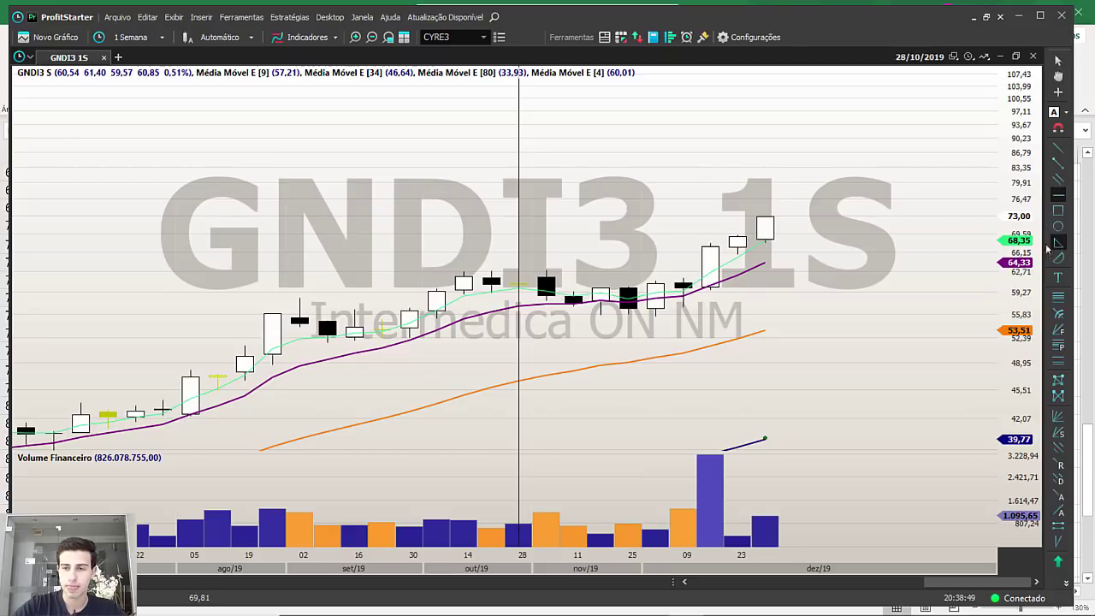
click(715, 256)
click(600, 202)
click(575, 208)
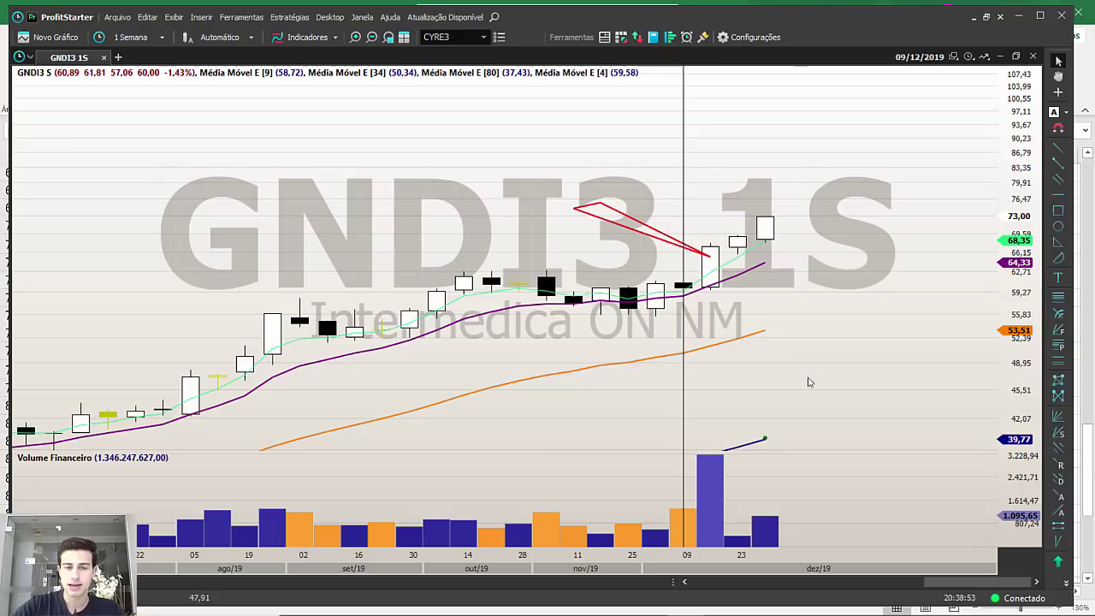
Draw a horizontal line at about 55.22 across the September consolidation on GNDI3's weekly chart.
scroll(775, 362, down, 3)
click(1057, 197)
click(488, 294)
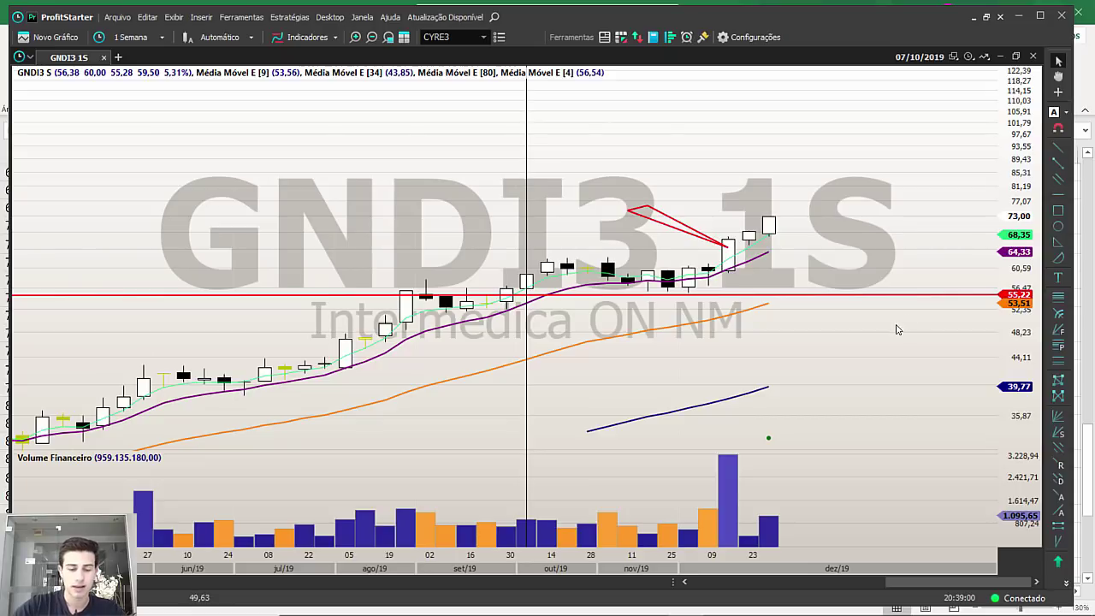
Load HAPV3 in the weekly chart.
text(HAPV3)
key(Return)
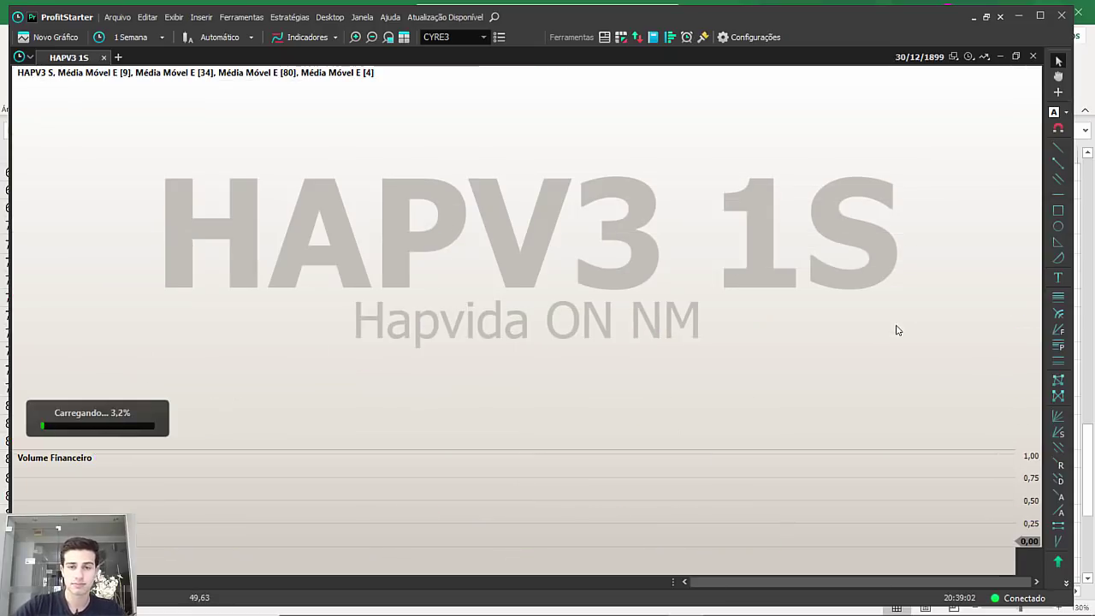
Draw a horizontal line at the top of the tall 16 December candle's body on HAPV3's weekly chart.
scroll(809, 335, up, 4)
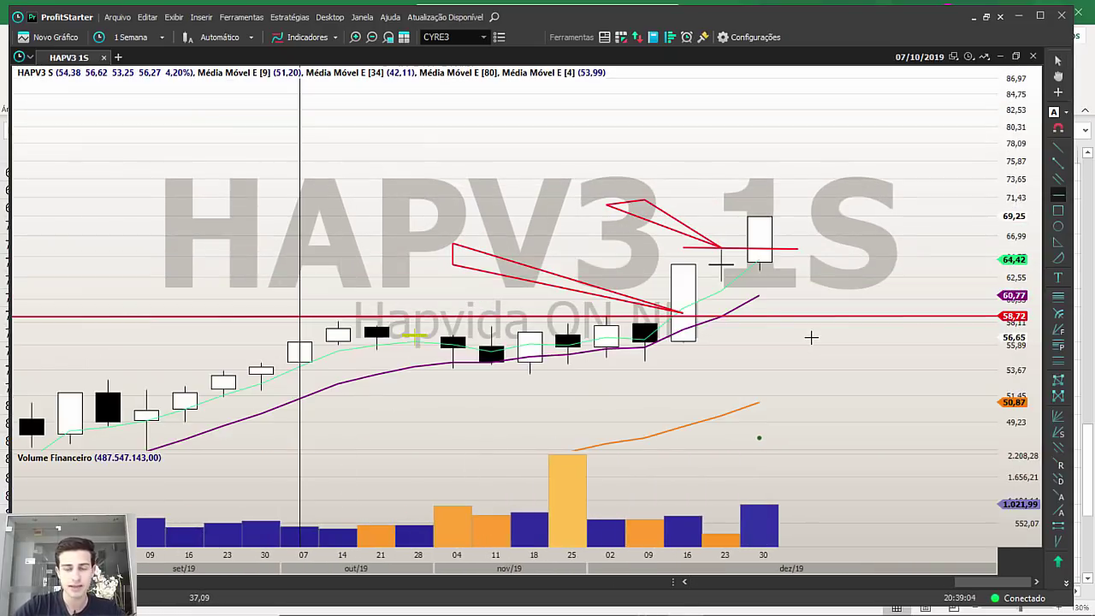
scroll(838, 318, down, 2)
scroll(829, 318, up, 2)
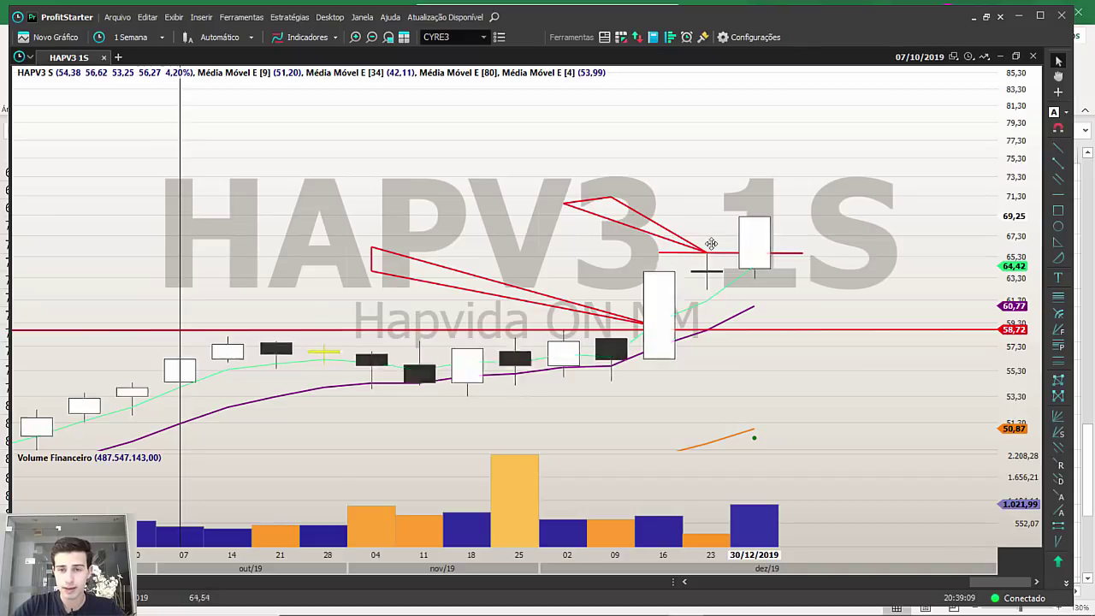
click(1058, 195)
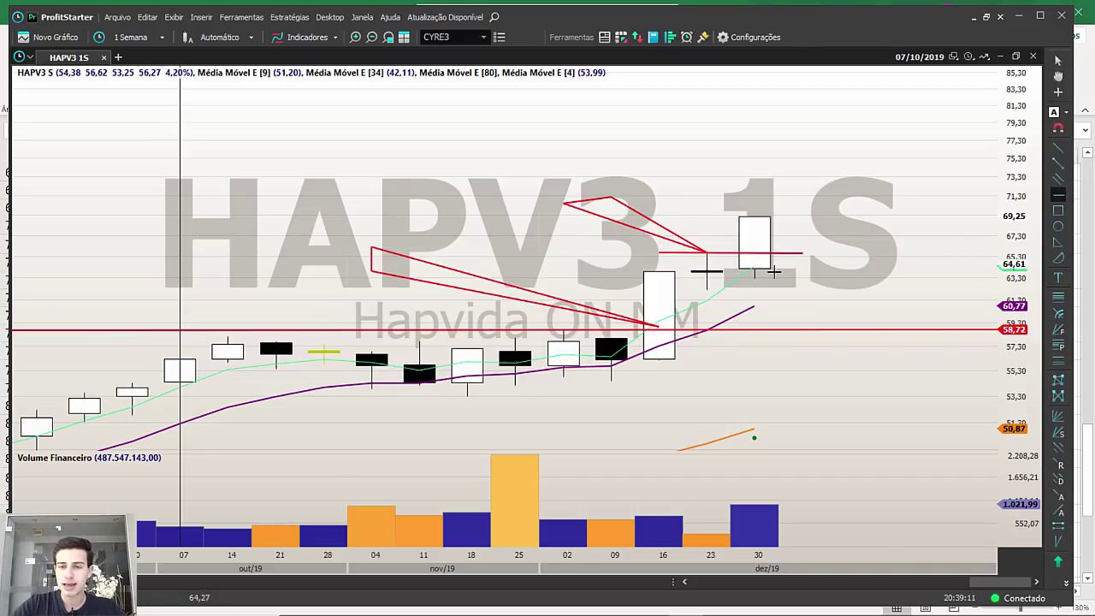
click(648, 272)
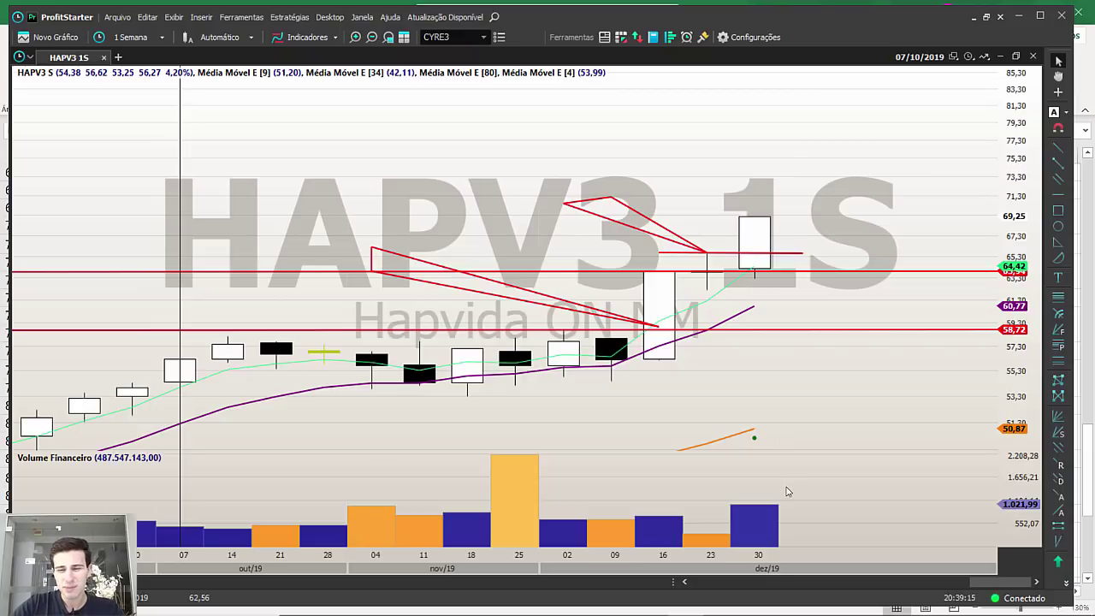
Check the remaining health-sector tickers in the Excel list, return to ProfitStarter and load QUAL3 in the weekly chart.
click(650, 601)
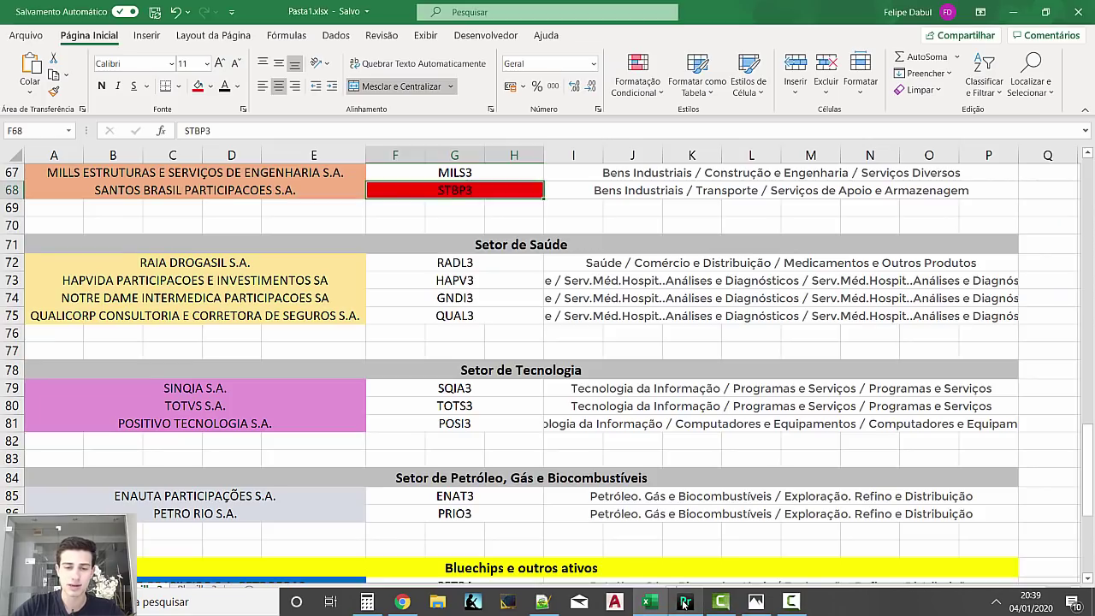
click(684, 603)
text(QUAL3)
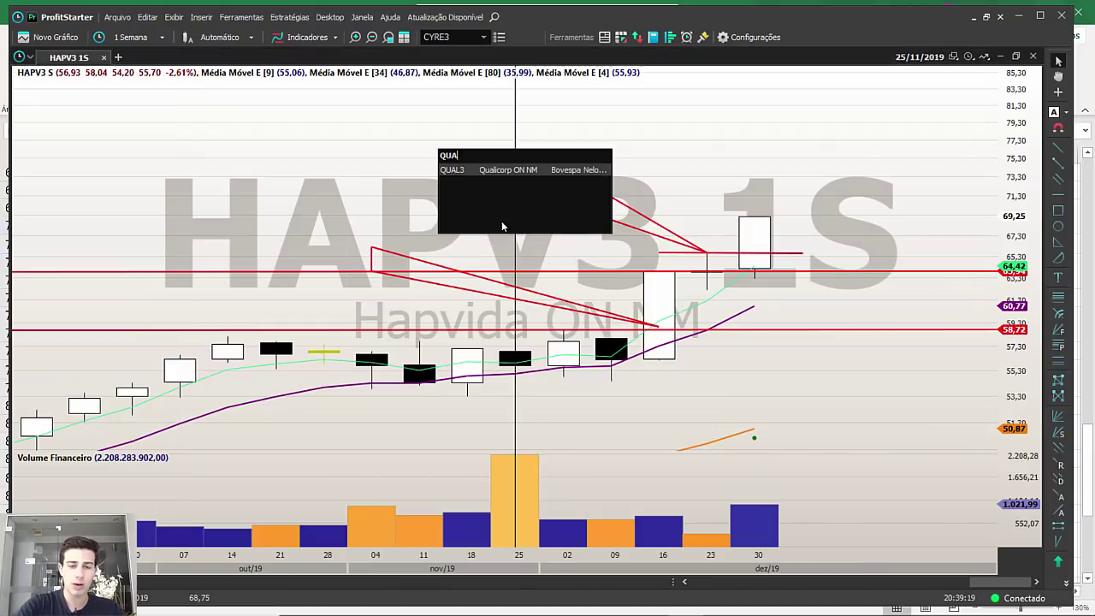
key(Return)
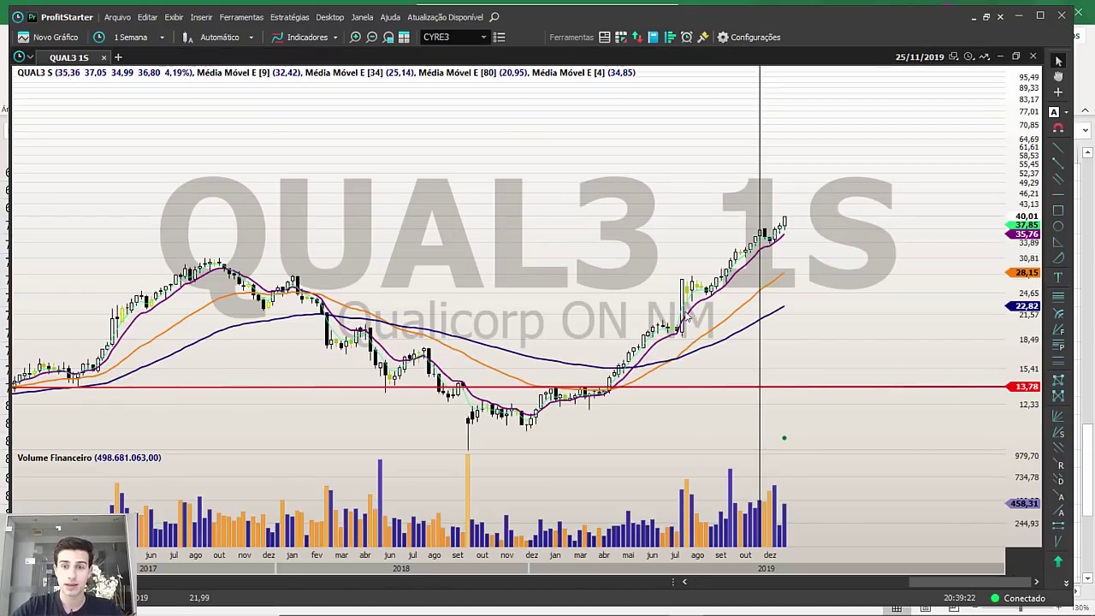
Examine QUAL3's weekly candles around the 13.78 line, from late January through early May 2019.
scroll(736, 313, up, 5)
scroll(736, 314, down, 2)
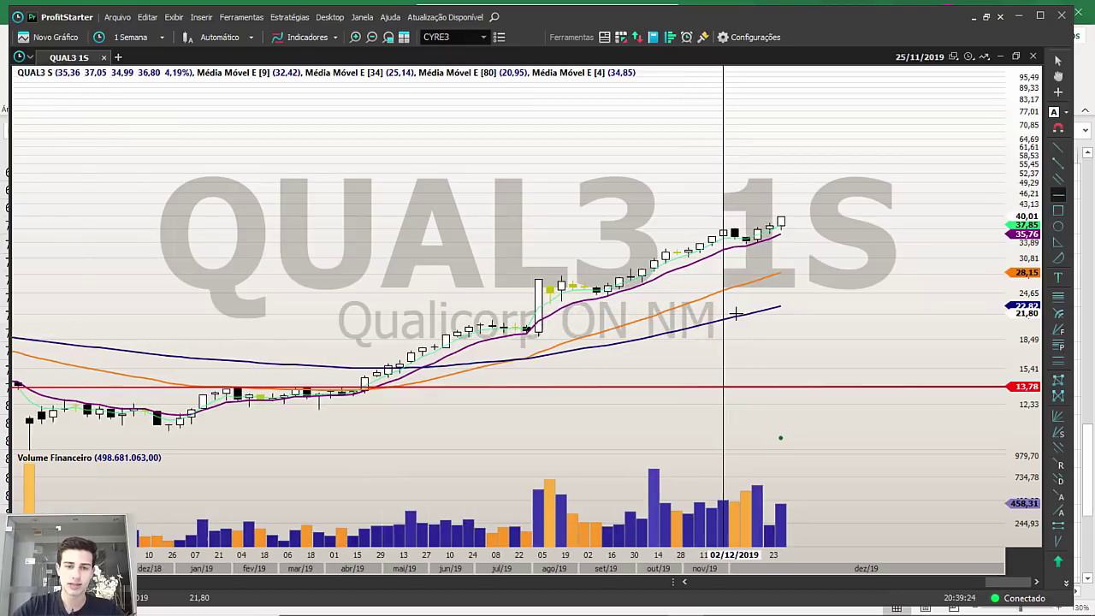
scroll(736, 314, down, 2)
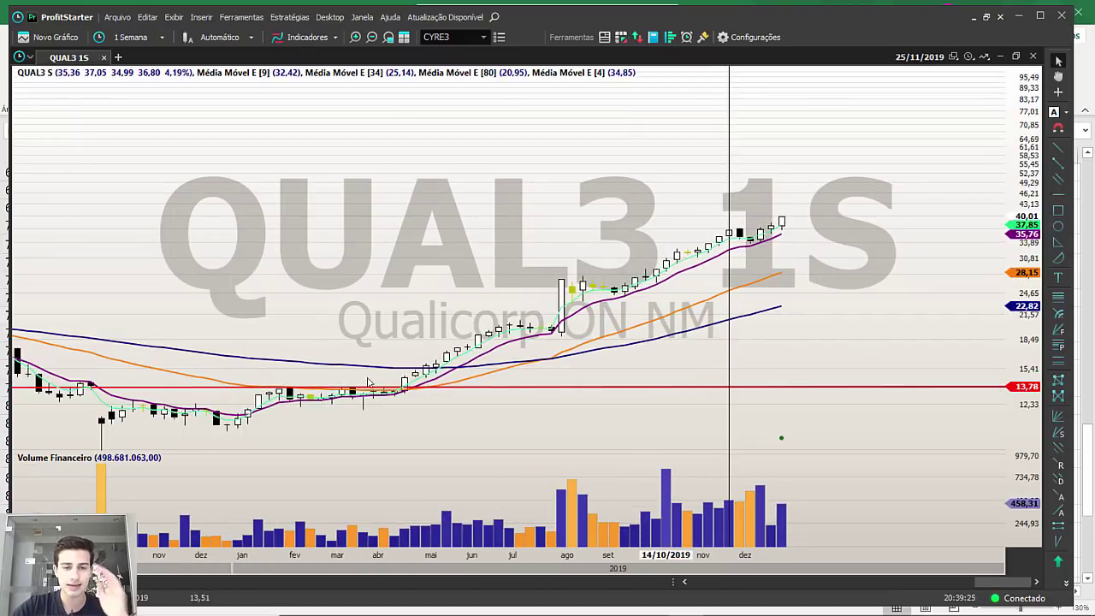
click(284, 386)
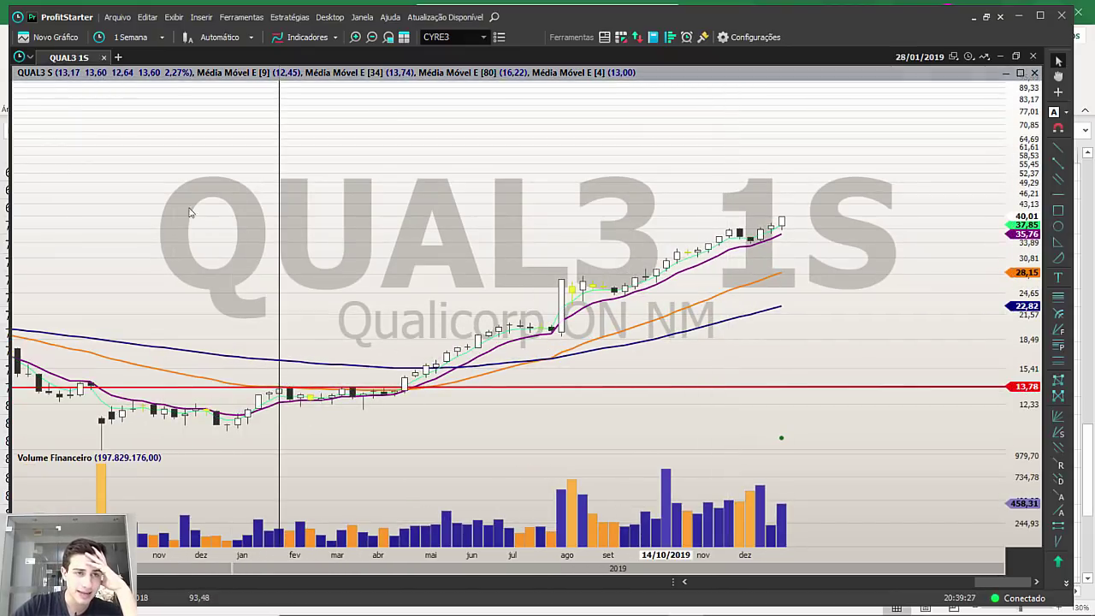
click(345, 359)
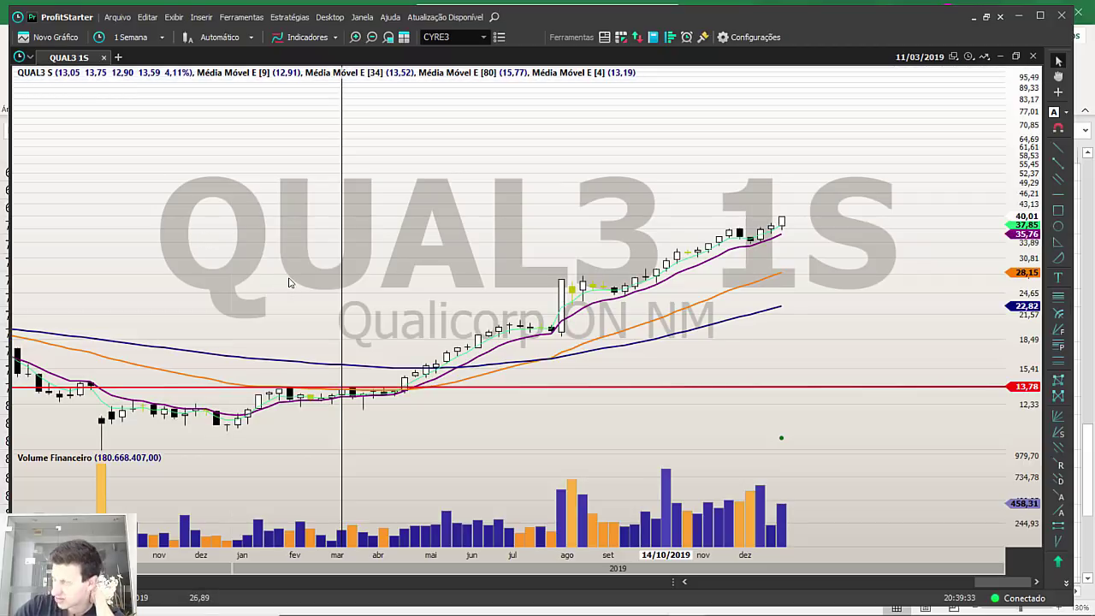
key(Right)
key(Right)
key(Right)
key(Right)
key(Right)
key(Right)
key(Right)
key(Right)
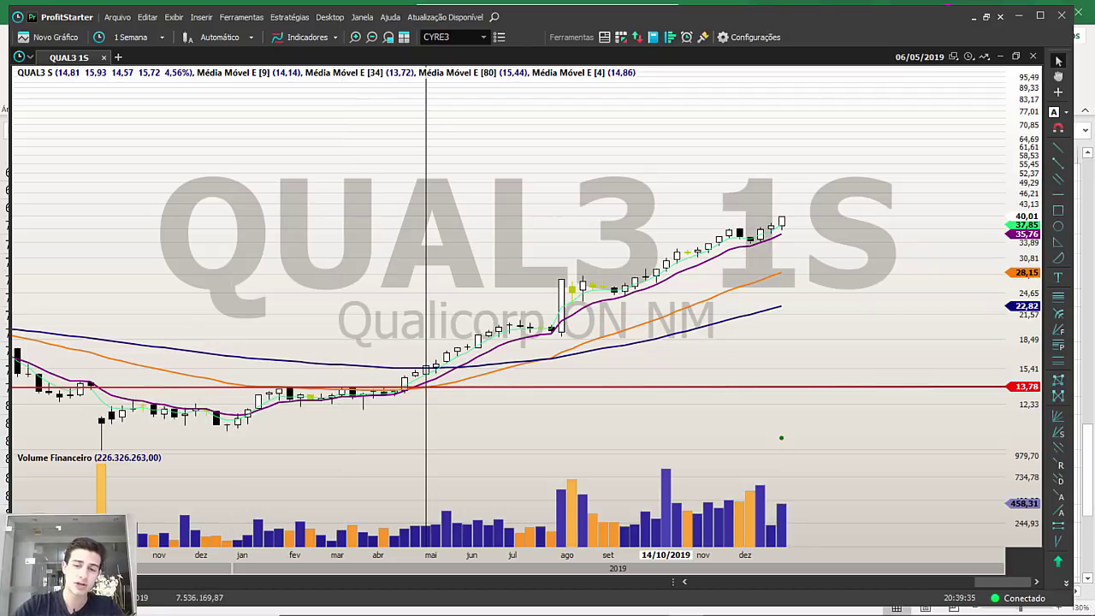
Check the technology-sector tickers in the Excel list, return to ProfitStarter and load POSI3 in the weekly chart.
click(650, 601)
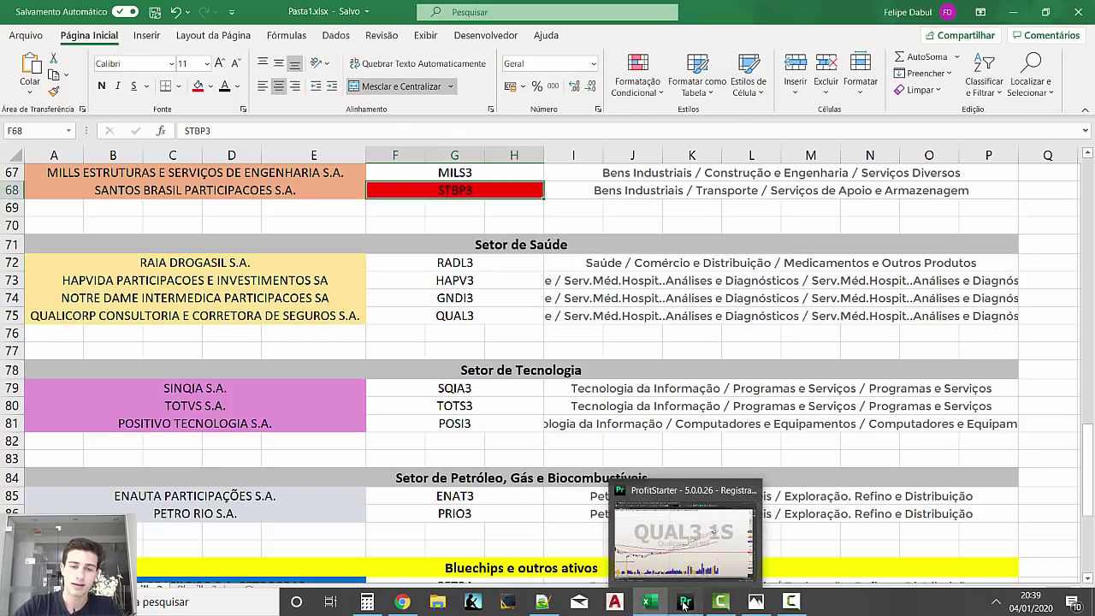
click(685, 601)
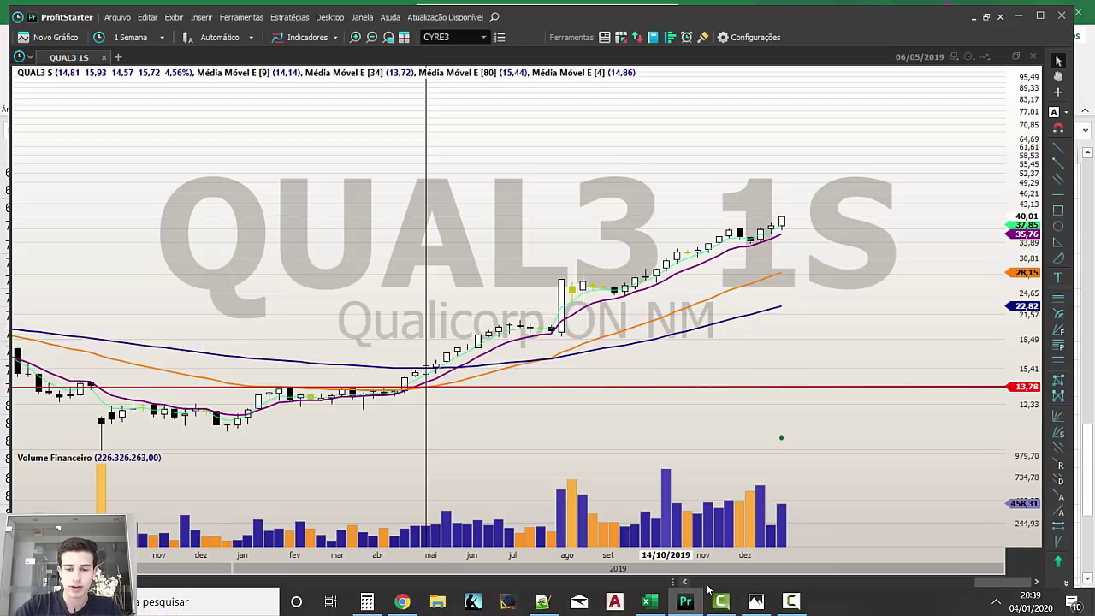
click(649, 602)
click(690, 604)
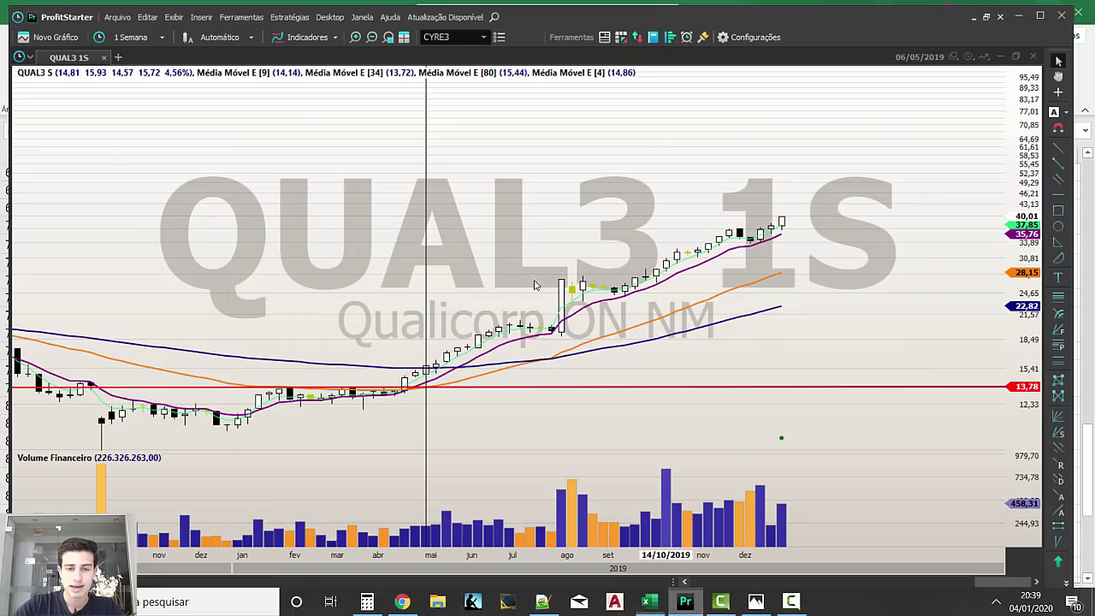
text(POSI3)
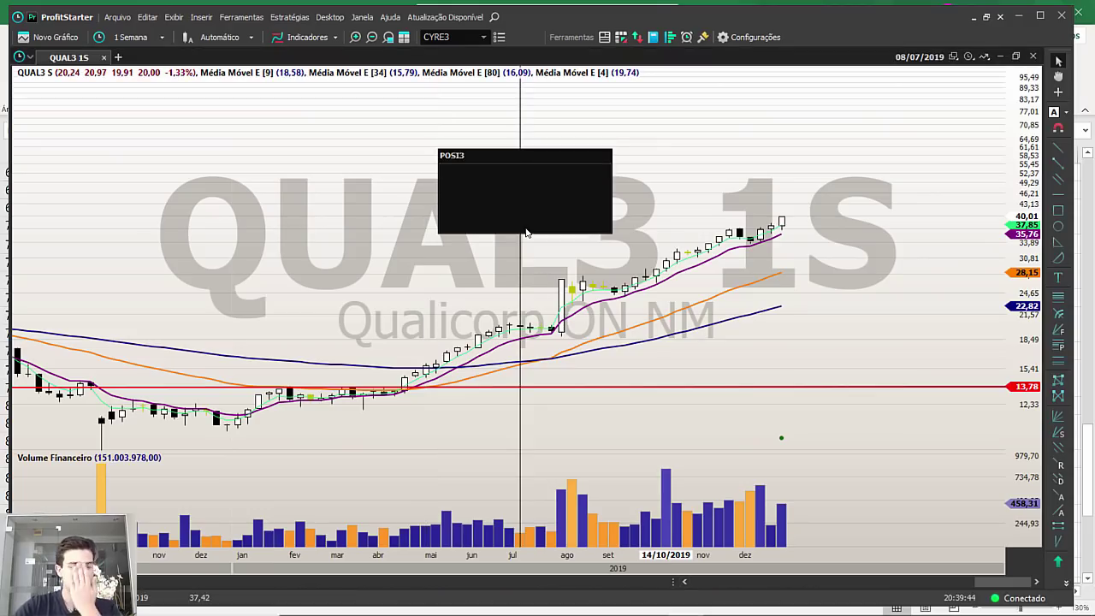
key(Return)
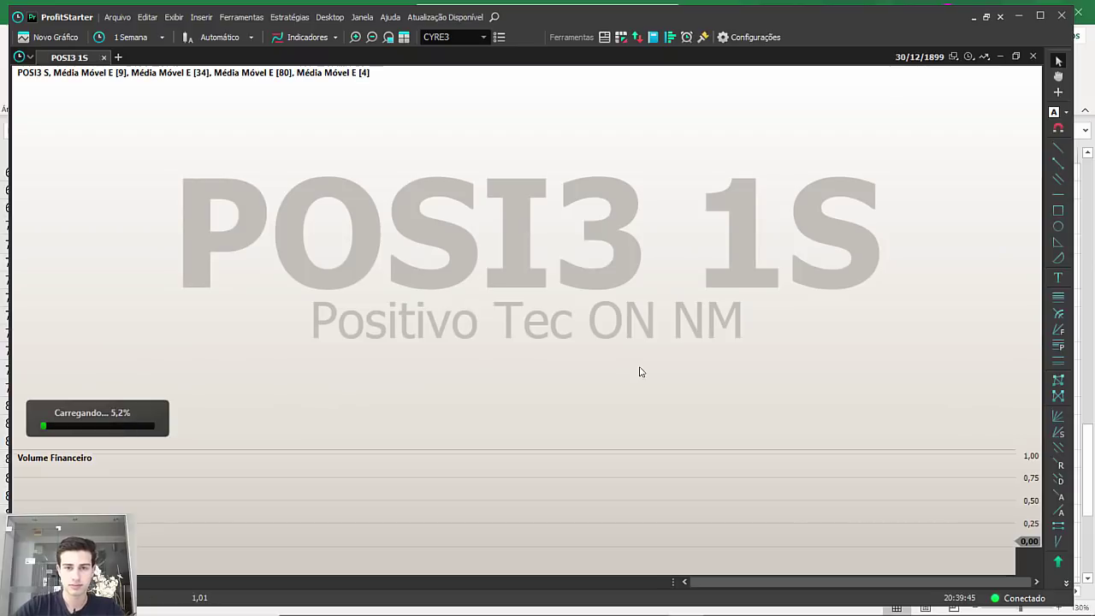
Extend the short red line above POSI3's late-December candles past the last weekly candle.
scroll(770, 325, up, 5)
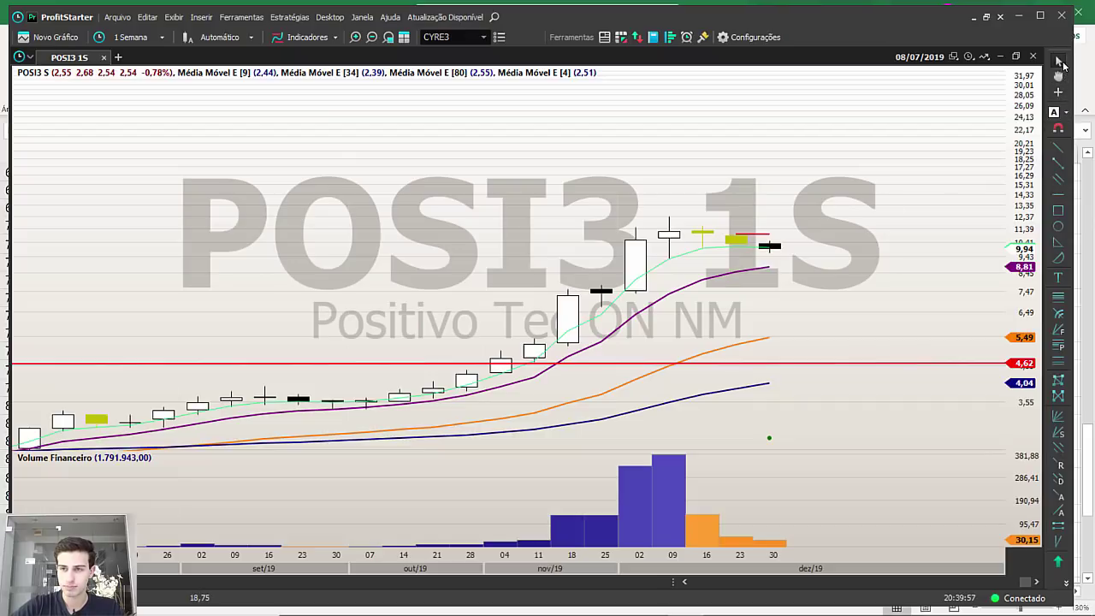
click(1058, 195)
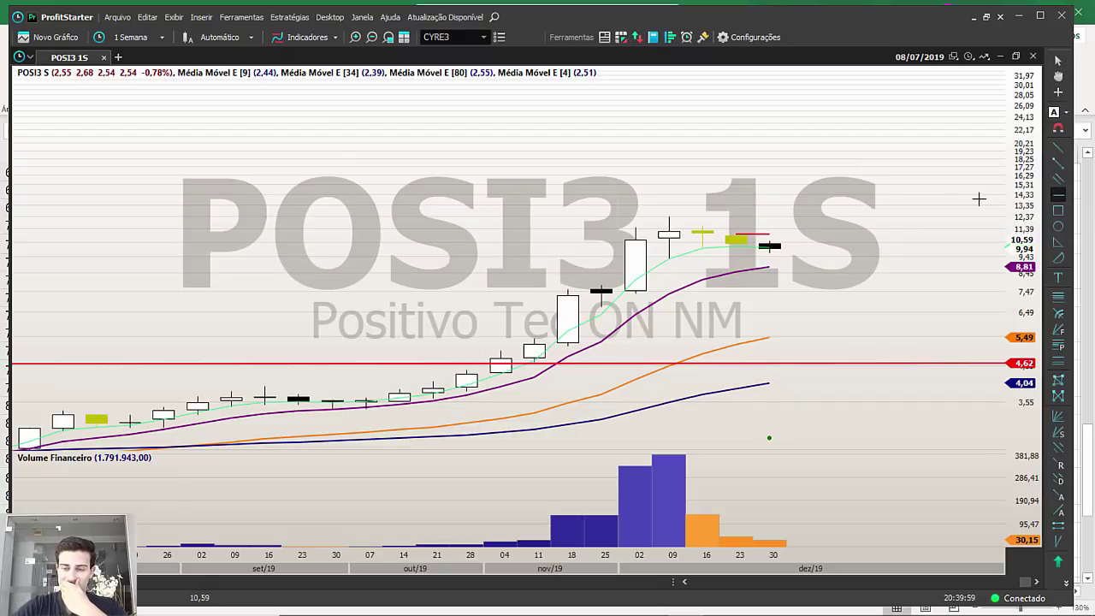
drag(735, 234, 835, 234)
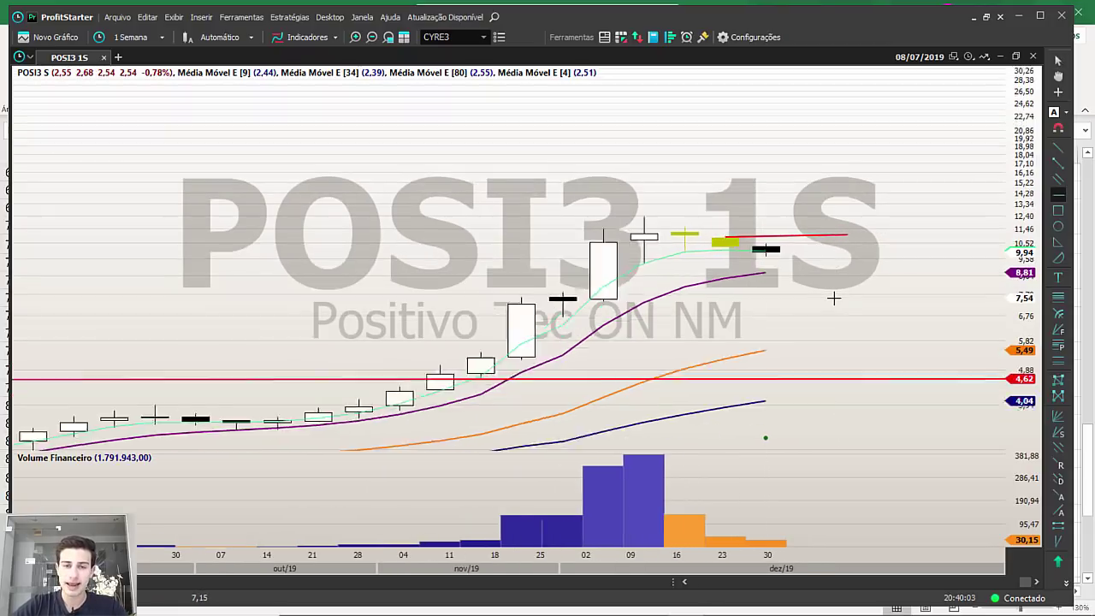
Lower the short red line on POSI3's chart to the high of the 30 December candle, keeping it nearly level.
scroll(479, 389, down, 3)
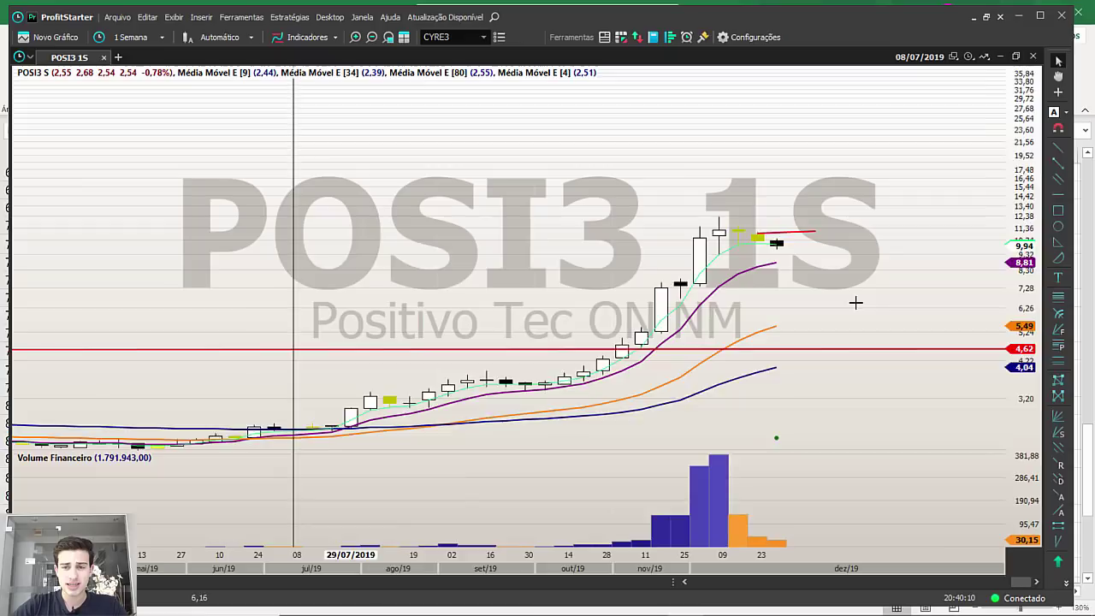
scroll(855, 302, up, 5)
drag(642, 305, 640, 303)
drag(497, 305, 496, 305)
drag(591, 307, 602, 355)
drag(736, 356, 741, 350)
key(ctrl+h)
scroll(811, 306, down, 3)
key(Escape)
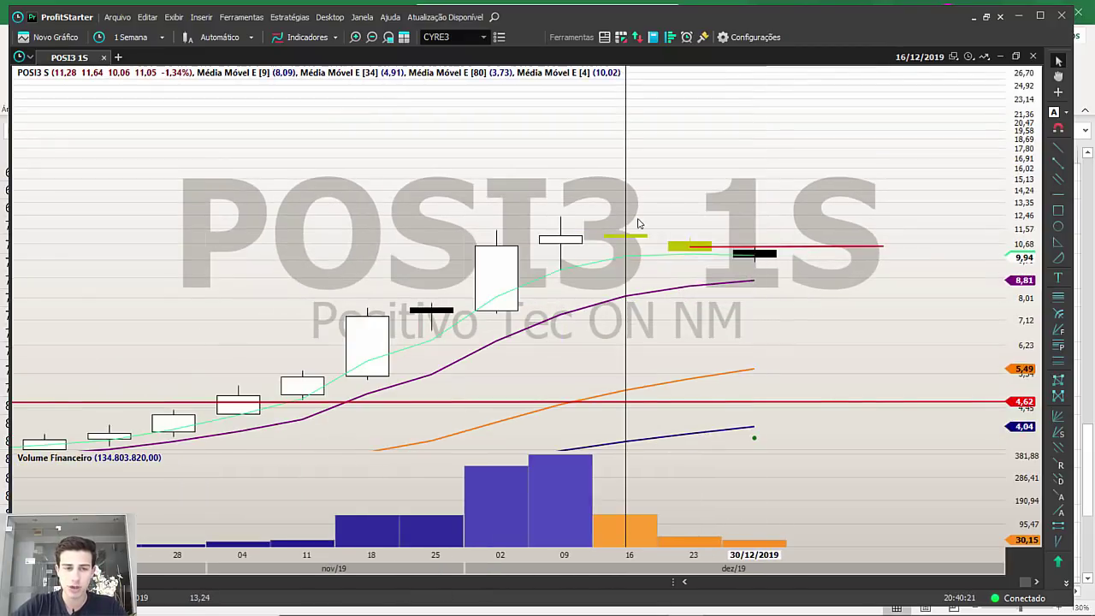
Draw a horizontal line at about 9.7, by the low of the 30 December candle on POSI3's weekly chart.
scroll(747, 272, down, 4)
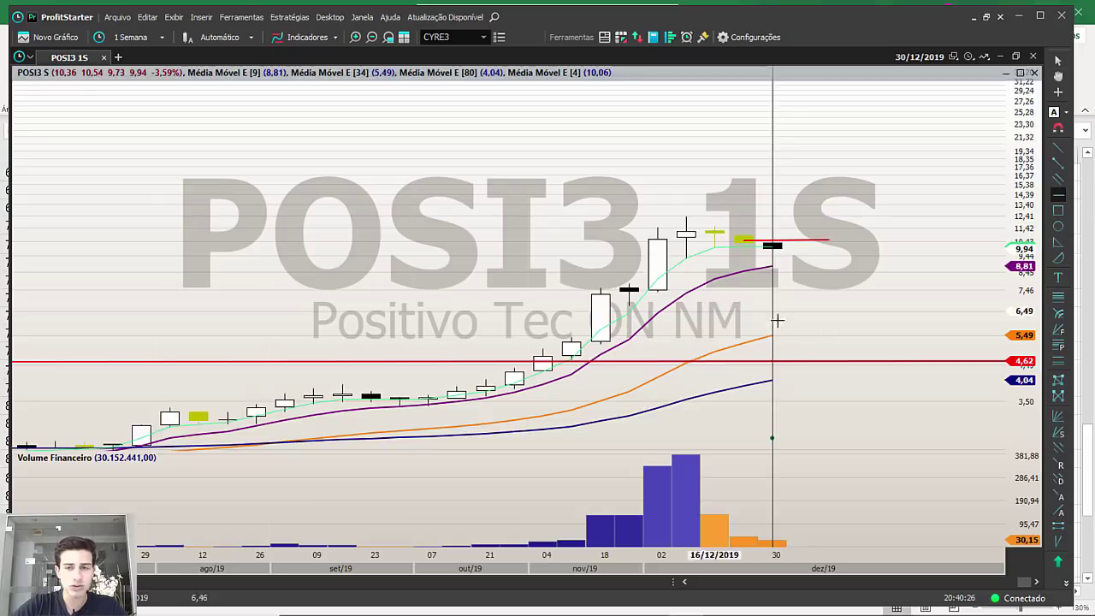
scroll(770, 317, up, 3)
click(1058, 195)
click(826, 266)
scroll(847, 225, down, 5)
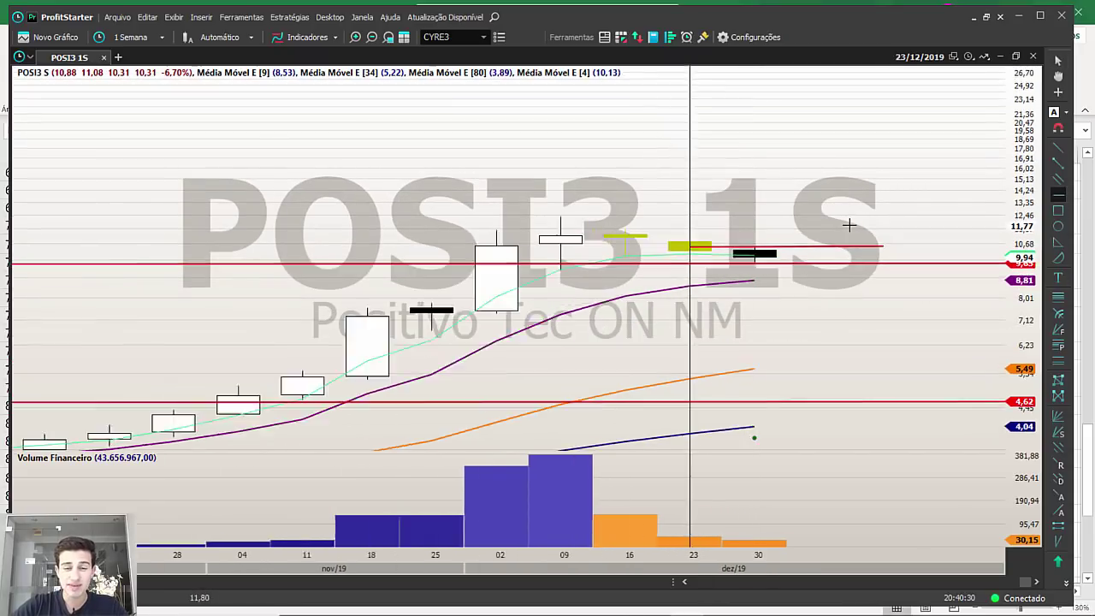
Examine POSI3's weekly uptrend and its late-December consolidation between the two marked levels, at wide and close ranges.
scroll(851, 229, down, 3)
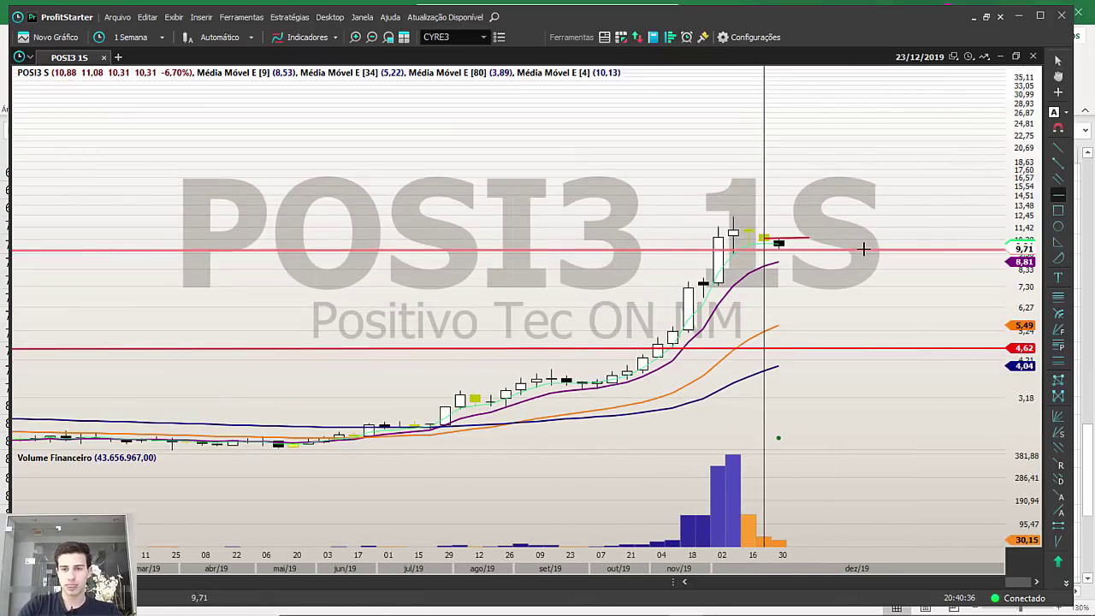
scroll(907, 252, up, 3)
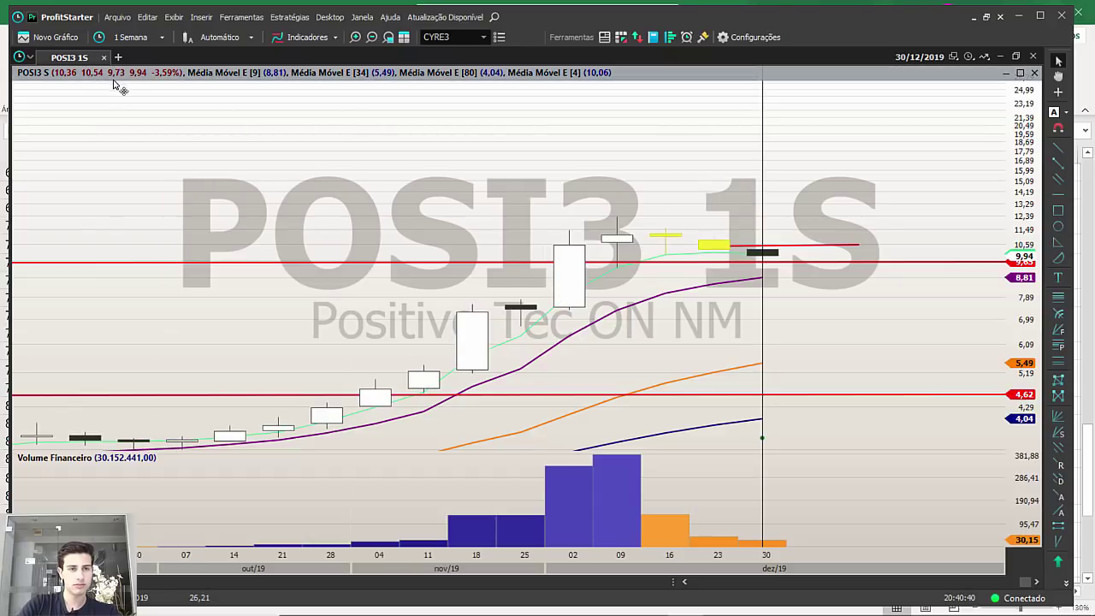
scroll(715, 195, down, 3)
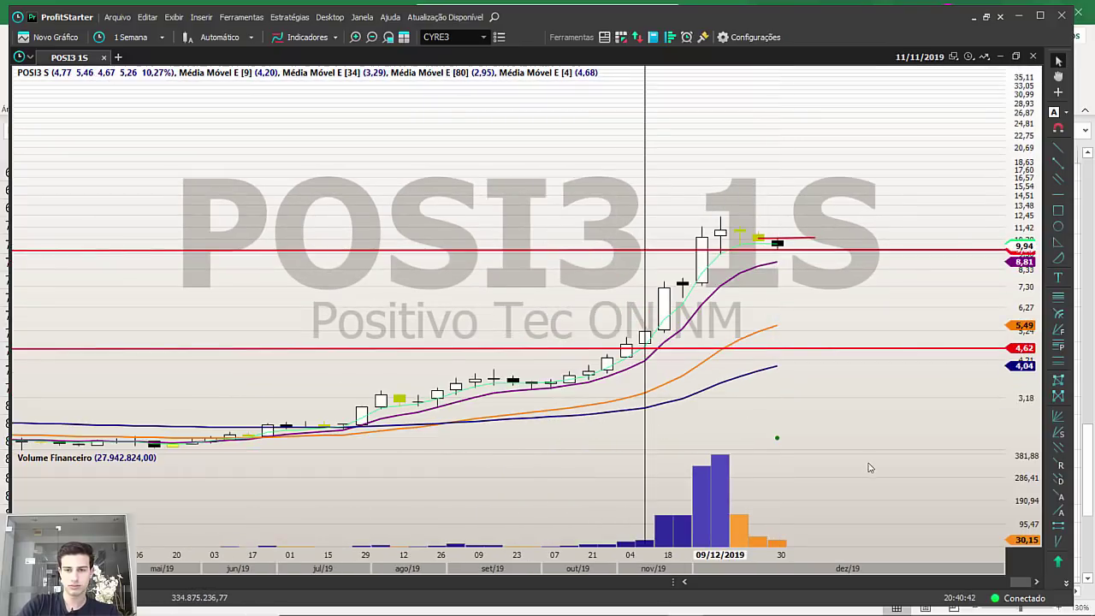
scroll(840, 368, down, 2)
scroll(840, 365, up, 4)
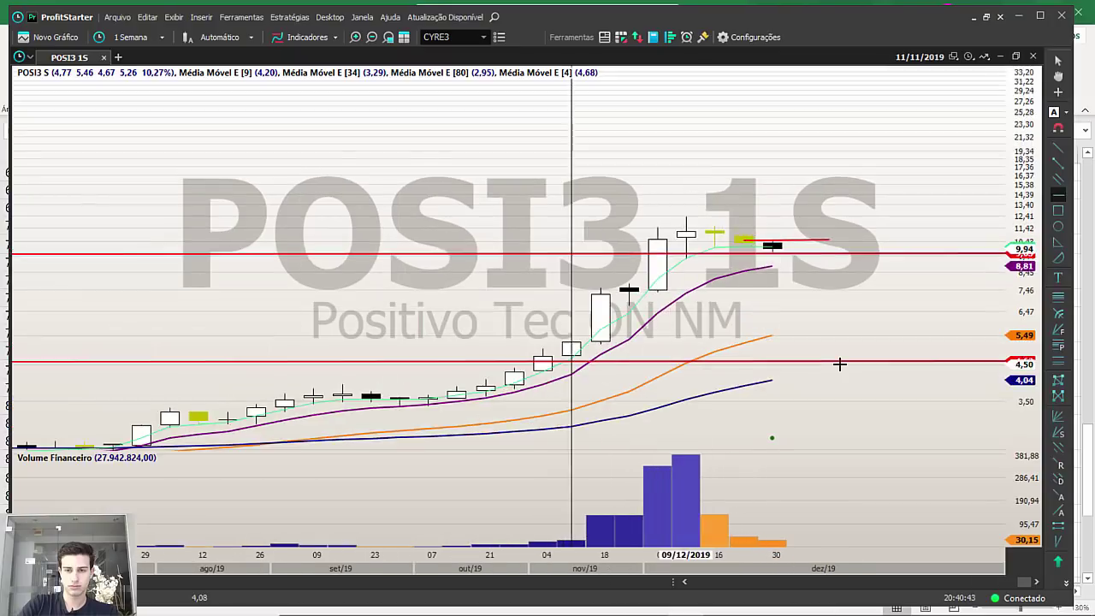
scroll(839, 364, down, 3)
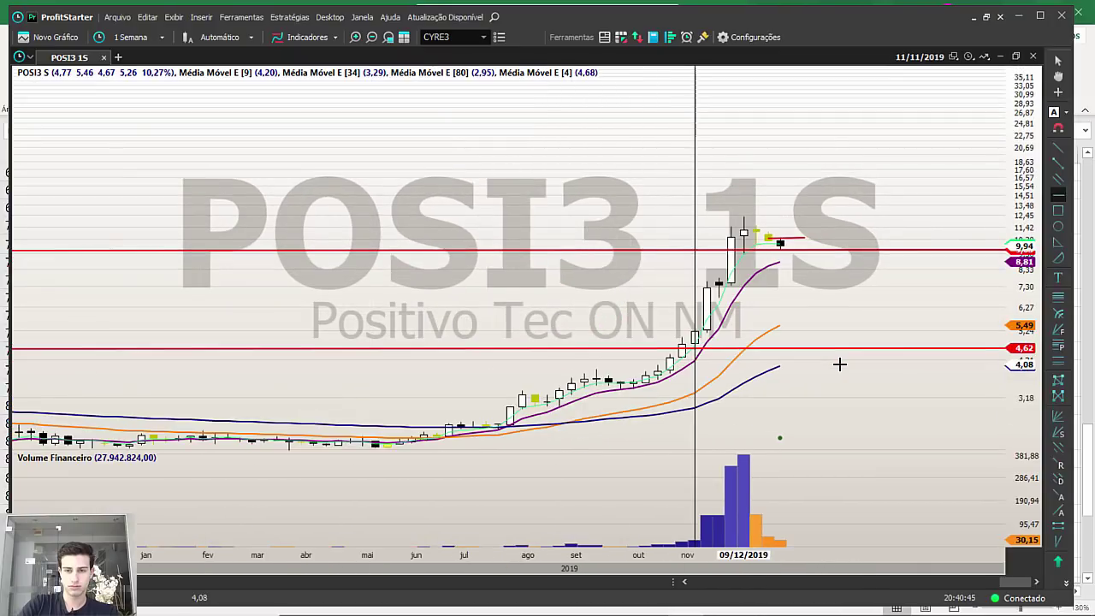
scroll(839, 364, up, 4)
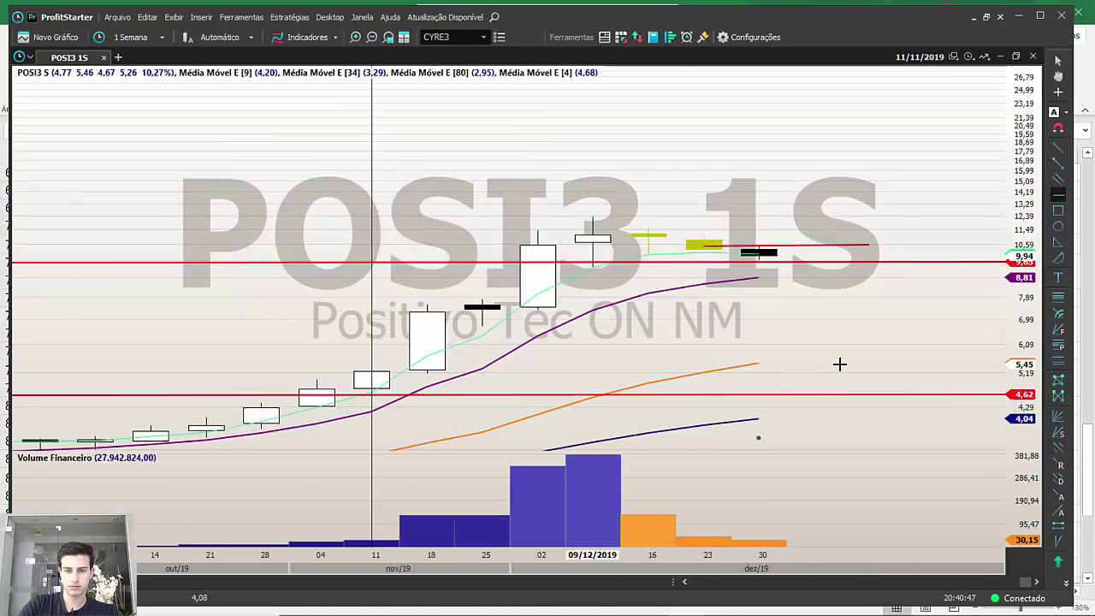
scroll(839, 362, down, 1)
scroll(839, 363, down, 3)
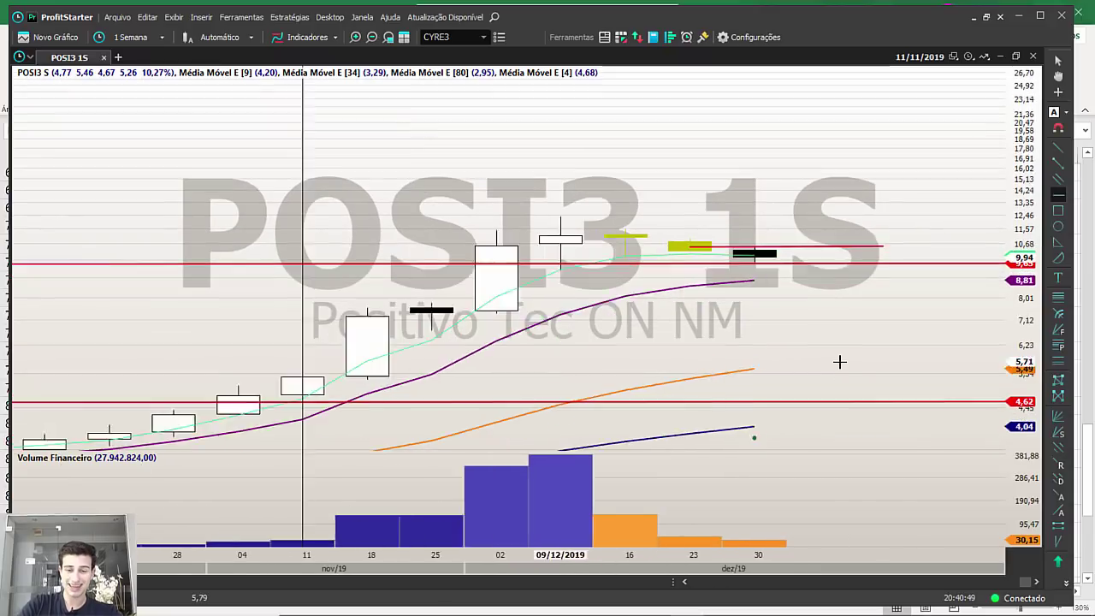
Try a price projection on POSI3 from the 30 September low to the 9 December high and back to 9.68, and remove it.
click(1058, 345)
mouse_move(469, 389)
mouse_down()
mouse_move(680, 260)
mouse_move(703, 216)
mouse_up()
click(704, 249)
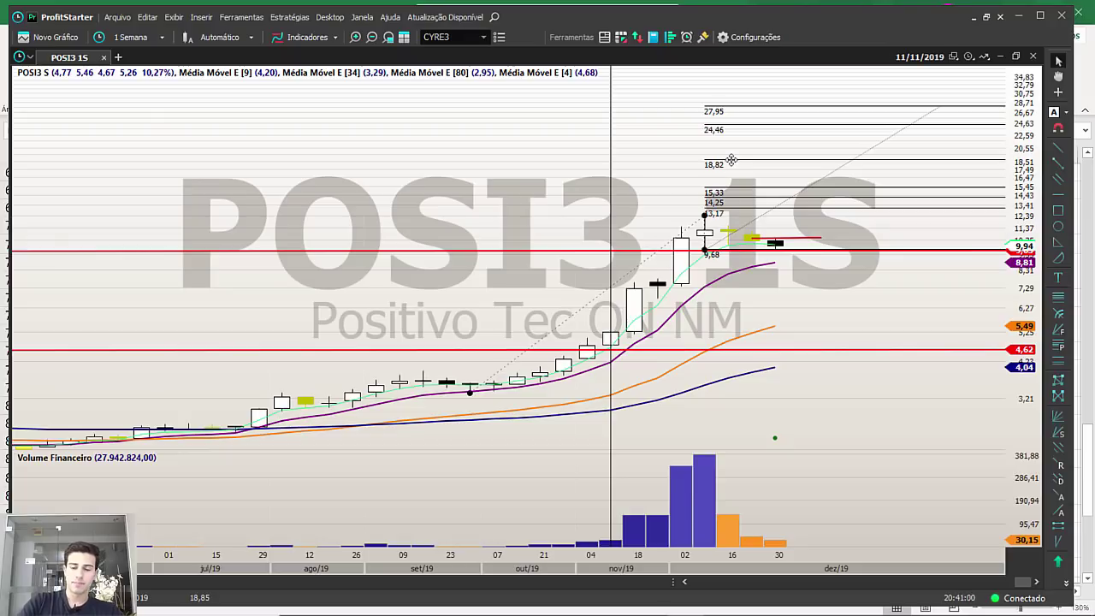
key(Escape)
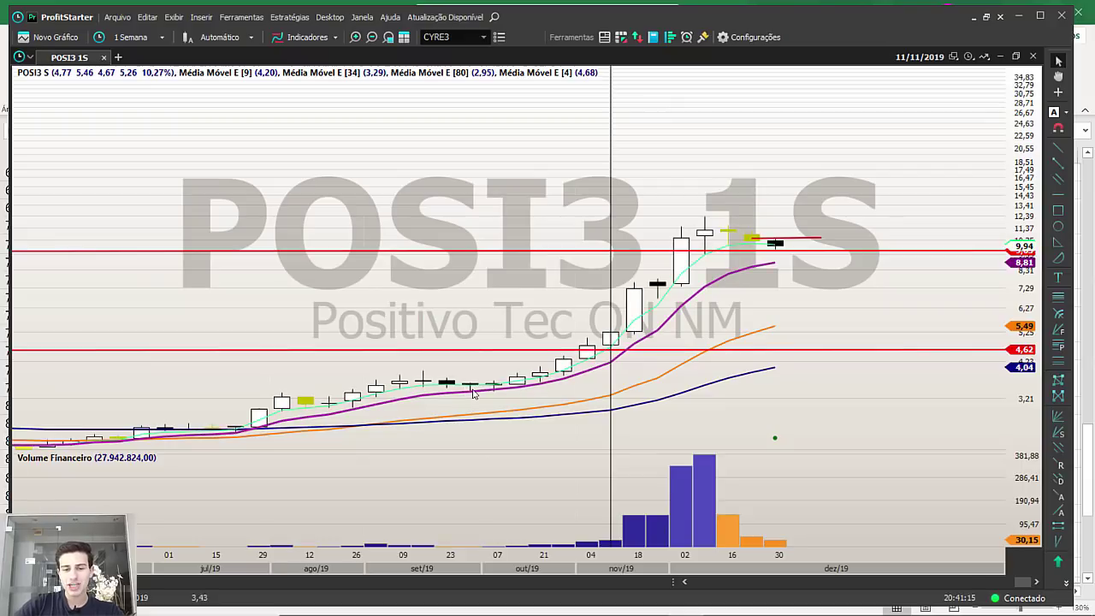
mouse_move(475, 392)
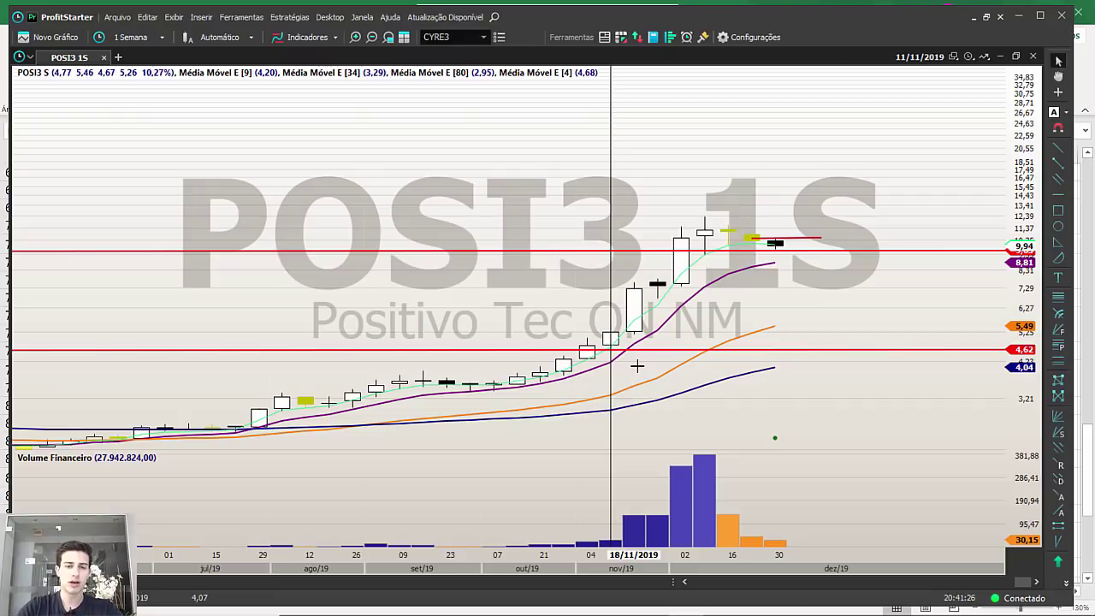
scroll(807, 321, up, 4)
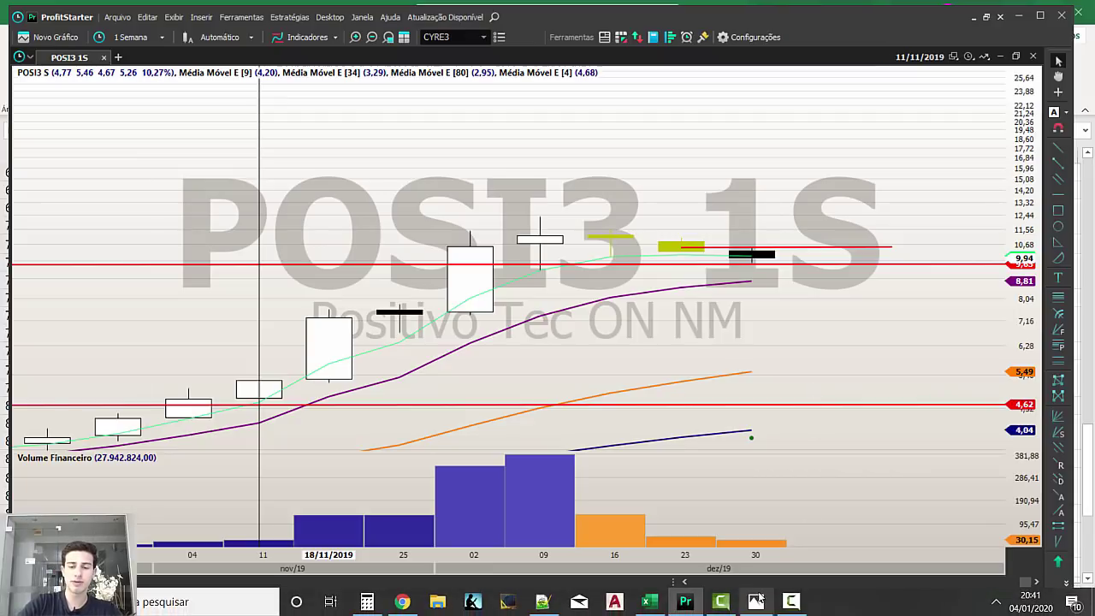
Switch to Excel and fill the POSI3 ticker cell in the technology sector with red.
click(685, 604)
click(520, 425)
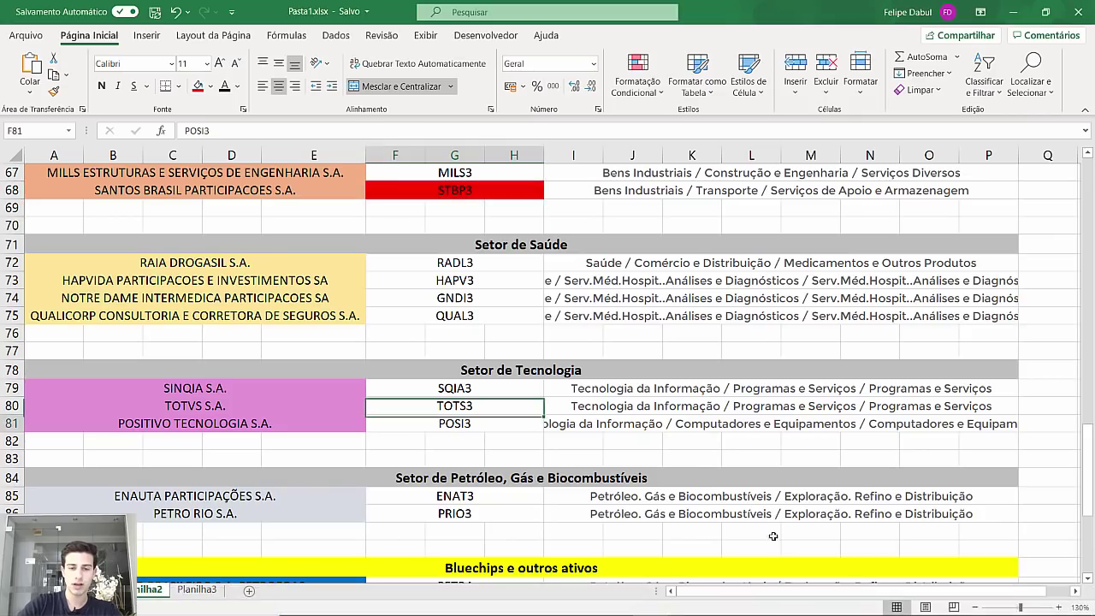
click(198, 86)
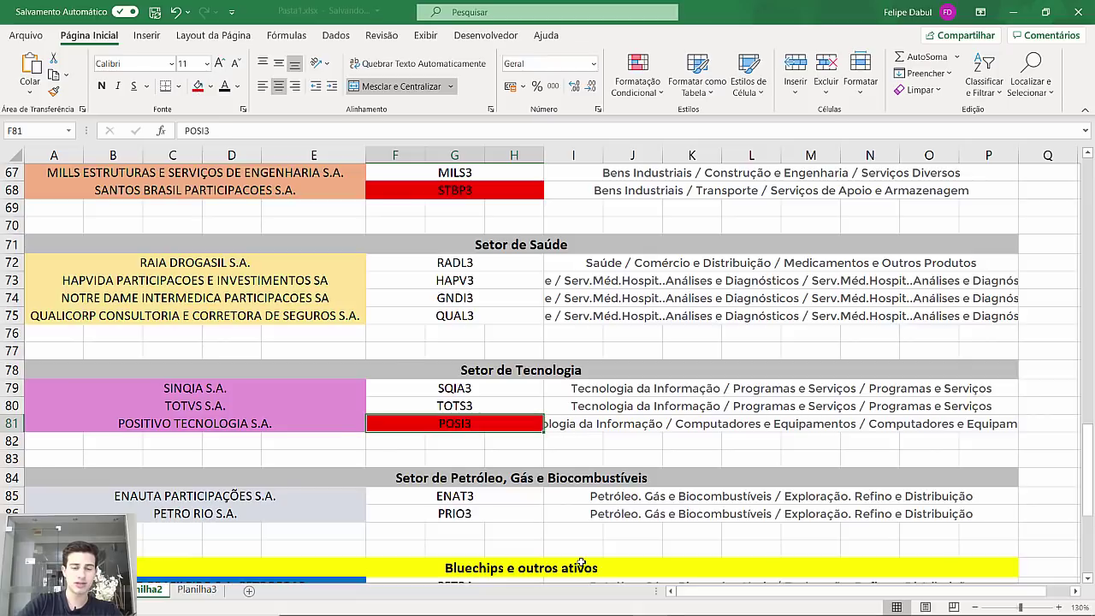
Switch to ProfitStarter and add the text label "IMPERDÍVEL!!!!!" above the early-December candles on POSI3's weekly chart.
key(alt+Tab)
click(1058, 277)
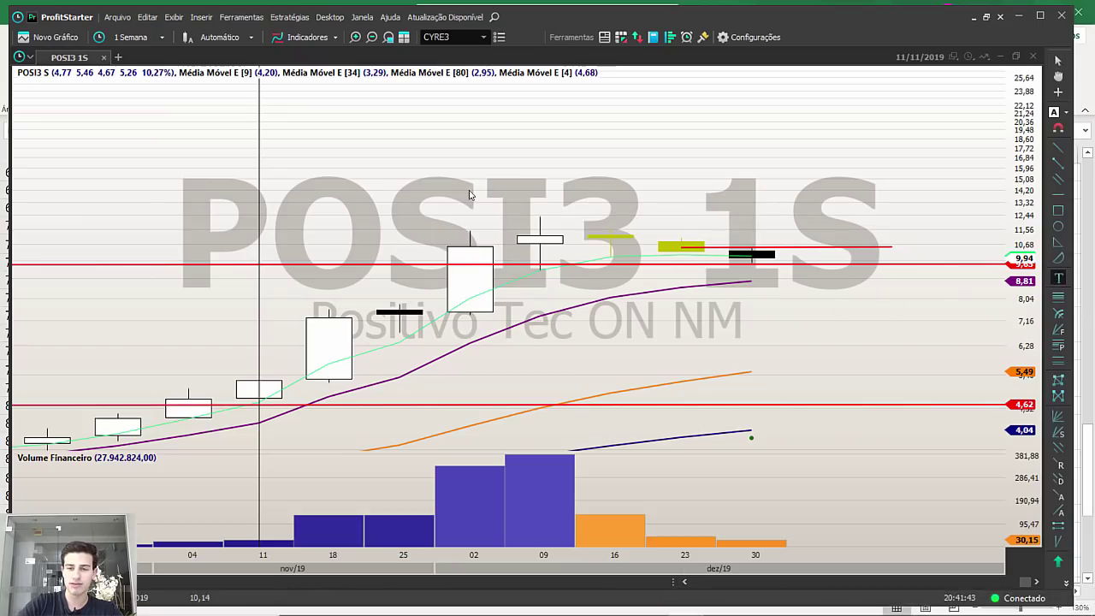
click(431, 177)
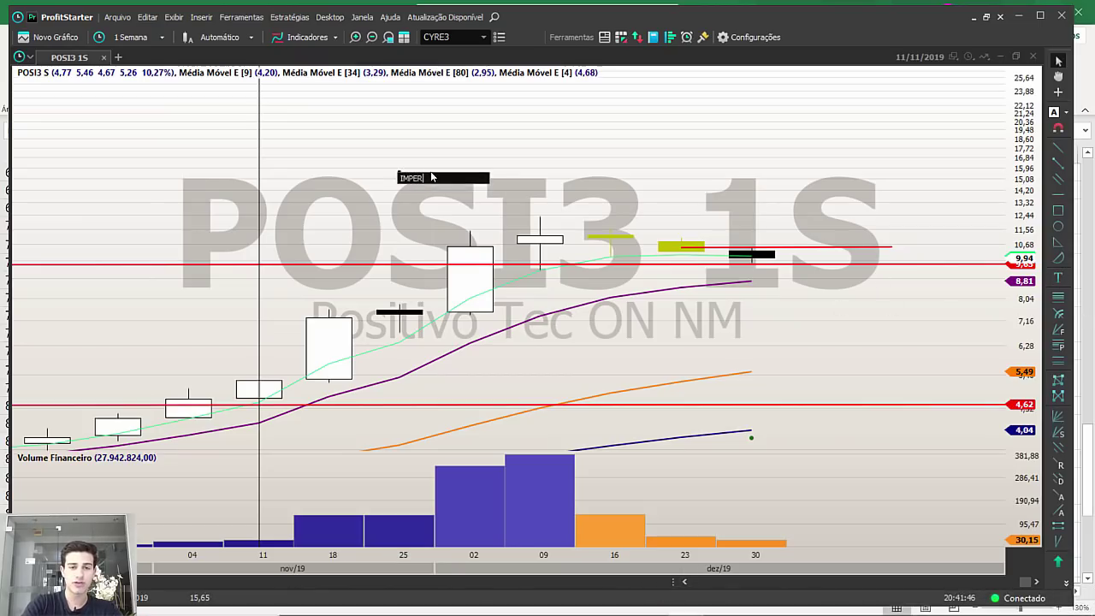
key(BackSpace)
key(BackSpace)
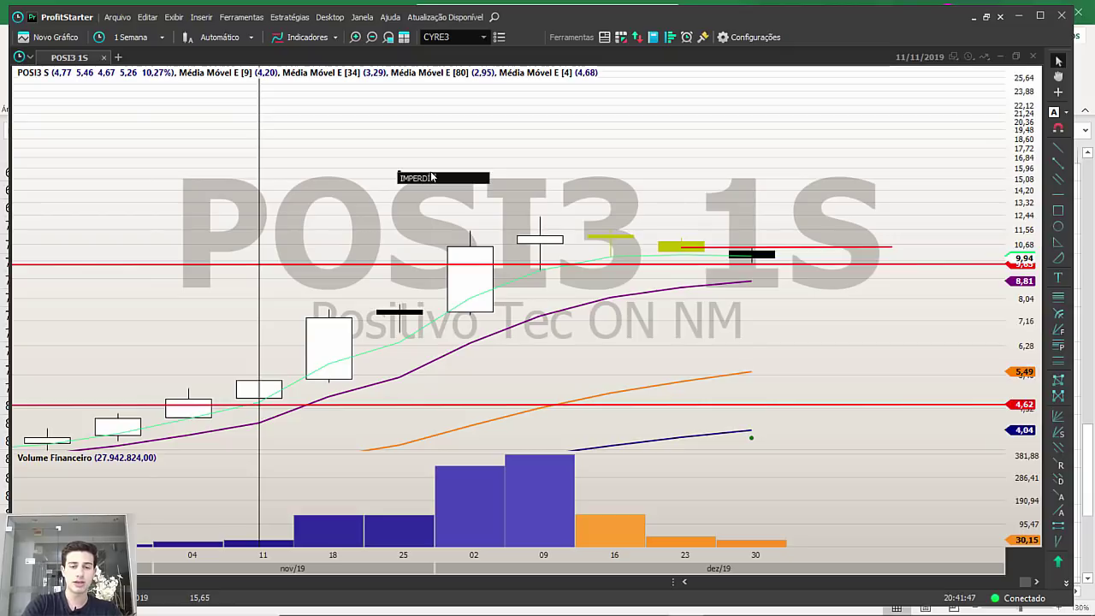
key(Return)
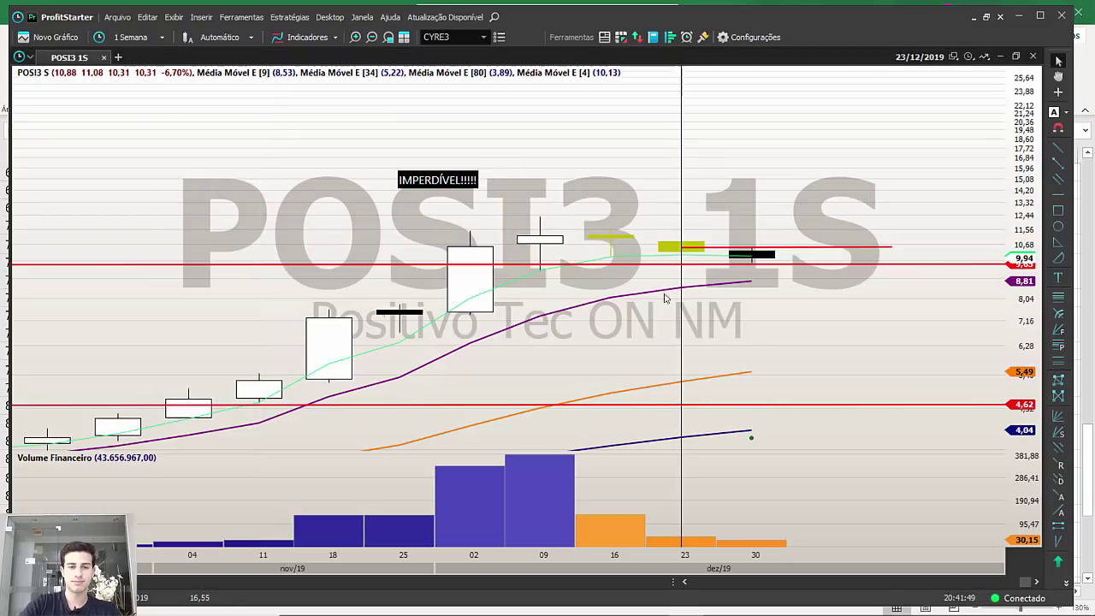
Check the oil and gas sector in the Excel list and load its first ticker, ENAT3, in ProfitStarter.
mouse_move(685, 613)
click(647, 603)
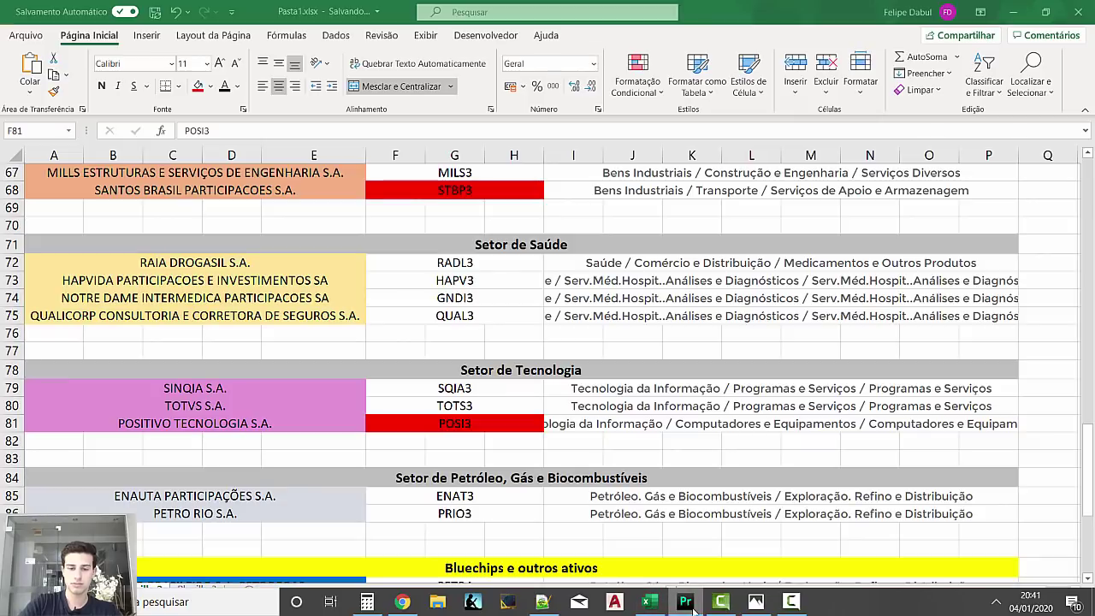
click(695, 609)
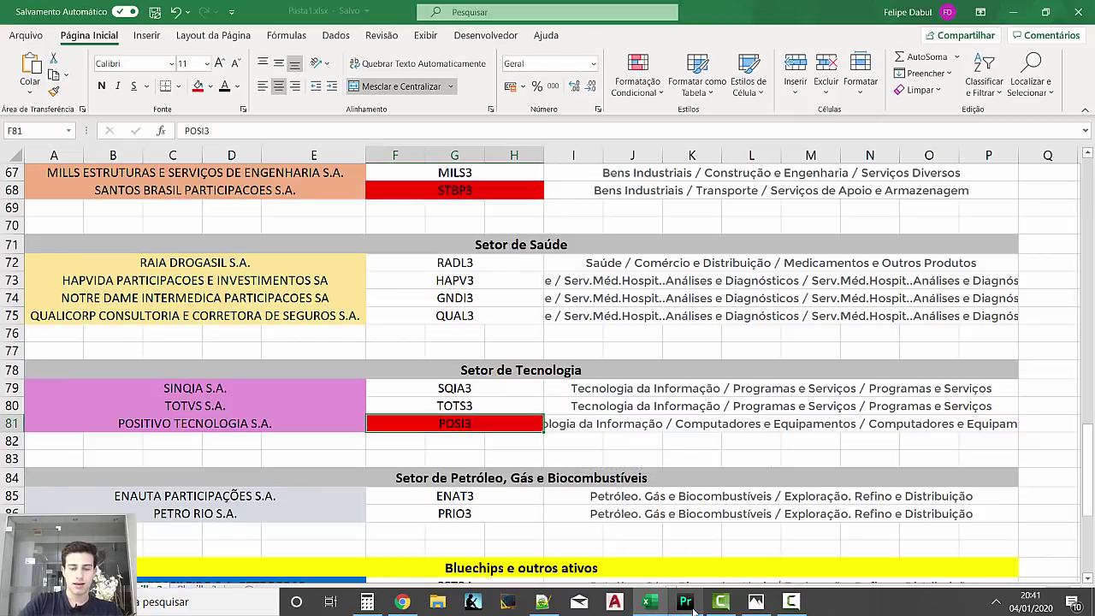
text(ENAT3)
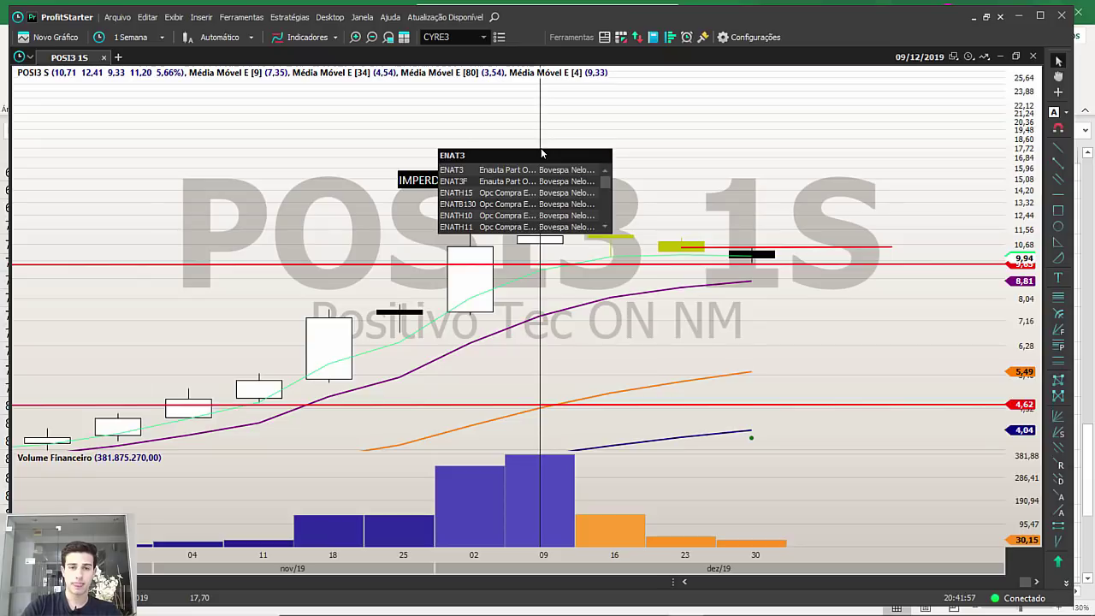
key(Return)
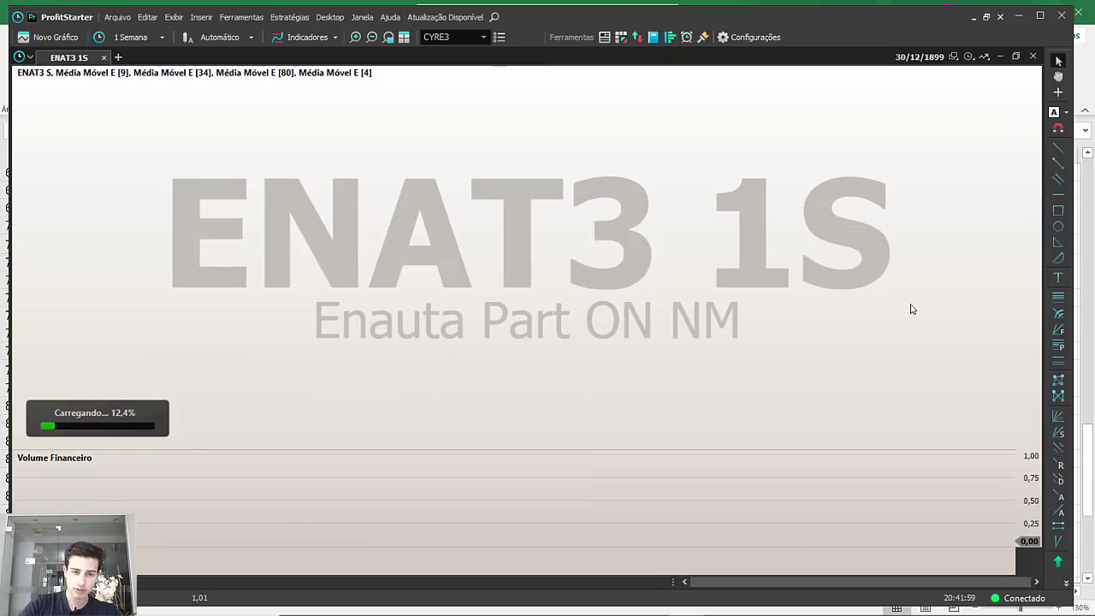
Draw a horizontal line at about 15.54 across the mid-2018 and March 2019 highs on ENAT3's weekly chart.
key(t)
scroll(919, 316, up, 4)
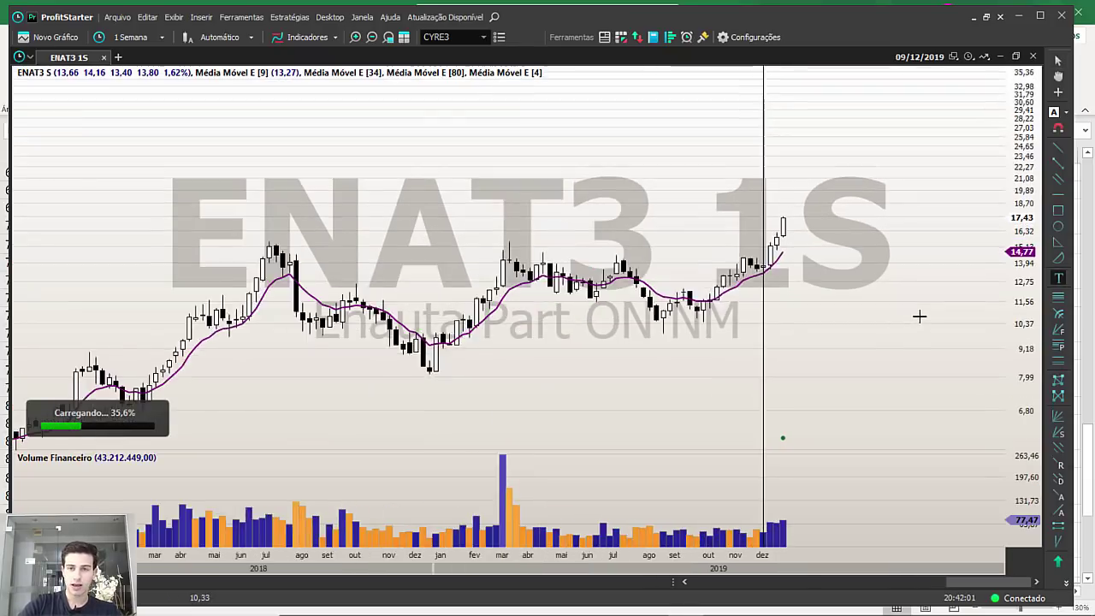
scroll(919, 317, down, 2)
scroll(920, 317, up, 1)
scroll(918, 317, up, 2)
key(Escape)
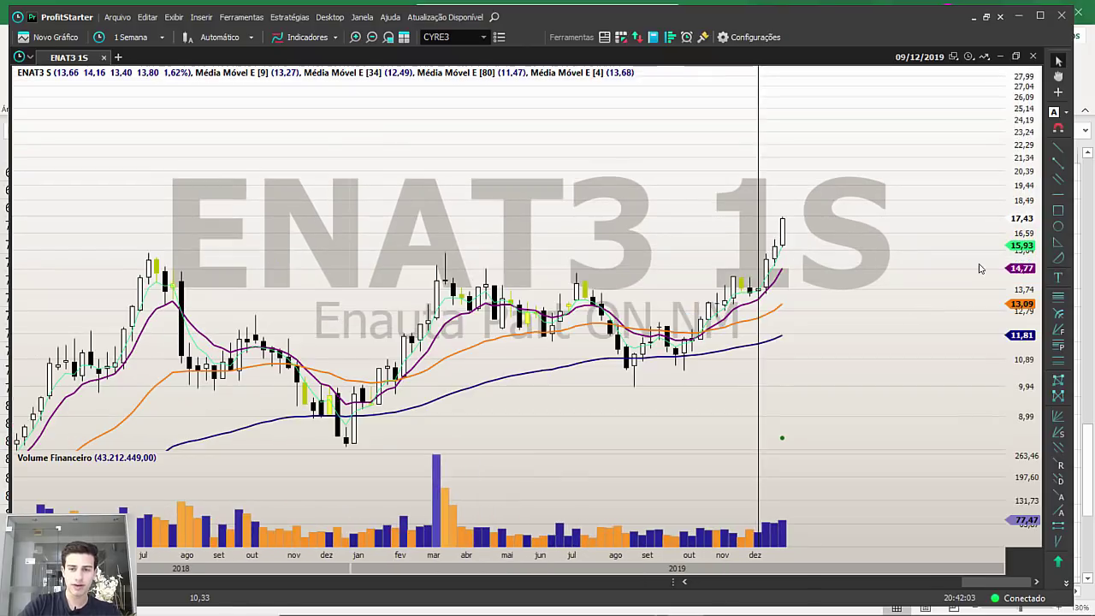
click(1059, 196)
click(226, 254)
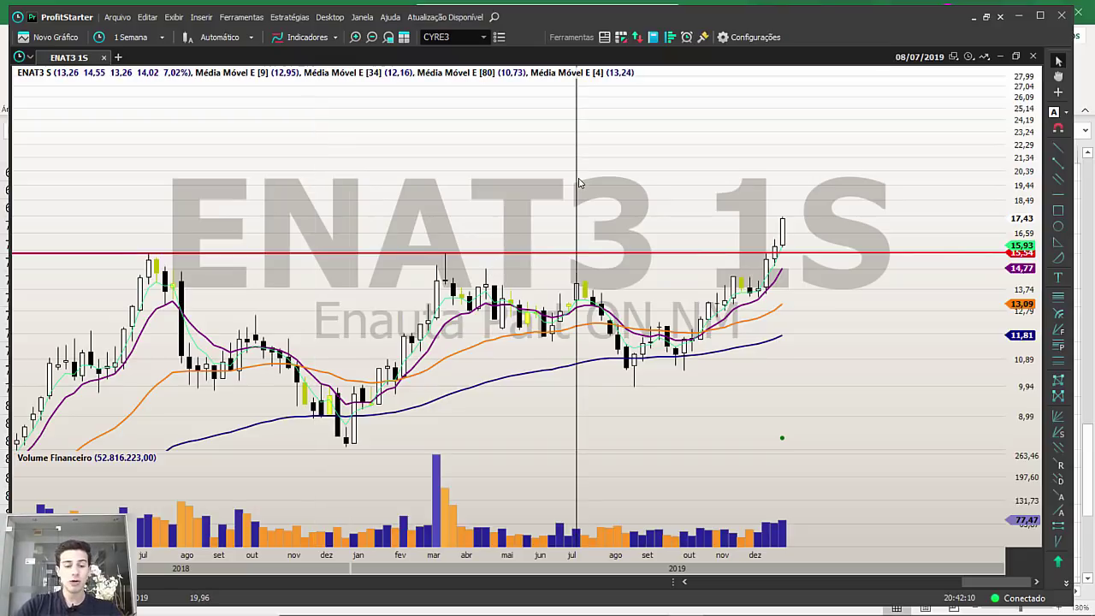
Switch ENAT3's chart to the daily period (1D) and examine the latest candles against the moving averages.
text(1D)
key(Return)
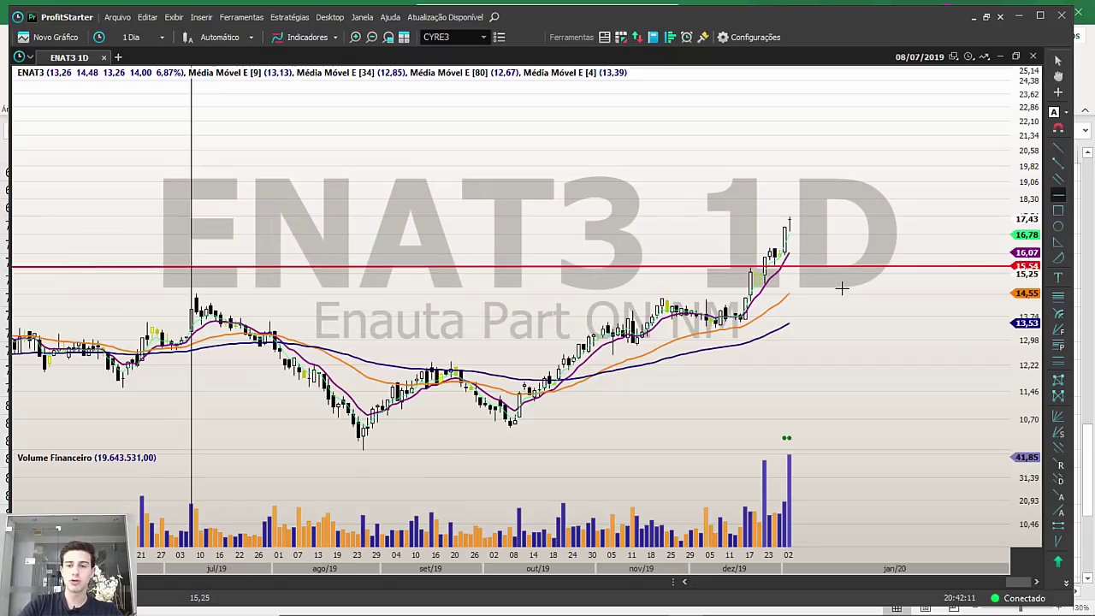
scroll(841, 289, up, 3)
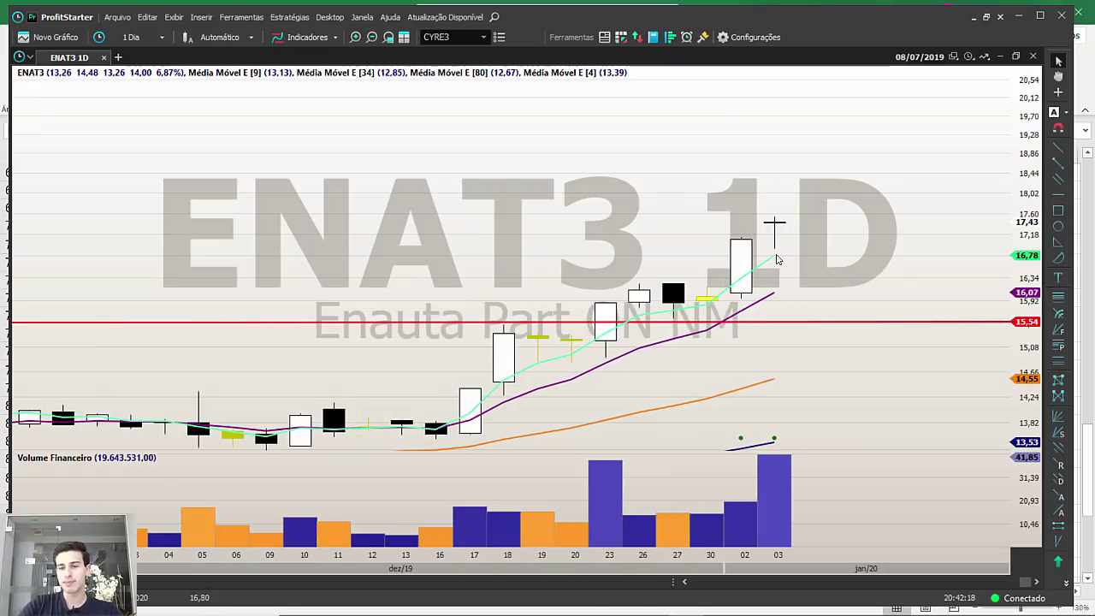
mouse_move(787, 300)
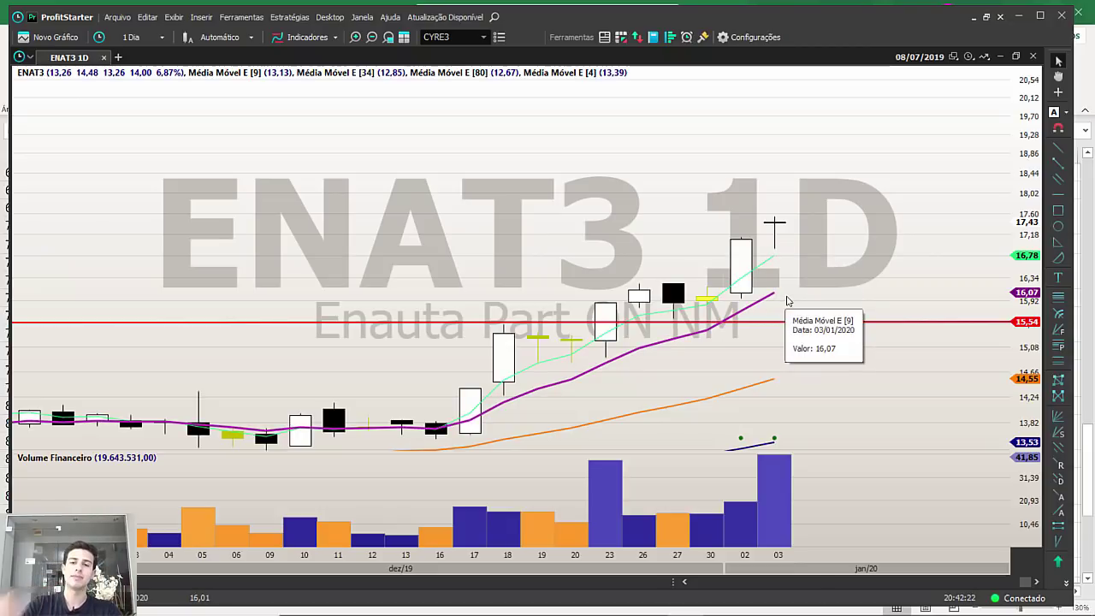
Draw two short, nearly level lines from ENAT3's 3 January daily candle, at its high near 17.56 and its low near 16.91.
click(1057, 164)
drag(774, 219, 875, 217)
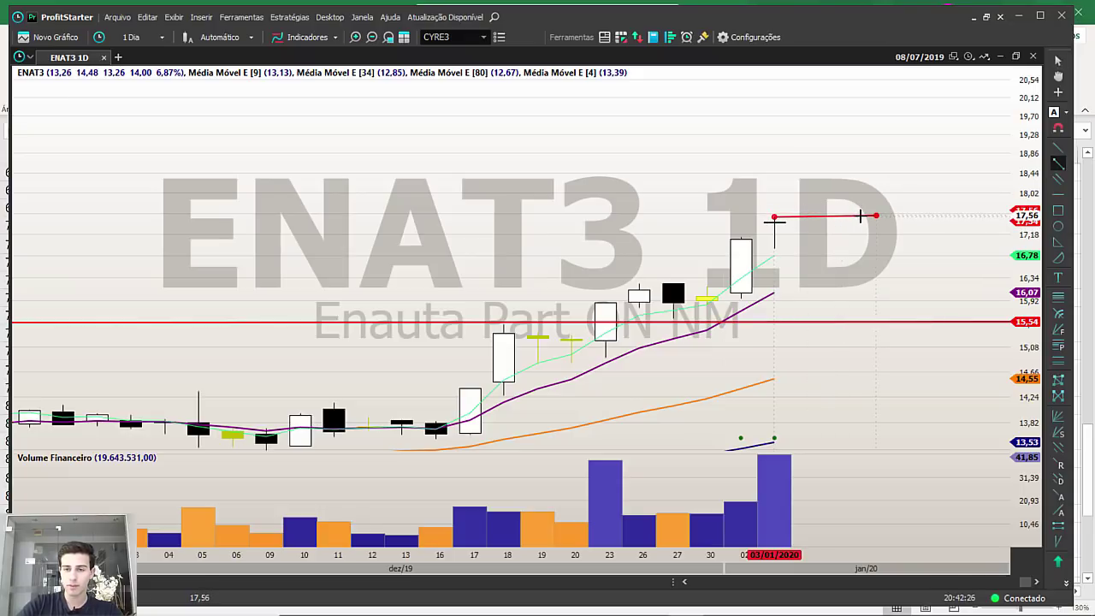
mouse_move(774, 252)
mouse_down()
mouse_move(841, 252)
mouse_move(816, 253)
mouse_up()
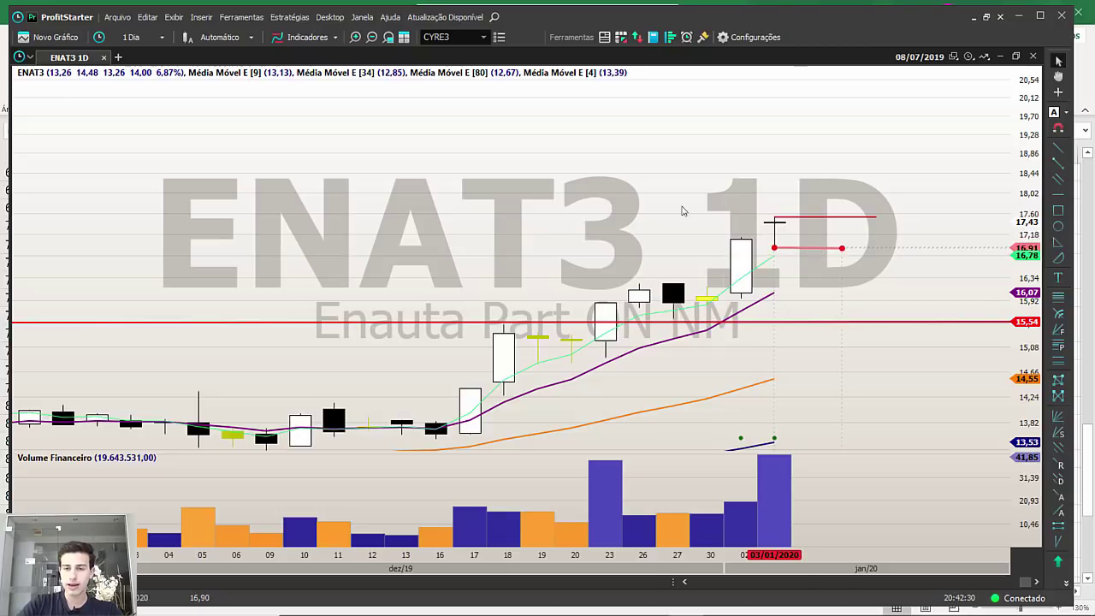
click(664, 207)
mouse_move(711, 301)
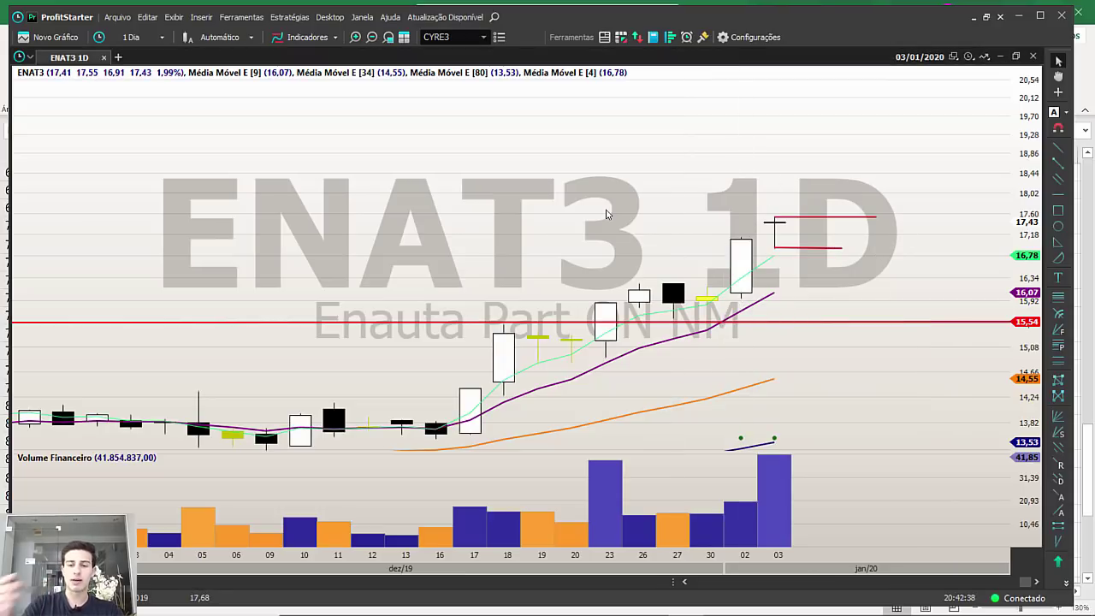
Check the next oil and gas ticker in the Excel list, load PRIO3 in ProfitStarter and set its chart to weekly.
mouse_move(609, 610)
click(650, 601)
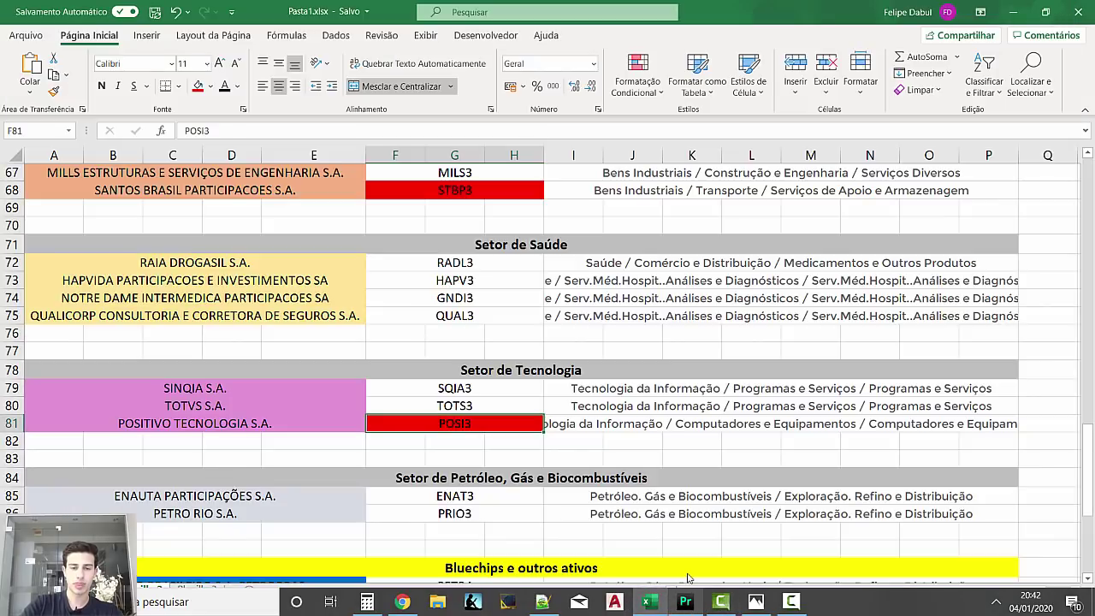
click(686, 605)
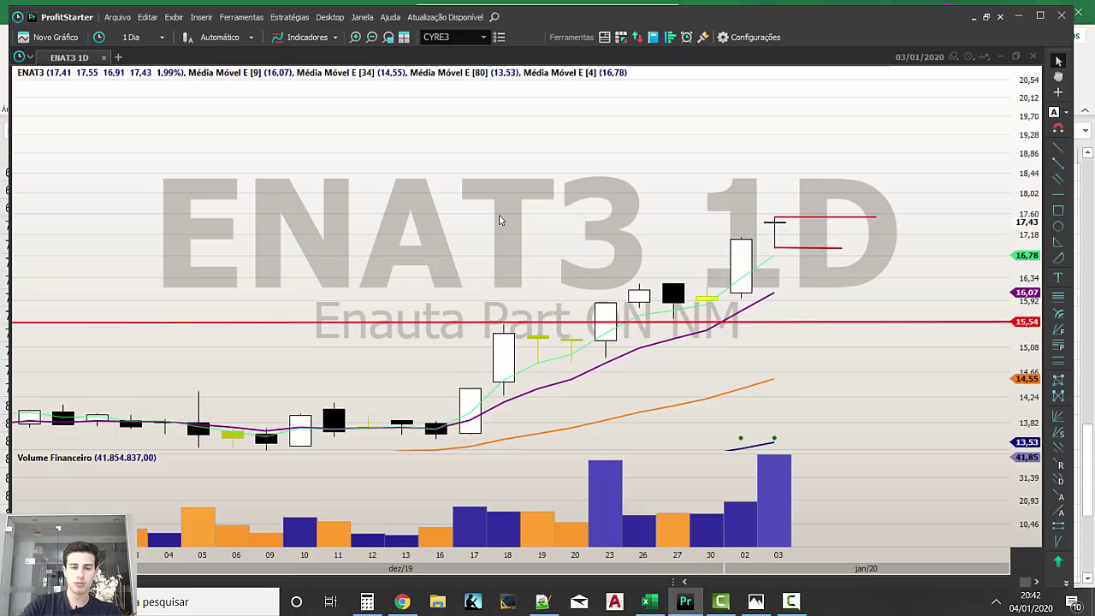
text(PRIO3)
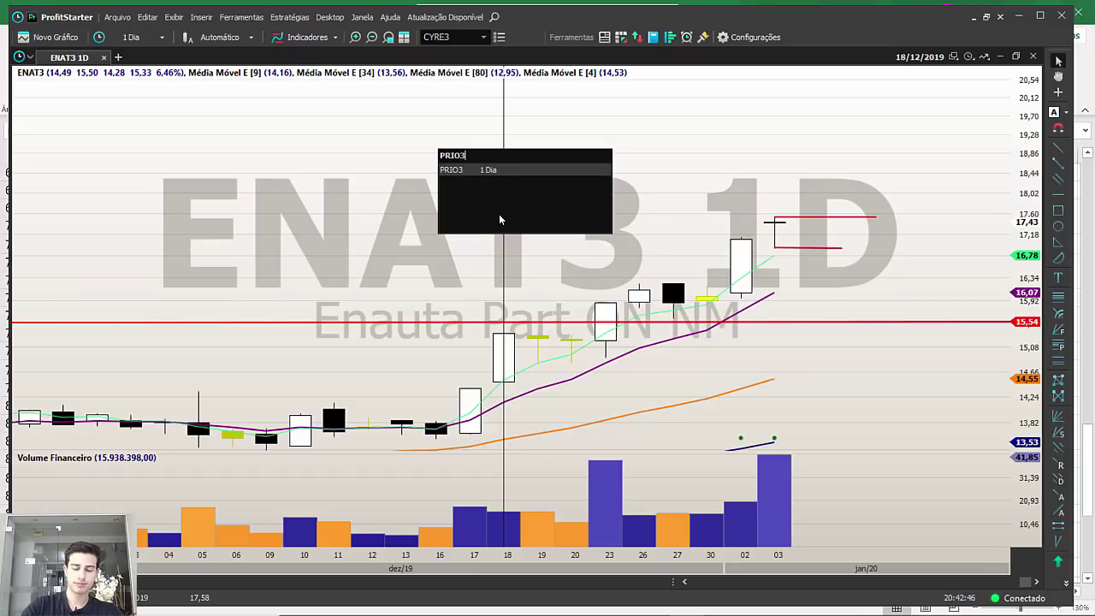
key(Down)
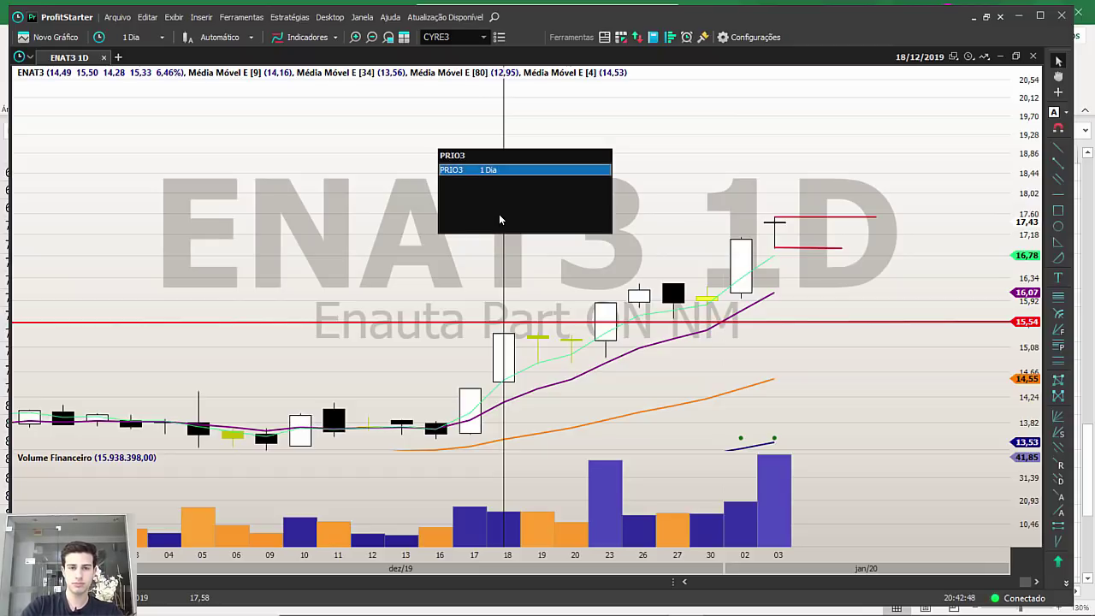
key(Return)
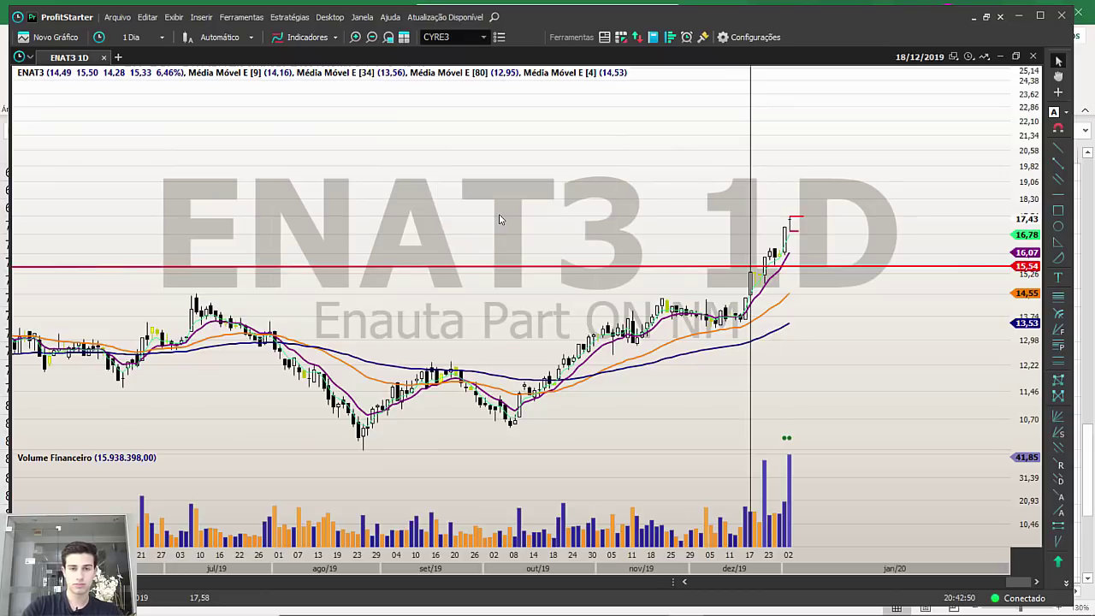
text(PRIO3)
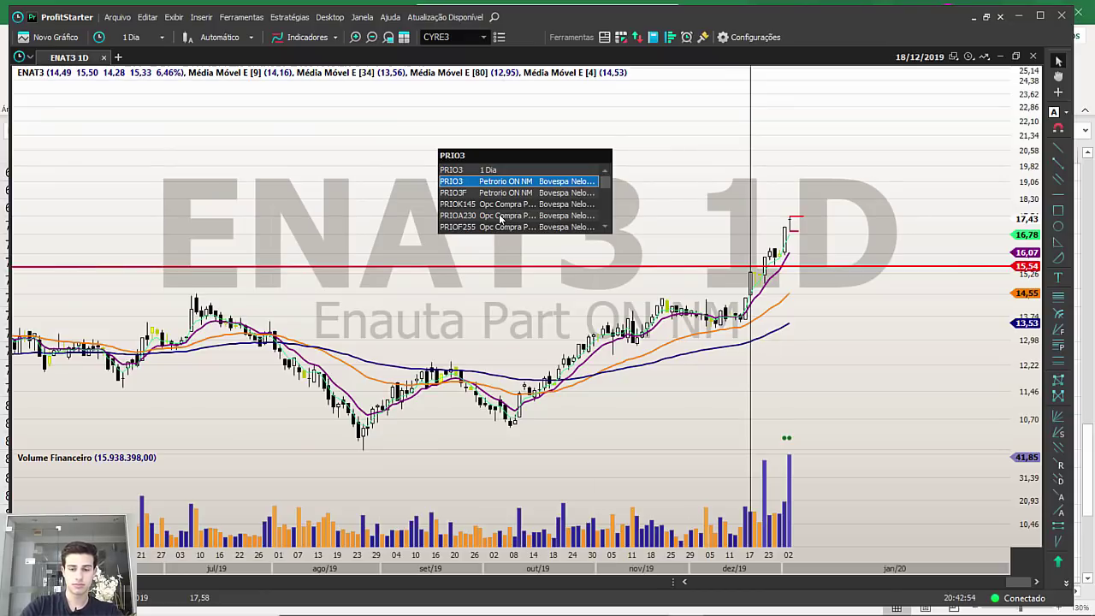
key(Return)
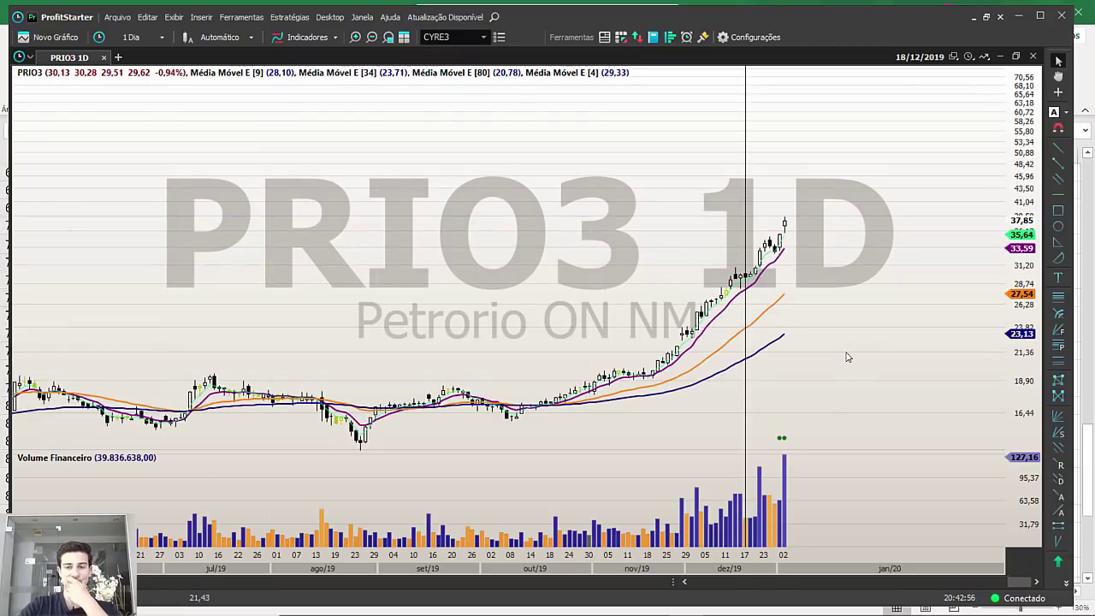
text(S)
click(548, 172)
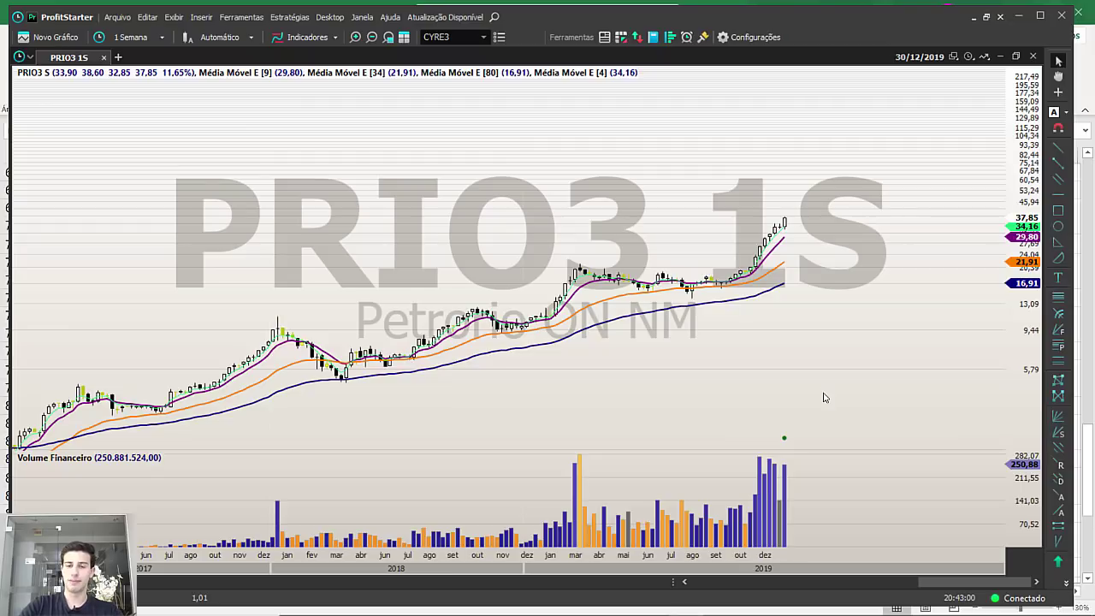
Measure the percentage change on PRIO3's weekly chart from the March 2011 peak to the latest candle.
scroll(851, 390, up, 5)
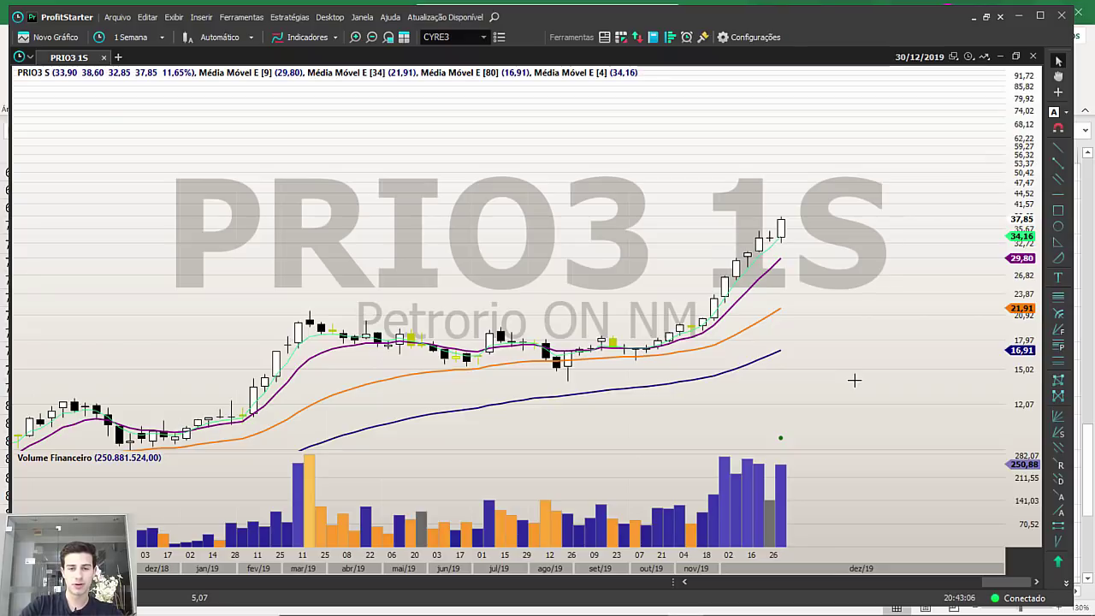
scroll(854, 380, down, 10)
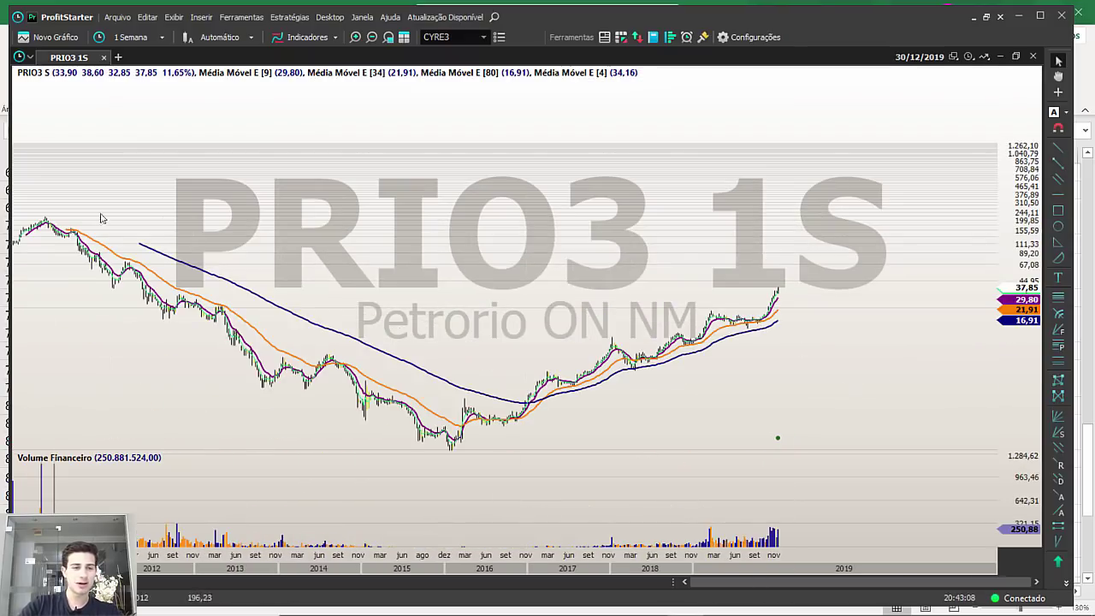
drag(48, 223, 797, 292)
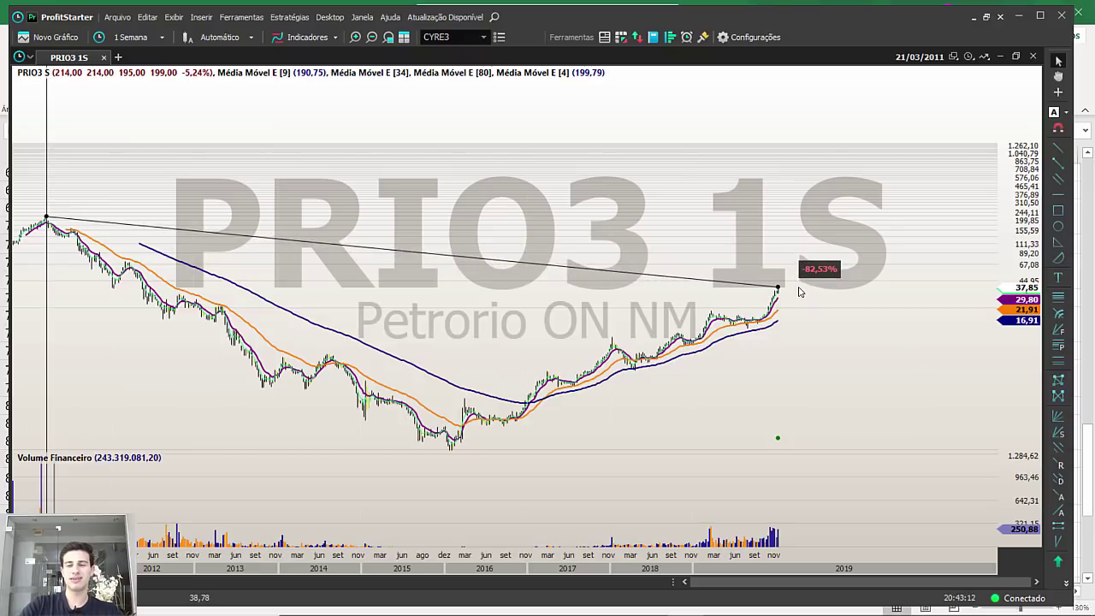
drag(798, 293, 789, 373)
scroll(789, 374, up, 8)
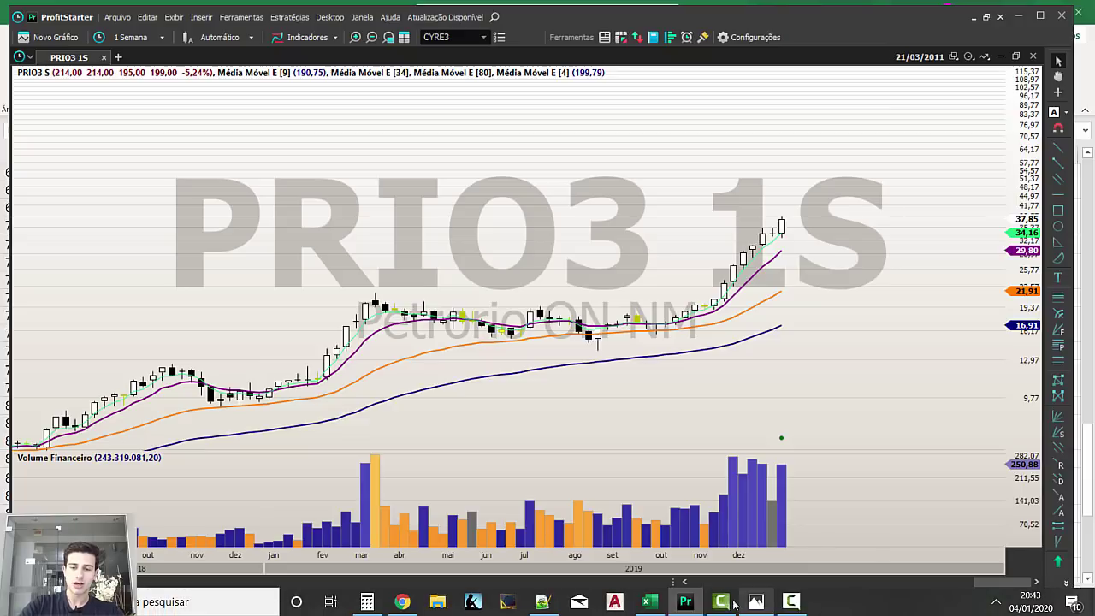
Review the Bluechips e outros ativos section of the Excel list and return to PRIO3's weekly chart in ProfitStarter.
mouse_move(649, 609)
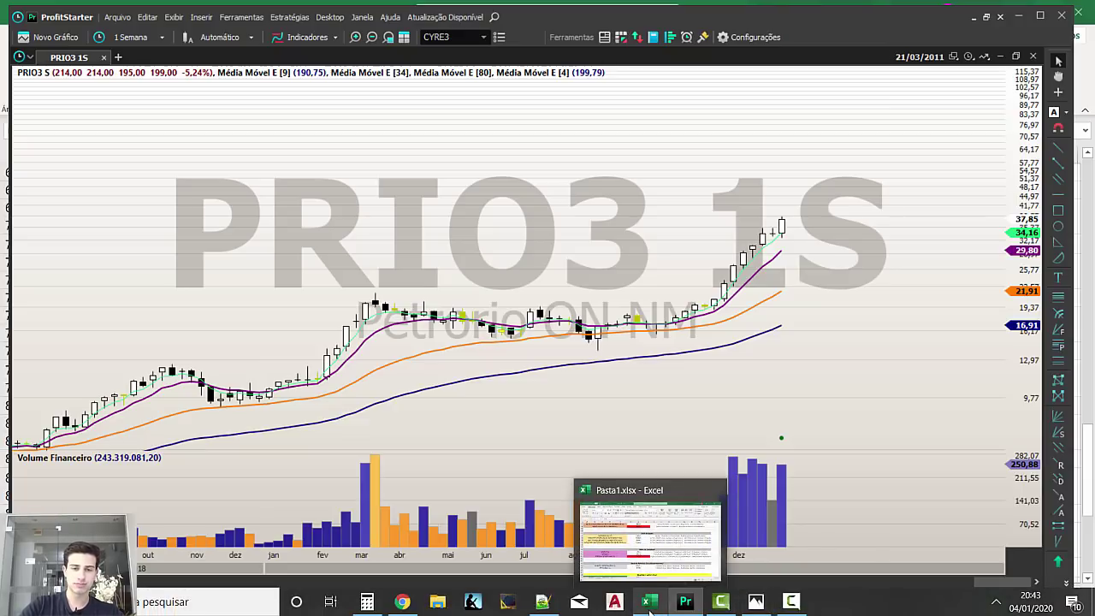
click(649, 607)
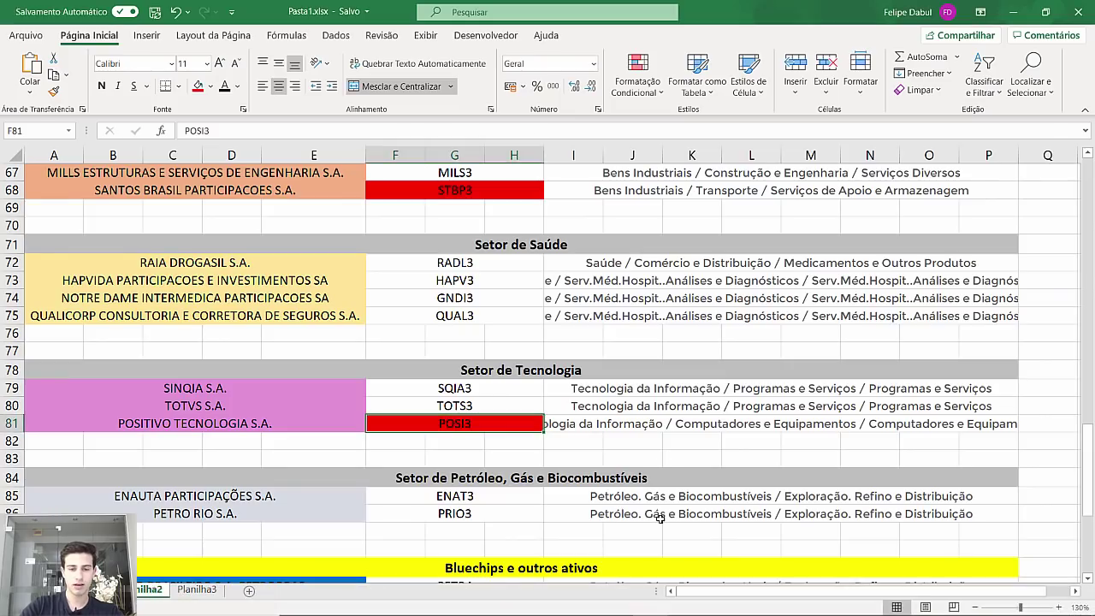
scroll(699, 453, down, 4)
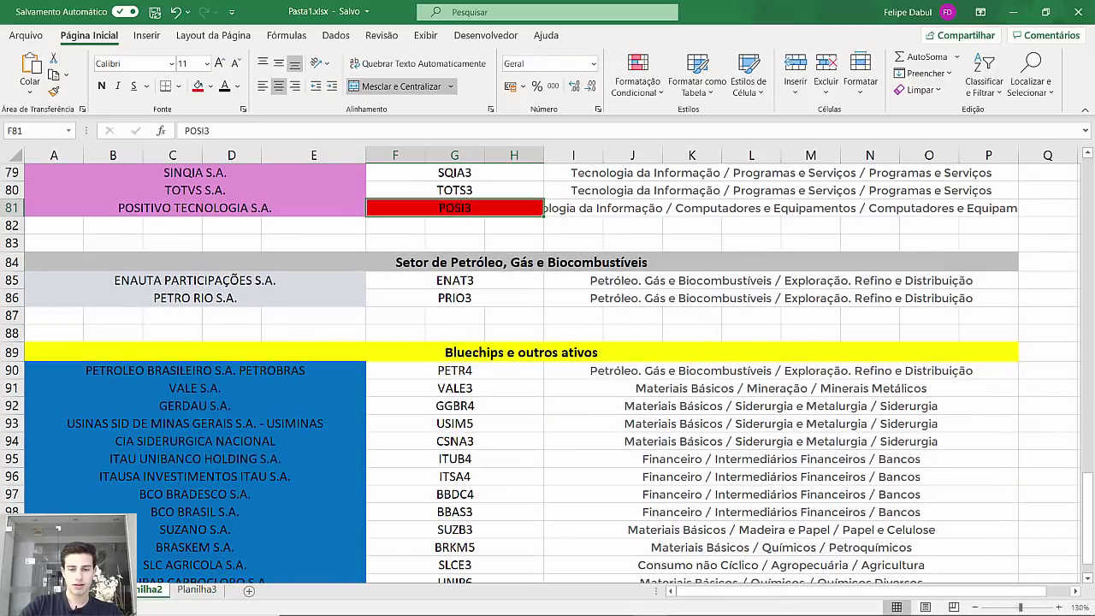
click(689, 605)
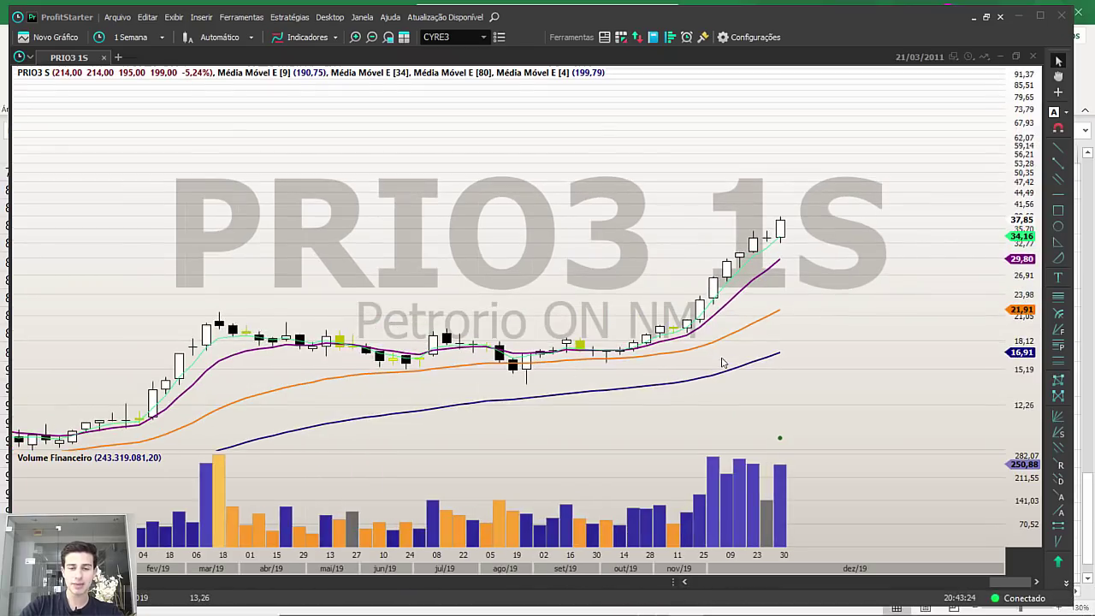
Draw a horizontal line at about 19,46 on PRIO3's weekly chart, near the July 2019 high, and select the 15/07/2019 candle.
scroll(690, 401, up, 2)
click(1058, 194)
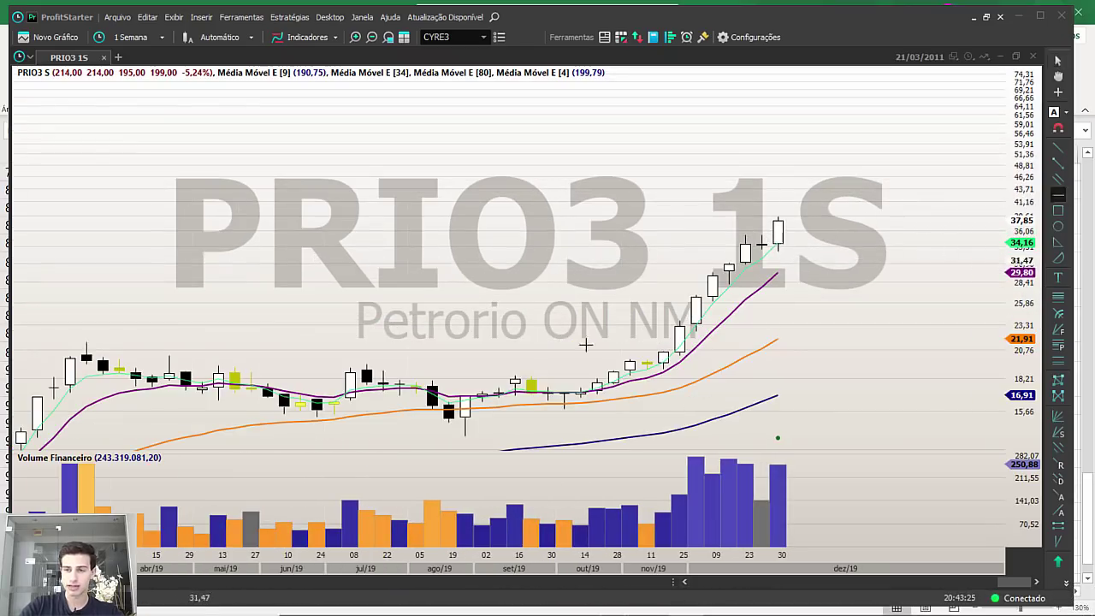
click(367, 365)
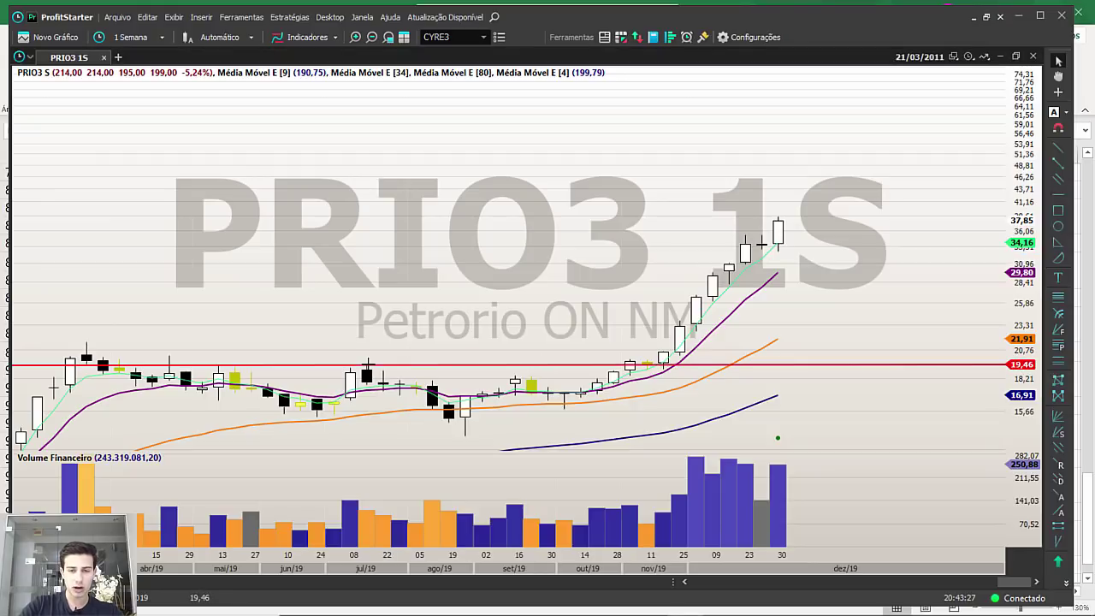
click(368, 295)
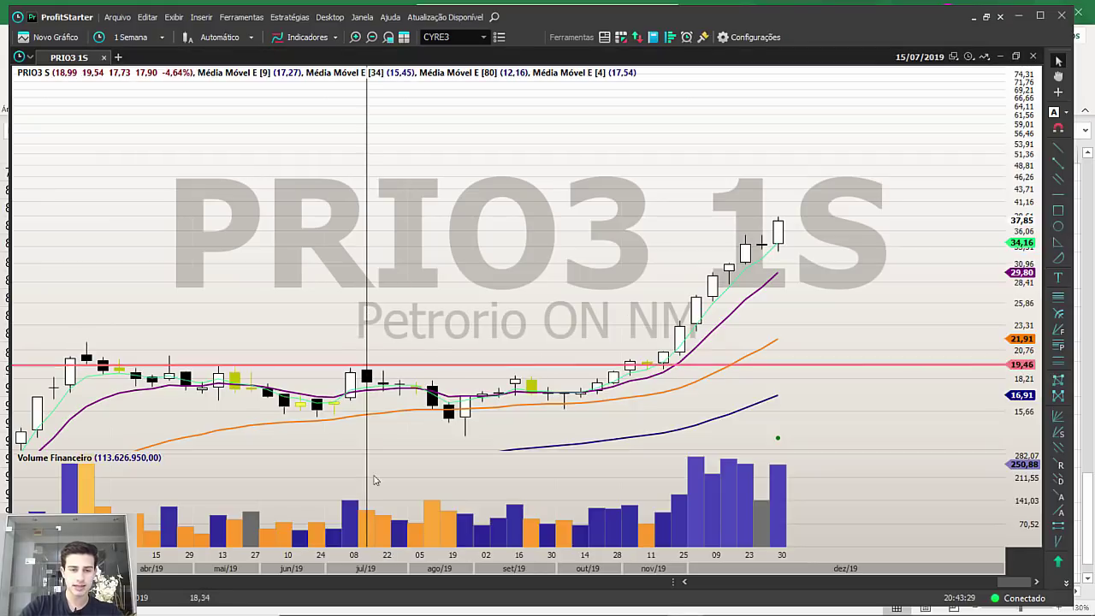
Divide 200.000 by 19,55 in the calculator and replace the result with the rounded share quantity 10.200.
mouse_move(402, 602)
click(367, 602)
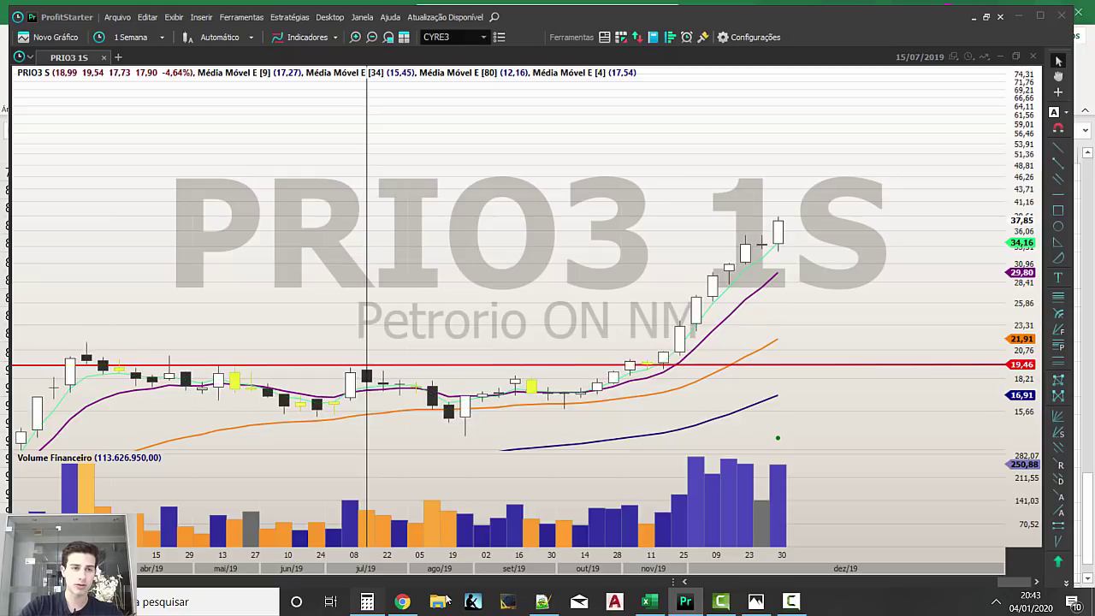
click(371, 603)
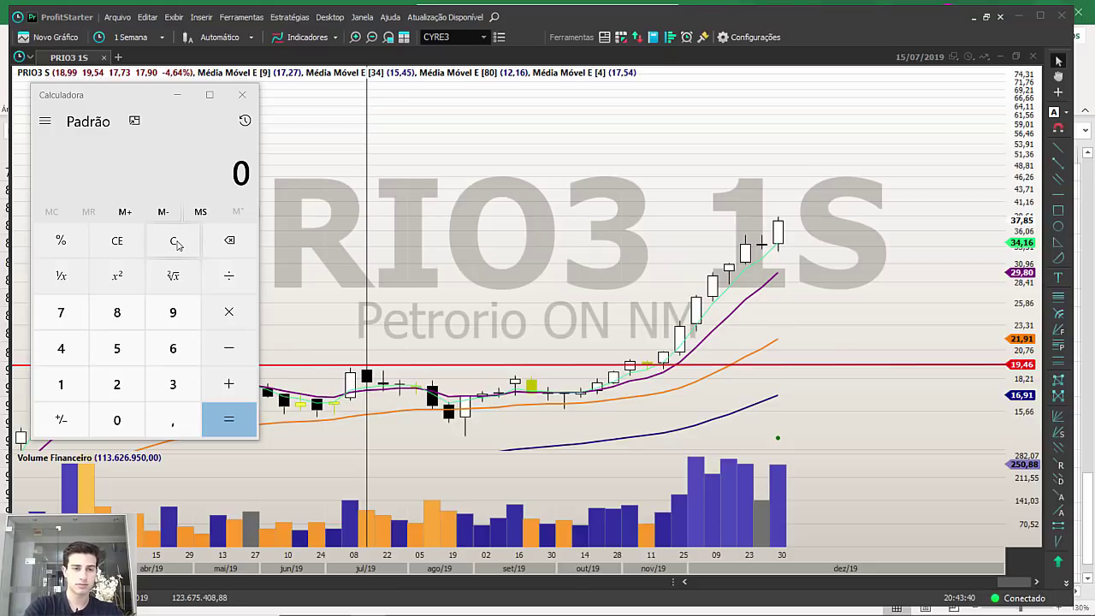
text(200)
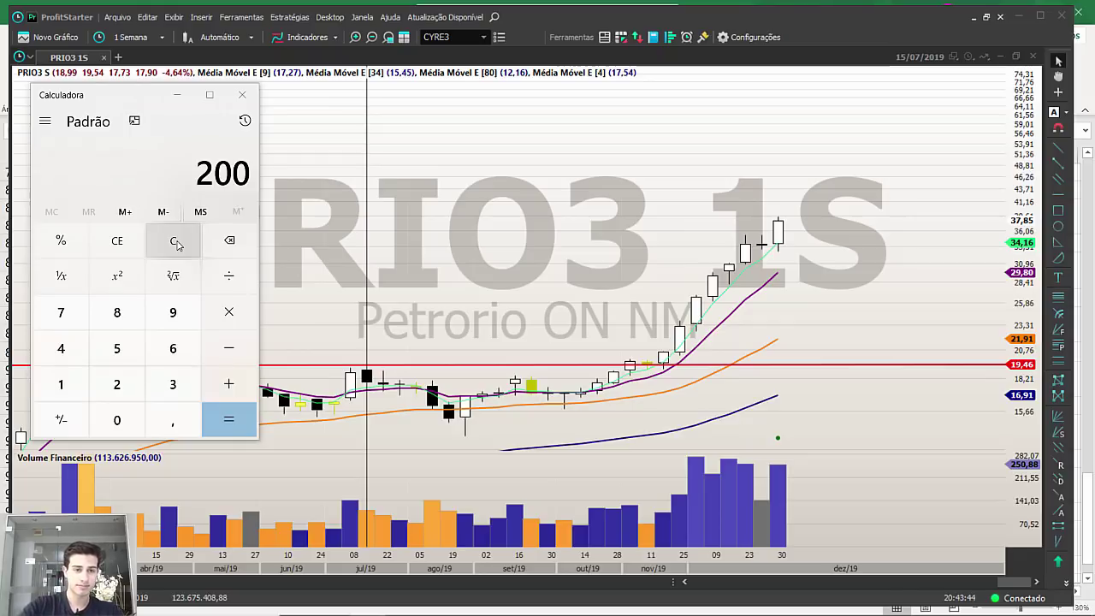
mouse_move(761, 602)
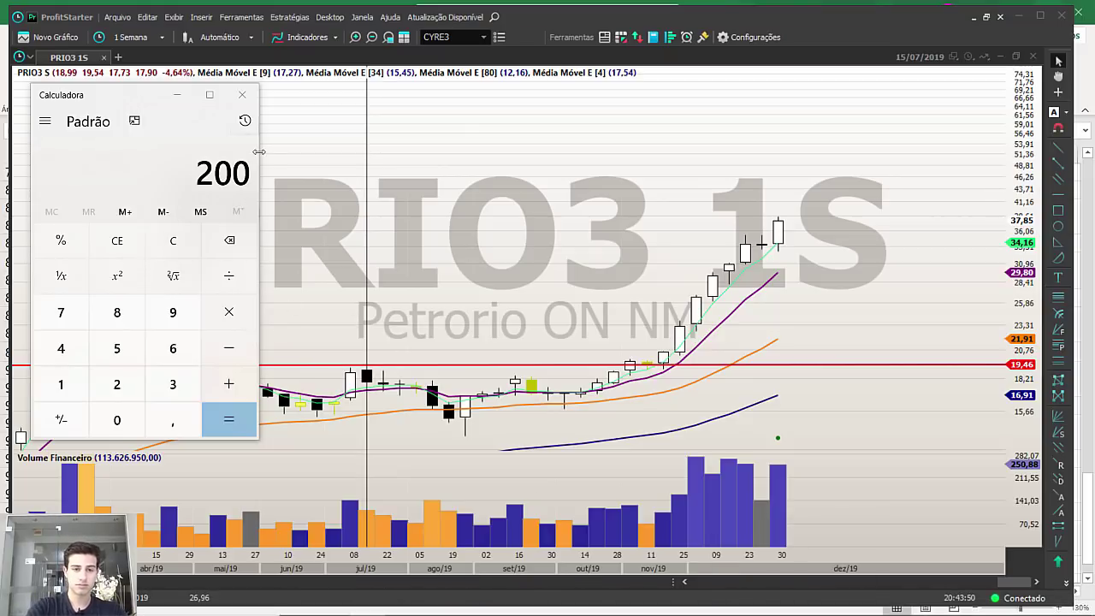
text(000)
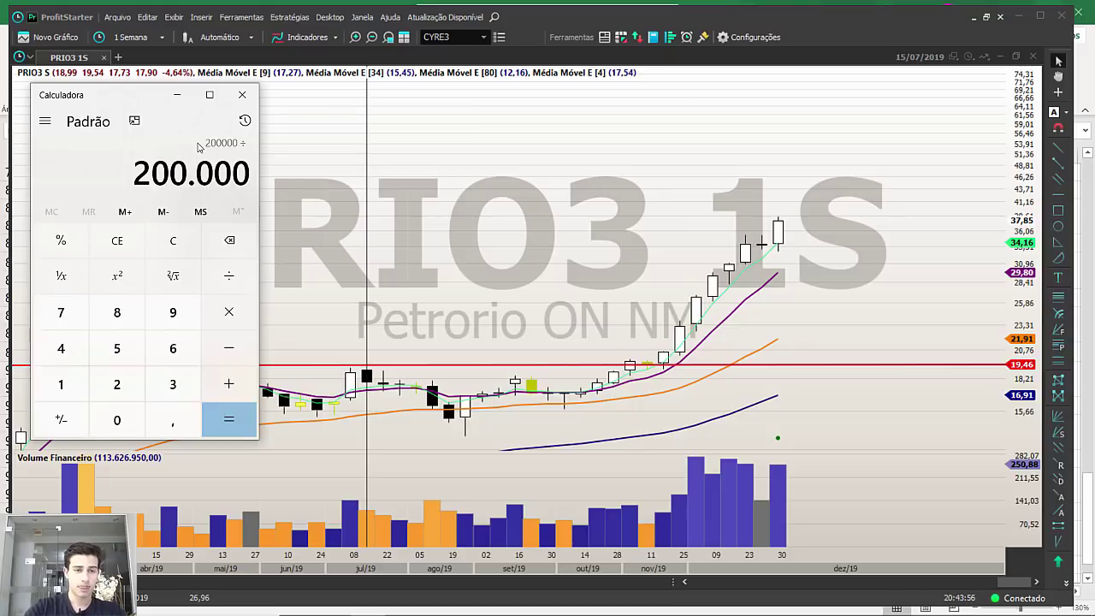
text(19,55)
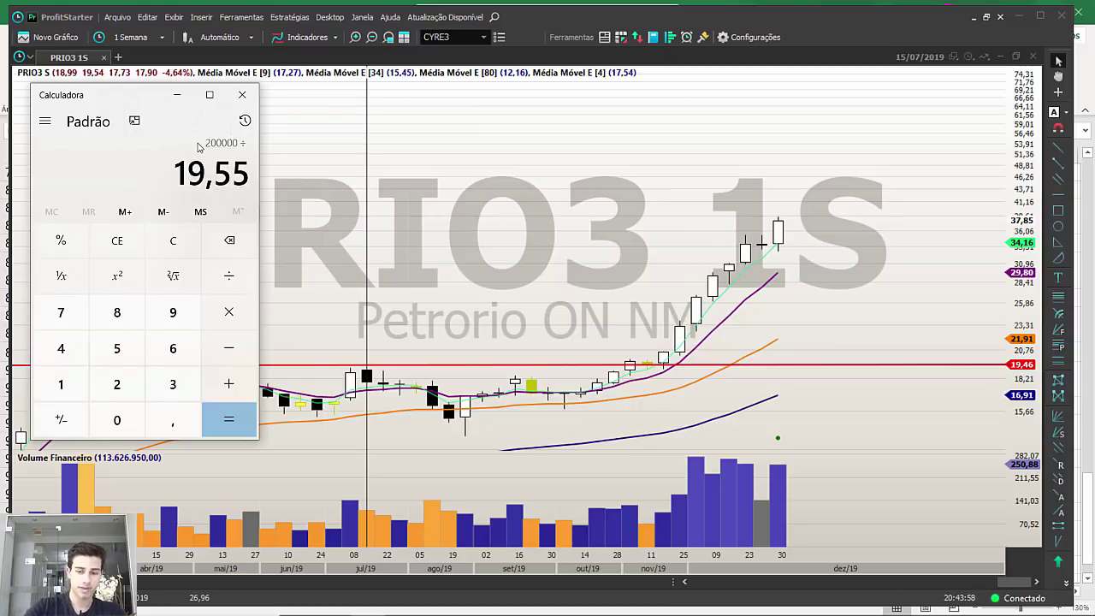
key(Return)
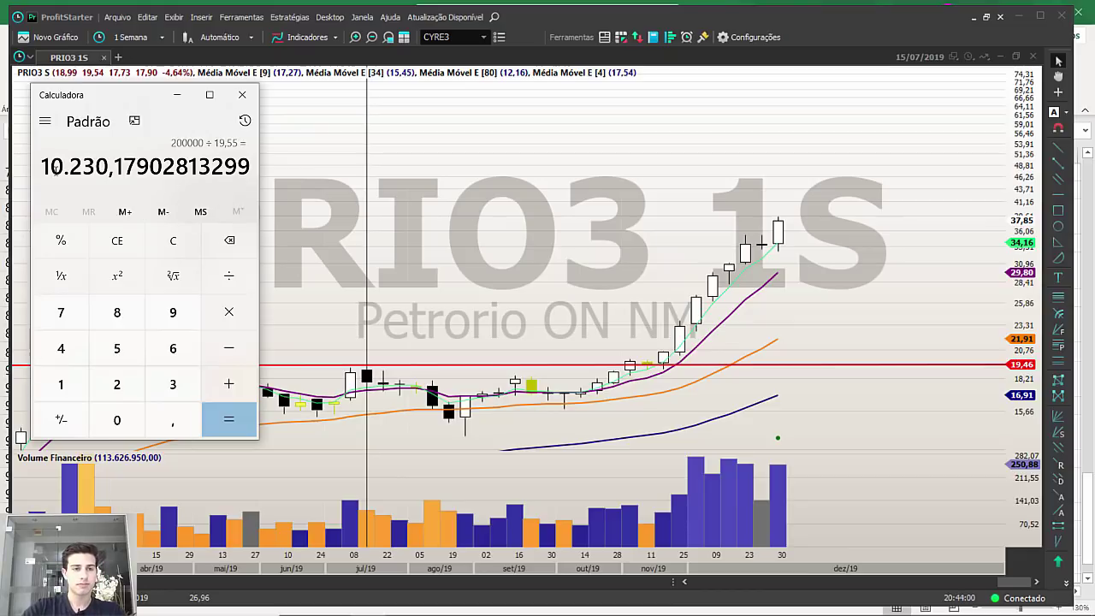
click(186, 250)
text(10.200)
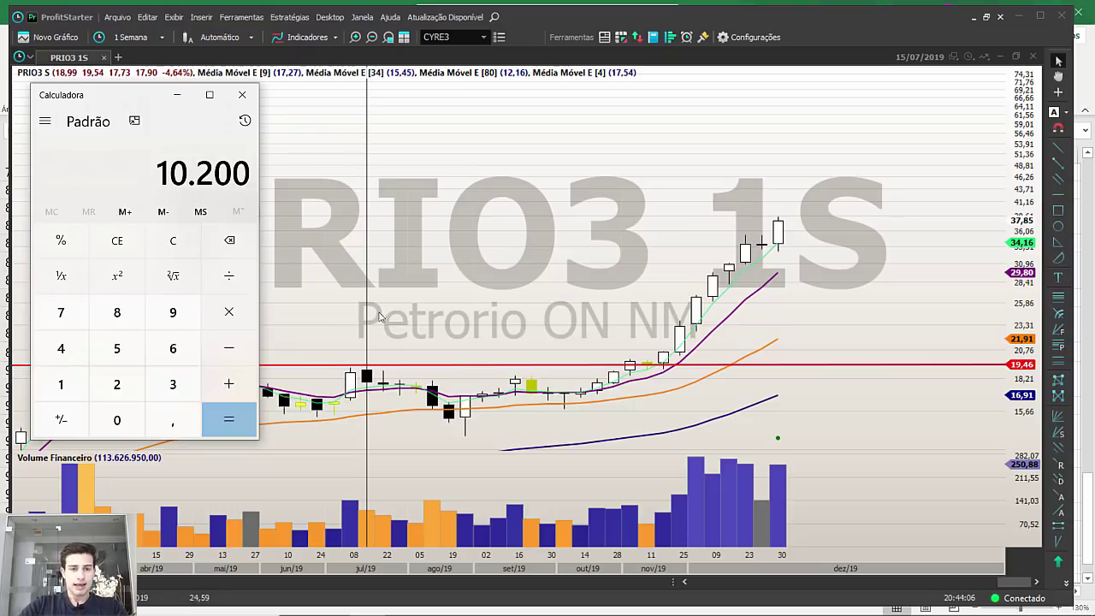
Try a Fibonacci projection on PRIO3's weekly chart from the December 2018 low through the March 2019 high to spring 2019, and delete it.
click(587, 301)
scroll(664, 299, down, 6)
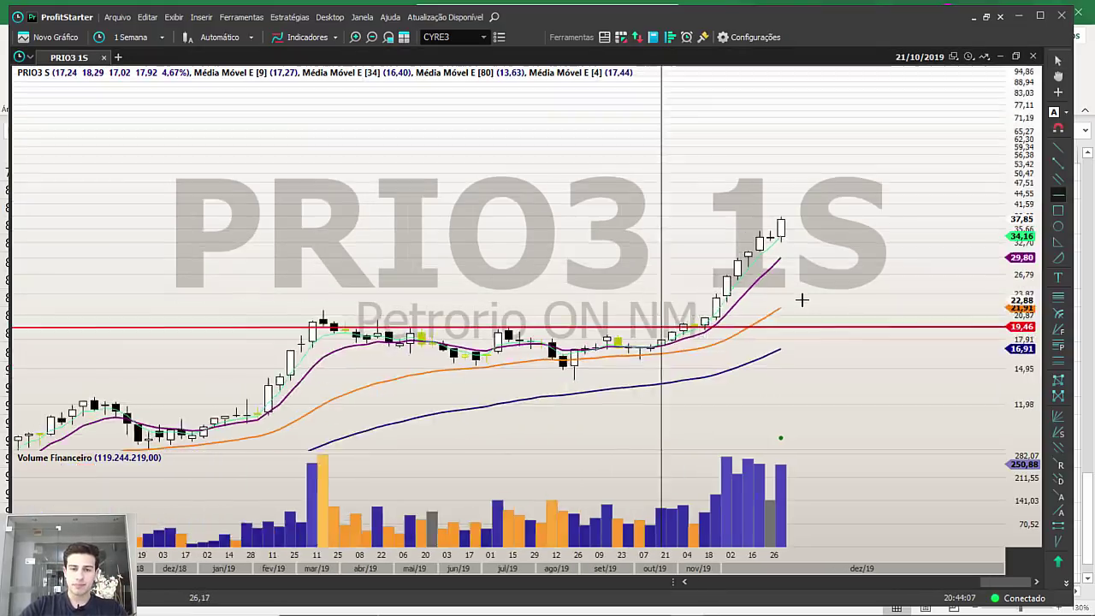
click(1058, 344)
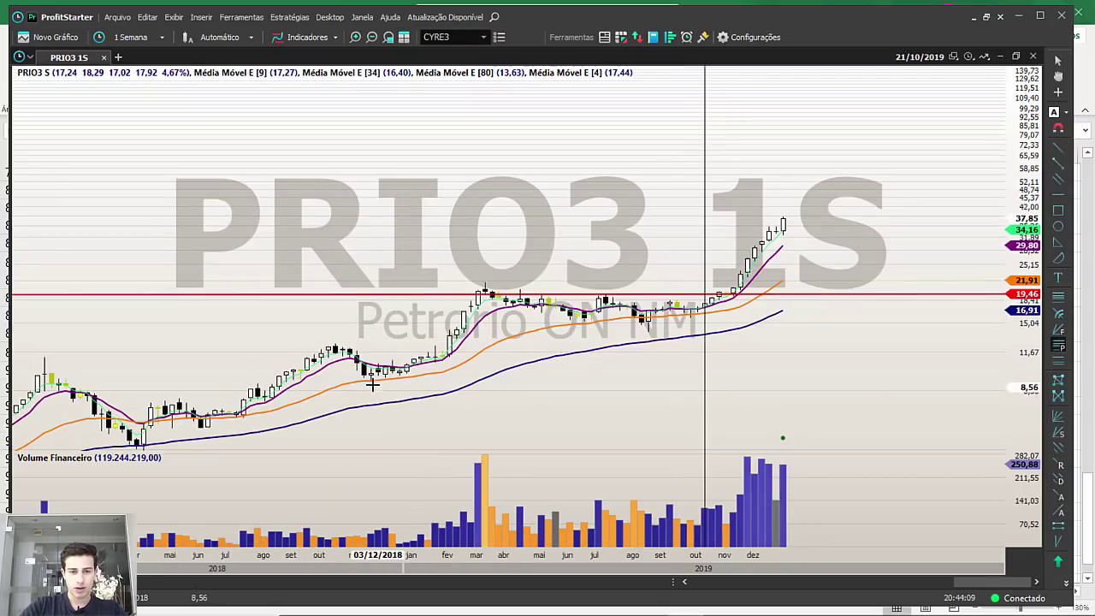
drag(370, 380, 483, 285)
click(484, 283)
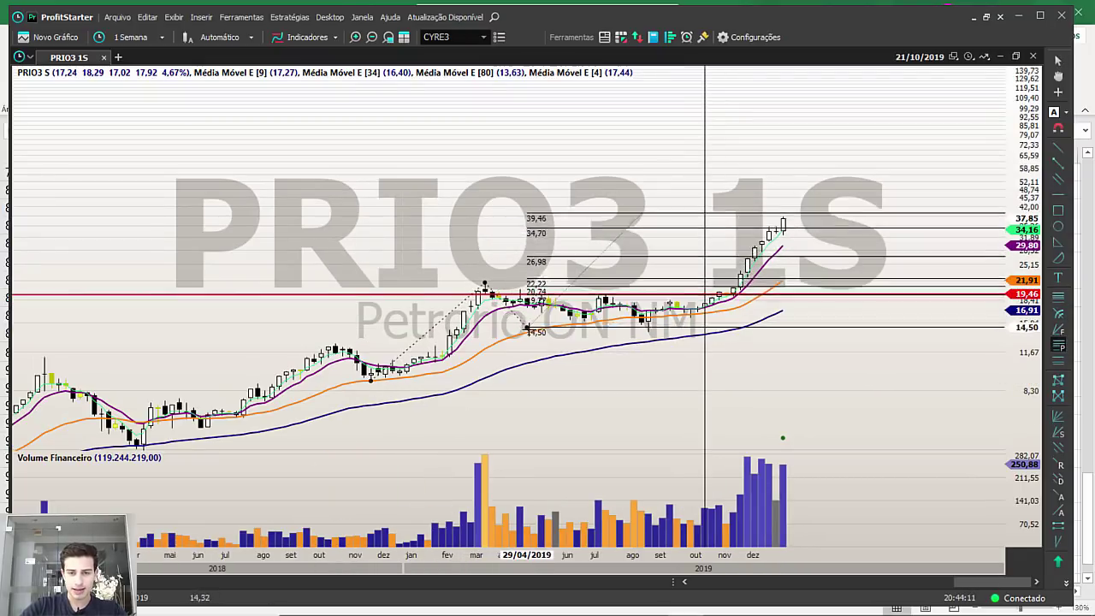
click(534, 332)
scroll(668, 344, up, 4)
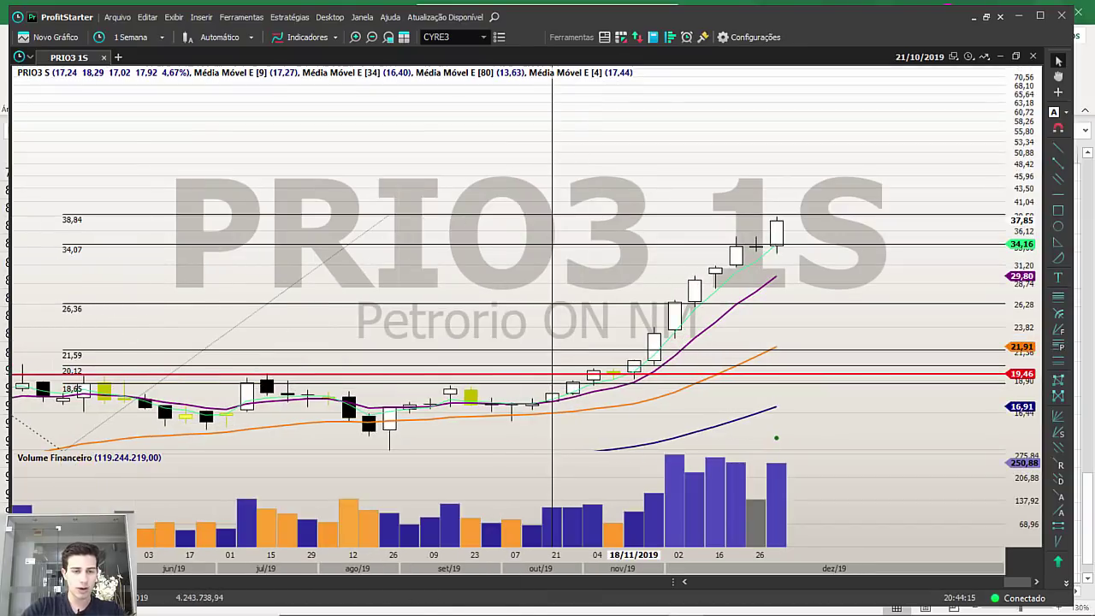
mouse_move(402, 602)
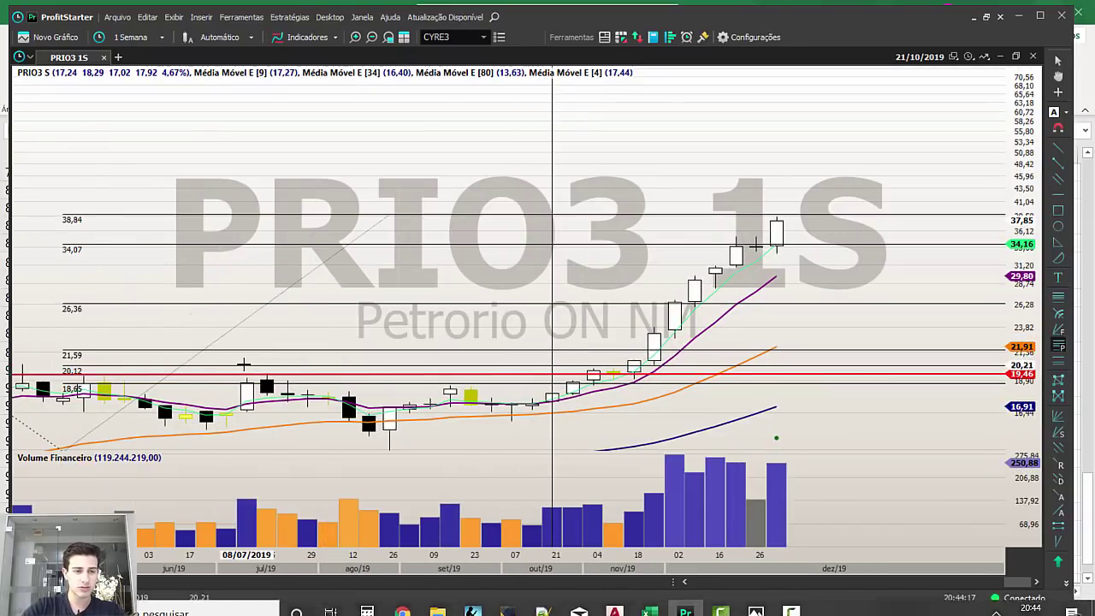
scroll(252, 308, down, 3)
key(Delete)
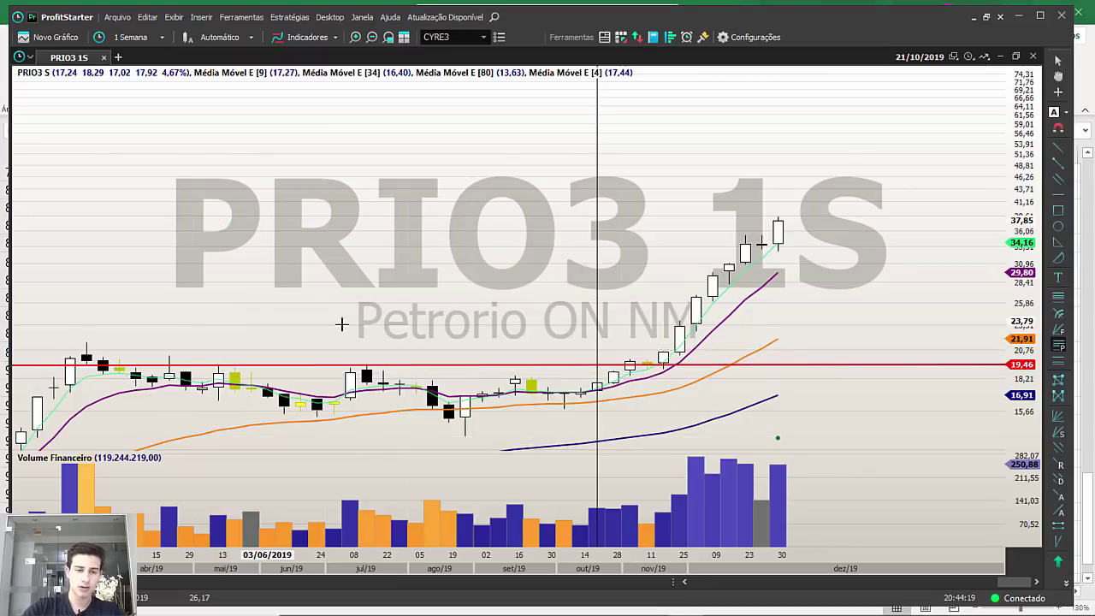
Try the Fibonacci projection again from just above the December 2018 low, based at about 14,06 in May 2019, and delete it.
scroll(342, 320, down, 3)
click(1058, 346)
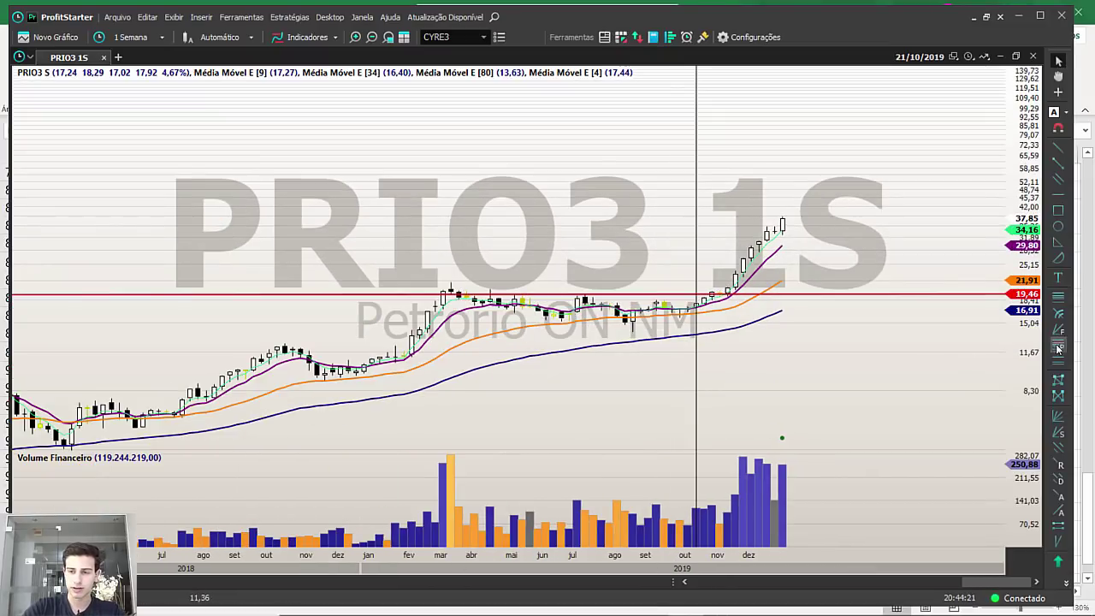
click(346, 368)
click(451, 283)
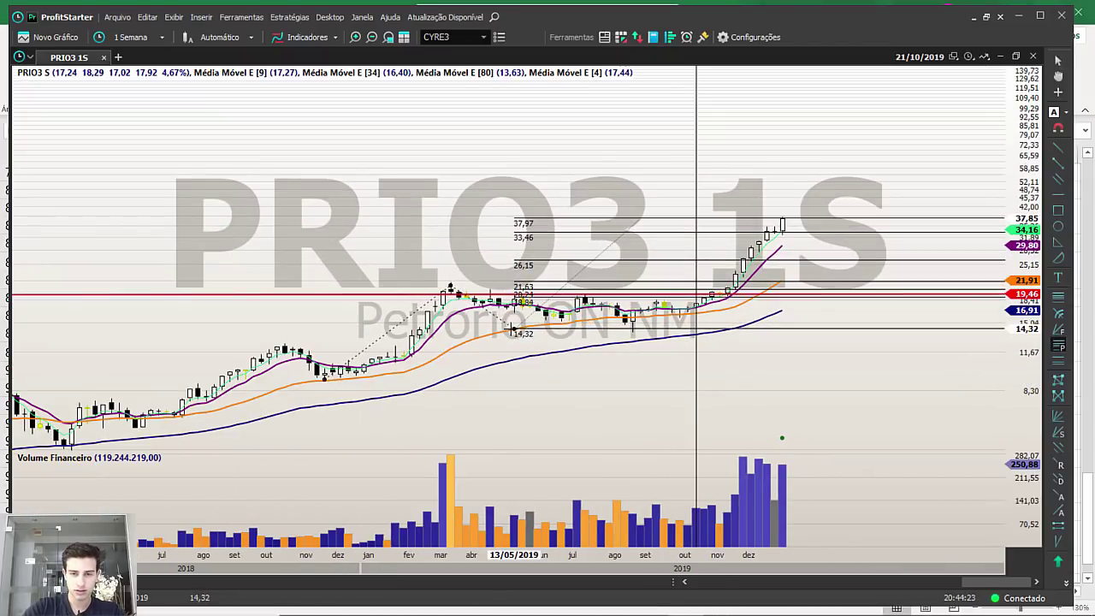
click(511, 332)
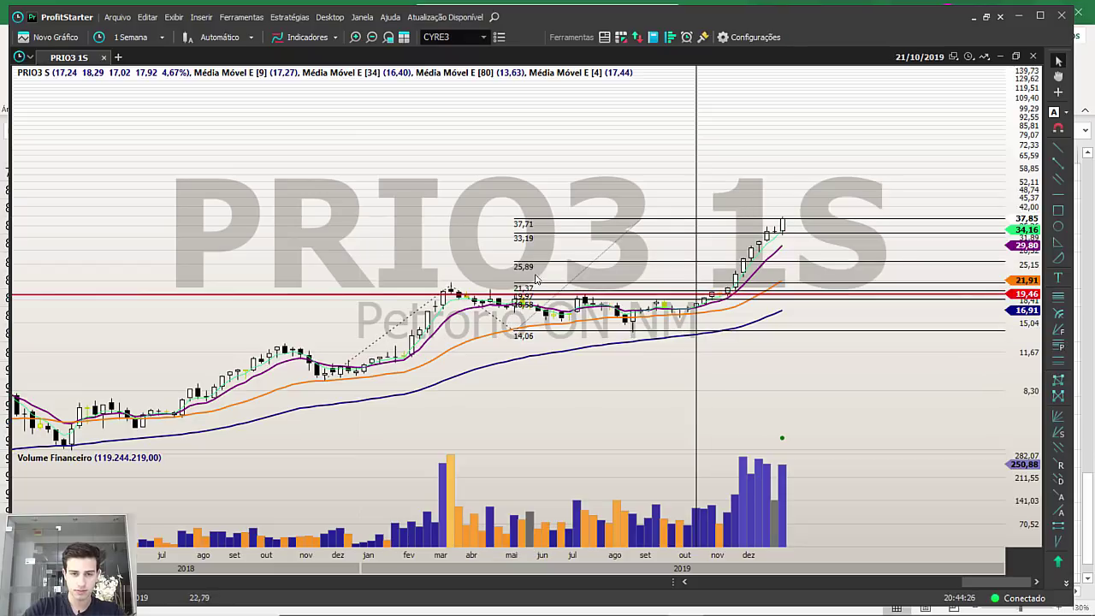
key(Delete)
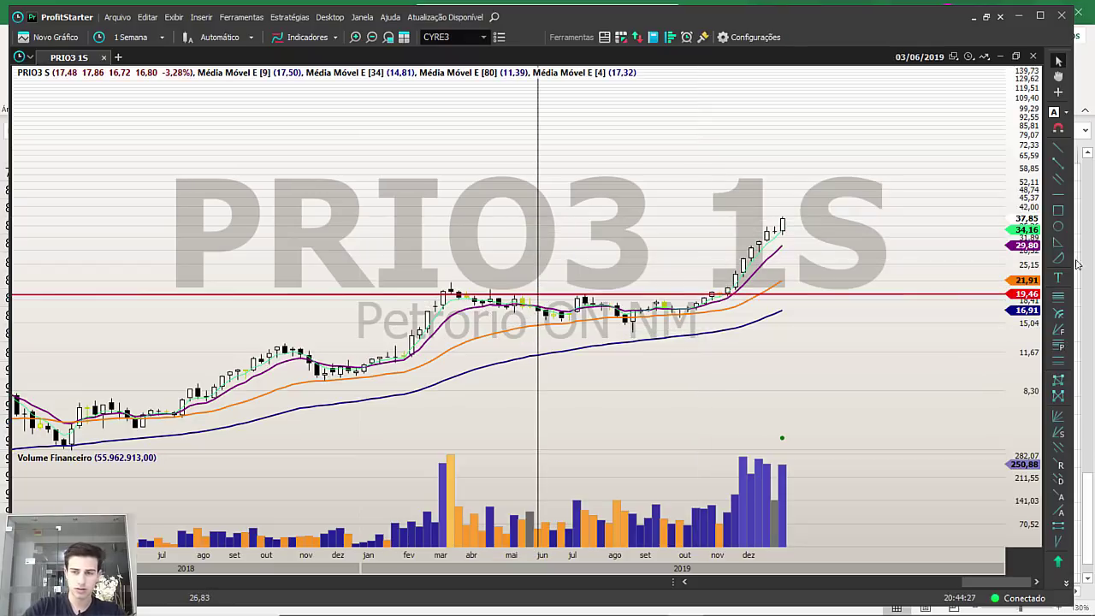
Draw a Fibonacci projection from PRIO3's December 2018 low to its March 2019 high, based at about 14,06 in May 2019.
click(1058, 346)
click(326, 378)
click(451, 282)
click(512, 332)
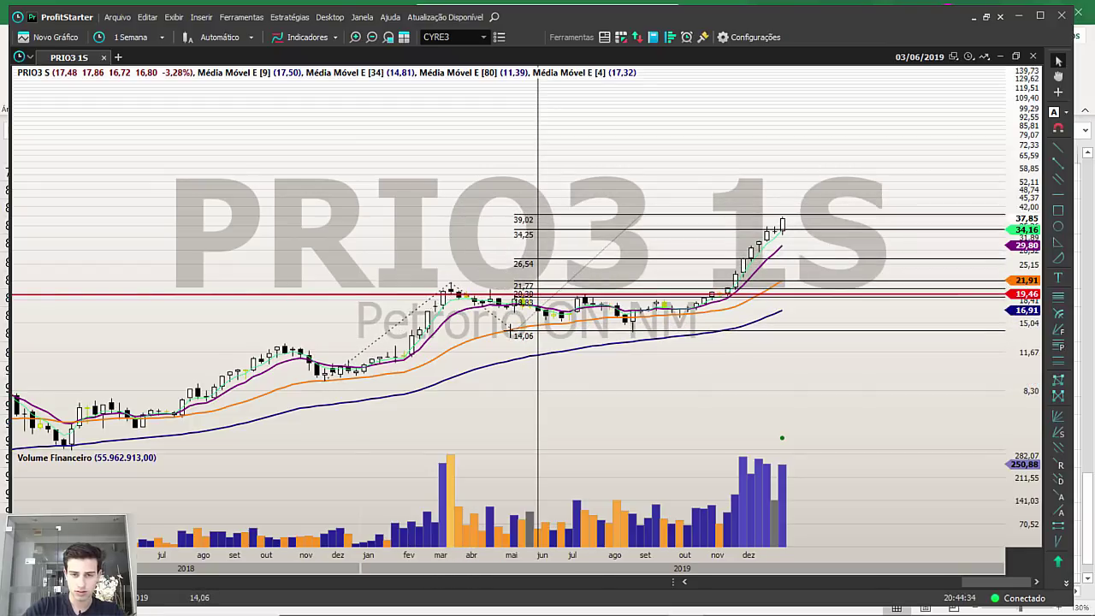
scroll(509, 270, up, 3)
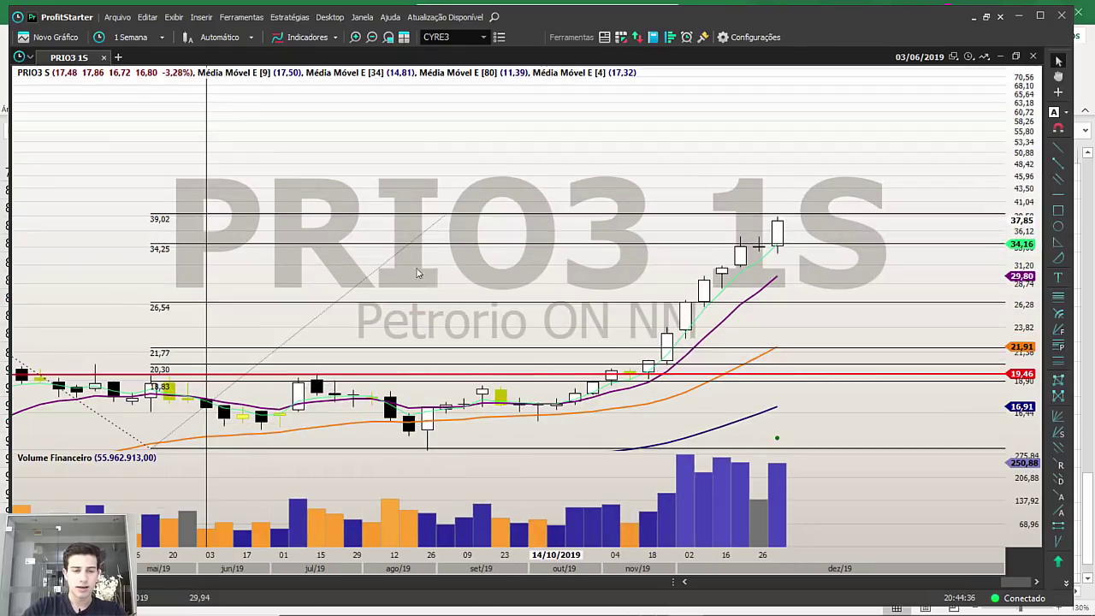
Multiply the 10.200 shares by the 26,5 target price in the calculator.
click(366, 602)
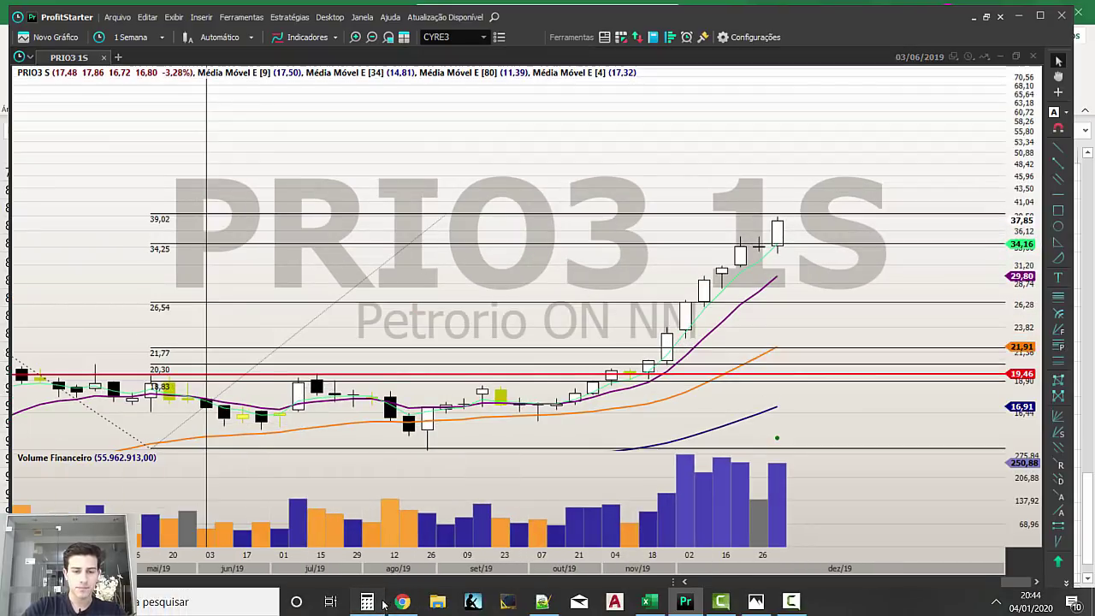
text(*26,)
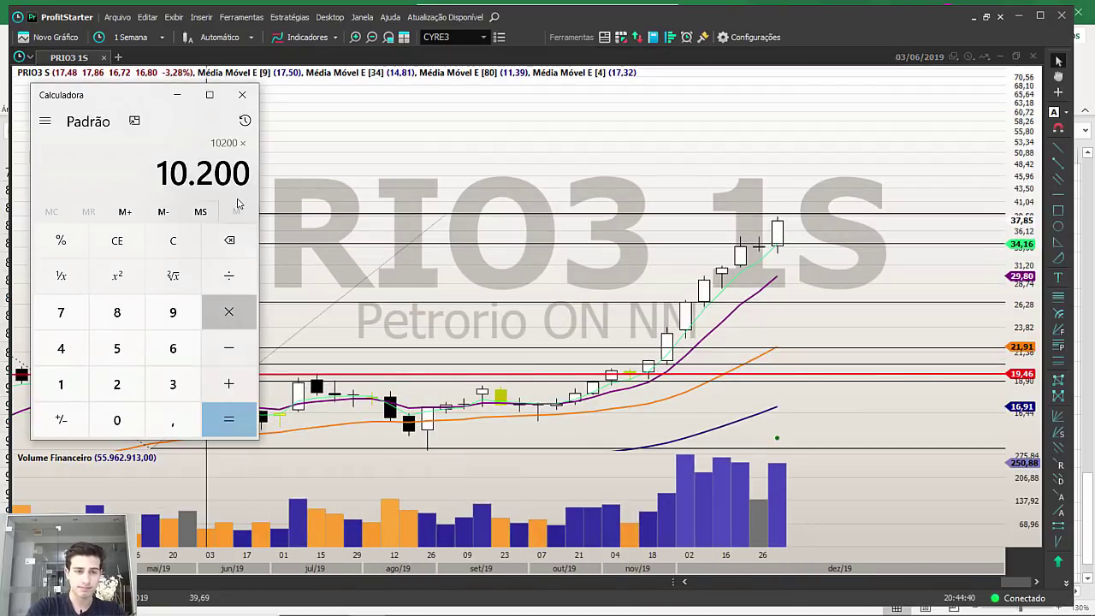
text(5)
key(Return)
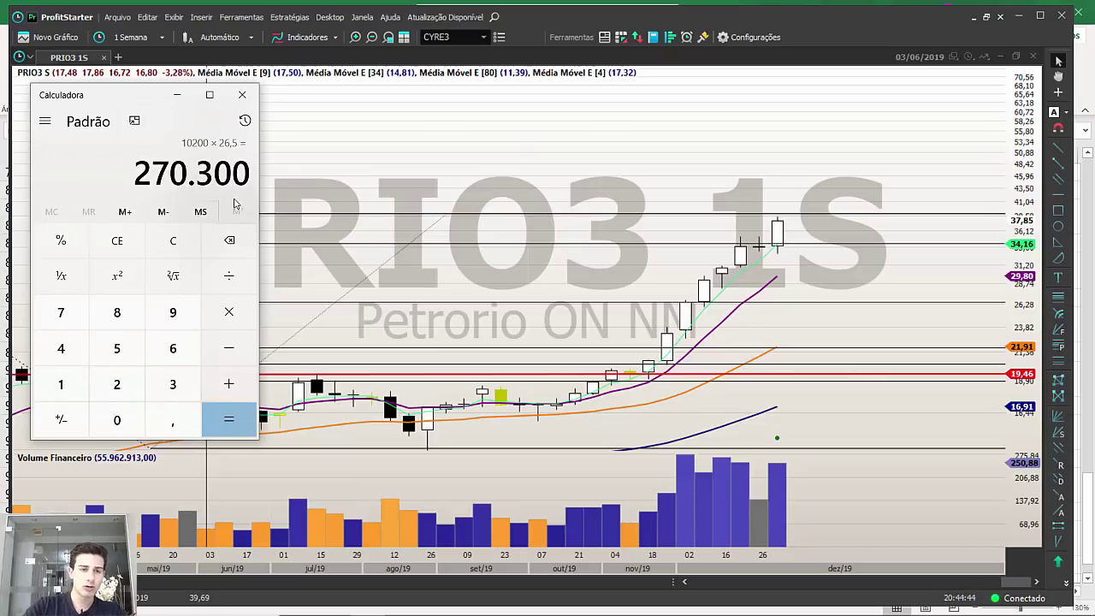
Compare the 70.300 profit with the 200.000 capital by entering each in the calculator, ending on 70.300, and return to PRIO3's chart.
click(178, 252)
text(70.300)
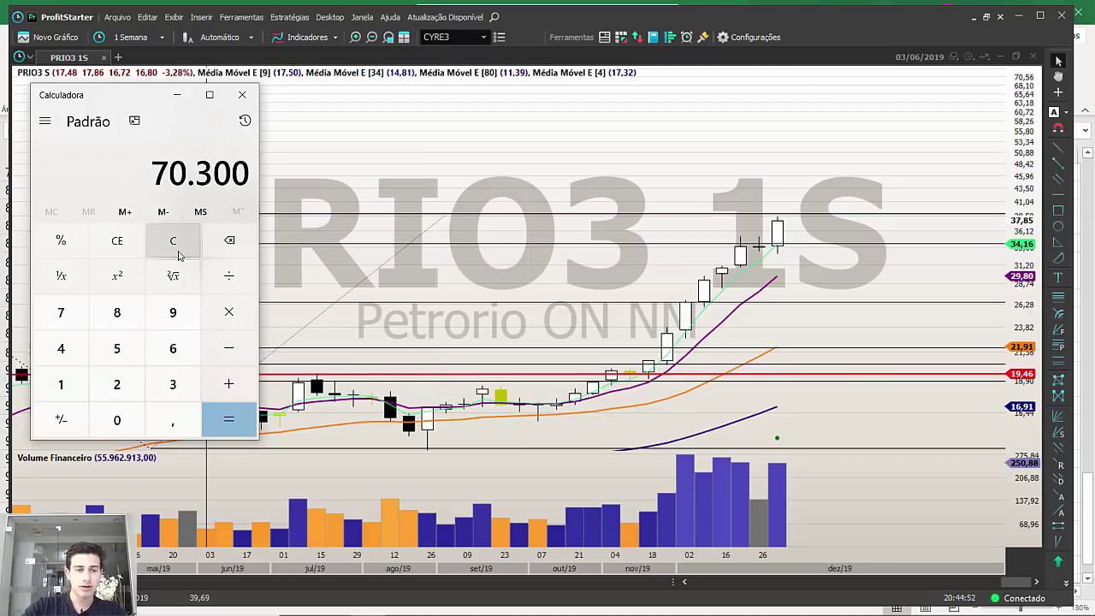
drag(152, 174, 250, 174)
click(178, 246)
text(200000)
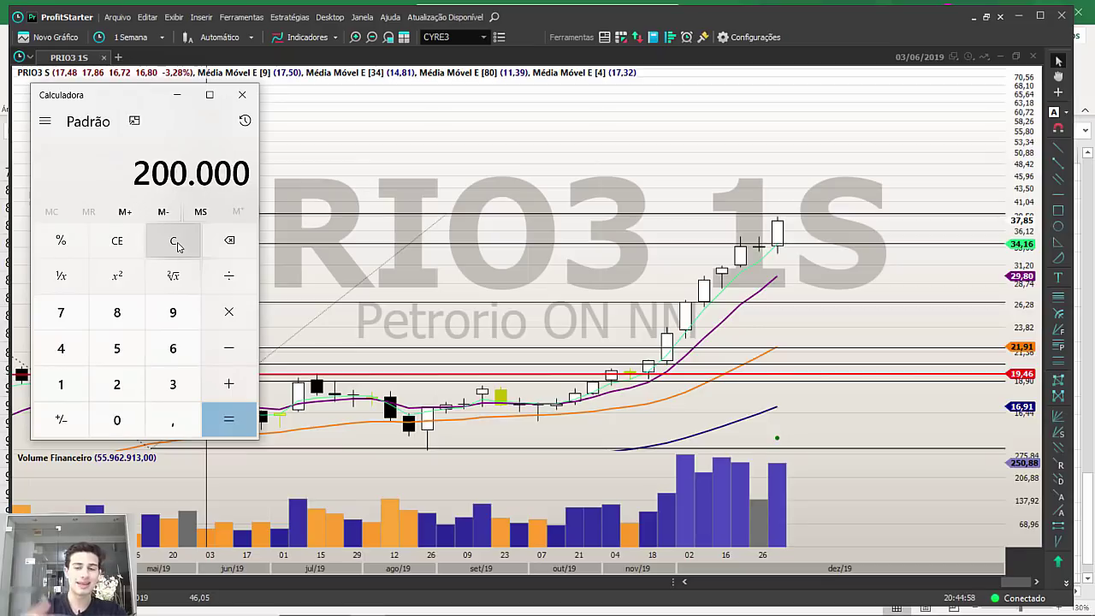
drag(152, 173, 259, 176)
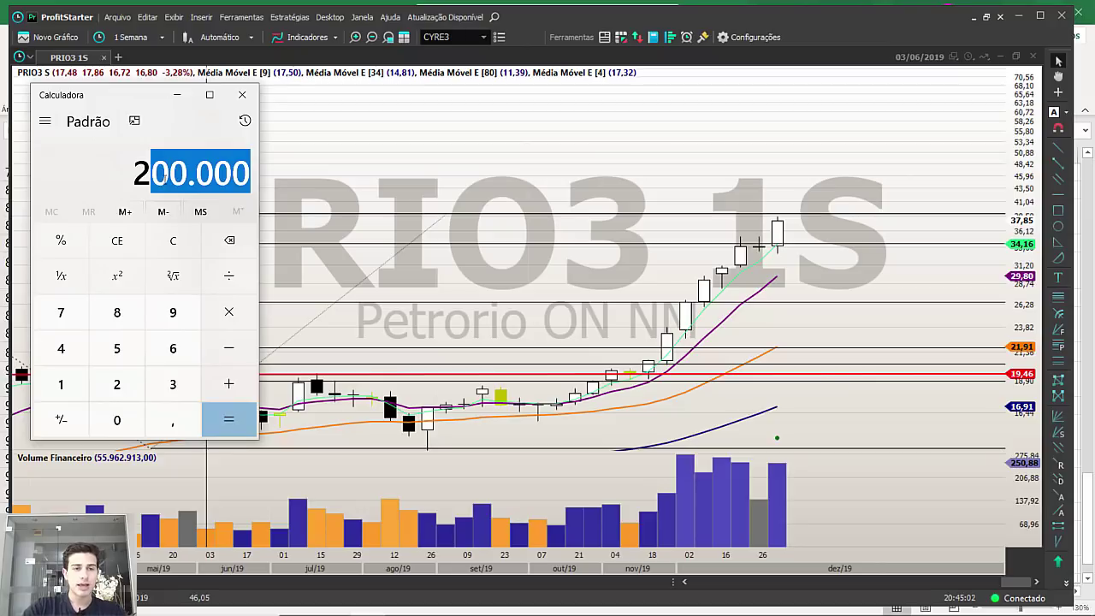
click(165, 179)
click(174, 241)
text(70.300)
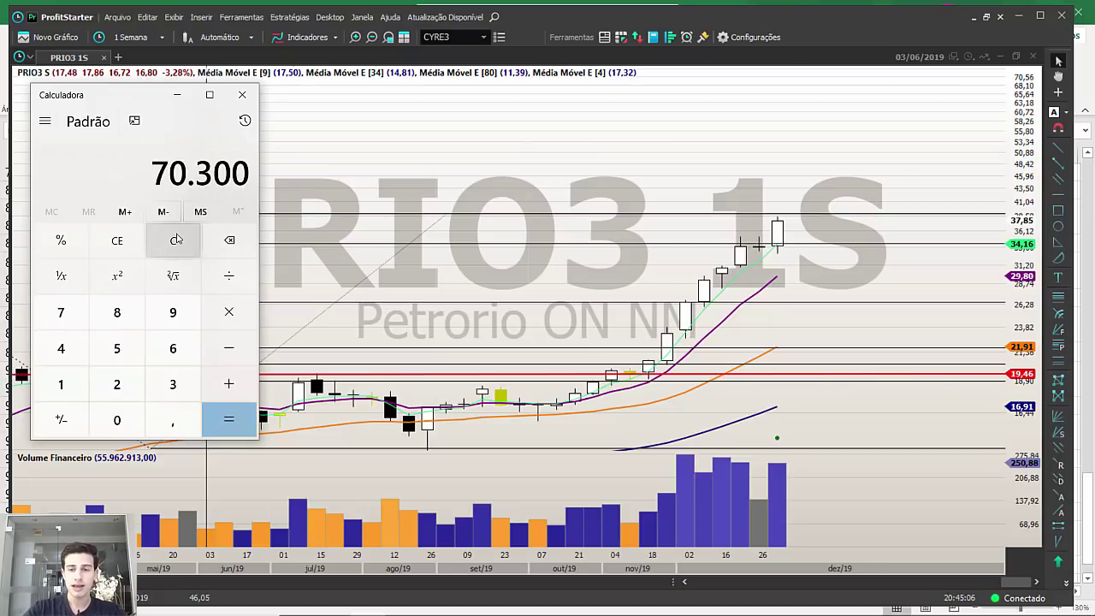
click(659, 128)
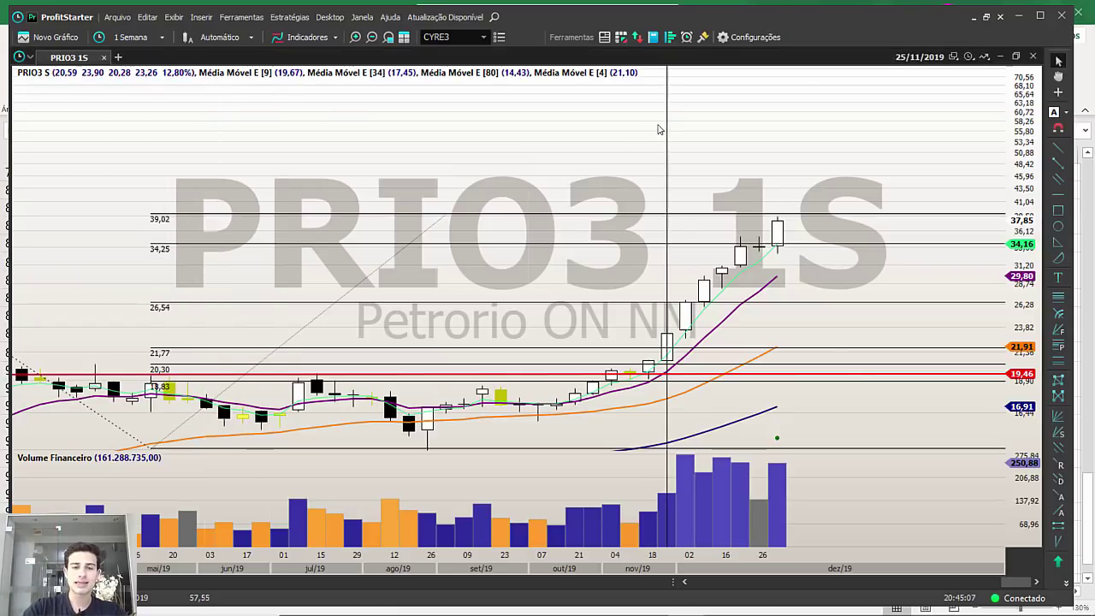
Divide the 70.300 profit by PRIO3's 26,5 target price in the calculator.
scroll(659, 129, down, 10)
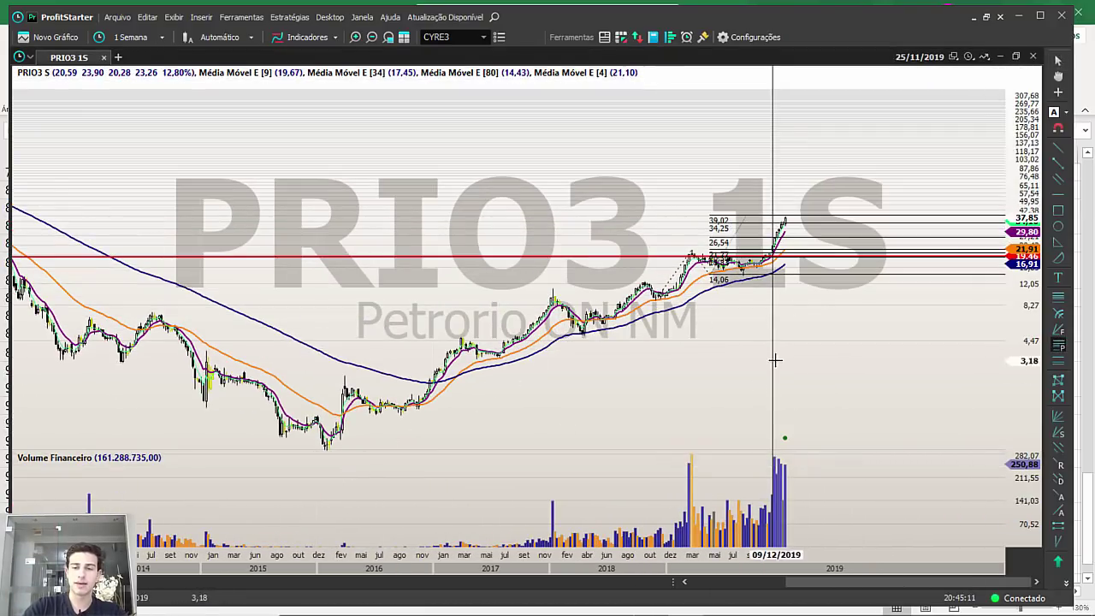
scroll(774, 360, up, 10)
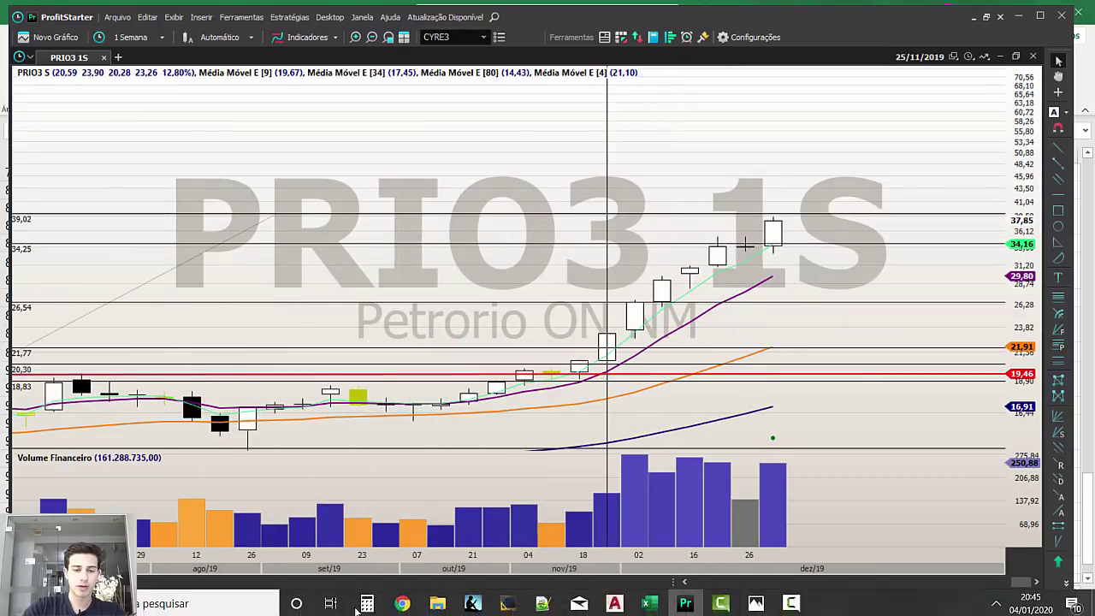
click(366, 608)
key(slash)
text(26,5)
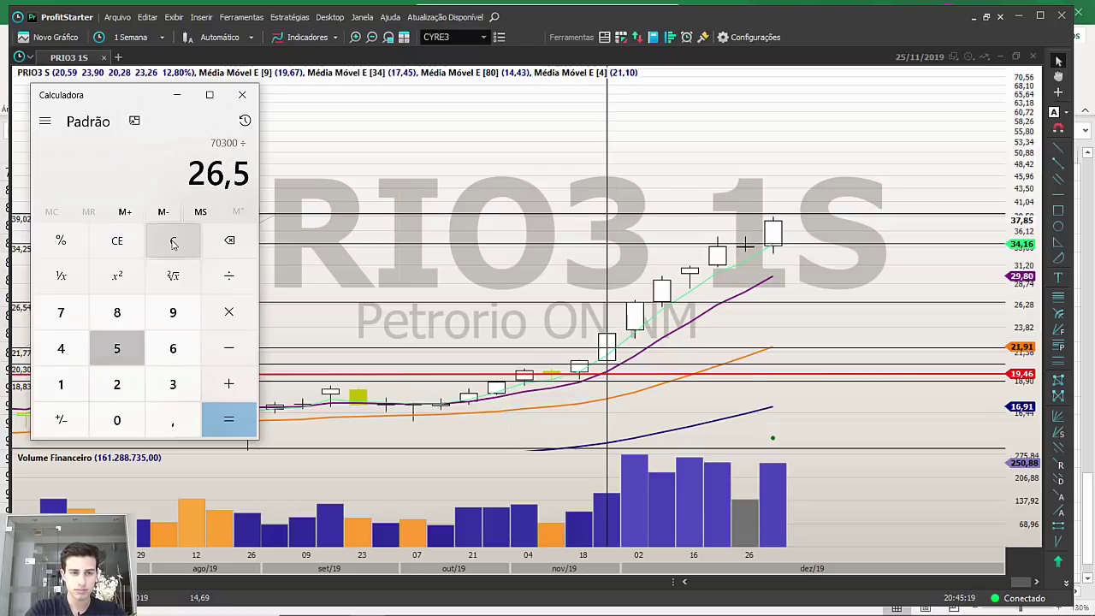
key(Return)
Multiply 2.600 shares by PRIO3's 37,85 price in the calculator, and clear and close it.
click(175, 244)
text(2.600)
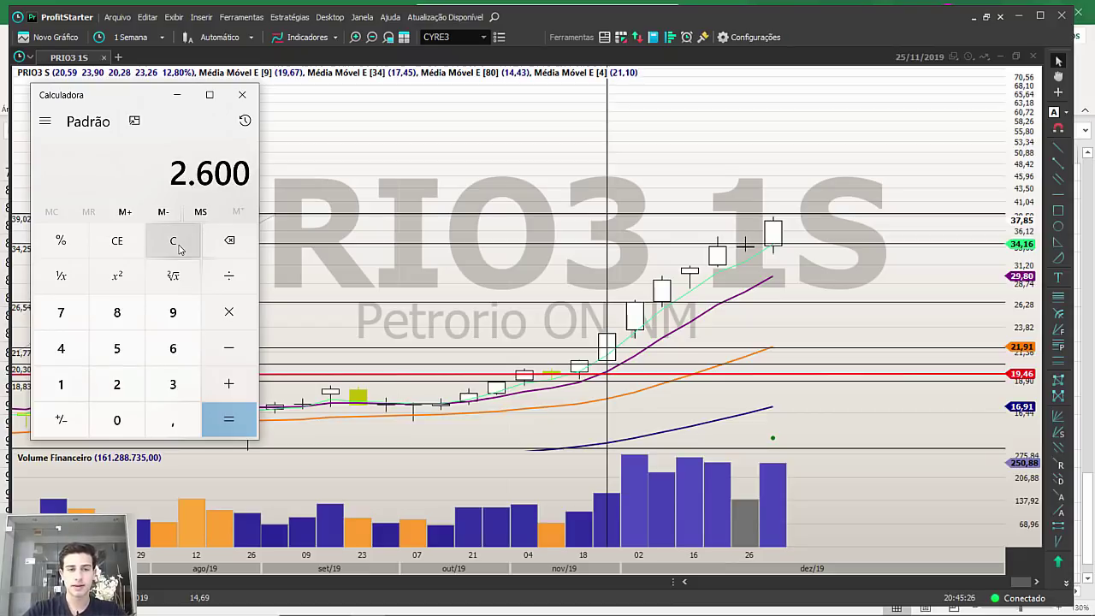
key(asterisk)
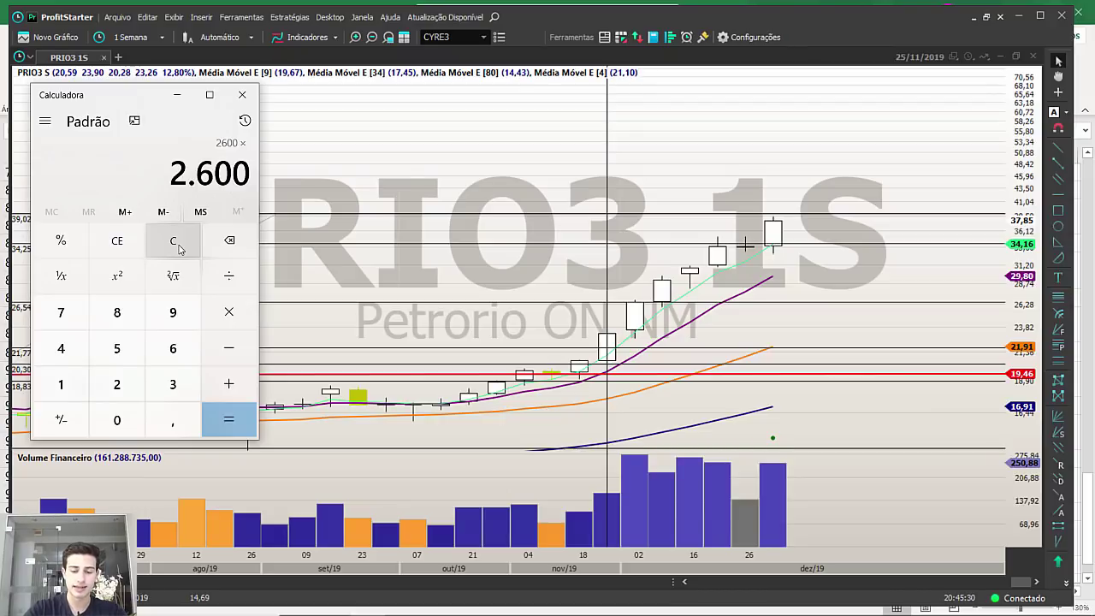
text(37,85)
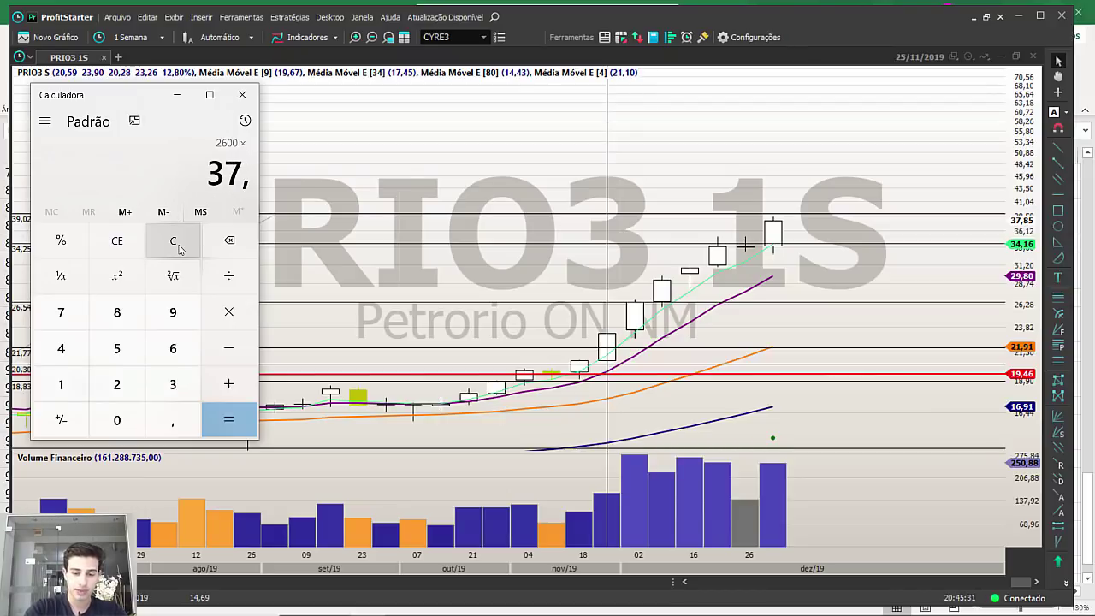
key(Return)
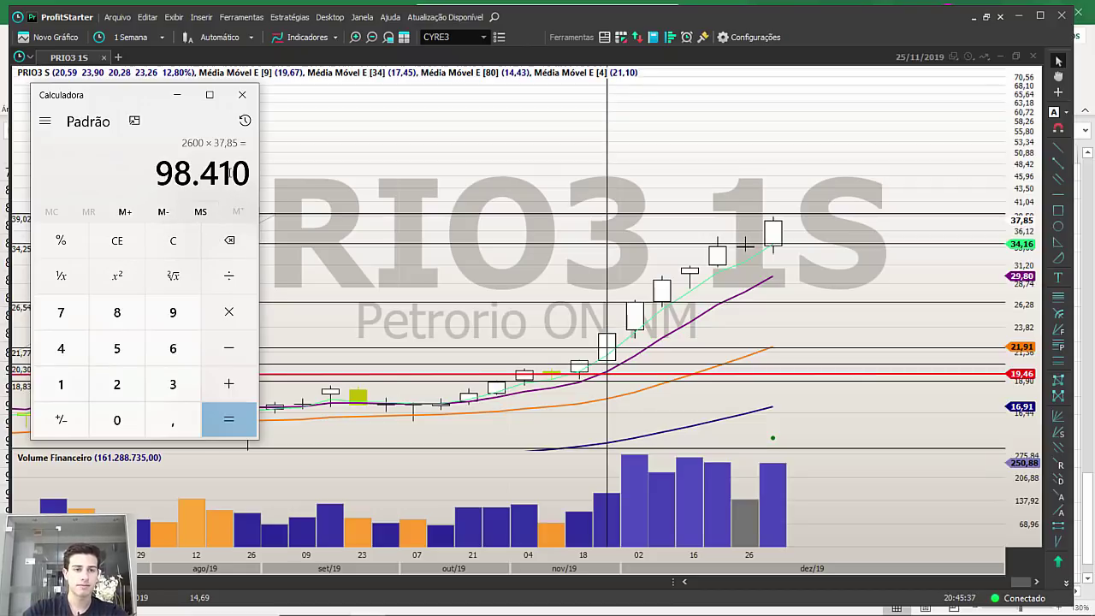
click(173, 240)
click(242, 94)
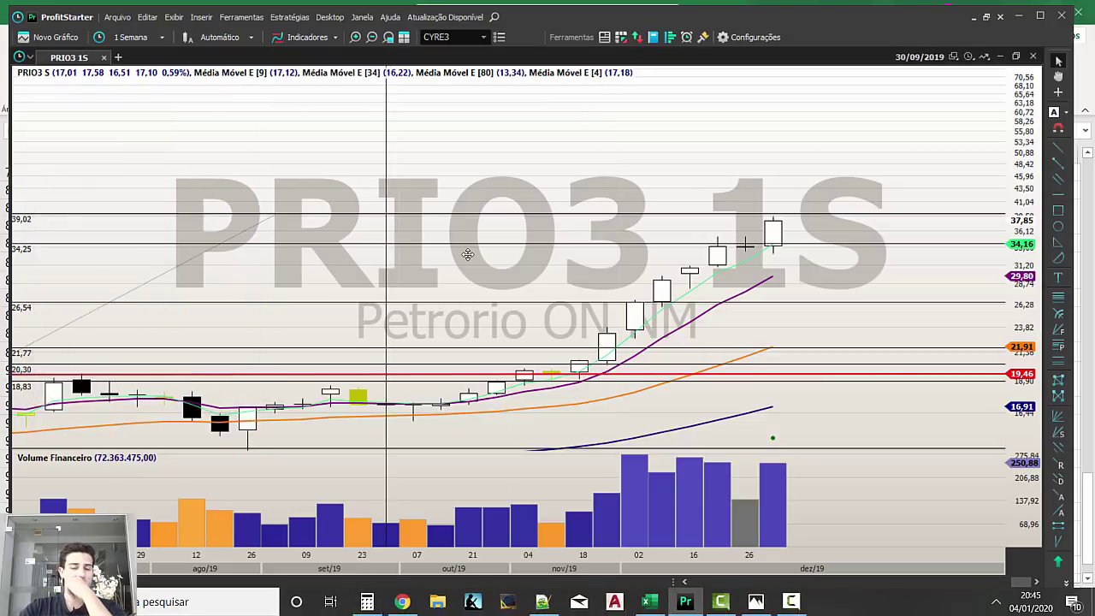
Switch to the Excel list and review the tickers in the Bluechips e outros ativos section.
click(652, 605)
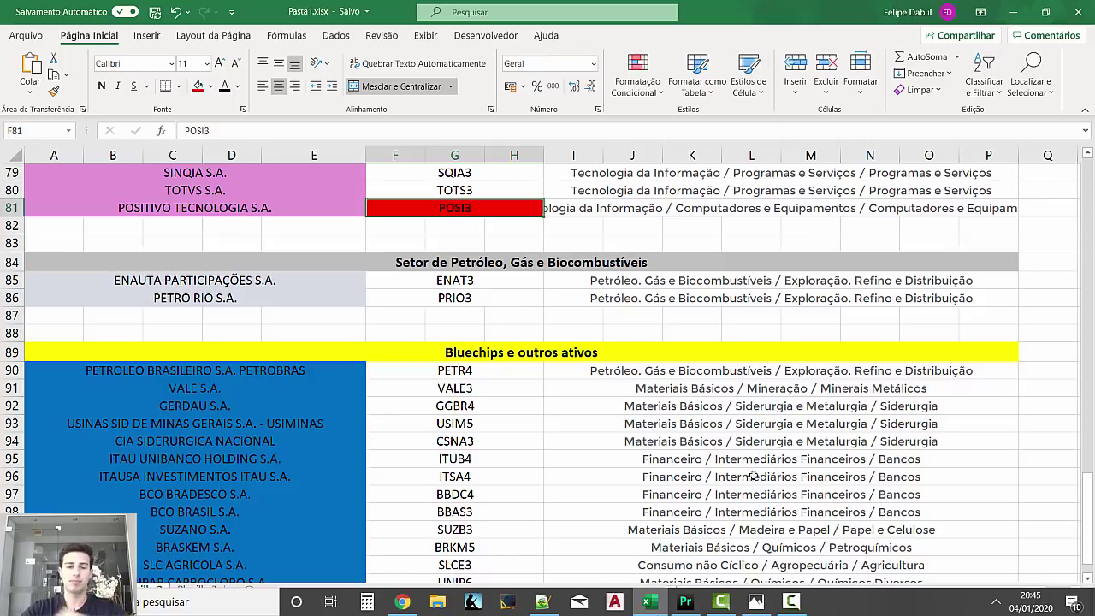
scroll(559, 394, down, 2)
scroll(560, 394, up, 1)
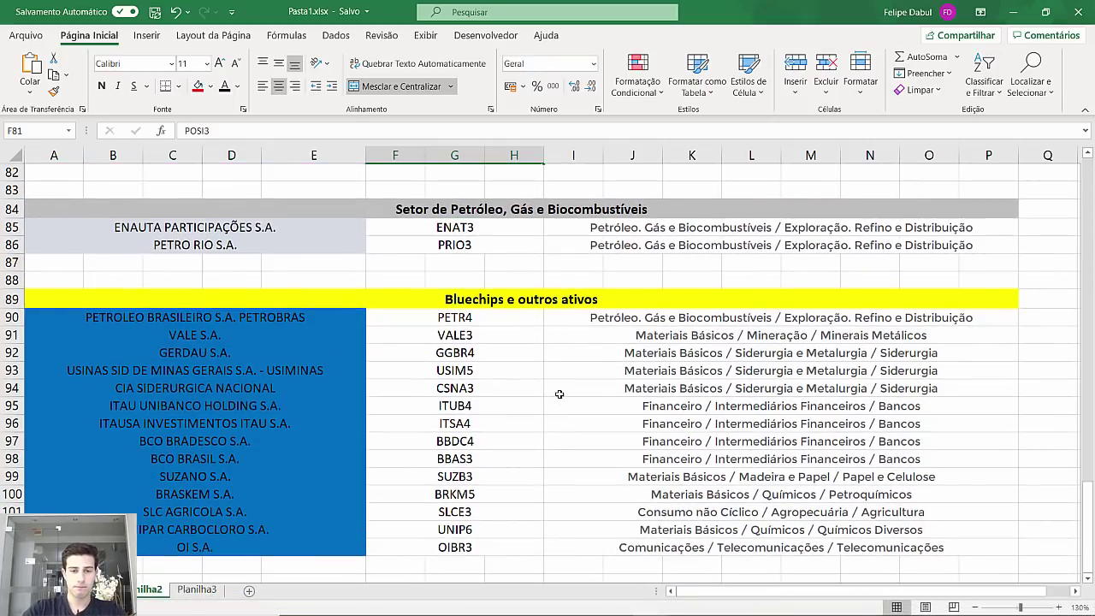
scroll(558, 394, down, 1)
scroll(559, 351, up, 1)
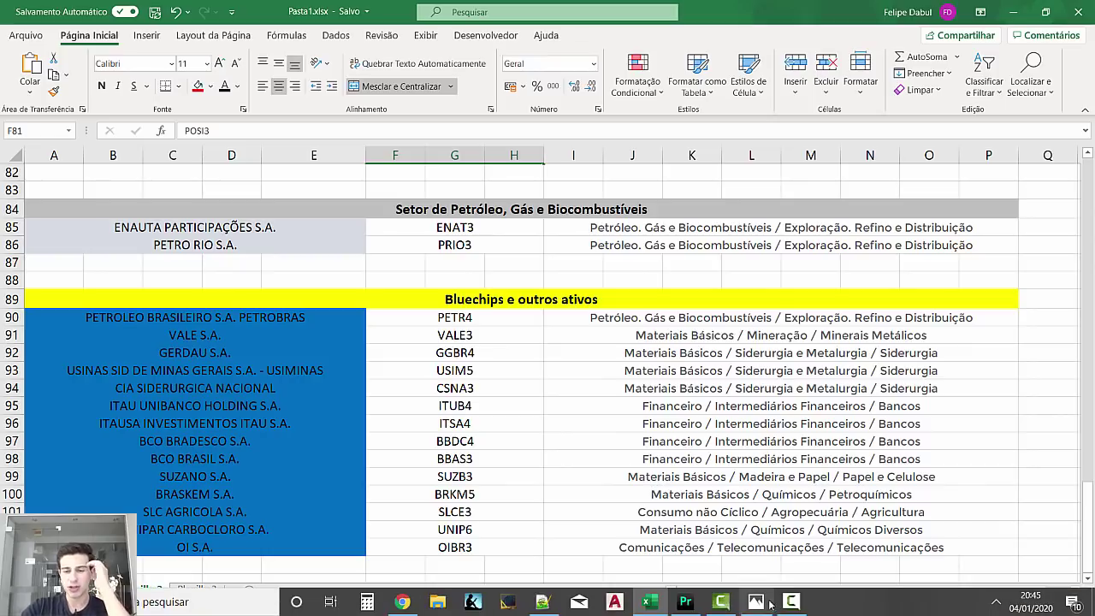
click(791, 603)
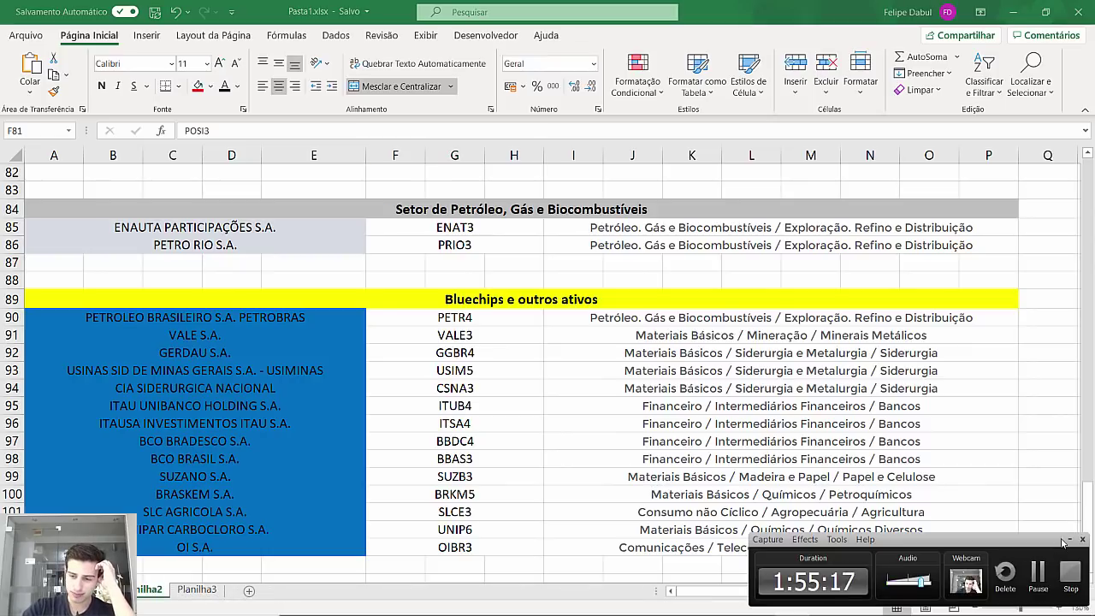
click(1069, 540)
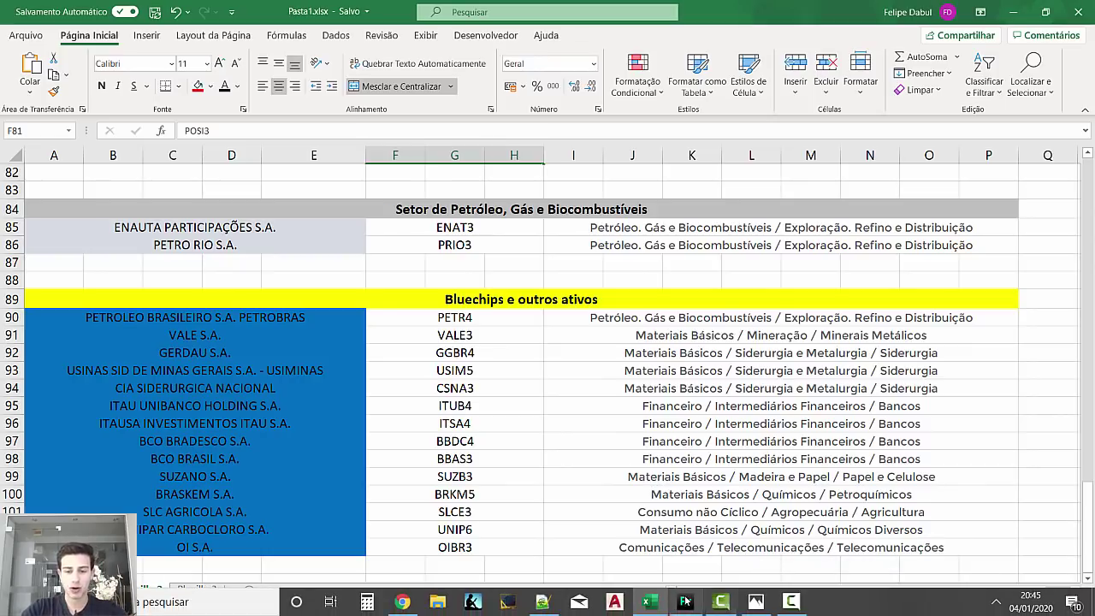
Switch to ProfitStarter, load PETR4's weekly chart and examine its 2018 and 2019 price movement.
click(685, 605)
text(PETR)
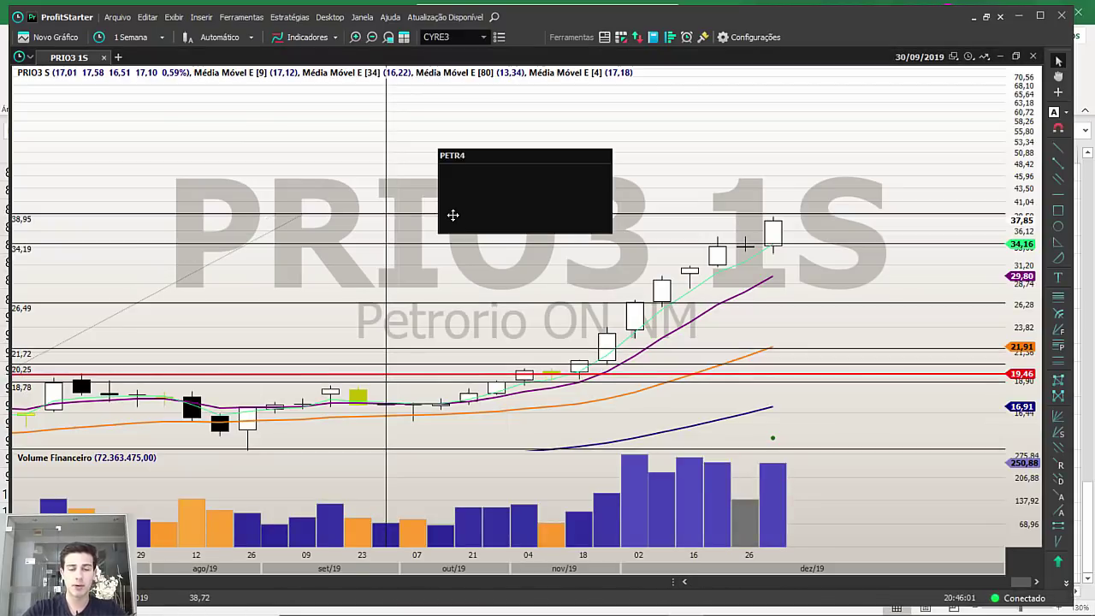
text(4)
key(Return)
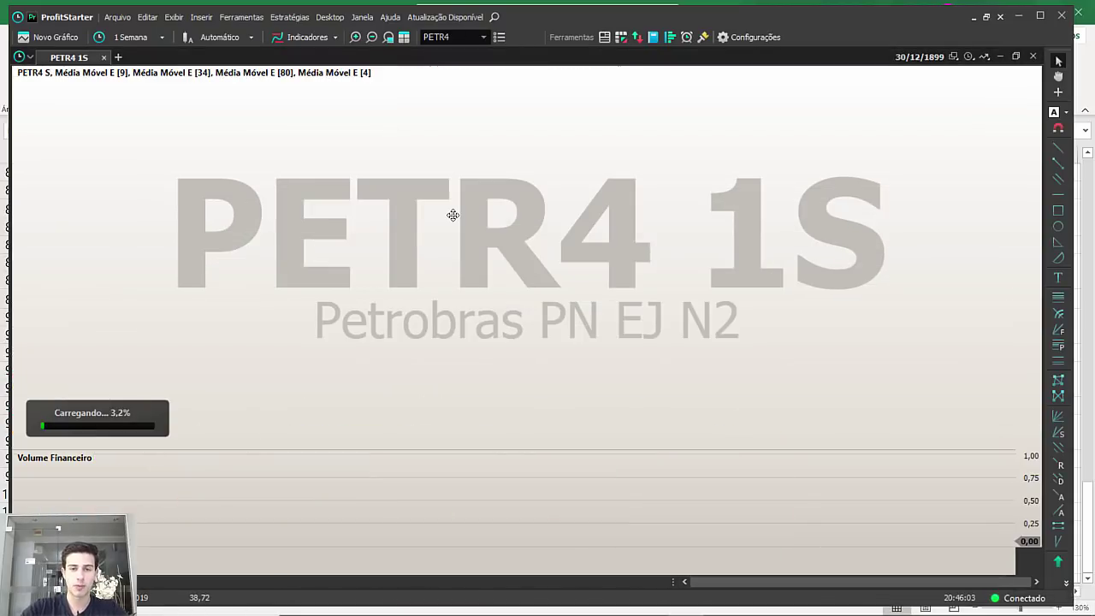
key(ctrl+p)
scroll(693, 299, up, 3)
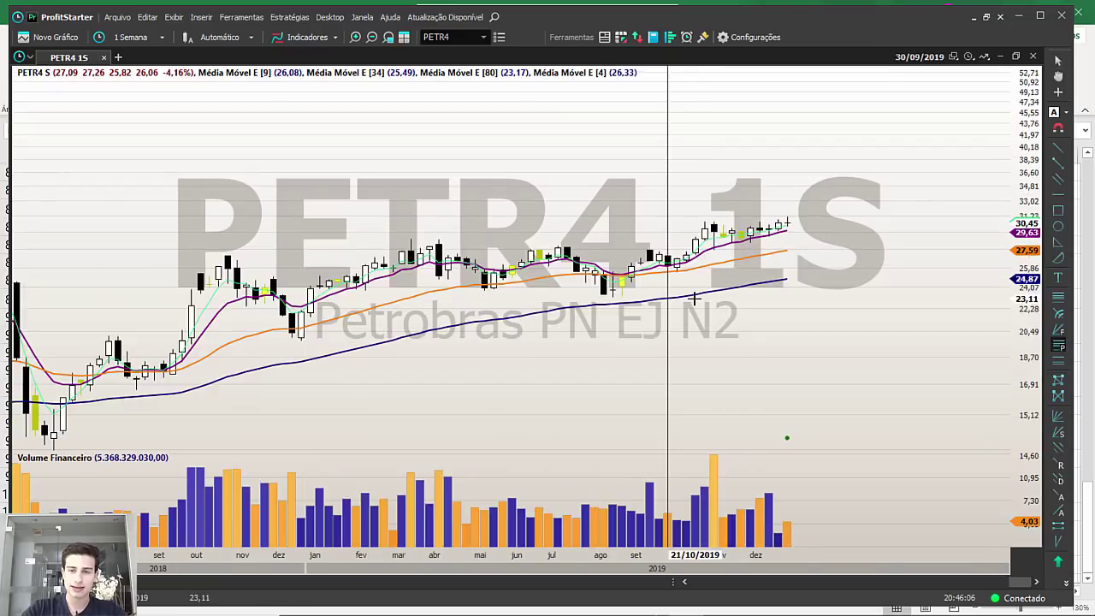
scroll(695, 298, down, 3)
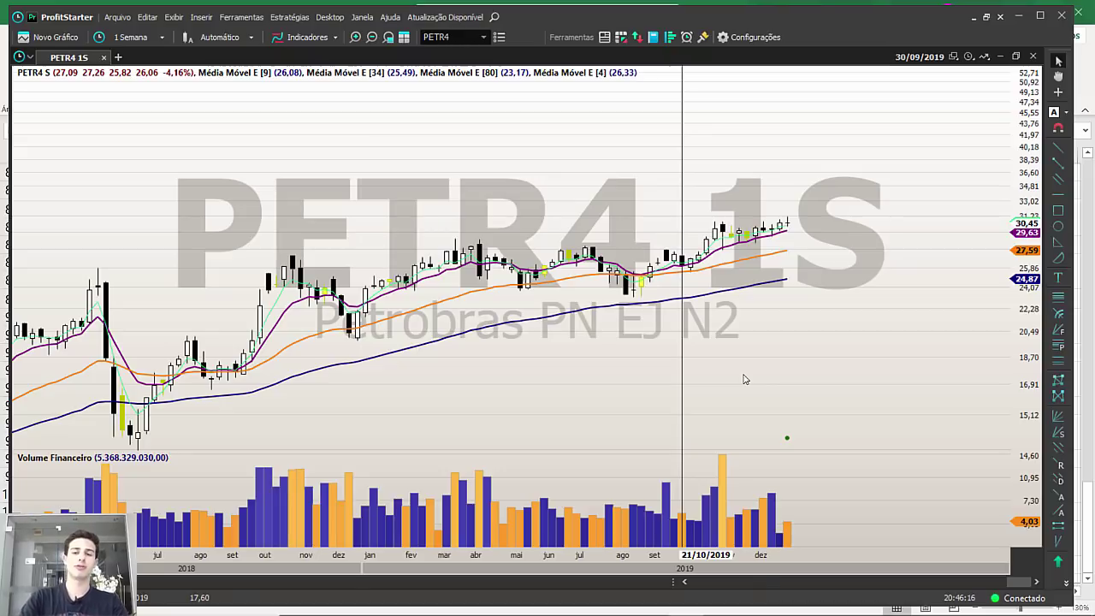
Check the next blue chip in the Excel list and load VALE3's weekly chart in ProfitStarter.
click(650, 601)
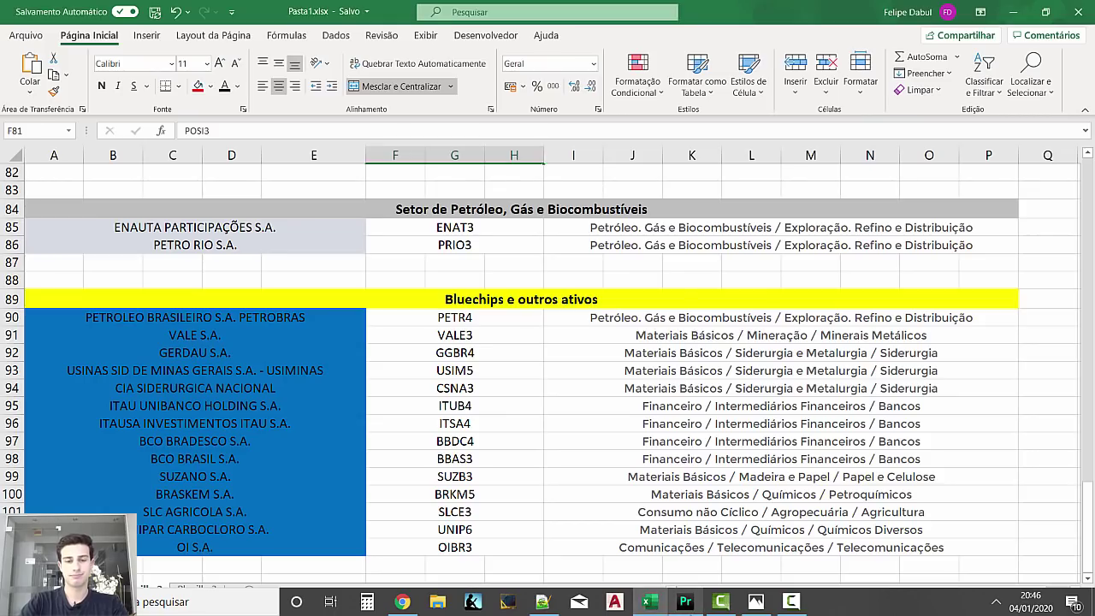
click(685, 601)
text(VALE3)
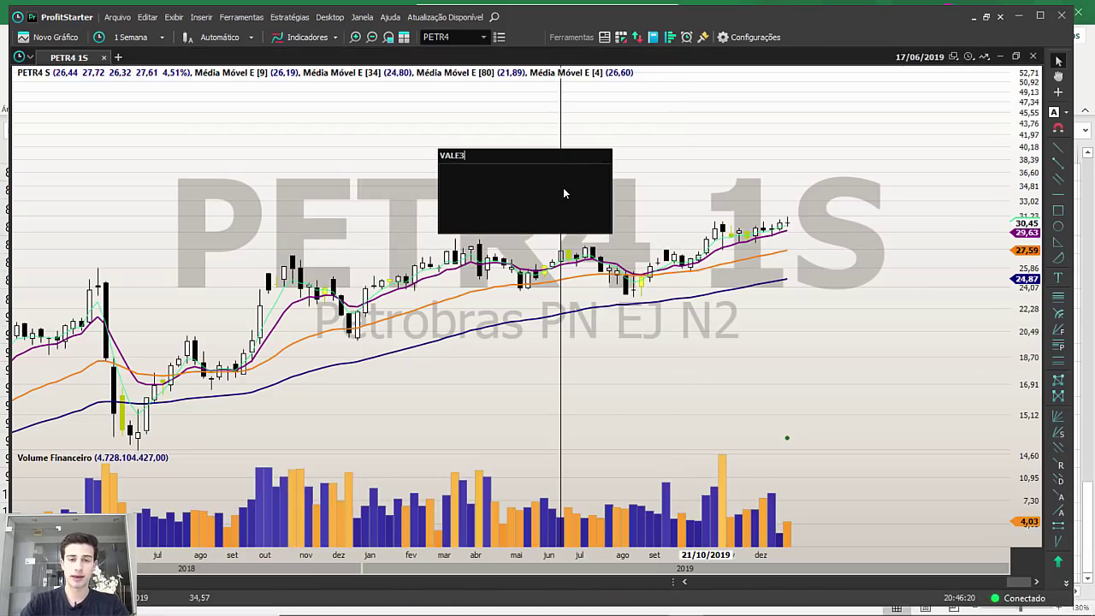
key(Return)
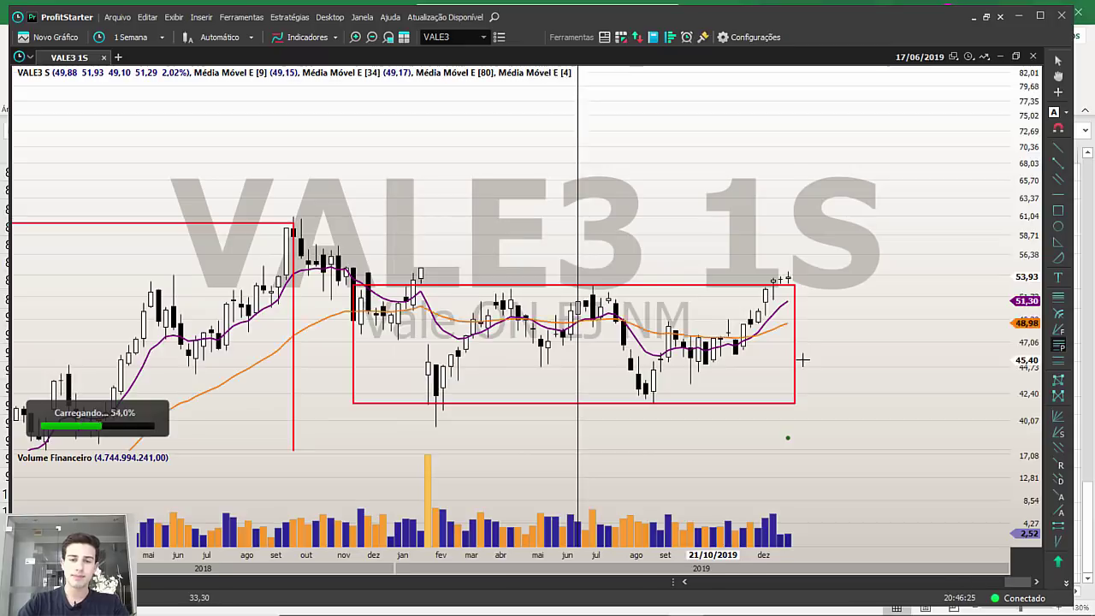
Inspect the 2019 candle on VALE3's yearly chart and return to the weekly chart.
text(a)
click(481, 171)
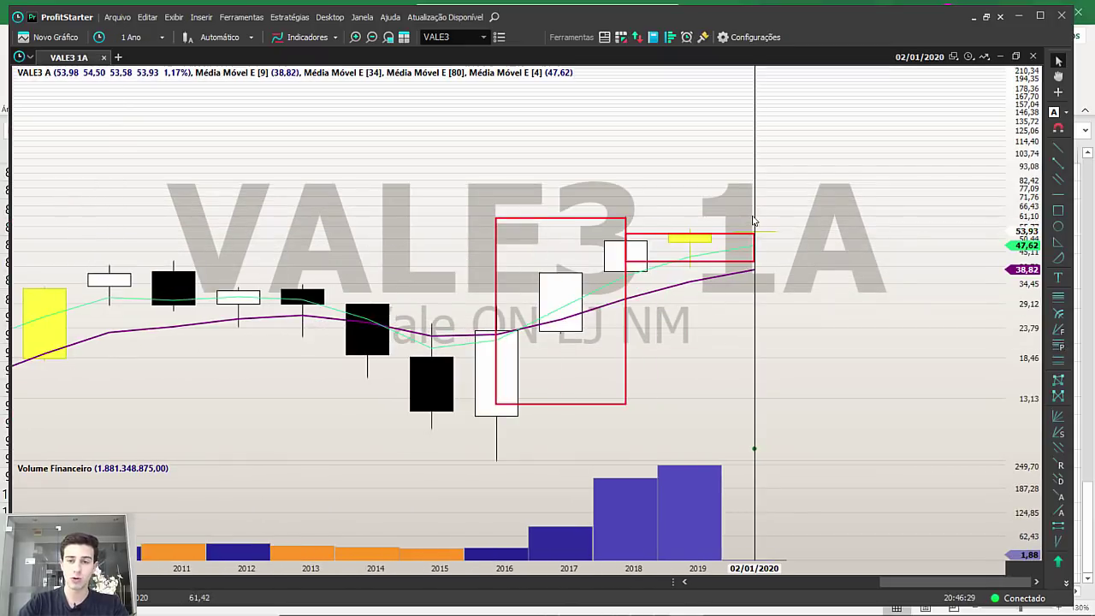
key(Left)
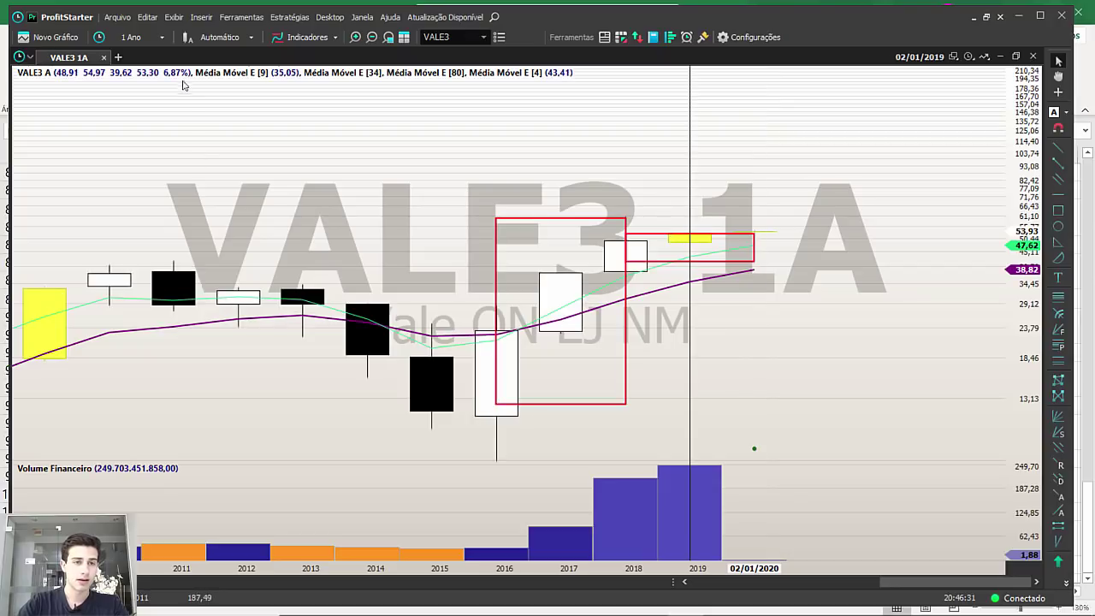
click(429, 232)
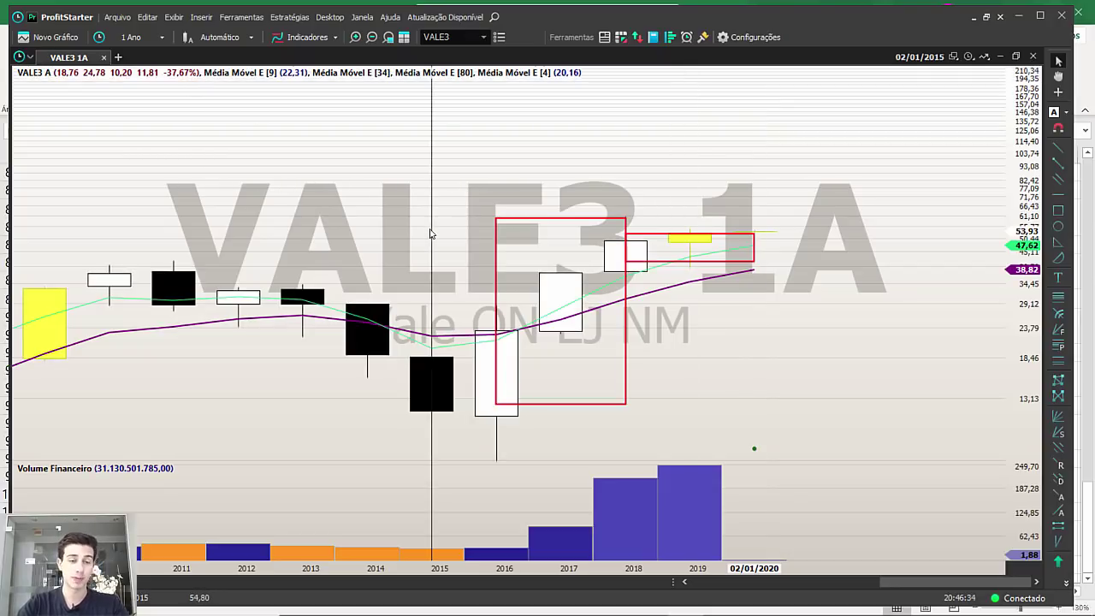
text(S)
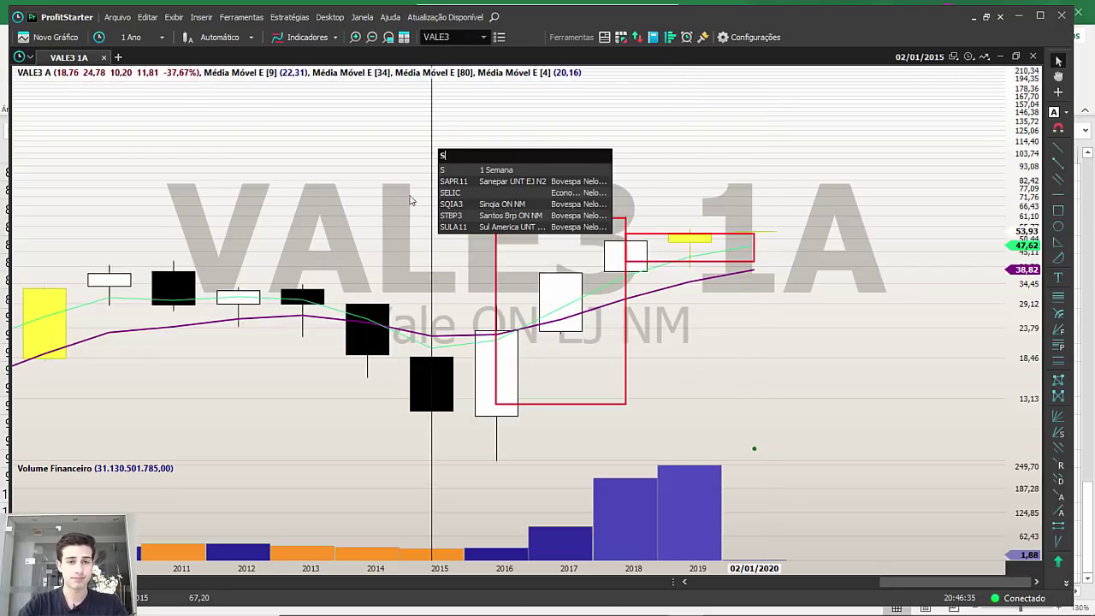
key(Return)
scroll(830, 342, up, 5)
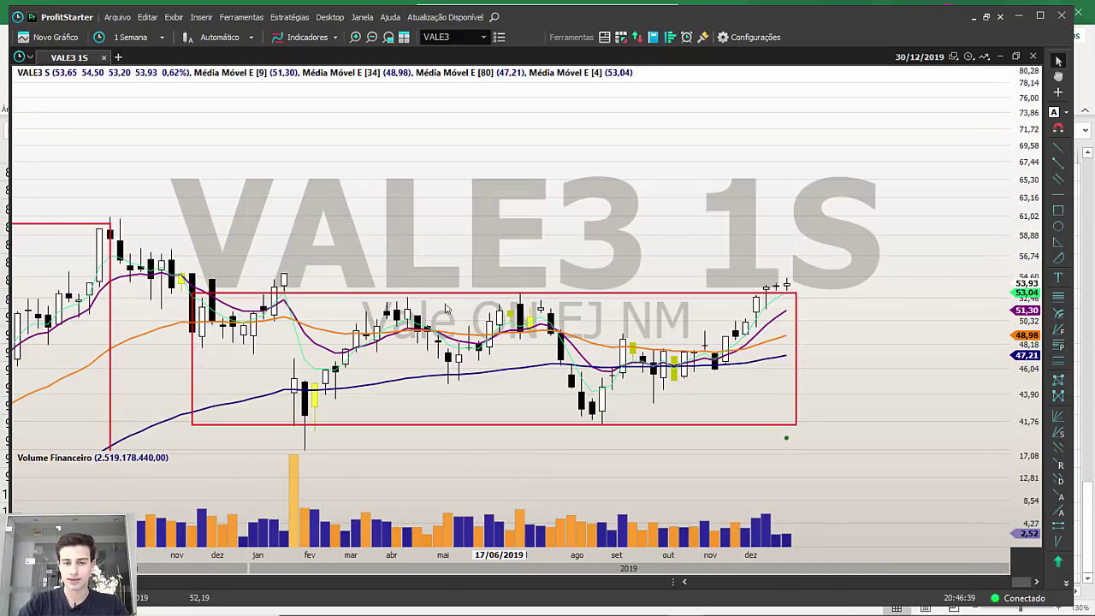
Check the next ticker in the Excel list, load GGBR4's weekly chart in ProfitStarter and examine its price history.
mouse_move(711, 609)
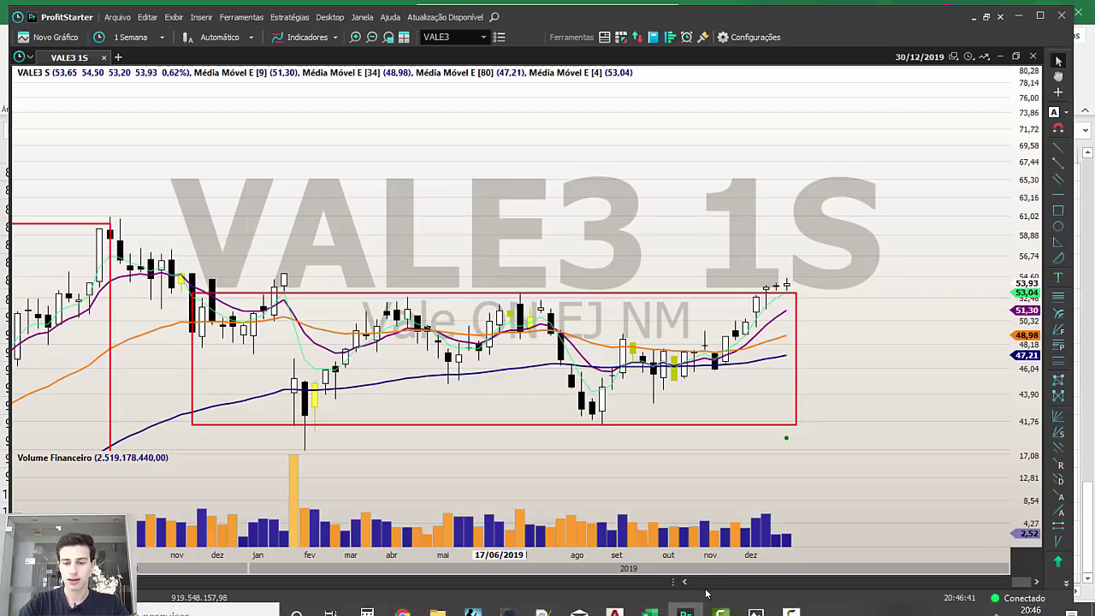
click(643, 605)
click(644, 606)
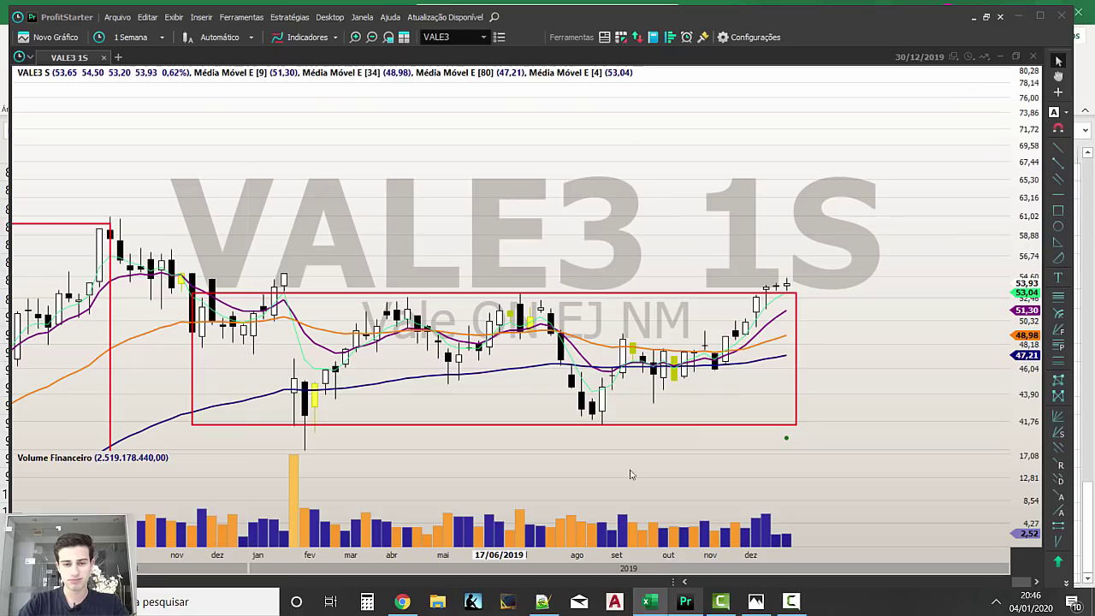
text(GGBR4)
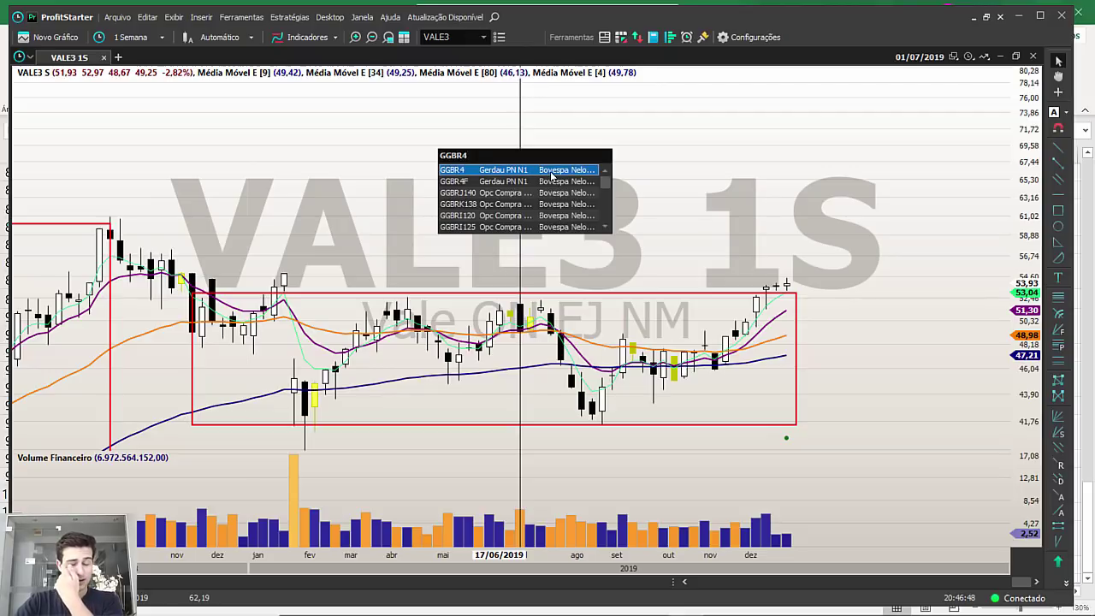
key(Return)
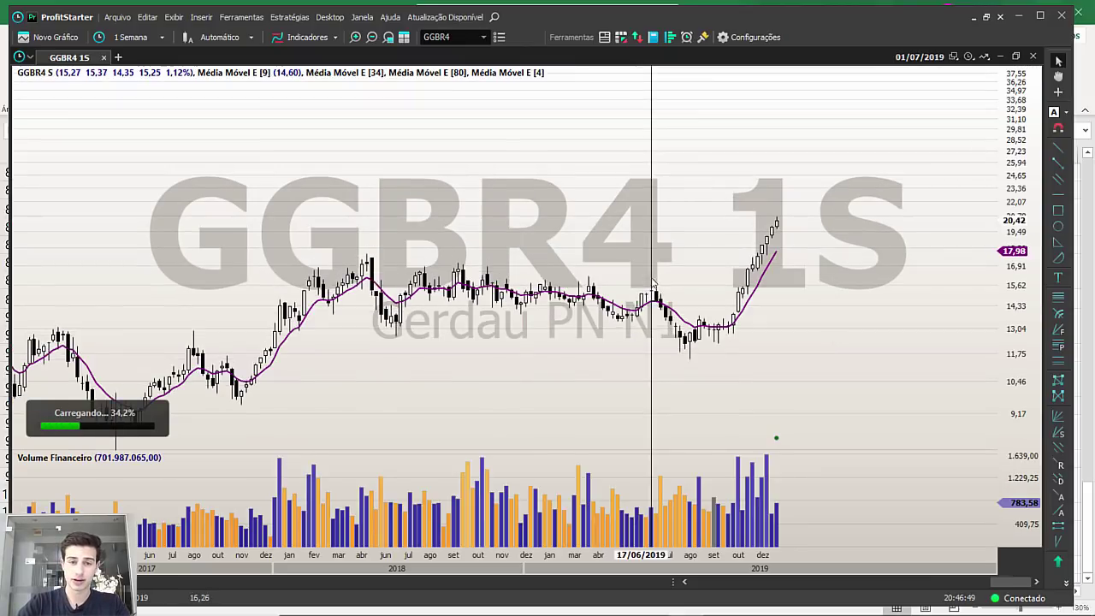
drag(880, 285, 903, 274)
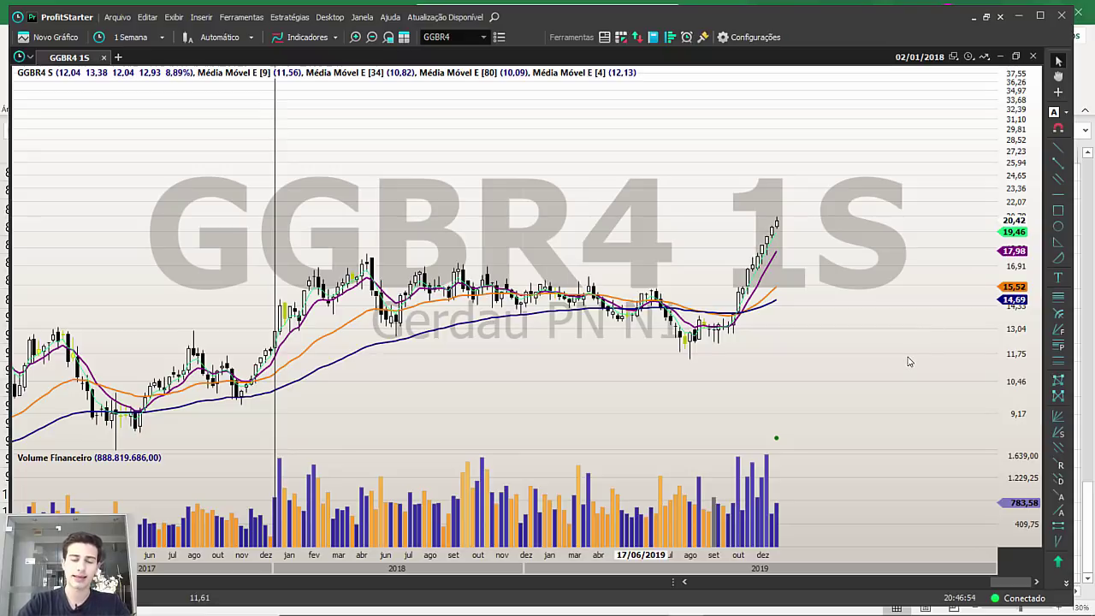
scroll(824, 319, up, 3)
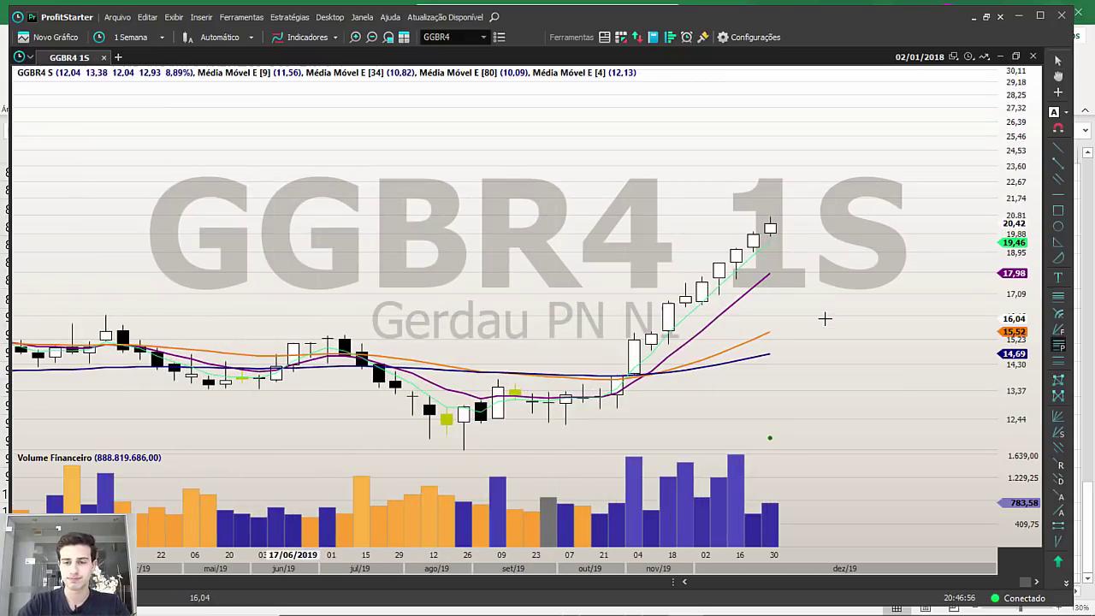
scroll(824, 319, down, 5)
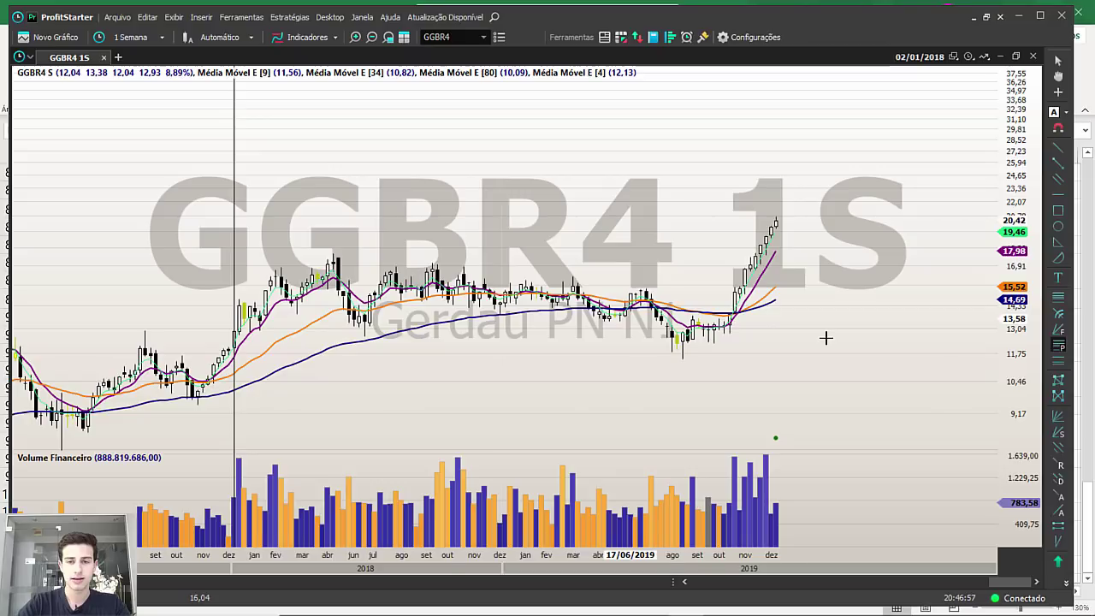
scroll(826, 338, down, 8)
scroll(825, 338, up, 5)
scroll(827, 337, up, 2)
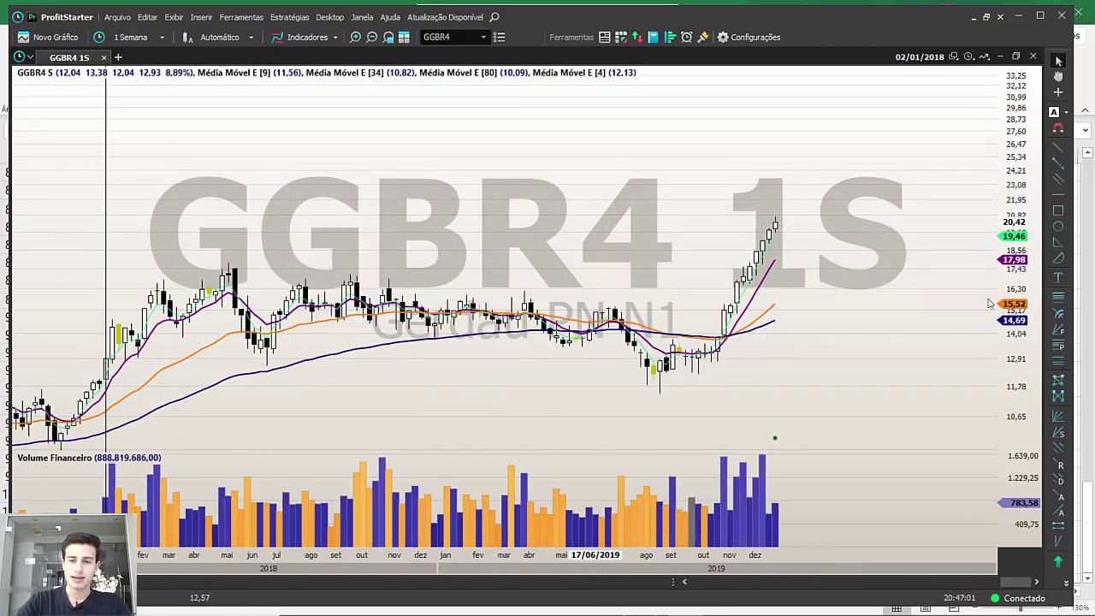
Load USIM5's weekly chart in place of GGBR4 and examine its price history.
mouse_move(744, 609)
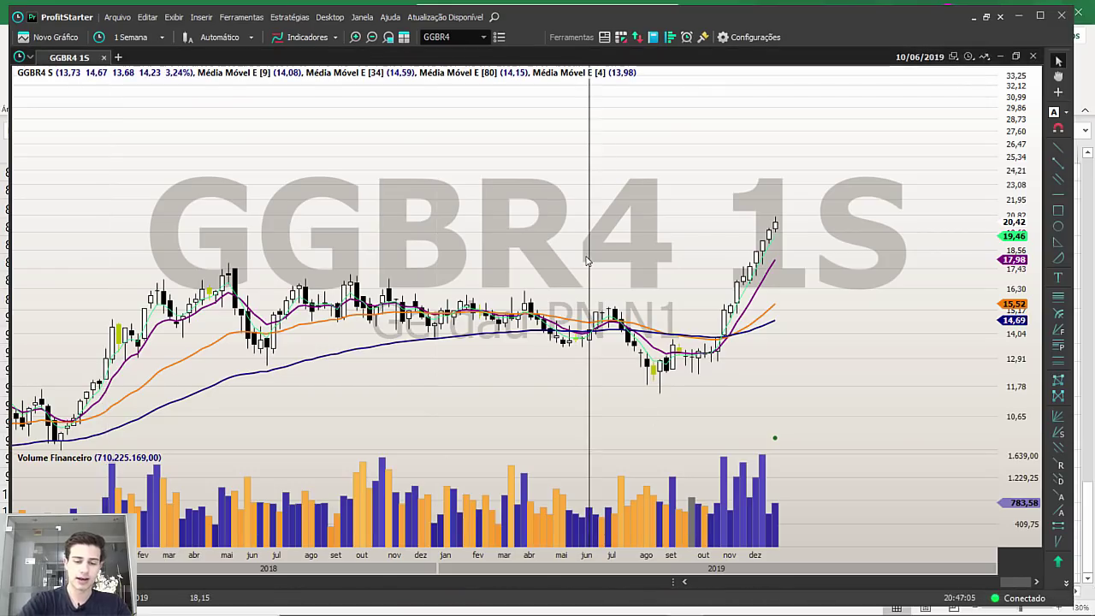
text(USIM5)
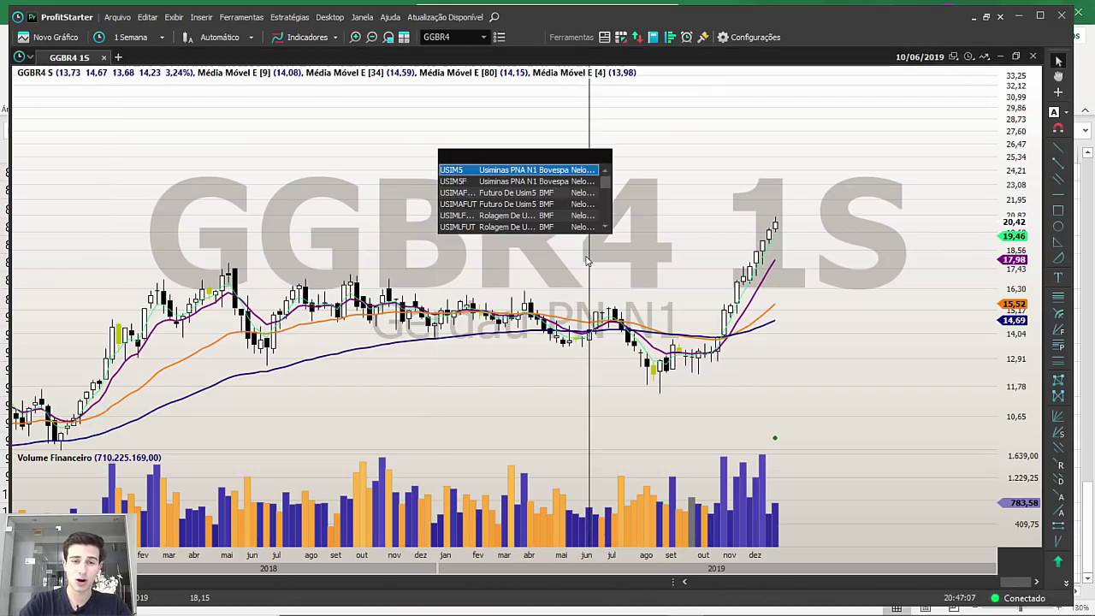
key(Return)
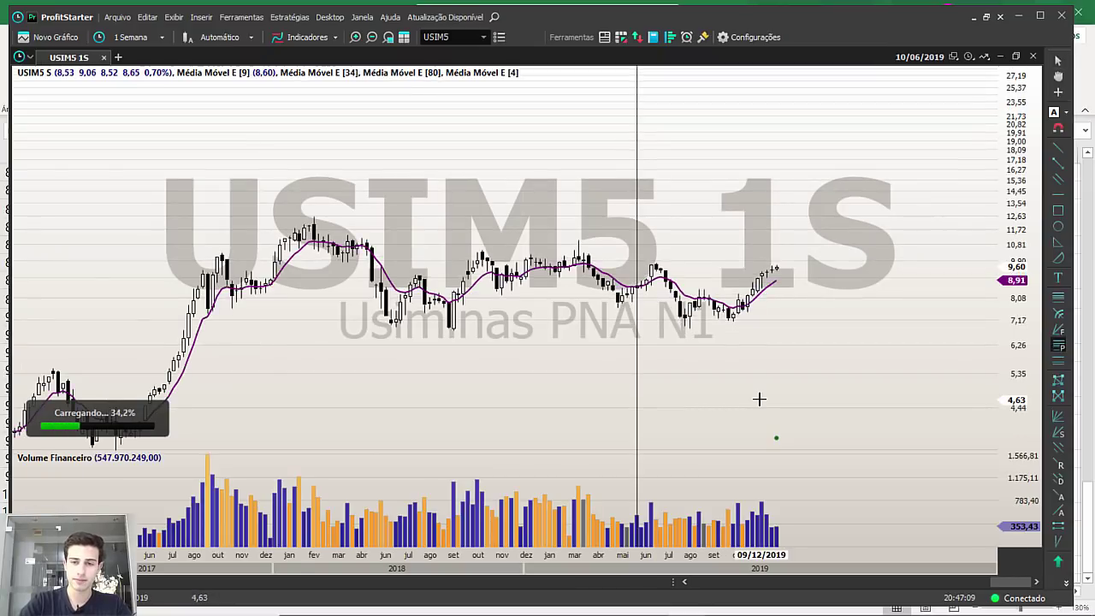
Check the next ticker in the Excel list and load CSNA3's weekly chart in ProfitStarter.
click(649, 601)
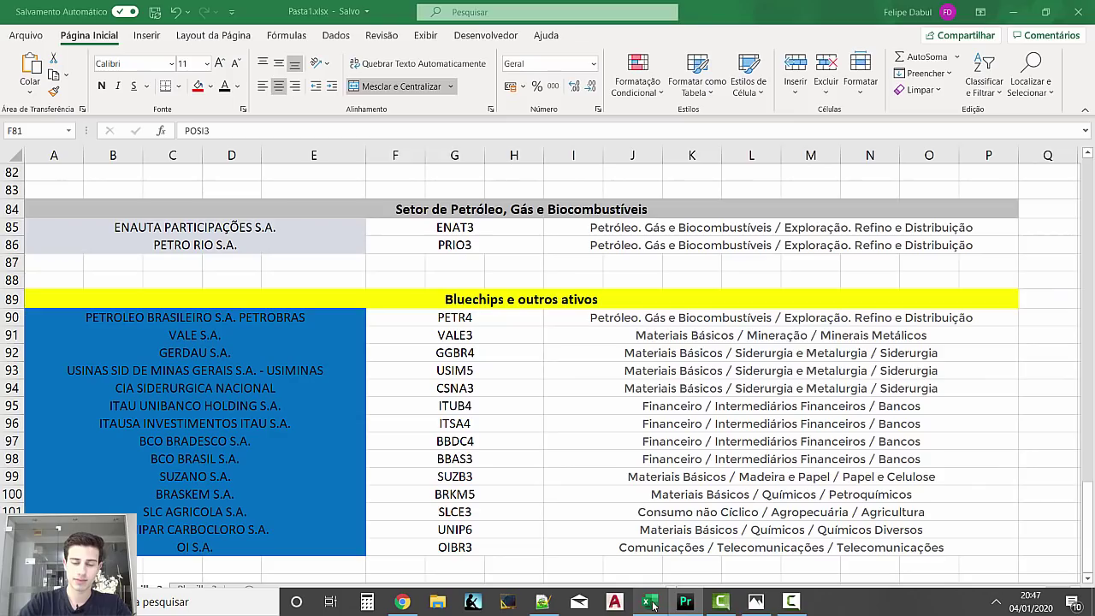
click(686, 606)
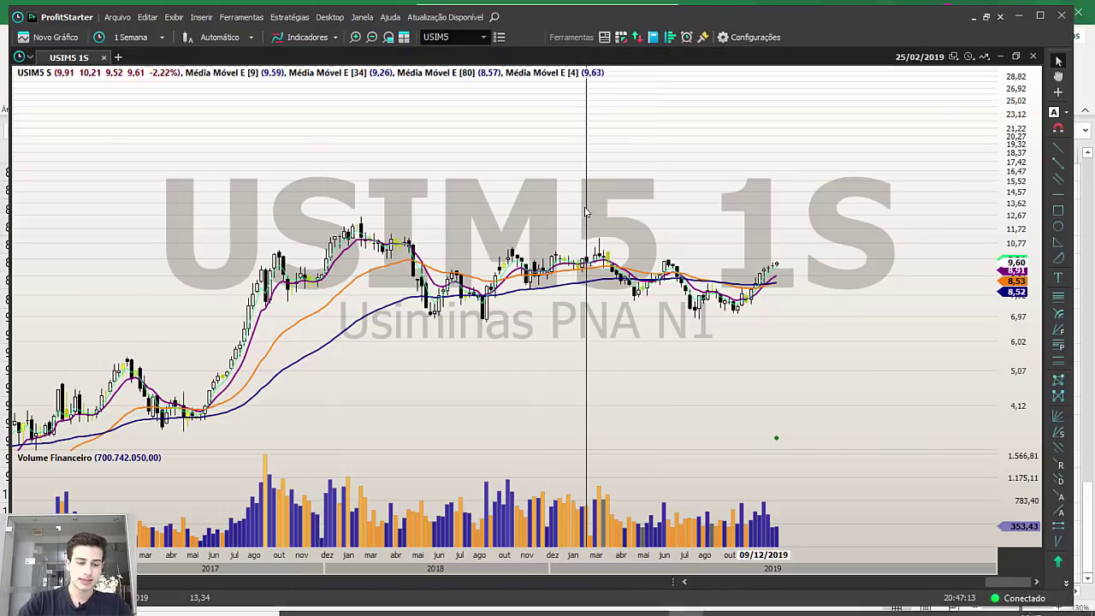
text(CSAN3)
key(BackSpace)
key(BackSpace)
key(BackSpace)
text(NA3)
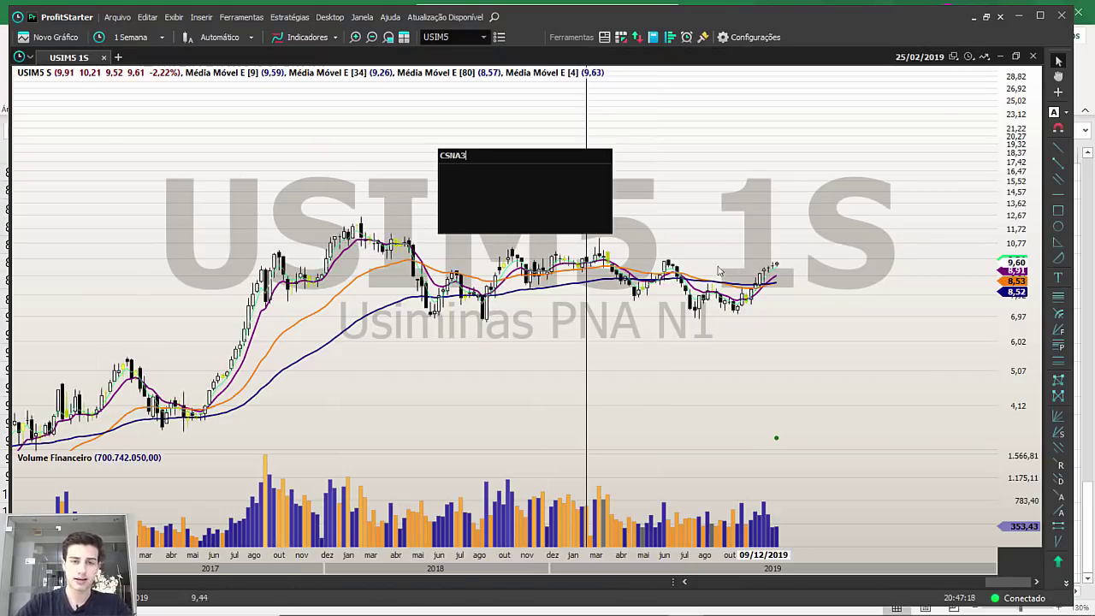
key(Return)
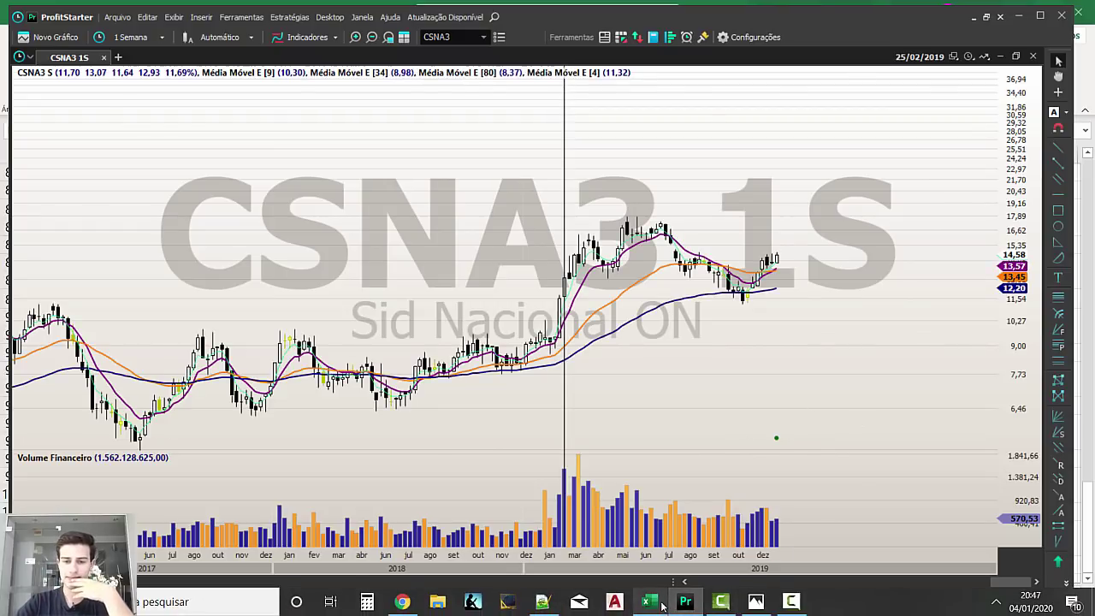
Check the next ticker in the Excel list, load ITUB4's weekly chart in ProfitStarter and examine its 2019 price movement.
click(649, 601)
mouse_move(680, 601)
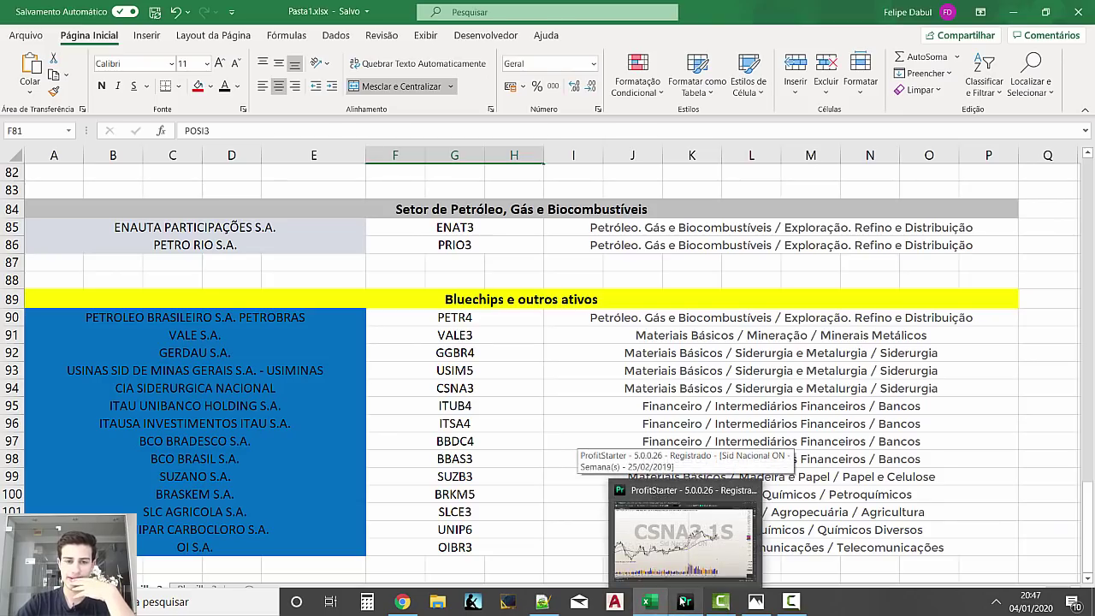
click(687, 569)
text(ITUB4)
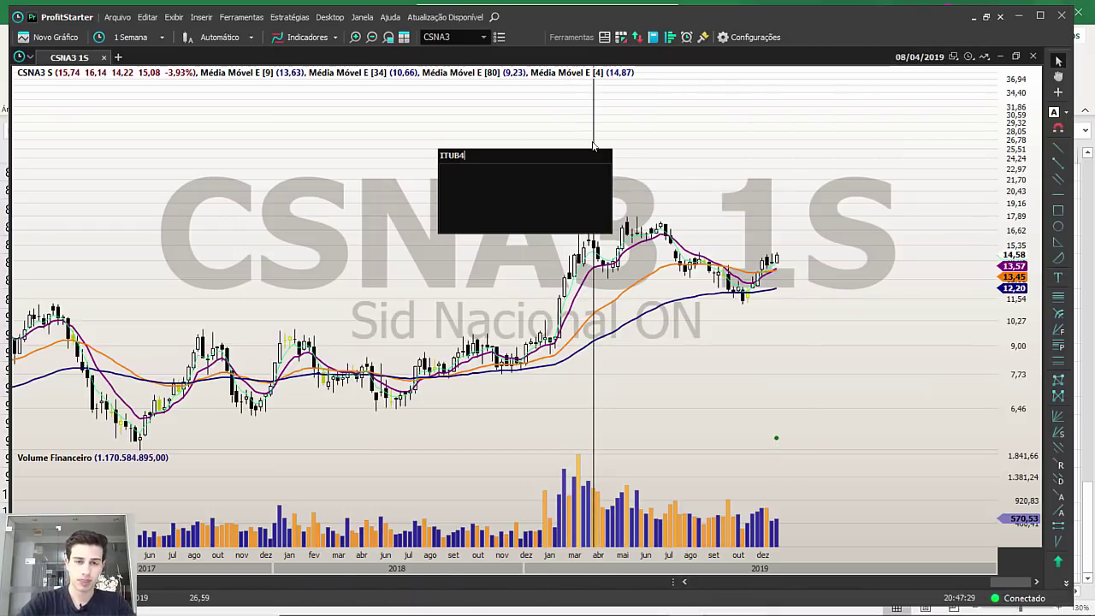
key(Return)
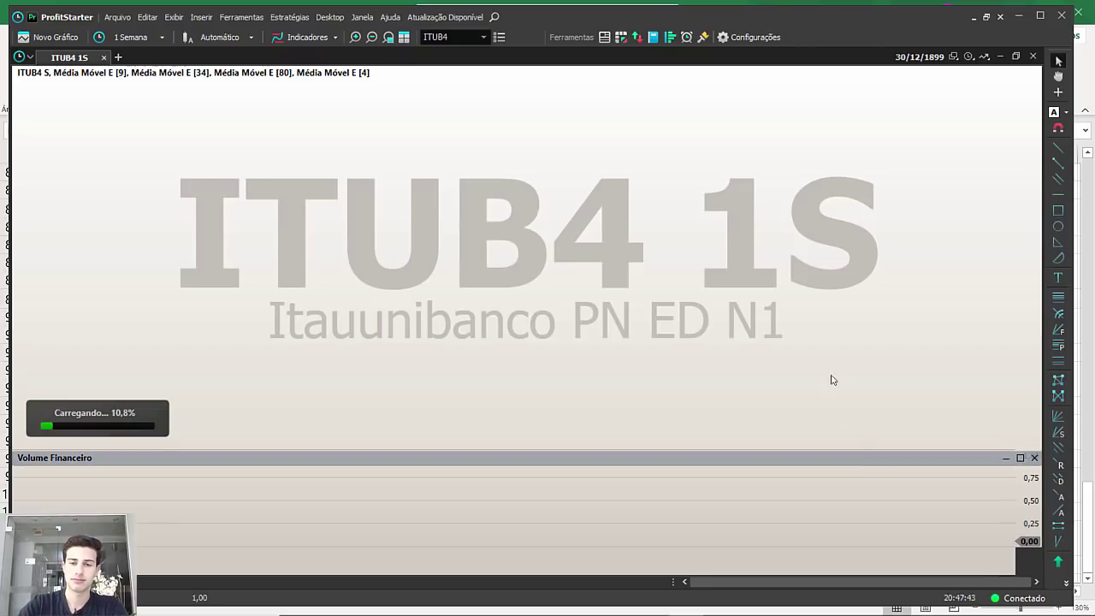
mouse_move(700, 605)
click(660, 604)
click(685, 602)
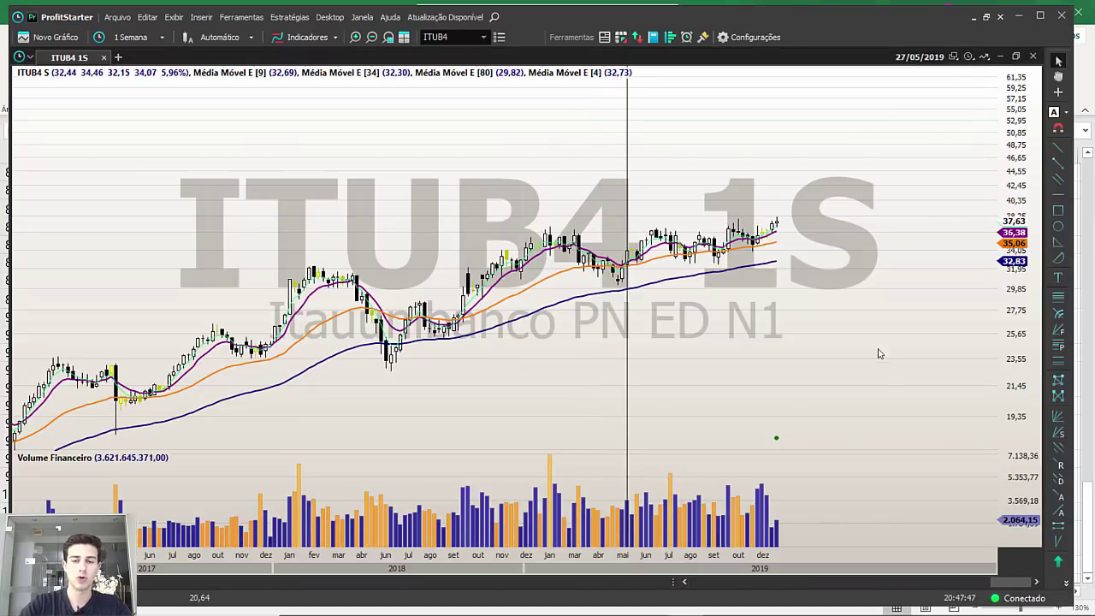
scroll(853, 366, up, 3)
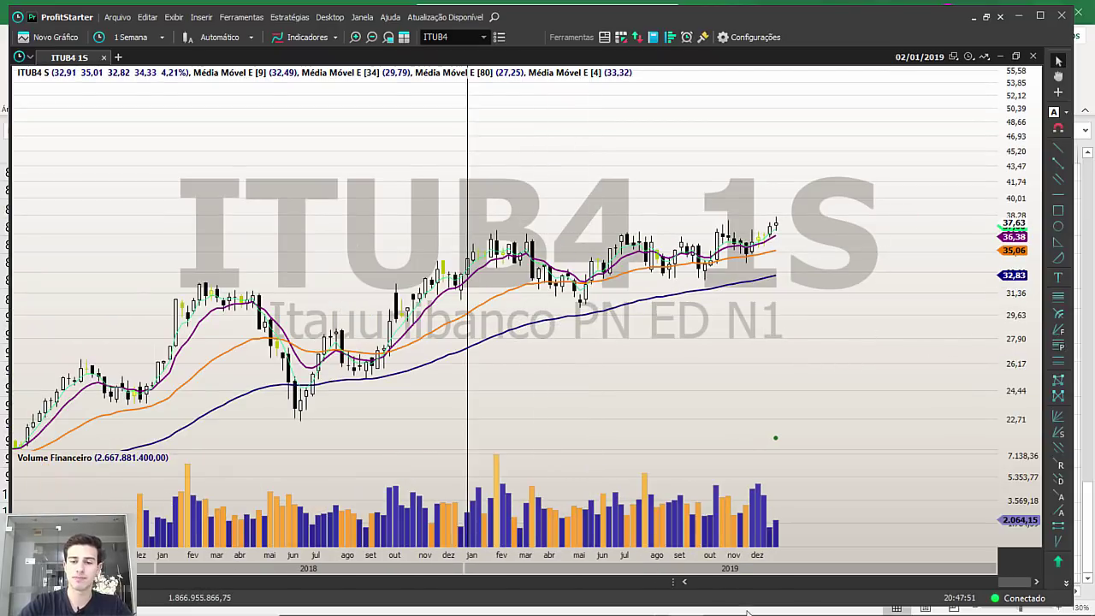
Review the bank tickers ITUB4 to BBAS3 in the Excel list and load ITSA4's weekly chart in ProfitStarter.
click(667, 602)
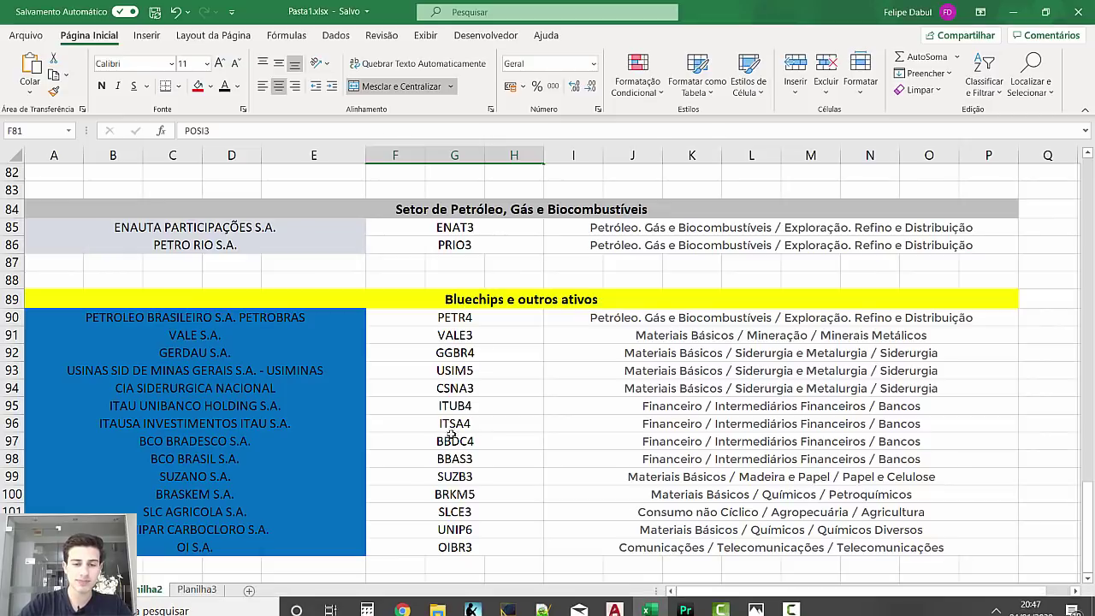
click(479, 406)
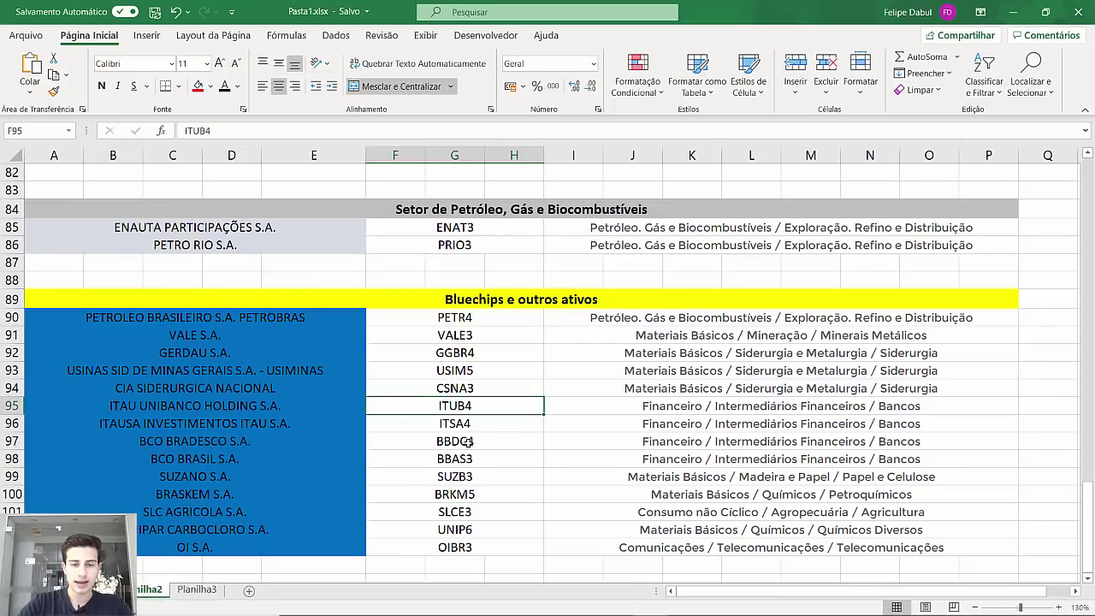
click(483, 442)
click(494, 460)
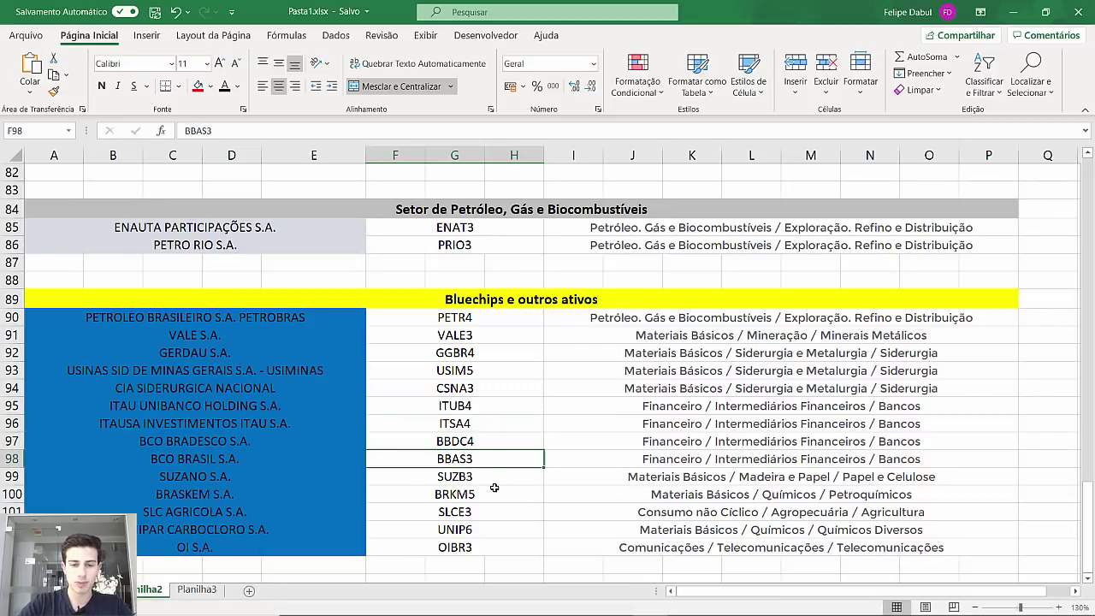
click(491, 479)
click(468, 425)
click(688, 603)
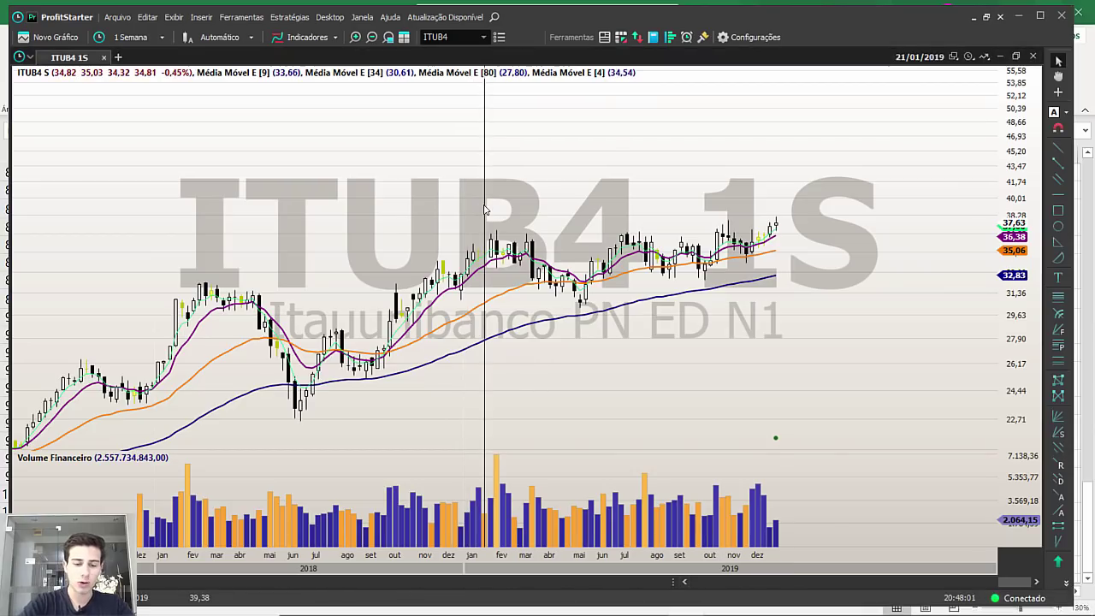
text(ITSA4)
key(Return)
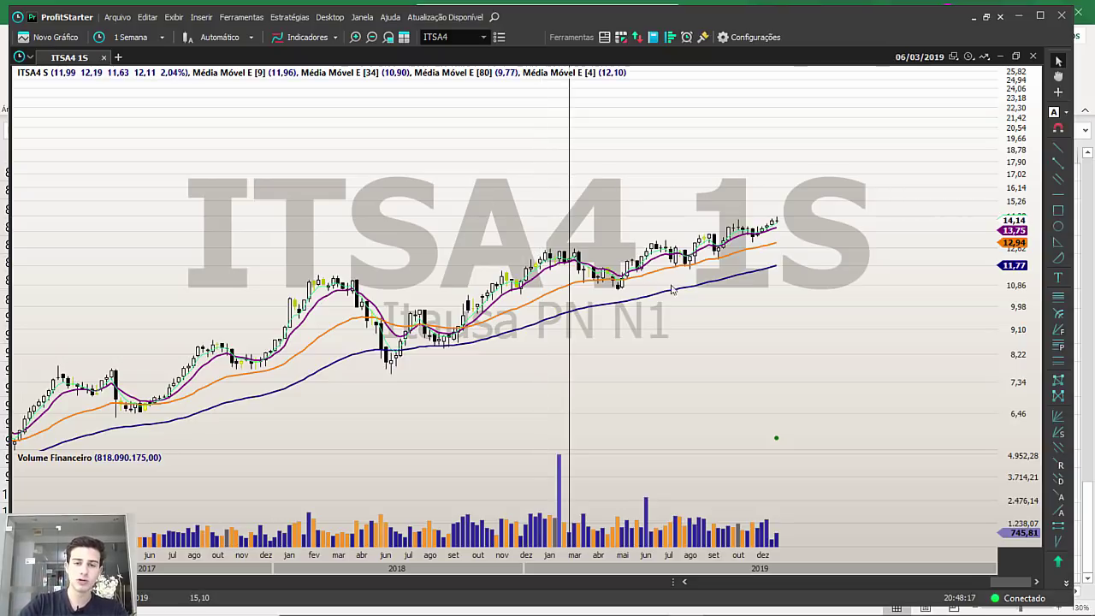
Display ITSA4's yearly chart and measure the percentage gain from the late-1990s low to the 2020 candle.
text(A)
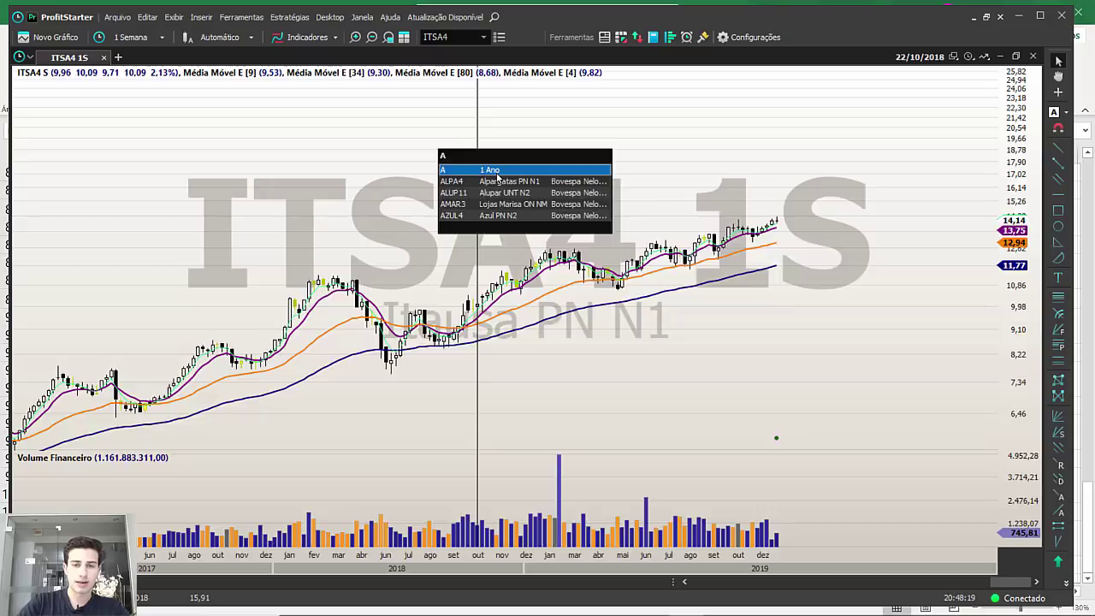
click(494, 170)
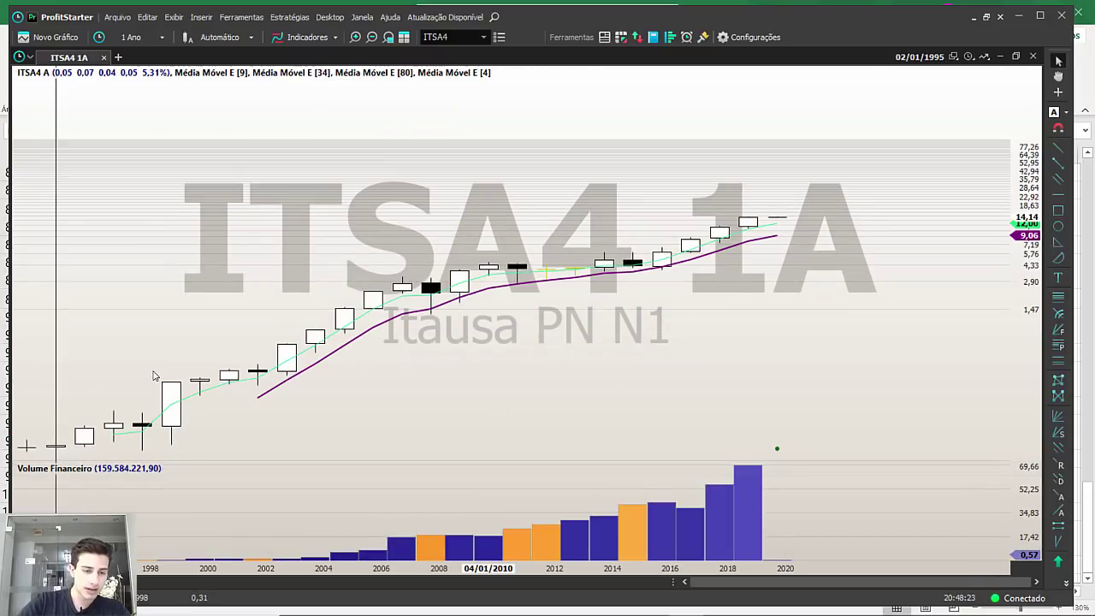
mouse_move(171, 446)
mouse_down()
mouse_move(402, 346)
mouse_move(459, 335)
mouse_up()
drag(641, 285, 787, 221)
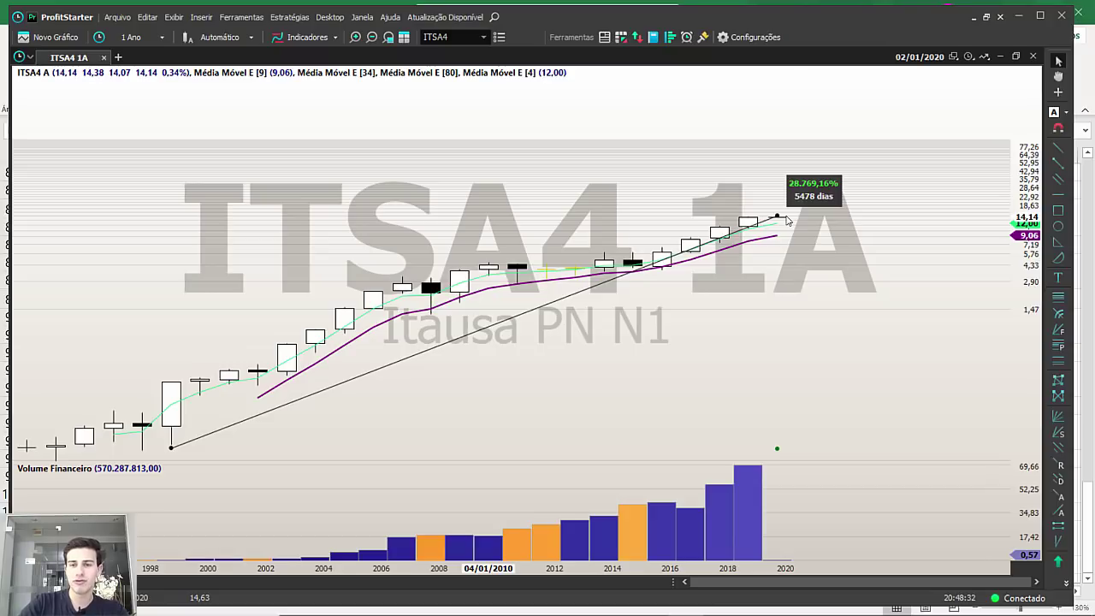
drag(787, 221, 787, 221)
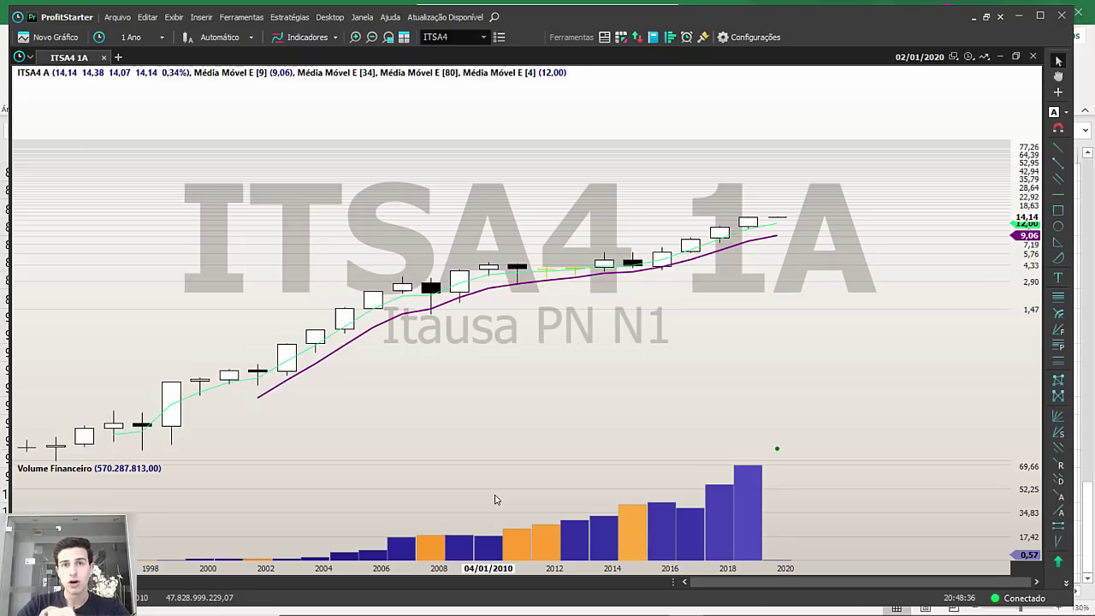
Look at the open Fundamentus charts page for JSLG3 in Chrome and return to the Excel list.
click(405, 606)
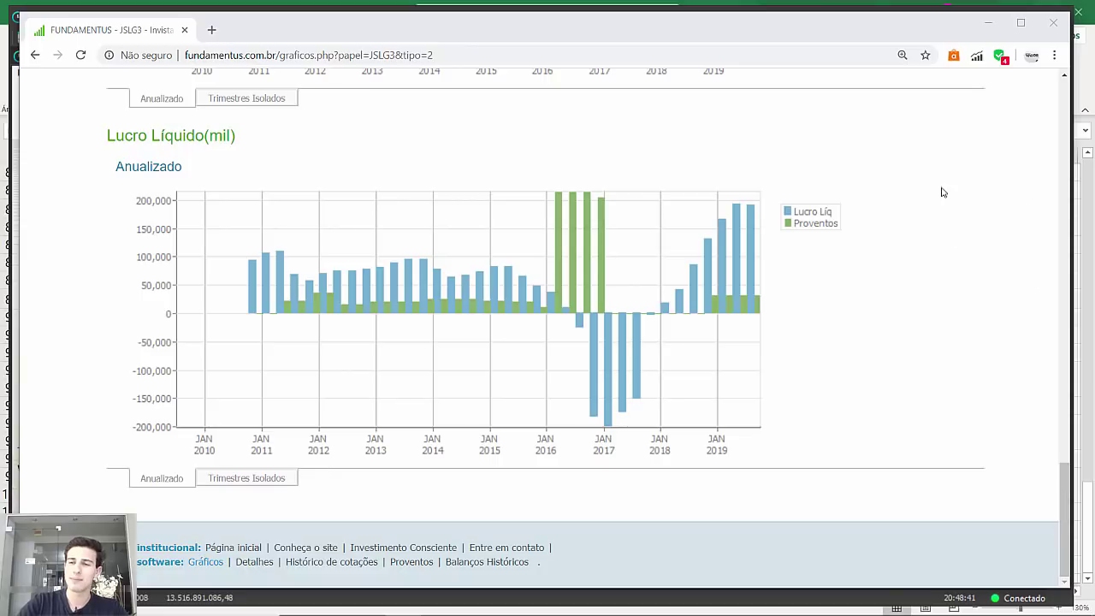
click(985, 25)
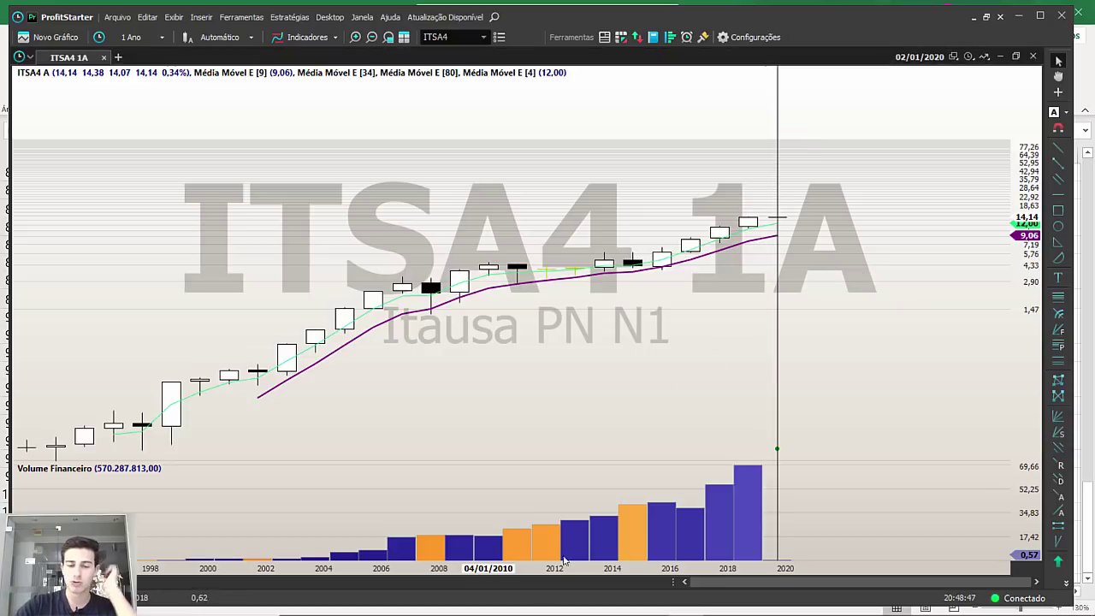
mouse_move(460, 605)
click(402, 601)
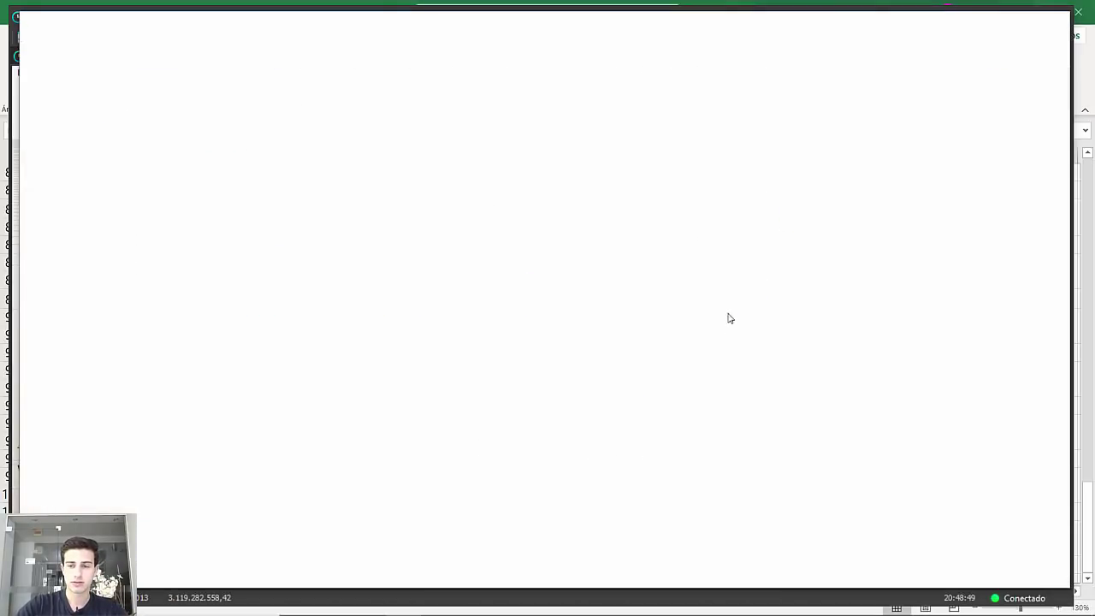
click(1082, 58)
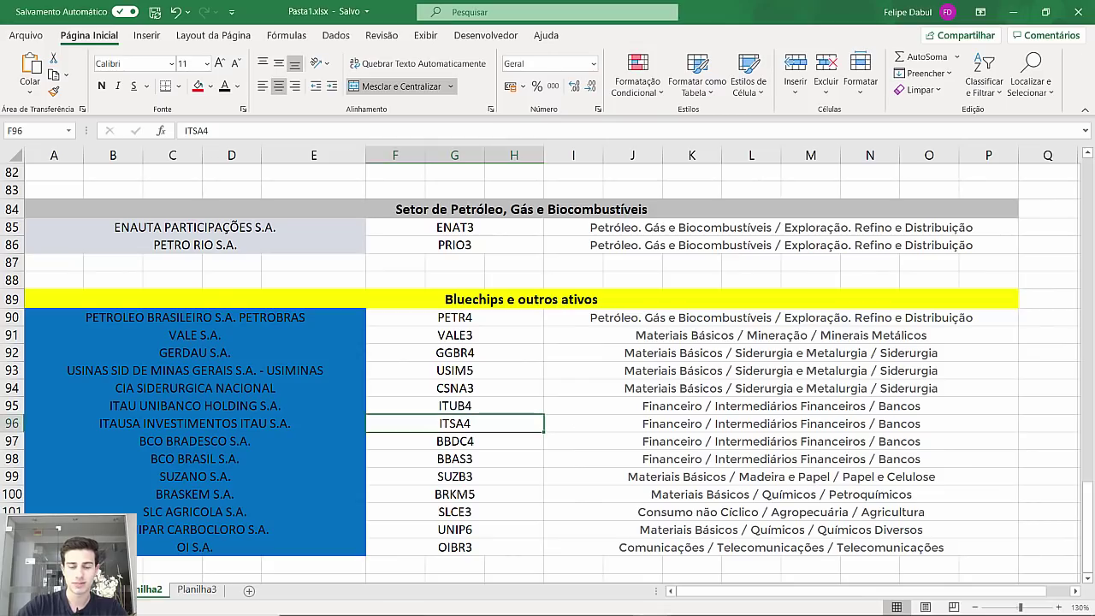
Look over the remaining blue chips in the Excel list, selecting the BBDC4 and BBAS3 entries.
click(654, 603)
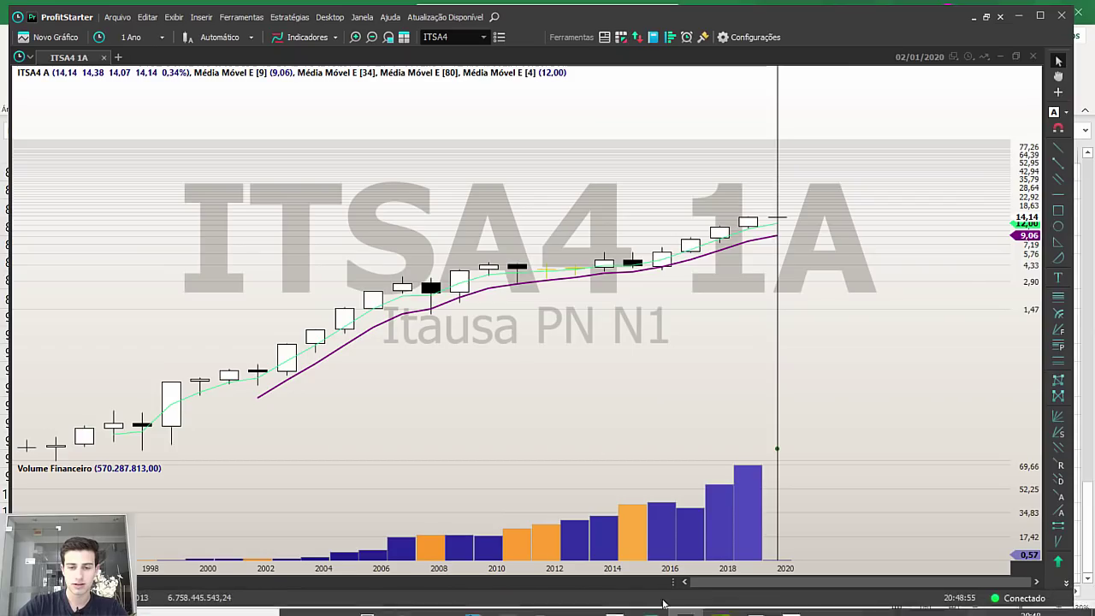
click(650, 602)
scroll(563, 405, down, 2)
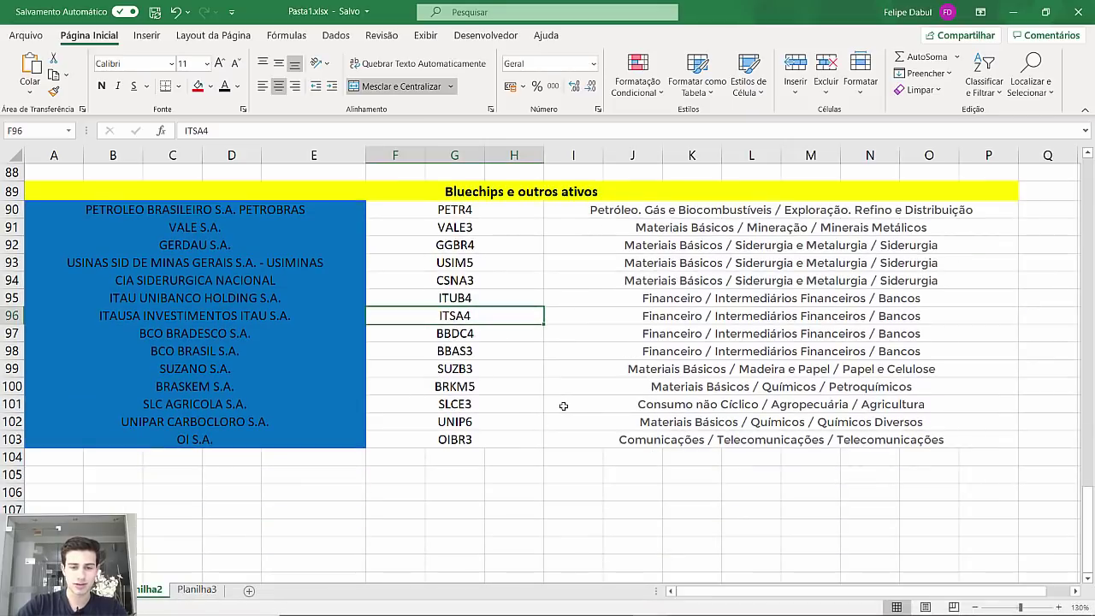
click(477, 338)
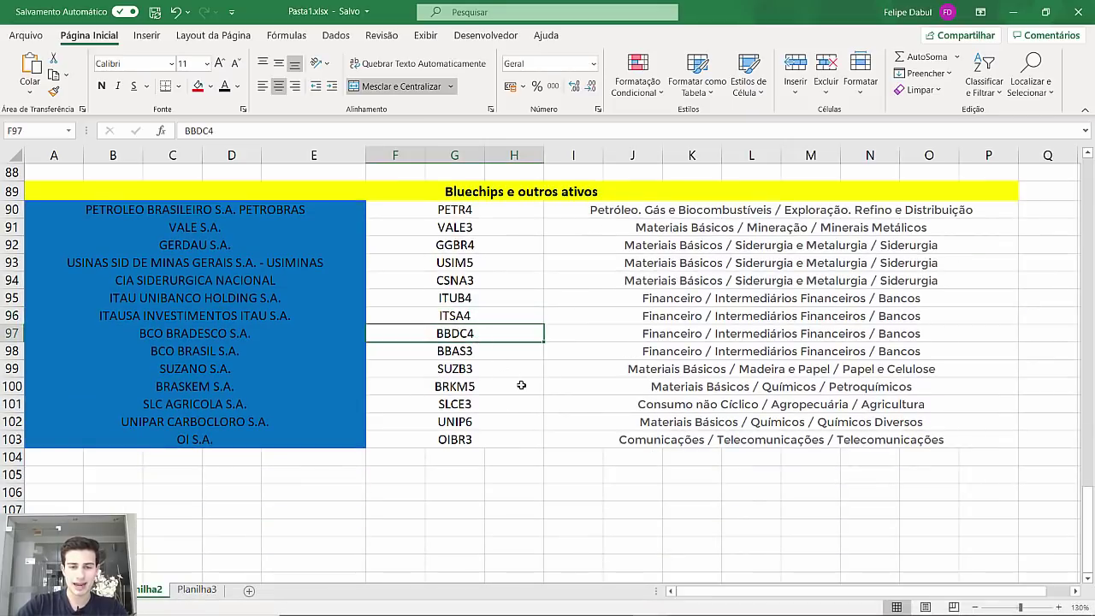
click(485, 361)
Highlight the viewer comment requesting ITSA4 in Notepad++, load its daily chart in ProfitStarter and examine the price action since the November 2019 high.
click(685, 602)
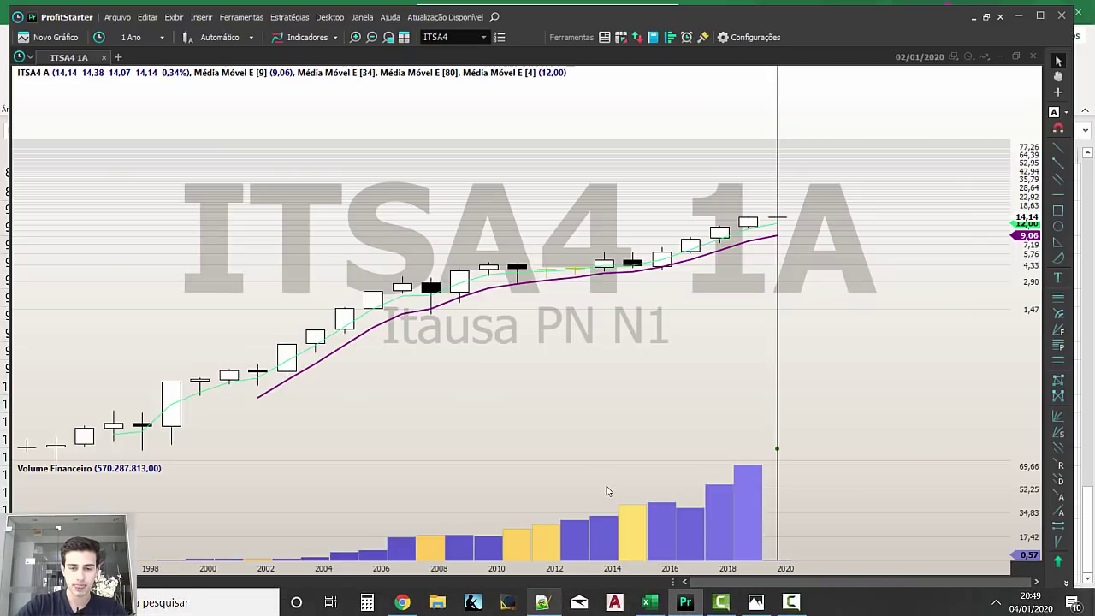
click(543, 601)
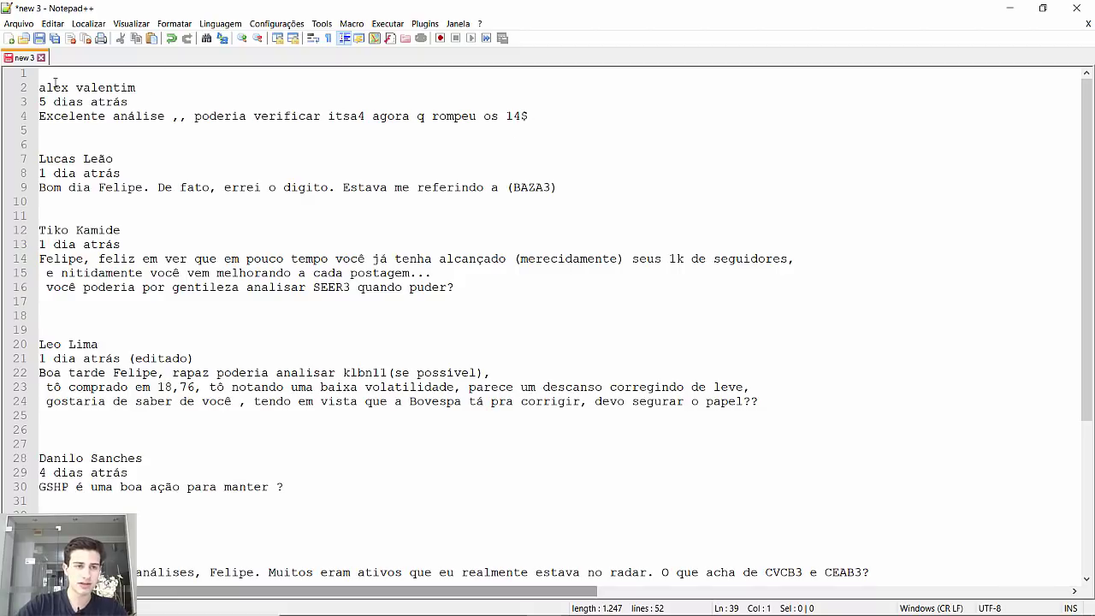
drag(528, 117, 39, 87)
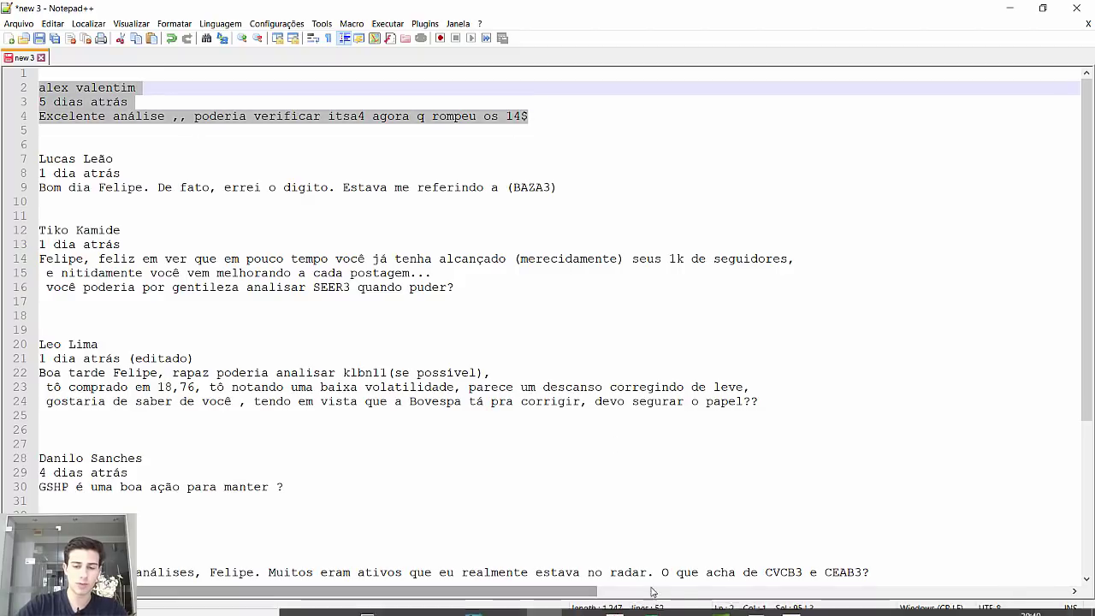
click(684, 603)
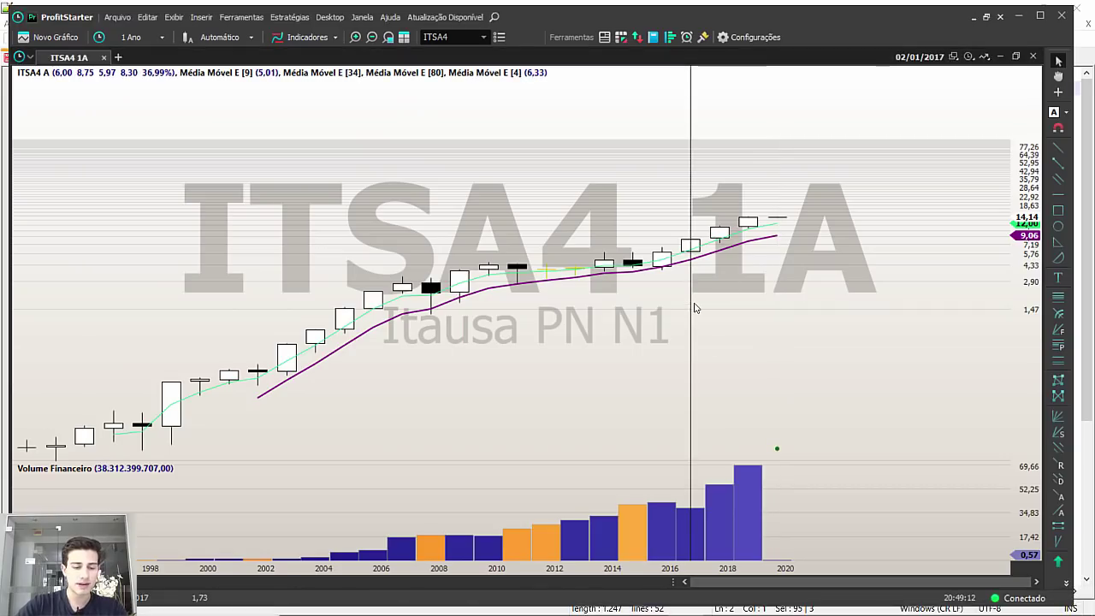
text(D)
key(Return)
scroll(722, 313, up, 3)
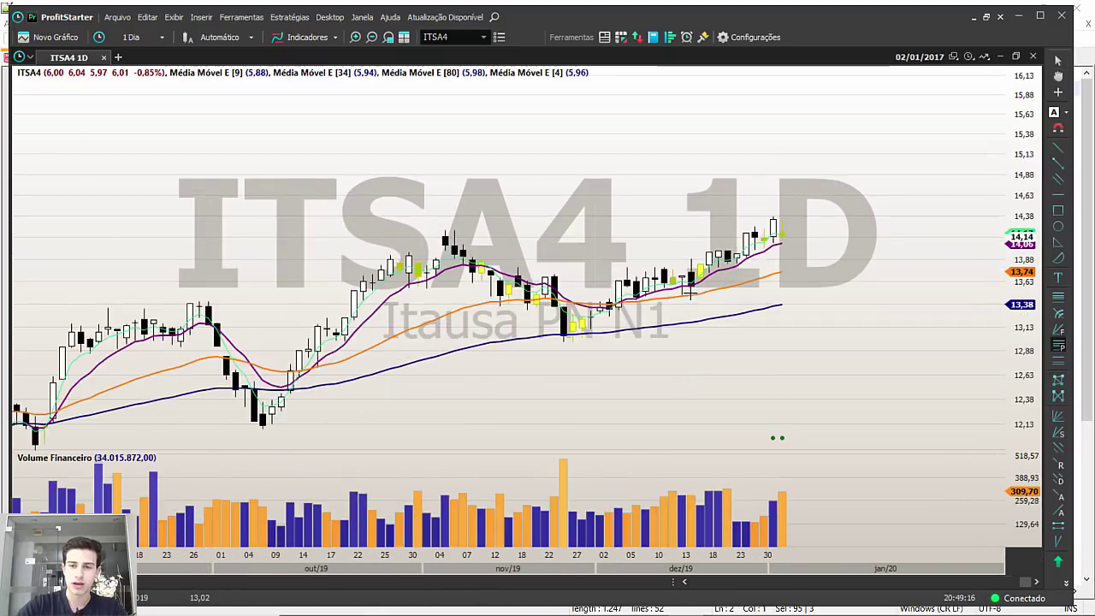
drag(245, 235, 909, 255)
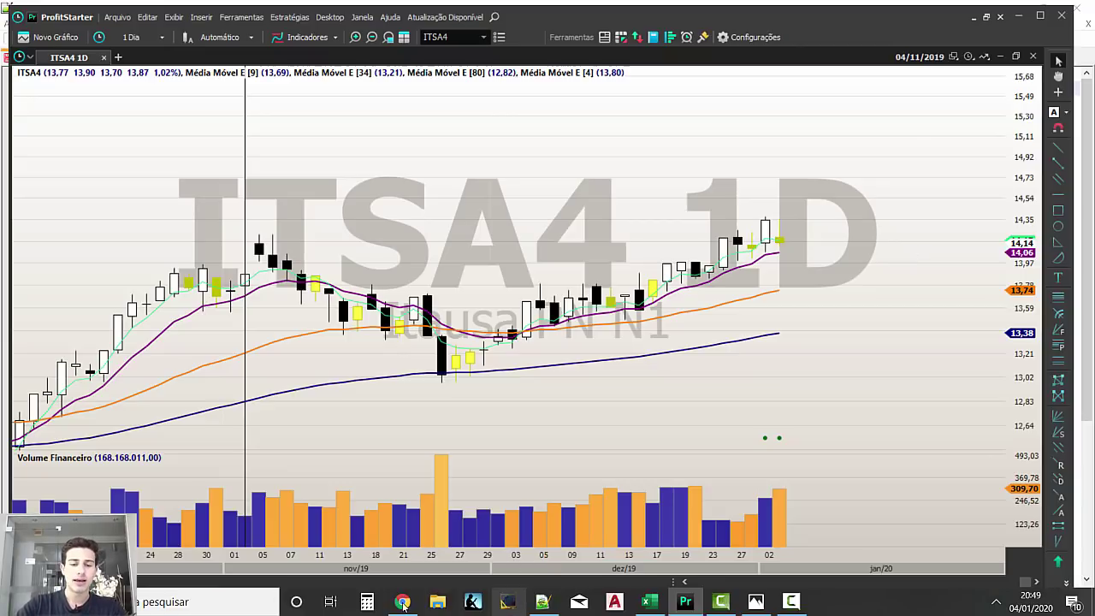
mouse_move(402, 603)
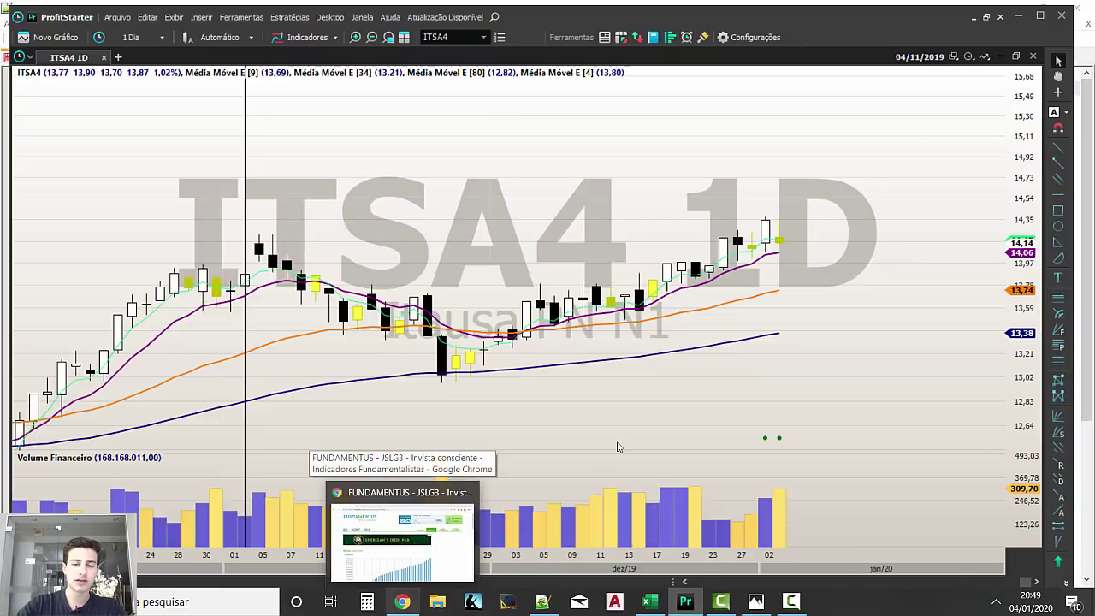
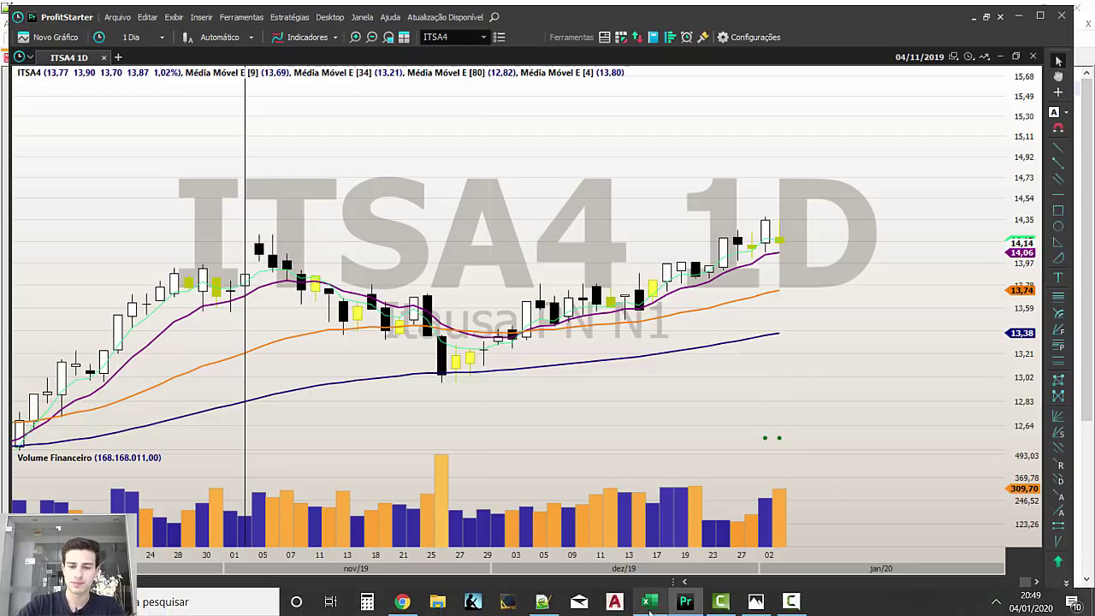
Check the blue-chip list in Excel, return to ProfitStarter and load the chart for BRKM5.
click(664, 602)
mouse_move(673, 606)
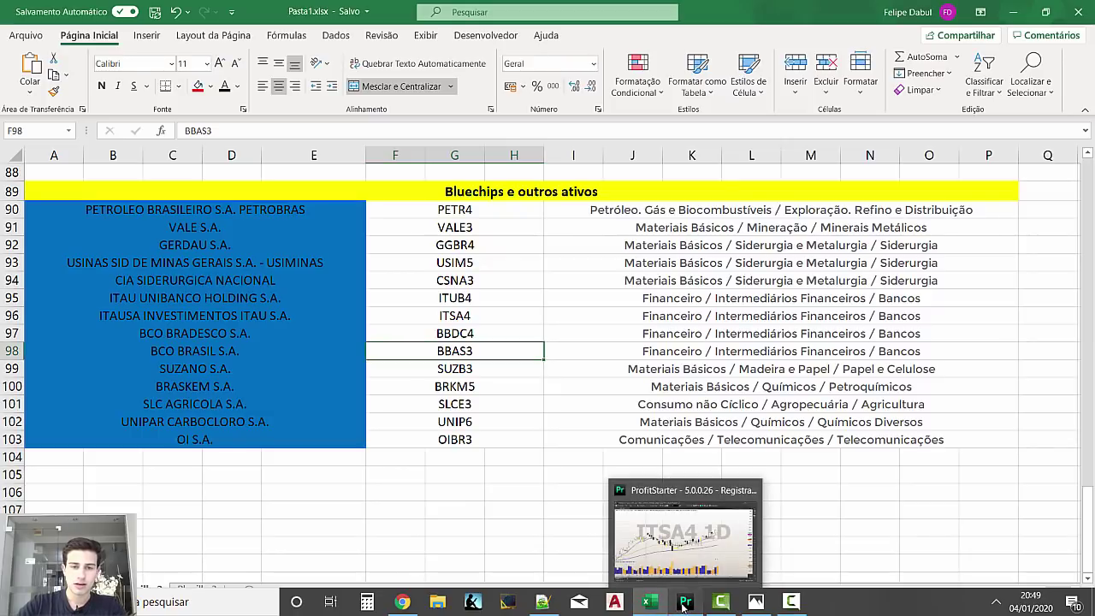
click(673, 470)
click(649, 602)
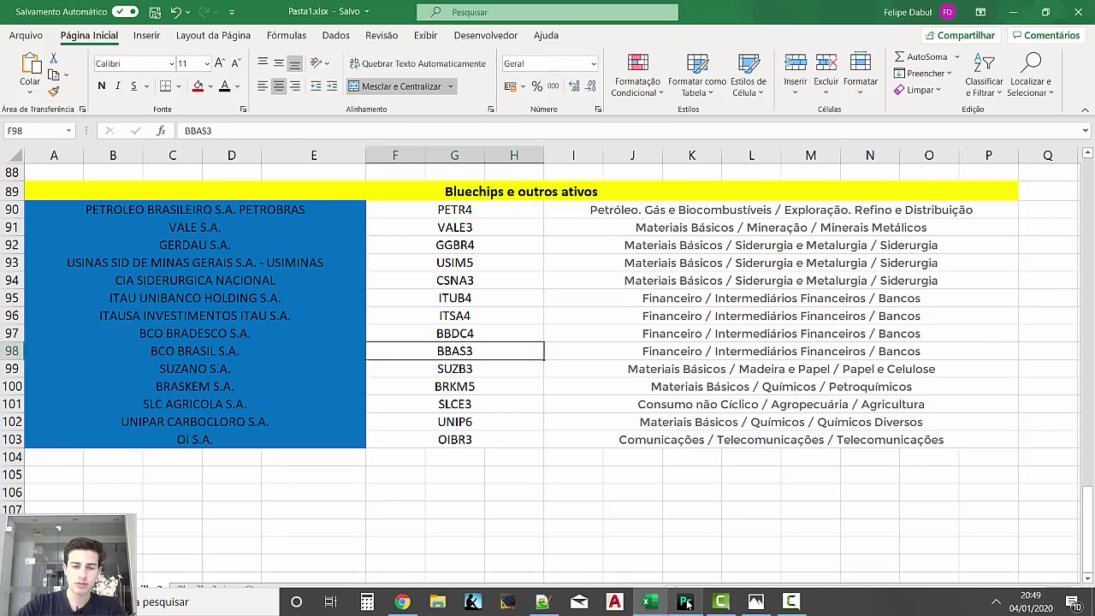
click(685, 602)
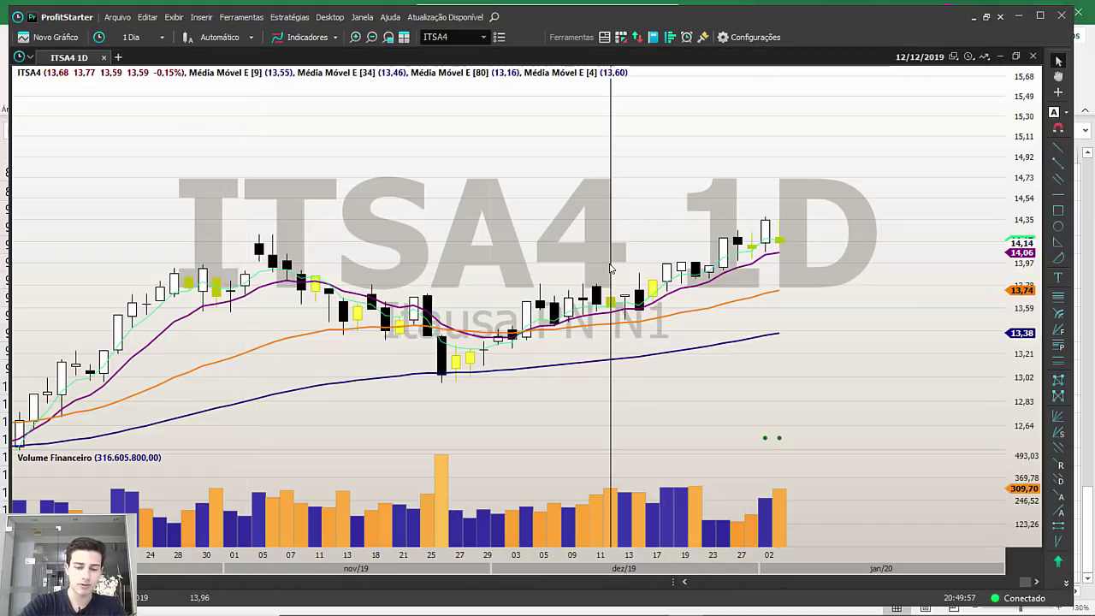
text(BRKM5)
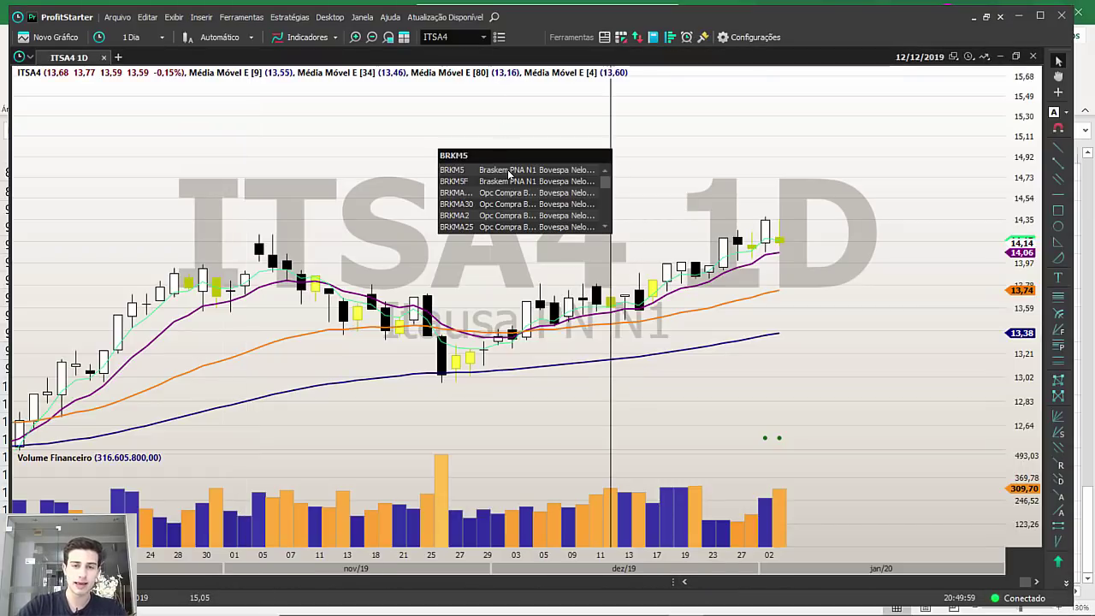
key(Return)
Find the viewer comment requesting a BRKM5 analysis in Notepad++ and highlight the whole comment.
click(649, 602)
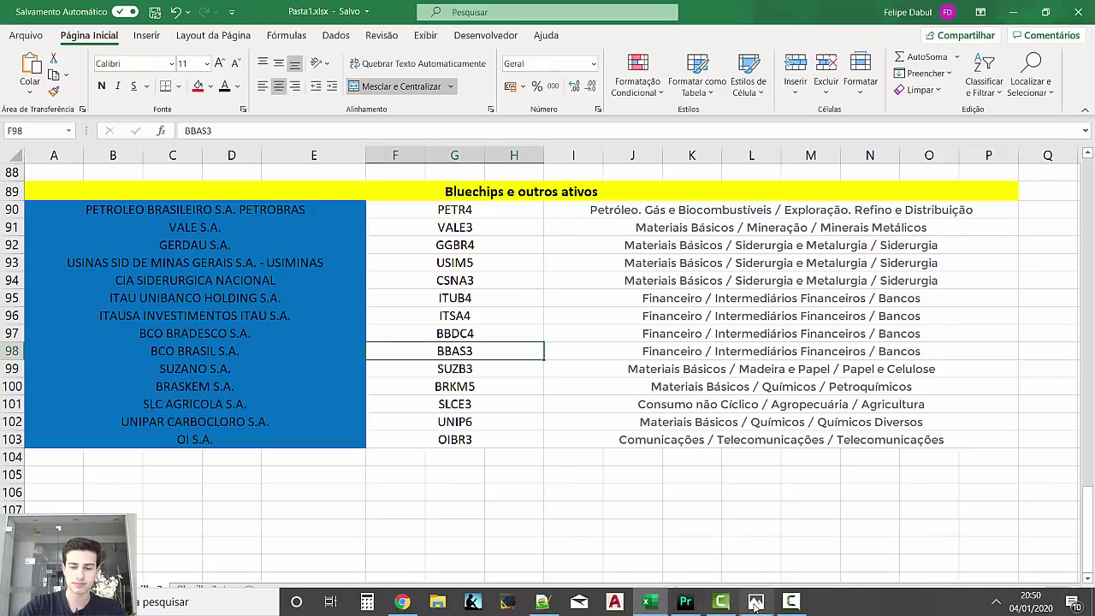
click(543, 602)
scroll(516, 462, down, 5)
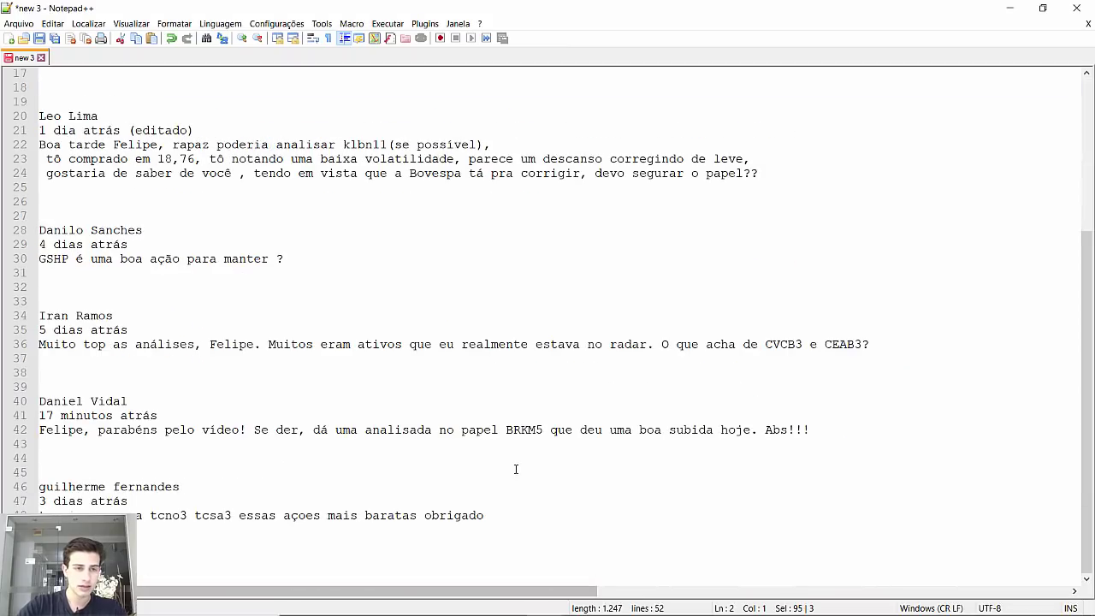
click(515, 461)
scroll(404, 494, up, 5)
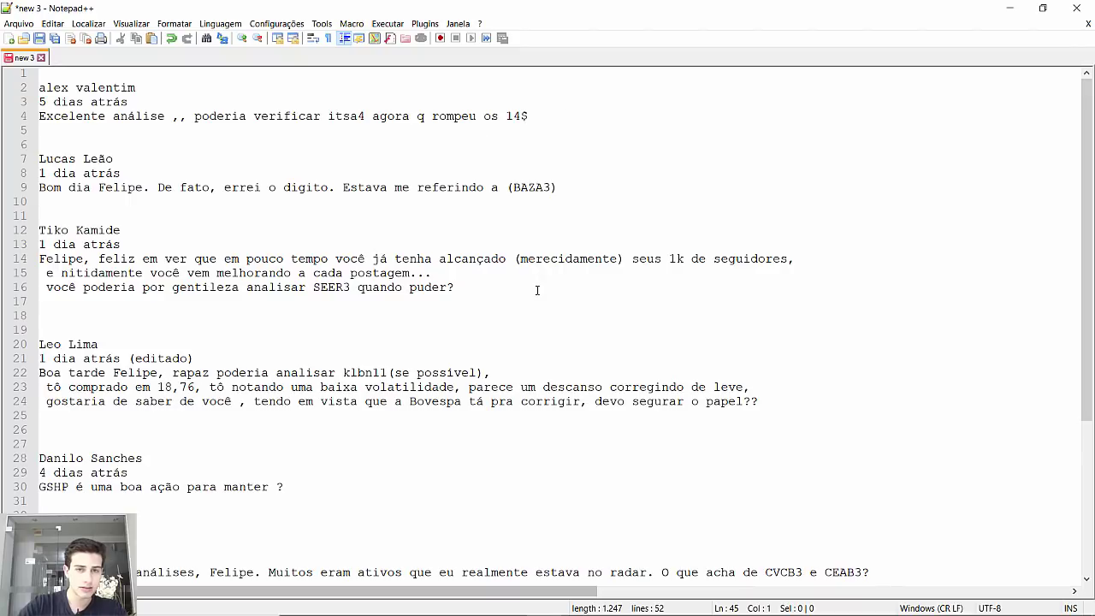
scroll(537, 290, down, 5)
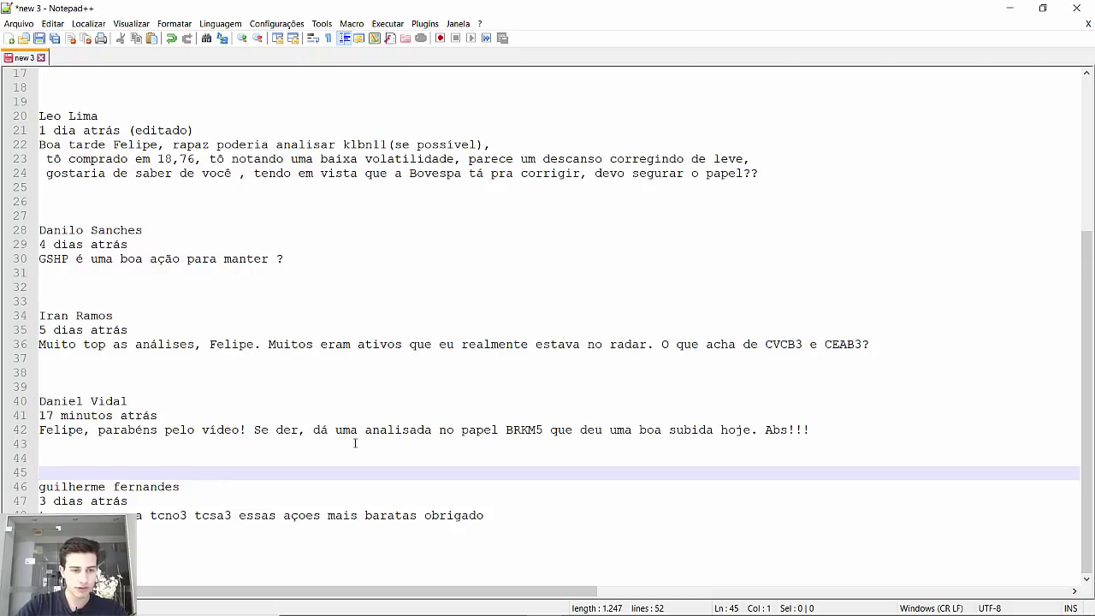
drag(812, 429, 24, 401)
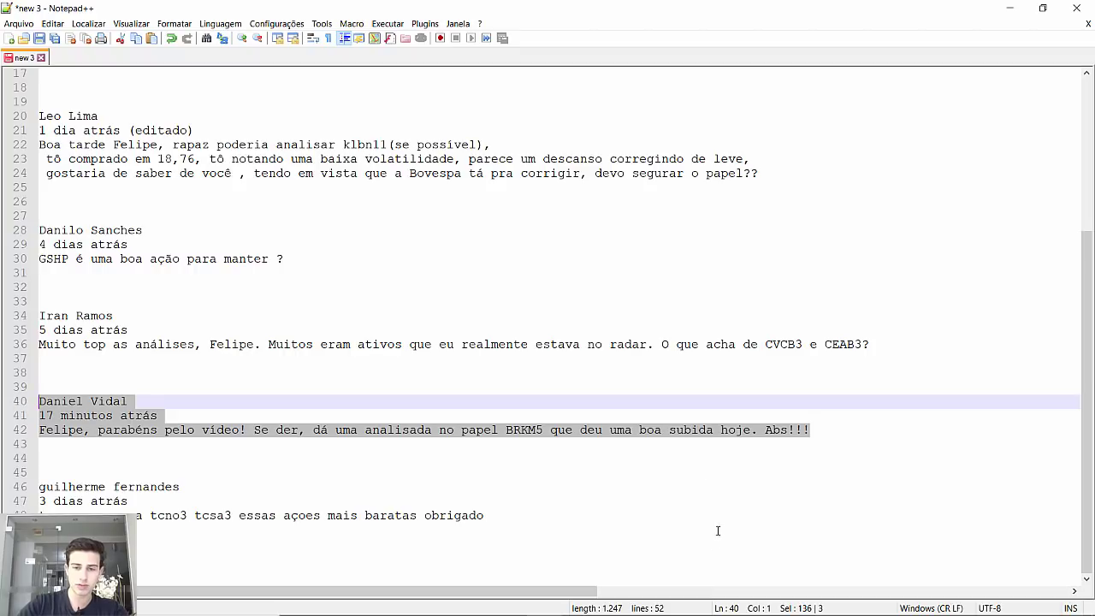
Display BRKM5's weekly chart in ProfitStarter and draw a horizontal line at about 32,45, on the September 2019 high.
click(688, 603)
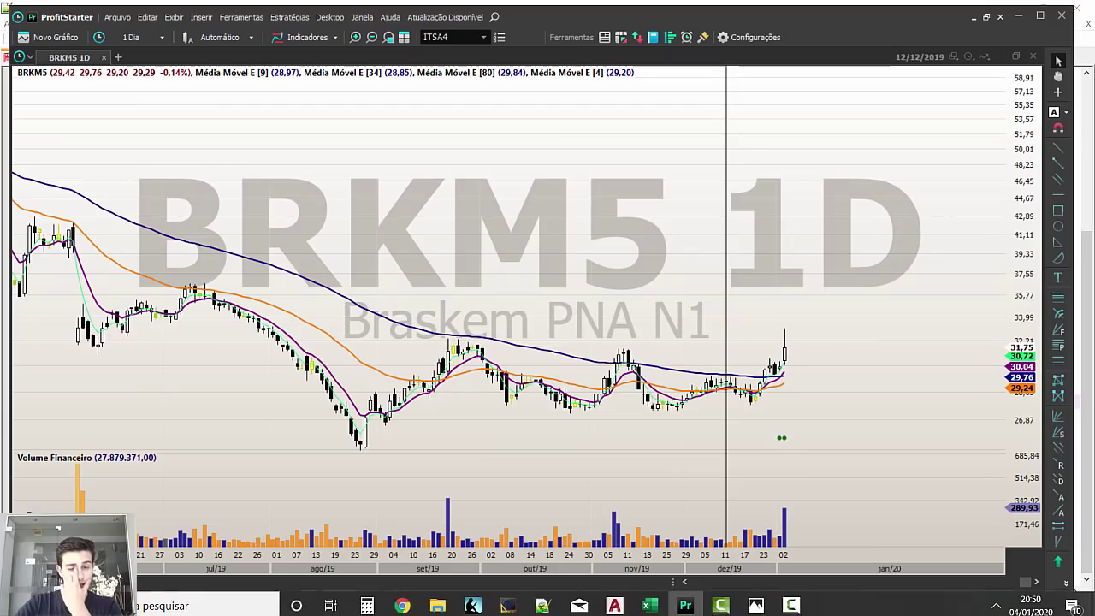
text(s)
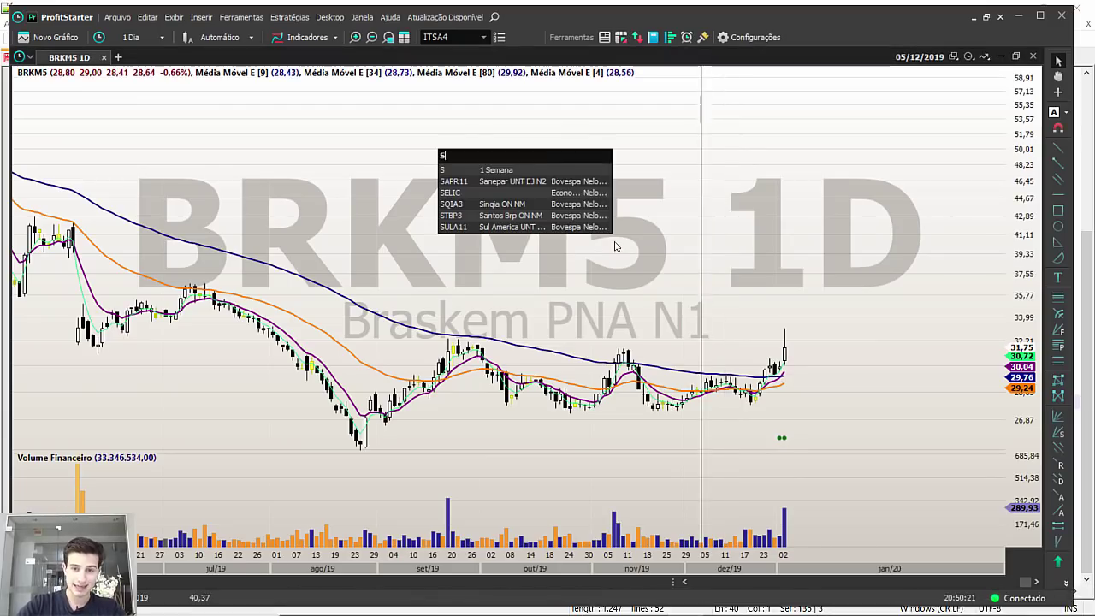
click(525, 172)
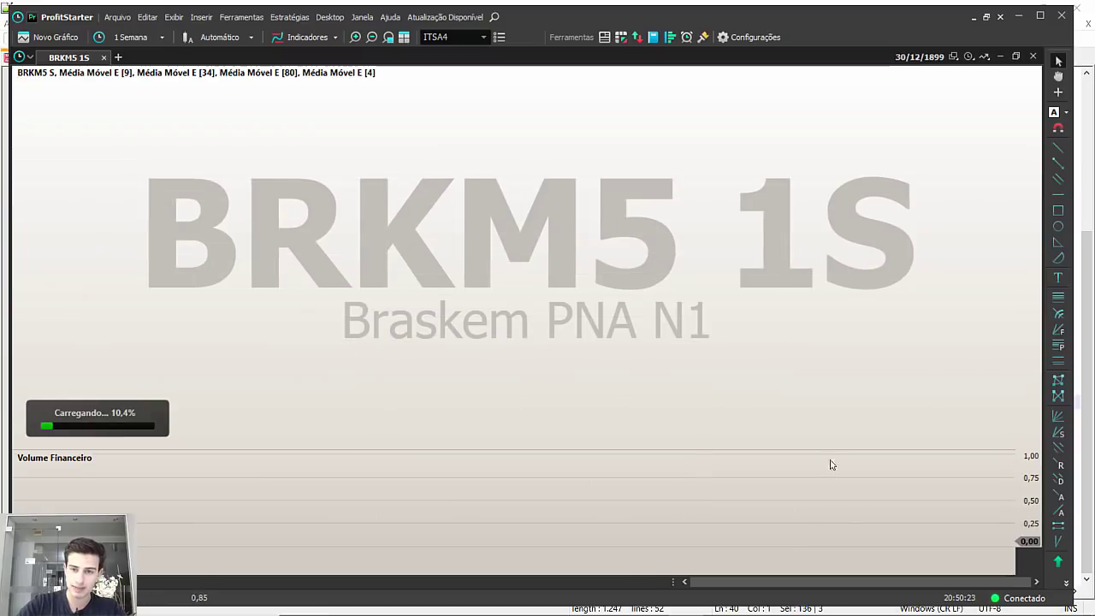
scroll(828, 396, up, 8)
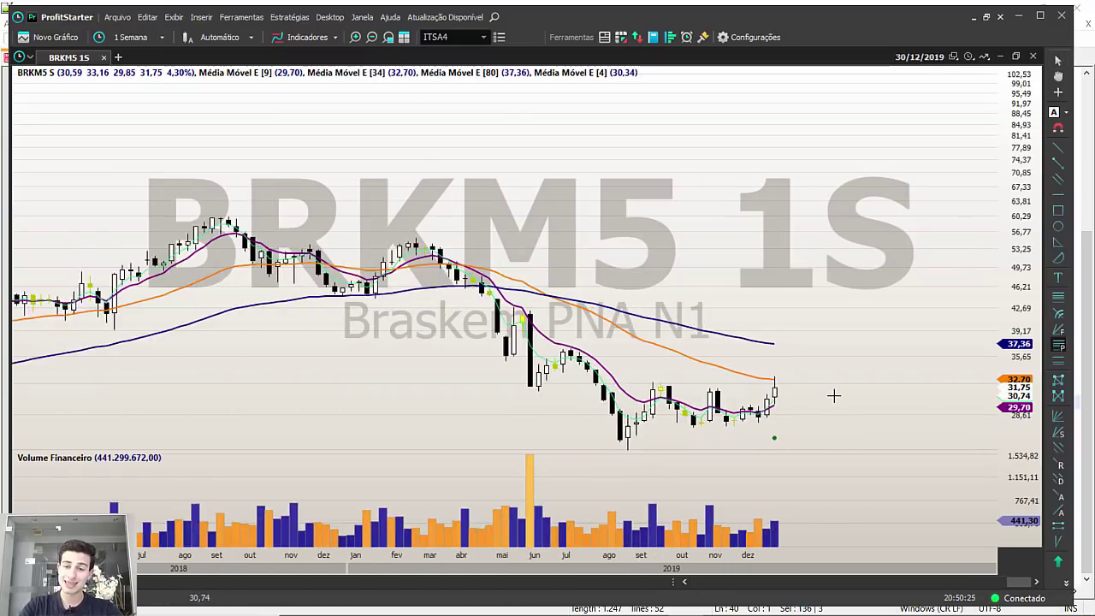
click(1058, 195)
click(482, 364)
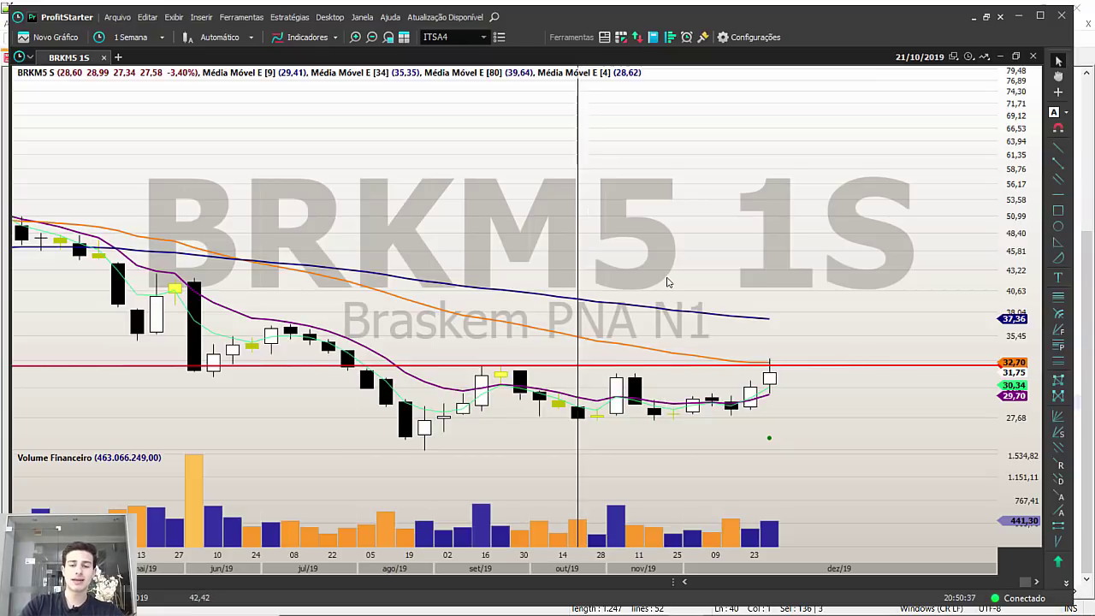
Examine BRKM5's weekly price action around the horizontal line, from the 2018 candles to the latest ones.
scroll(666, 280, down, 5)
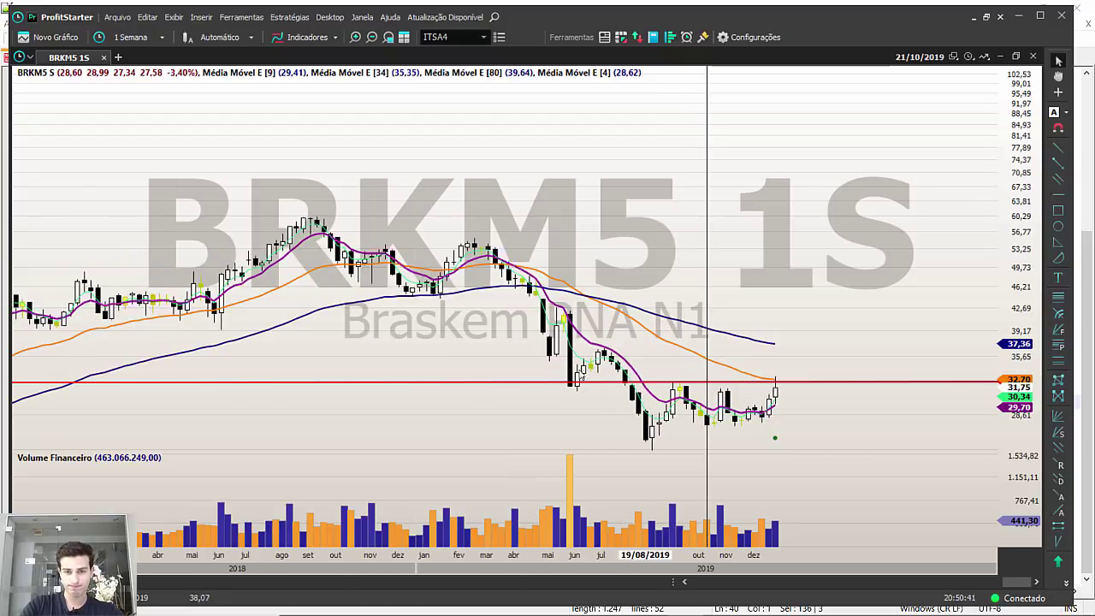
click(722, 382)
scroll(704, 379, up, 5)
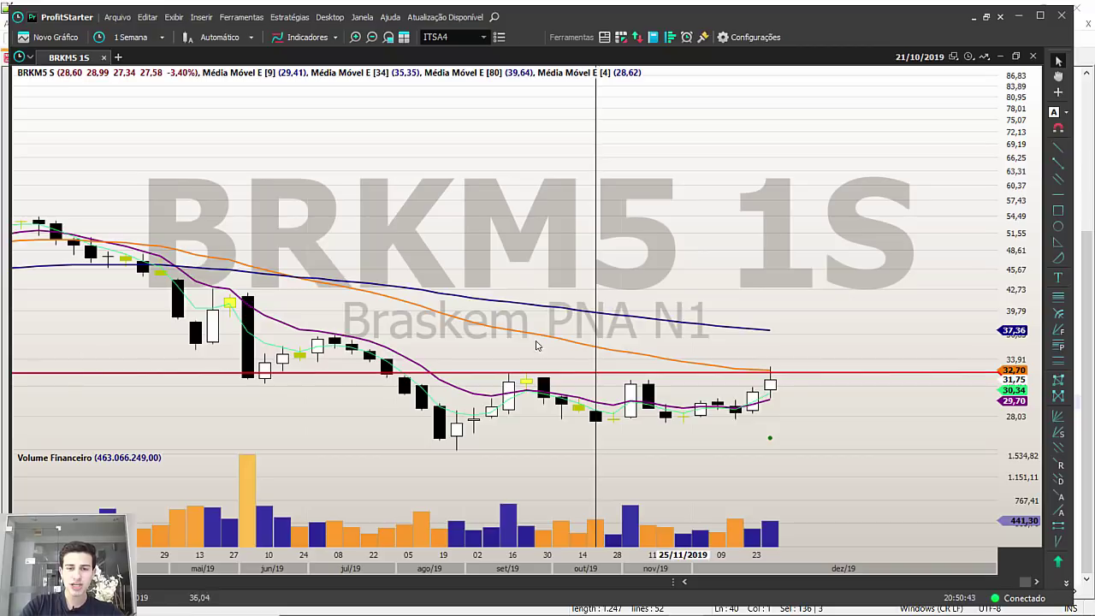
scroll(611, 337, down, 4)
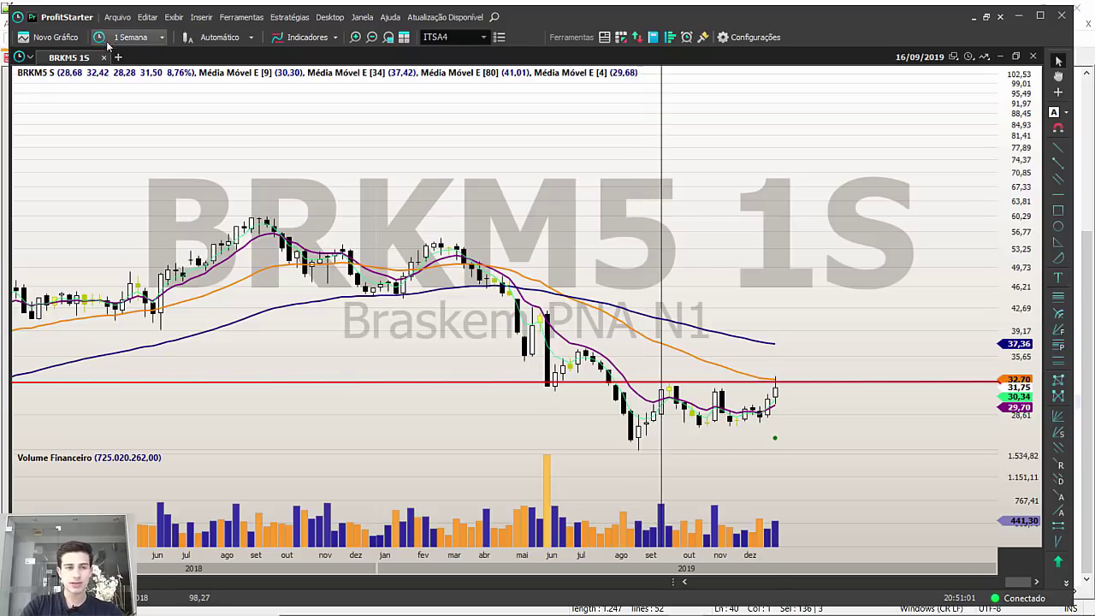
key(h)
scroll(631, 340, up, 3)
scroll(642, 339, up, 3)
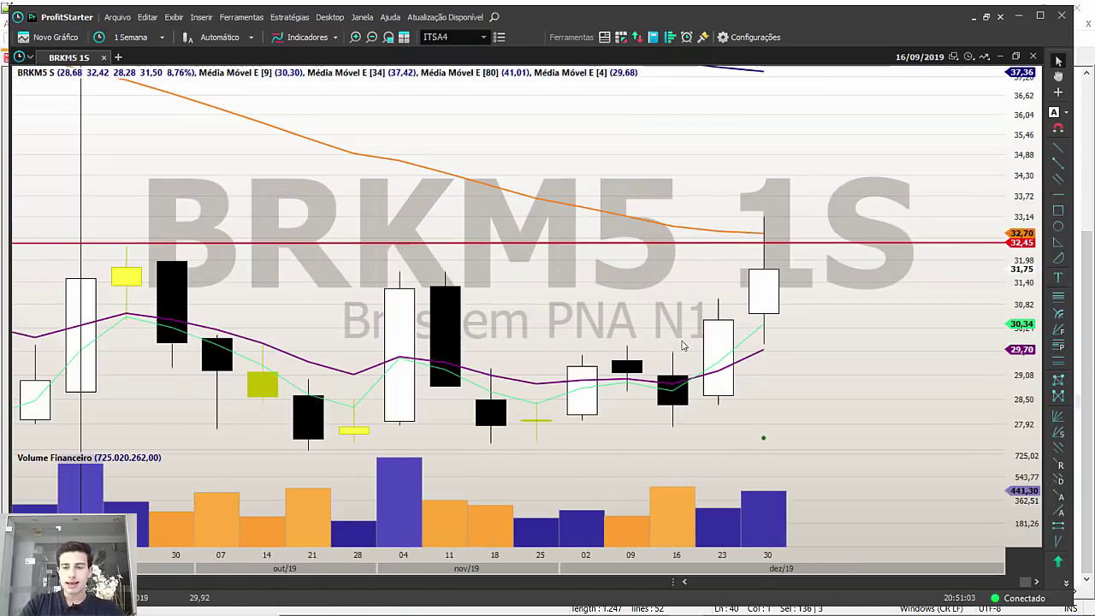
Draw a second horizontal line on BRKM5's weekly chart at 33,16, the high of the 30/12/2019 candle.
mouse_move(654, 605)
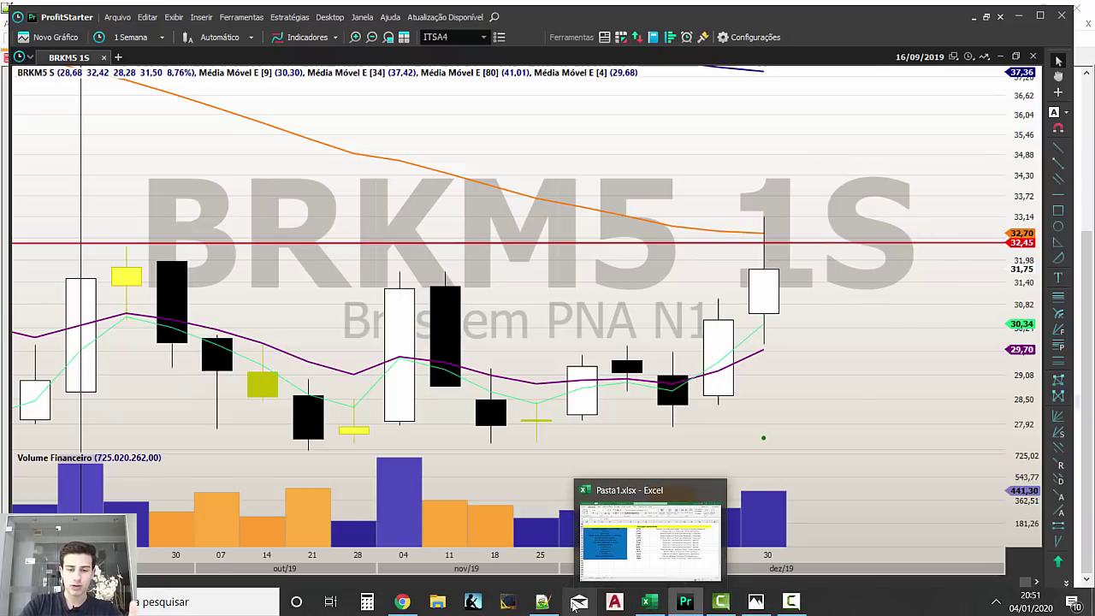
click(542, 601)
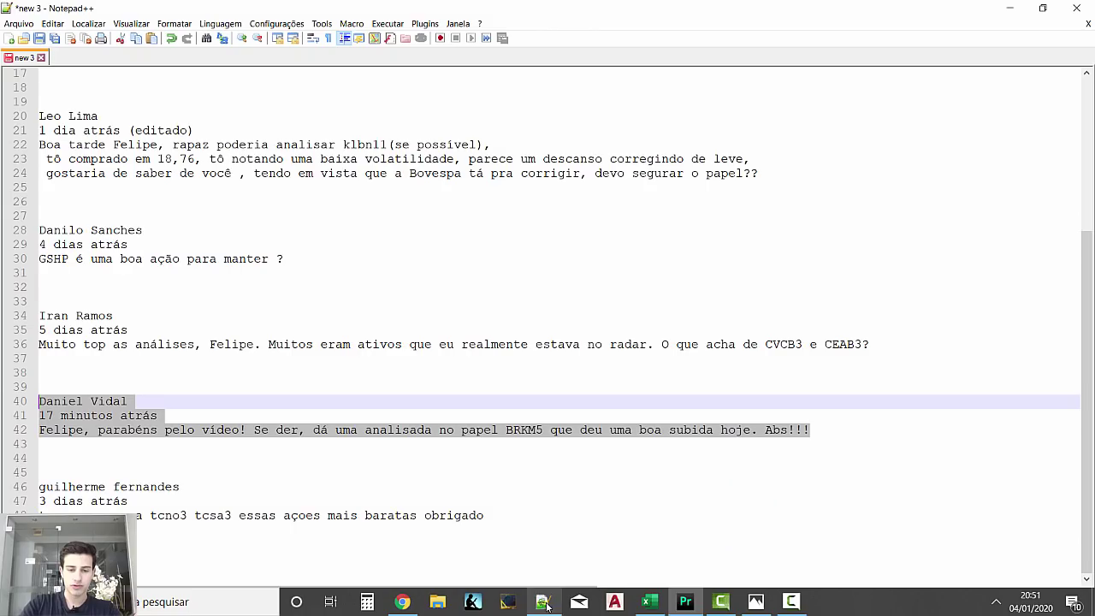
click(684, 602)
scroll(903, 291, up, 2)
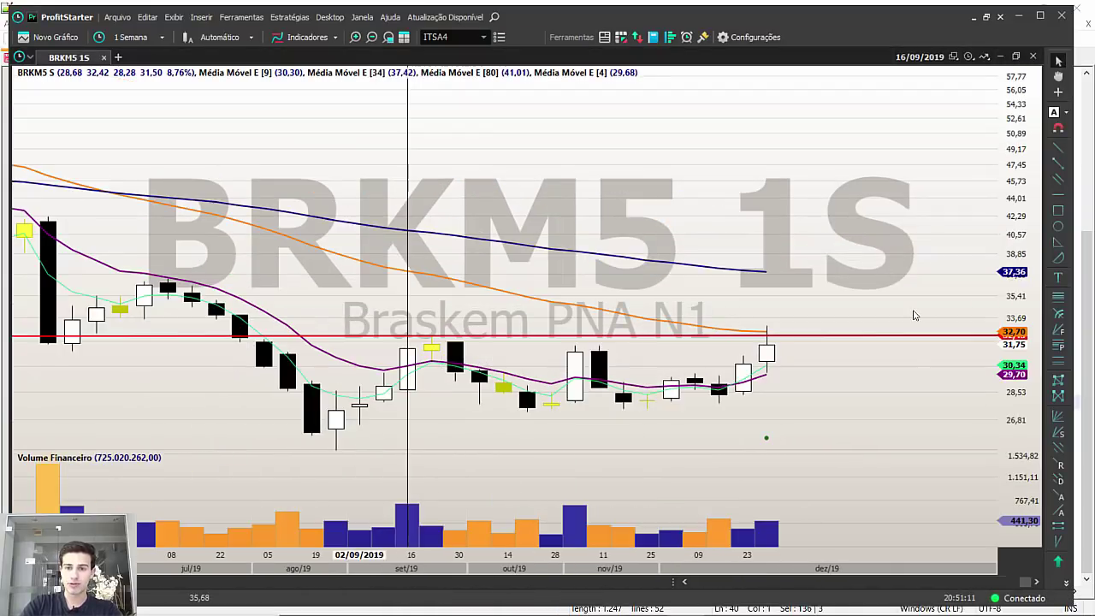
click(1058, 195)
click(784, 326)
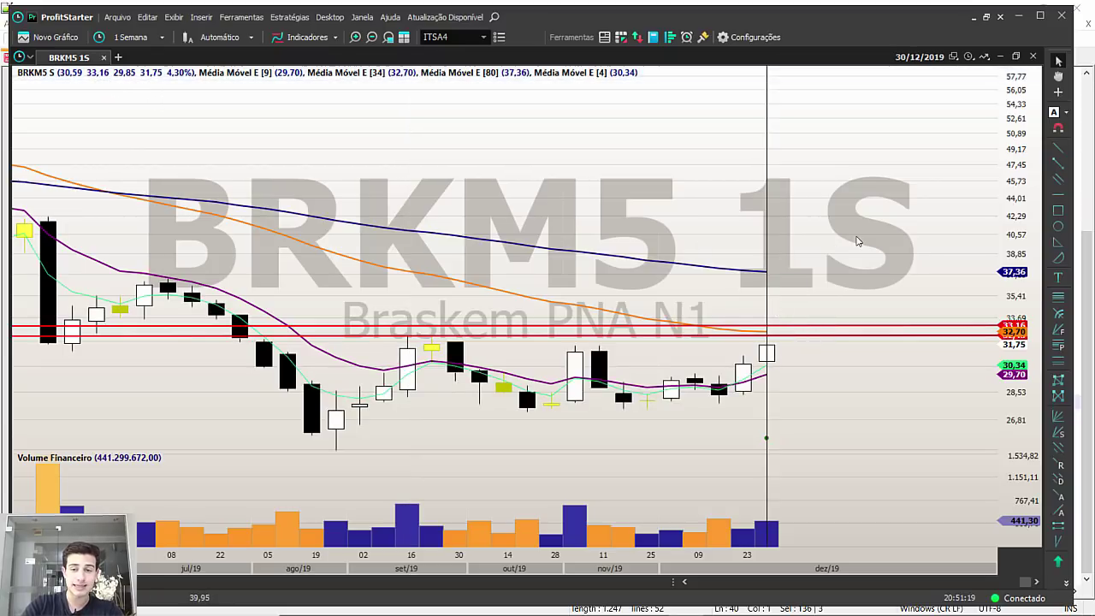
scroll(843, 257, down, 3)
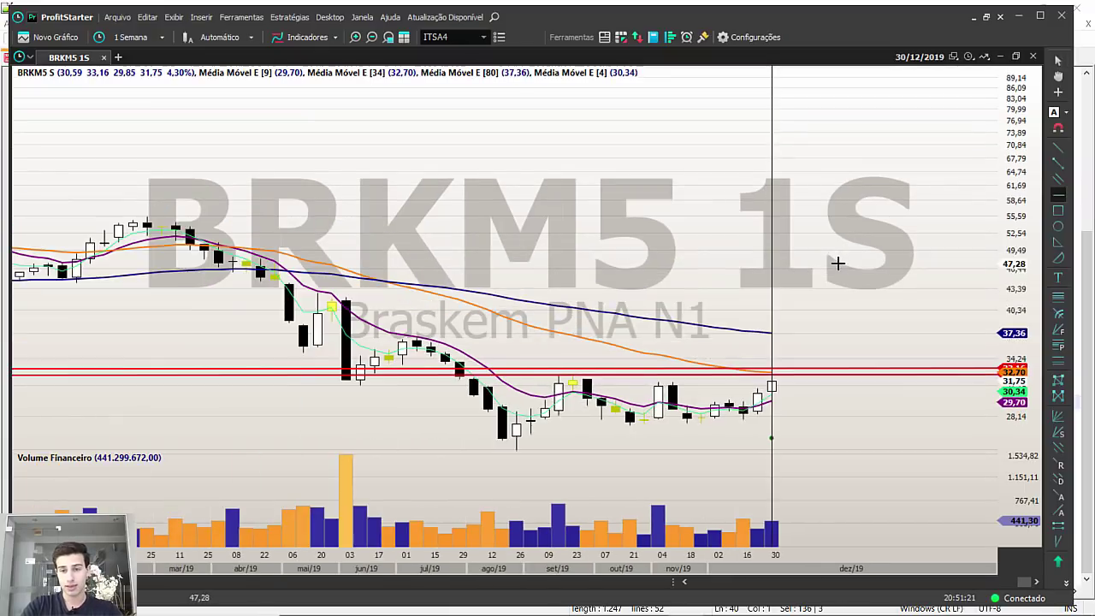